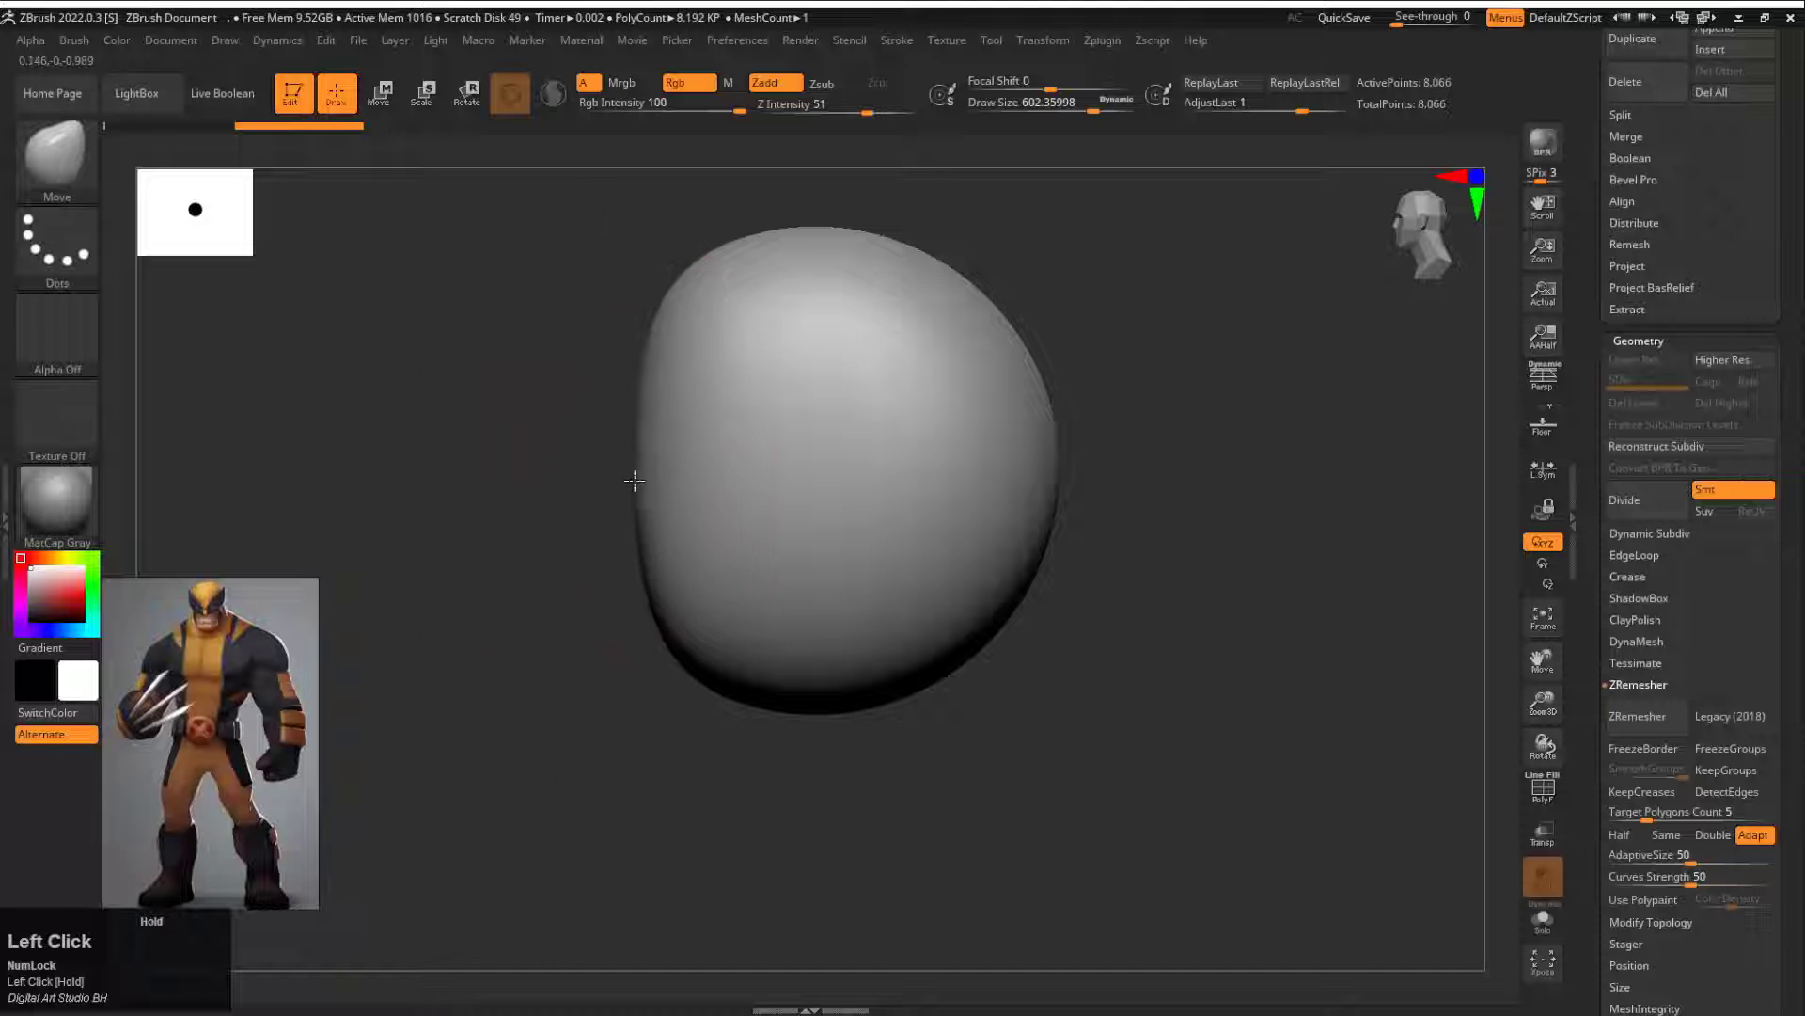
# Step: Reshape the sphere into an elongated head form with a narrower jaw using the Move brush at draw size about 602
pyautogui.moveTo(1055, 423); pyautogui.dragTo(1018, 425)
pyautogui.moveTo(641, 515)
pyautogui.mouseDown()
pyautogui.moveTo(614, 521)
pyautogui.moveTo(876, 525)
pyautogui.mouseUp()
pyautogui.moveTo(876, 524)
pyautogui.keyDown('alt'); pyautogui.mouseDown()
pyautogui.moveTo(1044, 507)
pyautogui.moveTo(1112, 525)
pyautogui.mouseUp(); pyautogui.keyUp('alt')
pyautogui.moveTo(910, 658); pyautogui.dragTo(923, 724)
pyautogui.moveTo(1136, 593); pyautogui.dragTo(1091, 564)
pyautogui.moveTo(914, 387); pyautogui.dragTo(965, 327)
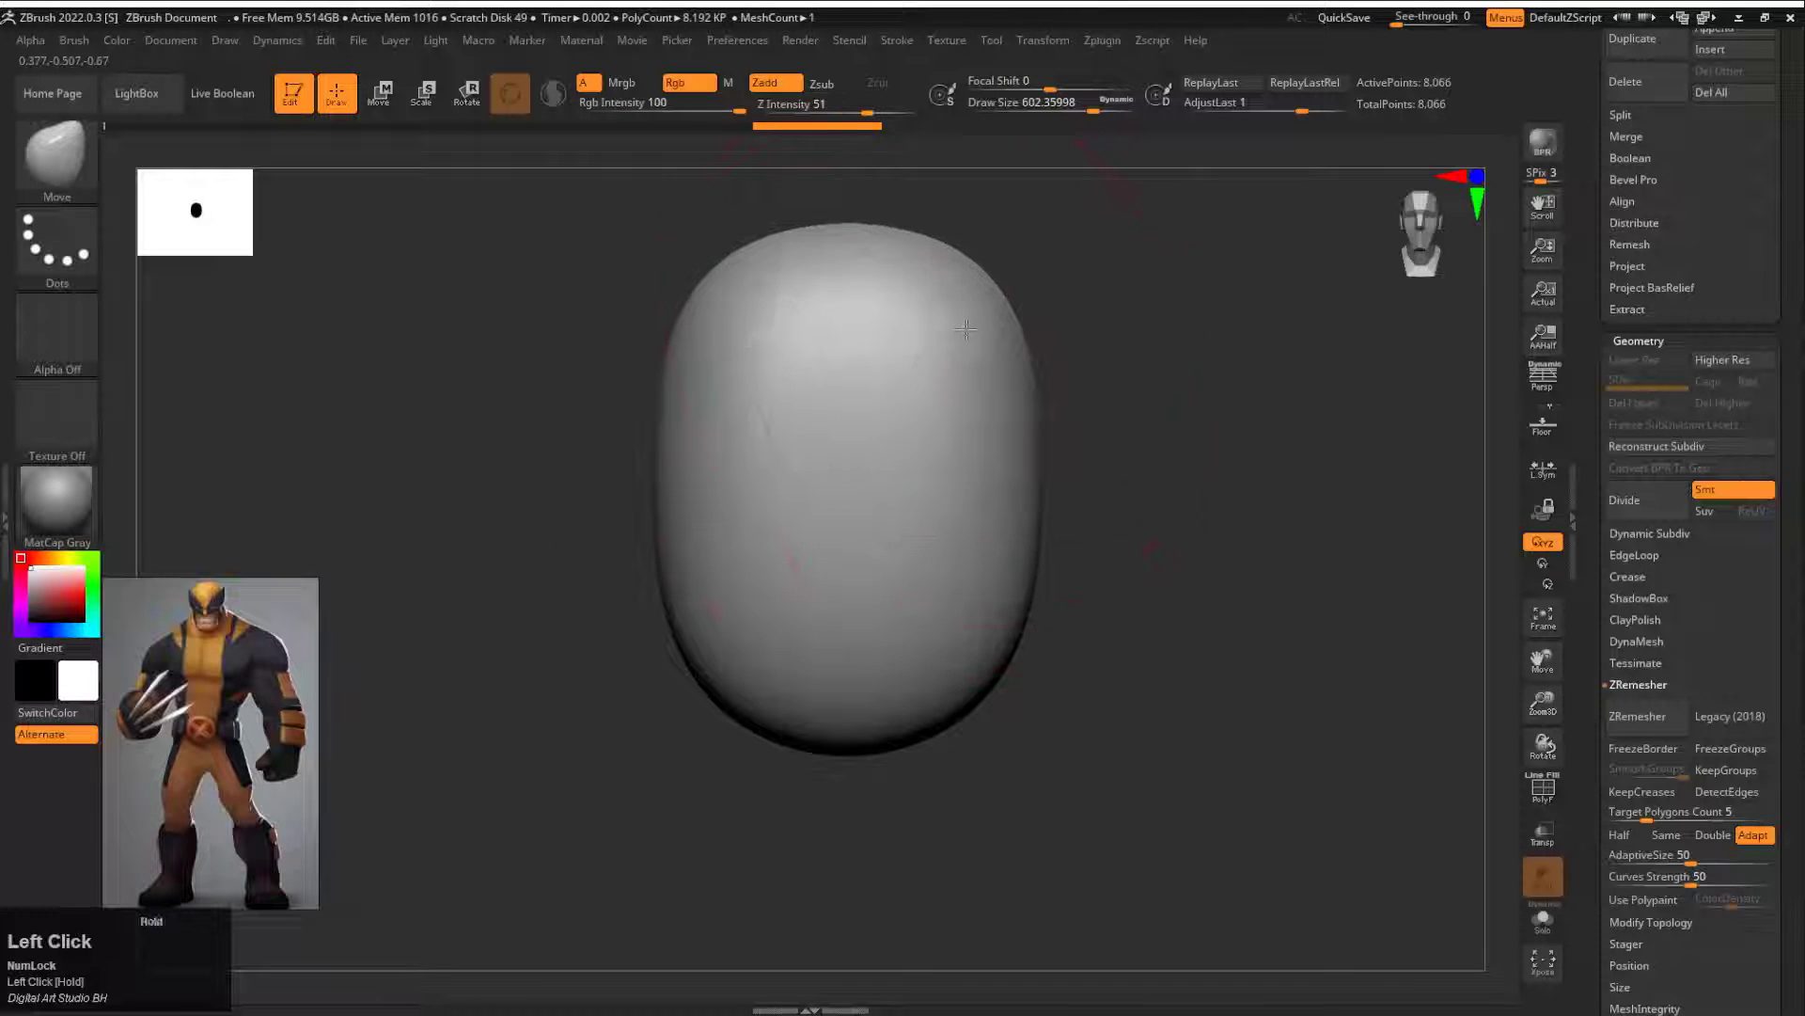
# Step: Carve the eye lines and the cheek folds beside the nose with the DamStandard brush at draw size about 77
pyautogui.press('b')
pyautogui.press('d')
pyautogui.press('s')
pyautogui.press('s')
pyautogui.moveTo(897, 443)
pyautogui.mouseDown()
pyautogui.moveTo(856, 449)
pyautogui.moveTo(974, 437)
pyautogui.moveTo(884, 489)
pyautogui.mouseUp()
pyautogui.hotkey('ctrl', 'z')
pyautogui.press('s')
pyautogui.press('space')
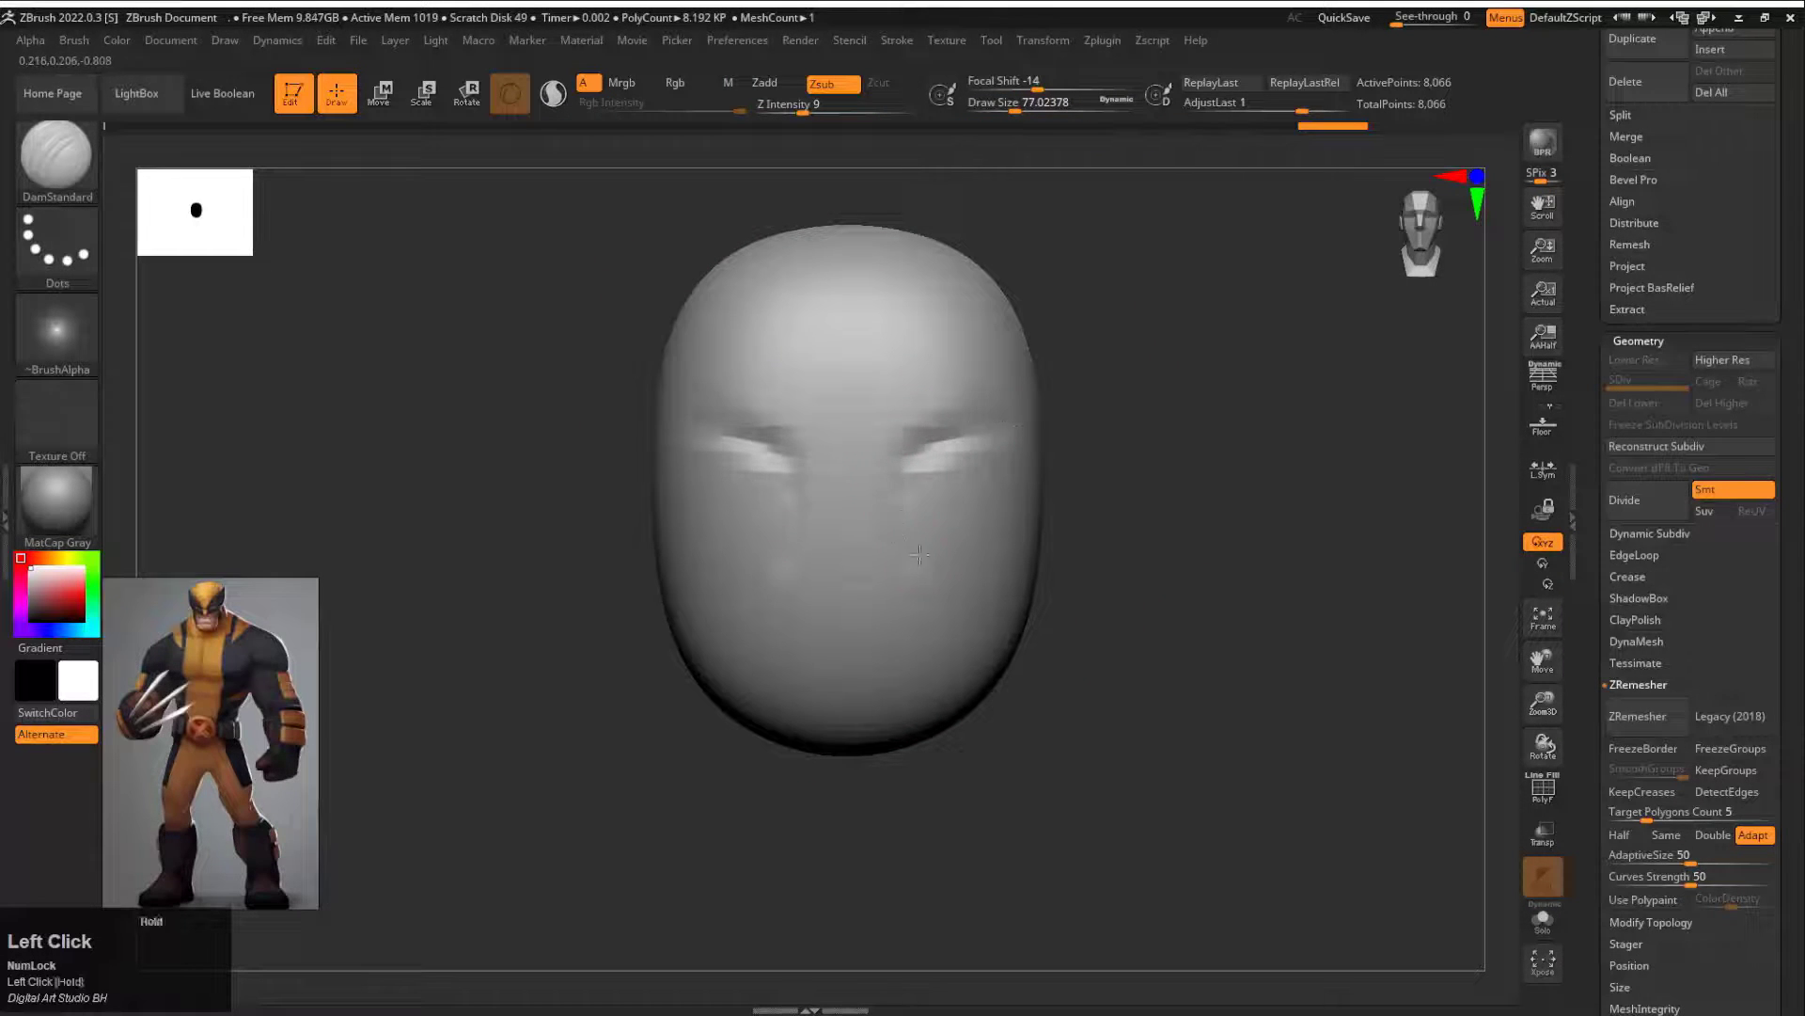
pyautogui.moveTo(973, 680); pyautogui.dragTo(933, 579)
pyautogui.moveTo(1175, 602); pyautogui.dragTo(1082, 598)
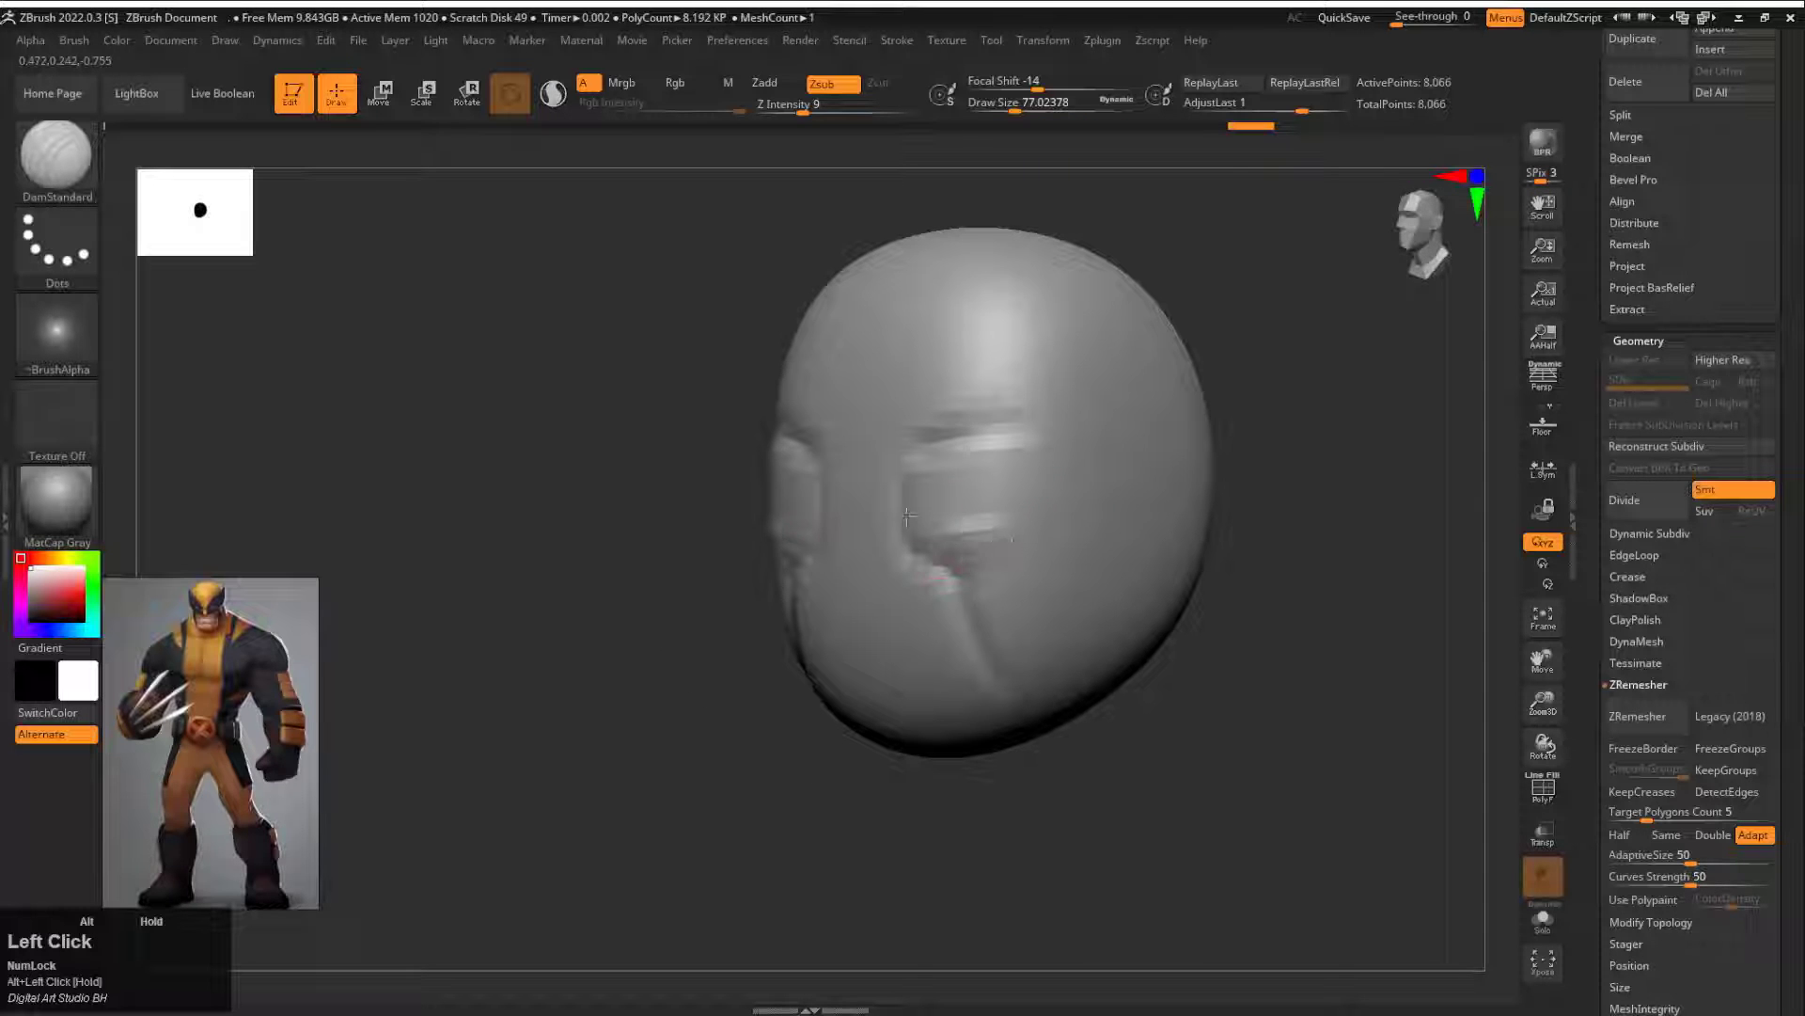
# Step: Sink the eye sockets and block in the nose sides and mouth with the Standard brush at draw size about 77
pyautogui.press('b')
pyautogui.press('s')
pyautogui.press('t')
pyautogui.keyDown('shift'); pyautogui.moveTo(997, 199); pyautogui.dragTo(1071, 202); pyautogui.keyUp('shift')
pyautogui.moveTo(914, 476)
pyautogui.keyDown('alt'); pyautogui.mouseDown()
pyautogui.moveTo(980, 467)
pyautogui.moveTo(946, 482)
pyautogui.mouseUp(); pyautogui.keyUp('alt')
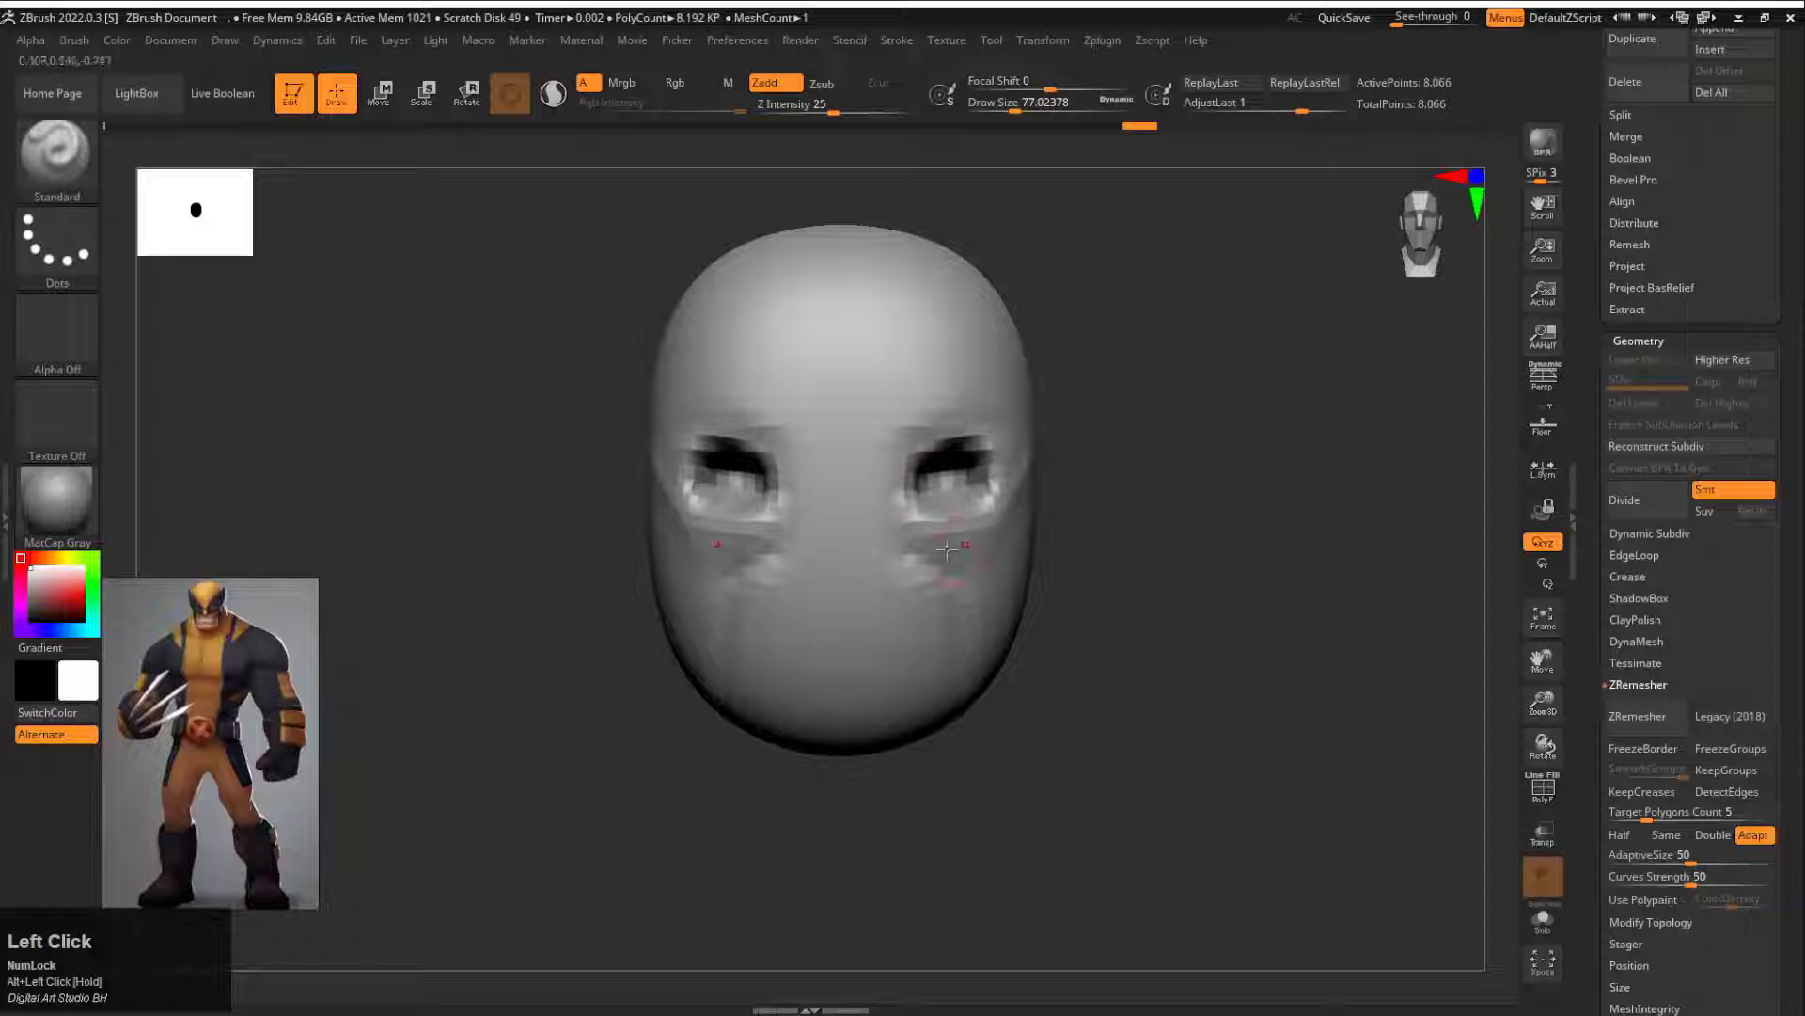
pyautogui.moveTo(837, 649)
pyautogui.keyDown('alt'); pyautogui.mouseDown()
pyautogui.moveTo(771, 641)
pyautogui.moveTo(809, 632)
pyautogui.mouseUp(); pyautogui.keyUp('alt')
pyautogui.moveTo(583, 649)
pyautogui.mouseDown()
pyautogui.moveTo(489, 649)
pyautogui.moveTo(574, 651)
pyautogui.mouseUp()
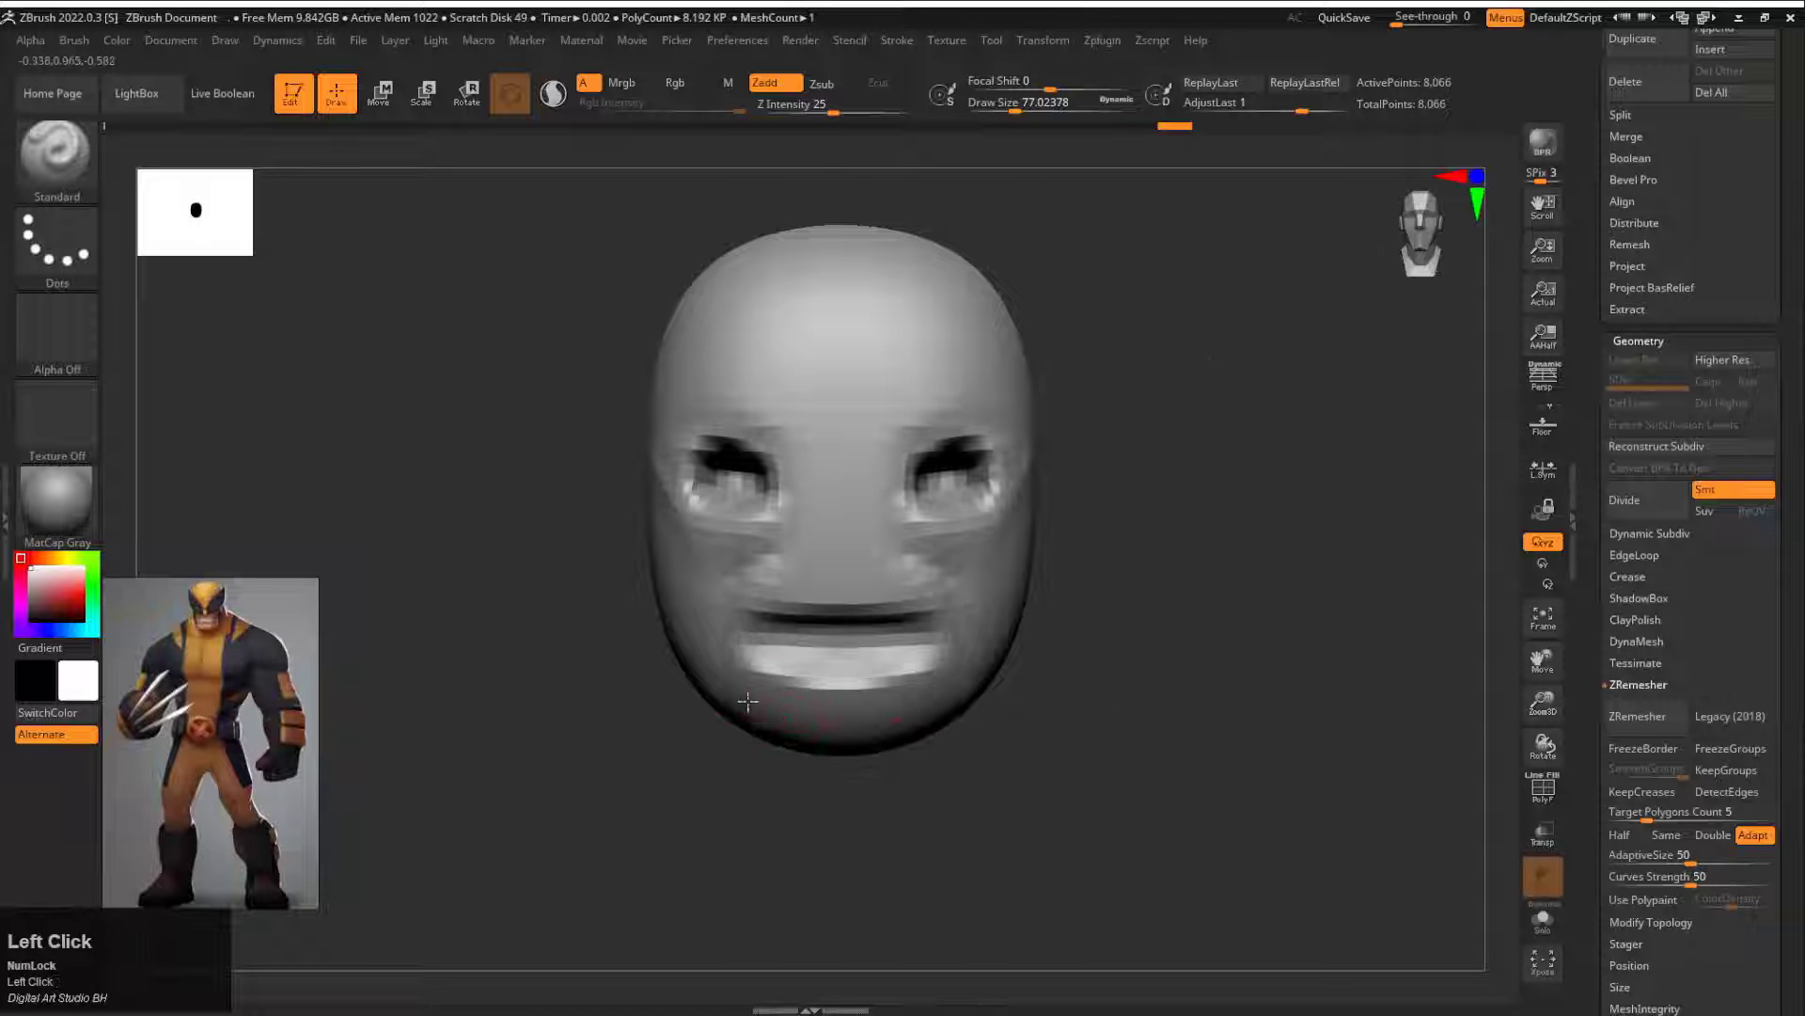
# Step: Build up the chin below the mouth with the Standard brush
pyautogui.moveTo(750, 698); pyautogui.dragTo(818, 736)
pyautogui.moveTo(639, 799)
pyautogui.mouseDown()
pyautogui.moveTo(625, 696)
pyautogui.moveTo(565, 648)
pyautogui.mouseUp()
pyautogui.keyDown('shift'); pyautogui.moveTo(736, 739); pyautogui.dragTo(898, 785); pyautogui.keyUp('shift')
pyautogui.keyDown('shift'); pyautogui.moveTo(1166, 630); pyautogui.dragTo(1056, 512); pyautogui.keyUp('shift')
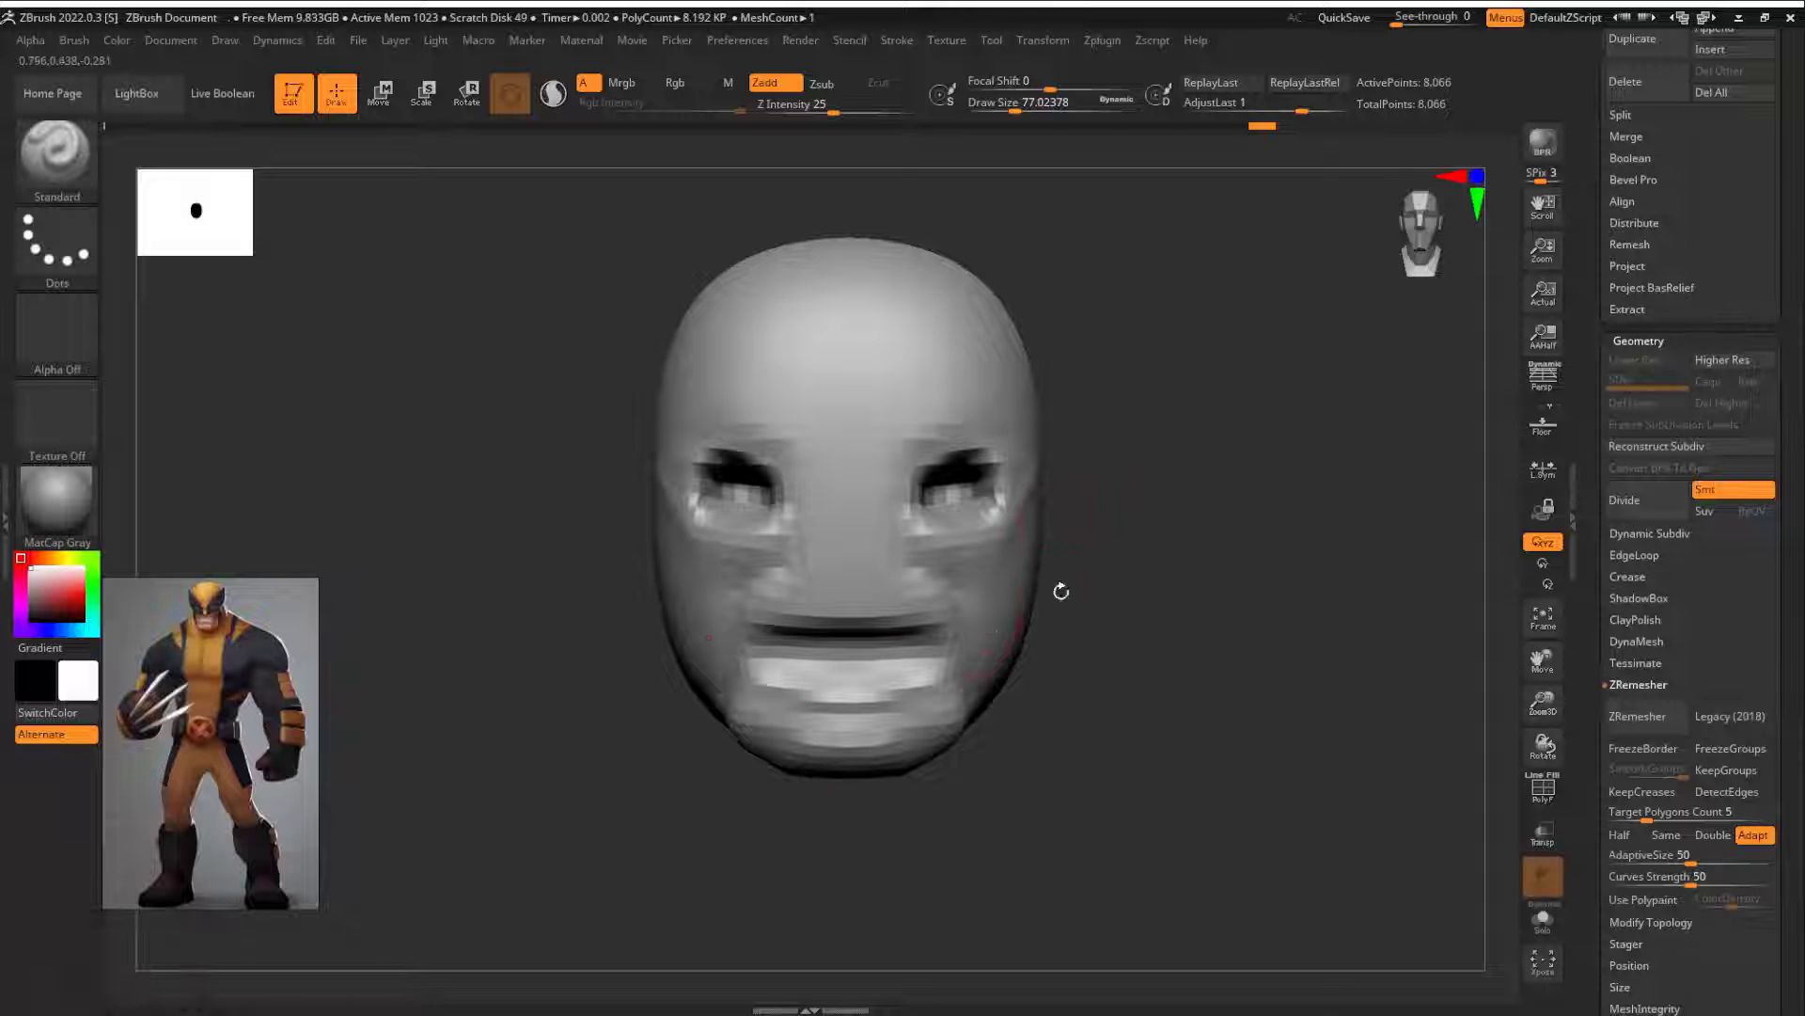
# Step: Refine the cheeks, jaw and brow of the head with the Move brush
pyautogui.moveTo(1056, 593)
pyautogui.mouseDown()
pyautogui.moveTo(1015, 574)
pyautogui.moveTo(983, 594)
pyautogui.mouseUp()
pyautogui.press('b')
pyautogui.press('m')
pyautogui.press('v')
pyautogui.press('s')
pyautogui.click(1028, 610)
pyautogui.keyDown('alt'); pyautogui.moveTo(1138, 473); pyautogui.dragTo(1129, 569); pyautogui.keyUp('alt')
pyautogui.moveTo(943, 547)
pyautogui.mouseDown()
pyautogui.moveTo(941, 579)
pyautogui.moveTo(914, 588)
pyautogui.moveTo(983, 525)
pyautogui.mouseUp()
pyautogui.press('s')
pyautogui.click(886, 601)
# Step: Build up volume on the brow and around the eyes with the Standard brush
pyautogui.press('b')
pyautogui.press('s')
pyautogui.press('t')
pyautogui.press('s')
pyautogui.click(875, 551)
pyautogui.moveTo(940, 529)
pyautogui.keyDown('shift'); pyautogui.mouseDown()
pyautogui.moveTo(955, 517)
pyautogui.moveTo(921, 581)
pyautogui.moveTo(959, 566)
pyautogui.mouseUp(); pyautogui.keyUp('shift')
# Step: Angle the brows and eye openings into a frown with the Move brush at draw size about 207
pyautogui.press('b')
pyautogui.press('m')
pyautogui.press('v')
pyautogui.keyDown('shift'); pyautogui.moveTo(1119, 545); pyautogui.dragTo(972, 535); pyautogui.keyUp('shift')
pyautogui.moveTo(885, 596)
pyautogui.keyDown('shift'); pyautogui.mouseDown()
pyautogui.moveTo(1020, 546)
pyautogui.moveTo(1046, 587)
pyautogui.mouseUp(); pyautogui.keyUp('shift')
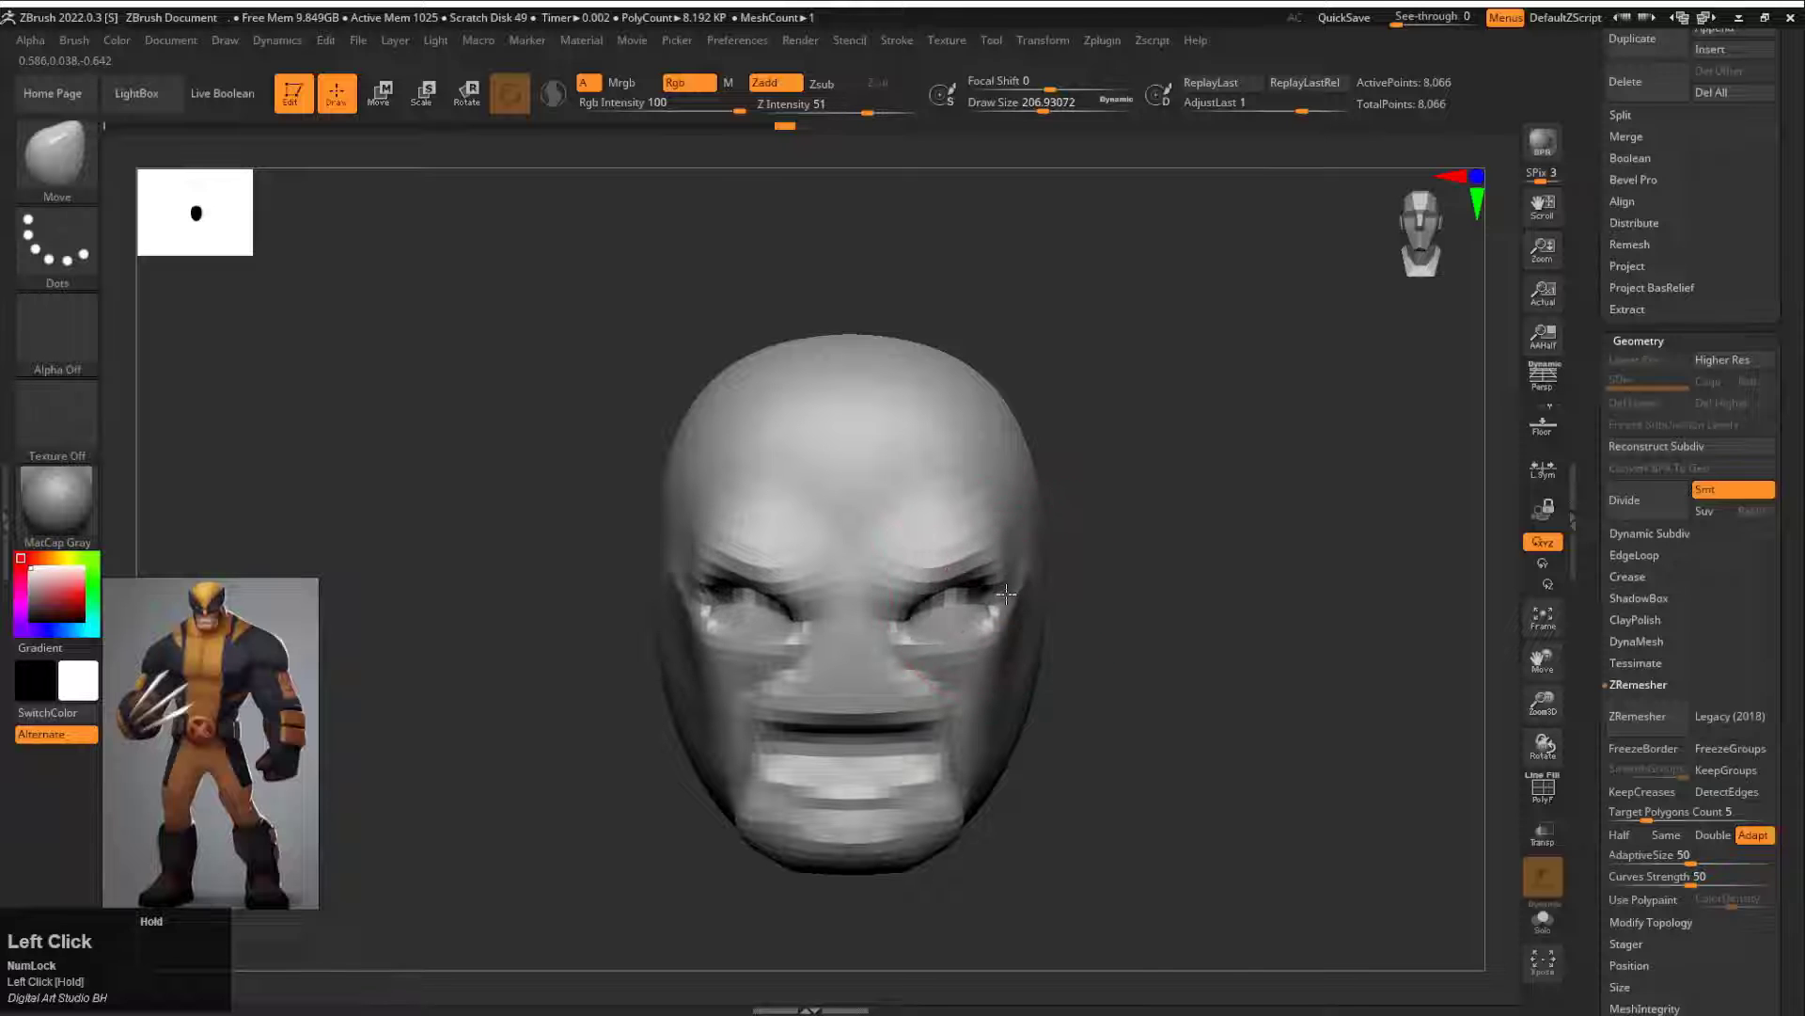
pyautogui.moveTo(983, 710); pyautogui.dragTo(968, 706)
pyautogui.moveTo(1316, 875)
pyautogui.mouseDown()
pyautogui.moveTo(1172, 919)
pyautogui.moveTo(902, 790)
pyautogui.mouseUp()
# Step: Adjust the overall head outline, jaw and chin with the Move brush, reducing the draw size to about 132
pyautogui.moveTo(846, 649); pyautogui.dragTo(840, 526)
pyautogui.moveTo(813, 789); pyautogui.dragTo(1124, 621)
pyautogui.keyDown('alt'); pyautogui.moveTo(1124, 621); pyautogui.dragTo(1046, 679); pyautogui.keyUp('alt')
pyautogui.moveTo(961, 554); pyautogui.dragTo(956, 545)
pyautogui.moveTo(961, 660)
pyautogui.keyDown('alt'); pyautogui.mouseDown()
pyautogui.moveTo(1100, 681)
pyautogui.moveTo(776, 762)
pyautogui.moveTo(788, 745)
pyautogui.mouseUp(); pyautogui.keyUp('alt')
pyautogui.press('s')
pyautogui.moveTo(555, 827)
pyautogui.mouseDown()
pyautogui.moveTo(826, 837)
pyautogui.moveTo(926, 788)
pyautogui.mouseUp()
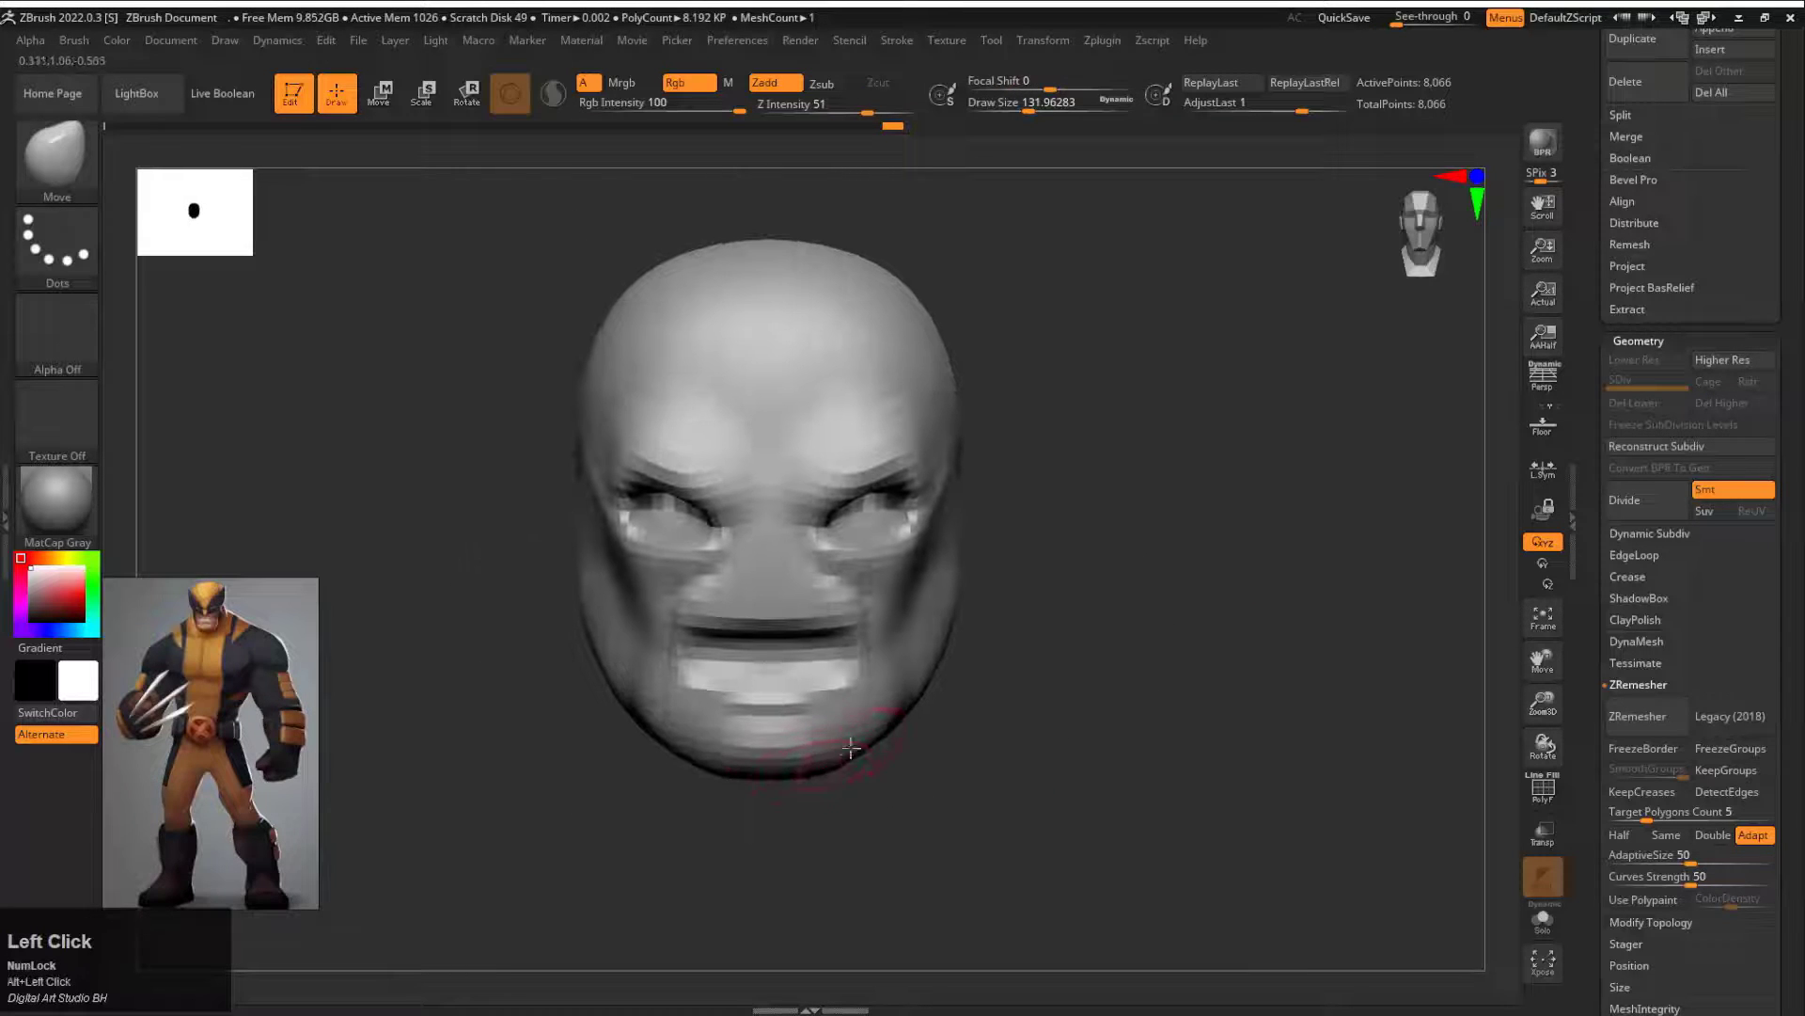
pyautogui.moveTo(778, 771); pyautogui.dragTo(778, 783)
pyautogui.moveTo(1012, 638)
pyautogui.keyDown('alt'); pyautogui.mouseDown()
pyautogui.moveTo(952, 722)
pyautogui.moveTo(1010, 777)
pyautogui.mouseUp(); pyautogui.keyUp('alt')
# Step: Carve the frown creases on the forehead and brow with the DamStandard brush at draw size about 80
pyautogui.press('b')
pyautogui.press('d')
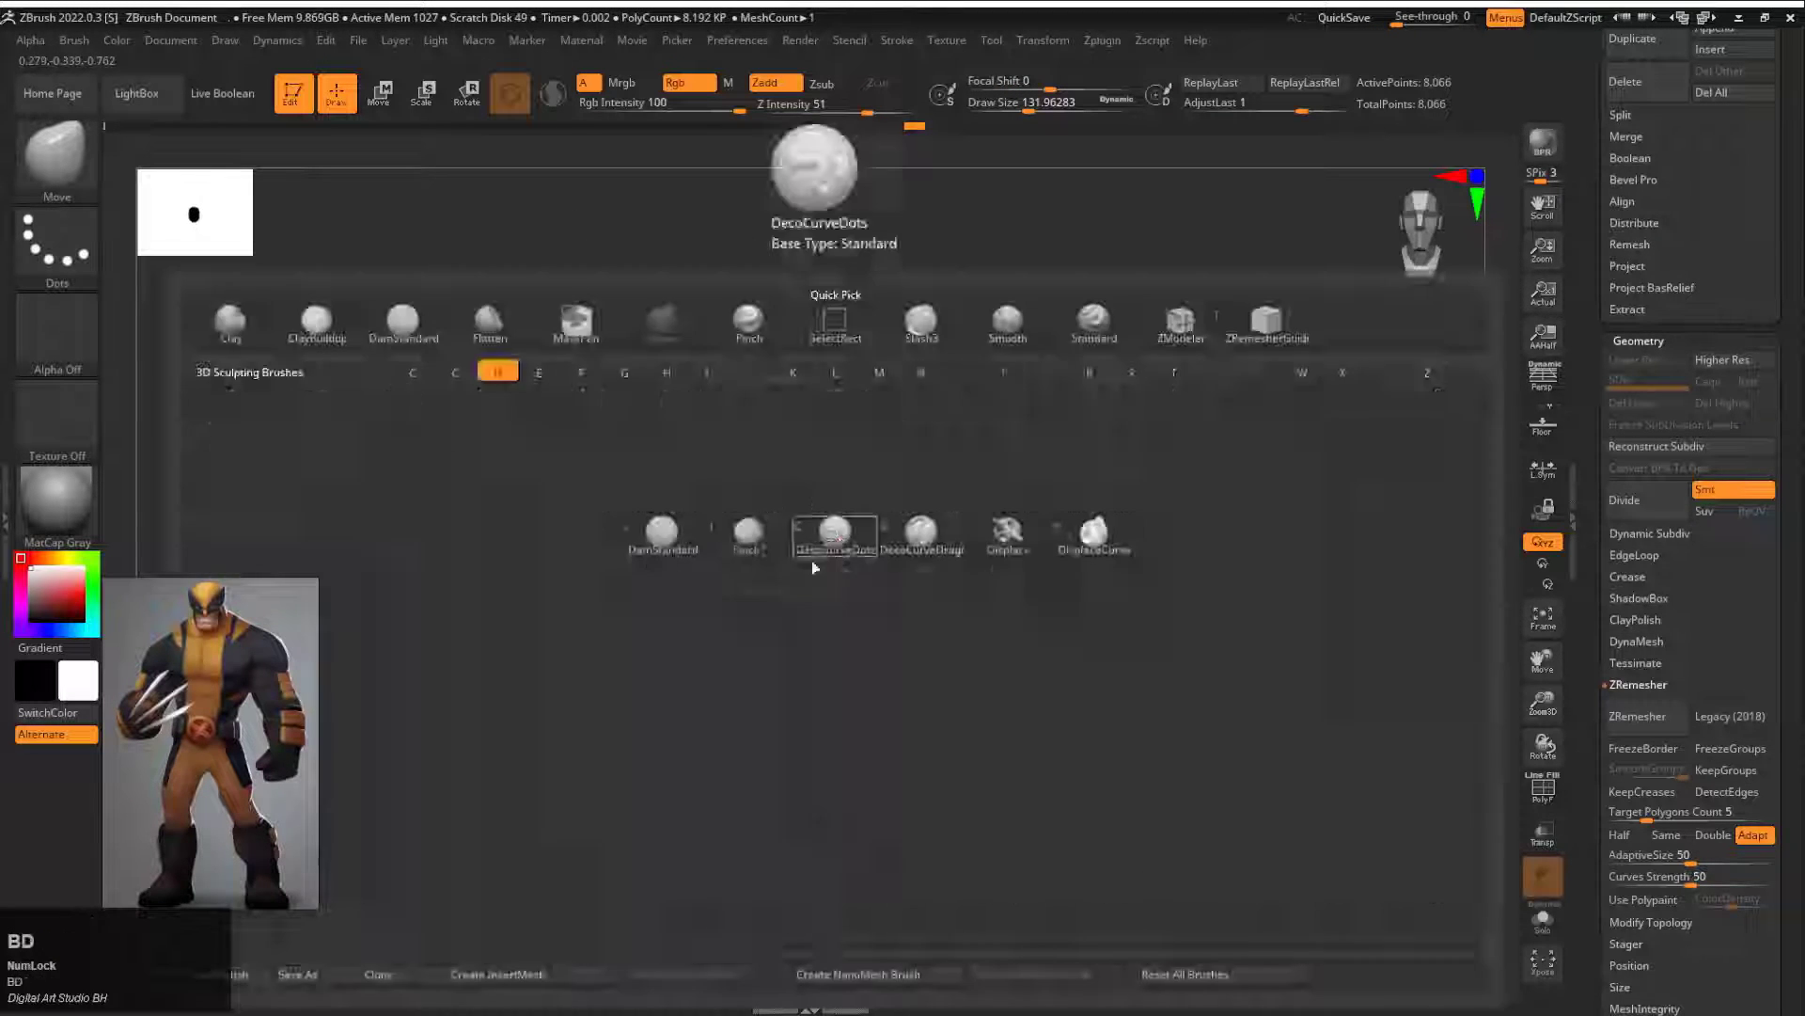
pyautogui.press('s')
pyautogui.press('s')
pyautogui.moveTo(821, 571); pyautogui.dragTo(809, 577)
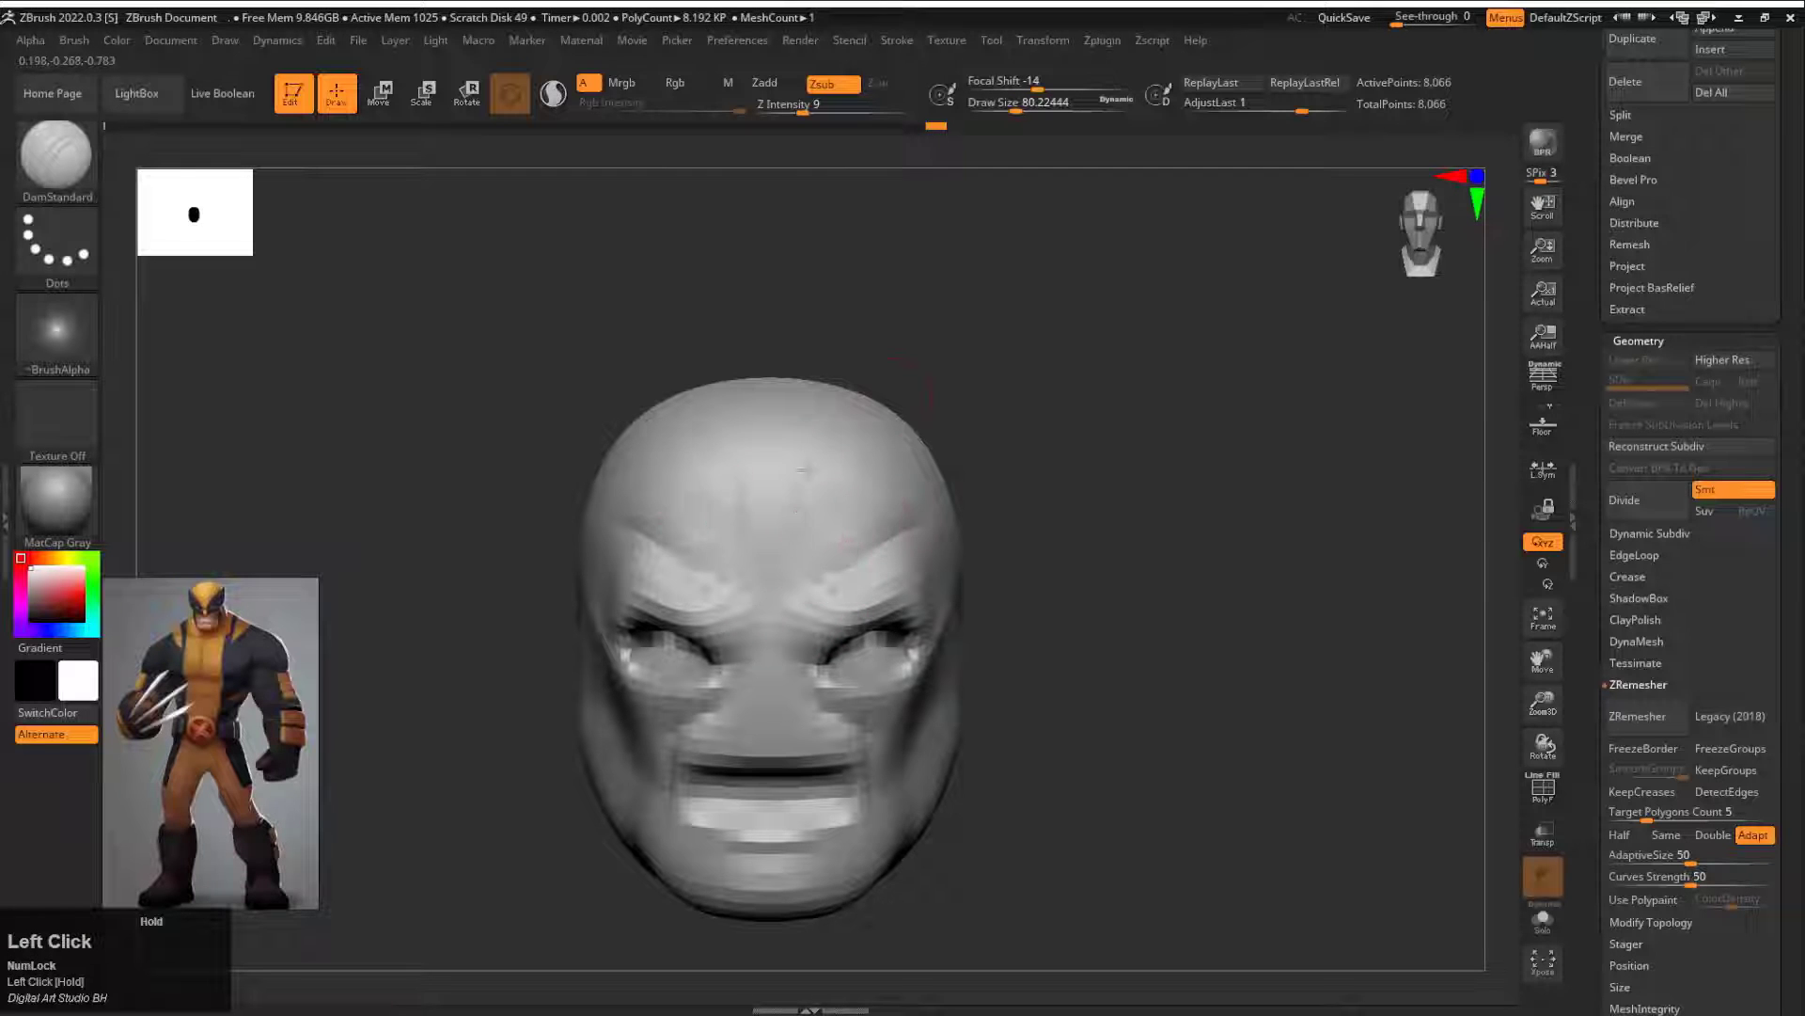
pyautogui.keyDown('alt'); pyautogui.moveTo(961, 598); pyautogui.dragTo(878, 556); pyautogui.keyUp('alt')
# Step: Pull the mask's pointed side fins out of the brow with the Move brush and ZRemesh the head at the same polygon count
pyautogui.press('b')
pyautogui.press('m')
pyautogui.press('v')
pyautogui.press('s')
pyautogui.moveTo(1081, 517)
pyautogui.mouseDown()
pyautogui.moveTo(919, 497)
pyautogui.moveTo(1081, 376)
pyautogui.mouseUp()
pyautogui.hotkey('ctrl', 'z')
pyautogui.moveTo(861, 536); pyautogui.dragTo(1164, 301)
pyautogui.moveTo(876, 588); pyautogui.dragTo(914, 607)
pyautogui.moveTo(1119, 555)
pyautogui.mouseDown()
pyautogui.moveTo(1025, 536)
pyautogui.moveTo(1132, 419)
pyautogui.moveTo(1237, 424)
pyautogui.mouseUp()
pyautogui.moveTo(907, 538); pyautogui.dragTo(925, 515)
pyautogui.moveTo(949, 494); pyautogui.dragTo(962, 453)
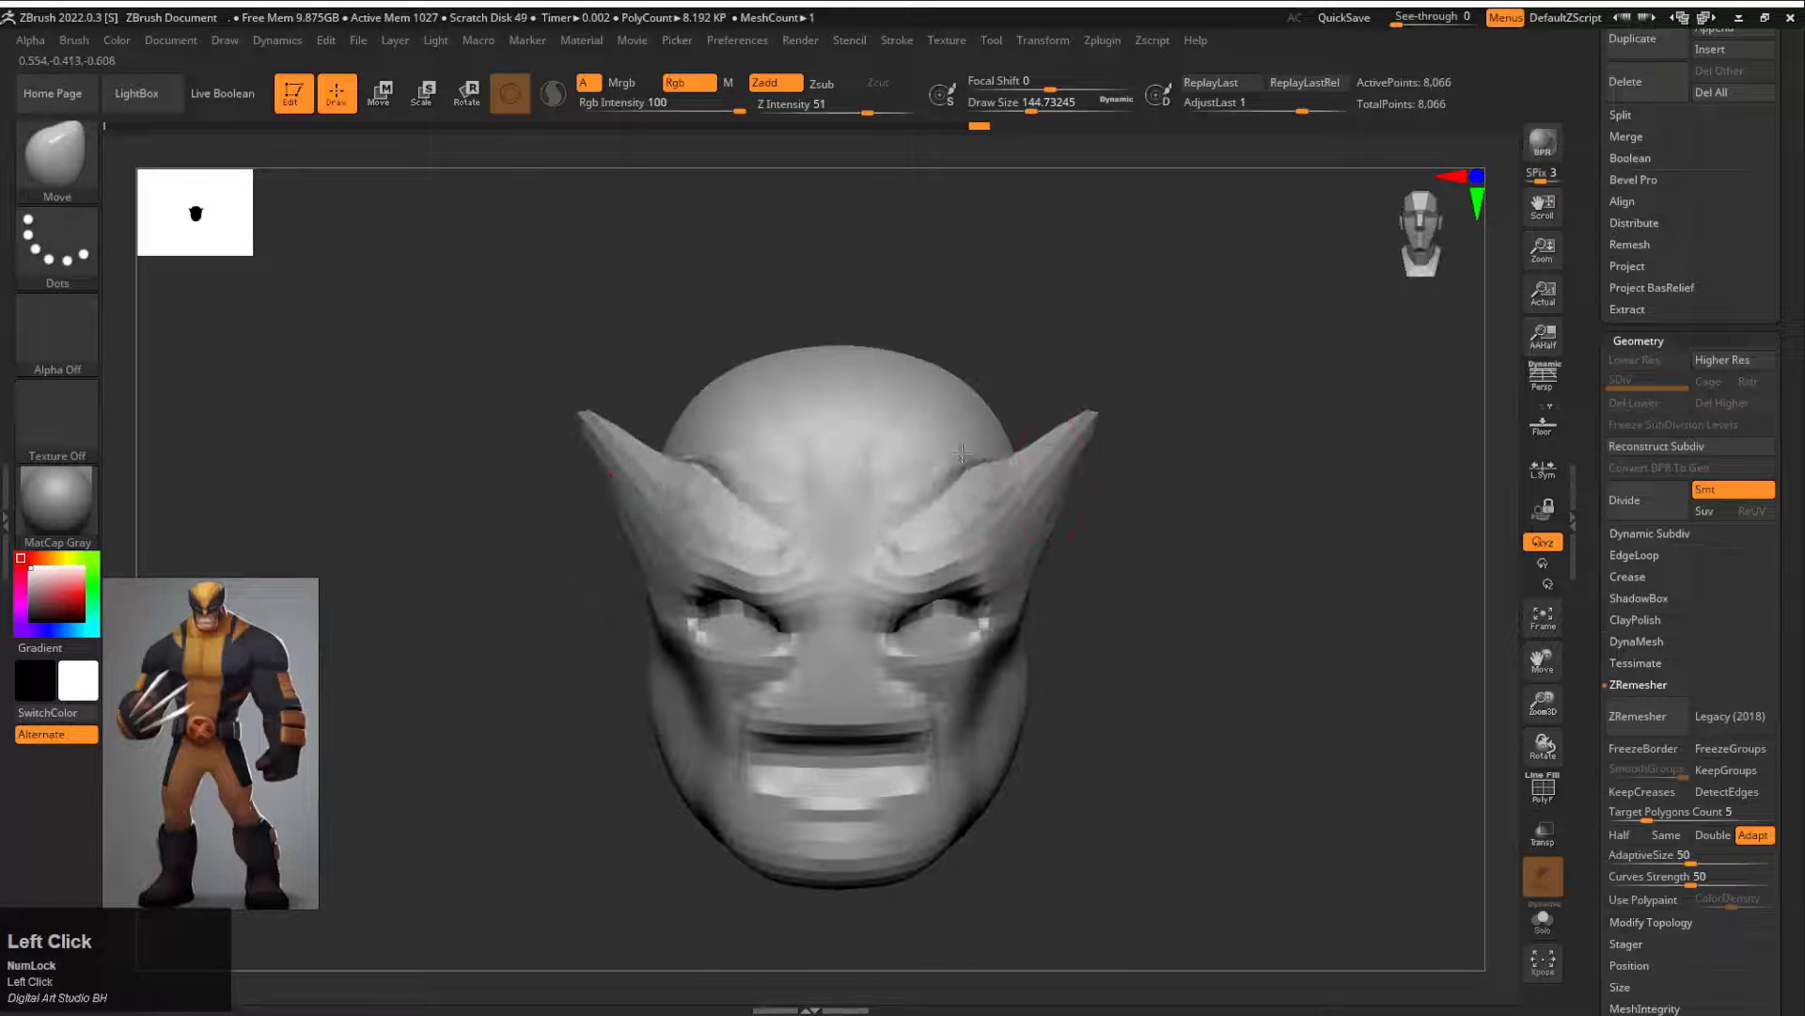
pyautogui.click(1638, 715)
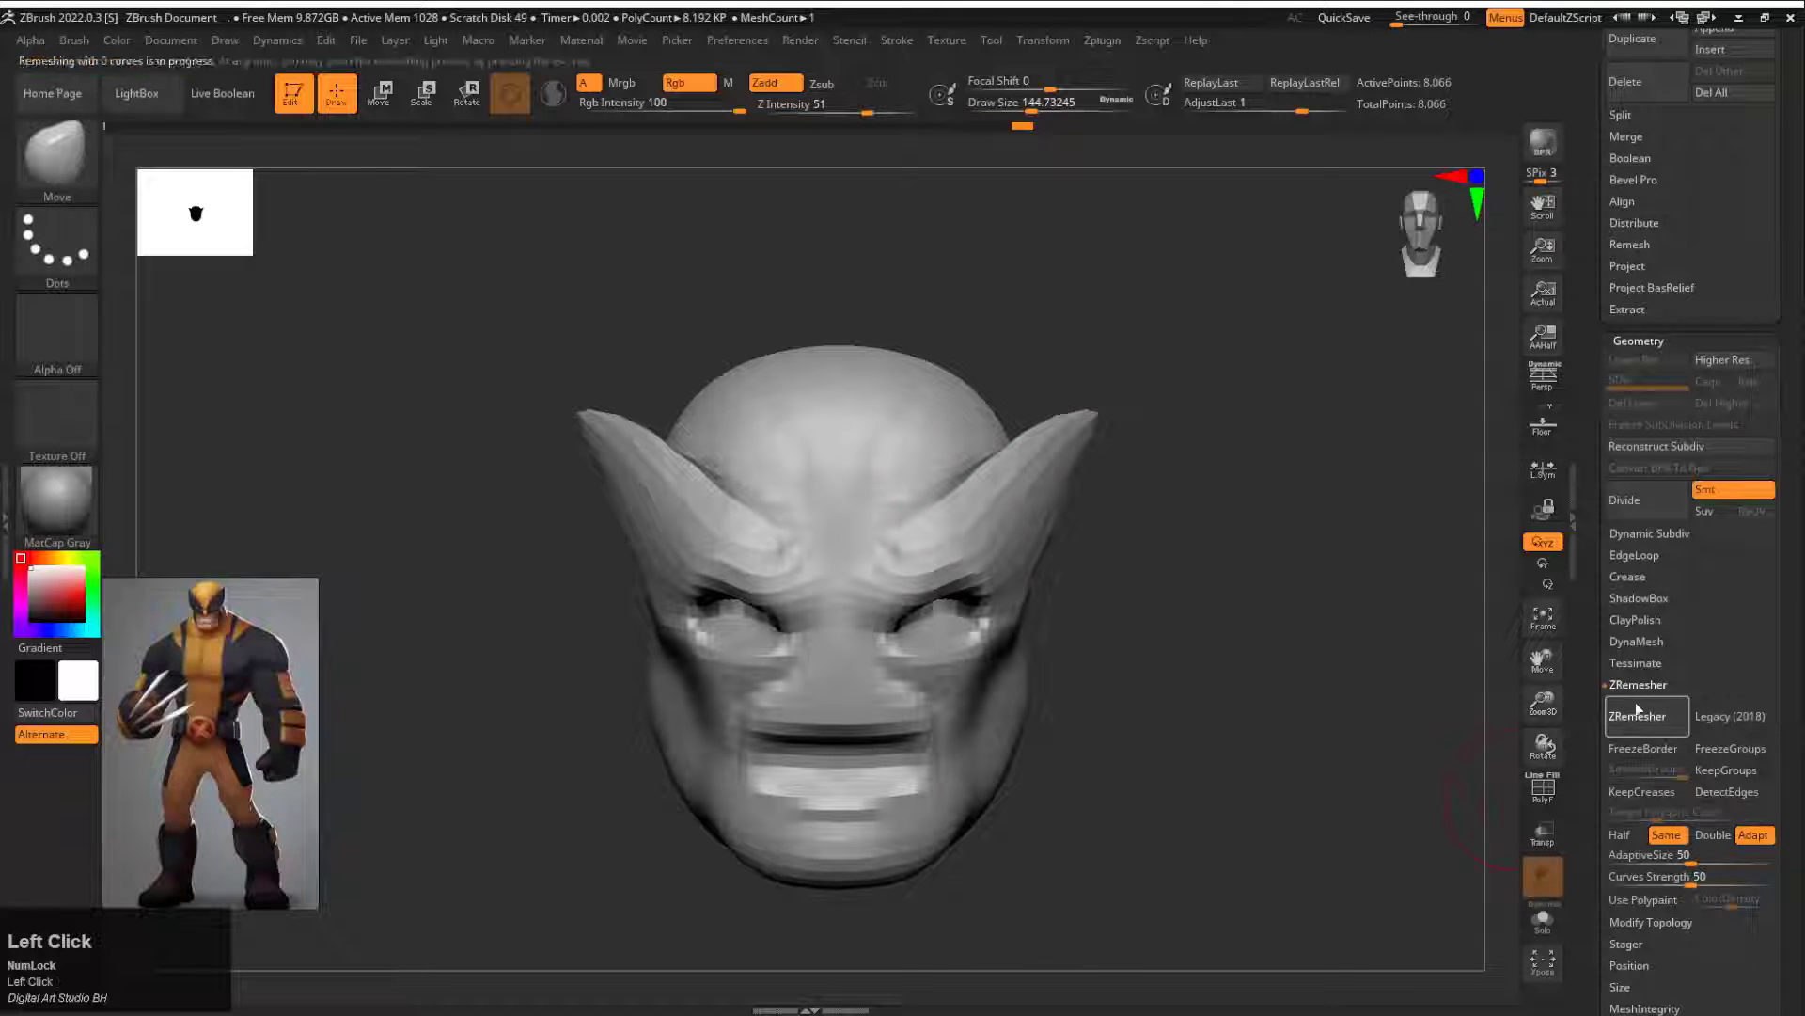
# Step: Append a Sphere3D subtool and select it for transforming
pyautogui.moveTo(1585, 129); pyautogui.dragTo(1589, 578)
pyautogui.click(1730, 481)
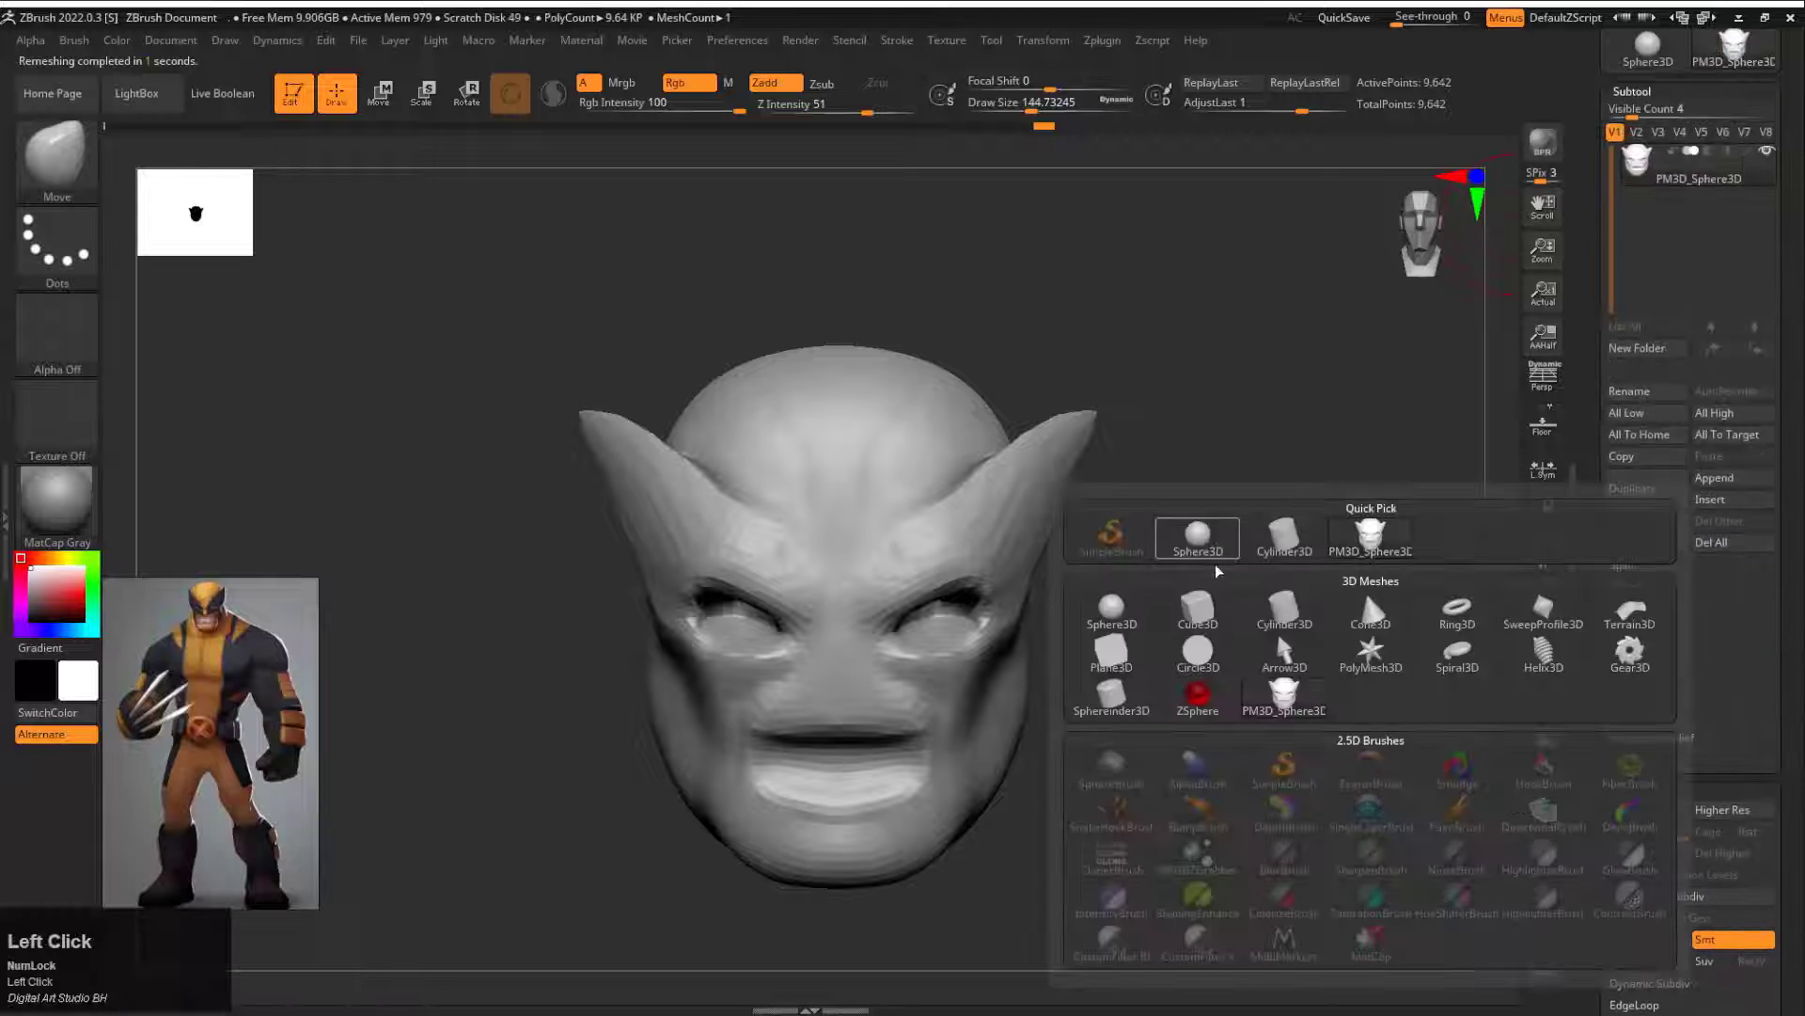
pyautogui.click(1210, 545)
pyautogui.click(1683, 212)
pyautogui.press('e')
# Step: Scale the appended sphere down and place it inside the eye socket as an eyeball
pyautogui.keyDown('shift'); pyautogui.moveTo(838, 559); pyautogui.dragTo(837, 651); pyautogui.keyUp('shift')
pyautogui.hotkey('ctrl', 'z')
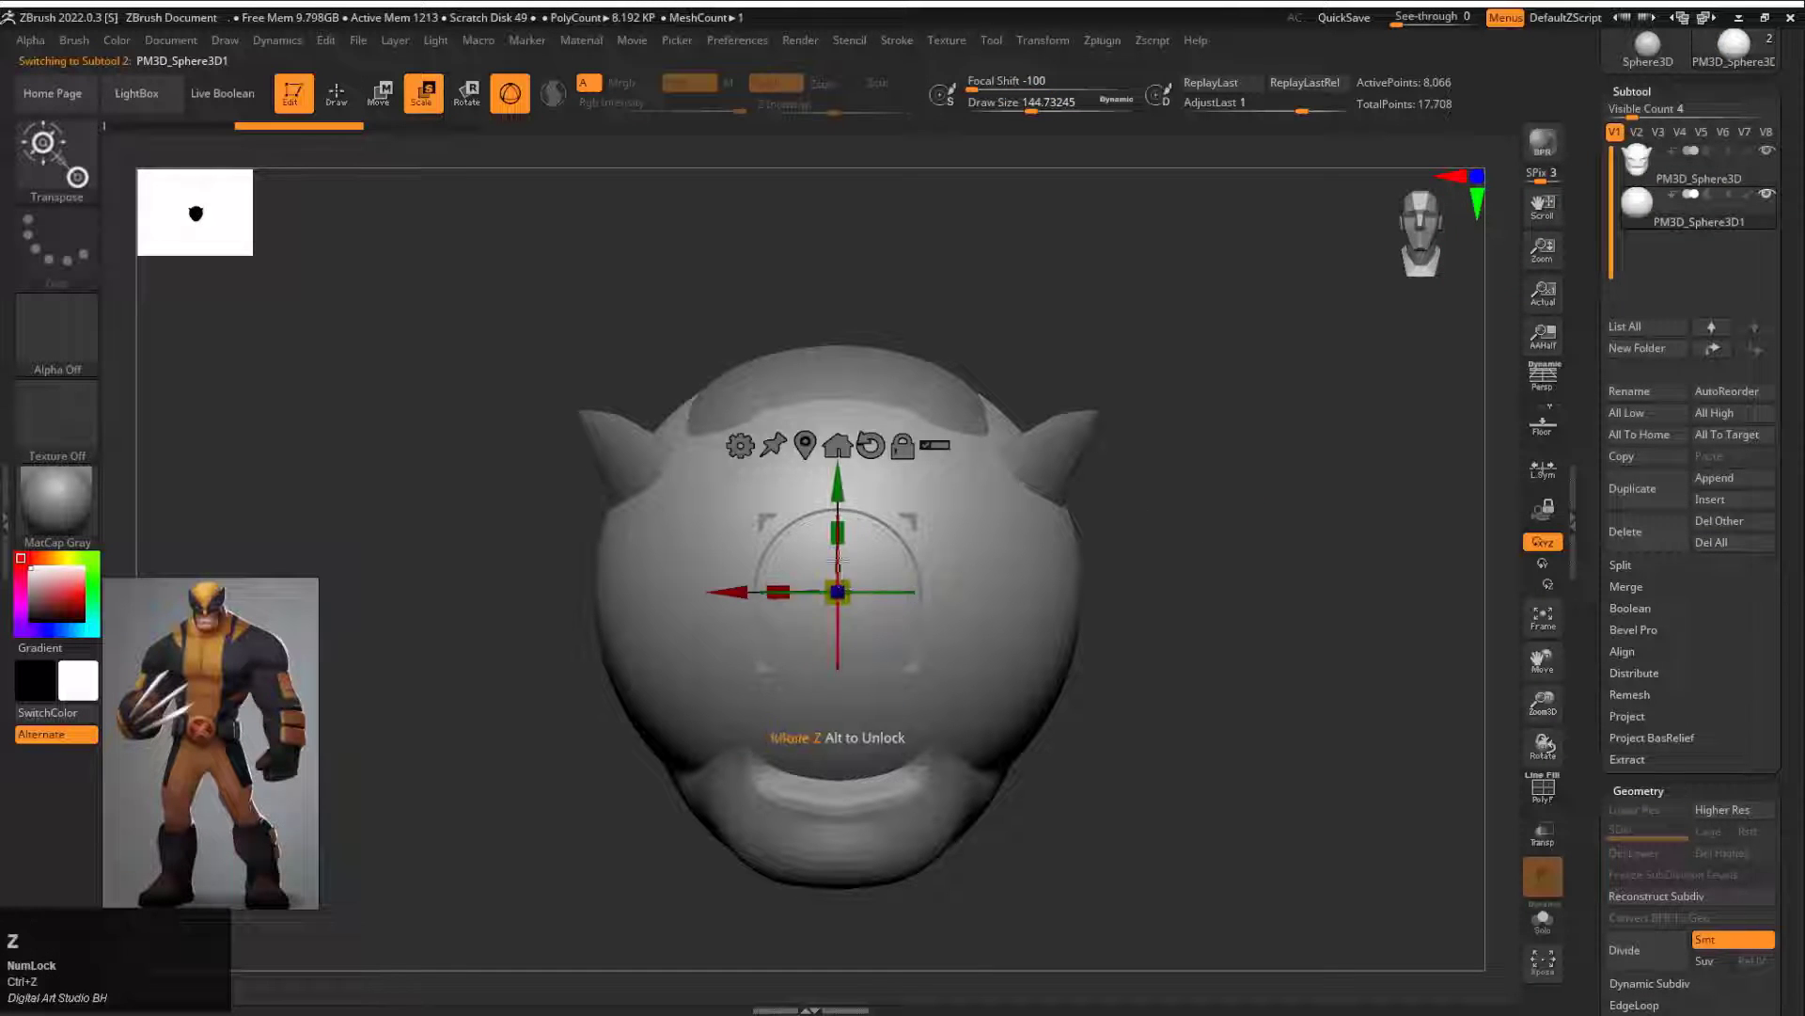
pyautogui.moveTo(849, 587); pyautogui.dragTo(752, 611)
pyautogui.keyDown('shift'); pyautogui.moveTo(1175, 602); pyautogui.dragTo(997, 601); pyautogui.keyUp('shift')
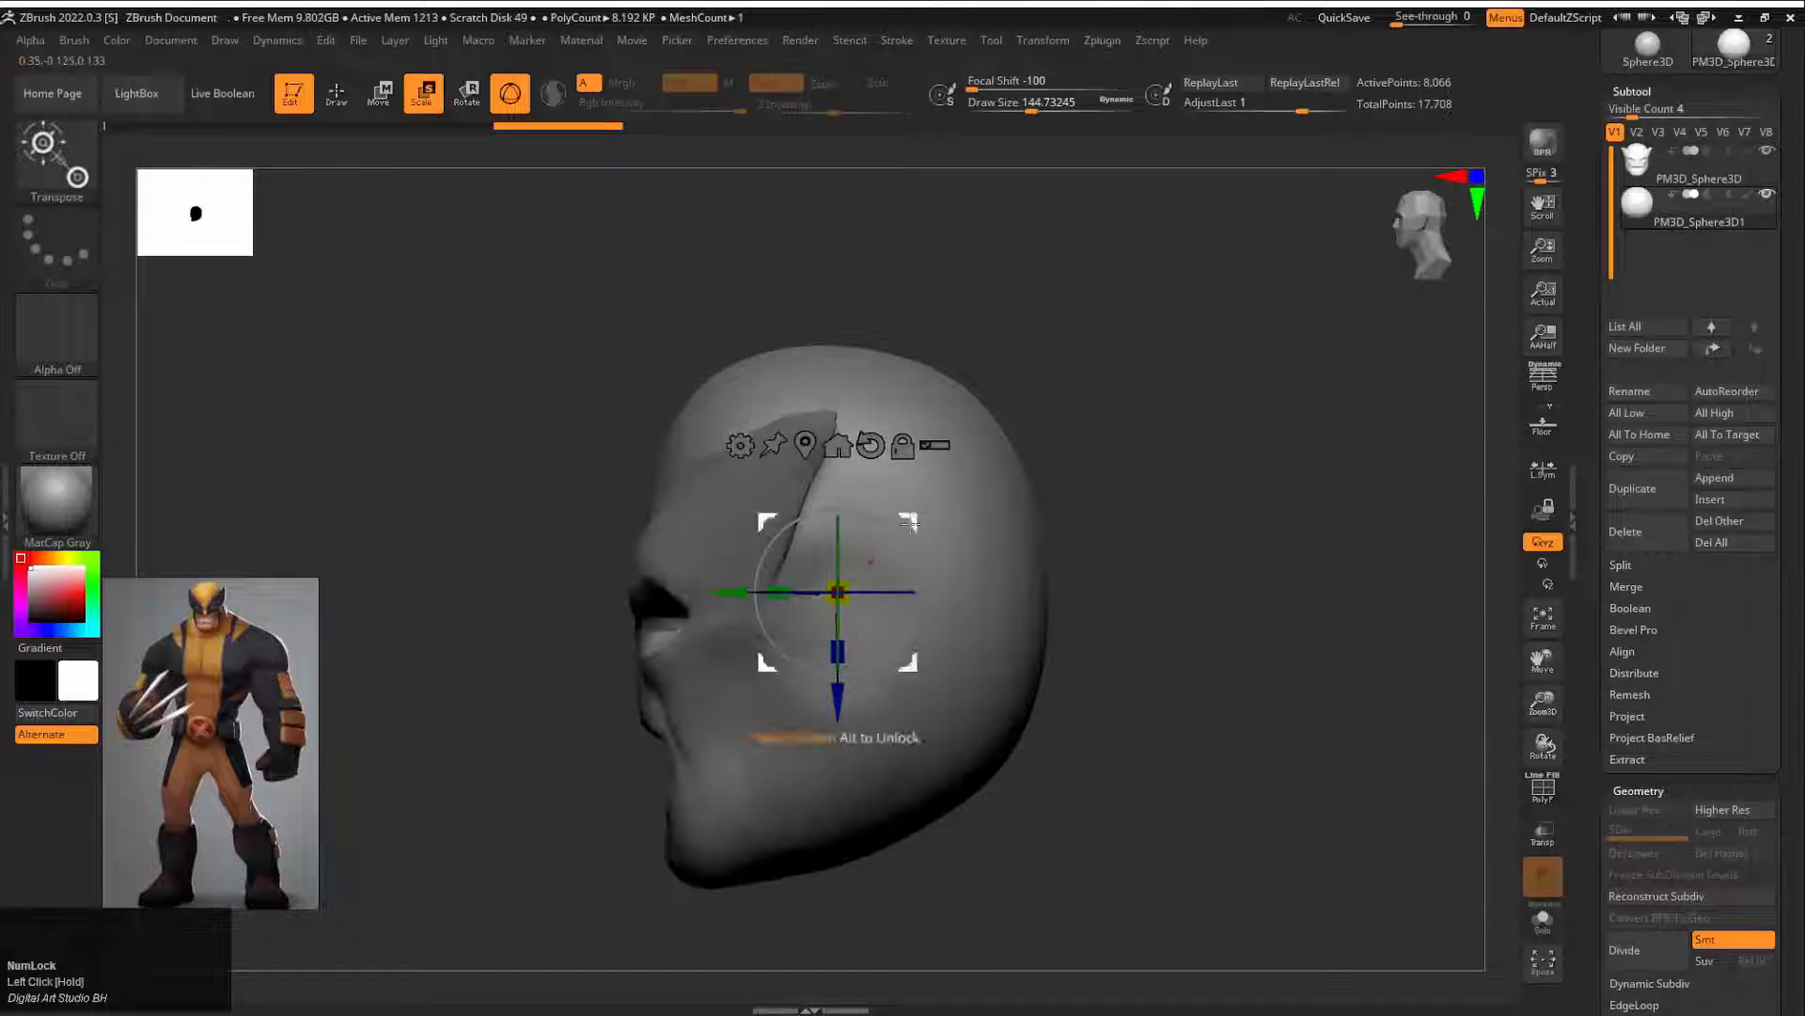
pyautogui.moveTo(767, 520); pyautogui.dragTo(618, 548)
pyautogui.keyDown('shift'); pyautogui.moveTo(423, 602); pyautogui.dragTo(689, 621); pyautogui.keyUp('shift')
pyautogui.keyDown('shift'); pyautogui.moveTo(1016, 640); pyautogui.dragTo(865, 640); pyautogui.keyUp('shift')
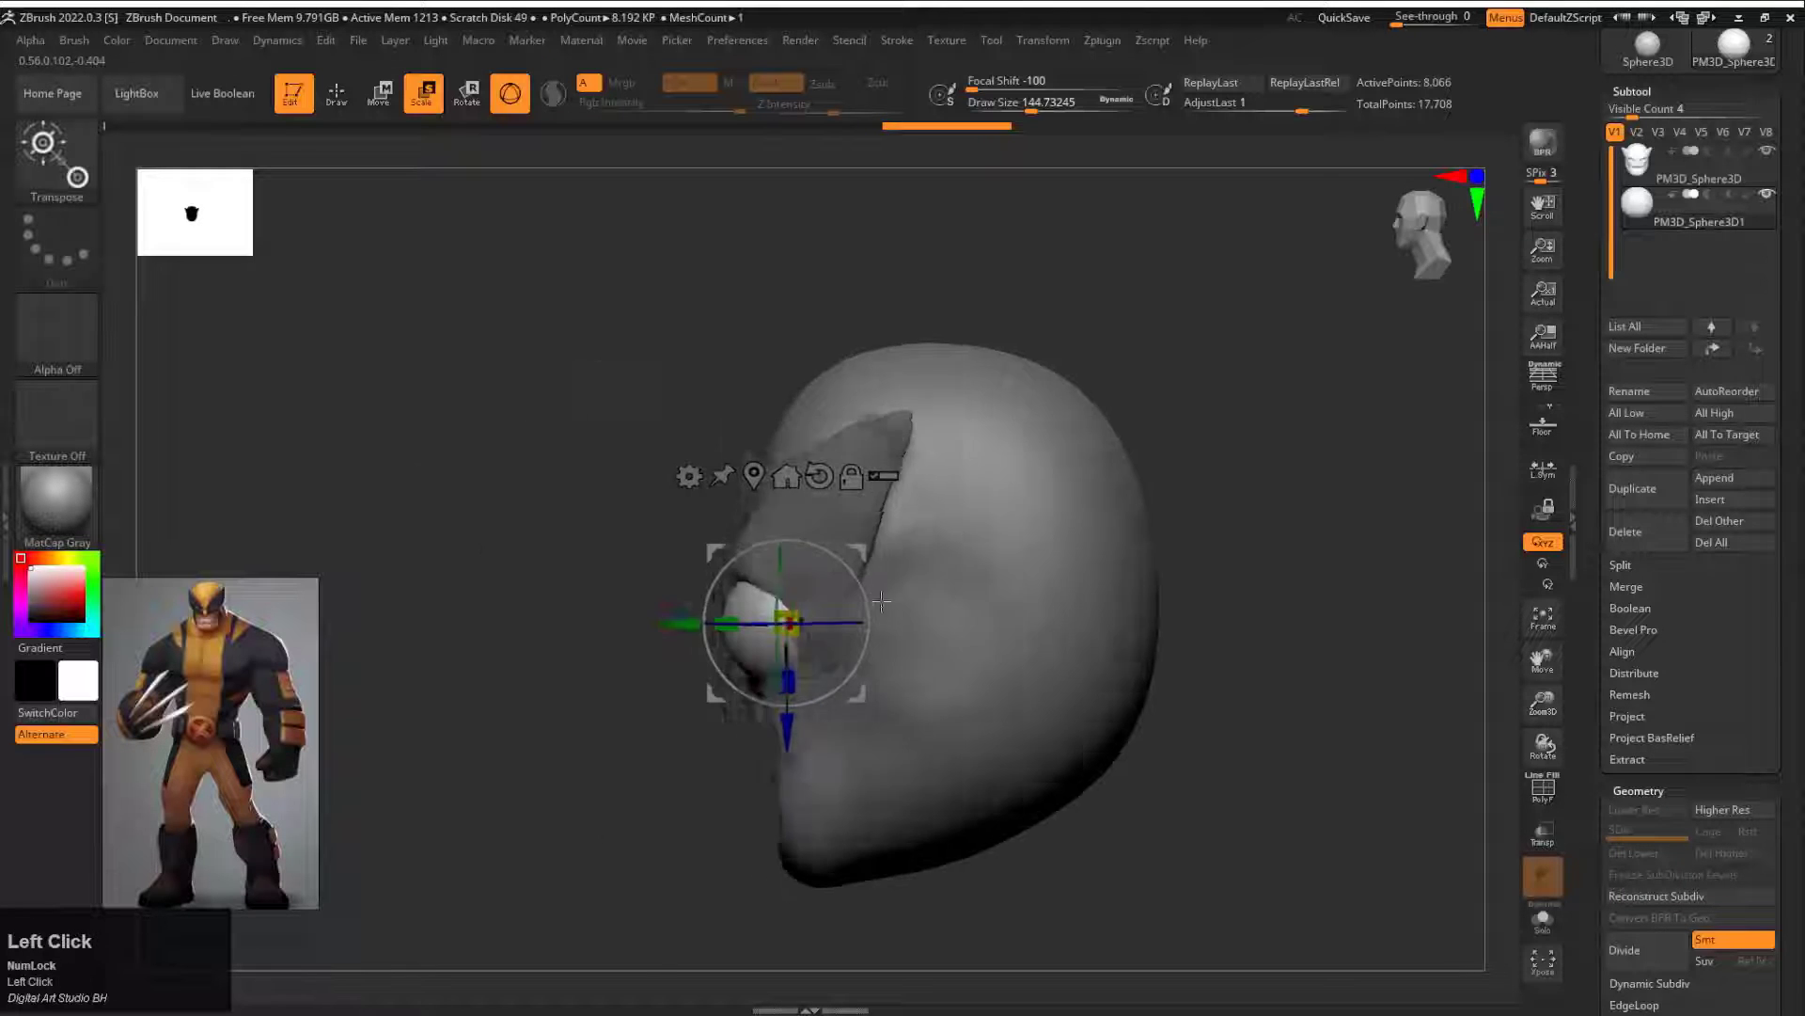
pyautogui.moveTo(689, 622); pyautogui.dragTo(714, 621)
pyautogui.keyDown('shift'); pyautogui.moveTo(600, 673); pyautogui.dragTo(724, 669); pyautogui.keyUp('shift')
pyautogui.moveTo(720, 622); pyautogui.dragTo(697, 623)
pyautogui.keyDown('alt'); pyautogui.moveTo(976, 688); pyautogui.dragTo(1116, 508); pyautogui.keyUp('alt')
# Step: Select the head subtool and reshape the face profile around the nose and mouth with the Move brush
pyautogui.keyDown('alt'); pyautogui.click(926, 488); pyautogui.keyUp('alt')
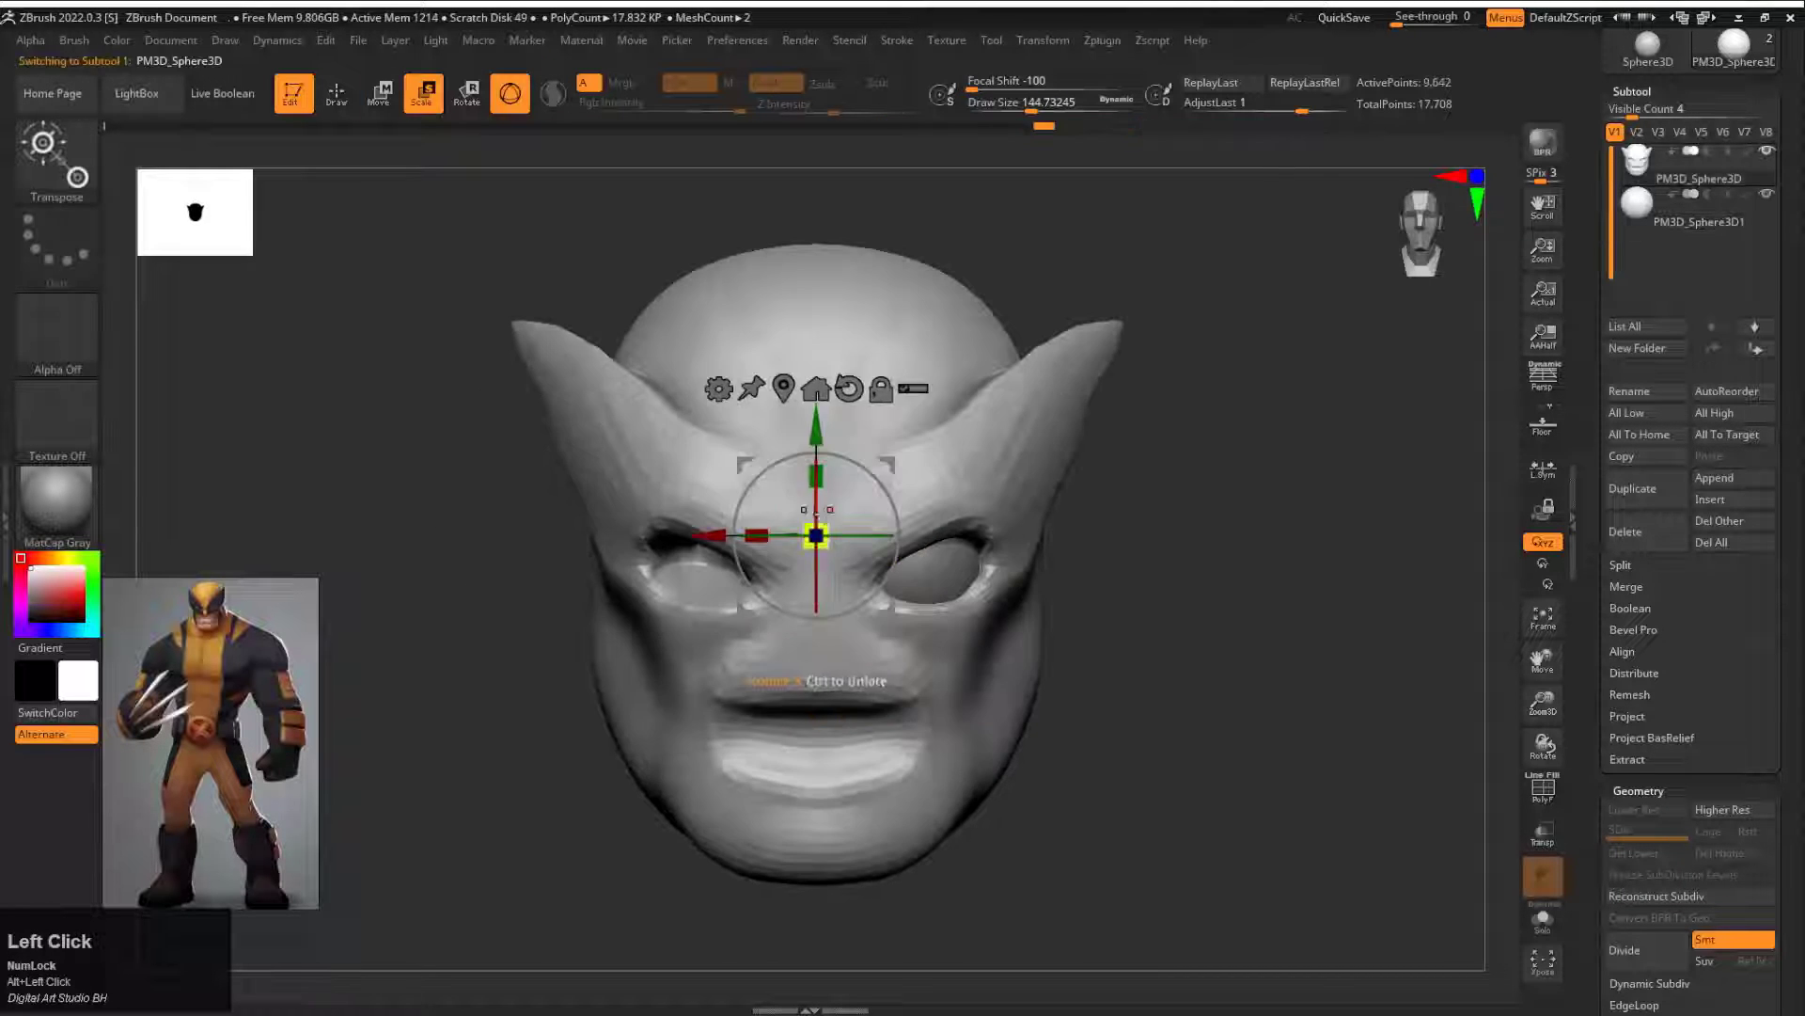
pyautogui.press('q')
pyautogui.keyDown('alt'); pyautogui.moveTo(827, 599); pyautogui.dragTo(831, 577); pyautogui.keyUp('alt')
pyautogui.keyDown('shift'); pyautogui.moveTo(1176, 611); pyautogui.dragTo(1016, 611); pyautogui.keyUp('shift')
pyautogui.press('s')
pyautogui.moveTo(783, 607); pyautogui.dragTo(851, 636)
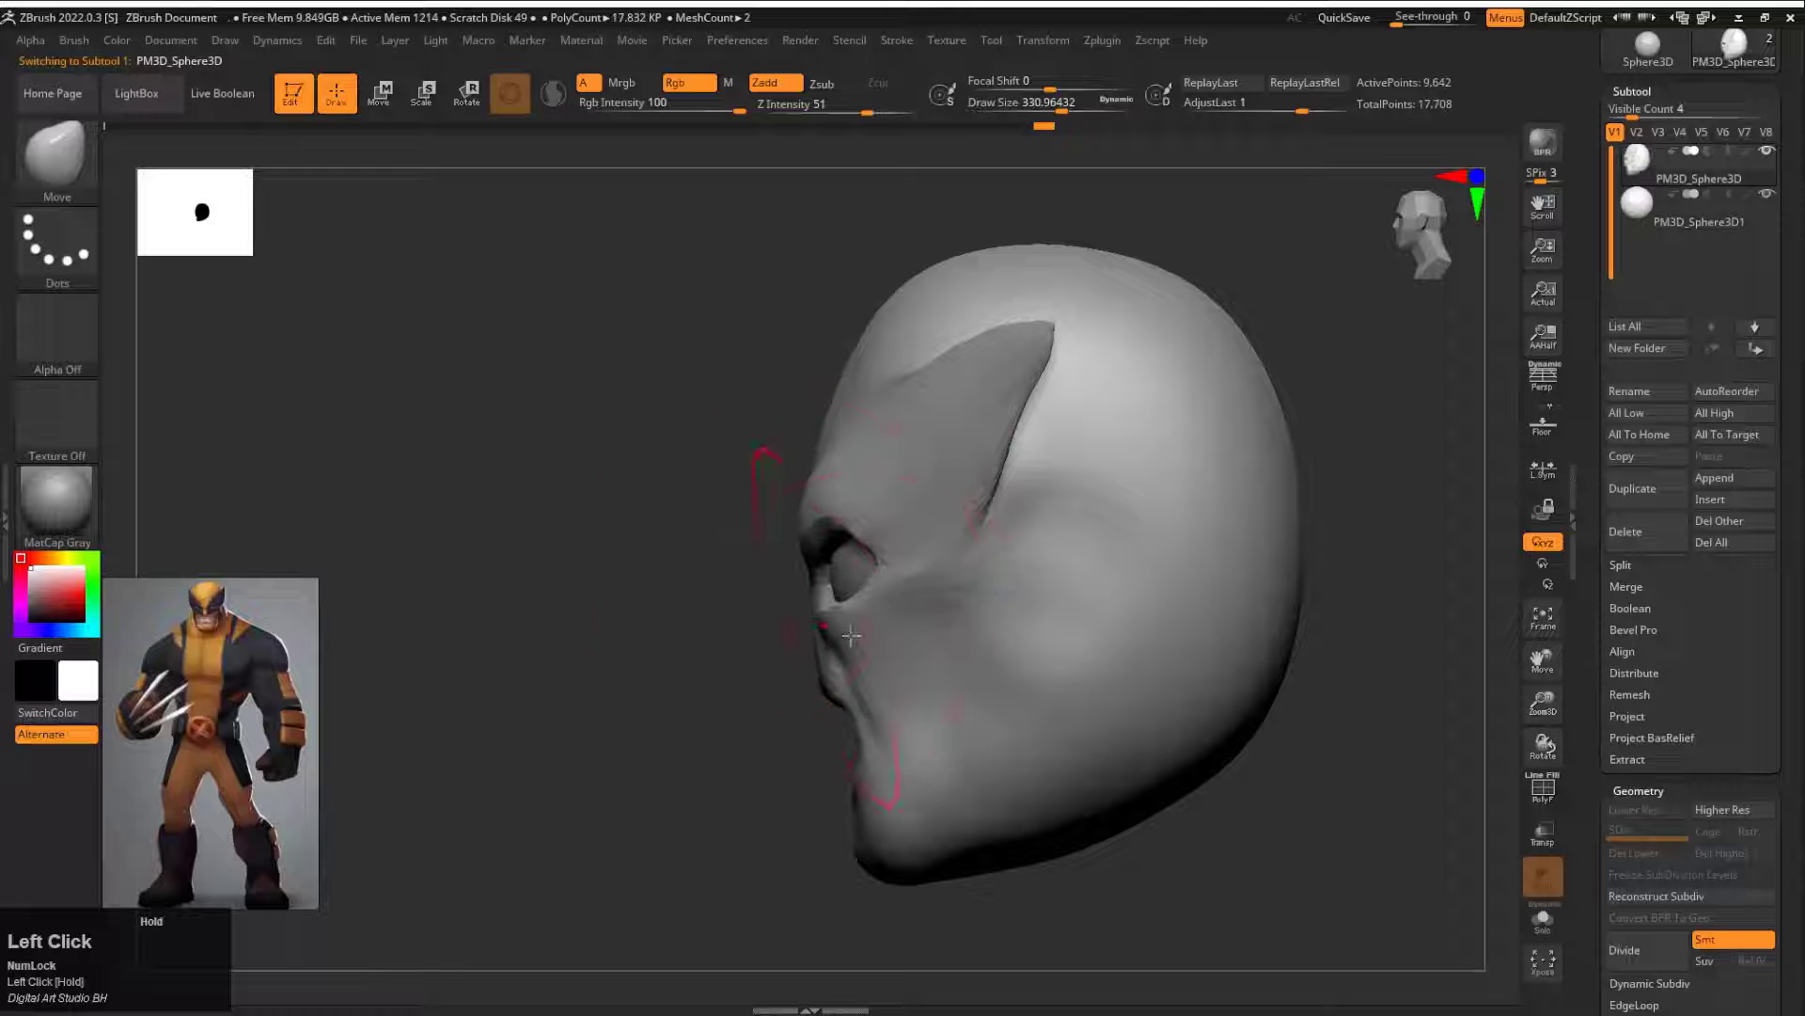
pyautogui.keyDown('shift'); pyautogui.moveTo(726, 692); pyautogui.dragTo(1016, 691); pyautogui.keyUp('shift')
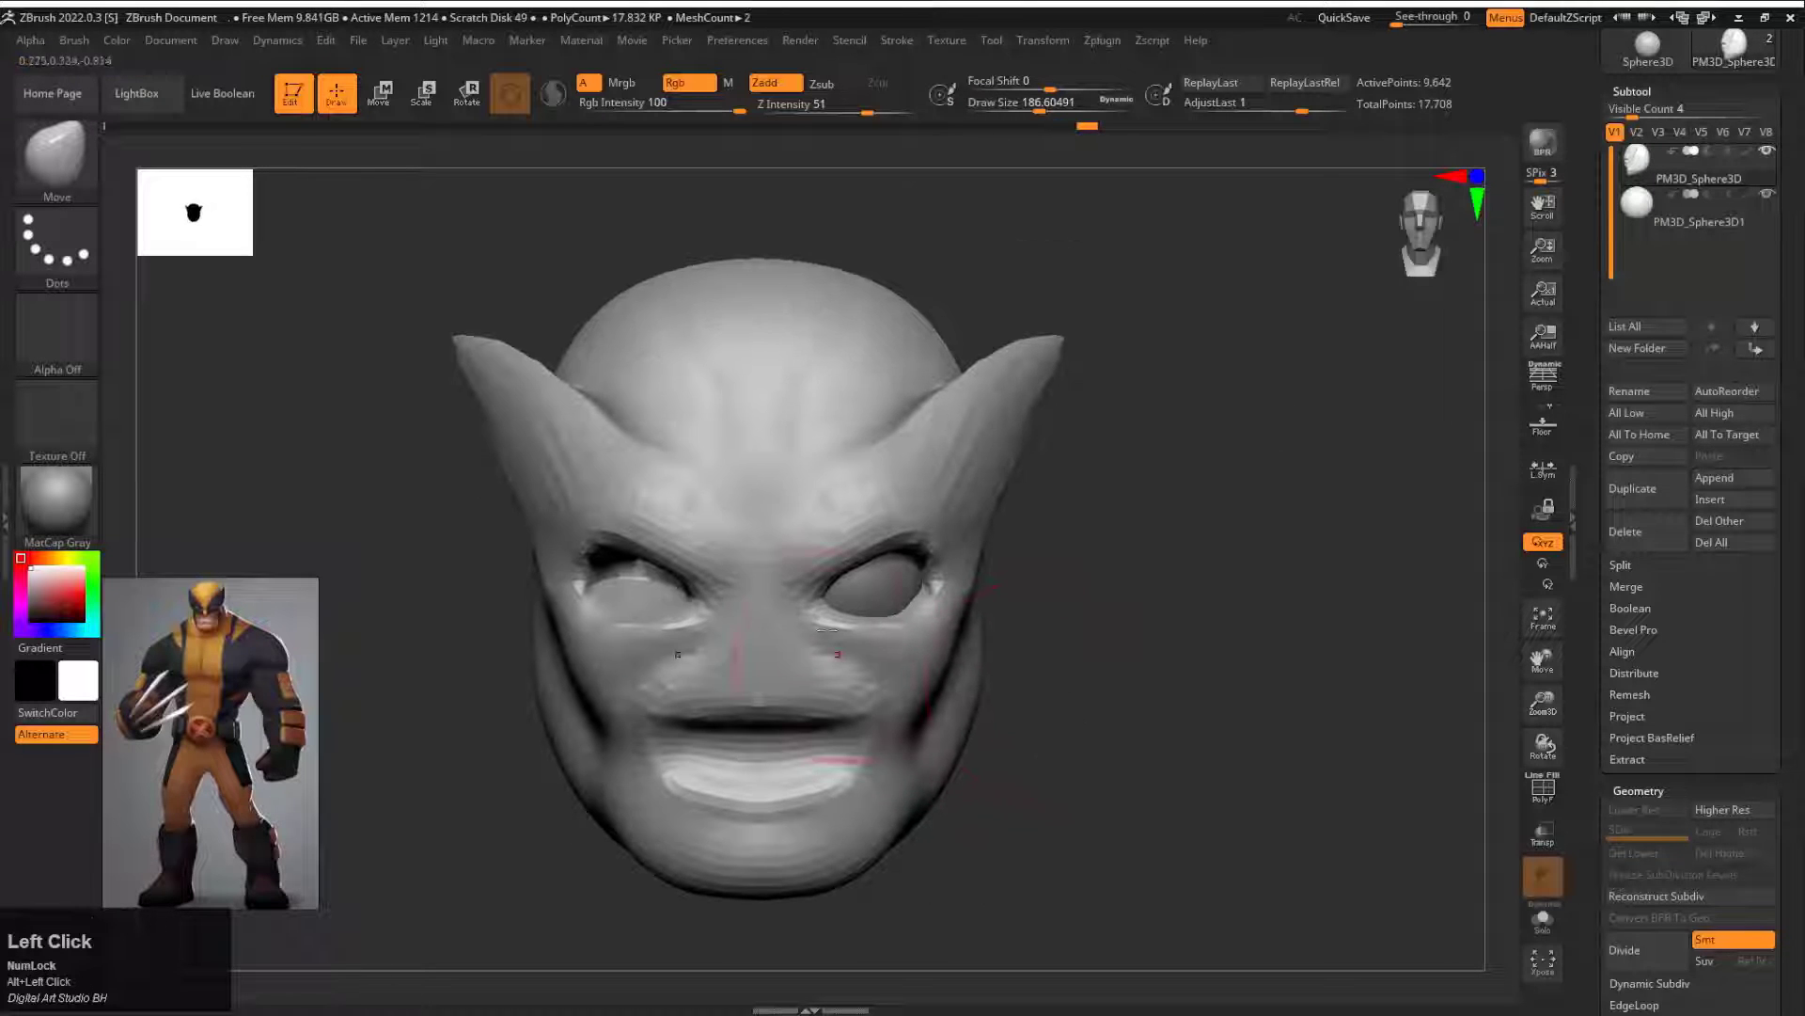
# Step: Fit the eyelids around the eyeball and narrow the eye openings with the Move brush
pyautogui.moveTo(1084, 565); pyautogui.dragTo(956, 584)
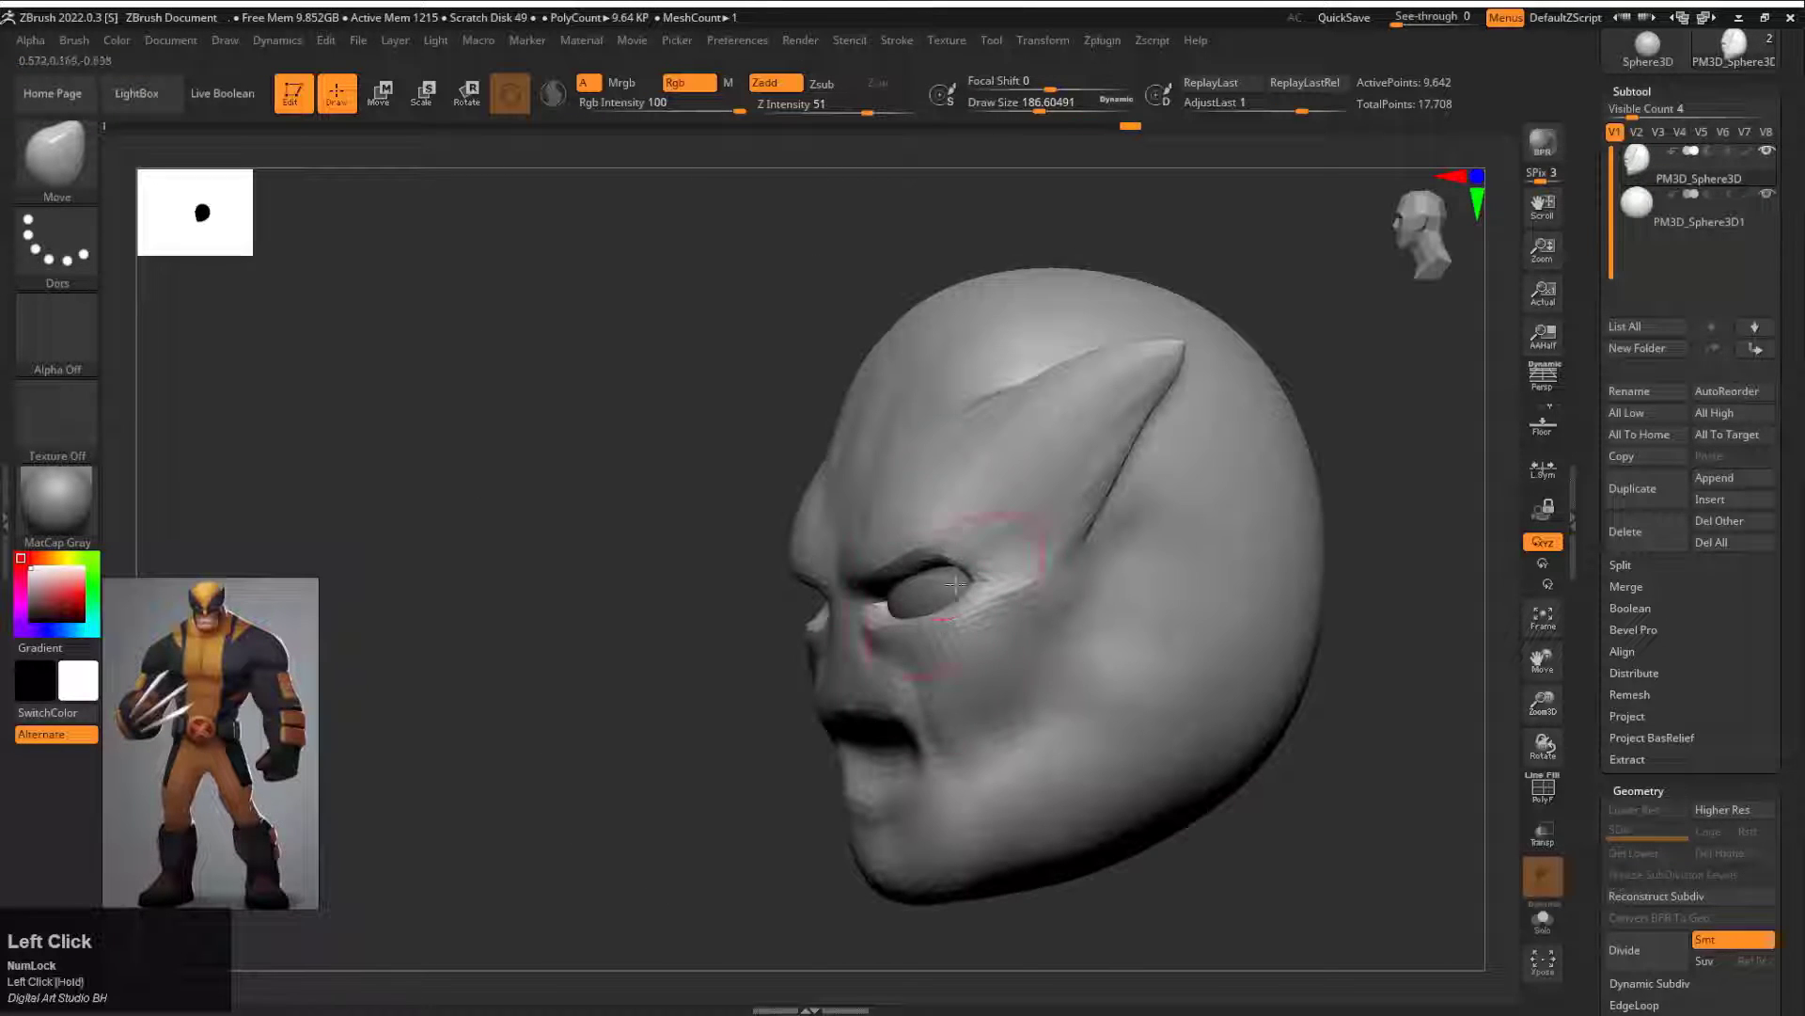
pyautogui.moveTo(743, 597); pyautogui.dragTo(959, 583)
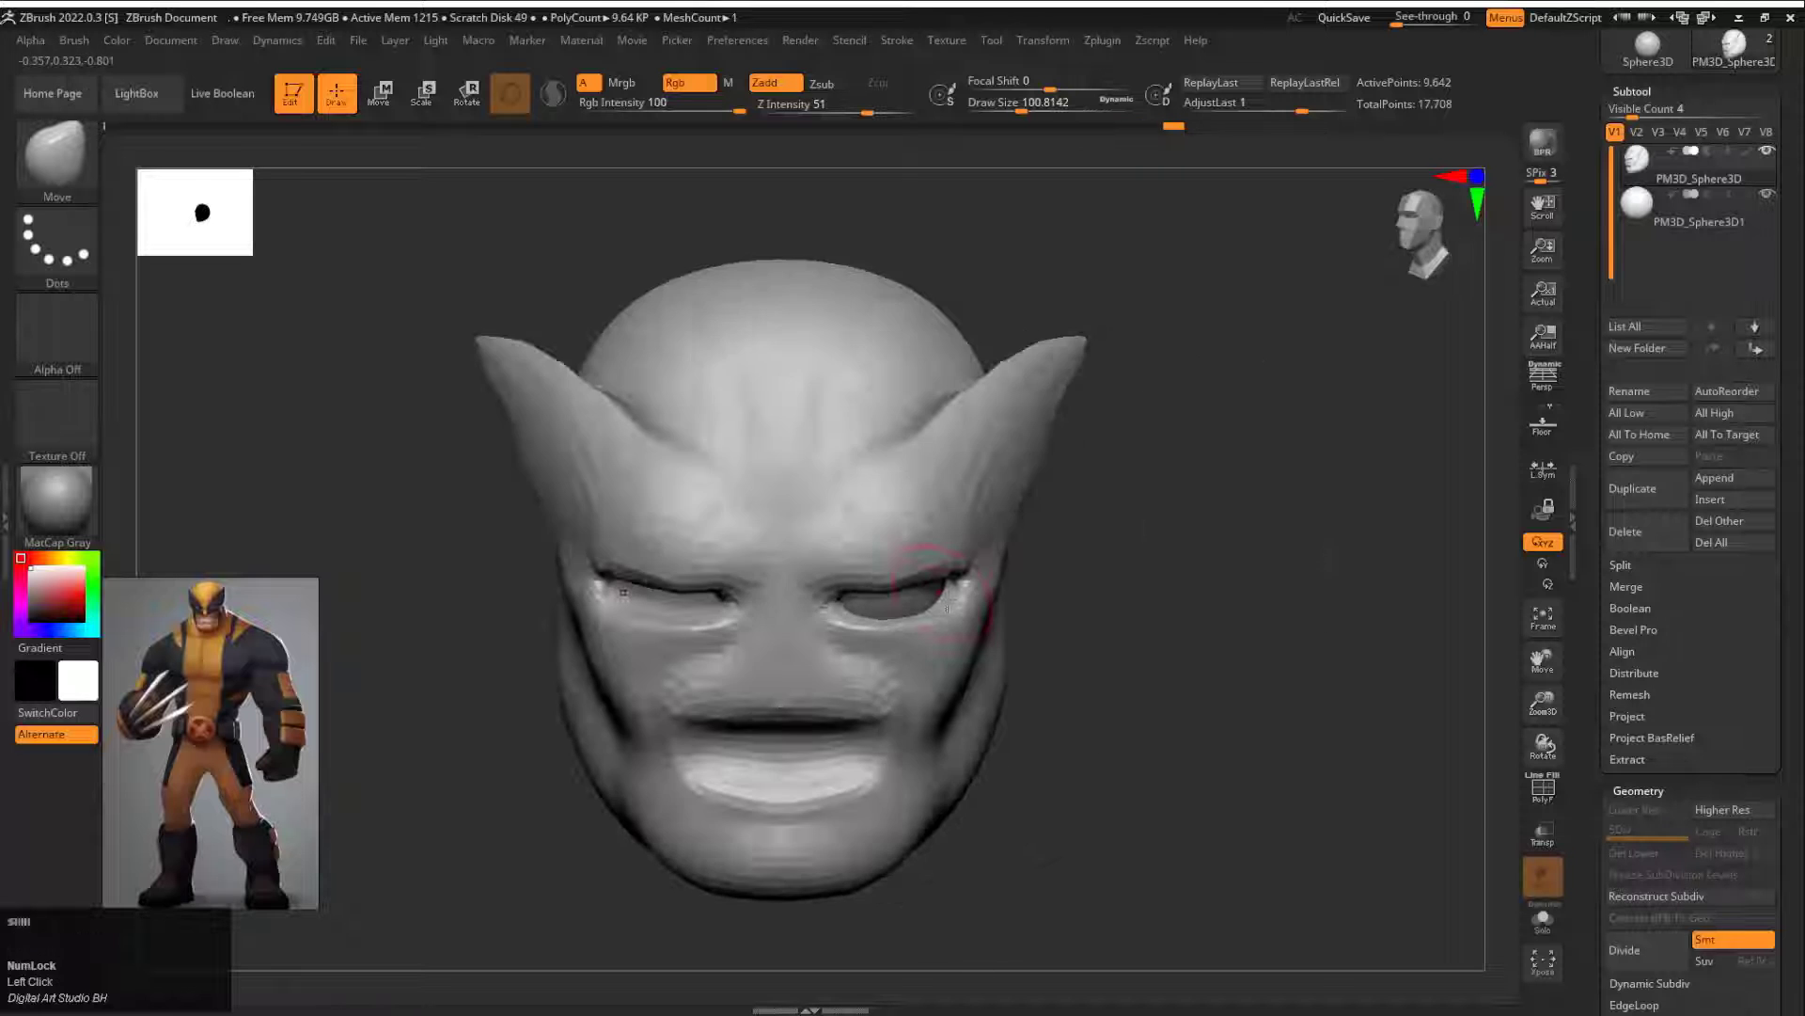
pyautogui.moveTo(1063, 602)
pyautogui.mouseDown()
pyautogui.moveTo(1060, 568)
pyautogui.moveTo(1072, 630)
pyautogui.mouseUp()
pyautogui.moveTo(1213, 606); pyautogui.dragTo(1045, 611)
pyautogui.moveTo(982, 561); pyautogui.dragTo(1015, 576)
pyautogui.keyDown('alt'); pyautogui.click(892, 600); pyautogui.keyUp('alt')
pyautogui.moveTo(1222, 603); pyautogui.dragTo(1016, 596)
# Step: Undo the last change and switch the MaskPen stroke to Lasso
pyautogui.press('w')
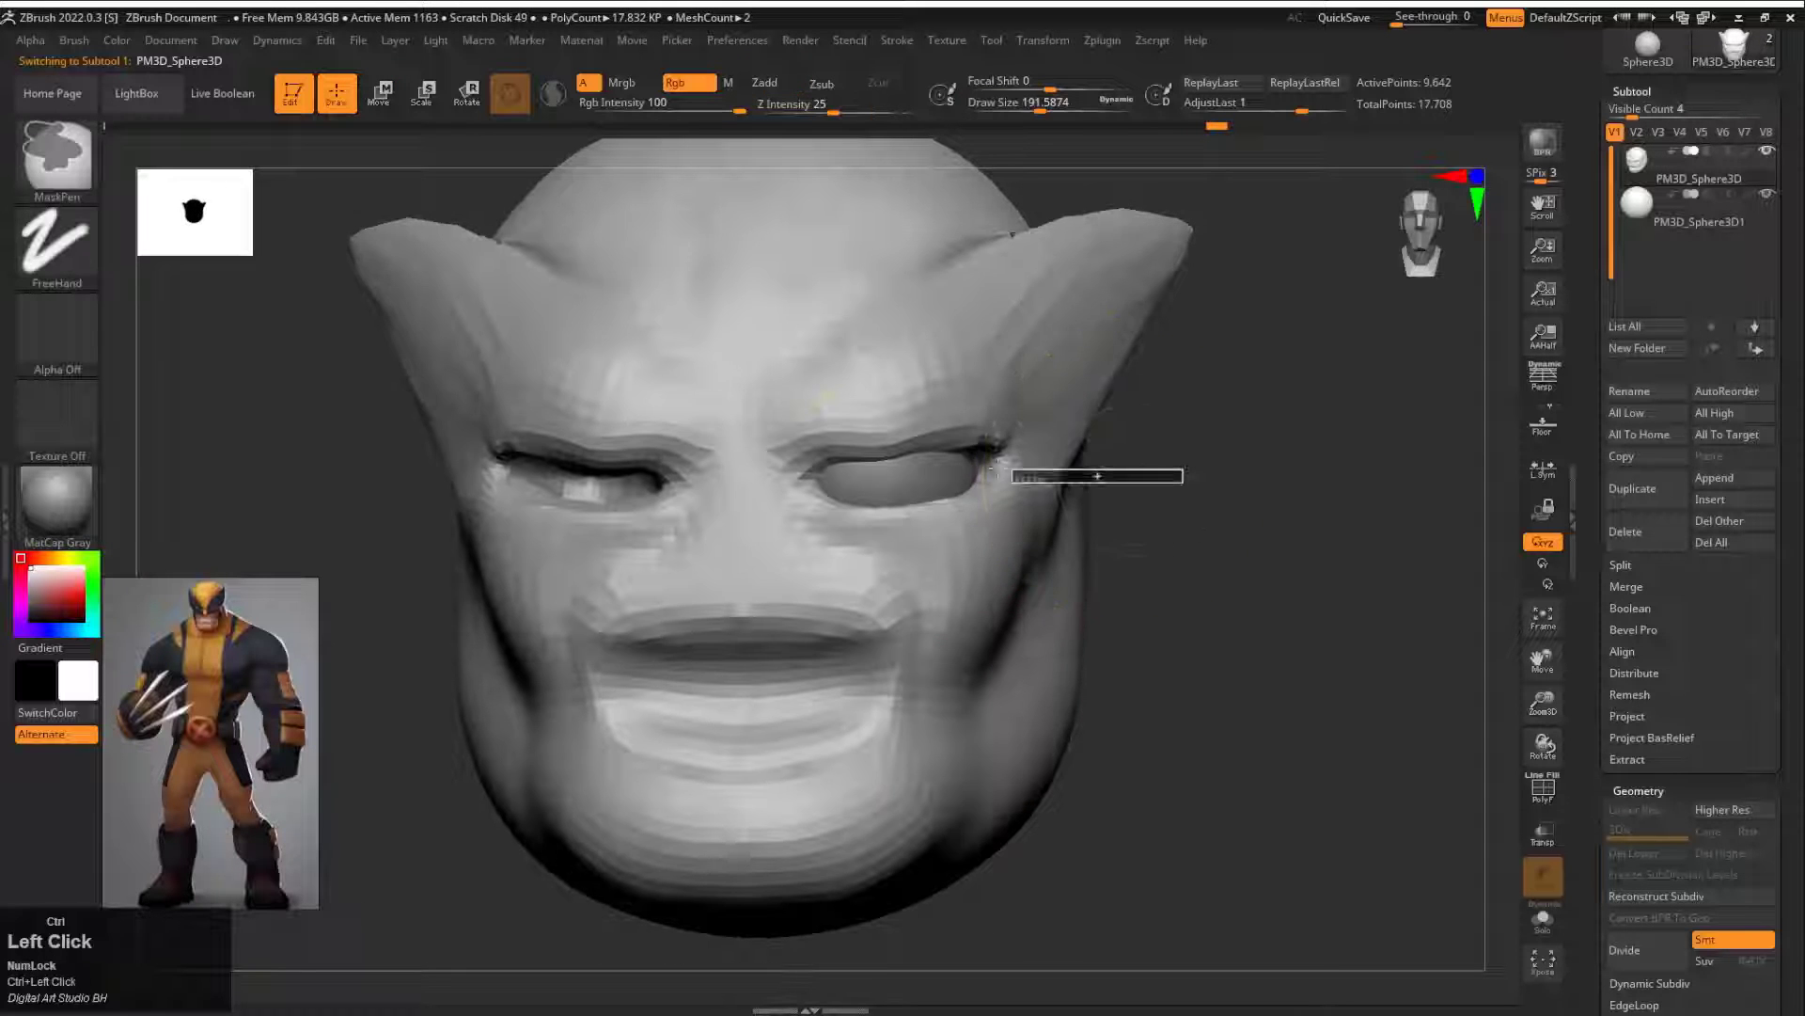
pyautogui.hotkey('ctrl', 'z')
pyautogui.keyDown('ctrl'); pyautogui.click(71, 237); pyautogui.keyUp('ctrl')
pyautogui.keyDown('ctrl'); pyautogui.click(367, 340); pyautogui.keyUp('ctrl')
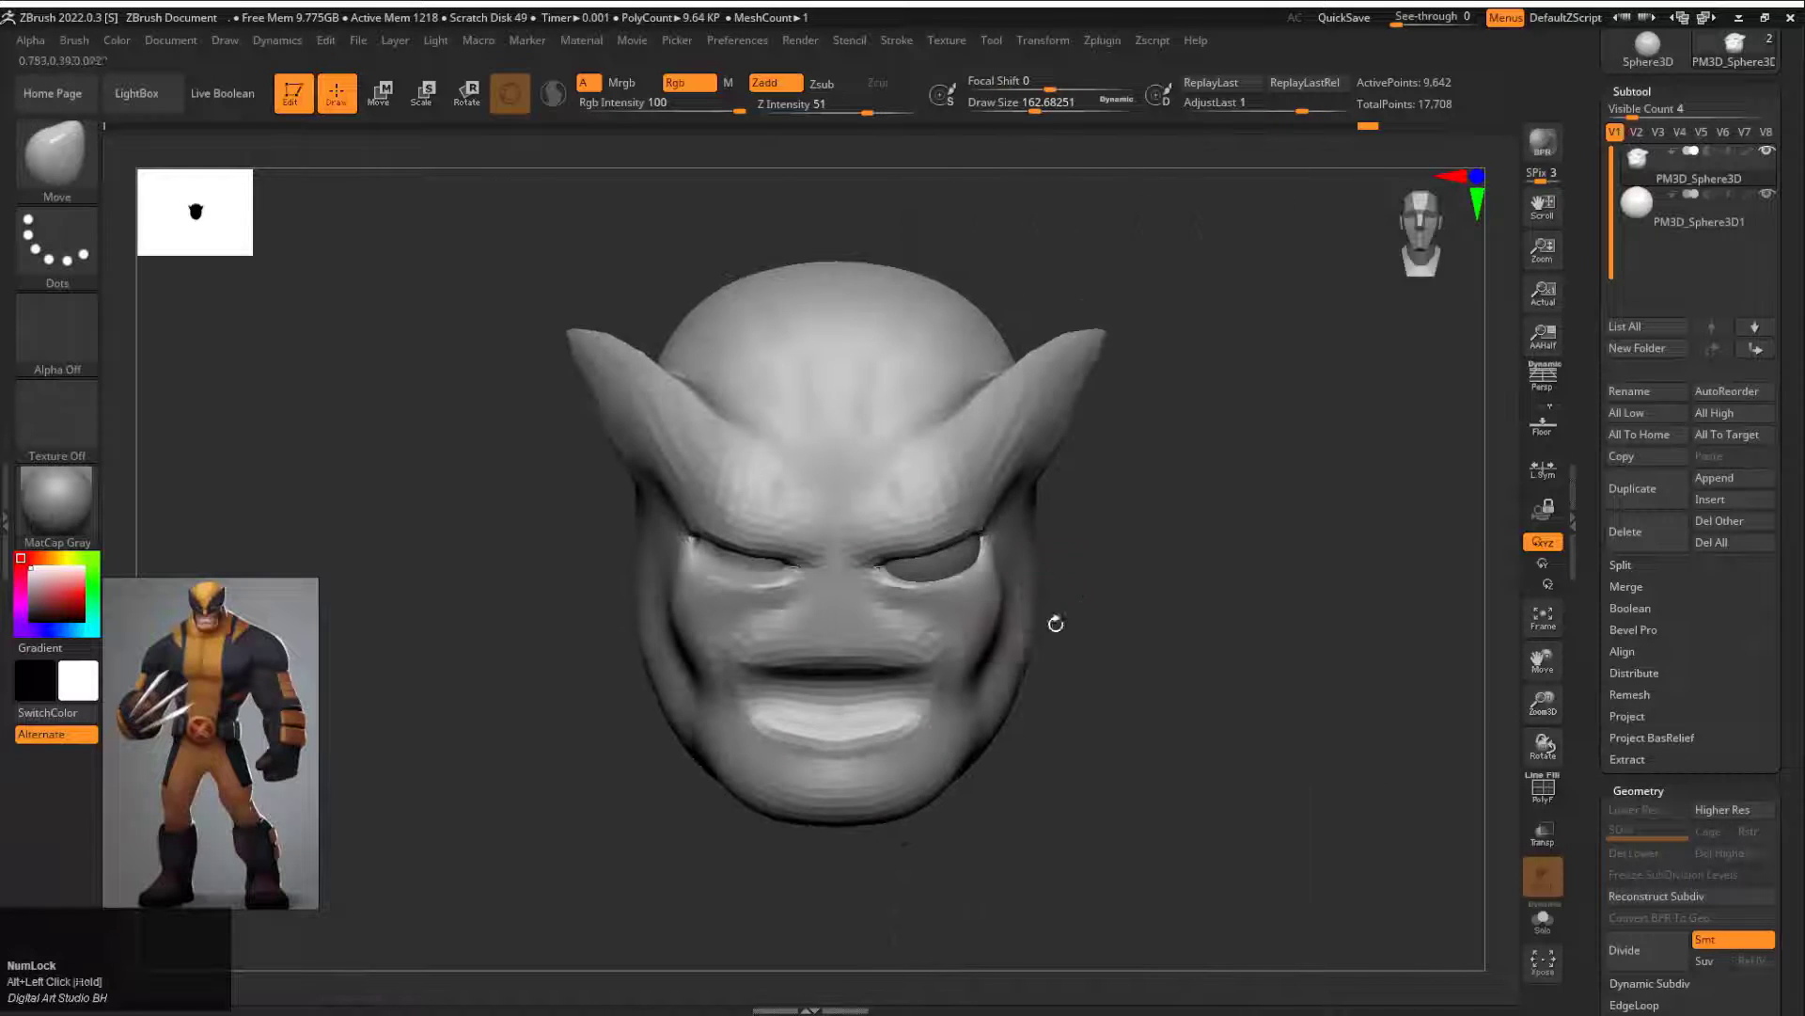
# Step: Carve the creases under the eyes and beside the nose with the DamStandard brush at draw size about 77
pyautogui.moveTo(1038, 596); pyautogui.dragTo(1023, 593)
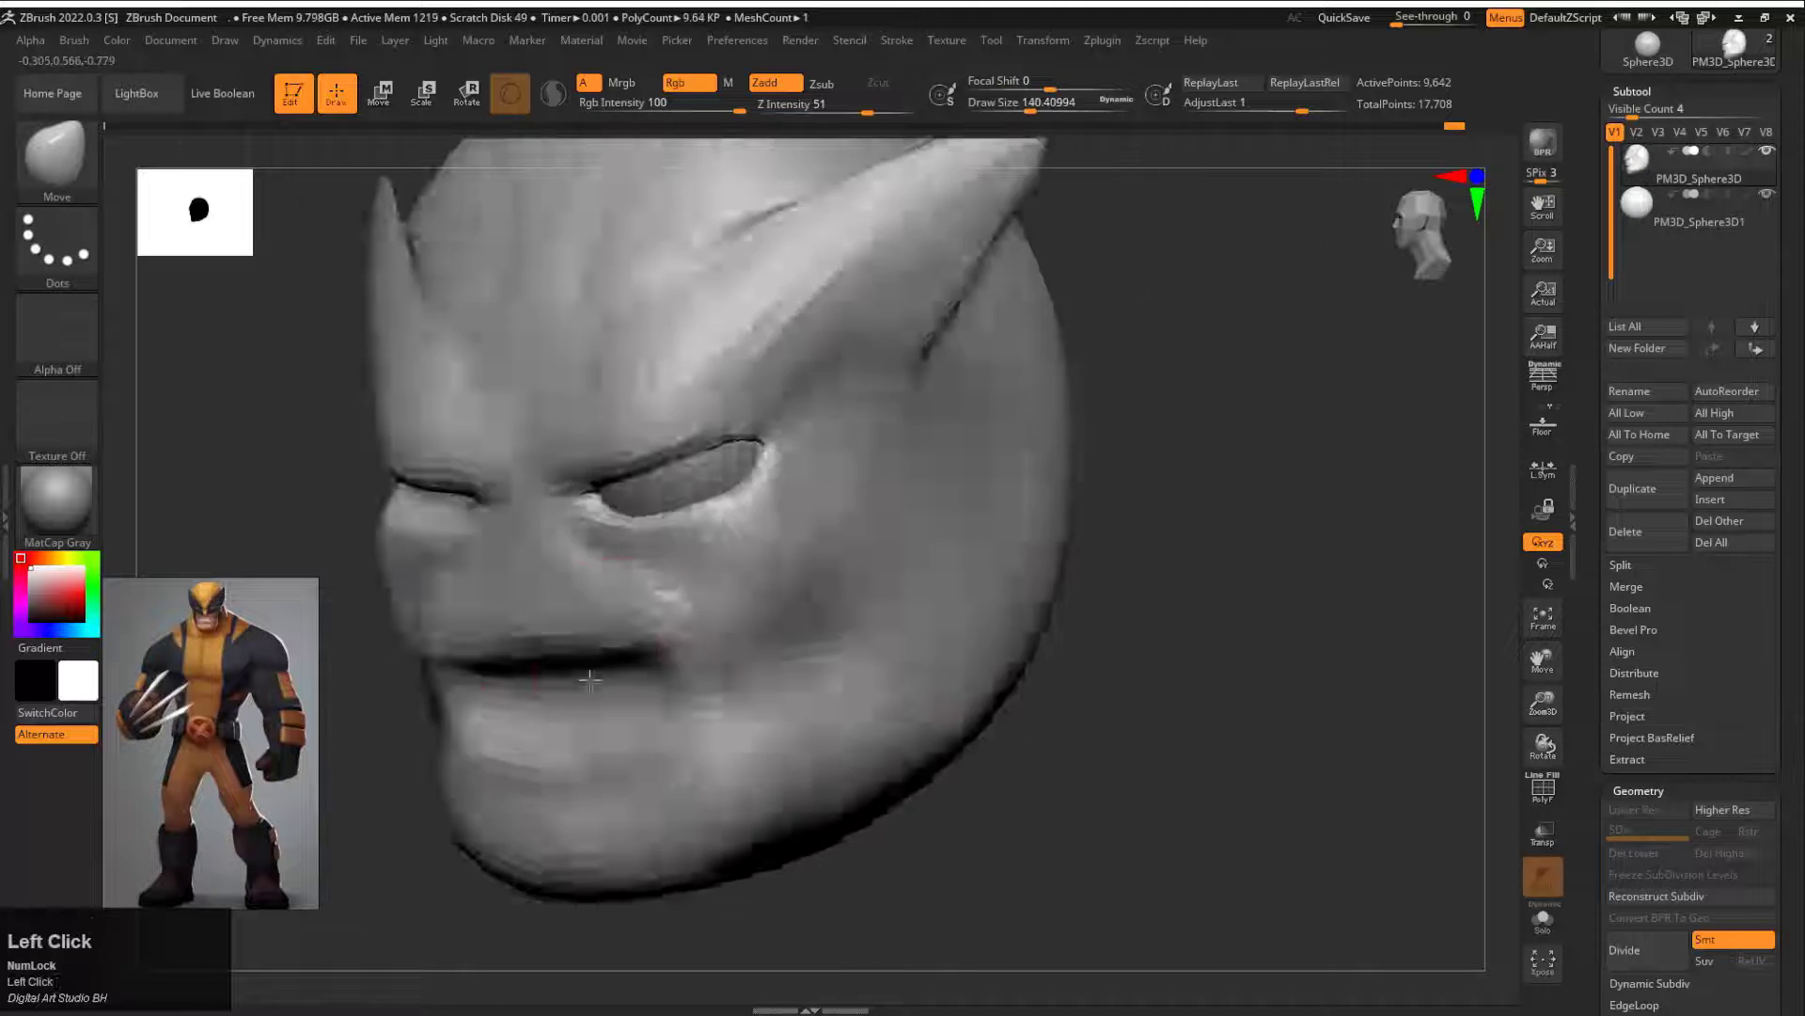
pyautogui.press('b')
pyautogui.press('d')
pyautogui.press('s')
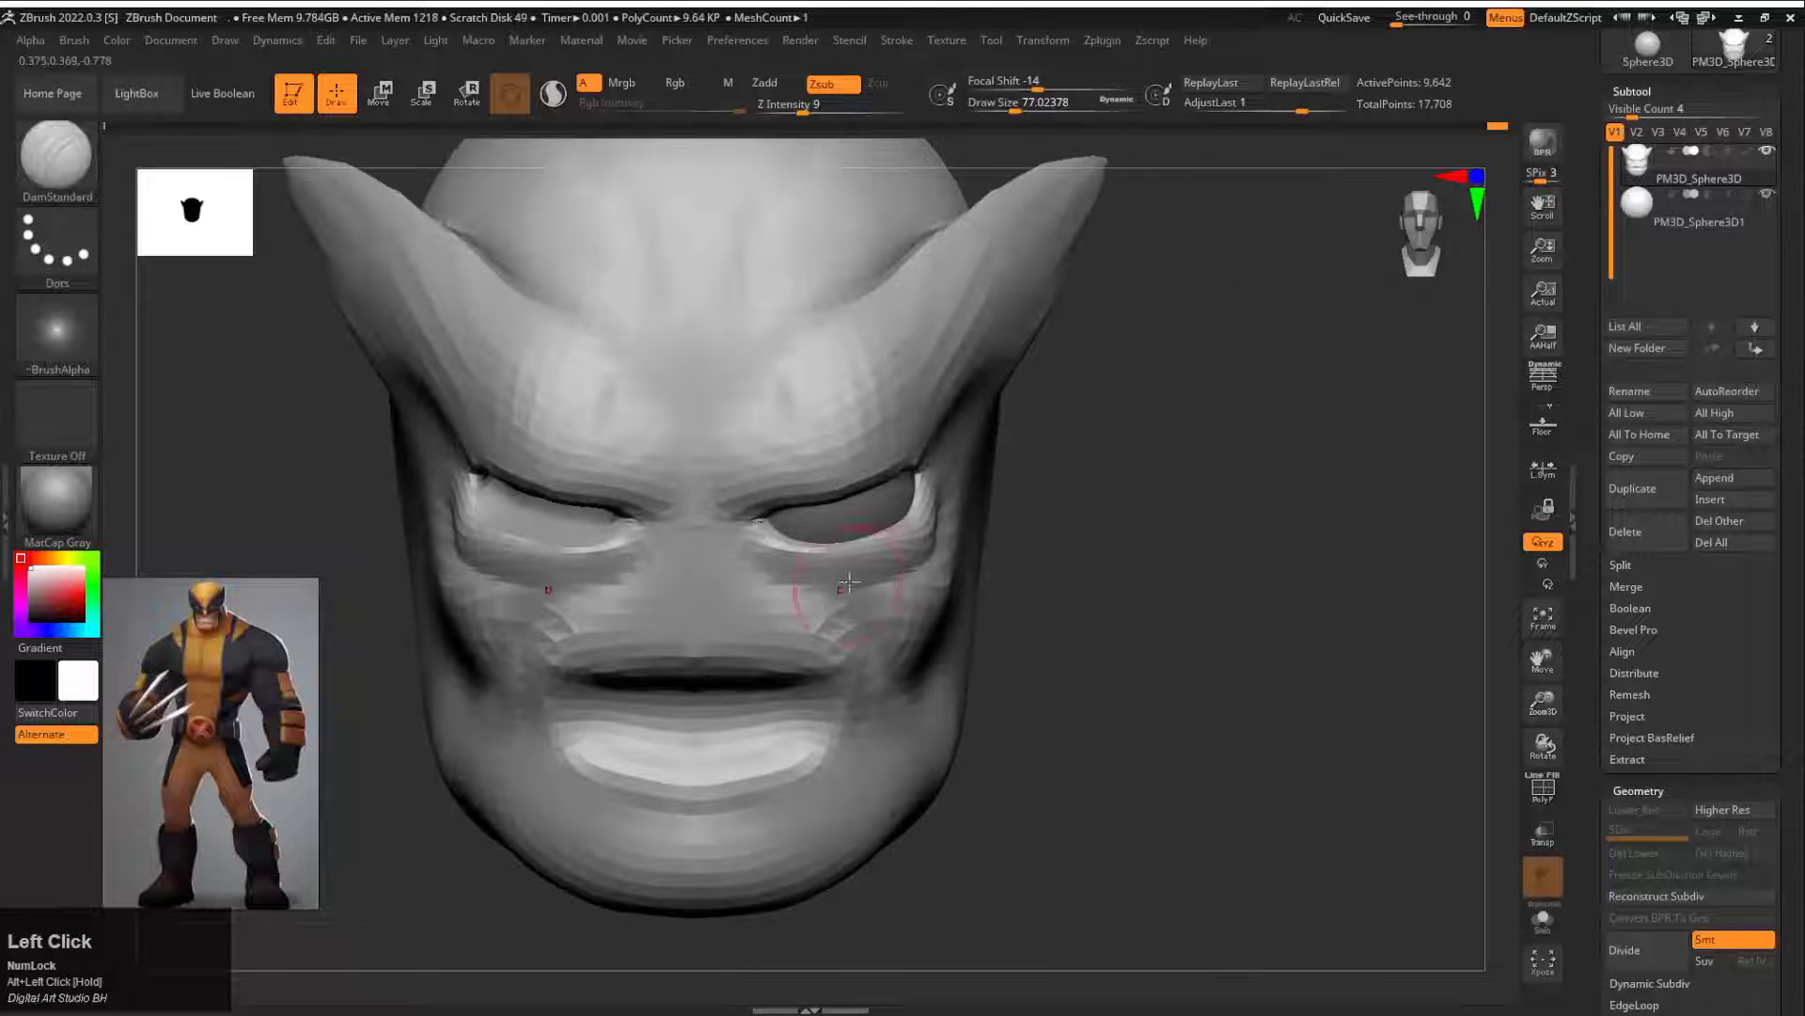
# Step: Reshape the mouth corners, lips and chin in profile with the Move brush
pyautogui.press('b')
pyautogui.press('m')
pyautogui.press('v')
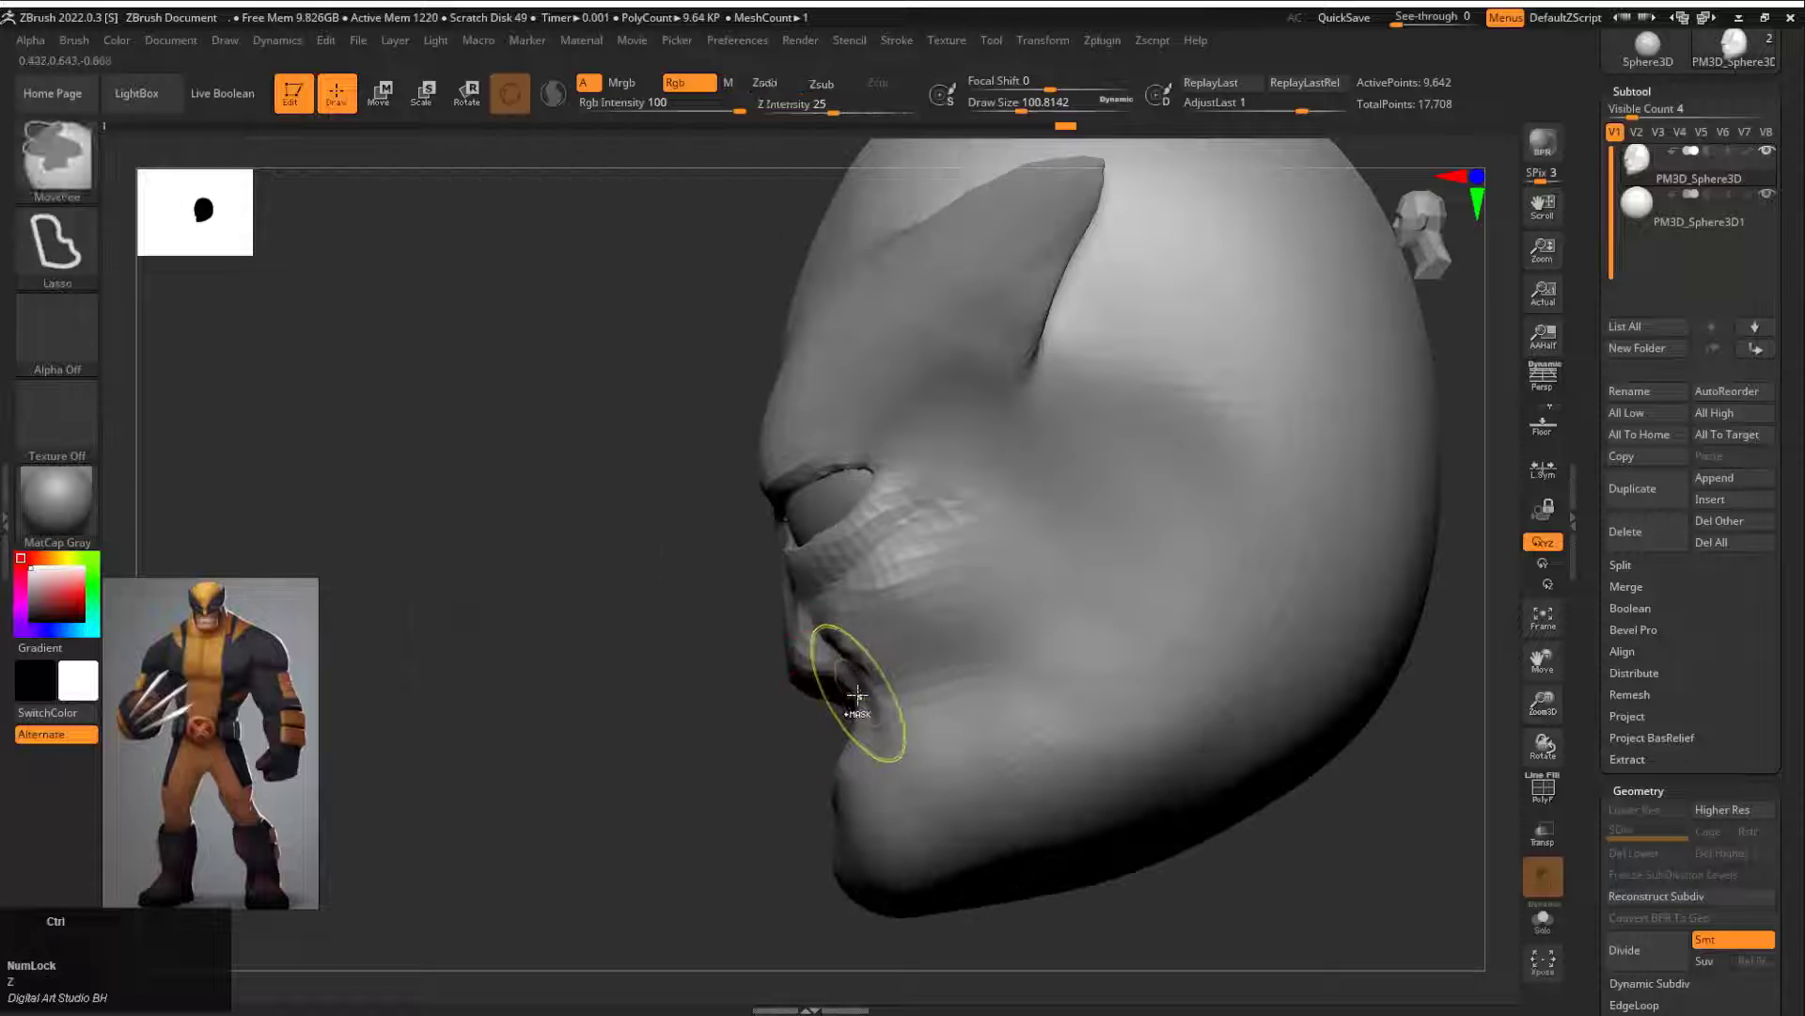
pyautogui.moveTo(756, 759); pyautogui.dragTo(1015, 753)
pyautogui.moveTo(489, 762); pyautogui.dragTo(244, 762)
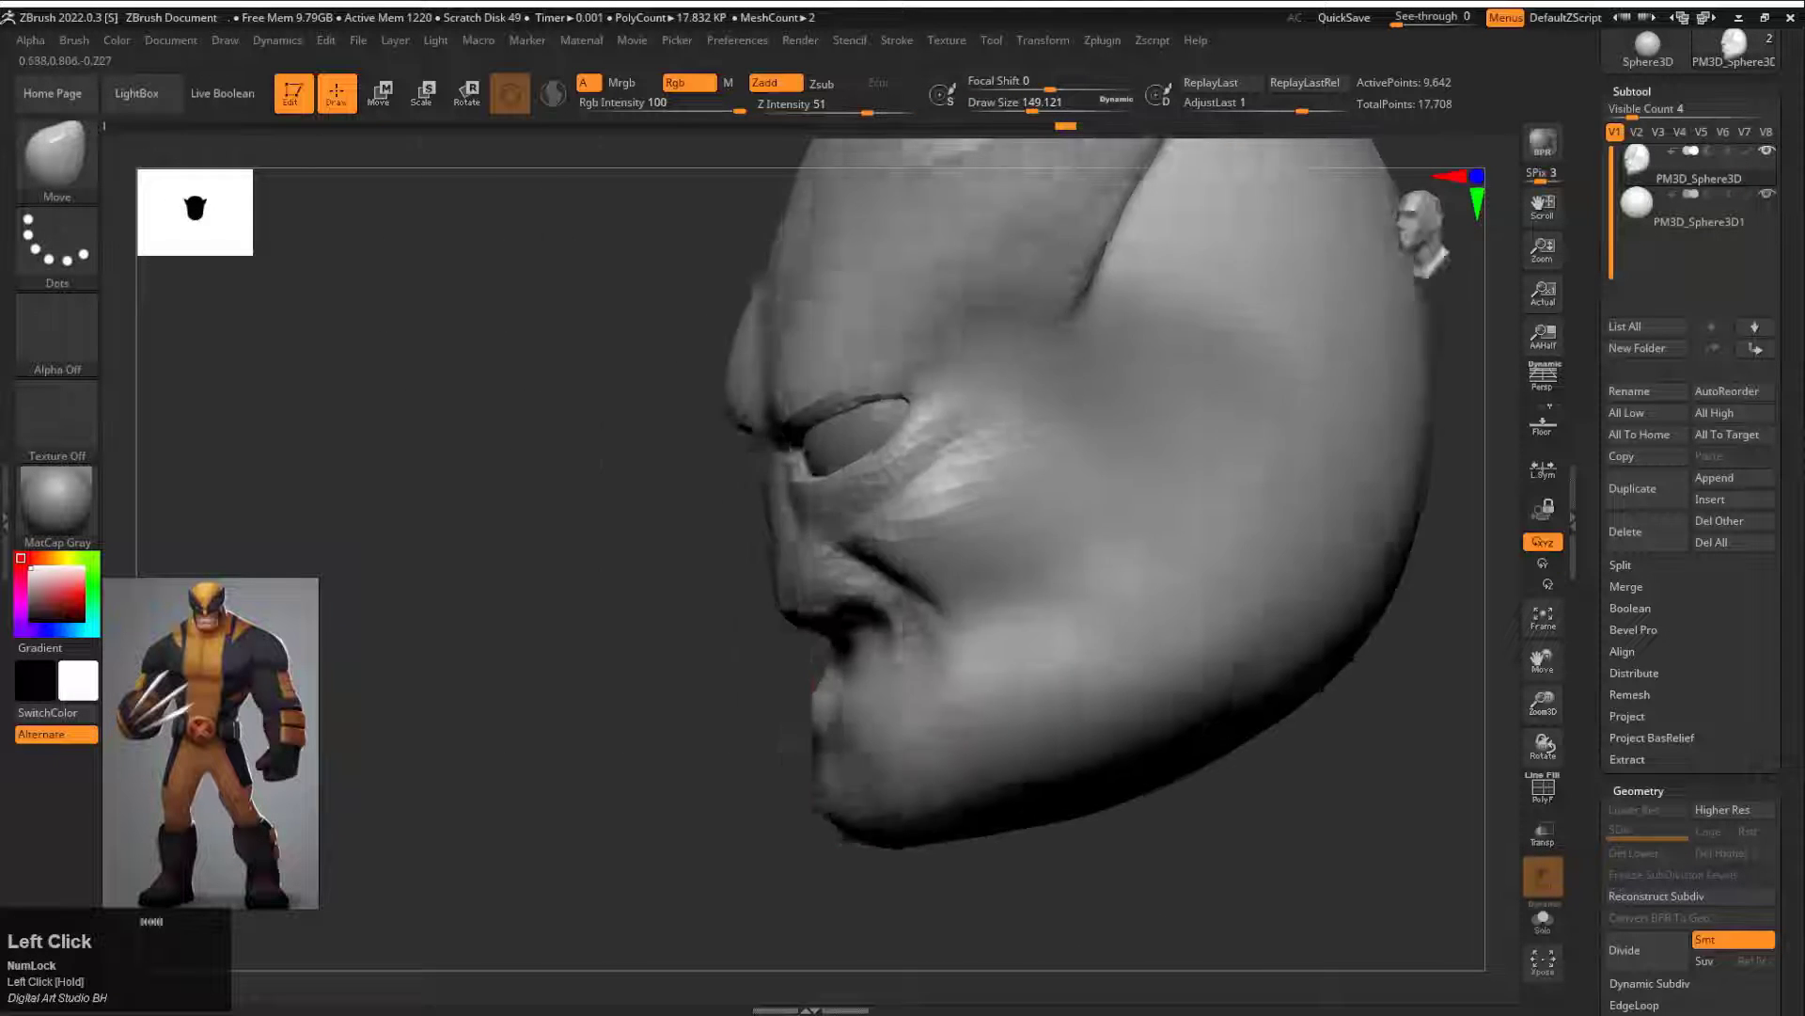
pyautogui.moveTo(602, 771)
pyautogui.mouseDown()
pyautogui.moveTo(790, 752)
pyautogui.moveTo(856, 718)
pyautogui.moveTo(1128, 780)
pyautogui.mouseUp()
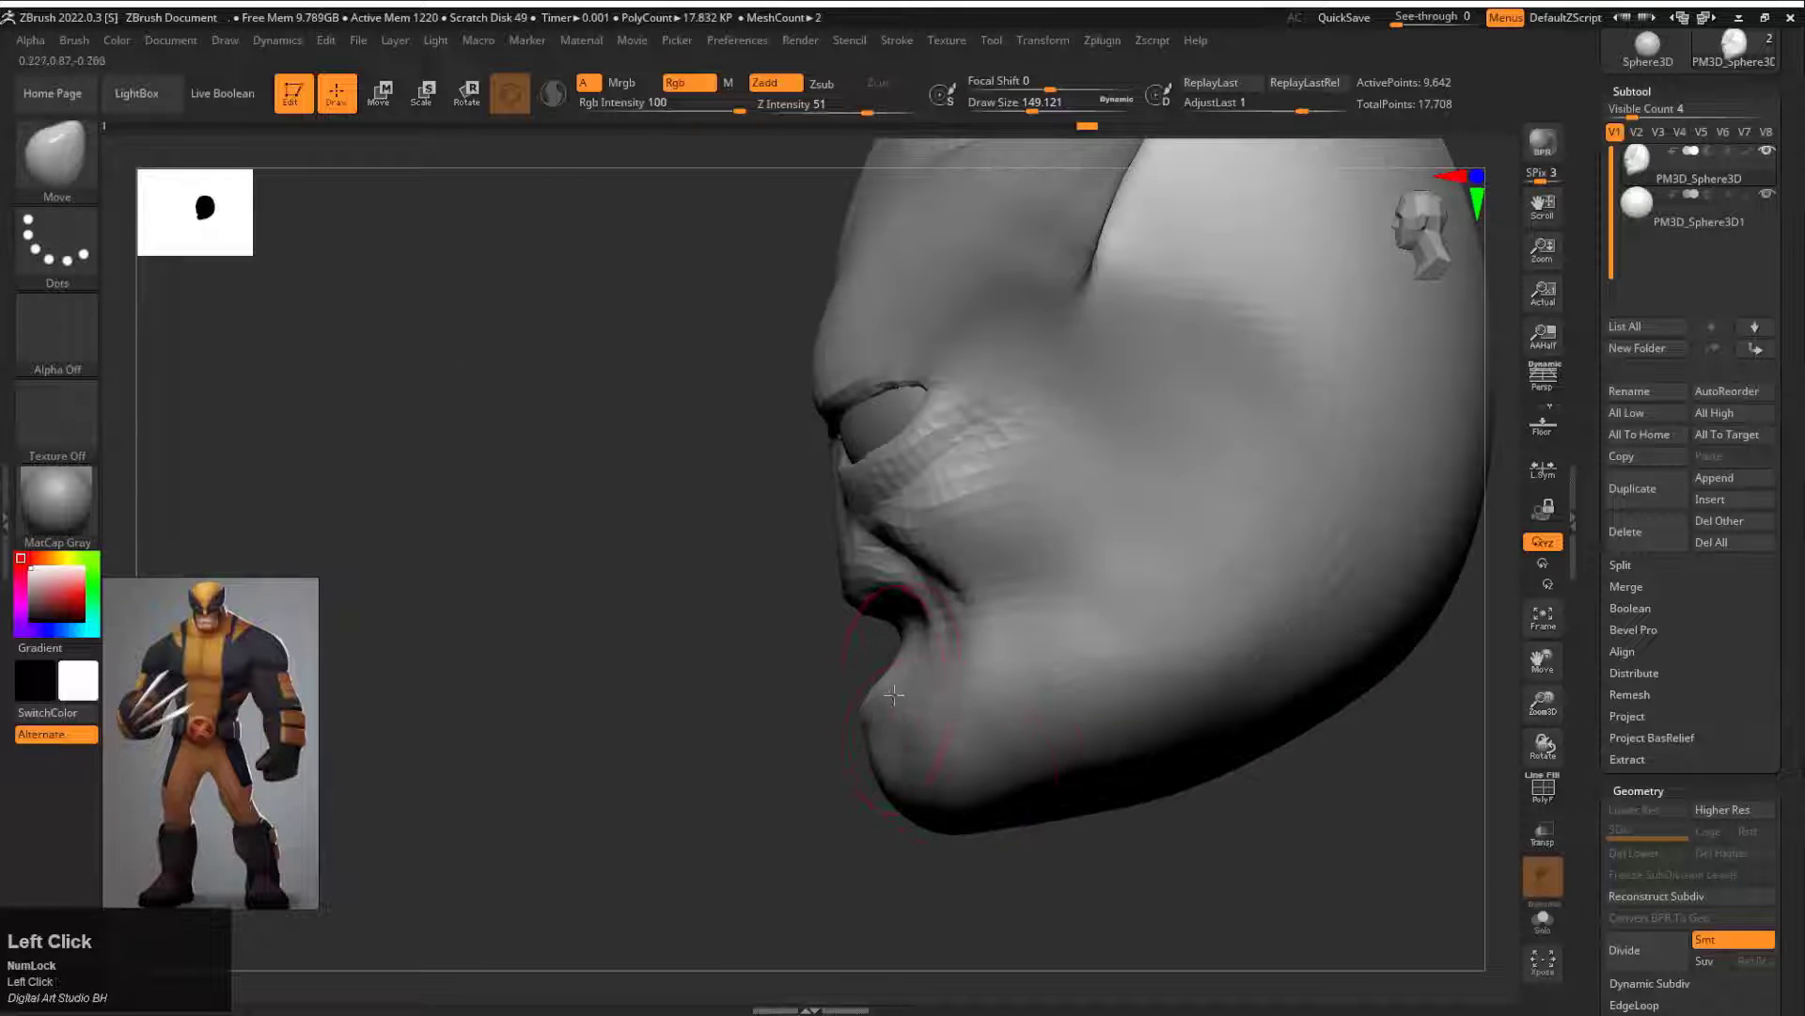
pyautogui.moveTo(658, 735); pyautogui.dragTo(1084, 649)
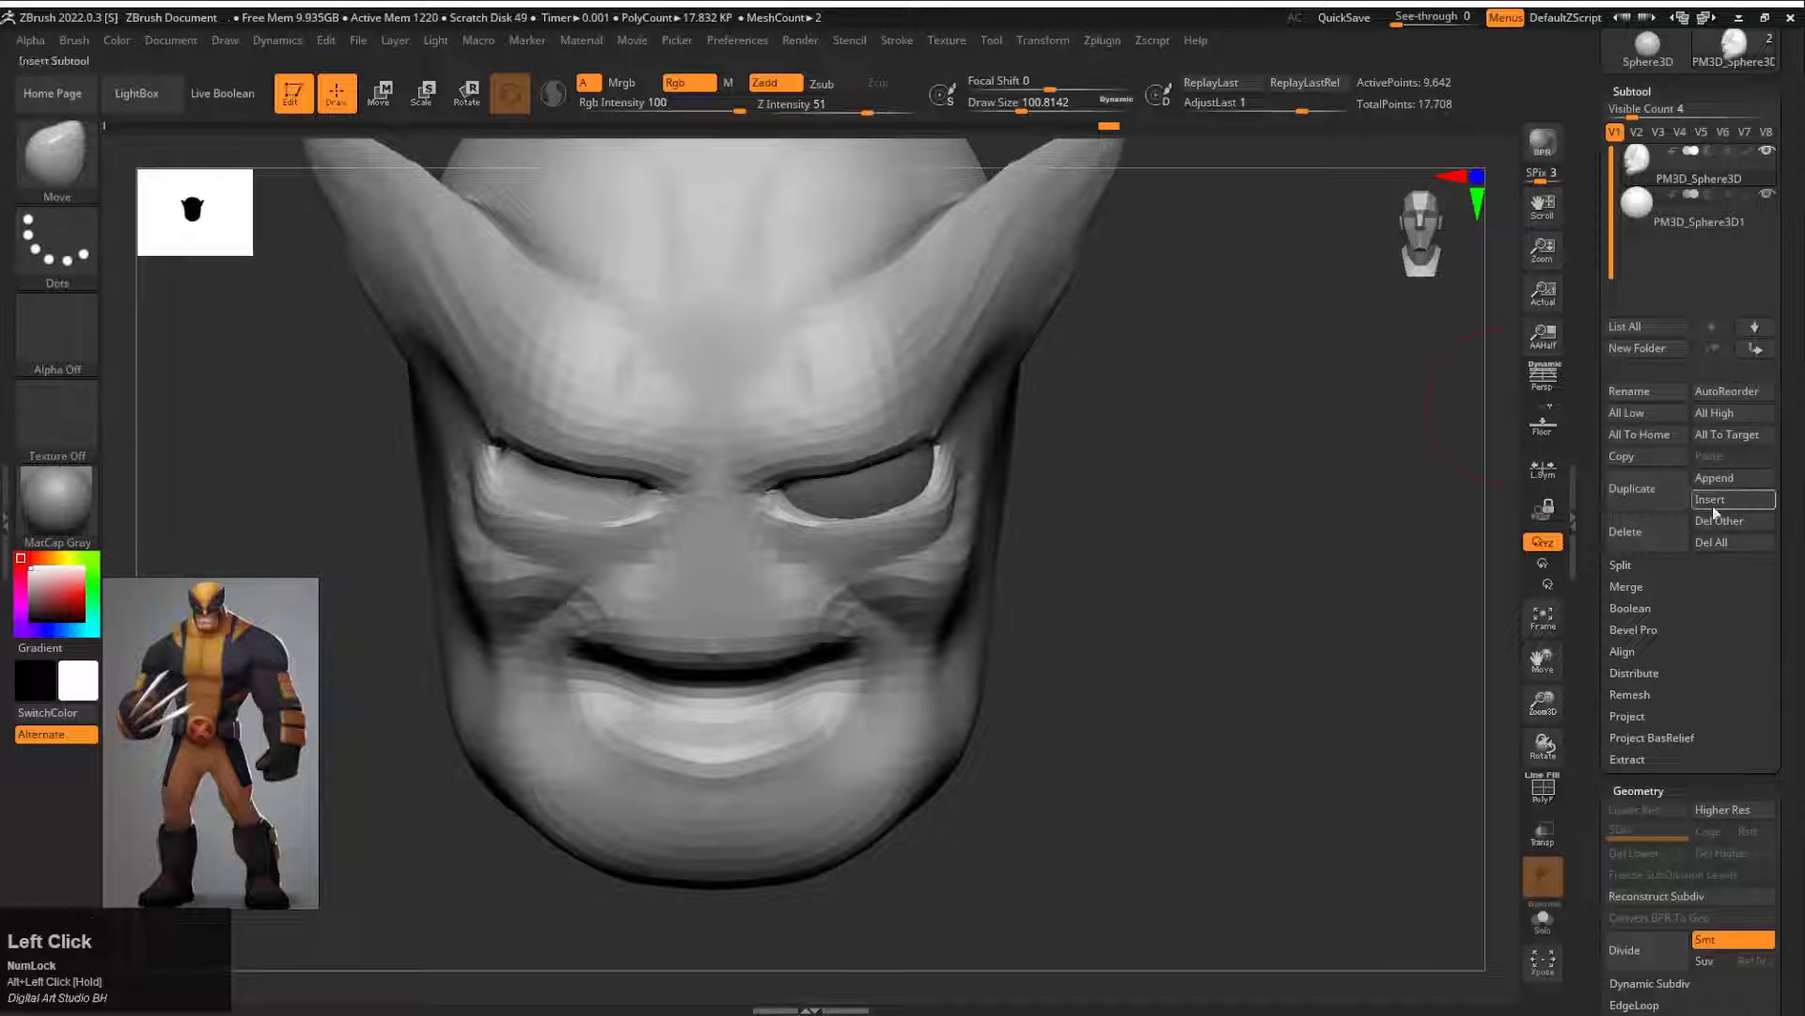
# Step: Insert a Sphere3D subtool, scale it down and place it at the middle of the face as the nose base
pyautogui.click(1712, 506)
pyautogui.click(1124, 559)
pyautogui.keyDown('alt'); pyautogui.moveTo(1124, 559); pyautogui.dragTo(799, 564); pyautogui.keyUp('alt')
pyautogui.press('w')
pyautogui.moveTo(753, 612); pyautogui.dragTo(701, 628)
pyautogui.moveTo(679, 683); pyautogui.dragTo(528, 753)
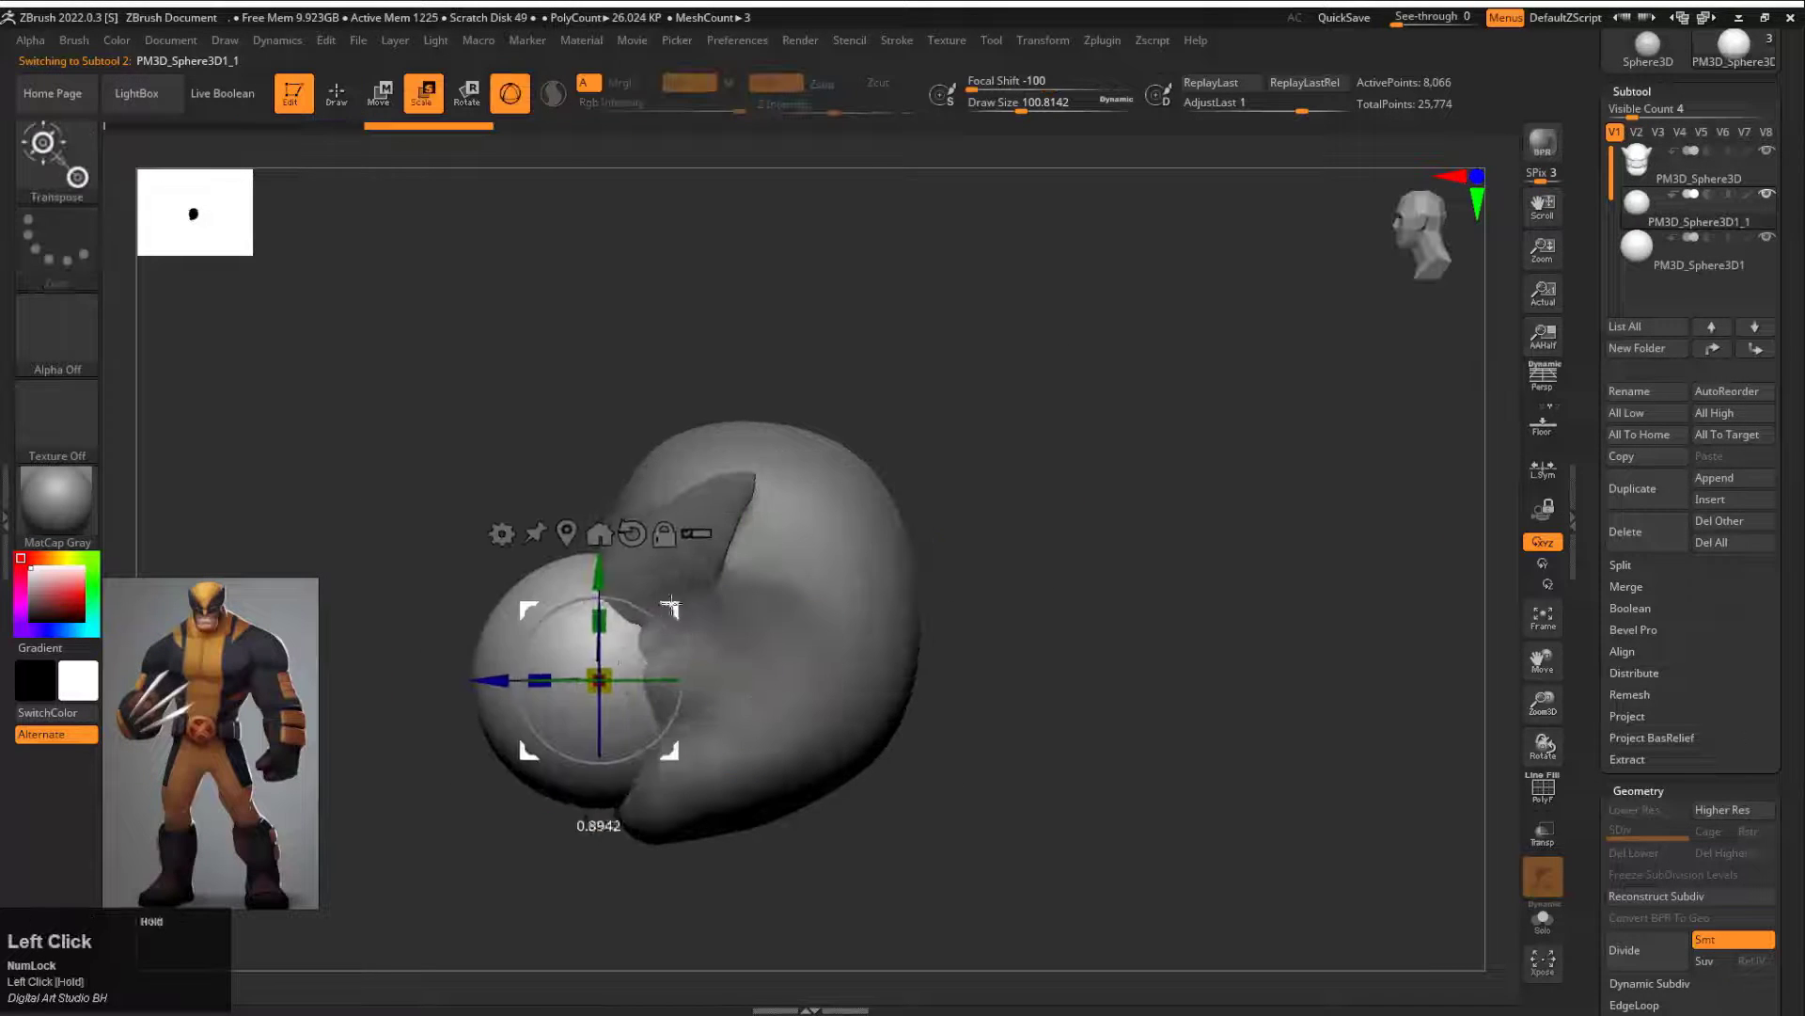
pyautogui.moveTo(601, 681); pyautogui.dragTo(527, 704)
pyautogui.keyDown('alt'); pyautogui.moveTo(505, 740); pyautogui.dragTo(806, 541); pyautogui.keyUp('alt')
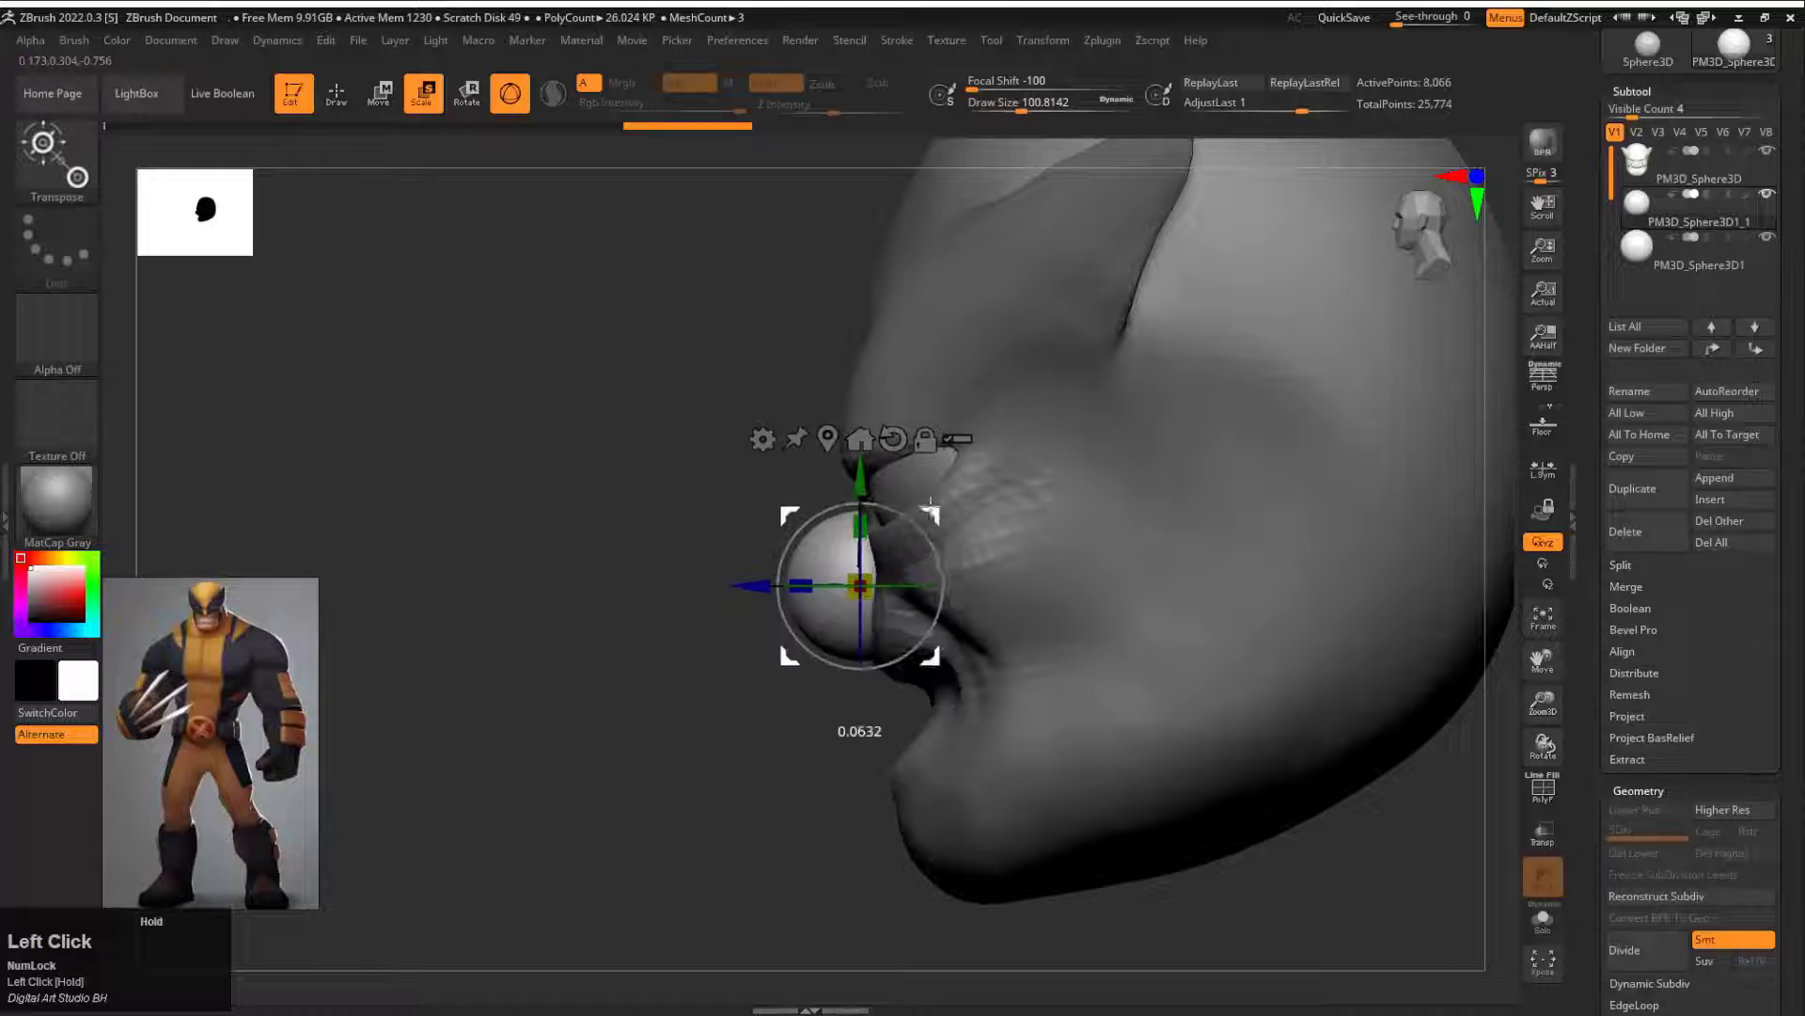
pyautogui.moveTo(930, 504); pyautogui.dragTo(930, 504)
pyautogui.keyDown('ctrl'); pyautogui.moveTo(816, 601); pyautogui.dragTo(765, 689, button='right'); pyautogui.keyUp('ctrl')
# Step: Shape the small sphere into a tapered nose with a narrow bridge using the Move brush with symmetry
pyautogui.press('q')
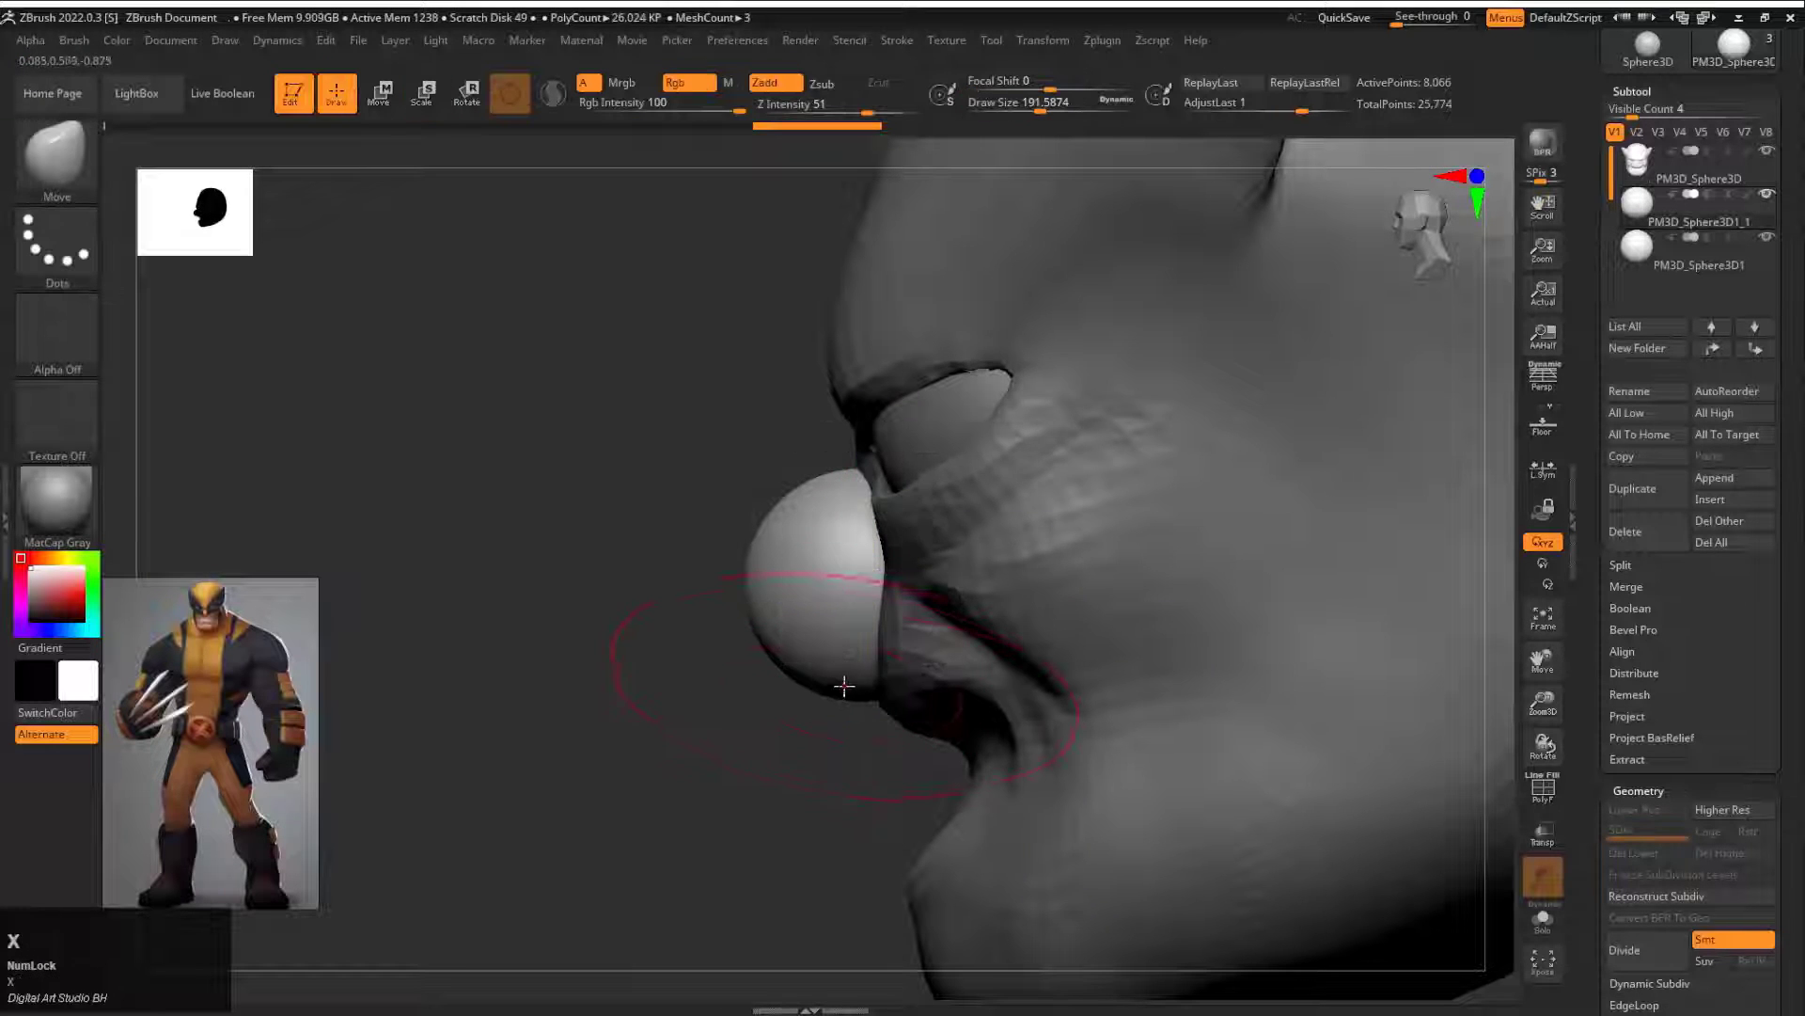
pyautogui.moveTo(839, 525); pyautogui.dragTo(835, 499)
pyautogui.keyDown('shift'); pyautogui.moveTo(677, 536); pyautogui.dragTo(875, 531); pyautogui.keyUp('shift')
pyautogui.moveTo(926, 526); pyautogui.dragTo(908, 518)
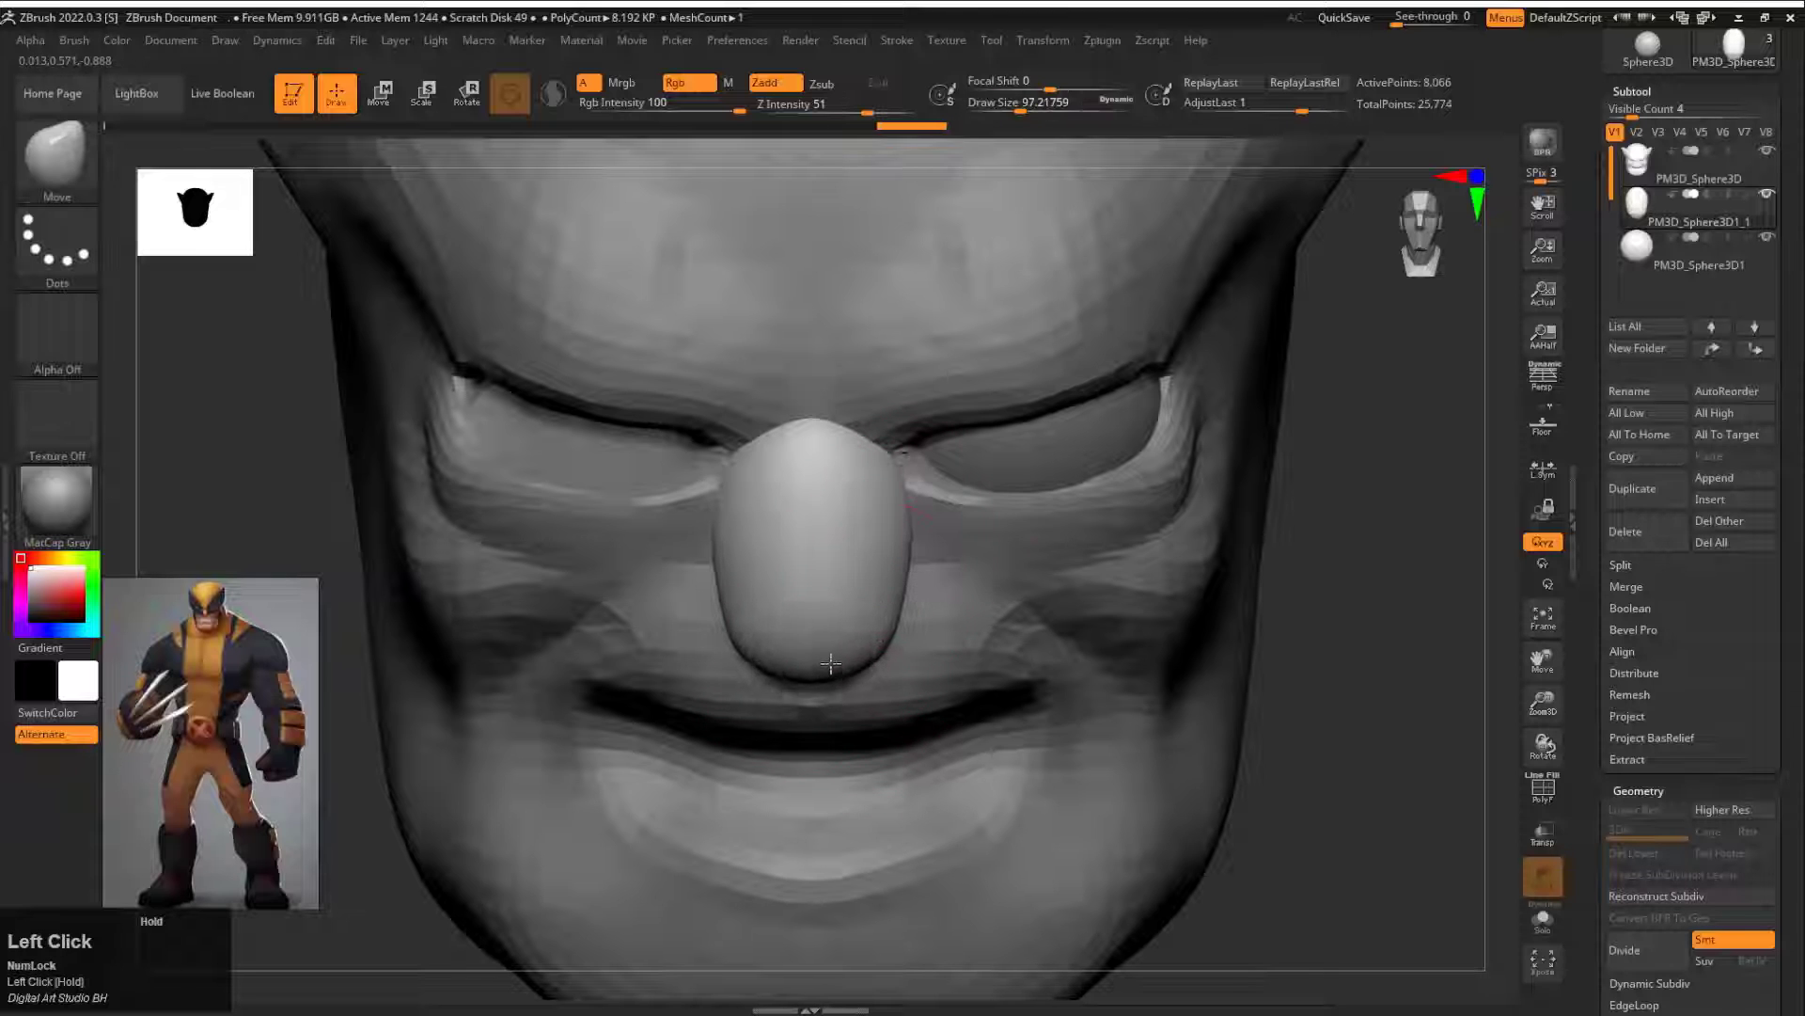
pyautogui.moveTo(892, 528); pyautogui.dragTo(891, 528)
pyautogui.moveTo(1345, 546)
pyautogui.mouseDown()
pyautogui.moveTo(1062, 559)
pyautogui.moveTo(1081, 564)
pyautogui.mouseUp()
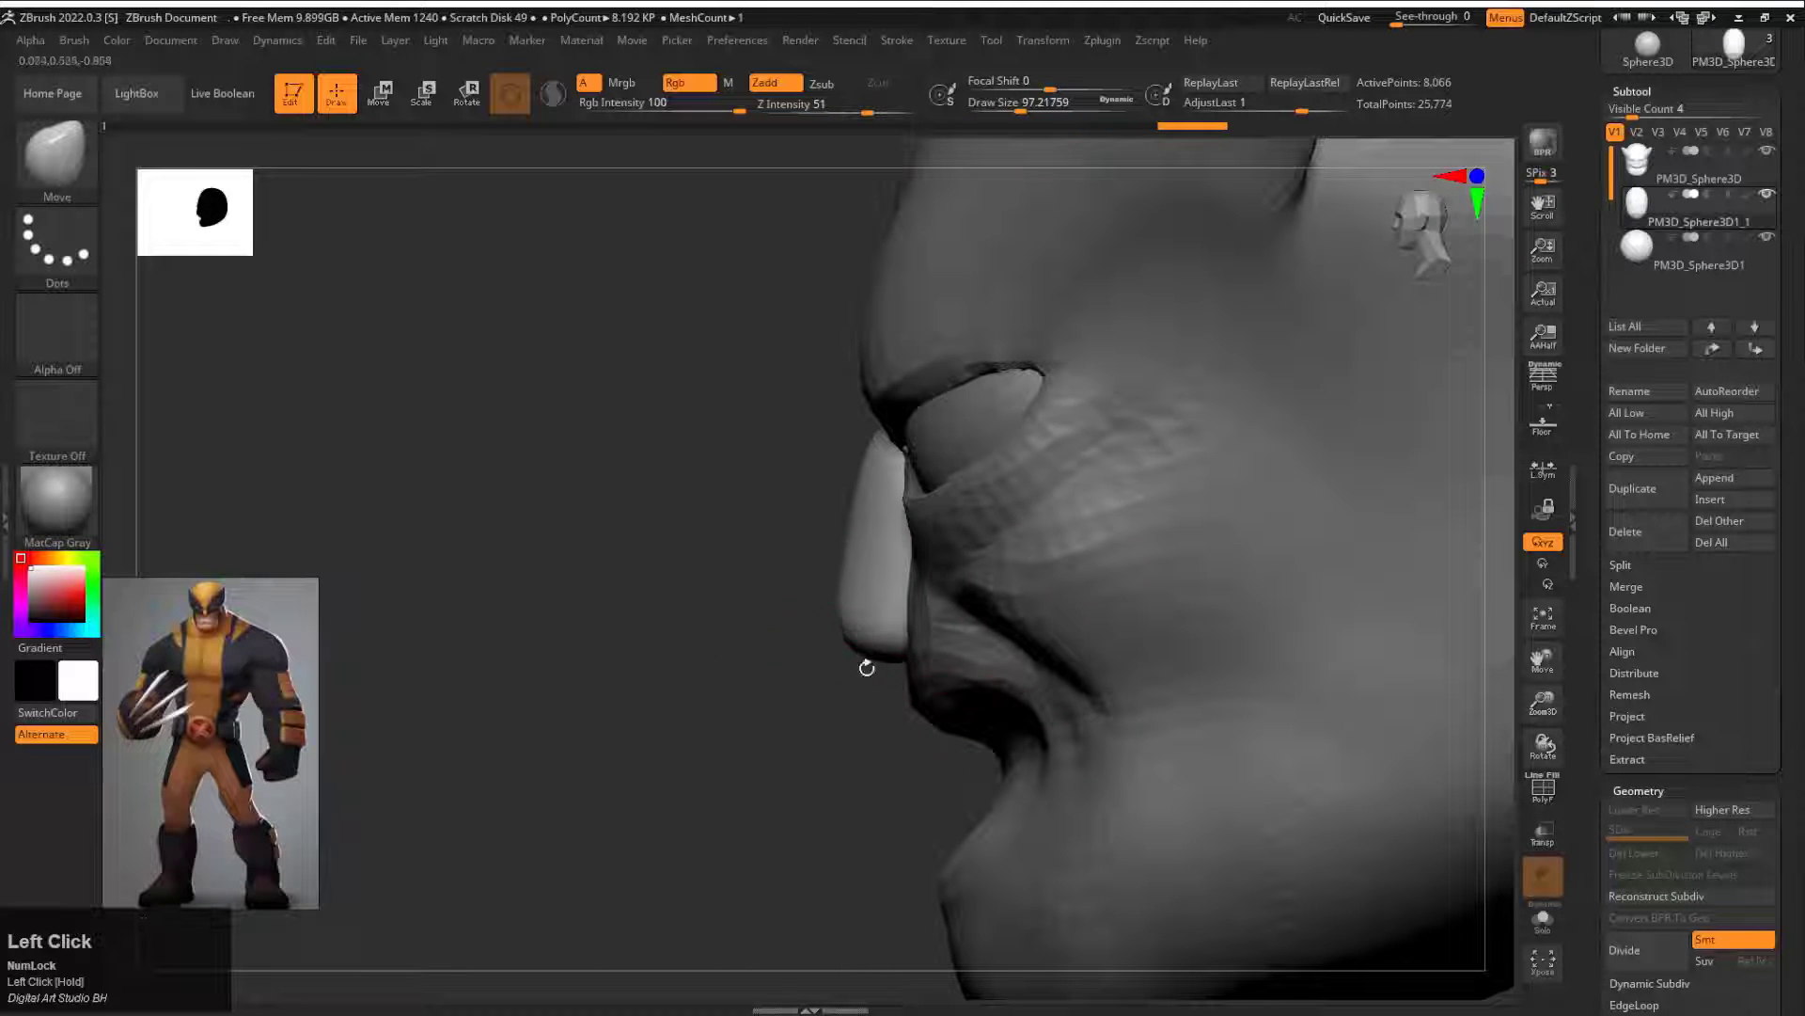
pyautogui.moveTo(867, 663); pyautogui.dragTo(864, 648)
pyautogui.moveTo(677, 648); pyautogui.dragTo(903, 630)
pyautogui.moveTo(932, 554); pyautogui.dragTo(925, 555)
pyautogui.keyDown('alt'); pyautogui.moveTo(1355, 601); pyautogui.dragTo(1040, 527); pyautogui.keyUp('alt')
pyautogui.moveTo(1223, 529); pyautogui.dragTo(903, 564)
# Step: Sharpen the lower edges of the nose with the Pinch brush at draw size about 46
pyautogui.press('b')
pyautogui.press('p')
pyautogui.press('i')
pyautogui.press('s')
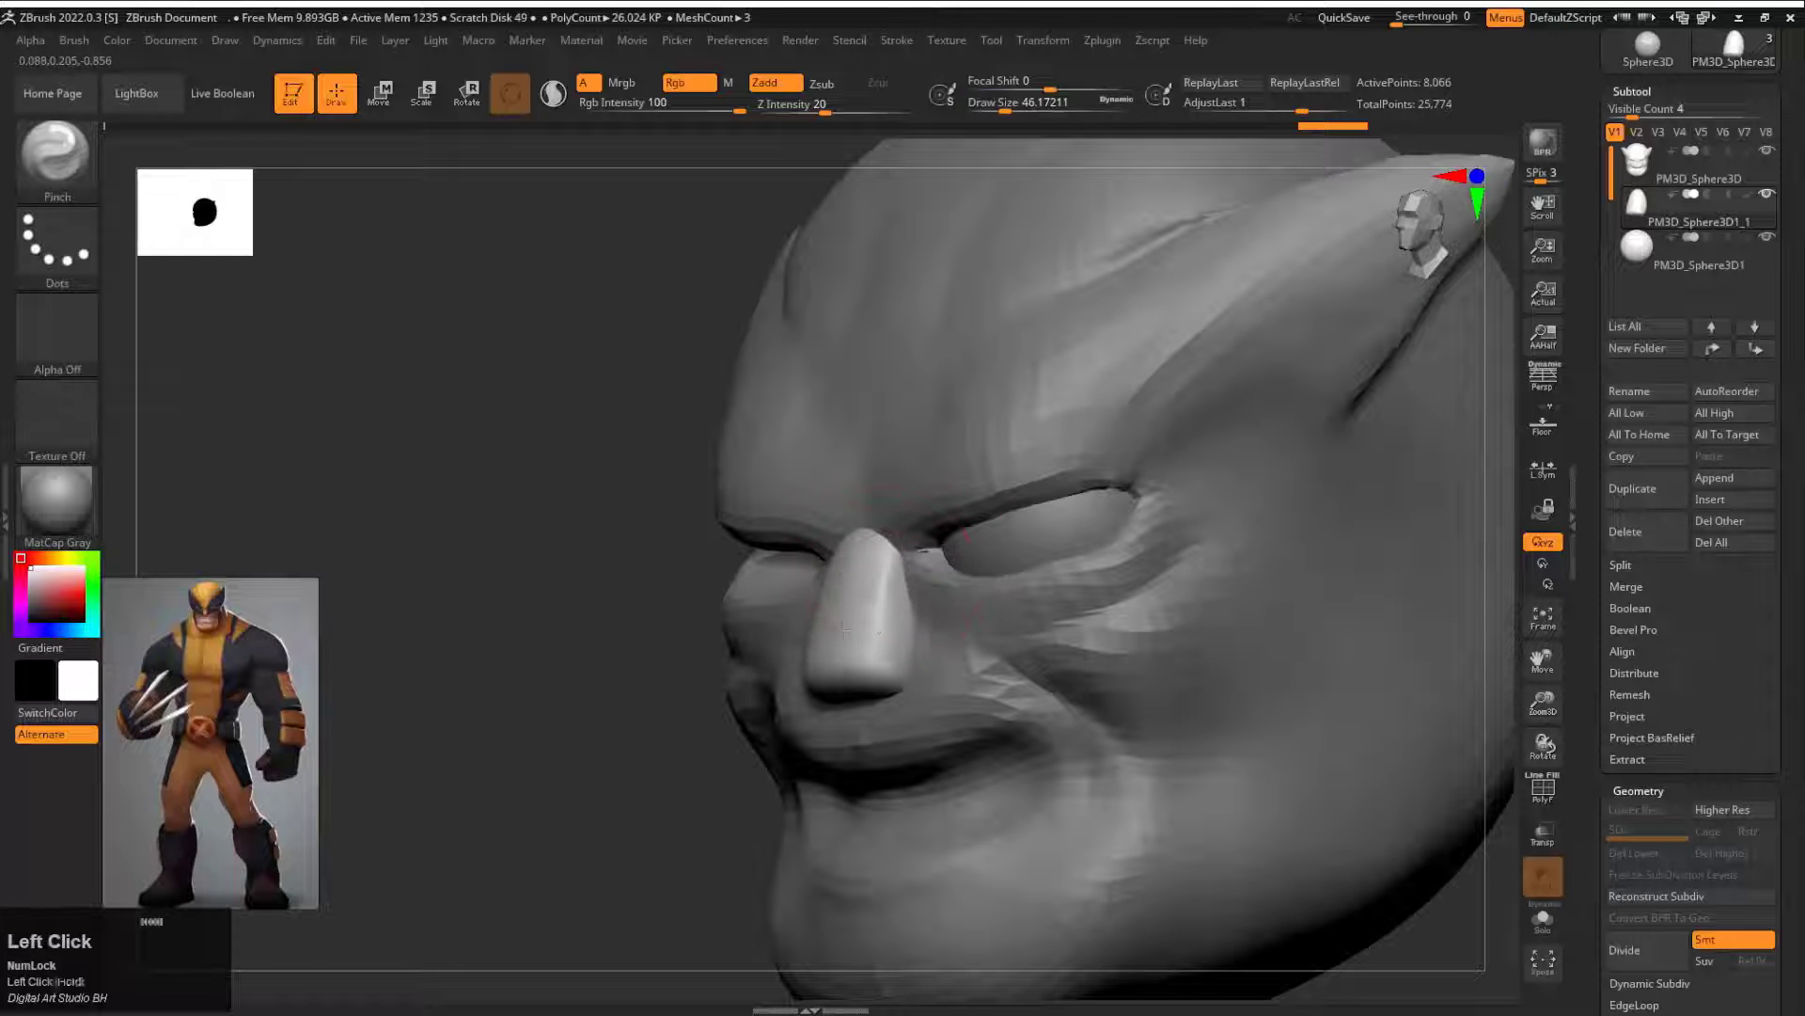
pyautogui.keyDown('shift'); pyautogui.moveTo(905, 679); pyautogui.dragTo(889, 684); pyautogui.keyUp('shift')
pyautogui.moveTo(673, 700); pyautogui.dragTo(663, 640)
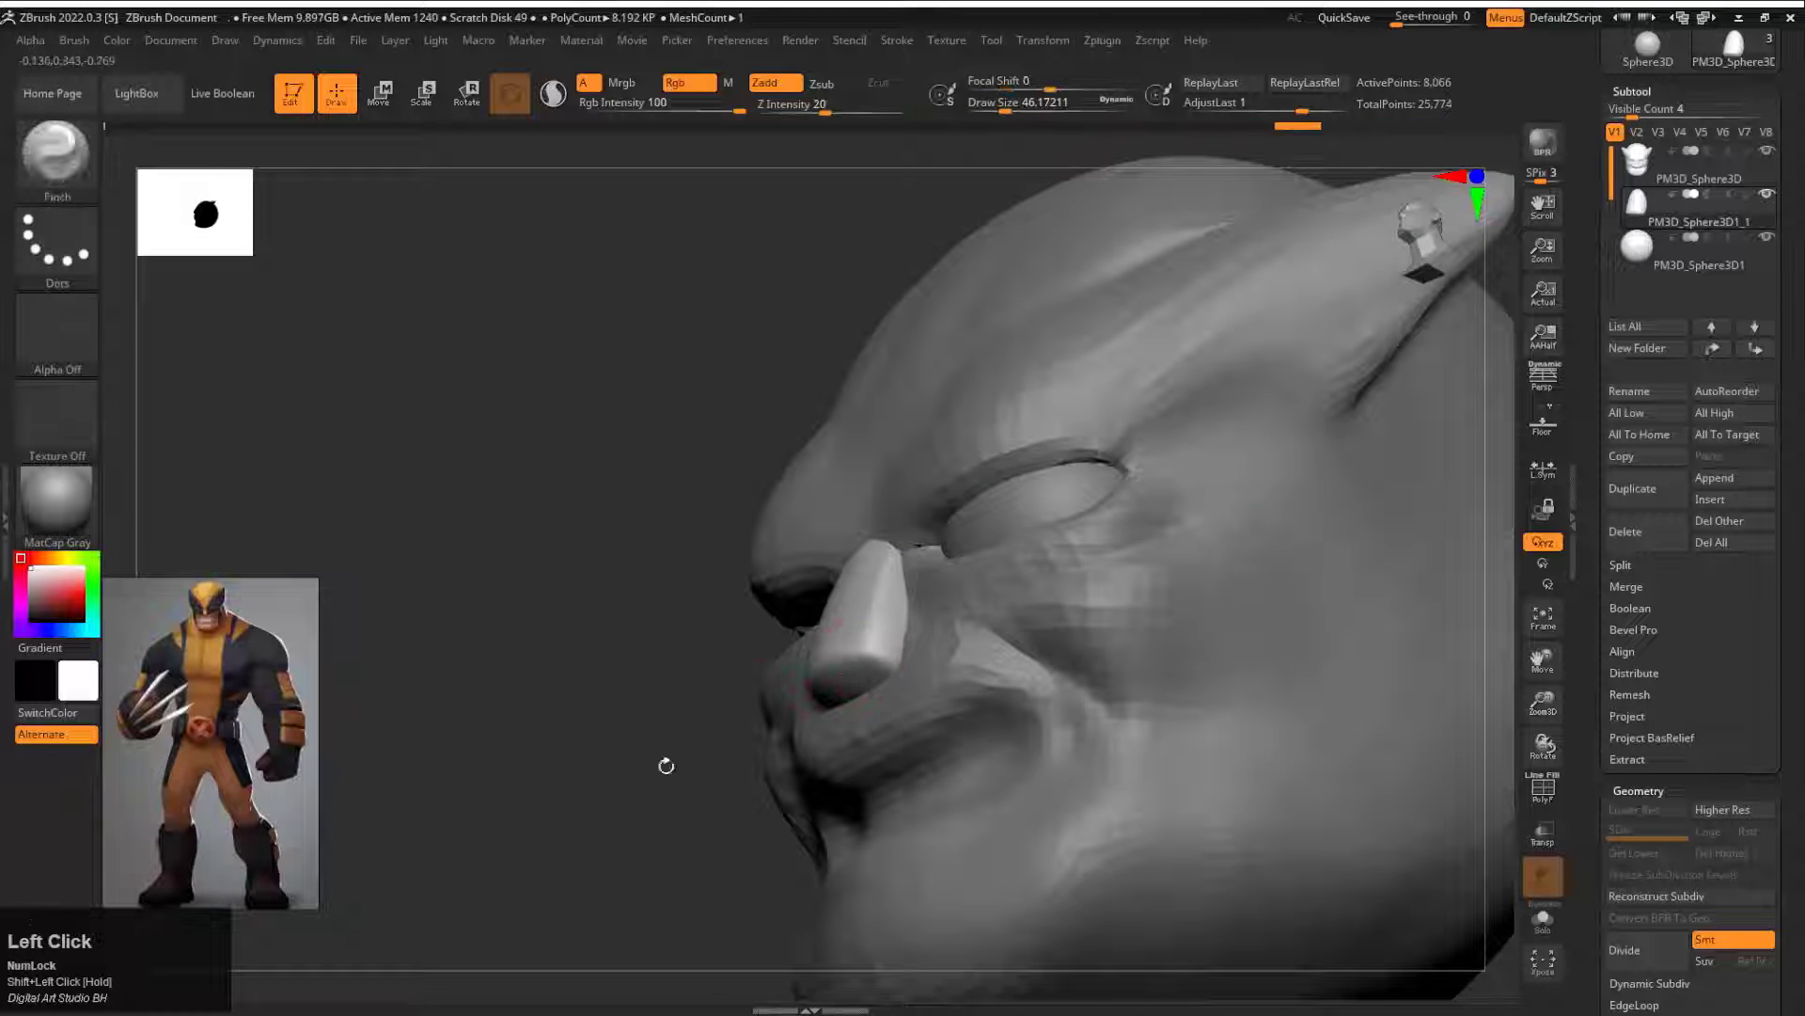
pyautogui.keyDown('shift'); pyautogui.moveTo(666, 765); pyautogui.dragTo(884, 743); pyautogui.keyUp('shift')
pyautogui.keyDown('alt'); pyautogui.moveTo(1217, 556); pyautogui.dragTo(1223, 612); pyautogui.keyUp('alt')
# Step: Adjust the width and sides of the nose from the front with the Move brush, ending at draw size about 94
pyautogui.press('b')
pyautogui.press('m')
pyautogui.press('v')
pyautogui.press('s')
pyautogui.moveTo(879, 644); pyautogui.dragTo(886, 645)
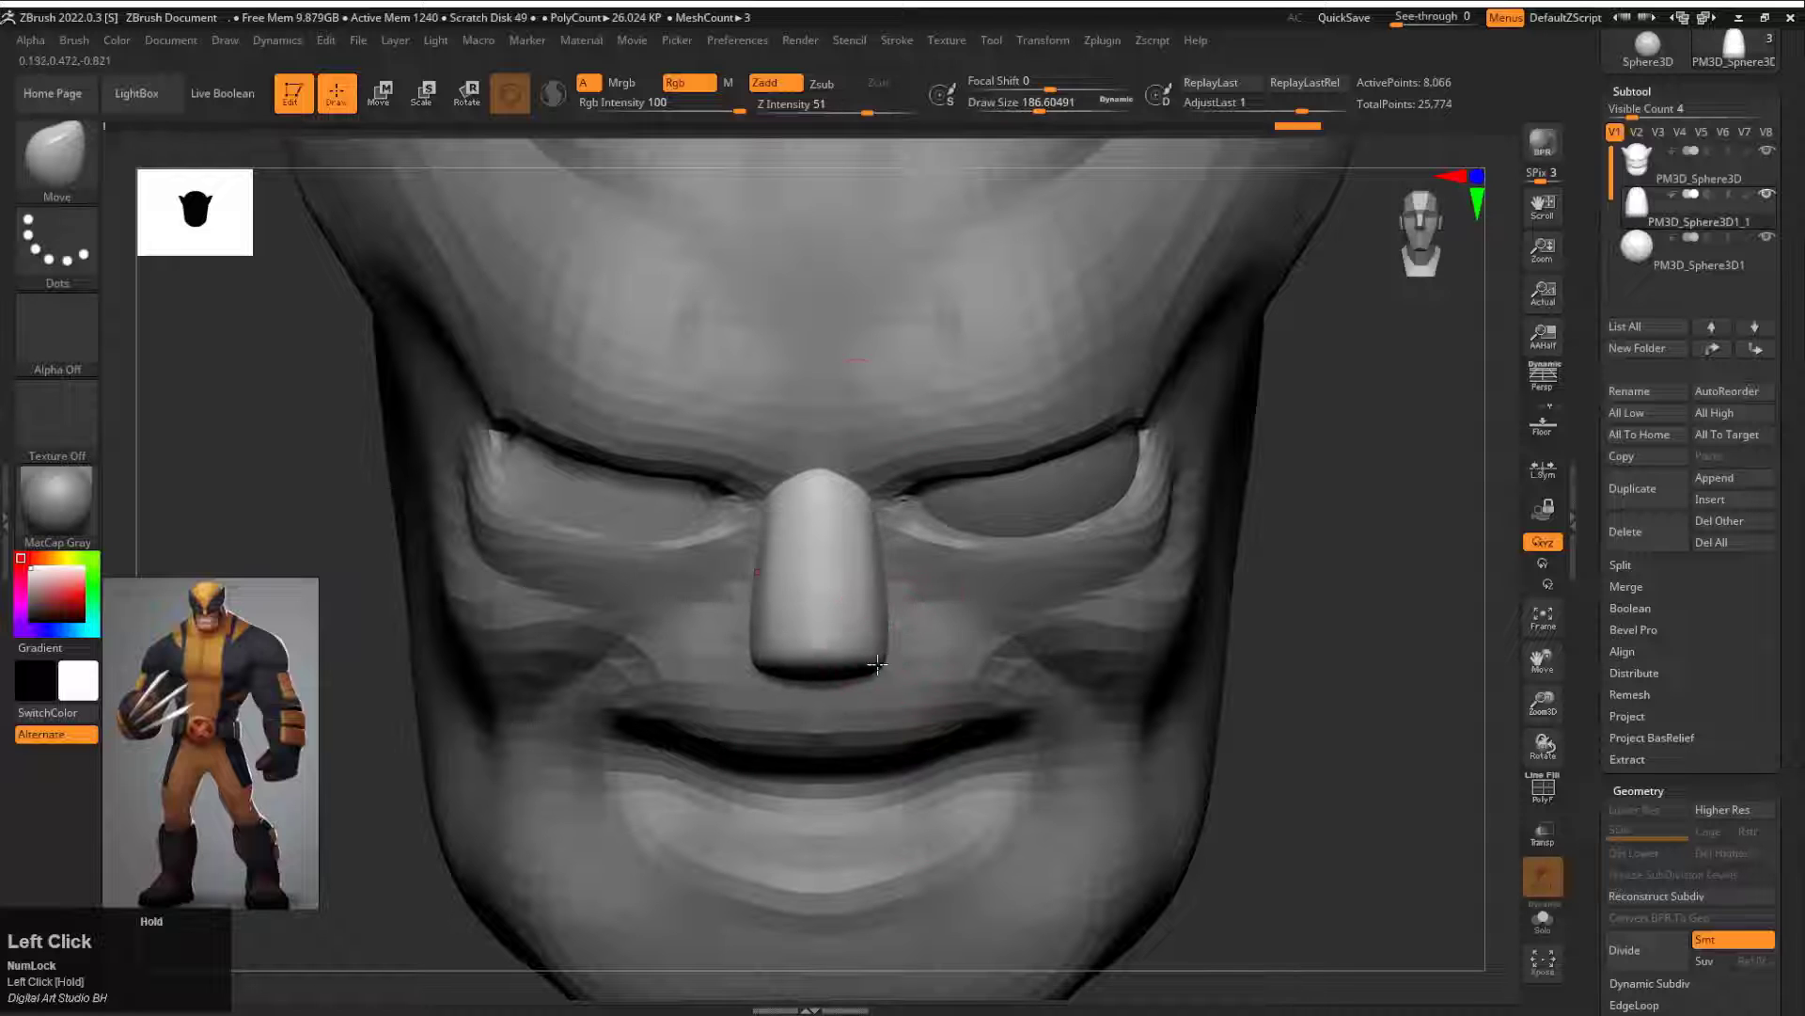
pyautogui.press('s')
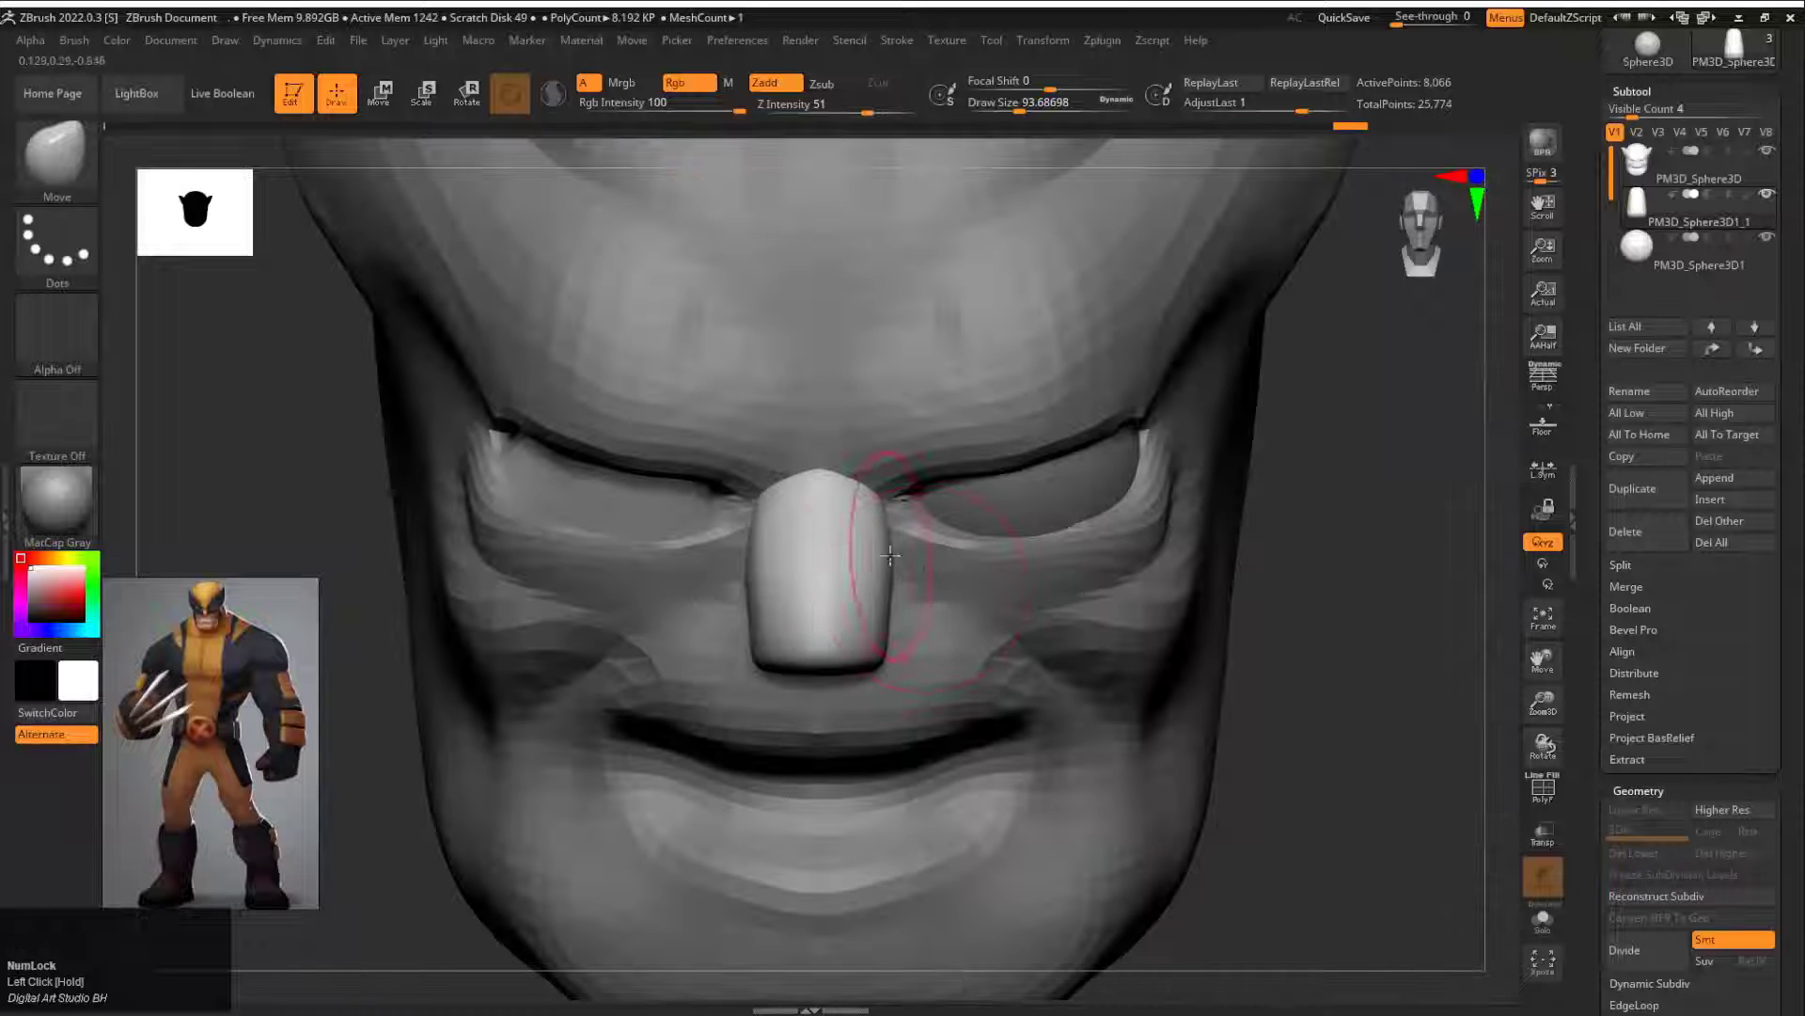
# Step: Make the head subtool active and reshape the brow and upper eye openings with the Move brush at draw size about 94
pyautogui.keyDown('alt'); pyautogui.click(1173, 524); pyautogui.keyUp('alt')
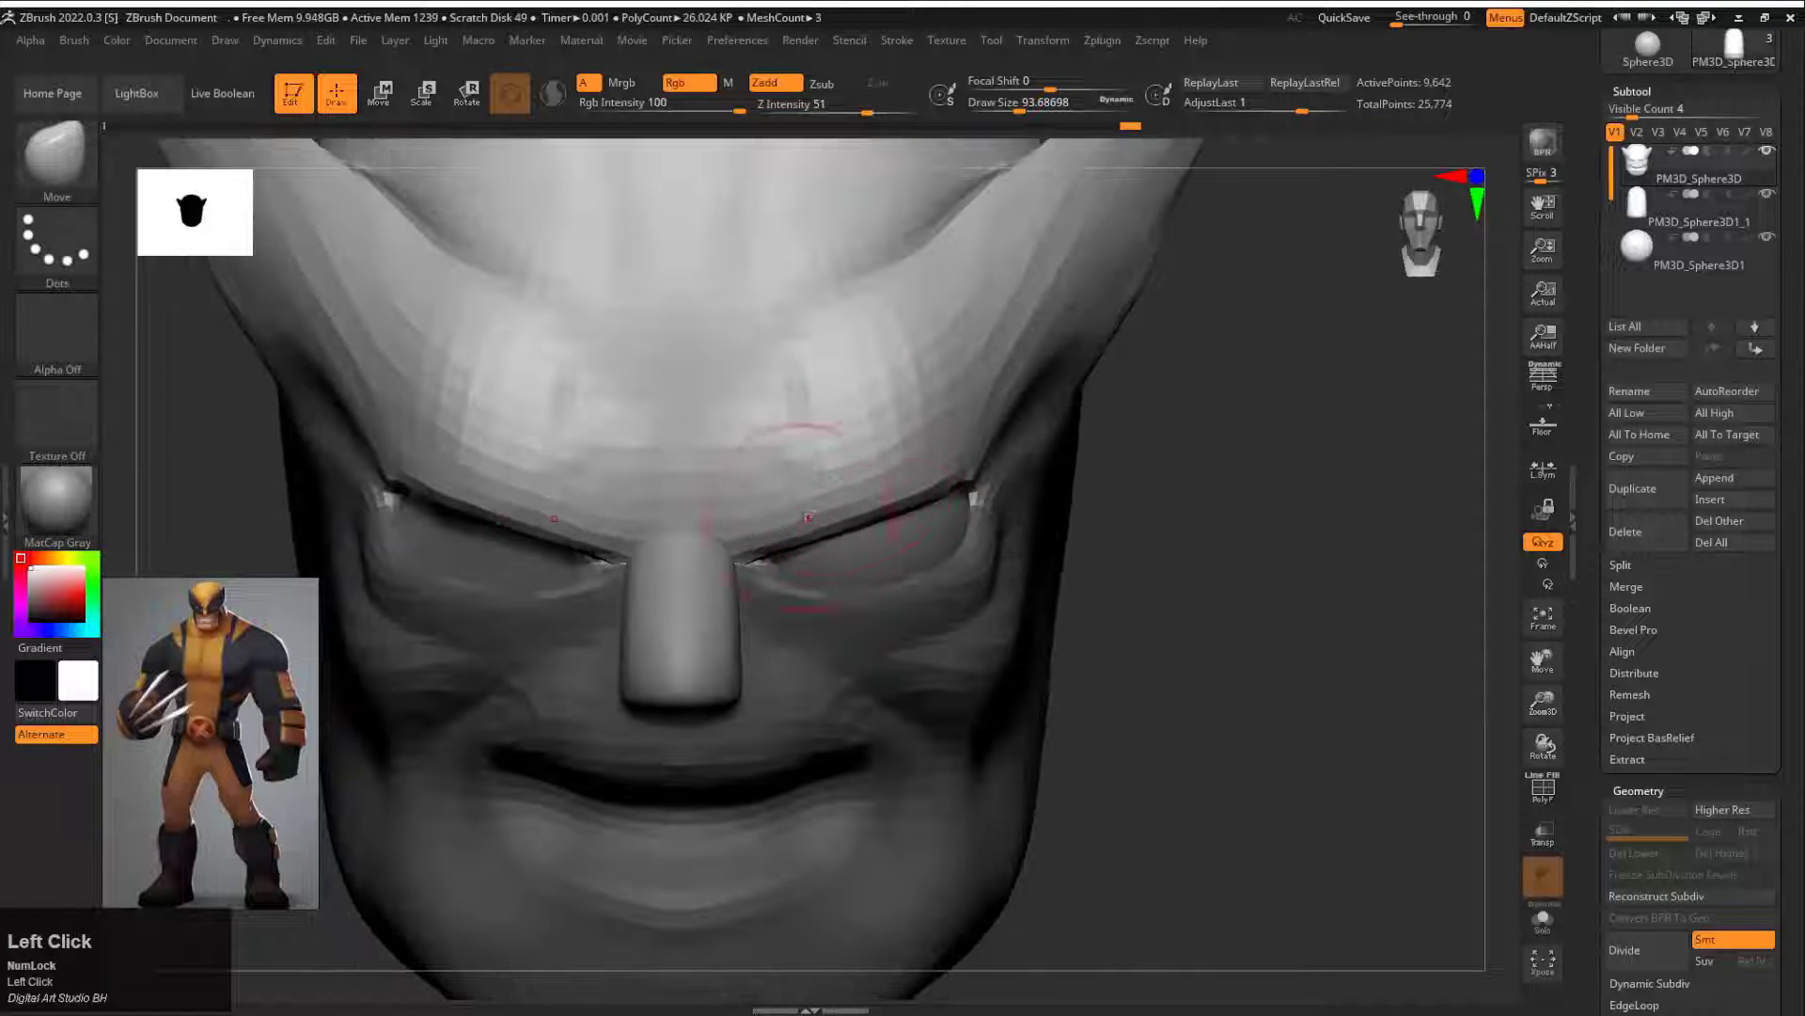
pyautogui.moveTo(846, 508); pyautogui.dragTo(931, 500)
pyautogui.moveTo(1255, 522)
pyautogui.mouseDown()
pyautogui.moveTo(1096, 513)
pyautogui.moveTo(1047, 484)
pyautogui.mouseUp()
pyautogui.keyDown('alt'); pyautogui.moveTo(1116, 381); pyautogui.dragTo(1108, 397); pyautogui.keyUp('alt')
pyautogui.moveTo(583, 632); pyautogui.dragTo(818, 616)
pyautogui.keyDown('shift'); pyautogui.moveTo(1160, 404); pyautogui.dragTo(1177, 455); pyautogui.keyUp('shift')
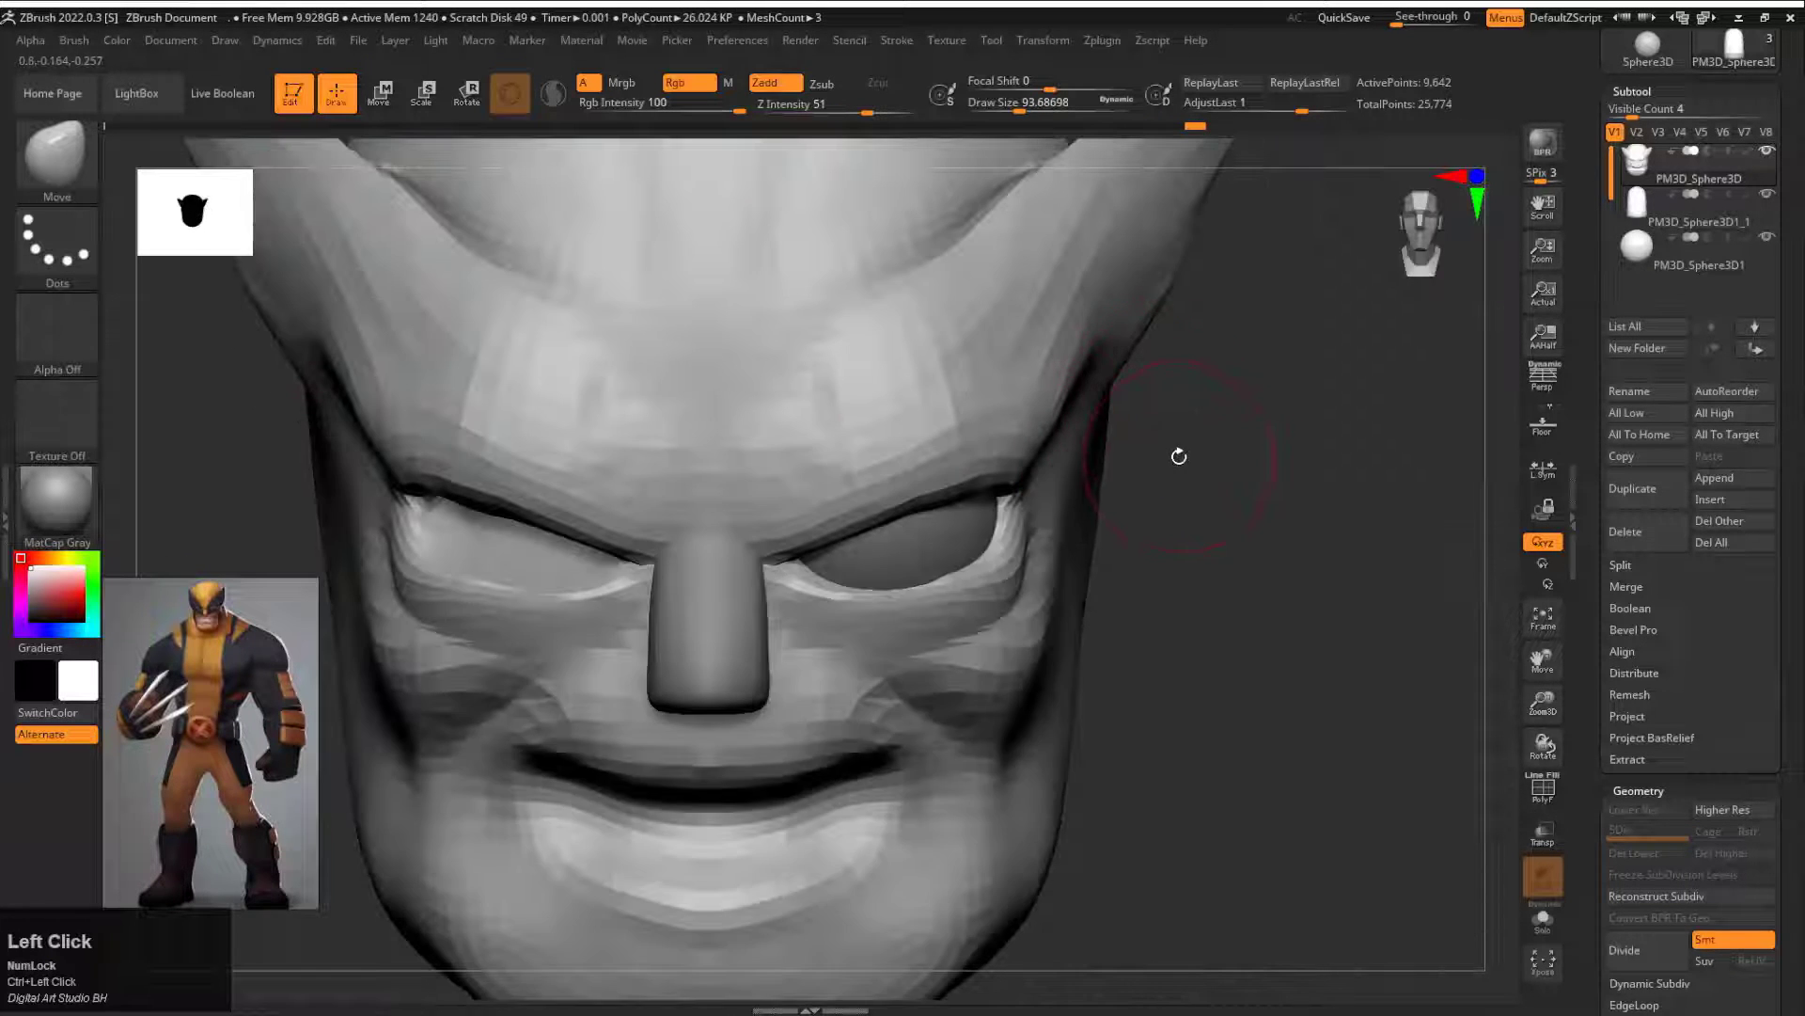
# Step: Carve the temple between the outer eye corner and the cowl fin with the DamStandard brush at draw size about 101
pyautogui.press('b')
pyautogui.press('s')
pyautogui.moveTo(1303, 163); pyautogui.dragTo(1110, 111)
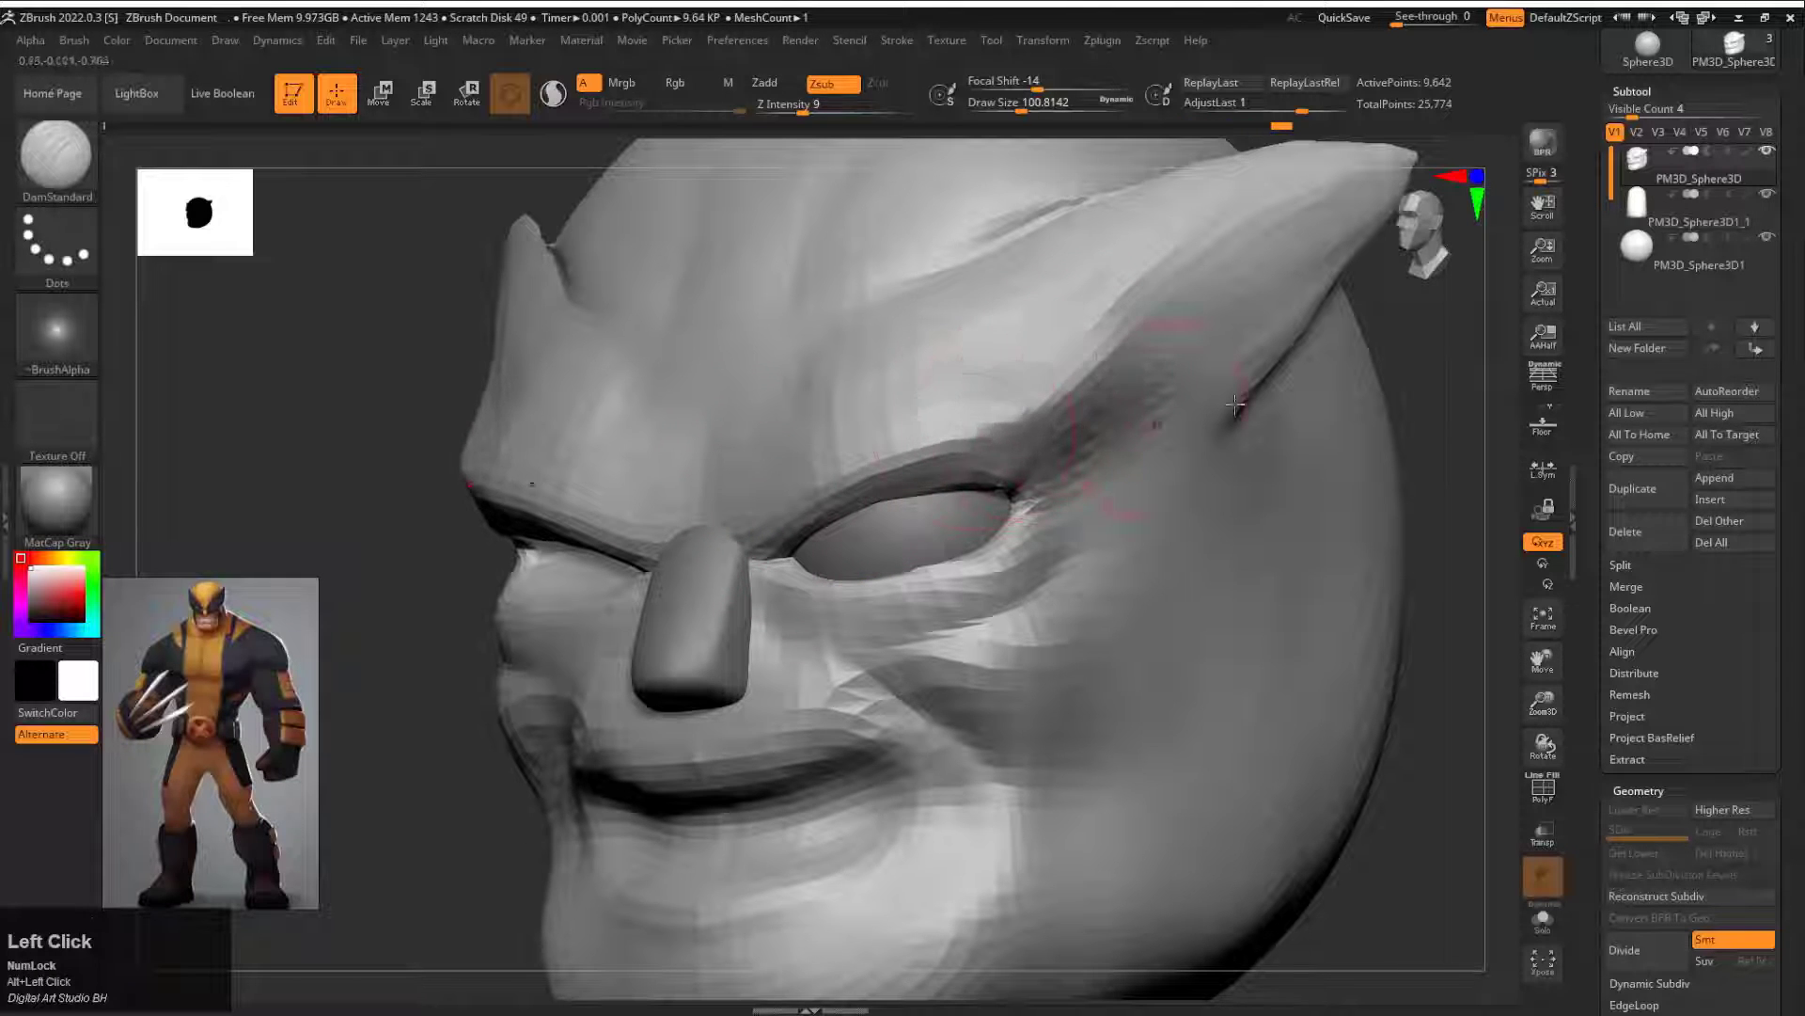
pyautogui.keyDown('alt'); pyautogui.moveTo(1236, 404); pyautogui.dragTo(1213, 338); pyautogui.keyUp('alt')
pyautogui.moveTo(1062, 371); pyautogui.dragTo(1124, 380)
pyautogui.keyDown('alt'); pyautogui.moveTo(1270, 357); pyautogui.dragTo(1222, 451); pyautogui.keyUp('alt')
pyautogui.keyDown('shift'); pyautogui.moveTo(977, 423); pyautogui.dragTo(931, 468); pyautogui.keyUp('shift')
pyautogui.moveTo(1269, 395); pyautogui.dragTo(1096, 415)
# Step: Reshape the cowl fin in profile with the Move brush at draw size about 239, undoing the last stroke
pyautogui.press('b')
pyautogui.press('m')
pyautogui.press('v')
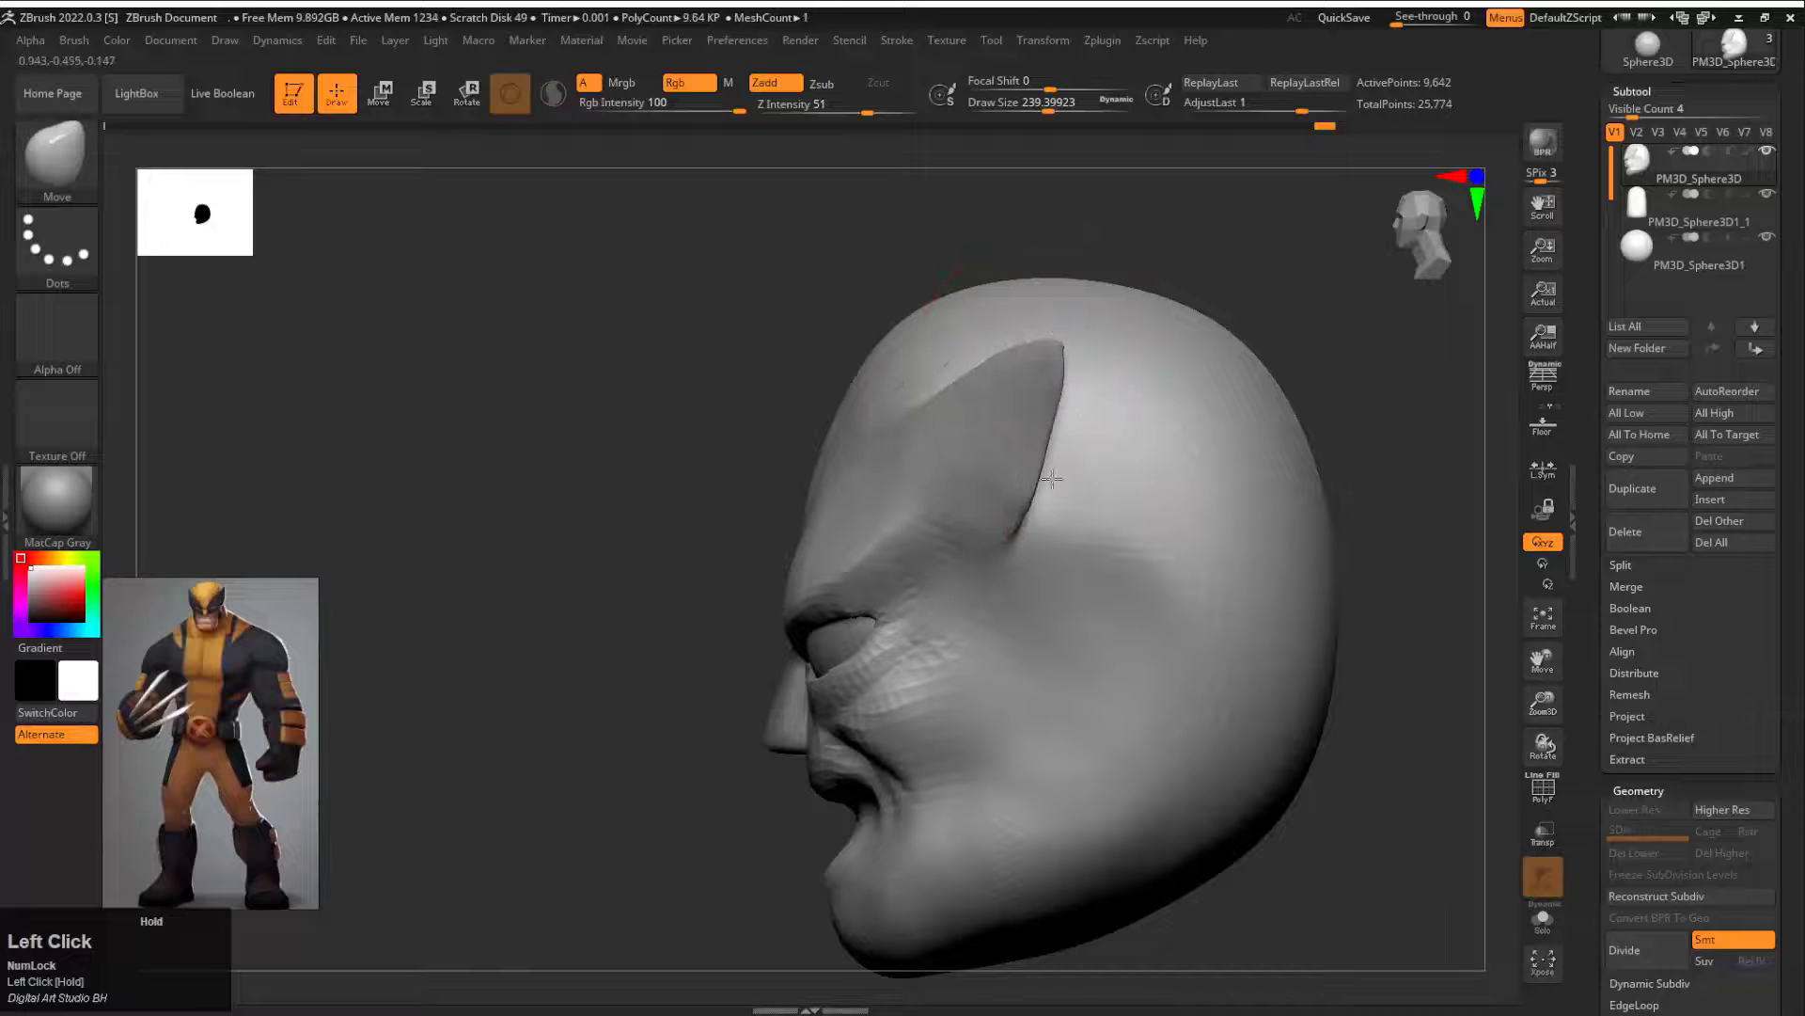
pyautogui.moveTo(1018, 541); pyautogui.dragTo(1151, 377)
pyautogui.moveTo(1051, 340); pyautogui.dragTo(1016, 340)
pyautogui.moveTo(1087, 362)
pyautogui.mouseDown()
pyautogui.moveTo(1104, 500)
pyautogui.moveTo(1056, 499)
pyautogui.mouseUp()
pyautogui.press('s')
pyautogui.hotkey('ctrl', 'z')
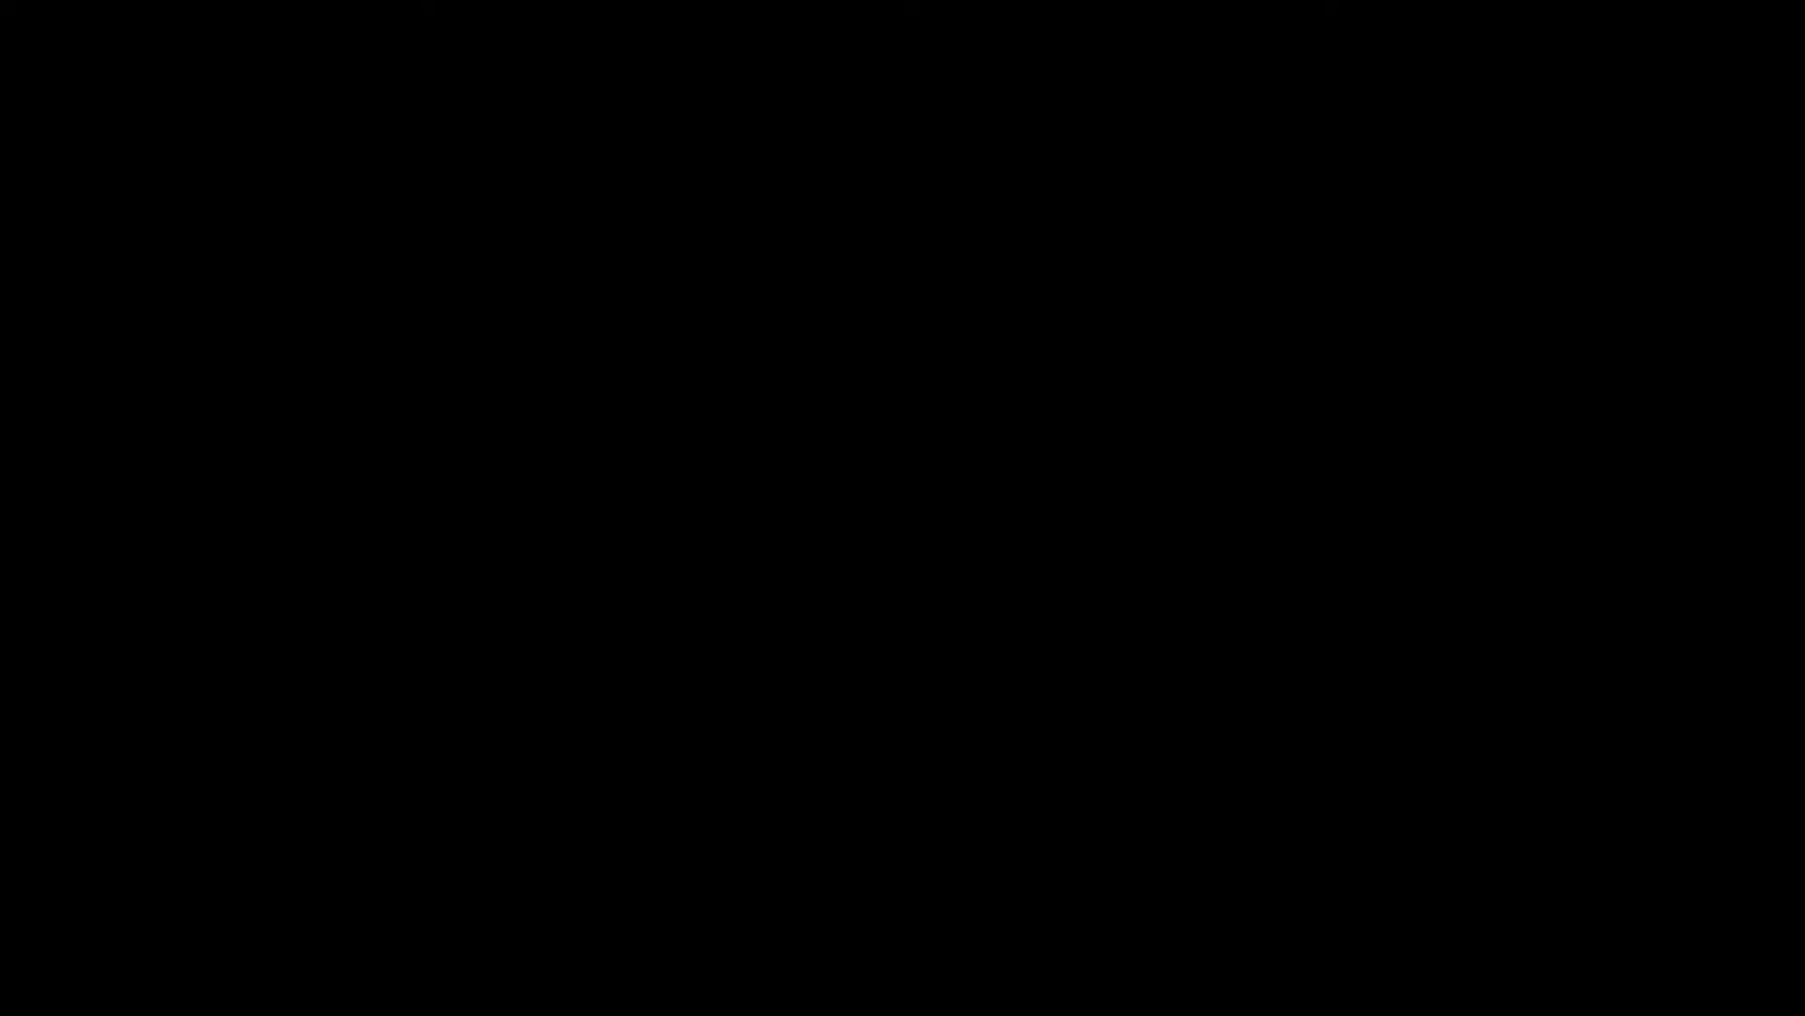
# Step: Show the Move brush's Auto Masking settings with the reference image moved aside, and return the image to its place
pyautogui.click(75, 40)
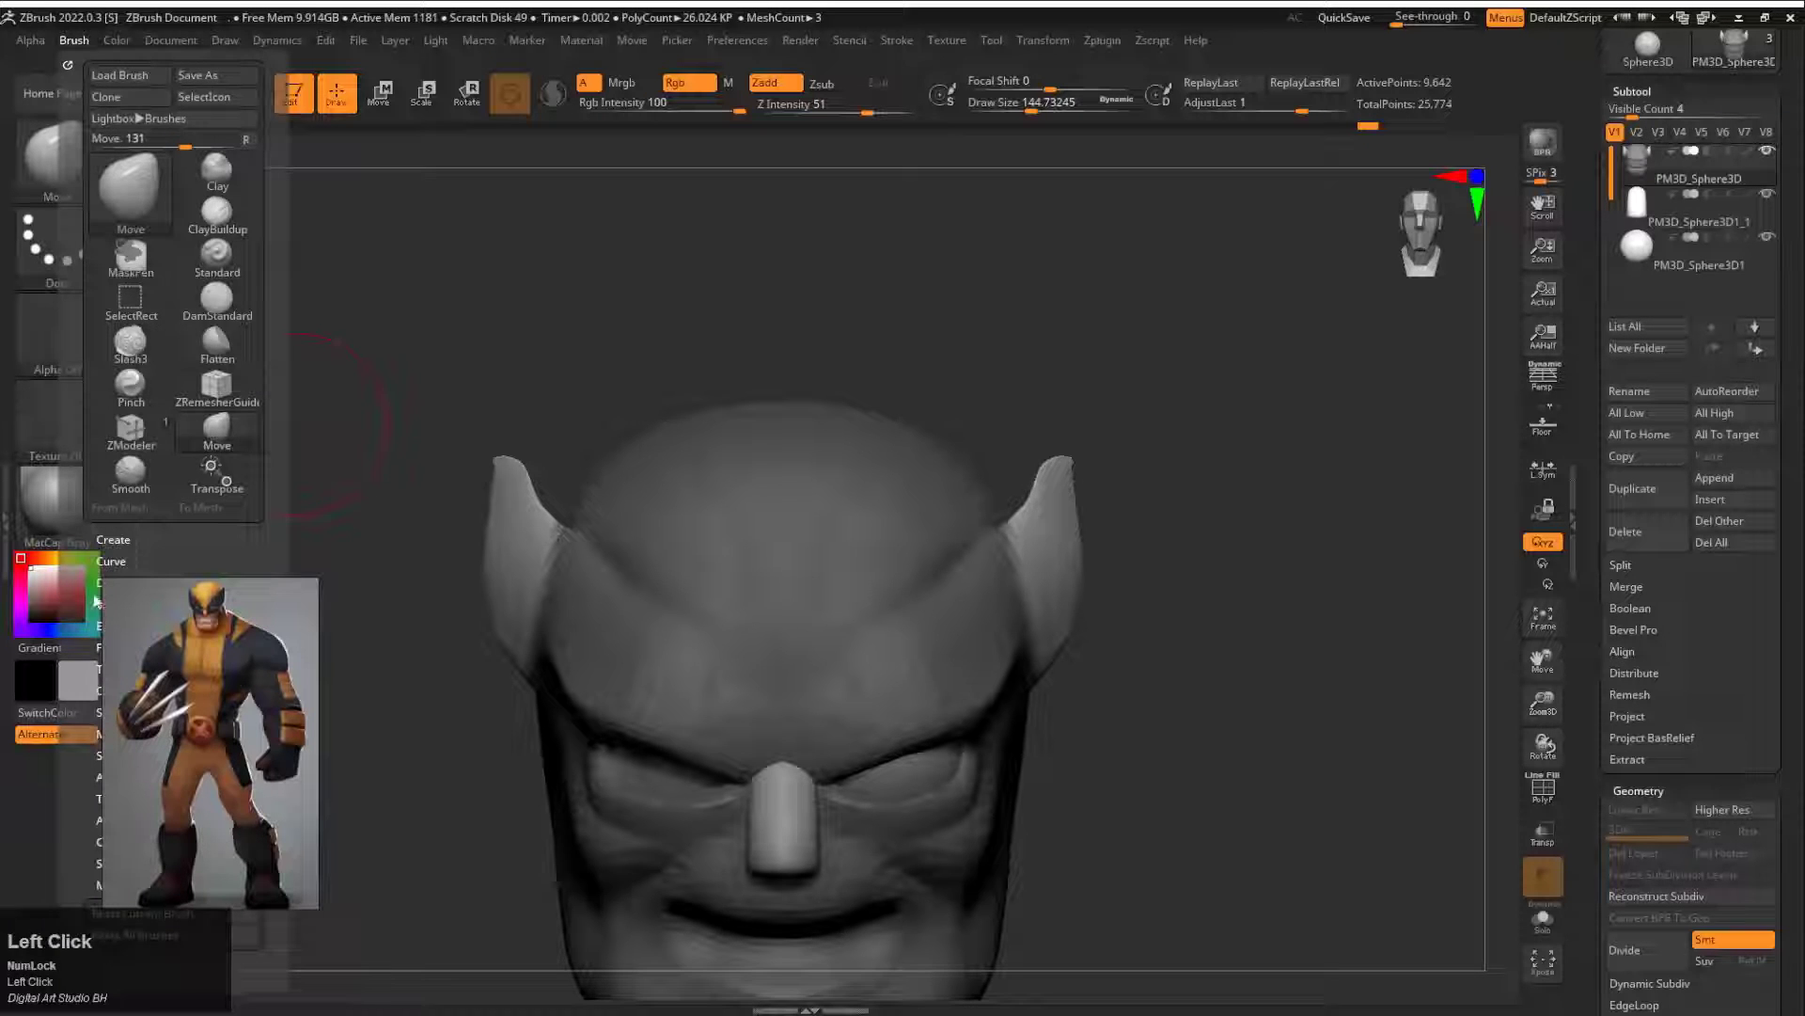
pyautogui.moveTo(407, 602)
pyautogui.mouseDown(button='right')
pyautogui.moveTo(415, 673)
pyautogui.moveTo(387, 584)
pyautogui.mouseUp(button='right')
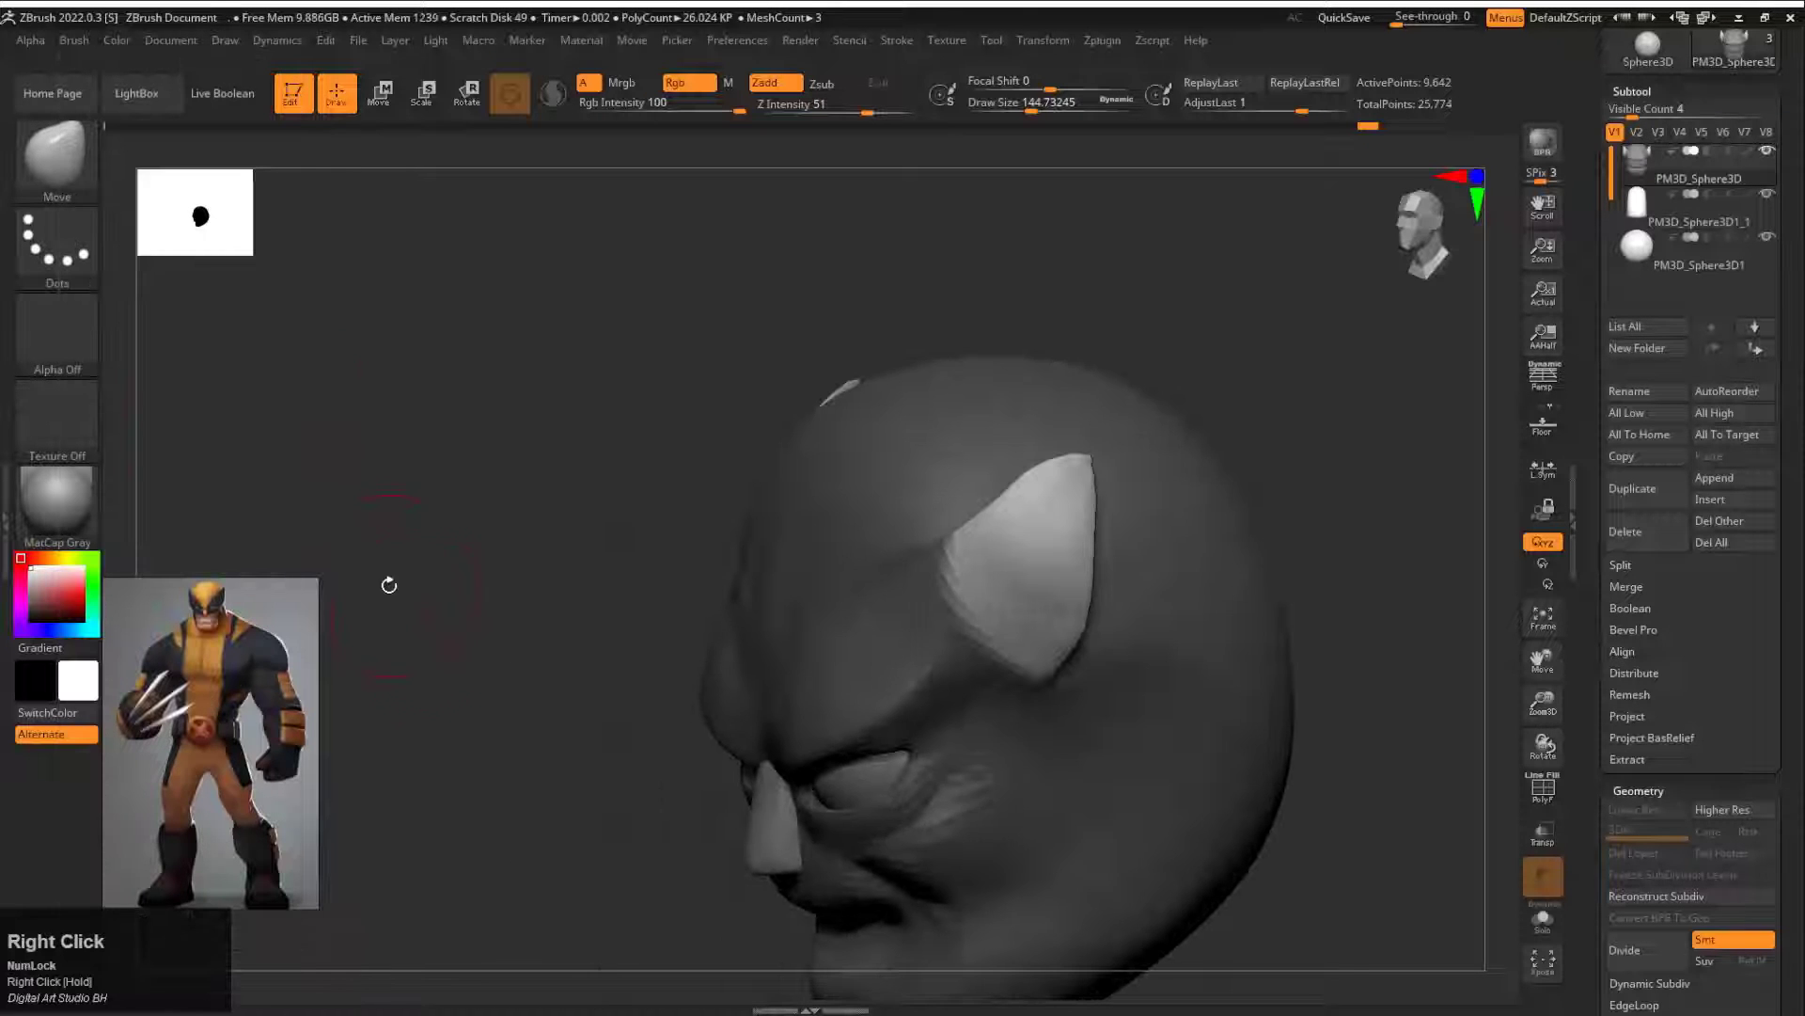
pyautogui.moveTo(182, 609); pyautogui.dragTo(479, 604, button='right')
pyautogui.click(75, 40)
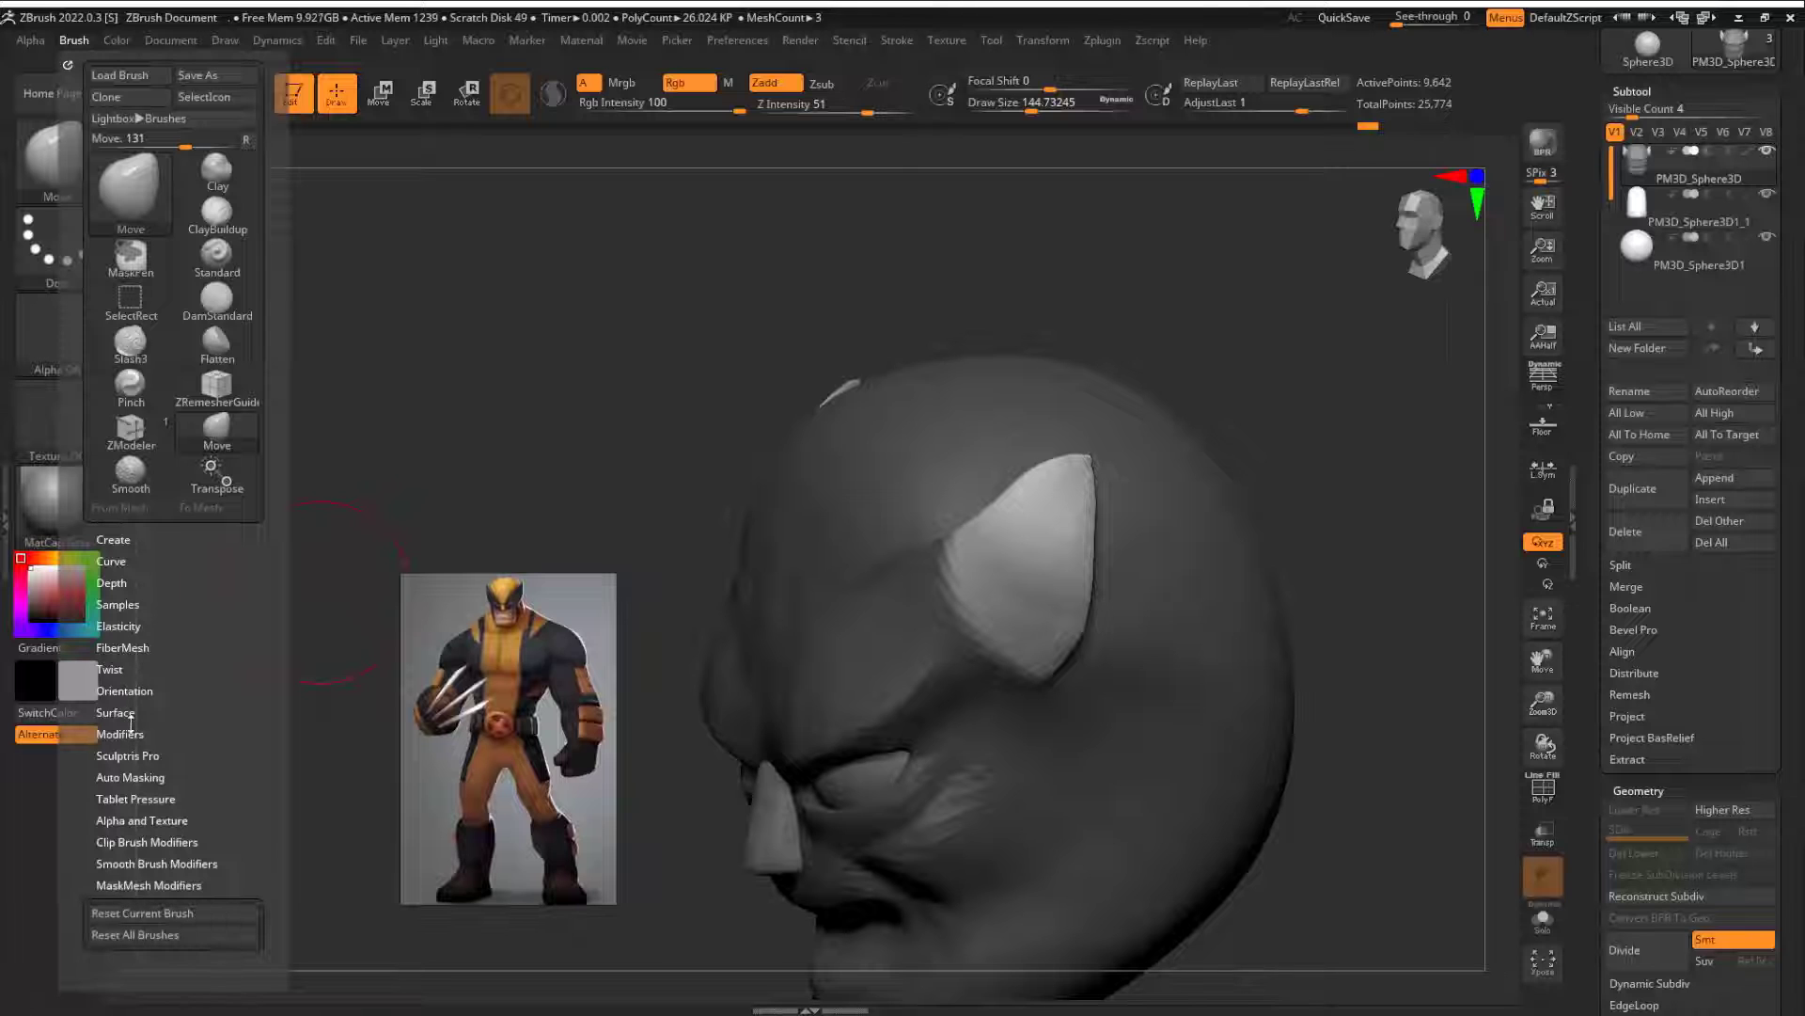
pyautogui.click(136, 776)
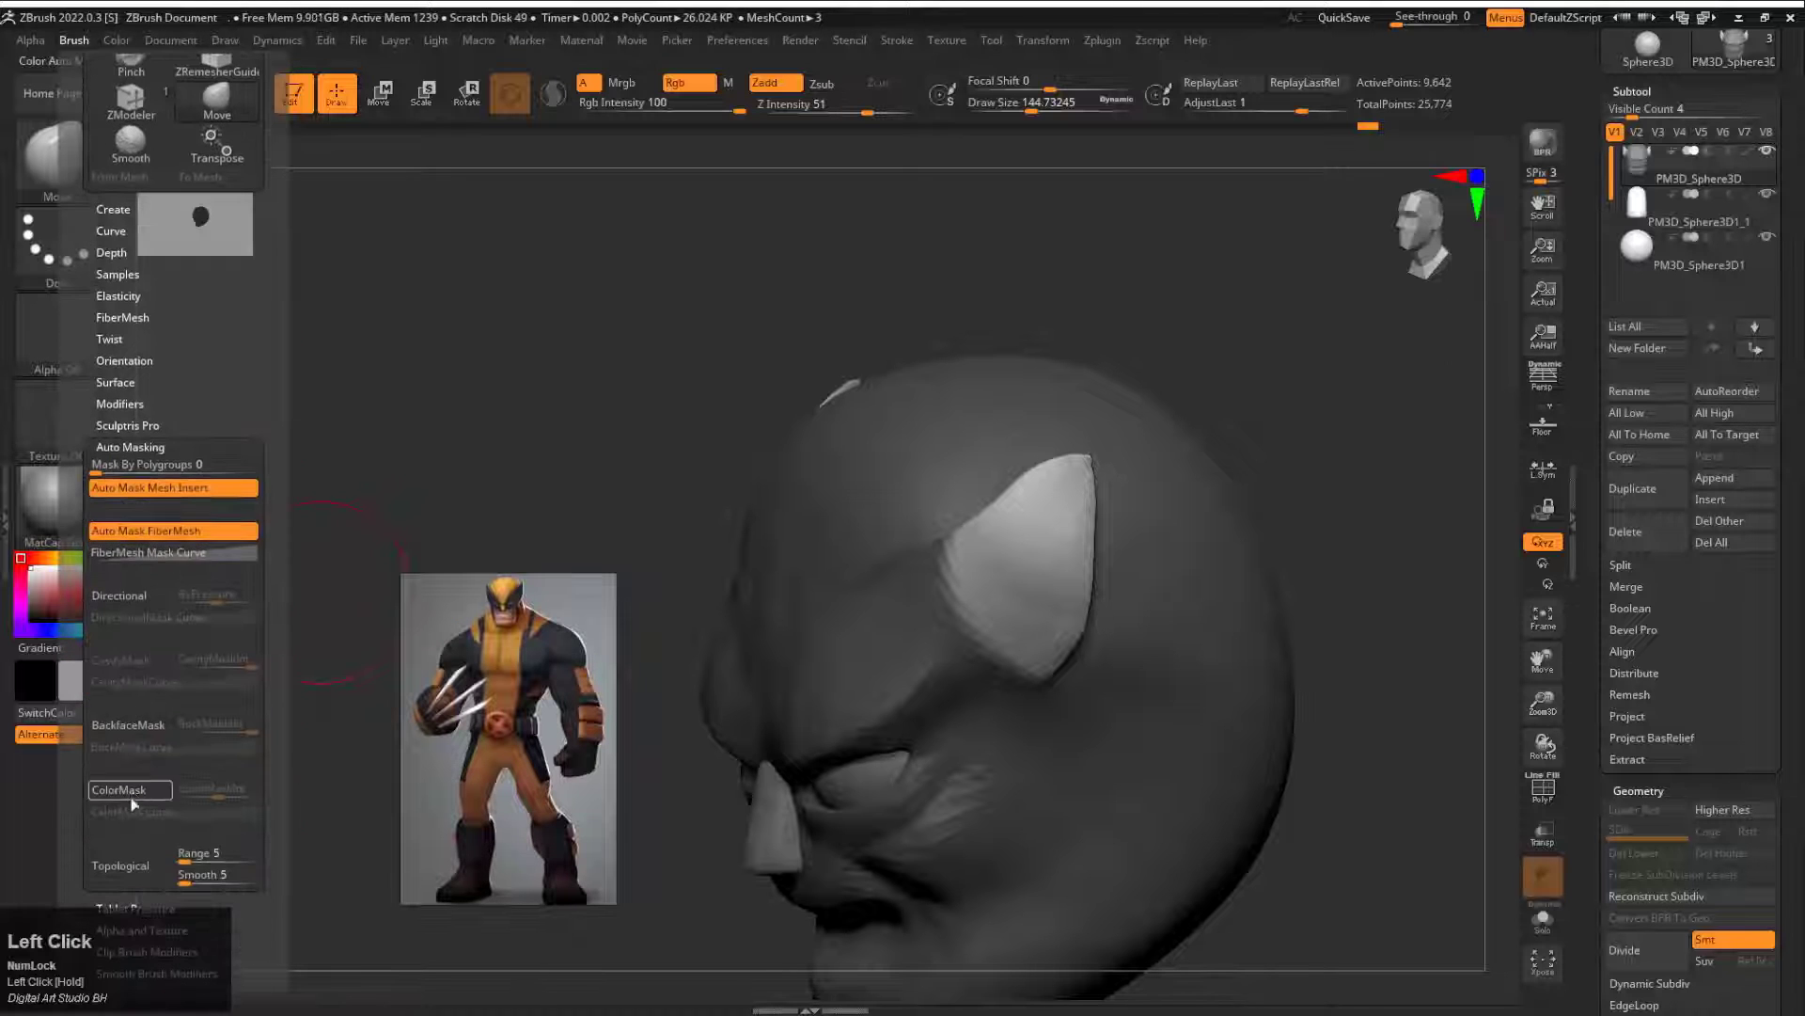
pyautogui.moveTo(451, 654); pyautogui.dragTo(149, 648, button='right')
# Step: Try to pull the unmasked cowl fin inward with the Move brush
pyautogui.moveTo(414, 602); pyautogui.dragTo(527, 602, button='right')
pyautogui.keyDown('alt'); pyautogui.moveTo(1067, 572); pyautogui.dragTo(1030, 513); pyautogui.keyUp('alt')
pyautogui.hotkey('ctrl', 'z')
# Step: Build up the unmasked cowl fin with the FormSoft brush and clear the mask from the head
pyautogui.press('b')
pyautogui.press('f')
pyautogui.press('s')
pyautogui.moveTo(1030, 512); pyautogui.dragTo(808, 517, button='right')
pyautogui.moveTo(1055, 498); pyautogui.dragTo(1054, 548)
pyautogui.moveTo(903, 534); pyautogui.dragTo(997, 531)
pyautogui.moveTo(1025, 540)
pyautogui.keyDown('shift'); pyautogui.mouseDown()
pyautogui.moveTo(1040, 520)
pyautogui.moveTo(1034, 555)
pyautogui.mouseUp(); pyautogui.keyUp('shift')
pyautogui.moveTo(1250, 367)
pyautogui.mouseDown()
pyautogui.moveTo(1160, 375)
pyautogui.moveTo(1241, 424)
pyautogui.mouseUp()
pyautogui.moveTo(1153, 471)
pyautogui.mouseDown()
pyautogui.moveTo(1085, 417)
pyautogui.moveTo(1063, 489)
pyautogui.mouseUp()
# Step: Try to push back the upper forehead in profile with the Move brush at a large draw size
pyautogui.press('b')
pyautogui.press('m')
pyautogui.press('v')
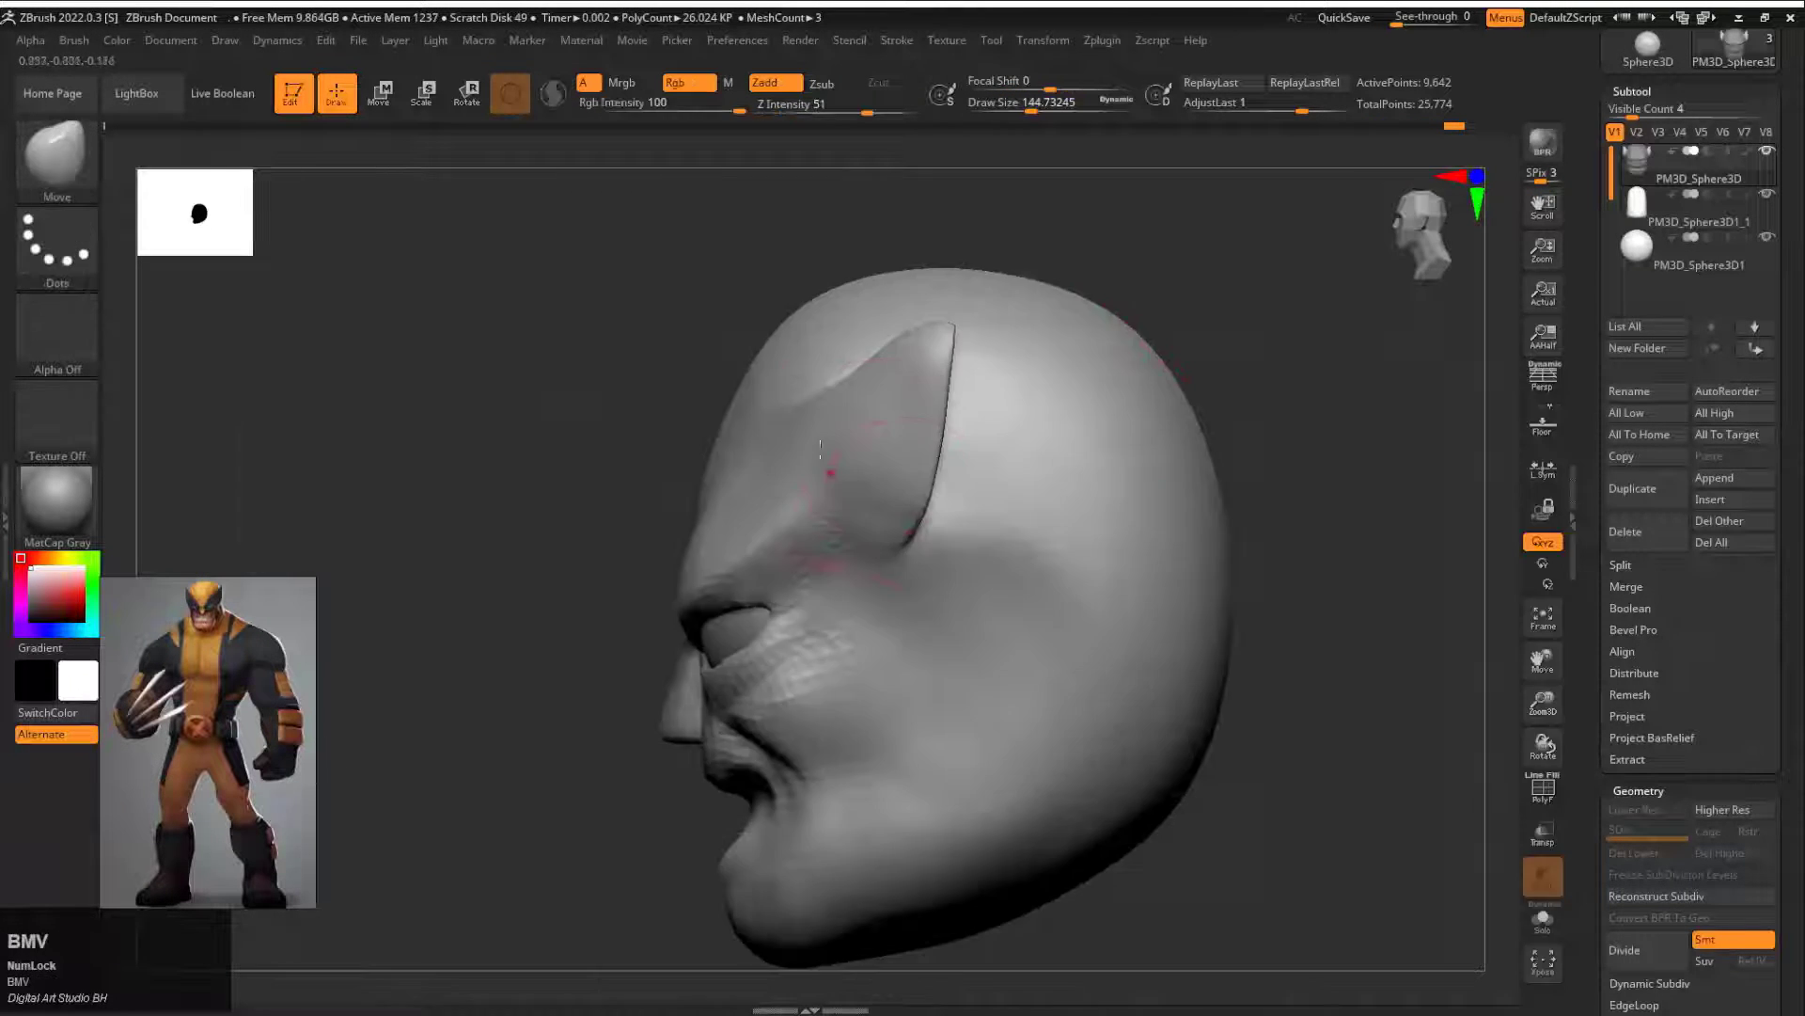
pyautogui.press('s')
pyautogui.moveTo(758, 336); pyautogui.dragTo(812, 334)
pyautogui.hotkey('ctrl', 'z')
pyautogui.click(814, 317)
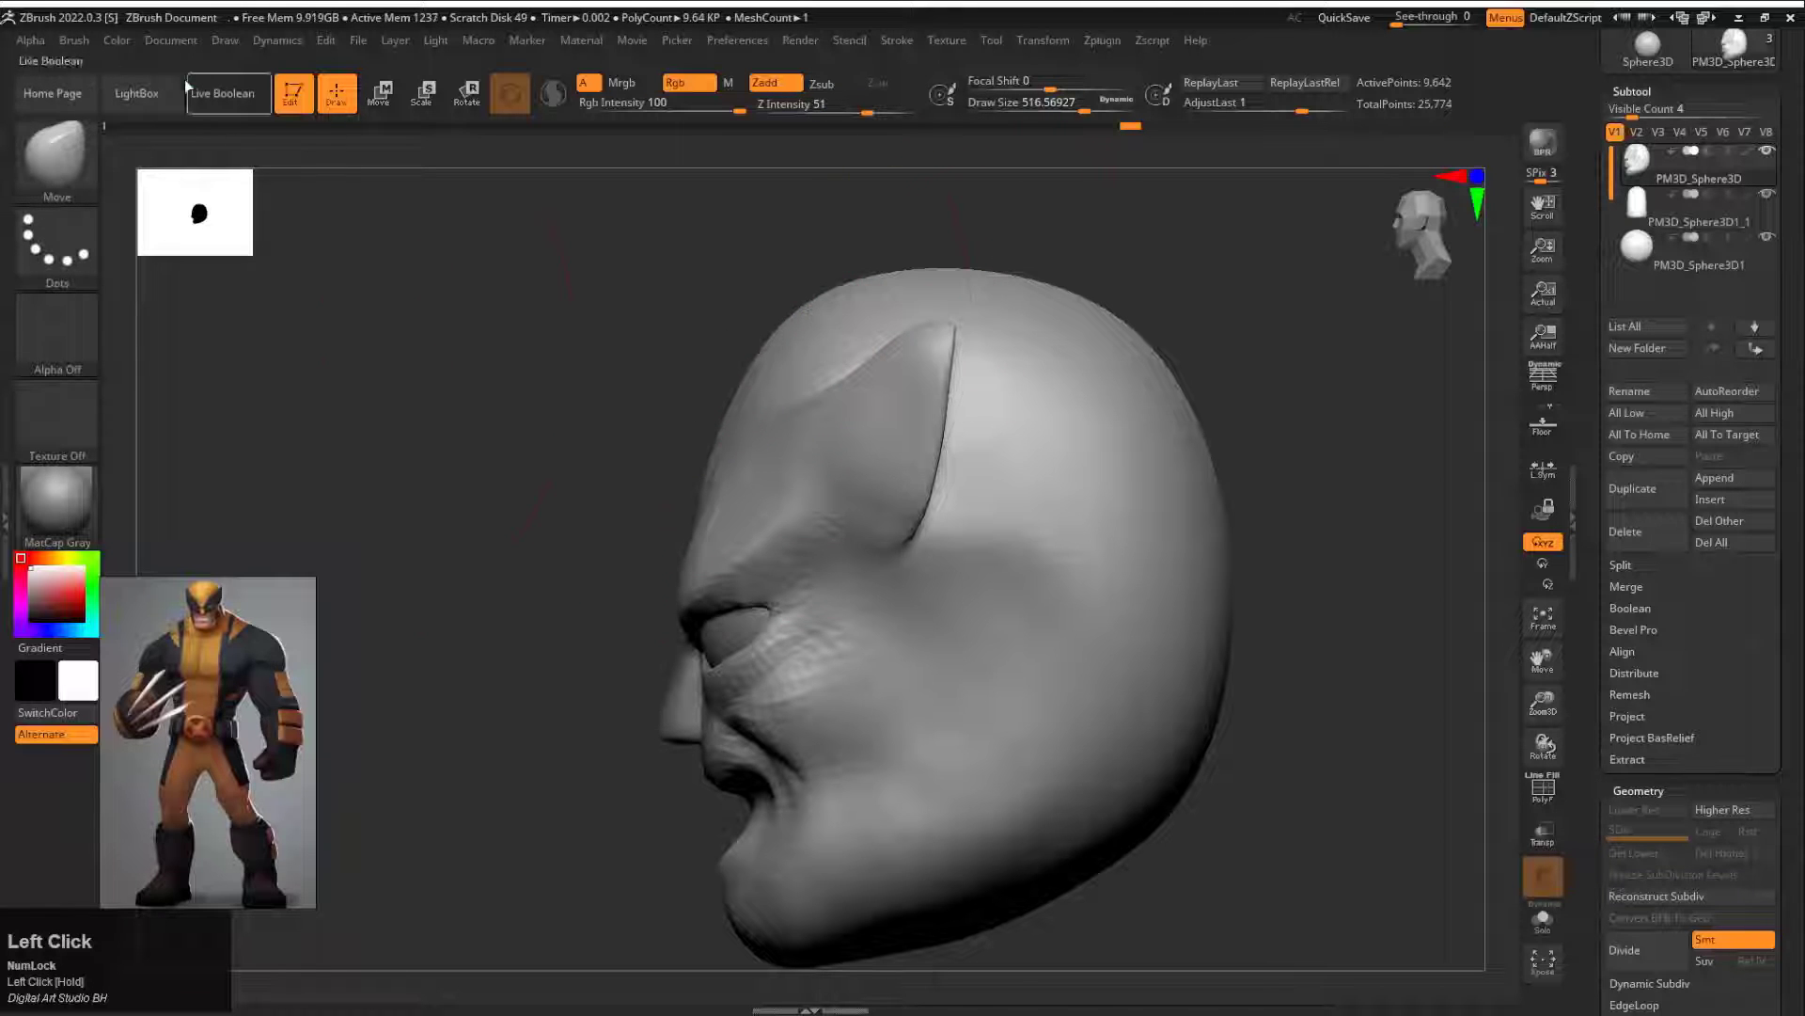
# Step: Revisit the Move brush's Auto Masking settings with the reference image moved aside, and put the image back
pyautogui.moveTo(598, 448)
pyautogui.mouseDown()
pyautogui.moveTo(1137, 479)
pyautogui.moveTo(1081, 474)
pyautogui.mouseUp()
pyautogui.moveTo(226, 659); pyautogui.dragTo(562, 662, button='right')
pyautogui.click(74, 40)
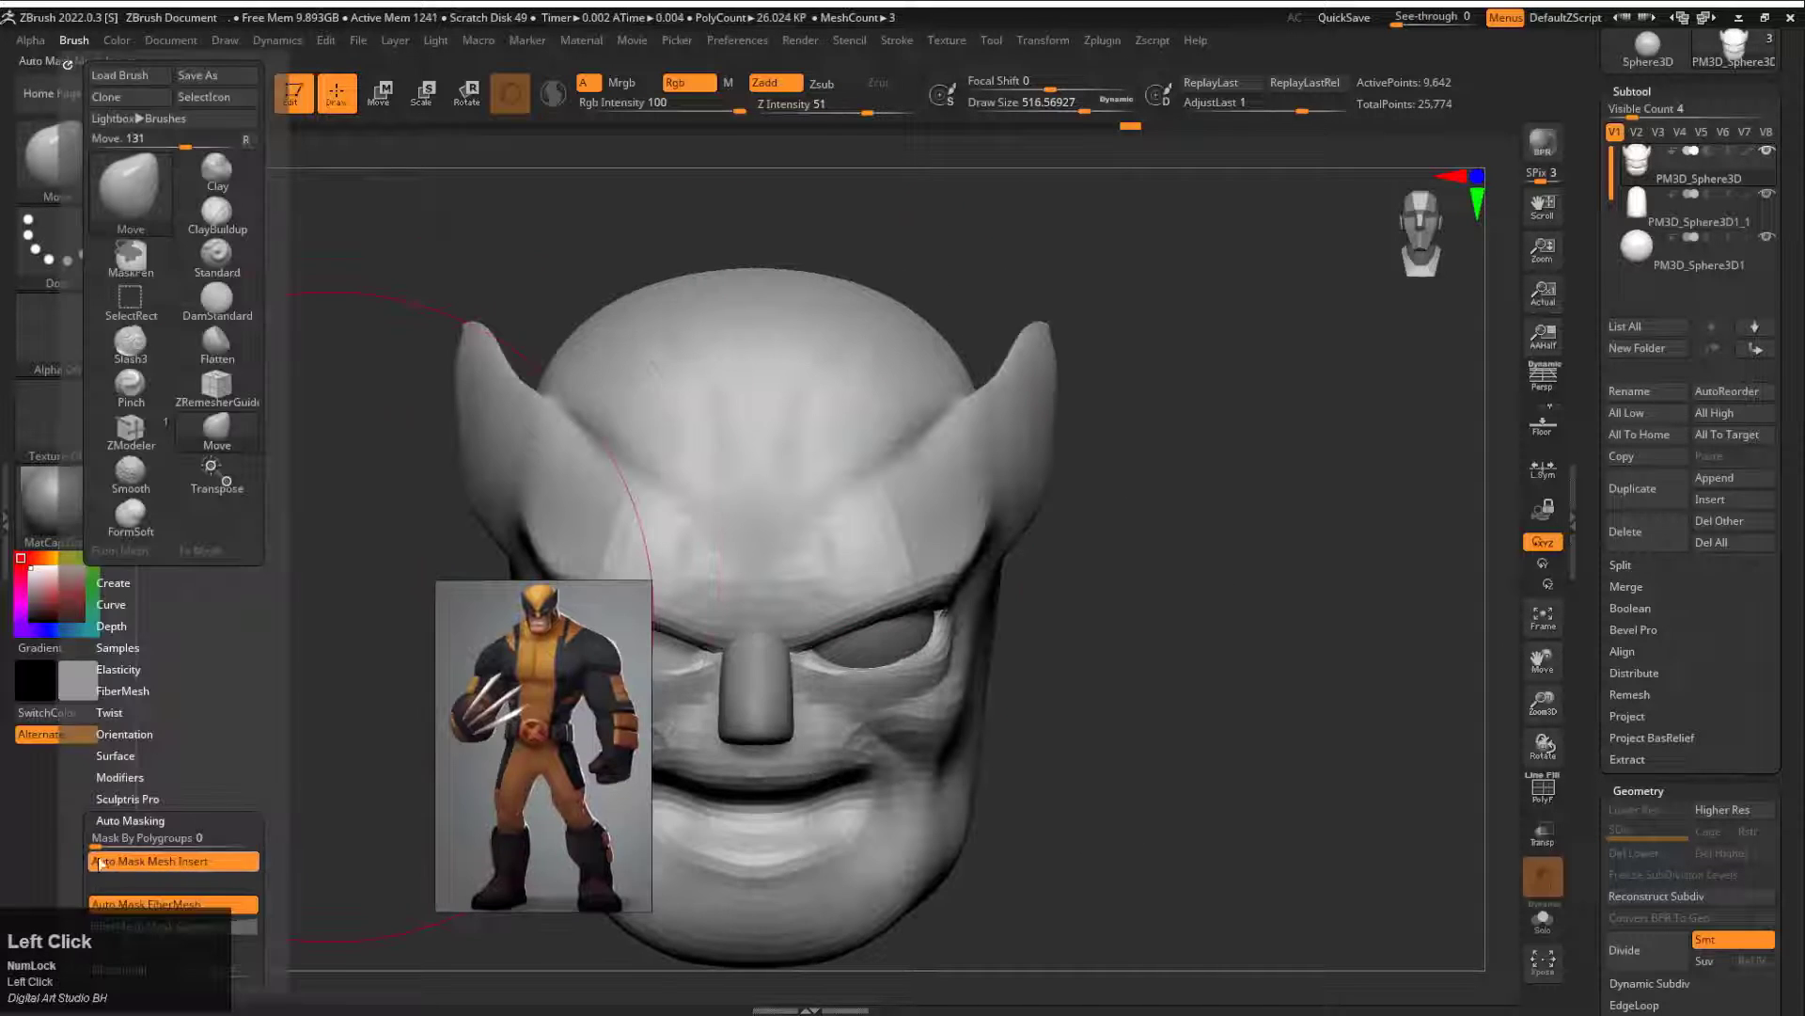
pyautogui.moveTo(117, 902); pyautogui.dragTo(116, 748)
pyautogui.moveTo(480, 745); pyautogui.dragTo(143, 742, button='right')
pyautogui.moveTo(333, 527)
pyautogui.mouseDown()
pyautogui.moveTo(424, 577)
pyautogui.moveTo(640, 394)
pyautogui.mouseUp()
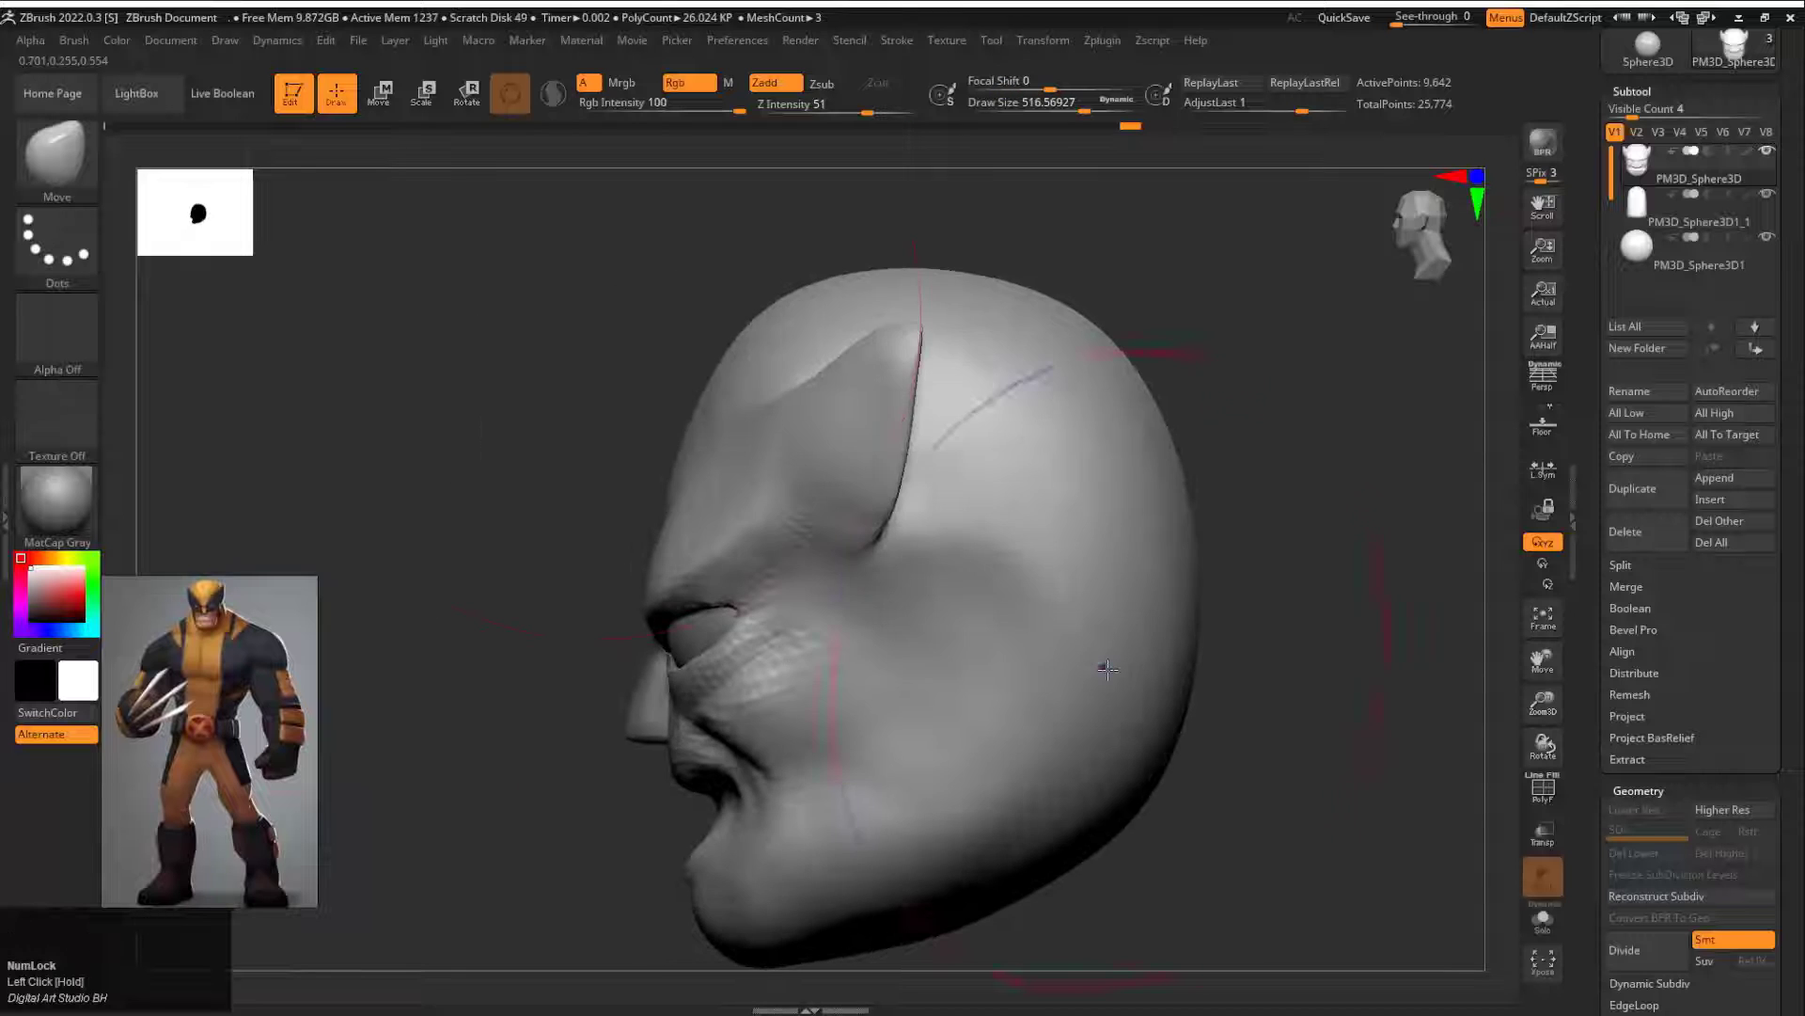
# Step: Reshape the upper forehead in profile at draw size about 517, and adjust the mouth area with a smaller Move brush
pyautogui.moveTo(796, 299); pyautogui.dragTo(816, 322)
pyautogui.moveTo(583, 488)
pyautogui.keyDown('shift'); pyautogui.mouseDown()
pyautogui.moveTo(1245, 597)
pyautogui.moveTo(1160, 589)
pyautogui.moveTo(1211, 352)
pyautogui.mouseUp(); pyautogui.keyUp('shift')
pyautogui.press('s')
pyautogui.moveTo(975, 585)
pyautogui.mouseDown()
pyautogui.moveTo(854, 576)
pyautogui.moveTo(963, 590)
pyautogui.mouseUp()
pyautogui.moveTo(849, 695); pyautogui.dragTo(842, 696)
pyautogui.moveTo(1354, 733); pyautogui.dragTo(907, 729)
# Step: Carve the groove below the lower lip with the DamStandard brush at draw size about 71
pyautogui.press('b')
pyautogui.press('d')
pyautogui.press('s')
pyautogui.moveTo(602, 753)
pyautogui.keyDown('shift'); pyautogui.mouseDown()
pyautogui.moveTo(875, 753)
pyautogui.moveTo(857, 742)
pyautogui.mouseUp(); pyautogui.keyUp('shift')
pyautogui.press('s')
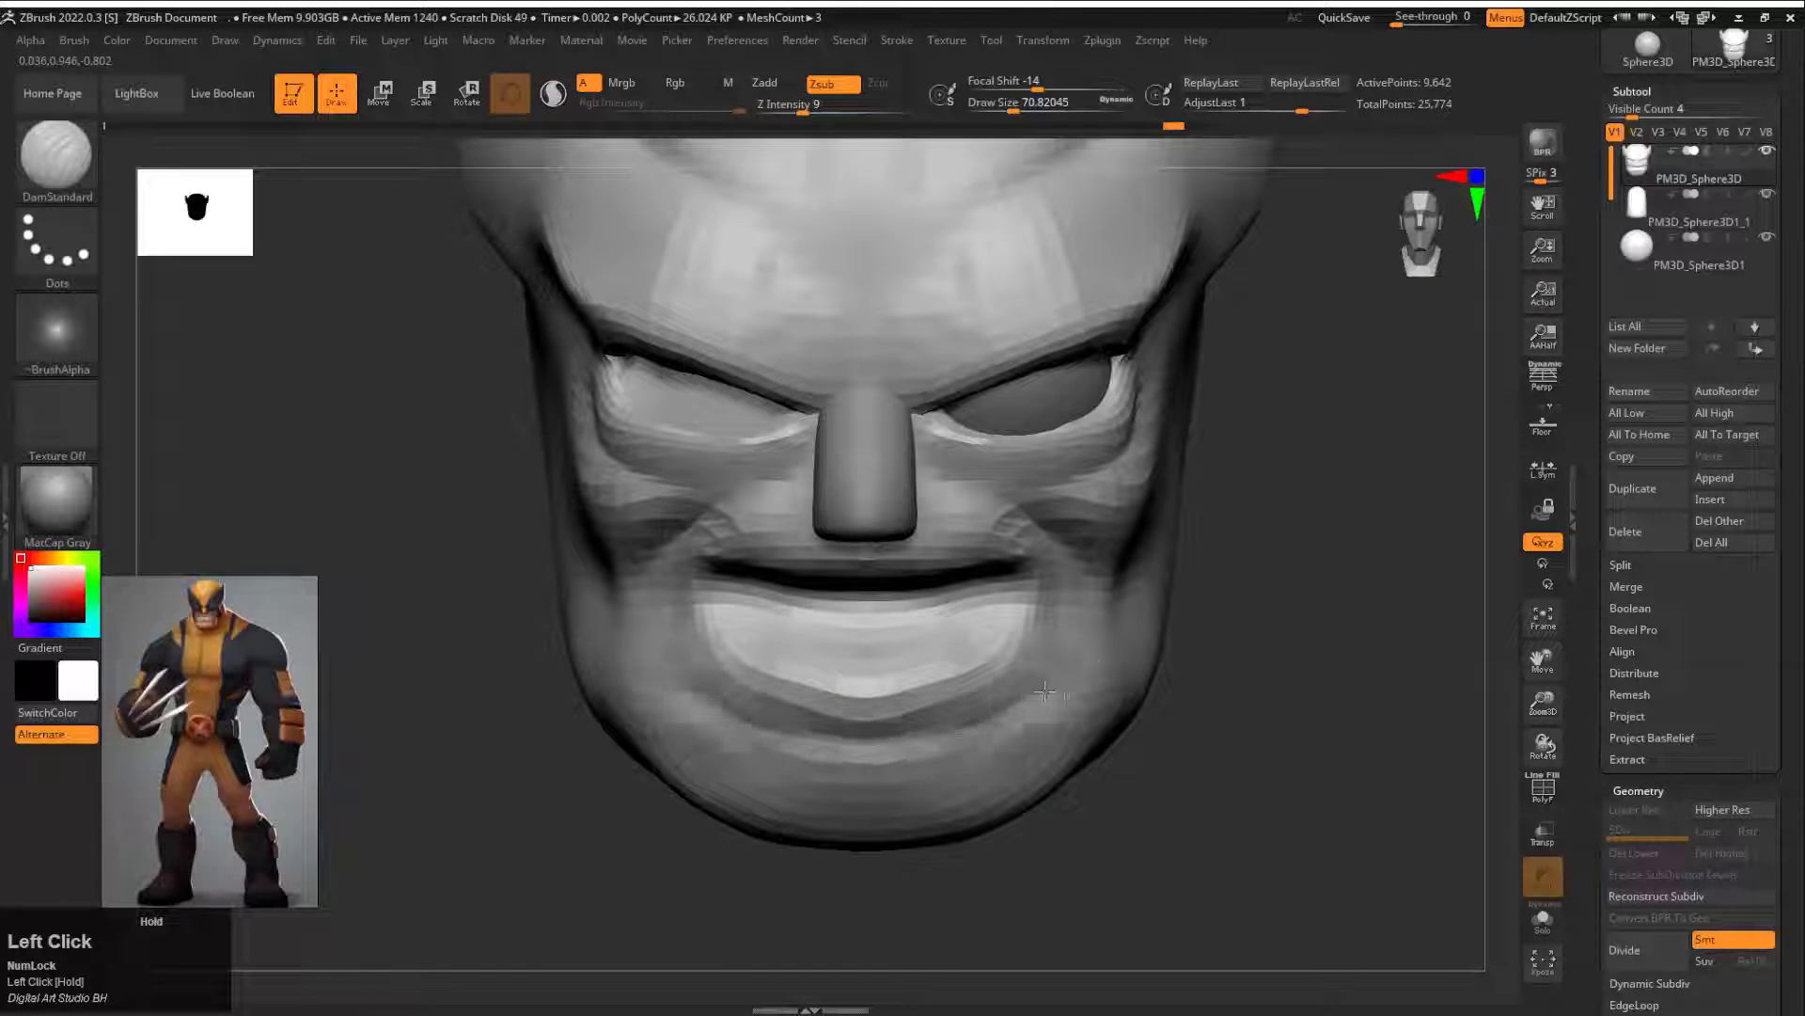
pyautogui.moveTo(1014, 719); pyautogui.dragTo(870, 751)
pyautogui.moveTo(1316, 696)
pyautogui.mouseDown()
pyautogui.moveTo(912, 640)
pyautogui.moveTo(1316, 602)
pyautogui.moveTo(827, 564)
pyautogui.mouseUp()
# Step: Reshape the upper and lower lips in profile with the Move brush at draw size about 154
pyautogui.press('b')
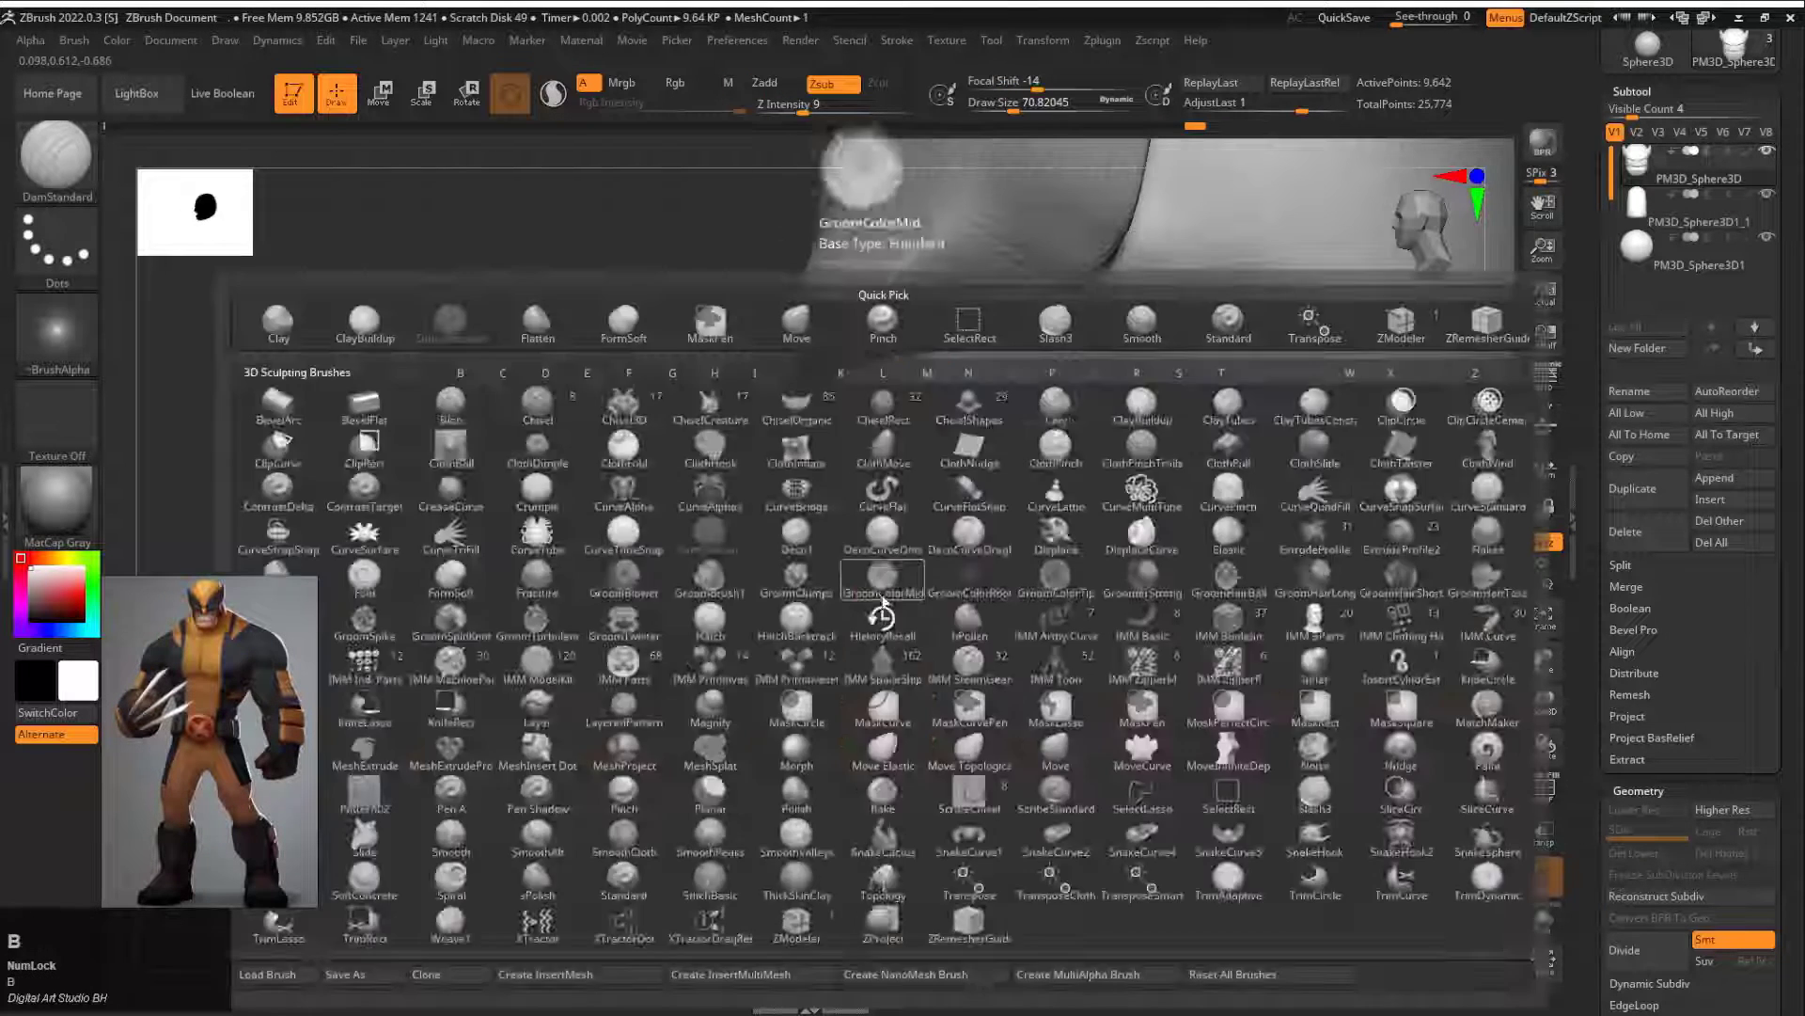
pyautogui.press('m')
pyautogui.press('v')
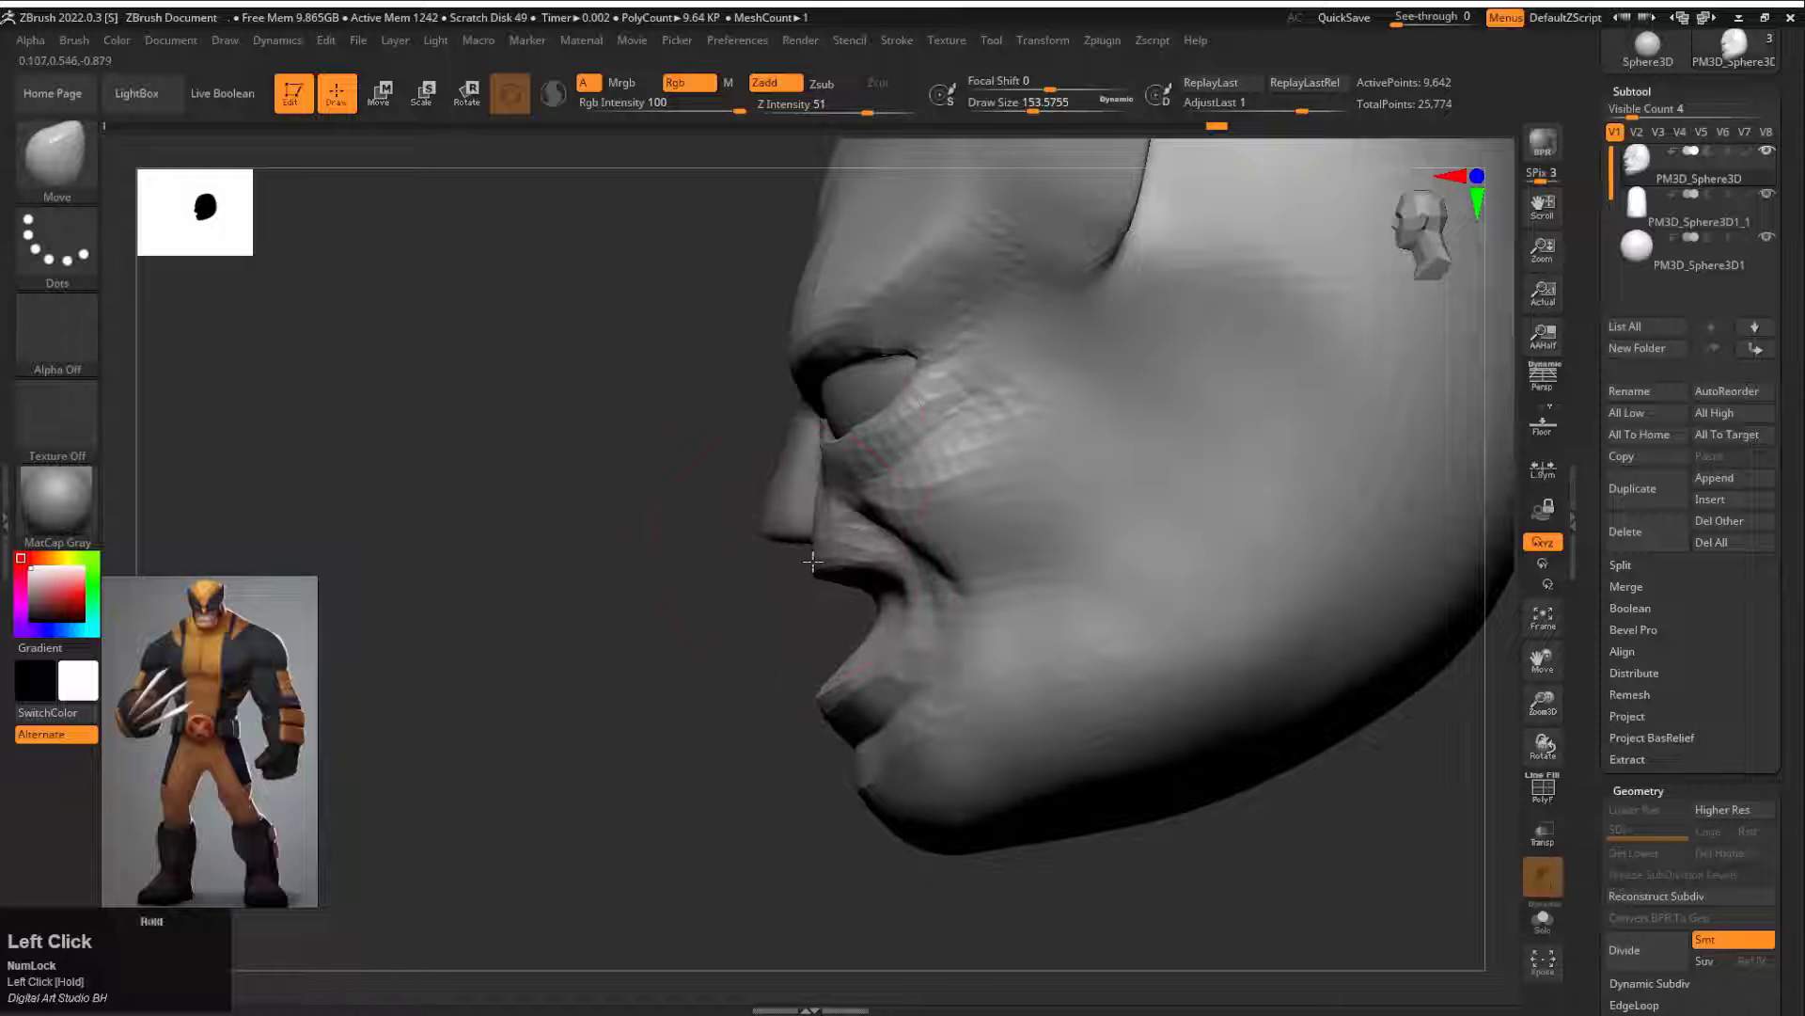
pyautogui.moveTo(611, 583); pyautogui.dragTo(935, 576)
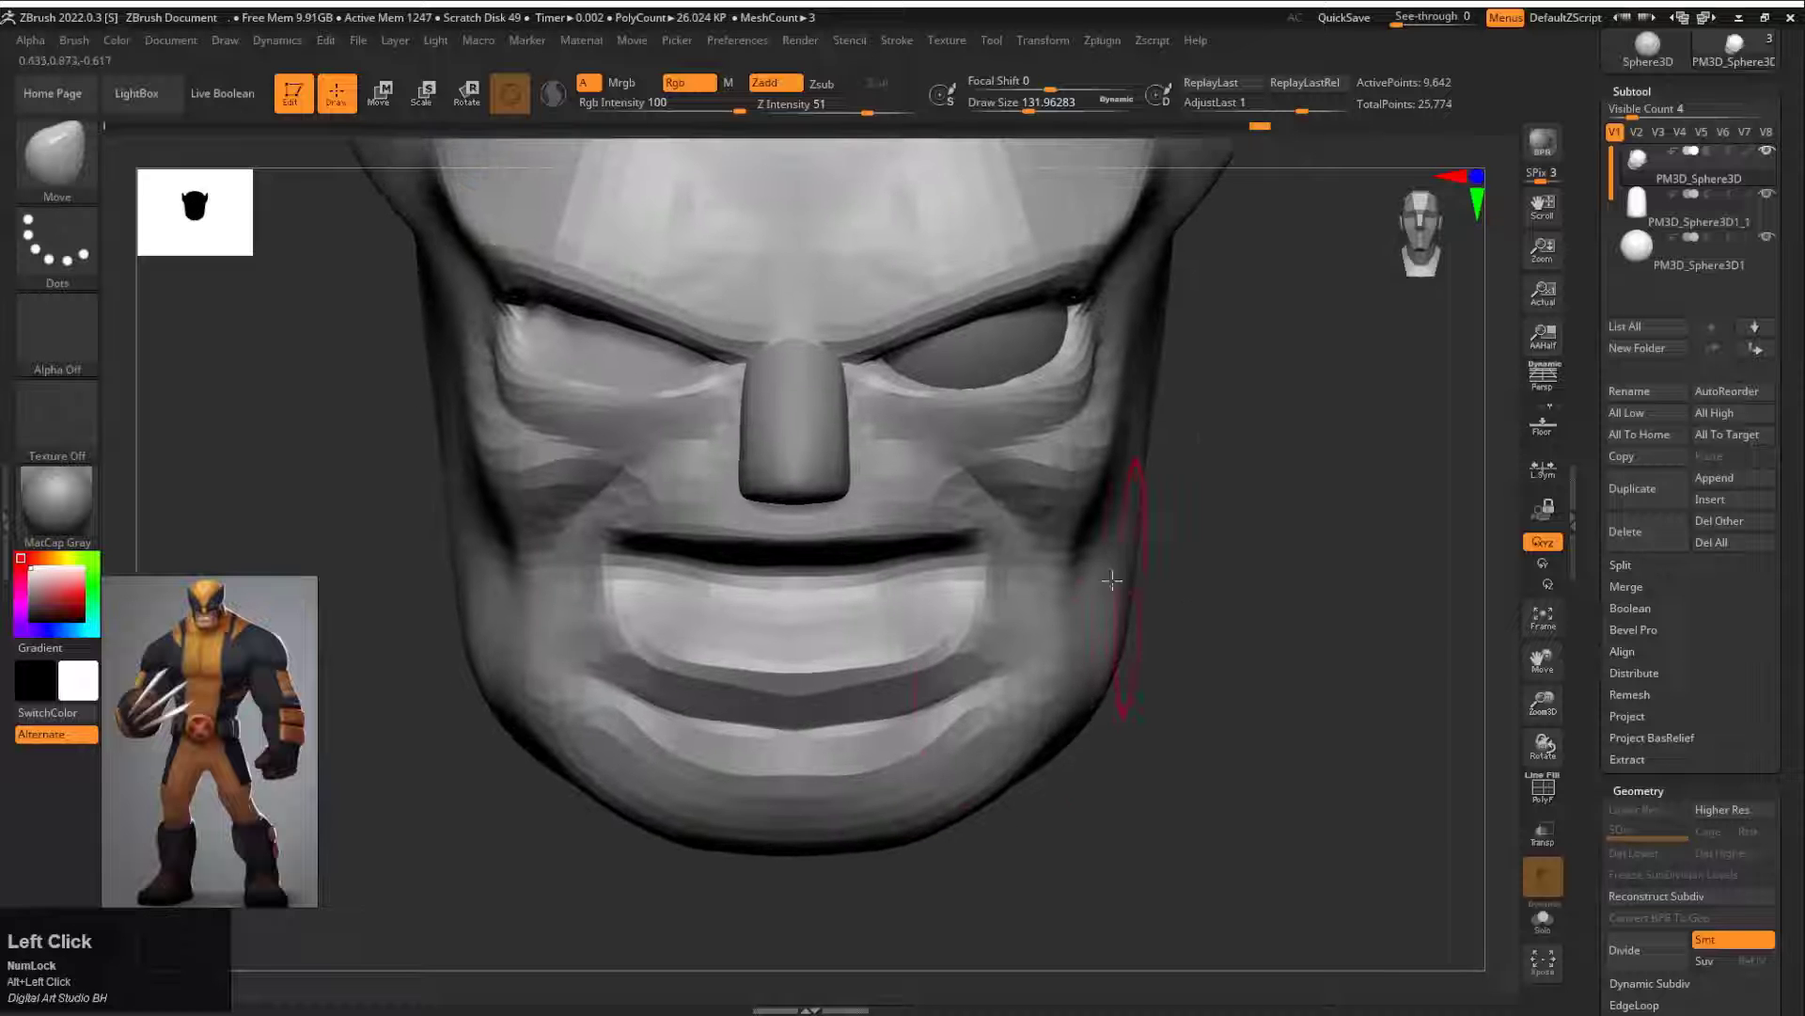
# Step: Make the jaw corners and chin outline squarer with the Move brush at draw size about 192
pyautogui.press('s')
pyautogui.click(1035, 743)
pyautogui.moveTo(1008, 781); pyautogui.dragTo(1012, 797)
pyautogui.moveTo(1034, 750); pyautogui.dragTo(1042, 745)
pyautogui.keyDown('alt'); pyautogui.moveTo(1260, 827); pyautogui.dragTo(1260, 696); pyautogui.keyUp('alt')
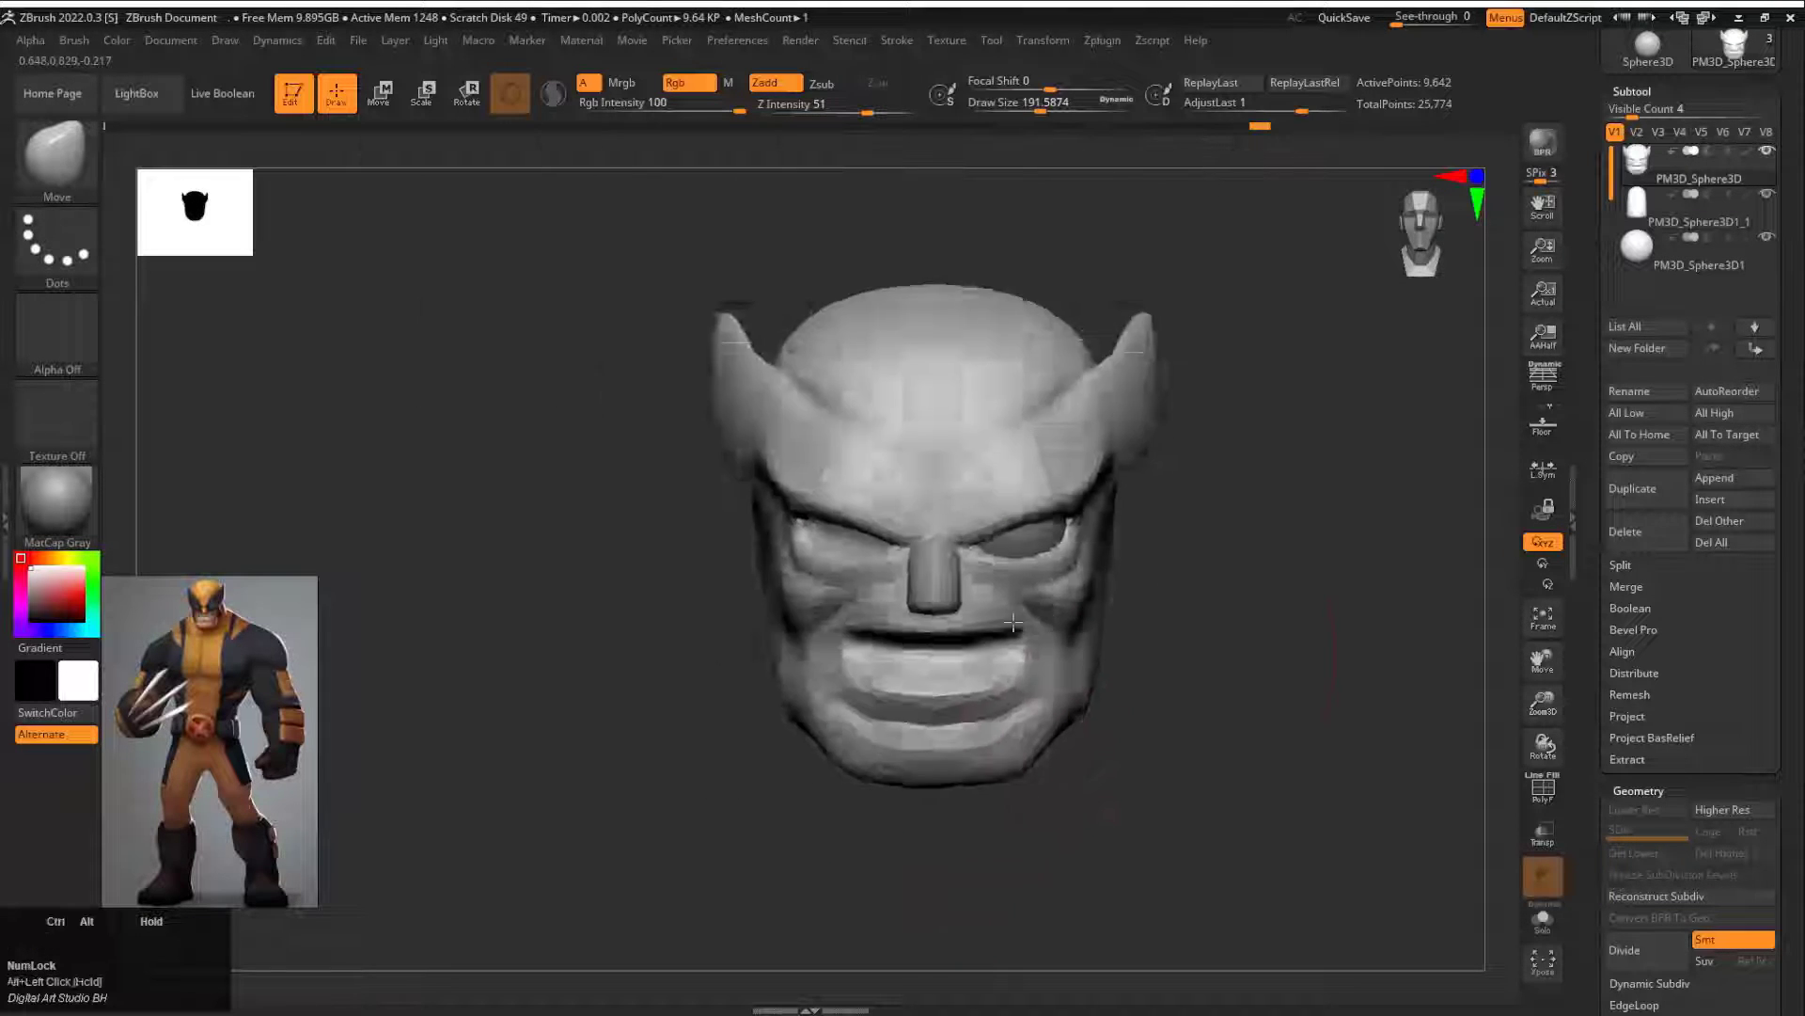
pyautogui.moveTo(1411, 776)
pyautogui.mouseDown()
pyautogui.moveTo(1266, 786)
pyautogui.moveTo(1260, 827)
pyautogui.mouseUp()
pyautogui.keyDown('alt'); pyautogui.moveTo(1149, 782); pyautogui.dragTo(1164, 719); pyautogui.keyUp('alt')
# Step: Add volume to the cheek and rear jaw with the Standard brush at draw size about 172, and smooth the cheek
pyautogui.press('b')
pyautogui.press('d')
pyautogui.press('s')
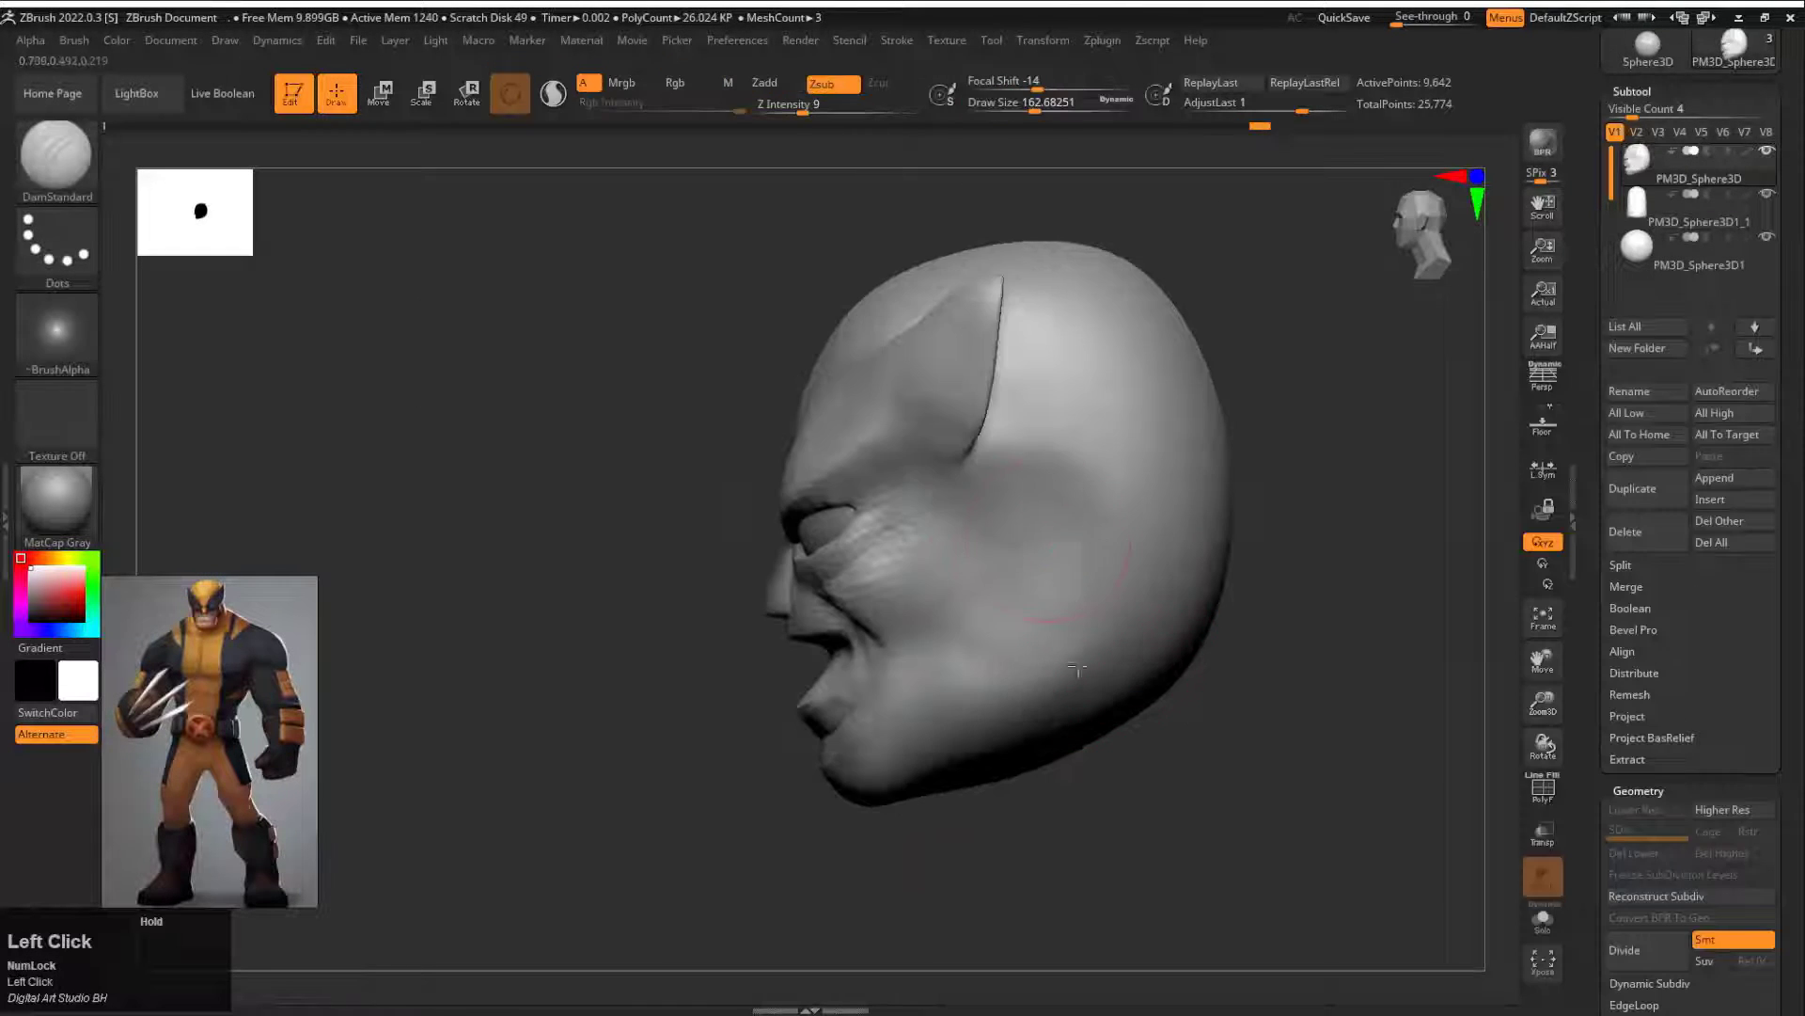
pyautogui.press('b')
pyautogui.press('s')
pyautogui.press('t')
pyautogui.press('s')
pyautogui.moveTo(985, 583); pyautogui.dragTo(990, 583)
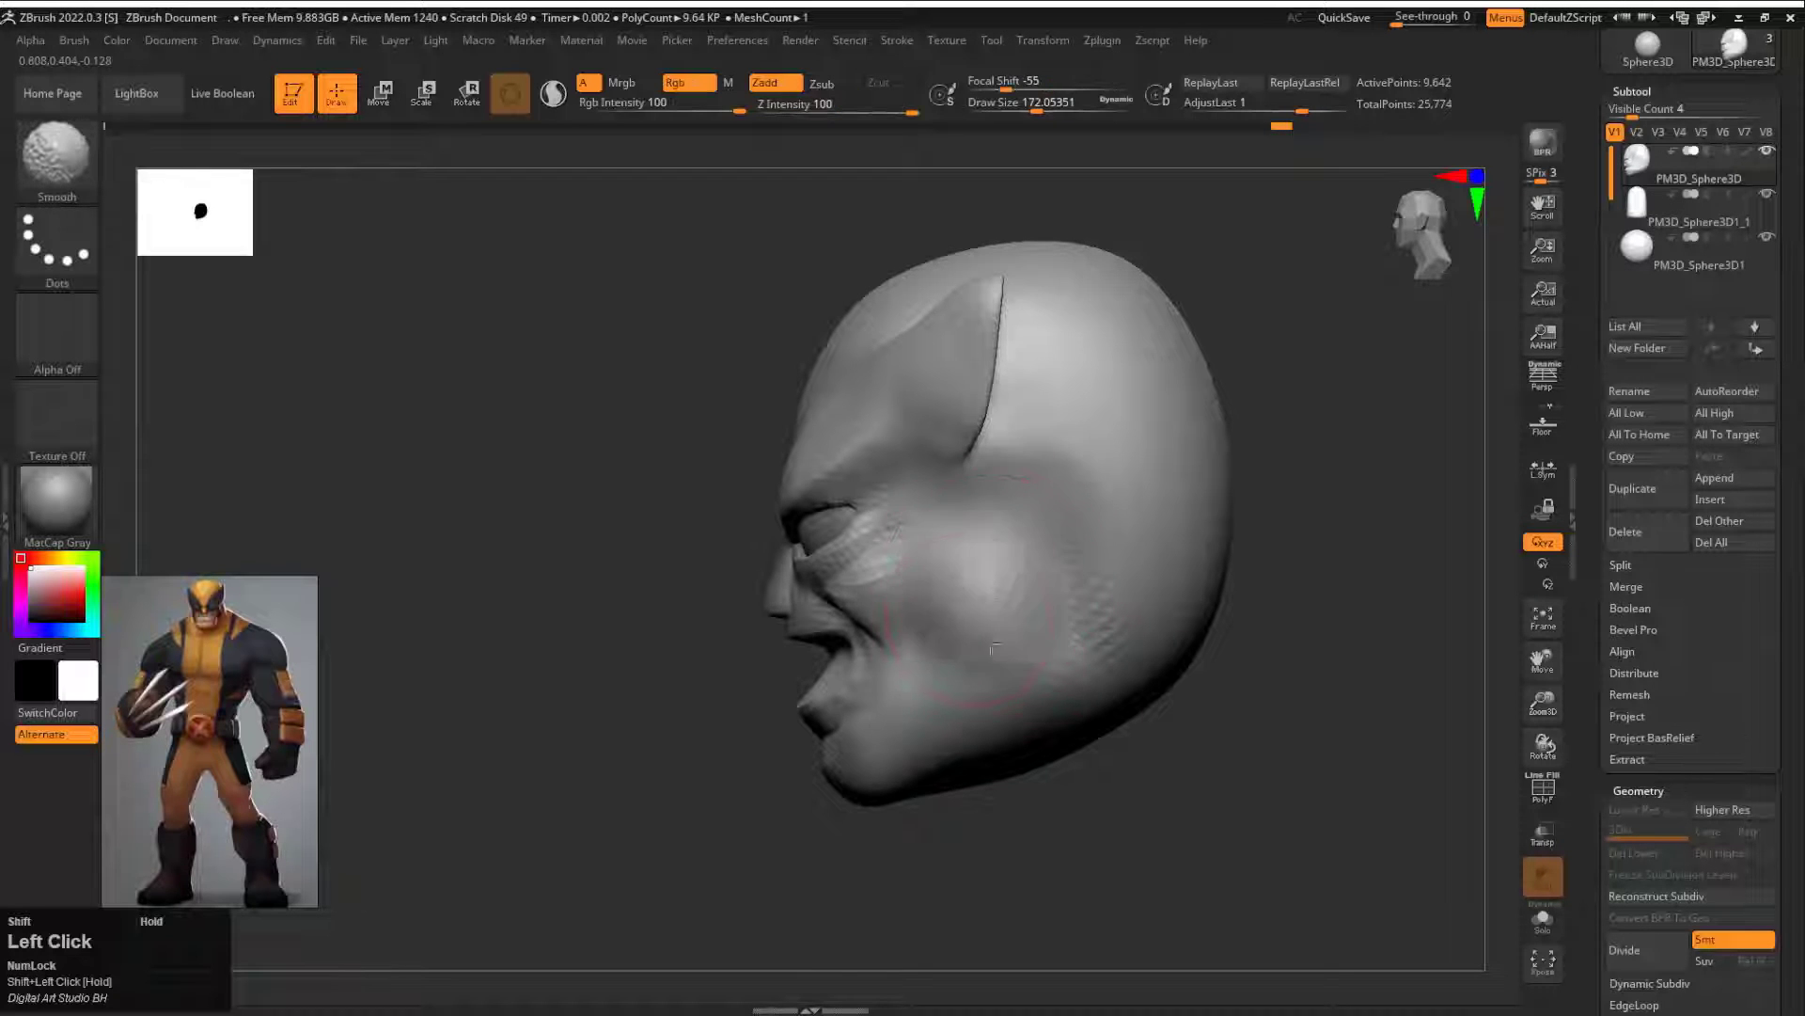
pyautogui.keyDown('shift'); pyautogui.moveTo(993, 649); pyautogui.dragTo(997, 612); pyautogui.keyUp('shift')
pyautogui.moveTo(1016, 851)
pyautogui.mouseDown()
pyautogui.moveTo(1096, 786)
pyautogui.moveTo(1128, 681)
pyautogui.moveTo(1104, 673)
pyautogui.moveTo(1104, 765)
pyautogui.mouseUp()
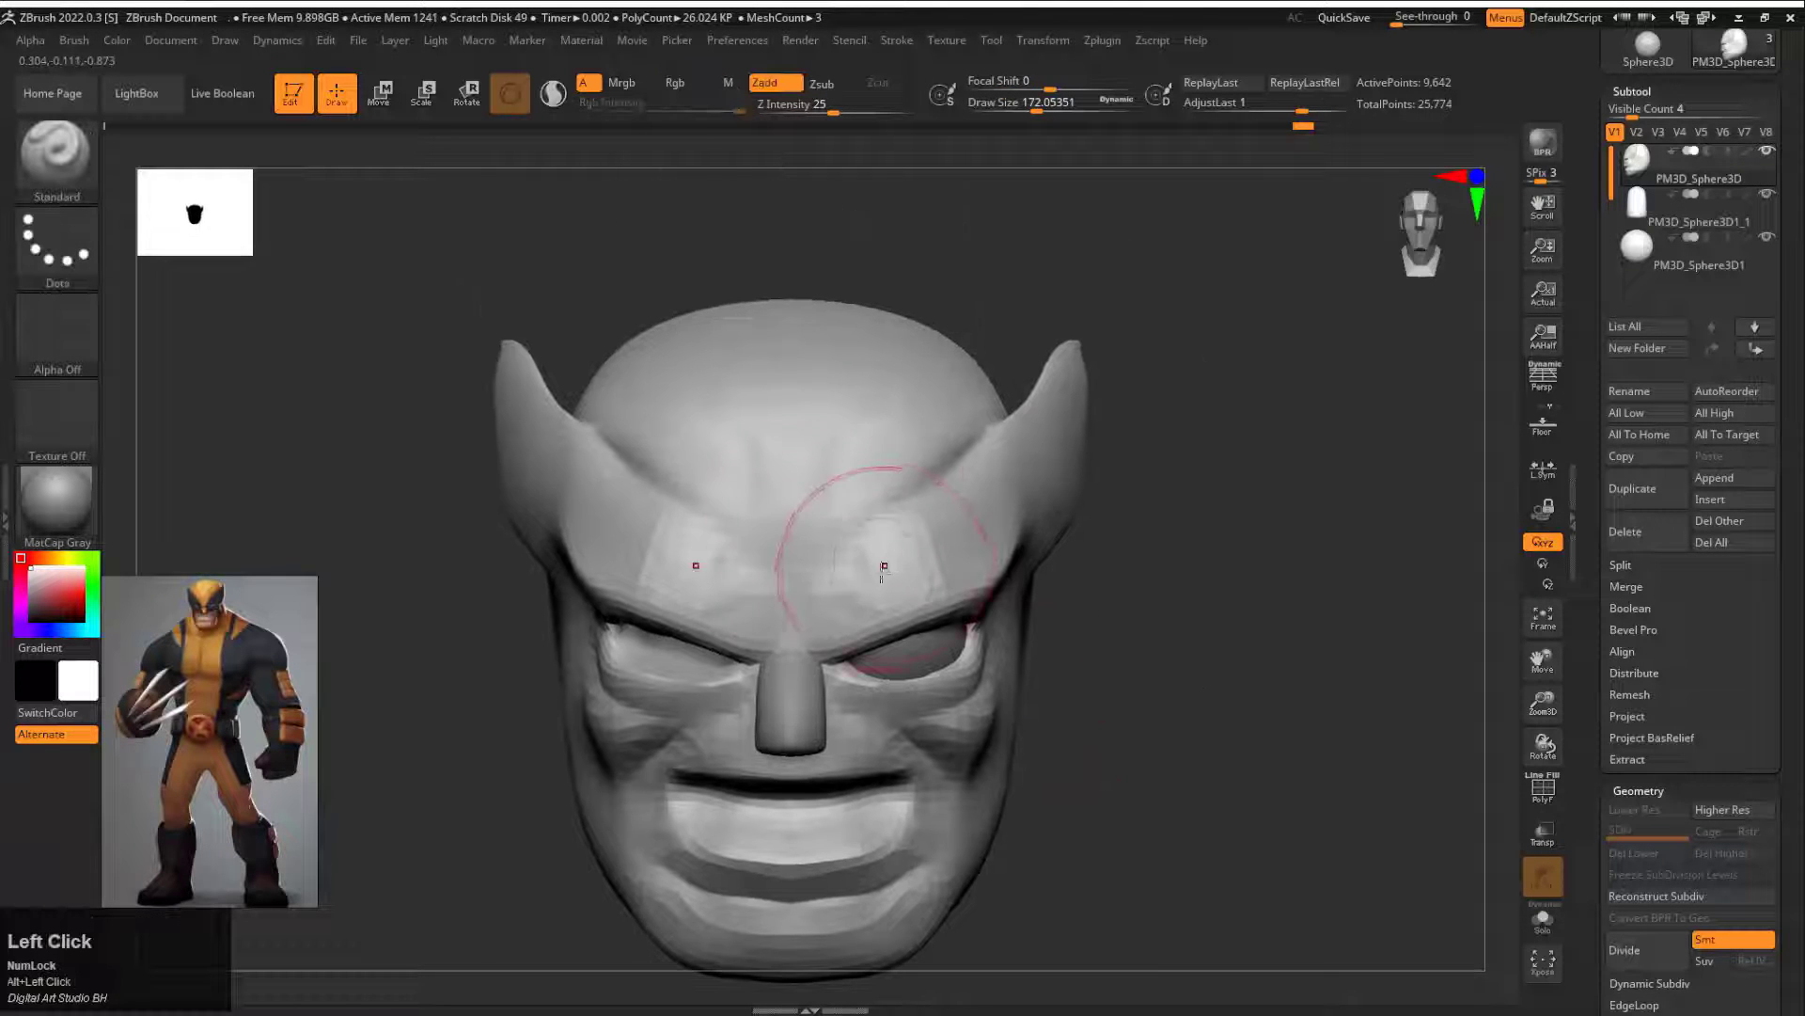
# Step: Carve the V-shaped forehead lines running from the brow to the fins with the DamStandard brush at draw size about 62
pyautogui.press('b')
pyautogui.press('d')
pyautogui.press('s')
pyautogui.press('s')
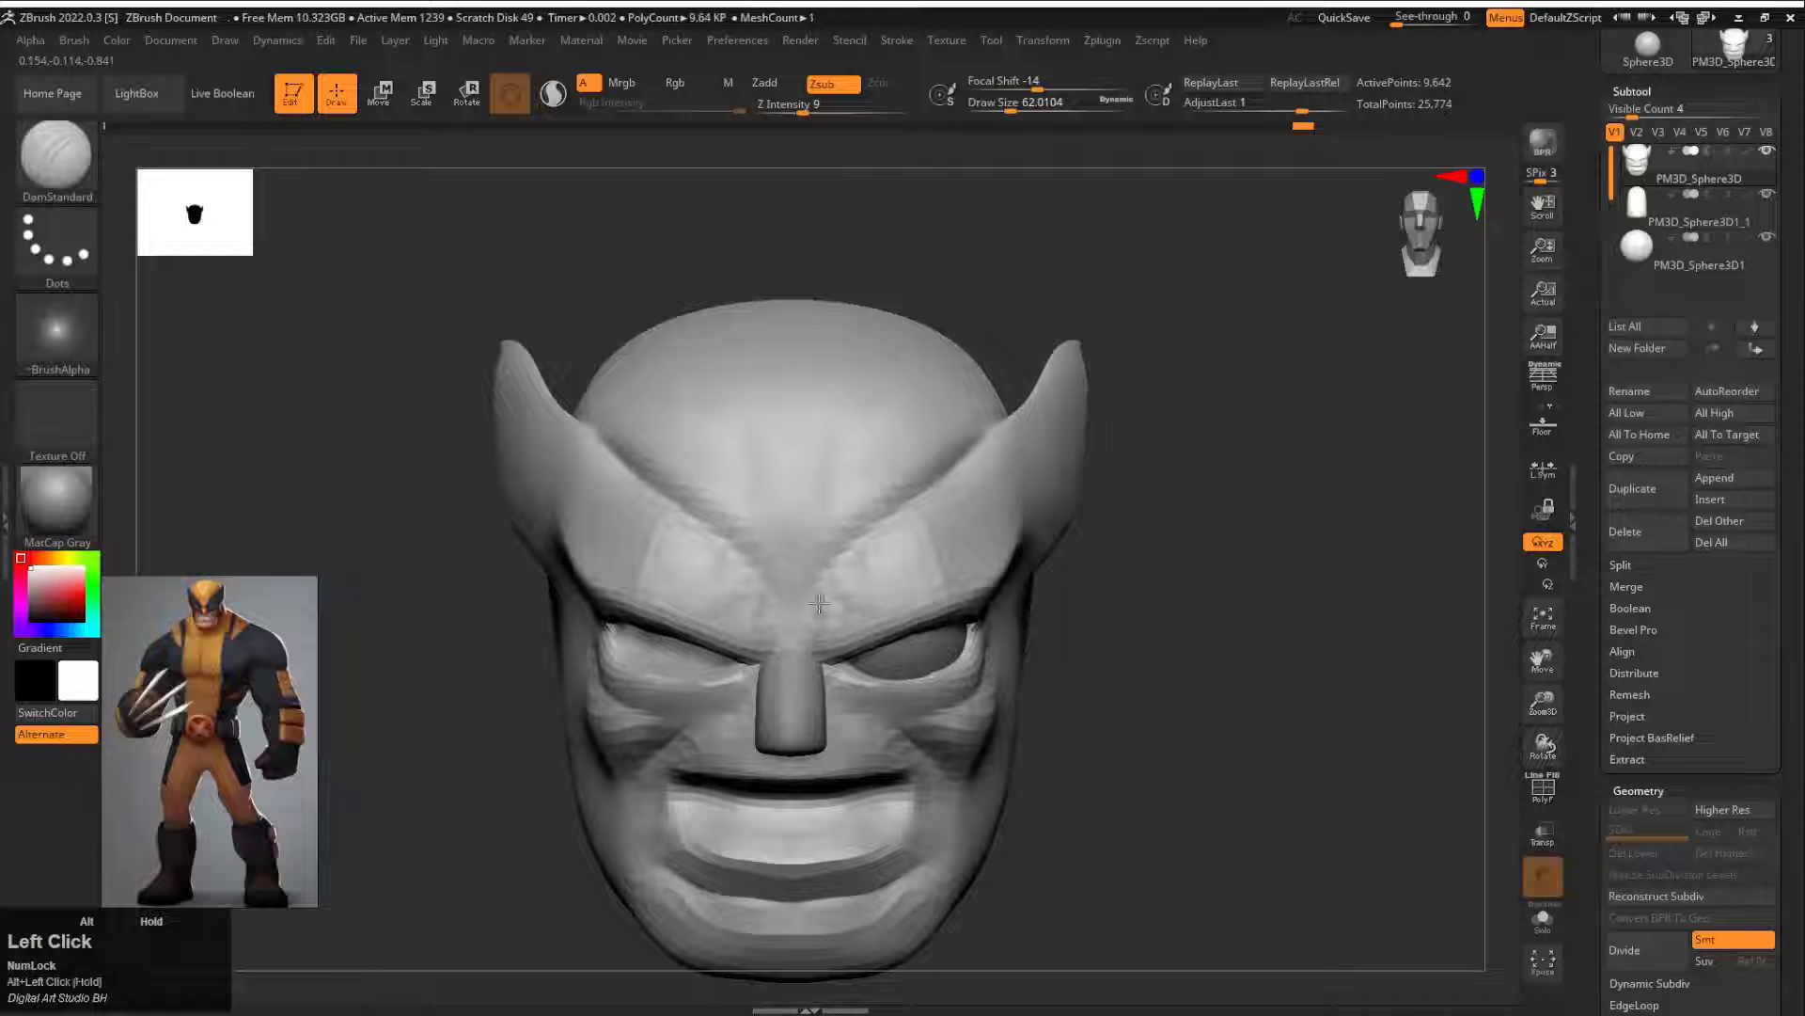
pyautogui.hotkey('shift', 'space')
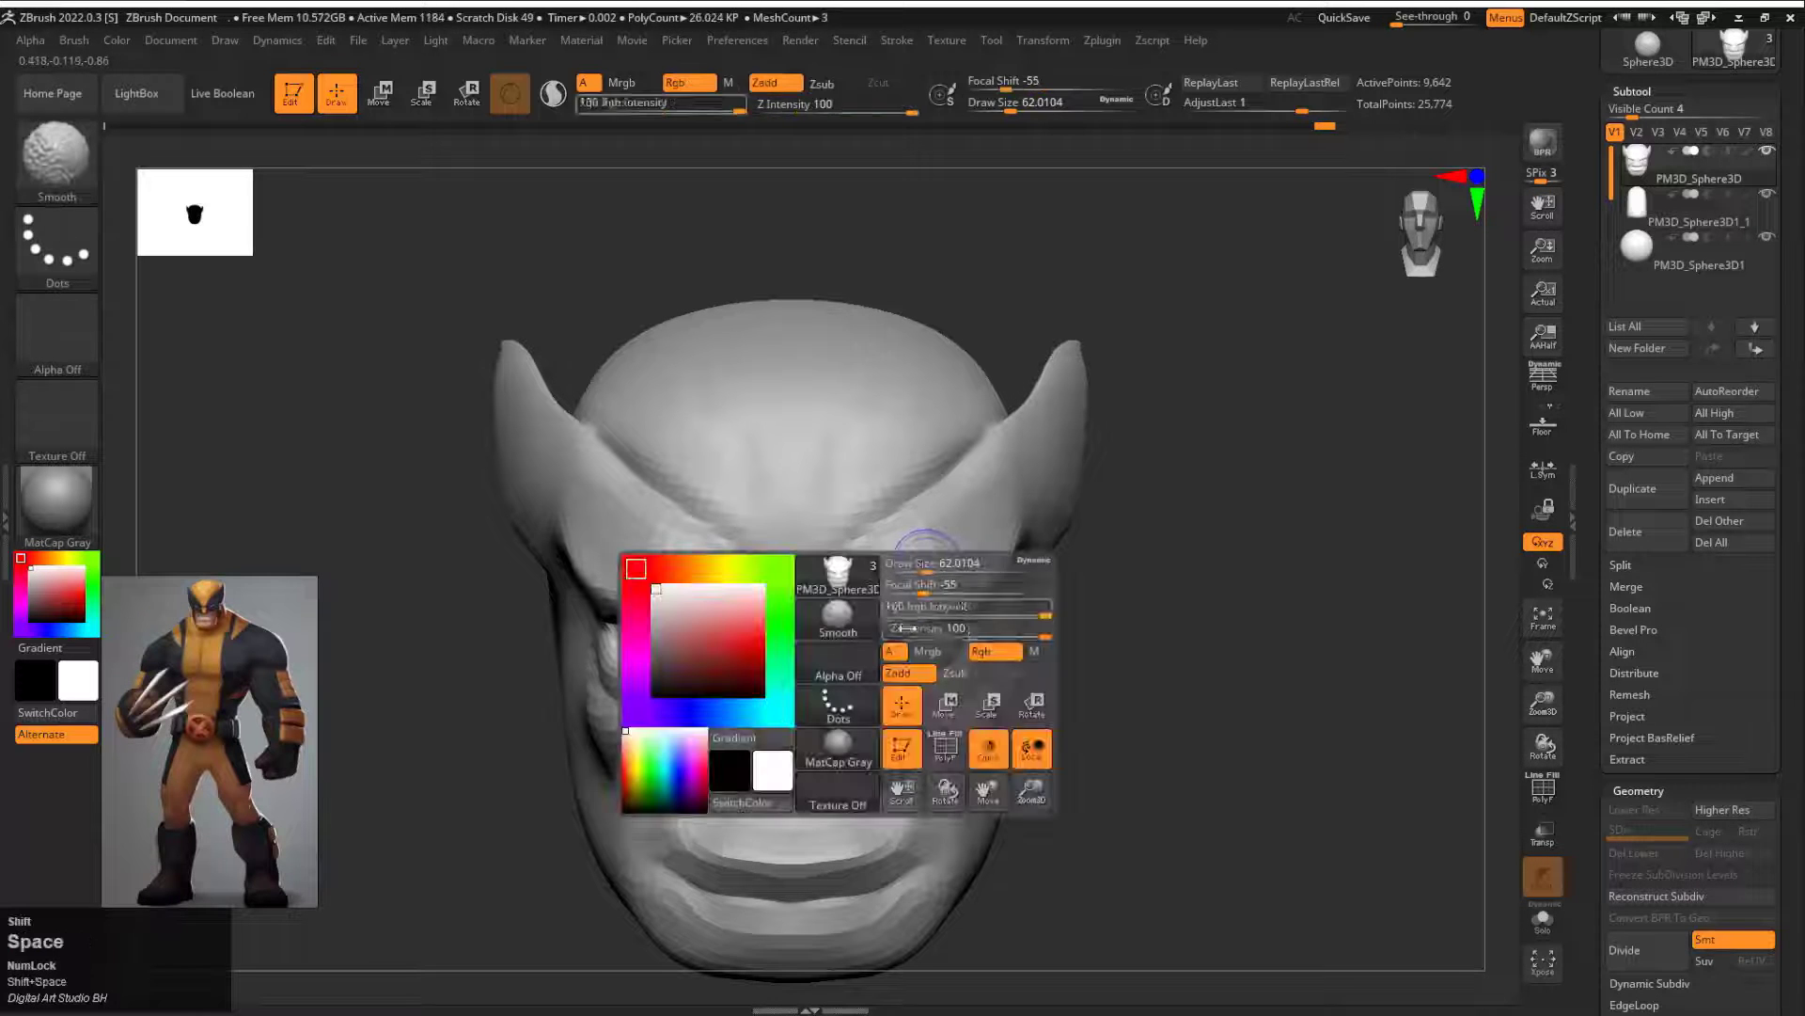
pyautogui.keyDown('shift'); pyautogui.moveTo(839, 598); pyautogui.dragTo(875, 574); pyautogui.keyUp('shift')
pyautogui.moveTo(1115, 607); pyautogui.dragTo(1204, 622)
pyautogui.keyDown('alt'); pyautogui.moveTo(1203, 622); pyautogui.dragTo(973, 583); pyautogui.keyUp('alt')
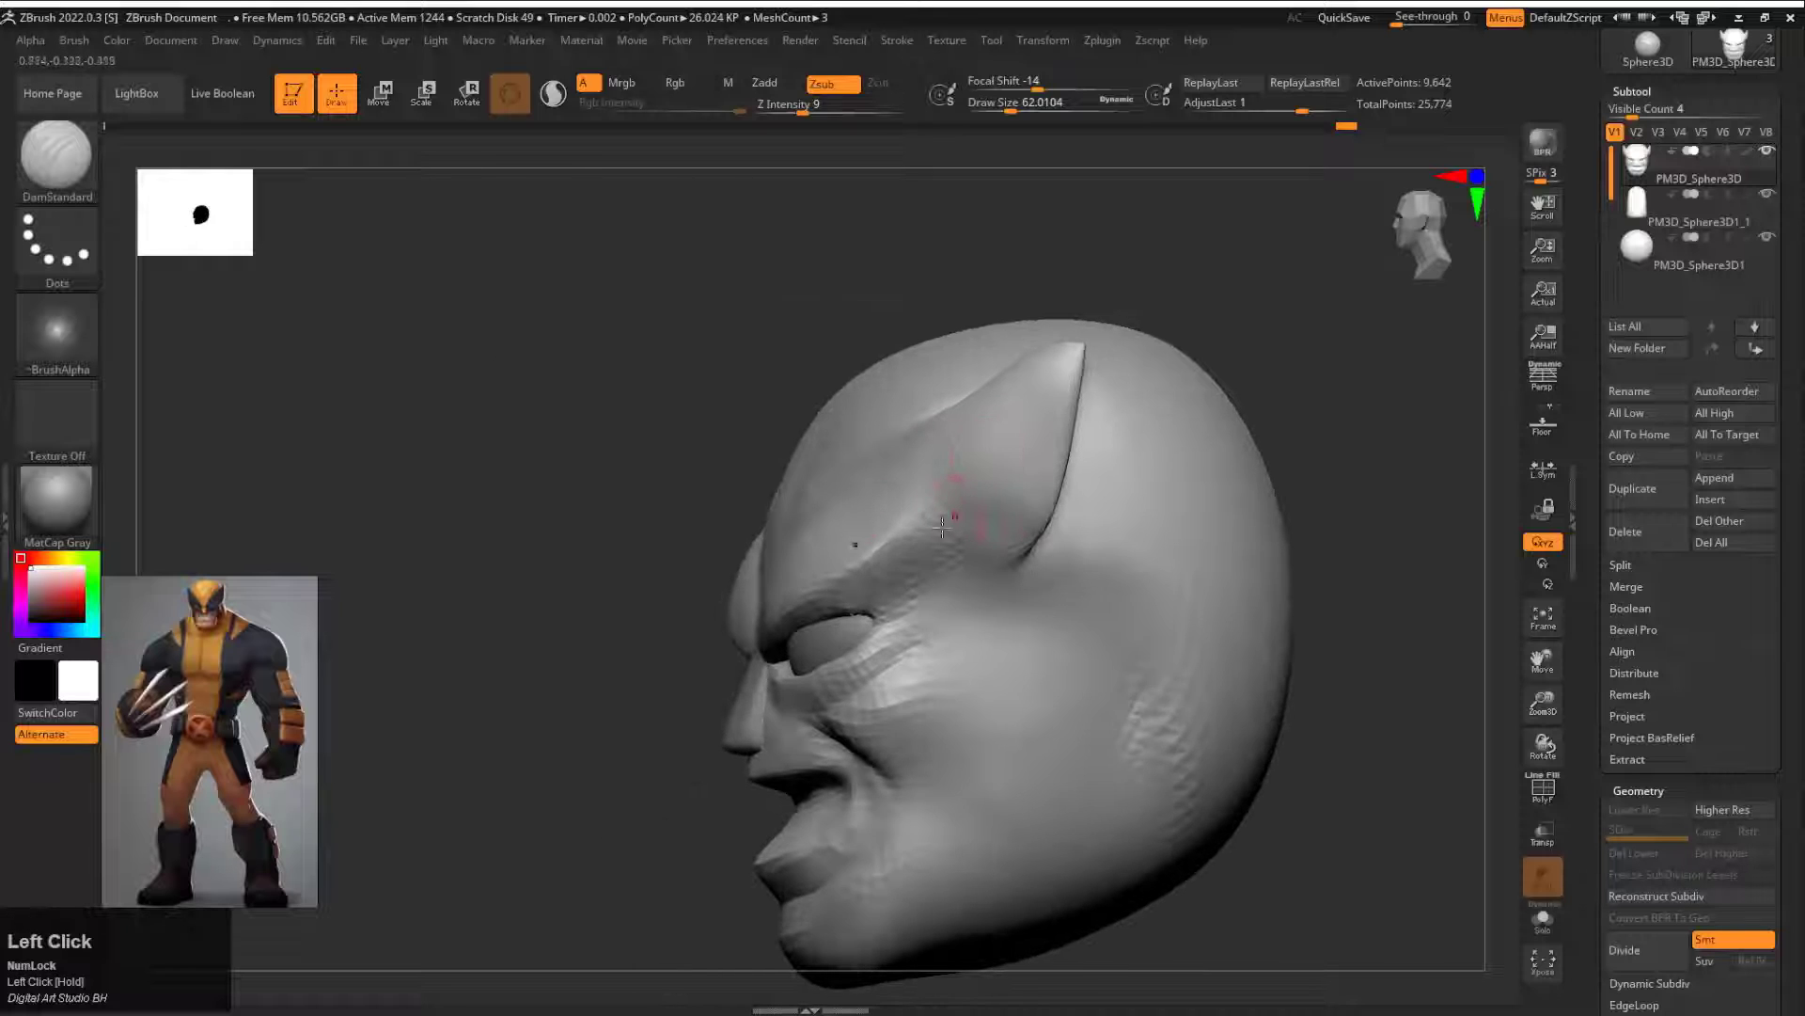
# Step: Carve the crease under the cowl fin and along the temple with the DamStandard brush
pyautogui.keyDown('shift'); pyautogui.moveTo(1003, 499); pyautogui.dragTo(984, 450); pyautogui.keyUp('shift')
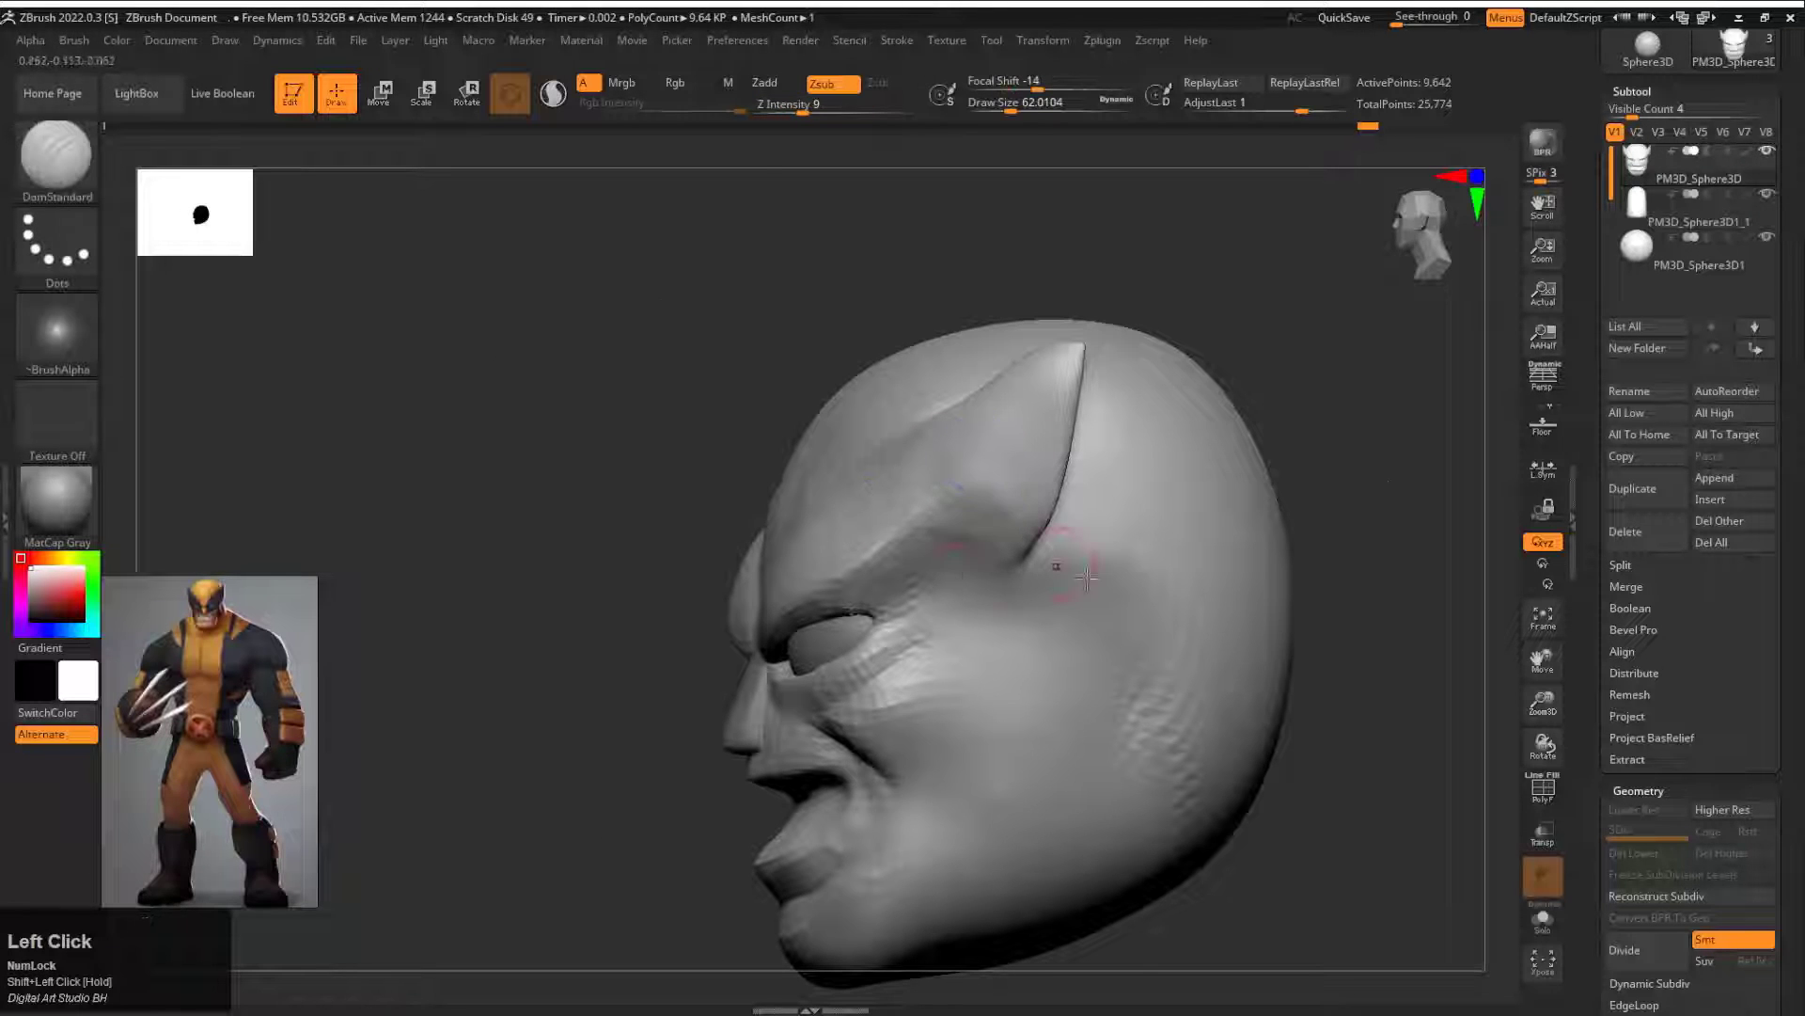
pyautogui.moveTo(1087, 578); pyautogui.dragTo(1216, 572)
pyautogui.keyDown('alt'); pyautogui.moveTo(1216, 572); pyautogui.dragTo(997, 549); pyautogui.keyUp('alt')
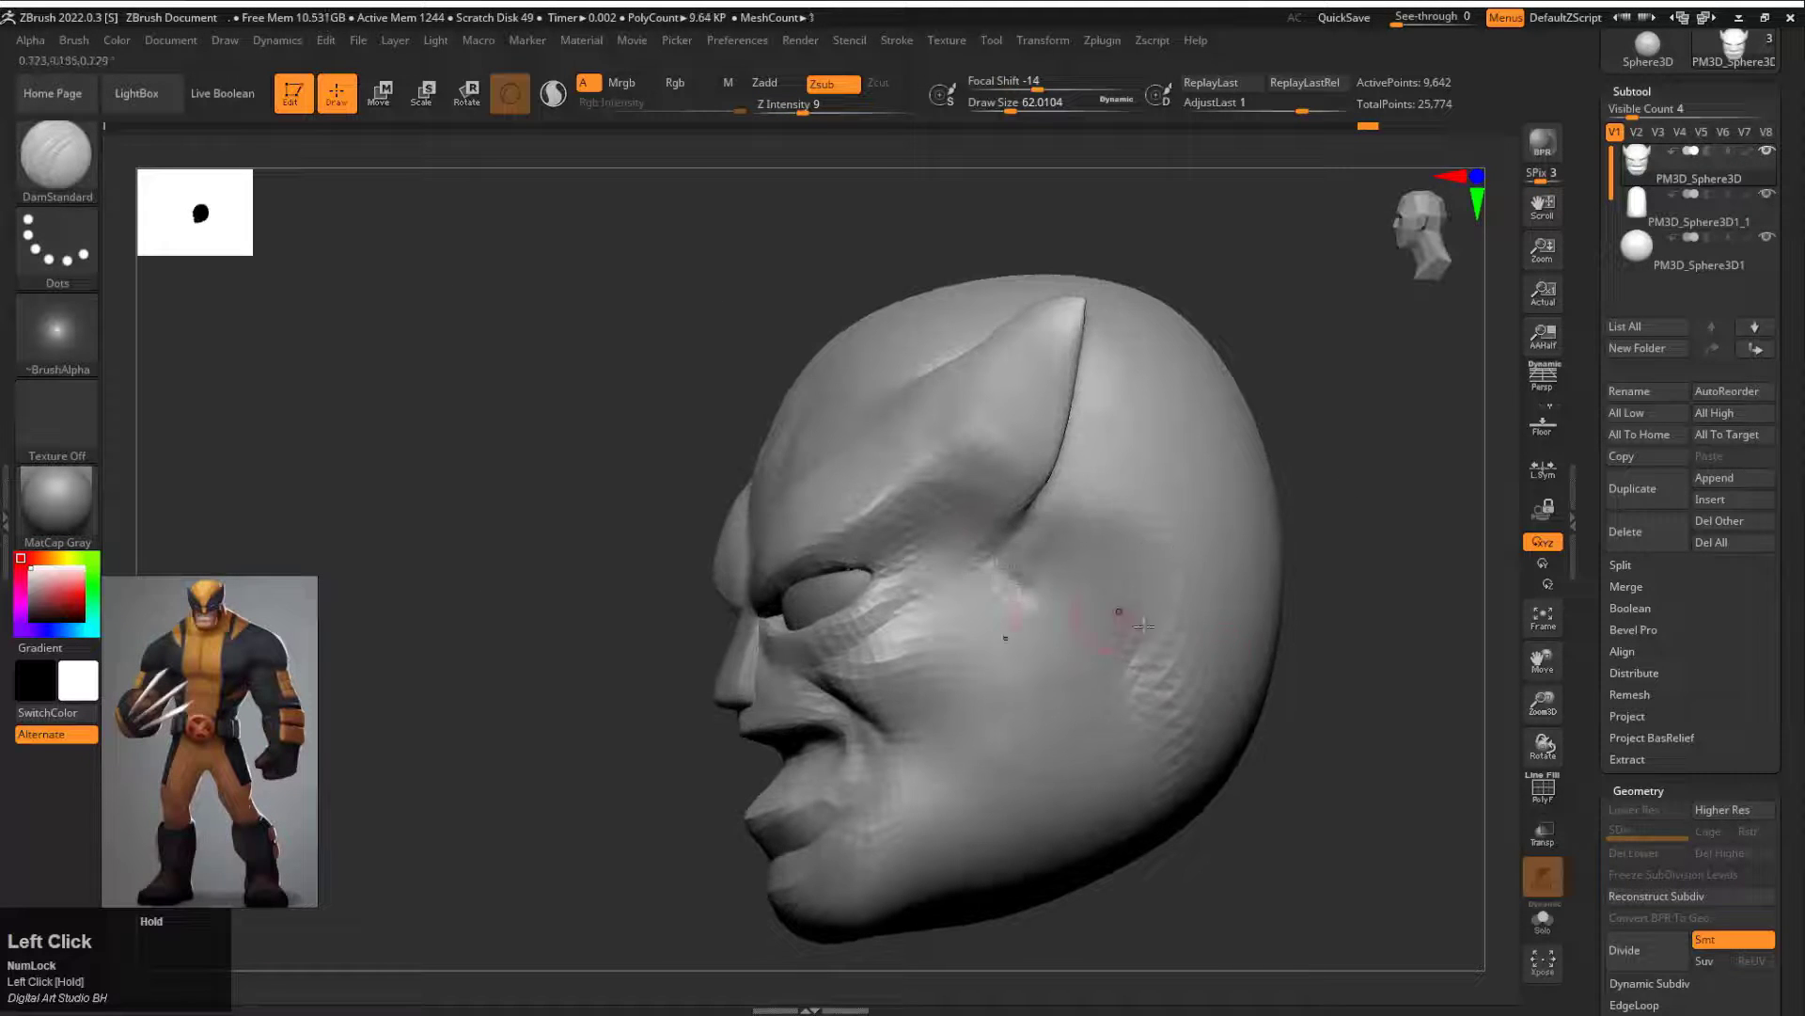
pyautogui.moveTo(1143, 624)
pyautogui.keyDown('alt'); pyautogui.mouseDown()
pyautogui.moveTo(964, 546)
pyautogui.moveTo(983, 564)
pyautogui.mouseUp(); pyautogui.keyUp('alt')
# Step: Set DamStandard to draw size 112 and intensity 16, and carve the U-shaped groove on the side of the cheek
pyautogui.press('space')
pyautogui.moveTo(977, 618)
pyautogui.mouseDown()
pyautogui.moveTo(995, 618)
pyautogui.moveTo(974, 662)
pyautogui.mouseUp()
pyautogui.moveTo(1001, 662); pyautogui.dragTo(965, 512)
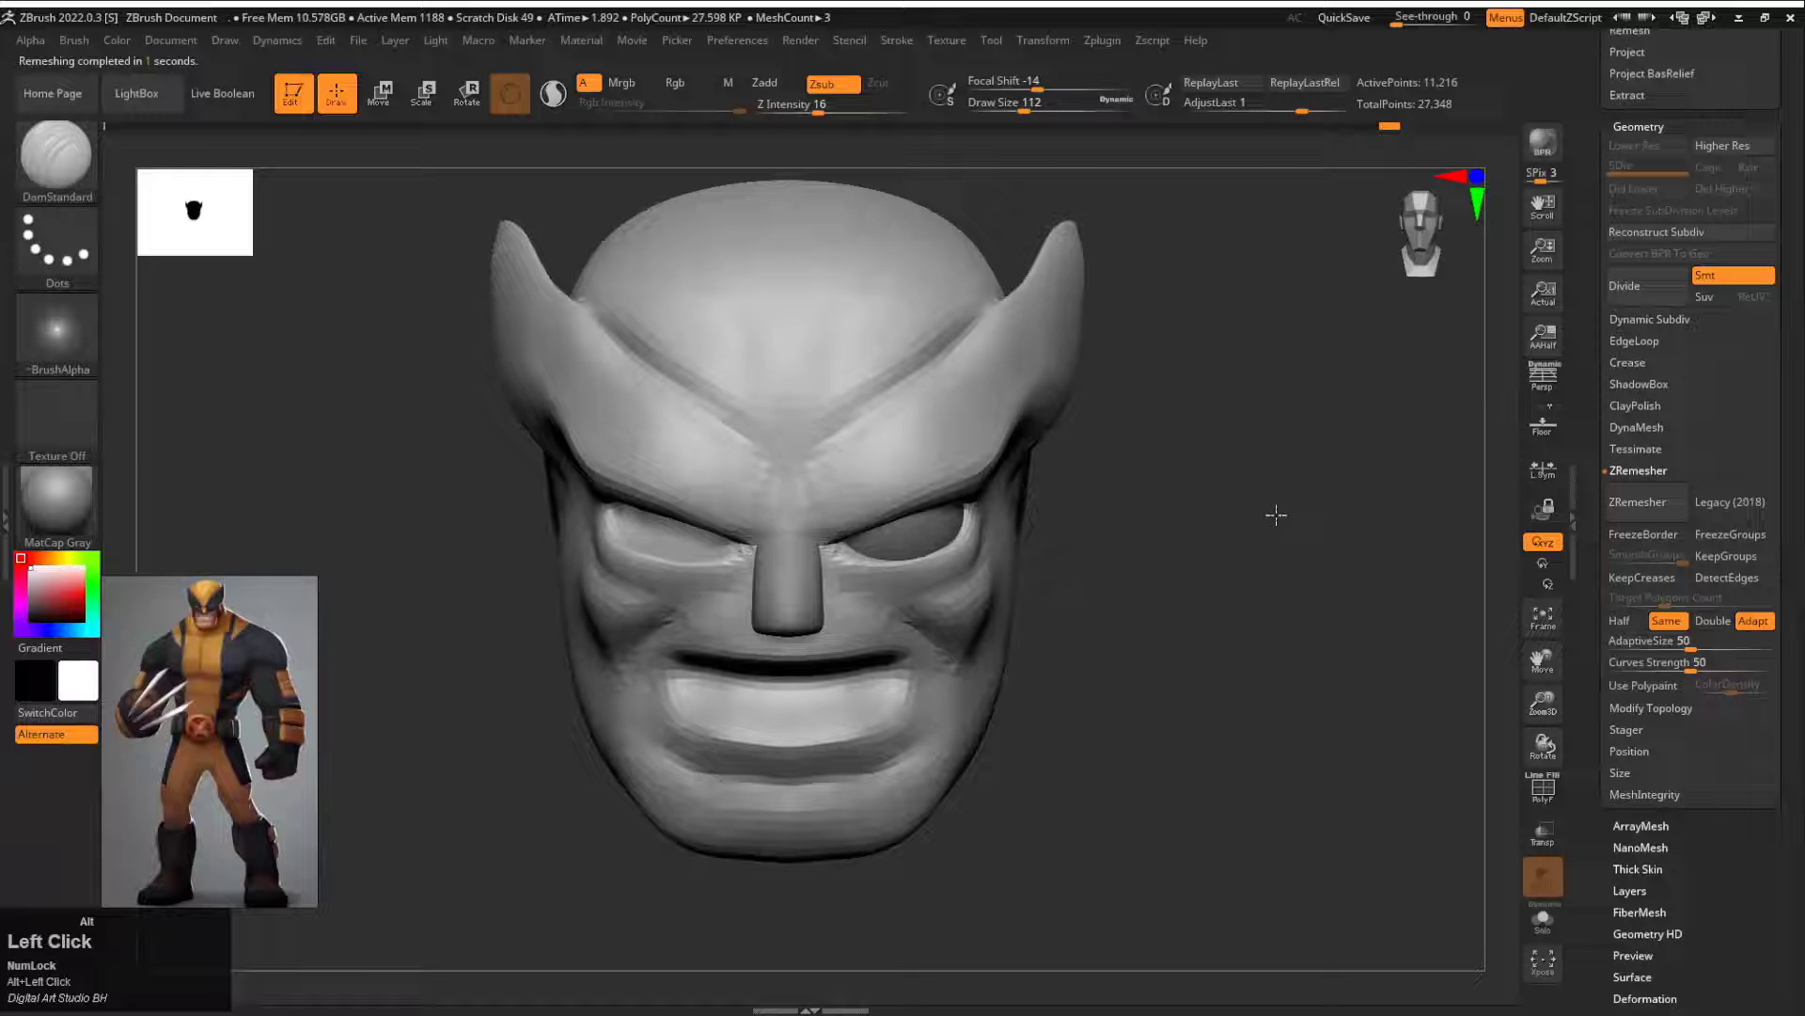
# Step: Refine the brow and the outline of the cowl around the fins with the Move brush at draw size about 65
pyautogui.moveTo(1276, 515)
pyautogui.mouseDown()
pyautogui.moveTo(997, 527)
pyautogui.moveTo(738, 470)
pyautogui.moveTo(775, 467)
pyautogui.mouseUp()
pyautogui.press('b')
pyautogui.press('m')
pyautogui.press('v')
pyautogui.press('s')
pyautogui.click(743, 479)
pyautogui.moveTo(452, 536)
pyautogui.mouseDown()
pyautogui.moveTo(729, 589)
pyautogui.moveTo(827, 583)
pyautogui.mouseUp()
pyautogui.keyDown('alt'); pyautogui.moveTo(828, 583); pyautogui.dragTo(1063, 621); pyautogui.keyUp('alt')
pyautogui.moveTo(1018, 372); pyautogui.dragTo(1001, 339)
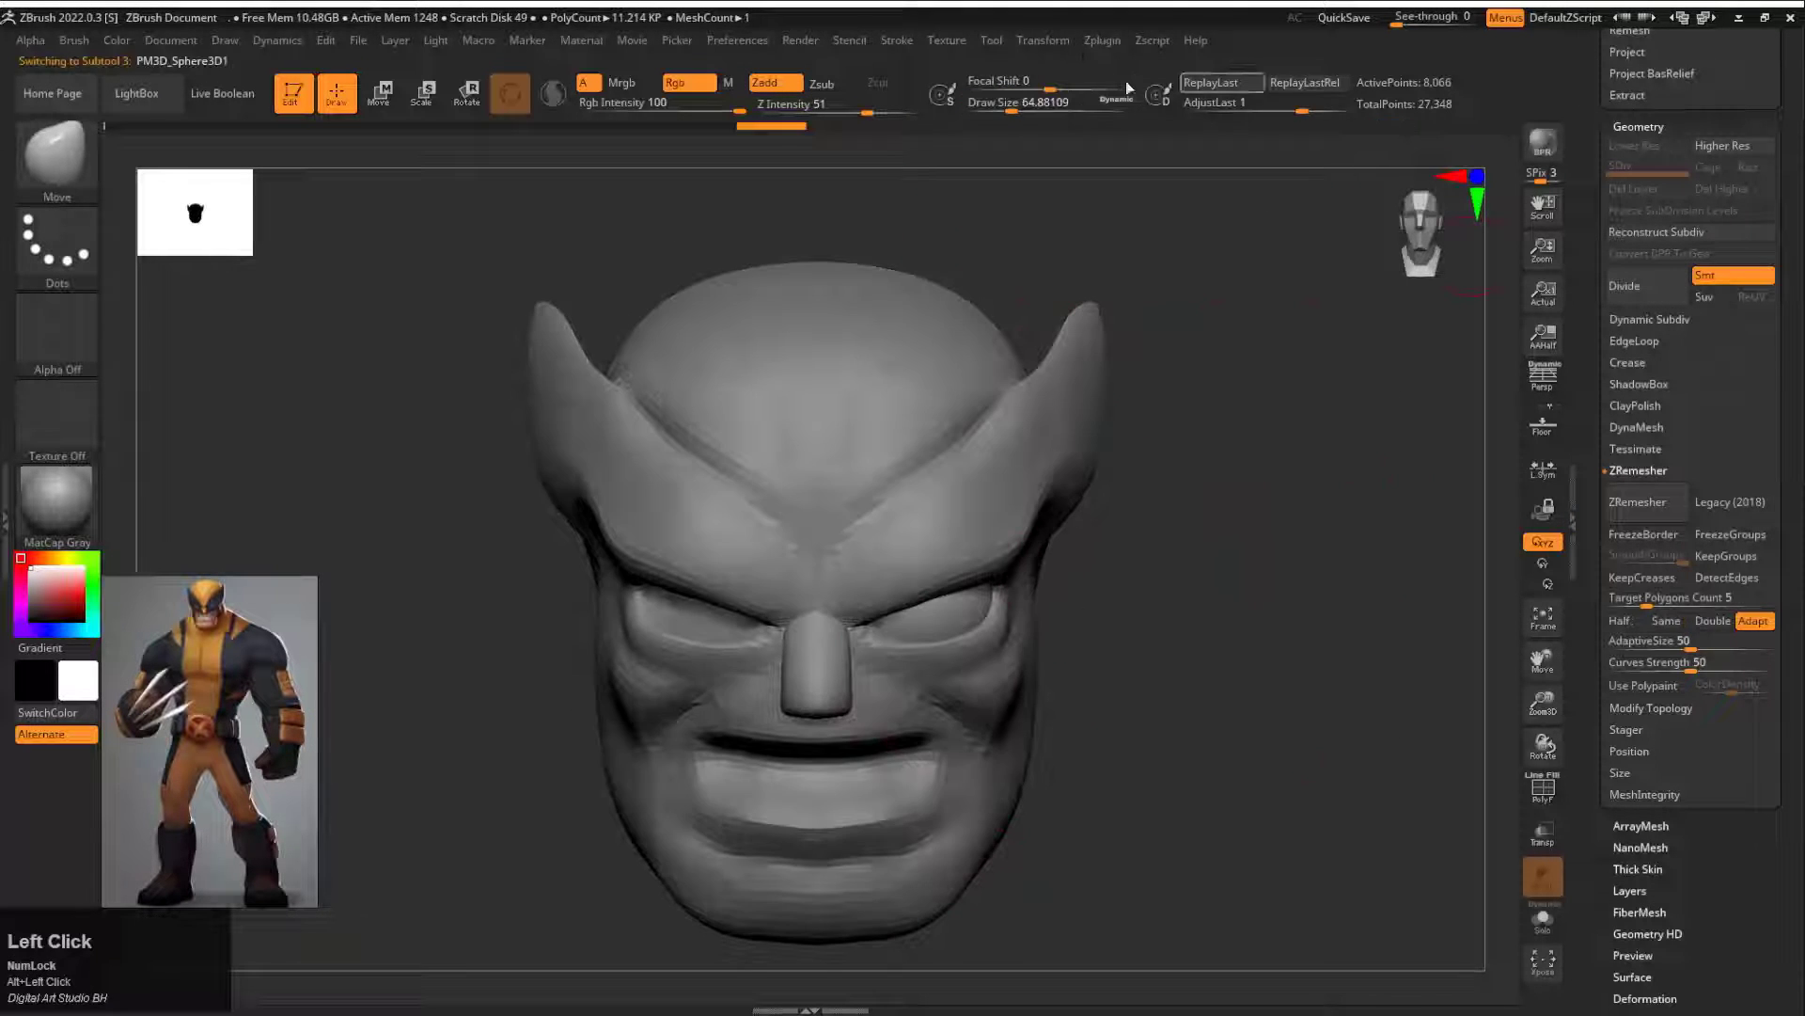
# Step: Mirror the eye subtool across the X axis with SubTool Master, merging it into one subtool
pyautogui.click(1102, 40)
pyautogui.click(1147, 404)
pyautogui.click(1218, 459)
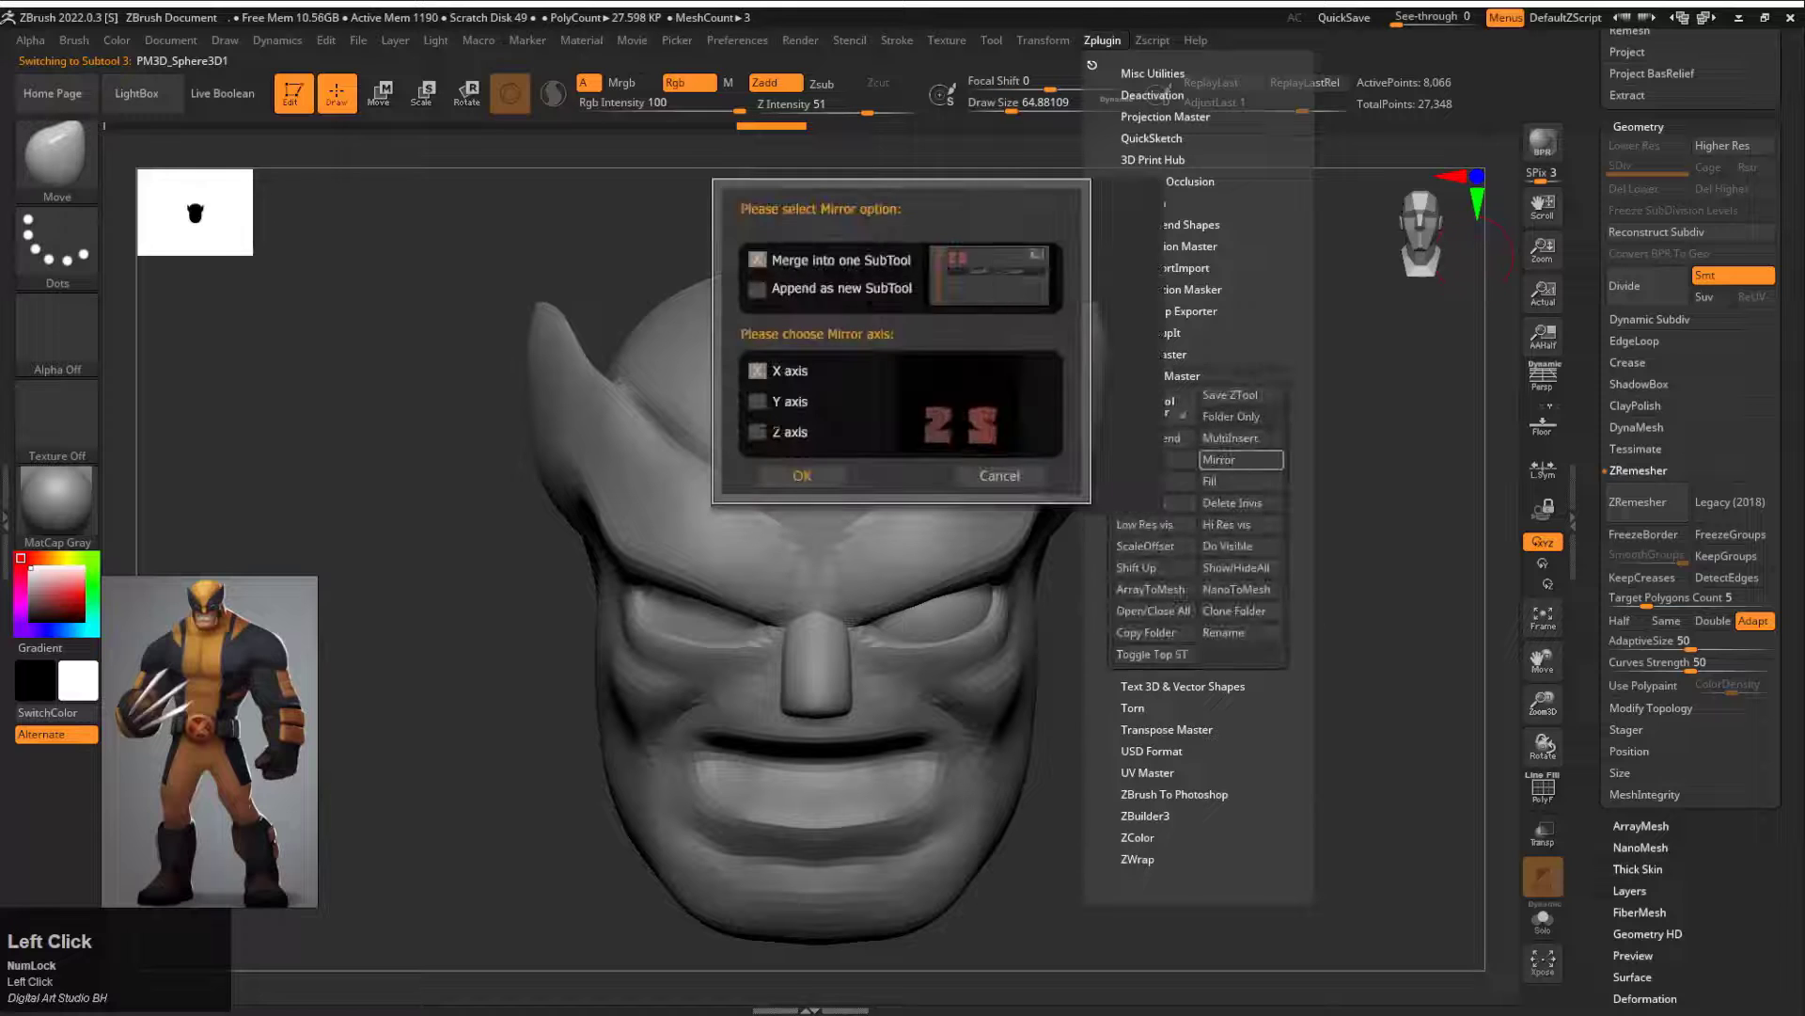
pyautogui.click(802, 476)
# Step: Make the head subtool active and fit the outer eyelid corner to the eye with the Move brush at draw size about 65
pyautogui.moveTo(1188, 532)
pyautogui.keyDown('alt'); pyautogui.mouseDown()
pyautogui.moveTo(1188, 561)
pyautogui.moveTo(1129, 555)
pyautogui.mouseUp(); pyautogui.keyUp('alt')
pyautogui.keyDown('alt'); pyautogui.click(1261, 552); pyautogui.keyUp('alt')
pyautogui.moveTo(1317, 555); pyautogui.dragTo(1166, 555)
pyautogui.moveTo(1088, 526); pyautogui.dragTo(1081, 532)
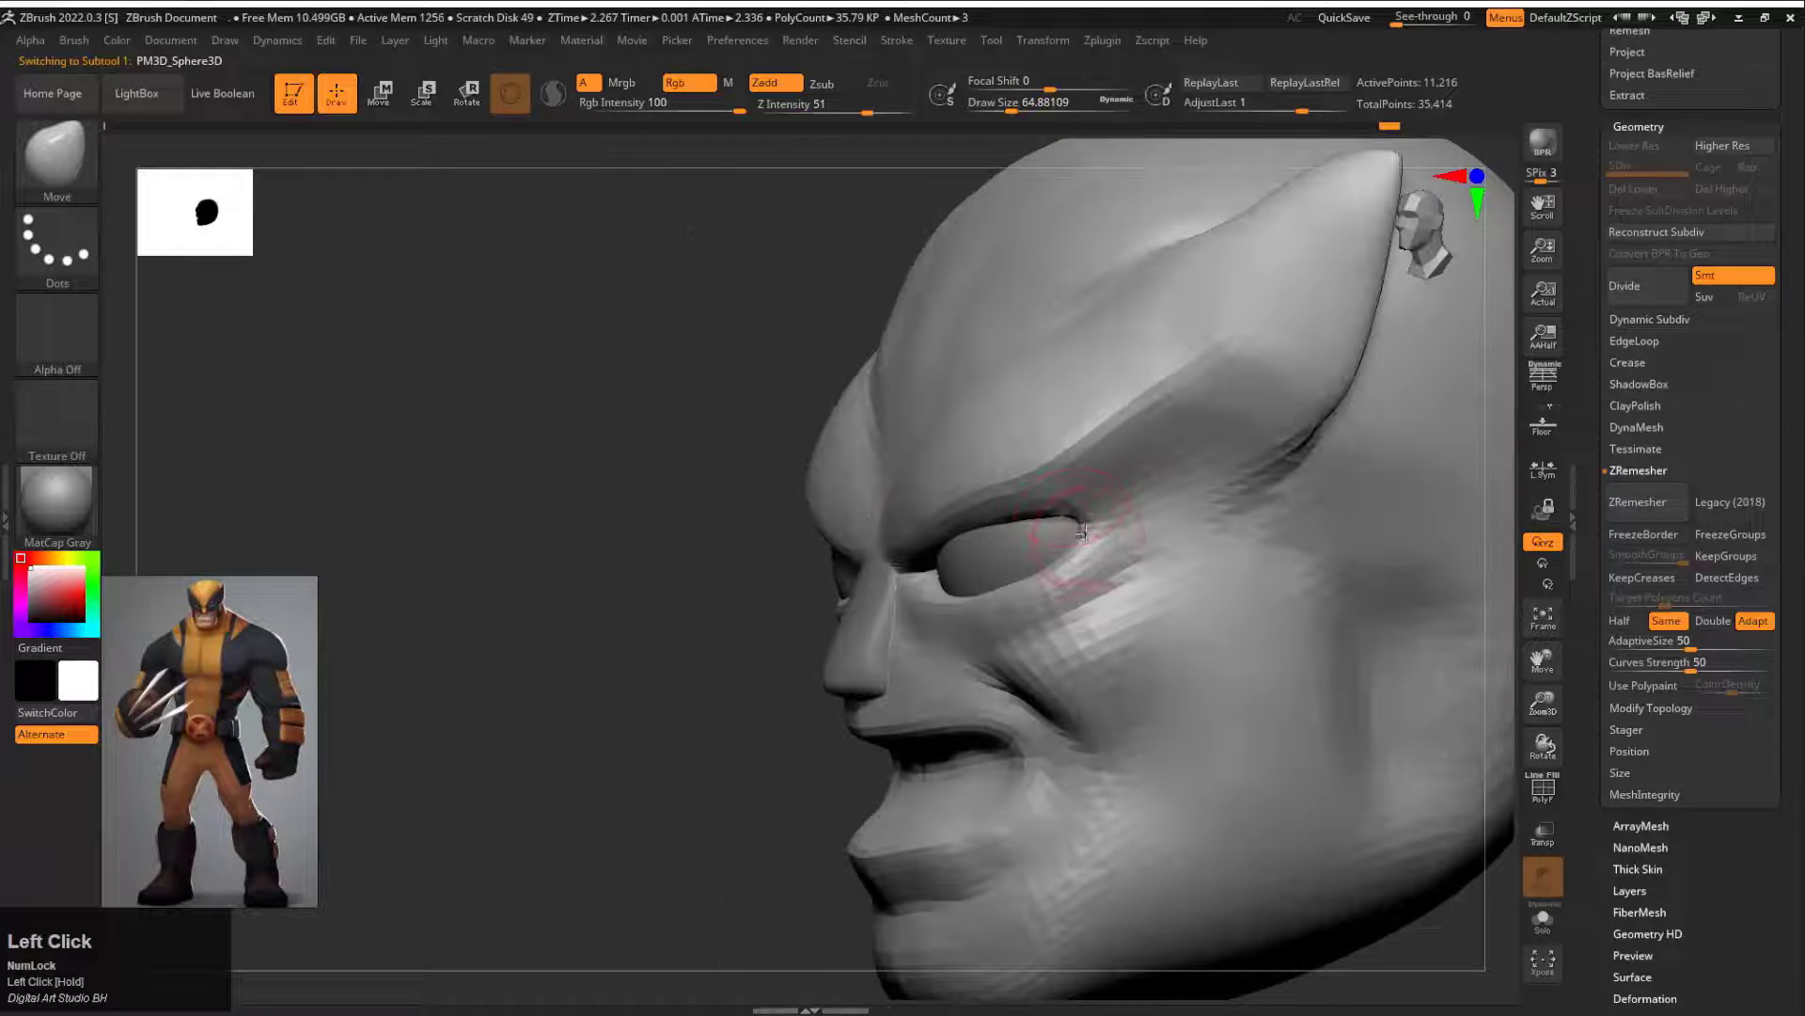
# Step: Refine the outer eyelid corner in profile and from below with the Move brush at draw size about 128
pyautogui.moveTo(758, 536); pyautogui.dragTo(1072, 520)
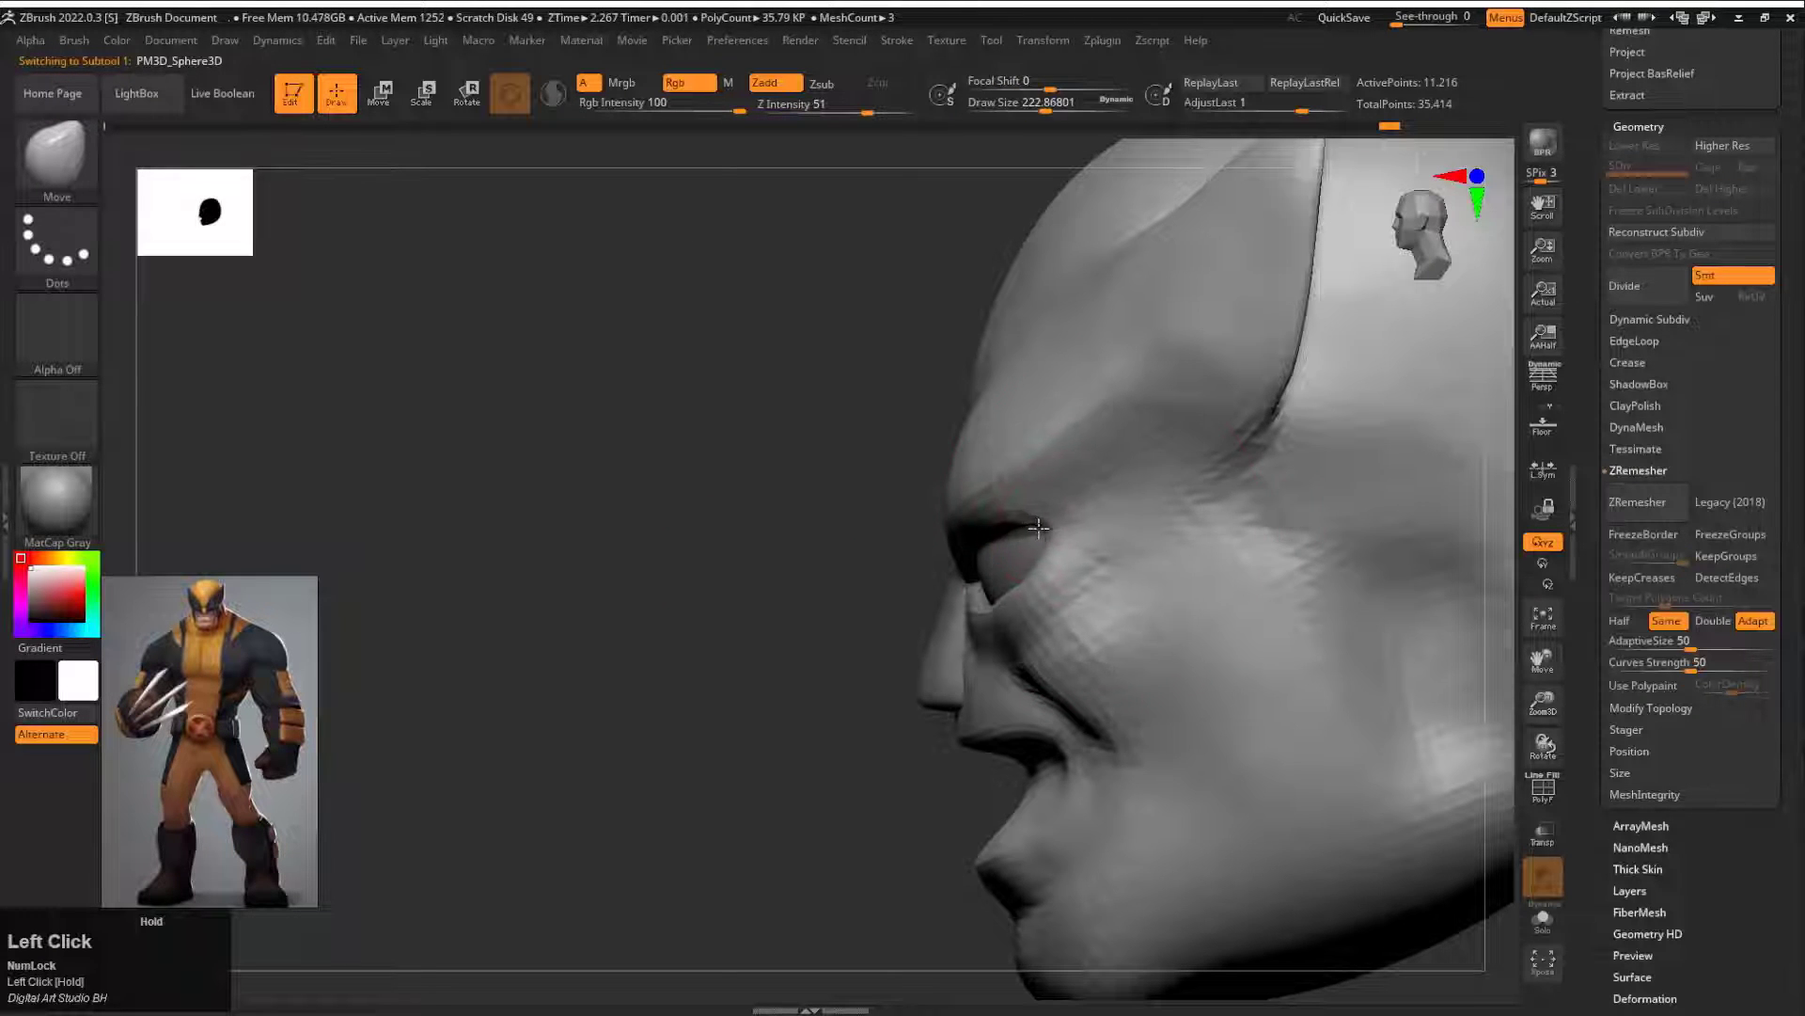
pyautogui.moveTo(752, 541); pyautogui.dragTo(1029, 540)
pyautogui.press('s')
pyautogui.moveTo(1088, 597)
pyautogui.mouseDown()
pyautogui.moveTo(1068, 598)
pyautogui.moveTo(1084, 557)
pyautogui.mouseUp()
pyautogui.moveTo(1317, 677); pyautogui.dragTo(1176, 508)
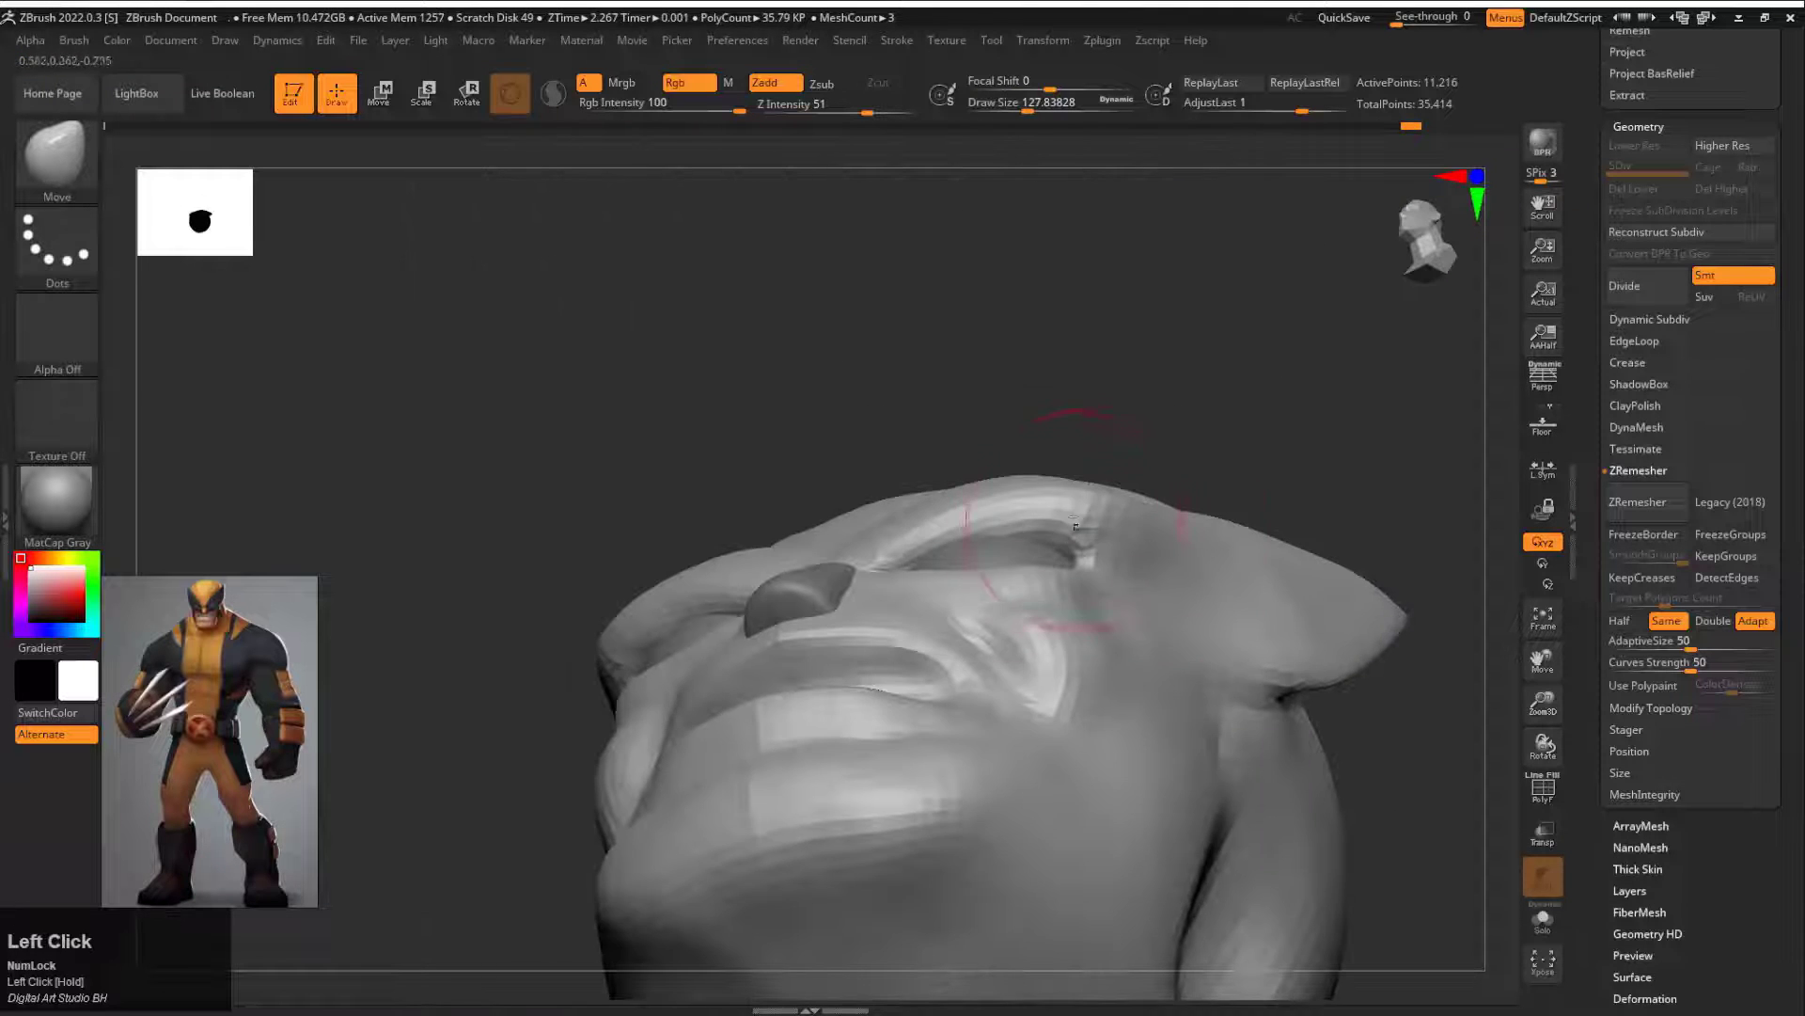
pyautogui.moveTo(1222, 395); pyautogui.dragTo(1213, 282)
# Step: Adjust the cheeks beside the mouth with the Move brush at draw size about 172, and ZRemesh the head
pyautogui.press('b')
pyautogui.press('c')
pyautogui.press('b')
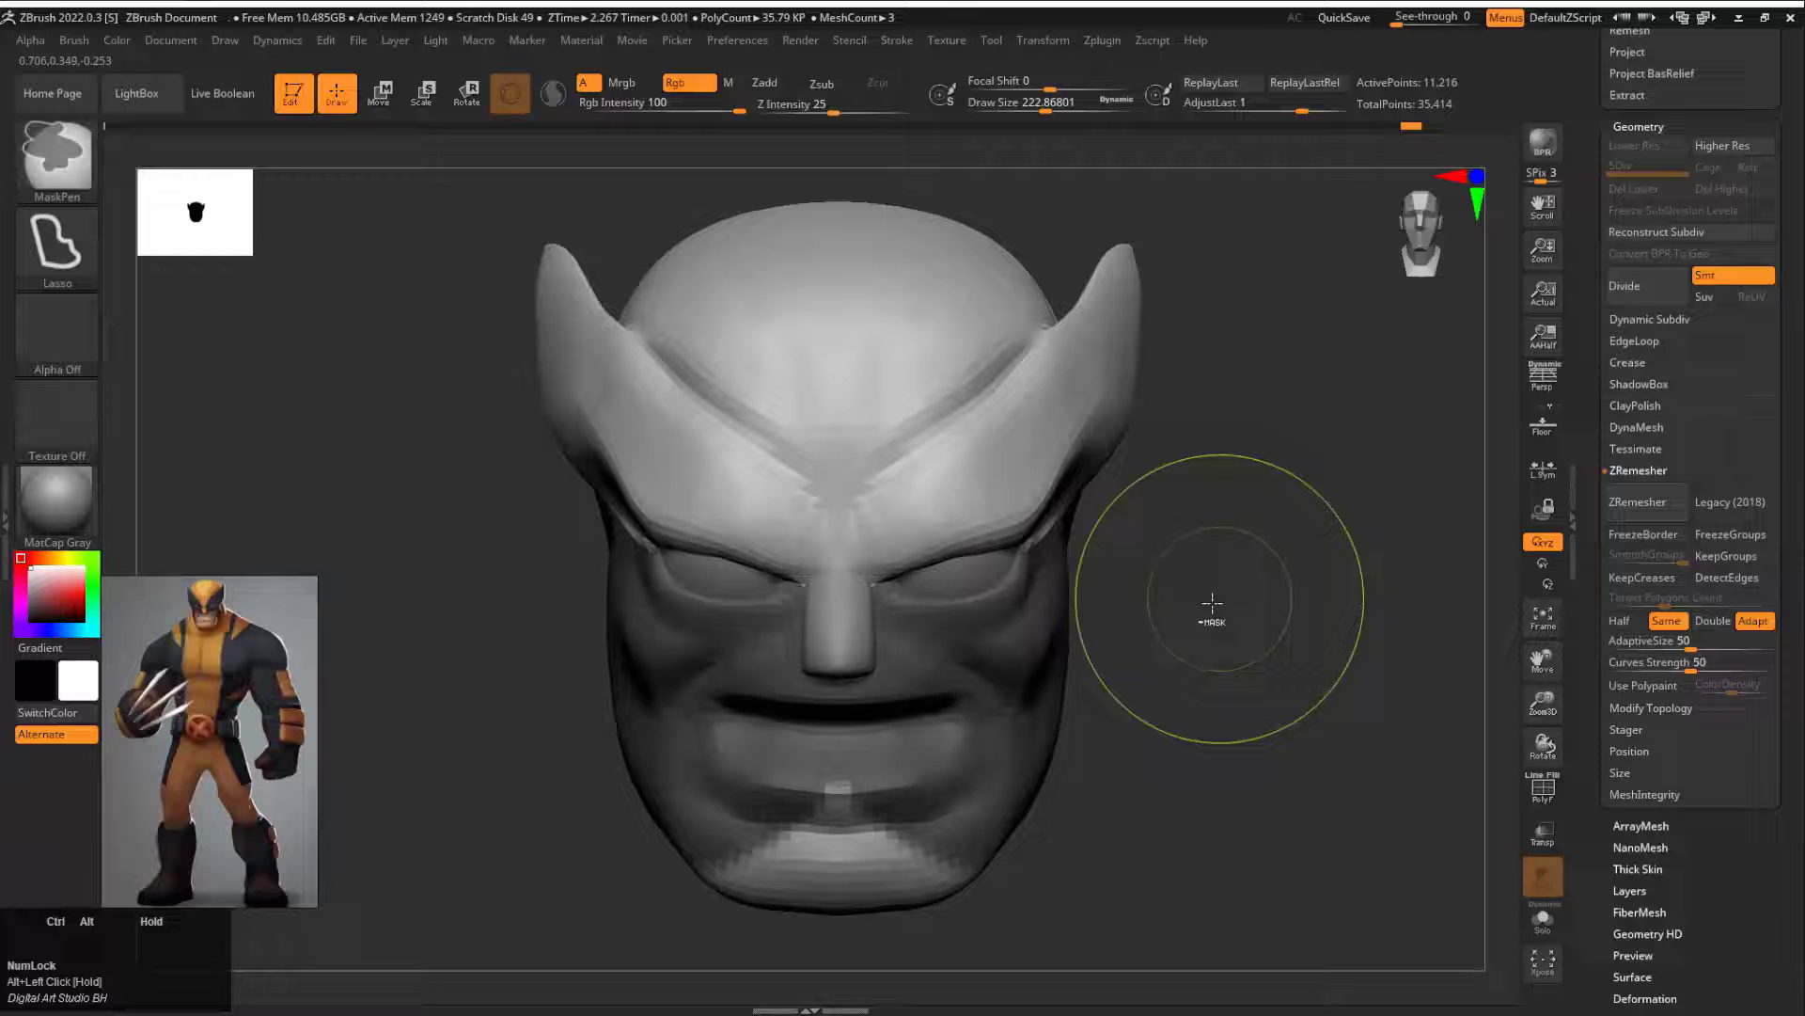
pyautogui.moveTo(1209, 604)
pyautogui.mouseDown()
pyautogui.moveTo(1169, 597)
pyautogui.moveTo(1060, 684)
pyautogui.mouseUp()
pyautogui.press('s')
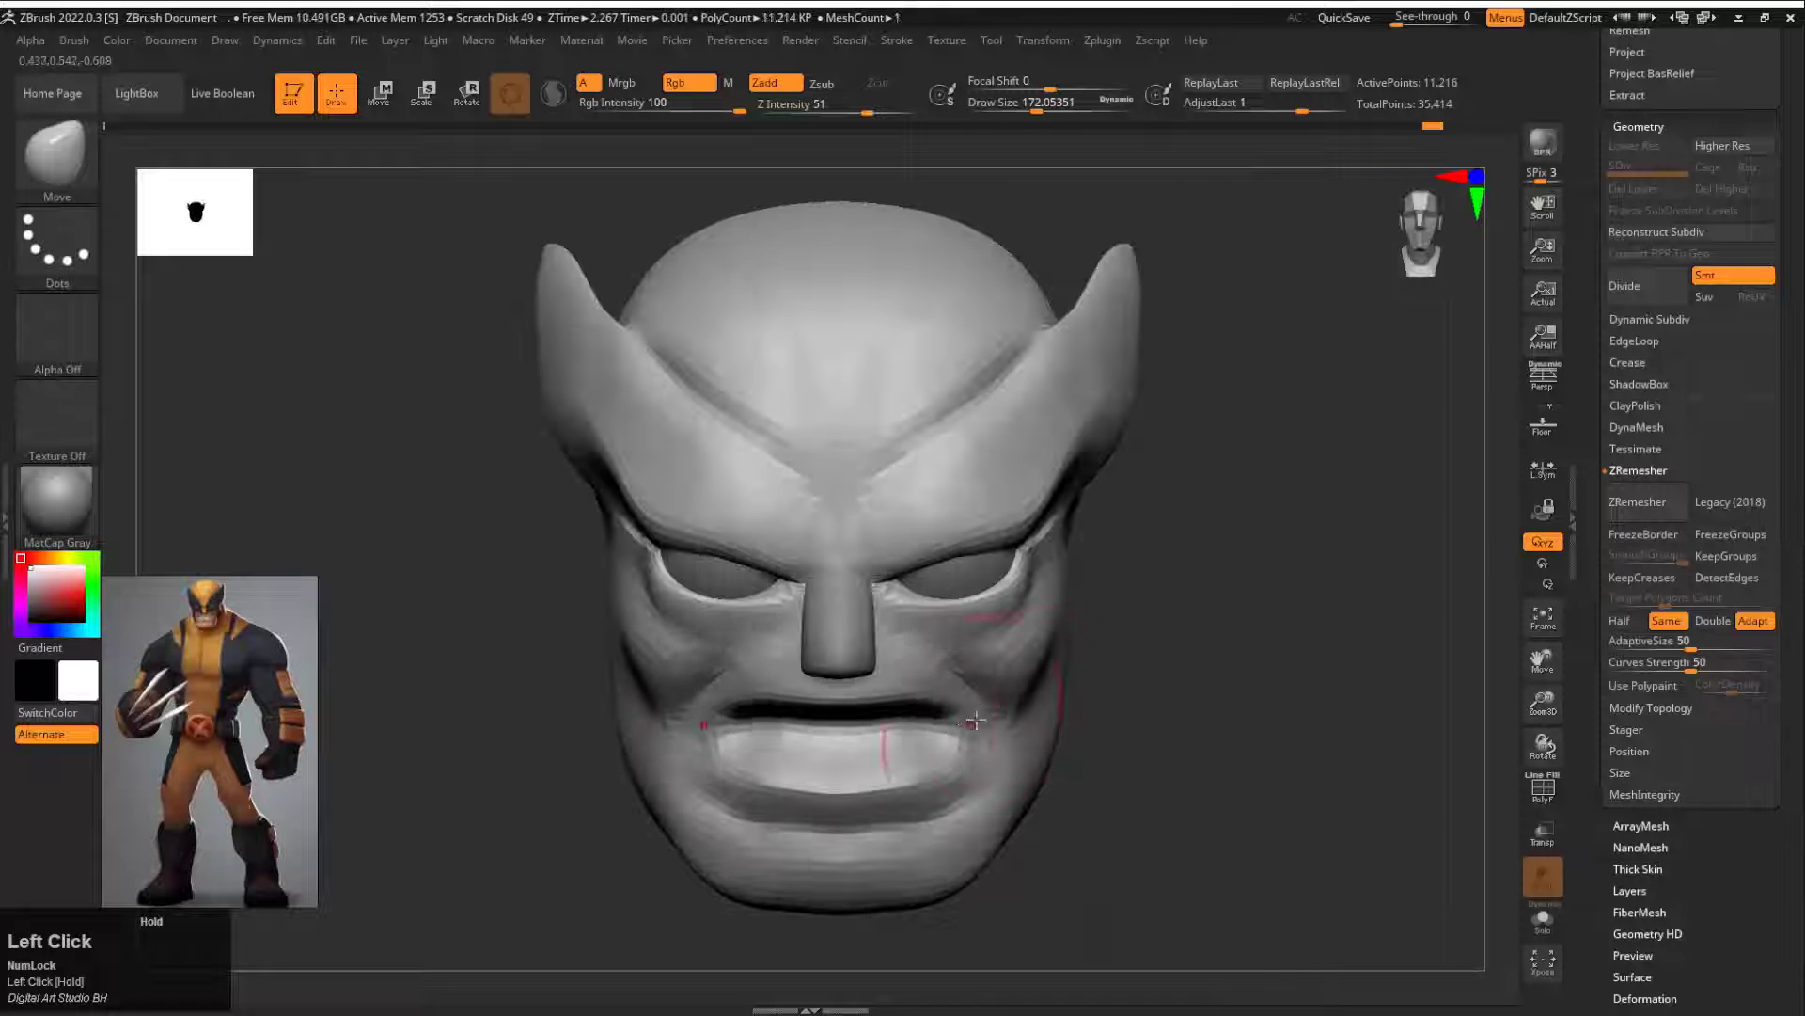
pyautogui.moveTo(1021, 661); pyautogui.dragTo(1018, 669)
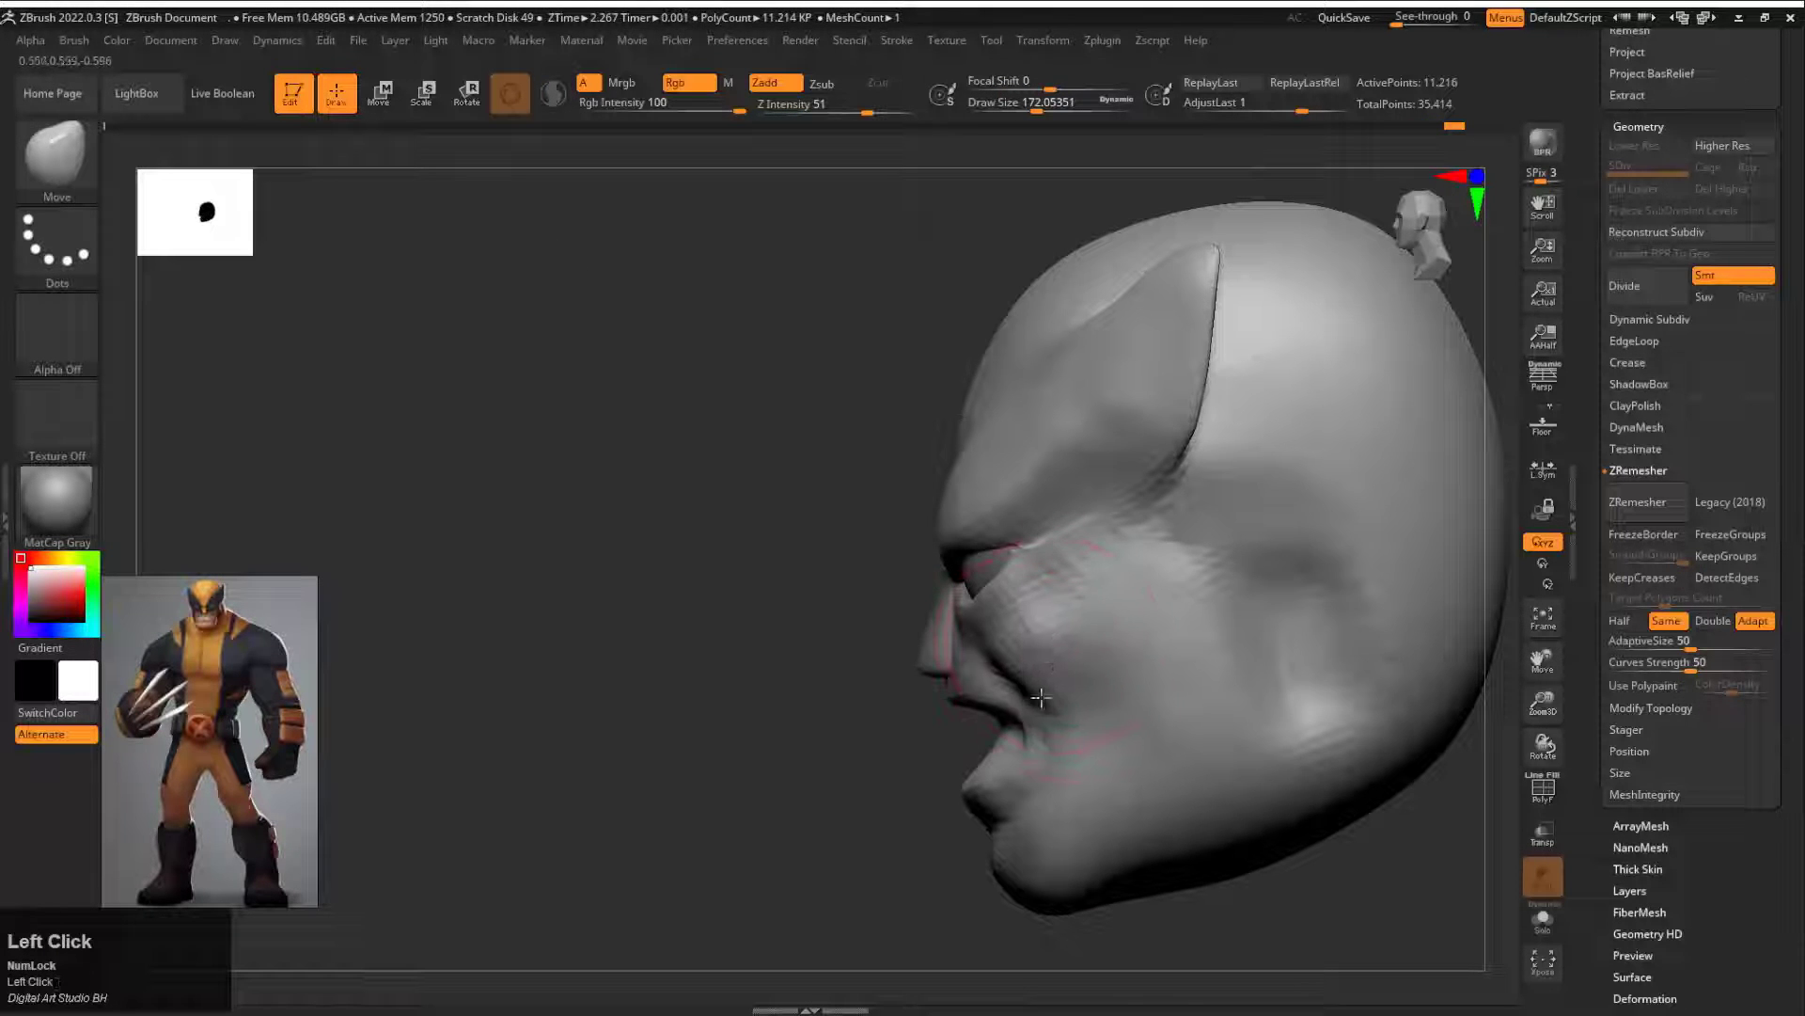
pyautogui.moveTo(1077, 793); pyautogui.dragTo(1634, 703)
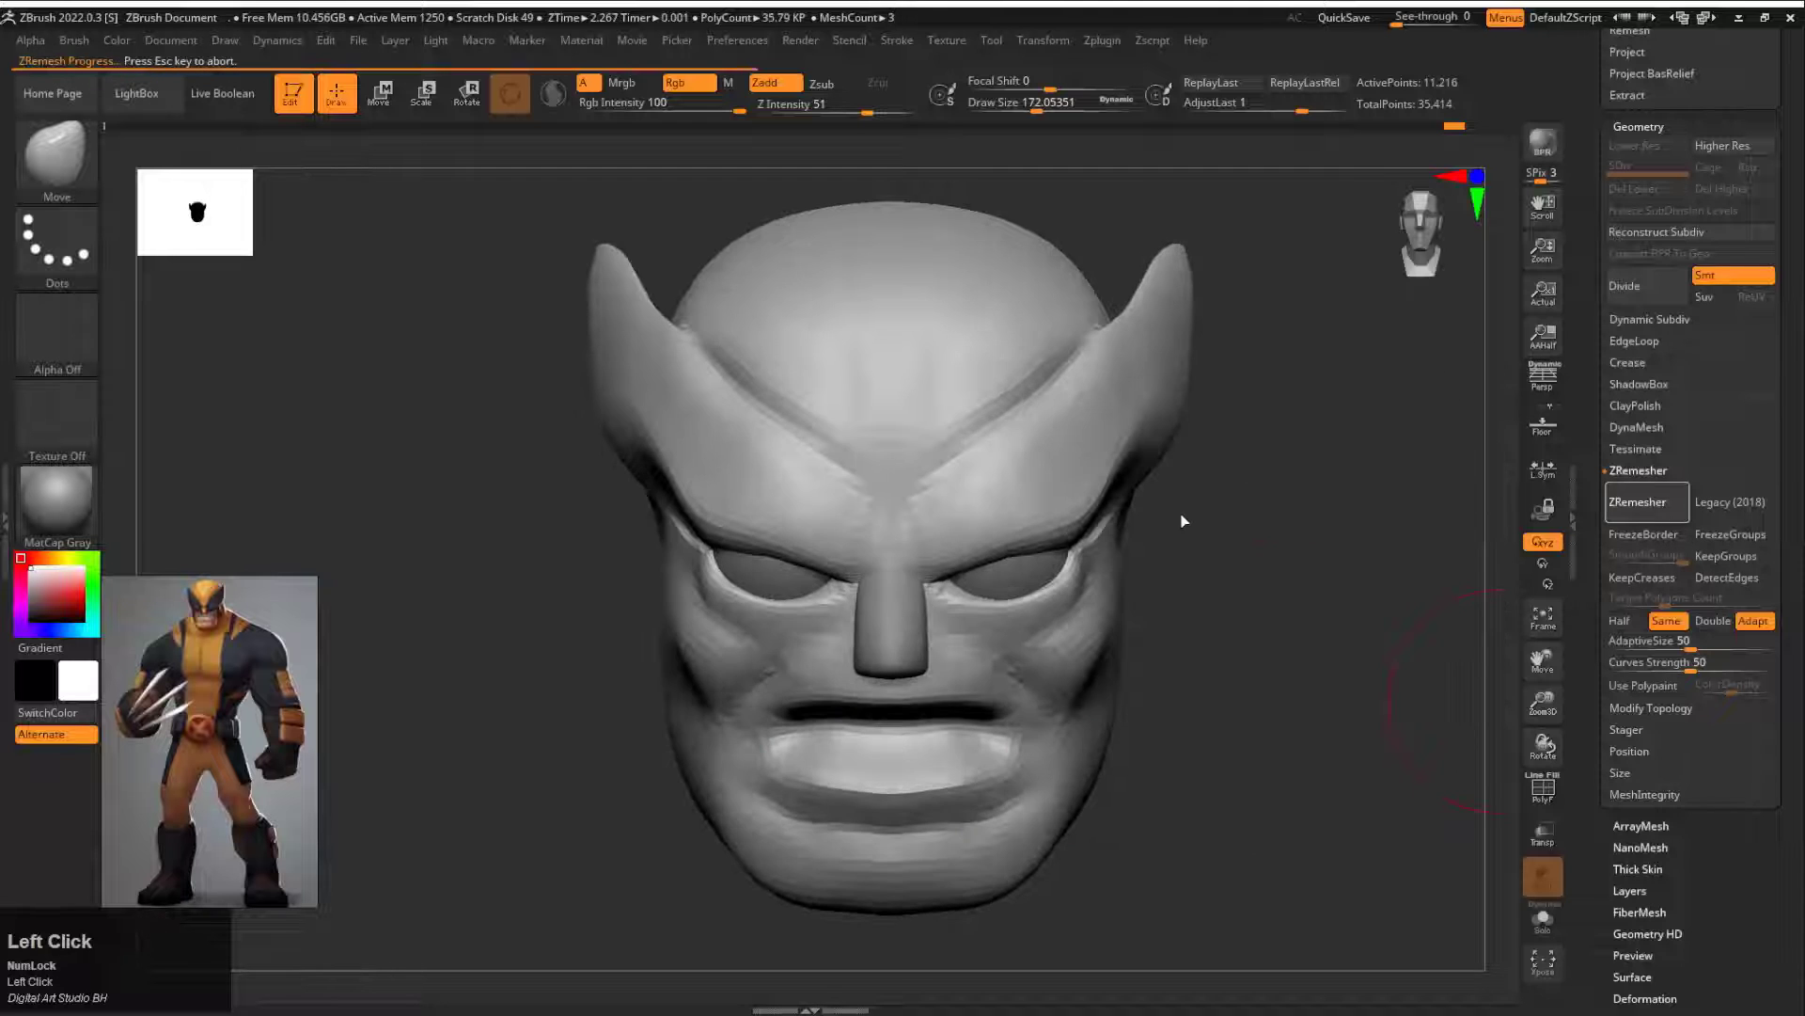
pyautogui.moveTo(1181, 516); pyautogui.dragTo(1177, 426)
# Step: Insert a Sphere3D subtool and place it beneath the head as the neck base
pyautogui.moveTo(1584, 158); pyautogui.dragTo(1591, 995)
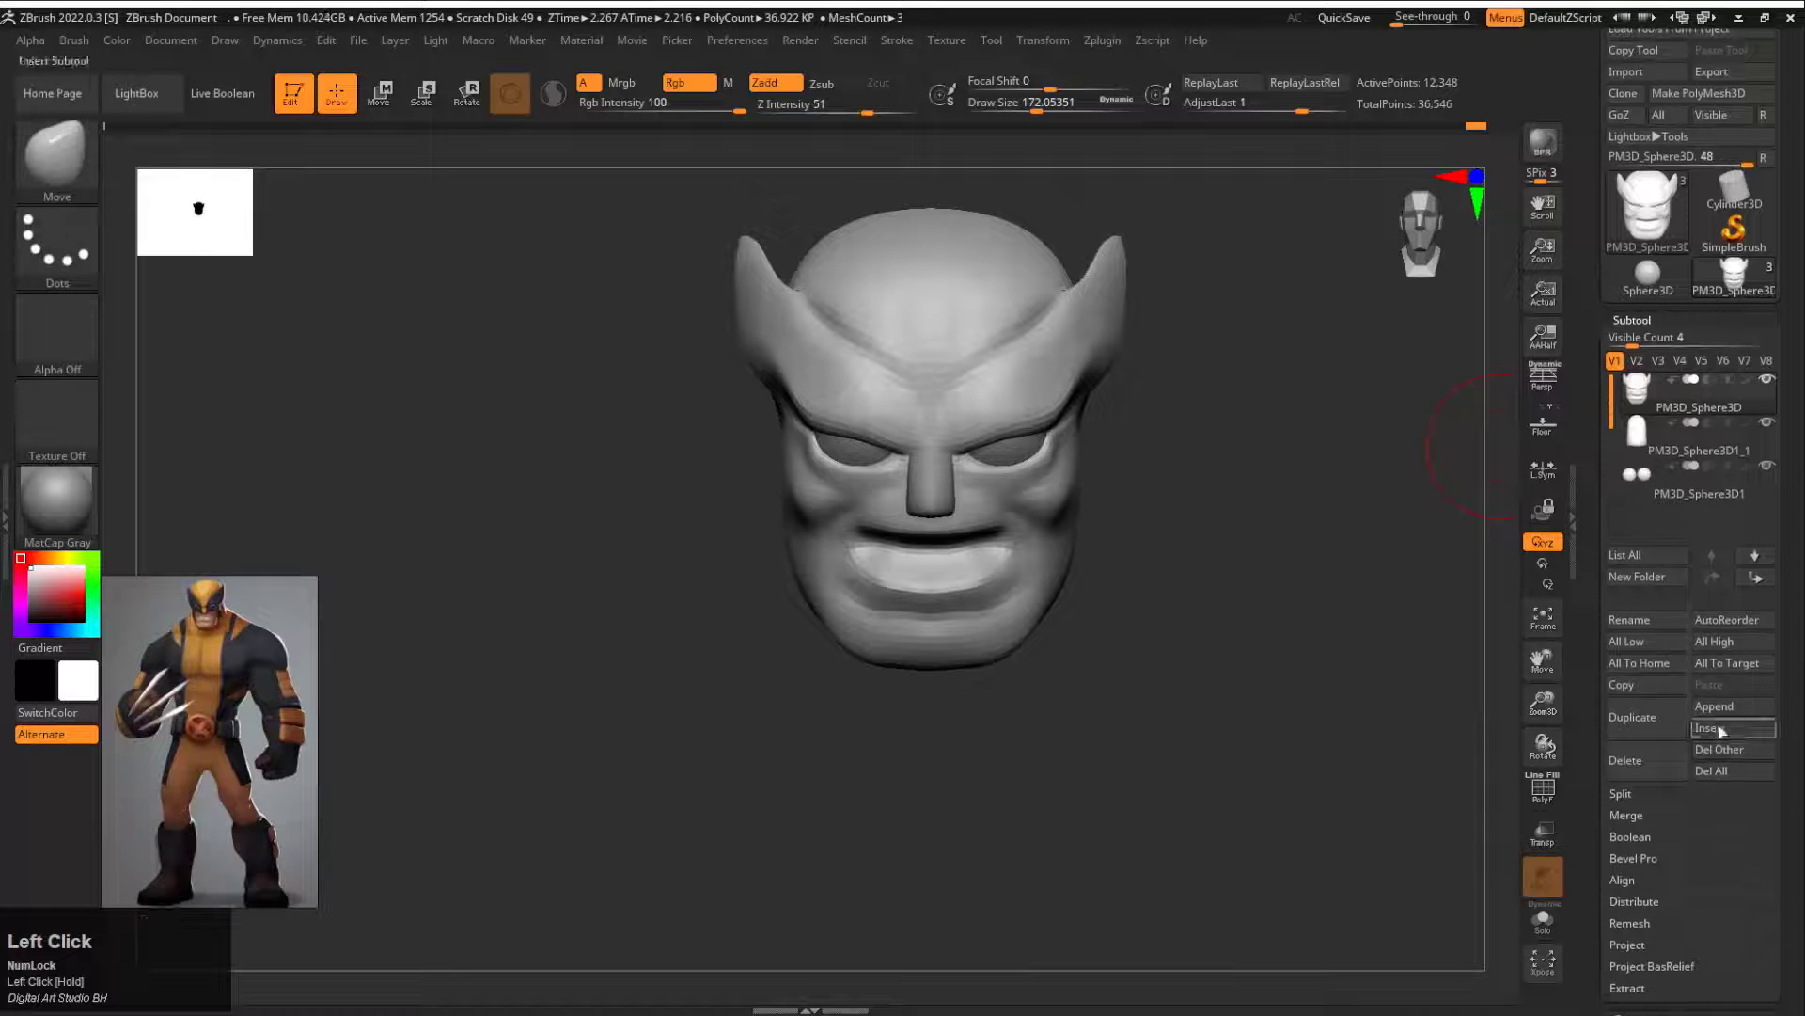
pyautogui.click(1721, 731)
pyautogui.click(1285, 651)
pyautogui.keyDown('alt'); pyautogui.moveTo(1217, 488); pyautogui.dragTo(1057, 486); pyautogui.keyUp('alt')
pyautogui.press('w')
pyautogui.moveTo(882, 199); pyautogui.dragTo(884, 383)
pyautogui.keyDown('shift'); pyautogui.moveTo(992, 390); pyautogui.dragTo(856, 472); pyautogui.keyUp('shift')
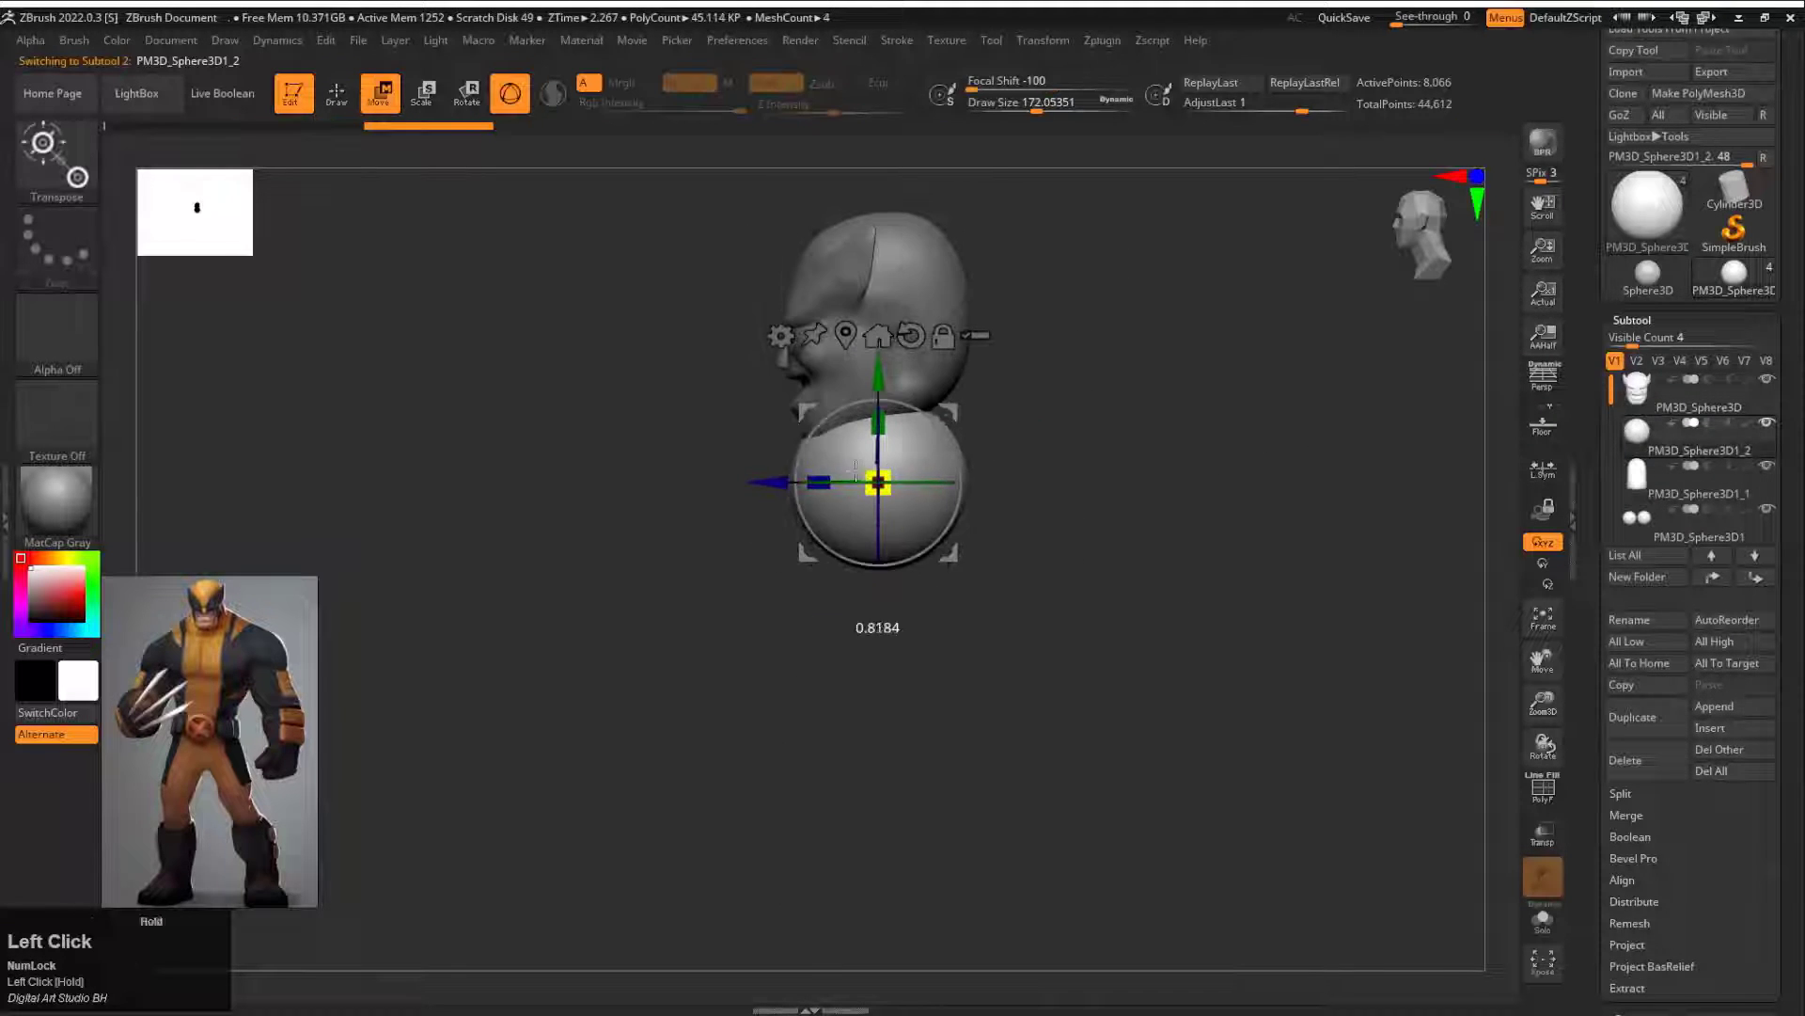
# Step: Stretch and taper the sphere into a slanted neck behind the head with the Move brush at draw sizes about 910 and 734
pyautogui.press('q')
pyautogui.press('s')
pyautogui.moveTo(927, 425); pyautogui.dragTo(975, 426)
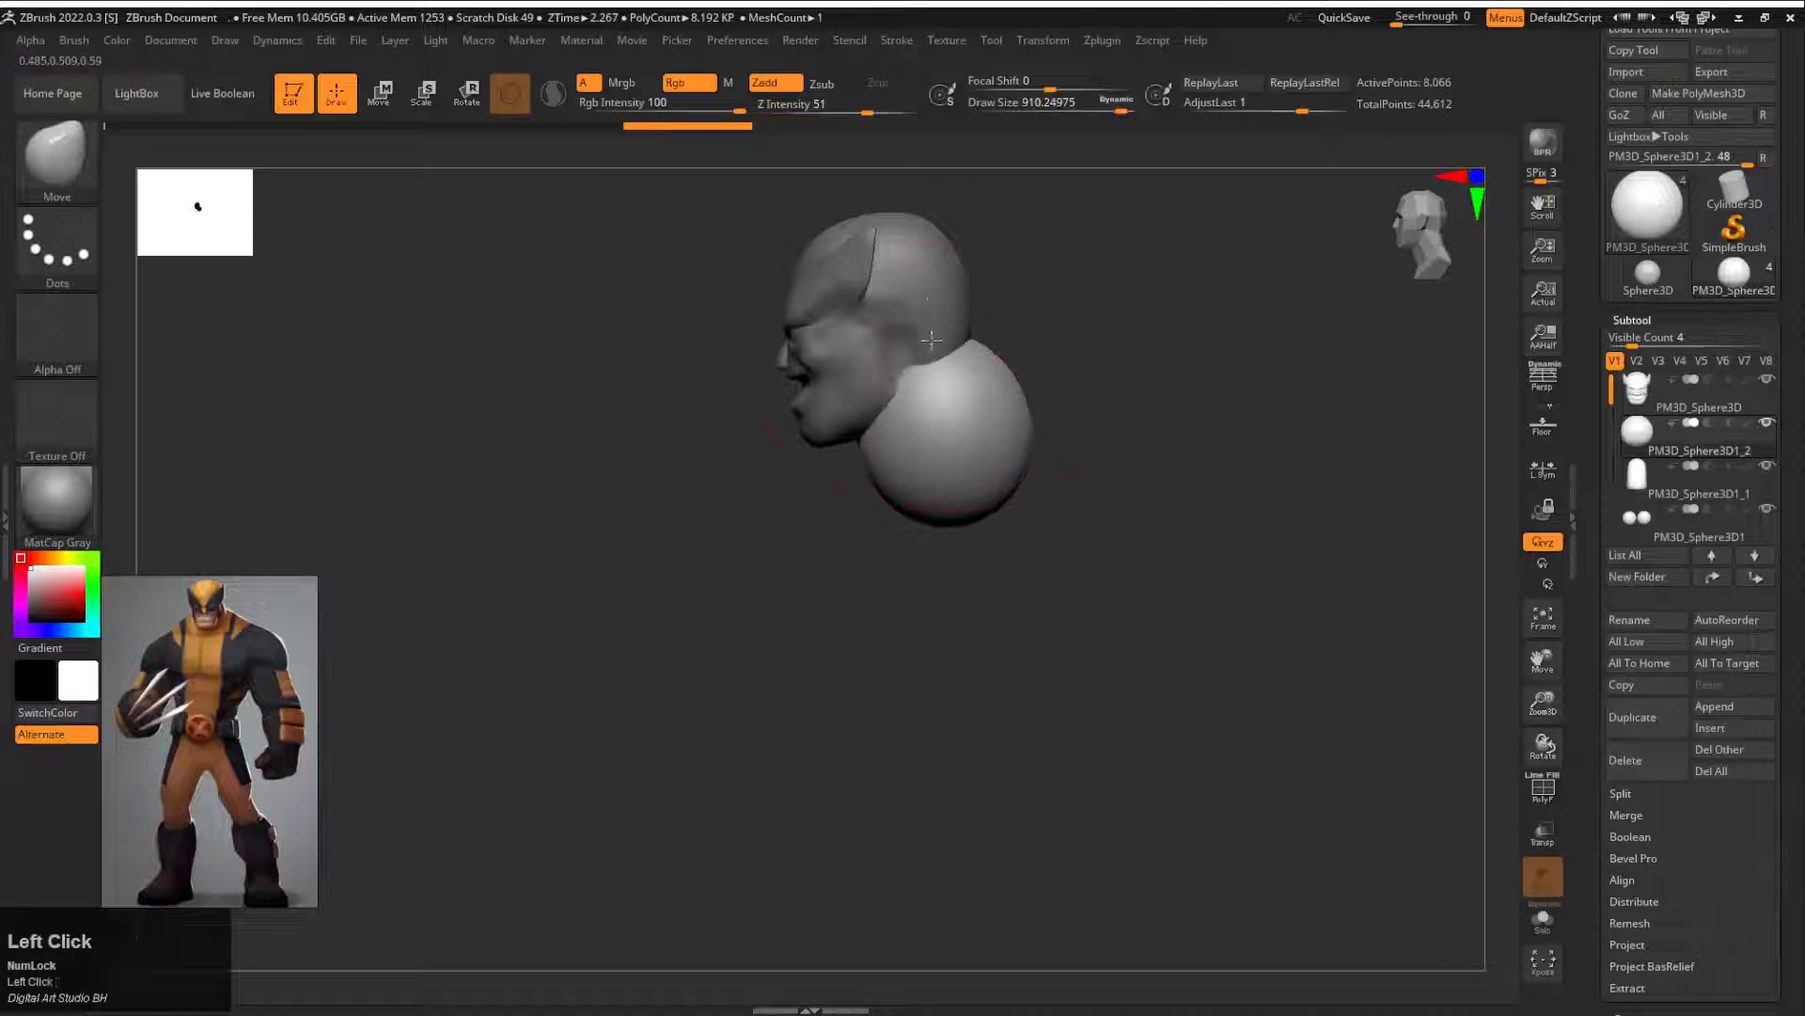
pyautogui.keyDown('shift'); pyautogui.moveTo(1029, 517); pyautogui.dragTo(1119, 460); pyautogui.keyUp('shift')
pyautogui.keyDown('shift'); pyautogui.moveTo(1169, 395); pyautogui.dragTo(1015, 607); pyautogui.keyUp('shift')
pyautogui.keyDown('alt'); pyautogui.moveTo(1016, 606); pyautogui.dragTo(841, 679); pyautogui.keyUp('alt')
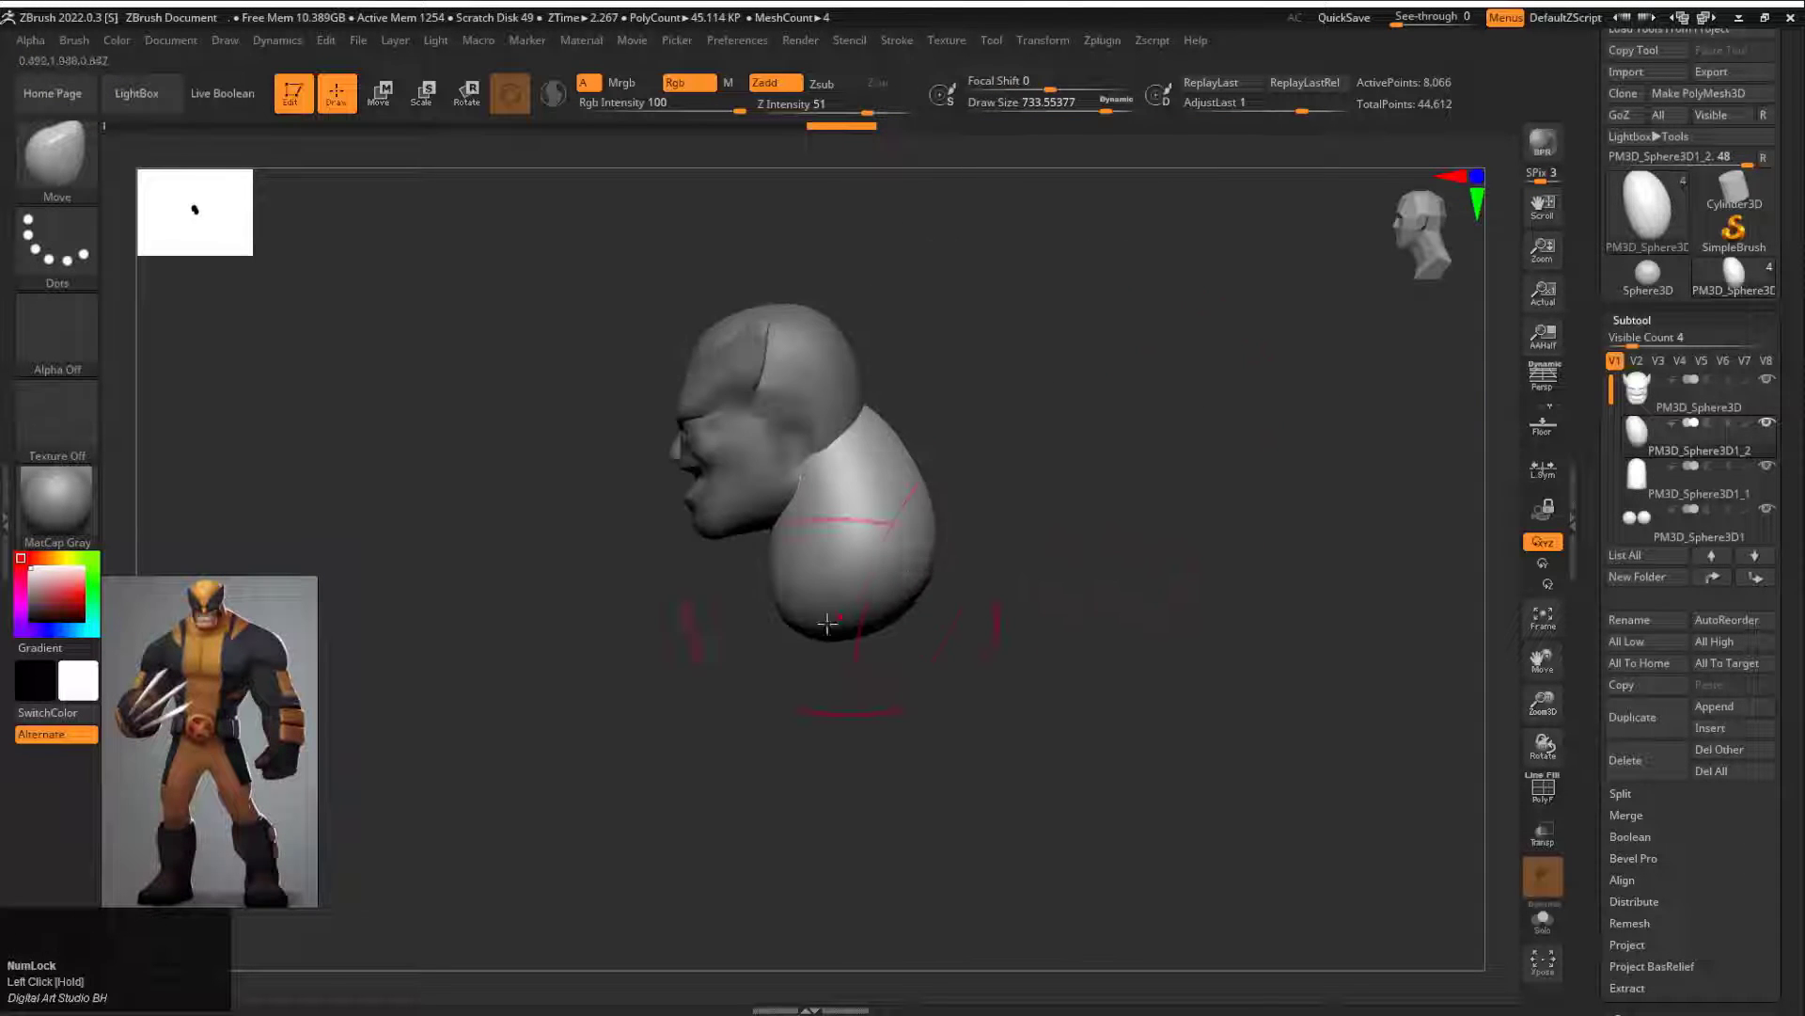
pyautogui.keyDown('shift'); pyautogui.moveTo(830, 342); pyautogui.dragTo(919, 470); pyautogui.keyUp('shift')
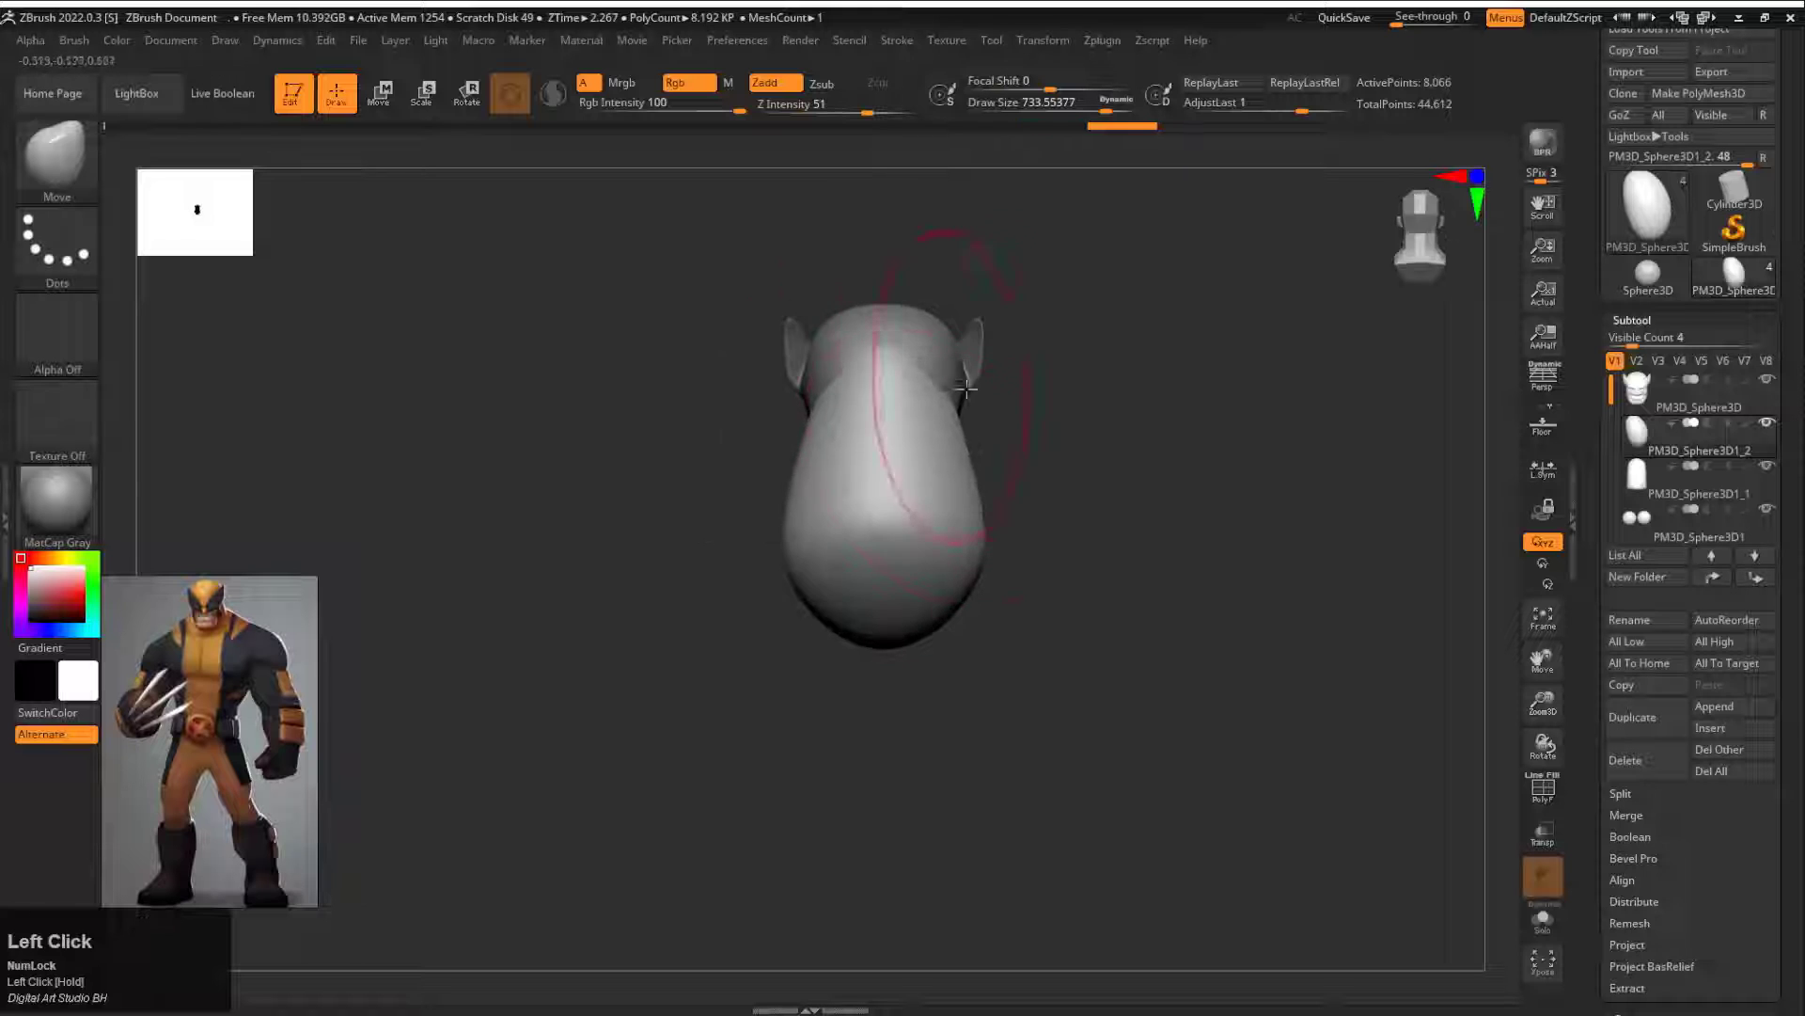
pyautogui.moveTo(1048, 399); pyautogui.dragTo(1213, 386)
# Step: Insert another Sphere3D subtool, move it below the neck and enlarge it as the torso base
pyautogui.click(1717, 729)
pyautogui.click(1199, 563)
pyautogui.keyDown('alt'); pyautogui.click(1030, 385); pyautogui.keyUp('alt')
pyautogui.keyDown('alt'); pyautogui.moveTo(1195, 507); pyautogui.dragTo(1042, 494); pyautogui.keyUp('alt')
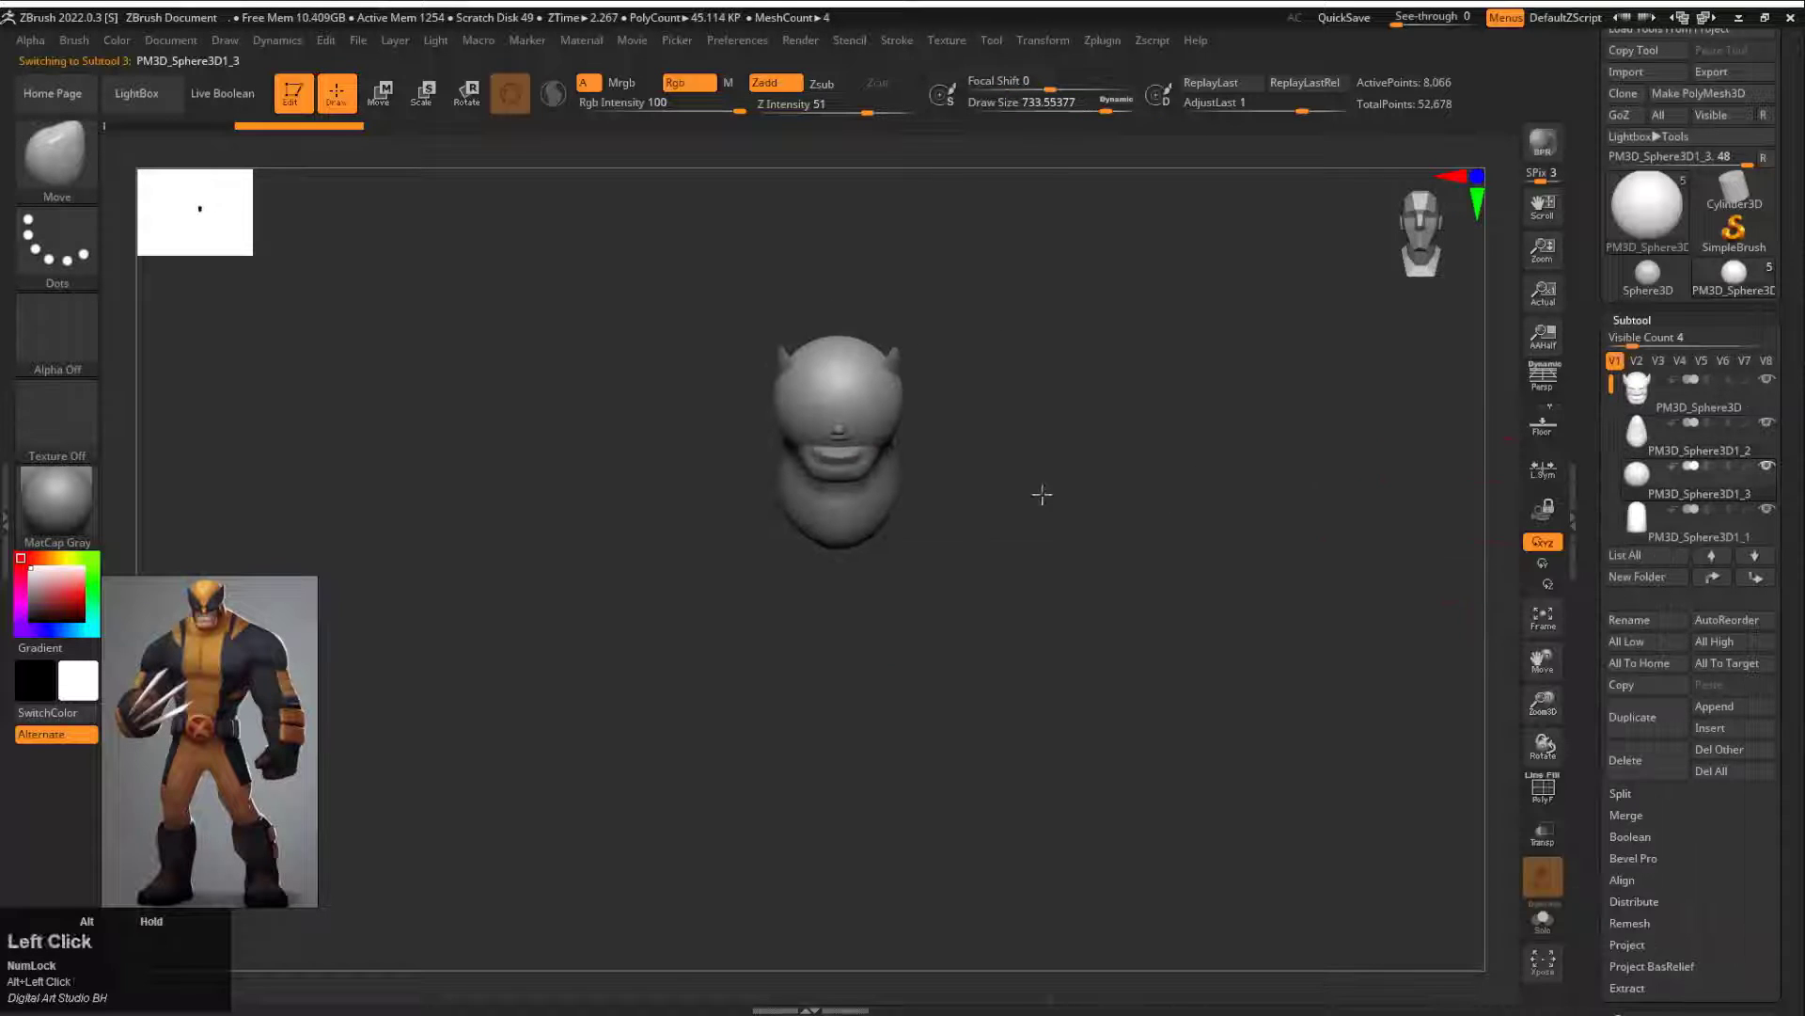
pyautogui.press('w')
pyautogui.moveTo(838, 294); pyautogui.dragTo(838, 489)
pyautogui.moveTo(838, 597); pyautogui.dragTo(978, 569)
pyautogui.keyDown('shift'); pyautogui.moveTo(1072, 520); pyautogui.dragTo(987, 527); pyautogui.keyUp('shift')
pyautogui.moveTo(730, 598); pyautogui.dragTo(860, 595)
# Step: Flatten the lower front and back of the torso sphere in profile with the Move brush at draw size 1000
pyautogui.press('q')
pyautogui.press('s')
pyautogui.press('w')
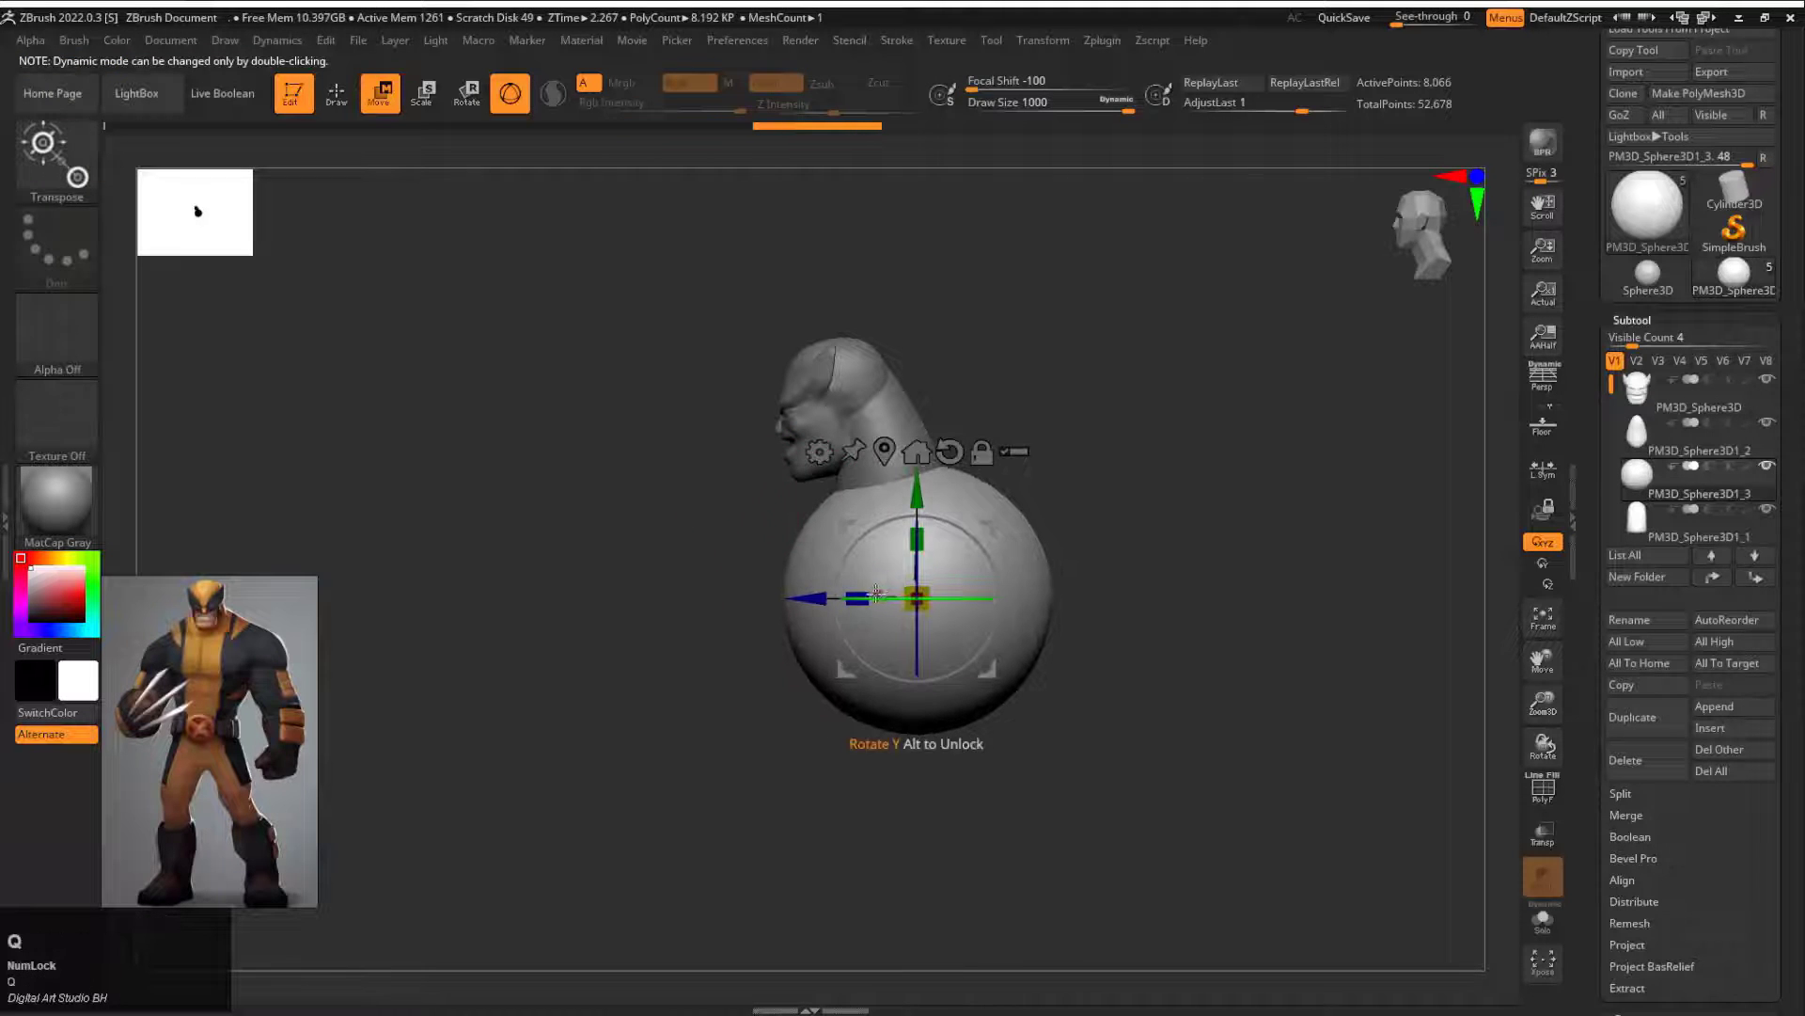
pyautogui.press('q')
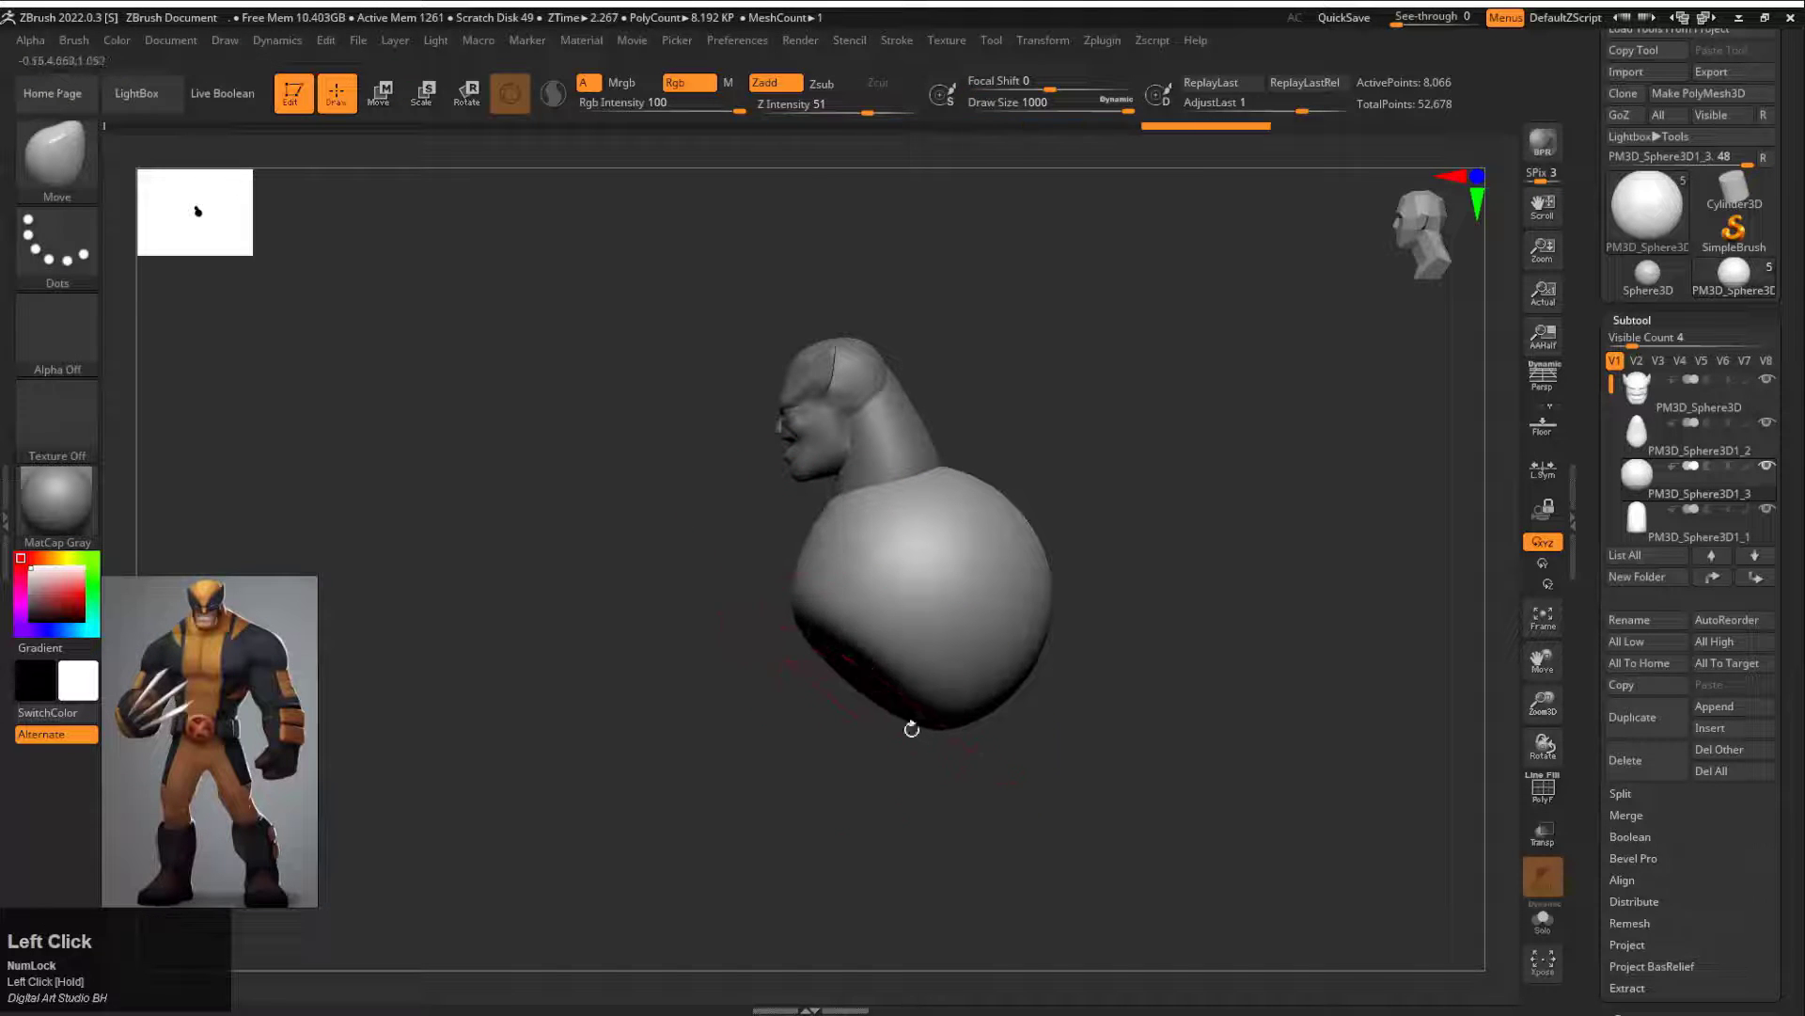
pyautogui.moveTo(911, 729)
pyautogui.mouseDown()
pyautogui.moveTo(842, 693)
pyautogui.moveTo(822, 587)
pyautogui.mouseUp()
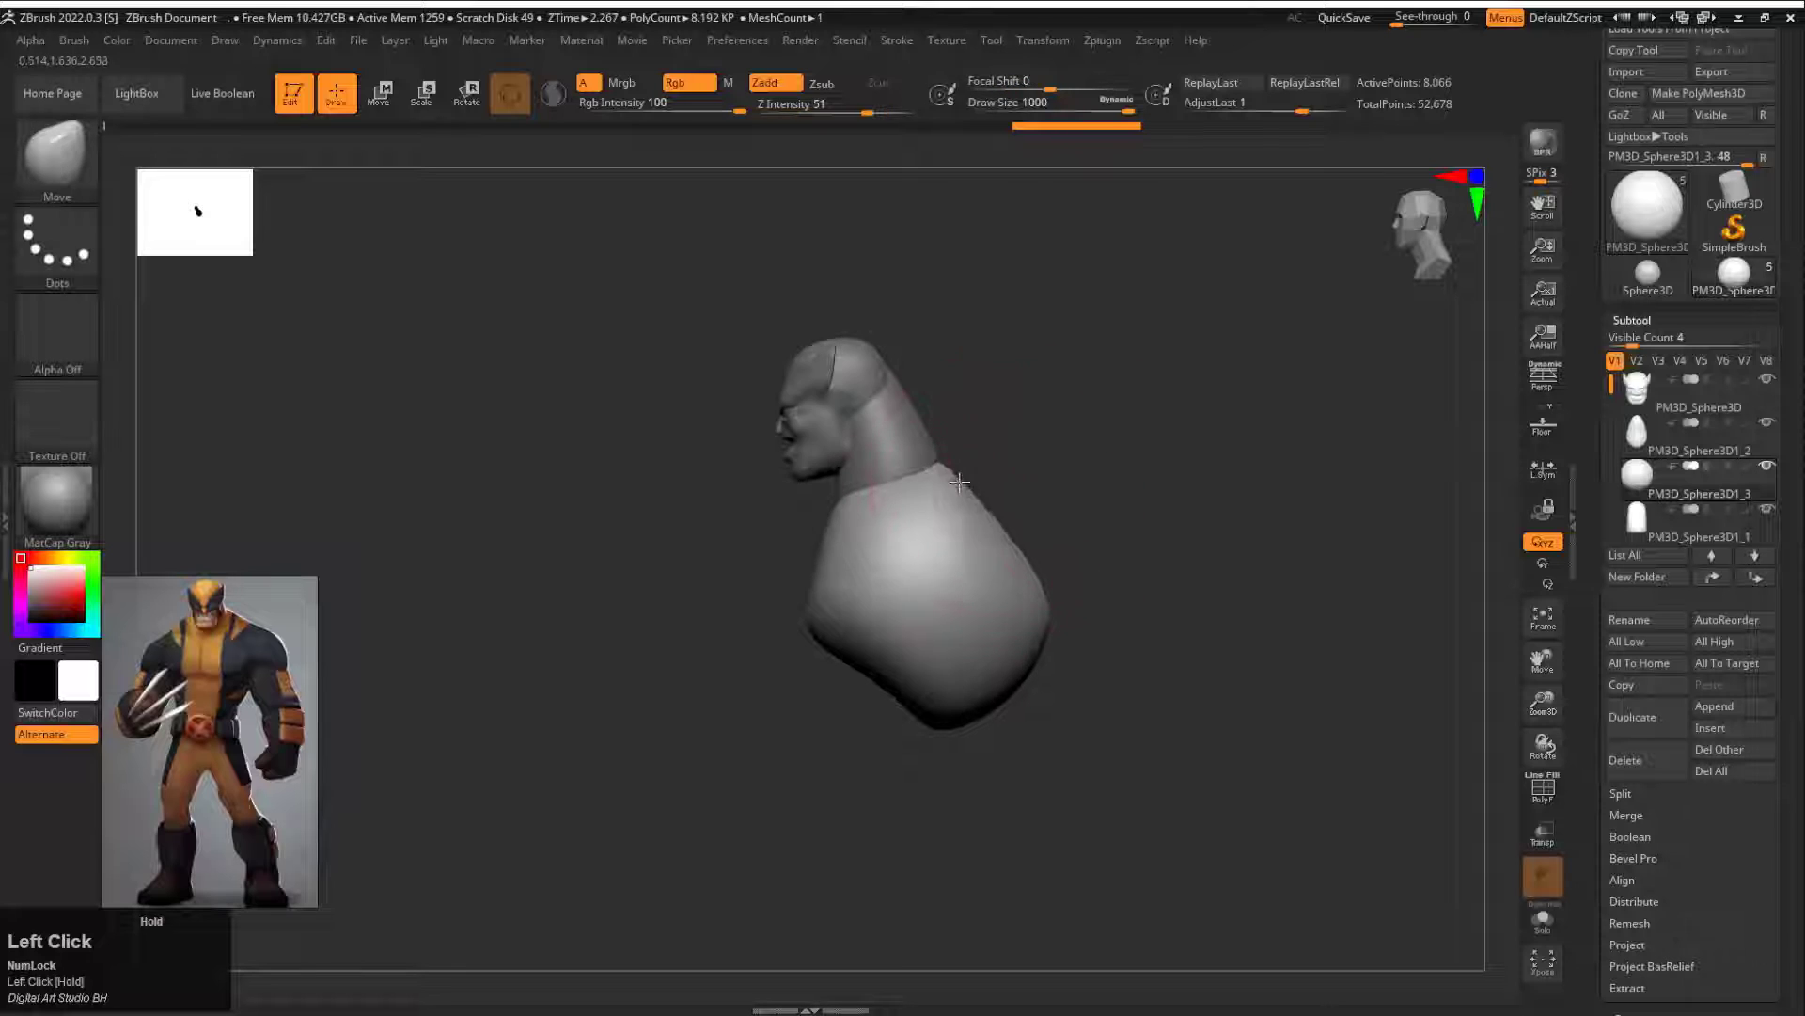
pyautogui.moveTo(1034, 621); pyautogui.dragTo(993, 611)
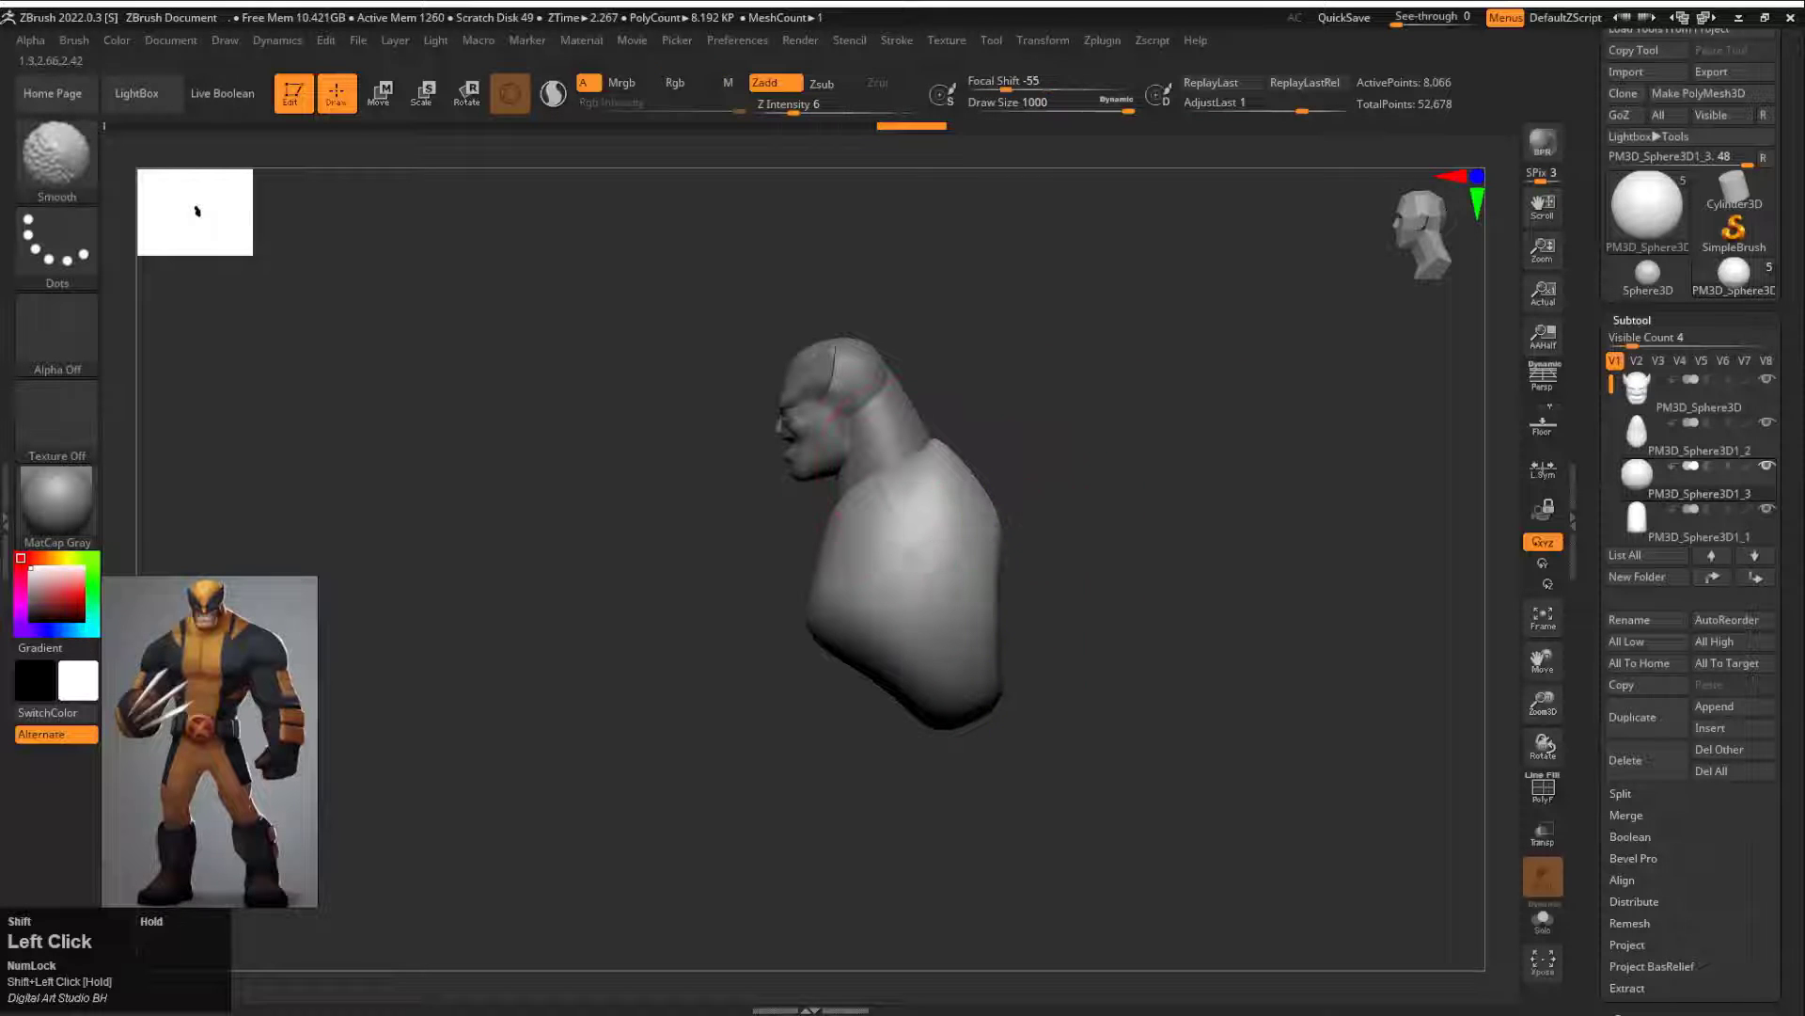
# Step: Shape the upper torso around the neck and the chest with the Move brush at draw size about 743
pyautogui.press('s')
pyautogui.moveTo(886, 495); pyautogui.dragTo(865, 496)
pyautogui.moveTo(867, 503); pyautogui.dragTo(889, 534)
pyautogui.moveTo(901, 452); pyautogui.dragTo(926, 461)
pyautogui.moveTo(1031, 421); pyautogui.dragTo(1133, 425)
pyautogui.moveTo(925, 552)
pyautogui.mouseDown()
pyautogui.moveTo(878, 543)
pyautogui.moveTo(957, 561)
pyautogui.mouseUp()
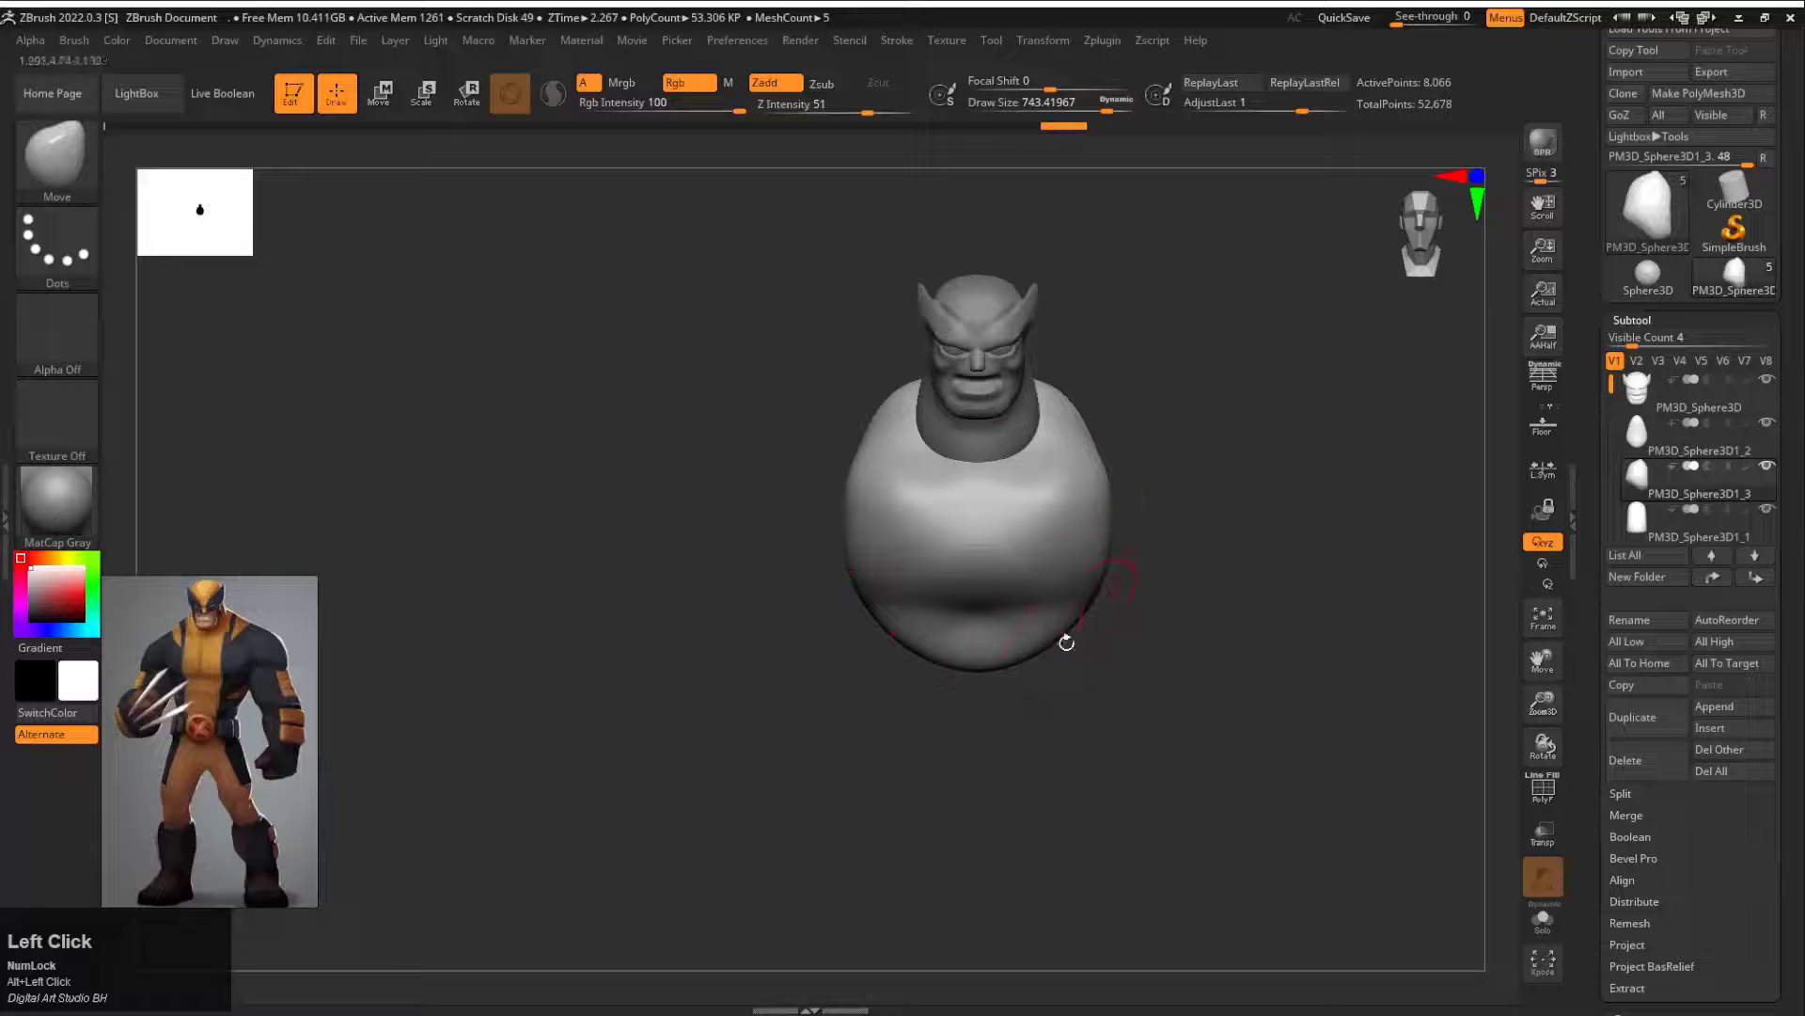
pyautogui.keyDown('shift'); pyautogui.click(1068, 564); pyautogui.keyUp('shift')
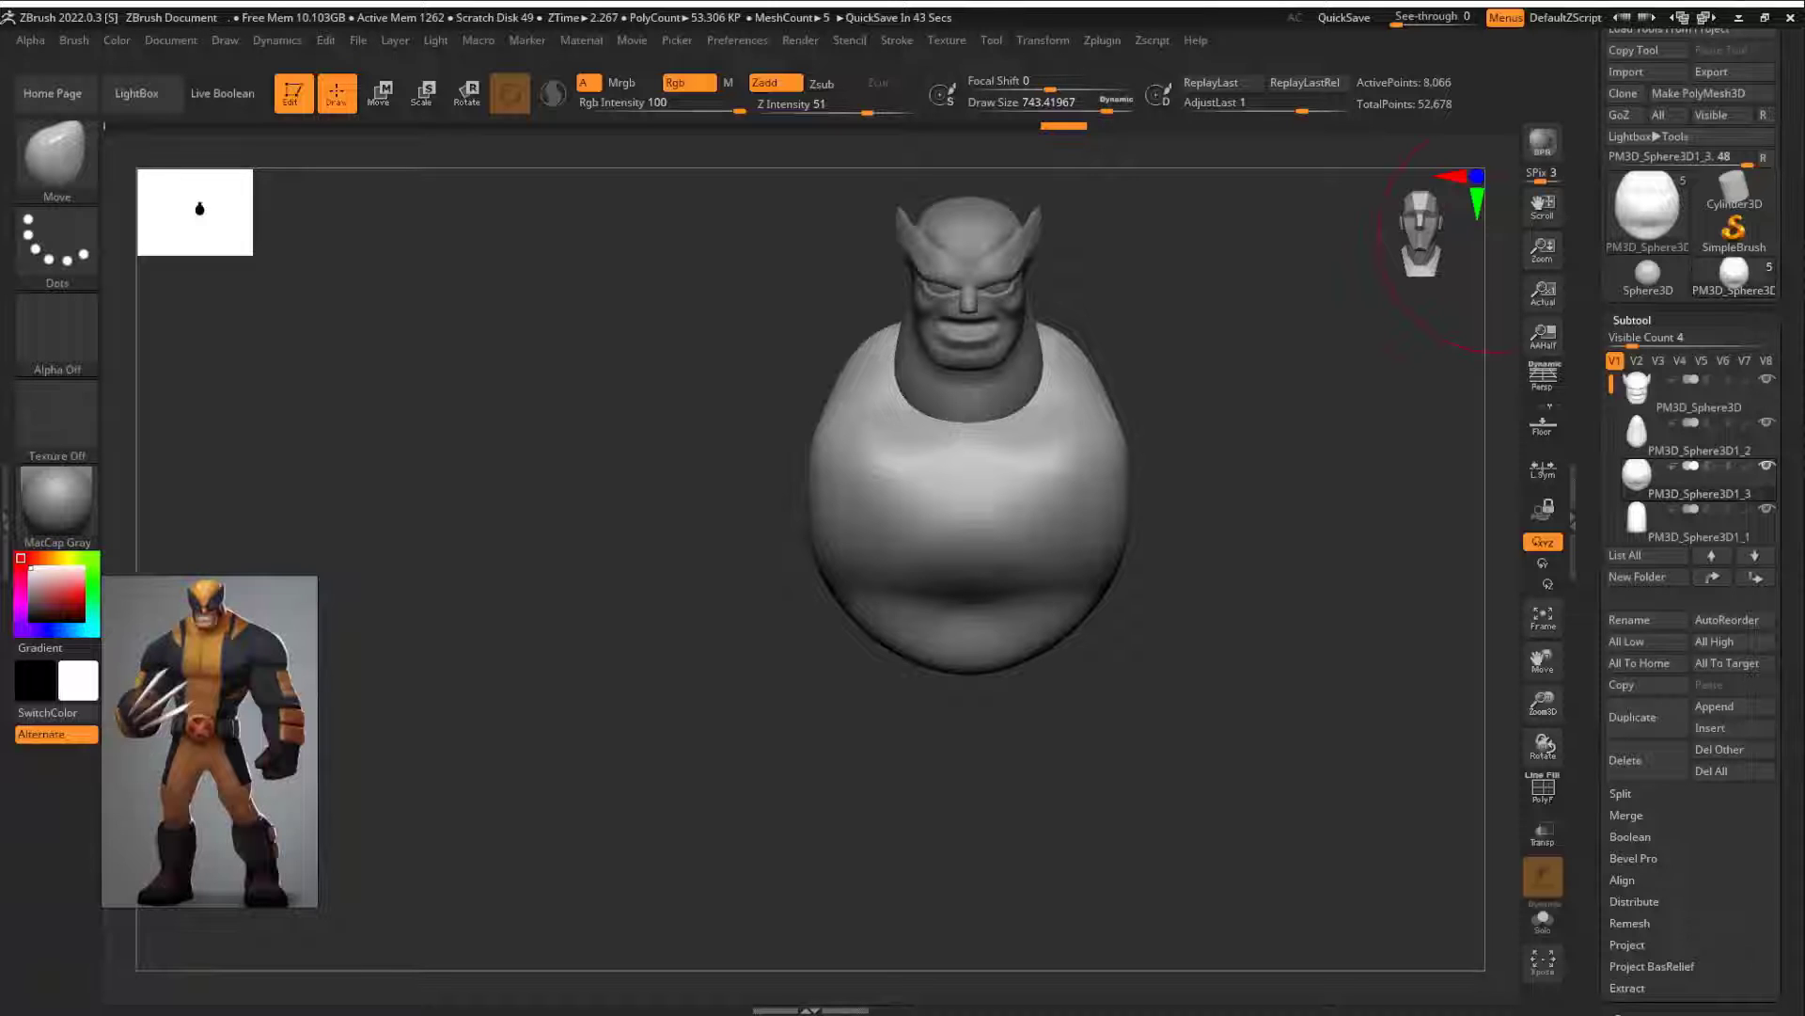
# Step: Make the neck subtool active and narrow it where it meets the torso with the Move brush at draw size about 784
pyautogui.keyDown('alt'); pyautogui.moveTo(1279, 306); pyautogui.dragTo(1193, 407); pyautogui.keyUp('alt')
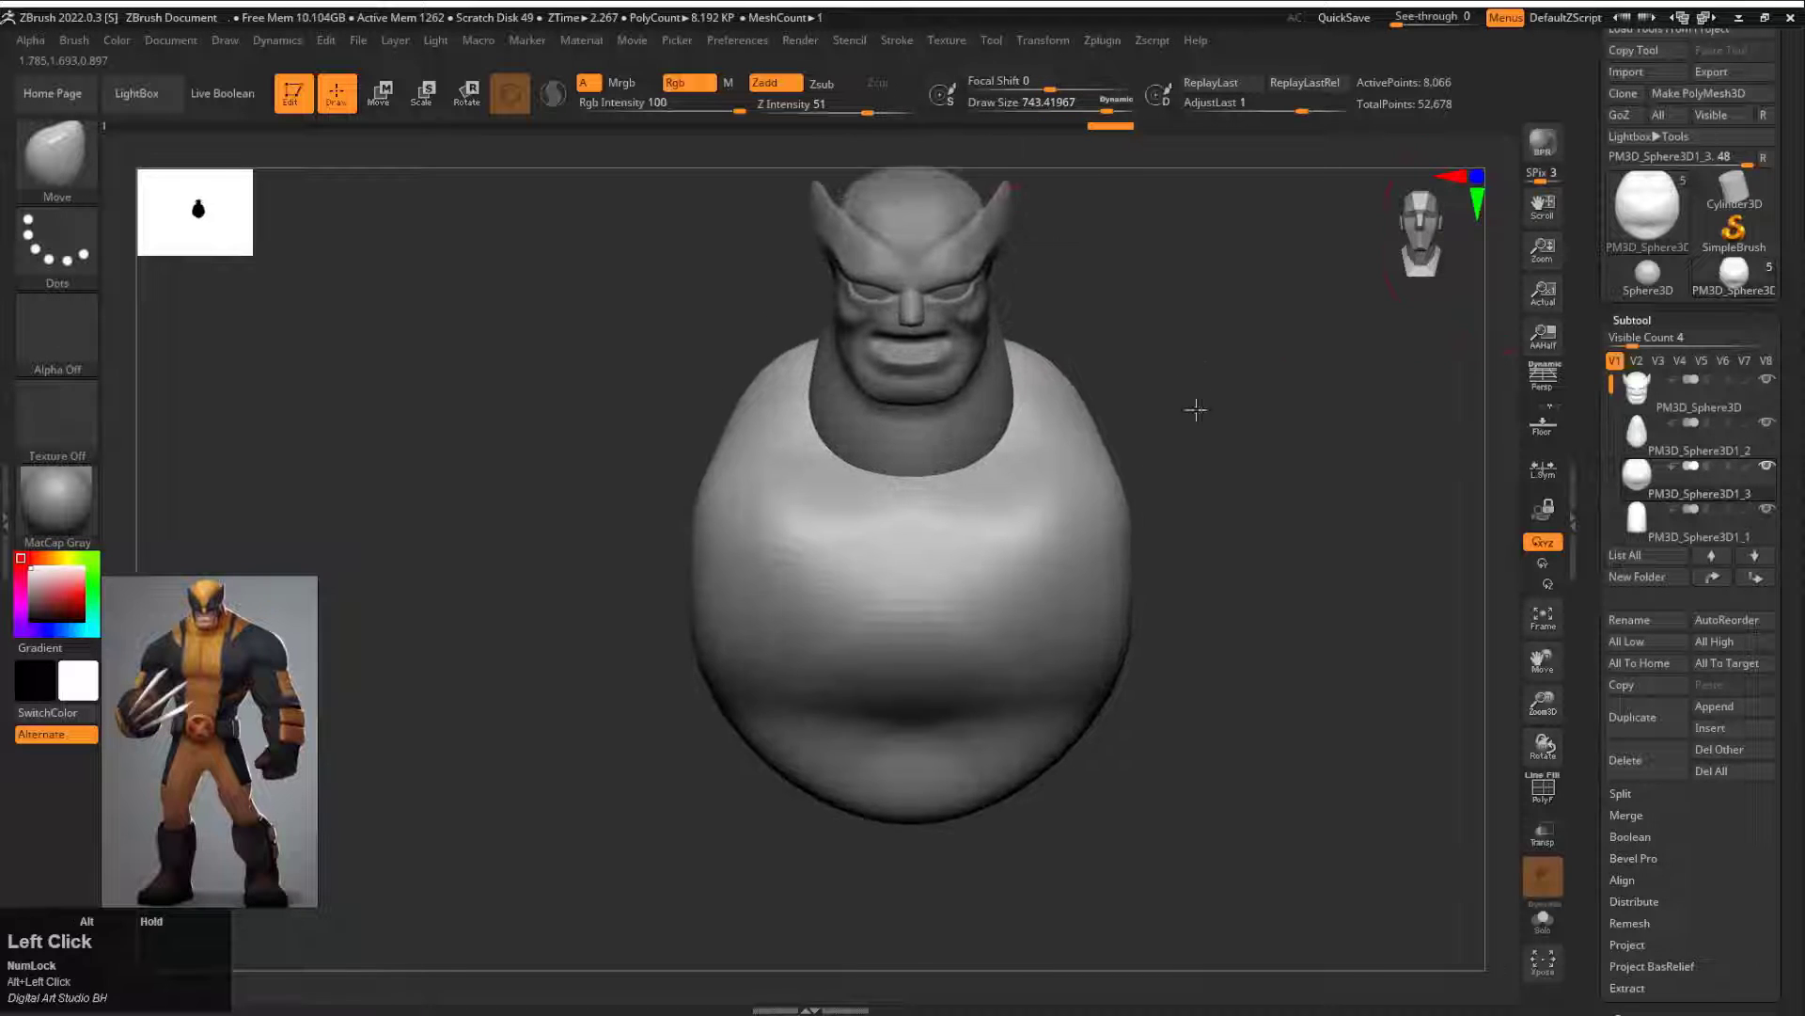
pyautogui.keyDown('alt'); pyautogui.click(1002, 390); pyautogui.keyUp('alt')
pyautogui.press('s')
pyautogui.click(1010, 388)
pyautogui.moveTo(1014, 400); pyautogui.dragTo(989, 404)
pyautogui.moveTo(1171, 365)
pyautogui.mouseDown()
pyautogui.moveTo(947, 367)
pyautogui.moveTo(1152, 353)
pyautogui.mouseUp()
pyautogui.moveTo(995, 449); pyautogui.dragTo(970, 460)
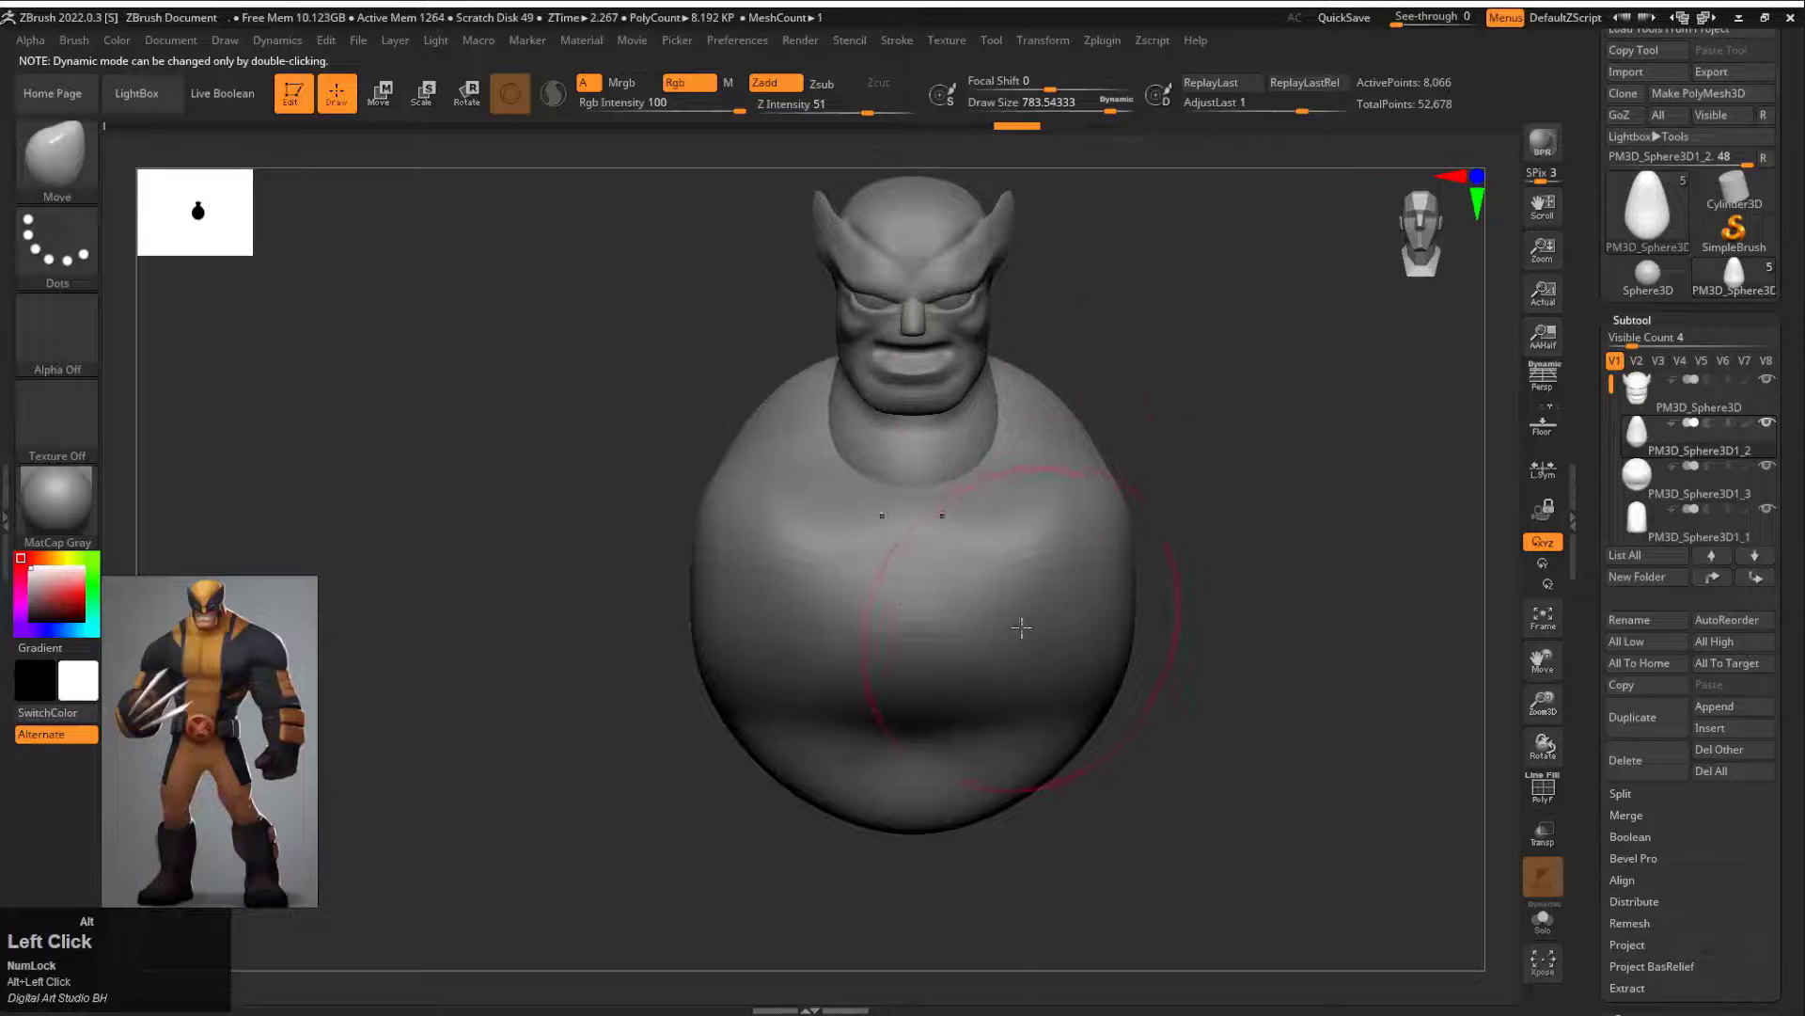
# Step: Make the torso subtool active, slope its upper edge from the neck and widen the shoulders with the Move brush at draw size about 700
pyautogui.keyDown('alt'); pyautogui.click(1024, 403); pyautogui.keyUp('alt')
pyautogui.moveTo(1026, 377); pyautogui.dragTo(1019, 401)
pyautogui.moveTo(1199, 381); pyautogui.dragTo(959, 402)
pyautogui.moveTo(1026, 387); pyautogui.dragTo(1039, 367)
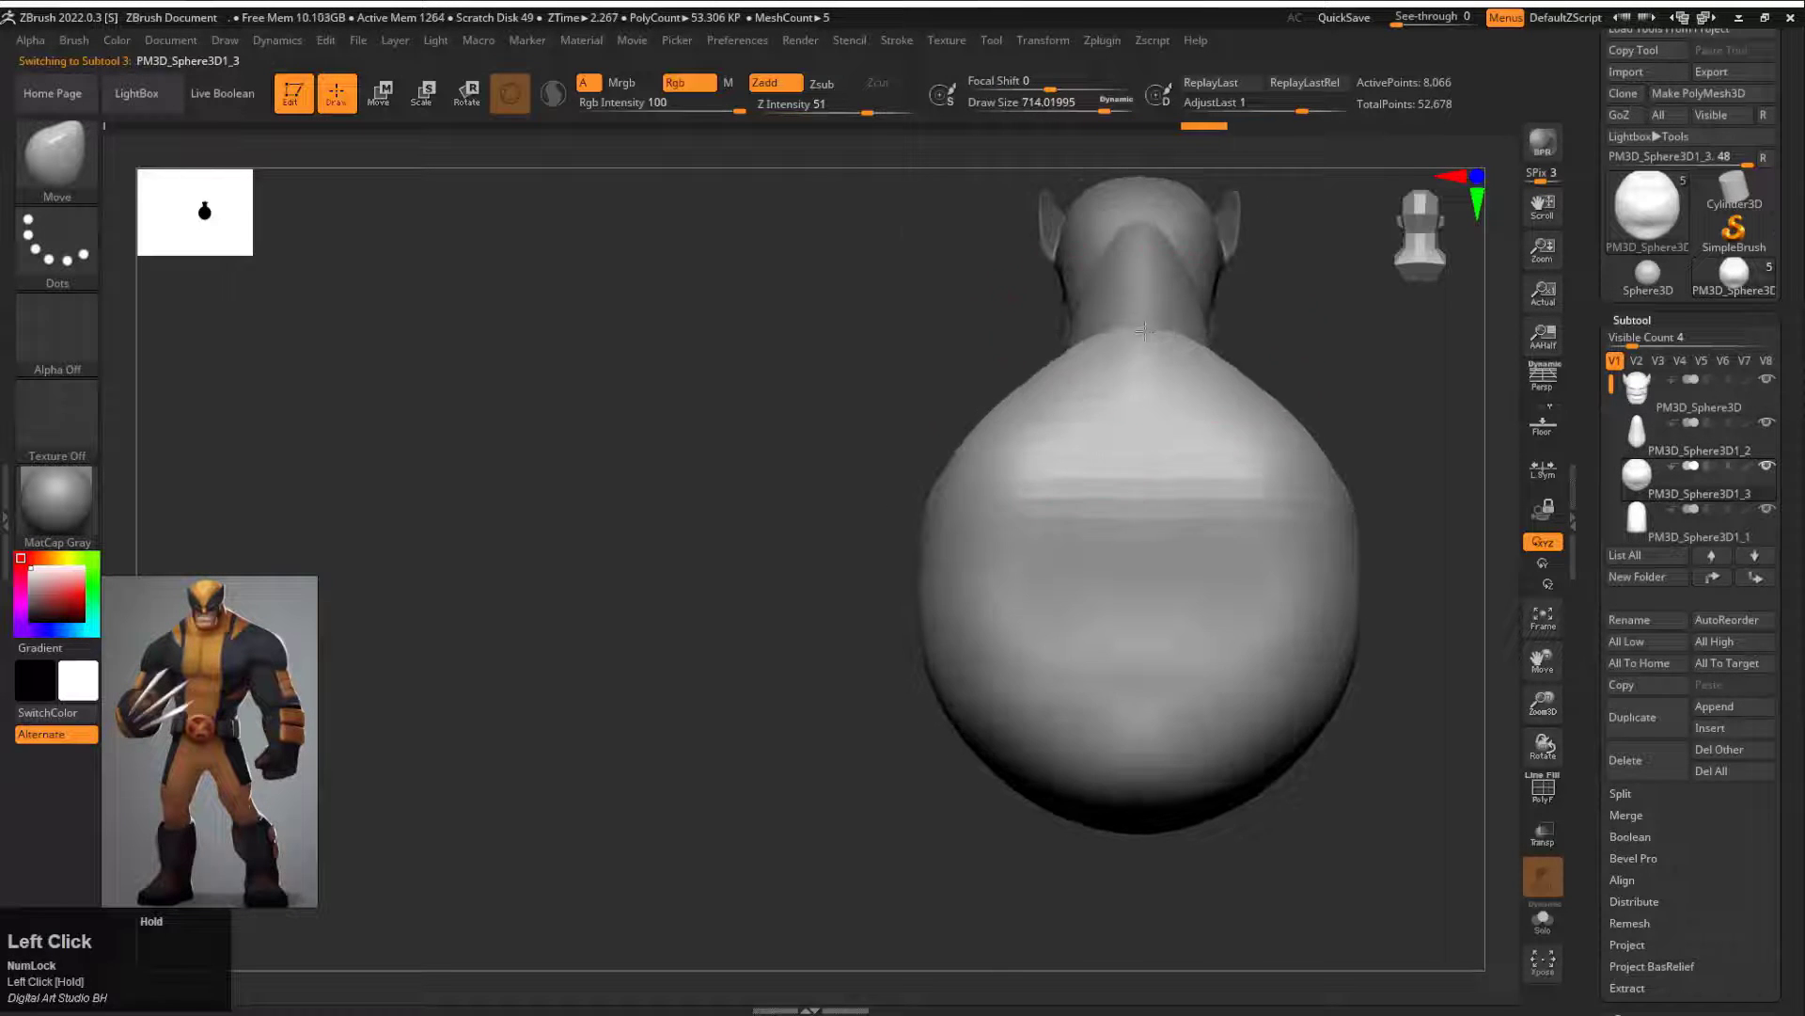
pyautogui.moveTo(903, 367); pyautogui.dragTo(1158, 362)
pyautogui.moveTo(1246, 346)
pyautogui.mouseDown()
pyautogui.moveTo(1331, 337)
pyautogui.moveTo(1087, 150)
pyautogui.mouseUp()
pyautogui.moveTo(1194, 405); pyautogui.dragTo(1044, 423)
pyautogui.moveTo(999, 422)
pyautogui.mouseDown()
pyautogui.moveTo(1213, 413)
pyautogui.moveTo(997, 516)
pyautogui.moveTo(1088, 386)
pyautogui.mouseUp()
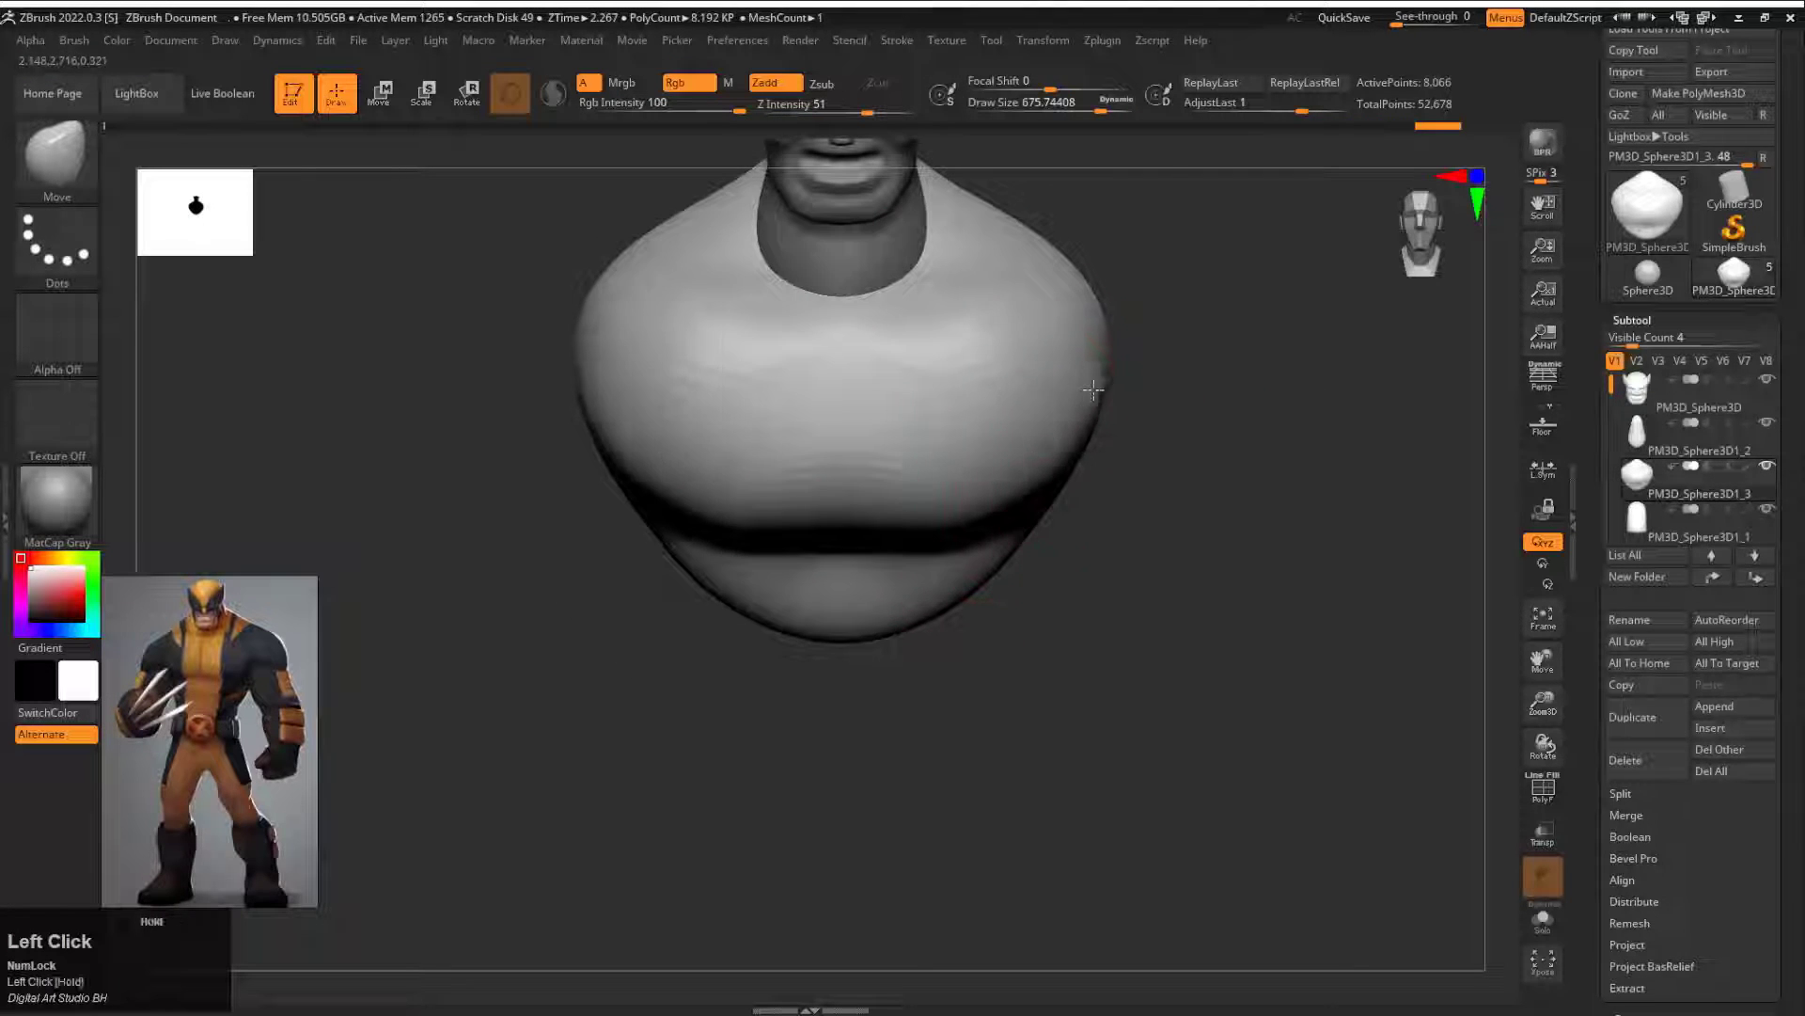
# Step: Reshape the chest and the belly curve in profile with the Move brush at draw size 1000
pyautogui.moveTo(1232, 574); pyautogui.dragTo(1077, 593)
pyautogui.click(1126, 104)
pyautogui.moveTo(940, 460); pyautogui.dragTo(975, 452)
pyautogui.moveTo(985, 386); pyautogui.dragTo(1015, 403)
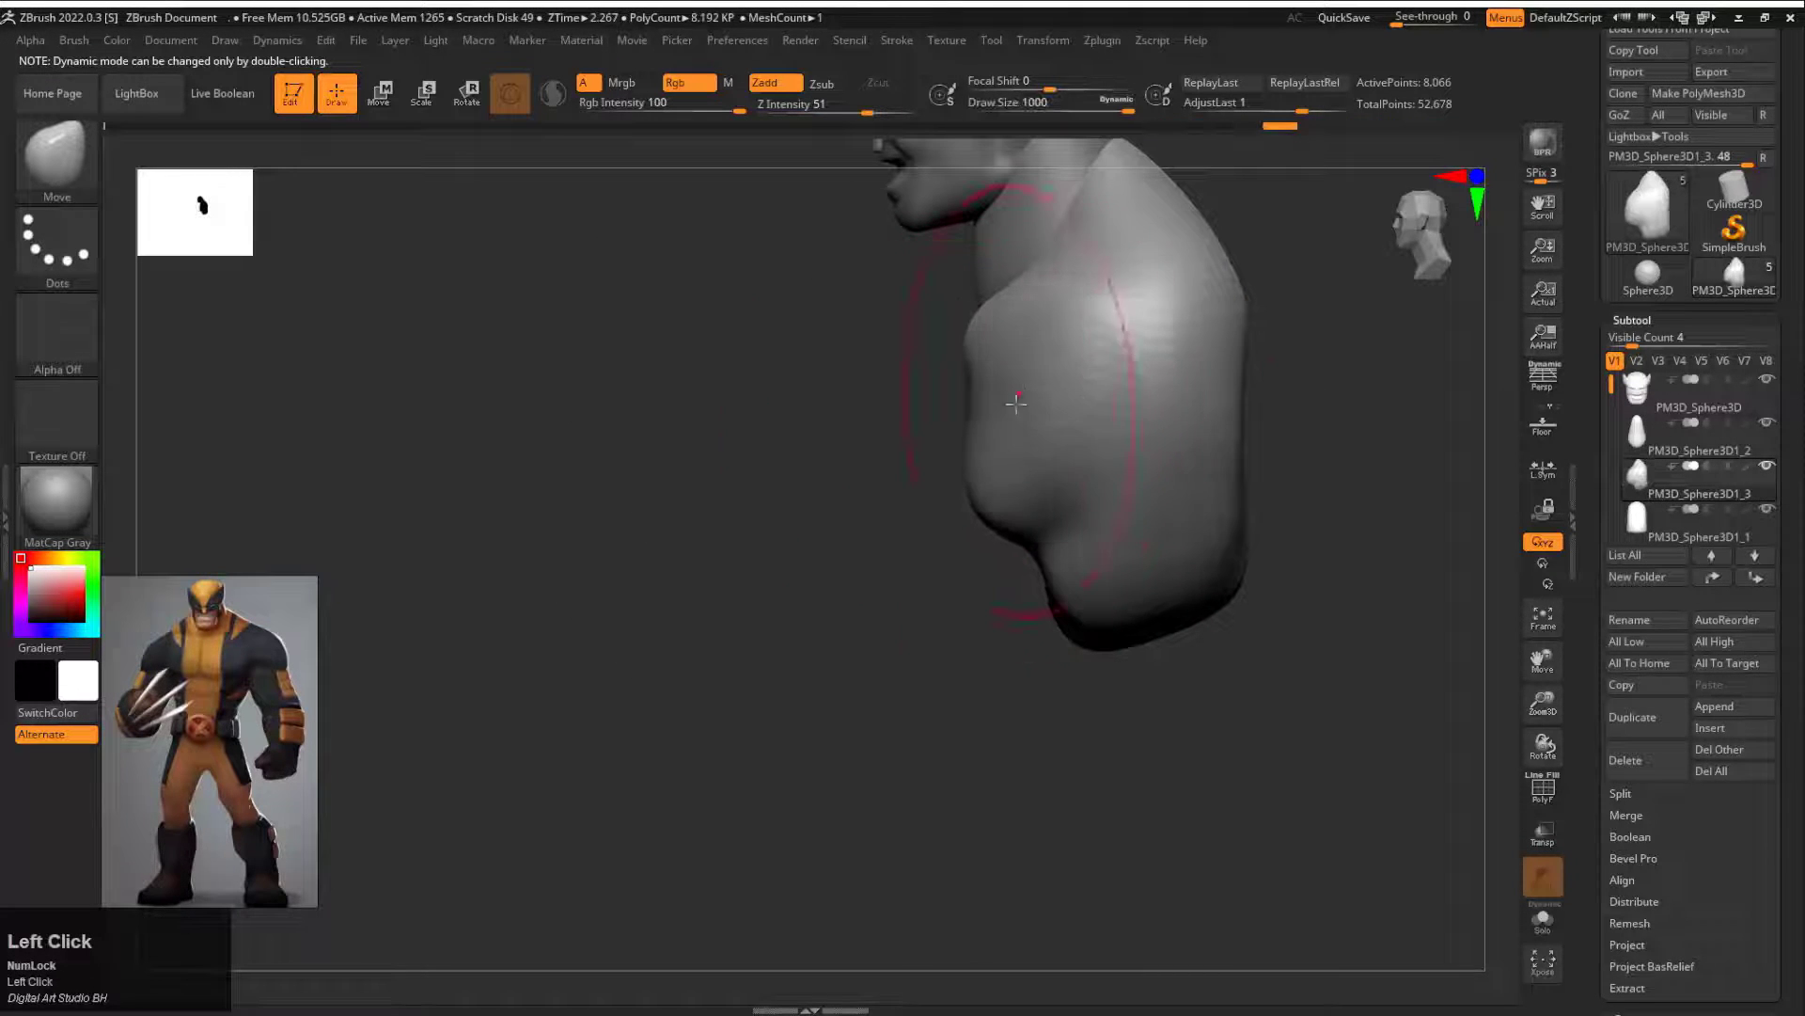
pyautogui.moveTo(902, 451)
pyautogui.keyDown('shift'); pyautogui.mouseDown()
pyautogui.moveTo(1133, 470)
pyautogui.moveTo(1195, 397)
pyautogui.moveTo(959, 492)
pyautogui.mouseUp(); pyautogui.keyUp('shift')
# Step: Adjust the torso front to back with the gizmo, and fill out the lower chest in profile with the Move brush
pyautogui.press('w')
pyautogui.moveTo(845, 531); pyautogui.dragTo(803, 532)
pyautogui.press('q')
pyautogui.keyDown('alt'); pyautogui.moveTo(945, 523); pyautogui.dragTo(1039, 496); pyautogui.keyUp('alt')
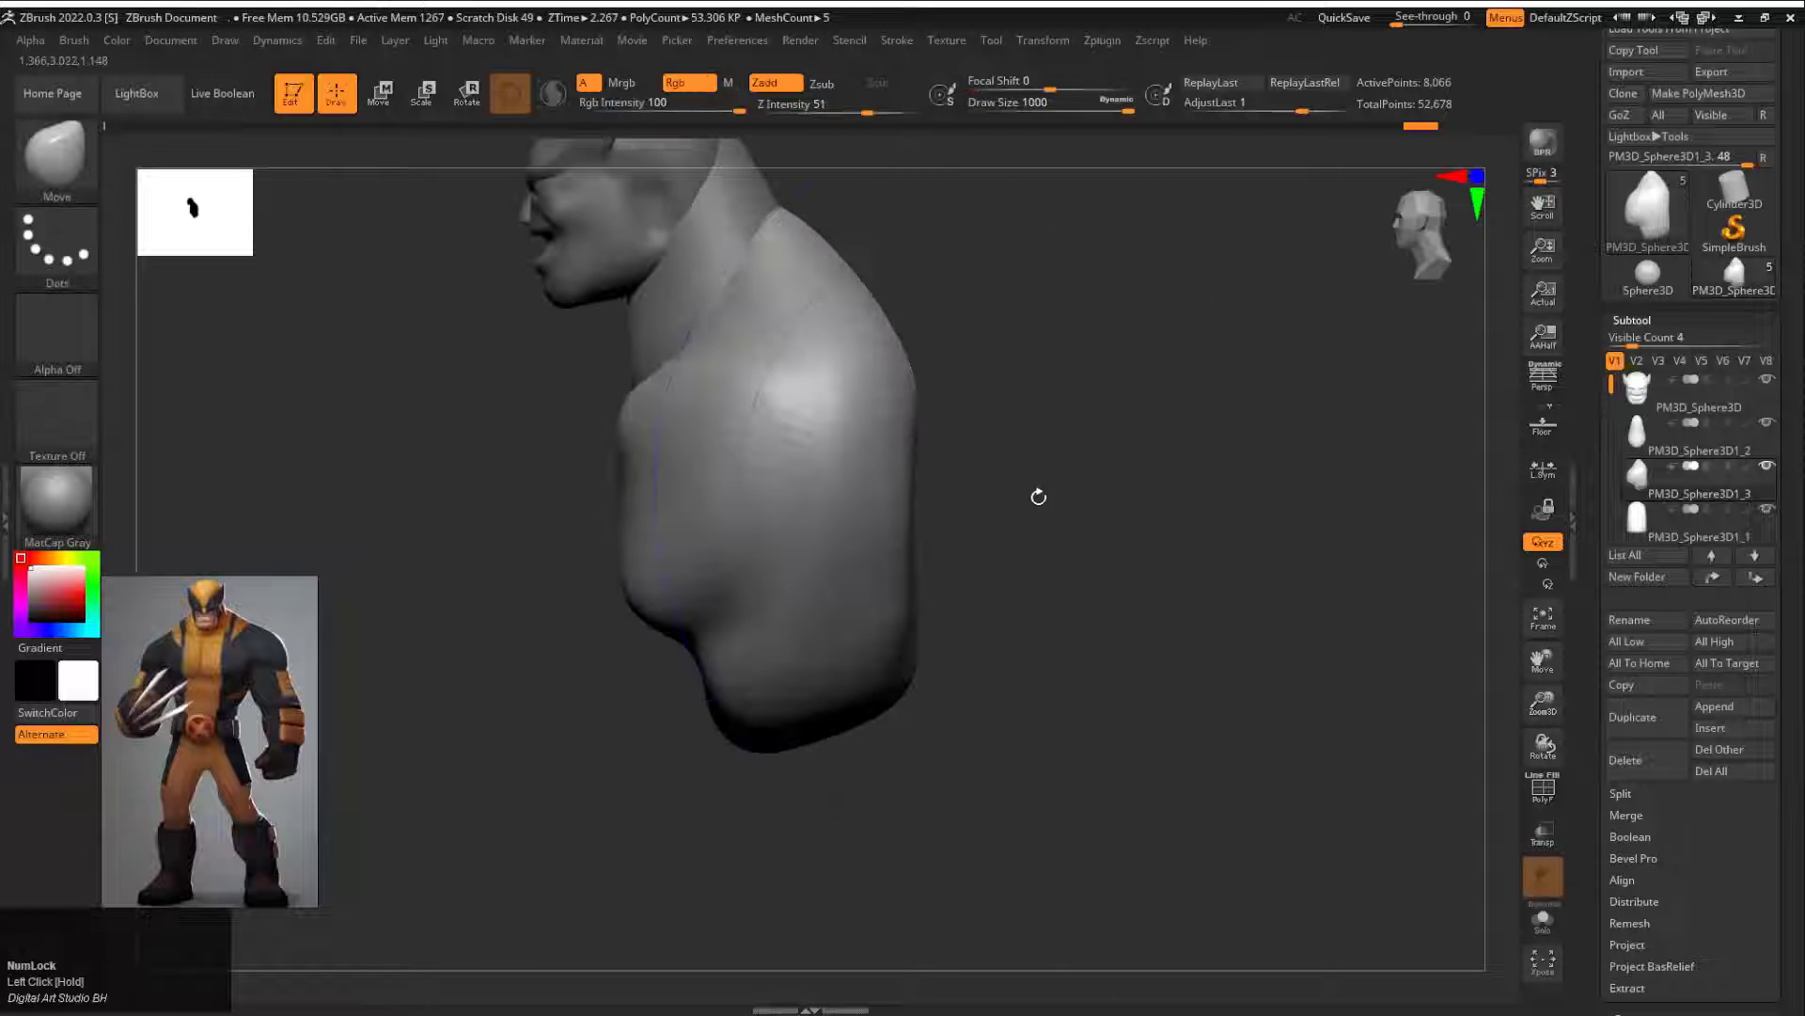
pyautogui.moveTo(641, 503); pyautogui.dragTo(626, 550)
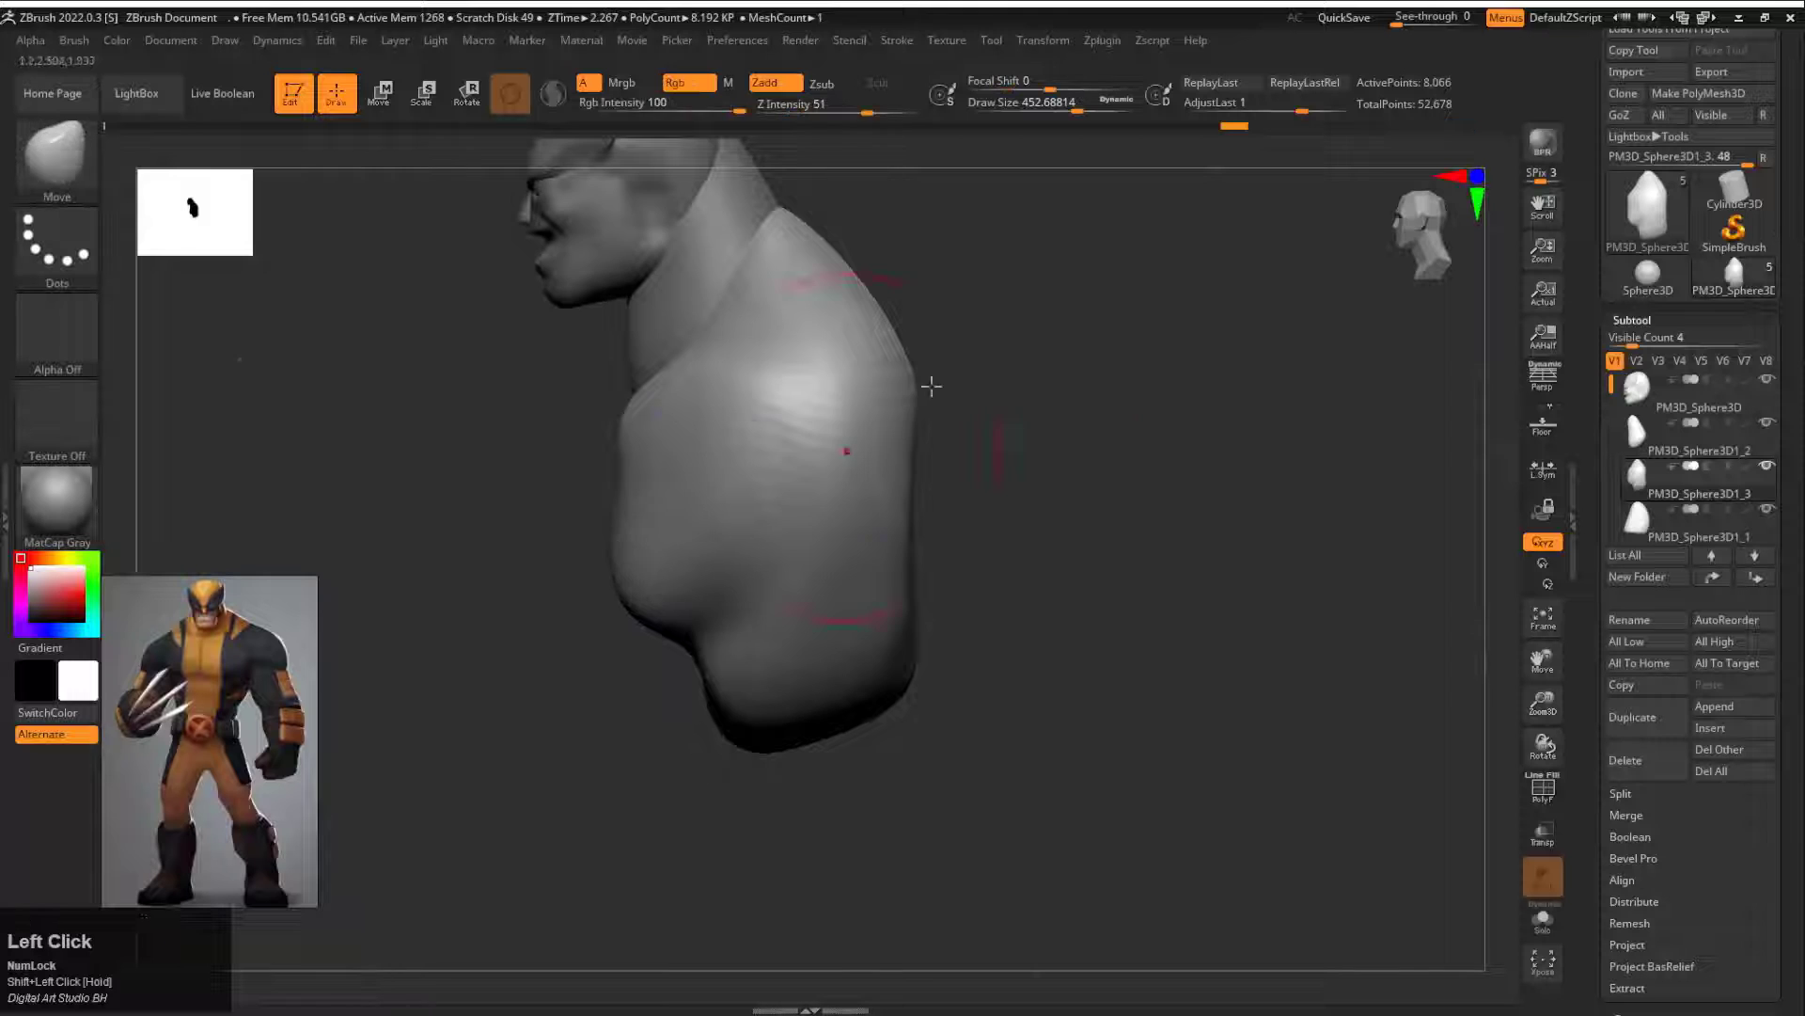
pyautogui.moveTo(944, 381)
pyautogui.mouseDown()
pyautogui.moveTo(1127, 315)
pyautogui.moveTo(1205, 479)
pyautogui.moveTo(1096, 733)
pyautogui.mouseUp()
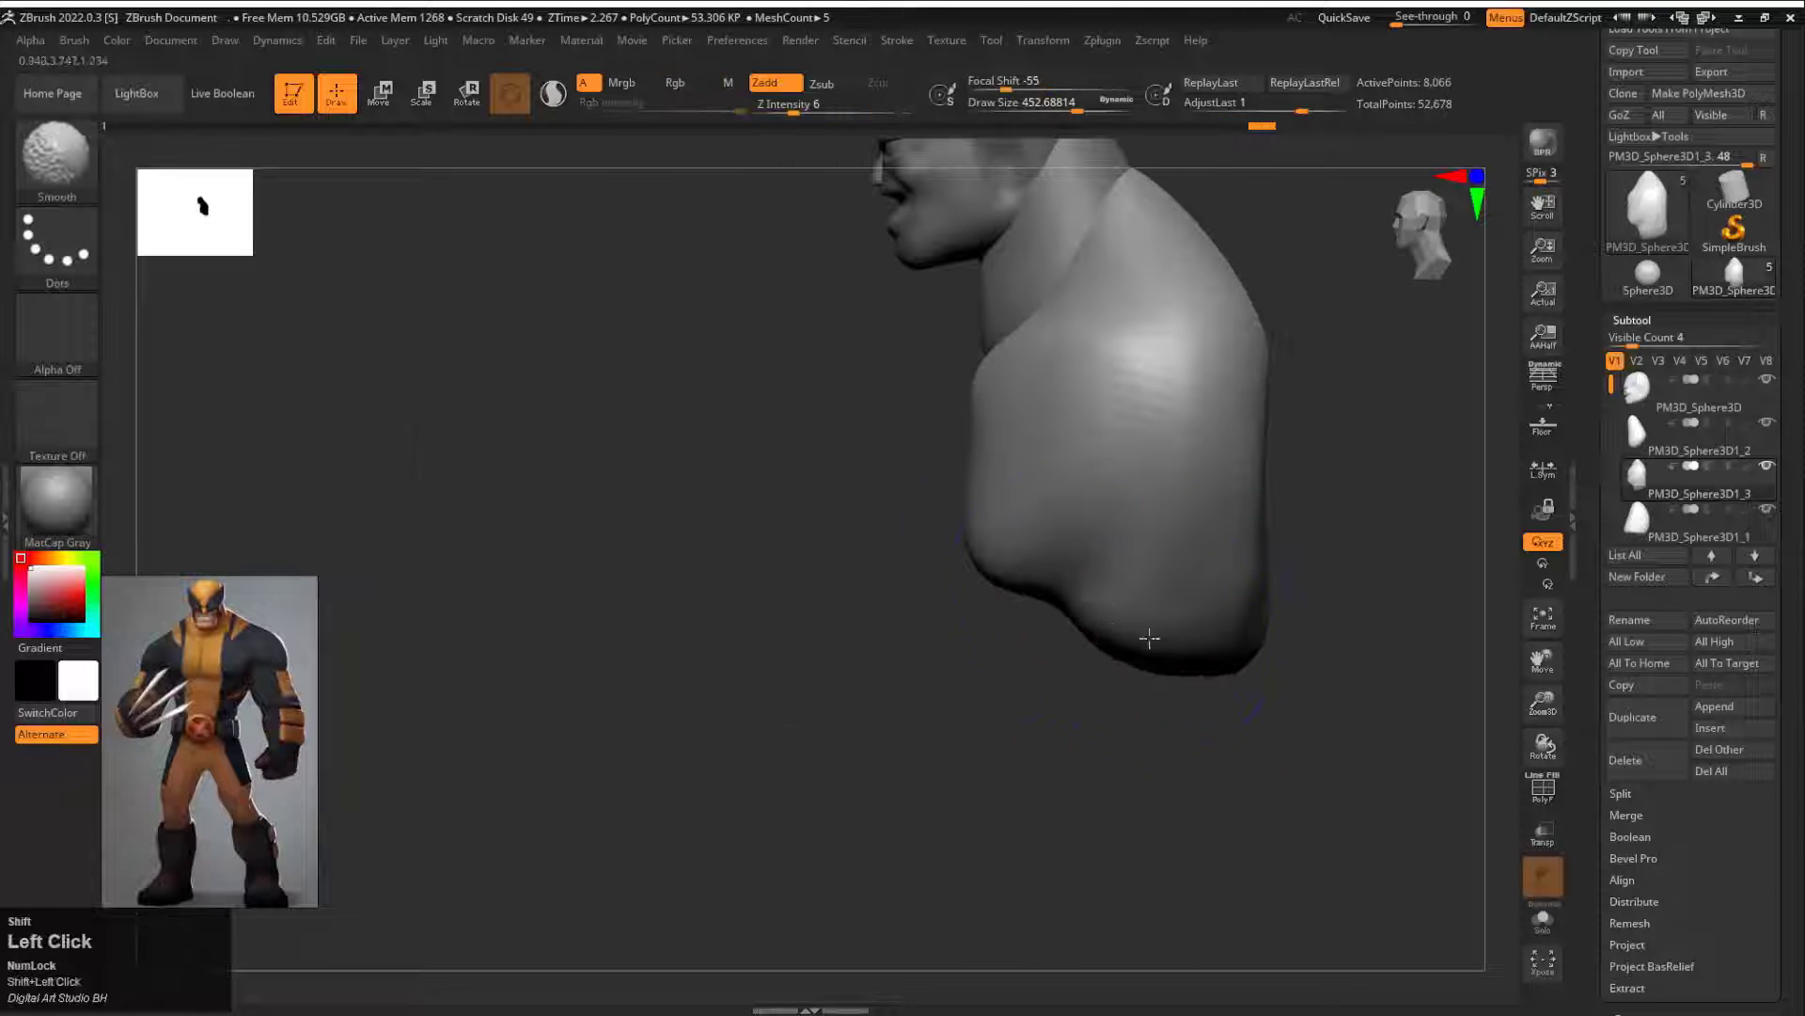
# Step: ZRemesh the torso at the same polygon density and touch up its lower edge
pyautogui.moveTo(1589, 982); pyautogui.dragTo(1590, 399)
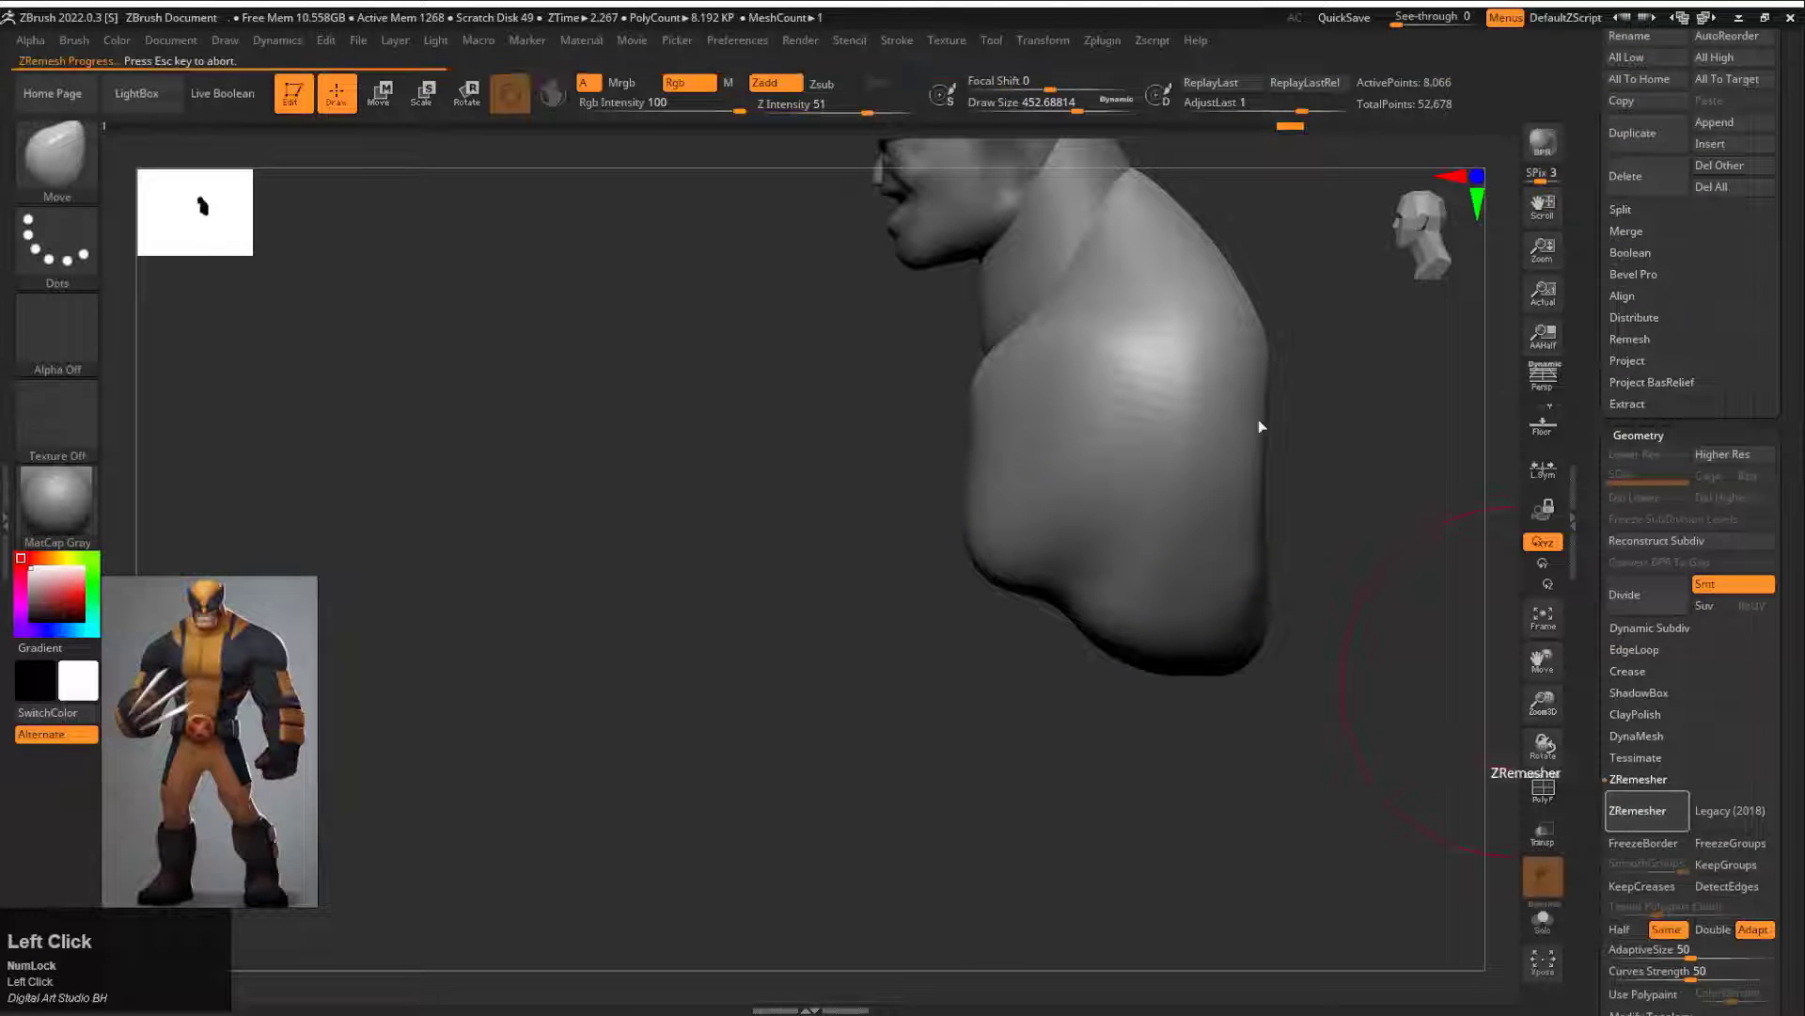
pyautogui.moveTo(1335, 467); pyautogui.dragTo(1453, 470)
pyautogui.hotkey('shift', 'space')
pyautogui.moveTo(1058, 658)
pyautogui.keyDown('shift'); pyautogui.mouseDown()
pyautogui.moveTo(1173, 633)
pyautogui.moveTo(1091, 672)
pyautogui.mouseUp(); pyautogui.keyUp('shift')
# Step: Broaden the upper back and raise the shoulder line with the Move brush at draw size about 453
pyautogui.moveTo(1378, 626); pyautogui.dragTo(950, 554)
pyautogui.keyDown('alt'); pyautogui.moveTo(929, 475); pyautogui.dragTo(807, 485); pyautogui.keyUp('alt')
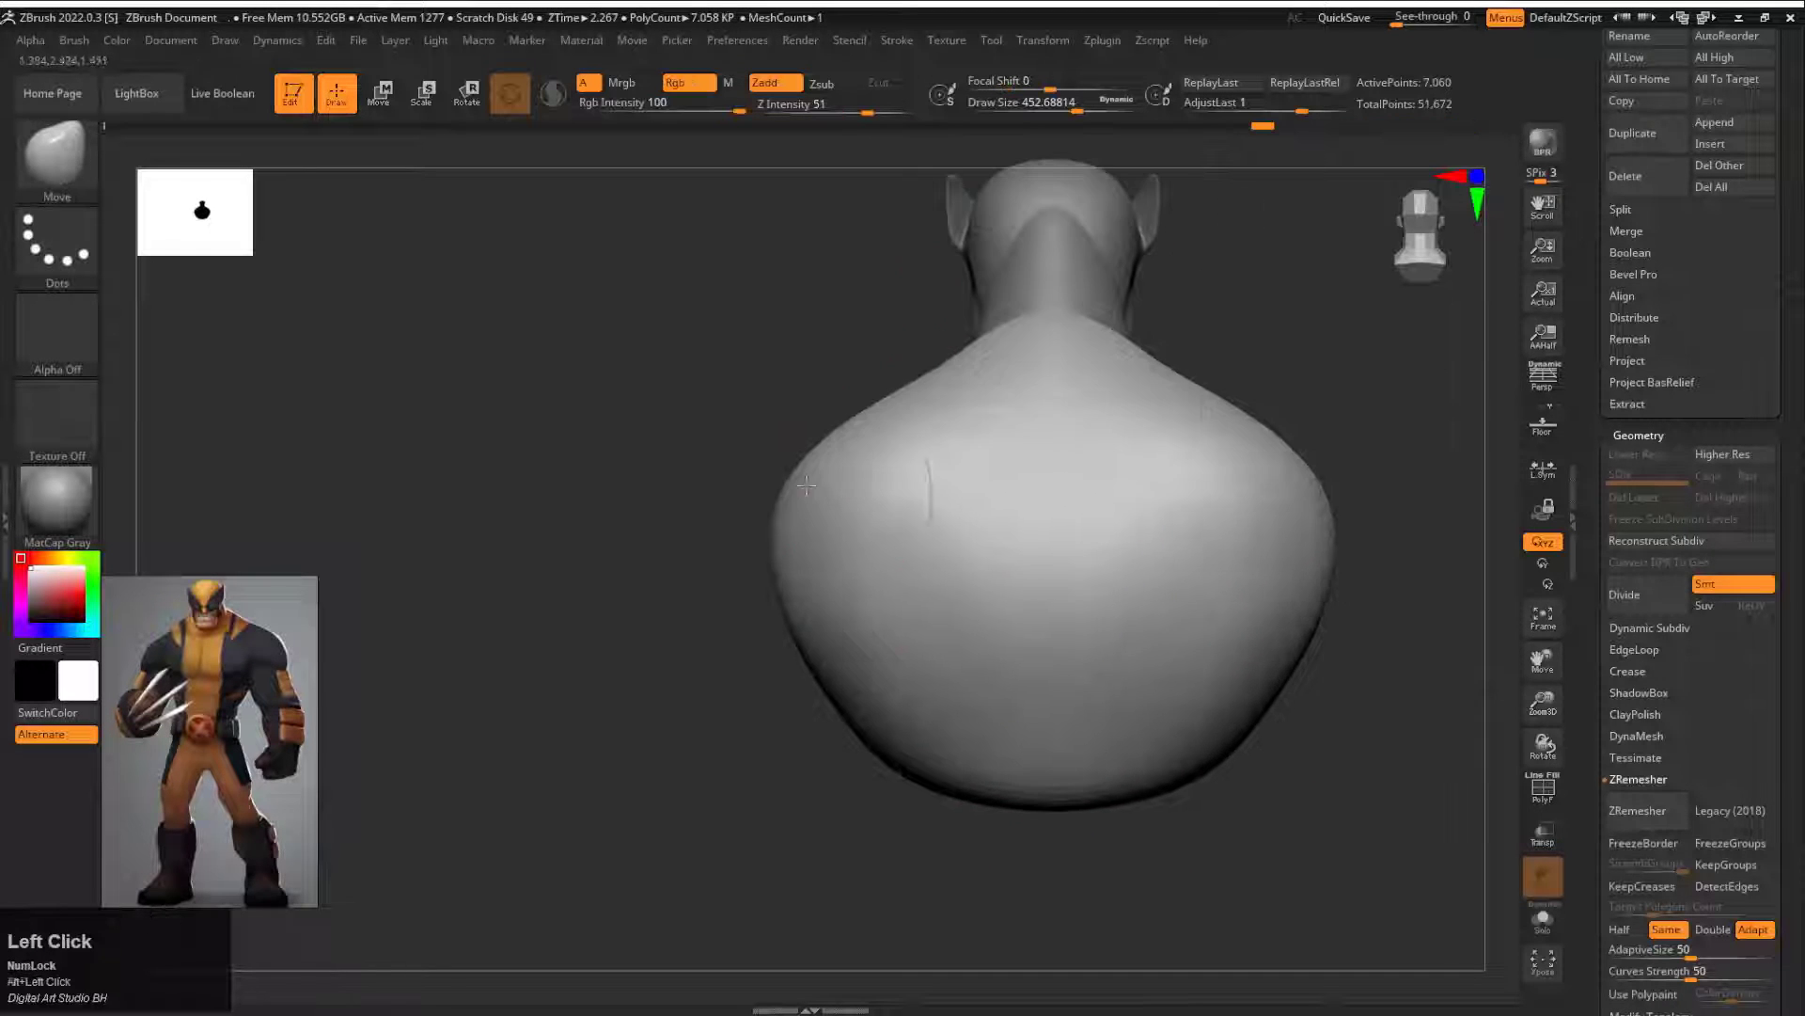
pyautogui.moveTo(882, 387); pyautogui.dragTo(880, 376)
pyautogui.moveTo(602, 394)
pyautogui.mouseDown()
pyautogui.moveTo(995, 363)
pyautogui.moveTo(993, 380)
pyautogui.mouseUp()
pyautogui.moveTo(1136, 425)
pyautogui.keyDown('alt'); pyautogui.mouseDown()
pyautogui.moveTo(1079, 354)
pyautogui.moveTo(968, 364)
pyautogui.mouseUp(); pyautogui.keyUp('alt')
pyautogui.keyDown('alt'); pyautogui.moveTo(1128, 404); pyautogui.dragTo(1091, 329); pyautogui.keyUp('alt')
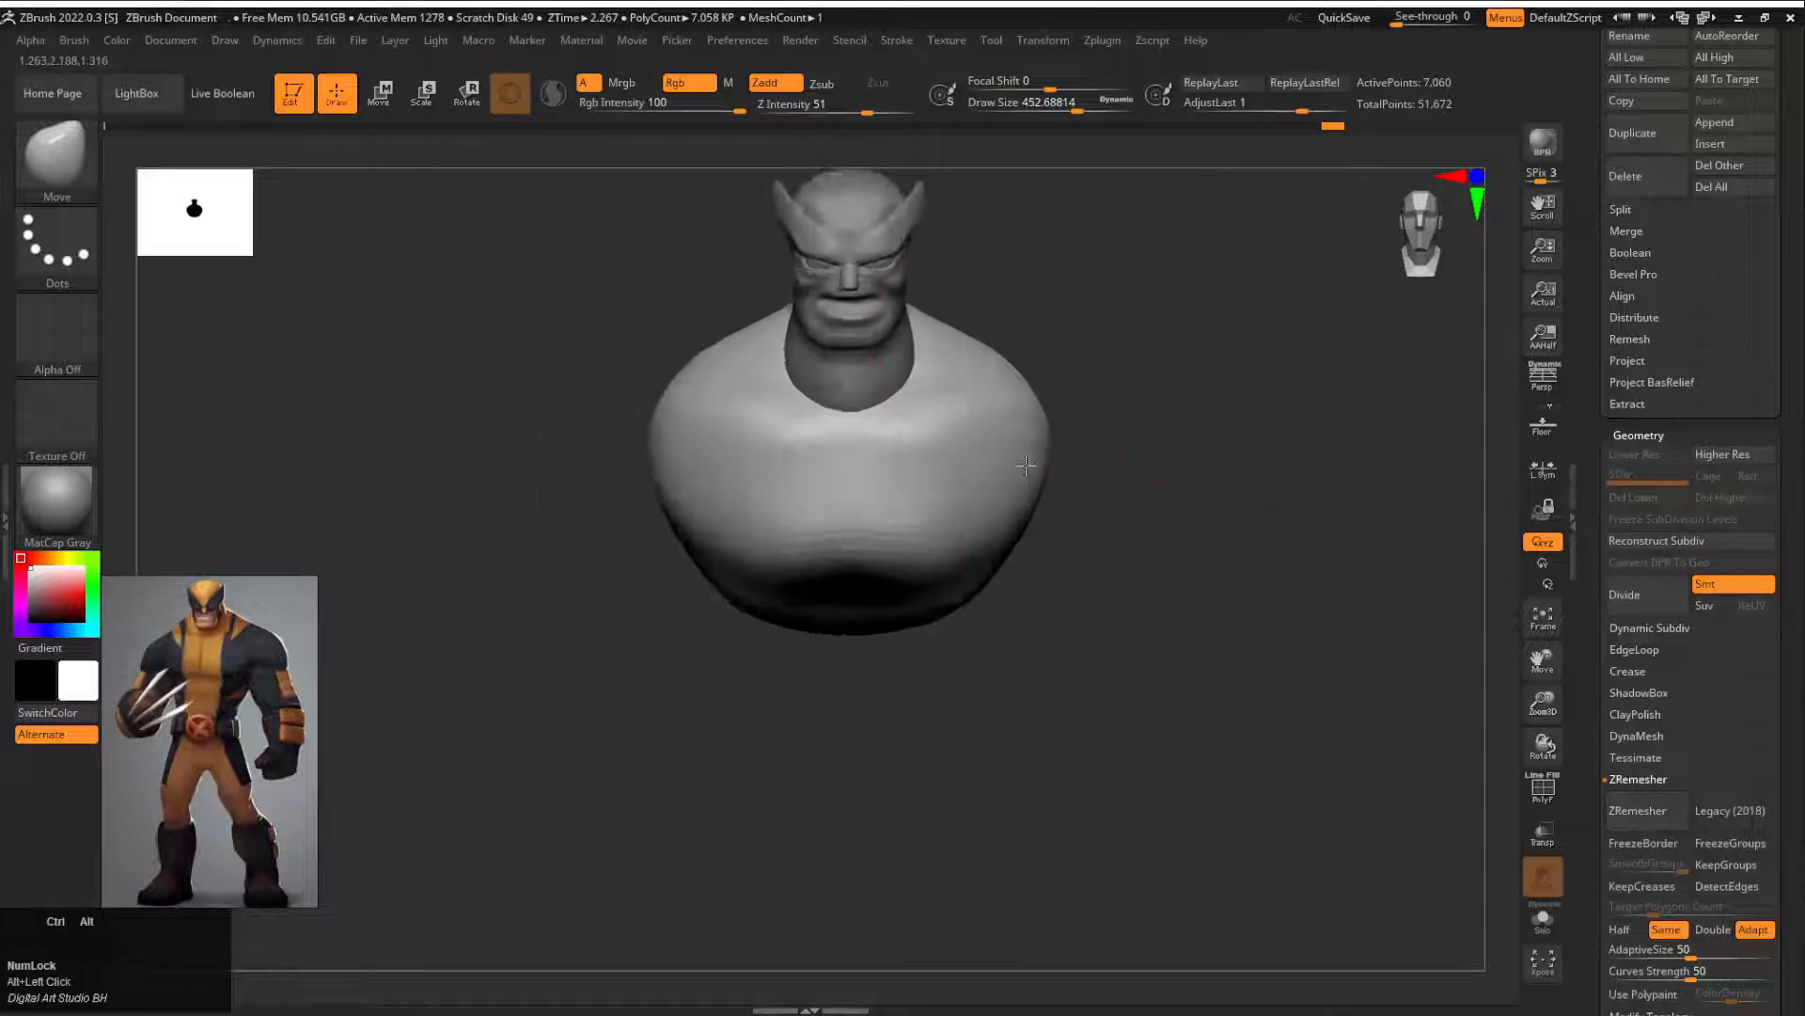
# Step: Pull upper-arm stubs out and down from the shoulders with the Move brush at draw size about 453, and round them in profile
pyautogui.keyDown('alt'); pyautogui.moveTo(1090, 461); pyautogui.dragTo(1025, 365); pyautogui.keyUp('alt')
pyautogui.moveTo(947, 464); pyautogui.dragTo(952, 427)
pyautogui.moveTo(1048, 529); pyautogui.dragTo(842, 419)
pyautogui.moveTo(1032, 463)
pyautogui.mouseDown()
pyautogui.moveTo(1089, 450)
pyautogui.moveTo(978, 395)
pyautogui.mouseUp()
pyautogui.moveTo(953, 420); pyautogui.dragTo(927, 423)
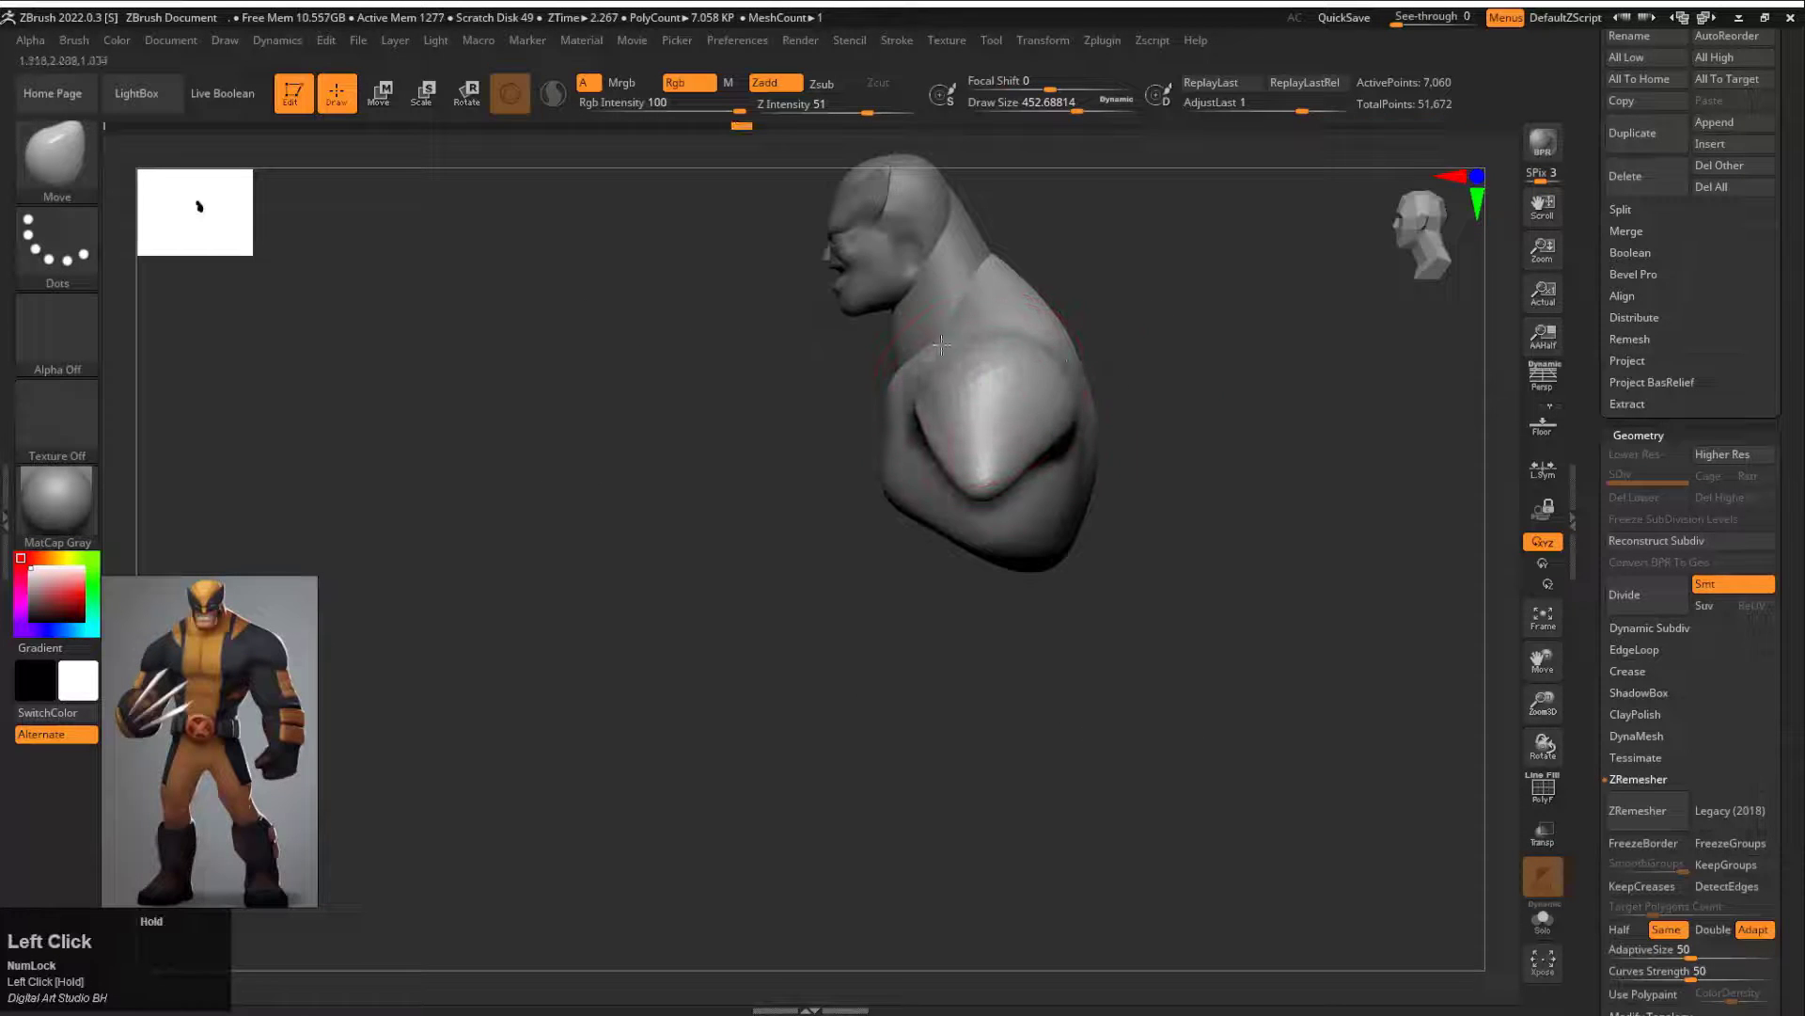
pyautogui.moveTo(1058, 472); pyautogui.dragTo(1157, 402)
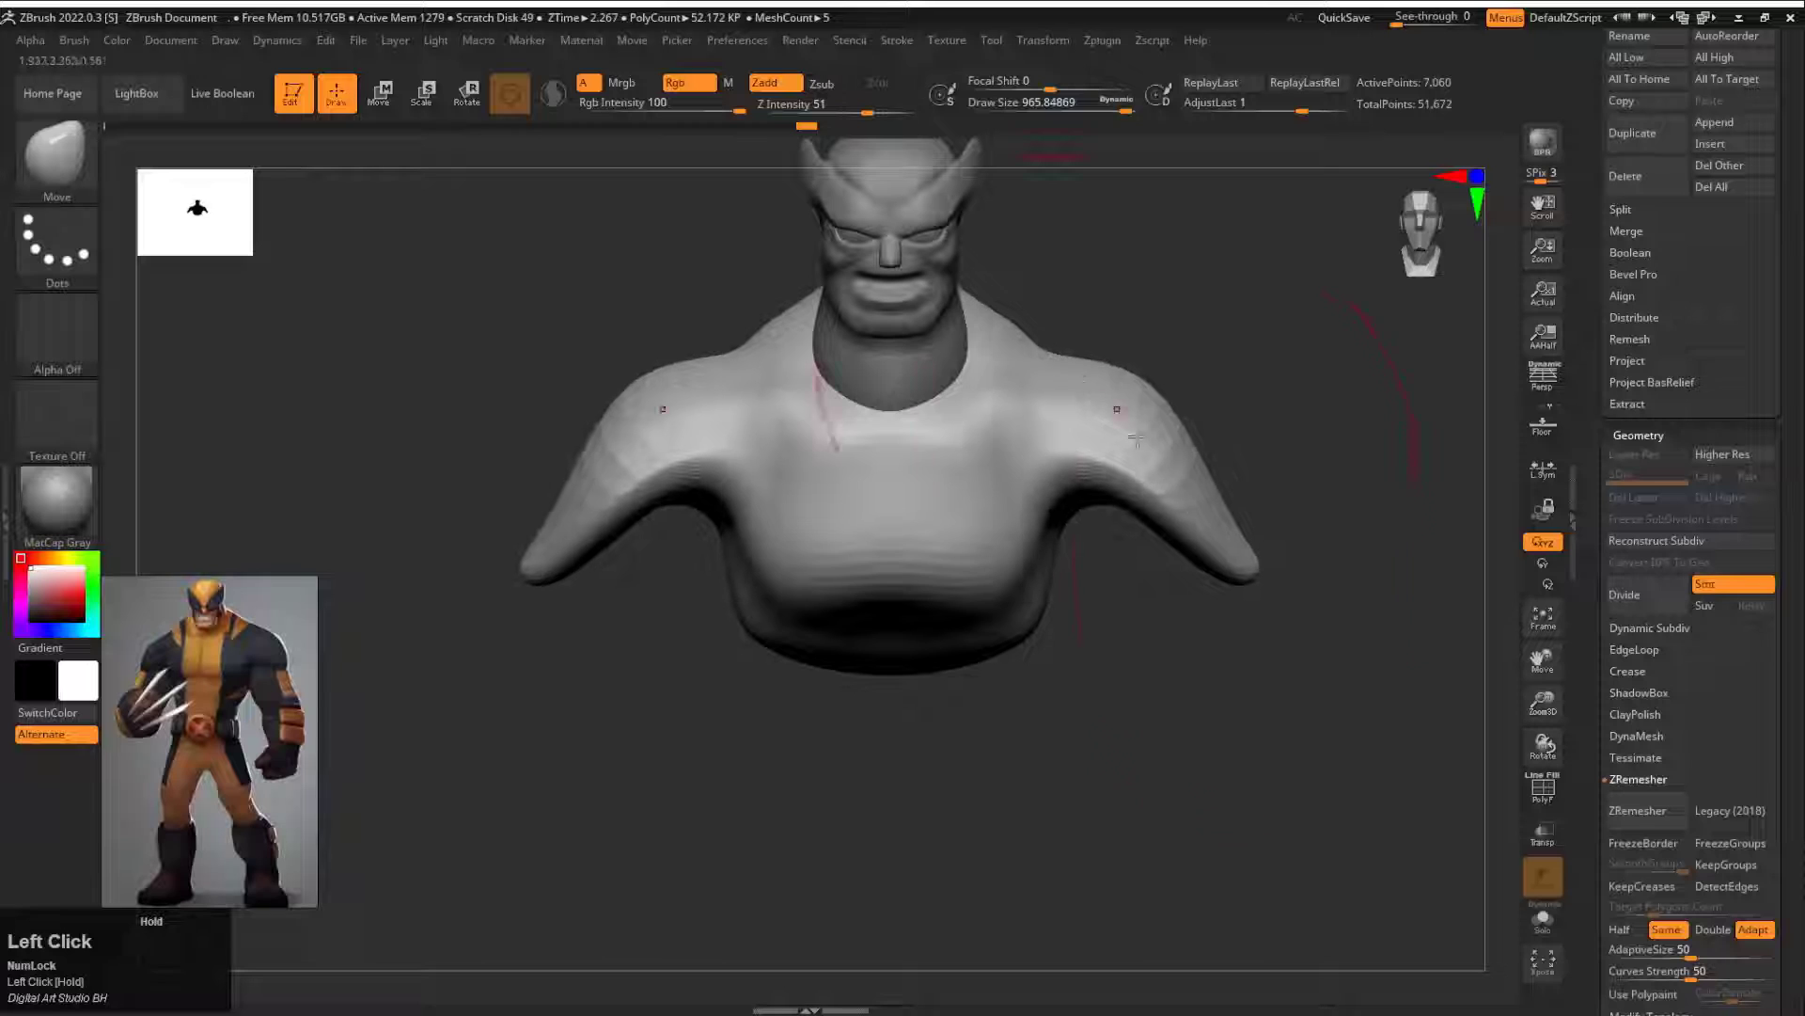
pyautogui.moveTo(1213, 494)
pyautogui.mouseDown()
pyautogui.moveTo(1215, 525)
pyautogui.moveTo(1258, 538)
pyautogui.moveTo(1190, 445)
pyautogui.moveTo(1175, 451)
pyautogui.mouseUp()
pyautogui.moveTo(1094, 564)
pyautogui.keyDown('alt'); pyautogui.mouseDown()
pyautogui.moveTo(1023, 489)
pyautogui.moveTo(968, 637)
pyautogui.mouseUp(); pyautogui.keyUp('alt')
pyautogui.press(']')
# Step: Insert a Sphere3D subtool and position it beneath the chest as the abdomen base
pyautogui.click(1704, 148)
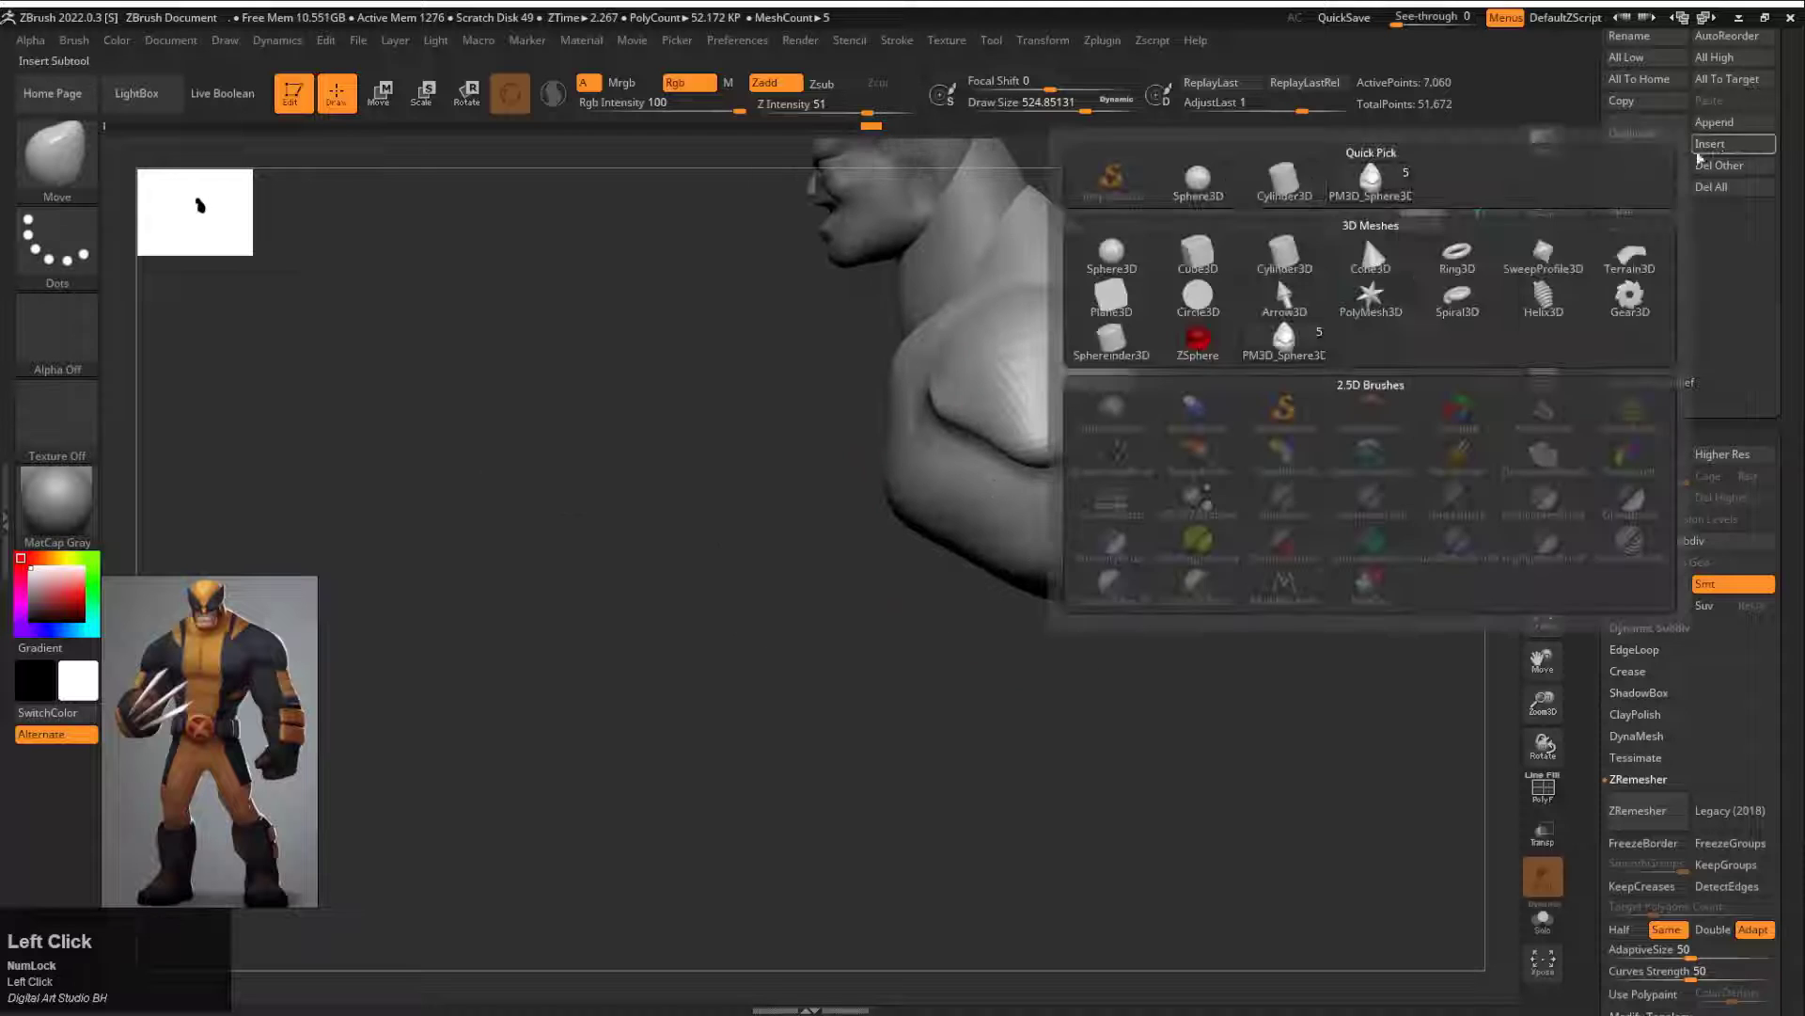
pyautogui.click(1209, 186)
pyautogui.keyDown('alt'); pyautogui.moveTo(1187, 320); pyautogui.dragTo(1034, 402); pyautogui.keyUp('alt')
pyautogui.press('w')
pyautogui.moveTo(935, 259); pyautogui.dragTo(935, 524)
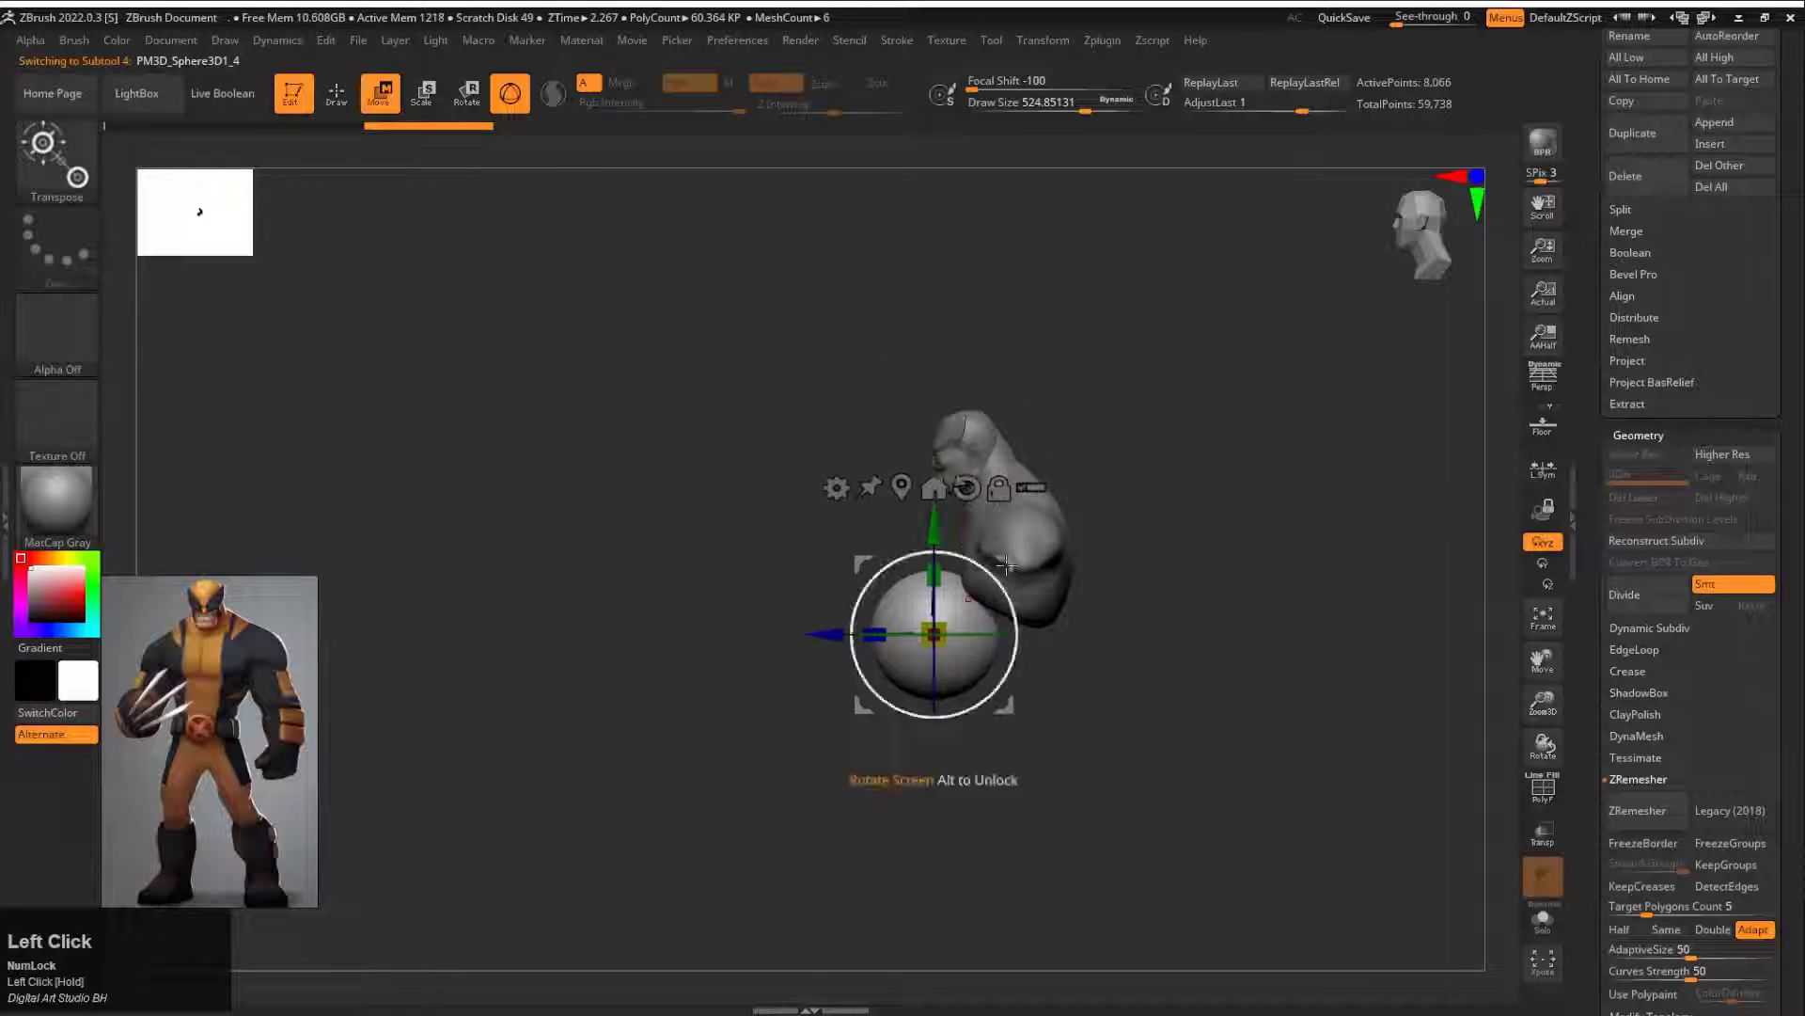
pyautogui.keyDown('shift'); pyautogui.moveTo(1119, 566); pyautogui.dragTo(1222, 639); pyautogui.keyUp('shift')
pyautogui.moveTo(1004, 647); pyautogui.dragTo(1027, 646)
# Step: Slim the sides and raise the underside of the abdomen sphere with the Move brush at draw size about 966
pyautogui.press('q')
pyautogui.press(']')
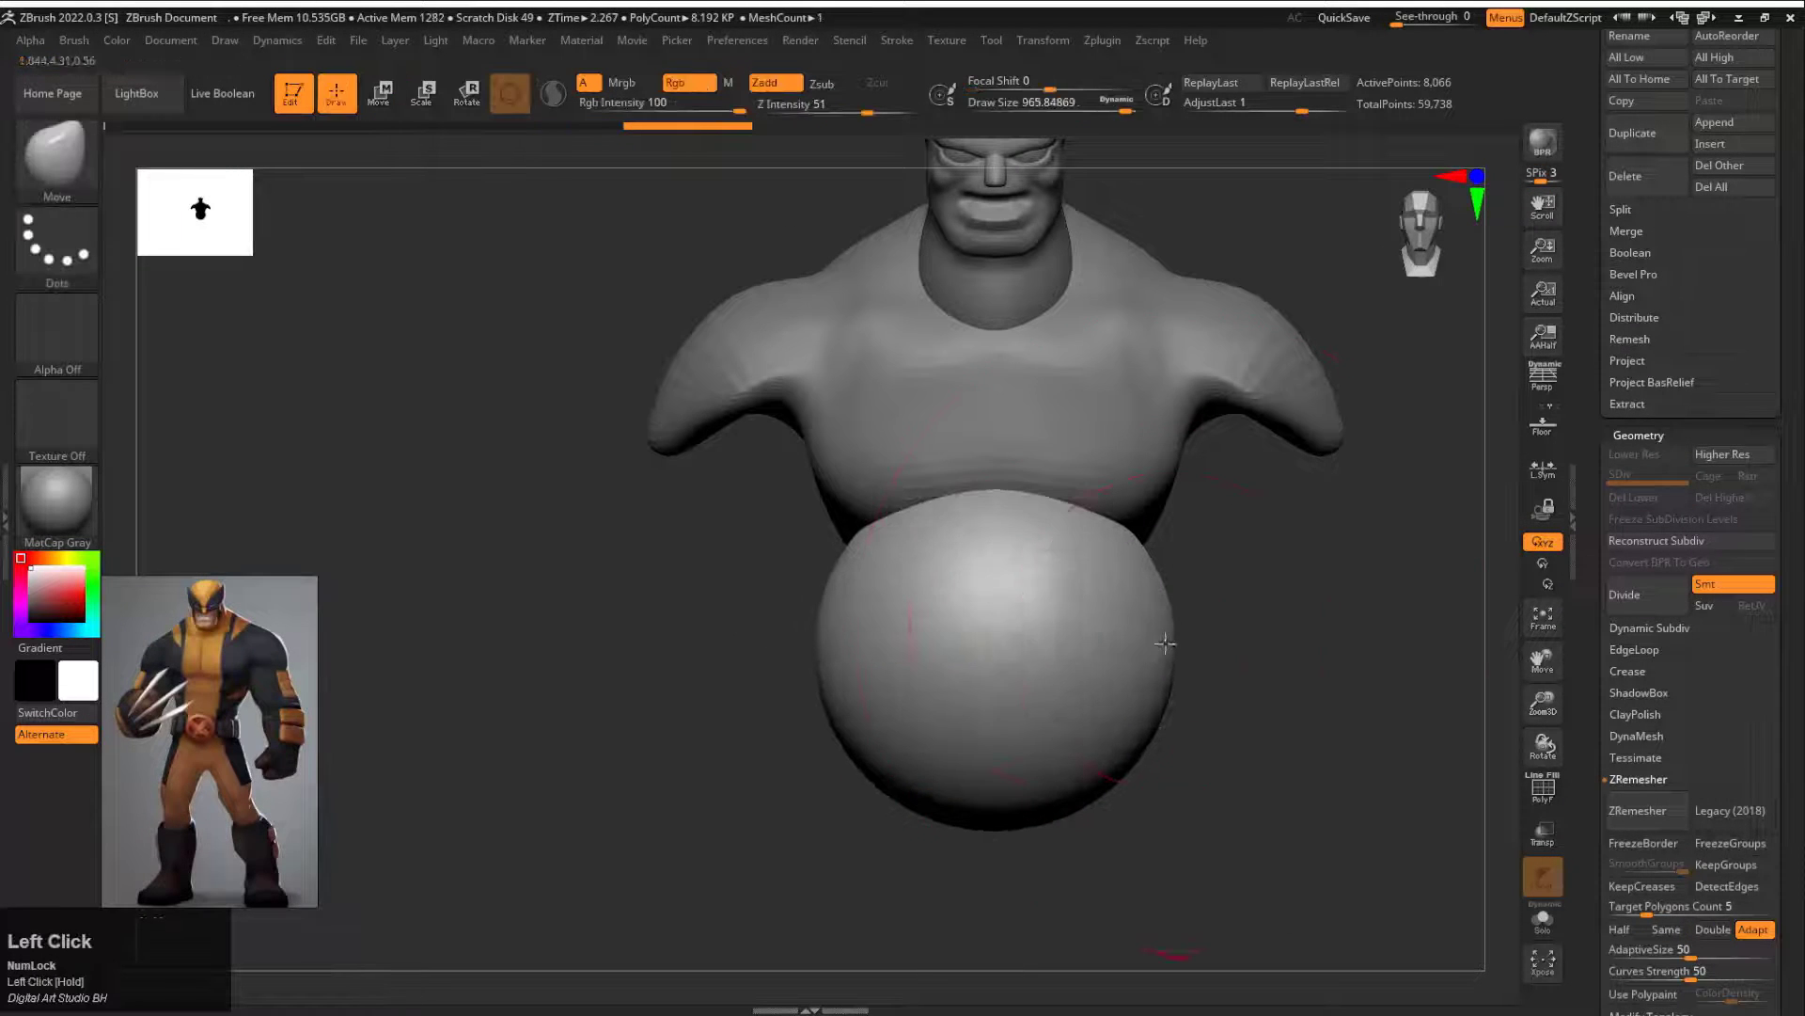
pyautogui.moveTo(1169, 642); pyautogui.dragTo(1126, 647)
pyautogui.moveTo(1231, 639)
pyautogui.mouseDown()
pyautogui.moveTo(1354, 625)
pyautogui.moveTo(1166, 621)
pyautogui.mouseUp()
pyautogui.moveTo(1098, 826); pyautogui.dragTo(1097, 778)
# Step: Narrow the abdomen's waist from the back view with the Move brush at draw size about 468
pyautogui.press('s')
pyautogui.moveTo(937, 679)
pyautogui.mouseDown()
pyautogui.moveTo(912, 677)
pyautogui.moveTo(931, 649)
pyautogui.mouseUp()
pyautogui.keyDown('shift'); pyautogui.moveTo(1255, 597); pyautogui.dragTo(1351, 583); pyautogui.keyUp('shift')
pyautogui.hotkey('ctrl', 'z')
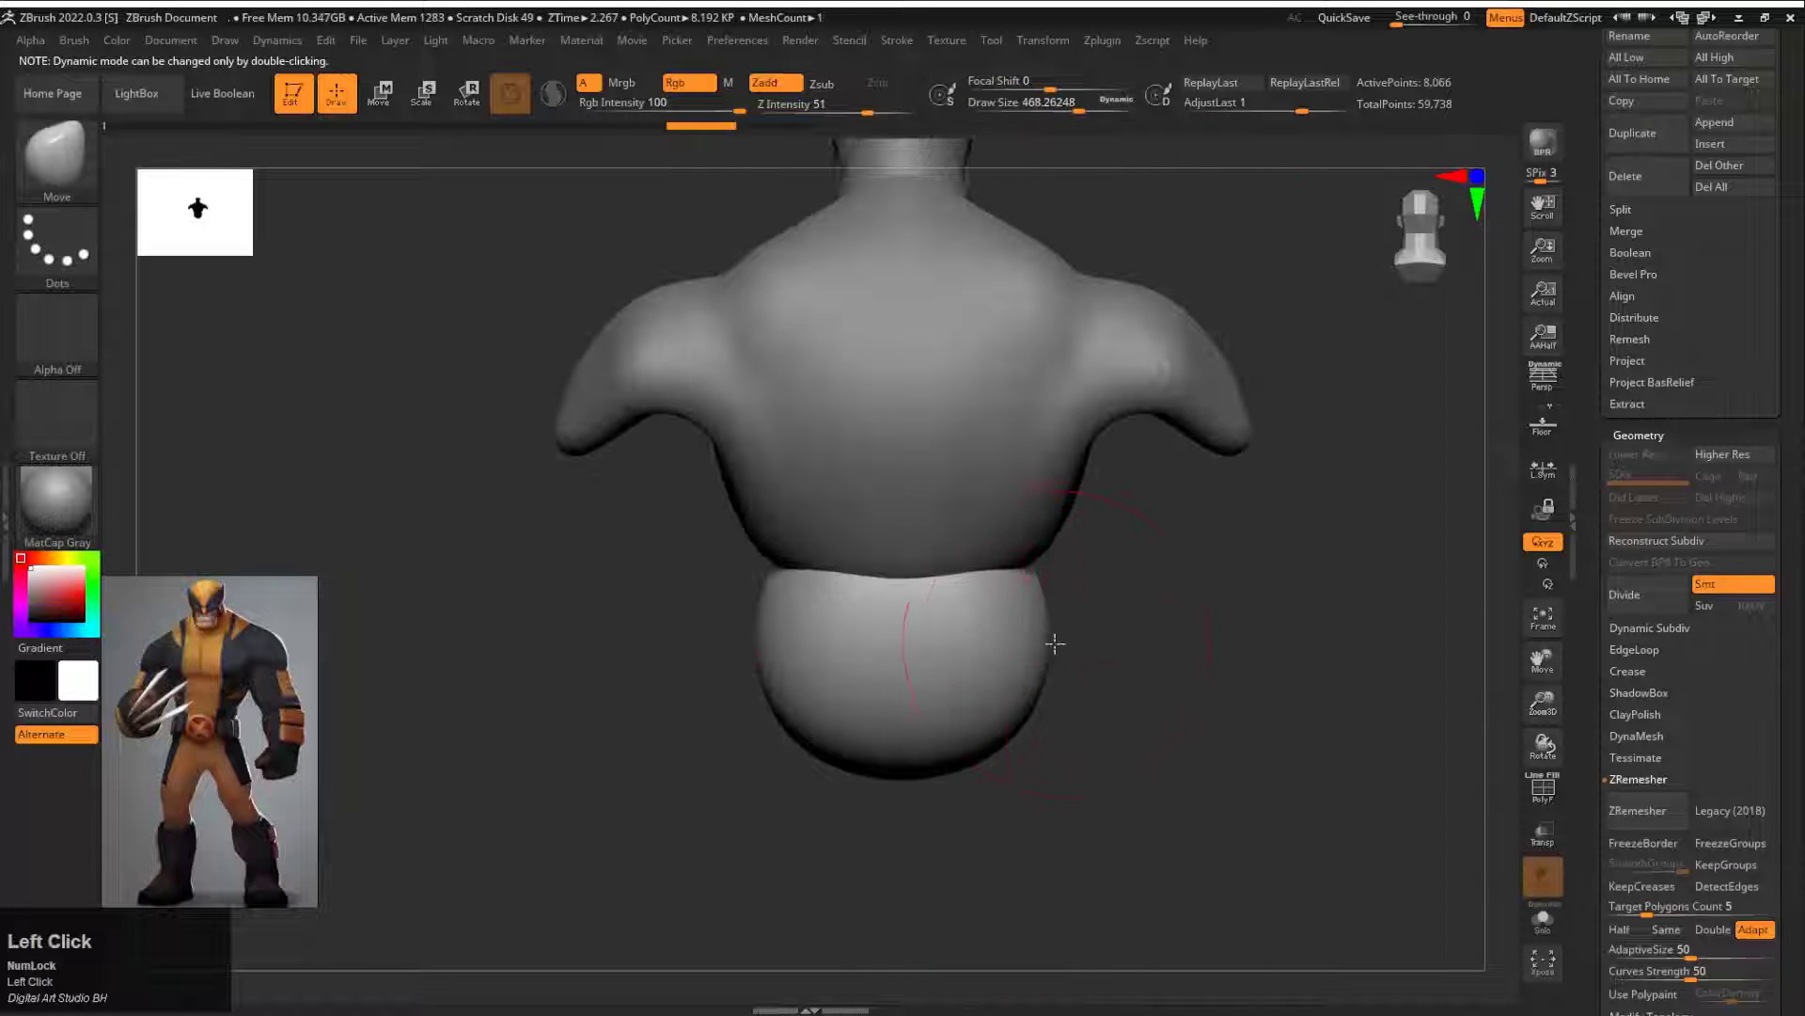
pyautogui.moveTo(1056, 636); pyautogui.dragTo(1025, 645)
pyautogui.moveTo(1213, 611)
pyautogui.mouseDown()
pyautogui.moveTo(1095, 616)
pyautogui.moveTo(1273, 552)
pyautogui.moveTo(1160, 455)
pyautogui.moveTo(1118, 497)
pyautogui.moveTo(1205, 596)
pyautogui.moveTo(1077, 593)
pyautogui.mouseUp()
# Step: Adjust the join between the chest and abdomen in side and front views with the Move brush
pyautogui.keyDown('alt'); pyautogui.click(918, 568); pyautogui.keyUp('alt')
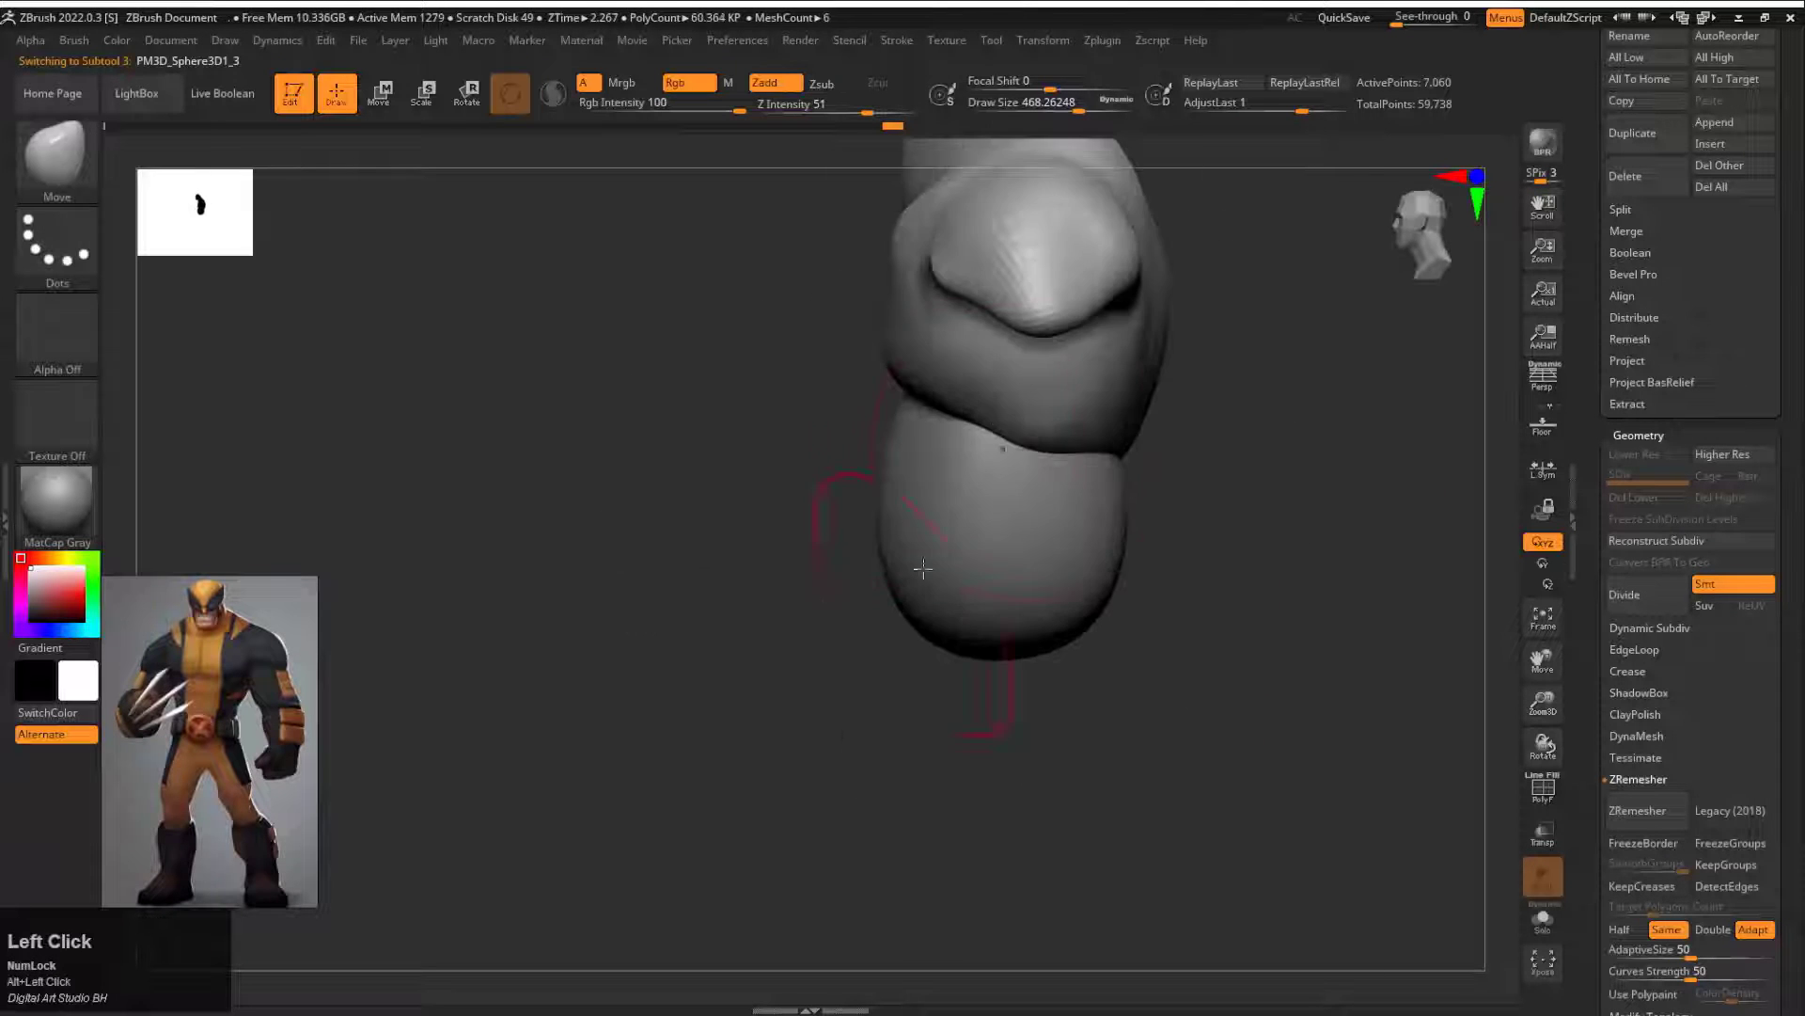
pyautogui.moveTo(819, 501); pyautogui.dragTo(1166, 461)
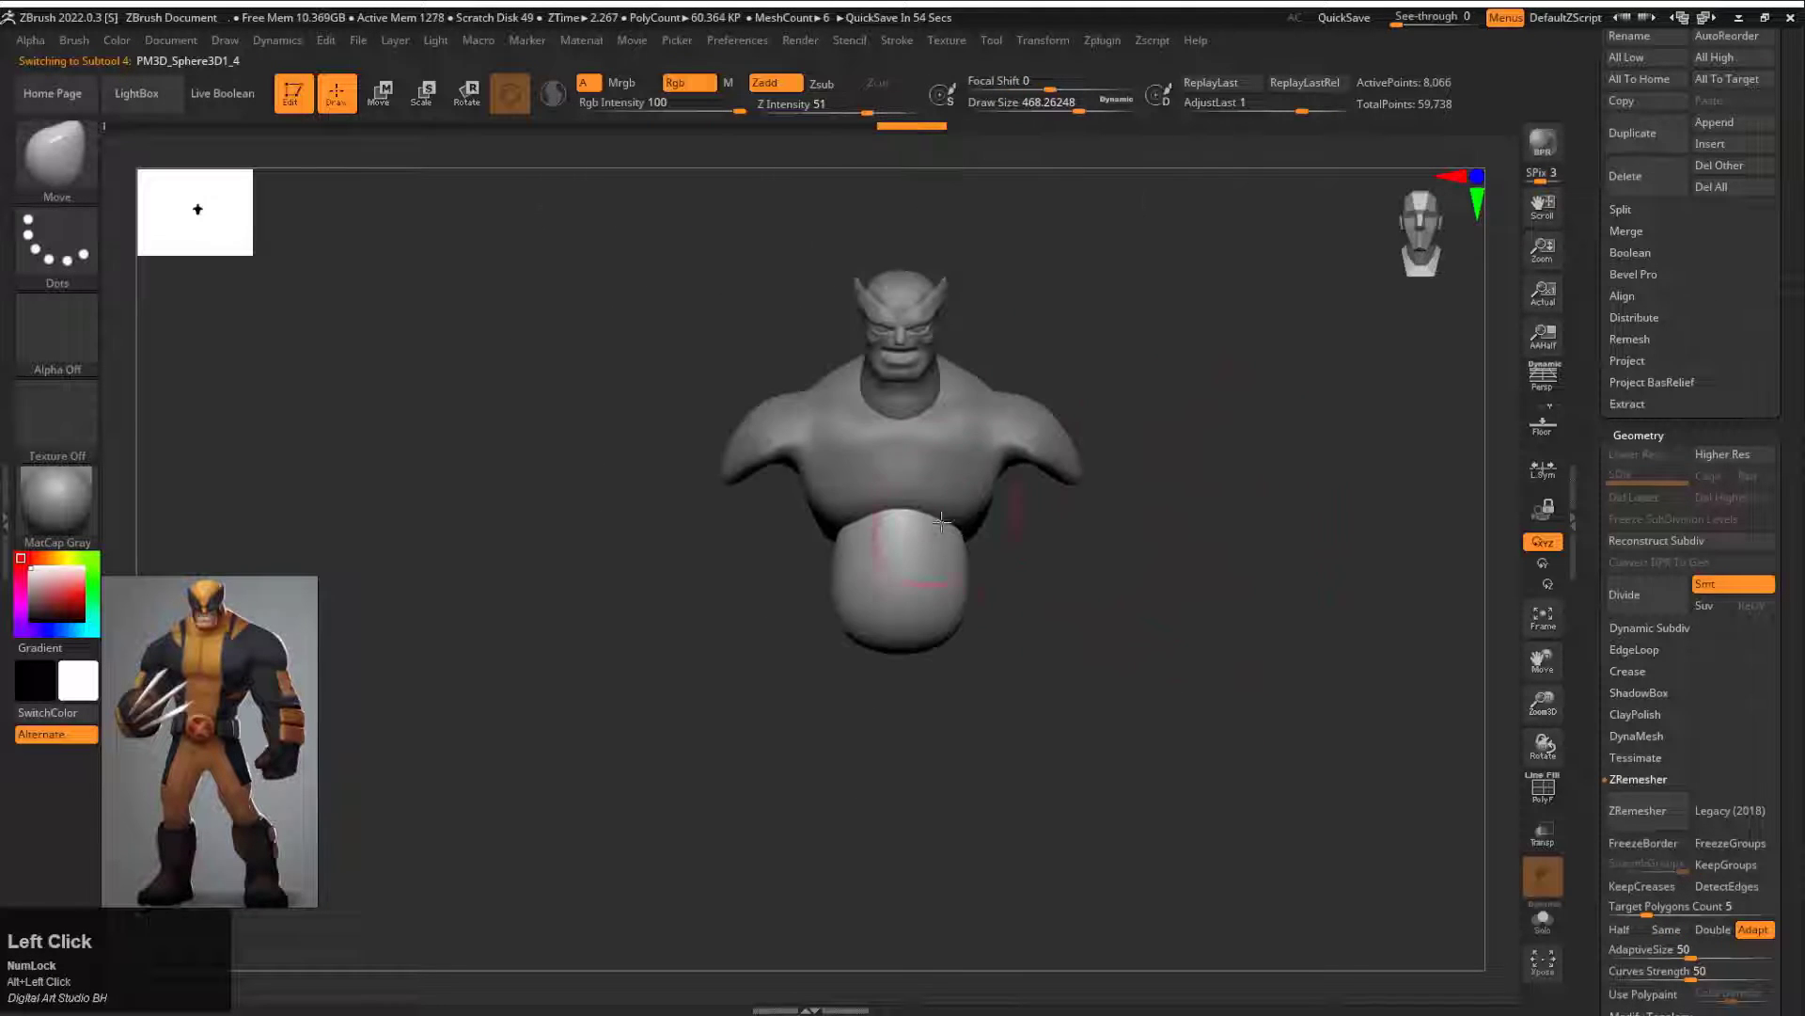
pyautogui.moveTo(1069, 579); pyautogui.dragTo(1046, 499)
pyautogui.keyDown('alt'); pyautogui.moveTo(1046, 499); pyautogui.dragTo(1063, 569); pyautogui.keyUp('alt')
pyautogui.moveTo(1063, 570); pyautogui.dragTo(796, 492)
# Step: Push the chest forward in profile and reshape the shoulder cap with the Move brush at draw size about 648
pyautogui.keyDown('alt'); pyautogui.click(1016, 468); pyautogui.keyUp('alt')
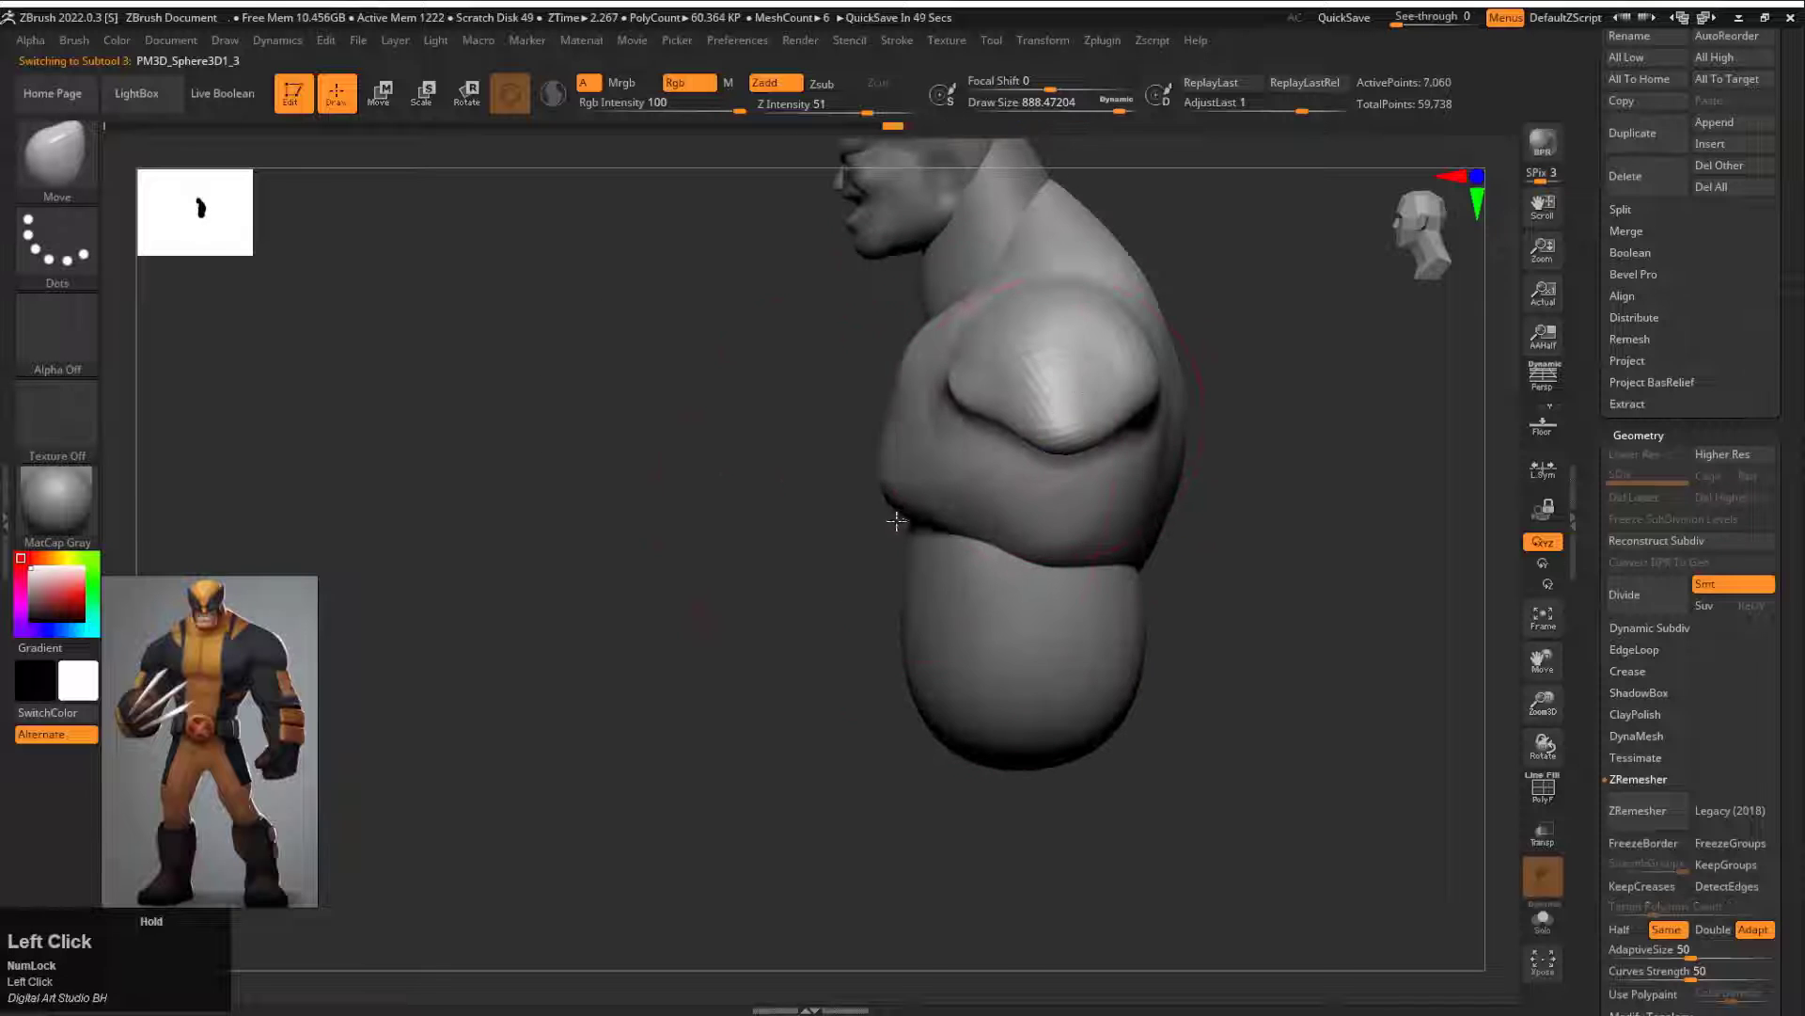
pyautogui.moveTo(1018, 284); pyautogui.dragTo(1056, 314)
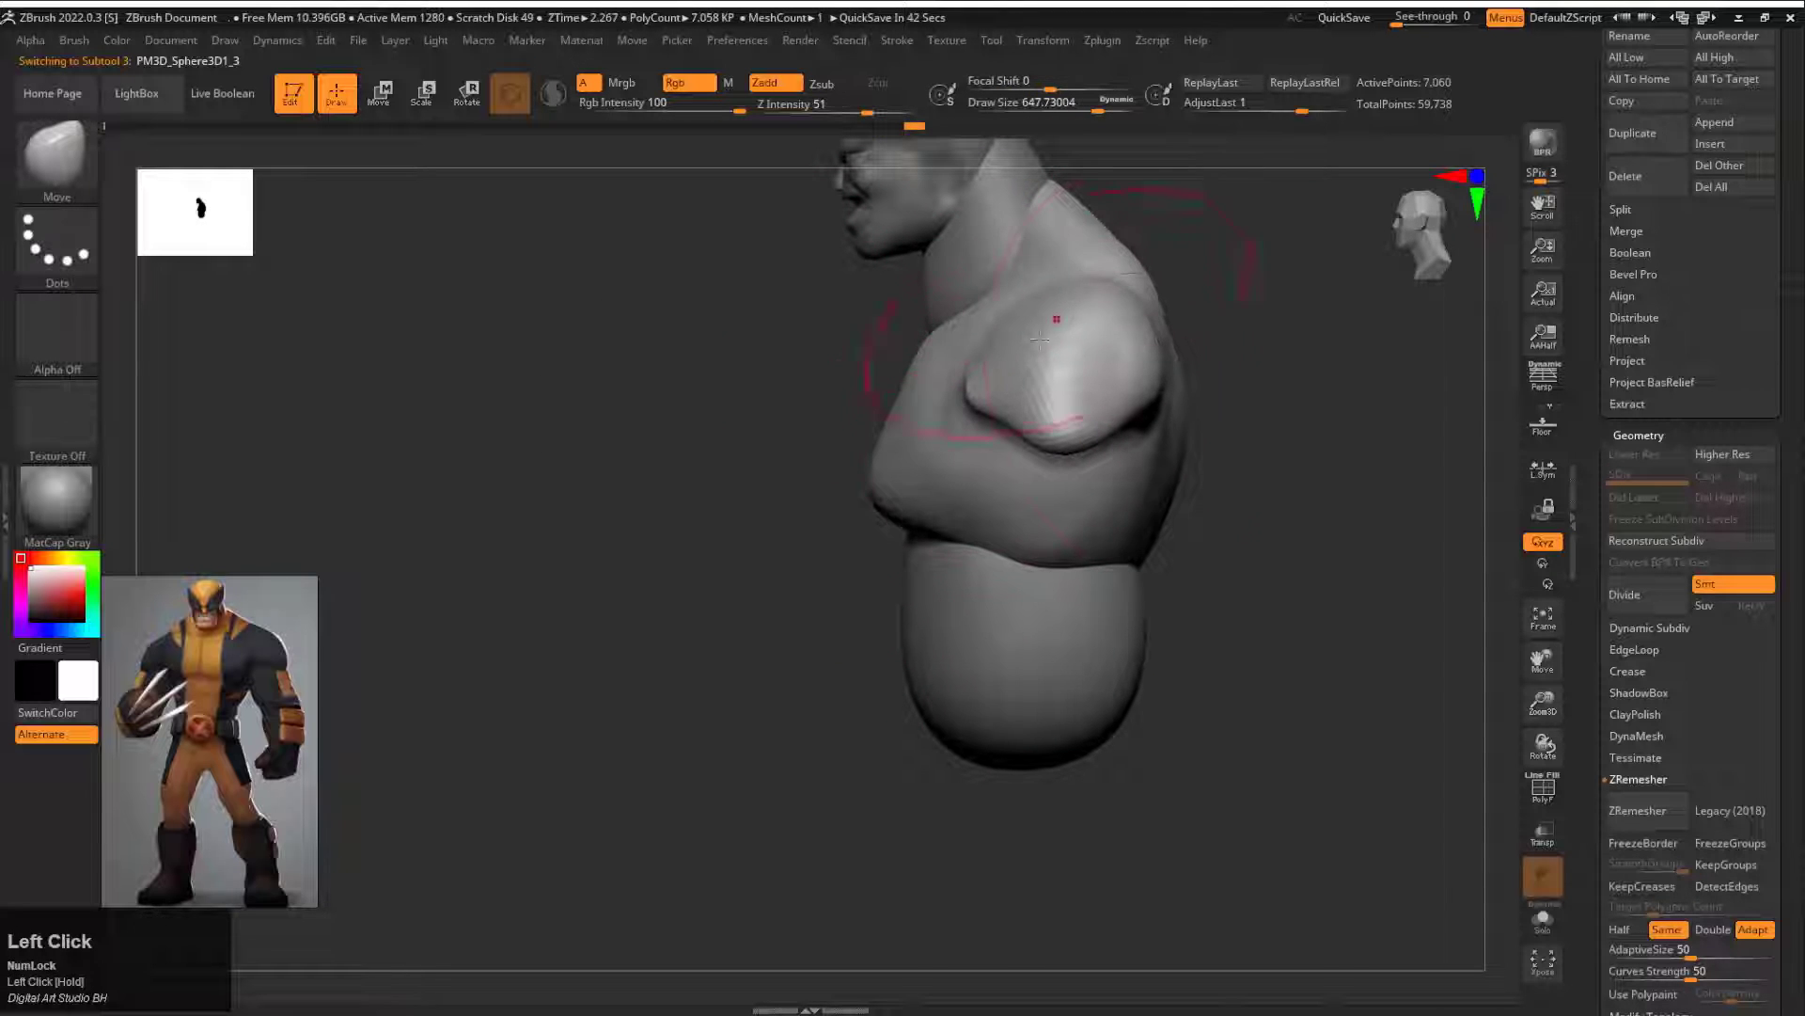
pyautogui.moveTo(1010, 392)
pyautogui.mouseDown()
pyautogui.moveTo(1035, 395)
pyautogui.moveTo(1008, 405)
pyautogui.mouseUp()
pyautogui.press('s')
pyautogui.moveTo(827, 355); pyautogui.dragTo(1194, 235)
# Step: Pull the abdomen's upper front forward beneath the chest with the Move brush at draw size about 476
pyautogui.keyDown('alt'); pyautogui.click(949, 534); pyautogui.keyUp('alt')
pyautogui.moveTo(1058, 602); pyautogui.dragTo(828, 546)
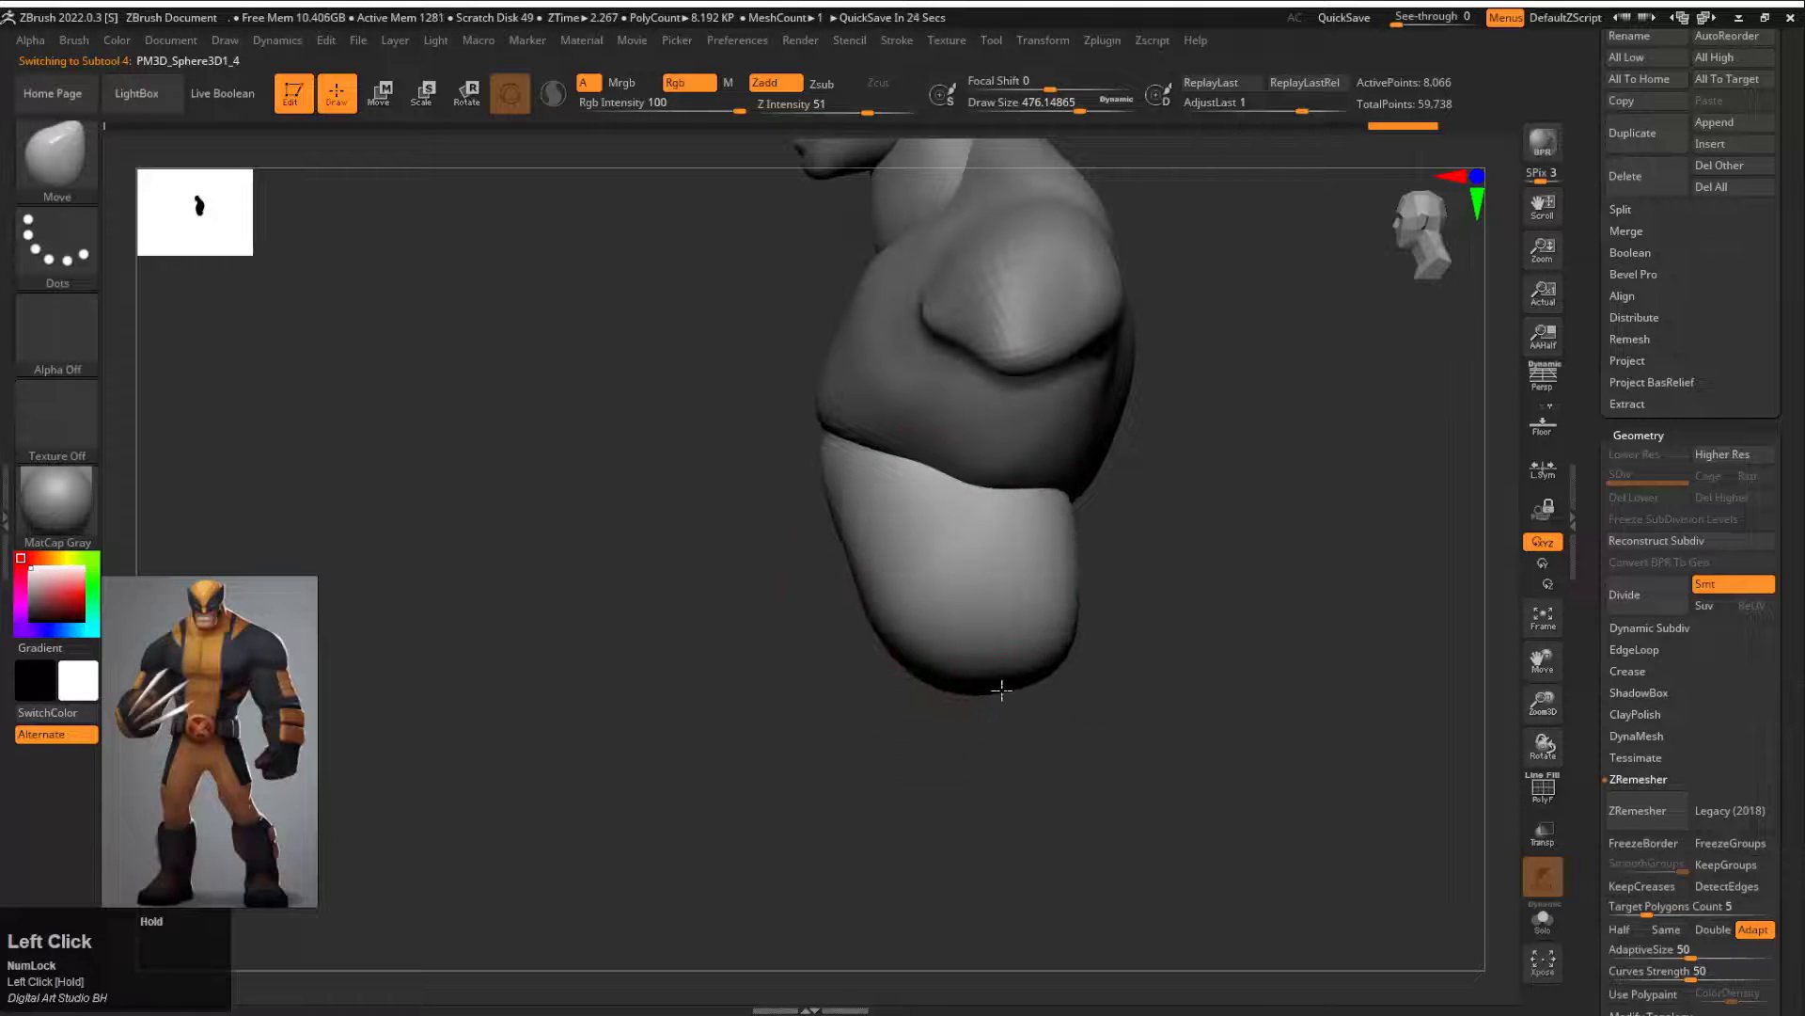
pyautogui.moveTo(1001, 689); pyautogui.dragTo(1100, 460)
# Step: Insert a Sphere3D subtool, then scale and position it directly beneath the abdomen as the pelvis base
pyautogui.click(1713, 144)
pyautogui.click(1126, 250)
pyautogui.keyDown('alt'); pyautogui.click(889, 226); pyautogui.keyUp('alt')
pyautogui.press('w')
pyautogui.moveTo(894, 211); pyautogui.dragTo(925, 538)
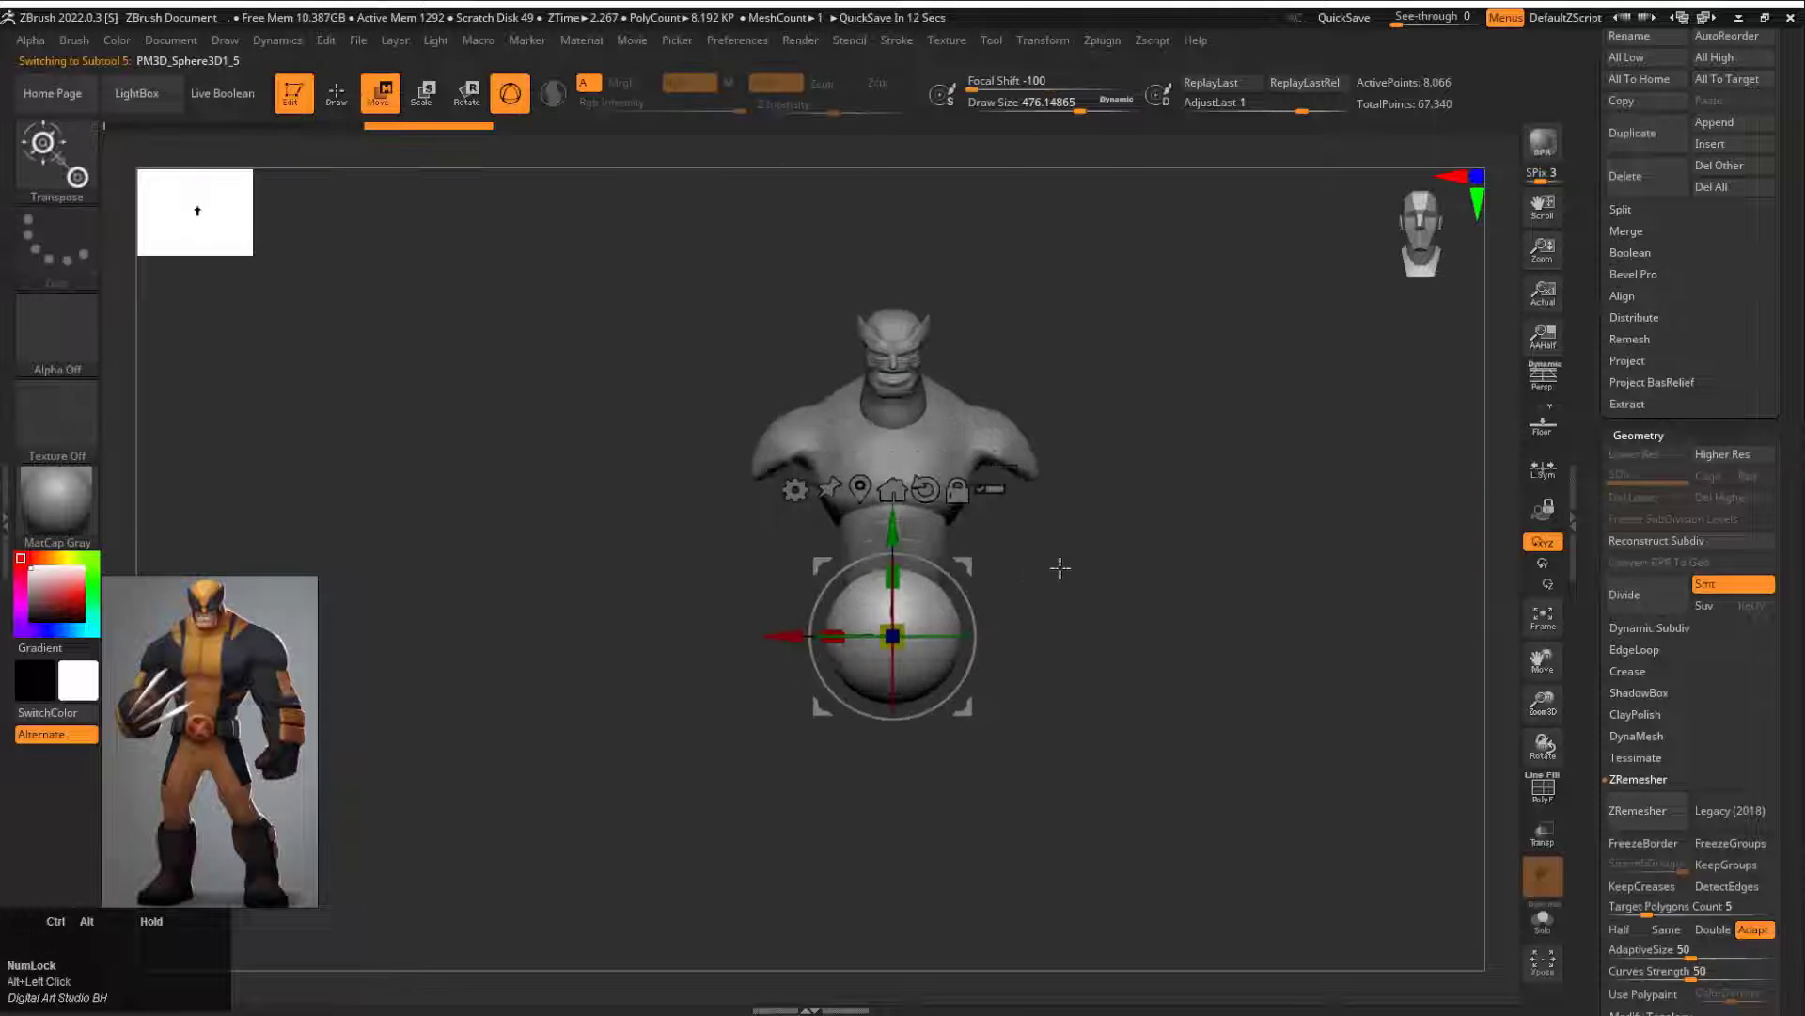
pyautogui.keyDown('alt'); pyautogui.moveTo(1060, 564); pyautogui.dragTo(1067, 649); pyautogui.keyUp('alt')
pyautogui.moveTo(1213, 583); pyautogui.dragTo(1016, 544)
pyautogui.moveTo(628, 547); pyautogui.dragTo(810, 548)
pyautogui.moveTo(1063, 602); pyautogui.dragTo(1251, 583)
pyautogui.moveTo(915, 551); pyautogui.dragTo(920, 541)
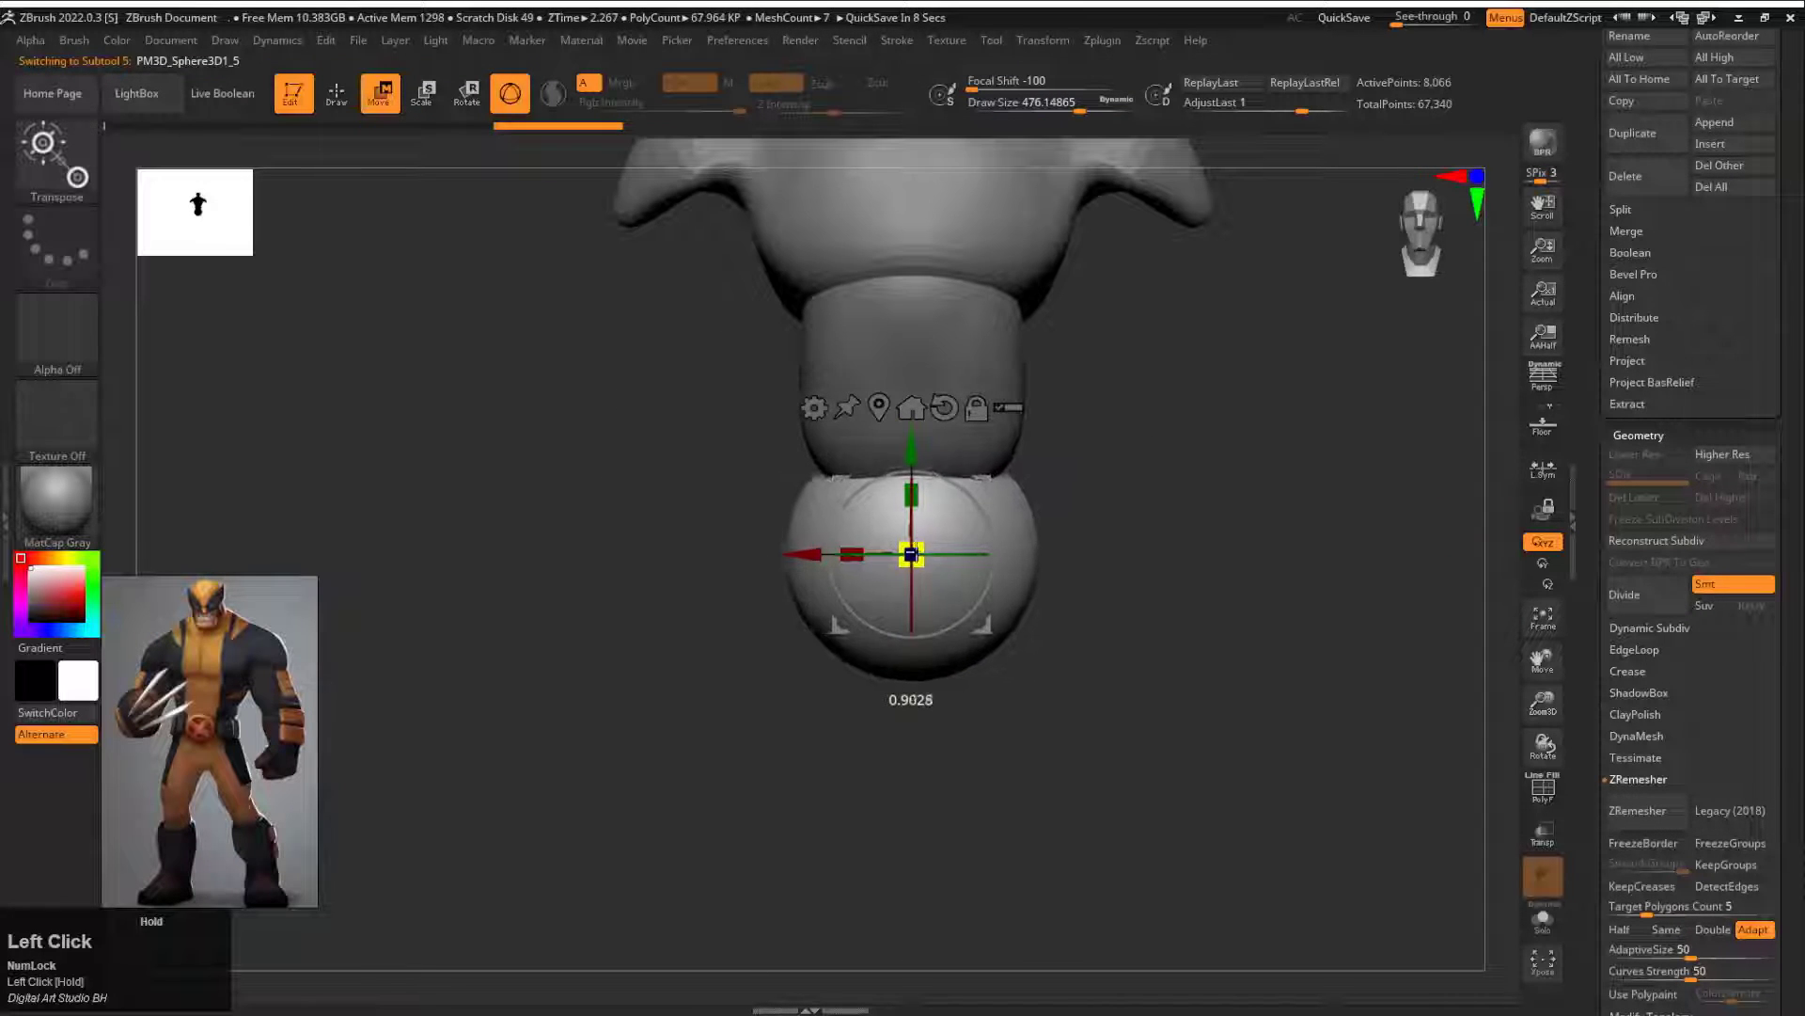
pyautogui.moveTo(911, 447); pyautogui.dragTo(912, 404)
pyautogui.moveTo(1222, 470); pyautogui.dragTo(1040, 429)
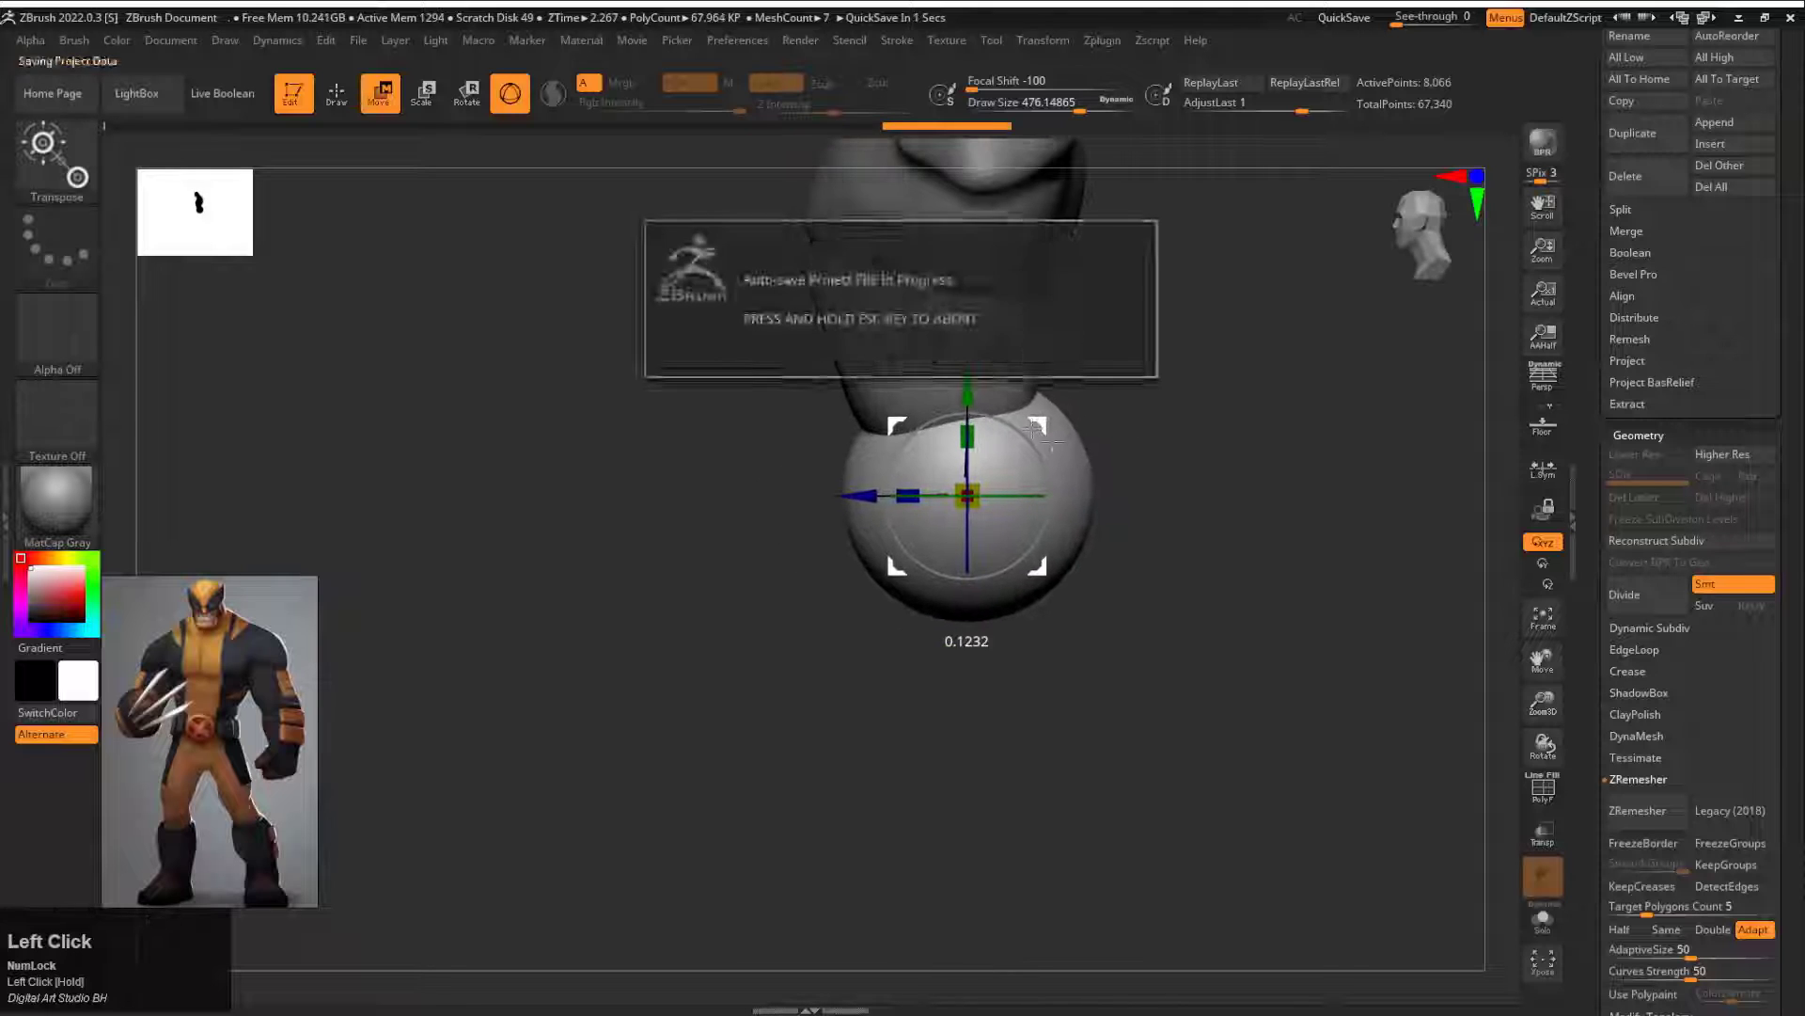
# Step: Shape the pelvis sphere into a brief-like form with hollowed leg openings, using the Move brush at draw size about 351
pyautogui.press('q')
pyautogui.moveTo(1138, 555); pyautogui.dragTo(1303, 555)
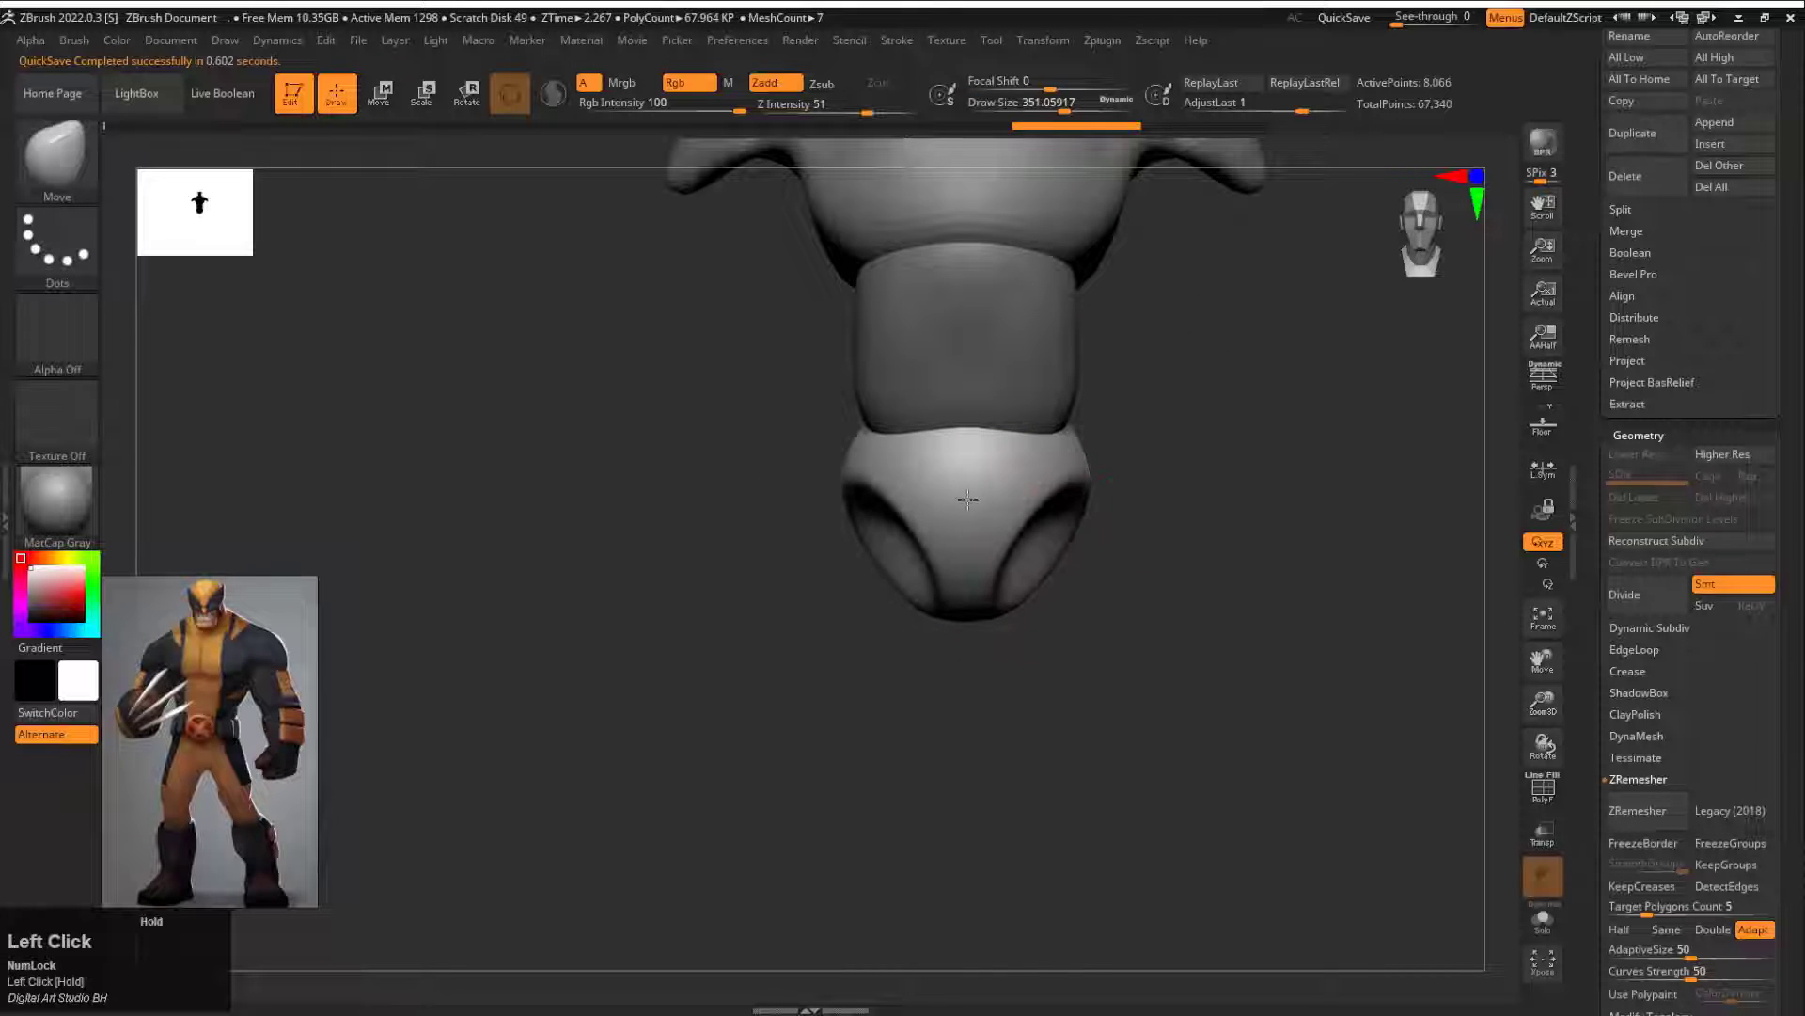
pyautogui.moveTo(967, 498); pyautogui.dragTo(1222, 498)
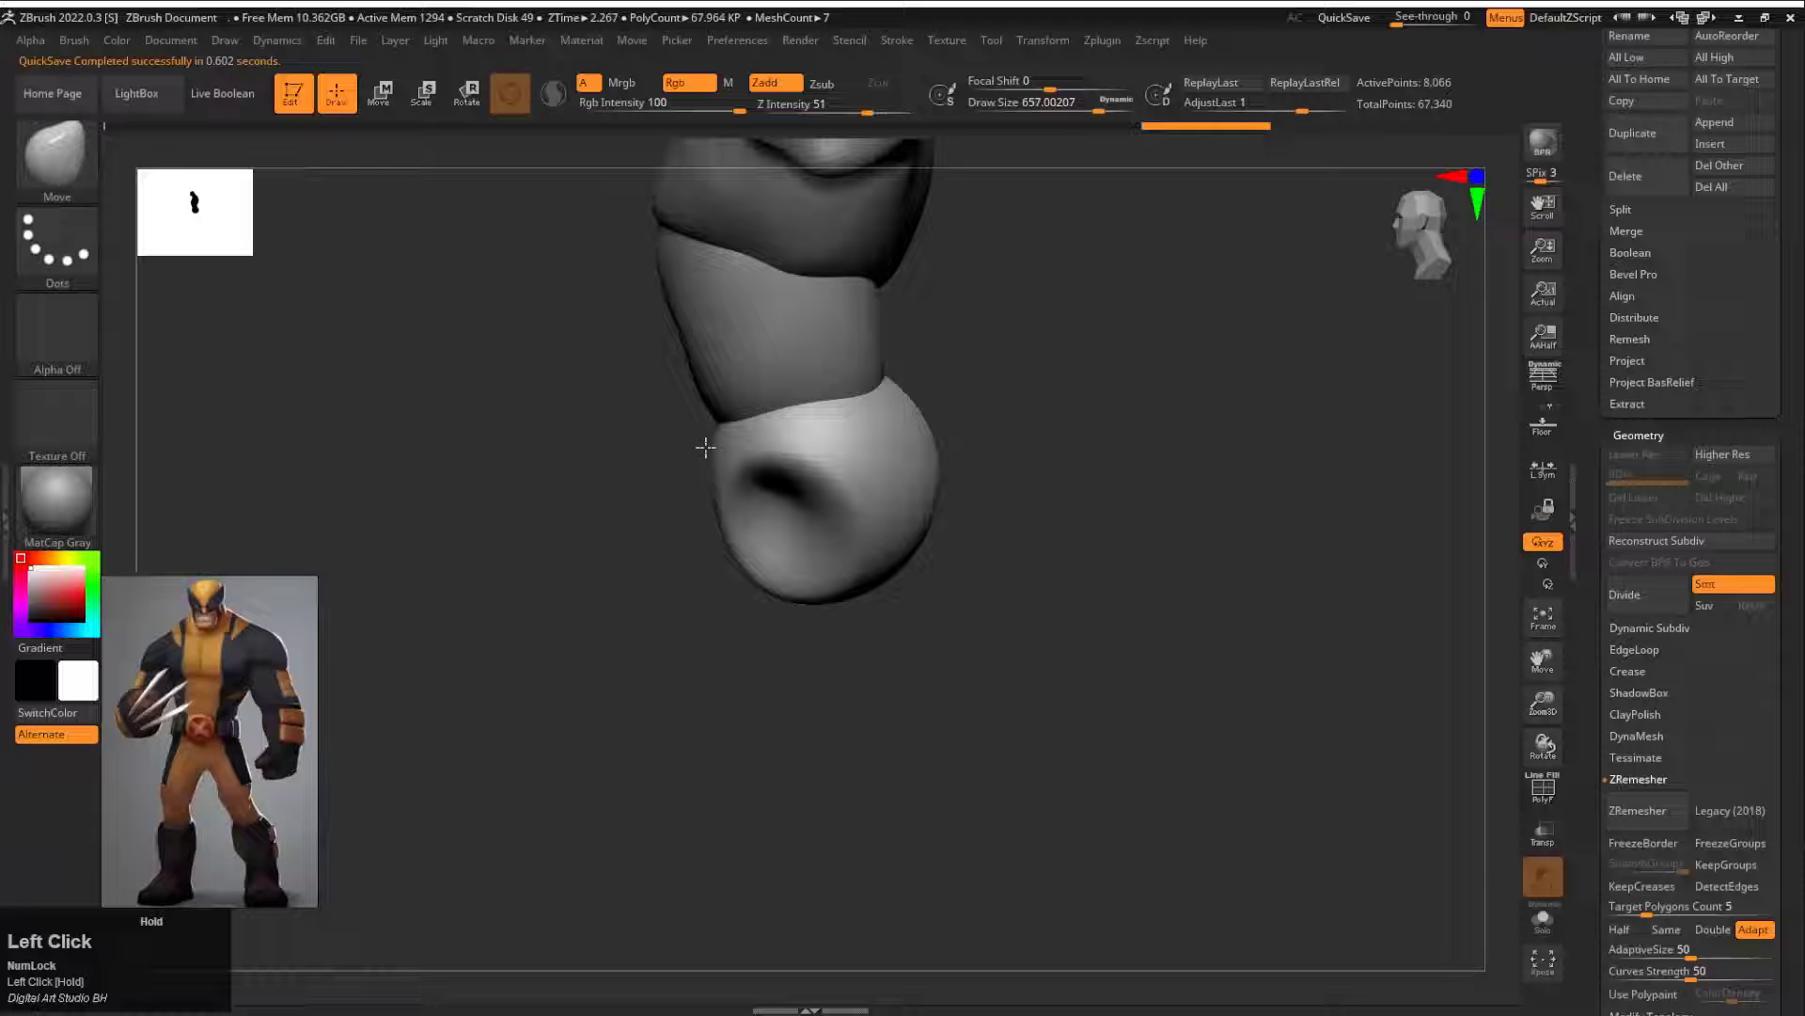
pyautogui.keyDown('ctrl'); pyautogui.moveTo(706, 436); pyautogui.dragTo(702, 502); pyautogui.keyUp('ctrl')
pyautogui.moveTo(872, 366); pyautogui.dragTo(987, 440)
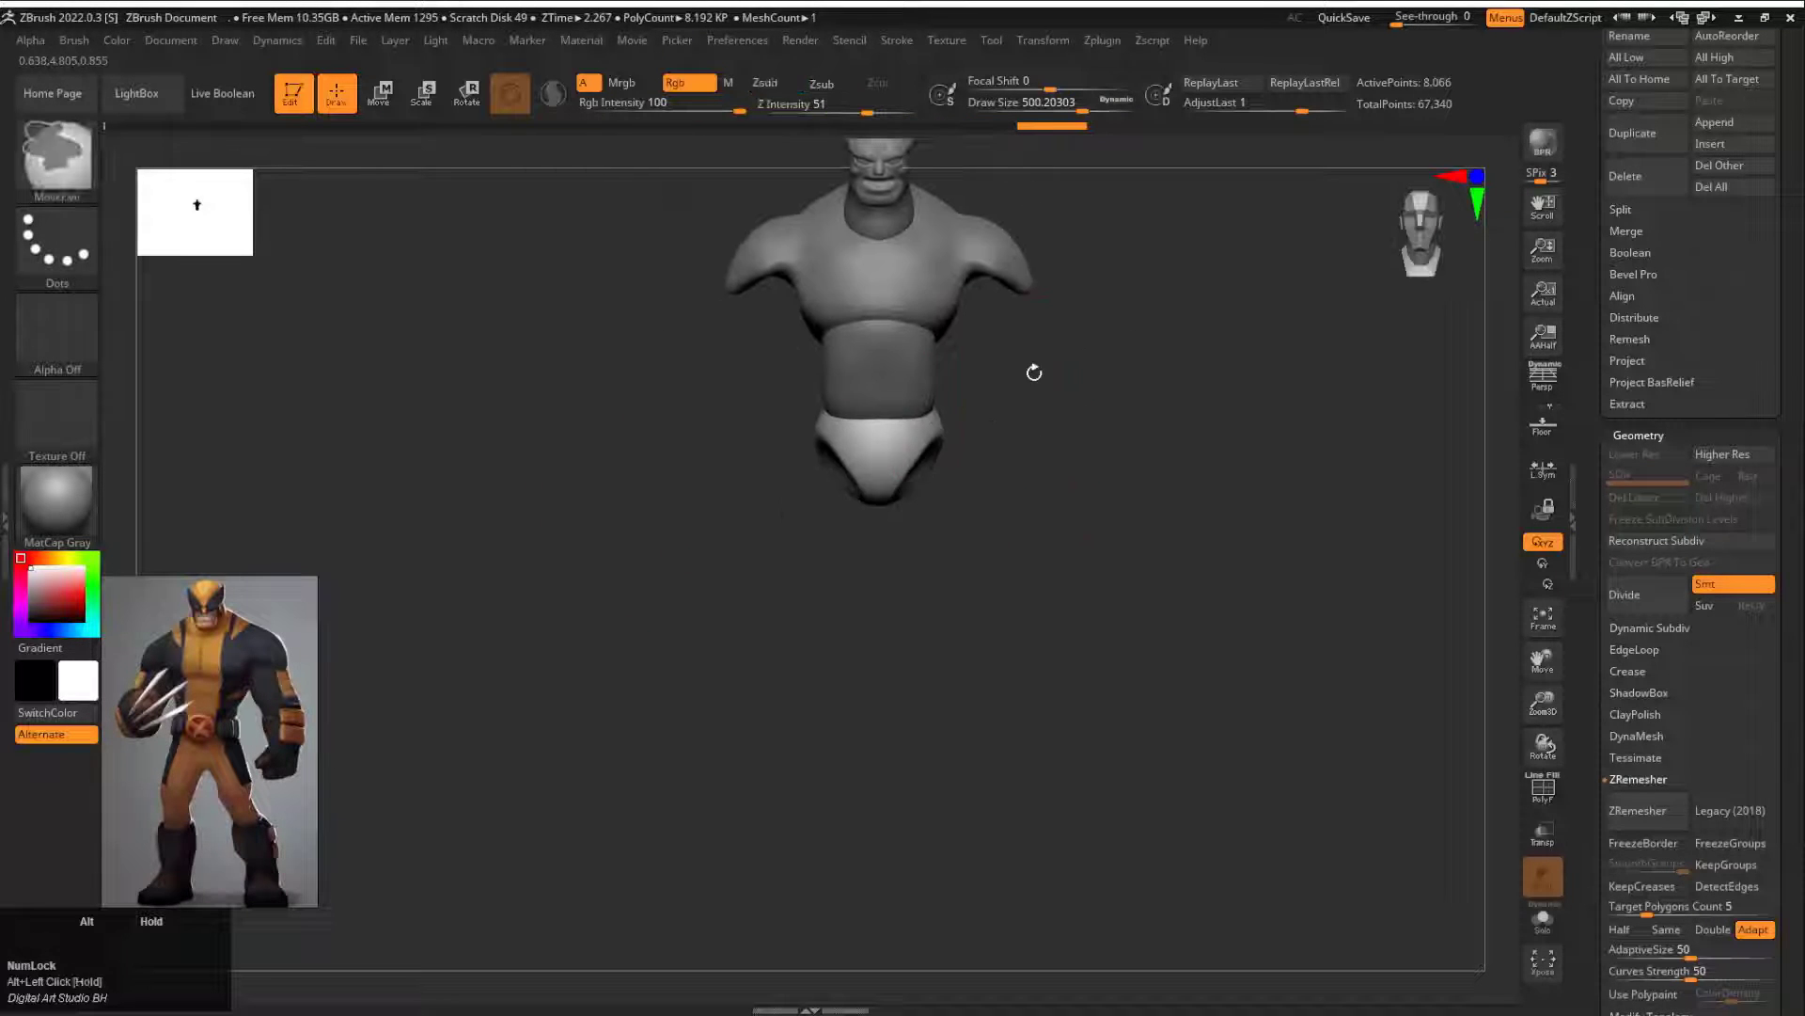
# Step: Insert another Sphere3D subtool, then scale and position it beneath one shoulder as the arm base
pyautogui.press('b')
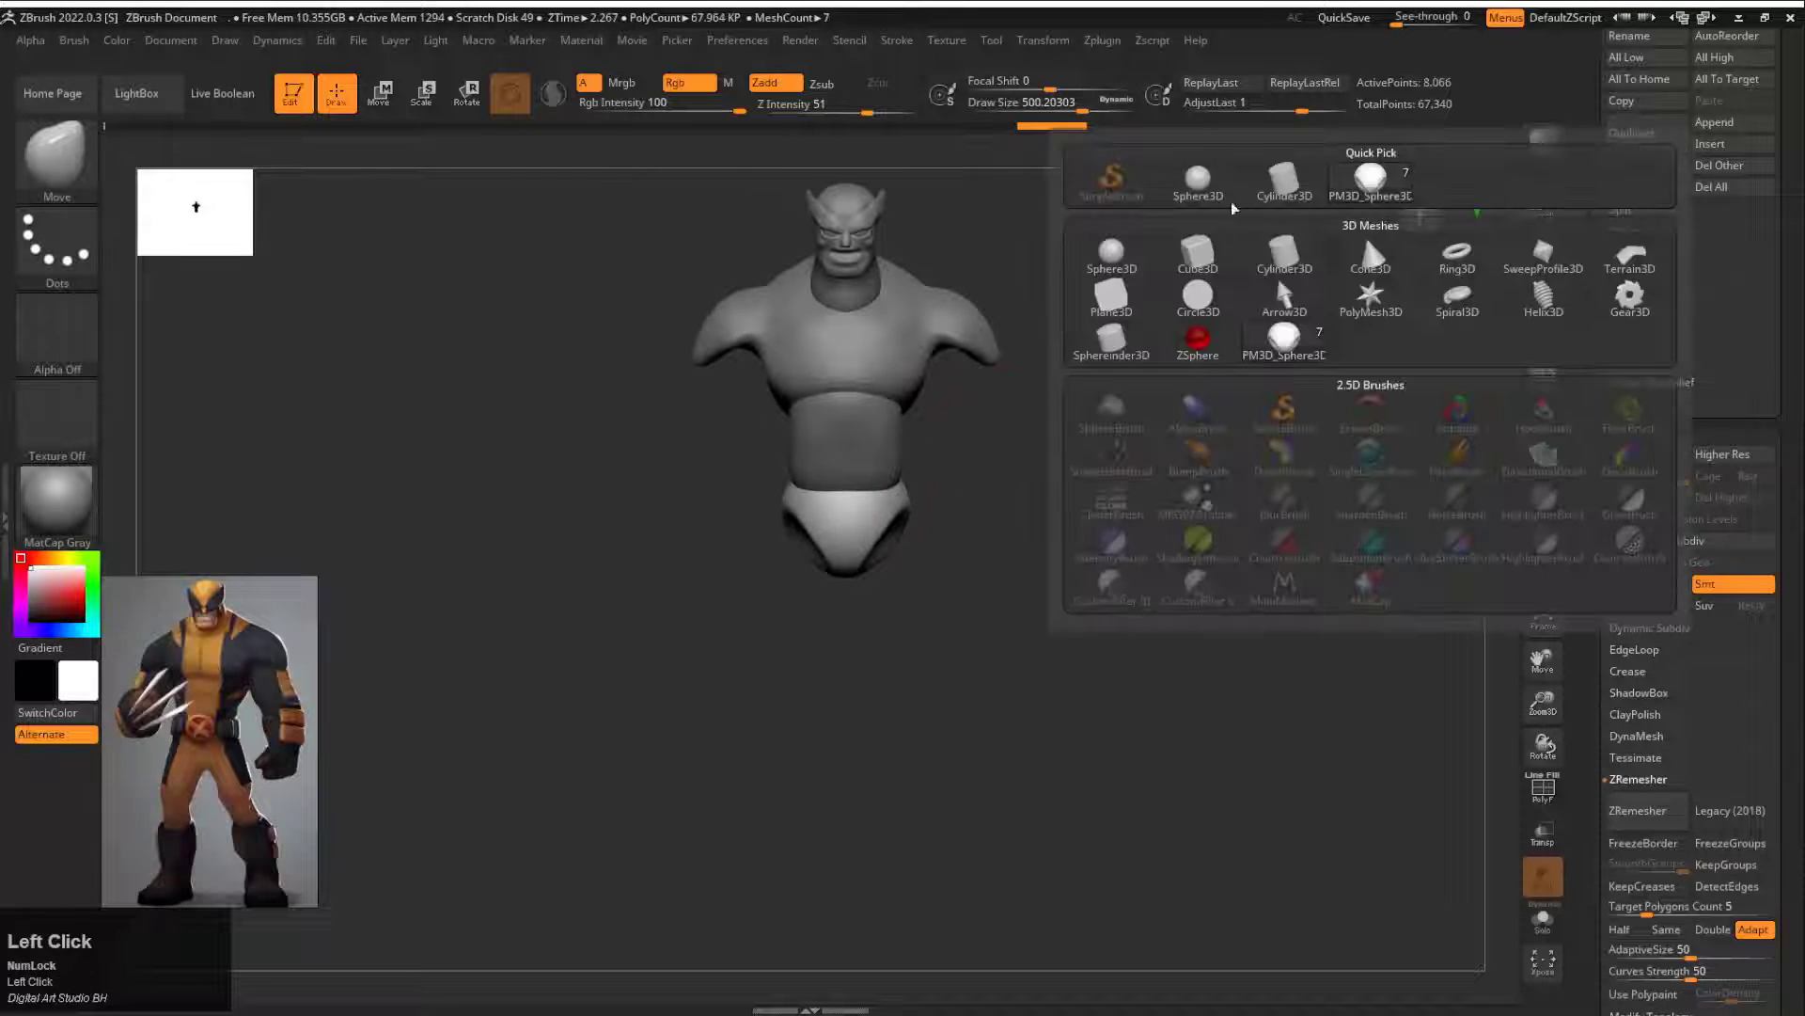
pyautogui.click(1362, 234)
pyautogui.press('w')
pyautogui.moveTo(942, 256); pyautogui.dragTo(1045, 479)
pyautogui.keyDown('alt'); pyautogui.moveTo(1048, 481); pyautogui.dragTo(984, 506); pyautogui.keyUp('alt')
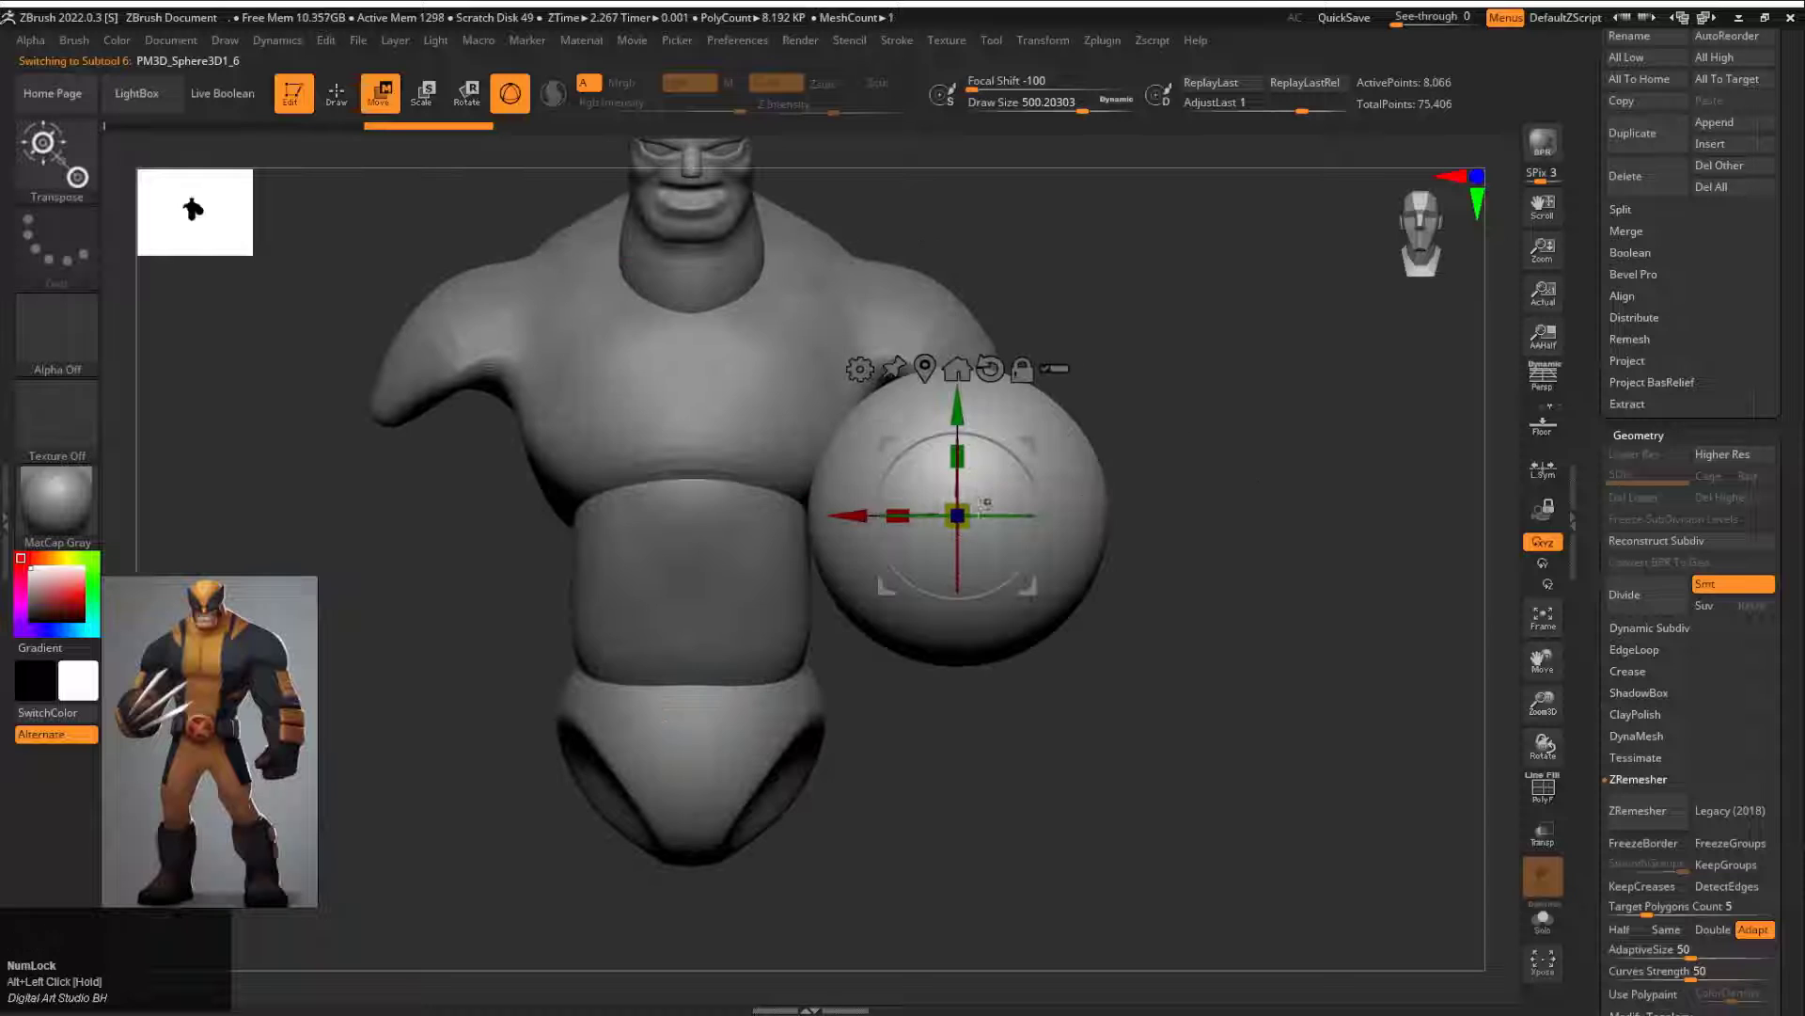
pyautogui.moveTo(934, 448); pyautogui.dragTo(931, 438)
pyautogui.moveTo(1033, 440); pyautogui.dragTo(1013, 404)
pyautogui.keyDown('shift'); pyautogui.moveTo(1138, 423); pyautogui.dragTo(639, 433); pyautogui.keyUp('shift')
pyautogui.moveTo(655, 404); pyautogui.dragTo(867, 380)
pyautogui.keyDown('shift'); pyautogui.moveTo(950, 414); pyautogui.dragTo(1082, 448); pyautogui.keyUp('shift')
# Step: Stretch the arm sphere down into a long upper arm and forearm with the Move brush at draw size about 484
pyautogui.press('q')
pyautogui.press('s')
pyautogui.moveTo(806, 540); pyautogui.dragTo(836, 539)
pyautogui.moveTo(835, 550); pyautogui.dragTo(952, 792)
pyautogui.moveTo(1072, 602)
pyautogui.keyDown('alt'); pyautogui.mouseDown()
pyautogui.moveTo(1124, 483)
pyautogui.moveTo(1119, 409)
pyautogui.mouseUp(); pyautogui.keyUp('alt')
pyautogui.moveTo(941, 575)
pyautogui.mouseDown()
pyautogui.moveTo(920, 540)
pyautogui.moveTo(918, 640)
pyautogui.mouseUp()
pyautogui.press('s')
pyautogui.moveTo(940, 512)
pyautogui.mouseDown()
pyautogui.moveTo(948, 557)
pyautogui.moveTo(854, 589)
pyautogui.moveTo(932, 594)
pyautogui.mouseUp()
pyautogui.moveTo(837, 612); pyautogui.dragTo(801, 610)
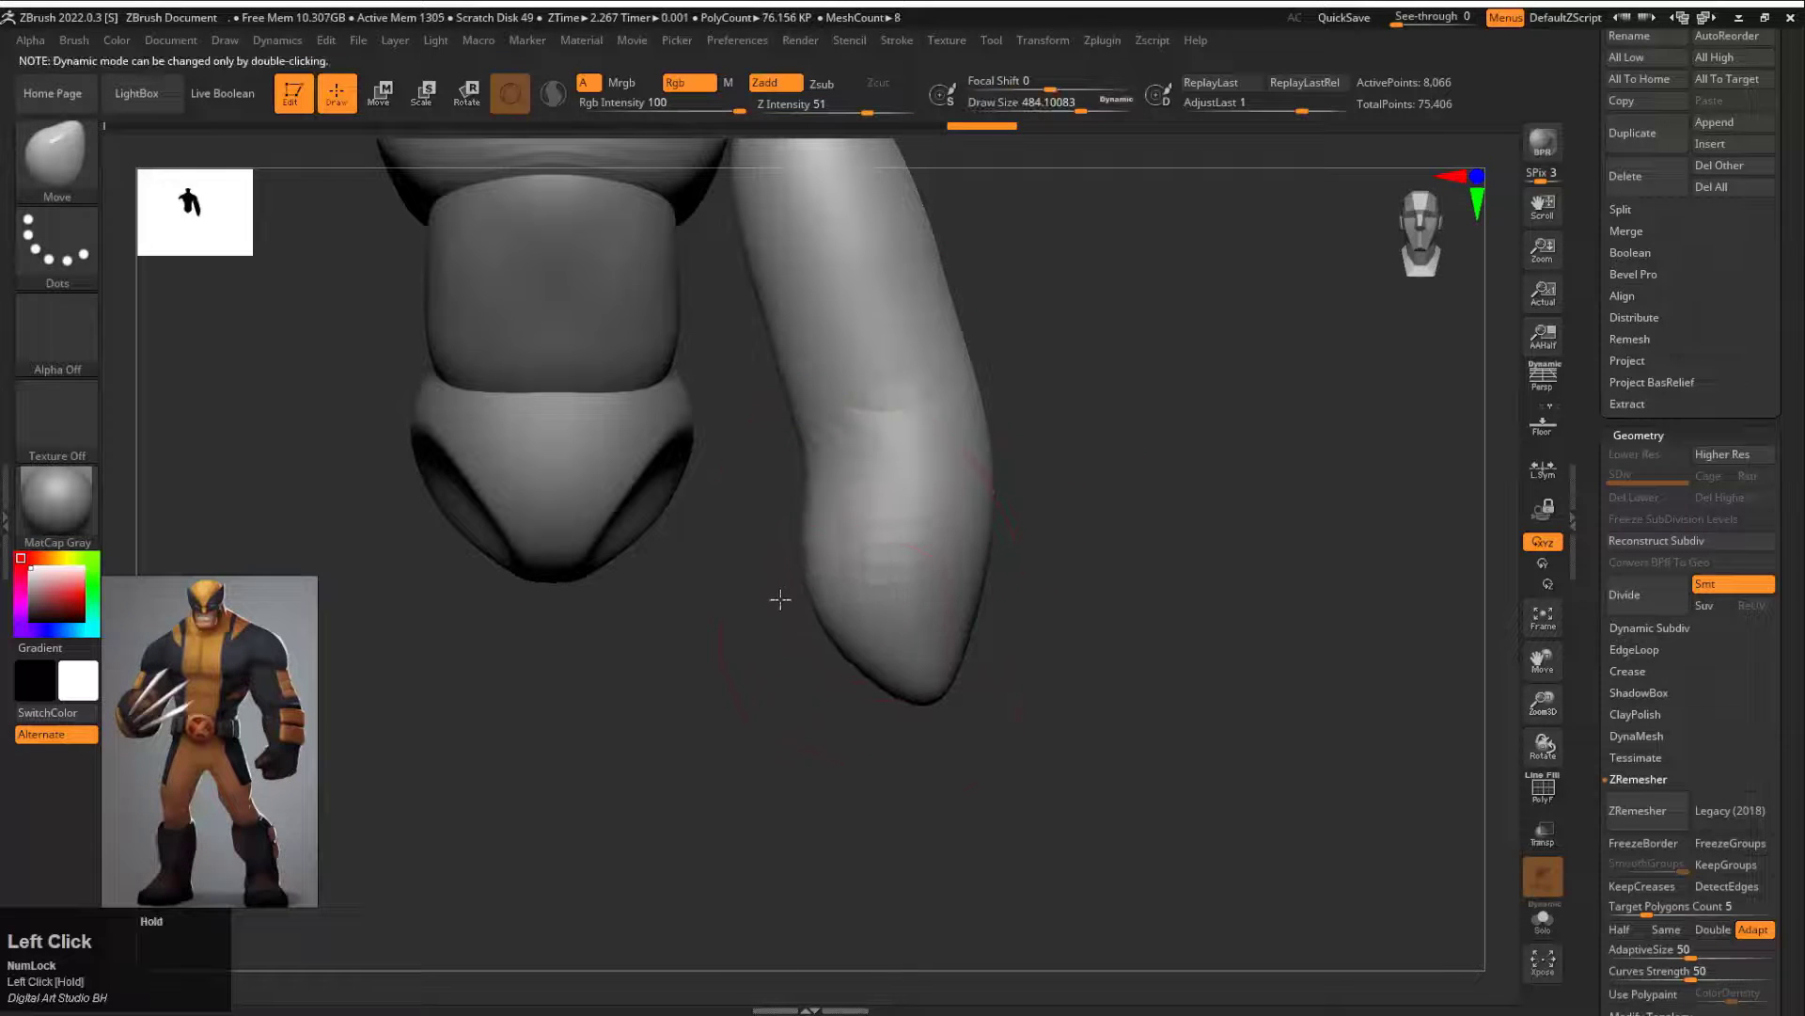
# Step: Round the forearm's lower end and adjust its outline with the Move brush at draw size about 422
pyautogui.moveTo(777, 596)
pyautogui.mouseDown()
pyautogui.moveTo(979, 657)
pyautogui.moveTo(1060, 471)
pyautogui.moveTo(998, 633)
pyautogui.mouseUp()
pyautogui.press('s')
pyautogui.moveTo(1020, 613); pyautogui.dragTo(1013, 613)
pyautogui.keyDown('shift'); pyautogui.moveTo(725, 652); pyautogui.dragTo(809, 663); pyautogui.keyUp('shift')
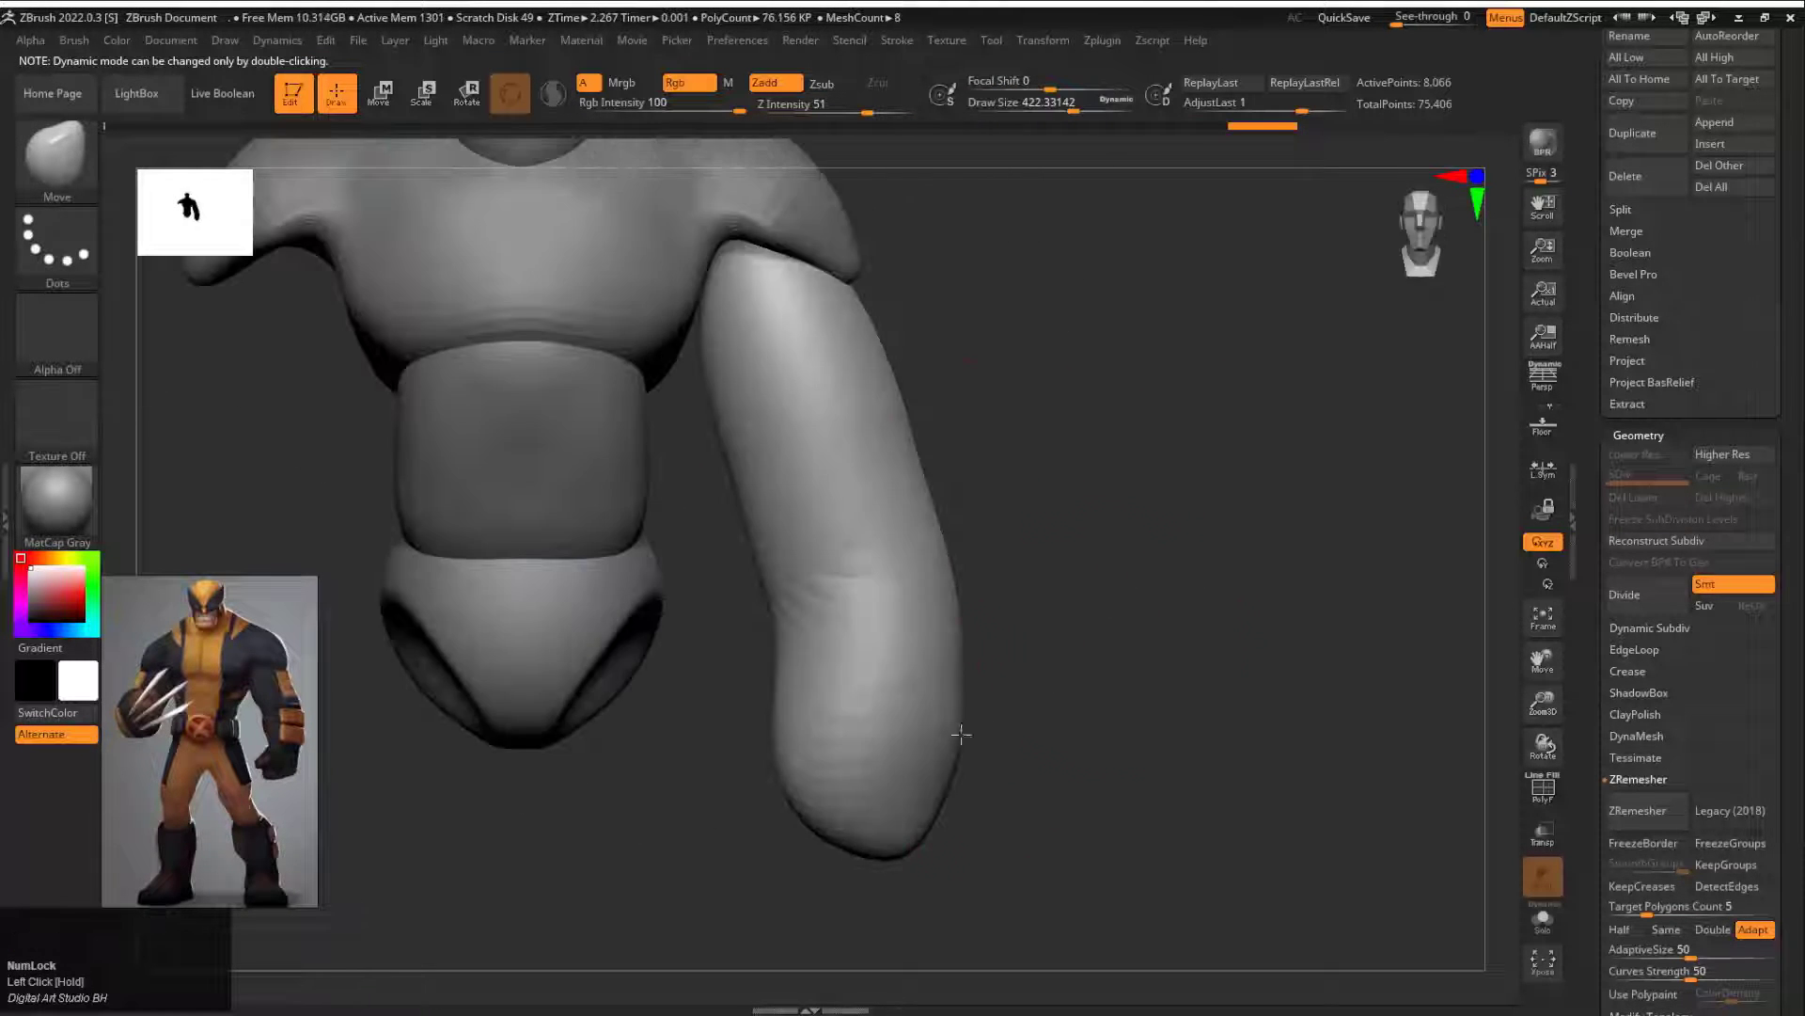
pyautogui.moveTo(960, 734); pyautogui.dragTo(926, 743)
pyautogui.moveTo(844, 621); pyautogui.dragTo(860, 624)
# Step: Pinch in the wrist and shape the elbow, forearm and hand masses with the Move brush at draw size about 422
pyautogui.moveTo(717, 616); pyautogui.dragTo(935, 617)
pyautogui.moveTo(820, 649); pyautogui.dragTo(846, 651)
pyautogui.moveTo(1156, 616); pyautogui.dragTo(794, 612)
pyautogui.moveTo(1057, 618); pyautogui.dragTo(1027, 623)
pyautogui.keyDown('shift'); pyautogui.moveTo(1136, 714); pyautogui.dragTo(1335, 696); pyautogui.keyUp('shift')
pyautogui.moveTo(1082, 612); pyautogui.dragTo(1047, 612)
pyautogui.keyDown('alt'); pyautogui.moveTo(839, 538); pyautogui.dragTo(828, 589); pyautogui.keyUp('alt')
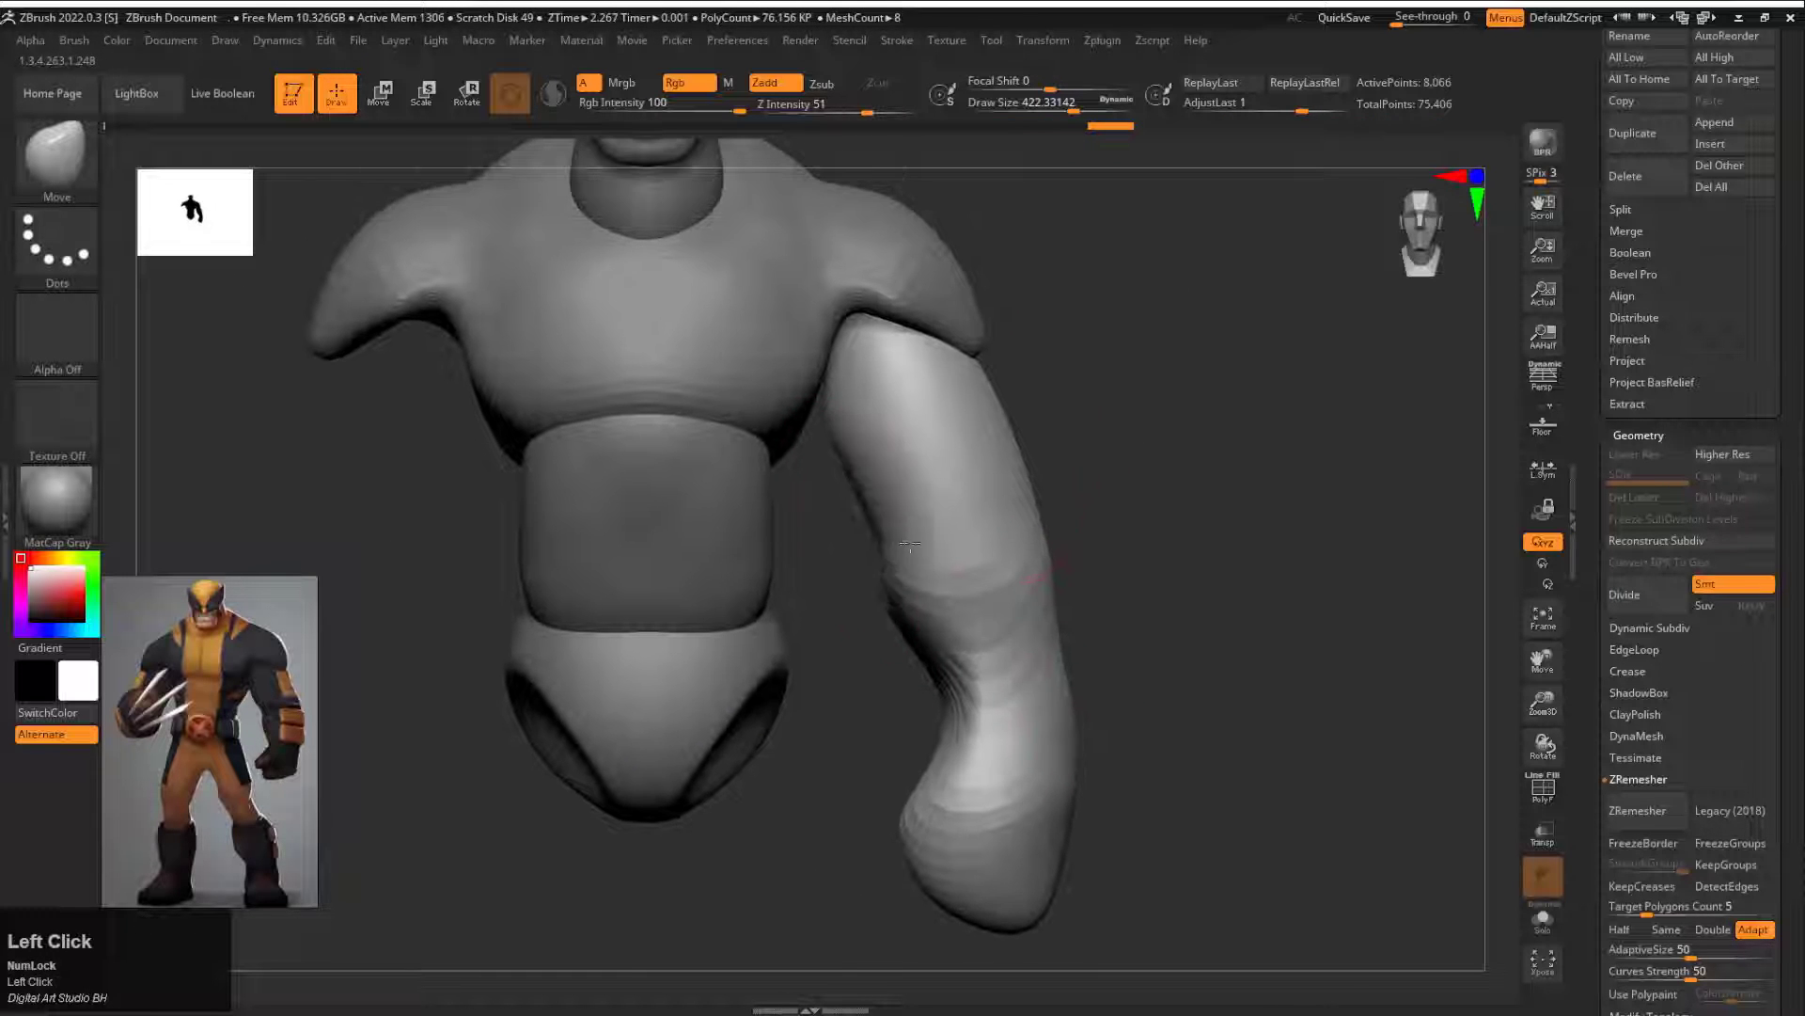
# Step: Refine the upper arm and elbow contours, and ZRemesh the arm at the same polygon density
pyautogui.moveTo(882, 536); pyautogui.dragTo(897, 534)
pyautogui.moveTo(1023, 483); pyautogui.dragTo(1010, 485)
pyautogui.moveTo(1195, 564); pyautogui.dragTo(989, 533)
pyautogui.moveTo(1098, 563); pyautogui.dragTo(1121, 555)
pyautogui.keyDown('alt'); pyautogui.moveTo(1251, 602); pyautogui.dragTo(1067, 596); pyautogui.keyUp('alt')
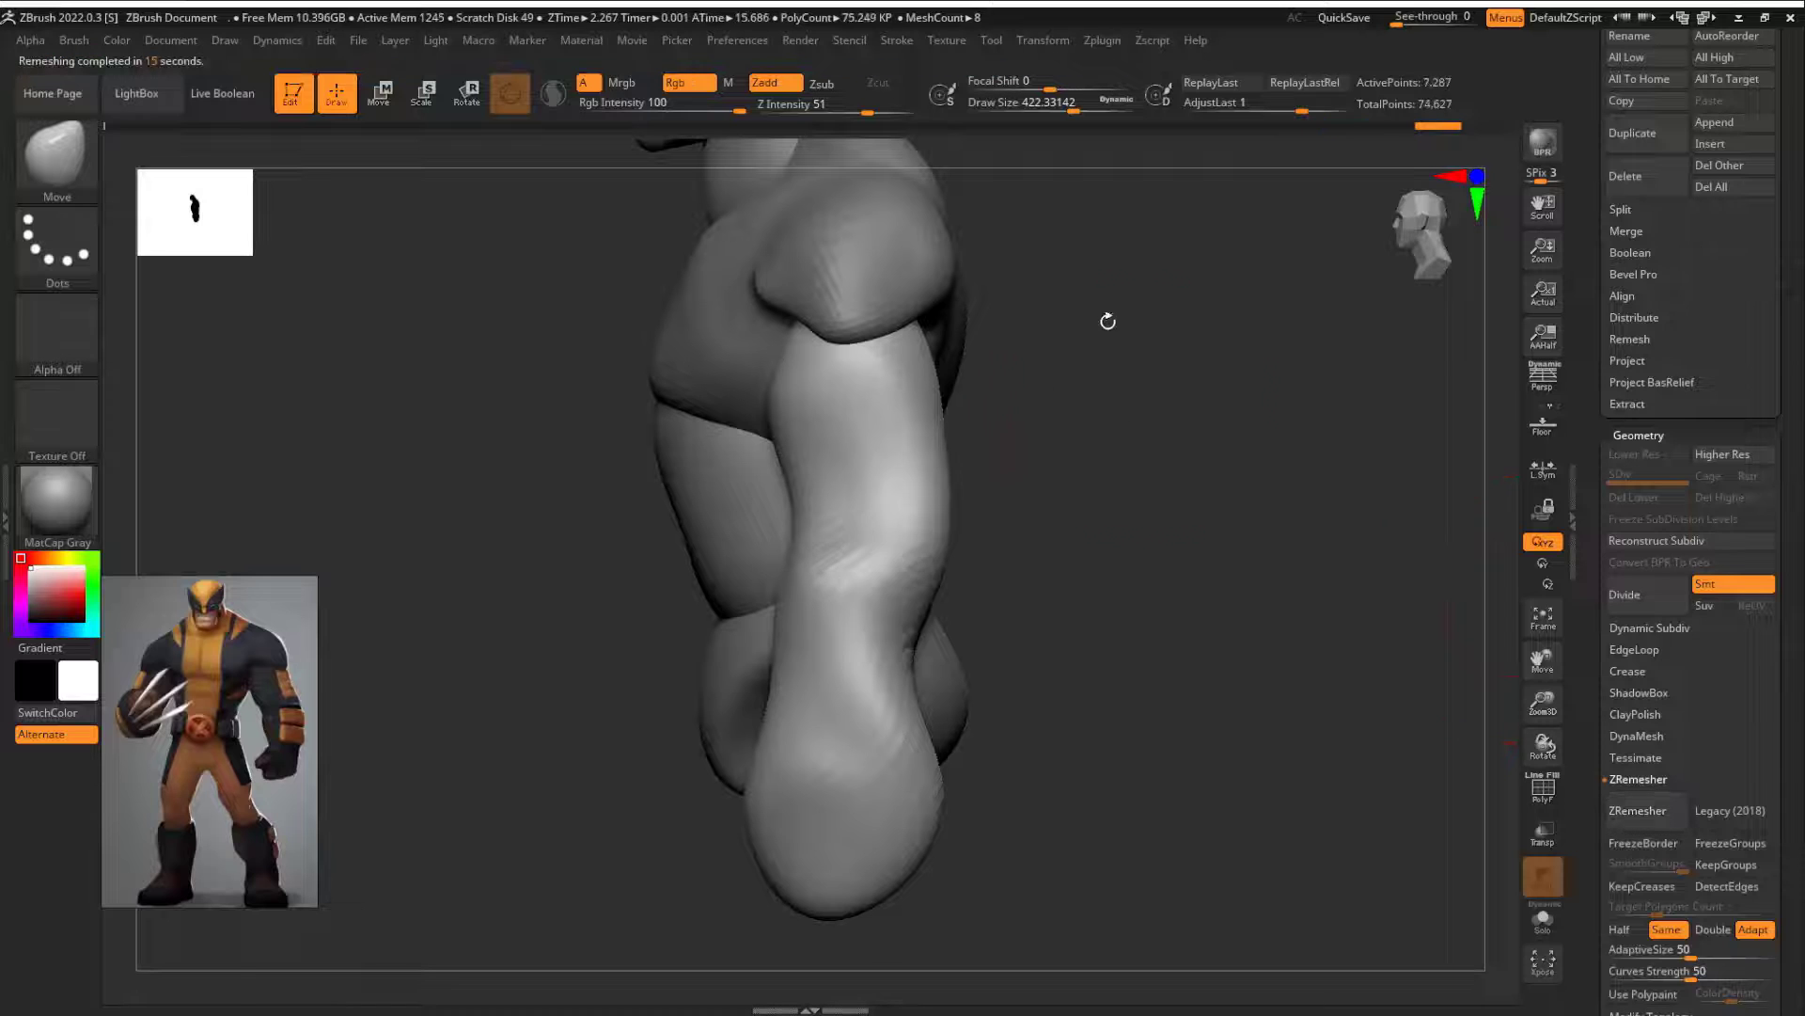
# Step: Widen the upper arm and fit it under the shoulder cap with the Move brush at draw size about 714
pyautogui.moveTo(1105, 318); pyautogui.dragTo(882, 381)
pyautogui.moveTo(858, 442); pyautogui.dragTo(867, 438)
pyautogui.moveTo(860, 526)
pyautogui.mouseDown()
pyautogui.moveTo(1031, 407)
pyautogui.moveTo(1095, 414)
pyautogui.mouseUp()
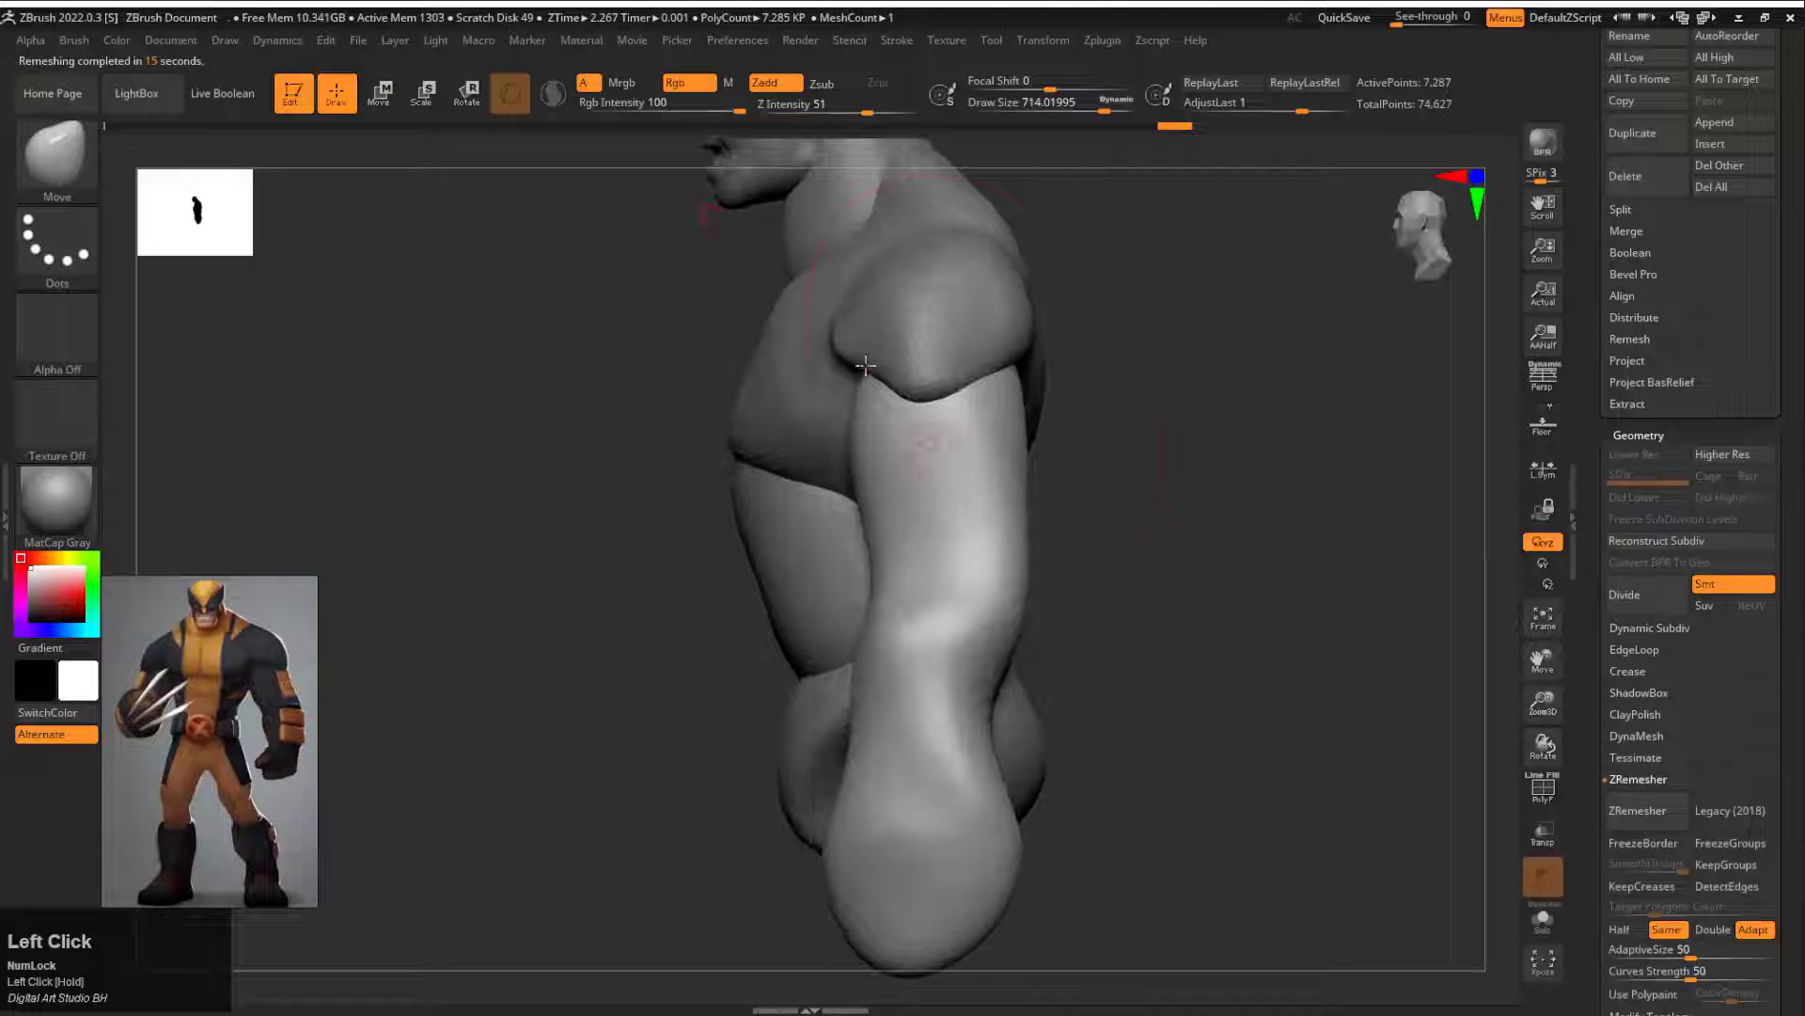
pyautogui.moveTo(1014, 371)
pyautogui.mouseDown()
pyautogui.moveTo(1032, 338)
pyautogui.moveTo(874, 366)
pyautogui.mouseUp()
pyautogui.moveTo(870, 376); pyautogui.dragTo(861, 356)
pyautogui.moveTo(1143, 420)
pyautogui.keyDown('alt'); pyautogui.mouseDown()
pyautogui.moveTo(1128, 476)
pyautogui.moveTo(1049, 408)
pyautogui.mouseUp(); pyautogui.keyUp('alt')
# Step: Carve the crease at the lower end of the biceps with the DamStandard brush at draw size about 239
pyautogui.press('b')
pyautogui.press('d')
pyautogui.press('s')
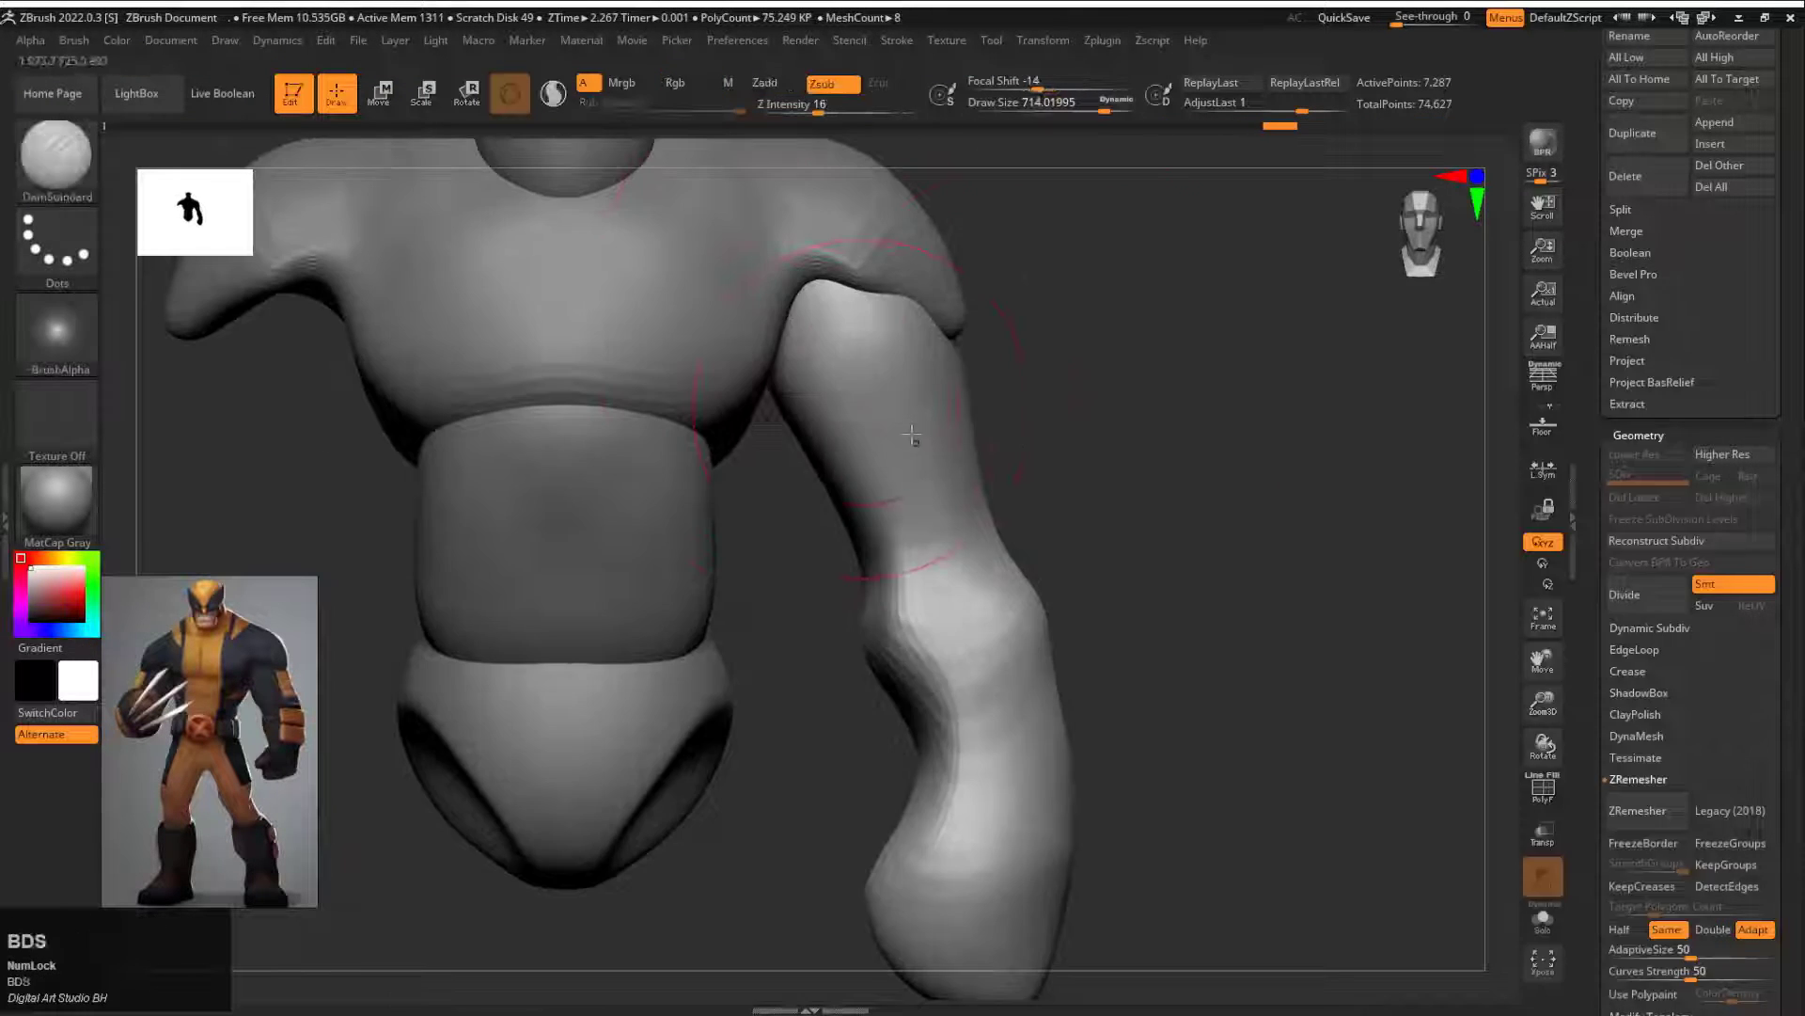
pyautogui.moveTo(987, 509); pyautogui.dragTo(649, 461)
pyautogui.moveTo(762, 506); pyautogui.dragTo(970, 425)
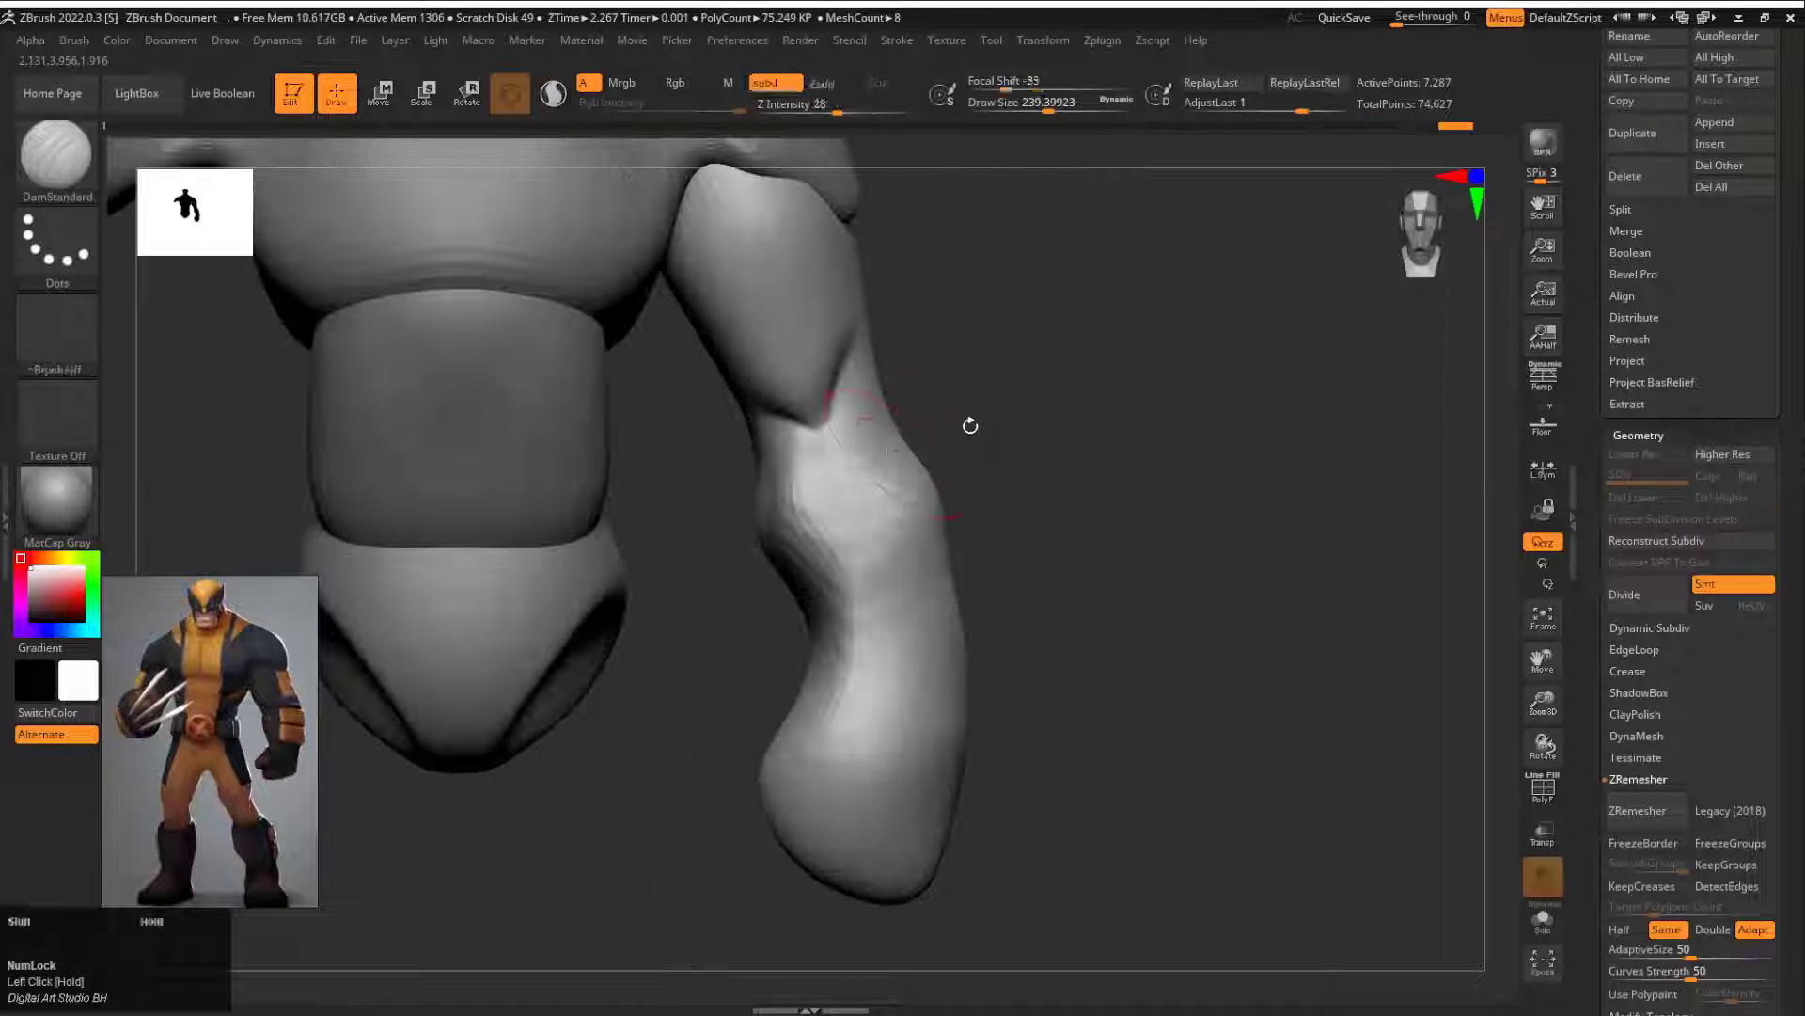
# Step: Bulge the upper forearm and refine the elbow and wrist silhouette with the Move brush at draw size about 311
pyautogui.press('b')
pyautogui.press('m')
pyautogui.press('v')
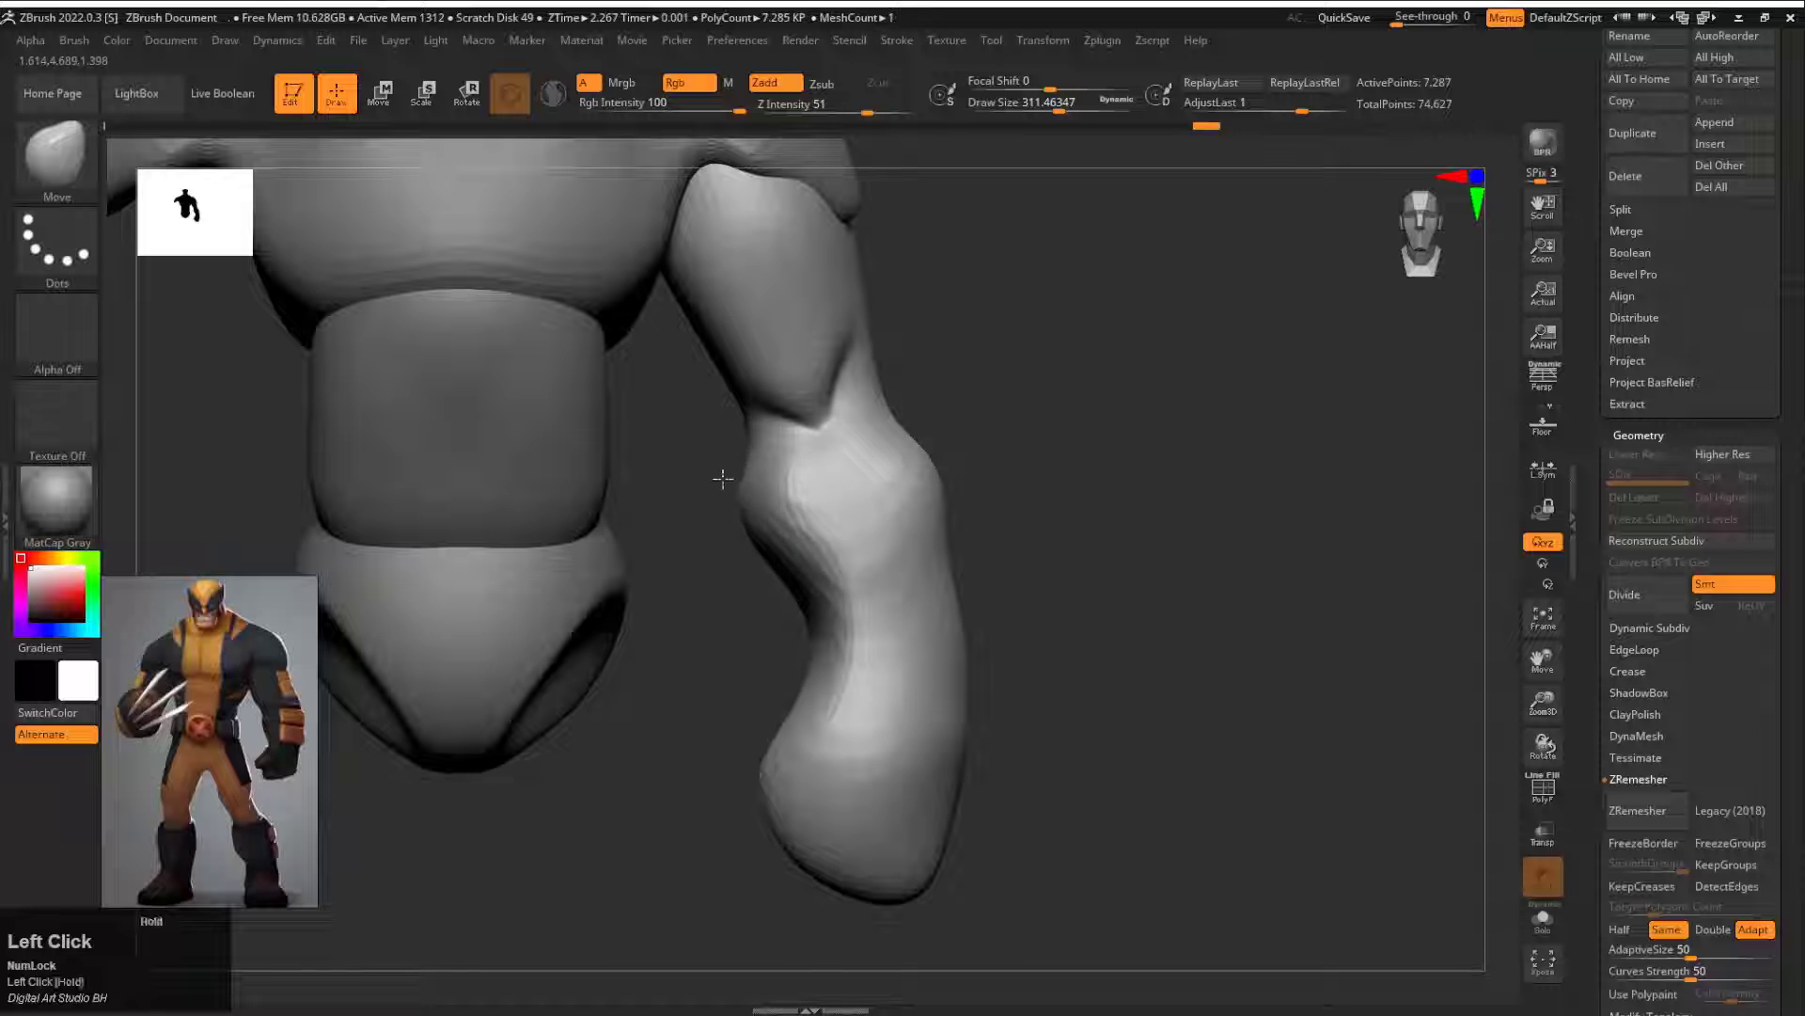
pyautogui.moveTo(872, 620); pyautogui.dragTo(875, 613)
pyautogui.moveTo(1130, 642); pyautogui.dragTo(1082, 658)
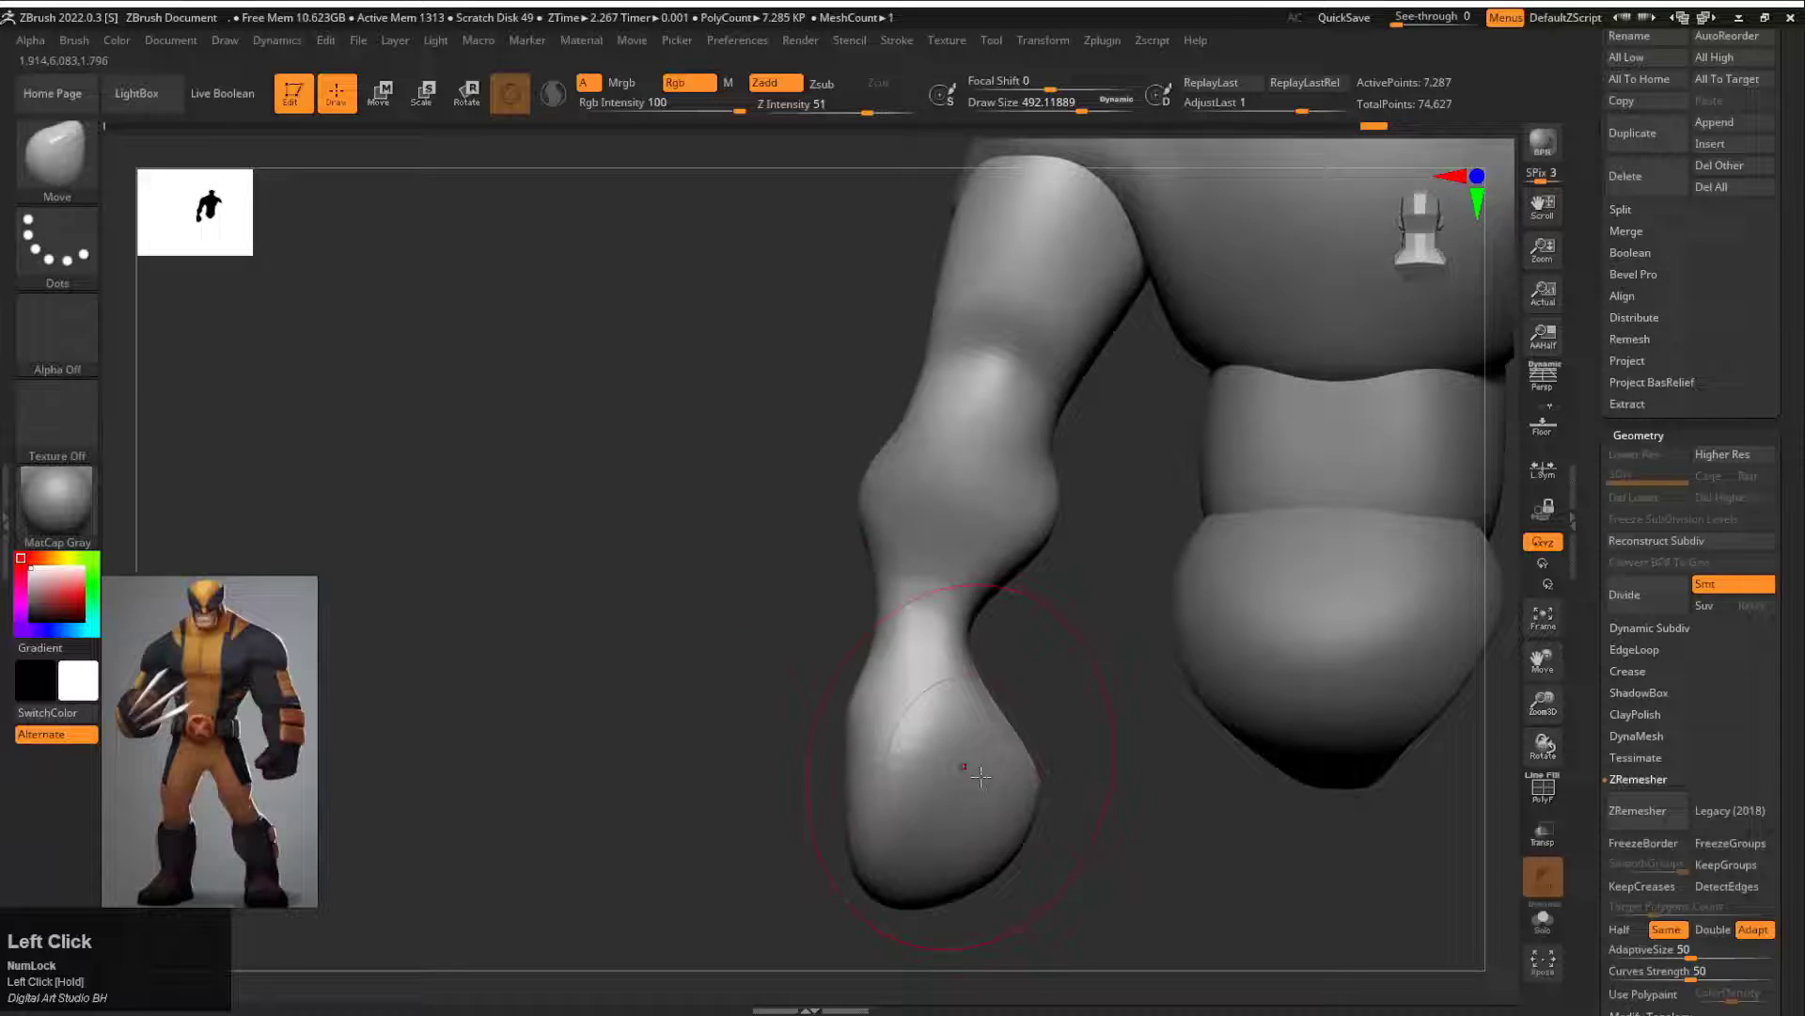
pyautogui.moveTo(1128, 752); pyautogui.dragTo(565, 696)
pyautogui.moveTo(1128, 452)
pyautogui.keyDown('alt'); pyautogui.mouseDown()
pyautogui.moveTo(975, 520)
pyautogui.moveTo(799, 517)
pyautogui.mouseUp(); pyautogui.keyUp('alt')
pyautogui.keyDown('shift'); pyautogui.moveTo(846, 602); pyautogui.dragTo(835, 506); pyautogui.keyUp('shift')
# Step: Carve muscle creases around the back of the elbow with the DamStandard brush at draw size about 197 and Z Intensity 7
pyautogui.press('b')
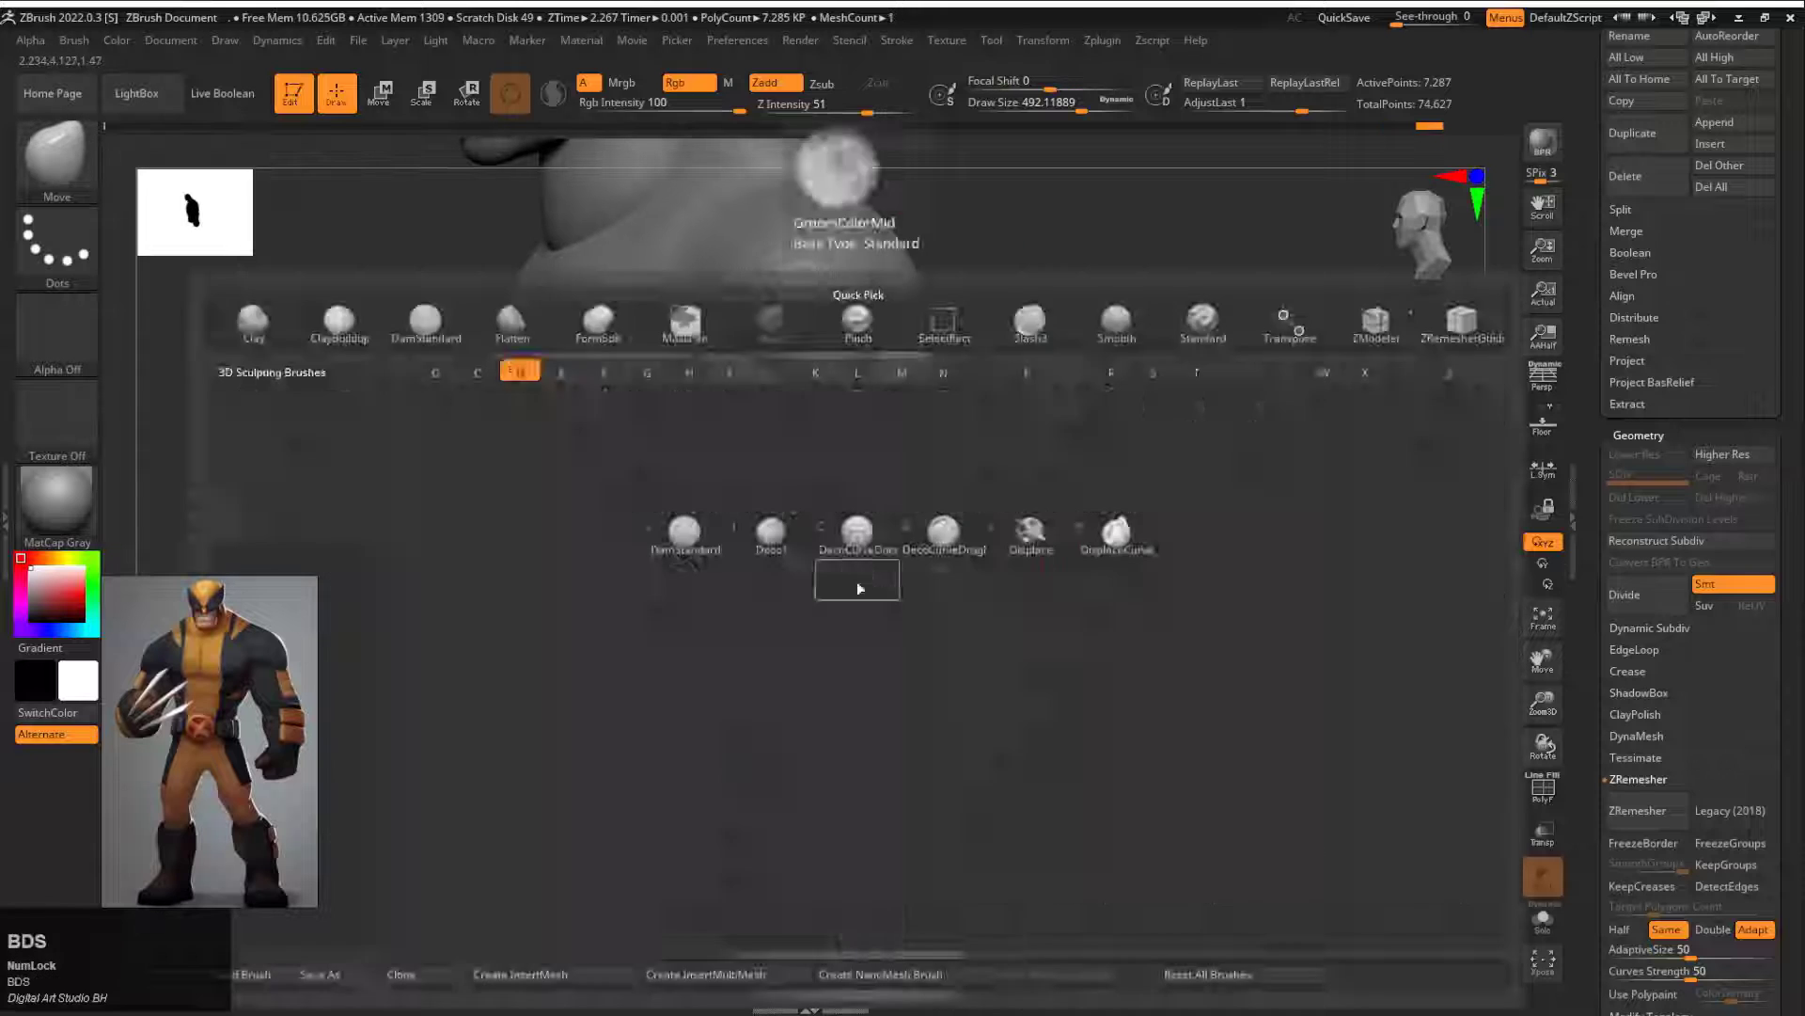
pyautogui.press('d')
pyautogui.press('s')
pyautogui.press('s')
pyautogui.press('space')
pyautogui.moveTo(898, 572); pyautogui.dragTo(881, 573)
pyautogui.moveTo(1129, 565); pyautogui.dragTo(926, 536)
pyautogui.keyDown('alt'); pyautogui.moveTo(1025, 616); pyautogui.dragTo(1015, 452); pyautogui.keyUp('alt')
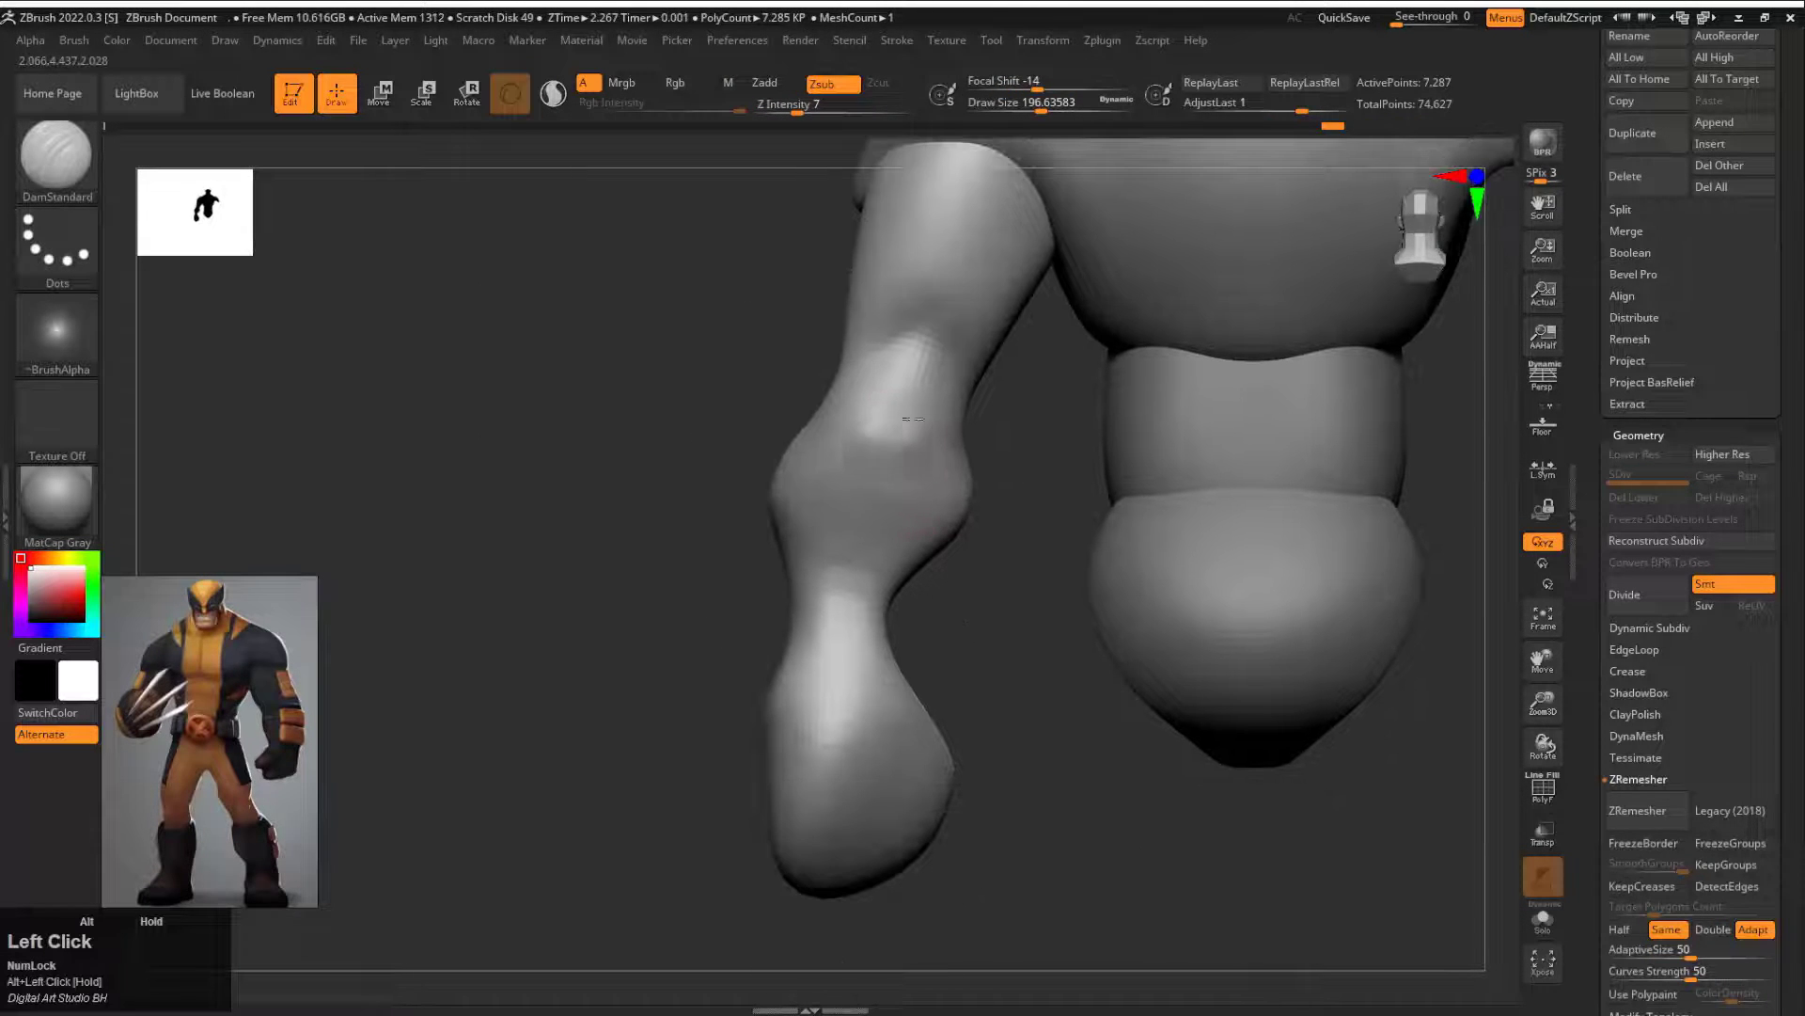
# Step: Define the inner forearm muscles, and reshape the forearm and wrist outline with the Move brush at draw size about 331
pyautogui.moveTo(752, 418); pyautogui.dragTo(1195, 404)
pyautogui.moveTo(1007, 419); pyautogui.dragTo(1034, 329)
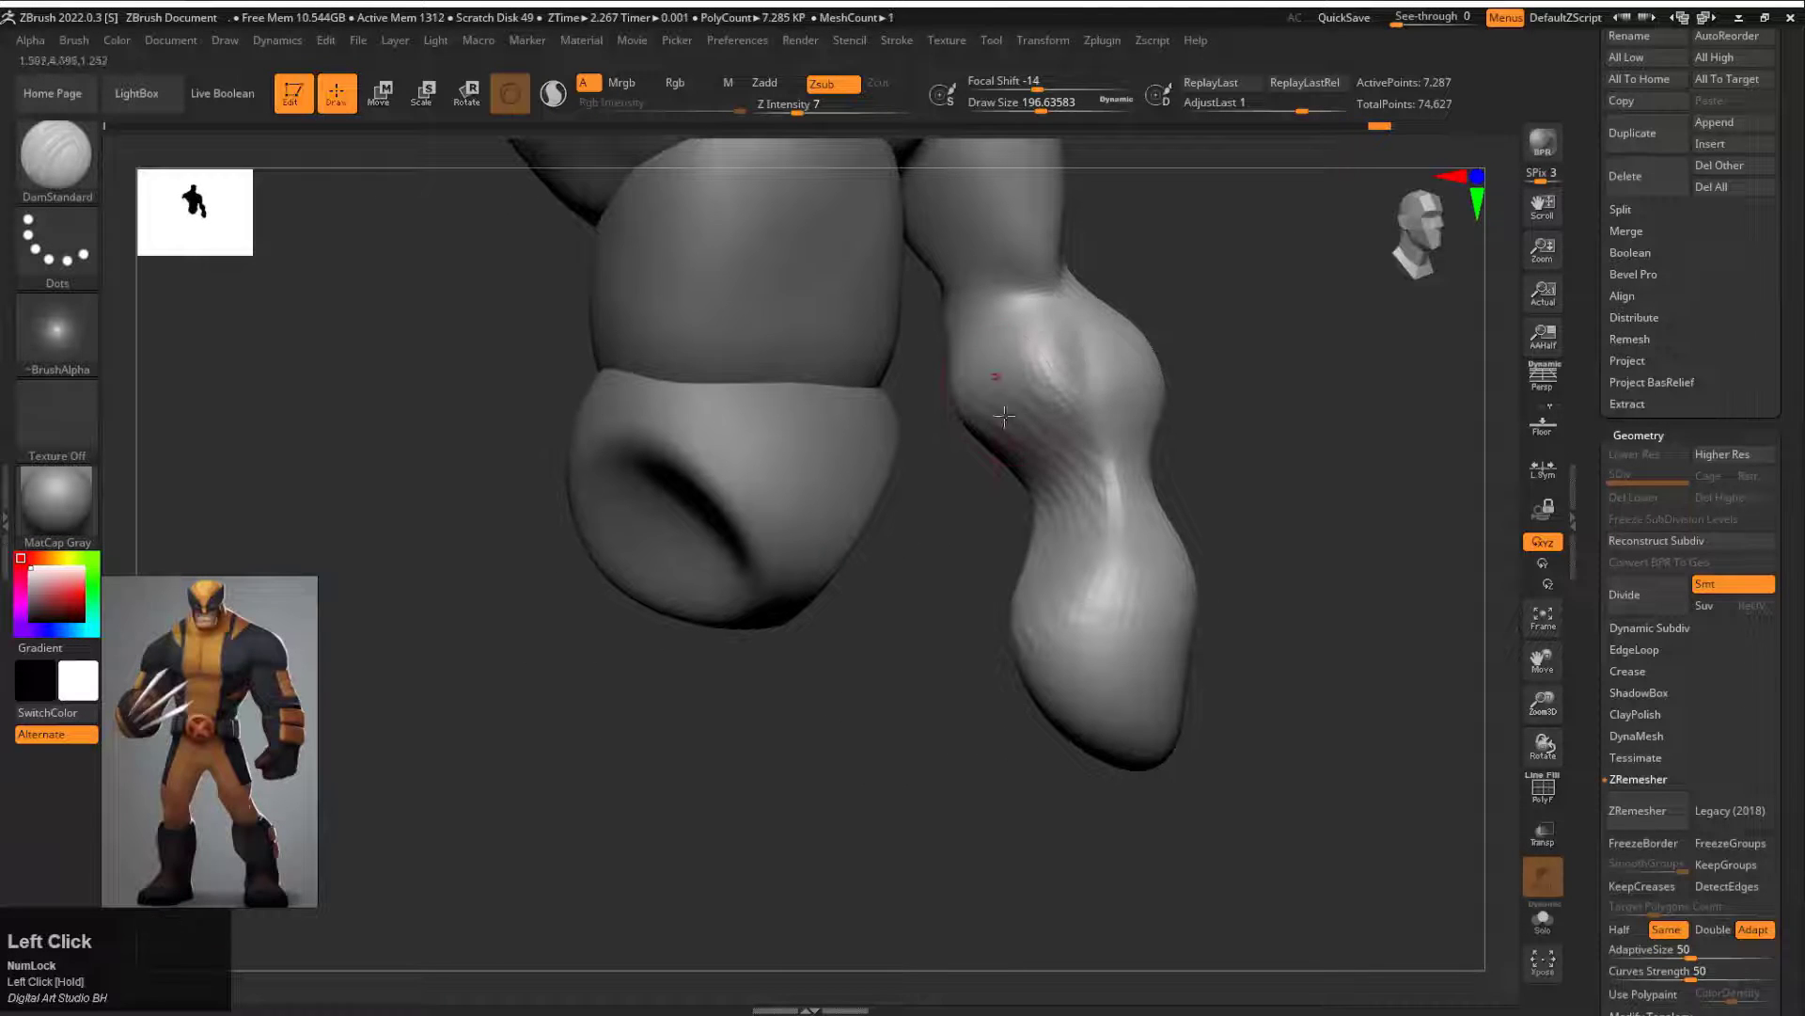
pyautogui.moveTo(1004, 417)
pyautogui.mouseDown()
pyautogui.moveTo(1179, 445)
pyautogui.moveTo(1026, 493)
pyautogui.mouseUp()
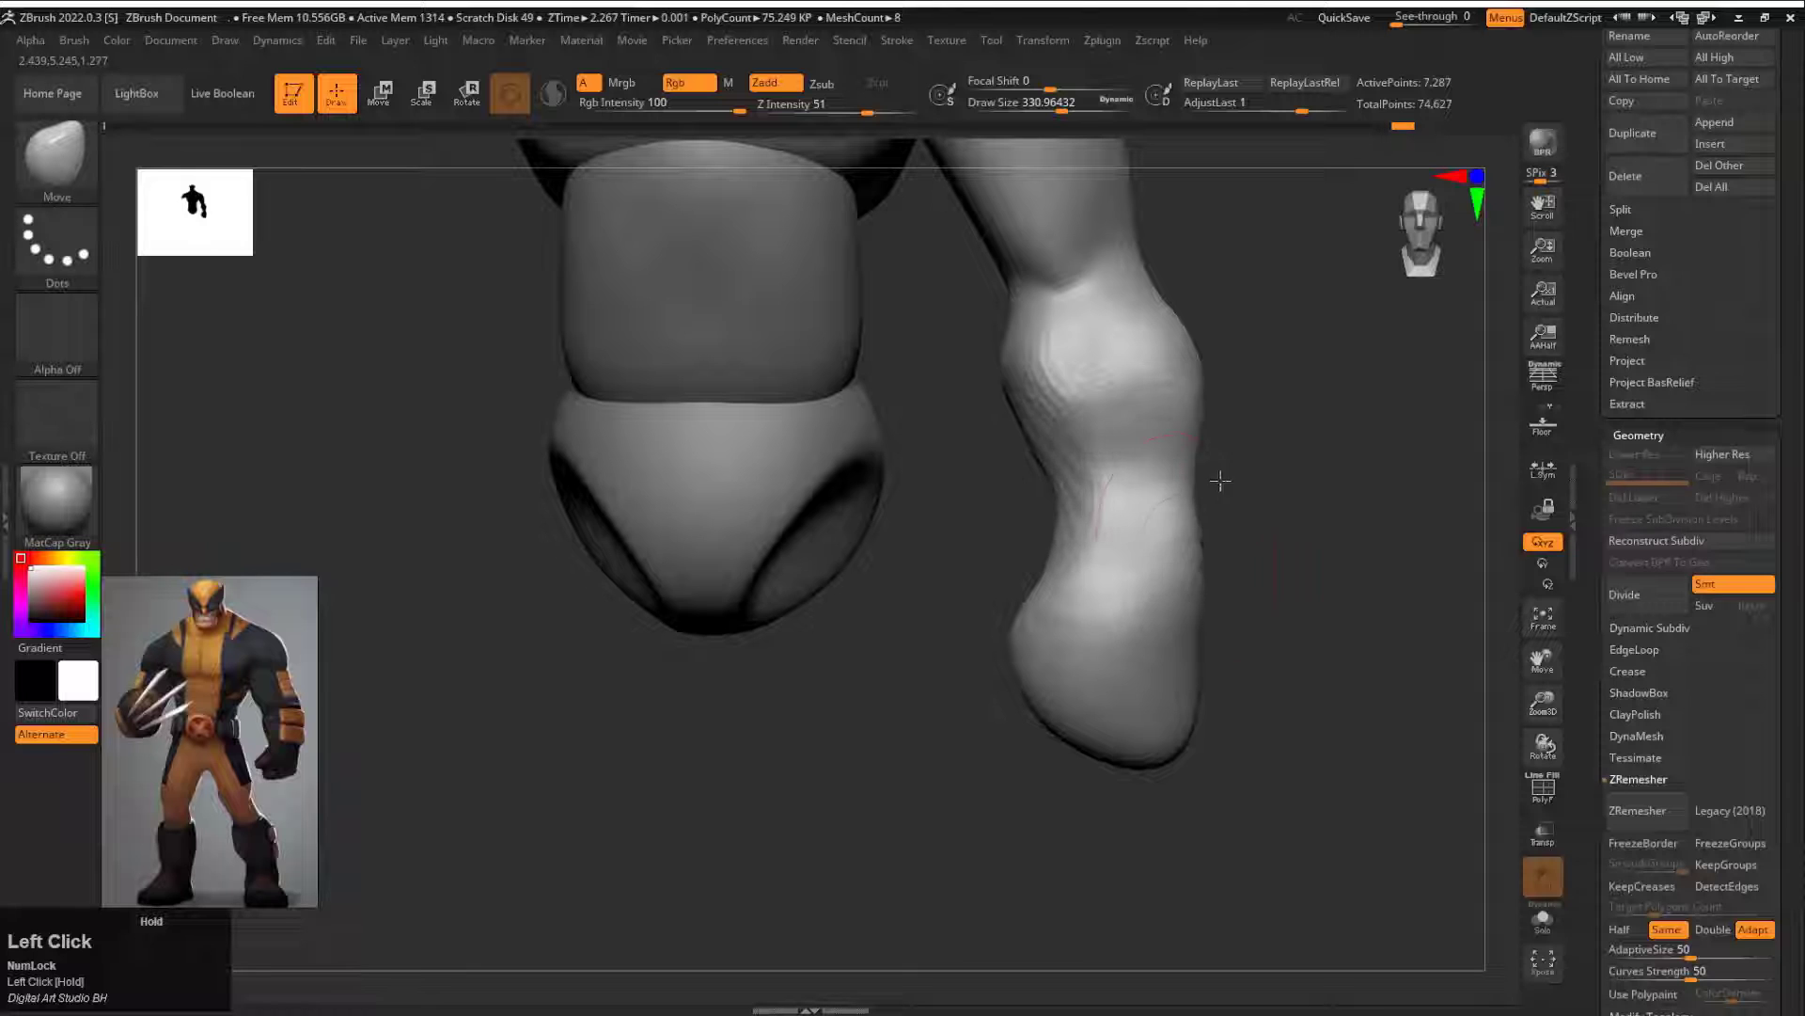
pyautogui.moveTo(1220, 480)
pyautogui.mouseDown()
pyautogui.moveTo(1134, 494)
pyautogui.moveTo(1110, 536)
pyautogui.moveTo(1044, 525)
pyautogui.mouseUp()
pyautogui.moveTo(748, 563)
pyautogui.mouseDown()
pyautogui.moveTo(848, 578)
pyautogui.moveTo(968, 562)
pyautogui.mouseUp()
# Step: Carve the first thumb and palm lines into the hand with the DamStandard brush at draw size about 124
pyautogui.press('b')
pyautogui.press('d')
pyautogui.press('s')
pyautogui.moveTo(920, 646); pyautogui.dragTo(917, 646)
pyautogui.moveTo(917, 646)
pyautogui.mouseDown()
pyautogui.moveTo(1003, 668)
pyautogui.moveTo(1028, 720)
pyautogui.moveTo(919, 733)
pyautogui.moveTo(836, 592)
pyautogui.mouseUp()
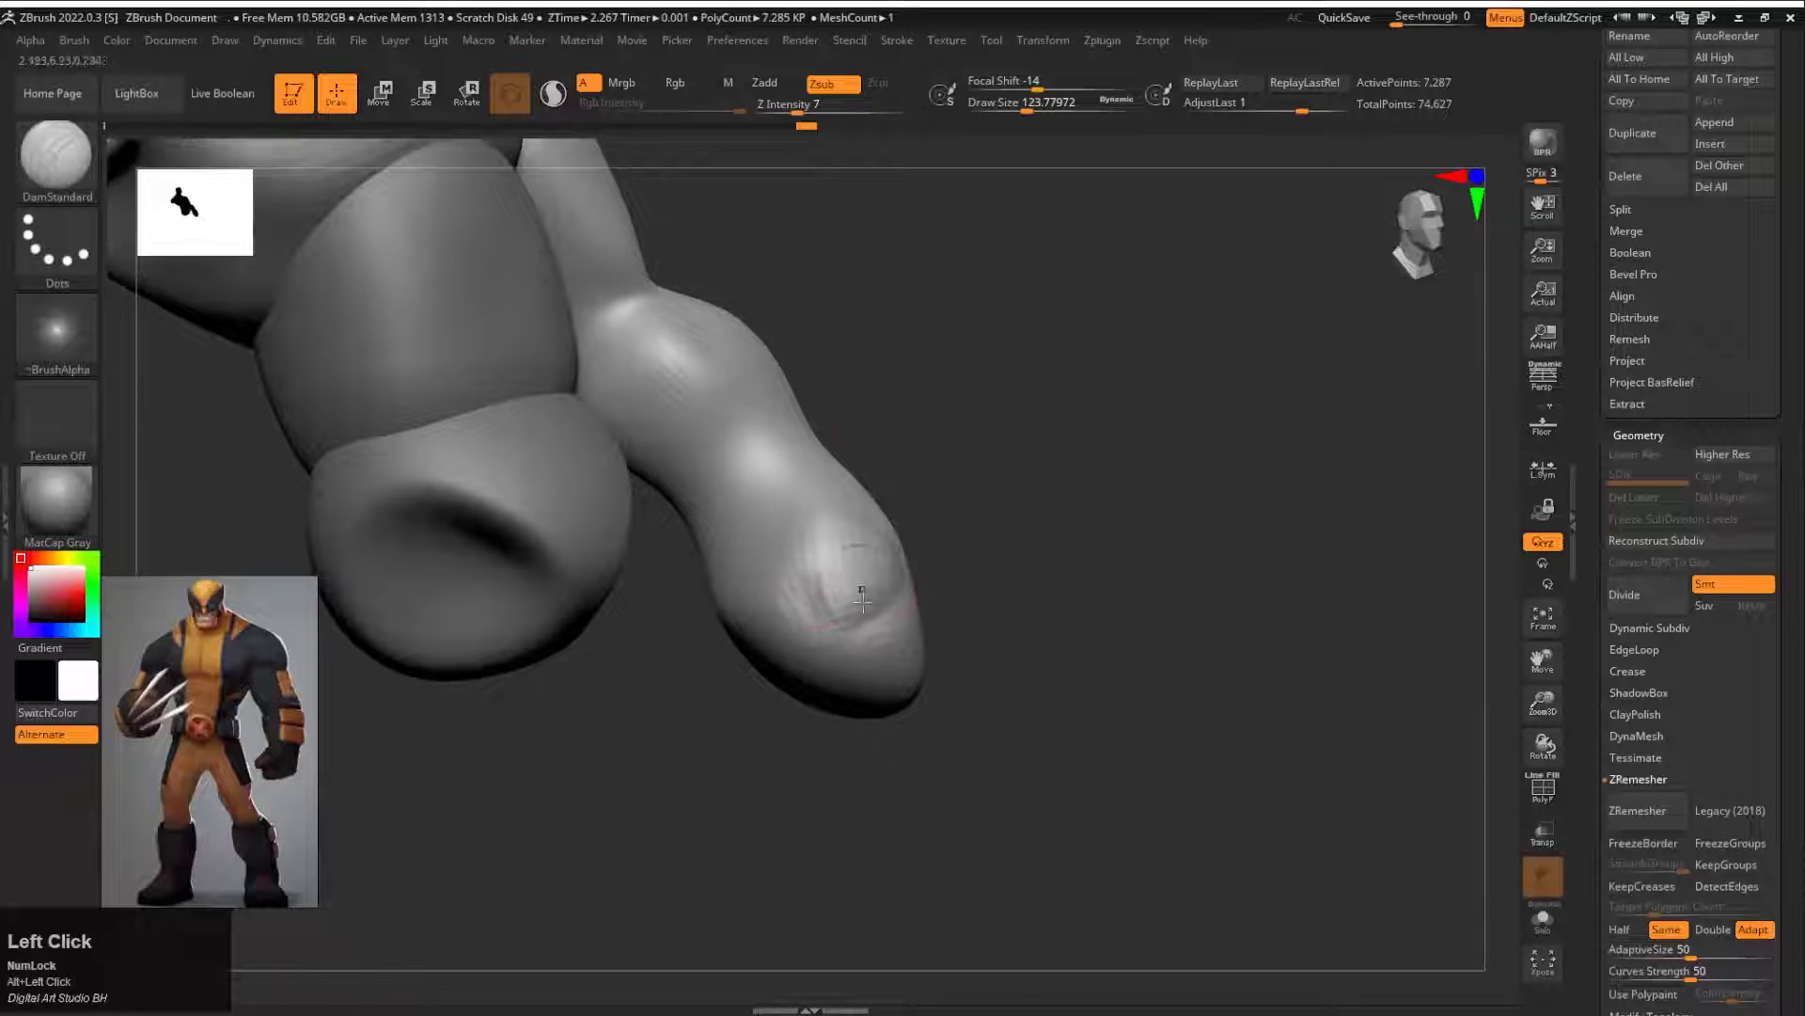
# Step: Build up the basic finger and thumb masses of a fist with the Standard brush at draw size about 124
pyautogui.press('b')
pyautogui.press('s')
pyautogui.press('t')
pyautogui.moveTo(1020, 432); pyautogui.dragTo(945, 508)
pyautogui.moveTo(773, 609)
pyautogui.keyDown('alt'); pyautogui.mouseDown()
pyautogui.moveTo(794, 644)
pyautogui.moveTo(788, 577)
pyautogui.mouseUp(); pyautogui.keyUp('alt')
pyautogui.moveTo(983, 564)
pyautogui.mouseDown()
pyautogui.moveTo(939, 504)
pyautogui.moveTo(917, 574)
pyautogui.mouseUp()
pyautogui.moveTo(700, 634)
pyautogui.mouseDown()
pyautogui.moveTo(732, 685)
pyautogui.moveTo(804, 694)
pyautogui.mouseUp()
# Step: Deepen the grooves between the fist's fingers and smooth the surrounding surface
pyautogui.moveTo(1034, 564)
pyautogui.mouseDown()
pyautogui.moveTo(983, 532)
pyautogui.moveTo(912, 542)
pyautogui.moveTo(853, 601)
pyautogui.moveTo(799, 616)
pyautogui.mouseUp()
pyautogui.moveTo(997, 555)
pyautogui.mouseDown()
pyautogui.moveTo(927, 552)
pyautogui.moveTo(795, 620)
pyautogui.moveTo(825, 628)
pyautogui.mouseUp()
pyautogui.moveTo(997, 564)
pyautogui.mouseDown()
pyautogui.moveTo(935, 580)
pyautogui.moveTo(997, 545)
pyautogui.mouseUp()
pyautogui.moveTo(785, 555); pyautogui.dragTo(814, 601)
pyautogui.moveTo(978, 564); pyautogui.dragTo(940, 555)
pyautogui.moveTo(743, 527); pyautogui.dragTo(777, 509)
# Step: Sculpt the knuckles and back of the hand with the Standard brush at draw size about 74 and Z Intensity 25
pyautogui.press('space')
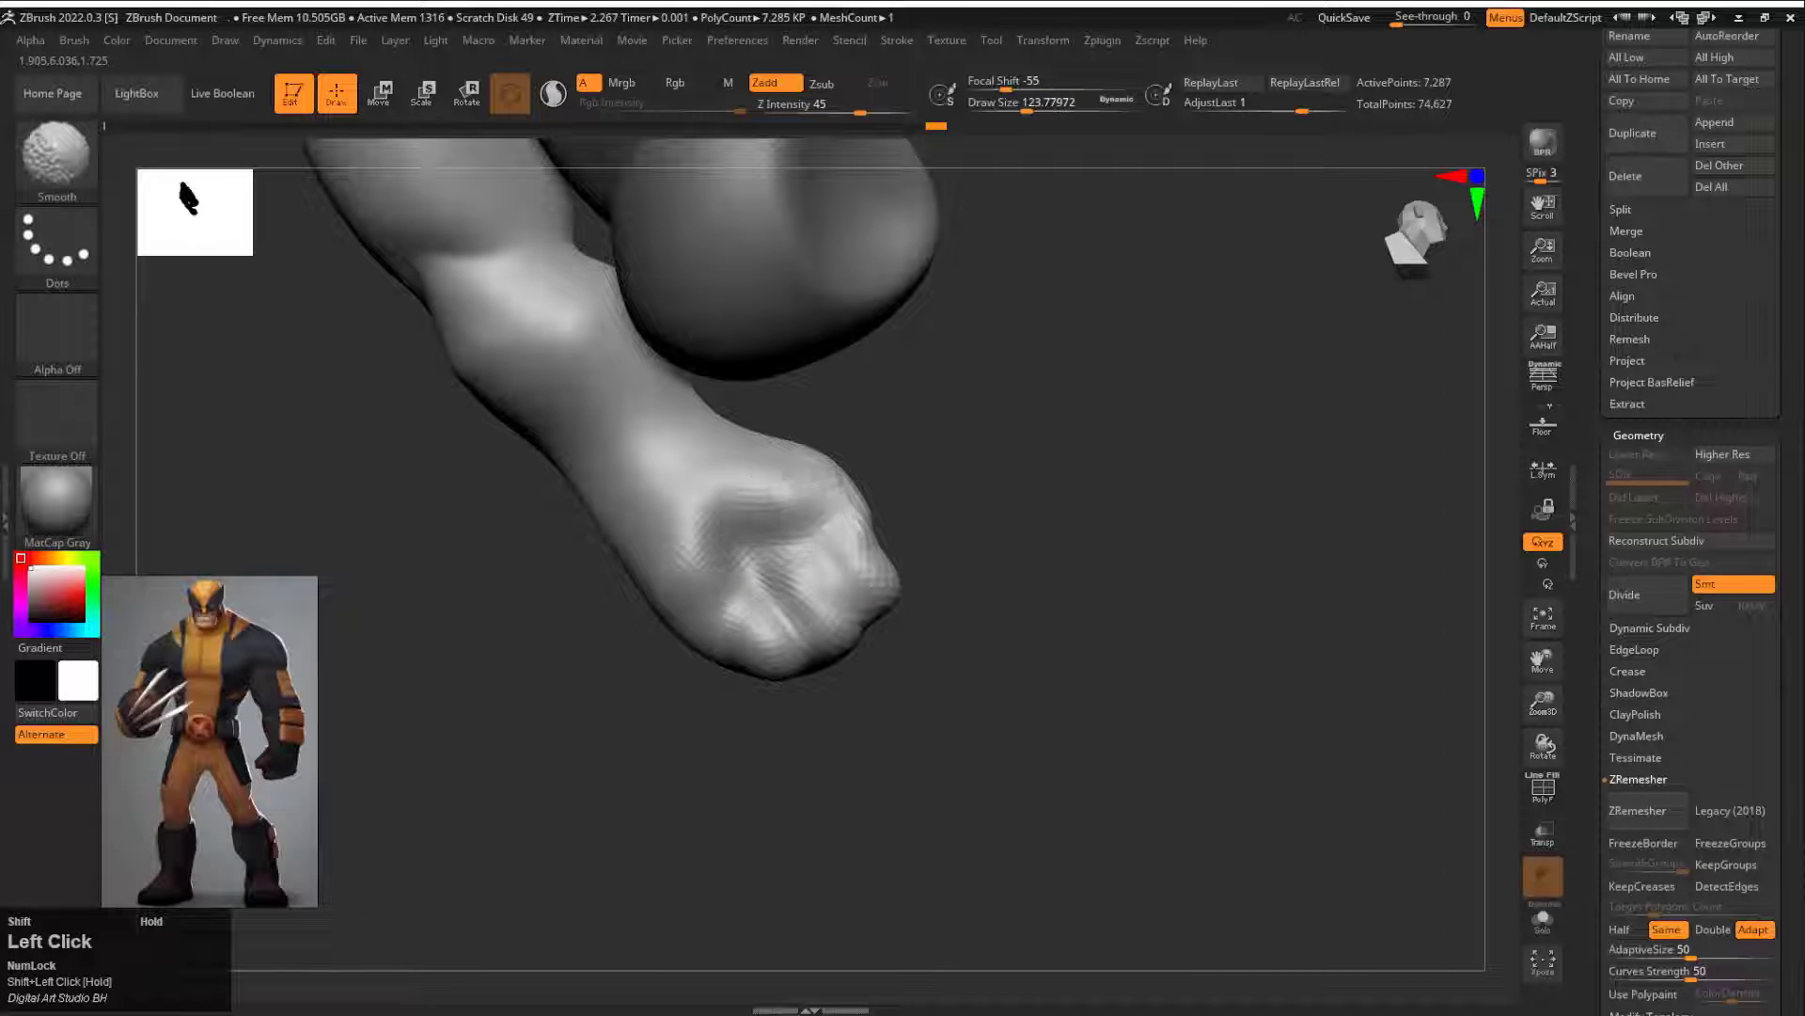
pyautogui.moveTo(1016, 574)
pyautogui.mouseDown()
pyautogui.moveTo(949, 602)
pyautogui.moveTo(887, 673)
pyautogui.moveTo(1044, 550)
pyautogui.mouseUp()
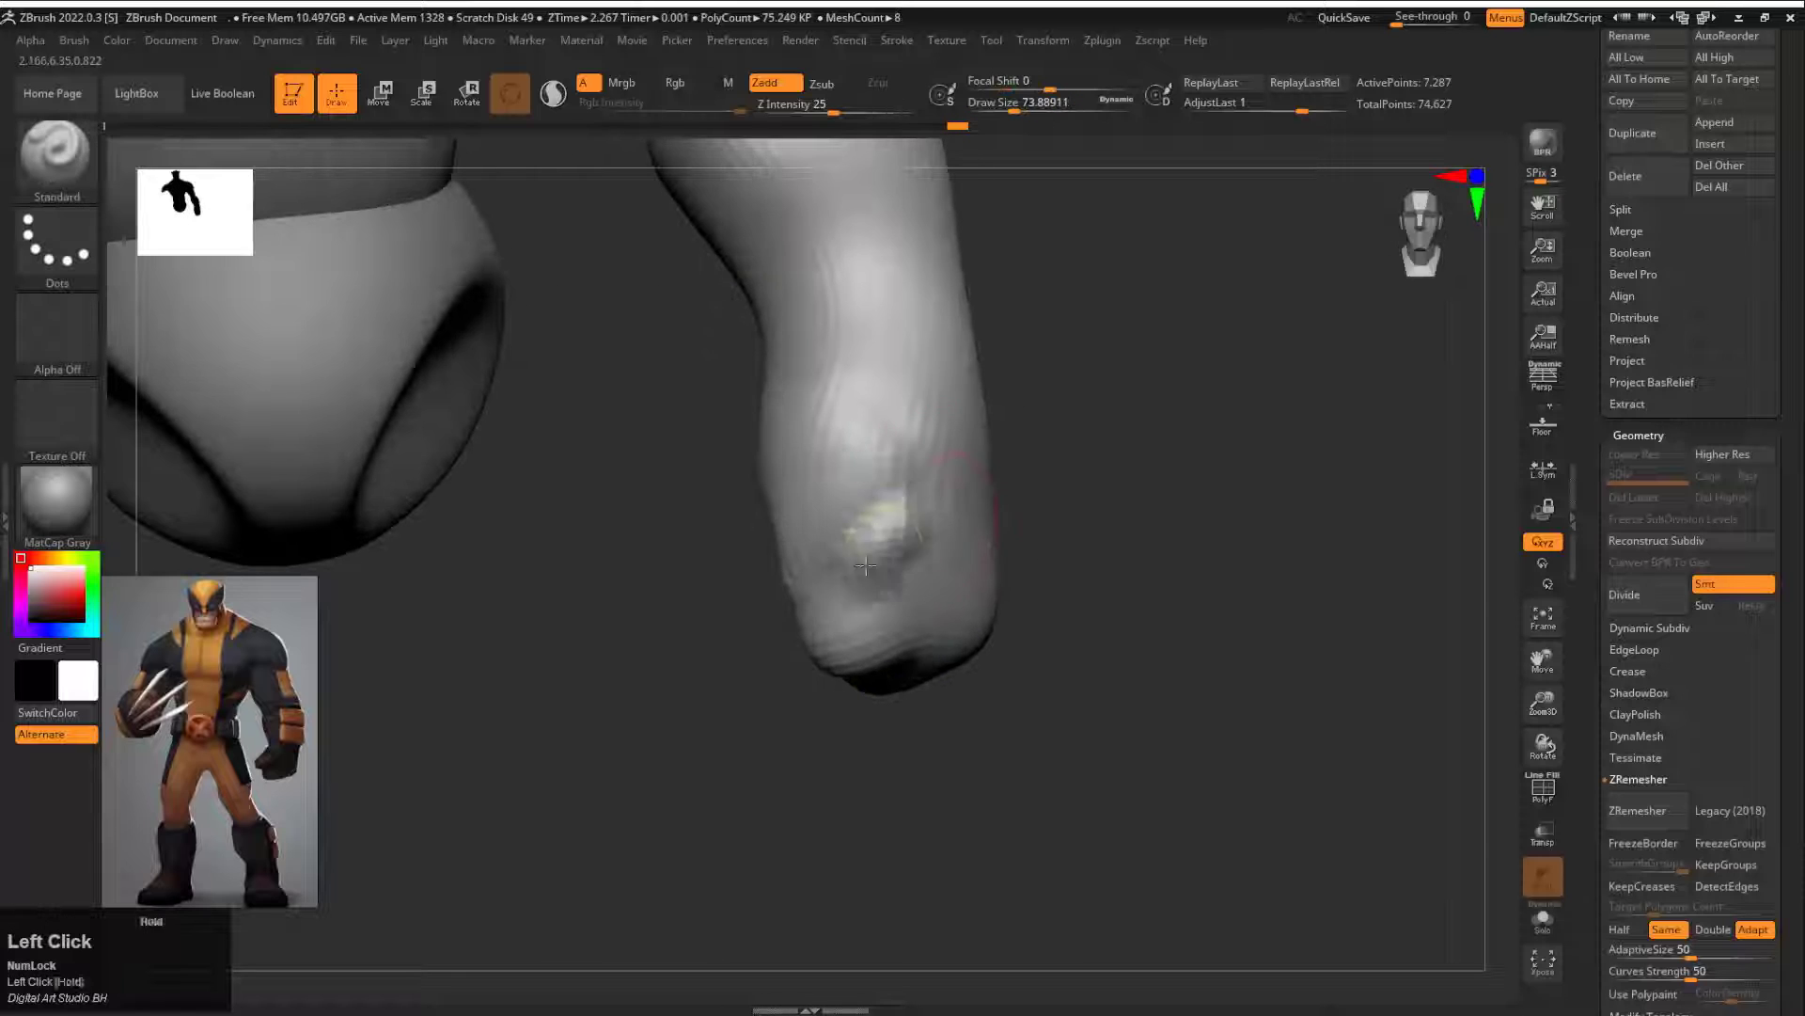
pyautogui.keyDown('alt'); pyautogui.moveTo(865, 565); pyautogui.dragTo(887, 515); pyautogui.keyUp('alt')
pyautogui.moveTo(1316, 564); pyautogui.dragTo(1037, 504)
pyautogui.moveTo(744, 561)
pyautogui.keyDown('alt'); pyautogui.mouseDown()
pyautogui.moveTo(771, 570)
pyautogui.moveTo(835, 414)
pyautogui.mouseUp(); pyautogui.keyUp('alt')
pyautogui.moveTo(1194, 564); pyautogui.dragTo(1063, 611)
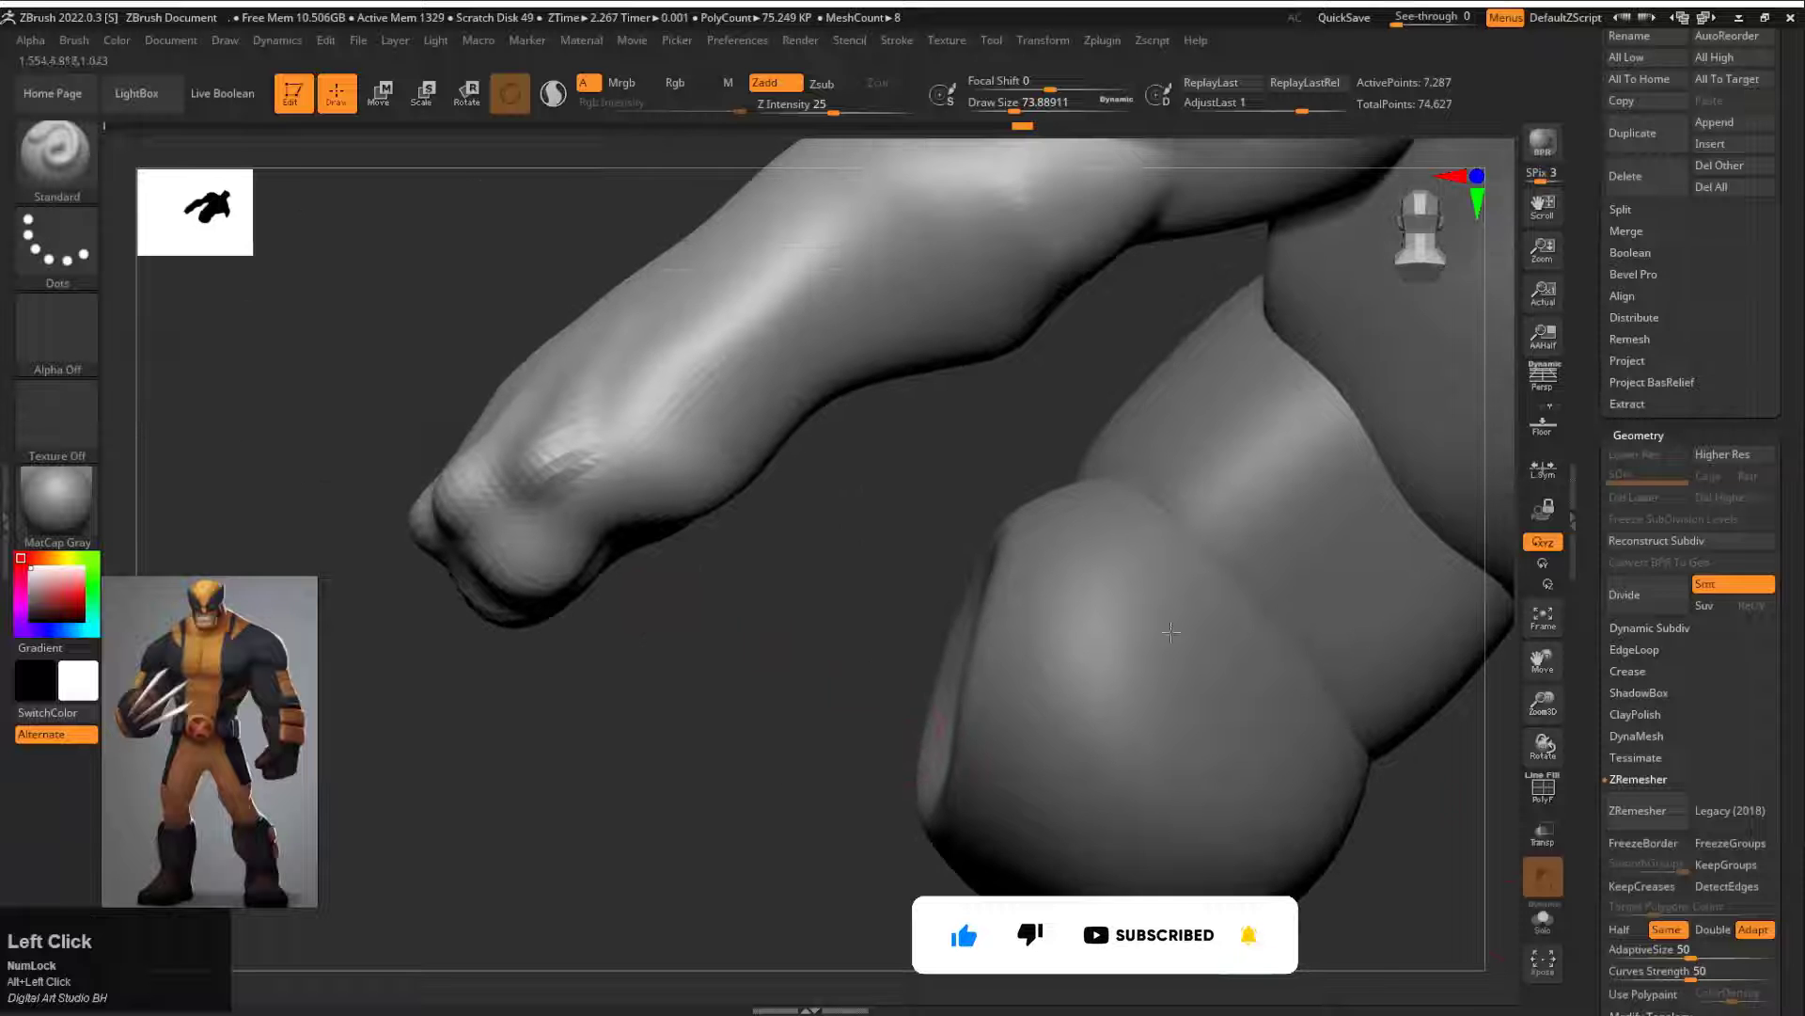
# Step: Isolate the arm in Solo mode and define the separate fingers with the Standard brush at draw size about 74
pyautogui.moveTo(940, 489); pyautogui.dragTo(865, 565)
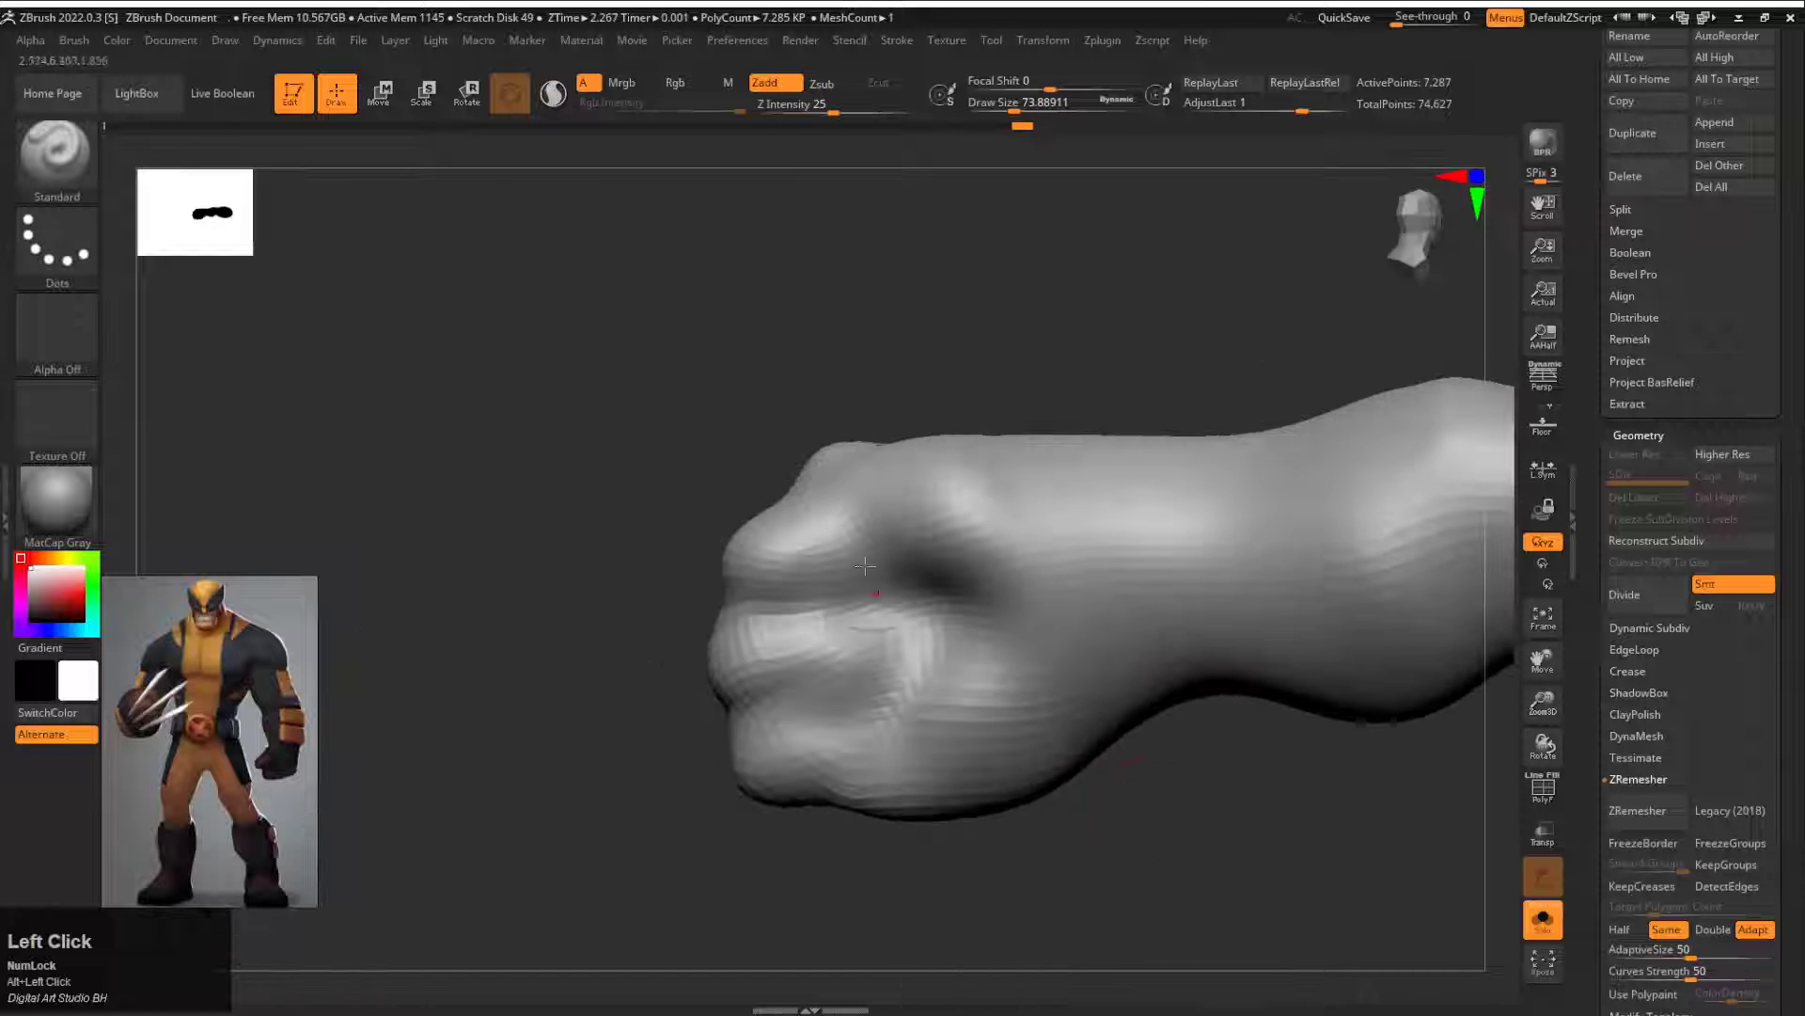
pyautogui.moveTo(808, 732)
pyautogui.mouseDown()
pyautogui.moveTo(852, 692)
pyautogui.moveTo(783, 602)
pyautogui.moveTo(701, 649)
pyautogui.mouseUp()
pyautogui.press('space')
pyautogui.moveTo(811, 648); pyautogui.dragTo(840, 649)
pyautogui.keyDown('shift'); pyautogui.moveTo(715, 658); pyautogui.dragTo(705, 700); pyautogui.keyUp('shift')
pyautogui.moveTo(987, 602)
pyautogui.mouseDown()
pyautogui.moveTo(644, 508)
pyautogui.moveTo(945, 649)
pyautogui.moveTo(926, 700)
pyautogui.mouseUp()
# Step: Build up the thumb and curled fingers on the palm side with the Standard brush at draw size about 101
pyautogui.press('s')
pyautogui.moveTo(1161, 785); pyautogui.dragTo(941, 649)
pyautogui.keyDown('shift'); pyautogui.moveTo(888, 604); pyautogui.dragTo(875, 563); pyautogui.keyUp('shift')
pyautogui.moveTo(1025, 649); pyautogui.dragTo(927, 376)
pyautogui.press('f')
pyautogui.moveTo(875, 583)
pyautogui.mouseDown()
pyautogui.moveTo(1081, 677)
pyautogui.moveTo(1194, 639)
pyautogui.mouseUp()
pyautogui.moveTo(1072, 526); pyautogui.dragTo(1123, 573)
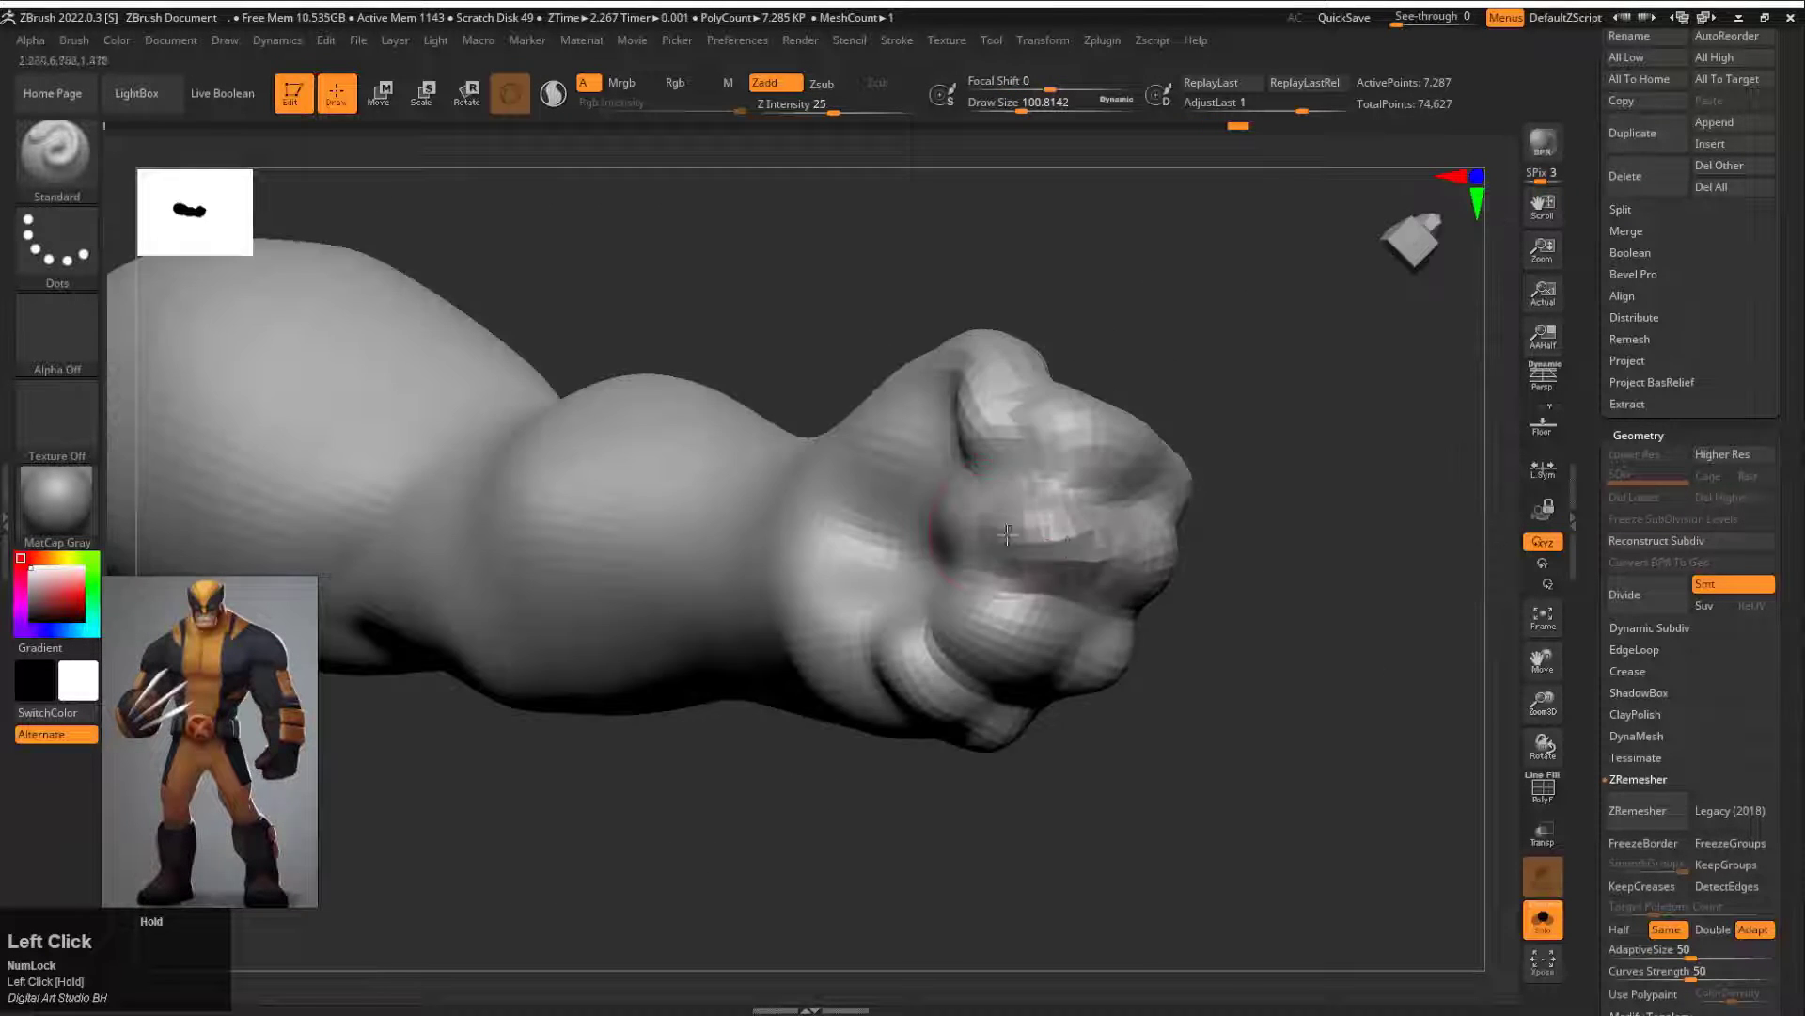
# Step: Refine and smooth the curled finger fronts of the fist at draw size about 101, and check the whole arm
pyautogui.moveTo(1251, 621); pyautogui.dragTo(1175, 677)
pyautogui.moveTo(1090, 550)
pyautogui.mouseDown()
pyautogui.moveTo(1018, 545)
pyautogui.moveTo(1044, 557)
pyautogui.mouseUp()
pyautogui.moveTo(1241, 620); pyautogui.dragTo(1043, 588)
pyautogui.keyDown('shift'); pyautogui.moveTo(959, 545); pyautogui.dragTo(941, 592); pyautogui.keyUp('shift')
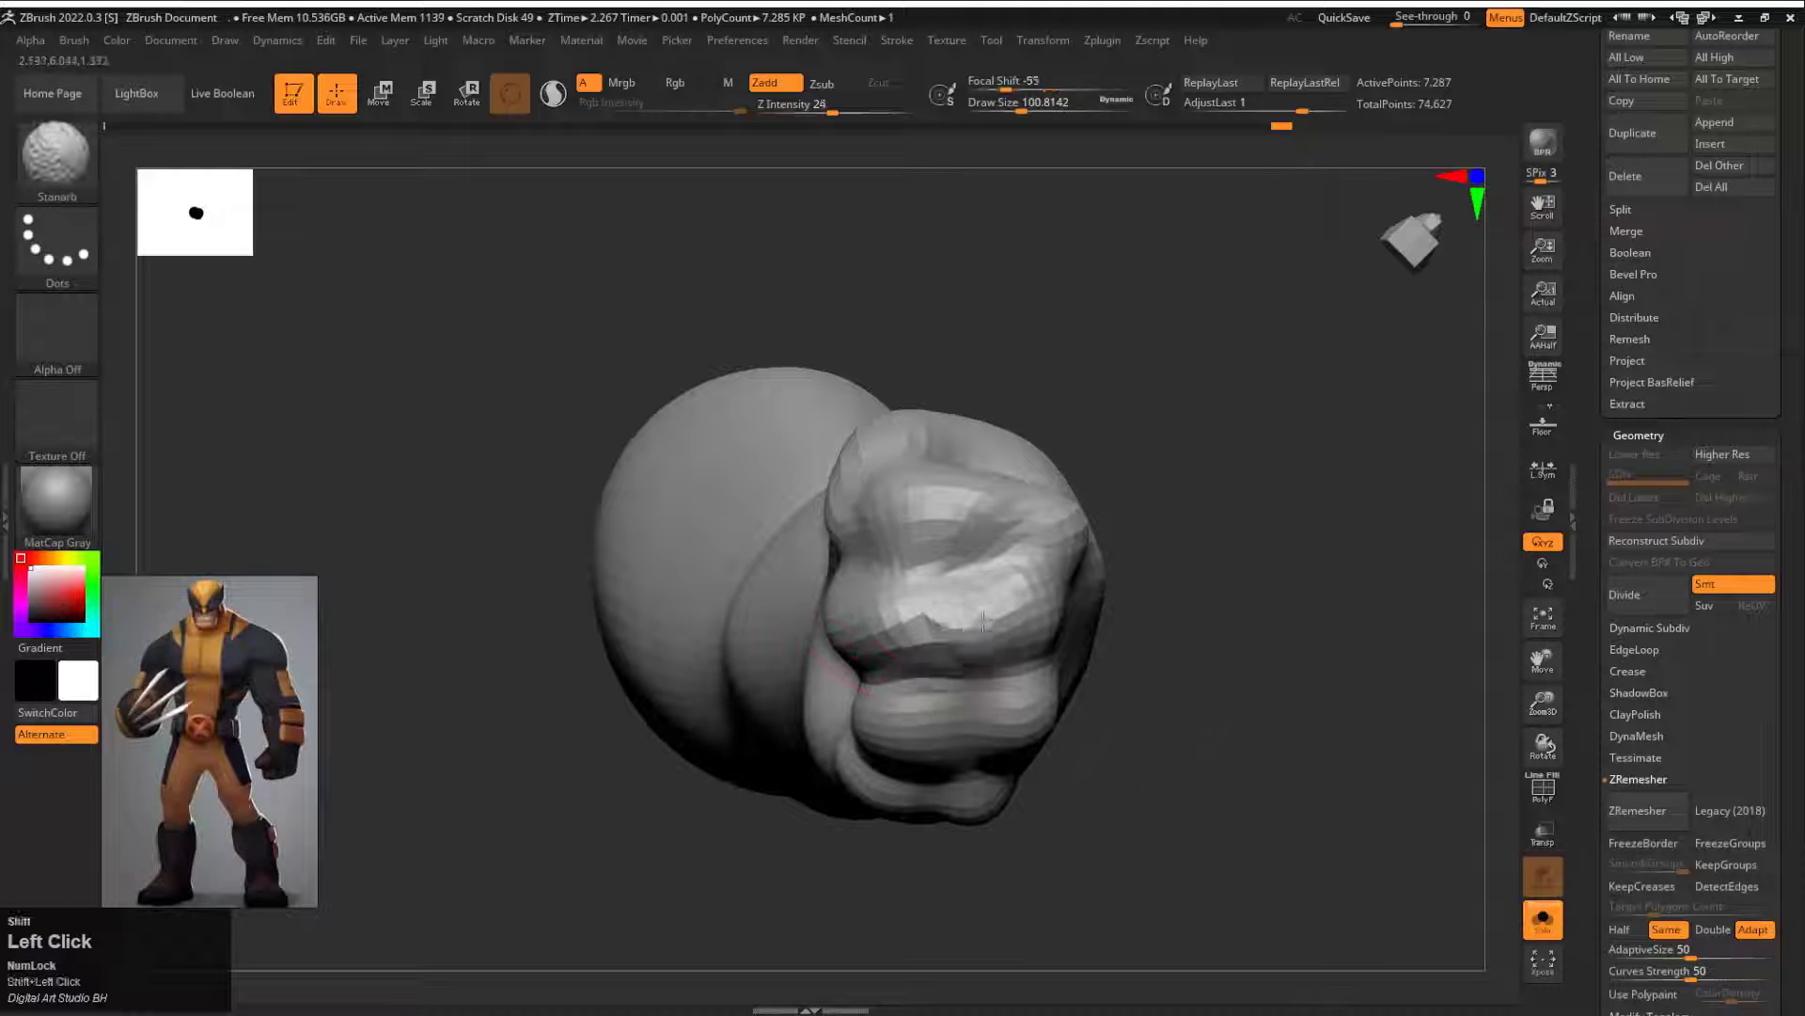
pyautogui.moveTo(1109, 602); pyautogui.dragTo(863, 555)
pyautogui.press('f')
# Step: Isolate the fist by hiding the rest of the arm with lasso selection, and set the draw size to about 68
pyautogui.press('f')
pyautogui.keyDown('ctrl'); pyautogui.keyDown('shift'); pyautogui.moveTo(883, 637); pyautogui.dragTo(965, 327); pyautogui.keyUp('shift'); pyautogui.keyUp('ctrl')
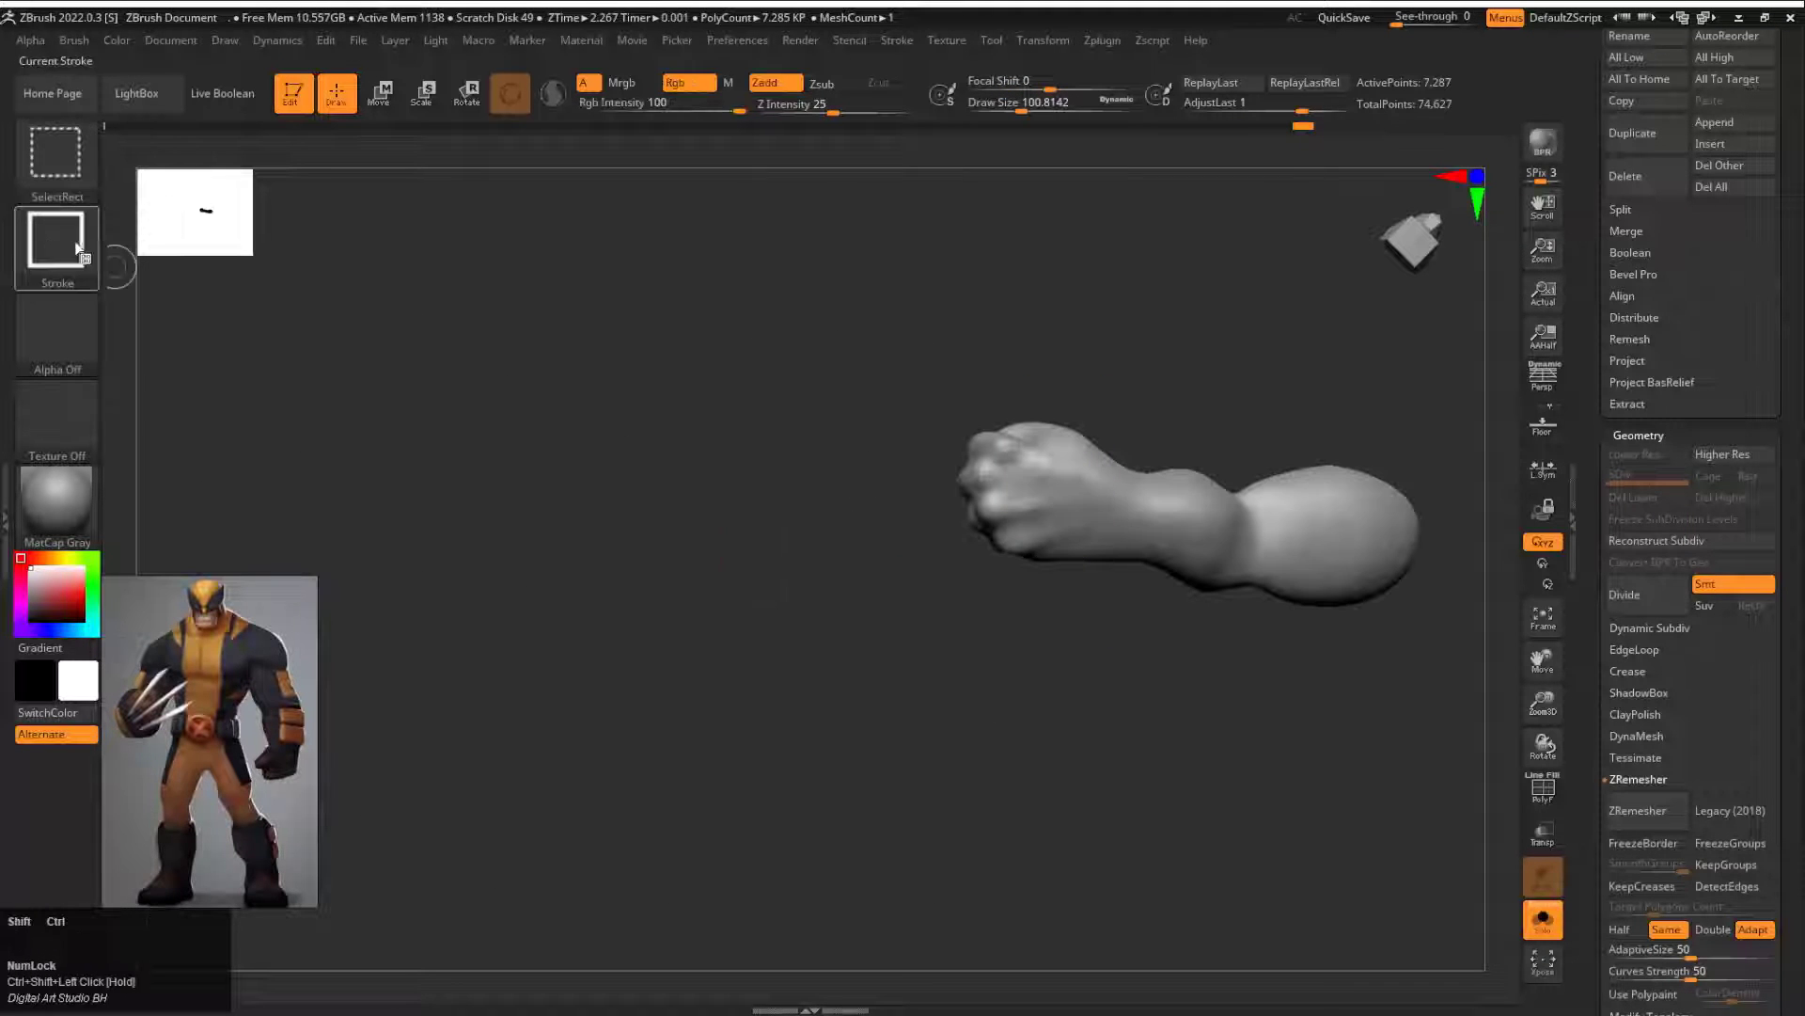
pyautogui.keyDown('ctrl'); pyautogui.keyDown('shift'); pyautogui.click(80, 256); pyautogui.keyUp('shift'); pyautogui.keyUp('ctrl')
pyautogui.keyDown('ctrl'); pyautogui.keyDown('shift'); pyautogui.click(428, 256); pyautogui.keyUp('shift'); pyautogui.keyUp('ctrl')
pyautogui.keyDown('ctrl'); pyautogui.keyDown('shift'); pyautogui.moveTo(1116, 589); pyautogui.dragTo(1098, 405); pyautogui.keyUp('shift'); pyautogui.keyUp('ctrl')
pyautogui.press('f')
pyautogui.keyDown('alt'); pyautogui.moveTo(1401, 489); pyautogui.dragTo(1251, 527); pyautogui.keyUp('alt')
pyautogui.moveTo(1251, 526)
pyautogui.mouseDown()
pyautogui.moveTo(1063, 536)
pyautogui.moveTo(1113, 323)
pyautogui.moveTo(1157, 376)
pyautogui.mouseUp()
pyautogui.press('s')
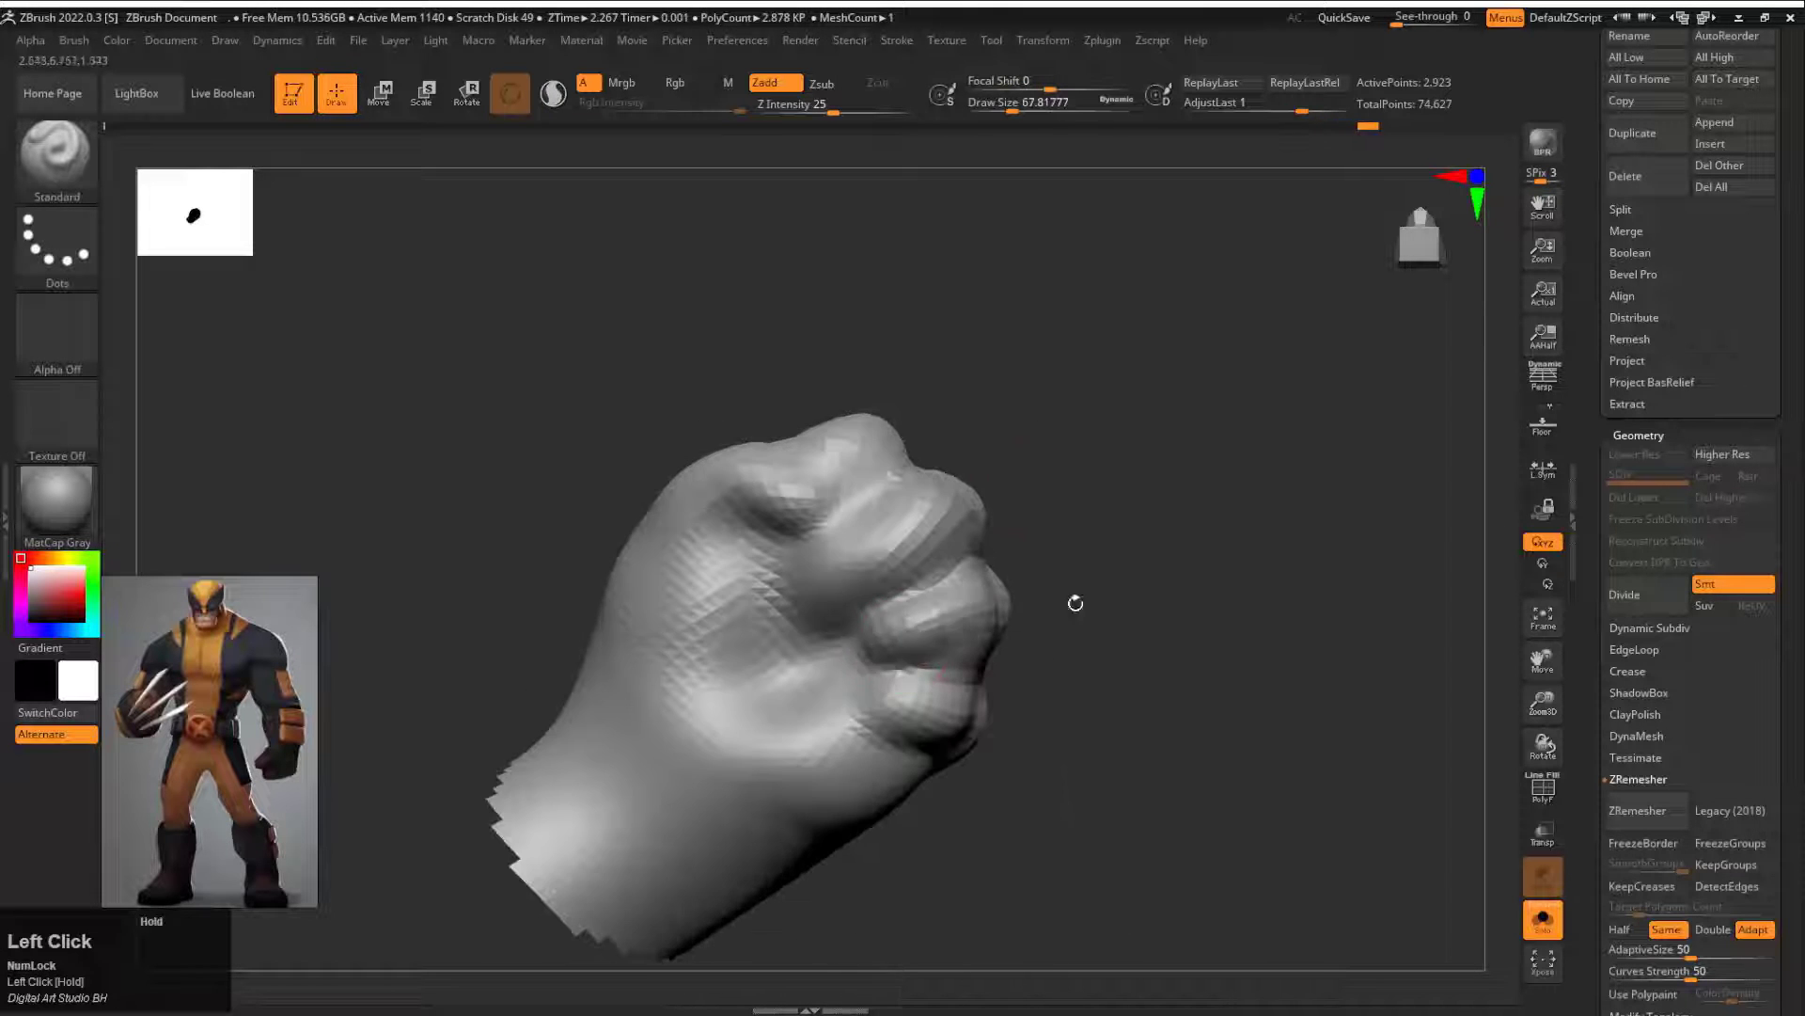
# Step: Sharpen the creases between the curled fingers with the DamStandard brush, and unhide the whole arm
pyautogui.moveTo(1076, 603)
pyautogui.mouseDown()
pyautogui.moveTo(1028, 407)
pyautogui.moveTo(1090, 554)
pyautogui.moveTo(1086, 486)
pyautogui.moveTo(1117, 633)
pyautogui.moveTo(1145, 508)
pyautogui.moveTo(1083, 560)
pyautogui.moveTo(973, 522)
pyautogui.moveTo(1021, 414)
pyautogui.moveTo(1048, 442)
pyautogui.mouseUp()
pyautogui.press('b')
pyautogui.press('d')
pyautogui.press('s')
pyautogui.moveTo(1325, 414); pyautogui.dragTo(876, 376)
pyautogui.moveTo(876, 376)
pyautogui.mouseDown()
pyautogui.moveTo(894, 447)
pyautogui.moveTo(1045, 457)
pyautogui.moveTo(1063, 512)
pyautogui.mouseUp()
pyautogui.moveTo(1062, 512)
pyautogui.mouseDown()
pyautogui.moveTo(1129, 370)
pyautogui.moveTo(810, 488)
pyautogui.moveTo(1081, 517)
pyautogui.moveTo(1082, 564)
pyautogui.mouseUp()
pyautogui.keyDown('shift'); pyautogui.moveTo(863, 529); pyautogui.dragTo(846, 523); pyautogui.keyUp('shift')
pyautogui.moveTo(1061, 441); pyautogui.dragTo(1109, 443)
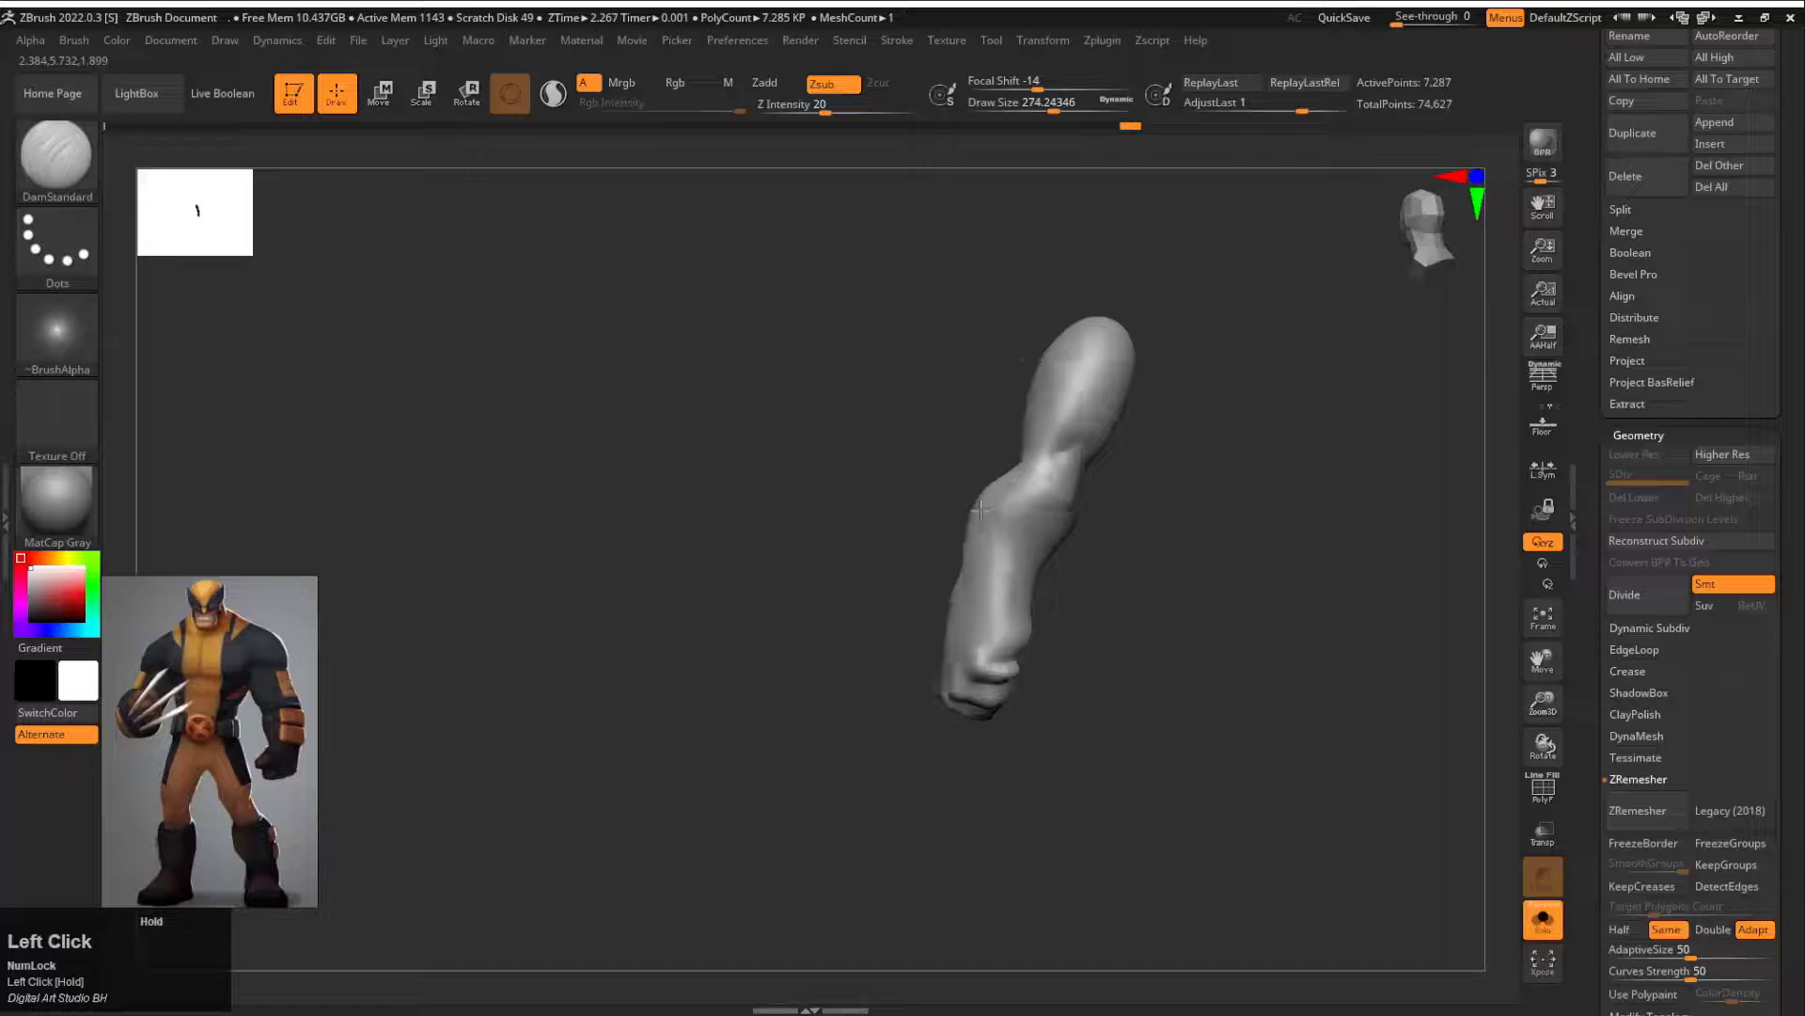
pyautogui.moveTo(1081, 527); pyautogui.dragTo(1138, 535)
pyautogui.keyDown('ctrl'); pyautogui.click(1017, 499); pyautogui.keyUp('ctrl')
pyautogui.press('e')
pyautogui.keyDown('alt'); pyautogui.click(927, 583); pyautogui.keyUp('alt')
pyautogui.keyDown('ctrl'); pyautogui.moveTo(1091, 602); pyautogui.dragTo(1128, 640); pyautogui.keyUp('ctrl')
pyautogui.moveTo(1138, 555)
pyautogui.mouseDown()
pyautogui.moveTo(1068, 536)
pyautogui.moveTo(1072, 611)
pyautogui.mouseUp()
pyautogui.press('q')
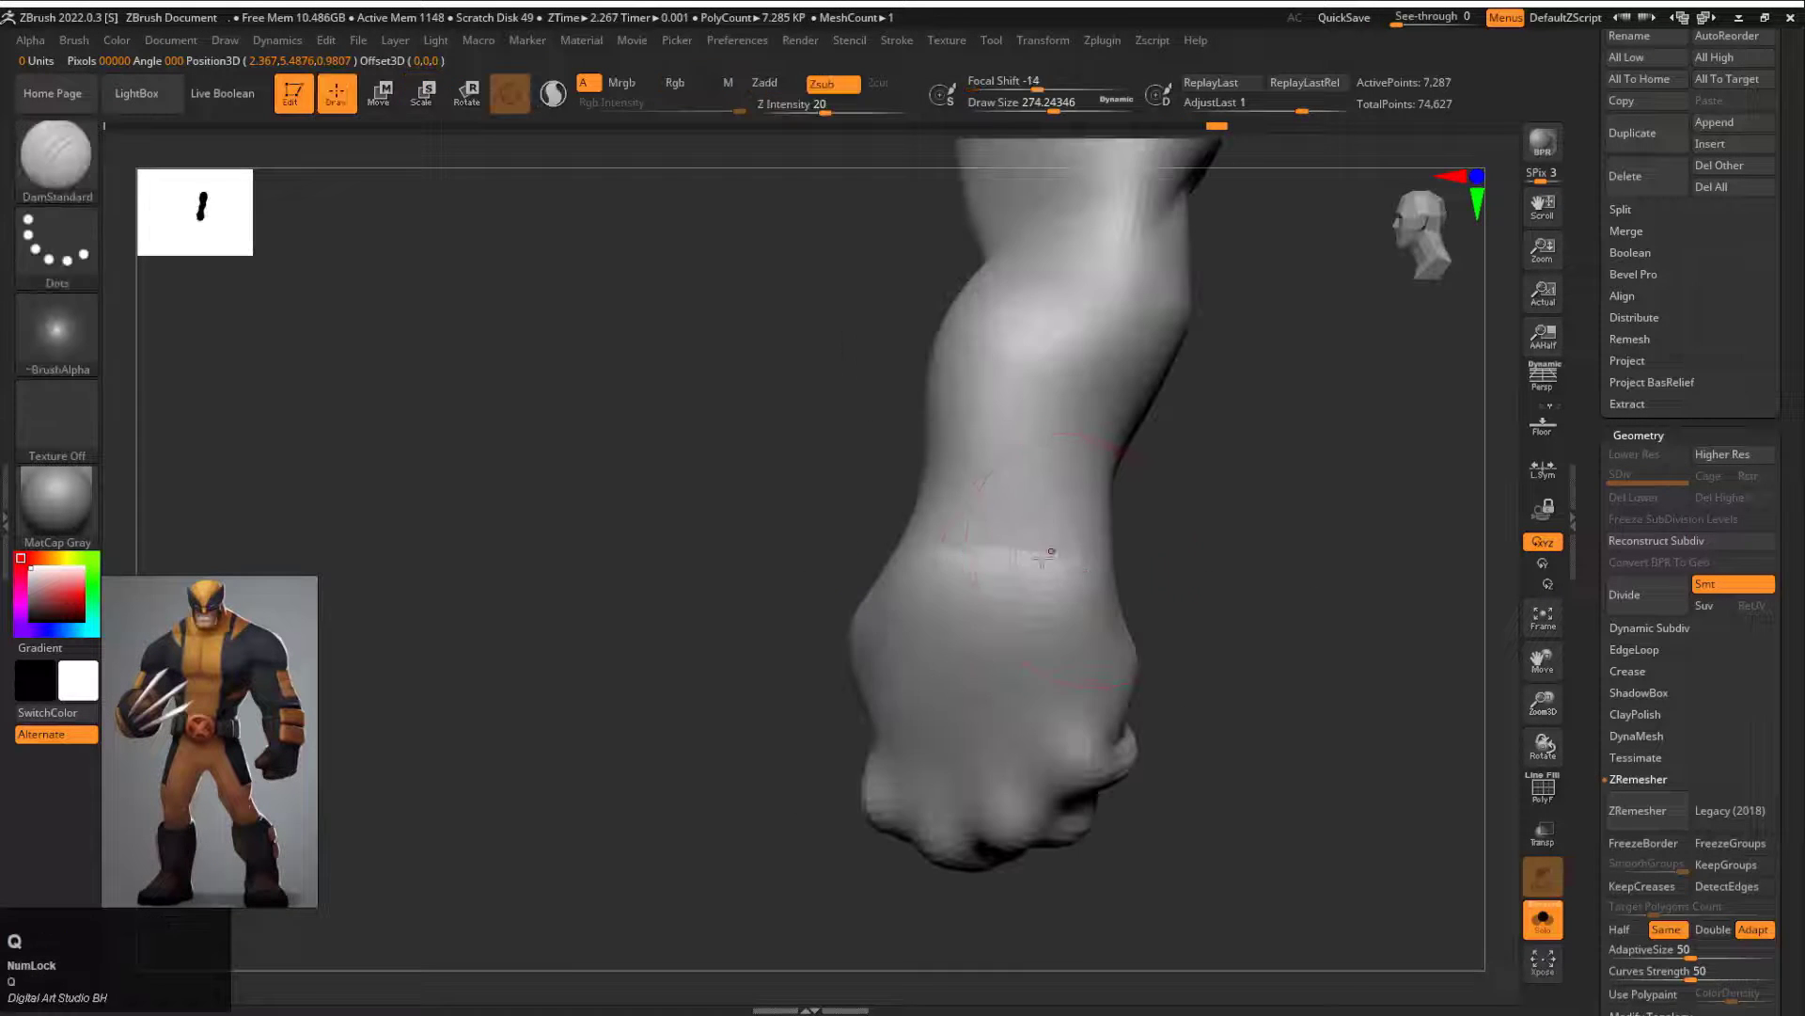
# Step: Carve a crease around the back and sides of the wrist with the DamStandard brush at Z Intensity 20
pyautogui.keyDown('shift'); pyautogui.moveTo(949, 551); pyautogui.dragTo(1053, 555); pyautogui.keyUp('shift')
pyautogui.moveTo(1184, 574); pyautogui.dragTo(1344, 569)
pyautogui.keyDown('shift'); pyautogui.moveTo(909, 547); pyautogui.dragTo(822, 548); pyautogui.keyUp('shift')
pyautogui.moveTo(1030, 481); pyautogui.dragTo(1213, 482)
pyautogui.moveTo(1194, 554); pyautogui.dragTo(1072, 553)
pyautogui.keyDown('shift'); pyautogui.moveTo(856, 564); pyautogui.dragTo(801, 565); pyautogui.keyUp('shift')
pyautogui.moveTo(1194, 546); pyautogui.dragTo(1072, 540)
pyautogui.keyDown('shift'); pyautogui.moveTo(884, 550); pyautogui.dragTo(944, 513); pyautogui.keyUp('shift')
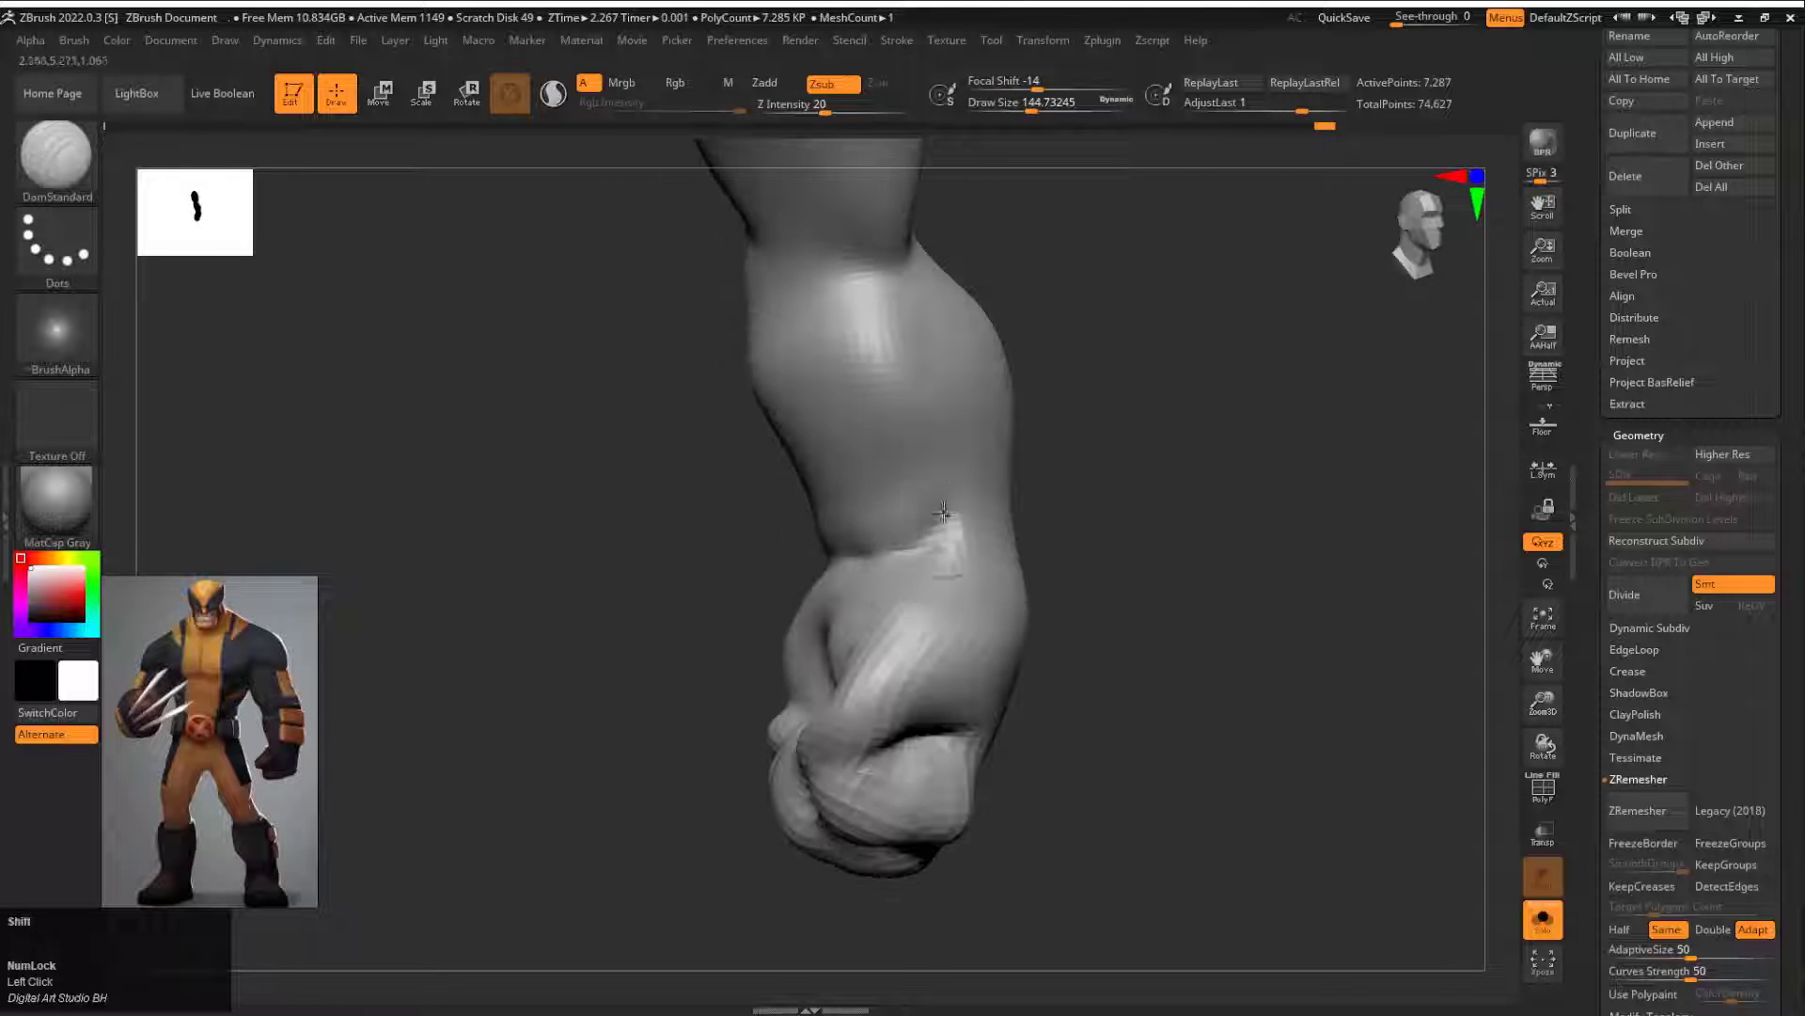
# Step: Extend the wrist crease around the inner side and soften it, using DamStandard at draw size about 145
pyautogui.moveTo(720, 551); pyautogui.dragTo(828, 551)
pyautogui.keyDown('shift'); pyautogui.moveTo(847, 564); pyautogui.dragTo(884, 554); pyautogui.keyUp('shift')
pyautogui.moveTo(639, 541); pyautogui.dragTo(743, 536)
pyautogui.moveTo(799, 440); pyautogui.dragTo(851, 555)
pyautogui.moveTo(931, 541)
pyautogui.mouseDown()
pyautogui.moveTo(1012, 527)
pyautogui.moveTo(986, 534)
pyautogui.mouseUp()
pyautogui.keyDown('shift'); pyautogui.moveTo(873, 599); pyautogui.dragTo(894, 630); pyautogui.keyUp('shift')
pyautogui.moveTo(1025, 602); pyautogui.dragTo(710, 576)
pyautogui.moveTo(908, 640); pyautogui.dragTo(912, 616)
pyautogui.moveTo(799, 587)
pyautogui.mouseDown()
pyautogui.moveTo(1128, 592)
pyautogui.moveTo(1164, 524)
pyautogui.moveTo(1171, 597)
pyautogui.mouseUp()
# Step: Smooth the inner wrist and define the thumb base on the palm with DamStandard at draw size about 83
pyautogui.press('s')
pyautogui.moveTo(1003, 609); pyautogui.dragTo(988, 611)
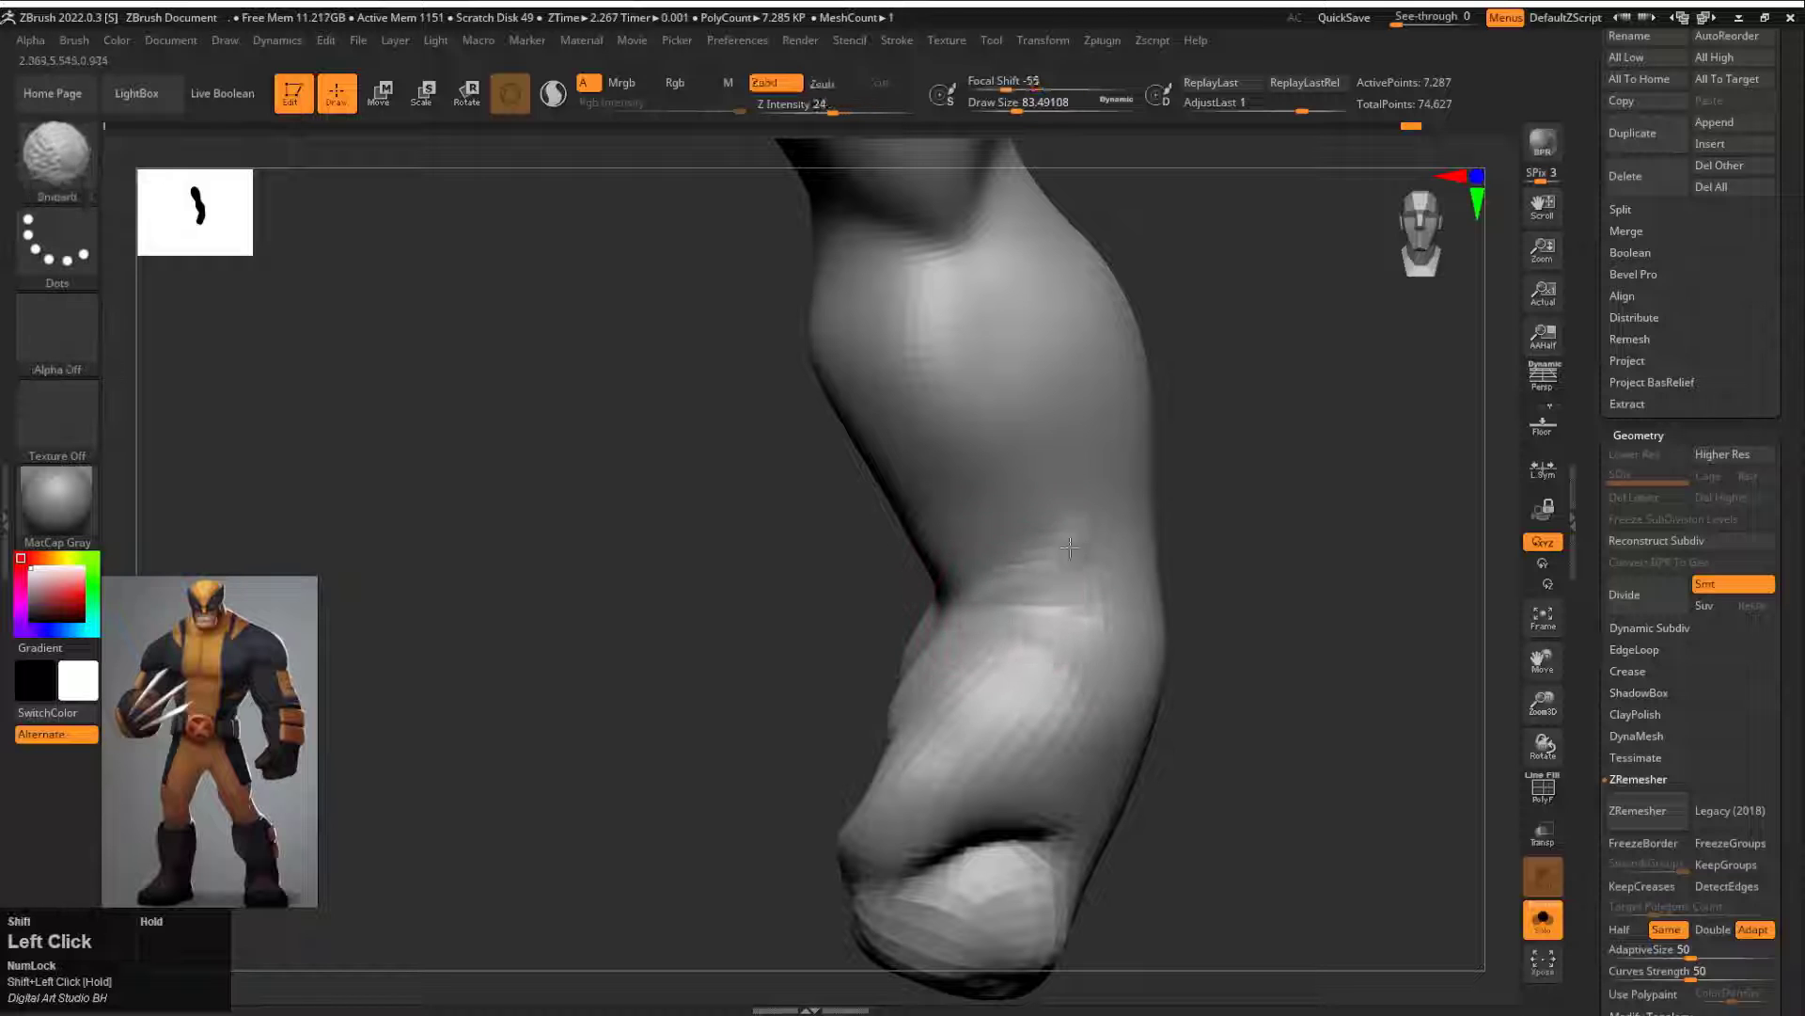
pyautogui.keyDown('shift'); pyautogui.moveTo(1070, 547); pyautogui.dragTo(1074, 554); pyautogui.keyUp('shift')
pyautogui.moveTo(1213, 583)
pyautogui.keyDown('alt'); pyautogui.mouseDown()
pyautogui.moveTo(1194, 513)
pyautogui.moveTo(1165, 552)
pyautogui.moveTo(1166, 532)
pyautogui.moveTo(1025, 527)
pyautogui.mouseUp(); pyautogui.keyUp('alt')
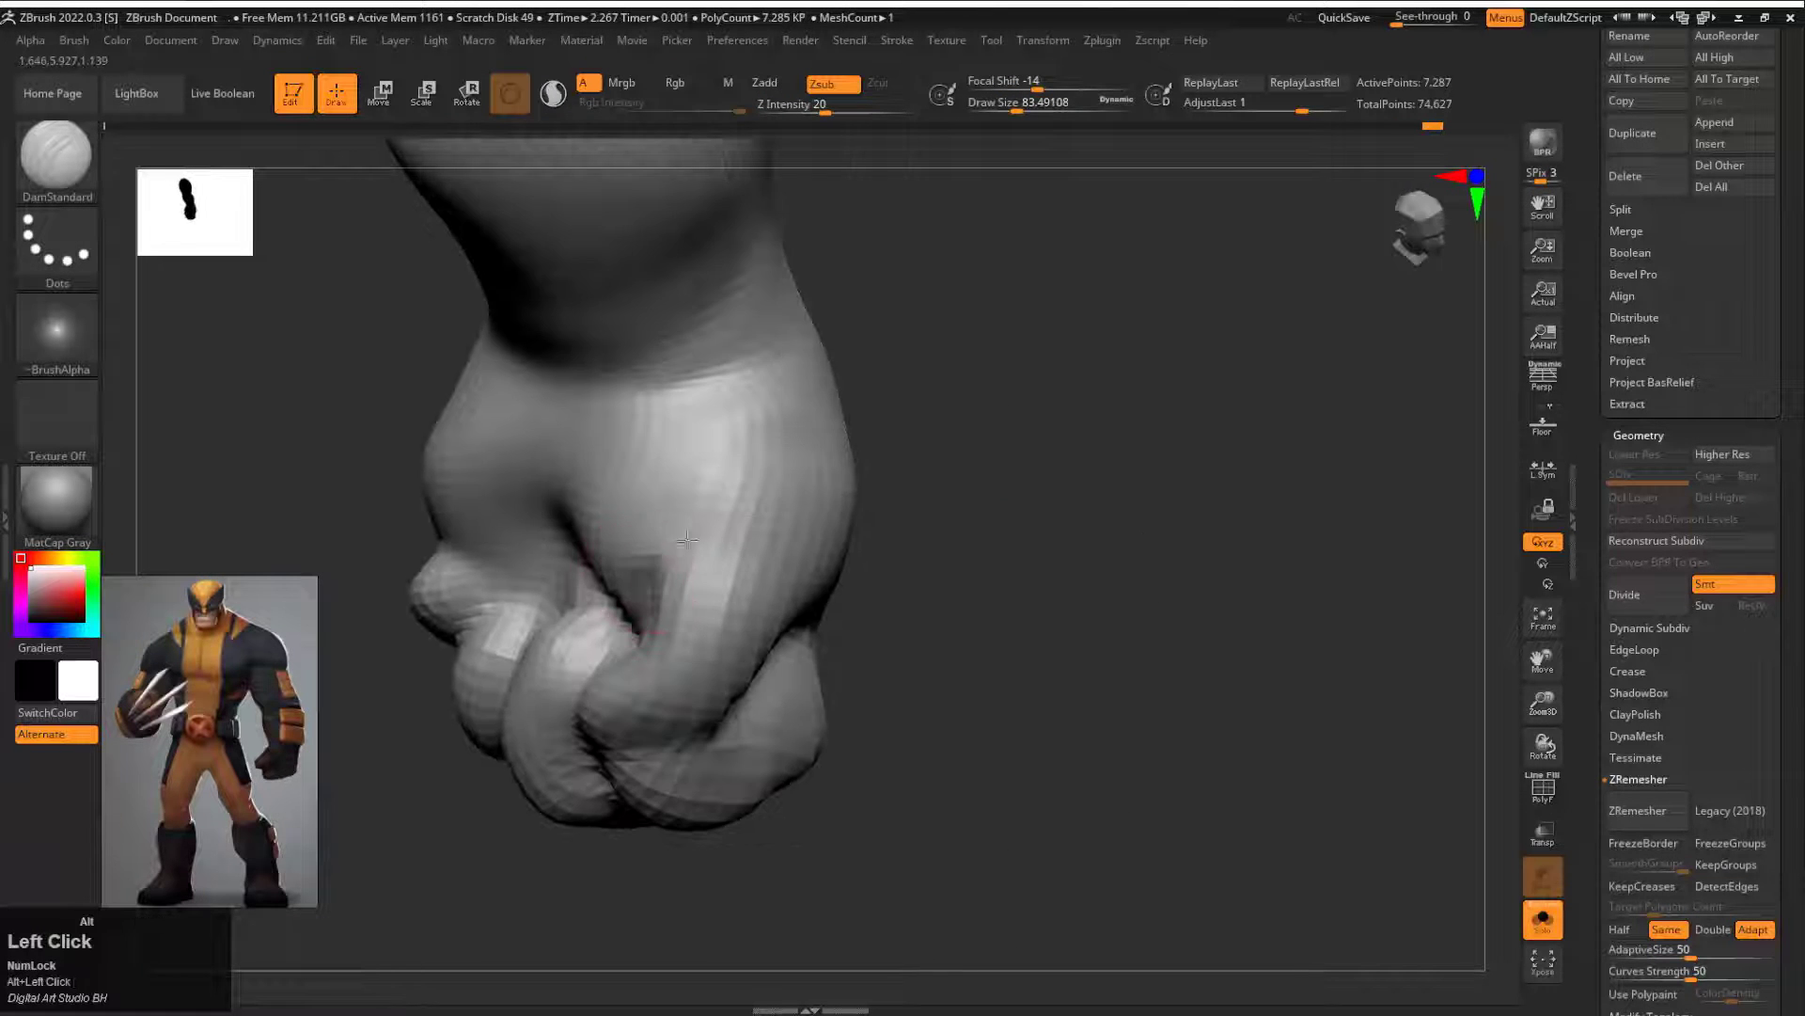
pyautogui.moveTo(688, 538); pyautogui.dragTo(693, 560)
pyautogui.moveTo(1025, 564); pyautogui.dragTo(1213, 554)
pyautogui.keyDown('alt'); pyautogui.moveTo(564, 531); pyautogui.dragTo(670, 494); pyautogui.keyUp('alt')
# Step: Sharpen the finger separations and knuckles from the front and back of the fist with DamStandard at draw size about 83
pyautogui.moveTo(1082, 555)
pyautogui.keyDown('alt'); pyautogui.mouseDown()
pyautogui.moveTo(1120, 471)
pyautogui.moveTo(978, 414)
pyautogui.mouseUp(); pyautogui.keyUp('alt')
pyautogui.keyDown('alt'); pyautogui.moveTo(751, 543); pyautogui.dragTo(710, 479); pyautogui.keyUp('alt')
pyautogui.moveTo(1053, 564)
pyautogui.mouseDown()
pyautogui.moveTo(1082, 451)
pyautogui.moveTo(1043, 395)
pyautogui.mouseUp()
pyautogui.keyDown('alt'); pyautogui.moveTo(715, 489); pyautogui.dragTo(691, 483); pyautogui.keyUp('alt')
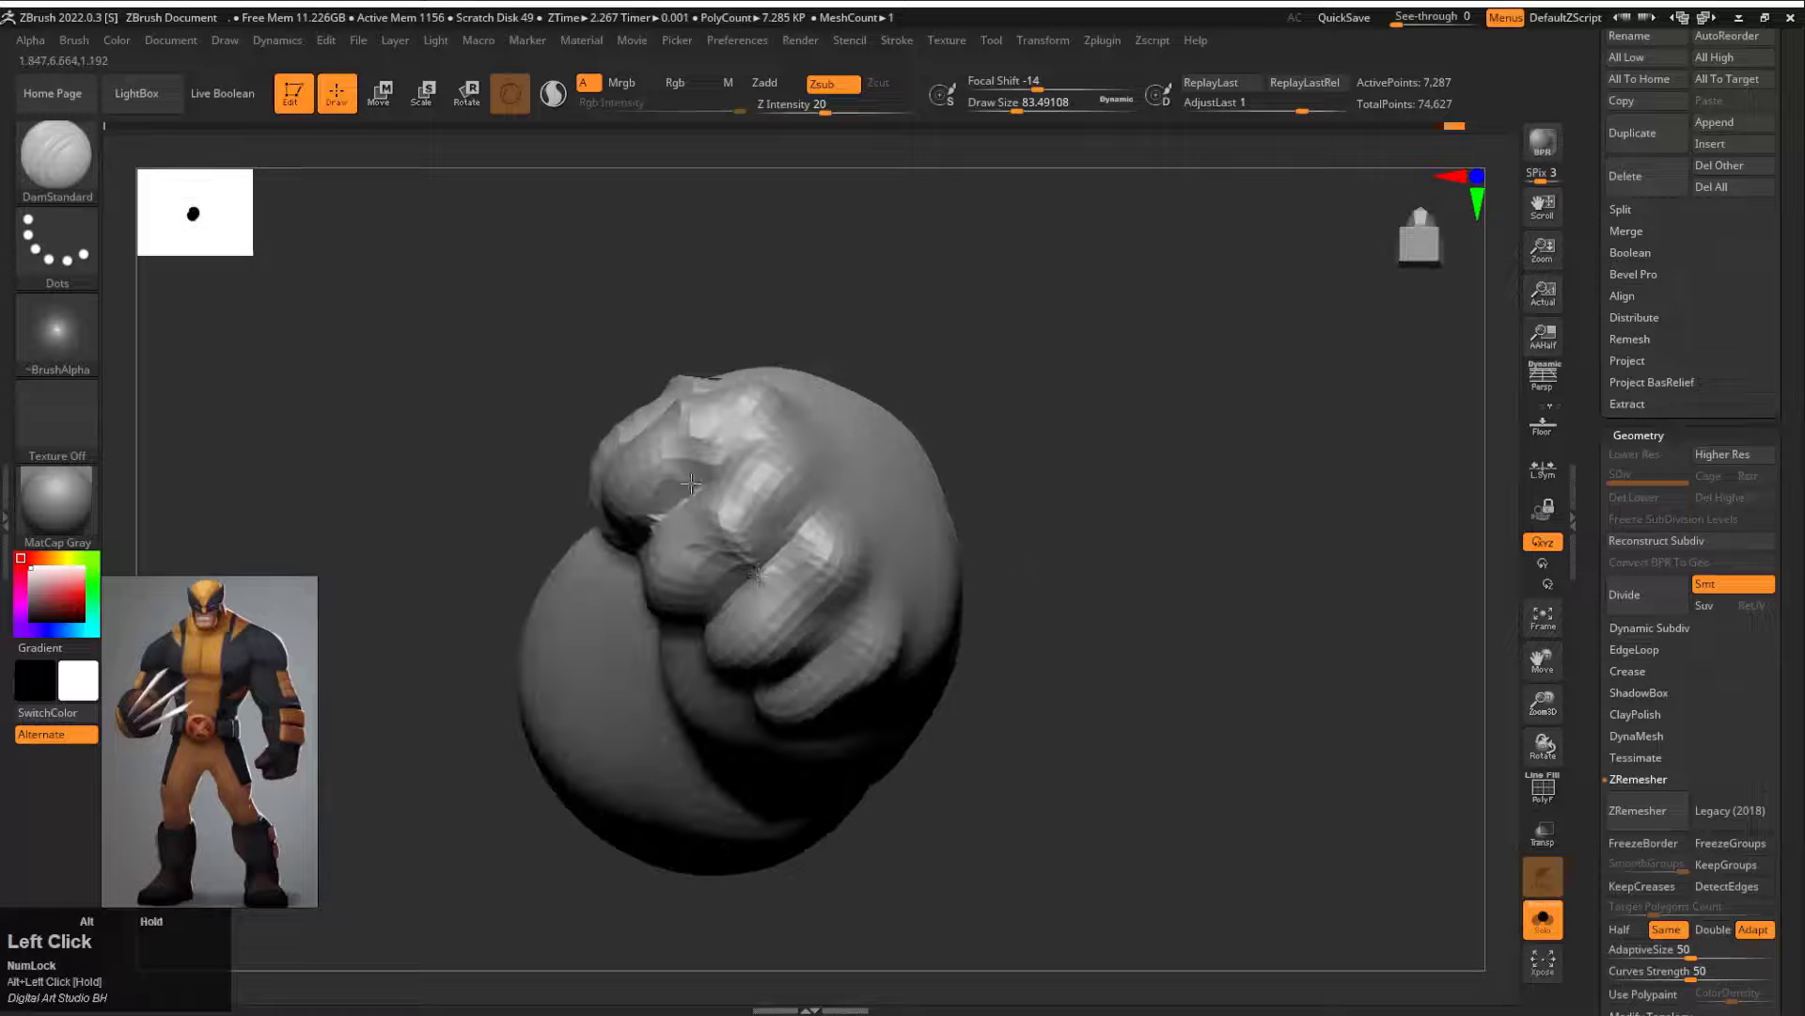
pyautogui.keyDown('alt'); pyautogui.moveTo(766, 590); pyautogui.dragTo(836, 668); pyautogui.keyUp('alt')
pyautogui.moveTo(1063, 602); pyautogui.dragTo(987, 545)
pyautogui.moveTo(1033, 462); pyautogui.dragTo(1119, 508)
pyautogui.moveTo(1040, 573); pyautogui.dragTo(1091, 508)
pyautogui.keyDown('alt'); pyautogui.moveTo(780, 423); pyautogui.dragTo(827, 470); pyautogui.keyUp('alt')
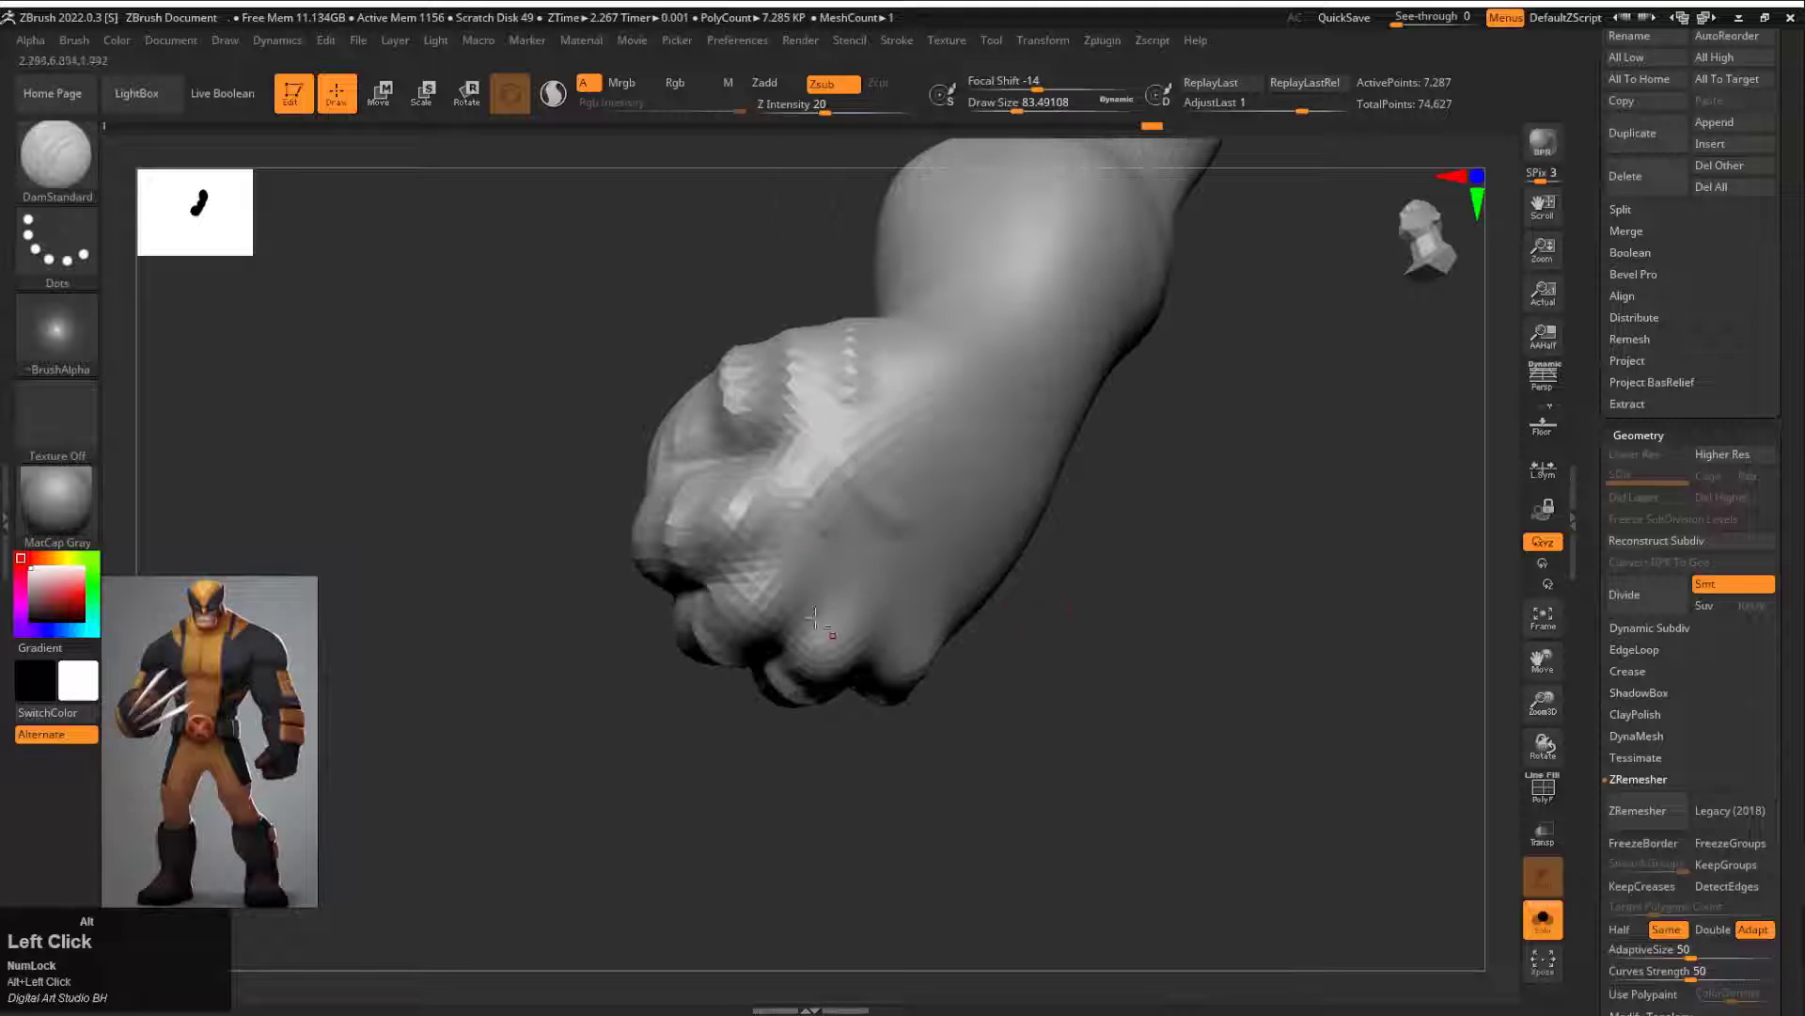
pyautogui.moveTo(1081, 564); pyautogui.dragTo(1025, 592)
pyautogui.keyDown('shift'); pyautogui.moveTo(894, 527); pyautogui.dragTo(870, 555); pyautogui.keyUp('shift')
# Step: Leave Solo mode and adjust the arm's outline around the elbow with the Move brush
pyautogui.moveTo(1053, 320)
pyautogui.mouseDown()
pyautogui.moveTo(1016, 377)
pyautogui.moveTo(1080, 351)
pyautogui.moveTo(1012, 552)
pyautogui.moveTo(1048, 799)
pyautogui.mouseUp()
pyautogui.click(1547, 926)
pyautogui.moveTo(1354, 649); pyautogui.dragTo(1185, 630)
pyautogui.moveTo(1175, 451)
pyautogui.keyDown('alt'); pyautogui.mouseDown()
pyautogui.moveTo(1148, 548)
pyautogui.moveTo(1016, 536)
pyautogui.mouseUp(); pyautogui.keyUp('alt')
pyautogui.press('b')
pyautogui.press('m')
pyautogui.press('v')
pyautogui.press('s')
pyautogui.keyDown('alt'); pyautogui.moveTo(836, 485); pyautogui.dragTo(851, 475); pyautogui.keyUp('alt')
pyautogui.moveTo(973, 526); pyautogui.dragTo(1090, 508)
pyautogui.moveTo(1090, 507)
pyautogui.keyDown('alt'); pyautogui.mouseDown()
pyautogui.moveTo(999, 427)
pyautogui.moveTo(1067, 466)
pyautogui.moveTo(1155, 455)
pyautogui.moveTo(951, 476)
pyautogui.moveTo(926, 461)
pyautogui.mouseUp(); pyautogui.keyUp('alt')
# Step: Carve the elbow crease between upper arm and forearm with DamStandard and smooth it at draw size about 158
pyautogui.press('b')
pyautogui.press('d')
pyautogui.press('s')
pyautogui.press('s')
pyautogui.click(856, 472)
pyautogui.moveTo(938, 453)
pyautogui.mouseDown()
pyautogui.moveTo(816, 439)
pyautogui.moveTo(922, 455)
pyautogui.mouseUp()
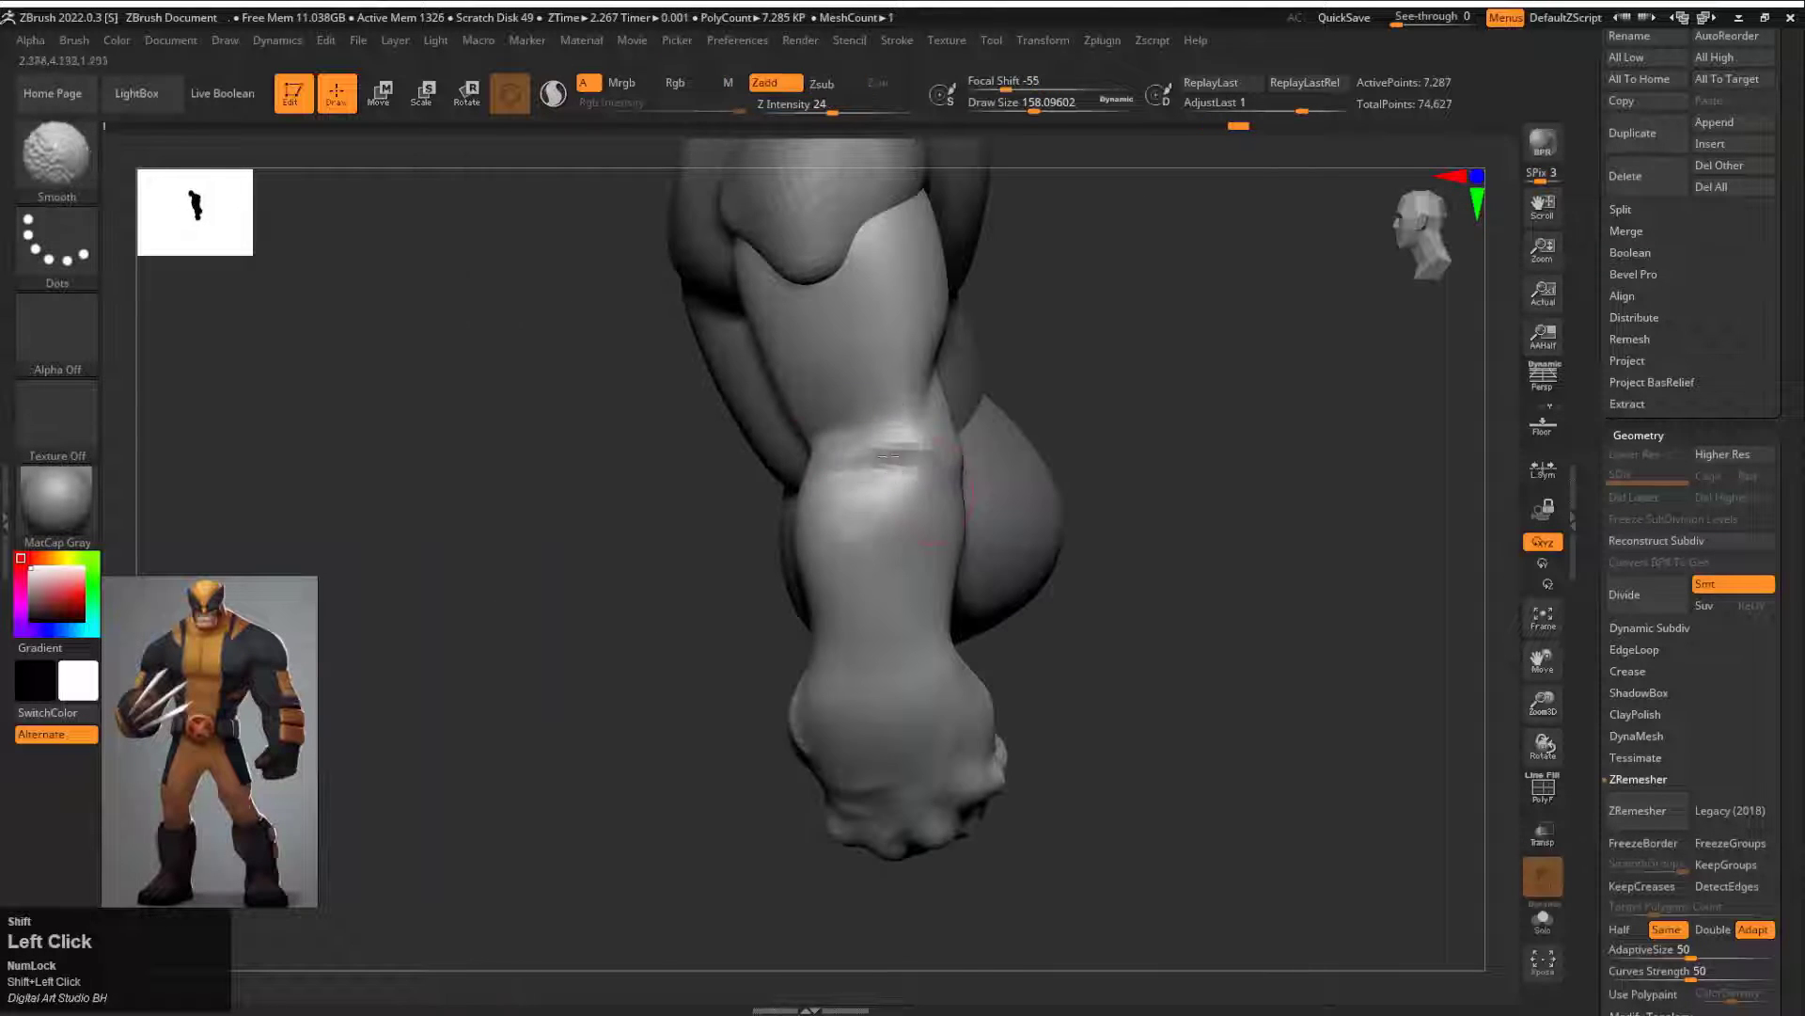
pyautogui.moveTo(1020, 404)
pyautogui.mouseDown()
pyautogui.moveTo(1124, 391)
pyautogui.moveTo(1031, 395)
pyautogui.moveTo(810, 479)
pyautogui.mouseUp()
# Step: Build up the arm's side volume with the Standard brush at draw size about 212 and Z Intensity 12
pyautogui.press('b')
pyautogui.press('s')
pyautogui.press('t')
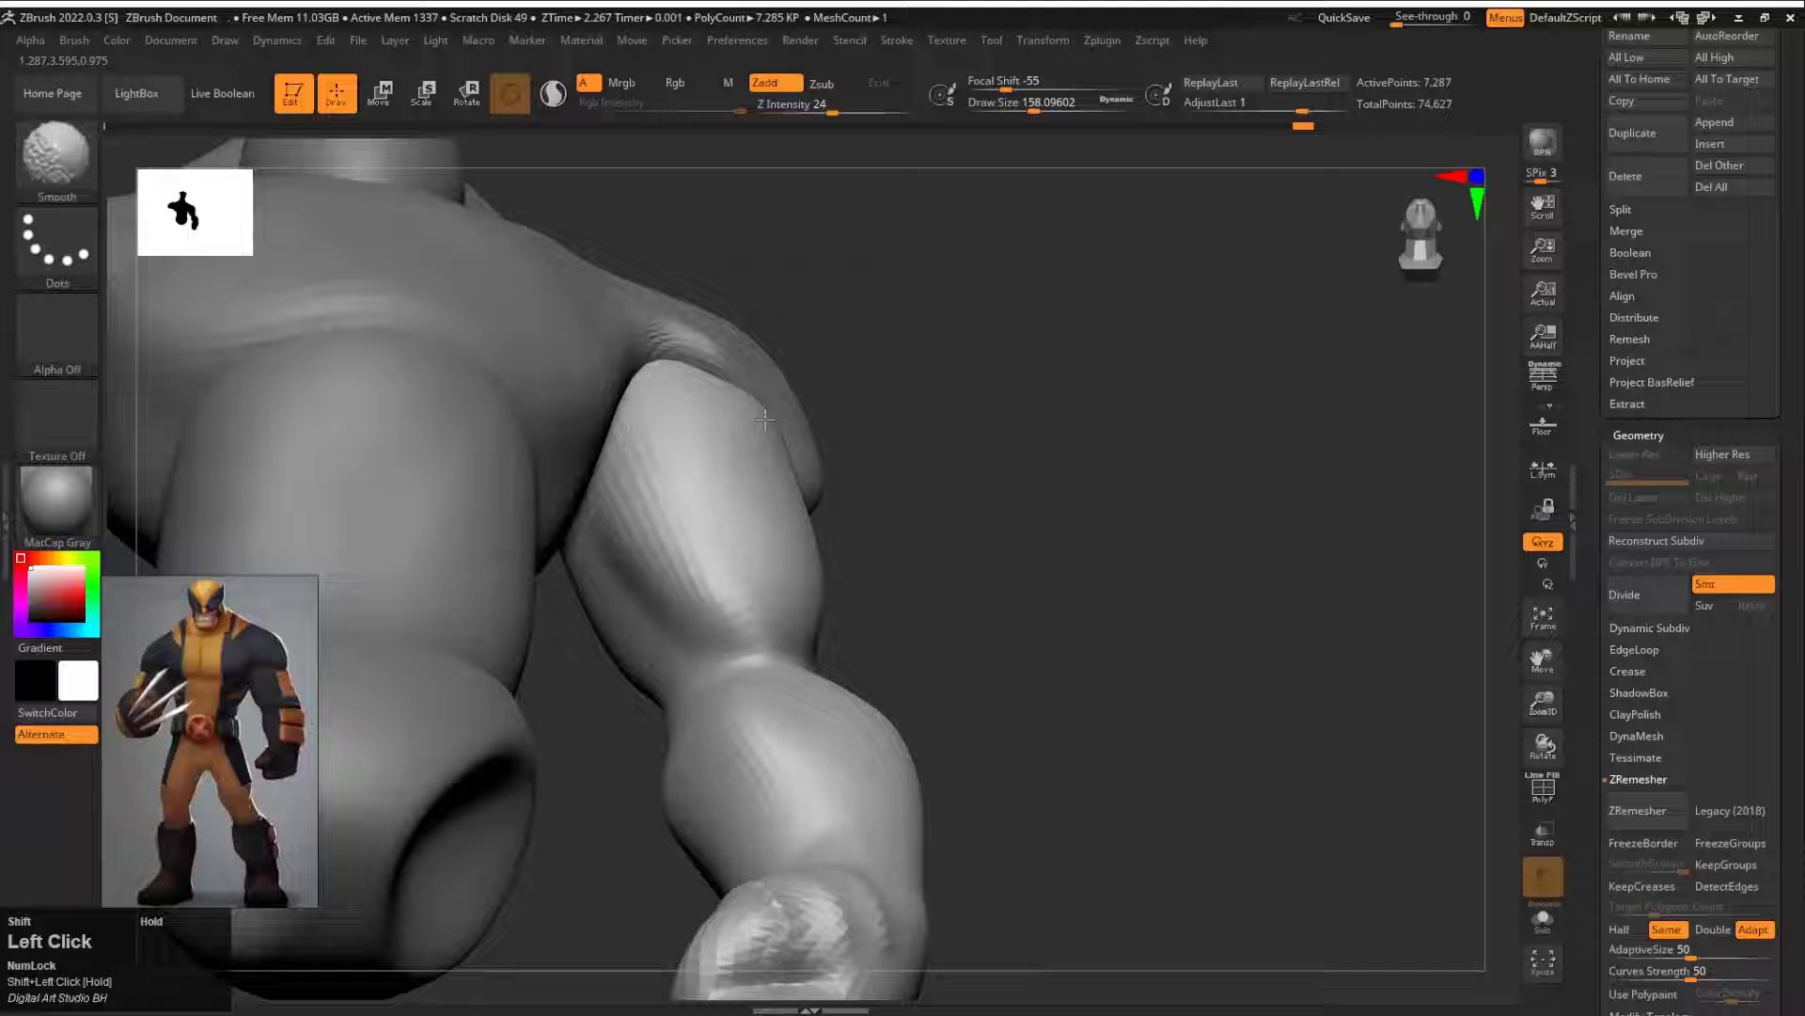
pyautogui.moveTo(1063, 527)
pyautogui.mouseDown()
pyautogui.moveTo(922, 545)
pyautogui.moveTo(902, 504)
pyautogui.moveTo(658, 489)
pyautogui.moveTo(622, 537)
pyautogui.mouseUp()
pyautogui.press('s')
pyautogui.hotkey('ctrl', 'z')
pyautogui.press('space')
pyautogui.moveTo(592, 442); pyautogui.dragTo(628, 472)
pyautogui.moveTo(651, 565); pyautogui.dragTo(850, 513)
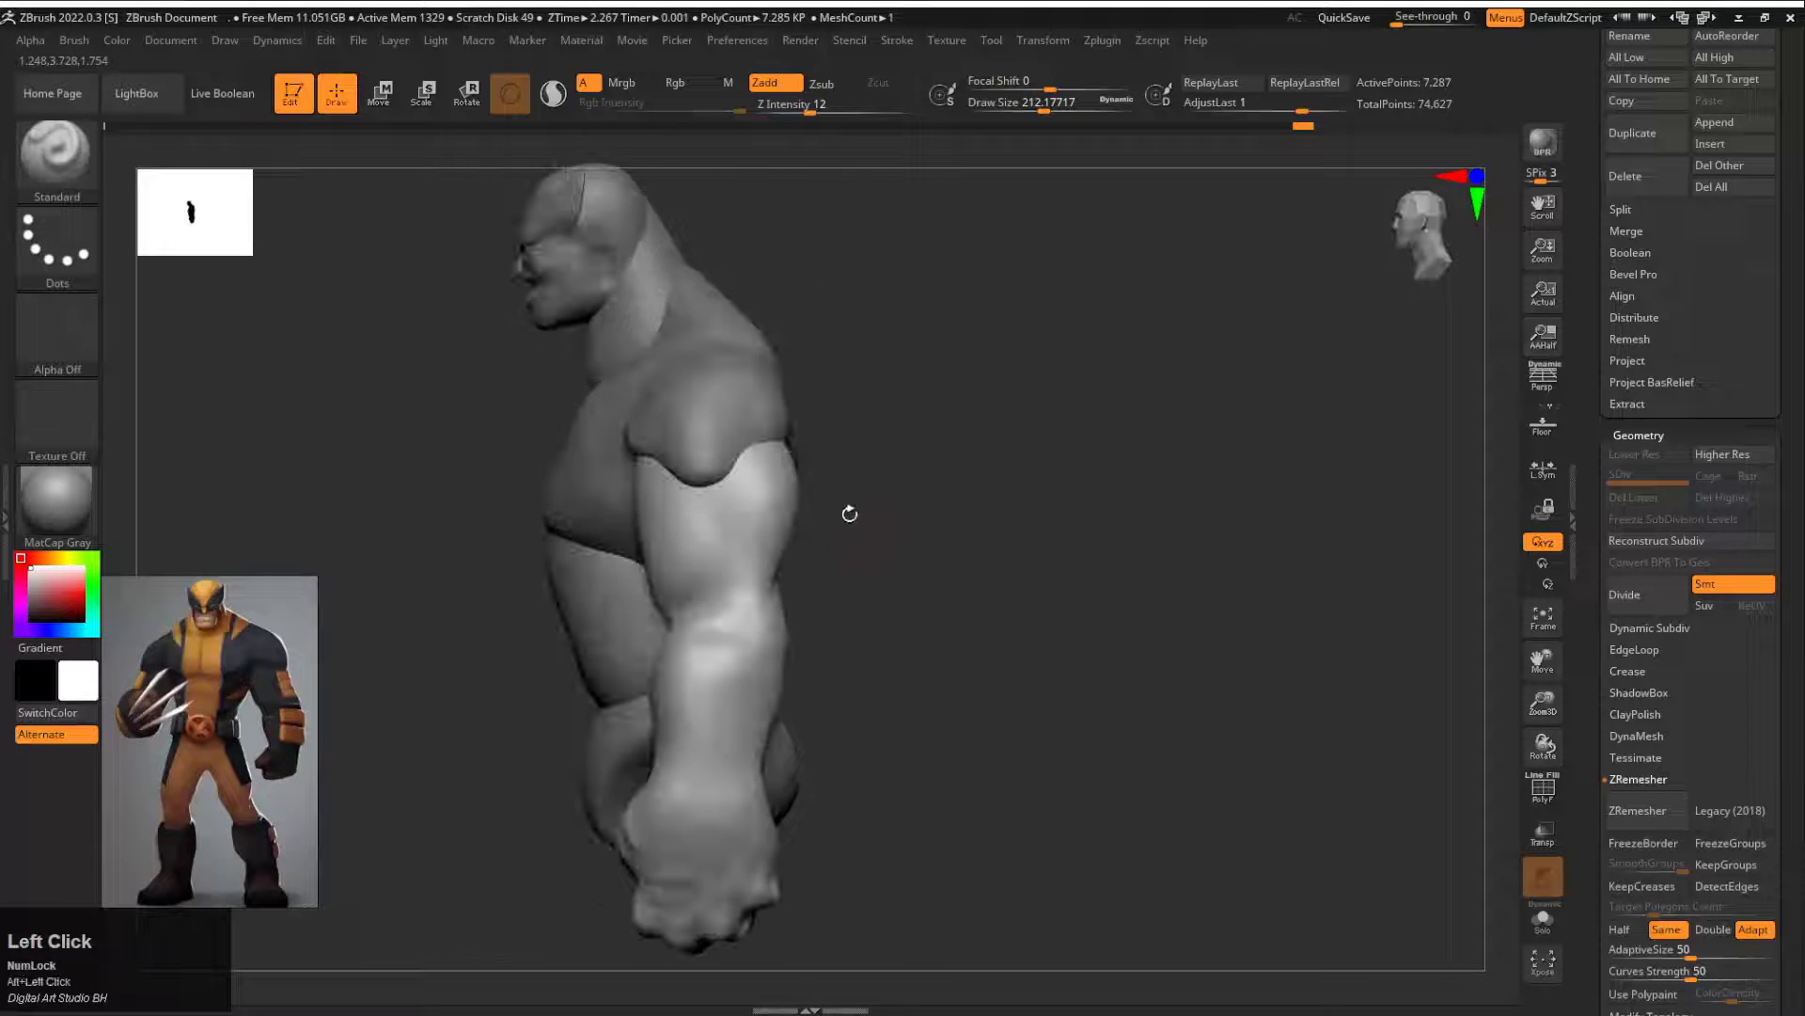
# Step: Adjust the arm's position against the torso with the Move gizmo
pyautogui.press('w')
pyautogui.keyDown('alt'); pyautogui.click(706, 667); pyautogui.keyUp('alt')
pyautogui.moveTo(759, 609); pyautogui.dragTo(999, 520)
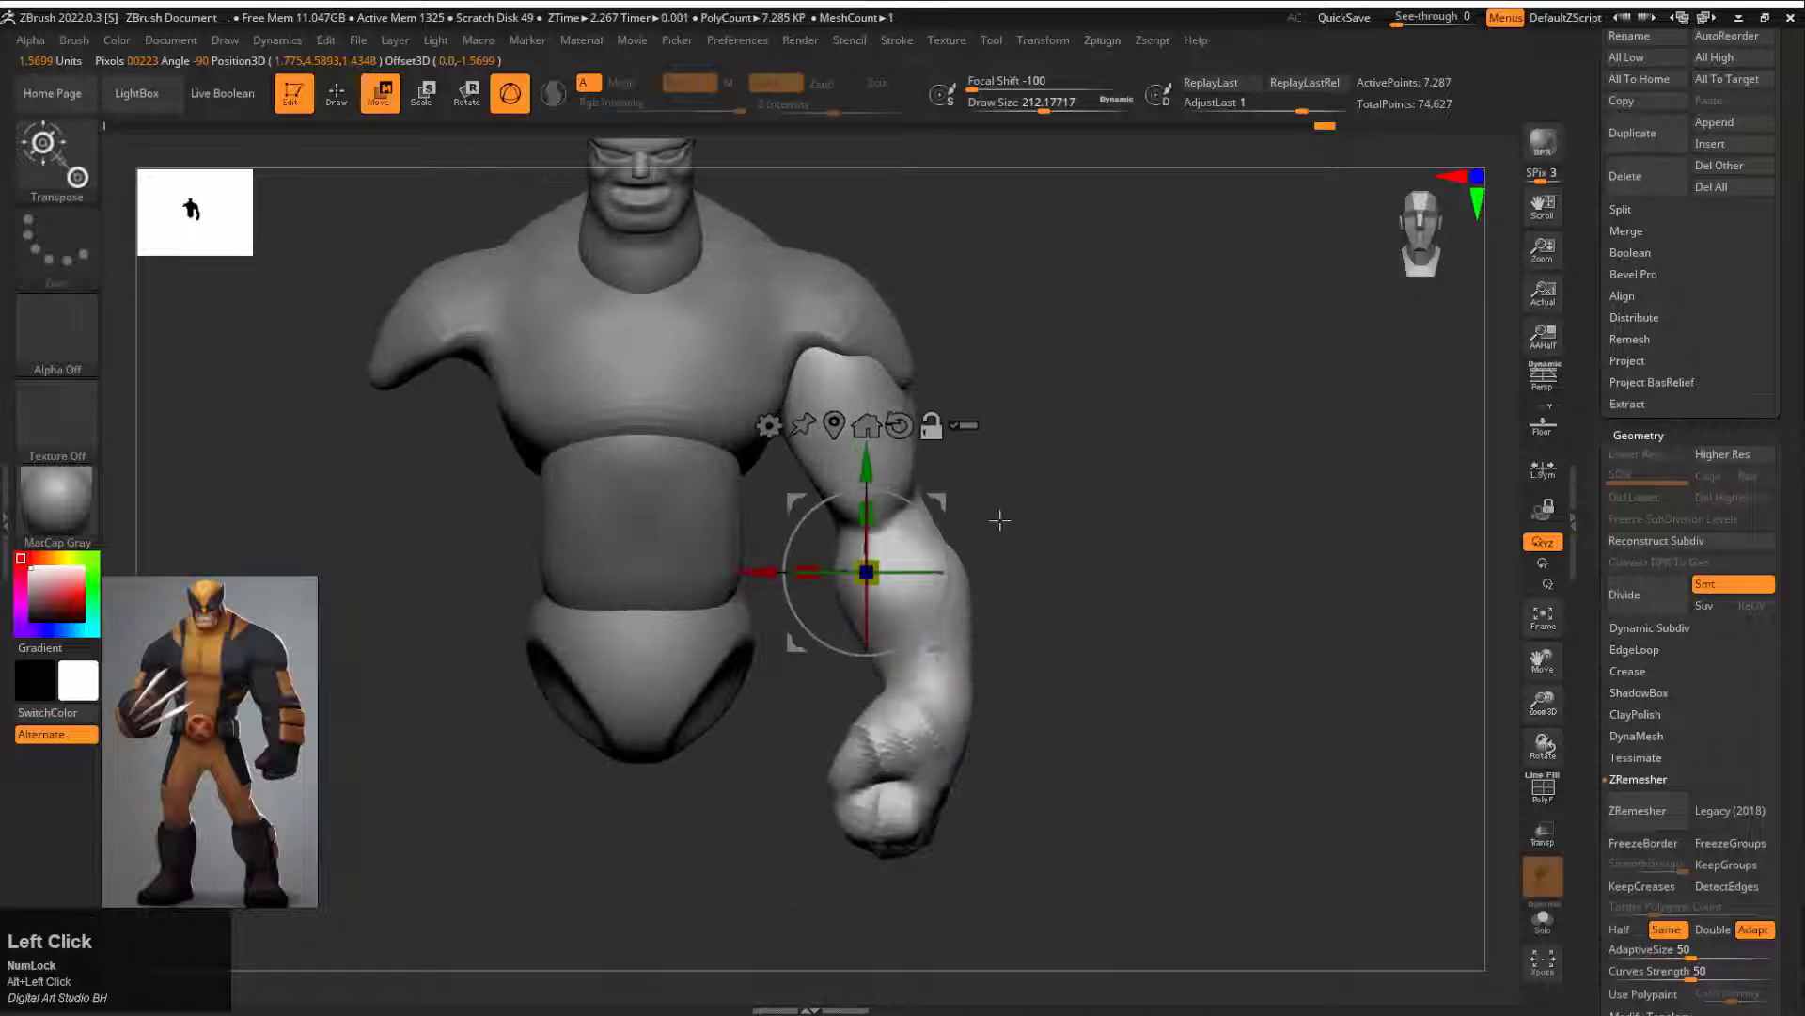
# Step: Select the torso and reshape the shoulder caps over the upper arm with the Move brush at draw size about 293
pyautogui.keyDown('alt'); pyautogui.click(879, 337); pyautogui.keyUp('alt')
pyautogui.moveTo(985, 395)
pyautogui.keyDown('alt'); pyautogui.mouseDown()
pyautogui.moveTo(922, 471)
pyautogui.moveTo(954, 498)
pyautogui.mouseUp(); pyautogui.keyUp('alt')
pyautogui.press('q')
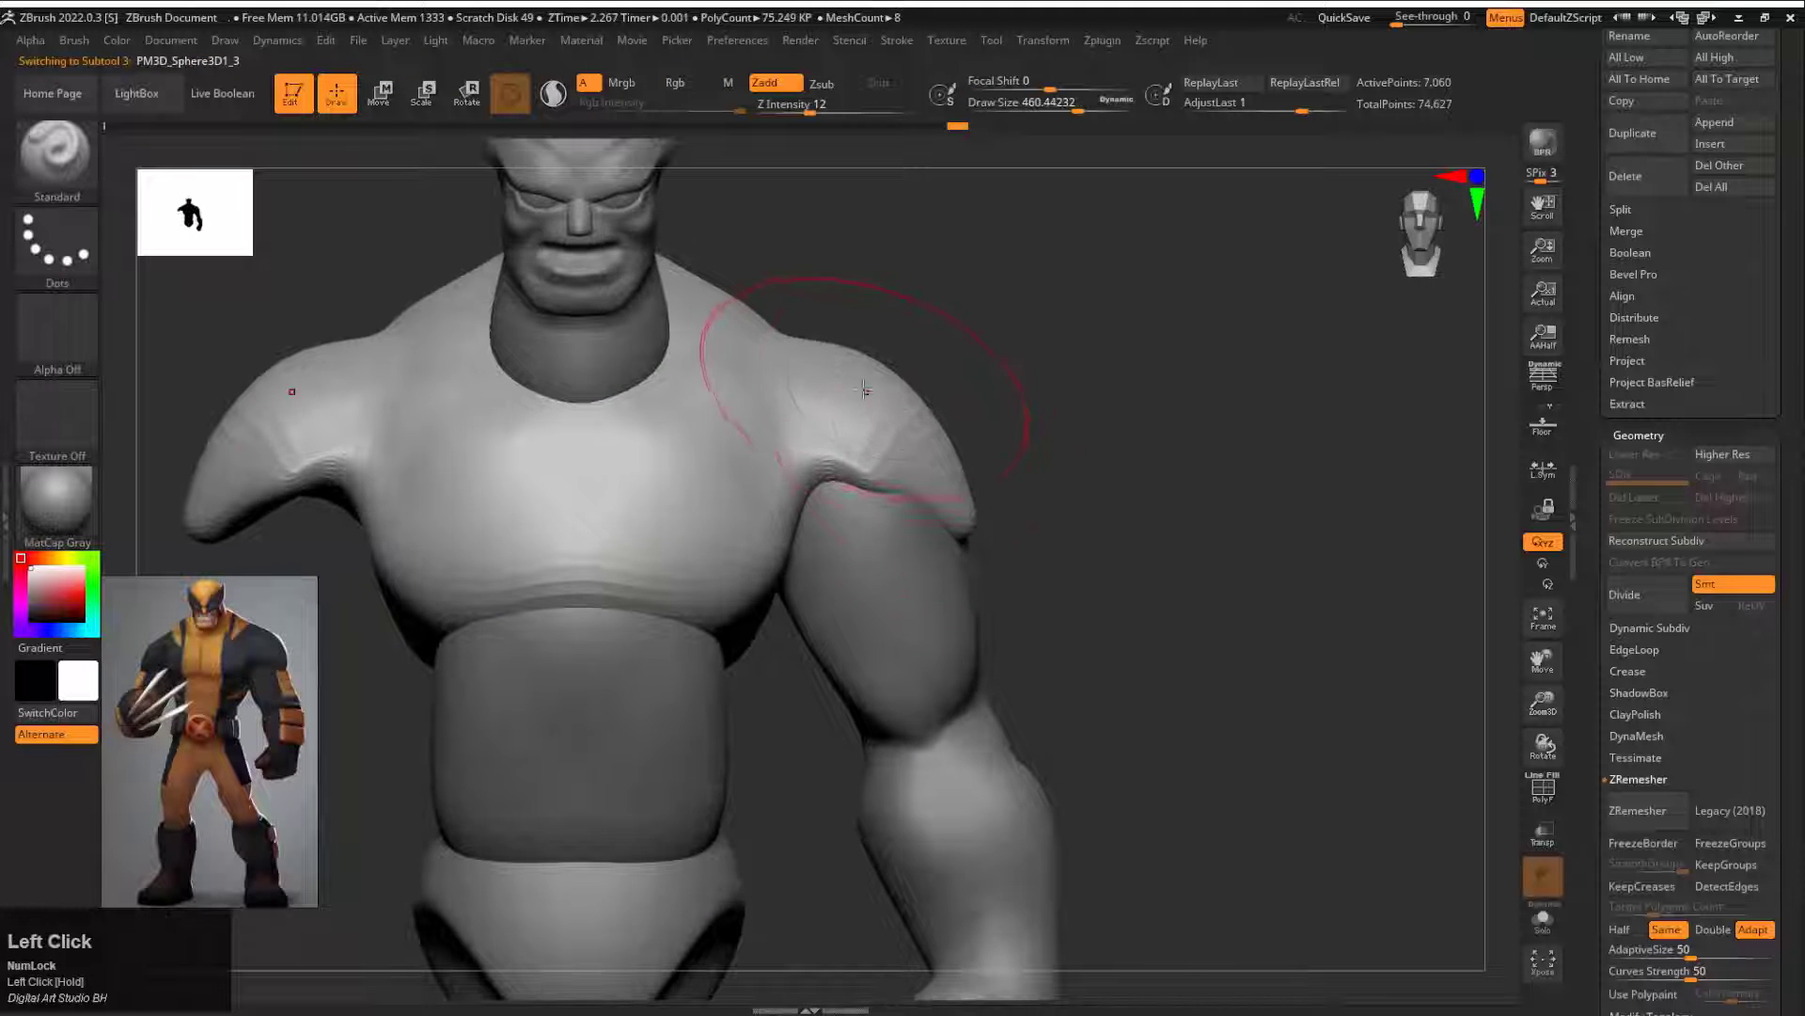
pyautogui.press('b')
pyautogui.press('m')
pyautogui.press('v')
pyautogui.moveTo(837, 374); pyautogui.dragTo(842, 355)
pyautogui.moveTo(949, 451); pyautogui.dragTo(974, 446)
pyautogui.moveTo(1234, 480)
pyautogui.mouseDown()
pyautogui.moveTo(1030, 493)
pyautogui.moveTo(1038, 539)
pyautogui.mouseUp()
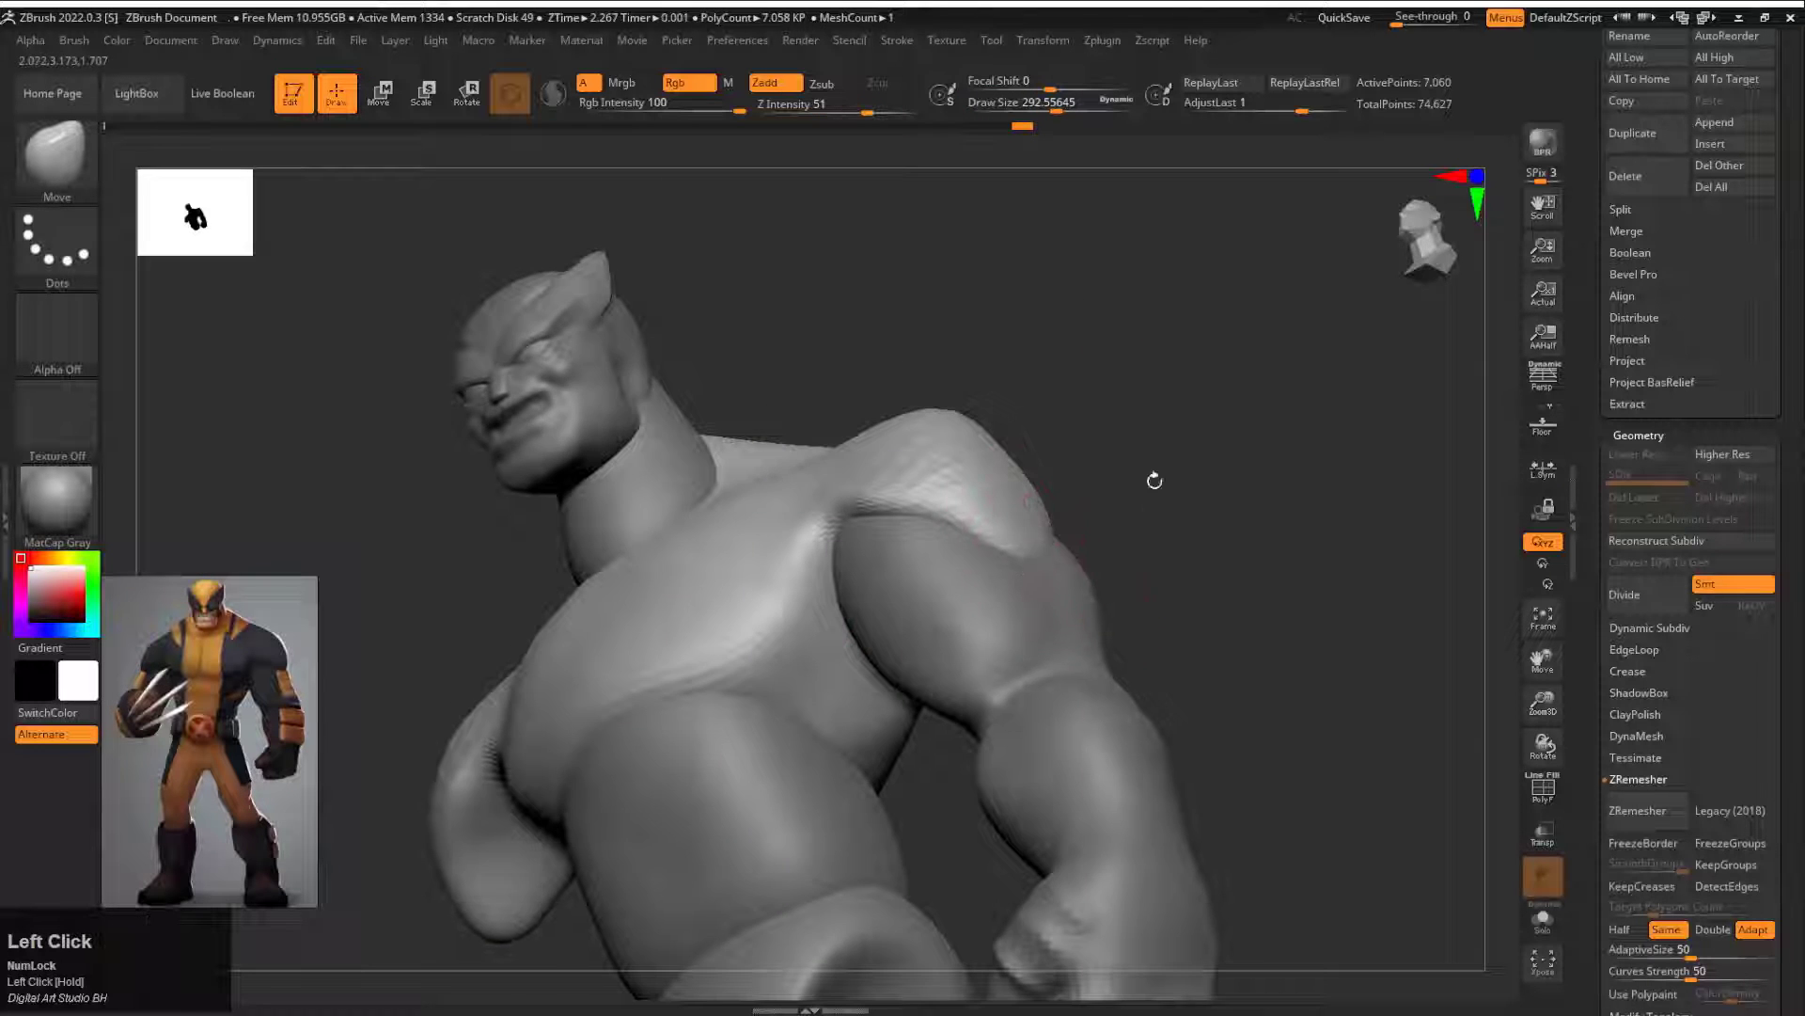
# Step: Refine the shoulders from behind with the Move brush and carve the upper back with DamStandard at draw size about 351
pyautogui.moveTo(1155, 480); pyautogui.dragTo(912, 454)
pyautogui.moveTo(1053, 460); pyautogui.dragTo(843, 404)
pyautogui.moveTo(843, 420)
pyautogui.mouseDown()
pyautogui.moveTo(940, 419)
pyautogui.moveTo(752, 404)
pyautogui.mouseUp()
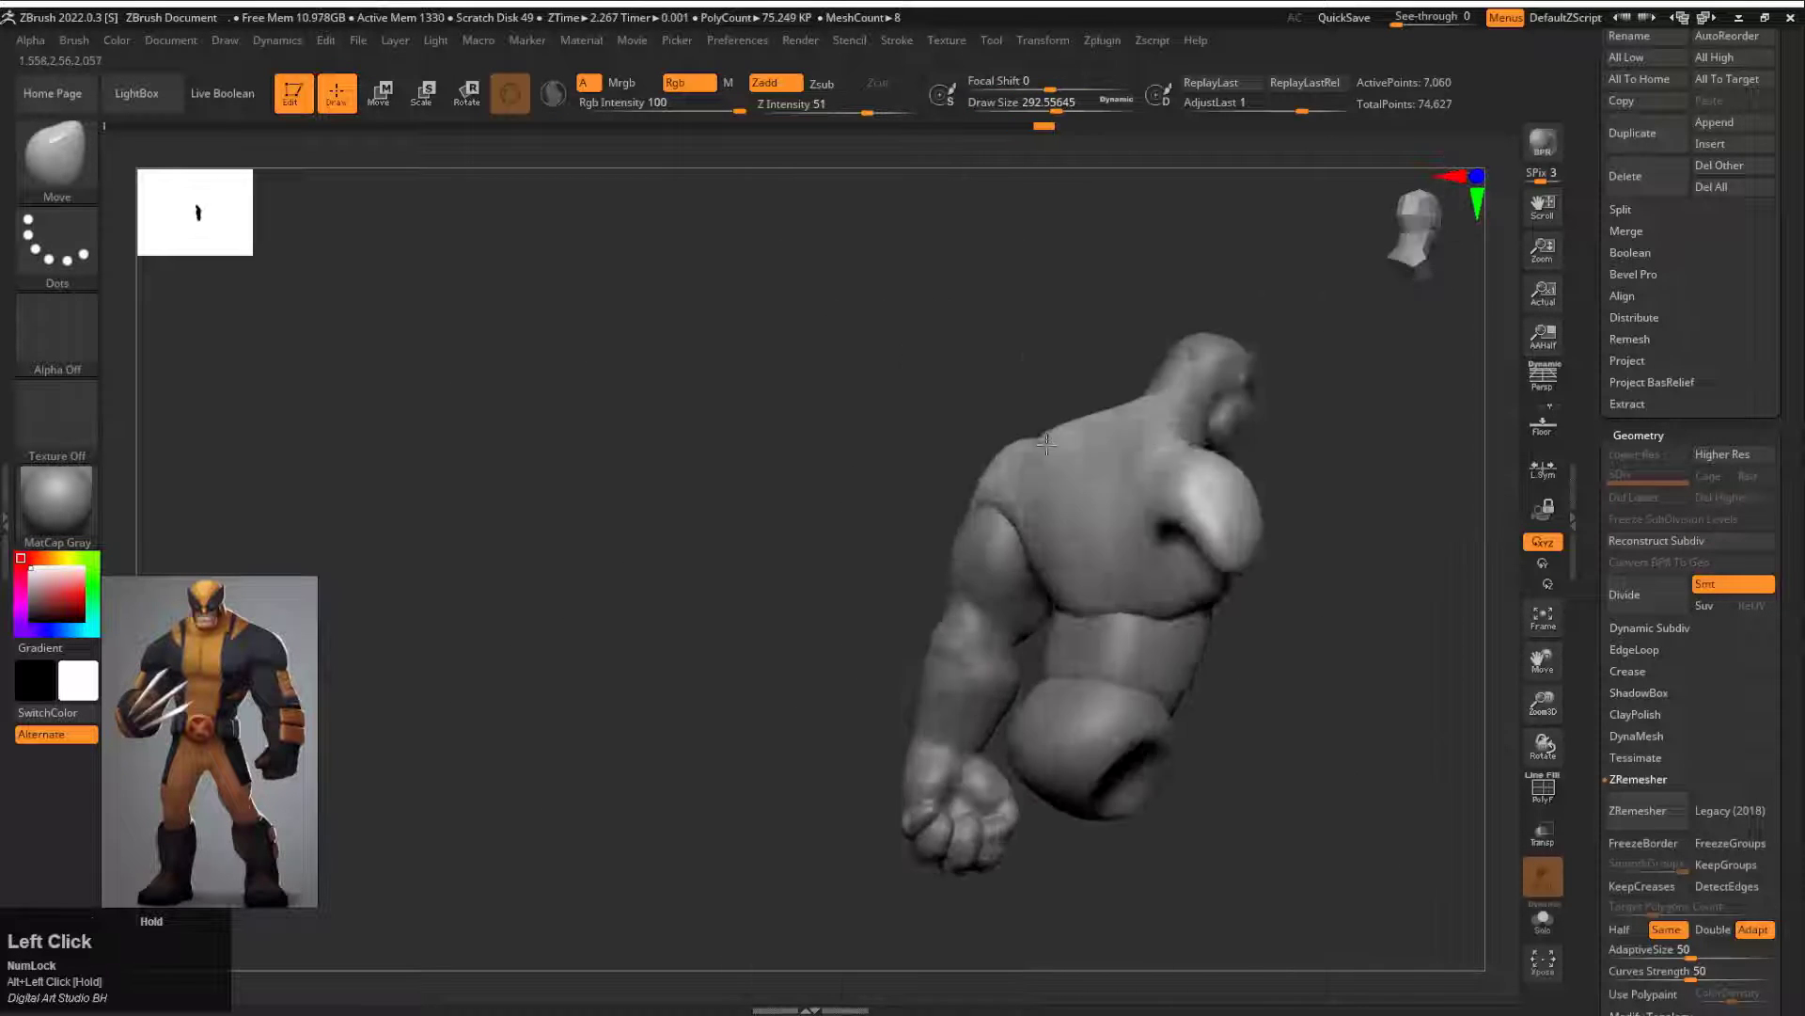
pyautogui.moveTo(1046, 443); pyautogui.dragTo(1157, 548)
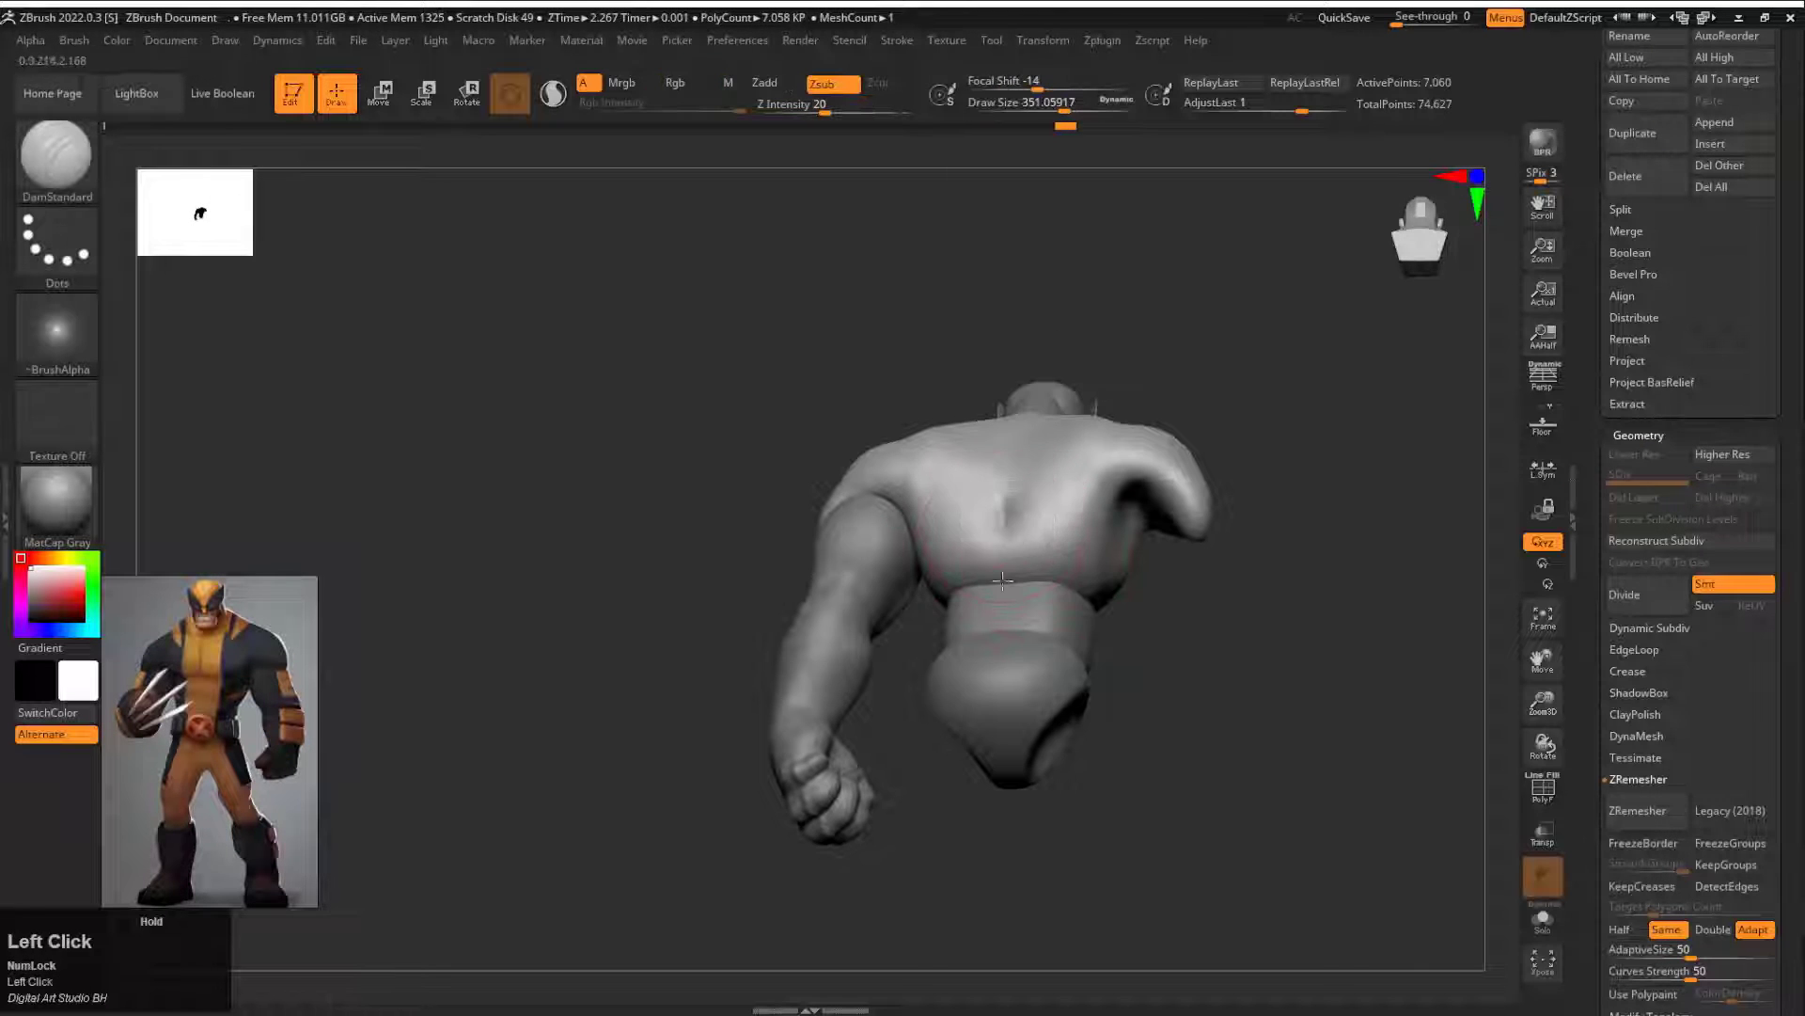
pyautogui.keyDown('shift'); pyautogui.moveTo(924, 467); pyautogui.dragTo(1176, 294); pyautogui.keyUp('shift')
# Step: Mirror the finished arm to the opposite side of the body as a separate subtool
pyautogui.keyDown('alt'); pyautogui.click(1085, 645); pyautogui.keyUp('alt')
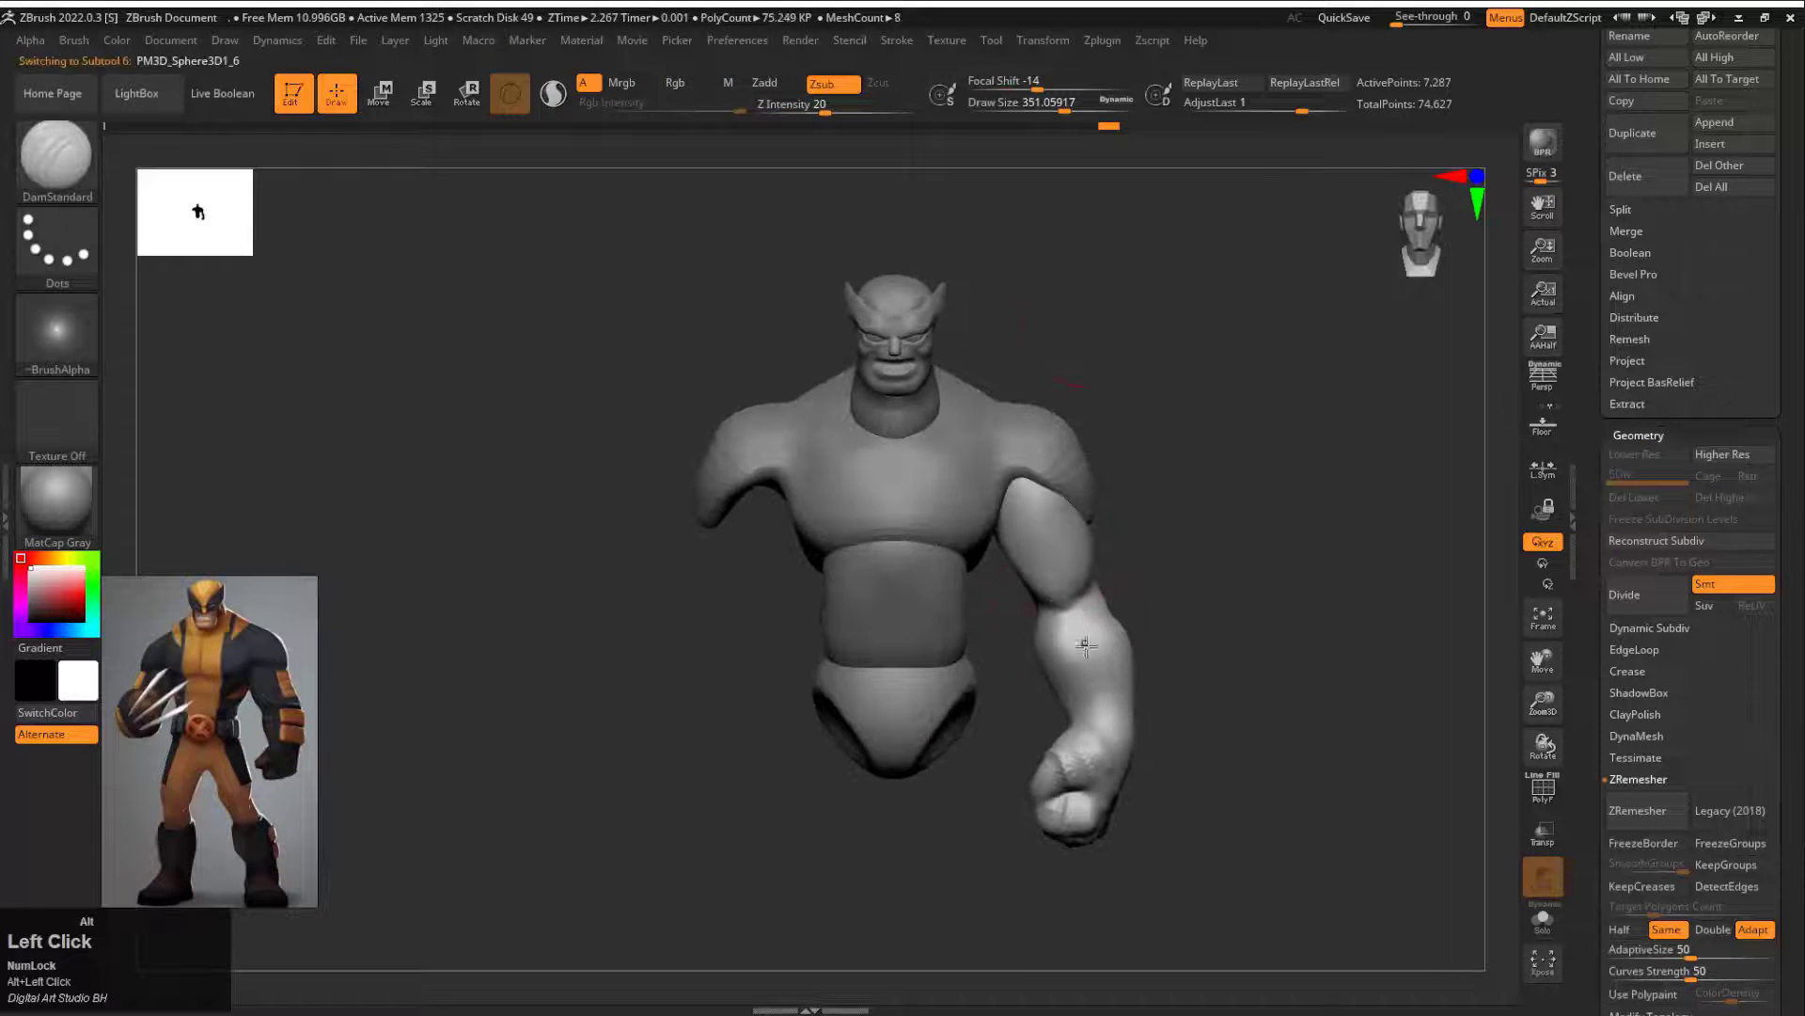
pyautogui.click(1098, 47)
pyautogui.click(1239, 457)
pyautogui.click(757, 290)
pyautogui.click(802, 477)
pyautogui.moveTo(1143, 419)
pyautogui.mouseDown()
pyautogui.moveTo(1289, 427)
pyautogui.moveTo(1229, 521)
pyautogui.moveTo(1169, 340)
pyautogui.mouseUp()
# Step: Select the mirrored arm, mask its upper arm above the elbow, and activate the transform gizmo
pyautogui.keyDown('alt'); pyautogui.click(984, 520); pyautogui.keyUp('alt')
pyautogui.moveTo(1157, 513); pyautogui.dragTo(1082, 503)
pyautogui.moveTo(1032, 484)
pyautogui.keyDown('ctrl'); pyautogui.mouseDown()
pyautogui.moveTo(742, 533)
pyautogui.moveTo(1007, 207)
pyautogui.mouseUp(); pyautogui.keyUp('ctrl')
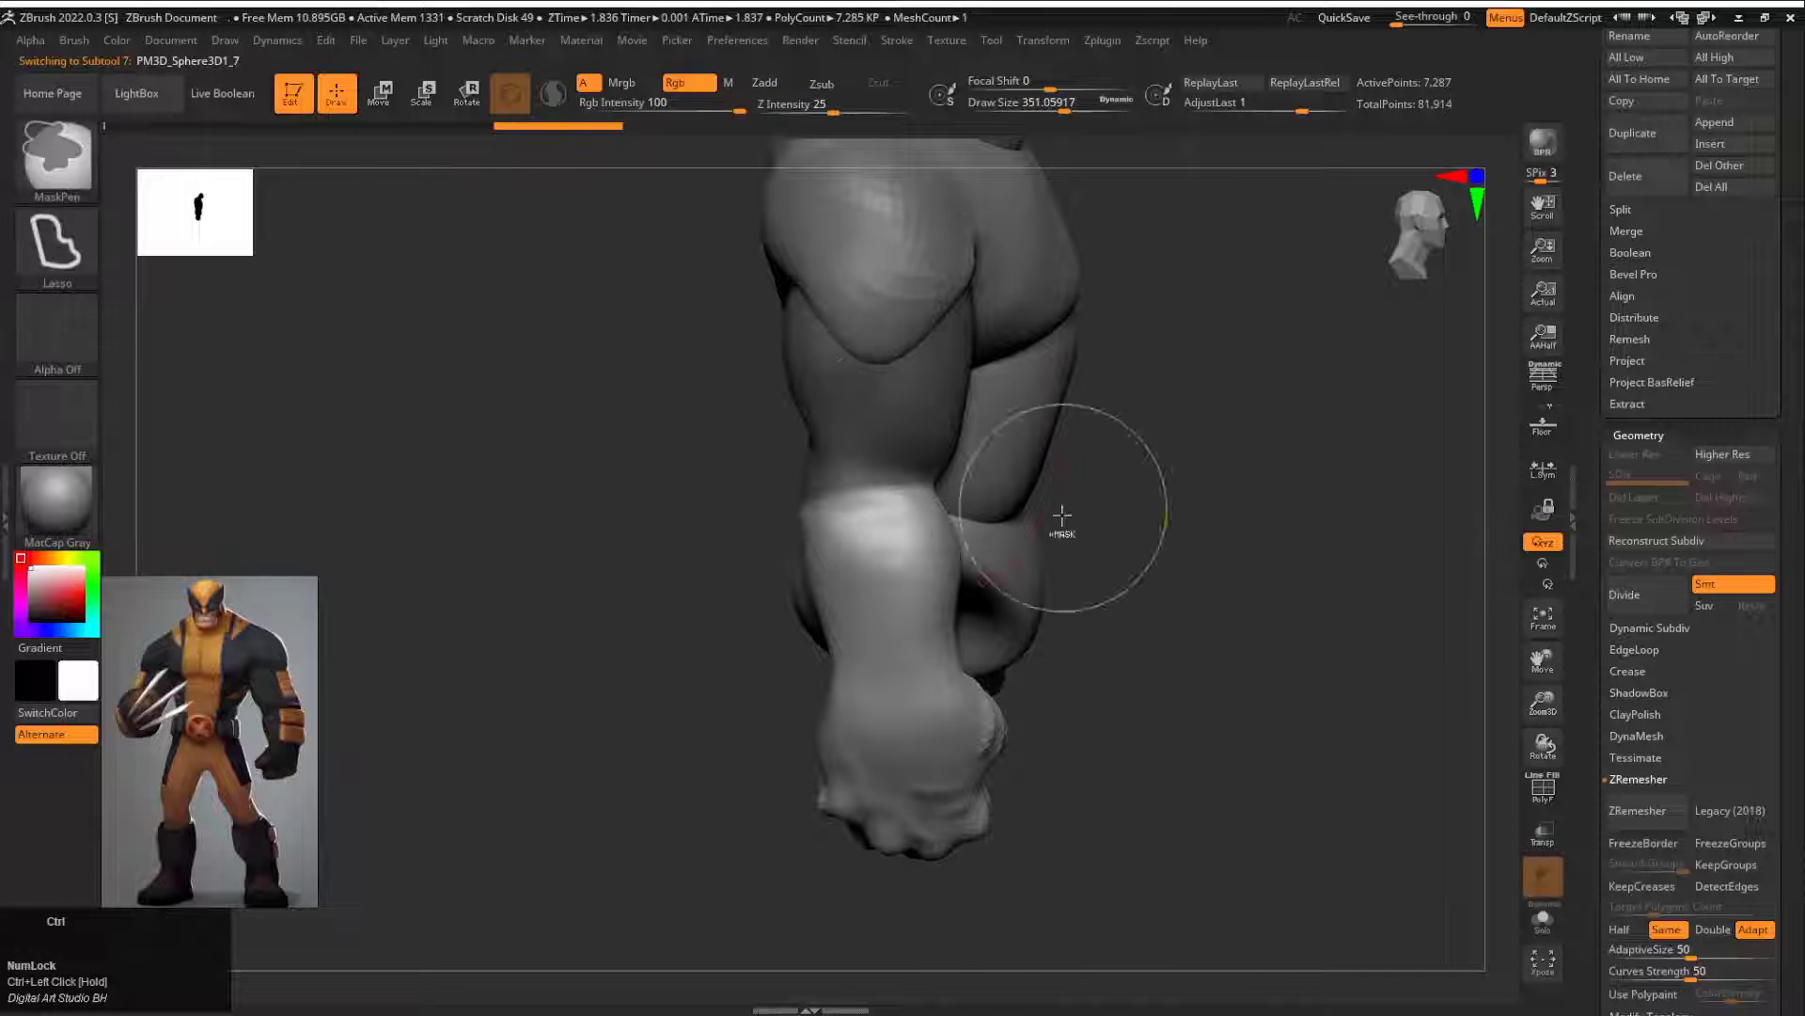
pyautogui.keyDown('ctrl'); pyautogui.click(907, 449); pyautogui.keyUp('ctrl')
pyautogui.press('e')
# Step: Place the gizmo at the mirrored arm's elbow and rotate the forearm forward into a bent pose
pyautogui.keyDown('alt'); pyautogui.moveTo(969, 331); pyautogui.dragTo(925, 433); pyautogui.keyUp('alt')
pyautogui.keyDown('shift'); pyautogui.moveTo(1105, 414); pyautogui.dragTo(822, 571); pyautogui.keyUp('shift')
pyautogui.keyDown('alt'); pyautogui.moveTo(1108, 454); pyautogui.dragTo(1113, 457); pyautogui.keyUp('alt')
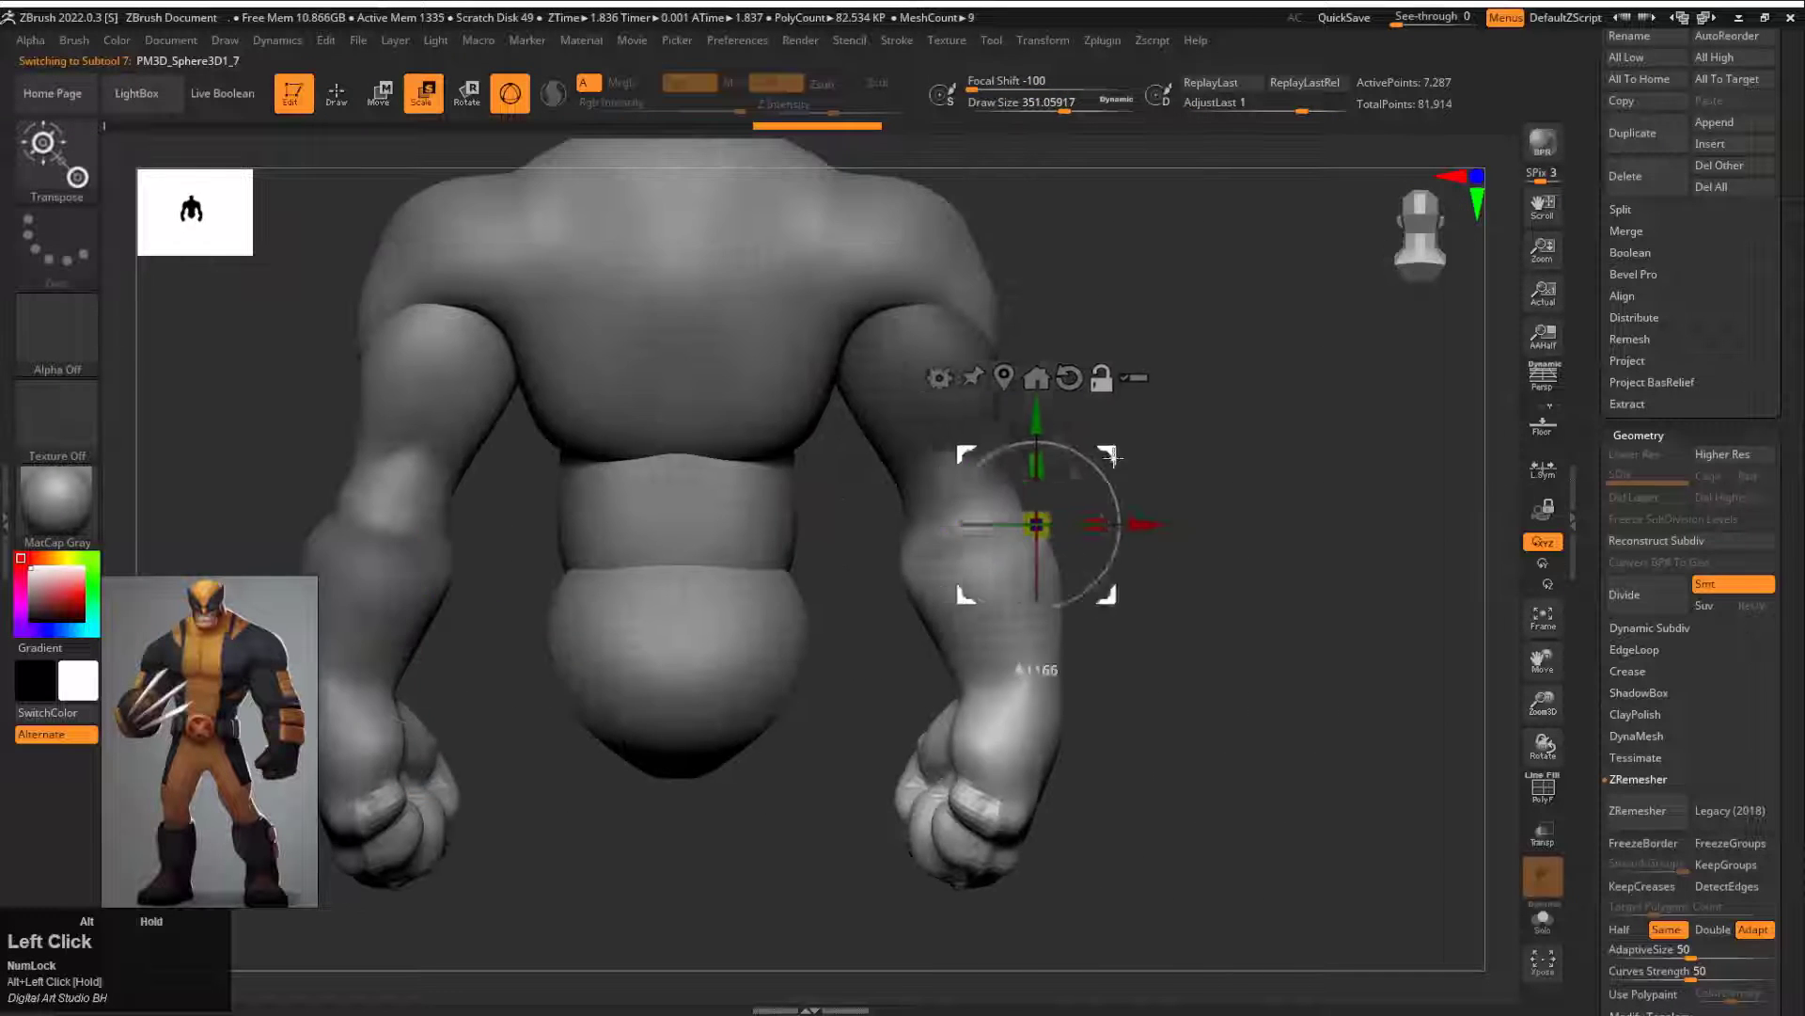
pyautogui.moveTo(986, 508); pyautogui.dragTo(675, 536)
pyautogui.keyDown('shift'); pyautogui.moveTo(996, 602); pyautogui.dragTo(617, 673); pyautogui.keyUp('shift')
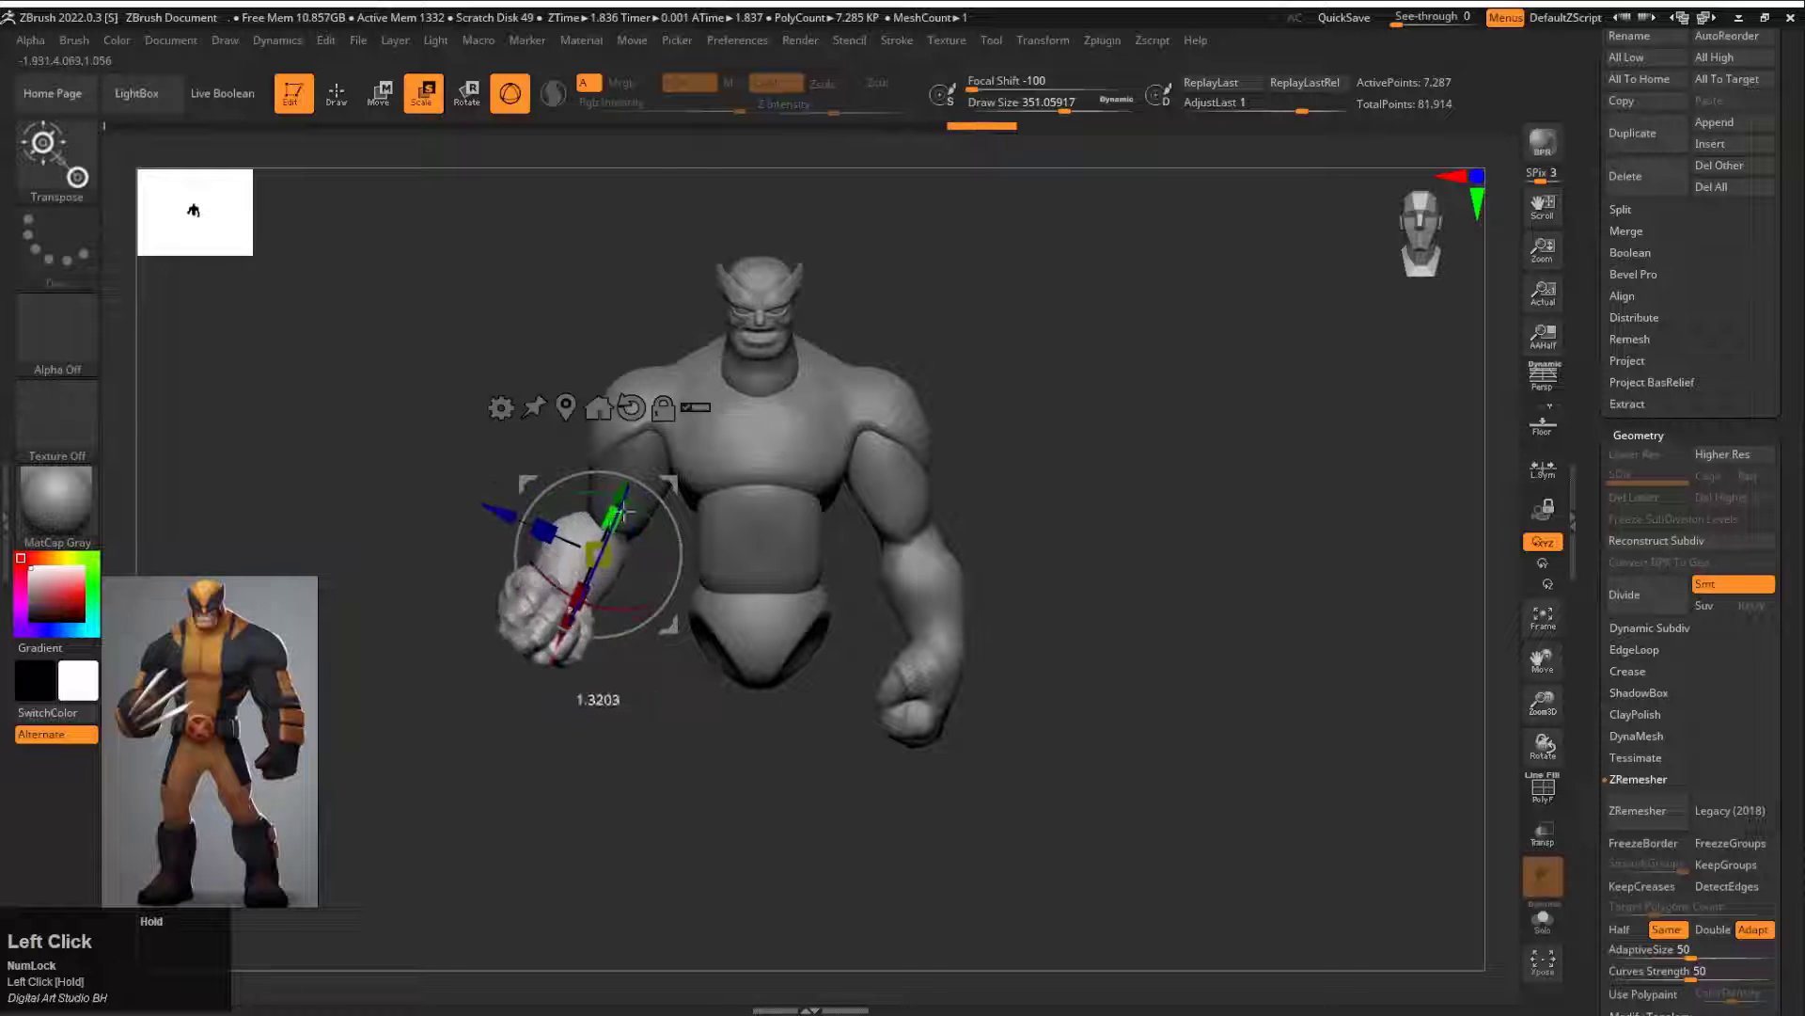
pyautogui.moveTo(649, 672); pyautogui.dragTo(832, 649)
pyautogui.keyDown('alt'); pyautogui.moveTo(832, 602); pyautogui.dragTo(851, 658); pyautogui.keyUp('alt')
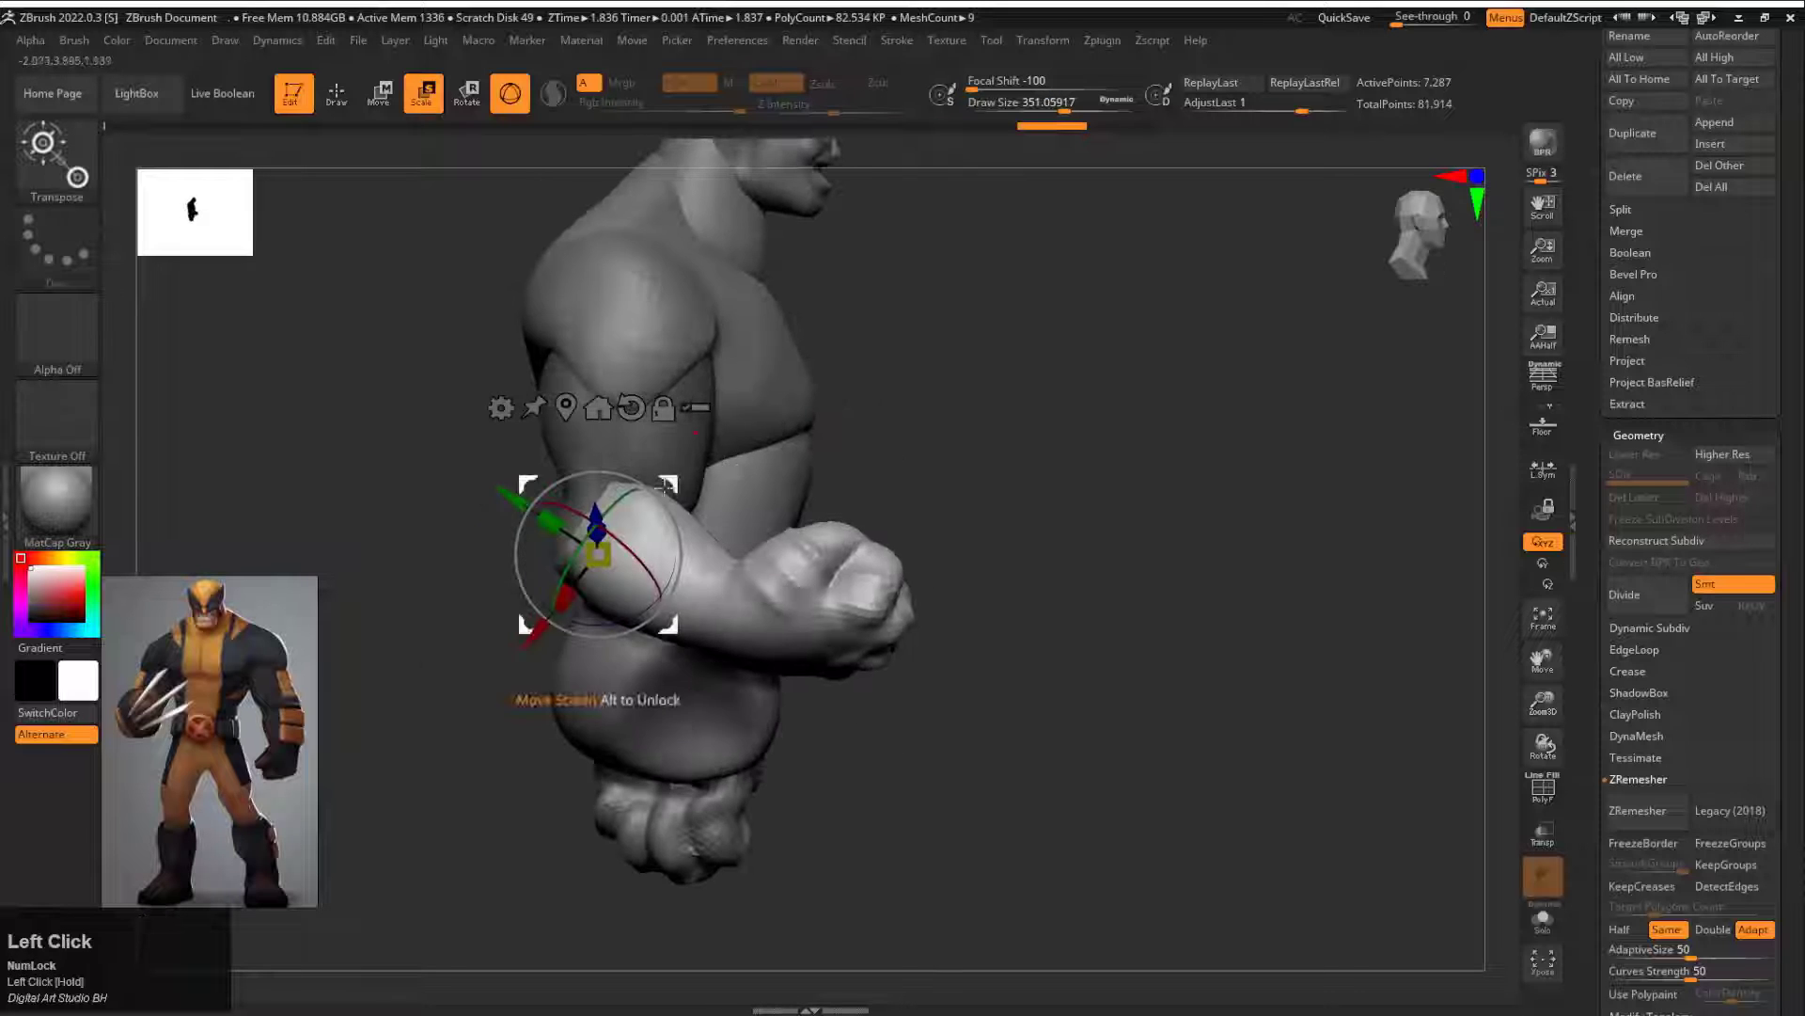
# Step: Refine the bent forearm's rotation and placement at the elbow from several sides, and clear the mask
pyautogui.moveTo(668, 626); pyautogui.dragTo(725, 645)
pyautogui.moveTo(1058, 526); pyautogui.dragTo(997, 517)
pyautogui.moveTo(712, 499); pyautogui.dragTo(741, 576)
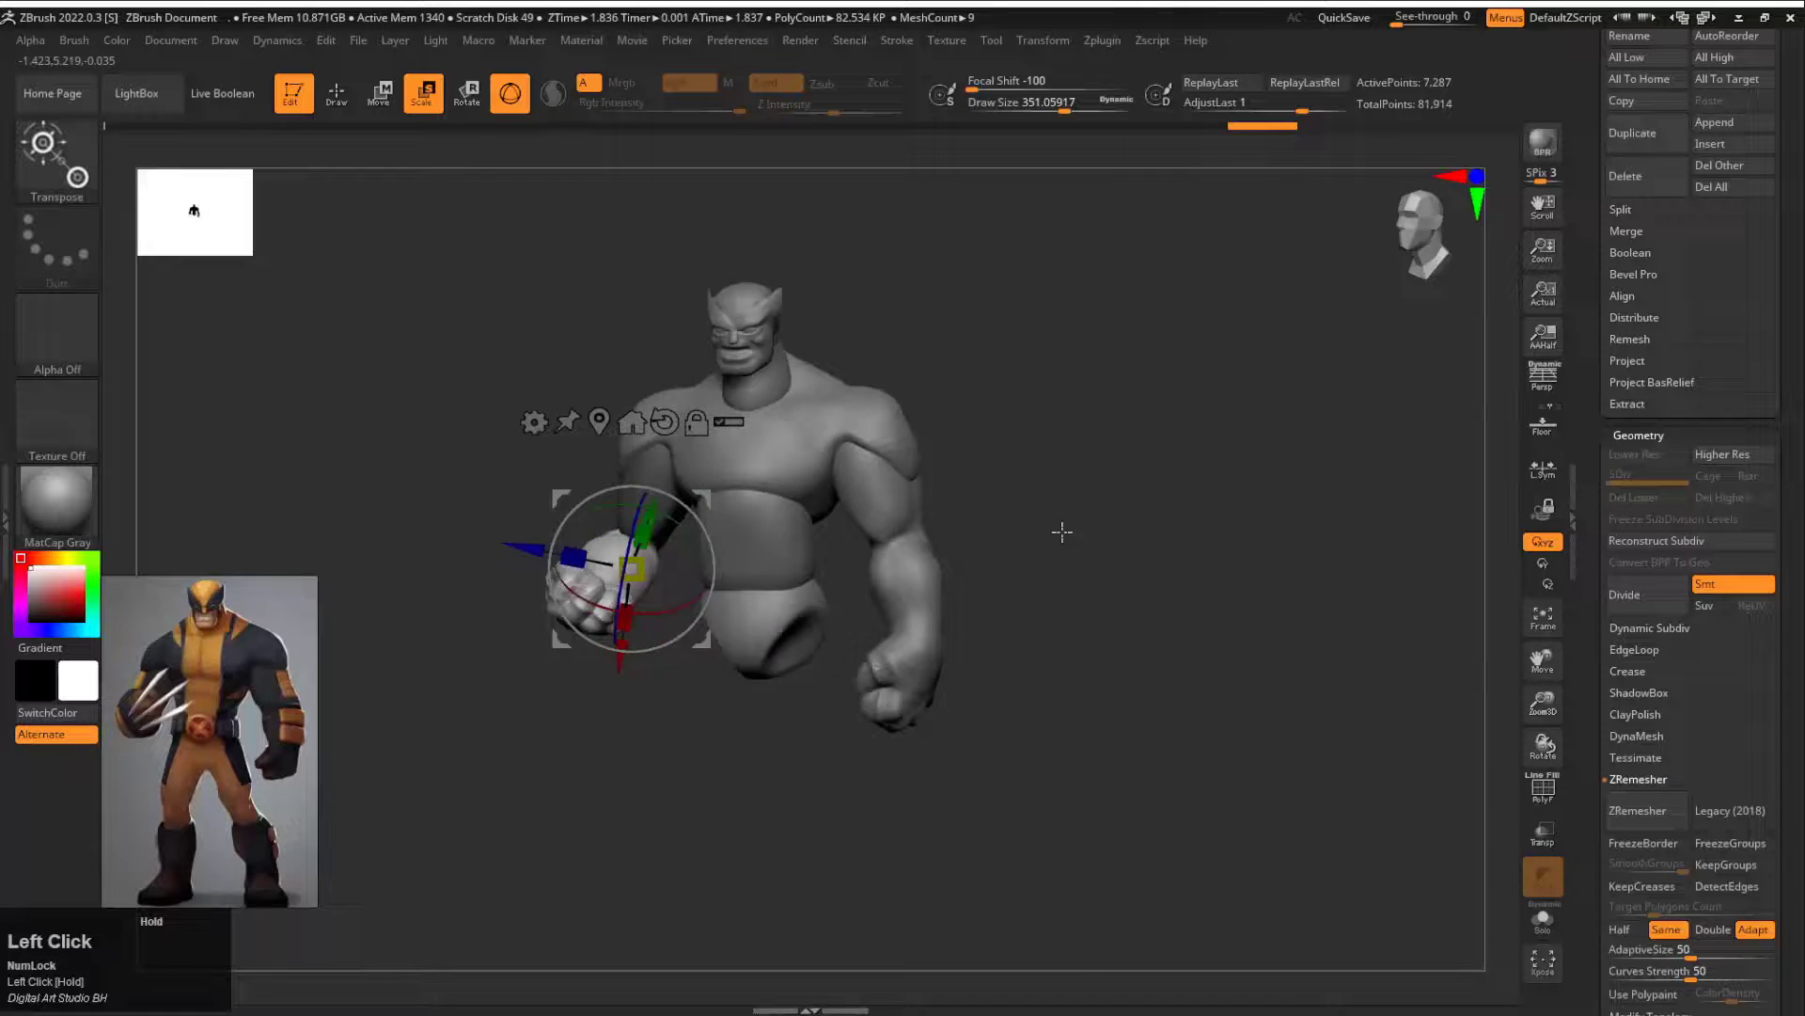
pyautogui.keyDown('alt'); pyautogui.moveTo(1060, 527); pyautogui.dragTo(940, 564); pyautogui.keyUp('alt')
pyautogui.moveTo(745, 616)
pyautogui.mouseDown()
pyautogui.moveTo(893, 625)
pyautogui.moveTo(831, 621)
pyautogui.mouseUp()
pyautogui.keyDown('ctrl'); pyautogui.click(769, 668); pyautogui.keyUp('ctrl')
pyautogui.moveTo(983, 527); pyautogui.dragTo(837, 528)
pyautogui.moveTo(846, 630); pyautogui.dragTo(860, 663)
pyautogui.moveTo(809, 414); pyautogui.dragTo(959, 451)
pyautogui.keyDown('alt'); pyautogui.moveTo(959, 452); pyautogui.dragTo(1070, 499); pyautogui.keyUp('alt')
# Step: Remesh the bent arm with ZRemesher and smooth its elbow at draw size about 245
pyautogui.press('q')
pyautogui.press('s')
pyautogui.click(728, 548)
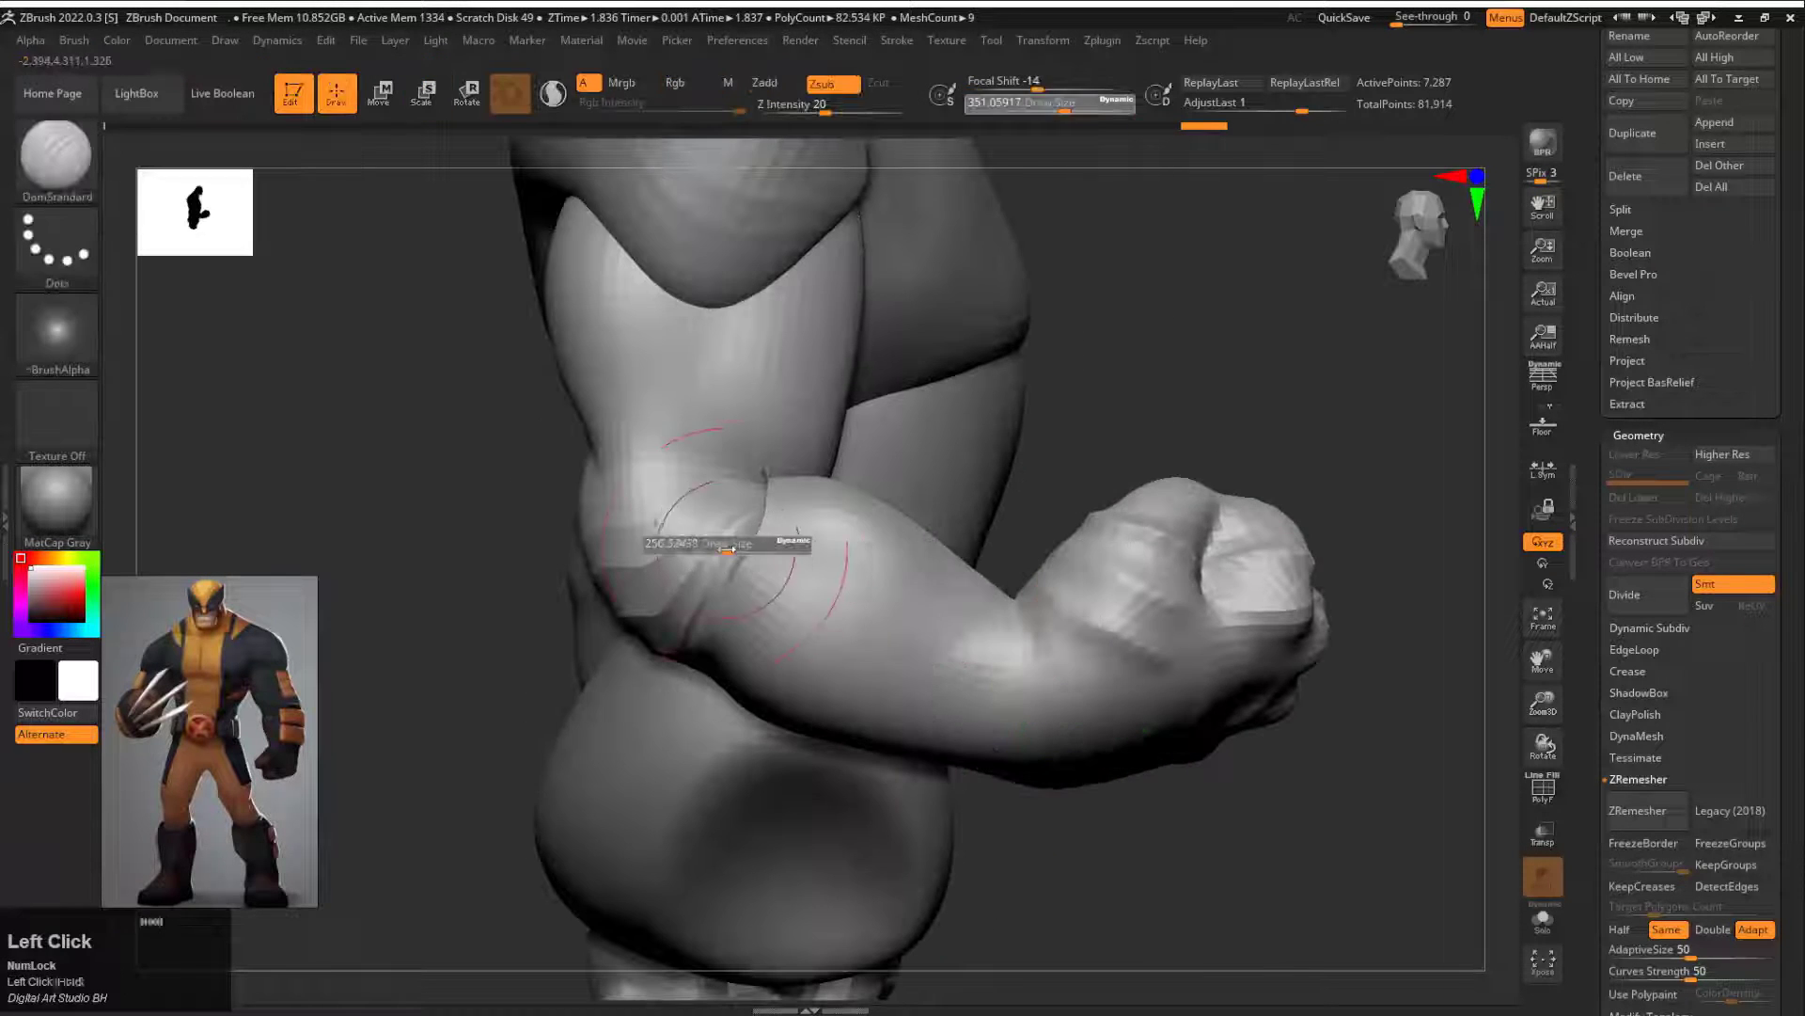
pyautogui.keyDown('ctrl'); pyautogui.moveTo(1009, 403); pyautogui.dragTo(1542, 746); pyautogui.keyUp('ctrl')
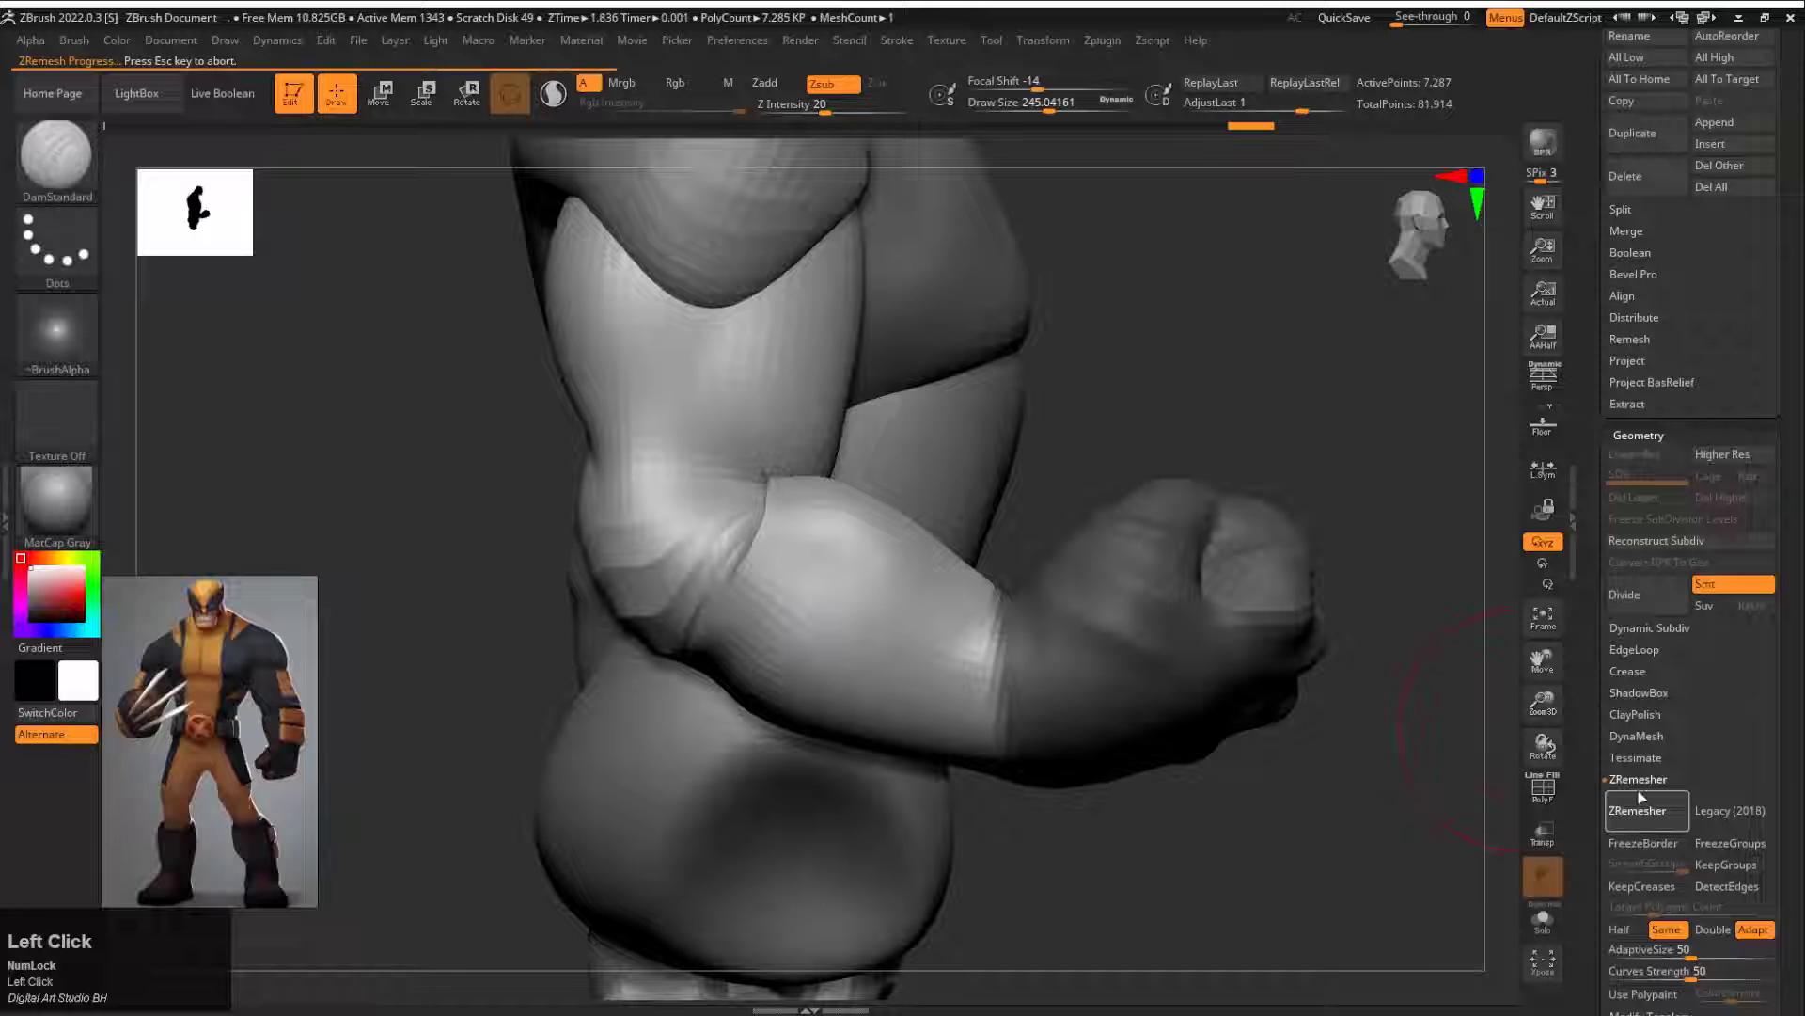
pyautogui.keyDown('shift'); pyautogui.moveTo(753, 549); pyautogui.dragTo(719, 527); pyautogui.keyUp('shift')
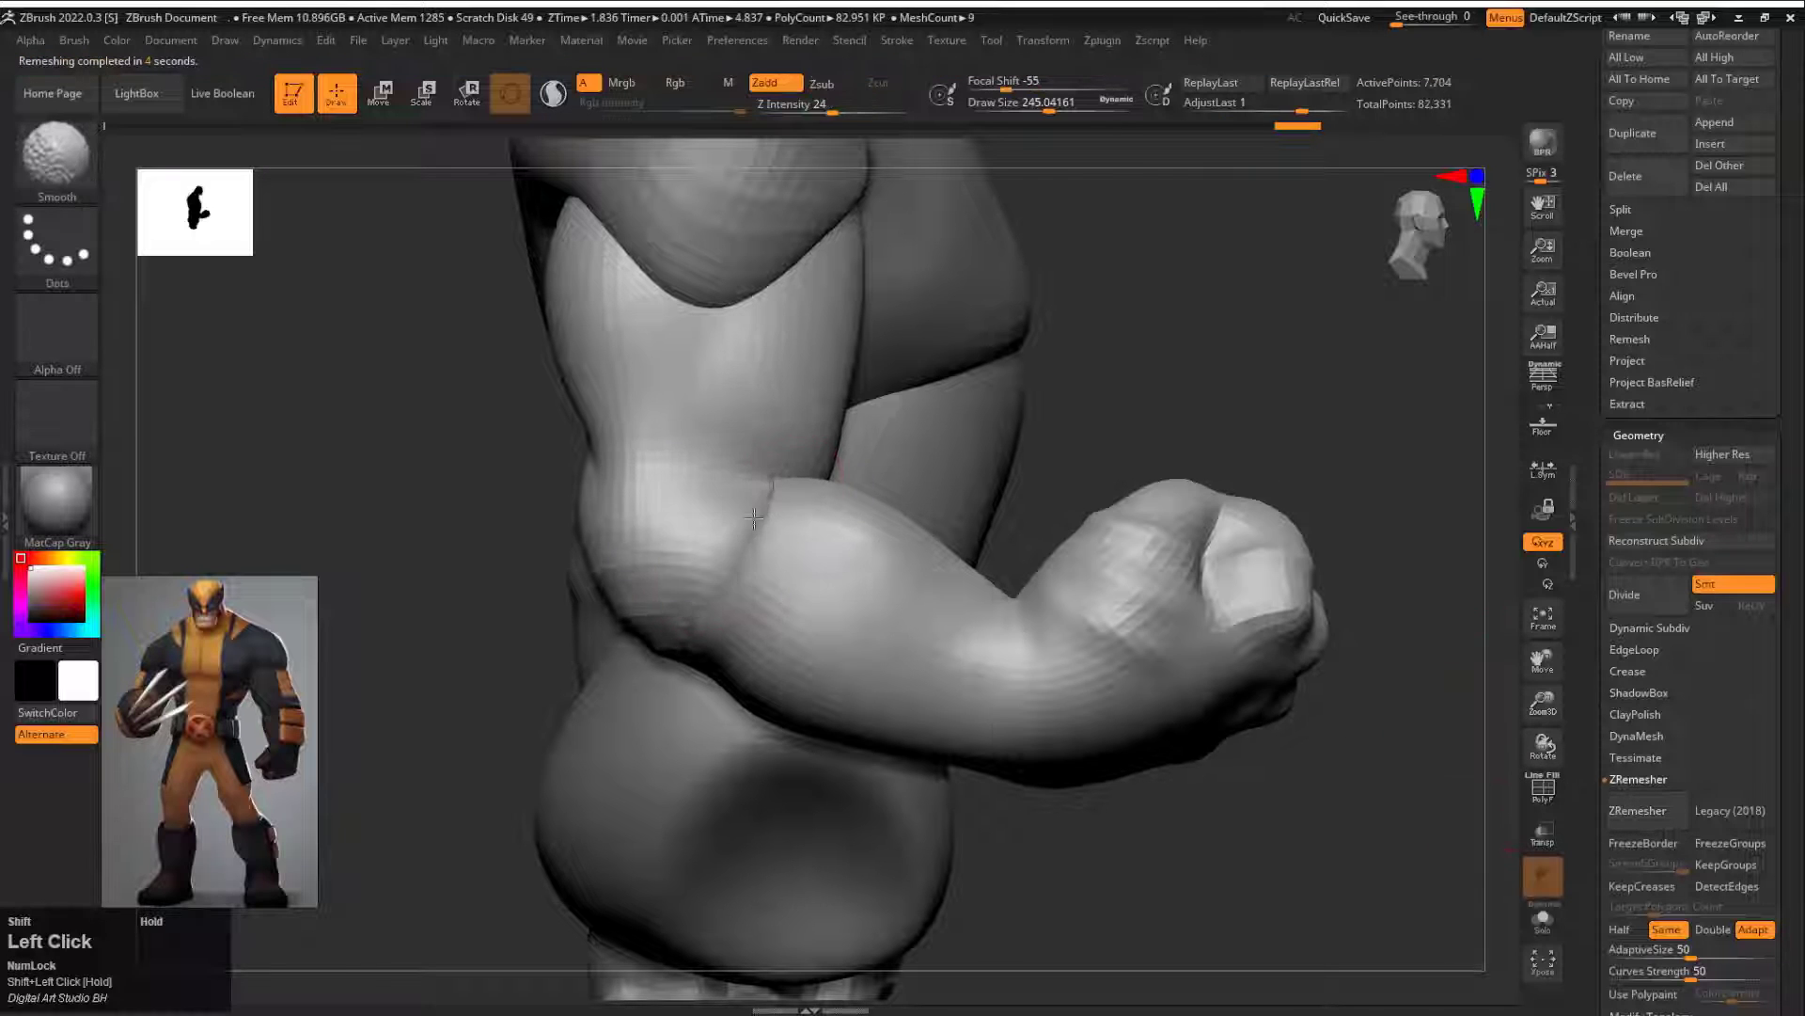
pyautogui.moveTo(1175, 376); pyautogui.dragTo(940, 357)
# Step: Isolate the bent arm in Solo mode and smooth the elbow and inner fold at draw size about 149
pyautogui.keyDown('shift'); pyautogui.moveTo(691, 574); pyautogui.dragTo(701, 555); pyautogui.keyUp('shift')
pyautogui.moveTo(875, 404)
pyautogui.mouseDown()
pyautogui.moveTo(819, 407)
pyautogui.moveTo(809, 445)
pyautogui.moveTo(931, 412)
pyautogui.moveTo(1040, 424)
pyautogui.mouseUp()
pyautogui.click(1542, 920)
pyautogui.keyDown('shift'); pyautogui.moveTo(724, 460); pyautogui.dragTo(649, 532); pyautogui.keyUp('shift')
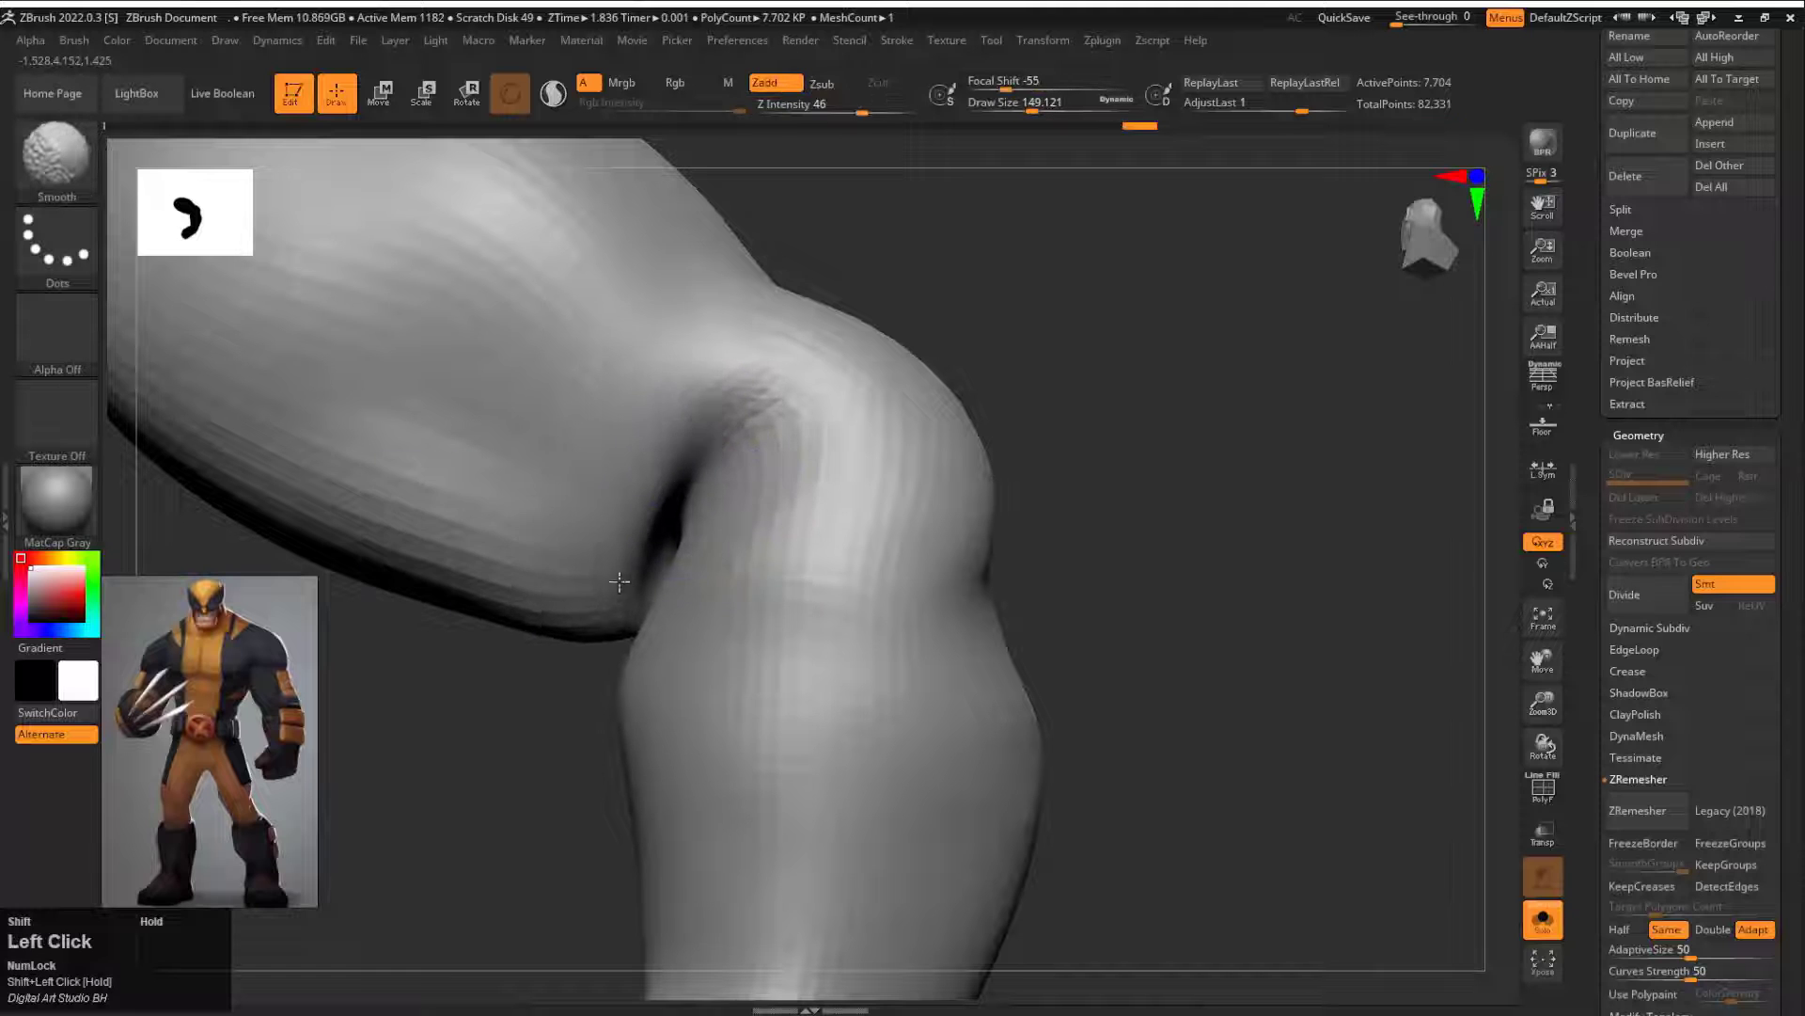
pyautogui.moveTo(590, 653); pyautogui.dragTo(745, 562)
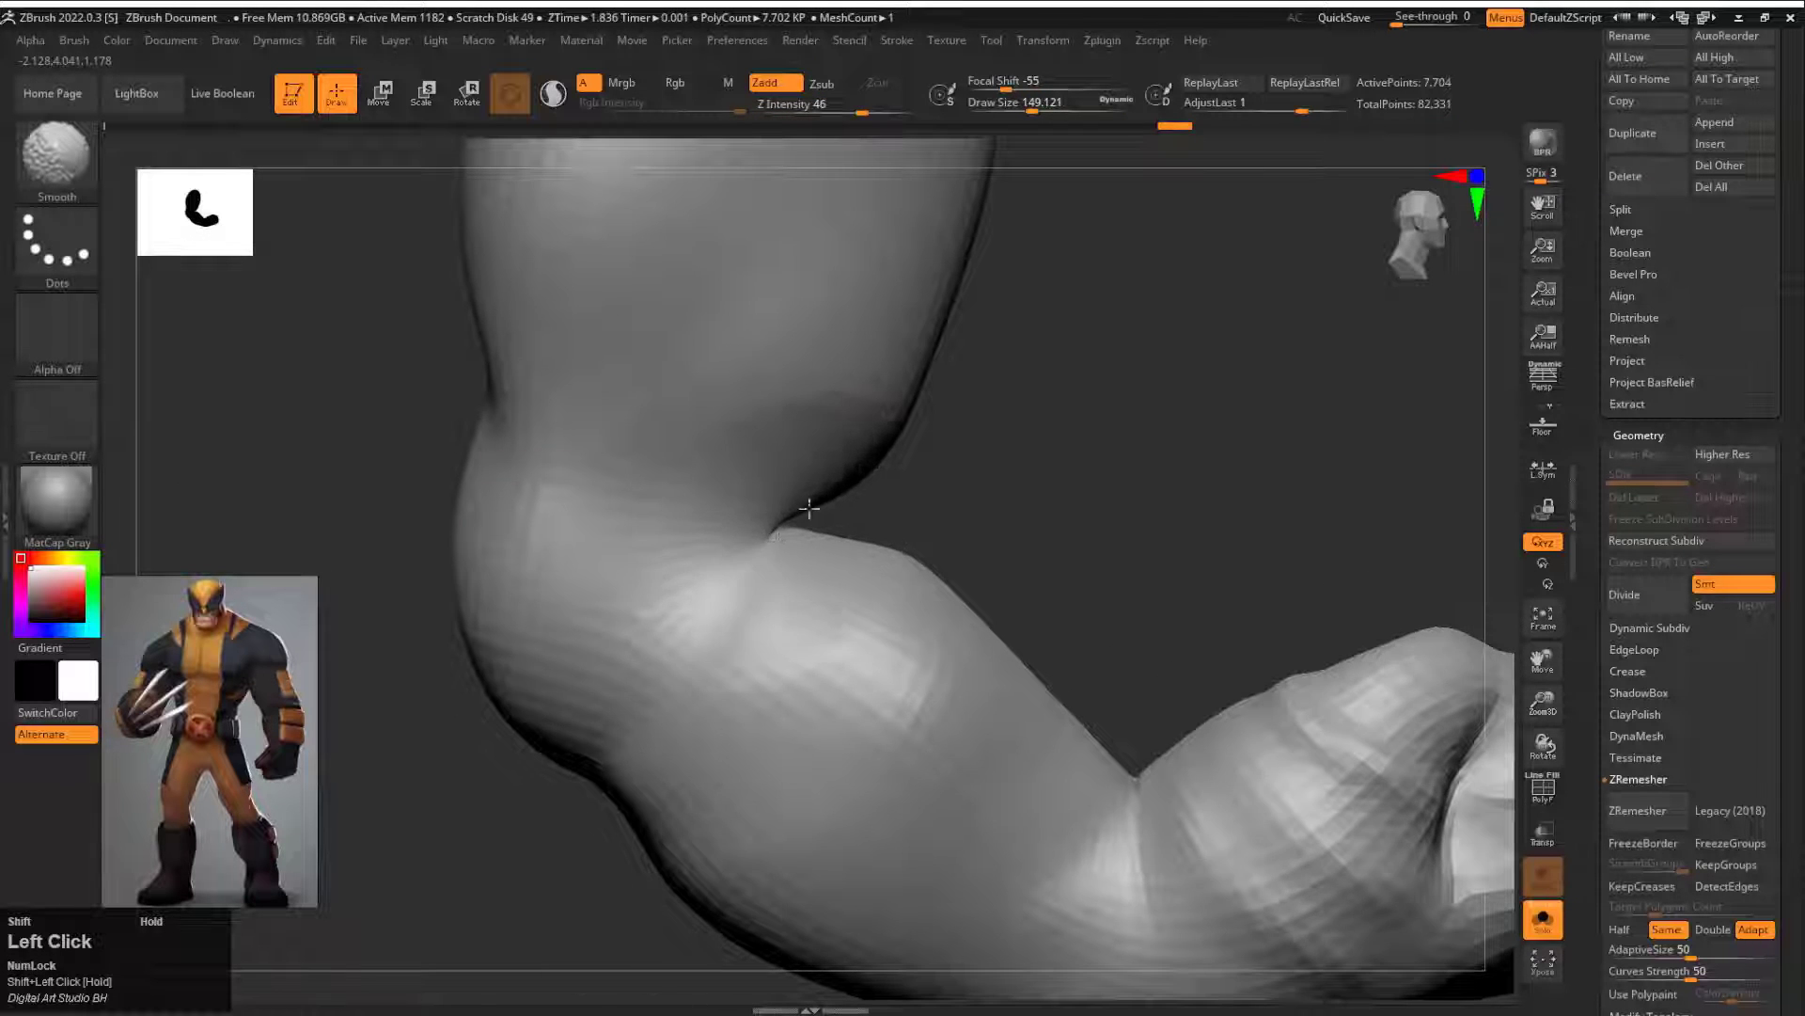
pyautogui.moveTo(808, 508)
pyautogui.mouseDown()
pyautogui.moveTo(834, 492)
pyautogui.moveTo(931, 508)
pyautogui.mouseUp()
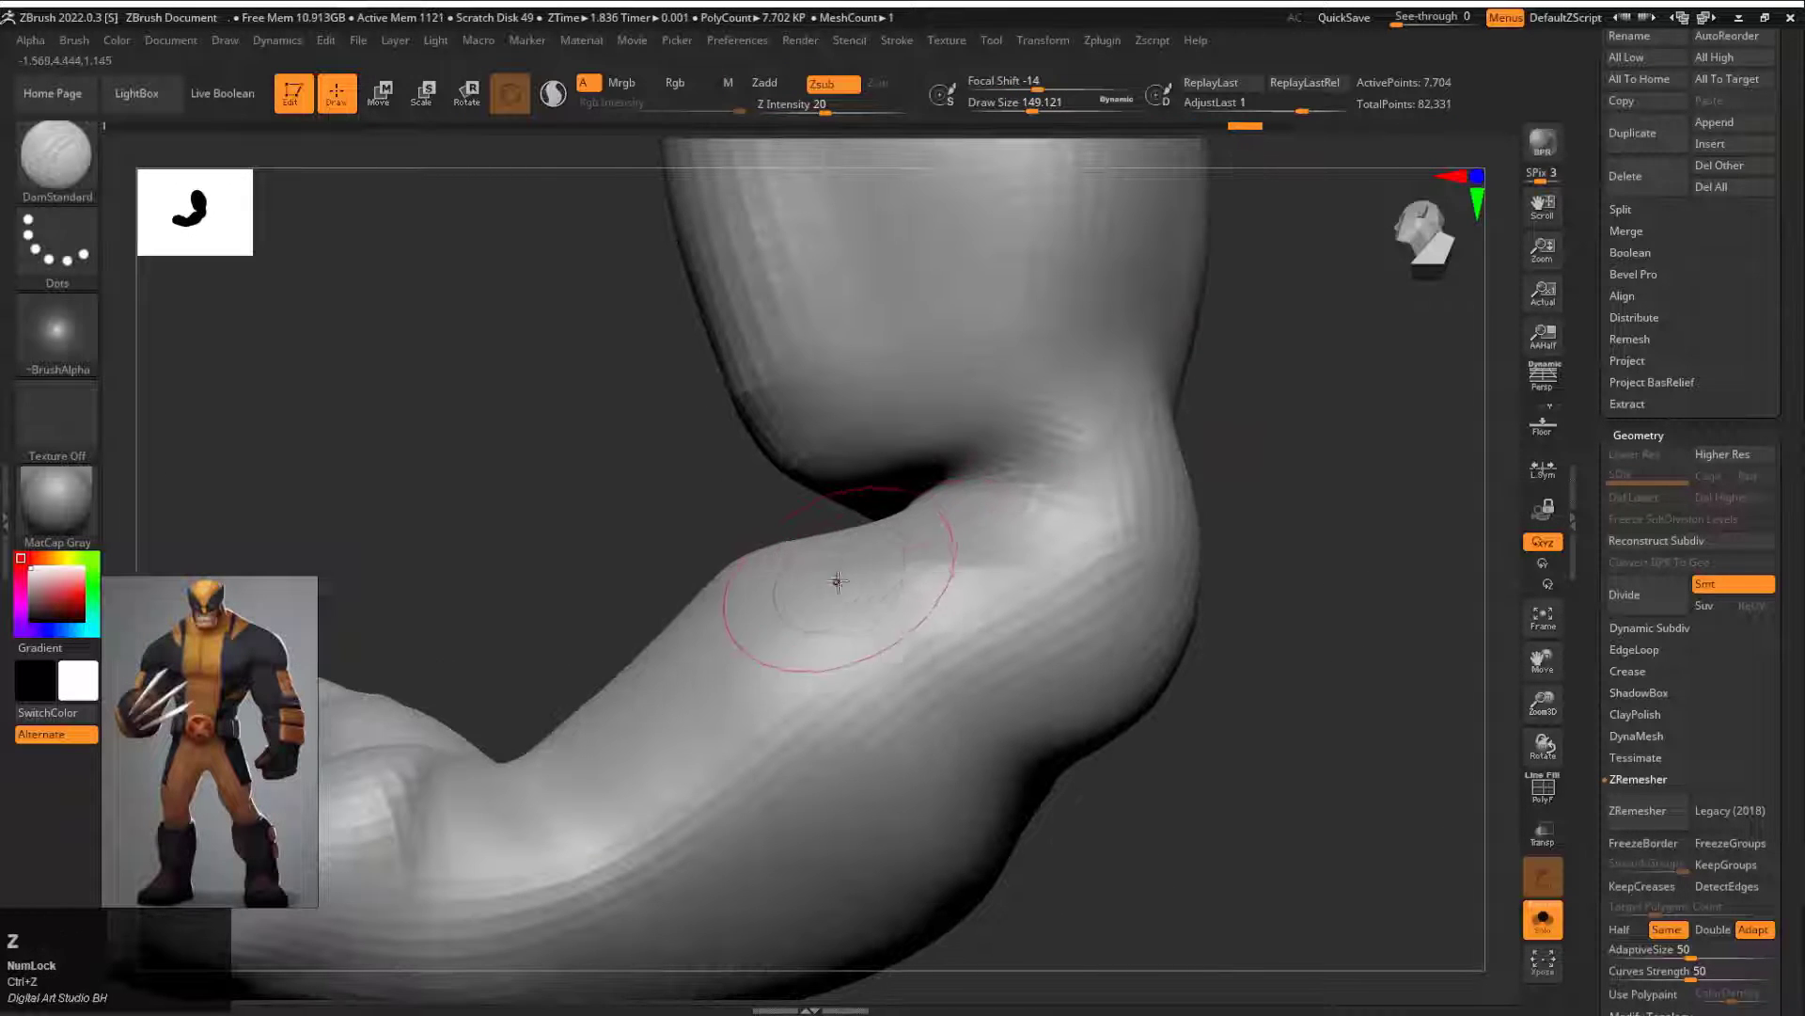
# Step: Mask the lower upper arm and build up the forearm below the elbow with the Standard brush, smoothing the result
pyautogui.press('b')
pyautogui.press('s')
pyautogui.press('y')
pyautogui.press('b')
pyautogui.press('s')
pyautogui.press('t')
pyautogui.moveTo(870, 588); pyautogui.dragTo(1006, 527)
pyautogui.keyDown('alt'); pyautogui.moveTo(1284, 517); pyautogui.dragTo(1029, 465); pyautogui.keyUp('alt')
pyautogui.moveTo(1030, 465)
pyautogui.mouseDown()
pyautogui.moveTo(1047, 504)
pyautogui.moveTo(618, 425)
pyautogui.mouseUp()
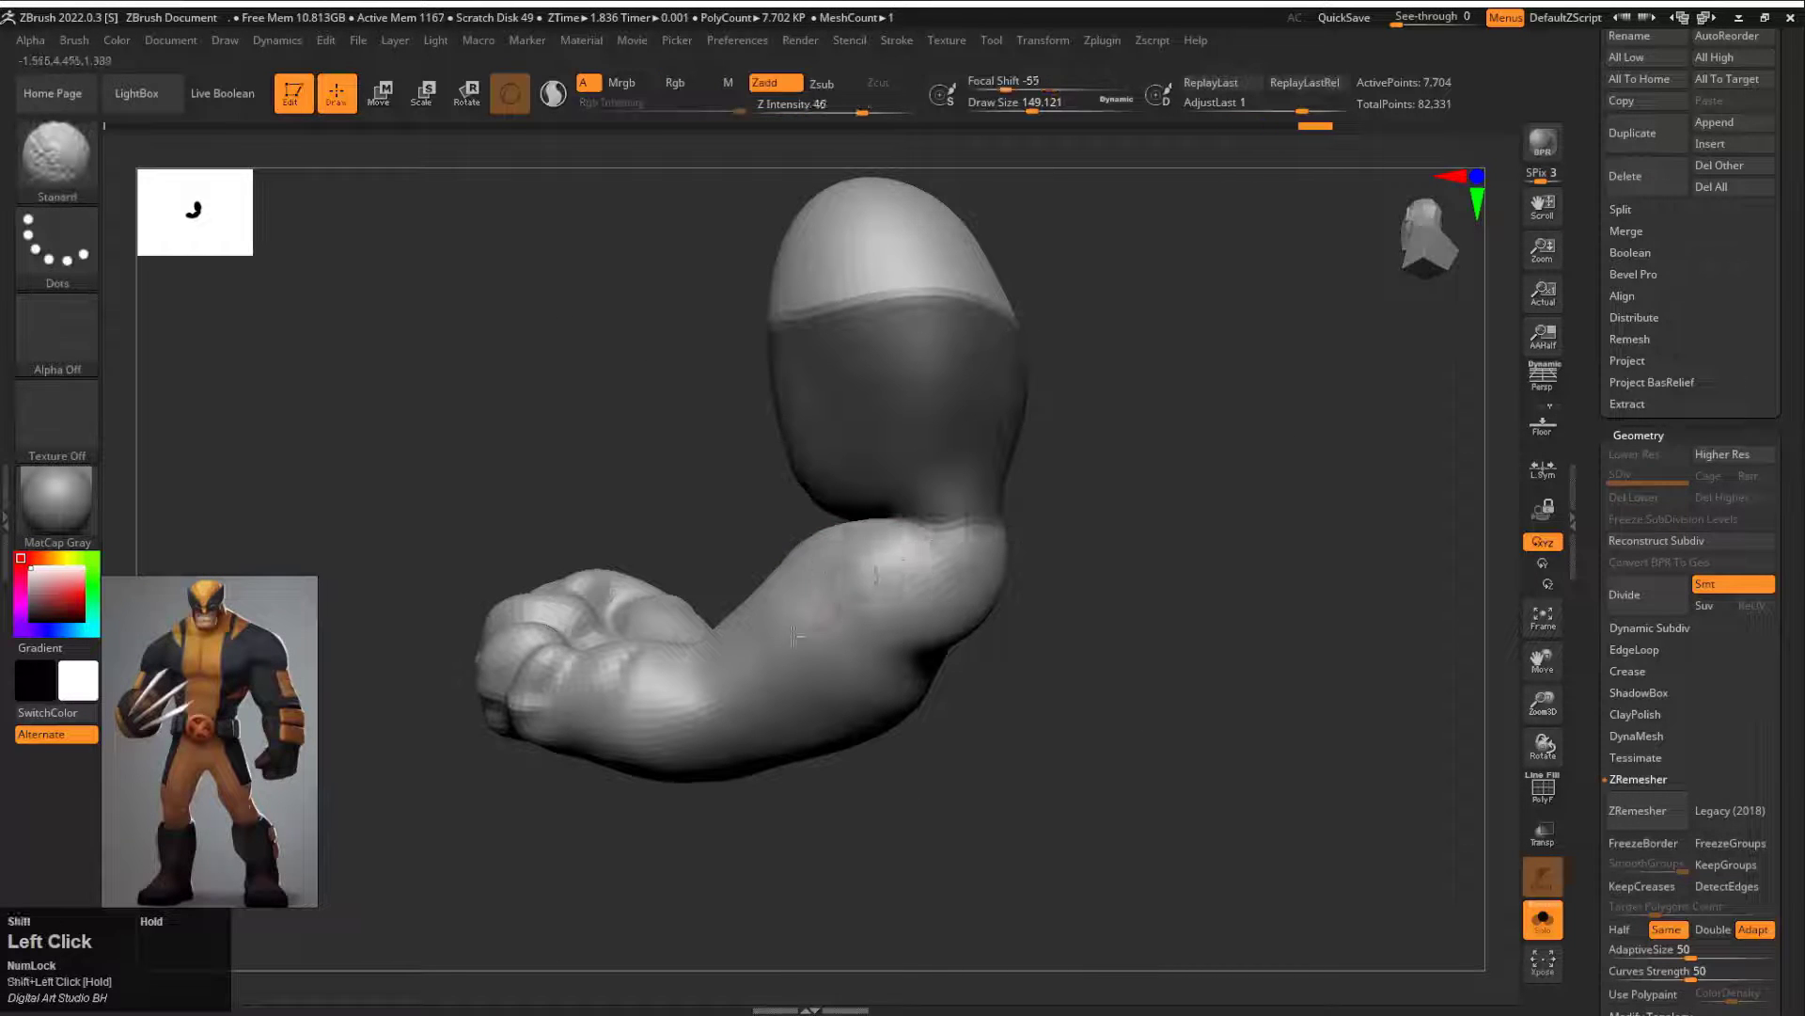
pyautogui.keyDown('shift'); pyautogui.moveTo(795, 637); pyautogui.dragTo(781, 648); pyautogui.keyUp('shift')
# Step: Smooth the bent forearm near the elbow and reshape its upper edge with the Move brush at draw size about 274
pyautogui.moveTo(658, 517); pyautogui.dragTo(874, 504)
pyautogui.moveTo(1054, 480); pyautogui.dragTo(908, 458)
pyautogui.moveTo(762, 504)
pyautogui.mouseDown()
pyautogui.moveTo(747, 490)
pyautogui.moveTo(860, 516)
pyautogui.mouseUp()
pyautogui.press('s')
pyautogui.moveTo(927, 489)
pyautogui.mouseDown()
pyautogui.moveTo(1088, 467)
pyautogui.moveTo(1086, 441)
pyautogui.mouseUp()
pyautogui.keyDown('ctrl'); pyautogui.moveTo(1084, 440); pyautogui.dragTo(1086, 441); pyautogui.keyUp('ctrl')
pyautogui.keyDown('ctrl'); pyautogui.click(1086, 441); pyautogui.keyUp('ctrl')
pyautogui.moveTo(782, 530); pyautogui.dragTo(779, 515)
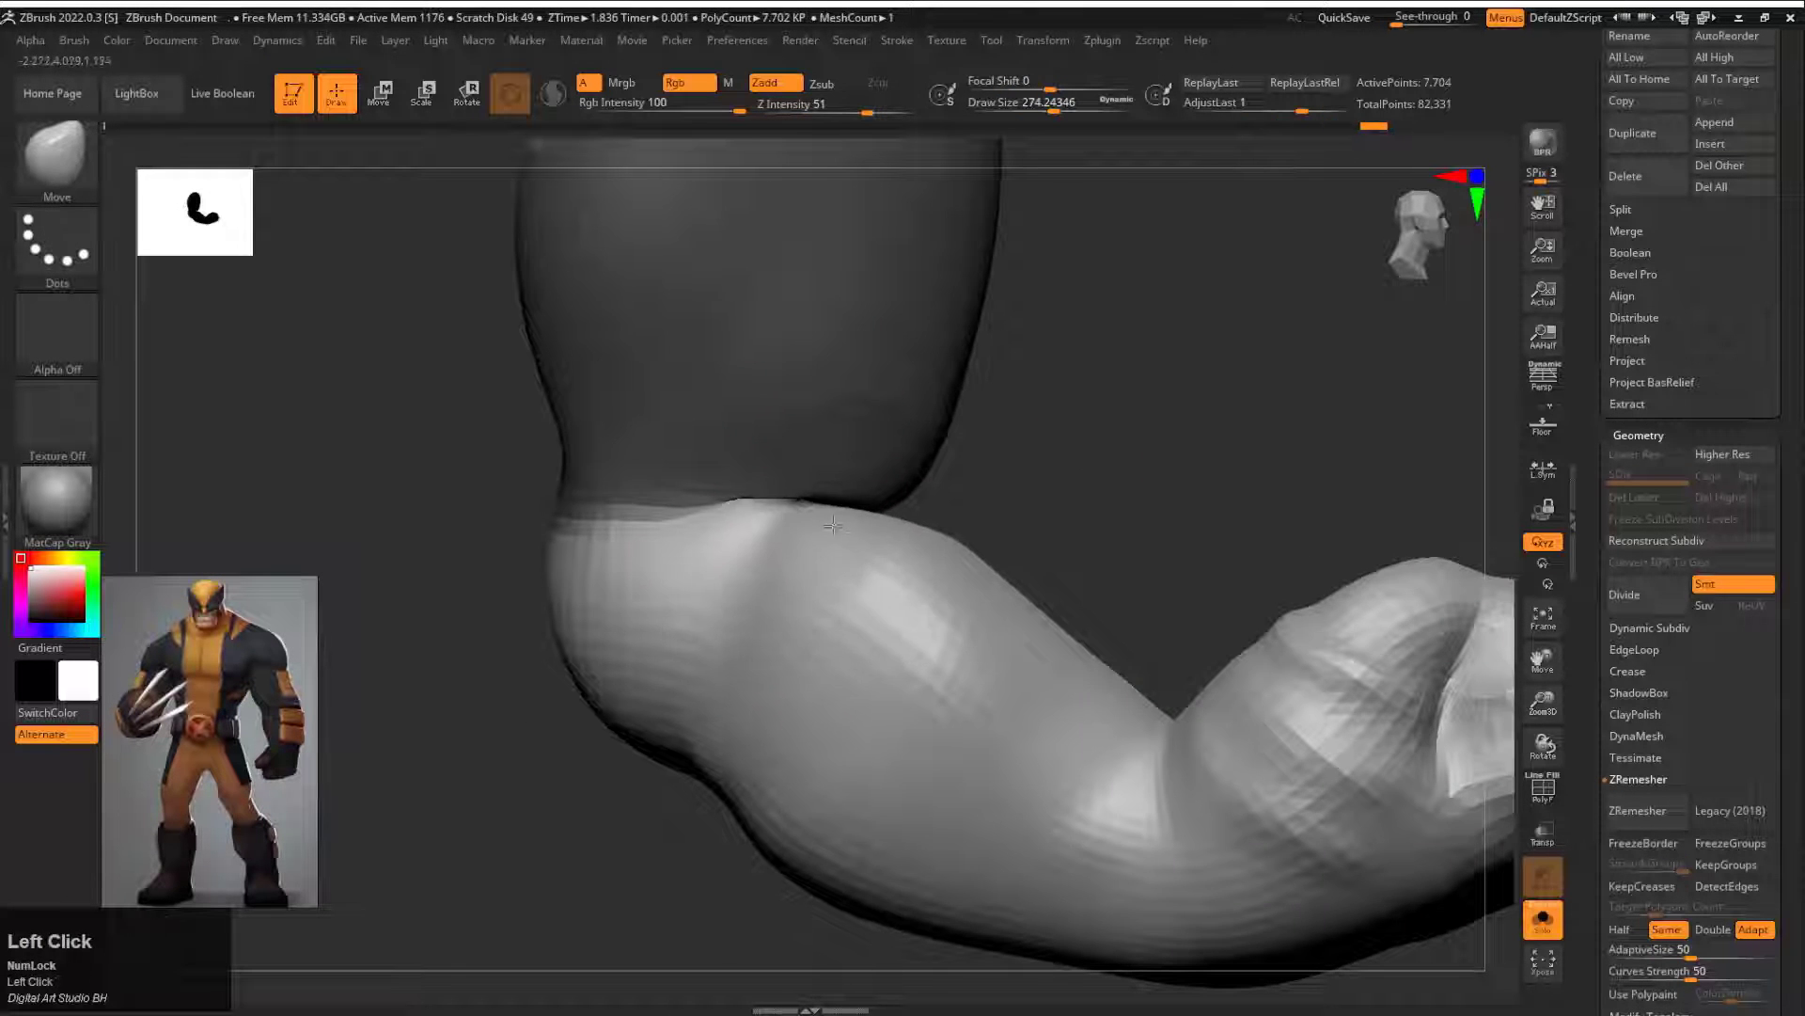
# Step: Clear the mask, refine the bent forearm with the Move brush at draw size about 393, and show the whole body again
pyautogui.moveTo(1102, 499)
pyautogui.keyDown('ctrl'); pyautogui.mouseDown()
pyautogui.moveTo(1138, 526)
pyautogui.moveTo(904, 463)
pyautogui.mouseUp(); pyautogui.keyUp('ctrl')
pyautogui.moveTo(1166, 470)
pyautogui.mouseDown()
pyautogui.moveTo(1025, 474)
pyautogui.moveTo(1279, 512)
pyautogui.moveTo(987, 443)
pyautogui.moveTo(1053, 343)
pyautogui.mouseUp()
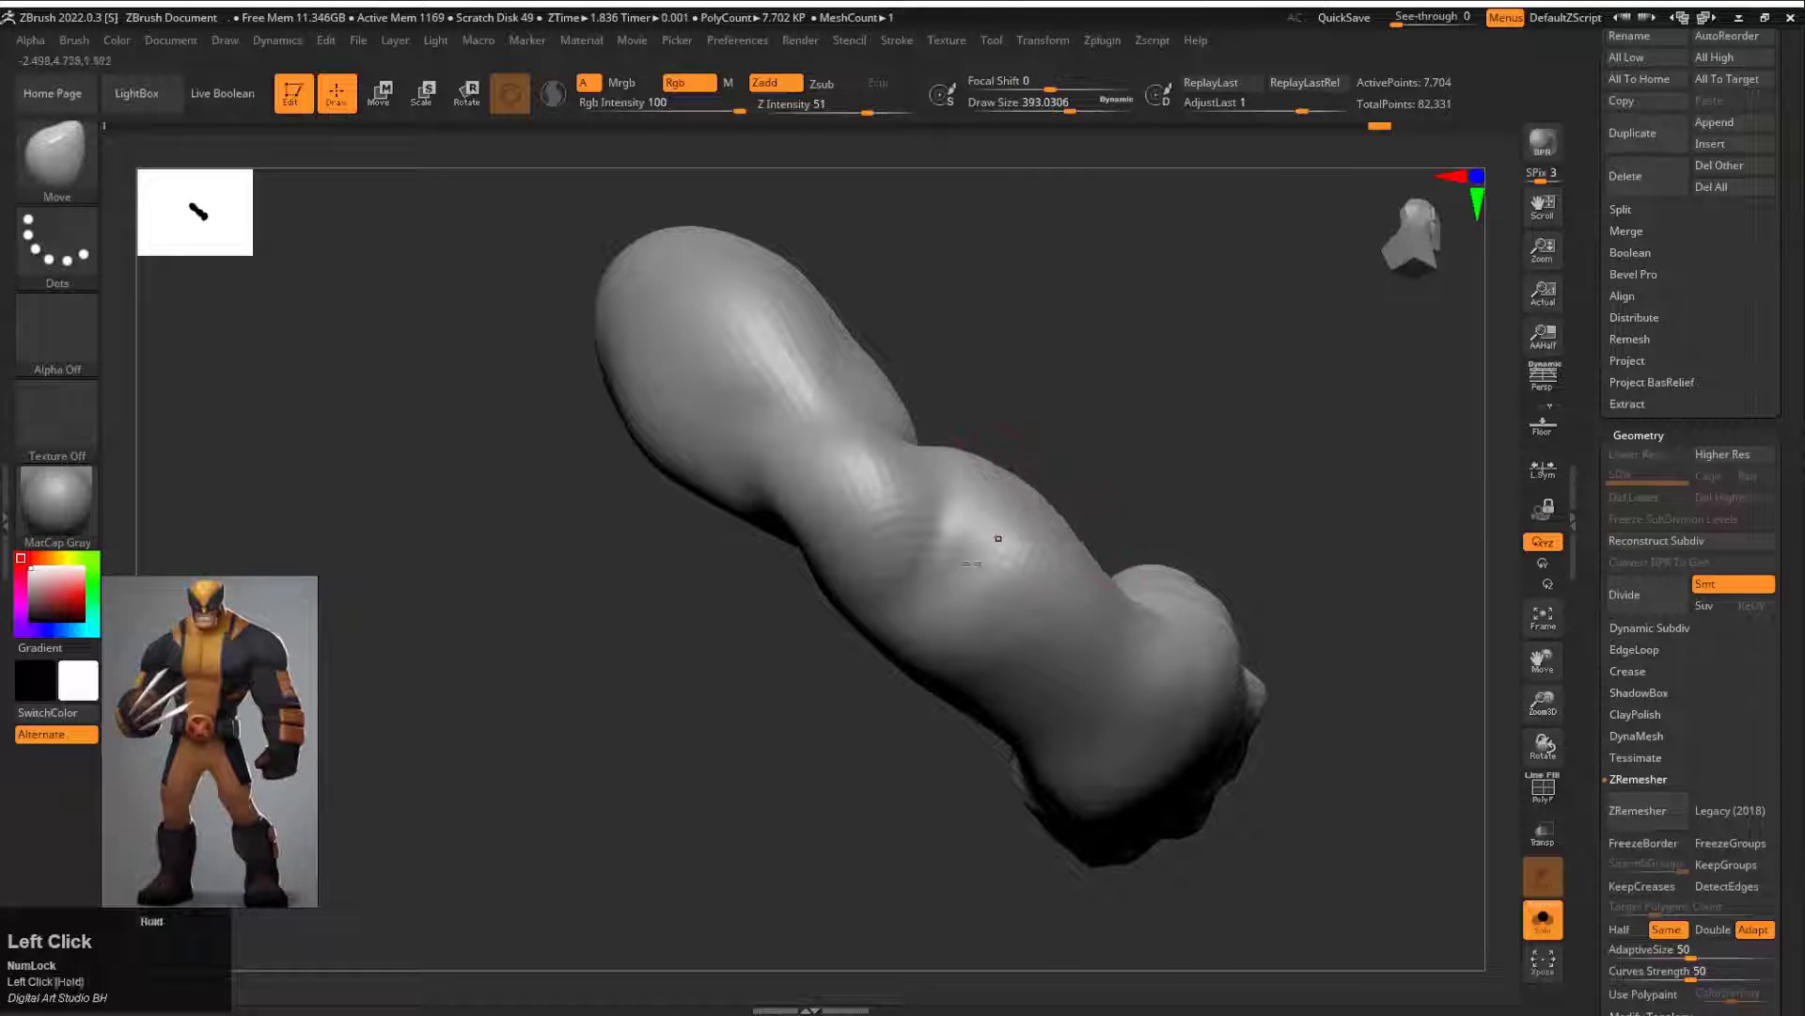
pyautogui.moveTo(997, 538); pyautogui.dragTo(826, 685)
pyautogui.moveTo(865, 480)
pyautogui.mouseDown()
pyautogui.moveTo(1016, 649)
pyautogui.moveTo(701, 625)
pyautogui.moveTo(1120, 511)
pyautogui.moveTo(887, 476)
pyautogui.moveTo(968, 451)
pyautogui.moveTo(833, 478)
pyautogui.mouseUp()
pyautogui.click(1542, 922)
pyautogui.moveTo(978, 527); pyautogui.dragTo(919, 524)
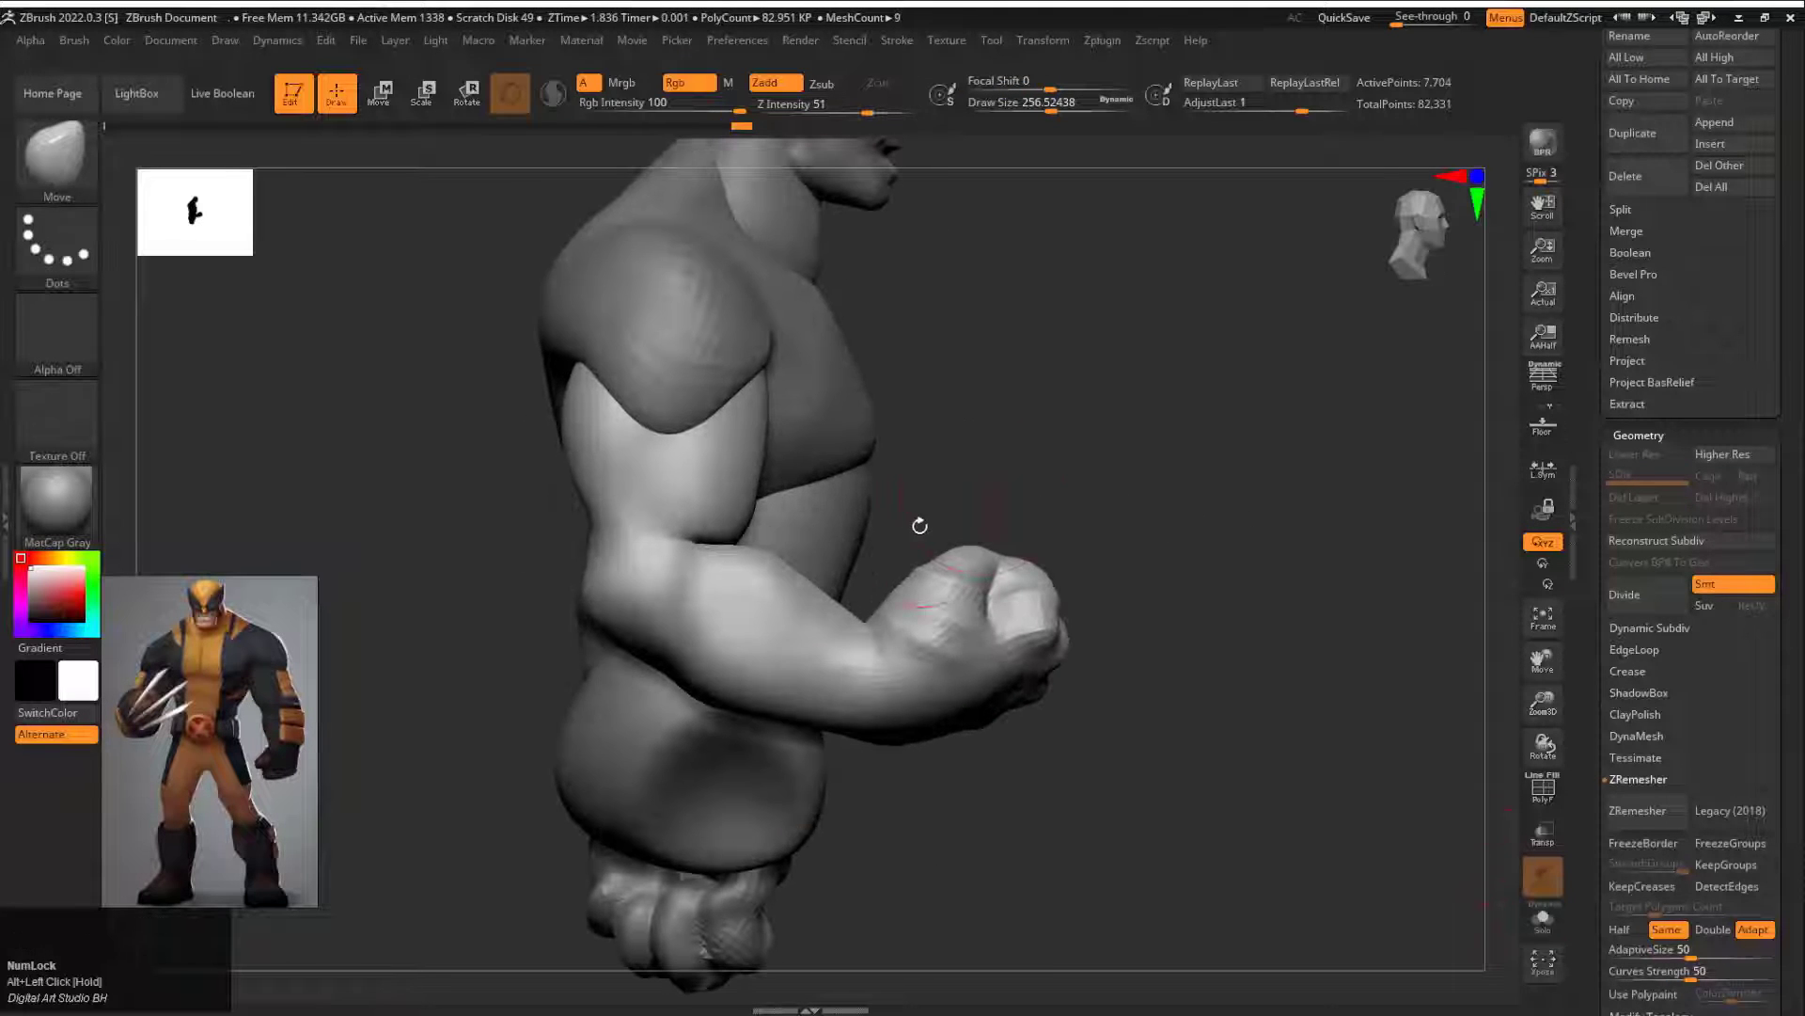
# Step: Reposition the bent arm under the shoulder with the transform gizmo
pyautogui.press('w')
pyautogui.keyDown('alt'); pyautogui.moveTo(940, 615); pyautogui.dragTo(739, 331); pyautogui.keyUp('alt')
pyautogui.keyDown('alt'); pyautogui.click(711, 237); pyautogui.keyUp('alt')
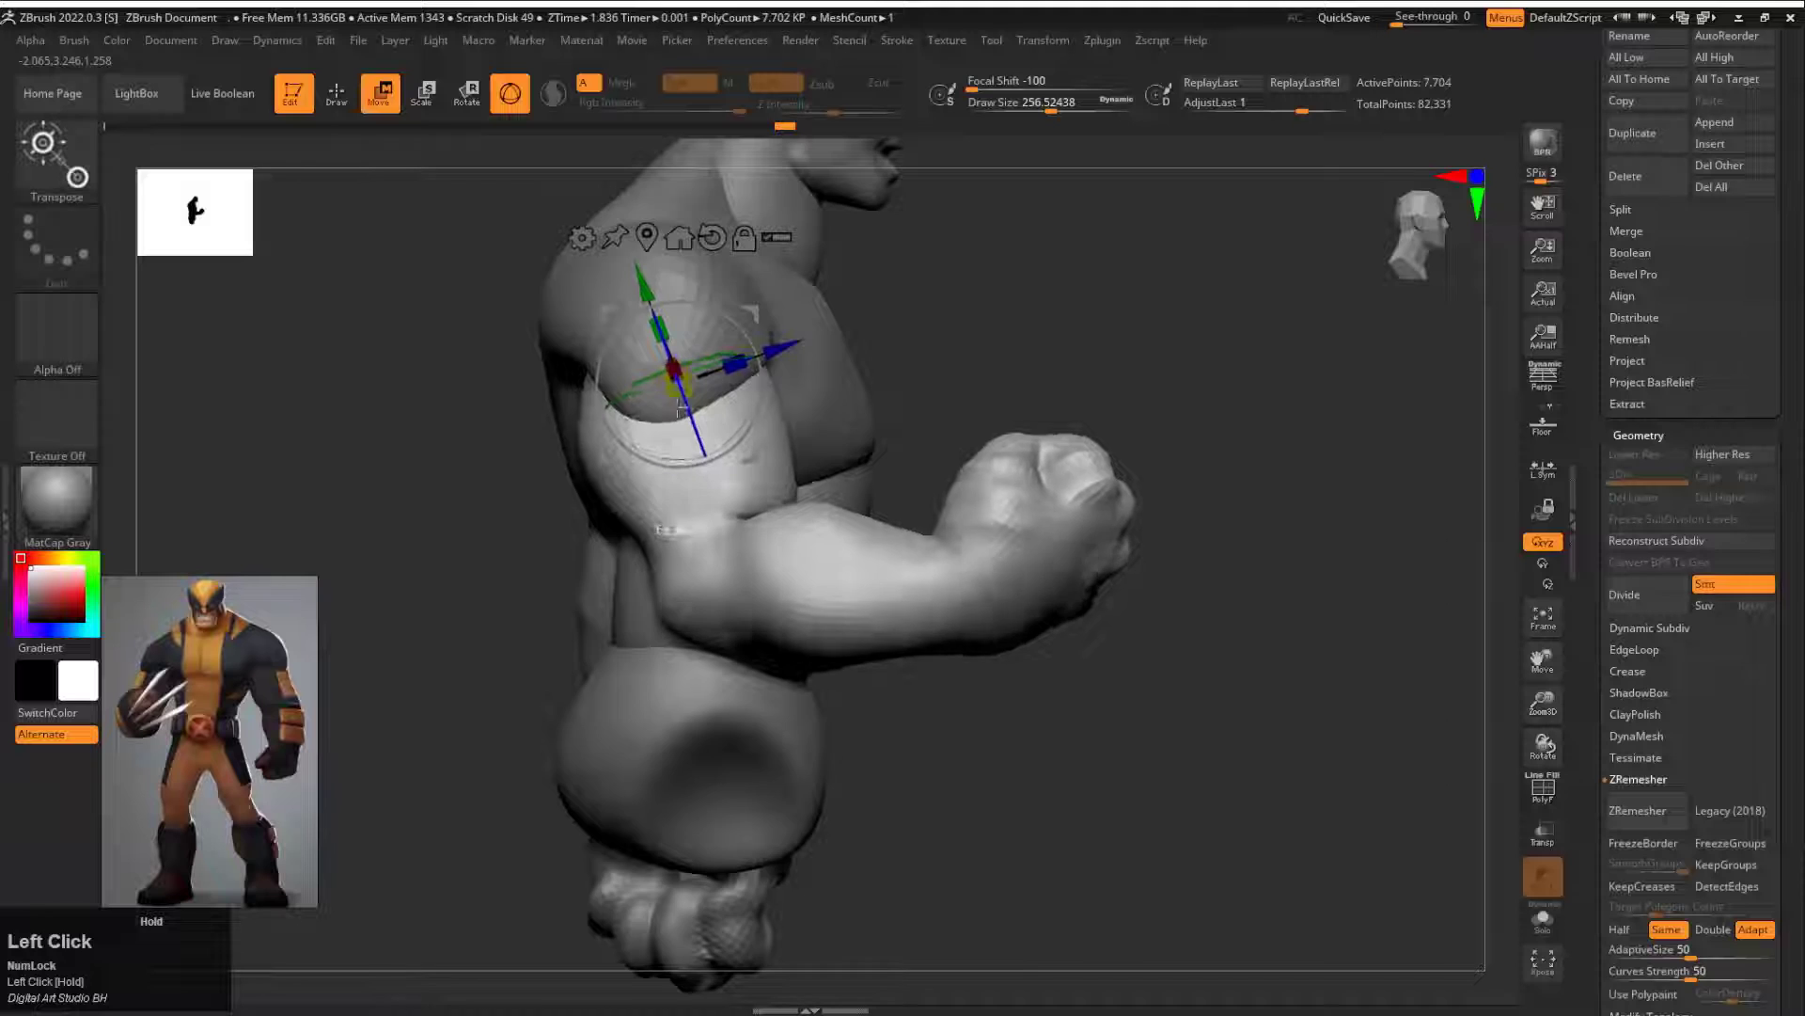
pyautogui.moveTo(738, 331)
pyautogui.mouseDown()
pyautogui.moveTo(1402, 386)
pyautogui.moveTo(997, 433)
pyautogui.moveTo(959, 555)
pyautogui.mouseUp()
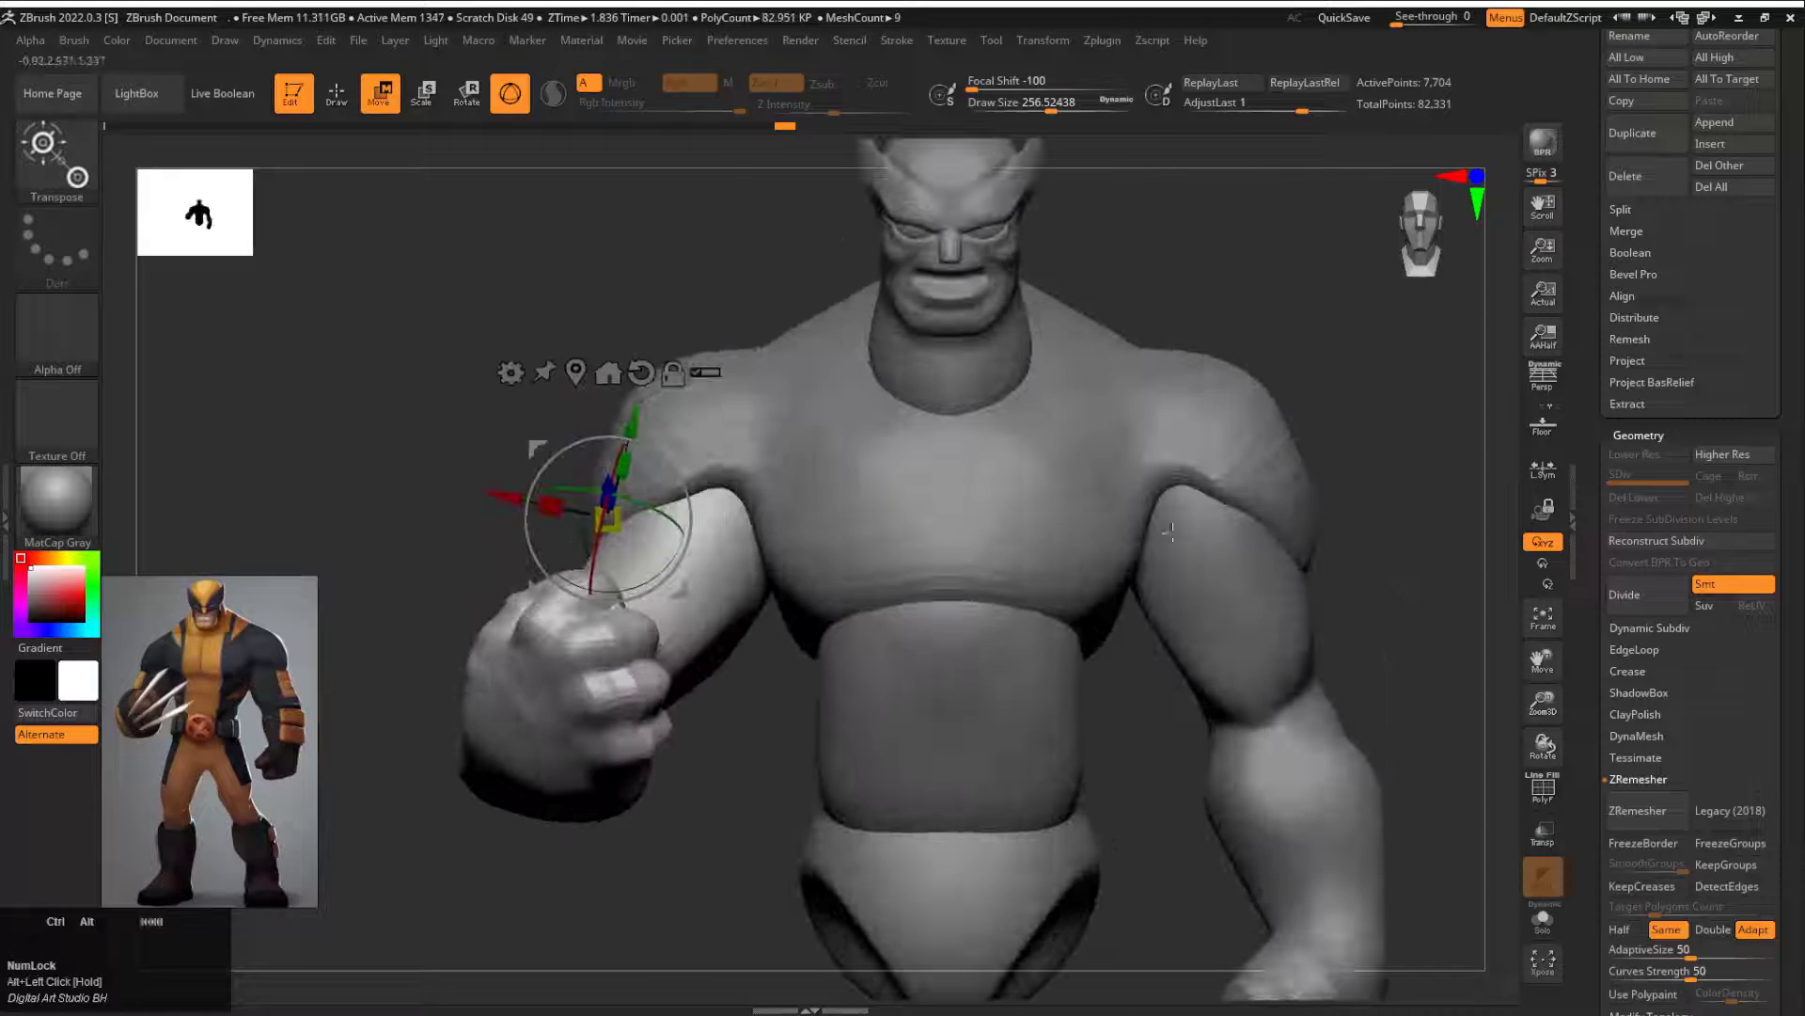
# Step: Remesh the torso with ZRemesher, turn off symmetry and pick the Move brush
pyautogui.keyDown('alt'); pyautogui.click(725, 427); pyautogui.keyUp('alt')
pyautogui.press('x')
pyautogui.press('b')
pyautogui.press('m')
pyautogui.press('v')
pyautogui.moveTo(624, 440); pyautogui.dragTo(616, 441)
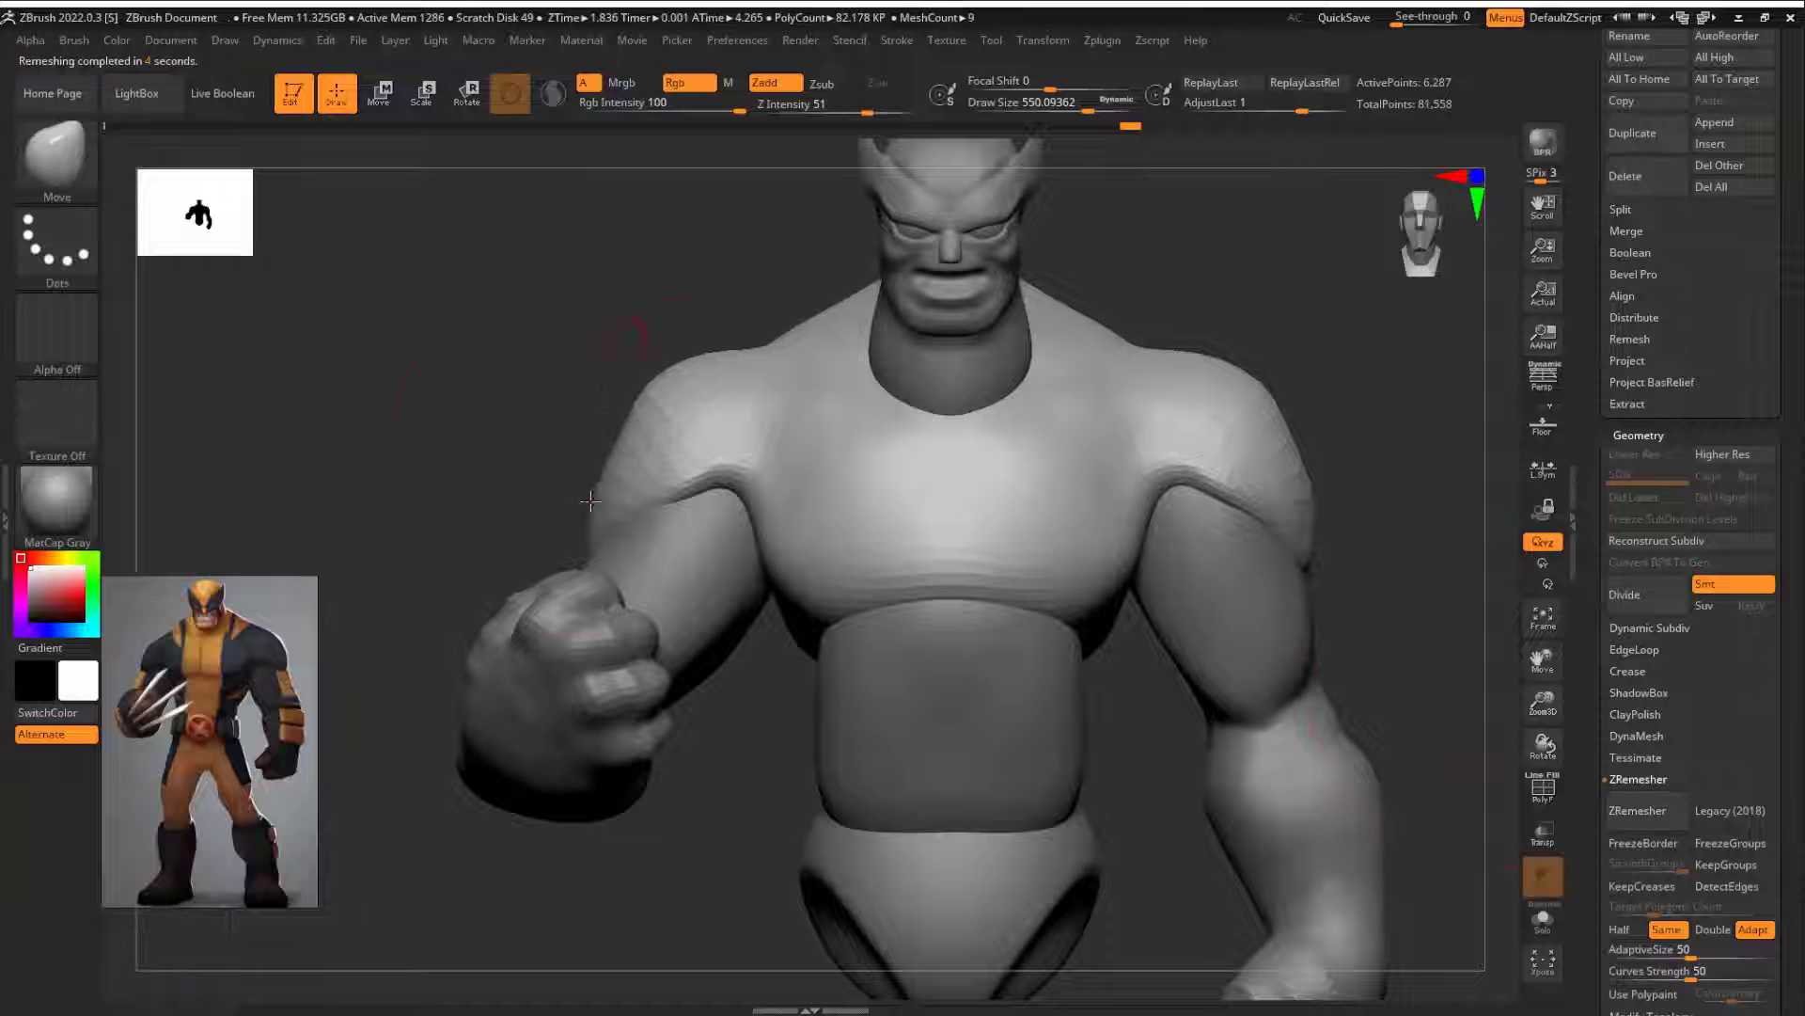
# Step: Reshape the torso's shoulder over the bent arm with the Move brush at draw sizes about 550 and 445
pyautogui.moveTo(590, 501)
pyautogui.mouseDown()
pyautogui.moveTo(615, 513)
pyautogui.moveTo(539, 552)
pyautogui.moveTo(495, 504)
pyautogui.mouseUp()
pyautogui.moveTo(752, 414)
pyautogui.mouseDown()
pyautogui.moveTo(863, 355)
pyautogui.moveTo(837, 366)
pyautogui.mouseUp()
pyautogui.moveTo(575, 522); pyautogui.dragTo(592, 536)
pyautogui.moveTo(893, 404); pyautogui.dragTo(677, 423)
pyautogui.moveTo(648, 345); pyautogui.dragTo(863, 373)
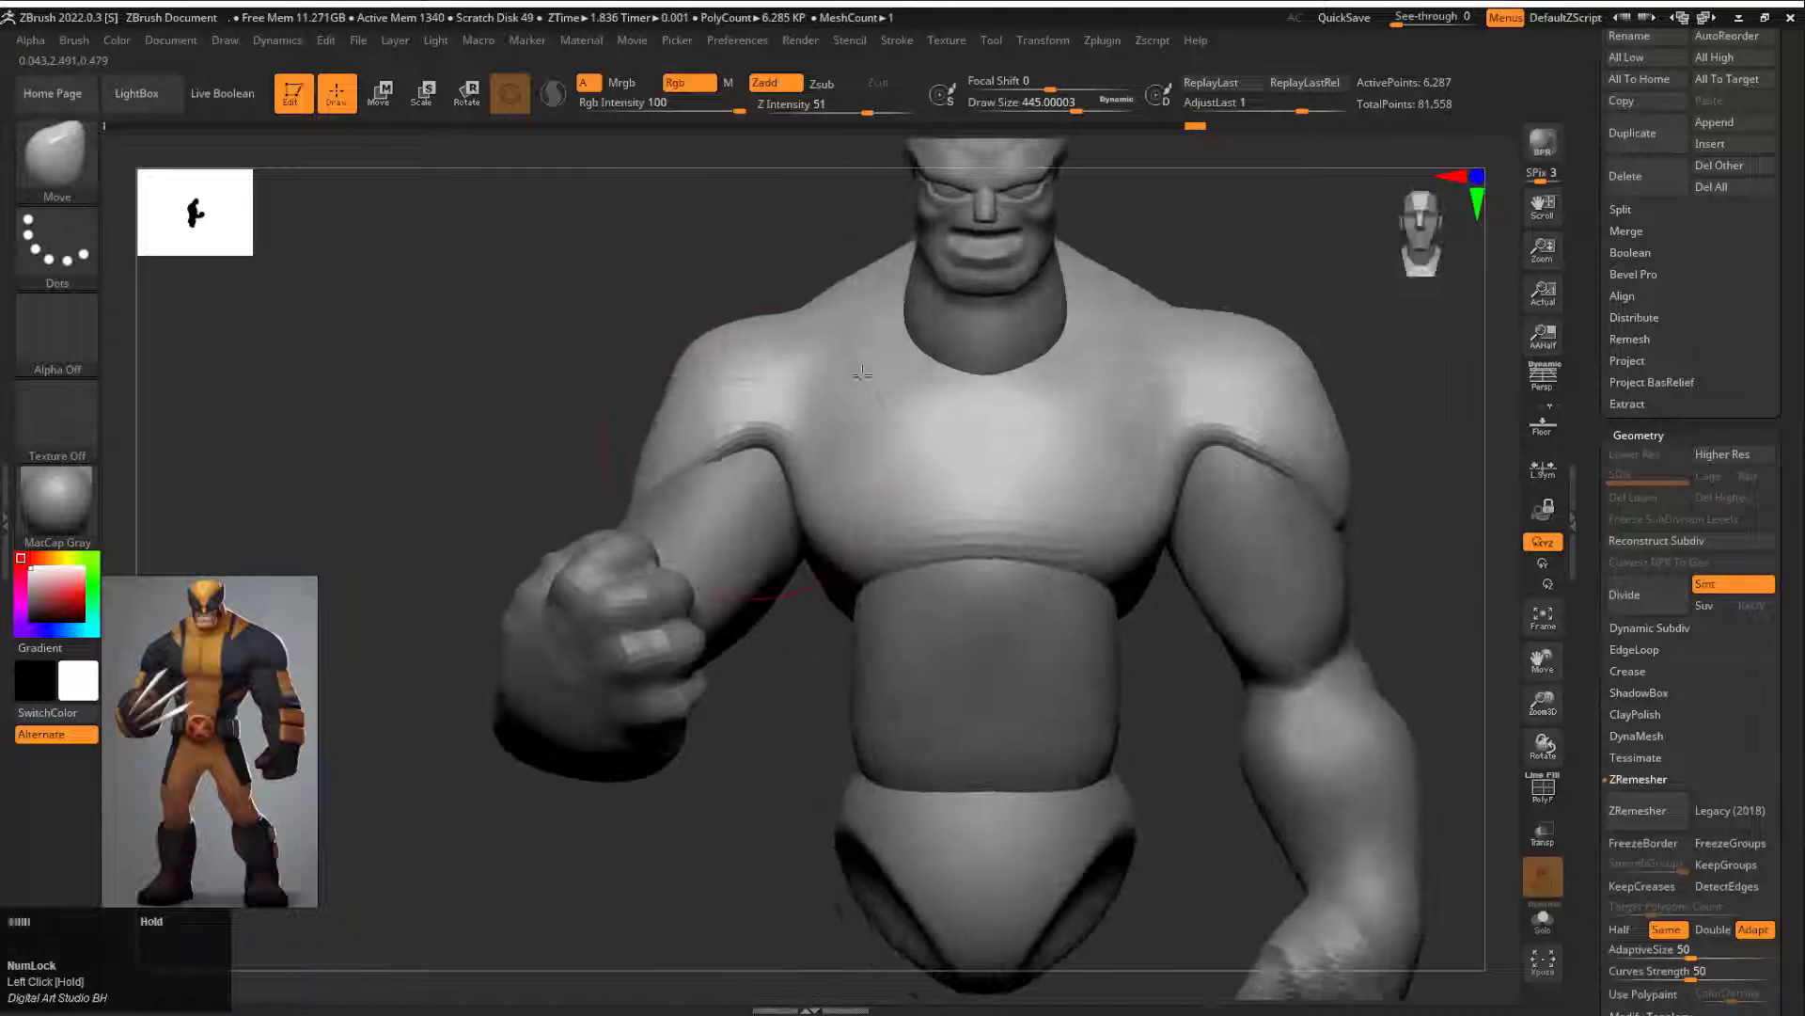
# Step: Rotate the straight arm slightly at the shoulder in side view
pyautogui.moveTo(819, 616); pyautogui.dragTo(1090, 461)
pyautogui.press('e')
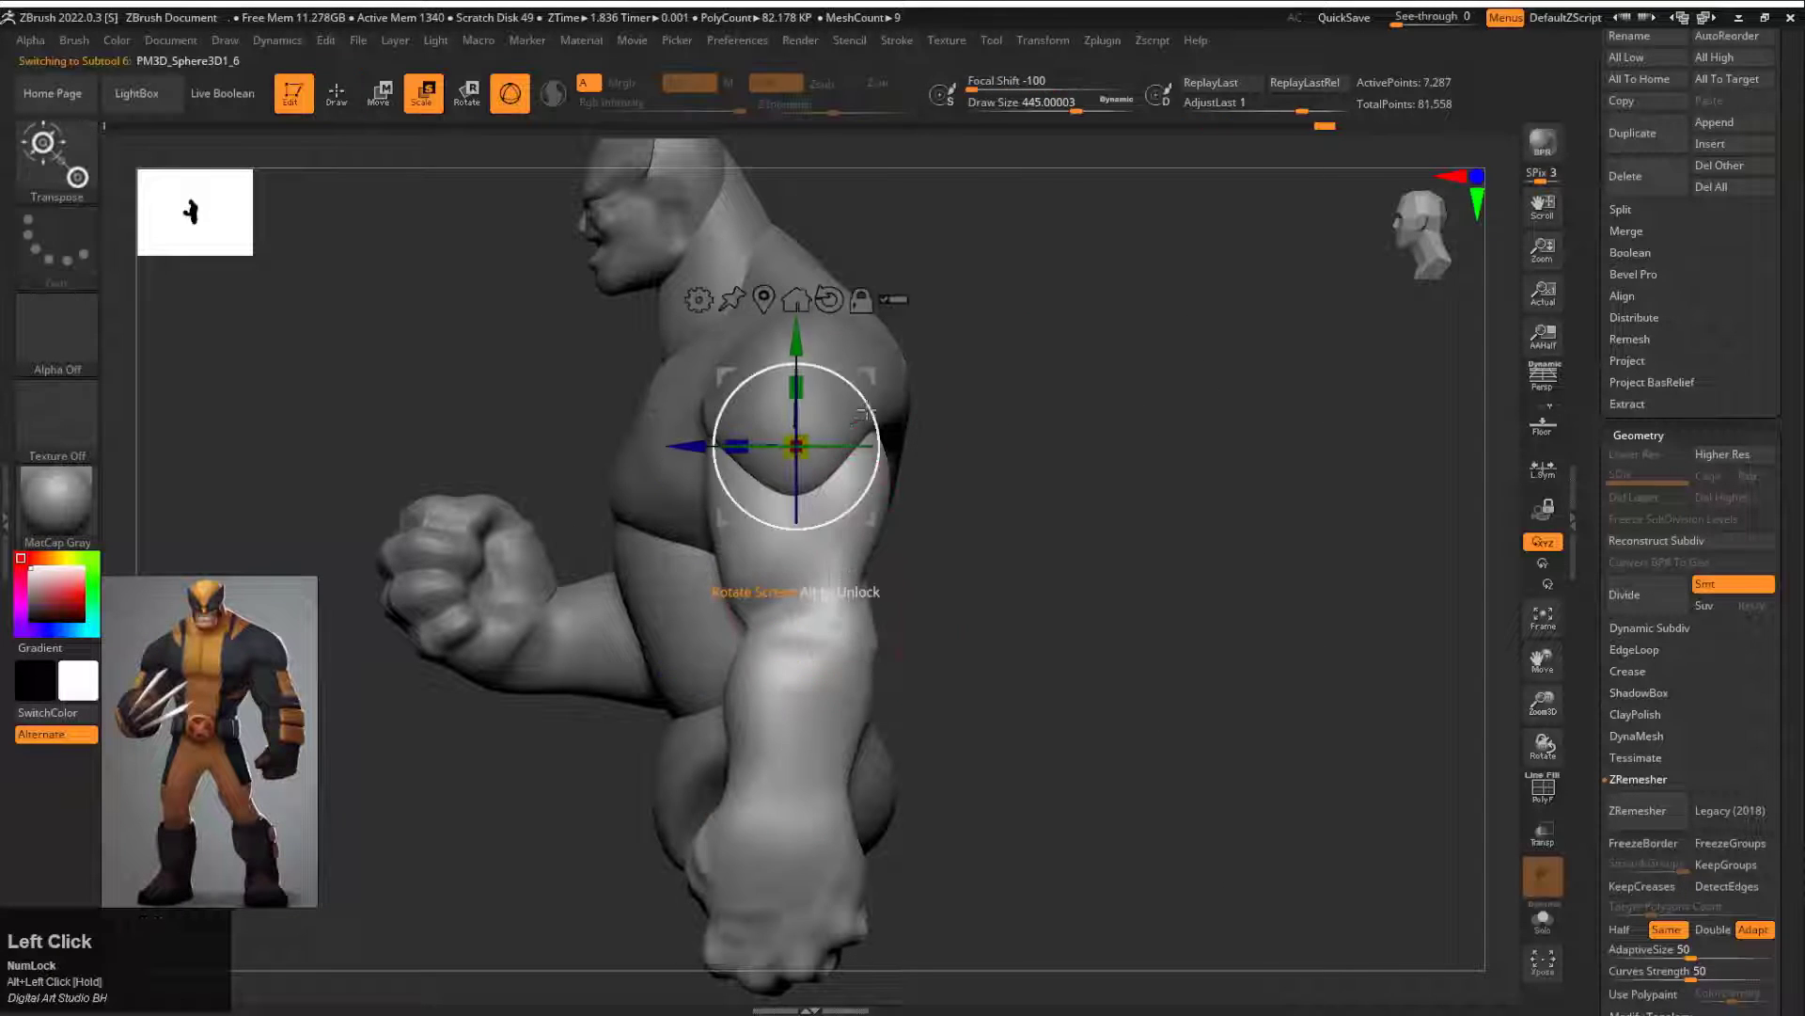
pyautogui.moveTo(865, 414); pyautogui.dragTo(871, 425)
pyautogui.moveTo(978, 437)
pyautogui.mouseDown()
pyautogui.moveTo(1064, 431)
pyautogui.moveTo(971, 443)
pyautogui.moveTo(991, 436)
pyautogui.mouseUp()
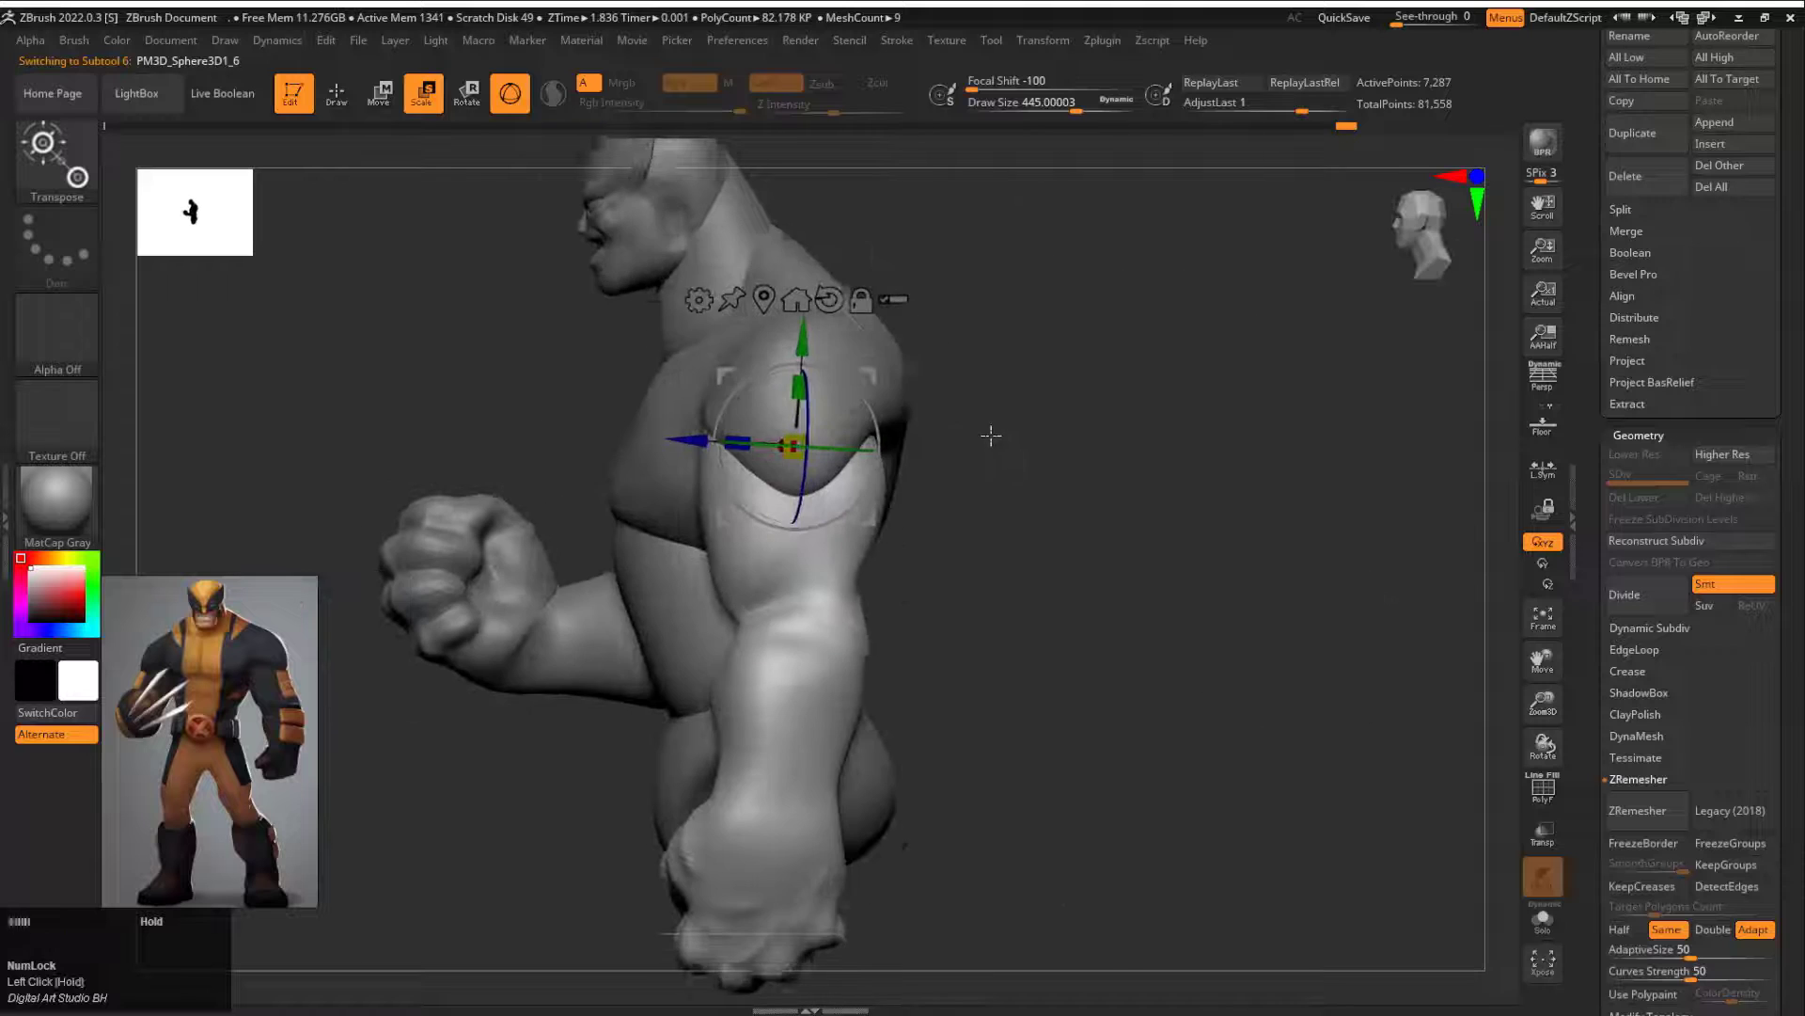
pyautogui.press('q')
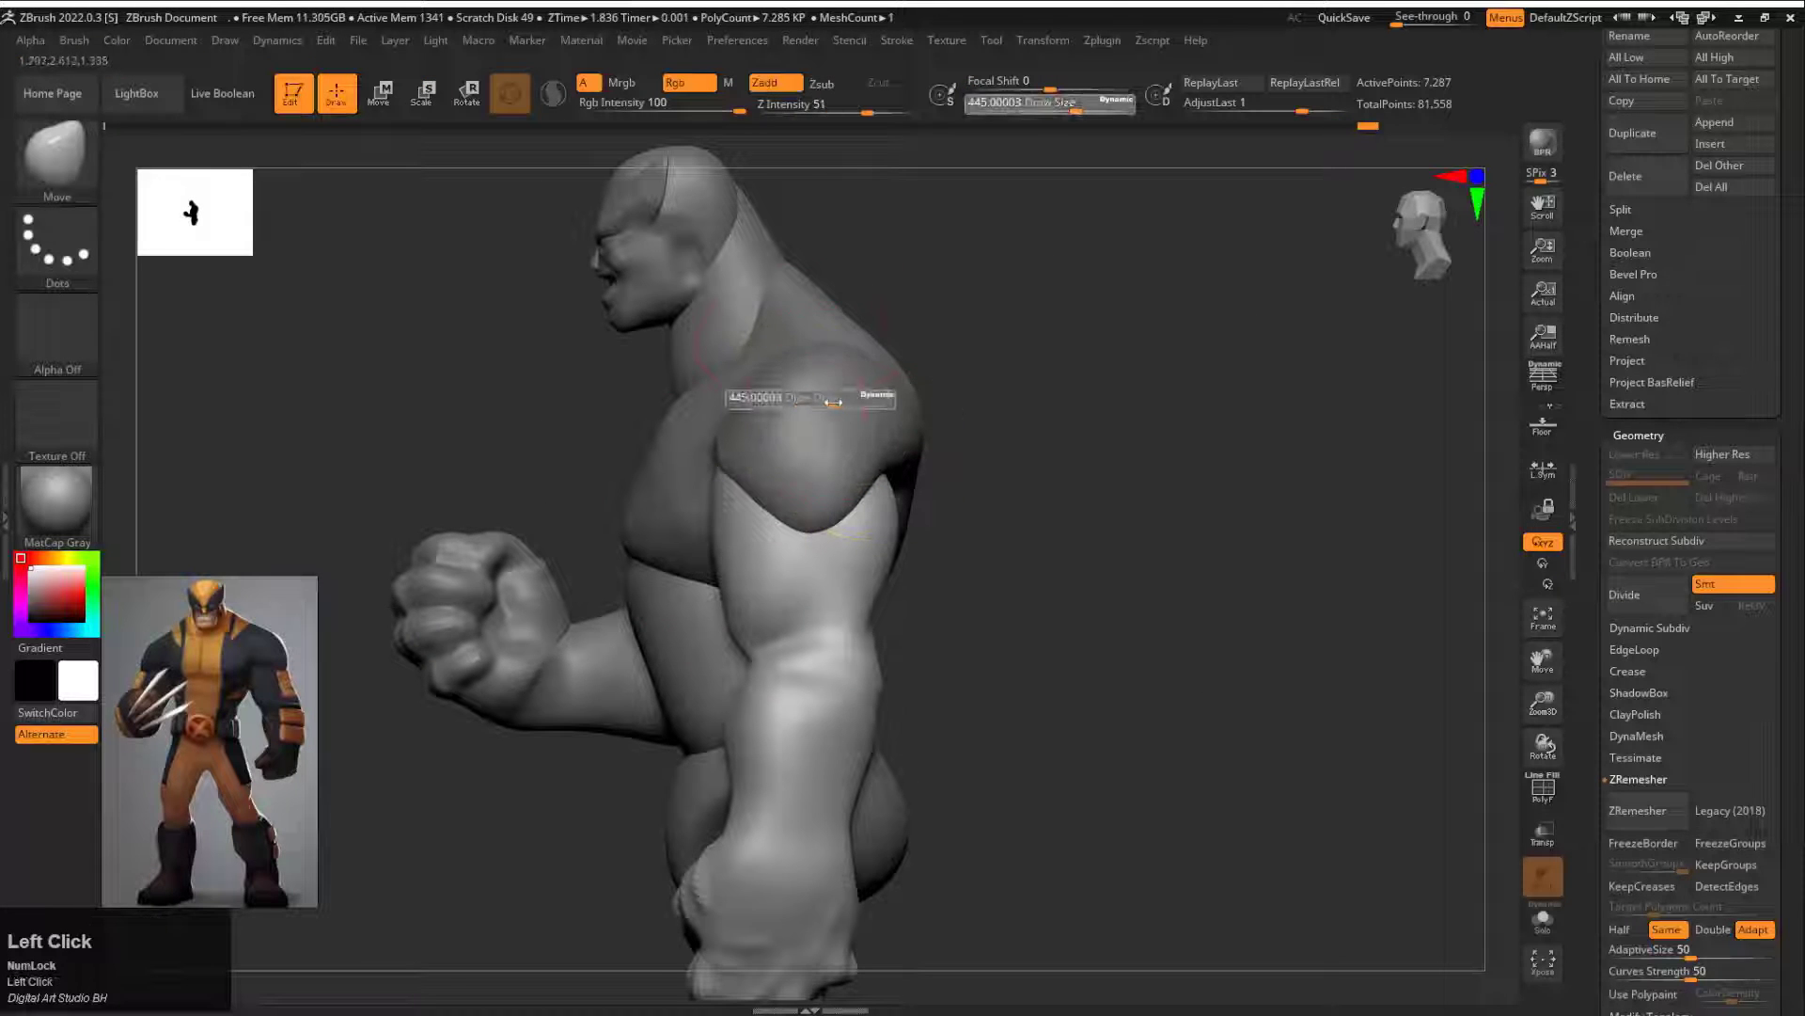
# Step: Adjust the torso's shoulder around the straight arm with the Move brush at draw size about 422
pyautogui.keyDown('alt'); pyautogui.click(867, 368); pyautogui.keyUp('alt')
pyautogui.moveTo(1025, 461)
pyautogui.mouseDown()
pyautogui.moveTo(939, 414)
pyautogui.moveTo(1092, 403)
pyautogui.moveTo(1002, 506)
pyautogui.mouseUp()
pyautogui.press('s')
pyautogui.moveTo(1133, 481)
pyautogui.mouseDown()
pyautogui.moveTo(1176, 463)
pyautogui.moveTo(1143, 475)
pyautogui.mouseUp()
pyautogui.moveTo(979, 478); pyautogui.dragTo(990, 493)
pyautogui.moveTo(1151, 546); pyautogui.dragTo(1056, 370)
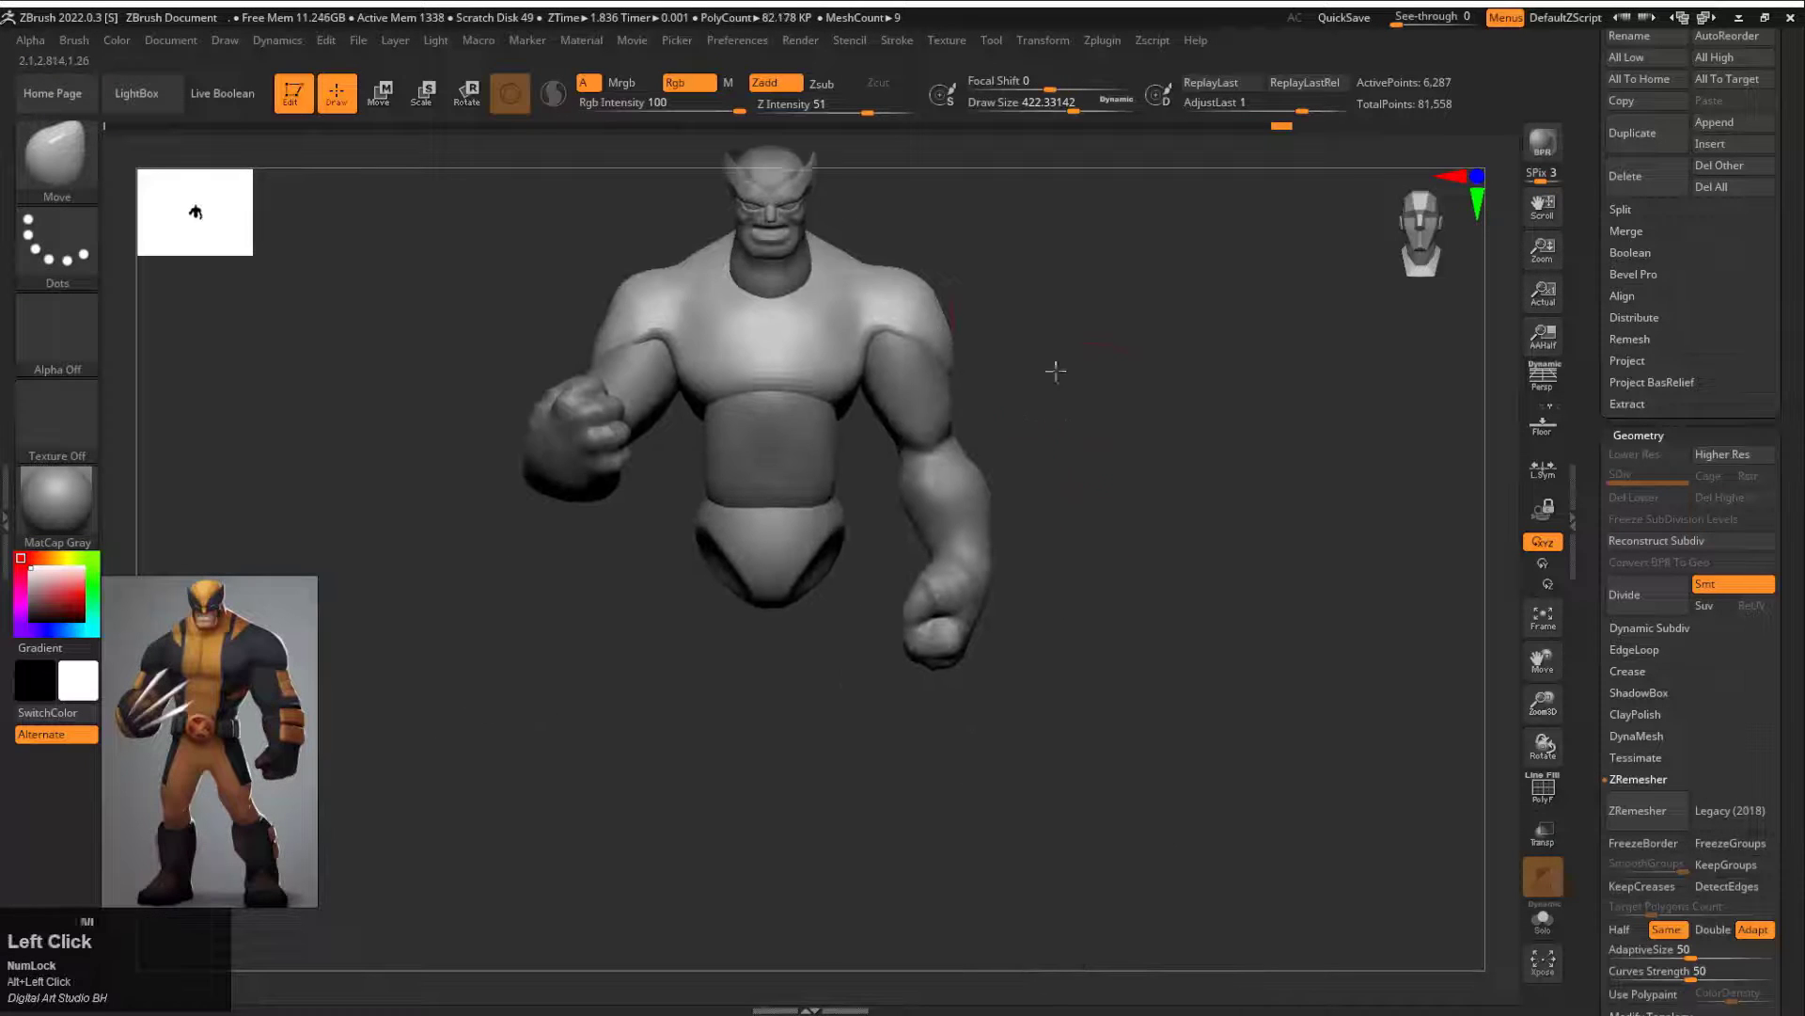
# Step: Insert a Cylinder3D subtool and place it upright below one side of the pelvis as the leg
pyautogui.click(1725, 150)
pyautogui.click(1257, 184)
pyautogui.keyDown('alt'); pyautogui.moveTo(1192, 322); pyautogui.dragTo(935, 391); pyautogui.keyUp('alt')
pyautogui.press('w')
pyautogui.moveTo(836, 181); pyautogui.dragTo(866, 363)
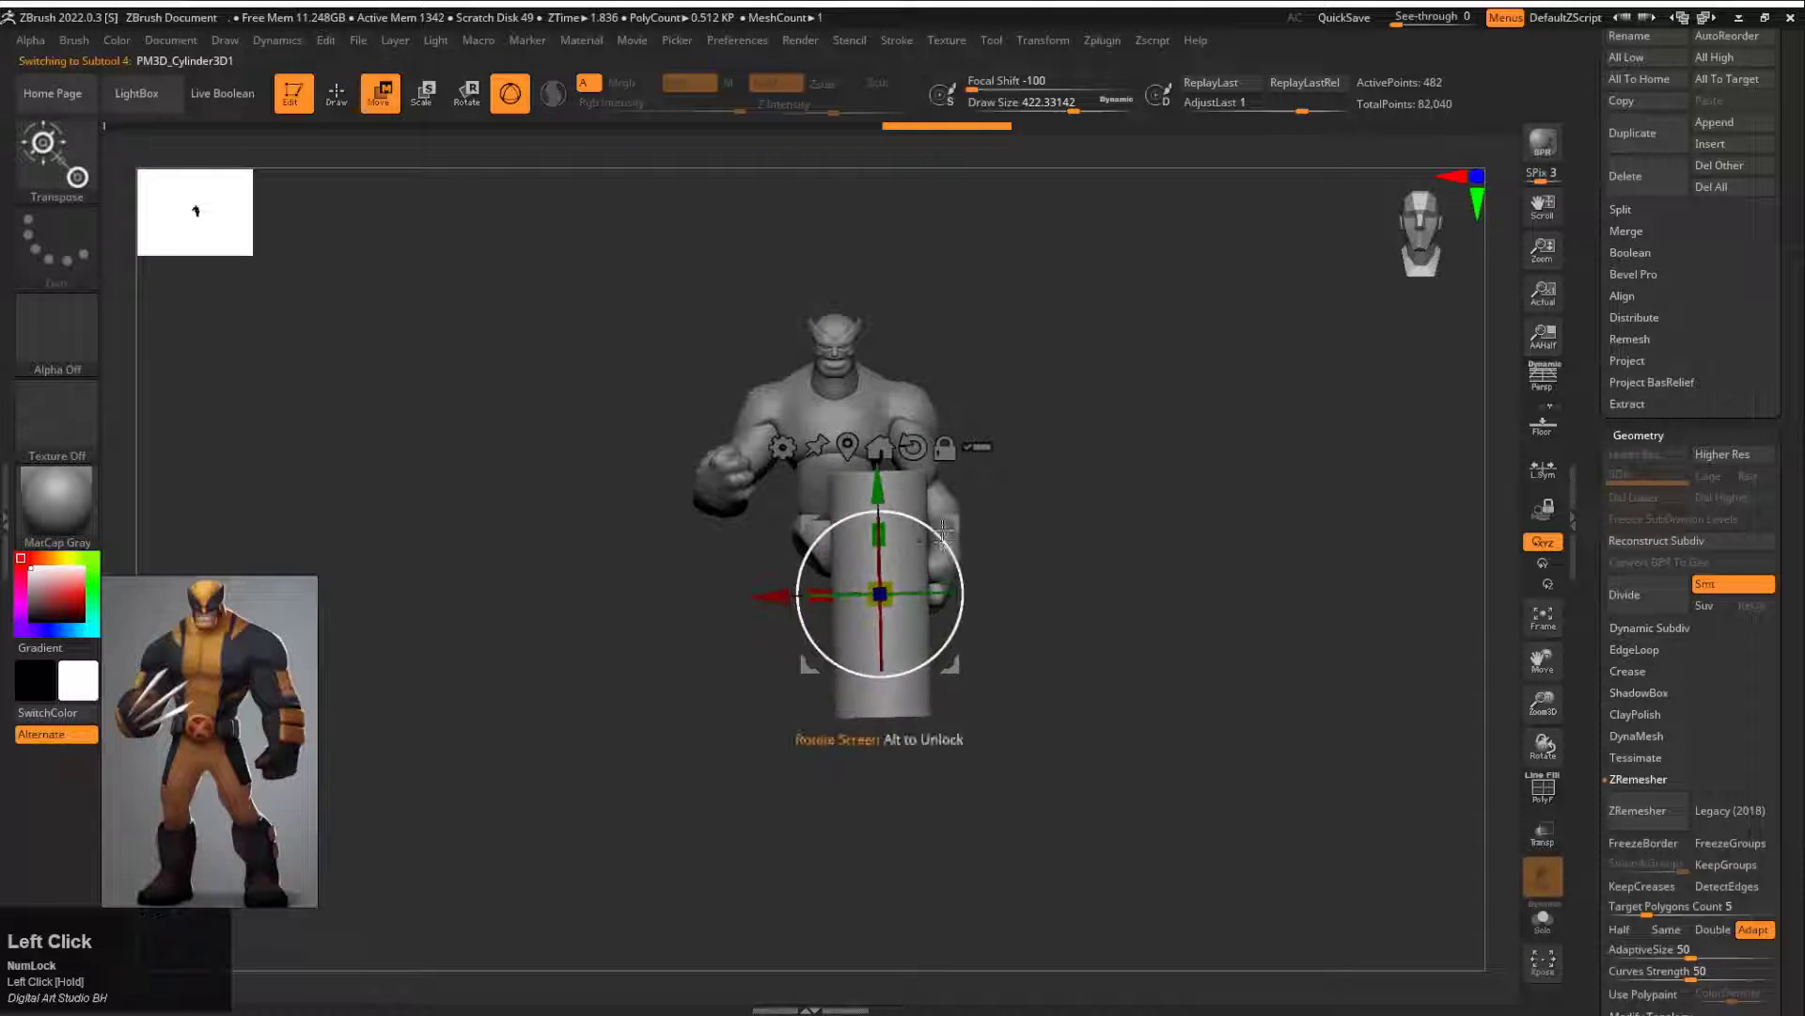
pyautogui.moveTo(942, 534); pyautogui.dragTo(875, 559)
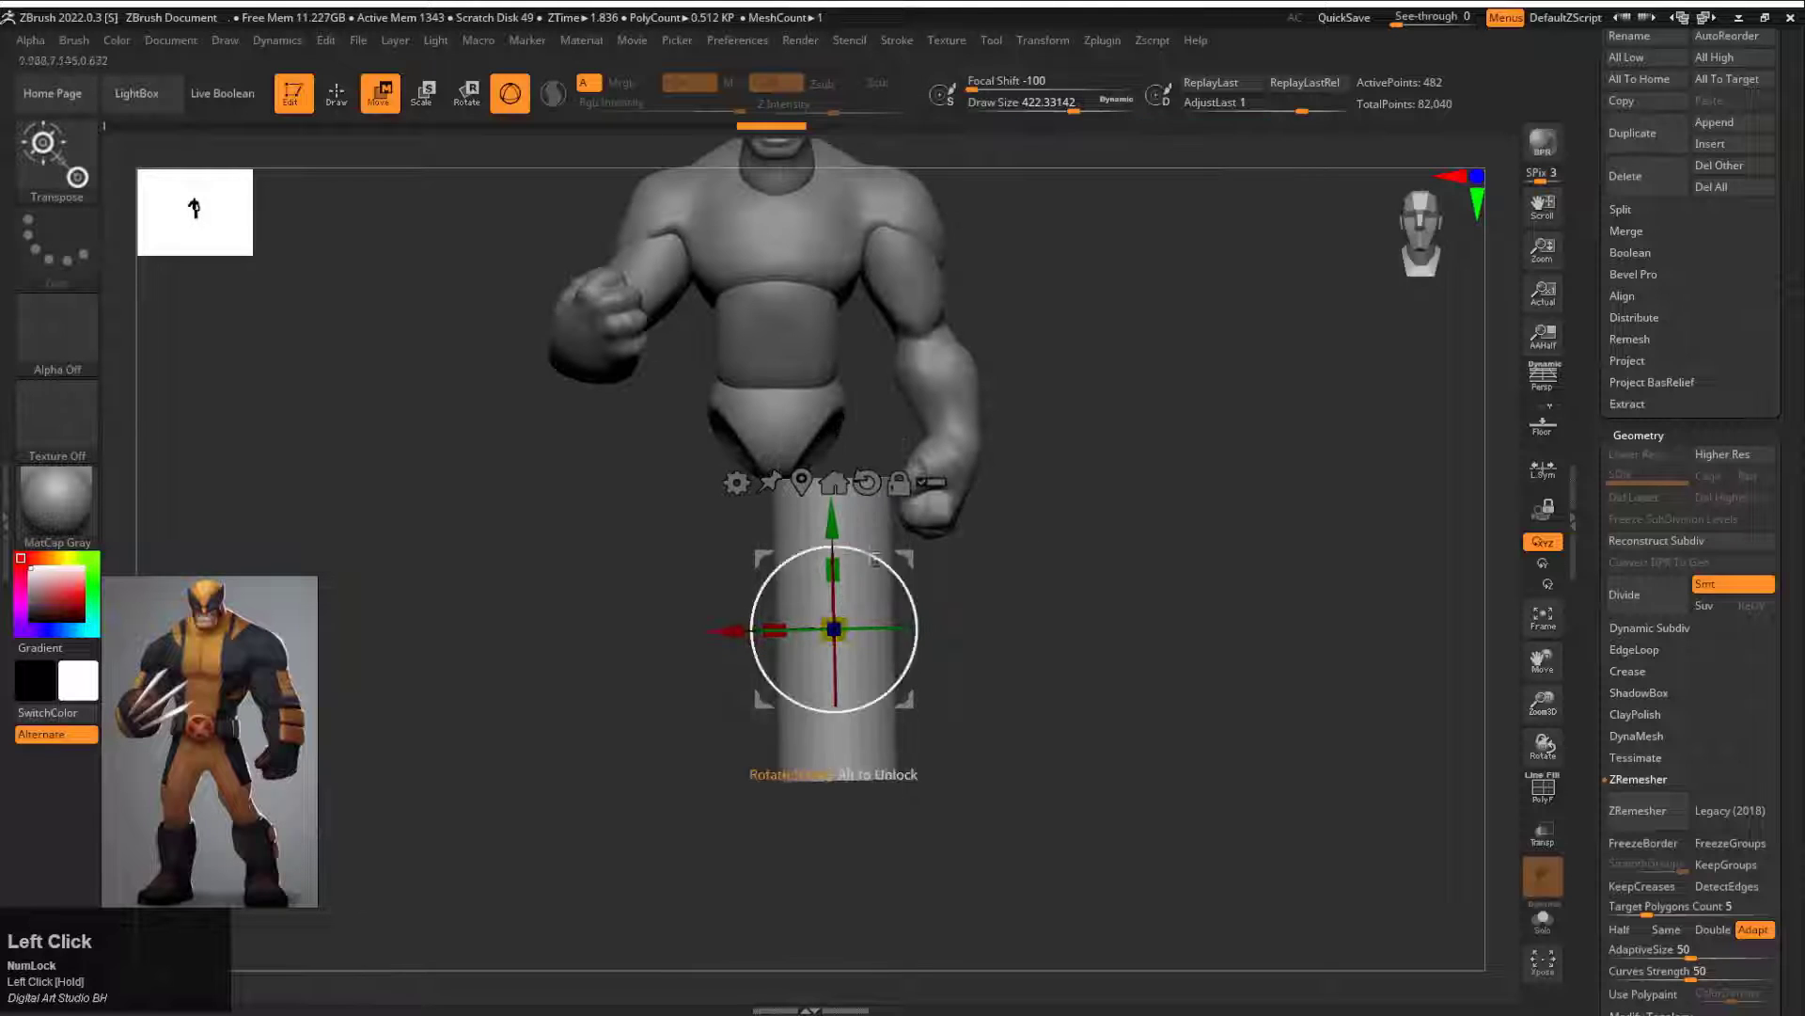
pyautogui.keyDown('alt'); pyautogui.moveTo(1042, 505); pyautogui.dragTo(1016, 574); pyautogui.keyUp('alt')
pyautogui.moveTo(737, 767)
pyautogui.mouseDown()
pyautogui.moveTo(749, 641)
pyautogui.moveTo(740, 758)
pyautogui.mouseUp()
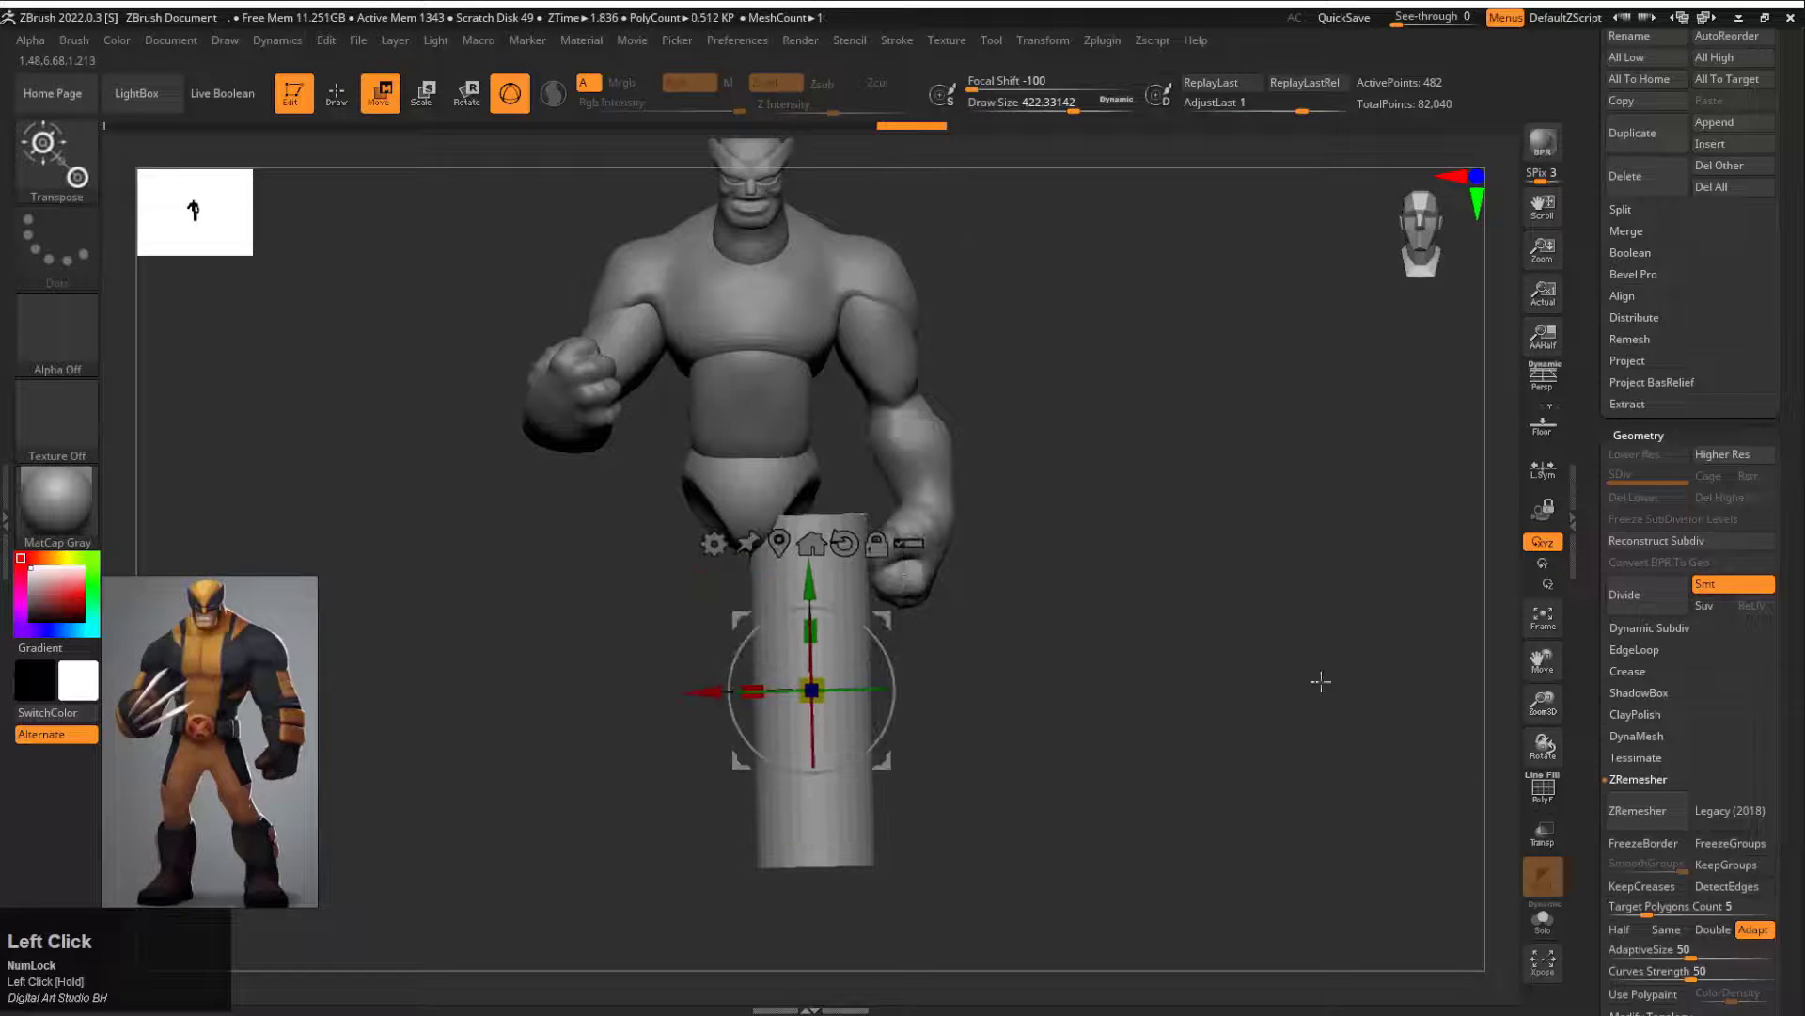
# Step: Remesh the leg cylinder with ZRemesher and shape its top against the hip with the Move brush at draw size about 638
pyautogui.press('q')
pyautogui.hotkey('ctrl', 'z')
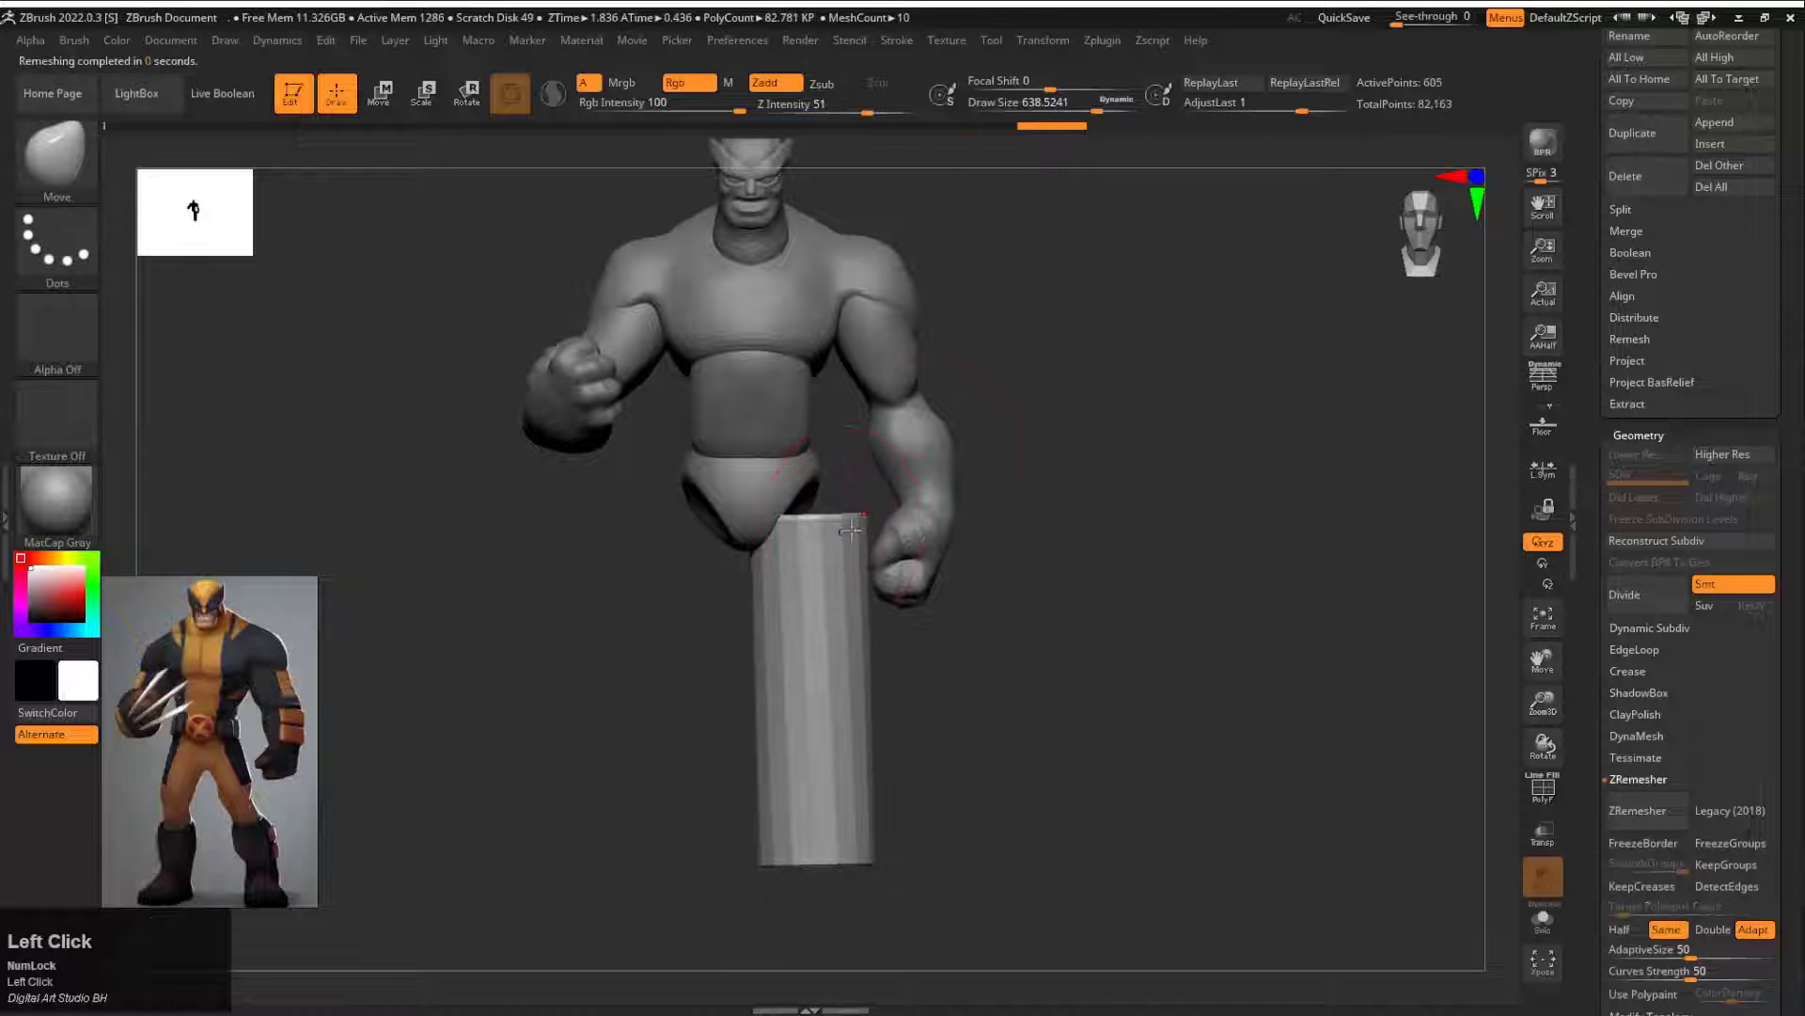
pyautogui.moveTo(851, 530); pyautogui.dragTo(863, 496)
pyautogui.moveTo(1138, 536); pyautogui.dragTo(1005, 531)
# Step: Hide the straight arm and shape the leg's thigh, knee, calf and tapered ankle from the front and side
pyautogui.keyDown('alt'); pyautogui.click(905, 442); pyautogui.keyUp('alt')
pyautogui.moveTo(1606, 133); pyautogui.dragTo(1606, 267)
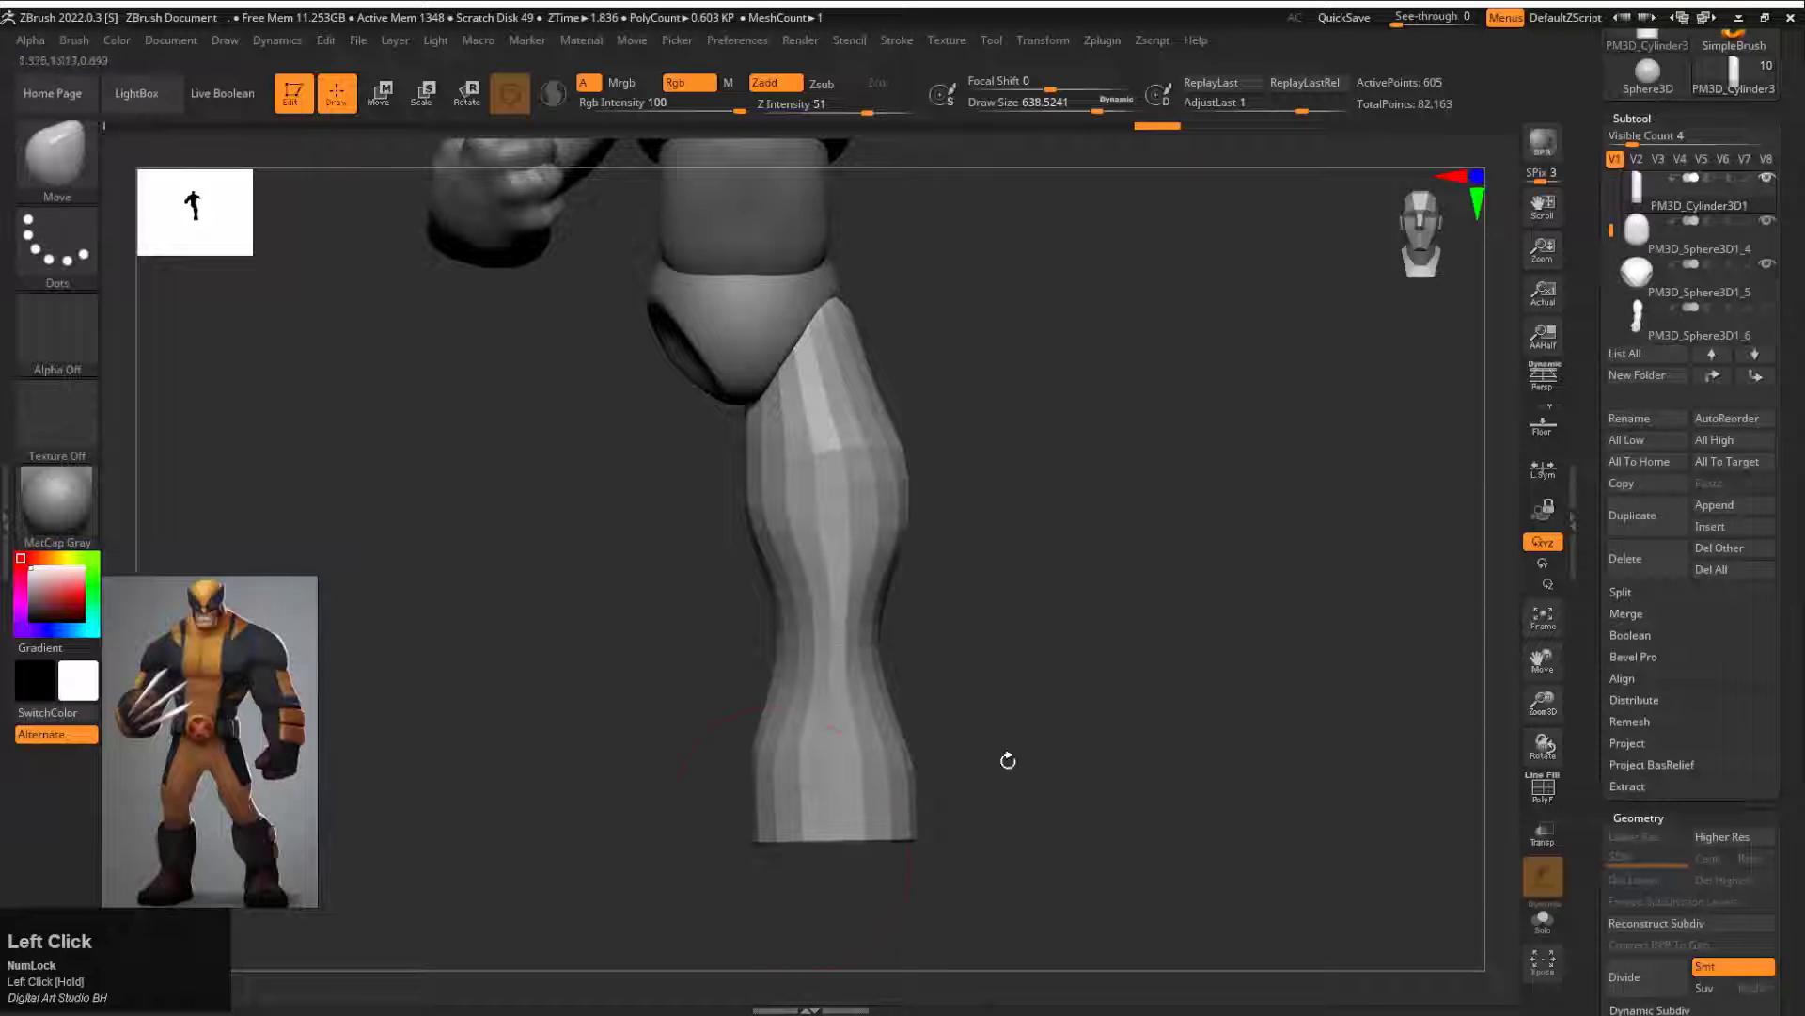
pyautogui.moveTo(1008, 759); pyautogui.dragTo(1014, 700)
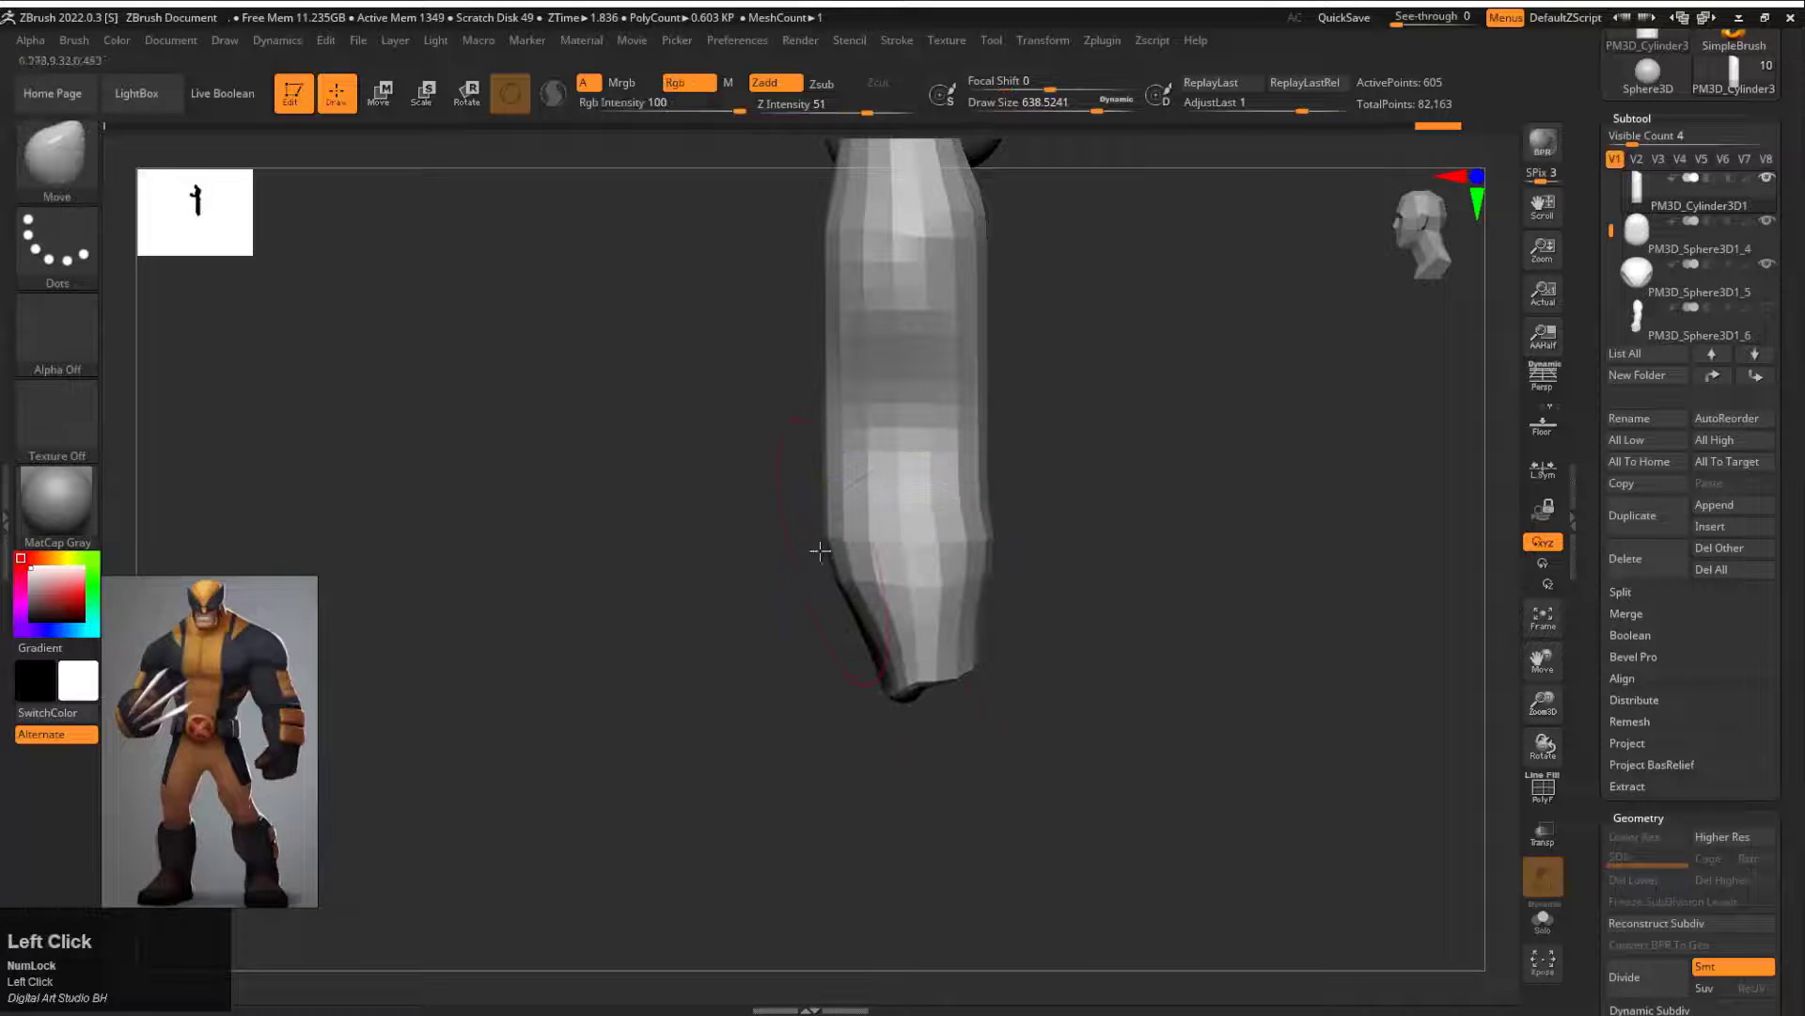
pyautogui.keyDown('alt'); pyautogui.moveTo(1017, 495); pyautogui.dragTo(1036, 653); pyautogui.keyUp('alt')
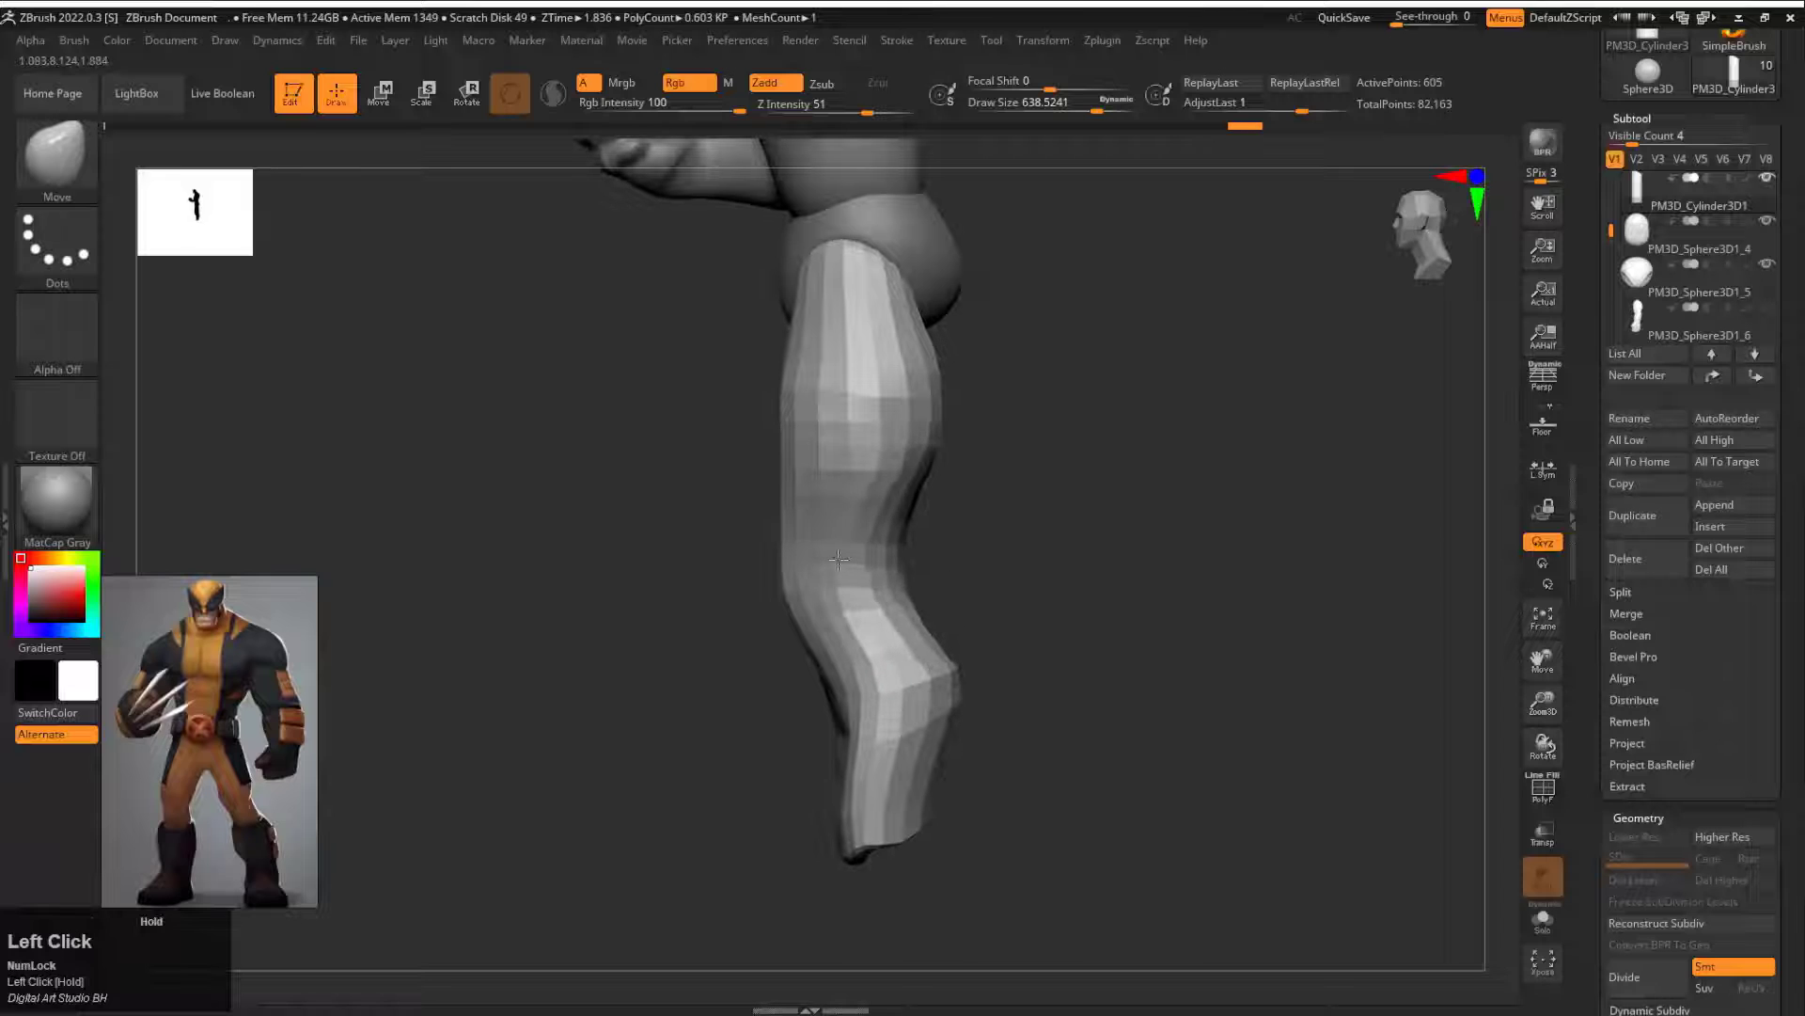
pyautogui.moveTo(938, 350); pyautogui.dragTo(980, 444)
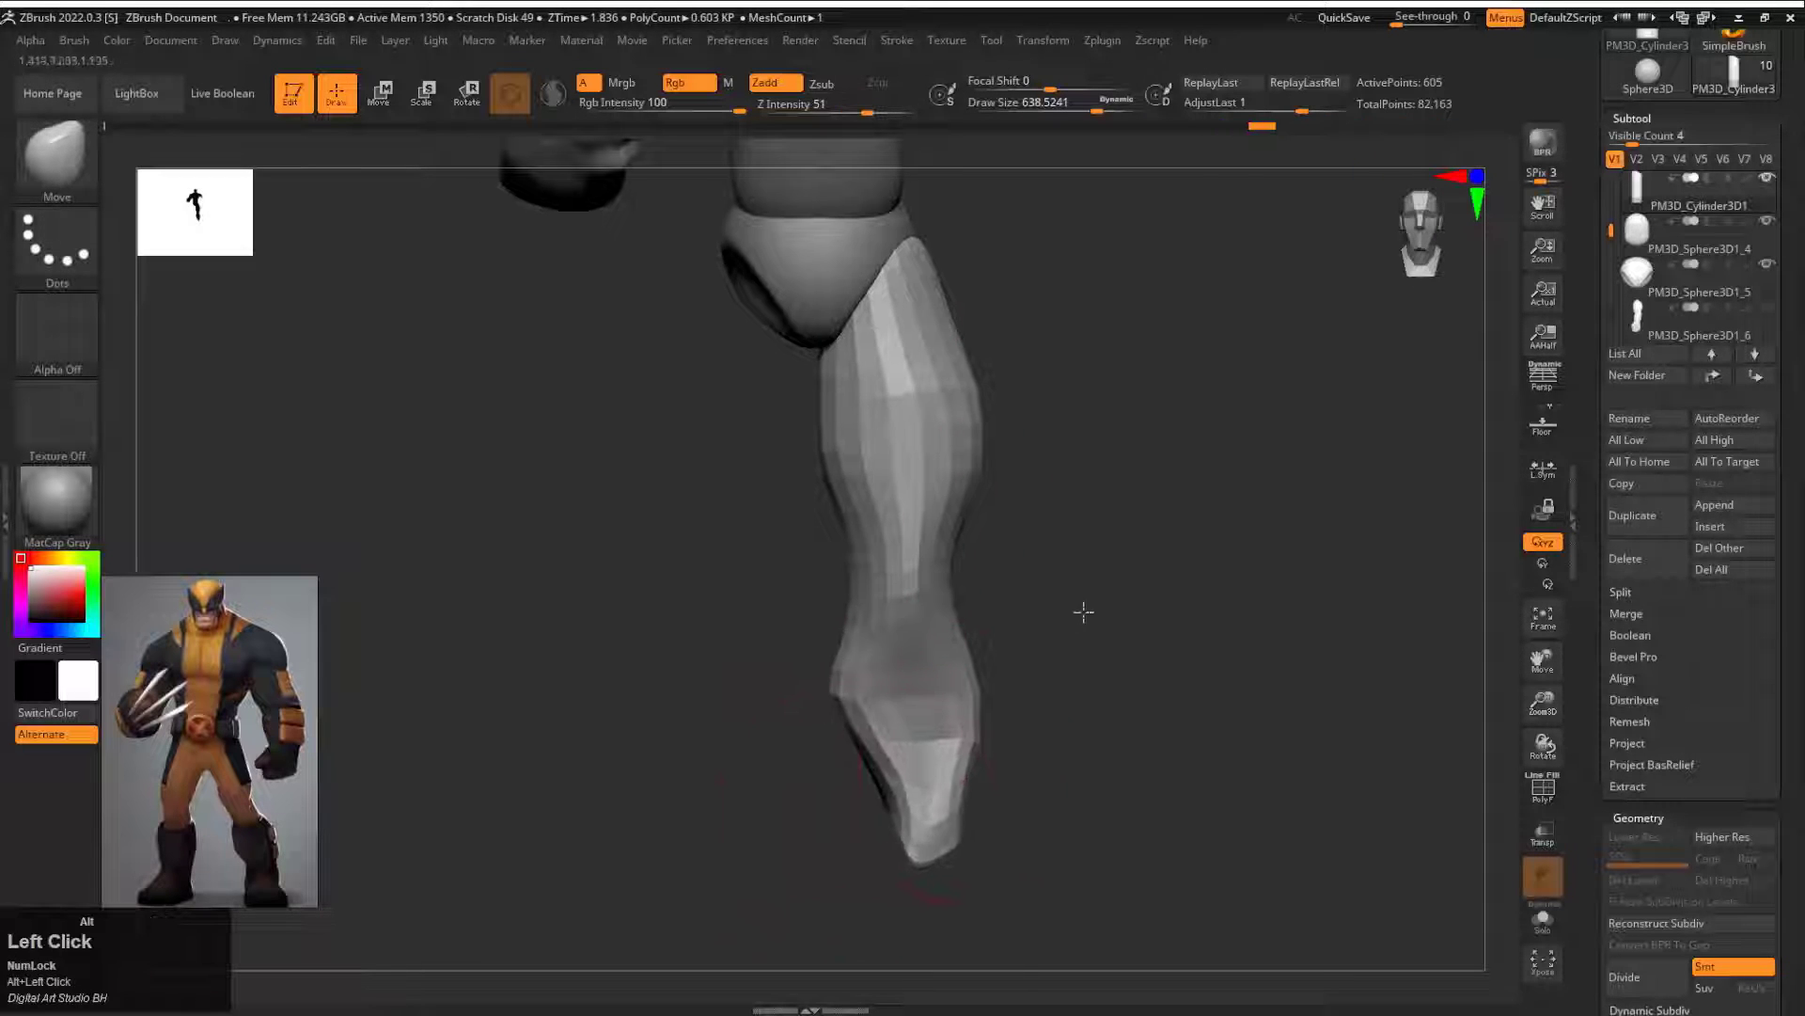
pyautogui.keyDown('alt'); pyautogui.moveTo(1083, 612); pyautogui.dragTo(1039, 527); pyautogui.keyUp('alt')
pyautogui.moveTo(1025, 591); pyautogui.dragTo(865, 590)
pyautogui.keyDown('alt'); pyautogui.moveTo(1044, 498); pyautogui.dragTo(1102, 560); pyautogui.keyUp('alt')
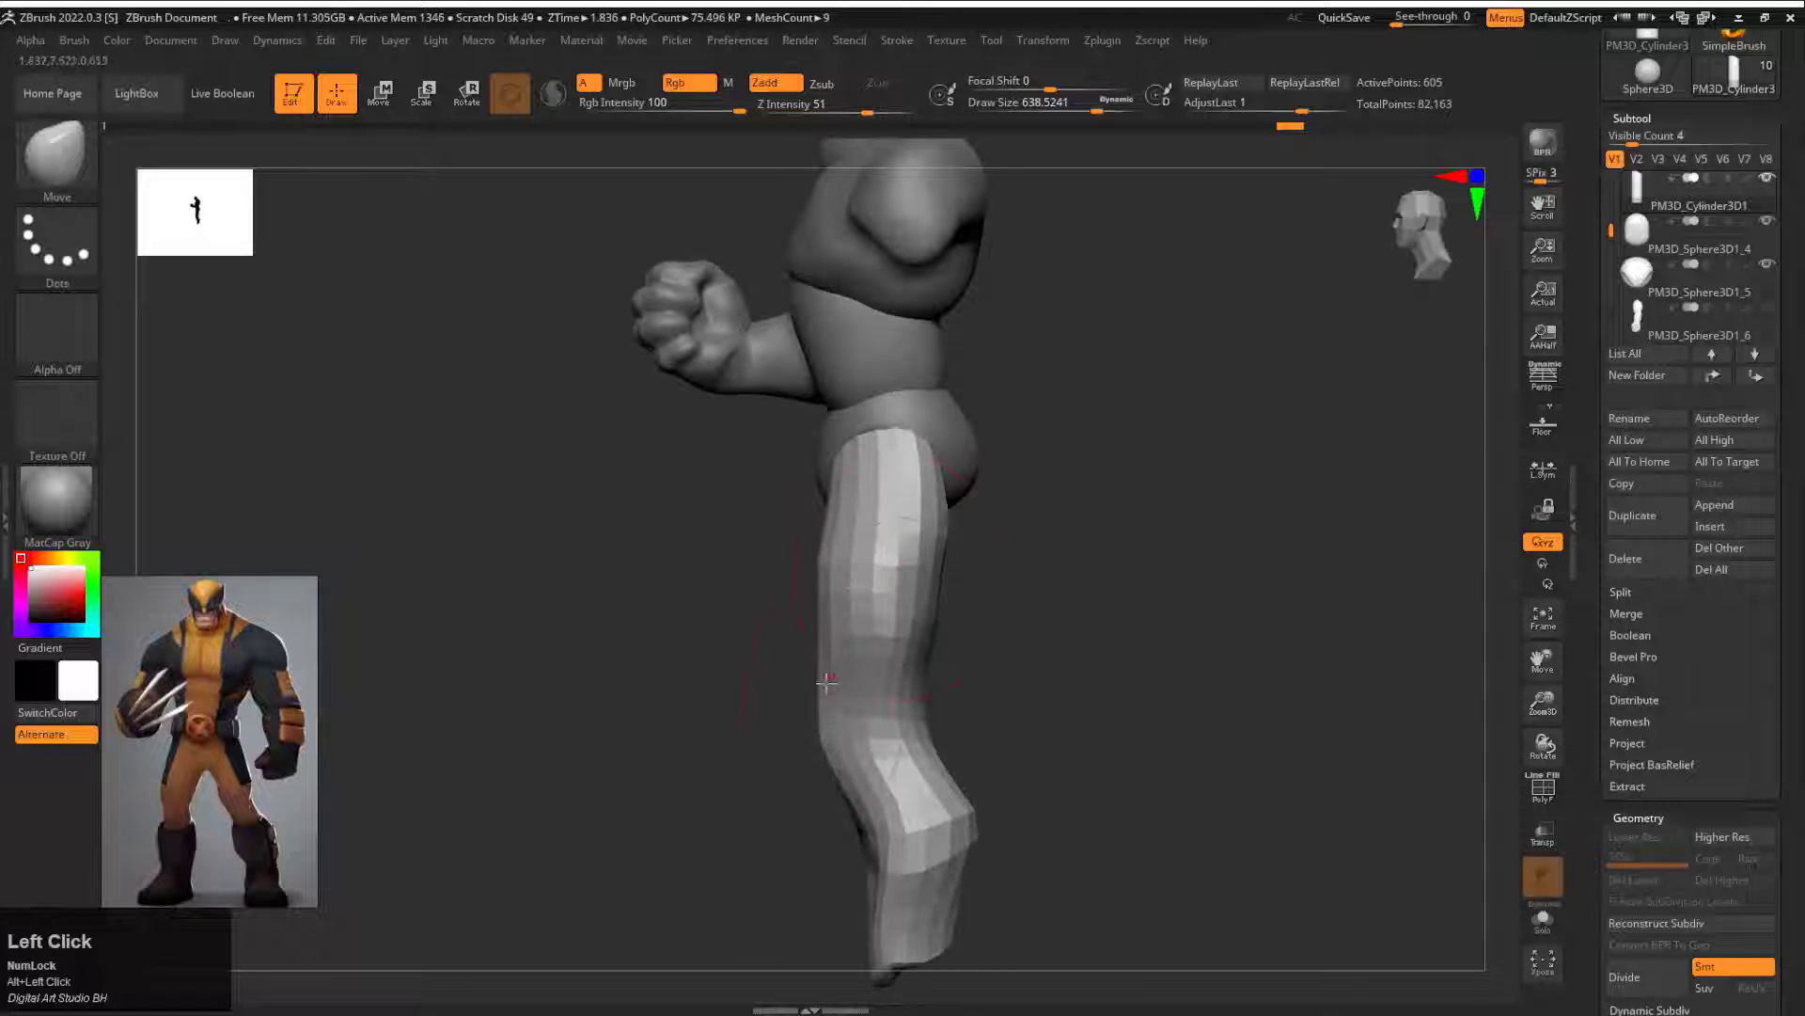
# Step: Fill out the thigh and calf with the Move brush at draw sizes about 921 and 856, and smooth the lower leg
pyautogui.moveTo(833, 643); pyautogui.dragTo(840, 454)
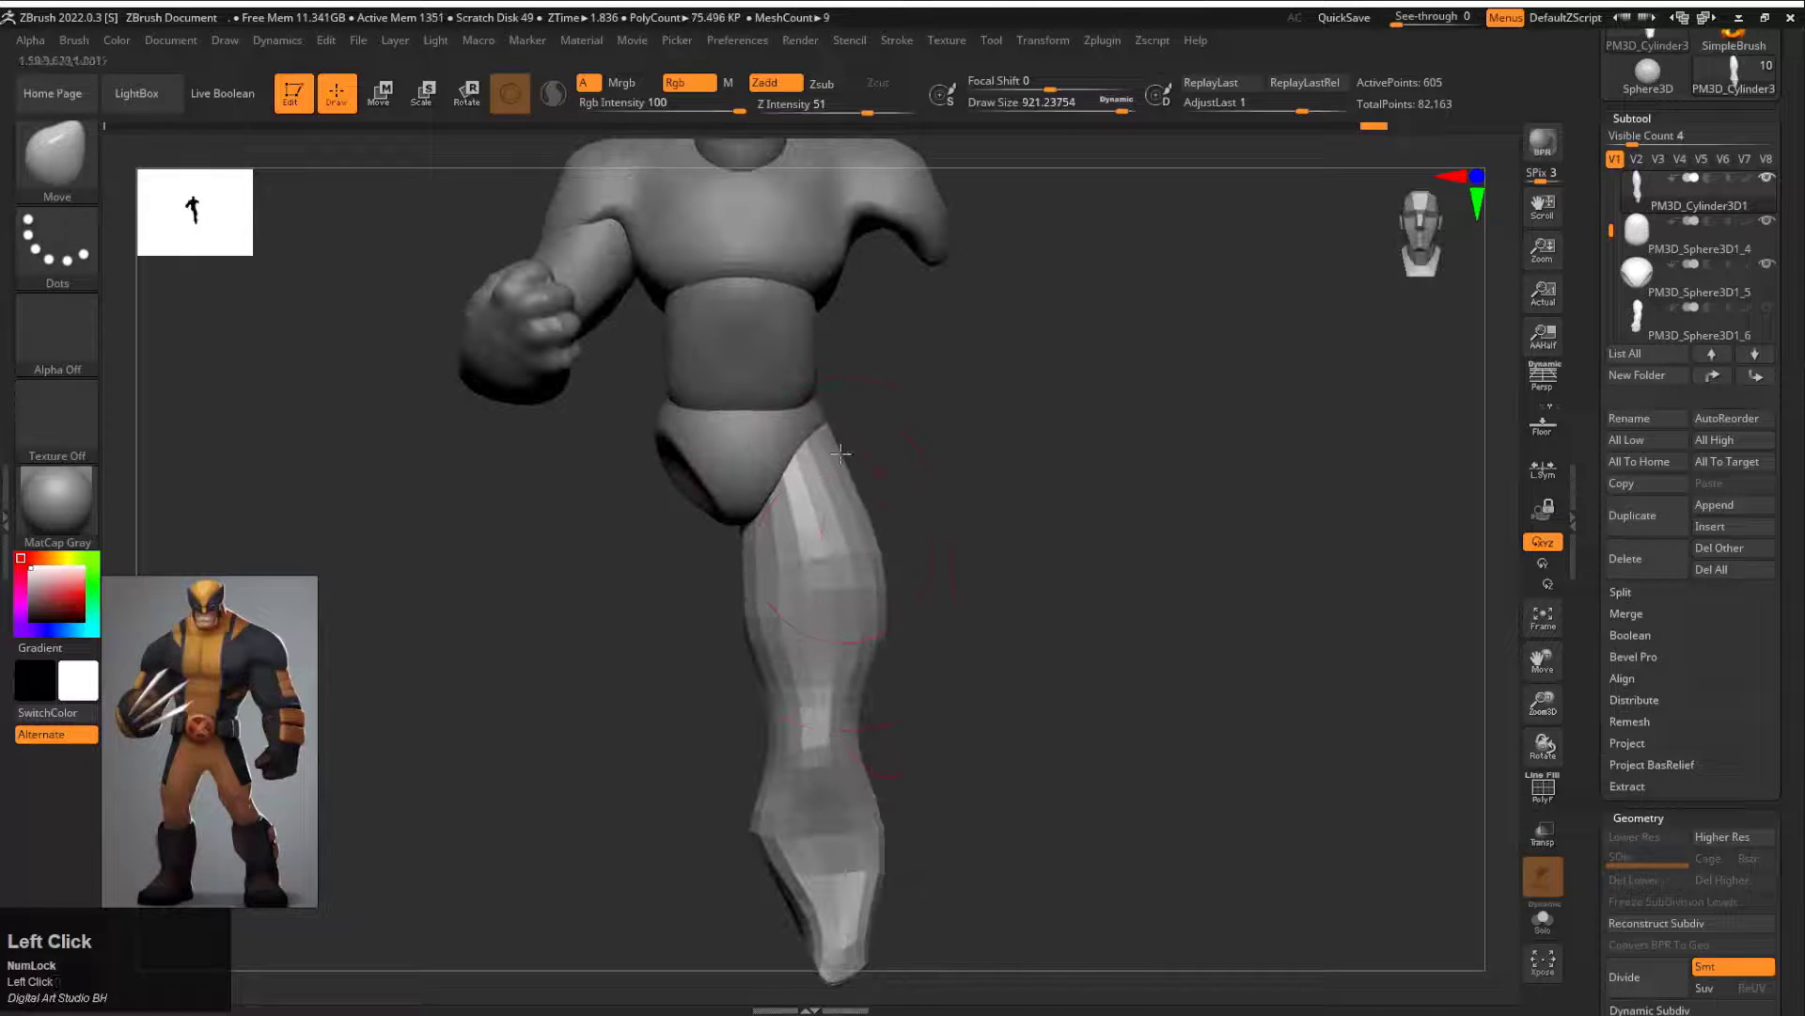
pyautogui.moveTo(803, 621); pyautogui.dragTo(814, 620)
pyautogui.keyDown('alt'); pyautogui.moveTo(965, 722); pyautogui.dragTo(954, 600); pyautogui.keyUp('alt')
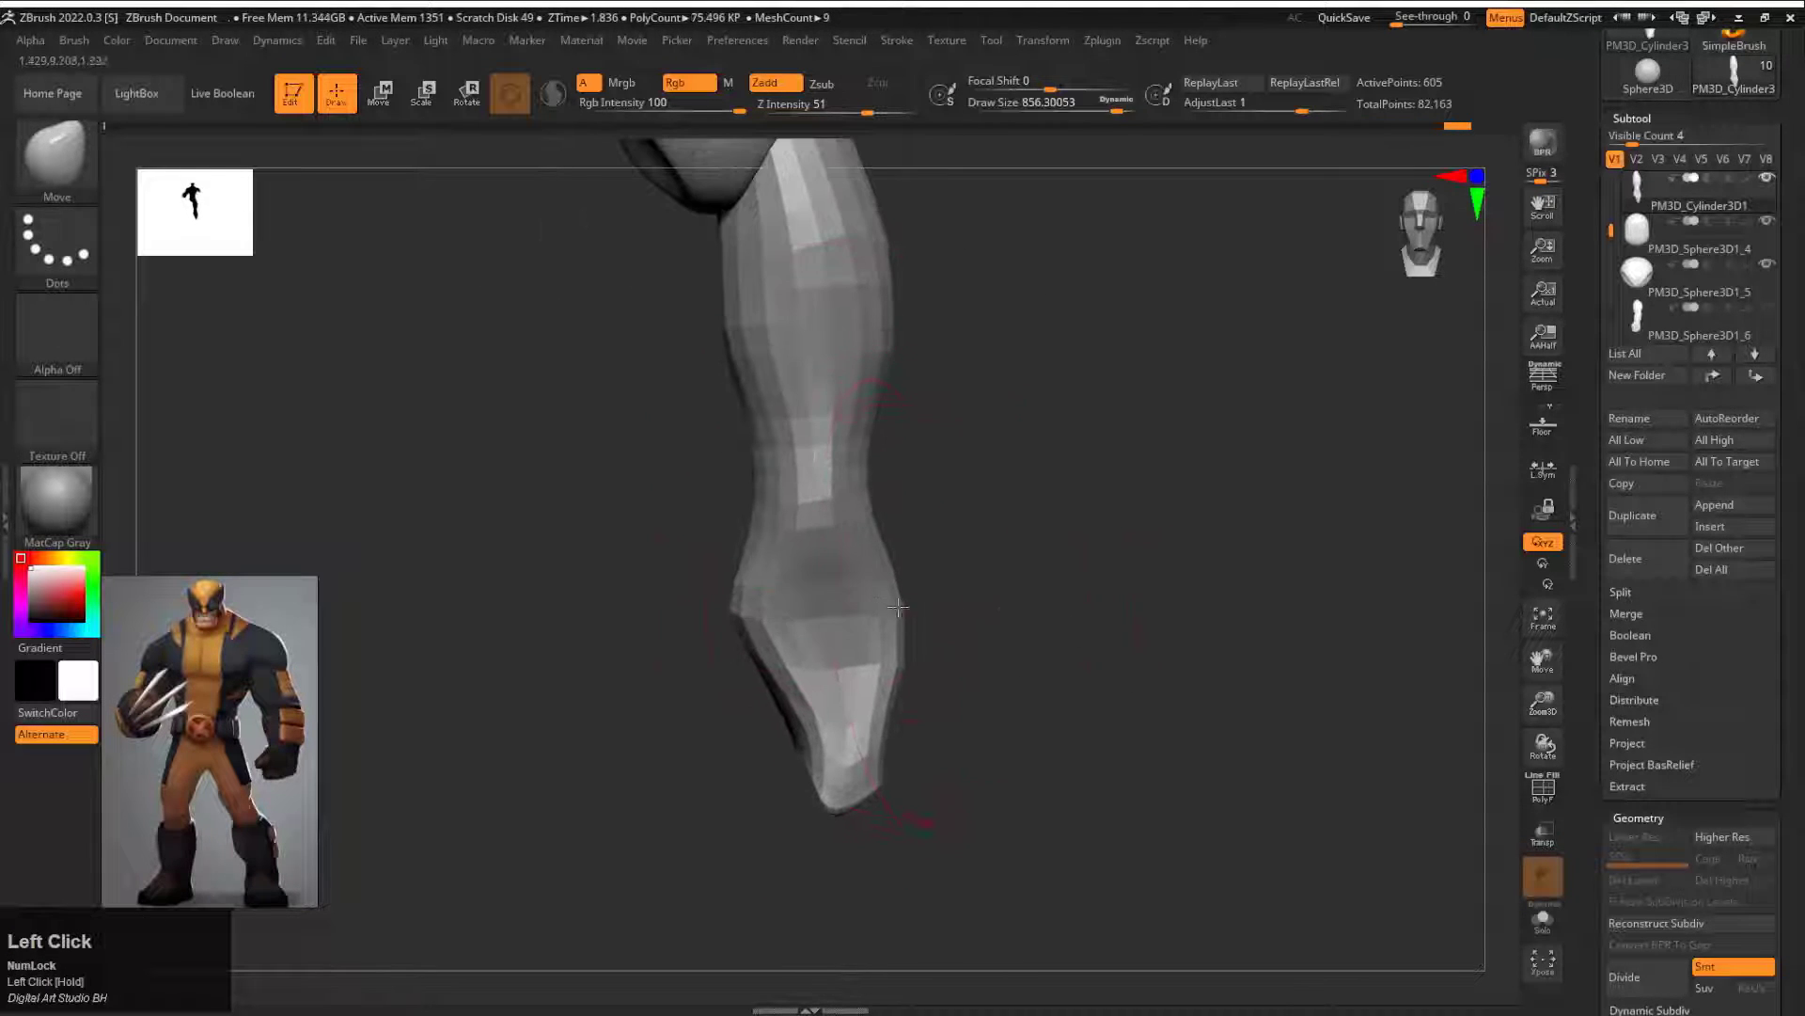
pyautogui.moveTo(764, 629); pyautogui.dragTo(773, 628)
pyautogui.moveTo(621, 628)
pyautogui.mouseDown()
pyautogui.moveTo(770, 624)
pyautogui.moveTo(656, 581)
pyautogui.mouseUp()
pyautogui.moveTo(546, 612)
pyautogui.mouseDown()
pyautogui.moveTo(696, 632)
pyautogui.moveTo(732, 704)
pyautogui.moveTo(850, 753)
pyautogui.moveTo(830, 641)
pyautogui.mouseUp()
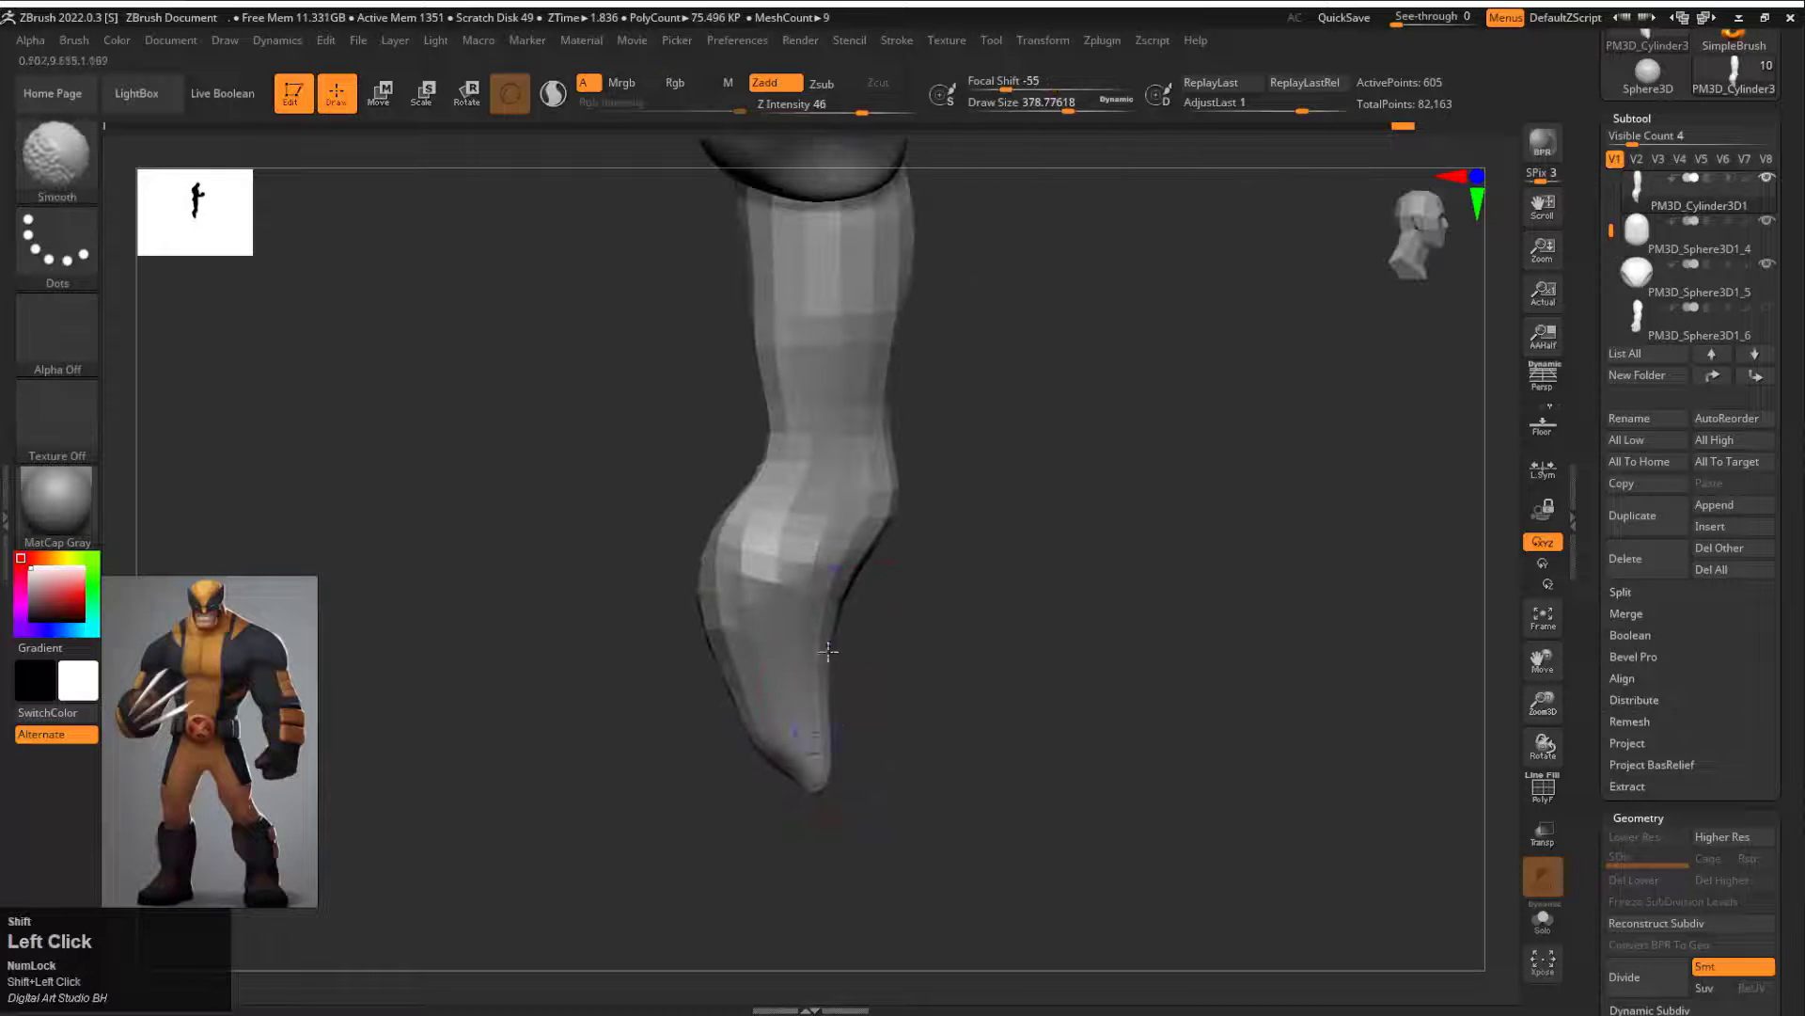
# Step: Divide the leg to subdivision level 2 and start carving it with the DamStandard brush at draw size about 257
pyautogui.moveTo(1157, 526)
pyautogui.mouseDown()
pyautogui.moveTo(1051, 489)
pyautogui.moveTo(1479, 581)
pyautogui.moveTo(1020, 511)
pyautogui.moveTo(997, 527)
pyautogui.moveTo(1044, 519)
pyautogui.moveTo(800, 522)
pyautogui.moveTo(1016, 423)
pyautogui.mouseUp()
pyautogui.press('b')
pyautogui.press('d')
pyautogui.press('s')
pyautogui.moveTo(1015, 423)
pyautogui.keyDown('alt'); pyautogui.mouseDown()
pyautogui.moveTo(1024, 516)
pyautogui.moveTo(775, 524)
pyautogui.moveTo(1119, 522)
pyautogui.mouseUp(); pyautogui.keyUp('alt')
pyautogui.click(1627, 974)
pyautogui.moveTo(687, 560)
pyautogui.mouseDown()
pyautogui.moveTo(743, 542)
pyautogui.moveTo(782, 588)
pyautogui.mouseUp()
pyautogui.moveTo(988, 555); pyautogui.dragTo(926, 556)
# Step: Carve the leg's muscle and knee transitions with DamStandard at Z intensity 6, smoothing them from all sides
pyautogui.press('space')
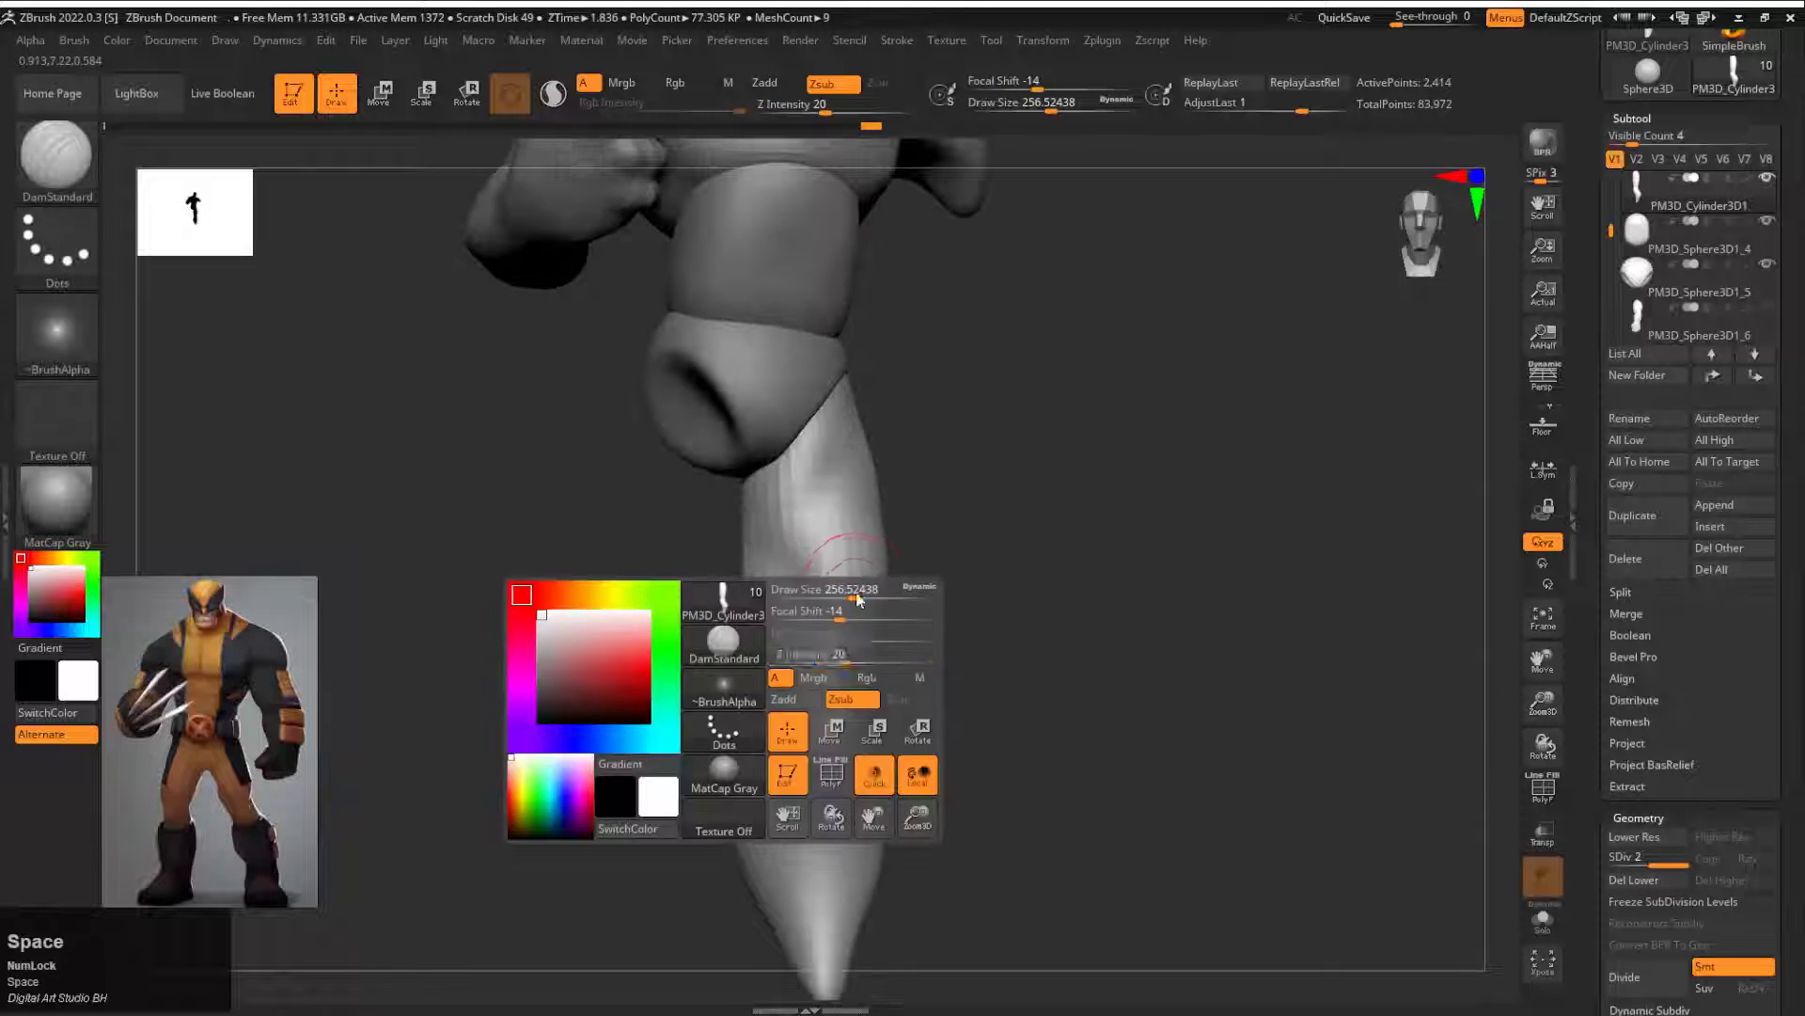
pyautogui.moveTo(844, 653); pyautogui.dragTo(825, 653)
pyautogui.moveTo(950, 564)
pyautogui.mouseDown()
pyautogui.moveTo(992, 564)
pyautogui.moveTo(937, 569)
pyautogui.moveTo(941, 524)
pyautogui.mouseUp()
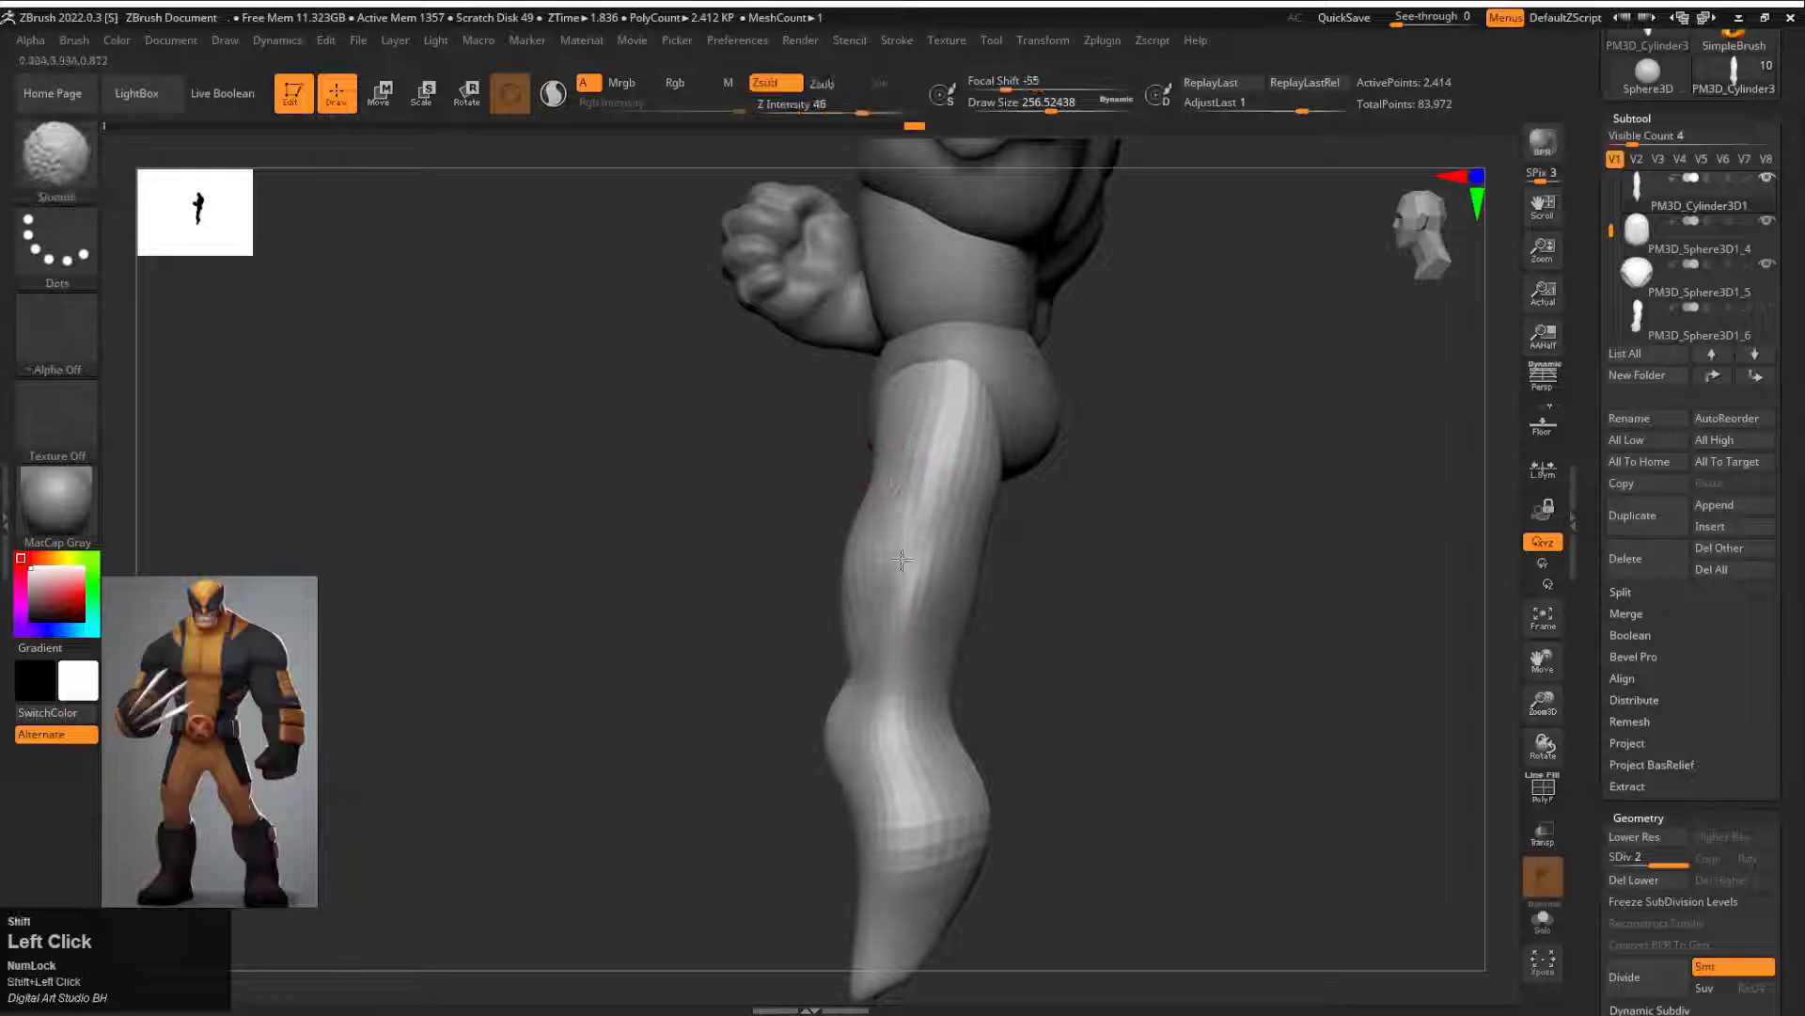
pyautogui.keyDown('alt'); pyautogui.moveTo(1053, 658); pyautogui.dragTo(1044, 573); pyautogui.keyUp('alt')
pyautogui.moveTo(1044, 583); pyautogui.dragTo(923, 587)
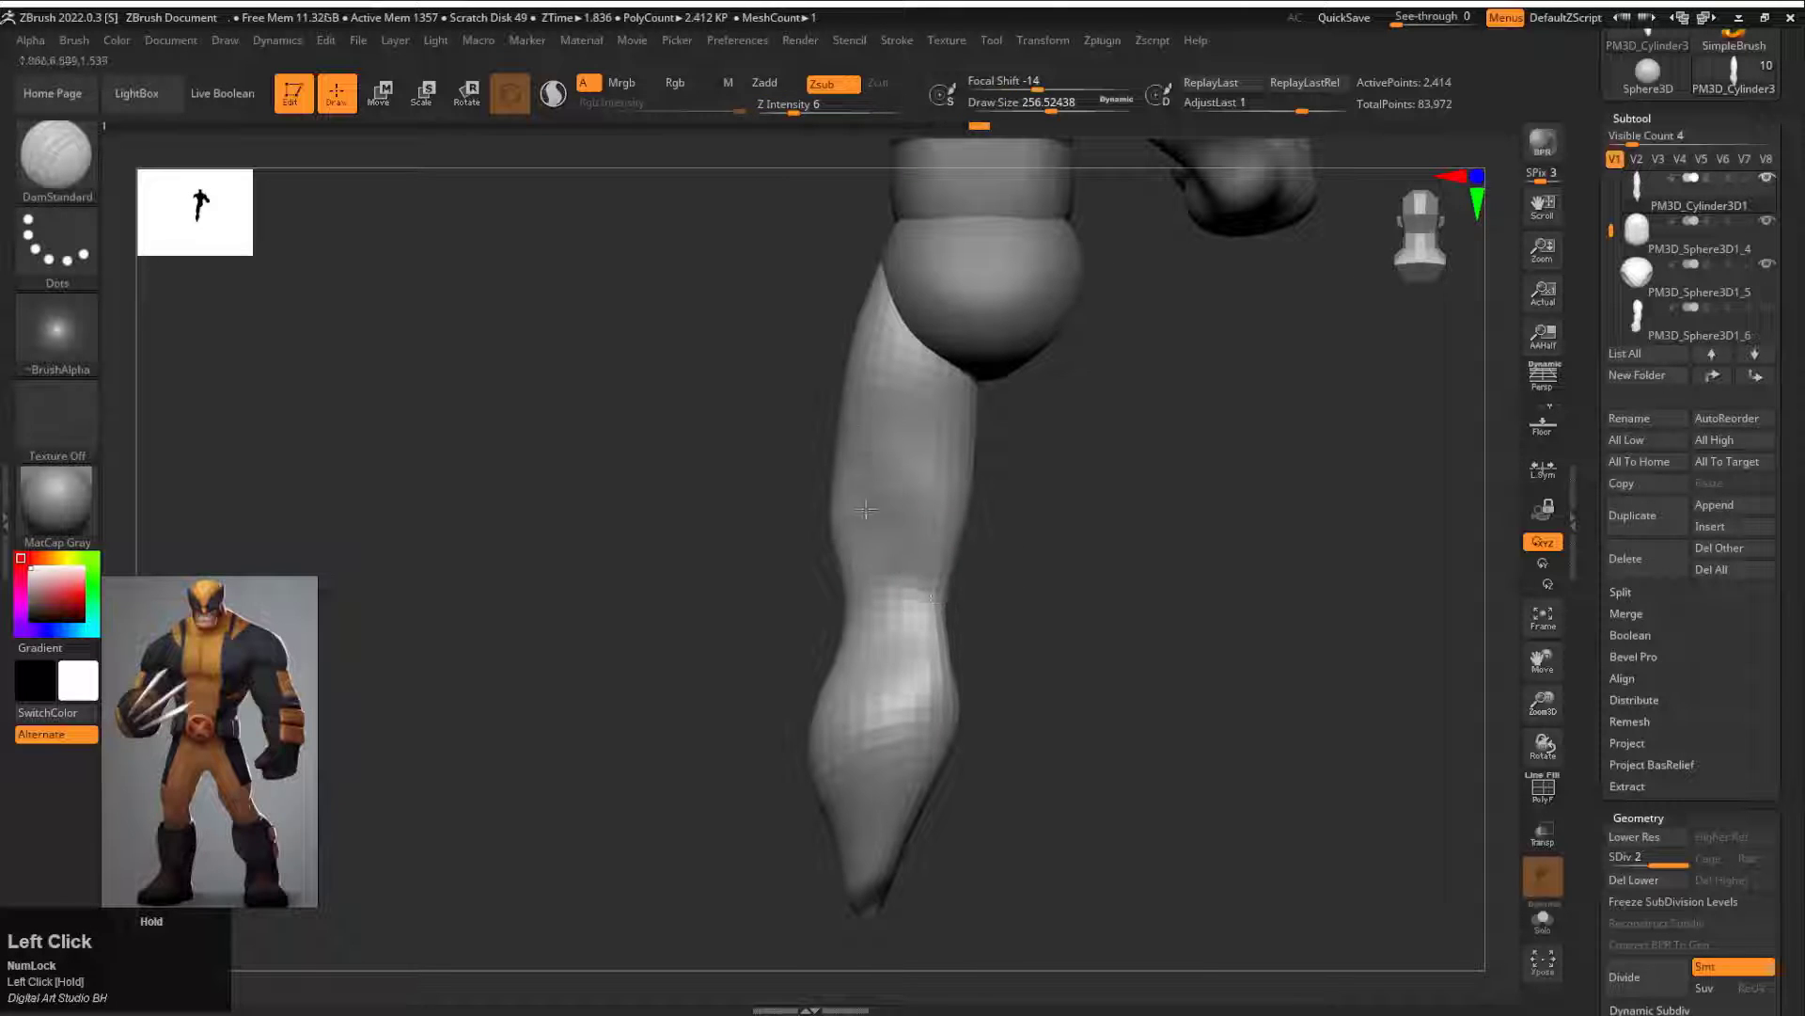
pyautogui.keyDown('alt'); pyautogui.moveTo(957, 564); pyautogui.dragTo(843, 649); pyautogui.keyUp('alt')
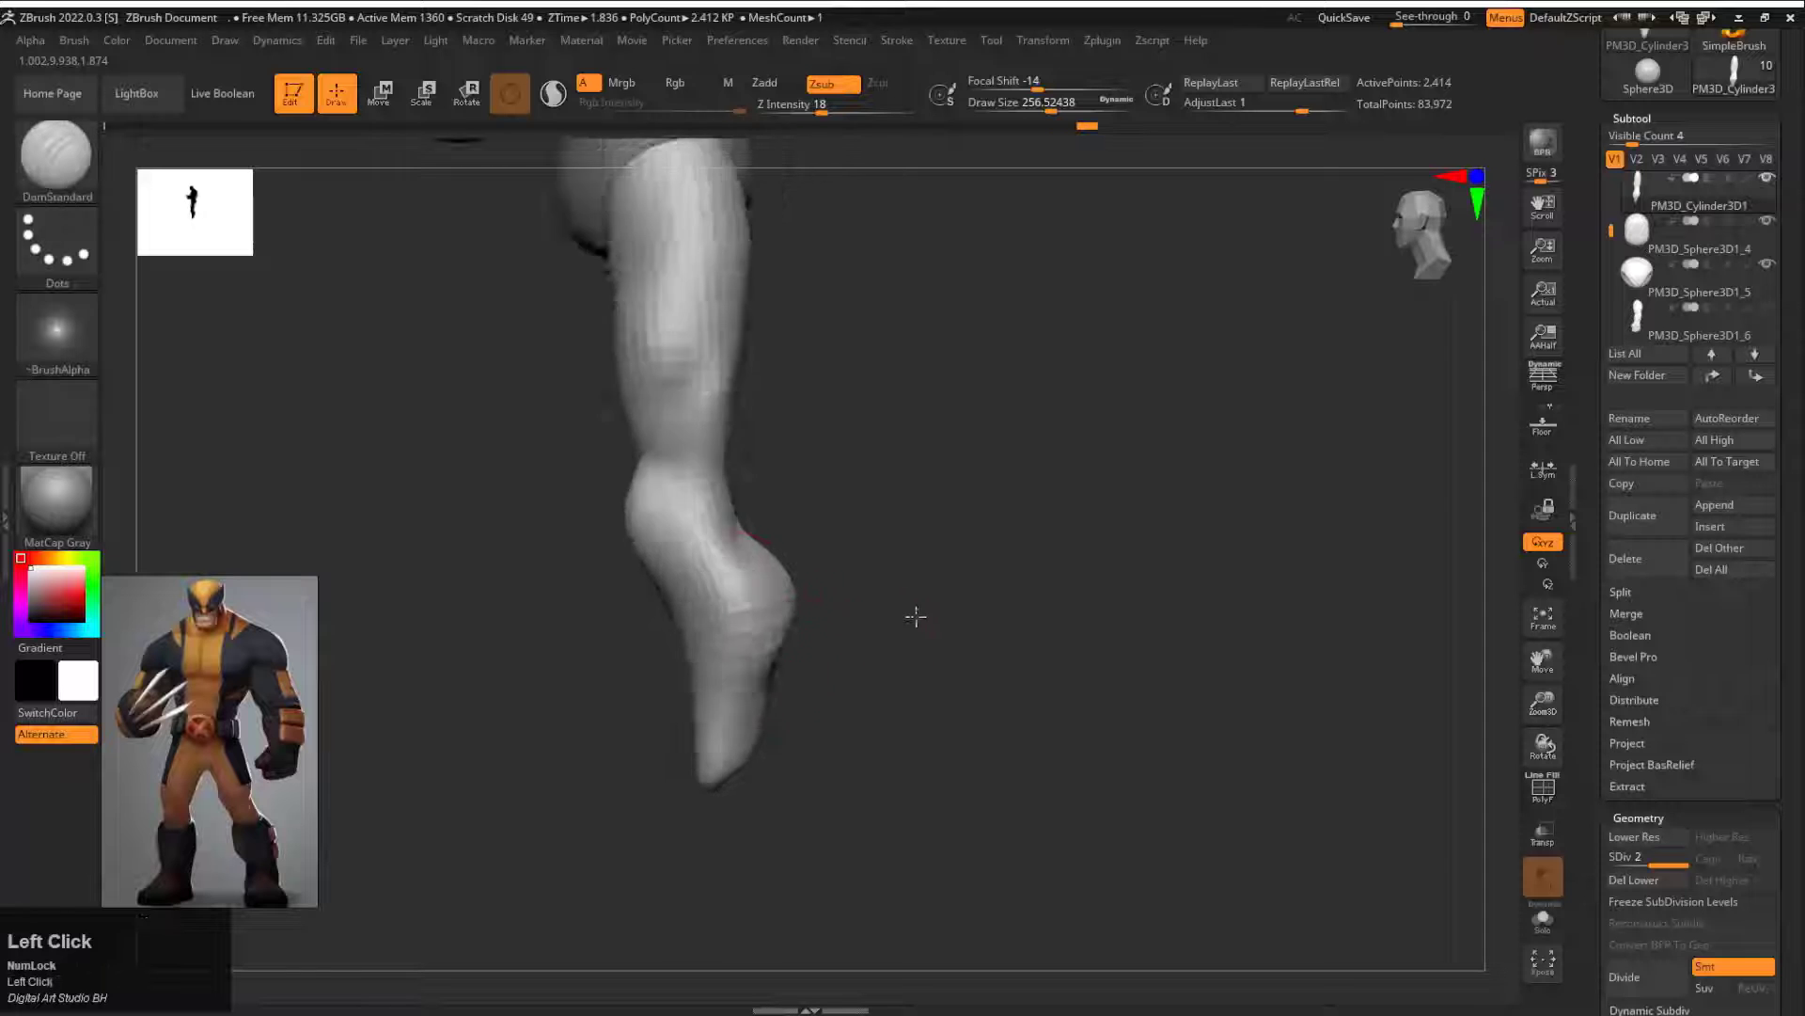
pyautogui.moveTo(918, 612)
pyautogui.mouseDown()
pyautogui.moveTo(640, 499)
pyautogui.moveTo(938, 463)
pyautogui.moveTo(568, 514)
pyautogui.mouseUp()
pyautogui.moveTo(625, 655)
pyautogui.keyDown('shift'); pyautogui.mouseDown()
pyautogui.moveTo(733, 564)
pyautogui.moveTo(724, 479)
pyautogui.mouseUp(); pyautogui.keyUp('shift')
pyautogui.moveTo(903, 564)
pyautogui.mouseDown()
pyautogui.moveTo(715, 602)
pyautogui.moveTo(778, 514)
pyautogui.mouseUp()
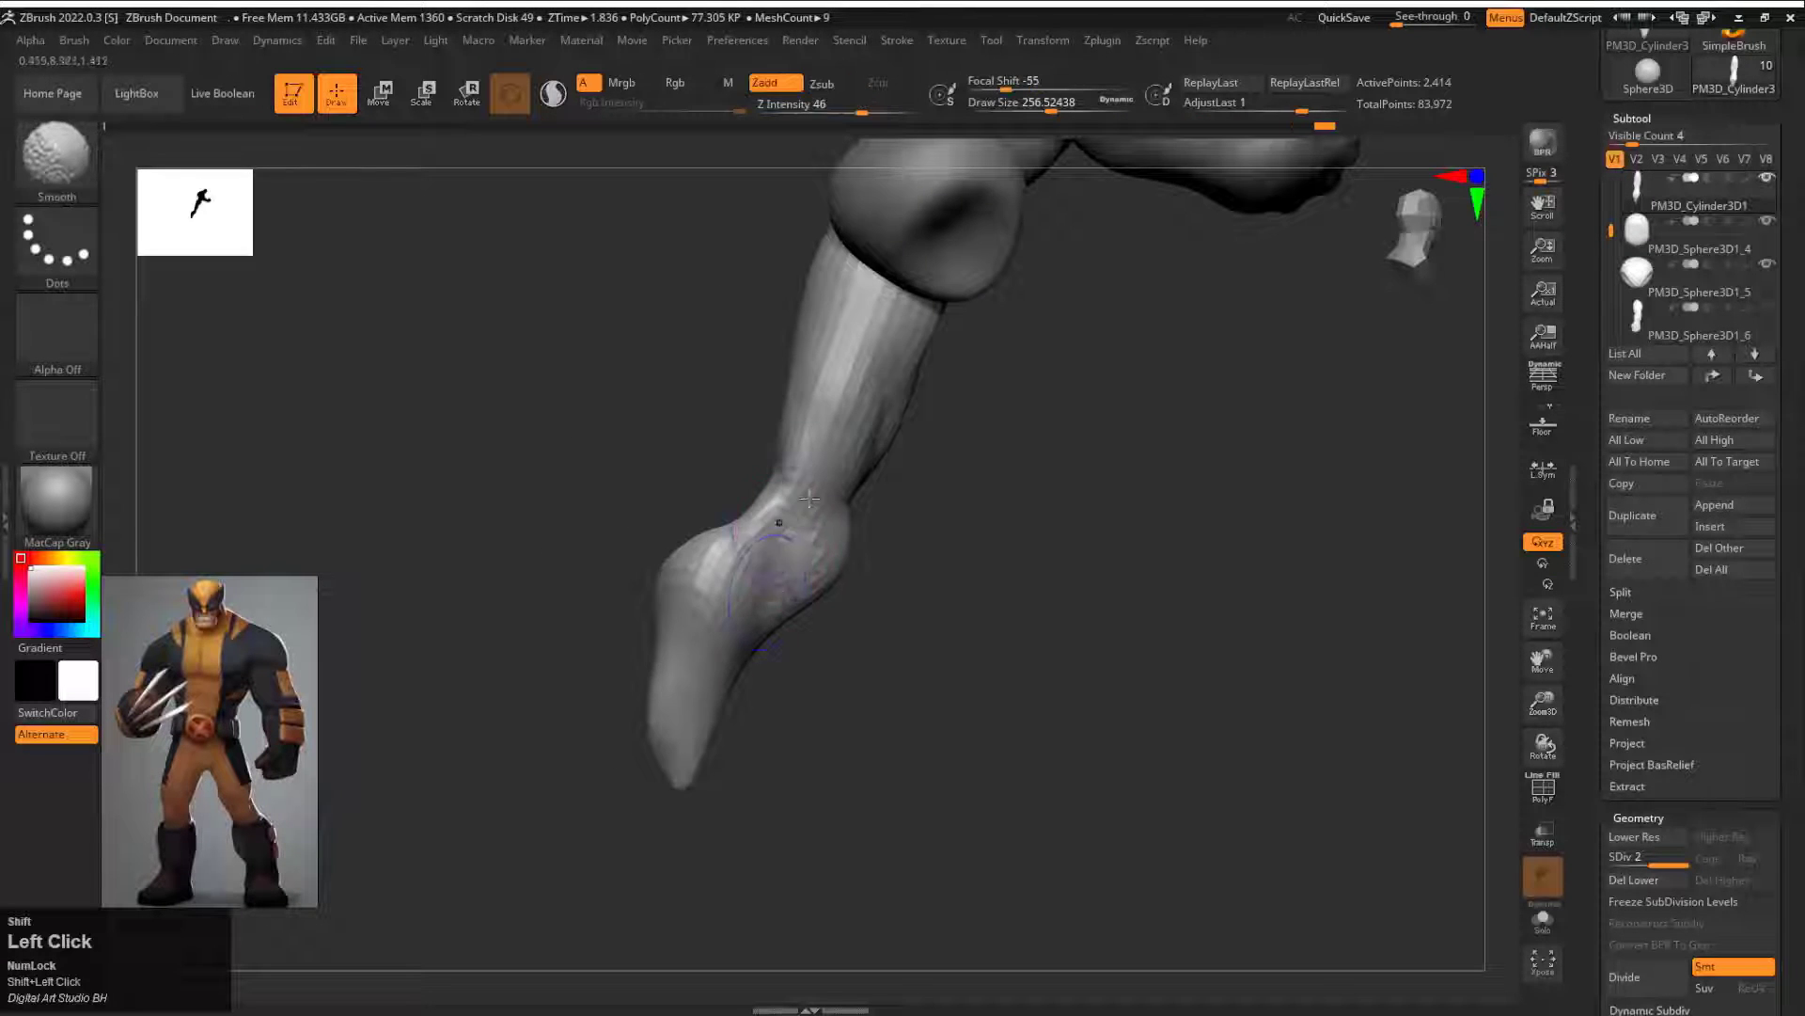
# Step: Reshape the knee and calf with the Move brush, starting at draw size about 257 and enlarging it to about 453
pyautogui.moveTo(921, 526)
pyautogui.mouseDown()
pyautogui.moveTo(815, 552)
pyautogui.moveTo(968, 463)
pyautogui.moveTo(950, 555)
pyautogui.mouseUp()
pyautogui.press('b')
pyautogui.press('m')
pyautogui.press('v')
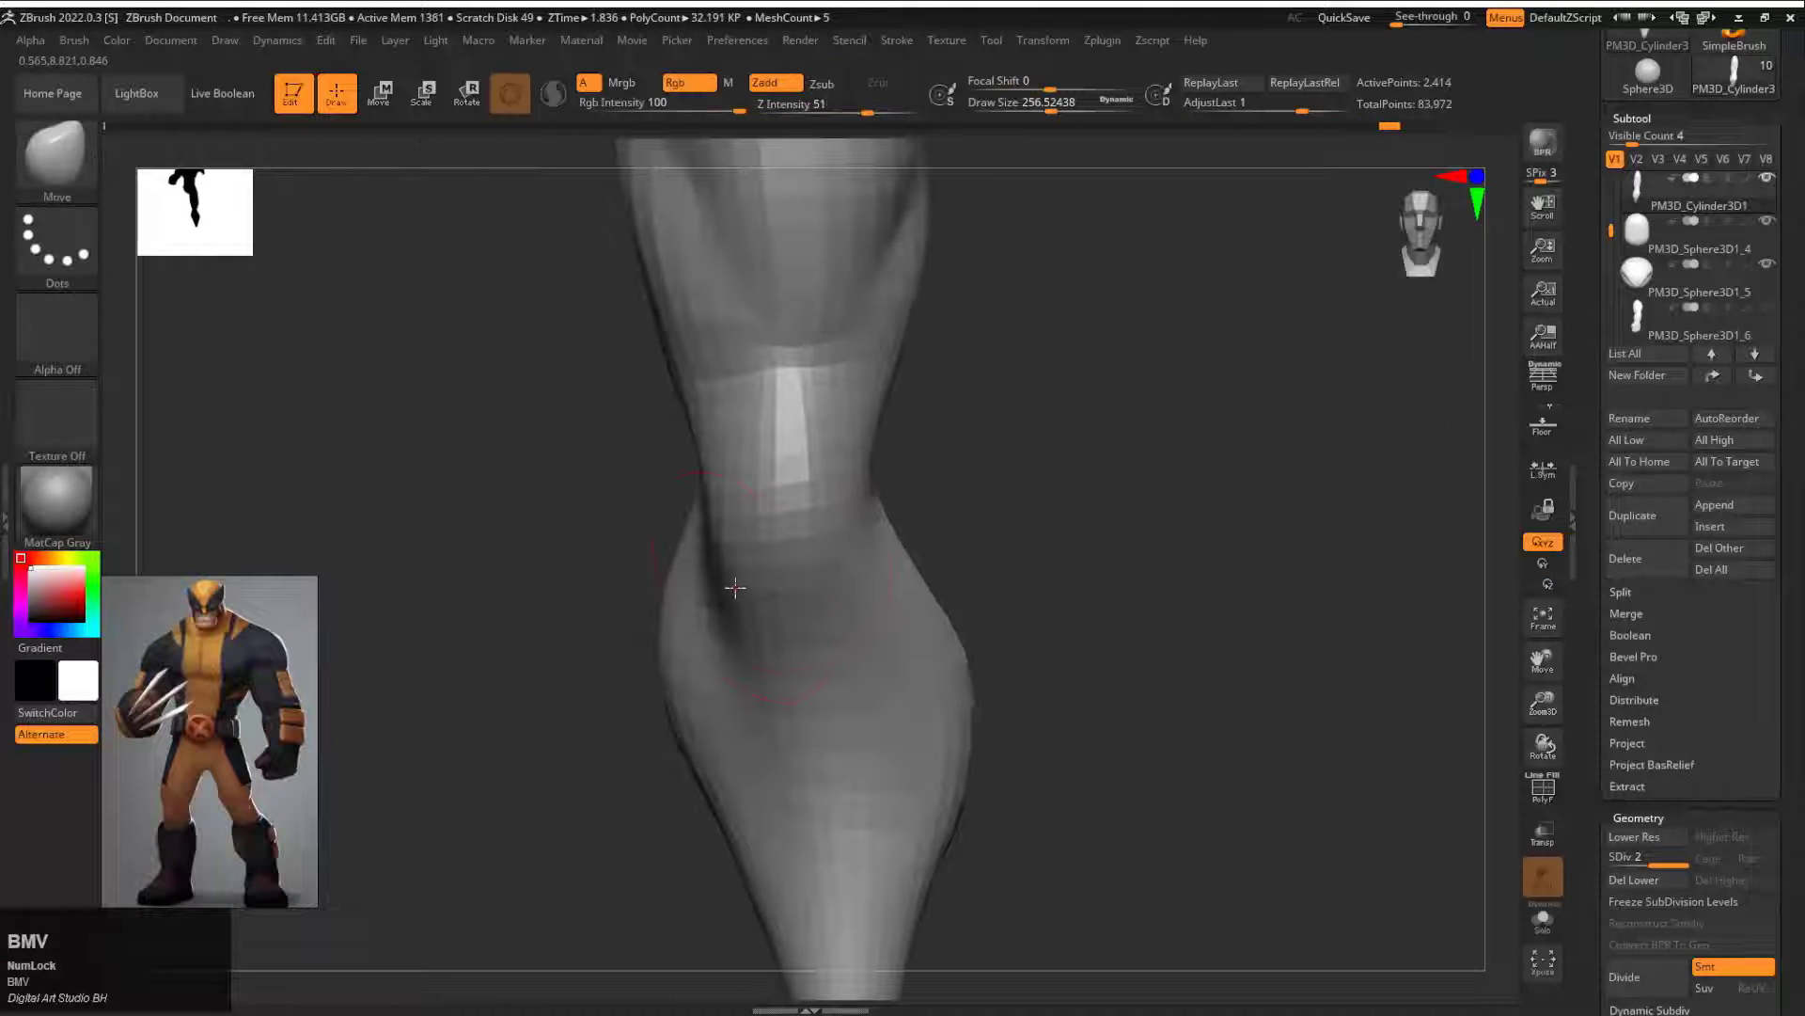
pyautogui.moveTo(735, 588)
pyautogui.mouseDown()
pyautogui.moveTo(856, 551)
pyautogui.moveTo(749, 447)
pyautogui.moveTo(789, 438)
pyautogui.mouseUp()
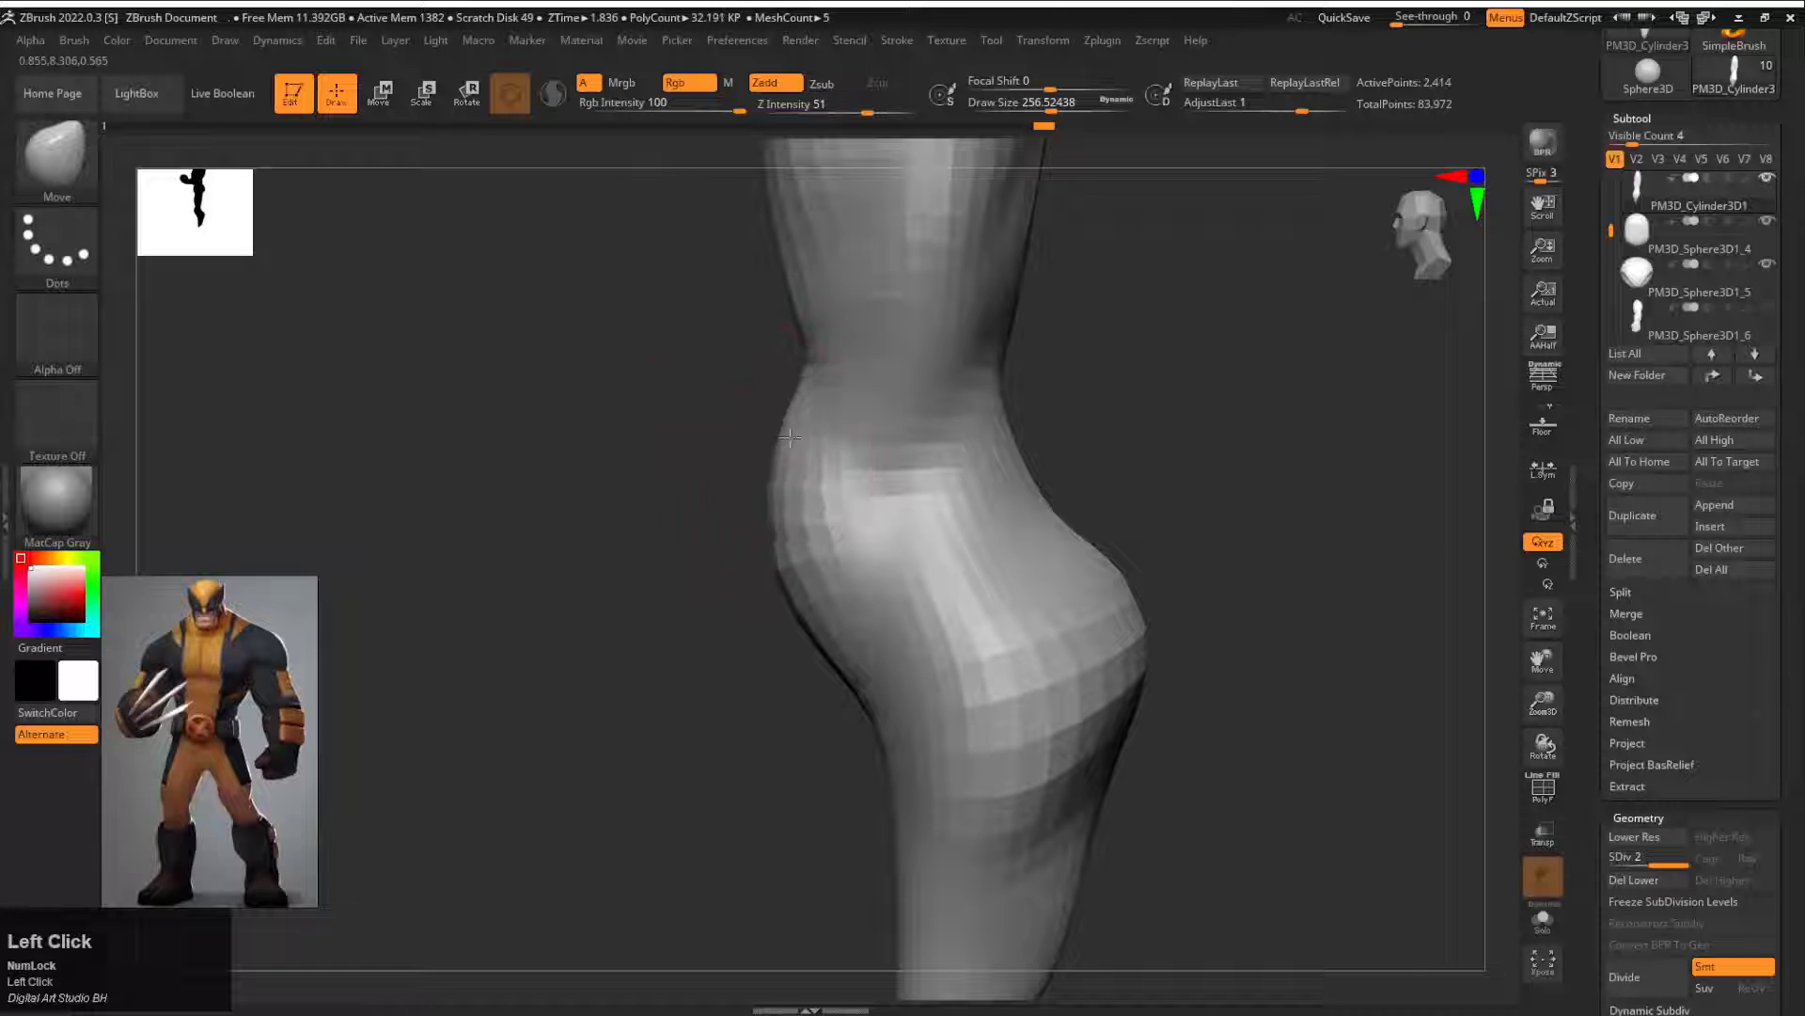
pyautogui.moveTo(677, 607); pyautogui.dragTo(799, 607)
pyautogui.moveTo(710, 626); pyautogui.dragTo(733, 633)
pyautogui.moveTo(992, 649)
pyautogui.keyDown('alt'); pyautogui.mouseDown()
pyautogui.moveTo(987, 411)
pyautogui.moveTo(992, 479)
pyautogui.mouseUp(); pyautogui.keyUp('alt')
pyautogui.press('s')
pyautogui.moveTo(740, 531); pyautogui.dragTo(730, 529)
pyautogui.moveTo(649, 526); pyautogui.dragTo(799, 517)
# Step: Select the pelvis and fit its underside and leg opening around the thigh with the Move brush at draw size about 453
pyautogui.keyDown('alt'); pyautogui.click(910, 453); pyautogui.keyUp('alt')
pyautogui.hotkey('ctrl', 'alt', 'z')
pyautogui.moveTo(876, 424); pyautogui.dragTo(846, 430)
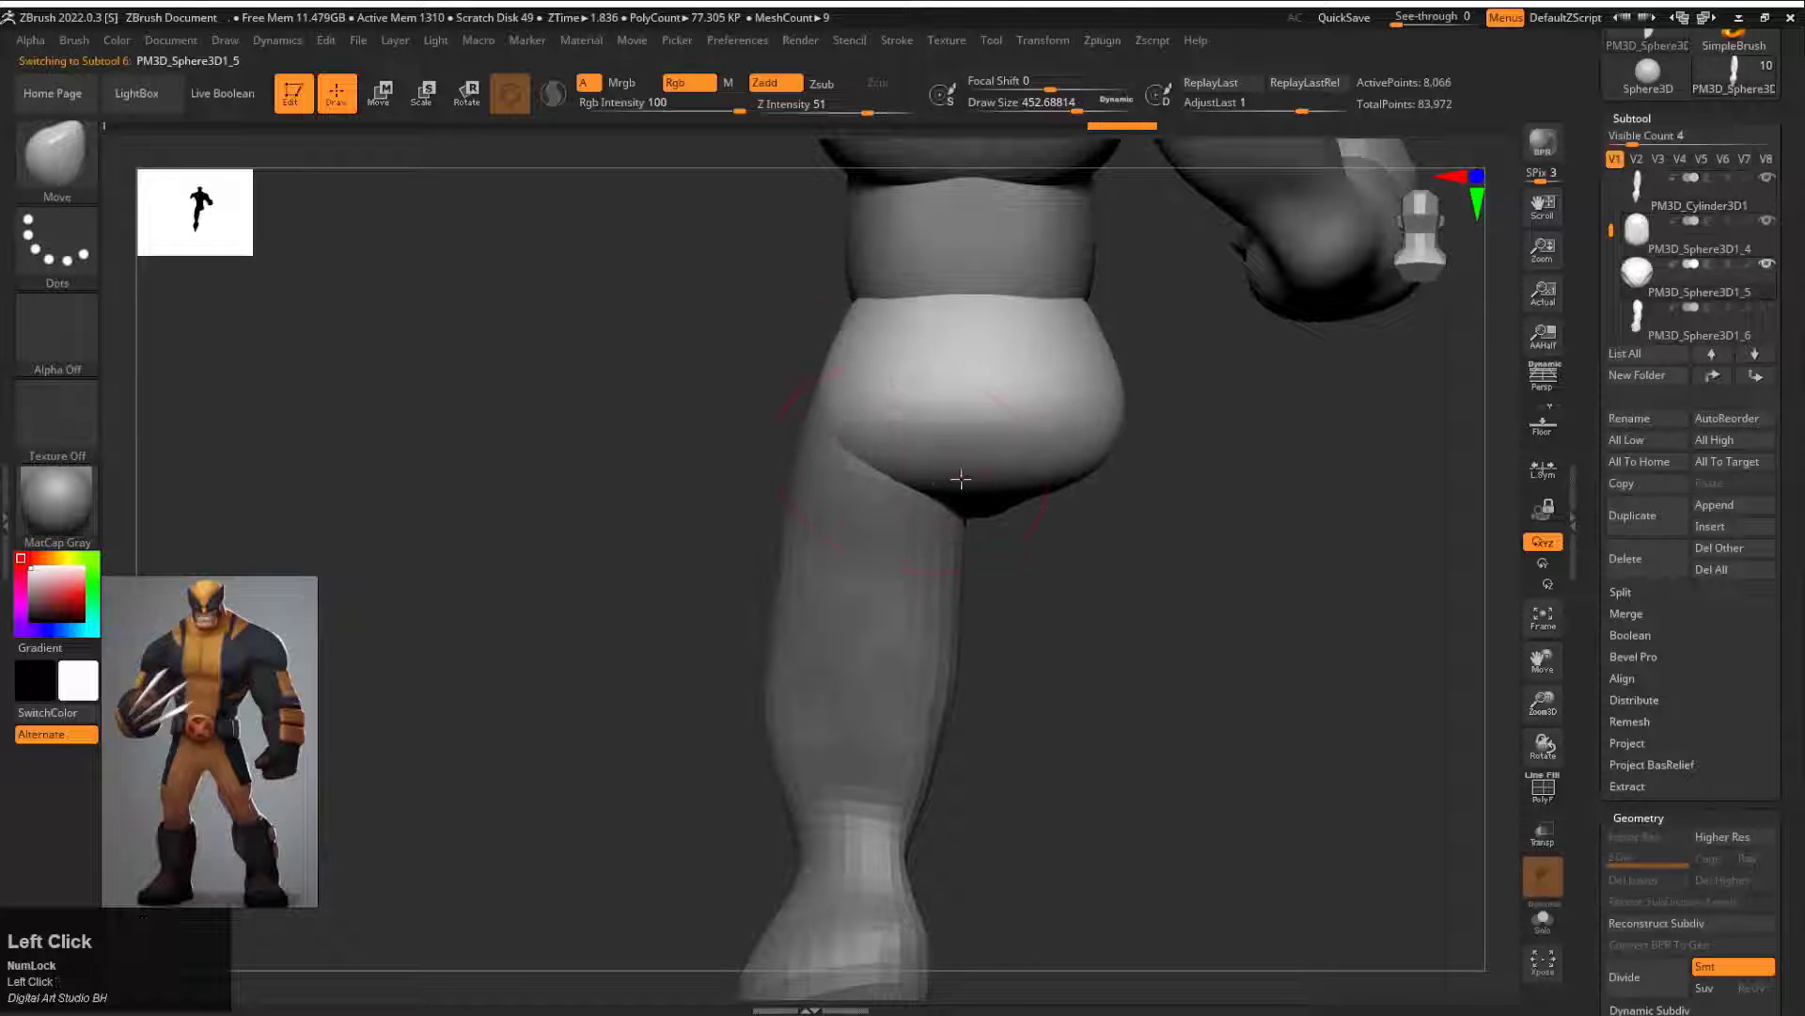
pyautogui.moveTo(959, 477); pyautogui.dragTo(964, 498)
pyautogui.moveTo(1072, 602); pyautogui.dragTo(1175, 512)
pyautogui.moveTo(1095, 541); pyautogui.dragTo(1316, 564)
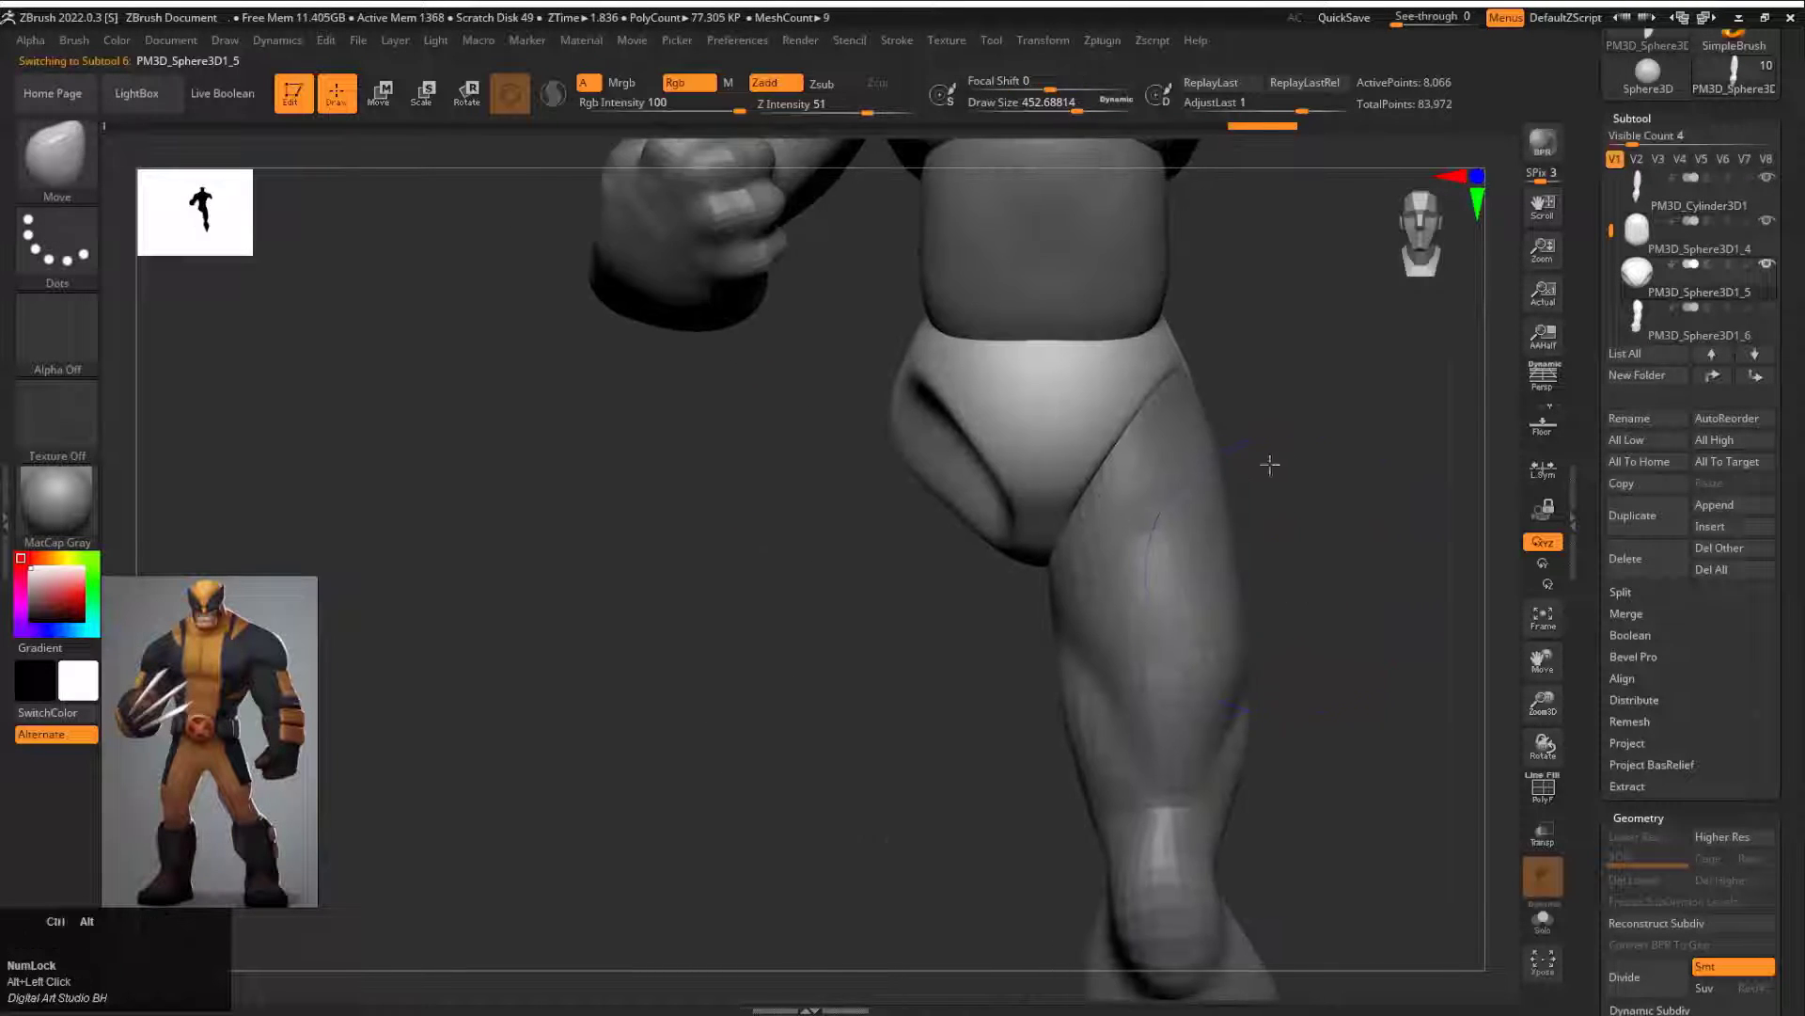
pyautogui.moveTo(1270, 464); pyautogui.dragTo(1265, 320)
pyautogui.keyDown('alt'); pyautogui.moveTo(1161, 624); pyautogui.dragTo(1166, 358); pyautogui.keyUp('alt')
pyautogui.moveTo(1166, 357); pyautogui.dragTo(1169, 407)
# Step: Insert a Sphere3D subtool after the leg and position it at the ankle as the base of the foot
pyautogui.keyDown('alt'); pyautogui.click(987, 555); pyautogui.keyUp('alt')
pyautogui.moveTo(1065, 517)
pyautogui.mouseDown()
pyautogui.moveTo(1168, 548)
pyautogui.moveTo(950, 597)
pyautogui.moveTo(709, 488)
pyautogui.moveTo(516, 536)
pyautogui.moveTo(1047, 415)
pyautogui.moveTo(1259, 500)
pyautogui.mouseUp()
pyautogui.click(1715, 527)
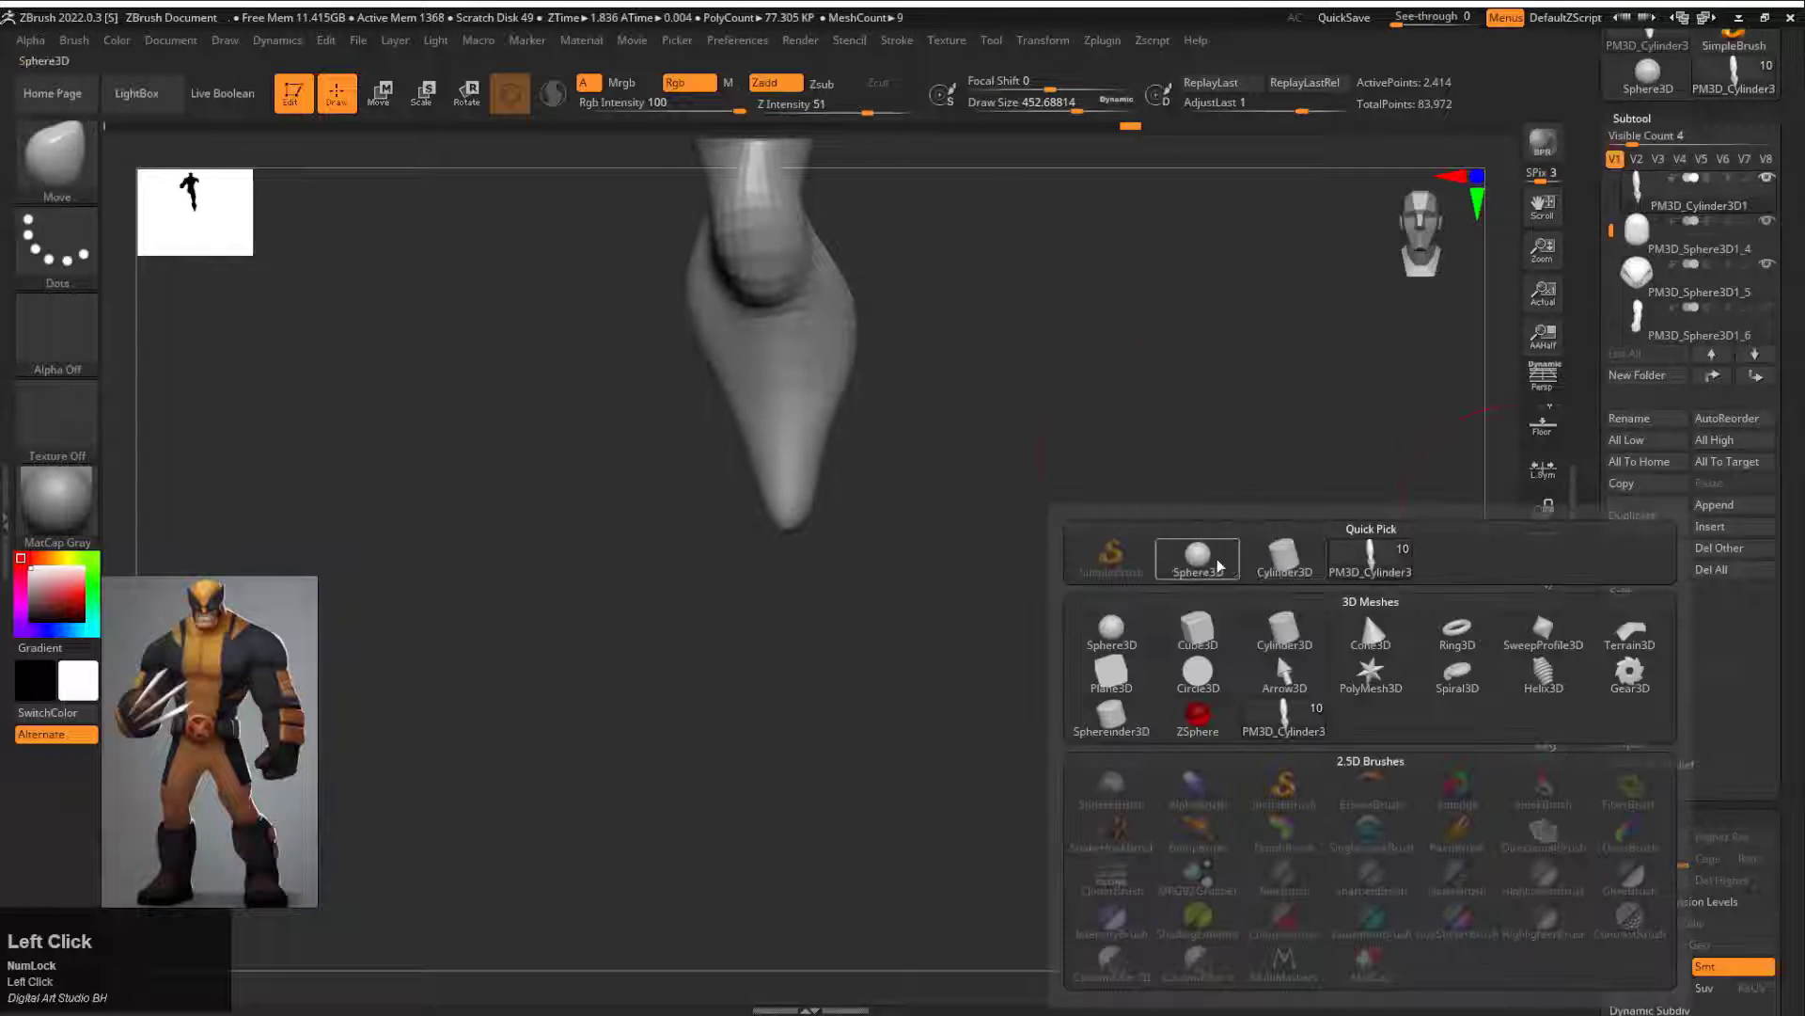
pyautogui.click(1219, 564)
pyautogui.keyDown('alt'); pyautogui.moveTo(1015, 602); pyautogui.dragTo(987, 524); pyautogui.keyUp('alt')
pyautogui.press('w')
pyautogui.moveTo(802, 254); pyautogui.dragTo(802, 605)
pyautogui.keyDown('shift'); pyautogui.moveTo(1110, 583); pyautogui.dragTo(978, 583); pyautogui.keyUp('shift')
pyautogui.moveTo(1119, 574)
pyautogui.keyDown('alt'); pyautogui.mouseDown()
pyautogui.moveTo(1133, 657)
pyautogui.moveTo(1084, 565)
pyautogui.mouseUp(); pyautogui.keyUp('alt')
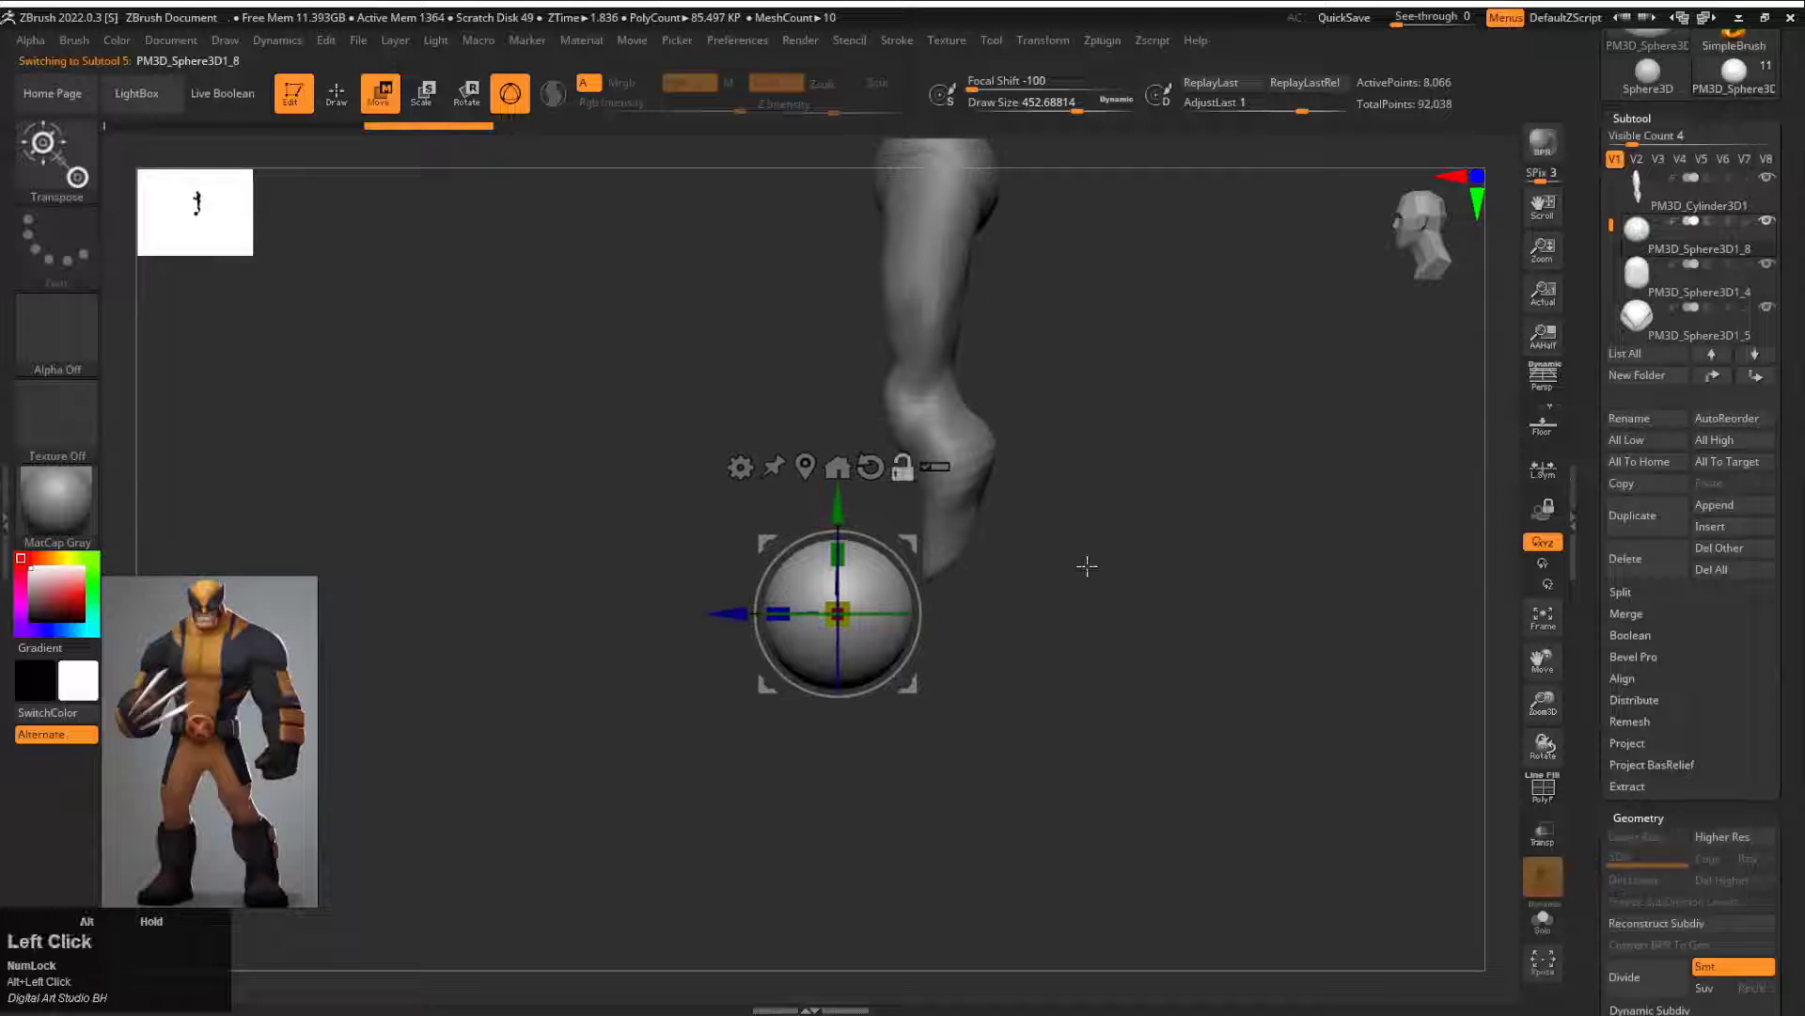
pyautogui.moveTo(731, 613); pyautogui.dragTo(787, 621)
pyautogui.keyDown('alt'); pyautogui.moveTo(997, 724); pyautogui.dragTo(950, 610); pyautogui.keyUp('alt')
# Step: Cut off the lower half of the foot sphere to make a flat sole, and return to the Move brush
pyautogui.keyDown('alt'); pyautogui.moveTo(1086, 499); pyautogui.dragTo(1117, 592); pyautogui.keyUp('alt')
pyautogui.keyDown('ctrl'); pyautogui.keyDown('shift'); pyautogui.click(69, 190); pyautogui.keyUp('shift'); pyautogui.keyUp('ctrl')
pyautogui.keyDown('ctrl'); pyautogui.keyDown('shift'); pyautogui.click(802, 263); pyautogui.keyUp('shift'); pyautogui.keyUp('ctrl')
pyautogui.press('space')
pyautogui.moveTo(1188, 720)
pyautogui.keyDown('ctrl'); pyautogui.keyDown('shift'); pyautogui.mouseDown()
pyautogui.moveTo(541, 712)
pyautogui.moveTo(542, 613)
pyautogui.mouseUp(); pyautogui.keyUp('shift'); pyautogui.keyUp('ctrl')
pyautogui.keyDown('alt'); pyautogui.moveTo(1097, 511); pyautogui.dragTo(1164, 532); pyautogui.keyUp('alt')
pyautogui.press('q')
pyautogui.moveTo(1127, 602); pyautogui.dragTo(1027, 413)
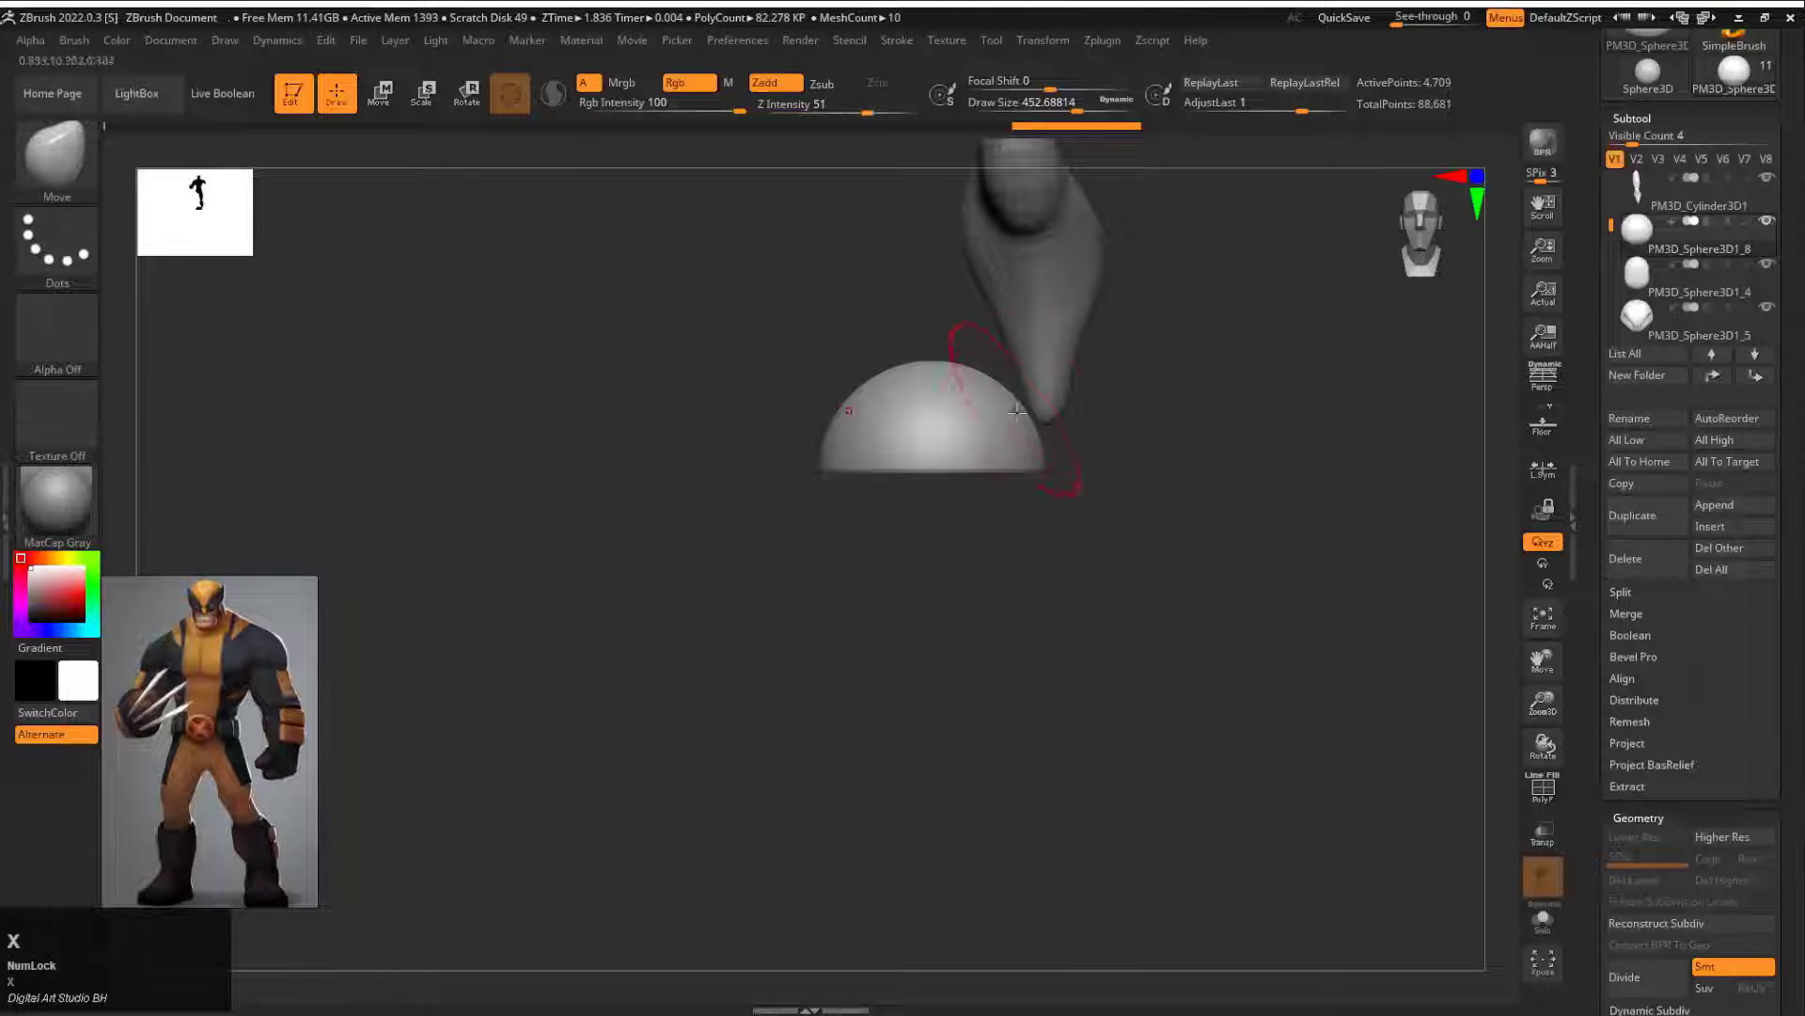
# Step: Move the half-sphere foot into place beneath the leg with the gizmo, viewed from below
pyautogui.keyDown('shift'); pyautogui.moveTo(1151, 452); pyautogui.dragTo(1028, 357); pyautogui.keyUp('shift')
pyautogui.press('w')
pyautogui.press('q')
pyautogui.press('x')
pyautogui.press('w')
pyautogui.moveTo(878, 398); pyautogui.dragTo(980, 437)
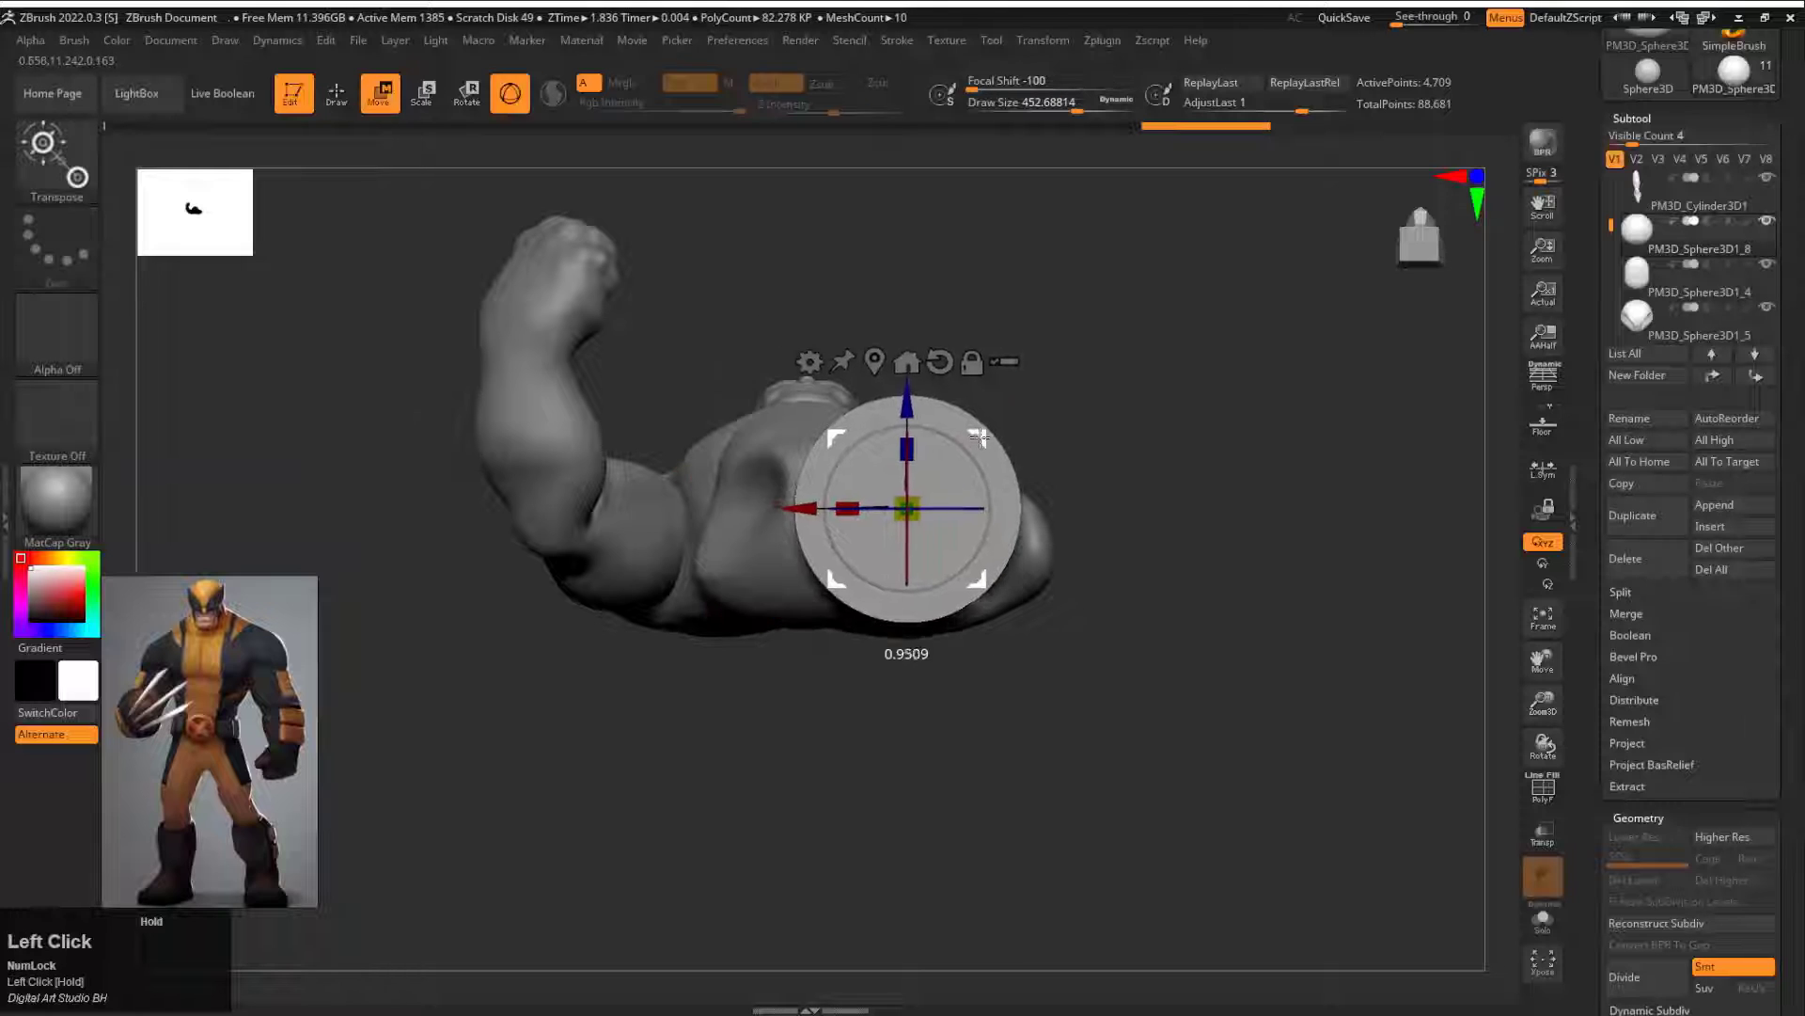
# Step: Shape the sole outline into a footprint with a narrow heel using the Move brush at draw size about 358
pyautogui.press('b')
pyautogui.press('m')
pyautogui.press('v')
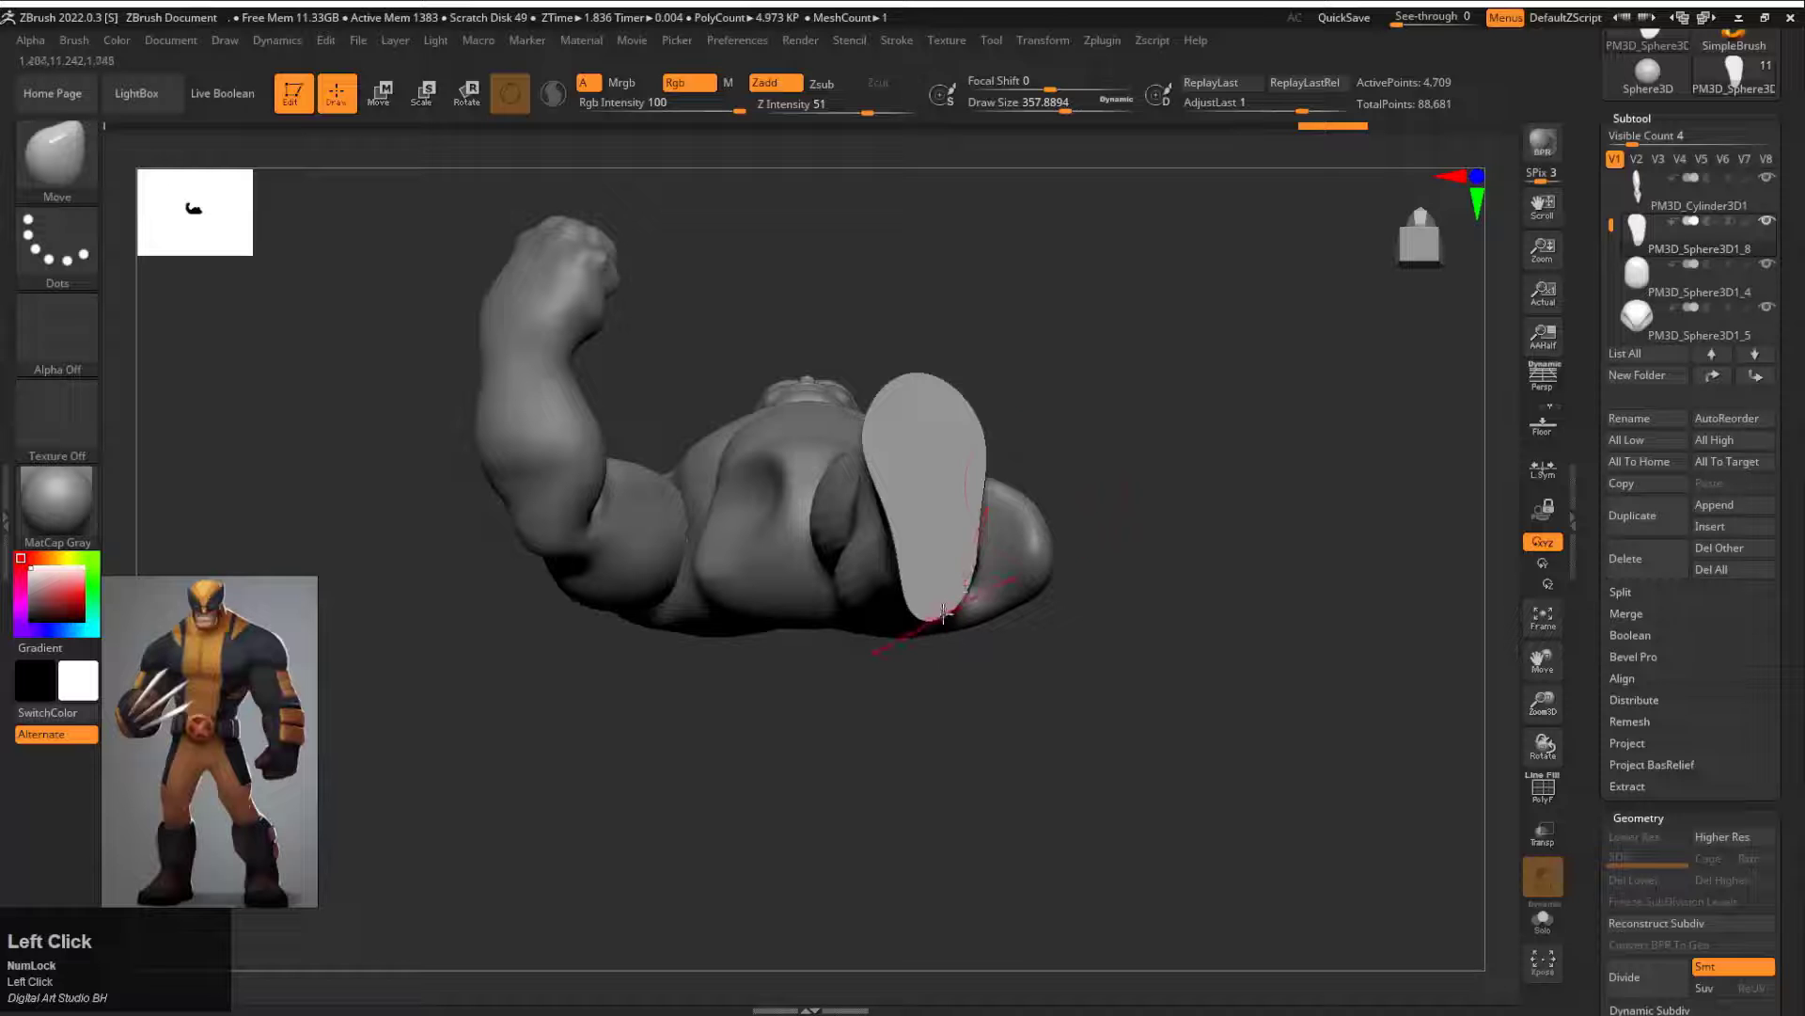
pyautogui.moveTo(1053, 677)
pyautogui.mouseDown()
pyautogui.moveTo(1064, 503)
pyautogui.moveTo(1082, 602)
pyautogui.mouseUp()
pyautogui.moveTo(1109, 696); pyautogui.dragTo(1100, 621)
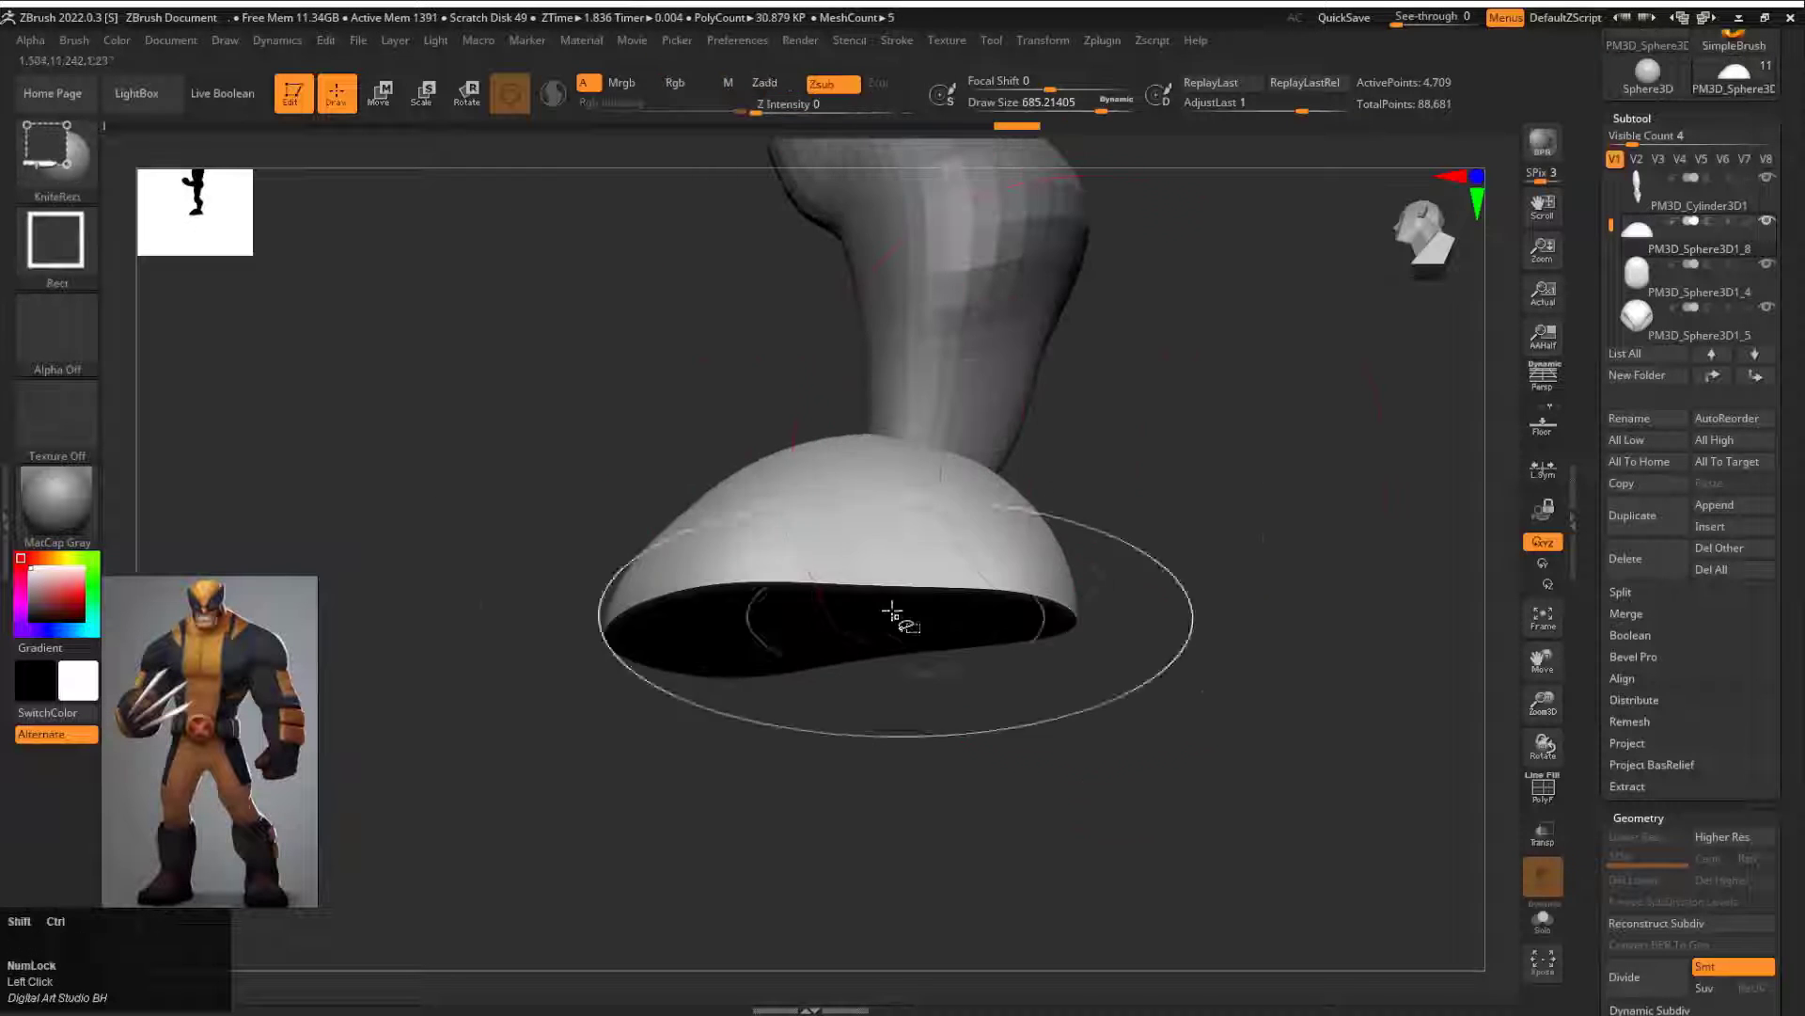
# Step: Pull the foot into a boot form with a rounded toe, arched instep and heel, reducing the Move brush to draw size about 192
pyautogui.moveTo(894, 617); pyautogui.dragTo(893, 592)
pyautogui.keyDown('shift'); pyautogui.moveTo(1110, 620); pyautogui.dragTo(1109, 696); pyautogui.keyUp('shift')
pyautogui.moveTo(878, 451); pyautogui.dragTo(884, 499)
pyautogui.moveTo(1049, 452); pyautogui.dragTo(1222, 454)
pyautogui.moveTo(907, 478); pyautogui.dragTo(888, 503)
pyautogui.moveTo(1025, 437)
pyautogui.mouseDown()
pyautogui.moveTo(1166, 440)
pyautogui.moveTo(1128, 455)
pyautogui.mouseUp()
pyautogui.click(1065, 111)
pyautogui.moveTo(871, 499); pyautogui.dragTo(922, 511)
pyautogui.moveTo(809, 561); pyautogui.dragTo(1095, 512)
pyautogui.moveTo(758, 580)
pyautogui.mouseDown()
pyautogui.moveTo(665, 536)
pyautogui.moveTo(967, 479)
pyautogui.moveTo(808, 499)
pyautogui.moveTo(762, 482)
pyautogui.moveTo(1100, 528)
pyautogui.moveTo(1229, 427)
pyautogui.moveTo(1269, 526)
pyautogui.mouseUp()
# Step: Show the polyframe, ZRemesh the foot with KeepGroups enabled, and smooth the border around the sole
pyautogui.hotkey('shift', 'f')
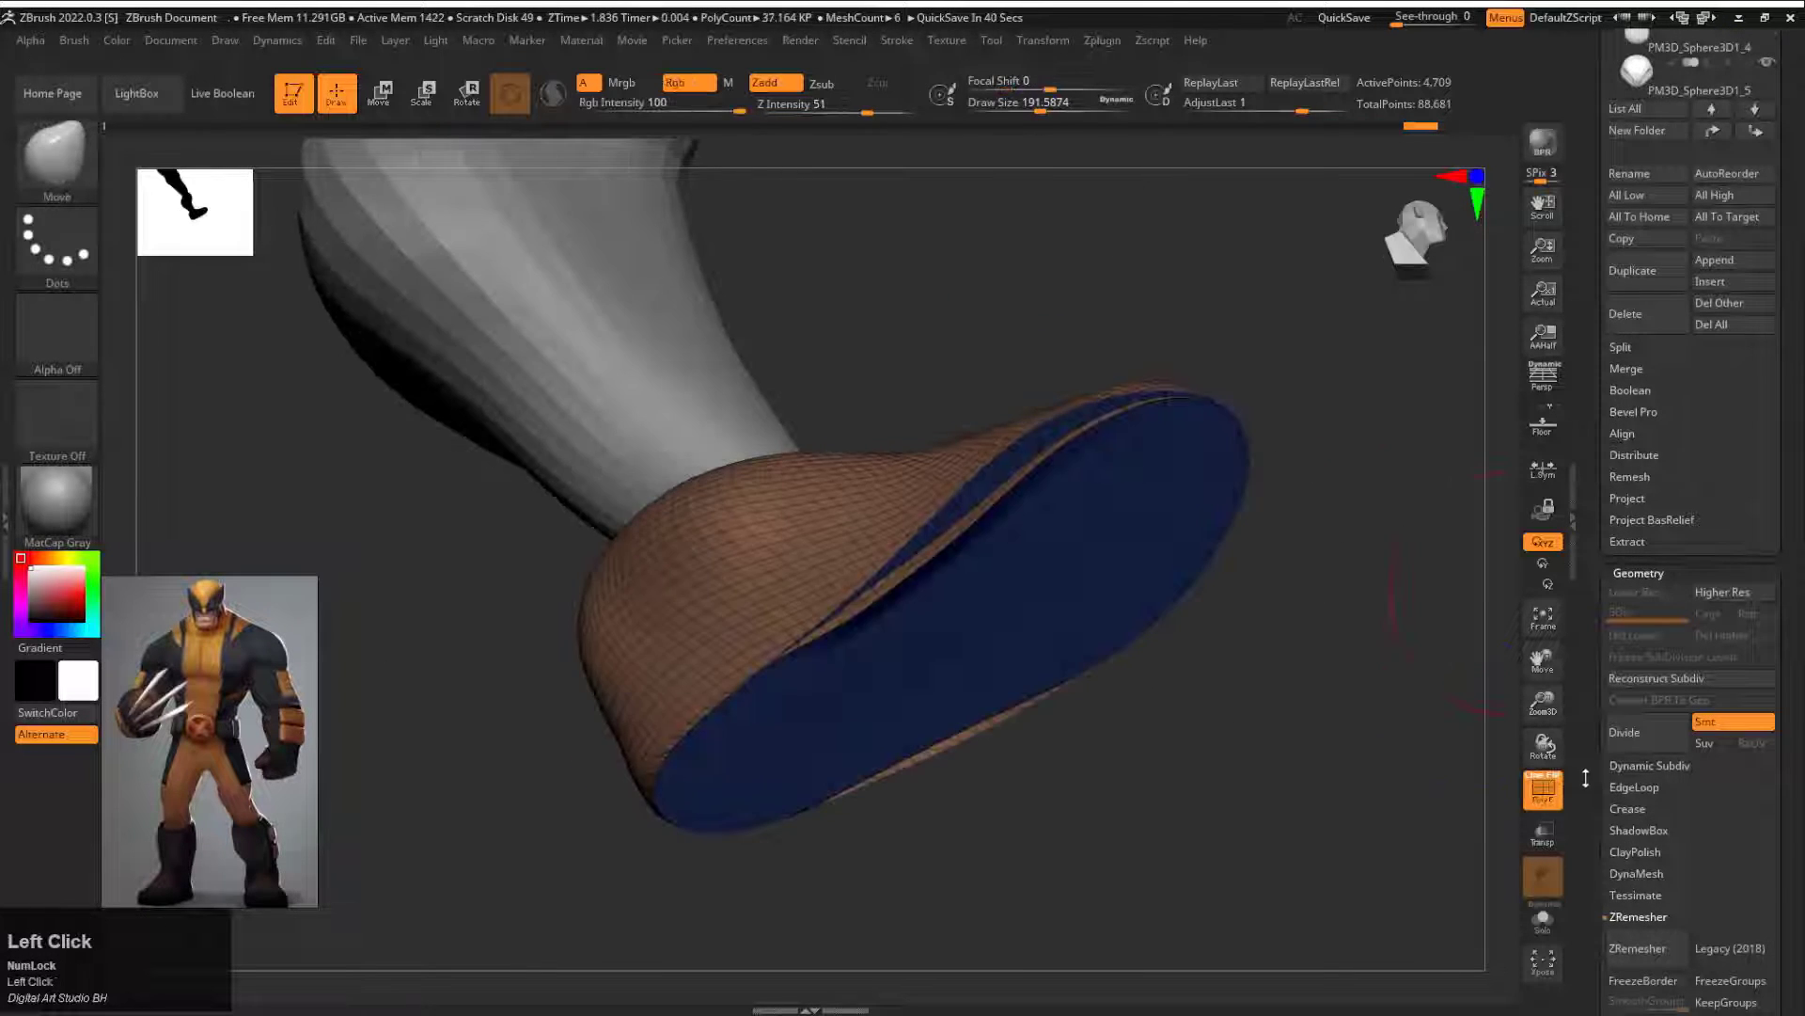
pyautogui.moveTo(1589, 778); pyautogui.dragTo(1591, 320)
pyautogui.click(1717, 538)
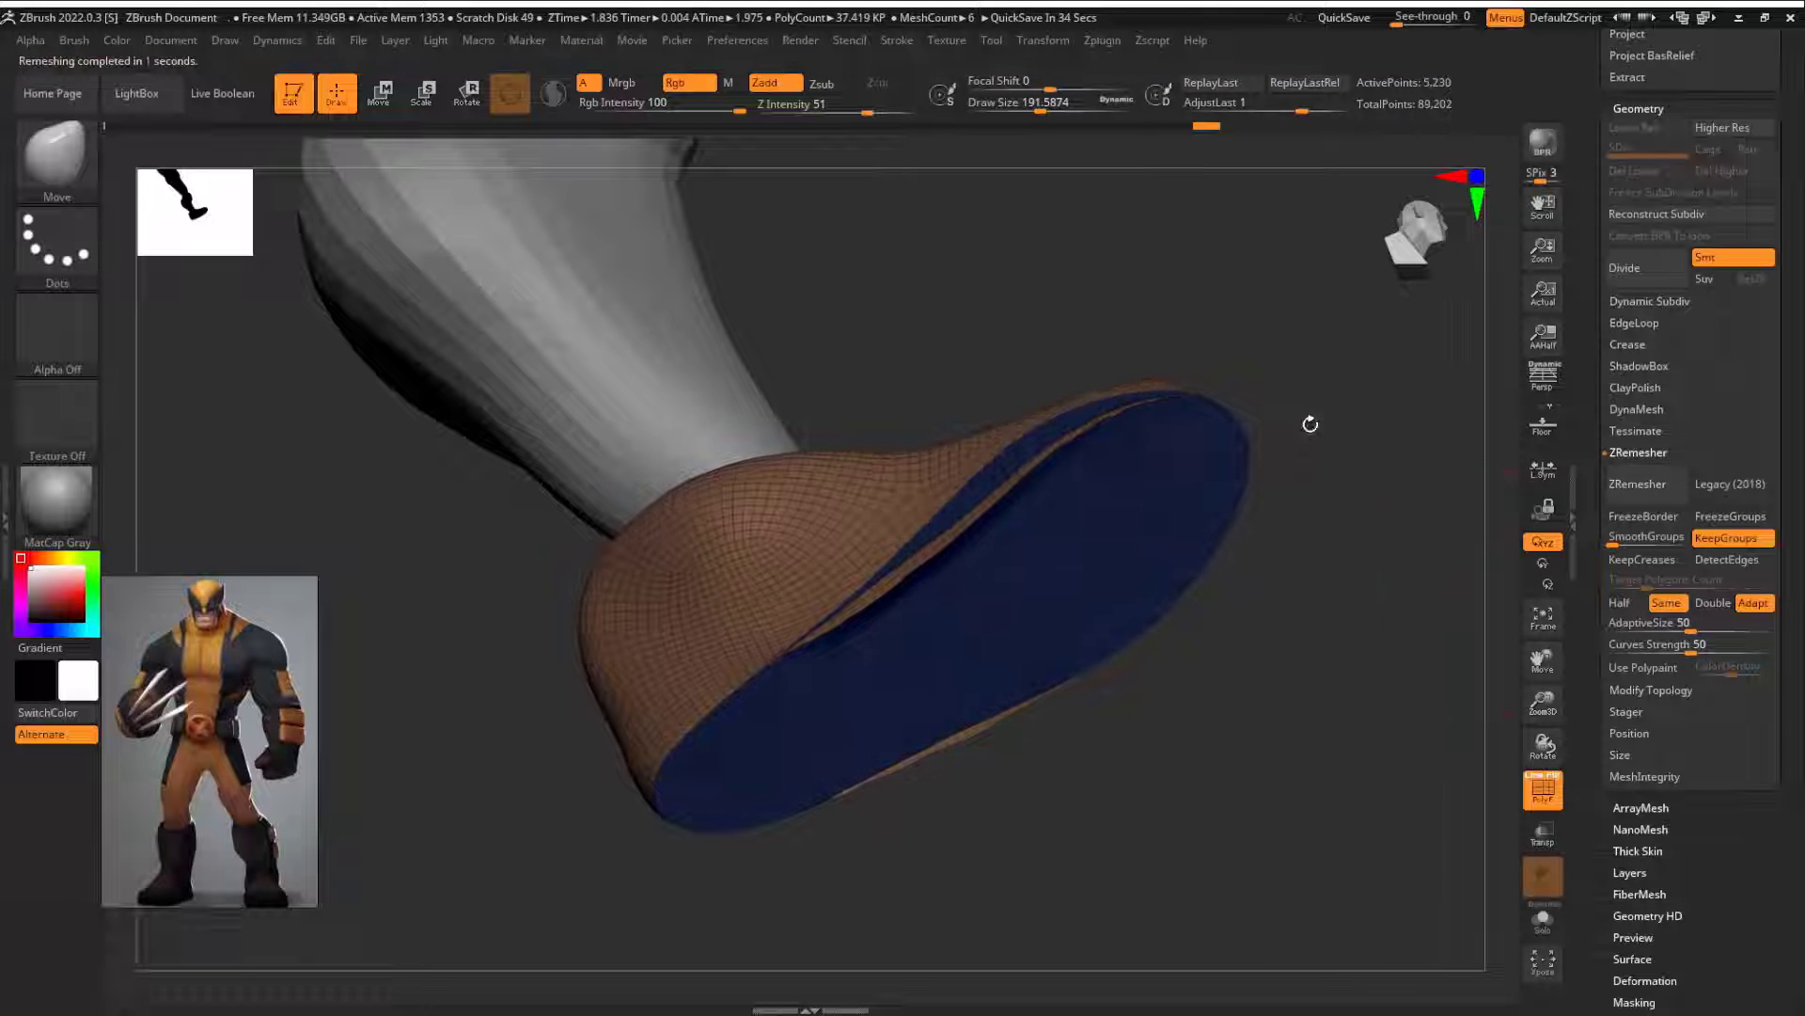
pyautogui.keyDown('ctrl'); pyautogui.keyDown('shift'); pyautogui.click(1129, 564); pyautogui.keyUp('shift'); pyautogui.keyUp('ctrl')
pyautogui.keyDown('ctrl'); pyautogui.keyDown('shift'); pyautogui.click(1316, 546); pyautogui.keyUp('shift'); pyautogui.keyUp('ctrl')
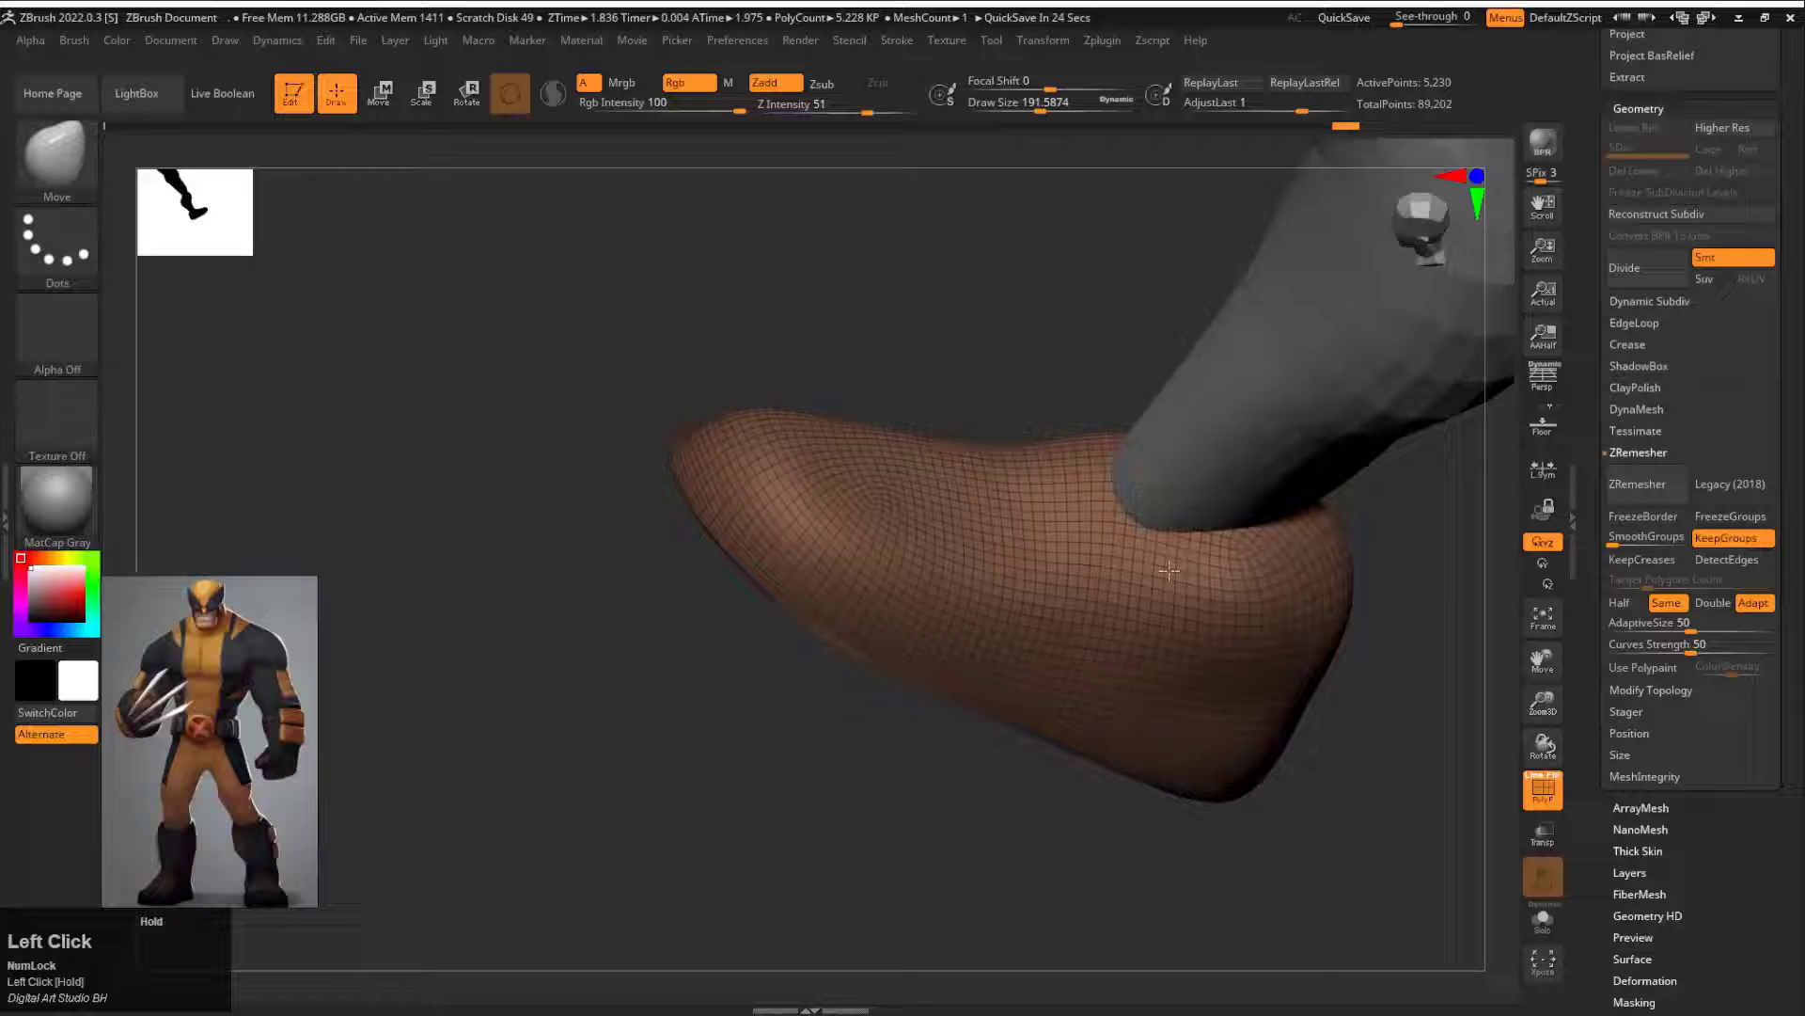
# Step: Raise the upper part of the foot around the ankle with the Move brush at draw size about 274 and ZRemesh it again
pyautogui.moveTo(903, 404)
pyautogui.mouseDown()
pyautogui.moveTo(830, 431)
pyautogui.moveTo(804, 534)
pyautogui.moveTo(729, 665)
pyautogui.mouseUp()
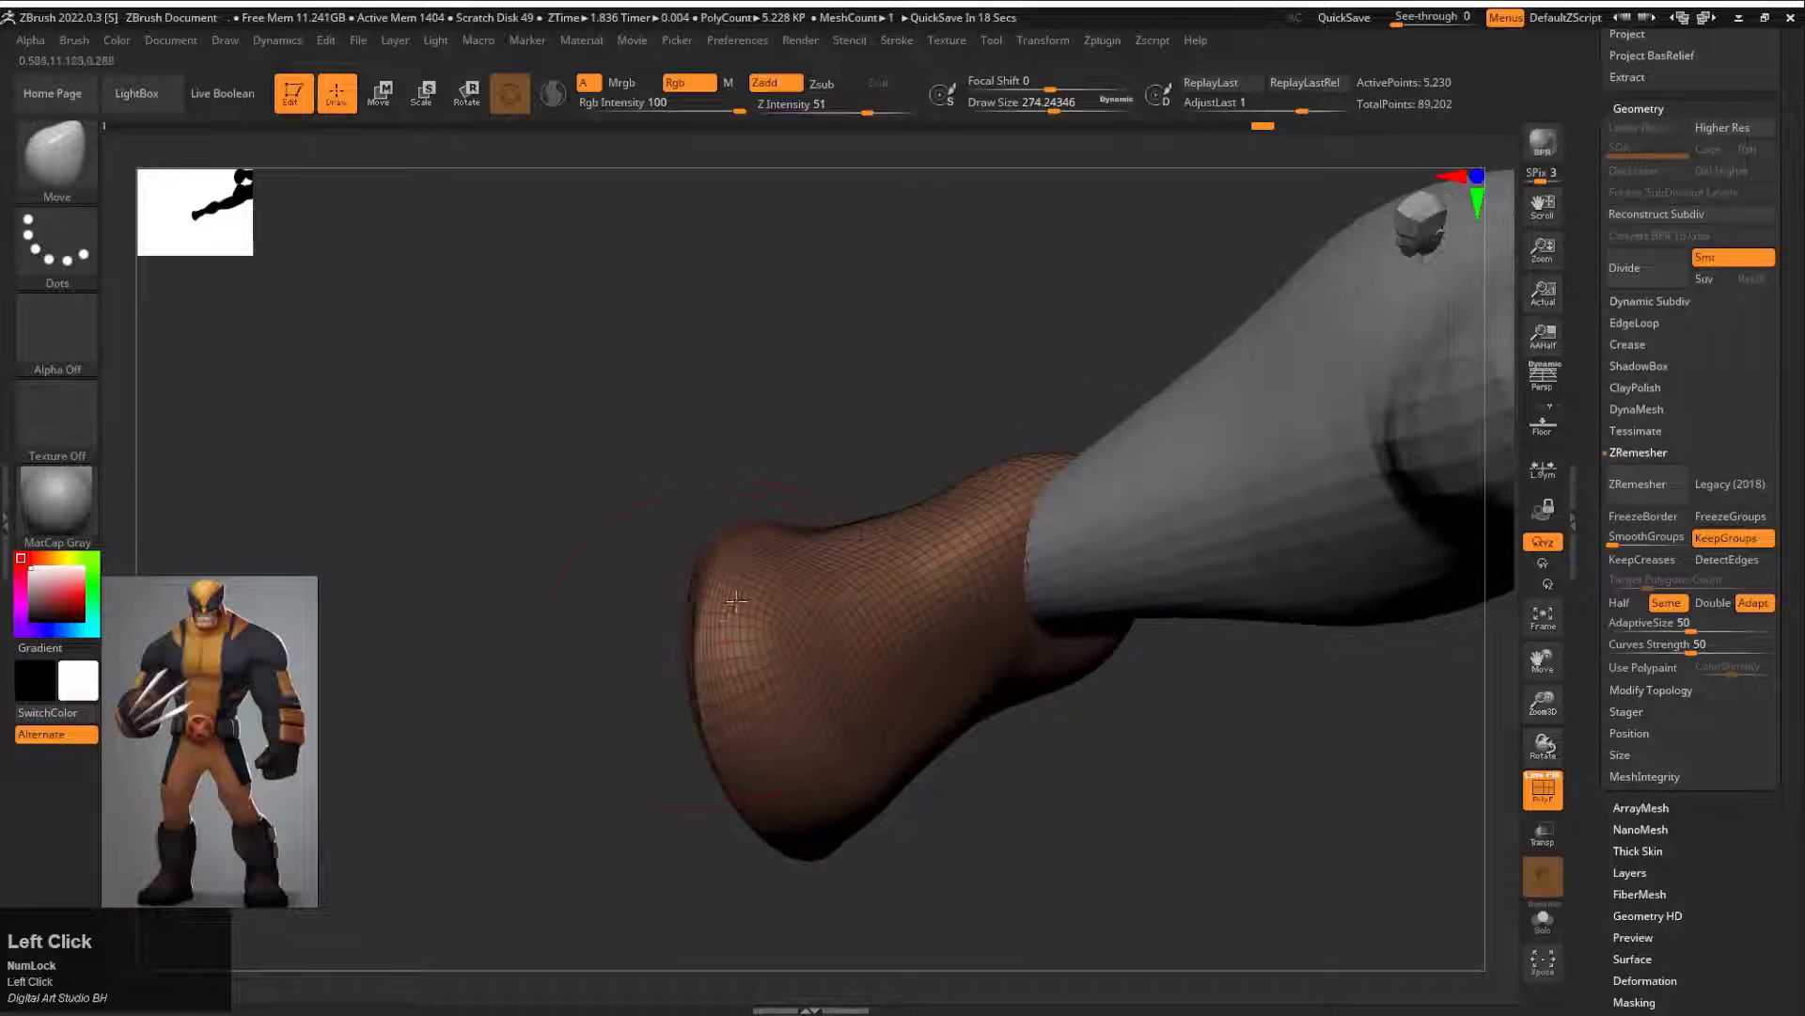
pyautogui.moveTo(736, 600); pyautogui.dragTo(768, 596)
pyautogui.moveTo(777, 273)
pyautogui.mouseDown()
pyautogui.moveTo(746, 544)
pyautogui.moveTo(1122, 800)
pyautogui.moveTo(804, 809)
pyautogui.moveTo(830, 738)
pyautogui.moveTo(777, 617)
pyautogui.moveTo(1169, 686)
pyautogui.moveTo(1186, 772)
pyautogui.mouseUp()
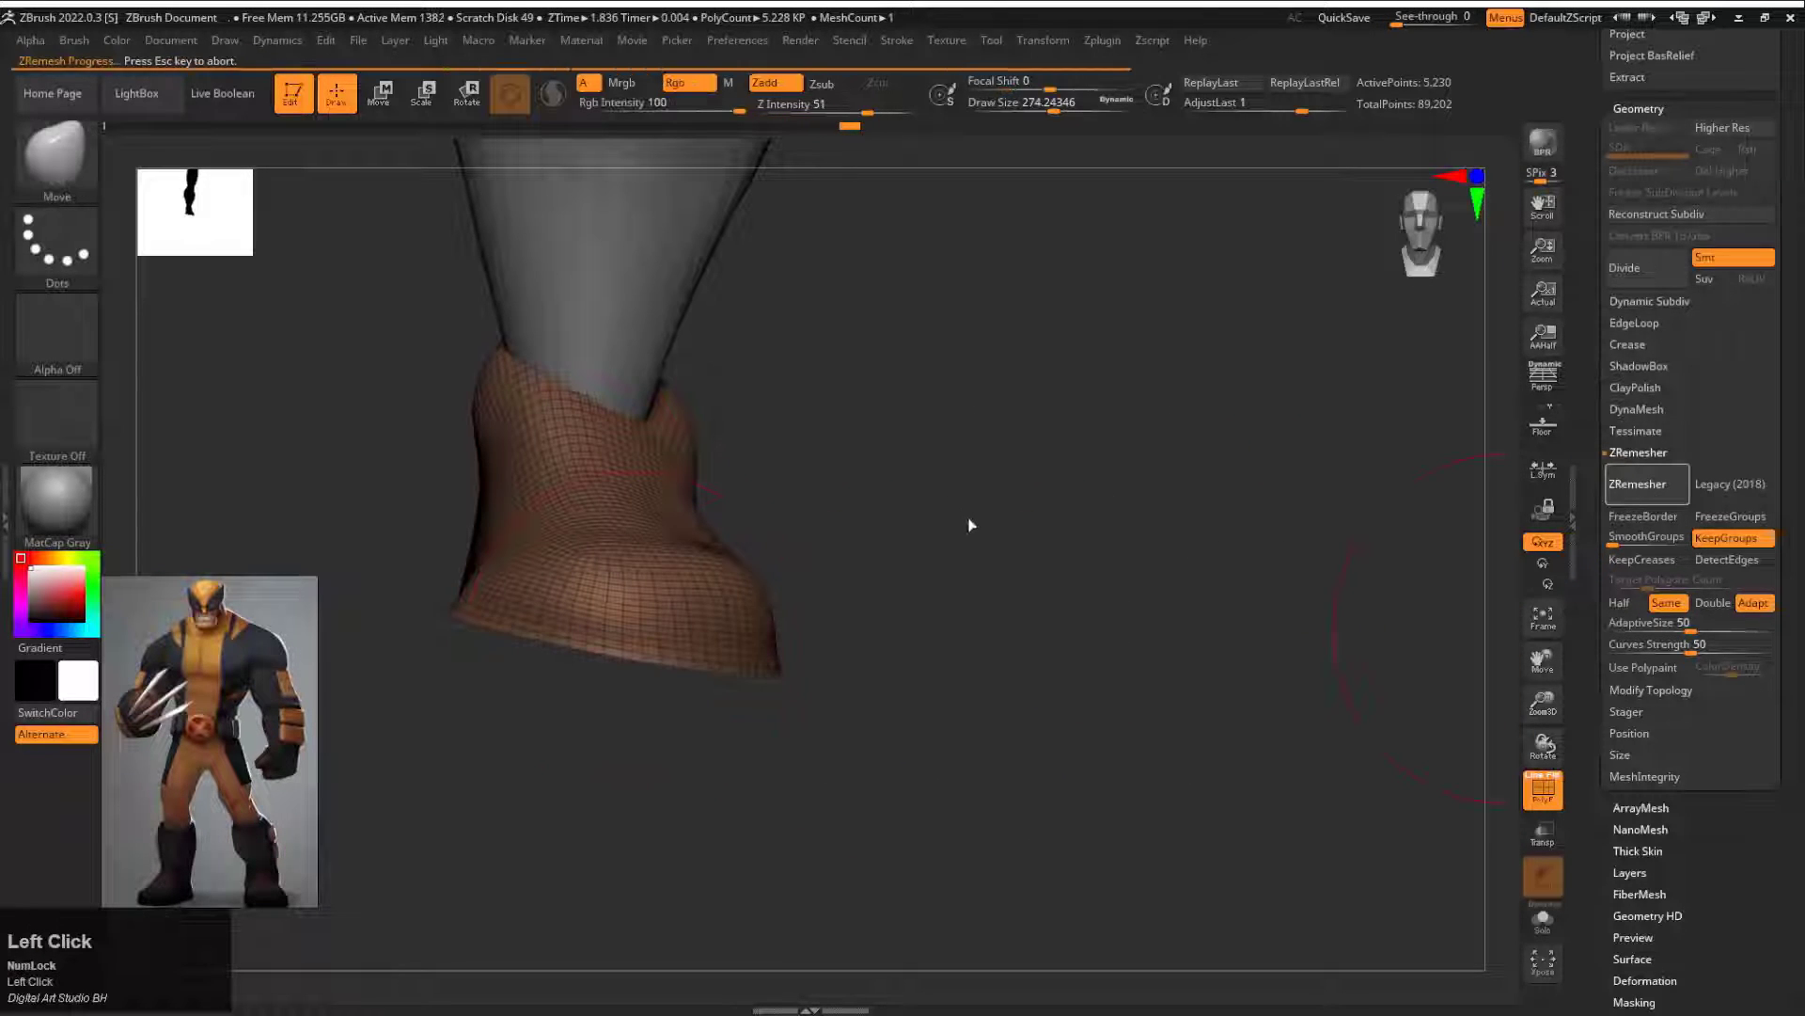
pyautogui.moveTo(972, 525); pyautogui.dragTo(883, 532)
# Step: Adjust the foot's placement and orientation under the ankle with the gizmo
pyautogui.press('w')
pyautogui.moveTo(653, 674); pyautogui.dragTo(624, 674)
pyautogui.keyDown('alt'); pyautogui.moveTo(658, 593); pyautogui.dragTo(721, 579); pyautogui.keyUp('alt')
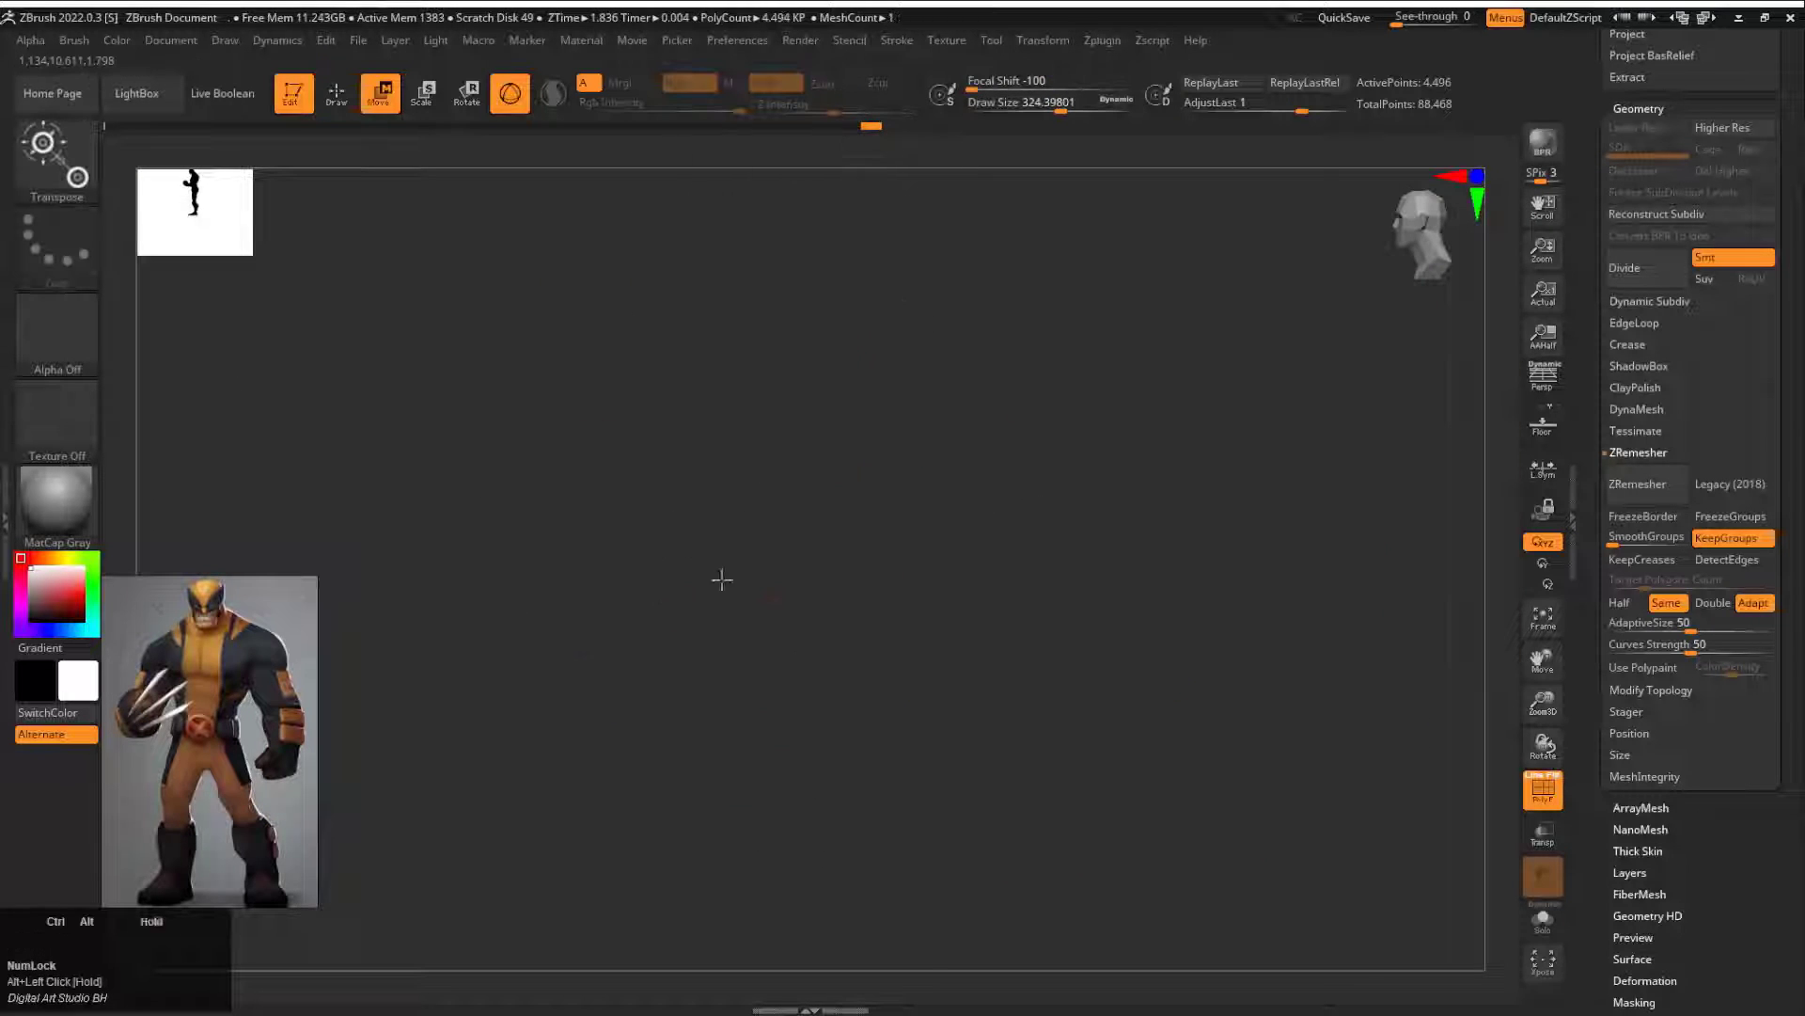
pyautogui.press('q')
pyautogui.keyDown('shift'); pyautogui.moveTo(1058, 611); pyautogui.dragTo(1048, 771); pyautogui.keyUp('shift')
pyautogui.press('e')
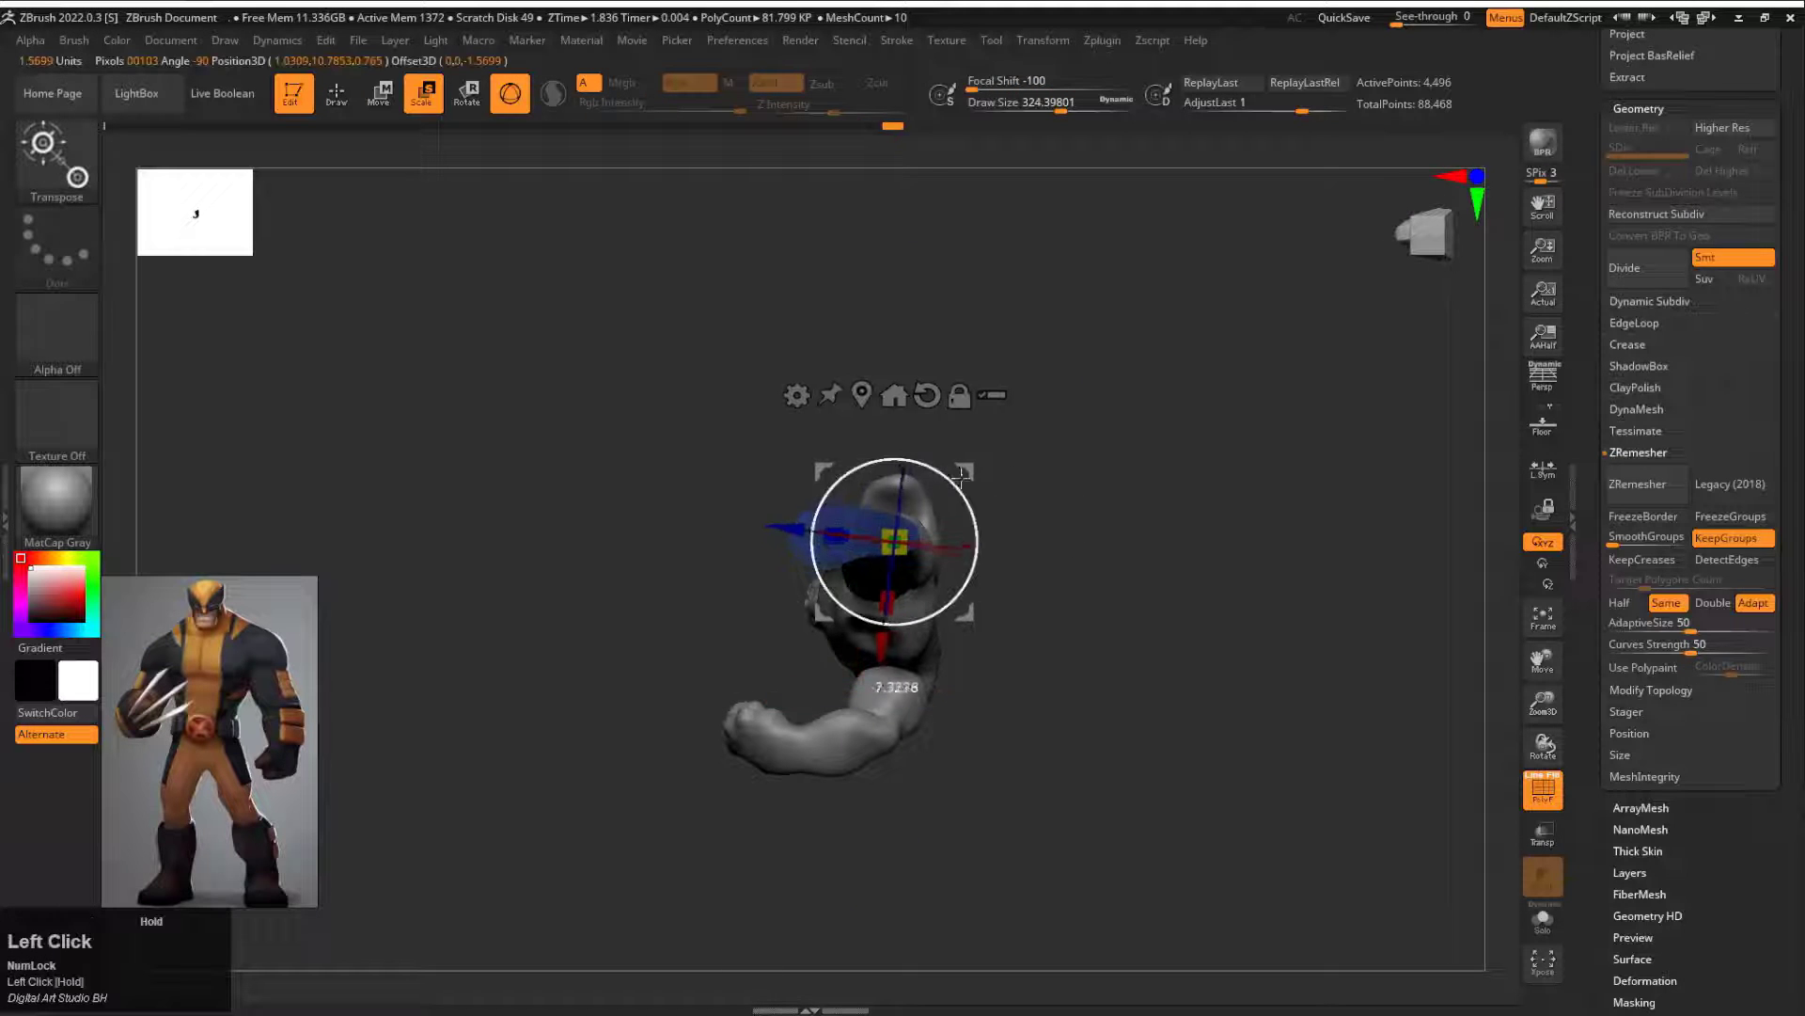
# Step: Mirror the foot to the other side of the body with SubTool Master
pyautogui.click(1103, 40)
pyautogui.click(1227, 476)
pyautogui.click(806, 476)
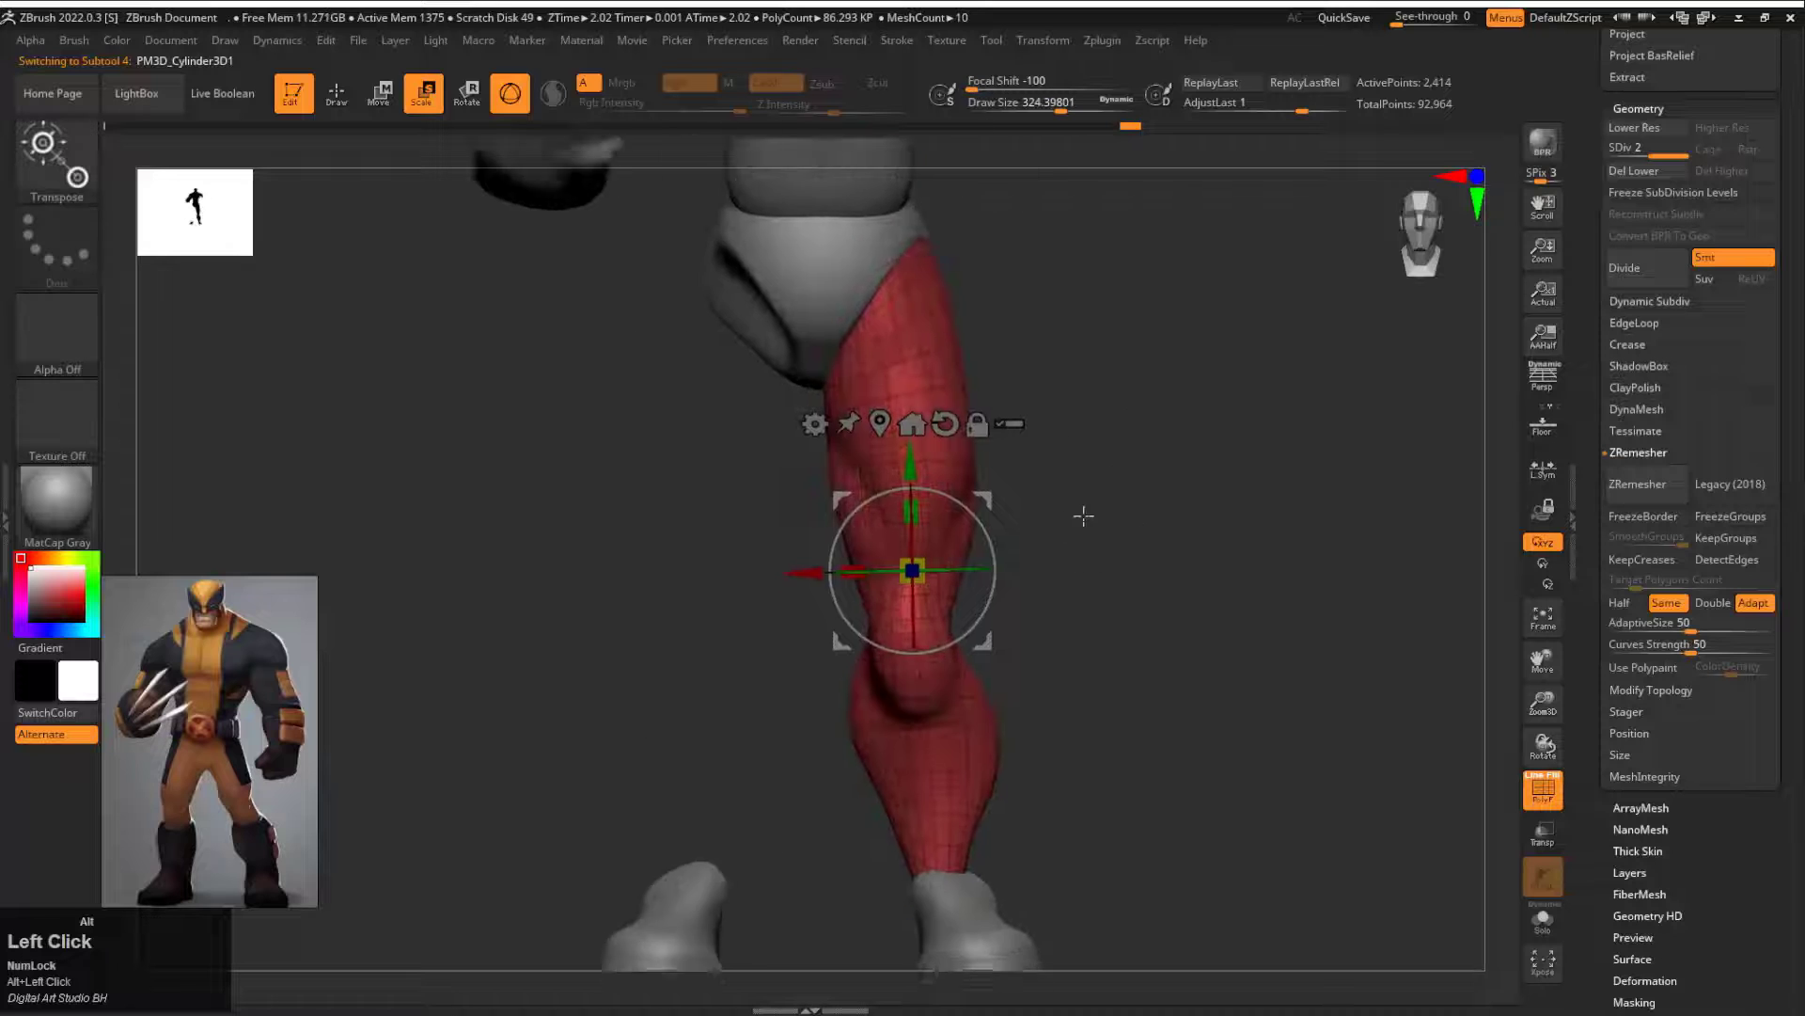
pyautogui.press('q')
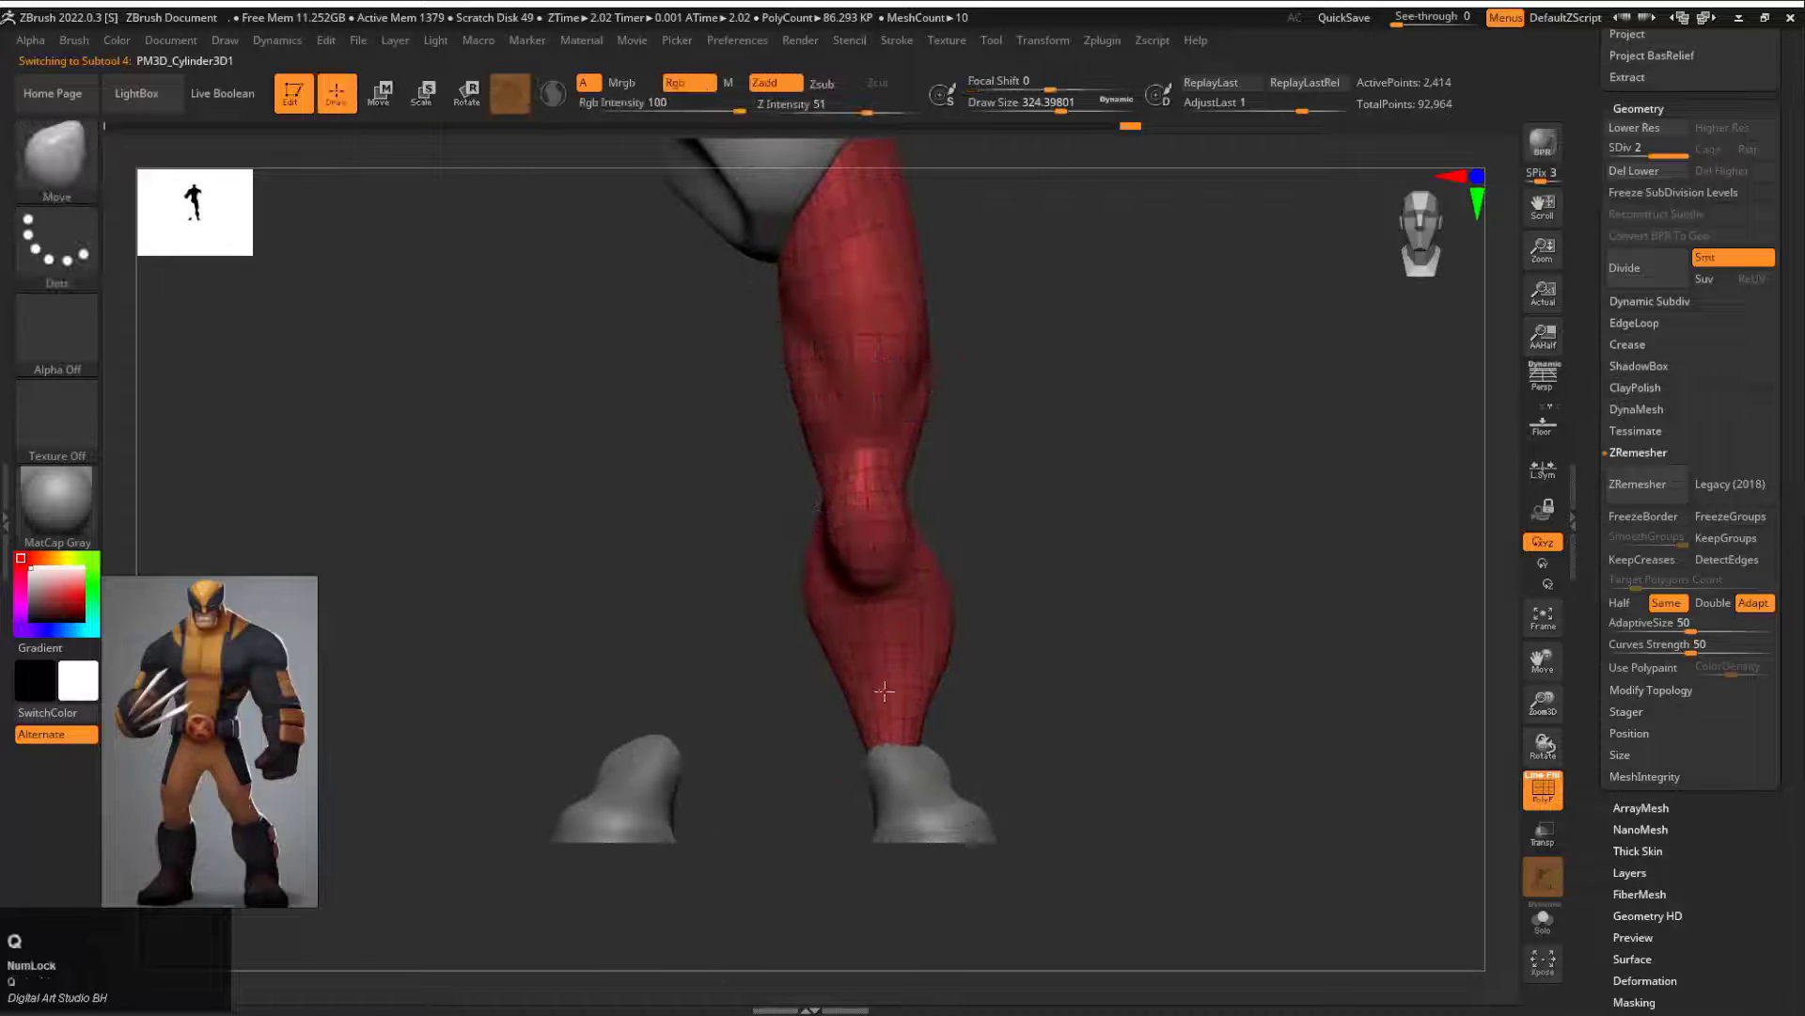
# Step: Select the leg subtool and mirror it to the opposite side with SubTool Master
pyautogui.keyDown('alt'); pyautogui.moveTo(1020, 631); pyautogui.dragTo(999, 470); pyautogui.keyUp('alt')
pyautogui.moveTo(1117, 43)
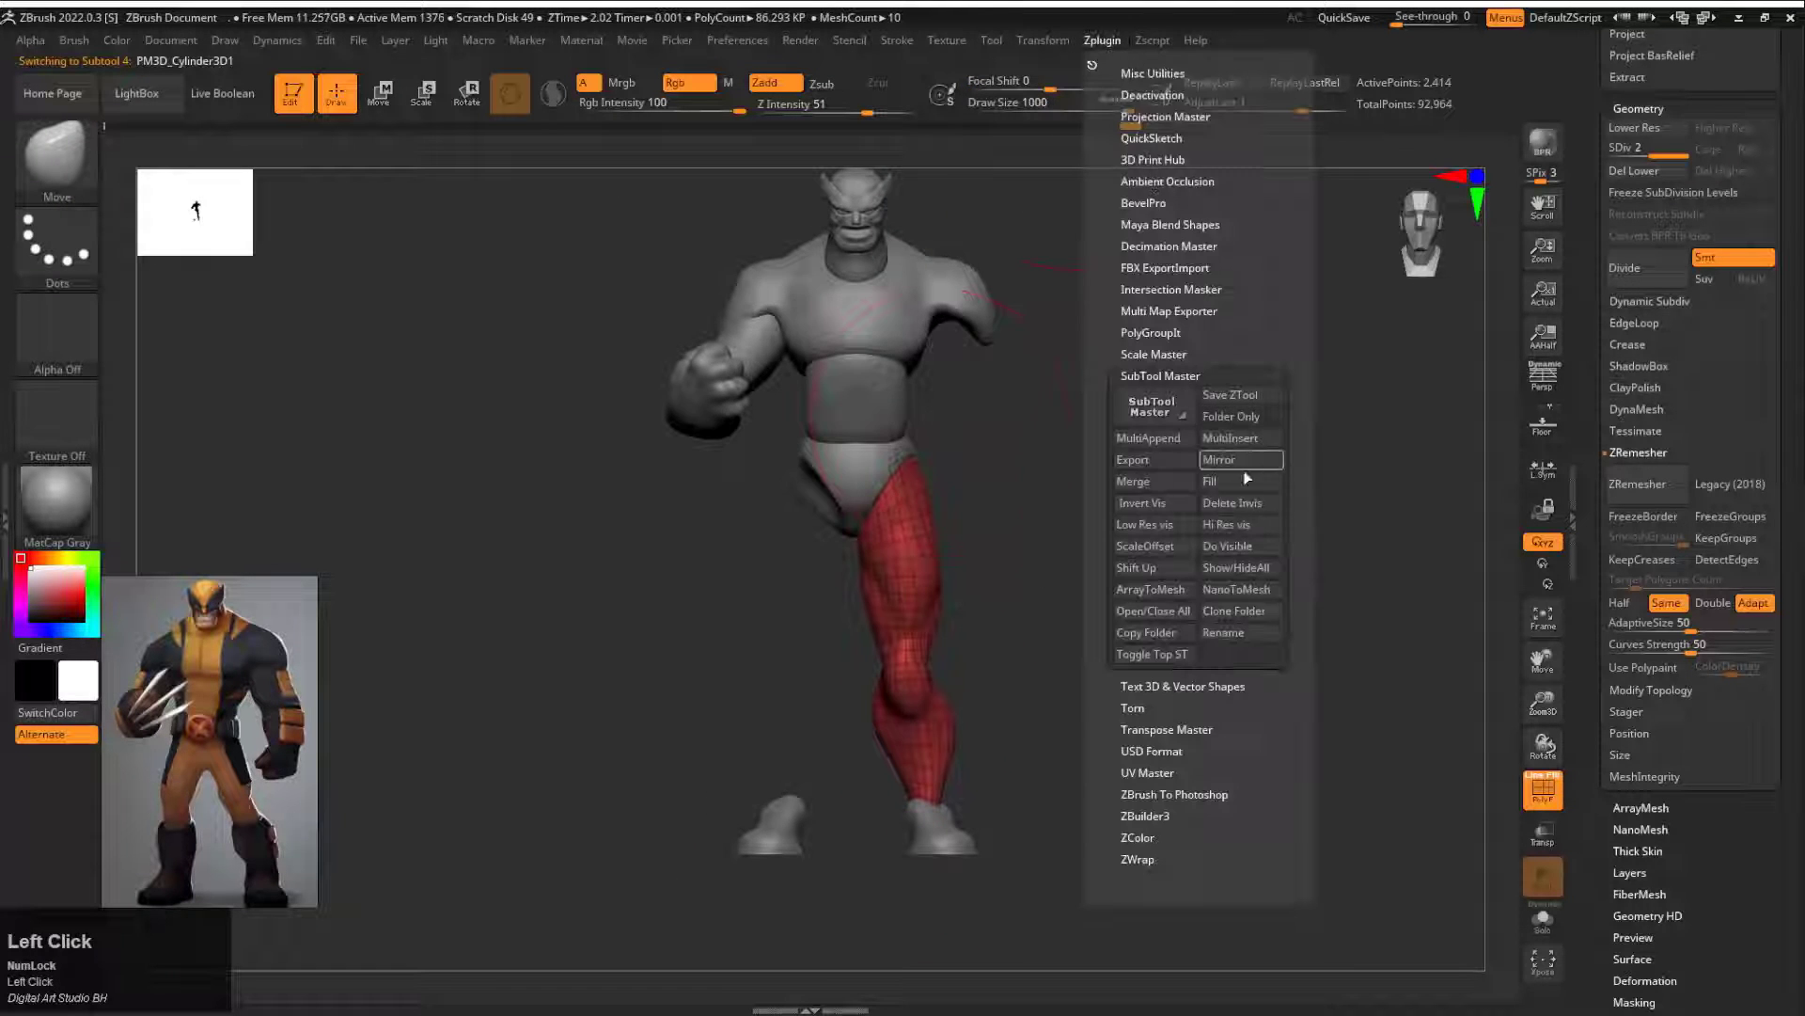
pyautogui.click(1243, 472)
pyautogui.click(817, 483)
# Step: Examine the full figure's proportions from the front and side, selecting the head, torso, arm, abdomen, pelvis and legs in turn
pyautogui.moveTo(1115, 479); pyautogui.dragTo(1015, 474)
pyautogui.keyDown('alt'); pyautogui.moveTo(1081, 470); pyautogui.dragTo(1158, 828); pyautogui.keyUp('alt')
pyautogui.keyDown('alt'); pyautogui.click(942, 522); pyautogui.keyUp('alt')
pyautogui.keyDown('alt'); pyautogui.moveTo(1060, 398); pyautogui.dragTo(1046, 512); pyautogui.keyUp('alt')
pyautogui.press('w')
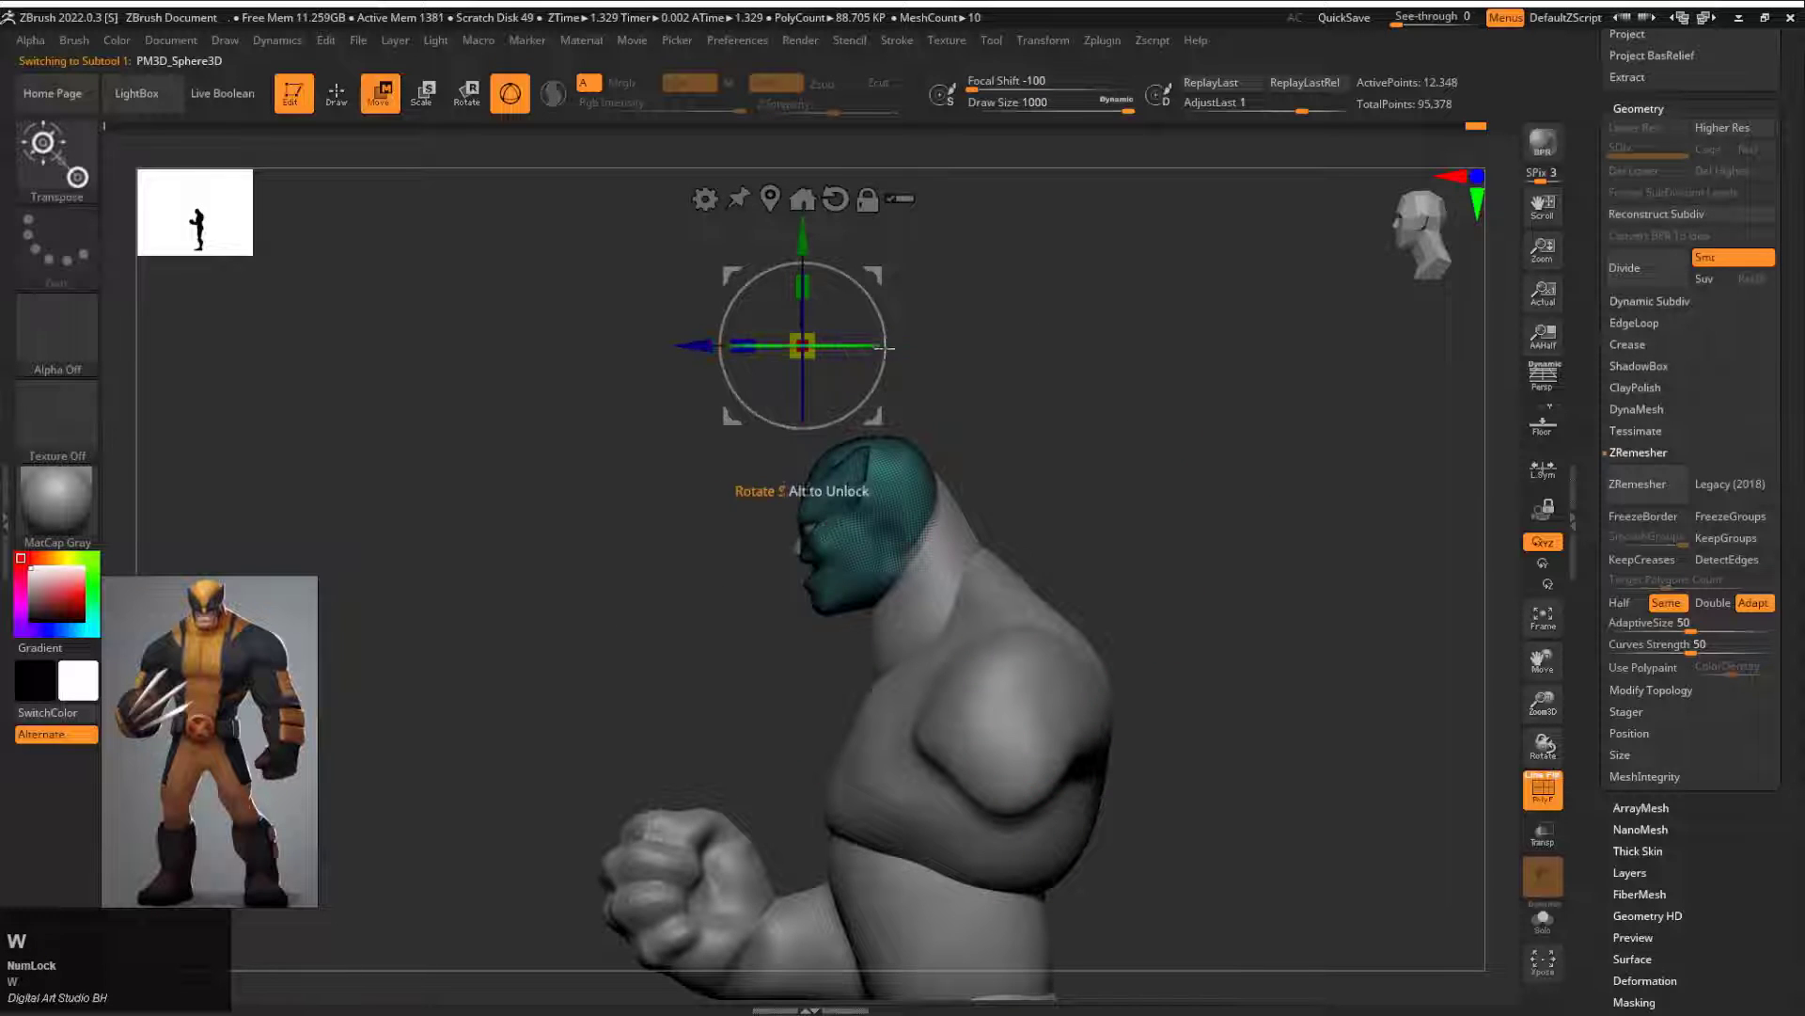
pyautogui.moveTo(884, 348); pyautogui.dragTo(927, 475)
pyautogui.keyDown('alt'); pyautogui.moveTo(962, 612); pyautogui.dragTo(947, 495); pyautogui.keyUp('alt')
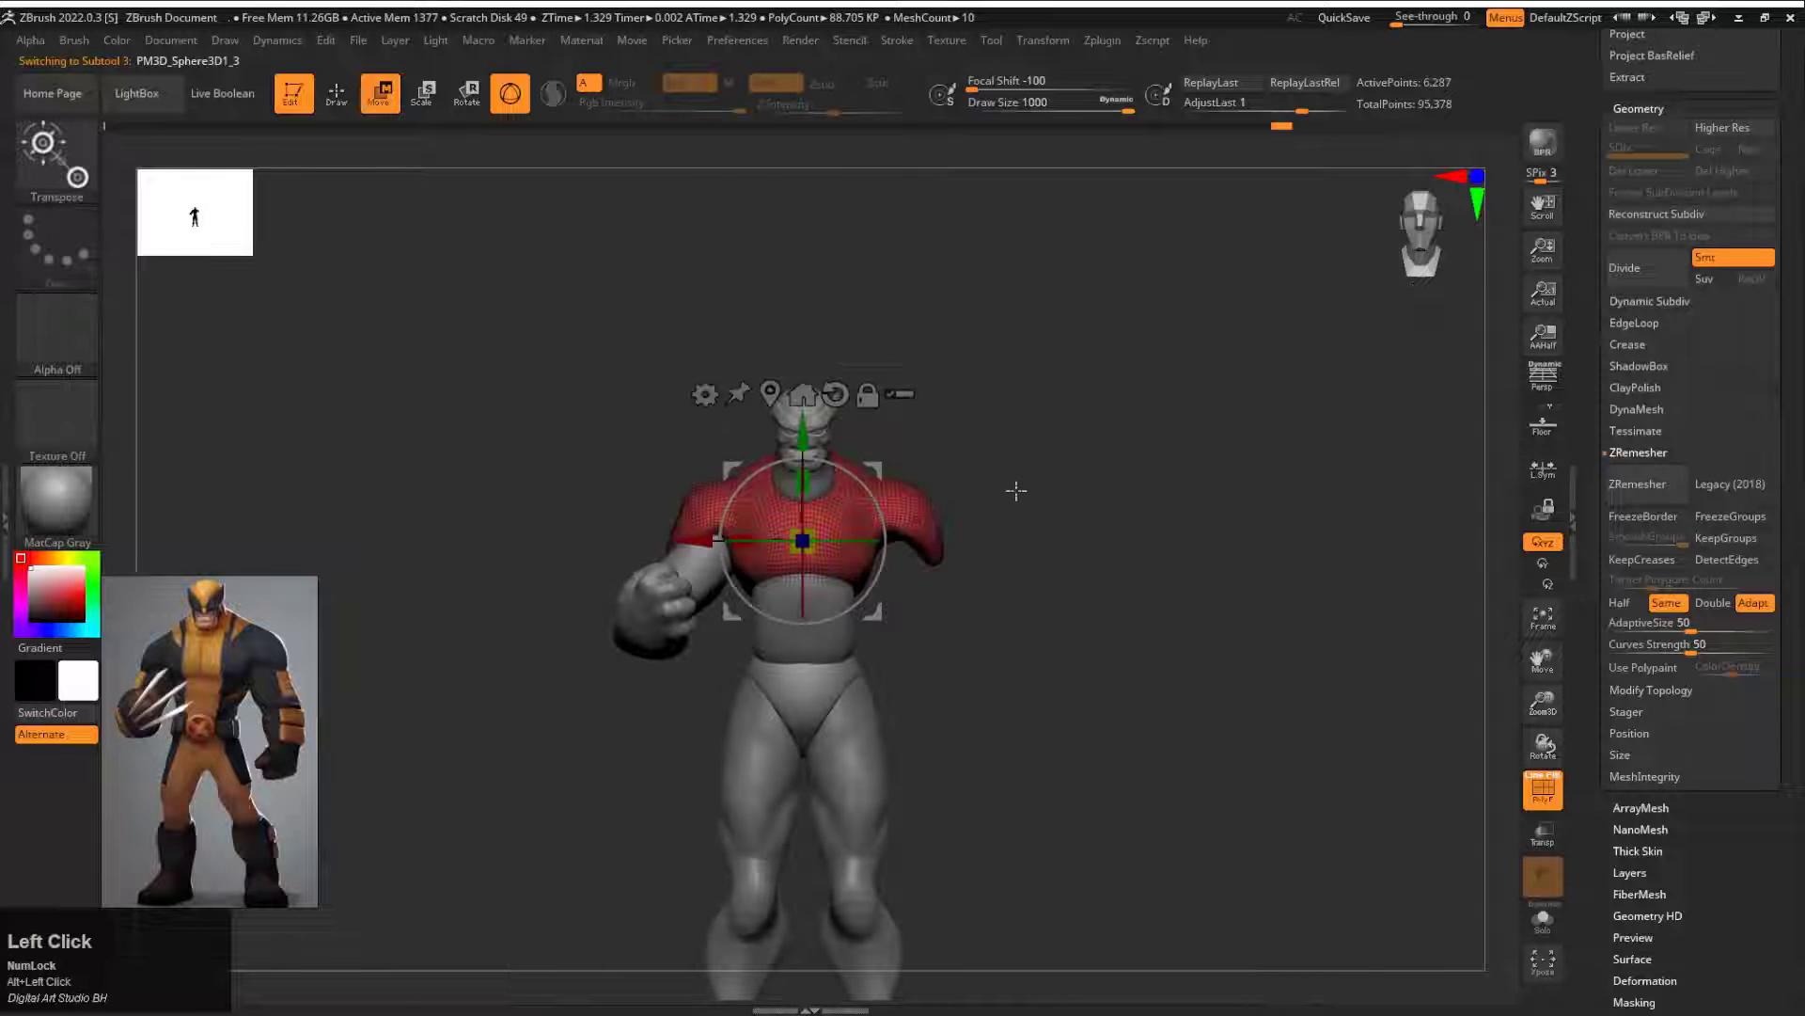
pyautogui.press('q')
pyautogui.keyDown('alt'); pyautogui.click(666, 592); pyautogui.keyUp('alt')
pyautogui.keyDown('alt'); pyautogui.click(811, 617); pyautogui.keyUp('alt')
pyautogui.keyDown('alt'); pyautogui.click(811, 698); pyautogui.keyUp('alt')
pyautogui.keyDown('alt'); pyautogui.click(848, 771); pyautogui.keyUp('alt')
pyautogui.moveTo(903, 782)
pyautogui.keyDown('alt'); pyautogui.mouseDown()
pyautogui.moveTo(955, 317)
pyautogui.moveTo(1040, 818)
pyautogui.mouseUp(); pyautogui.keyUp('alt')
pyautogui.keyDown('alt'); pyautogui.click(960, 604); pyautogui.keyUp('alt')
pyautogui.keyDown('alt'); pyautogui.click(894, 471); pyautogui.keyUp('alt')
# Step: Center the gizmo on the head and scale the head up slightly together with the eyes and nose
pyautogui.keyDown('alt'); pyautogui.moveTo(1081, 386); pyautogui.dragTo(1116, 743); pyautogui.keyUp('alt')
pyautogui.press('w')
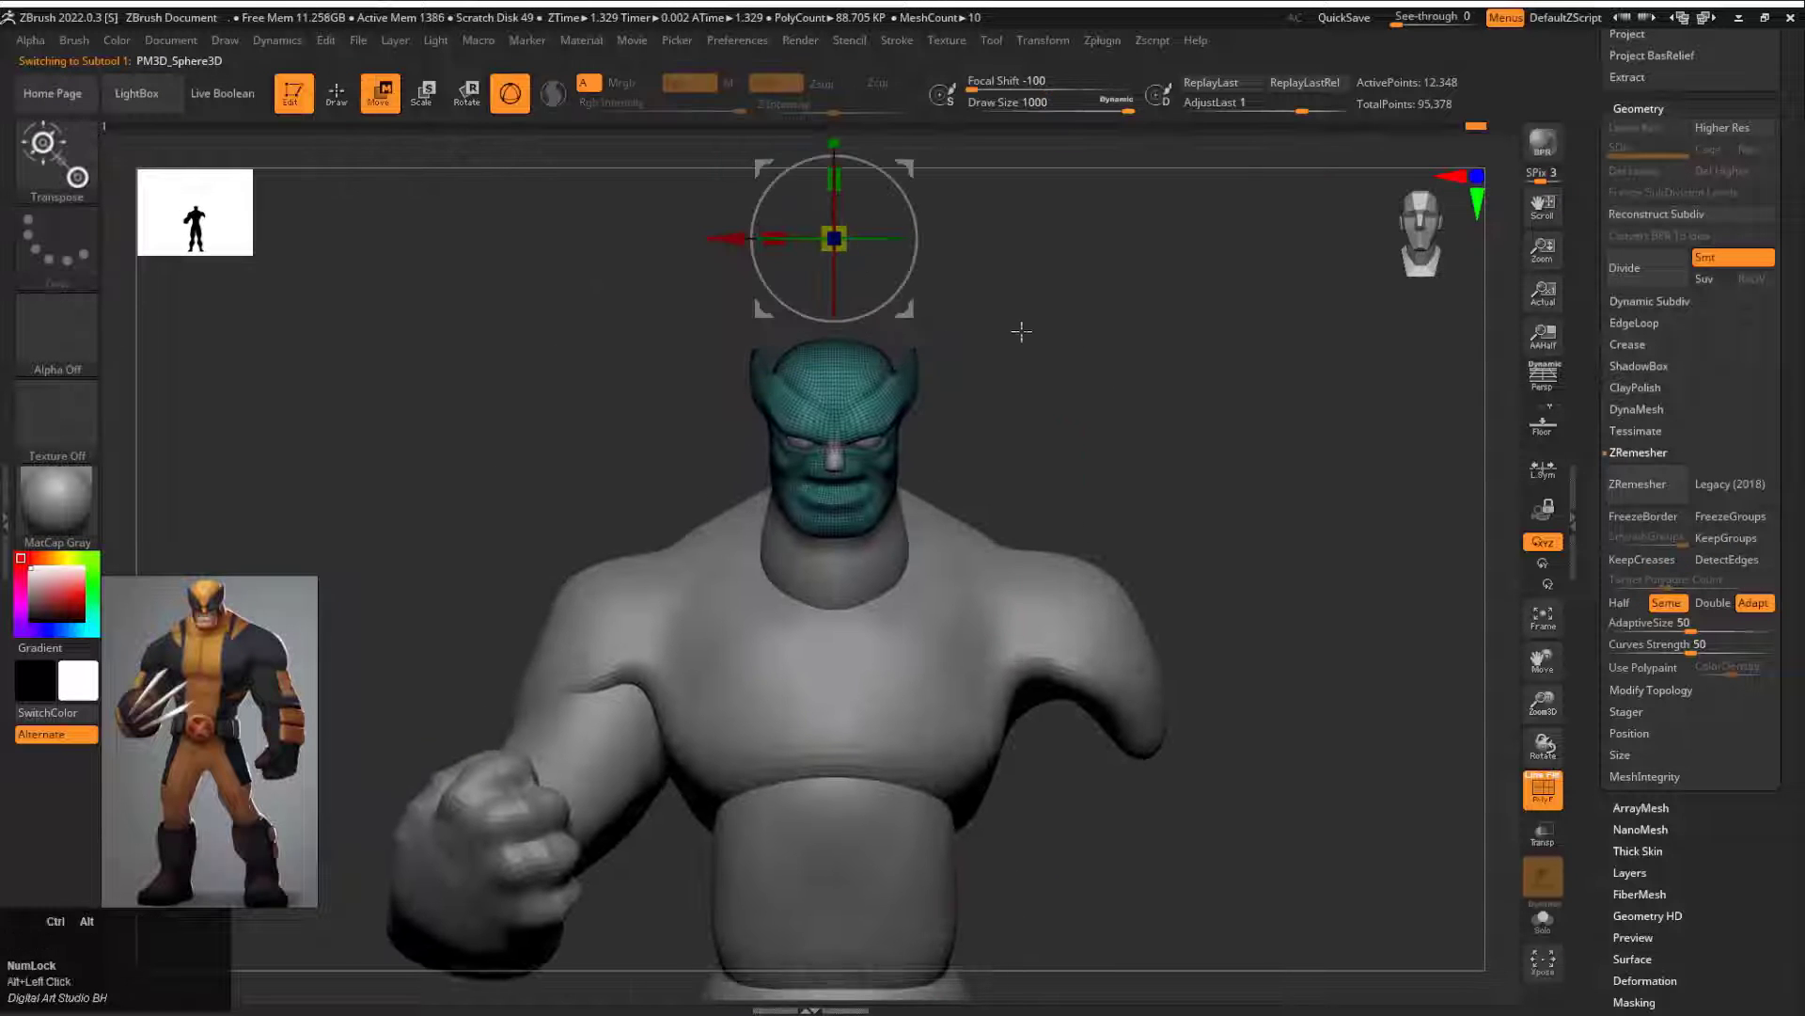
pyautogui.keyDown('alt'); pyautogui.moveTo(1021, 331); pyautogui.dragTo(1020, 258); pyautogui.keyUp('alt')
pyautogui.keyDown('alt'); pyautogui.click(860, 506); pyautogui.keyUp('alt')
pyautogui.keyDown('alt'); pyautogui.moveTo(1077, 371); pyautogui.dragTo(1087, 458); pyautogui.keyUp('alt')
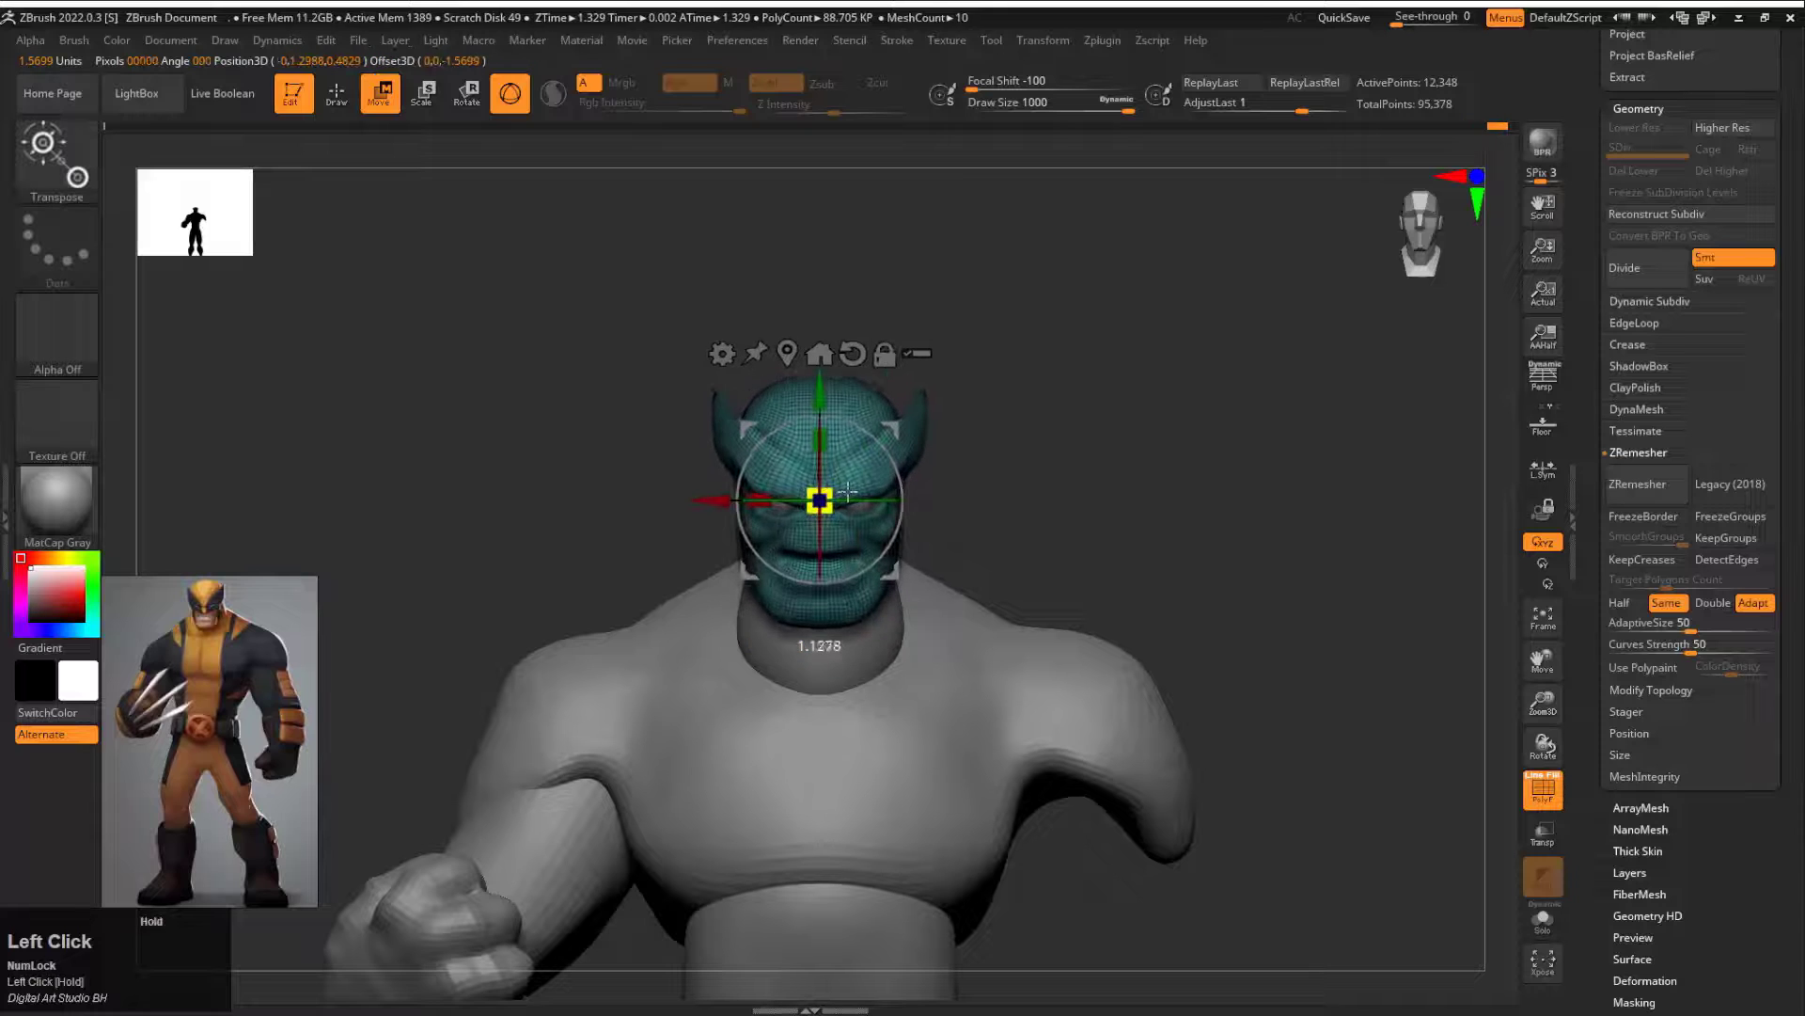
pyautogui.moveTo(804, 500); pyautogui.dragTo(820, 500)
pyautogui.keyDown('alt'); pyautogui.moveTo(1014, 442); pyautogui.dragTo(1020, 537); pyautogui.keyUp('alt')
pyautogui.moveTo(831, 494); pyautogui.dragTo(837, 494)
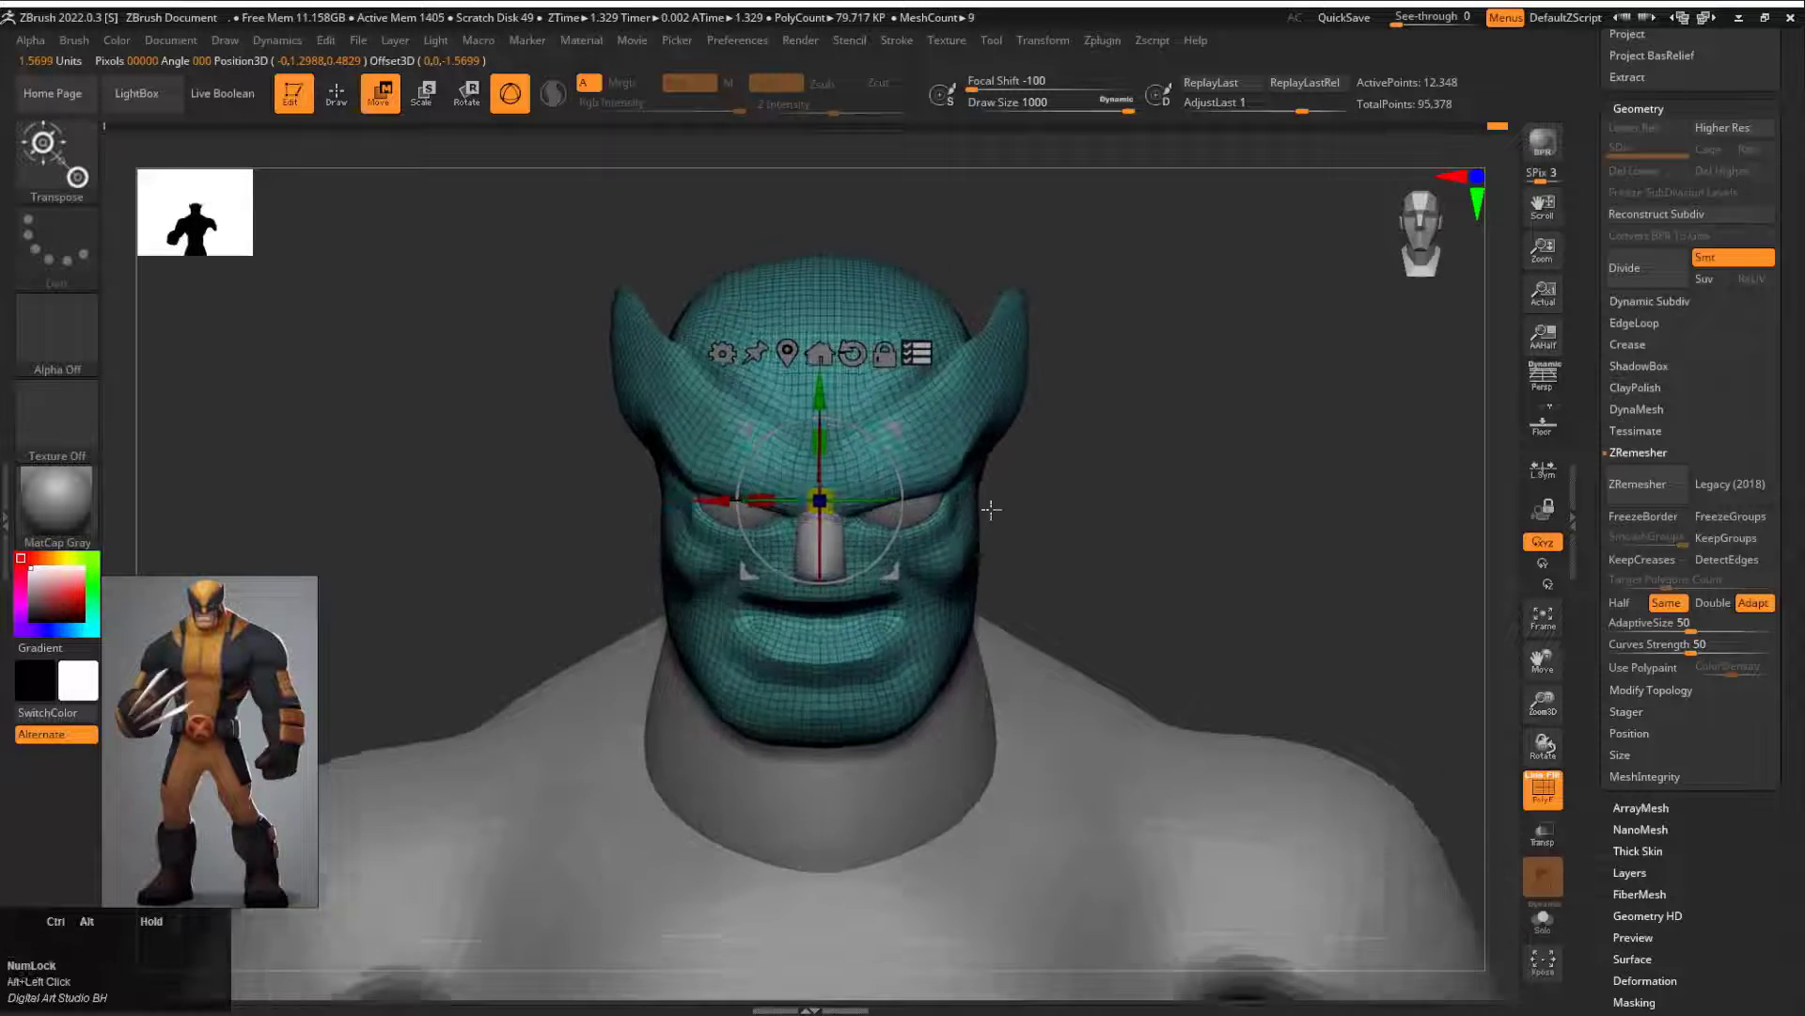
# Step: Try a further gizmo adjustment of the head while checking it from the side
pyautogui.keyDown('alt'); pyautogui.moveTo(1044, 526); pyautogui.dragTo(1035, 442); pyautogui.keyUp('alt')
pyautogui.moveTo(1035, 461); pyautogui.dragTo(959, 423)
pyautogui.moveTo(959, 442); pyautogui.dragTo(1060, 404)
pyautogui.moveTo(826, 420); pyautogui.dragTo(833, 417)
pyautogui.moveTo(1109, 390)
pyautogui.keyDown('alt'); pyautogui.mouseDown()
pyautogui.moveTo(1132, 468)
pyautogui.moveTo(966, 494)
pyautogui.mouseUp(); pyautogui.keyUp('alt')
pyautogui.hotkey('ctrl', 'z')
# Step: Select the neck and shift it toward the back of the head with the gizmo in side view
pyautogui.press('q')
pyautogui.keyDown('ctrl'); pyautogui.keyDown('alt'); pyautogui.click(973, 475); pyautogui.keyUp('alt'); pyautogui.keyUp('ctrl')
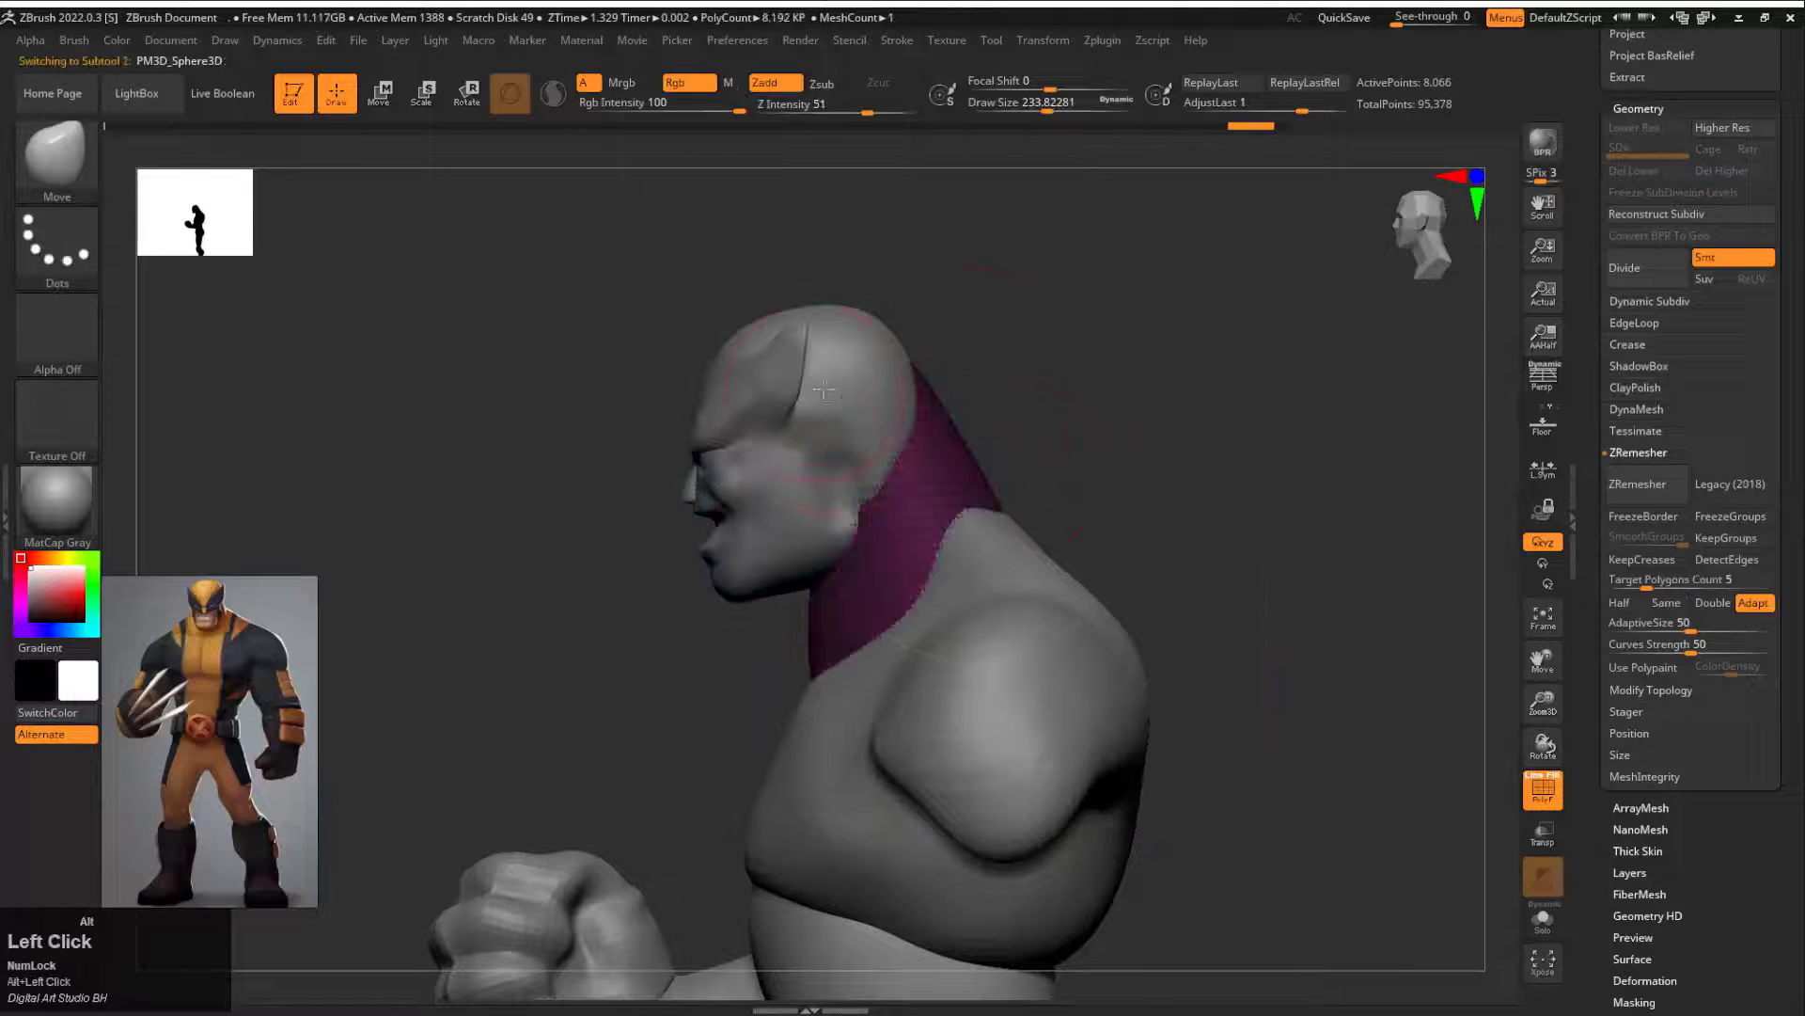
pyautogui.keyDown('alt'); pyautogui.click(823, 390); pyautogui.keyUp('alt')
pyautogui.press('w')
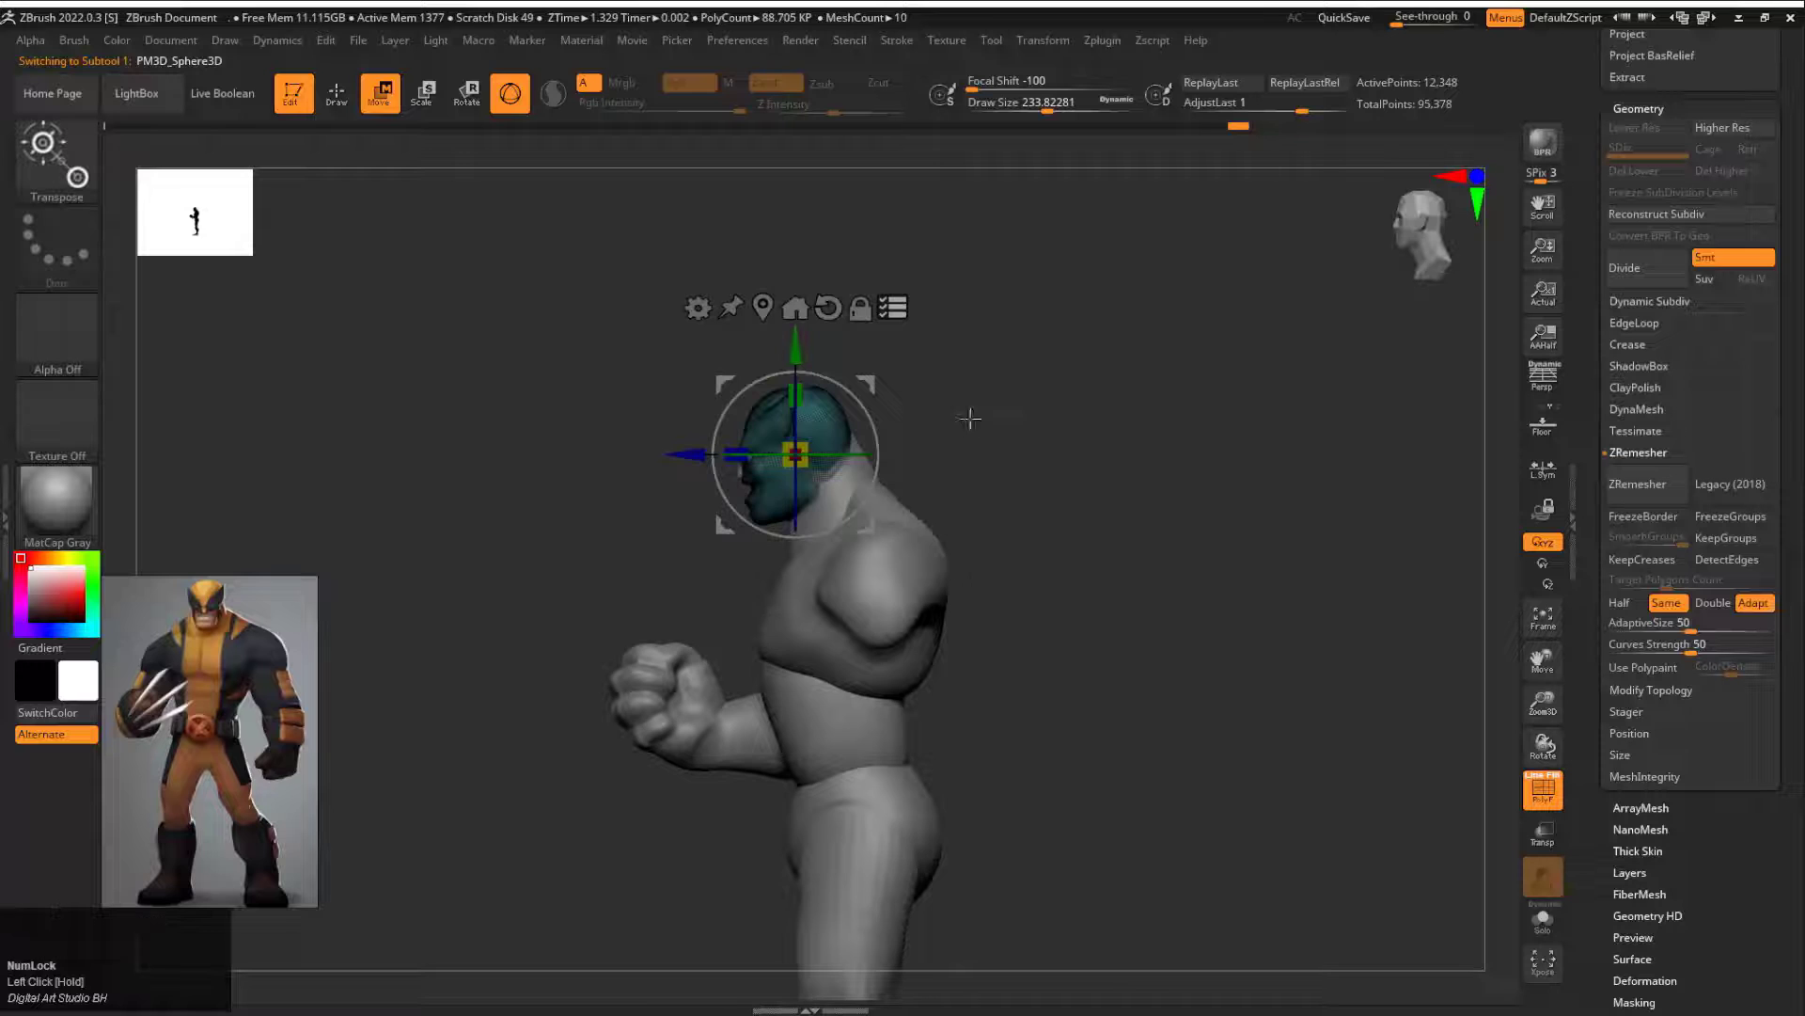
pyautogui.moveTo(971, 418); pyautogui.dragTo(677, 423)
pyautogui.keyDown('alt'); pyautogui.moveTo(940, 583); pyautogui.dragTo(936, 722); pyautogui.keyUp('alt')
pyautogui.keyDown('alt'); pyautogui.click(776, 555); pyautogui.keyUp('alt')
pyautogui.press('q')
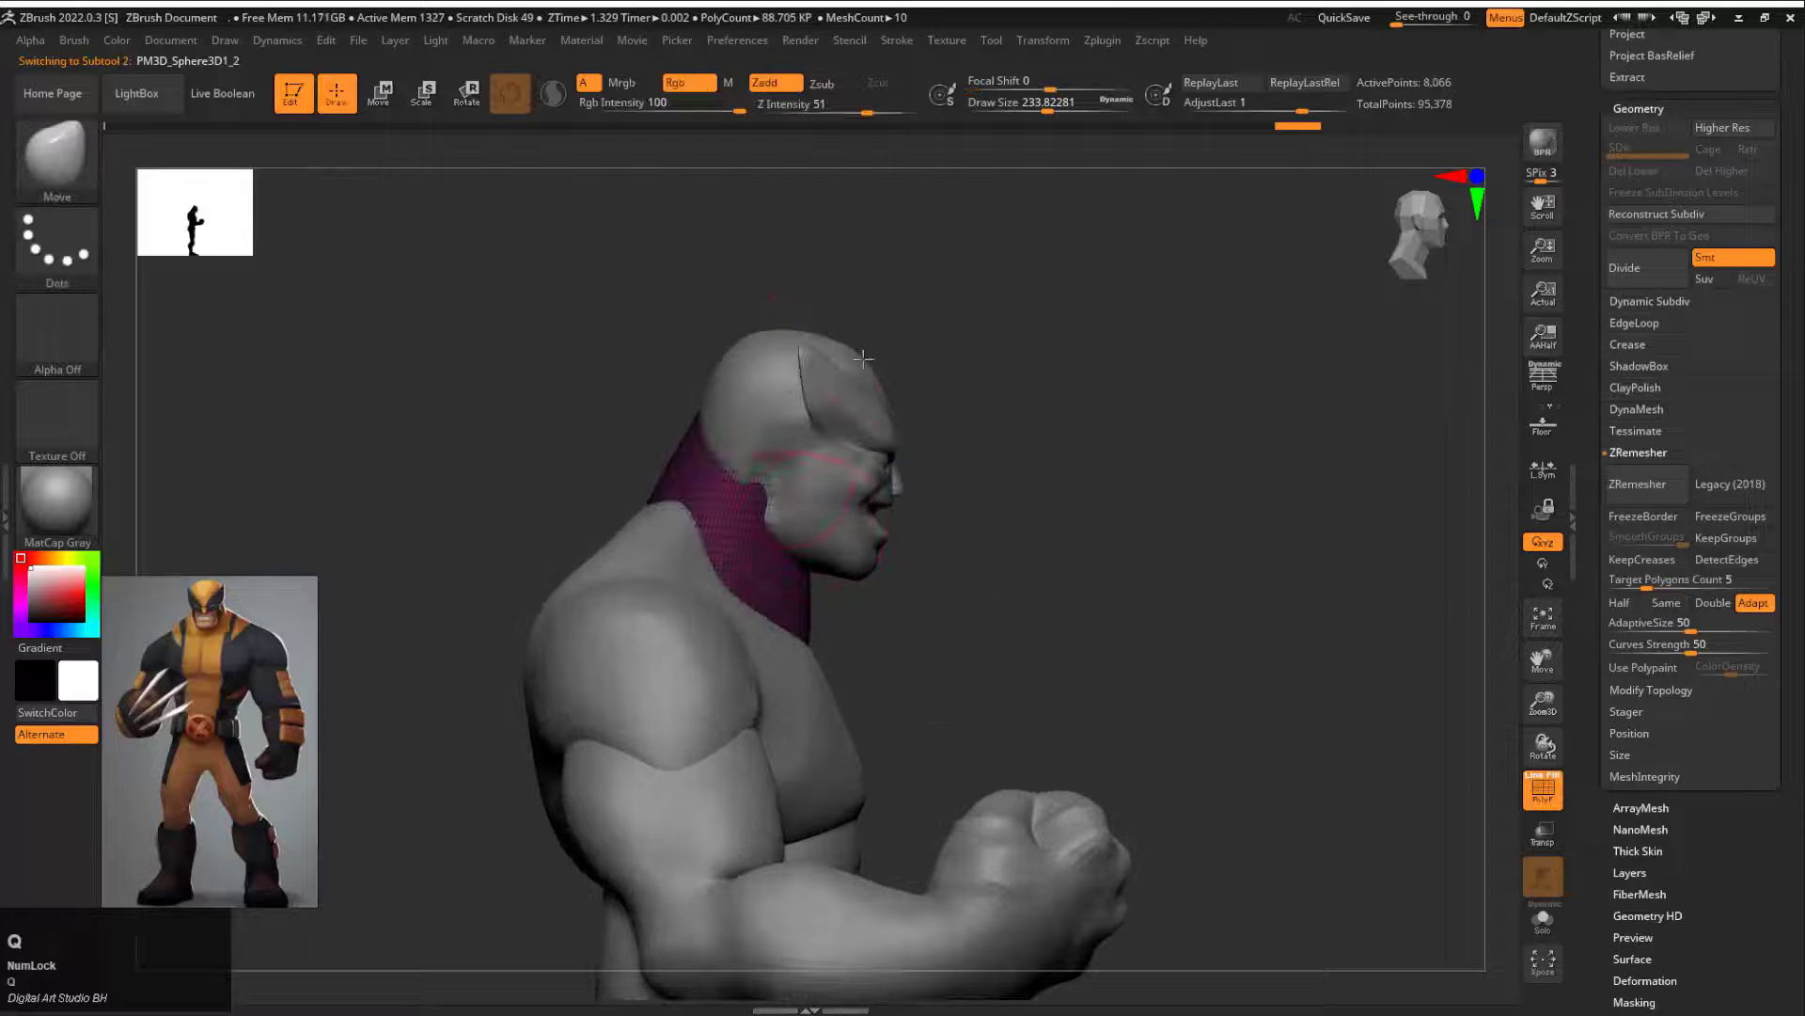
pyautogui.press('w')
pyautogui.click(808, 432)
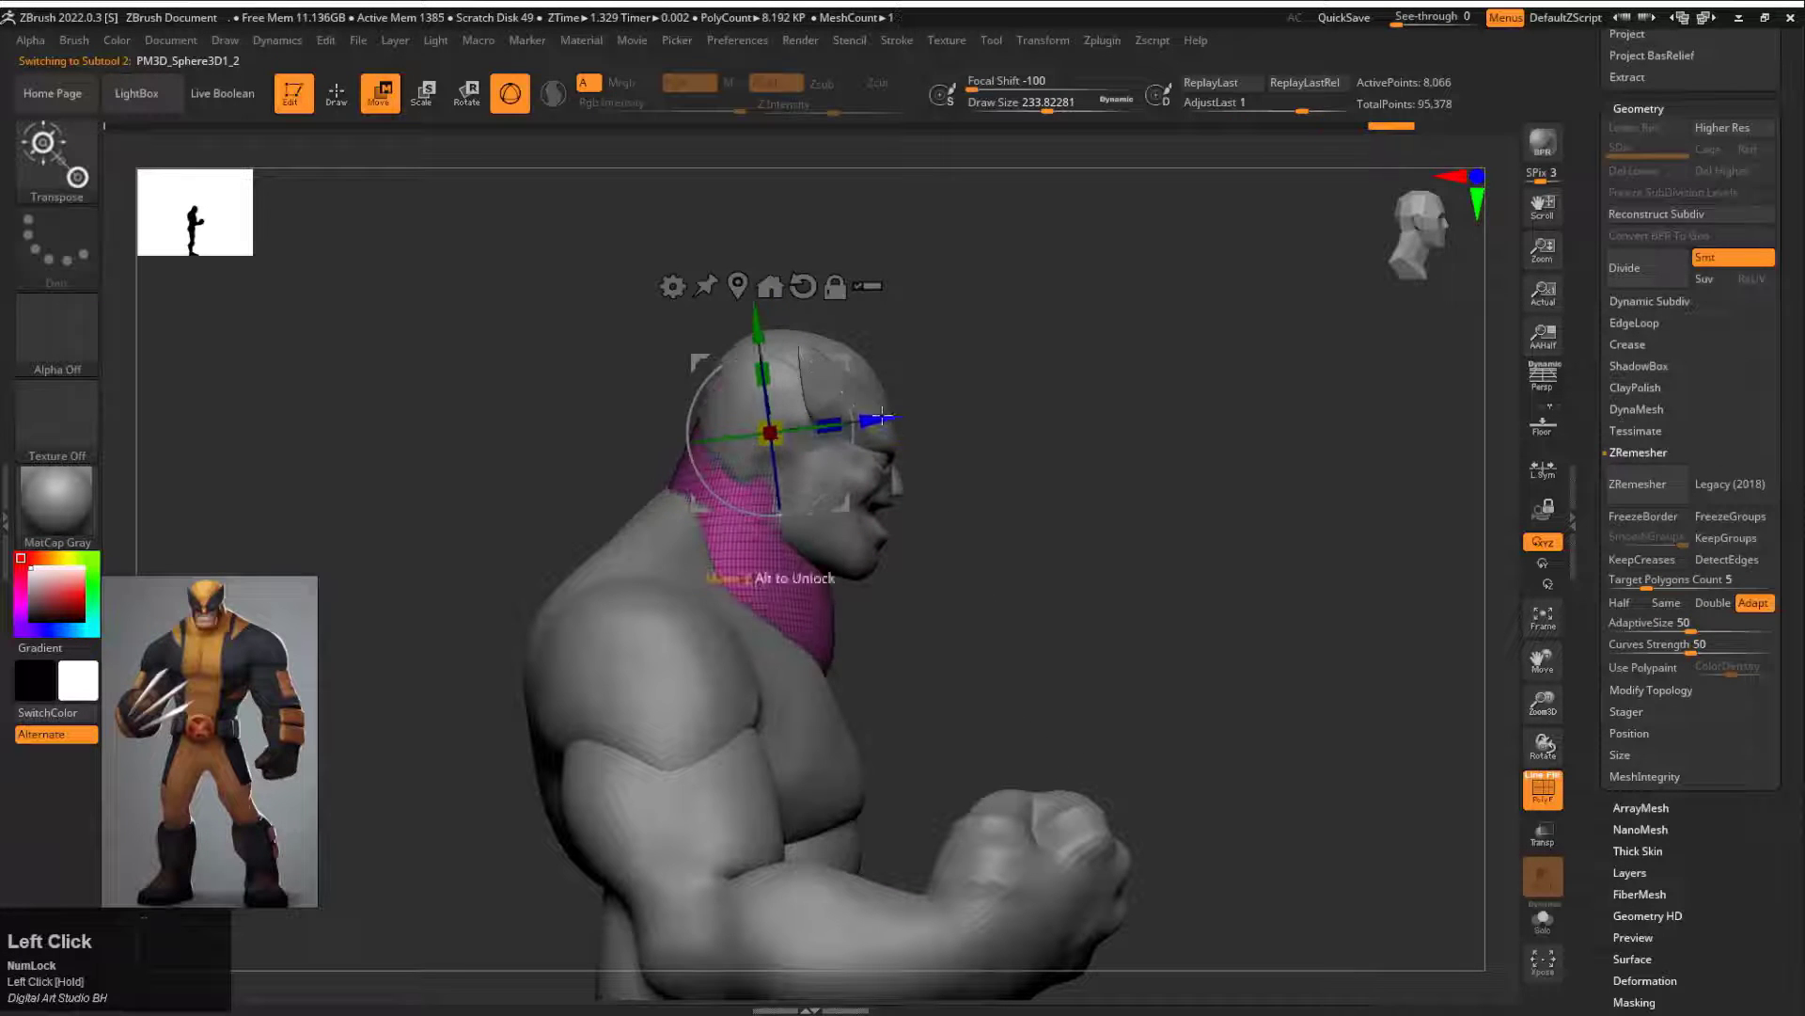
pyautogui.keyDown('alt'); pyautogui.click(663, 465); pyautogui.keyUp('alt')
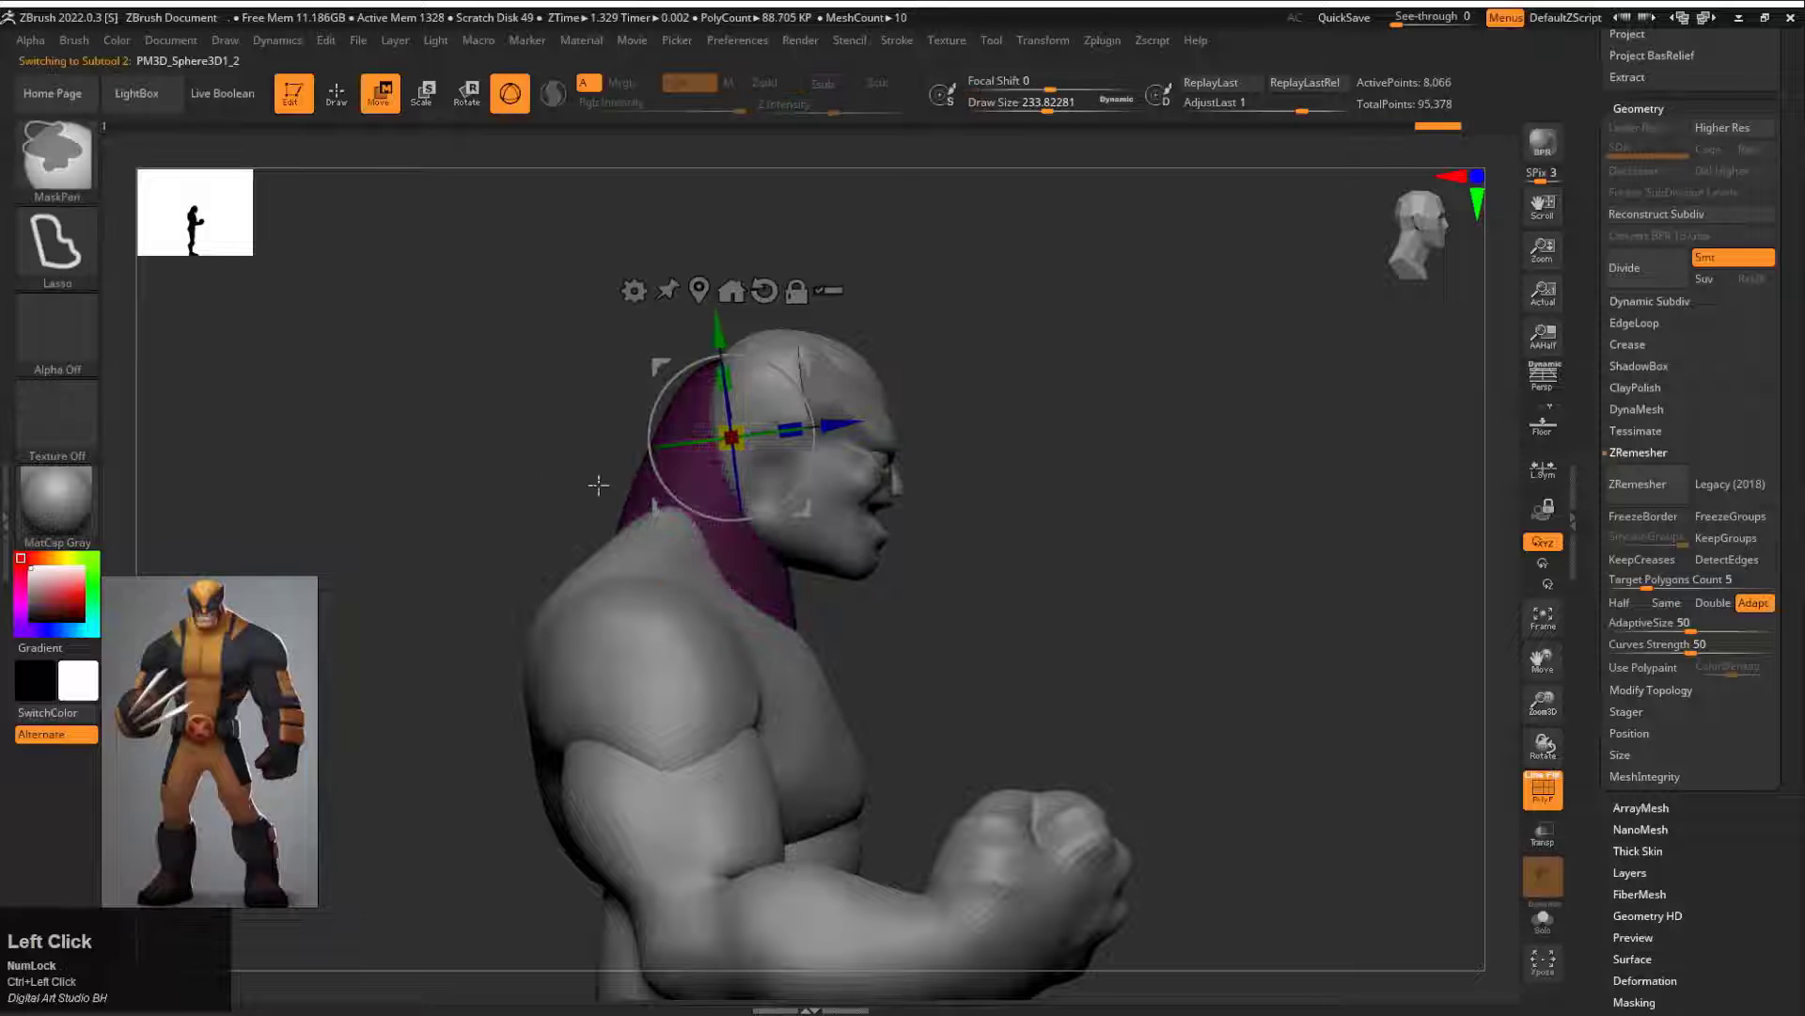
# Step: Select the abdomen and reposition it between the chest and pelvis with the gizmo in side view
pyautogui.keyDown('alt'); pyautogui.click(830, 365); pyautogui.keyUp('alt')
pyautogui.moveTo(996, 507); pyautogui.dragTo(695, 526)
pyautogui.keyDown('alt'); pyautogui.moveTo(696, 527); pyautogui.dragTo(600, 536); pyautogui.keyUp('alt')
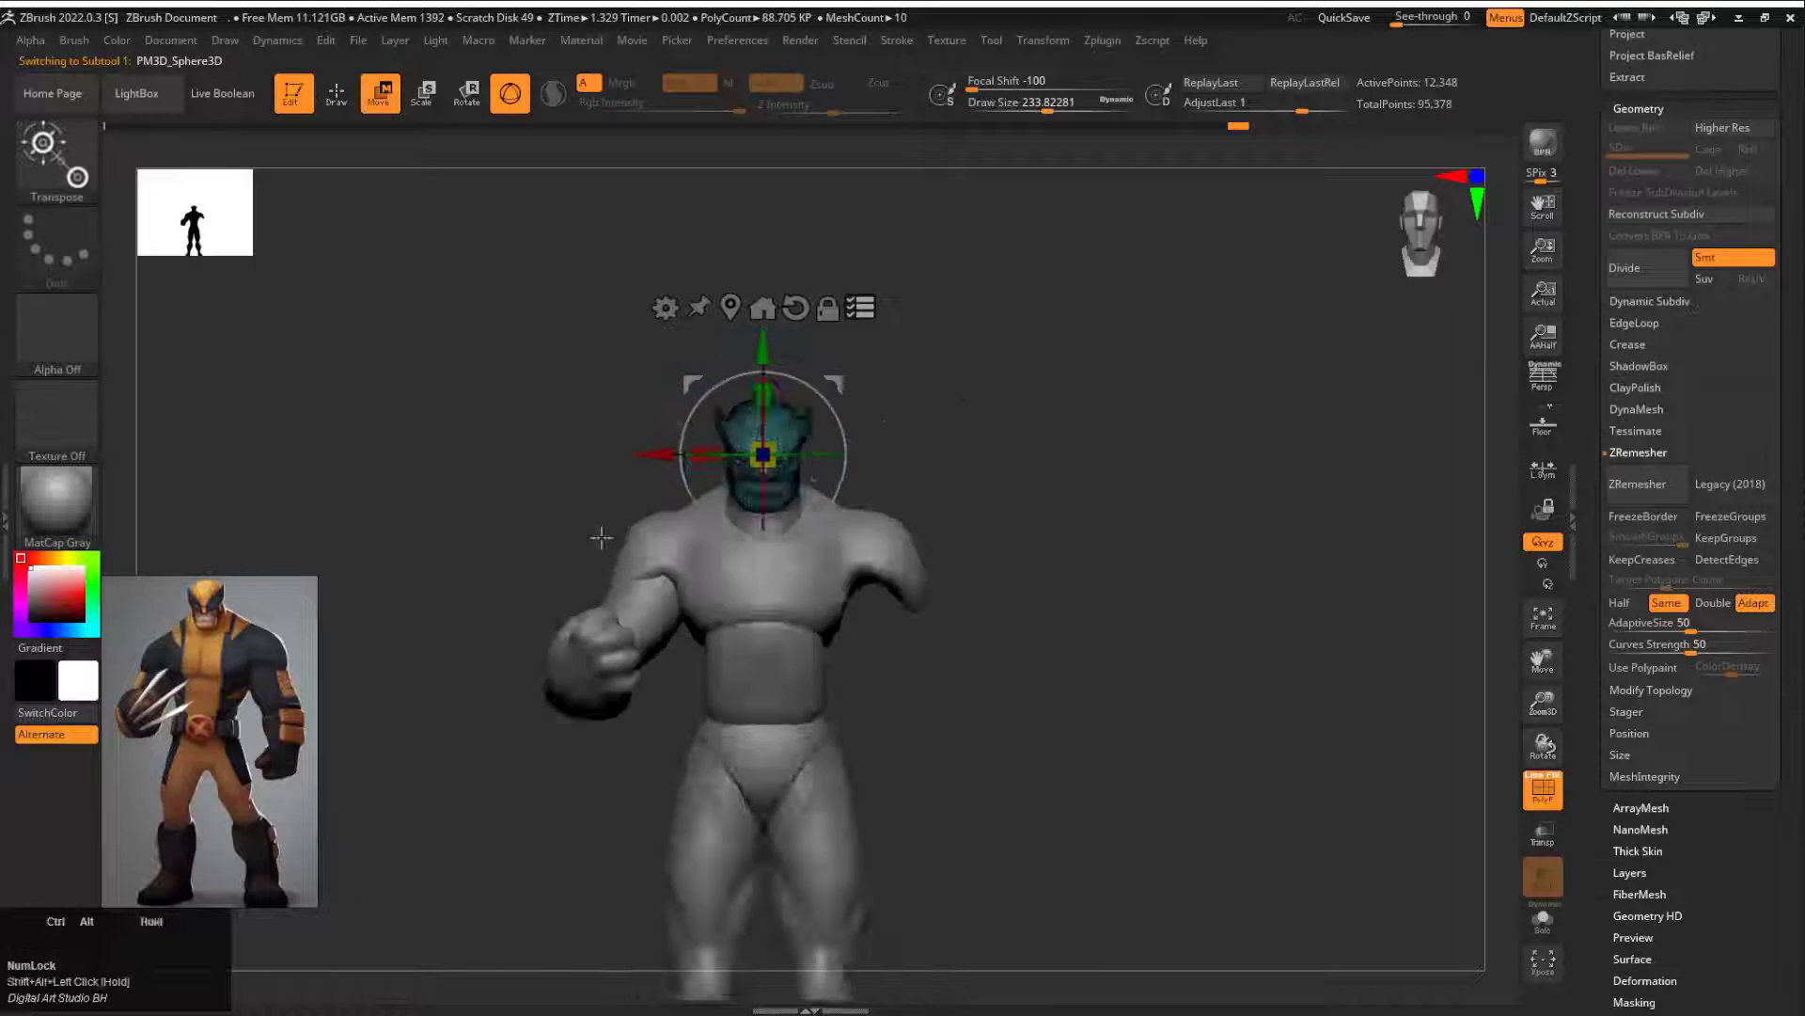
pyautogui.moveTo(1063, 543); pyautogui.dragTo(865, 362)
pyautogui.keyDown('alt'); pyautogui.moveTo(941, 452); pyautogui.dragTo(968, 508); pyautogui.keyUp('alt')
pyautogui.click(818, 499)
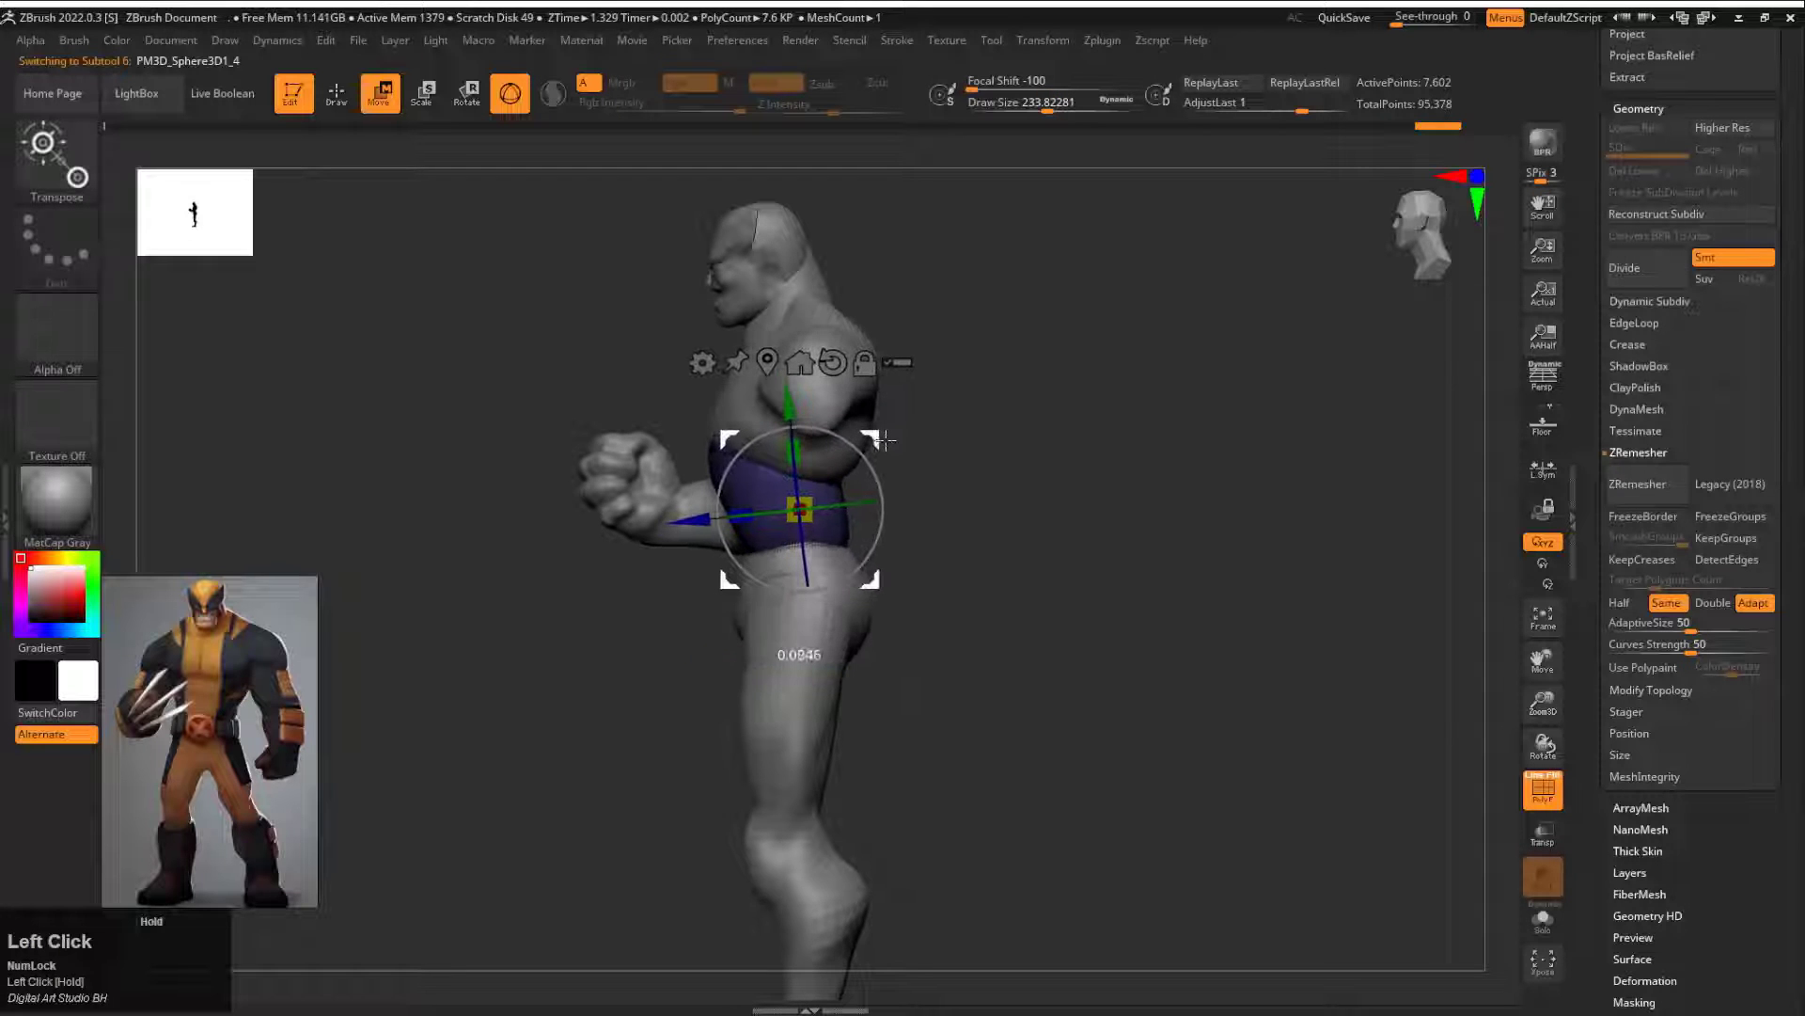
pyautogui.keyDown('alt'); pyautogui.moveTo(884, 440); pyautogui.dragTo(986, 449); pyautogui.keyUp('alt')
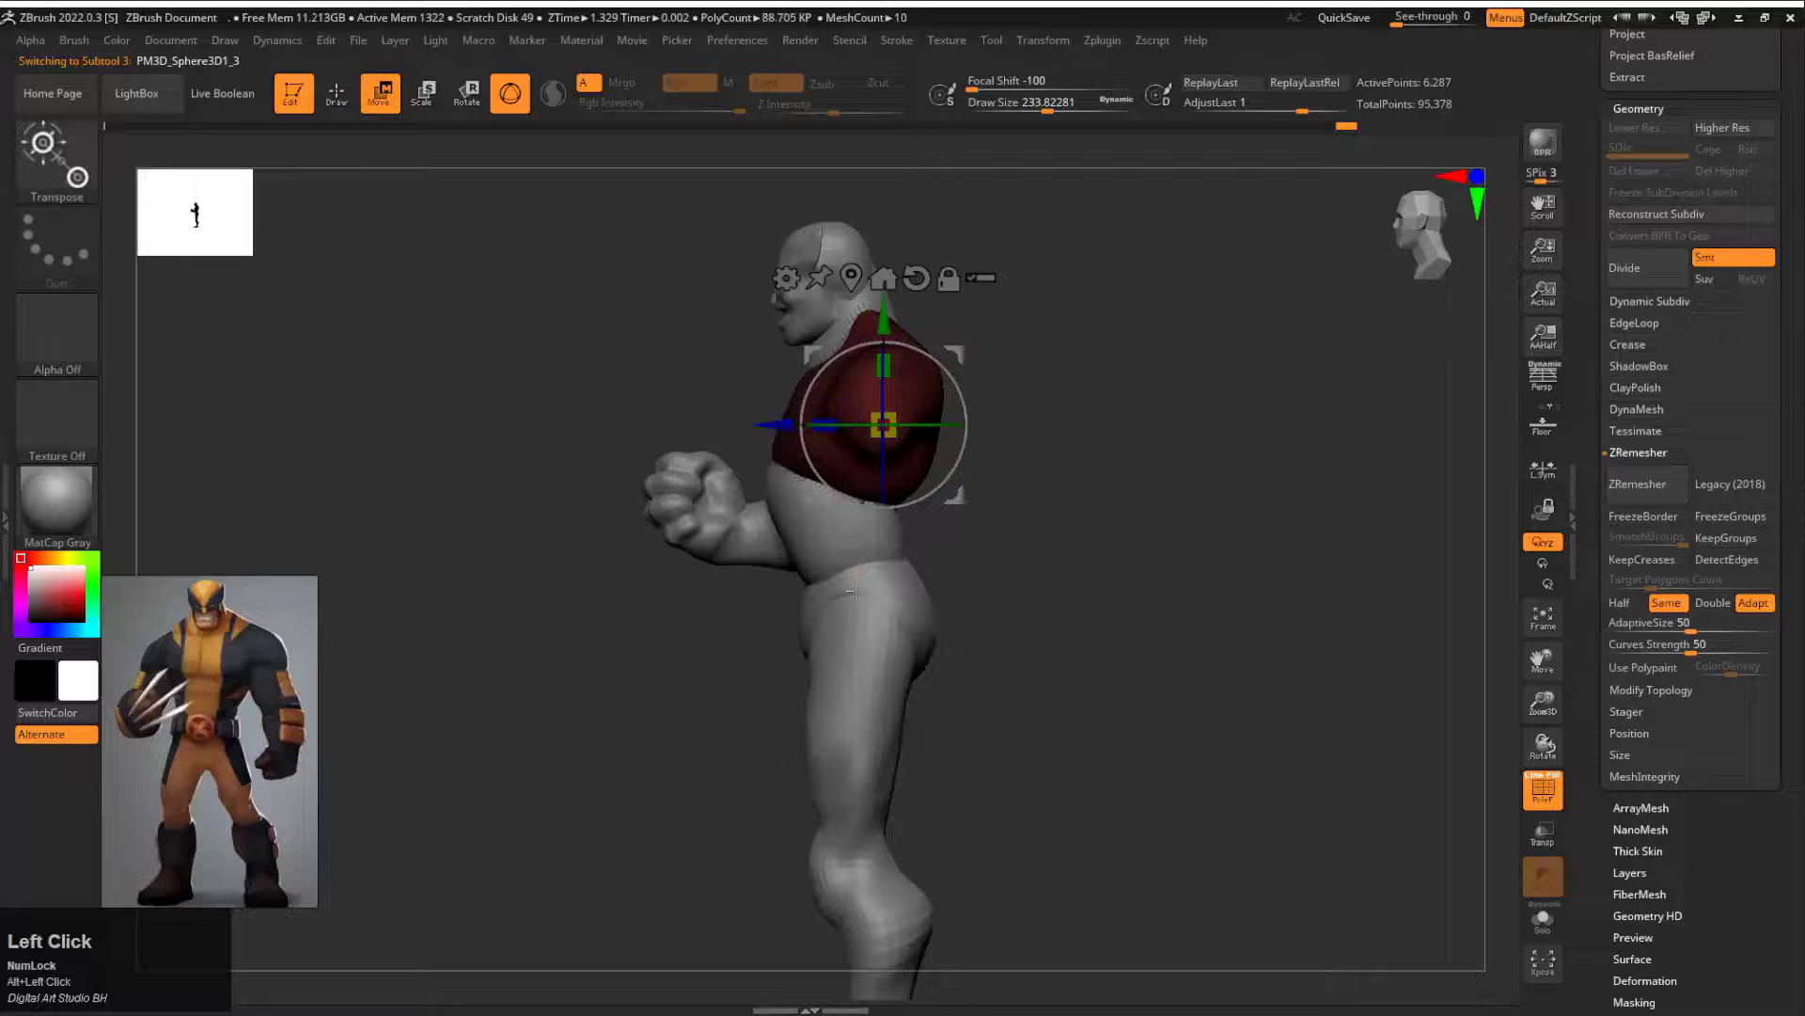
# Step: Adjust the waist and pelvis area in side view with the Move brush at draw size about 685, toggling symmetry
pyautogui.click(902, 648)
pyautogui.moveTo(1035, 489)
pyautogui.mouseDown()
pyautogui.moveTo(1181, 467)
pyautogui.moveTo(807, 431)
pyautogui.mouseUp()
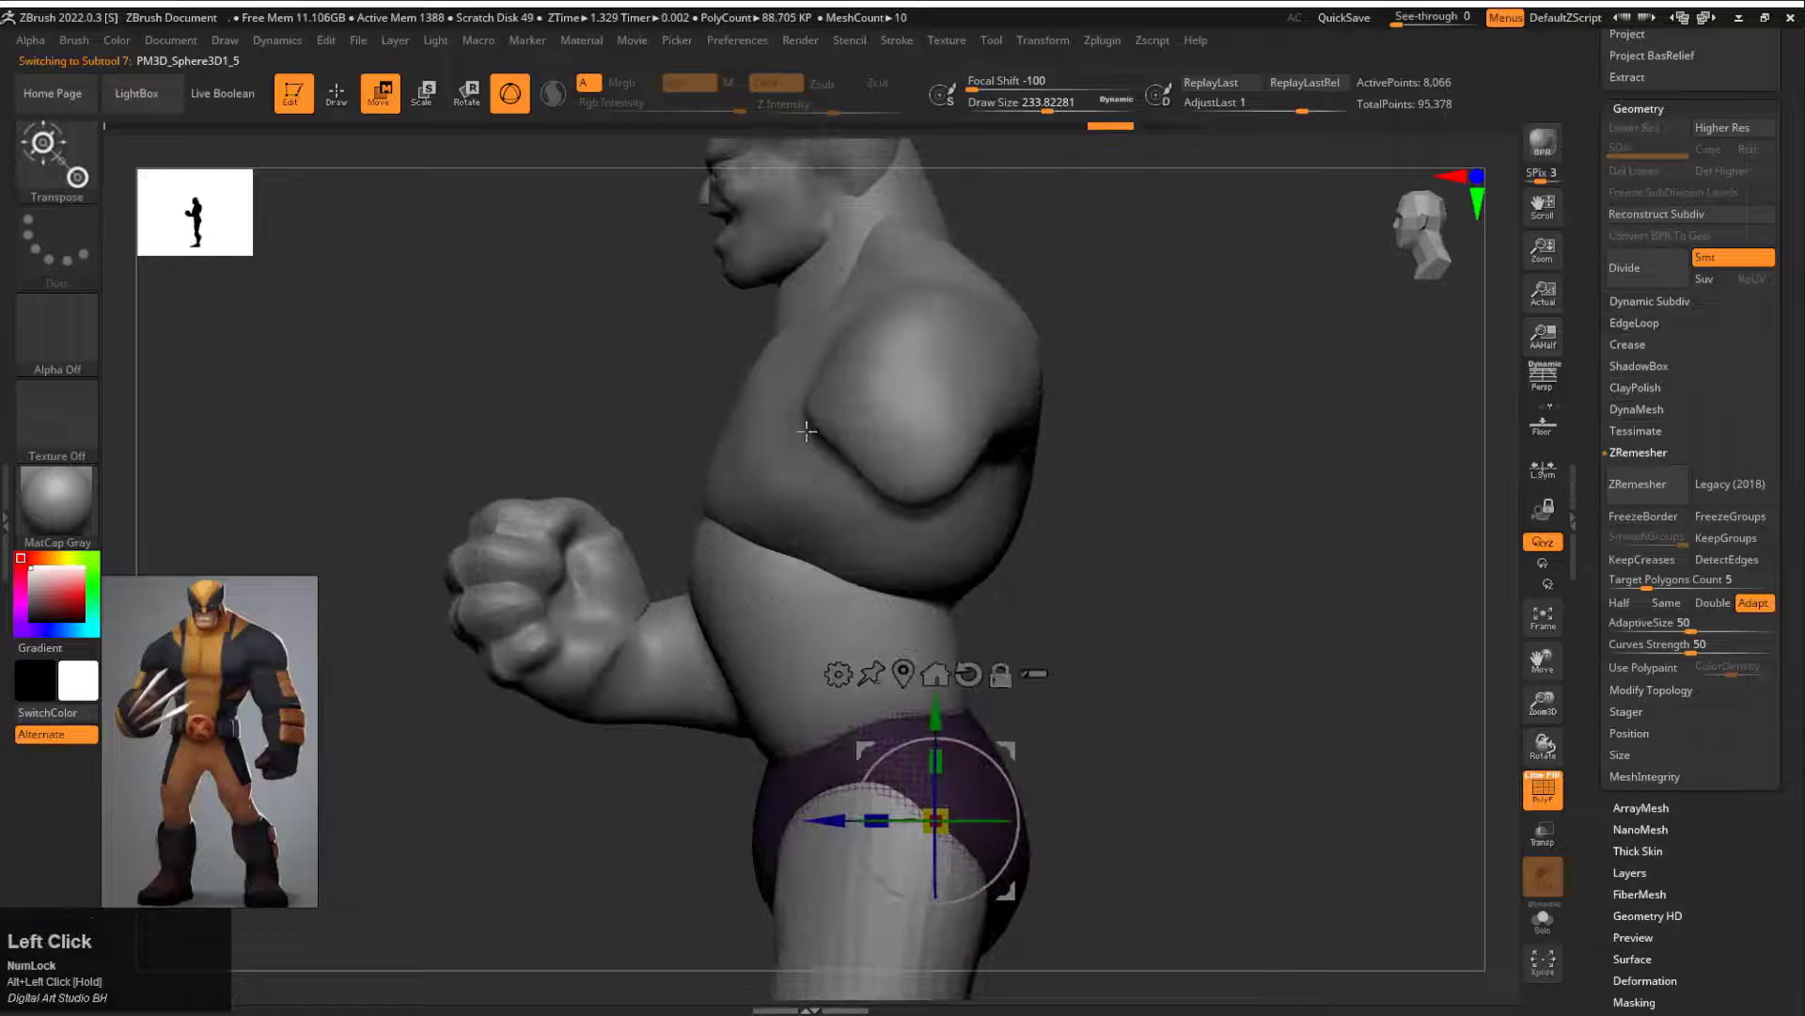
pyautogui.keyDown('alt'); pyautogui.click(807, 430); pyautogui.keyUp('alt')
pyautogui.keyDown('shift'); pyautogui.moveTo(1132, 540); pyautogui.dragTo(972, 501); pyautogui.keyUp('shift')
pyautogui.press('q')
pyautogui.keyDown('shift'); pyautogui.moveTo(1213, 583); pyautogui.dragTo(1040, 537); pyautogui.keyUp('shift')
pyautogui.press('x')
pyautogui.keyDown('shift'); pyautogui.moveTo(1195, 559); pyautogui.dragTo(1051, 548); pyautogui.keyUp('shift')
pyautogui.moveTo(715, 588)
pyautogui.keyDown('shift'); pyautogui.mouseDown()
pyautogui.moveTo(774, 592)
pyautogui.moveTo(781, 658)
pyautogui.mouseUp(); pyautogui.keyUp('shift')
pyautogui.keyDown('alt'); pyautogui.click(933, 713); pyautogui.keyUp('alt')
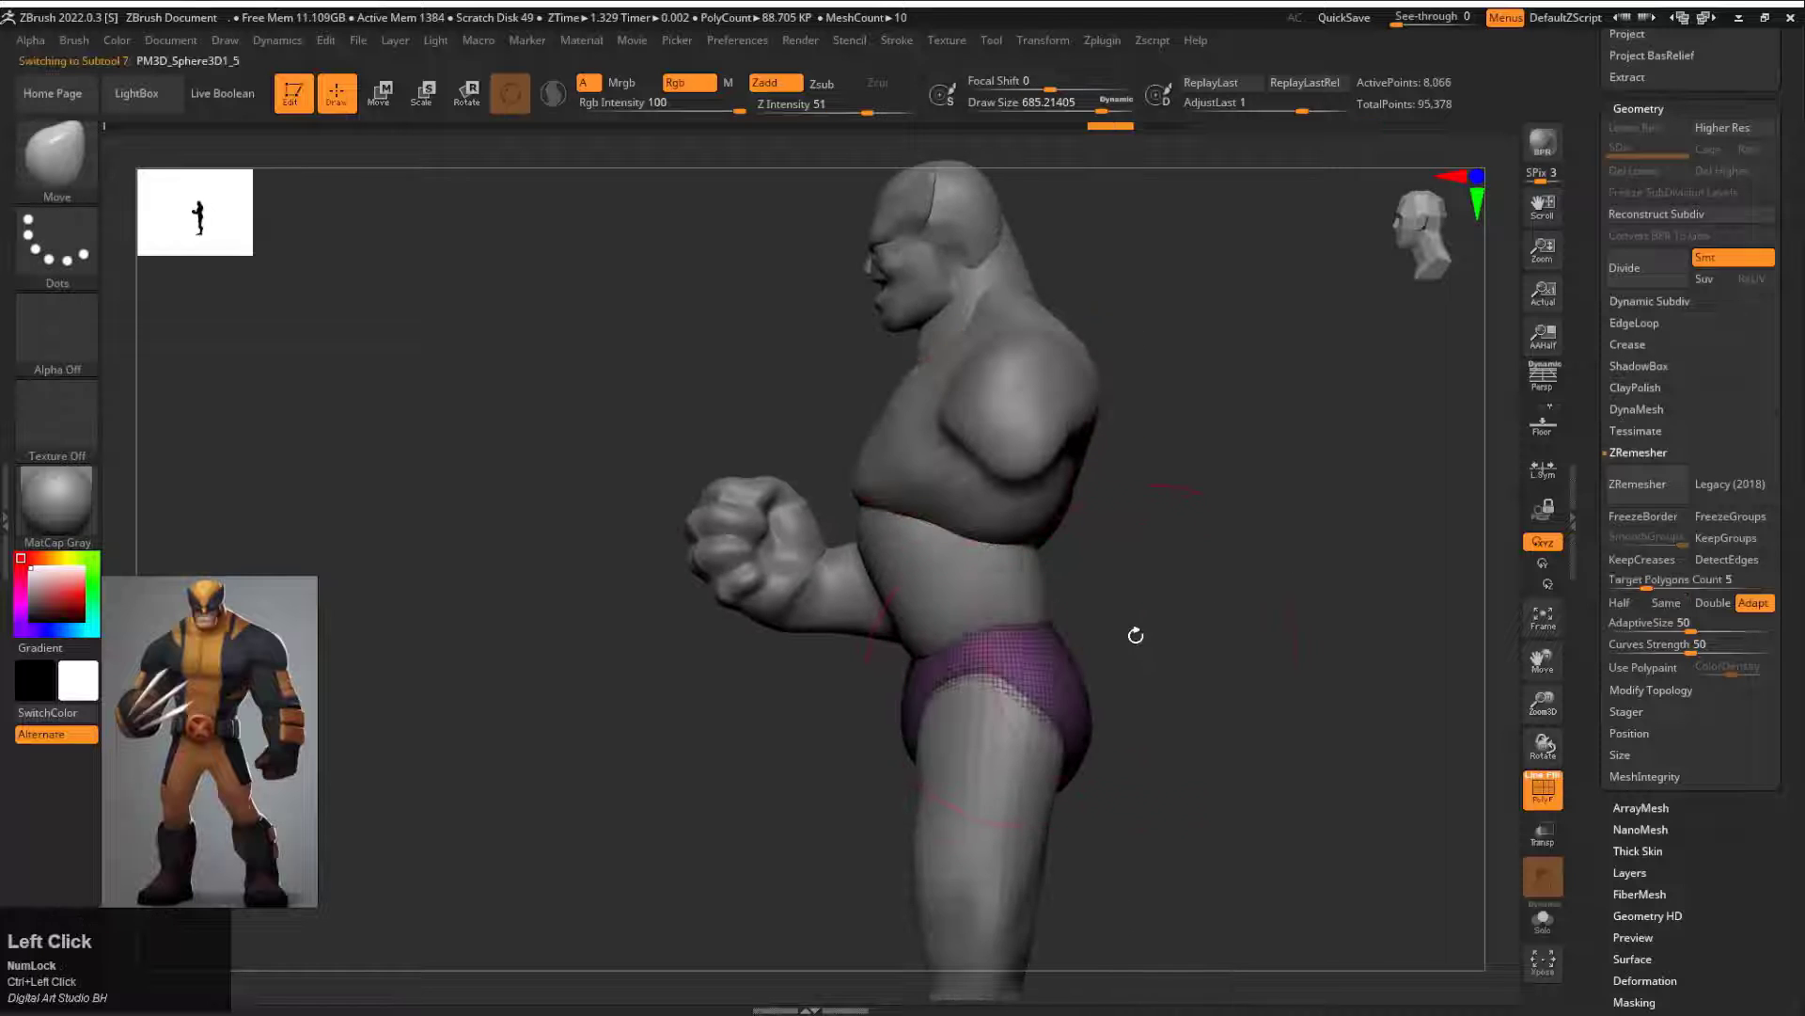
# Step: Reshape the pelvis and its waistline around the abdomen with the Move brush at draw size about 422
pyautogui.keyDown('alt'); pyautogui.moveTo(1135, 634); pyautogui.dragTo(1044, 607); pyautogui.keyUp('alt')
pyautogui.press('s')
pyautogui.moveTo(781, 559); pyautogui.dragTo(749, 557)
pyautogui.moveTo(971, 496); pyautogui.dragTo(968, 492)
pyautogui.moveTo(1077, 442)
pyautogui.keyDown('shift'); pyautogui.mouseDown()
pyautogui.moveTo(1153, 435)
pyautogui.moveTo(1068, 500)
pyautogui.moveTo(1096, 442)
pyautogui.moveTo(1158, 447)
pyautogui.mouseUp(); pyautogui.keyUp('shift')
pyautogui.hotkey('ctrl', 'z')
pyautogui.hotkey('ctrl', 'shift', 'z')
pyautogui.moveTo(905, 466); pyautogui.dragTo(853, 458)
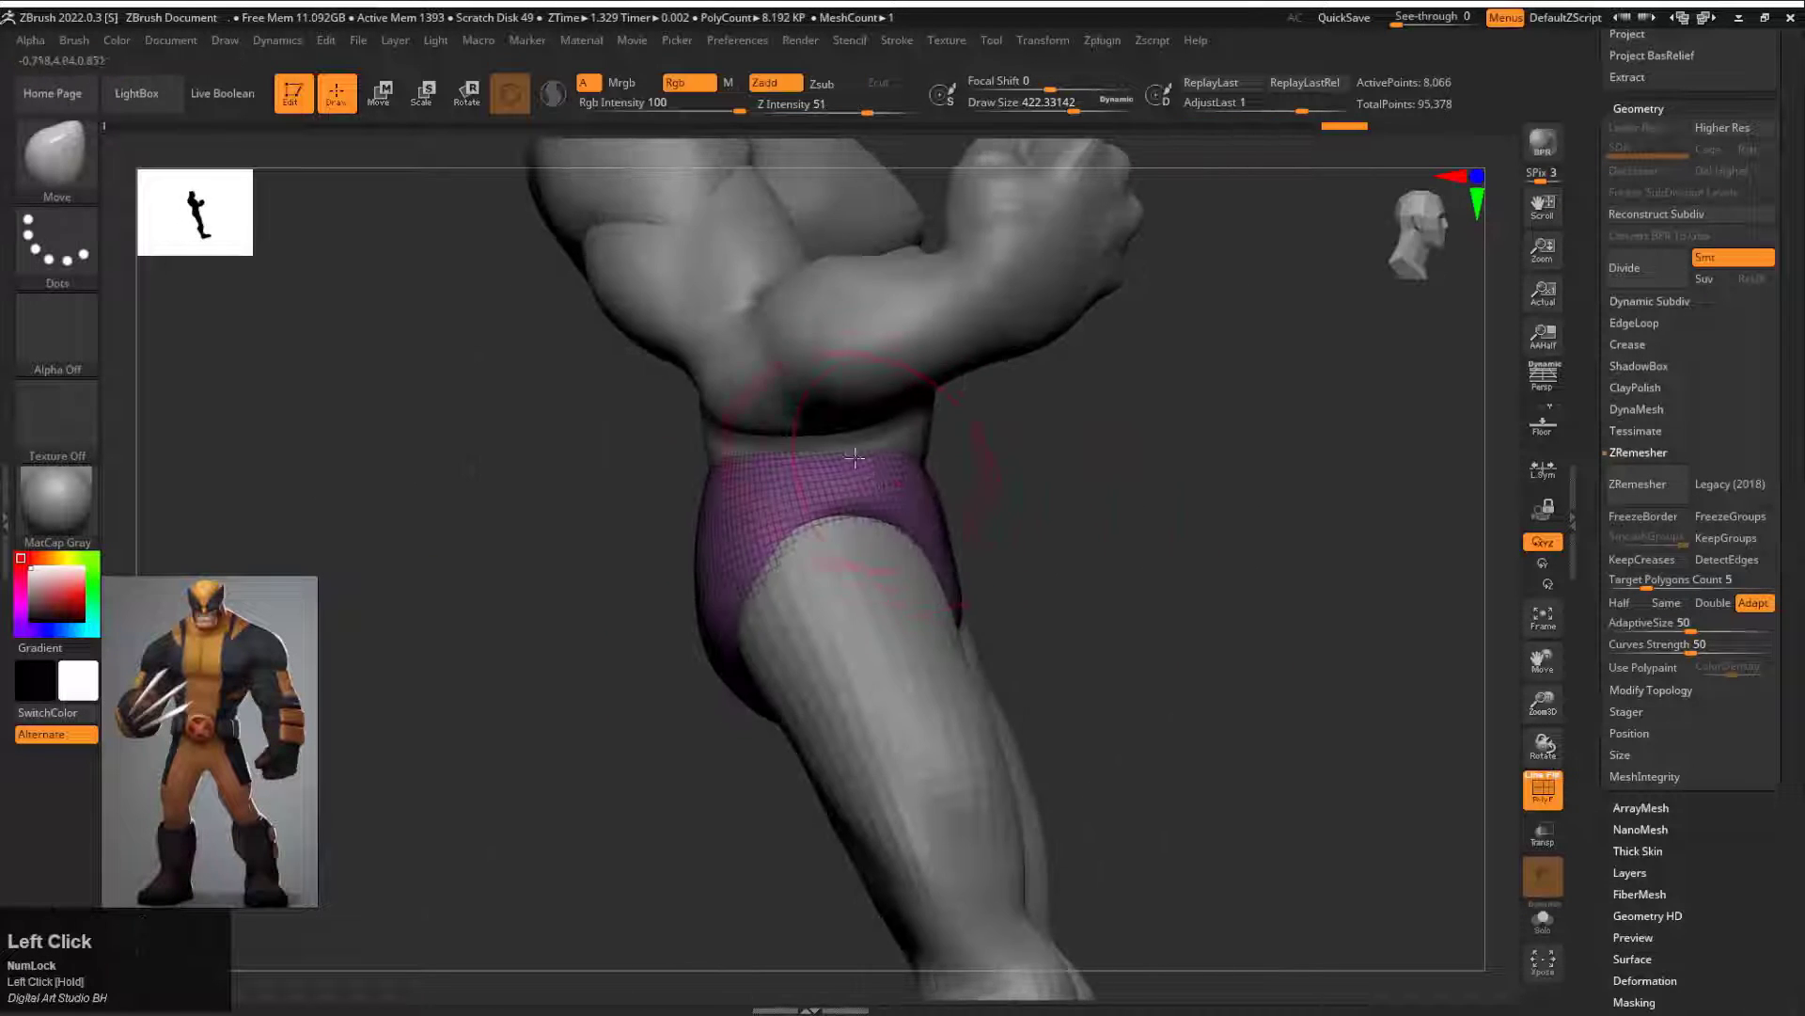
pyautogui.keyDown('shift'); pyautogui.moveTo(1041, 457); pyautogui.dragTo(1091, 442); pyautogui.keyUp('shift')
pyautogui.keyDown('alt'); pyautogui.moveTo(1090, 442); pyautogui.dragTo(1147, 451); pyautogui.keyUp('alt')
pyautogui.moveTo(1147, 451)
pyautogui.keyDown('alt'); pyautogui.mouseDown()
pyautogui.moveTo(1100, 391)
pyautogui.moveTo(1137, 494)
pyautogui.moveTo(1066, 533)
pyautogui.mouseUp(); pyautogui.keyUp('alt')
# Step: Select the legs, adjust the upper thighs with the Move brush at draw size 1000, and frame the whole figure
pyautogui.press('e')
pyautogui.keyDown('alt'); pyautogui.moveTo(1124, 607); pyautogui.dragTo(1147, 417); pyautogui.keyUp('alt')
pyautogui.keyDown('alt'); pyautogui.click(1012, 446); pyautogui.keyUp('alt')
pyautogui.press('q')
pyautogui.press('s')
pyautogui.moveTo(998, 428); pyautogui.dragTo(1008, 468)
pyautogui.hotkey('ctrl', 'z')
pyautogui.moveTo(1133, 436)
pyautogui.mouseDown()
pyautogui.moveTo(1232, 442)
pyautogui.moveTo(899, 437)
pyautogui.mouseUp()
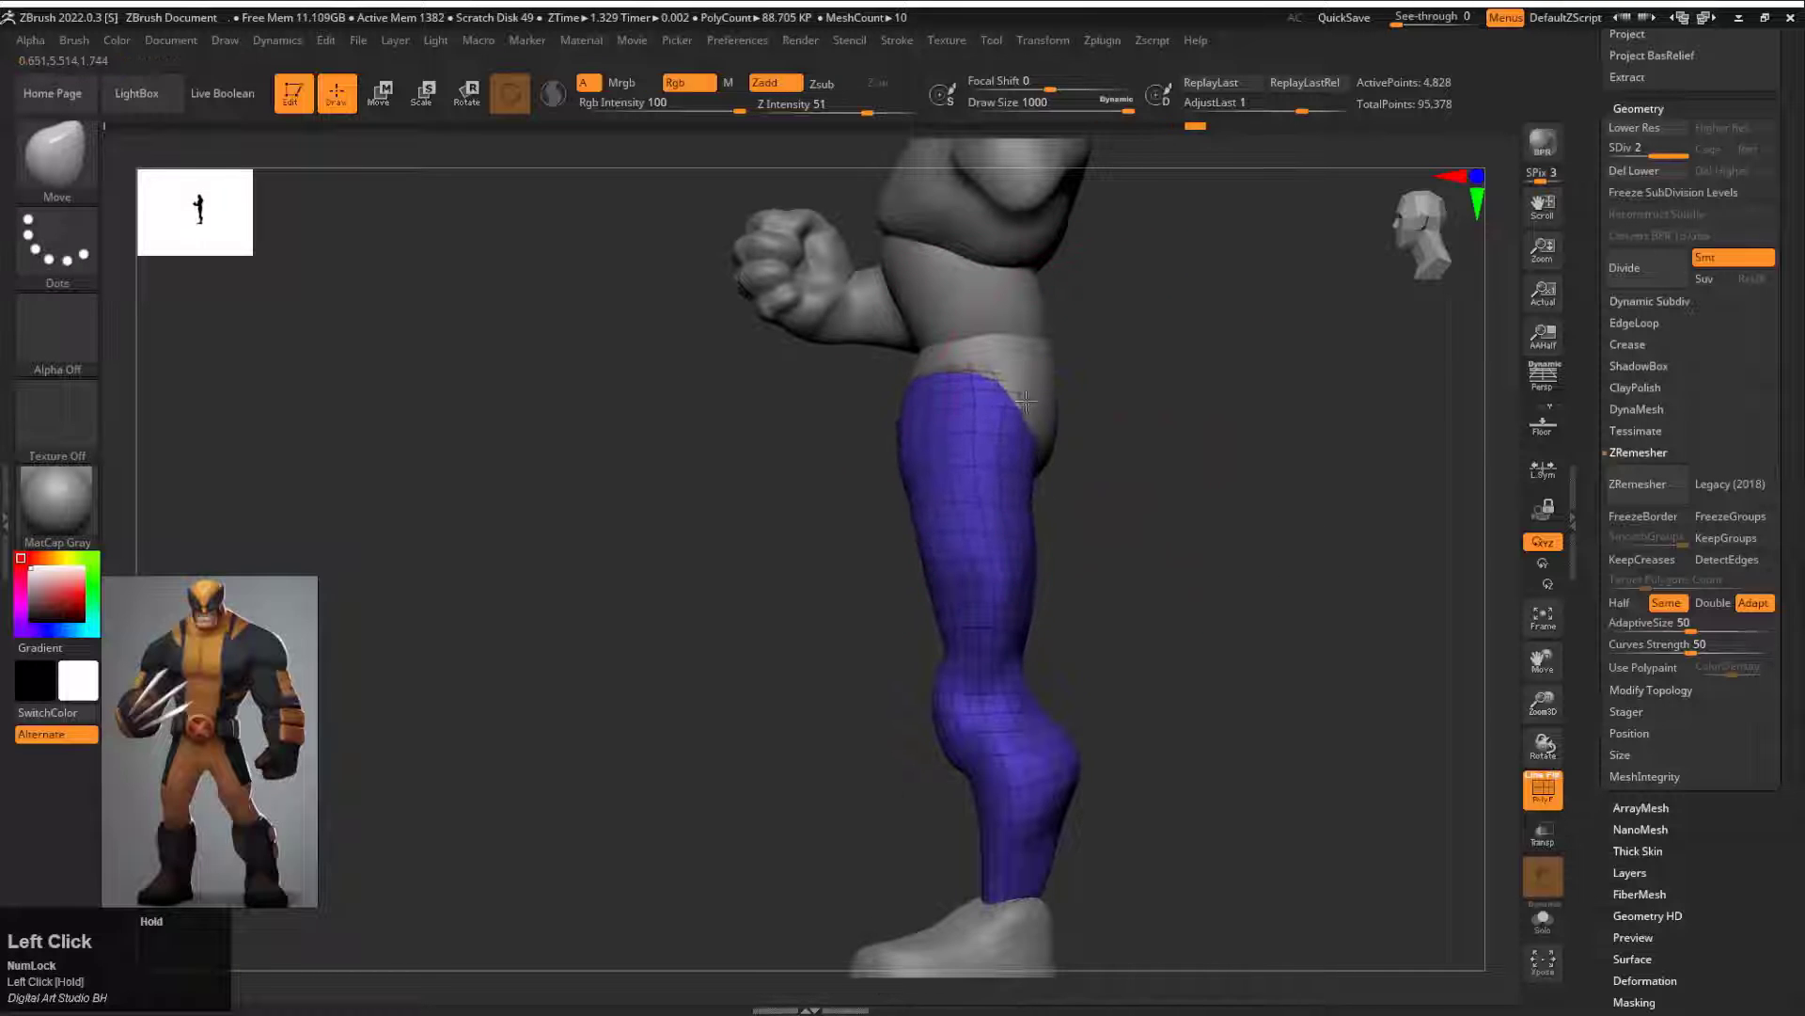
pyautogui.keyDown('shift'); pyautogui.moveTo(1128, 554); pyautogui.dragTo(1213, 555); pyautogui.keyUp('shift')
pyautogui.keyDown('alt'); pyautogui.moveTo(1213, 555); pyautogui.dragTo(1235, 512); pyautogui.keyUp('alt')
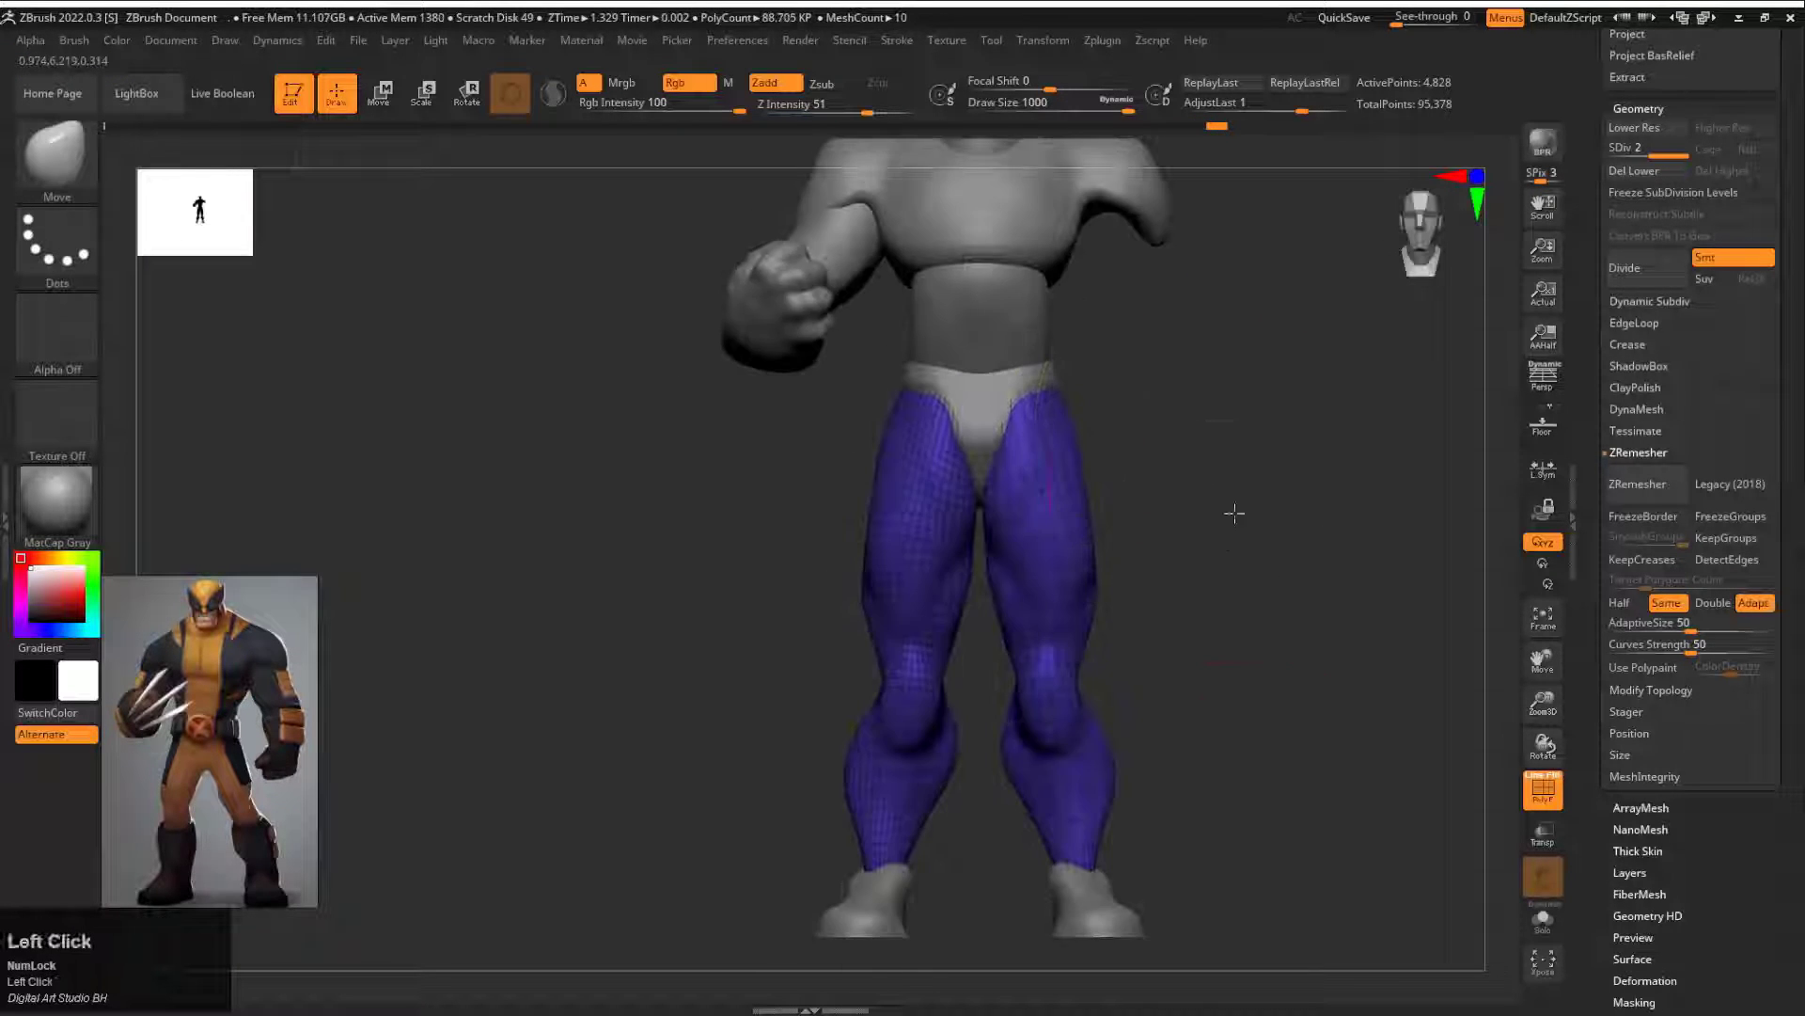
pyautogui.press('f')
pyautogui.keyDown('alt'); pyautogui.moveTo(1140, 467); pyautogui.dragTo(1091, 404); pyautogui.keyUp('alt')
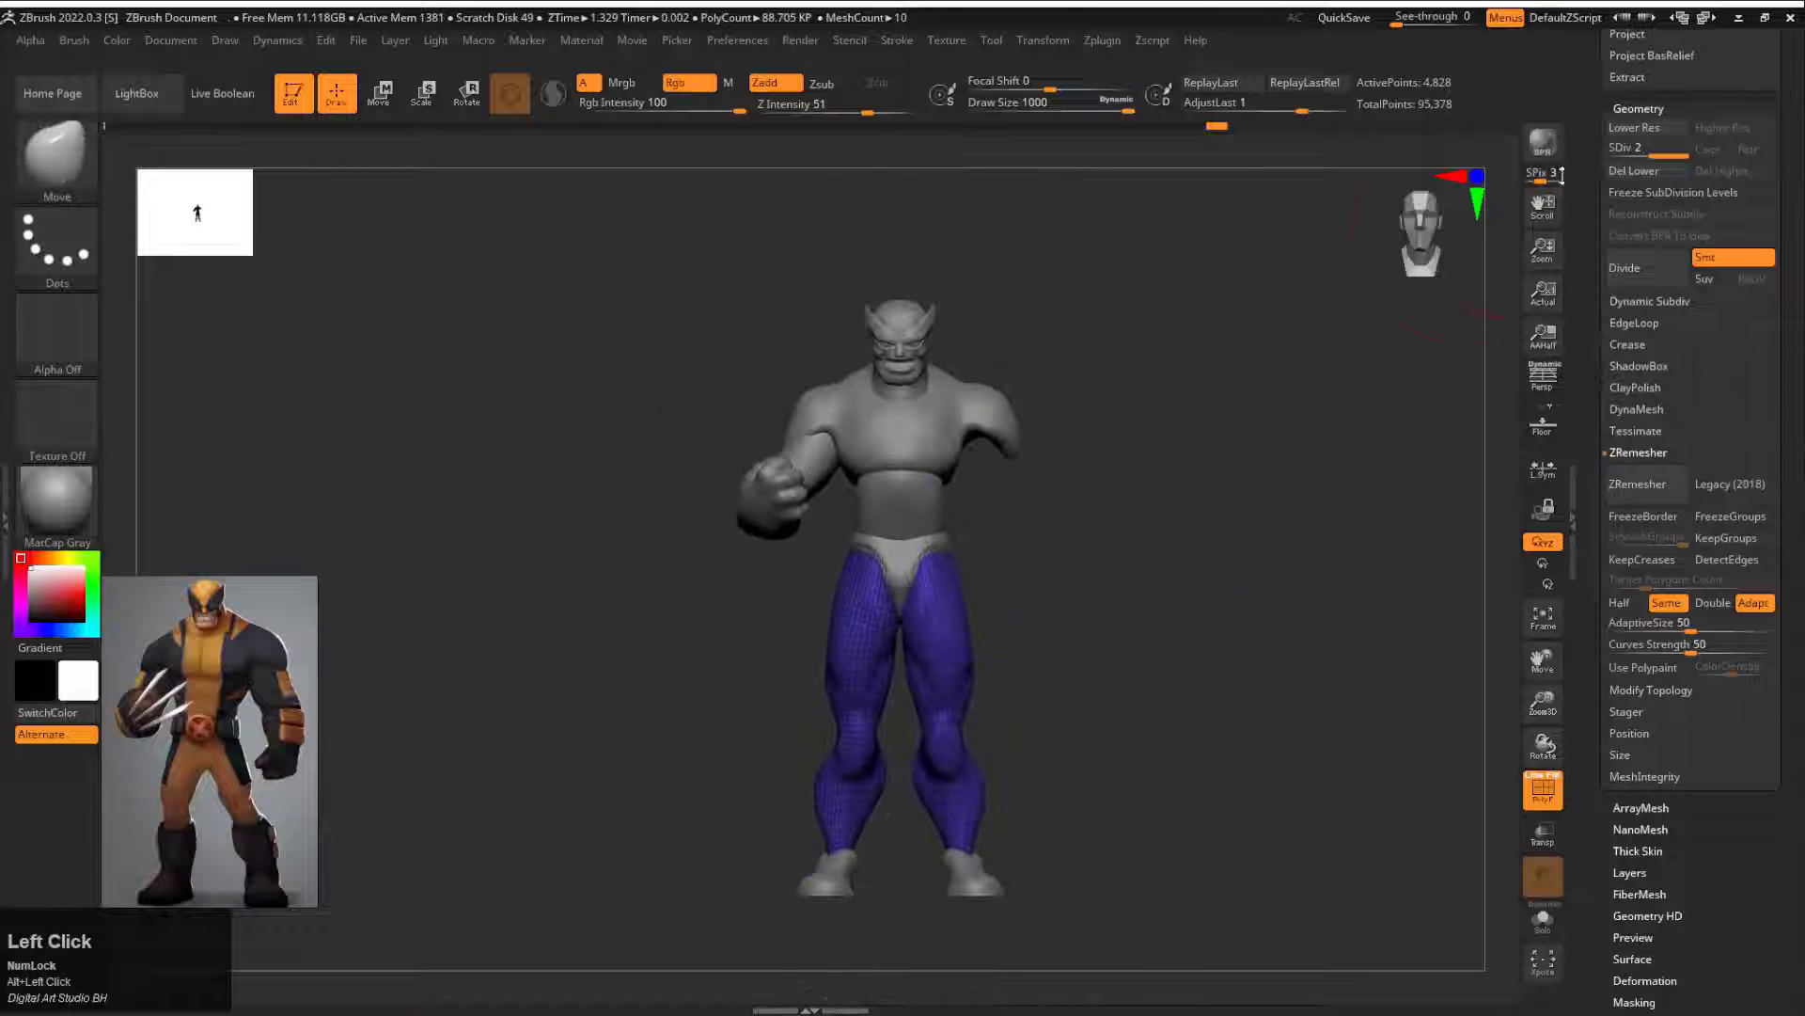
# Step: Find the separate arm subtool near the end of the subtool list and toggle its visibility
pyautogui.moveTo(1583, 202); pyautogui.dragTo(1584, 403)
pyautogui.moveTo(1611, 235); pyautogui.dragTo(1611, 328)
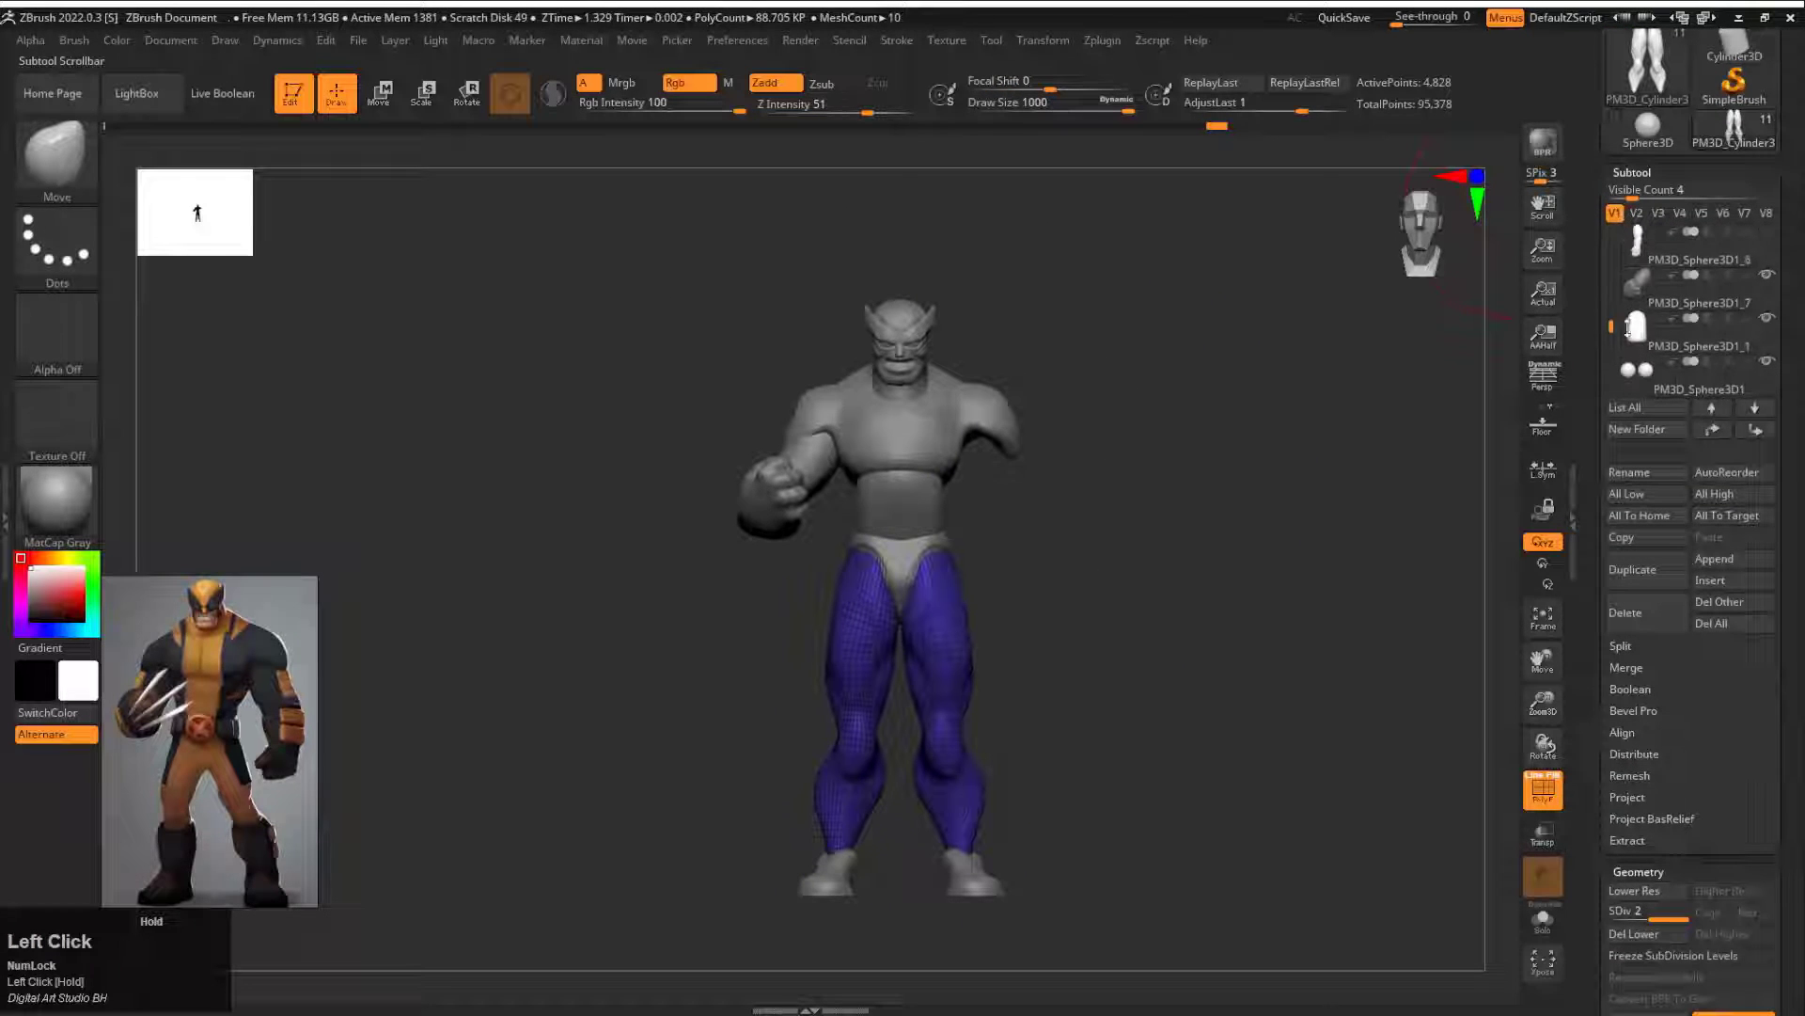
pyautogui.click(1767, 232)
# Step: Select the head and make a small adjustment to it with the gizmo
pyautogui.keyDown('shift'); pyautogui.moveTo(1195, 448); pyautogui.dragTo(1072, 448); pyautogui.keyUp('shift')
pyautogui.keyDown('alt'); pyautogui.moveTo(1072, 448); pyautogui.dragTo(1137, 602); pyautogui.keyUp('alt')
pyautogui.keyDown('alt'); pyautogui.click(978, 573); pyautogui.keyUp('alt')
pyautogui.keyDown('alt'); pyautogui.moveTo(1110, 413); pyautogui.dragTo(1228, 558); pyautogui.keyUp('alt')
pyautogui.press('w')
pyautogui.moveTo(942, 455); pyautogui.dragTo(929, 454)
pyautogui.moveTo(1185, 586)
pyautogui.keyDown('shift'); pyautogui.mouseDown()
pyautogui.moveTo(1294, 492)
pyautogui.moveTo(1084, 499)
pyautogui.moveTo(1120, 322)
pyautogui.moveTo(1275, 450)
pyautogui.moveTo(1115, 457)
pyautogui.mouseUp(); pyautogui.keyUp('shift')
# Step: Try to push in the side of the head with a resized Move brush
pyautogui.press('q')
pyautogui.keyDown('alt'); pyautogui.click(1031, 467); pyautogui.keyUp('alt')
pyautogui.press('s')
pyautogui.moveTo(1032, 467); pyautogui.dragTo(991, 468)
pyautogui.moveTo(1232, 527)
pyautogui.keyDown('shift'); pyautogui.mouseDown()
pyautogui.moveTo(1142, 531)
pyautogui.moveTo(1316, 503)
pyautogui.mouseUp(); pyautogui.keyUp('shift')
pyautogui.hotkey('ctrl', 'z')
# Step: Select the head and reshape its jaw, sides and lower face with the Move brush, working up to draw size about 280
pyautogui.moveTo(1081, 531); pyautogui.dragTo(1101, 541)
pyautogui.keyDown('shift'); pyautogui.moveTo(1171, 485); pyautogui.dragTo(1293, 484); pyautogui.keyUp('shift')
pyautogui.moveTo(1293, 485)
pyautogui.keyDown('alt'); pyautogui.mouseDown()
pyautogui.moveTo(1335, 515)
pyautogui.moveTo(1297, 602)
pyautogui.mouseUp(); pyautogui.keyUp('alt')
pyautogui.press('s')
pyautogui.moveTo(1094, 679)
pyautogui.mouseDown()
pyautogui.moveTo(1071, 679)
pyautogui.moveTo(1083, 688)
pyautogui.mouseUp()
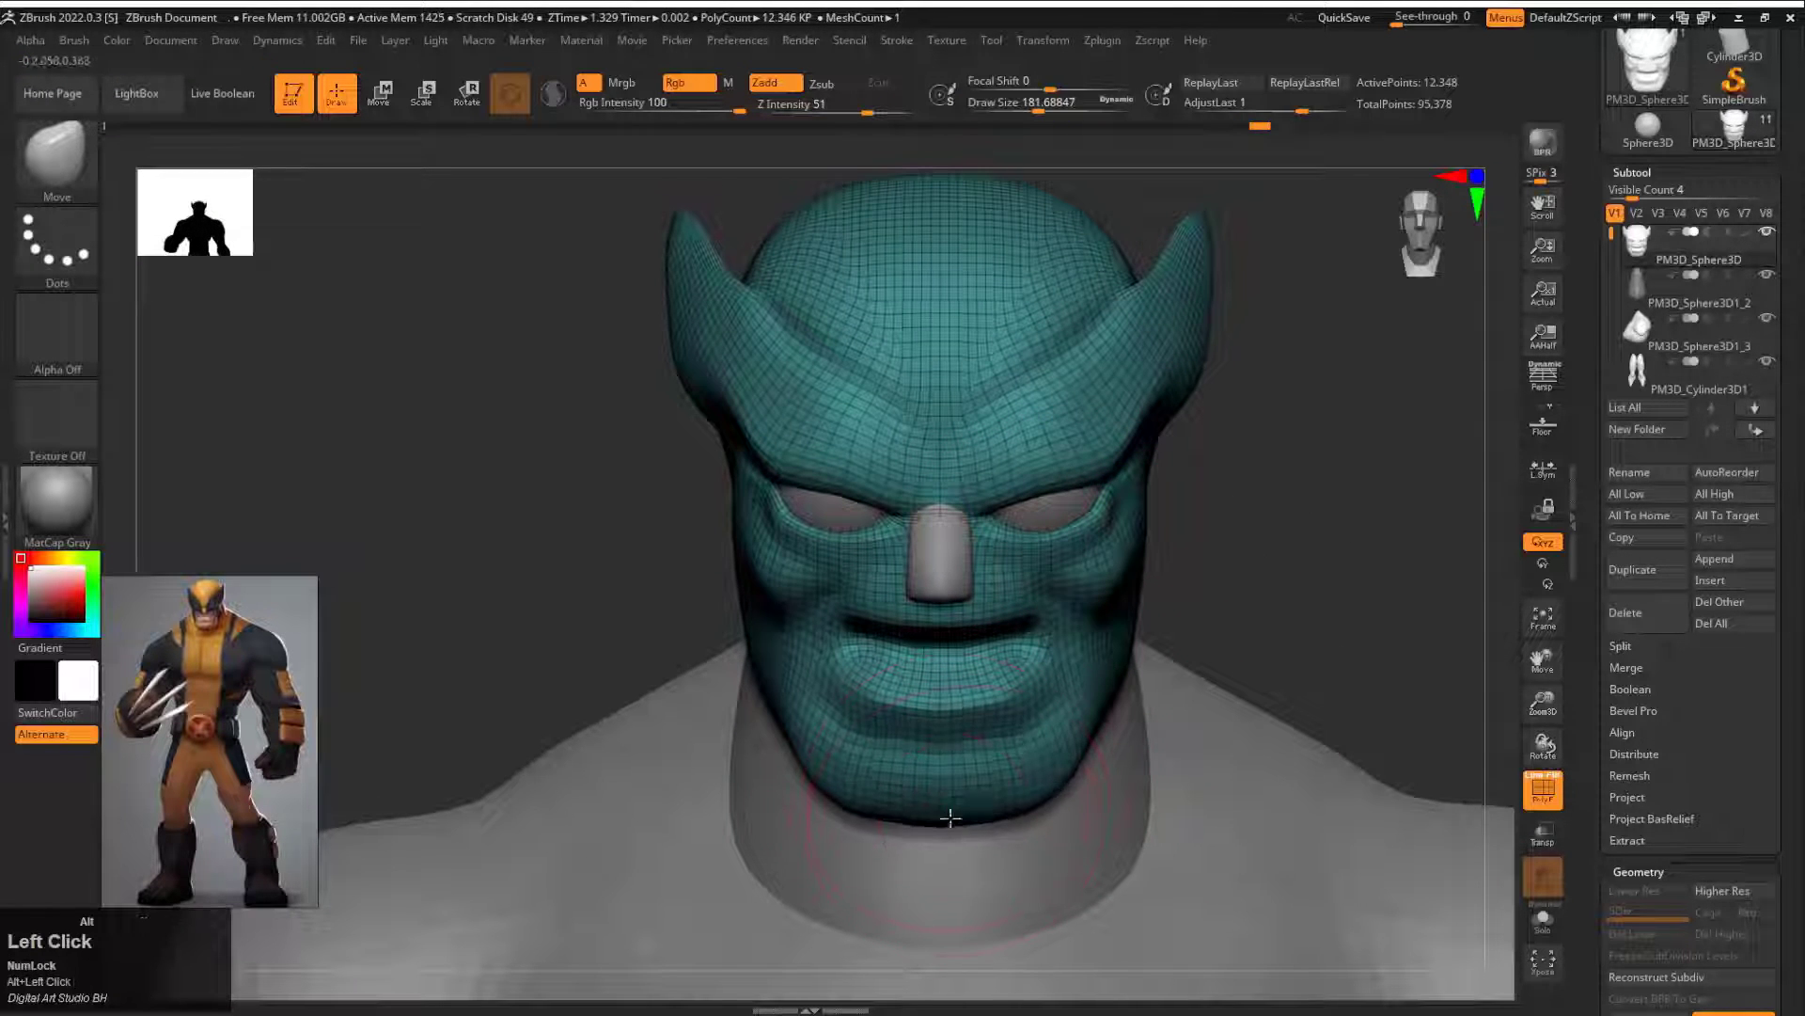
pyautogui.keyDown('shift'); pyautogui.moveTo(1253, 552); pyautogui.dragTo(1359, 556); pyautogui.keyUp('shift')
pyautogui.keyDown('alt'); pyautogui.moveTo(1359, 557); pyautogui.dragTo(1208, 639); pyautogui.keyUp('alt')
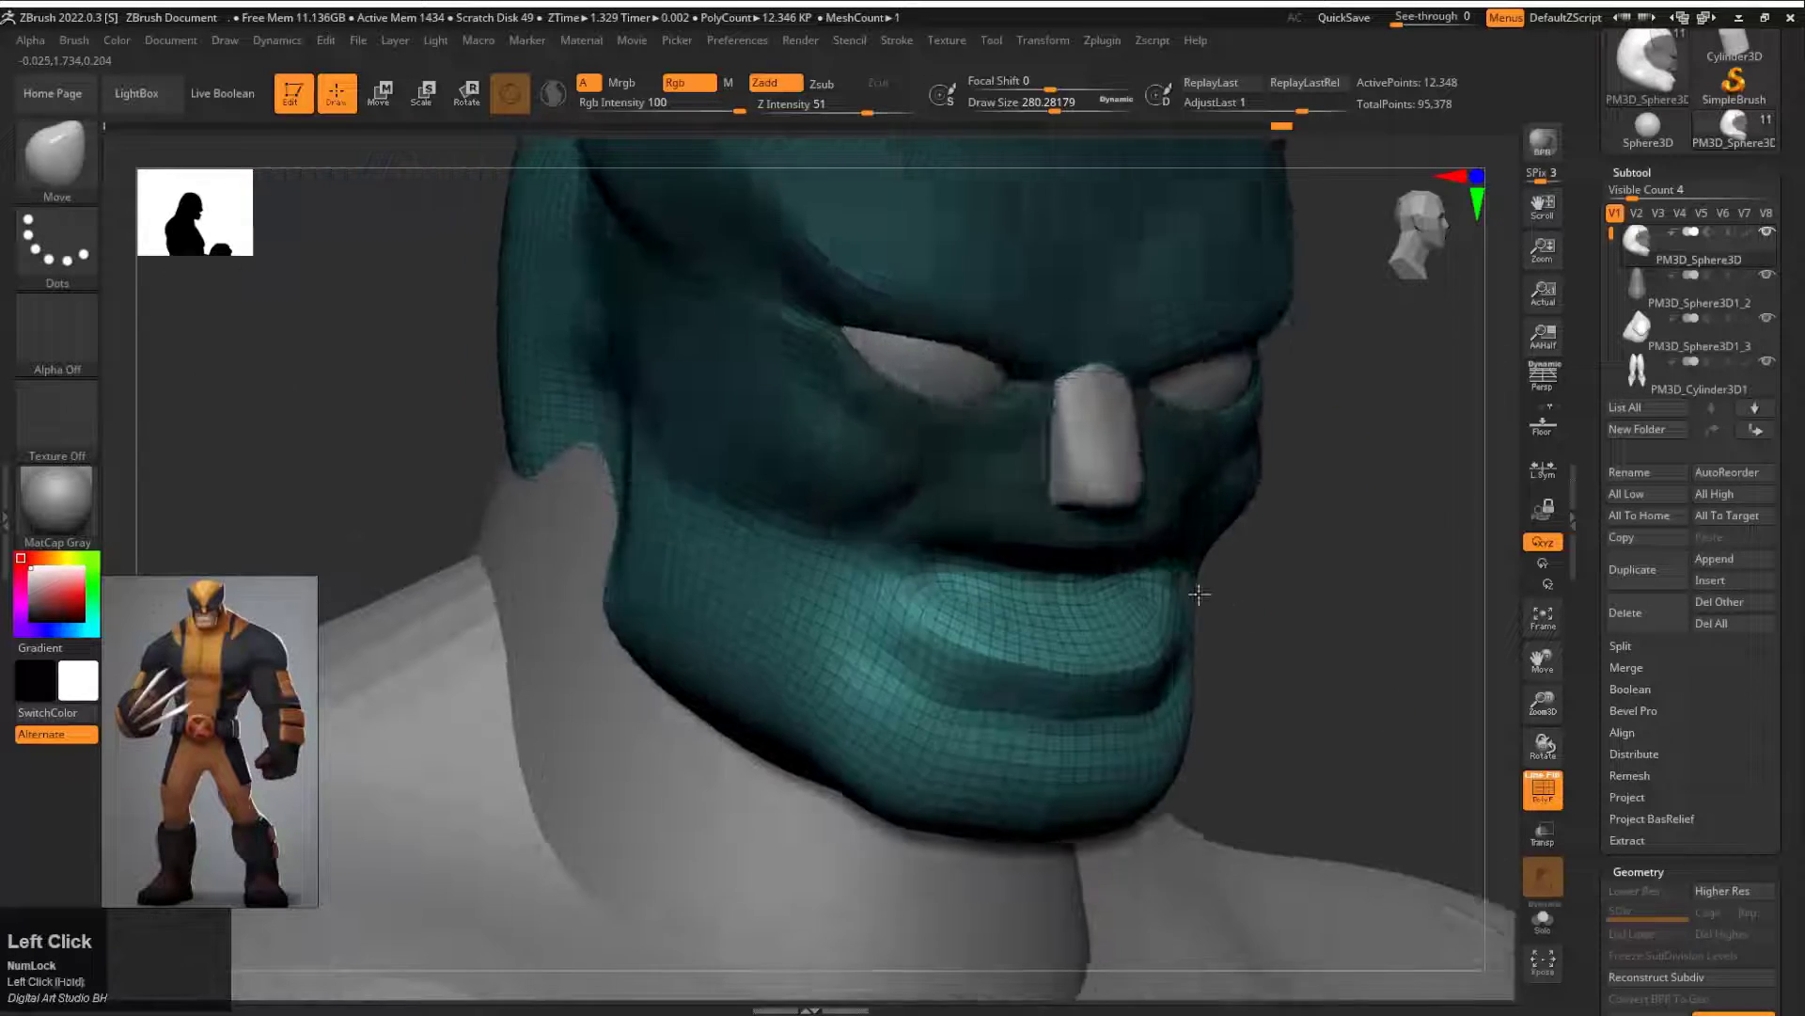
pyautogui.moveTo(1192, 593); pyautogui.dragTo(1039, 589)
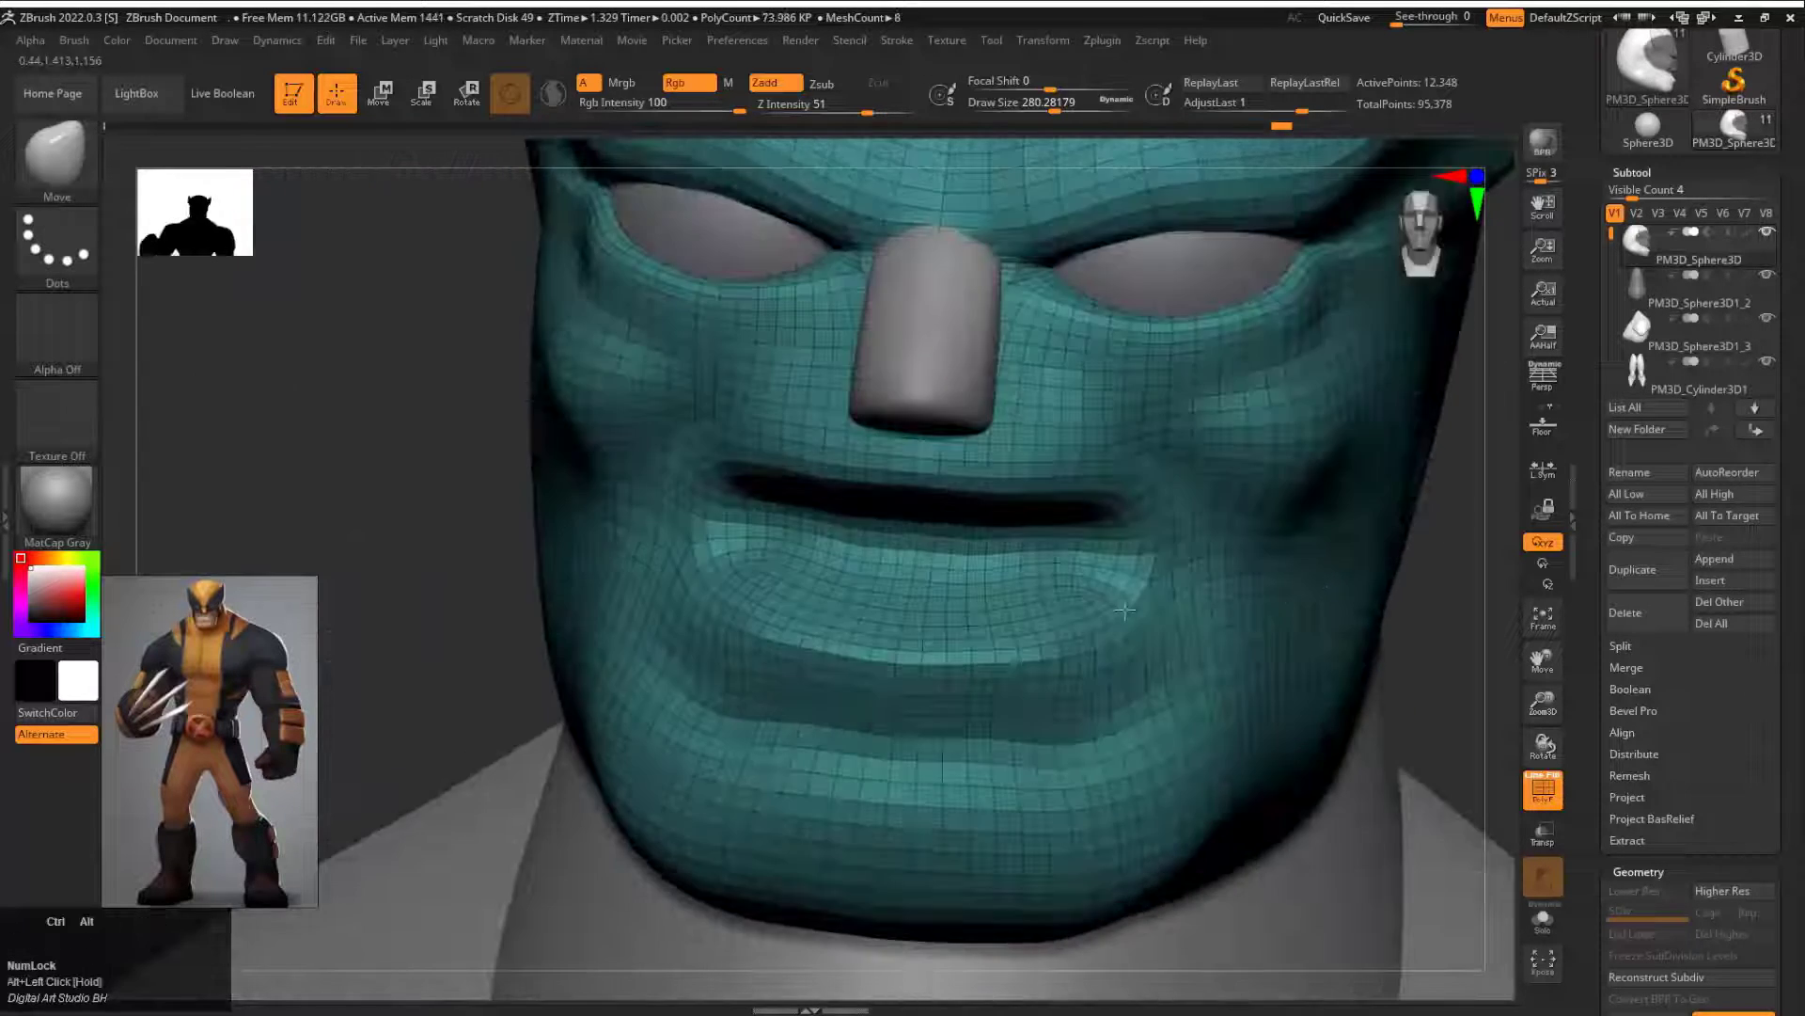
# Step: Open up the mouth with the Move brush at draw size about 62, ZRemesh the head and smooth the lower lip
pyautogui.moveTo(471, 561); pyautogui.dragTo(1039, 496)
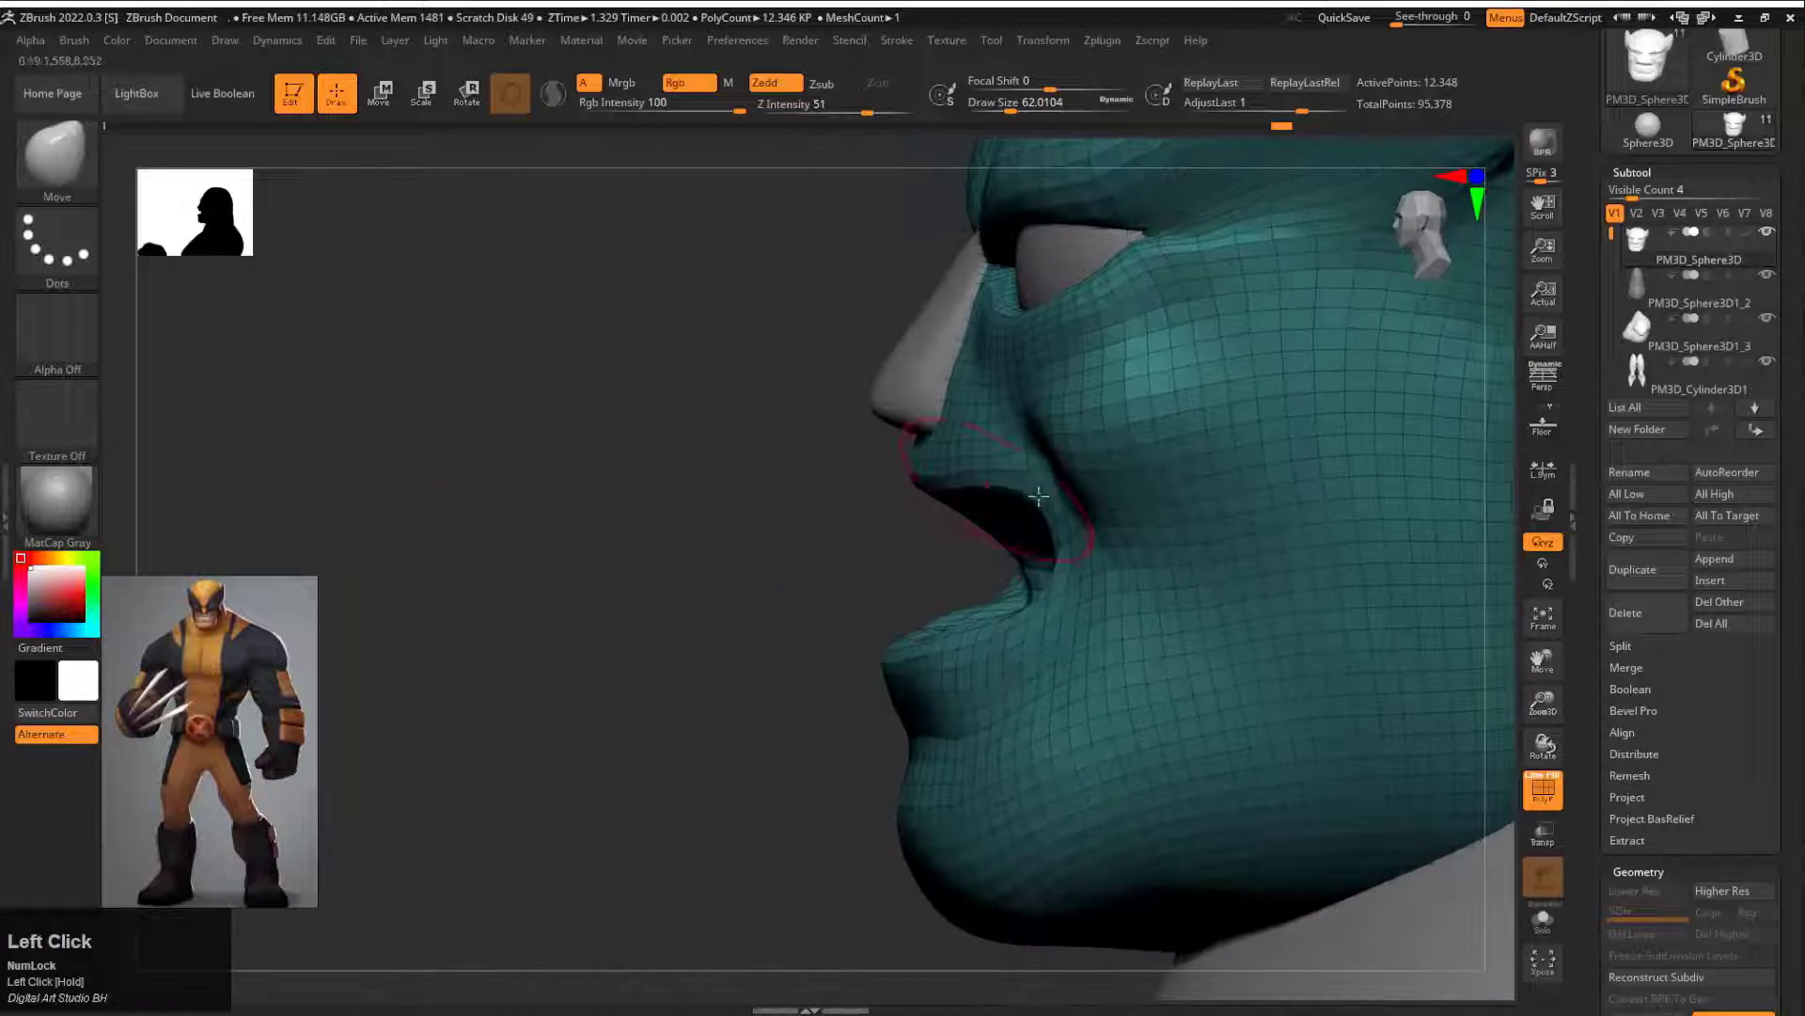
pyautogui.moveTo(1172, 505); pyautogui.dragTo(938, 576)
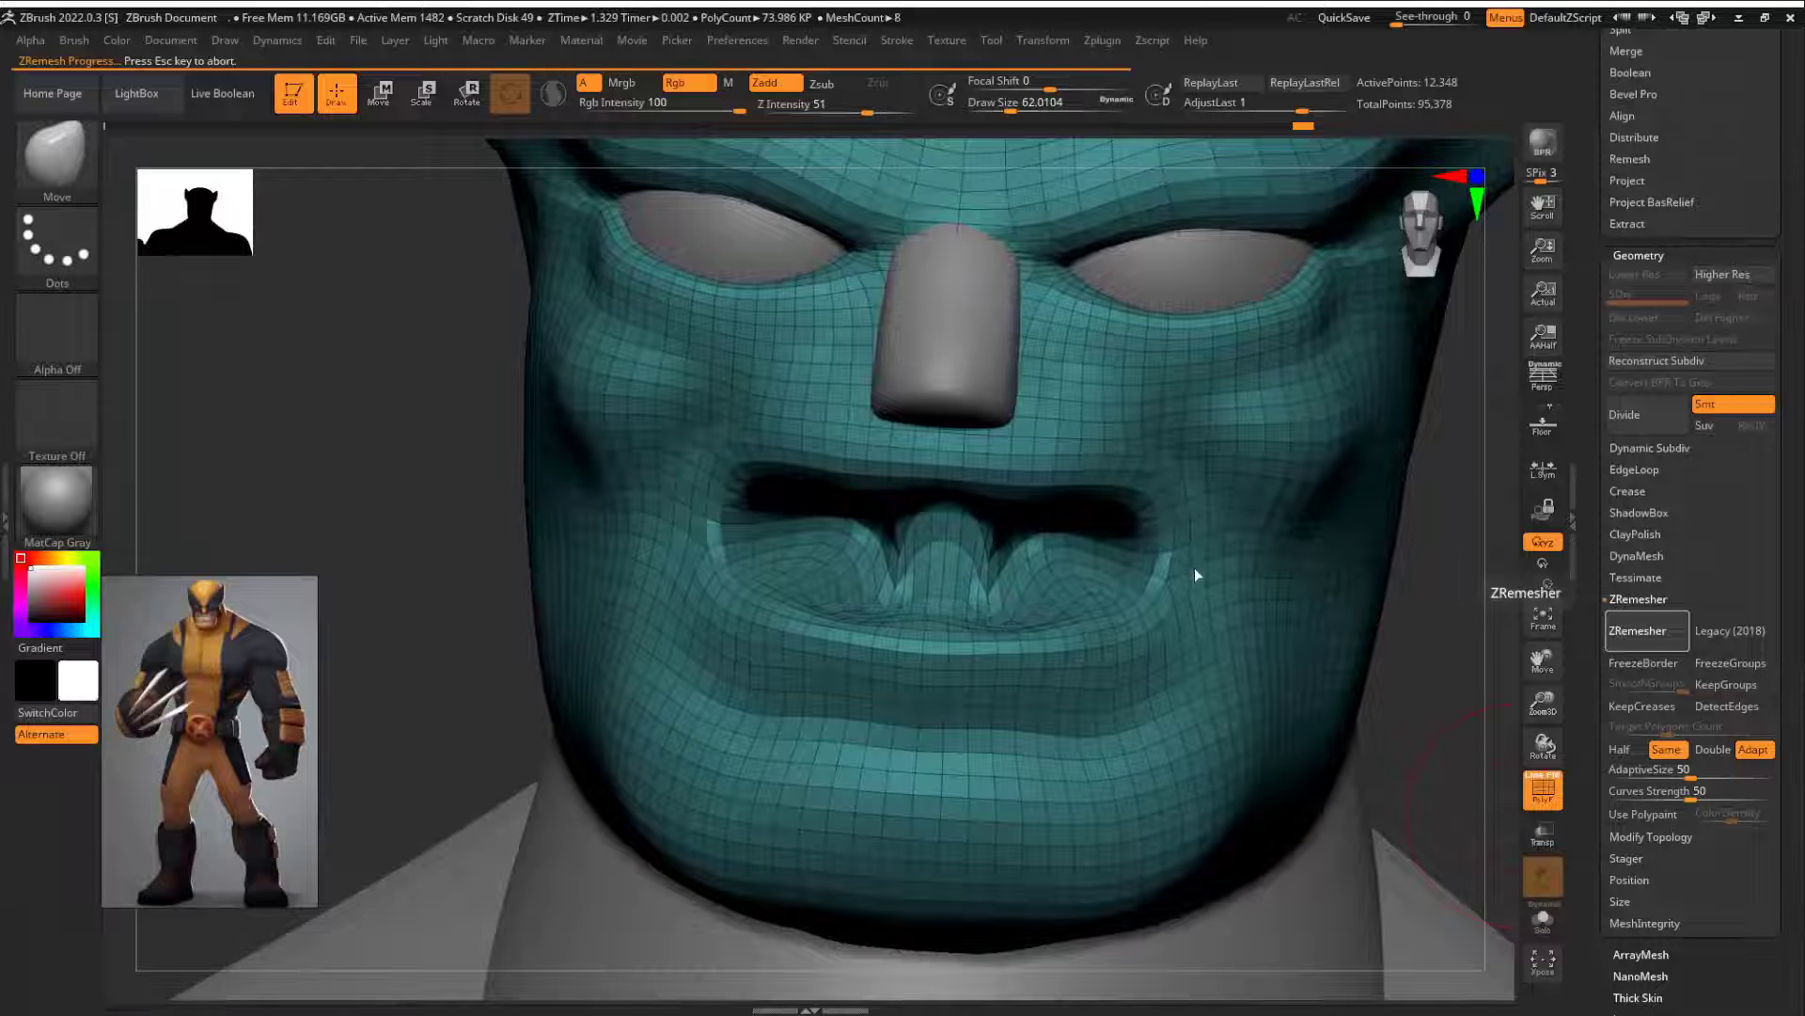
pyautogui.moveTo(1439, 572); pyautogui.dragTo(1335, 526)
pyautogui.moveTo(499, 575); pyautogui.dragTo(581, 567)
pyautogui.keyDown('shift'); pyautogui.moveTo(905, 603); pyautogui.dragTo(746, 612); pyautogui.keyUp('shift')
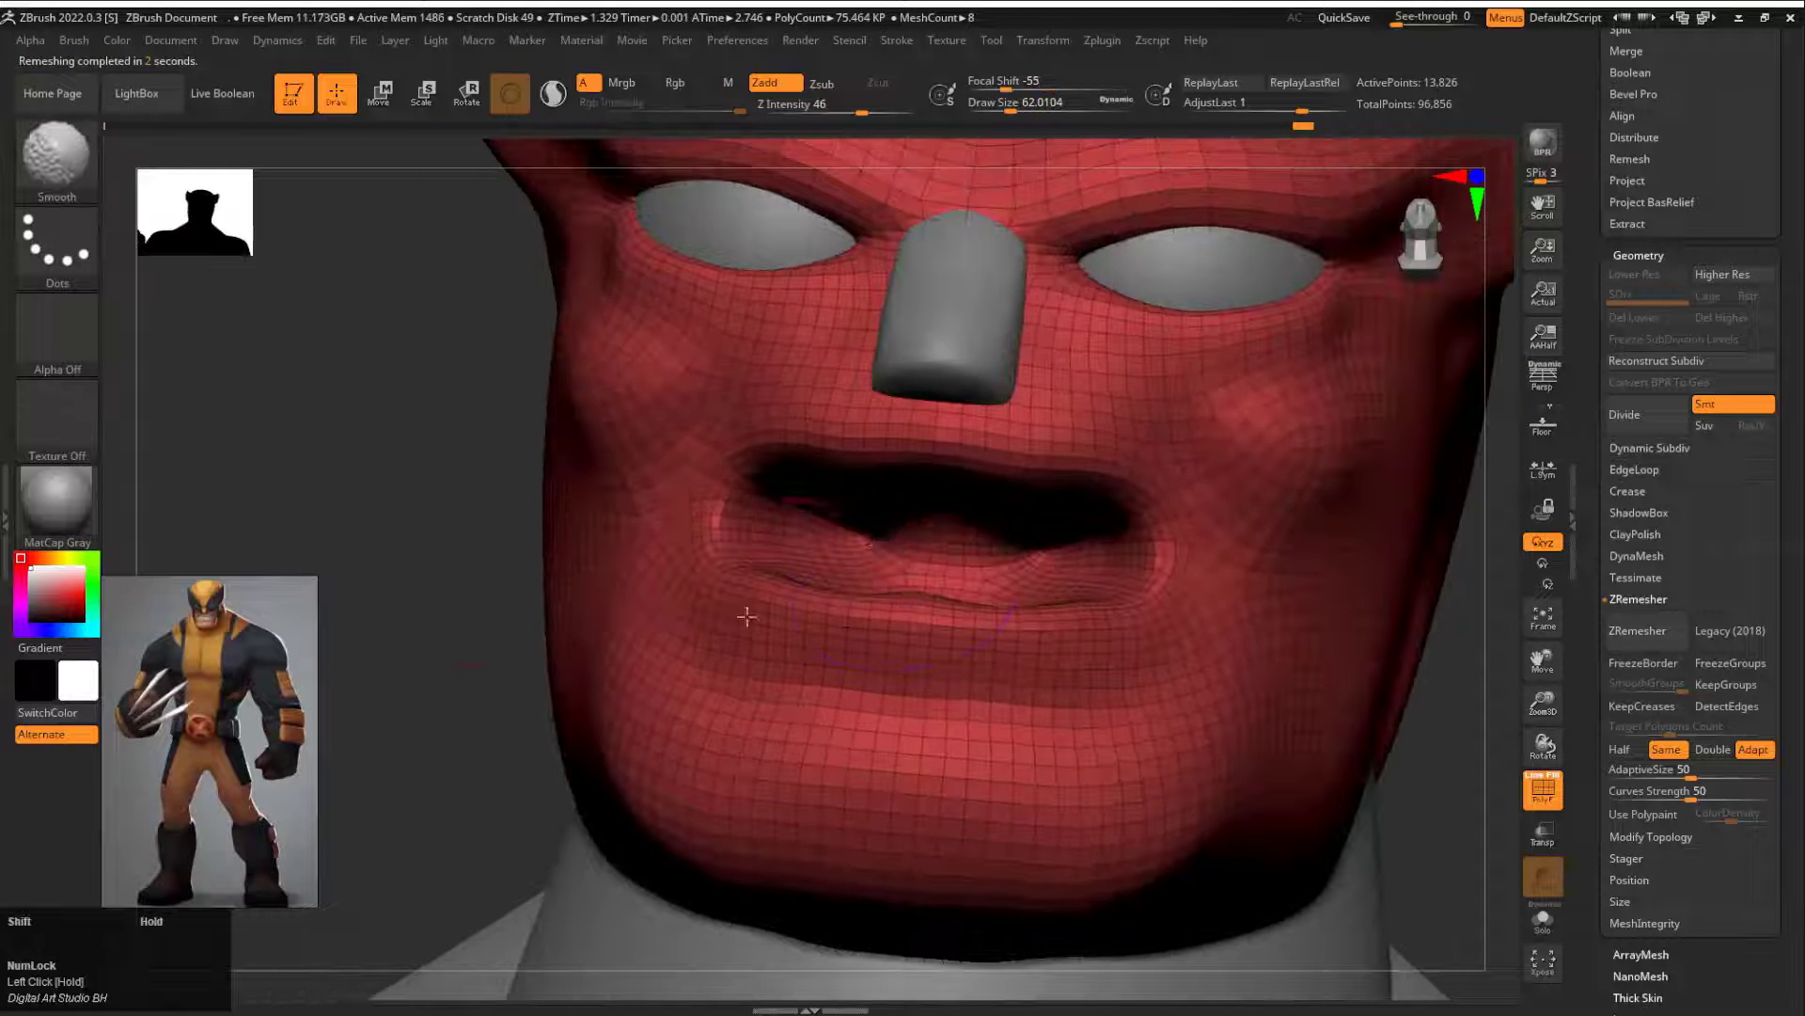
# Step: Hide the polyframe and carve the folds below the cheeks with the DamStandard brush at draw size about 54
pyautogui.moveTo(1411, 405)
pyautogui.mouseDown()
pyautogui.moveTo(1435, 455)
pyautogui.moveTo(1237, 471)
pyautogui.moveTo(1394, 455)
pyautogui.mouseUp()
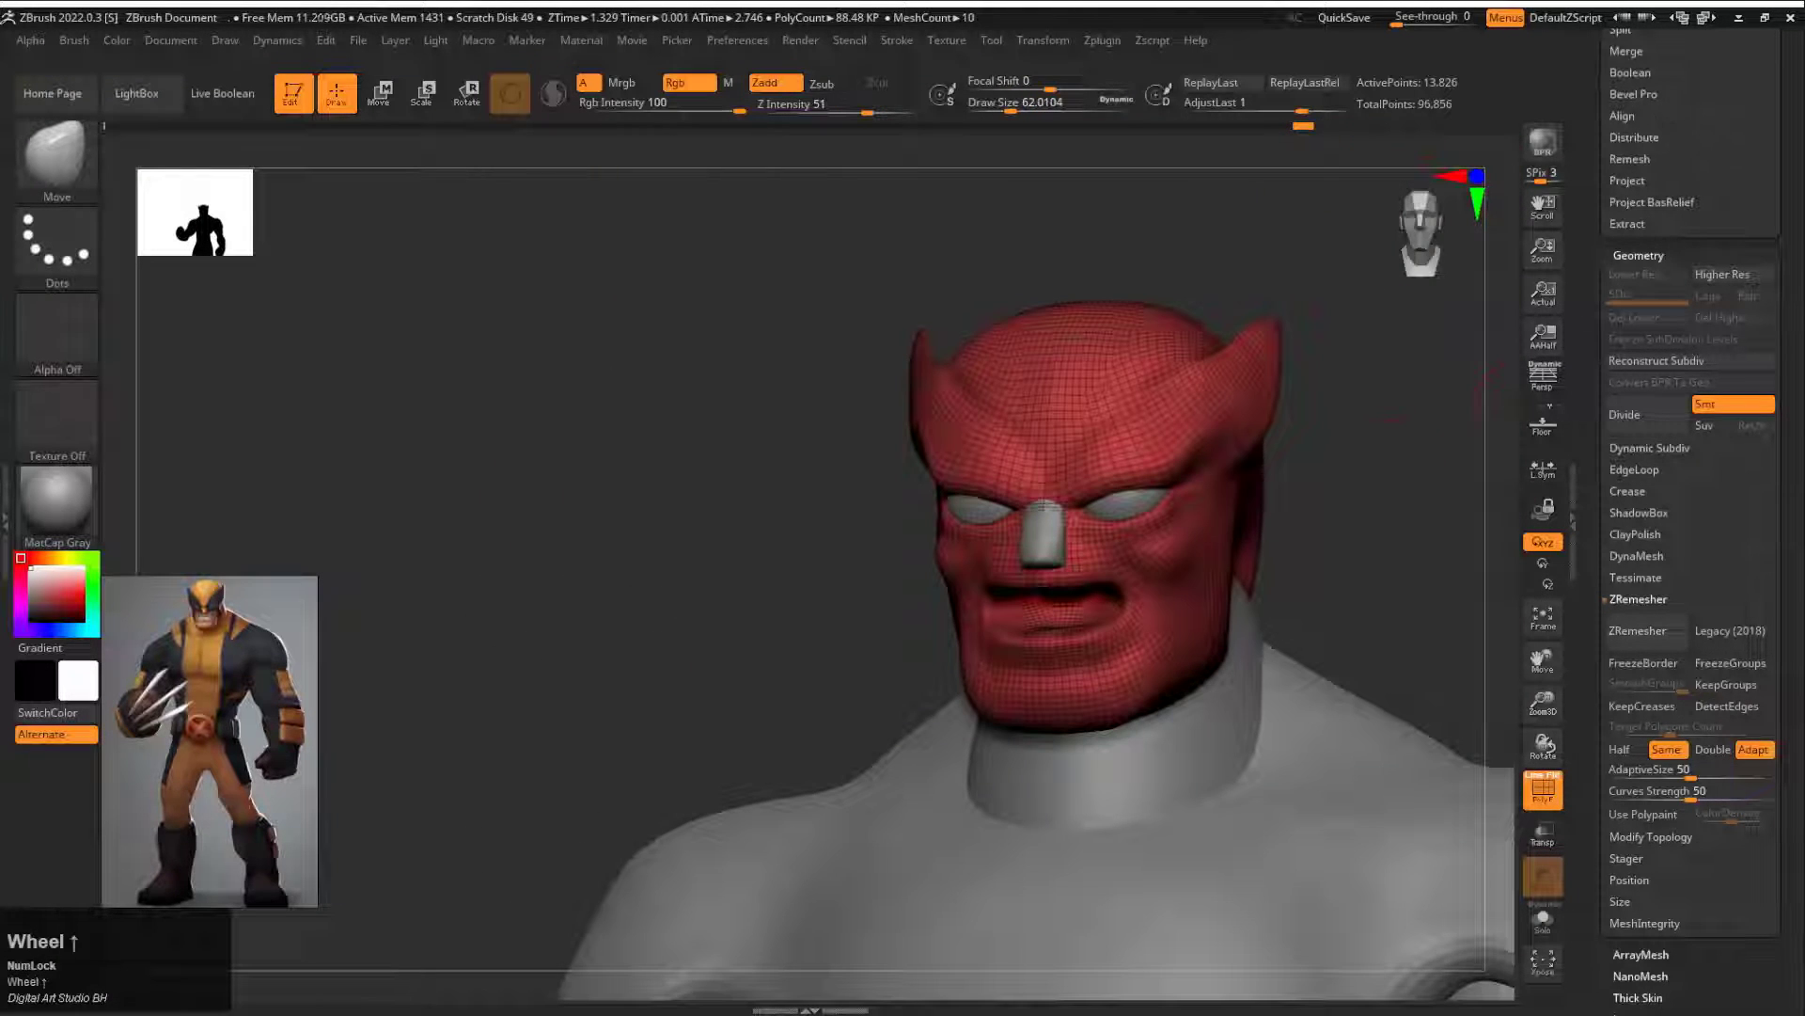
pyautogui.moveTo(1169, 586); pyautogui.dragTo(1187, 649)
pyautogui.keyDown('shift'); pyautogui.moveTo(1340, 526); pyautogui.dragTo(1257, 536); pyautogui.keyUp('shift')
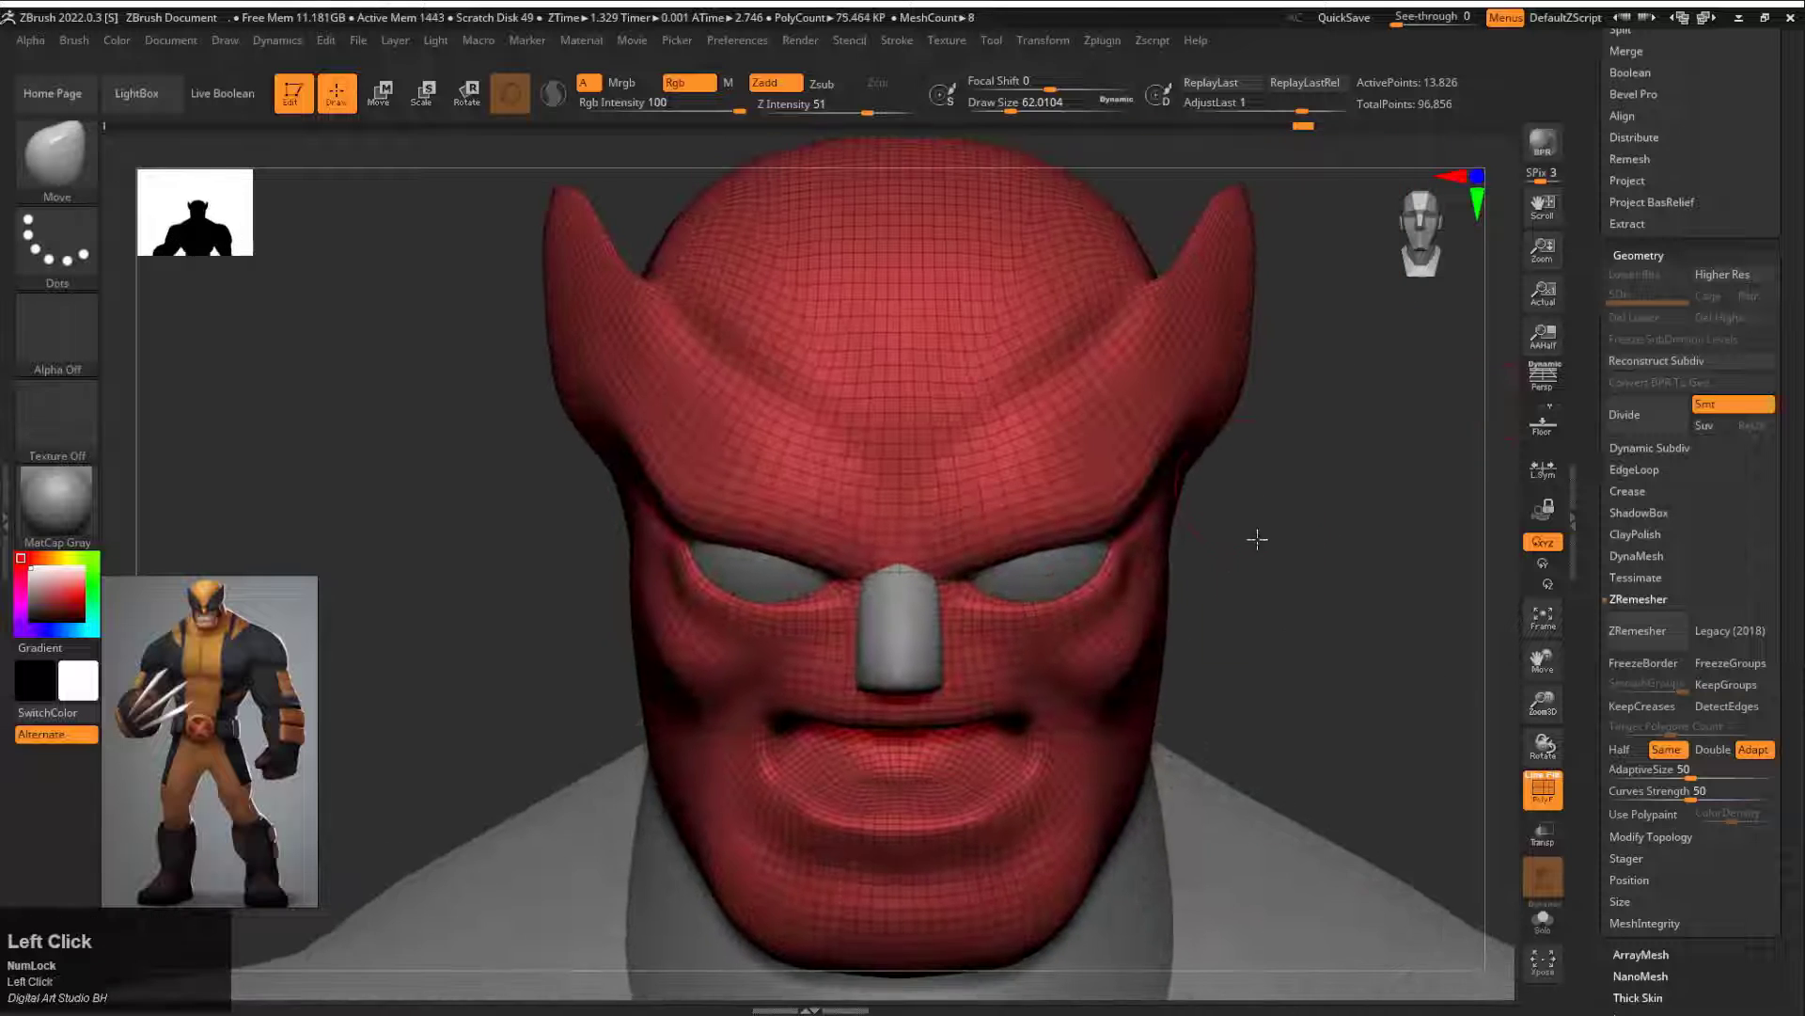
pyautogui.click(1543, 790)
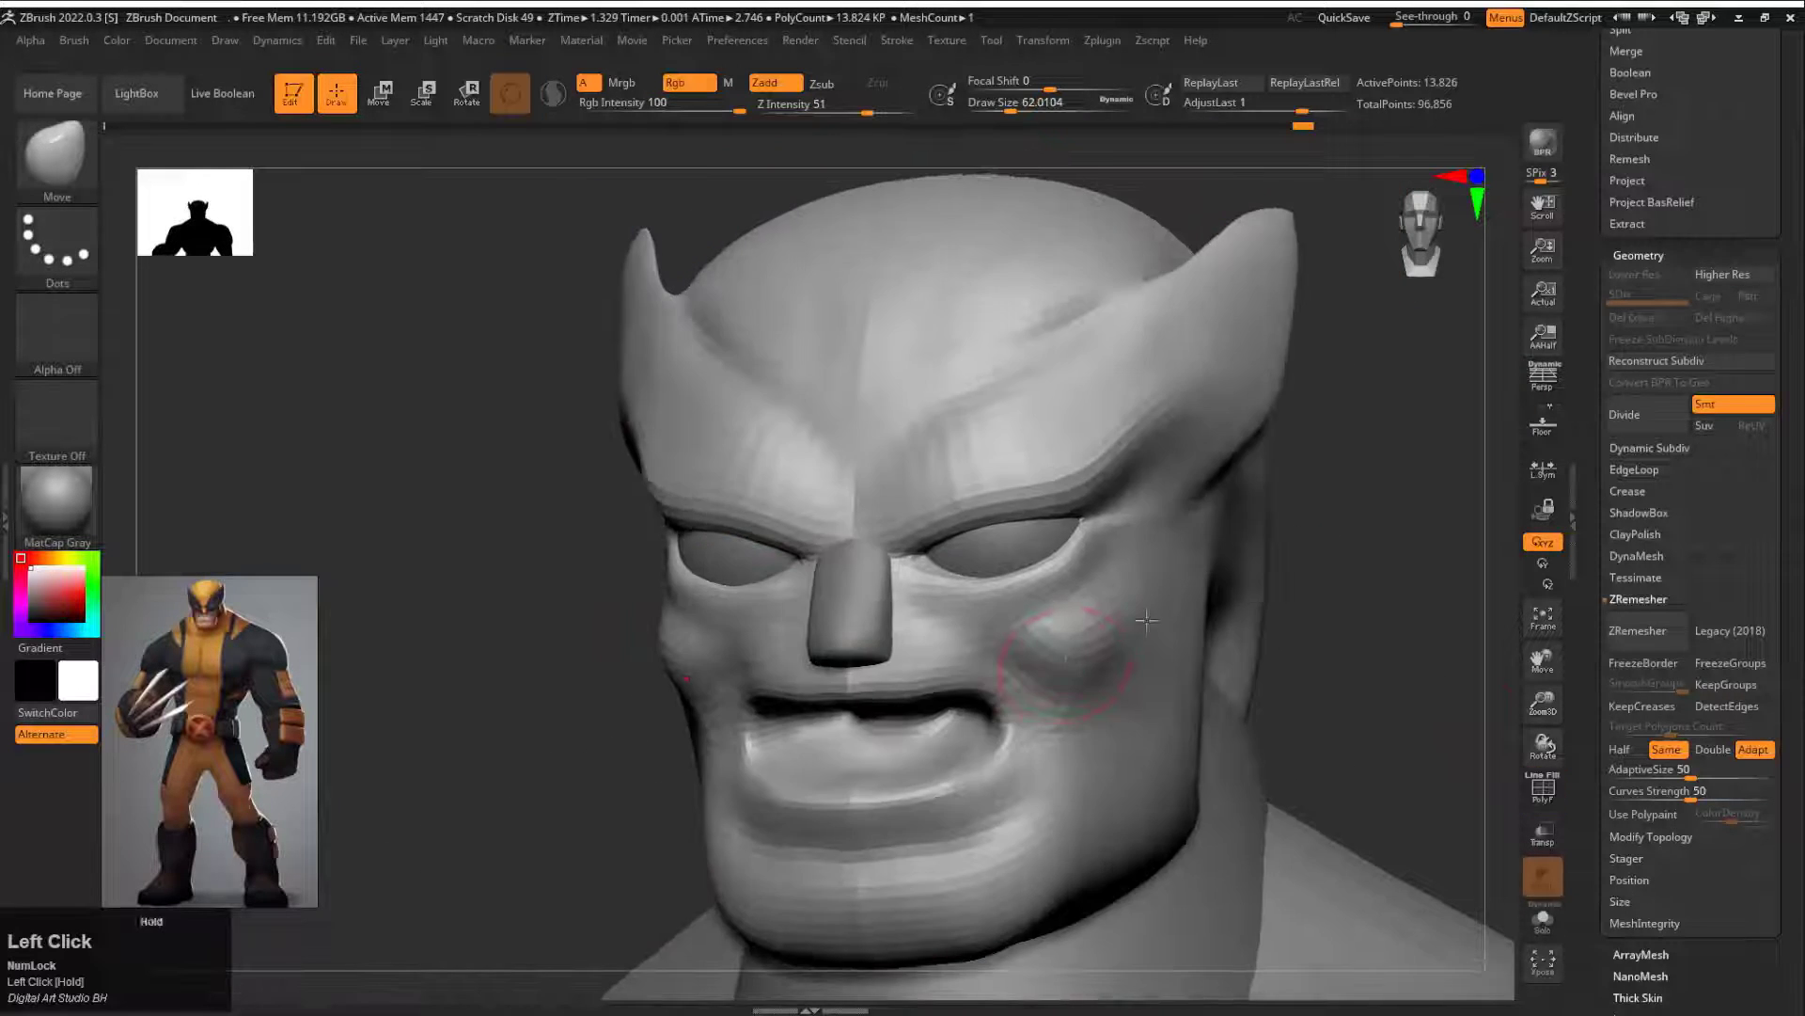
pyautogui.press('b')
pyautogui.press('d')
pyautogui.press('s')
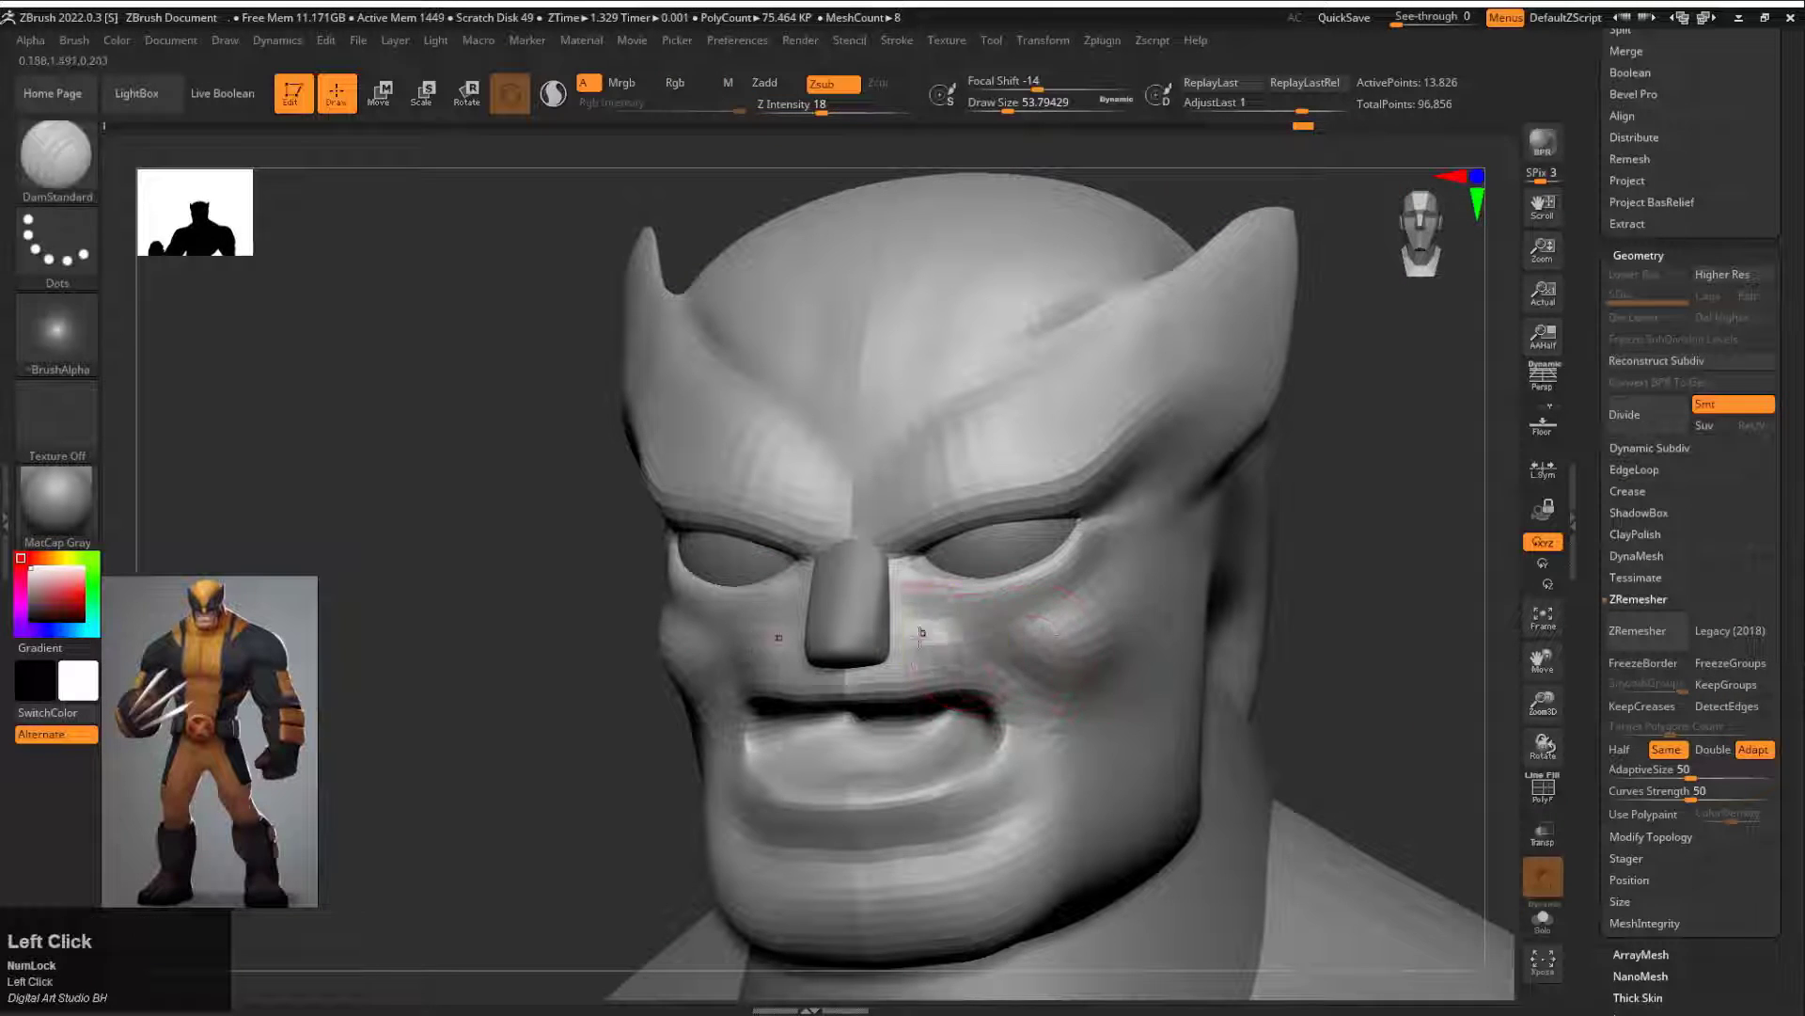
pyautogui.keyDown('shift'); pyautogui.moveTo(1059, 689); pyautogui.dragTo(1062, 640); pyautogui.keyUp('shift')
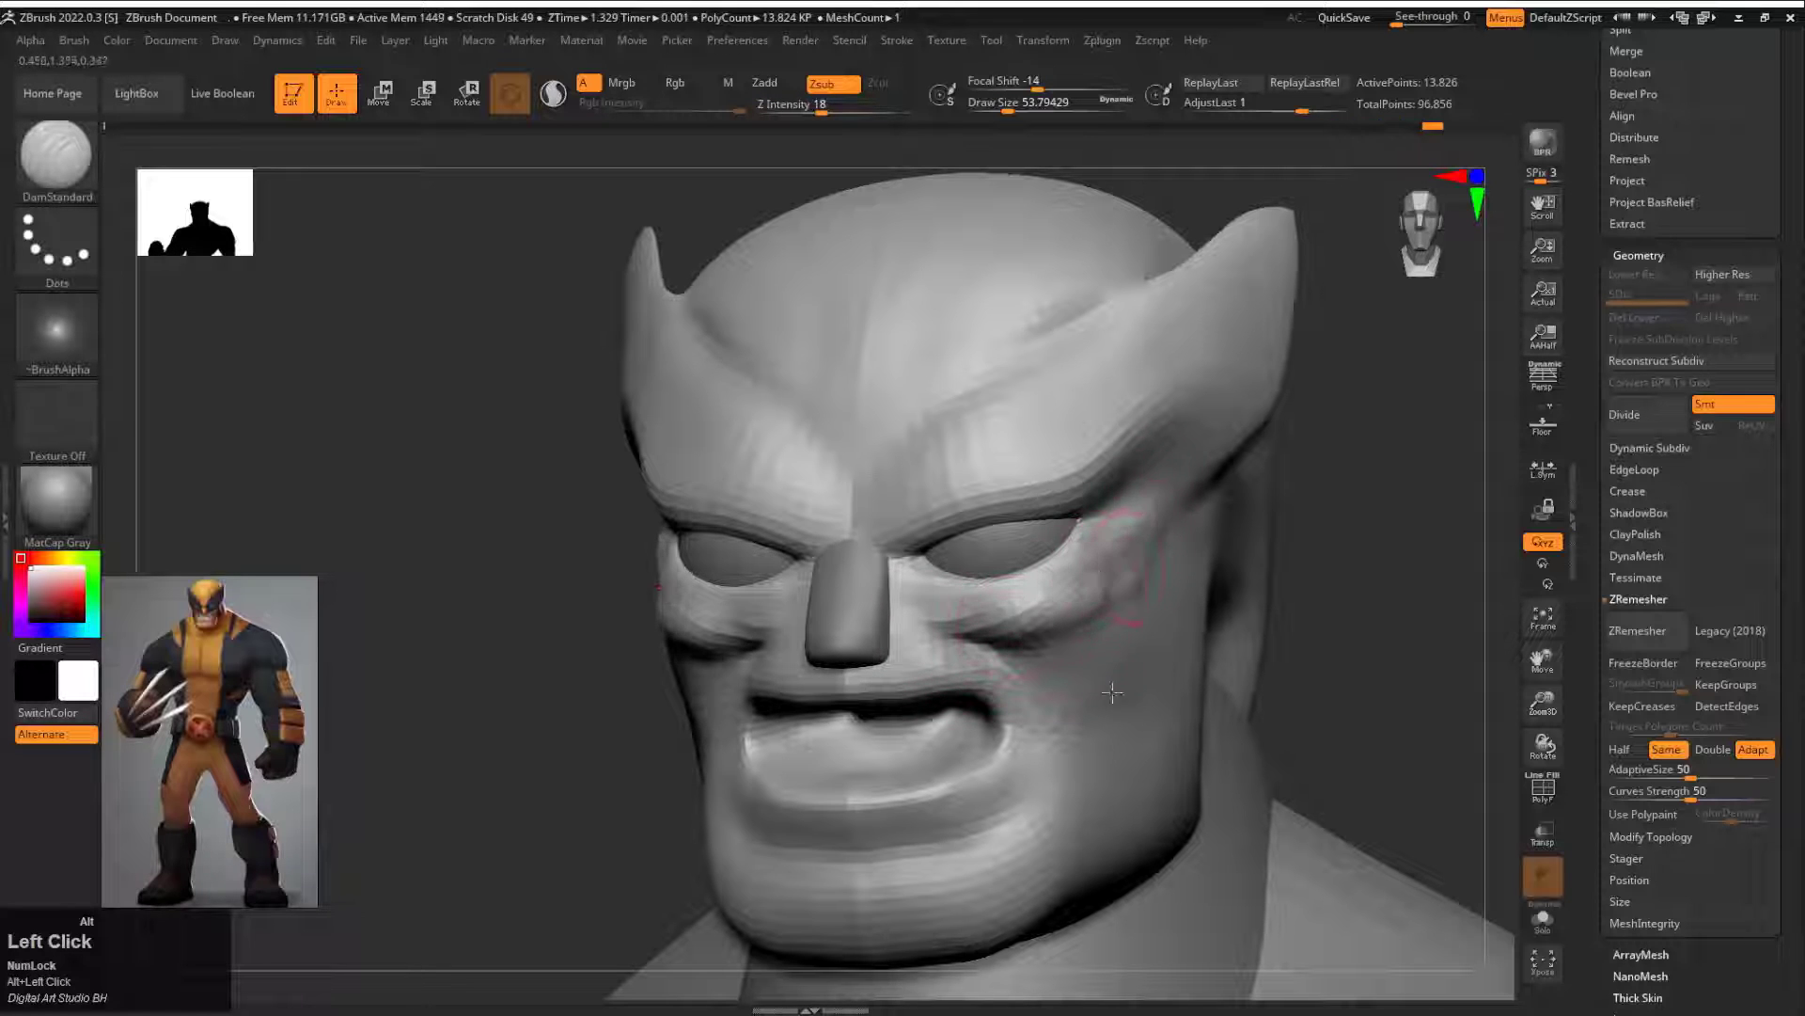
# Step: Smooth the cheek folds and refine the area beside the nose with DamStandard at draw size about 46
pyautogui.moveTo(1363, 743); pyautogui.dragTo(1274, 733)
pyautogui.keyDown('shift'); pyautogui.moveTo(1089, 913); pyautogui.dragTo(1168, 536); pyautogui.keyUp('shift')
pyautogui.moveTo(1345, 583); pyautogui.dragTo(1430, 592)
pyautogui.keyDown('shift'); pyautogui.moveTo(1013, 664); pyautogui.dragTo(1000, 644); pyautogui.keyUp('shift')
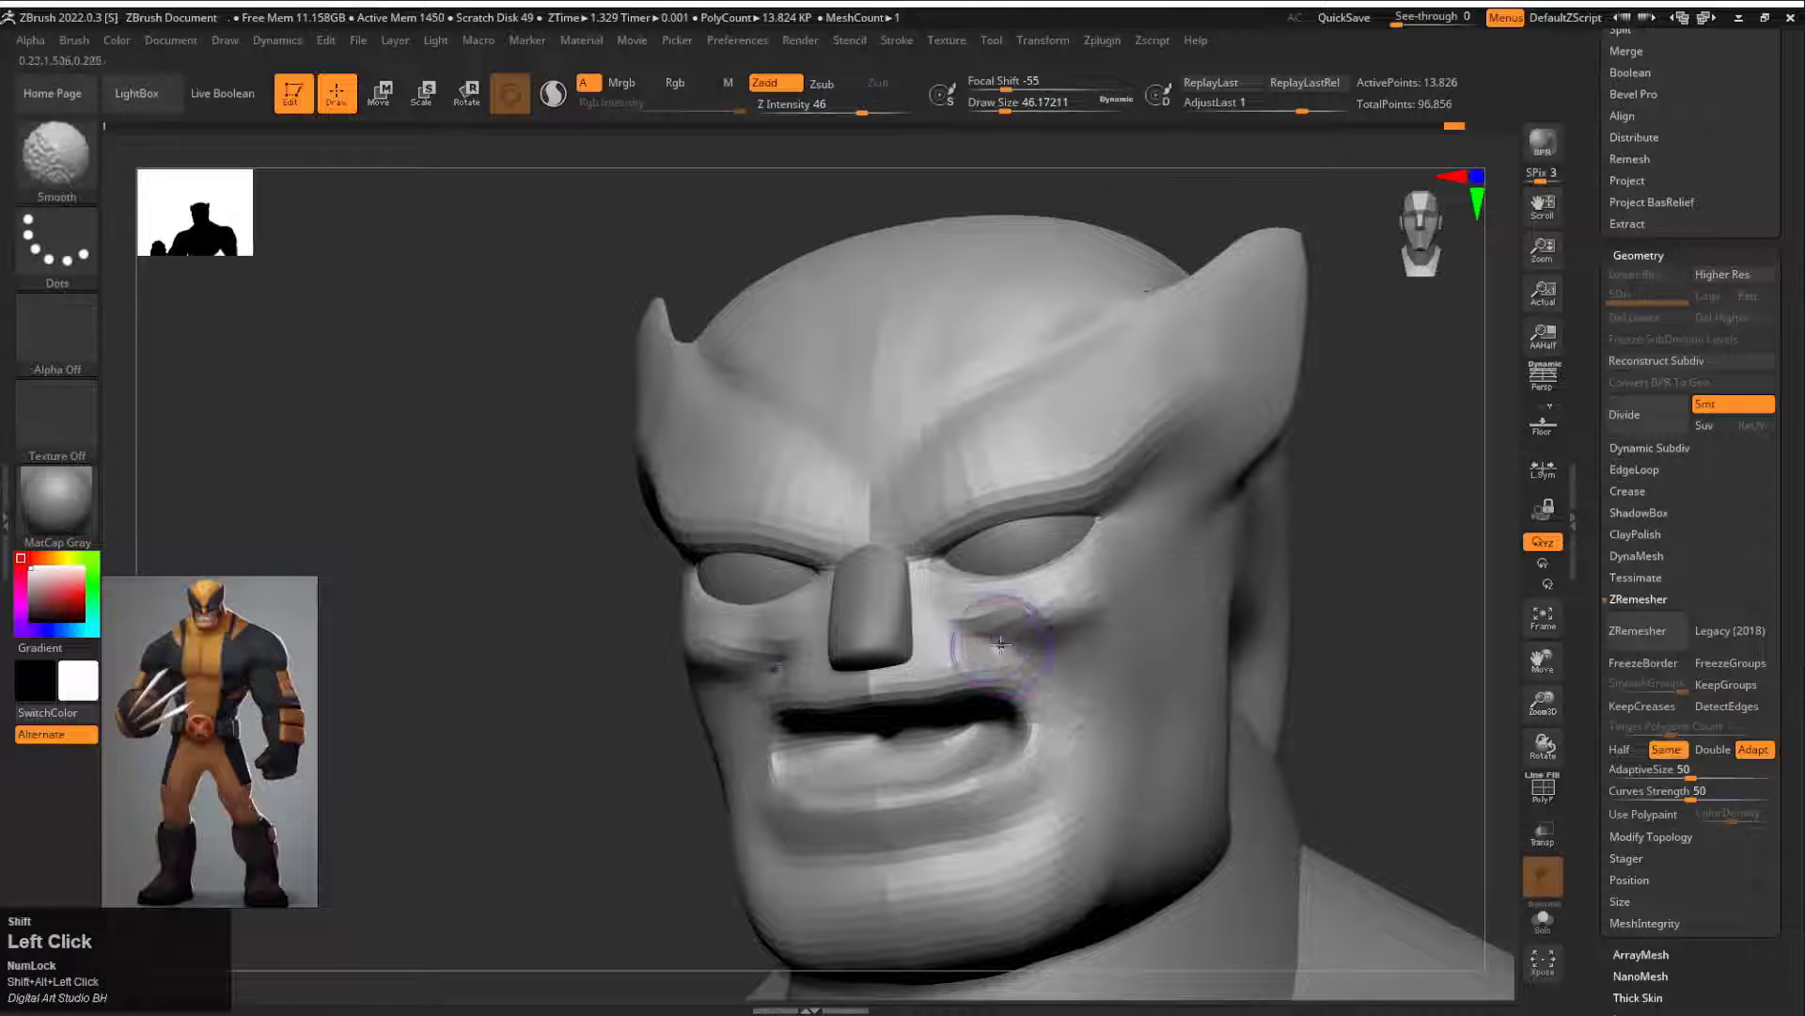
pyautogui.moveTo(1344, 602); pyautogui.dragTo(1429, 607)
pyautogui.moveTo(1202, 600); pyautogui.dragTo(1051, 603)
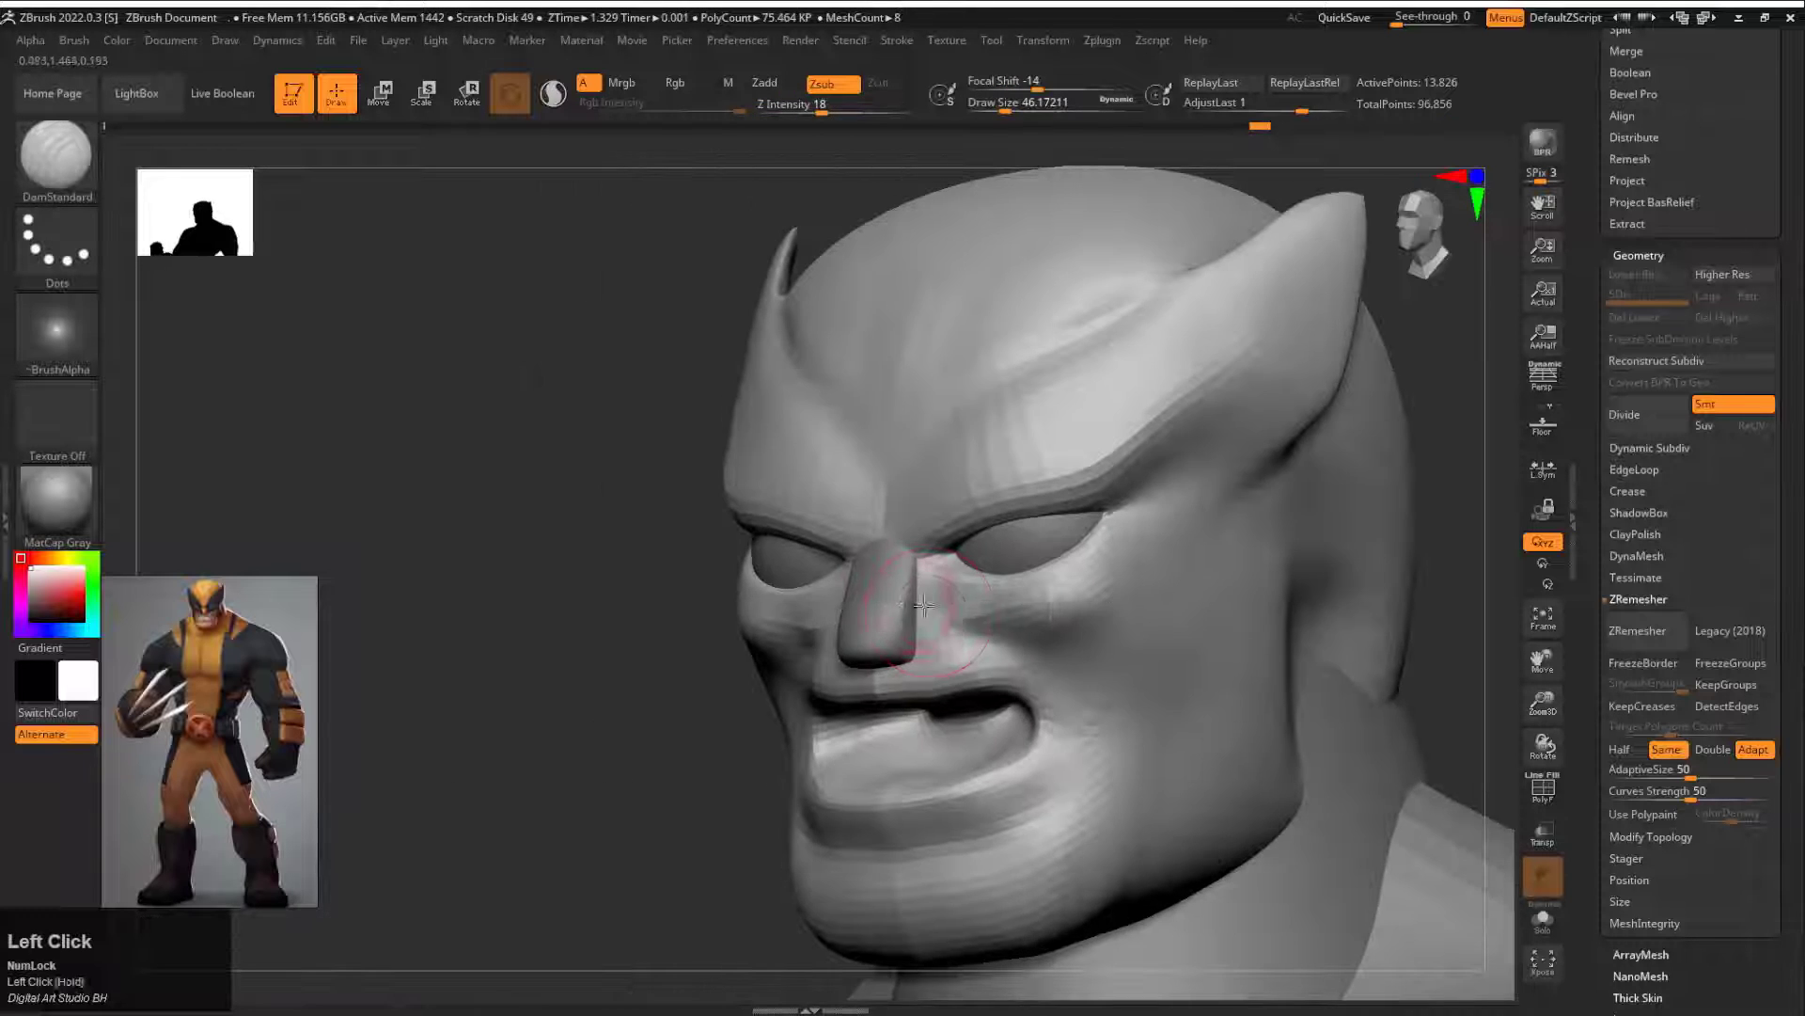
pyautogui.keyDown('shift'); pyautogui.moveTo(926, 588); pyautogui.dragTo(922, 639); pyautogui.keyUp('shift')
# Step: Reshape the upper lip and mouth profile with the Move brush at draw size about 62
pyautogui.moveTo(742, 752)
pyautogui.mouseDown()
pyautogui.moveTo(617, 766)
pyautogui.moveTo(815, 660)
pyautogui.mouseUp()
pyautogui.press('b')
pyautogui.press('m')
pyautogui.press('v')
pyautogui.moveTo(911, 693); pyautogui.dragTo(943, 697)
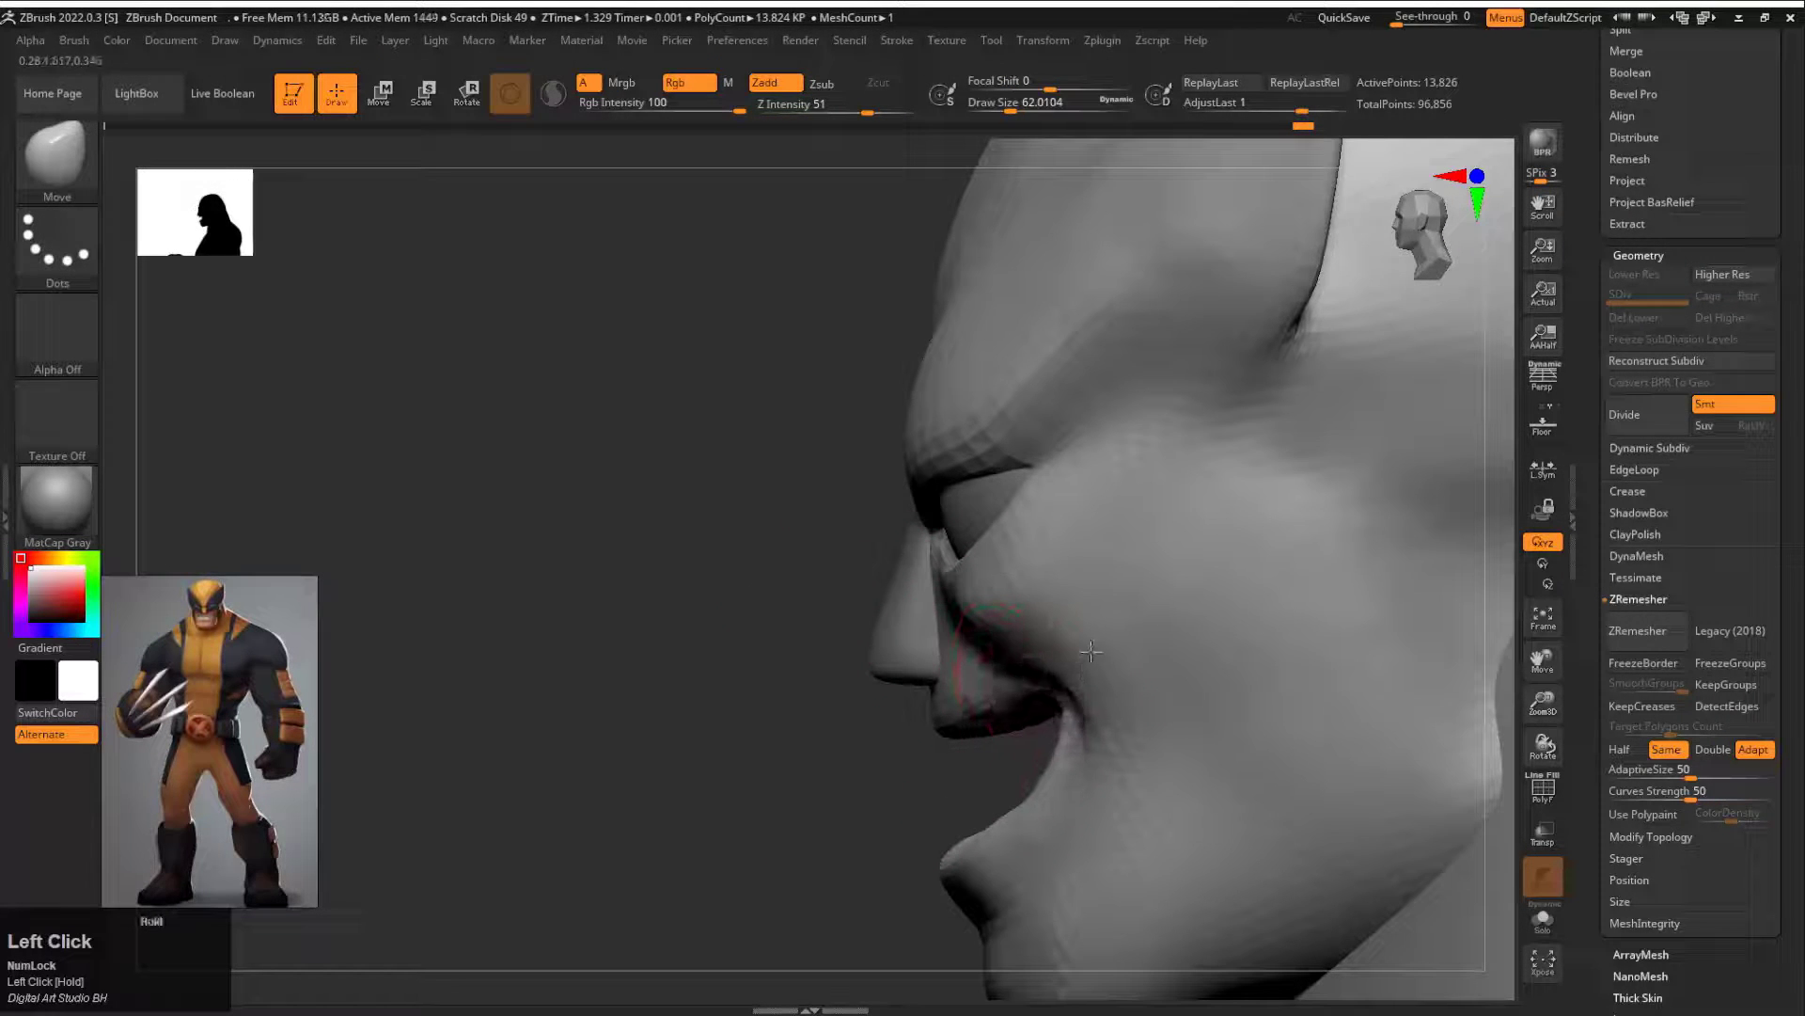
pyautogui.moveTo(927, 766); pyautogui.dragTo(1197, 697)
pyautogui.moveTo(1305, 593)
pyautogui.keyDown('alt'); pyautogui.mouseDown()
pyautogui.moveTo(1225, 560)
pyautogui.moveTo(950, 583)
pyautogui.mouseUp(); pyautogui.keyUp('alt')
# Step: Adjust the mouth corners, lower lip and chin with the Move brush at draw size about 80
pyautogui.press('s')
pyautogui.moveTo(915, 712); pyautogui.dragTo(986, 626)
pyautogui.moveTo(942, 707); pyautogui.dragTo(1354, 476)
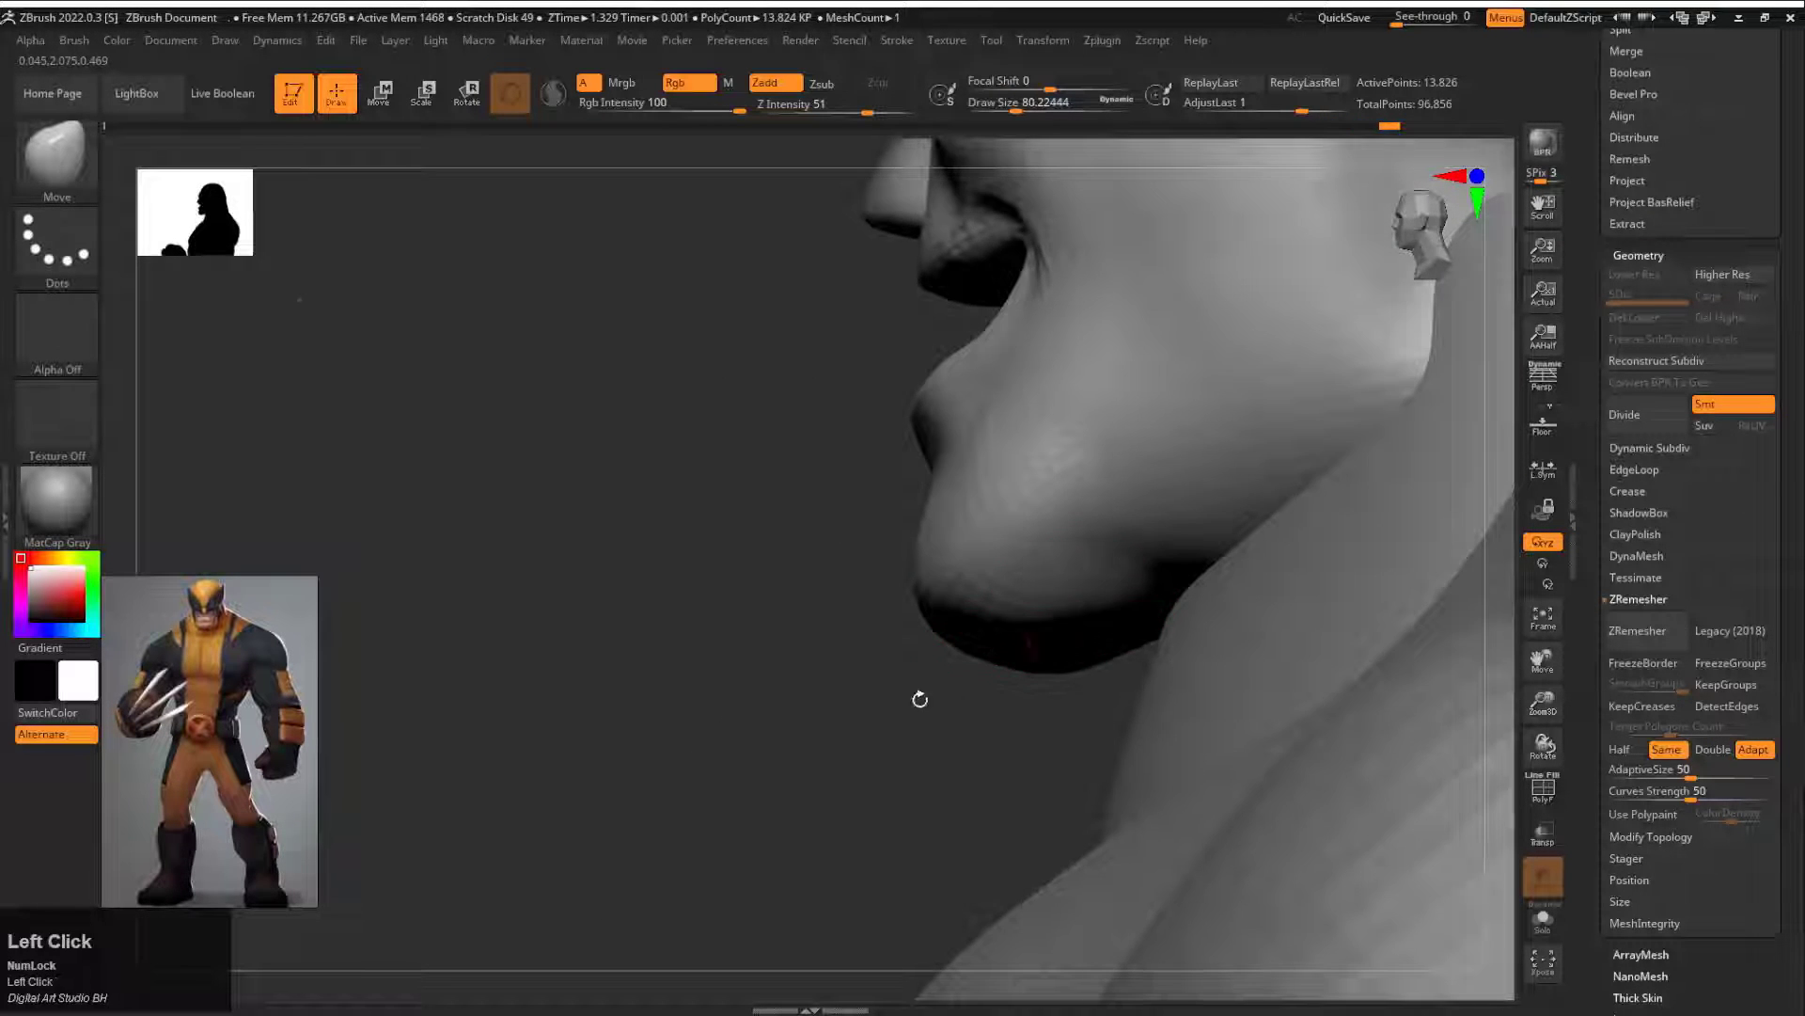
pyautogui.moveTo(920, 698); pyautogui.dragTo(926, 614)
pyautogui.press('f')
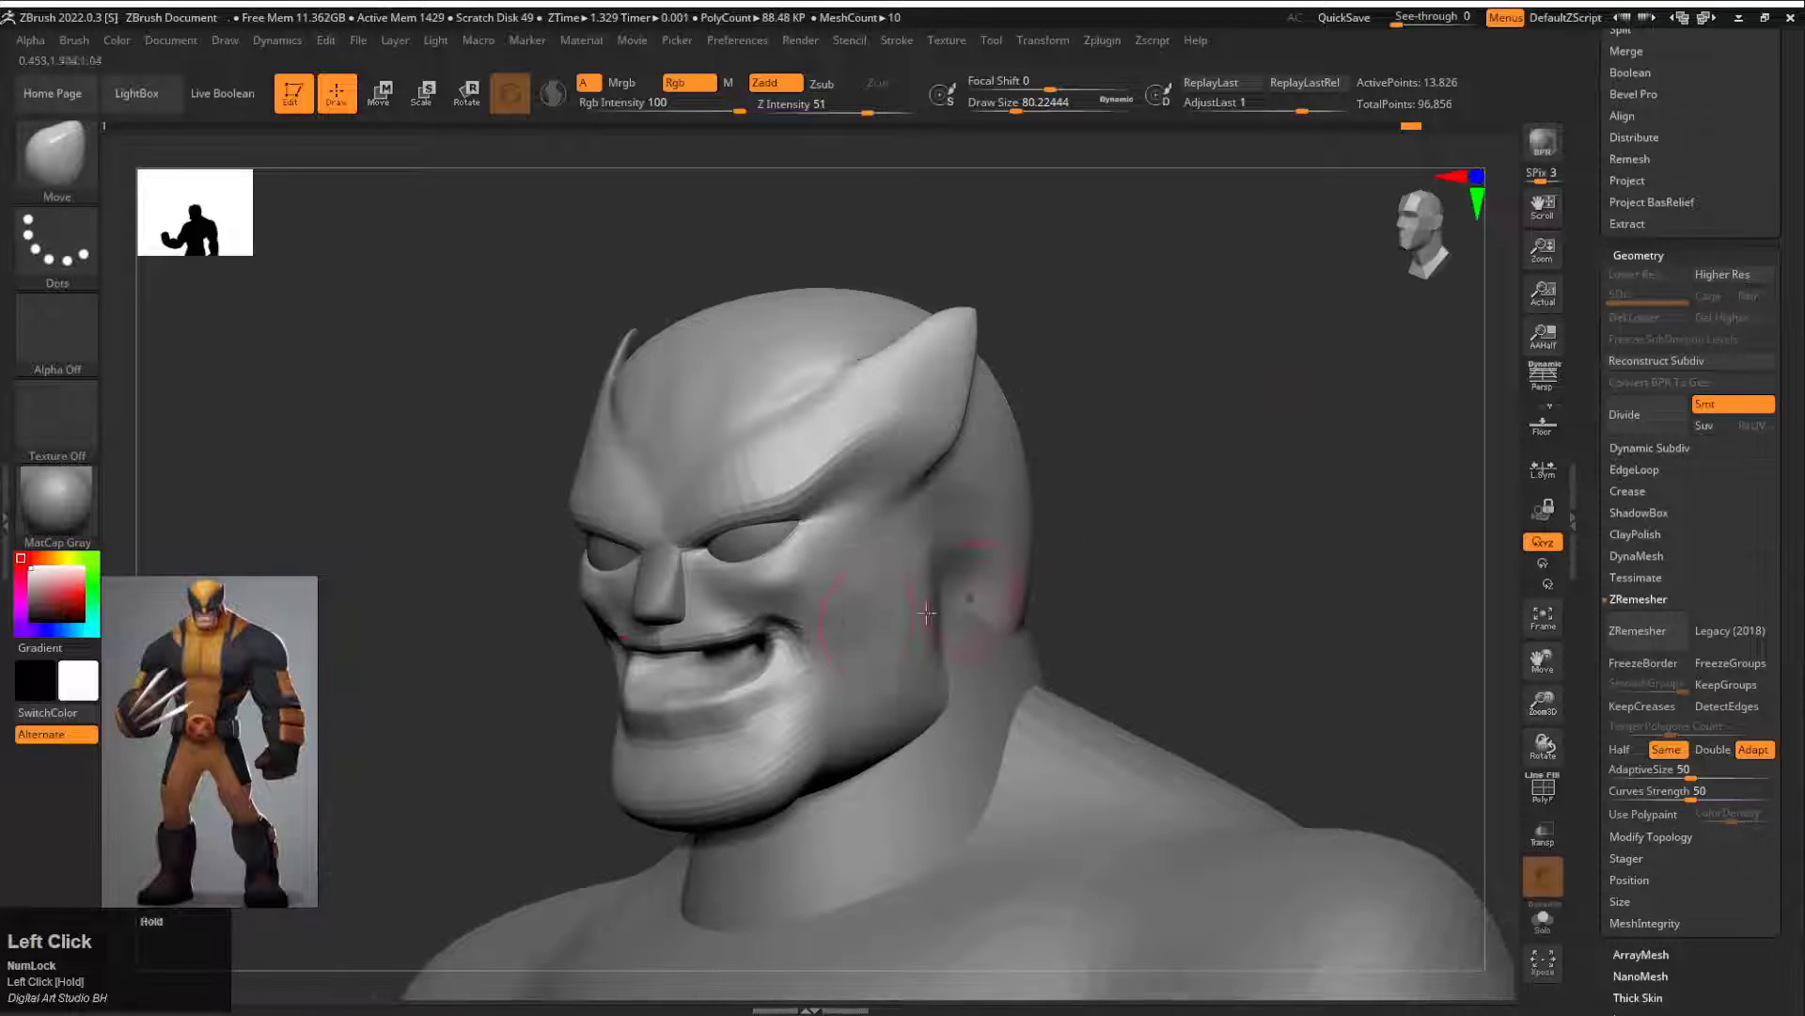
# Step: Deepen the smile creases around the mouth corners with DamStandard at draw size about 54
pyautogui.press('b')
pyautogui.press('d')
pyautogui.press('s')
pyautogui.press('s')
pyautogui.moveTo(821, 594); pyautogui.dragTo(813, 593)
pyautogui.moveTo(1100, 602); pyautogui.dragTo(1133, 575)
pyautogui.moveTo(776, 602); pyautogui.dragTo(830, 628)
# Step: Isolate the head and the nose-and-eyes subtool by hiding the other subtools, select the head and turn on Live Boolean
pyautogui.keyDown('alt'); pyautogui.click(689, 557); pyautogui.keyUp('alt')
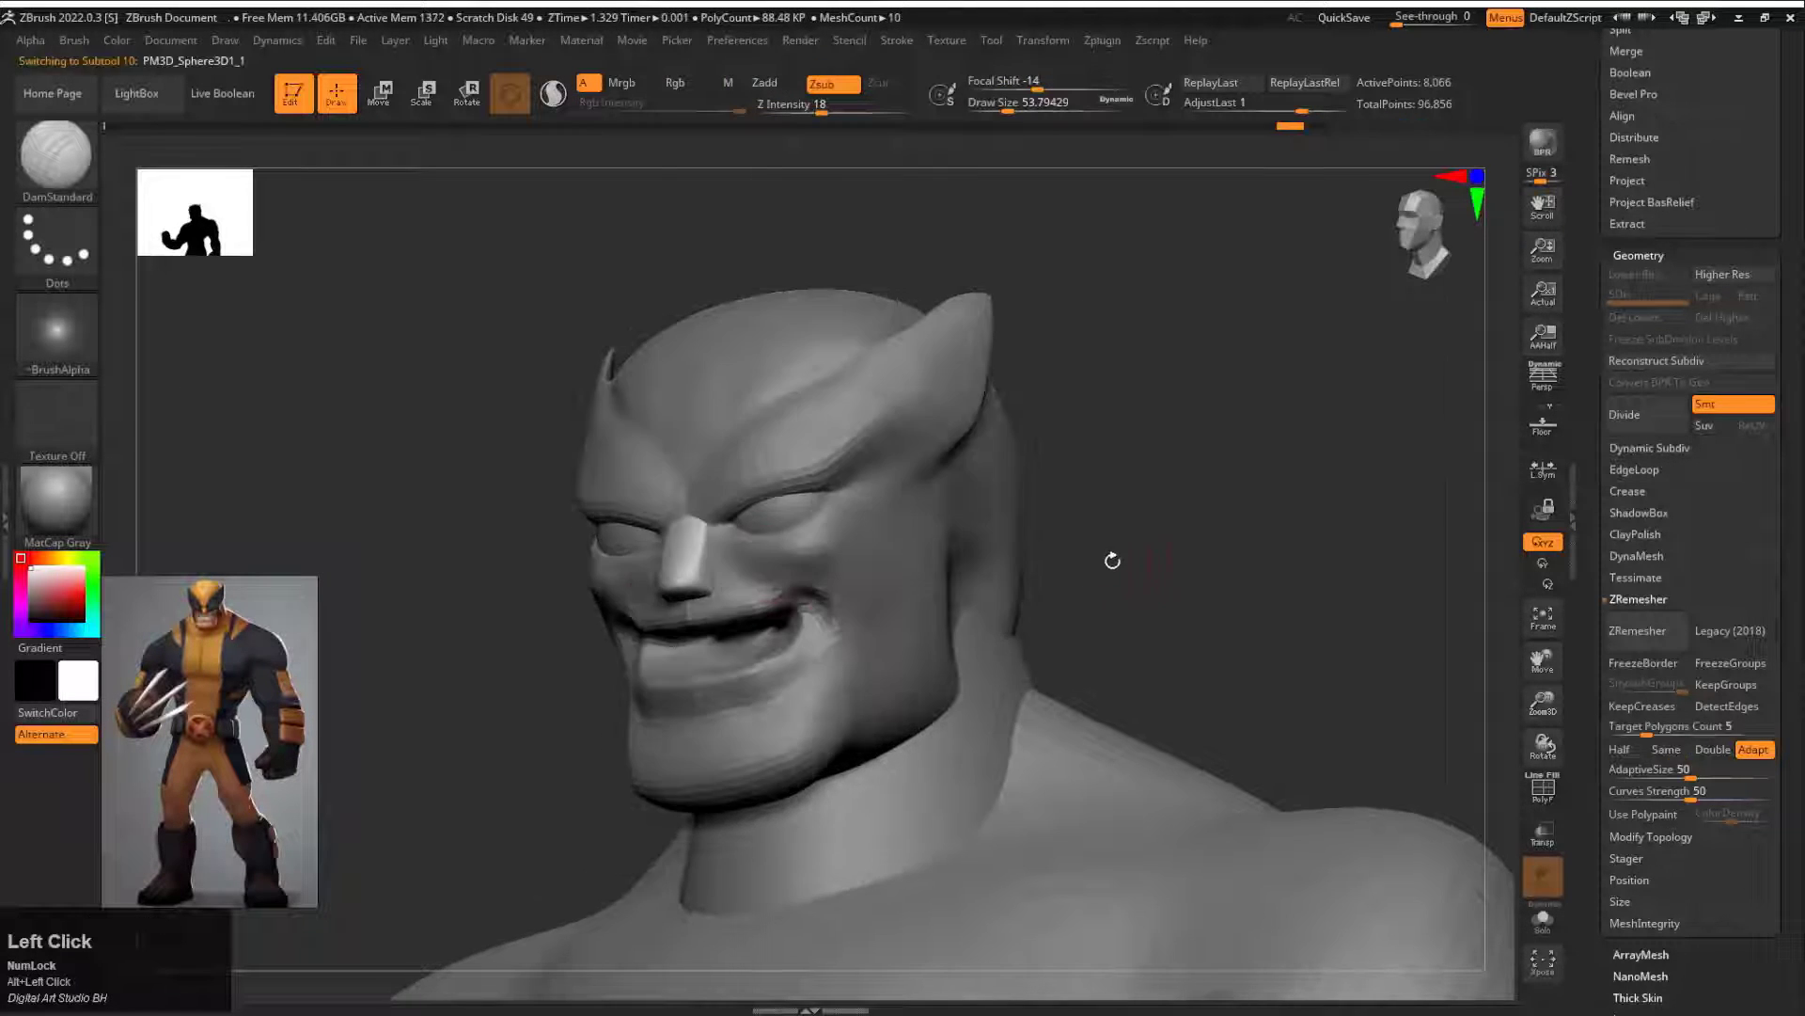
pyautogui.moveTo(1112, 560); pyautogui.dragTo(949, 423)
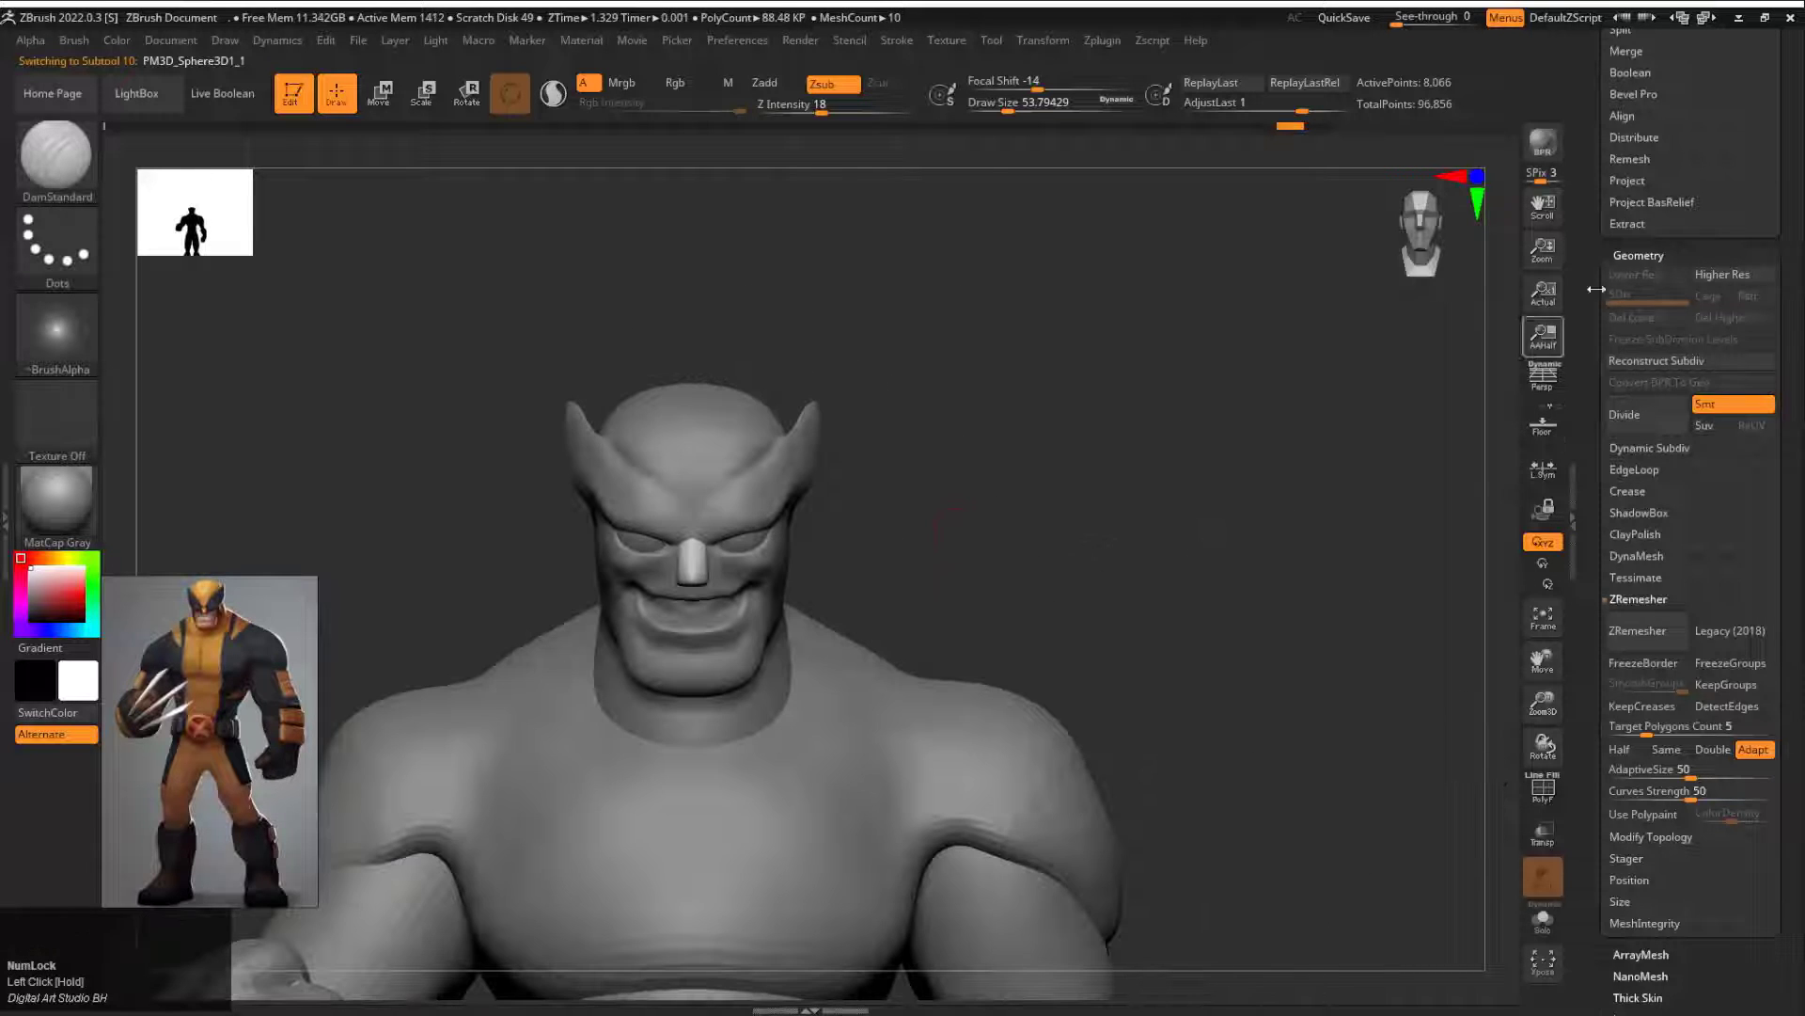
pyautogui.moveTo(1603, 288); pyautogui.dragTo(1604, 752)
pyautogui.moveTo(1612, 538); pyautogui.dragTo(1616, 434)
pyautogui.click(1638, 453)
pyautogui.click(1767, 441)
pyautogui.click(1768, 527)
pyautogui.moveTo(1307, 734); pyautogui.dragTo(1138, 710)
pyautogui.moveTo(1612, 442)
pyautogui.mouseDown()
pyautogui.moveTo(1614, 567)
pyautogui.moveTo(1610, 440)
pyautogui.mouseUp()
pyautogui.click(214, 94)
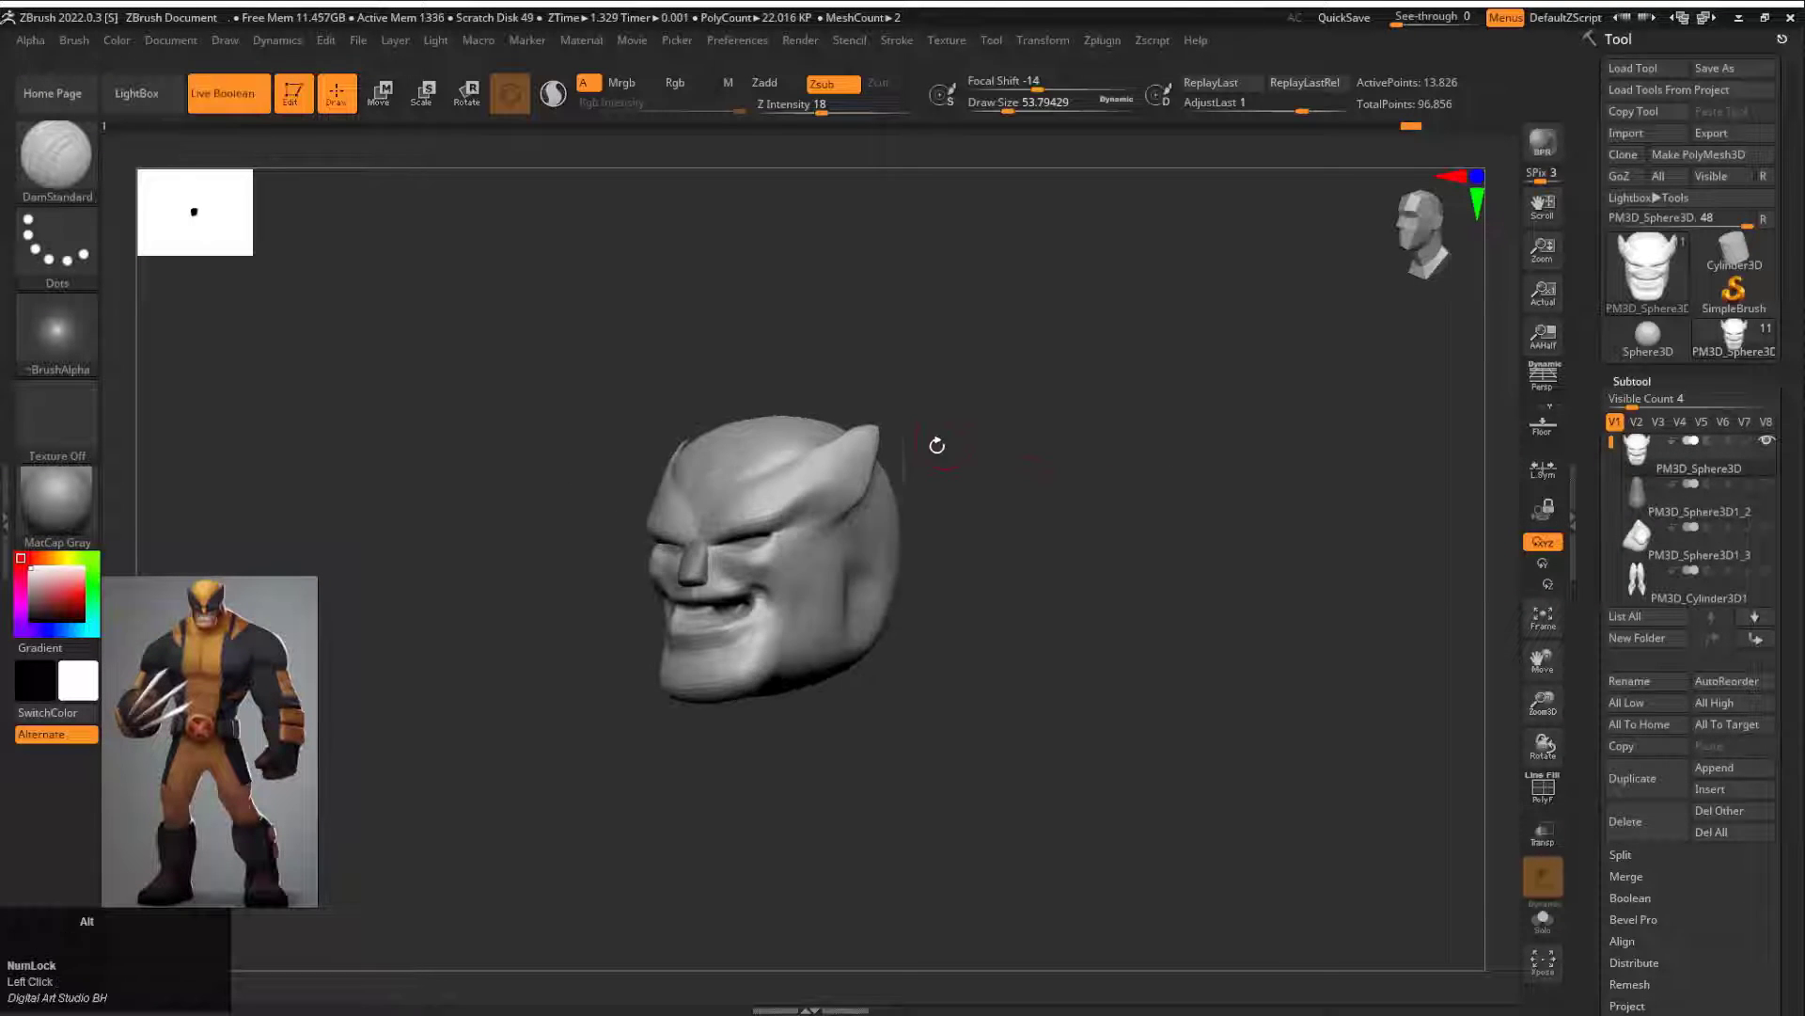
# Step: Subdivide the head mesh once
pyautogui.moveTo(934, 443); pyautogui.dragTo(1298, 608)
pyautogui.hotkey('ctrl', 'd')
pyautogui.moveTo(1165, 596); pyautogui.dragTo(1270, 583)
pyautogui.keyDown('alt'); pyautogui.moveTo(1185, 527); pyautogui.dragTo(1054, 569); pyautogui.keyUp('alt')
# Step: Make a Boolean mesh from the visible head pieces and switch to the resulting merged mesh
pyautogui.moveTo(1613, 912); pyautogui.dragTo(1619, 743)
pyautogui.click(1631, 573)
pyautogui.click(1682, 595)
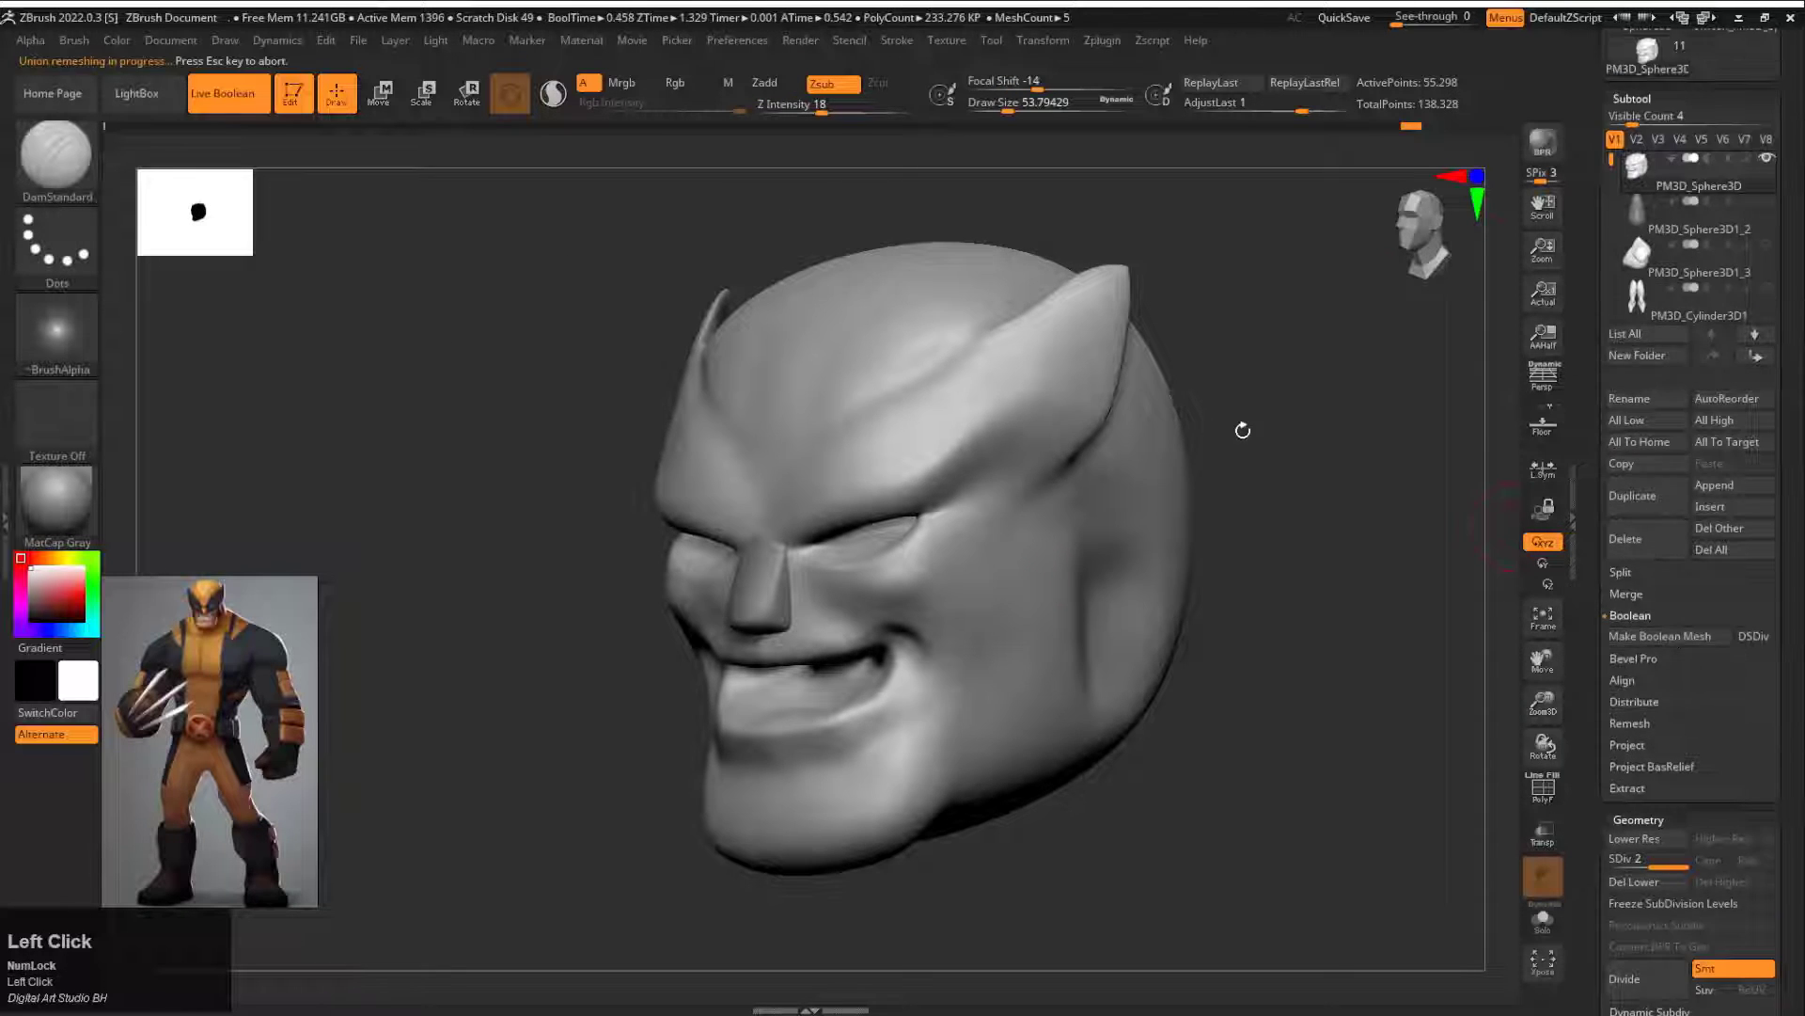
pyautogui.moveTo(1610, 141); pyautogui.dragTo(1612, 303)
pyautogui.click(1728, 179)
# Step: Sharpen the creases around the mouth corners of the merged head with DamStandard at draw size about 22
pyautogui.moveTo(1250, 451); pyautogui.dragTo(1354, 442)
pyautogui.moveTo(1232, 437)
pyautogui.keyDown('alt'); pyautogui.mouseDown()
pyautogui.moveTo(1215, 430)
pyautogui.moveTo(1367, 532)
pyautogui.moveTo(1260, 545)
pyautogui.mouseUp(); pyautogui.keyUp('alt')
pyautogui.press('s')
pyautogui.moveTo(914, 589)
pyautogui.mouseDown()
pyautogui.moveTo(894, 588)
pyautogui.moveTo(898, 640)
pyautogui.mouseUp()
pyautogui.moveTo(451, 536); pyautogui.dragTo(715, 545)
pyautogui.moveTo(832, 663)
pyautogui.keyDown('shift'); pyautogui.mouseDown()
pyautogui.moveTo(813, 622)
pyautogui.moveTo(818, 682)
pyautogui.mouseUp(); pyautogui.keyUp('shift')
pyautogui.moveTo(1289, 602); pyautogui.dragTo(1109, 624)
pyautogui.keyDown('alt'); pyautogui.moveTo(1091, 649); pyautogui.dragTo(1176, 624); pyautogui.keyUp('alt')
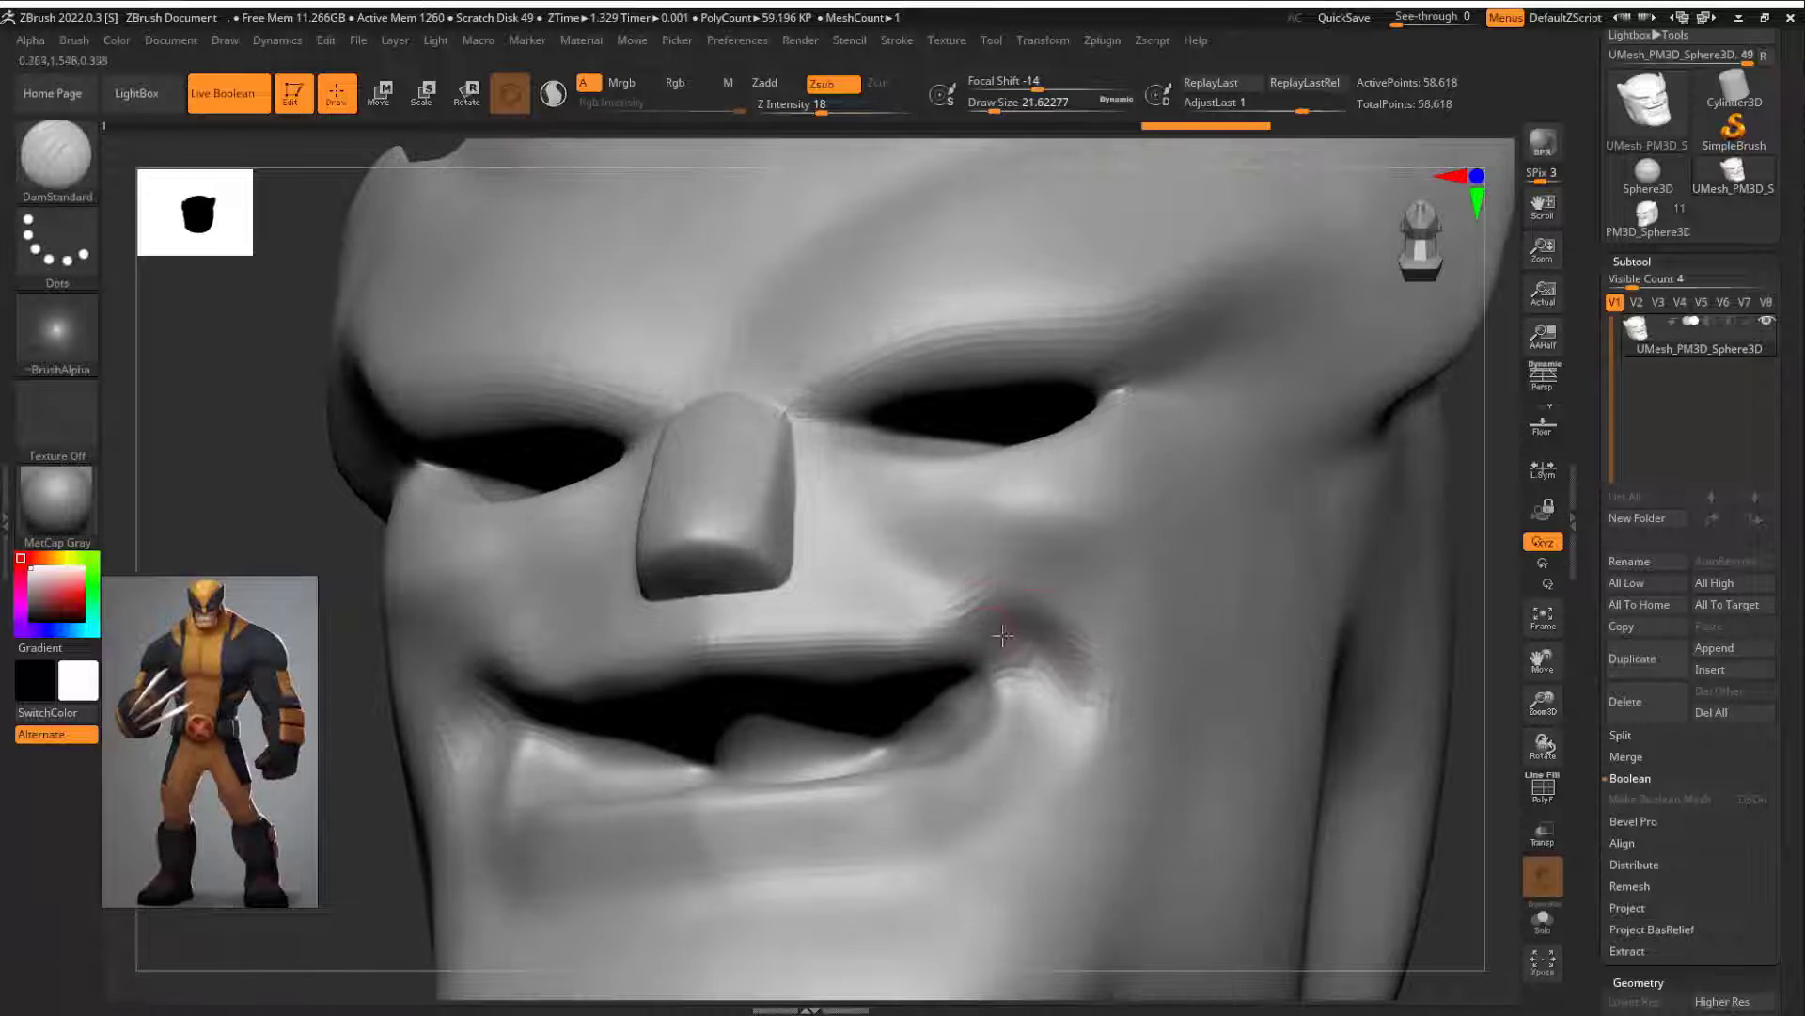
# Step: Pinch the mouth corners and lip edges with the Pinch brush at draw size about 37, activating X symmetry
pyautogui.press('b')
pyautogui.press('p')
pyautogui.press('i')
pyautogui.press('s')
pyautogui.moveTo(985, 625)
pyautogui.mouseDown()
pyautogui.moveTo(963, 621)
pyautogui.moveTo(1023, 649)
pyautogui.moveTo(1017, 700)
pyautogui.moveTo(990, 646)
pyautogui.moveTo(970, 700)
pyautogui.mouseUp()
pyautogui.press('space')
pyautogui.click(1081, 720)
pyautogui.press('space')
pyautogui.moveTo(978, 649)
pyautogui.mouseDown()
pyautogui.moveTo(1012, 611)
pyautogui.moveTo(1028, 693)
pyautogui.mouseUp()
pyautogui.press('x')
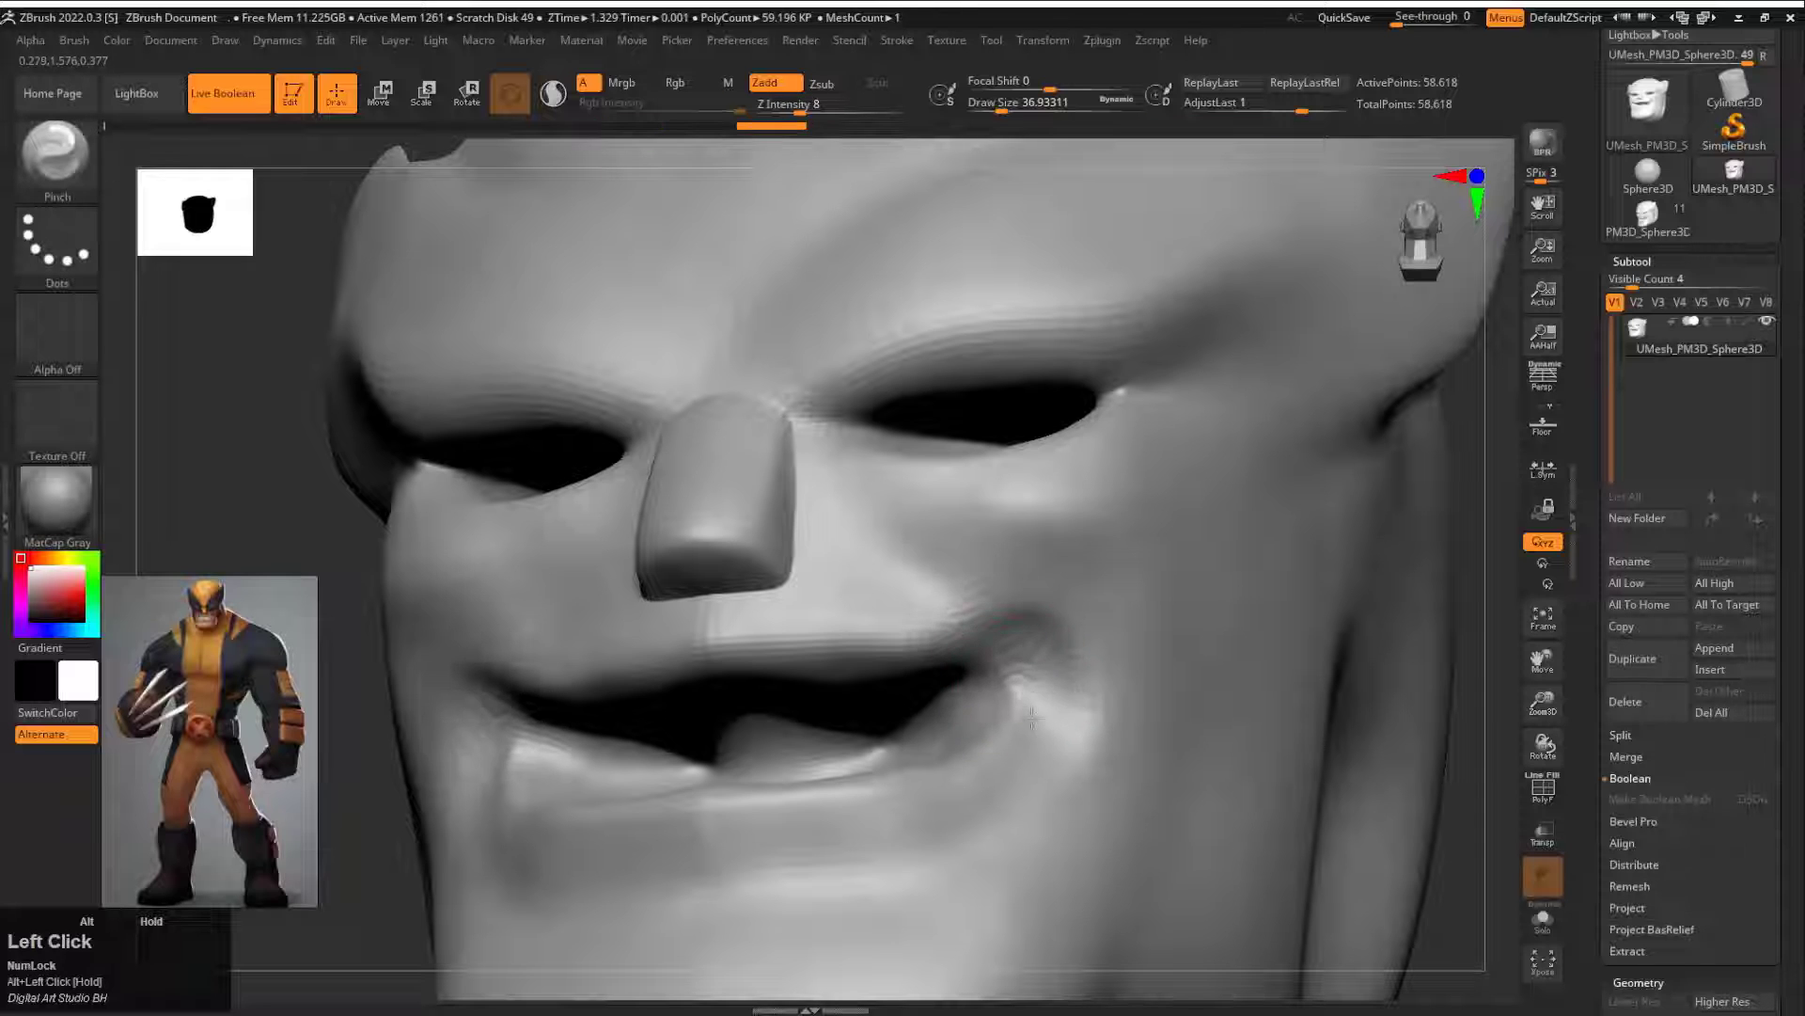
pyautogui.moveTo(1478, 677); pyautogui.dragTo(1580, 780)
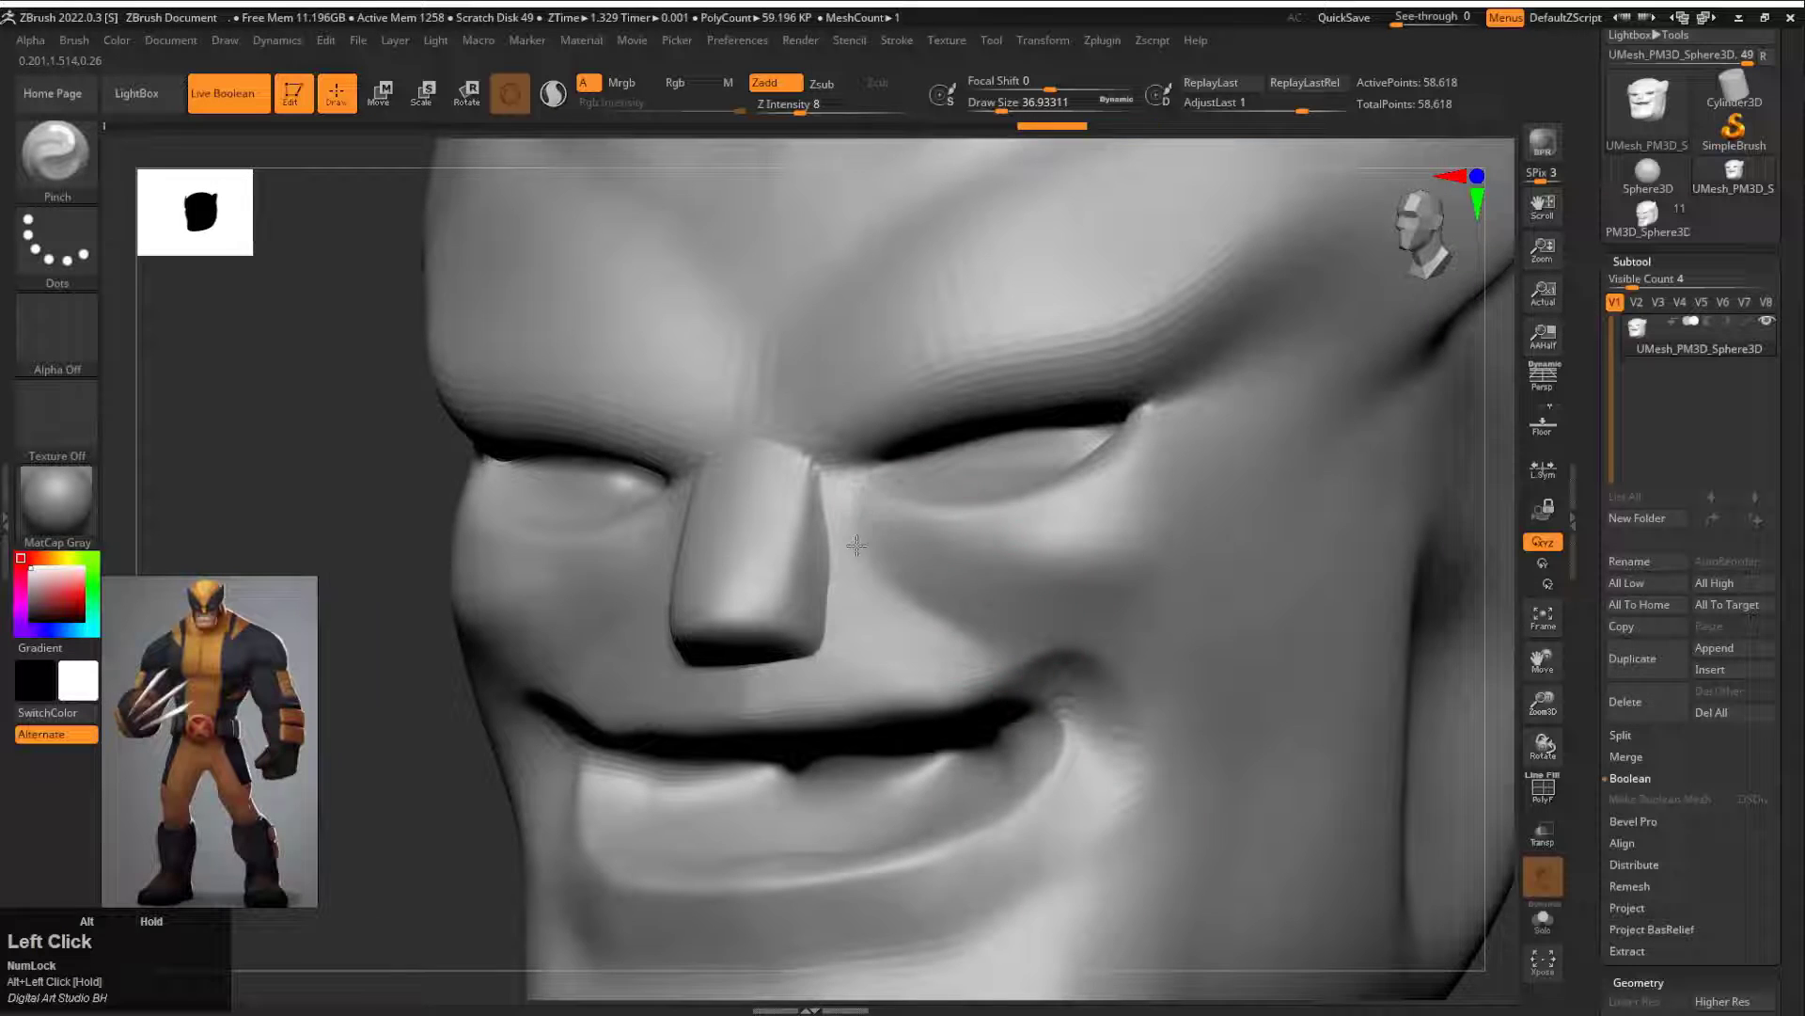
# Step: Carve the lower eyelid creases around both eyes with DamStandard at draw size about 31
pyautogui.moveTo(1489, 446); pyautogui.dragTo(1339, 518)
pyautogui.press('b')
pyautogui.press('d')
pyautogui.press('s')
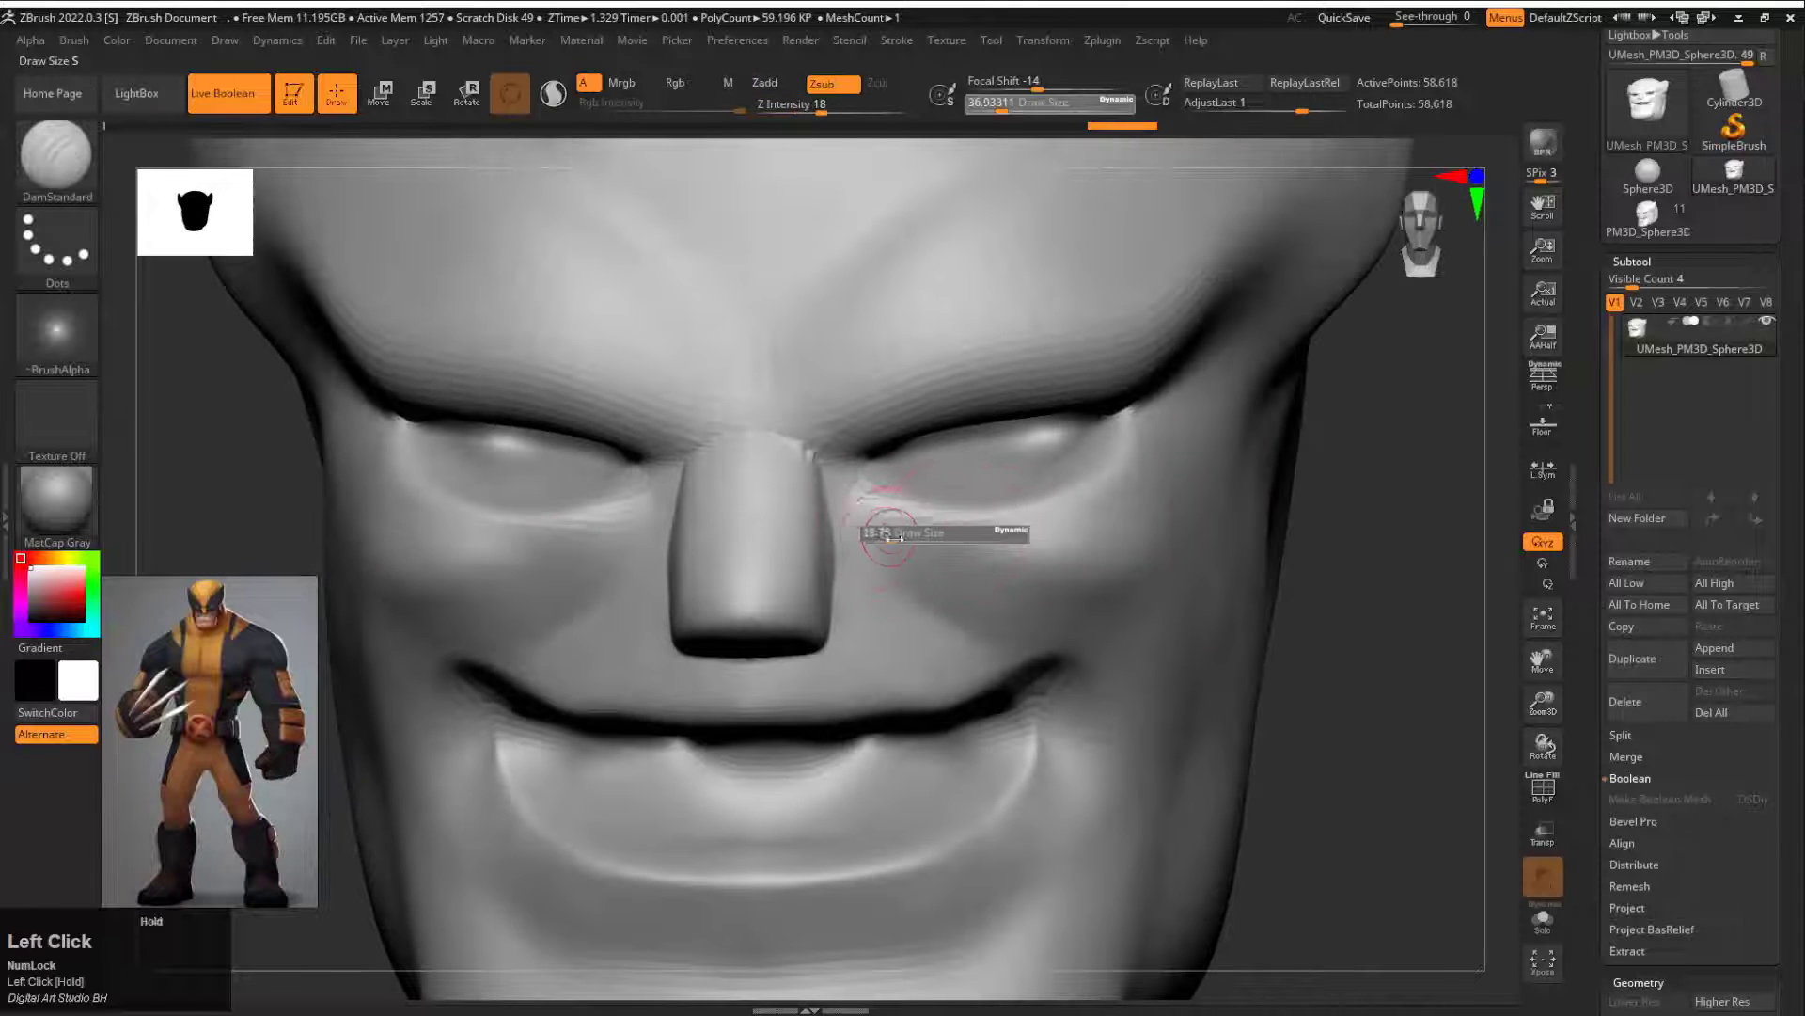
pyautogui.moveTo(894, 537)
pyautogui.mouseDown()
pyautogui.moveTo(1082, 523)
pyautogui.moveTo(1145, 425)
pyautogui.moveTo(871, 531)
pyautogui.moveTo(981, 538)
pyautogui.moveTo(1164, 415)
pyautogui.moveTo(1223, 414)
pyautogui.mouseUp()
# Step: Tighten the eye corners and lower eyelid folds with the Pinch brush at draw size about 31
pyautogui.press('b')
pyautogui.press('p')
pyautogui.press('i')
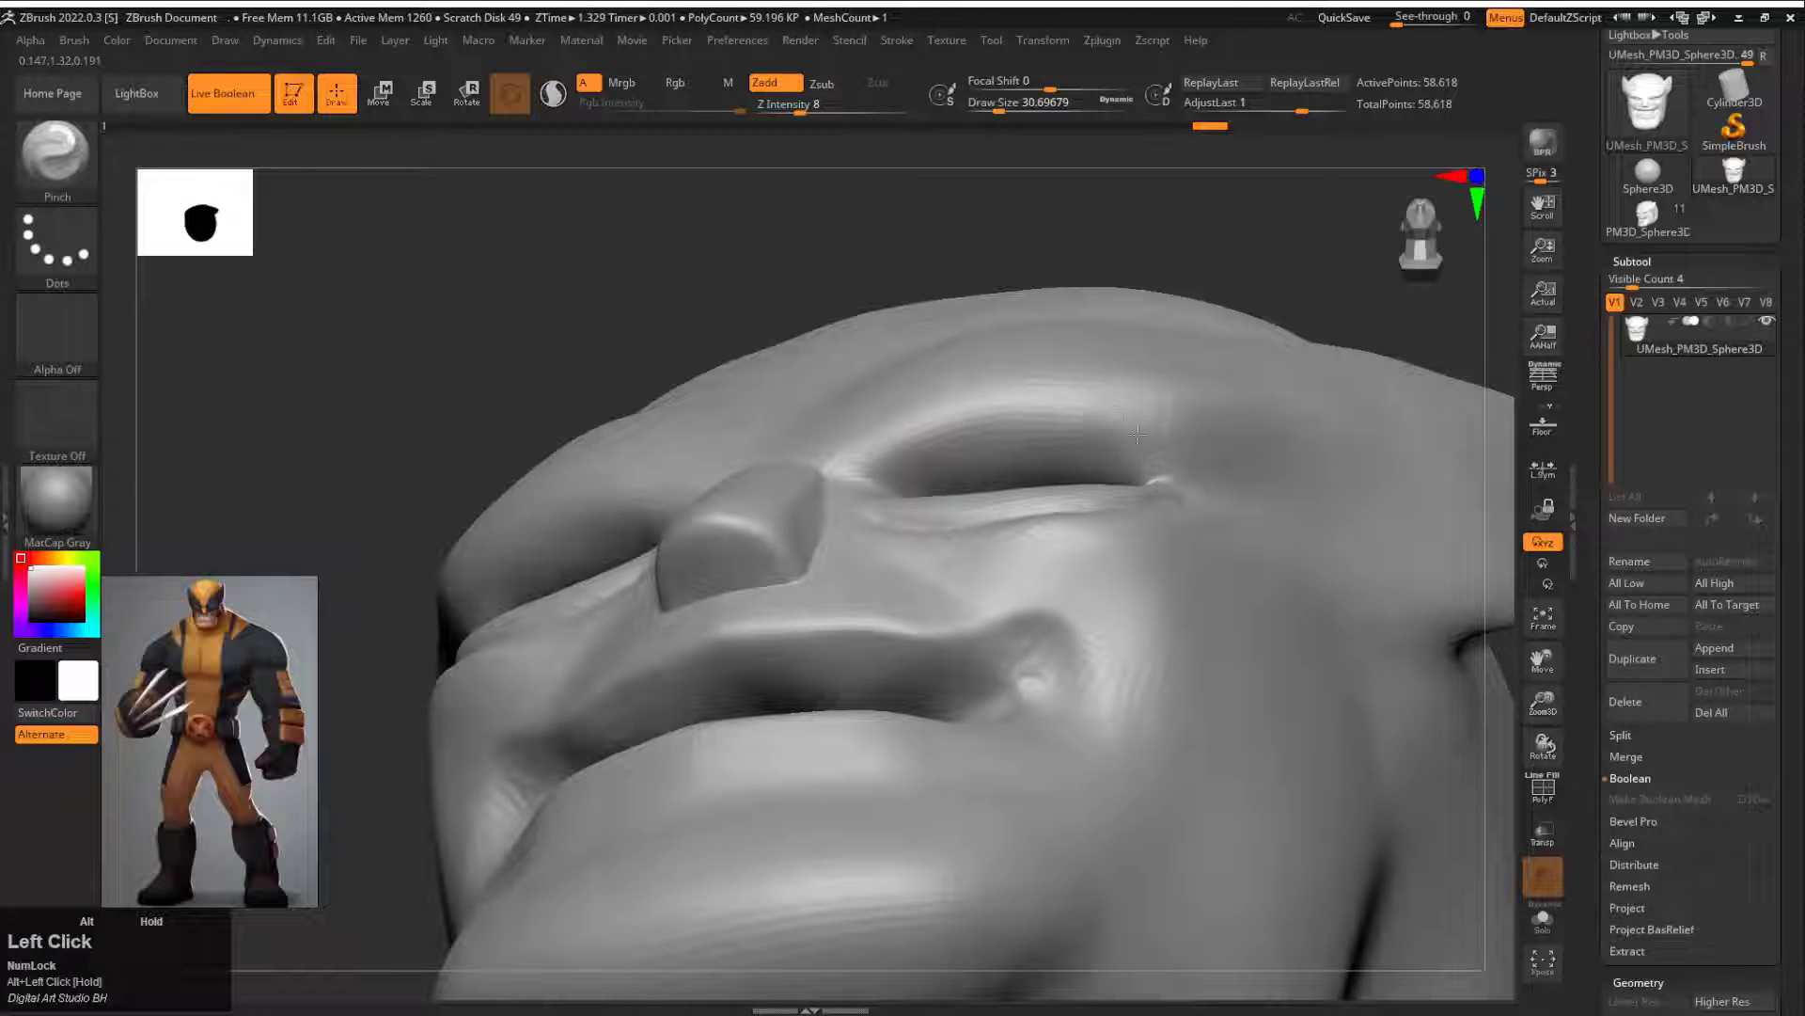
pyautogui.moveTo(853, 467); pyautogui.dragTo(817, 498)
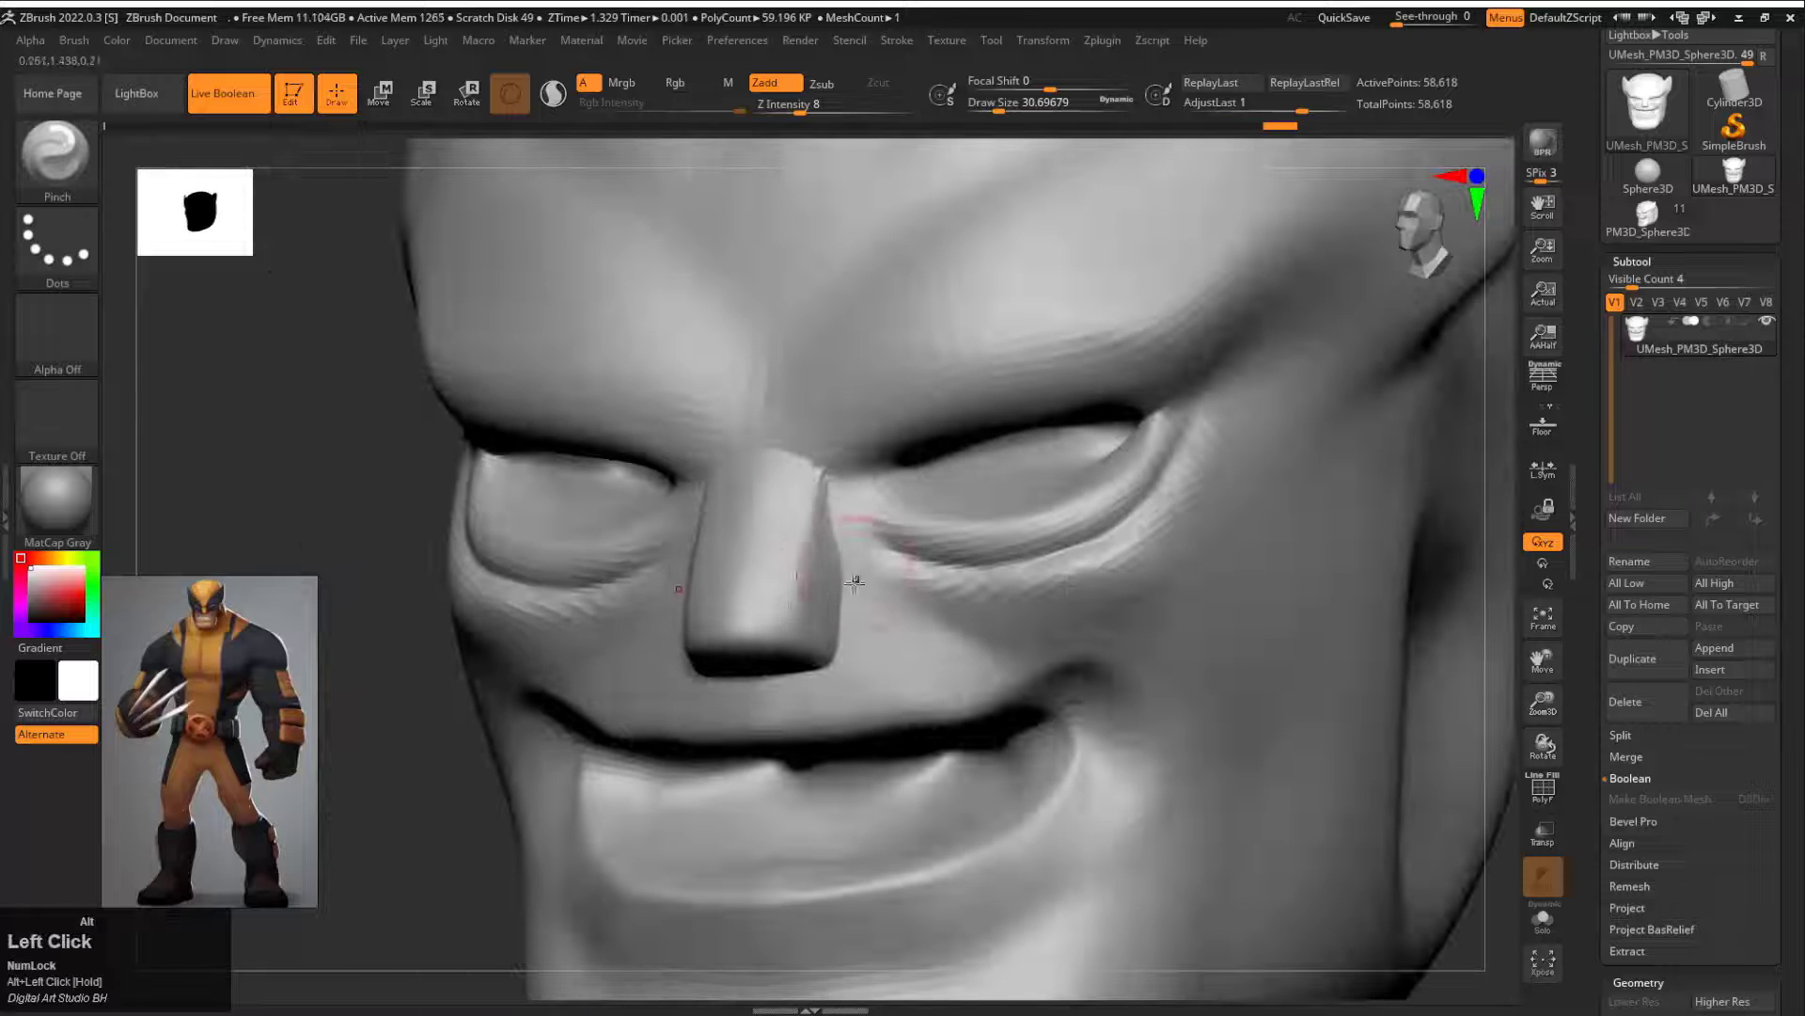
pyautogui.keyDown('shift'); pyautogui.moveTo(1495, 484); pyautogui.dragTo(1317, 480); pyautogui.keyUp('shift')
pyautogui.press('f')
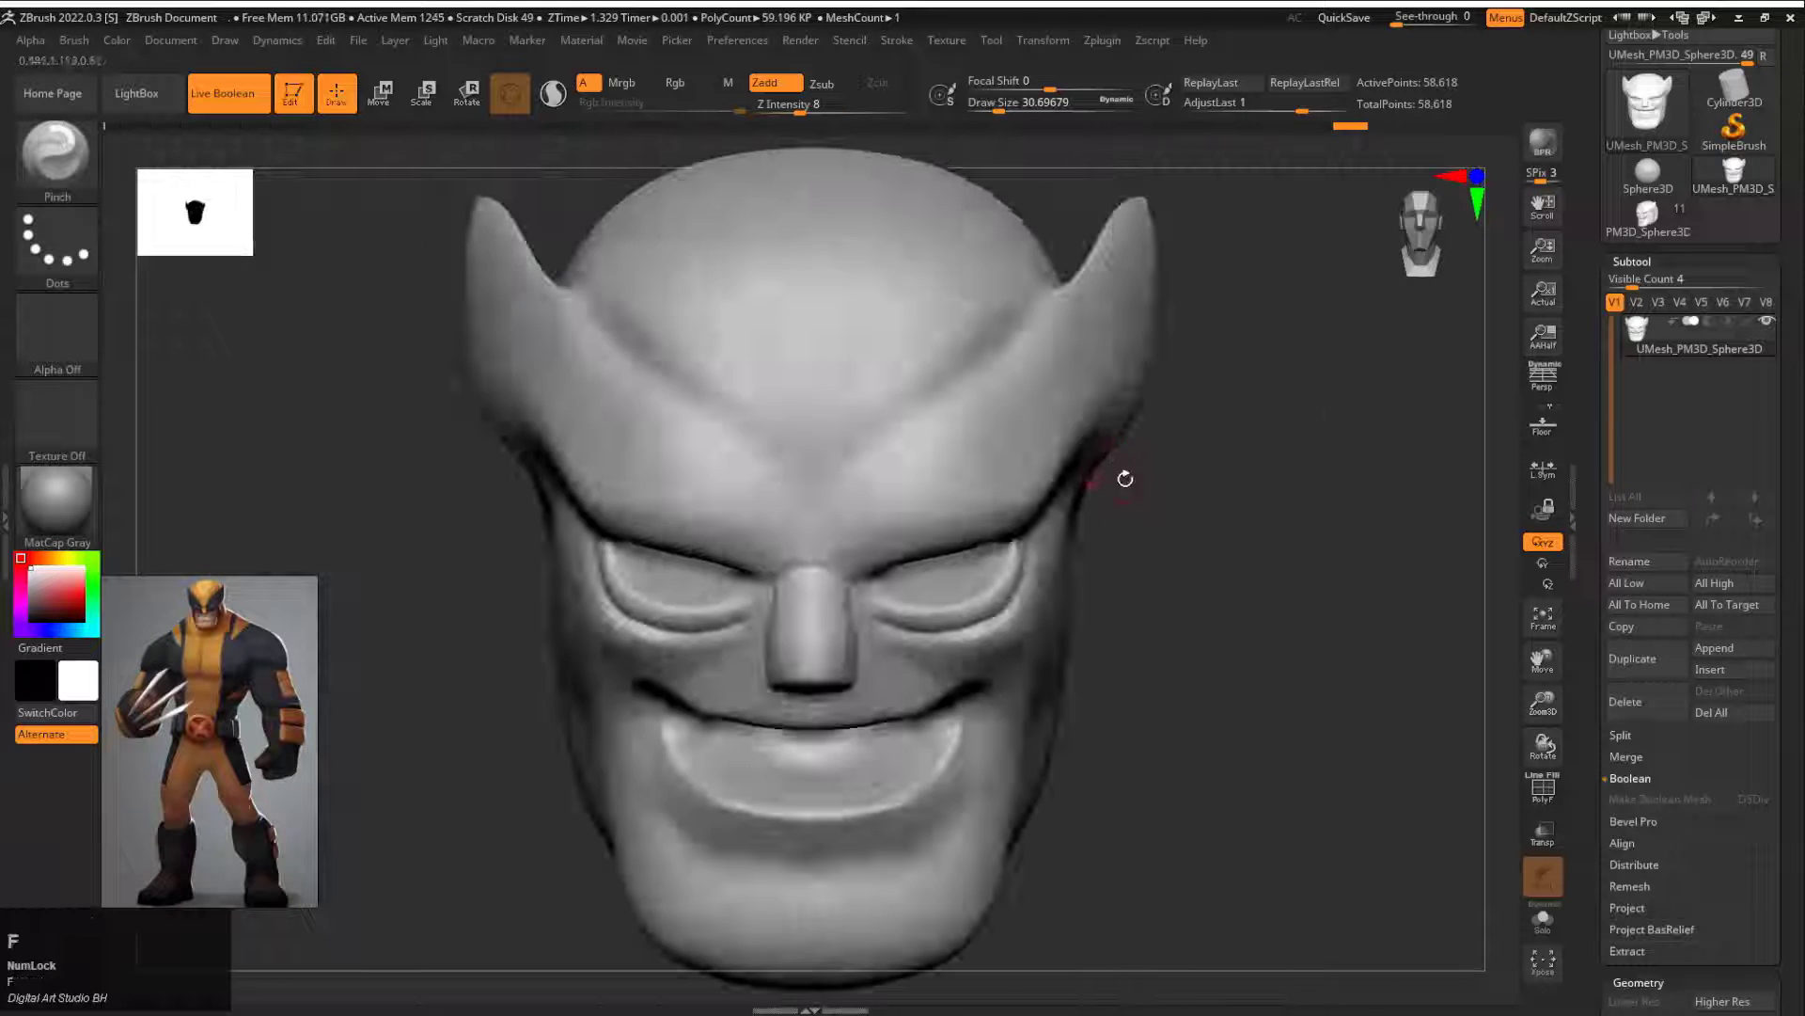
# Step: Sharpen the brow ridge lines of the mask with the Pinch brush at draw size about 44
pyautogui.moveTo(1125, 475); pyautogui.dragTo(883, 476)
pyautogui.press('s')
pyautogui.moveTo(818, 562); pyautogui.dragTo(839, 562)
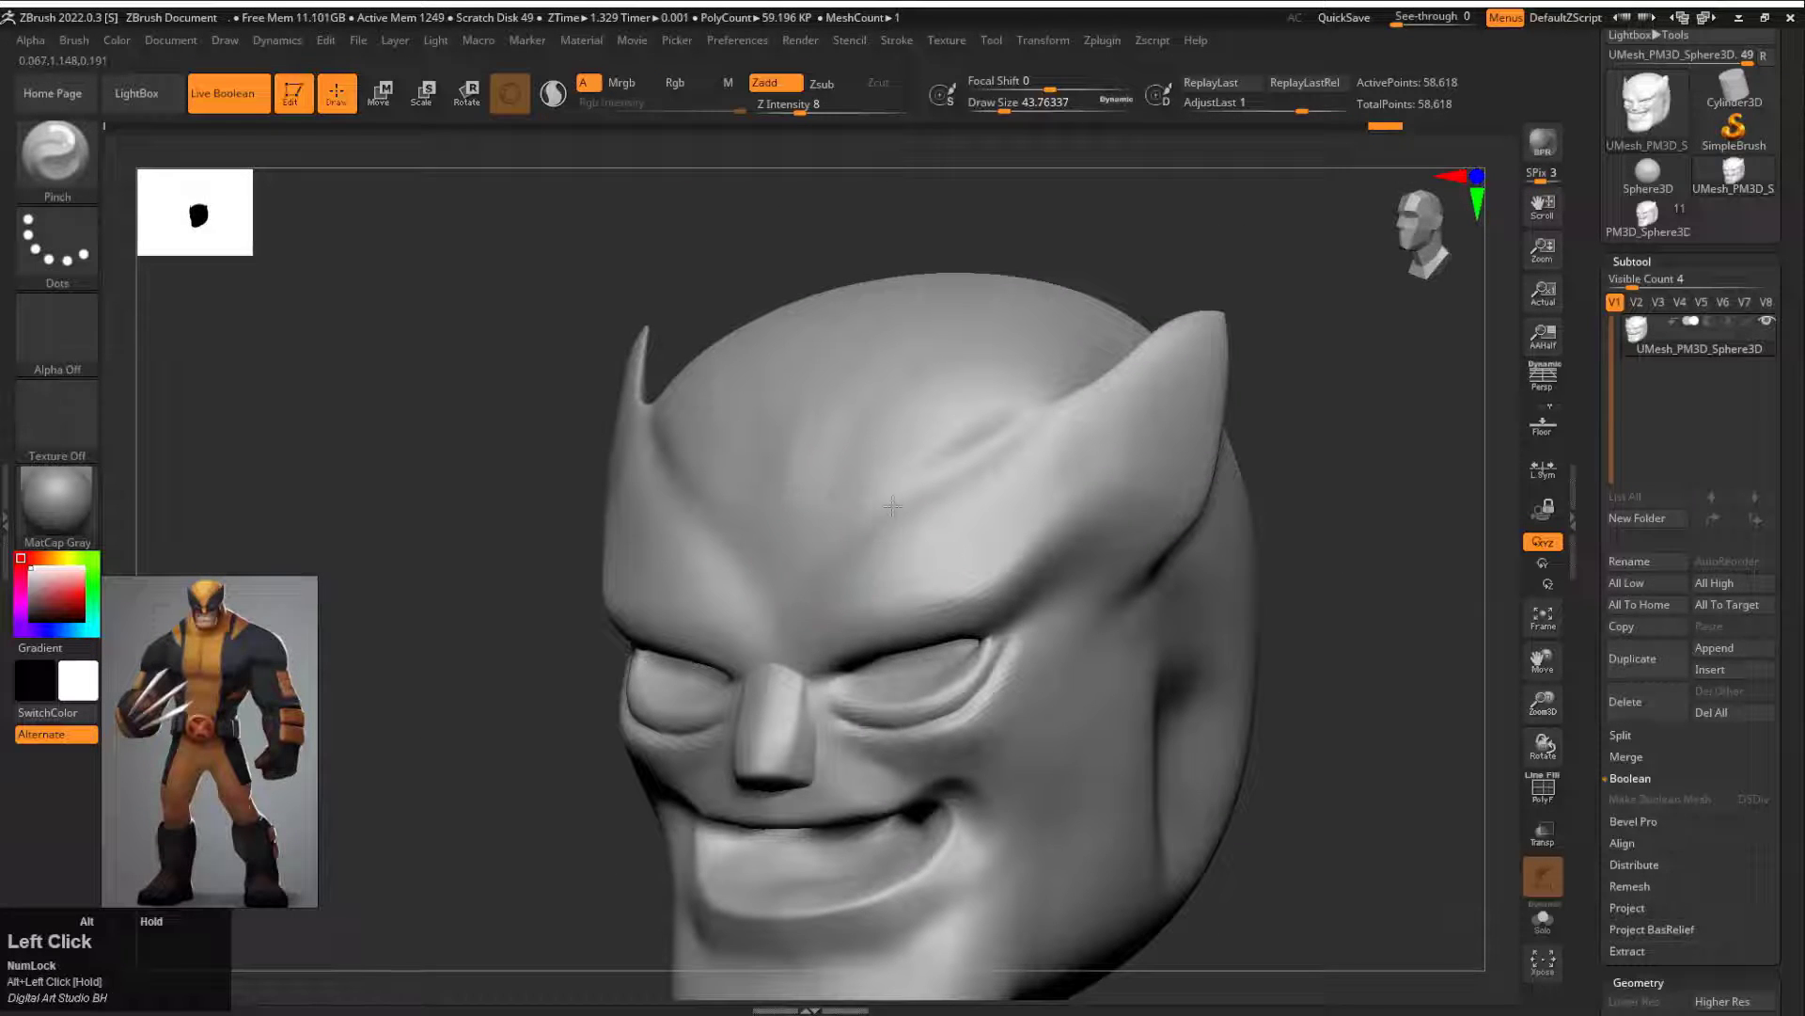
pyautogui.moveTo(1008, 543)
pyautogui.mouseDown()
pyautogui.moveTo(1302, 536)
pyautogui.moveTo(794, 605)
pyautogui.mouseUp()
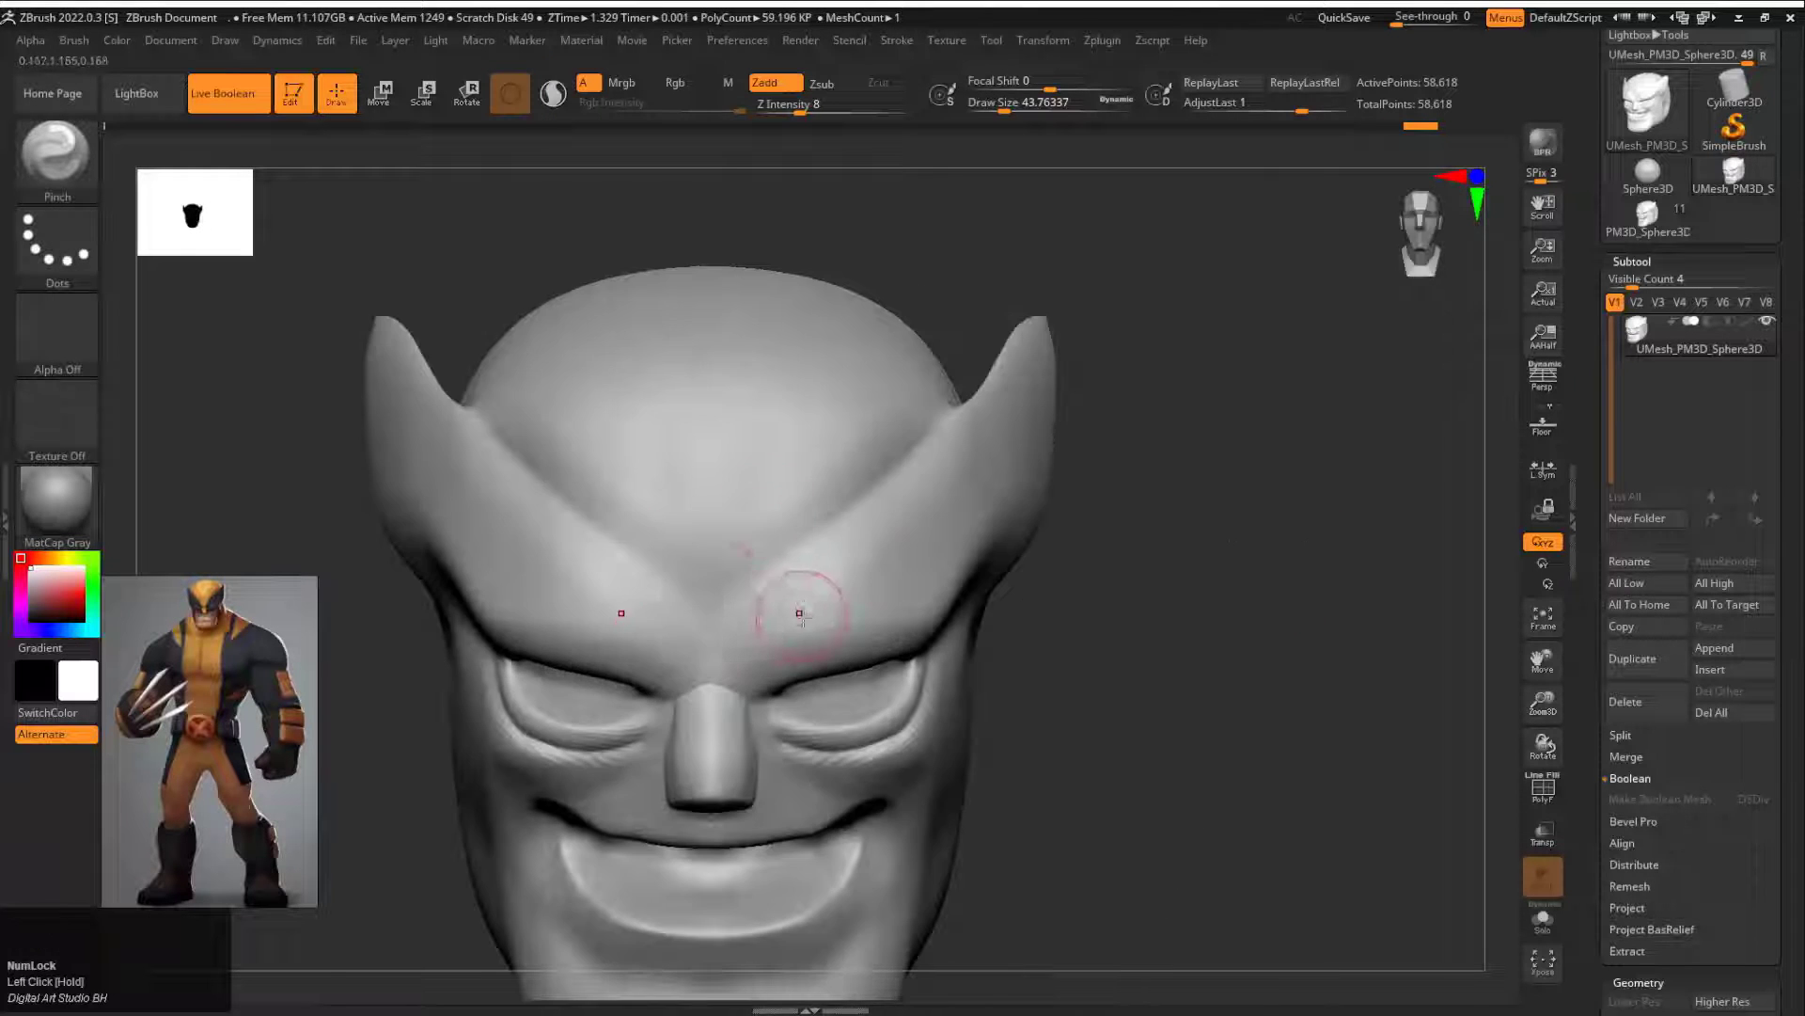
# Step: Choose the ClayBuildup brush for building up the head
pyautogui.press('b')
pyautogui.press('c')
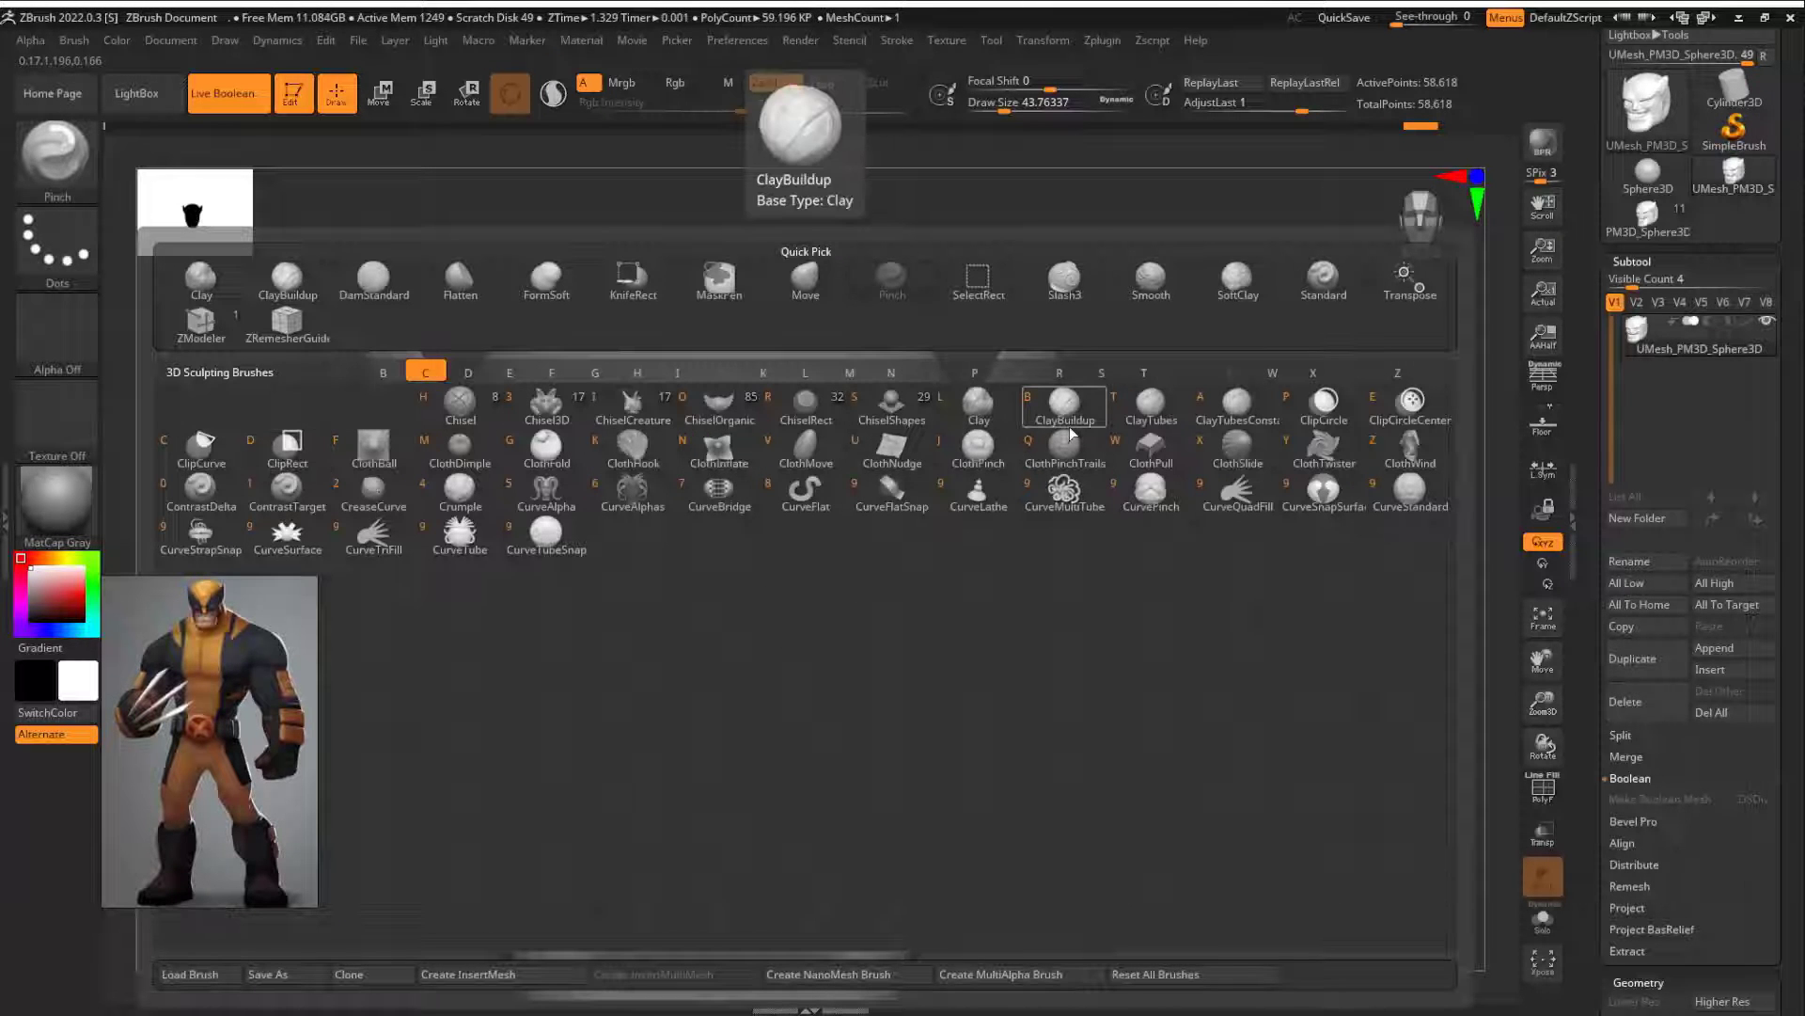
pyautogui.press('b')
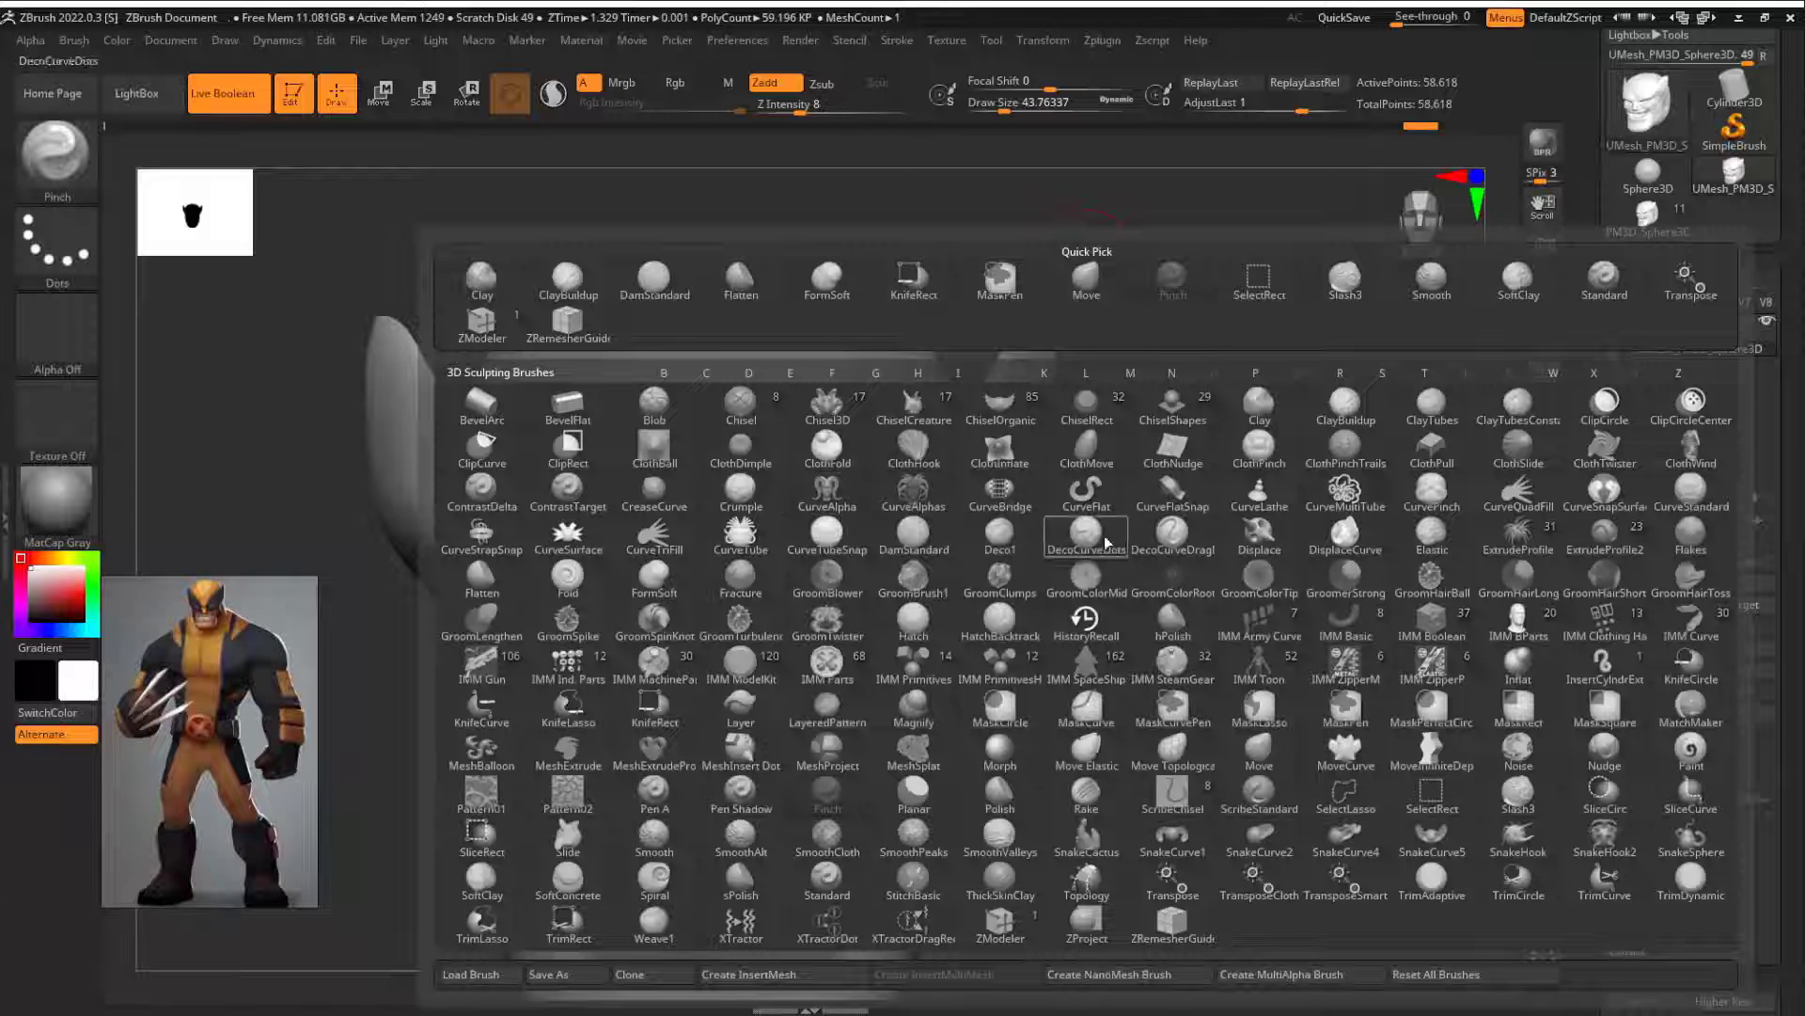
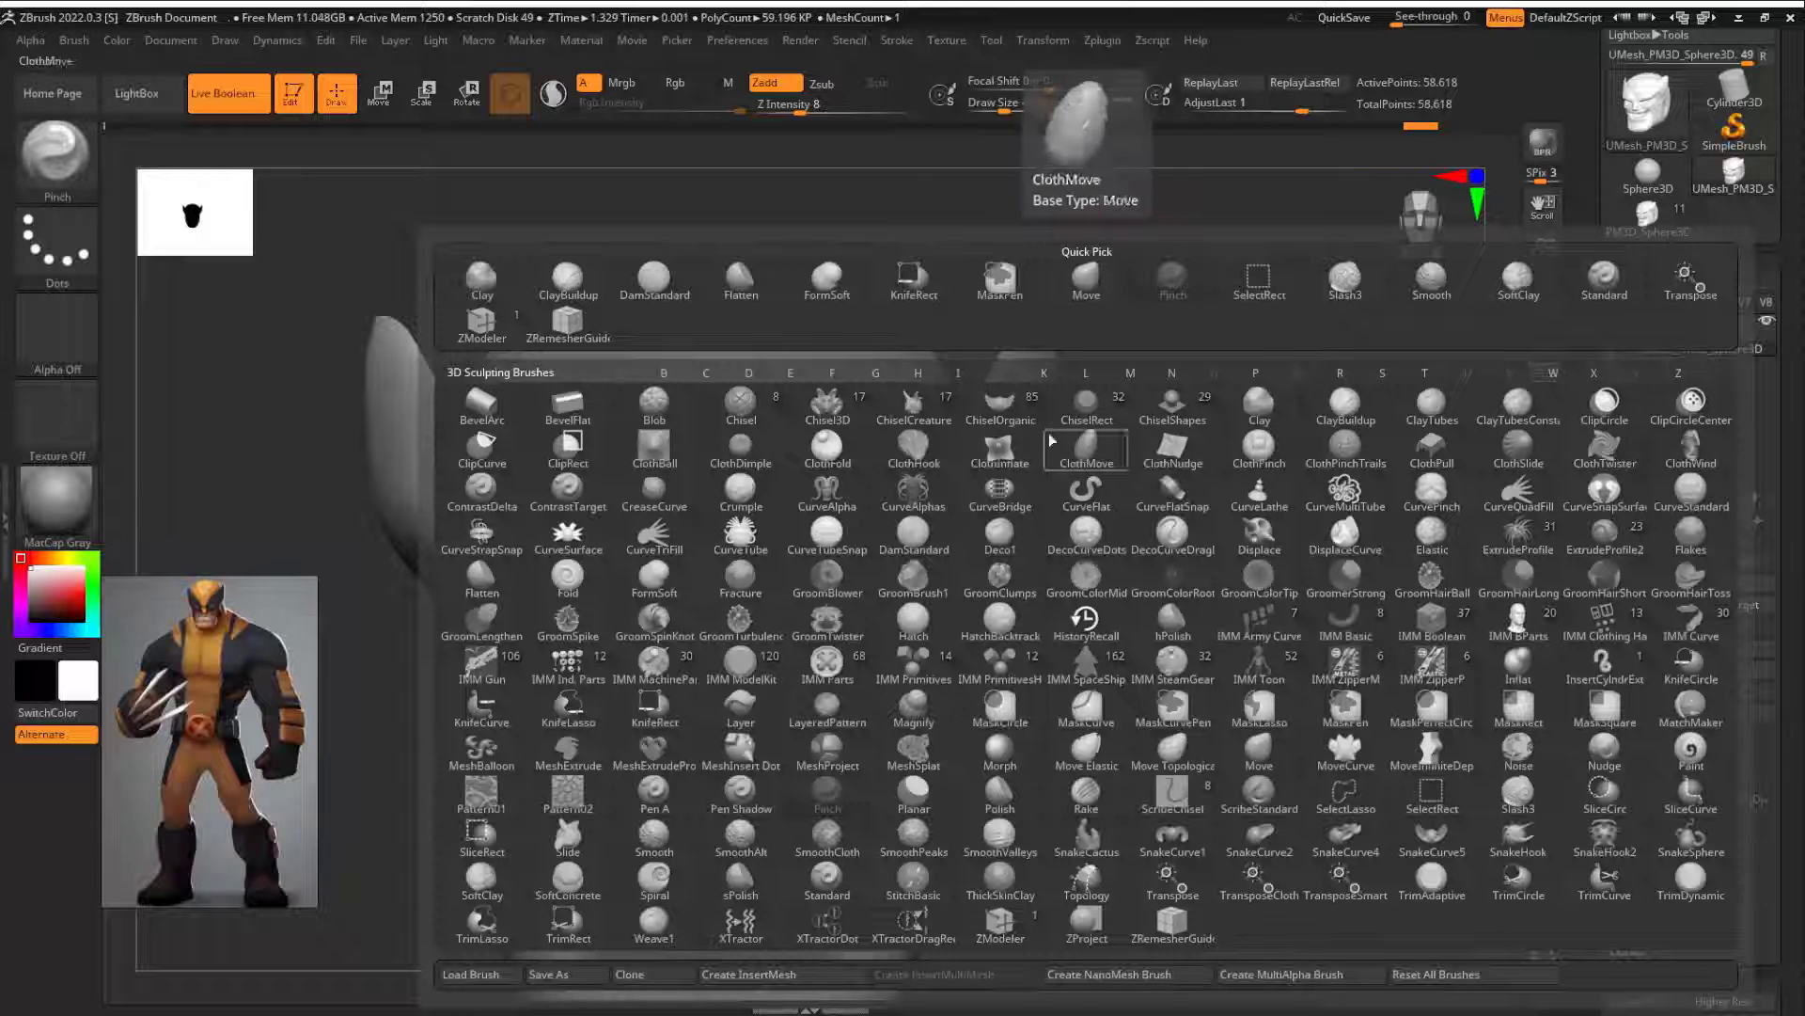
# Step: Try carving paired grooves across the forehead with the Chisel brush using BrushTip 2
pyautogui.click(743, 403)
pyautogui.moveTo(526, 292); pyautogui.dragTo(376, 282)
pyautogui.click(227, 171)
pyautogui.moveTo(767, 581); pyautogui.dragTo(845, 493)
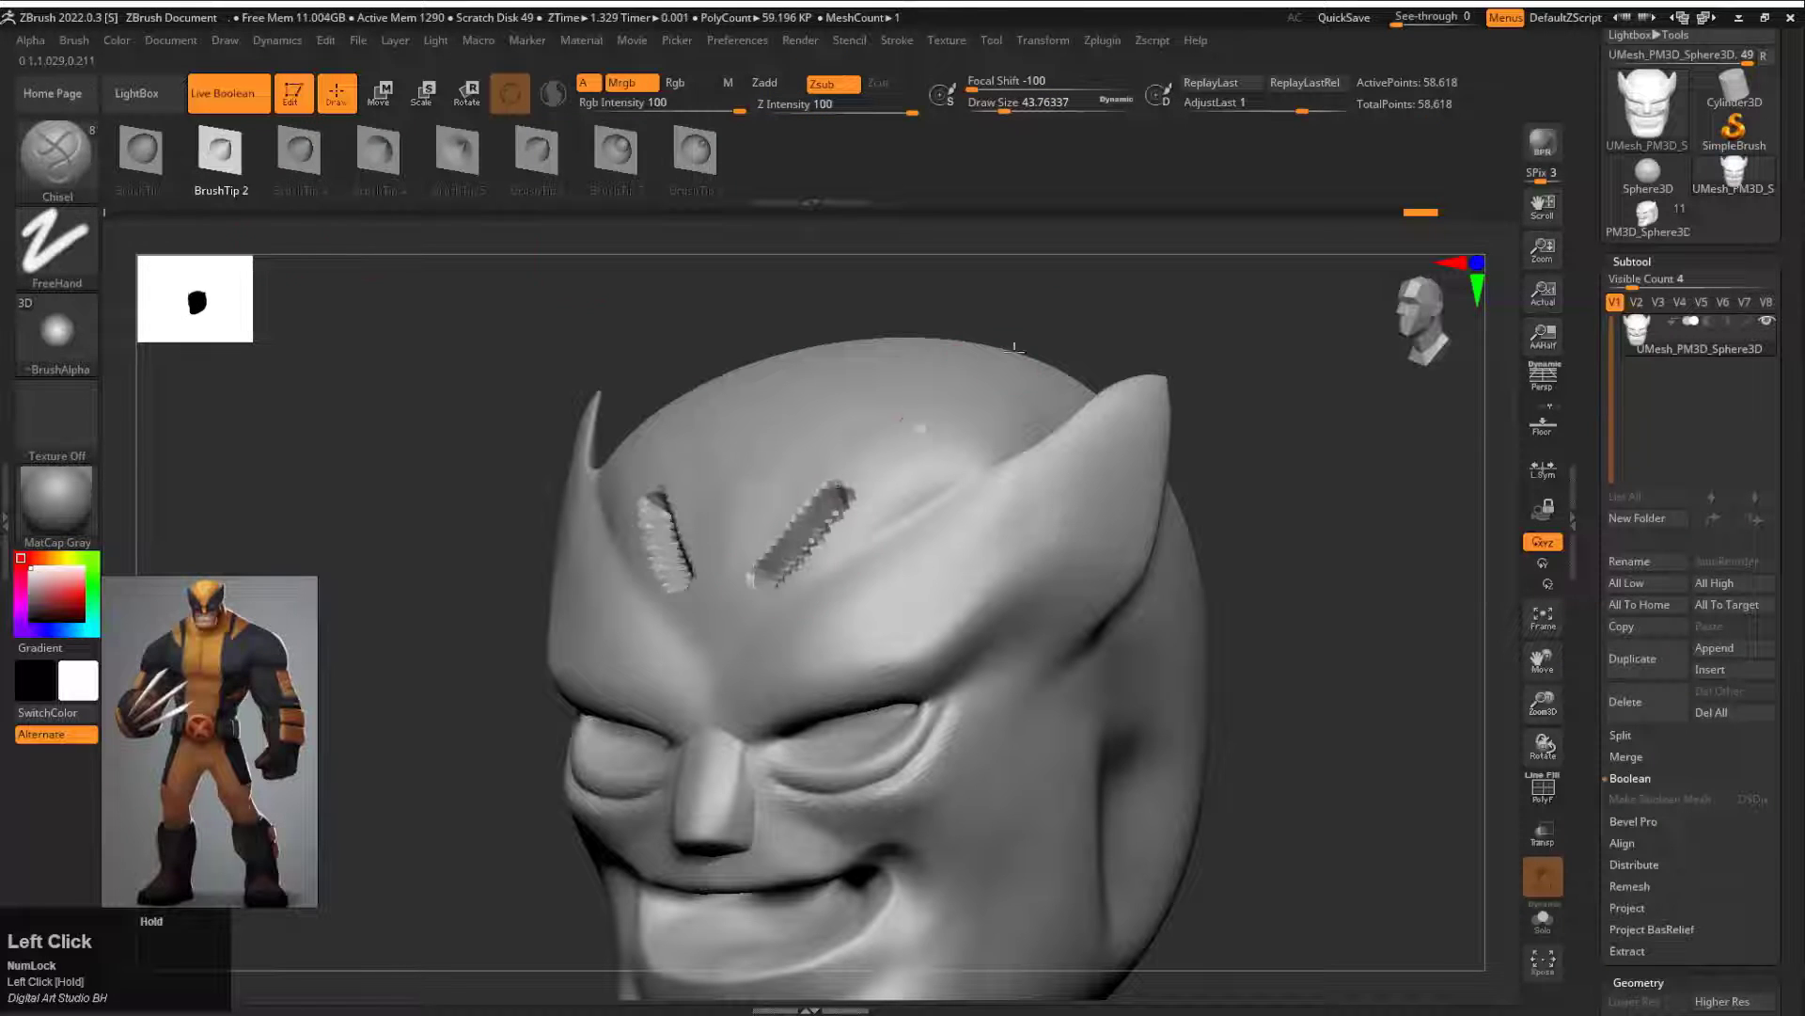
pyautogui.hotkey('ctrl', 'z')
pyautogui.press('space')
pyautogui.moveTo(971, 535)
pyautogui.mouseDown()
pyautogui.moveTo(859, 537)
pyautogui.moveTo(863, 584)
pyautogui.mouseUp()
pyautogui.hotkey('ctrl', 'z')
pyautogui.press('space')
pyautogui.press('s')
pyautogui.moveTo(898, 499); pyautogui.dragTo(881, 501)
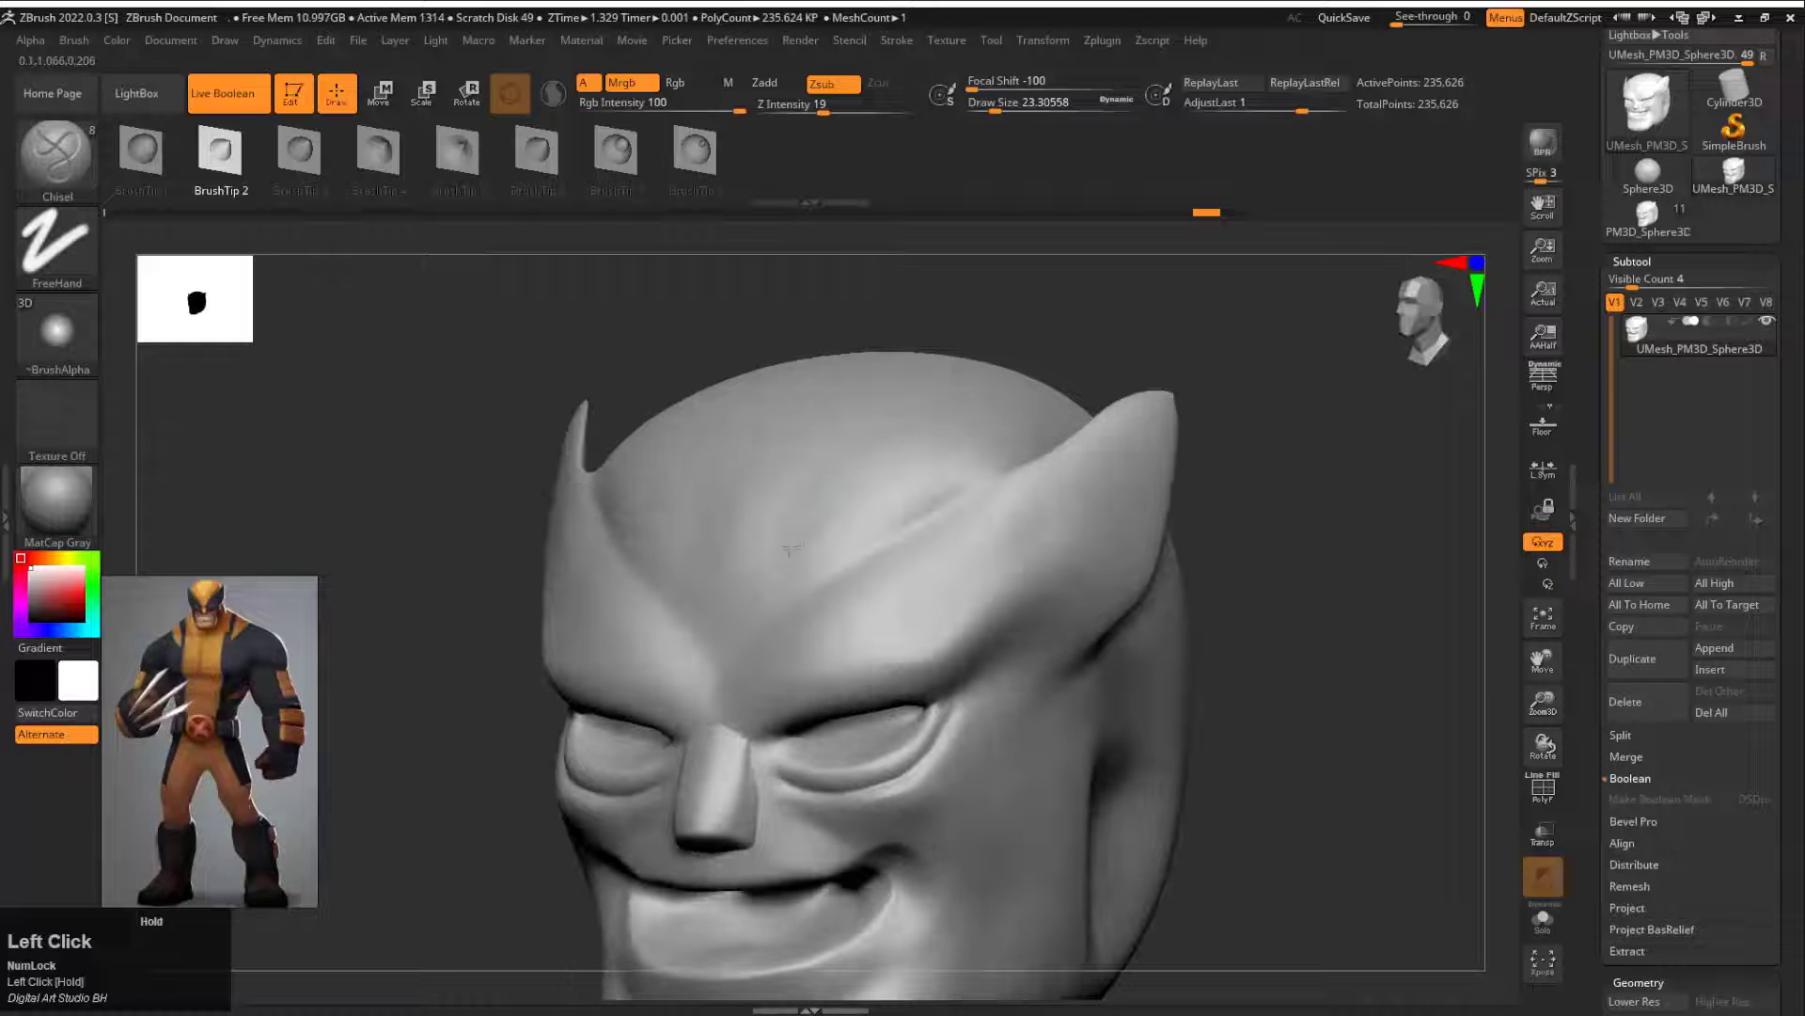
# Step: Try finer Chisel strokes on the forehead and brows with BrushTip 6 at draw size about 8
pyautogui.click(56, 331)
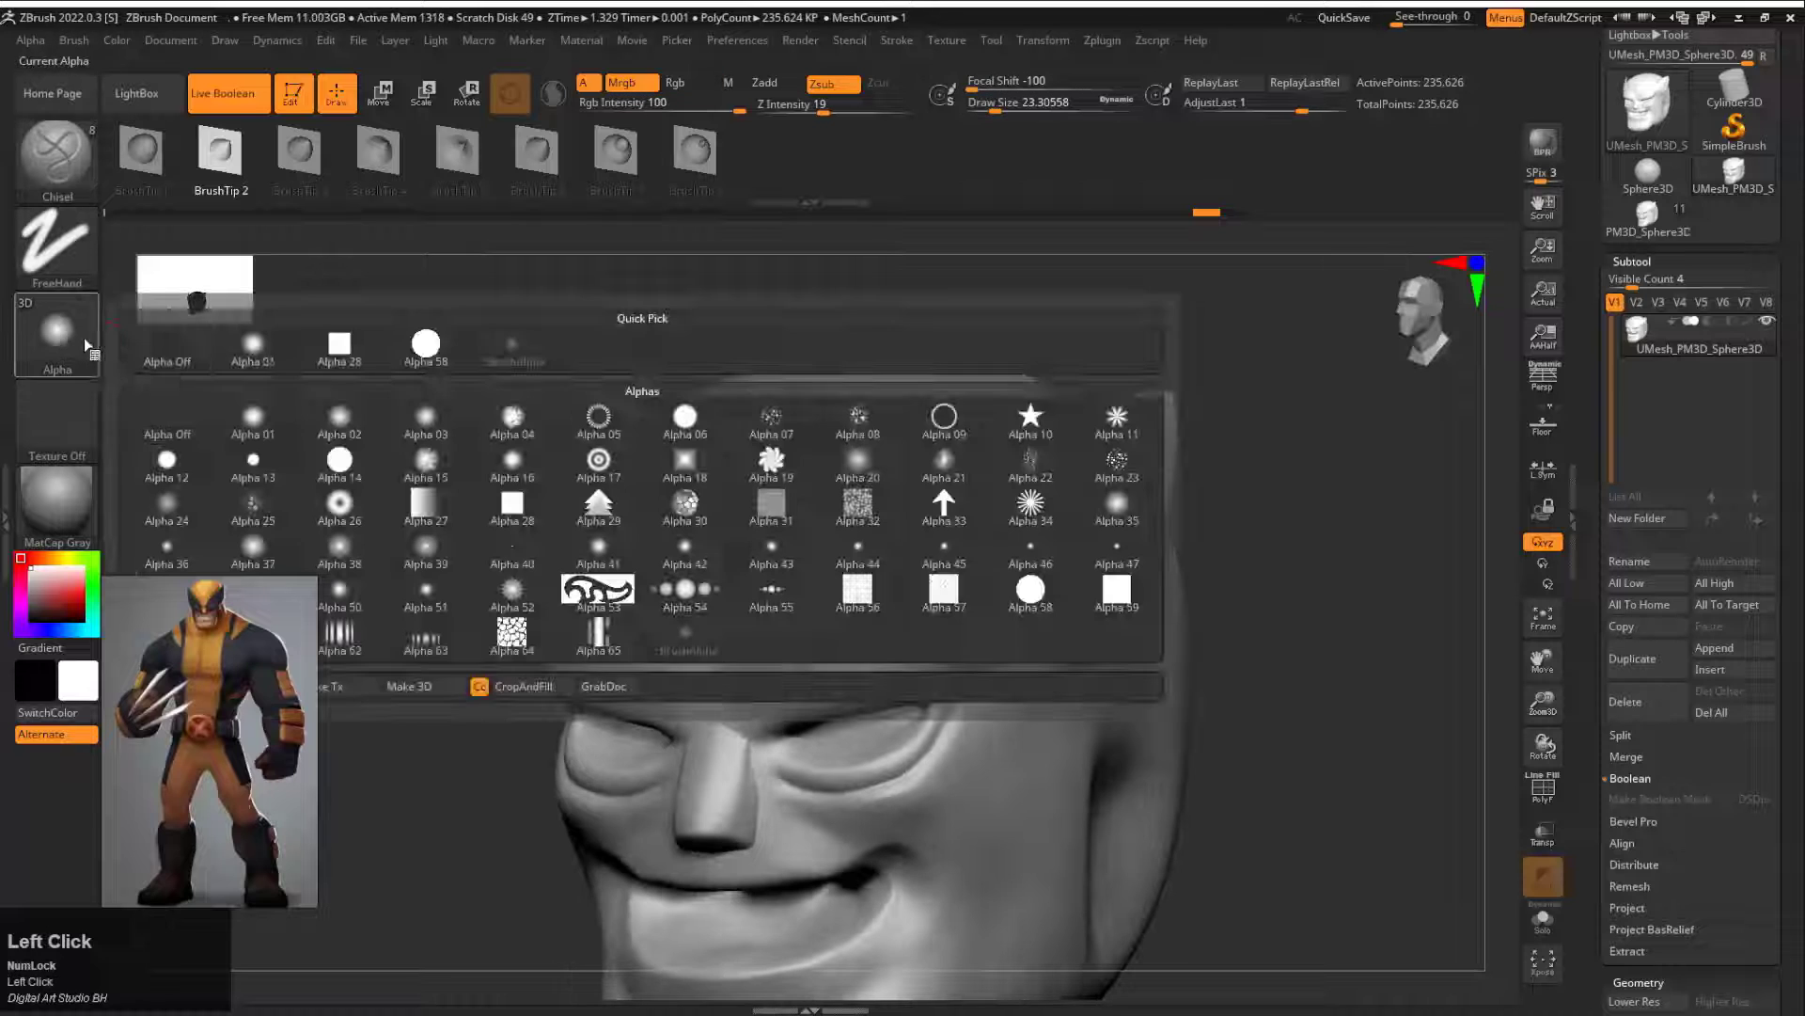
pyautogui.click(323, 348)
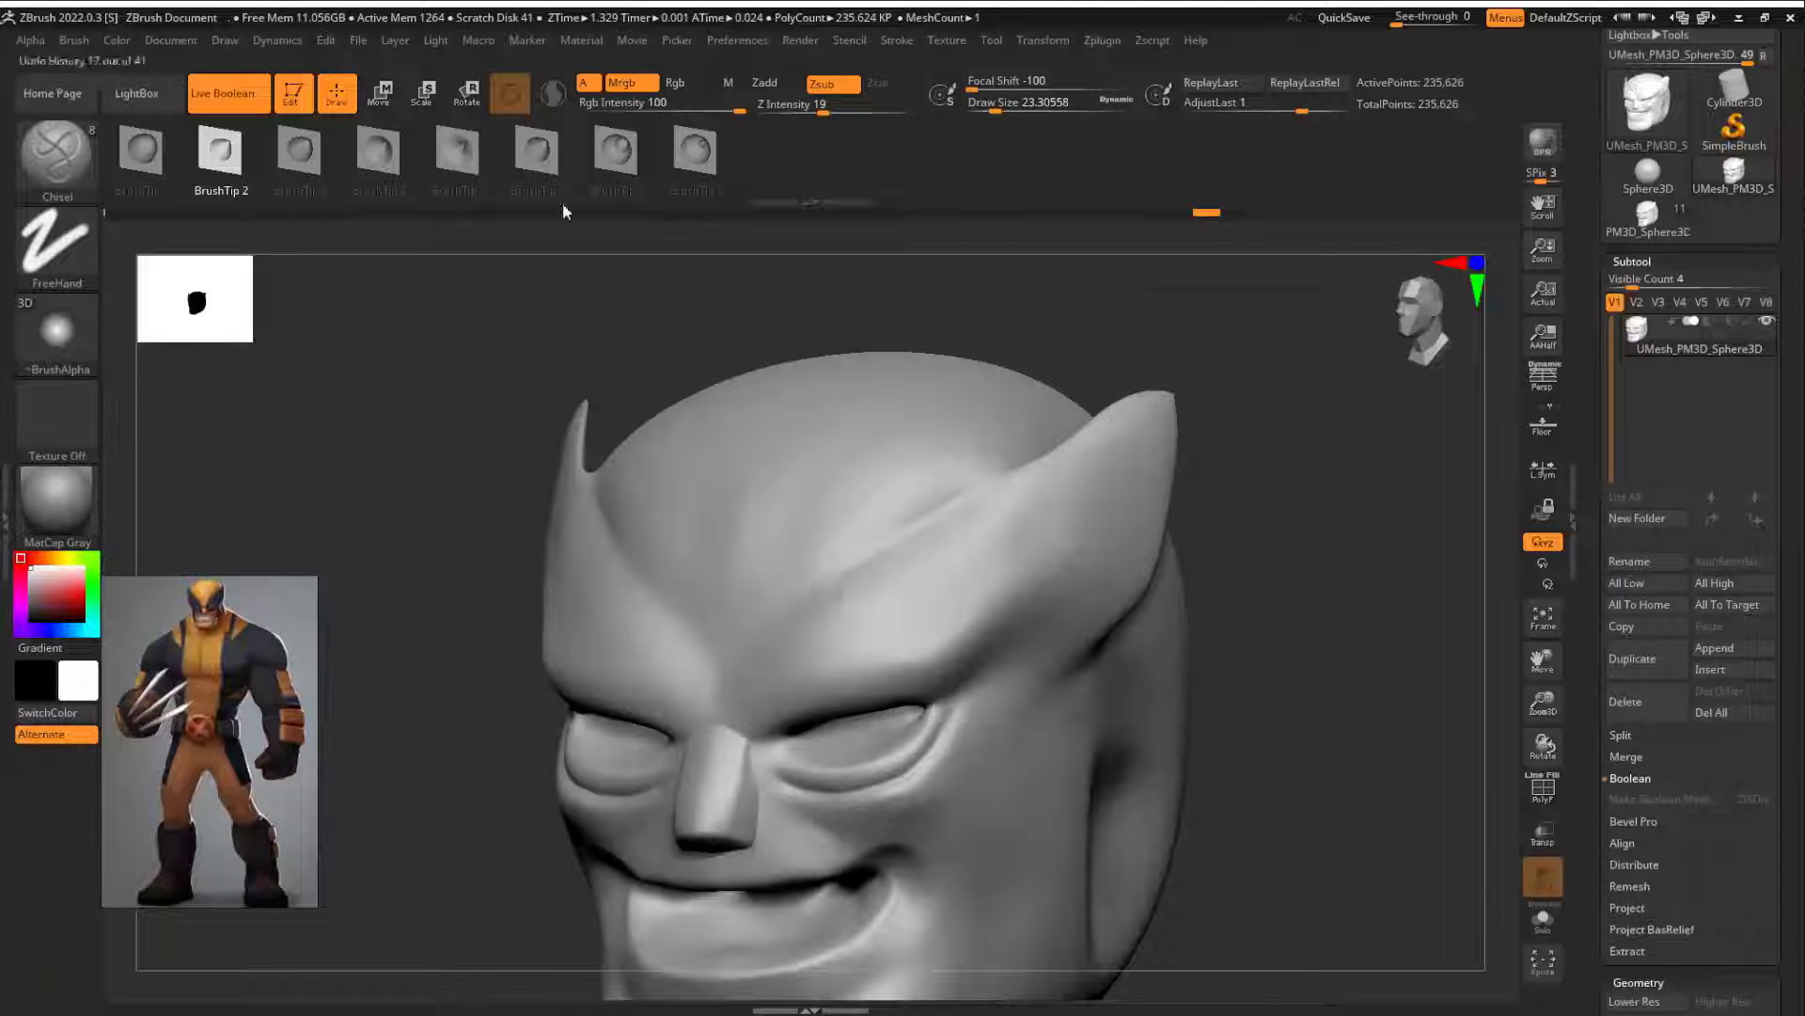
pyautogui.moveTo(1111, 348)
pyautogui.mouseDown()
pyautogui.moveTo(1096, 455)
pyautogui.moveTo(1043, 386)
pyautogui.mouseUp()
pyautogui.hotkey('ctrl', 'z')
pyautogui.press('s')
pyautogui.moveTo(1003, 597); pyautogui.dragTo(994, 596)
pyautogui.press('space')
pyautogui.moveTo(1006, 679); pyautogui.dragTo(1039, 679)
pyautogui.moveTo(840, 675)
pyautogui.mouseDown()
pyautogui.moveTo(1016, 579)
pyautogui.moveTo(929, 596)
pyautogui.moveTo(872, 683)
pyautogui.mouseUp()
pyautogui.press('s')
pyautogui.press('space')
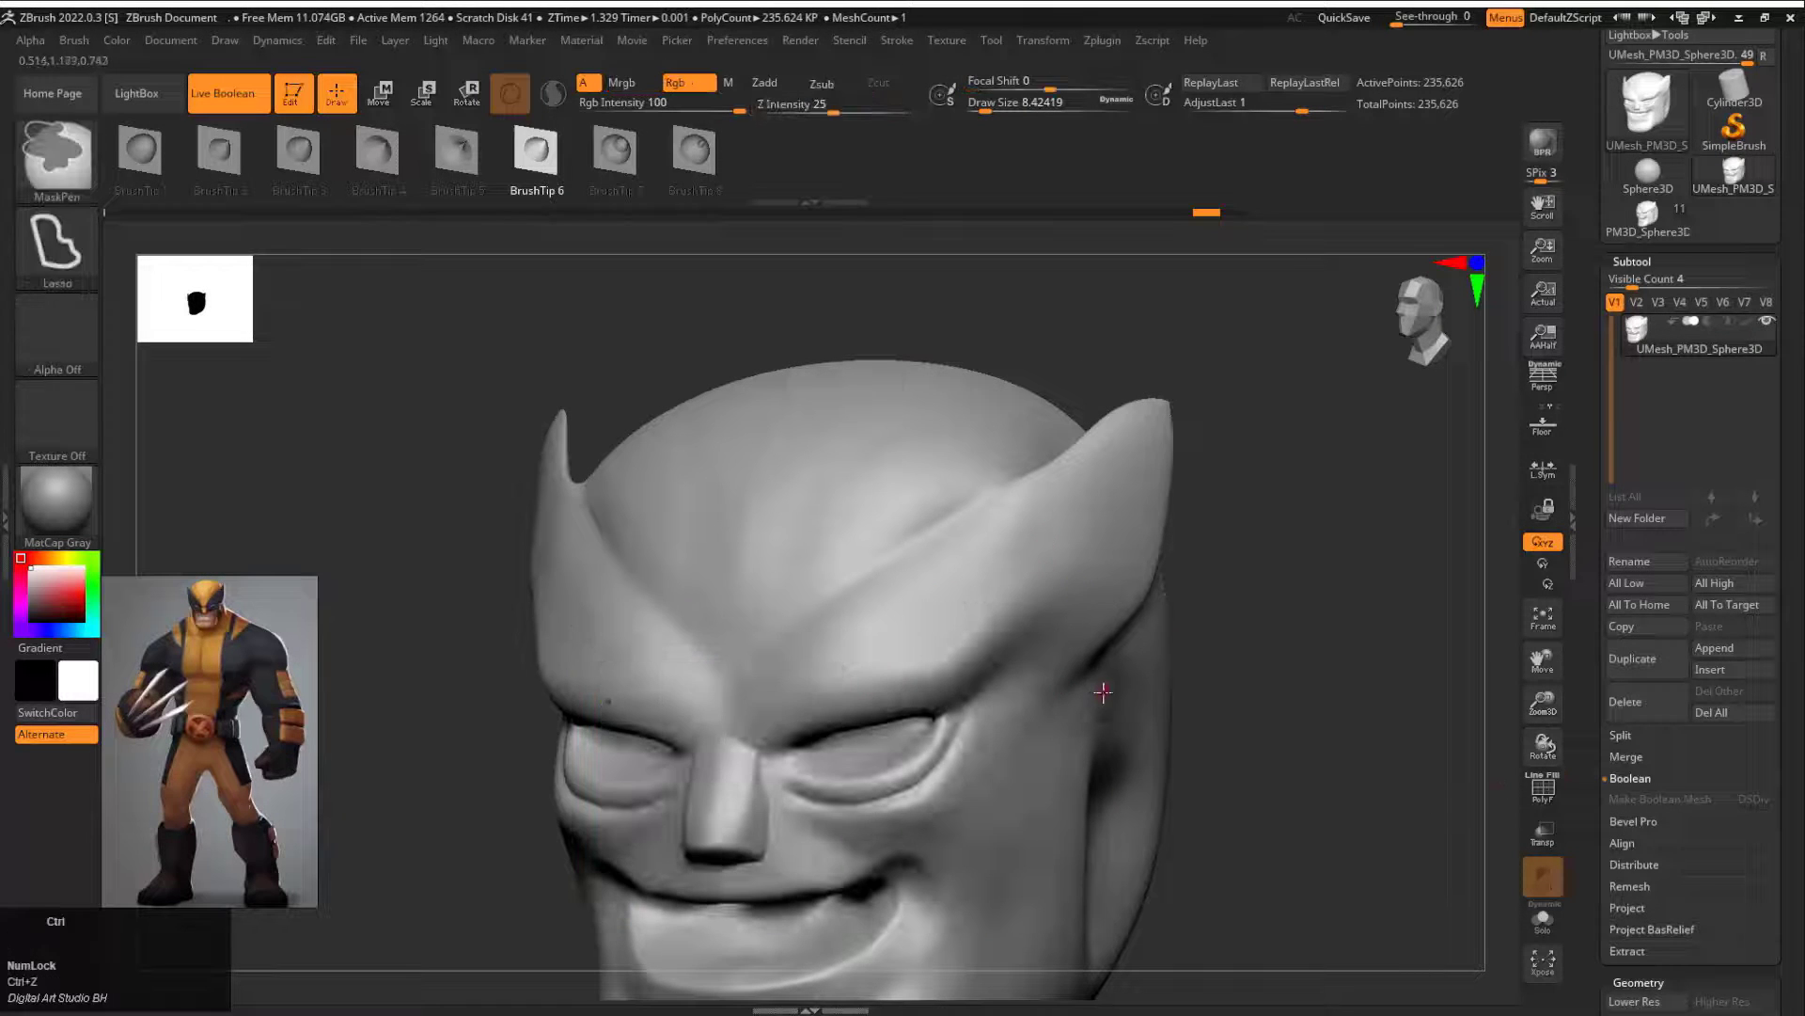
# Step: Enable KeepGroups for ZRemesher and try remeshing the head at its highest subdivision level
pyautogui.hotkey('shift', 'f')
pyautogui.moveTo(1213, 512)
pyautogui.mouseDown()
pyautogui.moveTo(1277, 504)
pyautogui.moveTo(1217, 517)
pyautogui.mouseUp()
pyautogui.moveTo(1608, 821); pyautogui.dragTo(1608, 101)
pyautogui.click(1730, 692)
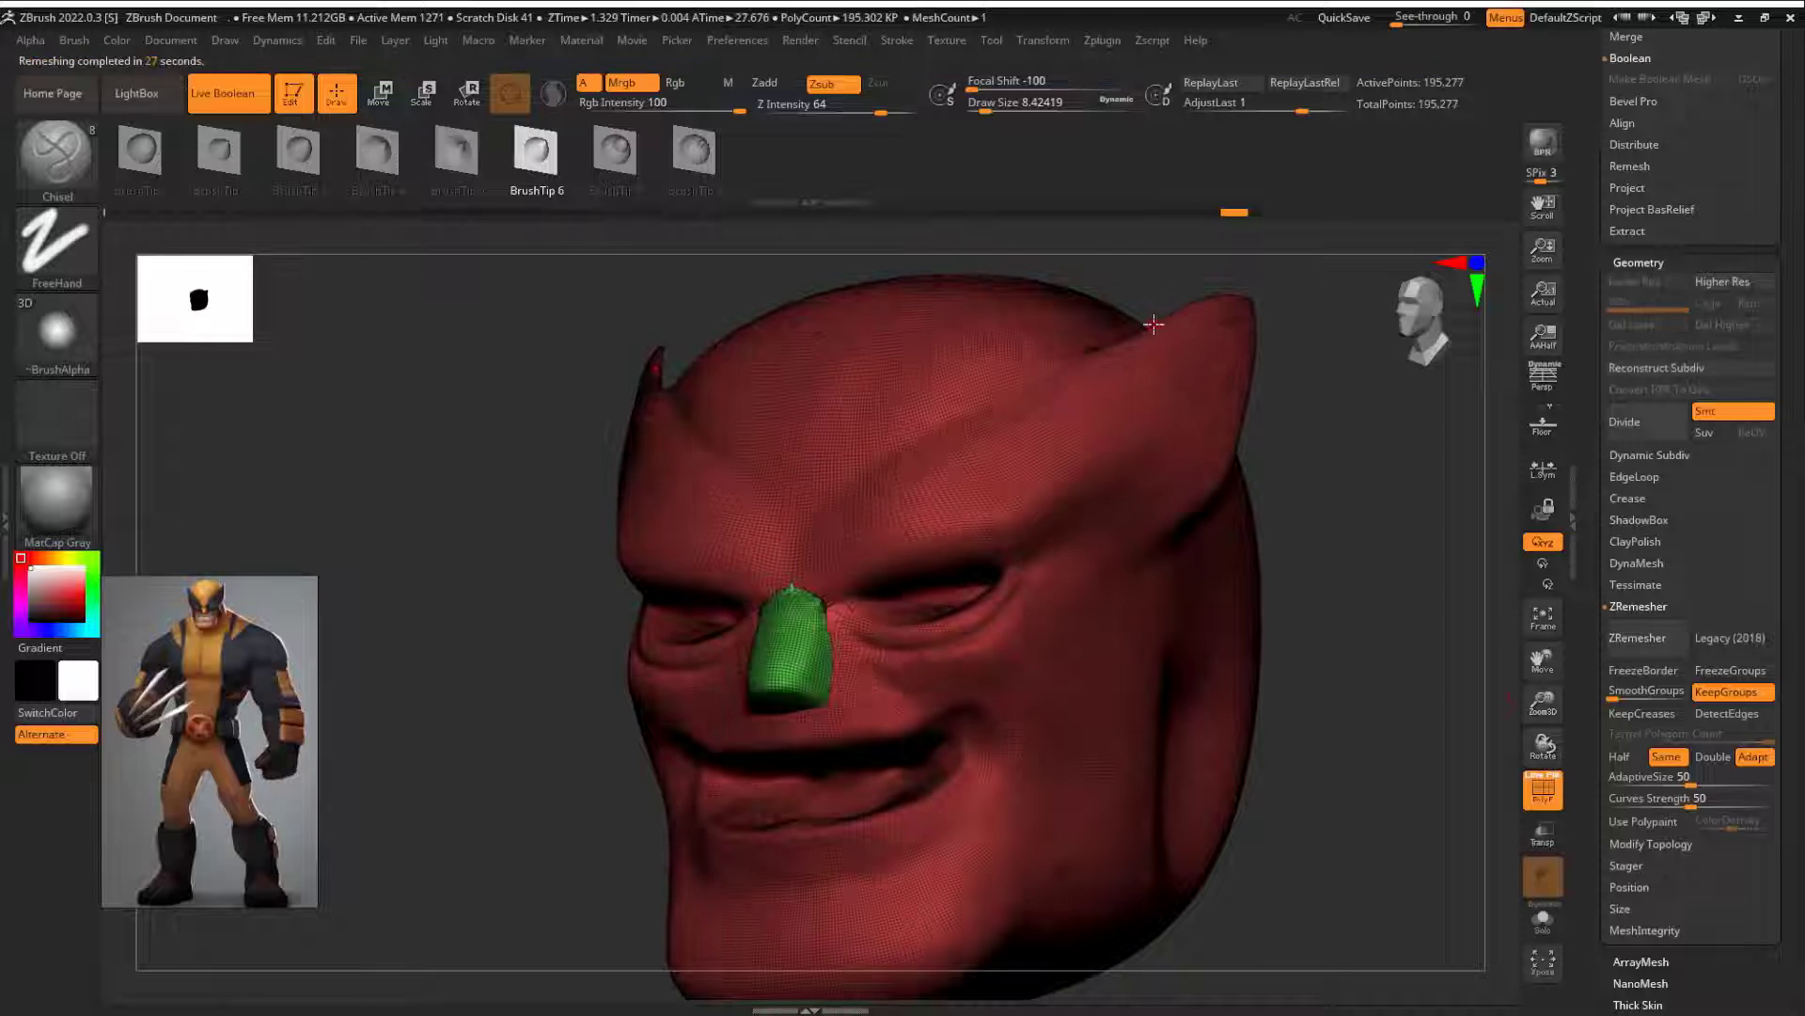
pyautogui.hotkey('ctrl', 'z')
# Step: Remesh the head from subdivision level 1 with ZRemesher and divide the mesh once to level 2
pyautogui.click(1625, 303)
pyautogui.click(1637, 638)
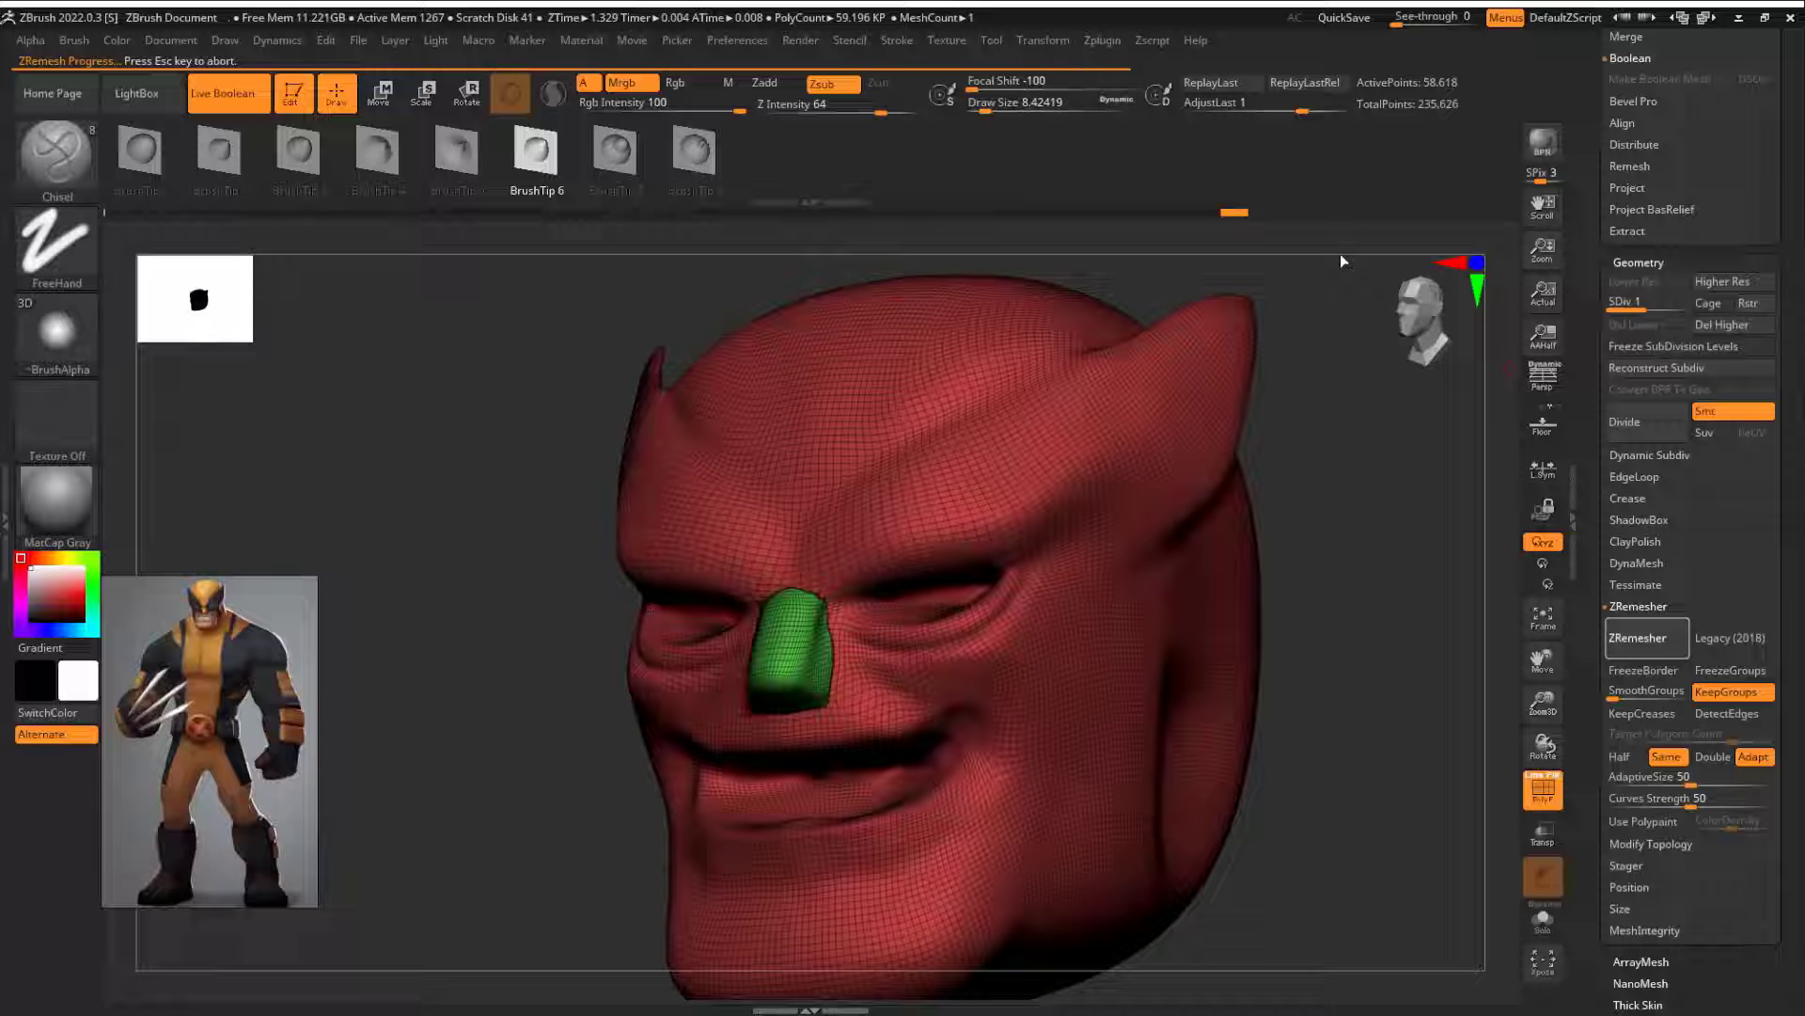
pyautogui.click(1628, 438)
pyautogui.hotkey('shift', 'f')
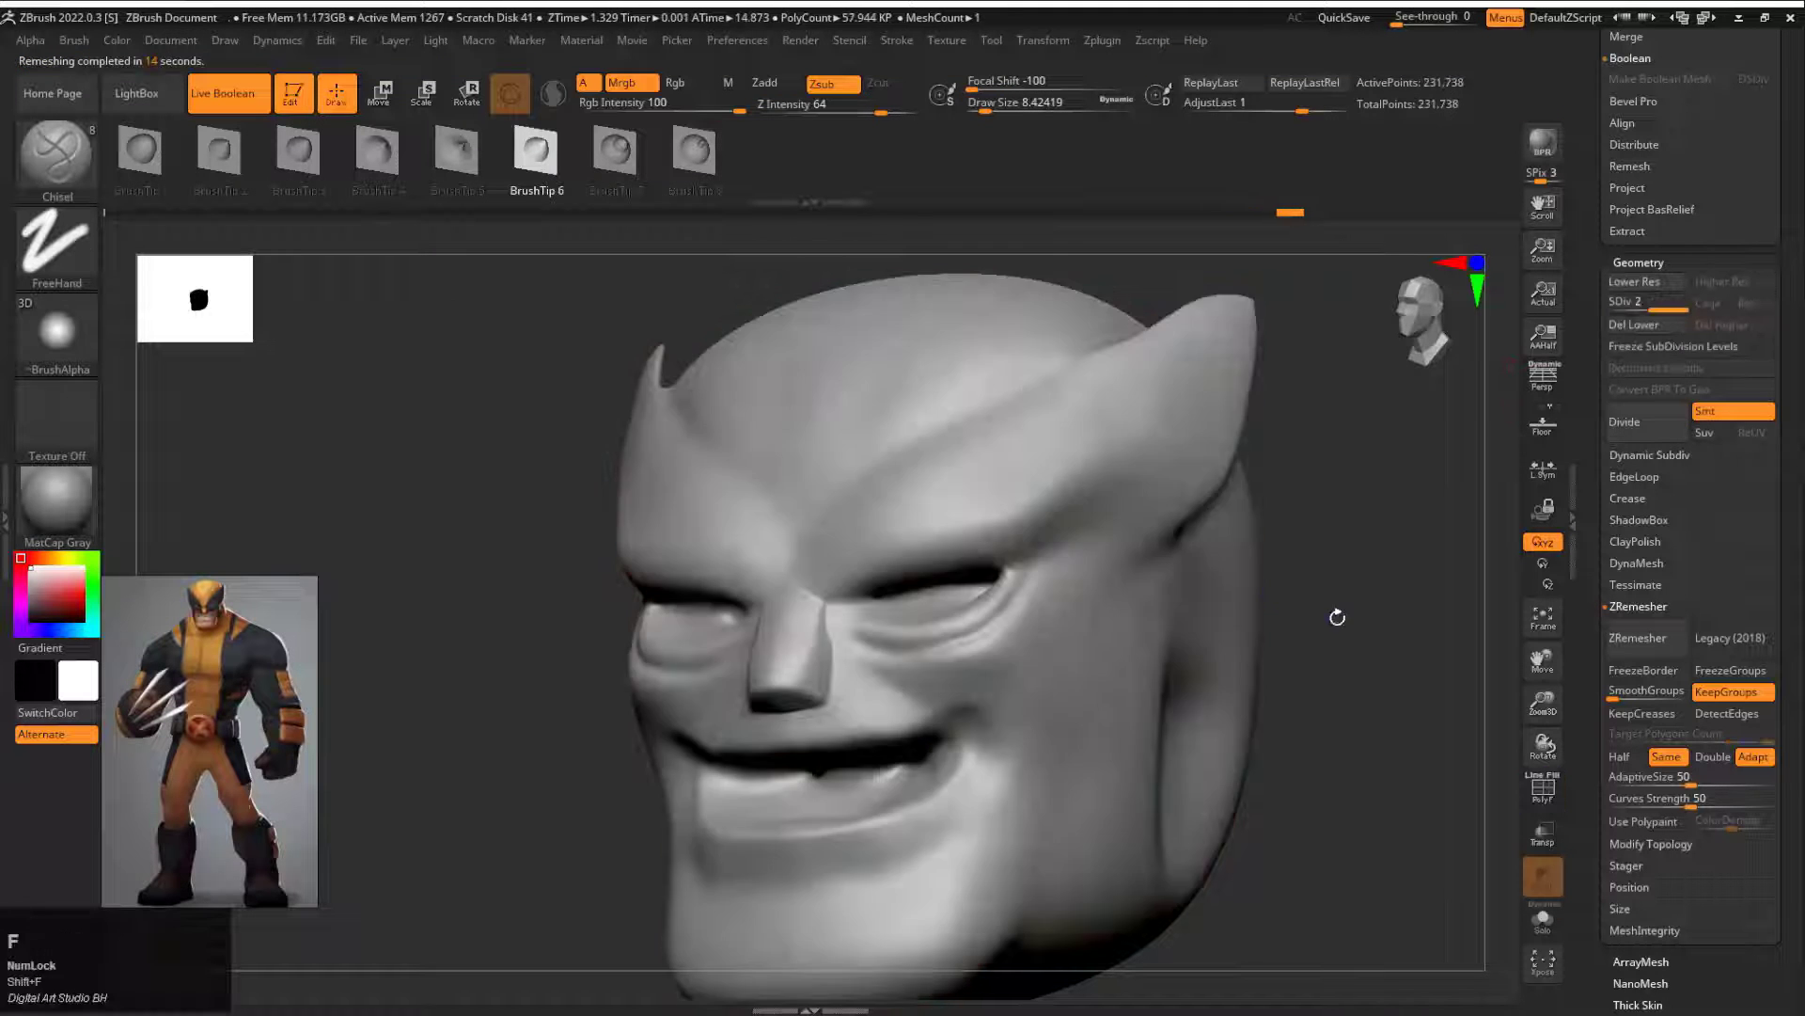
# Step: Try carving cheek lines beside the nose and under the eyes with the Chisel brush
pyautogui.moveTo(1338, 617); pyautogui.dragTo(1392, 602)
pyautogui.keyDown('alt'); pyautogui.moveTo(1392, 546); pyautogui.dragTo(813, 493); pyautogui.keyUp('alt')
pyautogui.keyDown('shift'); pyautogui.moveTo(410, 638); pyautogui.dragTo(715, 583); pyautogui.keyUp('shift')
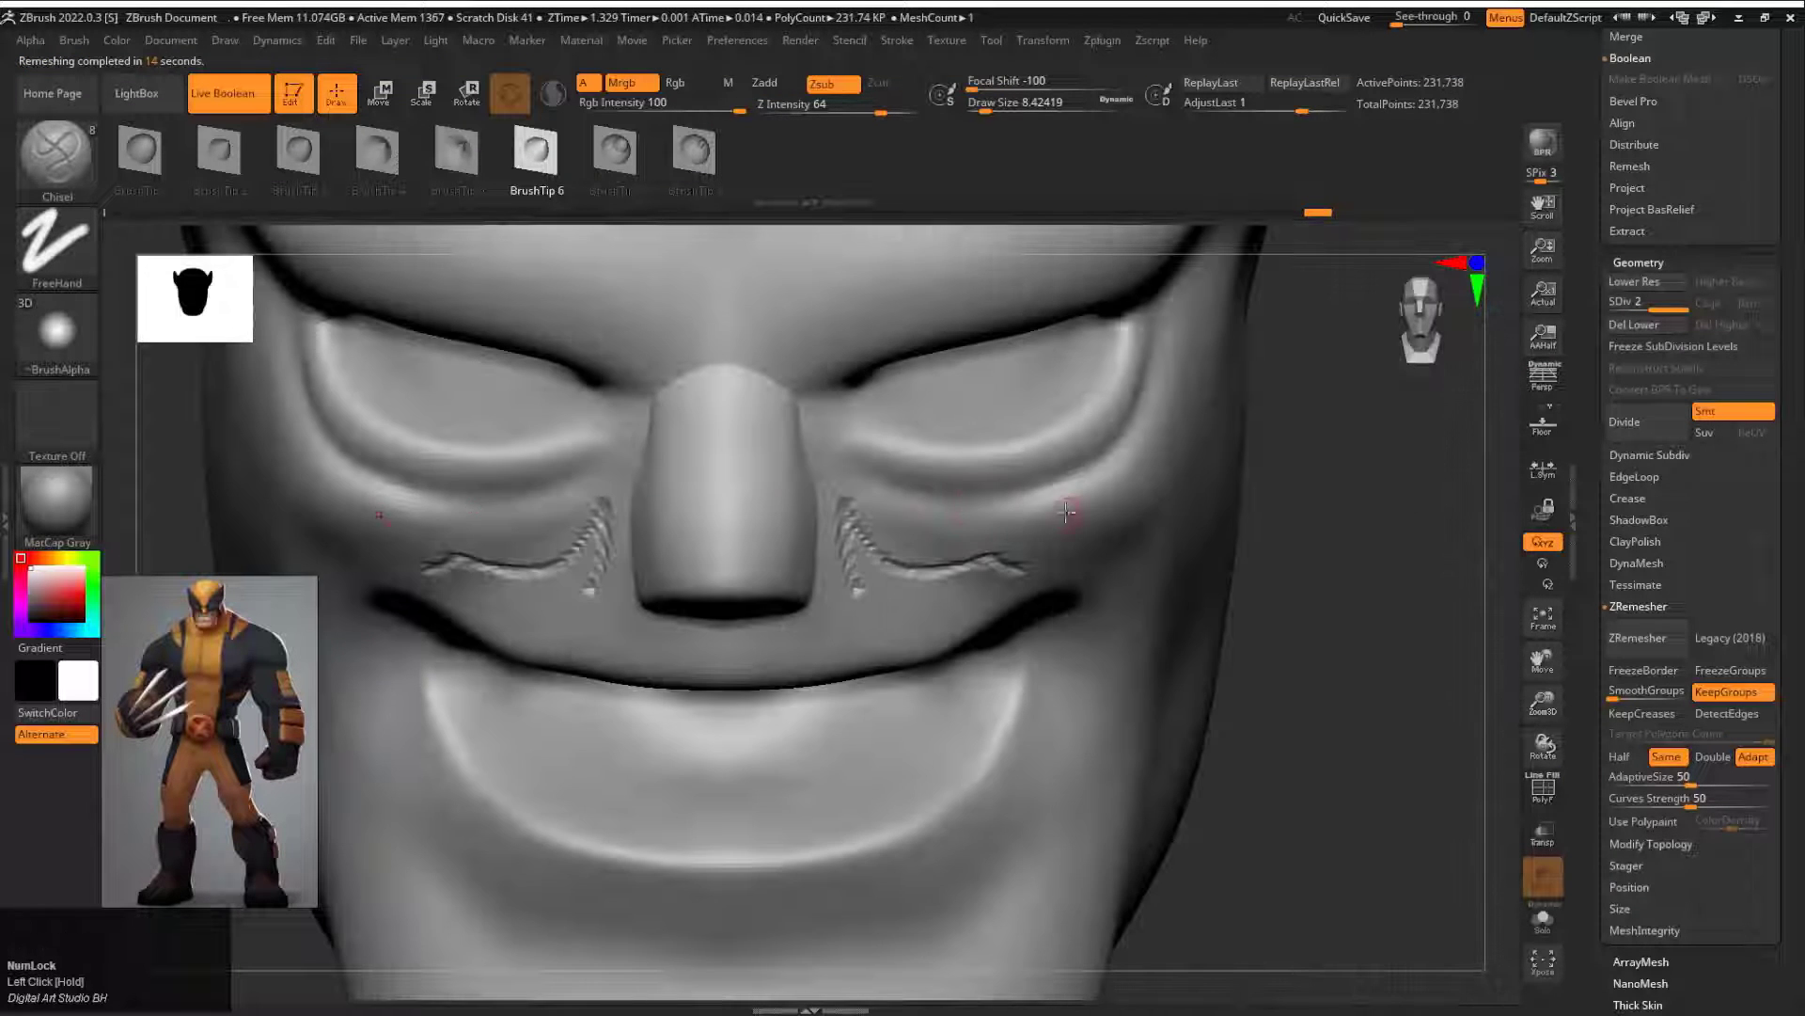
pyautogui.moveTo(1075, 512); pyautogui.dragTo(1198, 515)
pyautogui.hotkey('ctrl', 'z')
pyautogui.hotkey('ctrl', 'z')
pyautogui.hotkey('ctrl', 'z')
# Step: Refine the forehead's surface above the nose with the Standard brush at subdivision level 1 and draw size about 39
pyautogui.moveTo(1373, 583)
pyautogui.mouseDown()
pyautogui.moveTo(1313, 524)
pyautogui.moveTo(1162, 490)
pyautogui.moveTo(837, 658)
pyautogui.moveTo(824, 696)
pyautogui.mouseUp()
pyautogui.press('b')
pyautogui.press('s')
pyautogui.press('t')
pyautogui.press('s')
pyautogui.hotkey('shift', 'd')
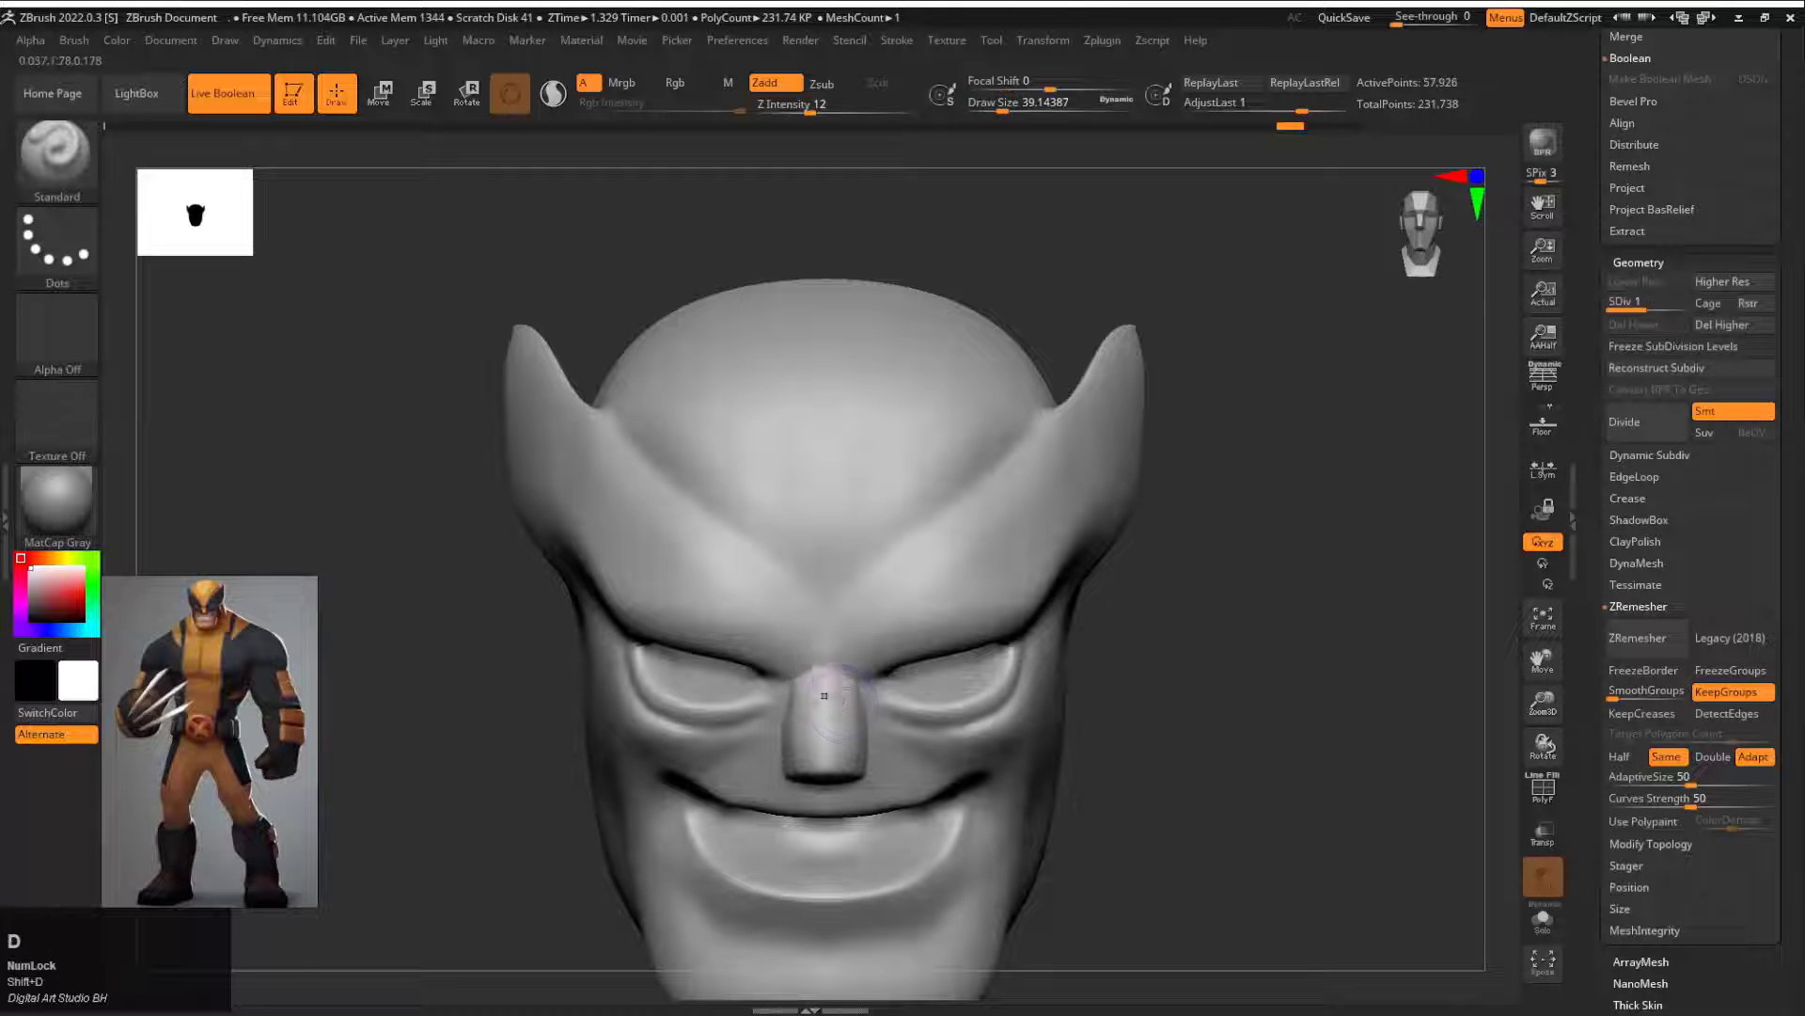
pyautogui.moveTo(1288, 743); pyautogui.dragTo(1316, 526)
pyautogui.keyDown('shift'); pyautogui.moveTo(833, 446); pyautogui.dragTo(884, 513); pyautogui.keyUp('shift')
pyautogui.moveTo(1392, 564); pyautogui.dragTo(1222, 583)
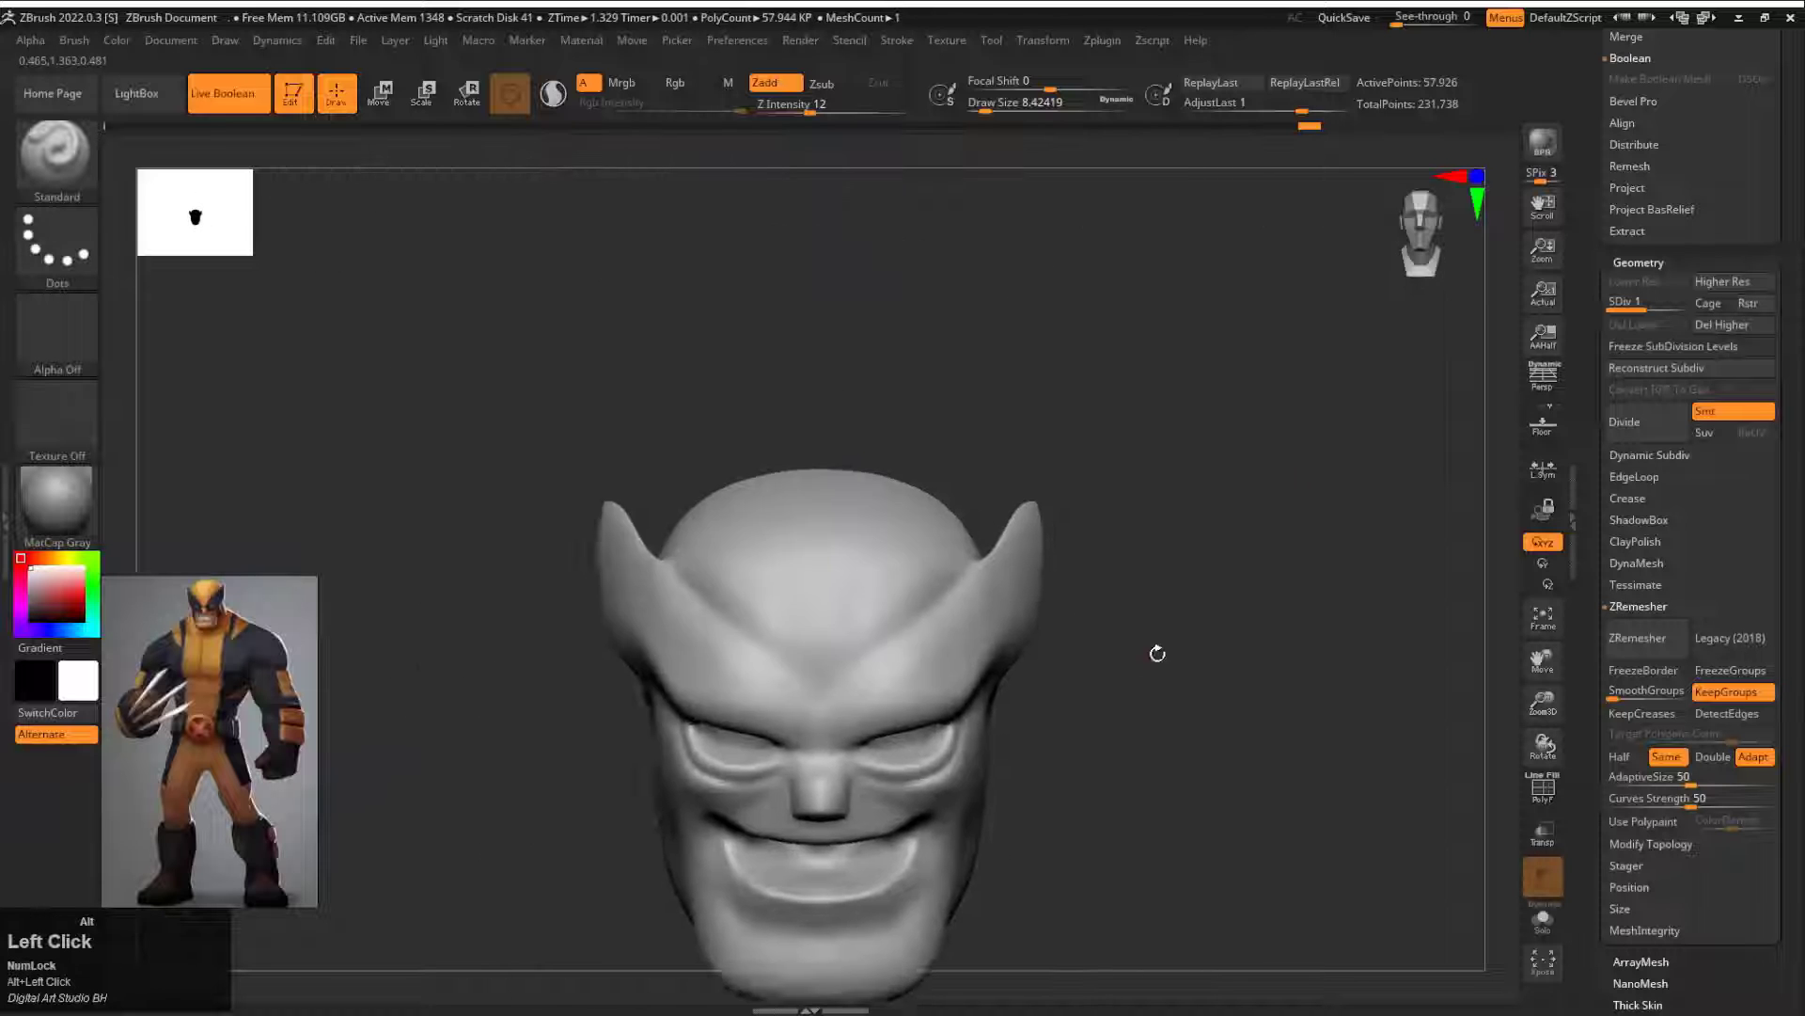
pyautogui.moveTo(1157, 653); pyautogui.dragTo(1217, 589)
# Step: Reshape the mask's pointed side fins and the forehead with the Move brush
pyautogui.press('s')
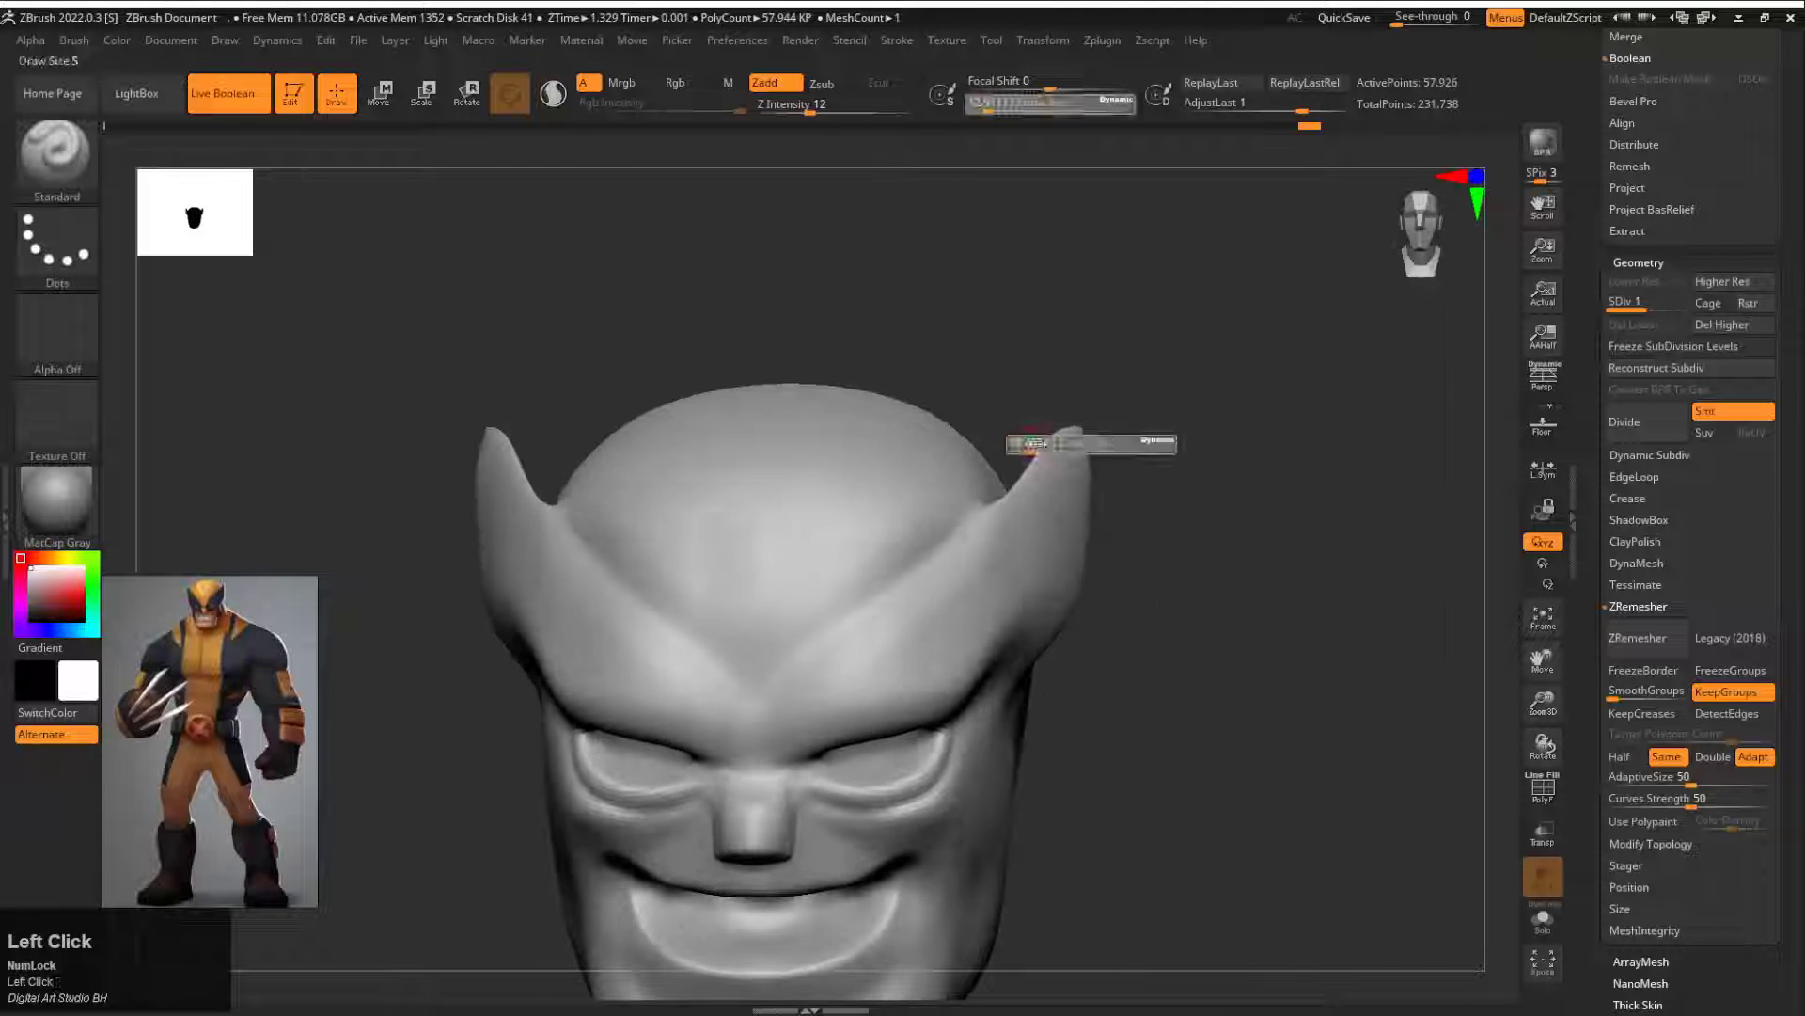
pyautogui.moveTo(1035, 444); pyautogui.dragTo(1057, 444)
pyautogui.press('b')
pyautogui.press('m')
pyautogui.press('v')
pyautogui.moveTo(1181, 451)
pyautogui.mouseDown()
pyautogui.moveTo(1116, 455)
pyautogui.moveTo(1090, 481)
pyautogui.mouseUp()
pyautogui.moveTo(1213, 475)
pyautogui.keyDown('shift'); pyautogui.mouseDown()
pyautogui.moveTo(1285, 476)
pyautogui.moveTo(1173, 430)
pyautogui.moveTo(1139, 442)
pyautogui.mouseUp(); pyautogui.keyUp('shift')
pyautogui.press('s')
pyautogui.moveTo(1119, 597); pyautogui.dragTo(1137, 596)
pyautogui.moveTo(1128, 600); pyautogui.dragTo(1113, 599)
pyautogui.keyDown('shift'); pyautogui.moveTo(790, 570); pyautogui.dragTo(863, 576); pyautogui.keyUp('shift')
pyautogui.keyDown('alt'); pyautogui.moveTo(1352, 583); pyautogui.dragTo(1446, 497); pyautogui.keyUp('alt')
pyautogui.press('s')
pyautogui.moveTo(915, 517)
pyautogui.mouseDown()
pyautogui.moveTo(880, 521)
pyautogui.moveTo(1029, 324)
pyautogui.mouseUp()
# Step: Try a Chisel stroke on the forehead with BrushTip 6 at draw size about 20
pyautogui.press('c')
pyautogui.press('b')
pyautogui.press('c')
pyautogui.click(541, 404)
pyautogui.moveTo(1401, 424)
pyautogui.keyDown('alt'); pyautogui.mouseDown()
pyautogui.moveTo(1238, 516)
pyautogui.moveTo(1139, 611)
pyautogui.mouseUp(); pyautogui.keyUp('alt')
pyautogui.hotkey('ctrl', 'z')
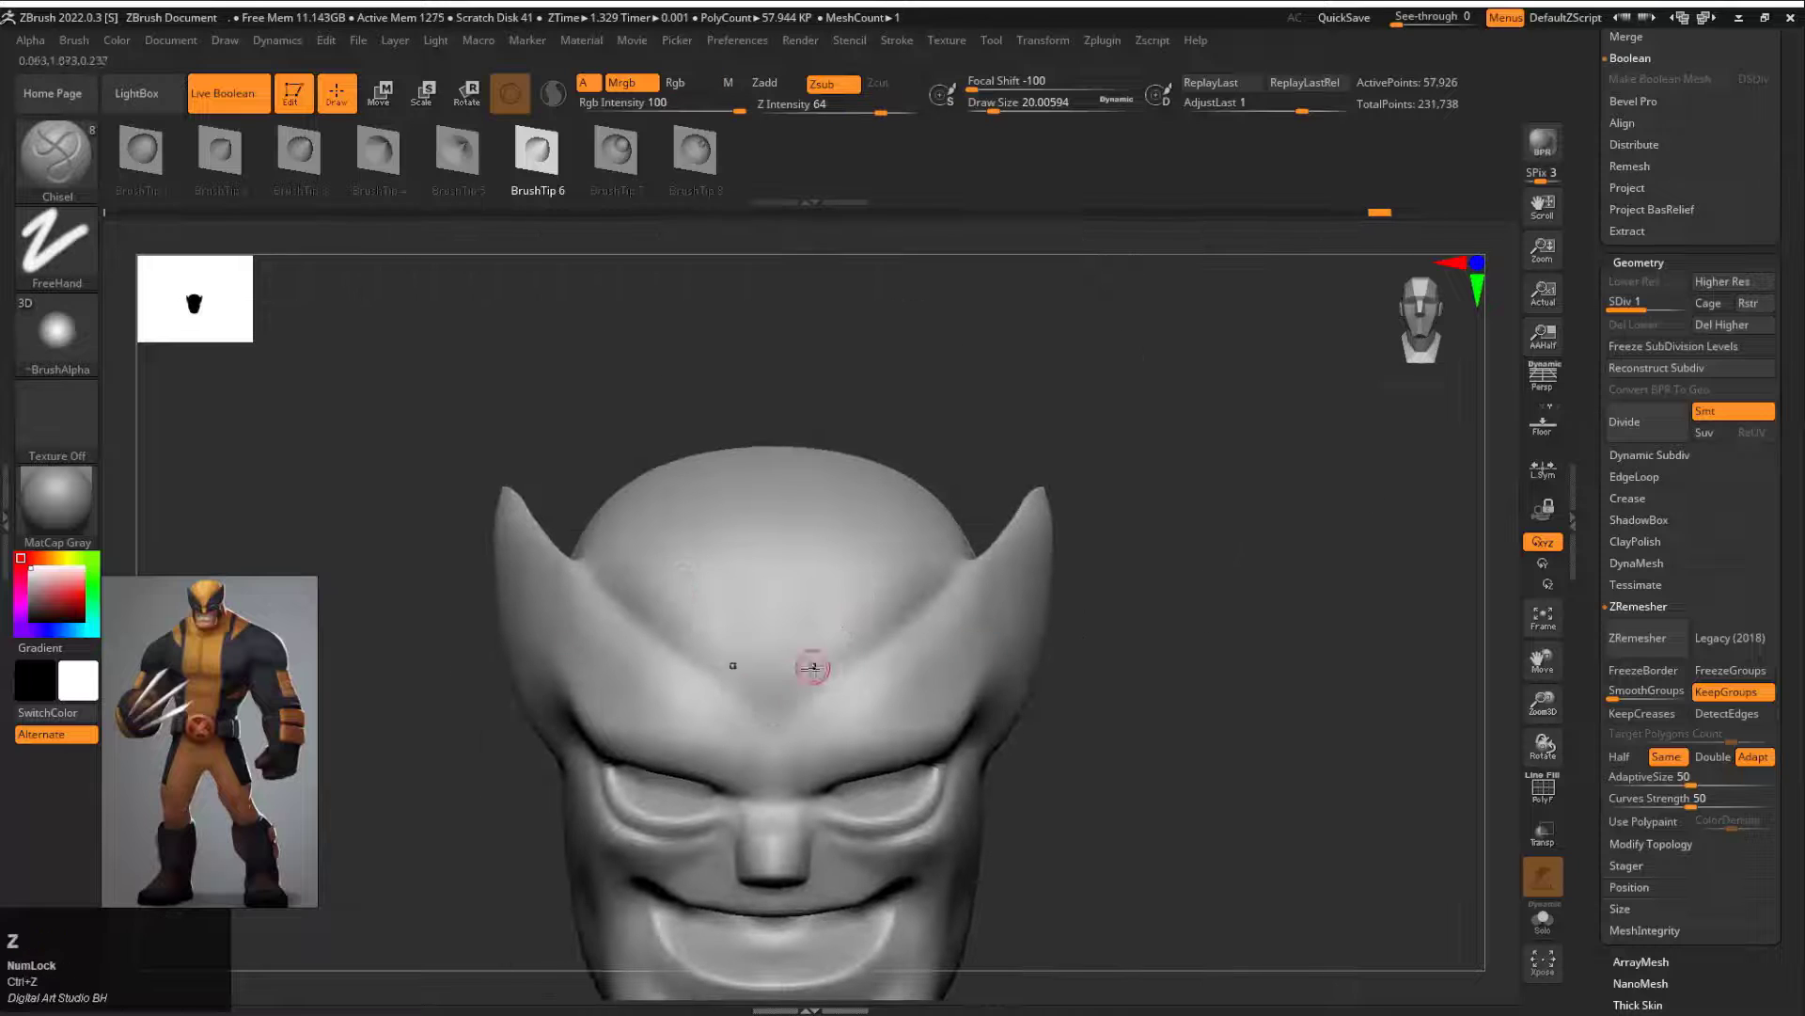
# Step: Try carving mirrored vertical grooves up the forehead with the Chisel brush at draw size about 12
pyautogui.press('s')
pyautogui.moveTo(811, 691); pyautogui.dragTo(803, 696)
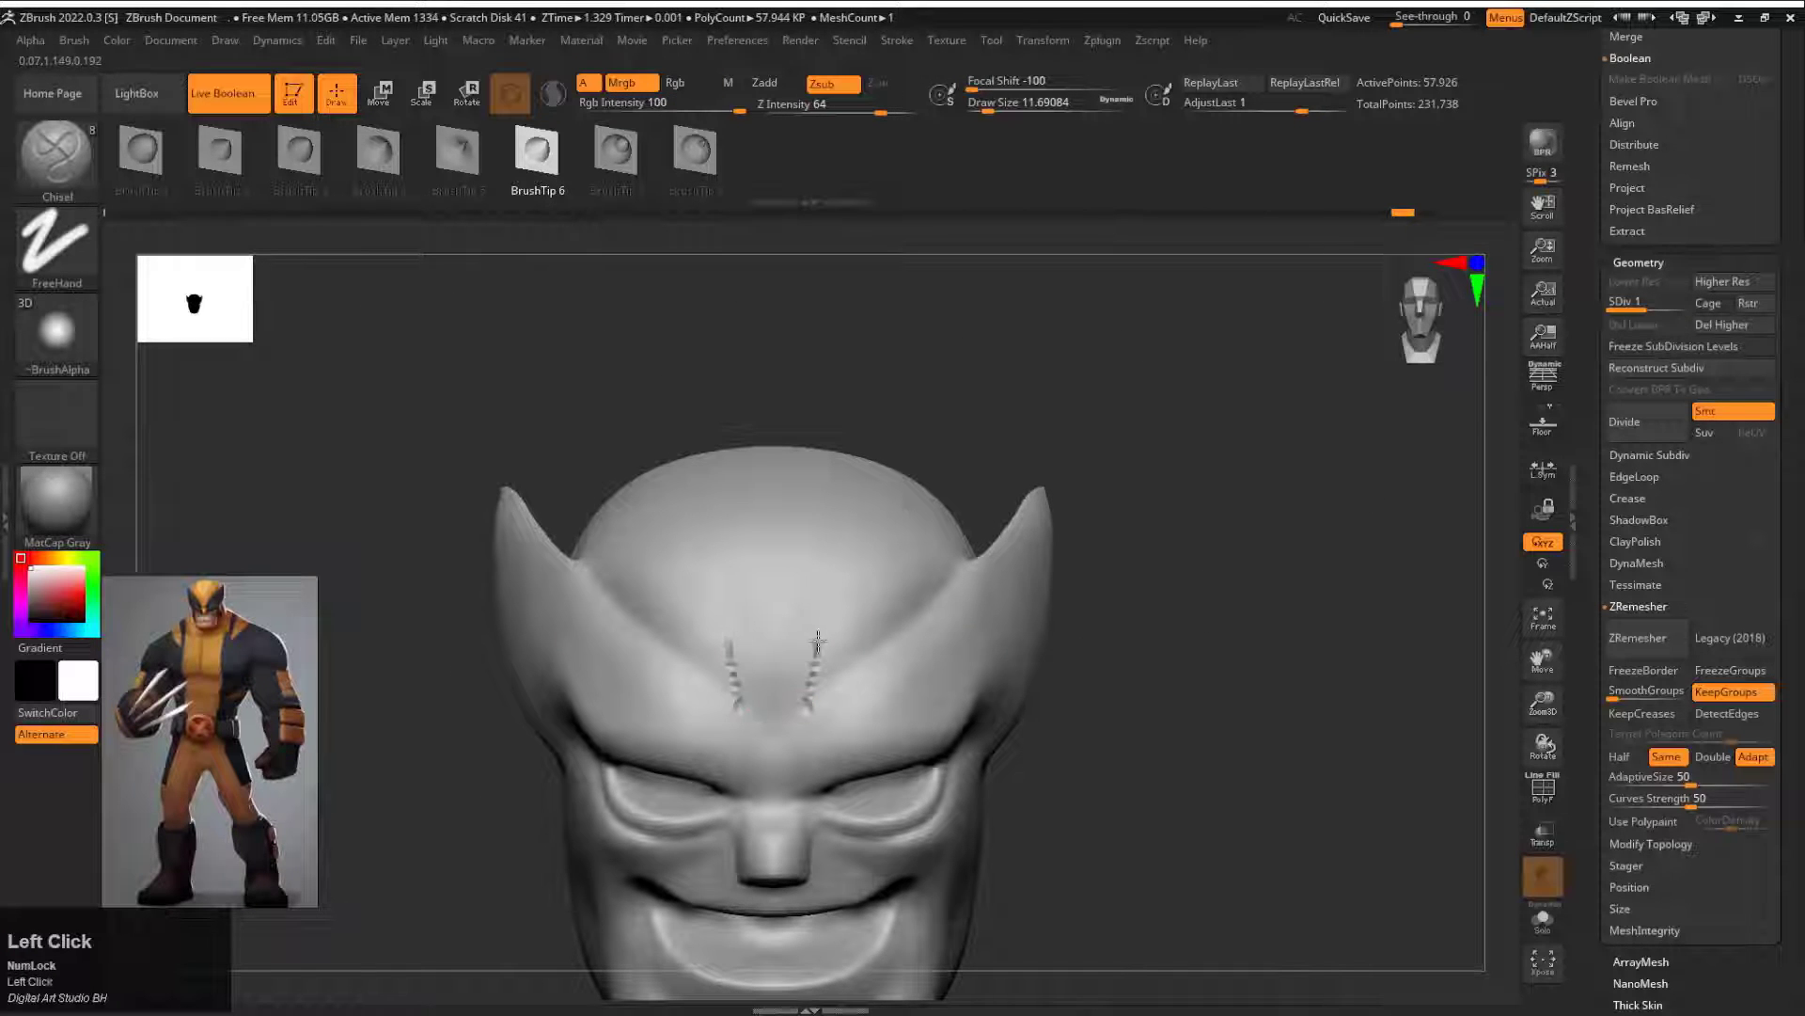
pyautogui.moveTo(866, 542); pyautogui.dragTo(927, 471)
pyautogui.hotkey('ctrl', 'z')
pyautogui.moveTo(1147, 442); pyautogui.dragTo(943, 536)
pyautogui.hotkey('ctrl', 'z')
pyautogui.hotkey('ctrl', 'z')
pyautogui.hotkey('ctrl', 'z')
pyautogui.hotkey('ctrl', 'shift', 'z')
pyautogui.keyDown('shift'); pyautogui.moveTo(1316, 602); pyautogui.dragTo(1411, 555); pyautogui.keyUp('shift')
pyautogui.keyDown('alt'); pyautogui.moveTo(1250, 658); pyautogui.dragTo(1171, 494); pyautogui.keyUp('alt')
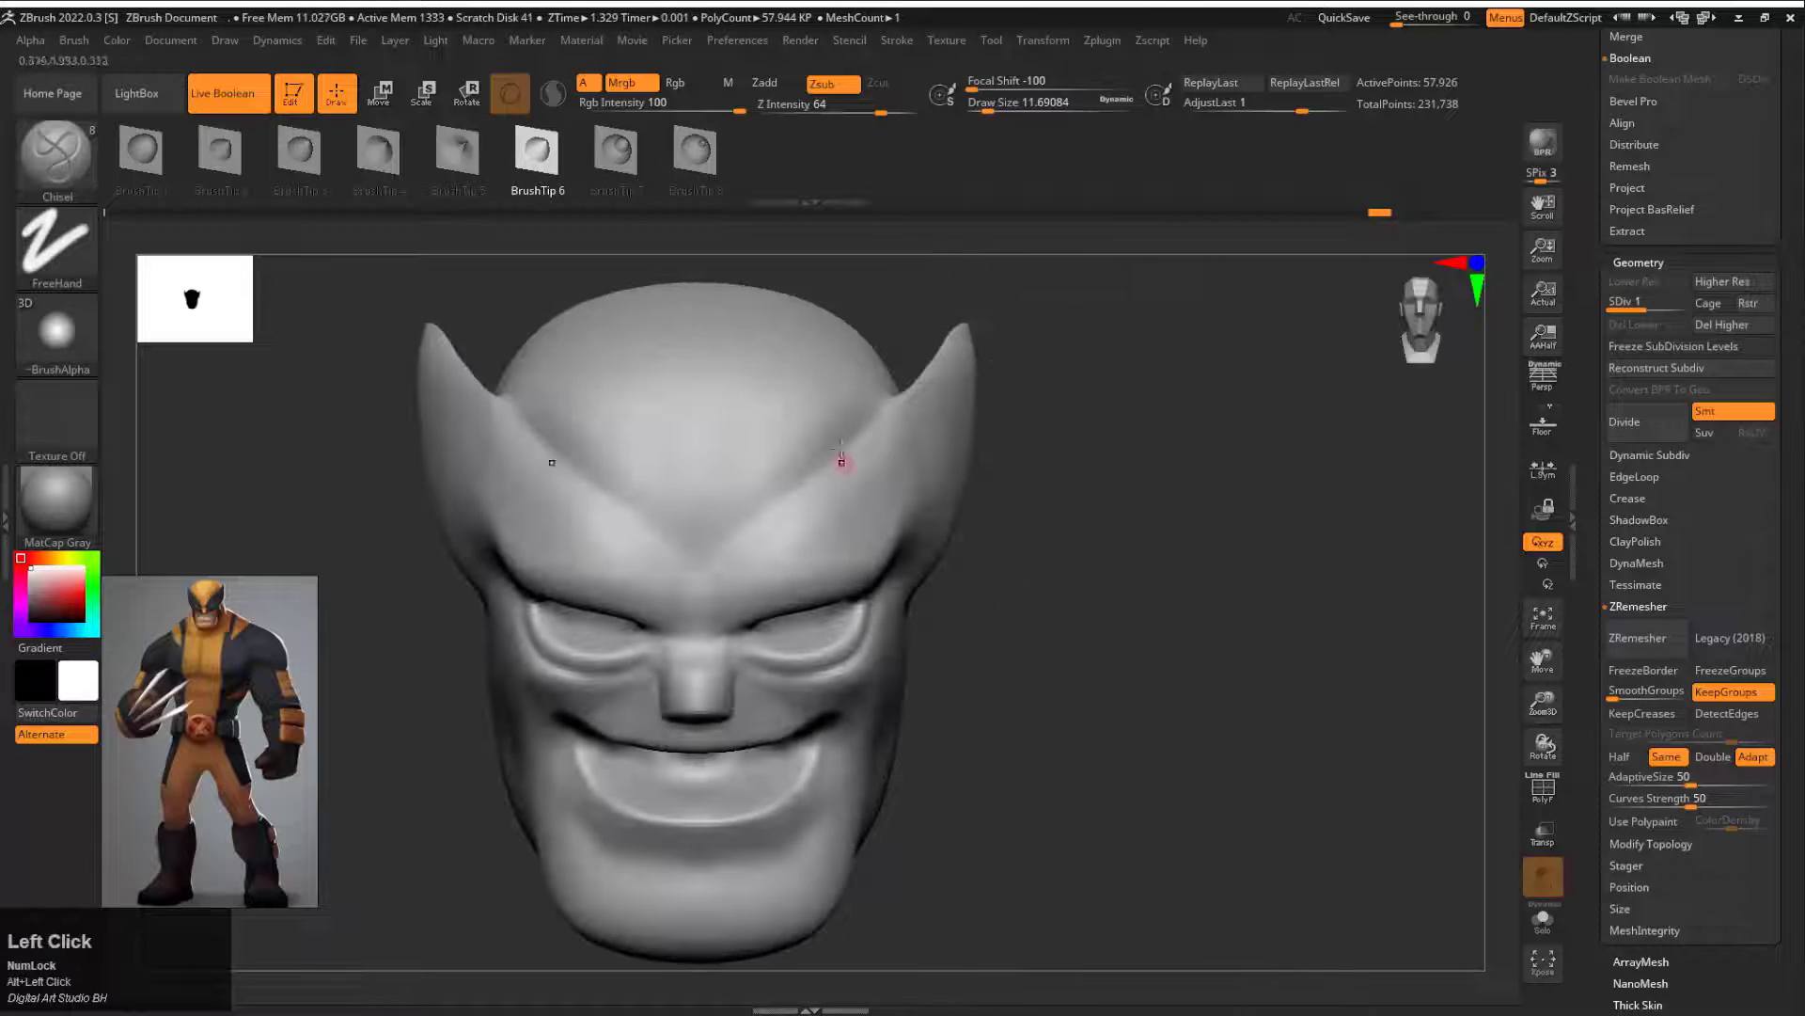
# Step: Choose DamStandard at draw size about 12 and try carving the paired forehead lines at subdivision level 1
pyautogui.press('b')
pyautogui.press('d')
pyautogui.press('s')
pyautogui.moveTo(703, 517)
pyautogui.mouseDown()
pyautogui.moveTo(725, 500)
pyautogui.moveTo(739, 404)
pyautogui.mouseUp()
pyautogui.moveTo(1175, 442)
pyautogui.mouseDown()
pyautogui.moveTo(1034, 526)
pyautogui.moveTo(1082, 522)
pyautogui.mouseUp()
pyautogui.press('space')
pyautogui.moveTo(743, 499); pyautogui.dragTo(758, 497)
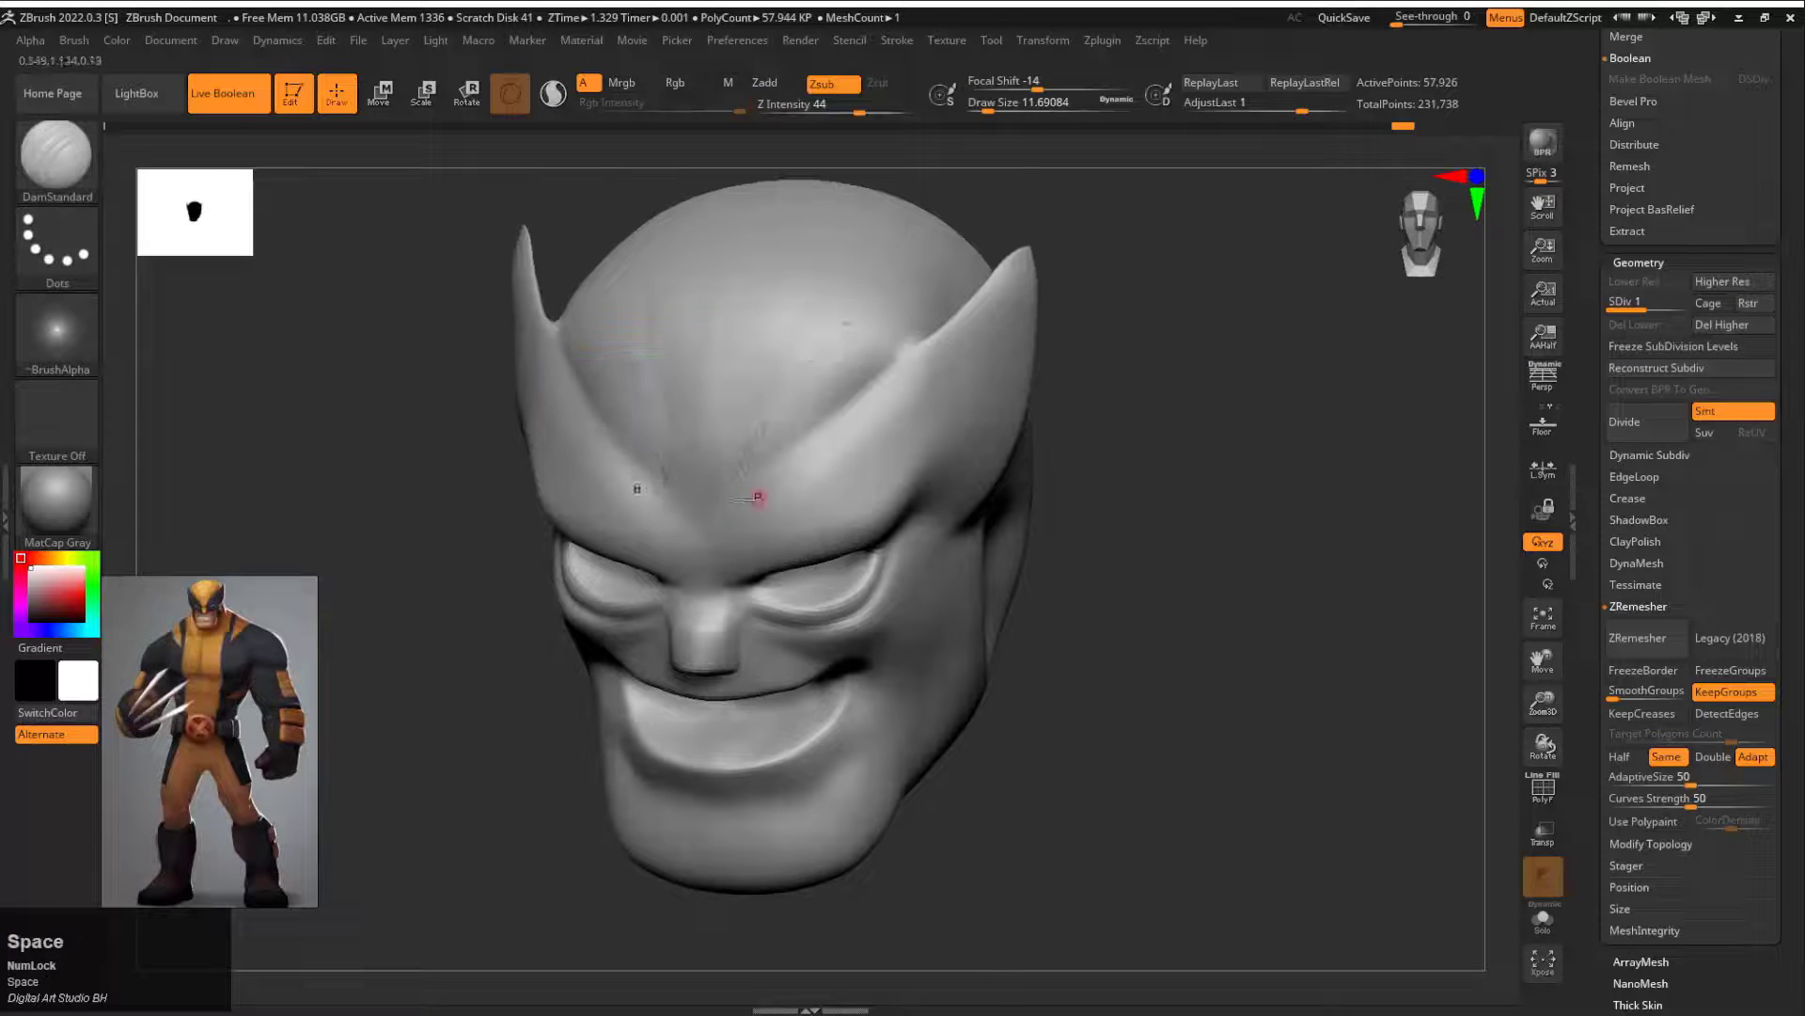
pyautogui.keyDown('shift'); pyautogui.moveTo(1095, 505); pyautogui.dragTo(1119, 505); pyautogui.keyUp('shift')
pyautogui.moveTo(759, 483); pyautogui.dragTo(773, 329)
pyautogui.moveTo(1161, 452)
pyautogui.mouseDown()
pyautogui.moveTo(1053, 508)
pyautogui.moveTo(1100, 508)
pyautogui.mouseUp()
pyautogui.hotkey('ctrl', 'z')
# Step: Carve paired seam lines up the forehead and the V-shaped mask border above the brows with DamStandard at subdivision level 2
pyautogui.moveTo(760, 477); pyautogui.dragTo(758, 409)
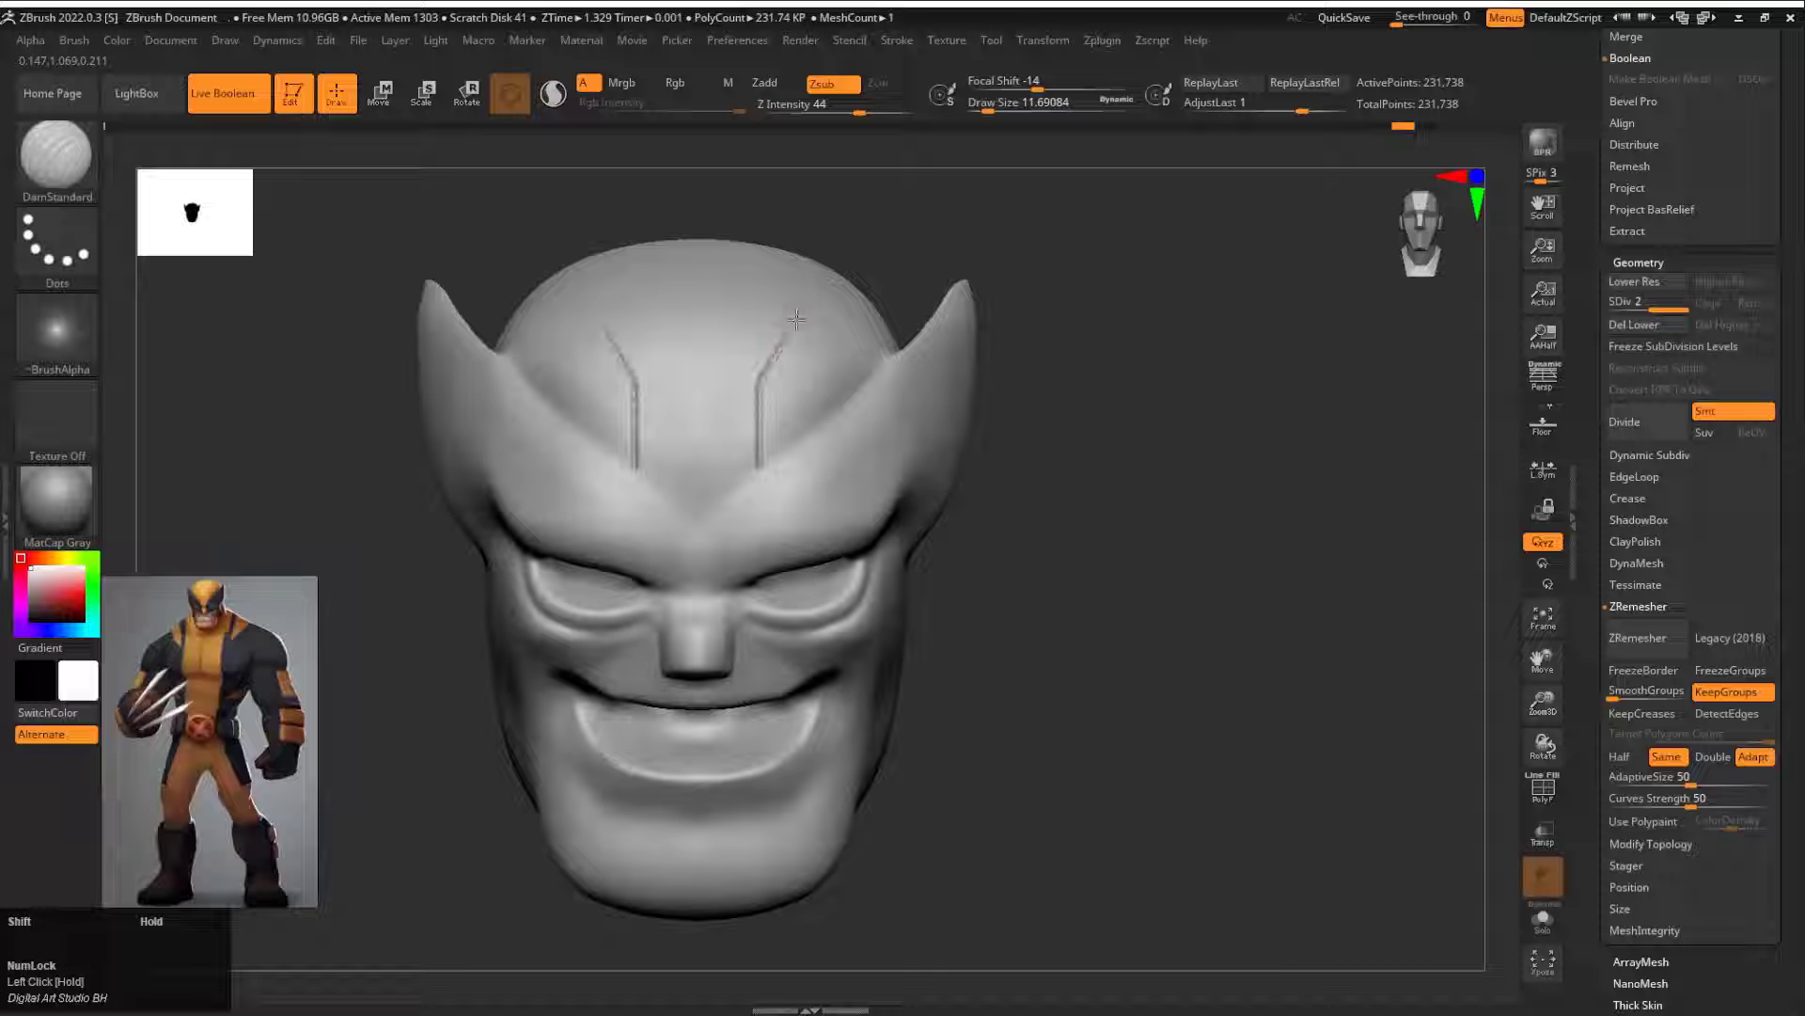
pyautogui.moveTo(868, 240); pyautogui.dragTo(894, 262)
pyautogui.moveTo(1213, 447); pyautogui.dragTo(928, 492)
pyautogui.moveTo(166, 443); pyautogui.dragTo(198, 507)
pyautogui.moveTo(691, 680)
pyautogui.mouseDown()
pyautogui.moveTo(940, 451)
pyautogui.moveTo(1180, 299)
pyautogui.mouseUp()
# Step: Tighten the forehead seams and the V-shaped border with the Pinch brush at draw size about 37
pyautogui.press('b')
pyautogui.press('p')
pyautogui.press('i')
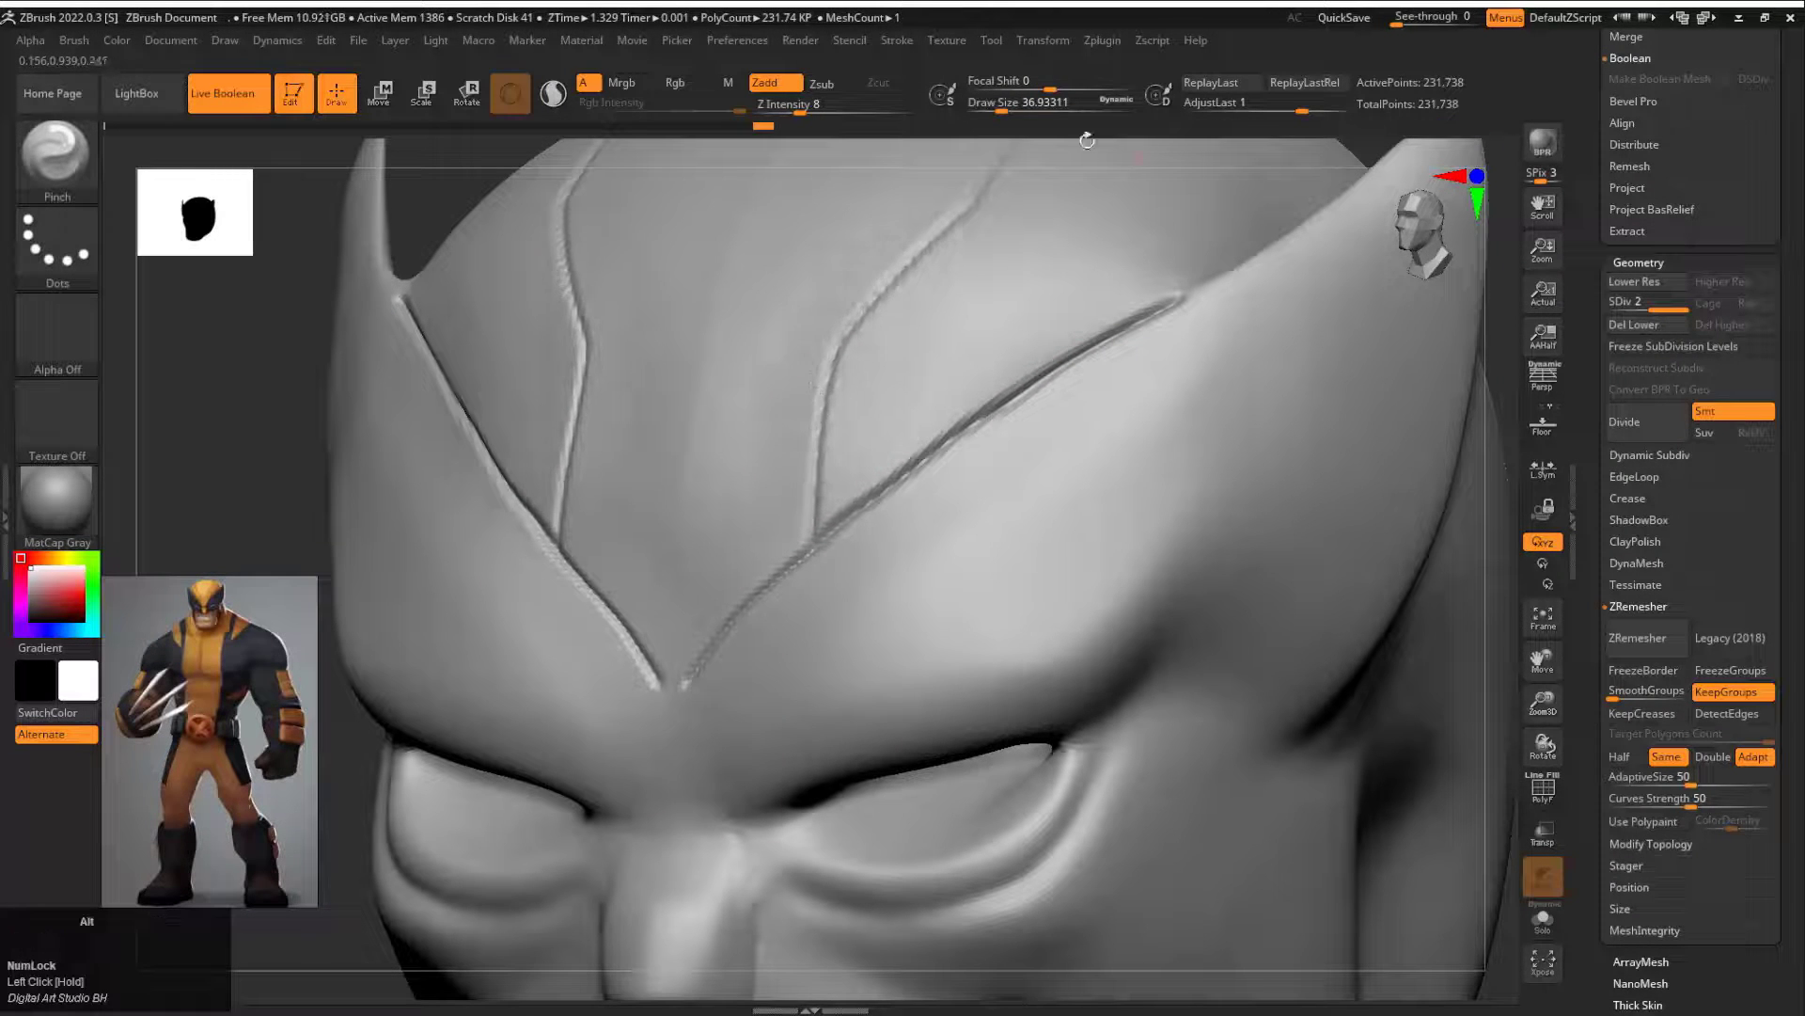
pyautogui.moveTo(1087, 140); pyautogui.dragTo(691, 569)
pyautogui.keyDown('alt'); pyautogui.moveTo(1274, 220); pyautogui.dragTo(1063, 602); pyautogui.keyUp('alt')
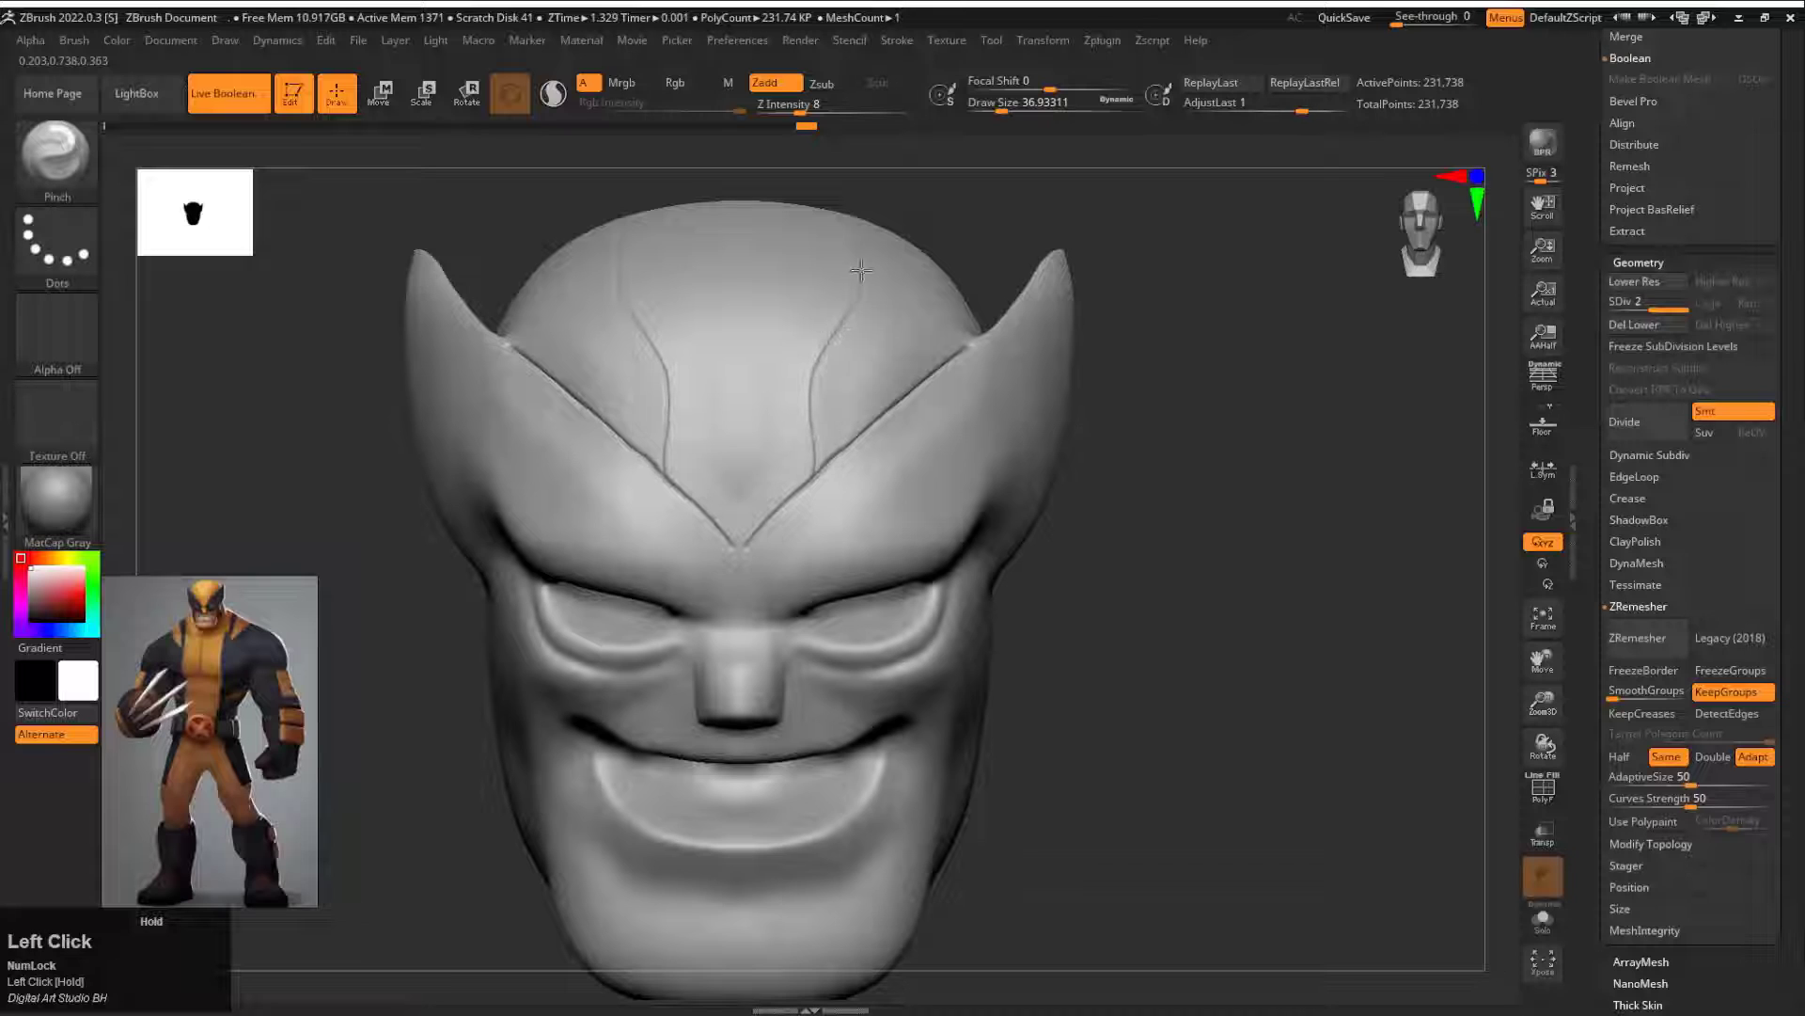
pyautogui.moveTo(1382, 451); pyautogui.dragTo(1288, 677)
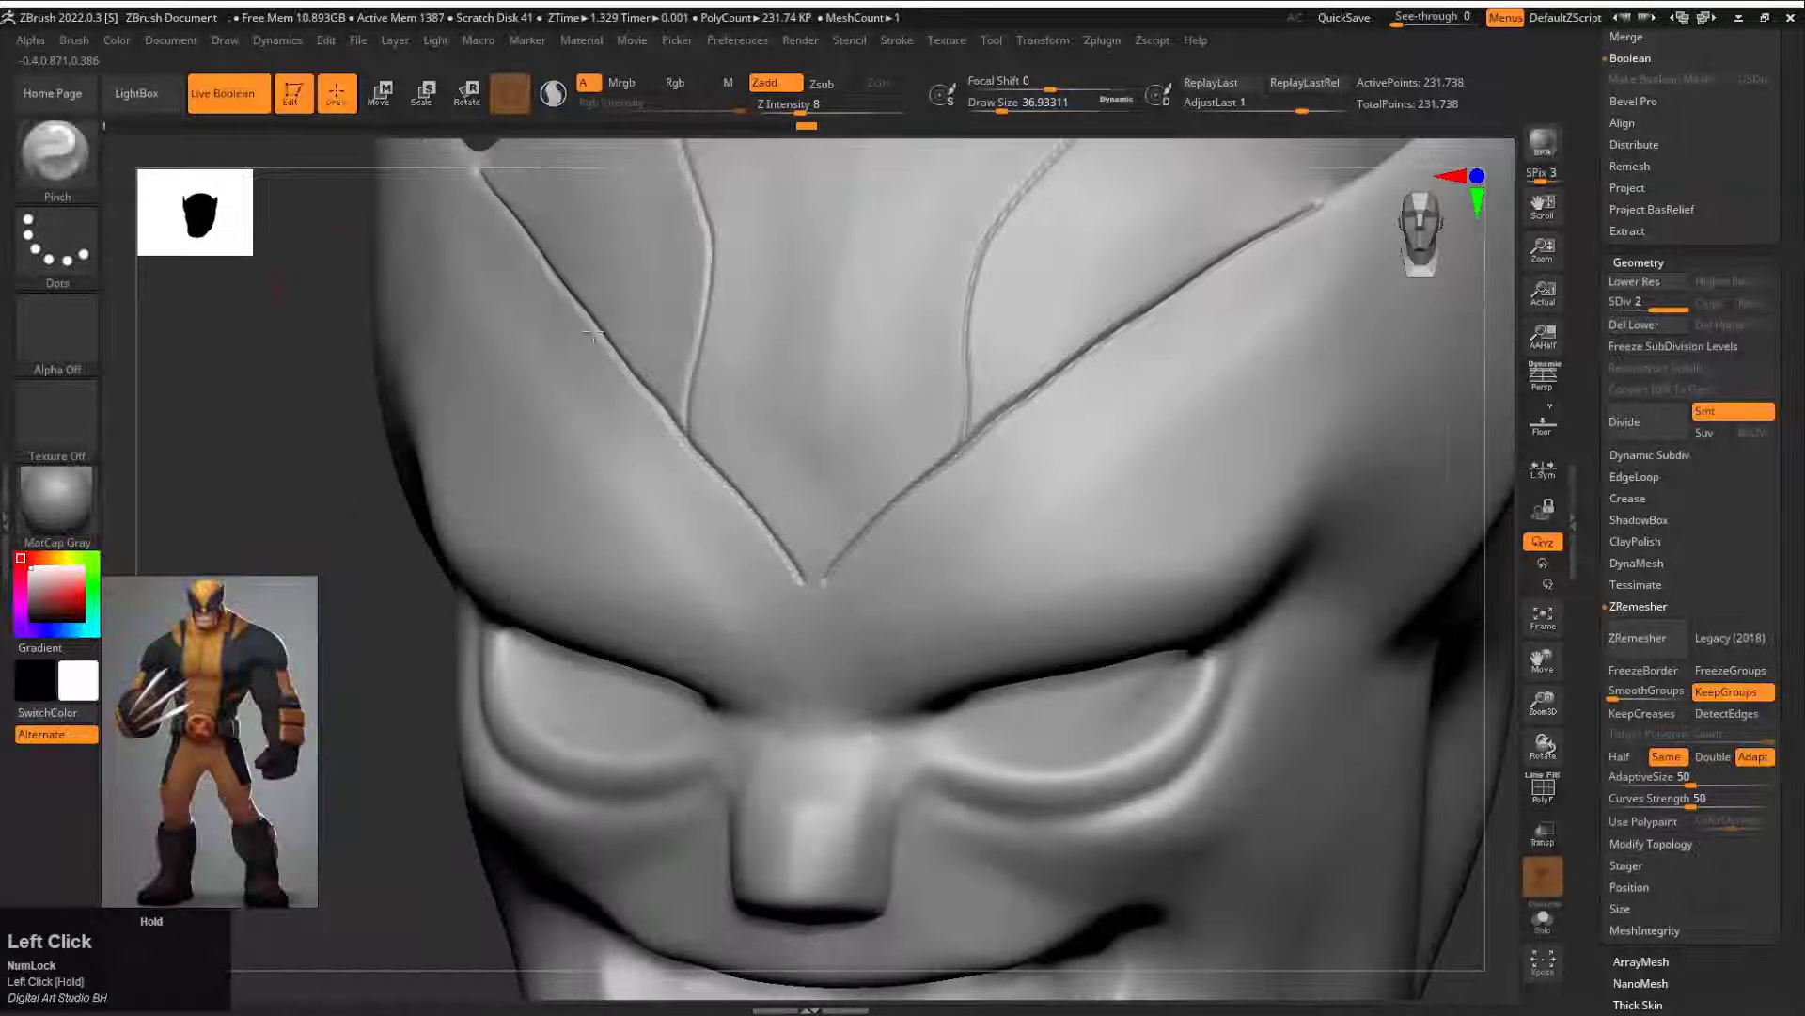
# Step: Carve seams from the V's point down both sides of the nose with DamStandard at draw size about 6 and sharpen them with Pinch
pyautogui.keyDown('alt'); pyautogui.moveTo(352, 525); pyautogui.dragTo(415, 536); pyautogui.keyUp('alt')
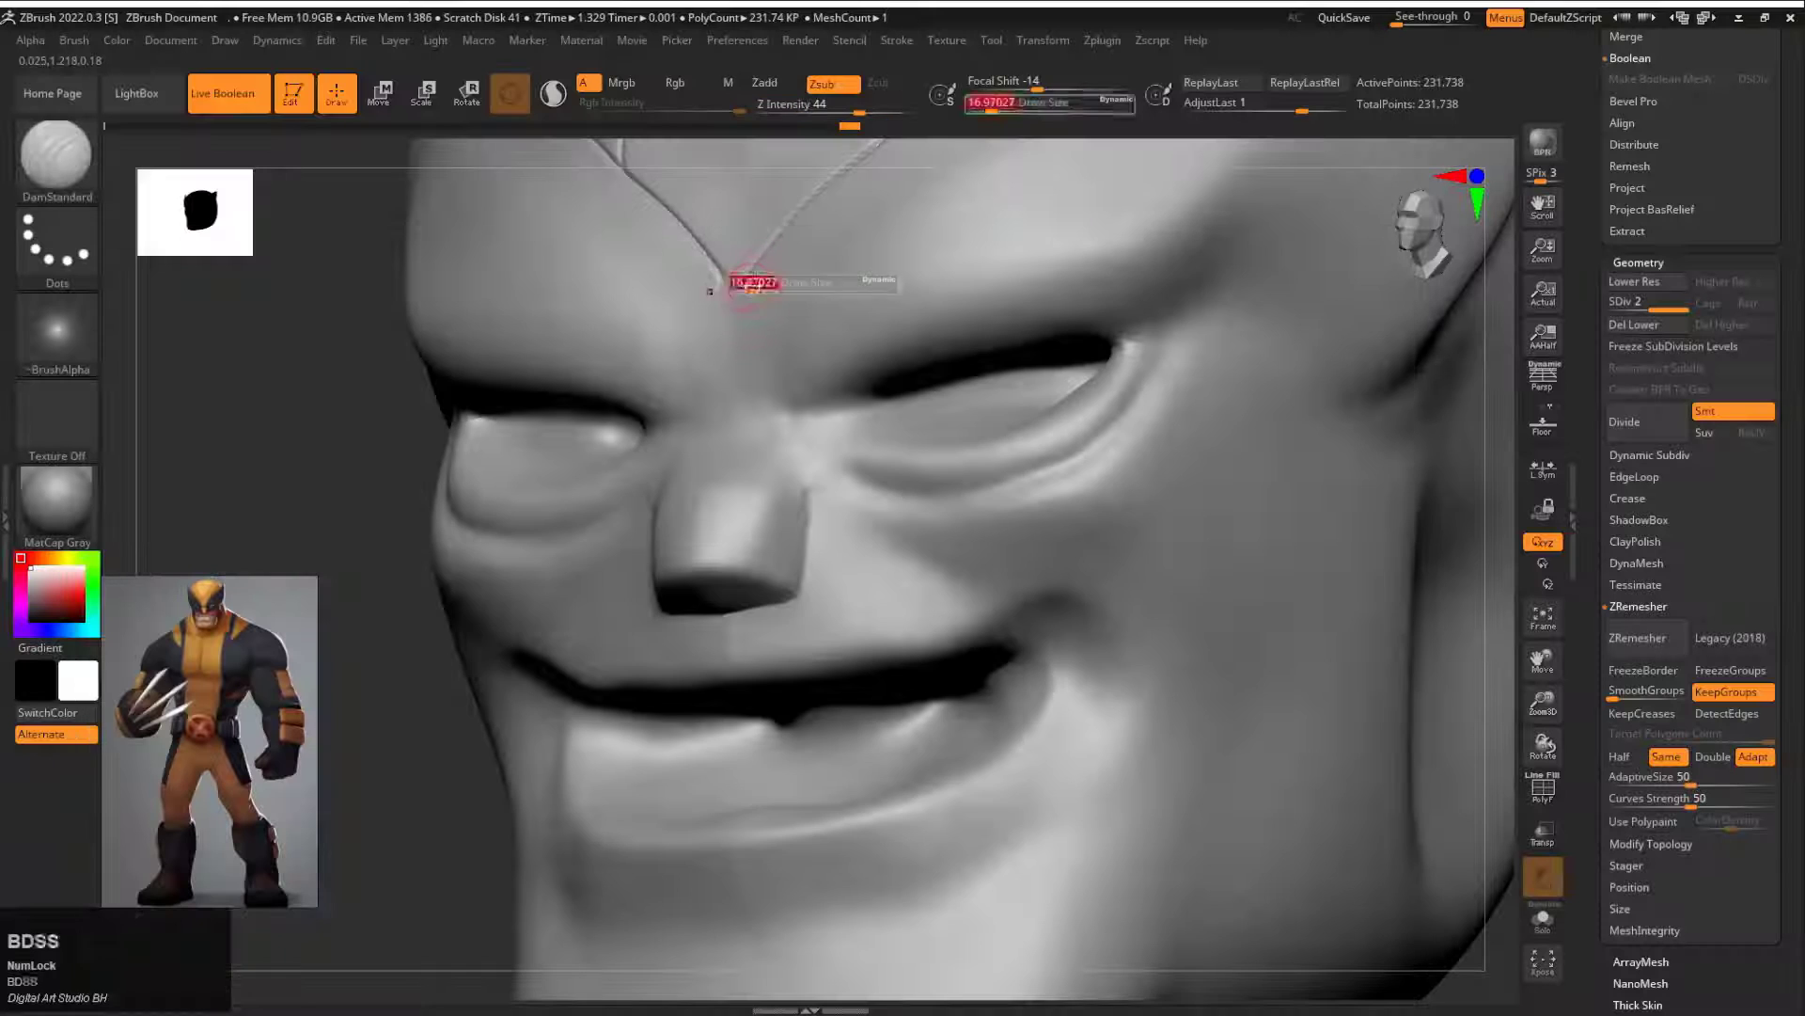
pyautogui.moveTo(747, 282); pyautogui.dragTo(771, 367)
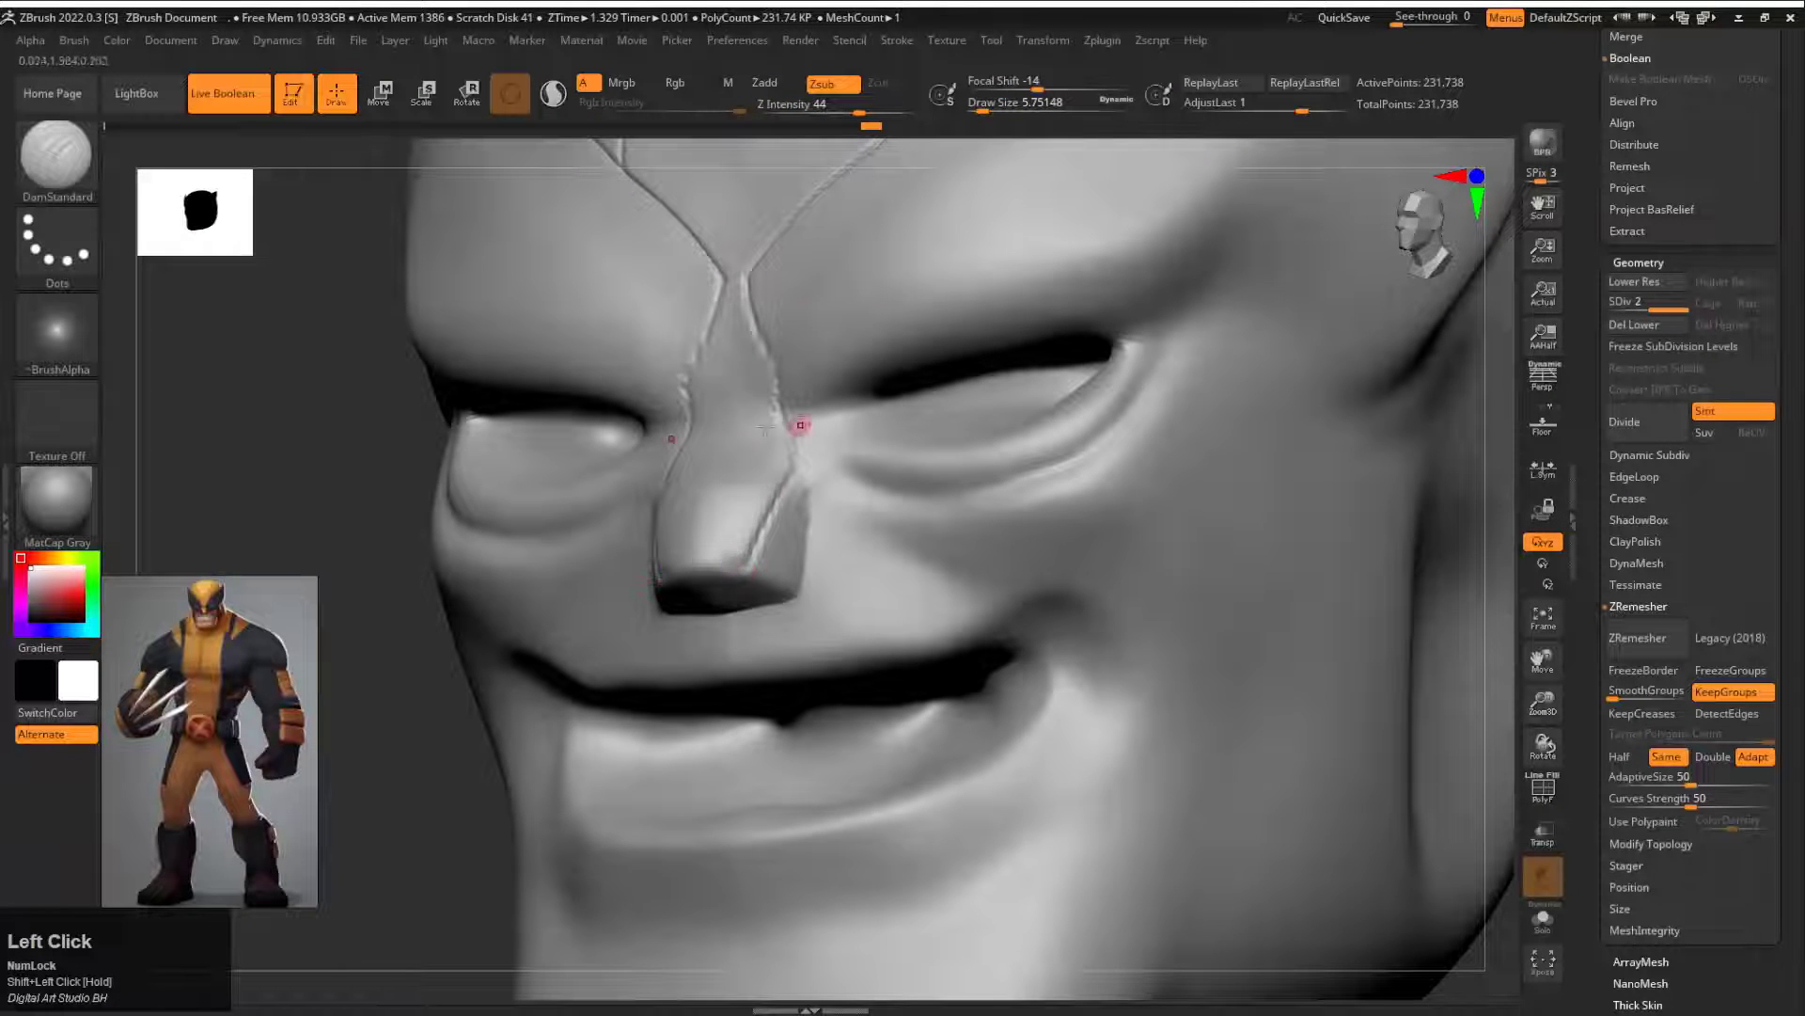
pyautogui.press('b')
pyautogui.press('p')
pyautogui.press('i')
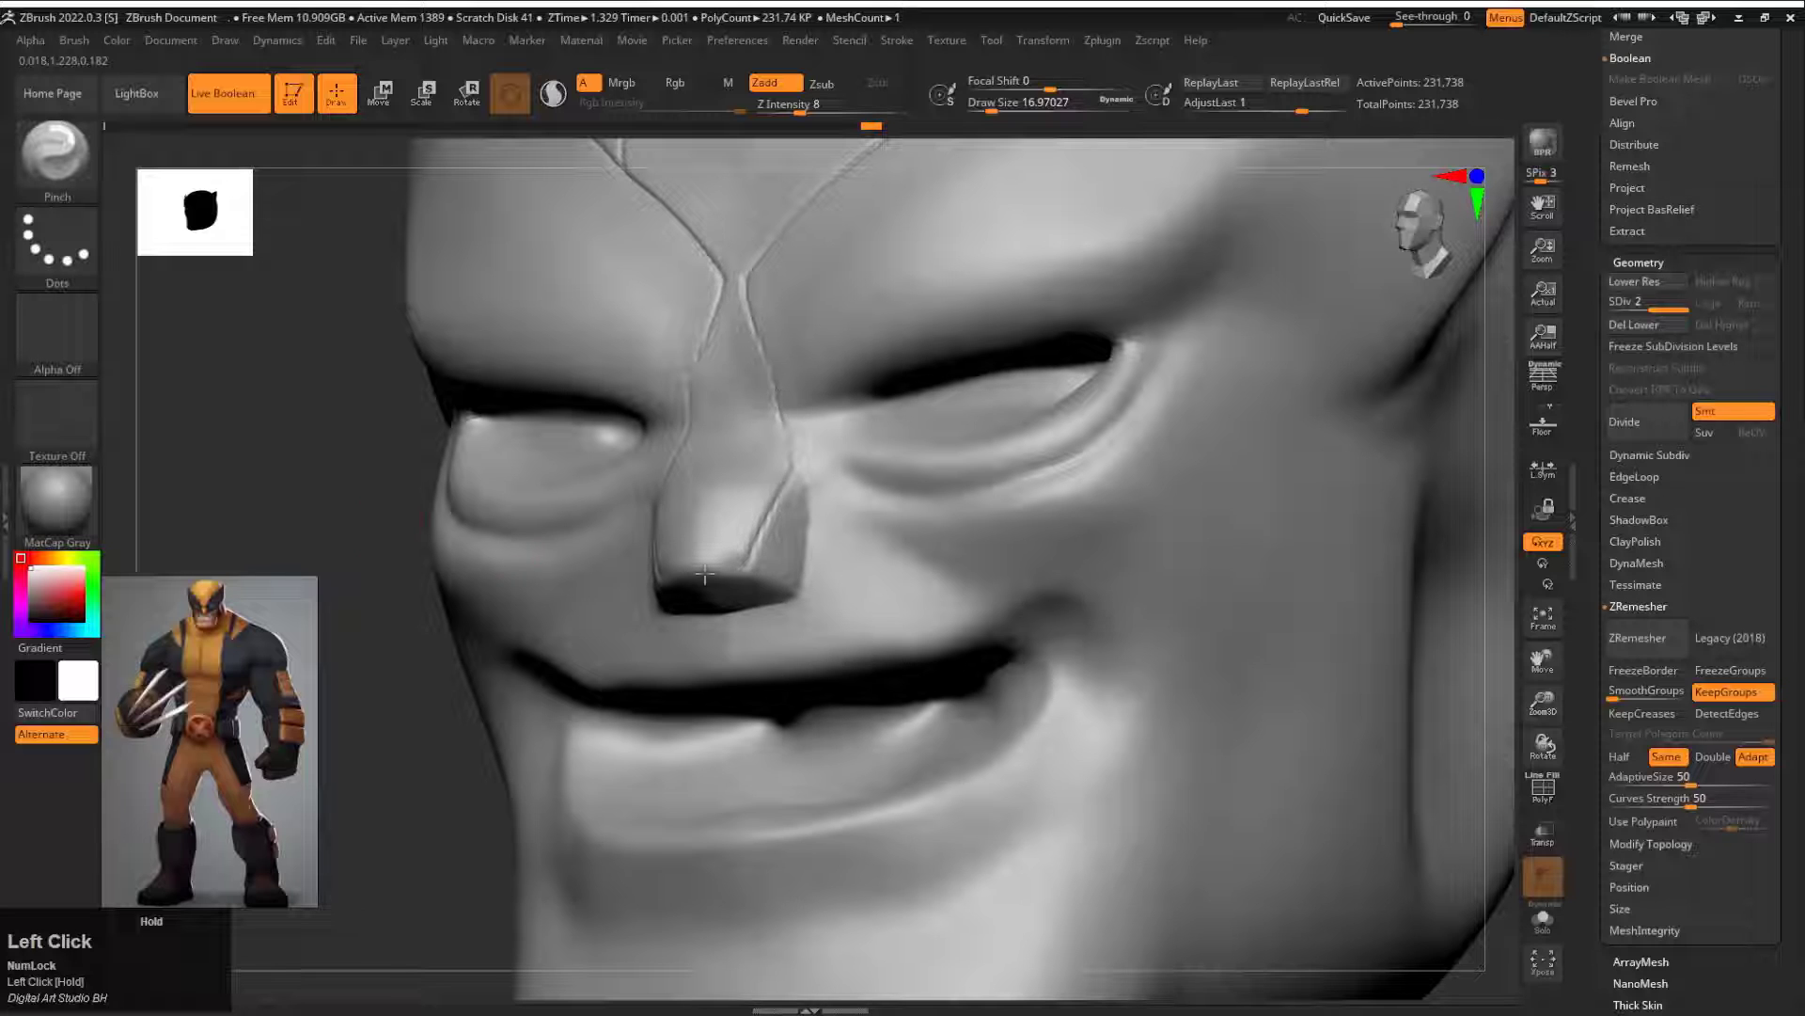
# Step: Carve the mask's lower edge from the nose across the cheek, down the jaw and under the chin with DamStandard at draw size about 9
pyautogui.moveTo(1222, 427); pyautogui.dragTo(1091, 470)
pyautogui.keyDown('alt'); pyautogui.moveTo(611, 602); pyautogui.dragTo(567, 577); pyautogui.keyUp('alt')
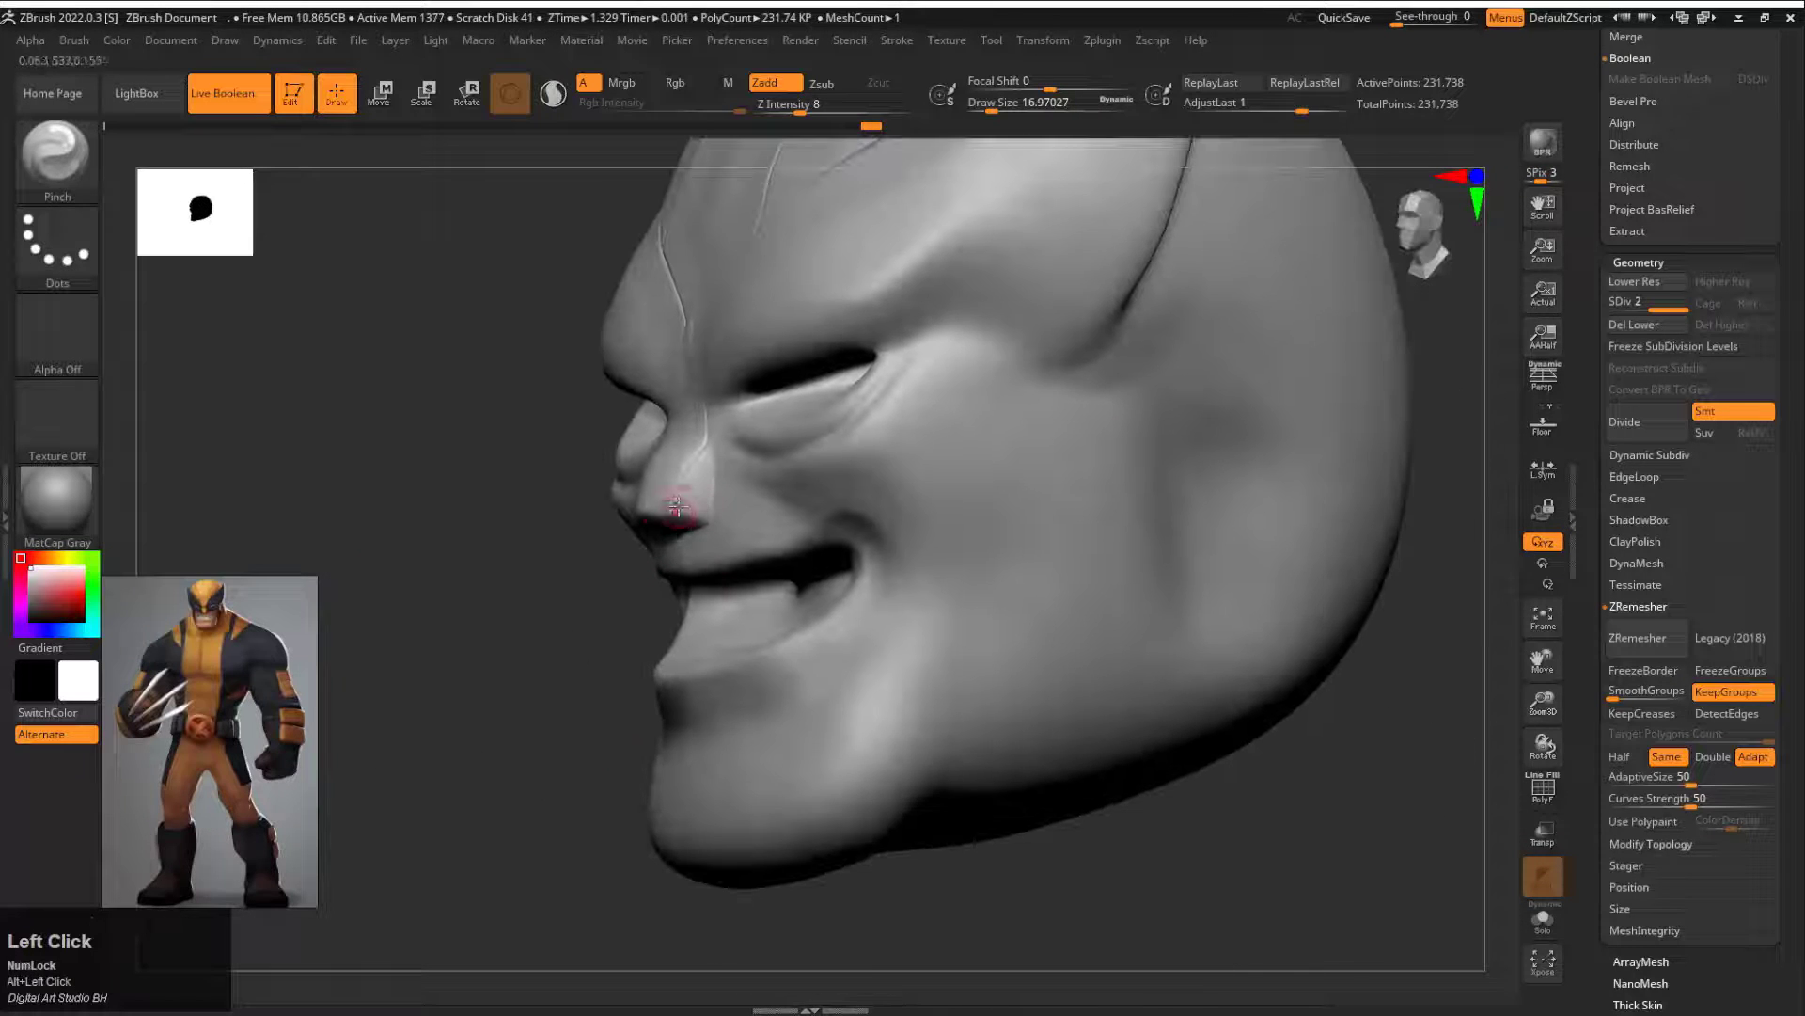
pyautogui.press('b')
pyautogui.press('d')
pyautogui.press('s')
pyautogui.moveTo(664, 506); pyautogui.dragTo(712, 519)
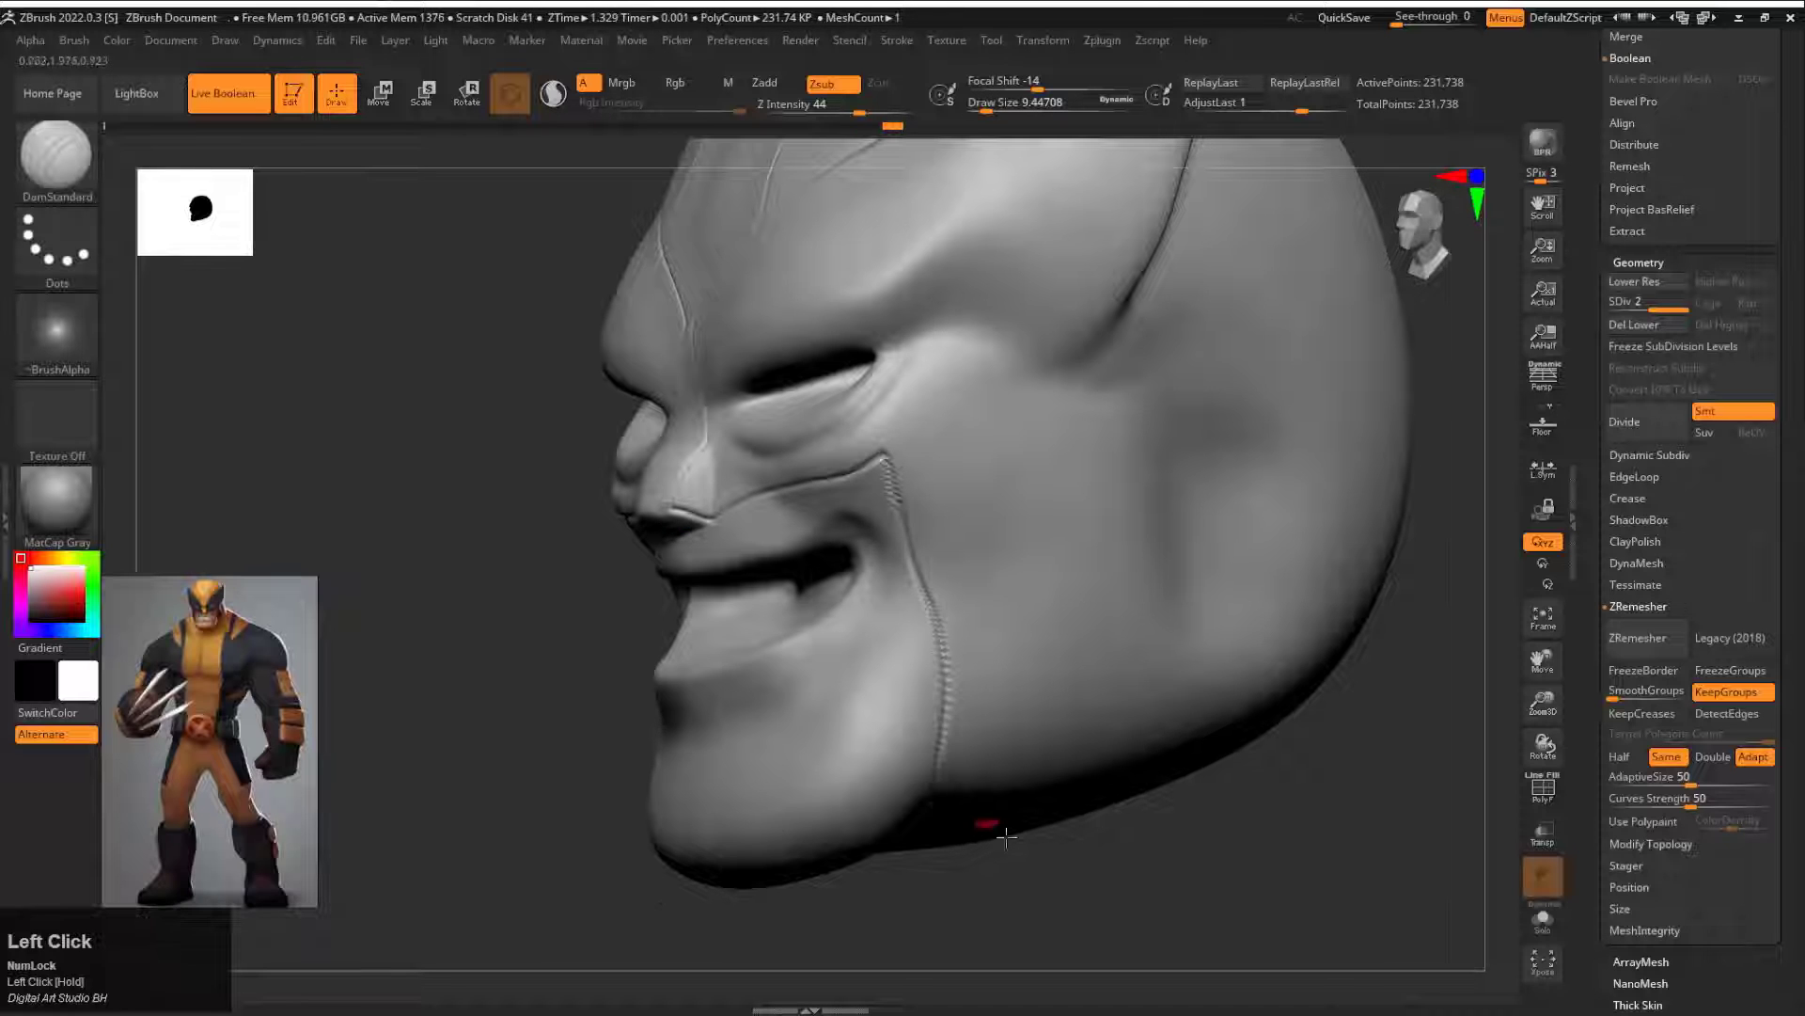
pyautogui.moveTo(1006, 836); pyautogui.dragTo(746, 796)
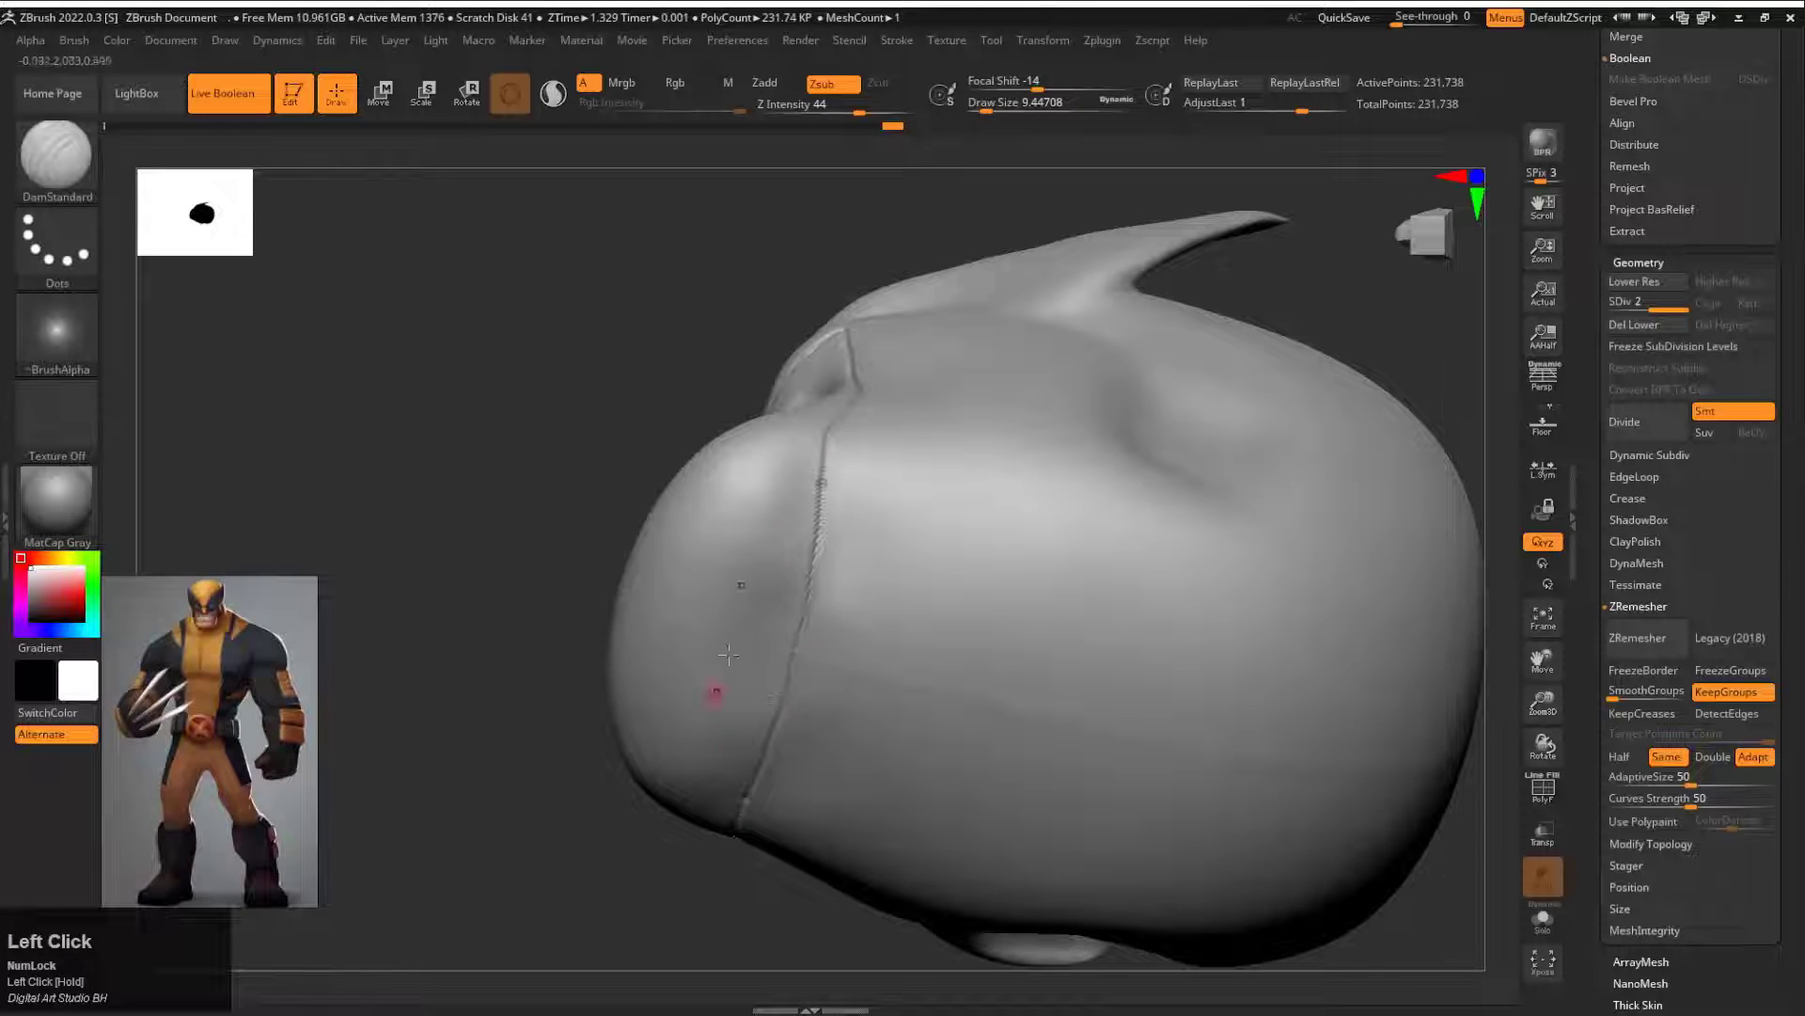
# Step: Tighten the mask seam along the jaw and cheeks with the Pinch brush at draw size about 31
pyautogui.press('b')
pyautogui.press('p')
pyautogui.press('i')
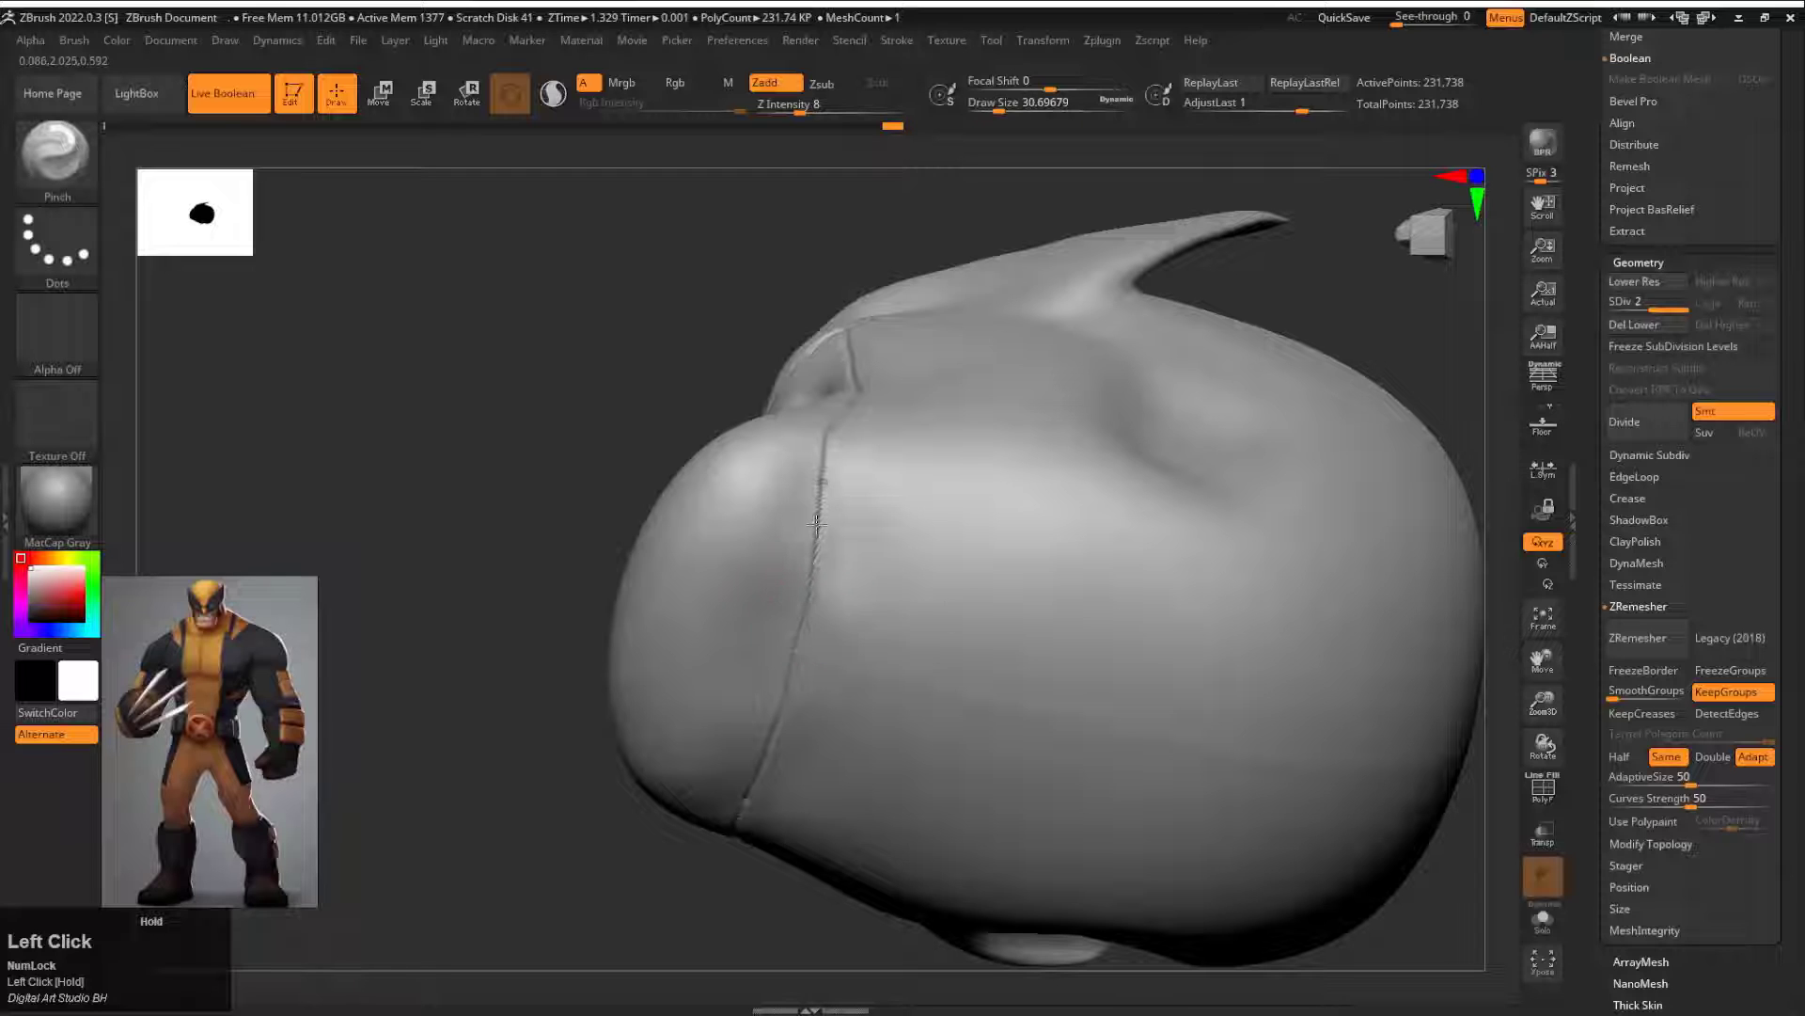
pyautogui.moveTo(807, 559); pyautogui.dragTo(837, 419)
pyautogui.moveTo(615, 406); pyautogui.dragTo(643, 527)
pyautogui.moveTo(863, 390); pyautogui.dragTo(875, 293)
pyautogui.moveTo(555, 377); pyautogui.dragTo(575, 498)
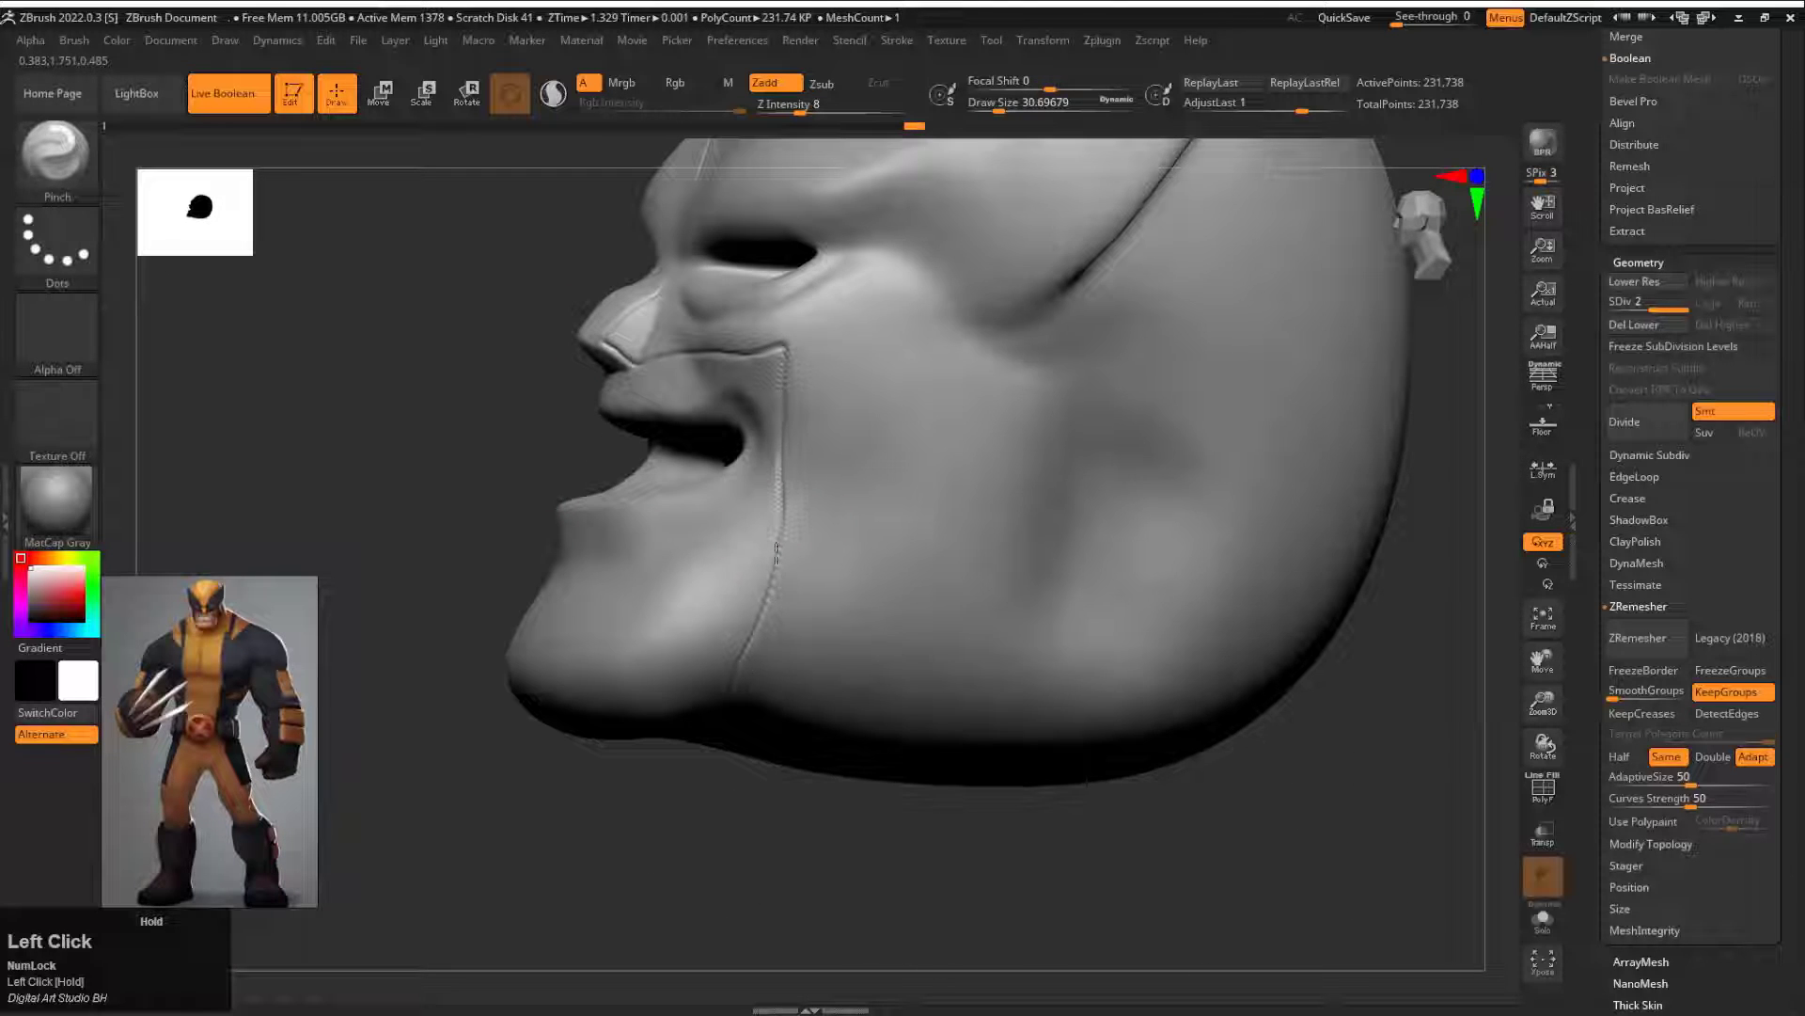
pyautogui.moveTo(489, 404); pyautogui.dragTo(648, 406)
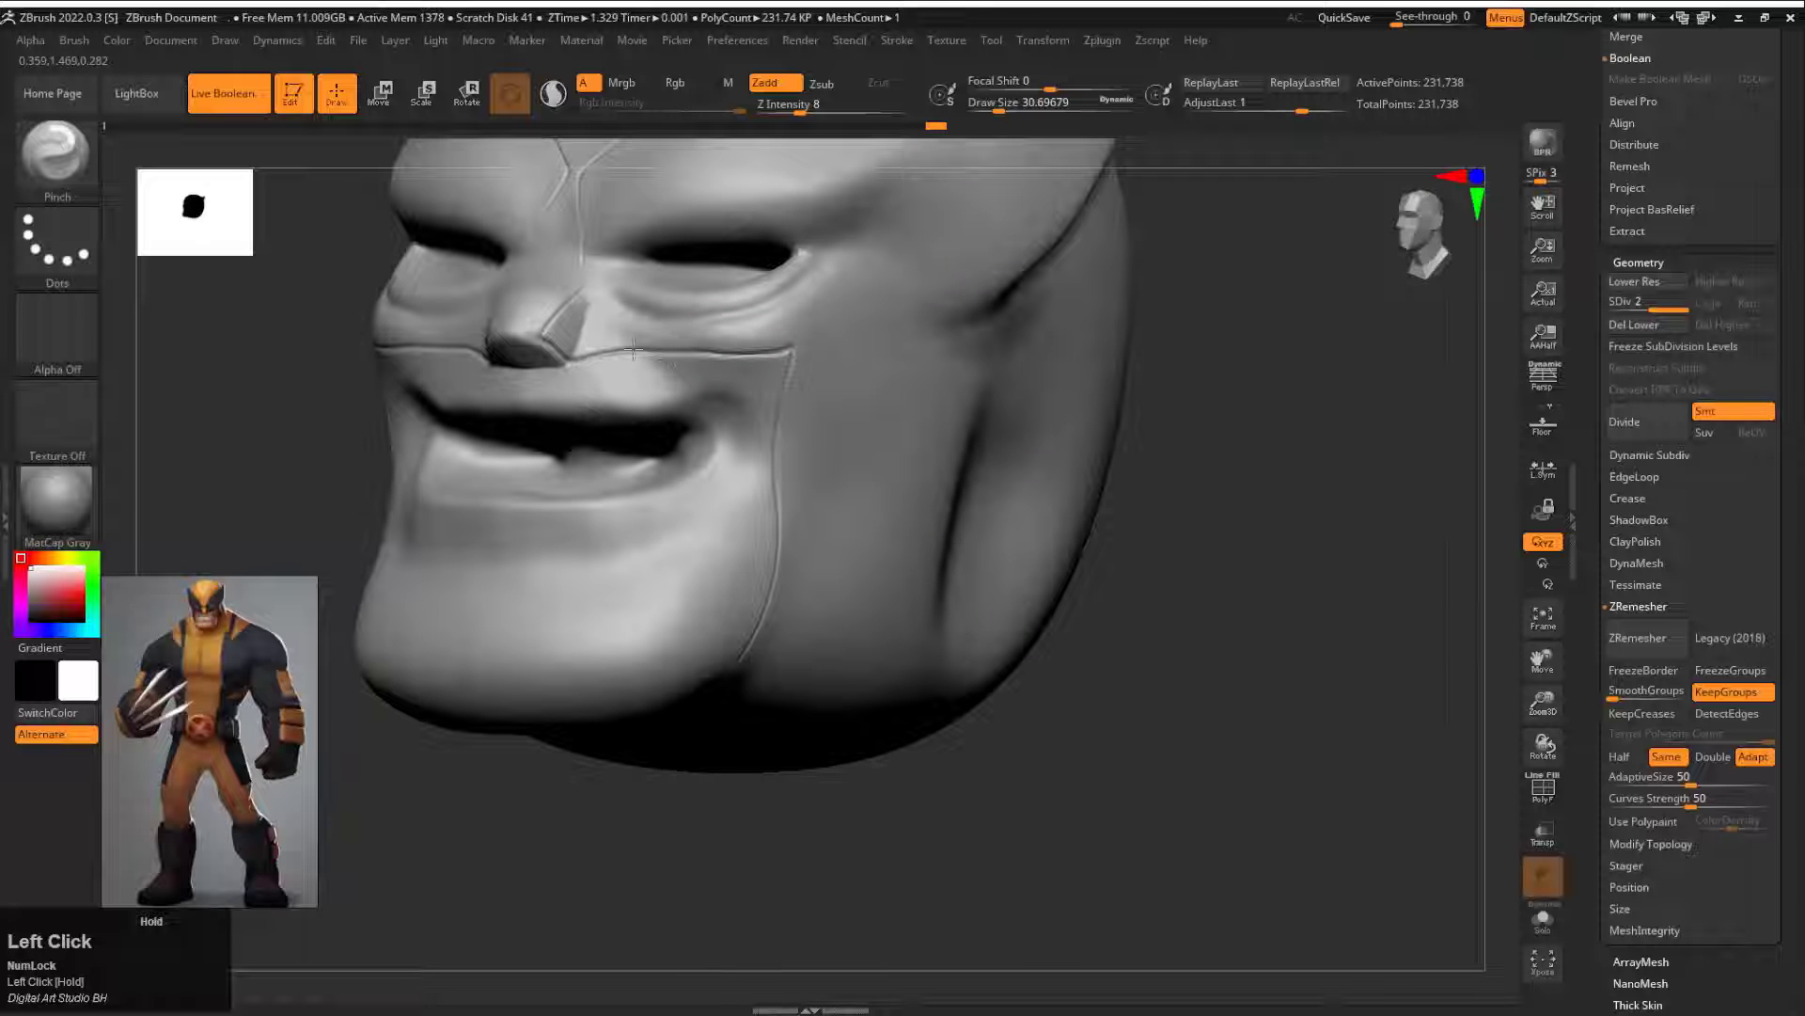
# Step: Reshape the upper lip area, mouth corners and the mask's cheek edge with the Move brush
pyautogui.moveTo(938, 407)
pyautogui.mouseDown()
pyautogui.moveTo(1172, 524)
pyautogui.moveTo(1141, 516)
pyautogui.moveTo(1282, 504)
pyautogui.moveTo(886, 572)
pyautogui.moveTo(737, 573)
pyautogui.moveTo(742, 536)
pyautogui.mouseUp()
pyautogui.press('b')
pyautogui.press('m')
pyautogui.press('v')
pyautogui.moveTo(865, 557)
pyautogui.mouseDown()
pyautogui.moveTo(902, 536)
pyautogui.moveTo(911, 440)
pyautogui.mouseUp()
pyautogui.click(1013, 108)
pyautogui.moveTo(696, 526)
pyautogui.mouseDown()
pyautogui.moveTo(780, 498)
pyautogui.moveTo(738, 513)
pyautogui.mouseUp()
pyautogui.moveTo(917, 414); pyautogui.dragTo(898, 405)
pyautogui.moveTo(725, 516)
pyautogui.keyDown('shift'); pyautogui.mouseDown()
pyautogui.moveTo(874, 470)
pyautogui.moveTo(863, 422)
pyautogui.mouseUp(); pyautogui.keyUp('shift')
# Step: Adjust the mouth corners and the ends of the lower lip with the Move brush at draw size about 112
pyautogui.press('s')
pyautogui.moveTo(820, 438)
pyautogui.mouseDown()
pyautogui.moveTo(712, 418)
pyautogui.moveTo(820, 424)
pyautogui.mouseUp()
pyautogui.moveTo(839, 509); pyautogui.dragTo(865, 503)
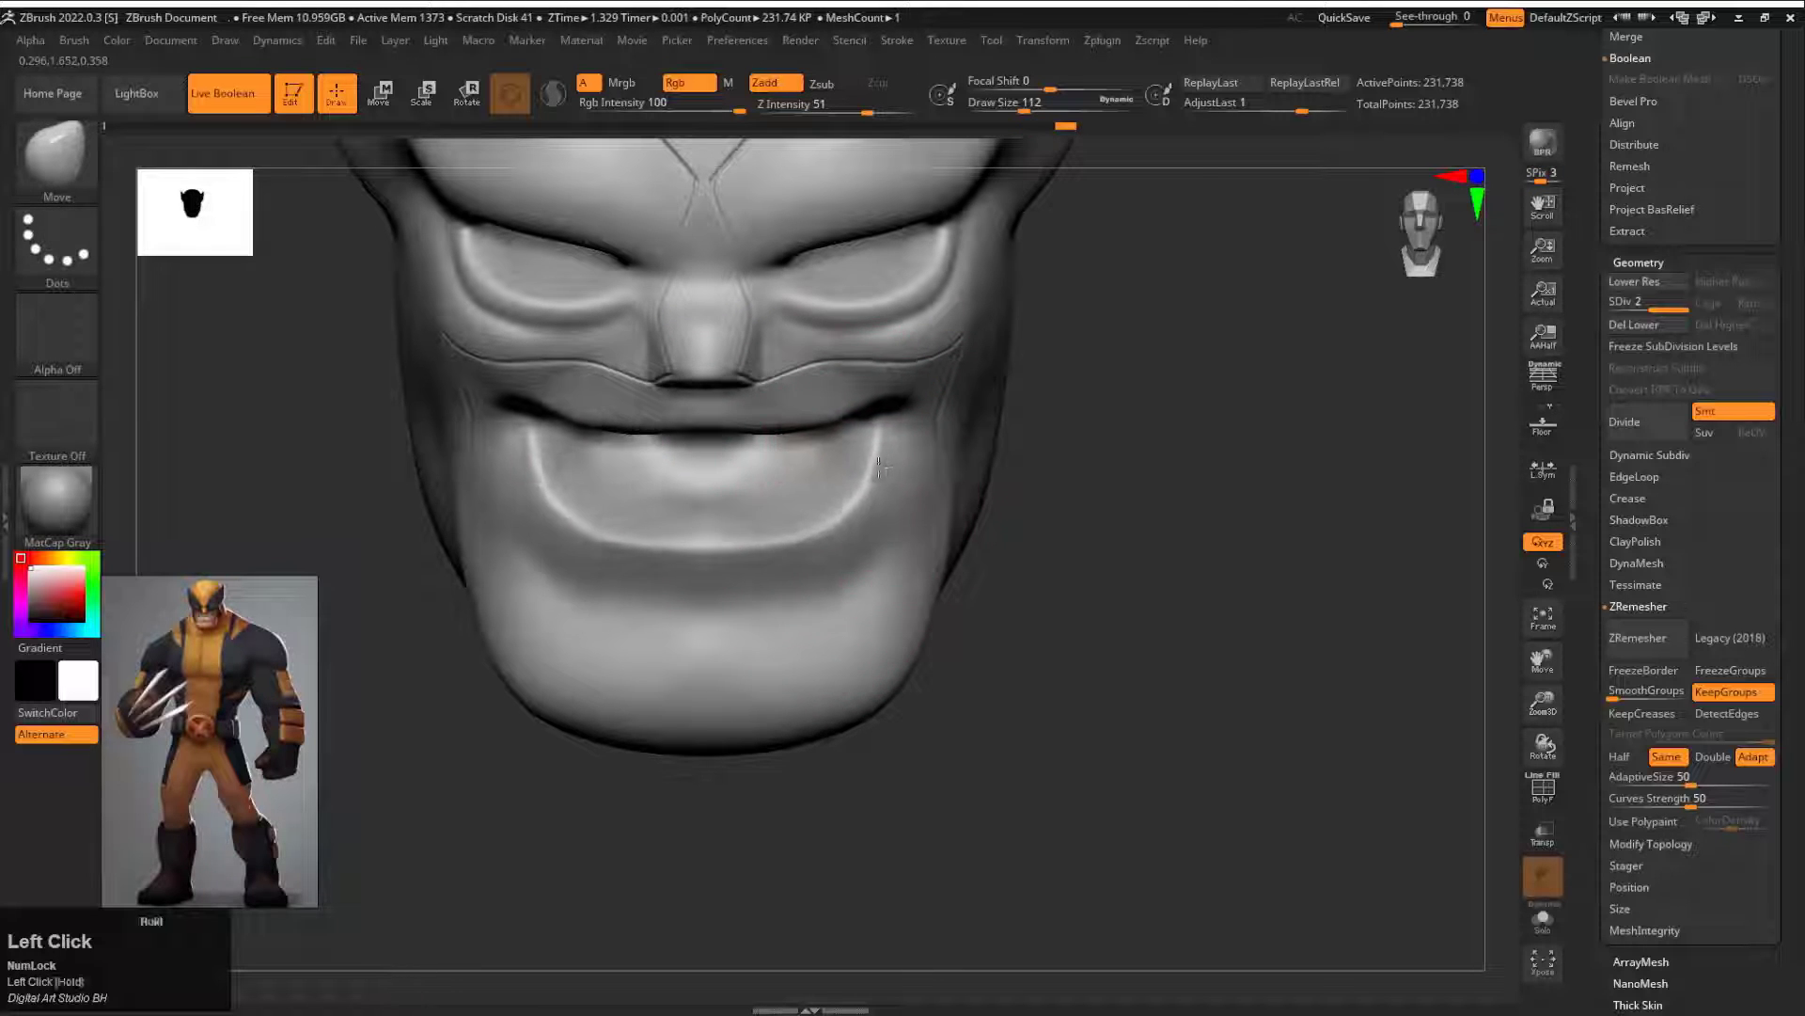
pyautogui.moveTo(1129, 574); pyautogui.dragTo(1034, 536)
pyautogui.keyDown('alt'); pyautogui.moveTo(1034, 536); pyautogui.dragTo(1133, 630); pyautogui.keyUp('alt')
pyautogui.moveTo(855, 400)
pyautogui.mouseDown()
pyautogui.moveTo(849, 380)
pyautogui.moveTo(831, 512)
pyautogui.mouseUp()
# Step: Work the creases at the mouth corners with DamStandard at Z Intensity 5 and draw size about 37
pyautogui.press('b')
pyautogui.press('d')
pyautogui.press('s')
pyautogui.hotkey('ctrl', 'z')
pyautogui.press('space')
pyautogui.moveTo(954, 465); pyautogui.dragTo(894, 465)
pyautogui.keyDown('alt'); pyautogui.moveTo(912, 400); pyautogui.dragTo(929, 402); pyautogui.keyUp('alt')
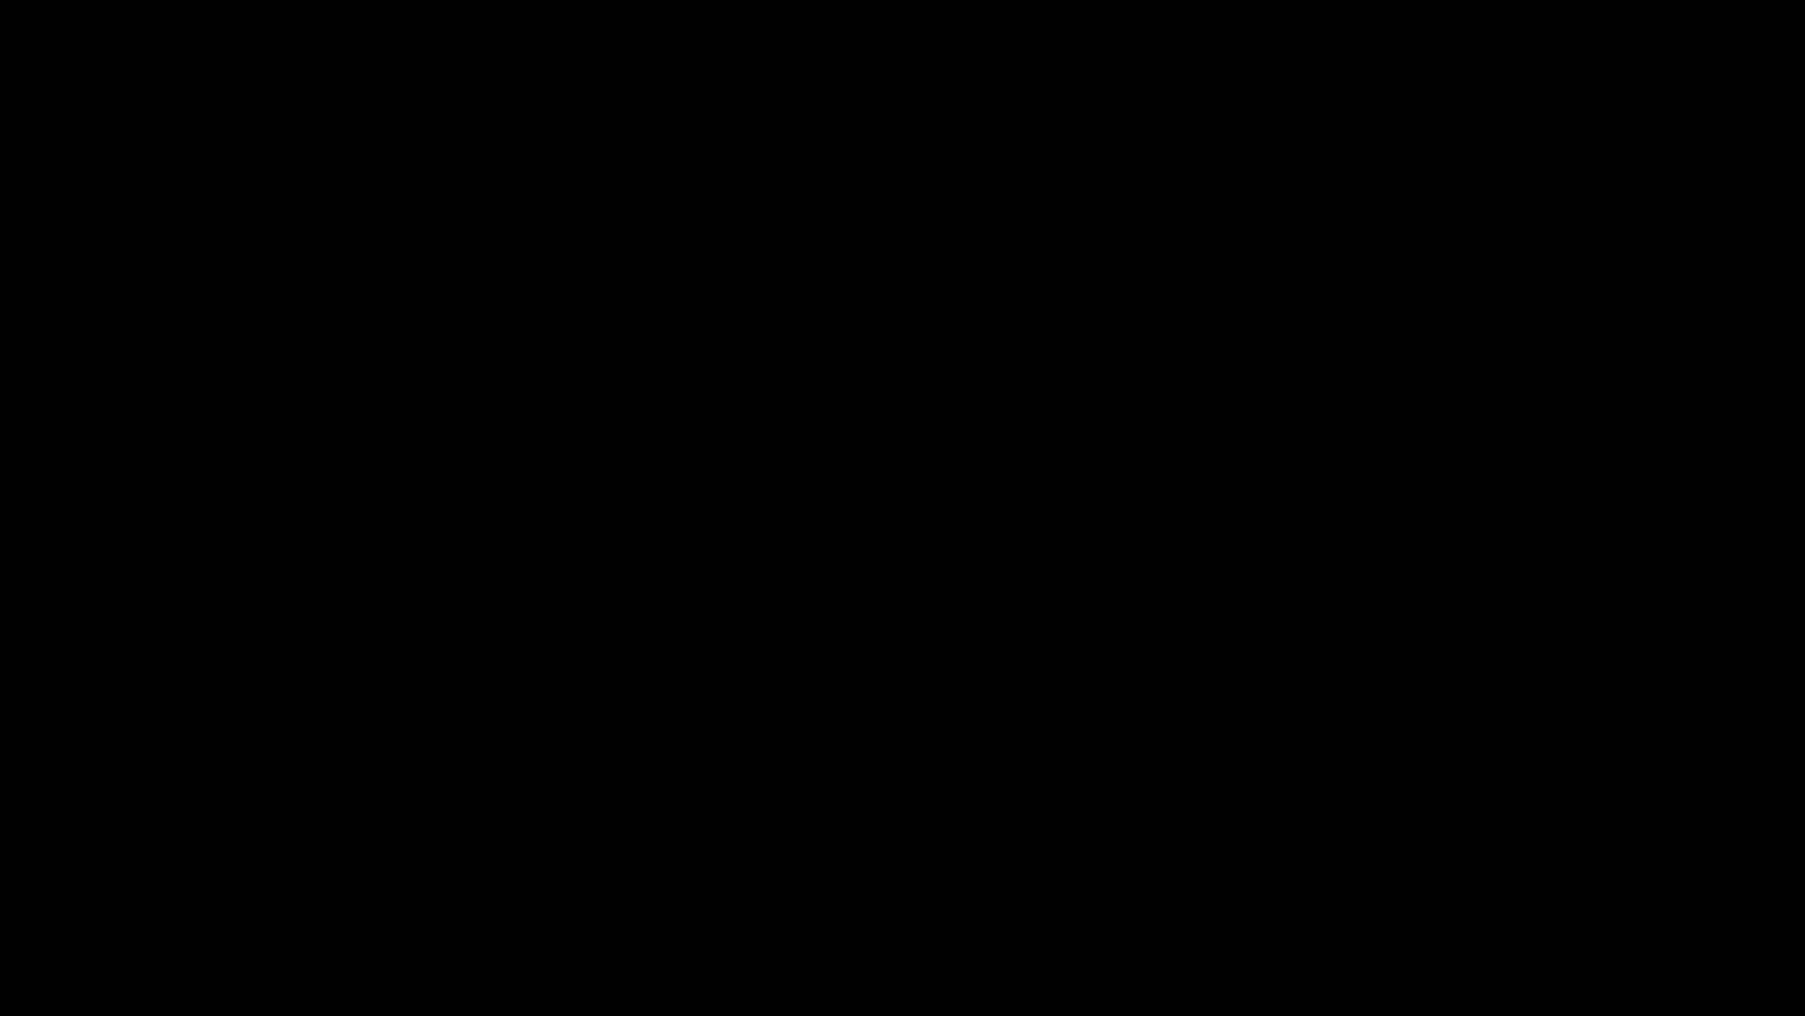
pyautogui.moveTo(901, 564); pyautogui.dragTo(910, 463)
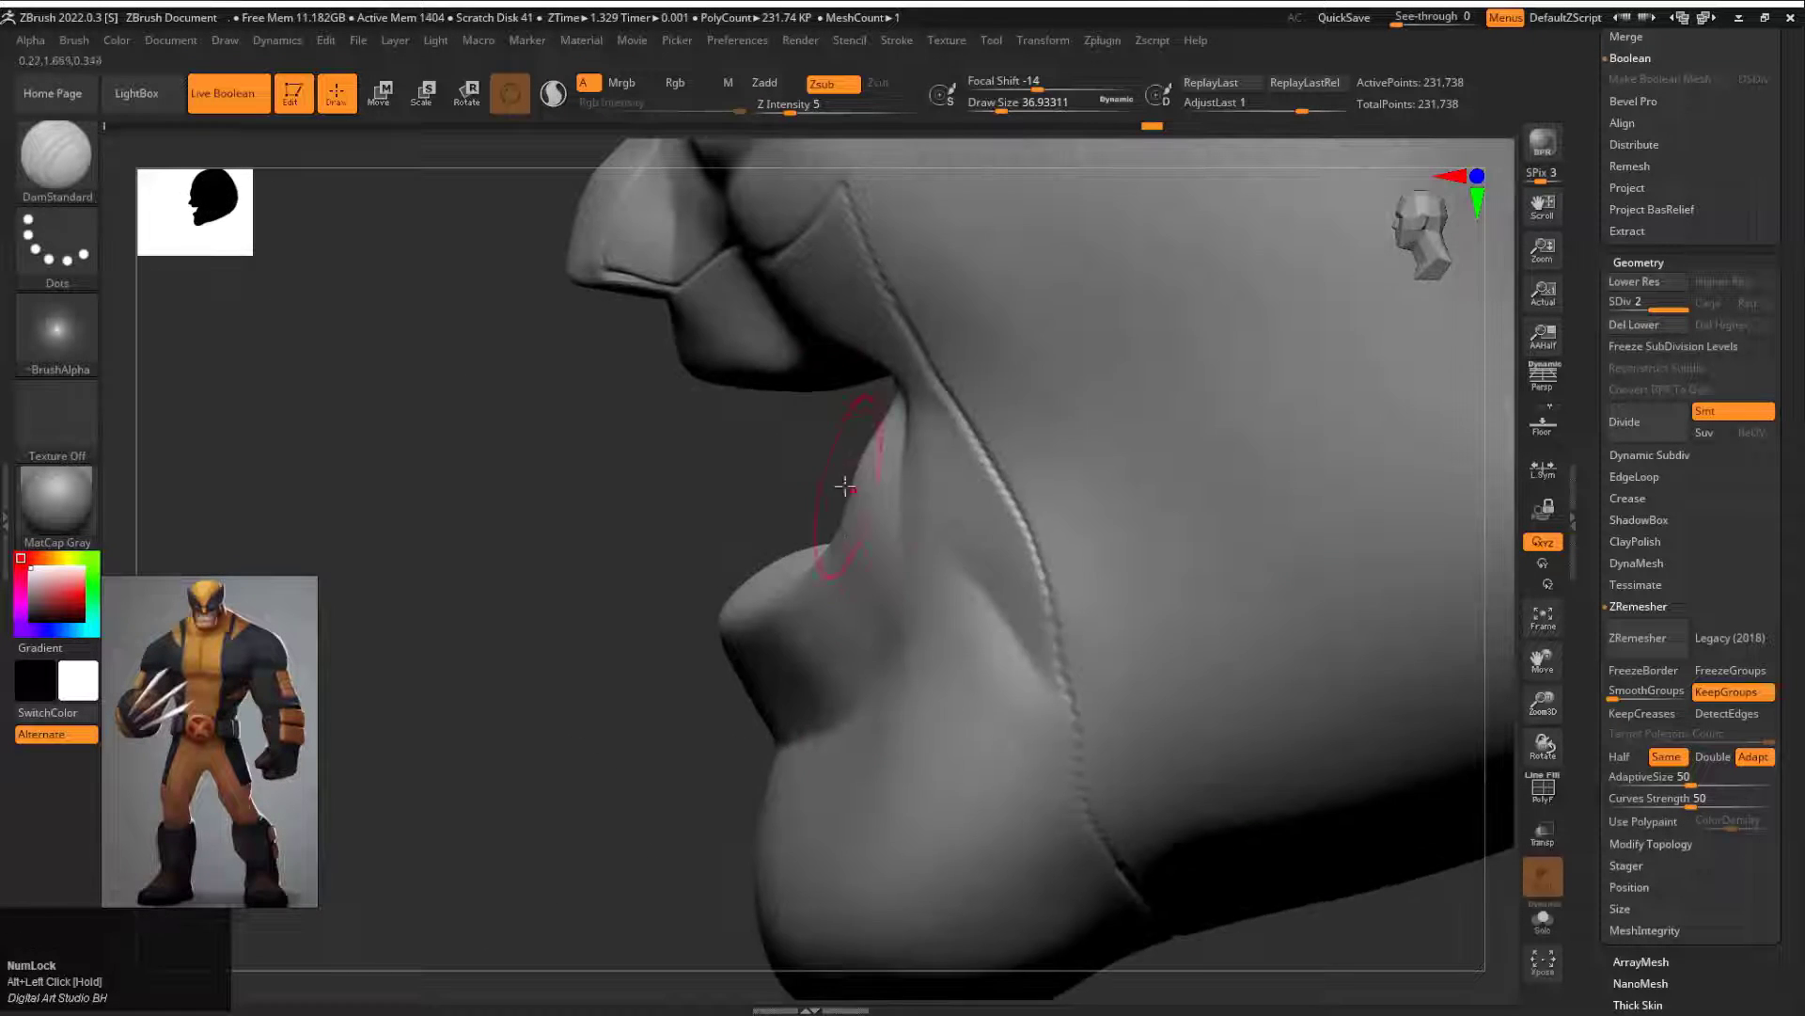
# Step: Reshape the lips and mouth opening in profile with the Move brush at subdivision level 1
pyautogui.hotkey('shift', 'd')
pyautogui.press('s')
pyautogui.click(840, 474)
pyautogui.keyDown('ctrl'); pyautogui.moveTo(818, 451); pyautogui.dragTo(322, 312); pyautogui.keyUp('ctrl')
pyautogui.moveTo(853, 485); pyautogui.dragTo(903, 482)
pyautogui.keyDown('shift'); pyautogui.moveTo(835, 546); pyautogui.dragTo(751, 598); pyautogui.keyUp('shift')
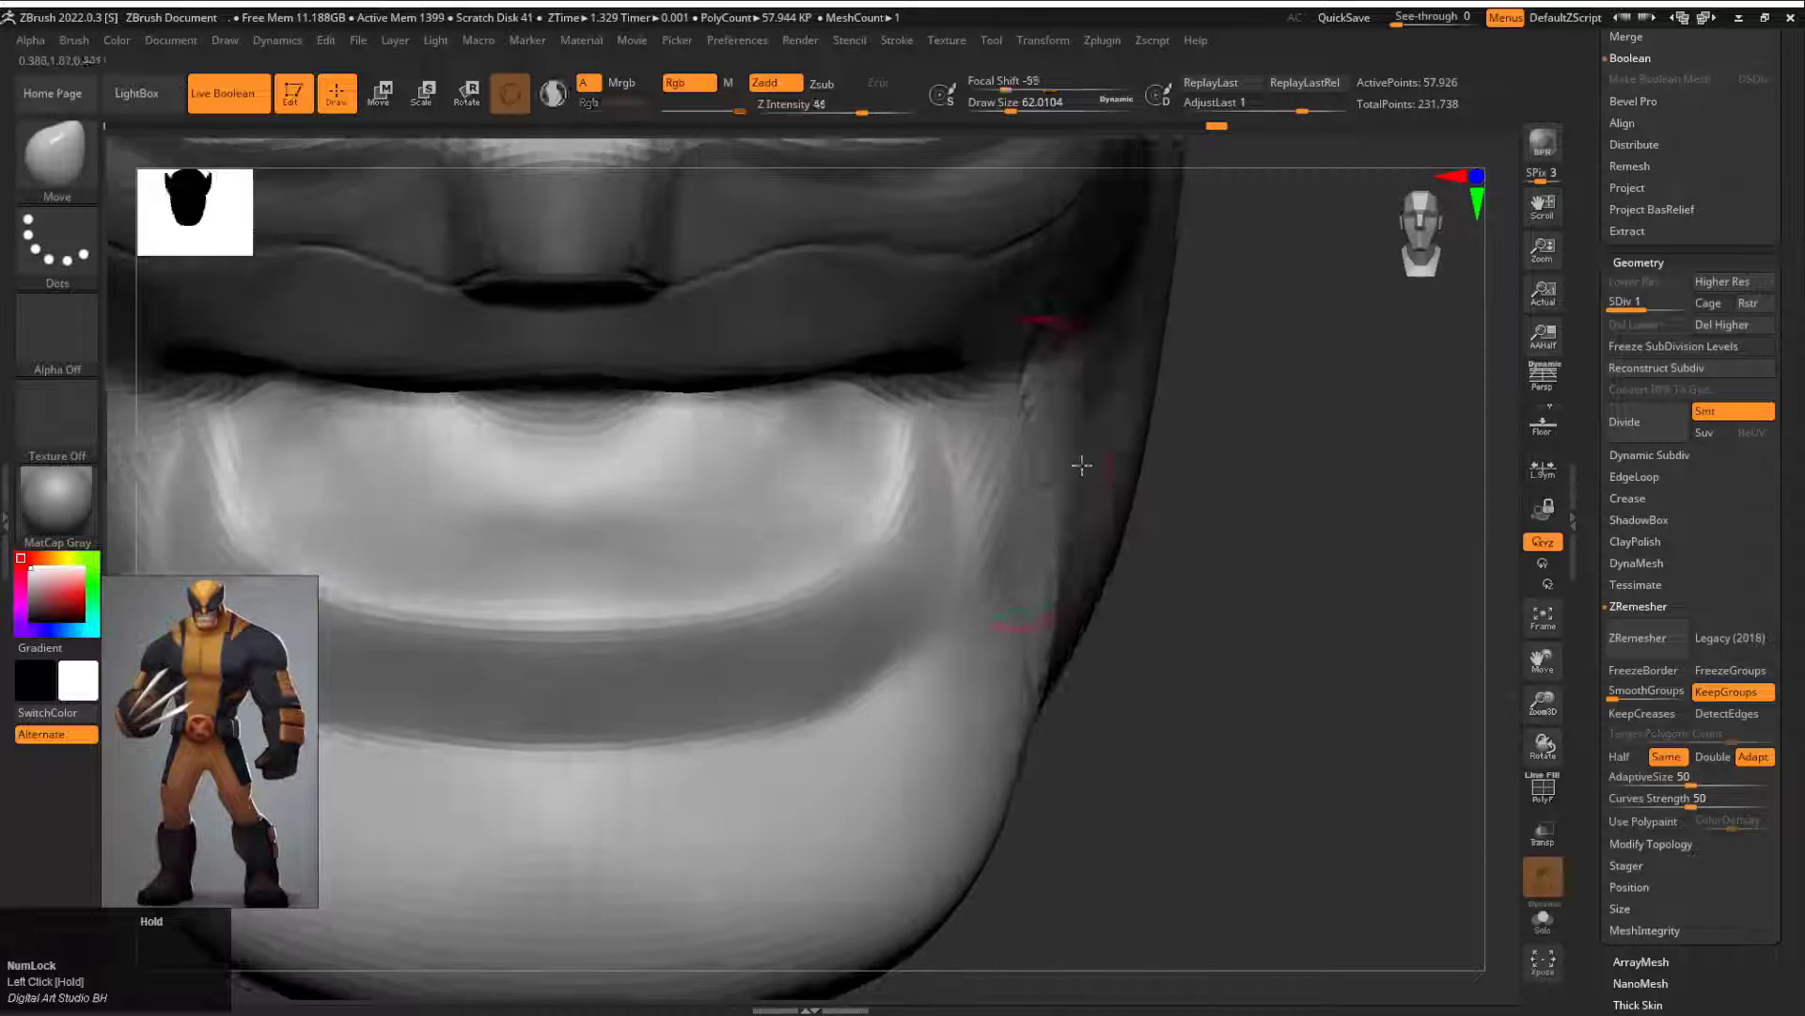
pyautogui.moveTo(1143, 574)
pyautogui.keyDown('alt'); pyautogui.mouseDown()
pyautogui.moveTo(1124, 536)
pyautogui.moveTo(1060, 512)
pyautogui.moveTo(1181, 546)
pyautogui.moveTo(1236, 623)
pyautogui.mouseUp(); pyautogui.keyUp('alt')
# Step: Turn off symmetry and pull the mouth into a lopsided smirk with the Move brush at draw size about 120
pyautogui.press('x')
pyautogui.press('s')
pyautogui.click(658, 527)
pyautogui.moveTo(632, 531)
pyautogui.mouseDown()
pyautogui.moveTo(640, 550)
pyautogui.moveTo(702, 556)
pyautogui.mouseUp()
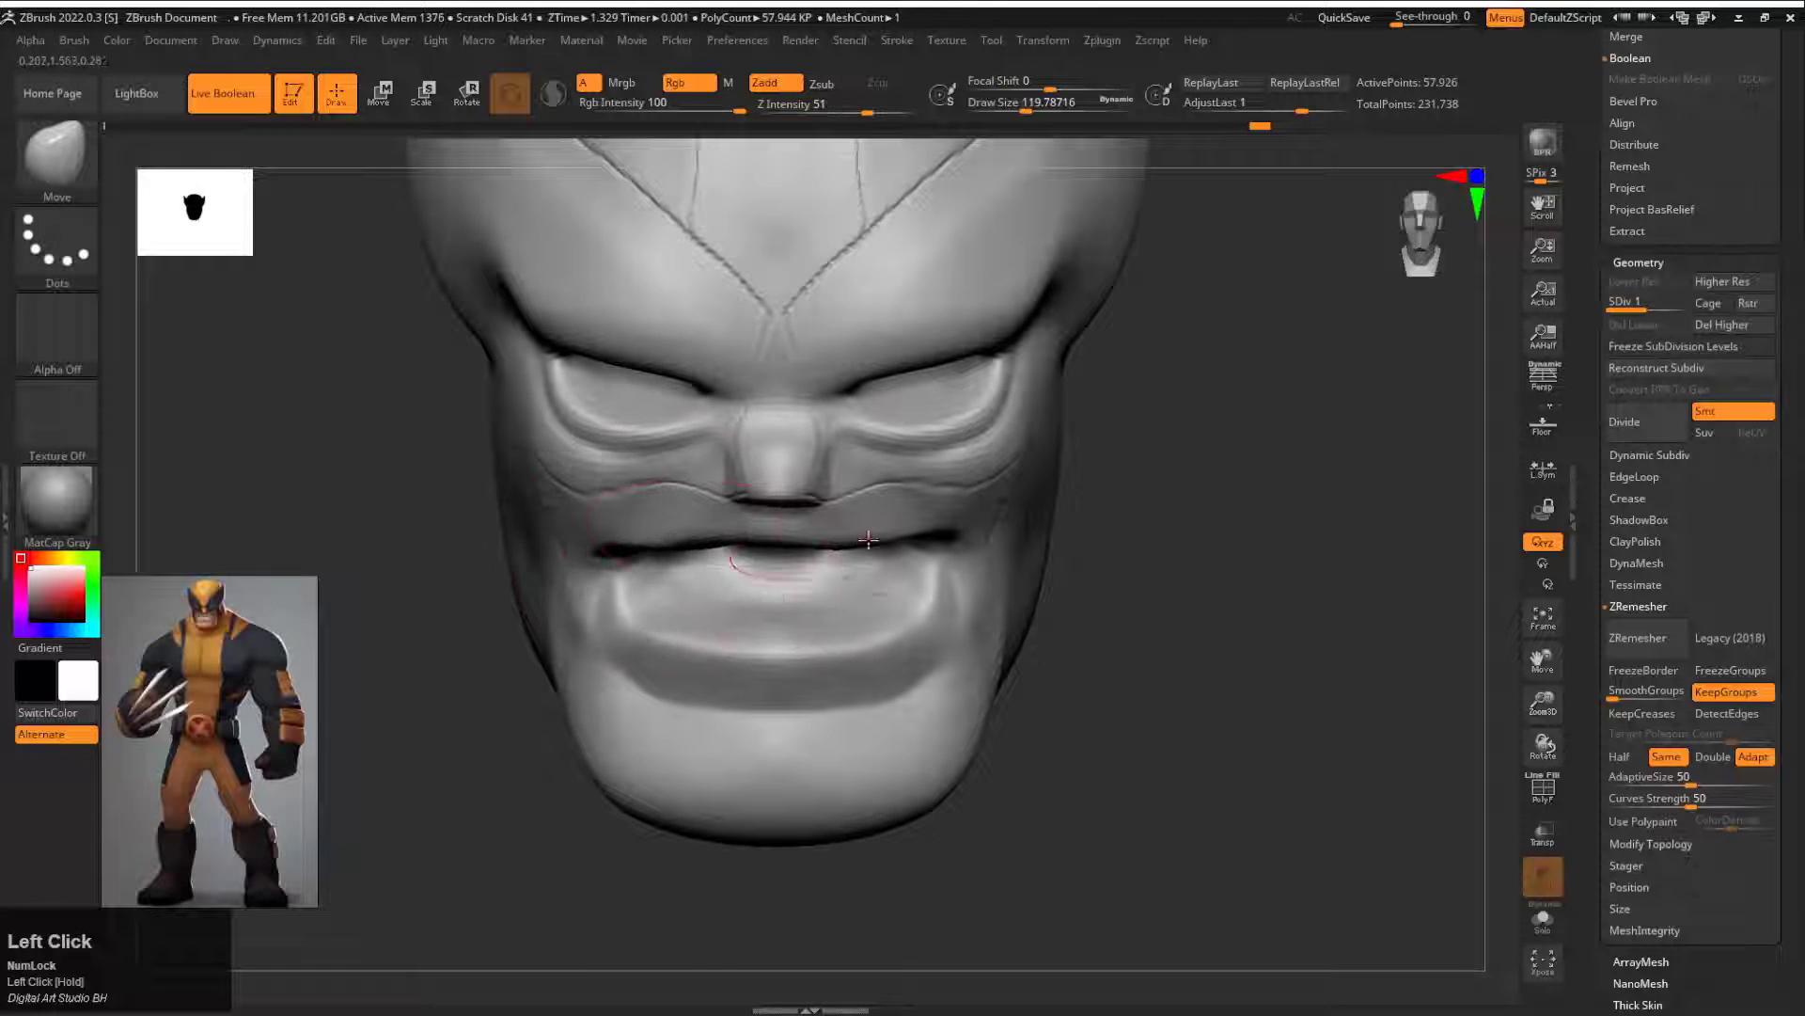
pyautogui.moveTo(914, 518); pyautogui.dragTo(903, 501)
pyautogui.moveTo(745, 534); pyautogui.dragTo(743, 551)
pyautogui.moveTo(1143, 516)
pyautogui.mouseDown()
pyautogui.moveTo(1197, 472)
pyautogui.moveTo(1144, 516)
pyautogui.mouseUp()
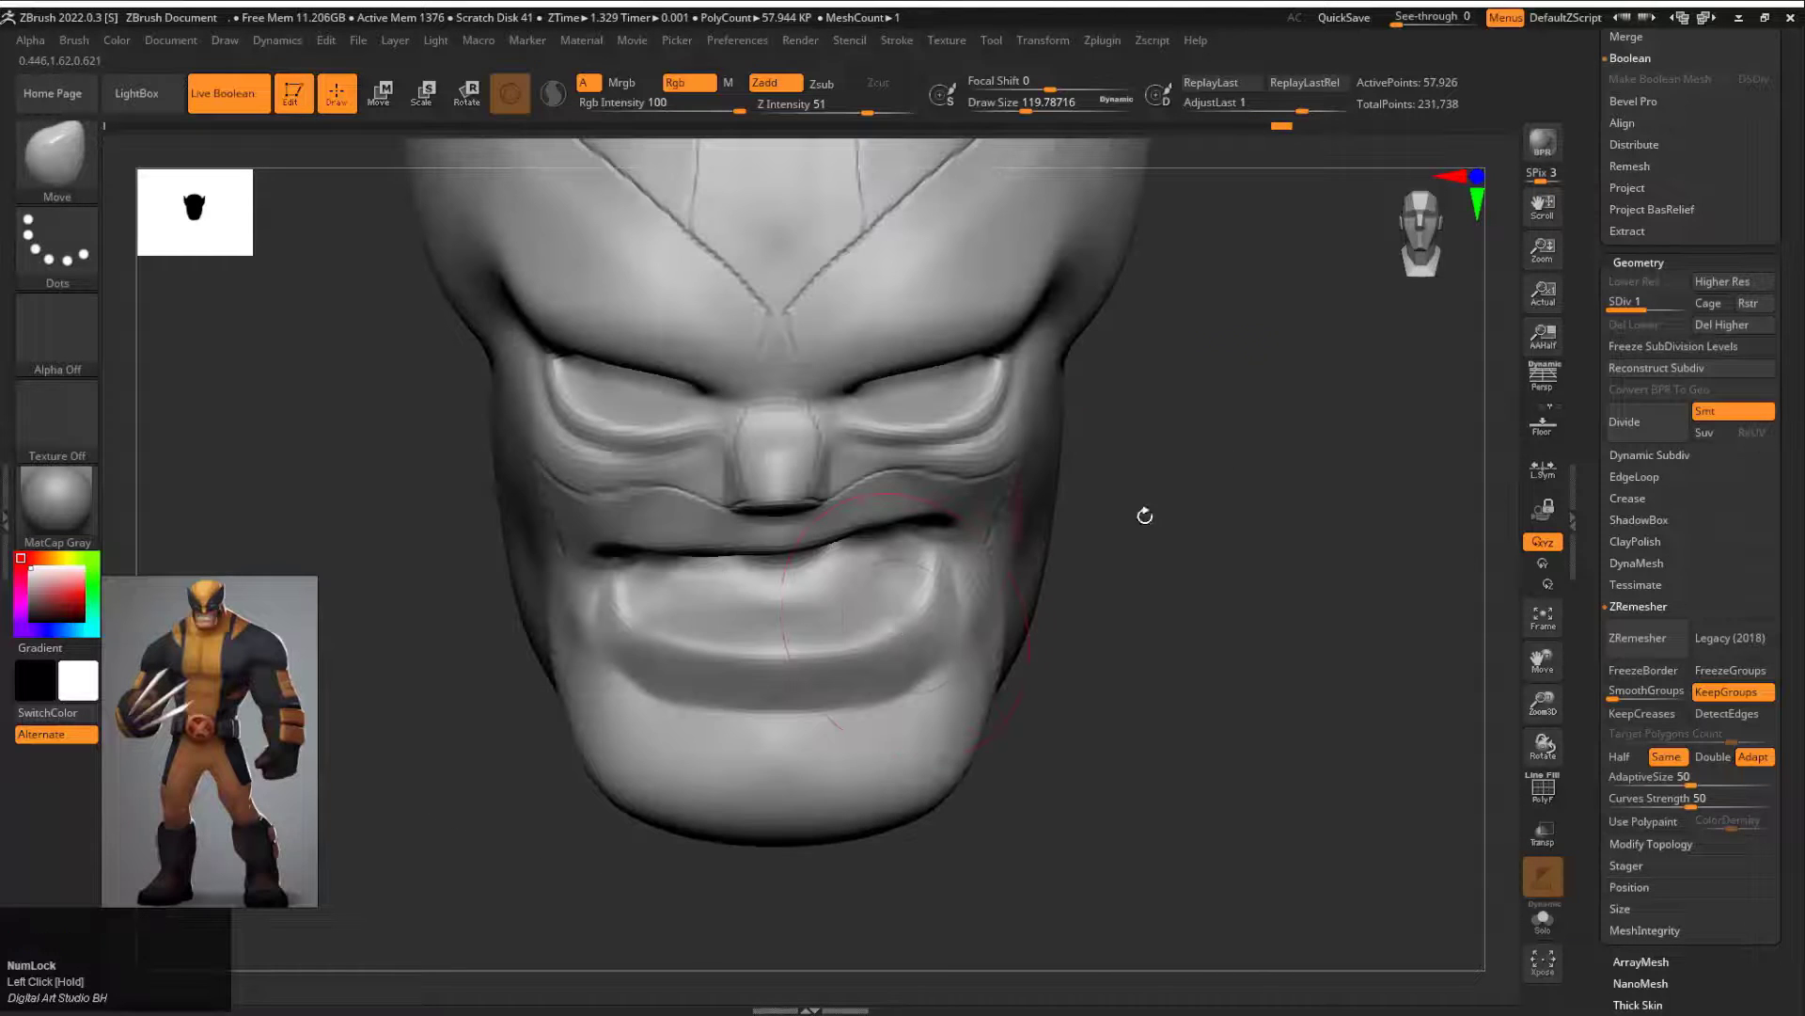
# Step: Refine the lopsided lips and mouth corners with the Move brush, reducing the draw size to about 80
pyautogui.moveTo(637, 629); pyautogui.dragTo(630, 624)
pyautogui.moveTo(910, 630); pyautogui.dragTo(918, 624)
pyautogui.press('s')
pyautogui.click(863, 584)
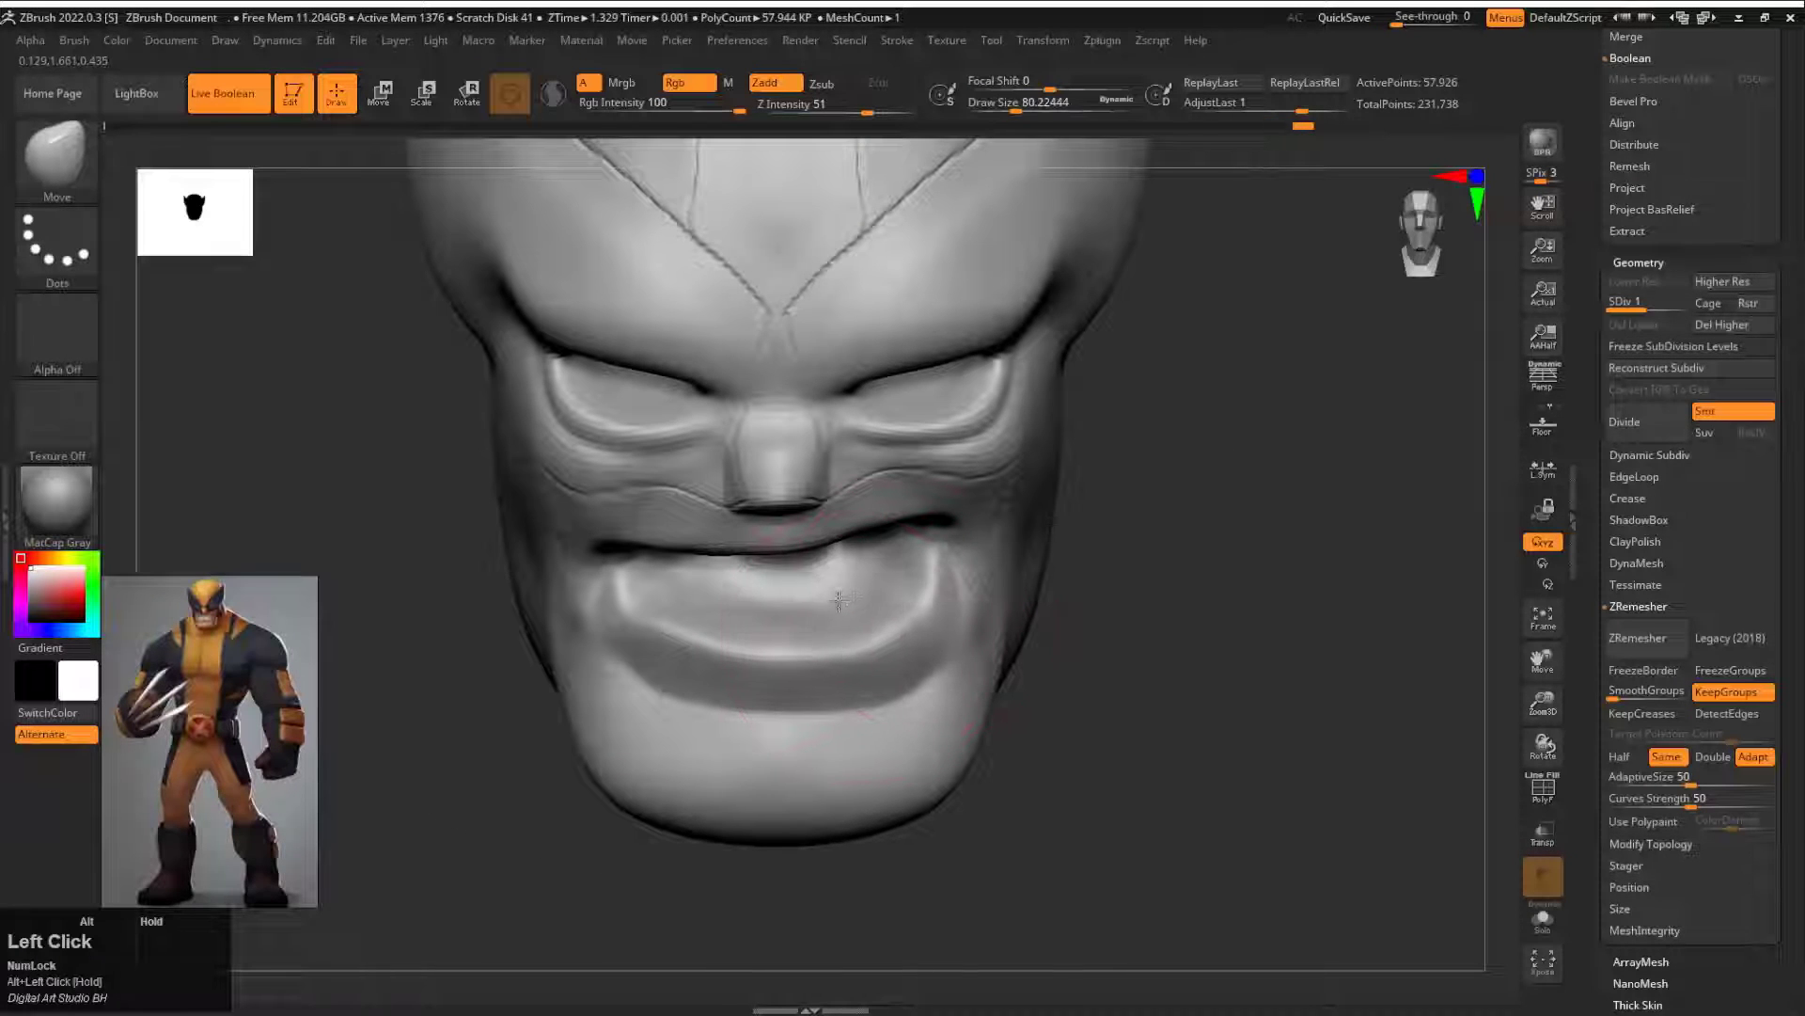
pyautogui.moveTo(877, 556); pyautogui.dragTo(874, 572)
pyautogui.moveTo(797, 566); pyautogui.dragTo(773, 643)
pyautogui.hotkey('ctrl', 'z')
# Step: Append the sculpted UMesh head to the full-body tool and hide the old head subtool
pyautogui.click(1714, 340)
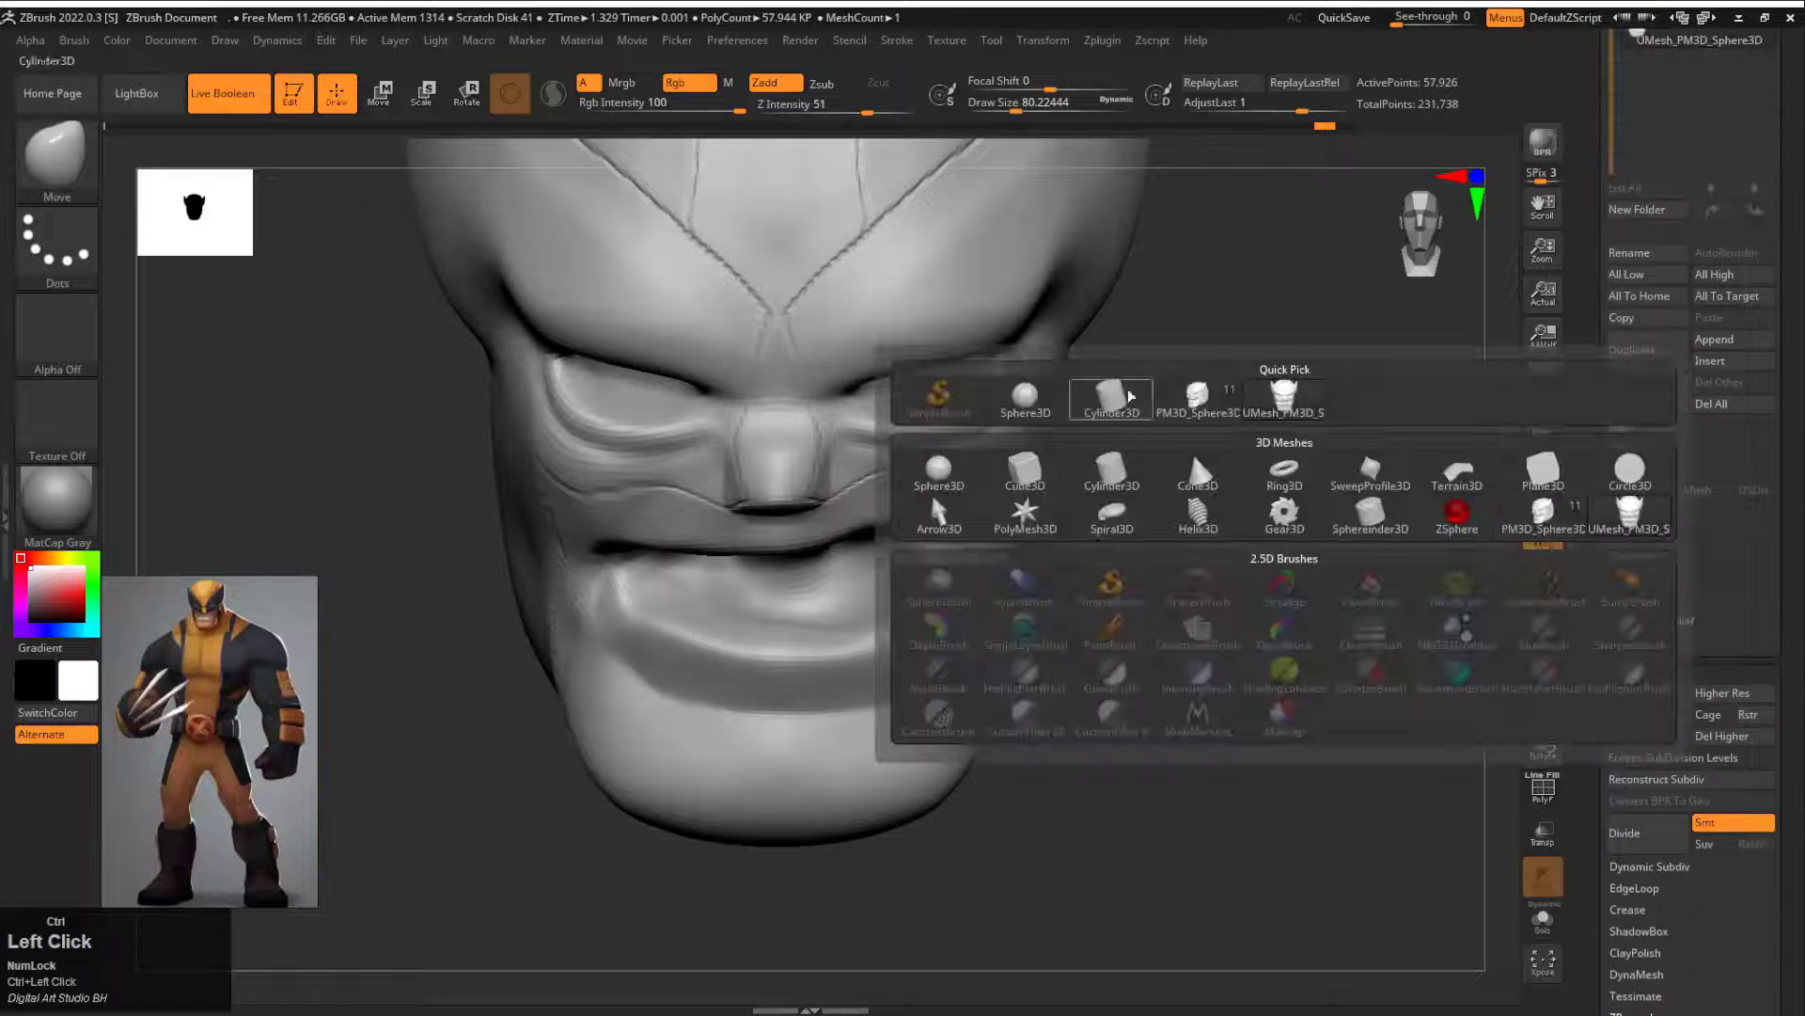
pyautogui.click(1190, 450)
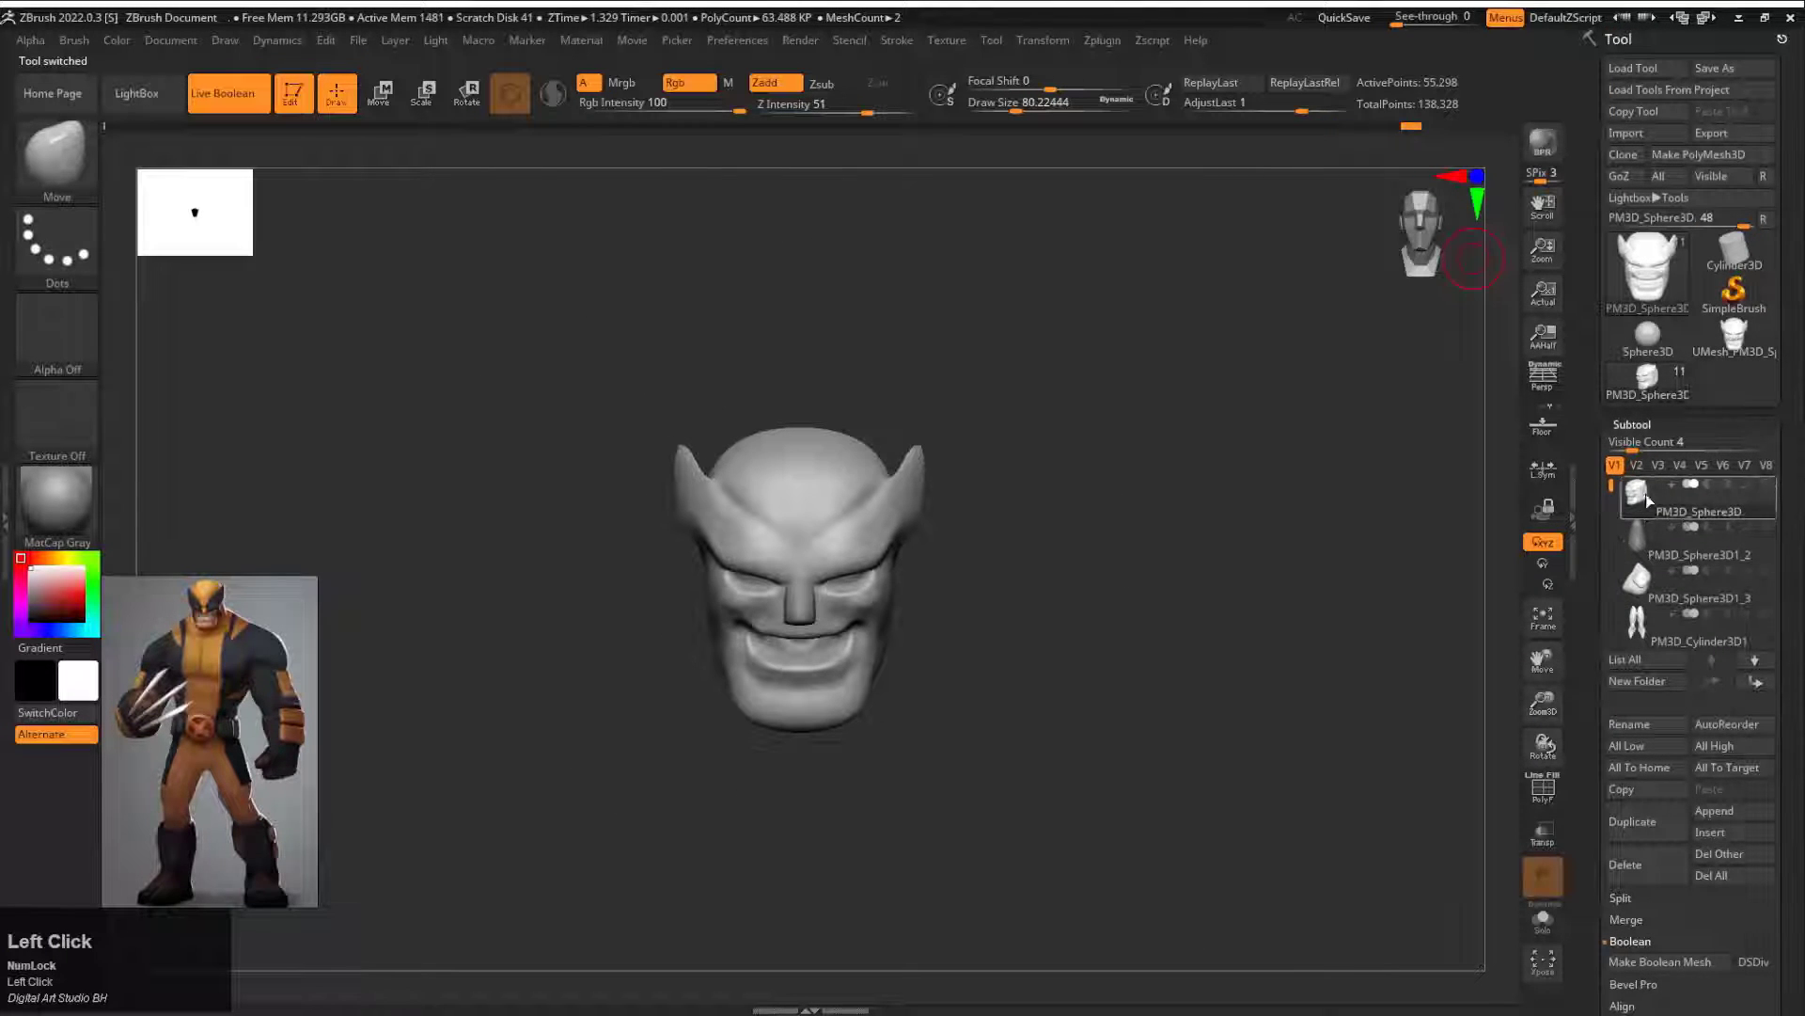
pyautogui.keyDown('shift'); pyautogui.click(1755, 682); pyautogui.keyUp('shift')
pyautogui.click(1714, 810)
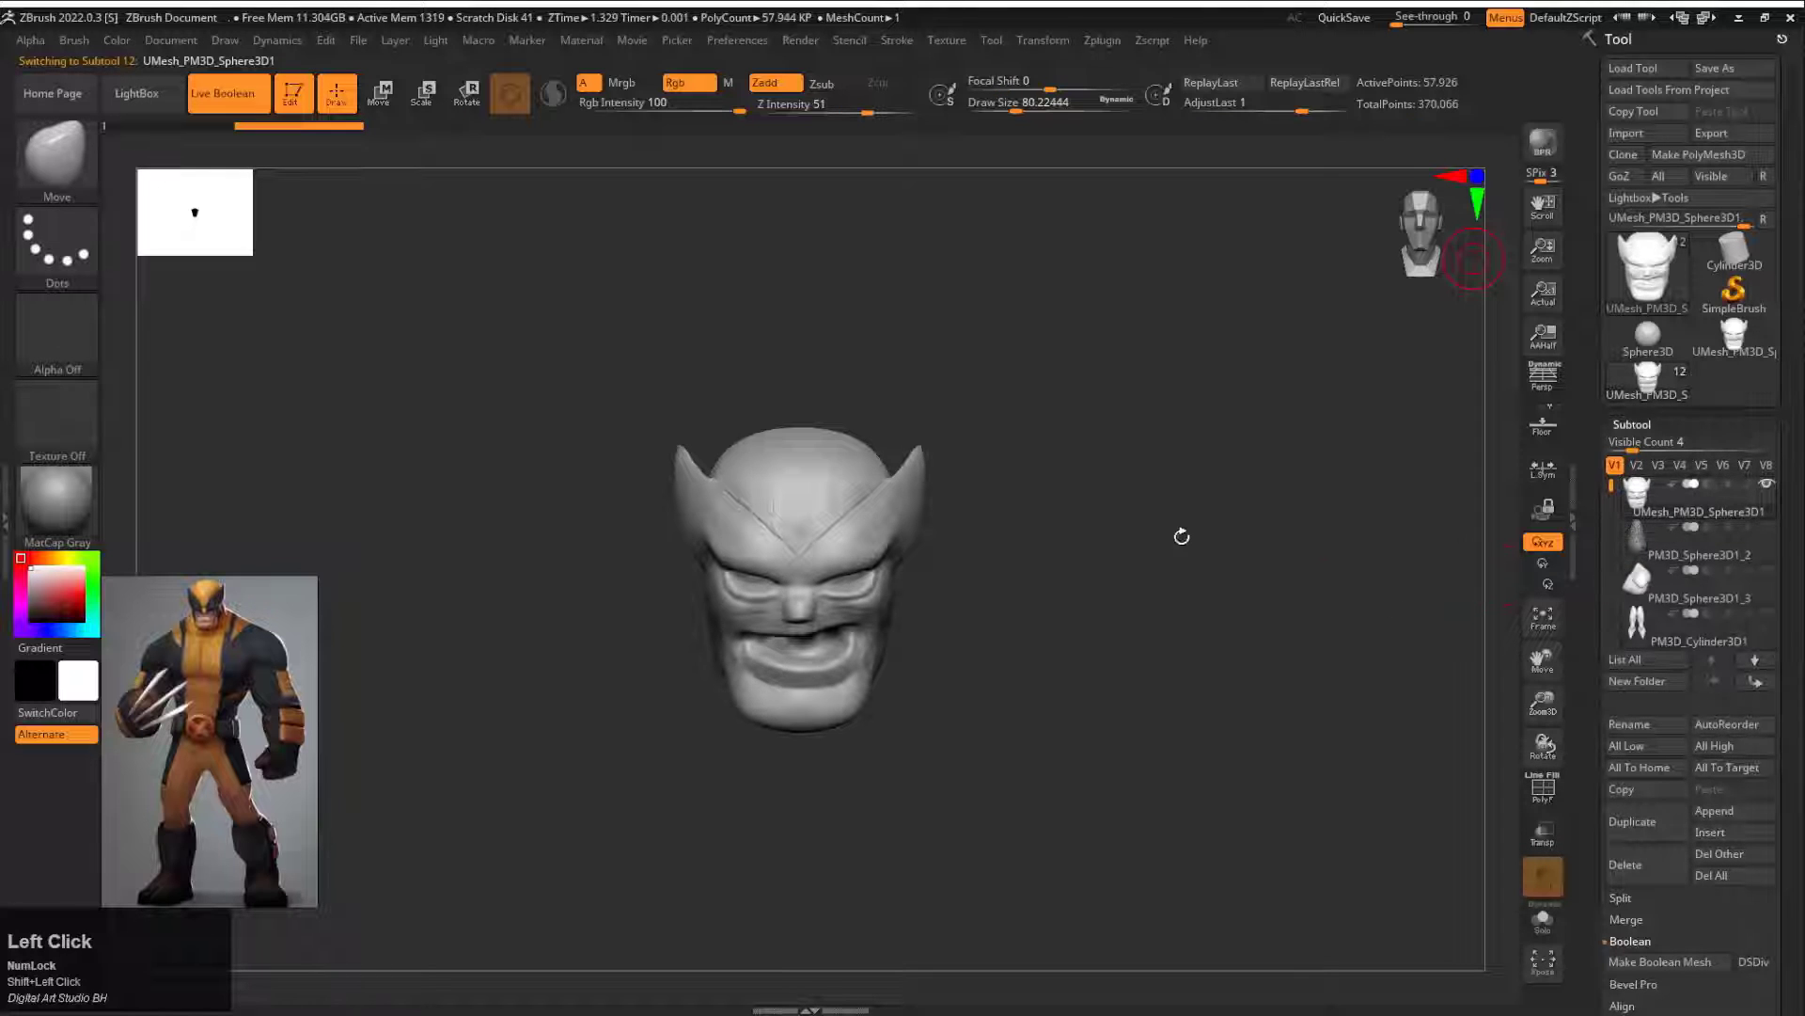
pyautogui.moveTo(1182, 528); pyautogui.dragTo(1780, 541)
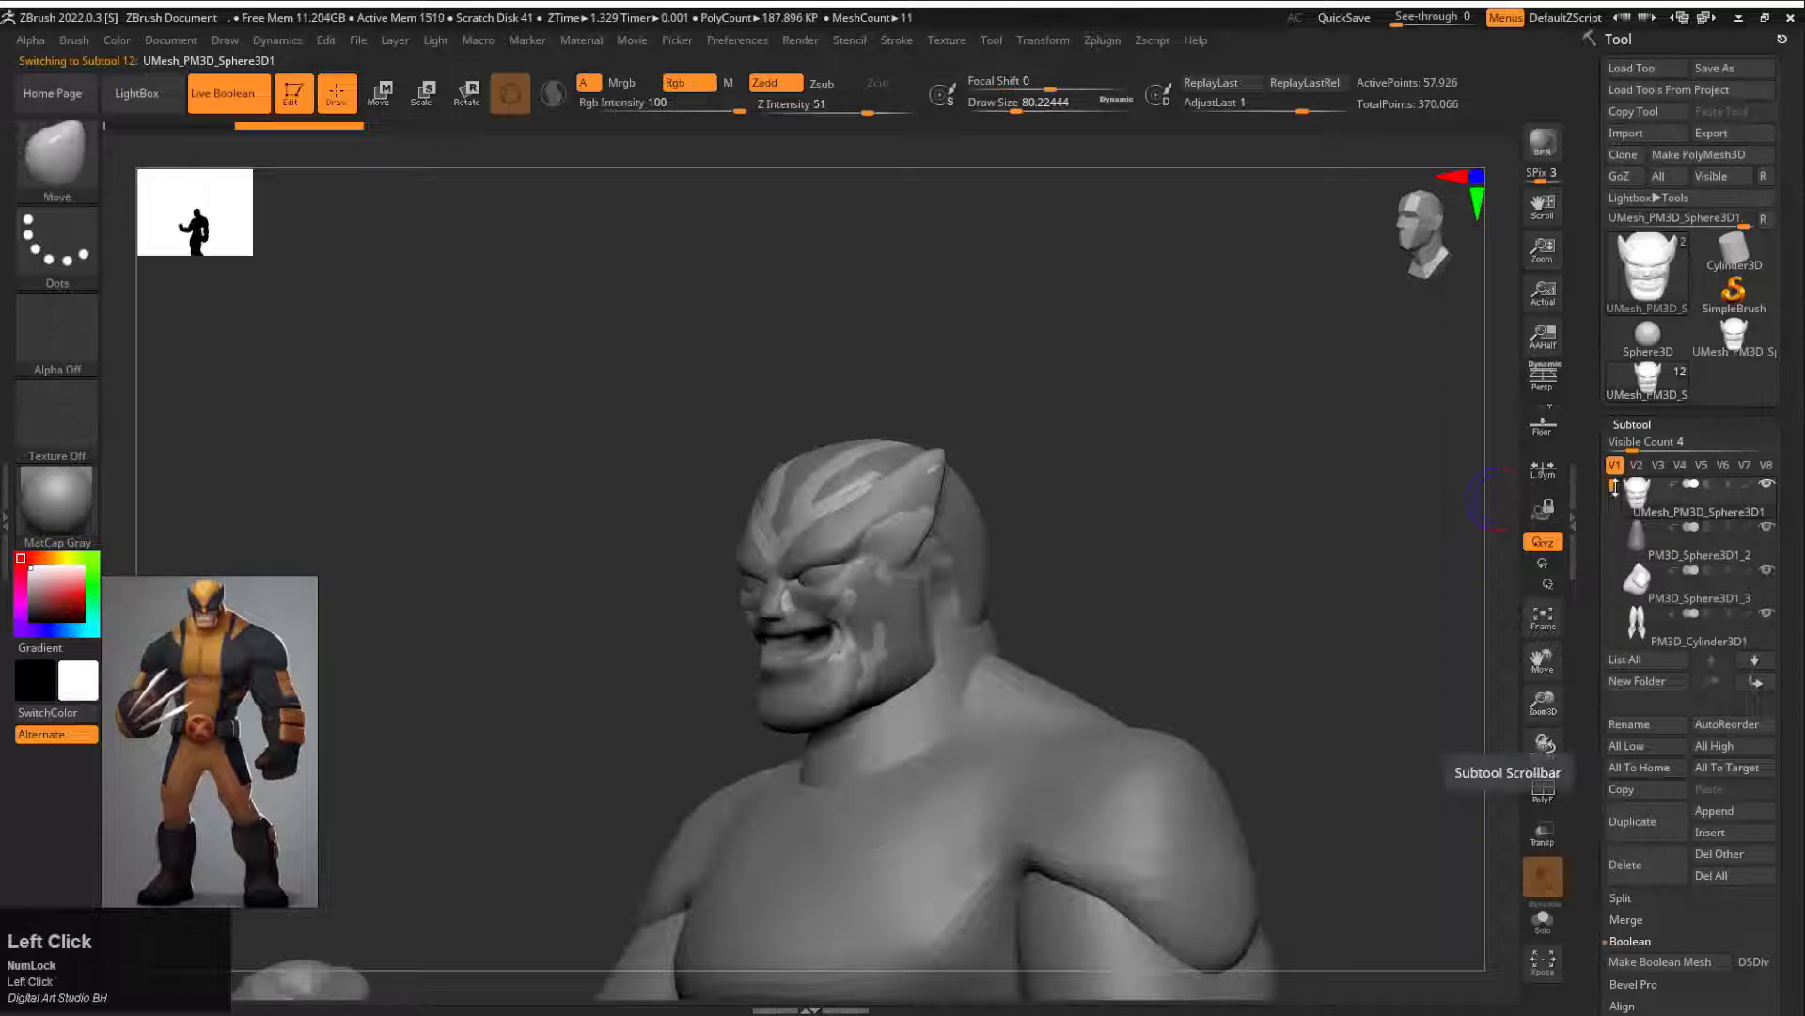
pyautogui.keyDown('alt'); pyautogui.click(1175, 521); pyautogui.keyUp('alt')
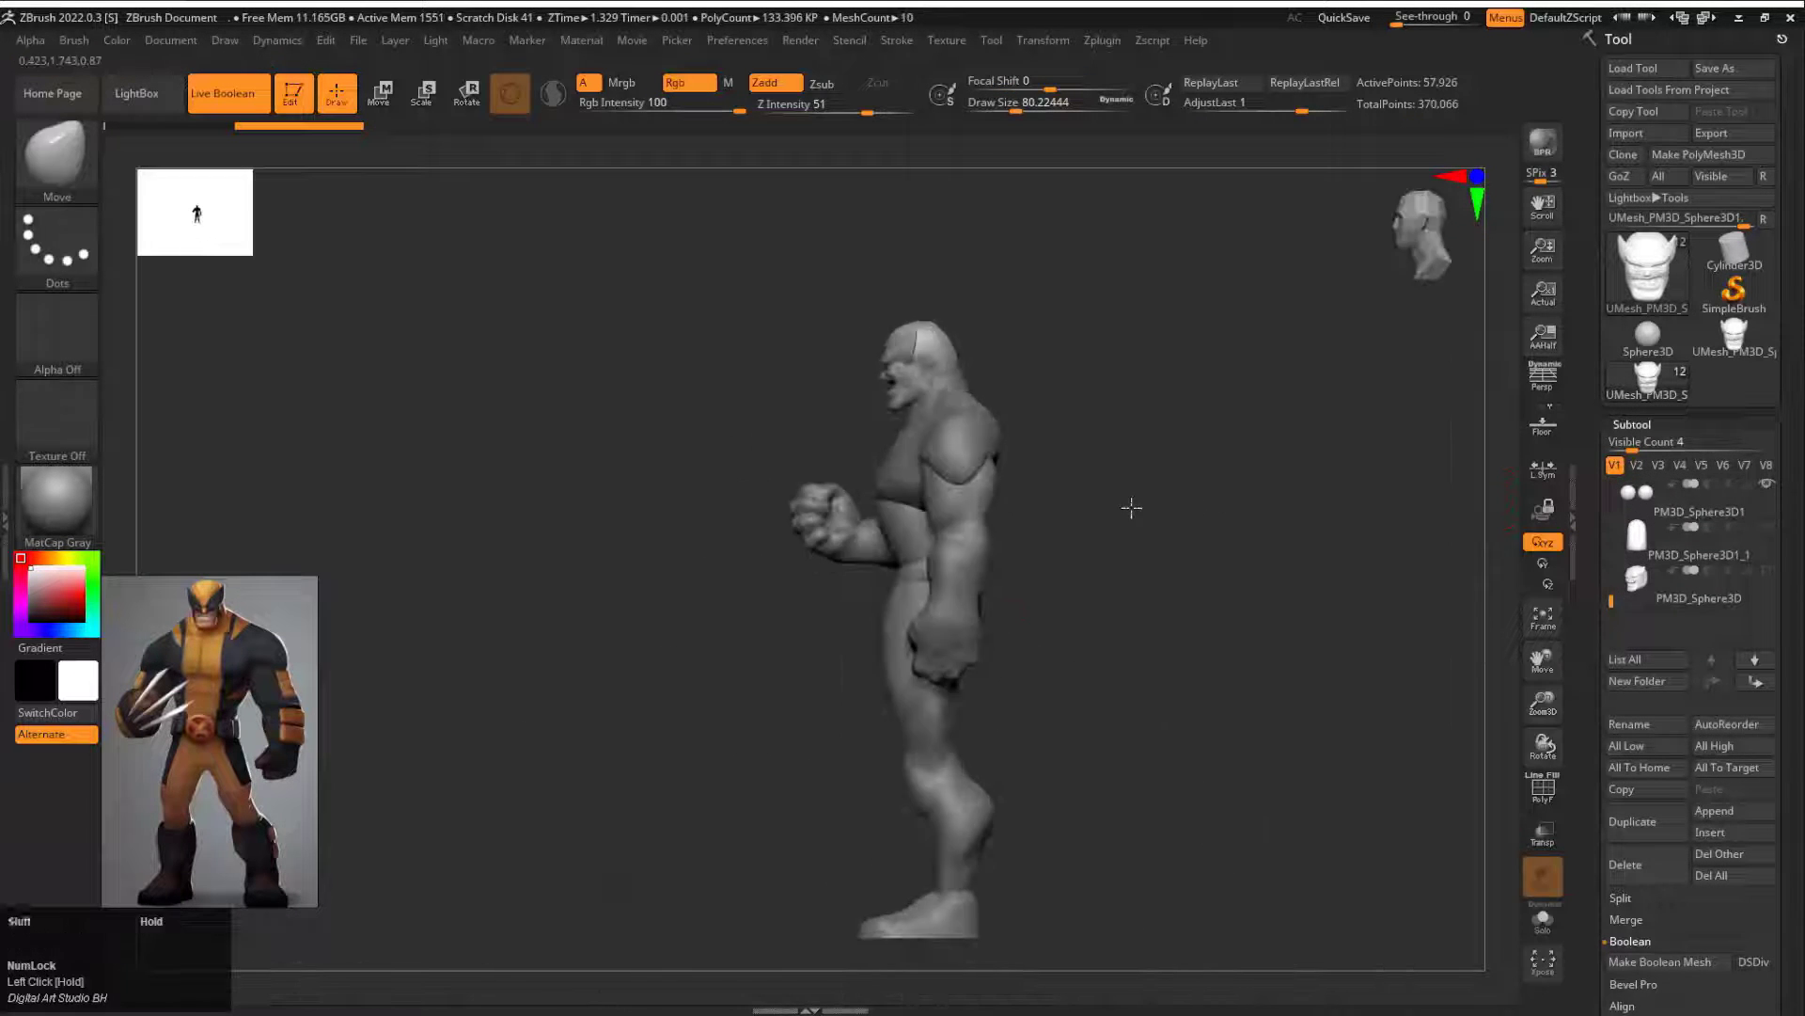
# Step: Scale, rotate and reposition the legs subtool with the gizmo to give the figure a wider stance
pyautogui.click(1048, 652)
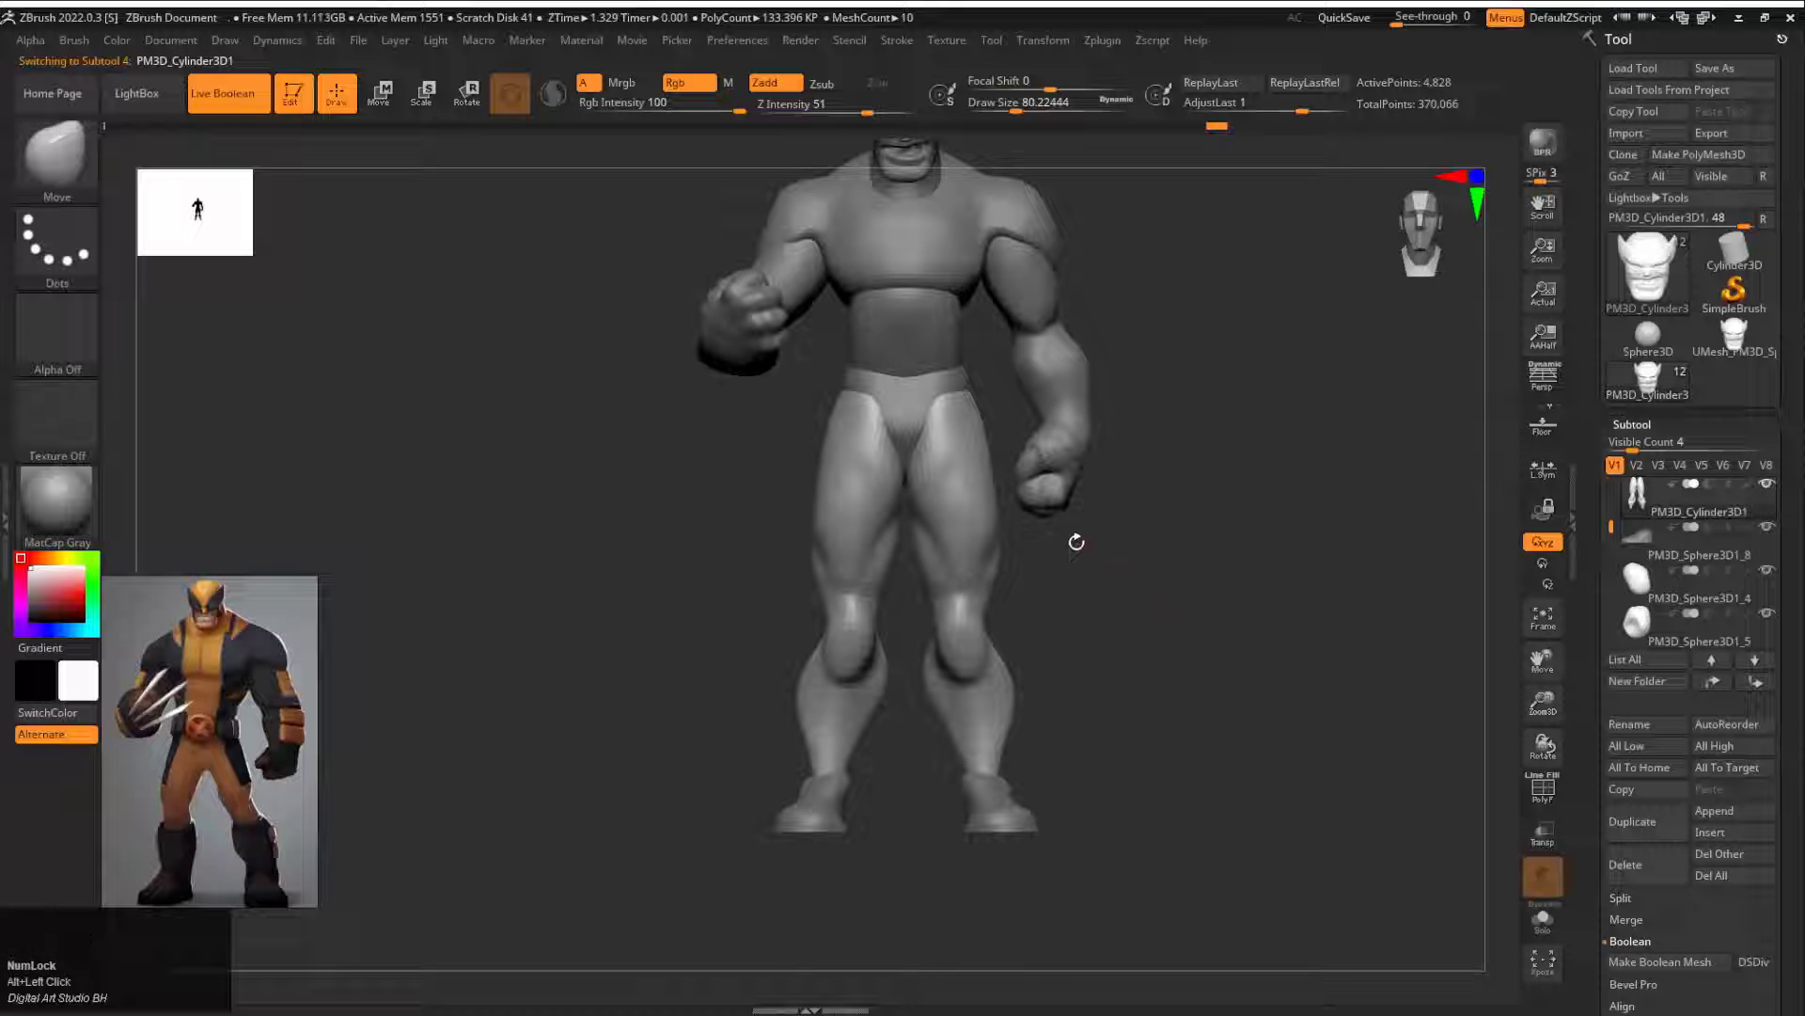
pyautogui.press('e')
pyautogui.keyDown('alt'); pyautogui.moveTo(1077, 541); pyautogui.dragTo(1113, 626); pyautogui.keyUp('alt')
pyautogui.keyDown('alt'); pyautogui.click(995, 673); pyautogui.keyUp('alt')
pyautogui.keyDown('alt'); pyautogui.click(982, 516); pyautogui.keyUp('alt')
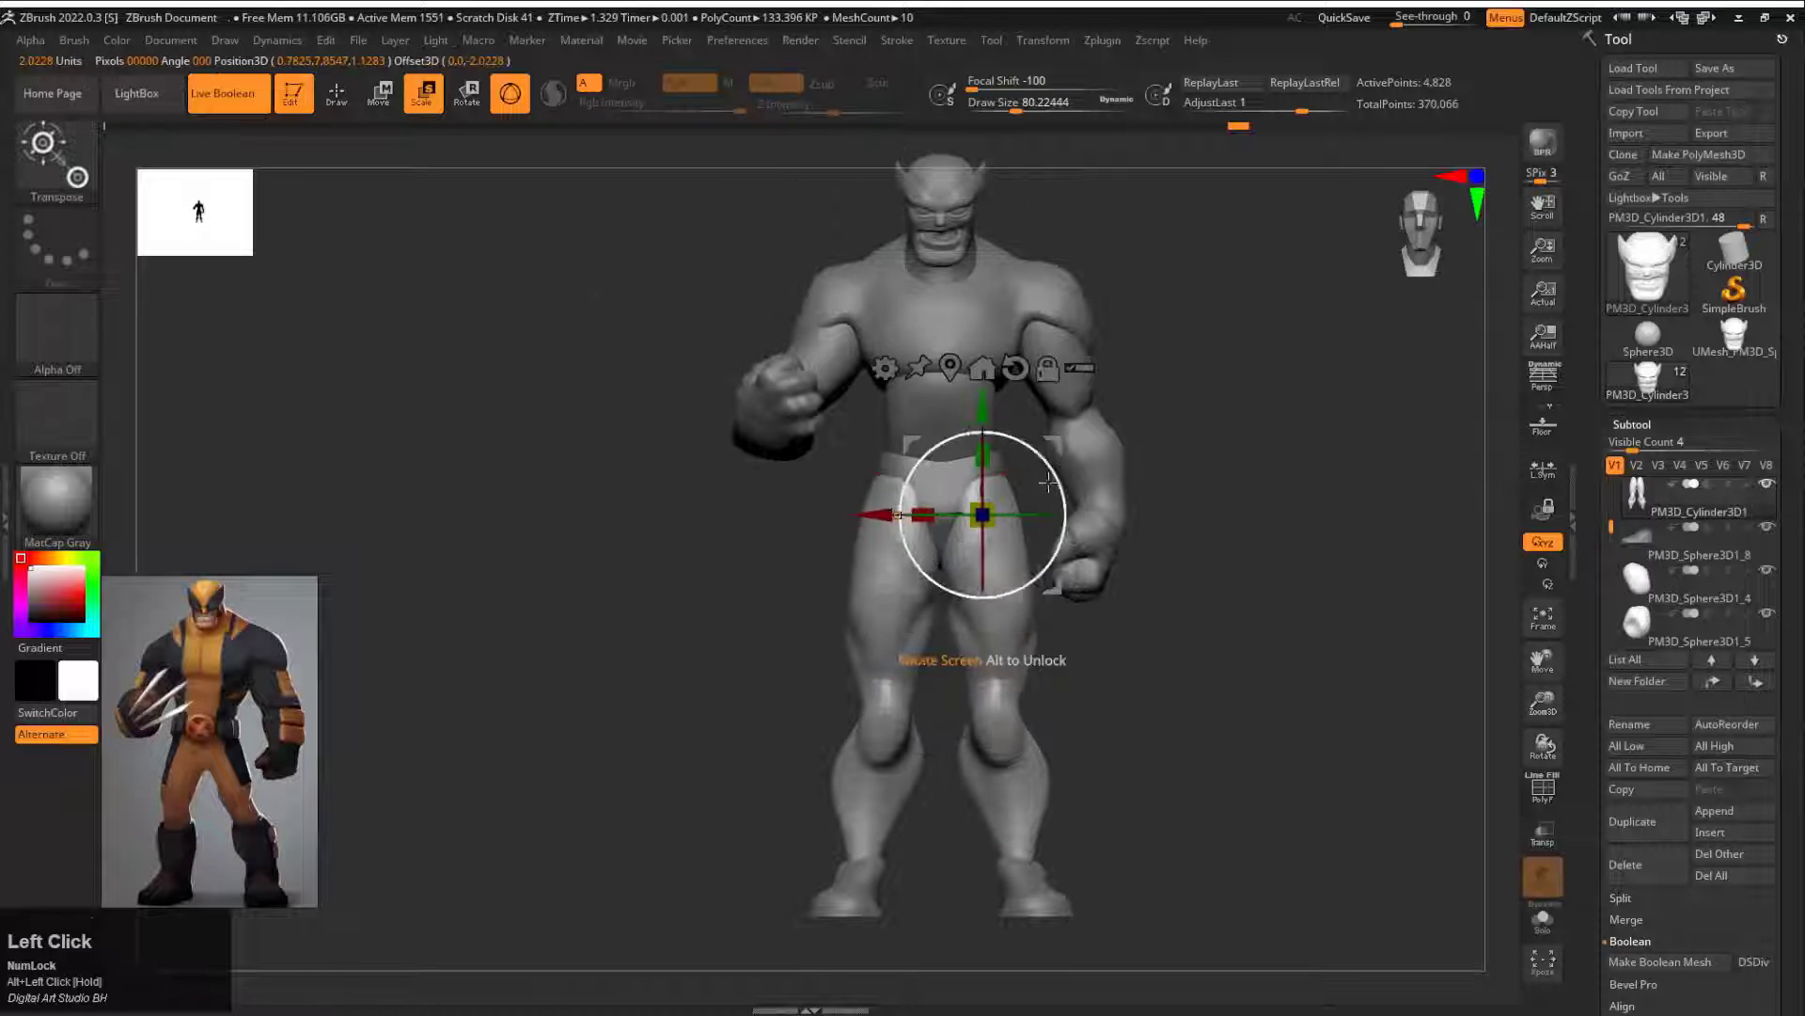
pyautogui.moveTo(1048, 482); pyautogui.dragTo(1032, 511)
pyautogui.moveTo(1187, 647); pyautogui.dragTo(1062, 579)
pyautogui.keyDown('alt'); pyautogui.moveTo(1063, 579); pyautogui.dragTo(1056, 540); pyautogui.keyUp('alt')
pyautogui.moveTo(1042, 408); pyautogui.dragTo(1052, 406)
pyautogui.moveTo(1100, 453); pyautogui.dragTo(1193, 460)
pyautogui.moveTo(1051, 402); pyautogui.dragTo(1051, 401)
# Step: Select the feet subtool, place the feet under the widened legs and adjust their scale
pyautogui.keyDown('alt'); pyautogui.click(1016, 850); pyautogui.keyUp('alt')
pyautogui.keyDown('ctrl'); pyautogui.moveTo(1207, 712); pyautogui.dragTo(1206, 887); pyautogui.keyUp('ctrl')
pyautogui.moveTo(908, 844); pyautogui.dragTo(947, 845)
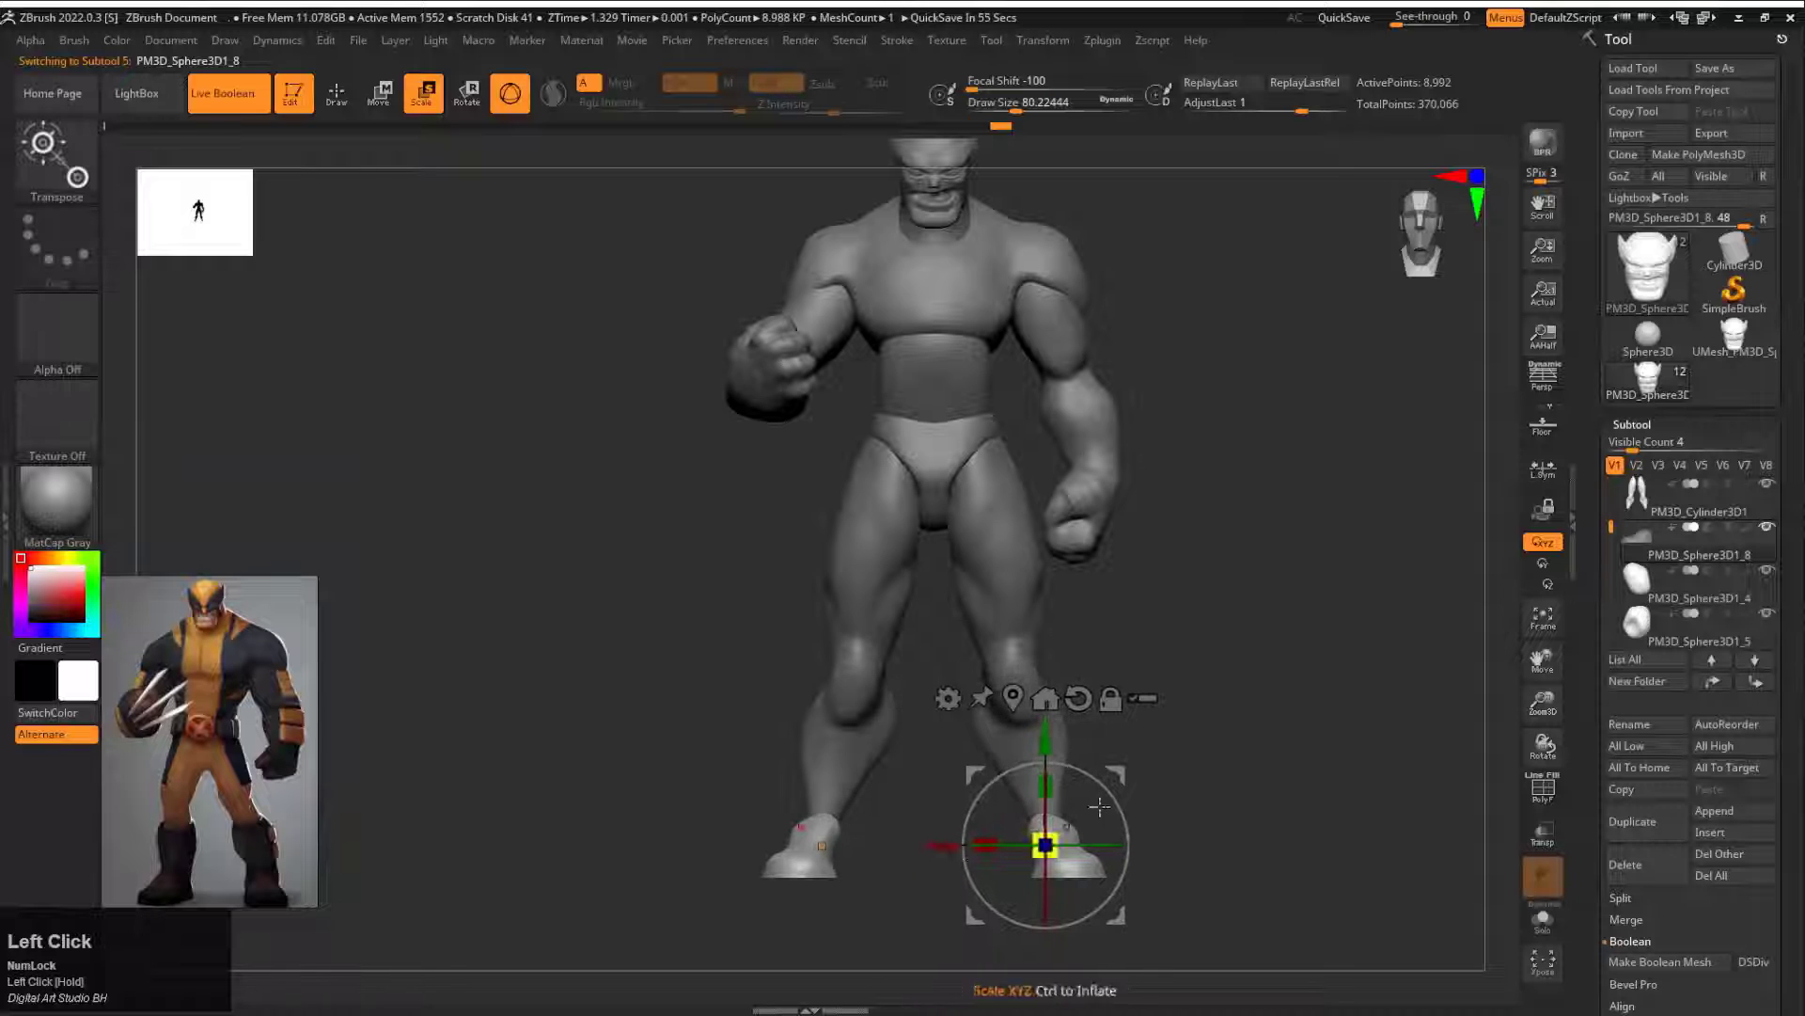
pyautogui.moveTo(1099, 806); pyautogui.dragTo(1316, 809)
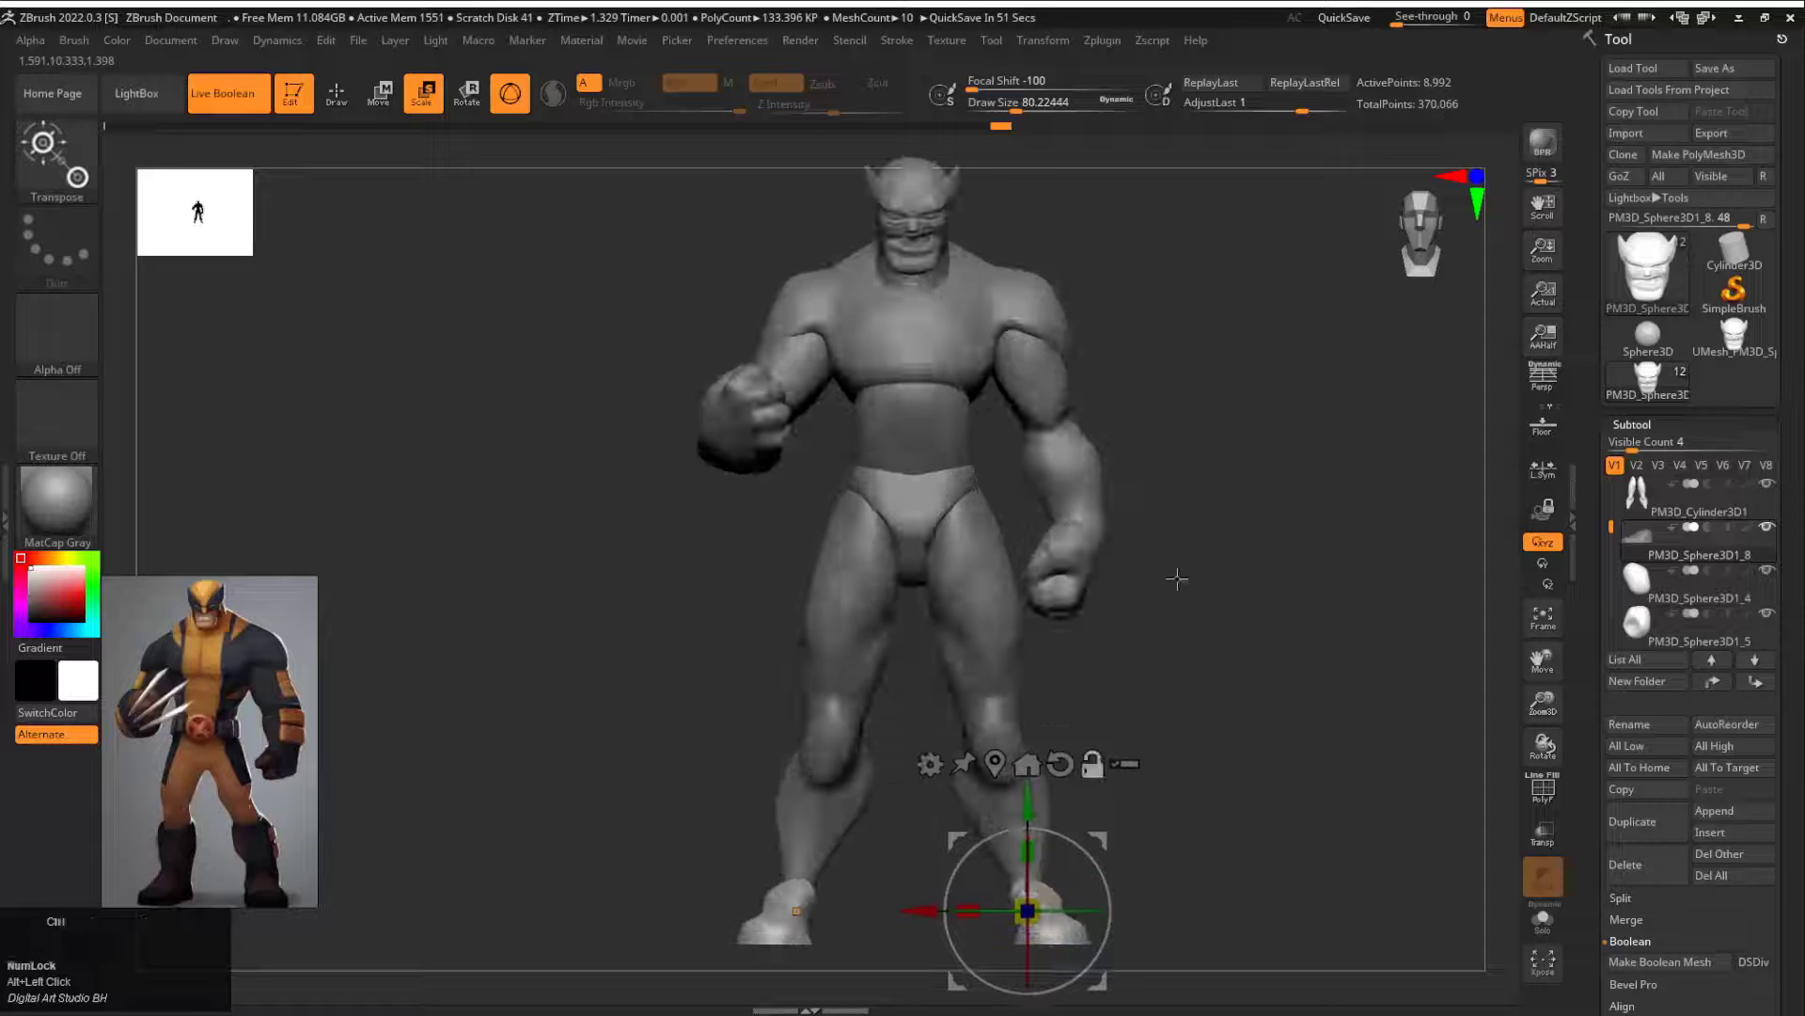
# Step: Reshape the pelvis around the hips and buttocks with the Move brush at draw size about 468
pyautogui.keyDown('alt'); pyautogui.click(1141, 597); pyautogui.keyUp('alt')
pyautogui.press('s')
pyautogui.moveTo(968, 673); pyautogui.dragTo(965, 674)
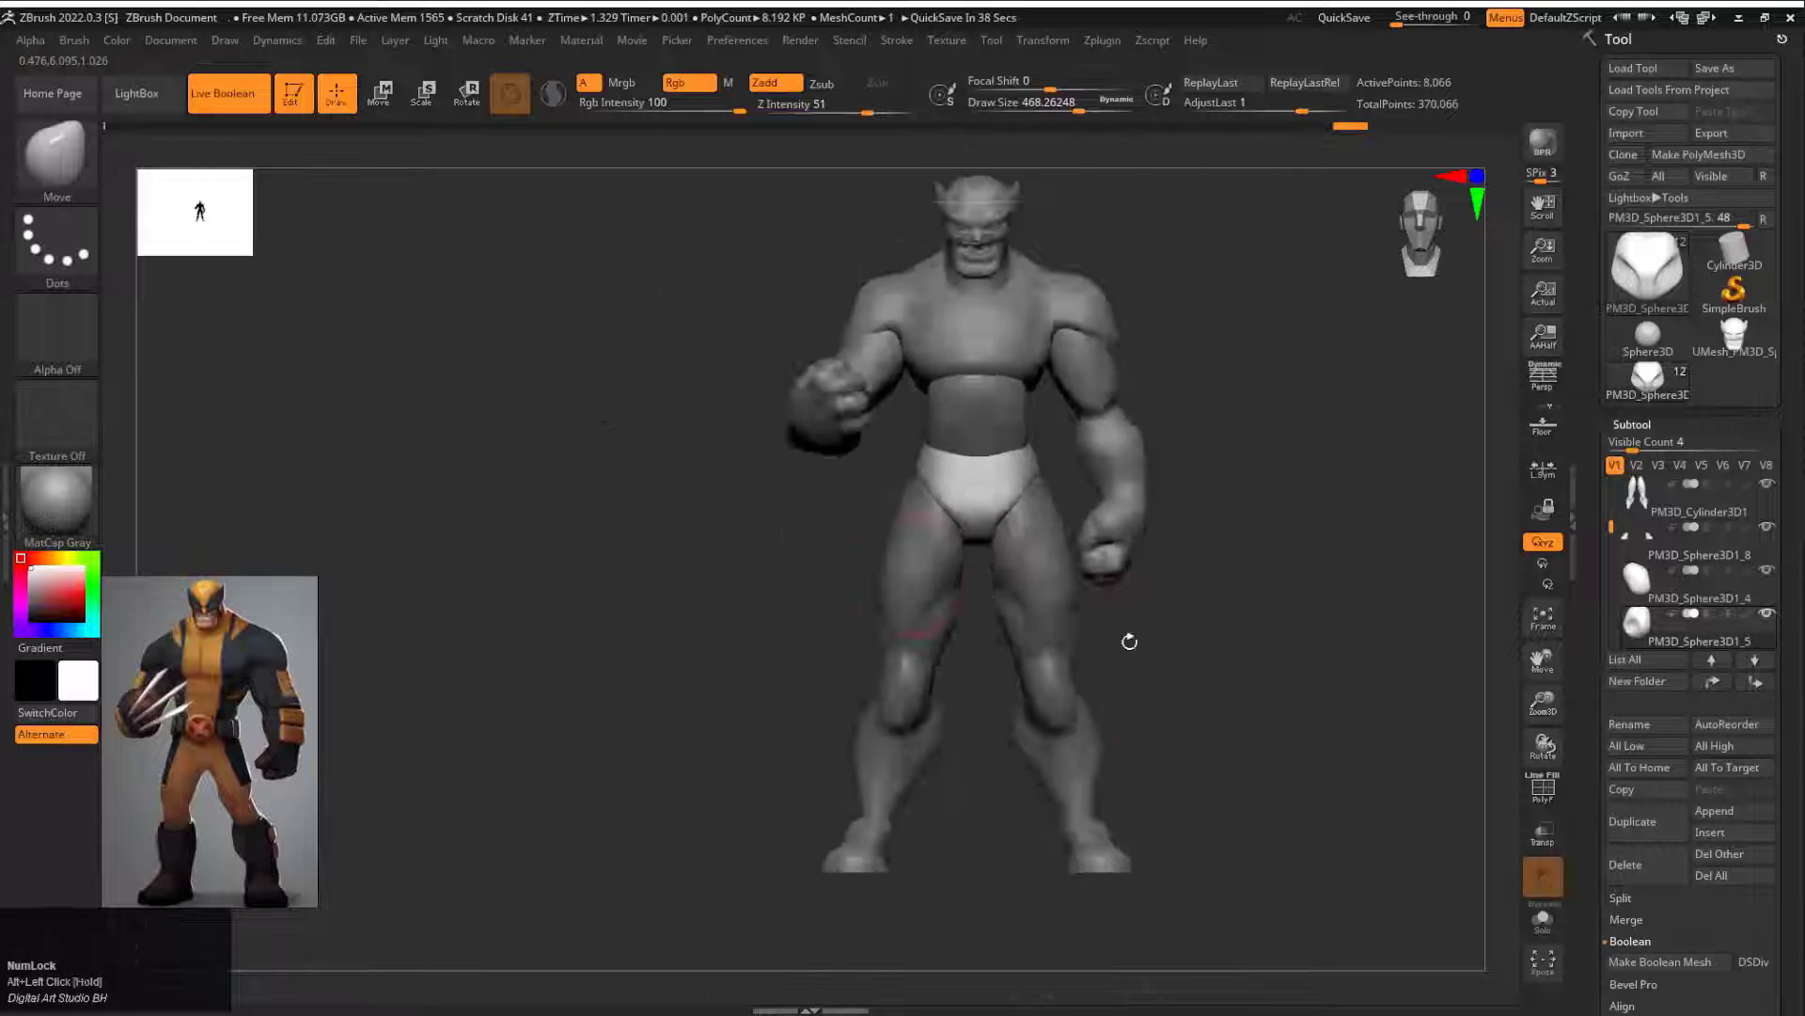
pyautogui.moveTo(1128, 636); pyautogui.dragTo(950, 639)
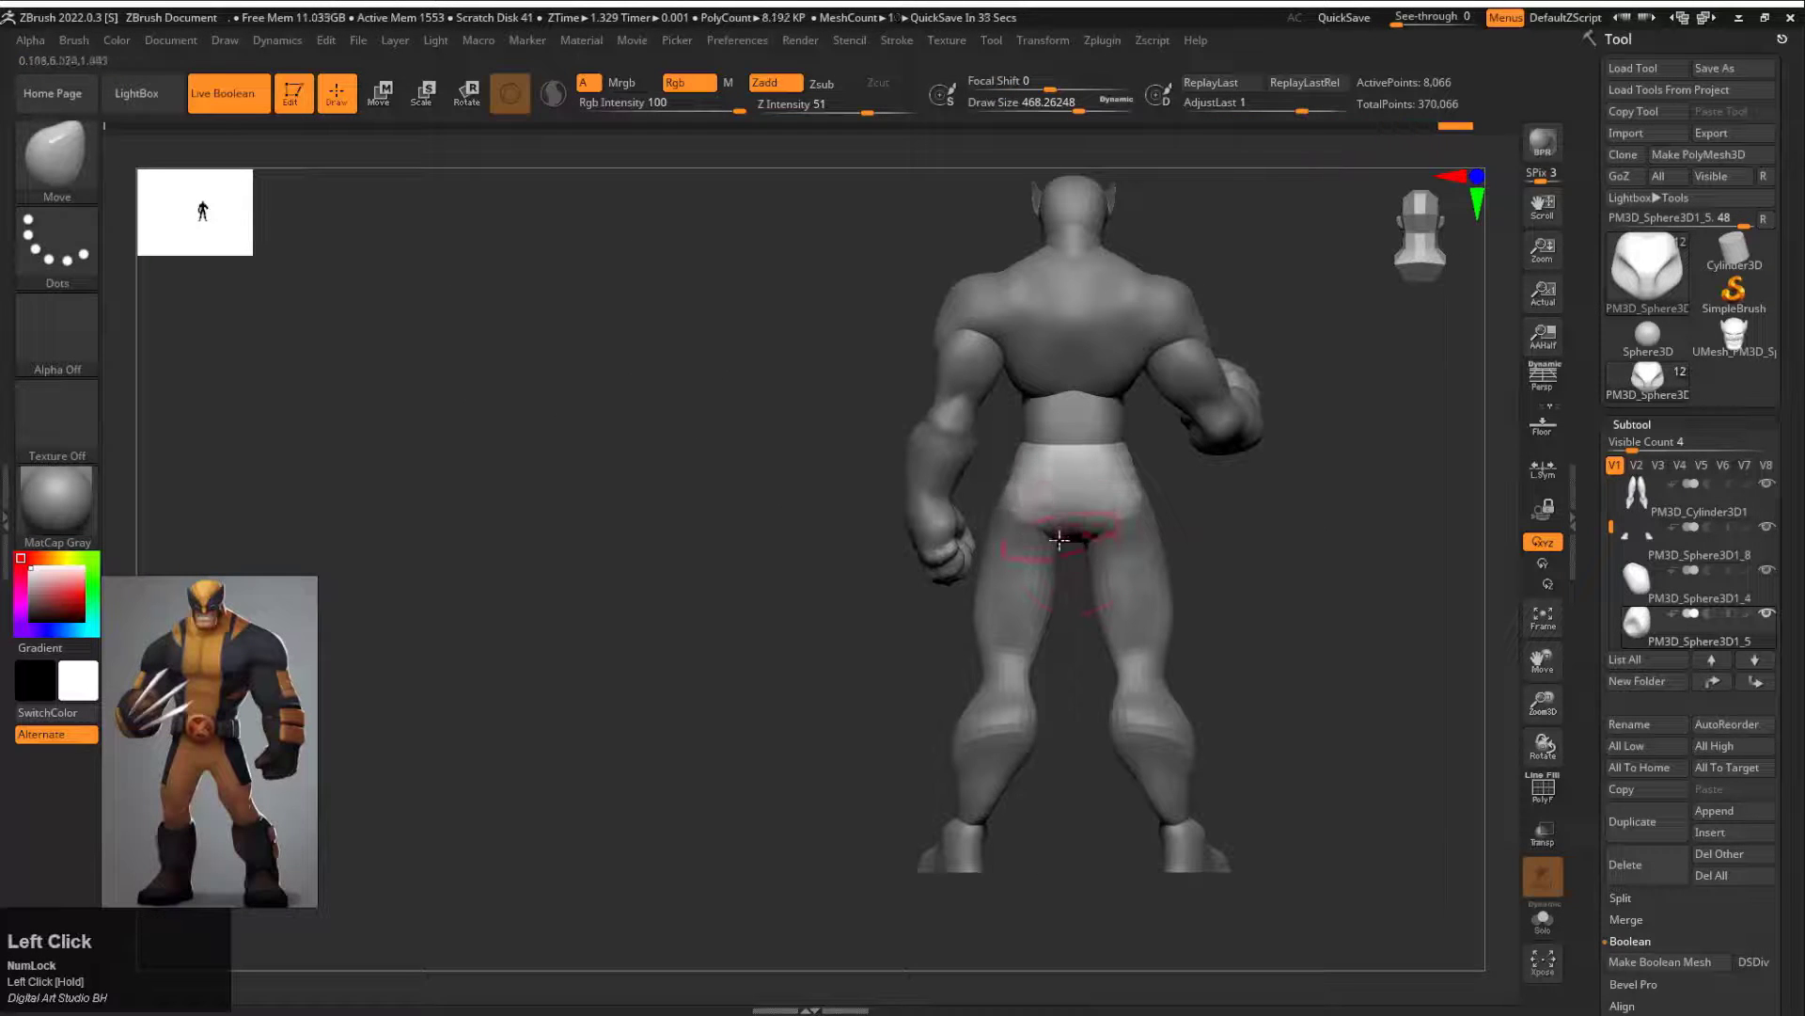
pyautogui.moveTo(1075, 616); pyautogui.dragTo(992, 611)
pyautogui.moveTo(1040, 536); pyautogui.dragTo(1109, 461)
pyautogui.keyDown('alt'); pyautogui.click(1021, 520); pyautogui.keyUp('alt')
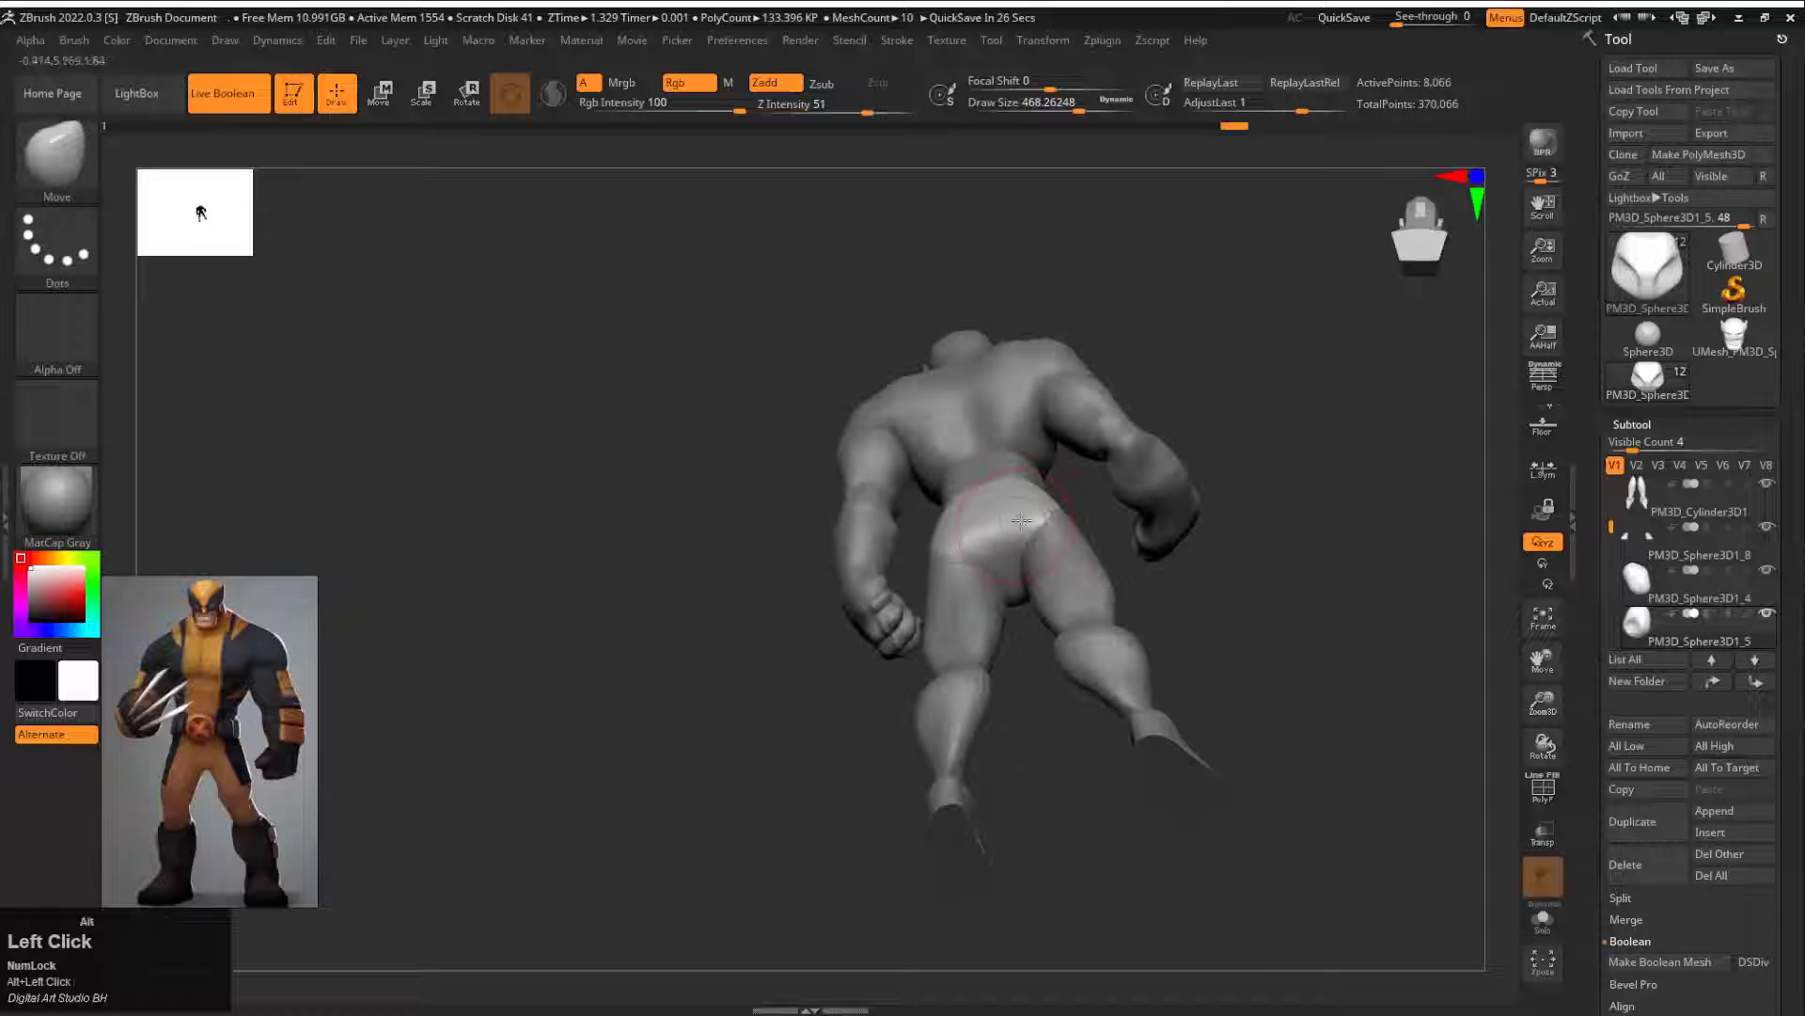
pyautogui.moveTo(1124, 550); pyautogui.dragTo(1351, 421)
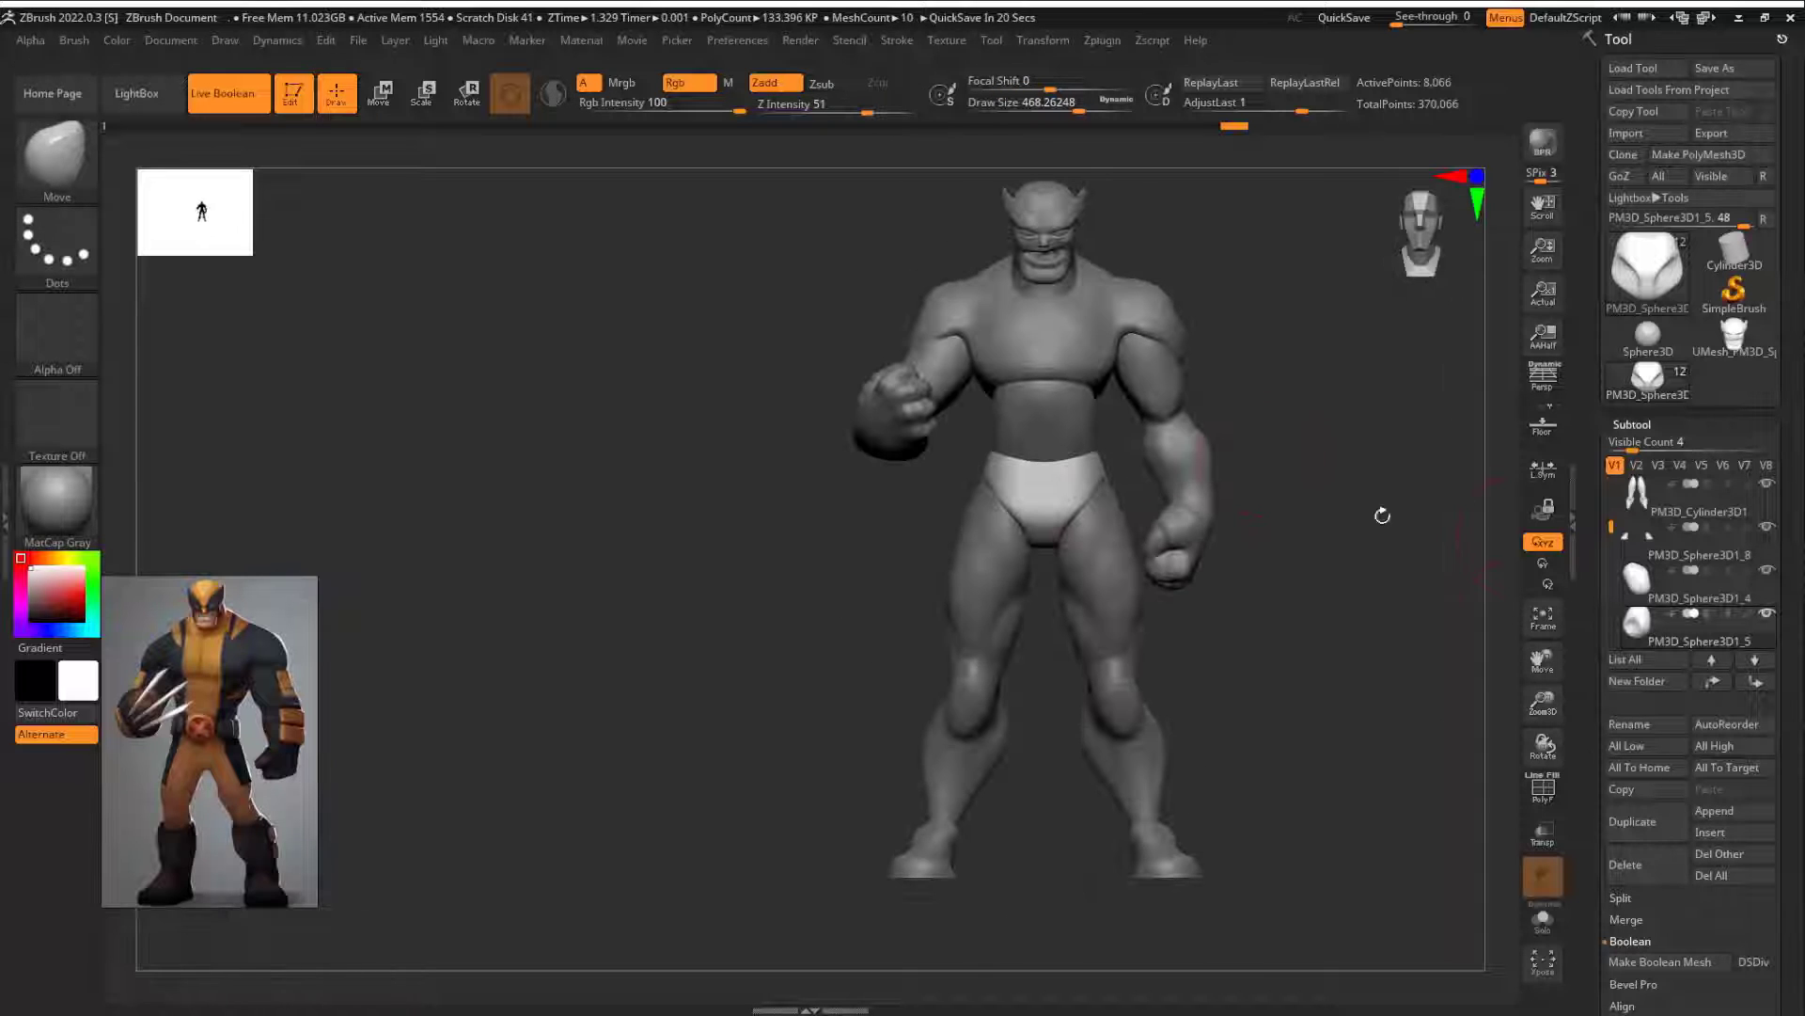
# Step: Select the torso subtool and reshape its lower back, chest sides and armpits with the Move brush at draw size about 468
pyautogui.moveTo(1383, 515)
pyautogui.keyDown('alt'); pyautogui.mouseDown()
pyautogui.moveTo(1221, 721)
pyautogui.moveTo(1035, 692)
pyautogui.moveTo(1095, 593)
pyautogui.mouseUp(); pyautogui.keyUp('alt')
pyautogui.keyDown('alt'); pyautogui.click(1040, 622); pyautogui.keyUp('alt')
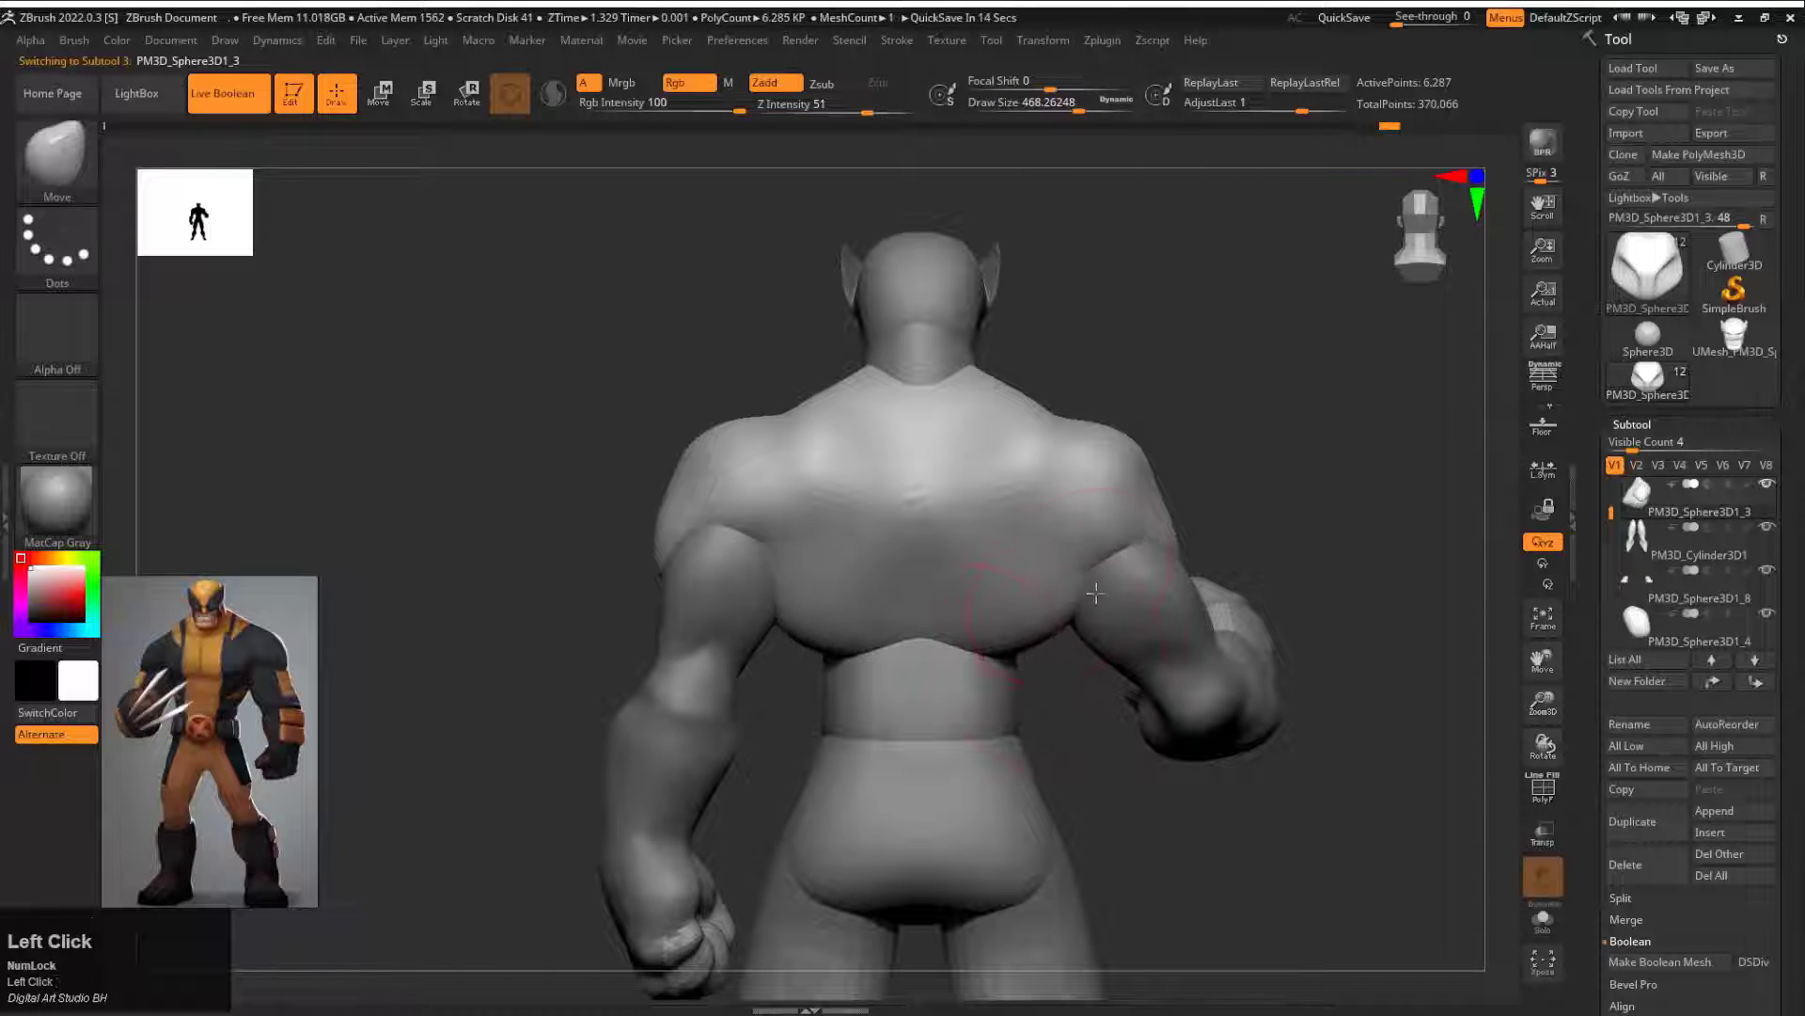
pyautogui.moveTo(1042, 649)
pyautogui.mouseDown()
pyautogui.moveTo(1020, 718)
pyautogui.moveTo(1003, 713)
pyautogui.moveTo(1241, 682)
pyautogui.mouseUp()
pyautogui.keyDown('alt'); pyautogui.moveTo(1110, 691); pyautogui.dragTo(1119, 775); pyautogui.keyUp('alt')
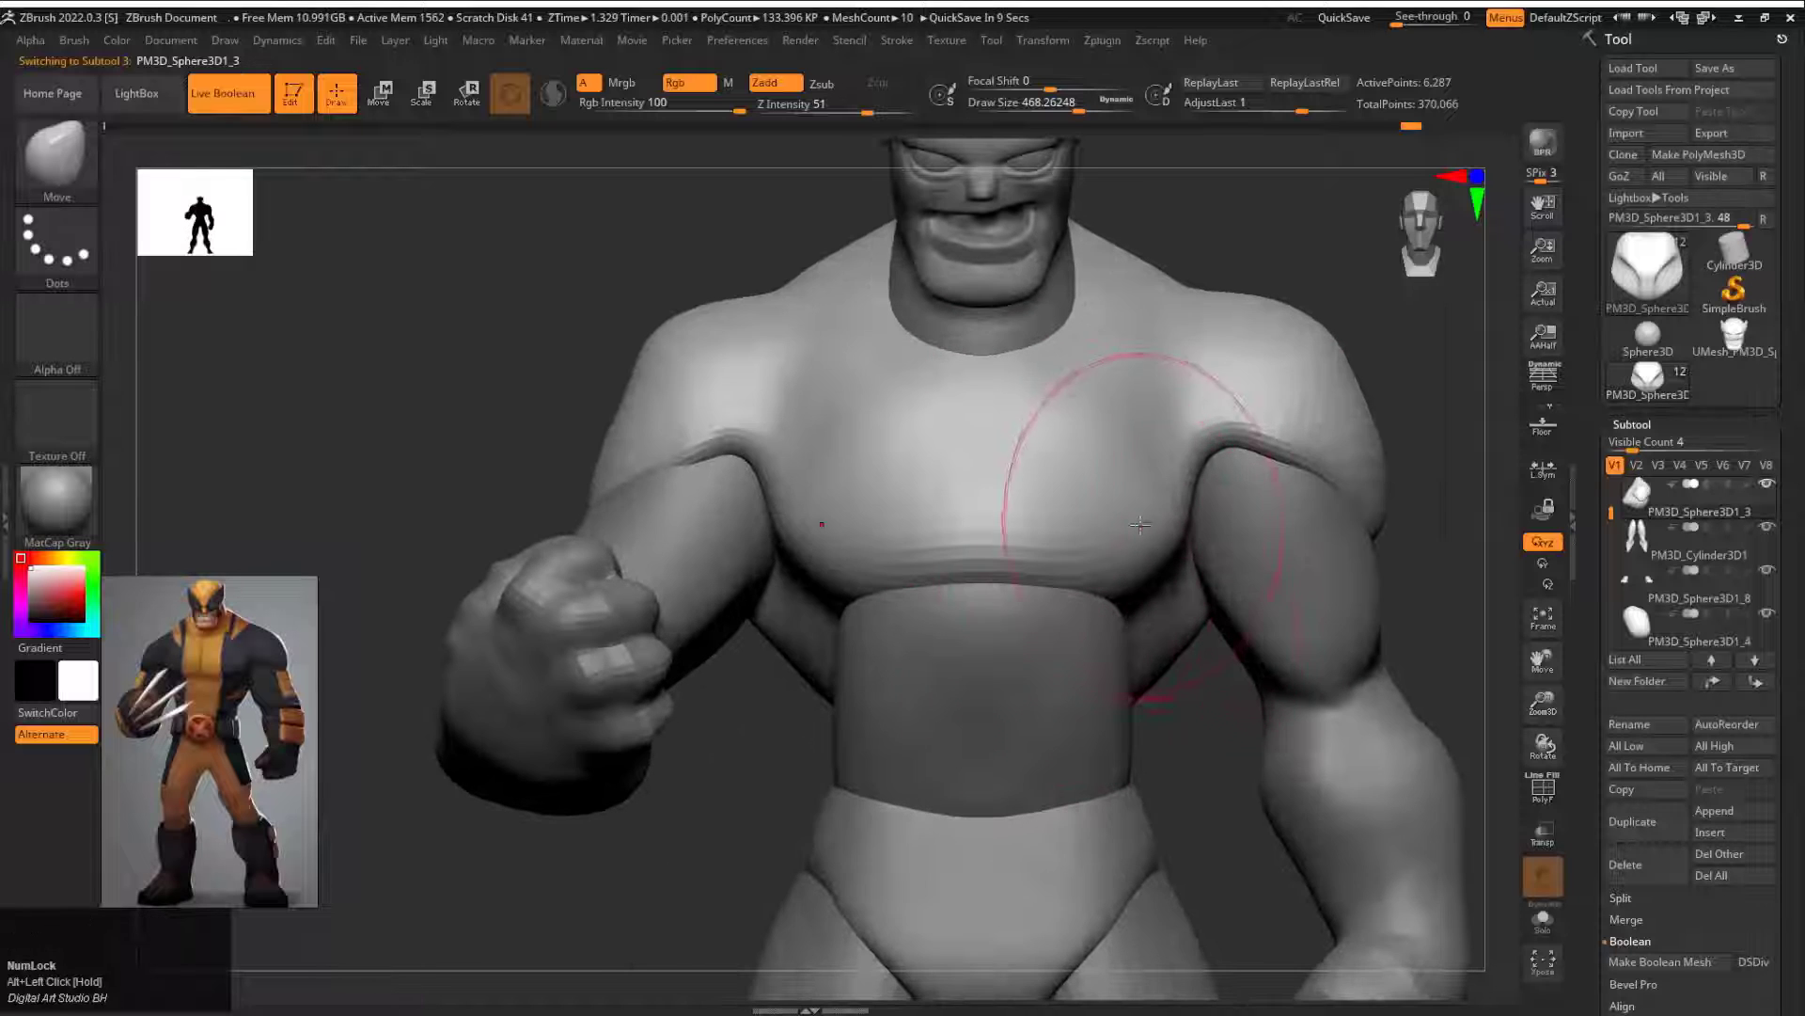
pyautogui.moveTo(1189, 452); pyautogui.dragTo(1181, 491)
pyautogui.moveTo(1208, 729)
pyautogui.mouseDown()
pyautogui.moveTo(1160, 525)
pyautogui.moveTo(1127, 508)
pyautogui.mouseUp()
pyautogui.moveTo(1258, 278); pyautogui.dragTo(1222, 447)
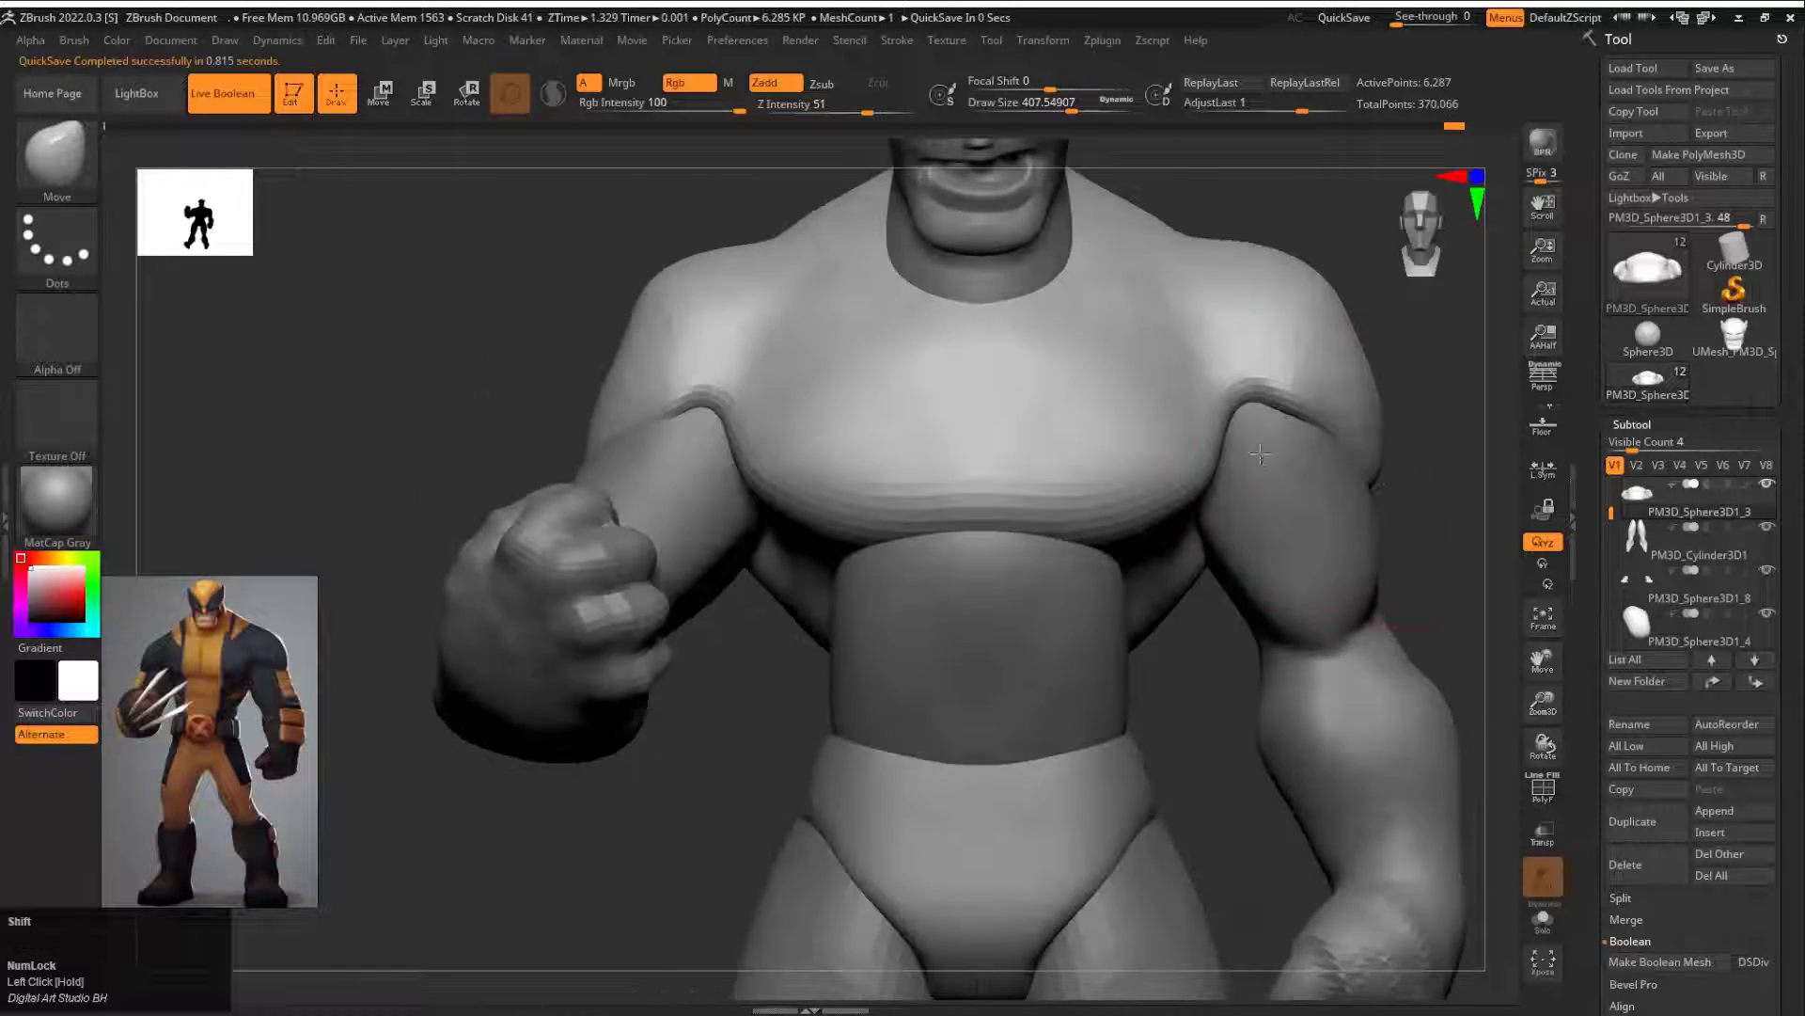
# Step: Shape and smooth the shoulders and chest where they meet the upper arms, reducing the draw size to about 338
pyautogui.keyDown('alt'); pyautogui.moveTo(1340, 390); pyautogui.dragTo(1161, 480); pyautogui.keyUp('alt')
pyautogui.moveTo(1354, 498)
pyautogui.mouseDown()
pyautogui.moveTo(1142, 503)
pyautogui.moveTo(1448, 531)
pyautogui.mouseUp()
pyautogui.keyDown('shift'); pyautogui.moveTo(1063, 489); pyautogui.dragTo(1128, 540); pyautogui.keyUp('shift')
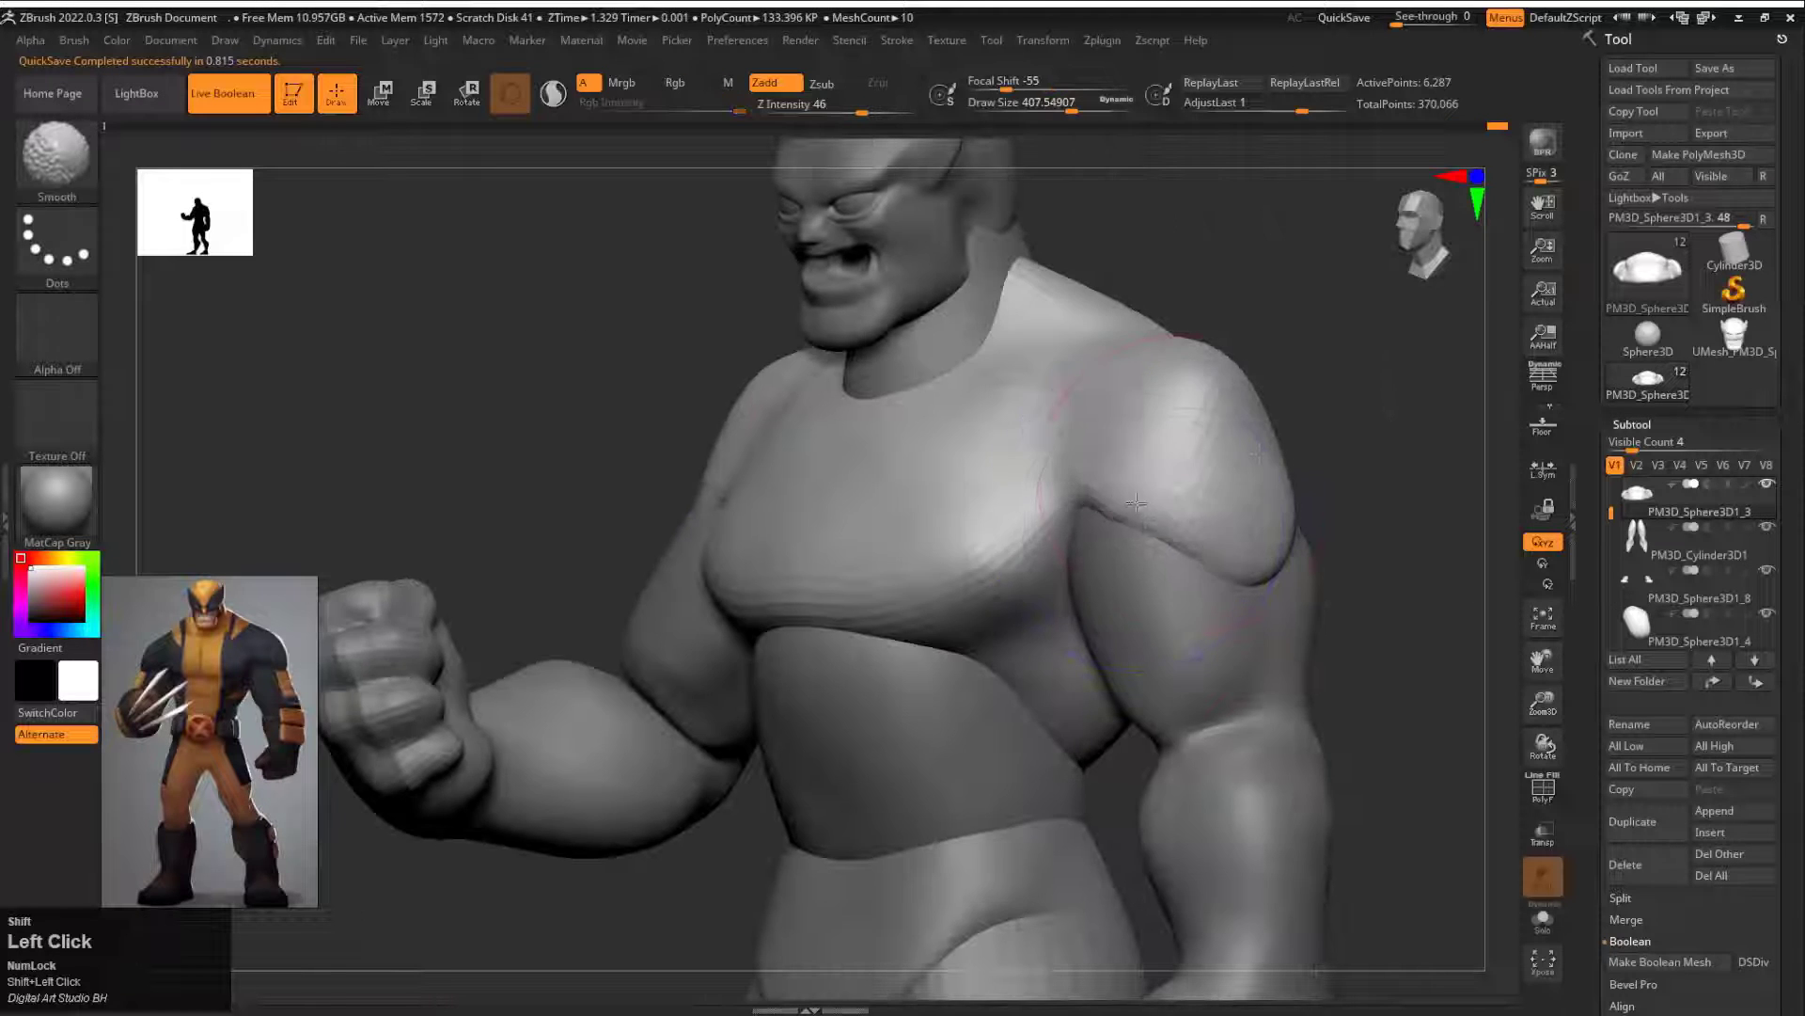
pyautogui.moveTo(1345, 489); pyautogui.dragTo(1439, 494)
pyautogui.moveTo(1106, 493); pyautogui.dragTo(1041, 516)
pyautogui.keyDown('alt'); pyautogui.moveTo(1321, 470); pyautogui.dragTo(1316, 386); pyautogui.keyUp('alt')
pyautogui.moveTo(1317, 414); pyautogui.dragTo(1255, 291)
pyautogui.moveTo(1028, 395)
pyautogui.mouseDown()
pyautogui.moveTo(1245, 403)
pyautogui.moveTo(1265, 498)
pyautogui.mouseUp()
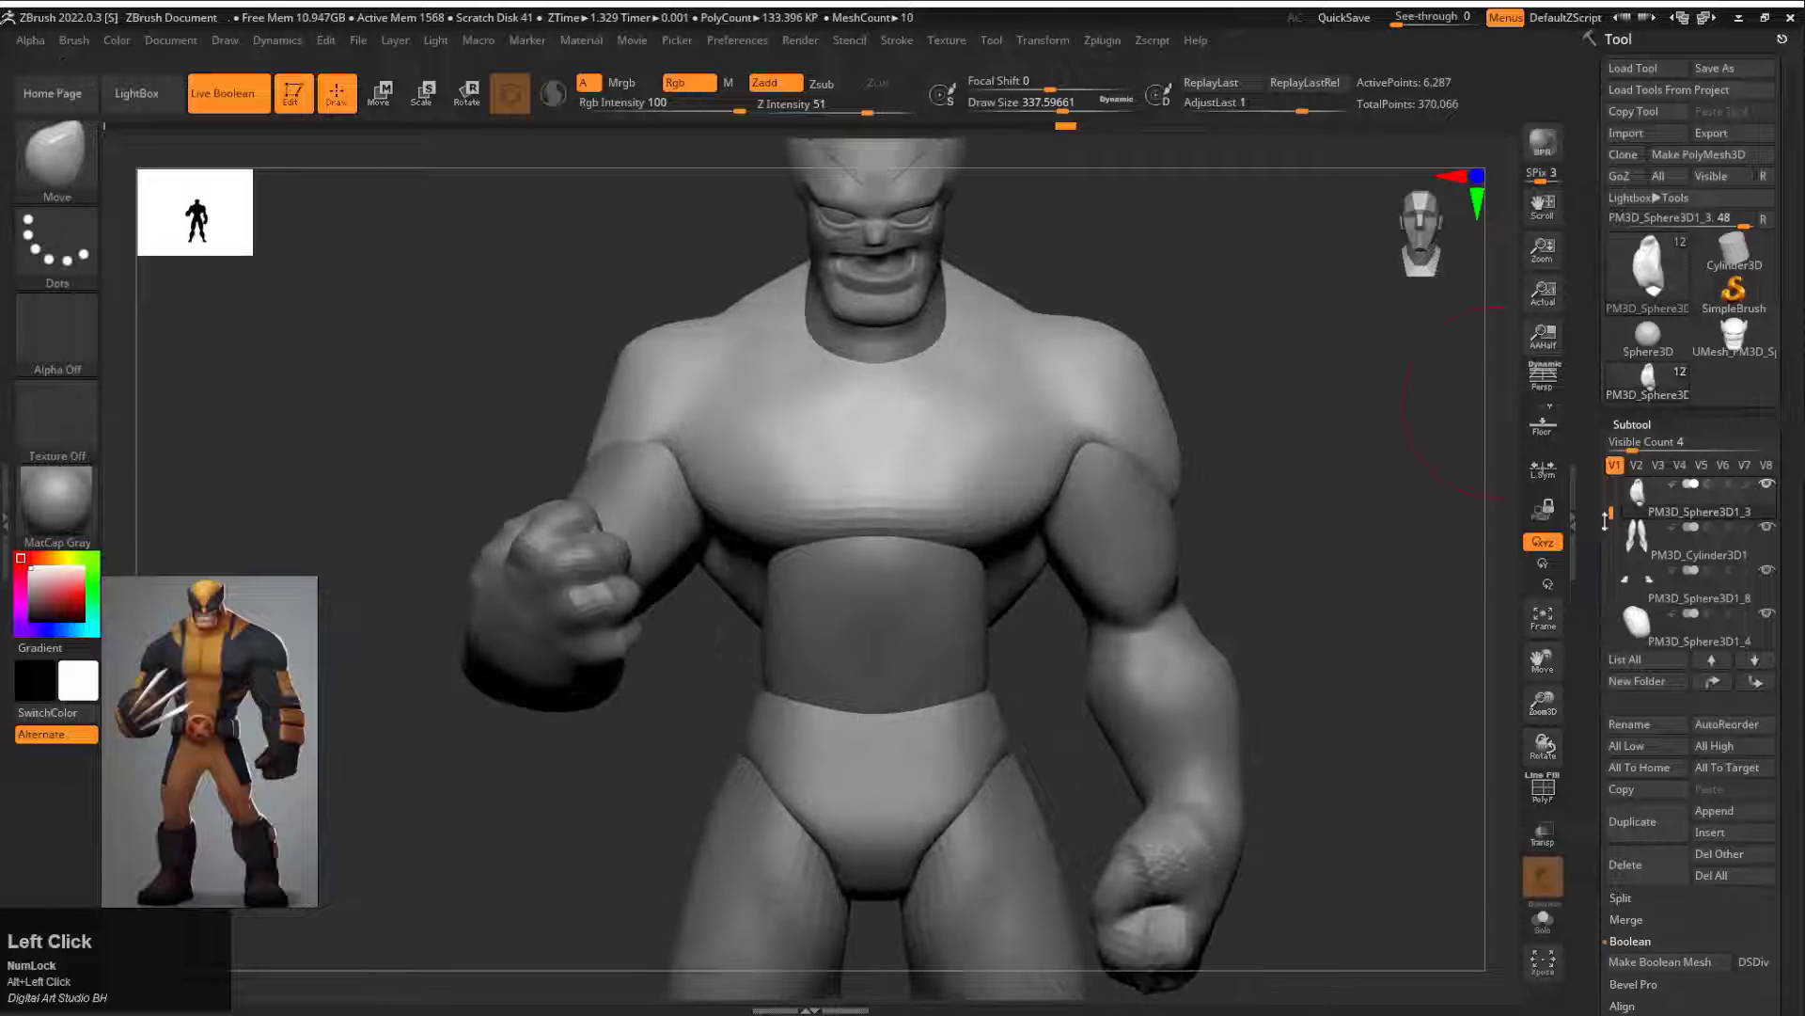
# Step: Hide the head and eyeball subtools so that only the neck and body parts stay visible
pyautogui.moveTo(1611, 512)
pyautogui.mouseDown()
pyautogui.moveTo(1611, 481)
pyautogui.moveTo(1613, 622)
pyautogui.mouseUp()
pyautogui.keyDown('shift'); pyautogui.click(1773, 487); pyautogui.keyUp('shift')
pyautogui.keyDown('shift'); pyautogui.click(1772, 487); pyautogui.keyUp('shift')
pyautogui.click(1306, 427)
pyautogui.click(1679, 542)
pyautogui.click(1768, 484)
pyautogui.click(1769, 529)
pyautogui.keyDown('alt'); pyautogui.moveTo(1298, 471); pyautogui.dragTo(1330, 577); pyautogui.keyUp('alt')
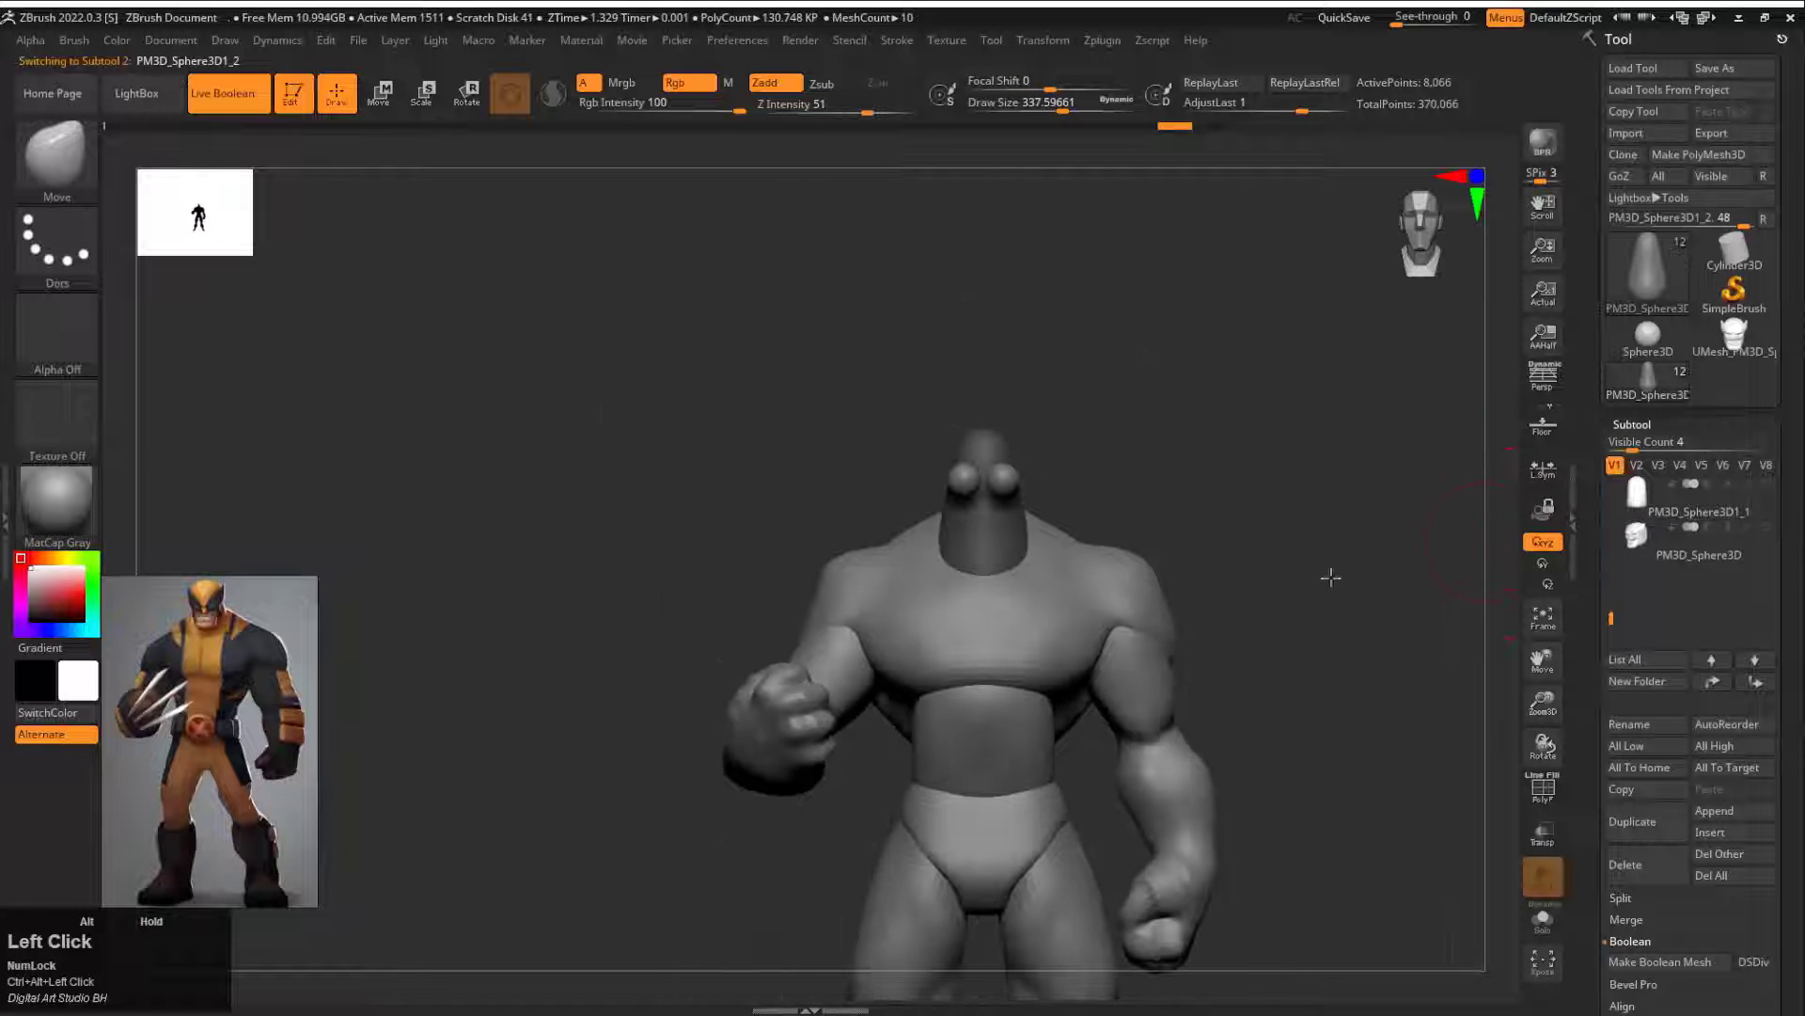
pyautogui.moveTo(1612, 617); pyautogui.dragTo(1613, 523)
pyautogui.keyDown('alt'); pyautogui.moveTo(1346, 583); pyautogui.dragTo(1166, 532); pyautogui.keyUp('alt')
pyautogui.keyDown('alt'); pyautogui.click(1166, 591); pyautogui.keyUp('alt')
pyautogui.keyDown('alt'); pyautogui.click(978, 568); pyautogui.keyUp('alt')
pyautogui.keyDown('ctrl'); pyautogui.click(1315, 496); pyautogui.keyUp('ctrl')
# Step: Combine the visible body parts with Make Boolean Mesh and switch to the resulting UMesh tool
pyautogui.keyDown('alt'); pyautogui.click(1081, 706); pyautogui.keyUp('alt')
pyautogui.keyDown('alt'); pyautogui.click(1096, 882); pyautogui.keyUp('alt')
pyautogui.keyDown('alt'); pyautogui.click(1055, 598); pyautogui.keyUp('alt')
pyautogui.moveTo(1601, 902); pyautogui.dragTo(1601, 876)
pyautogui.click(1661, 936)
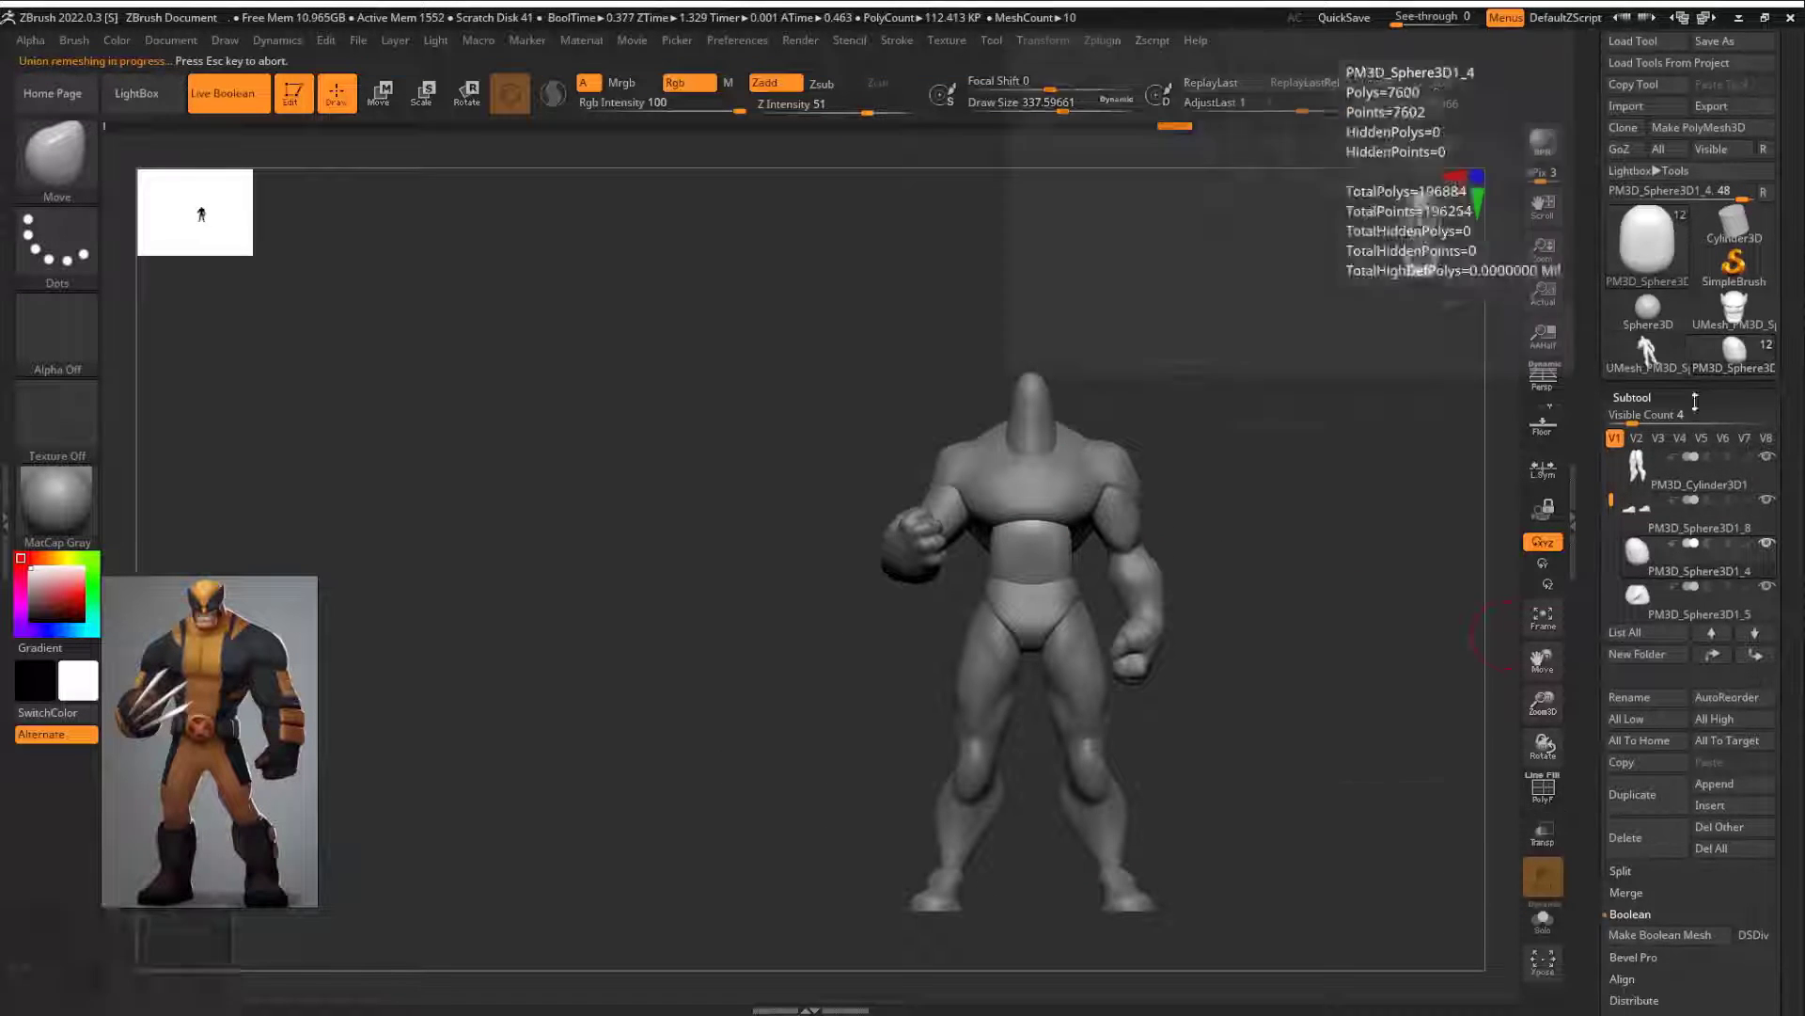
pyautogui.click(1734, 354)
pyautogui.moveTo(1251, 451)
pyautogui.mouseDown()
pyautogui.moveTo(1194, 464)
pyautogui.moveTo(1234, 442)
pyautogui.mouseUp()
# Step: Display the polyframe on the merged body and try out the Move brush at draw size about 430
pyautogui.moveTo(1234, 414)
pyautogui.keyDown('alt'); pyautogui.mouseDown()
pyautogui.moveTo(1243, 471)
pyautogui.moveTo(1325, 488)
pyautogui.moveTo(1264, 489)
pyautogui.moveTo(1310, 471)
pyautogui.moveTo(1232, 526)
pyautogui.moveTo(969, 549)
pyautogui.mouseUp(); pyautogui.keyUp('alt')
pyautogui.hotkey('shift', 'f')
pyautogui.press('s')
pyautogui.click(1187, 474)
pyautogui.keyDown('shift'); pyautogui.moveTo(1204, 669); pyautogui.dragTo(1250, 670); pyautogui.keyUp('shift')
pyautogui.moveTo(846, 658); pyautogui.dragTo(1175, 658)
pyautogui.moveTo(1114, 686)
pyautogui.keyDown('shift'); pyautogui.mouseDown()
pyautogui.moveTo(1199, 682)
pyautogui.moveTo(1243, 738)
pyautogui.mouseUp(); pyautogui.keyUp('shift')
pyautogui.hotkey('ctrl', 'z')
pyautogui.click(1243, 738)
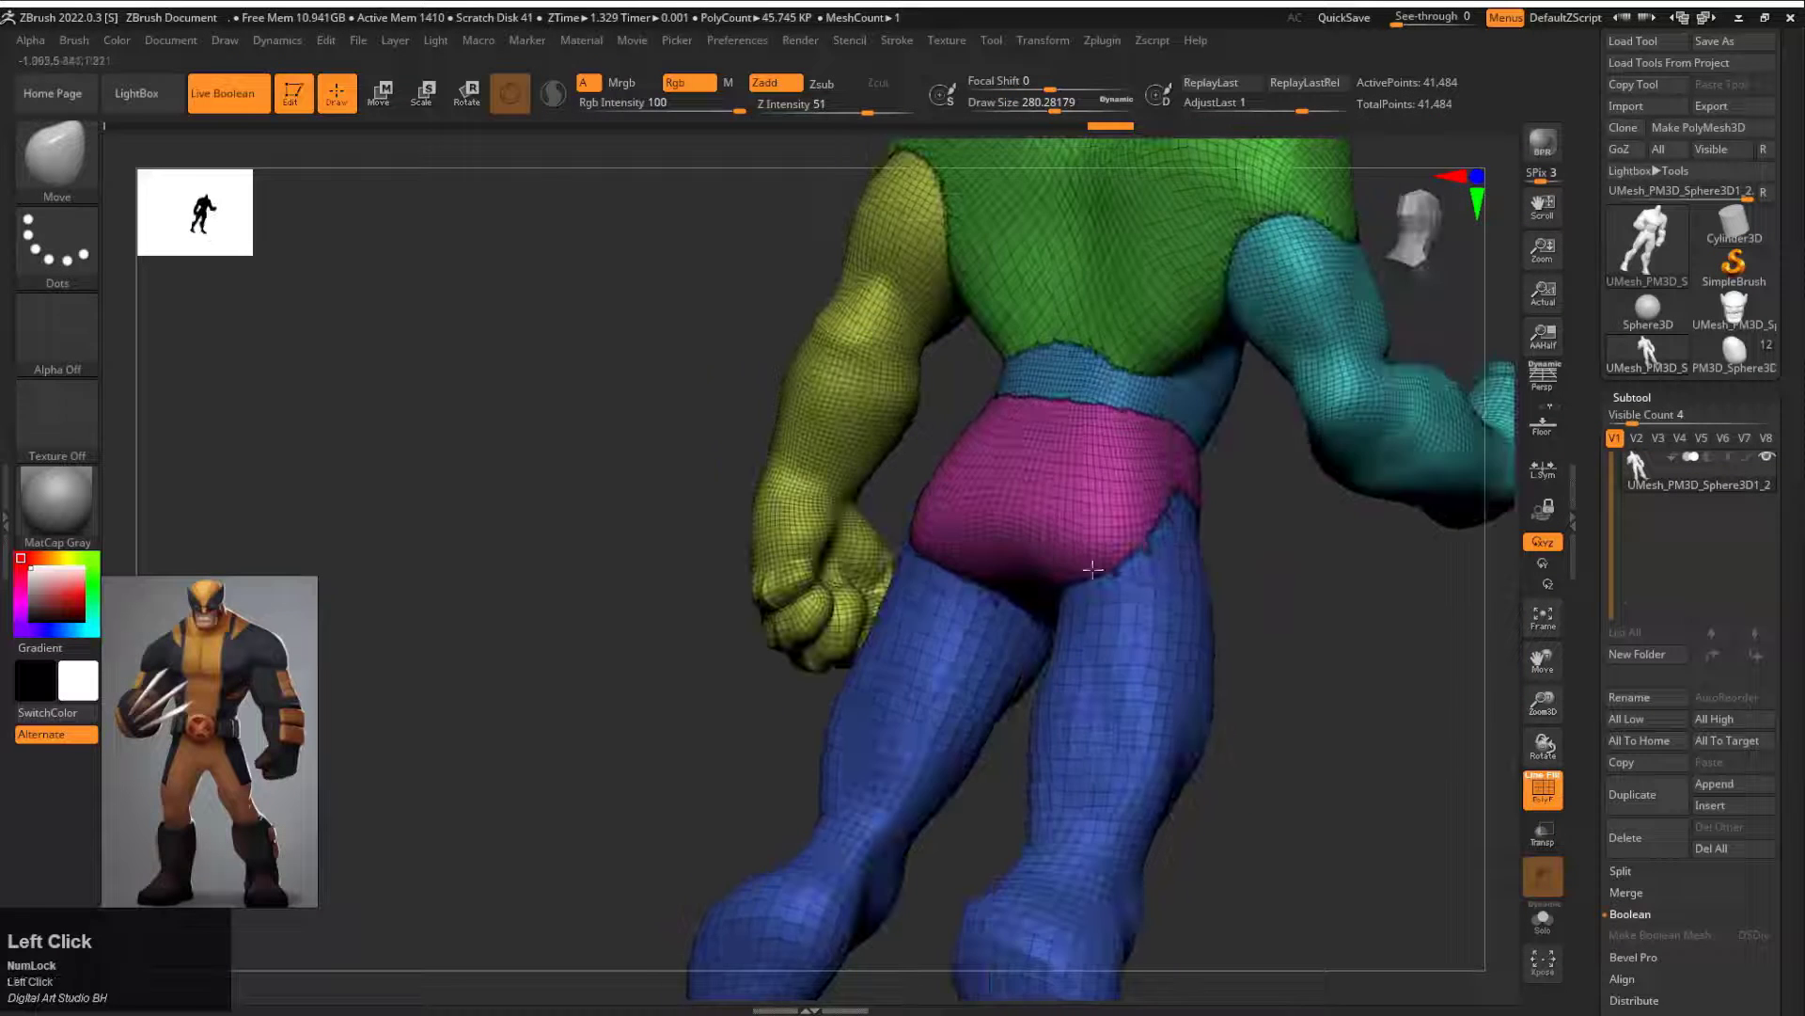
# Step: Adjust the lower legs from the front and in profile with the Move brush at draw size about 430
pyautogui.moveTo(1081, 564)
pyautogui.mouseDown()
pyautogui.moveTo(1209, 625)
pyautogui.moveTo(1127, 742)
pyautogui.moveTo(1261, 677)
pyautogui.moveTo(1040, 774)
pyautogui.moveTo(1107, 798)
pyautogui.moveTo(1220, 765)
pyautogui.moveTo(1106, 734)
pyautogui.mouseUp()
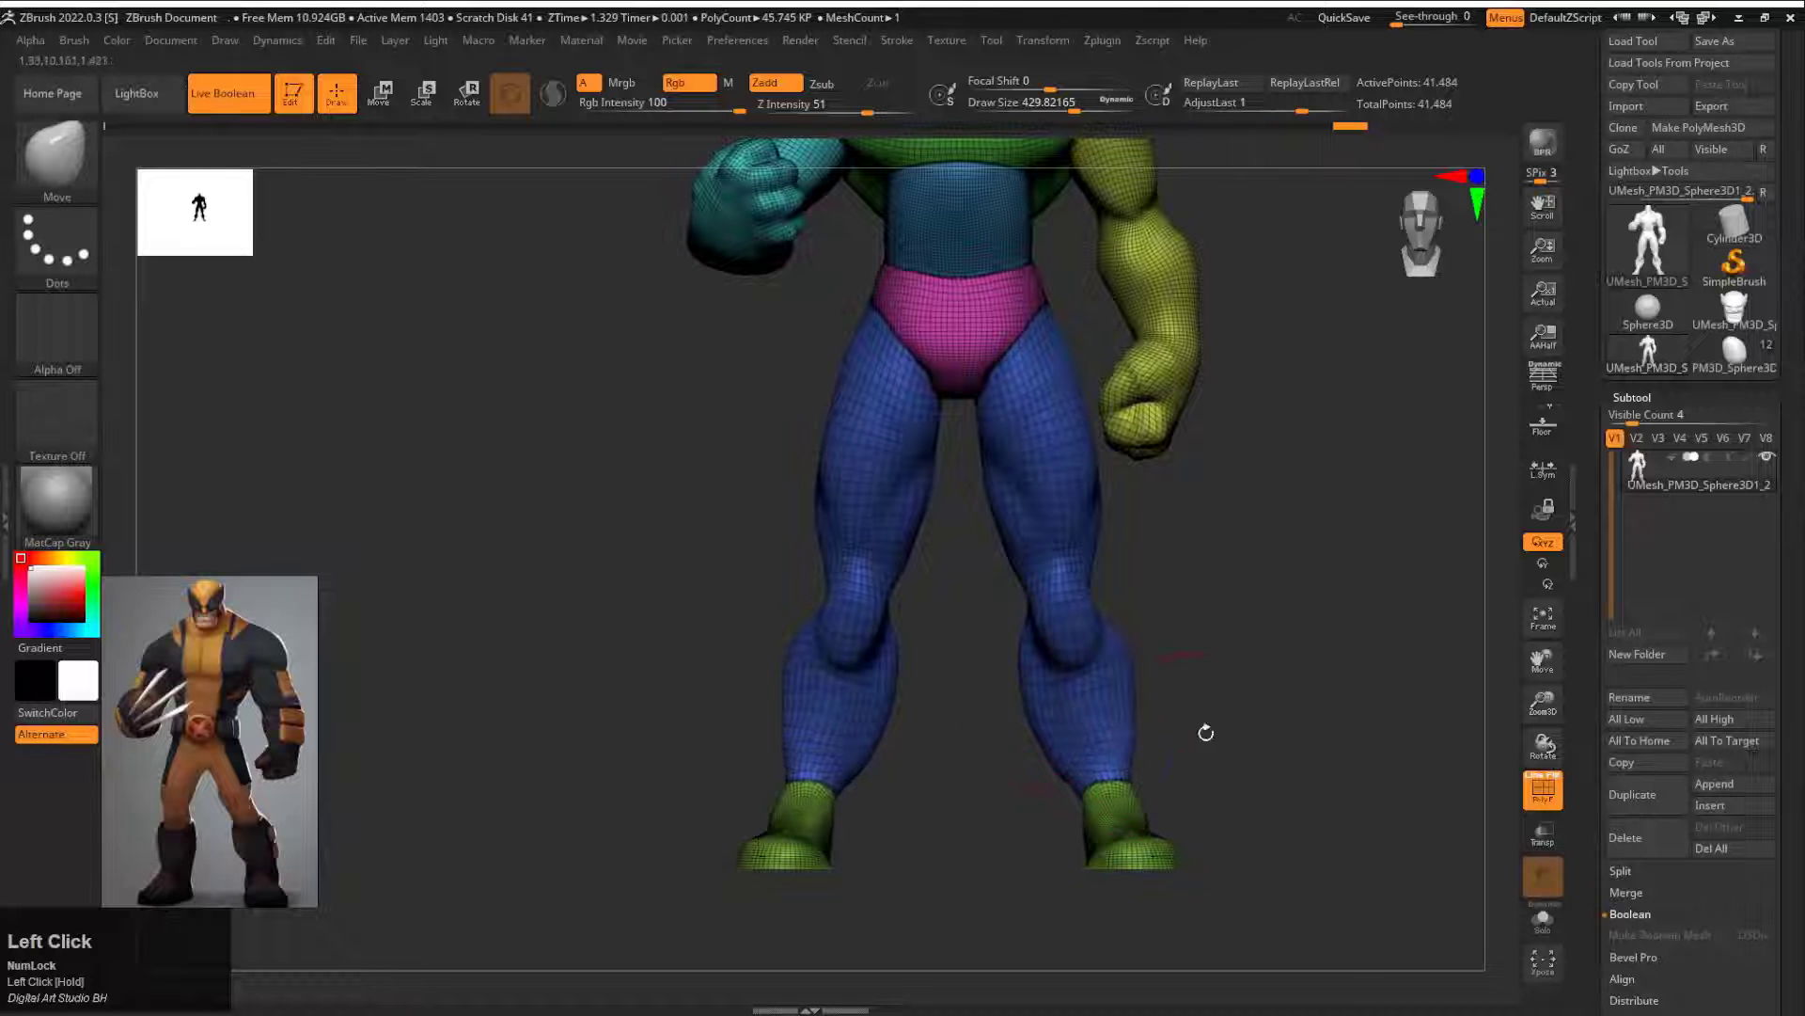
pyautogui.moveTo(1206, 733); pyautogui.dragTo(1109, 802)
pyautogui.moveTo(1110, 865); pyautogui.dragTo(1225, 852)
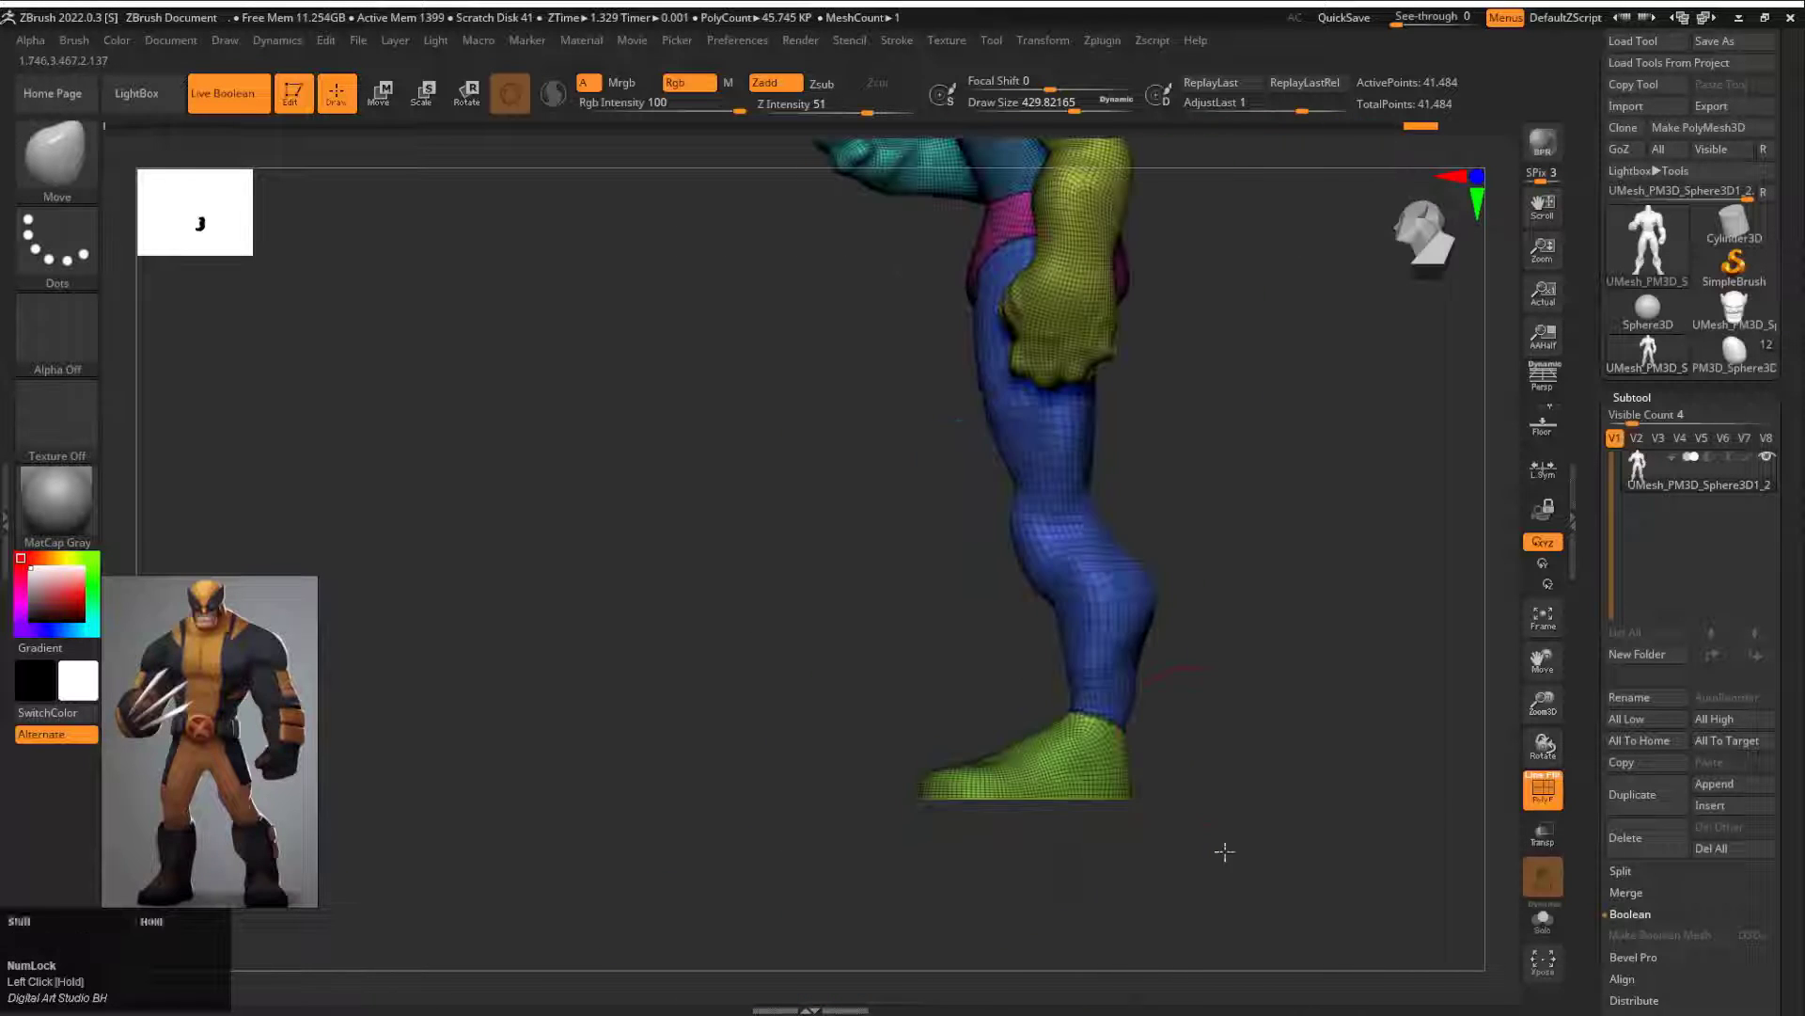
pyautogui.moveTo(1130, 699); pyautogui.dragTo(1123, 699)
pyautogui.keyDown('shift'); pyautogui.moveTo(1136, 712); pyautogui.dragTo(1136, 723); pyautogui.keyUp('shift')
pyautogui.keyDown('alt'); pyautogui.moveTo(1286, 666); pyautogui.dragTo(1265, 743); pyautogui.keyUp('alt')
# Step: Refine the inner calves and ankles with the Move brush at a smaller draw size
pyautogui.press('s')
pyautogui.click(894, 568)
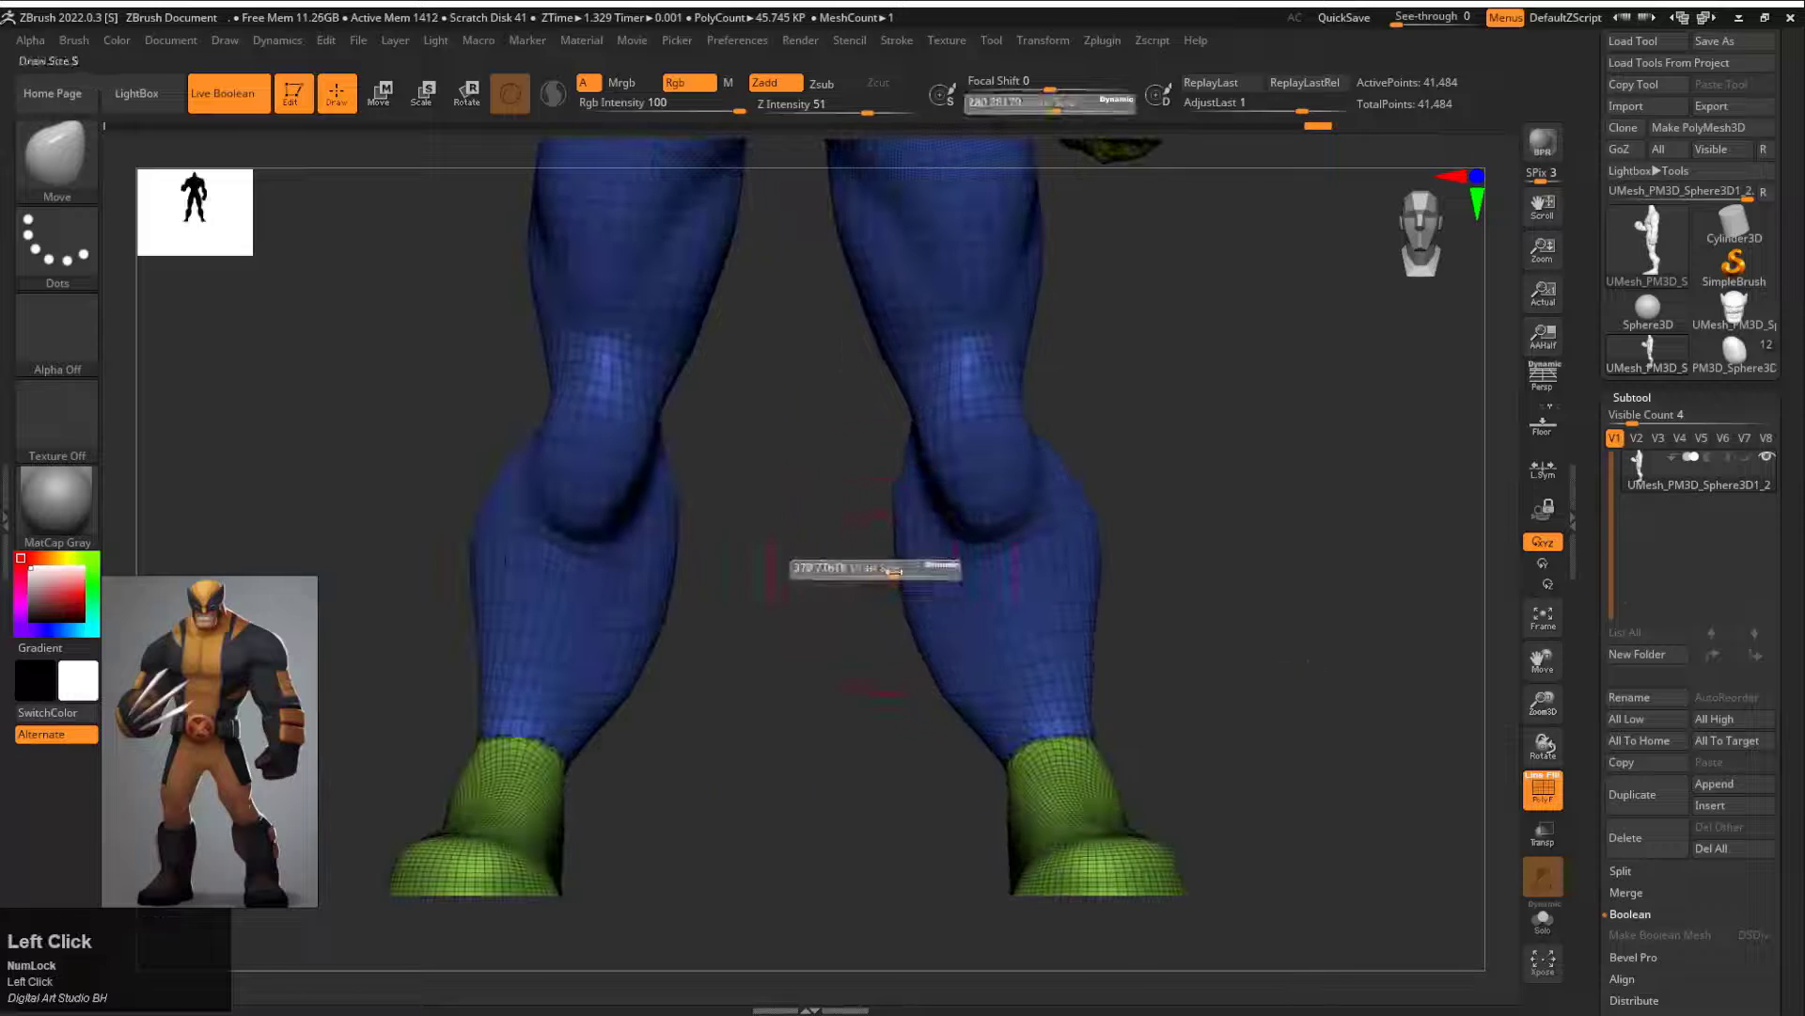
pyautogui.moveTo(910, 649); pyautogui.dragTo(959, 691)
pyautogui.moveTo(941, 780)
pyautogui.keyDown('alt'); pyautogui.mouseDown()
pyautogui.moveTo(950, 657)
pyautogui.moveTo(969, 790)
pyautogui.mouseUp(); pyautogui.keyUp('alt')
pyautogui.moveTo(1316, 658)
pyautogui.mouseDown()
pyautogui.moveTo(1166, 645)
pyautogui.moveTo(1125, 701)
pyautogui.moveTo(1210, 709)
pyautogui.moveTo(1175, 800)
pyautogui.mouseUp()
pyautogui.moveTo(958, 792)
pyautogui.keyDown('alt'); pyautogui.mouseDown()
pyautogui.moveTo(938, 746)
pyautogui.moveTo(1024, 588)
pyautogui.moveTo(947, 624)
pyautogui.mouseUp(); pyautogui.keyUp('alt')
# Step: Hide the polyframe and switch to the Standard brush at draw size about 268
pyautogui.press('b')
pyautogui.press('s')
pyautogui.press('t')
pyautogui.hotkey('shift', 'f')
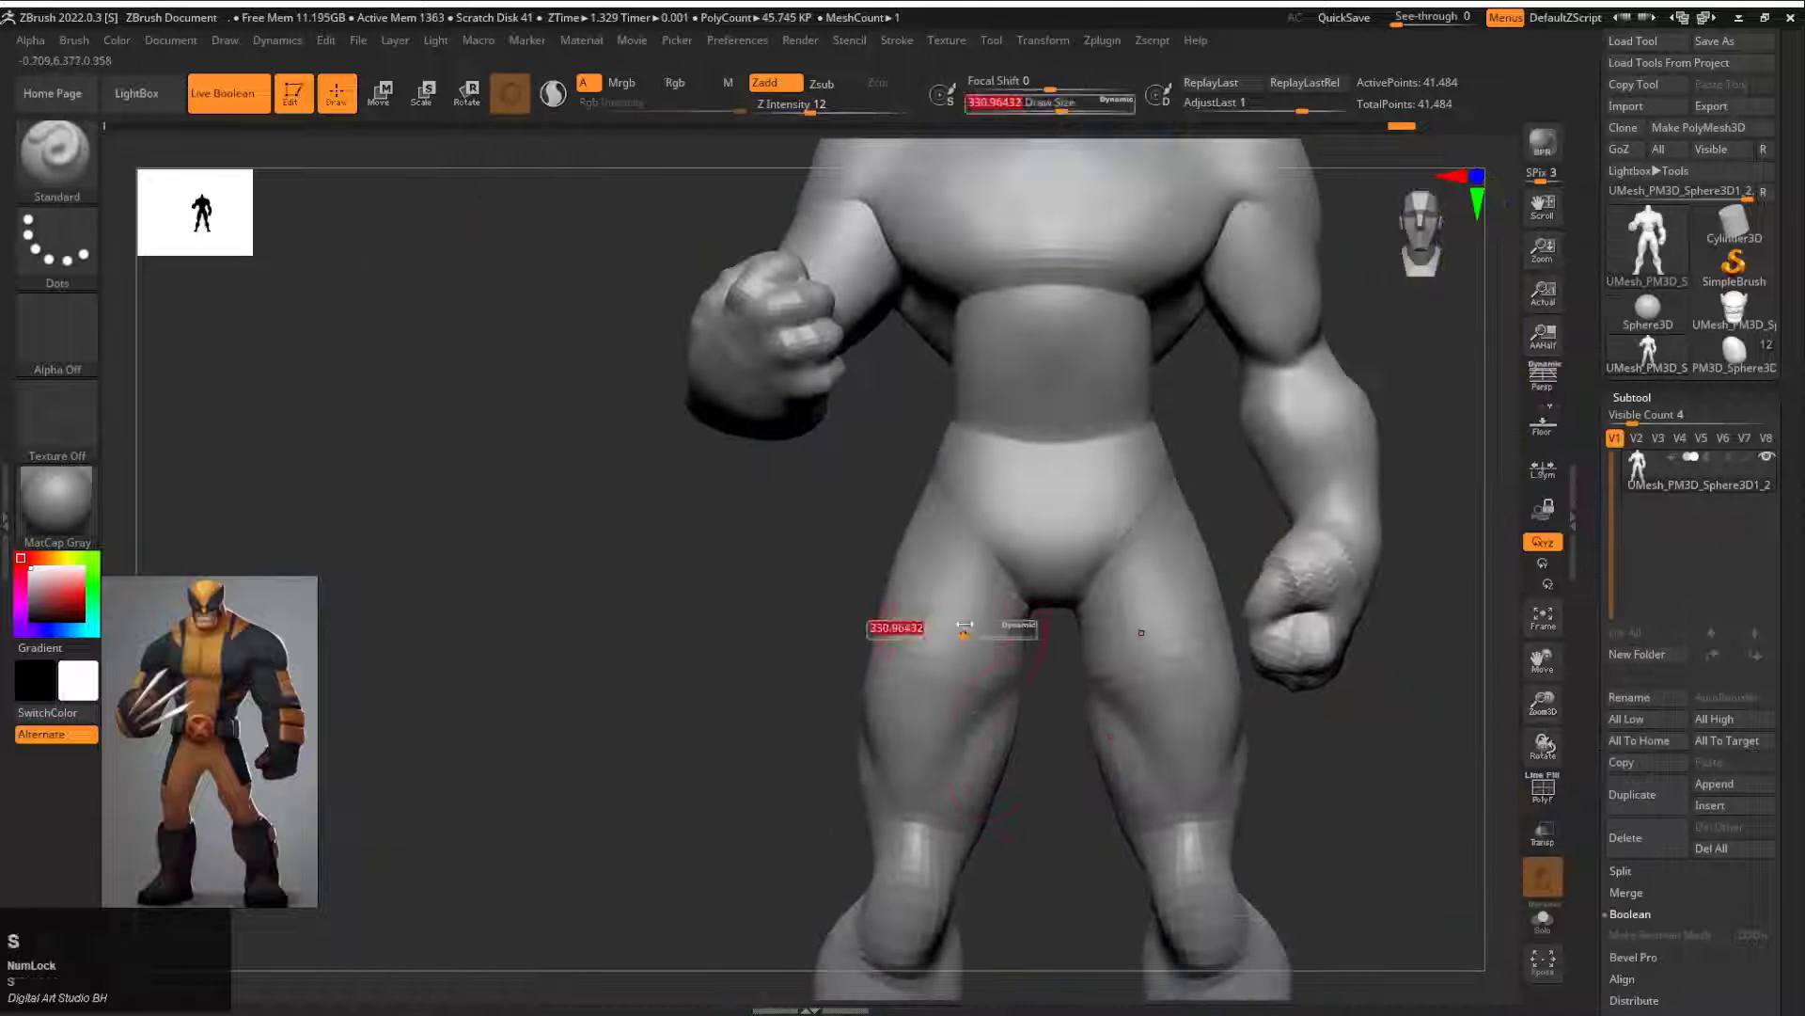
pyautogui.moveTo(1335, 564); pyautogui.dragTo(1236, 752)
pyautogui.moveTo(1391, 604); pyautogui.dragTo(1270, 624)
# Step: Duplicate the merged body subtool and try to ZRemesh the copy with symmetry on and the Same polygon count
pyautogui.scroll(-5, 1668, 837)
pyautogui.moveTo(1668, 839); pyautogui.dragTo(1611, 897)
pyautogui.click(1649, 445)
pyautogui.moveTo(1593, 601); pyautogui.dragTo(1593, 348)
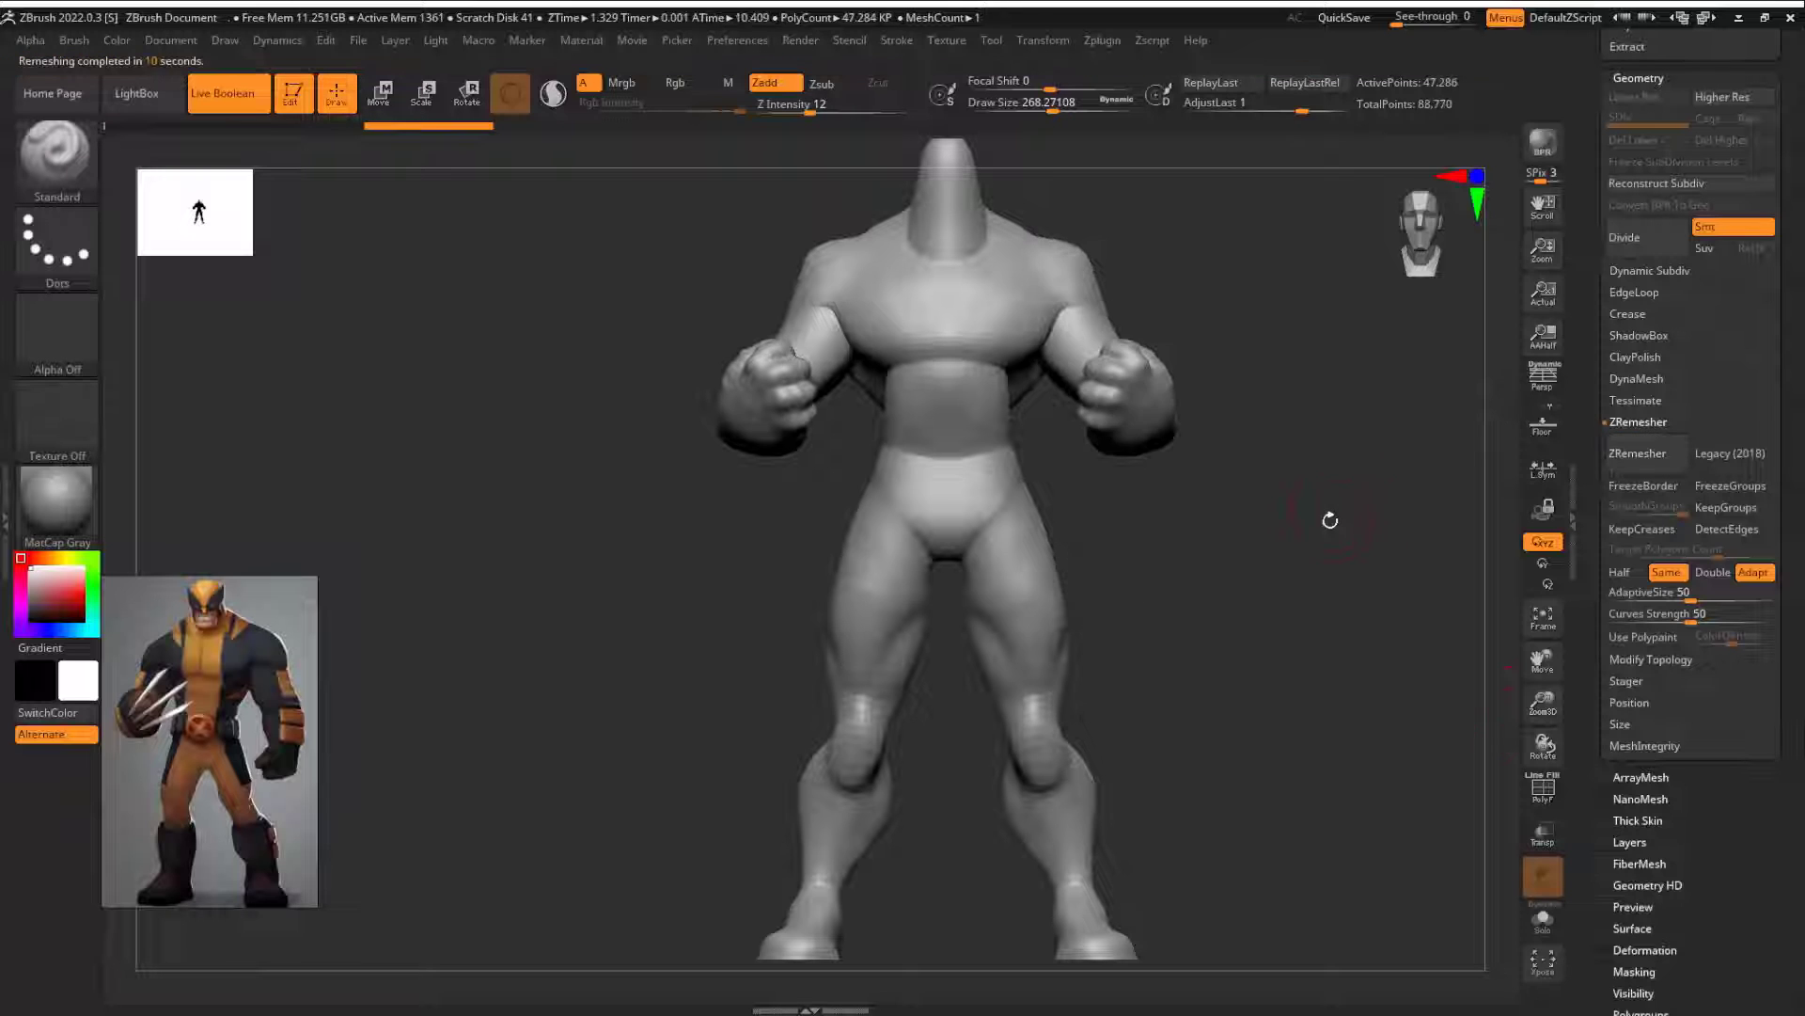
# Step: Turn off symmetry, ZRemesh the duplicated body again and examine its polyframe
pyautogui.press('x')
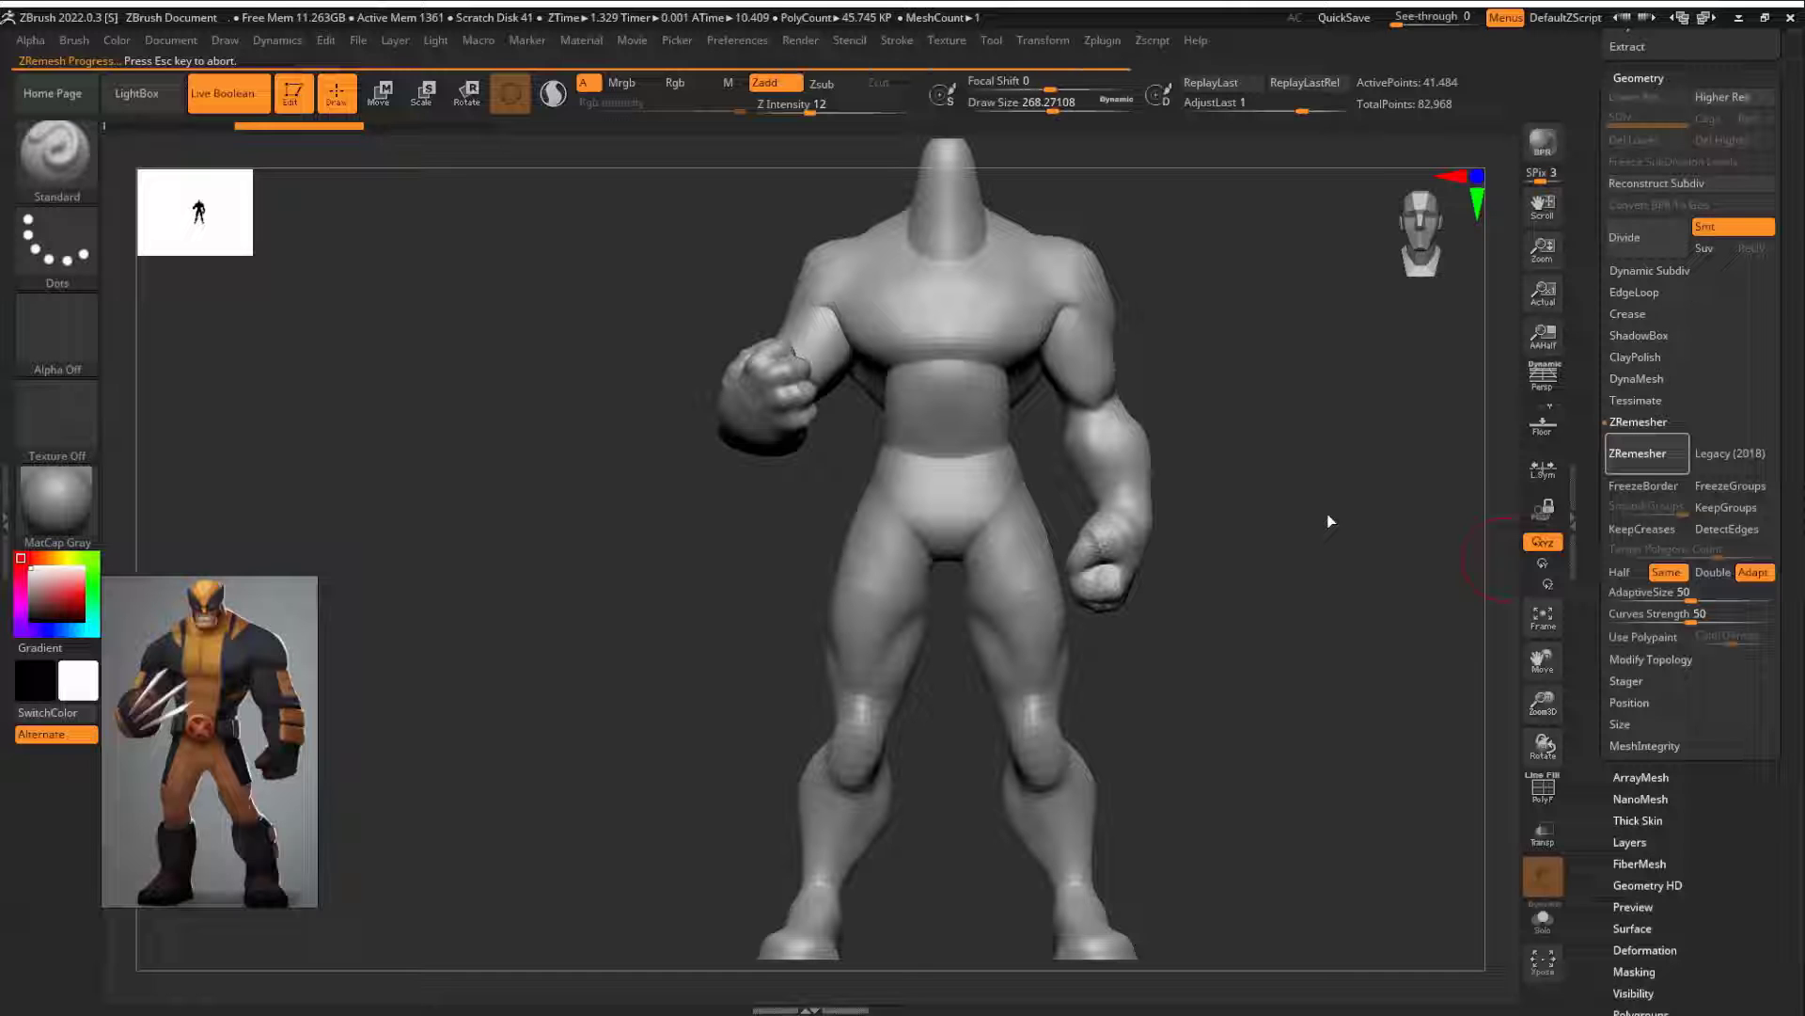
pyautogui.hotkey('shift', 'f')
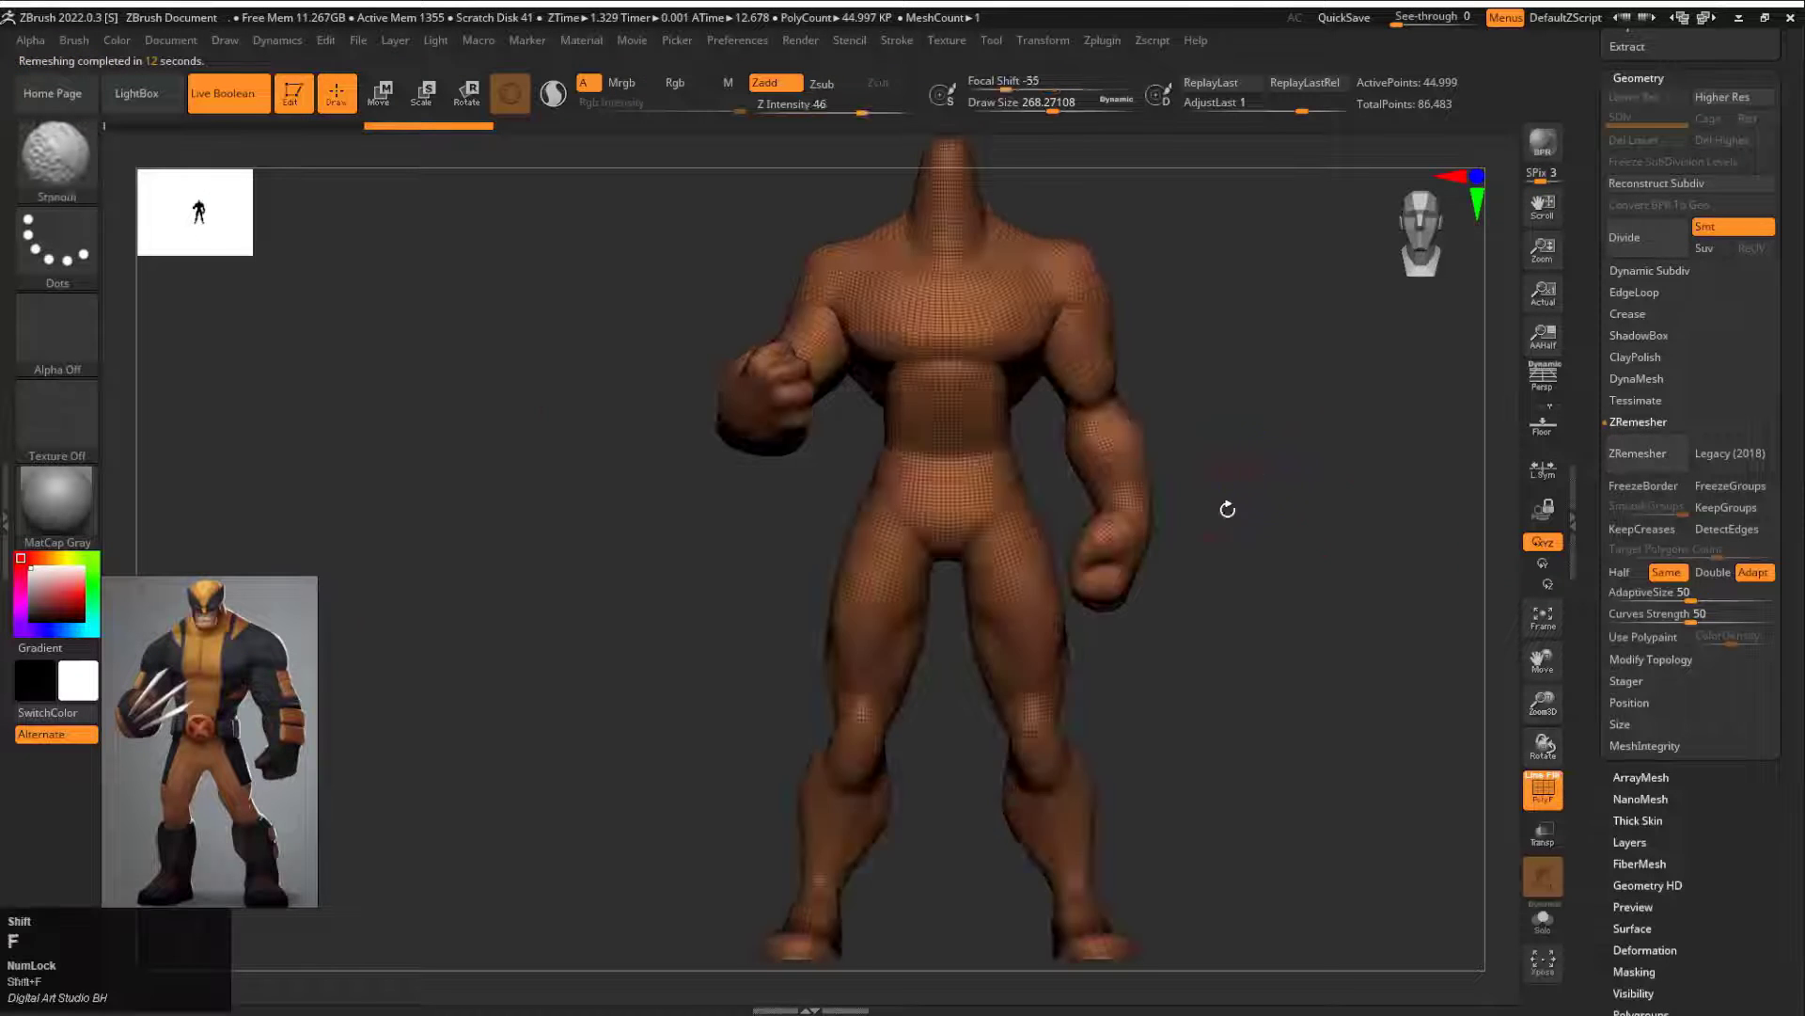
pyautogui.keyDown('alt'); pyautogui.moveTo(1225, 504); pyautogui.dragTo(1407, 528); pyautogui.keyUp('alt')
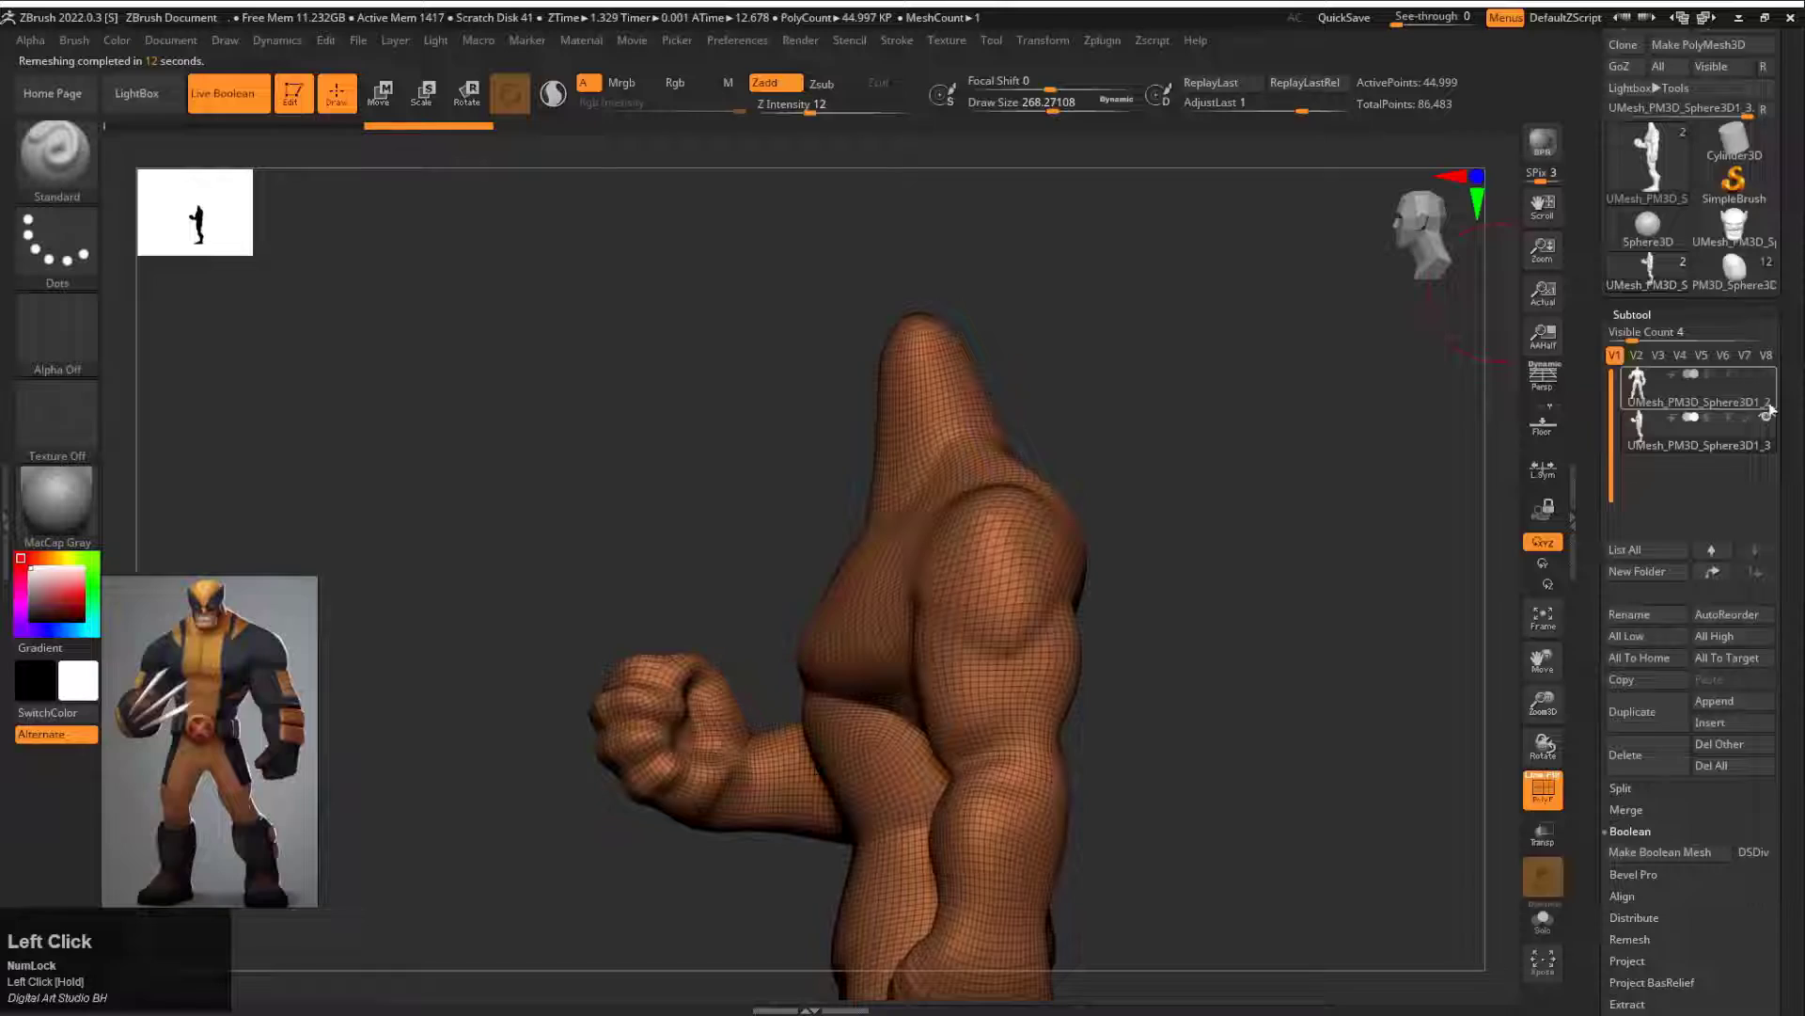
pyautogui.keyDown('alt'); pyautogui.click(1349, 519); pyautogui.keyUp('alt')
# Step: Undo the last remesh and ZRemesh the duplicate with KeepGroups on and SmoothGroups at its minimum
pyautogui.click(1652, 423)
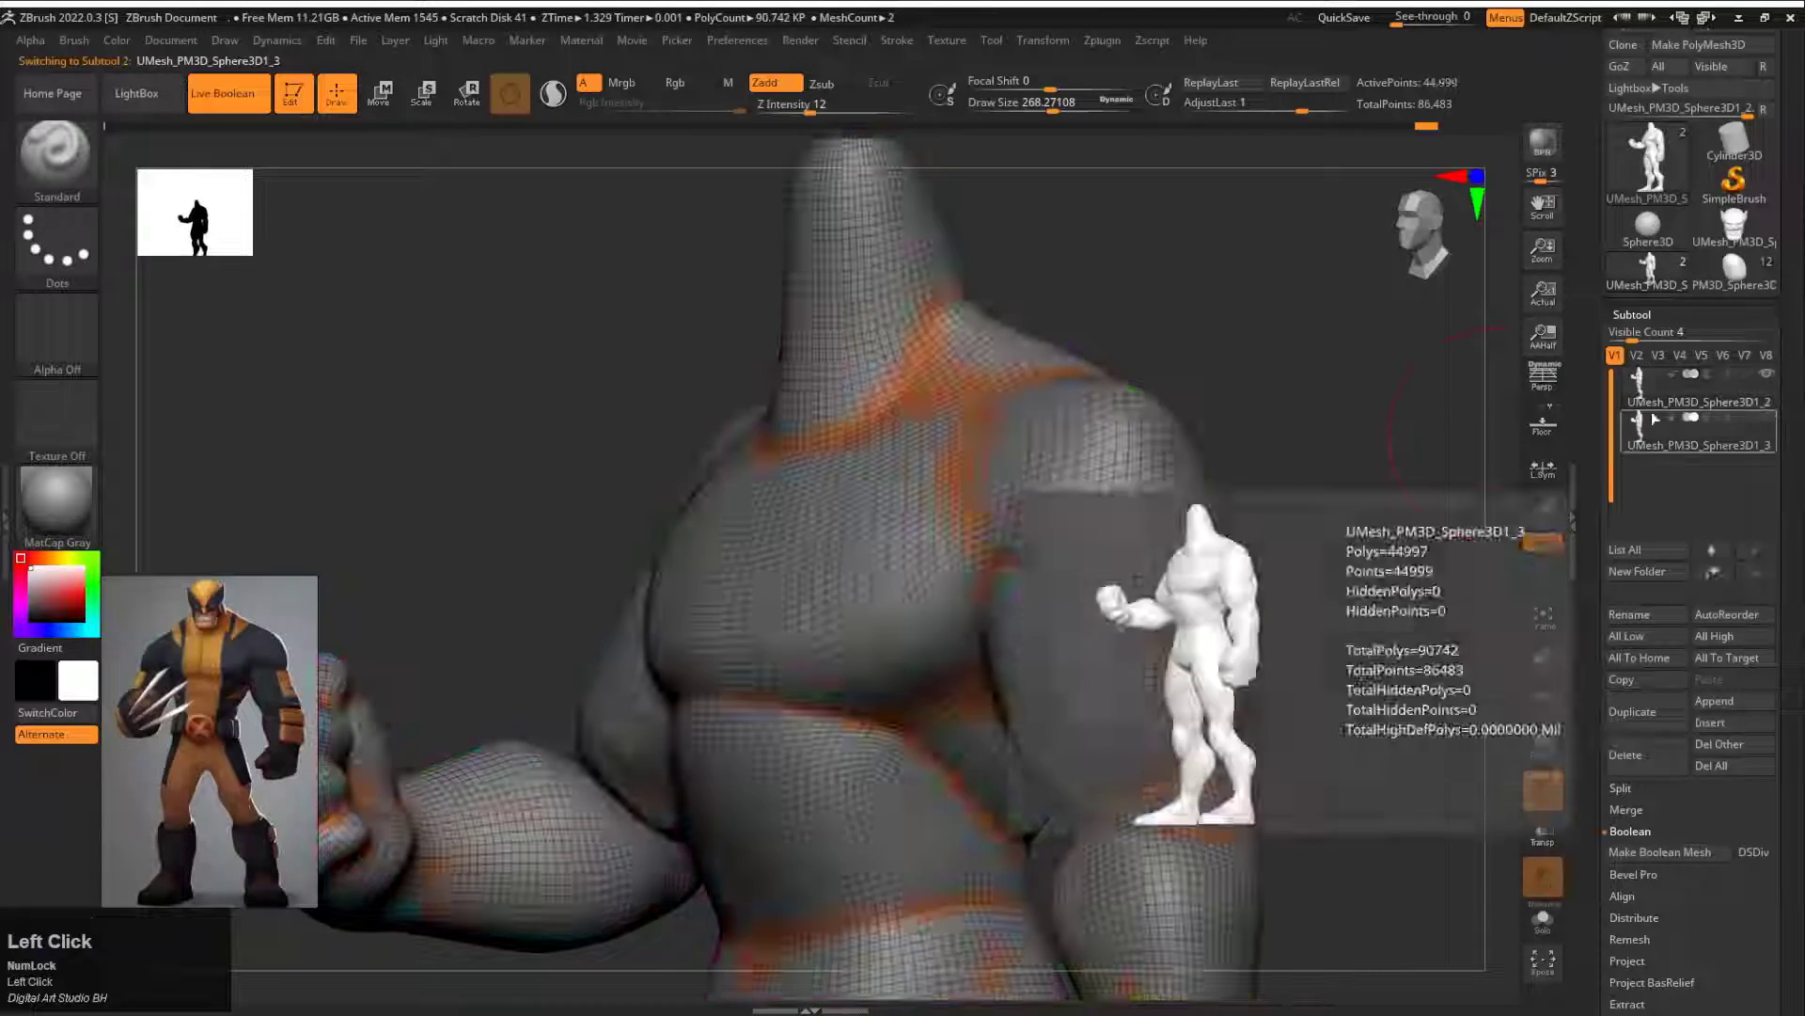
pyautogui.click(1653, 382)
pyautogui.click(1652, 423)
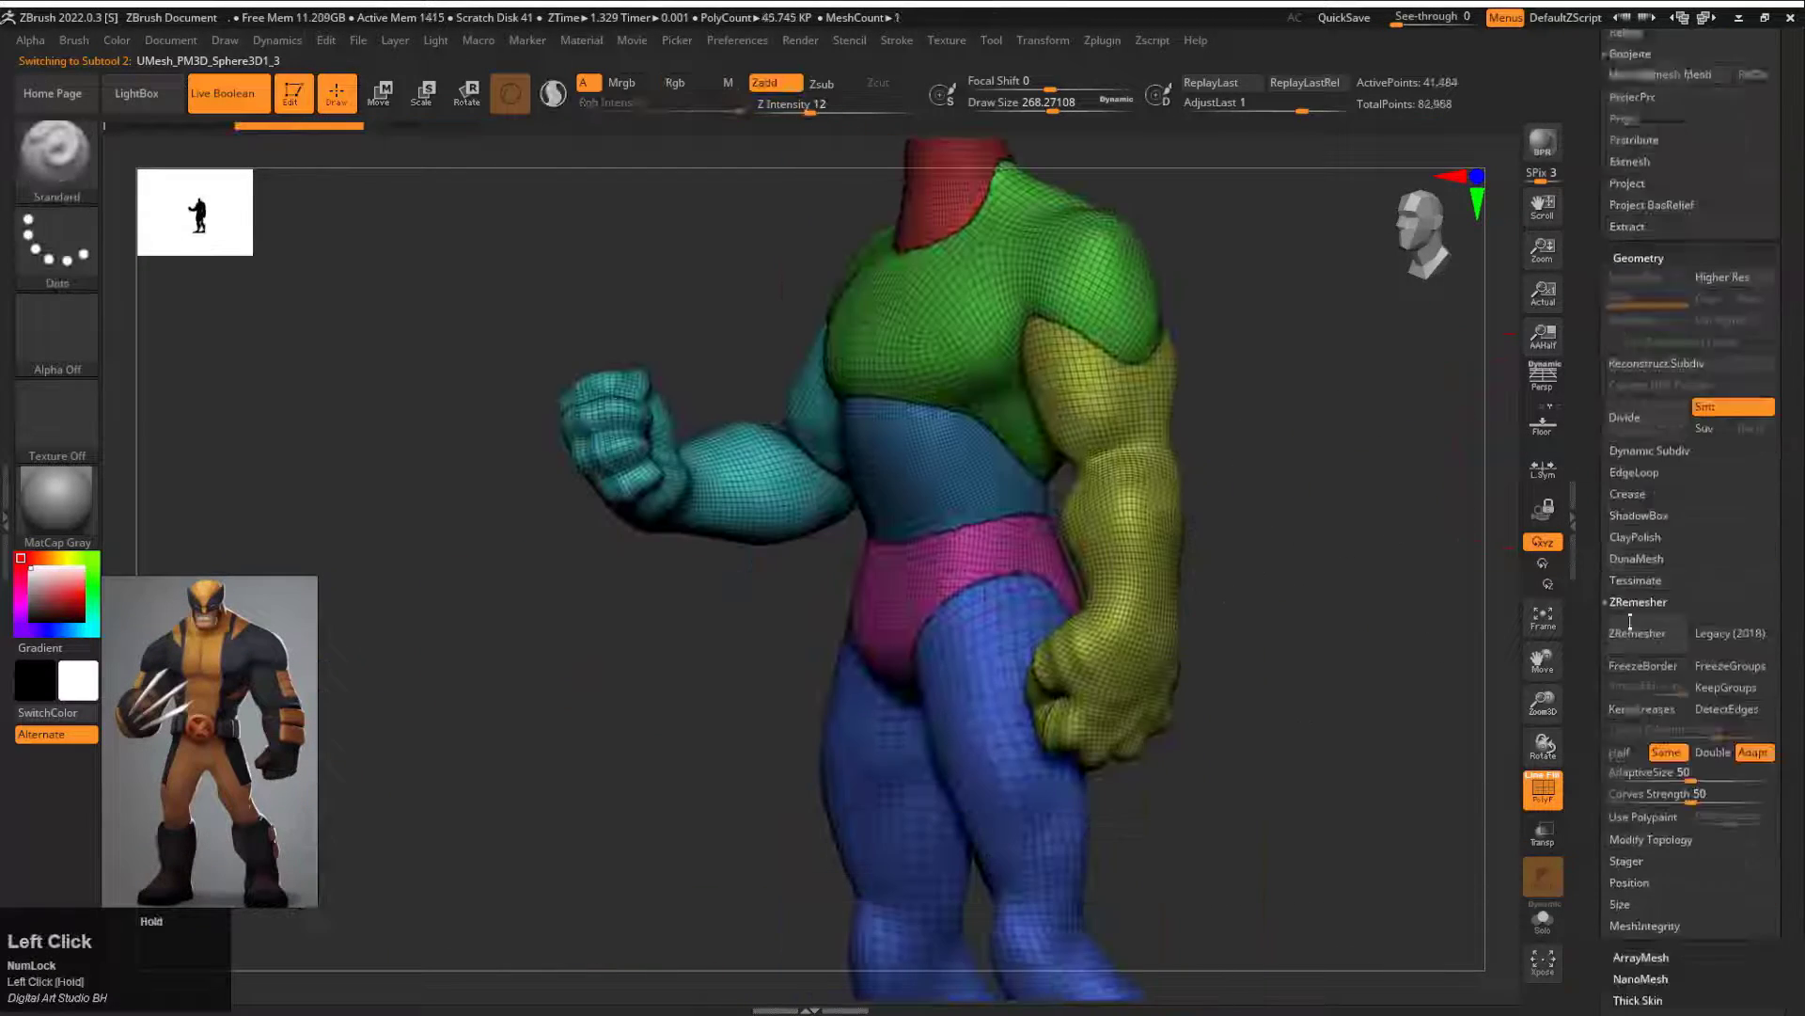
pyautogui.click(1637, 537)
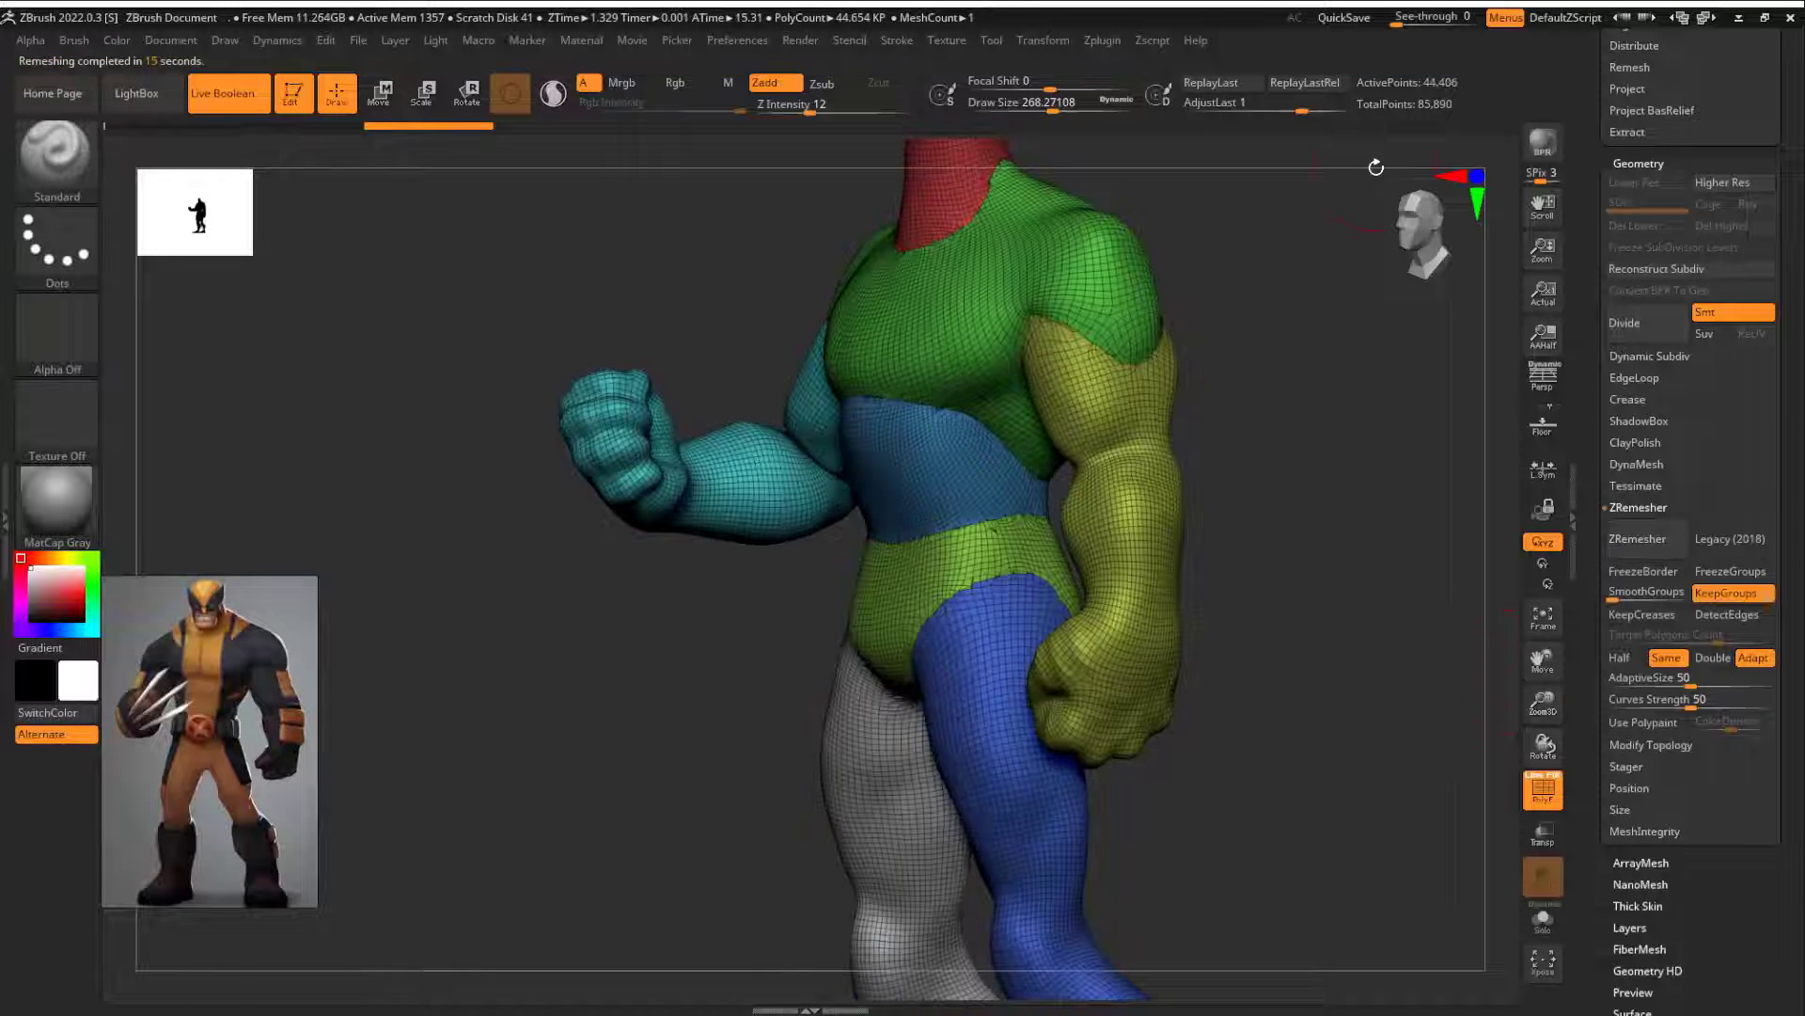
pyautogui.keyDown('alt'); pyautogui.moveTo(1265, 390); pyautogui.dragTo(1260, 527); pyautogui.keyUp('alt')
pyautogui.keyDown('shift'); pyautogui.moveTo(1176, 461); pyautogui.dragTo(1082, 424); pyautogui.keyUp('shift')
pyautogui.hotkey('ctrl', 'z')
# Step: Show both body subtools and project the original's detail onto the remeshed copy with ProjectAll at Dist 0.02
pyautogui.moveTo(1591, 680); pyautogui.dragTo(1591, 141)
pyautogui.click(1641, 498)
pyautogui.click(1628, 307)
pyautogui.keyDown('alt'); pyautogui.moveTo(1309, 536); pyautogui.dragTo(1429, 489); pyautogui.keyUp('alt')
pyautogui.moveTo(1596, 244); pyautogui.dragTo(1595, 111)
pyautogui.click(1634, 391)
pyautogui.click(1768, 451)
pyautogui.click(1635, 534)
pyautogui.click(1643, 562)
pyautogui.moveTo(1434, 543); pyautogui.dragTo(1345, 552)
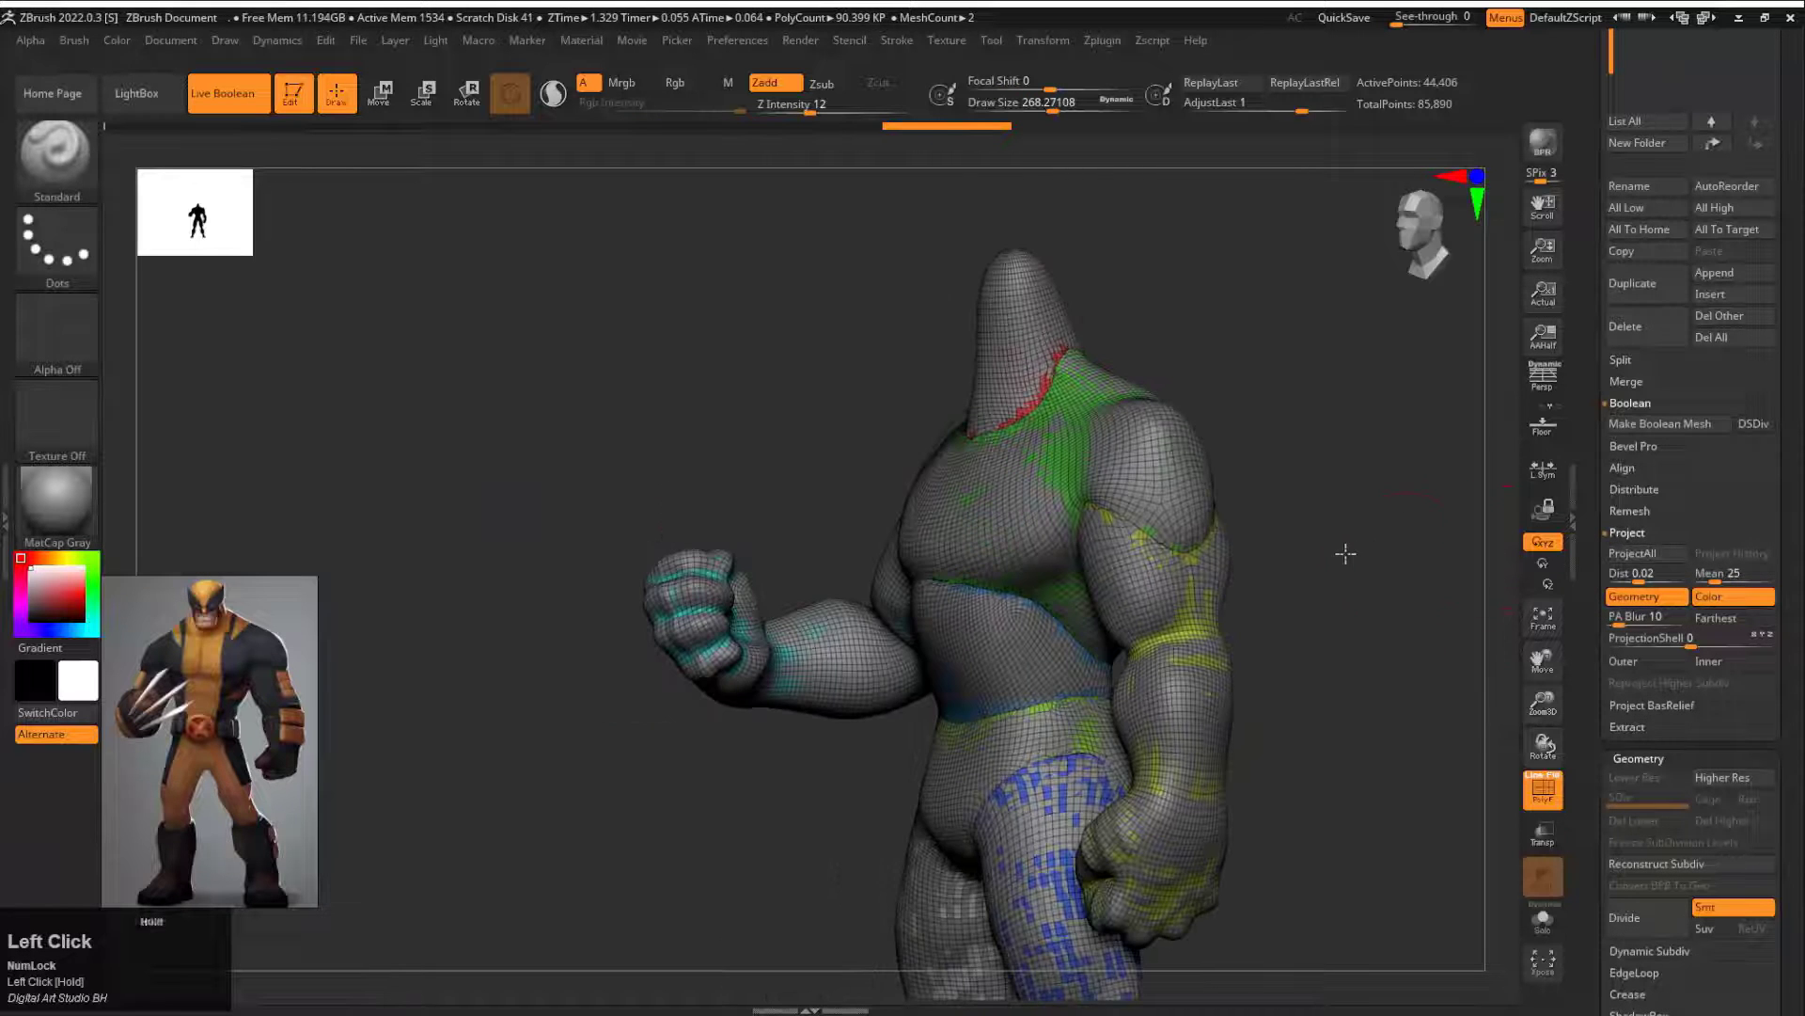
# Step: Isolate the remeshed body with the polyframe hidden and divide it to subdivision level 2
pyautogui.click(1543, 921)
pyautogui.moveTo(1304, 610); pyautogui.dragTo(1286, 575)
pyautogui.hotkey('shift', 'f')
pyautogui.click(1656, 922)
pyautogui.keyDown('alt'); pyautogui.moveTo(1286, 576); pyautogui.dragTo(1329, 535); pyautogui.keyUp('alt')
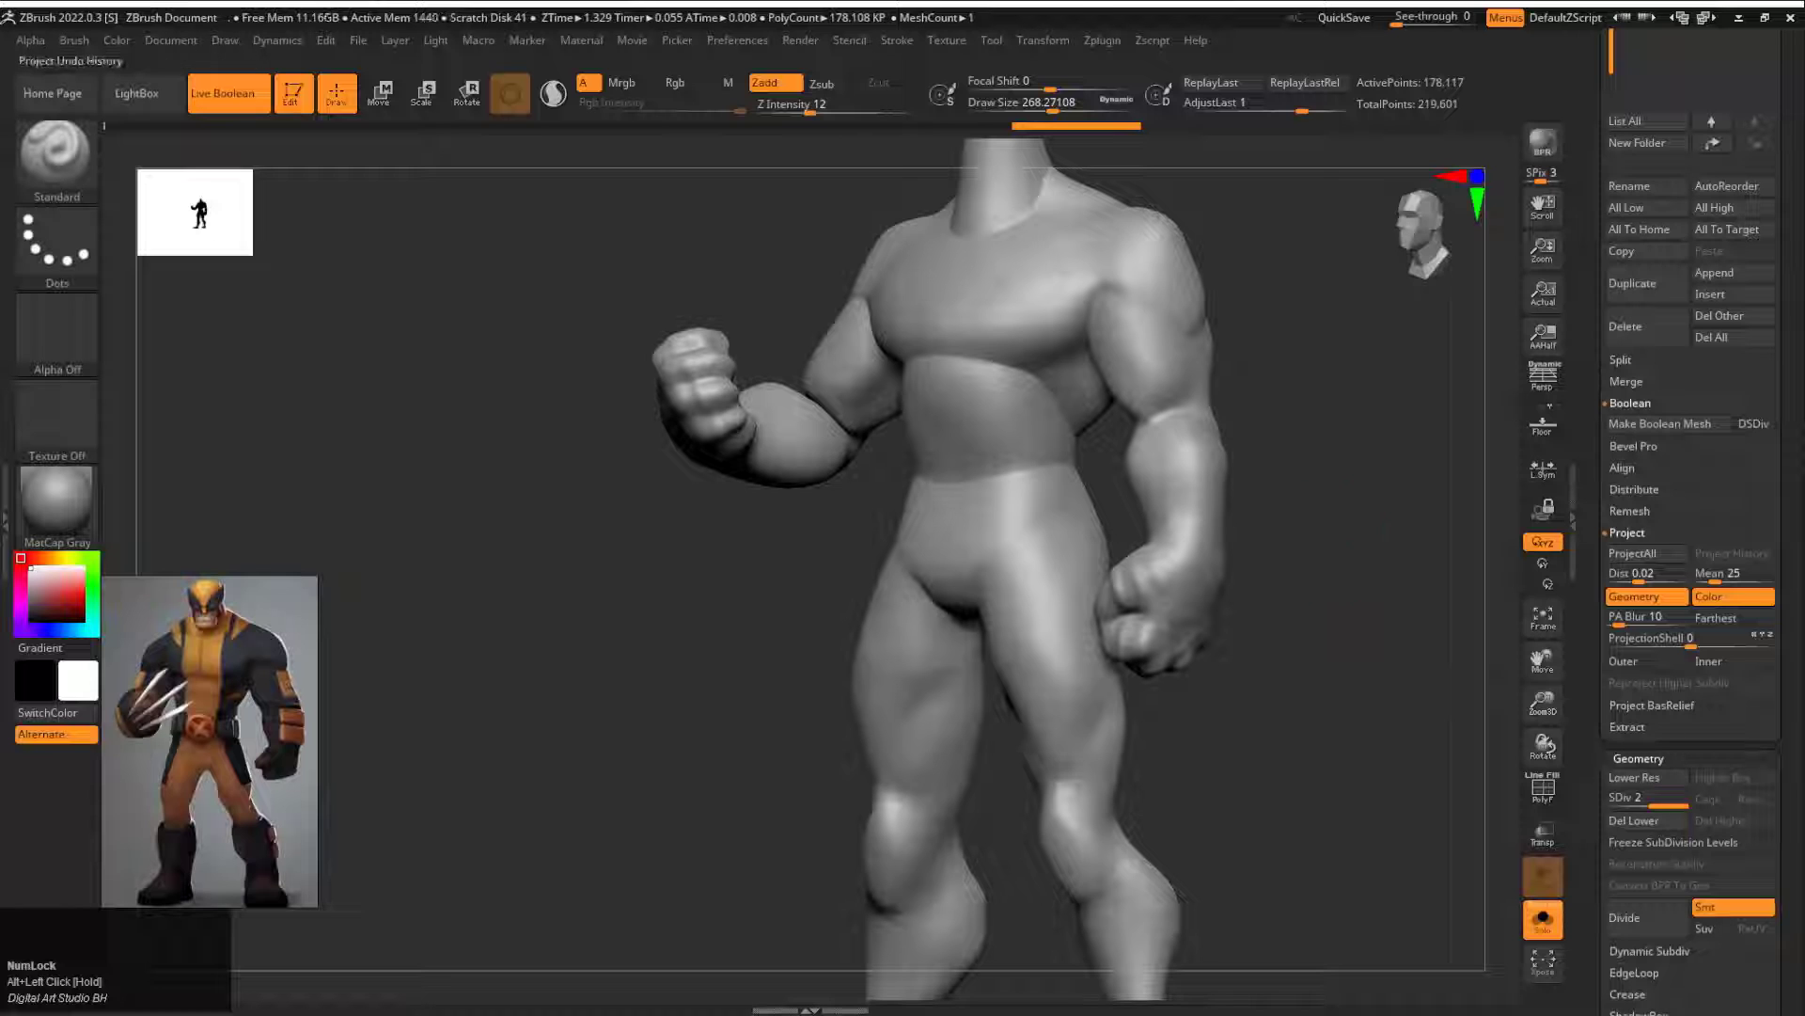
# Step: Carve the crease below the character's left deltoid with the DamStandard brush at a draw size of about 140
pyautogui.scroll(1, 1491, 531)
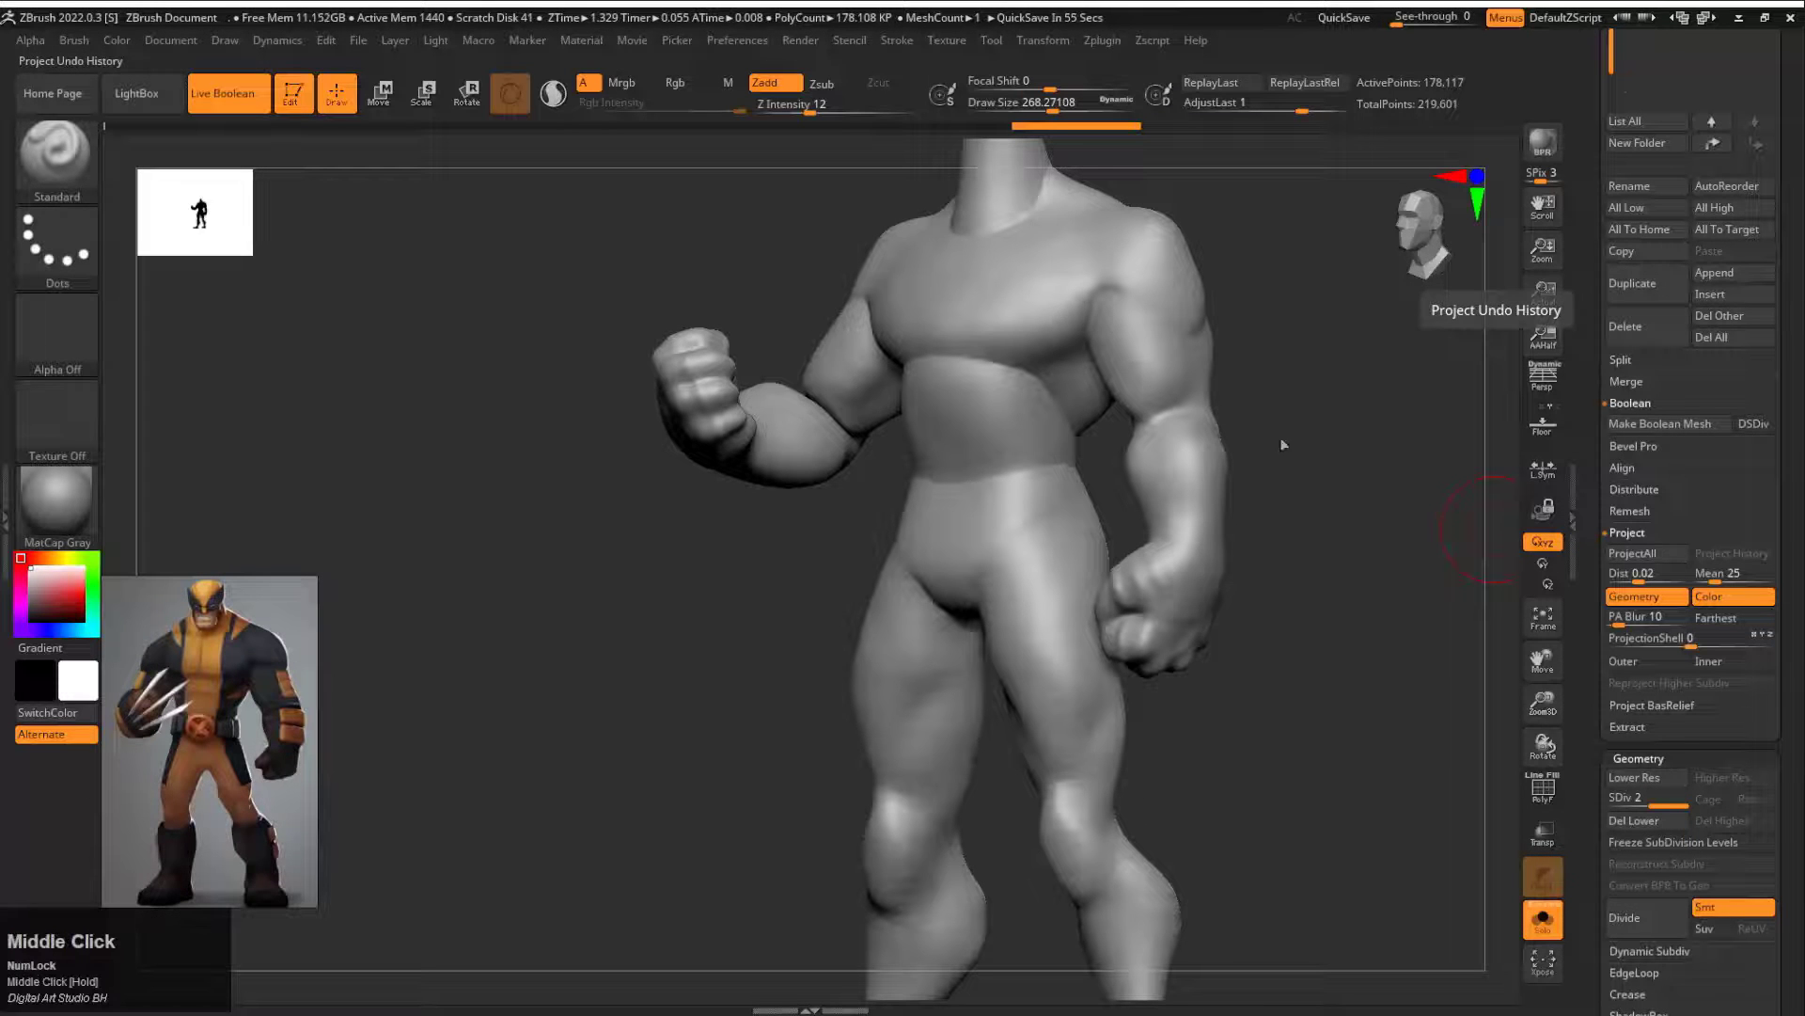
pyautogui.keyDown('alt'); pyautogui.moveTo(1283, 445); pyautogui.dragTo(1316, 432); pyautogui.keyUp('alt')
pyautogui.moveTo(1317, 432)
pyautogui.keyDown('shift'); pyautogui.mouseDown()
pyautogui.moveTo(1351, 420)
pyautogui.moveTo(1283, 428)
pyautogui.mouseUp(); pyautogui.keyUp('shift')
pyautogui.keyDown('alt'); pyautogui.moveTo(1283, 428); pyautogui.dragTo(1316, 479); pyautogui.keyUp('alt')
pyautogui.press('b')
pyautogui.press('d')
pyautogui.press('s')
pyautogui.press('s')
pyautogui.click(1077, 480)
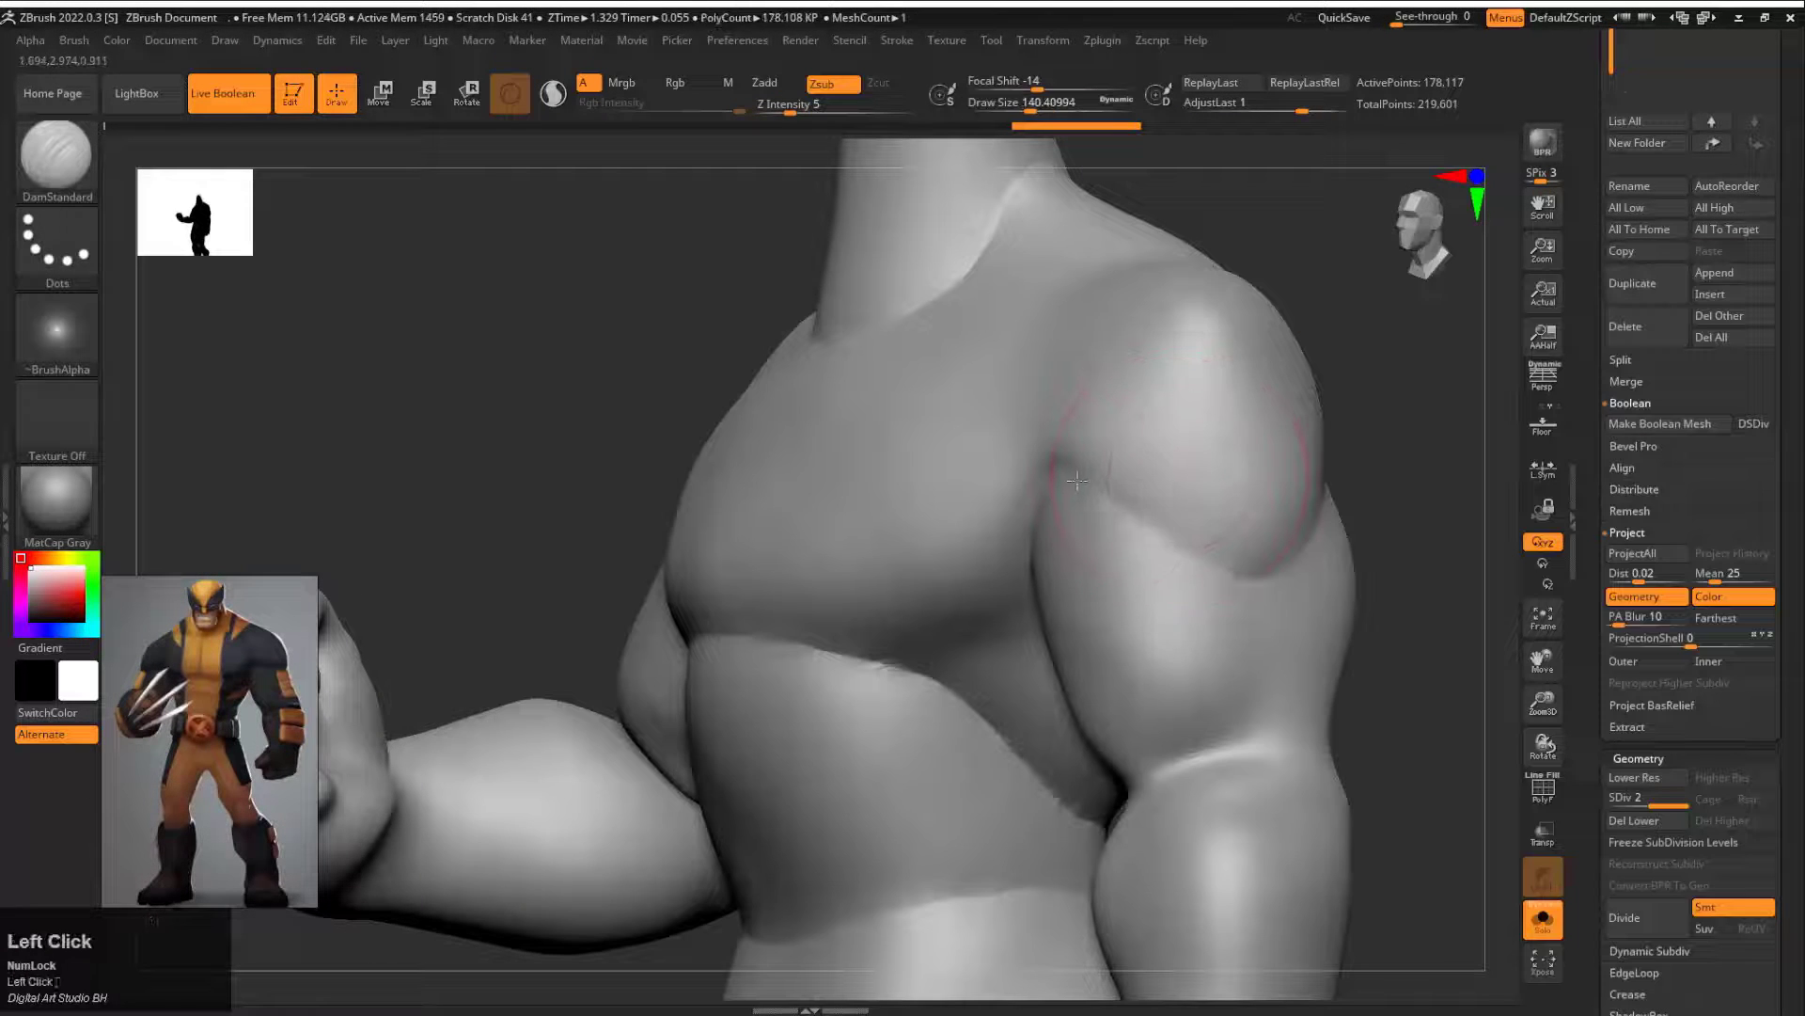
pyautogui.moveTo(1307, 555); pyautogui.dragTo(1233, 502)
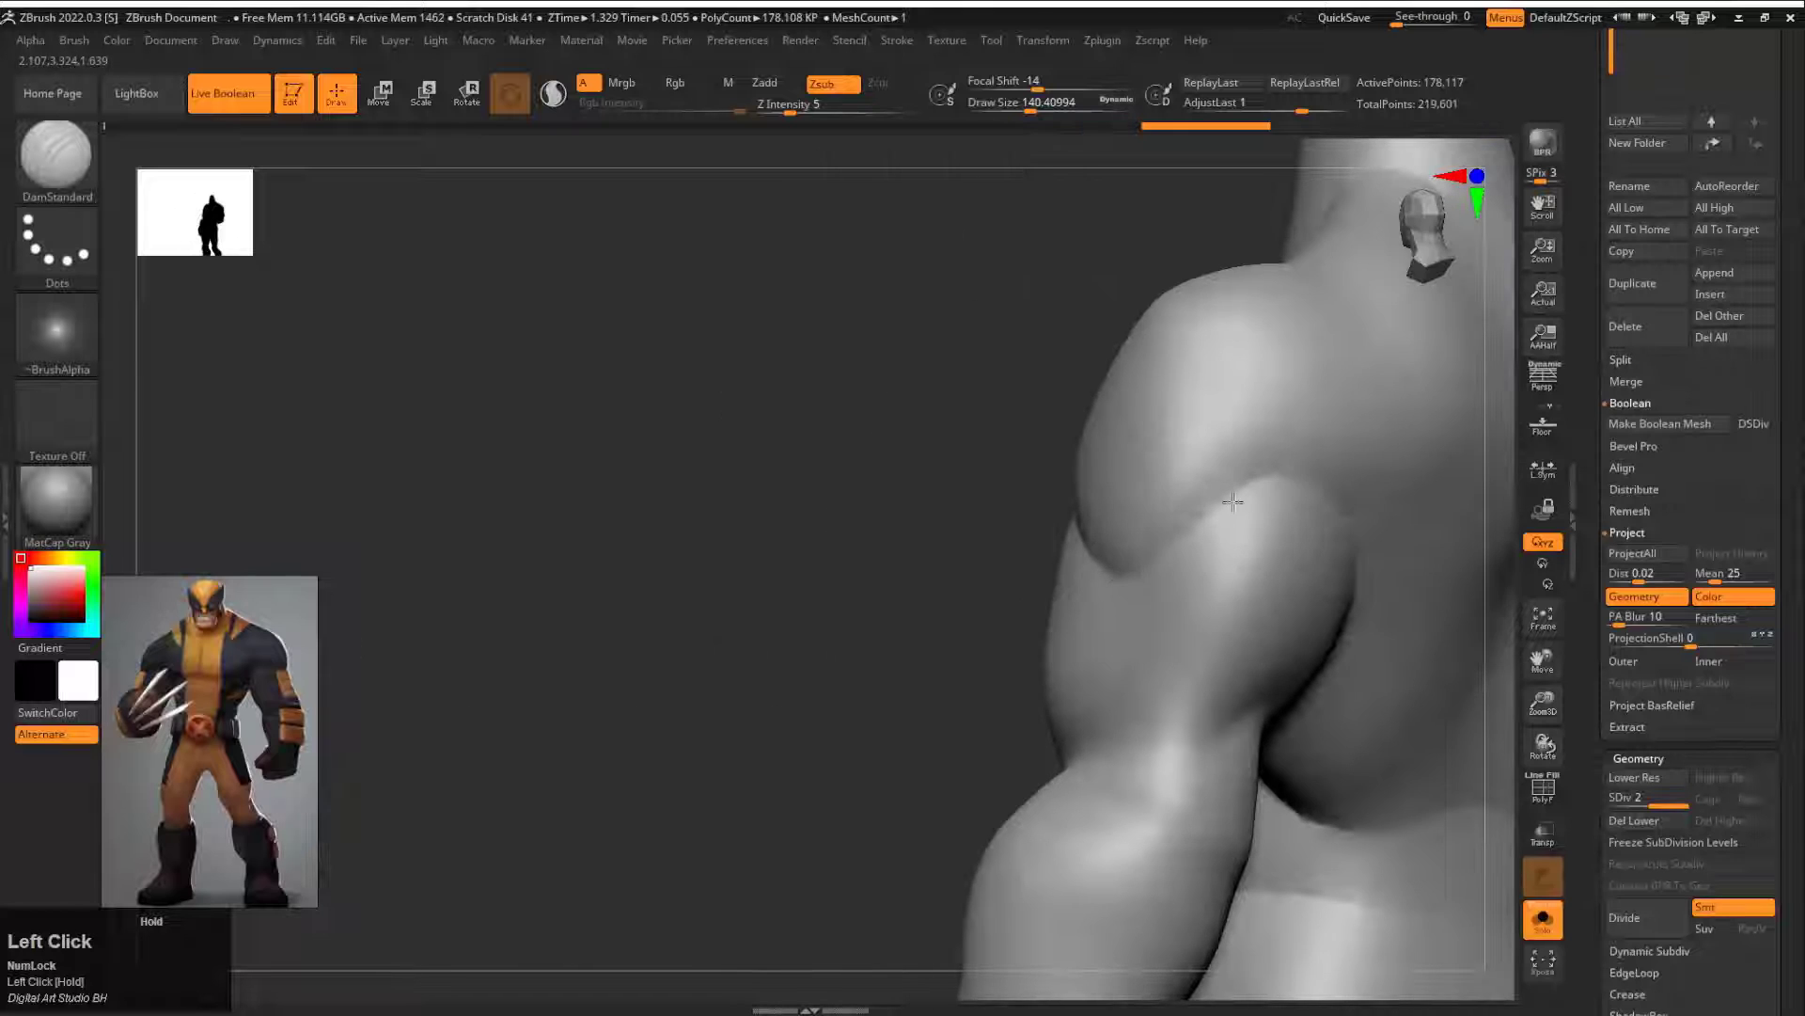
pyautogui.keyDown('alt'); pyautogui.moveTo(1346, 532); pyautogui.dragTo(837, 630); pyautogui.keyUp('alt')
pyautogui.keyDown('alt'); pyautogui.moveTo(837, 630); pyautogui.dragTo(1079, 523); pyautogui.keyUp('alt')
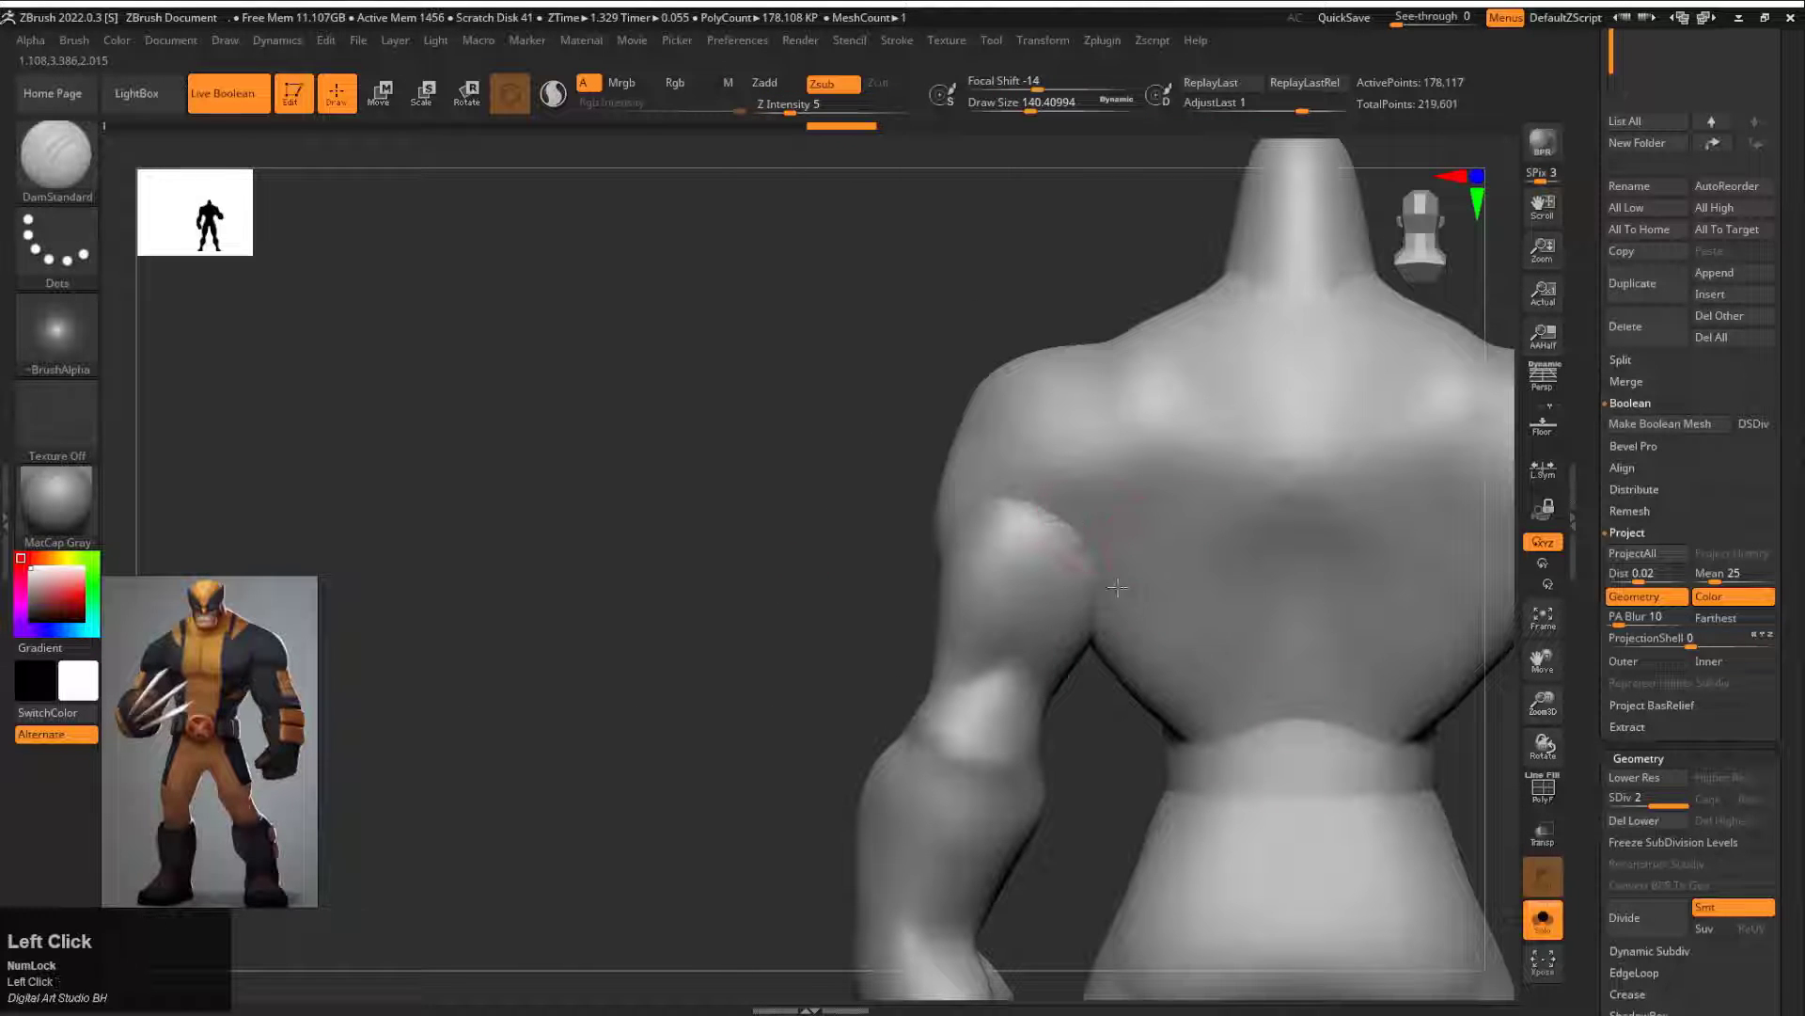
pyautogui.hotkey('ctrl', 'z')
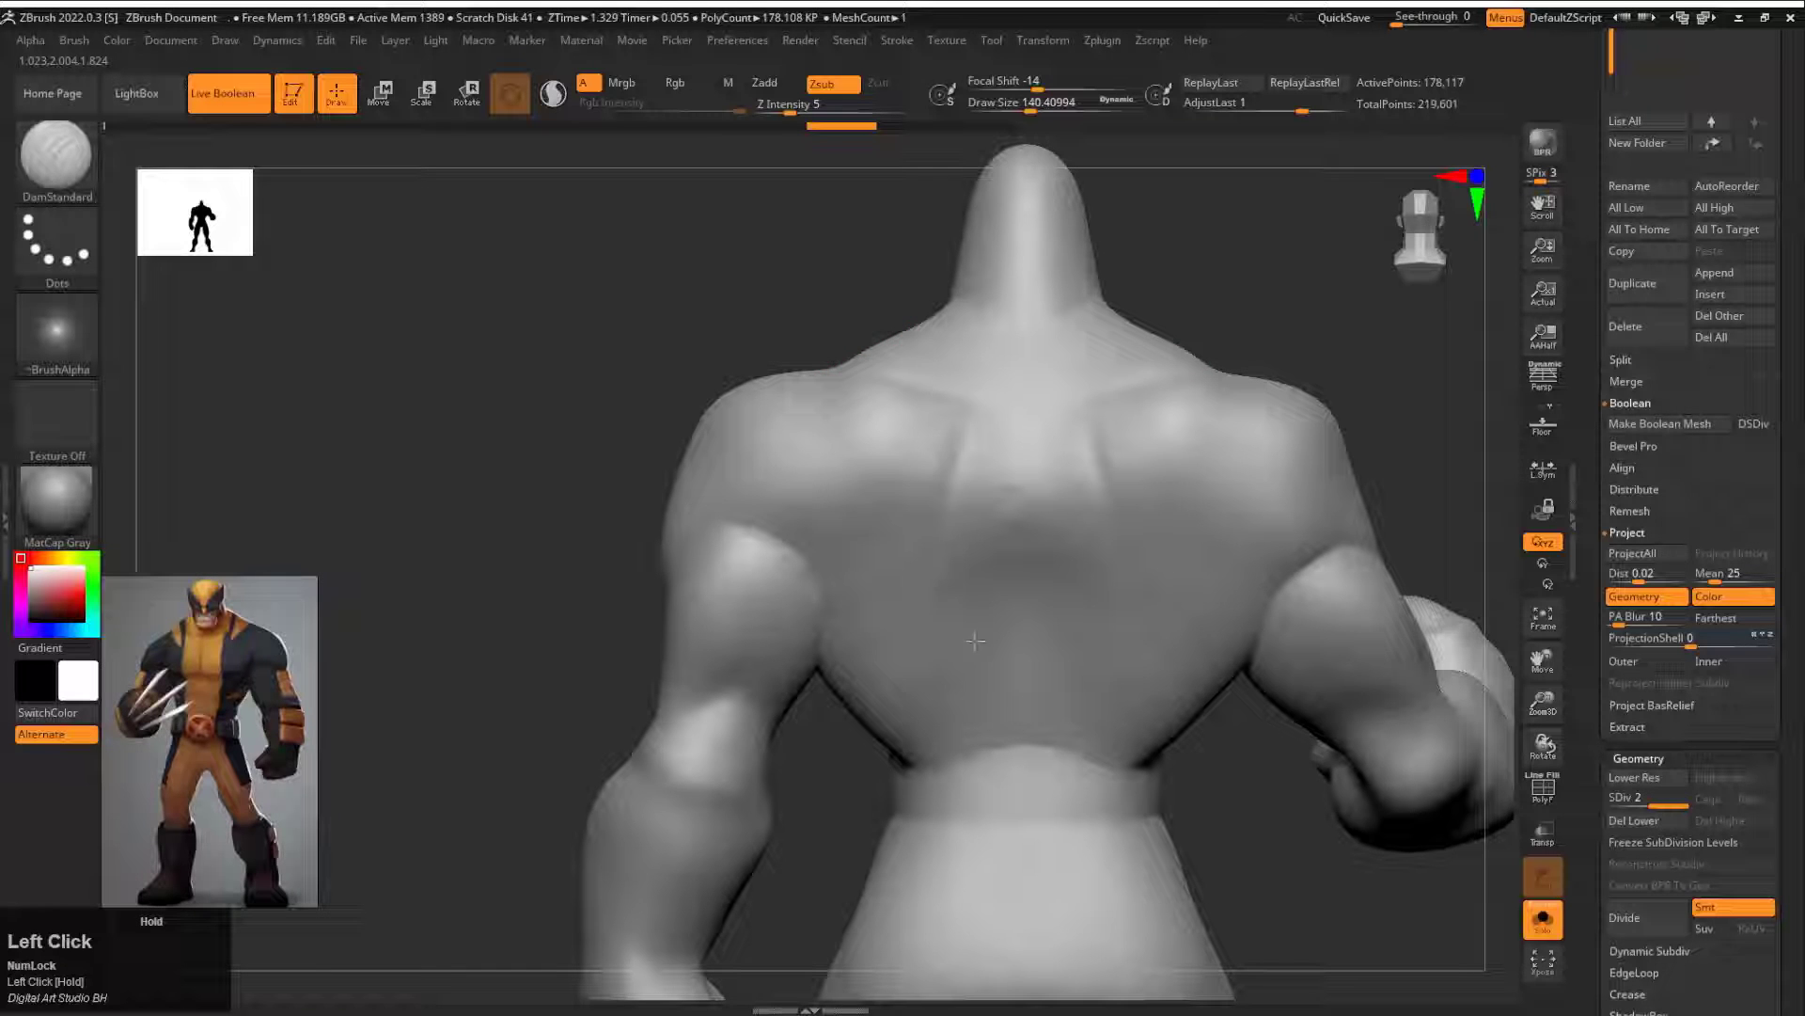
# Step: Carve the shoulder-blade and latissimus creases across the back with DamStandard at Z Intensity 14
pyautogui.moveTo(831, 268); pyautogui.dragTo(856, 442)
pyautogui.press('space')
pyautogui.click(954, 492)
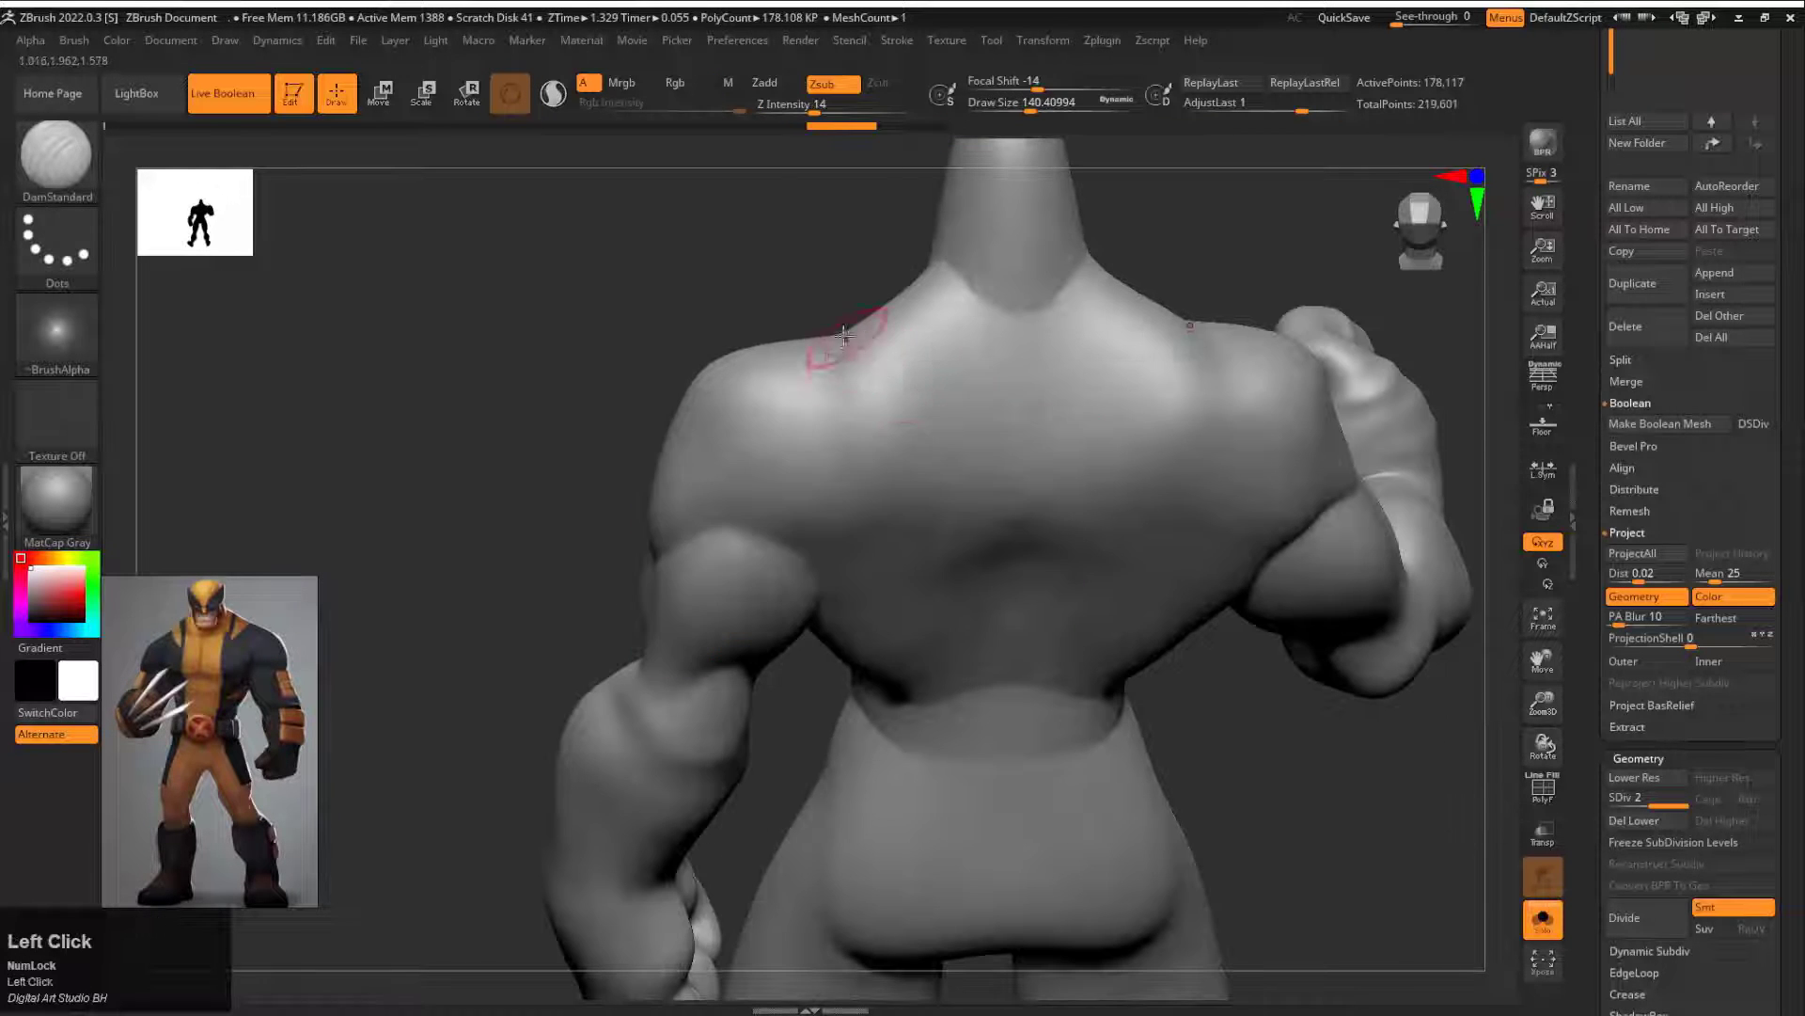
pyautogui.moveTo(849, 344); pyautogui.dragTo(951, 416)
pyautogui.moveTo(816, 299)
pyautogui.mouseDown()
pyautogui.moveTo(818, 256)
pyautogui.moveTo(1048, 270)
pyautogui.moveTo(952, 410)
pyautogui.moveTo(920, 570)
pyautogui.mouseUp()
pyautogui.keyDown('shift'); pyautogui.moveTo(965, 759); pyautogui.dragTo(858, 752); pyautogui.keyUp('shift')
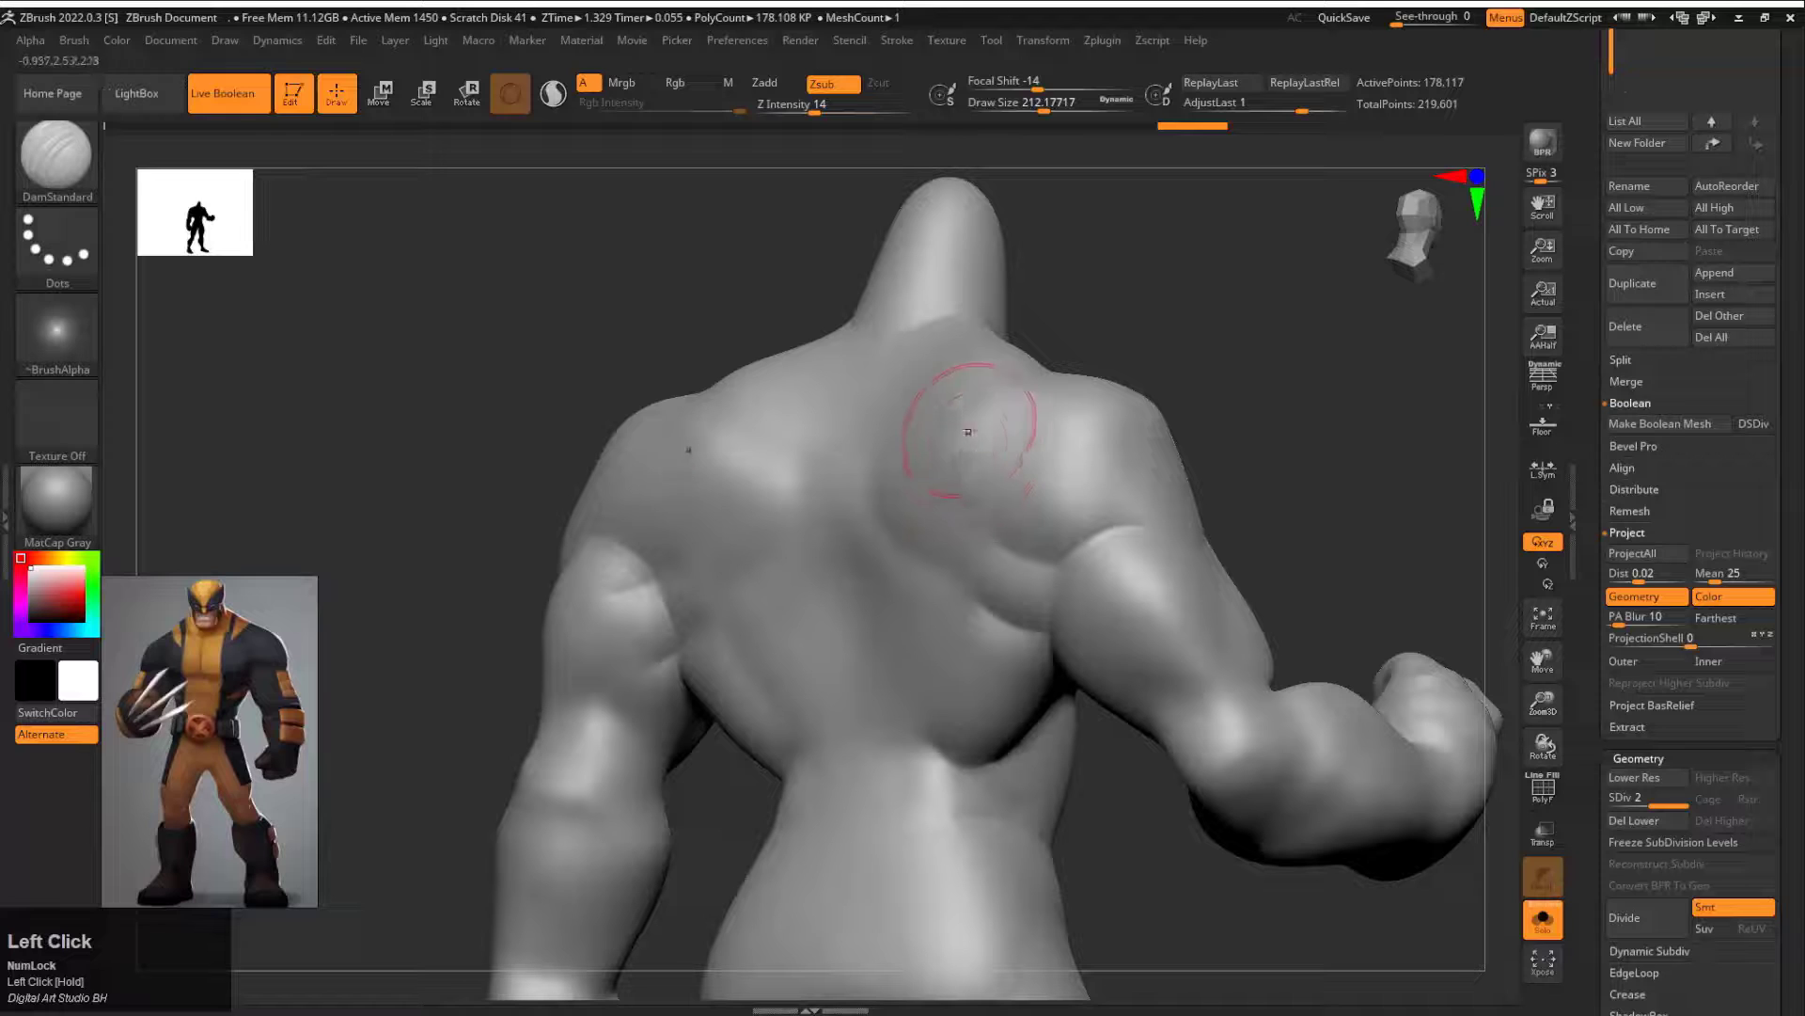
# Step: Smooth the carved back muscles and the seam around the waist
pyautogui.keyDown('shift'); pyautogui.moveTo(967, 425); pyautogui.dragTo(972, 496); pyautogui.keyUp('shift')
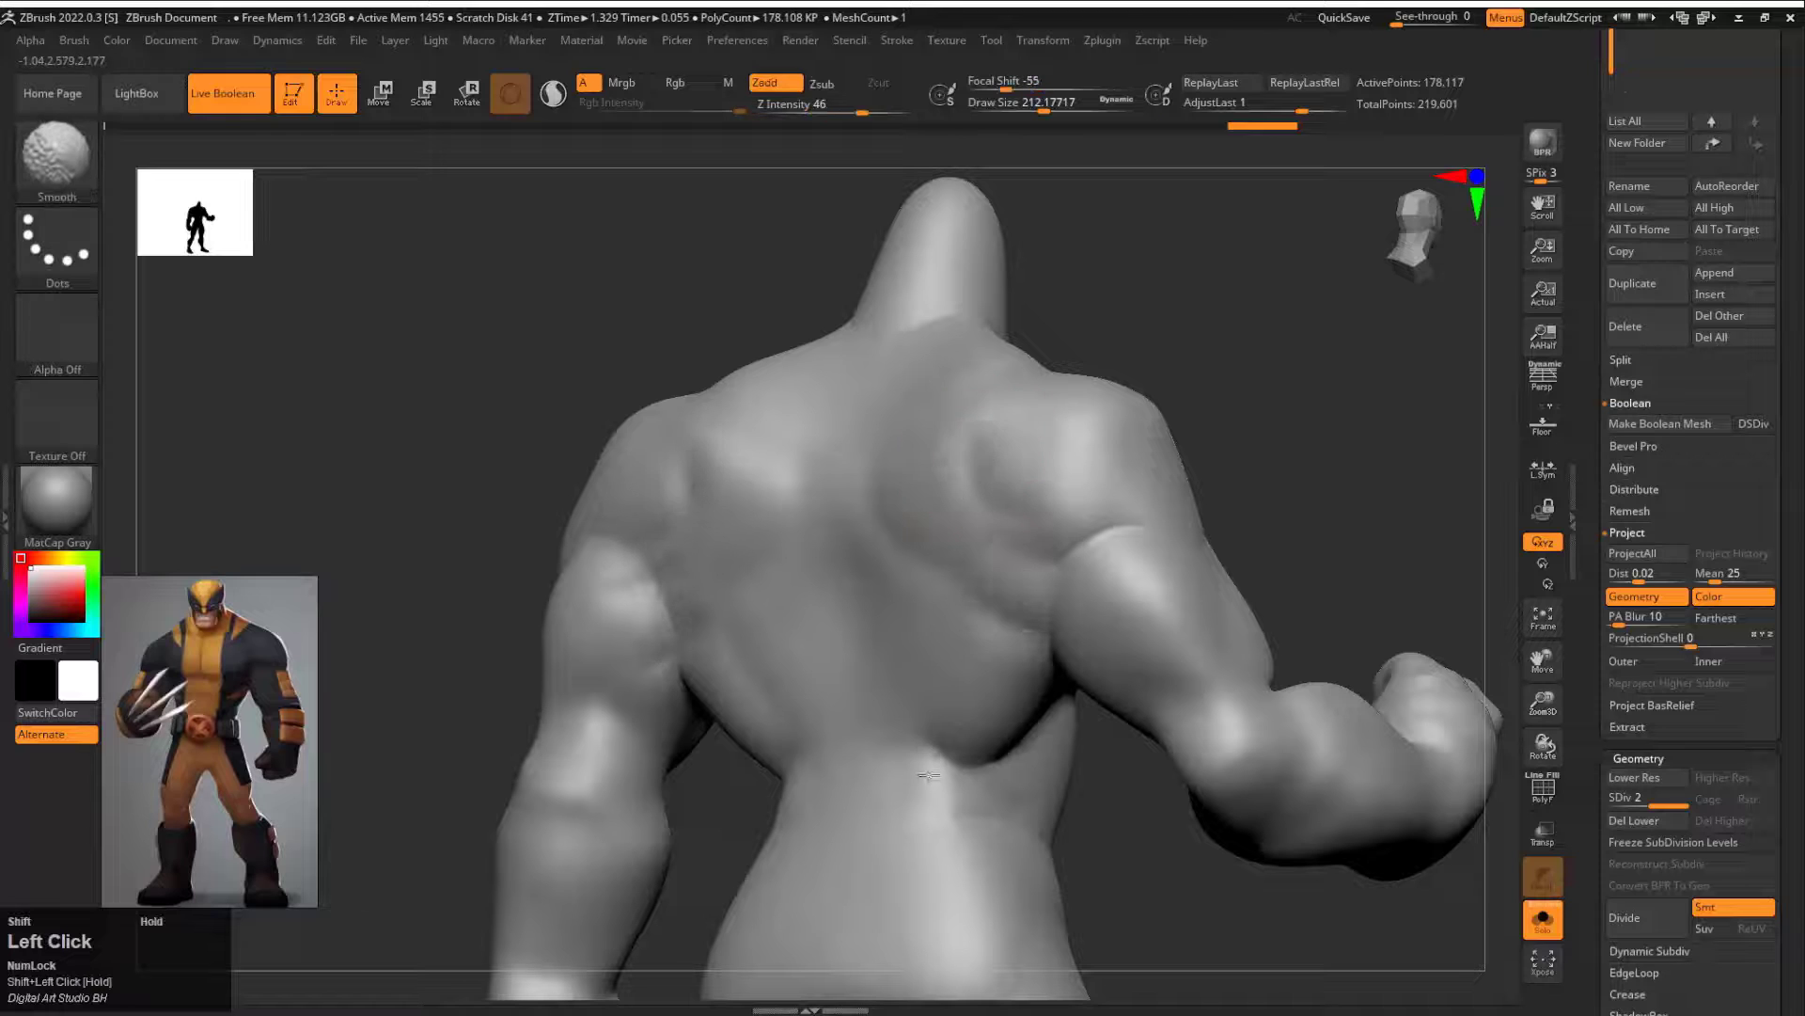
pyautogui.keyDown('shift'); pyautogui.moveTo(929, 776); pyautogui.dragTo(1092, 797); pyautogui.keyUp('shift')
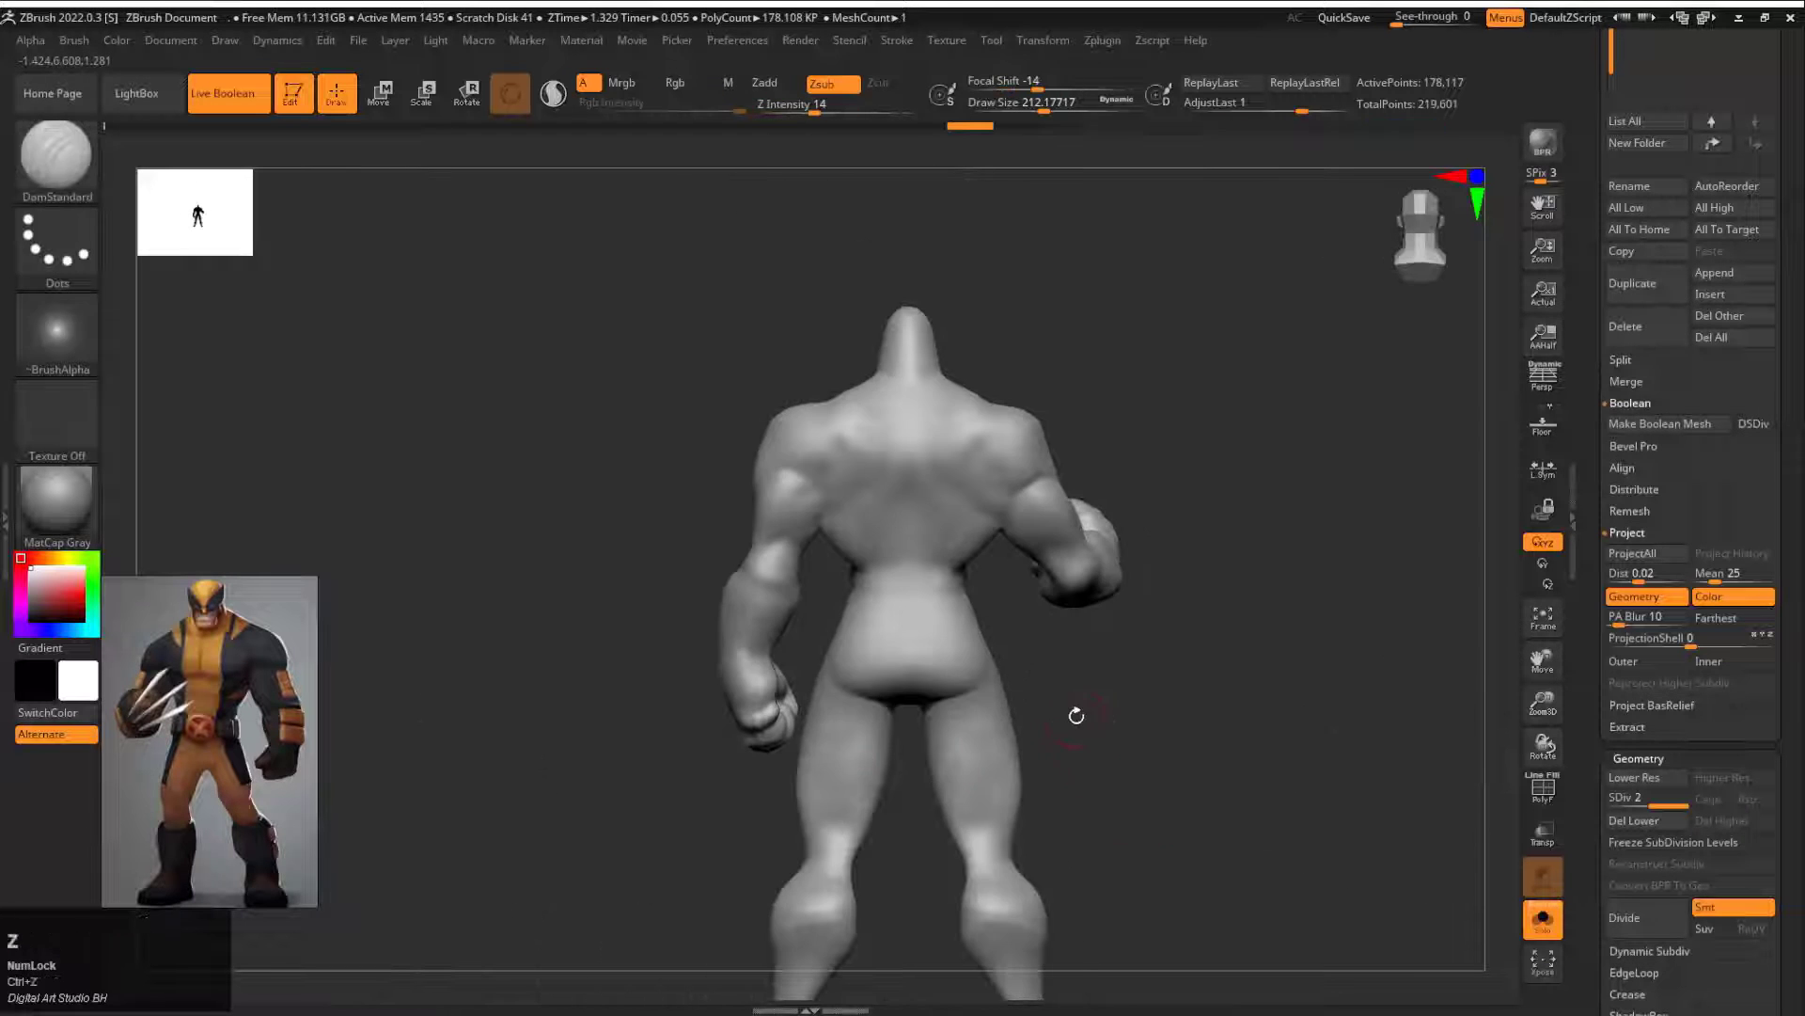
pyautogui.moveTo(1072, 717)
pyautogui.keyDown('alt'); pyautogui.mouseDown()
pyautogui.moveTo(1172, 488)
pyautogui.moveTo(924, 499)
pyautogui.mouseUp(); pyautogui.keyUp('alt')
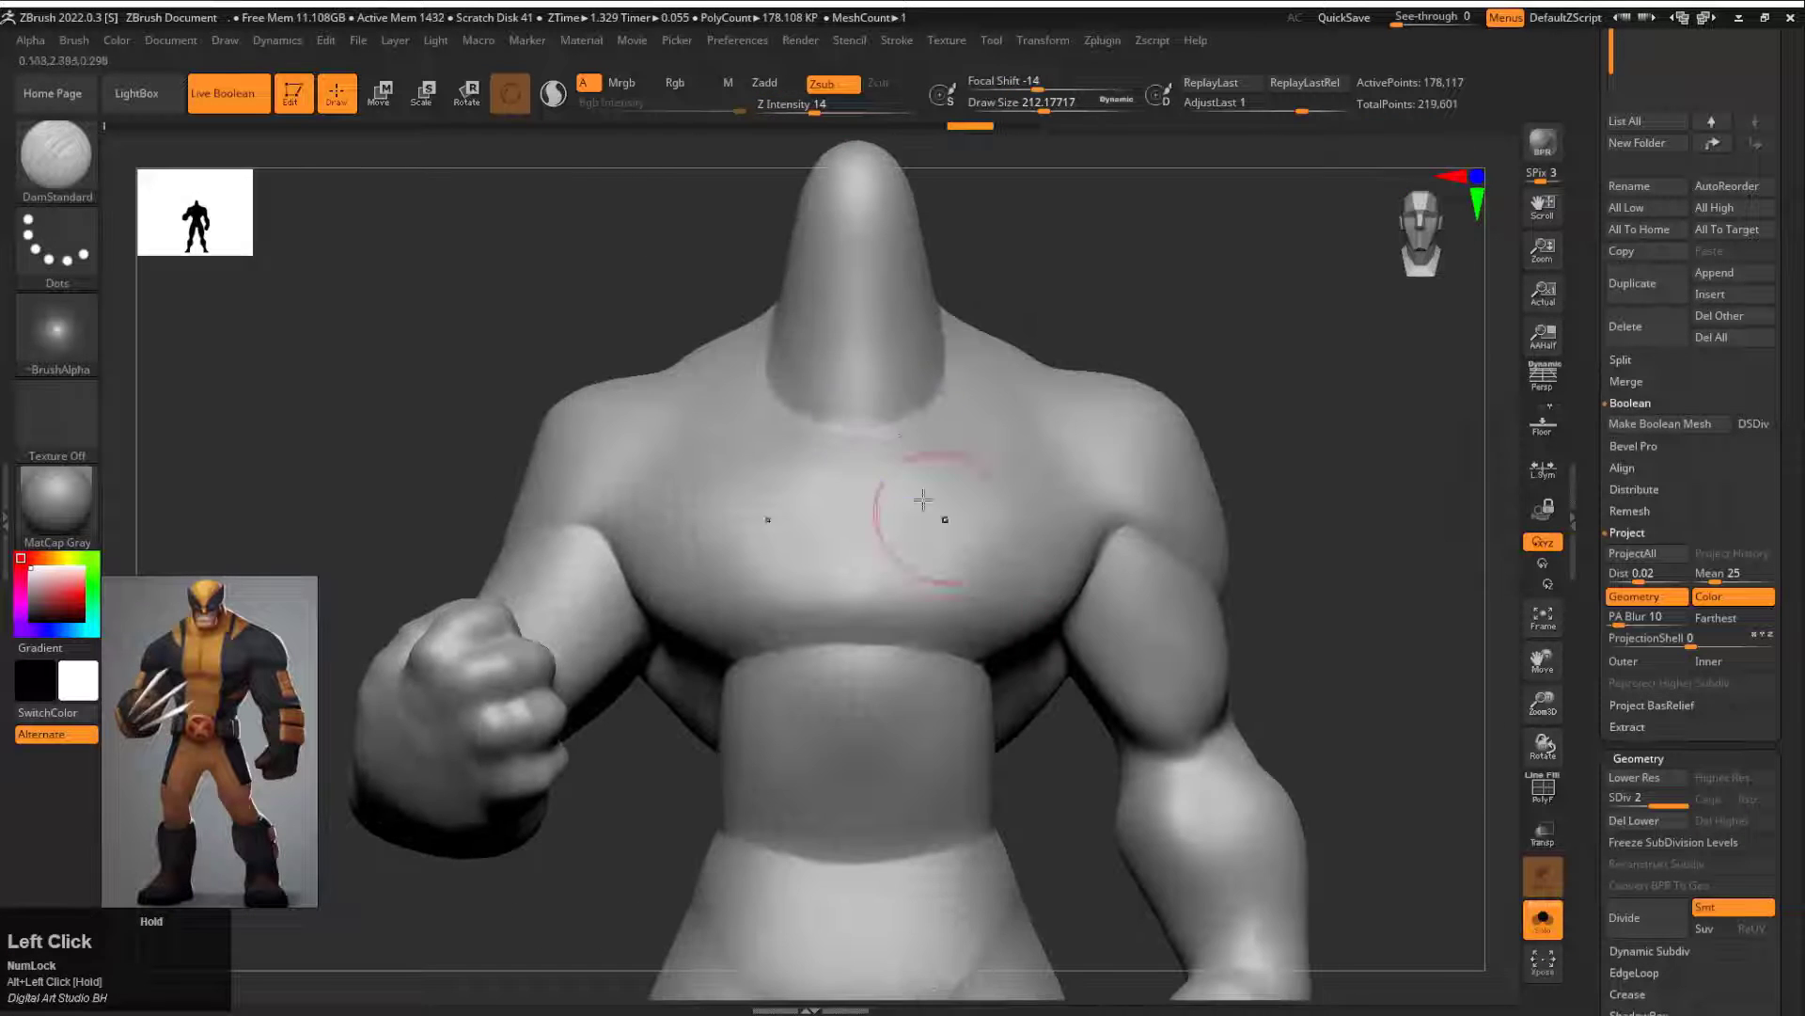
pyautogui.keyDown('shift'); pyautogui.moveTo(889, 432); pyautogui.dragTo(929, 393); pyautogui.keyUp('shift')
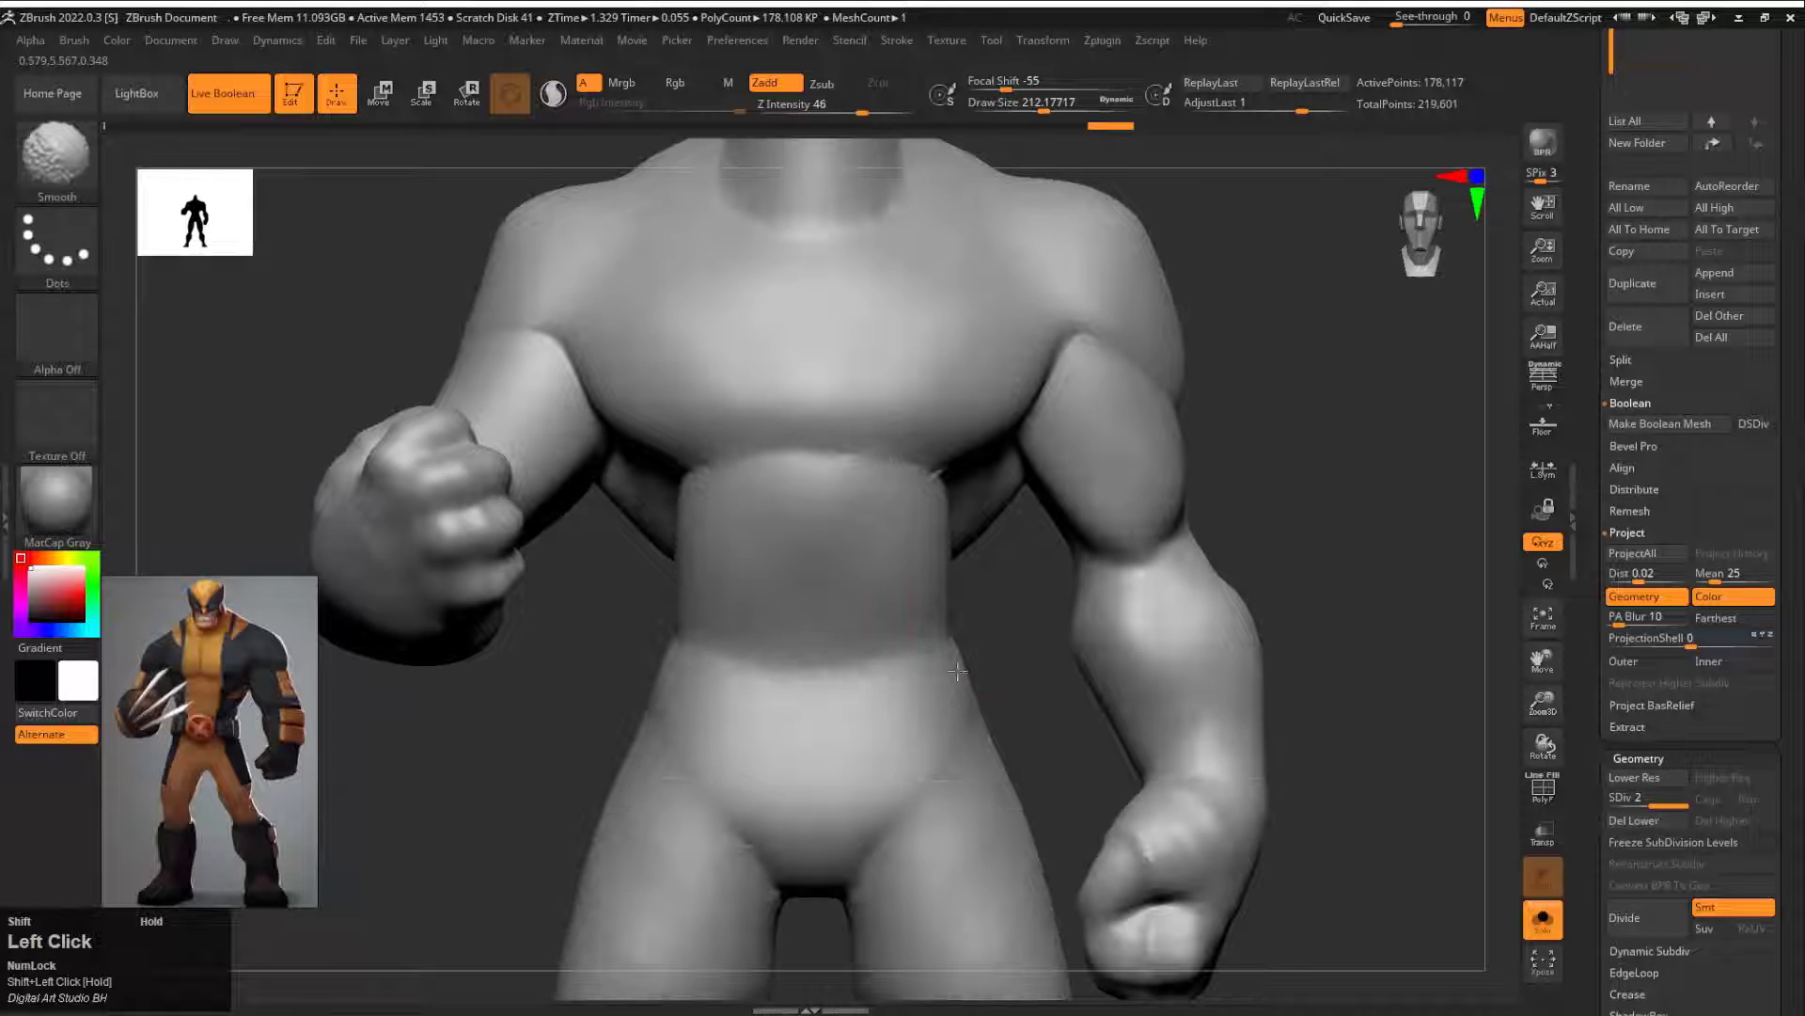
pyautogui.press('alt')
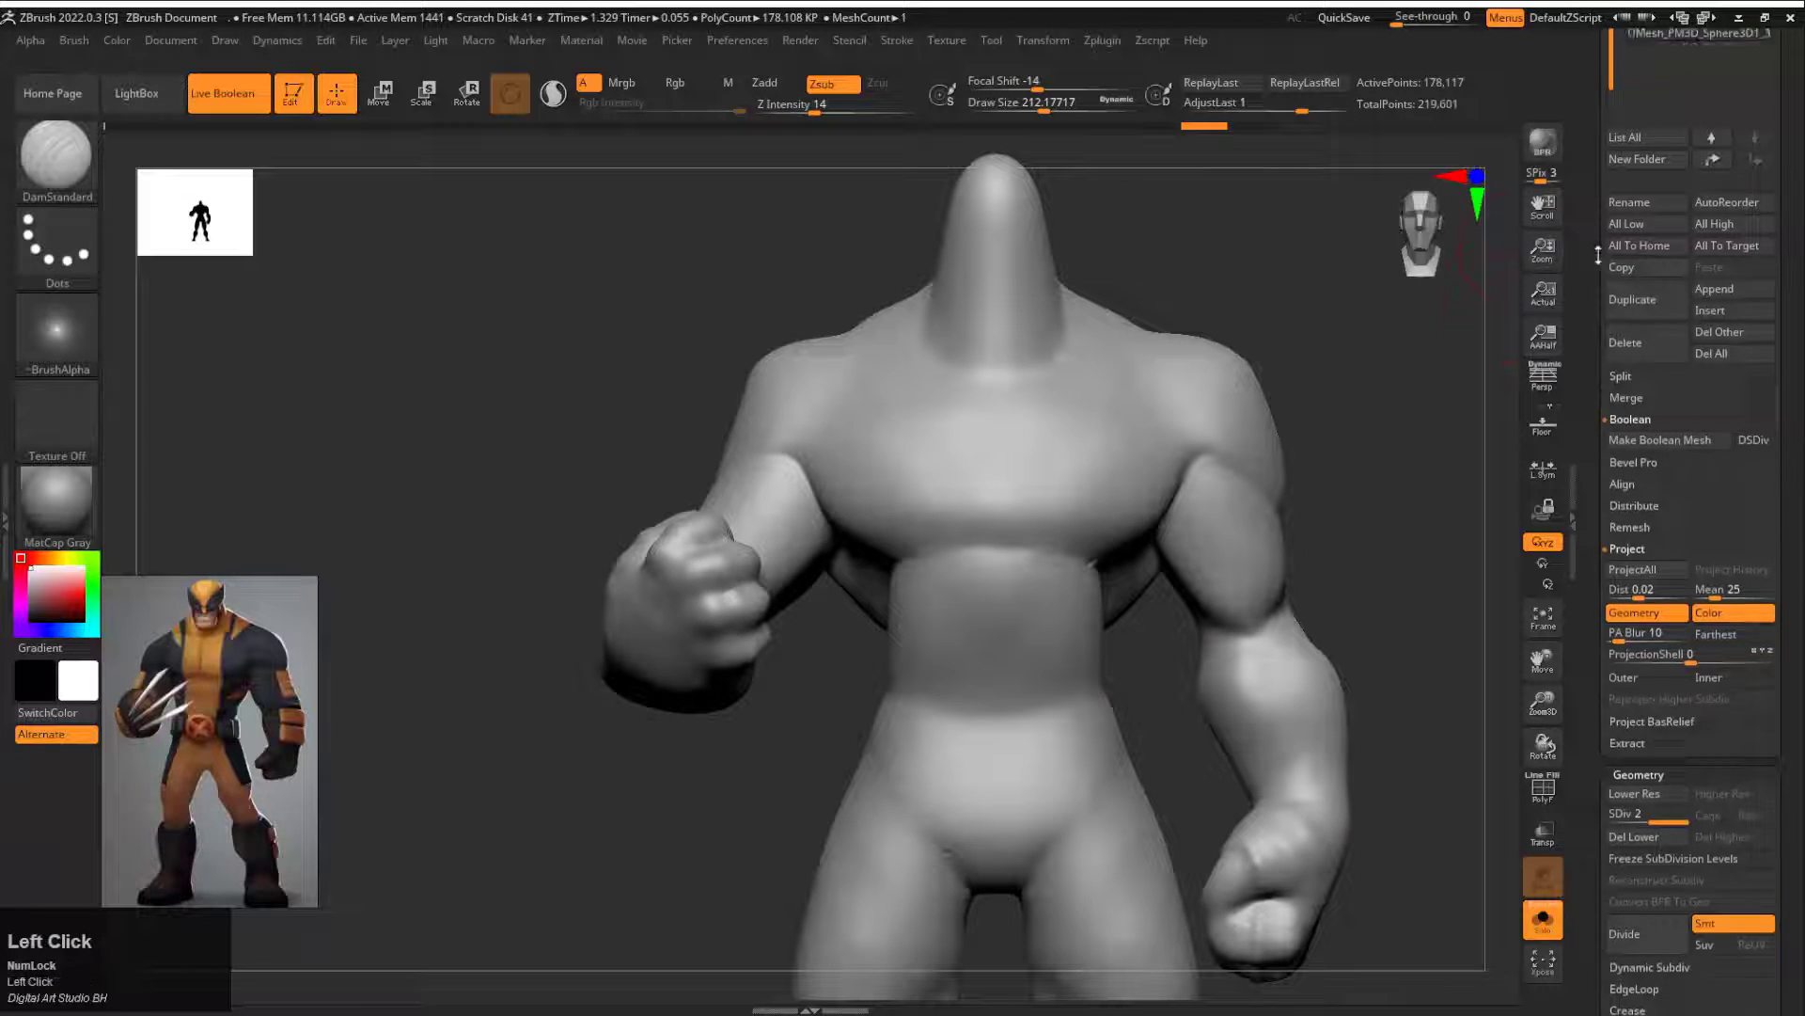
# Step: Drop the body to subdivision level 1 and ZRemesh it with KeepGroups on, checking its polyframe
pyautogui.click(1666, 829)
pyautogui.moveTo(1666, 829); pyautogui.dragTo(1618, 829)
pyautogui.scroll(-5, 1683, 611)
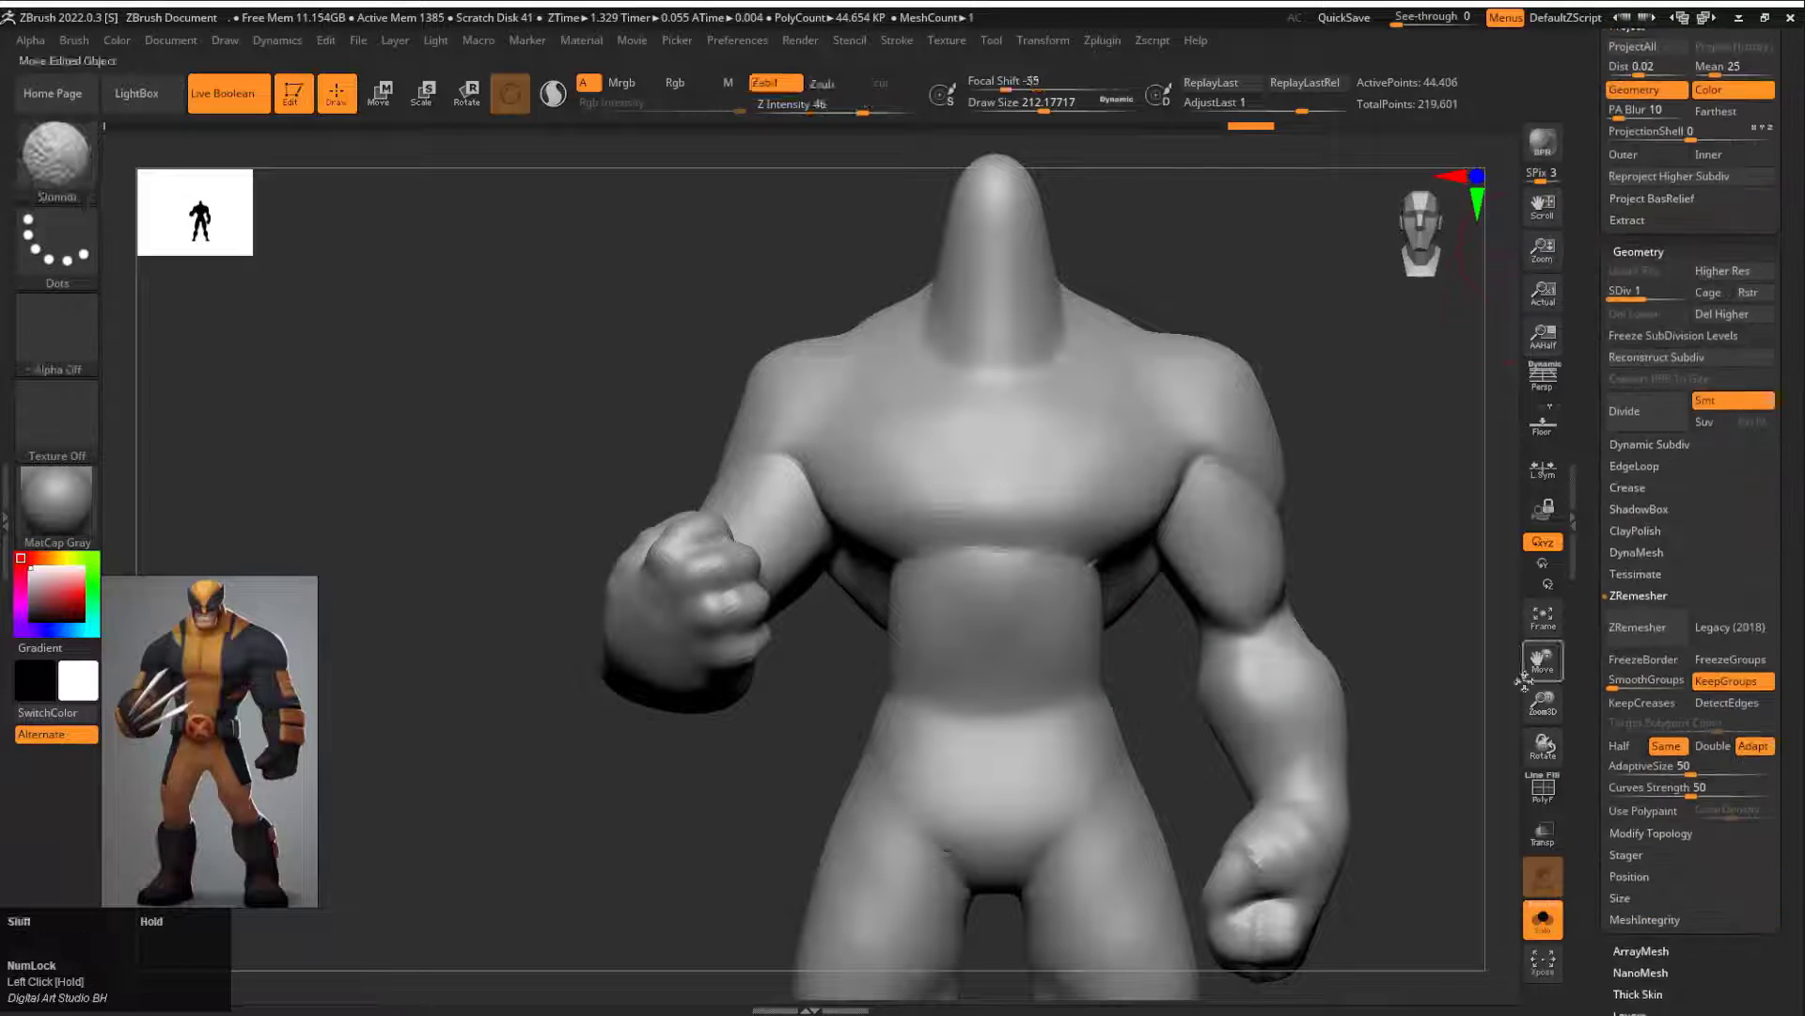
pyautogui.hotkey('shift', 'f')
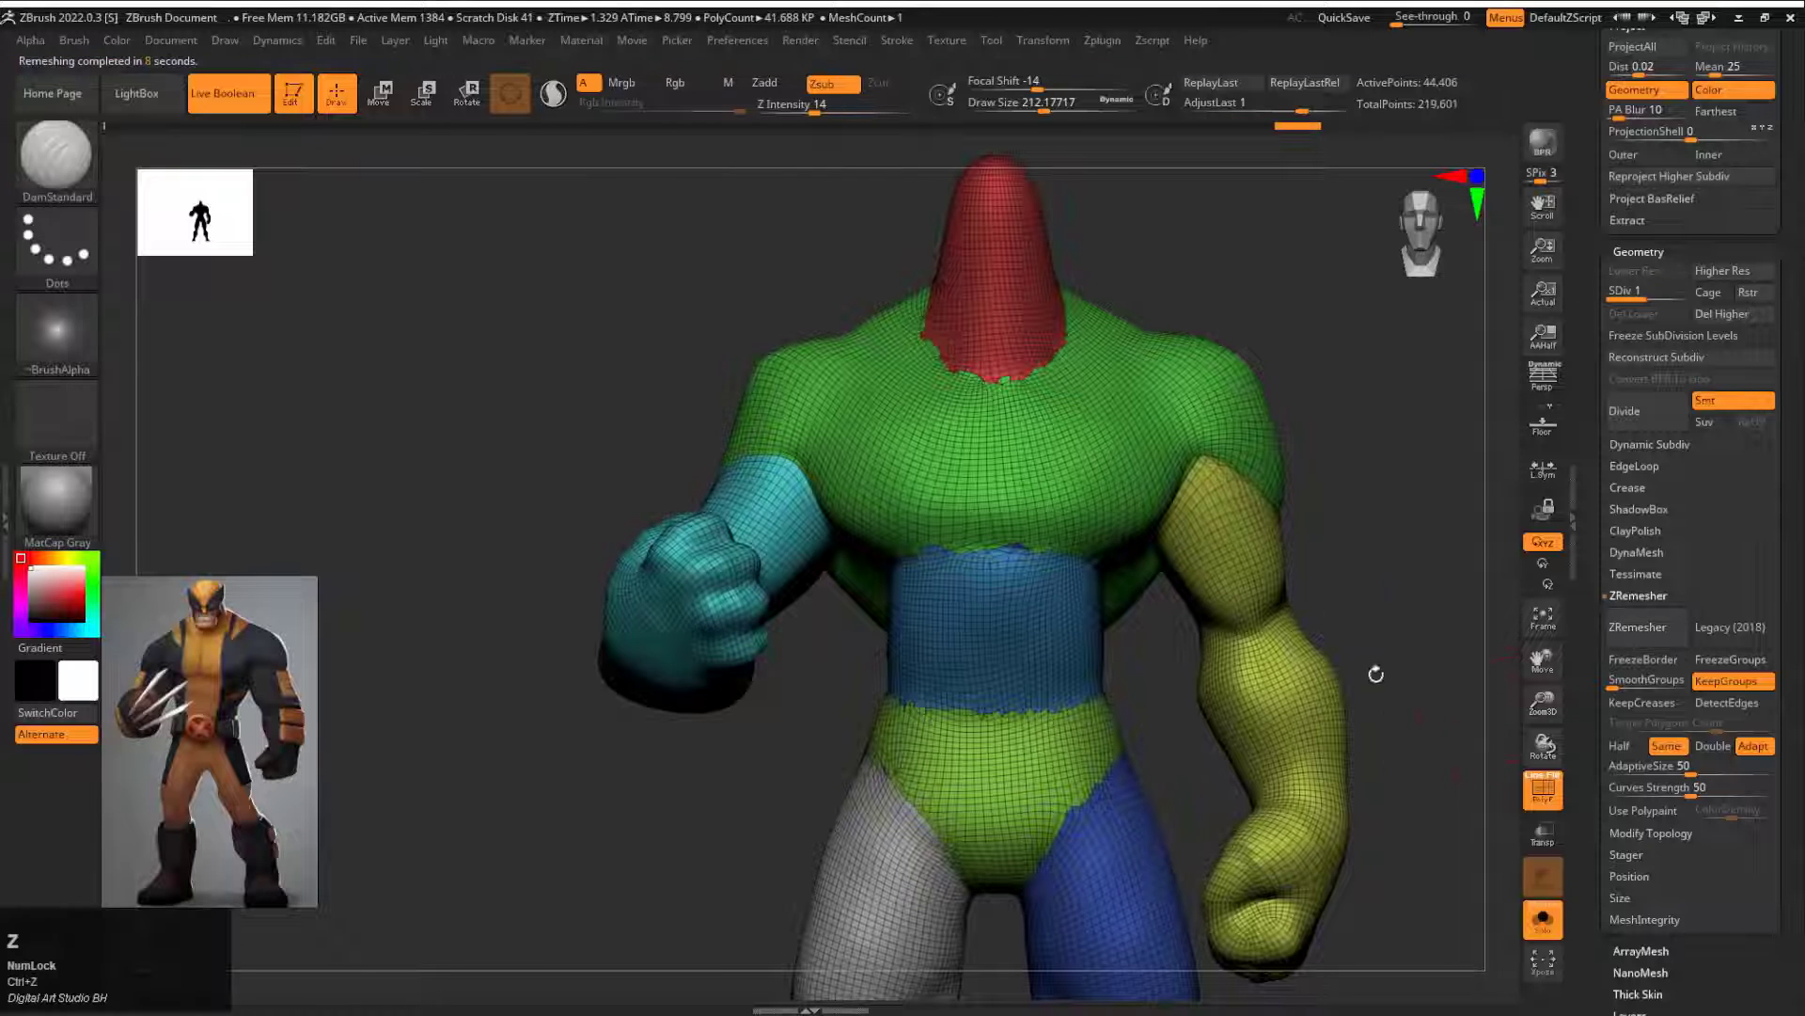
pyautogui.click(1616, 631)
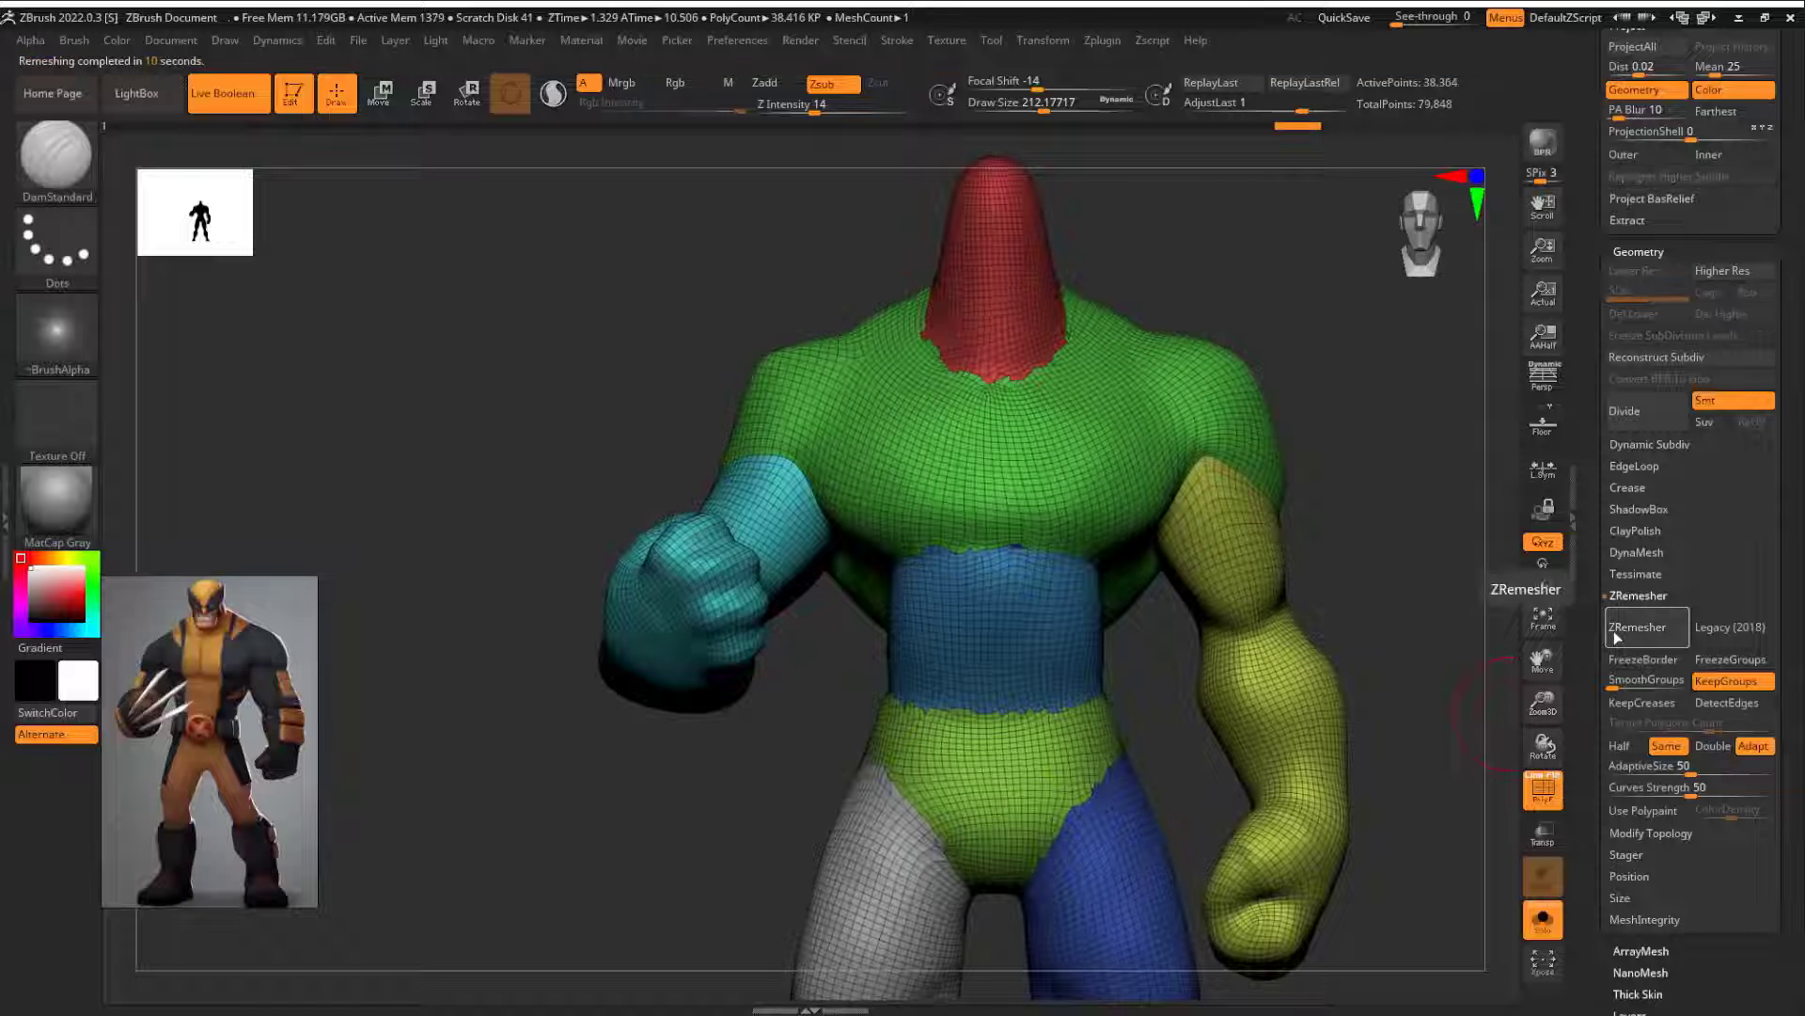
pyautogui.hotkey('shift', 'f')
# Step: Smooth the back of the body and the damaged crease at the crotch with the brush size at 71
pyautogui.moveTo(1392, 532); pyautogui.dragTo(1119, 226)
pyautogui.keyDown('alt'); pyautogui.moveTo(1119, 226); pyautogui.dragTo(1005, 314); pyautogui.keyUp('alt')
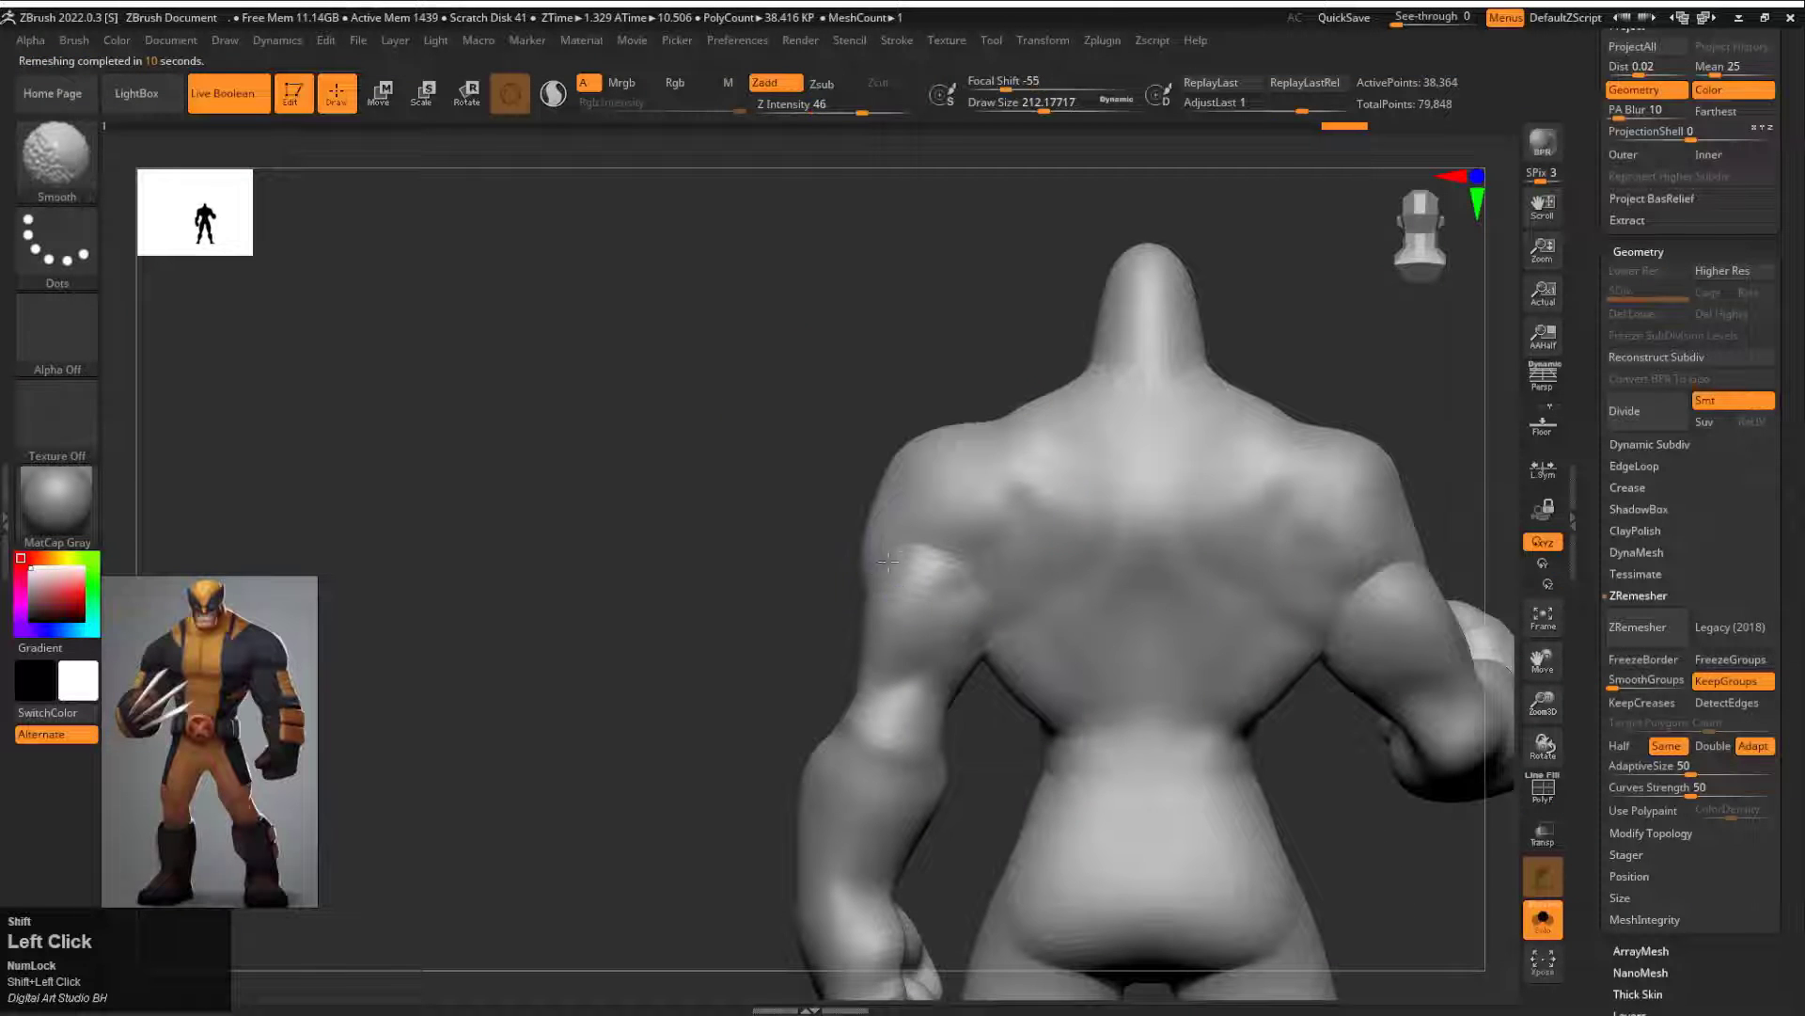
pyautogui.moveTo(1342, 789); pyautogui.dragTo(1010, 776)
pyautogui.keyDown('alt'); pyautogui.moveTo(1010, 775); pyautogui.dragTo(931, 621); pyautogui.keyUp('alt')
pyautogui.keyDown('alt'); pyautogui.moveTo(1401, 894); pyautogui.dragTo(1387, 795); pyautogui.keyUp('alt')
pyautogui.keyDown('alt'); pyautogui.moveTo(1387, 795); pyautogui.dragTo(1368, 555); pyautogui.keyUp('alt')
pyautogui.keyDown('alt'); pyautogui.moveTo(867, 489); pyautogui.dragTo(879, 715); pyautogui.keyUp('alt')
pyautogui.keyDown('shift'); pyautogui.moveTo(1011, 524); pyautogui.dragTo(1003, 507); pyautogui.keyUp('shift')
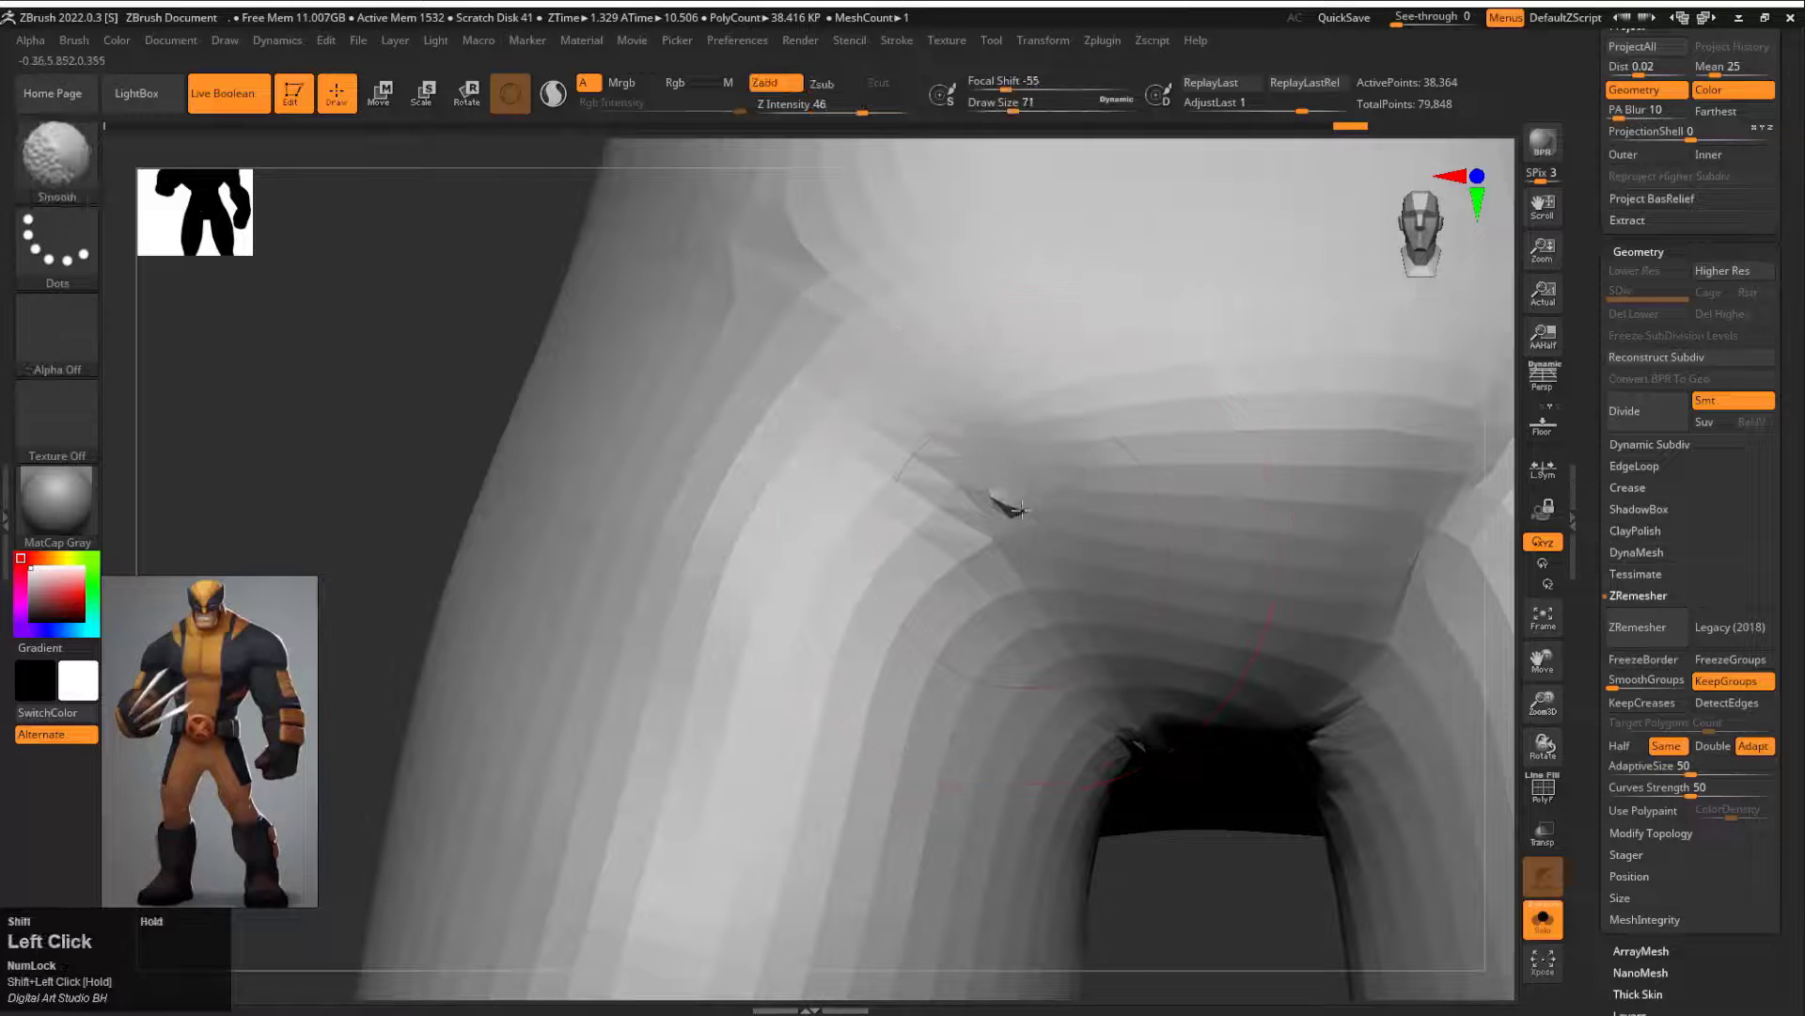
# Step: Isolate the small mesh patch around the damaged spot at the crotch
pyautogui.keyDown('ctrl'); pyautogui.keyDown('shift'); pyautogui.moveTo(457, 423); pyautogui.dragTo(282, 245); pyautogui.keyUp('shift'); pyautogui.keyUp('ctrl')
pyautogui.keyDown('ctrl'); pyautogui.keyDown('shift'); pyautogui.click(92, 261); pyautogui.keyUp('shift'); pyautogui.keyUp('ctrl')
pyautogui.keyDown('ctrl'); pyautogui.keyDown('shift'); pyautogui.click(64, 162); pyautogui.keyUp('shift'); pyautogui.keyUp('ctrl')
pyautogui.keyDown('ctrl'); pyautogui.keyDown('shift'); pyautogui.click(238, 190); pyautogui.keyUp('shift'); pyautogui.keyUp('ctrl')
pyautogui.moveTo(1088, 451)
pyautogui.keyDown('ctrl'); pyautogui.keyDown('shift'); pyautogui.mouseDown()
pyautogui.moveTo(1102, 670)
pyautogui.moveTo(1094, 631)
pyautogui.moveTo(1392, 752)
pyautogui.mouseUp(); pyautogui.keyUp('shift'); pyautogui.keyUp('ctrl')
# Step: Turn on double-sided display for the isolated patch, inspect it, and show the whole body again
pyautogui.keyDown('shift'); pyautogui.moveTo(1638, 943); pyautogui.dragTo(1645, 746); pyautogui.keyUp('shift')
pyautogui.click(1657, 715)
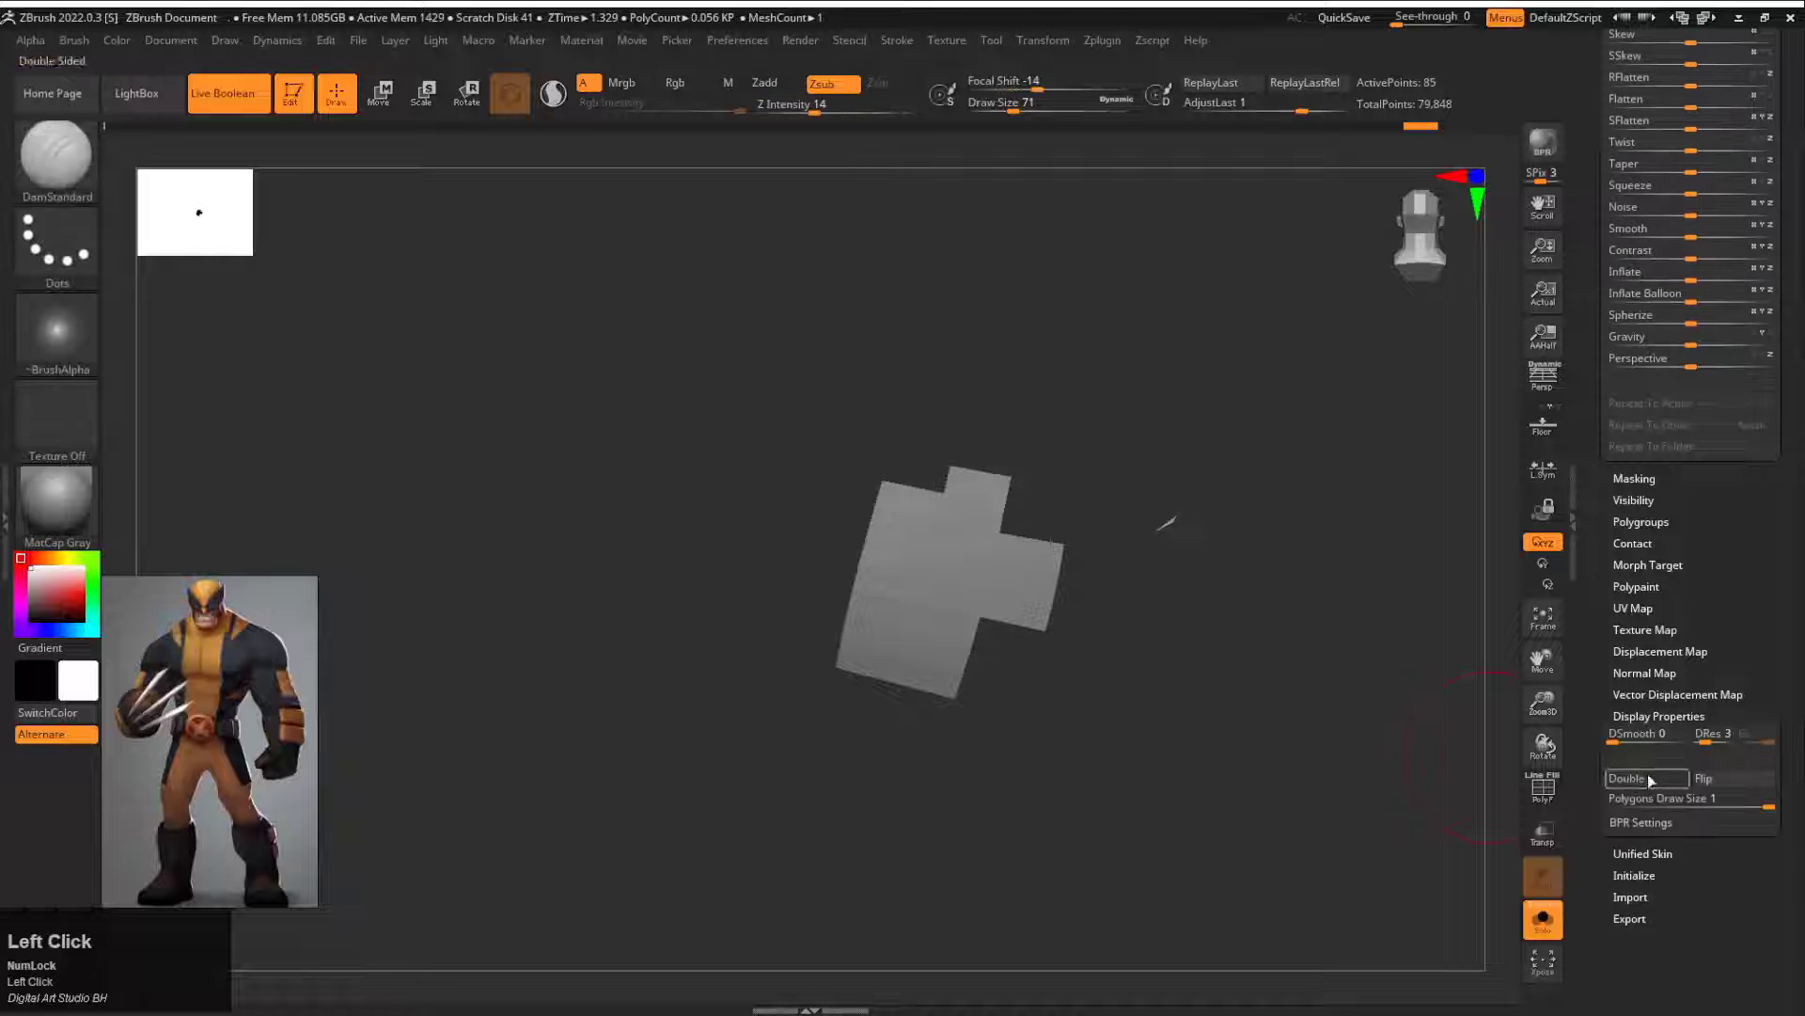
pyautogui.click(1646, 779)
pyautogui.keyDown('ctrl'); pyautogui.keyDown('shift'); pyautogui.click(1358, 612); pyautogui.keyUp('shift'); pyautogui.keyUp('ctrl')
pyautogui.press('f')
pyautogui.moveTo(1239, 683); pyautogui.dragTo(1234, 722)
pyautogui.keyDown('ctrl'); pyautogui.keyDown('shift'); pyautogui.click(1176, 577); pyautogui.keyUp('shift'); pyautogui.keyUp('ctrl')
# Step: Close the holes in the body mesh, check it from below, and divide it to subdivision level 2
pyautogui.keyDown('shift'); pyautogui.moveTo(1638, 461); pyautogui.dragTo(1649, 592); pyautogui.keyUp('shift')
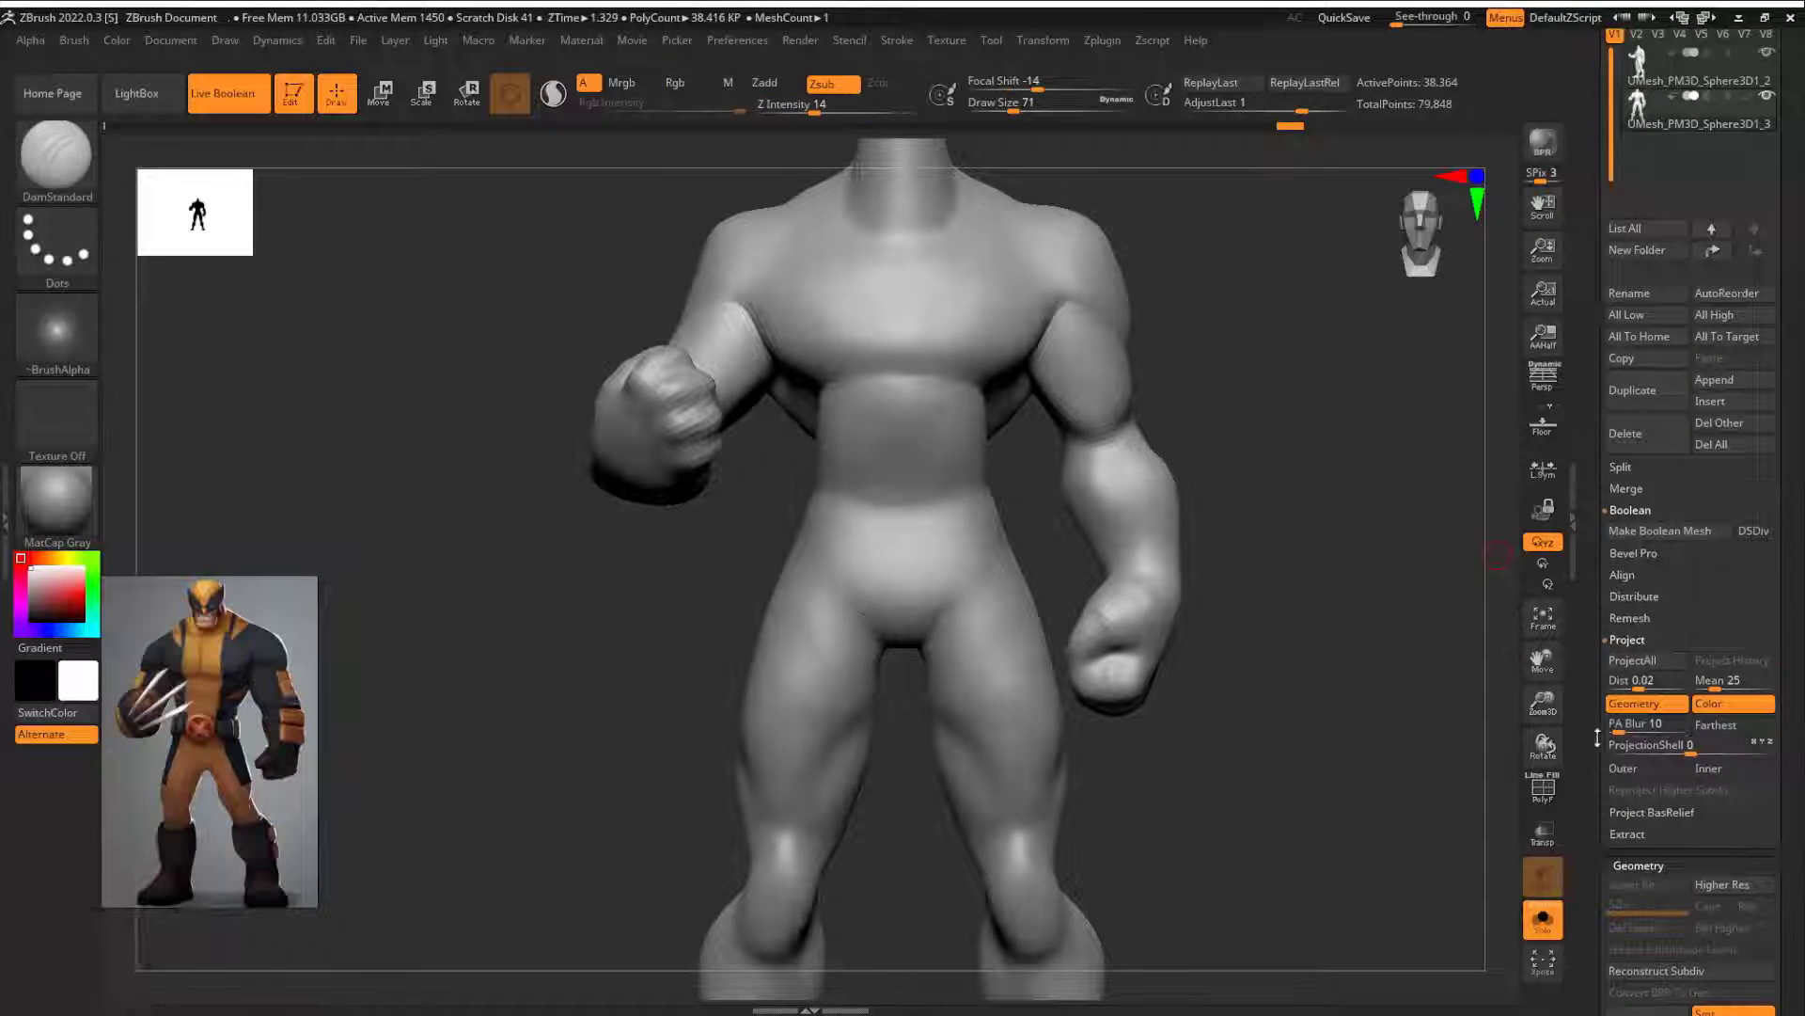
pyautogui.keyDown('shift'); pyautogui.moveTo(1647, 926); pyautogui.dragTo(1647, 778); pyautogui.keyUp('shift')
pyautogui.click(1648, 811)
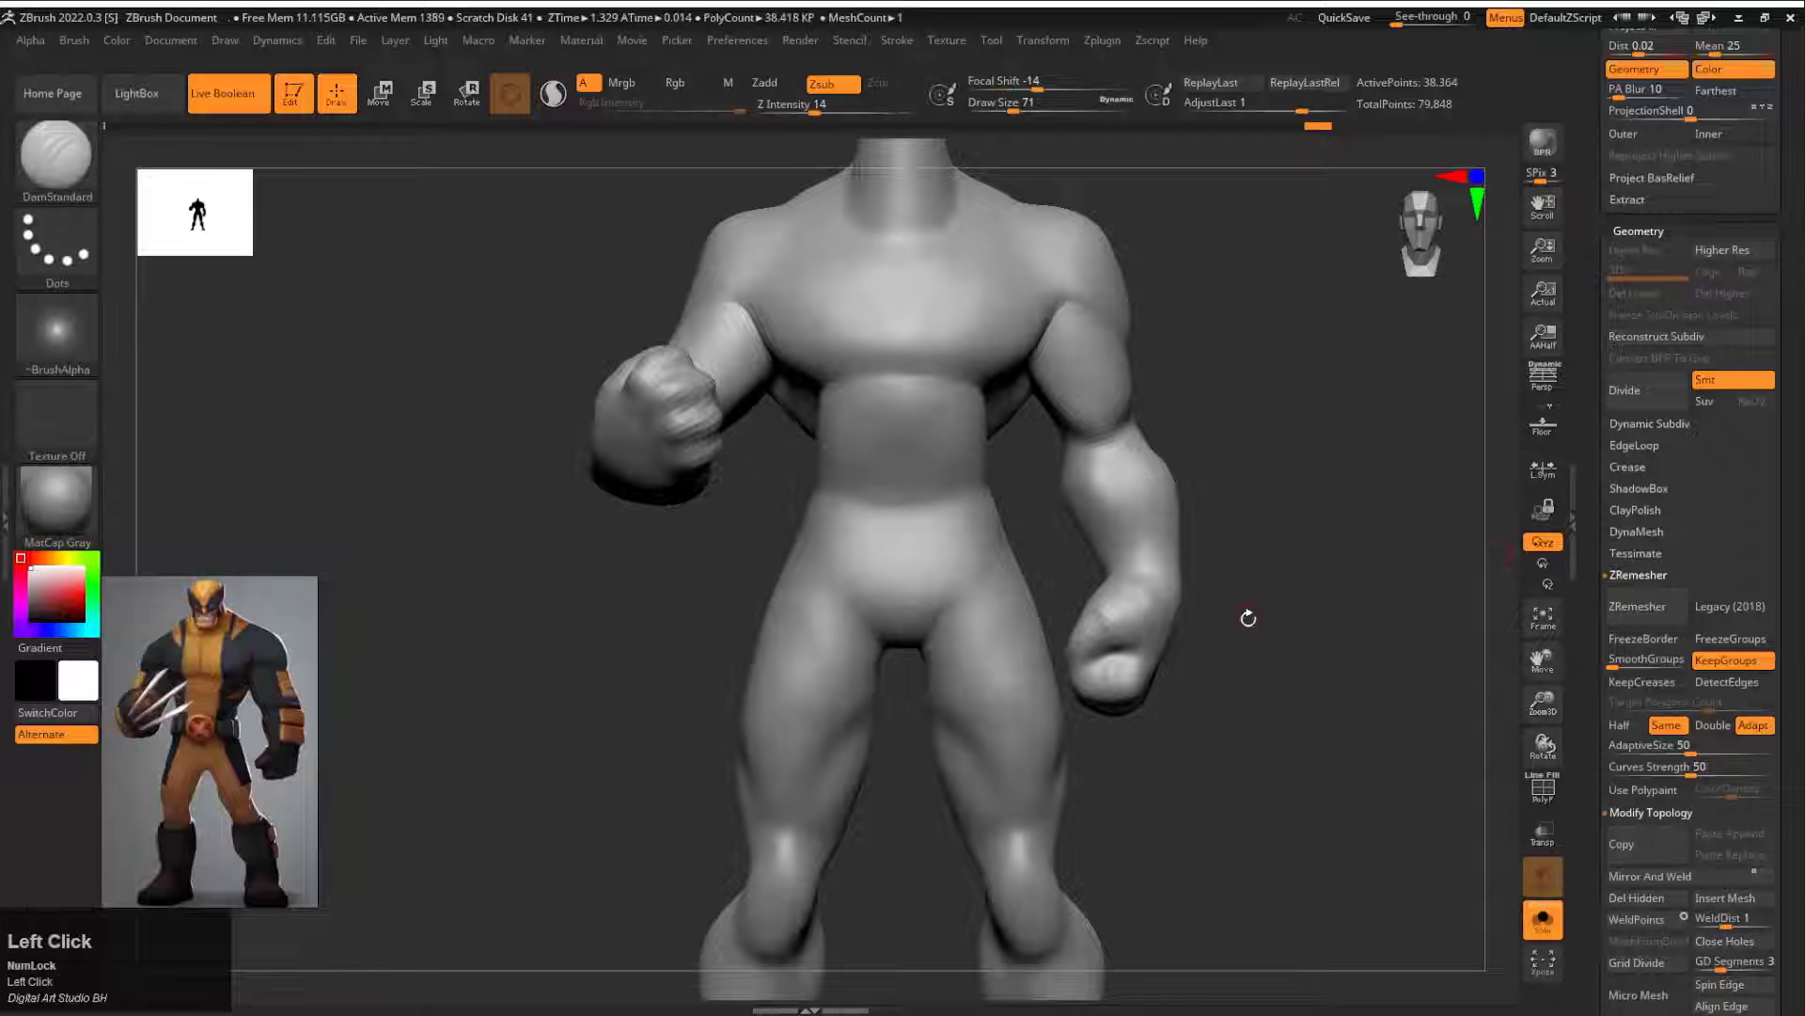
pyautogui.moveTo(1248, 618)
pyautogui.keyDown('alt'); pyautogui.mouseDown()
pyautogui.moveTo(1255, 743)
pyautogui.moveTo(1200, 645)
pyautogui.mouseUp(); pyautogui.keyUp('alt')
pyautogui.keyDown('shift'); pyautogui.moveTo(860, 607); pyautogui.dragTo(843, 613); pyautogui.keyUp('shift')
pyautogui.keyDown('alt'); pyautogui.moveTo(964, 894); pyautogui.dragTo(892, 832); pyautogui.keyUp('alt')
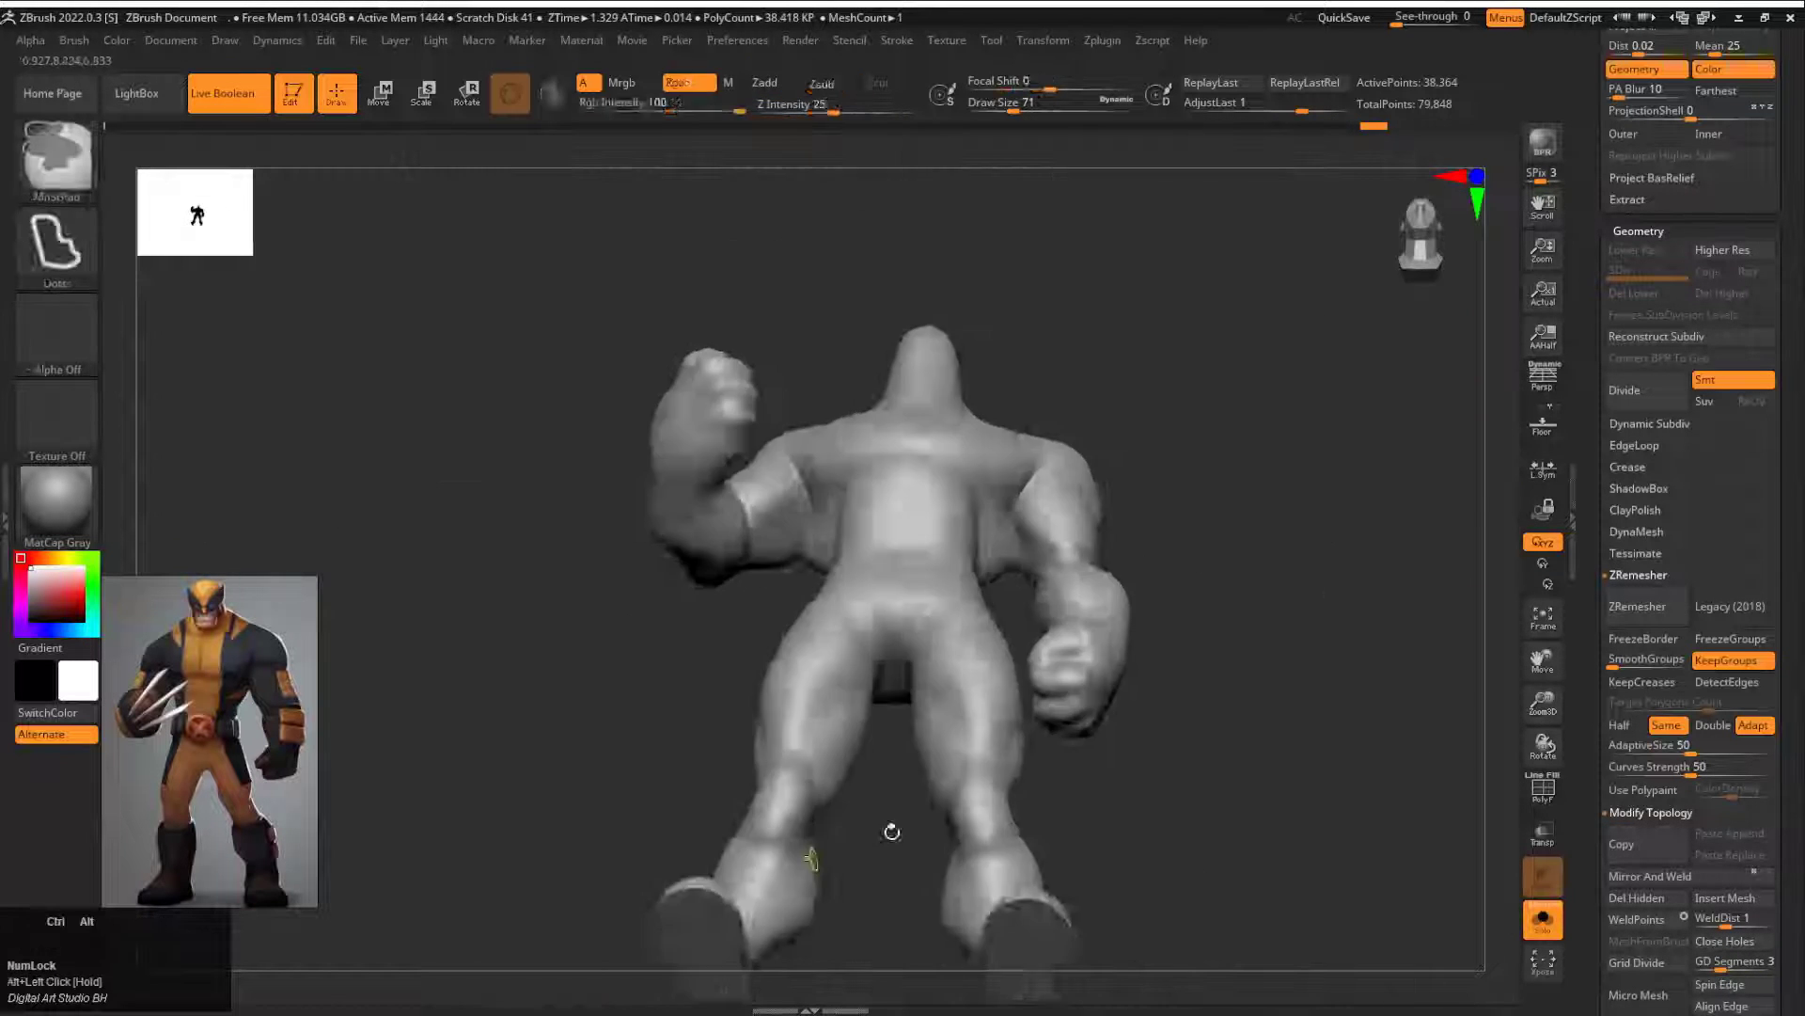
pyautogui.moveTo(1363, 649); pyautogui.dragTo(1166, 728)
pyautogui.moveTo(1175, 602); pyautogui.dragTo(1392, 601)
pyautogui.click(1636, 390)
# Step: Carve a vertical center groove from the upper chest to the lower abdomen with DamStandard at Z Intensity 36
pyautogui.keyDown('alt'); pyautogui.moveTo(1292, 456); pyautogui.dragTo(928, 483); pyautogui.keyUp('alt')
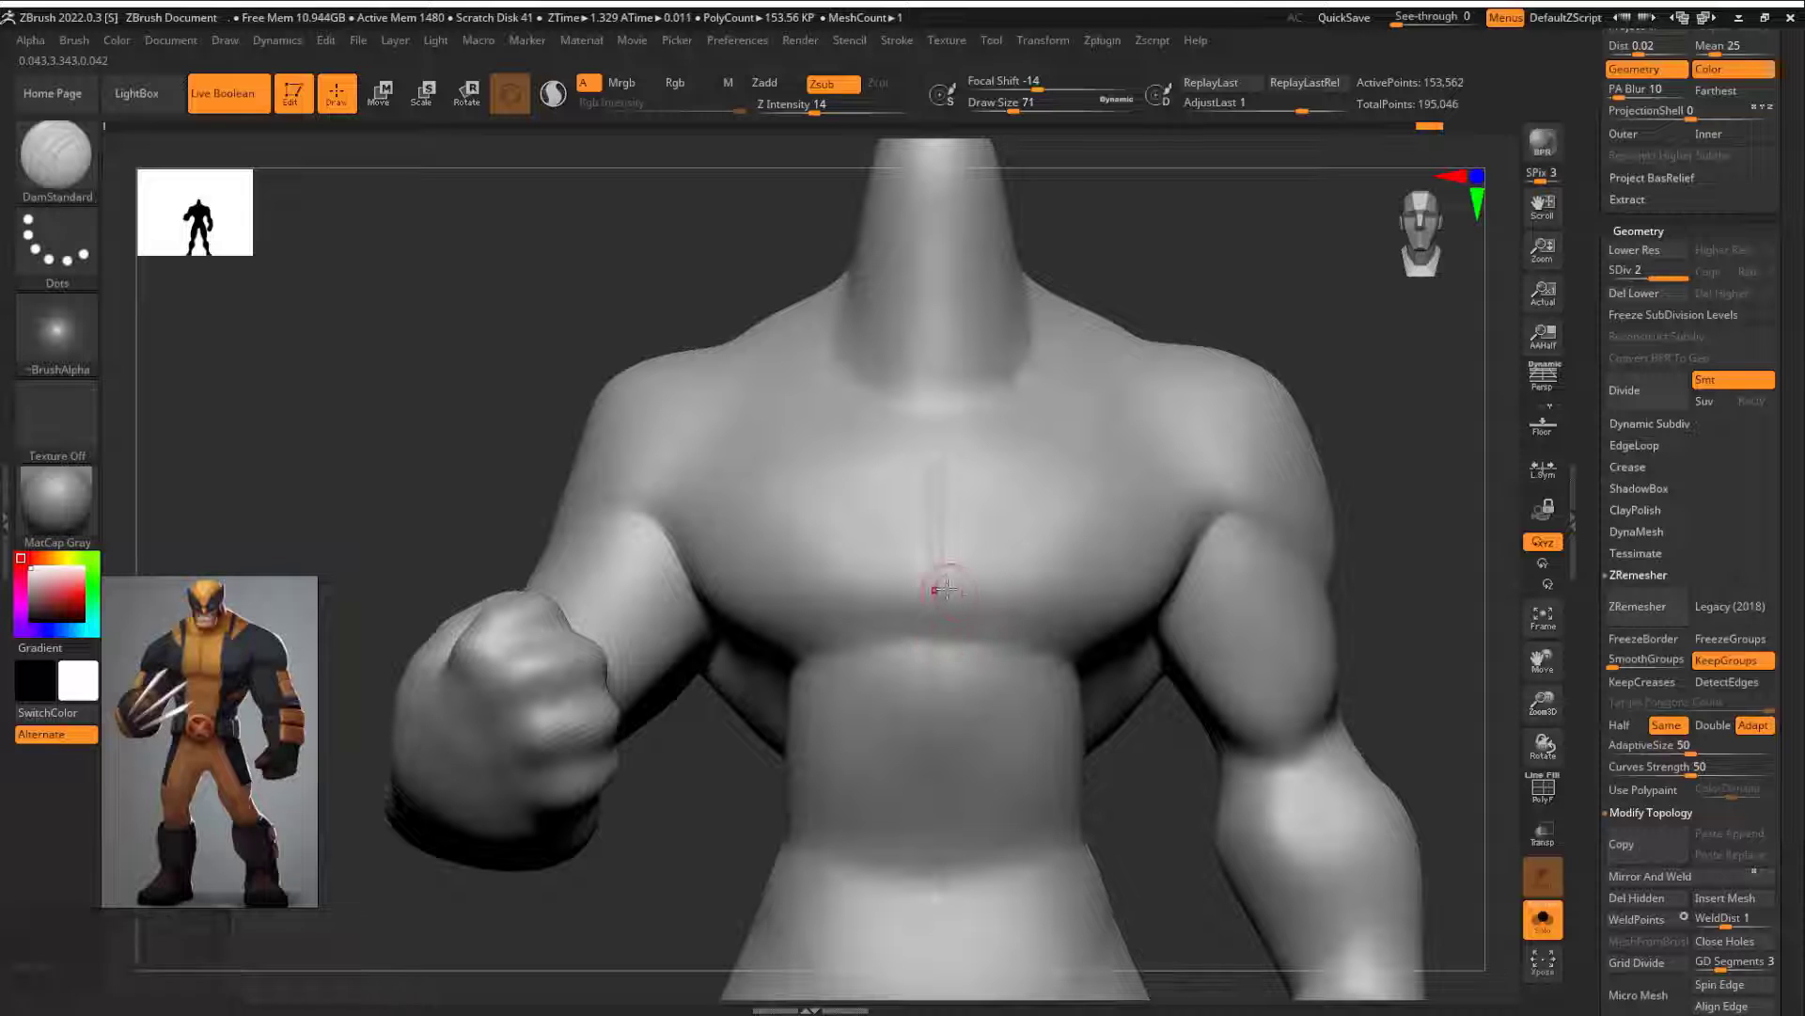
pyautogui.moveTo(938, 607)
pyautogui.mouseDown()
pyautogui.moveTo(1090, 609)
pyautogui.moveTo(1164, 582)
pyautogui.mouseUp()
pyautogui.moveTo(1392, 564); pyautogui.dragTo(1128, 550)
pyautogui.hotkey('ctrl', 'z')
pyautogui.keyDown('shift'); pyautogui.moveTo(697, 518); pyautogui.dragTo(847, 512); pyautogui.keyUp('shift')
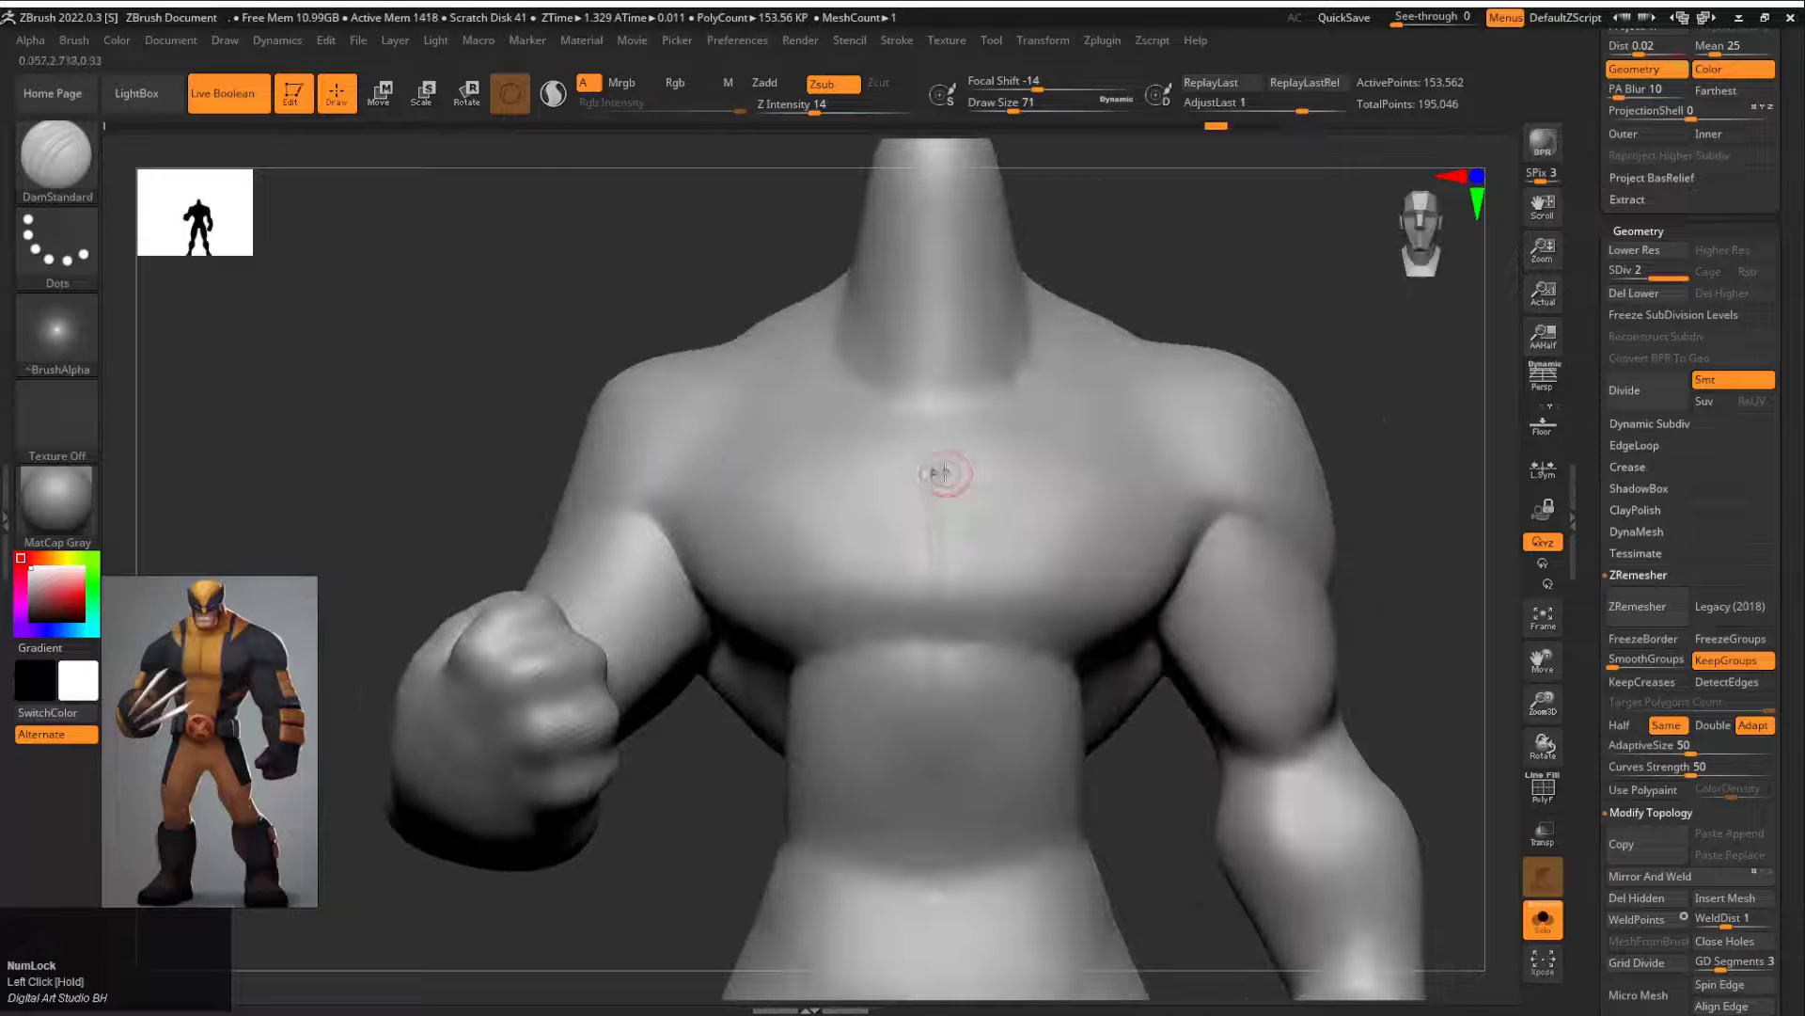
pyautogui.press('space')
pyautogui.click(939, 473)
pyautogui.keyDown('shift'); pyautogui.moveTo(936, 898); pyautogui.dragTo(937, 893); pyautogui.keyUp('shift')
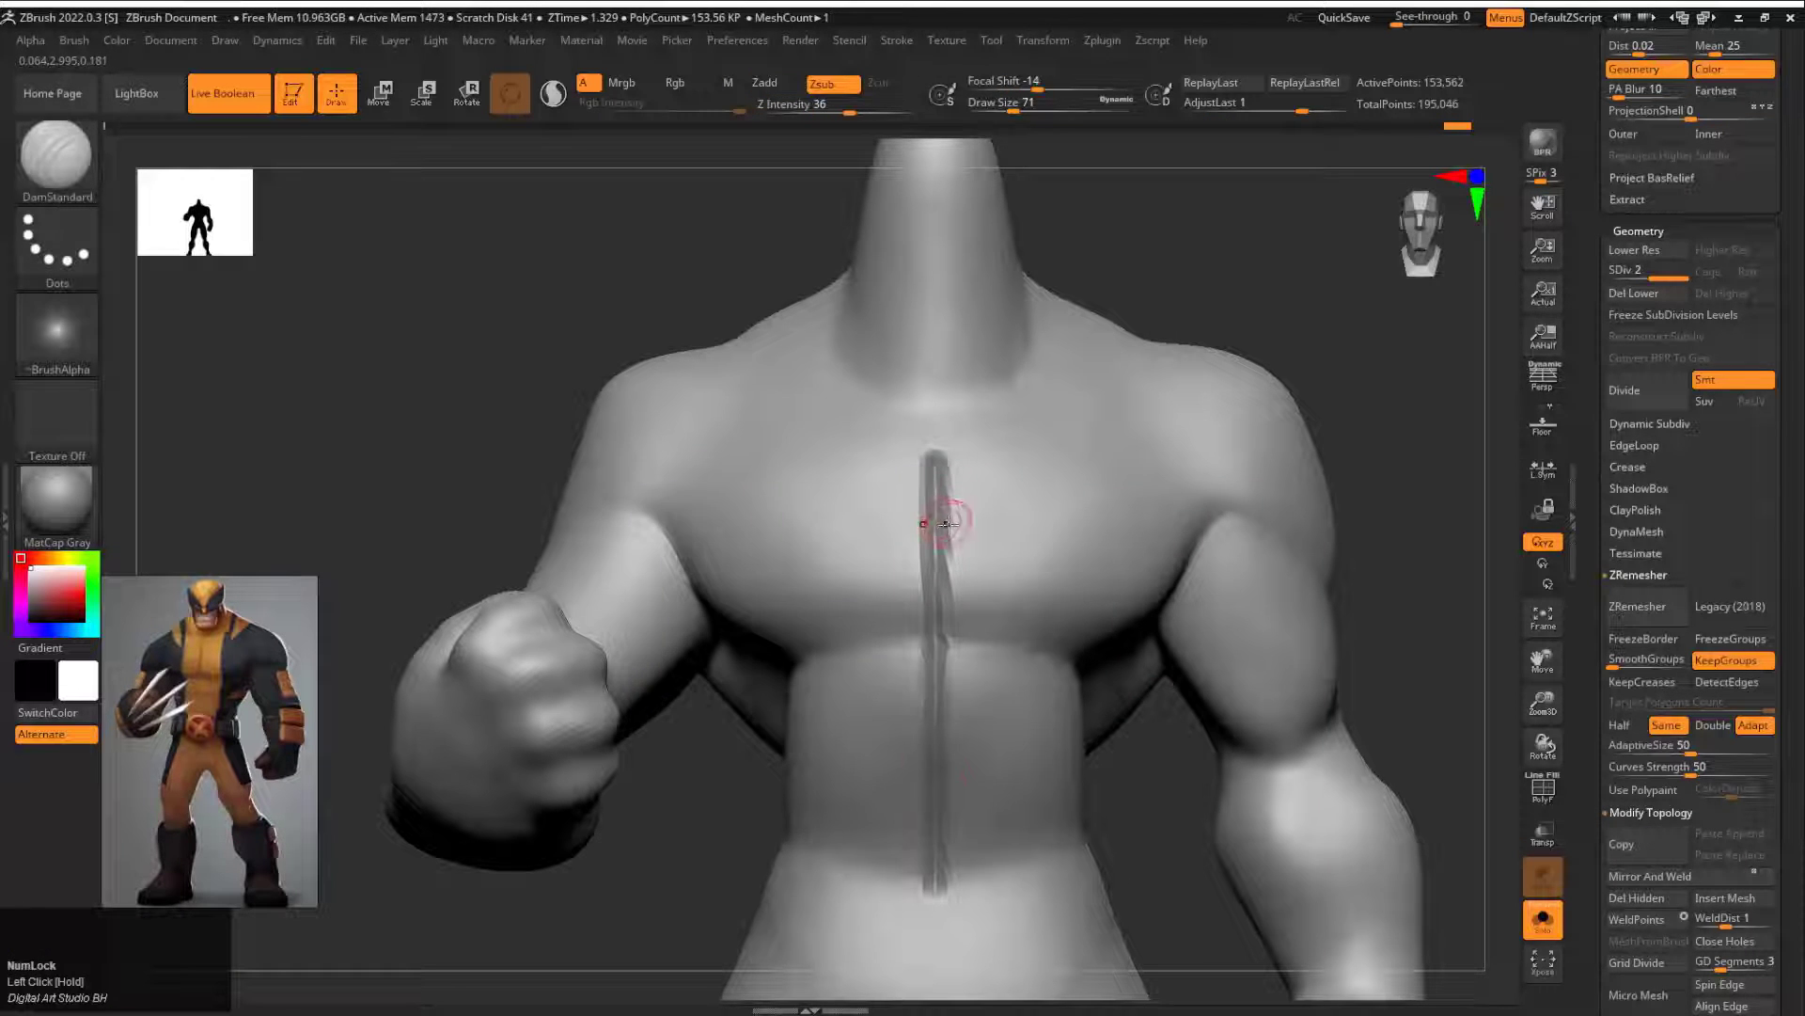
# Step: Switch to the Pinch brush with a larger draw size and try tightening the torso's vertical center groove
pyautogui.press('b')
pyautogui.press('p')
pyautogui.press('i')
pyautogui.press('s')
pyautogui.moveTo(923, 493)
pyautogui.mouseDown()
pyautogui.moveTo(943, 493)
pyautogui.moveTo(937, 894)
pyautogui.mouseUp()
pyautogui.hotkey('ctrl', 'z')
# Step: Sharpen the lower edge of the pectorals with the Pinch brush, reducing its draw size to about 83
pyautogui.moveTo(1202, 774); pyautogui.dragTo(1079, 612)
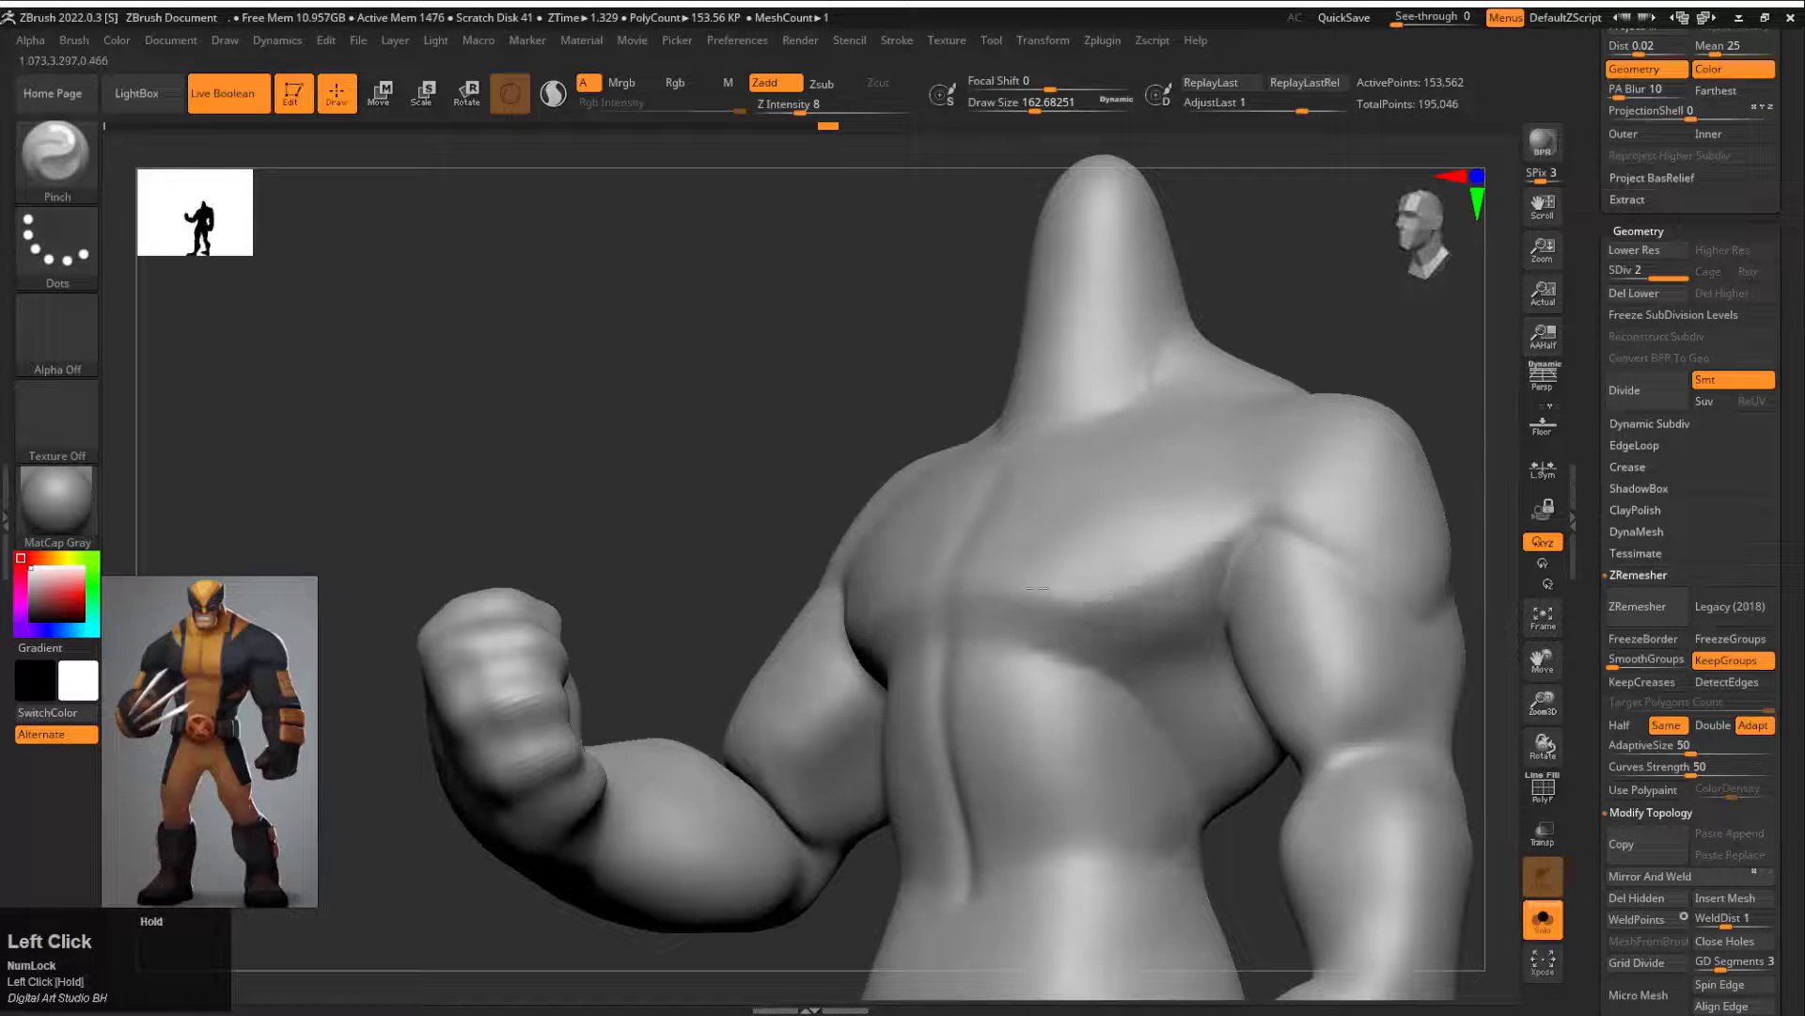
pyautogui.moveTo(1306, 344); pyautogui.dragTo(1382, 371)
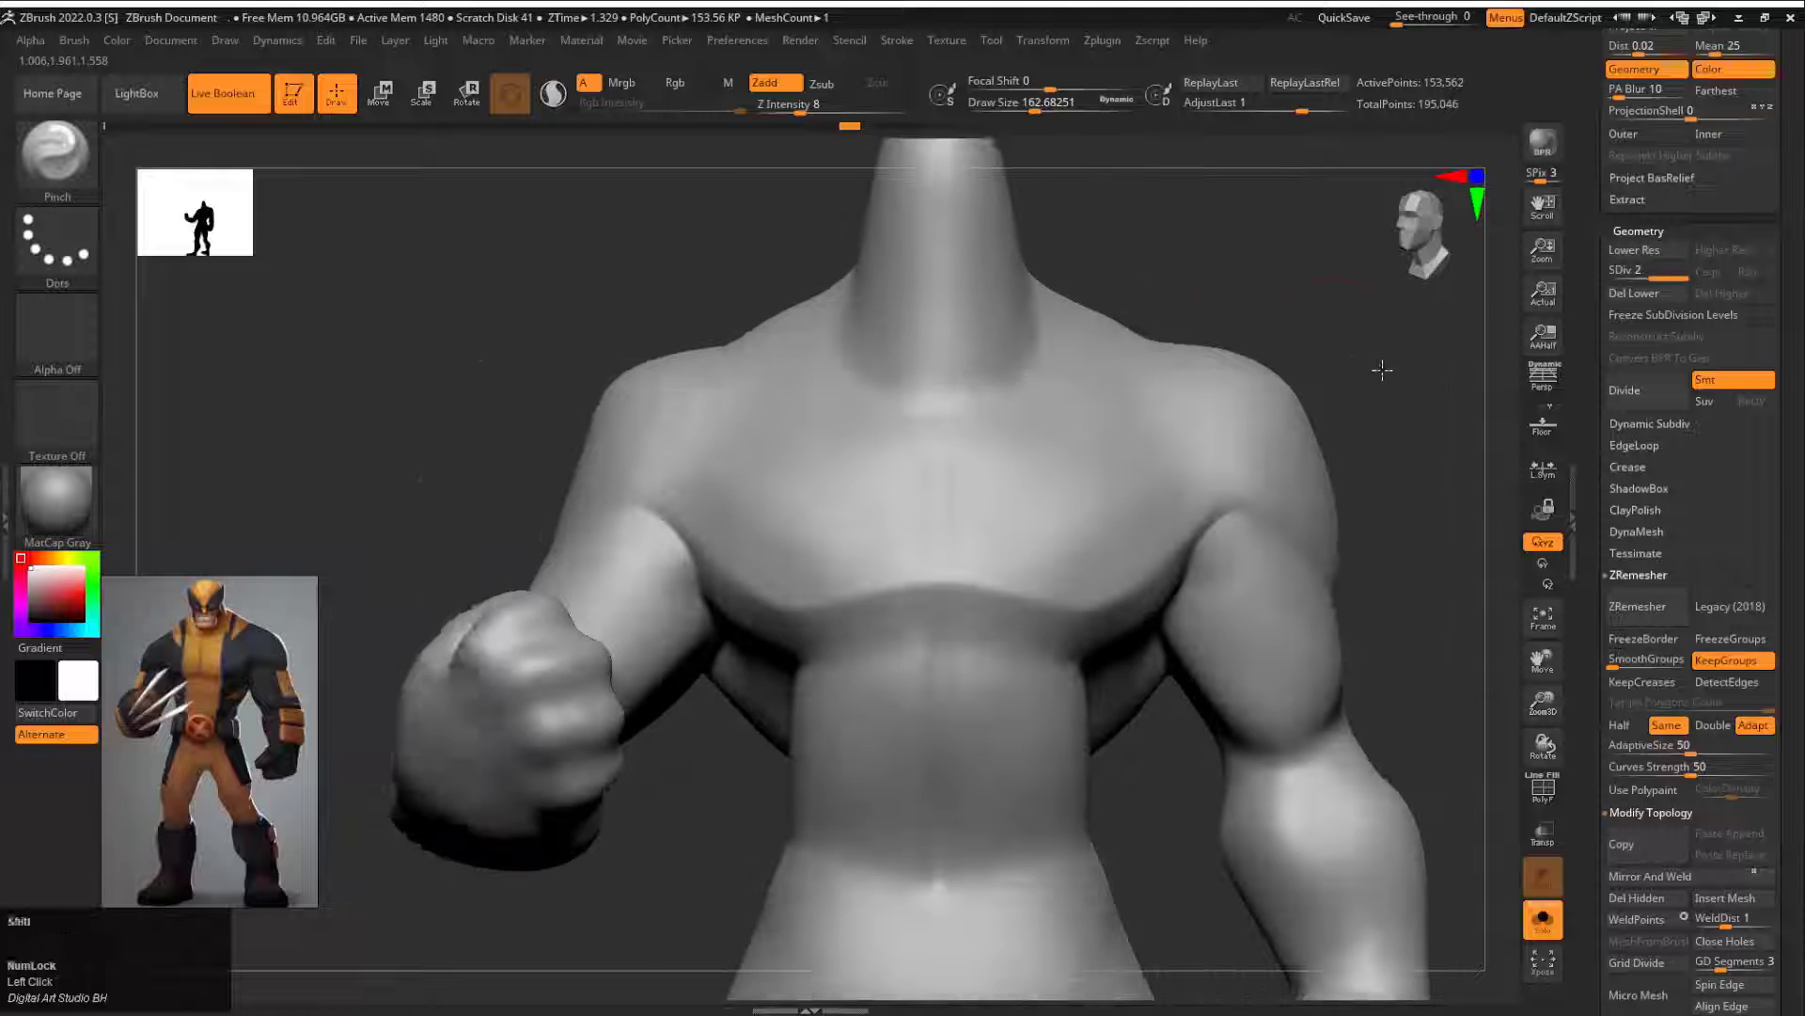
pyautogui.moveTo(1459, 500)
pyautogui.keyDown('alt'); pyautogui.mouseDown()
pyautogui.moveTo(1354, 419)
pyautogui.moveTo(1265, 406)
pyautogui.mouseUp(); pyautogui.keyUp('alt')
pyautogui.press('s')
pyautogui.moveTo(899, 574); pyautogui.dragTo(846, 563)
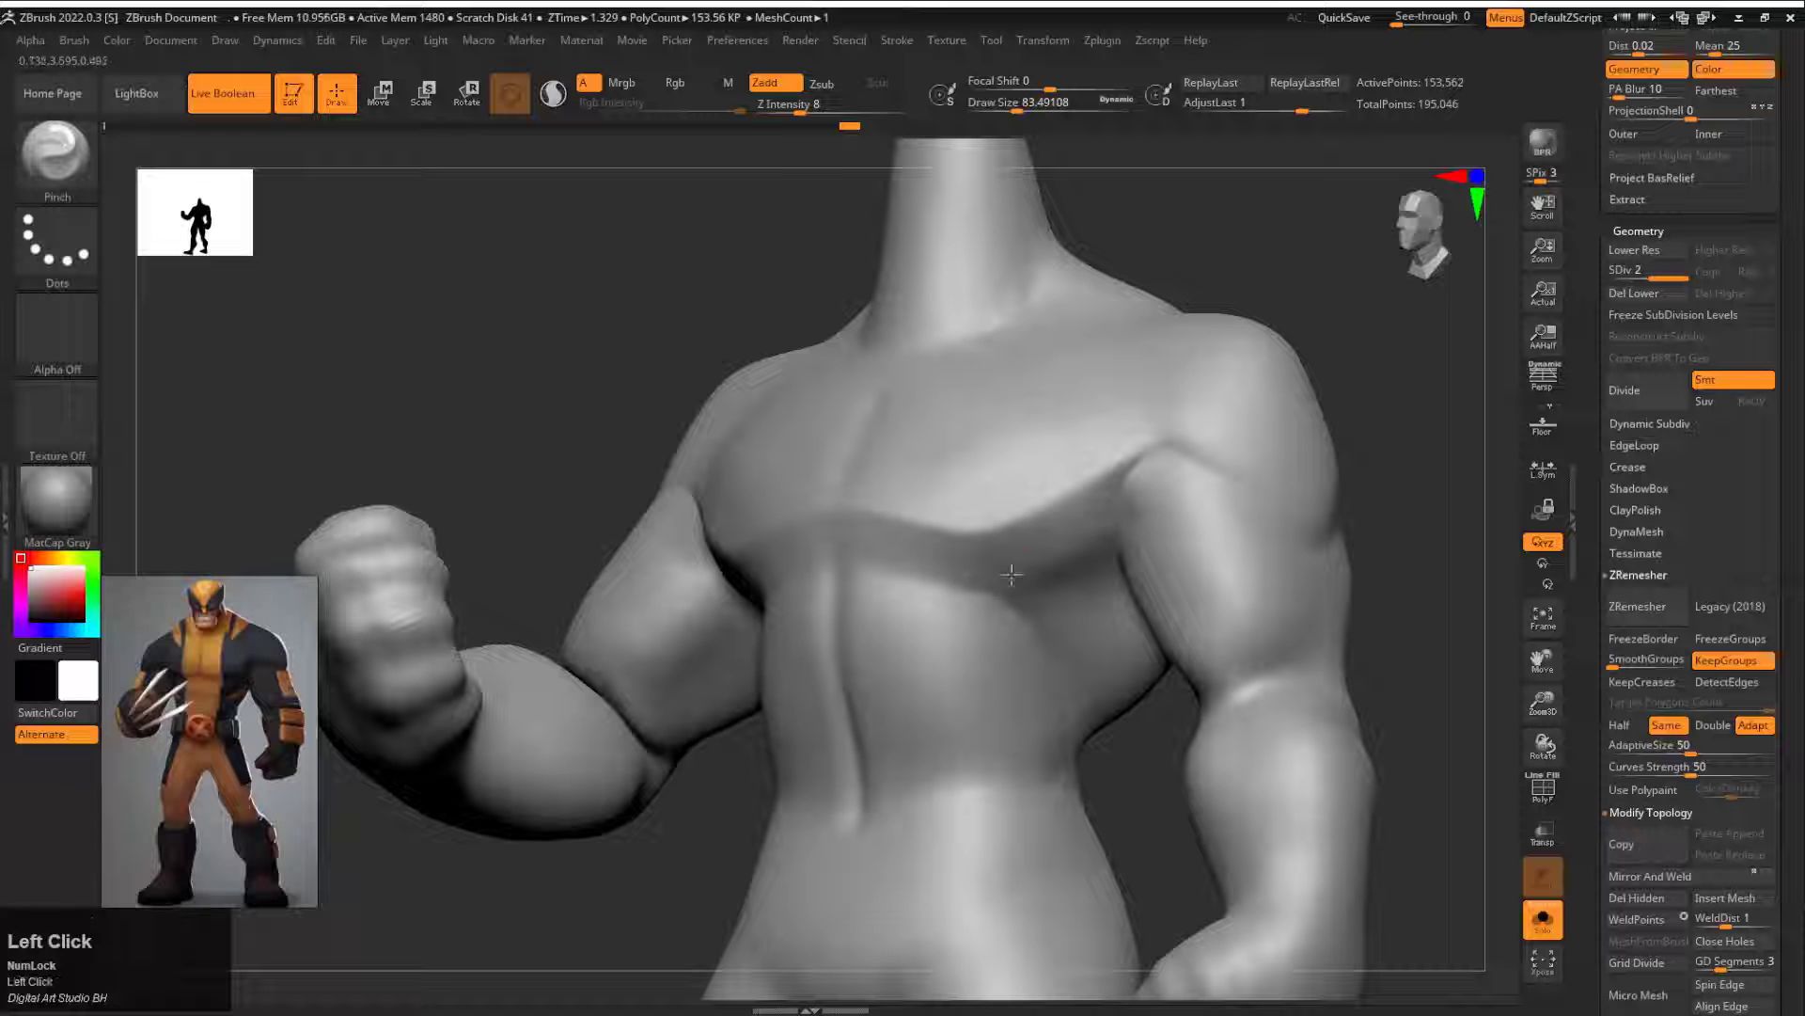
# Step: Raise the Pinch brush to Z Intensity 27 and tighten the crease under the chest, undoing the stray smoothing
pyautogui.press('space')
pyautogui.click(1029, 655)
pyautogui.keyDown('alt'); pyautogui.moveTo(880, 568); pyautogui.dragTo(924, 583); pyautogui.keyUp('alt')
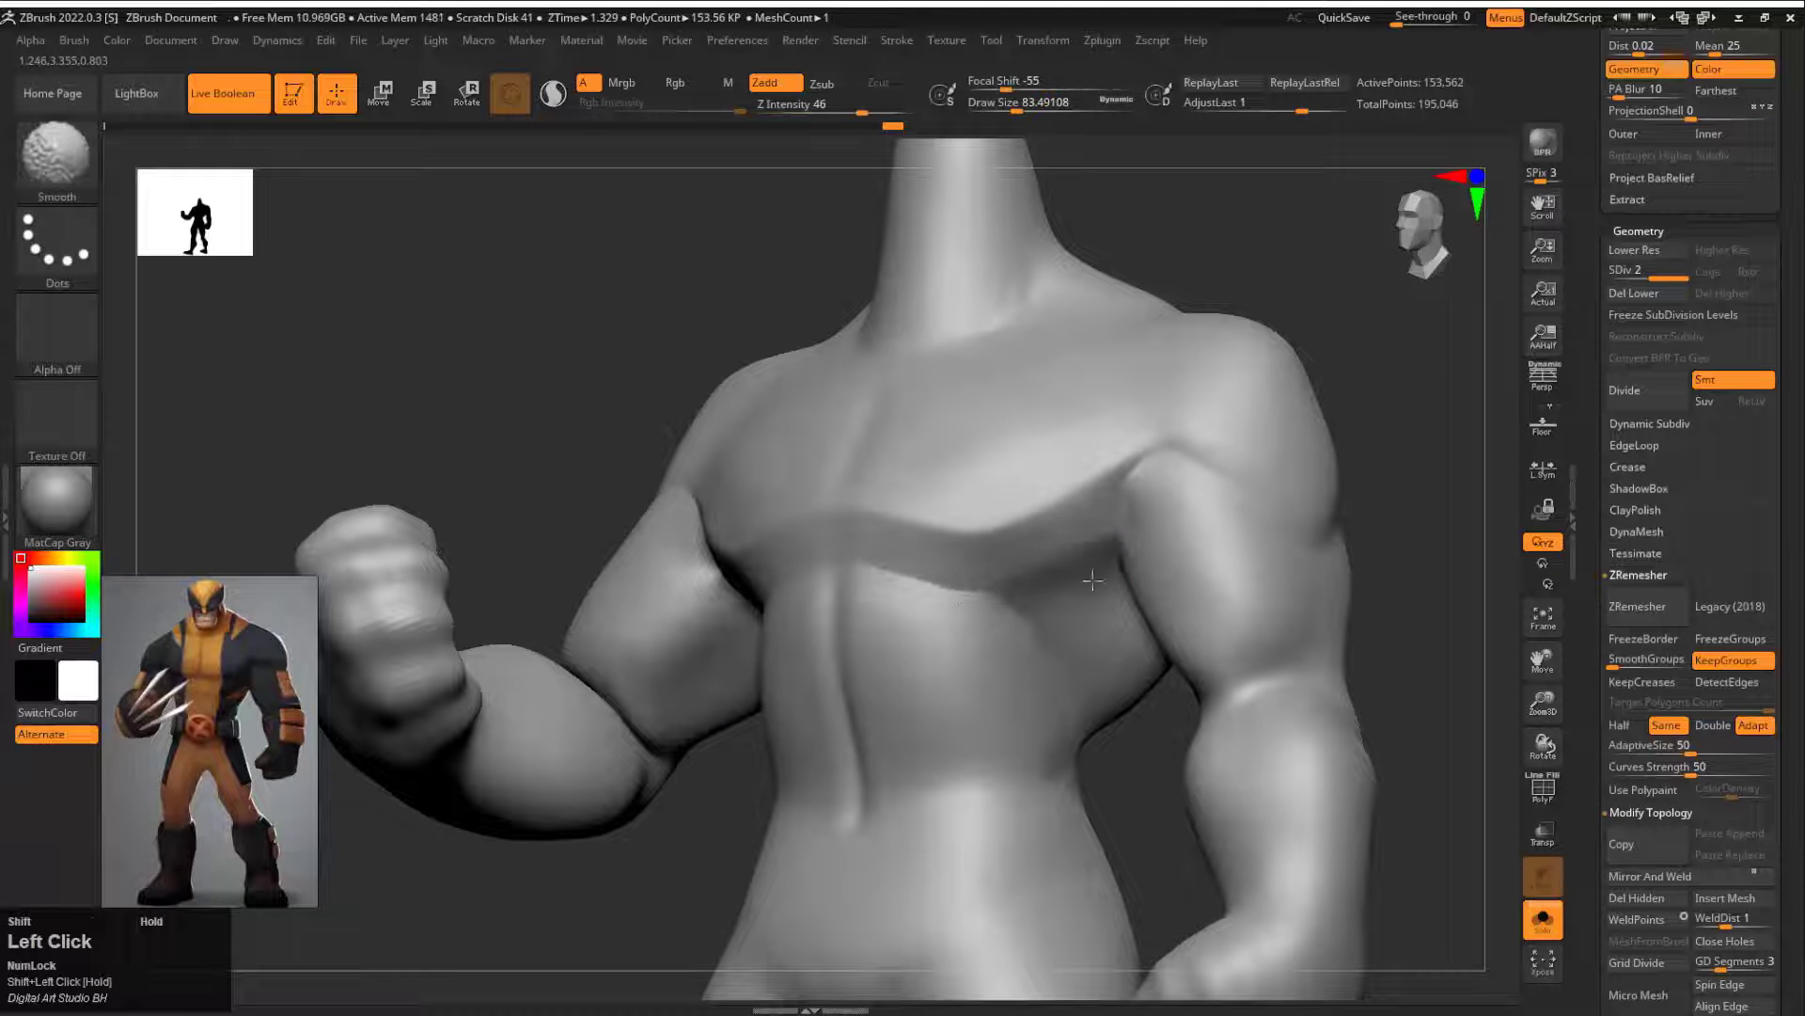
pyautogui.keyDown('shift'); pyautogui.moveTo(1093, 581); pyautogui.dragTo(1058, 570); pyautogui.keyUp('shift')
pyautogui.hotkey('ctrl', 'z')
pyautogui.moveTo(1313, 630); pyautogui.dragTo(1140, 464)
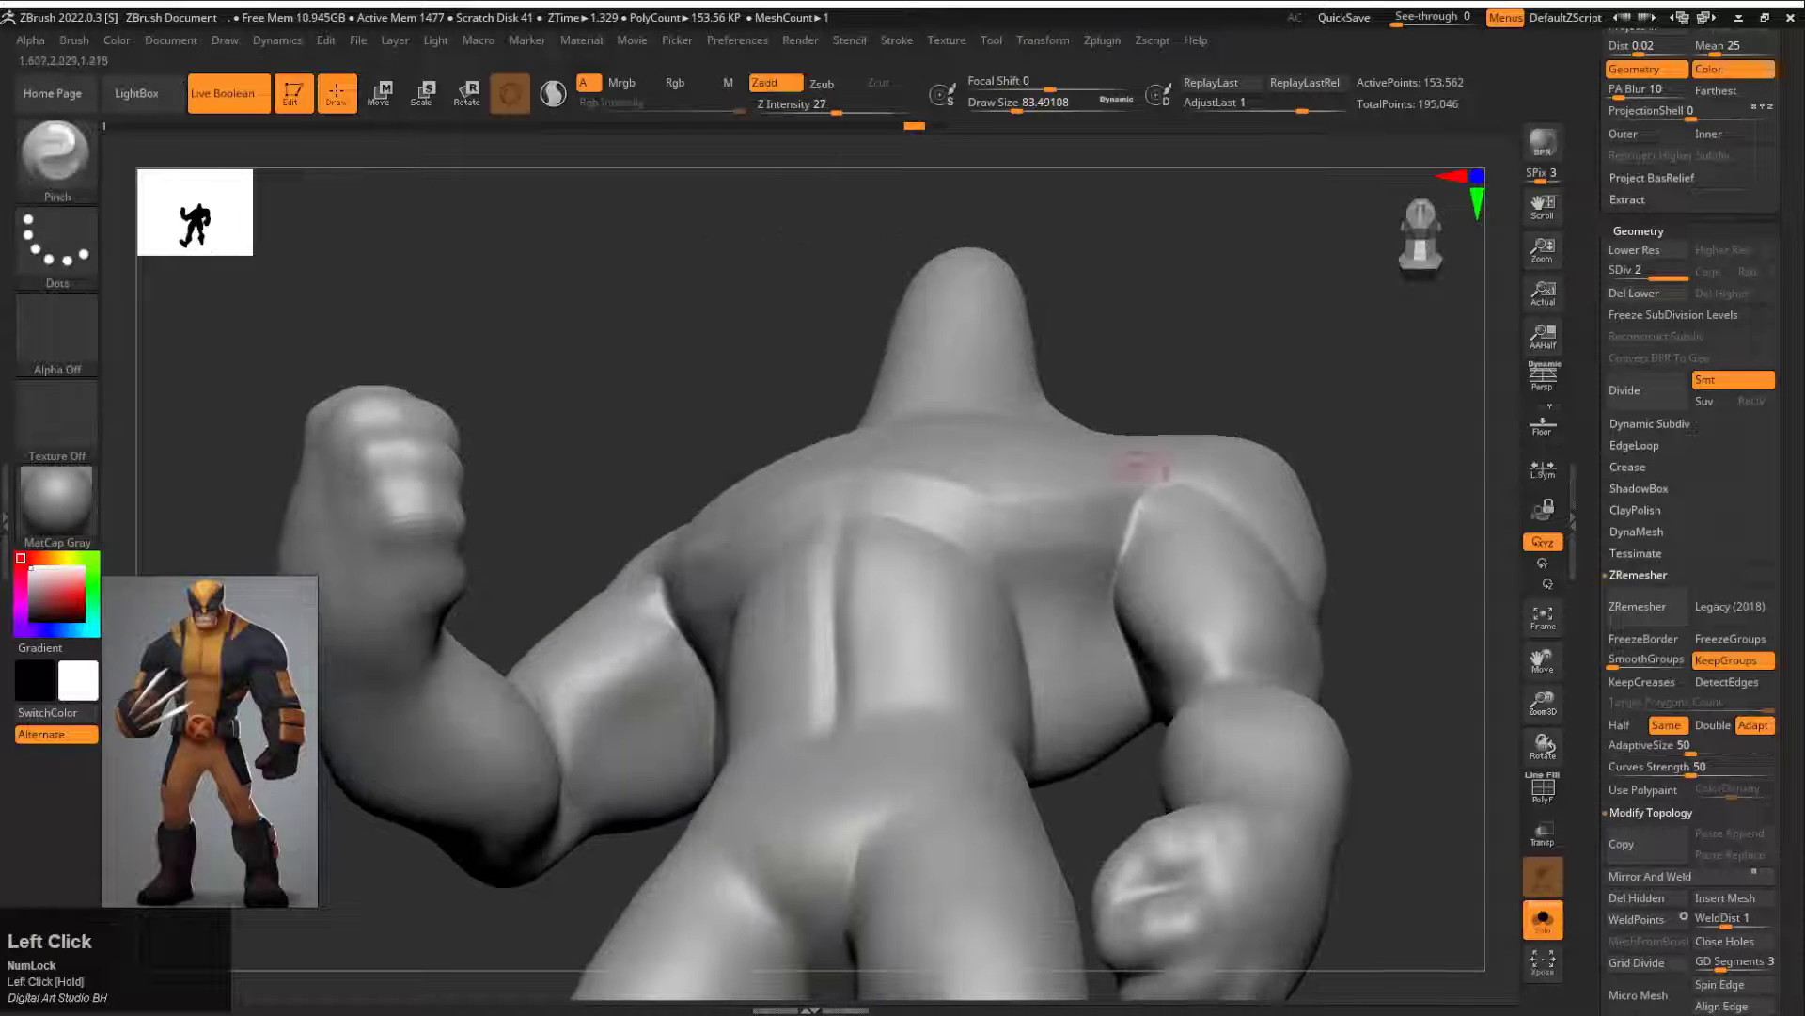
# Step: Drop the body to subdivision level 1, toggle symmetry, and ZRemesh it again with KeepGroups on
pyautogui.click(1628, 273)
pyautogui.press('x')
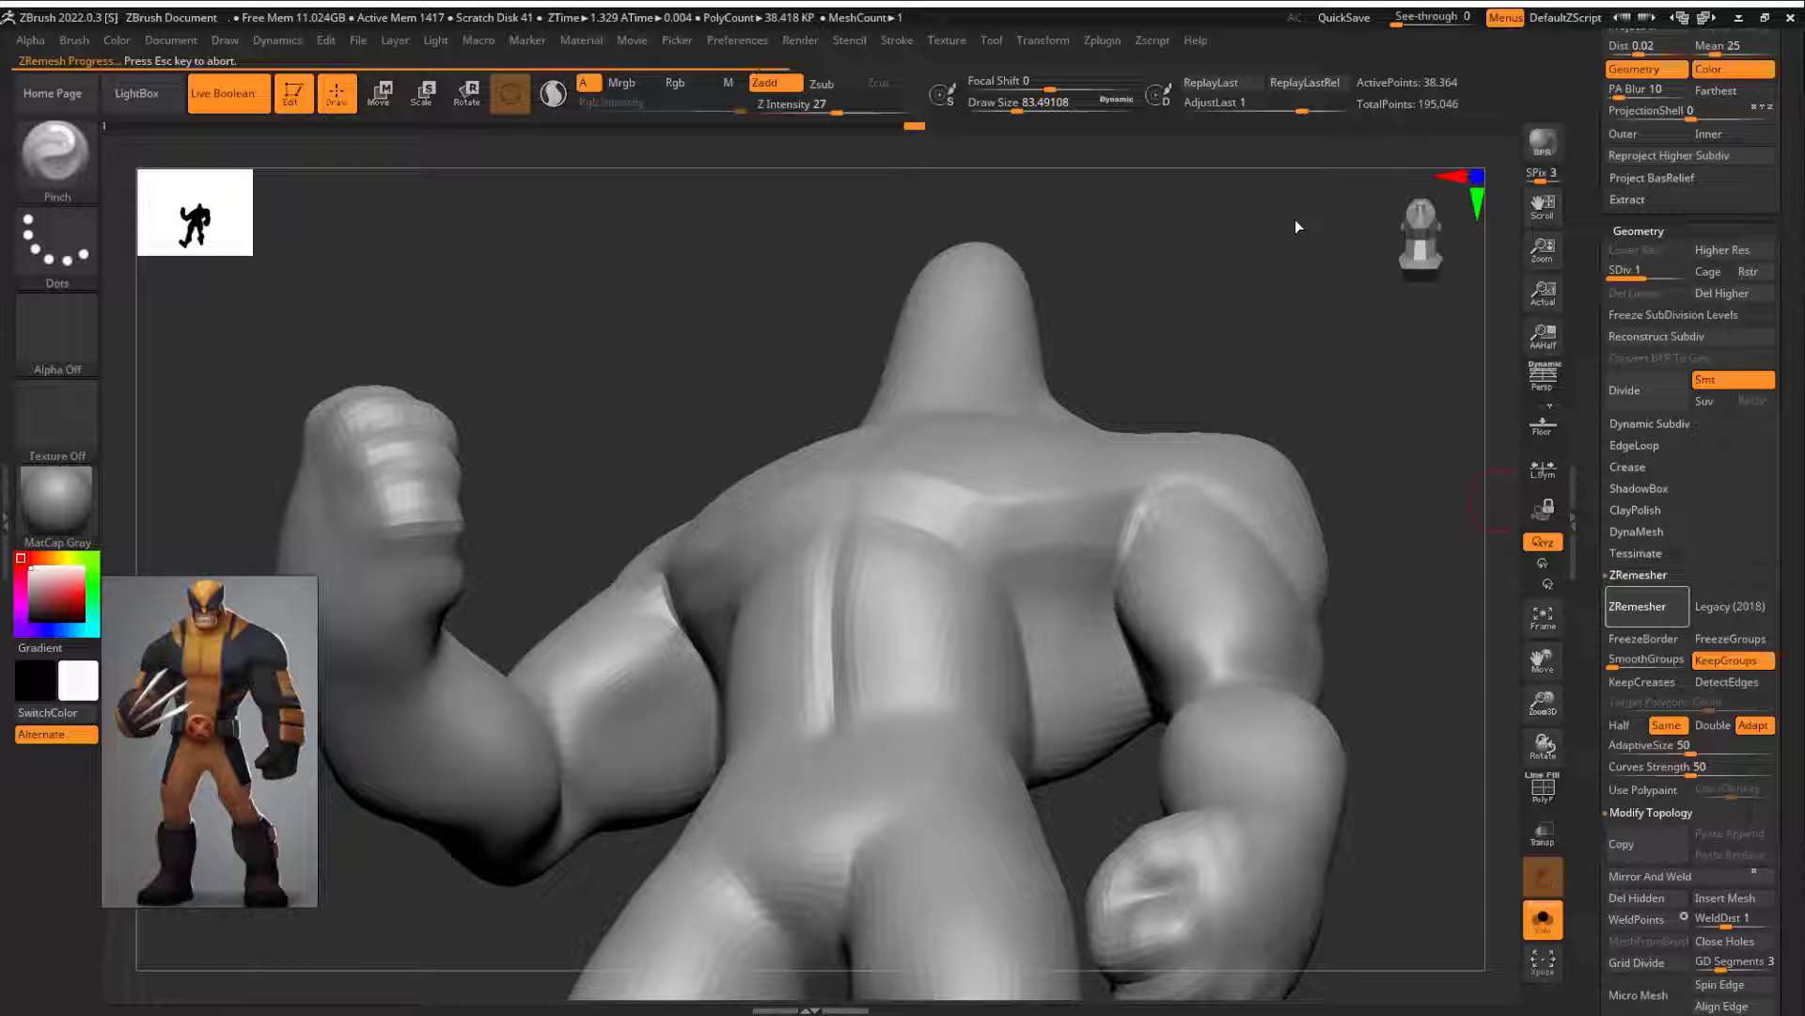
pyautogui.moveTo(1238, 408); pyautogui.dragTo(1364, 423)
pyautogui.moveTo(1363, 423)
pyautogui.mouseDown()
pyautogui.moveTo(1347, 456)
pyautogui.moveTo(1102, 573)
pyautogui.mouseUp()
# Step: Sculpt and smooth the abdominal muscle divisions with DamStandard at a draw size of about 124
pyautogui.press('b')
pyautogui.press('d')
pyautogui.press('s')
pyautogui.press('s')
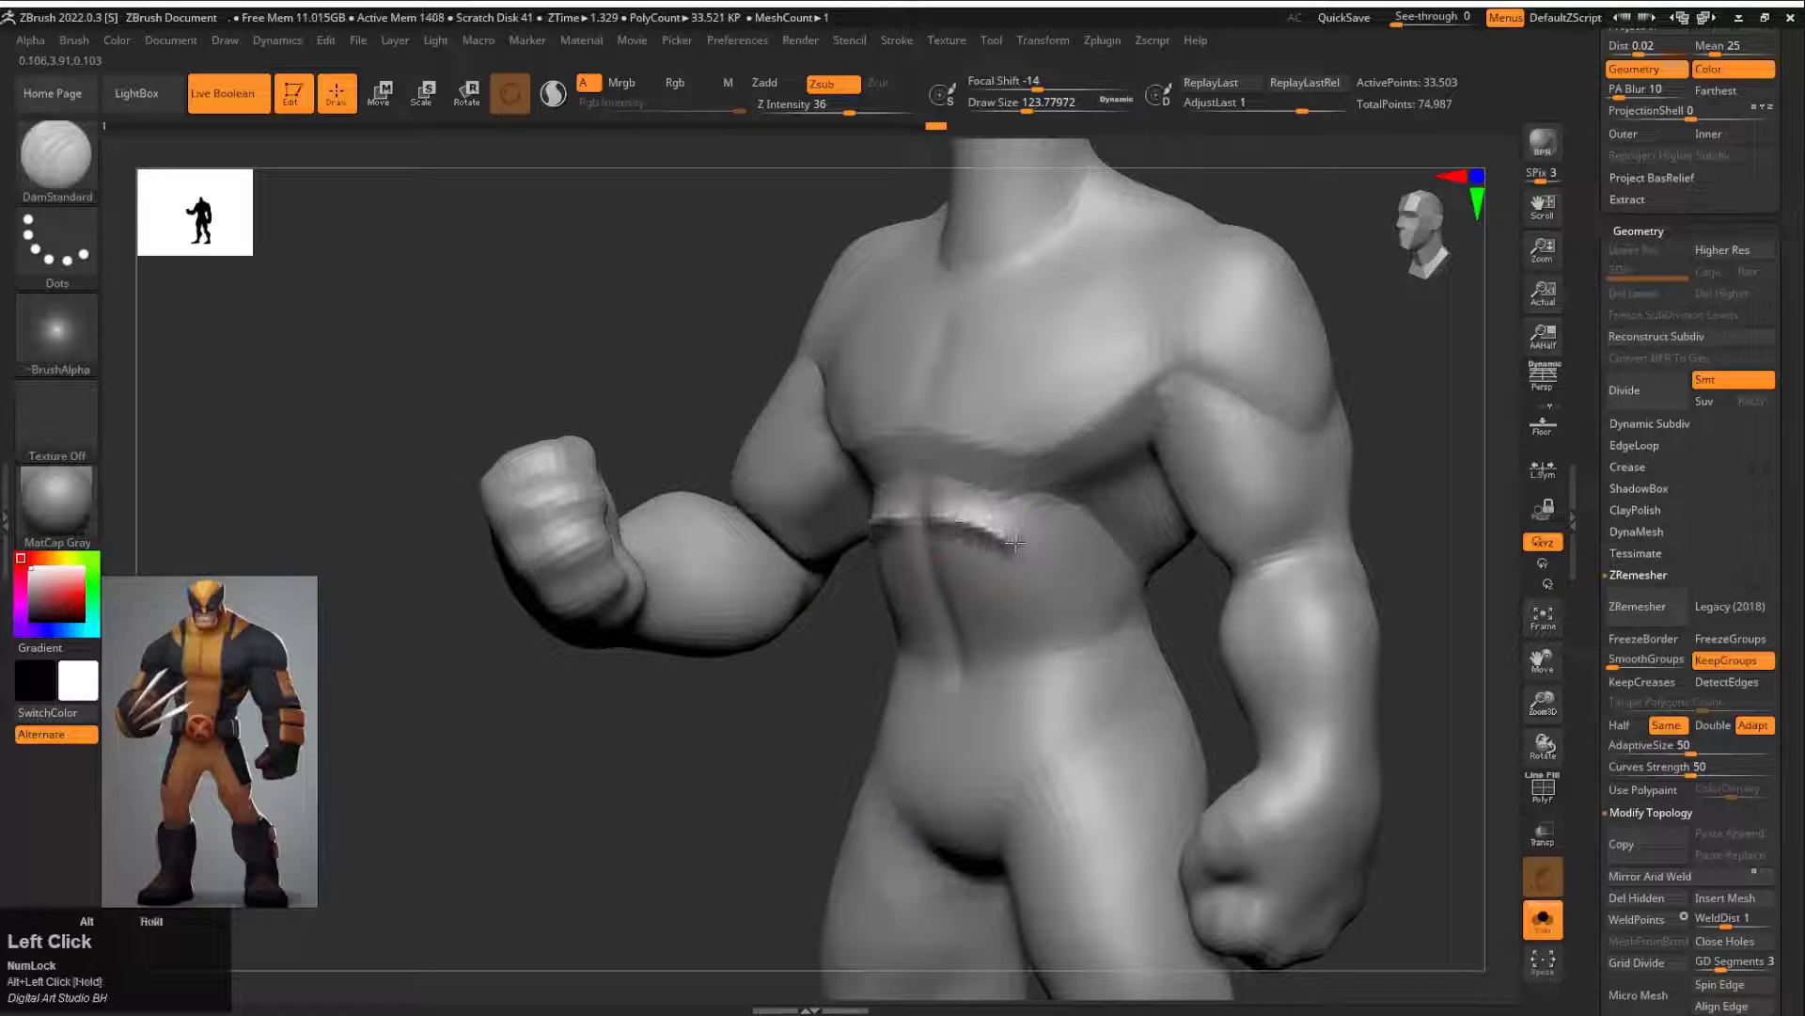
pyautogui.keyDown('alt'); pyautogui.moveTo(1014, 543); pyautogui.dragTo(1098, 514); pyautogui.keyUp('alt')
pyautogui.moveTo(1098, 514)
pyautogui.keyDown('shift'); pyautogui.mouseDown()
pyautogui.moveTo(1063, 539)
pyautogui.moveTo(1036, 689)
pyautogui.mouseUp(); pyautogui.keyUp('shift')
pyautogui.moveTo(1034, 668)
pyautogui.keyDown('shift'); pyautogui.mouseDown()
pyautogui.moveTo(1027, 621)
pyautogui.moveTo(1032, 658)
pyautogui.mouseUp(); pyautogui.keyUp('shift')
pyautogui.keyDown('shift'); pyautogui.moveTo(1025, 626); pyautogui.dragTo(999, 593, button='right'); pyautogui.keyUp('shift')
pyautogui.moveTo(945, 598); pyautogui.dragTo(1019, 602)
pyautogui.moveTo(948, 677)
pyautogui.mouseDown()
pyautogui.moveTo(1013, 677)
pyautogui.moveTo(987, 598)
pyautogui.mouseUp()
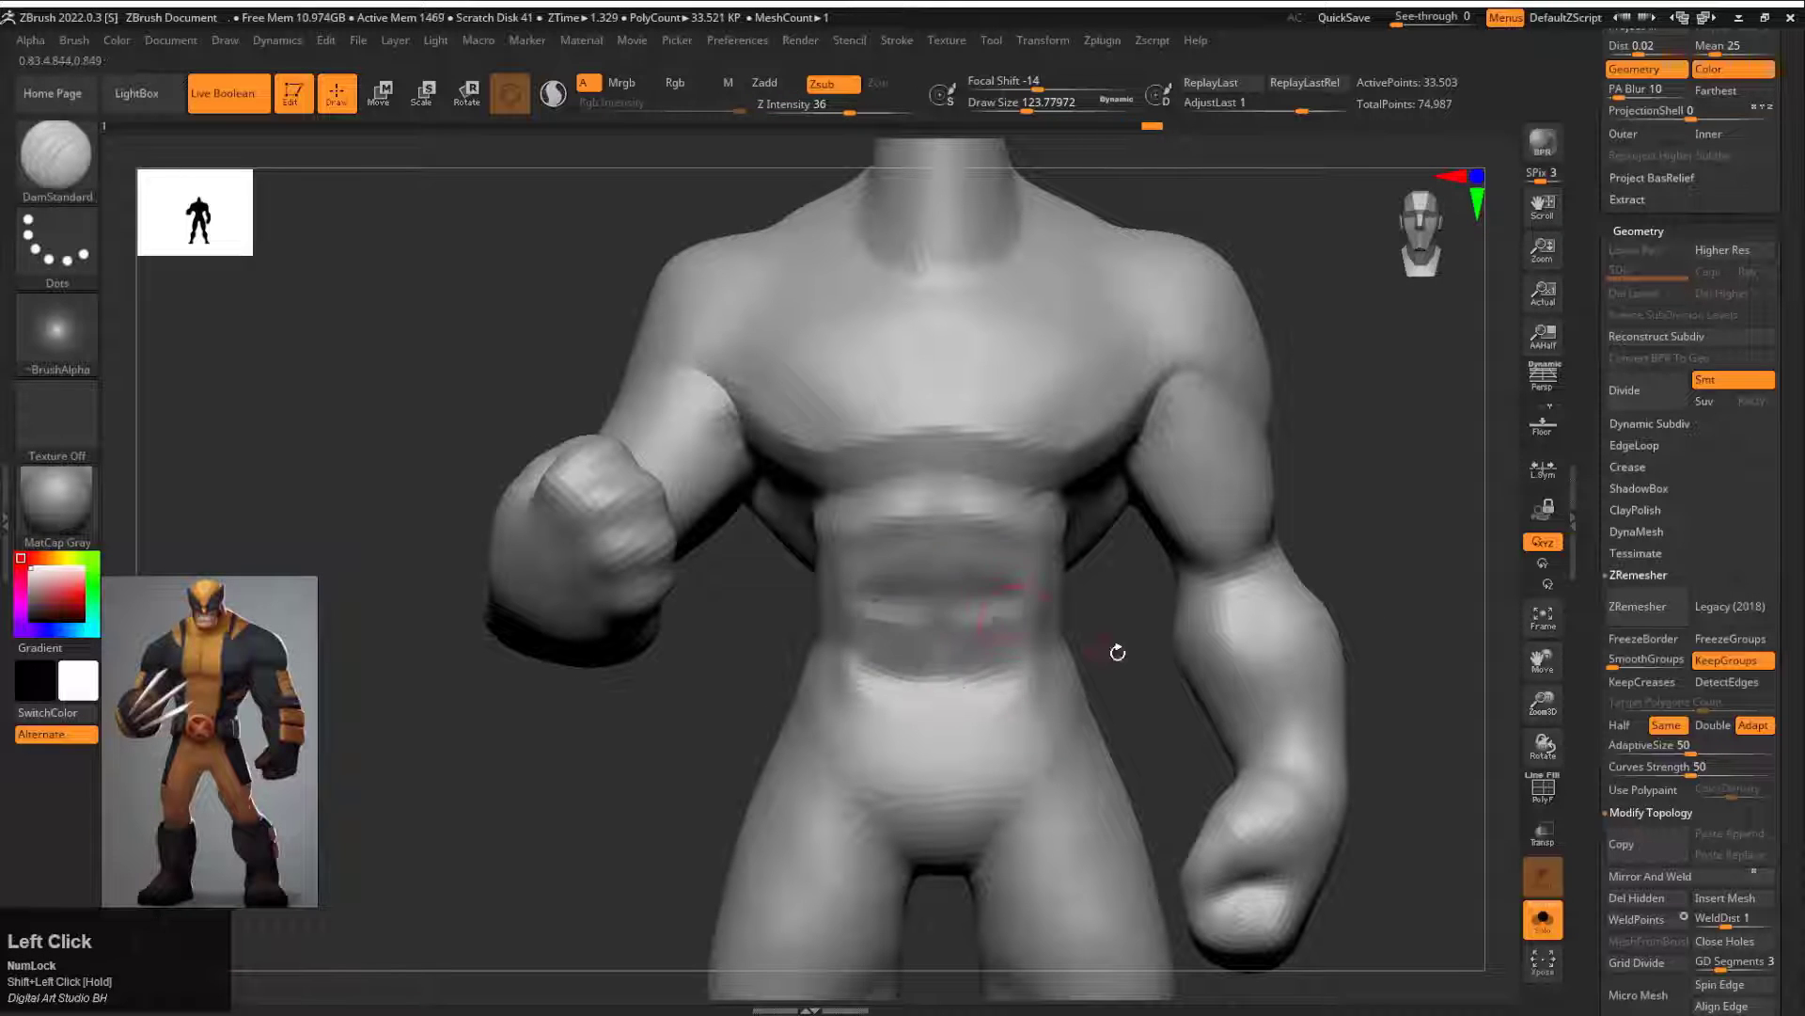
# Step: Sculpt the thigh muscle creases on both legs and soften them with a draw size of about 262
pyautogui.moveTo(1116, 652)
pyautogui.keyDown('alt'); pyautogui.mouseDown()
pyautogui.moveTo(1166, 564)
pyautogui.moveTo(1284, 844)
pyautogui.moveTo(1270, 663)
pyautogui.mouseUp(); pyautogui.keyUp('alt')
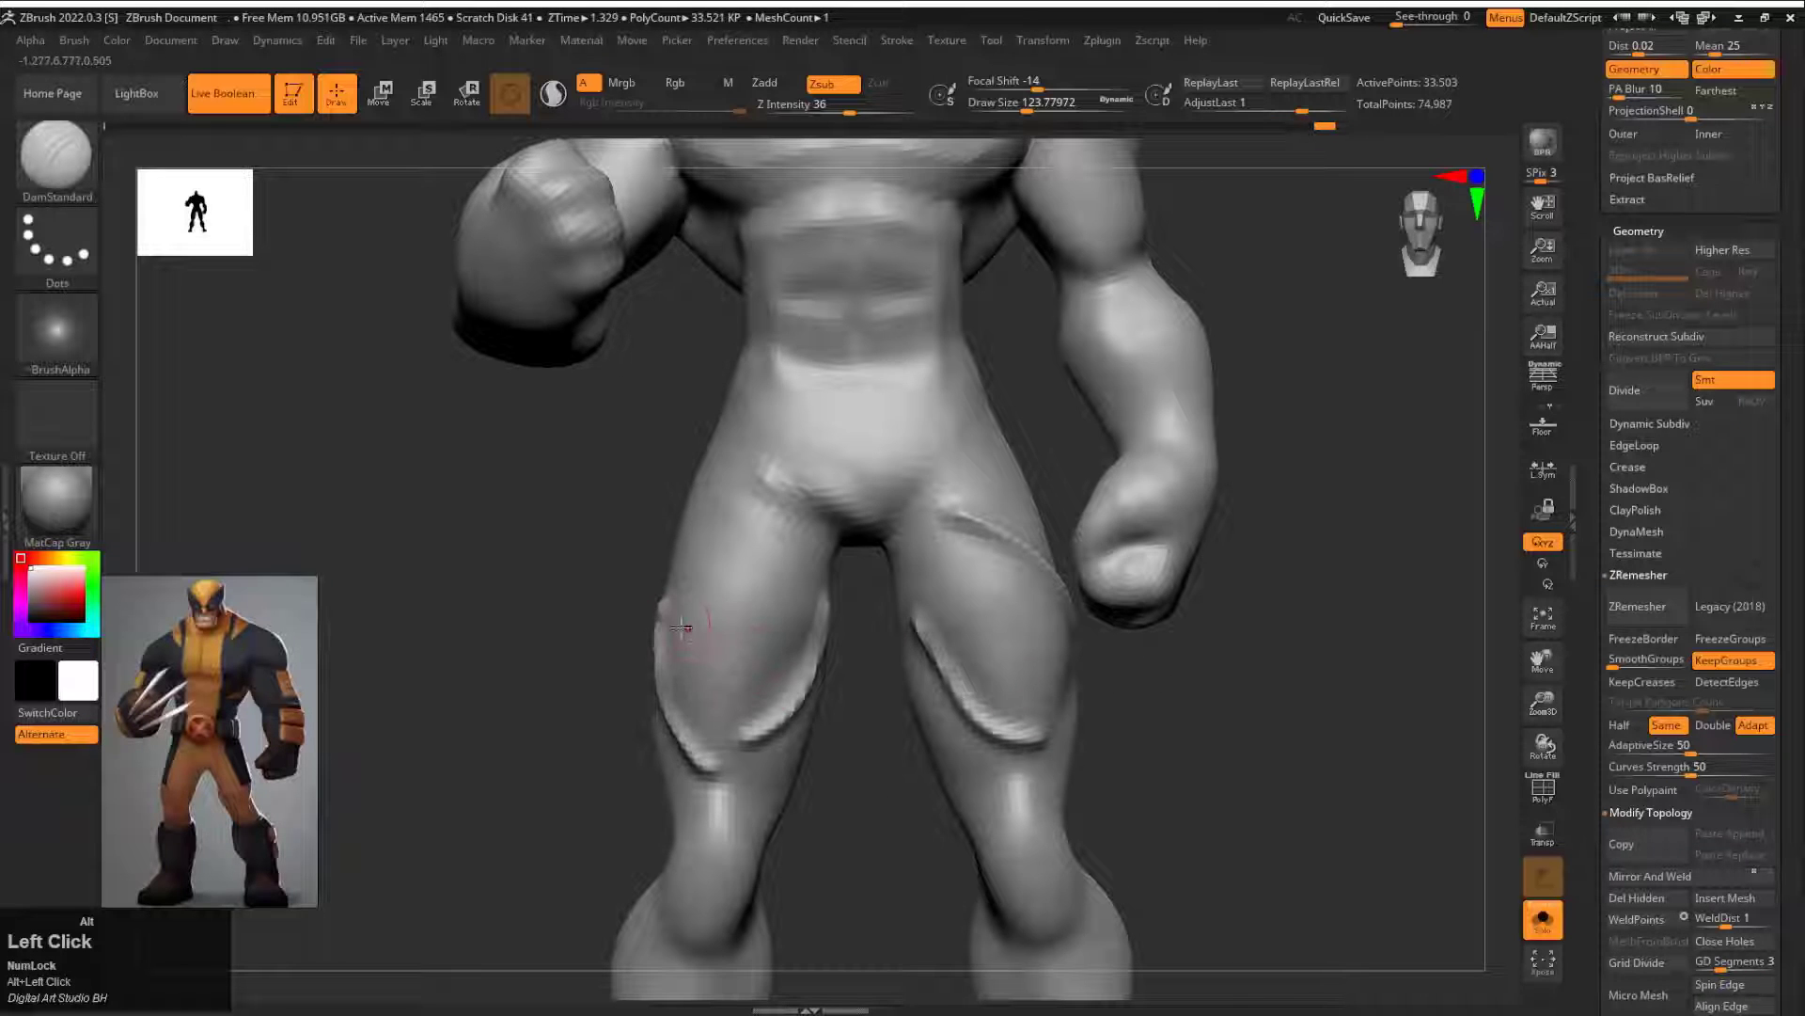
pyautogui.keyDown('alt'); pyautogui.moveTo(680, 626); pyautogui.dragTo(741, 682); pyautogui.keyUp('alt')
pyautogui.moveTo(696, 486); pyautogui.dragTo(837, 601)
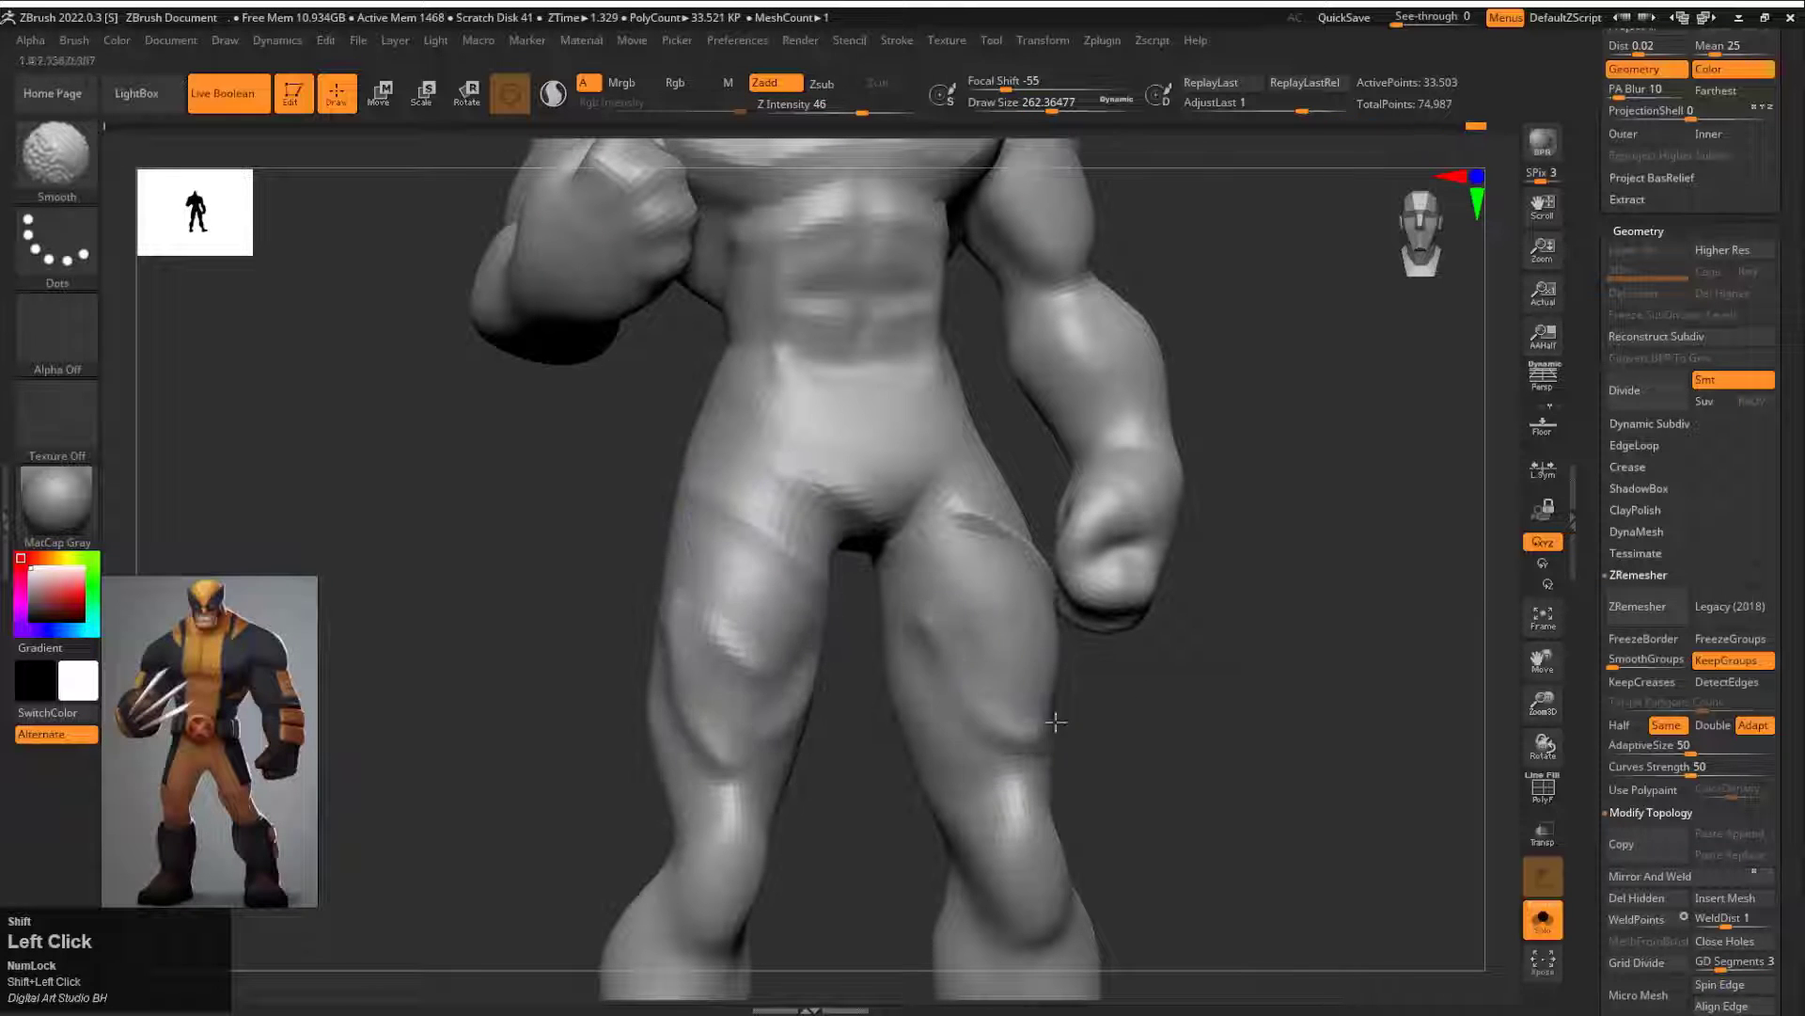
pyautogui.keyDown('shift'); pyautogui.moveTo(954, 513); pyautogui.dragTo(1035, 557); pyautogui.keyUp('shift')
pyautogui.moveTo(1265, 658); pyautogui.dragTo(1171, 663)
pyautogui.keyDown('shift'); pyautogui.moveTo(1064, 568); pyautogui.dragTo(1072, 612); pyautogui.keyUp('shift')
pyautogui.moveTo(1258, 800)
pyautogui.keyDown('alt'); pyautogui.mouseDown()
pyautogui.moveTo(1257, 697)
pyautogui.moveTo(1265, 809)
pyautogui.mouseUp(); pyautogui.keyUp('alt')
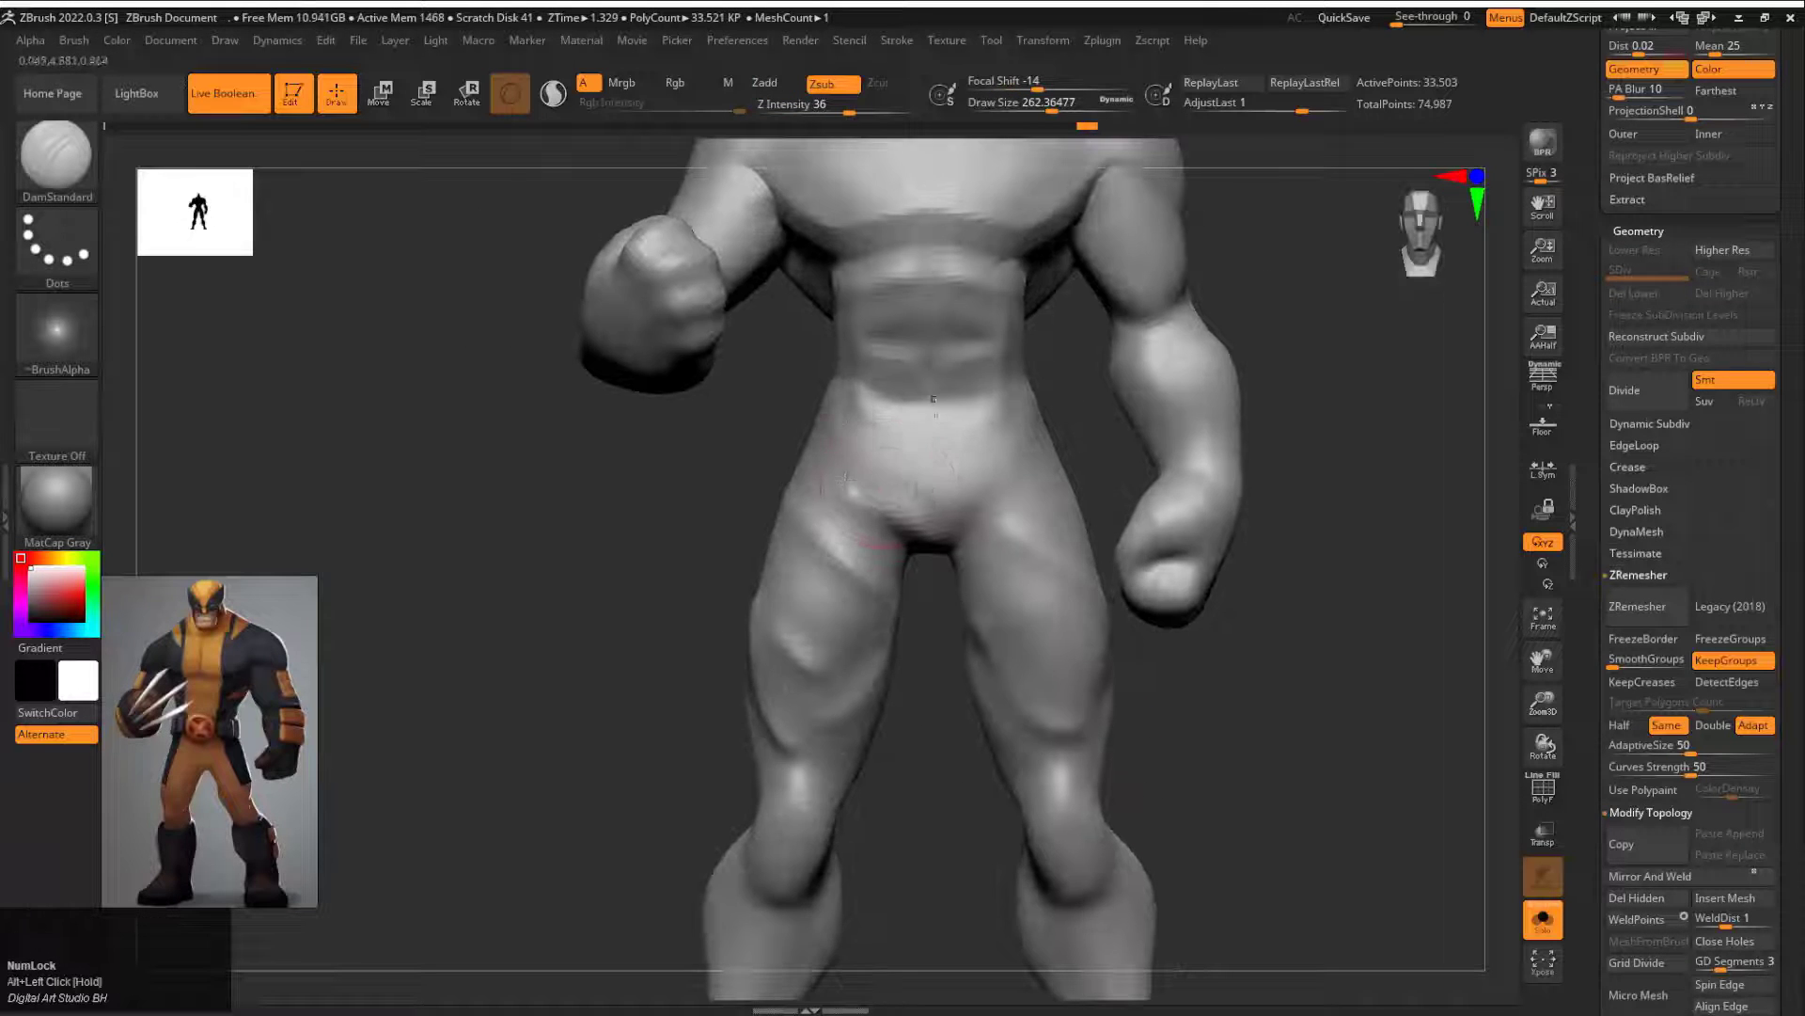
# Step: Reduce the DamStandard draw size to about 136 and refine the creases around the waist and groin
pyautogui.moveTo(1316, 527); pyautogui.dragTo(1213, 527)
pyautogui.press('s')
pyautogui.moveTo(1063, 346); pyautogui.dragTo(1044, 347)
pyautogui.moveTo(1089, 325); pyautogui.dragTo(1039, 375)
pyautogui.moveTo(1322, 403); pyautogui.dragTo(1429, 406)
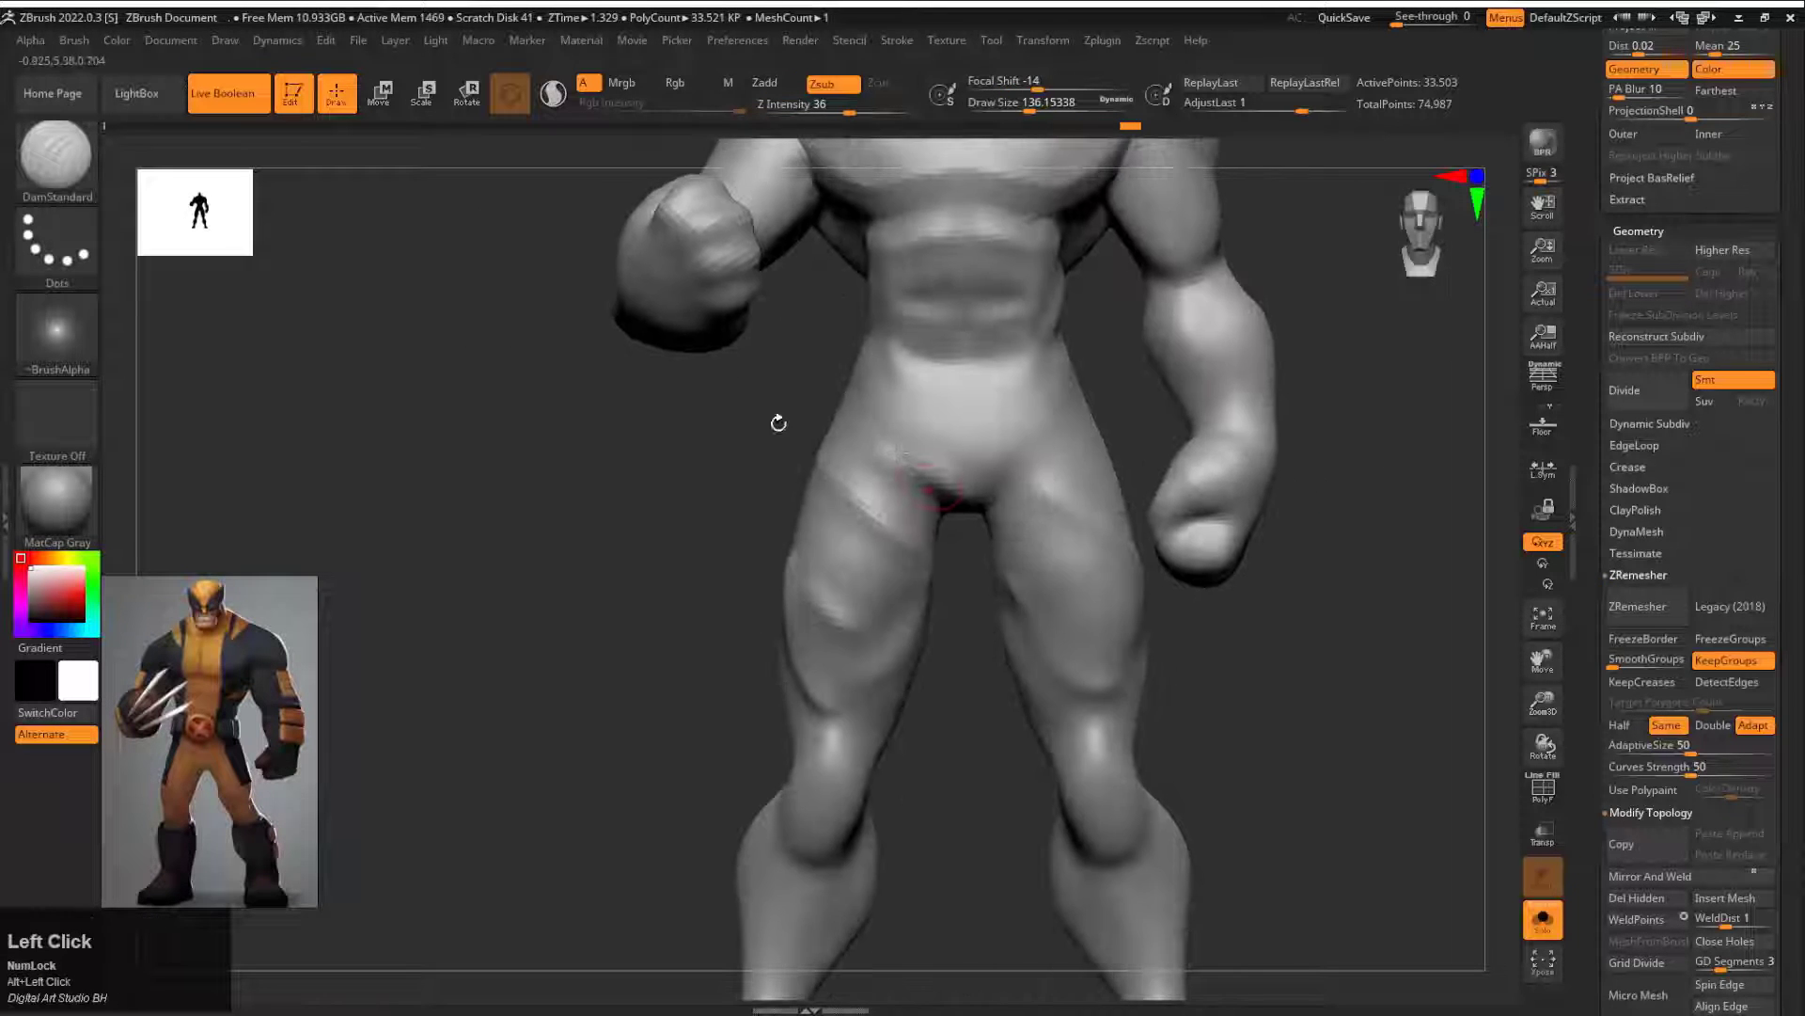
# Step: Build up the lower back muscle ridges with raised DamStandard strokes and smooth them
pyautogui.moveTo(779, 423)
pyautogui.mouseDown()
pyautogui.moveTo(854, 467)
pyautogui.moveTo(1204, 317)
pyautogui.mouseUp()
pyautogui.keyDown('alt'); pyautogui.moveTo(1281, 211); pyautogui.dragTo(1288, 204); pyautogui.keyUp('alt')
pyautogui.keyDown('alt'); pyautogui.moveTo(1072, 169); pyautogui.dragTo(1135, 203); pyautogui.keyUp('alt')
pyautogui.keyDown('shift'); pyautogui.moveTo(1139, 247); pyautogui.dragTo(1123, 252); pyautogui.keyUp('shift')
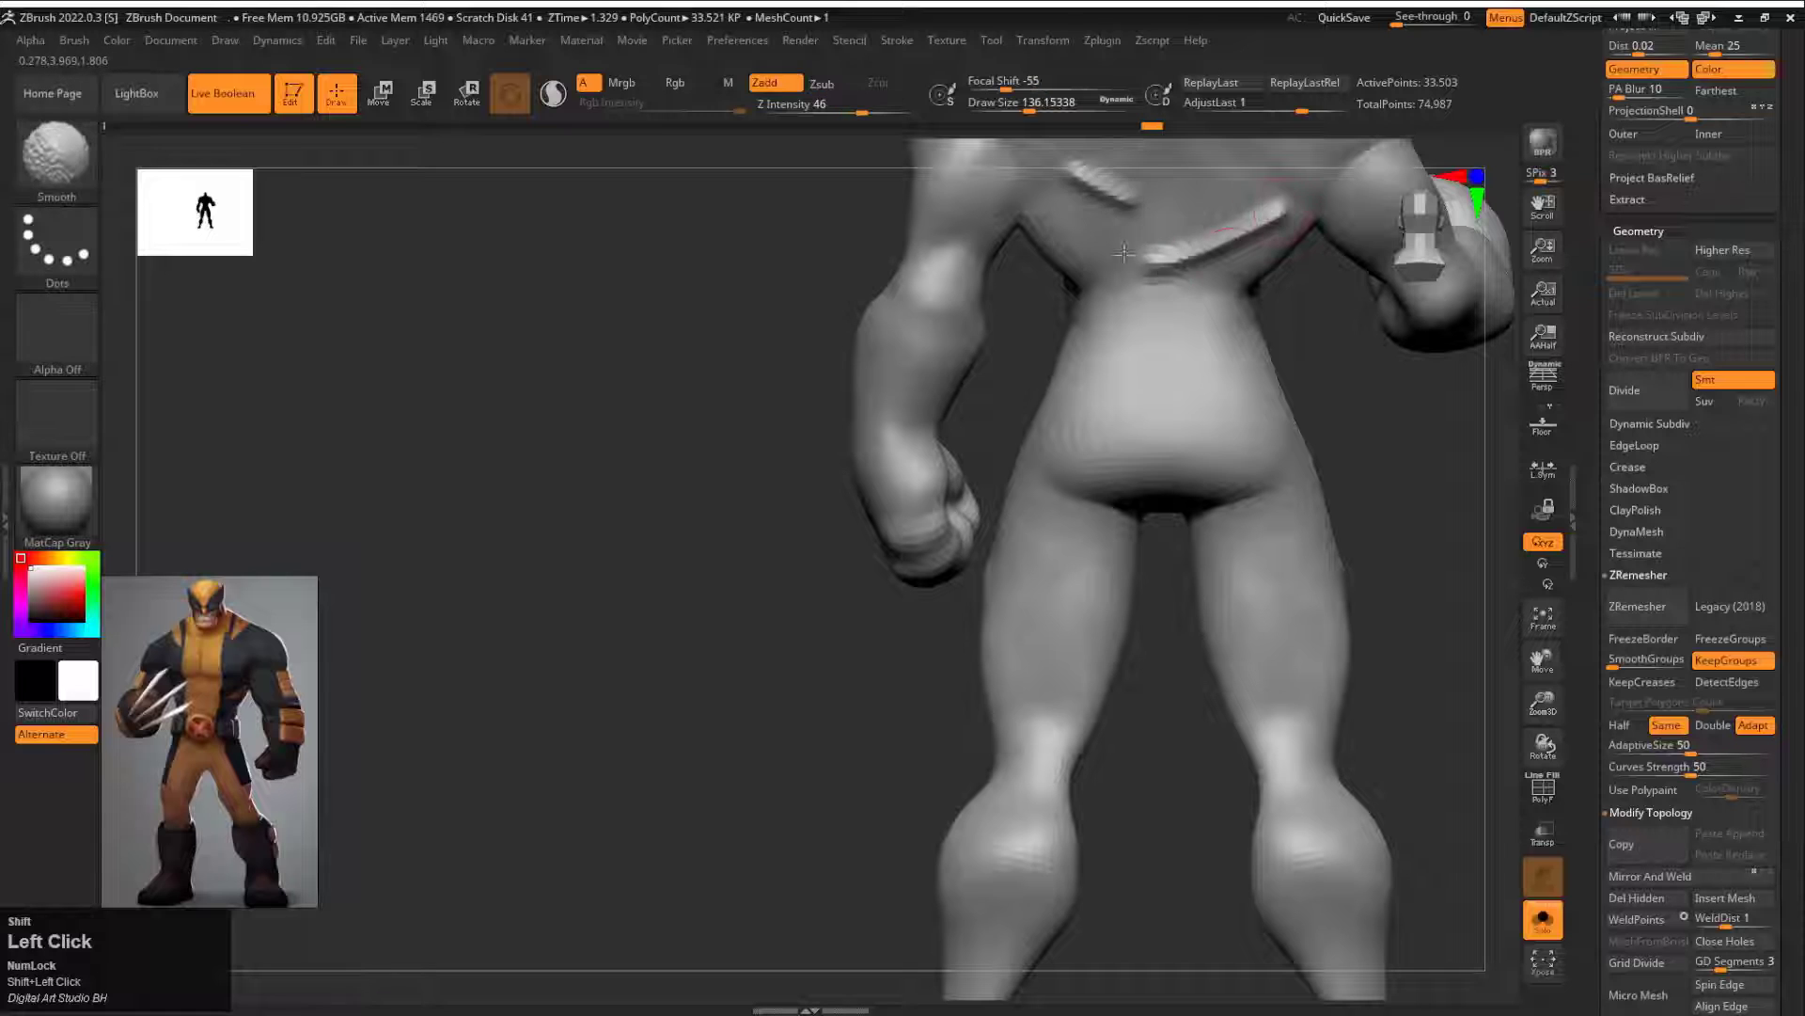
# Step: Sculpt raised hamstring ridges on the backs of both thighs and smooth them into the legs
pyautogui.keyDown('alt'); pyautogui.moveTo(1213, 578); pyautogui.dragTo(1246, 653); pyautogui.keyUp('alt')
pyautogui.keyDown('alt'); pyautogui.moveTo(1256, 701); pyautogui.dragTo(1326, 662); pyautogui.keyUp('alt')
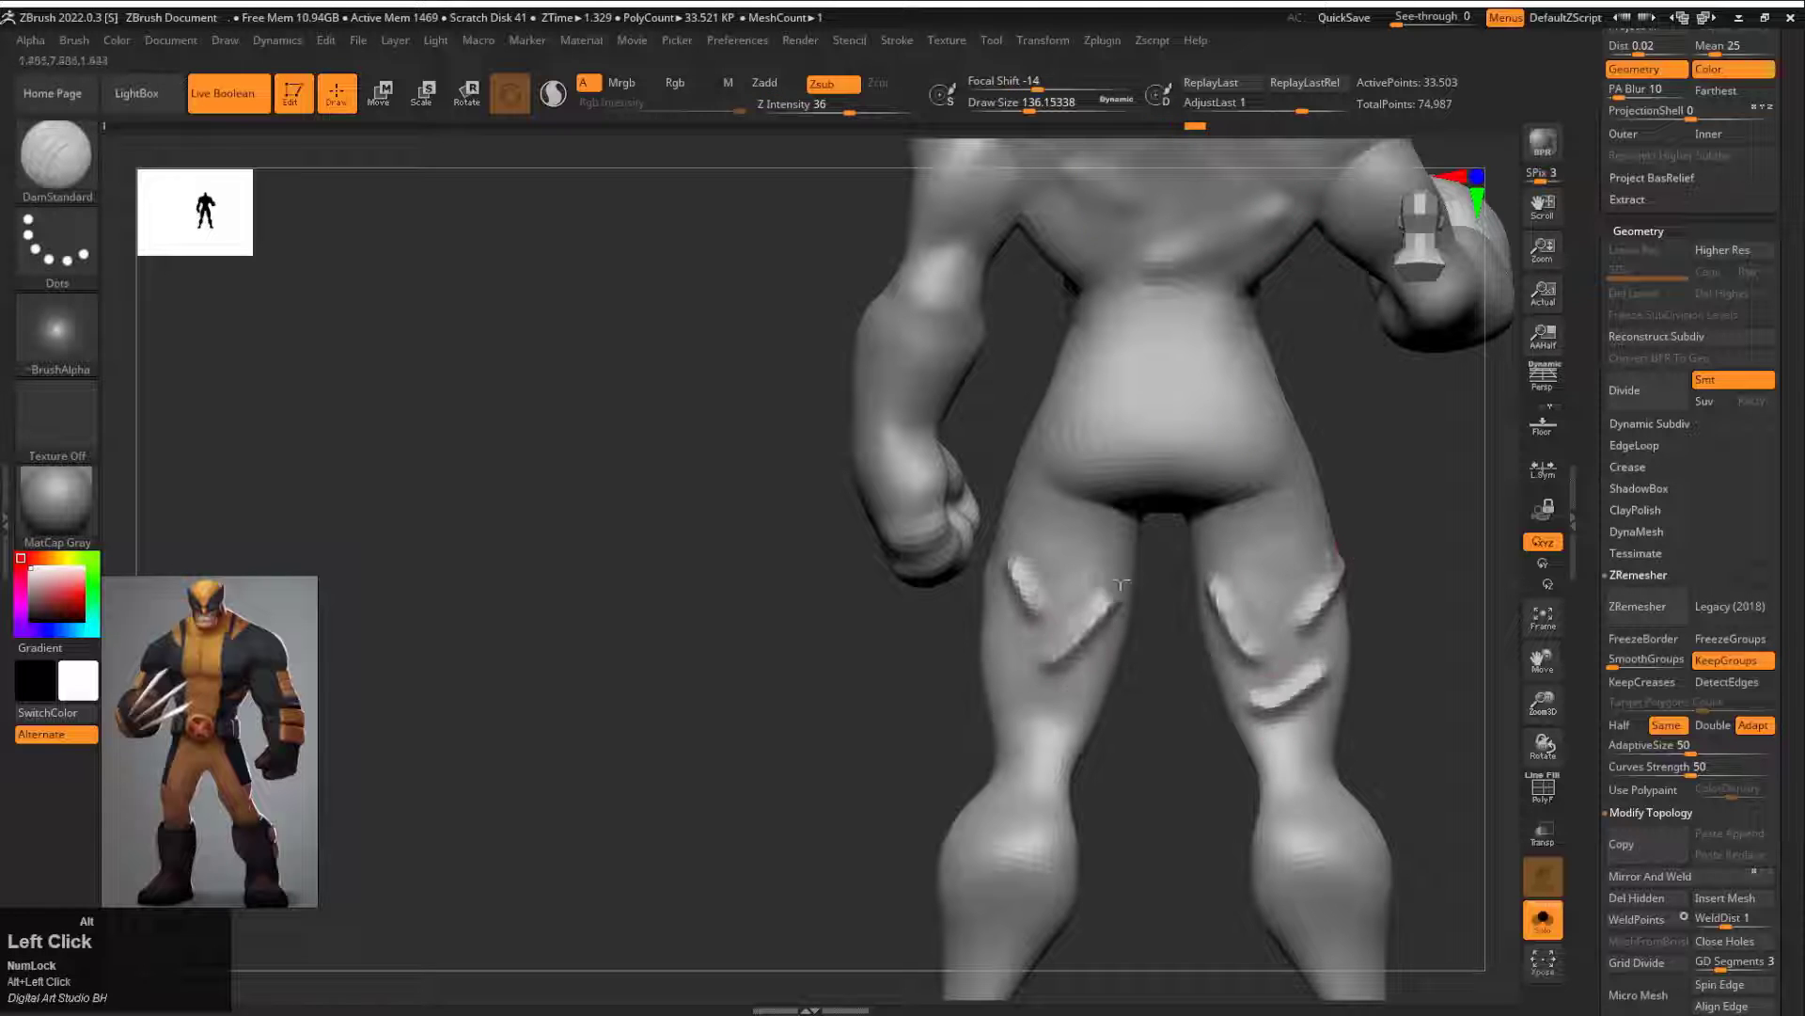
pyautogui.keyDown('alt'); pyautogui.moveTo(995, 679); pyautogui.dragTo(1021, 731); pyautogui.keyUp('alt')
pyautogui.keyDown('shift'); pyautogui.moveTo(1067, 651); pyautogui.dragTo(1099, 636); pyautogui.keyUp('shift')
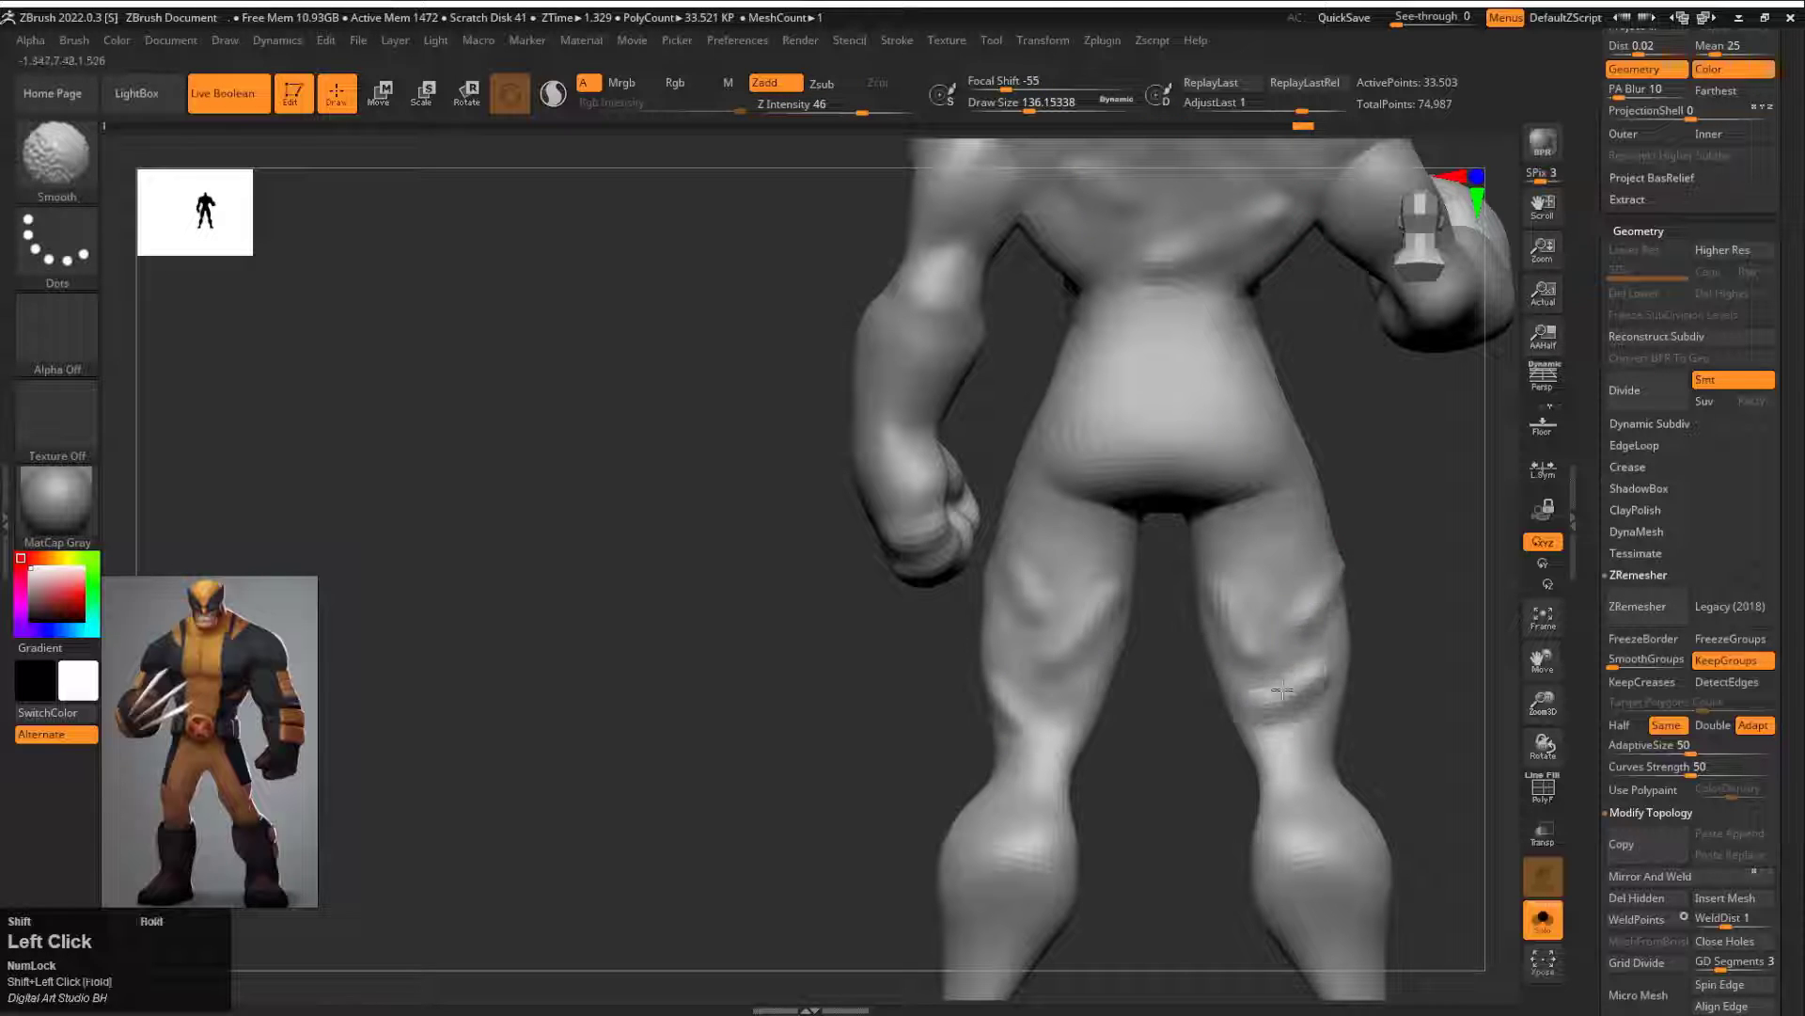
pyautogui.keyDown('shift'); pyautogui.moveTo(1283, 691); pyautogui.dragTo(1307, 683); pyautogui.keyUp('shift')
# Step: Adjust the leg contours with the Move brush and smooth the inner thigh at a draw size of about 393
pyautogui.moveTo(1429, 673)
pyautogui.mouseDown()
pyautogui.moveTo(922, 637)
pyautogui.moveTo(1113, 550)
pyautogui.mouseUp()
pyautogui.keyDown('shift'); pyautogui.moveTo(1145, 718); pyautogui.dragTo(1028, 697); pyautogui.keyUp('shift')
pyautogui.moveTo(1193, 554)
pyautogui.keyDown('alt'); pyautogui.mouseDown()
pyautogui.moveTo(1120, 643)
pyautogui.moveTo(1213, 519)
pyautogui.moveTo(989, 418)
pyautogui.moveTo(968, 376)
pyautogui.moveTo(933, 406)
pyautogui.mouseUp(); pyautogui.keyUp('alt')
pyautogui.press('b')
pyautogui.press('m')
pyautogui.press('v')
pyautogui.moveTo(1138, 404)
pyautogui.keyDown('alt'); pyautogui.mouseDown()
pyautogui.moveTo(1030, 499)
pyautogui.moveTo(971, 504)
pyautogui.moveTo(997, 573)
pyautogui.mouseUp(); pyautogui.keyUp('alt')
pyautogui.press(']')
pyautogui.keyDown('shift'); pyautogui.moveTo(849, 588); pyautogui.dragTo(834, 600); pyautogui.keyUp('shift')
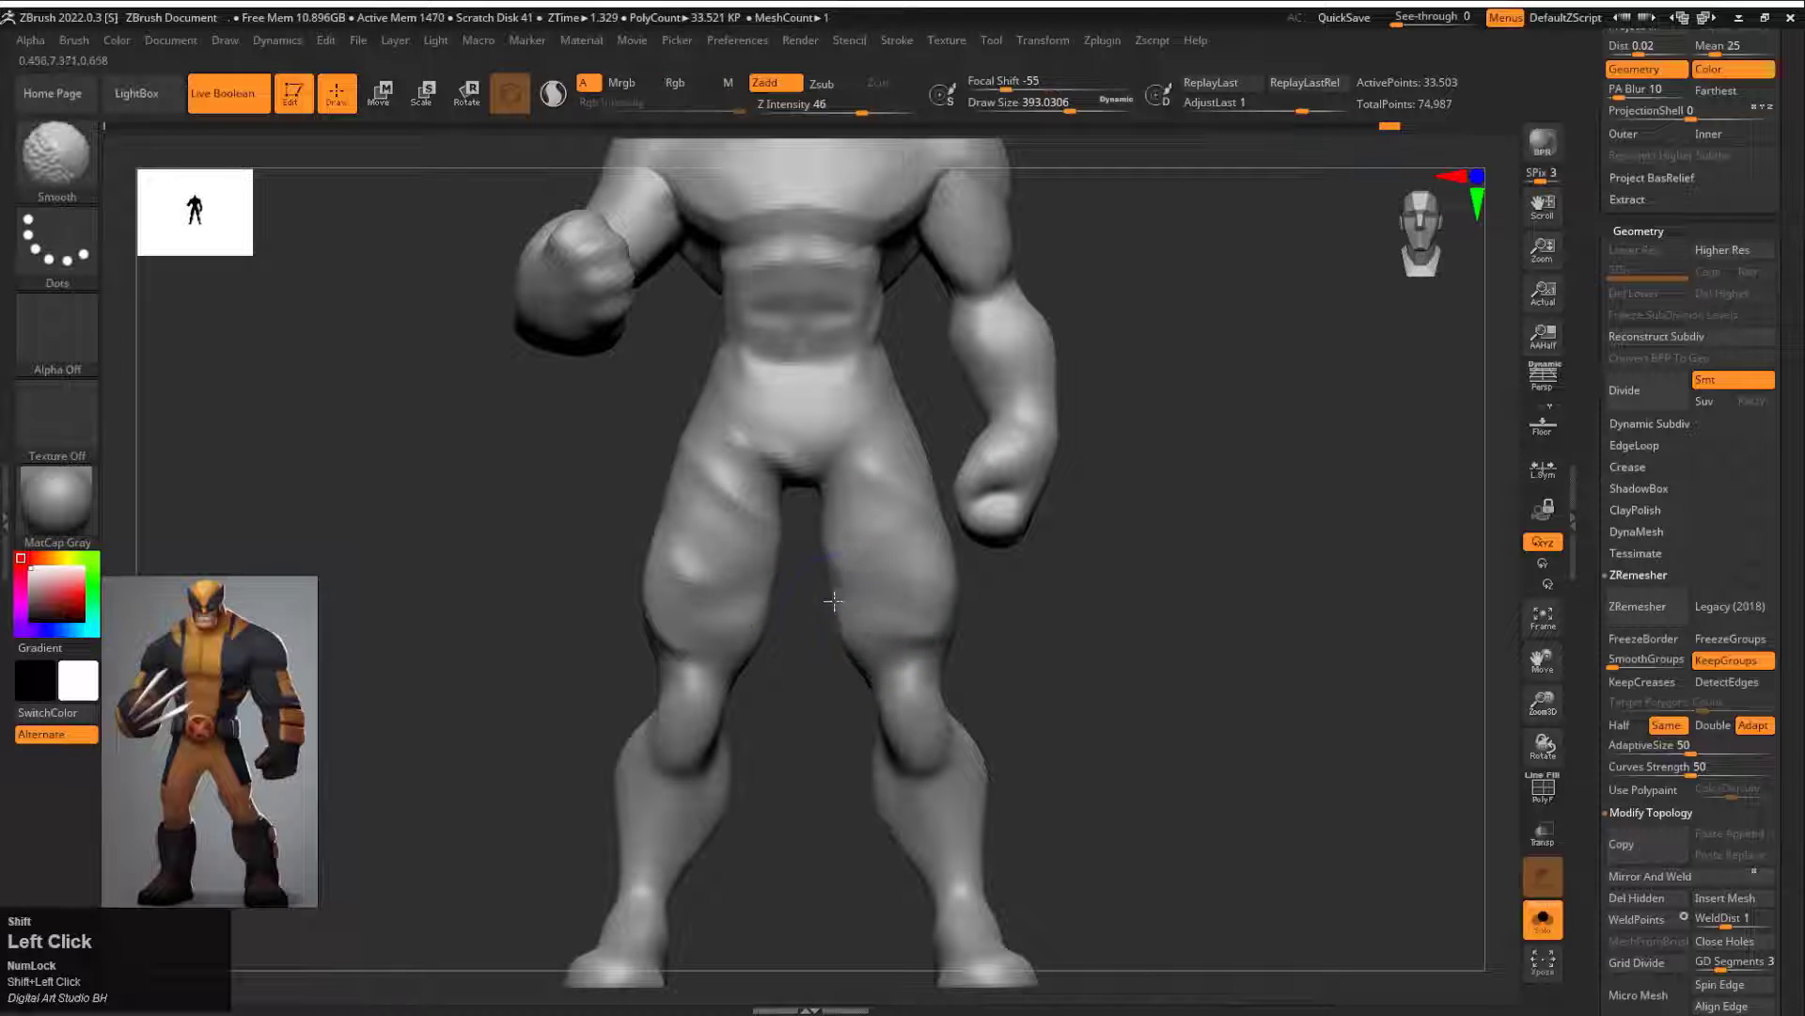
# Step: Reshape the legs from below and behind with the Move brush at a draw size of about 648
pyautogui.moveTo(1035, 663); pyautogui.dragTo(818, 414)
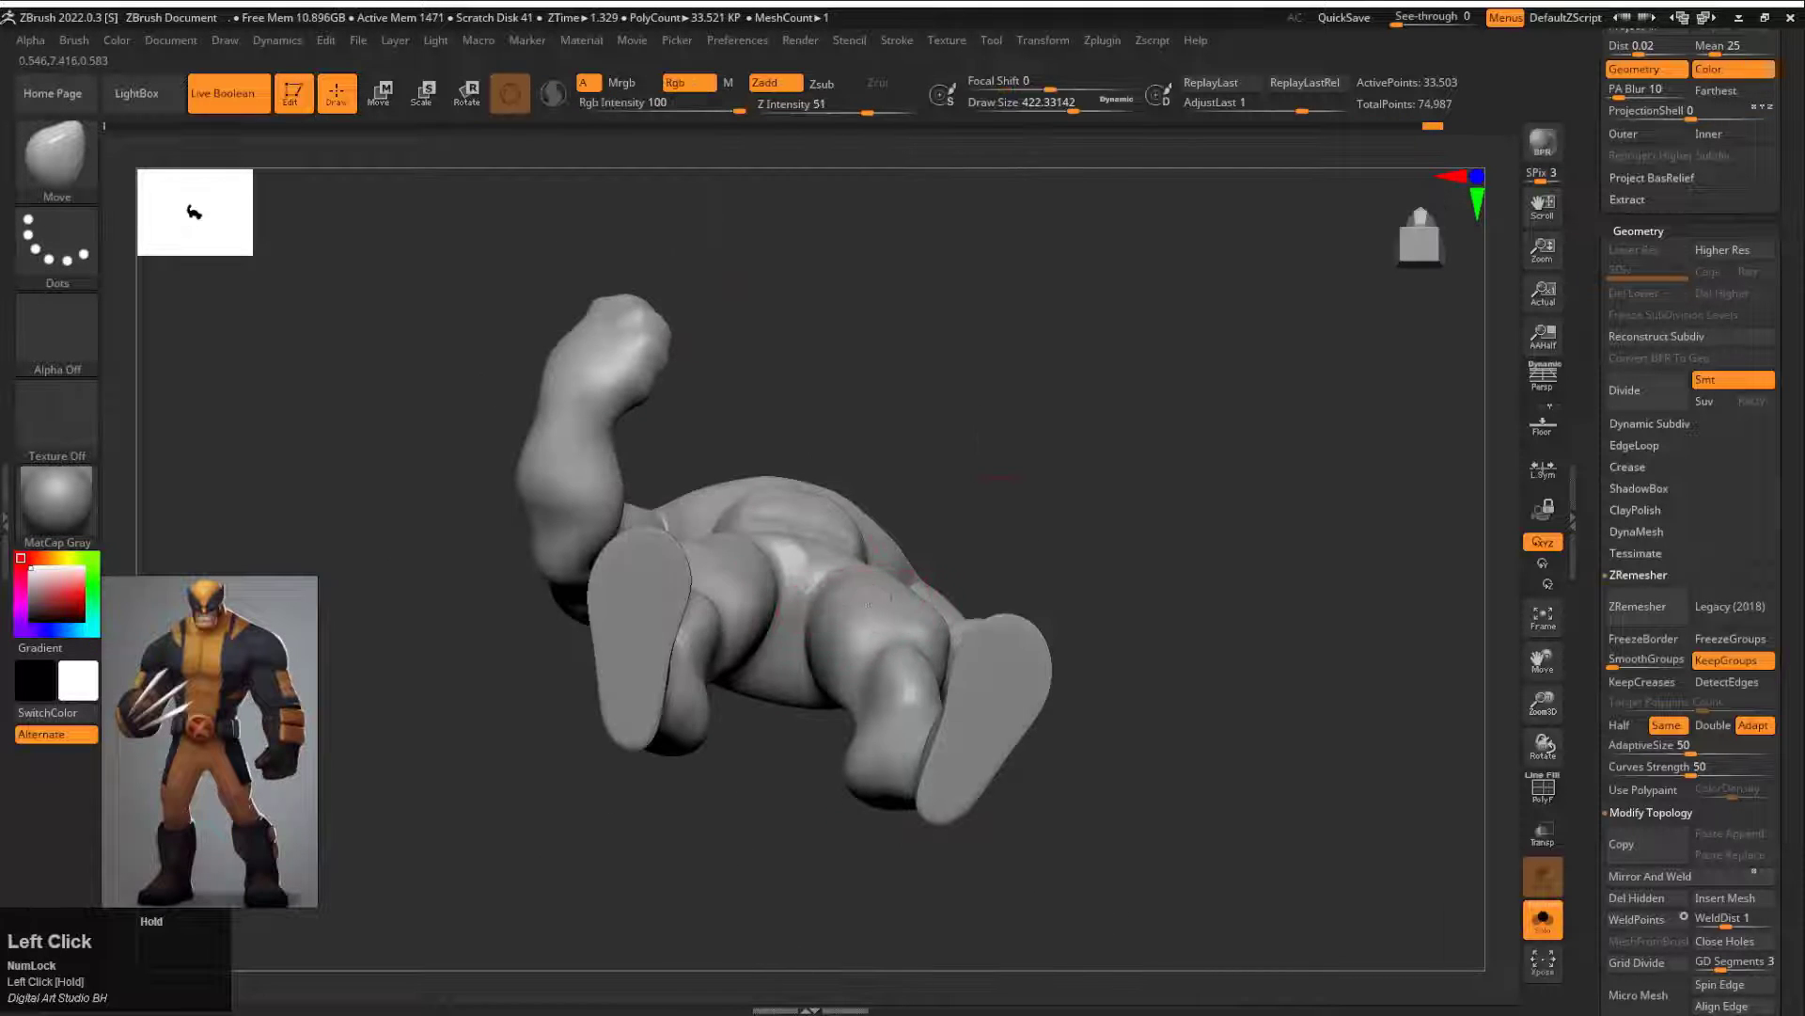
pyautogui.moveTo(1098, 348); pyautogui.dragTo(858, 697)
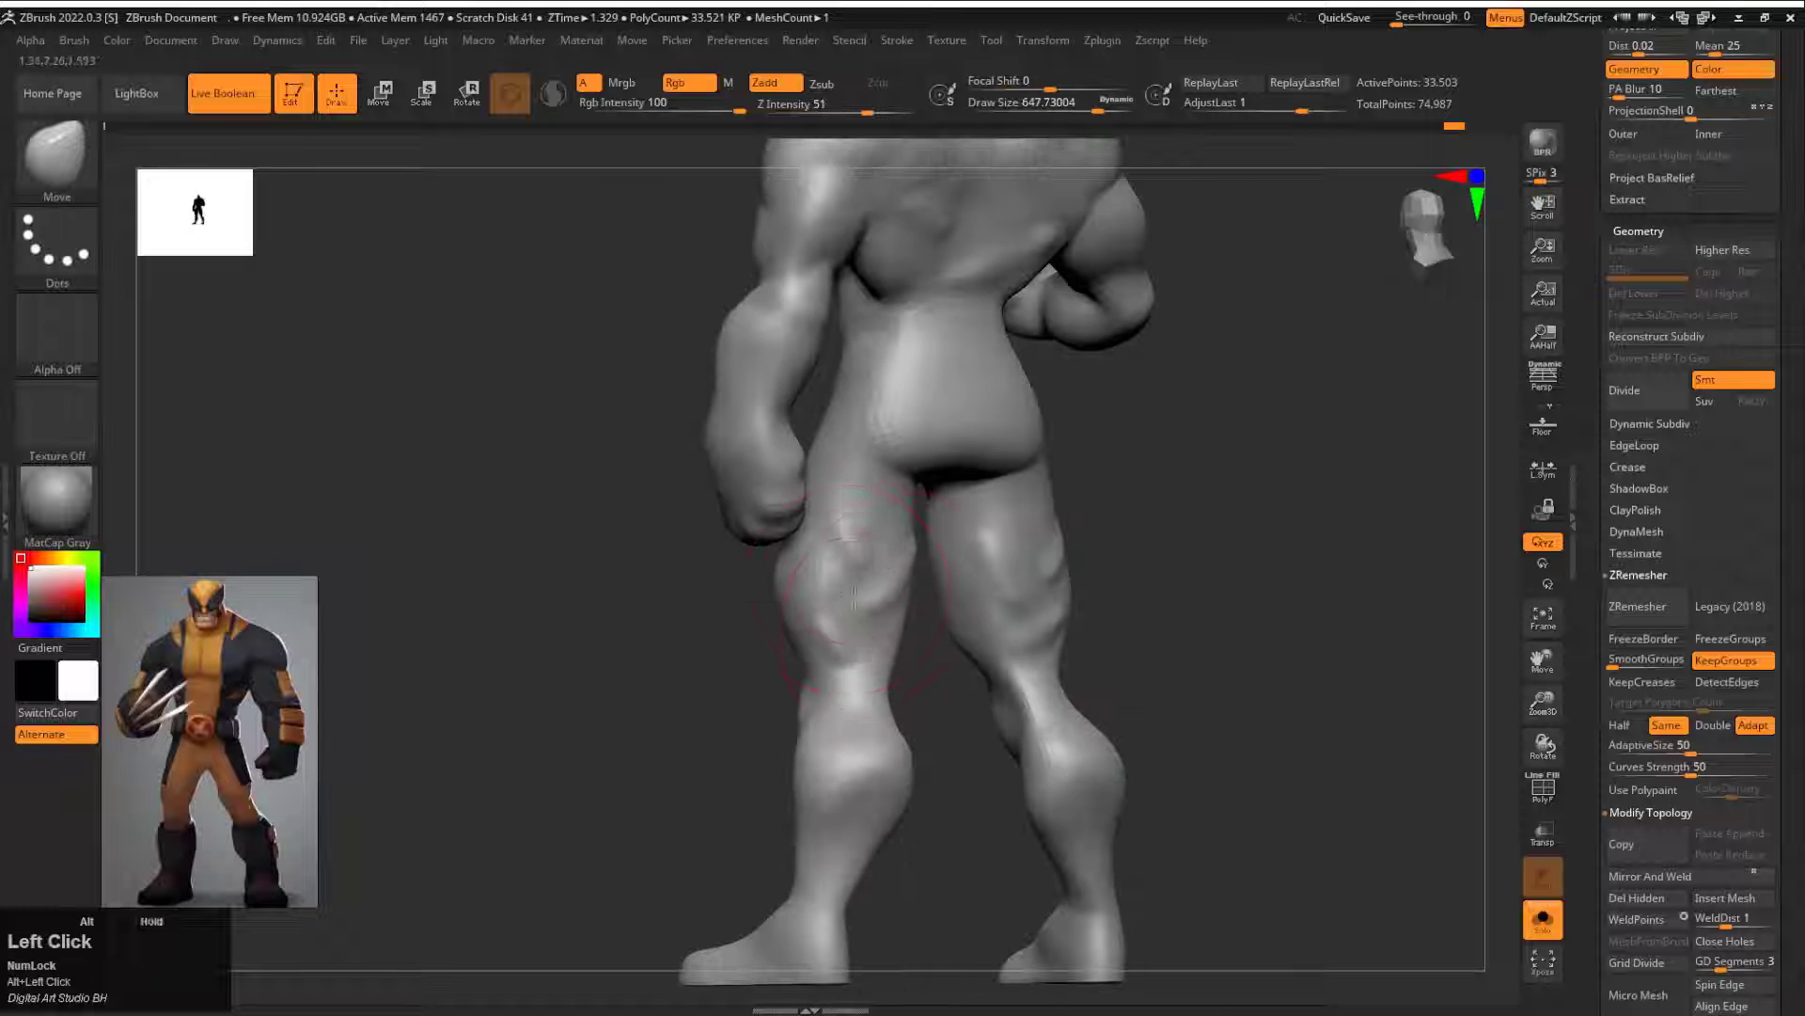
pyautogui.moveTo(1006, 576)
pyautogui.mouseDown()
pyautogui.moveTo(1238, 492)
pyautogui.moveTo(1260, 452)
pyautogui.mouseUp()
# Step: Sharpen the creases around the knees with the Pinch brush at a reduced draw size
pyautogui.press('b')
pyautogui.press('p')
pyautogui.press('i')
pyautogui.press('s')
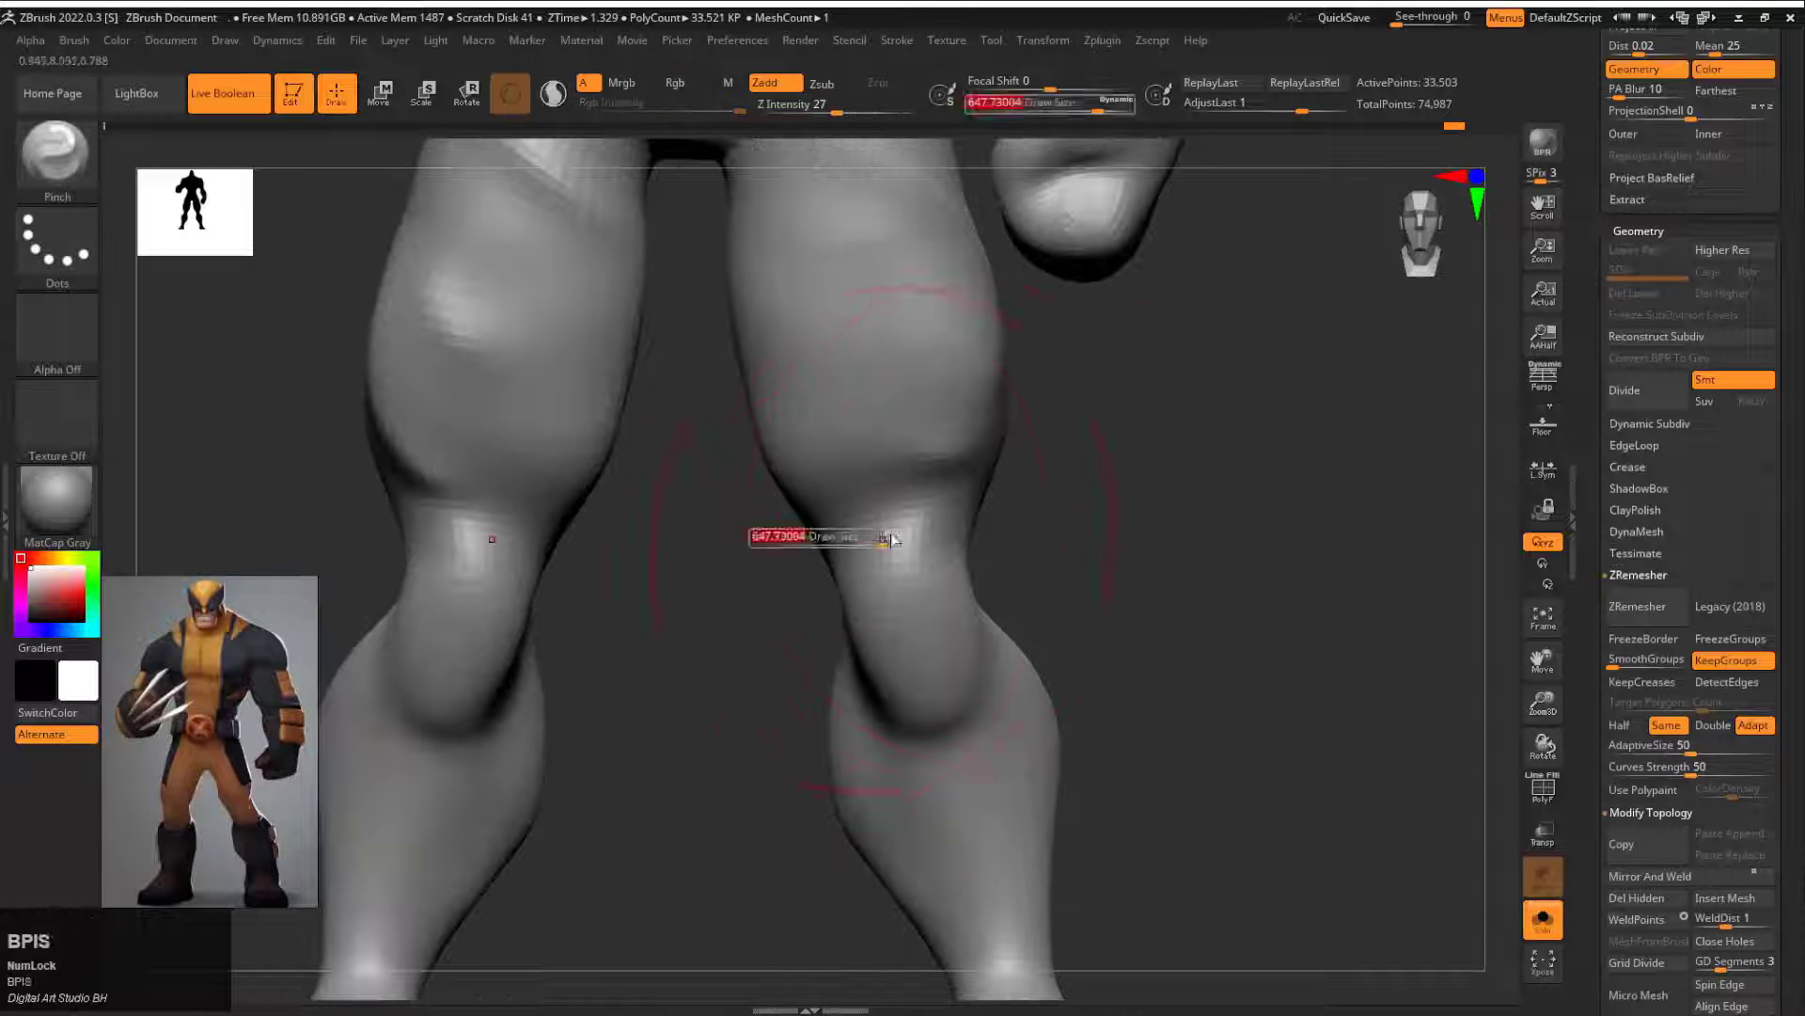
pyautogui.click(878, 540)
pyautogui.press('space')
pyautogui.click(869, 616)
pyautogui.moveTo(883, 484)
pyautogui.mouseDown()
pyautogui.moveTo(975, 552)
pyautogui.moveTo(978, 588)
pyautogui.mouseUp()
pyautogui.moveTo(1091, 555)
pyautogui.mouseDown()
pyautogui.moveTo(1024, 545)
pyautogui.moveTo(973, 499)
pyautogui.moveTo(1090, 602)
pyautogui.moveTo(1250, 693)
pyautogui.moveTo(1210, 645)
pyautogui.moveTo(1122, 675)
pyautogui.moveTo(1185, 588)
pyautogui.moveTo(1133, 611)
pyautogui.moveTo(1037, 561)
pyautogui.mouseUp()
# Step: Refine the thigh and knee outlines with the Move brush at a draw size of about 379
pyautogui.press('b')
pyautogui.press('m')
pyautogui.press('v')
pyautogui.moveTo(1175, 681)
pyautogui.keyDown('alt'); pyautogui.mouseDown()
pyautogui.moveTo(1156, 640)
pyautogui.moveTo(1237, 645)
pyautogui.mouseUp(); pyautogui.keyUp('alt')
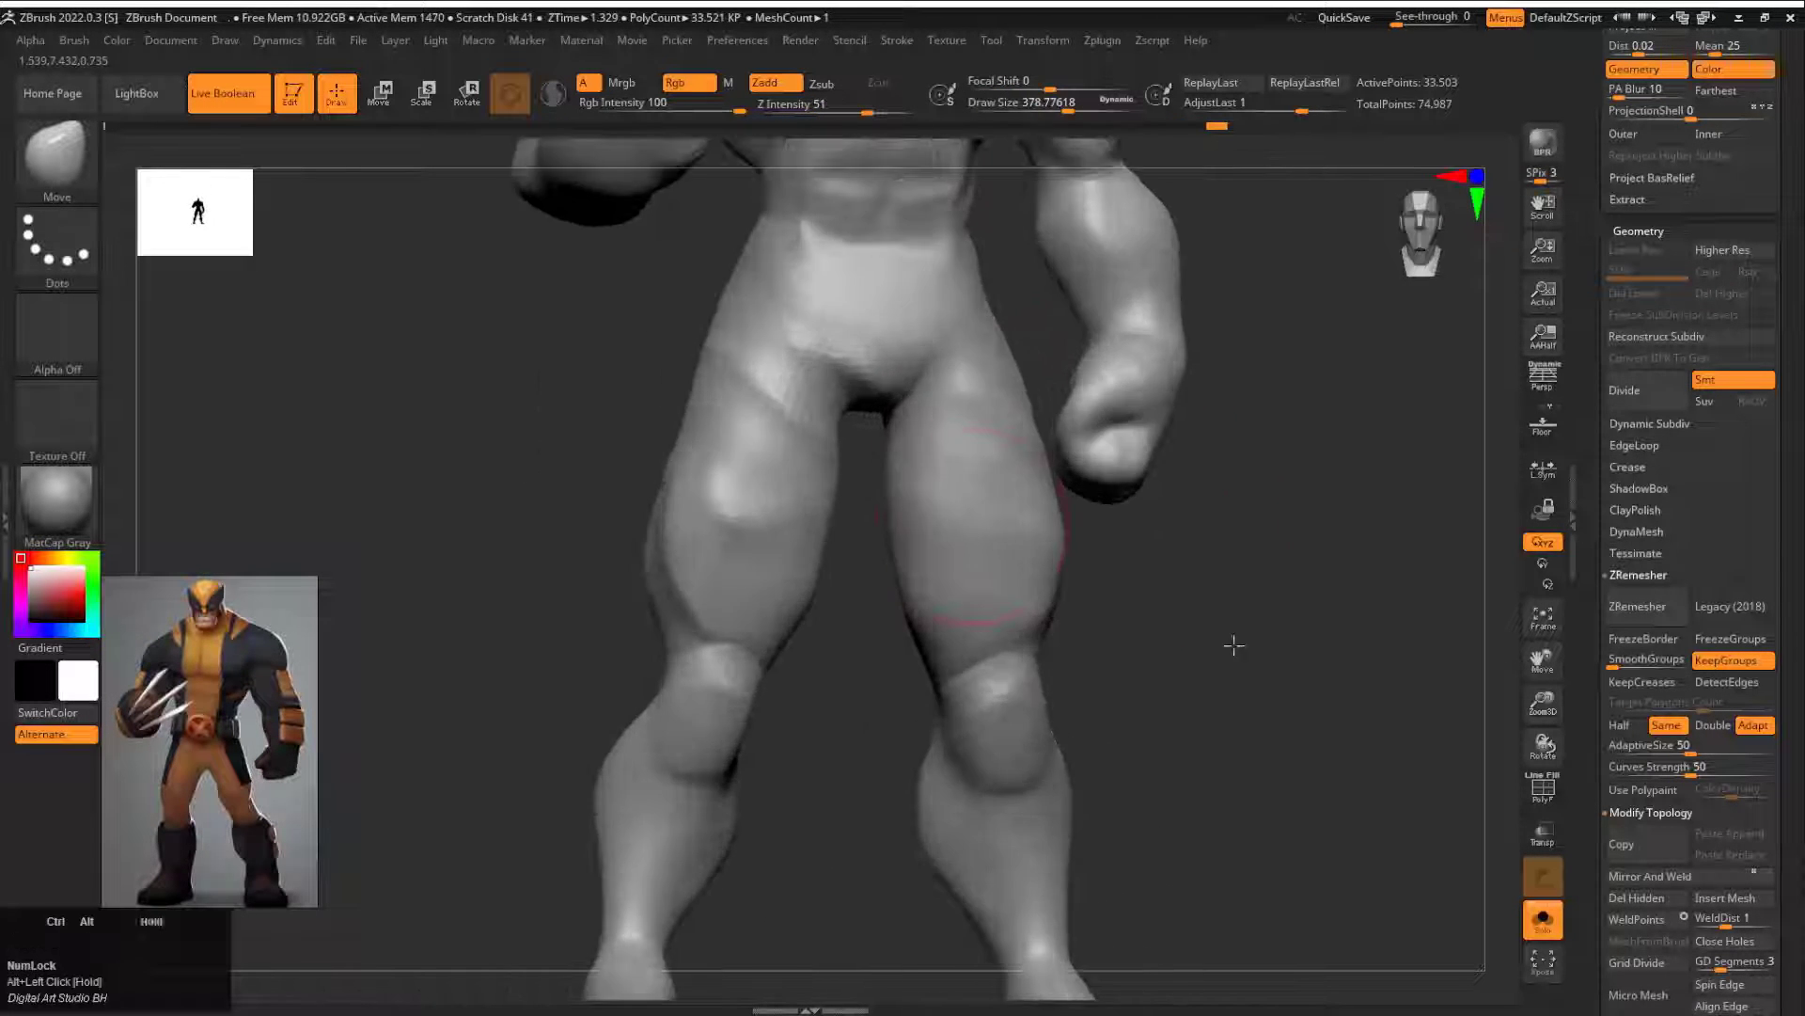
# Step: Carve and smooth the inner thigh muscles above the knees at a draw size of about 257, undoing unwanted strokes
pyautogui.press('b')
pyautogui.press('d')
pyautogui.press('s')
pyautogui.hotkey('ctrl', 'z')
pyautogui.keyDown('shift'); pyautogui.moveTo(922, 560); pyautogui.dragTo(959, 527); pyautogui.keyUp('shift')
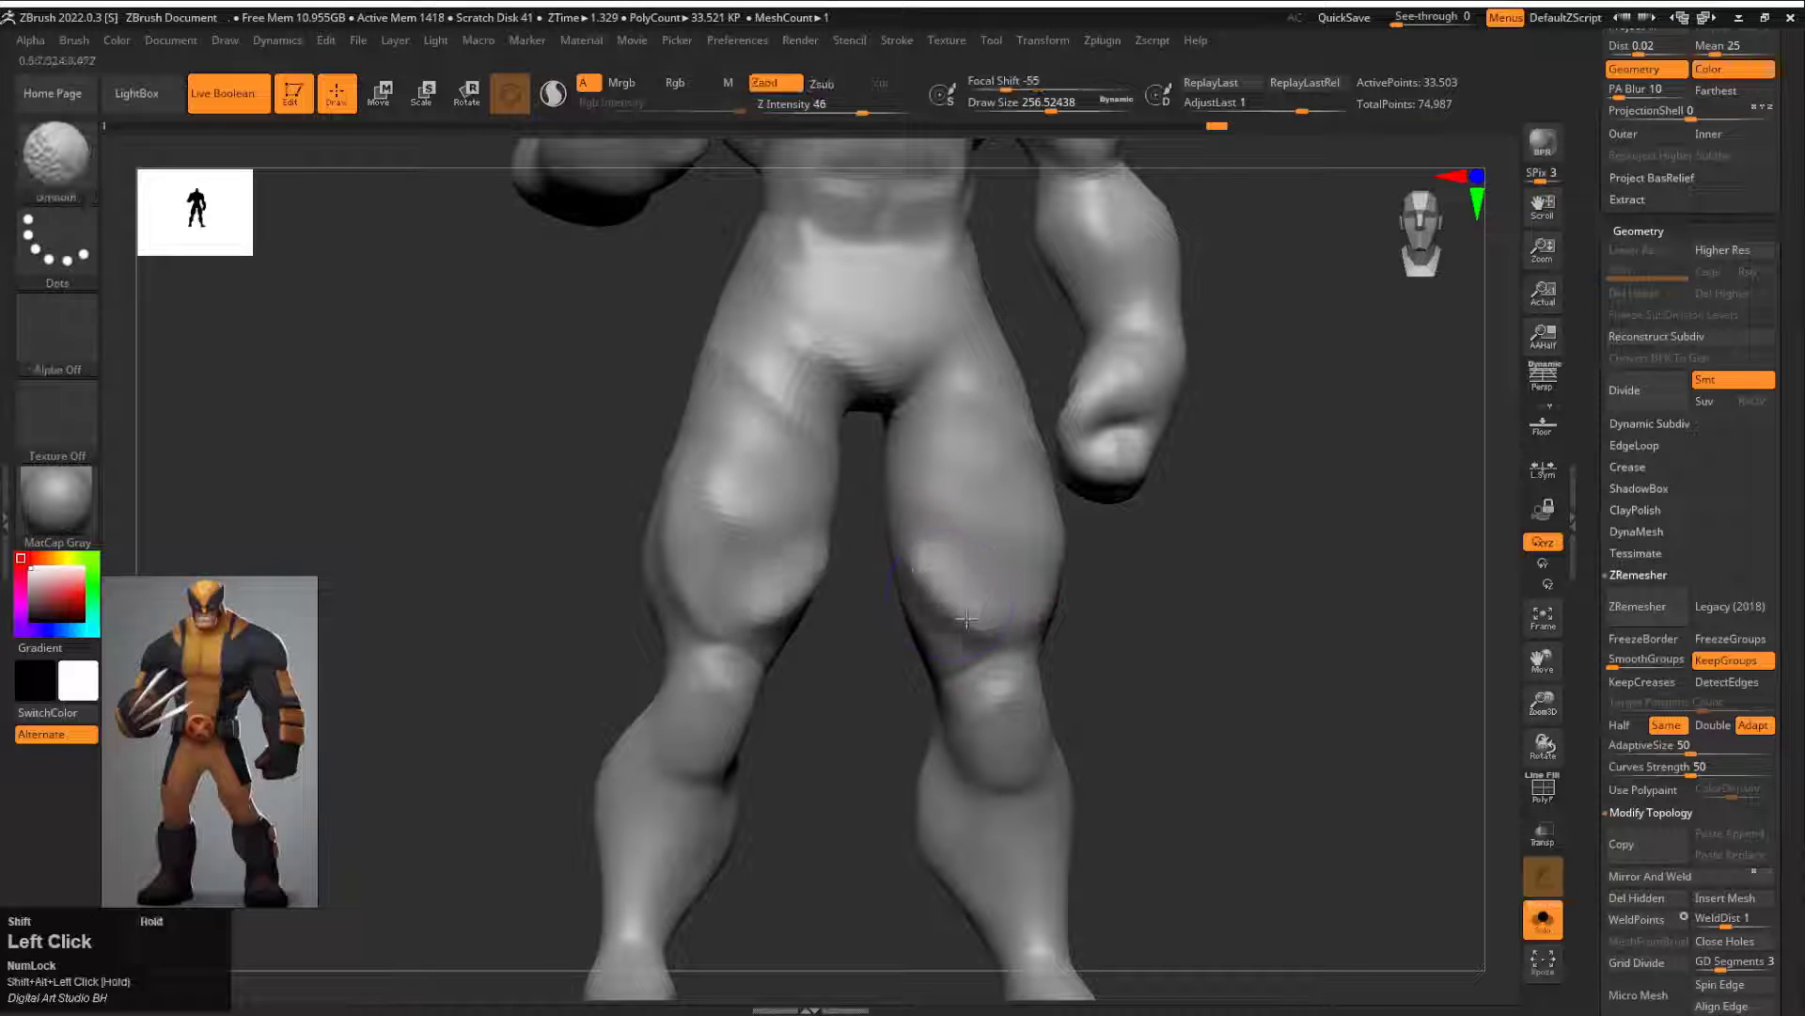
pyautogui.moveTo(1074, 557)
pyautogui.mouseDown()
pyautogui.moveTo(1088, 549)
pyautogui.moveTo(996, 508)
pyautogui.mouseUp()
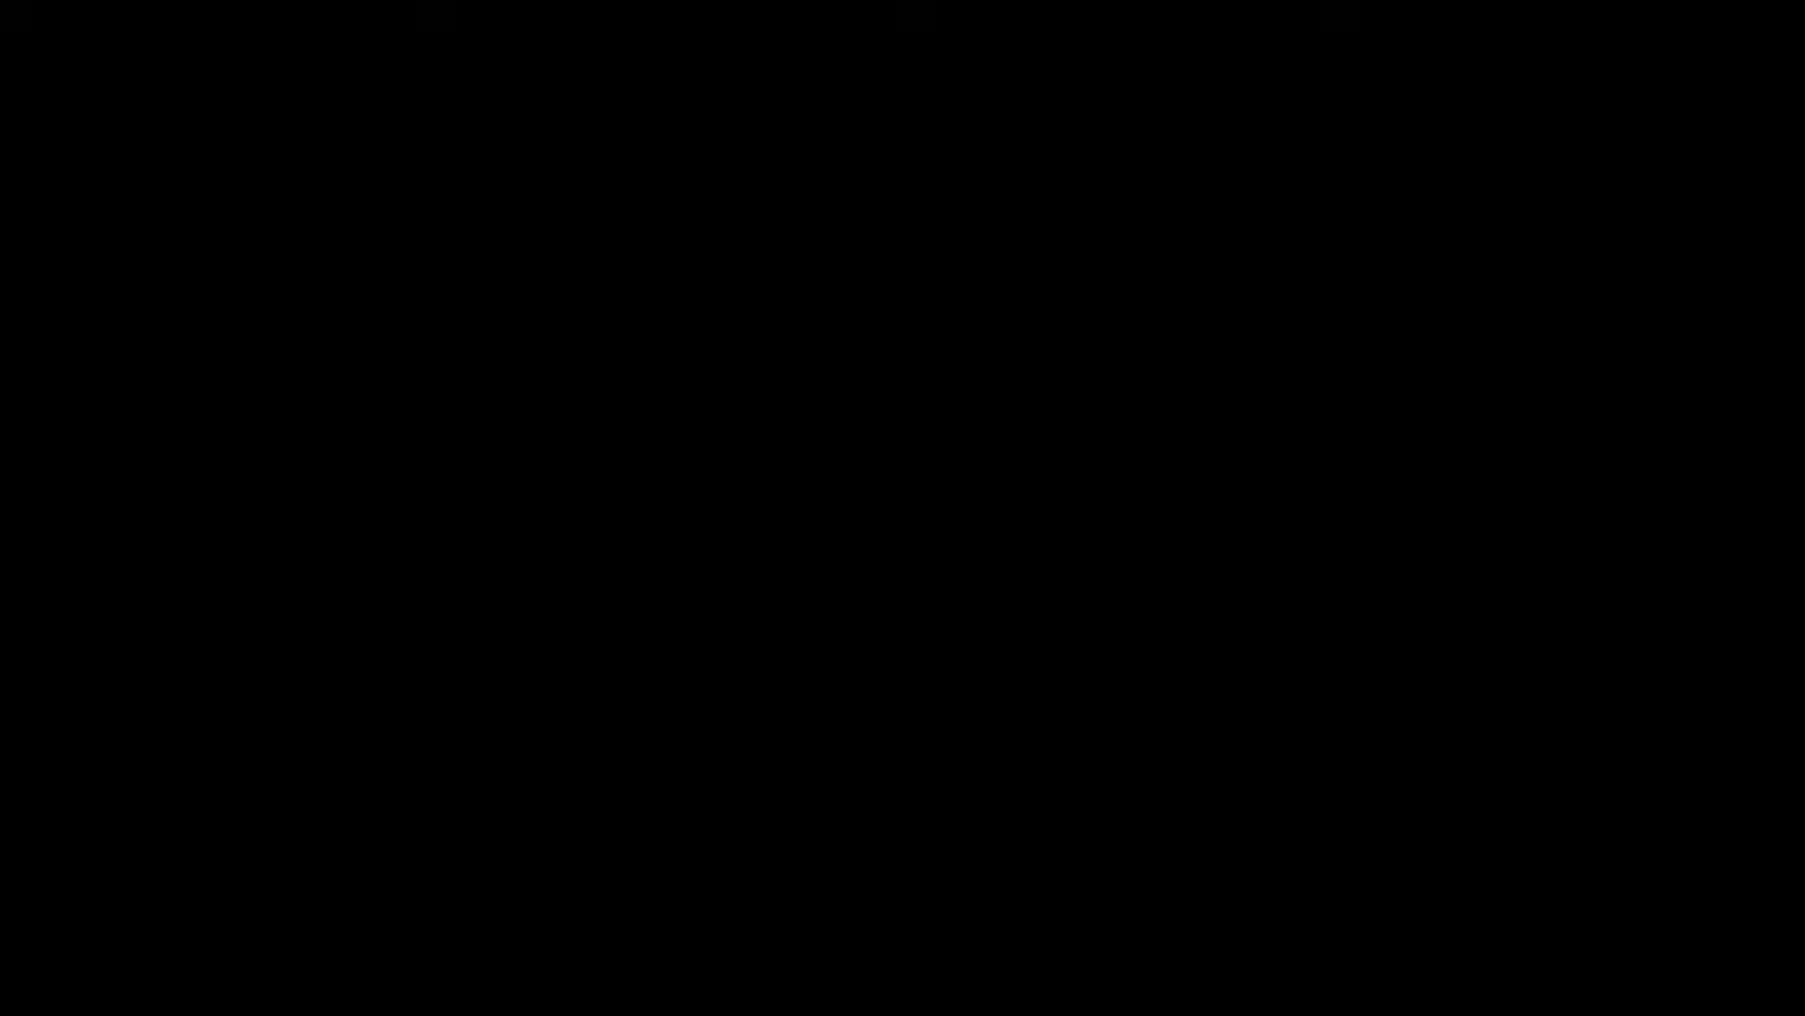
pyautogui.hotkey('ctrl', 'z')
pyautogui.keyDown('shift'); pyautogui.moveTo(990, 632); pyautogui.dragTo(950, 583); pyautogui.keyUp('shift')
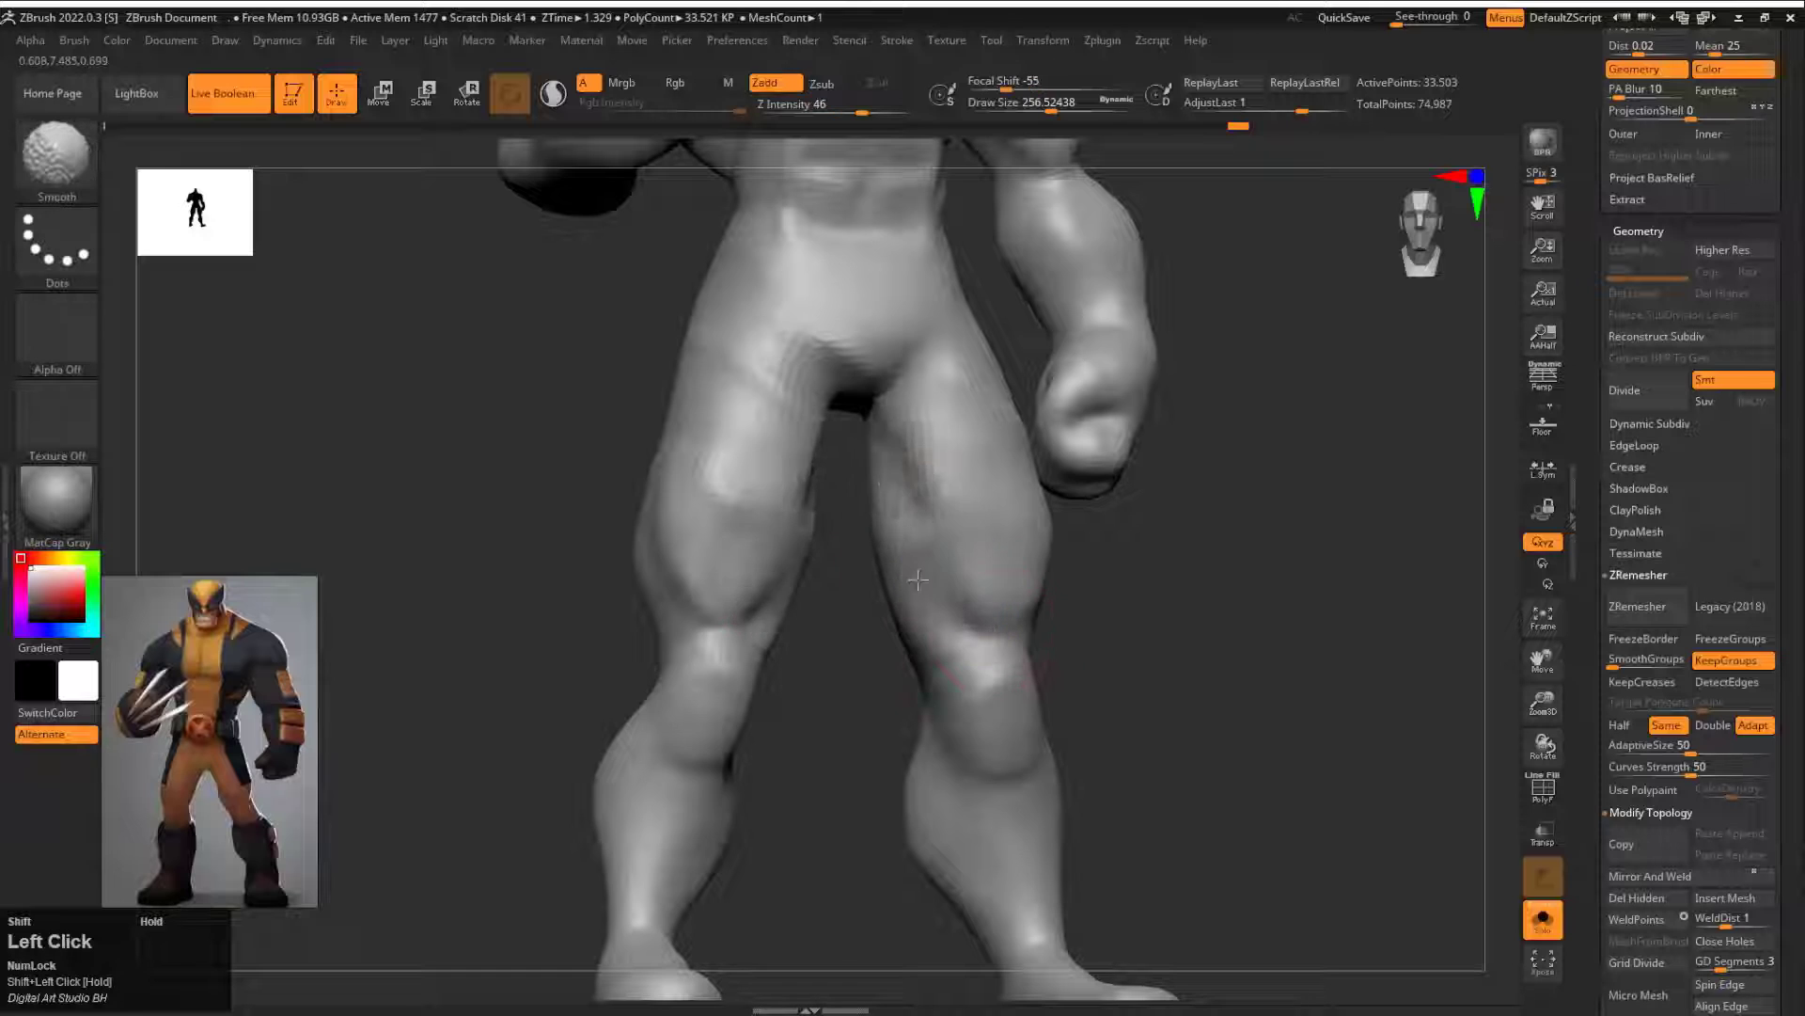
pyautogui.moveTo(1095, 628)
pyautogui.keyDown('alt'); pyautogui.mouseDown()
pyautogui.moveTo(1092, 573)
pyautogui.moveTo(1171, 612)
pyautogui.moveTo(1115, 594)
pyautogui.moveTo(1143, 555)
pyautogui.mouseUp(); pyautogui.keyUp('alt')
pyautogui.hotkey('ctrl', 'z')
# Step: Carve inner and front thigh creases with DamStandard at a draw size of about 154 and soften them
pyautogui.moveTo(879, 484); pyautogui.dragTo(926, 597)
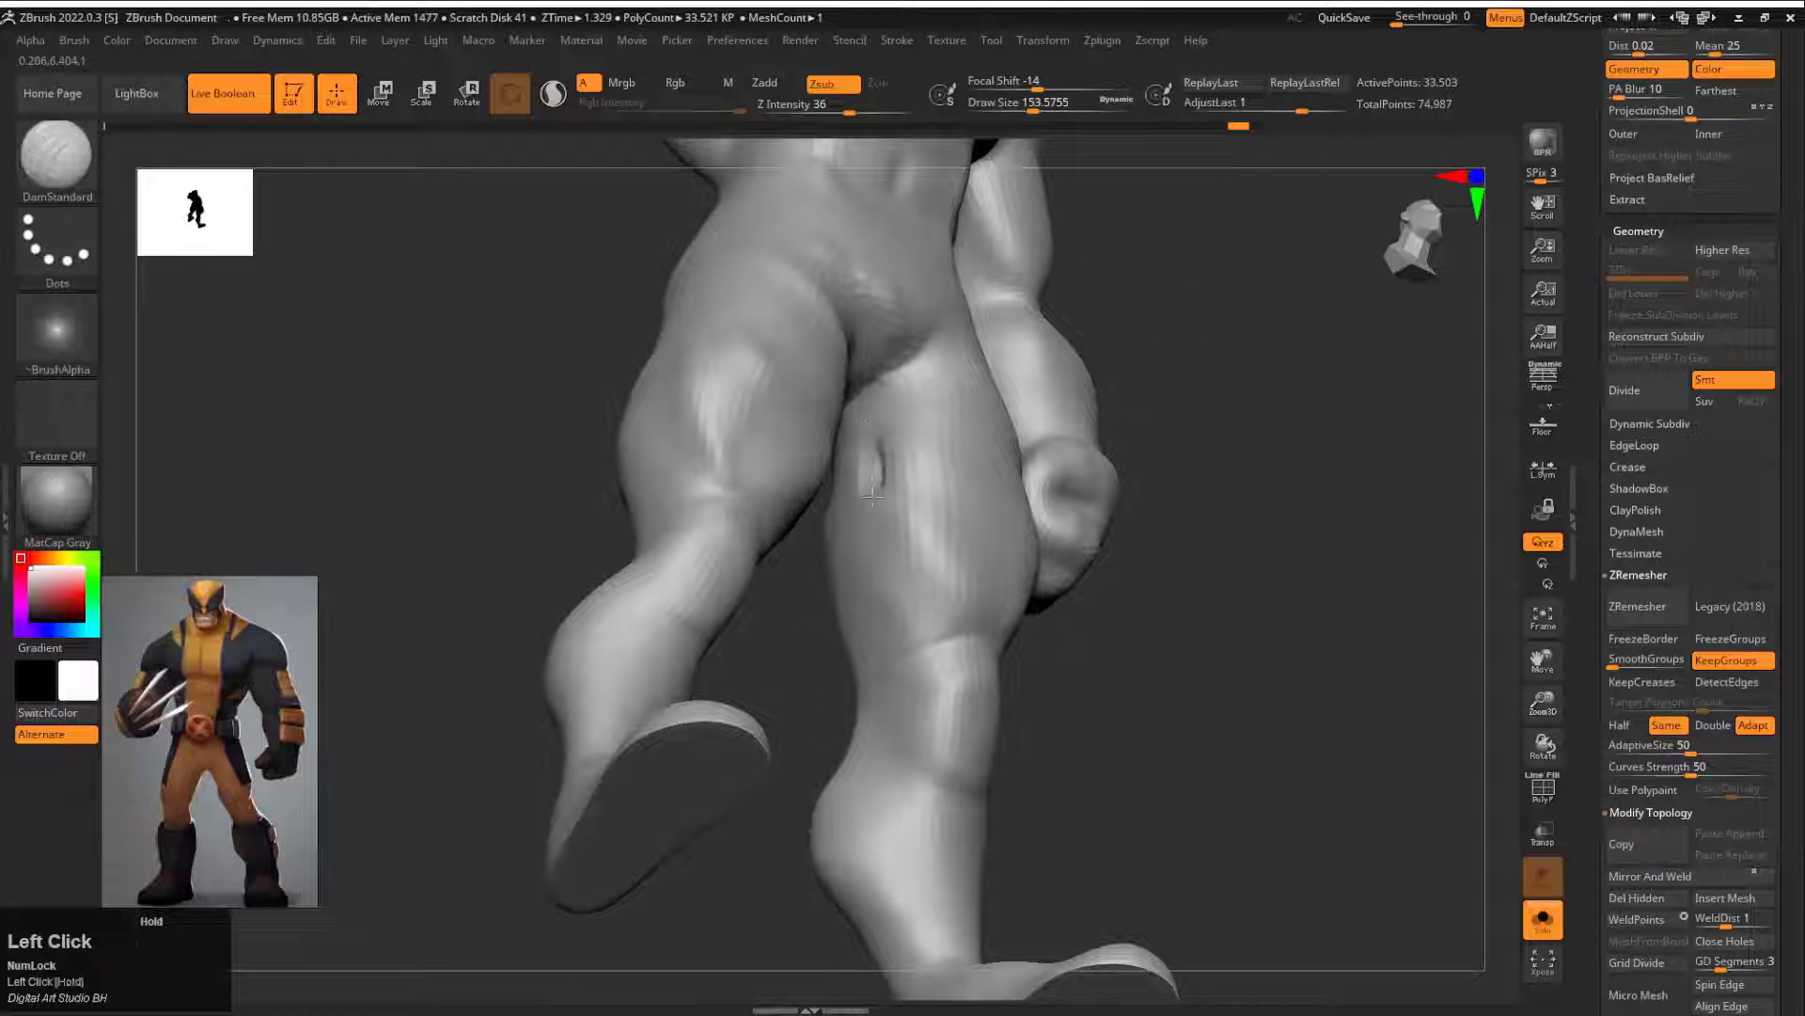
pyautogui.moveTo(879, 536); pyautogui.dragTo(949, 606)
pyautogui.moveTo(1119, 602); pyautogui.dragTo(1166, 565)
pyautogui.moveTo(921, 616); pyautogui.dragTo(960, 594)
pyautogui.moveTo(1047, 663); pyautogui.dragTo(910, 567)
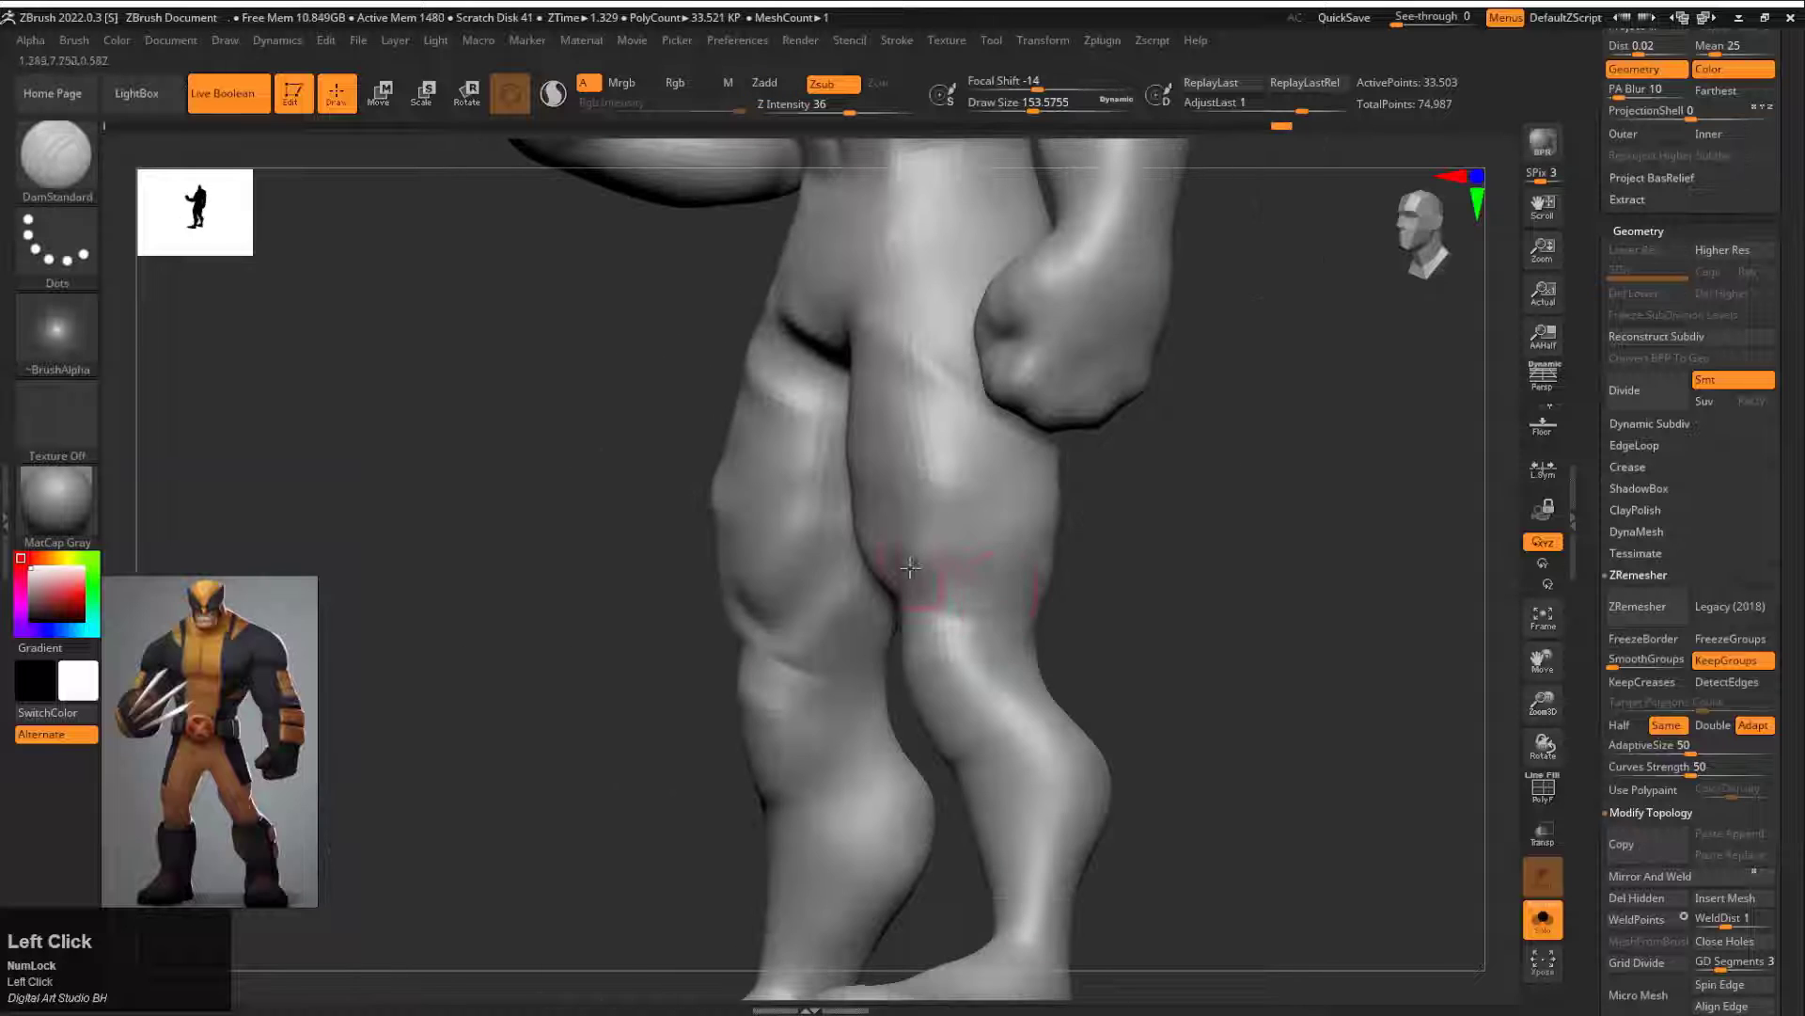
pyautogui.keyDown('shift'); pyautogui.moveTo(1067, 523); pyautogui.dragTo(1084, 516); pyautogui.keyUp('shift')
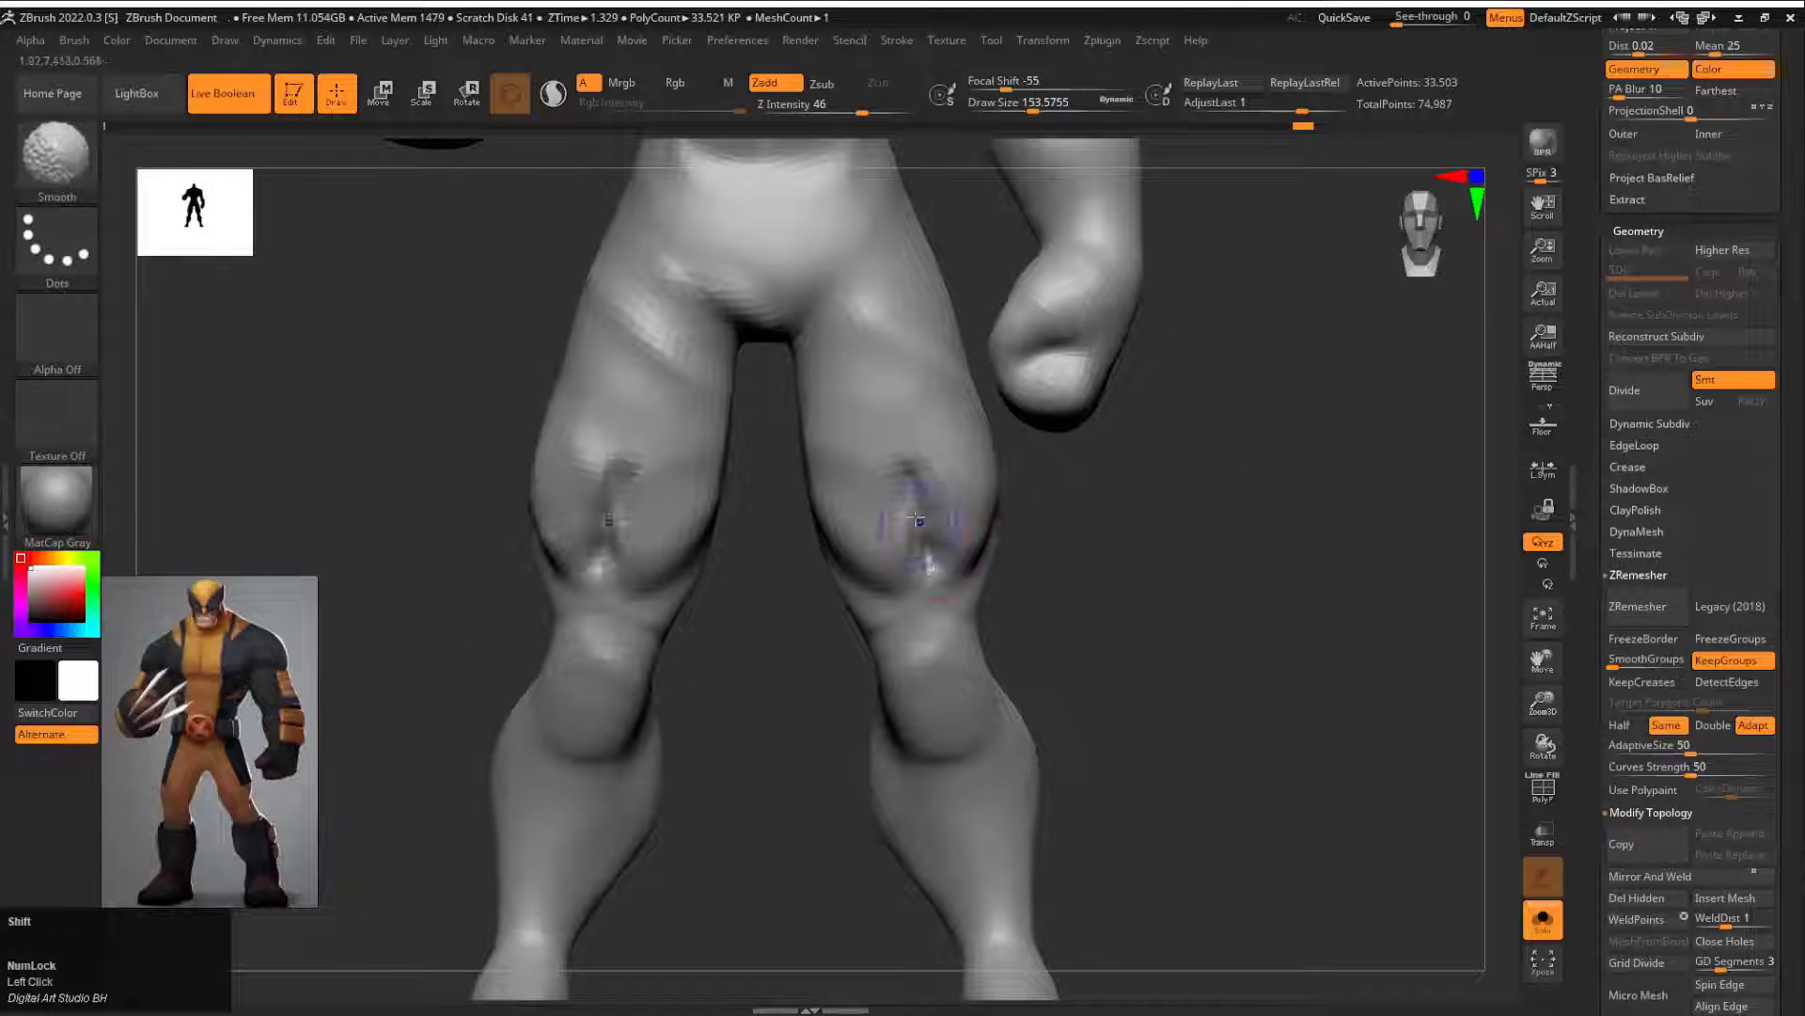
# Step: Sculpt raised tendon ridges behind the knees with DamStandard and smooth them into the calves
pyautogui.moveTo(771, 555); pyautogui.dragTo(1288, 582)
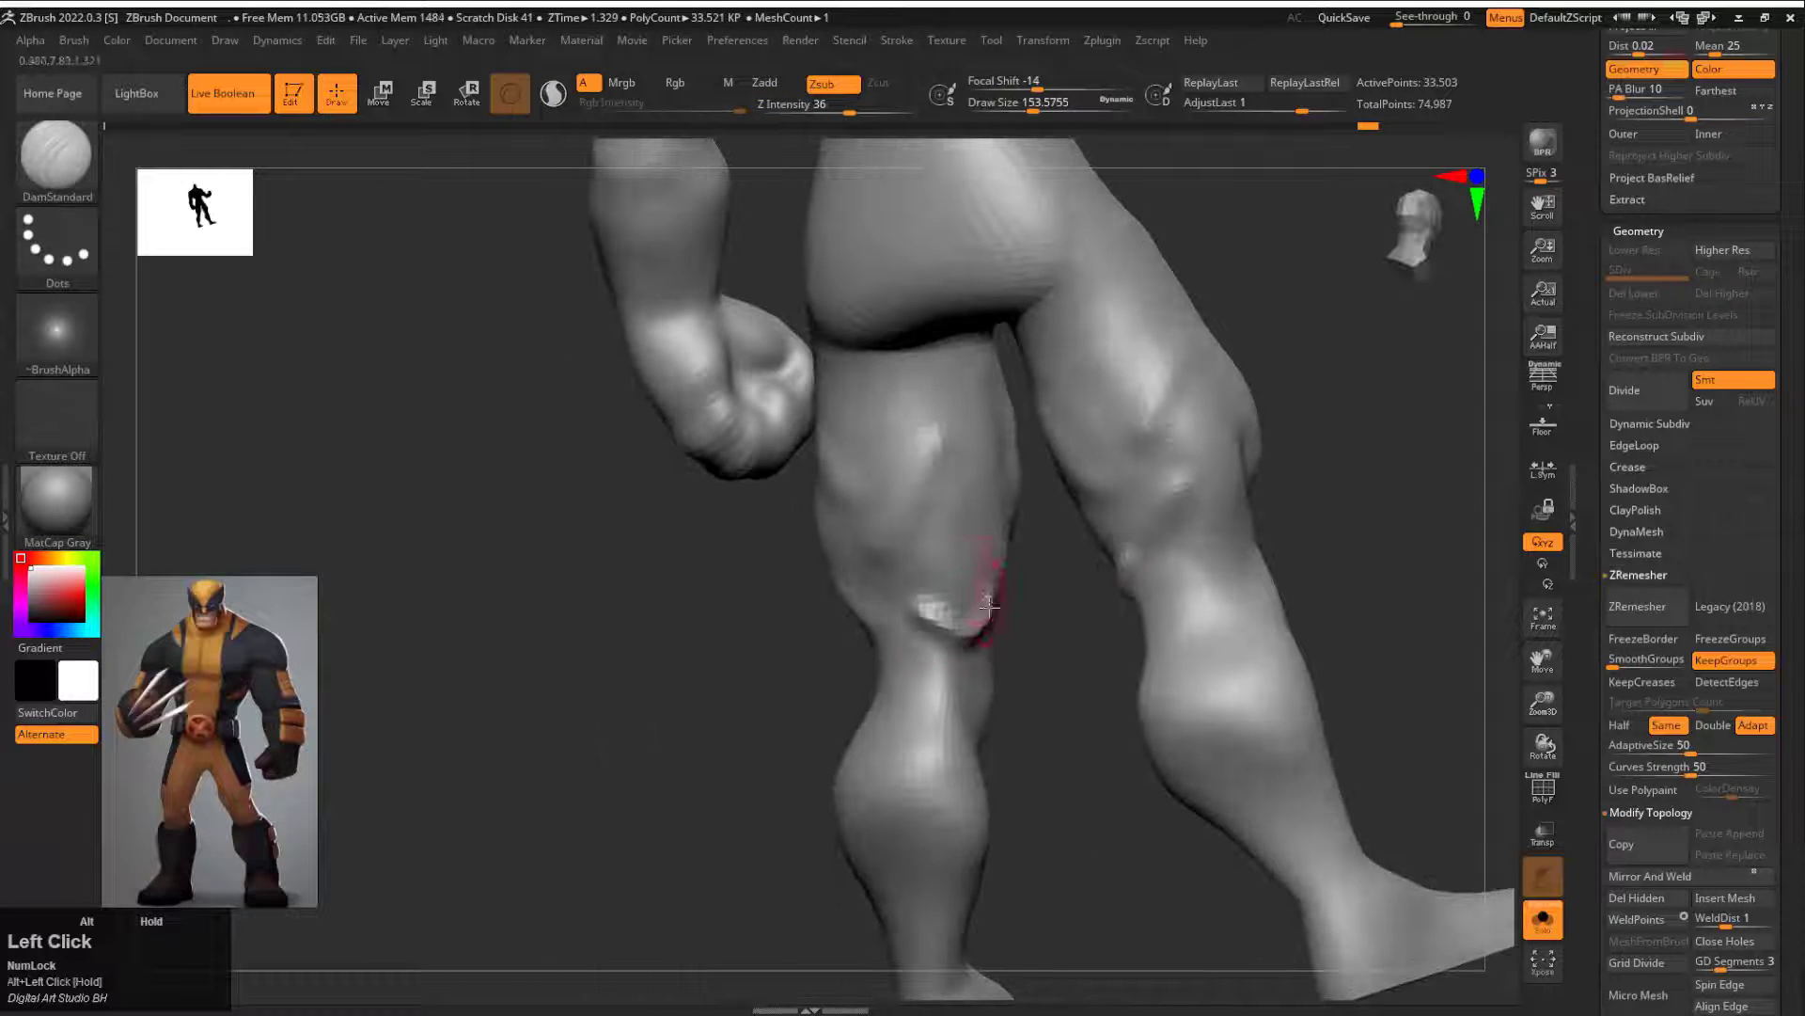
pyautogui.moveTo(979, 716)
pyautogui.mouseDown()
pyautogui.moveTo(1049, 649)
pyautogui.moveTo(894, 748)
pyautogui.moveTo(874, 816)
pyautogui.moveTo(885, 884)
pyautogui.mouseUp()
pyautogui.moveTo(1020, 696)
pyautogui.mouseDown()
pyautogui.moveTo(939, 658)
pyautogui.moveTo(771, 668)
pyautogui.mouseUp()
pyautogui.keyDown('shift'); pyautogui.moveTo(901, 771); pyautogui.dragTo(895, 802); pyautogui.keyUp('shift')
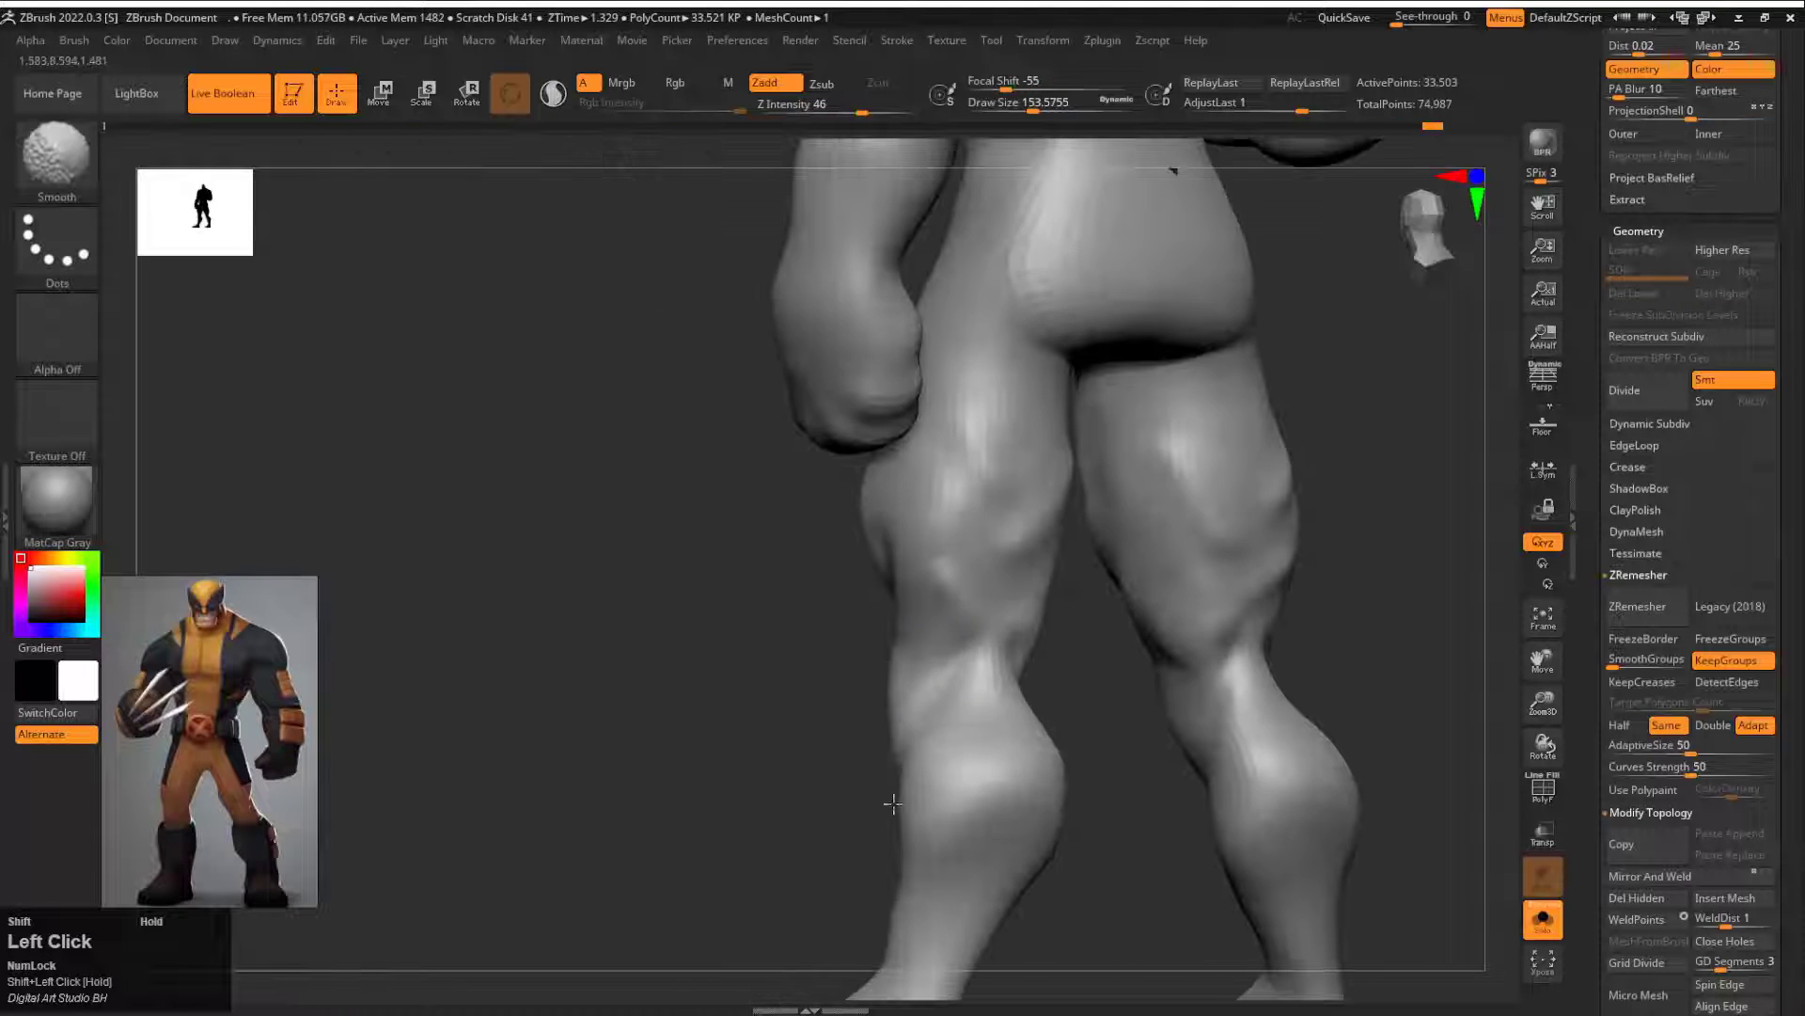
# Step: Rework the groin area between the legs with DamStandard strokes
pyautogui.moveTo(658, 780)
pyautogui.mouseDown()
pyautogui.moveTo(1035, 737)
pyautogui.moveTo(1044, 602)
pyautogui.mouseUp()
pyautogui.moveTo(1175, 574)
pyautogui.mouseDown()
pyautogui.moveTo(1027, 546)
pyautogui.moveTo(1053, 766)
pyautogui.moveTo(1030, 752)
pyautogui.mouseUp()
pyautogui.moveTo(799, 611); pyautogui.dragTo(1165, 580)
pyautogui.keyDown('alt'); pyautogui.moveTo(1110, 343); pyautogui.dragTo(1131, 596); pyautogui.keyUp('alt')
pyautogui.keyDown('alt'); pyautogui.moveTo(916, 545); pyautogui.dragTo(919, 588); pyautogui.keyUp('alt')
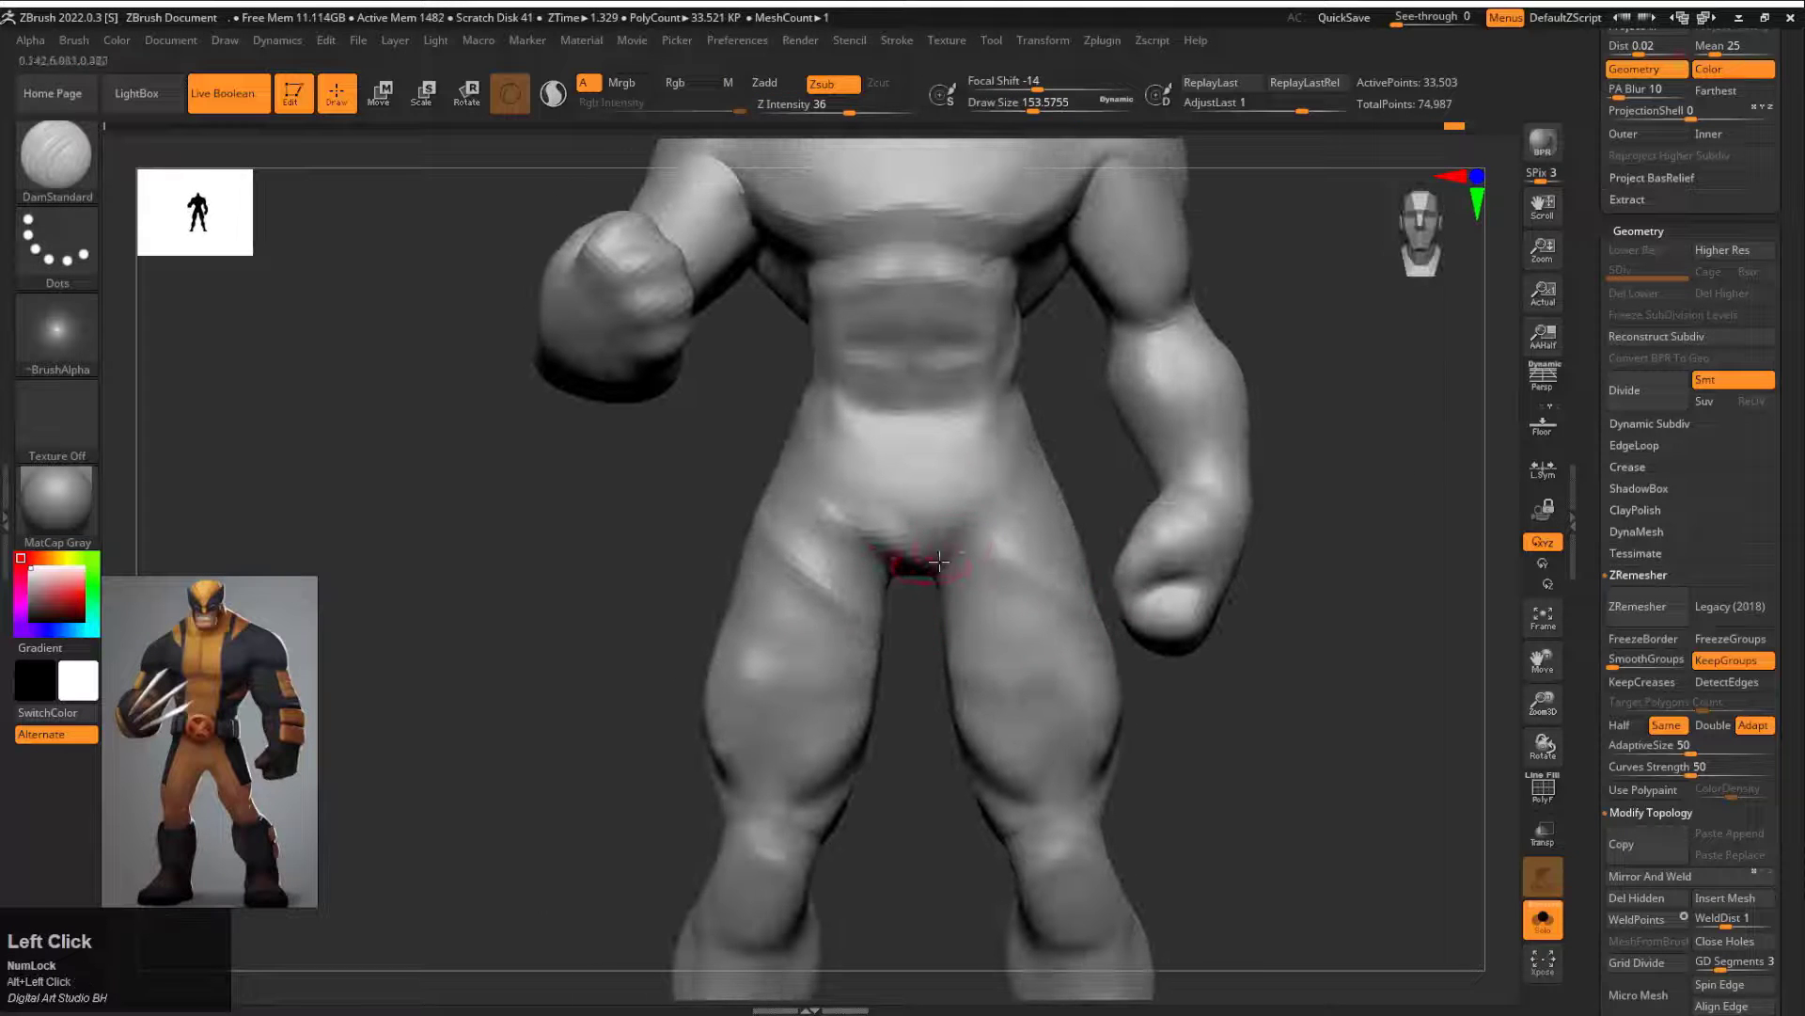
# Step: Pull the groin downward and adjust the thigh profile with the Move brush at draw sizes of about 437 and 585
pyautogui.press('b')
pyautogui.press('m')
pyautogui.press('v')
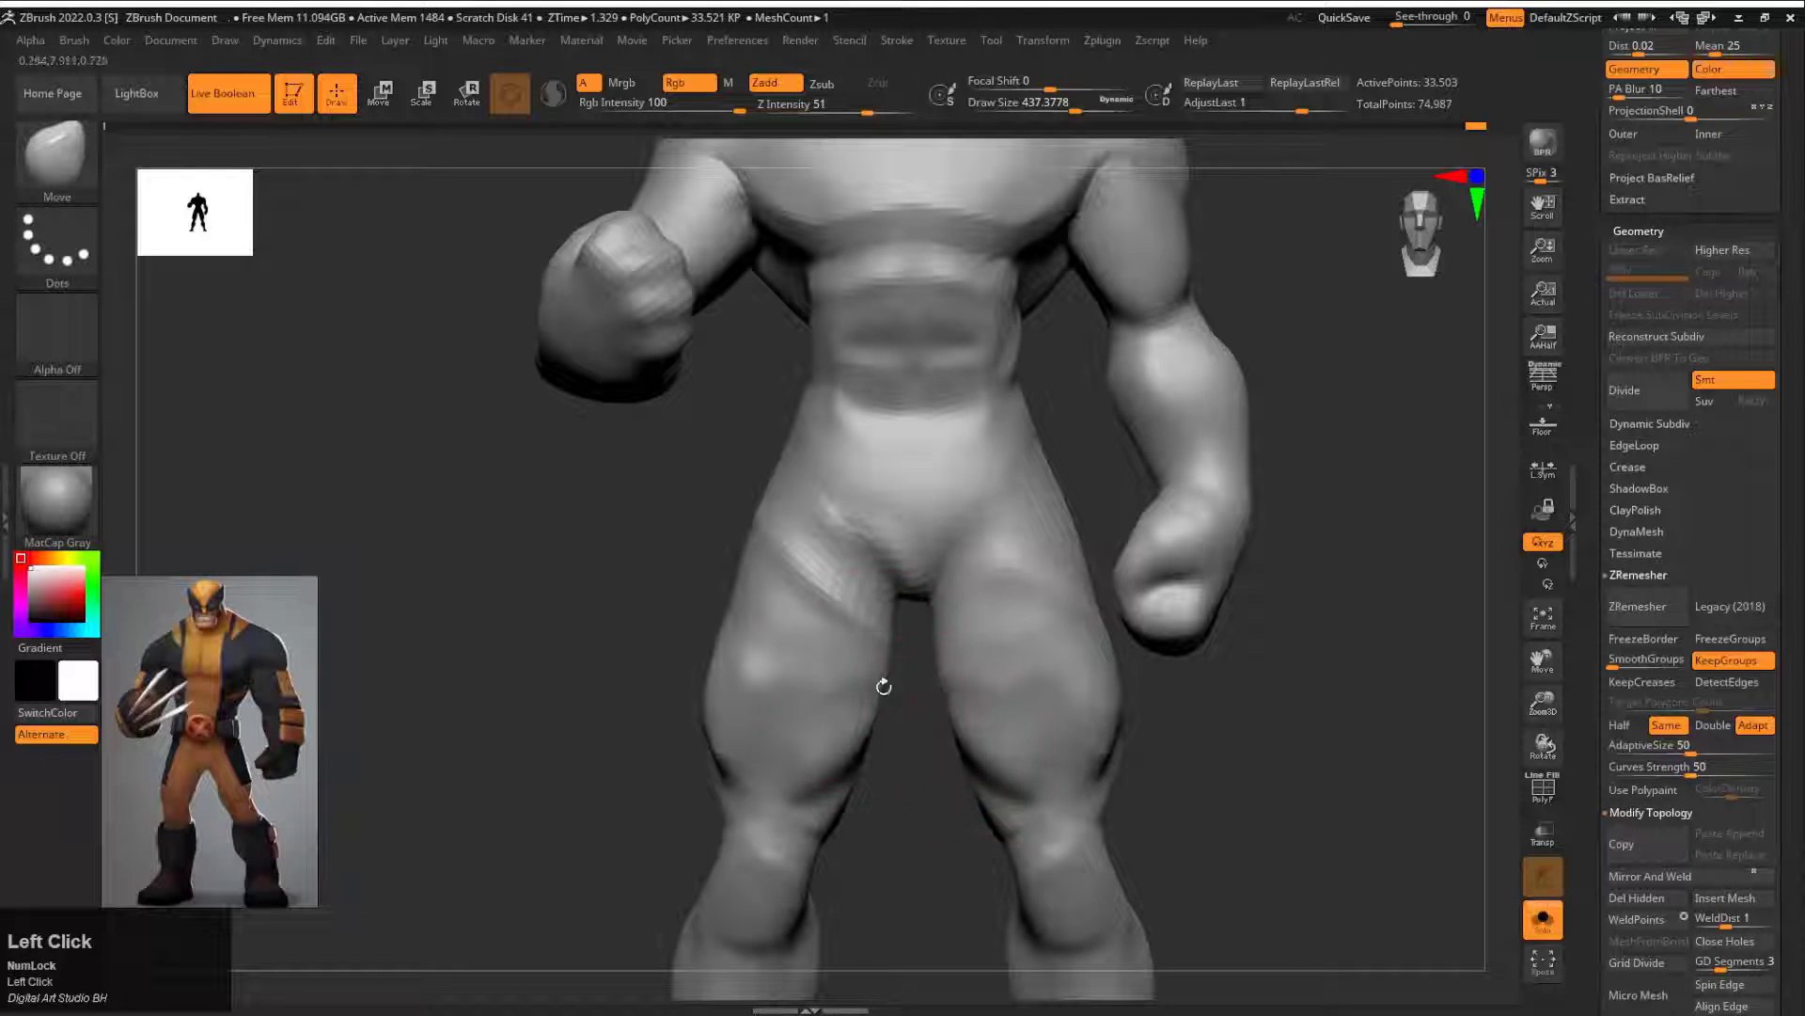
pyautogui.moveTo(884, 686); pyautogui.dragTo(827, 664)
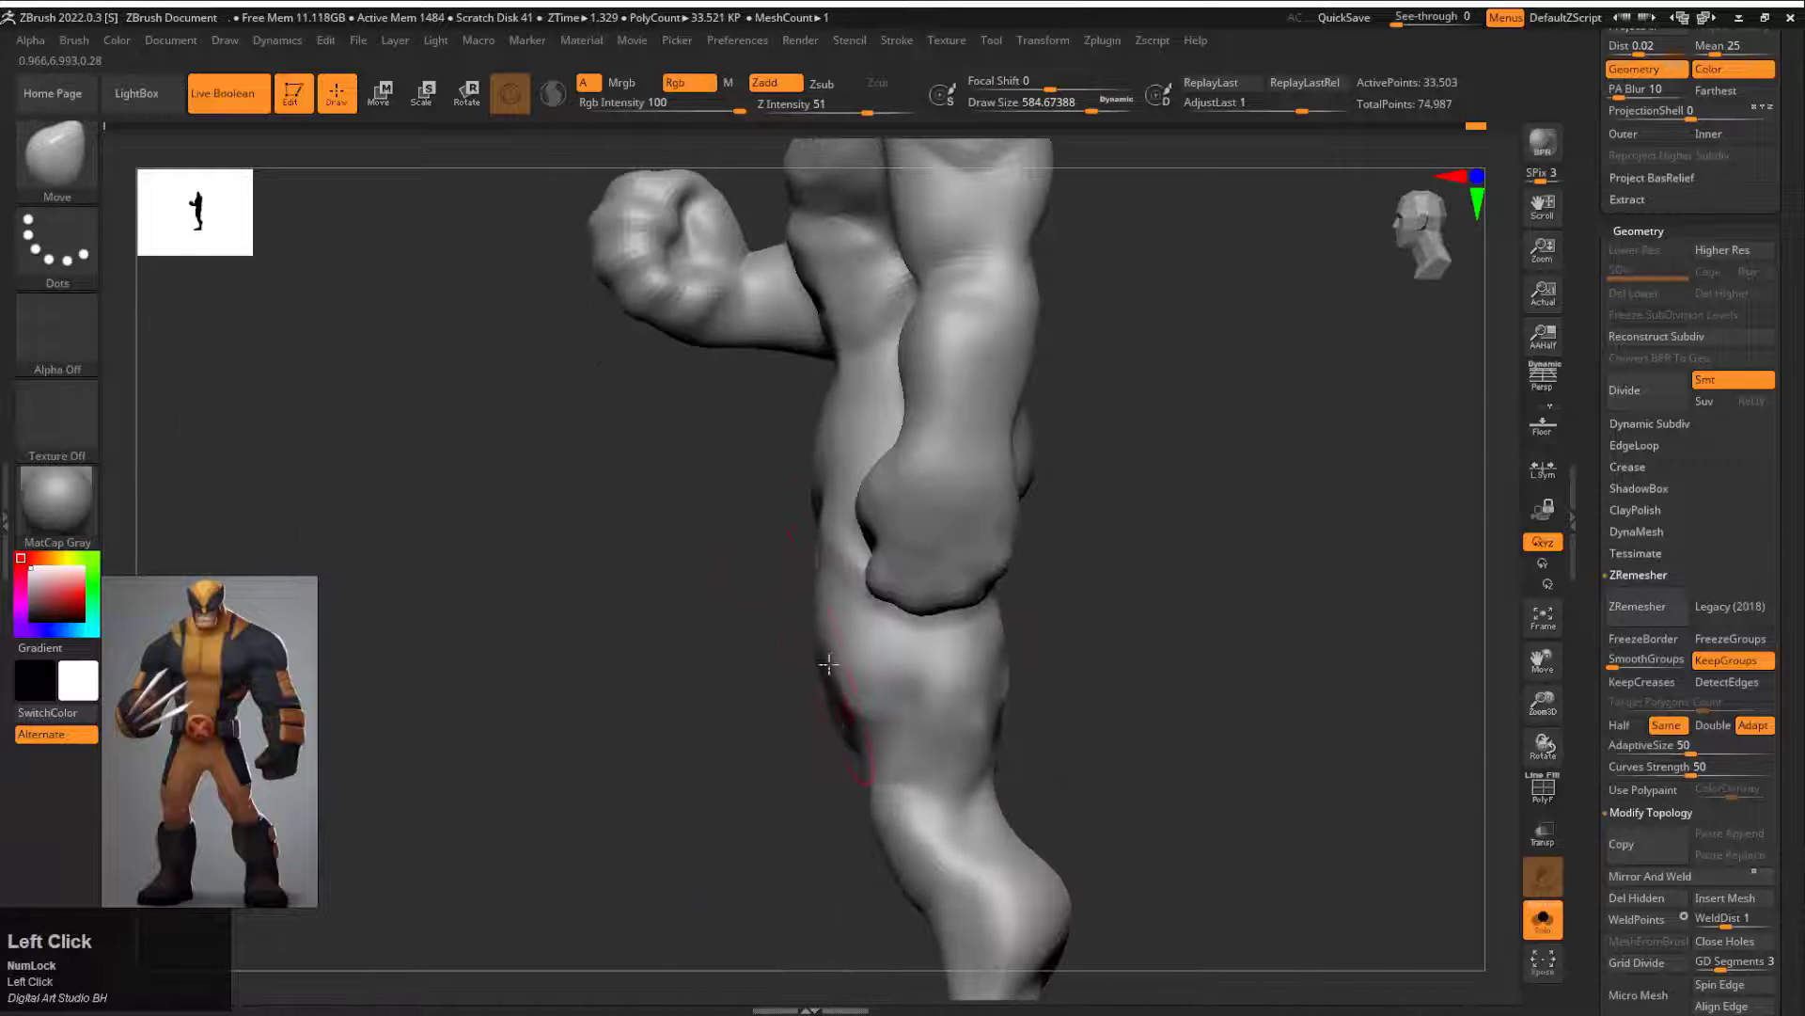
pyautogui.keyDown('alt'); pyautogui.moveTo(855, 776); pyautogui.dragTo(1060, 764); pyautogui.keyUp('alt')
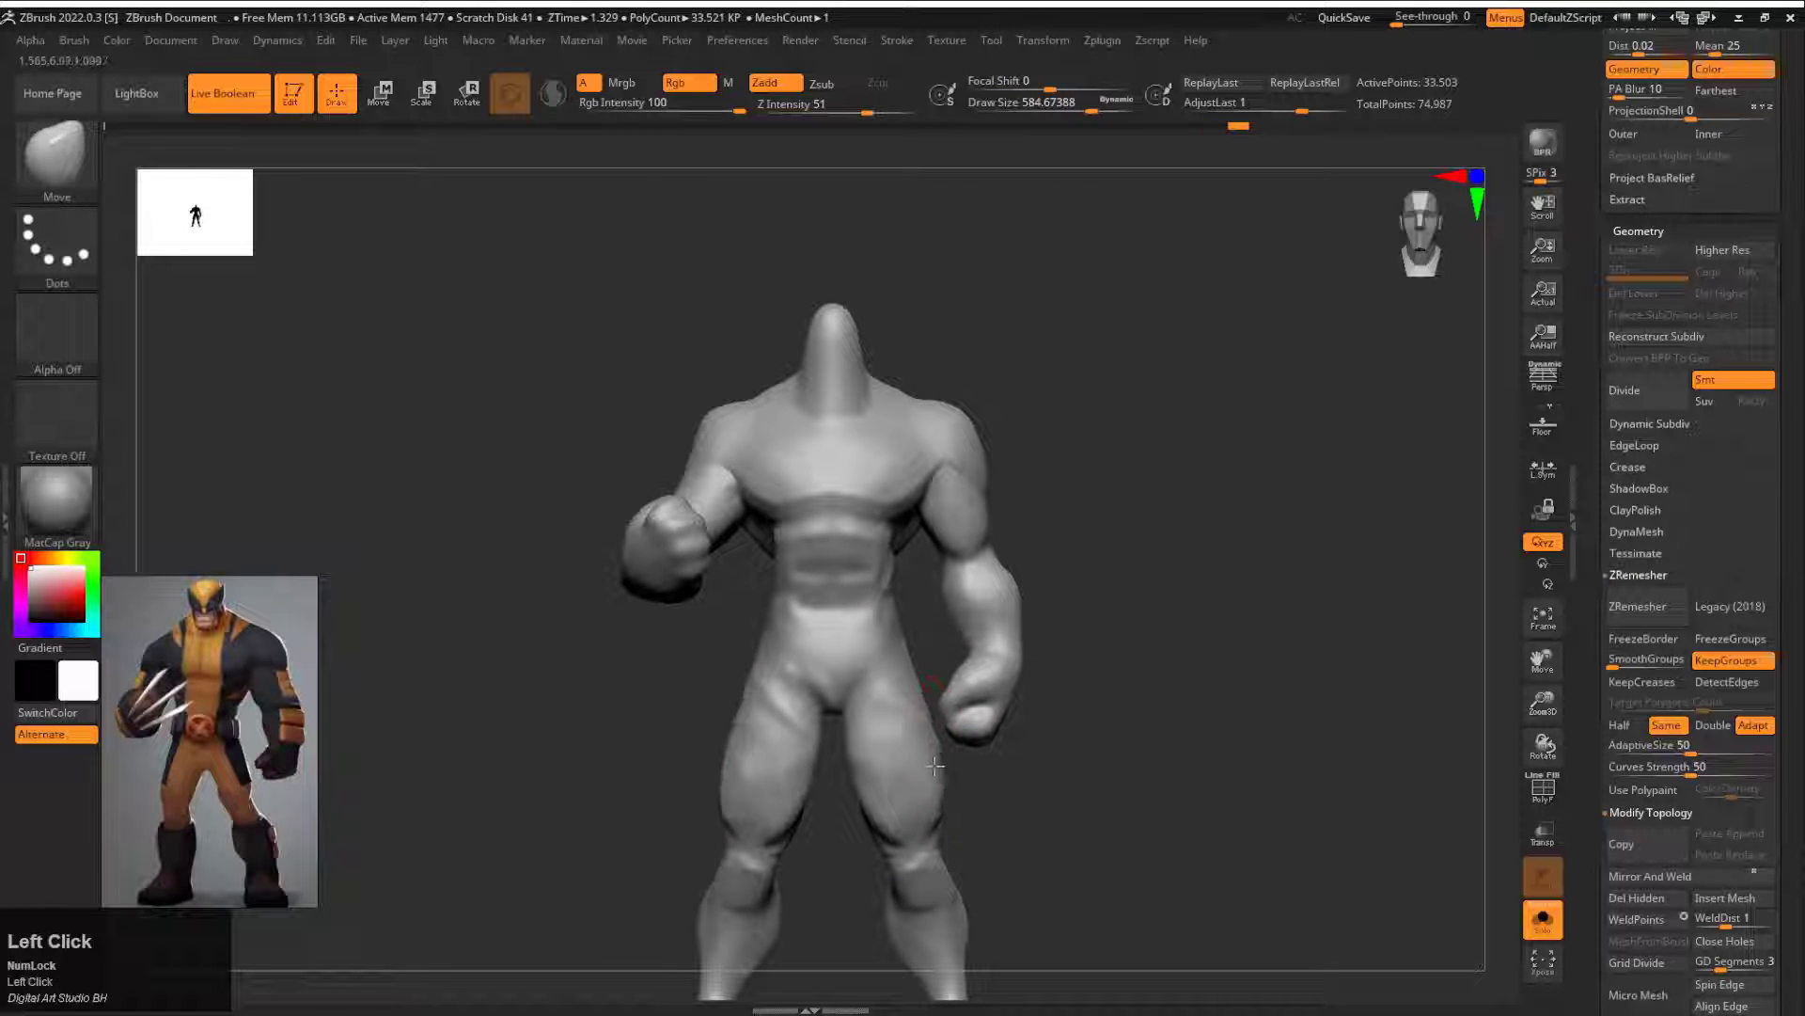
# Step: Undo the last thigh adjustment, mask the lowered forearm, and reshape the thighs with the Move brush
pyautogui.hotkey('ctrl', 'z')
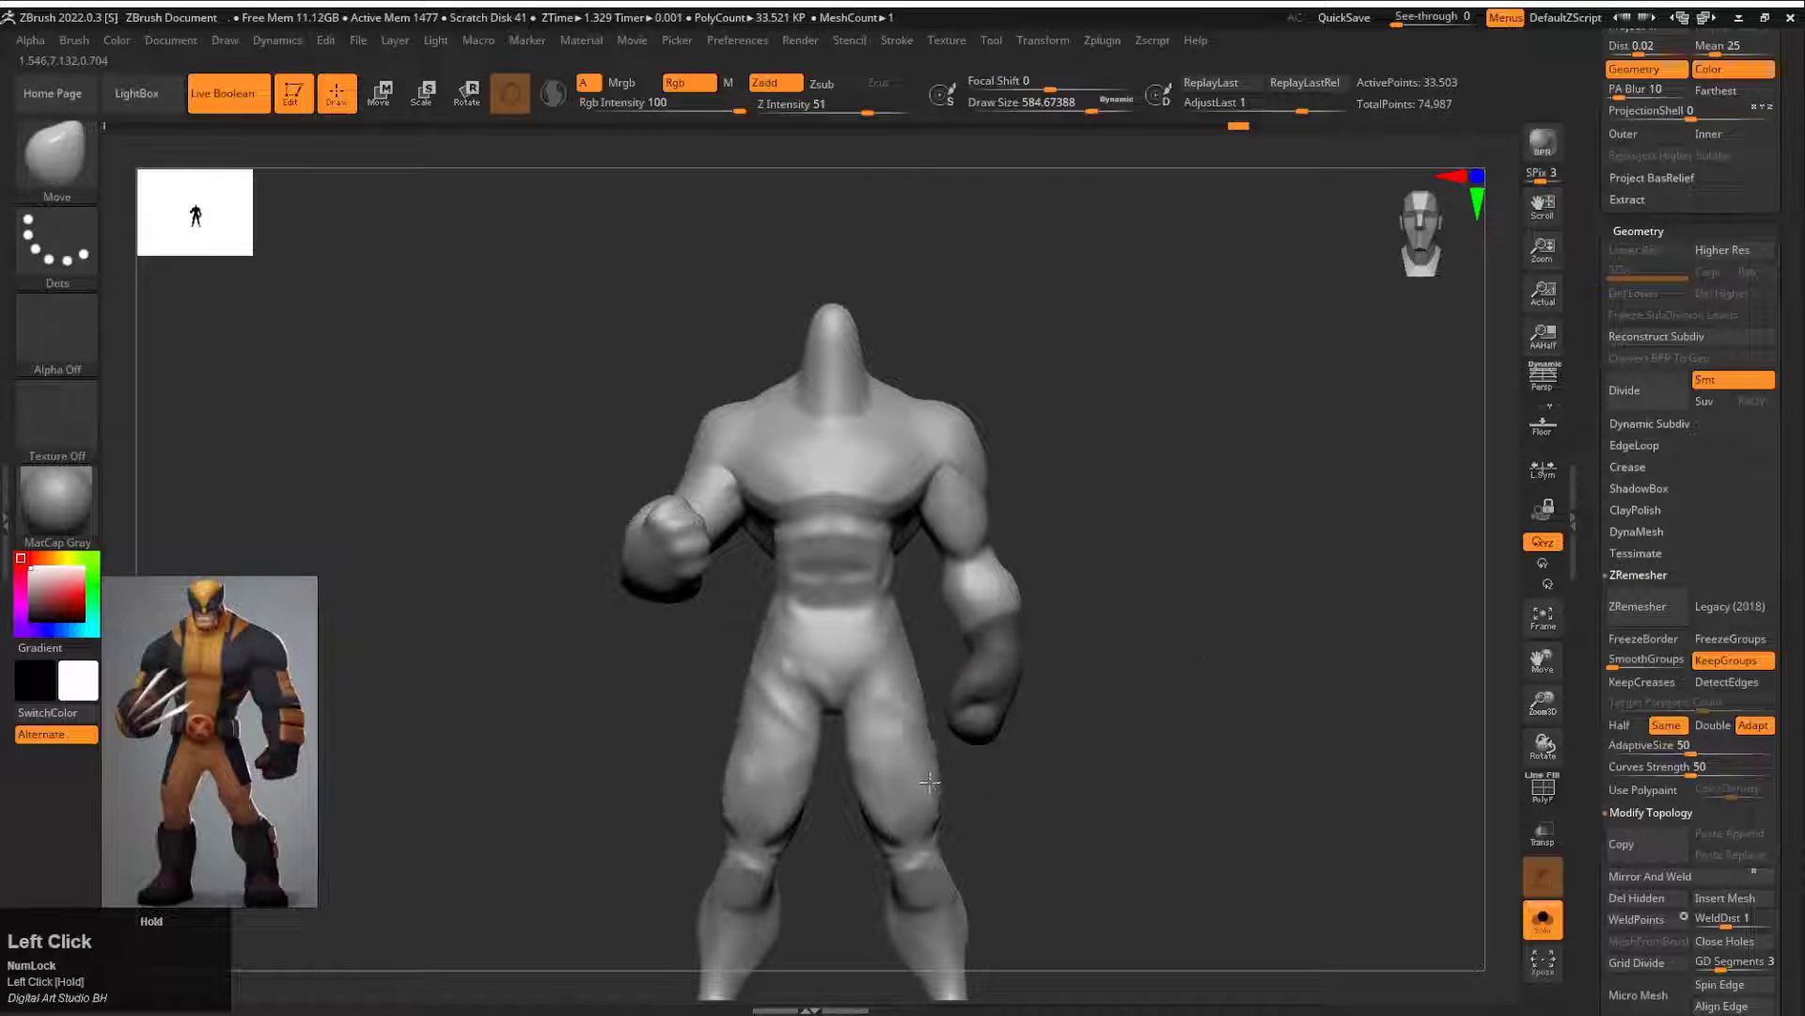
pyautogui.moveTo(929, 782); pyautogui.dragTo(958, 826)
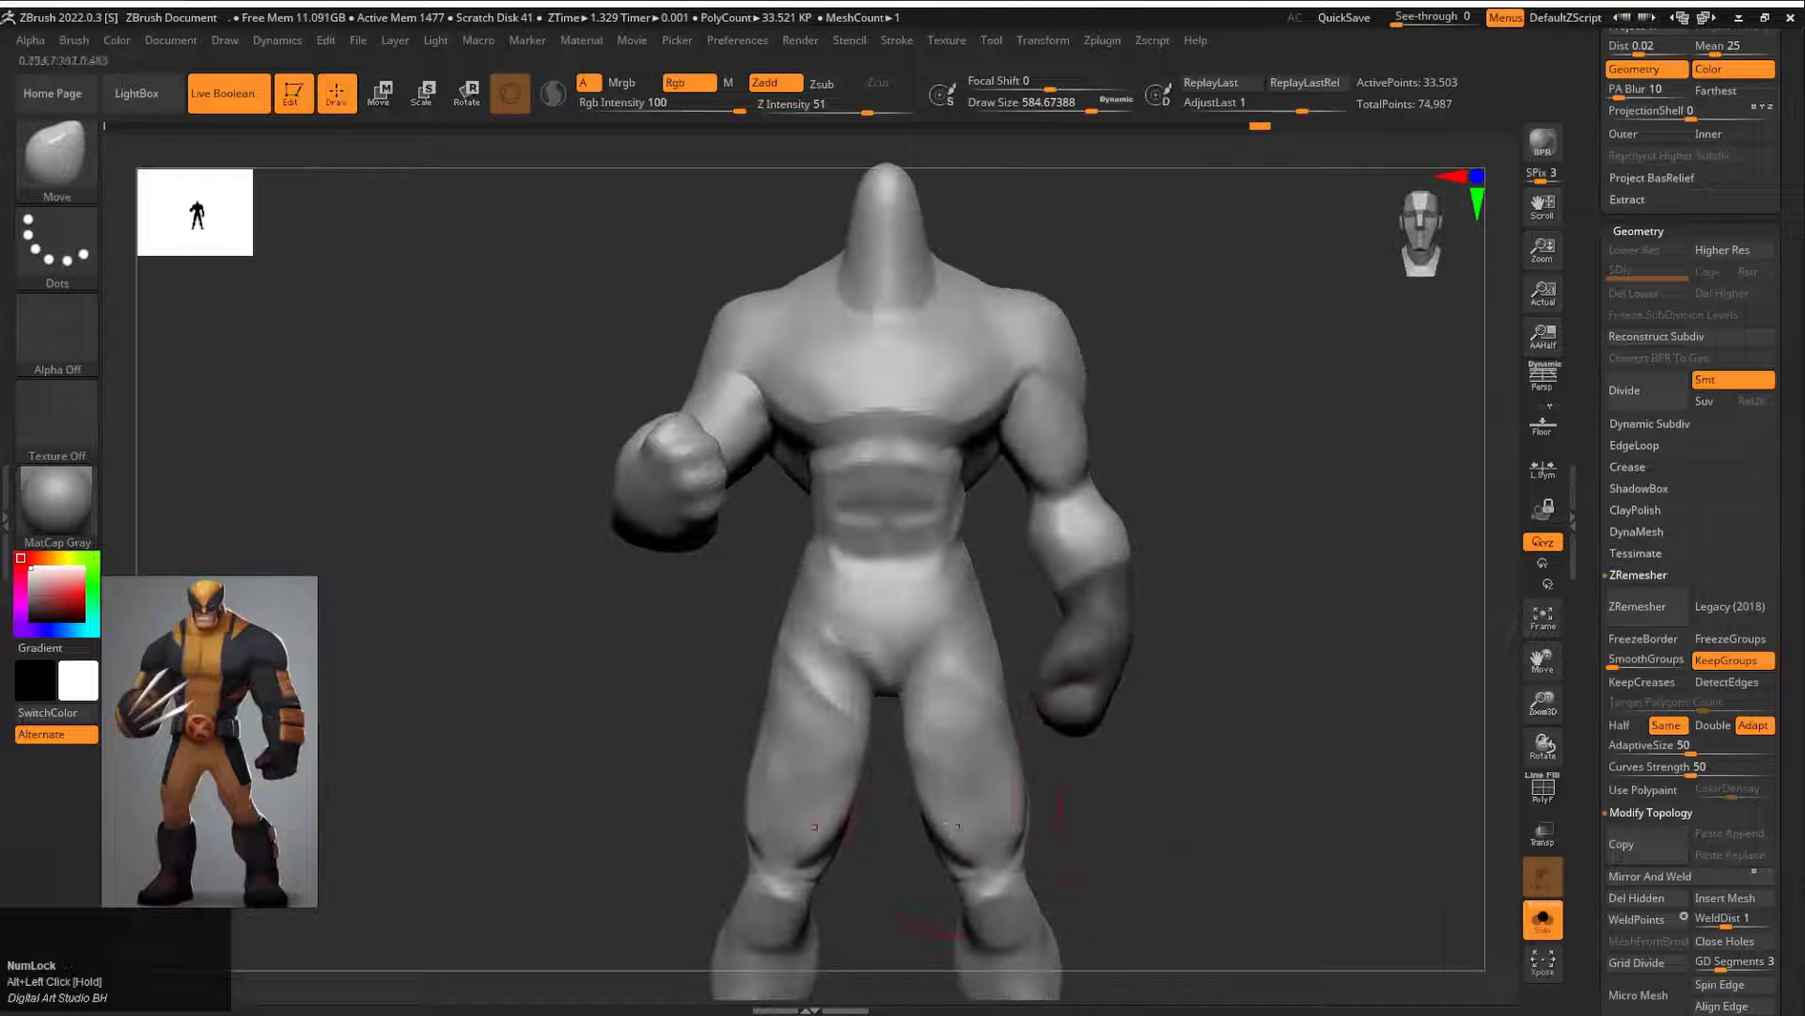
pyautogui.moveTo(1081, 799)
pyautogui.mouseDown()
pyautogui.moveTo(1091, 658)
pyautogui.moveTo(1095, 799)
pyautogui.mouseUp()
pyautogui.keyDown('alt'); pyautogui.moveTo(1141, 898); pyautogui.dragTo(602, 297); pyautogui.keyUp('alt')
pyautogui.keyDown('ctrl'); pyautogui.keyDown('alt'); pyautogui.keyDown('shift'); pyautogui.moveTo(1056, 468); pyautogui.dragTo(1170, 513); pyautogui.keyUp('shift'); pyautogui.keyUp('alt'); pyautogui.keyUp('ctrl')
pyautogui.moveTo(1175, 771)
pyautogui.mouseDown()
pyautogui.moveTo(1034, 799)
pyautogui.moveTo(903, 752)
pyautogui.mouseUp()
# Step: Adjust the hip and buttock contours with the Move brush at a draw size of about 484
pyautogui.moveTo(955, 386); pyautogui.dragTo(971, 390)
pyautogui.moveTo(1141, 498); pyautogui.dragTo(1154, 508)
pyautogui.moveTo(1152, 592); pyautogui.dragTo(1136, 591)
pyautogui.moveTo(1222, 602)
pyautogui.keyDown('alt'); pyautogui.mouseDown()
pyautogui.moveTo(1197, 520)
pyautogui.moveTo(1181, 572)
pyautogui.moveTo(1135, 528)
pyautogui.mouseUp(); pyautogui.keyUp('alt')
pyautogui.moveTo(1222, 564)
pyautogui.mouseDown()
pyautogui.moveTo(1100, 565)
pyautogui.moveTo(1213, 554)
pyautogui.mouseUp()
pyautogui.keyDown('ctrl'); pyautogui.keyDown('shift'); pyautogui.click(1202, 467); pyautogui.keyUp('shift'); pyautogui.keyUp('ctrl')
pyautogui.moveTo(1260, 734)
pyautogui.keyDown('alt'); pyautogui.mouseDown()
pyautogui.moveTo(1245, 661)
pyautogui.moveTo(1321, 539)
pyautogui.moveTo(1222, 602)
pyautogui.mouseUp(); pyautogui.keyUp('alt')
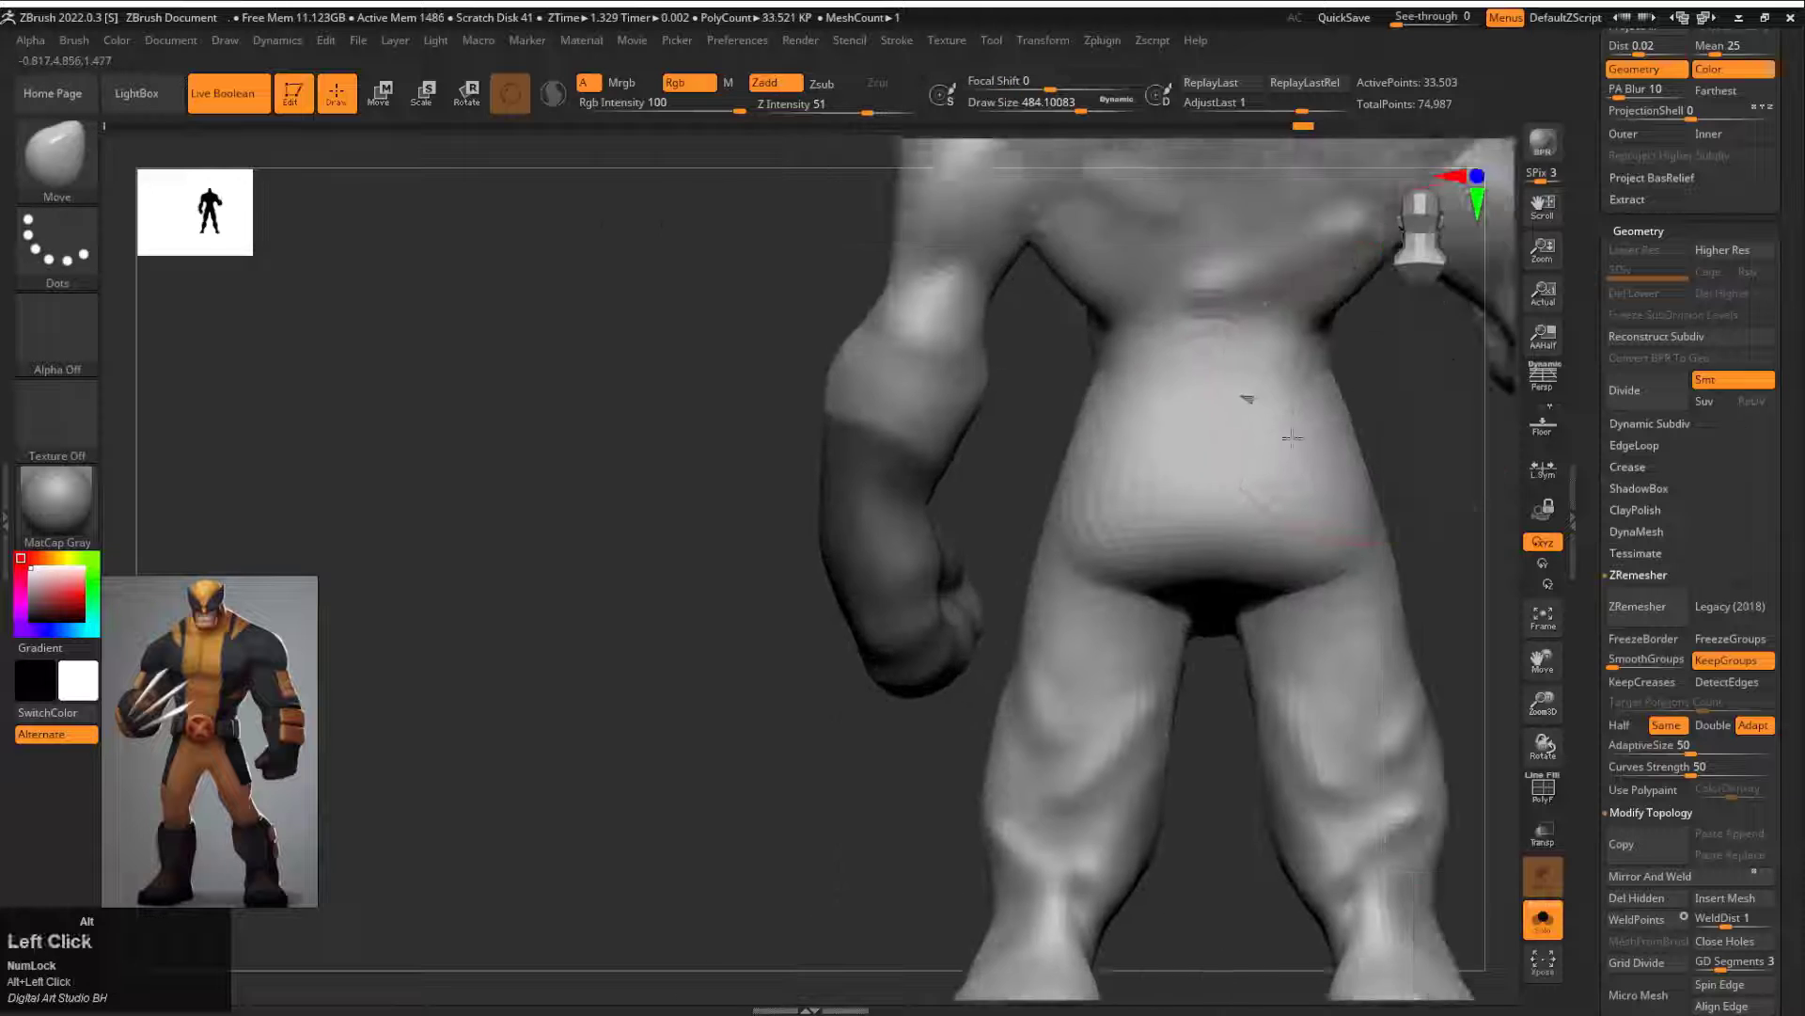
pyautogui.keyDown('alt'); pyautogui.moveTo(1072, 395); pyautogui.dragTo(1068, 508); pyautogui.keyUp('alt')
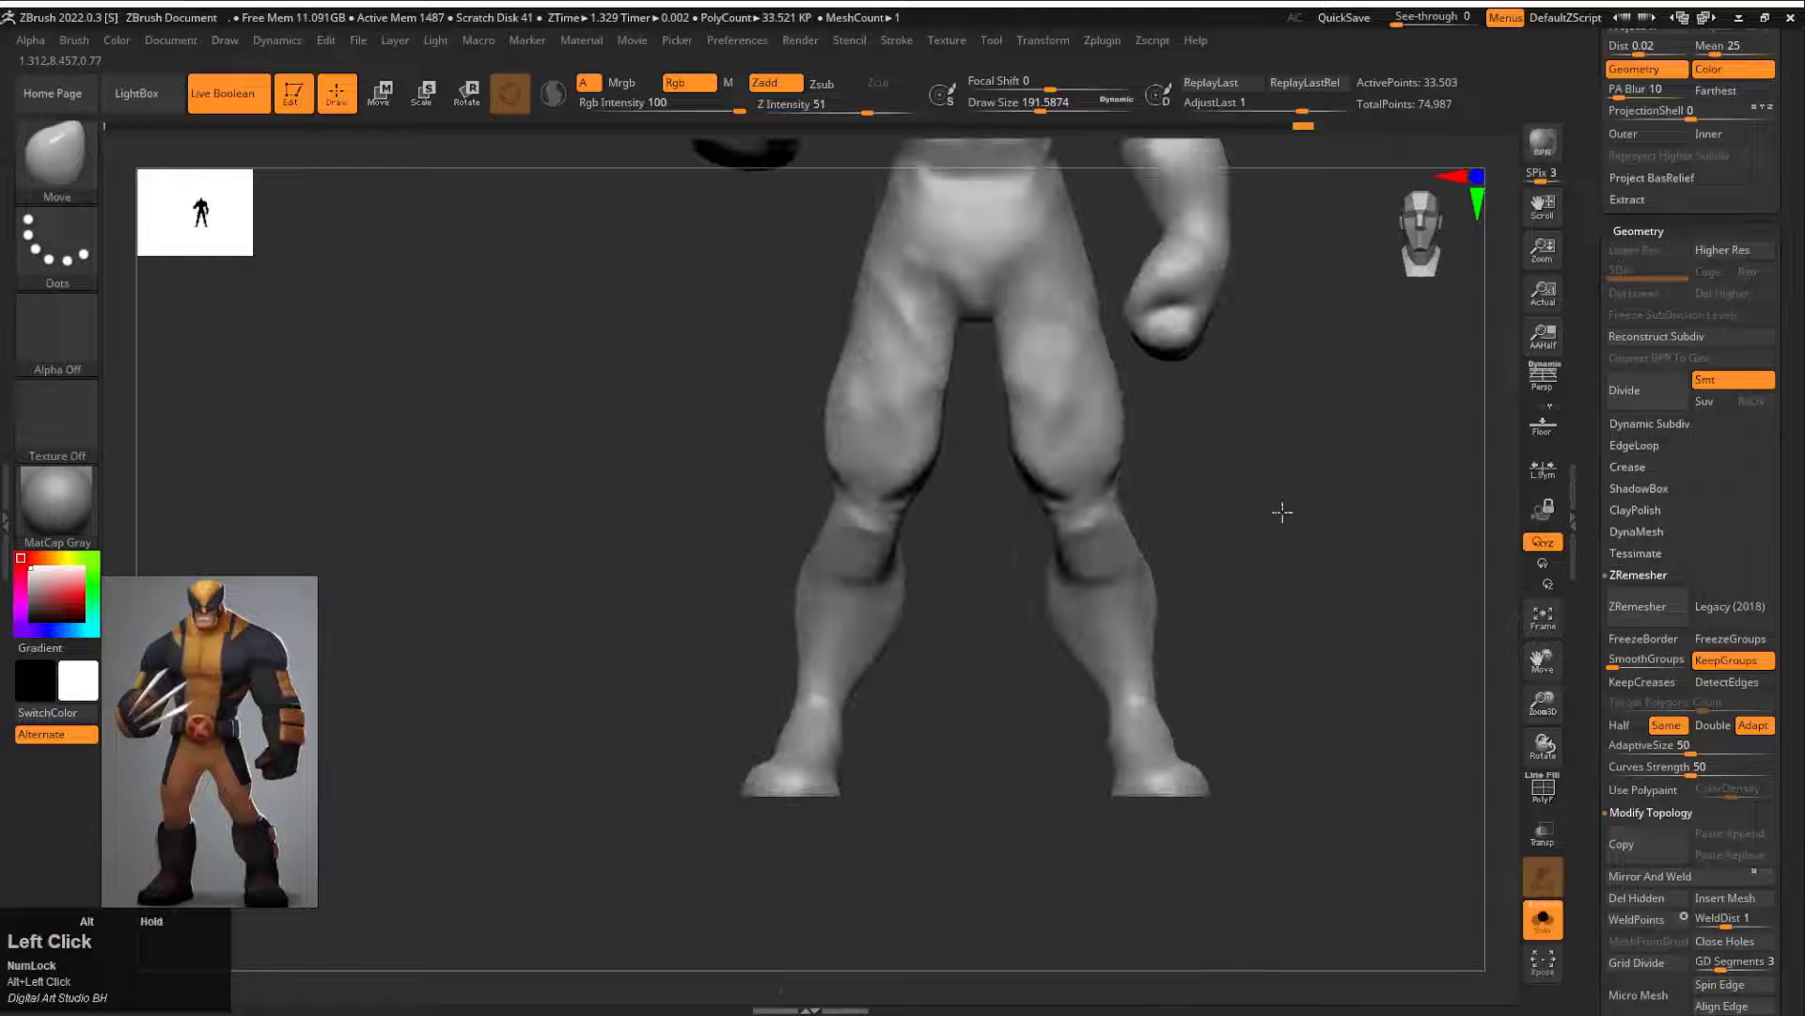
# Step: Mask the boot shapes on the lower legs and feet and extract them with a thickness of 0.02
pyautogui.moveTo(1281, 512)
pyautogui.keyDown('alt'); pyautogui.mouseDown()
pyautogui.moveTo(1201, 414)
pyautogui.moveTo(1184, 617)
pyautogui.moveTo(992, 460)
pyautogui.moveTo(673, 446)
pyautogui.mouseUp(); pyautogui.keyUp('alt')
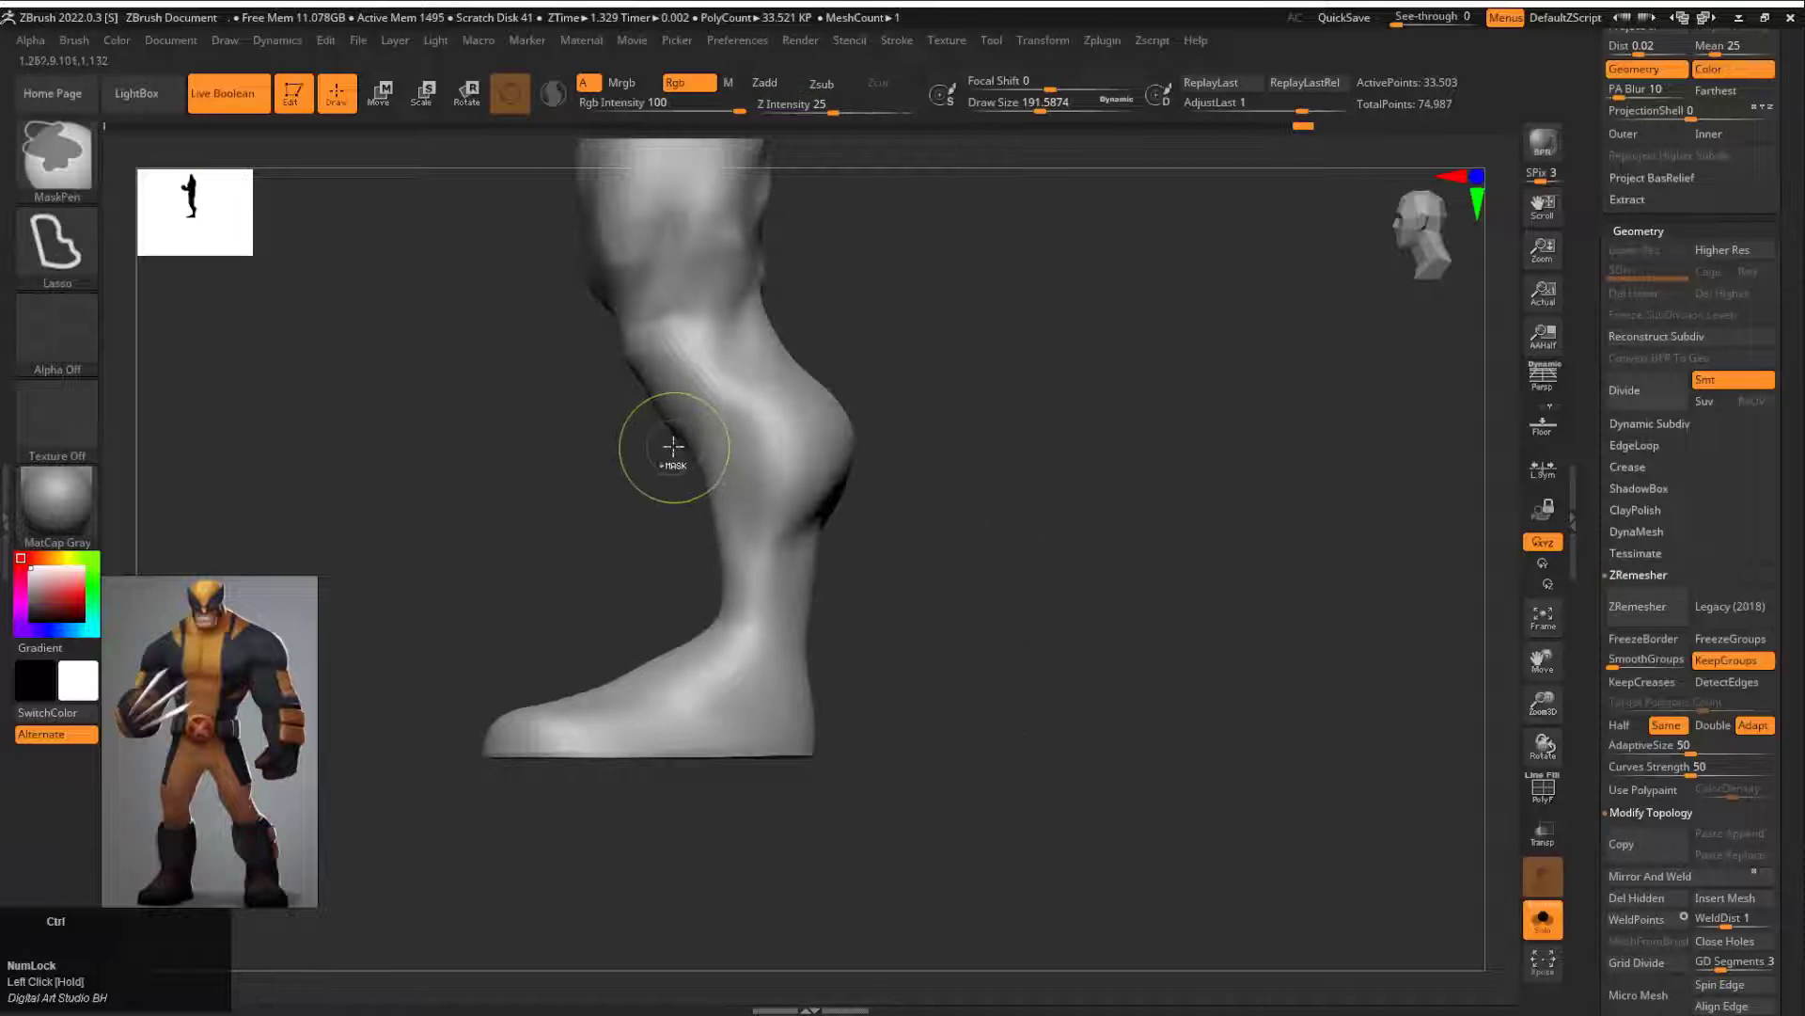
pyautogui.moveTo(728, 704)
pyautogui.keyDown('ctrl'); pyautogui.mouseDown()
pyautogui.moveTo(602, 738)
pyautogui.moveTo(971, 633)
pyautogui.moveTo(951, 321)
pyautogui.moveTo(961, 402)
pyautogui.mouseUp(); pyautogui.keyUp('ctrl')
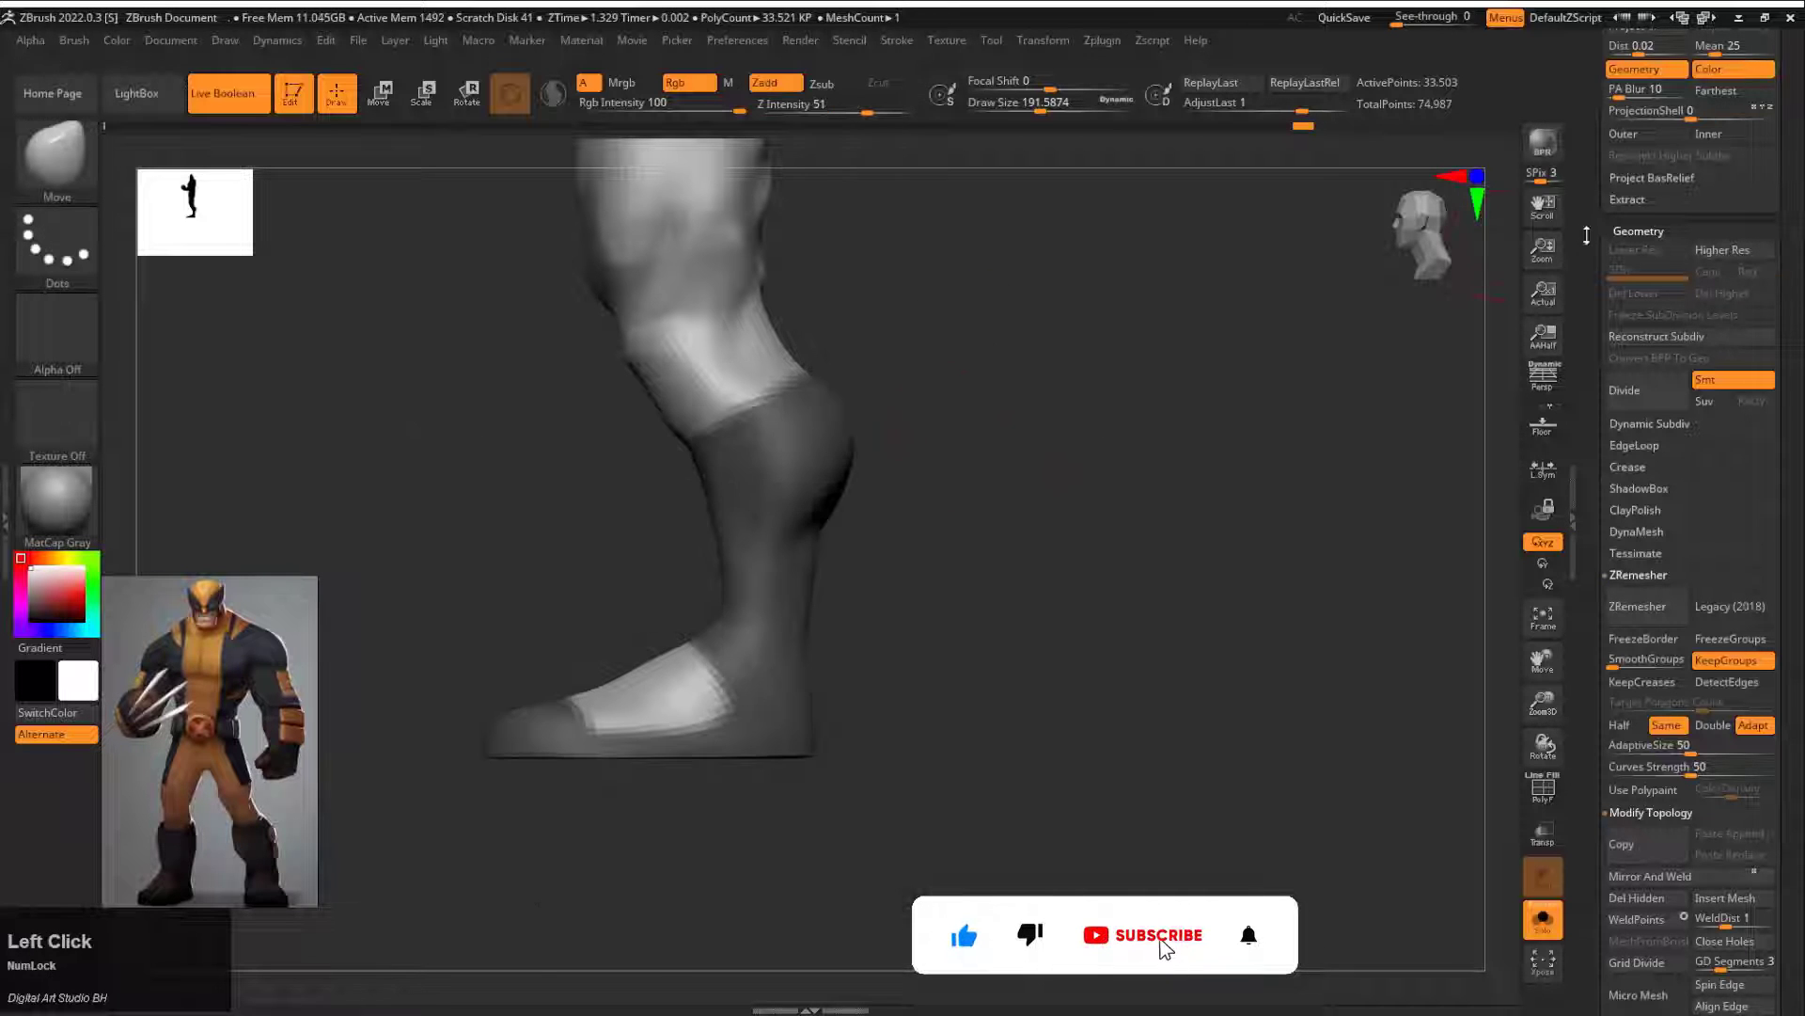
pyautogui.moveTo(1586, 235); pyautogui.dragTo(1588, 587)
pyautogui.click(1628, 551)
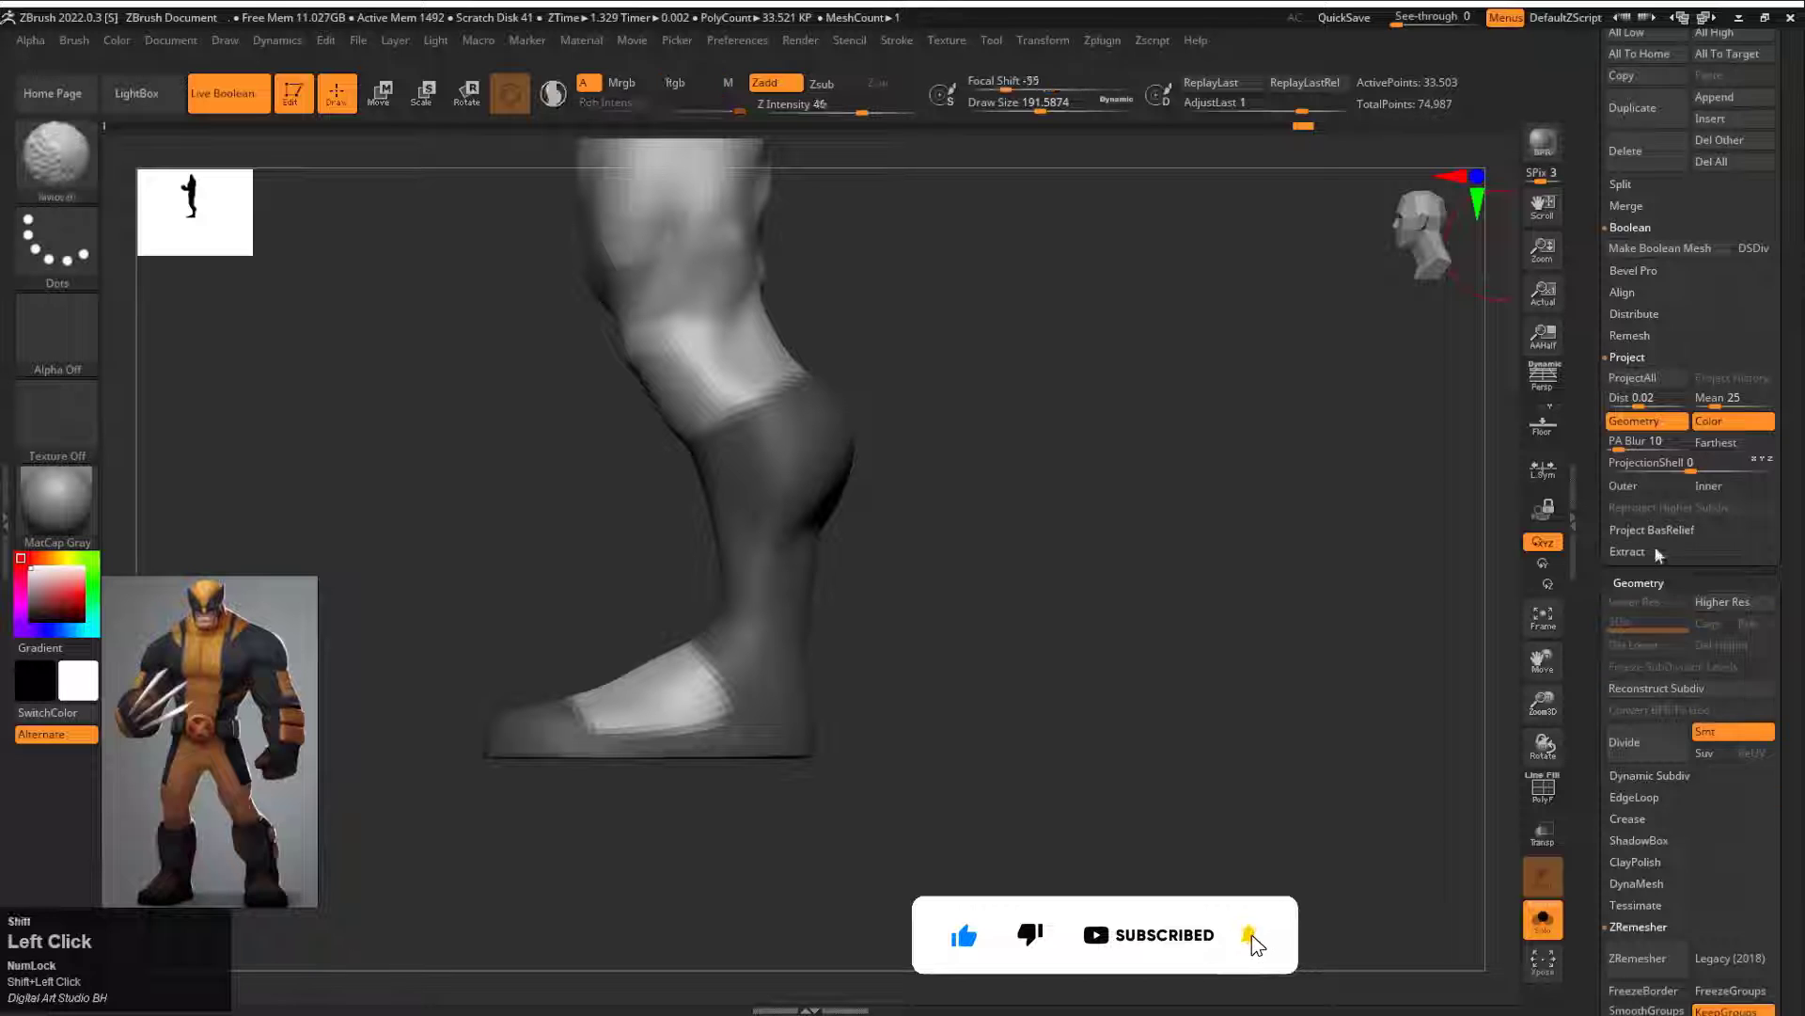
pyautogui.click(1663, 597)
pyautogui.keyDown('alt'); pyautogui.moveTo(1056, 379); pyautogui.dragTo(1147, 575); pyautogui.keyUp('alt')
pyautogui.click(1625, 616)
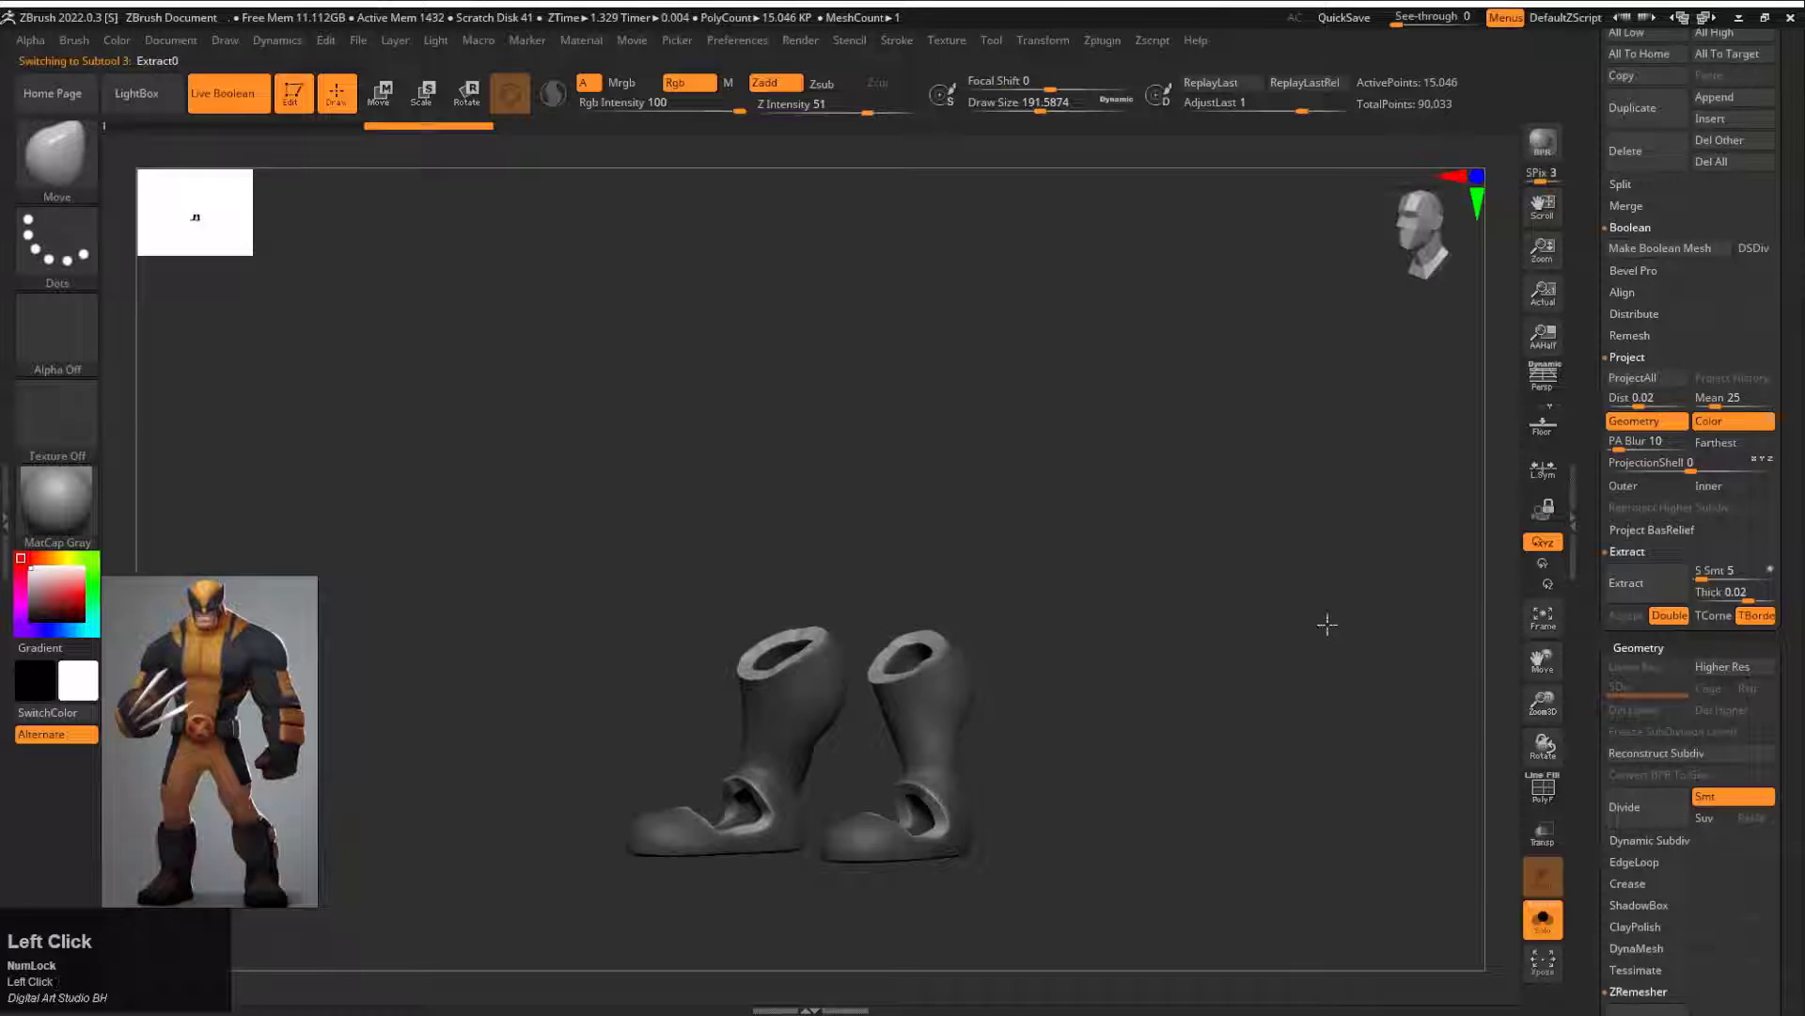
# Step: Examine the extracted boots from several angles and turn off solo display to show them on the body
pyautogui.moveTo(1327, 624); pyautogui.dragTo(1415, 658)
pyautogui.hotkey('ctrl', 'z')
pyautogui.keyDown('alt'); pyautogui.moveTo(1307, 526); pyautogui.dragTo(1241, 454); pyautogui.keyUp('alt')
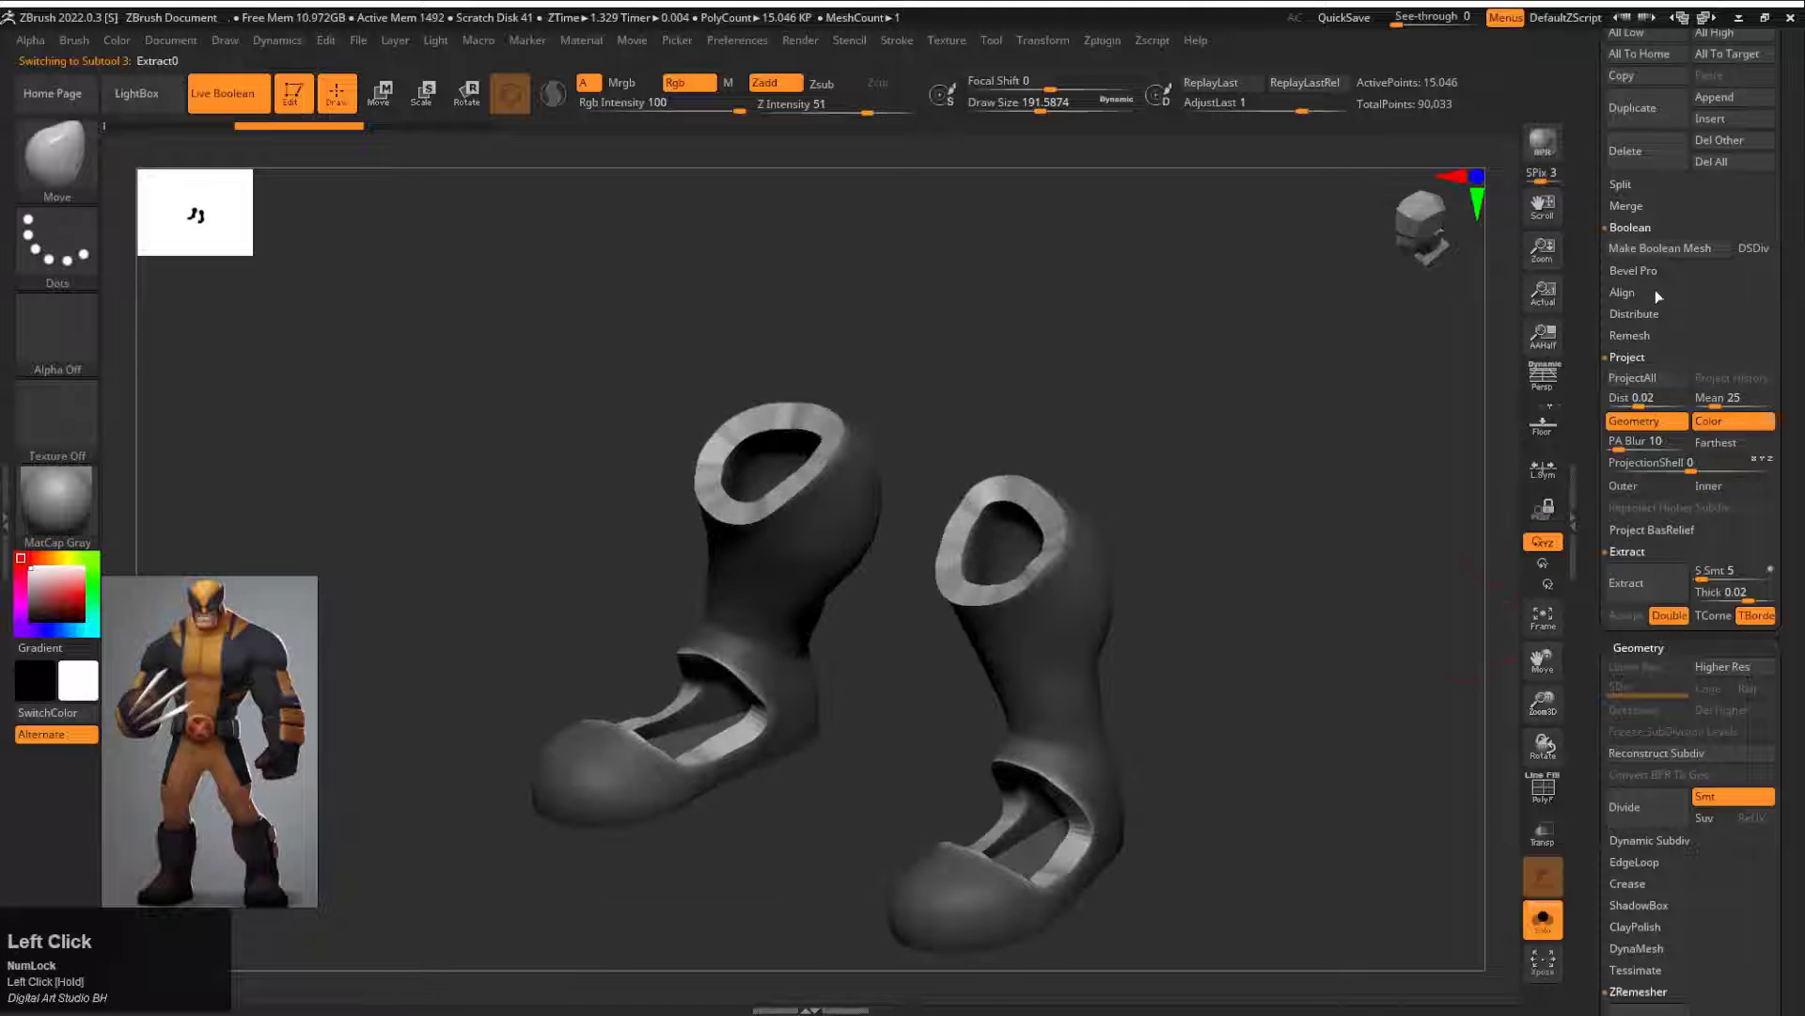
pyautogui.moveTo(1591, 130); pyautogui.dragTo(1589, 270)
pyautogui.click(1543, 920)
pyautogui.keyDown('shift'); pyautogui.moveTo(1246, 710); pyautogui.dragTo(1213, 452); pyautogui.keyUp('shift')
# Step: Clear the mask on the boots, open the Deformation settings, and display the boots' polygroups with their wireframe
pyautogui.moveTo(1587, 886); pyautogui.dragTo(1591, 557)
pyautogui.keyDown('ctrl'); pyautogui.moveTo(1424, 564); pyautogui.dragTo(1495, 569); pyautogui.keyUp('ctrl')
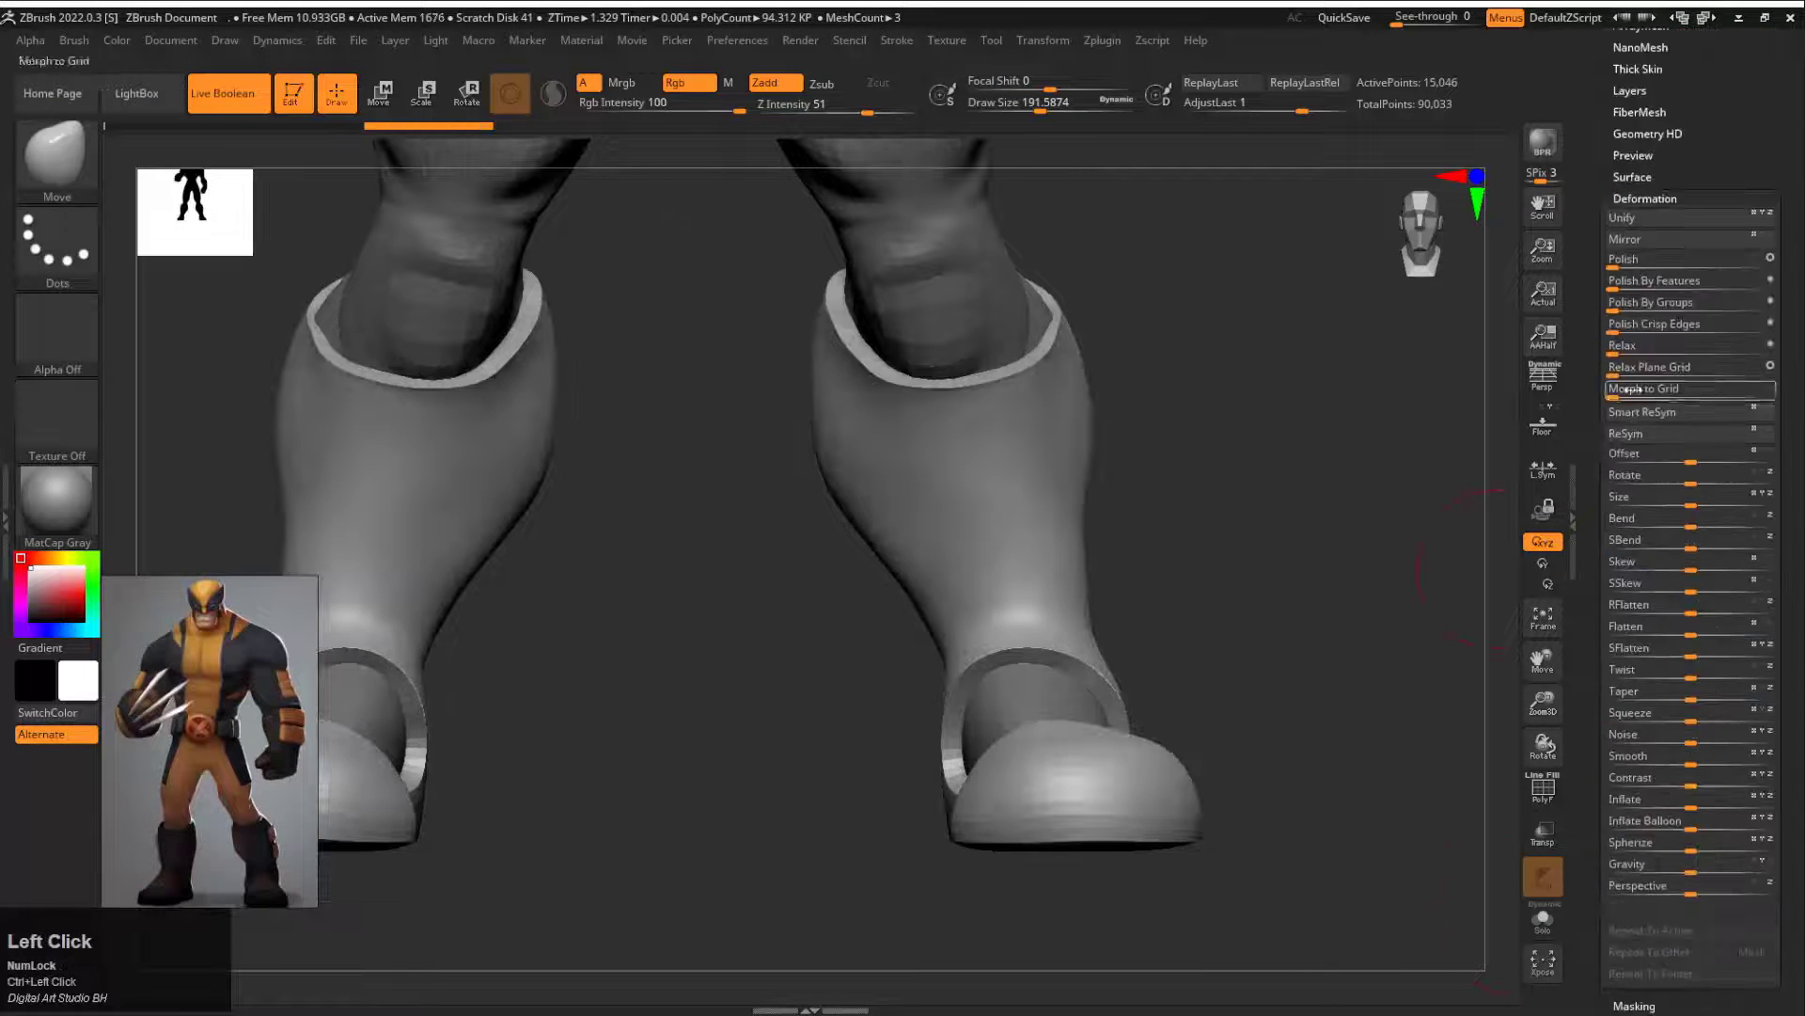
pyautogui.hotkey('ctrl', 'z')
pyautogui.moveTo(1317, 564); pyautogui.dragTo(1250, 386)
pyautogui.keyDown('alt'); pyautogui.moveTo(1251, 386); pyautogui.dragTo(1298, 576); pyautogui.keyUp('alt')
pyautogui.hotkey('shift', 'f')
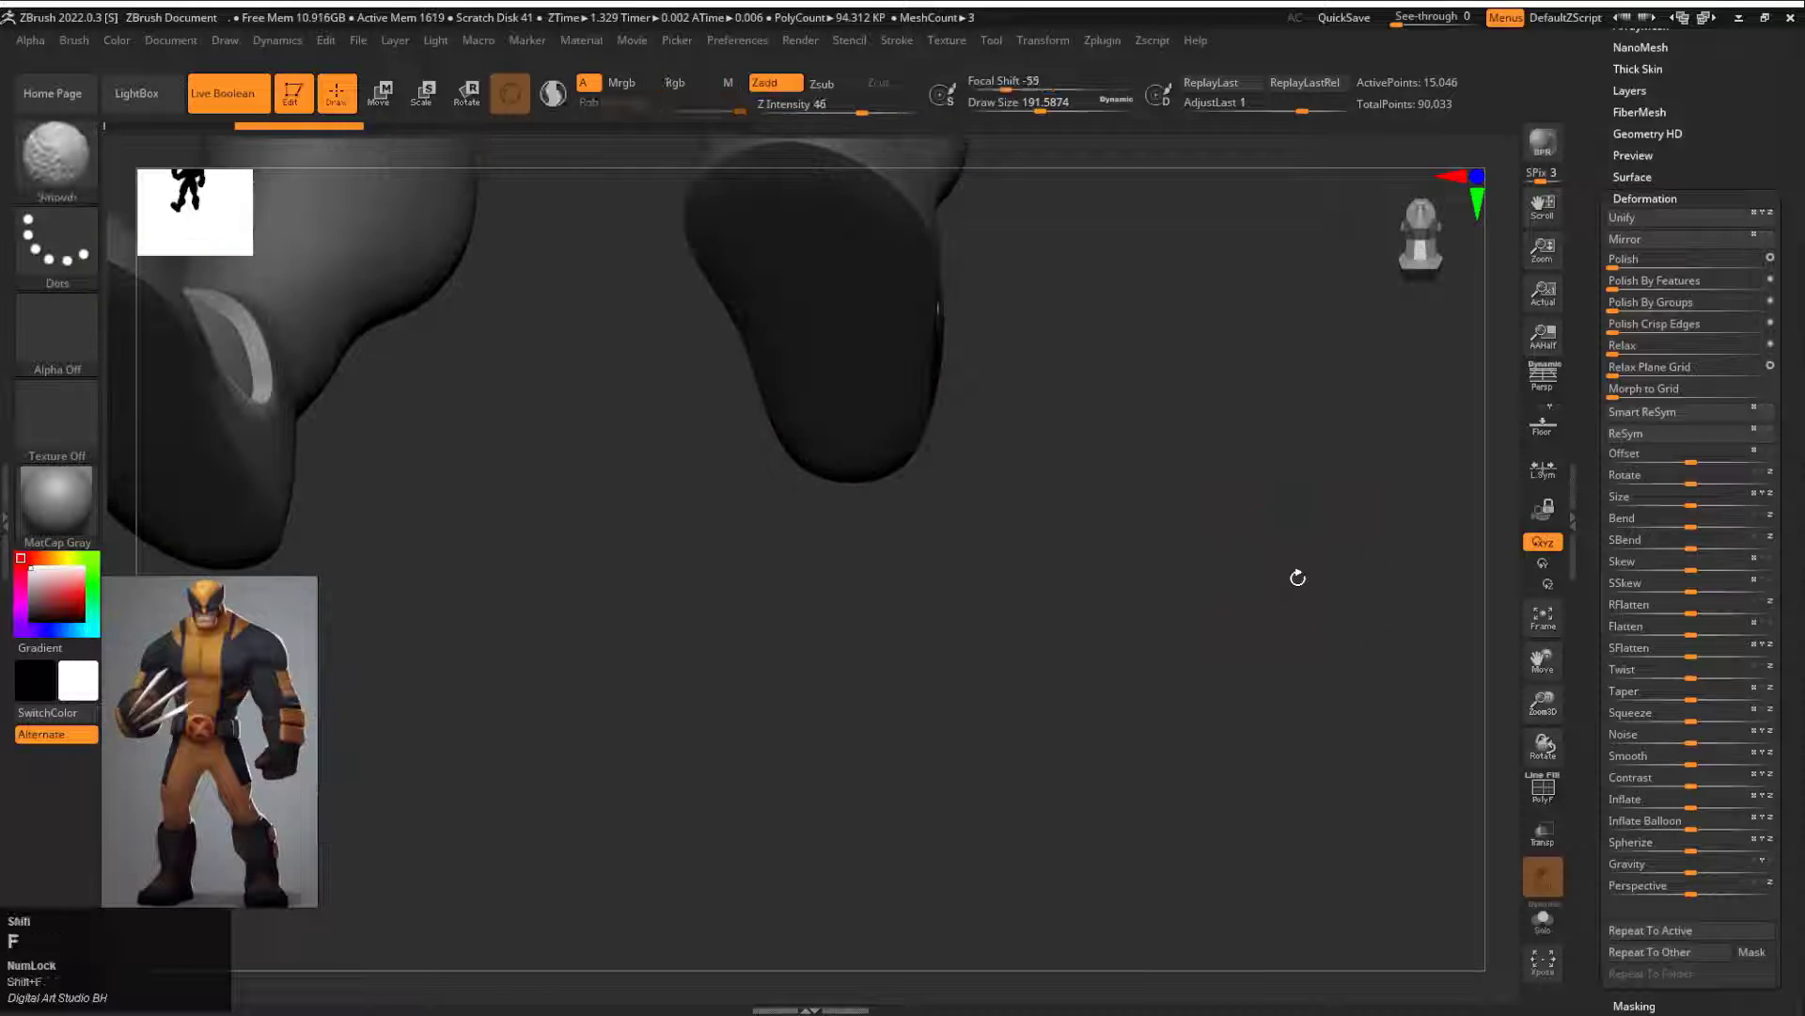
pyautogui.keyDown('ctrl'); pyautogui.keyDown('shift'); pyautogui.click(973, 562); pyautogui.keyUp('shift'); pyautogui.keyUp('ctrl')
pyautogui.keyDown('alt'); pyautogui.moveTo(710, 579); pyautogui.dragTo(1108, 715); pyautogui.keyUp('alt')
pyautogui.keyDown('ctrl'); pyautogui.keyDown('shift'); pyautogui.click(621, 564); pyautogui.keyUp('shift'); pyautogui.keyUp('ctrl')
pyautogui.keyDown('ctrl'); pyautogui.keyDown('shift'); pyautogui.click(1120, 613); pyautogui.keyUp('shift'); pyautogui.keyUp('ctrl')
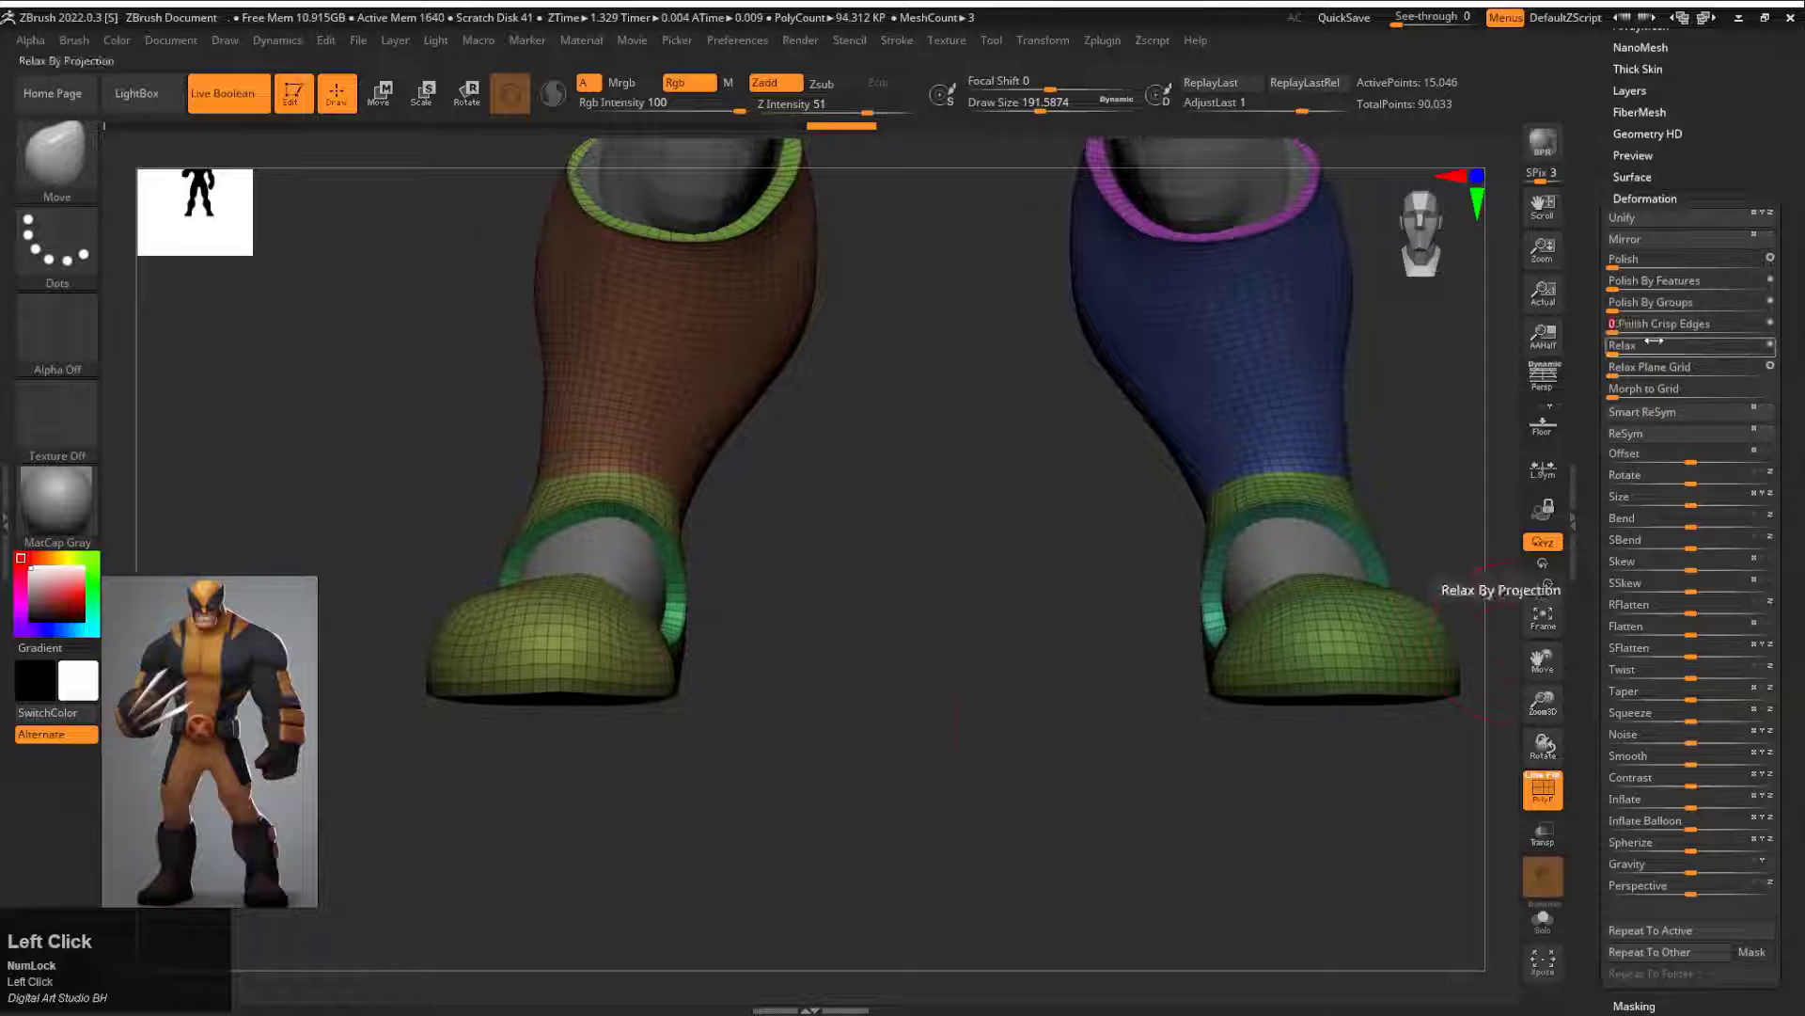
# Step: Mask the boots except for the sole polygroups and flatten the soles with the Scale transform
pyautogui.moveTo(1354, 644); pyautogui.dragTo(1277, 633)
pyautogui.keyDown('ctrl'); pyautogui.click(1278, 635); pyautogui.keyUp('ctrl')
pyautogui.press('e')
pyautogui.moveTo(742, 765); pyautogui.dragTo(893, 610)
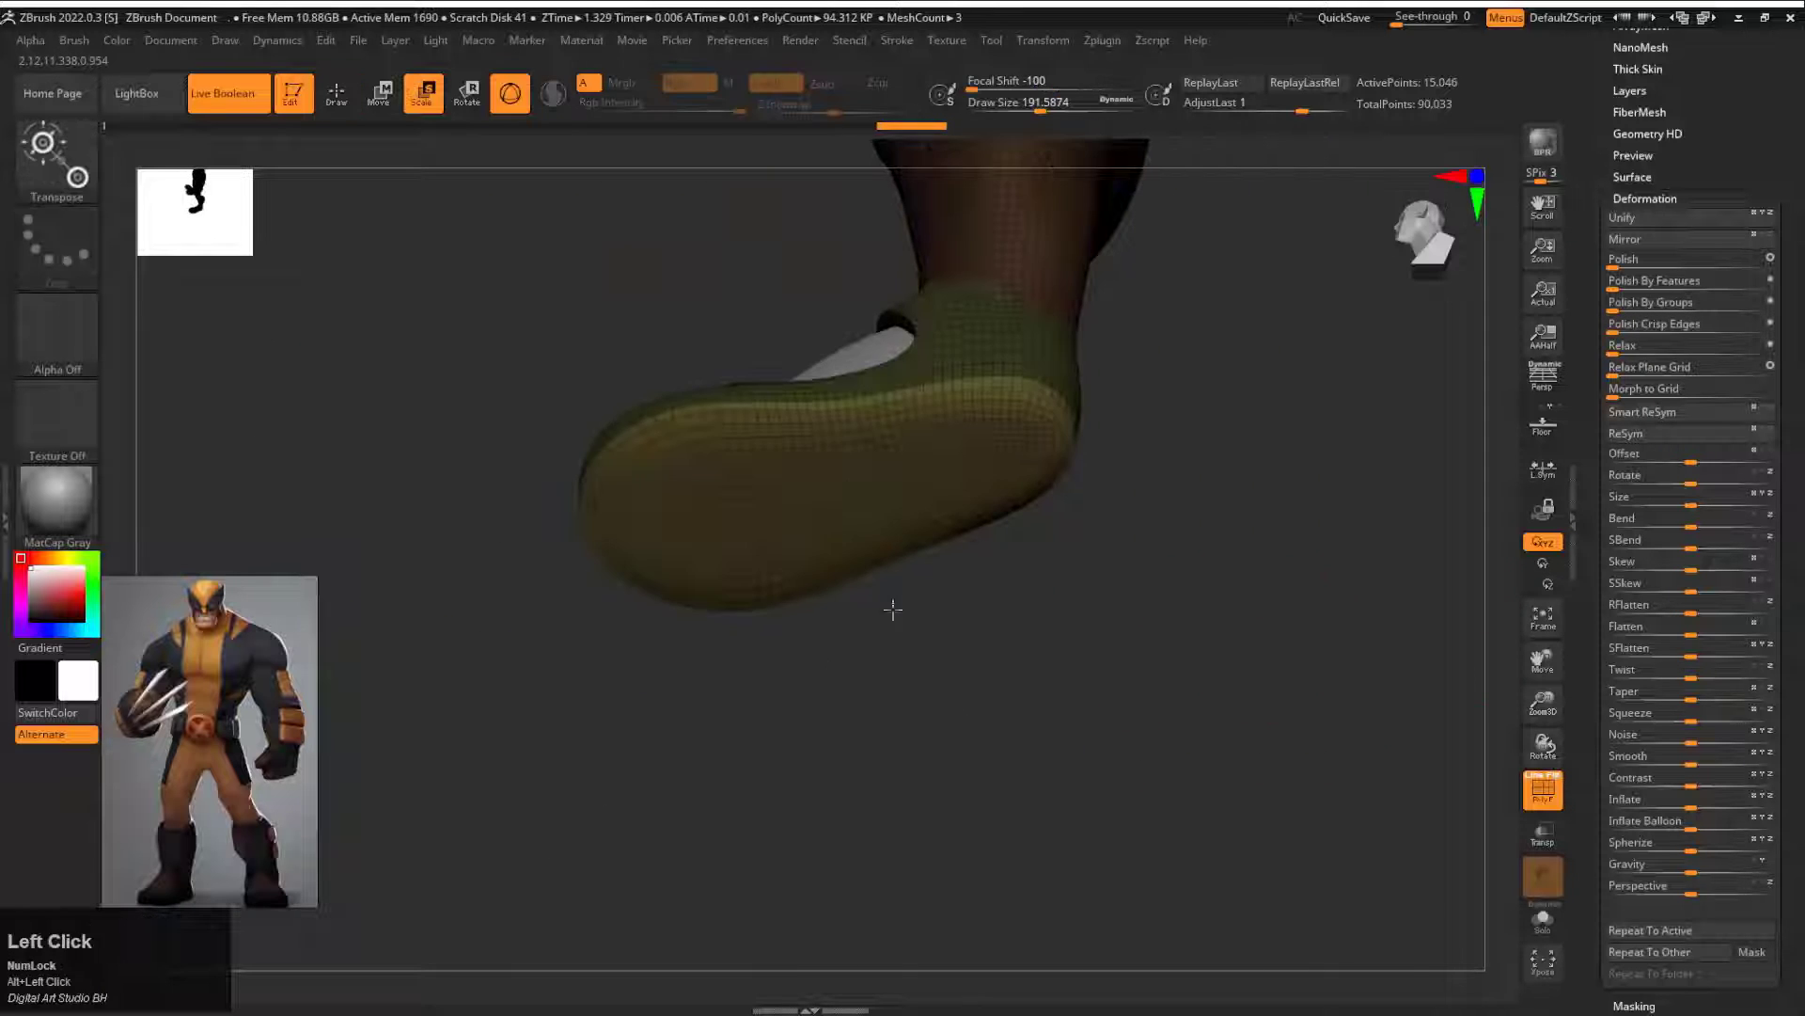
pyautogui.moveTo(849, 505); pyautogui.dragTo(849, 505)
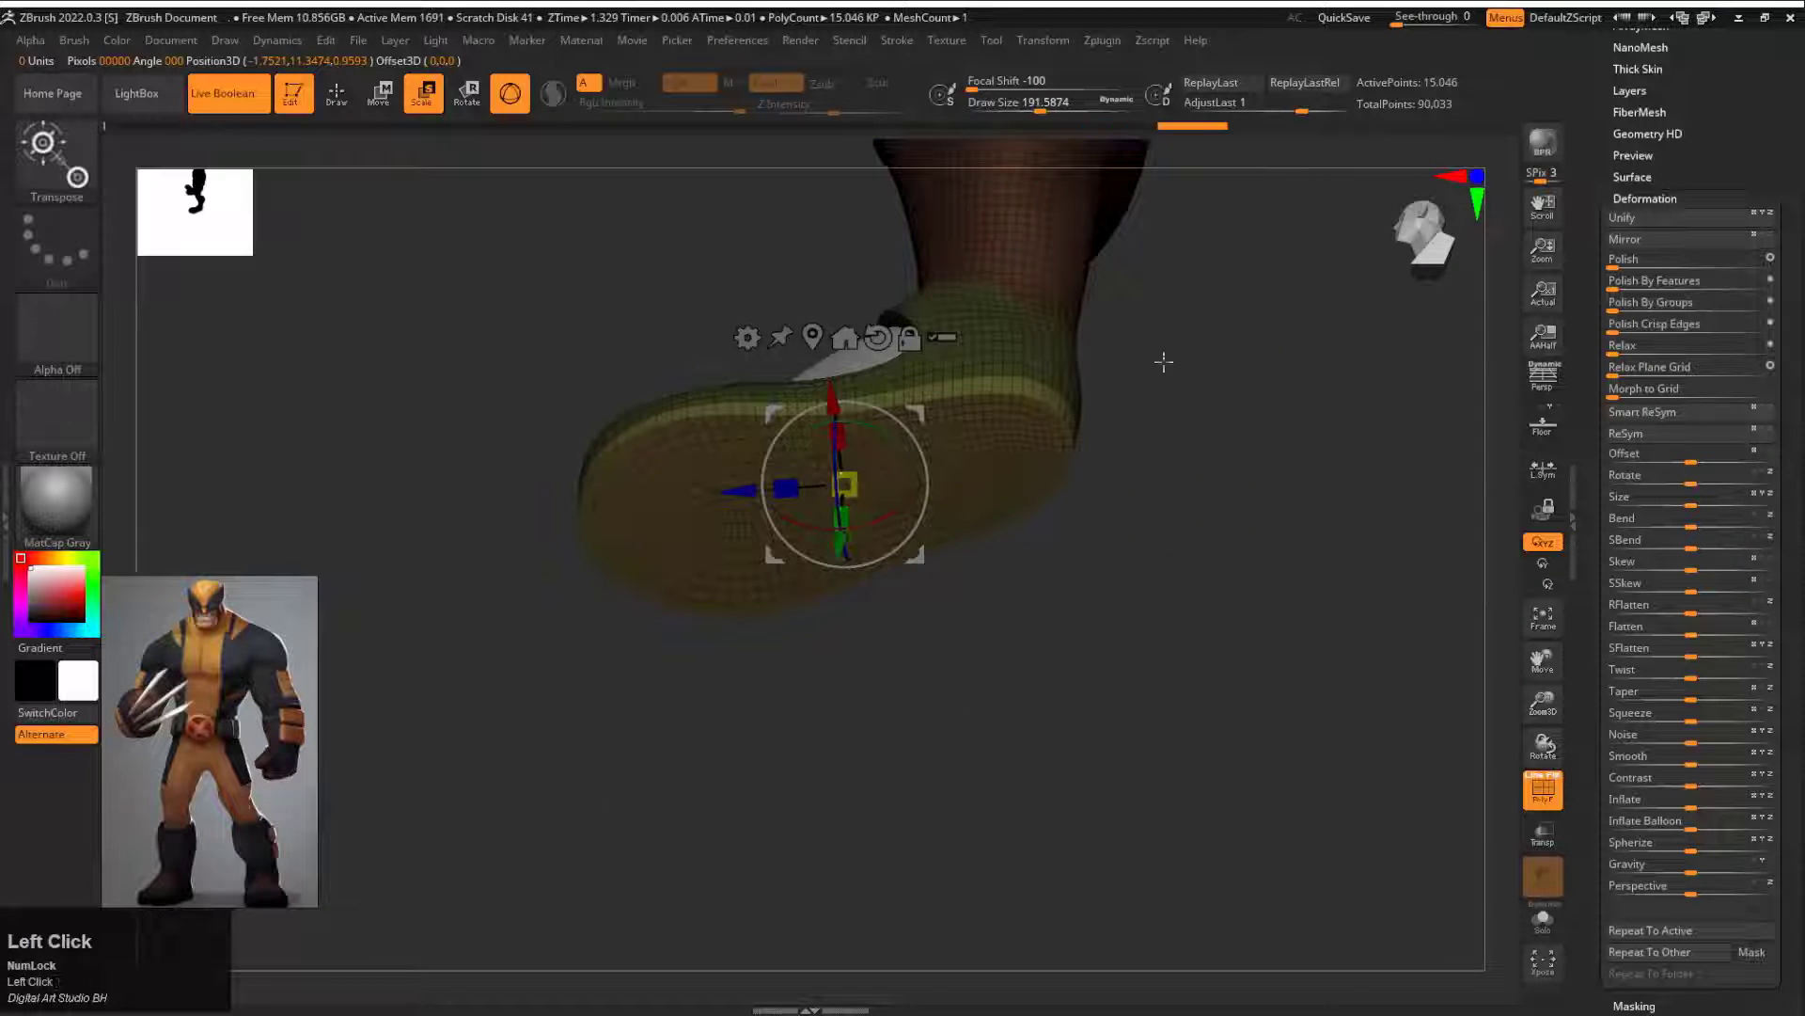
pyautogui.moveTo(1164, 362)
pyautogui.mouseDown()
pyautogui.moveTo(1237, 580)
pyautogui.moveTo(1197, 576)
pyautogui.moveTo(1306, 613)
pyautogui.moveTo(912, 630)
pyautogui.moveTo(1257, 536)
pyautogui.moveTo(1055, 592)
pyautogui.moveTo(1156, 493)
pyautogui.mouseUp()
pyautogui.press('q')
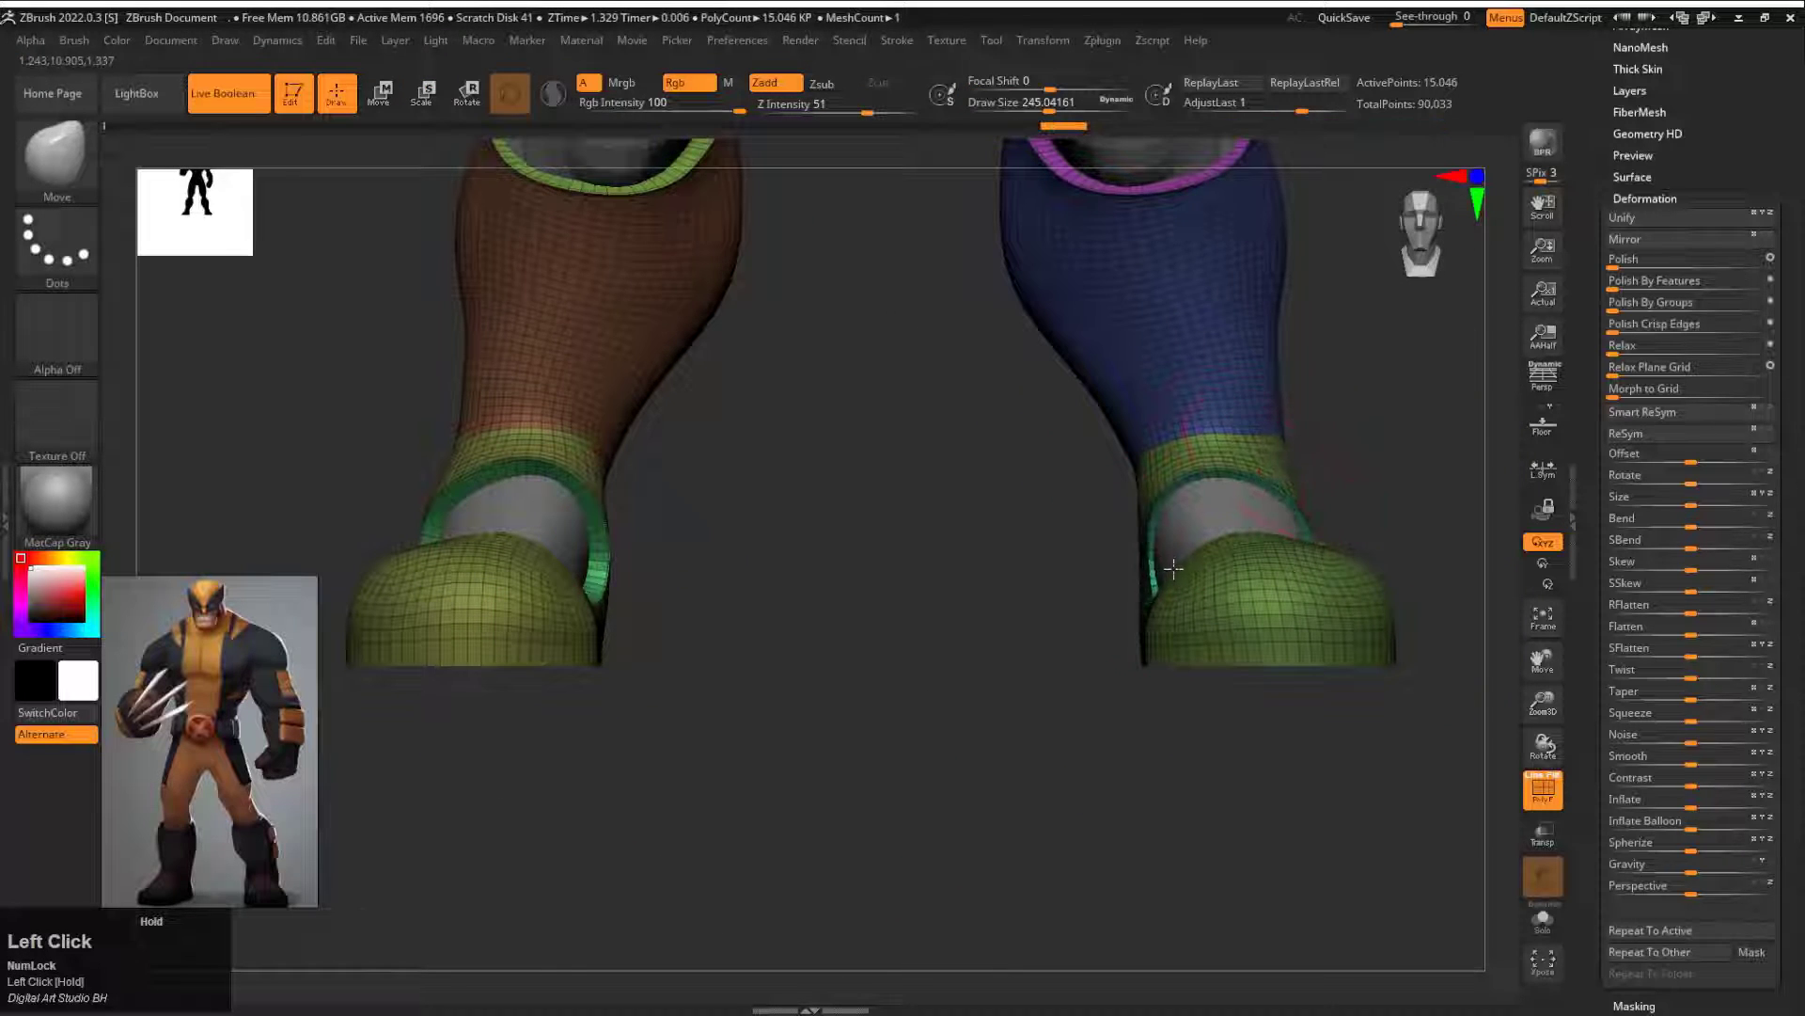
# Step: Undo the first edits, activate symmetry, and reshape the boots around the ankles with the Move brush at draw size about 245
pyautogui.moveTo(1173, 569)
pyautogui.mouseDown()
pyautogui.moveTo(1362, 483)
pyautogui.moveTo(1354, 404)
pyautogui.mouseUp()
pyautogui.hotkey('ctrl', 'z')
pyautogui.hotkey('ctrl', 'z')
pyautogui.hotkey('ctrl', 'z')
pyautogui.hotkey('ctrl', 'z')
pyautogui.press('x')
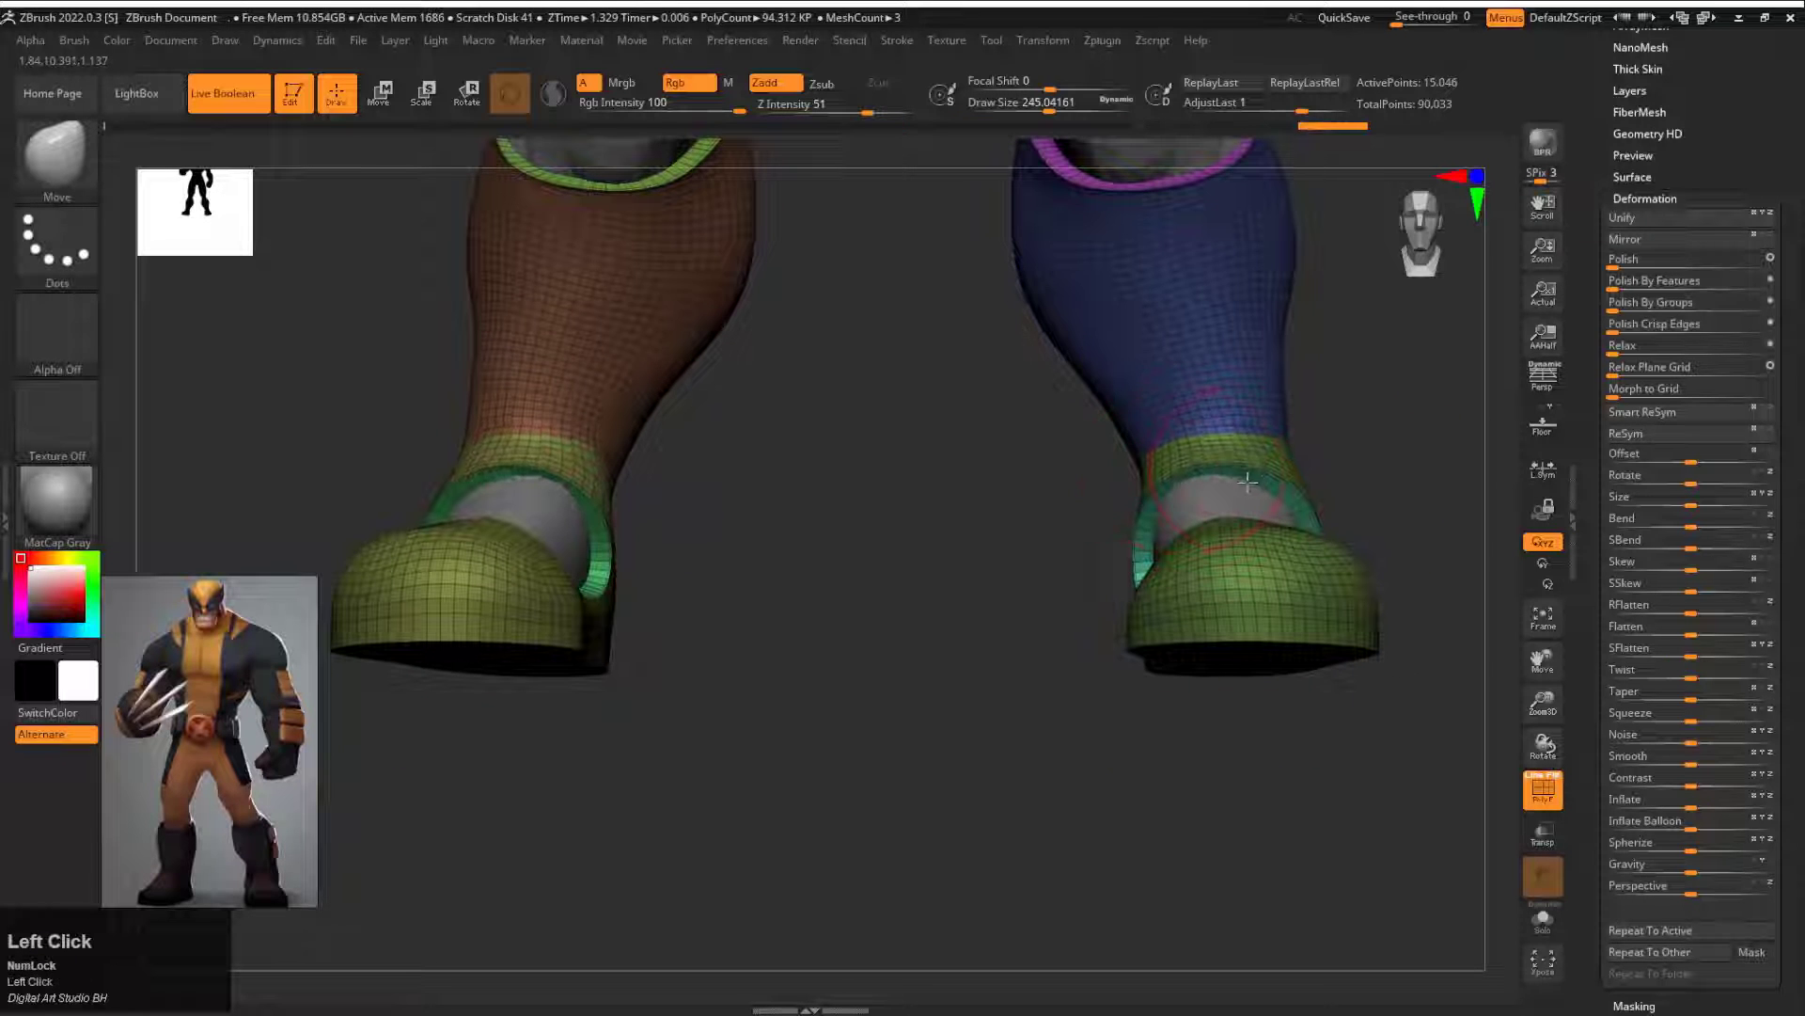
pyautogui.moveTo(1064, 591); pyautogui.dragTo(1091, 669)
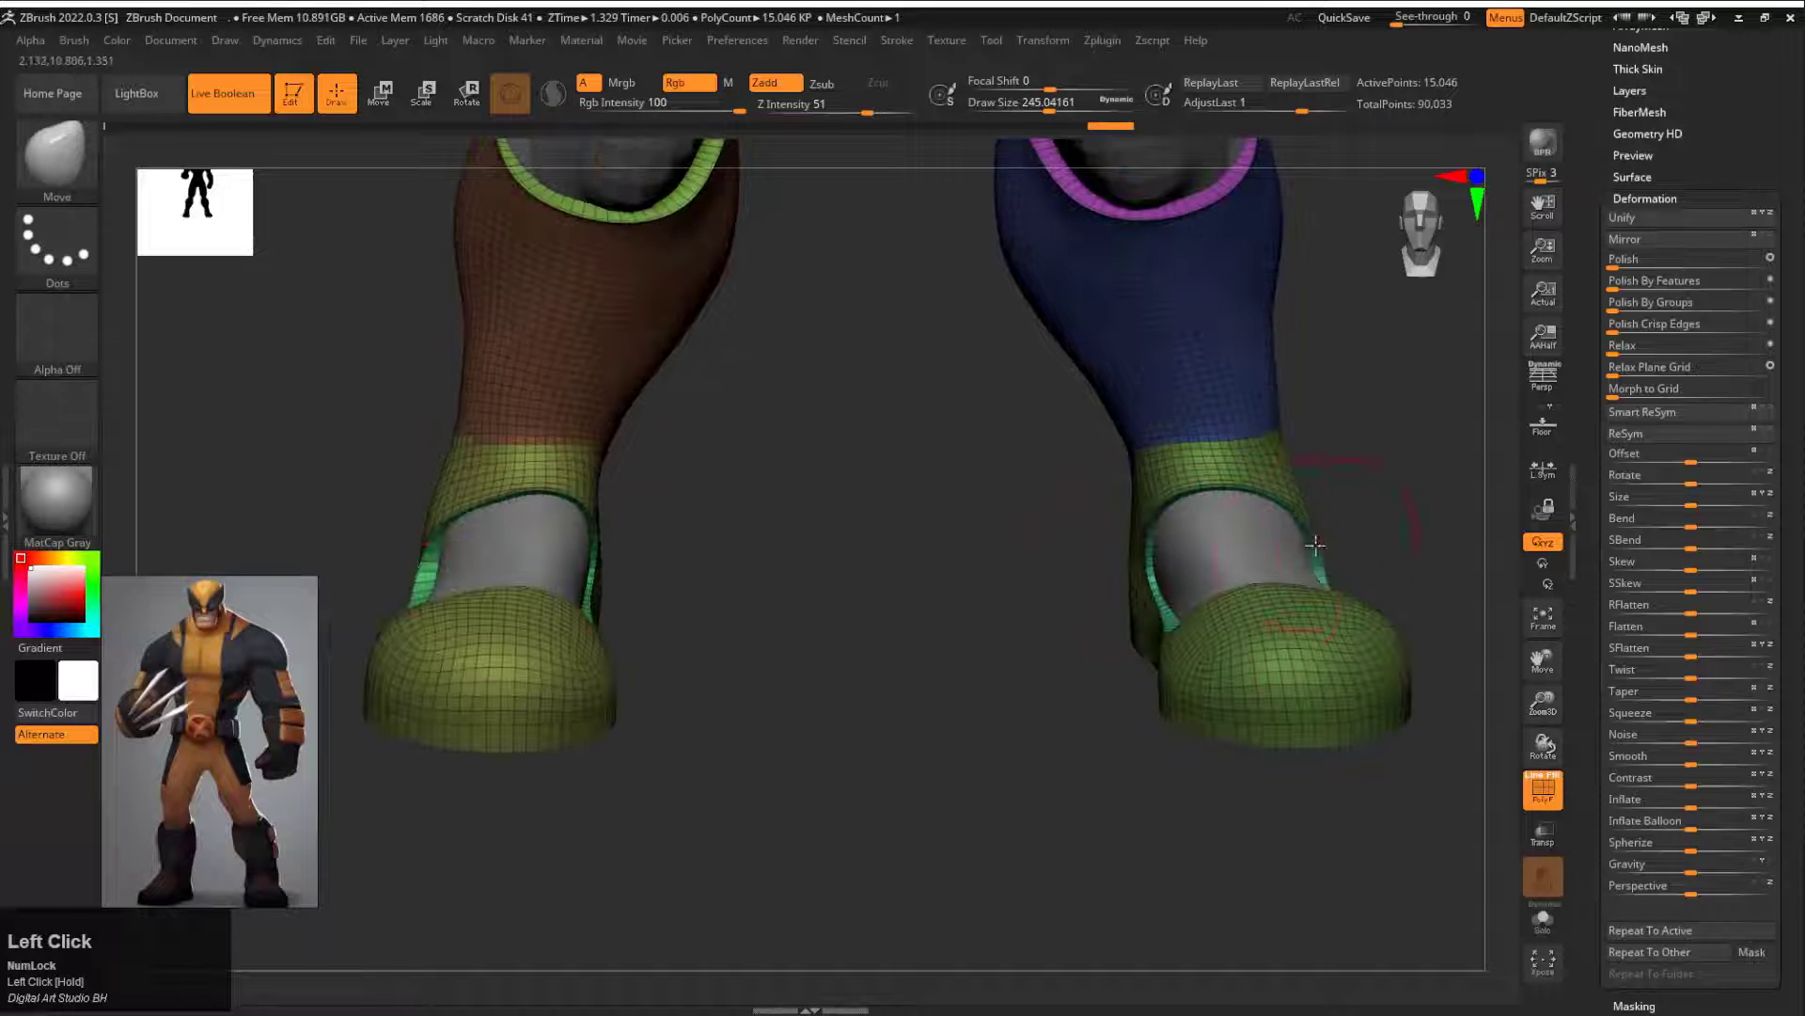
pyautogui.moveTo(1315, 544)
pyautogui.mouseDown()
pyautogui.moveTo(1337, 620)
pyautogui.moveTo(1112, 636)
pyautogui.mouseUp()
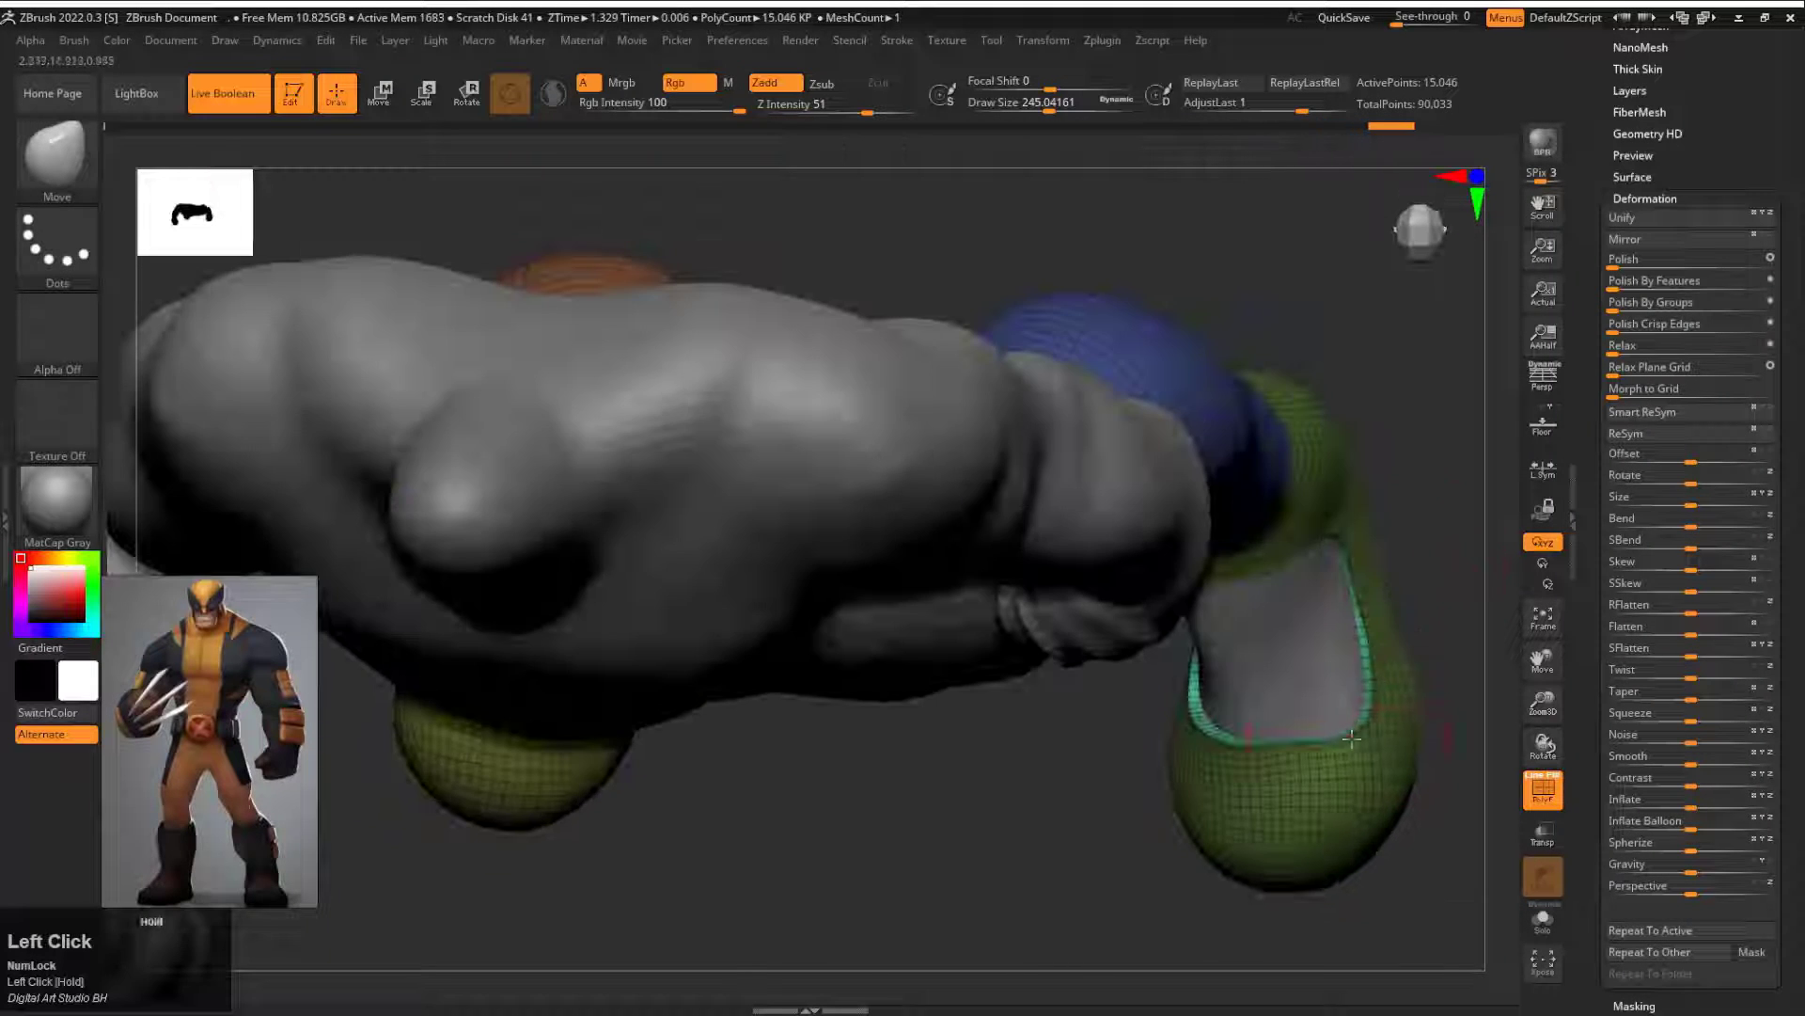
pyautogui.moveTo(1351, 739); pyautogui.dragTo(1018, 686)
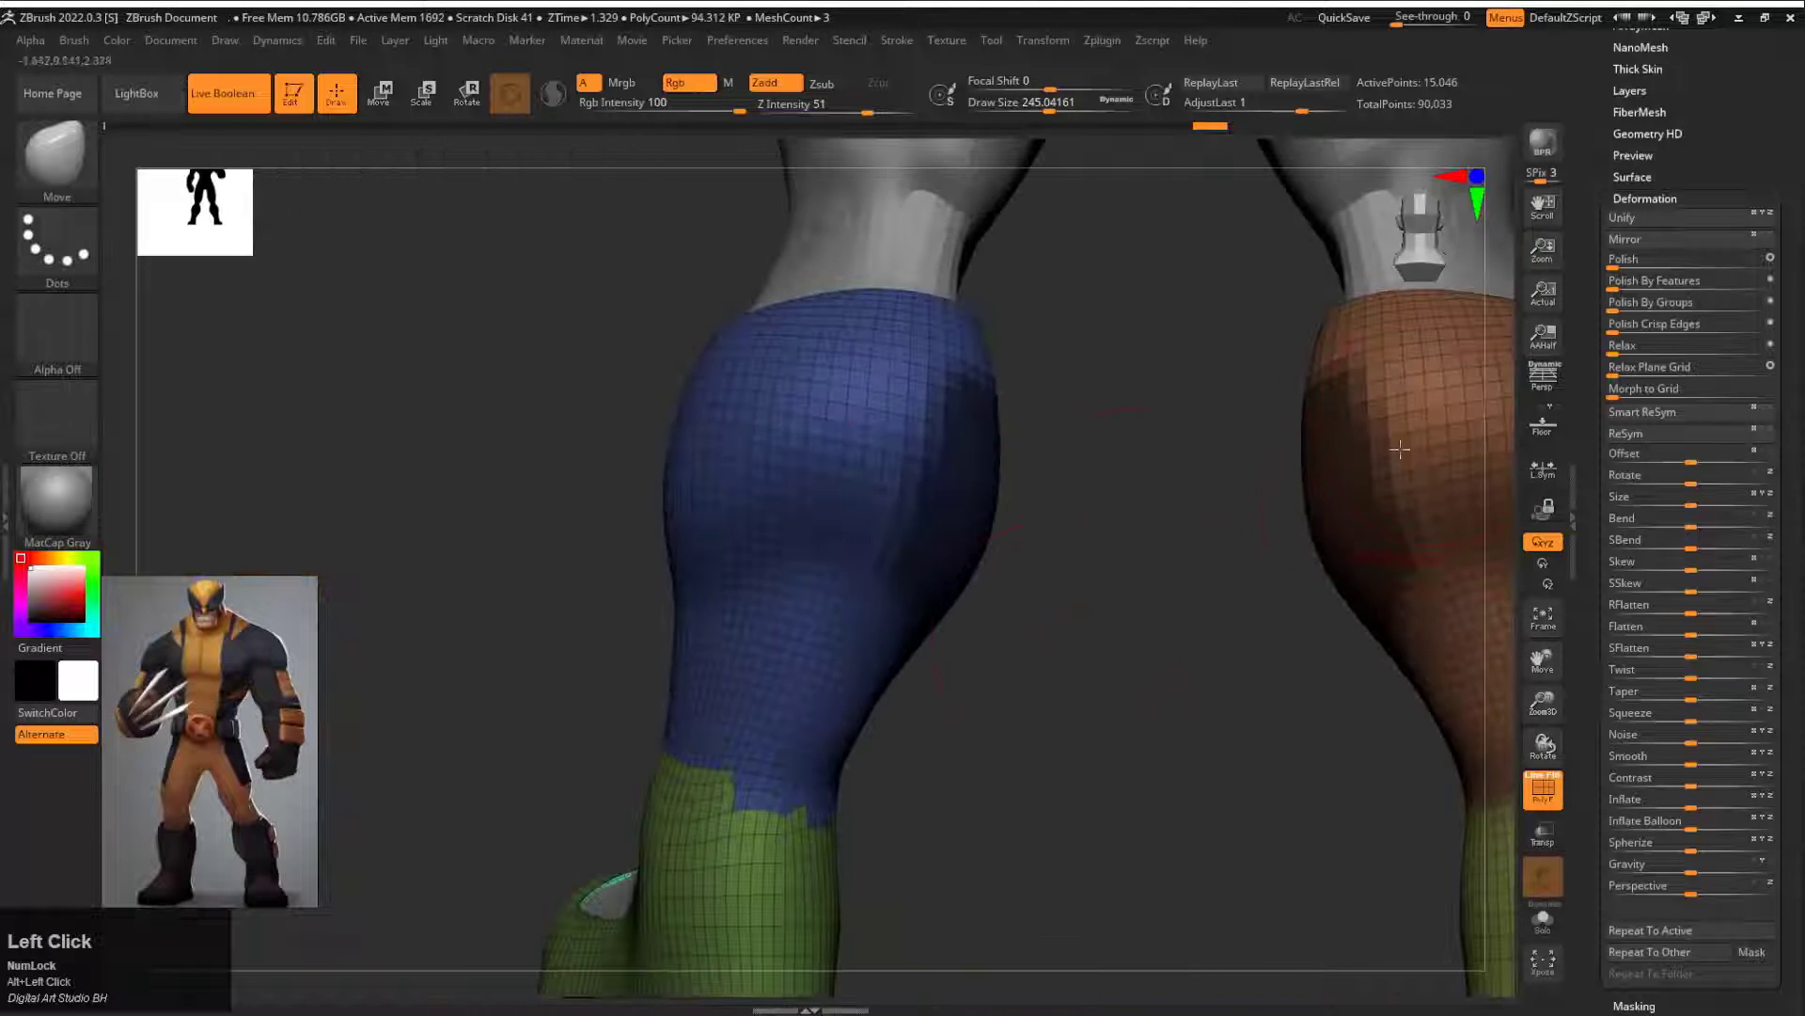
# Step: Group the masked patch on the inner calf of each boot as its own polygroup and smooth its outline
pyautogui.hotkey('ctrl', 'w')
pyautogui.moveTo(1202, 541)
pyautogui.mouseDown()
pyautogui.moveTo(927, 725)
pyautogui.moveTo(1148, 637)
pyautogui.moveTo(1229, 524)
pyautogui.mouseUp()
pyautogui.keyDown('ctrl'); pyautogui.keyDown('shift'); pyautogui.click(1250, 508); pyautogui.keyUp('shift'); pyautogui.keyUp('ctrl')
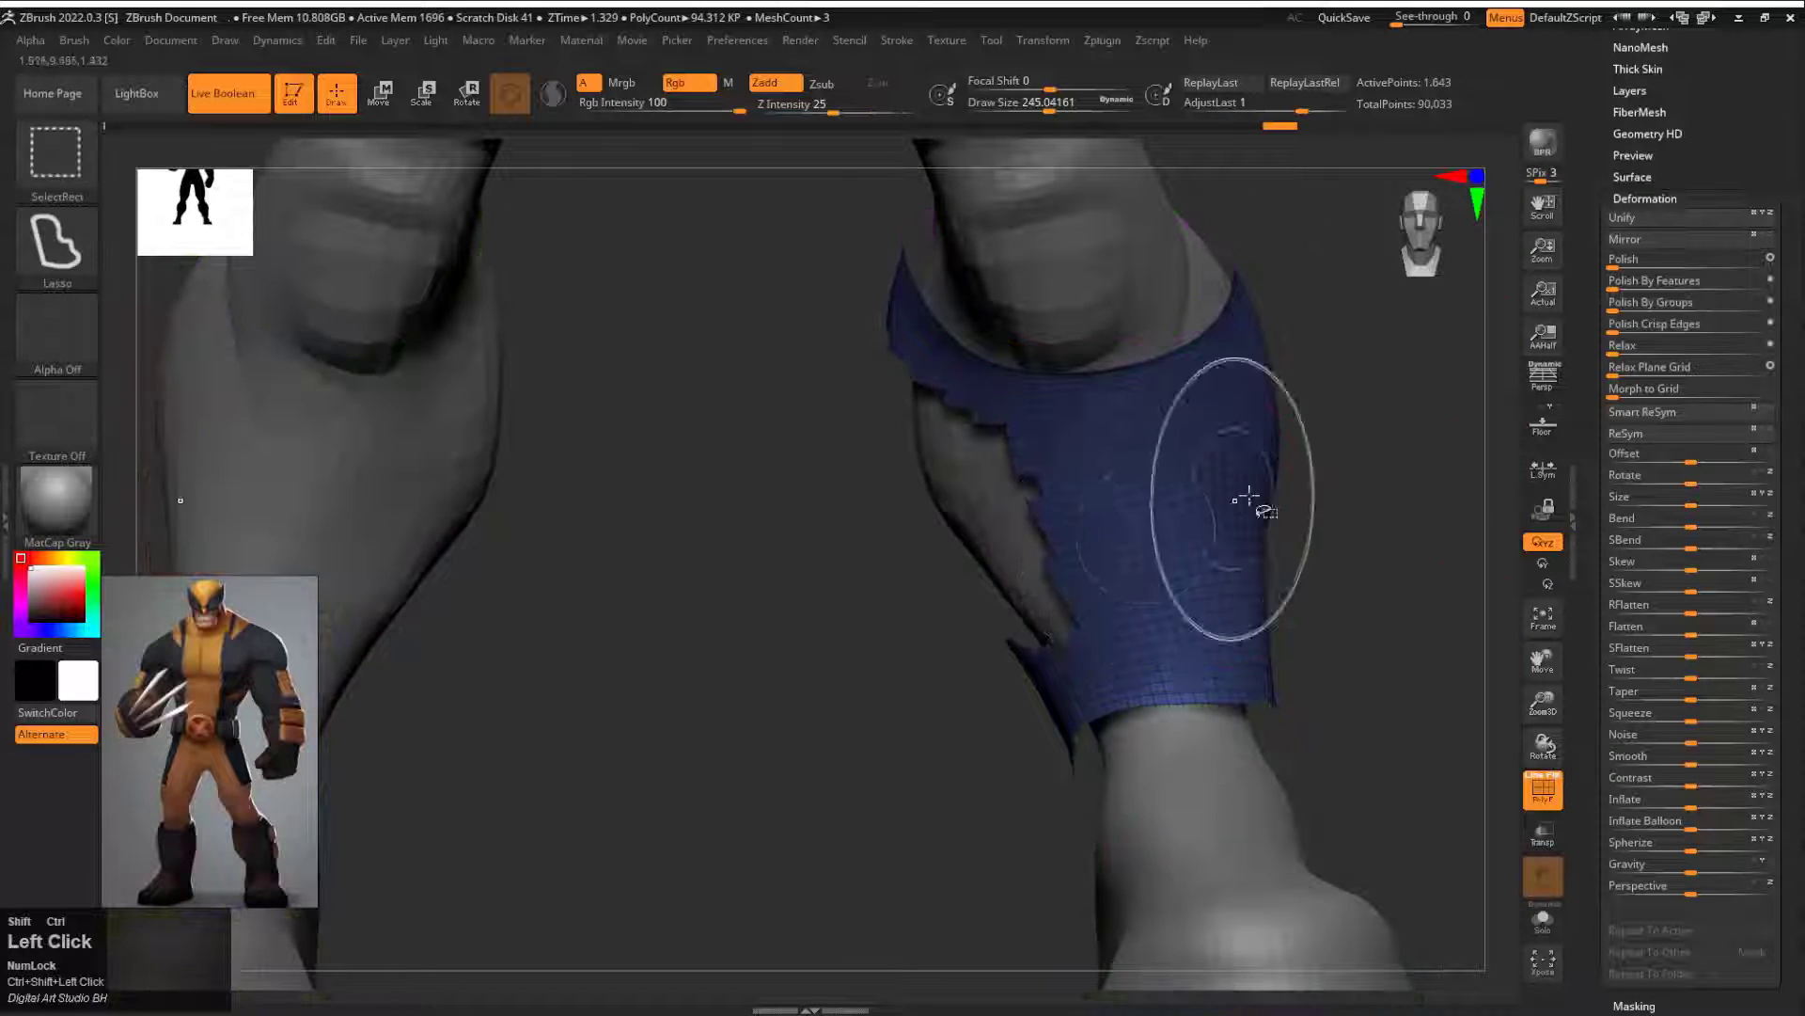
pyautogui.keyDown('ctrl'); pyautogui.keyDown('shift'); pyautogui.click(1362, 415); pyautogui.keyUp('shift'); pyautogui.keyUp('ctrl')
pyautogui.hotkey('ctrl', 'shift', 'a')
pyautogui.hotkey('ctrl', 'z')
pyautogui.keyDown('ctrl'); pyautogui.keyDown('shift'); pyautogui.click(978, 548); pyautogui.keyUp('shift'); pyautogui.keyUp('ctrl')
pyautogui.keyDown('ctrl'); pyautogui.keyDown('shift'); pyautogui.moveTo(1327, 494); pyautogui.dragTo(1336, 585); pyautogui.keyUp('shift'); pyautogui.keyUp('ctrl')
pyautogui.moveTo(1335, 585); pyautogui.dragTo(1044, 564)
pyautogui.keyDown('ctrl'); pyautogui.keyDown('alt'); pyautogui.keyDown('shift'); pyautogui.click(466, 404); pyautogui.keyUp('shift'); pyautogui.keyUp('alt'); pyautogui.keyUp('ctrl')
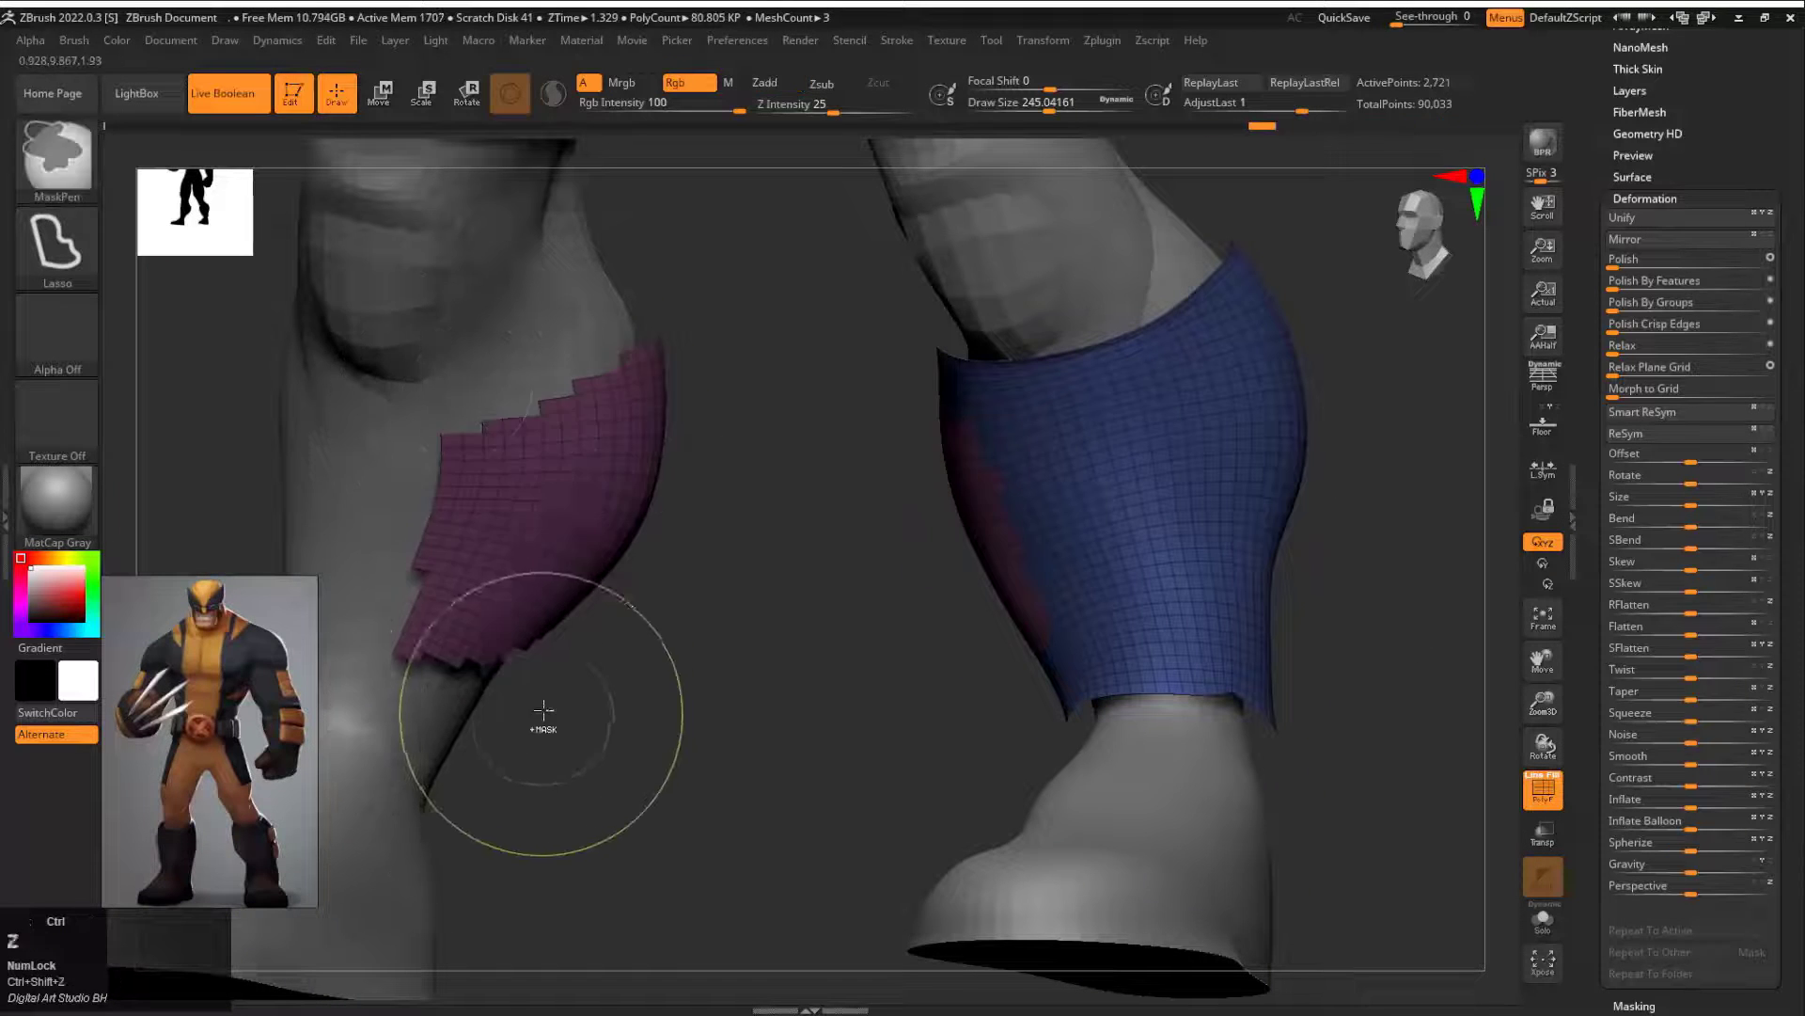
pyautogui.keyDown('ctrl'); pyautogui.keyDown('shift'); pyautogui.click(463, 685); pyautogui.keyUp('shift'); pyautogui.keyUp('ctrl')
pyautogui.keyDown('ctrl'); pyautogui.keyDown('alt'); pyautogui.keyDown('shift'); pyautogui.click(334, 475); pyautogui.keyUp('shift'); pyautogui.keyUp('alt'); pyautogui.keyUp('ctrl')
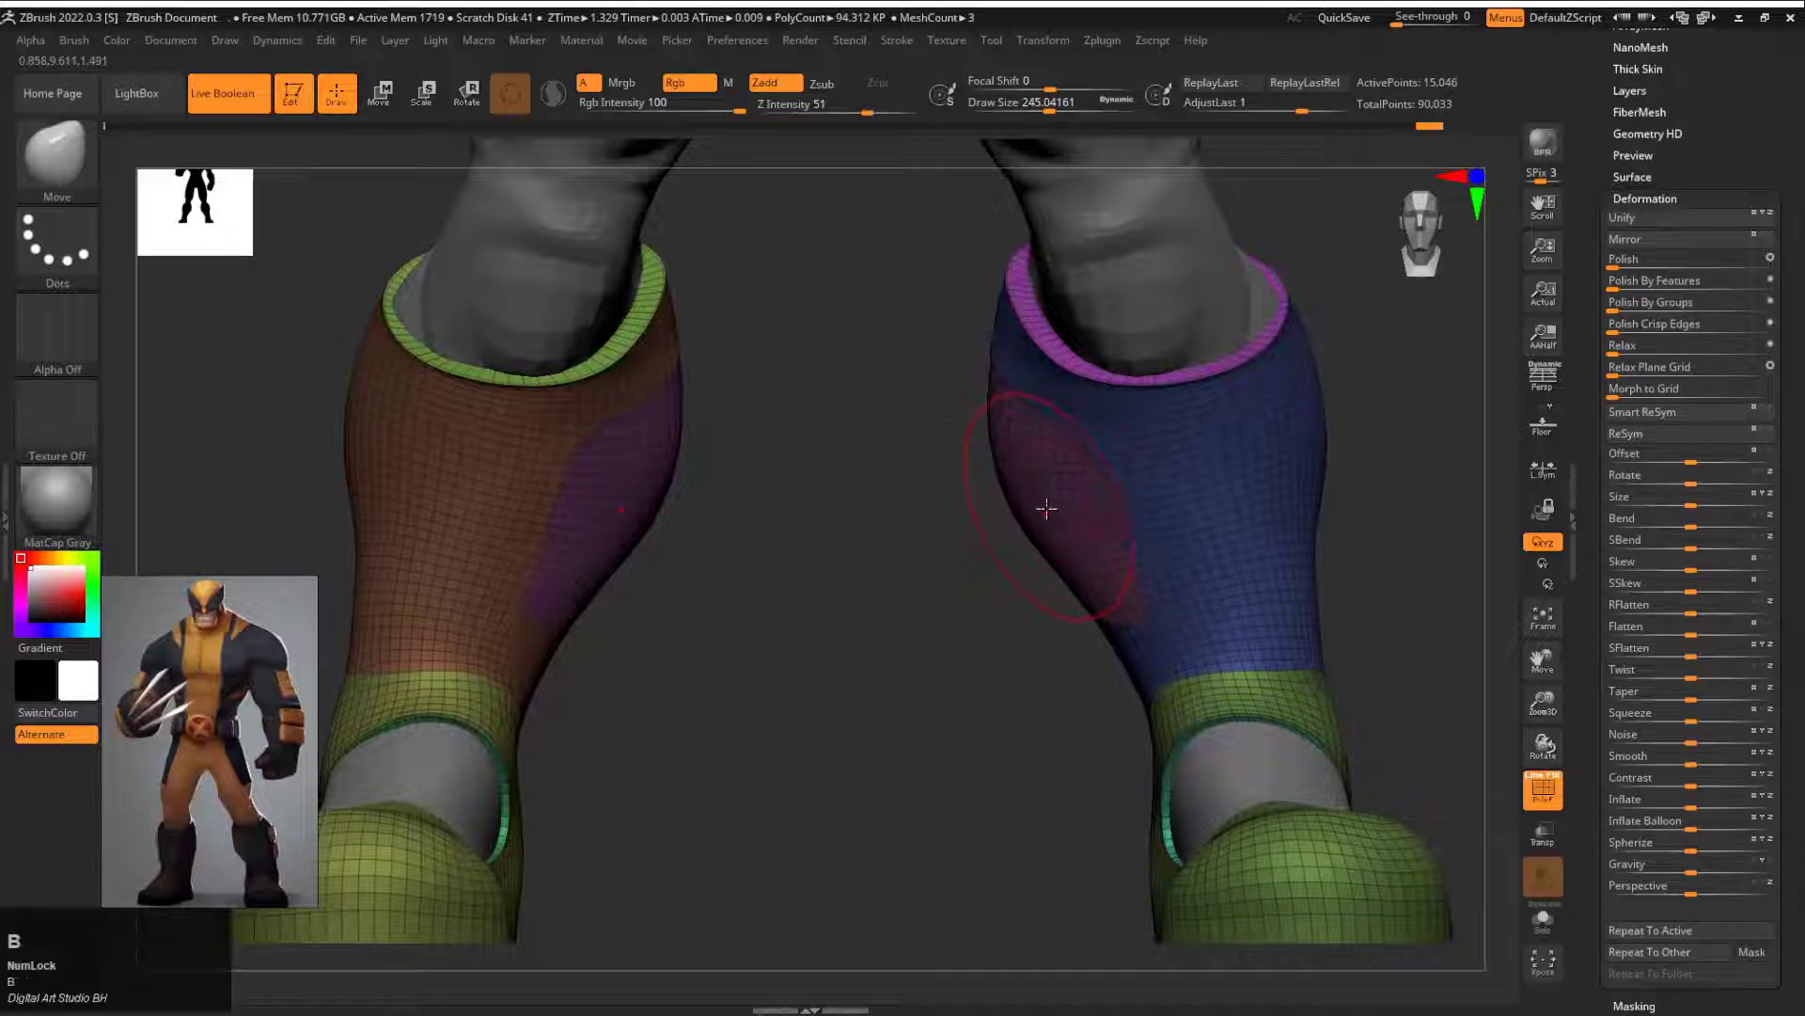
# Step: Extrude the inner calf patches slightly outward with the ZModeler brush, using Extrude on Polygroup Island
pyautogui.press('b')
pyautogui.press('z')
pyautogui.press('m')
pyautogui.press('s')
pyautogui.click(1059, 500)
pyautogui.press('space')
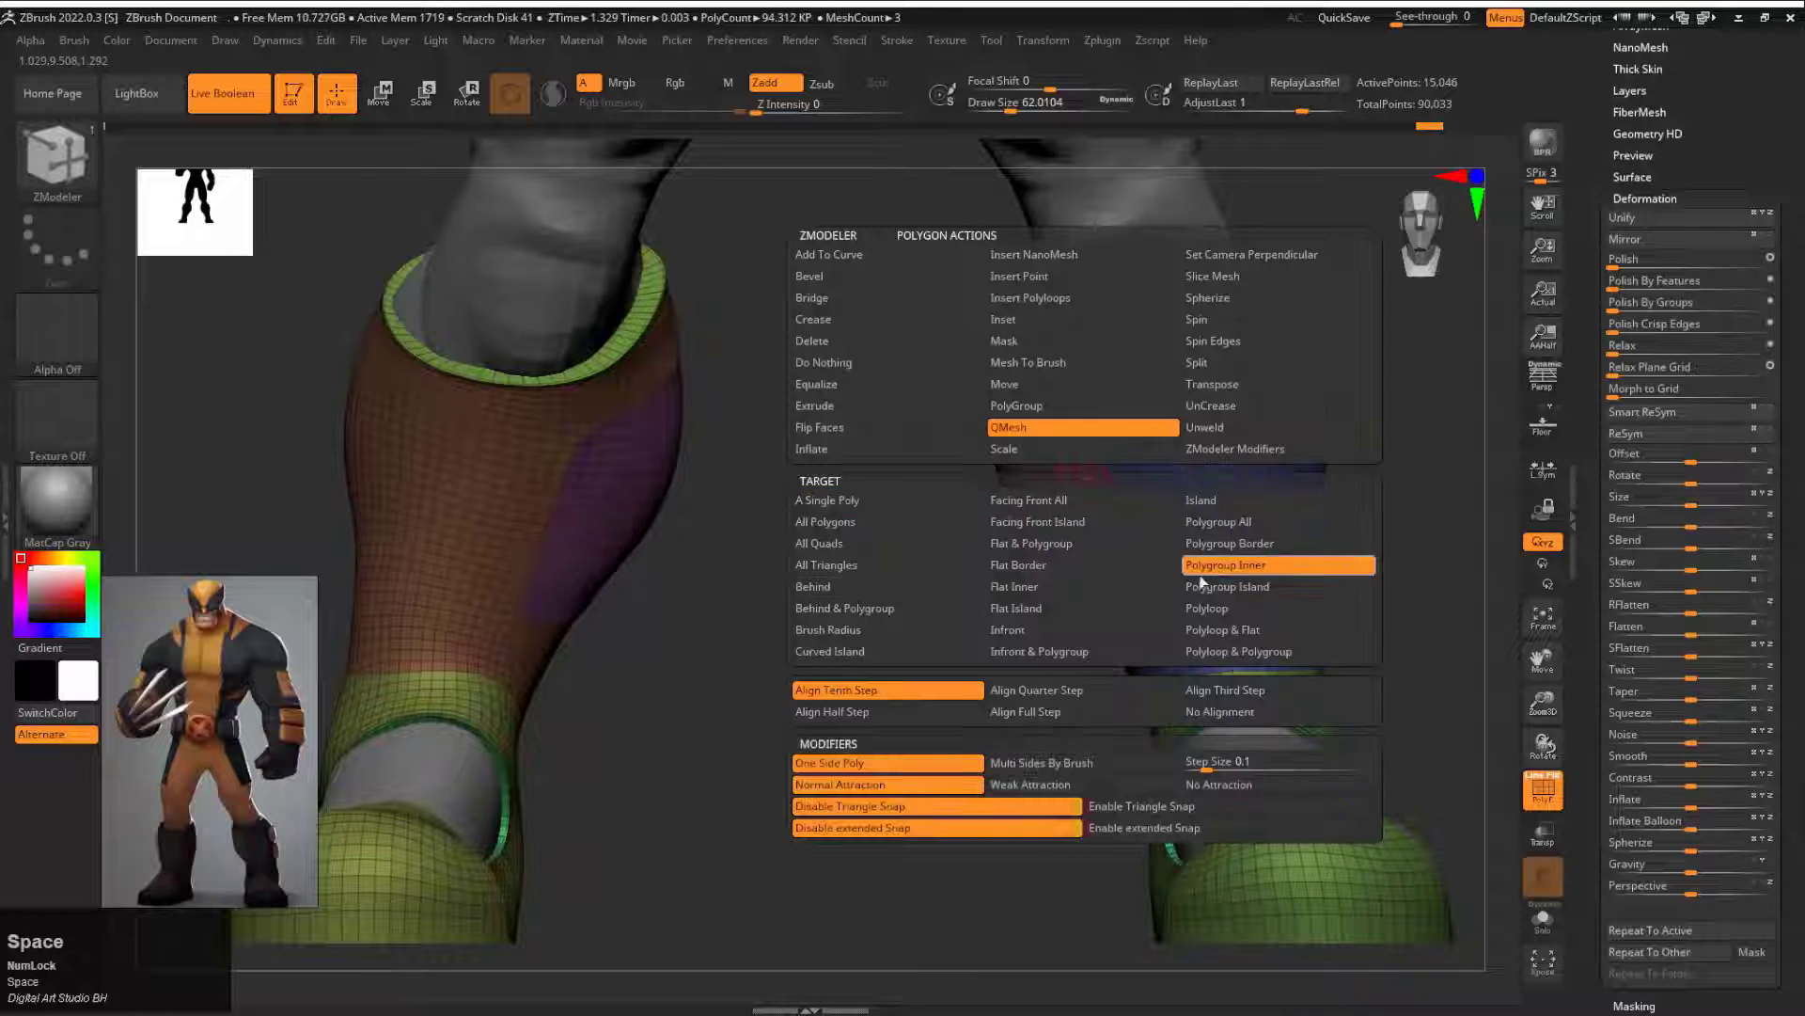
pyautogui.click(814, 405)
pyautogui.click(1228, 585)
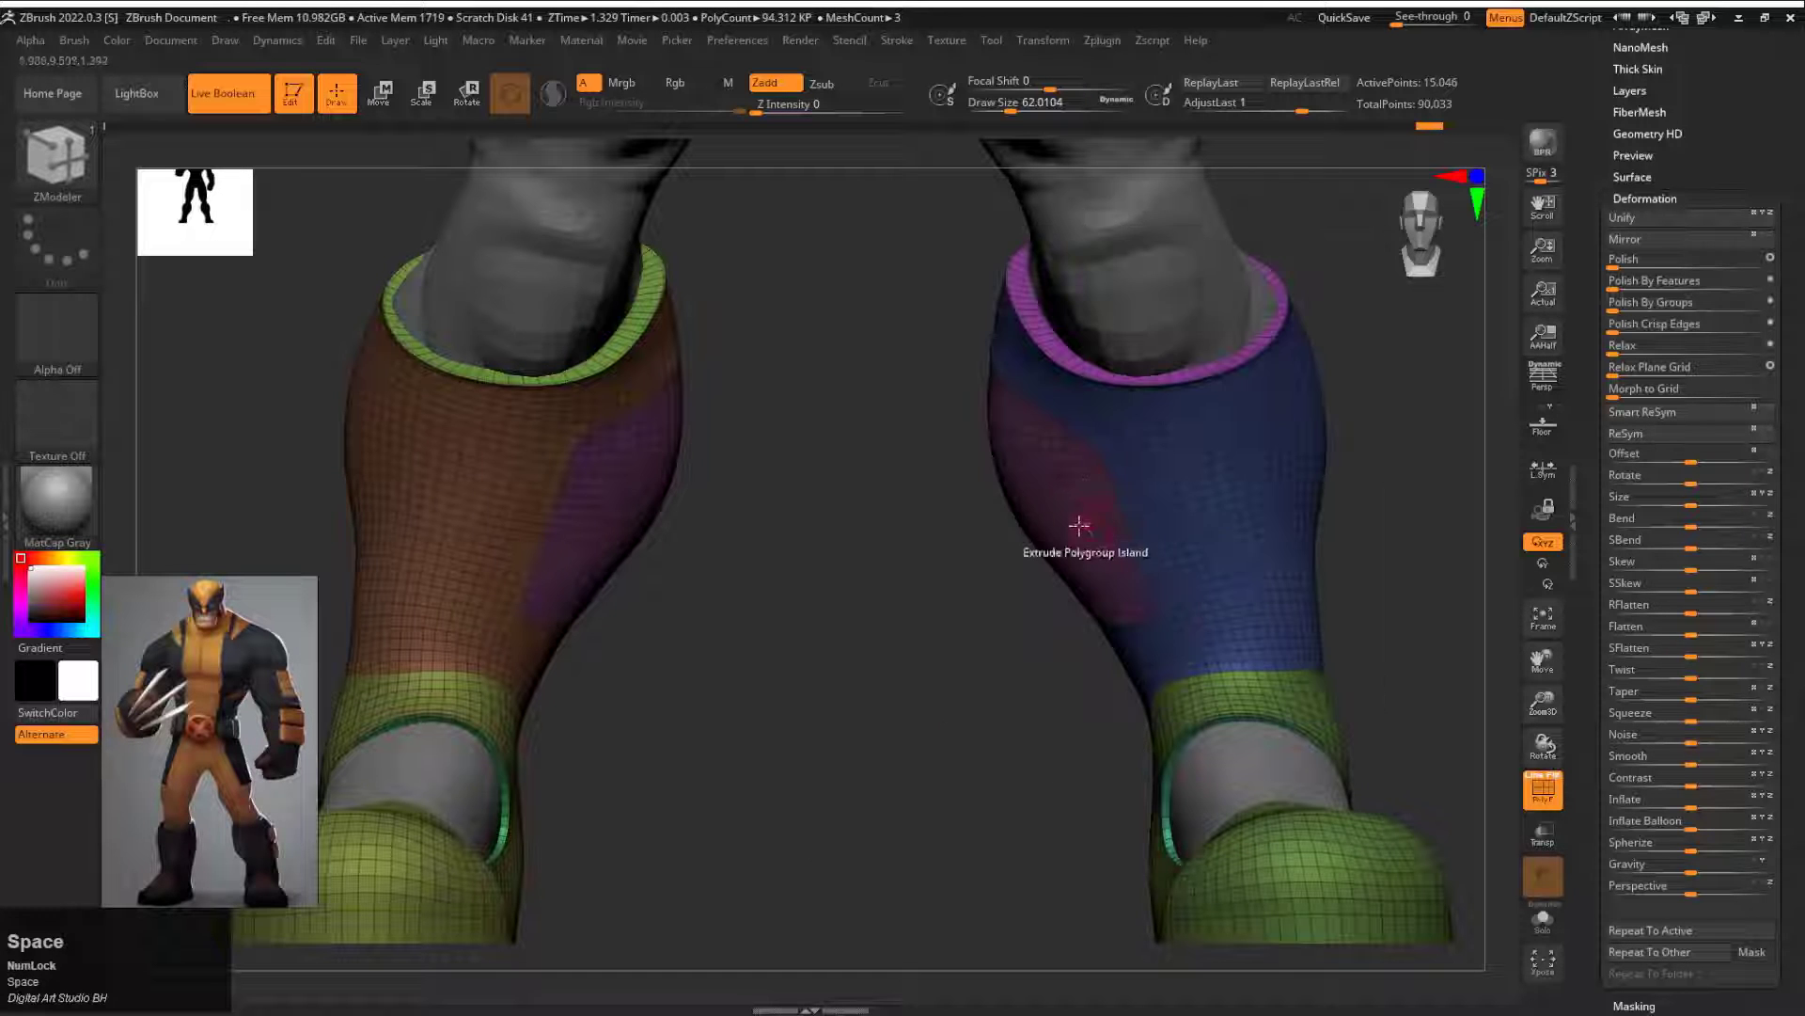
pyautogui.moveTo(1081, 520); pyautogui.dragTo(1073, 499)
# Step: Mask two small patches, one above the other, on the outer calf of the boots and assign them a separate polygroup
pyautogui.moveTo(1015, 569); pyautogui.dragTo(1209, 520)
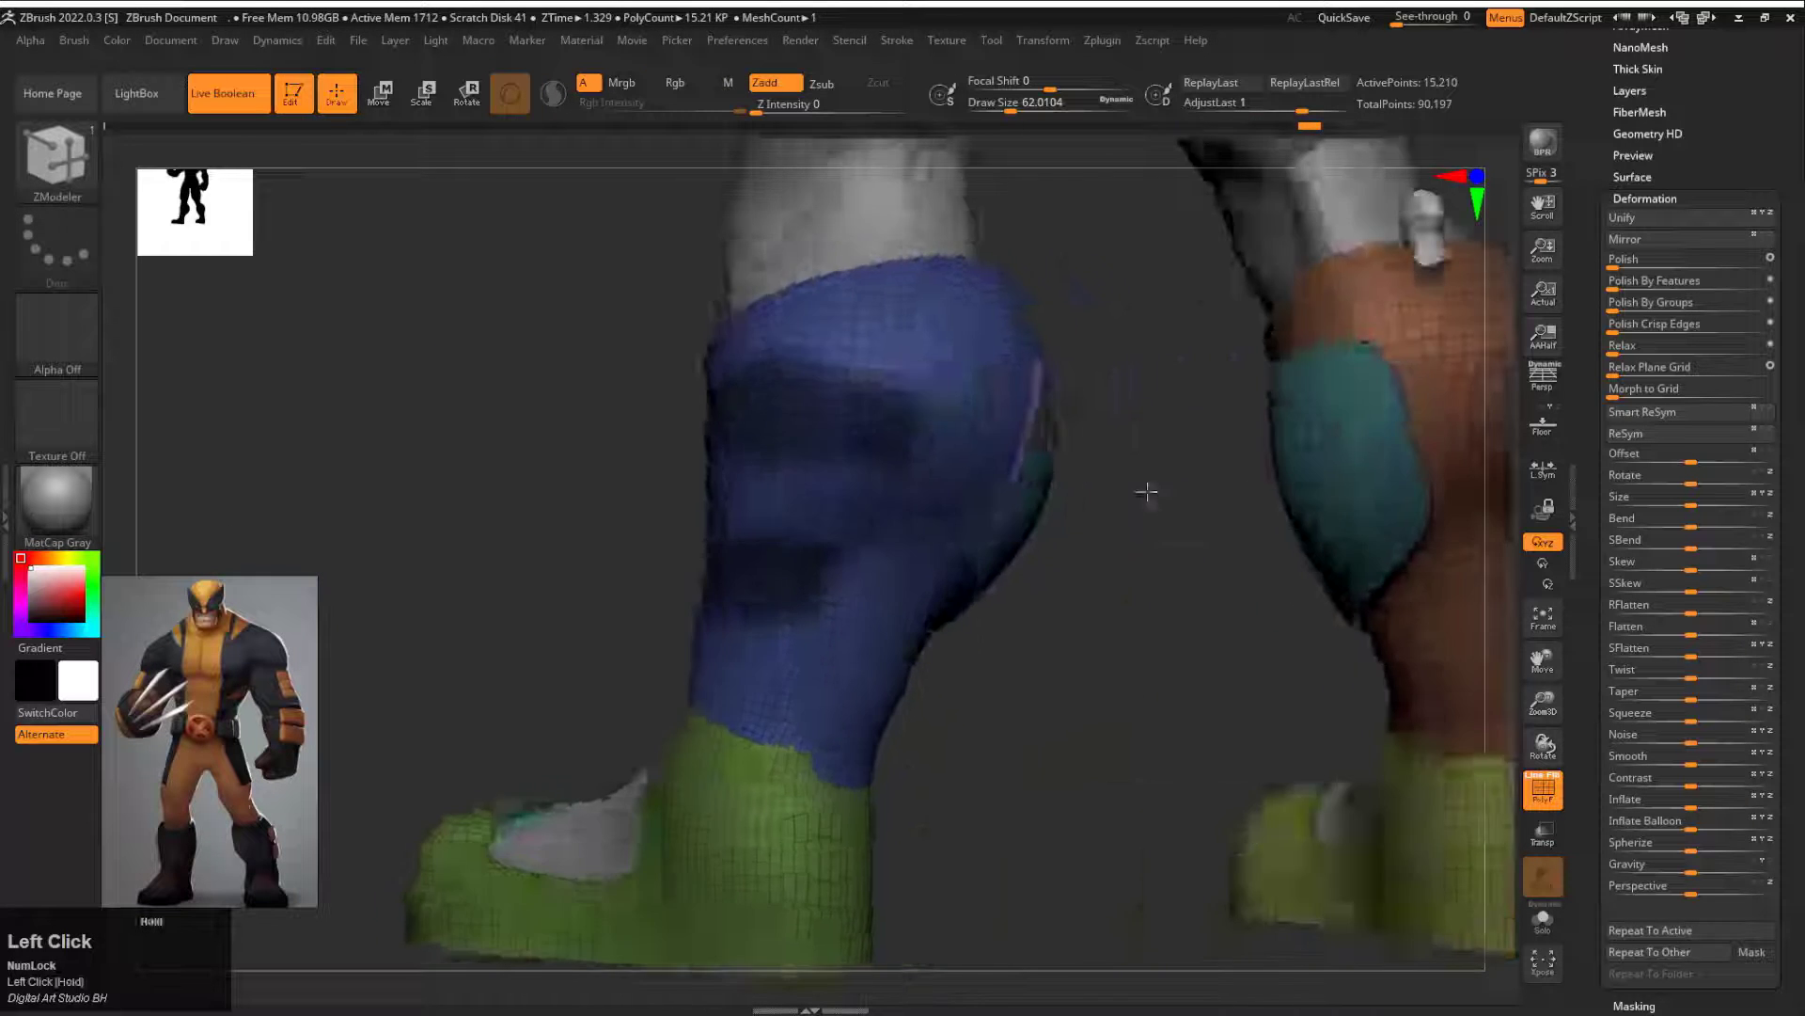
pyautogui.moveTo(1148, 492)
pyautogui.mouseDown()
pyautogui.moveTo(1088, 524)
pyautogui.moveTo(1236, 557)
pyautogui.moveTo(1211, 555)
pyautogui.mouseUp()
pyautogui.keyDown('ctrl'); pyautogui.keyDown('shift'); pyautogui.click(1051, 468); pyautogui.keyUp('shift'); pyautogui.keyUp('ctrl')
pyautogui.keyDown('ctrl'); pyautogui.keyDown('shift'); pyautogui.click(1044, 473); pyautogui.keyUp('shift'); pyautogui.keyUp('ctrl')
pyautogui.keyDown('ctrl'); pyautogui.keyDown('shift'); pyautogui.click(1025, 450); pyautogui.keyUp('shift'); pyautogui.keyUp('ctrl')
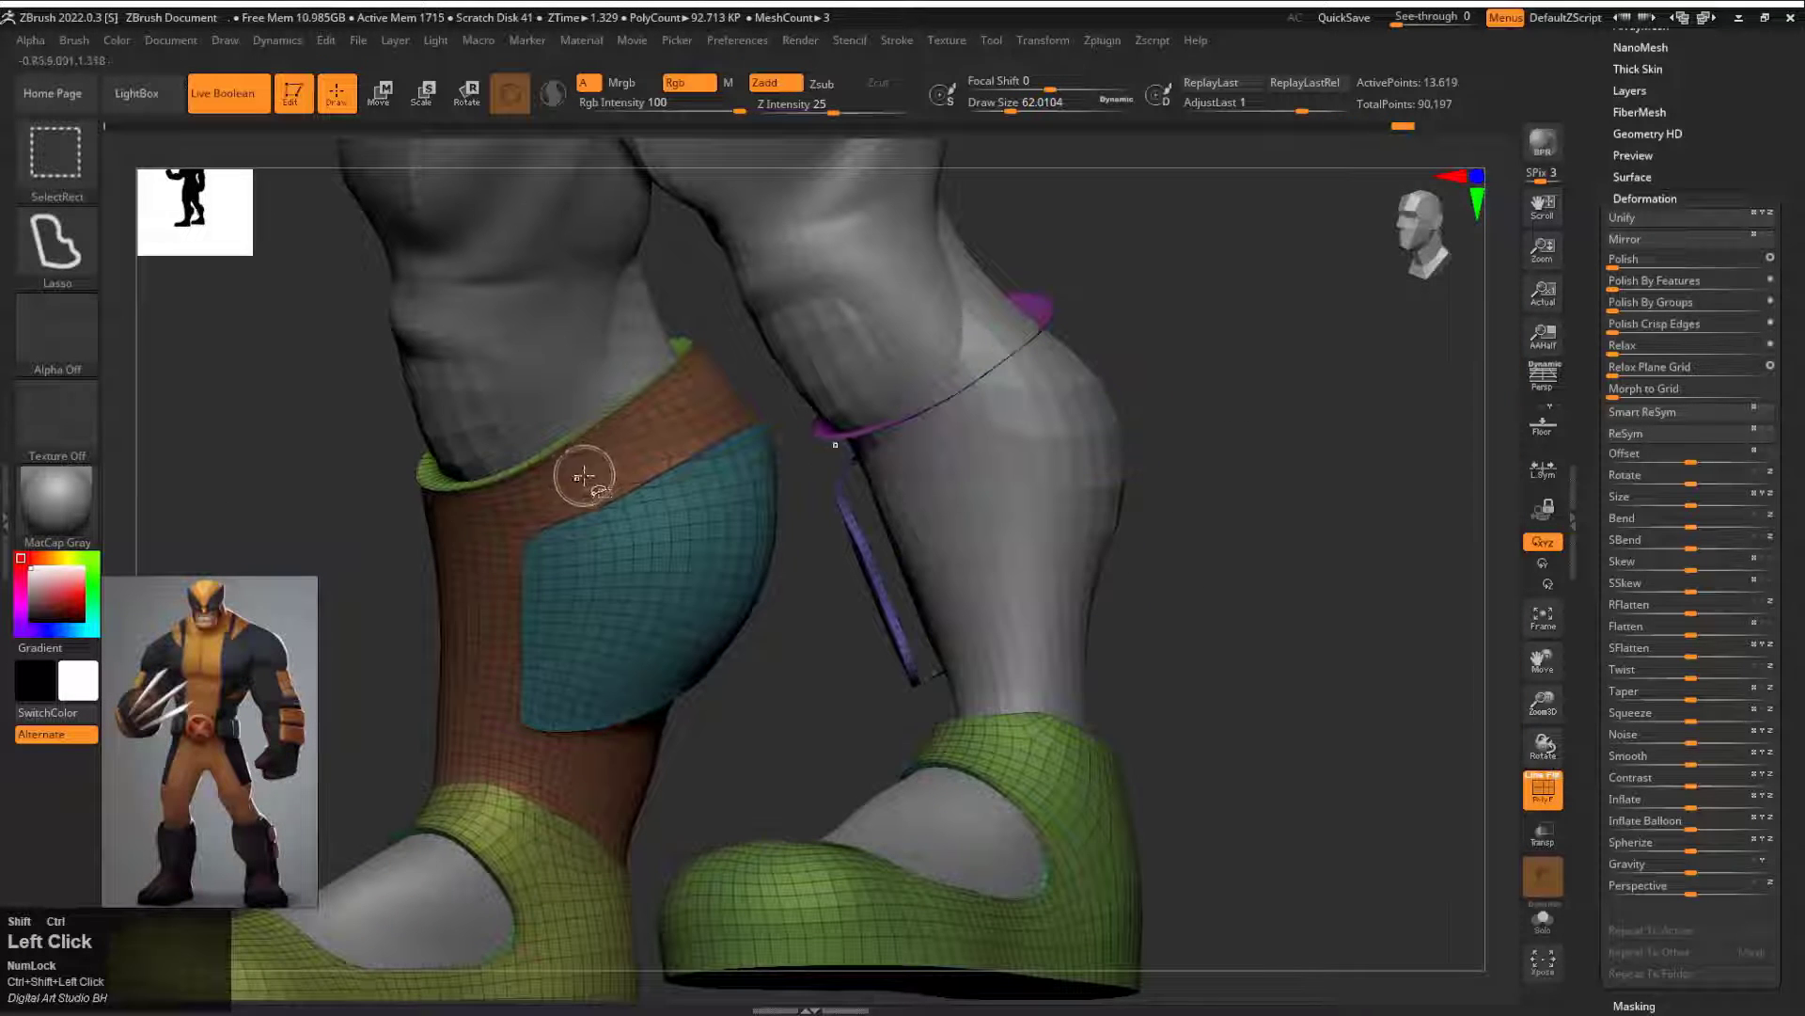
# Step: Isolate the main calf polygroups of both boots together with the small outer patches
pyautogui.keyDown('ctrl'); pyautogui.keyDown('shift'); pyautogui.click(605, 471); pyautogui.keyUp('shift'); pyautogui.keyUp('ctrl')
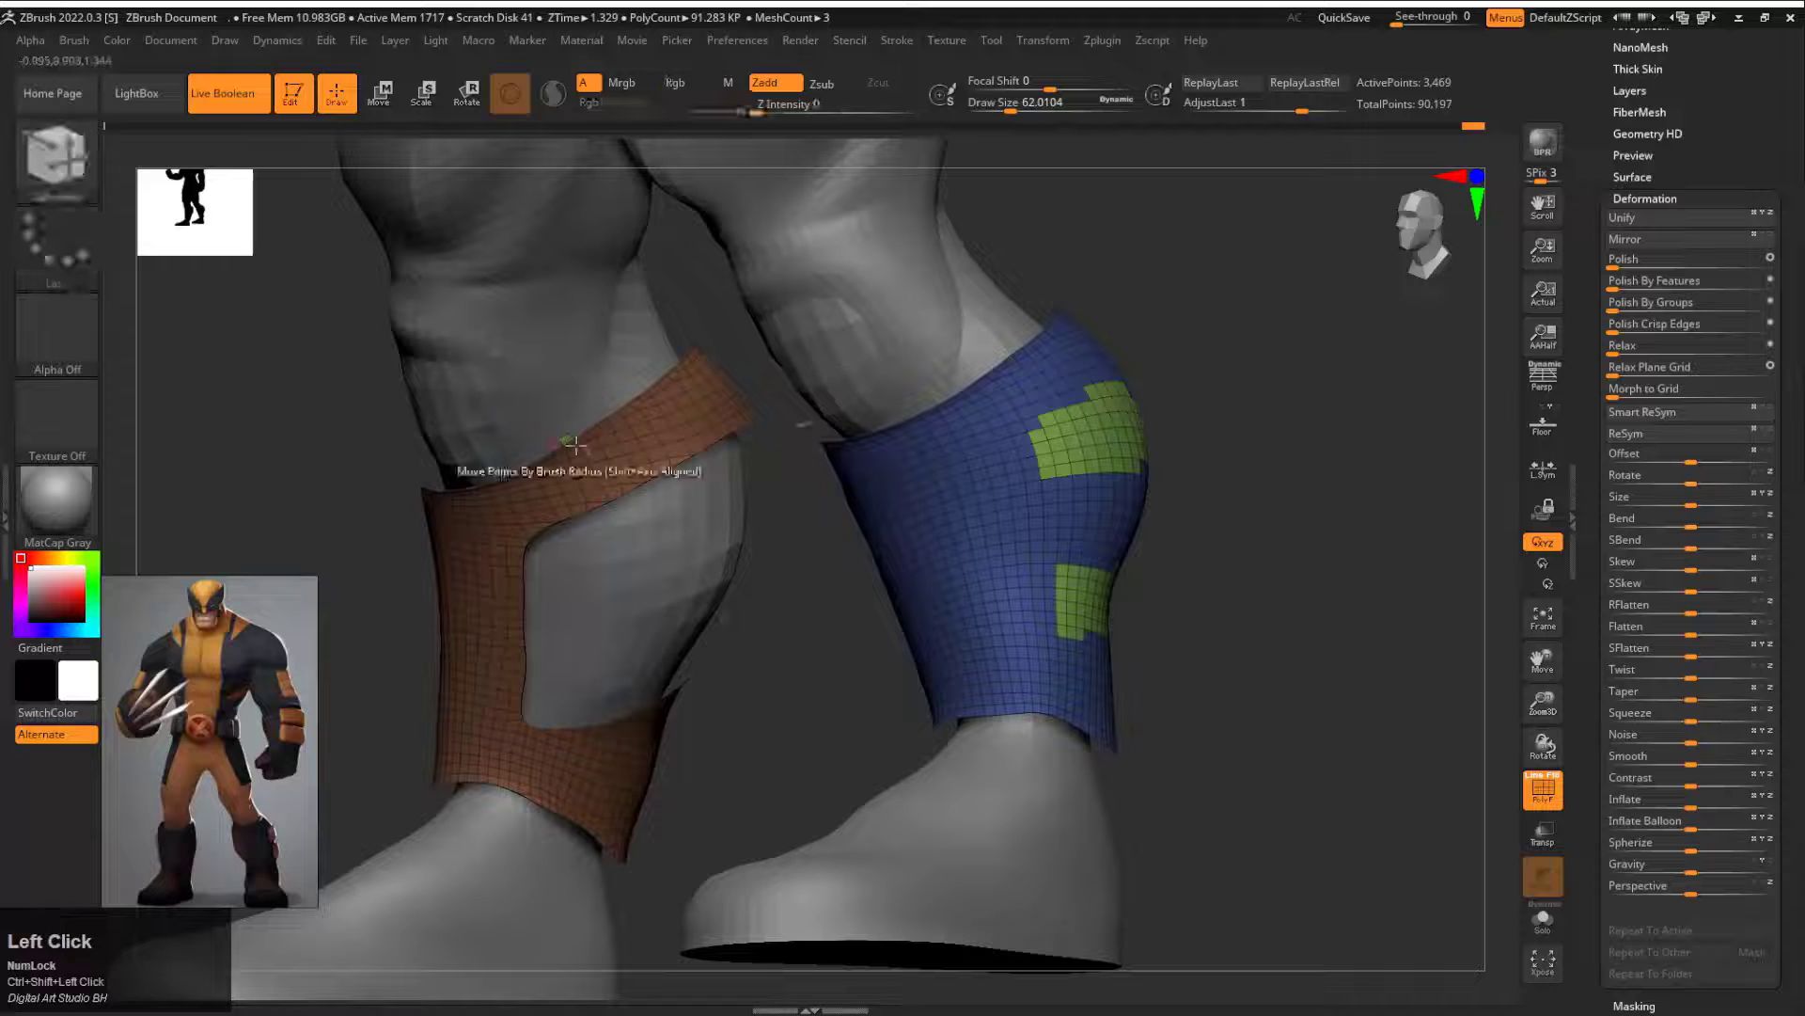
pyautogui.keyDown('ctrl'); pyautogui.keyDown('alt'); pyautogui.keyDown('shift'); pyautogui.click(673, 456); pyautogui.keyUp('shift'); pyautogui.keyUp('alt'); pyautogui.keyUp('ctrl')
pyautogui.hotkey('ctrl', 'z')
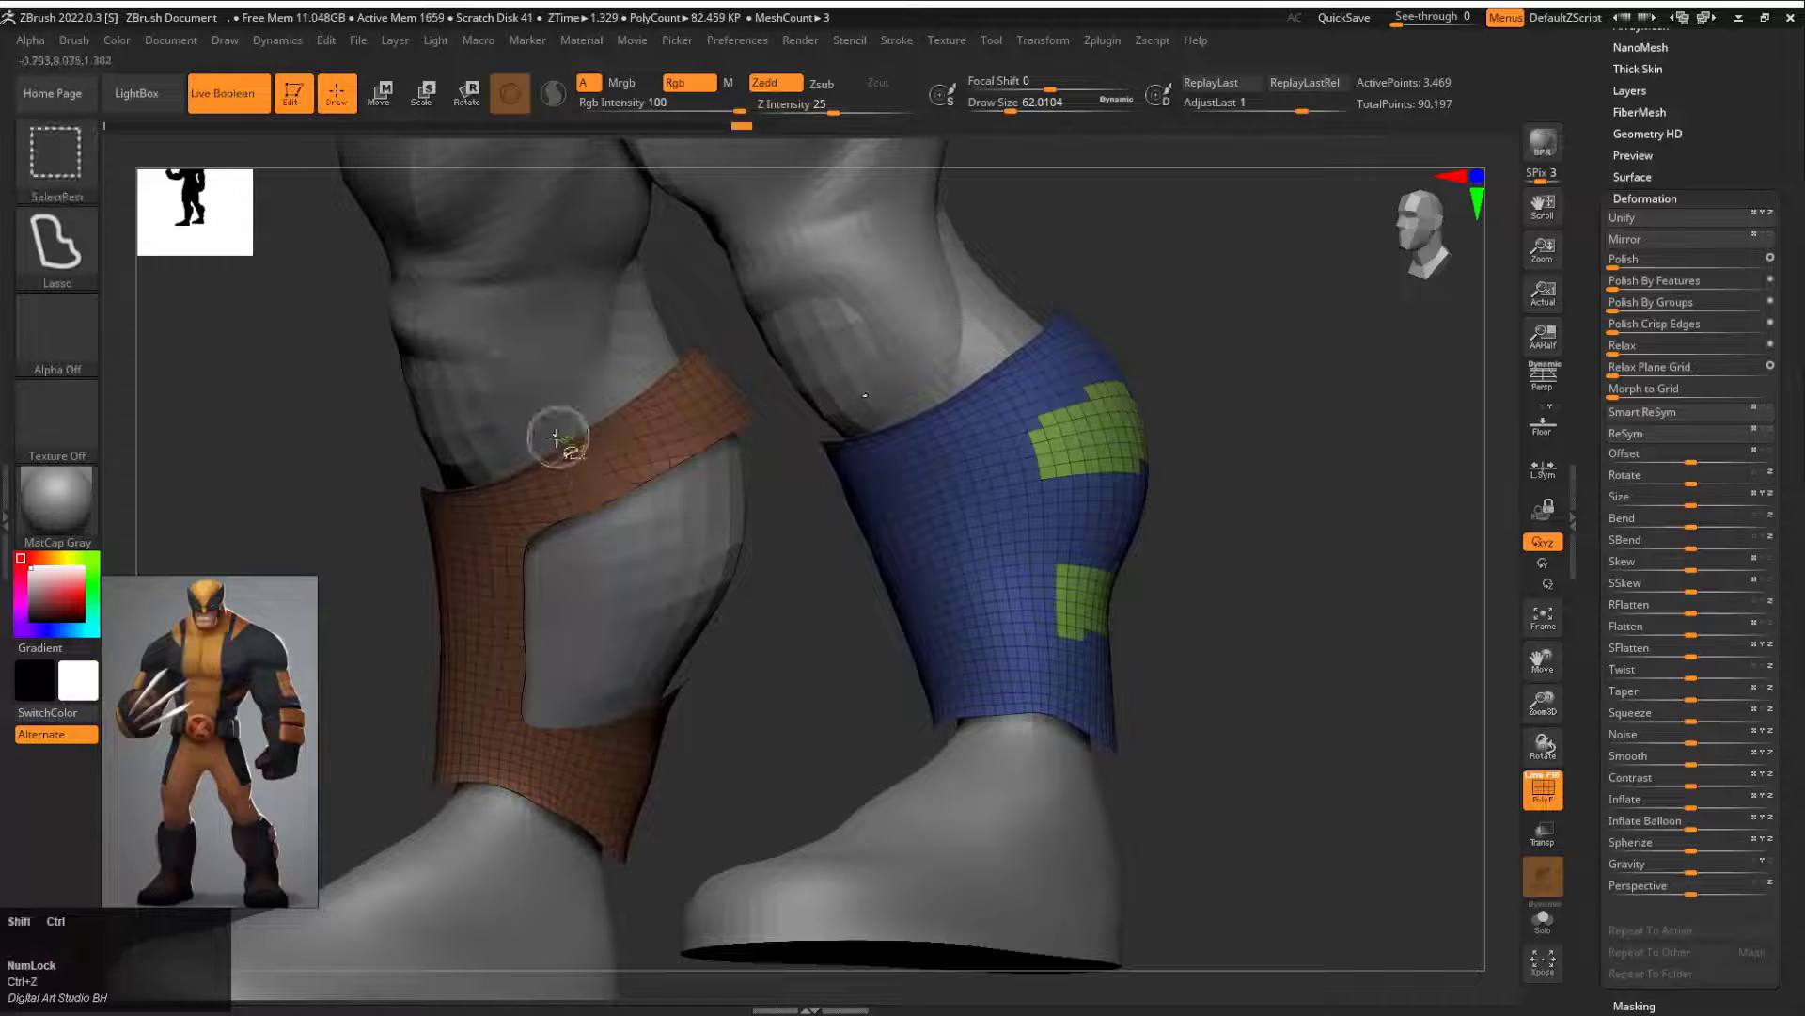
pyautogui.keyDown('ctrl'); pyautogui.keyDown('alt'); pyautogui.keyDown('shift'); pyautogui.click(560, 432); pyautogui.keyUp('shift'); pyautogui.keyUp('alt'); pyautogui.keyUp('ctrl')
pyautogui.keyDown('ctrl'); pyautogui.keyDown('shift'); pyautogui.click(807, 662); pyautogui.keyUp('shift'); pyautogui.keyUp('ctrl')
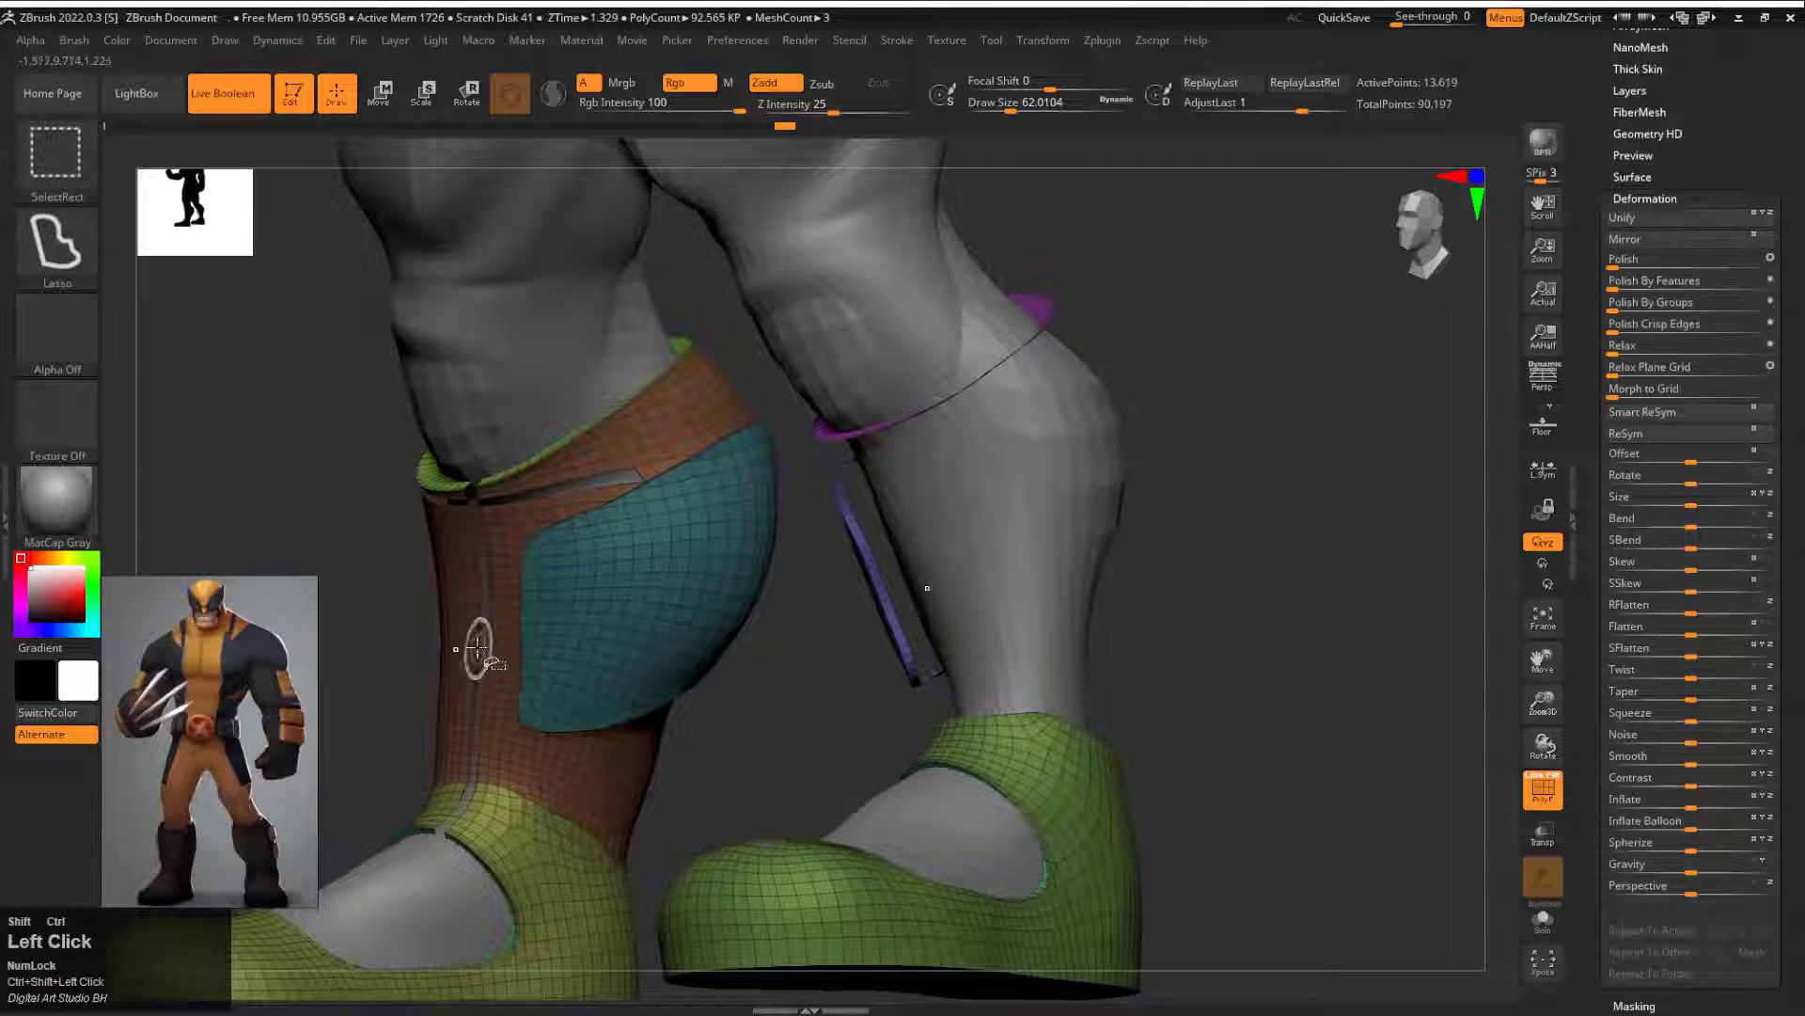
pyautogui.keyDown('ctrl'); pyautogui.keyDown('alt'); pyautogui.keyDown('shift'); pyautogui.click(480, 644); pyautogui.keyUp('shift'); pyautogui.keyUp('alt'); pyautogui.keyUp('ctrl')
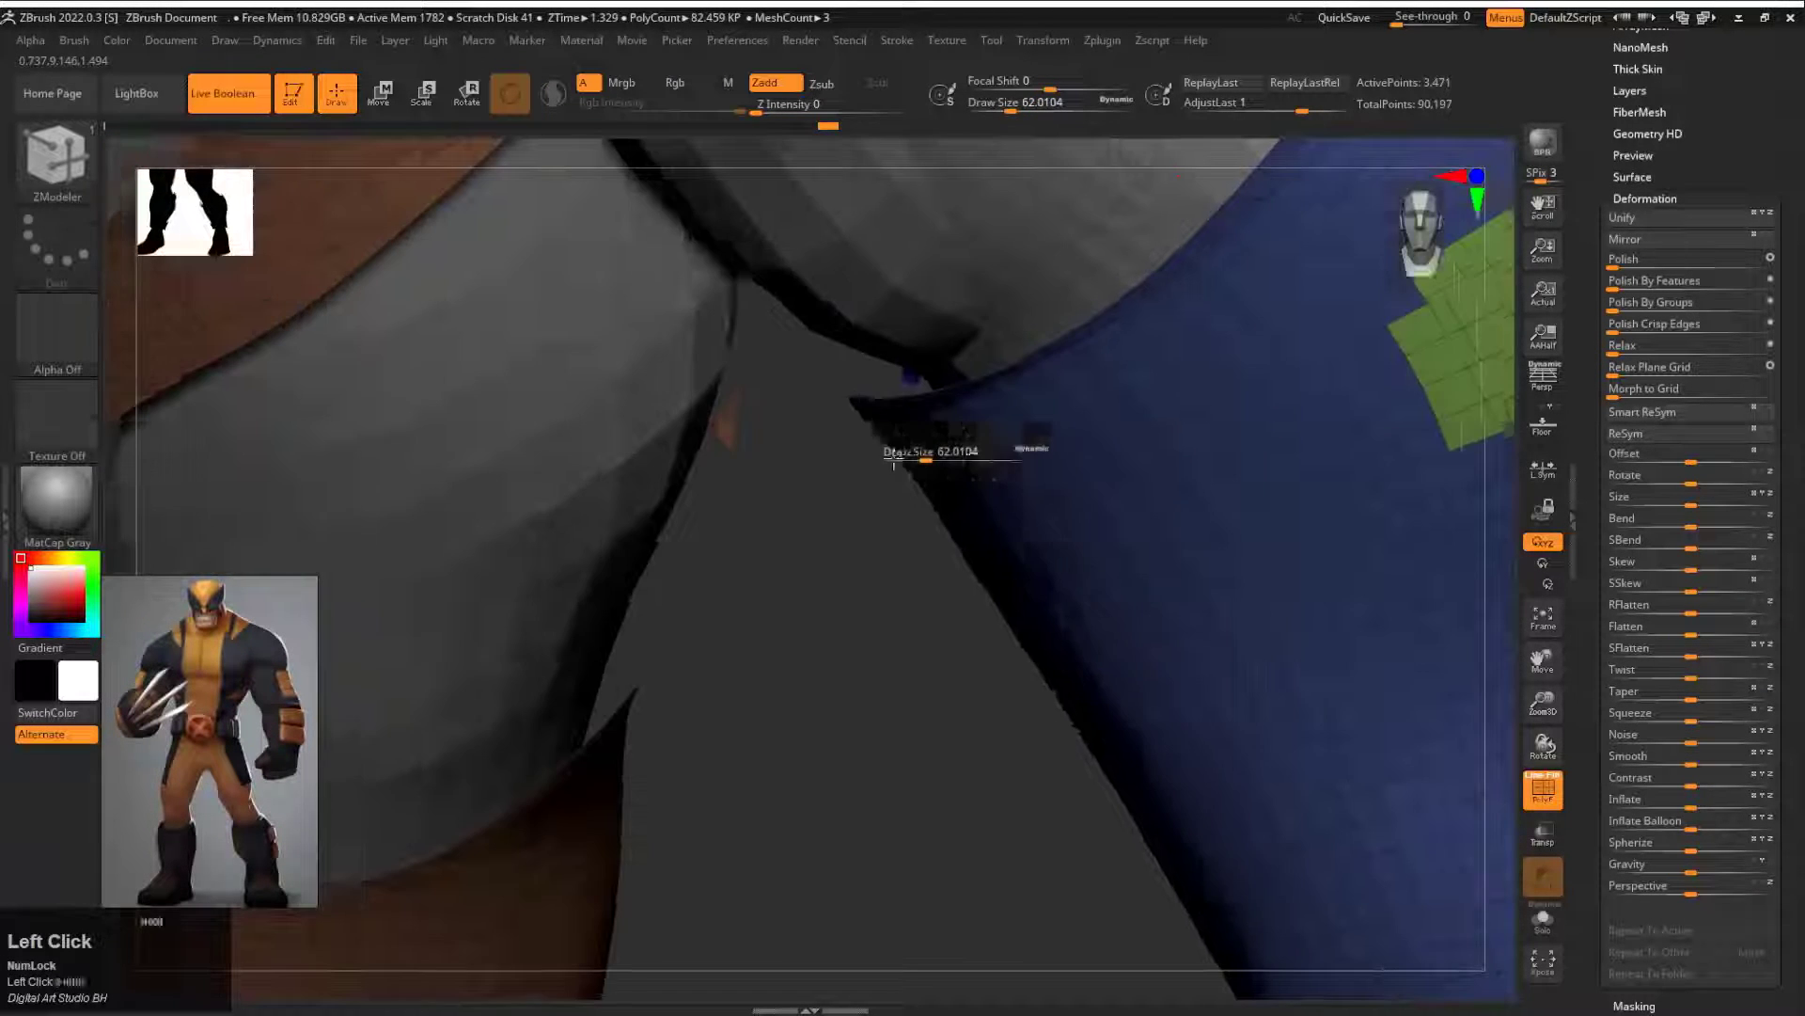
# Step: Hide the stray faces along the calf edge, smooth the outlines of the outer patches, and show the complete boots again
pyautogui.keyDown('ctrl'); pyautogui.keyDown('alt'); pyautogui.keyDown('shift'); pyautogui.click(969, 375); pyautogui.keyUp('shift'); pyautogui.keyUp('alt'); pyautogui.keyUp('ctrl')
pyautogui.press('d')
pyautogui.press('f')
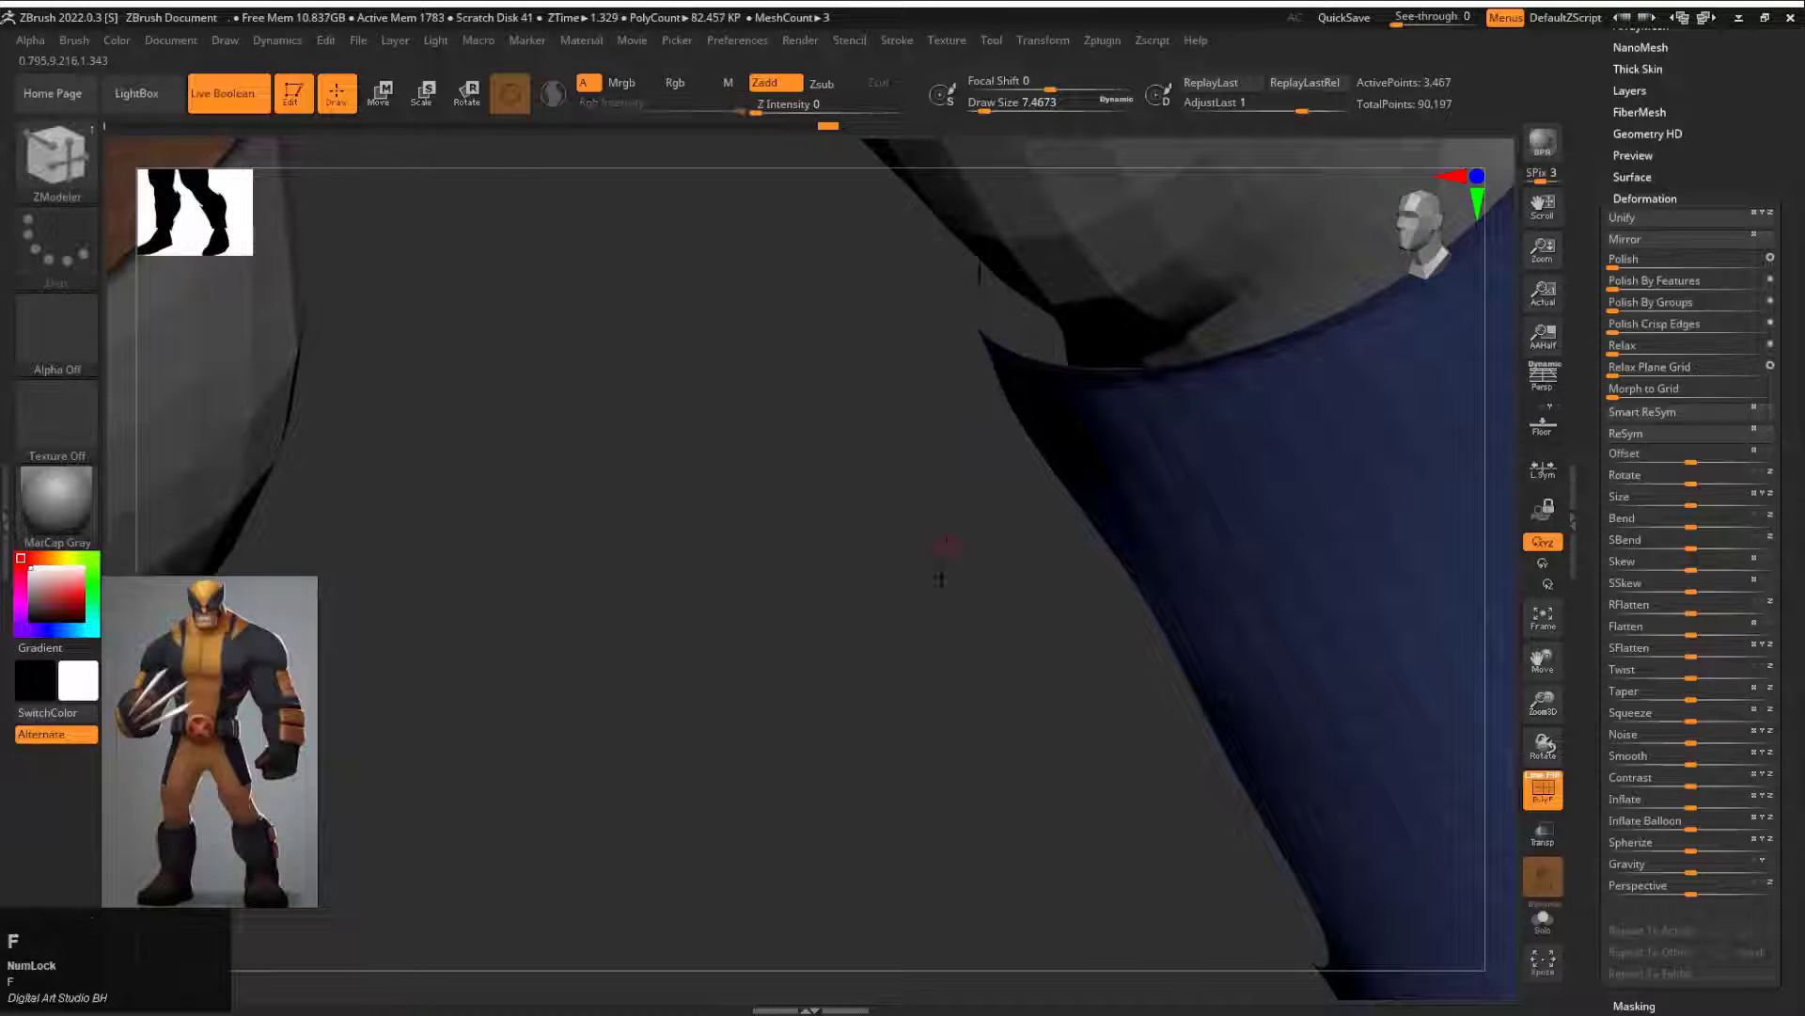
pyautogui.moveTo(939, 564)
pyautogui.keyDown('alt'); pyautogui.mouseDown()
pyautogui.moveTo(734, 725)
pyautogui.moveTo(973, 660)
pyautogui.mouseUp(); pyautogui.keyUp('alt')
pyautogui.moveTo(1317, 532)
pyautogui.mouseDown()
pyautogui.moveTo(1172, 536)
pyautogui.moveTo(1314, 540)
pyautogui.mouseUp()
pyautogui.keyDown('ctrl'); pyautogui.keyDown('shift'); pyautogui.moveTo(1222, 527); pyautogui.dragTo(1396, 536); pyautogui.keyUp('shift'); pyautogui.keyUp('ctrl')
pyautogui.keyDown('ctrl'); pyautogui.keyDown('shift'); pyautogui.click(1148, 573); pyautogui.keyUp('shift'); pyautogui.keyUp('ctrl')
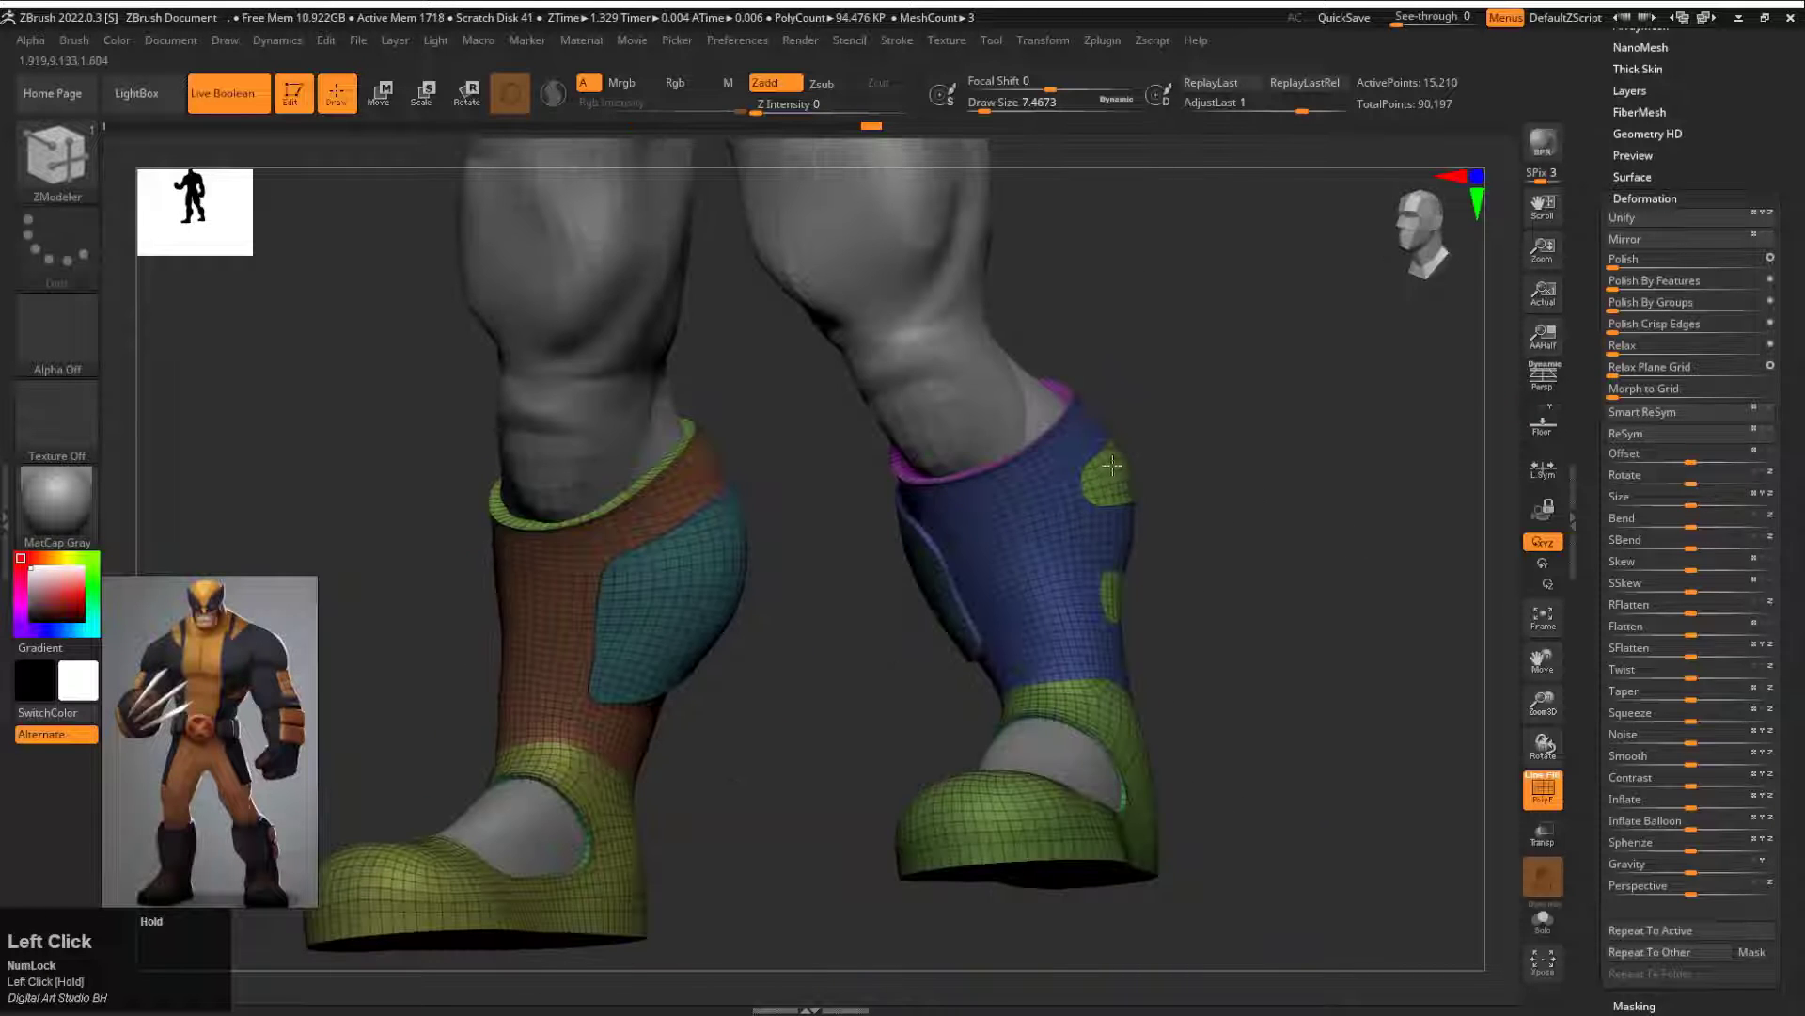
# Step: Try to extrude the upper outer calf patch with ZModeler and undo the extrusion
pyautogui.scroll(3, 1110, 466)
pyautogui.press('space')
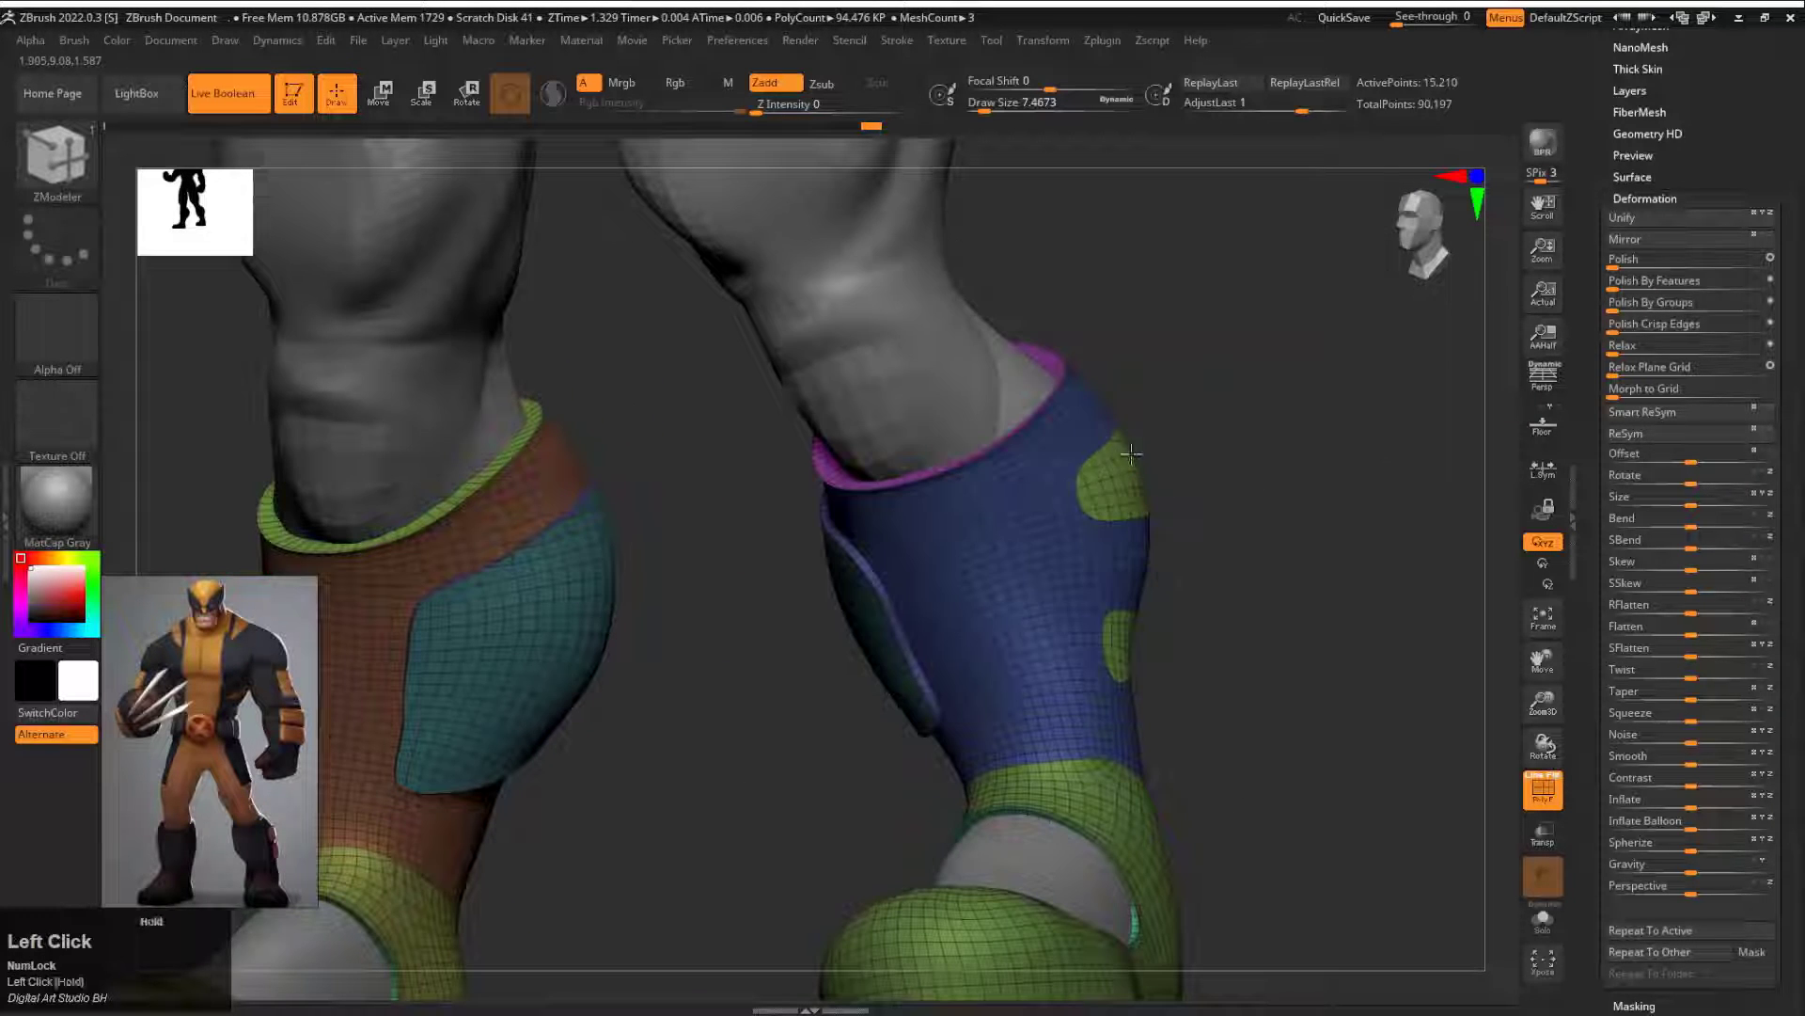
pyautogui.moveTo(1213, 494); pyautogui.dragTo(1425, 574)
pyautogui.moveTo(1128, 489); pyautogui.dragTo(1181, 455)
pyautogui.hotkey('ctrl', 'z')
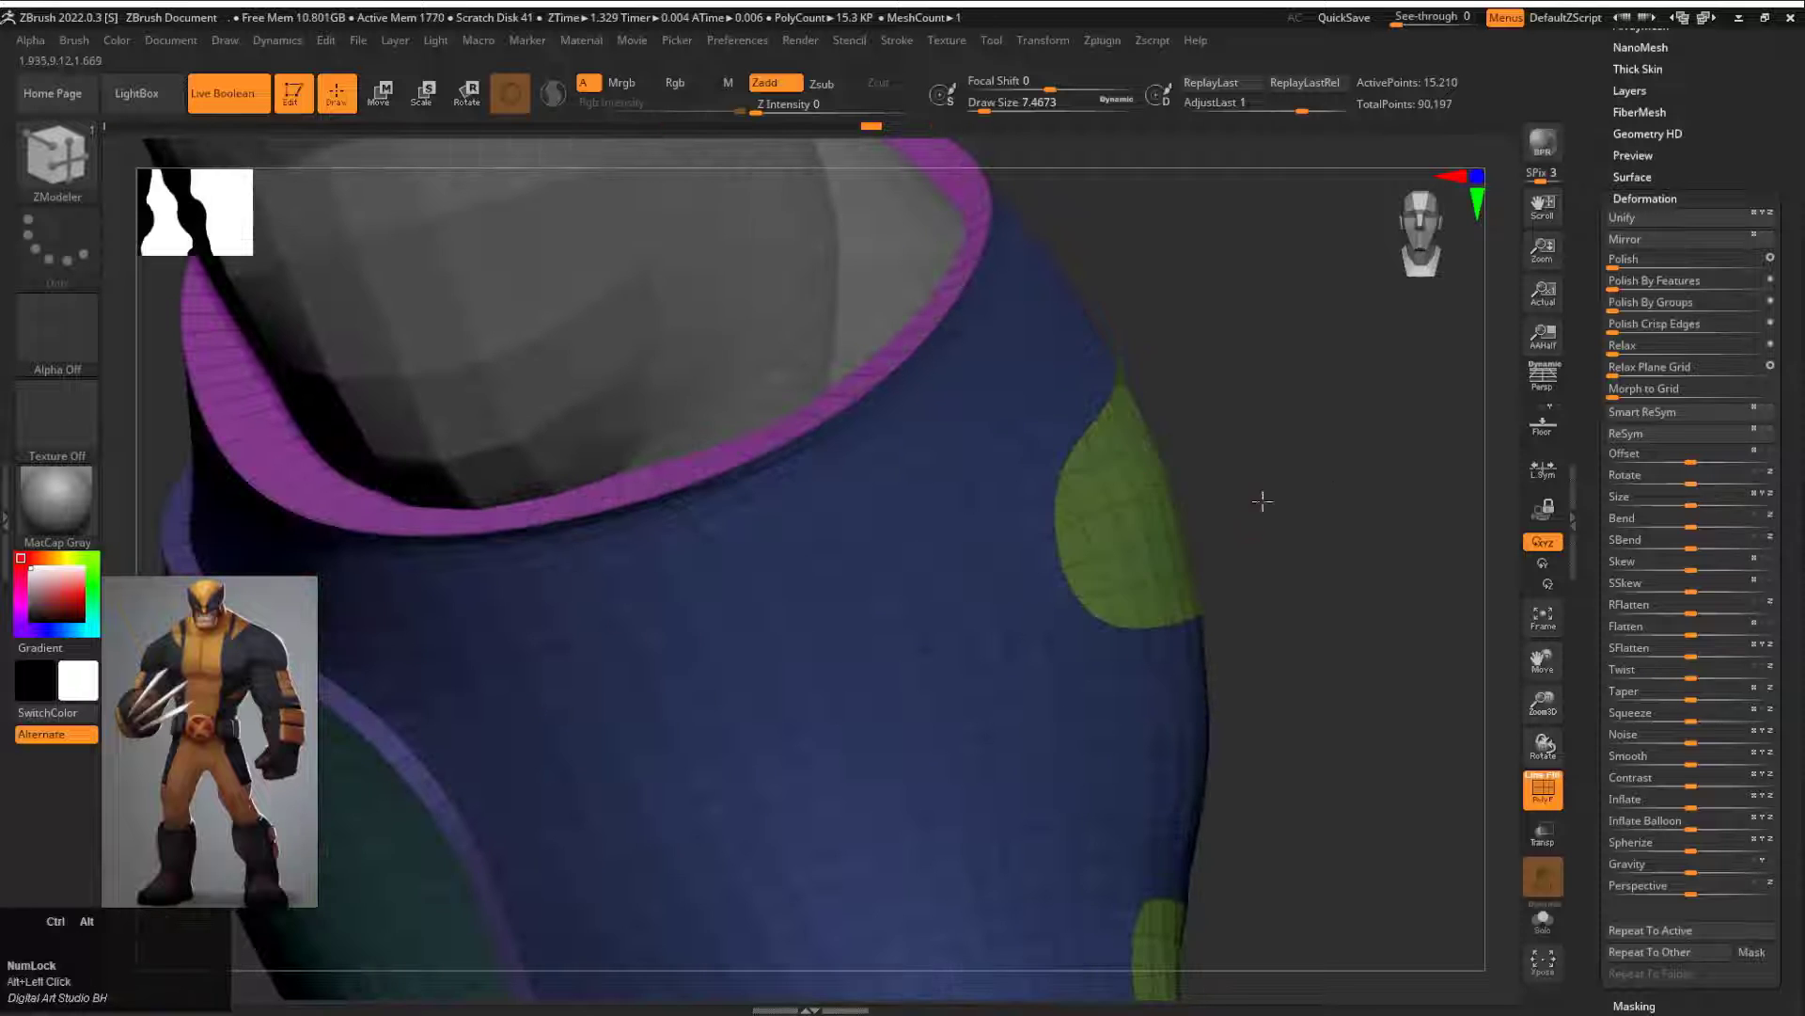
pyautogui.keyDown('alt'); pyautogui.moveTo(1261, 499); pyautogui.dragTo(1232, 442); pyautogui.keyUp('alt')
pyautogui.click(1116, 487)
pyautogui.keyDown('alt'); pyautogui.moveTo(1236, 542); pyautogui.dragTo(1234, 475); pyautogui.keyUp('alt')
pyautogui.moveTo(1288, 491); pyautogui.dragTo(1176, 497)
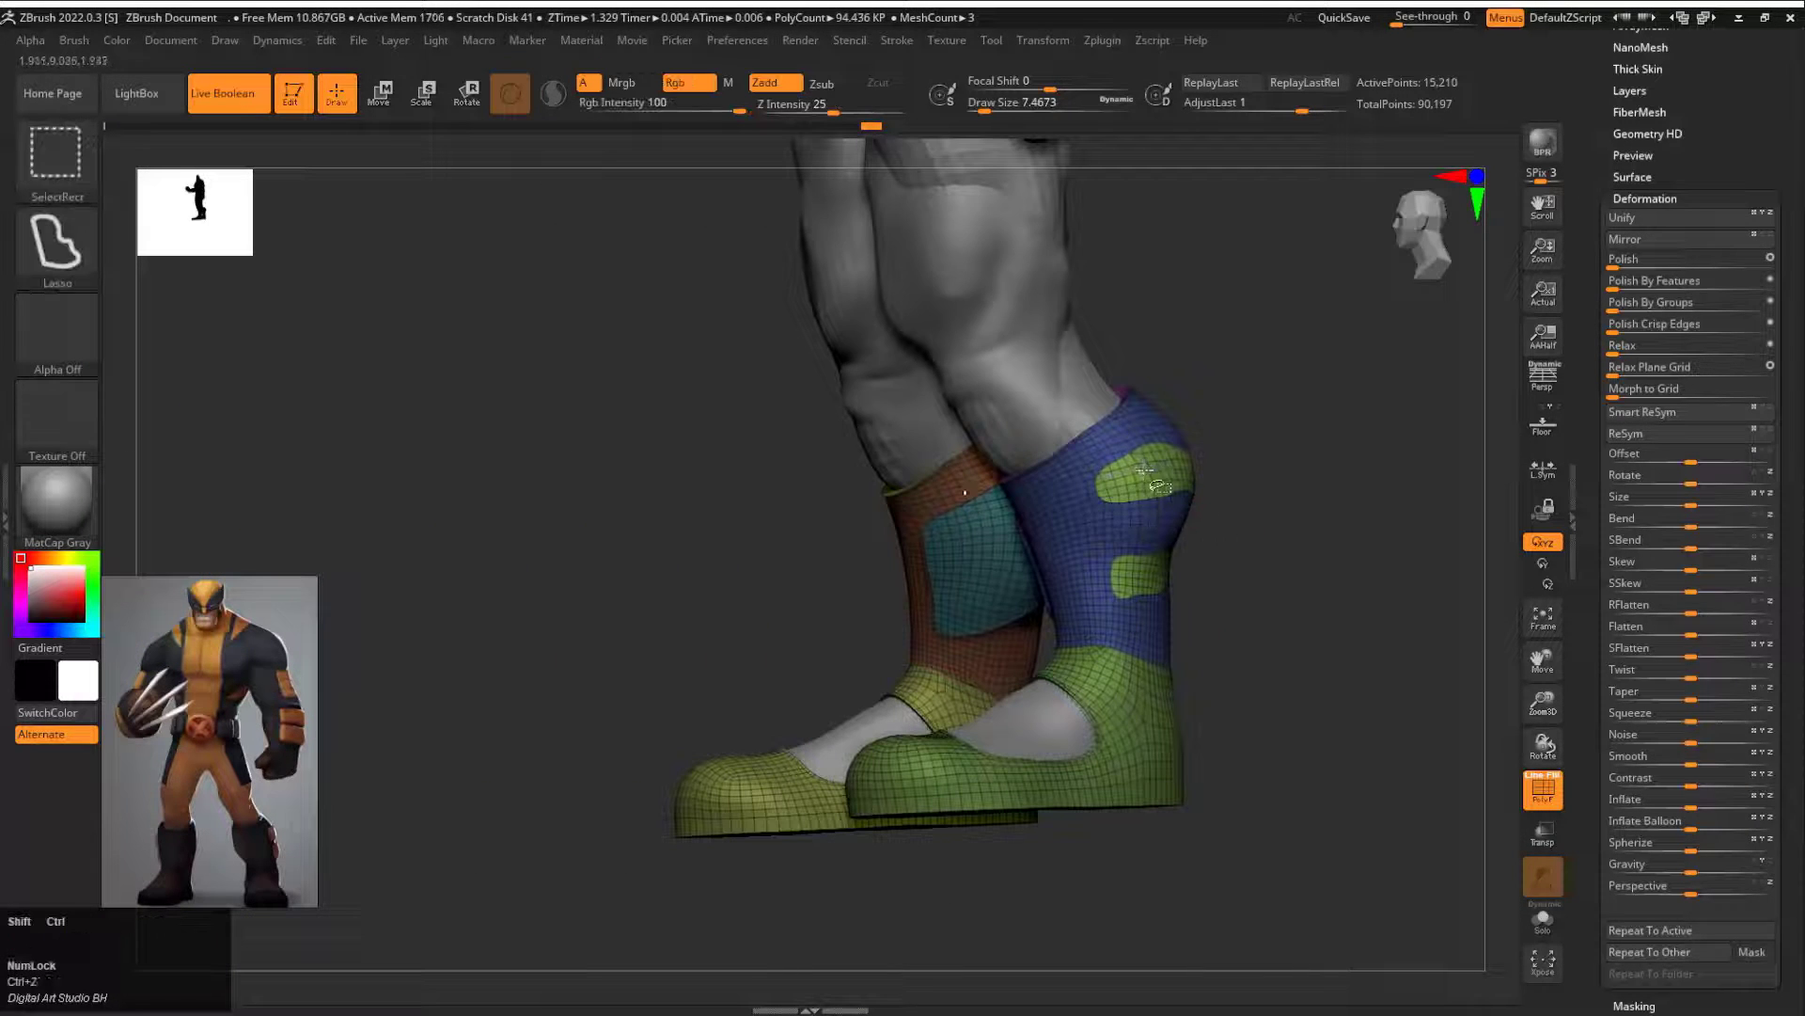
# Step: Isolate the outer calf patches, regroup them as one polygroup, extrude all their polygons outward, and hide the wireframe display
pyautogui.keyDown('ctrl'); pyautogui.keyDown('shift'); pyautogui.click(1145, 468); pyautogui.keyUp('shift'); pyautogui.keyUp('ctrl')
pyautogui.moveTo(1392, 527); pyautogui.dragTo(1063, 499)
pyautogui.hotkey('ctrl', 'w')
pyautogui.keyDown('alt'); pyautogui.moveTo(1063, 498); pyautogui.dragTo(1049, 534); pyautogui.keyUp('alt')
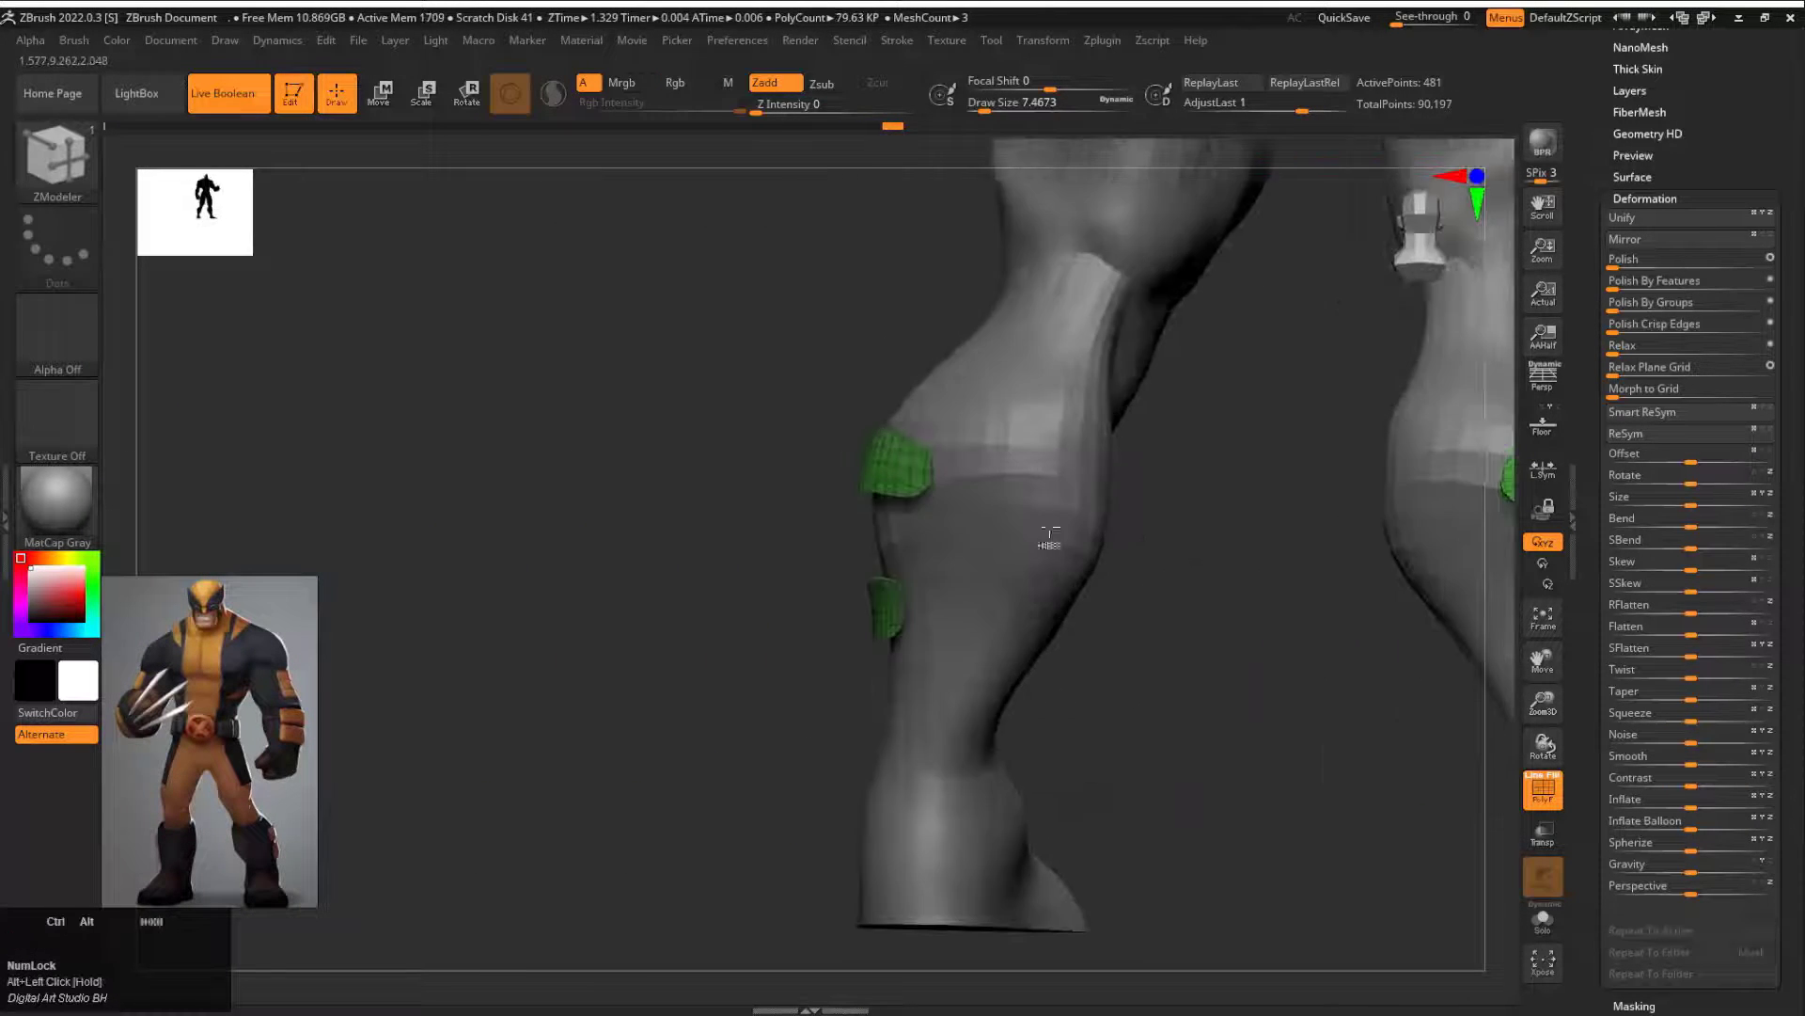
pyautogui.press('space')
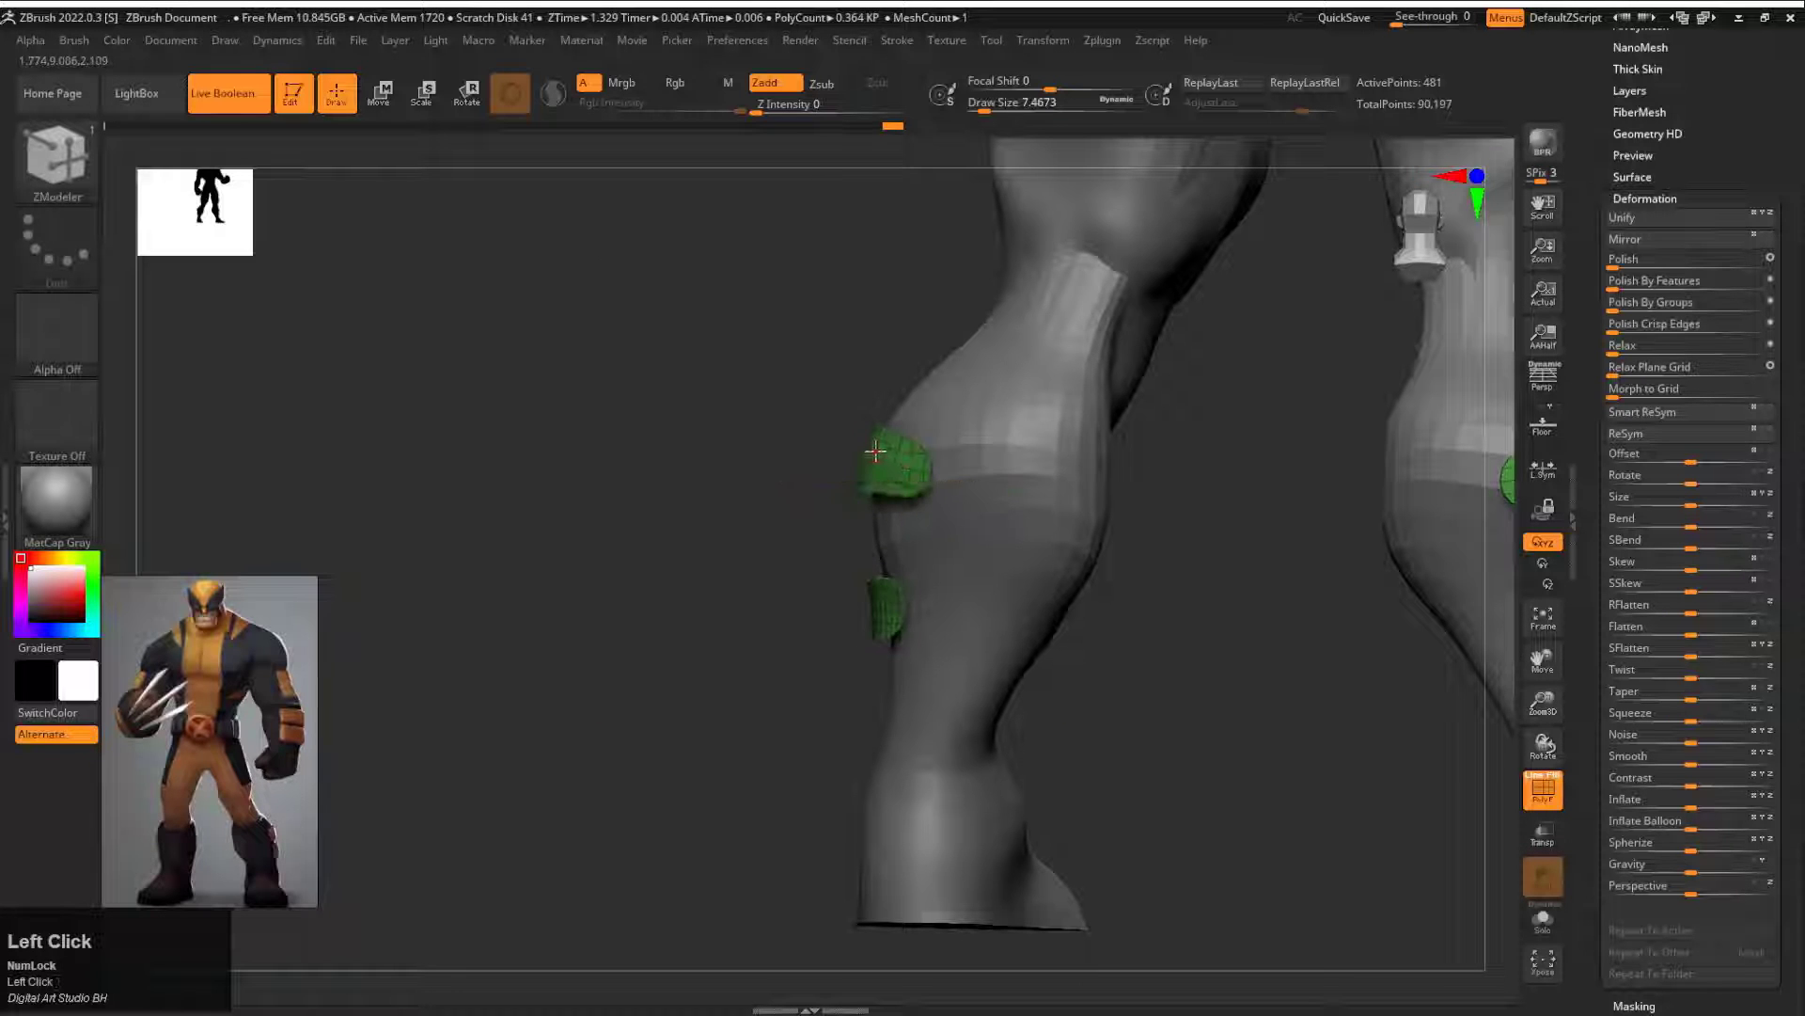
pyautogui.moveTo(853, 458); pyautogui.dragTo(841, 459)
pyautogui.keyDown('ctrl'); pyautogui.keyDown('shift'); pyautogui.click(808, 461); pyautogui.keyUp('shift'); pyautogui.keyUp('ctrl')
pyautogui.moveTo(808, 461); pyautogui.dragTo(1110, 423)
pyautogui.keyDown('alt'); pyautogui.moveTo(1109, 423); pyautogui.dragTo(1222, 564); pyautogui.keyUp('alt')
pyautogui.hotkey('shift', 'f')
pyautogui.keyDown('alt'); pyautogui.moveTo(1222, 564); pyautogui.dragTo(1345, 649); pyautogui.keyUp('alt')
pyautogui.keyDown('alt'); pyautogui.moveTo(1344, 649); pyautogui.dragTo(1241, 516); pyautogui.keyUp('alt')
# Step: Bring up the Subtool list and make the body mesh the active subtool
pyautogui.moveTo(1610, 226); pyautogui.dragTo(1619, 752)
pyautogui.keyDown('alt'); pyautogui.moveTo(1335, 207); pyautogui.dragTo(1279, 395); pyautogui.keyUp('alt')
pyautogui.keyDown('alt'); pyautogui.click(1093, 334); pyautogui.keyUp('alt')
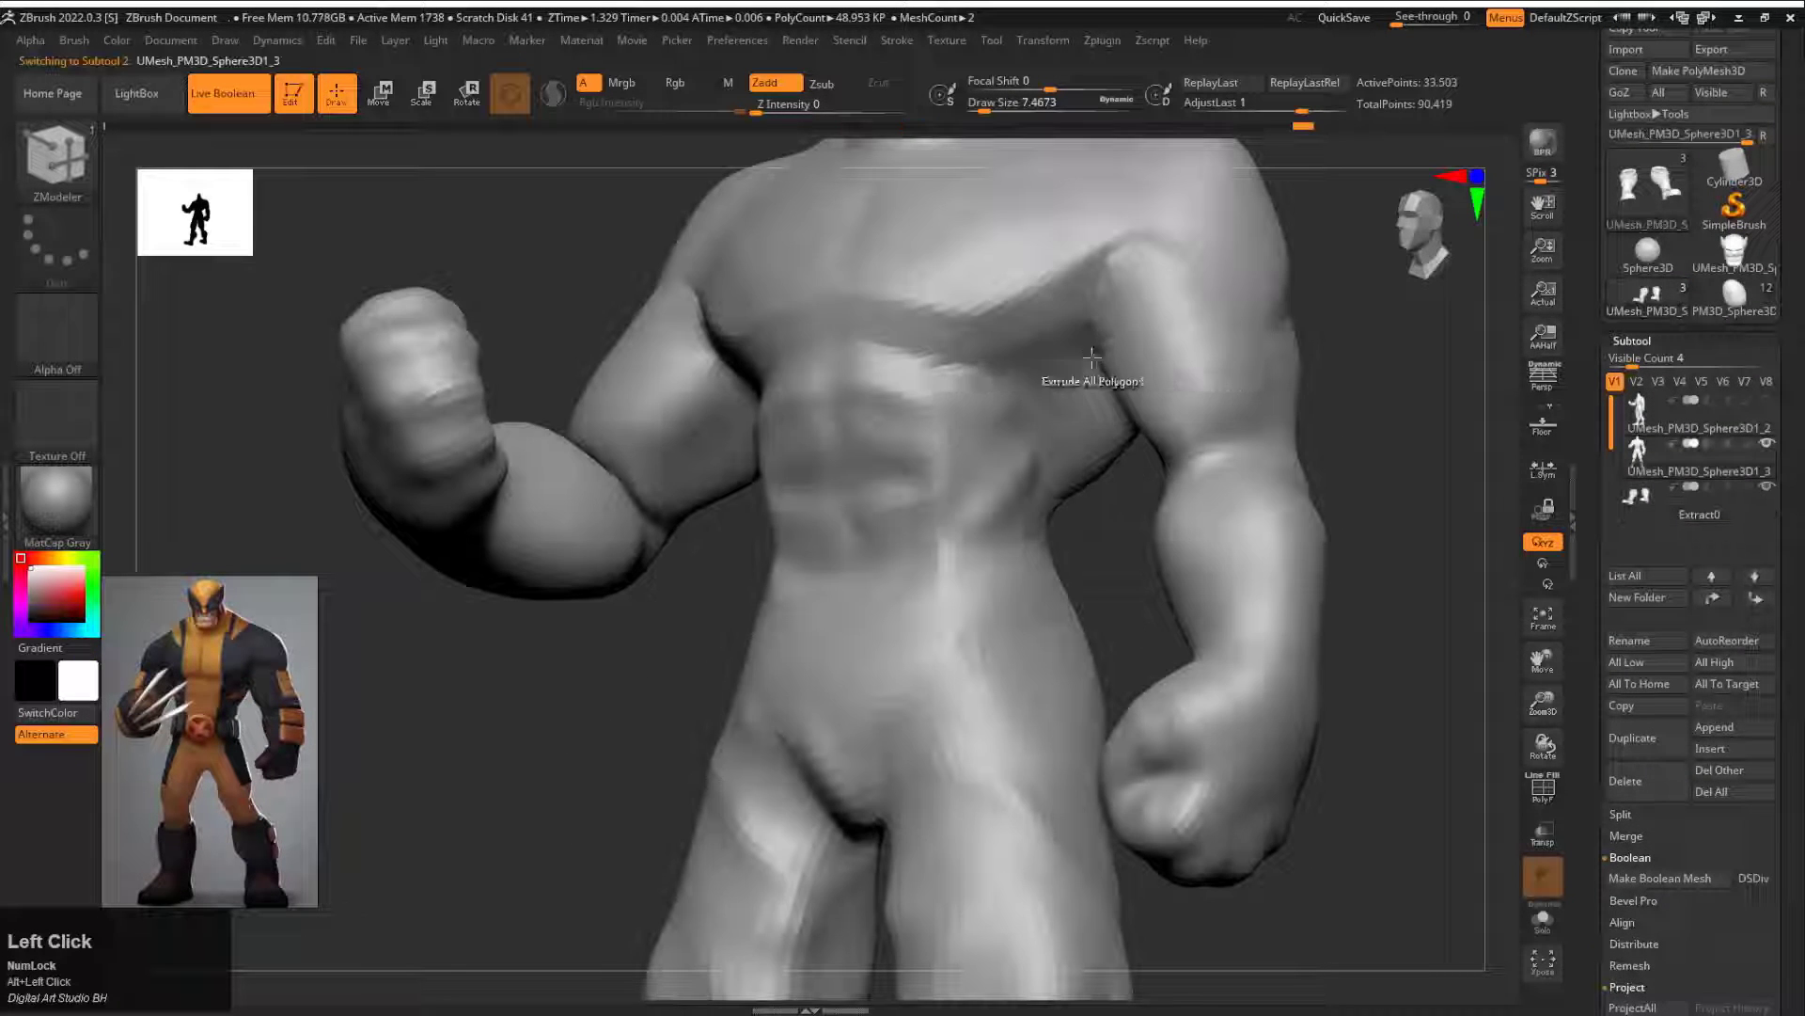
# Step: Try a much denser mesh resolution for the body using the Geometry settings
pyautogui.press('d')
pyautogui.moveTo(1601, 729); pyautogui.dragTo(1600, 212)
pyautogui.click(1637, 921)
pyautogui.click(1636, 921)
pyautogui.keyDown('alt'); pyautogui.moveTo(1317, 602); pyautogui.dragTo(1343, 465); pyautogui.keyUp('alt')
pyautogui.click(1639, 929)
pyautogui.keyDown('alt'); pyautogui.moveTo(1316, 903); pyautogui.dragTo(1297, 734); pyautogui.keyUp('alt')
pyautogui.moveTo(1297, 733); pyautogui.dragTo(1213, 738)
pyautogui.moveTo(1598, 179)
pyautogui.mouseDown()
pyautogui.moveTo(1598, 753)
pyautogui.moveTo(1588, 203)
pyautogui.mouseUp()
pyautogui.keyDown('alt'); pyautogui.moveTo(1293, 648); pyautogui.dragTo(1237, 479); pyautogui.keyUp('alt')
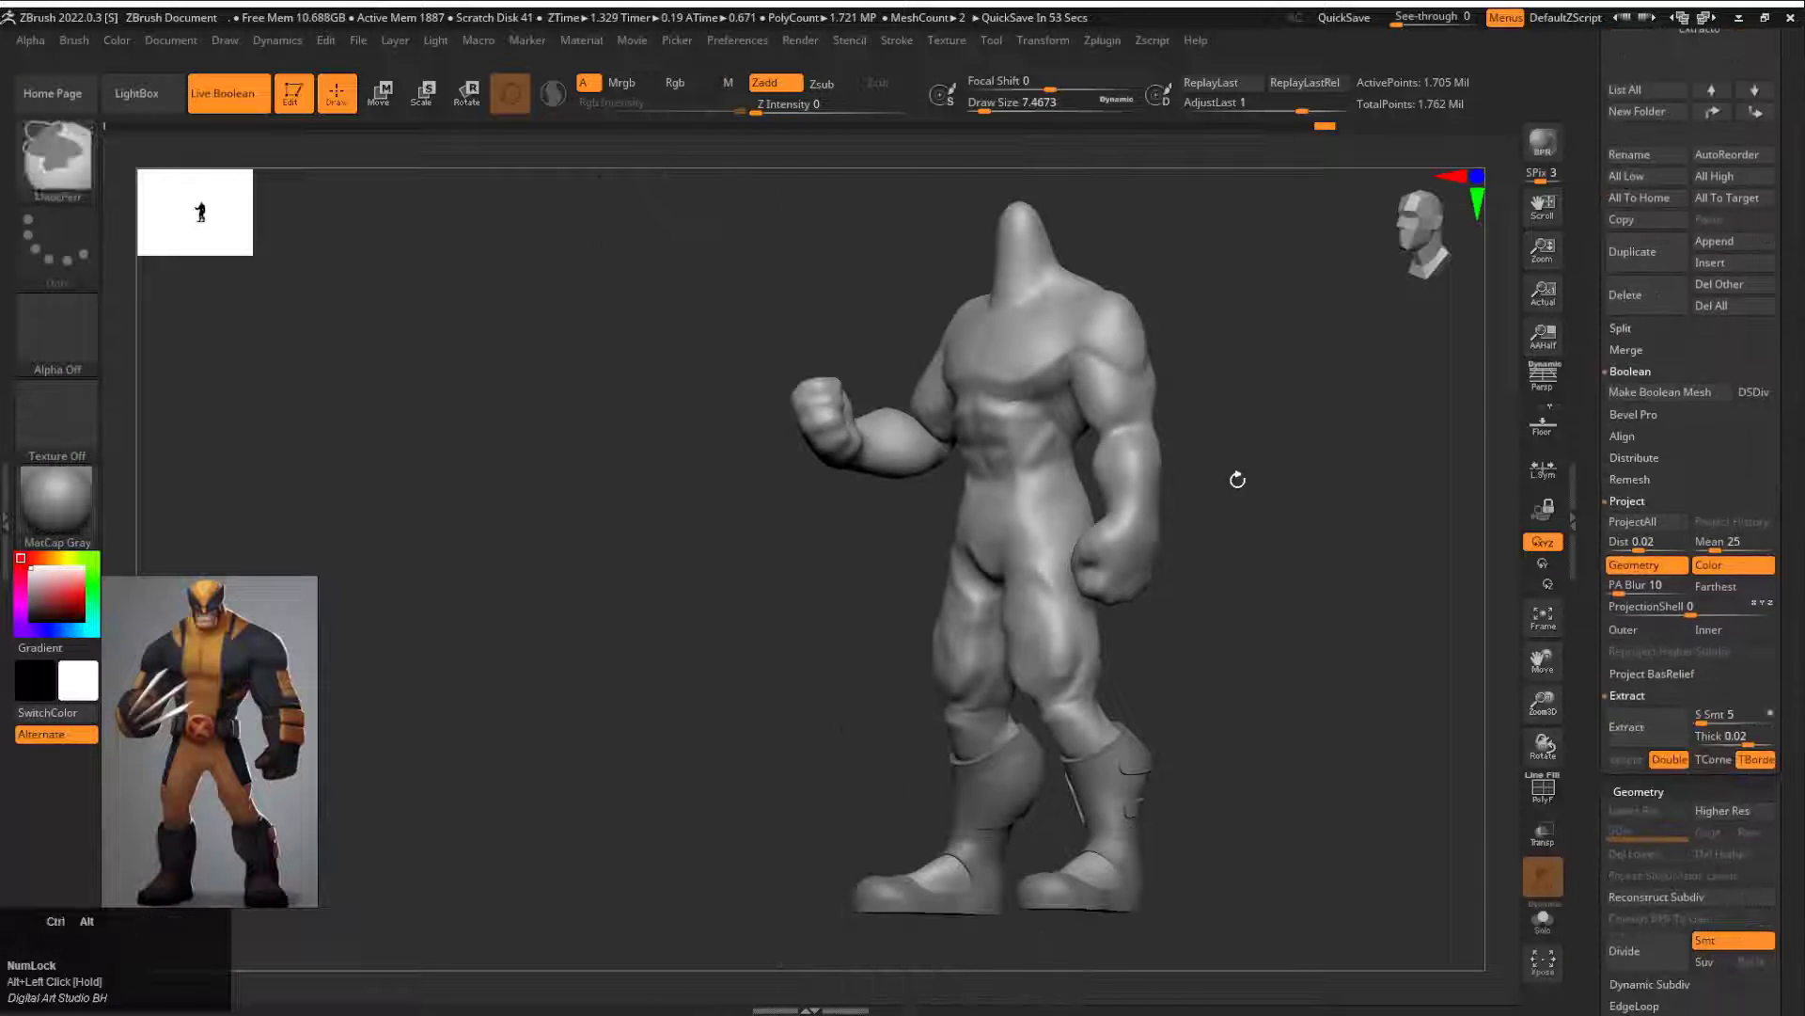
# Step: Show the body alone and undo its dense mesh resolution
pyautogui.click(1544, 936)
pyautogui.hotkey('ctrl', 'z')
pyautogui.hotkey('ctrl', 'z')
pyautogui.moveTo(1246, 738); pyautogui.dragTo(1347, 663)
pyautogui.hotkey('shift', 'f')
pyautogui.hotkey('ctrl', 'shift', 'z')
pyautogui.hotkey('ctrl', 'z')
# Step: Divide the body mesh to subdivision level 2 and check it without the wireframe
pyautogui.click(1625, 953)
pyautogui.hotkey('shift', 'f')
pyautogui.hotkey('shift', 'f')
pyautogui.moveTo(1265, 621)
pyautogui.mouseDown()
pyautogui.moveTo(1304, 645)
pyautogui.moveTo(1294, 506)
pyautogui.moveTo(1391, 681)
pyautogui.moveTo(1364, 583)
pyautogui.mouseUp()
pyautogui.hotkey('shift', 'f')
# Step: Carve a vertical line down the middle of the chest and abdomen and smooth it, using a draw size of about 101
pyautogui.press('s')
pyautogui.moveTo(829, 262)
pyautogui.mouseDown()
pyautogui.moveTo(987, 423)
pyautogui.moveTo(1225, 600)
pyautogui.mouseUp()
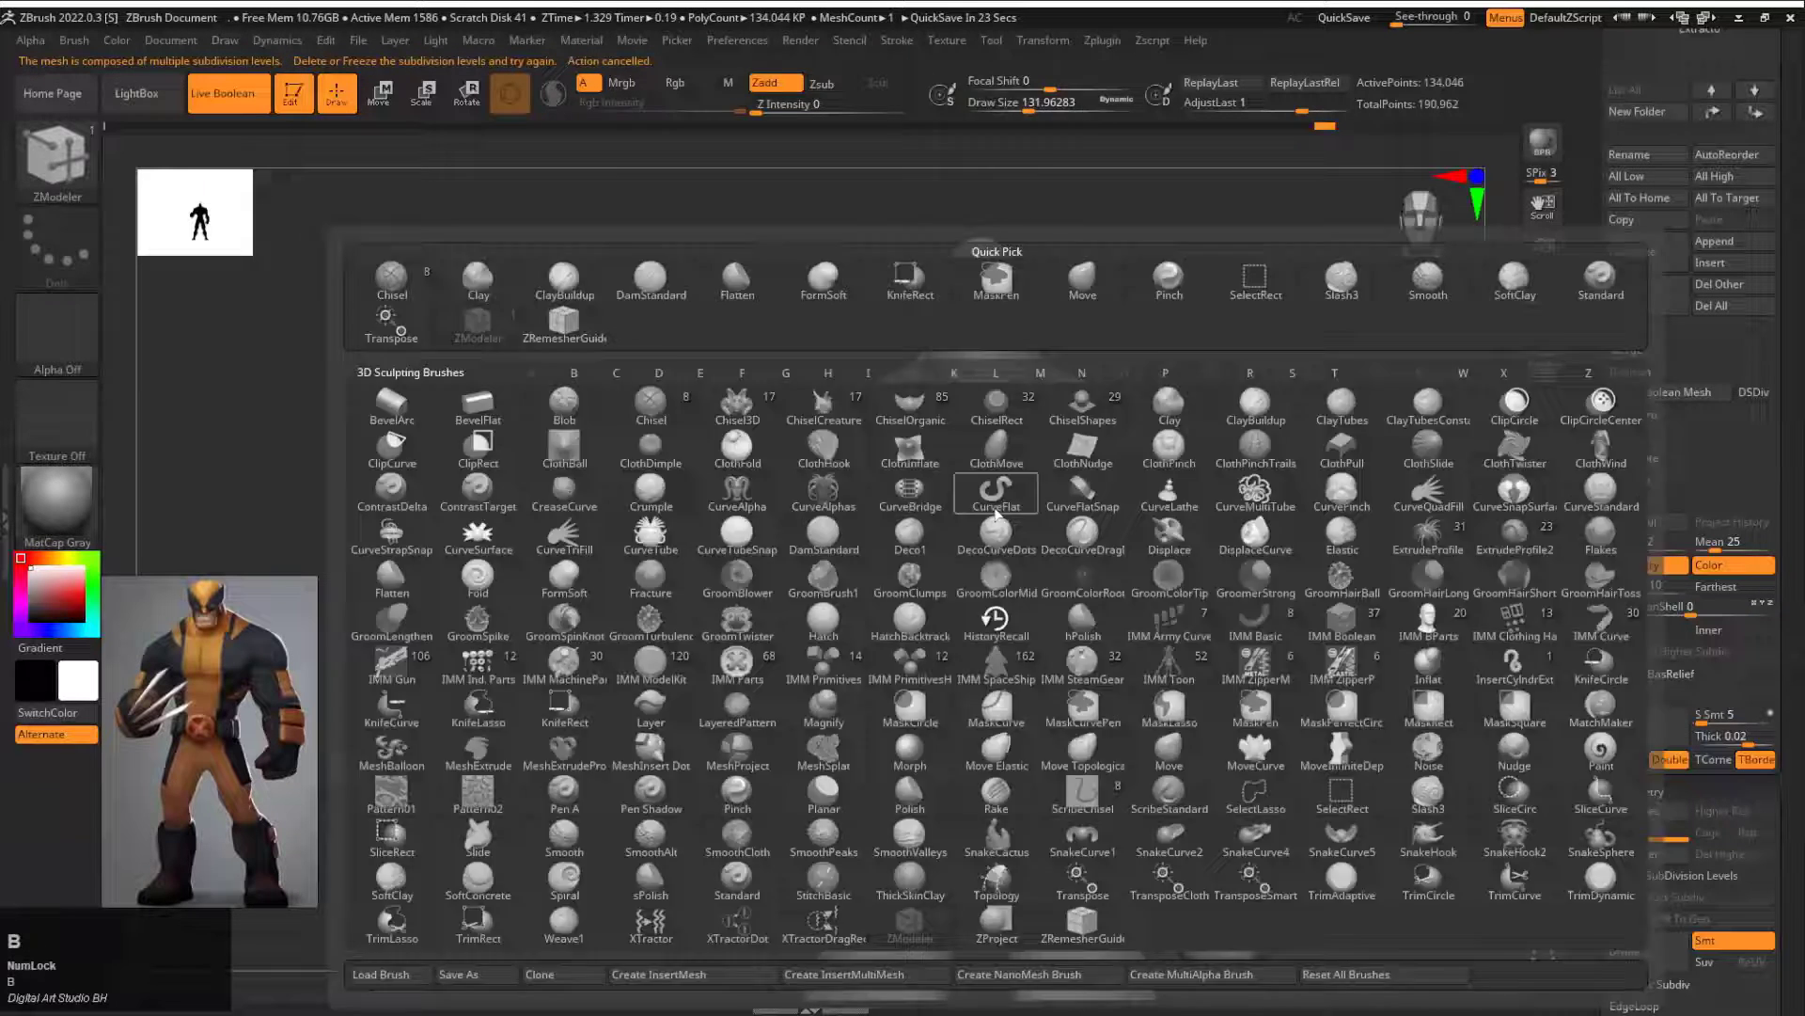
pyautogui.click(961, 488)
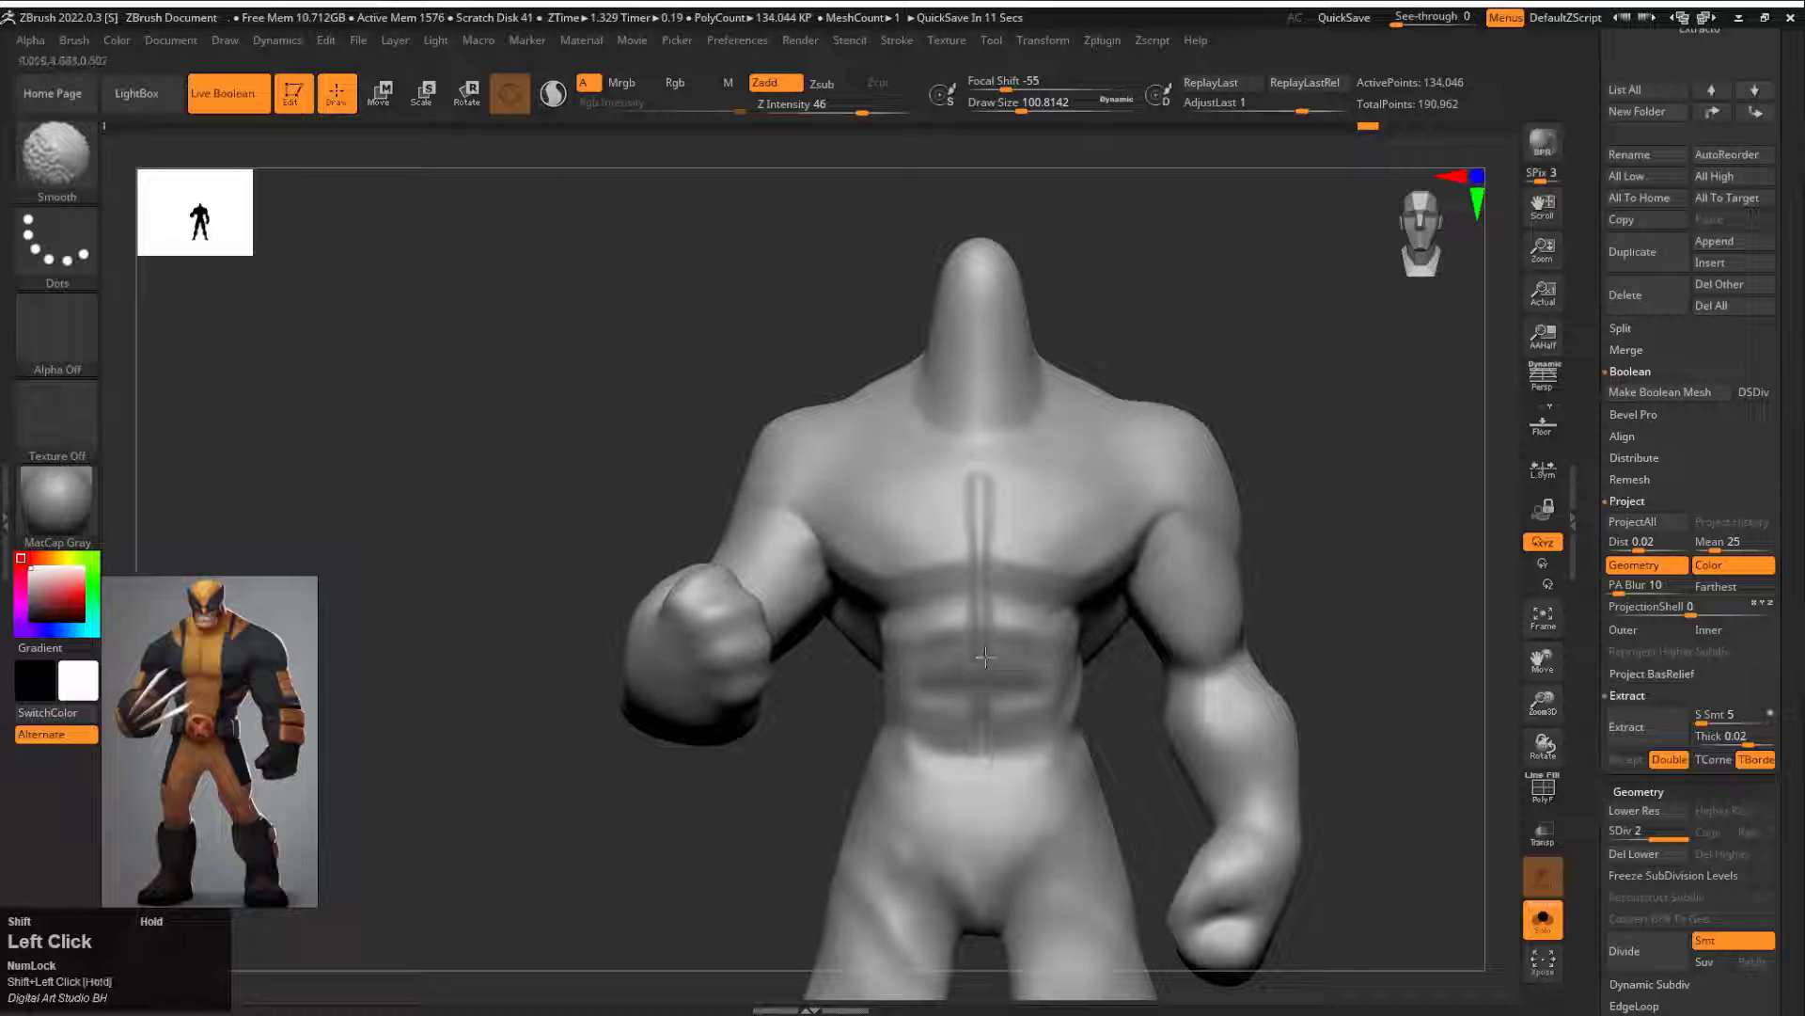
# Step: Sculpt a pointed sleeve edge around the upper part of the lowered arm and smooth it
pyautogui.moveTo(1391, 527)
pyautogui.mouseDown()
pyautogui.moveTo(1159, 534)
pyautogui.moveTo(1245, 562)
pyautogui.moveTo(1157, 404)
pyautogui.moveTo(1116, 475)
pyautogui.moveTo(1020, 564)
pyautogui.mouseUp()
pyautogui.moveTo(862, 539)
pyautogui.mouseDown()
pyautogui.moveTo(834, 544)
pyautogui.moveTo(926, 581)
pyautogui.mouseUp()
pyautogui.moveTo(1091, 536)
pyautogui.mouseDown()
pyautogui.moveTo(999, 525)
pyautogui.moveTo(724, 576)
pyautogui.moveTo(1016, 564)
pyautogui.moveTo(799, 564)
pyautogui.mouseUp()
pyautogui.keyDown('alt'); pyautogui.moveTo(858, 577); pyautogui.dragTo(906, 548); pyautogui.keyUp('alt')
pyautogui.moveTo(752, 569); pyautogui.dragTo(950, 564)
pyautogui.keyDown('shift'); pyautogui.moveTo(827, 541); pyautogui.dragTo(852, 550); pyautogui.keyUp('shift')
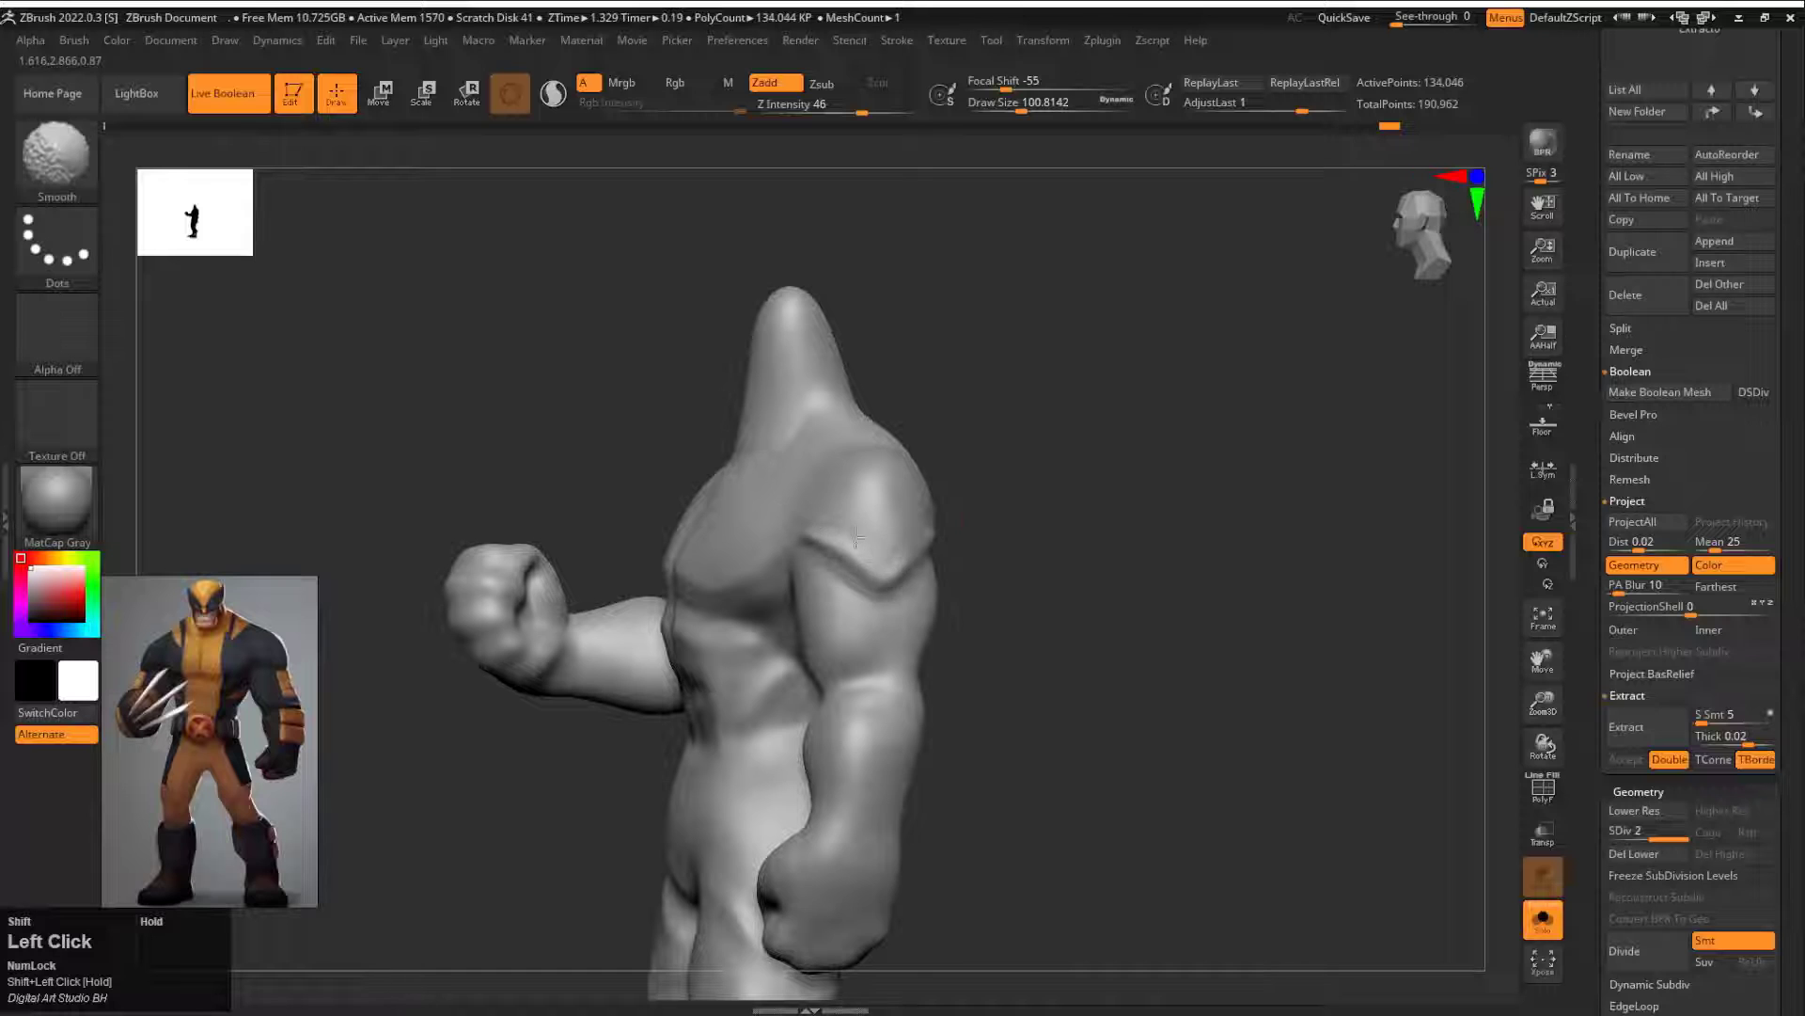
# Step: Sharpen the sleeve edge on the lowered arm with the Pinch brush, working around the arm
pyautogui.keyDown('alt'); pyautogui.moveTo(1062, 480); pyautogui.dragTo(1144, 532); pyautogui.keyUp('alt')
pyautogui.press('b')
pyautogui.press('p')
pyautogui.press('i')
pyautogui.moveTo(1054, 604); pyautogui.dragTo(1030, 635)
pyautogui.moveTo(1232, 574); pyautogui.dragTo(940, 562)
pyautogui.keyDown('shift'); pyautogui.moveTo(884, 555); pyautogui.dragTo(926, 540); pyautogui.keyUp('shift')
pyautogui.moveTo(545, 569); pyautogui.dragTo(780, 564)
pyautogui.keyDown('shift'); pyautogui.moveTo(696, 572); pyautogui.dragTo(675, 561); pyautogui.keyUp('shift')
# Step: Sculpt a matching pointed sleeve edge around the raised arm with the DamStandard brush and smooth its ends
pyautogui.keyDown('alt'); pyautogui.moveTo(1040, 493); pyautogui.dragTo(1033, 432); pyautogui.keyUp('alt')
pyautogui.moveTo(1032, 432); pyautogui.dragTo(1213, 503)
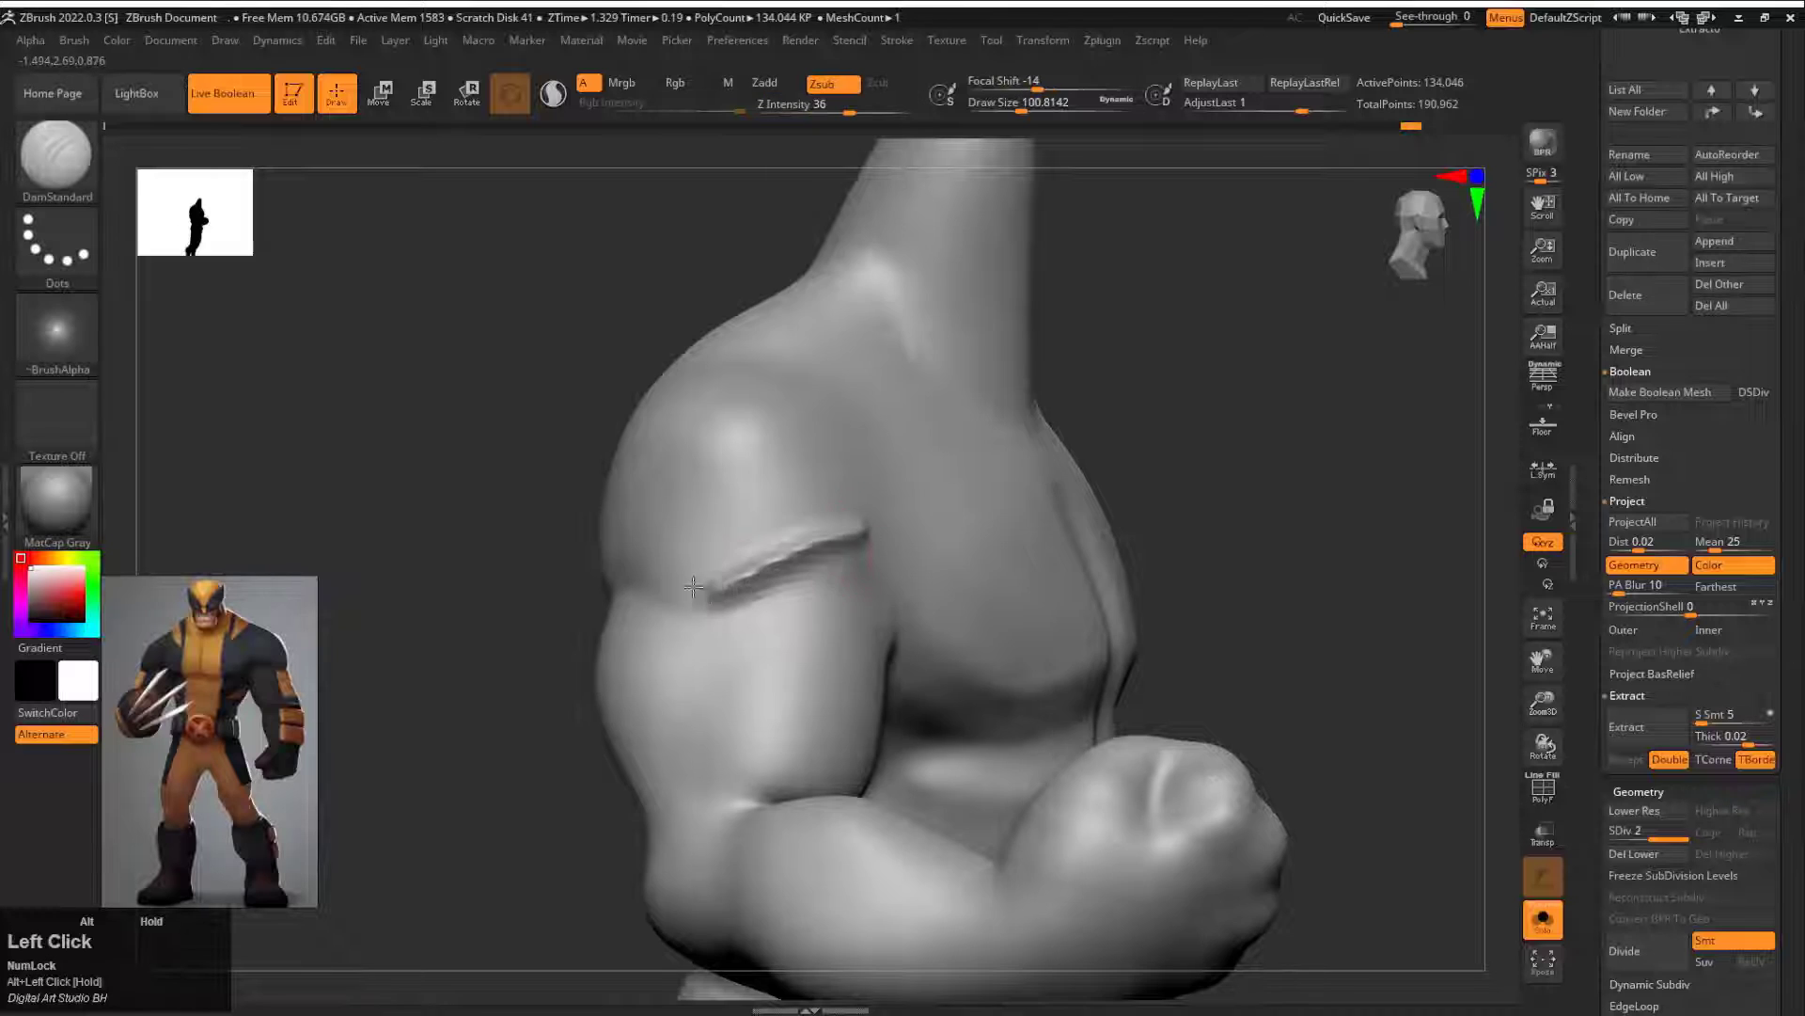
pyautogui.moveTo(442, 564); pyautogui.dragTo(715, 564)
pyautogui.hotkey('ctrl', 'z')
pyautogui.moveTo(1147, 526); pyautogui.dragTo(959, 526)
pyautogui.keyDown('alt'); pyautogui.moveTo(620, 601); pyautogui.dragTo(835, 588); pyautogui.keyUp('alt')
pyautogui.moveTo(1157, 513); pyautogui.dragTo(907, 499)
pyautogui.keyDown('alt'); pyautogui.moveTo(879, 559); pyautogui.dragTo(828, 557); pyautogui.keyUp('alt')
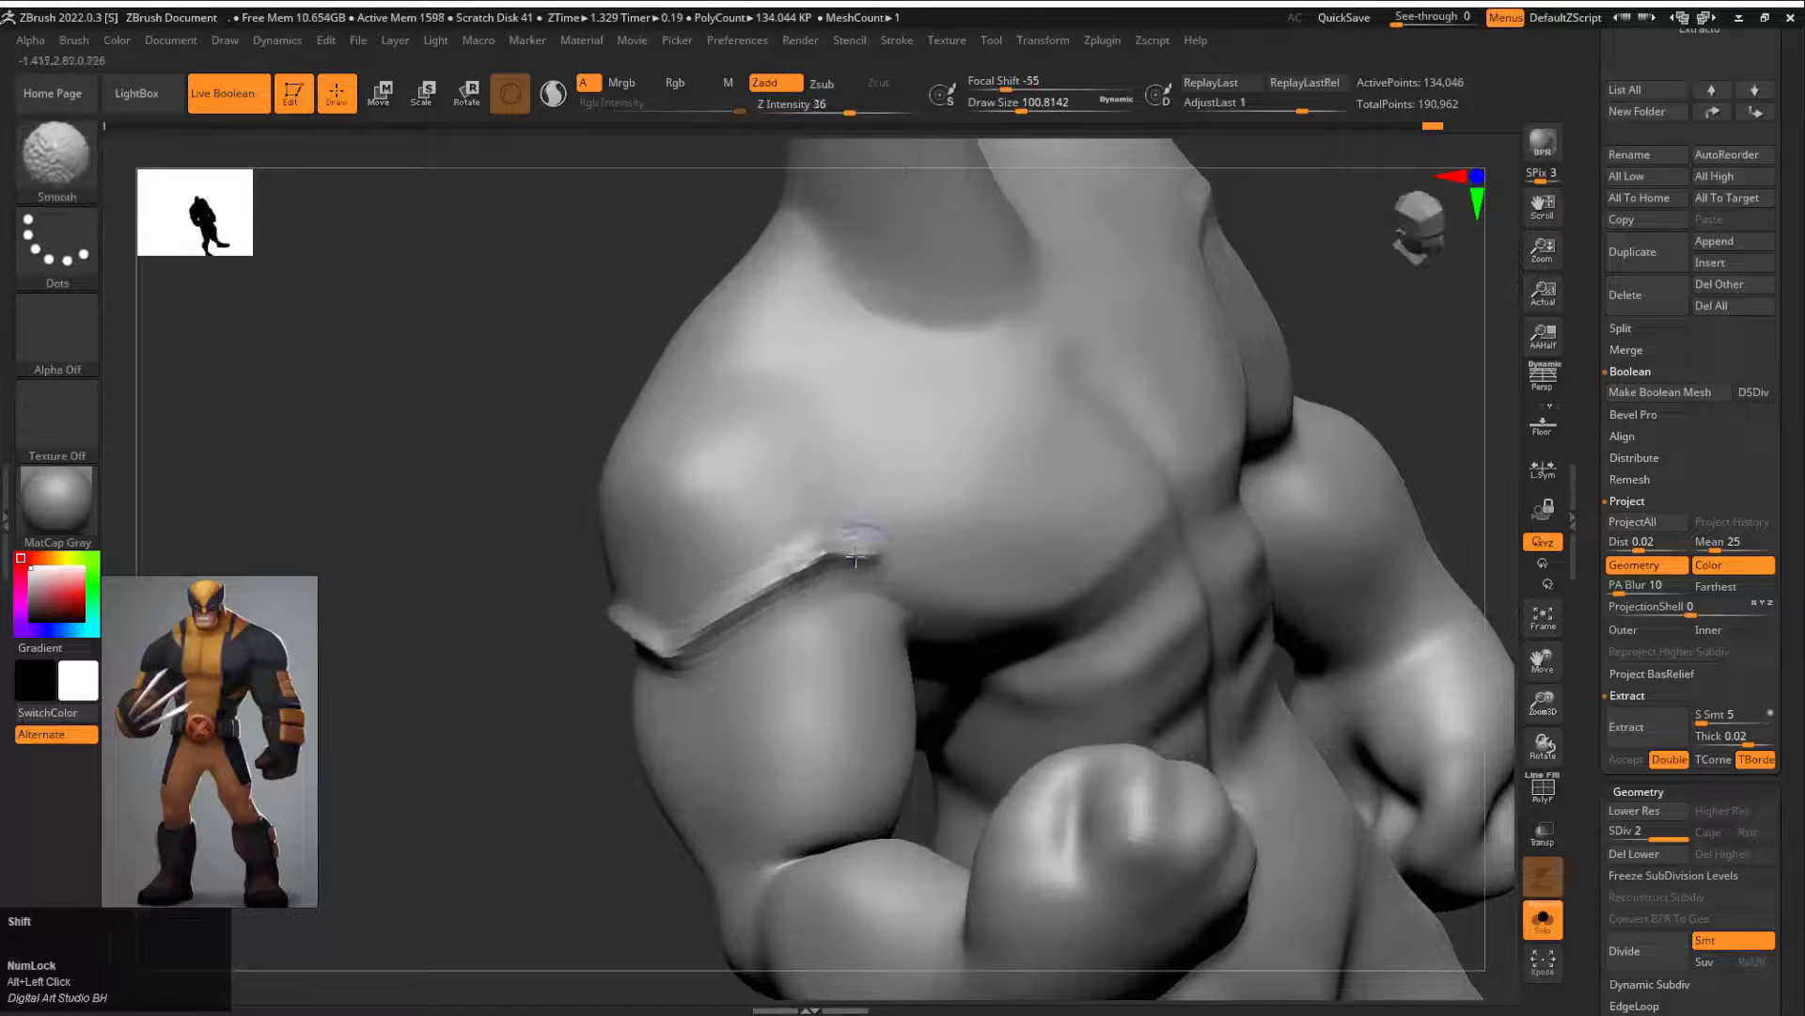
pyautogui.keyDown('shift'); pyautogui.moveTo(678, 634); pyautogui.dragTo(659, 628); pyautogui.keyUp('shift')
pyautogui.moveTo(451, 573); pyautogui.dragTo(668, 573)
pyautogui.moveTo(621, 606)
pyautogui.keyDown('shift'); pyautogui.mouseDown()
pyautogui.moveTo(724, 629)
pyautogui.moveTo(827, 612)
pyautogui.mouseUp(); pyautogui.keyUp('shift')
# Step: Sharpen the sleeve edge on the raised arm with the Pinch brush
pyautogui.press('b')
pyautogui.press('p')
pyautogui.press('i')
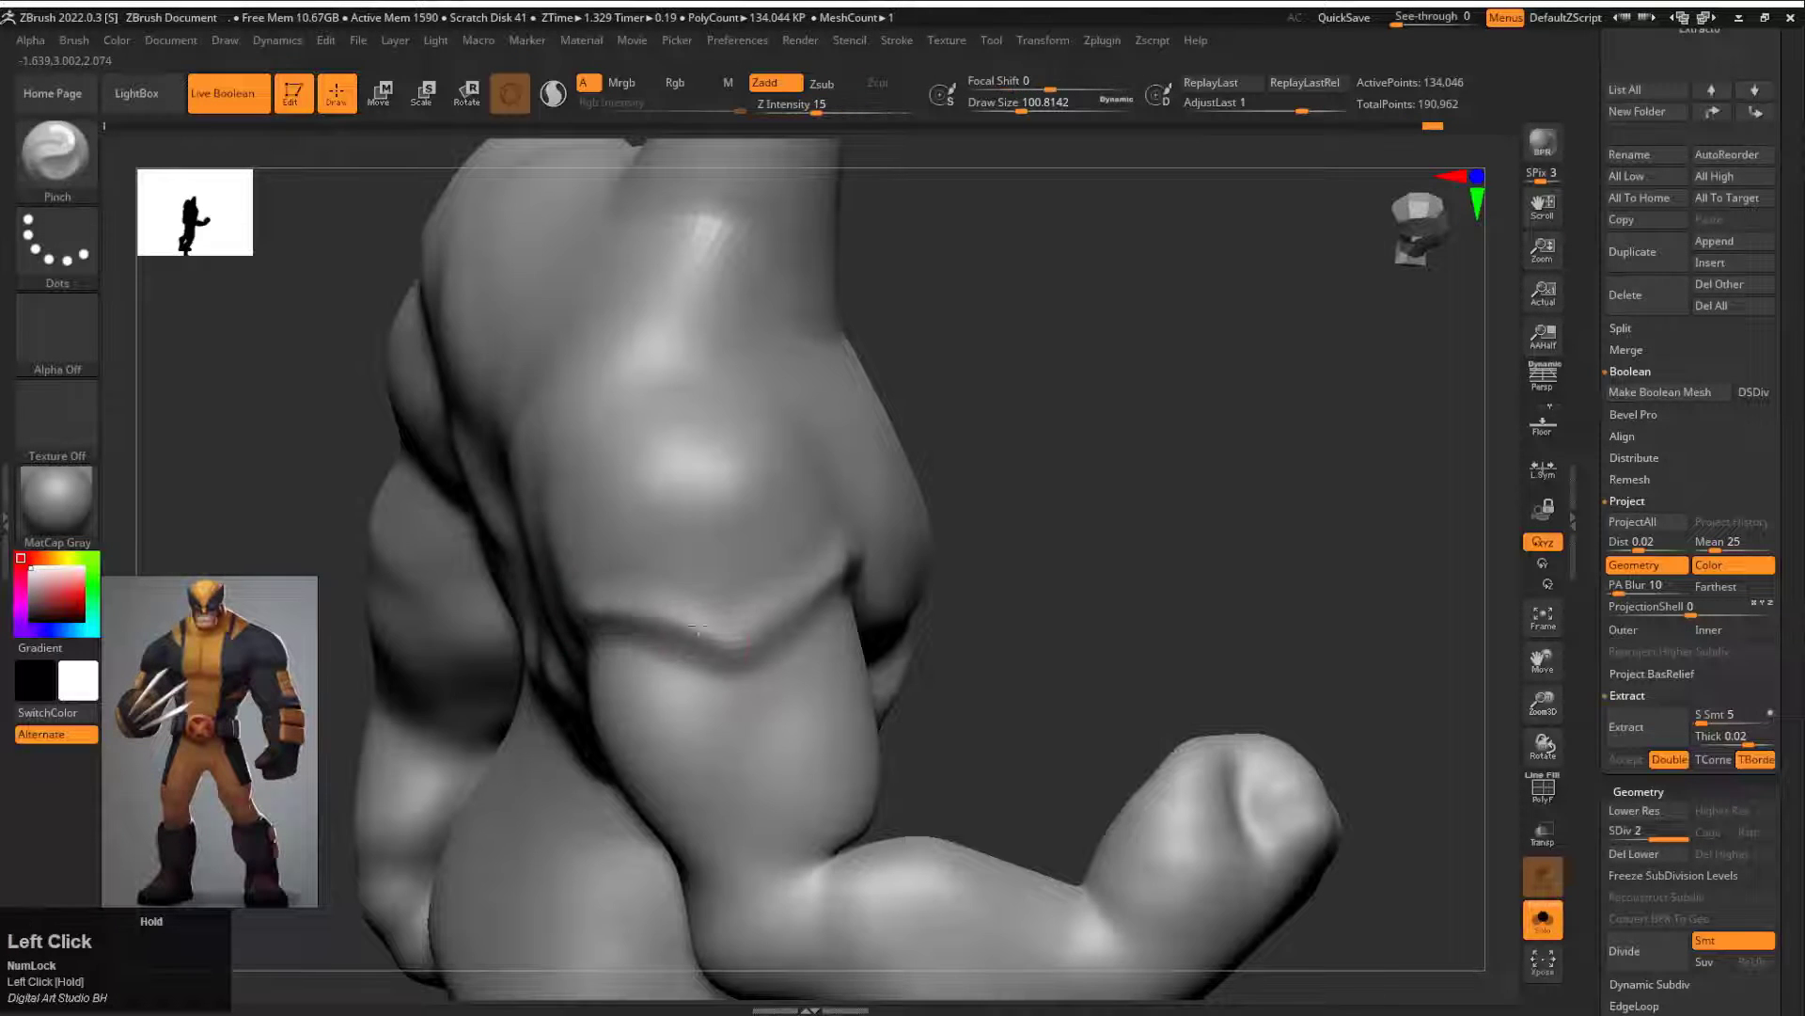
pyautogui.moveTo(1175, 526)
pyautogui.mouseDown()
pyautogui.moveTo(931, 527)
pyautogui.moveTo(1081, 522)
pyautogui.mouseUp()
pyautogui.keyDown('shift'); pyautogui.moveTo(826, 532); pyautogui.dragTo(703, 609); pyautogui.keyUp('shift')
pyautogui.moveTo(1082, 460); pyautogui.dragTo(828, 456)
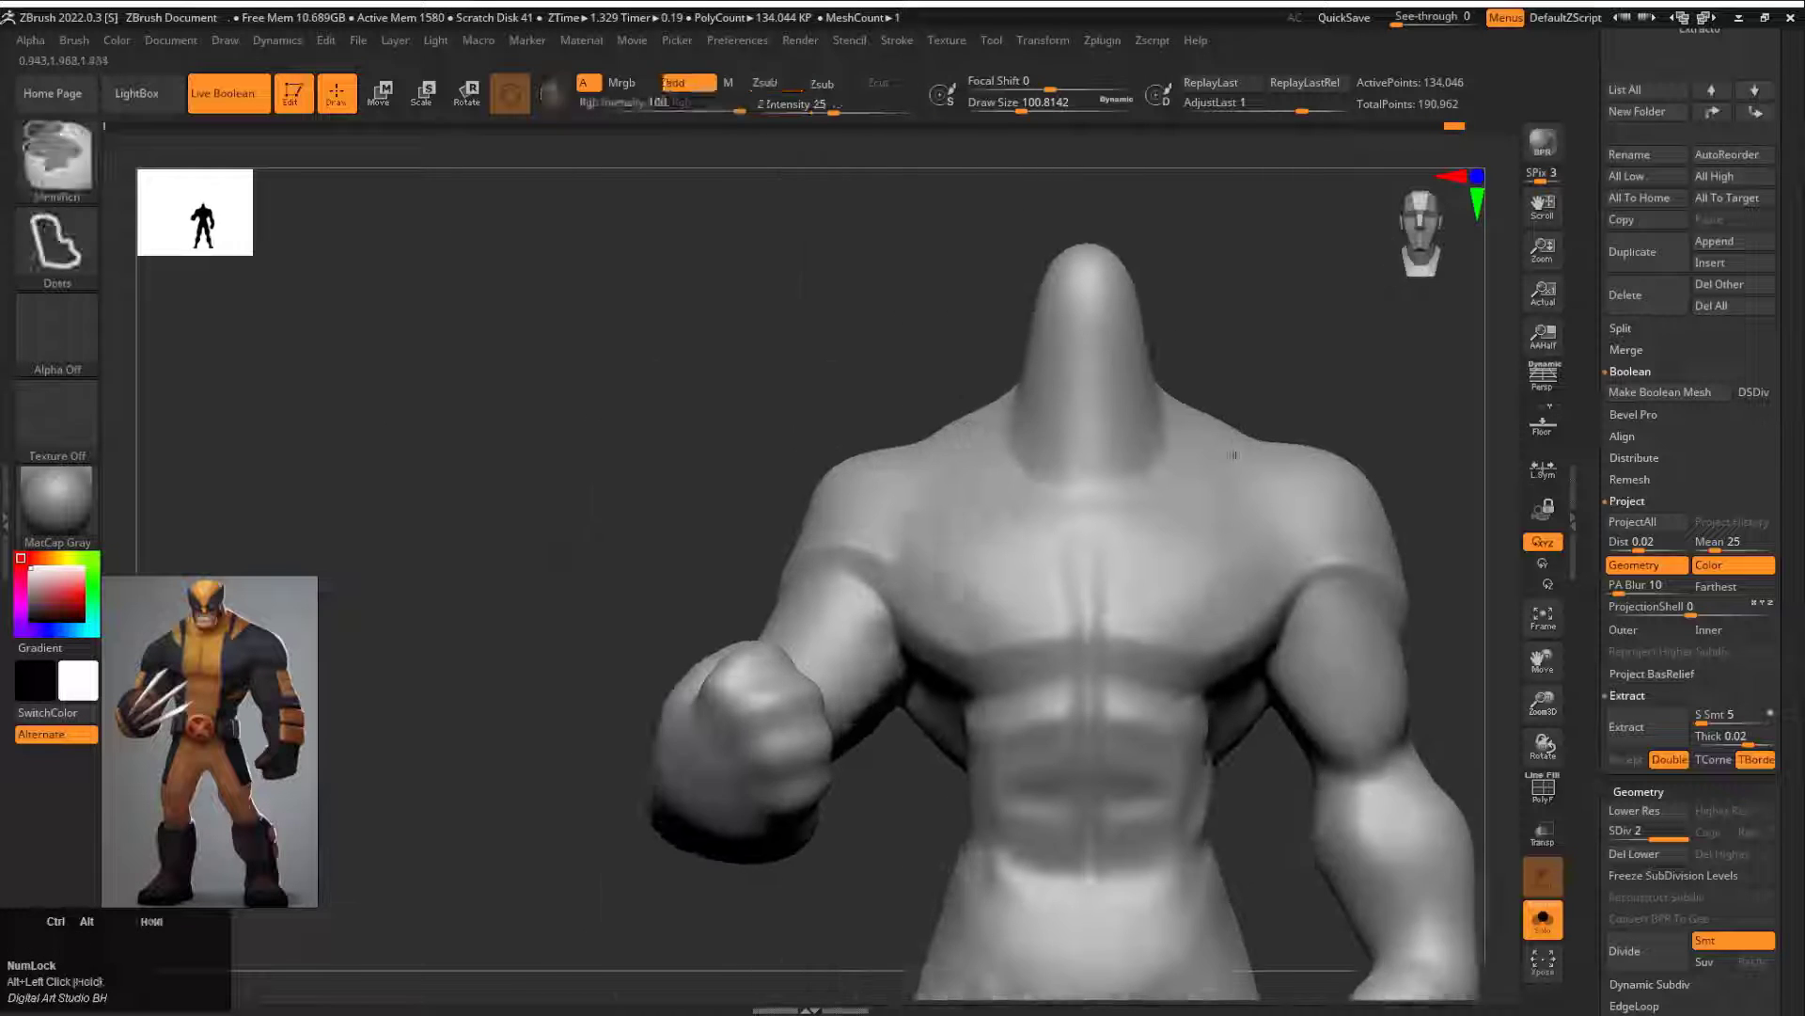
# Step: Carve mirrored diagonal suit lines across the chest and abdomen with the DamStandard brush
pyautogui.keyDown('alt'); pyautogui.moveTo(1444, 423); pyautogui.dragTo(1120, 409); pyautogui.keyUp('alt')
pyautogui.moveTo(1136, 483)
pyautogui.mouseDown()
pyautogui.moveTo(1165, 468)
pyautogui.moveTo(1193, 504)
pyautogui.moveTo(1200, 419)
pyautogui.moveTo(872, 438)
pyautogui.mouseUp()
pyautogui.press('b')
pyautogui.click(811, 458)
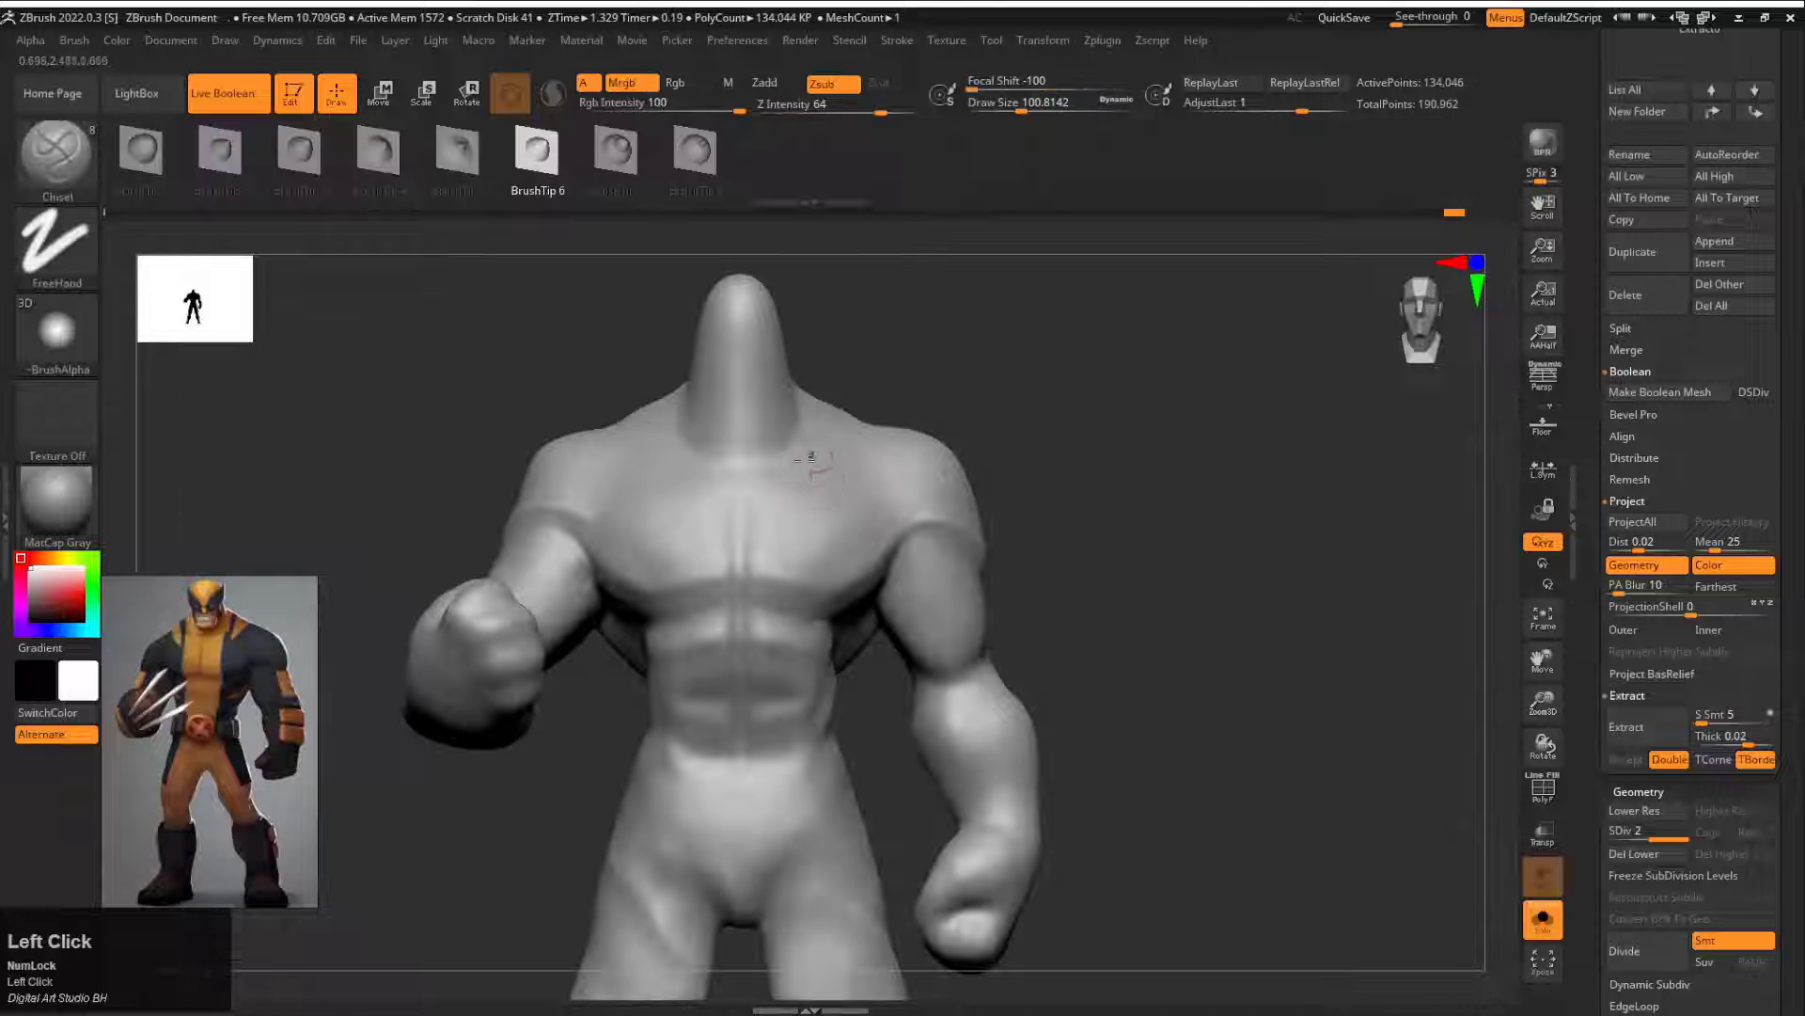
pyautogui.press('b')
pyautogui.press('d')
pyautogui.press('s')
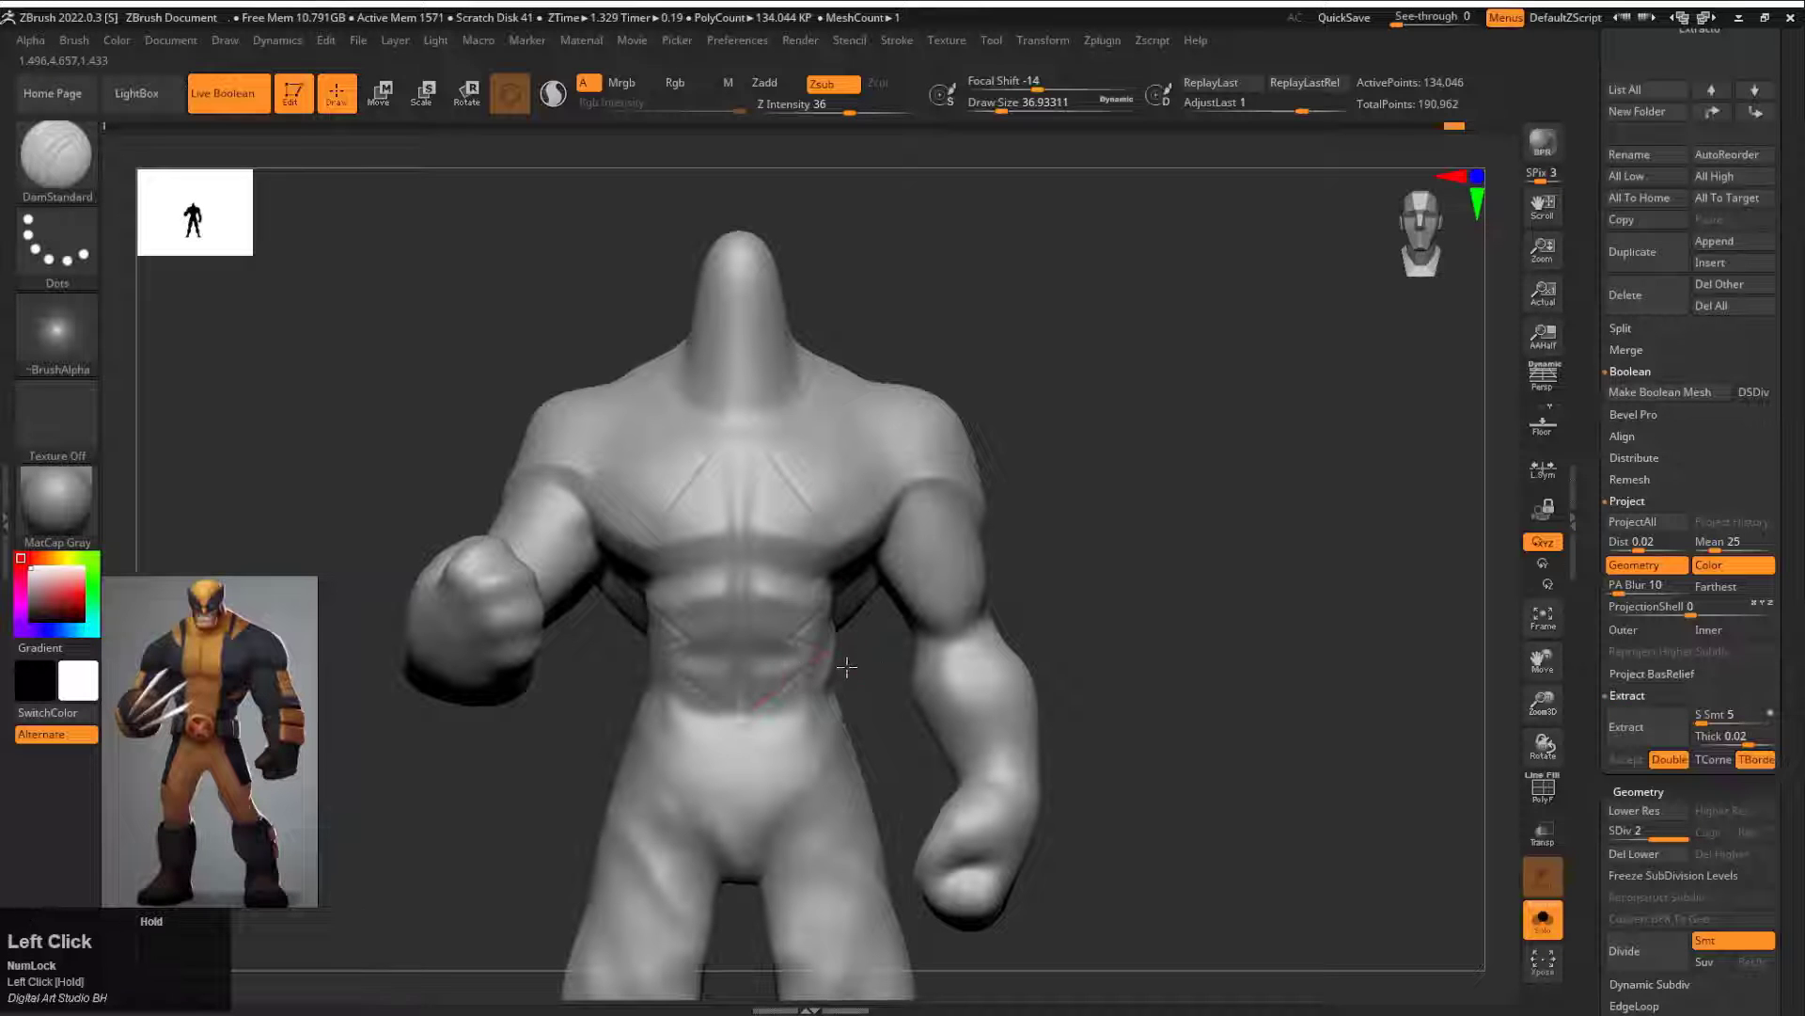
pyautogui.moveTo(847, 666)
pyautogui.mouseDown()
pyautogui.moveTo(686, 664)
pyautogui.moveTo(847, 666)
pyautogui.mouseUp()
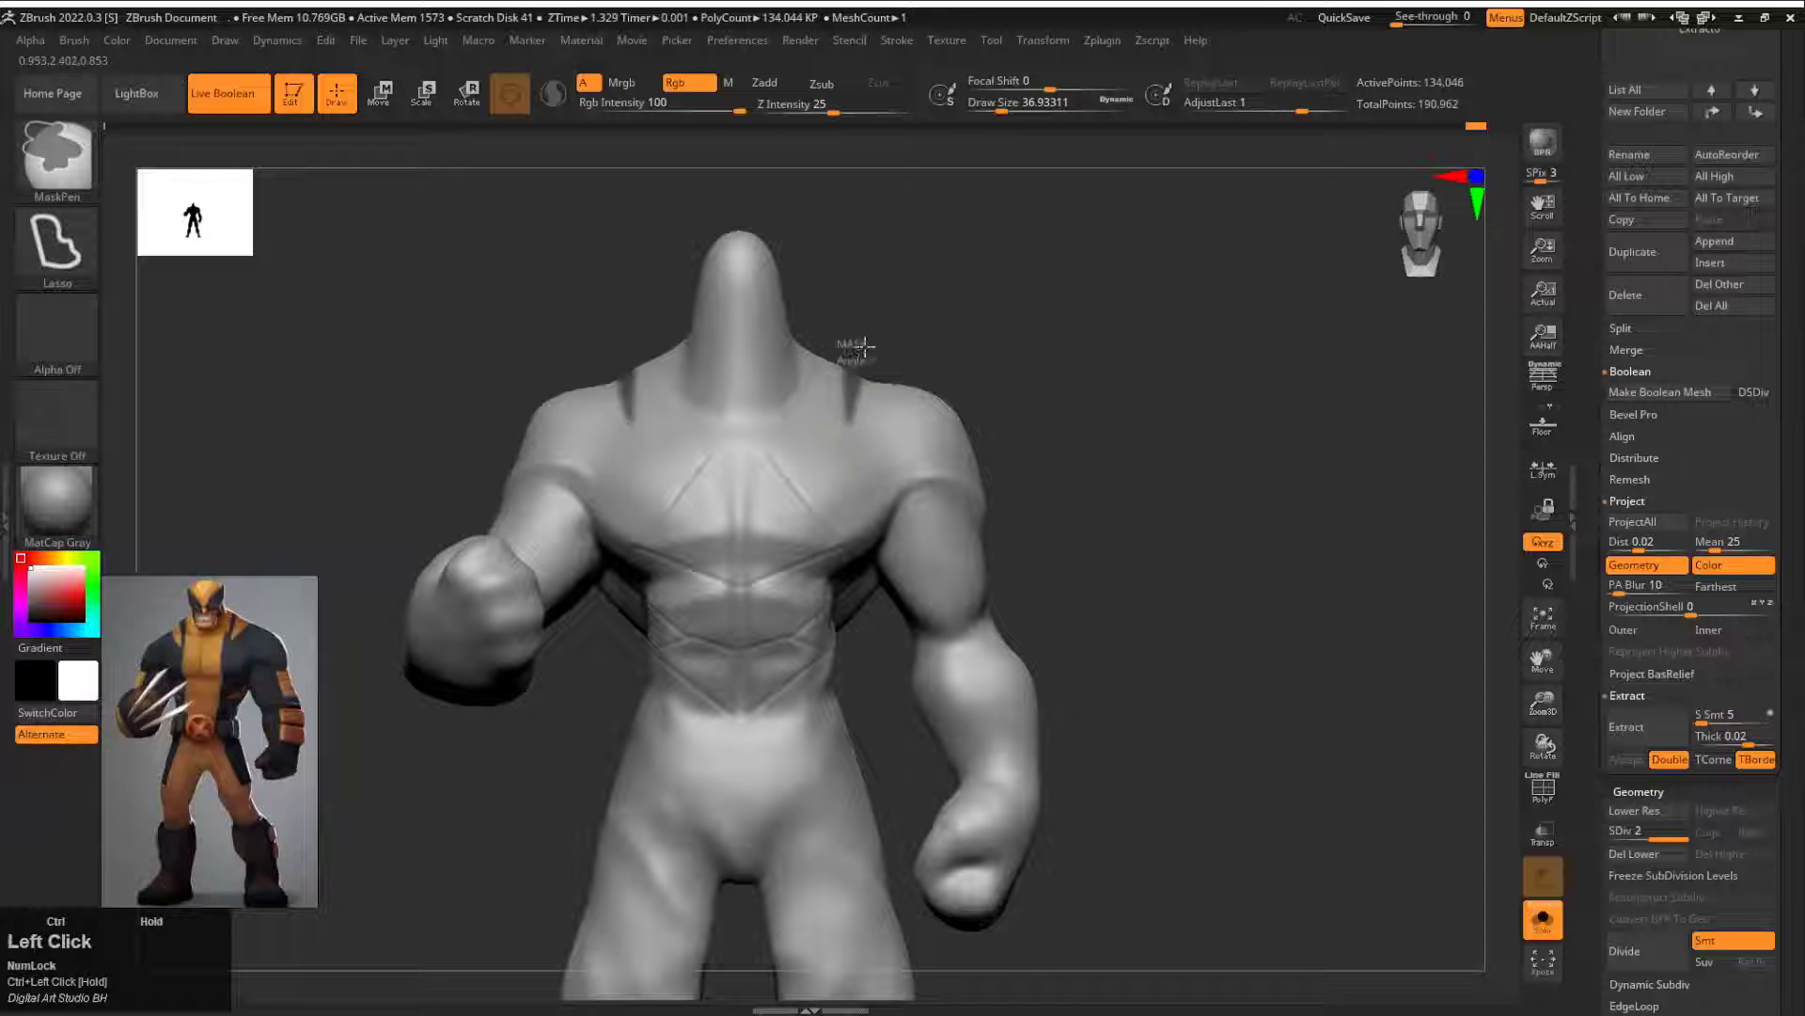
# Step: Clear the shoulder masks, isolate the fist of the lowered arm and start carving the folds between its curled fingers
pyautogui.keyDown('alt'); pyautogui.moveTo(960, 370); pyautogui.dragTo(1132, 368); pyautogui.keyUp('alt')
pyautogui.keyDown('shift'); pyautogui.moveTo(1150, 395); pyautogui.dragTo(1155, 414); pyautogui.keyUp('shift')
pyautogui.moveTo(1142, 667)
pyautogui.keyDown('ctrl'); pyautogui.keyDown('shift'); pyautogui.mouseDown()
pyautogui.moveTo(953, 731)
pyautogui.moveTo(1128, 837)
pyautogui.mouseUp(); pyautogui.keyUp('shift'); pyautogui.keyUp('ctrl')
pyautogui.press('f')
pyautogui.moveTo(1102, 453)
pyautogui.mouseDown()
pyautogui.moveTo(1218, 626)
pyautogui.moveTo(1194, 564)
pyautogui.mouseUp()
pyautogui.moveTo(1175, 640); pyautogui.dragTo(1070, 696)
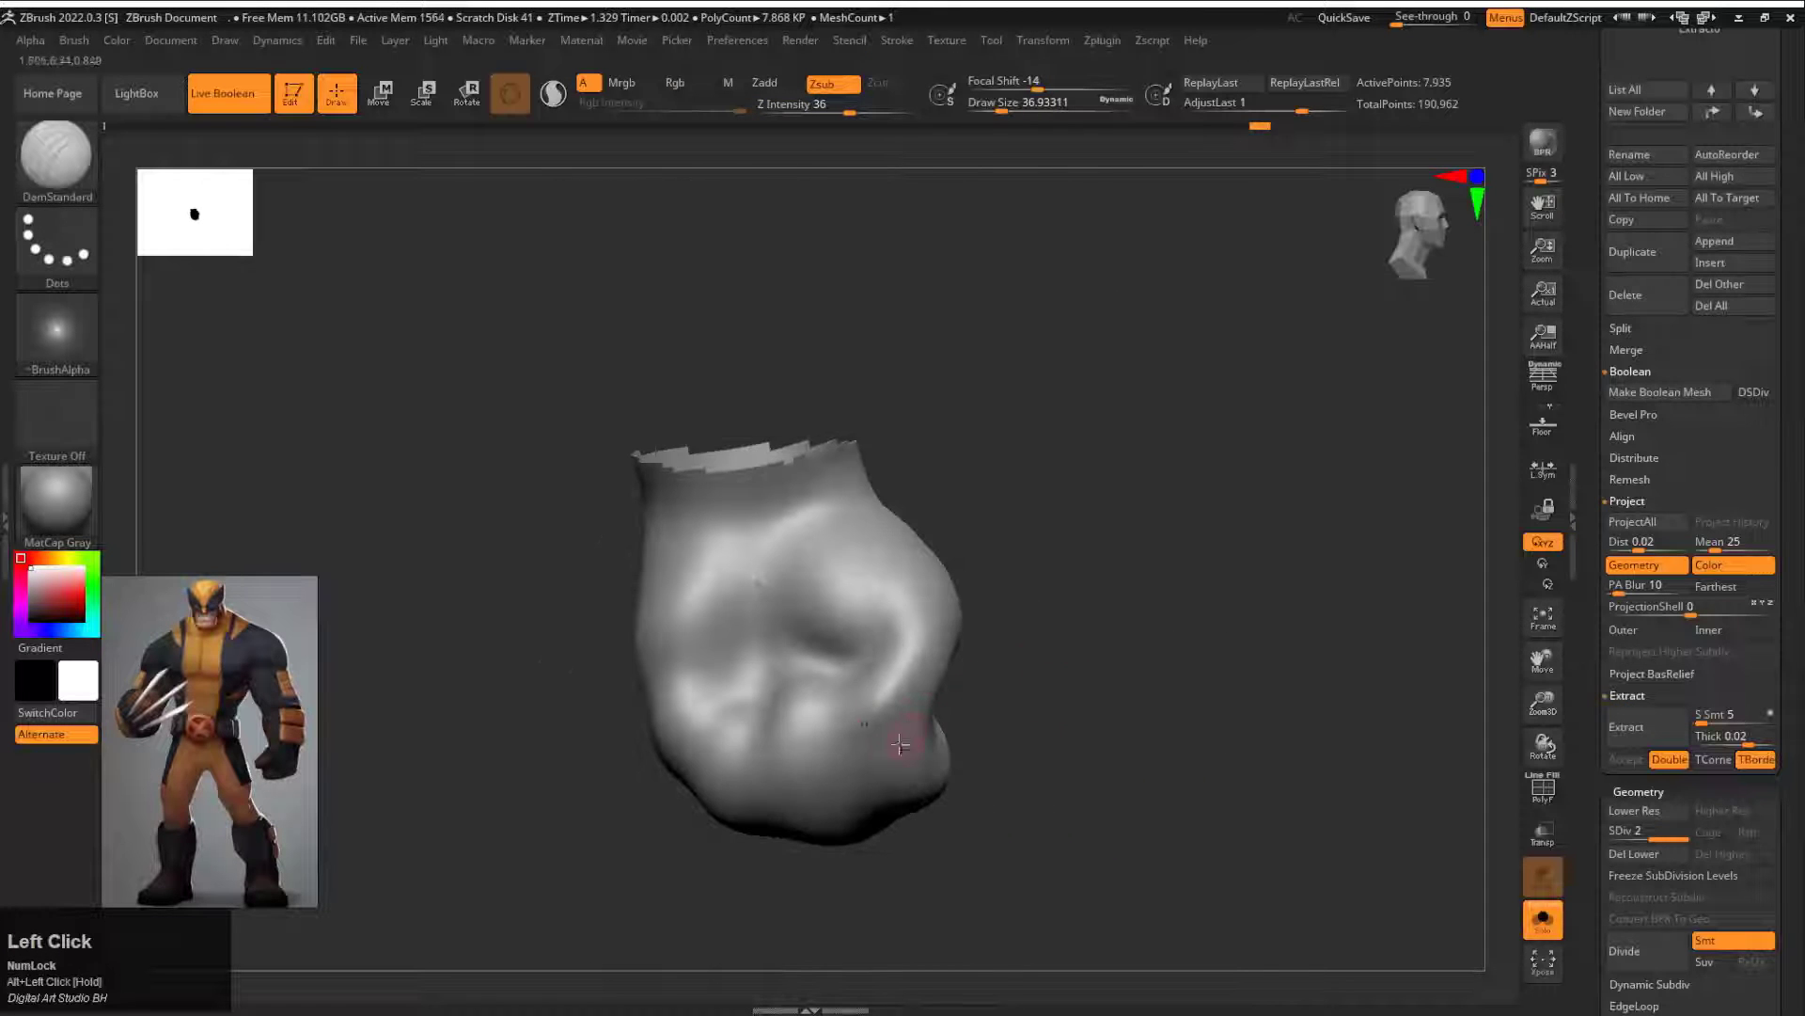
pyautogui.moveTo(901, 745); pyautogui.dragTo(858, 724)
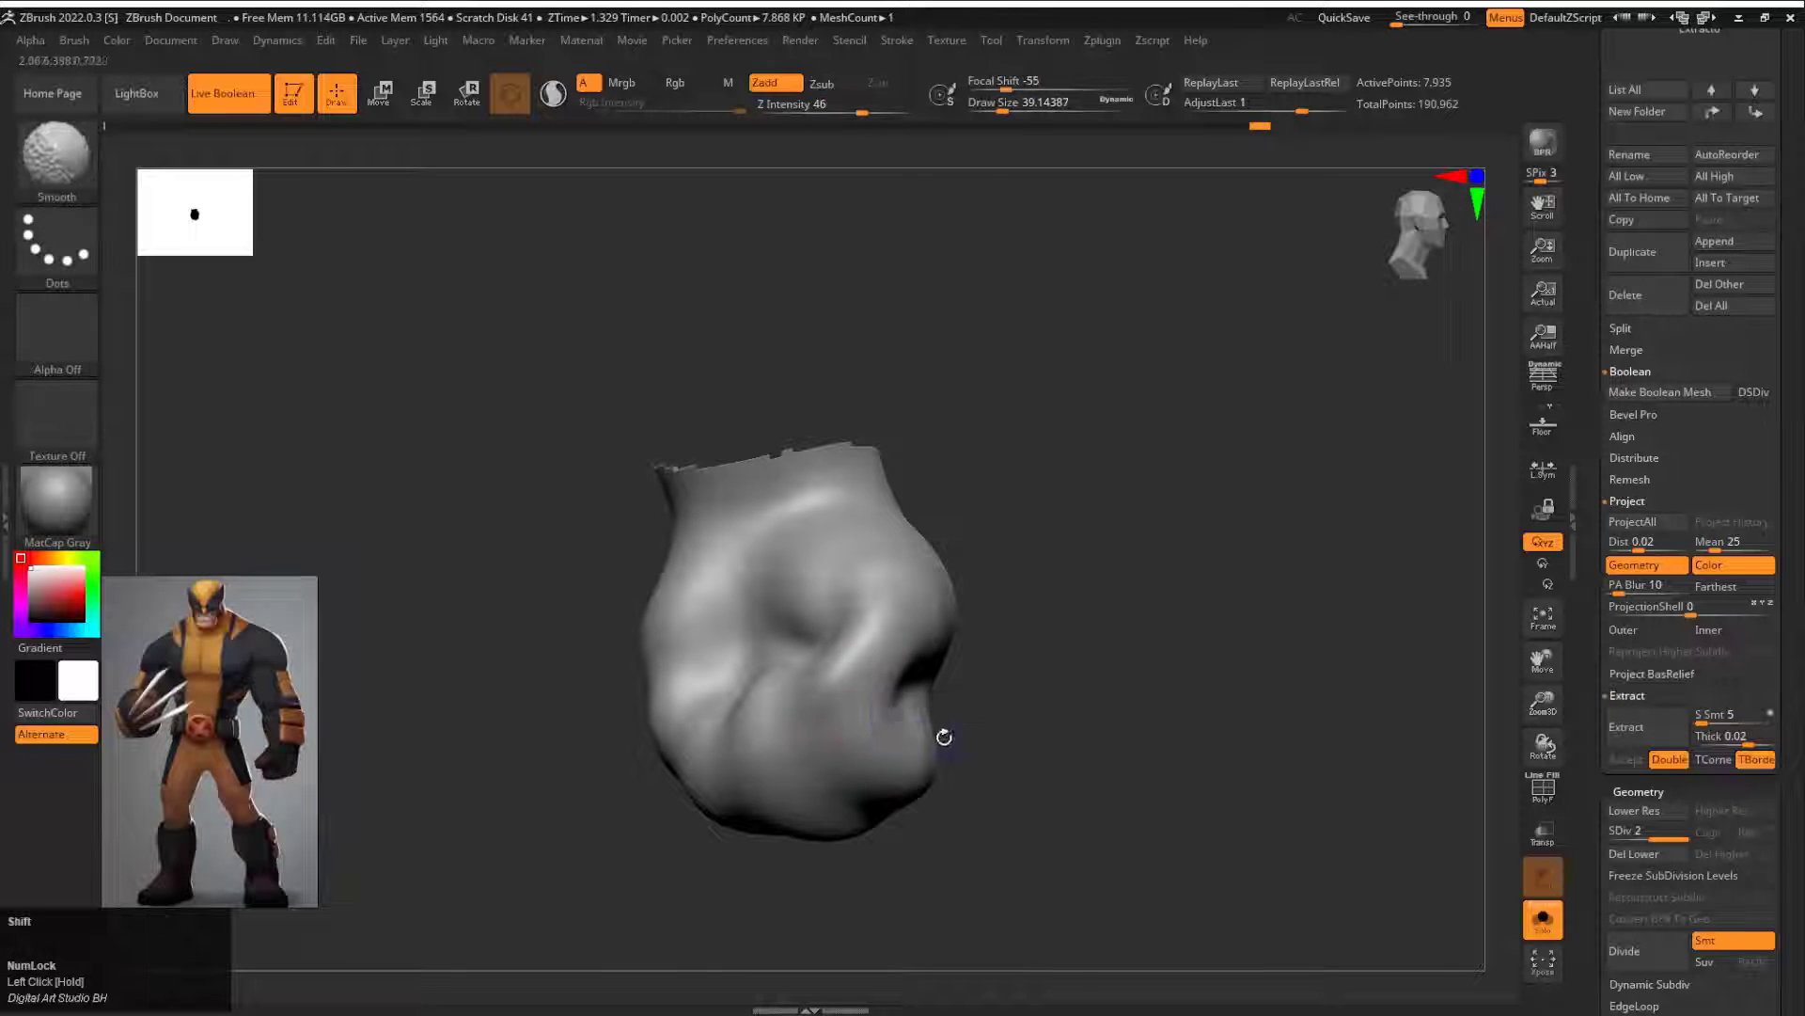
# Step: Set the DamStandard intensity to 12 and carve the finger and thumb creases on the lowered fist
pyautogui.press('space')
pyautogui.moveTo(951, 764); pyautogui.dragTo(919, 763)
pyautogui.moveTo(1011, 685); pyautogui.dragTo(1016, 686)
pyautogui.moveTo(787, 686); pyautogui.dragTo(795, 730)
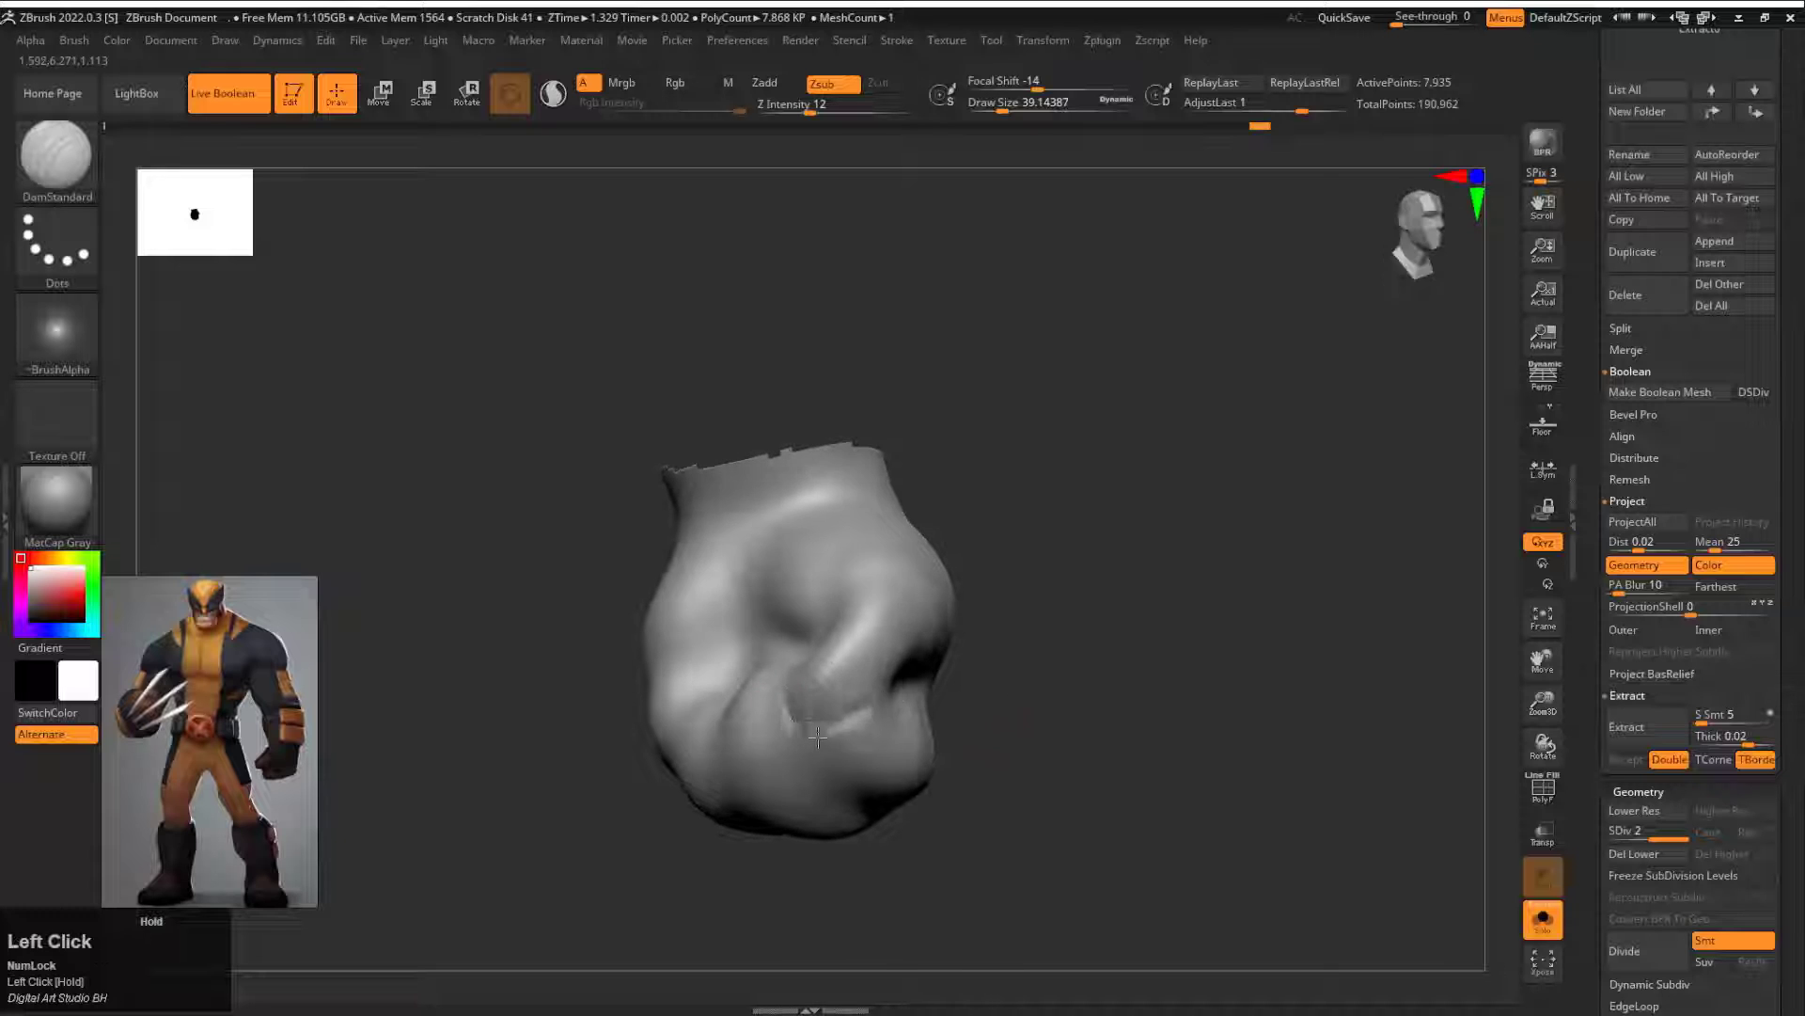
pyautogui.moveTo(1006, 748); pyautogui.dragTo(874, 720)
# Step: Set the DamStandard intensity to 30 and deepen the separations between the fingers of the lowered fist
pyautogui.press('space')
pyautogui.moveTo(691, 733); pyautogui.dragTo(586, 851)
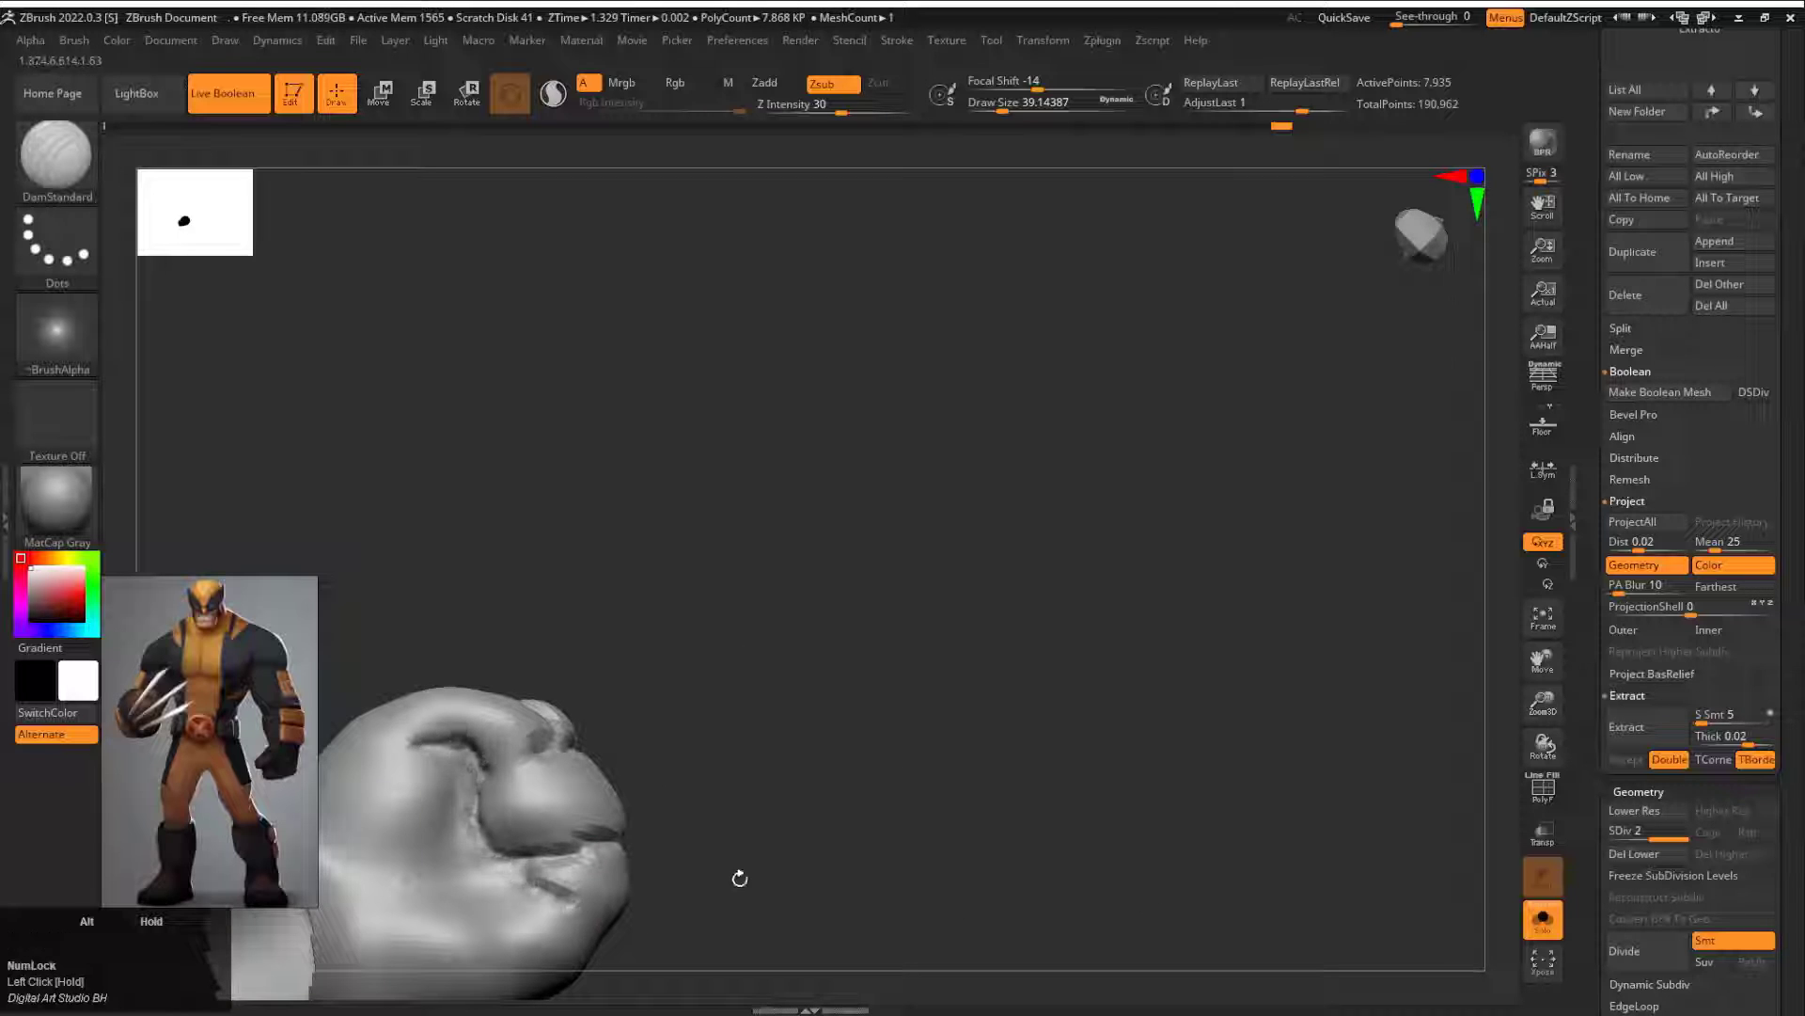
pyautogui.moveTo(740, 877); pyautogui.dragTo(730, 738)
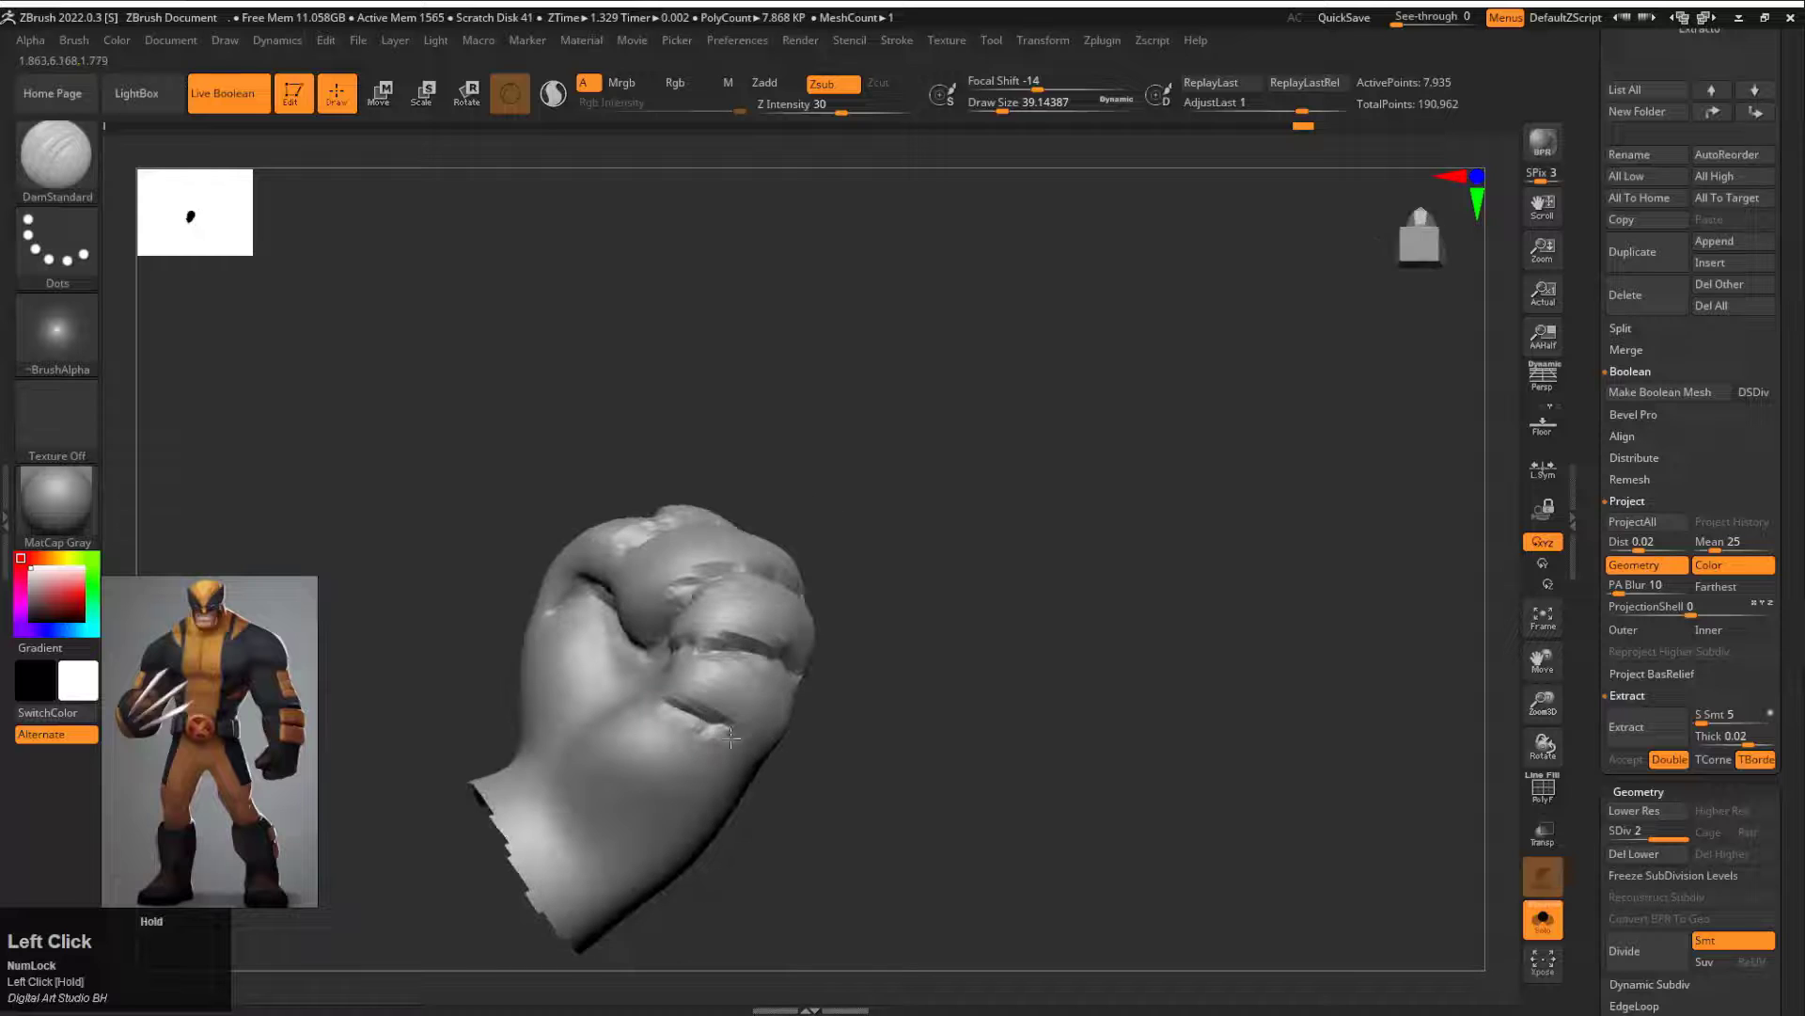
pyautogui.moveTo(857, 637); pyautogui.dragTo(635, 661)
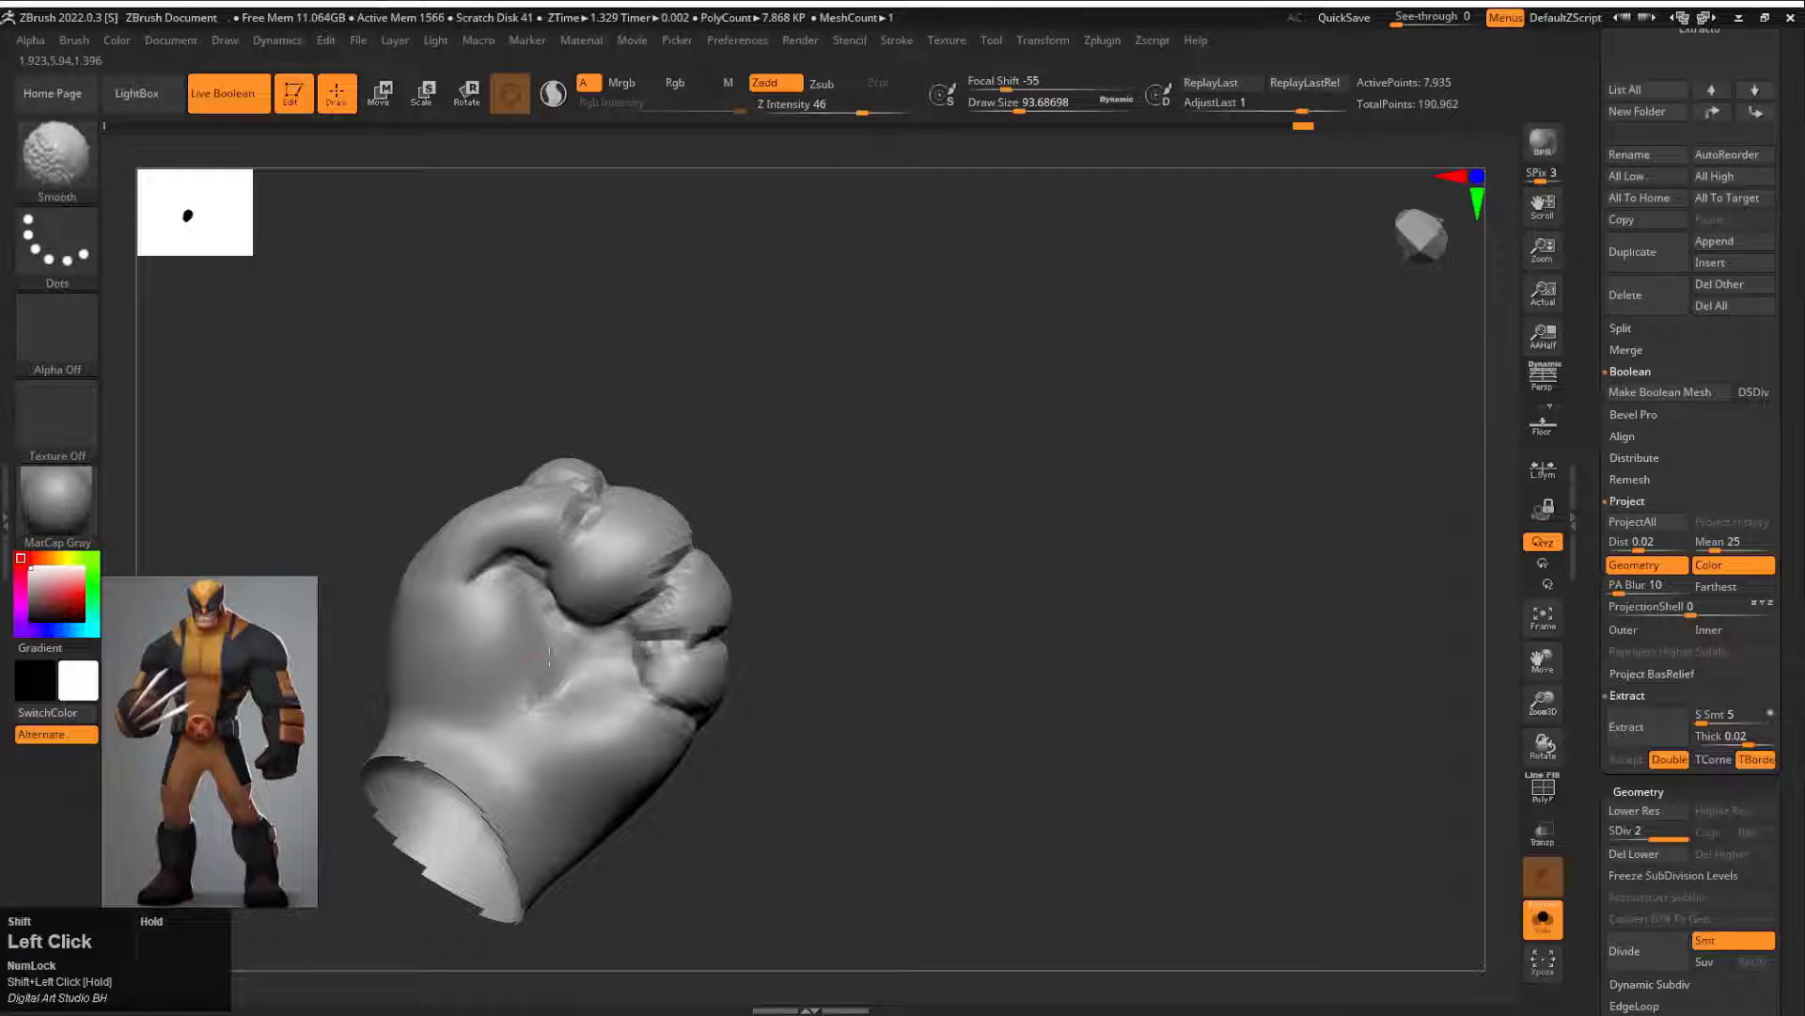
# Step: Smooth the palm and finger folds of the lowered fist and bring the whole body back into view
pyautogui.keyDown('shift'); pyautogui.moveTo(689, 571); pyautogui.dragTo(663, 606); pyautogui.keyUp('shift')
pyautogui.moveTo(874, 649); pyautogui.dragTo(780, 602)
pyautogui.keyDown('shift'); pyautogui.moveTo(673, 640); pyautogui.dragTo(747, 630); pyautogui.keyUp('shift')
pyautogui.moveTo(902, 583)
pyautogui.mouseDown()
pyautogui.moveTo(959, 564)
pyautogui.moveTo(987, 386)
pyautogui.moveTo(1147, 455)
pyautogui.moveTo(989, 596)
pyautogui.mouseUp()
pyautogui.keyDown('ctrl'); pyautogui.keyDown('shift'); pyautogui.click(1015, 407); pyautogui.keyUp('shift'); pyautogui.keyUp('ctrl')
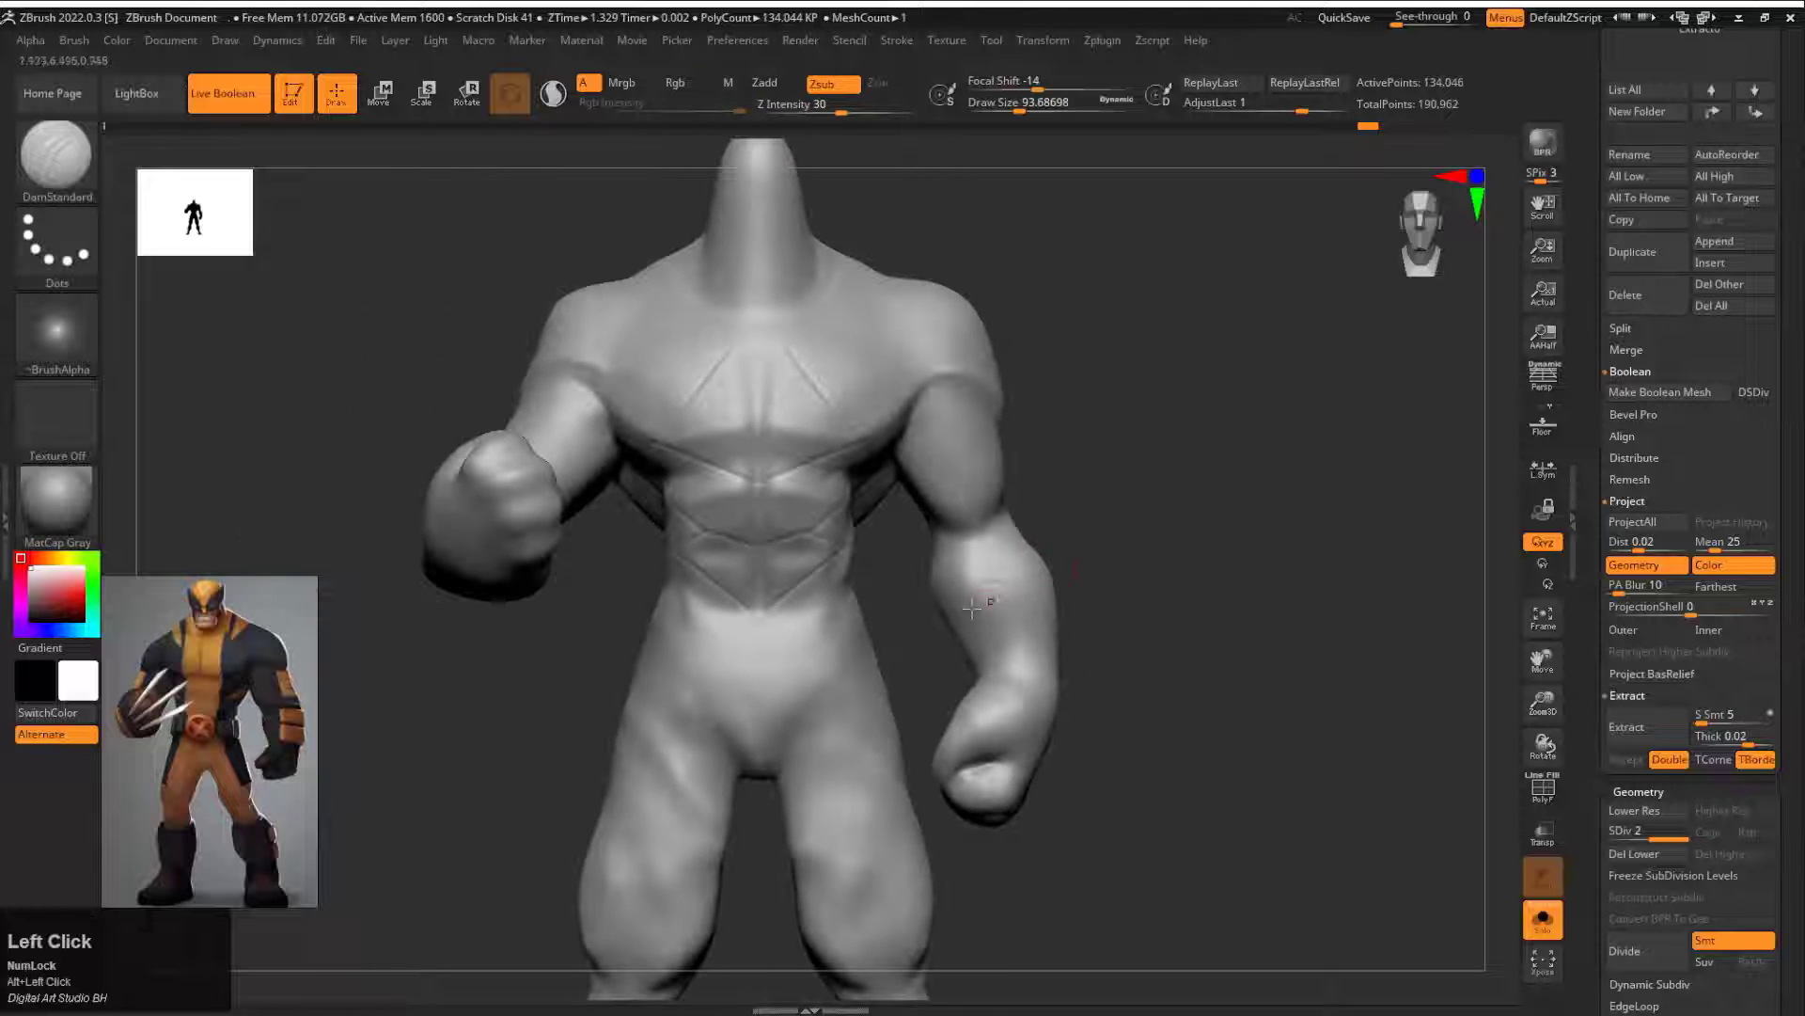
# Step: Mask a long panel on the inner forearm of the lowered arm and turn it into its own polygroup
pyautogui.moveTo(1121, 588)
pyautogui.keyDown('alt'); pyautogui.mouseDown()
pyautogui.moveTo(1256, 621)
pyautogui.moveTo(1128, 620)
pyautogui.mouseUp(); pyautogui.keyUp('alt')
pyautogui.keyDown('ctrl'); pyautogui.moveTo(807, 405); pyautogui.dragTo(884, 403); pyautogui.keyUp('ctrl')
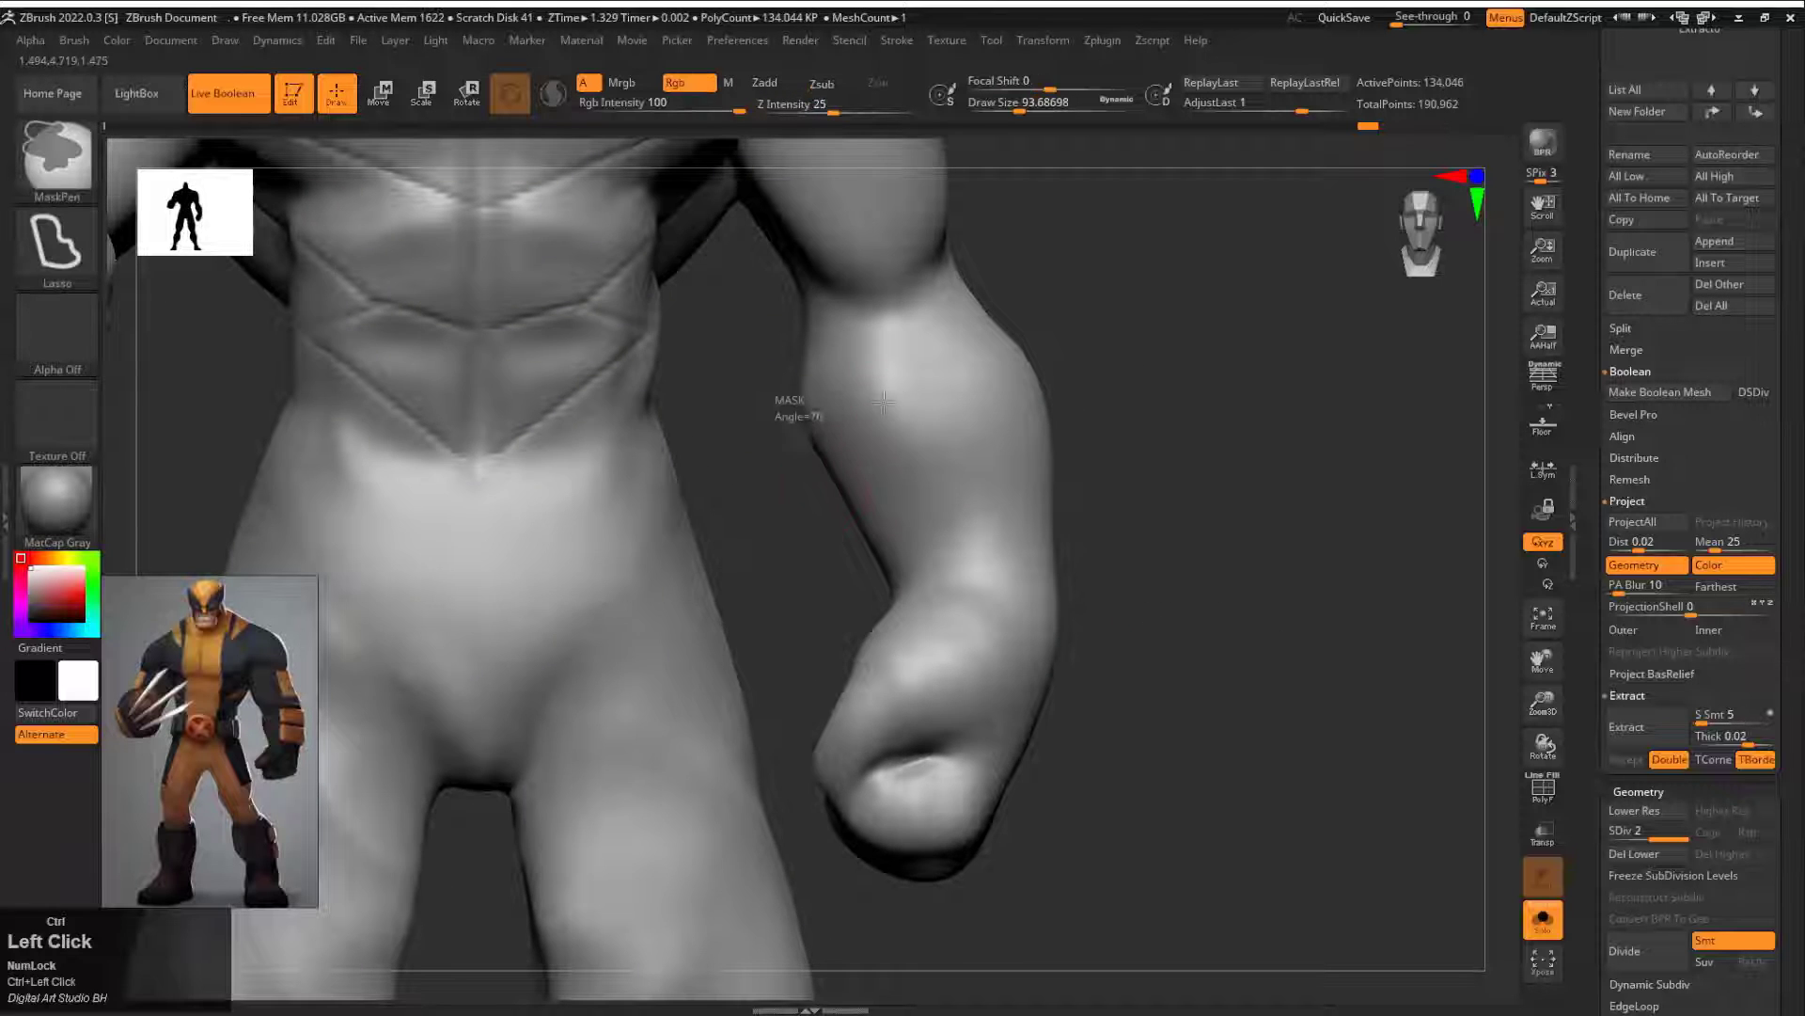
pyautogui.keyDown('ctrl'); pyautogui.moveTo(883, 586); pyautogui.dragTo(873, 581); pyautogui.keyUp('ctrl')
pyautogui.moveTo(1100, 573)
pyautogui.keyDown('alt'); pyautogui.mouseDown()
pyautogui.moveTo(971, 480)
pyautogui.moveTo(1092, 488)
pyautogui.moveTo(1225, 596)
pyautogui.moveTo(1166, 636)
pyautogui.moveTo(1108, 600)
pyautogui.moveTo(1169, 529)
pyautogui.moveTo(1063, 483)
pyautogui.mouseUp(); pyautogui.keyUp('alt')
pyautogui.hotkey('ctrl', 'w')
pyautogui.moveTo(1108, 556); pyautogui.dragTo(1156, 585)
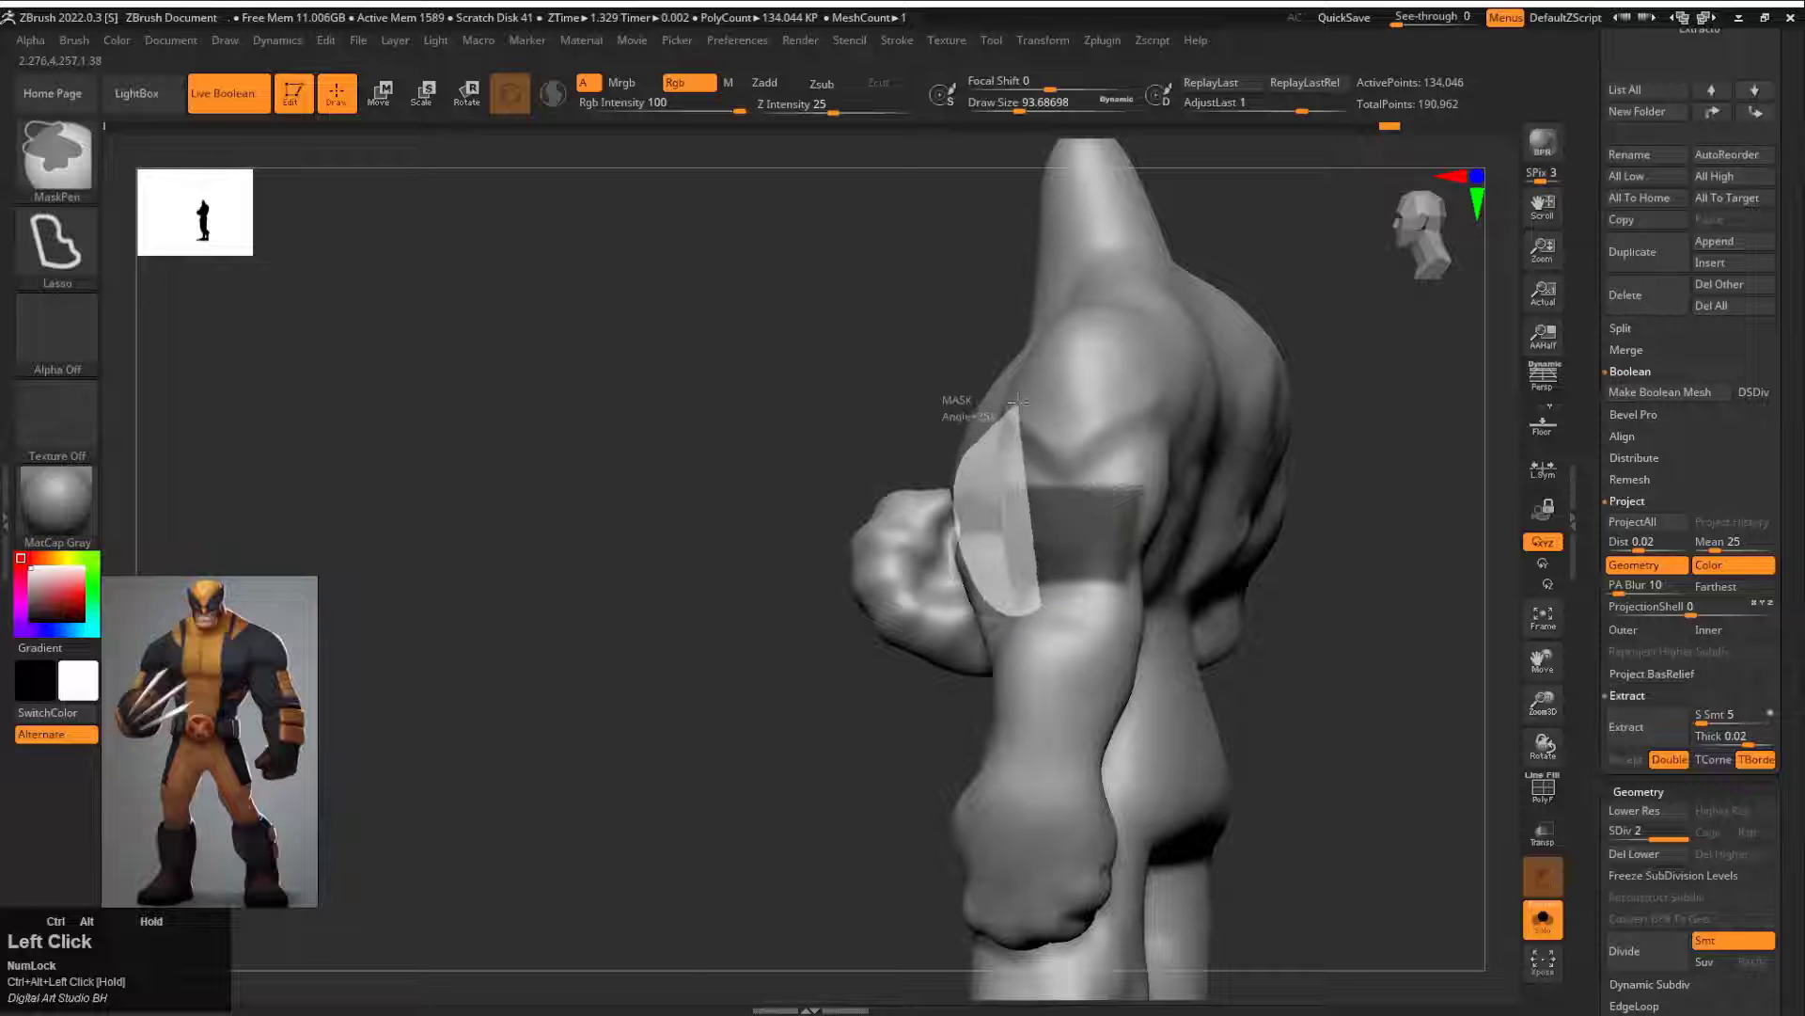
# Step: Mask rectangular panels on the outer upper arm and outer forearm of the lowered arm, trimming their edges straight
pyautogui.keyDown('ctrl'); pyautogui.keyDown('alt'); pyautogui.moveTo(1019, 402); pyautogui.dragTo(1025, 398); pyautogui.keyUp('alt'); pyautogui.keyUp('ctrl')
pyautogui.moveTo(1166, 555); pyautogui.dragTo(1294, 572)
pyautogui.moveTo(1140, 484); pyautogui.dragTo(1095, 494)
pyautogui.keyDown('ctrl'); pyautogui.keyDown('alt'); pyautogui.moveTo(1002, 605); pyautogui.dragTo(949, 430); pyautogui.keyUp('alt'); pyautogui.keyUp('ctrl')
pyautogui.moveTo(1119, 513)
pyautogui.keyDown('shift'); pyautogui.mouseDown()
pyautogui.moveTo(1201, 524)
pyautogui.moveTo(1039, 563)
pyautogui.mouseUp(); pyautogui.keyUp('shift')
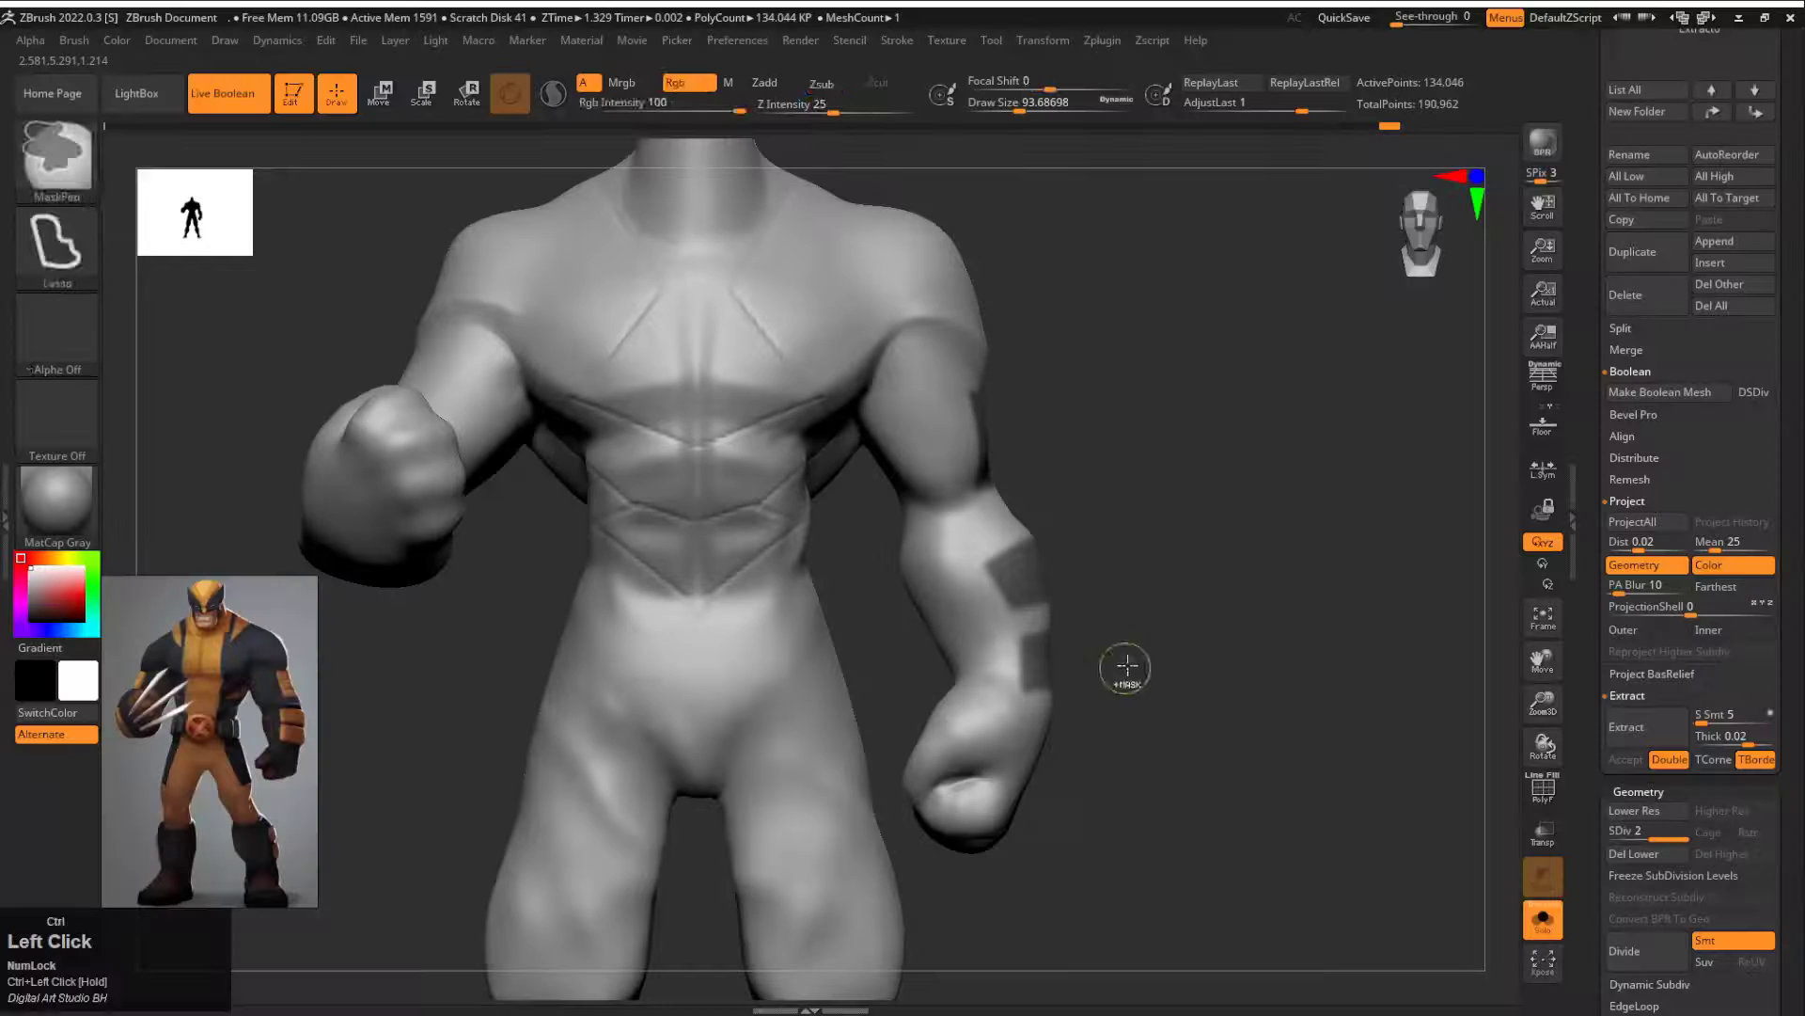
pyautogui.moveTo(1125, 669)
pyautogui.mouseDown()
pyautogui.moveTo(1213, 629)
pyautogui.moveTo(1167, 549)
pyautogui.moveTo(1048, 531)
pyautogui.mouseUp()
pyautogui.moveTo(987, 624)
pyautogui.keyDown('ctrl'); pyautogui.keyDown('alt'); pyautogui.keyDown('shift'); pyautogui.mouseDown()
pyautogui.moveTo(979, 483)
pyautogui.moveTo(903, 694)
pyautogui.mouseUp(); pyautogui.keyUp('shift'); pyautogui.keyUp('alt'); pyautogui.keyUp('ctrl')
# Step: Hide the raised fist and mask a rectangular panel on the outer upper arm of the raised arm
pyautogui.keyDown('shift'); pyautogui.moveTo(583, 649); pyautogui.dragTo(696, 639); pyautogui.keyUp('shift')
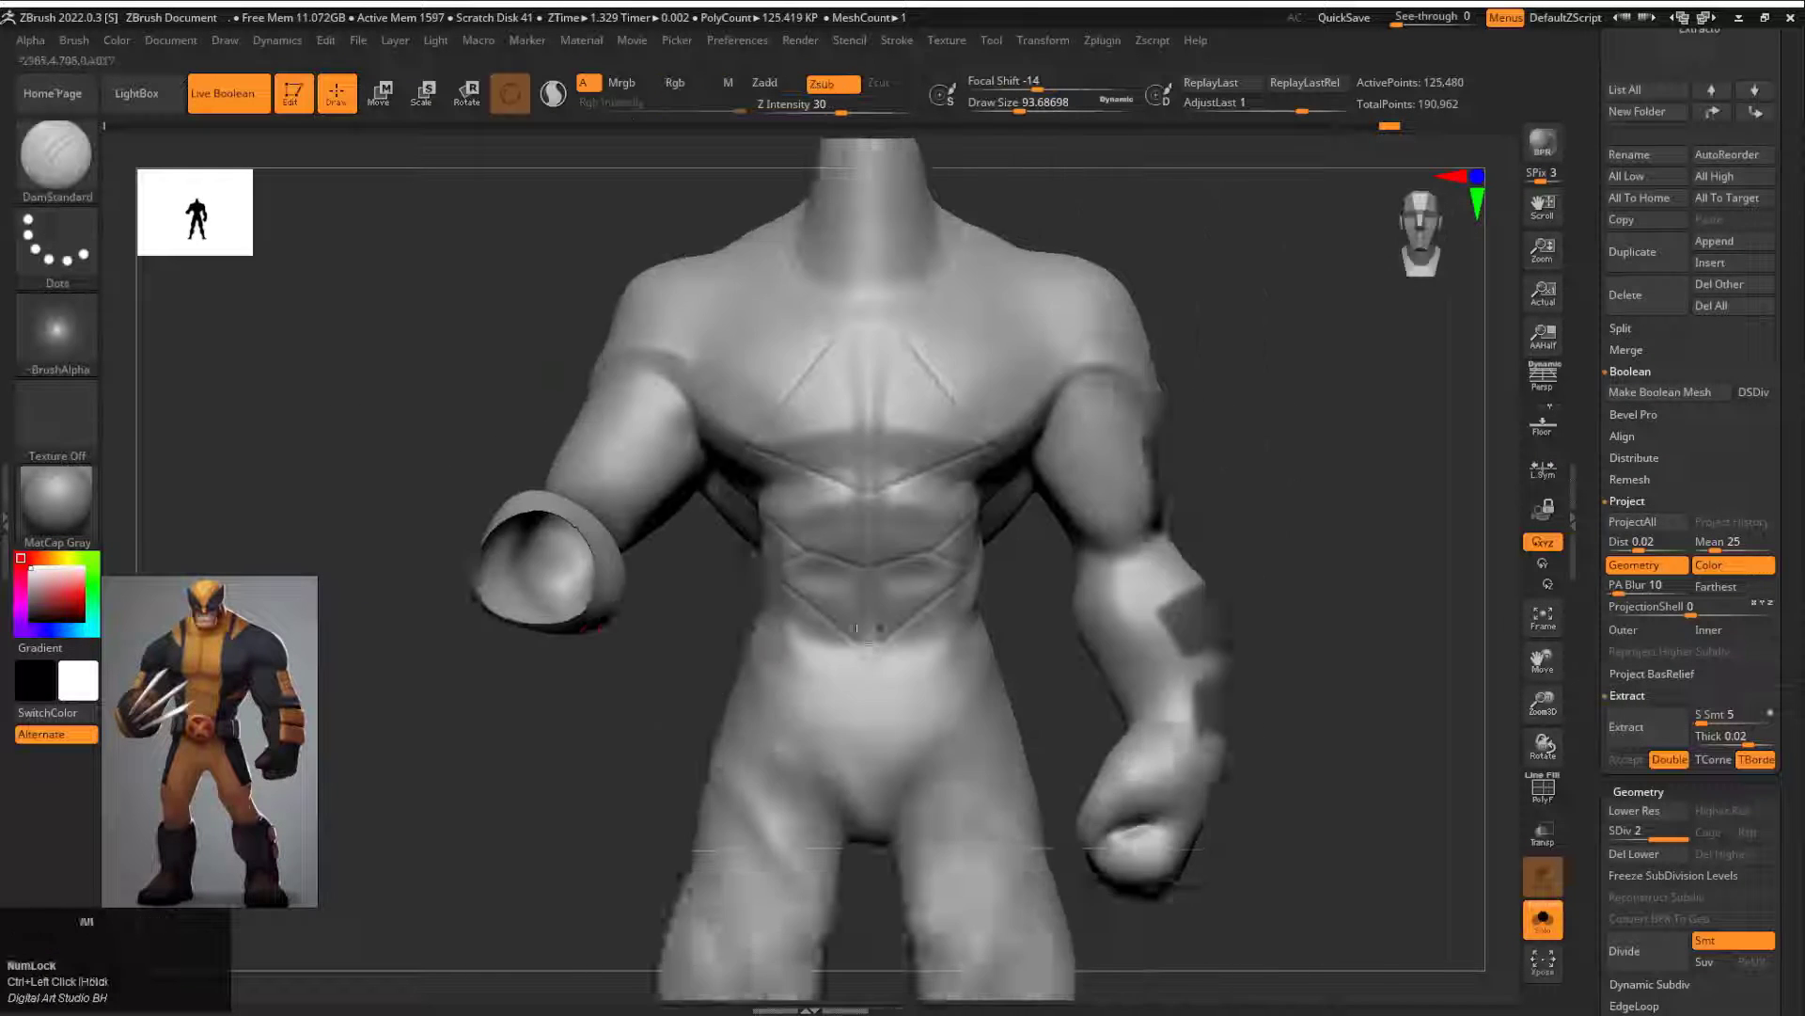
pyautogui.moveTo(625, 574)
pyautogui.keyDown('alt'); pyautogui.mouseDown()
pyautogui.moveTo(811, 724)
pyautogui.moveTo(817, 771)
pyautogui.mouseUp(); pyautogui.keyUp('alt')
pyautogui.moveTo(658, 637); pyautogui.dragTo(1034, 578)
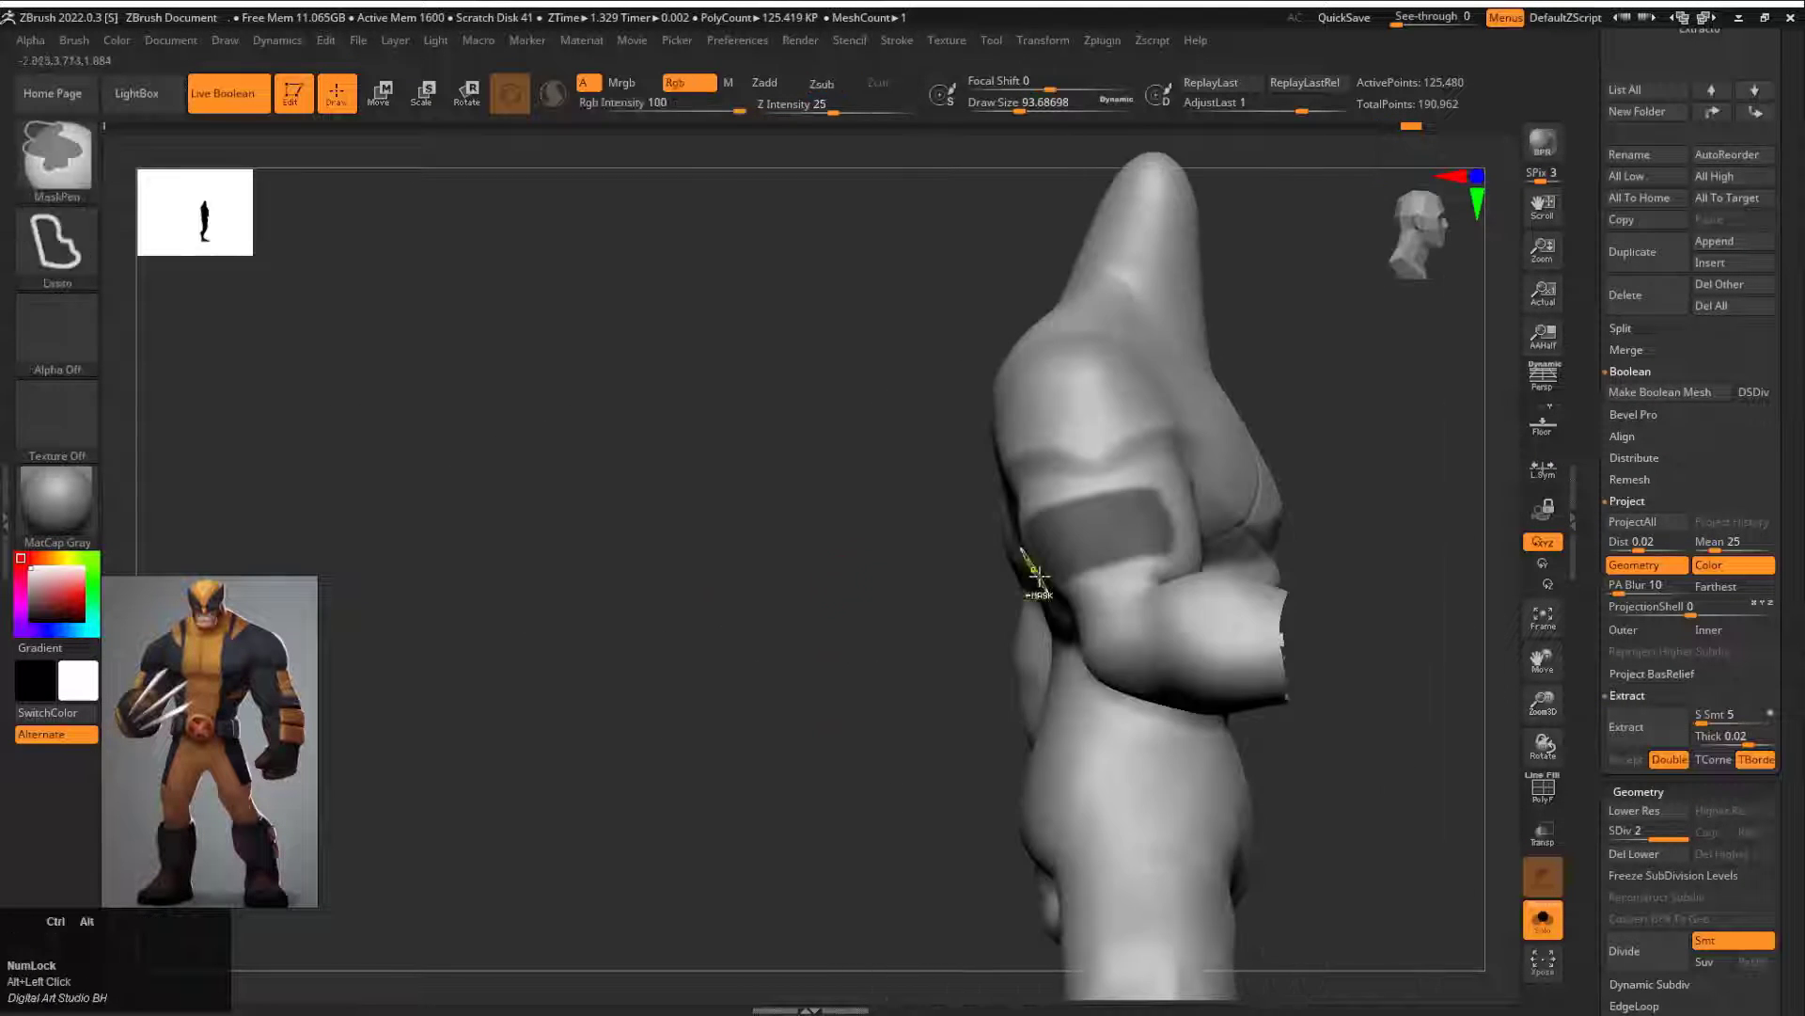
pyautogui.moveTo(941, 489); pyautogui.dragTo(395, 479)
pyautogui.hotkey('ctrl', 'z')
pyautogui.moveTo(602, 470); pyautogui.dragTo(865, 461)
pyautogui.keyDown('alt'); pyautogui.moveTo(915, 387); pyautogui.dragTo(512, 429); pyautogui.keyUp('alt')
# Step: Hide the lowered-arm side of the body, trim the mask on the raised upper arm and show everything again
pyautogui.keyDown('ctrl'); pyautogui.keyDown('alt'); pyautogui.keyDown('shift'); pyautogui.moveTo(1269, 367); pyautogui.dragTo(1213, 941); pyautogui.keyUp('shift'); pyautogui.keyUp('alt'); pyautogui.keyUp('ctrl')
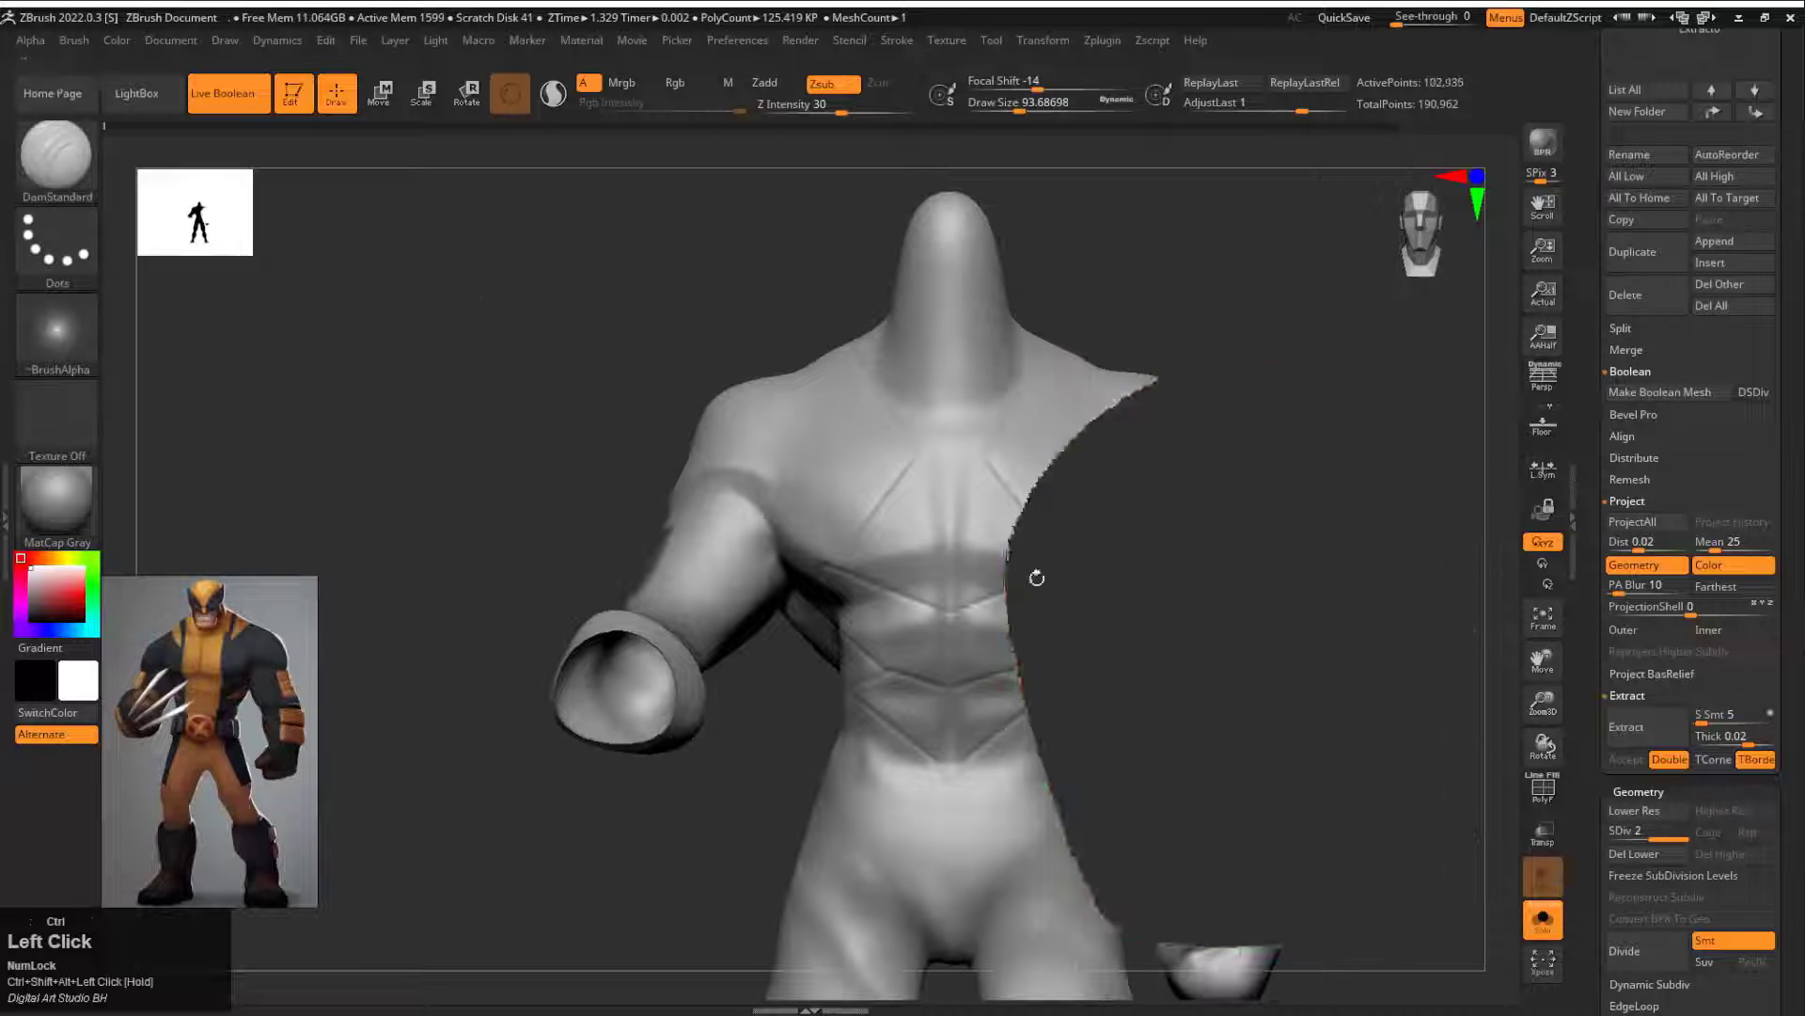
pyautogui.moveTo(1036, 576); pyautogui.dragTo(1411, 564)
pyautogui.keyDown('alt'); pyautogui.moveTo(625, 477); pyautogui.dragTo(958, 449); pyautogui.keyUp('alt')
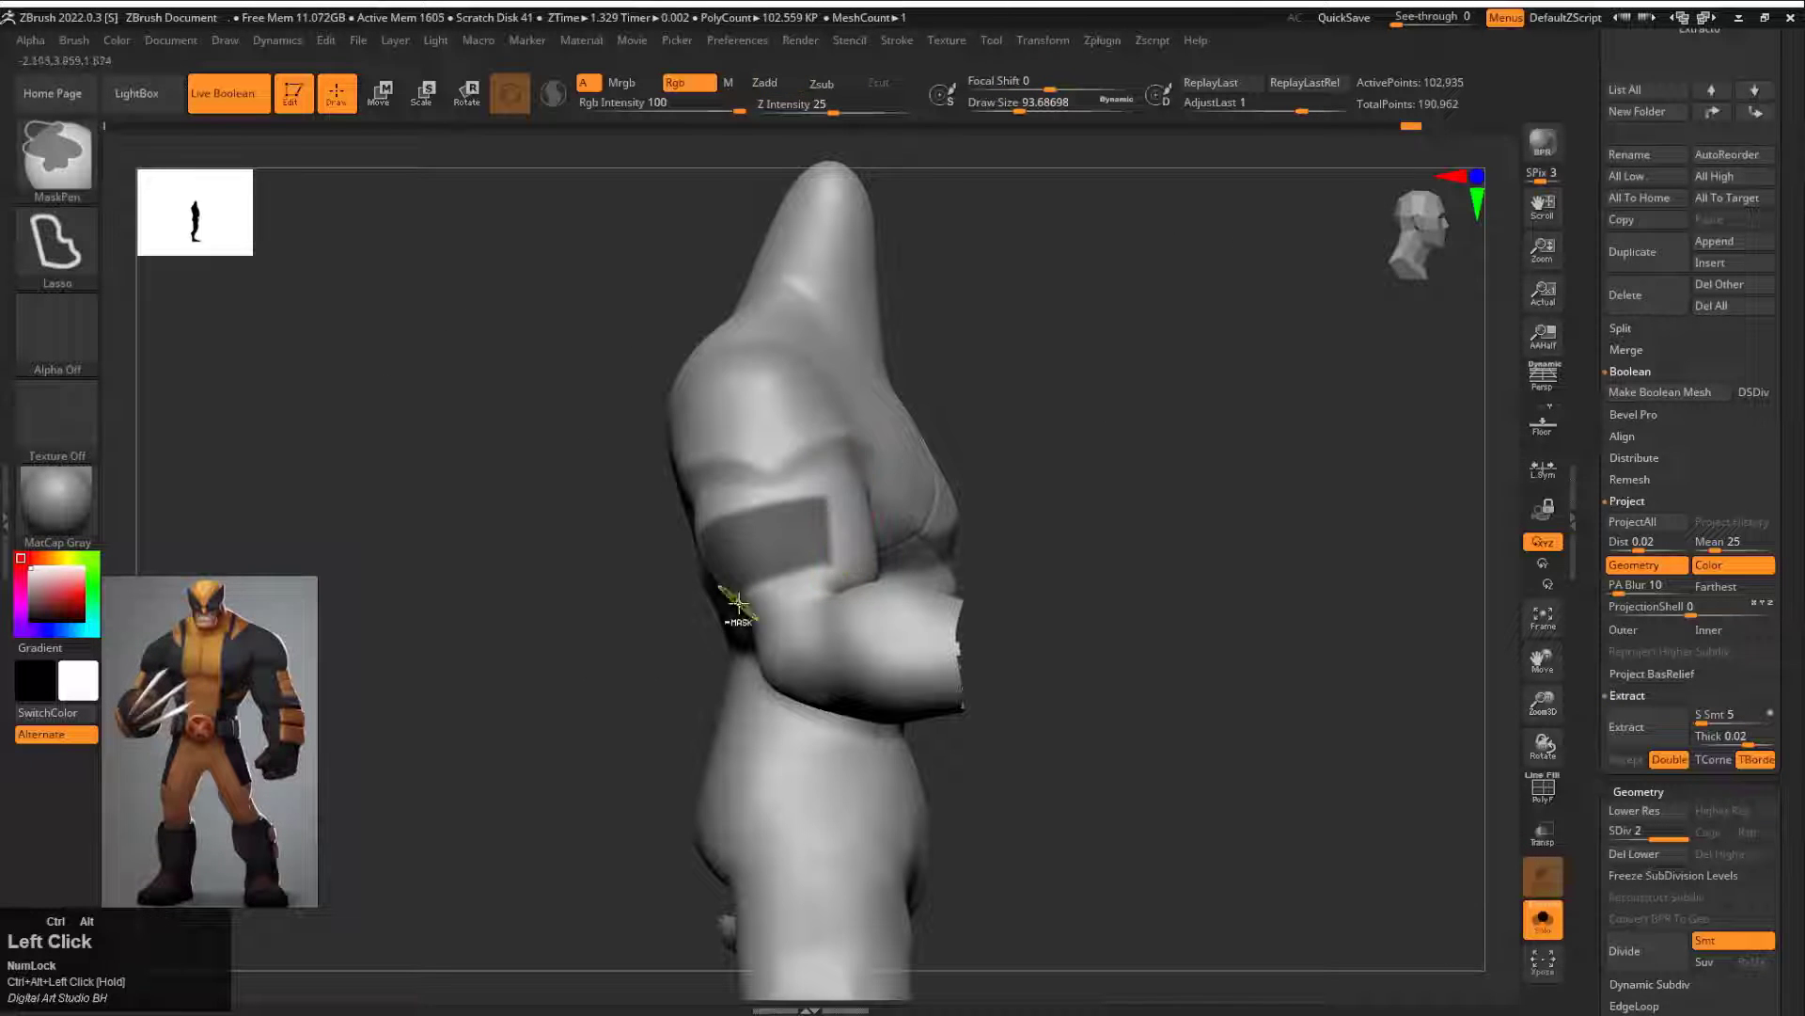
pyautogui.keyDown('ctrl'); pyautogui.keyDown('shift'); pyautogui.click(1040, 492); pyautogui.keyUp('shift'); pyautogui.keyUp('ctrl')
pyautogui.moveTo(882, 522); pyautogui.dragTo(1109, 411)
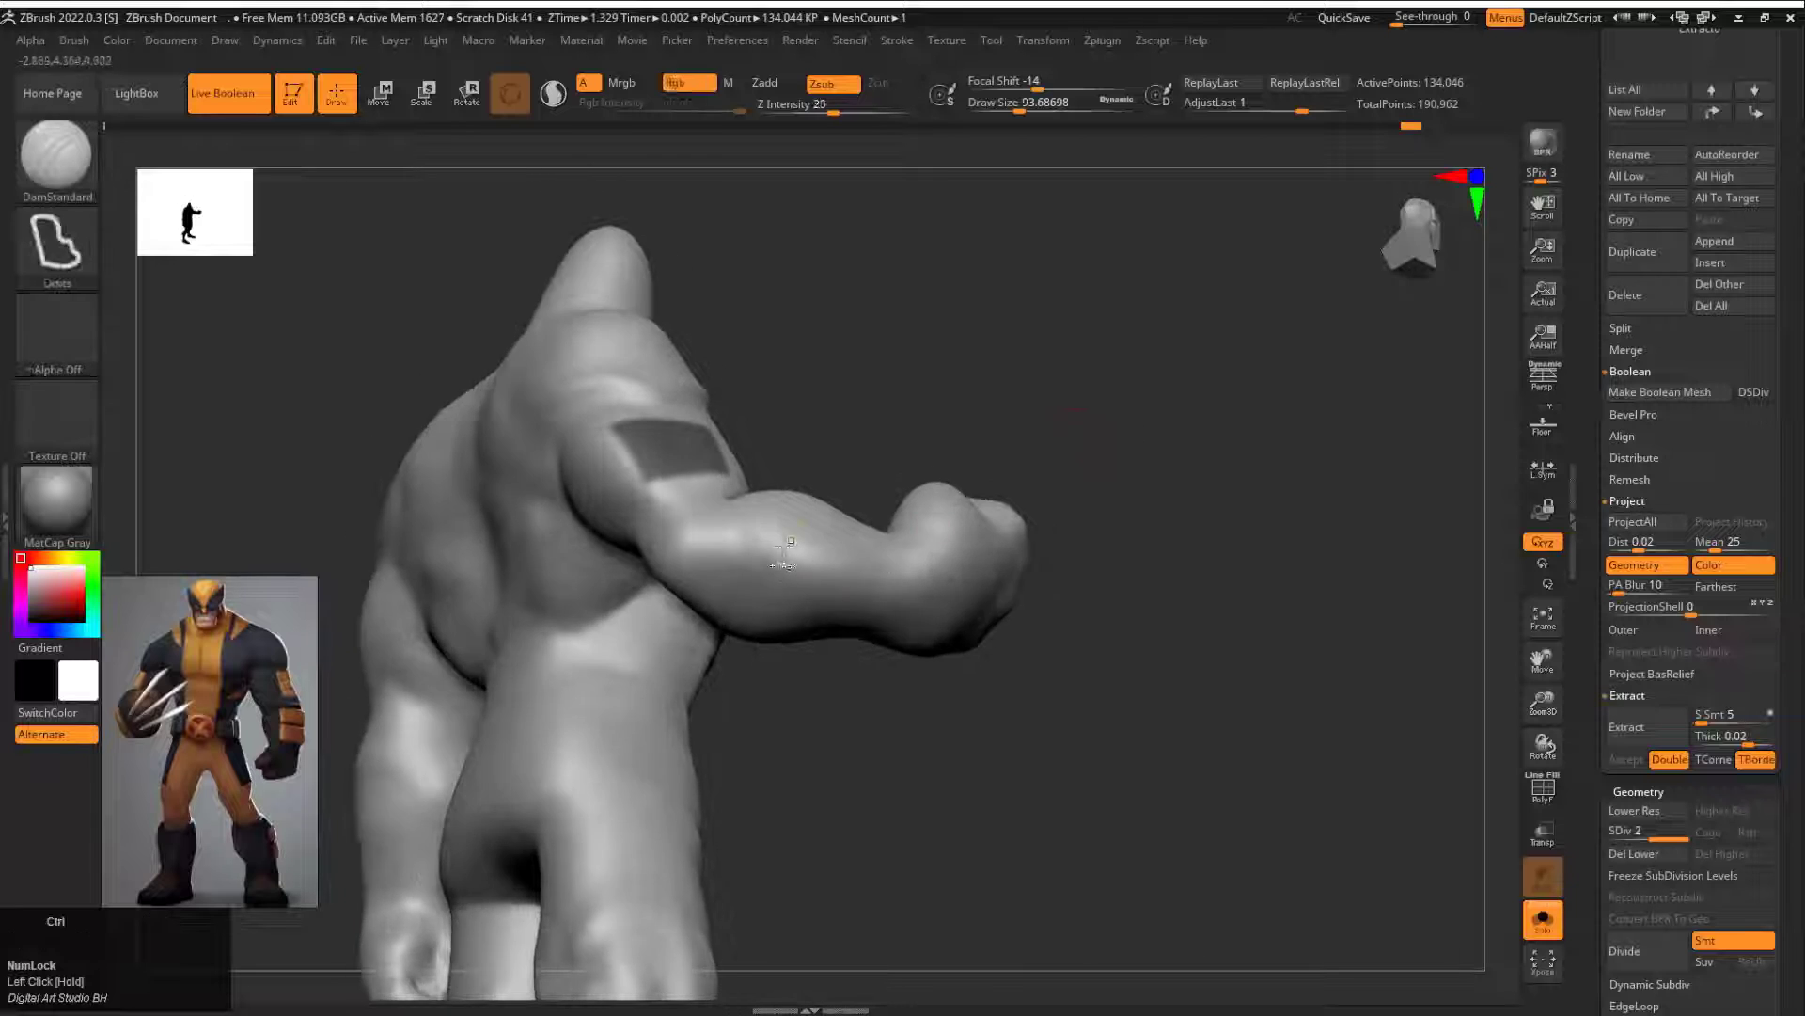
# Step: Mask two bands on the outer forearm of the raised arm, clearing a narrow gap between them
pyautogui.moveTo(786, 556); pyautogui.dragTo(818, 592)
pyautogui.moveTo(846, 658)
pyautogui.mouseDown()
pyautogui.moveTo(899, 617)
pyautogui.moveTo(847, 526)
pyautogui.mouseUp()
pyautogui.moveTo(950, 620); pyautogui.dragTo(1029, 414)
pyautogui.keyDown('ctrl'); pyautogui.keyDown('alt'); pyautogui.moveTo(926, 475); pyautogui.dragTo(788, 524); pyautogui.keyUp('alt'); pyautogui.keyUp('ctrl')
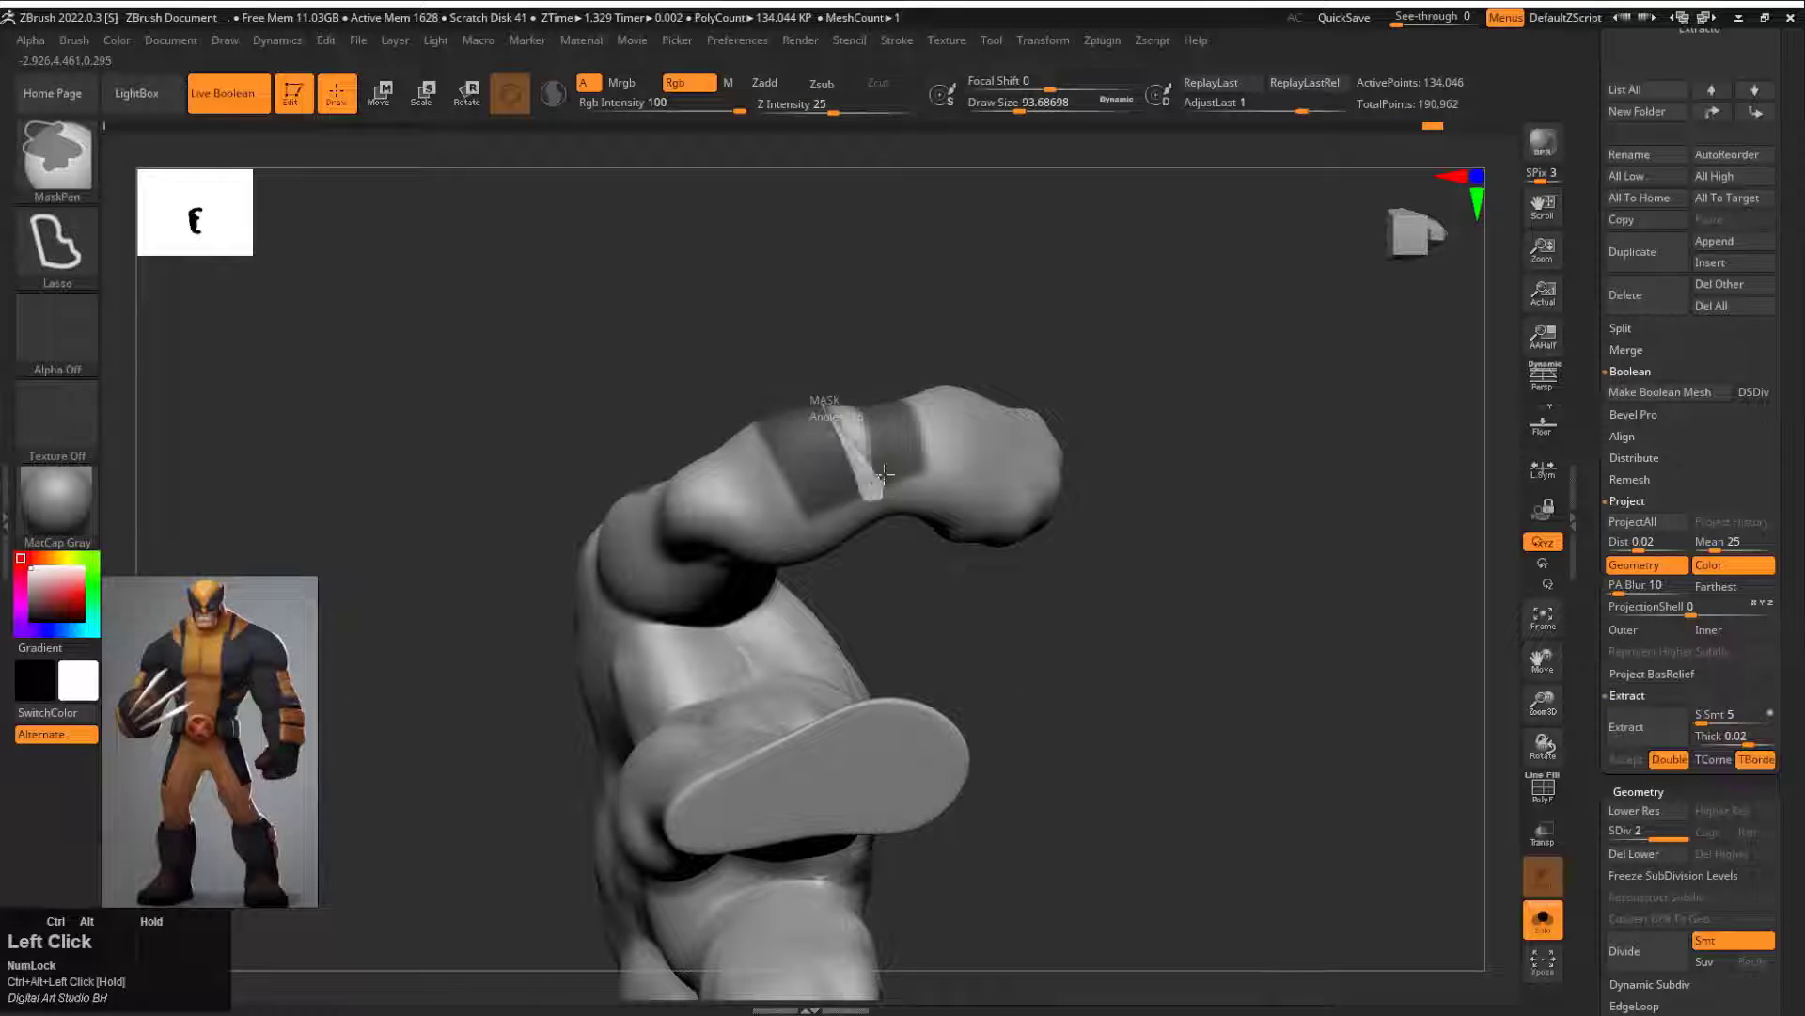
pyautogui.keyDown('ctrl'); pyautogui.keyDown('alt'); pyautogui.moveTo(884, 474); pyautogui.dragTo(870, 404); pyautogui.keyUp('alt'); pyautogui.keyUp('ctrl')
pyautogui.moveTo(978, 414)
pyautogui.mouseDown()
pyautogui.moveTo(999, 524)
pyautogui.moveTo(1064, 483)
pyautogui.moveTo(874, 621)
pyautogui.moveTo(867, 516)
pyautogui.mouseUp()
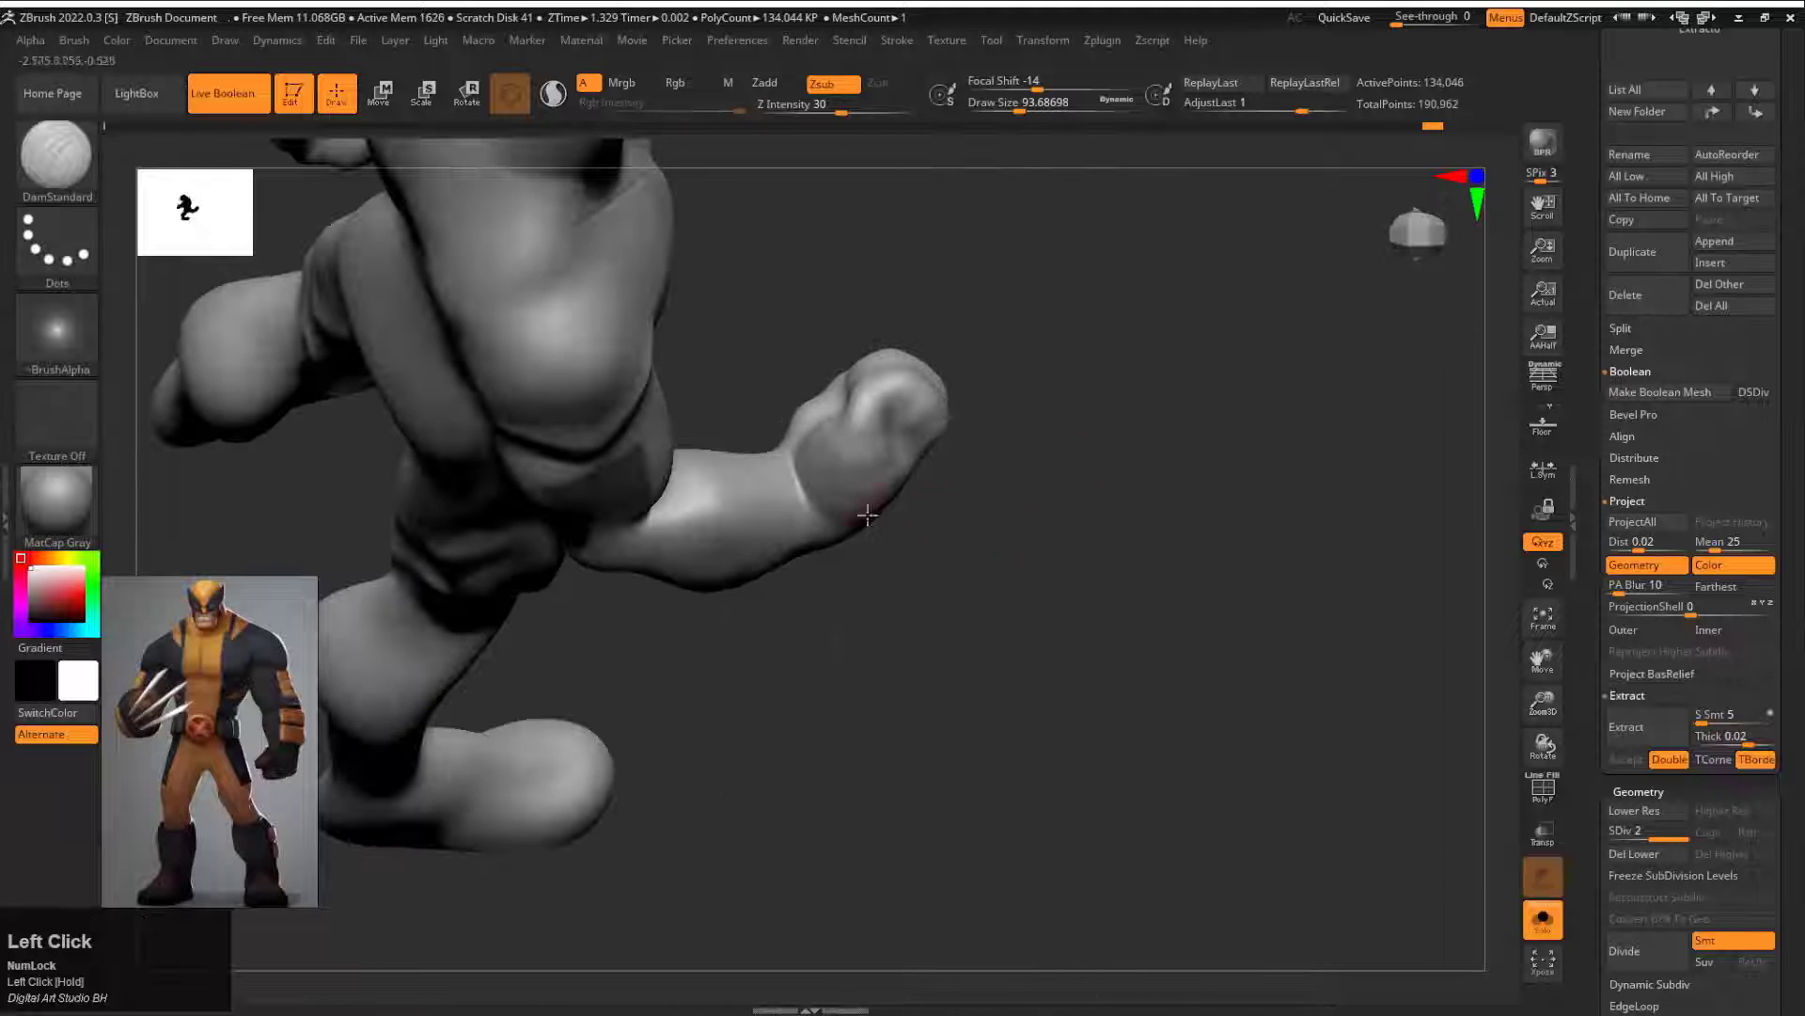
# Step: Mask a long panel on the inner forearm of the raised arm to match the lowered arm
pyautogui.moveTo(858, 597)
pyautogui.mouseDown()
pyautogui.moveTo(924, 617)
pyautogui.moveTo(949, 658)
pyautogui.mouseUp()
pyautogui.keyDown('ctrl'); pyautogui.moveTo(703, 453); pyautogui.dragTo(716, 515); pyautogui.keyUp('ctrl')
pyautogui.keyDown('ctrl'); pyautogui.moveTo(769, 369); pyautogui.dragTo(752, 375); pyautogui.keyUp('ctrl')
pyautogui.moveTo(922, 526); pyautogui.dragTo(766, 423)
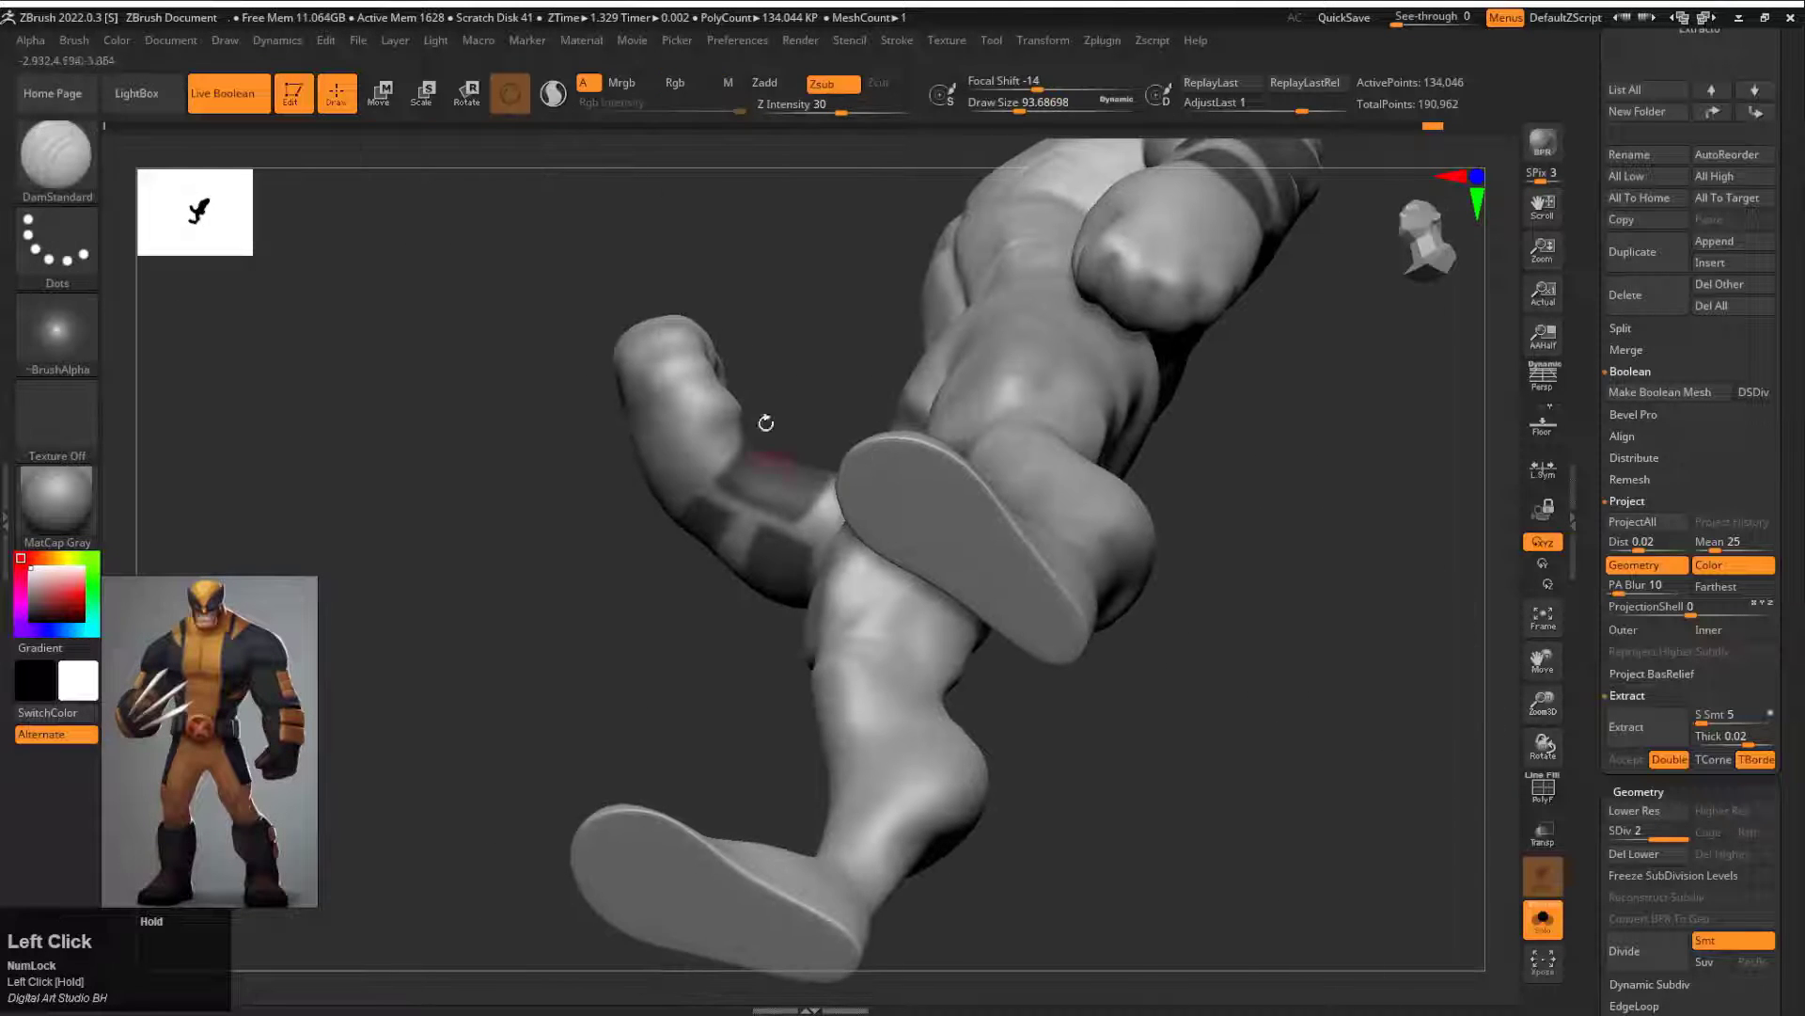
pyautogui.keyDown('ctrl'); pyautogui.keyDown('alt'); pyautogui.moveTo(833, 508); pyautogui.dragTo(828, 489); pyautogui.keyUp('alt'); pyautogui.keyUp('ctrl')
pyautogui.moveTo(823, 395)
pyautogui.mouseDown()
pyautogui.moveTo(1044, 319)
pyautogui.moveTo(995, 408)
pyautogui.mouseUp()
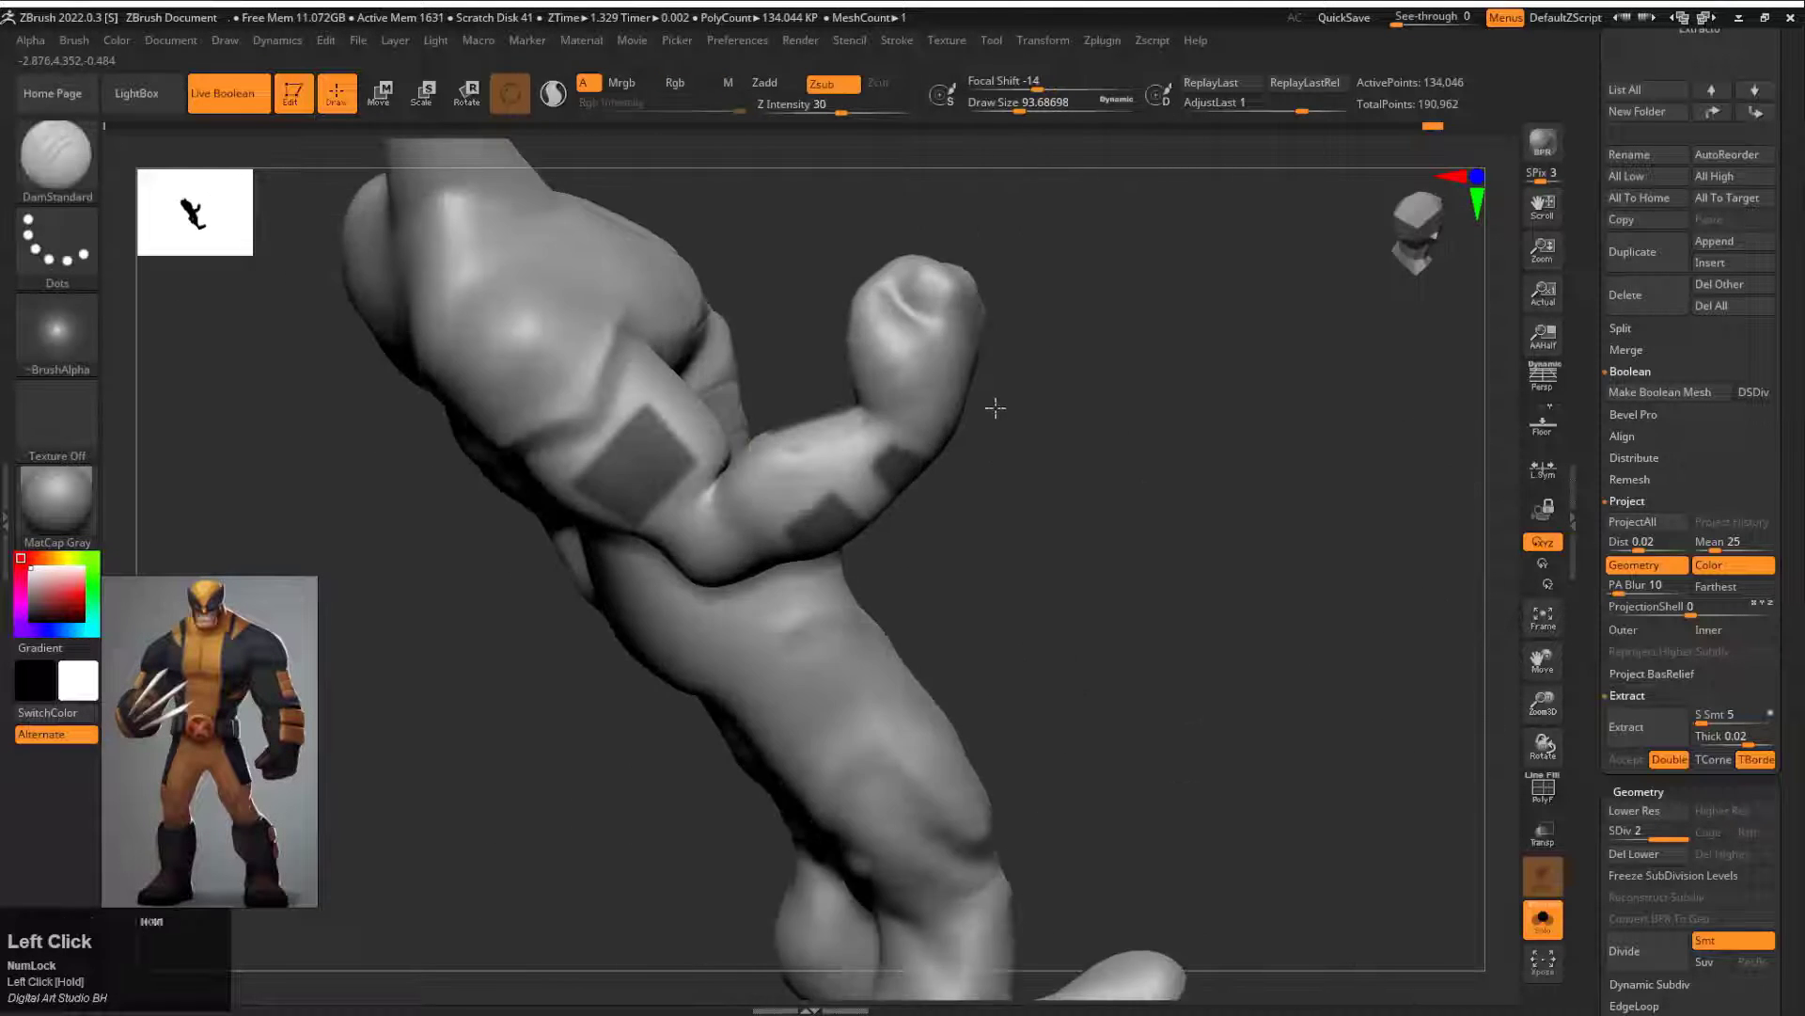
pyautogui.keyDown('ctrl'); pyautogui.moveTo(863, 419); pyautogui.dragTo(799, 414); pyautogui.keyUp('ctrl')
pyautogui.moveTo(1053, 470)
pyautogui.mouseDown()
pyautogui.moveTo(922, 526)
pyautogui.moveTo(743, 564)
pyautogui.mouseUp()
pyautogui.moveTo(743, 658)
pyautogui.keyDown('alt'); pyautogui.mouseDown()
pyautogui.moveTo(736, 600)
pyautogui.moveTo(834, 599)
pyautogui.mouseUp(); pyautogui.keyUp('alt')
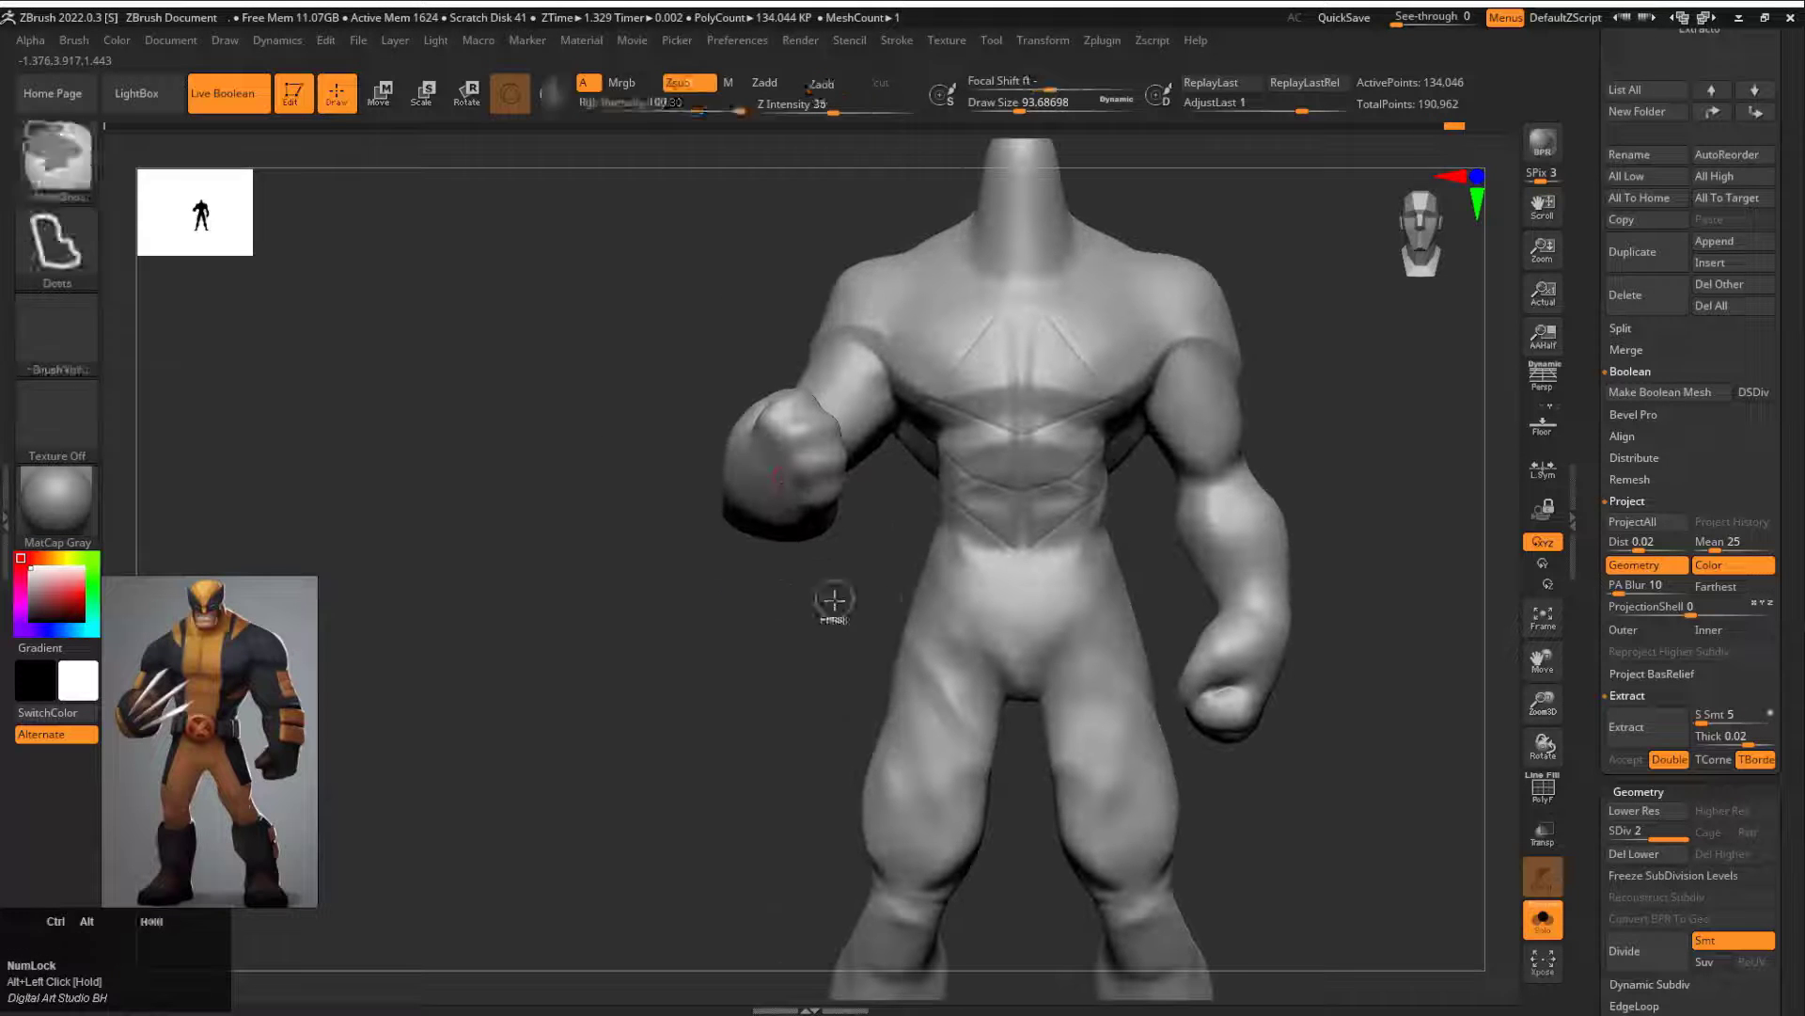
# Step: Turn on the polygroup display to isolate the raised fist, and turn it off for sculpting
pyautogui.hotkey('shift', 'f')
pyautogui.moveTo(1323, 468); pyautogui.dragTo(1246, 501)
pyautogui.keyDown('alt'); pyautogui.moveTo(499, 564); pyautogui.dragTo(569, 585); pyautogui.keyUp('alt')
pyautogui.moveTo(460, 776)
pyautogui.keyDown('alt'); pyautogui.mouseDown()
pyautogui.moveTo(442, 649)
pyautogui.moveTo(601, 701)
pyautogui.mouseUp(); pyautogui.keyUp('alt')
pyautogui.keyDown('ctrl'); pyautogui.keyDown('shift'); pyautogui.click(725, 650); pyautogui.keyUp('shift'); pyautogui.keyUp('ctrl')
pyautogui.moveTo(725, 696)
pyautogui.keyDown('alt'); pyautogui.mouseDown()
pyautogui.moveTo(789, 602)
pyautogui.moveTo(822, 495)
pyautogui.mouseUp(); pyautogui.keyUp('alt')
pyautogui.moveTo(920, 363); pyautogui.dragTo(967, 337)
pyautogui.moveTo(1114, 281); pyautogui.dragTo(1187, 376)
pyautogui.hotkey('shift', 'f')
# Step: Carve the finger and thumb creases of the raised fist with the DamStandard brush
pyautogui.moveTo(813, 649); pyautogui.dragTo(693, 613)
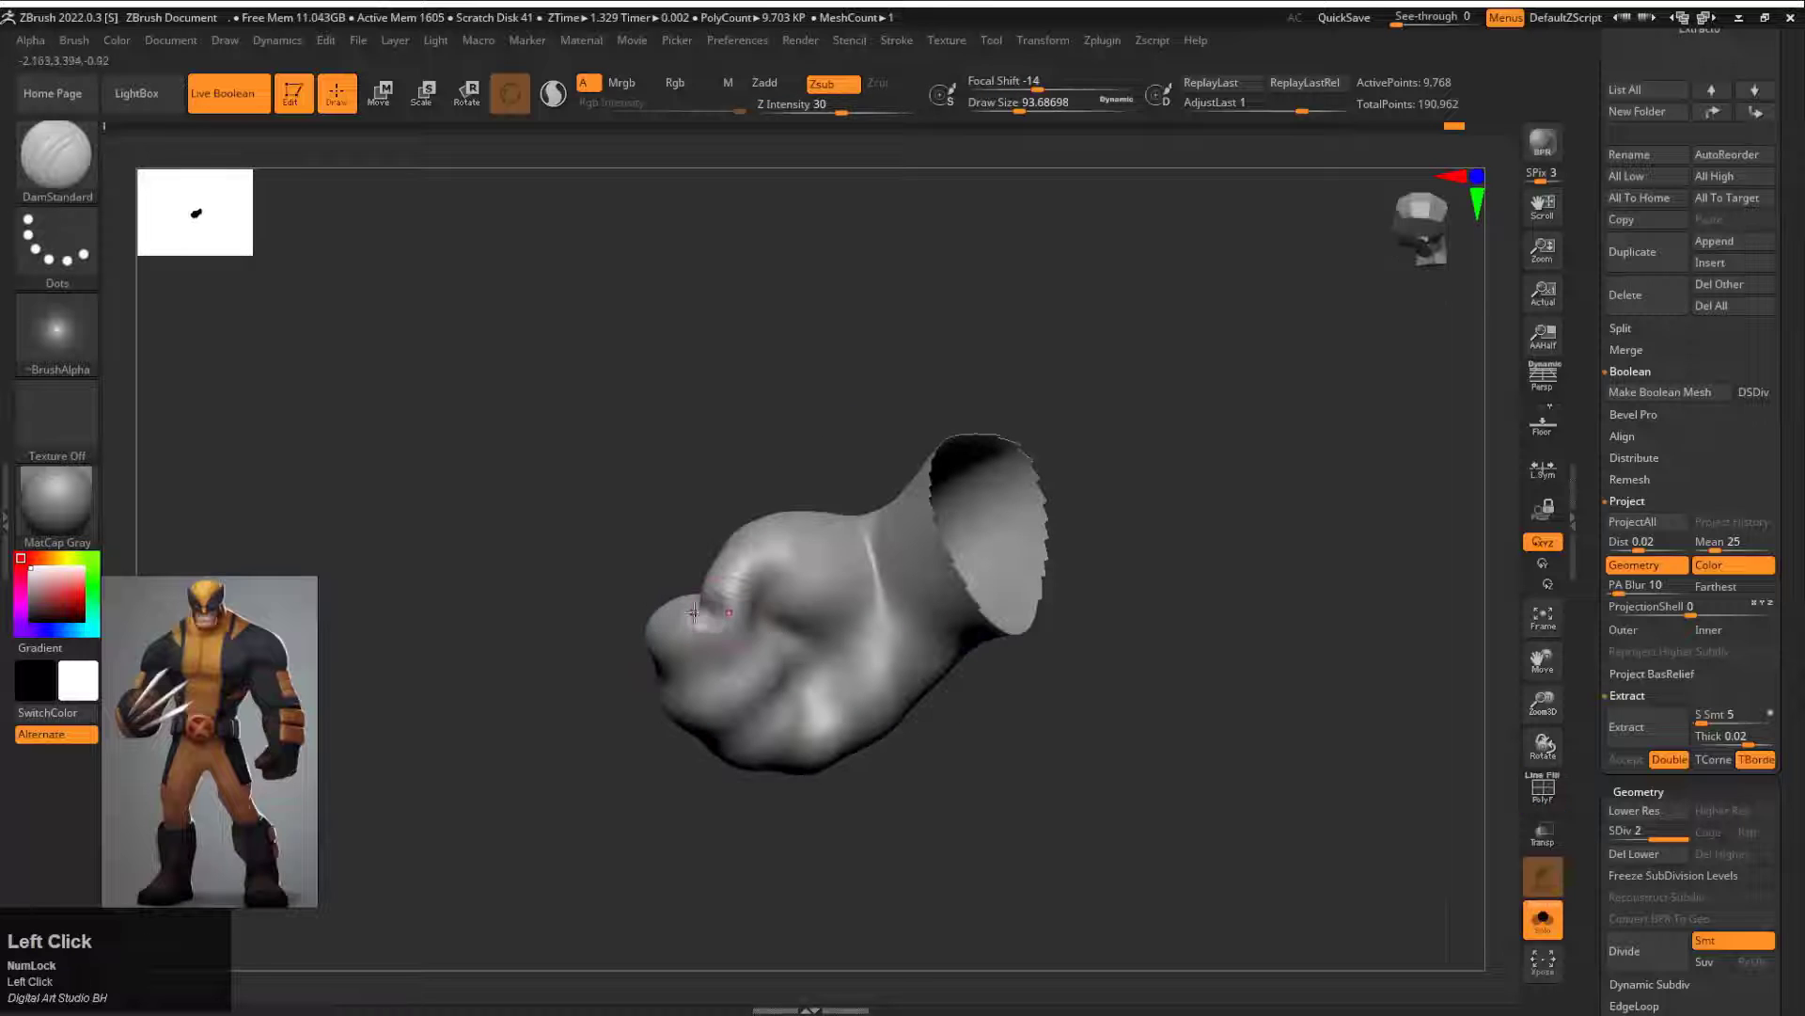
pyautogui.moveTo(696, 825)
pyautogui.mouseDown()
pyautogui.moveTo(621, 752)
pyautogui.moveTo(665, 748)
pyautogui.moveTo(697, 804)
pyautogui.mouseUp()
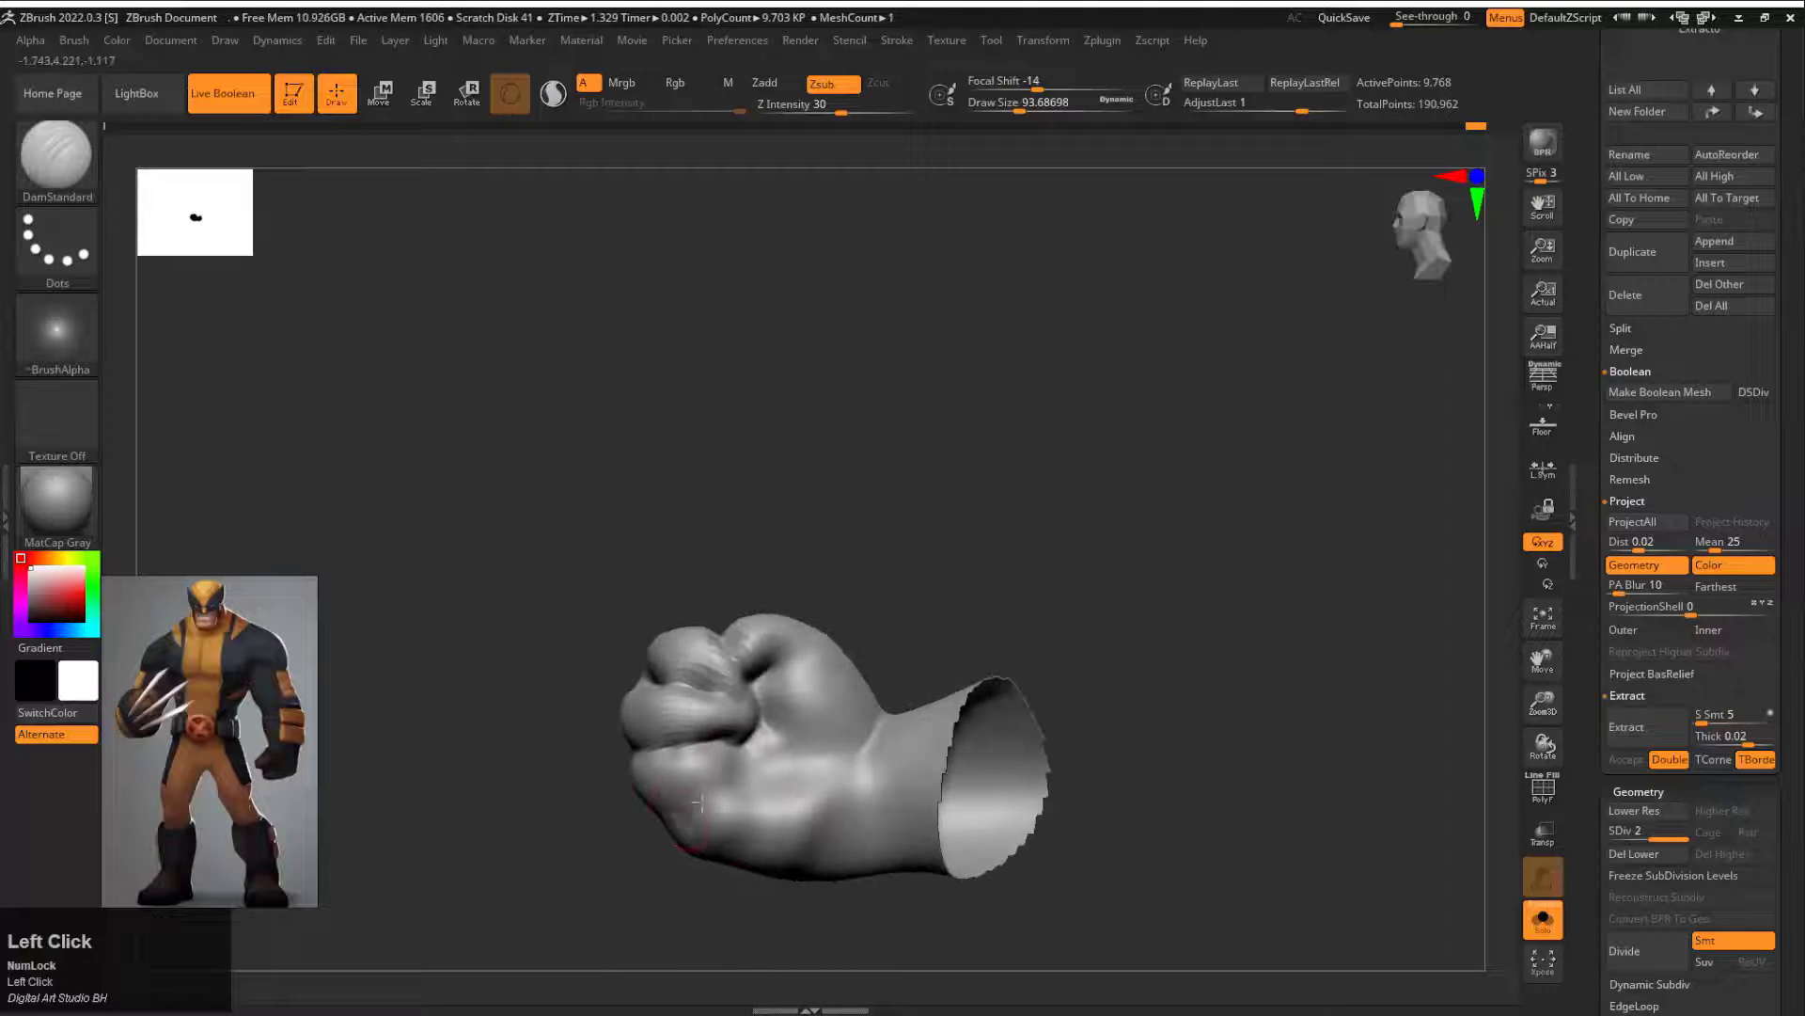
pyautogui.moveTo(660, 871)
pyautogui.mouseDown()
pyautogui.moveTo(850, 847)
pyautogui.moveTo(895, 859)
pyautogui.moveTo(1097, 657)
pyautogui.moveTo(938, 687)
pyautogui.moveTo(720, 773)
pyautogui.mouseUp()
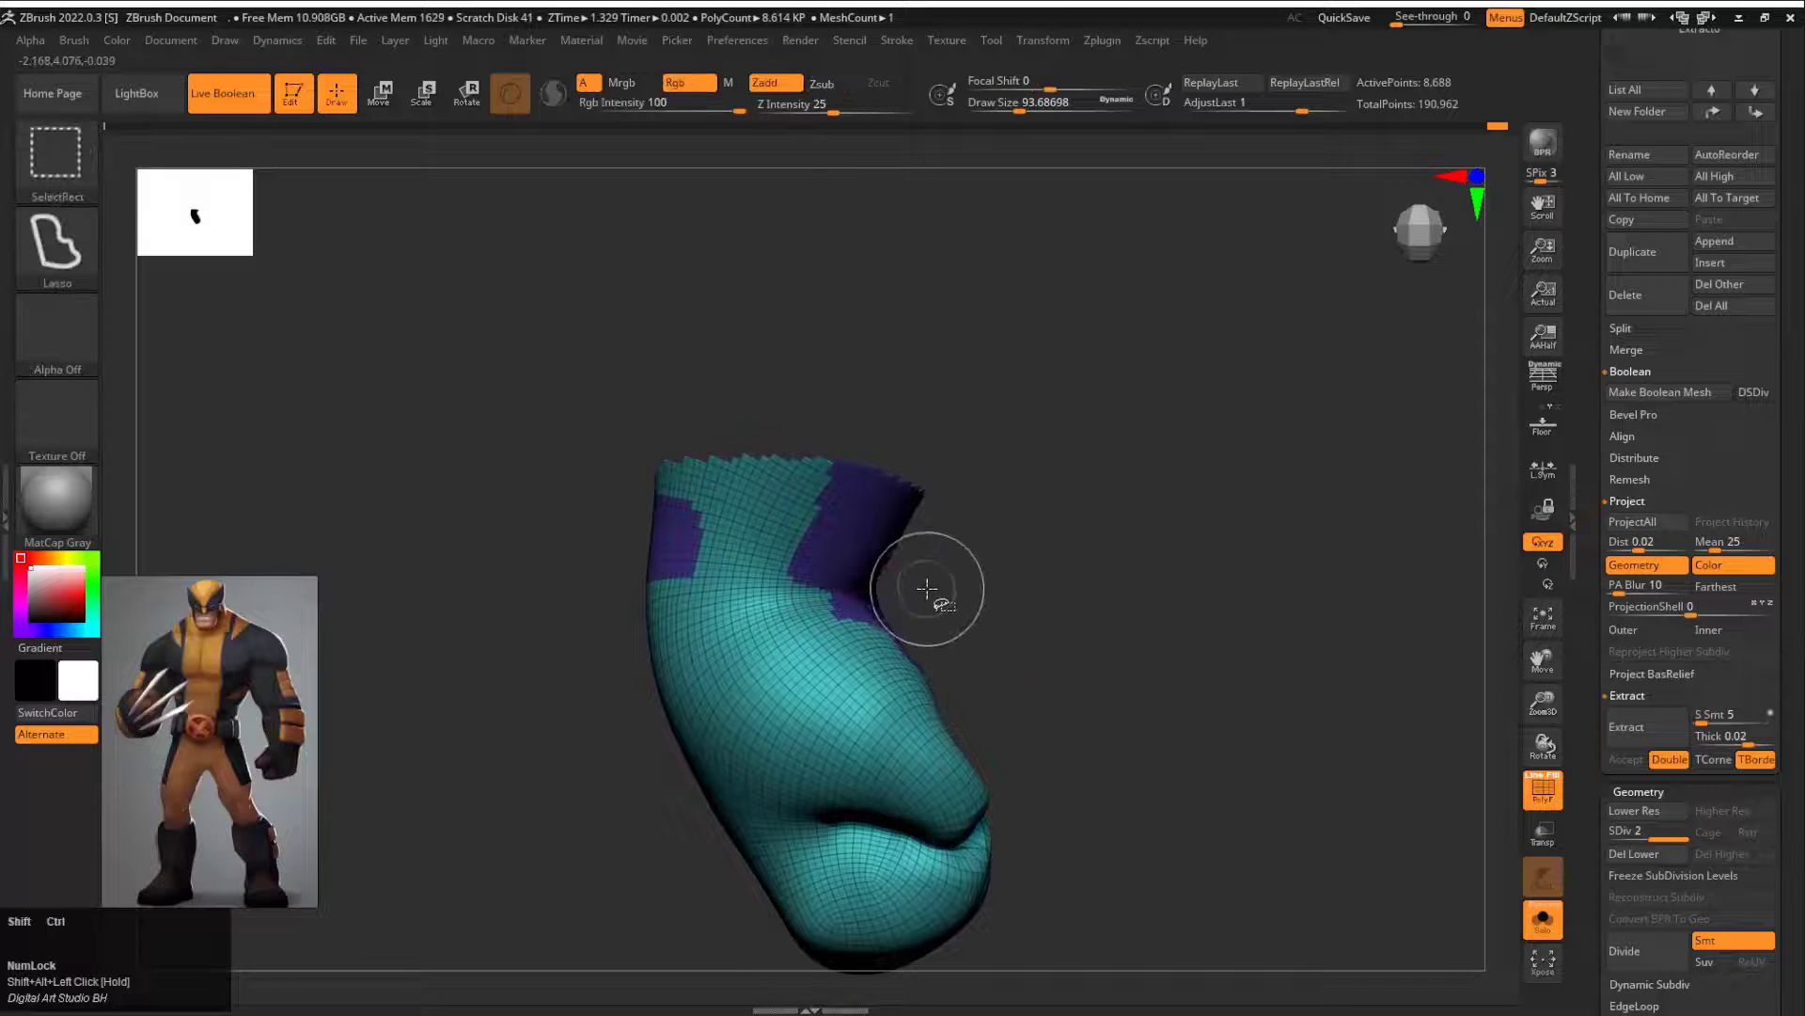
# Step: Trim the visible part of the raised hand near the wrist and assign it a new polygroup
pyautogui.keyDown('ctrl'); pyautogui.keyDown('alt'); pyautogui.keyDown('shift'); pyautogui.moveTo(815, 593); pyautogui.dragTo(557, 590); pyautogui.keyUp('shift'); pyautogui.keyUp('alt'); pyautogui.keyUp('ctrl')
pyautogui.moveTo(1003, 491); pyautogui.dragTo(927, 537)
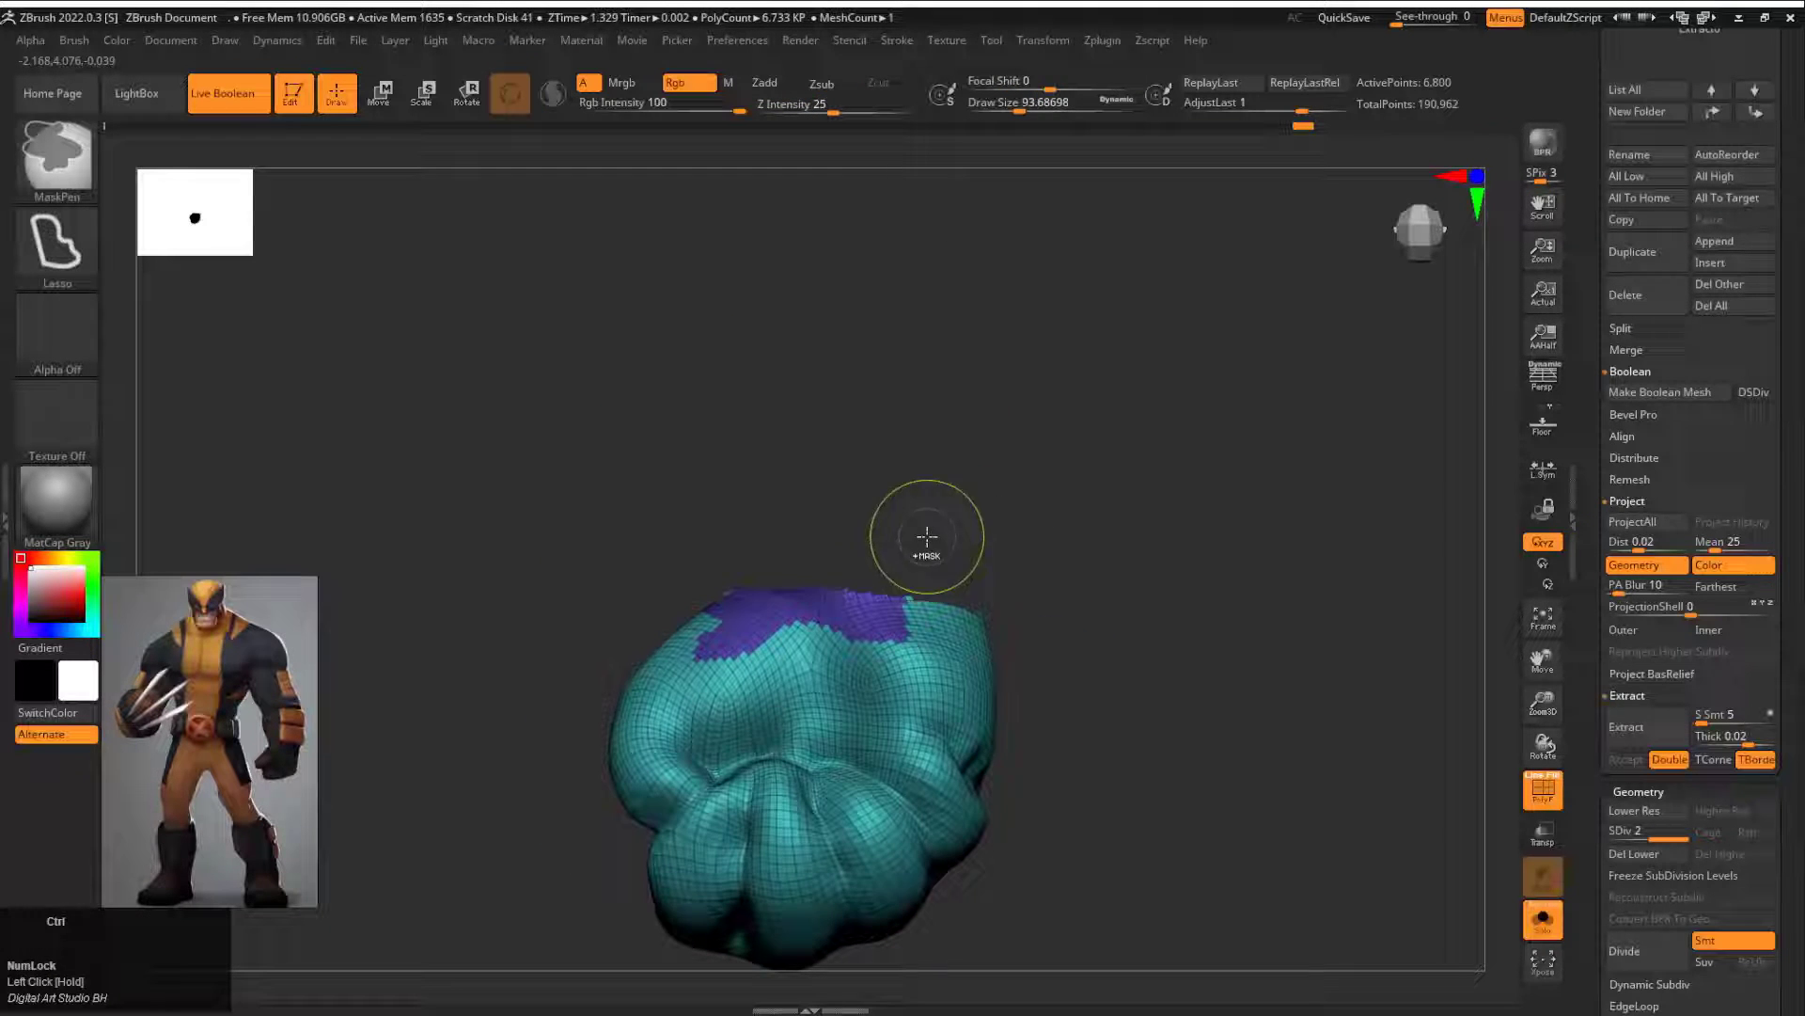
pyautogui.keyDown('ctrl'); pyautogui.keyDown('shift'); pyautogui.click(1039, 571); pyautogui.keyUp('shift'); pyautogui.keyUp('ctrl')
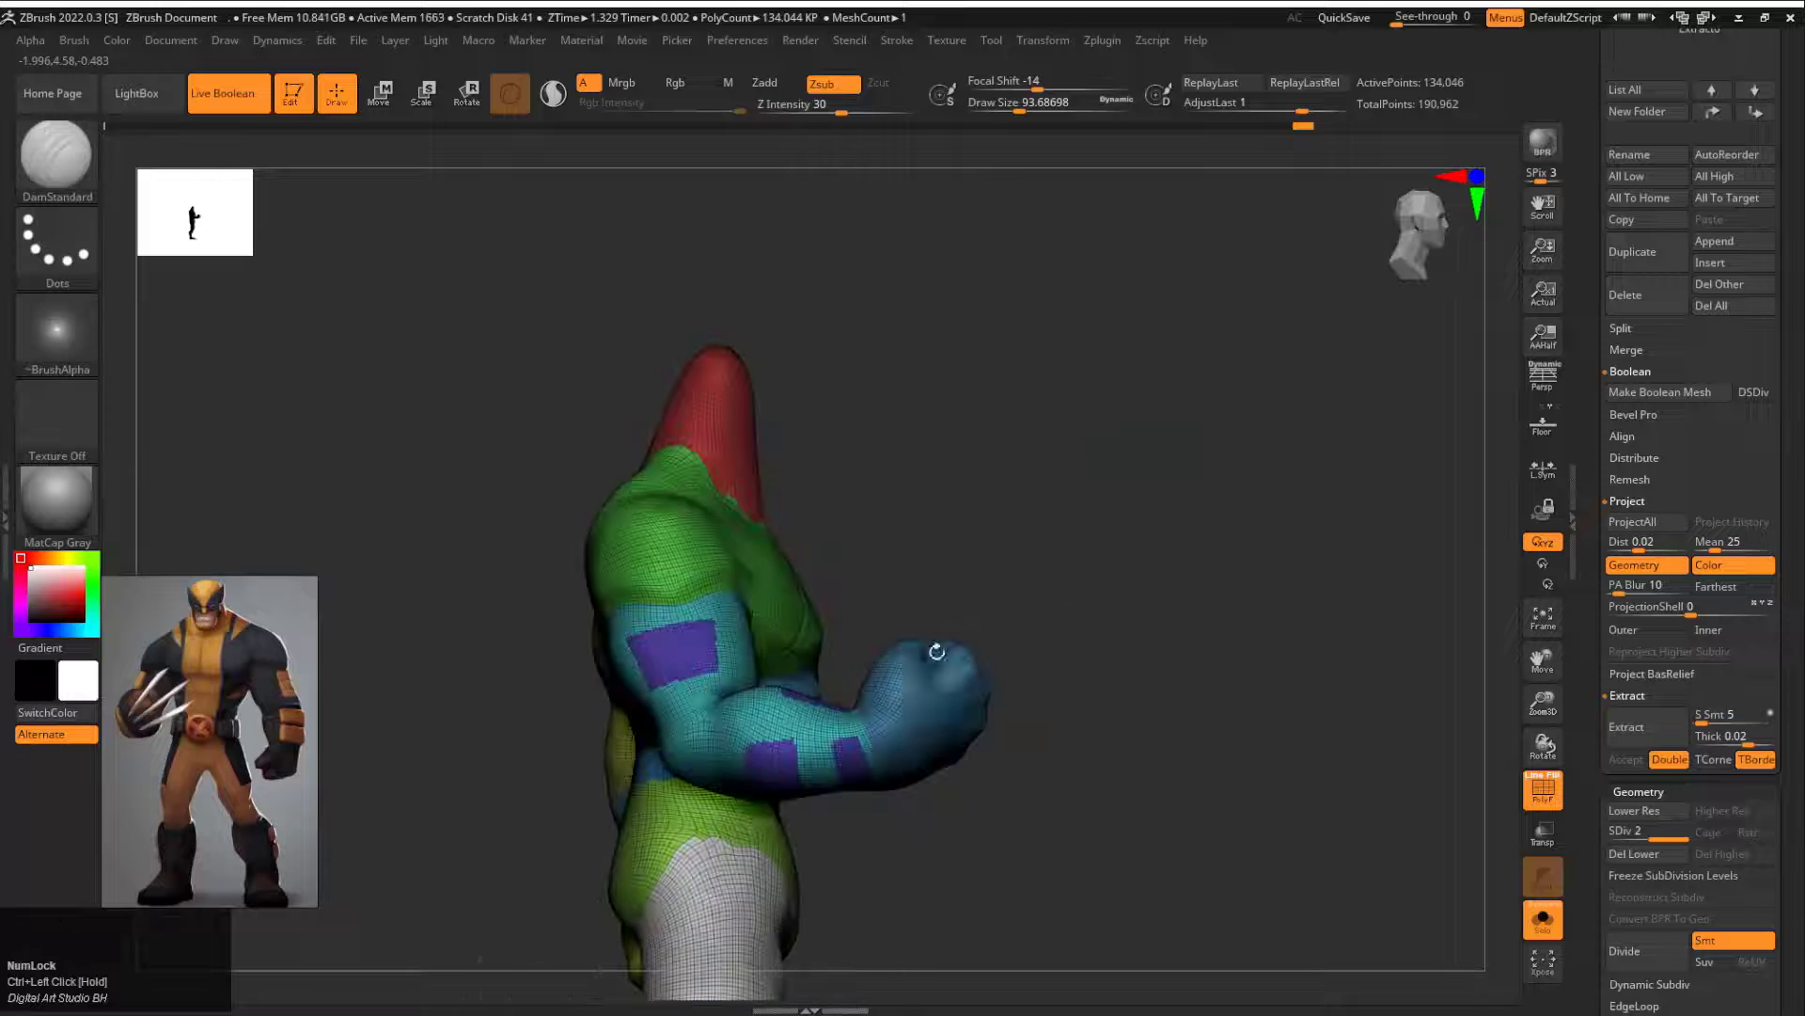
pyautogui.keyDown('ctrl'); pyautogui.keyDown('shift'); pyautogui.click(884, 620); pyautogui.keyUp('shift'); pyautogui.keyUp('ctrl')
pyautogui.keyDown('ctrl'); pyautogui.keyDown('shift'); pyautogui.click(748, 714); pyautogui.keyUp('shift'); pyautogui.keyUp('ctrl')
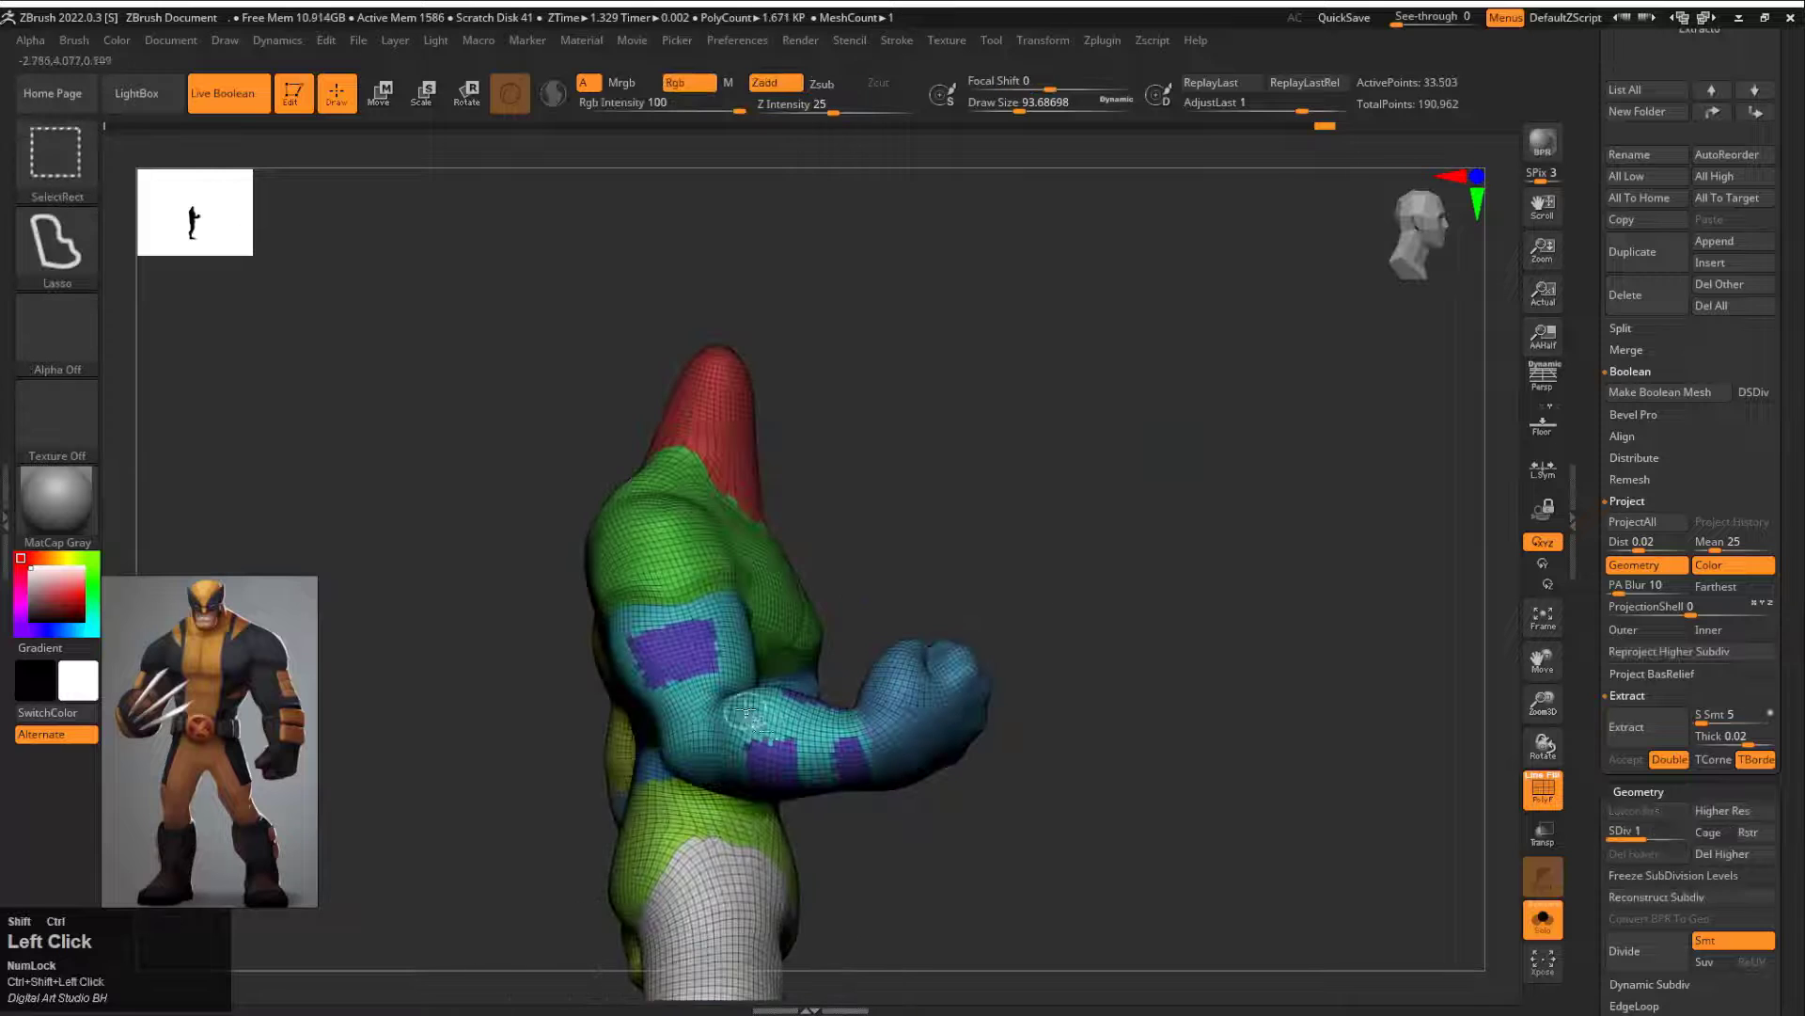
# Step: Isolate the raised arm together with its fist and combine them into one polygroup
pyautogui.keyDown('ctrl'); pyautogui.keyDown('shift'); pyautogui.click(745, 715); pyautogui.keyUp('shift'); pyautogui.keyUp('ctrl')
pyautogui.keyDown('ctrl'); pyautogui.keyDown('shift'); pyautogui.click(914, 696); pyautogui.keyUp('shift'); pyautogui.keyUp('ctrl')
pyautogui.keyDown('ctrl'); pyautogui.keyDown('shift'); pyautogui.click(915, 696); pyautogui.keyUp('shift'); pyautogui.keyUp('ctrl')
pyautogui.keyDown('ctrl'); pyautogui.keyDown('shift'); pyautogui.click(825, 703); pyautogui.keyUp('shift'); pyautogui.keyUp('ctrl')
pyautogui.hotkey('ctrl', 'w')
# Step: Show the whole body and regroup the masked panels on the lowered arm as a new polygroup
pyautogui.keyDown('ctrl'); pyautogui.keyDown('shift'); pyautogui.moveTo(1010, 677); pyautogui.dragTo(1208, 499); pyautogui.keyUp('shift'); pyautogui.keyUp('ctrl')
pyautogui.keyDown('ctrl'); pyautogui.keyDown('shift'); pyautogui.click(1019, 629); pyautogui.keyUp('shift'); pyautogui.keyUp('ctrl')
pyautogui.moveTo(1402, 601); pyautogui.dragTo(542, 376)
pyautogui.keyDown('alt'); pyautogui.moveTo(752, 404); pyautogui.dragTo(404, 423); pyautogui.keyUp('alt')
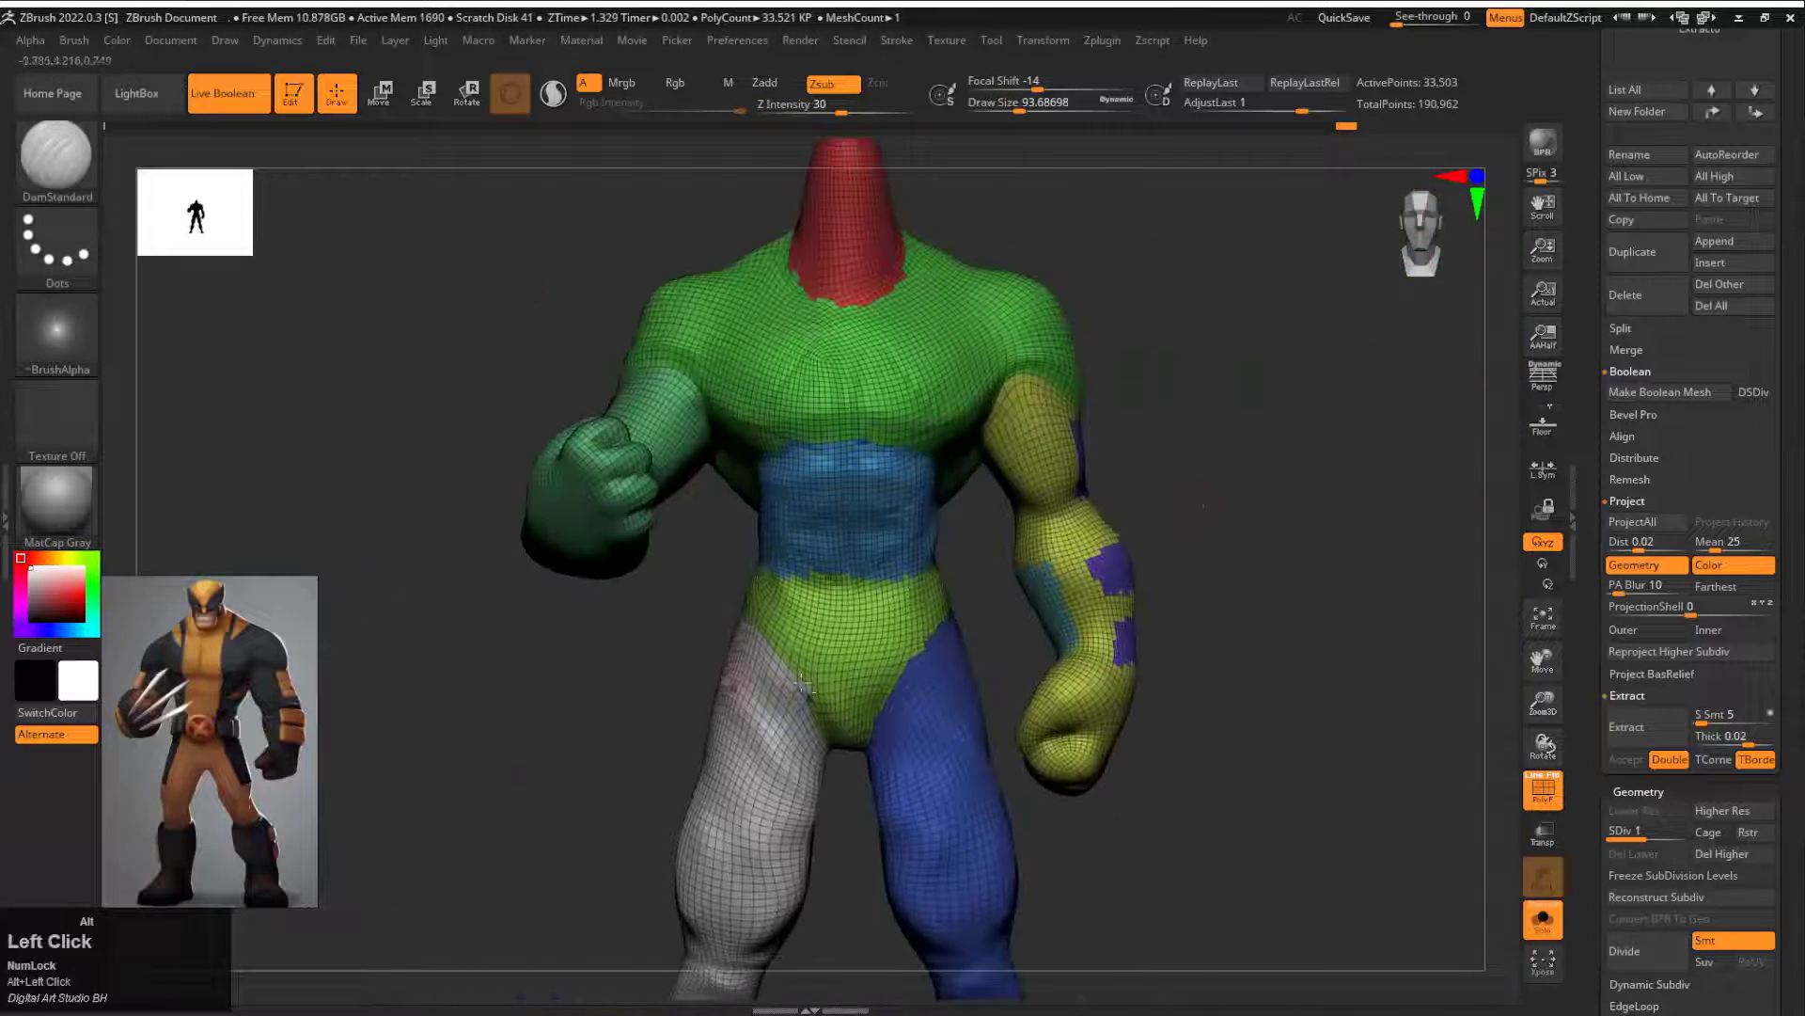
pyautogui.moveTo(1219, 489)
pyautogui.keyDown('alt'); pyautogui.mouseDown()
pyautogui.moveTo(1229, 640)
pyautogui.moveTo(1110, 527)
pyautogui.mouseUp(); pyautogui.keyUp('alt')
pyautogui.keyDown('ctrl'); pyautogui.keyDown('shift'); pyautogui.click(1237, 489); pyautogui.keyUp('shift'); pyautogui.keyUp('ctrl')
pyautogui.moveTo(1241, 256)
pyautogui.keyDown('ctrl'); pyautogui.keyDown('alt'); pyautogui.keyDown('shift'); pyautogui.mouseDown()
pyautogui.moveTo(1107, 399)
pyautogui.moveTo(908, 215)
pyautogui.moveTo(800, 395)
pyautogui.mouseUp(); pyautogui.keyUp('shift'); pyautogui.keyUp('alt'); pyautogui.keyUp('ctrl')
pyautogui.moveTo(800, 395)
pyautogui.mouseDown()
pyautogui.moveTo(1081, 322)
pyautogui.moveTo(1108, 346)
pyautogui.moveTo(887, 451)
pyautogui.moveTo(1201, 501)
pyautogui.mouseUp()
pyautogui.hotkey('ctrl', 'z')
pyautogui.keyDown('ctrl'); pyautogui.keyDown('alt'); pyautogui.keyDown('shift'); pyautogui.moveTo(645, 452); pyautogui.dragTo(700, 537); pyautogui.keyUp('shift'); pyautogui.keyUp('alt'); pyautogui.keyUp('ctrl')
pyautogui.hotkey('ctrl', 'w')
# Step: Isolate the purple panels of the lowered arm for inspection and restore the full body
pyautogui.keyDown('ctrl'); pyautogui.keyDown('shift'); pyautogui.click(1143, 499); pyautogui.keyUp('shift'); pyautogui.keyUp('ctrl')
pyautogui.keyDown('alt'); pyautogui.moveTo(1333, 534); pyautogui.dragTo(1011, 595); pyautogui.keyUp('alt')
pyautogui.keyDown('ctrl'); pyautogui.keyDown('shift'); pyautogui.click(1303, 449); pyautogui.keyUp('shift'); pyautogui.keyUp('ctrl')
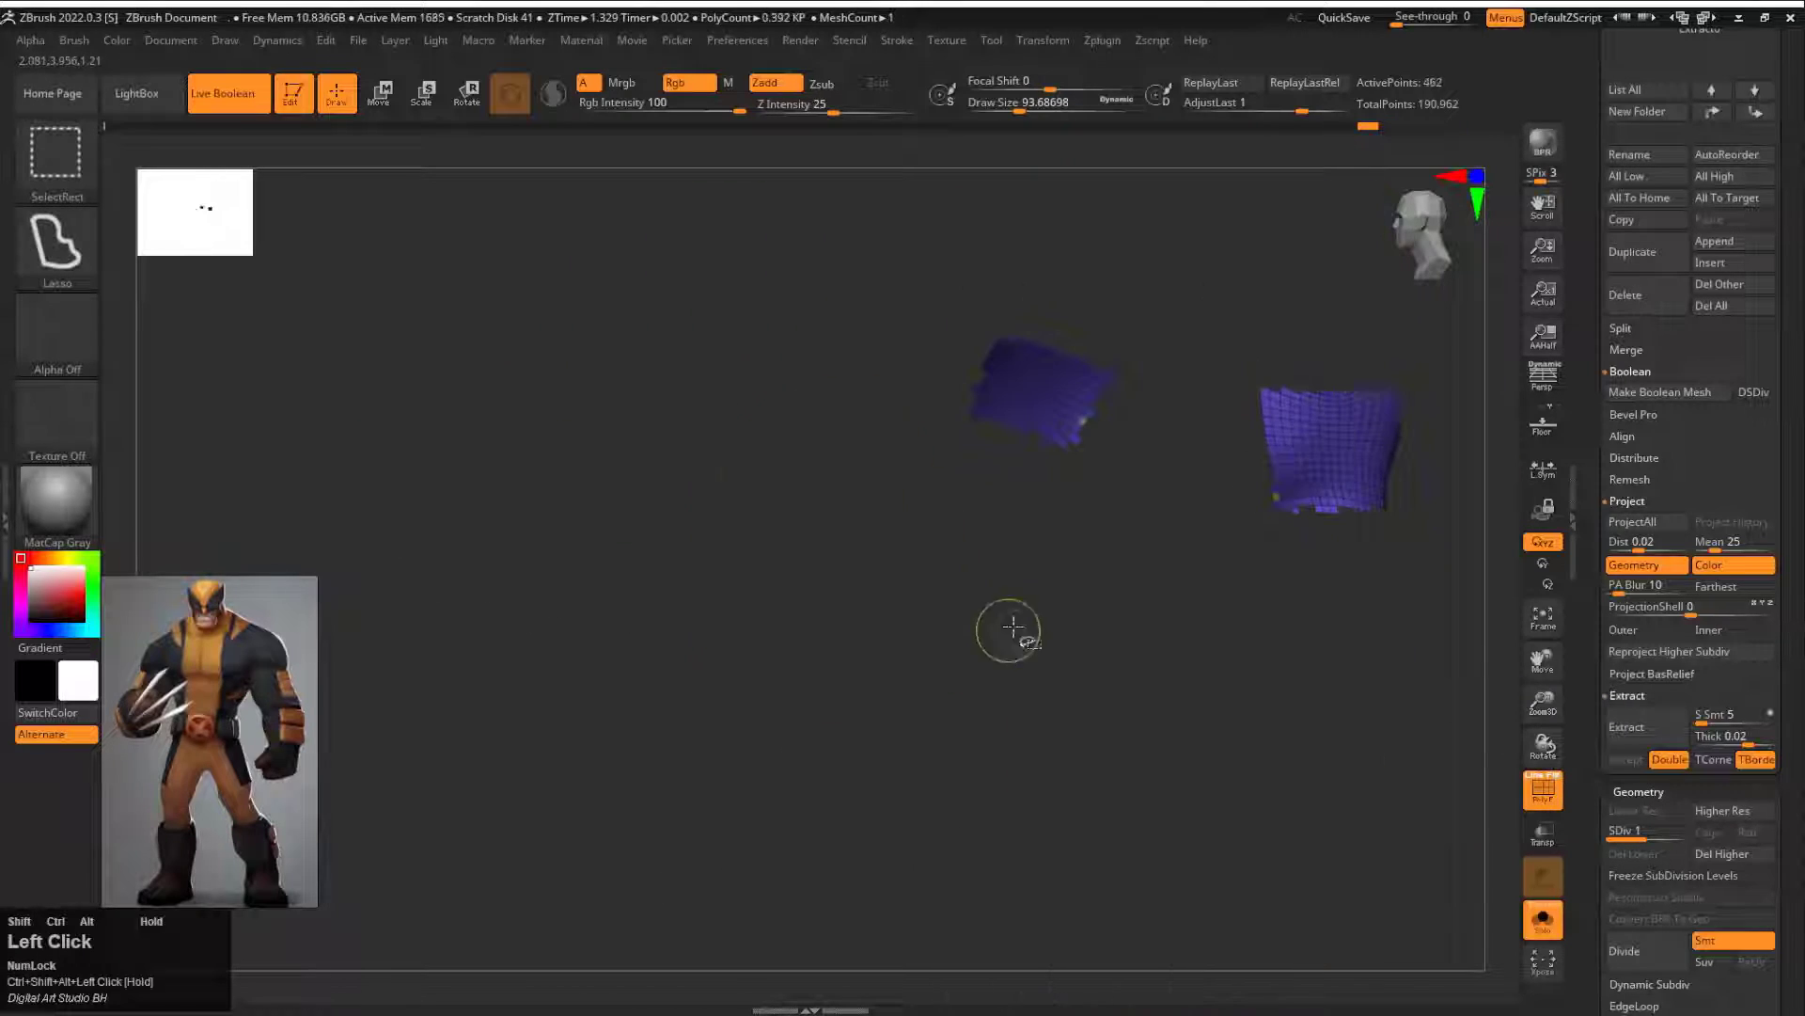
pyautogui.keyDown('ctrl'); pyautogui.keyDown('shift'); pyautogui.click(1013, 628); pyautogui.keyUp('shift'); pyautogui.keyUp('ctrl')
pyautogui.moveTo(931, 673); pyautogui.dragTo(839, 665)
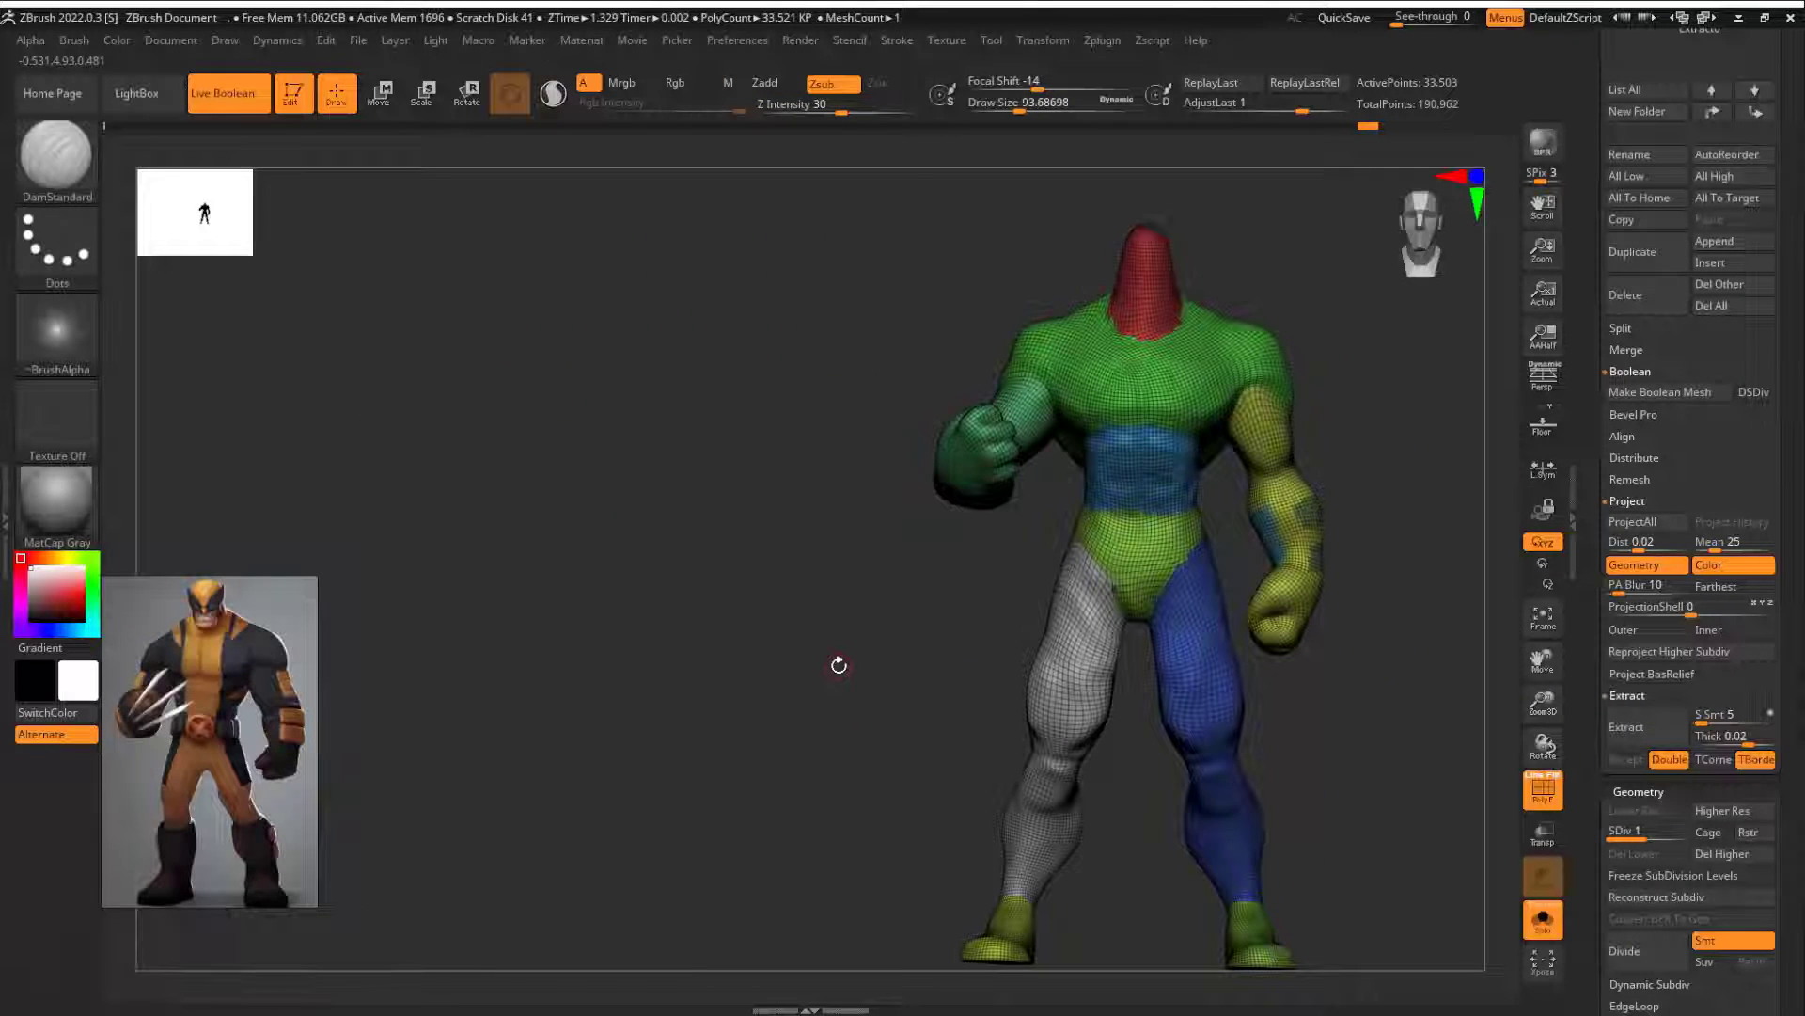
# Step: Hide and isolate the lowered arm's polygroup to examine how its panels separate from the sleeve and glove
pyautogui.keyDown('alt'); pyautogui.moveTo(1391, 520); pyautogui.dragTo(1223, 585); pyautogui.keyUp('alt')
pyautogui.keyDown('ctrl'); pyautogui.keyDown('shift'); pyautogui.click(1162, 553); pyautogui.keyUp('shift'); pyautogui.keyUp('ctrl')
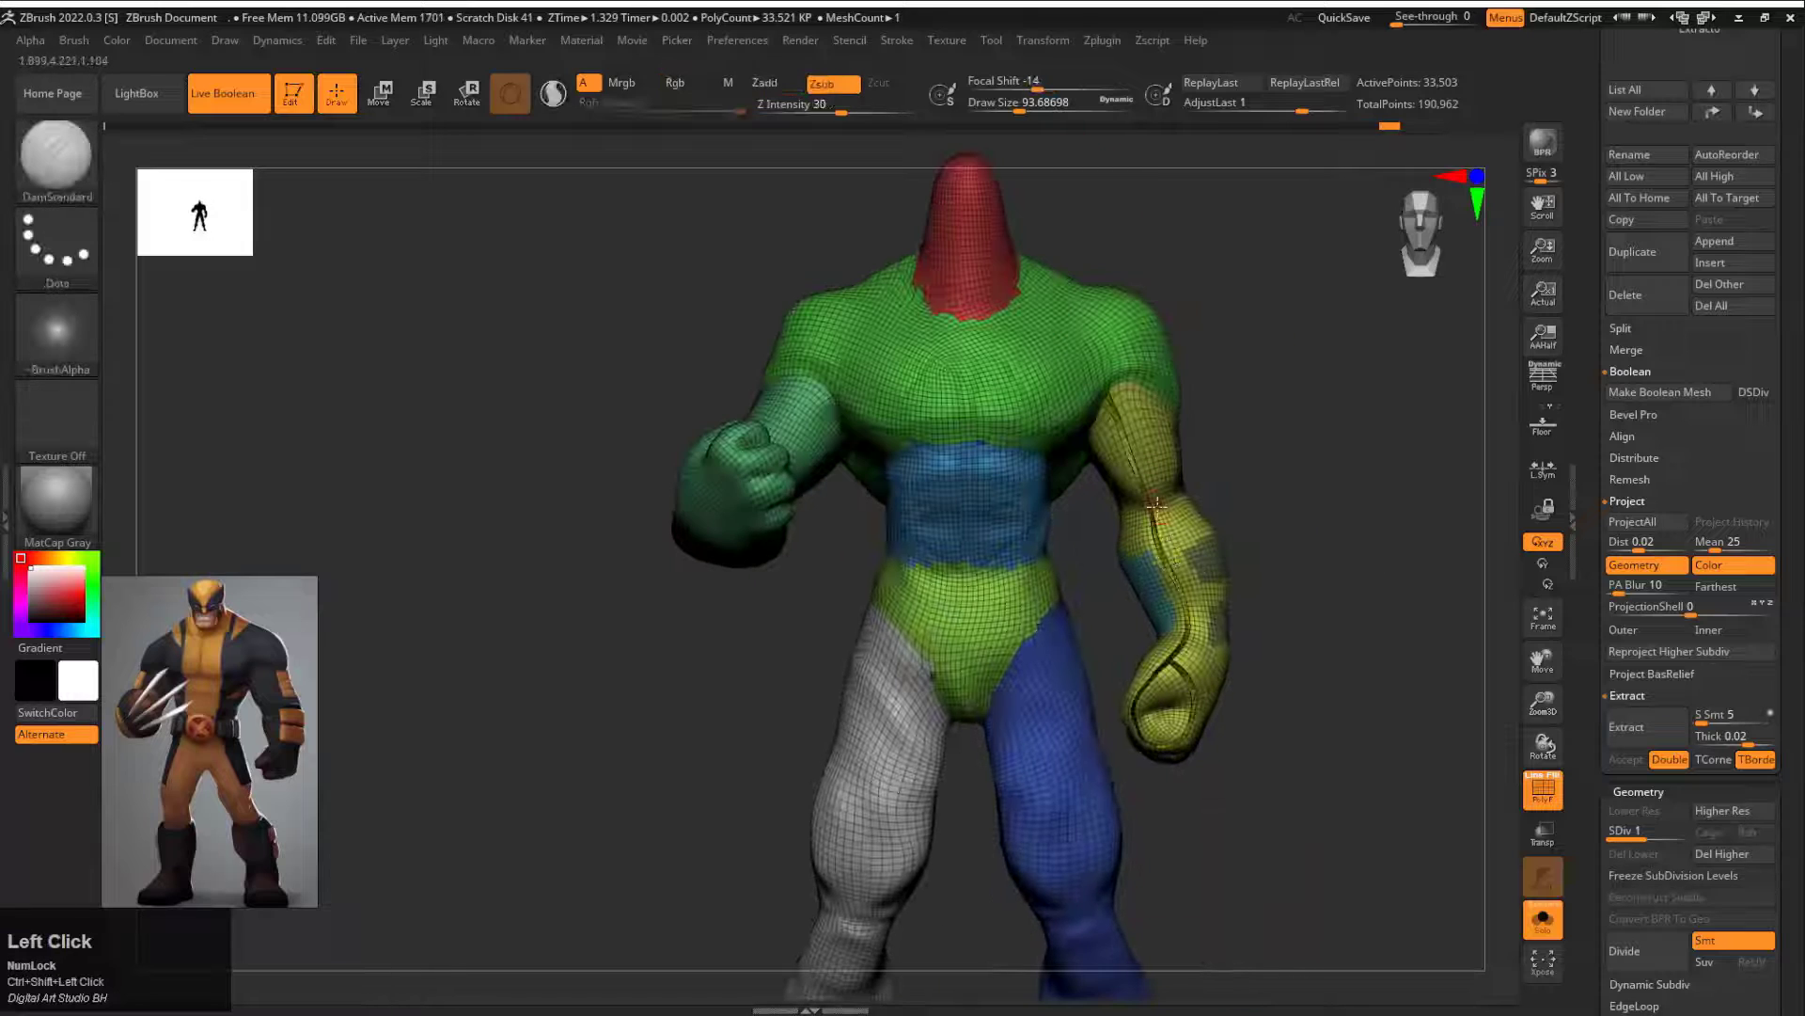
pyautogui.hotkey('ctrl', 'z')
pyautogui.keyDown('ctrl'); pyautogui.keyDown('shift'); pyautogui.click(1192, 600); pyautogui.keyUp('shift'); pyautogui.keyUp('ctrl')
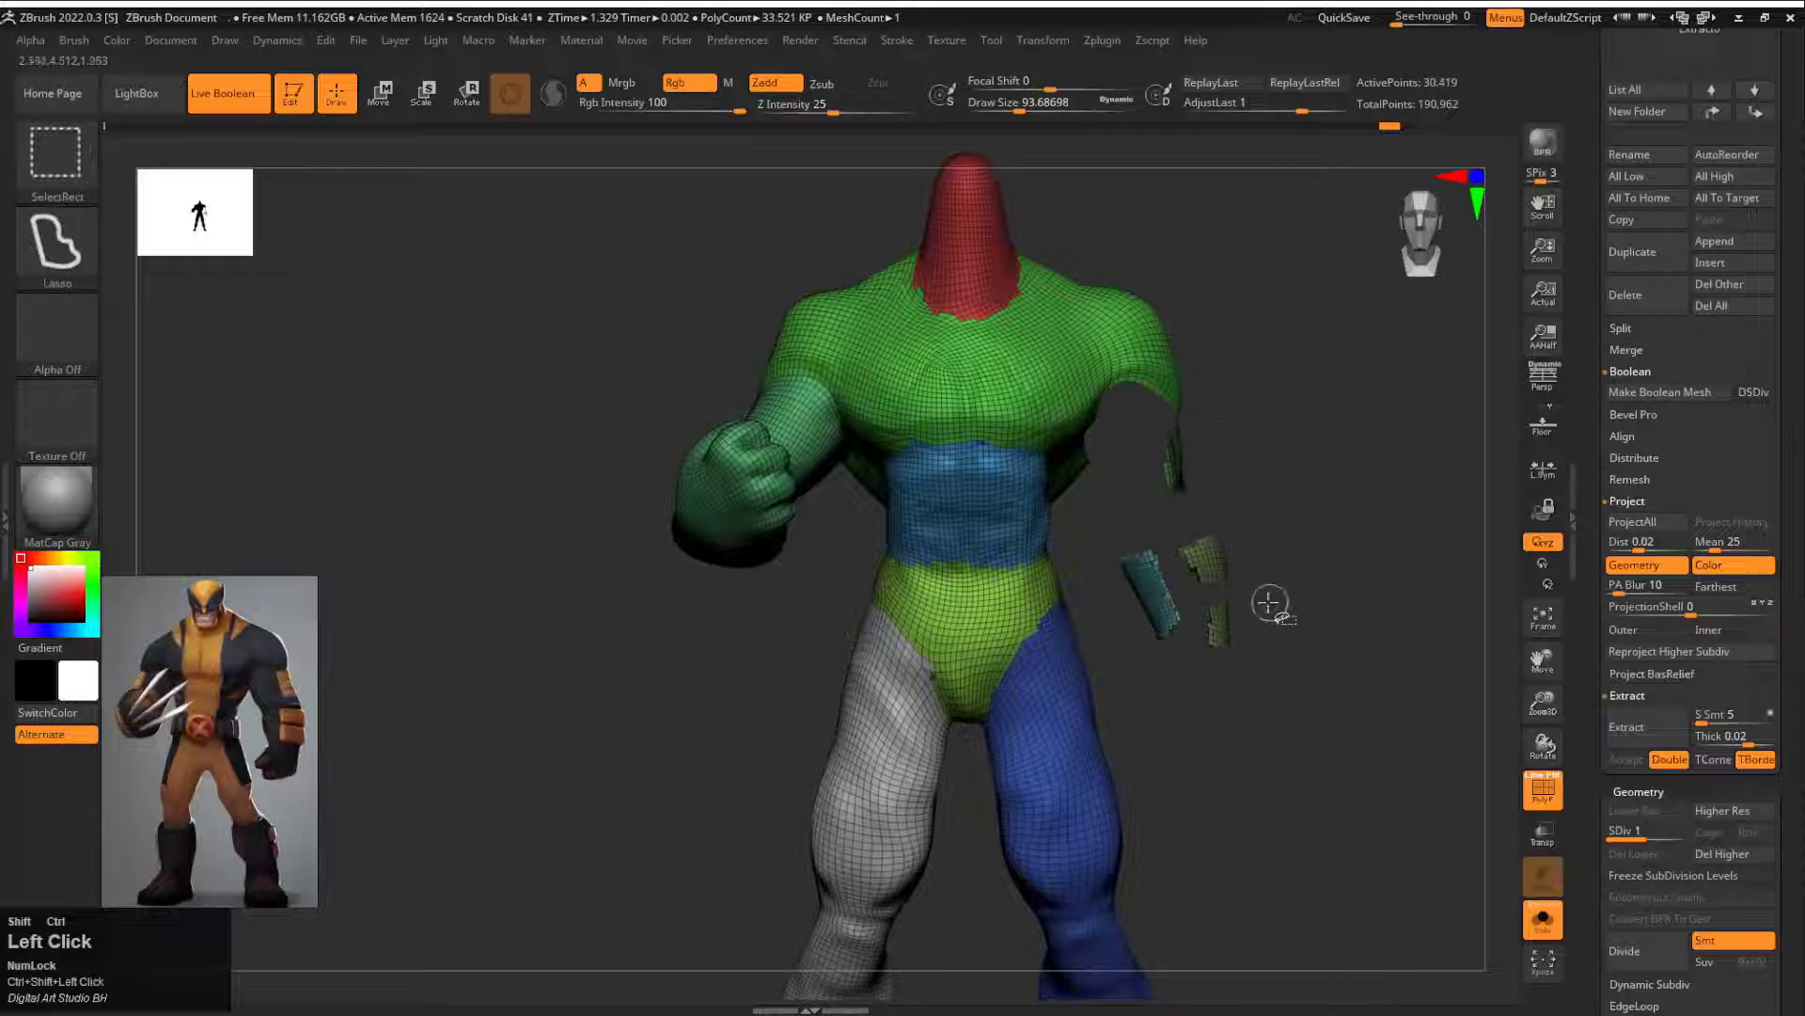
pyautogui.moveTo(1138, 428)
pyautogui.keyDown('ctrl'); pyautogui.keyDown('alt'); pyautogui.keyDown('shift'); pyautogui.mouseDown()
pyautogui.moveTo(1224, 541)
pyautogui.moveTo(1283, 573)
pyautogui.mouseUp(); pyautogui.keyUp('shift'); pyautogui.keyUp('alt'); pyautogui.keyUp('ctrl')
pyautogui.moveTo(1325, 550); pyautogui.dragTo(1398, 524)
pyautogui.keyDown('ctrl'); pyautogui.keyDown('shift'); pyautogui.click(1229, 415); pyautogui.keyUp('shift'); pyautogui.keyUp('ctrl')
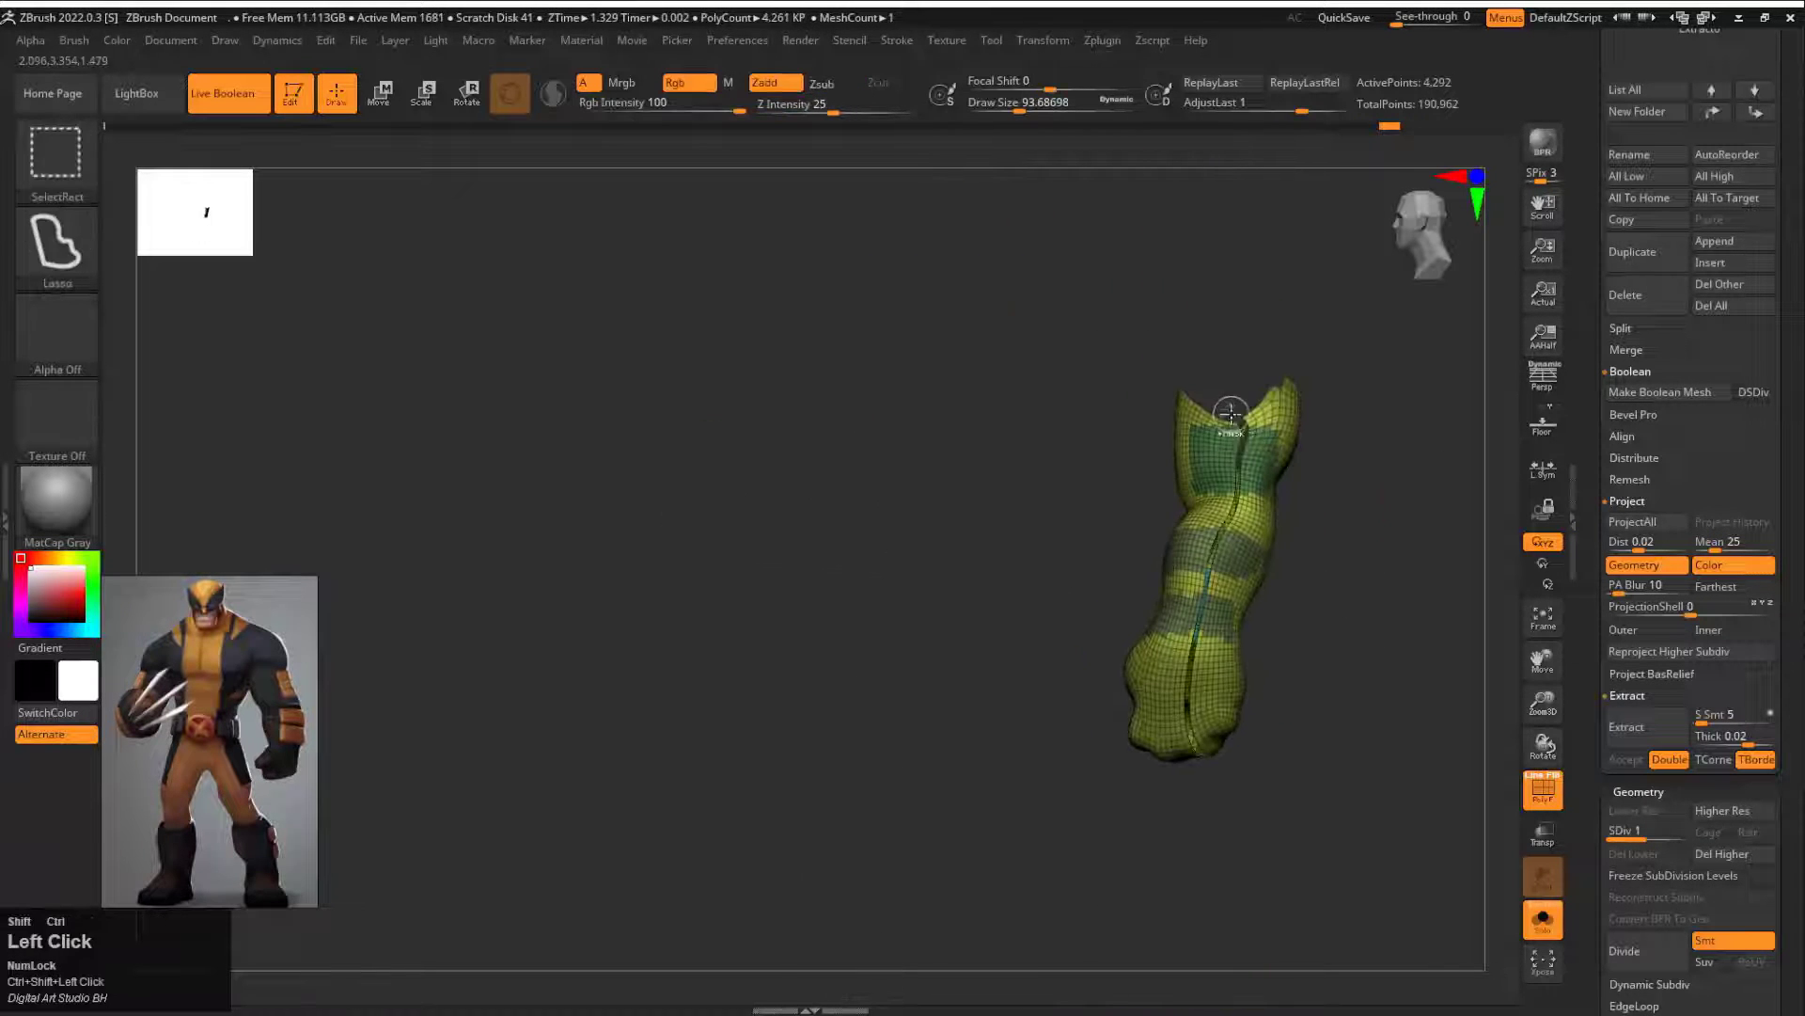
pyautogui.hotkey('ctrl', 'z')
# Step: Restore the full body, isolate both arms to review their panels and the deformation options, and show the whole body again
pyautogui.moveTo(1401, 404); pyautogui.dragTo(1334, 384)
pyautogui.keyDown('ctrl'); pyautogui.keyDown('shift'); pyautogui.click(844, 460); pyautogui.keyUp('shift'); pyautogui.keyUp('ctrl')
pyautogui.hotkey('ctrl', 'z')
pyautogui.moveTo(870, 564); pyautogui.dragTo(997, 555)
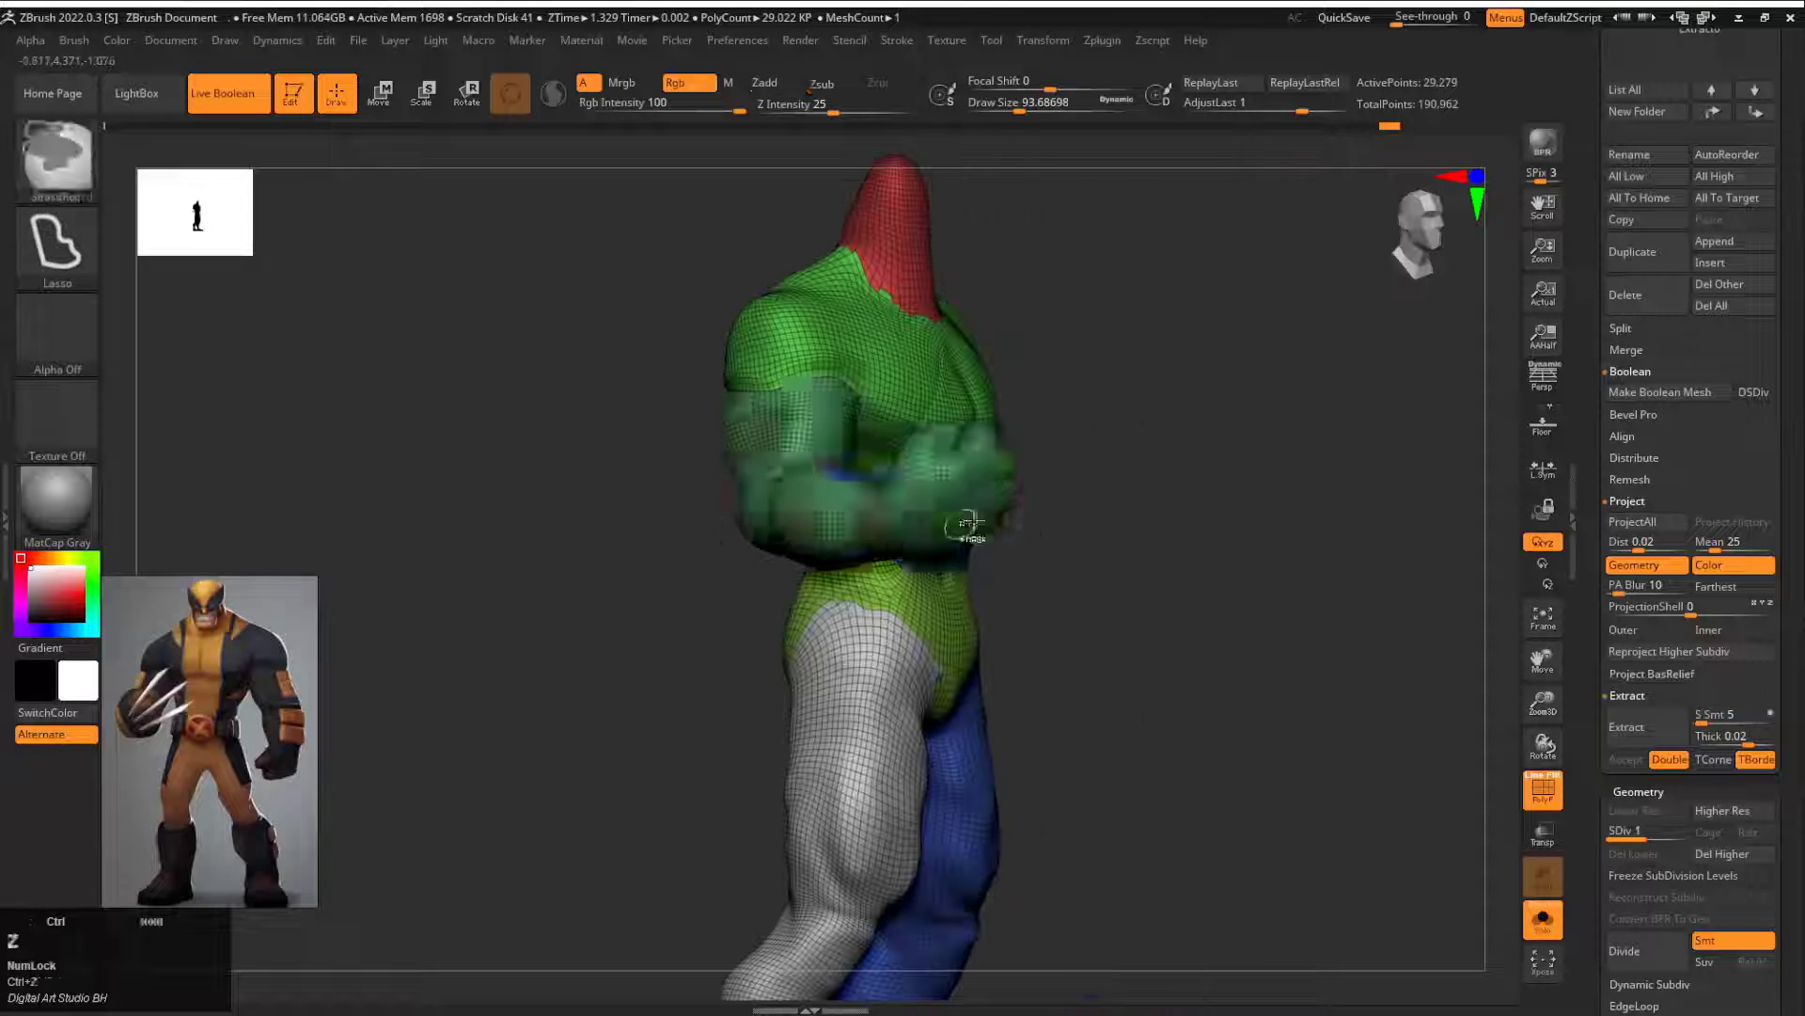
pyautogui.keyDown('ctrl'); pyautogui.keyDown('shift'); pyautogui.click(967, 527); pyautogui.keyUp('shift'); pyautogui.keyUp('ctrl')
pyautogui.moveTo(1044, 433); pyautogui.dragTo(1213, 423)
pyautogui.keyDown('ctrl'); pyautogui.keyDown('alt'); pyautogui.keyDown('shift'); pyautogui.moveTo(903, 387); pyautogui.dragTo(836, 385); pyautogui.keyUp('shift'); pyautogui.keyUp('alt'); pyautogui.keyUp('ctrl')
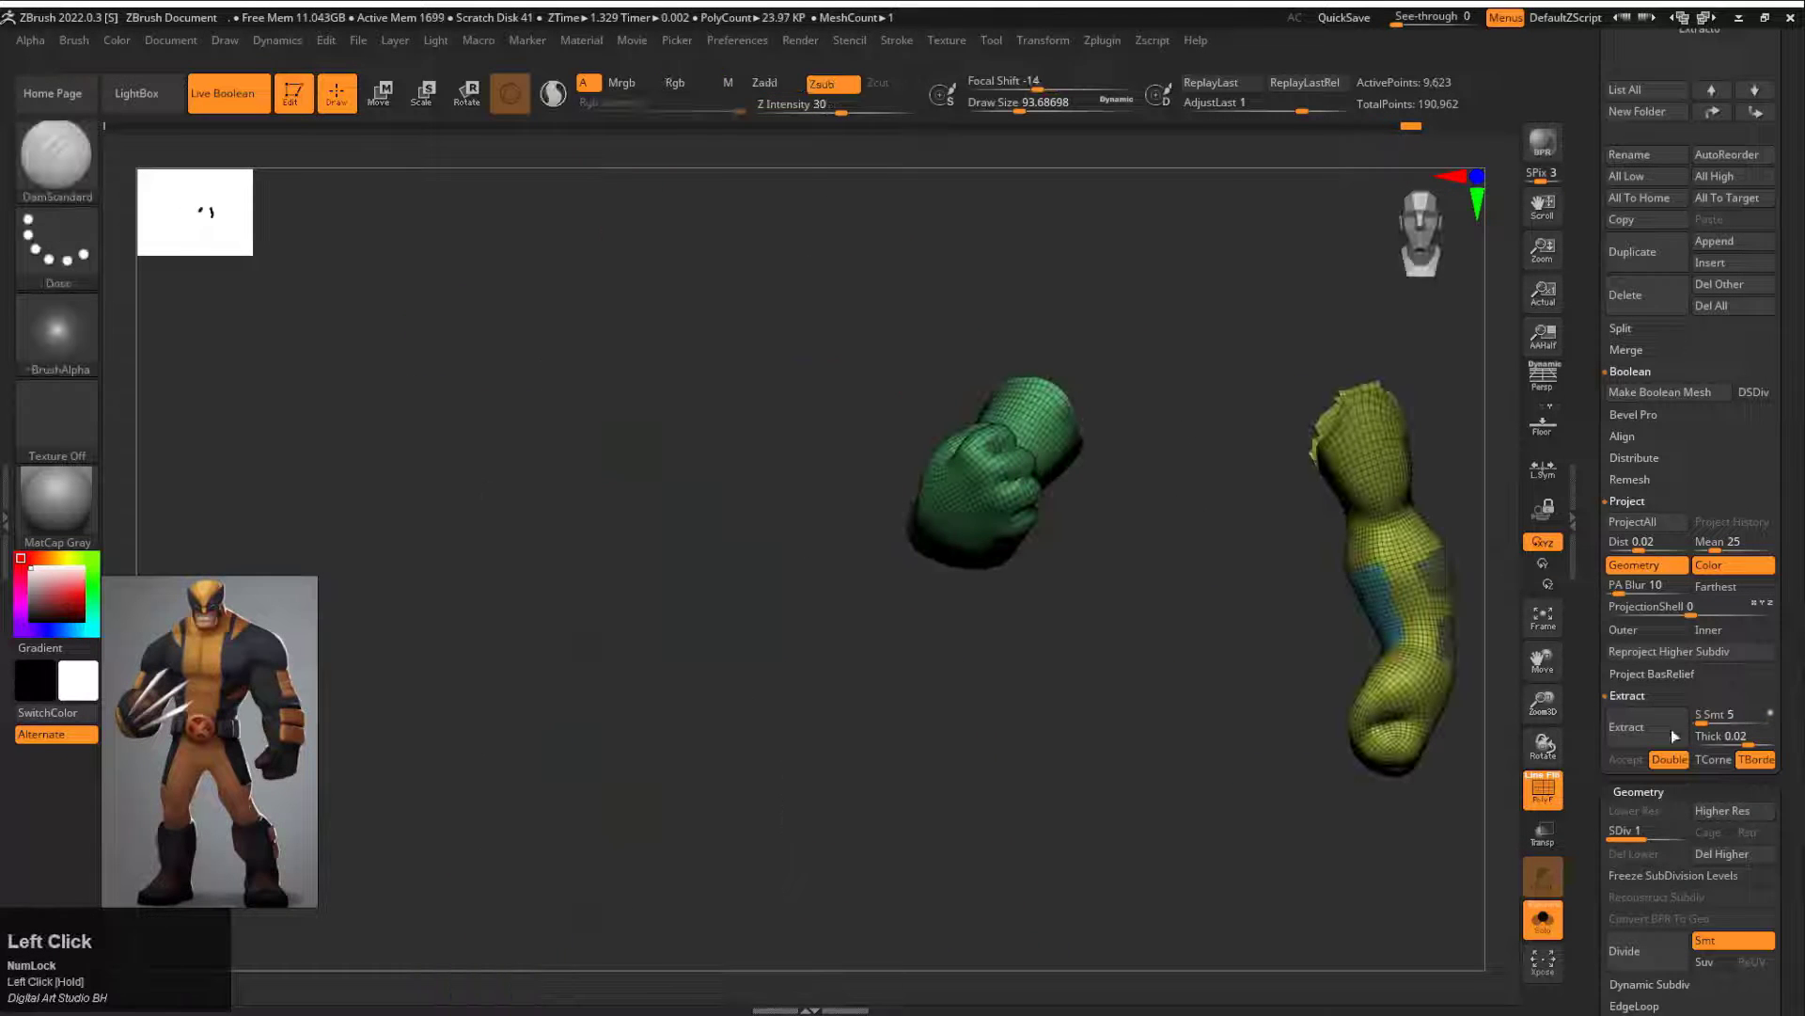
pyautogui.scroll(-10, 1672, 730)
pyautogui.keyDown('ctrl'); pyautogui.keyDown('shift'); pyautogui.click(1495, 585); pyautogui.keyUp('shift'); pyautogui.keyUp('ctrl')
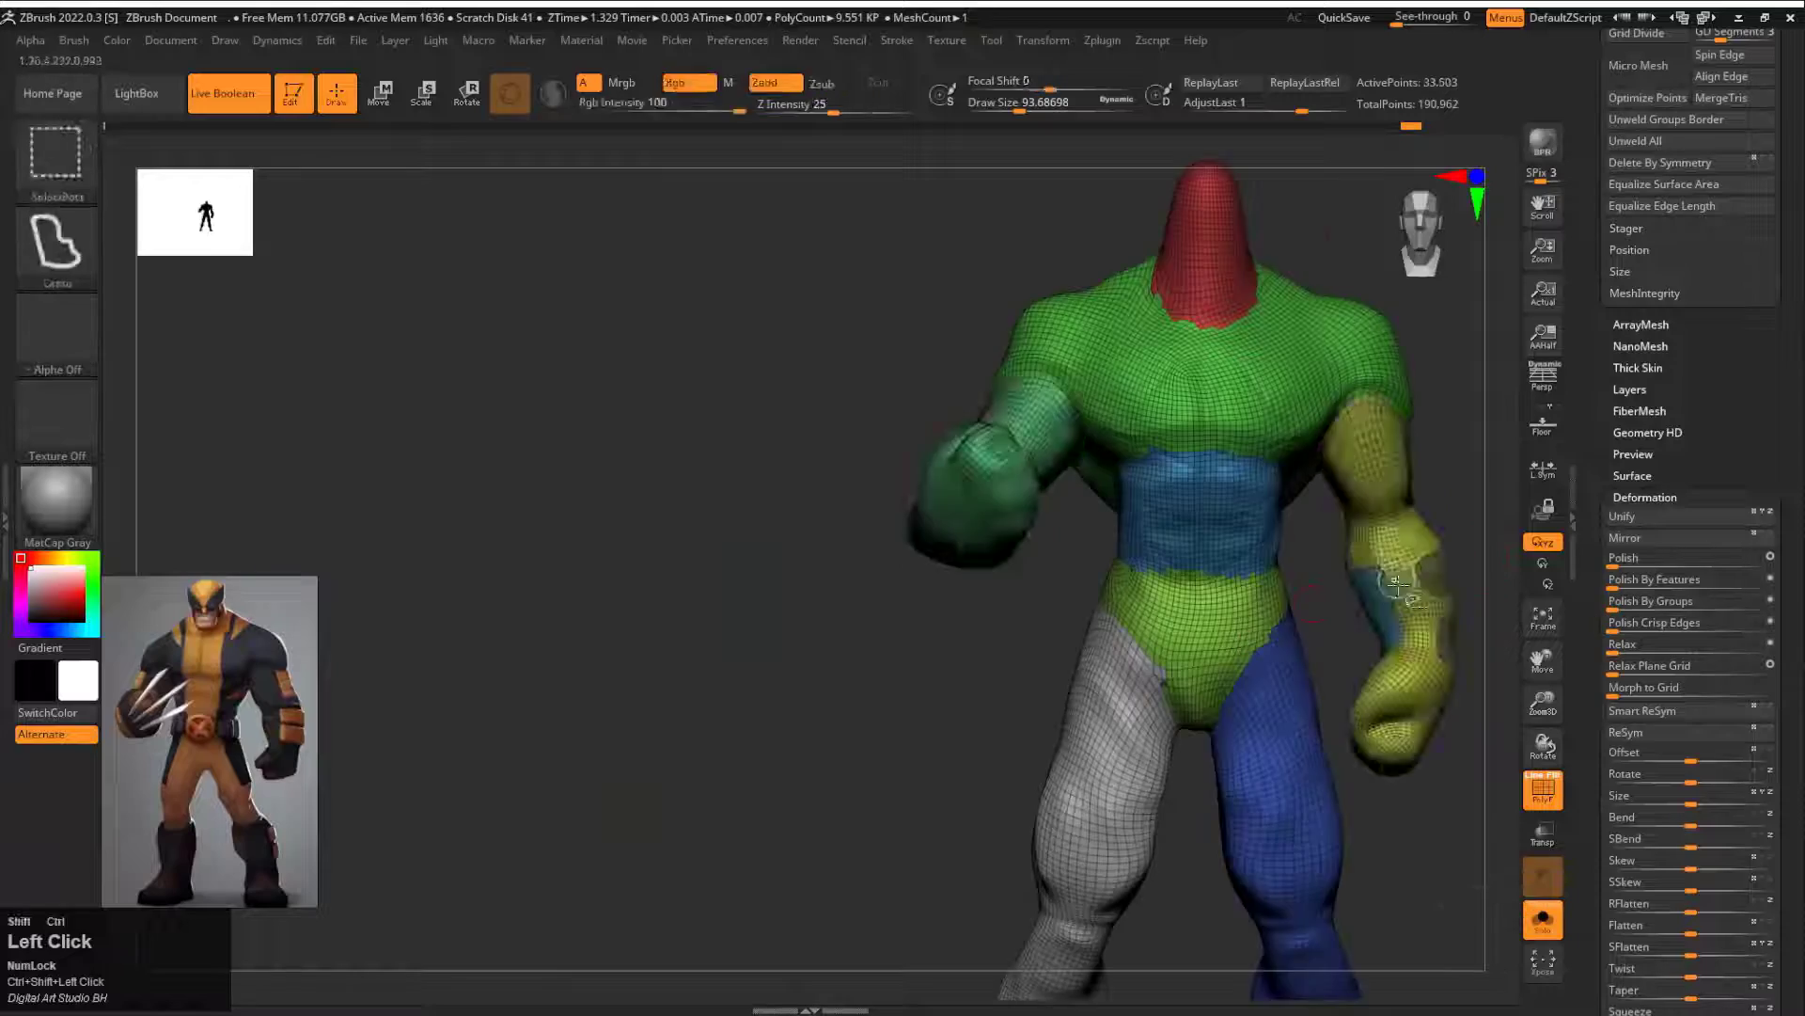
pyautogui.moveTo(1495, 585)
pyautogui.mouseDown()
pyautogui.moveTo(1426, 572)
pyautogui.moveTo(978, 686)
pyautogui.moveTo(682, 649)
pyautogui.moveTo(799, 658)
pyautogui.mouseUp()
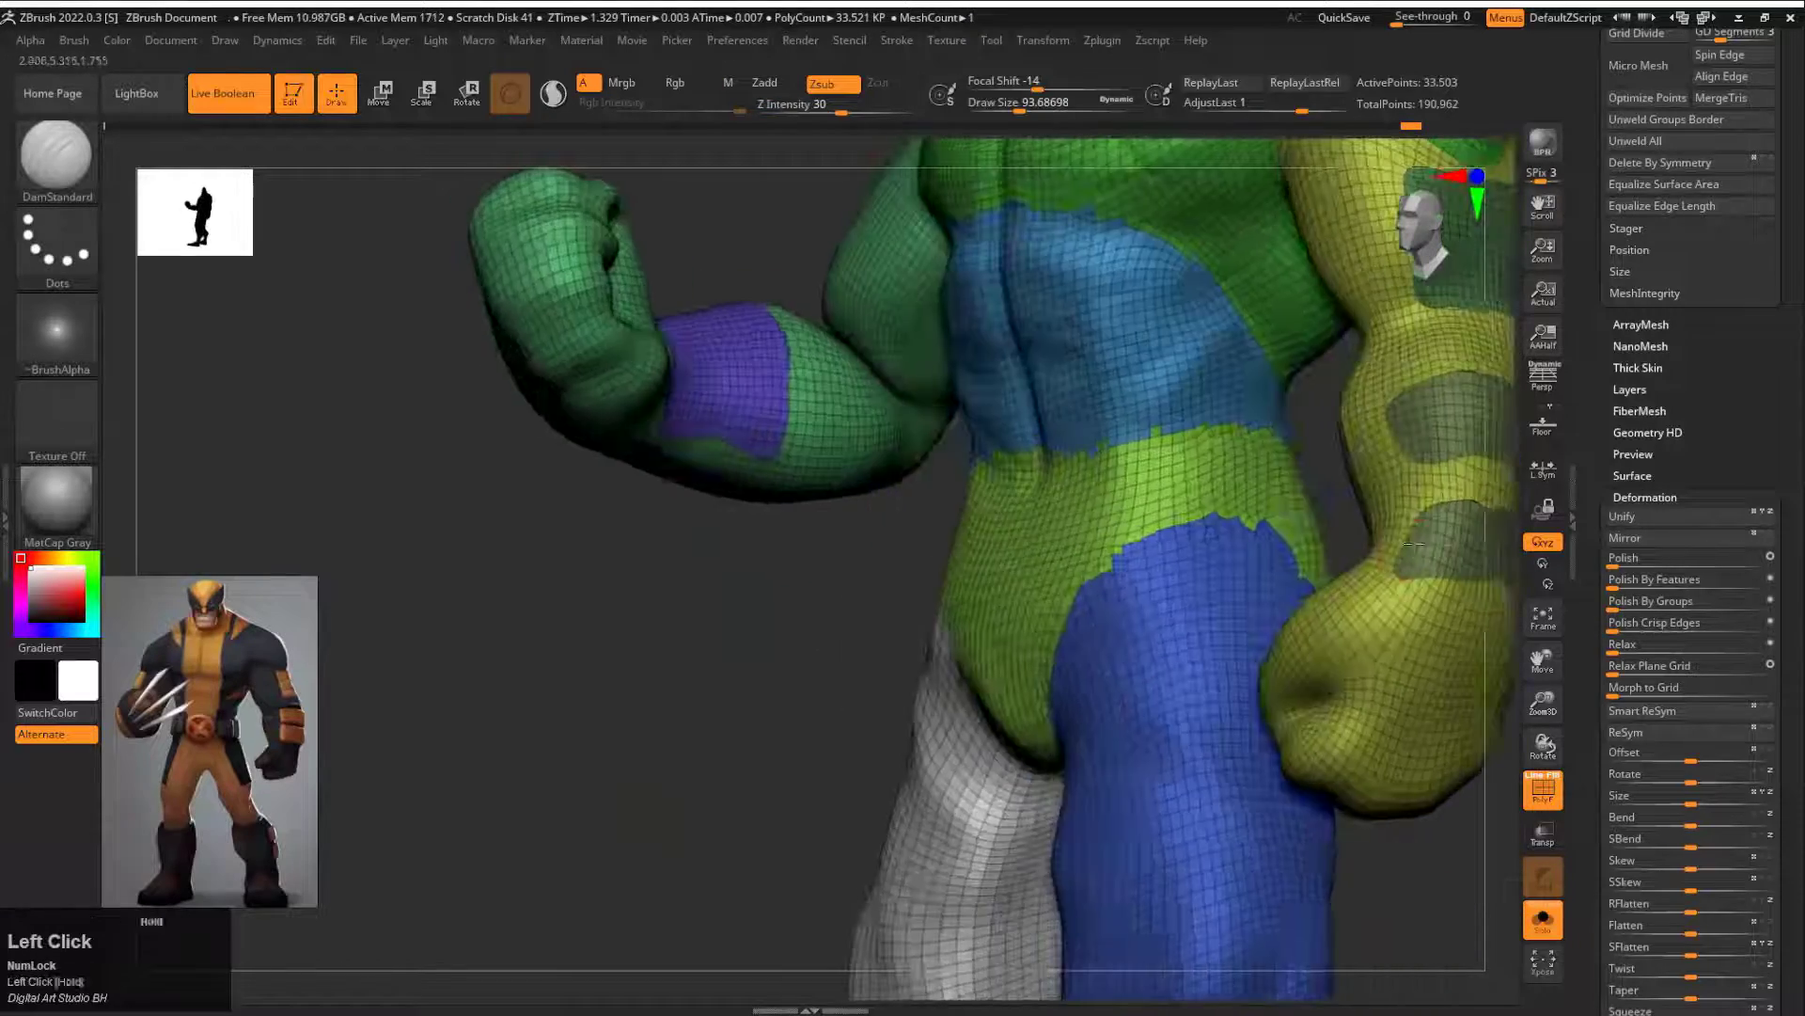
# Step: Switch to the ZModeler brush and delete the body's higher subdivision levels
pyautogui.press('b')
pyautogui.press('z')
pyautogui.press('m')
pyautogui.moveTo(1386, 878); pyautogui.dragTo(1448, 865)
pyautogui.keyDown('alt'); pyautogui.moveTo(1448, 865); pyautogui.dragTo(1029, 800); pyautogui.keyUp('alt')
pyautogui.moveTo(1292, 464); pyautogui.dragTo(1187, 472)
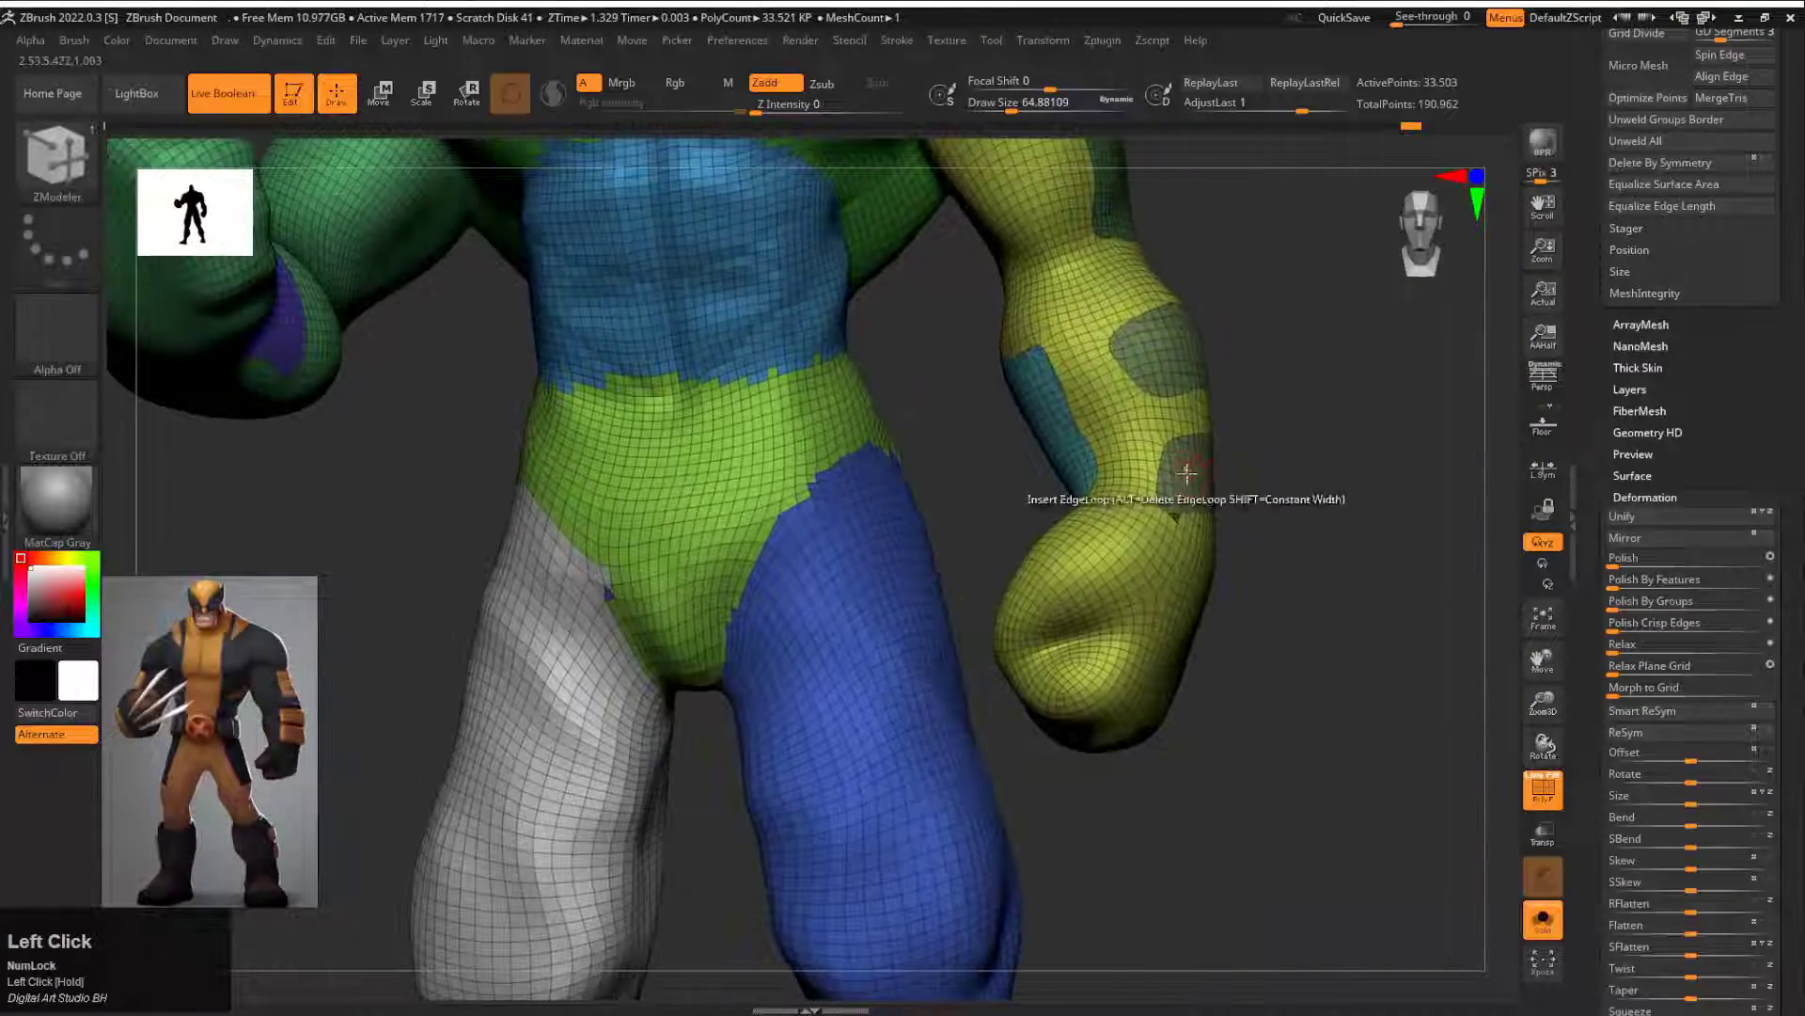
pyautogui.moveTo(1591, 254); pyautogui.dragTo(1599, 510)
pyautogui.click(1720, 344)
pyautogui.moveTo(1396, 410); pyautogui.dragTo(1345, 430)
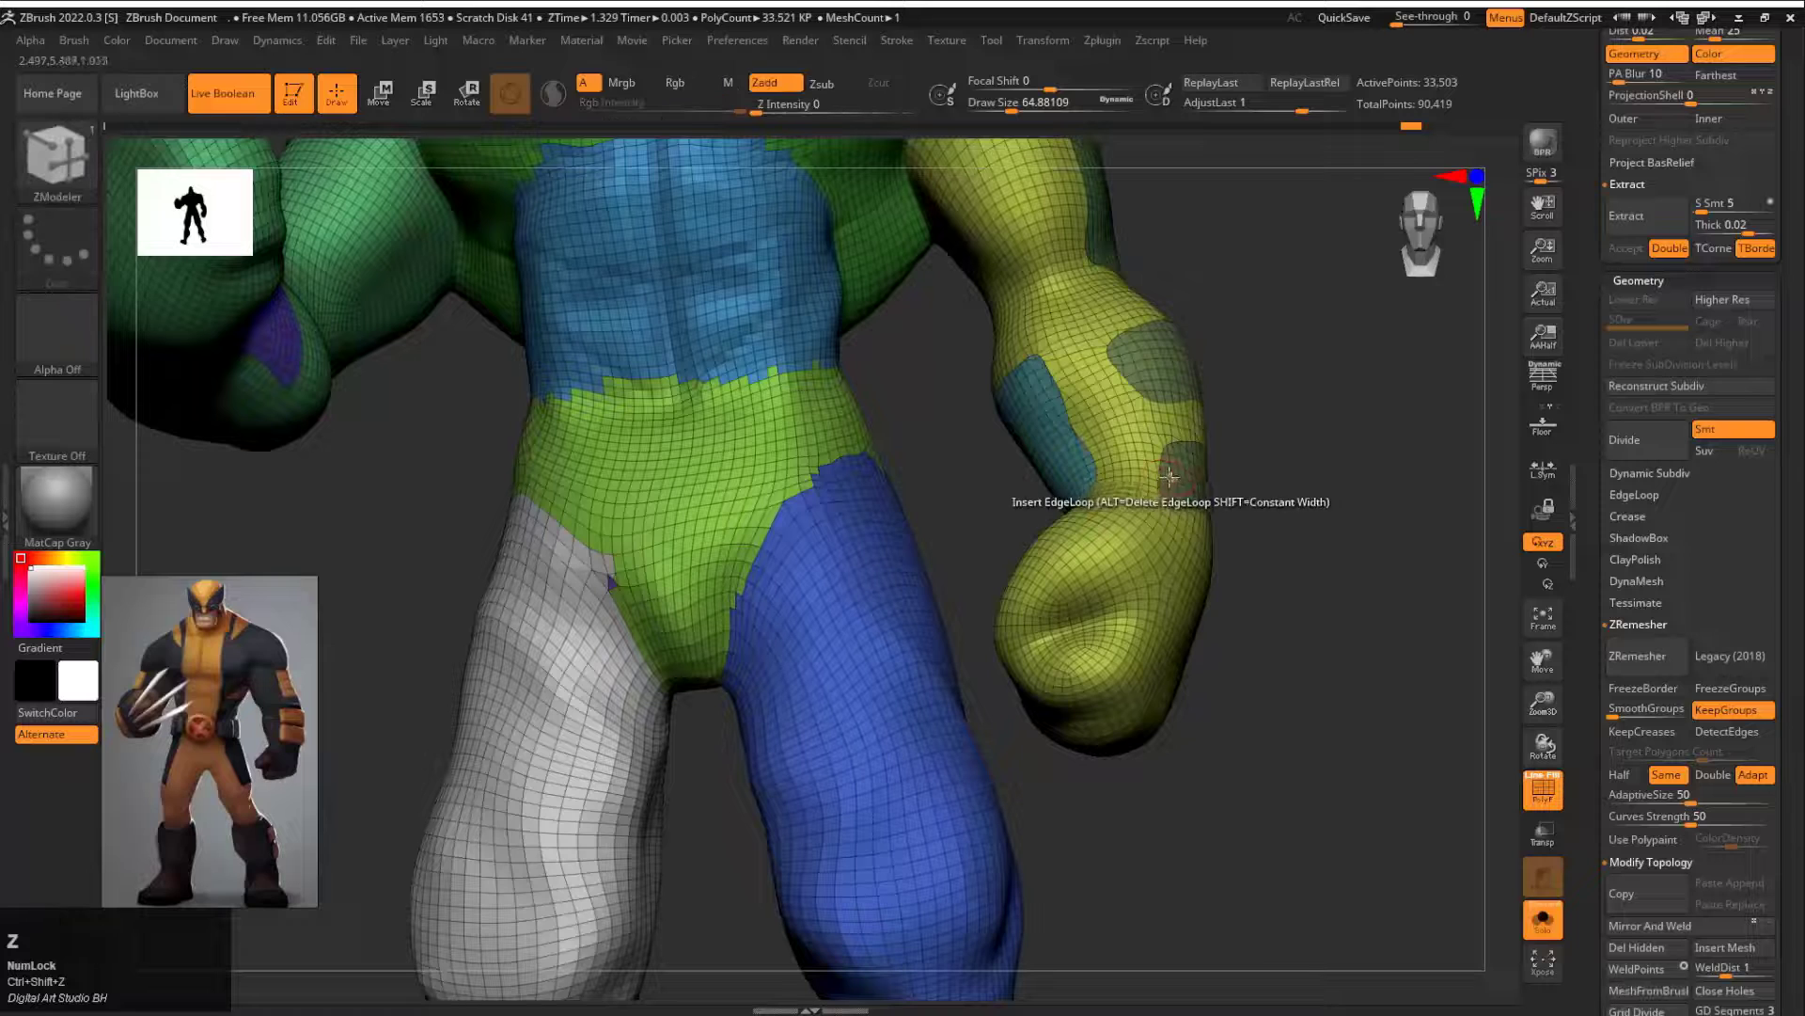
# Step: Set the ZModeler polygon action to Extrude with the All Polygons target and extrude the isolated forearm panels
pyautogui.press('space')
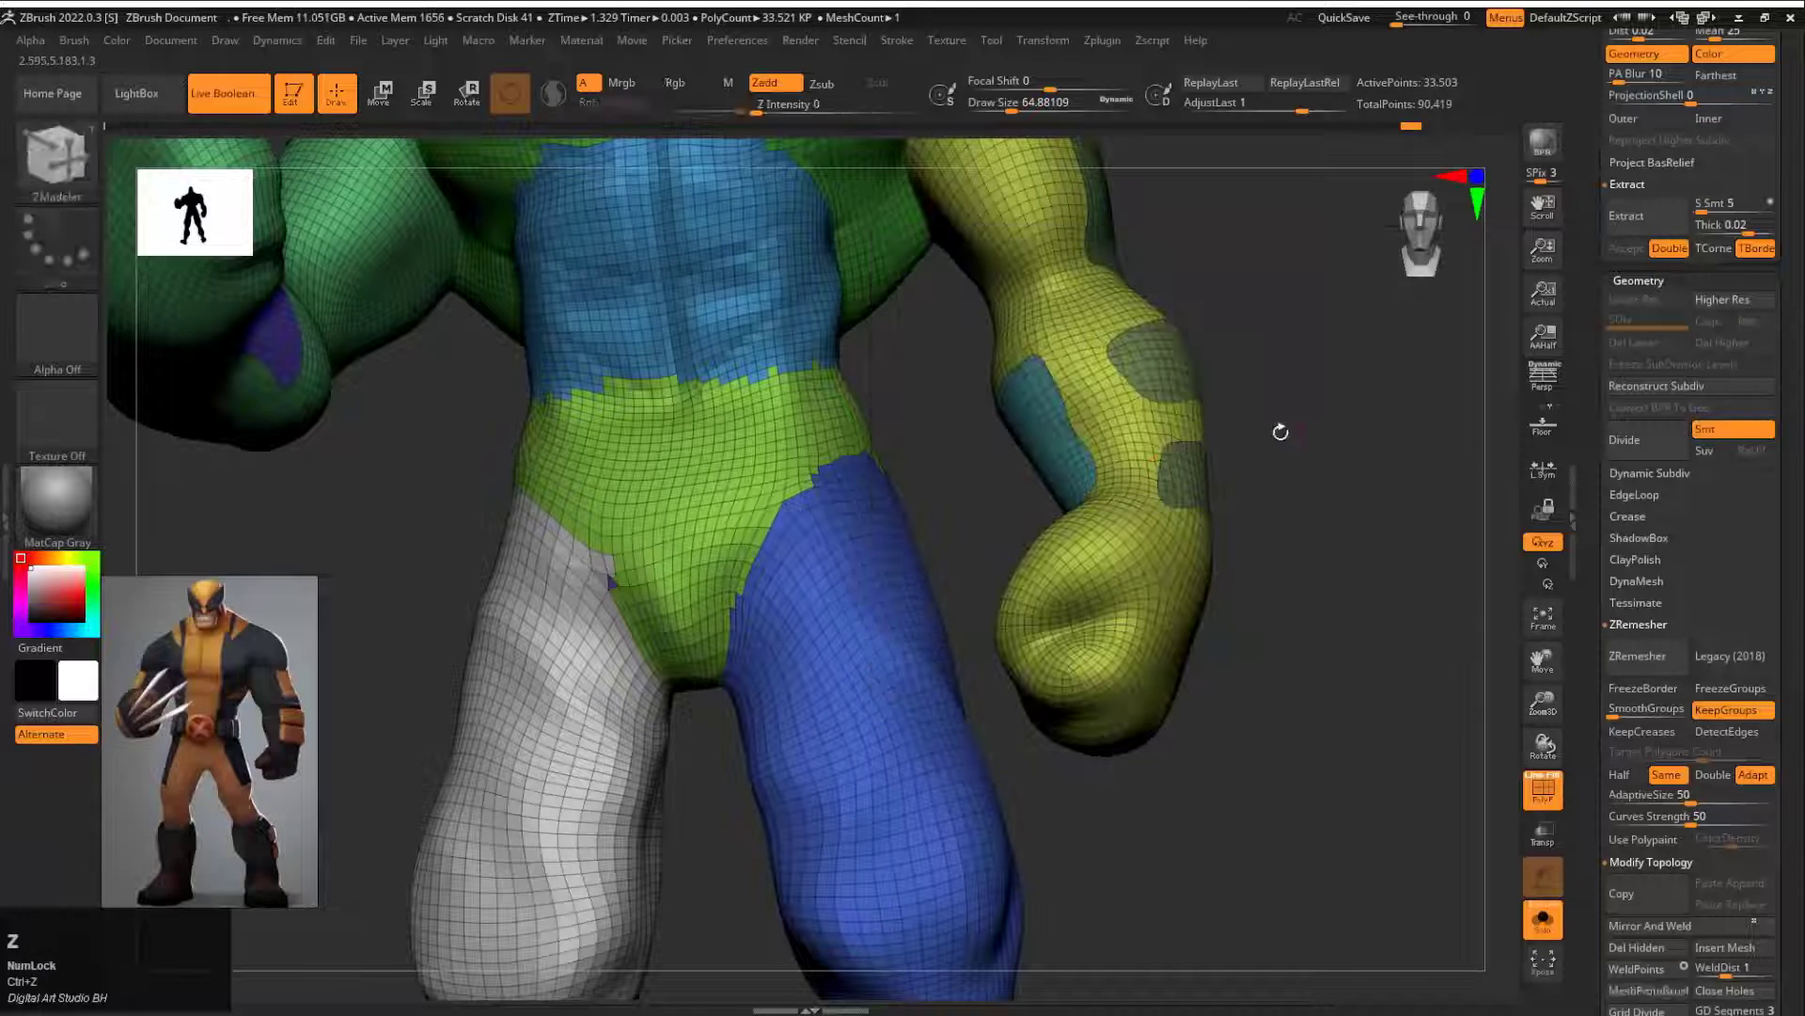
pyautogui.keyDown('ctrl'); pyautogui.keyDown('shift'); pyautogui.click(1176, 475); pyautogui.keyUp('shift'); pyautogui.keyUp('ctrl')
pyautogui.press('space')
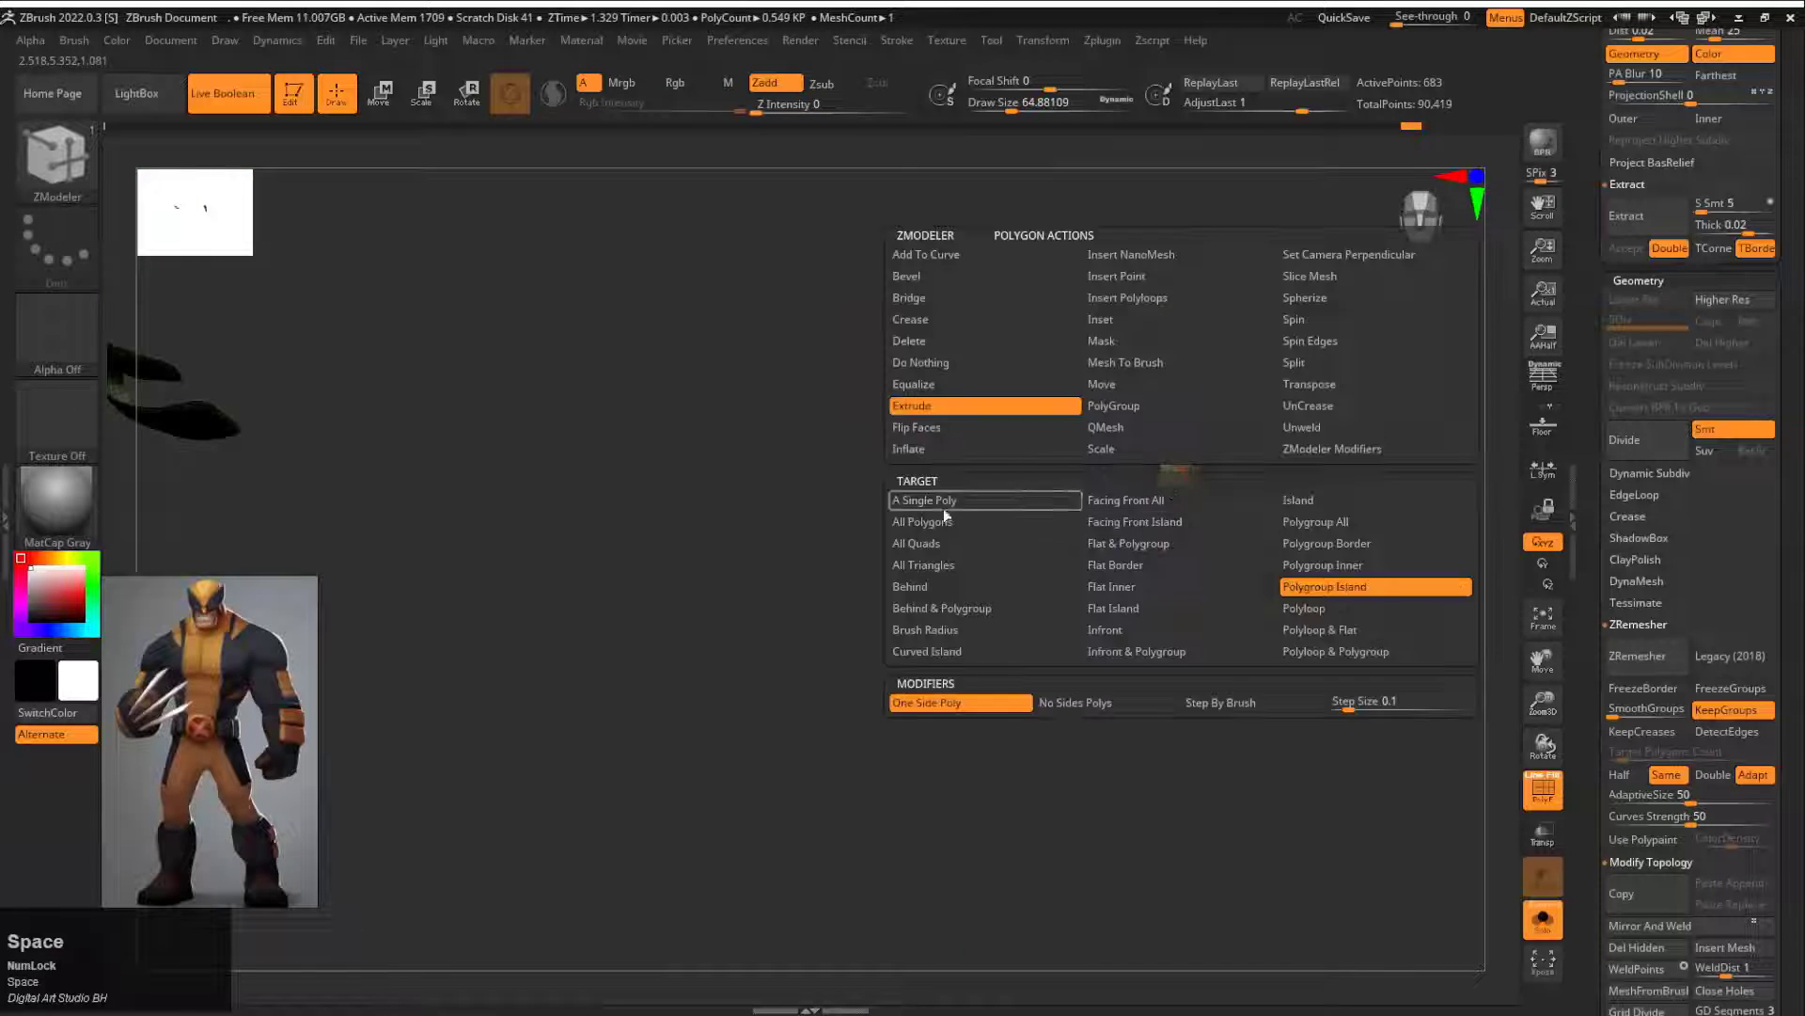
pyautogui.click(944, 508)
pyautogui.keyDown('ctrl'); pyautogui.keyDown('shift'); pyautogui.click(1277, 434); pyautogui.keyUp('shift'); pyautogui.keyUp('ctrl')
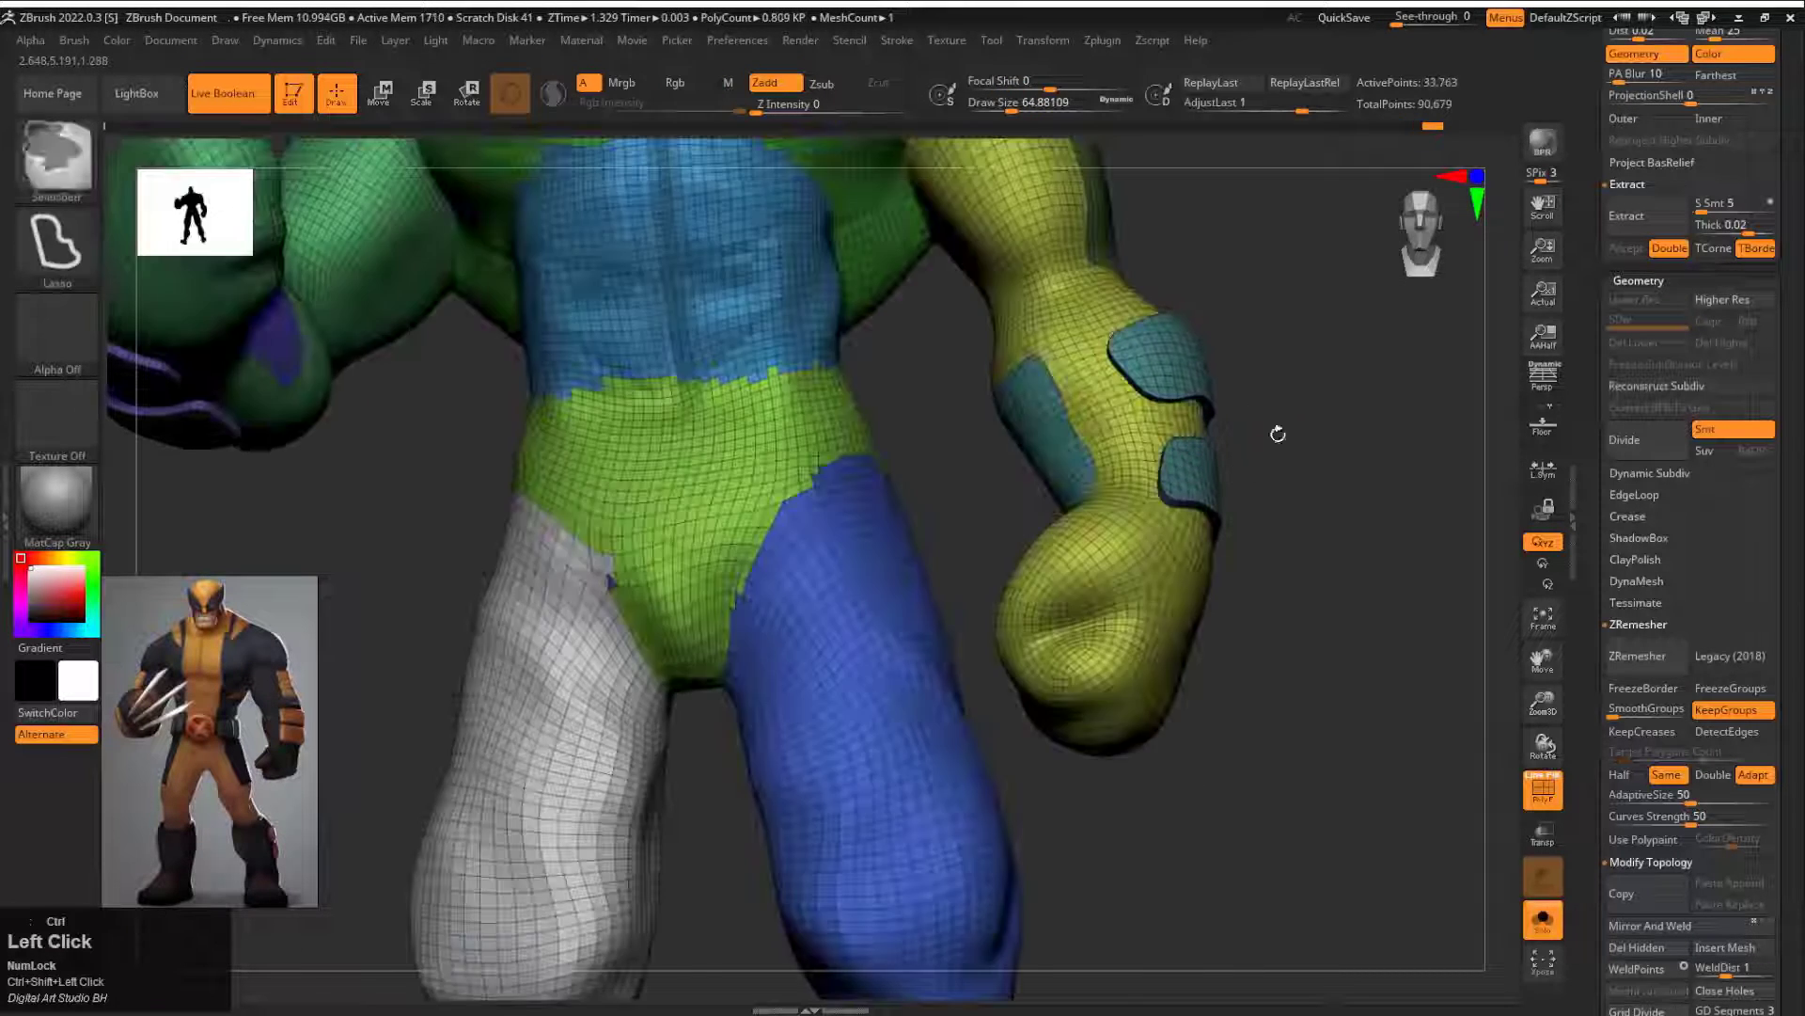
# Step: Isolate individual forearm panels on both arms and examine the purple panel of the raised forearm up close
pyautogui.moveTo(1277, 433); pyautogui.dragTo(1418, 465)
pyautogui.keyDown('ctrl'); pyautogui.keyDown('shift'); pyautogui.click(1149, 599); pyautogui.keyUp('shift'); pyautogui.keyUp('ctrl')
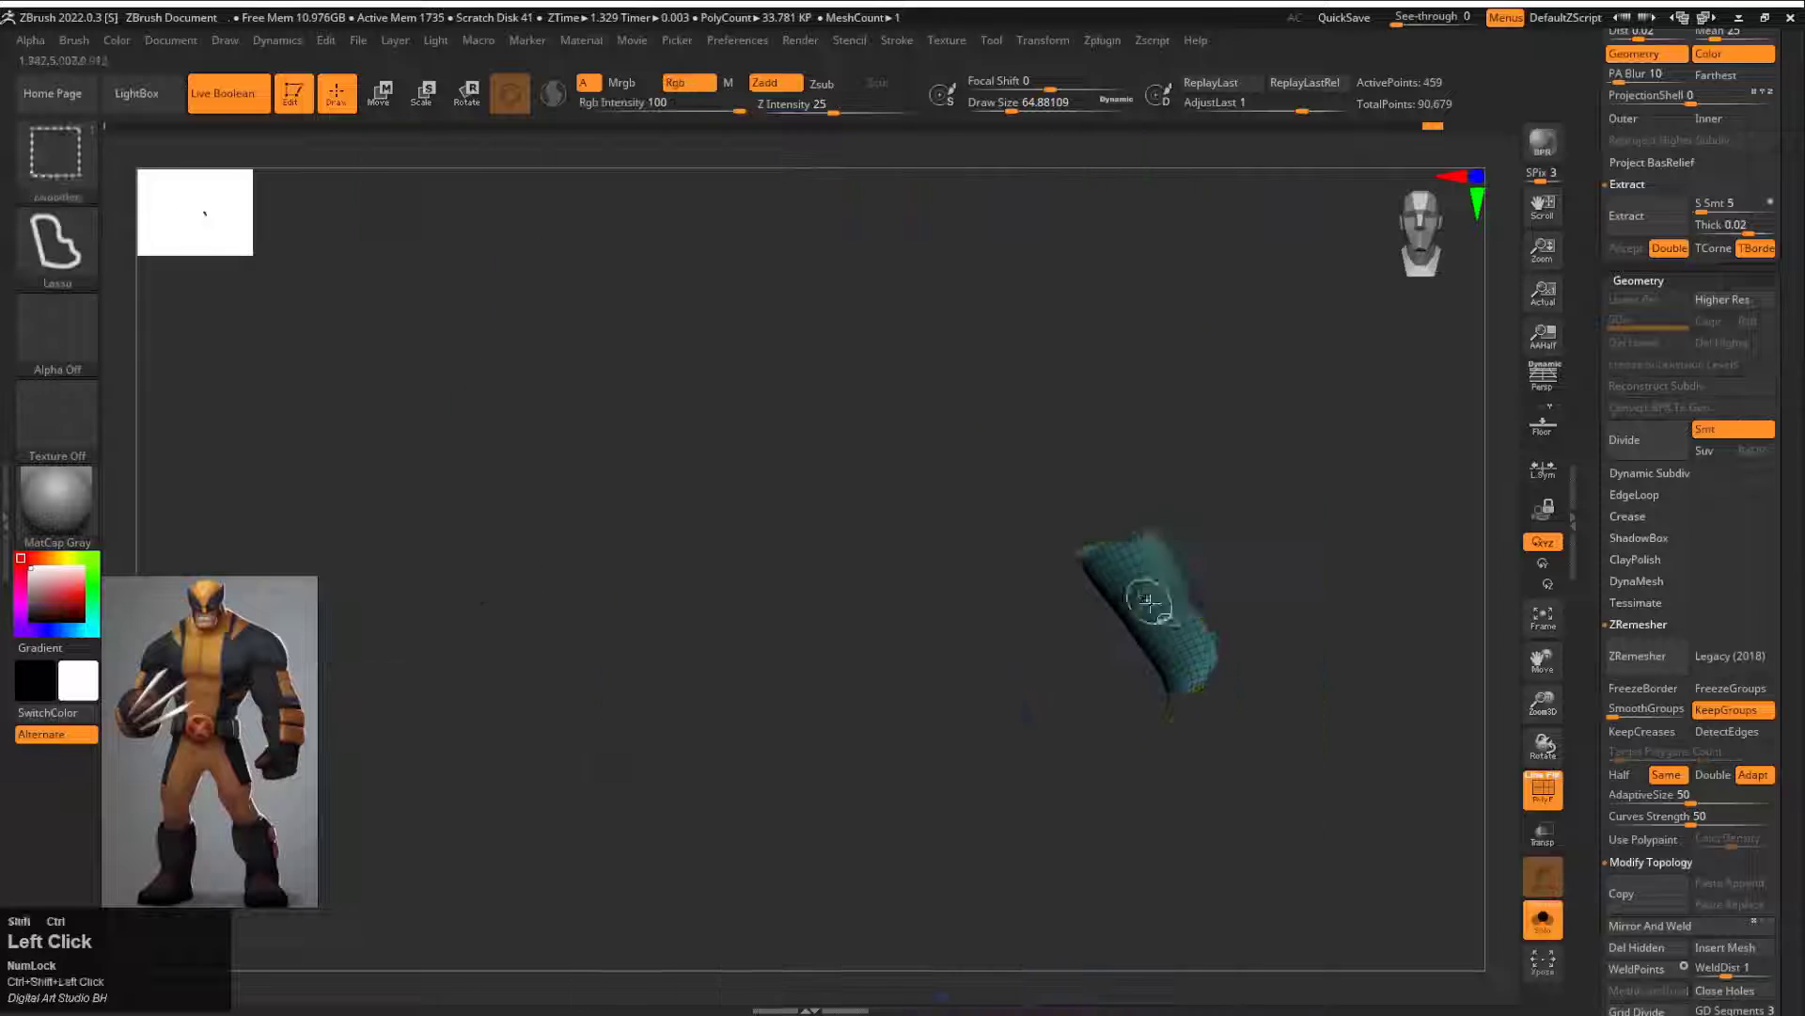
pyautogui.moveTo(1316, 574); pyautogui.dragTo(1057, 535)
pyautogui.keyDown('ctrl'); pyautogui.keyDown('shift'); pyautogui.click(1057, 535); pyautogui.keyUp('shift'); pyautogui.keyUp('ctrl')
pyautogui.keyDown('ctrl'); pyautogui.keyDown('shift'); pyautogui.click(854, 638); pyautogui.keyUp('shift'); pyautogui.keyUp('ctrl')
pyautogui.moveTo(950, 663); pyautogui.dragTo(1116, 629)
pyautogui.press('f')
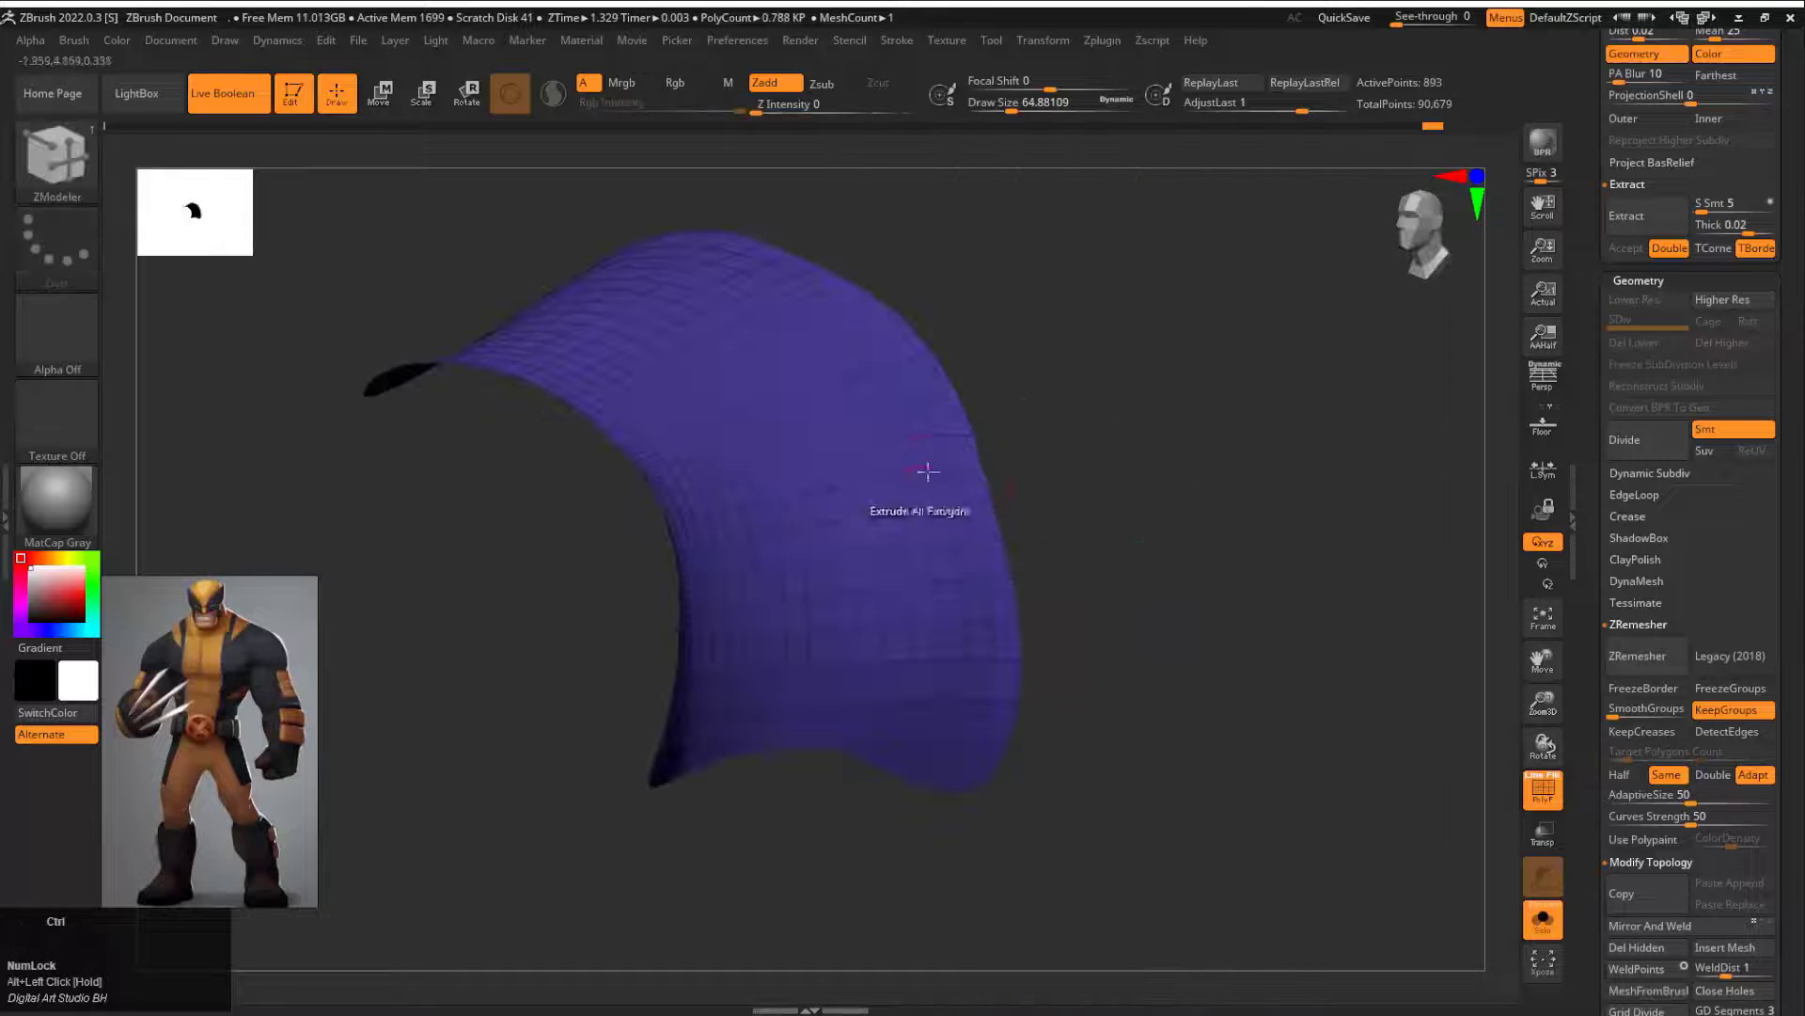
# Step: Isolate the upper-arm panels, extrude all their polygons outward, and show the full body
pyautogui.moveTo(927, 471); pyautogui.dragTo(916, 475)
pyautogui.keyDown('ctrl'); pyautogui.keyDown('shift'); pyautogui.click(1350, 552); pyautogui.keyUp('shift'); pyautogui.keyUp('ctrl')
pyautogui.keyDown('alt'); pyautogui.moveTo(1350, 552); pyautogui.dragTo(1350, 475); pyautogui.keyUp('alt')
pyautogui.keyDown('ctrl'); pyautogui.keyDown('shift'); pyautogui.click(1351, 476); pyautogui.keyUp('shift'); pyautogui.keyUp('ctrl')
pyautogui.keyDown('alt'); pyautogui.moveTo(1488, 437); pyautogui.dragTo(1238, 542); pyautogui.keyUp('alt')
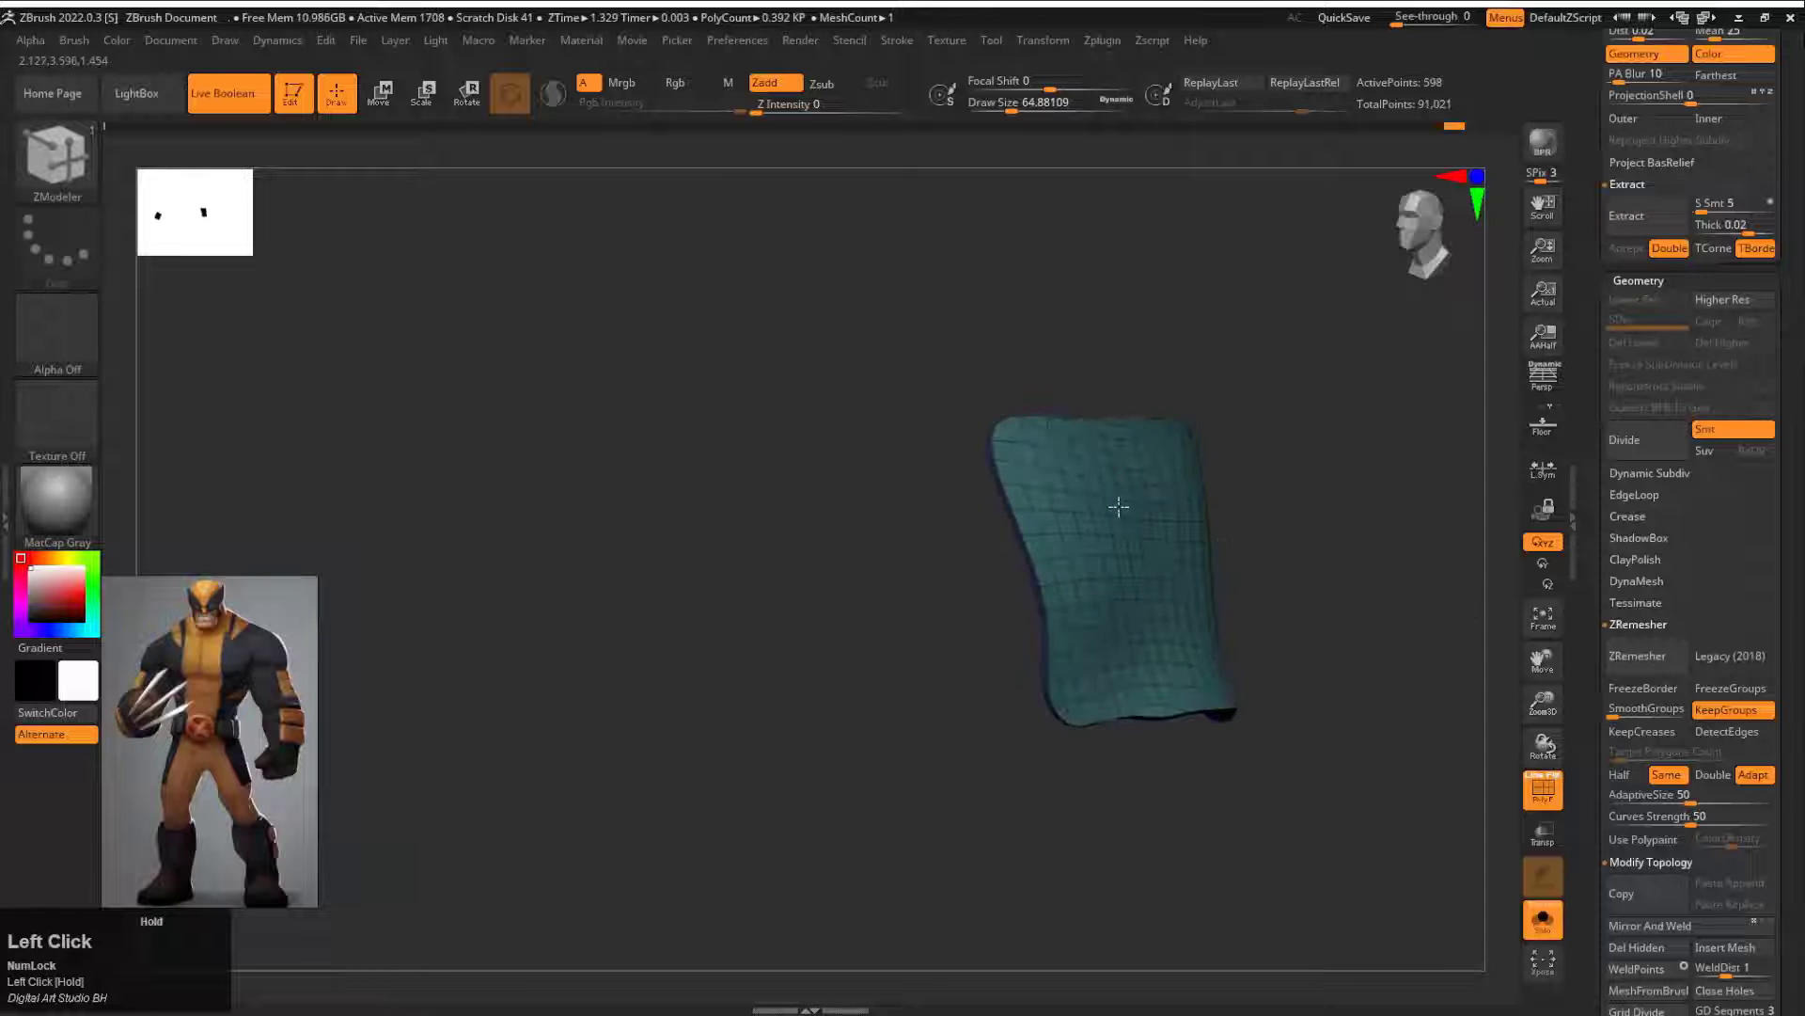
pyautogui.keyDown('ctrl'); pyautogui.keyDown('shift'); pyautogui.click(1330, 460); pyautogui.keyUp('shift'); pyautogui.keyUp('ctrl')
pyautogui.keyDown('alt'); pyautogui.moveTo(1329, 459); pyautogui.dragTo(1493, 560); pyautogui.keyUp('alt')
pyautogui.keyDown('alt'); pyautogui.moveTo(1381, 409); pyautogui.dragTo(1417, 558); pyautogui.keyUp('alt')
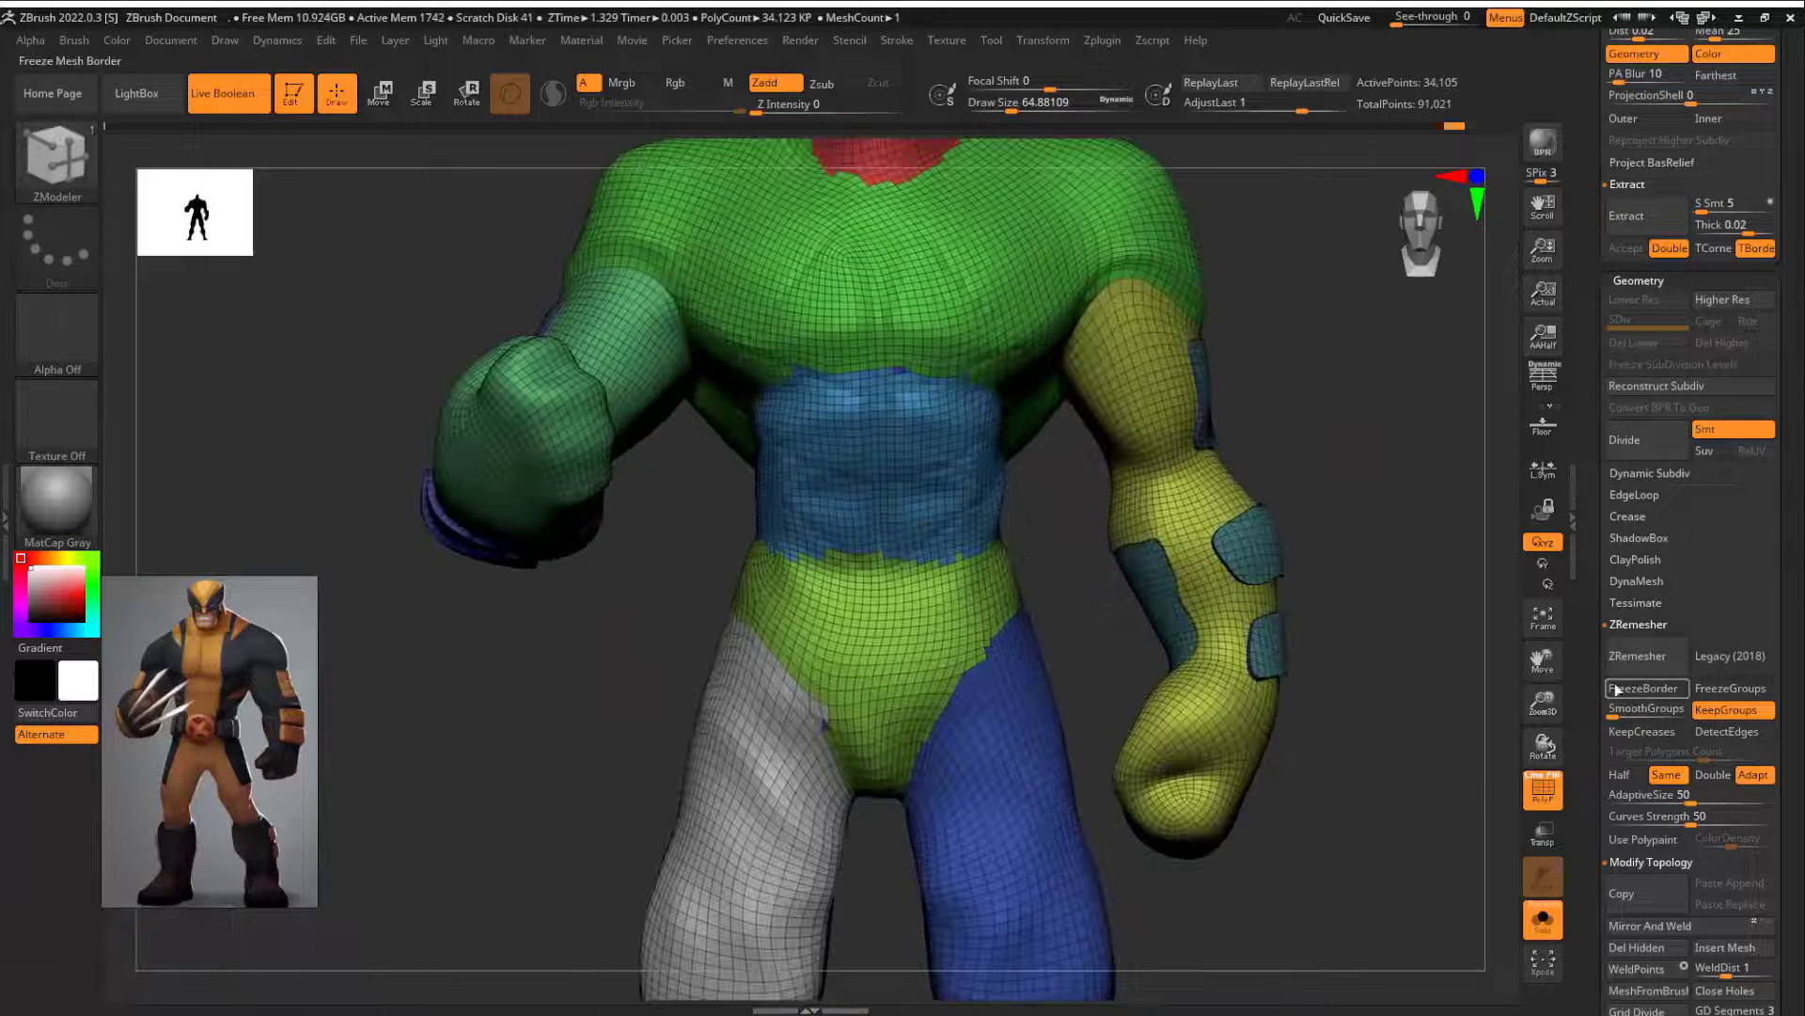
# Step: Set the ZModeler edge action to Crease with the EdgeLoop Complete target and inspect the raised panels' borders on the lowered arm
pyautogui.keyDown('alt'); pyautogui.moveTo(1354, 470); pyautogui.dragTo(1185, 558); pyautogui.keyUp('alt')
pyautogui.press('space')
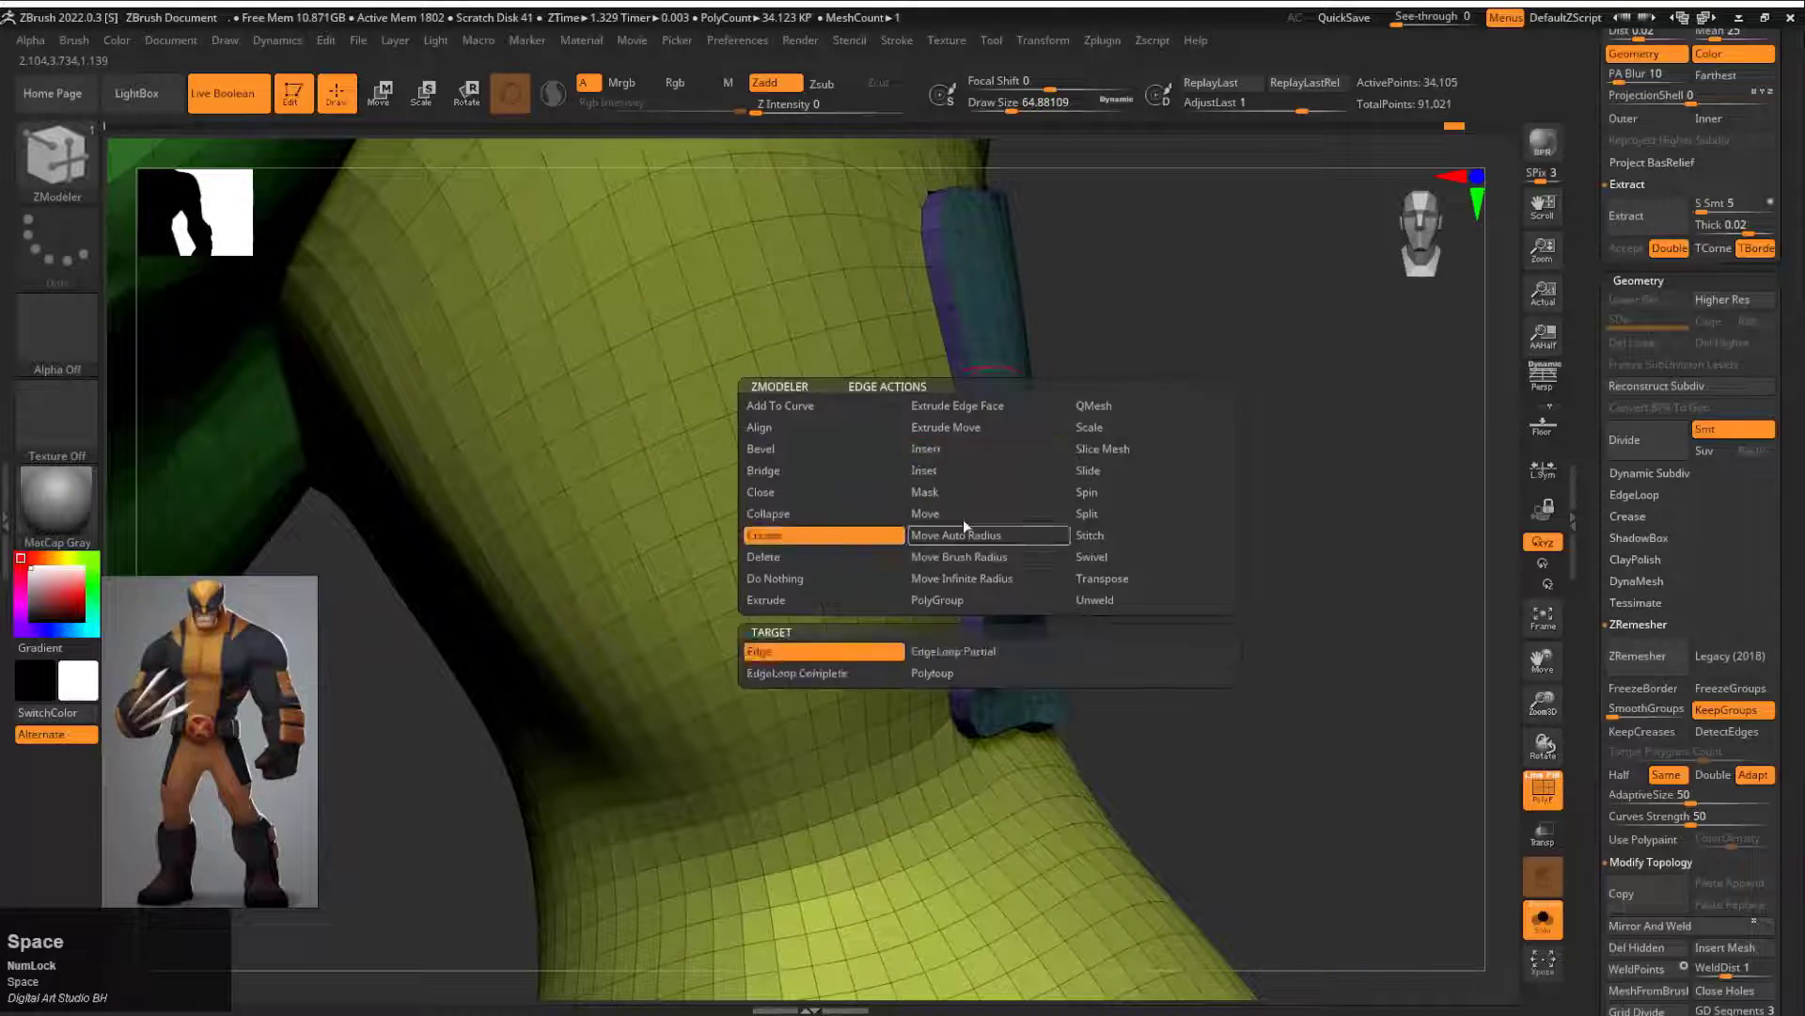
pyautogui.click(797, 672)
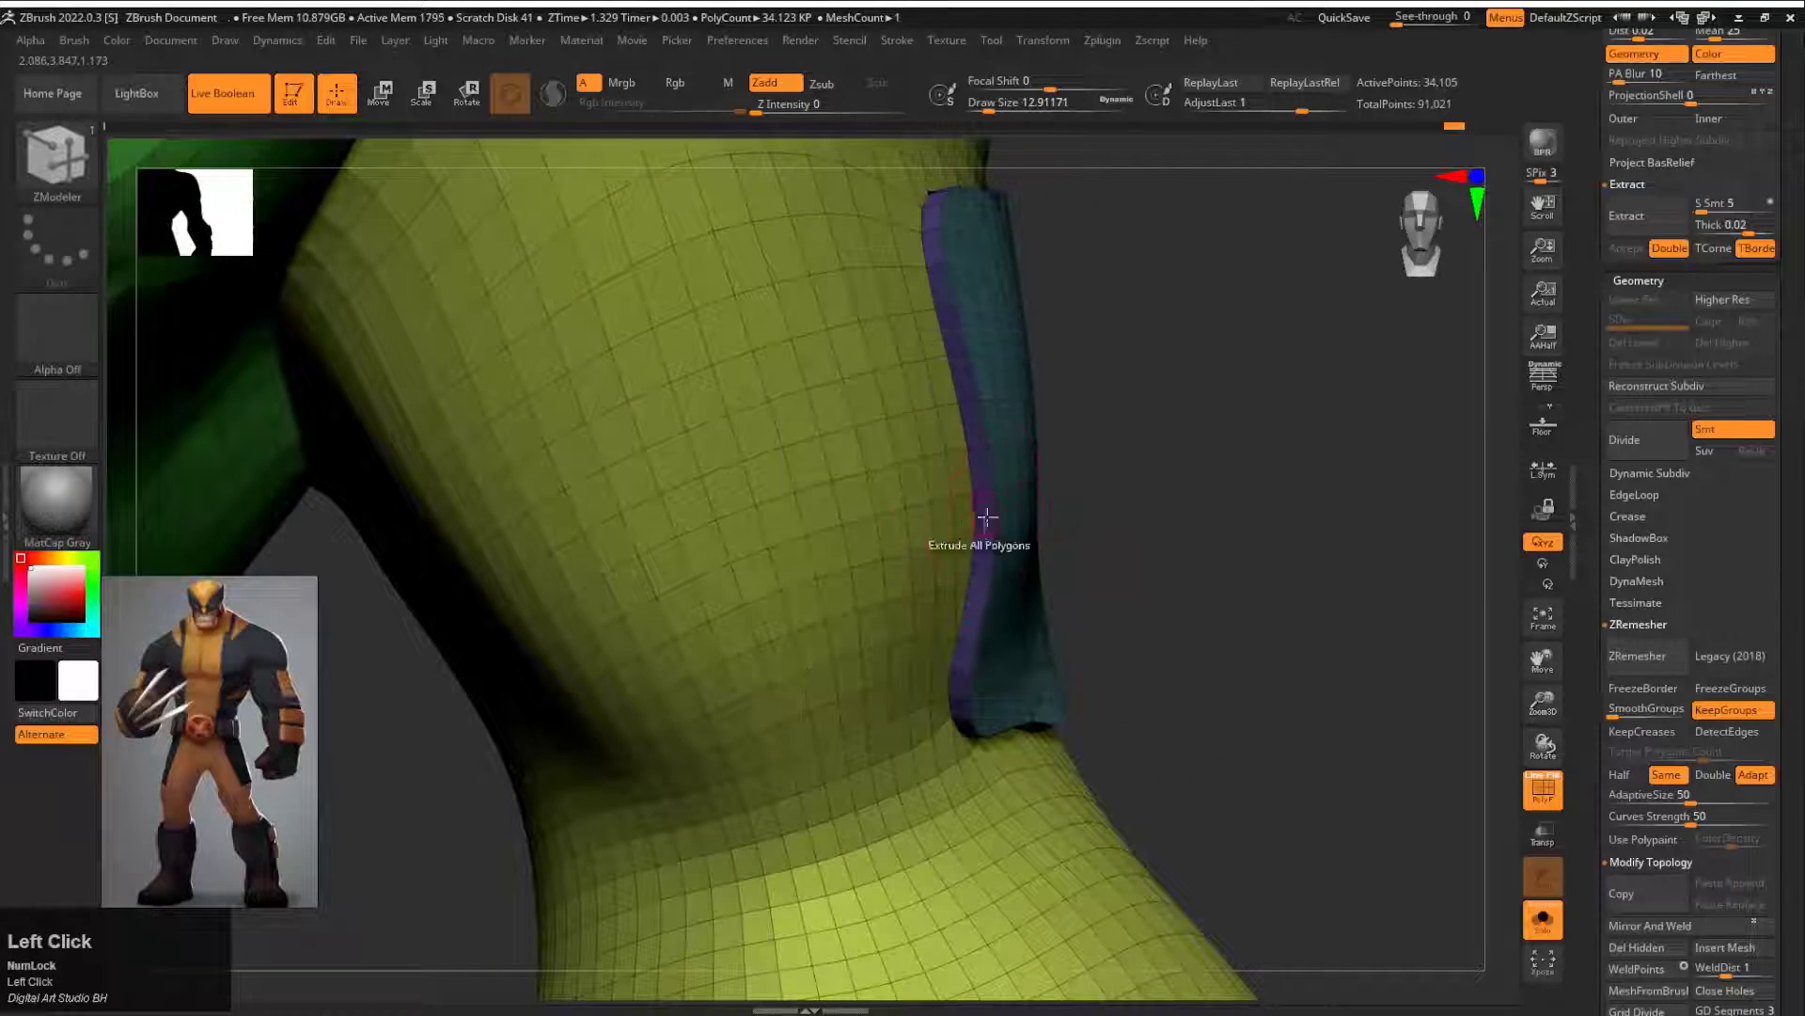
pyautogui.moveTo(1316, 639); pyautogui.dragTo(1617, 489)
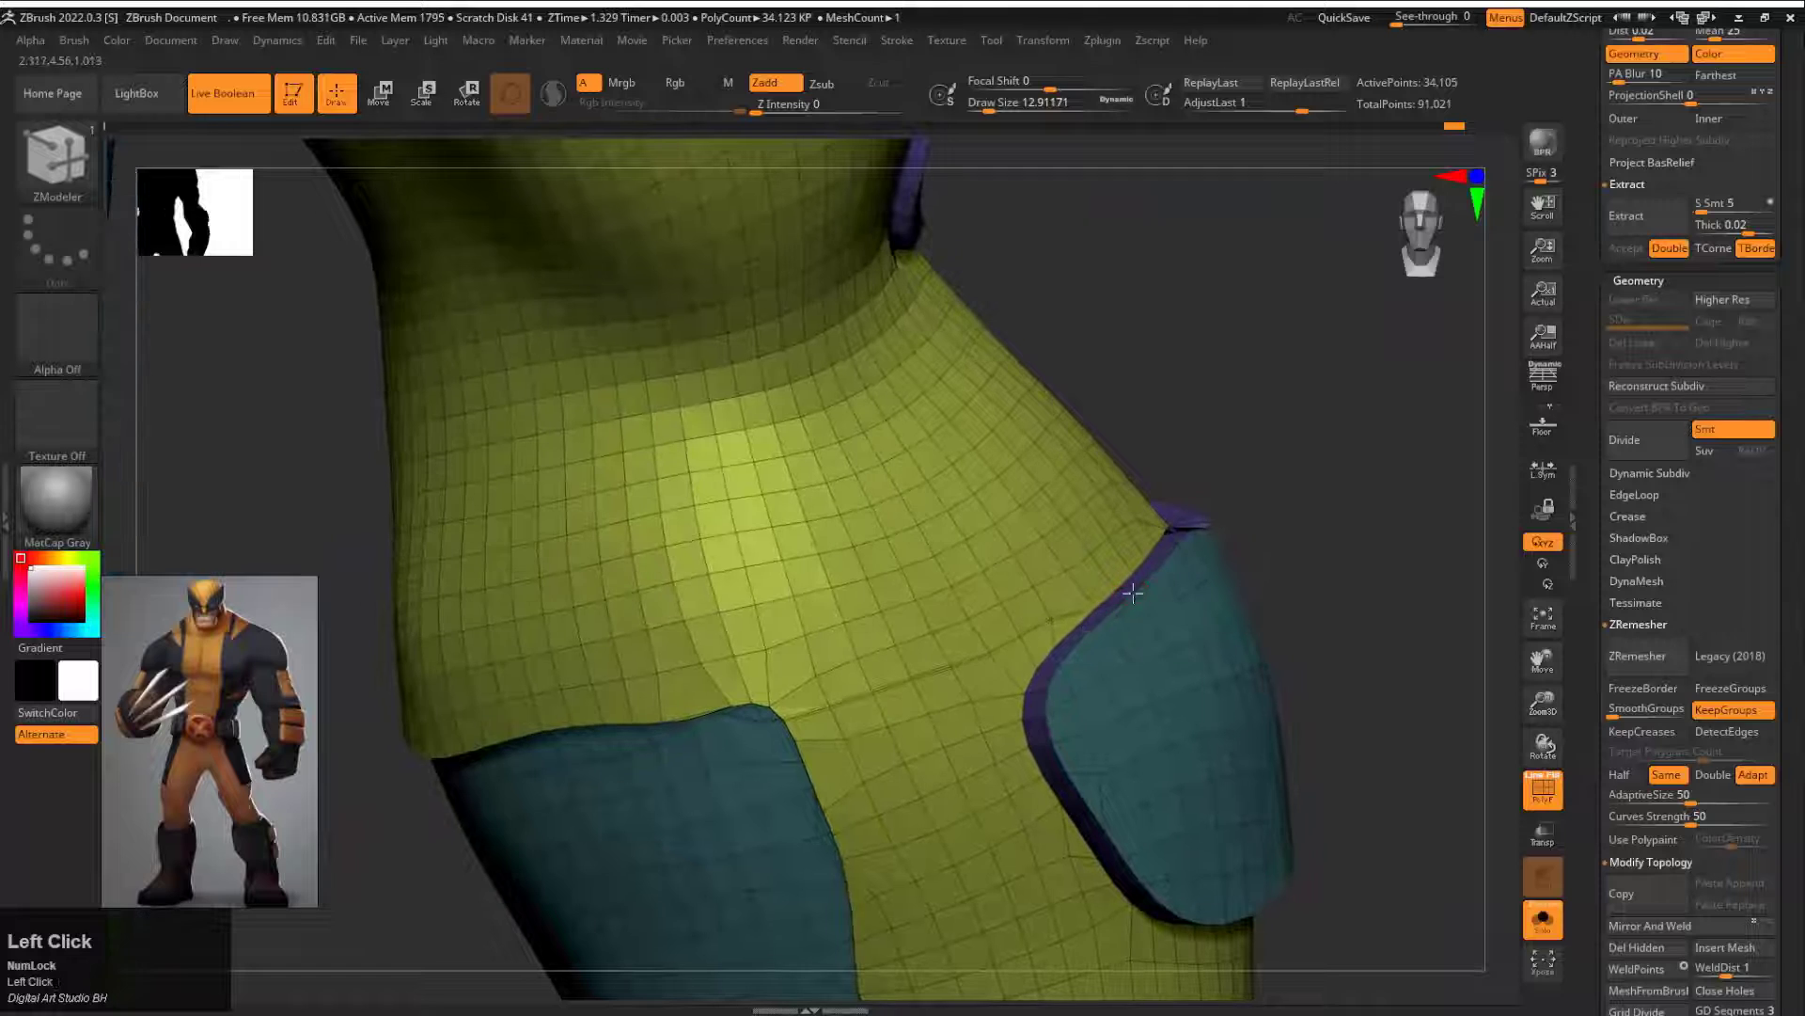
# Step: Undo the last edits and remesh the body with ZRemesher at the same density, keeping its polygroups
pyautogui.hotkey('ctrl', 'z')
pyautogui.moveTo(1269, 555); pyautogui.dragTo(1363, 565)
pyautogui.hotkey('ctrl', 'z')
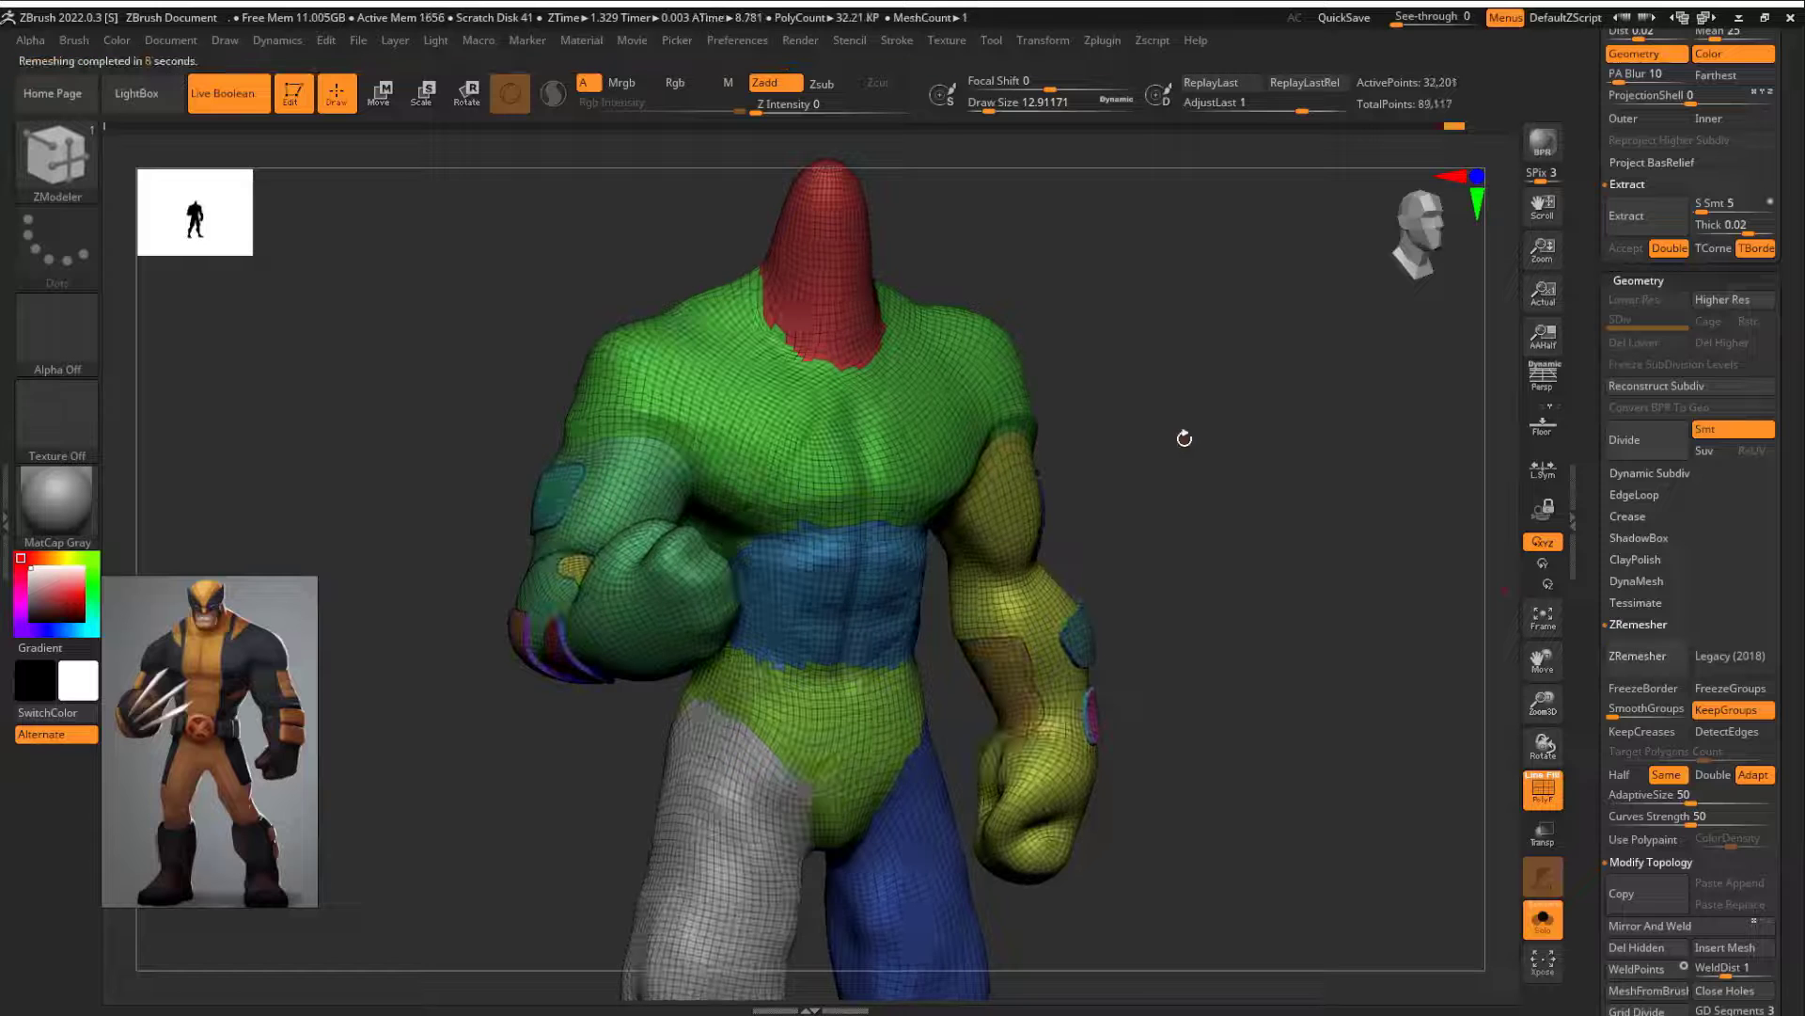
# Step: Turn off the polyframe display and isolate a fist to inspect its surface
pyautogui.moveTo(1181, 435)
pyautogui.mouseDown()
pyautogui.moveTo(1209, 564)
pyautogui.moveTo(1174, 561)
pyautogui.moveTo(1261, 617)
pyautogui.moveTo(1249, 541)
pyautogui.moveTo(1273, 572)
pyautogui.moveTo(1362, 536)
pyautogui.moveTo(1295, 515)
pyautogui.moveTo(1294, 481)
pyautogui.mouseUp()
pyautogui.hotkey('shift', 'f')
pyautogui.press('f')
pyautogui.moveTo(1159, 659)
pyautogui.keyDown('ctrl'); pyautogui.keyDown('shift'); pyautogui.mouseDown()
pyautogui.moveTo(1023, 717)
pyautogui.moveTo(1129, 729)
pyautogui.mouseUp(); pyautogui.keyUp('shift'); pyautogui.keyUp('ctrl')
pyautogui.moveTo(1223, 672)
pyautogui.mouseDown()
pyautogui.moveTo(1334, 685)
pyautogui.moveTo(1236, 568)
pyautogui.mouseUp()
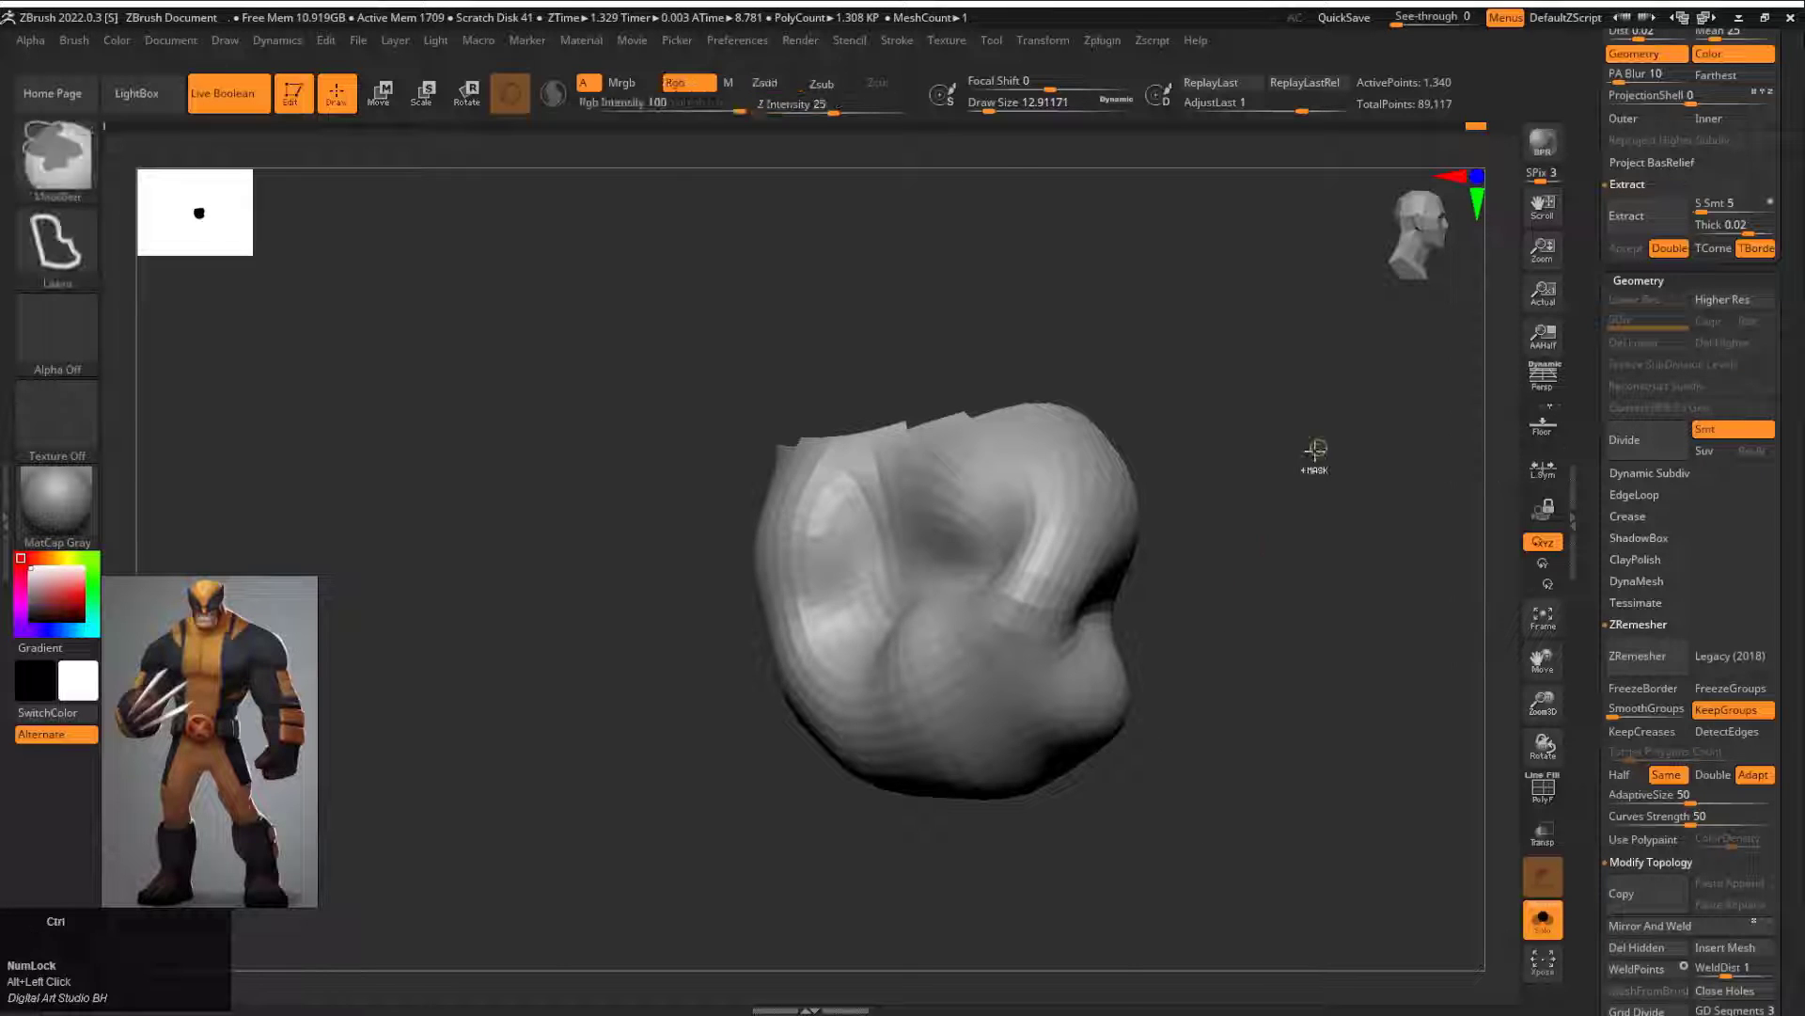
# Step: Restore the full body and divide the mesh twice, up to subdivision level 3
pyautogui.keyDown('ctrl'); pyautogui.keyDown('shift'); pyautogui.click(1315, 451); pyautogui.keyUp('shift'); pyautogui.keyUp('ctrl')
pyautogui.click(1640, 451)
pyautogui.click(1640, 452)
# Step: Isolate the lowered arm and select the DamStandard brush
pyautogui.moveTo(1312, 521)
pyautogui.mouseDown()
pyautogui.moveTo(1229, 532)
pyautogui.moveTo(1213, 470)
pyautogui.mouseUp()
pyautogui.moveTo(1213, 471); pyautogui.dragTo(1163, 498)
pyautogui.press('b')
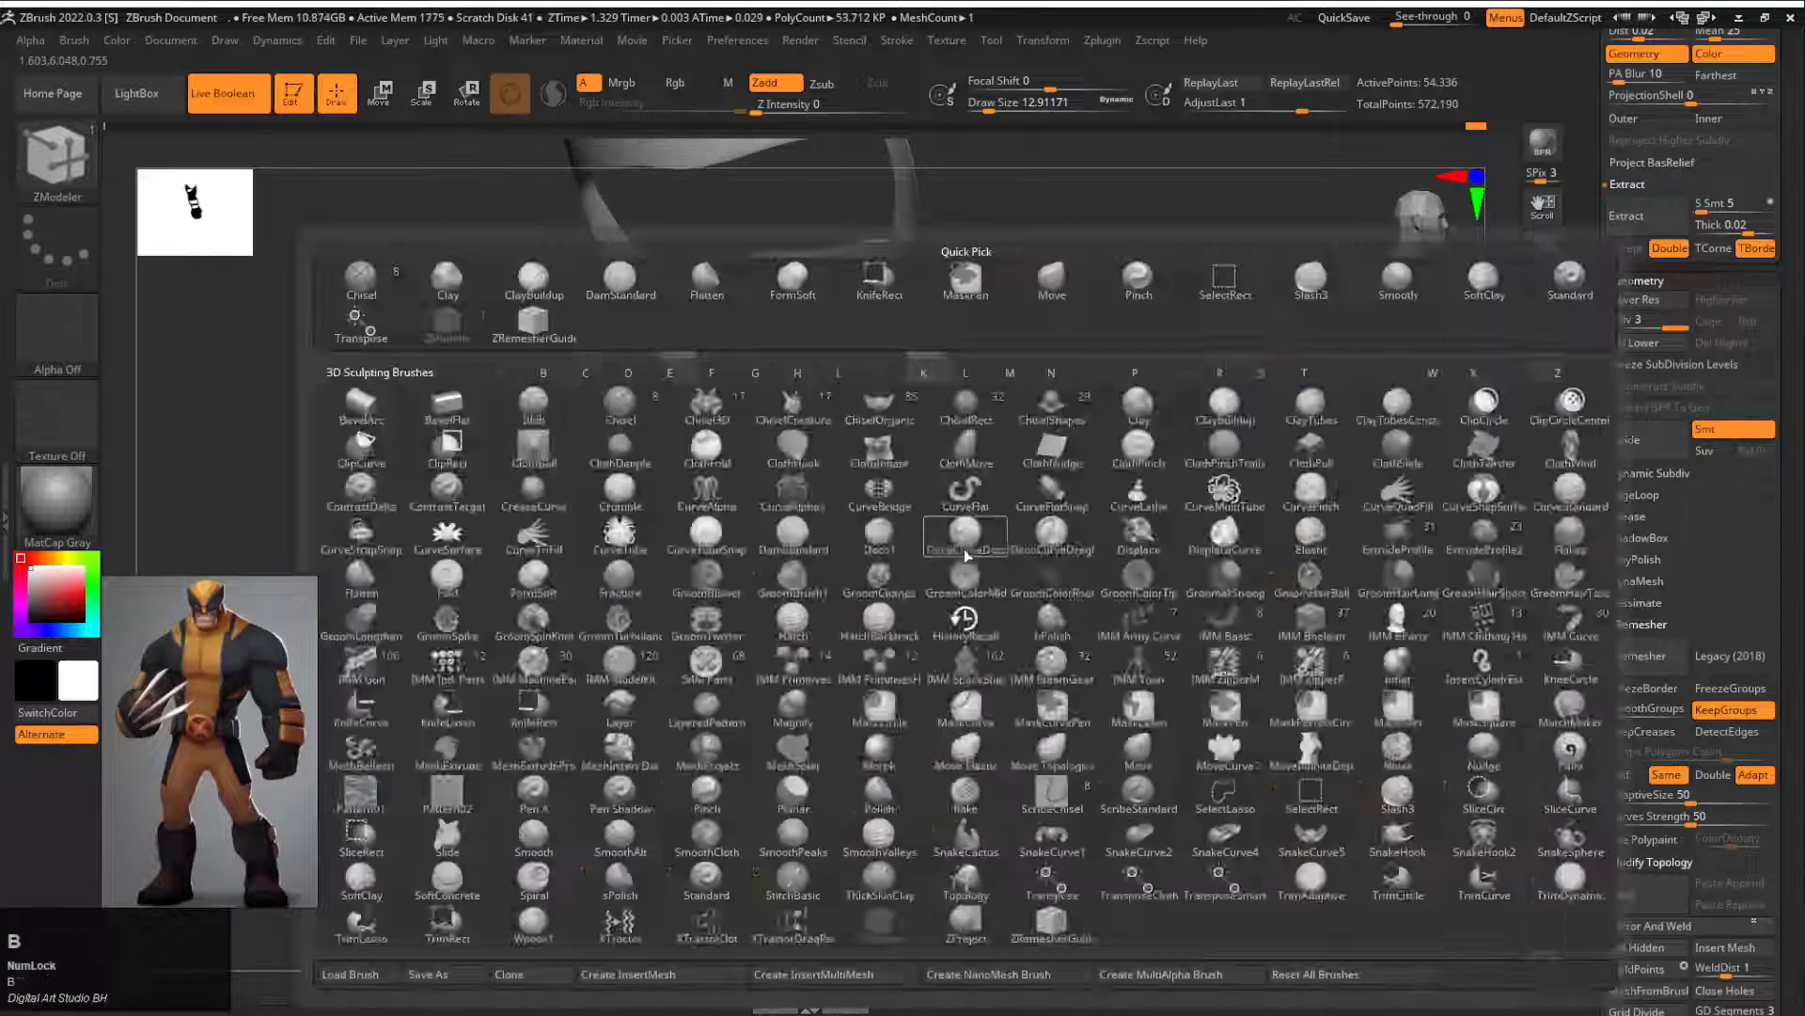
pyautogui.press('s')
pyautogui.press('d')
pyautogui.press('s')
# Step: Try carving a fold into the lowered arm's fist and undo the last stroke
pyautogui.moveTo(983, 653); pyautogui.dragTo(1149, 726)
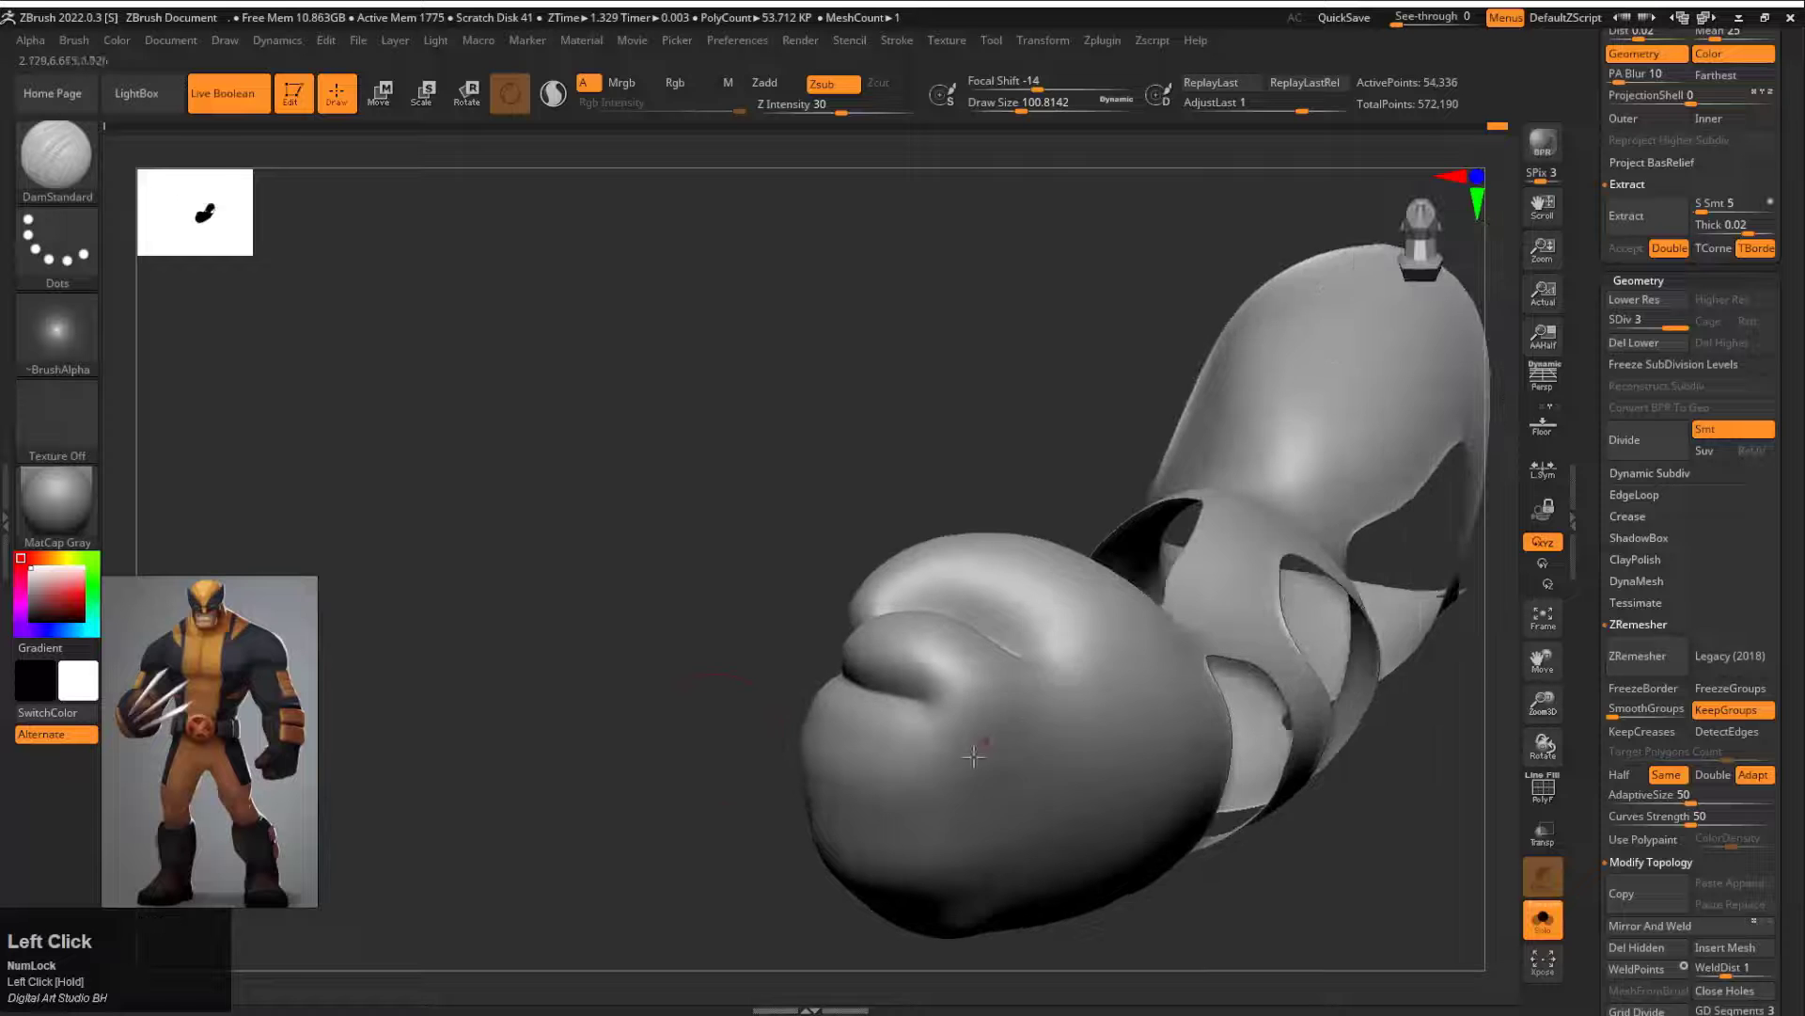
pyautogui.moveTo(968, 746)
pyautogui.mouseDown()
pyautogui.moveTo(817, 701)
pyautogui.moveTo(1053, 837)
pyautogui.mouseUp()
pyautogui.moveTo(809, 733)
pyautogui.mouseDown()
pyautogui.moveTo(1019, 850)
pyautogui.moveTo(1148, 674)
pyautogui.moveTo(1002, 620)
pyautogui.mouseUp()
pyautogui.hotkey('ctrl', 'z')
# Step: Drop the mesh to subdivision level 1 and isolate the raised arm
pyautogui.moveTo(1002, 423)
pyautogui.mouseDown()
pyautogui.moveTo(983, 640)
pyautogui.moveTo(1100, 677)
pyautogui.moveTo(658, 657)
pyautogui.moveTo(1222, 476)
pyautogui.moveTo(1265, 668)
pyautogui.moveTo(1293, 700)
pyautogui.mouseUp()
pyautogui.keyDown('ctrl'); pyautogui.keyDown('shift'); pyautogui.click(658, 657); pyautogui.keyUp('shift'); pyautogui.keyUp('ctrl')
pyautogui.hotkey('shift', 'd')
pyautogui.hotkey('shift', 'd')
pyautogui.keyDown('ctrl'); pyautogui.keyDown('shift'); pyautogui.click(1269, 648); pyautogui.keyUp('shift'); pyautogui.keyUp('ctrl')
pyautogui.keyDown('ctrl'); pyautogui.keyDown('shift'); pyautogui.click(1270, 649); pyautogui.keyUp('shift'); pyautogui.keyUp('ctrl')
pyautogui.moveTo(1316, 757); pyautogui.dragTo(950, 869)
pyautogui.keyDown('ctrl'); pyautogui.keyDown('shift'); pyautogui.click(1328, 376); pyautogui.keyUp('shift'); pyautogui.keyUp('ctrl')
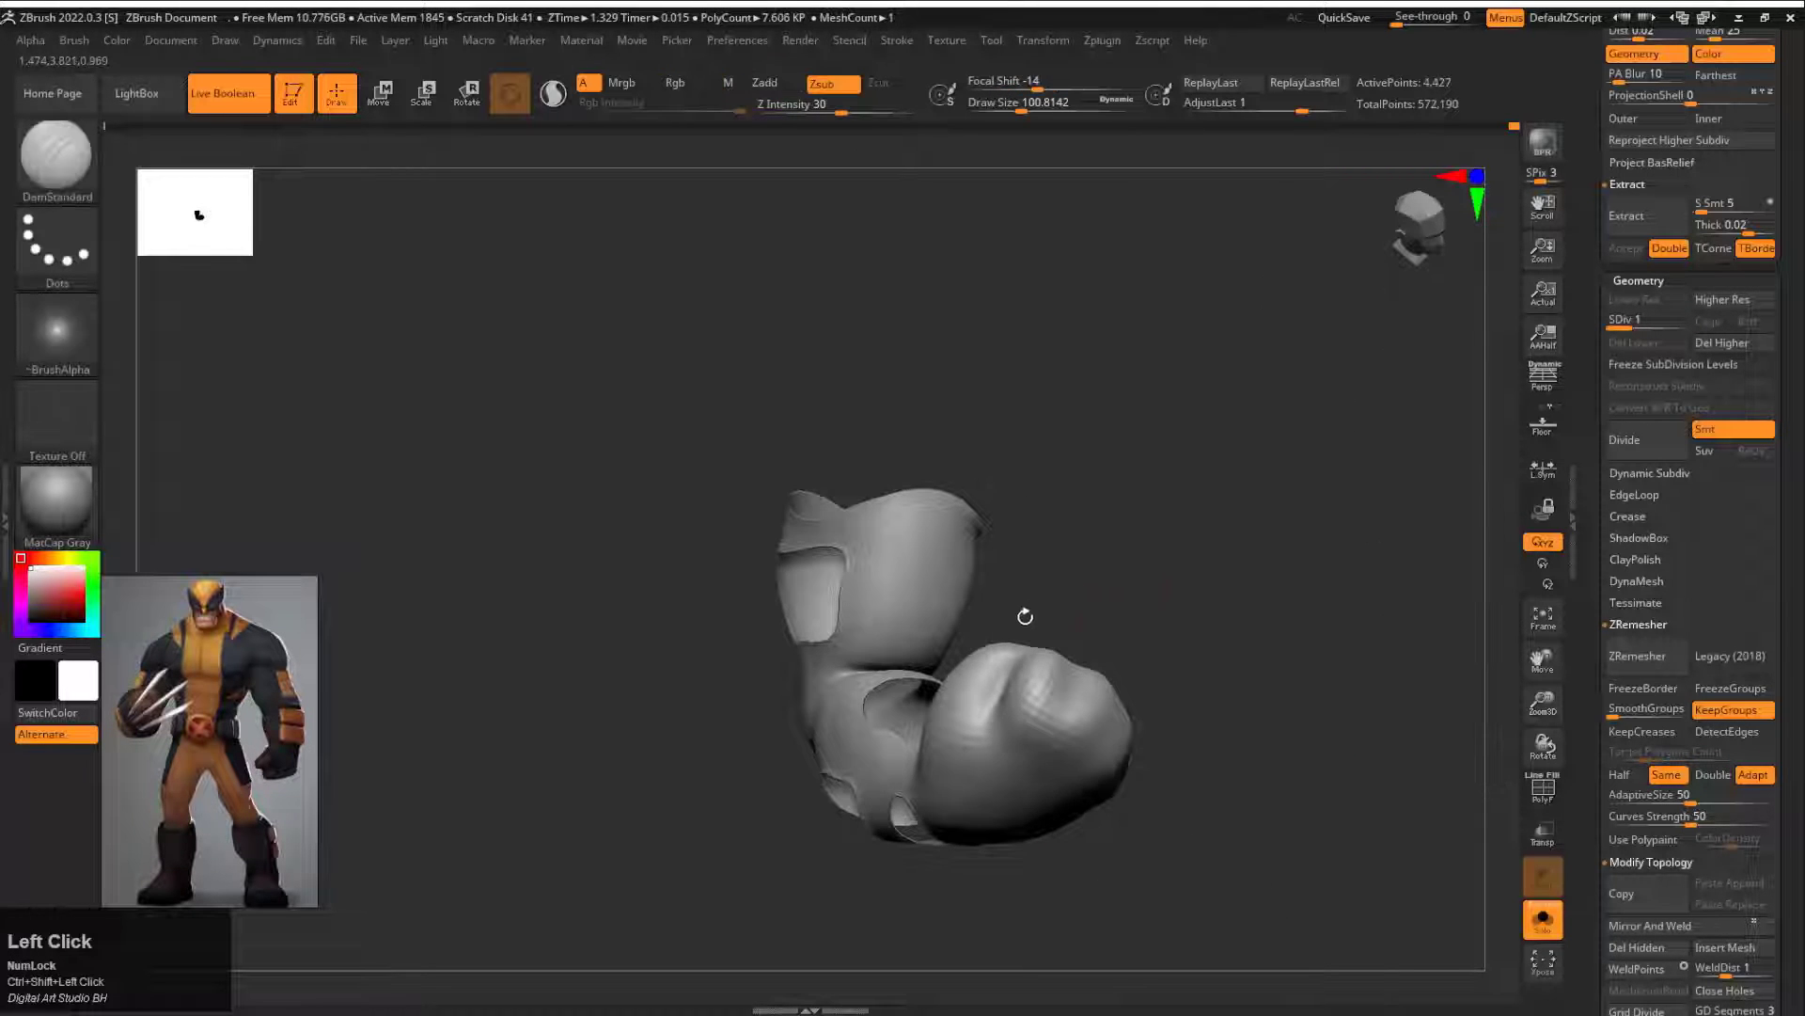
# Step: Return the mesh to subdivision level 3, examine the raised arm from several angles, and show the full body
pyautogui.press('d')
pyautogui.press('d')
pyautogui.press('d')
pyautogui.moveTo(1024, 617)
pyautogui.keyDown('alt'); pyautogui.mouseDown()
pyautogui.moveTo(1081, 652)
pyautogui.moveTo(1062, 808)
pyautogui.mouseUp(); pyautogui.keyUp('alt')
pyautogui.moveTo(1063, 809)
pyautogui.keyDown('alt'); pyautogui.mouseDown()
pyautogui.moveTo(1092, 580)
pyautogui.moveTo(1115, 696)
pyautogui.moveTo(1062, 662)
pyautogui.moveTo(1040, 573)
pyautogui.mouseUp(); pyautogui.keyUp('alt')
pyautogui.moveTo(990, 516); pyautogui.dragTo(898, 540)
pyautogui.moveTo(1199, 564)
pyautogui.mouseDown()
pyautogui.moveTo(1233, 580)
pyautogui.moveTo(1189, 528)
pyautogui.moveTo(1350, 561)
pyautogui.moveTo(1439, 388)
pyautogui.moveTo(1005, 416)
pyautogui.mouseUp()
pyautogui.keyDown('ctrl'); pyautogui.keyDown('shift'); pyautogui.click(1189, 528); pyautogui.keyUp('shift'); pyautogui.keyUp('ctrl')
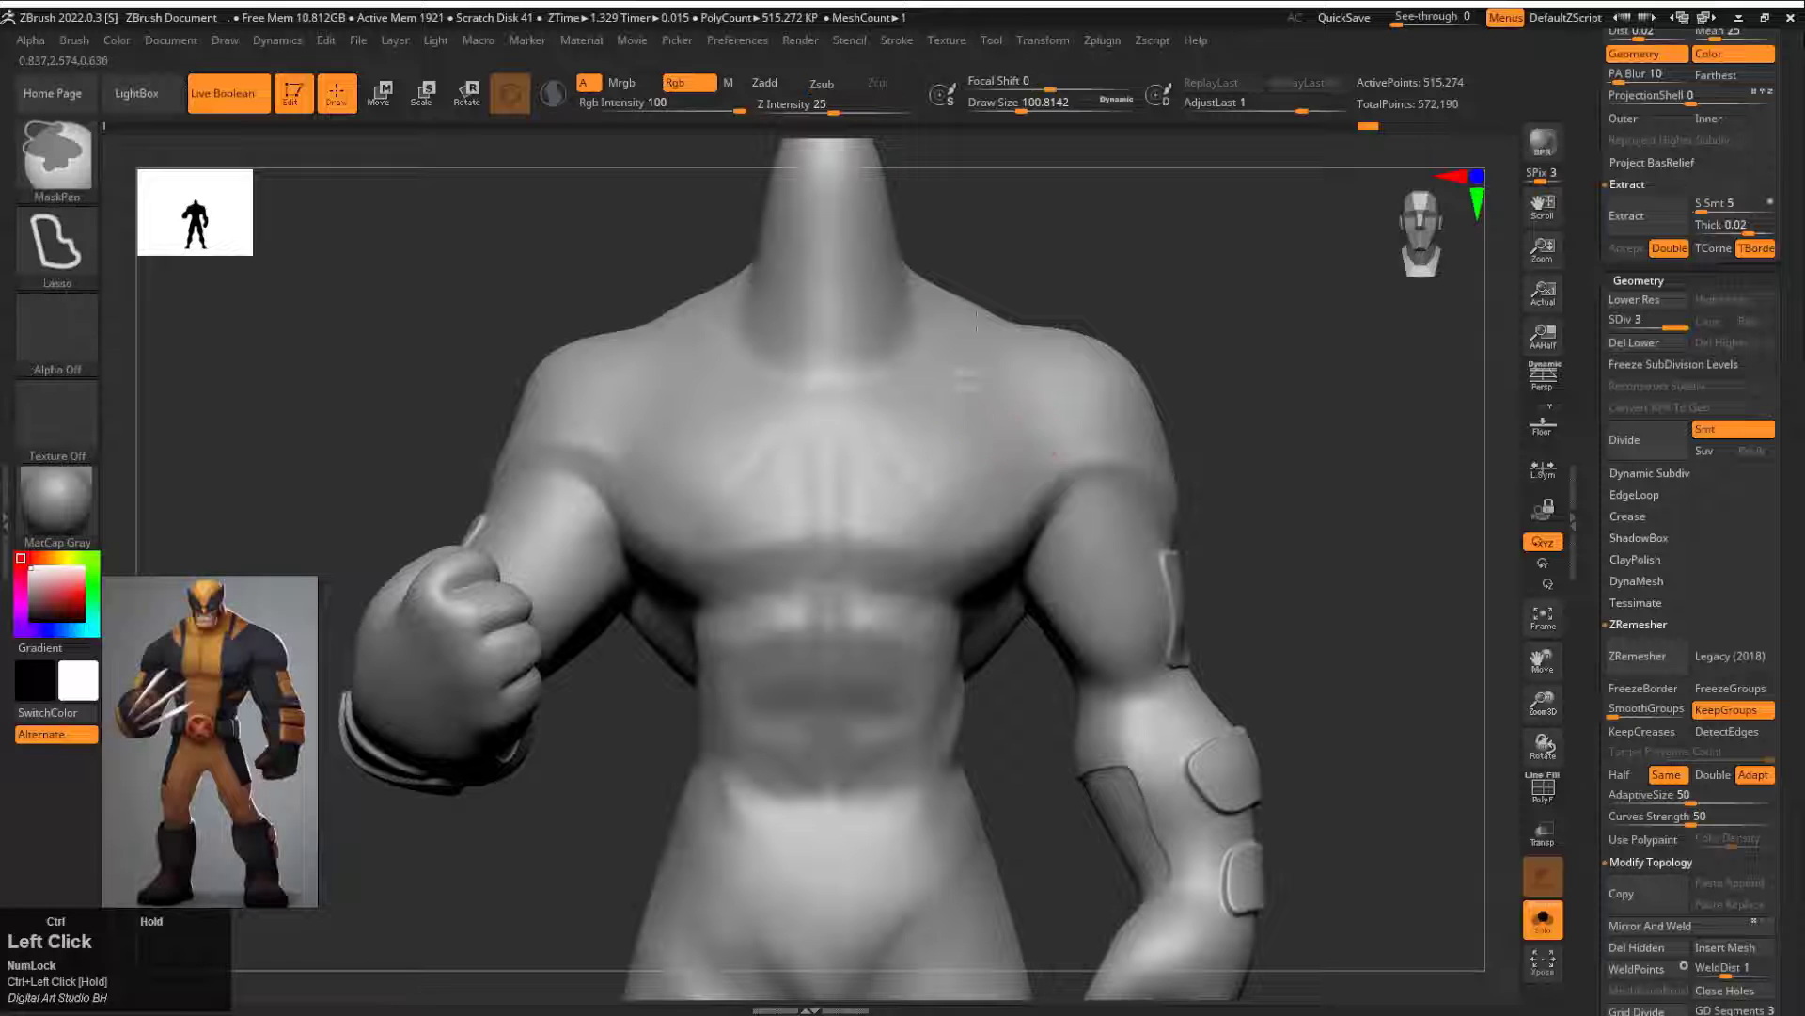
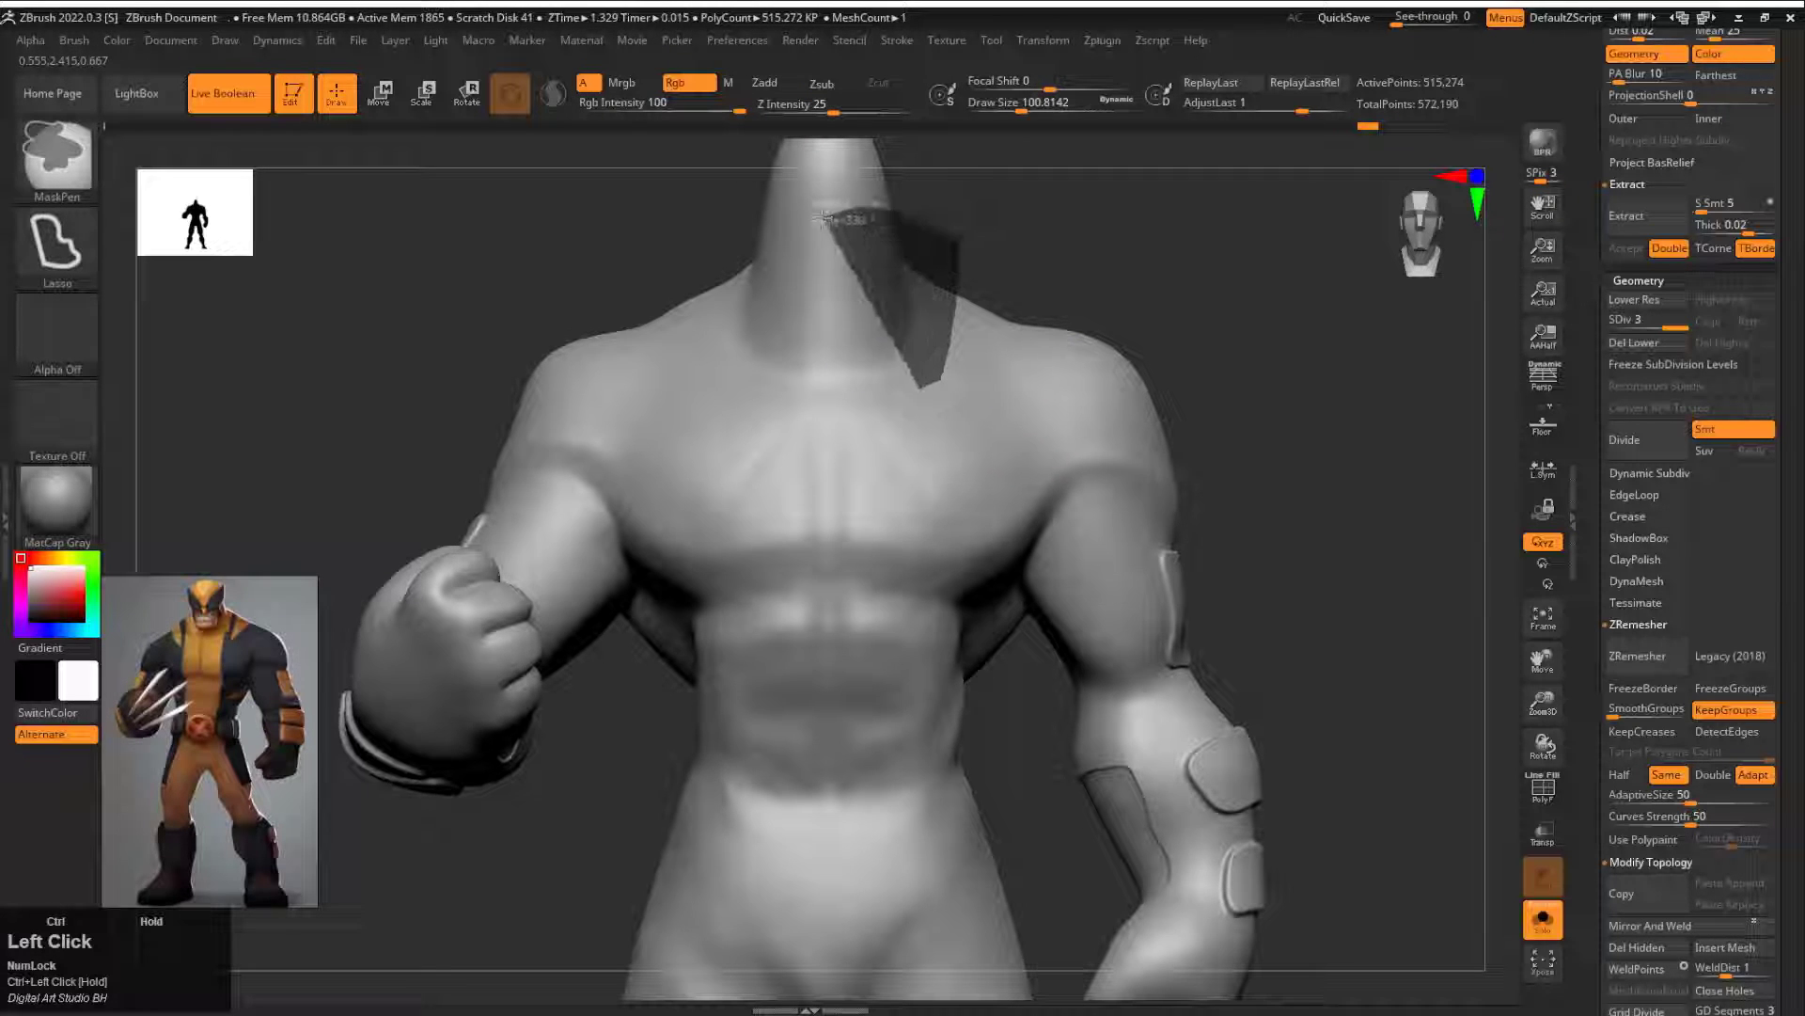
# Step: Extend the suit mask over the neck collar, the hips and the outer thighs with lasso selections
pyautogui.keyDown('ctrl'); pyautogui.moveTo(885, 936); pyautogui.dragTo(888, 931); pyautogui.keyUp('ctrl')
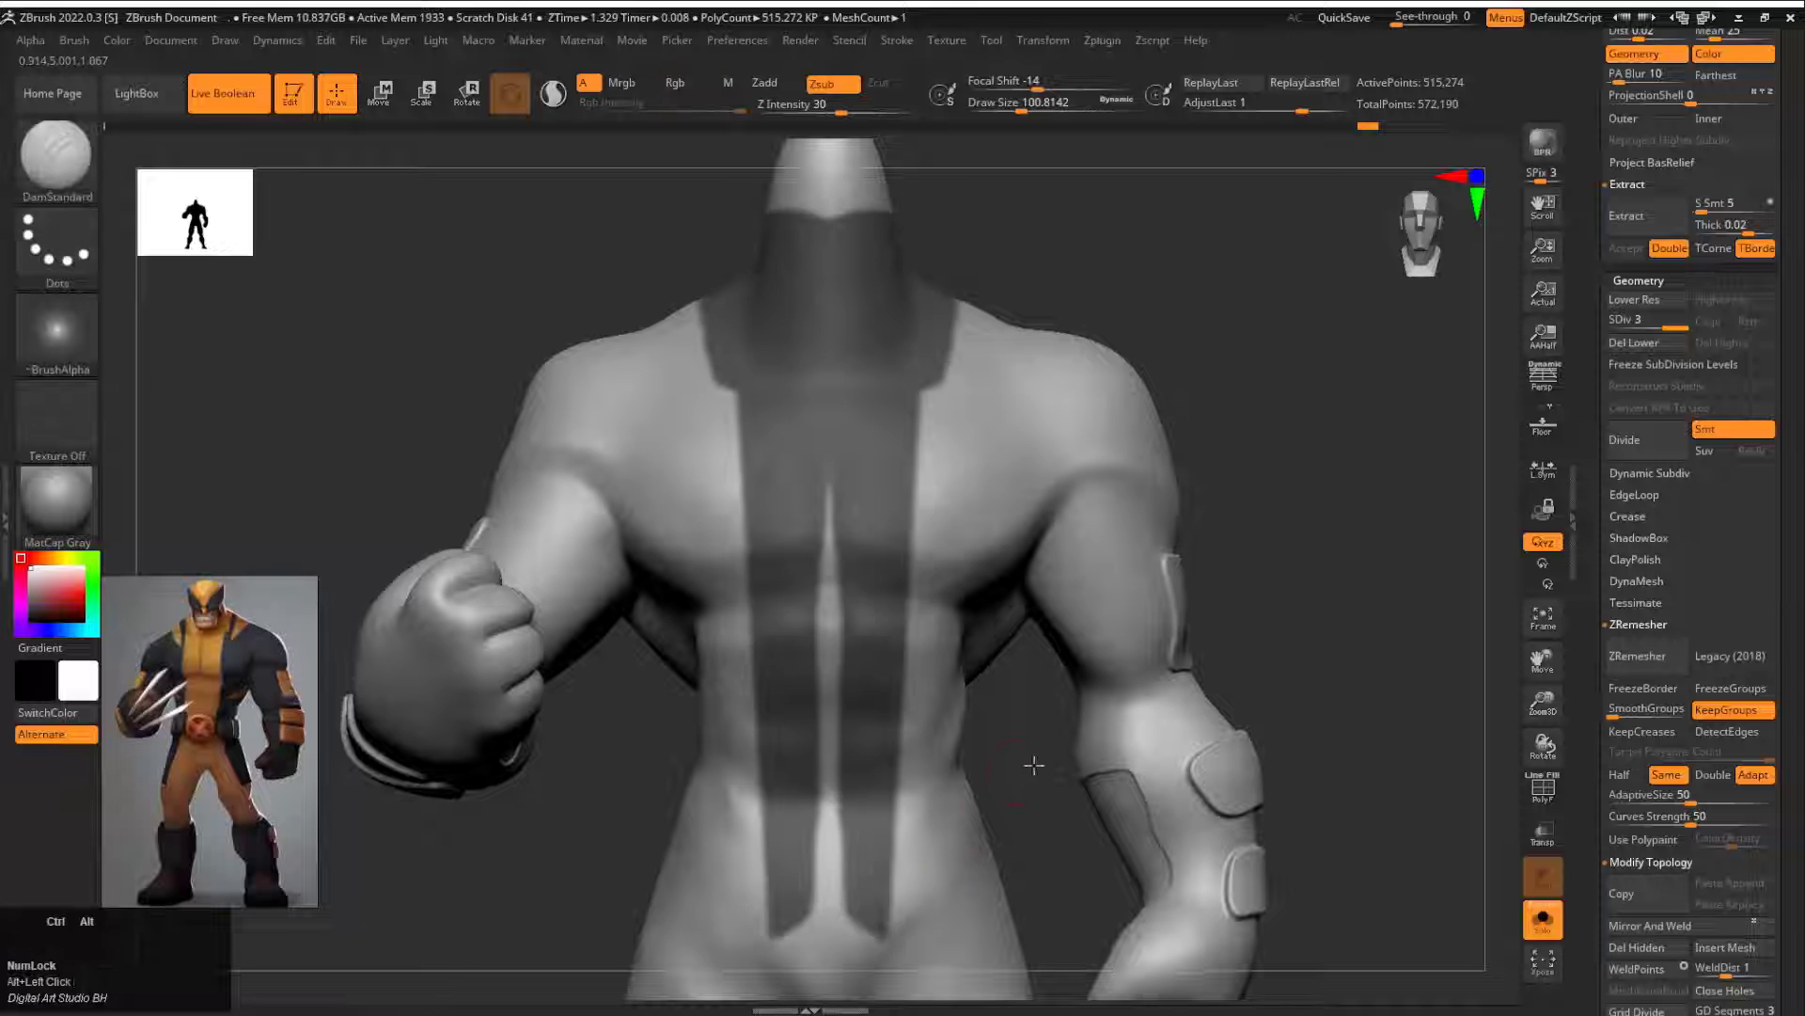
pyautogui.moveTo(1035, 766)
pyautogui.keyDown('alt'); pyautogui.mouseDown()
pyautogui.moveTo(1201, 827)
pyautogui.moveTo(1053, 620)
pyautogui.mouseUp(); pyautogui.keyUp('alt')
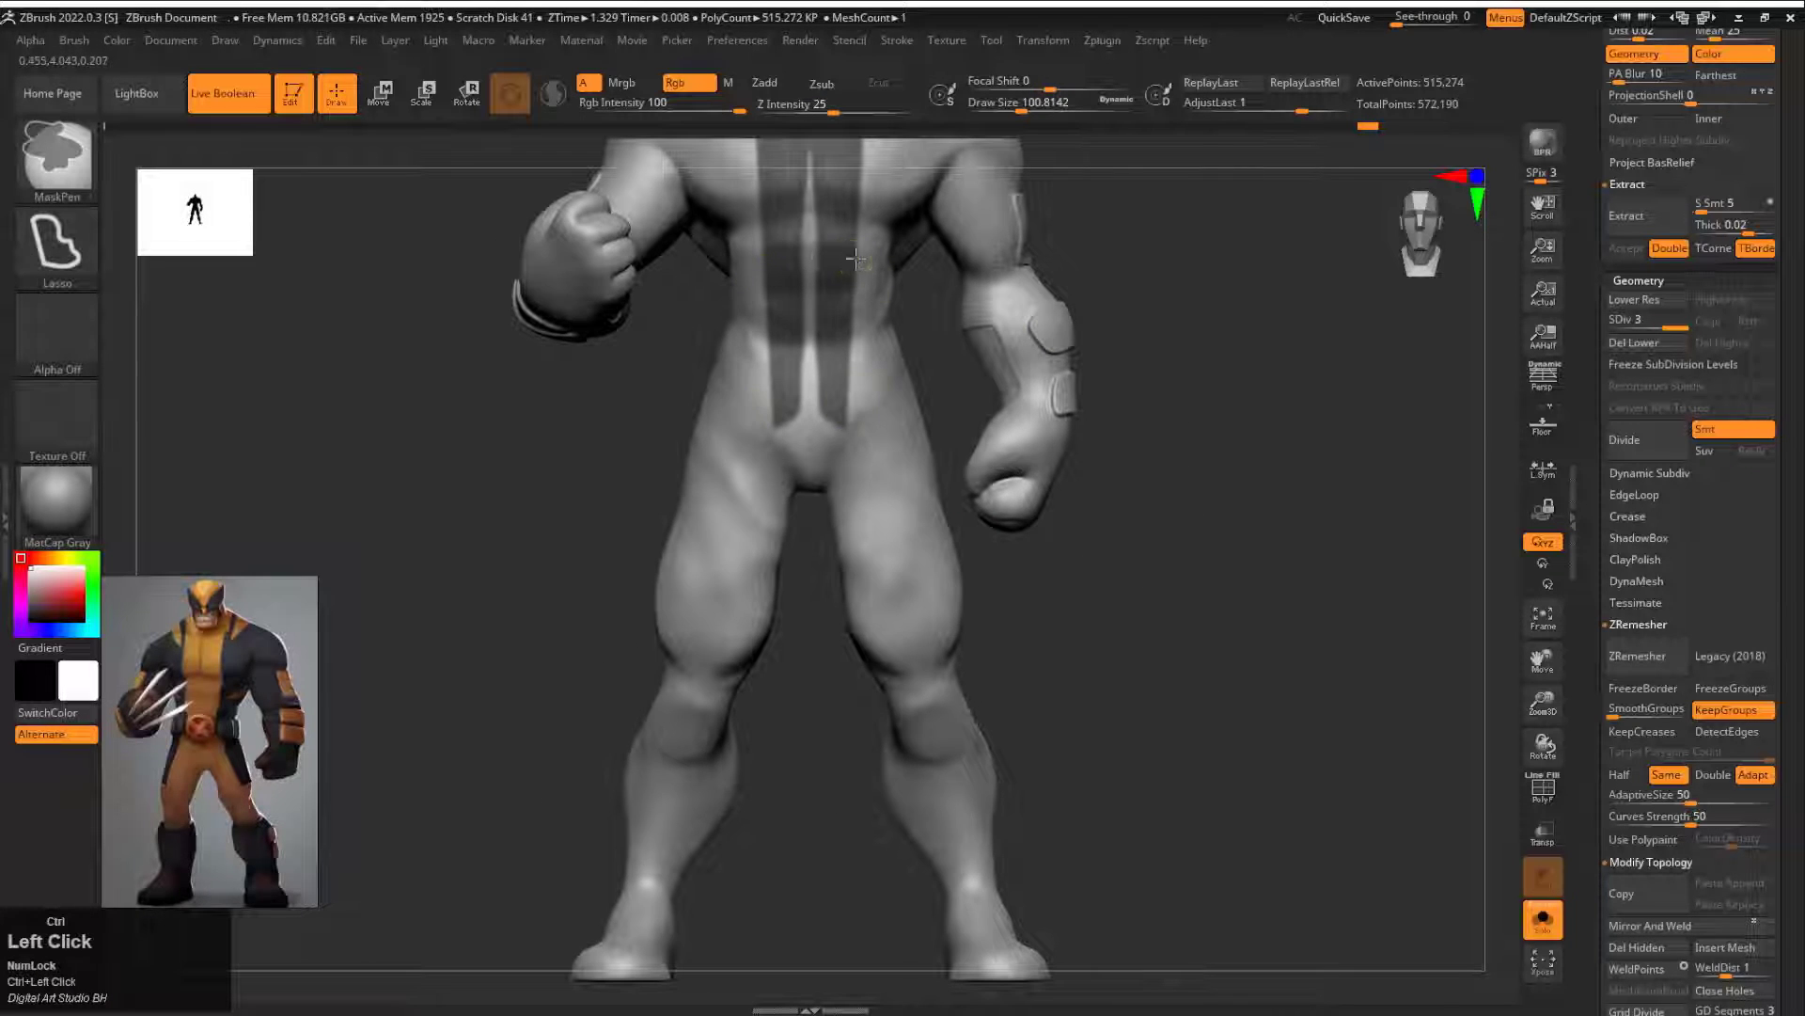
pyautogui.keyDown('ctrl'); pyautogui.moveTo(916, 540); pyautogui.dragTo(916, 544); pyautogui.keyUp('ctrl')
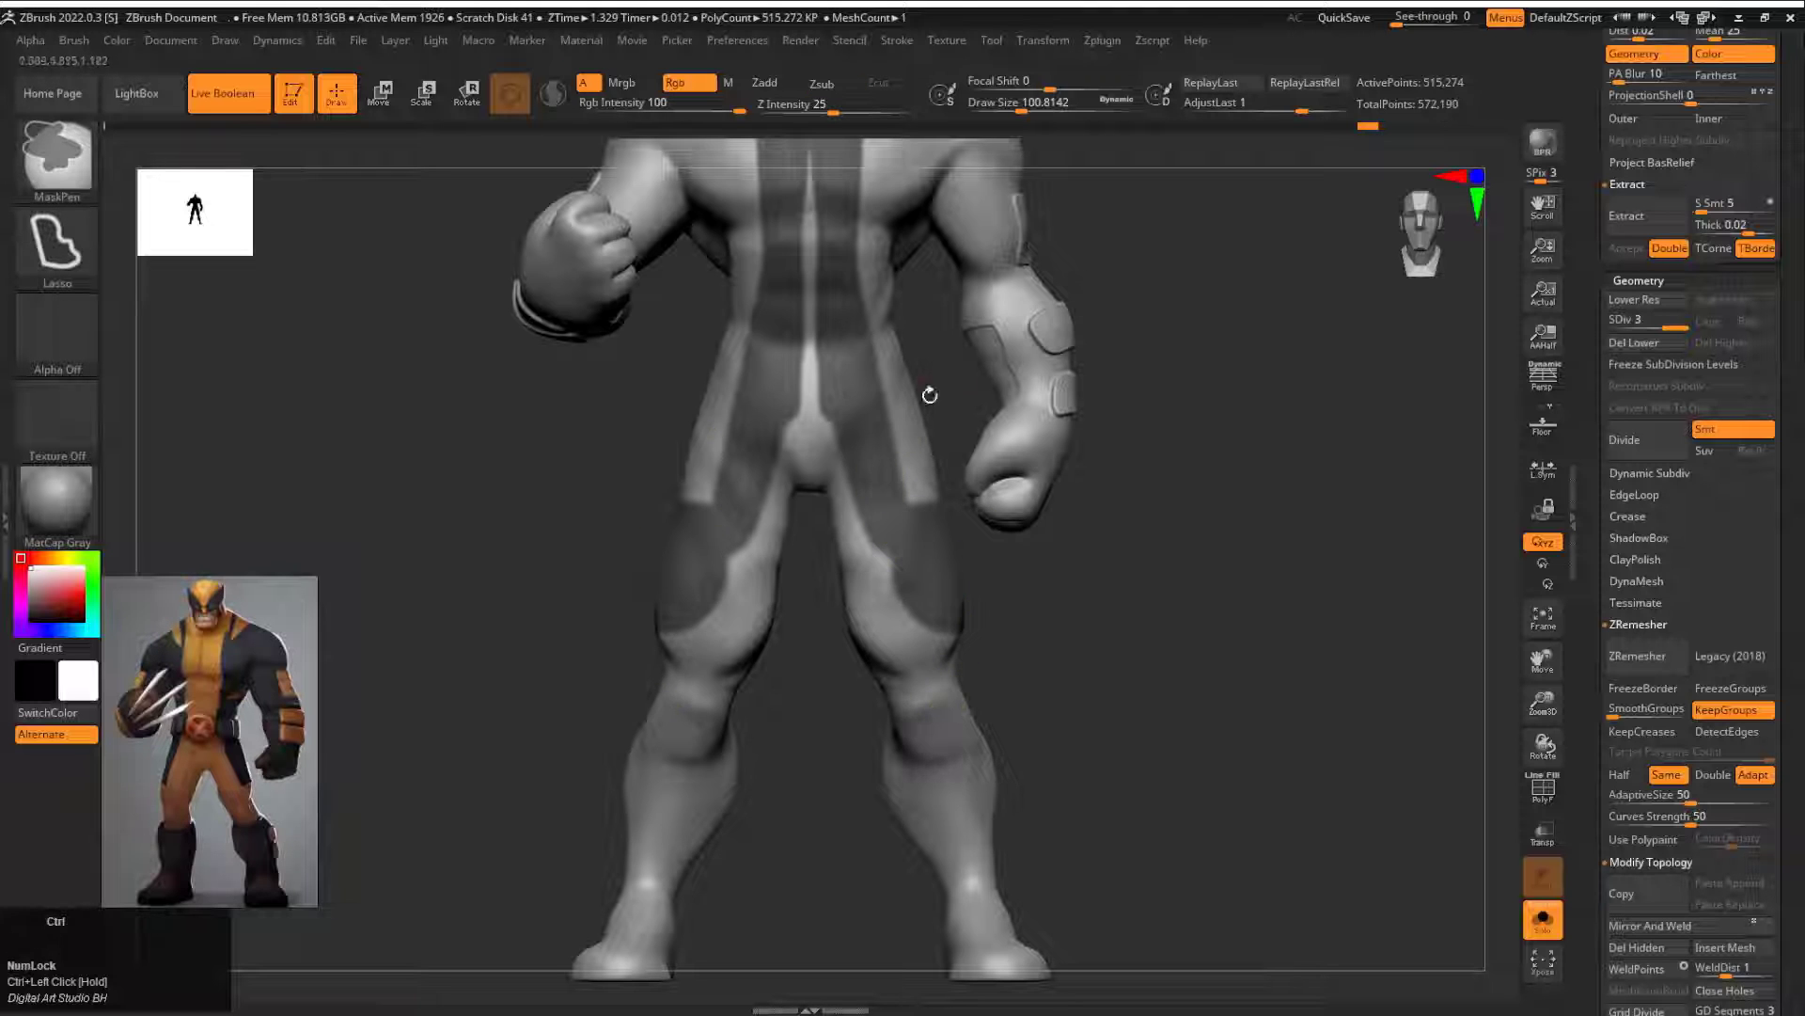
pyautogui.keyDown('alt'); pyautogui.moveTo(930, 394); pyautogui.dragTo(915, 665); pyautogui.keyUp('alt')
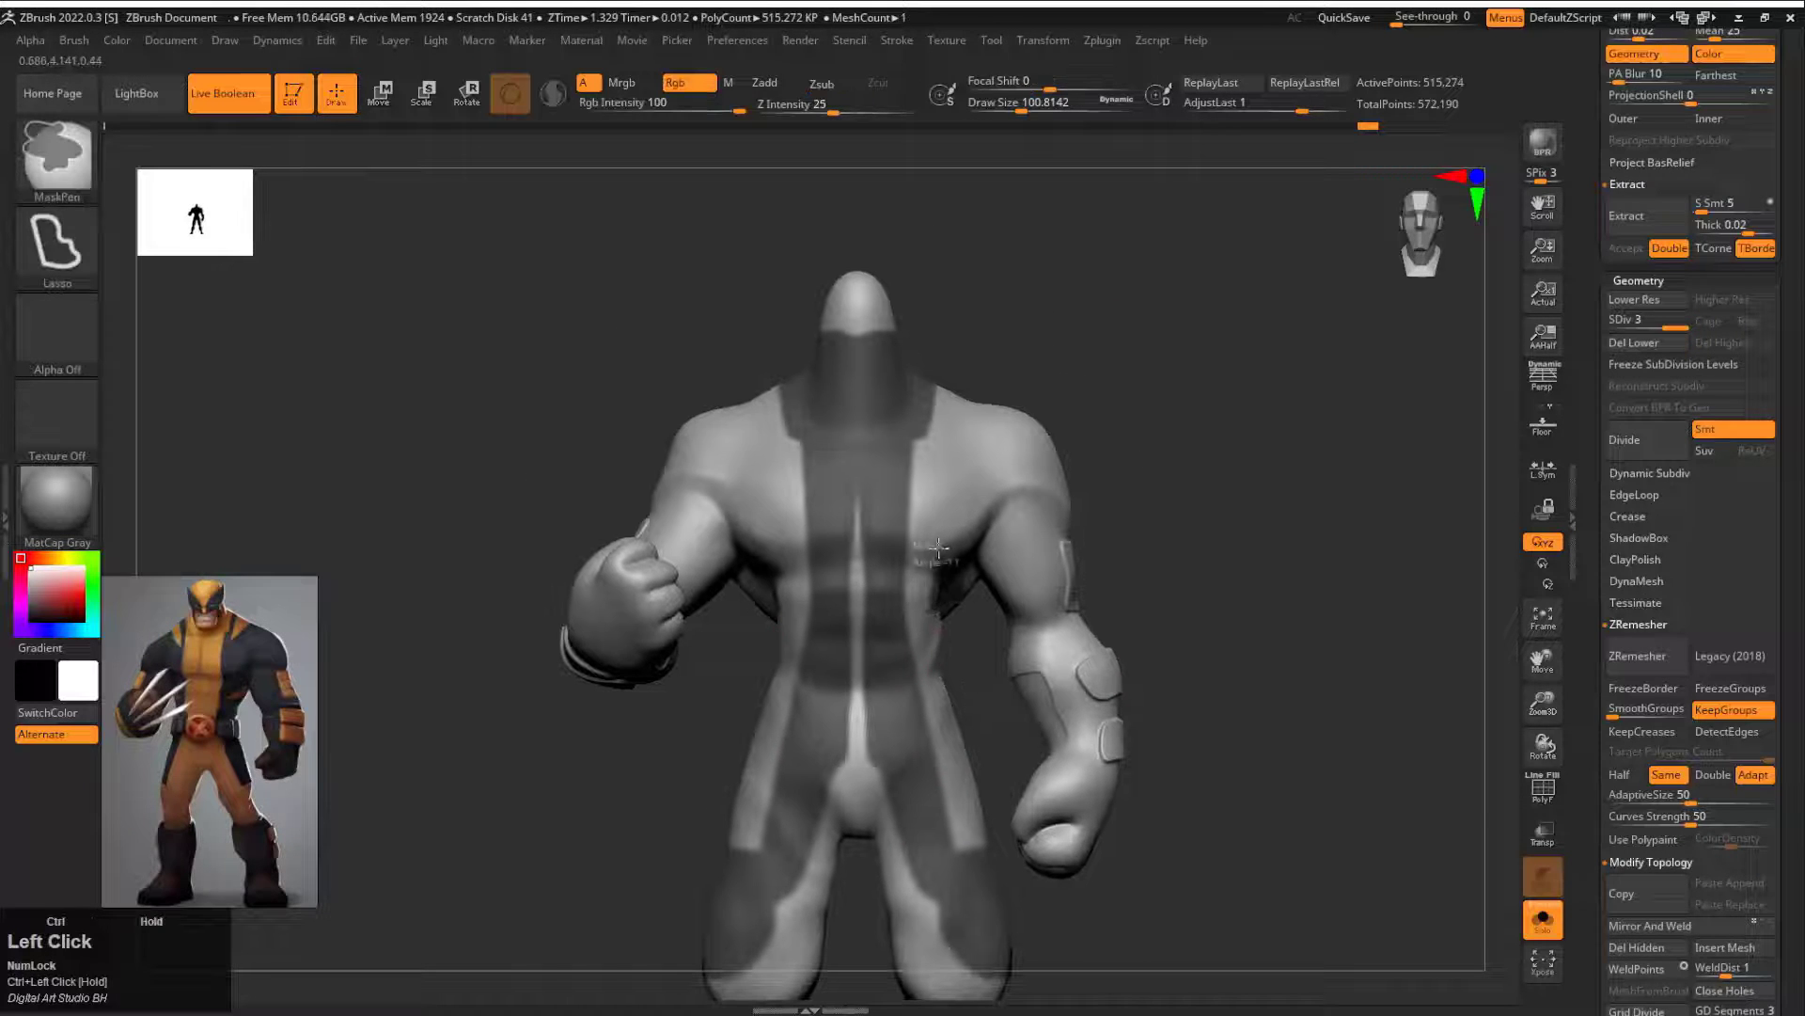
# Step: Mask the small suit sections on top of the shoulders, try masking the chest and shoulders, and undo that last mask
pyautogui.keyDown('ctrl'); pyautogui.moveTo(862, 617); pyautogui.dragTo(859, 602); pyautogui.keyUp('ctrl')
pyautogui.moveTo(1213, 602)
pyautogui.keyDown('alt'); pyautogui.mouseDown()
pyautogui.moveTo(1213, 715)
pyautogui.moveTo(1129, 696)
pyautogui.mouseUp(); pyautogui.keyUp('alt')
pyautogui.keyDown('ctrl'); pyautogui.moveTo(943, 617); pyautogui.dragTo(926, 625); pyautogui.keyUp('ctrl')
pyautogui.moveTo(1238, 718)
pyautogui.mouseDown()
pyautogui.moveTo(1198, 574)
pyautogui.moveTo(1210, 456)
pyautogui.moveTo(1255, 389)
pyautogui.mouseUp()
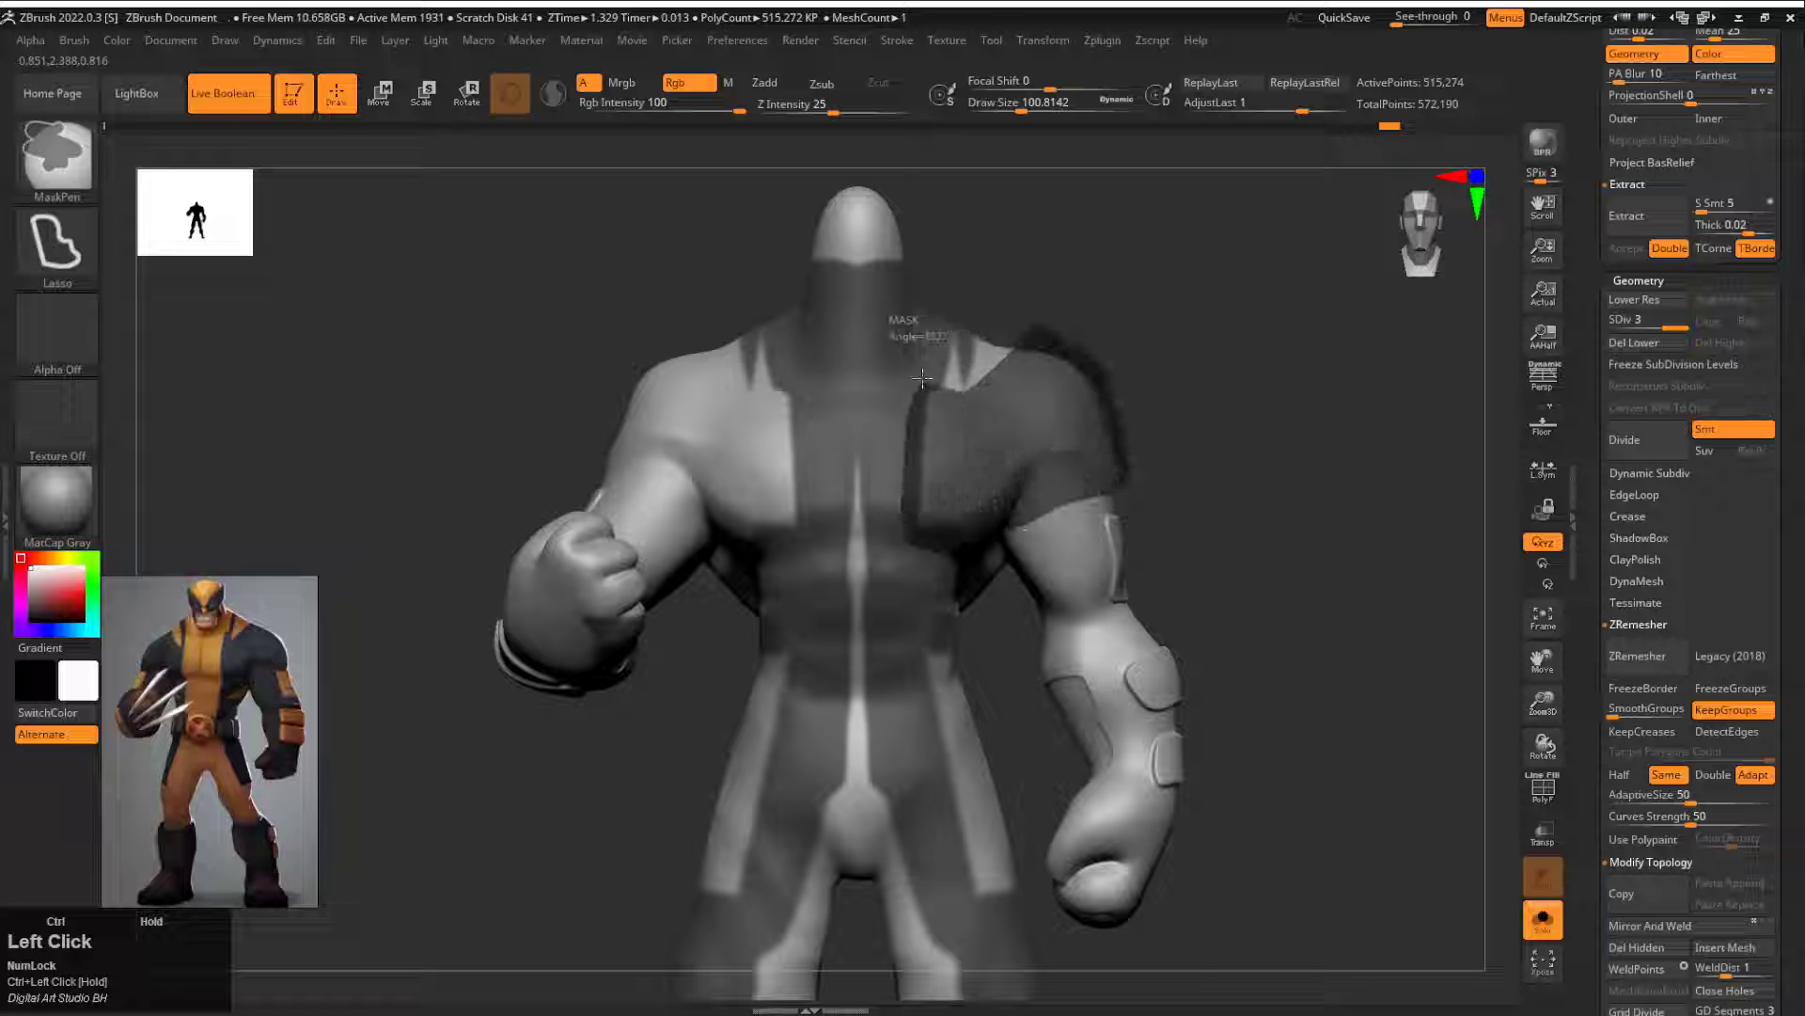
pyautogui.keyDown('ctrl'); pyautogui.moveTo(960, 303); pyautogui.dragTo(967, 397); pyautogui.keyUp('ctrl')
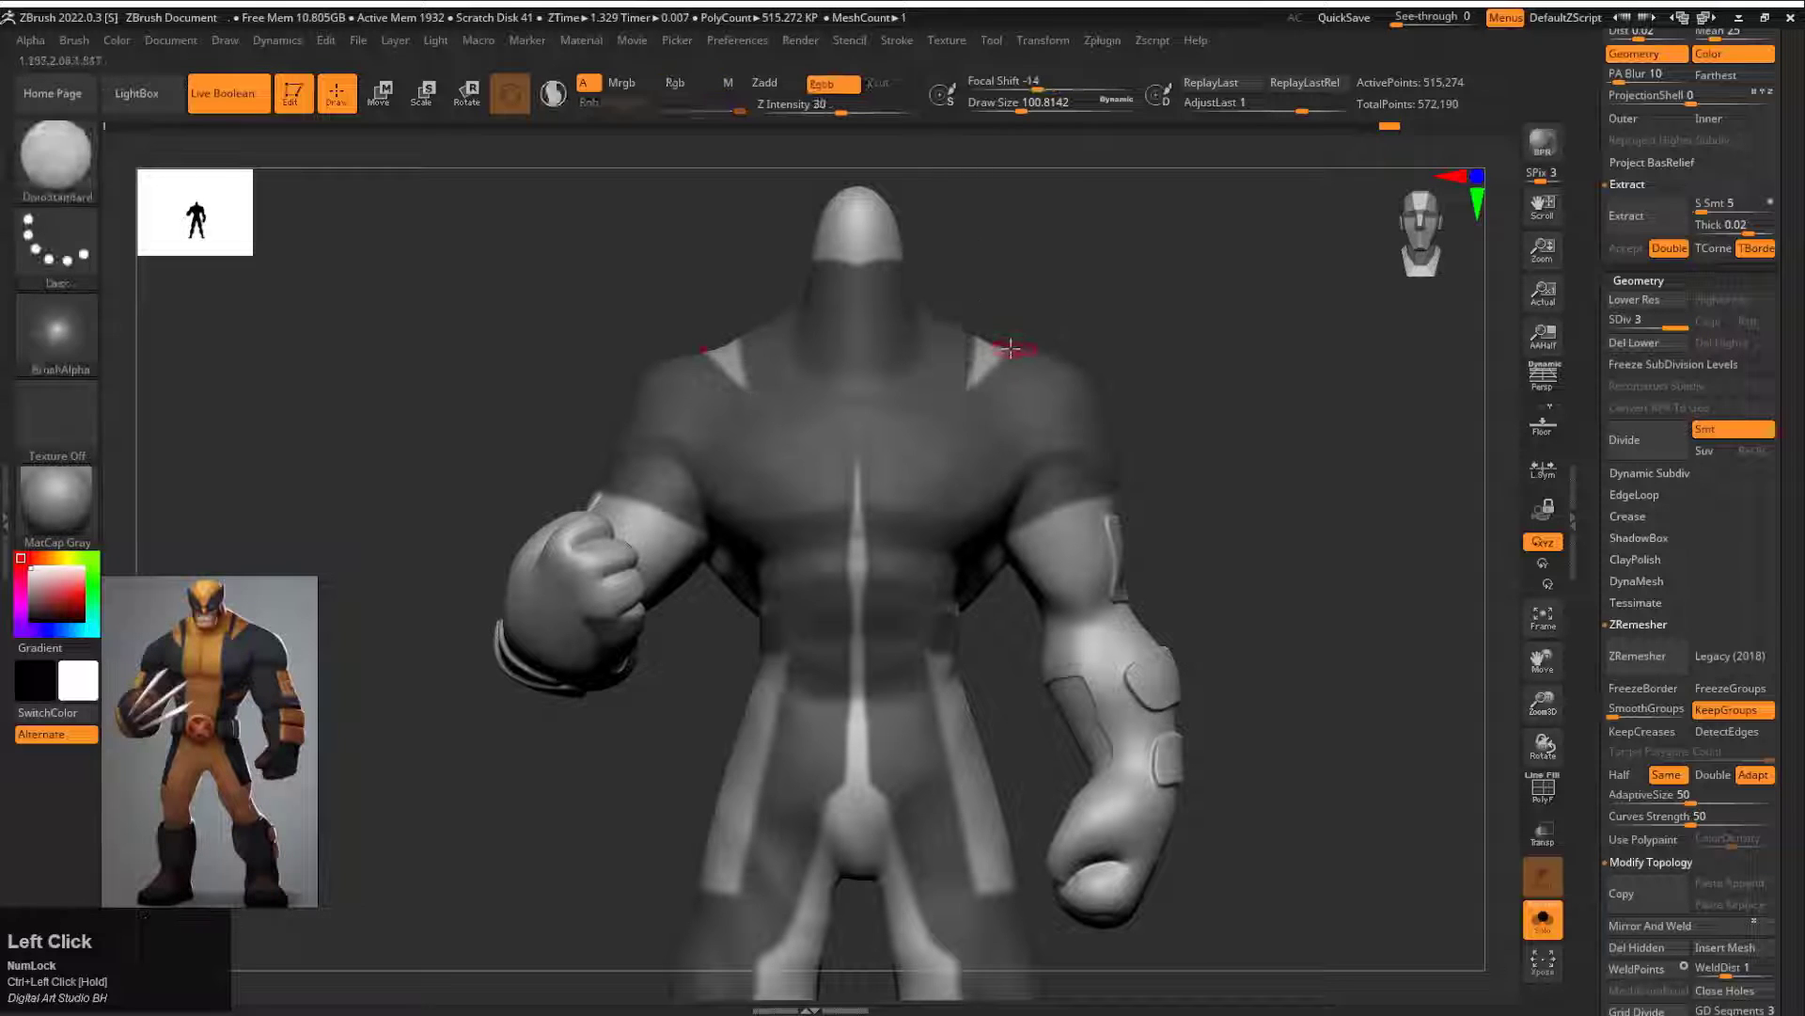
pyautogui.hotkey('ctrl', 'z')
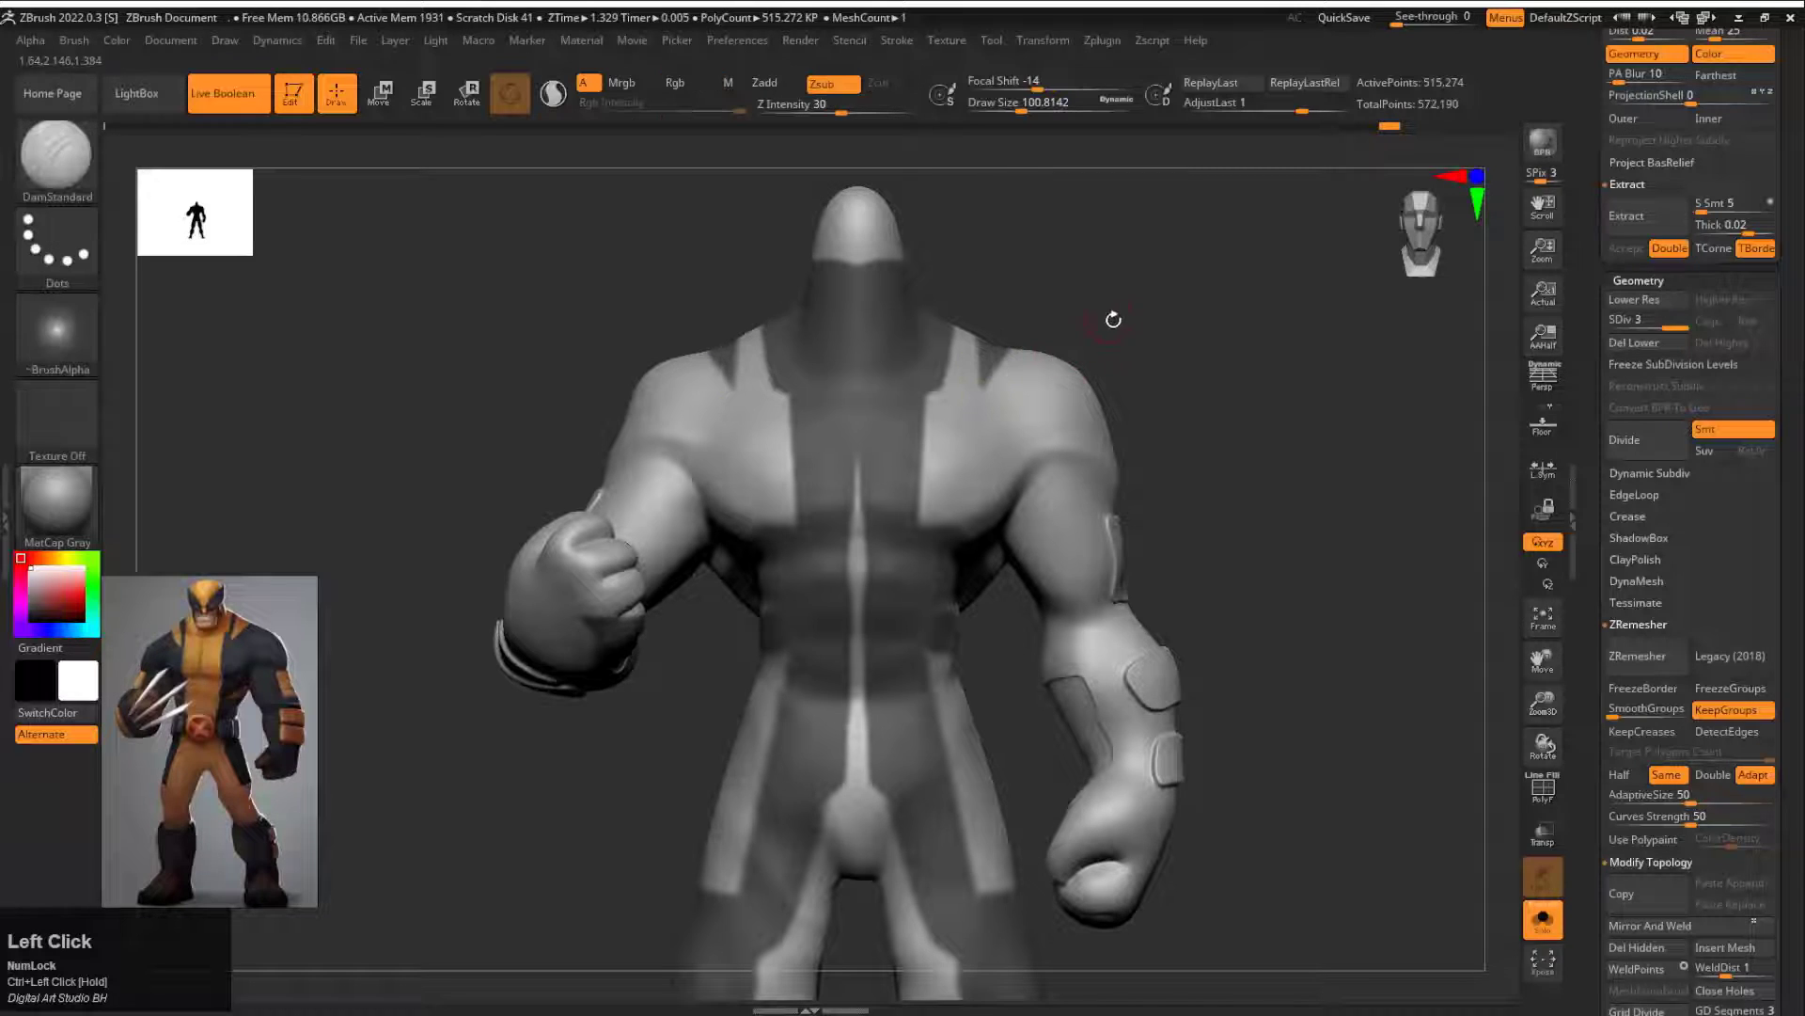
# Step: Mask the remaining gaps down the torso's centre, the crotch and the inner thighs
pyautogui.keyDown('alt'); pyautogui.moveTo(1166, 507); pyautogui.dragTo(1222, 320); pyautogui.keyUp('alt')
pyautogui.keyDown('alt'); pyautogui.moveTo(1251, 752); pyautogui.dragTo(1297, 404); pyautogui.keyUp('alt')
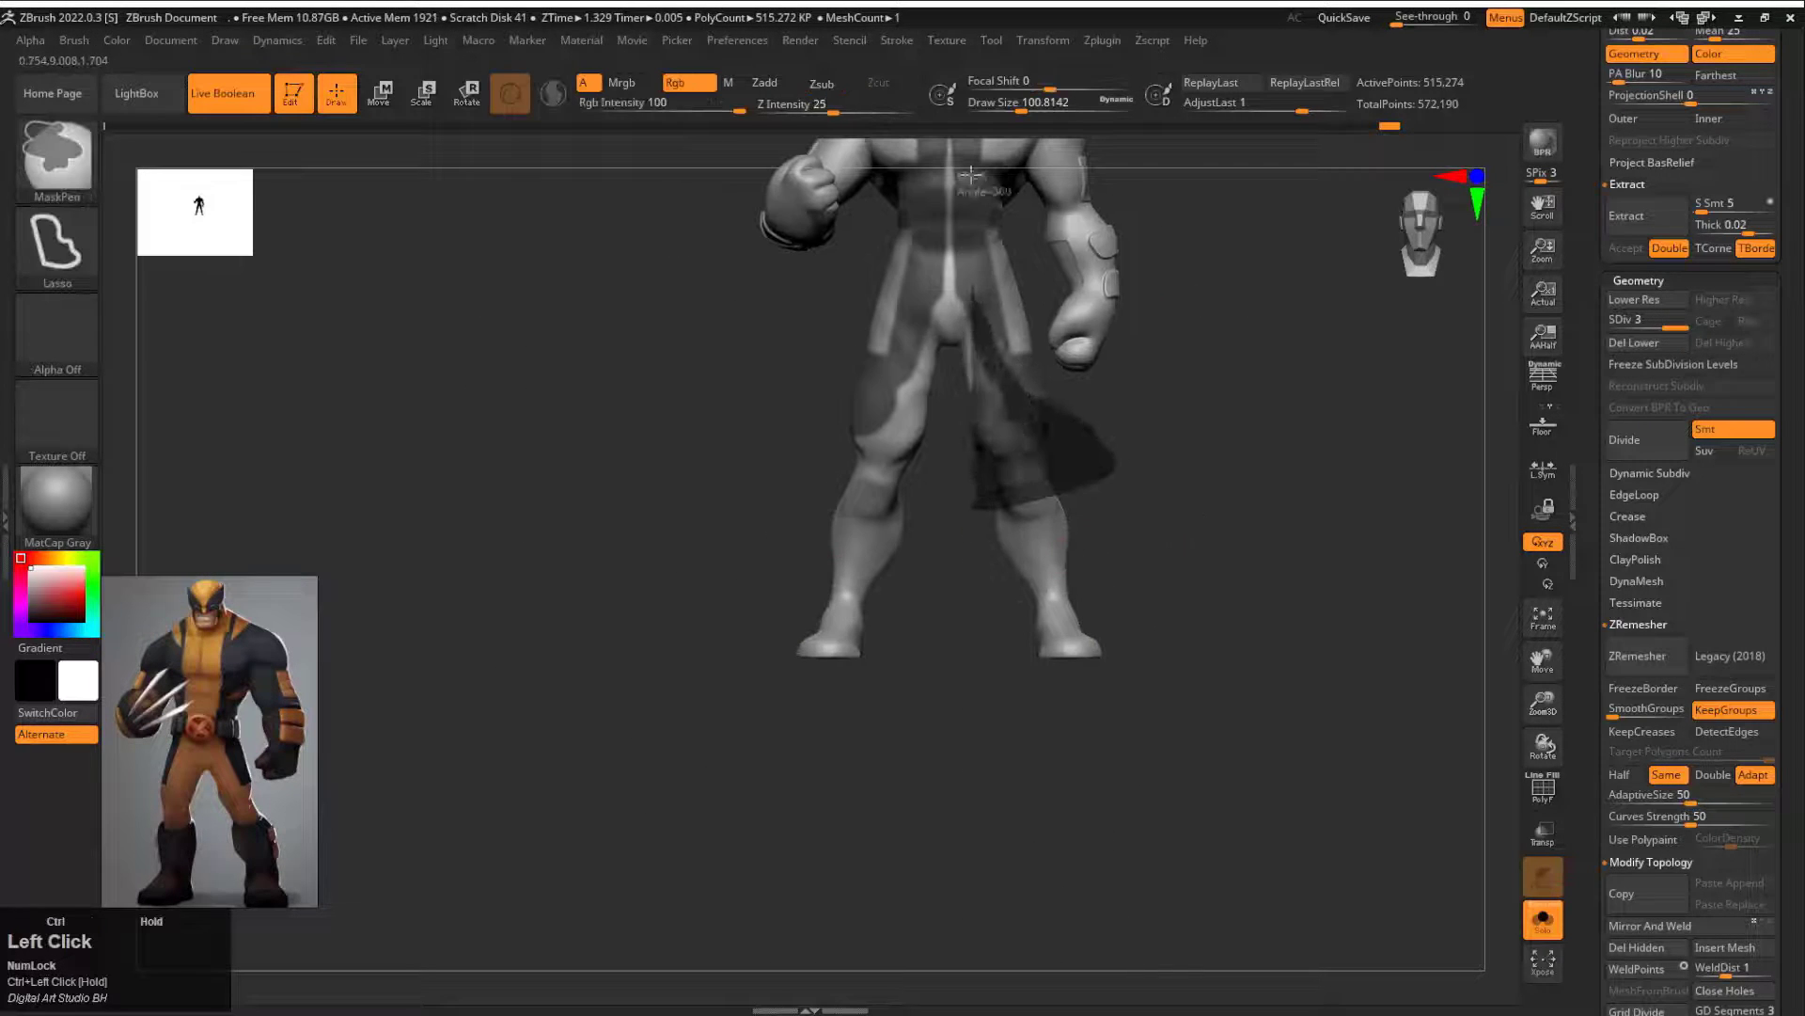
pyautogui.keyDown('ctrl'); pyautogui.moveTo(915, 306); pyautogui.dragTo(914, 155); pyautogui.keyUp('ctrl')
pyautogui.moveTo(1128, 423)
pyautogui.keyDown('alt'); pyautogui.mouseDown()
pyautogui.moveTo(1278, 544)
pyautogui.moveTo(1201, 447)
pyautogui.moveTo(1204, 344)
pyautogui.moveTo(1245, 367)
pyautogui.moveTo(1302, 347)
pyautogui.moveTo(1227, 395)
pyautogui.mouseUp(); pyautogui.keyUp('alt')
pyautogui.press('f')
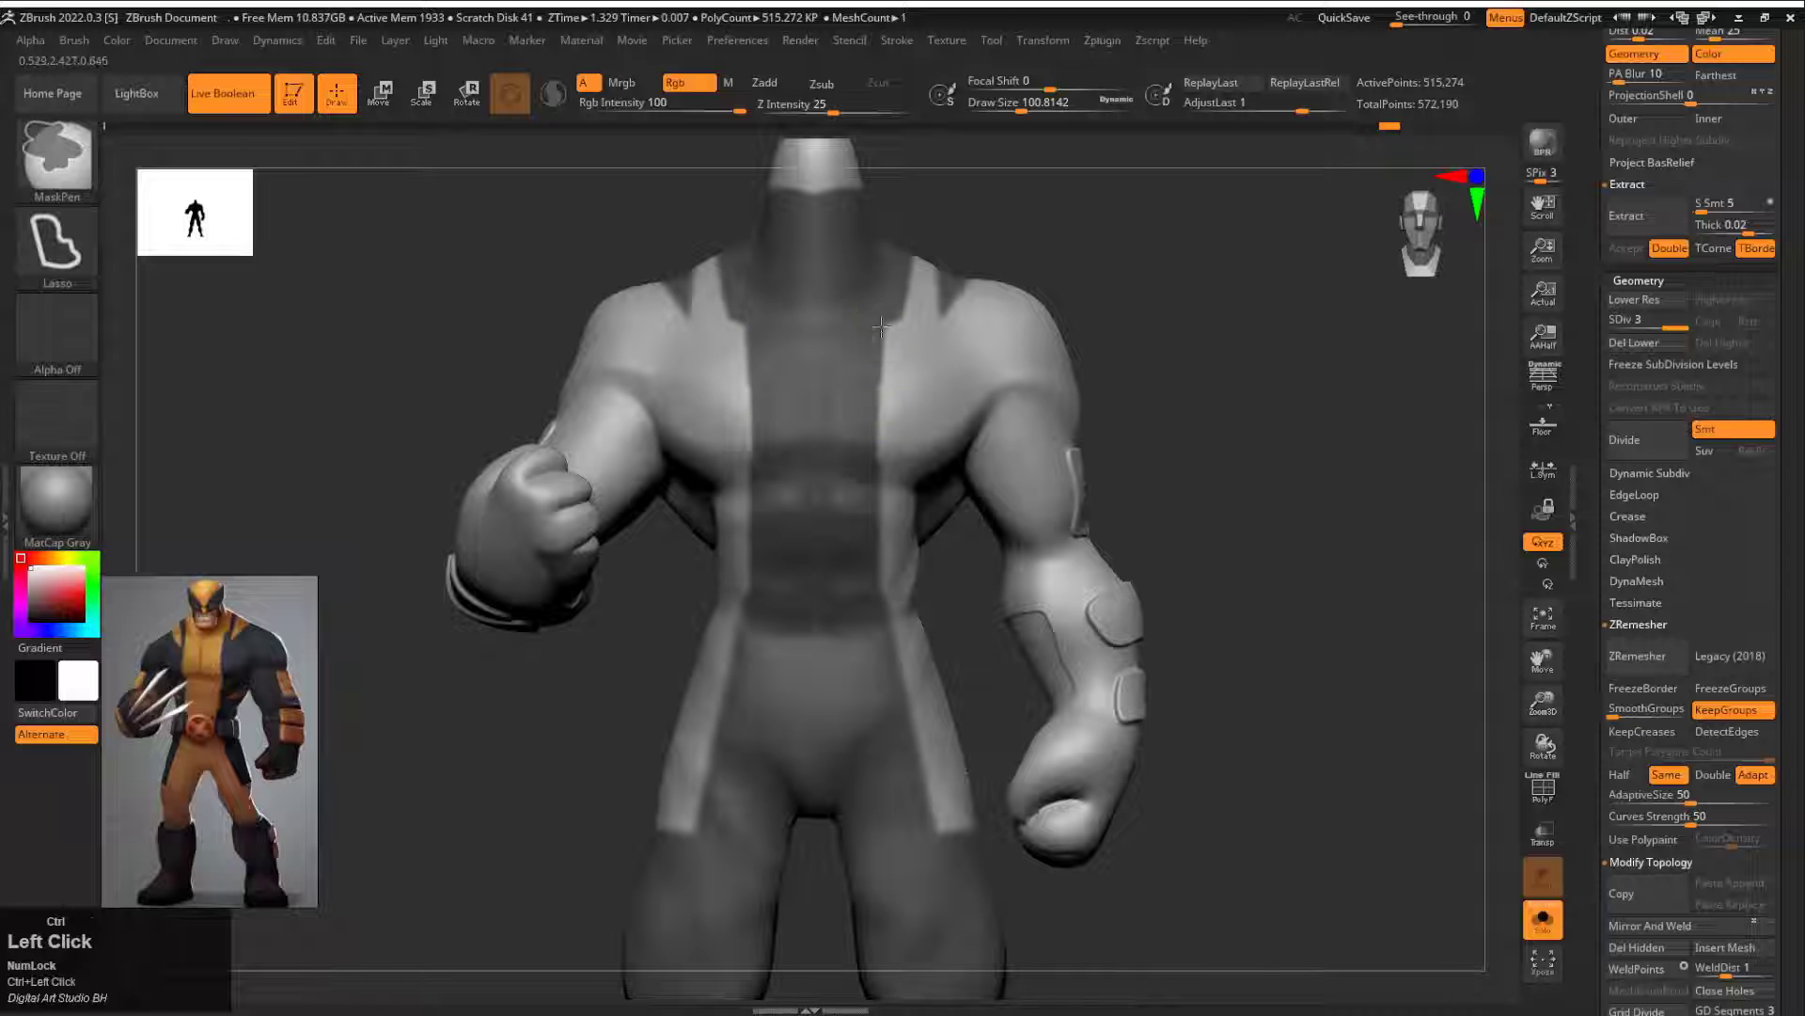
# Step: Show the polygroups, mask the raised panels on the arms at subdivision level 1, and return to level 3
pyautogui.moveTo(900, 534)
pyautogui.keyDown('ctrl'); pyautogui.mouseDown()
pyautogui.moveTo(1084, 491)
pyautogui.moveTo(1055, 597)
pyautogui.moveTo(1112, 636)
pyautogui.moveTo(1256, 514)
pyautogui.mouseUp(); pyautogui.keyUp('ctrl')
pyautogui.hotkey('shift', 'f')
pyautogui.keyDown('ctrl'); pyautogui.keyDown('shift'); pyautogui.click(964, 527); pyautogui.keyUp('shift'); pyautogui.keyUp('ctrl')
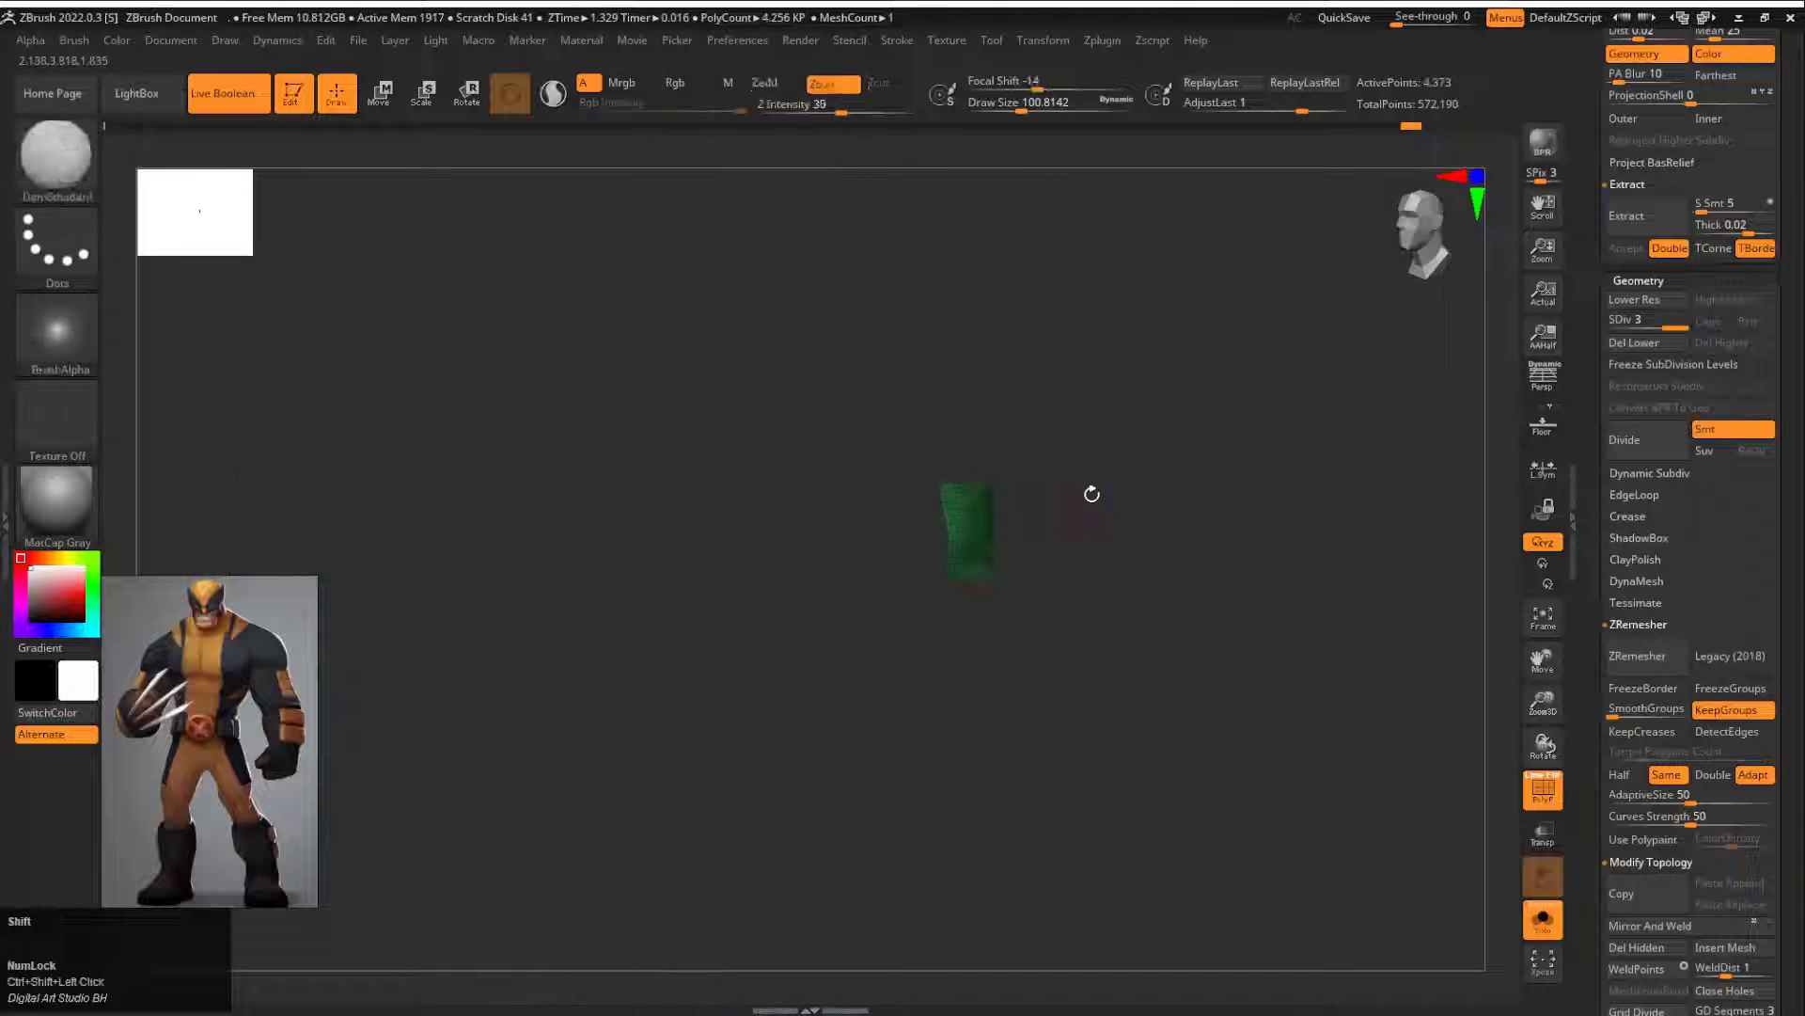
pyautogui.keyDown('ctrl'); pyautogui.keyDown('shift'); pyautogui.click(1109, 518); pyautogui.keyUp('shift'); pyautogui.keyUp('ctrl')
pyautogui.moveTo(1141, 577); pyautogui.dragTo(1023, 566)
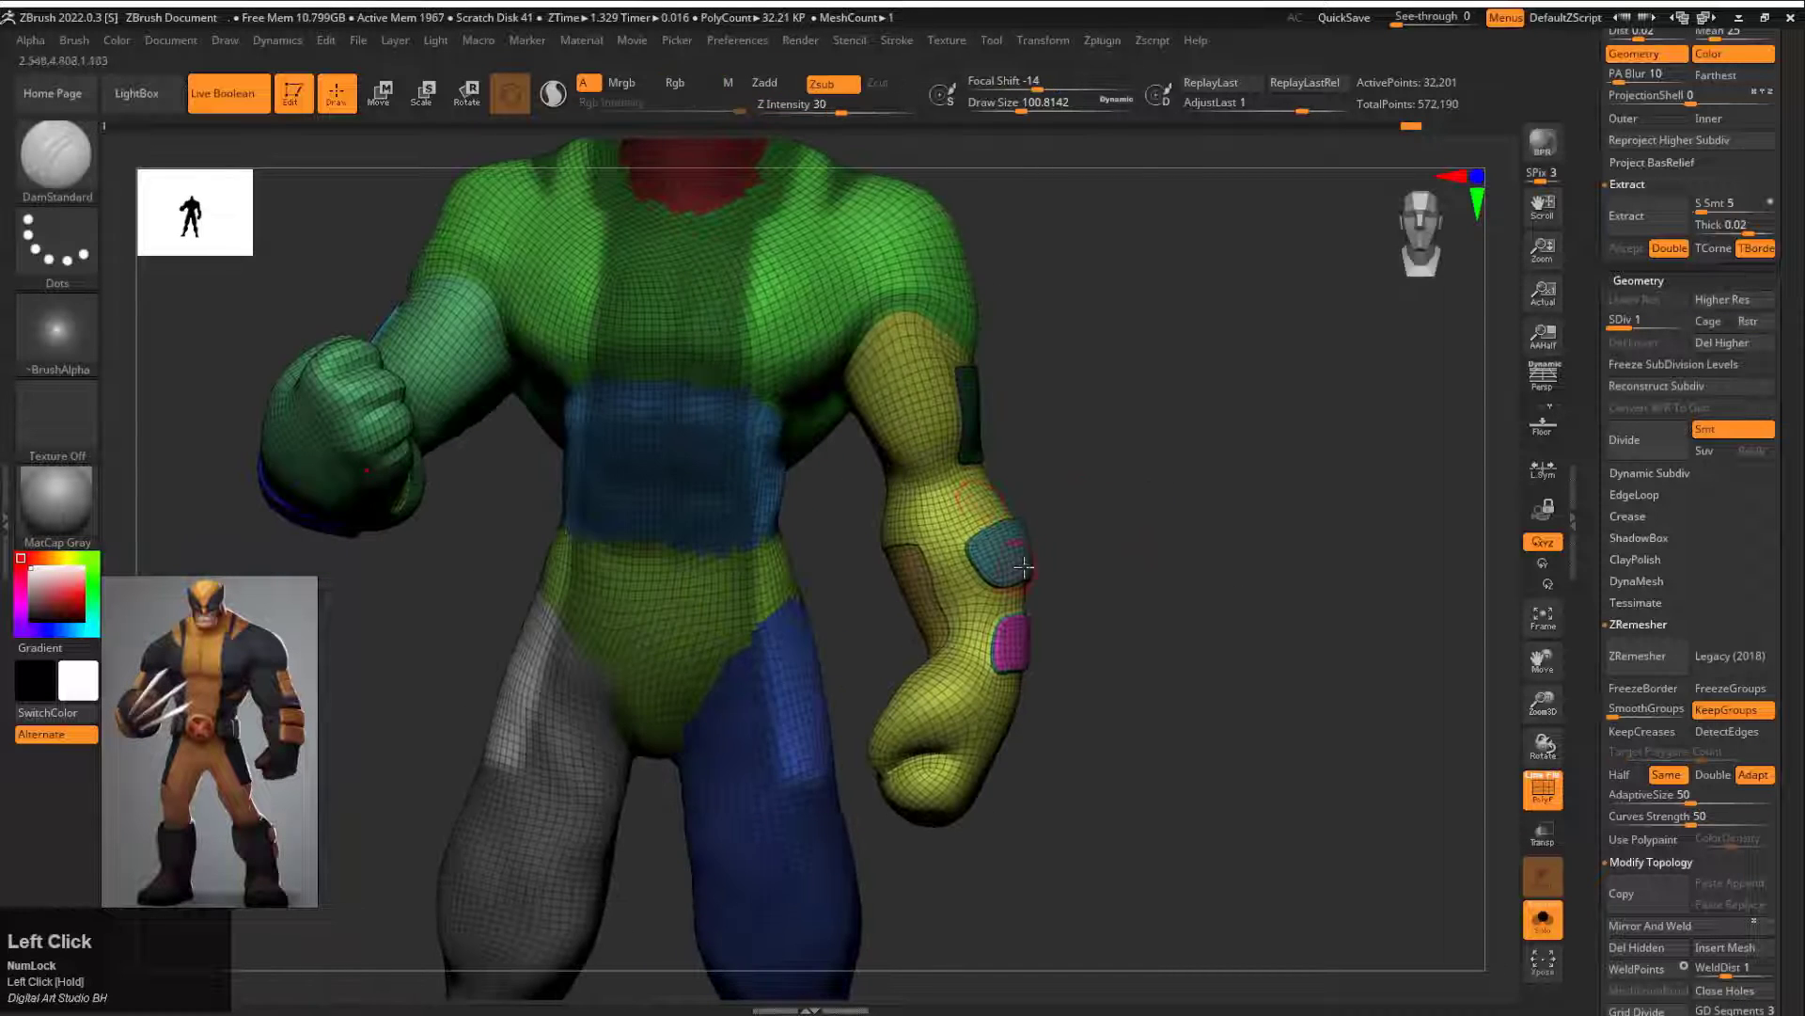
pyautogui.keyDown('ctrl'); pyautogui.keyDown('shift'); pyautogui.click(1013, 555); pyautogui.keyUp('shift'); pyautogui.keyUp('ctrl')
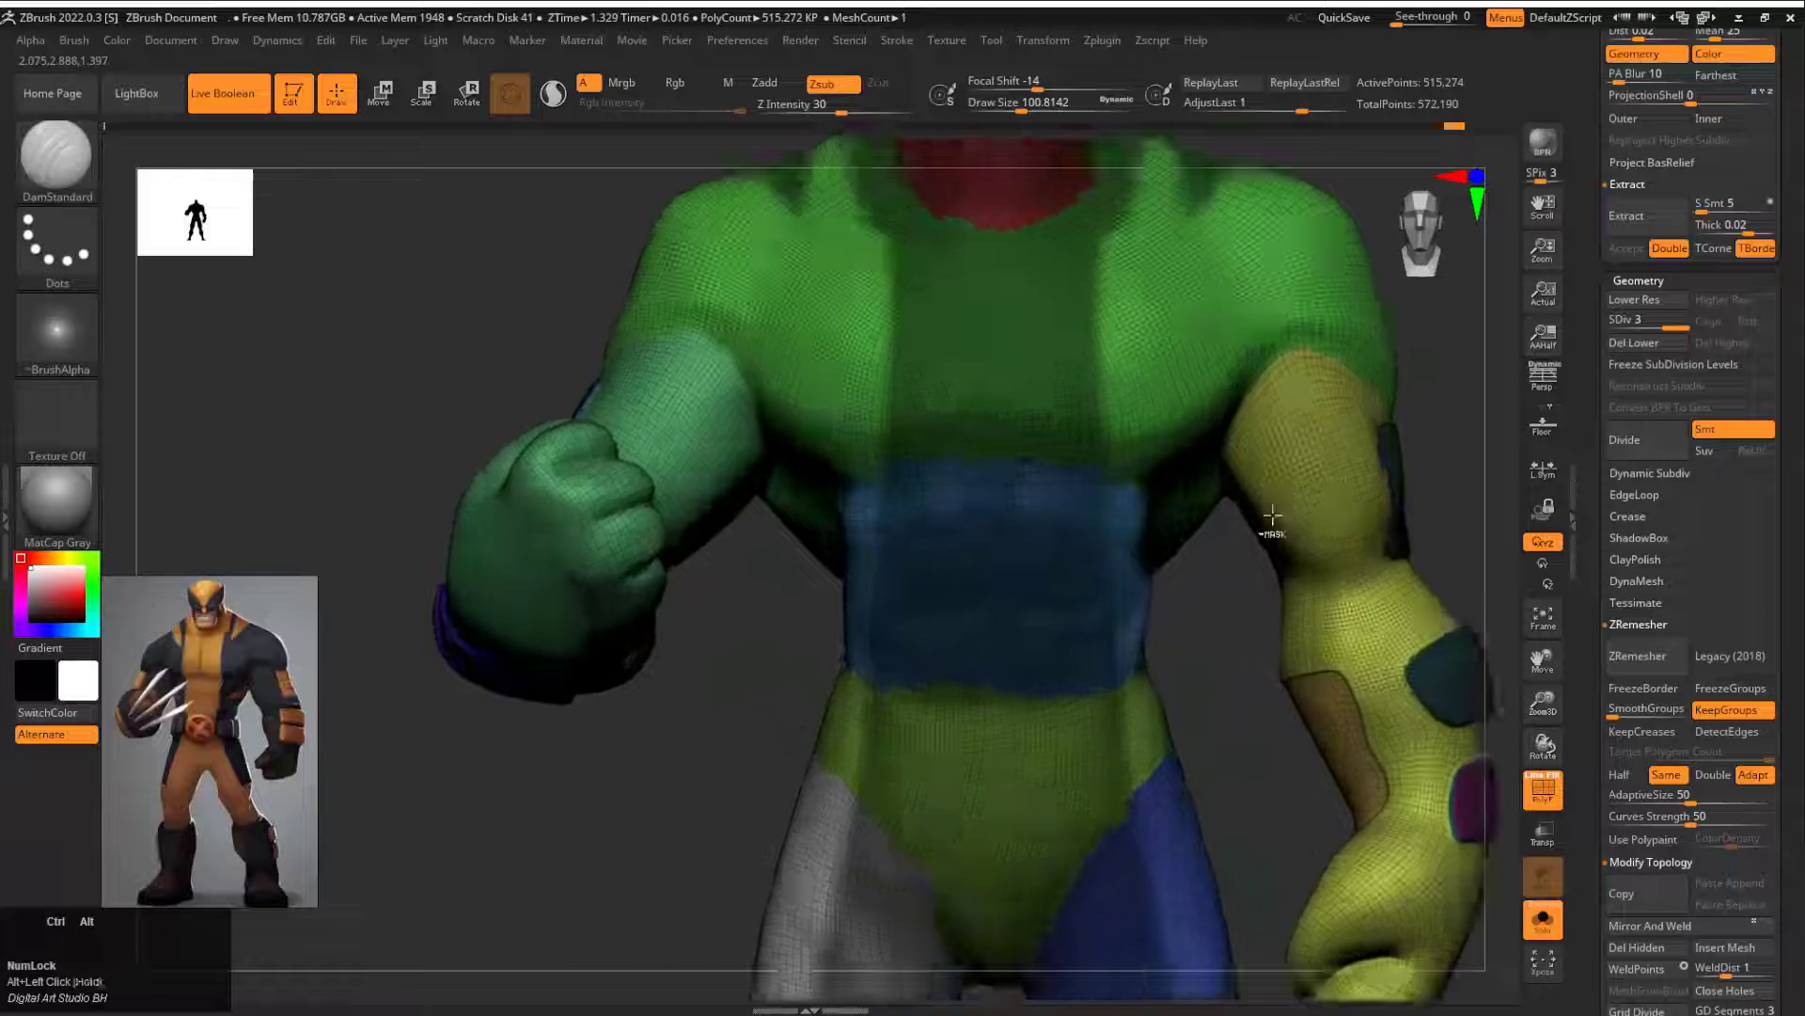
pyautogui.moveTo(1272, 515); pyautogui.dragTo(1208, 455)
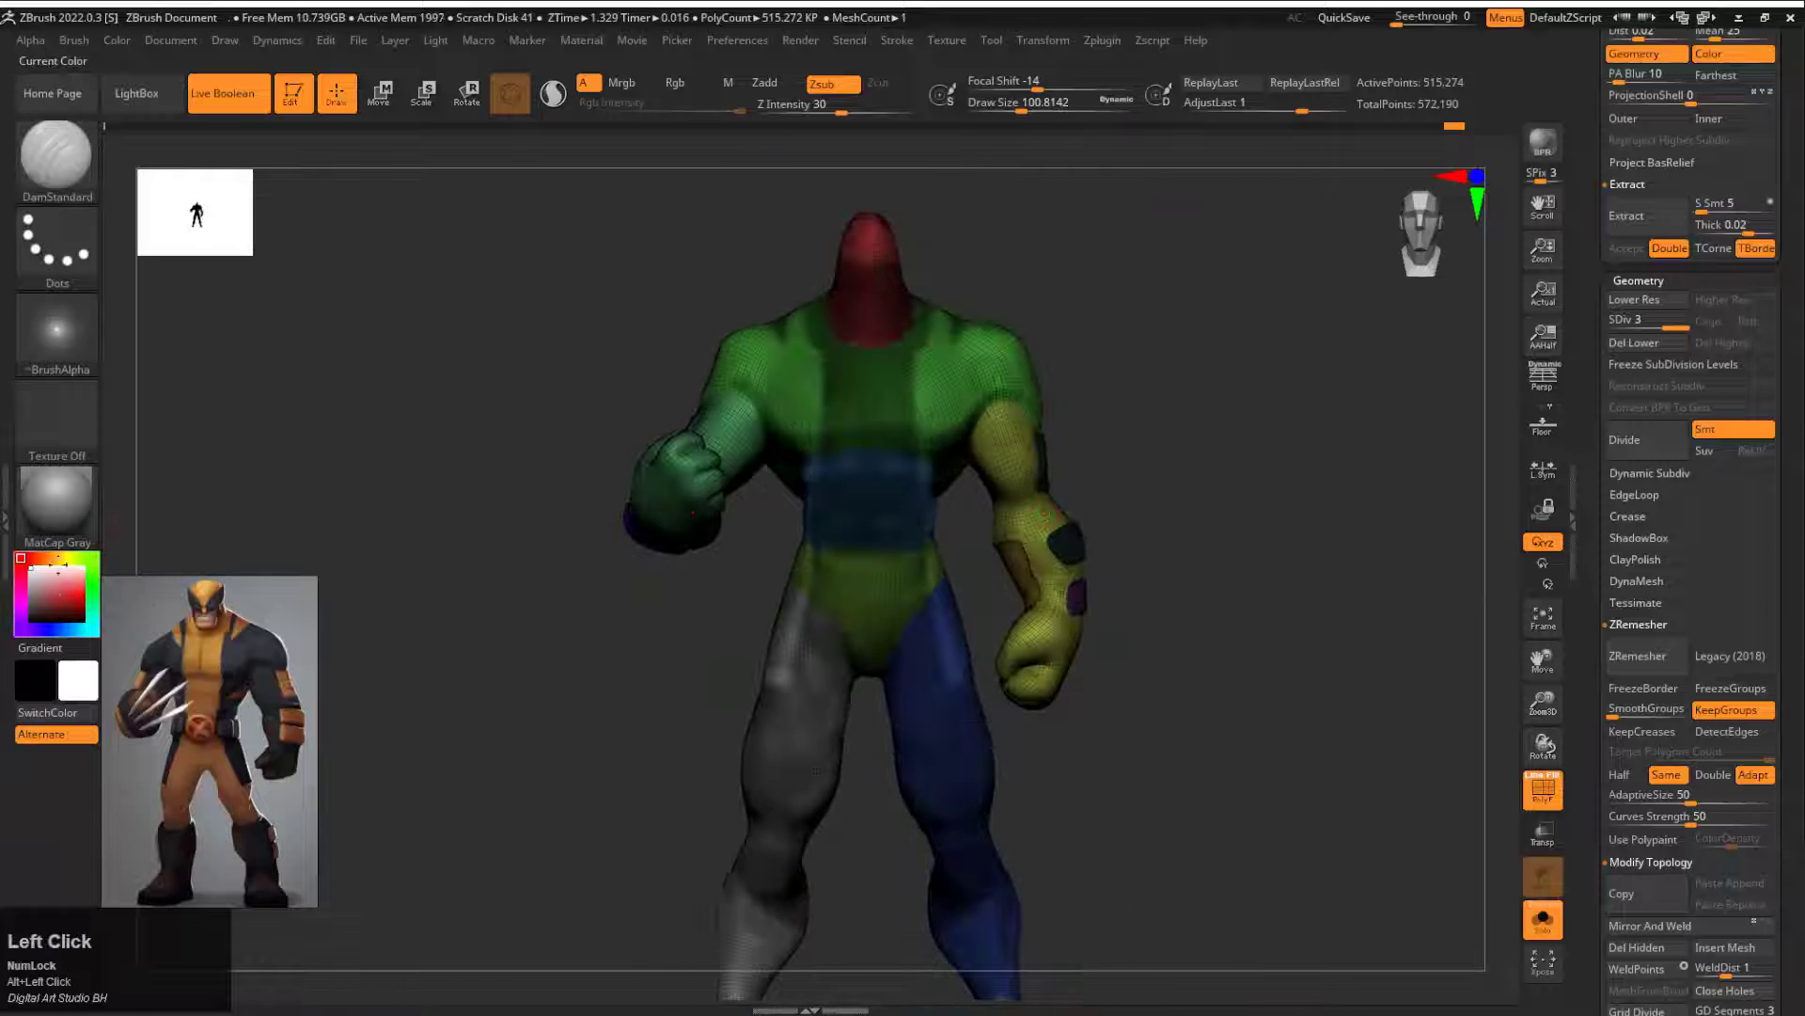
# Step: Pick an orange colour (RGB 231, 149, 44), open the Masking options, and fill the unmasked suit areas with it
pyautogui.click(71, 588)
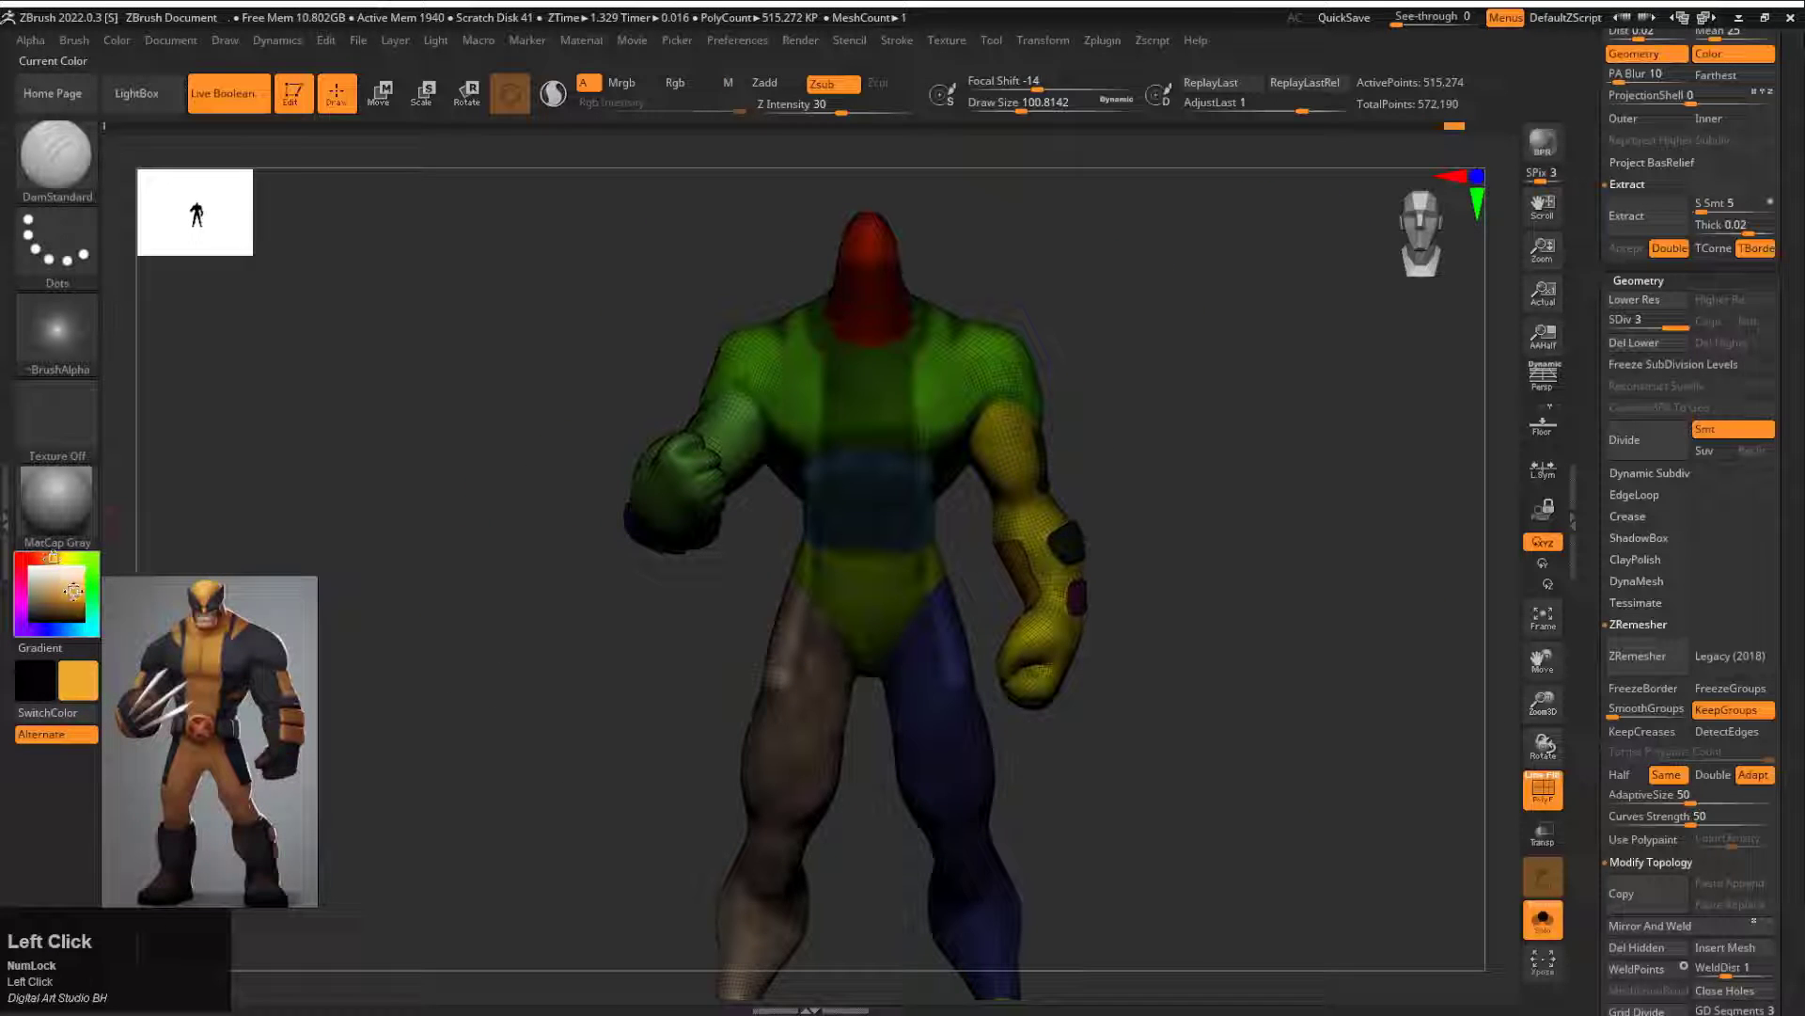
pyautogui.moveTo(115, 44)
pyautogui.click(215, 425)
pyautogui.hotkey('shift', 'f')
pyautogui.moveTo(1081, 405); pyautogui.dragTo(1161, 423)
pyautogui.hotkey('ctrl', 'z')
pyautogui.moveTo(1592, 810); pyautogui.dragTo(1592, 350)
pyautogui.moveTo(1649, 959); pyautogui.dragTo(1648, 616)
pyautogui.moveTo(1603, 987); pyautogui.dragTo(1624, 464)
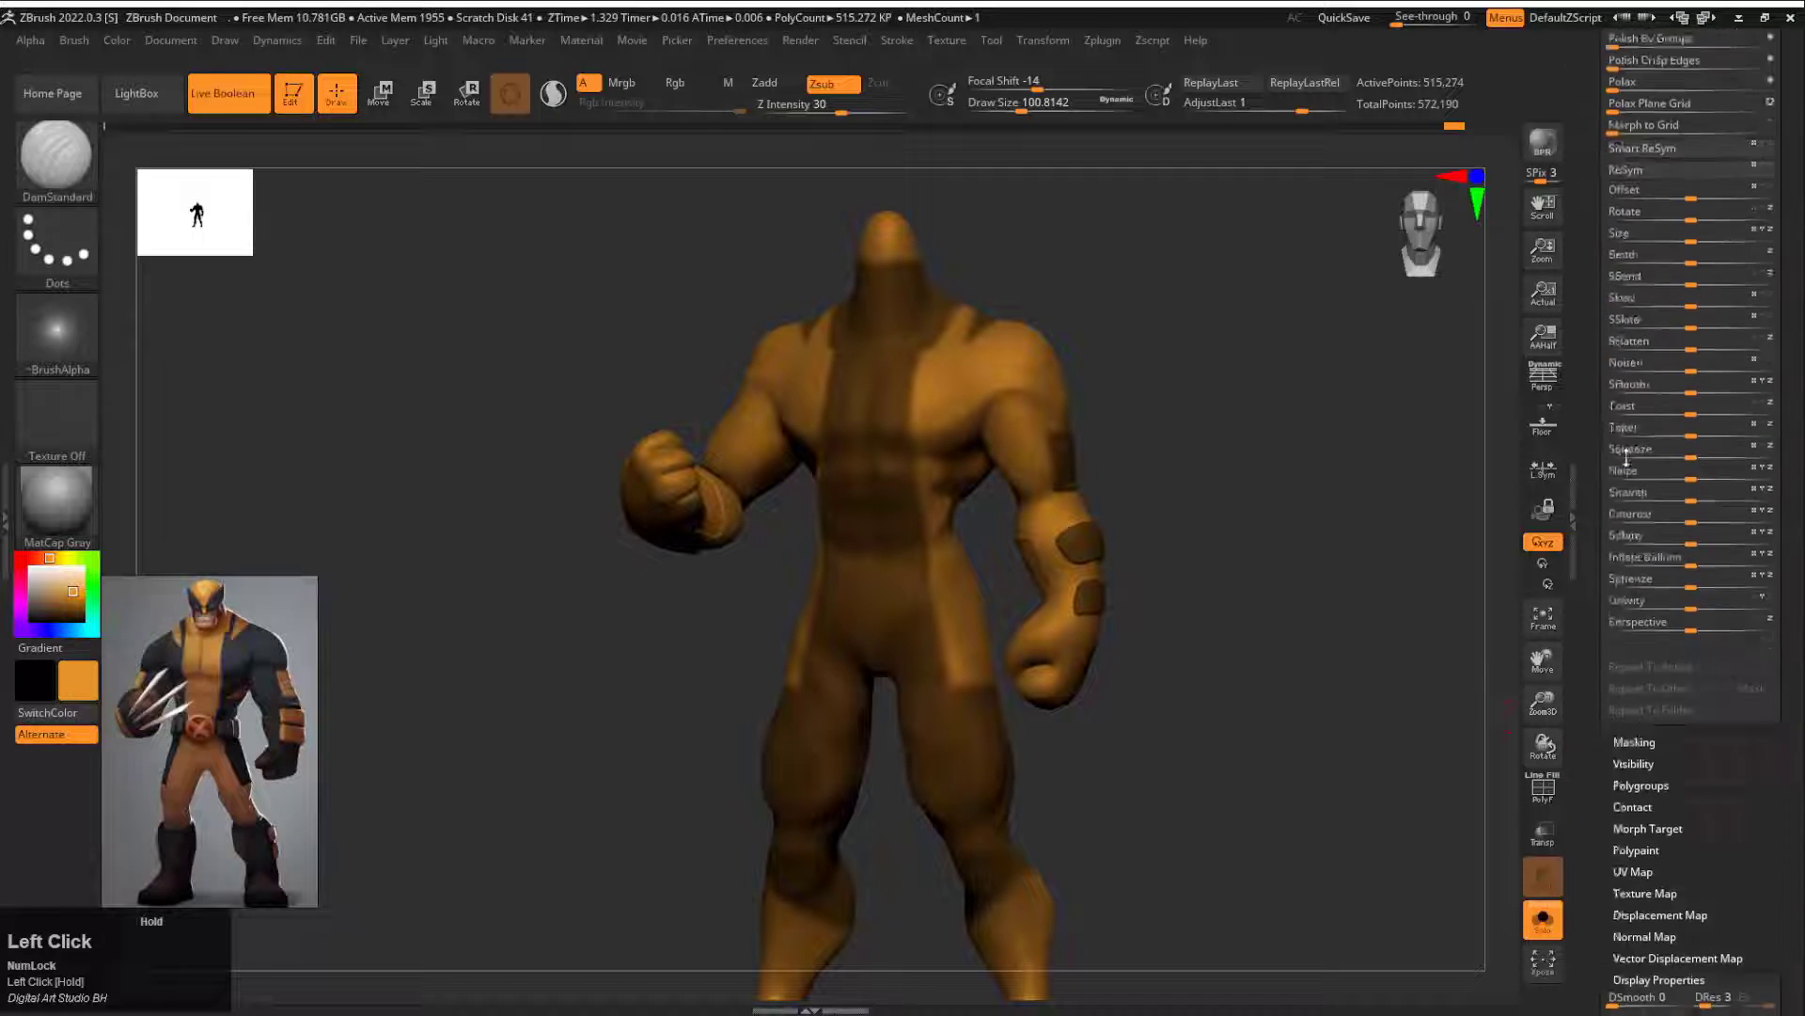
pyautogui.keyDown('shift'); pyautogui.click(1635, 742); pyautogui.keyUp('shift')
pyautogui.moveTo(117, 41)
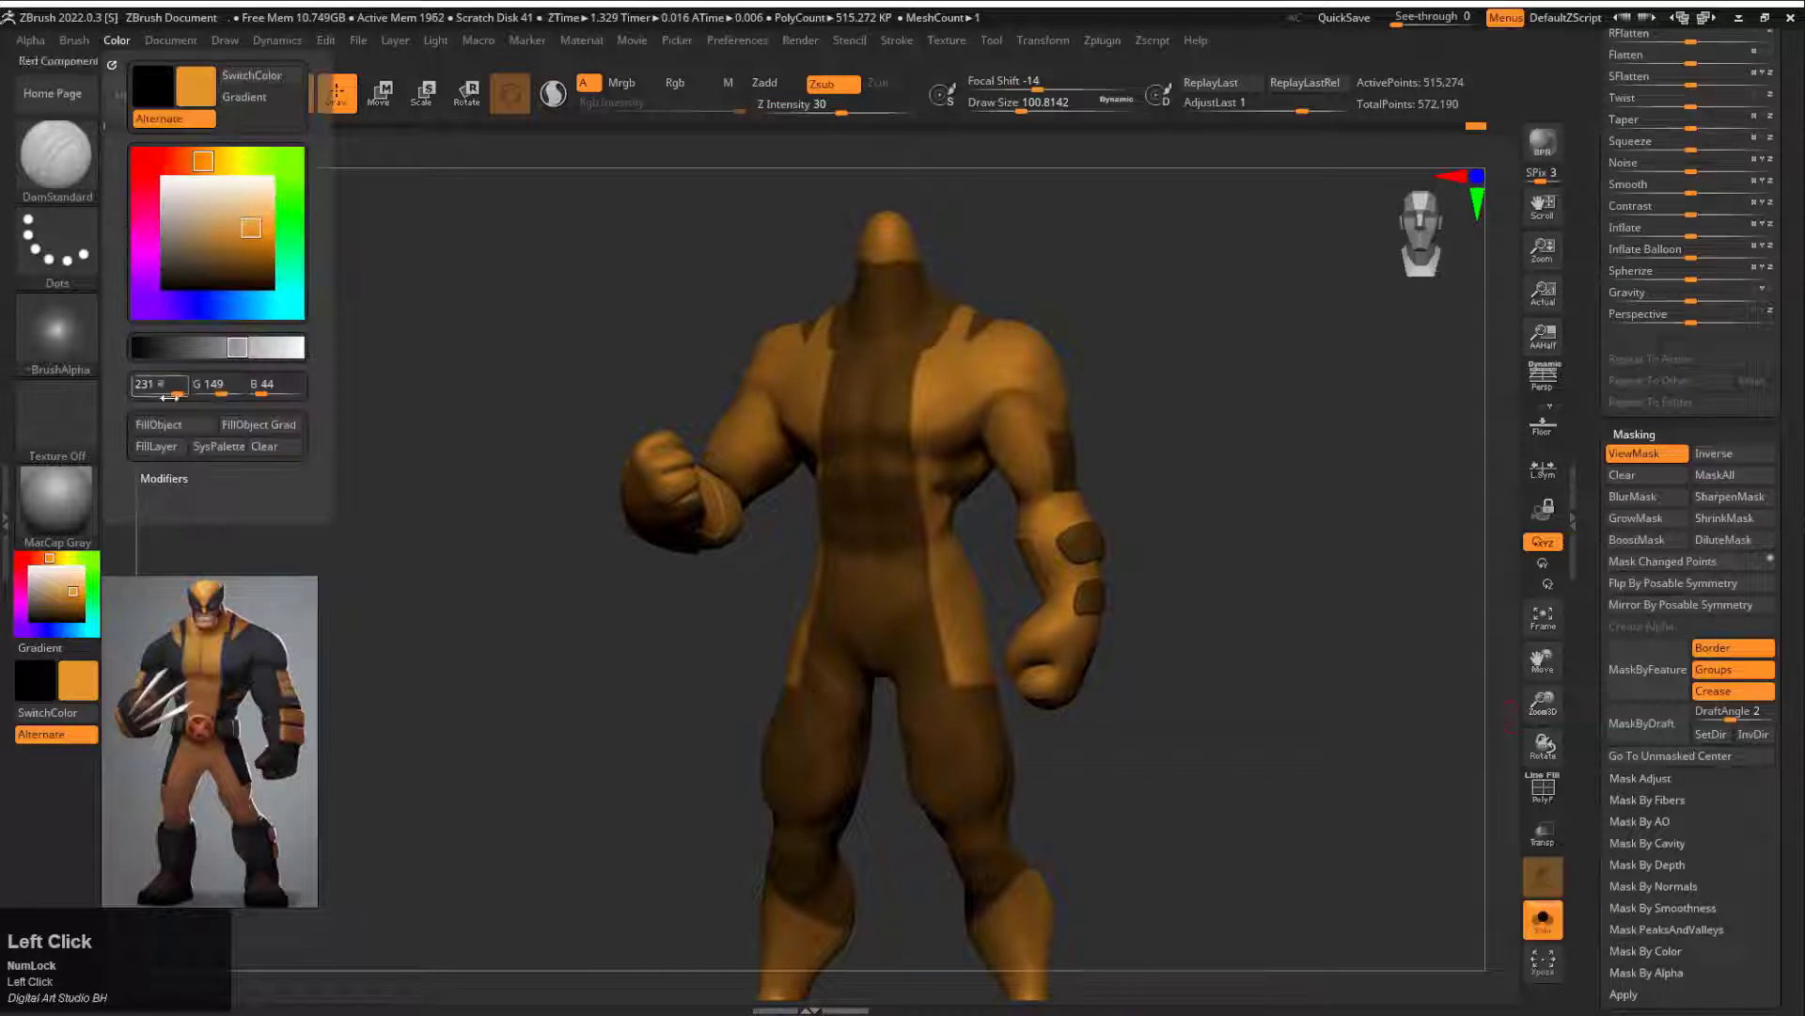
pyautogui.click(210, 424)
# Step: Invert the mask, try filling the central suit areas with dark grey, and undo the fill
pyautogui.keyDown('shift'); pyautogui.moveTo(1095, 362); pyautogui.dragTo(1075, 404); pyautogui.keyUp('shift')
pyautogui.keyDown('ctrl'); pyautogui.click(1148, 354); pyautogui.keyUp('ctrl')
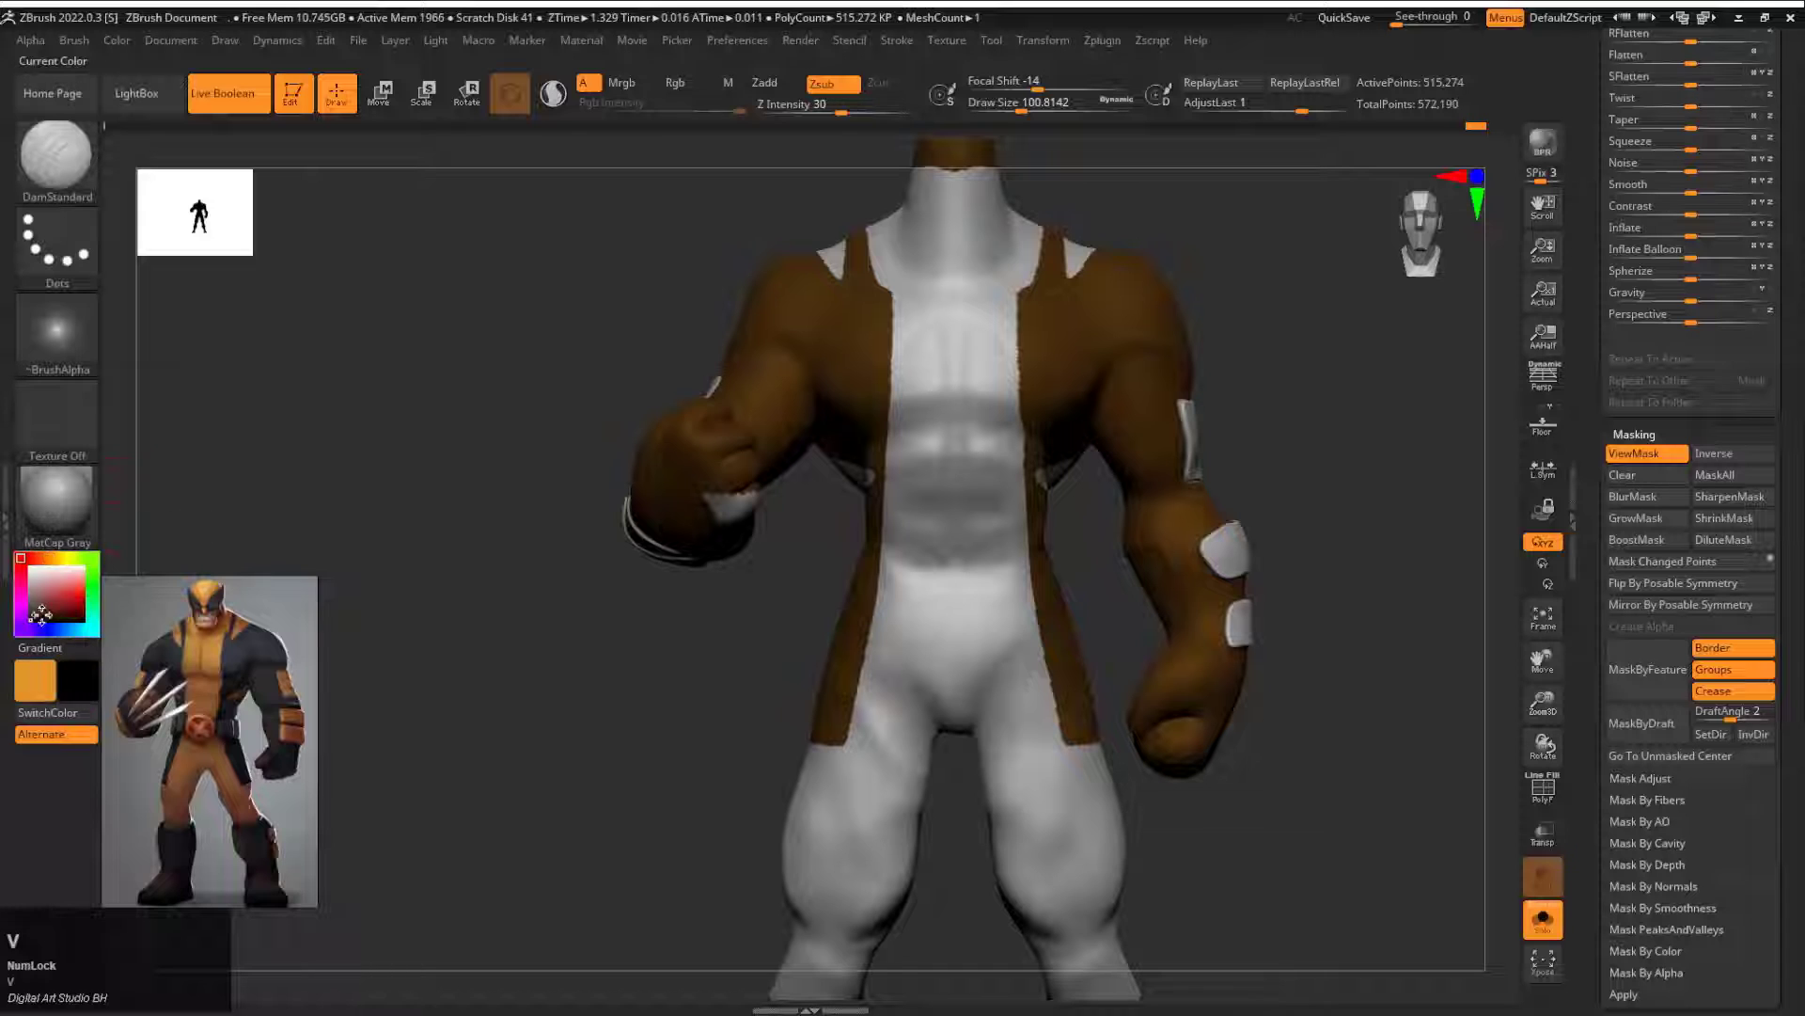
pyautogui.moveTo(117, 41)
pyautogui.click(211, 424)
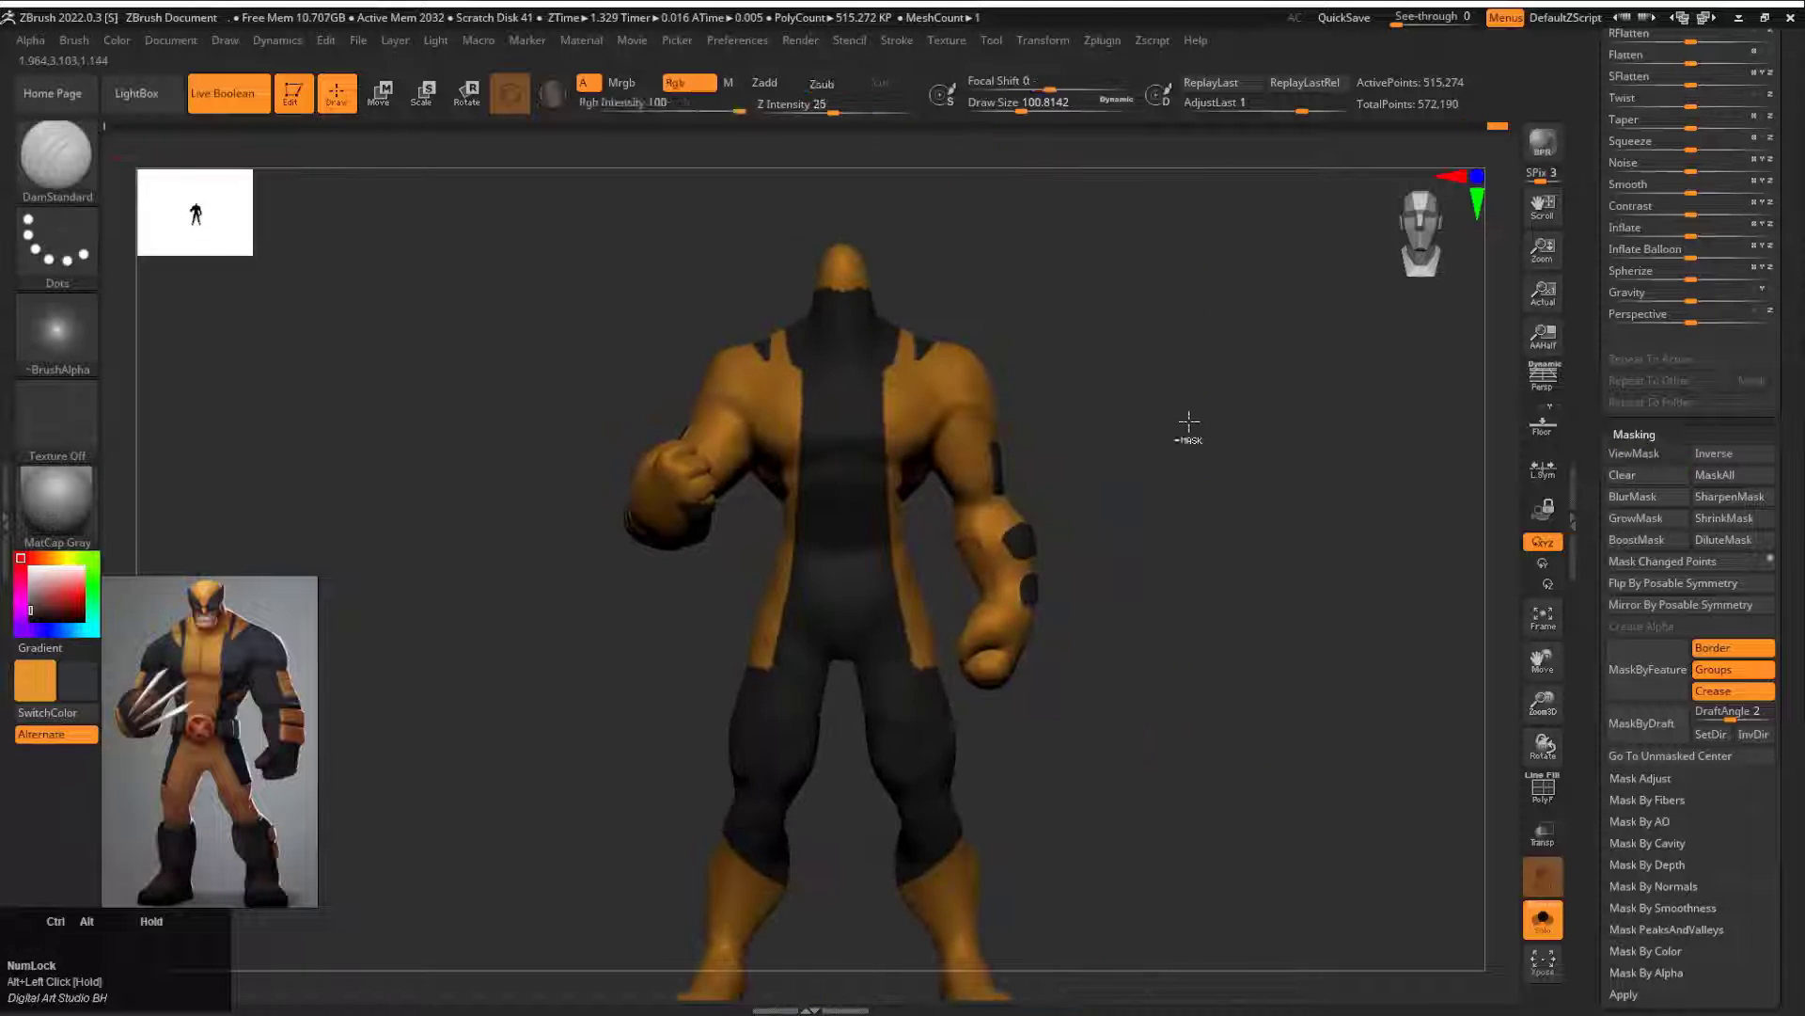
pyautogui.hotkey('ctrl', 'z')
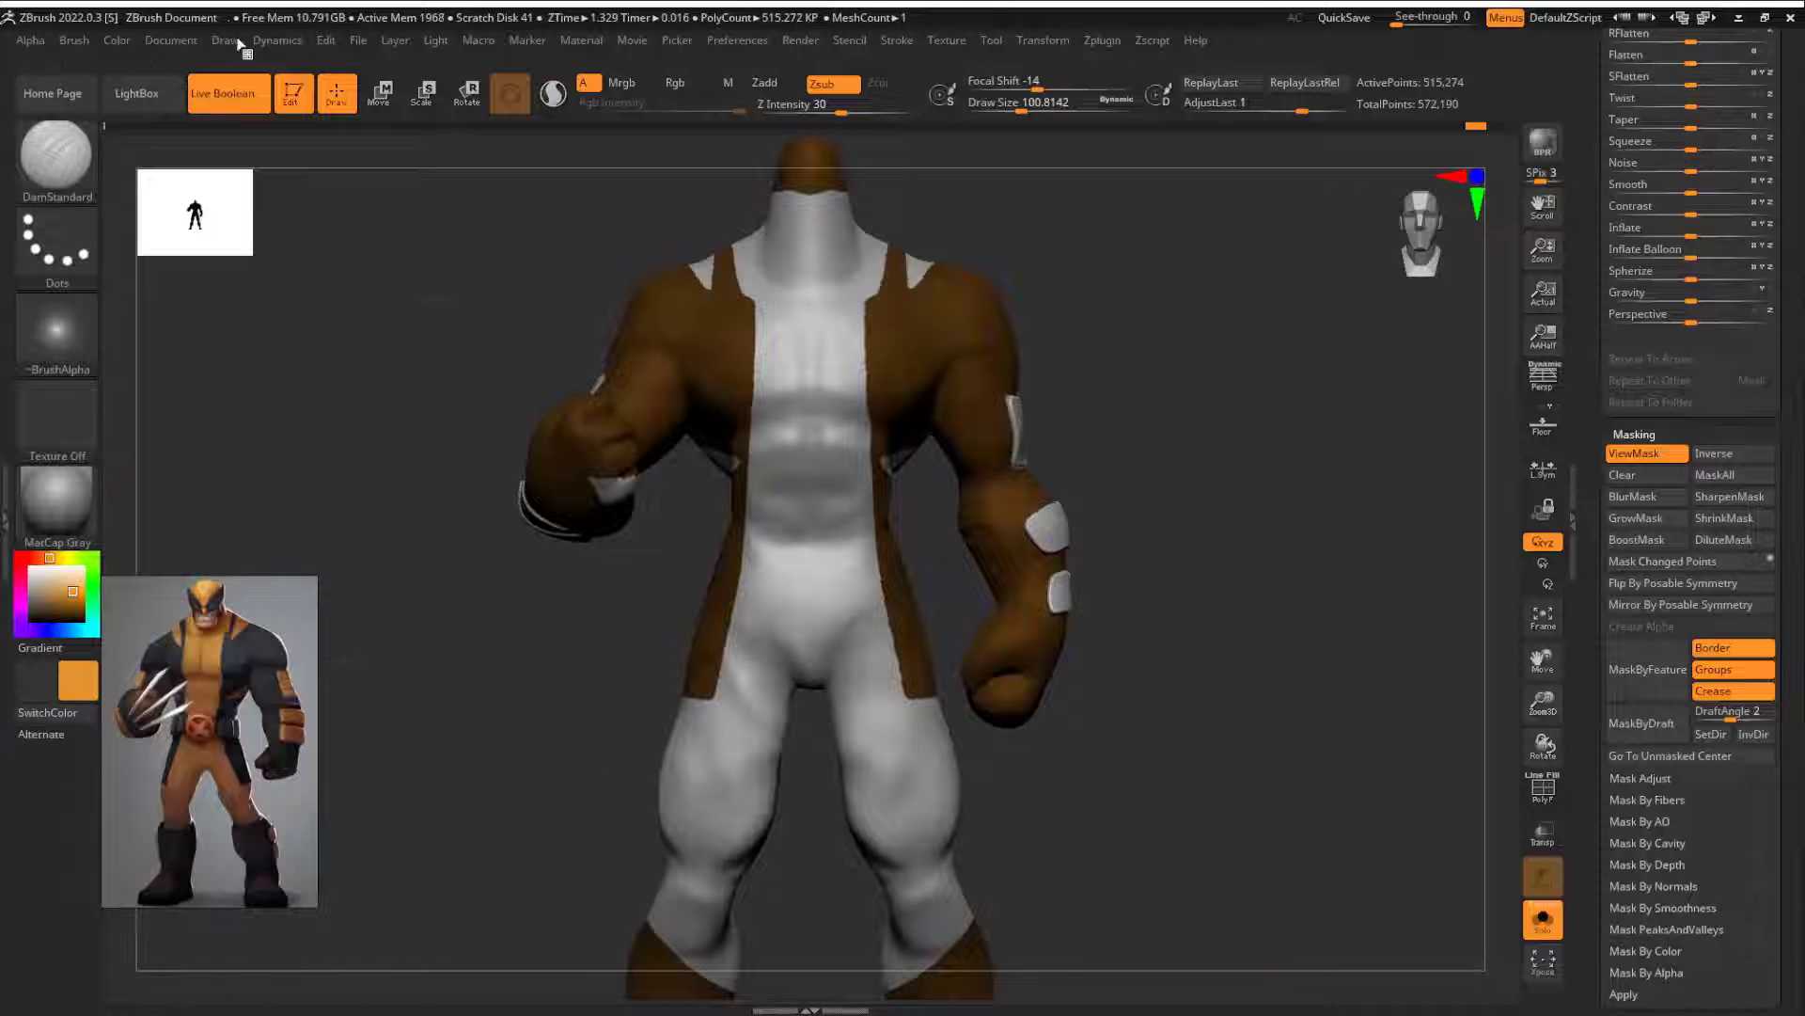
# Step: Fill the central suit areas with orange, invert the mask, and fill the outer areas with dark grey (RGB 53)
pyautogui.moveTo(116, 41)
pyautogui.click(210, 424)
pyautogui.press('v')
pyautogui.click(210, 424)
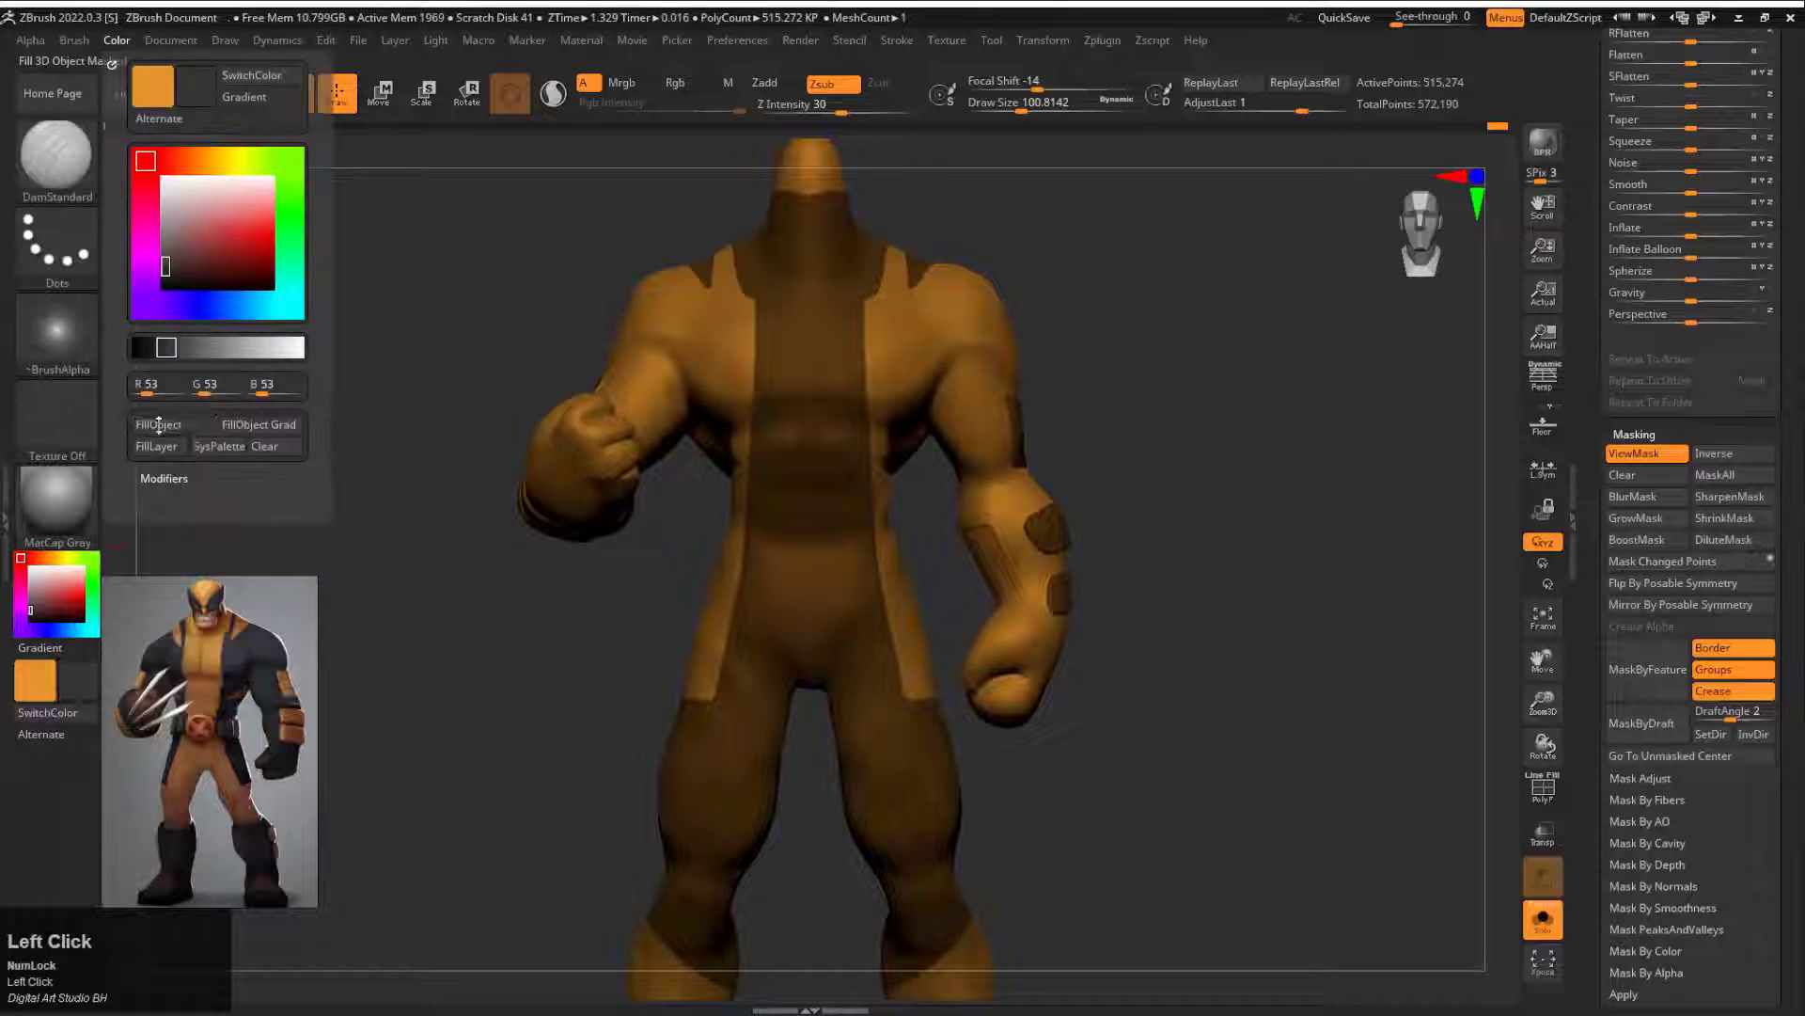
pyautogui.keyDown('ctrl'); pyautogui.moveTo(1137, 440); pyautogui.dragTo(1068, 527); pyautogui.keyUp('ctrl')
# Step: Turn off Solo mode, mask around the leftover orange patch at the raised fist's wrist, and fill it with dark grey
pyautogui.click(1543, 920)
pyautogui.moveTo(1034, 710); pyautogui.dragTo(1034, 583)
pyautogui.moveTo(1034, 583)
pyautogui.mouseDown()
pyautogui.moveTo(1148, 599)
pyautogui.moveTo(1148, 536)
pyautogui.moveTo(1116, 596)
pyautogui.moveTo(1120, 556)
pyautogui.moveTo(801, 353)
pyautogui.moveTo(883, 407)
pyautogui.mouseUp()
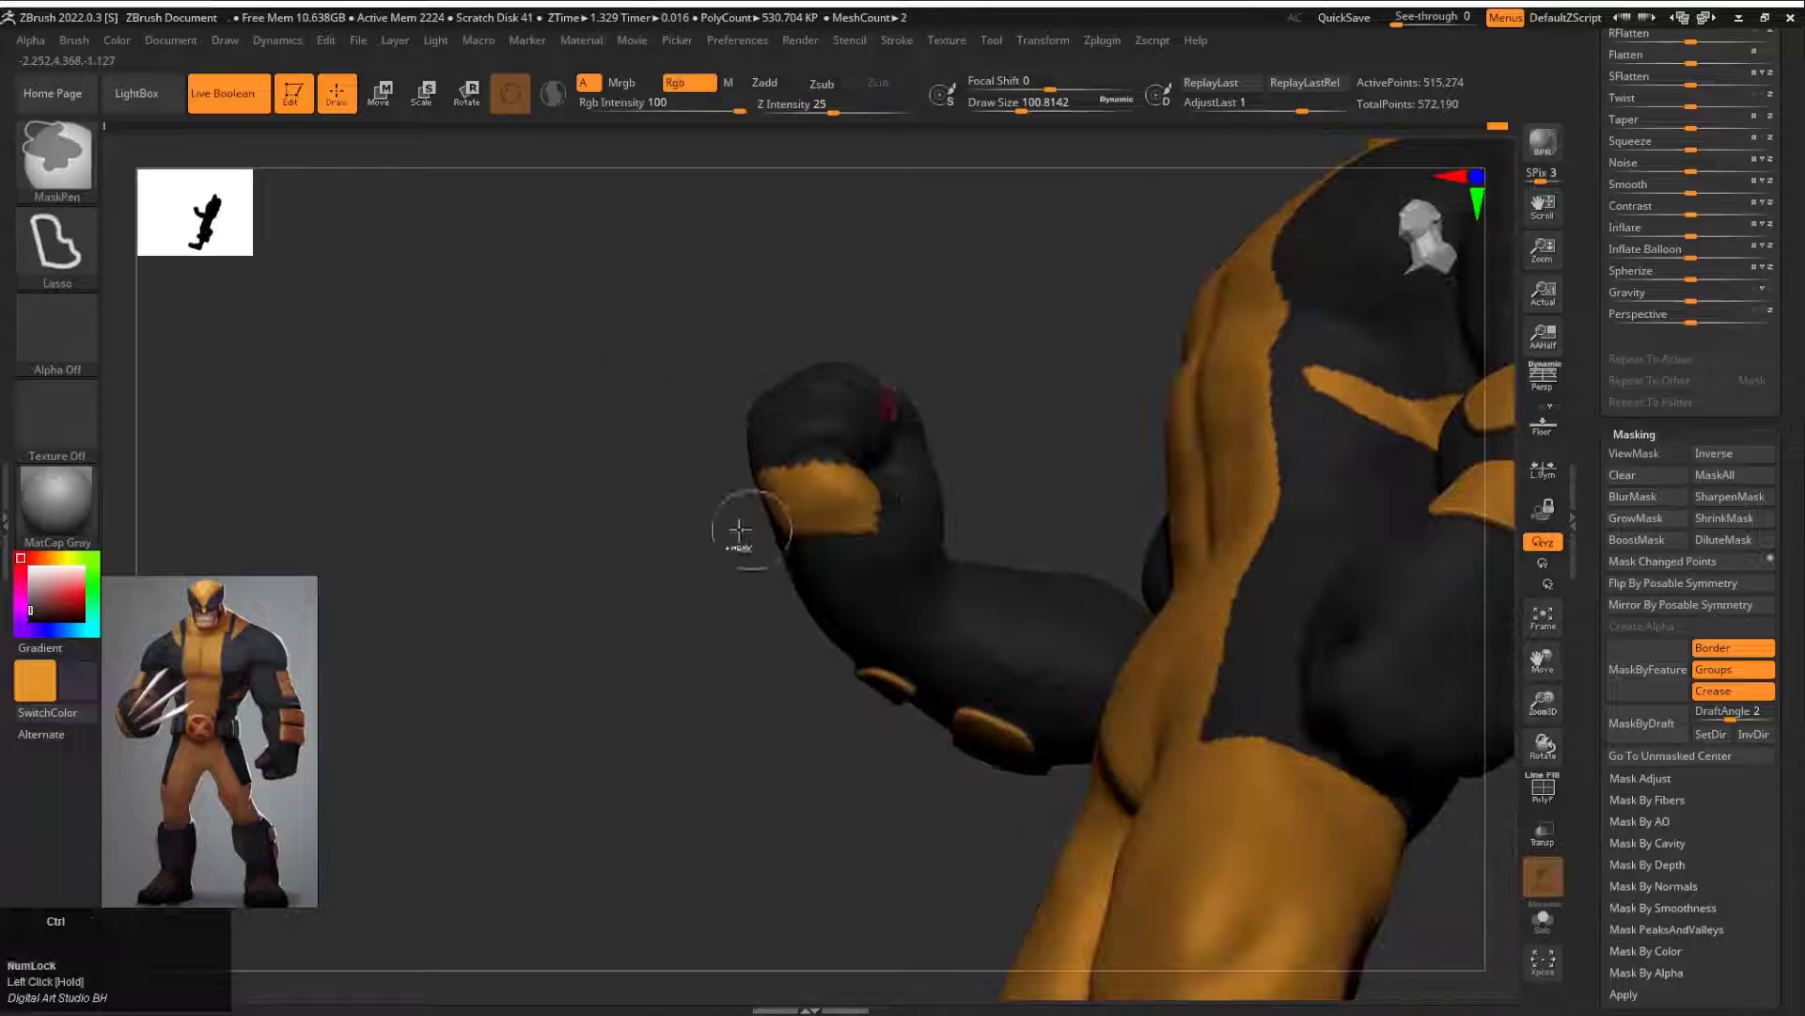
pyautogui.keyDown('ctrl'); pyautogui.moveTo(737, 527); pyautogui.dragTo(722, 357); pyautogui.keyUp('ctrl')
pyautogui.keyDown('ctrl'); pyautogui.click(621, 581); pyautogui.keyUp('ctrl')
pyautogui.click(117, 40)
pyautogui.click(158, 424)
pyautogui.keyDown('ctrl'); pyautogui.moveTo(572, 405); pyautogui.dragTo(658, 470); pyautogui.keyUp('ctrl')
pyautogui.moveTo(658, 470); pyautogui.dragTo(519, 403)
pyautogui.moveTo(519, 402); pyautogui.dragTo(649, 480)
pyautogui.keyDown('alt'); pyautogui.moveTo(649, 479); pyautogui.dragTo(602, 536); pyautogui.keyUp('alt')
# Step: Show the polygroups, drop the body to subdivision level 1, and hide the inner forearm panel on the raised arm
pyautogui.hotkey('shift', 'f')
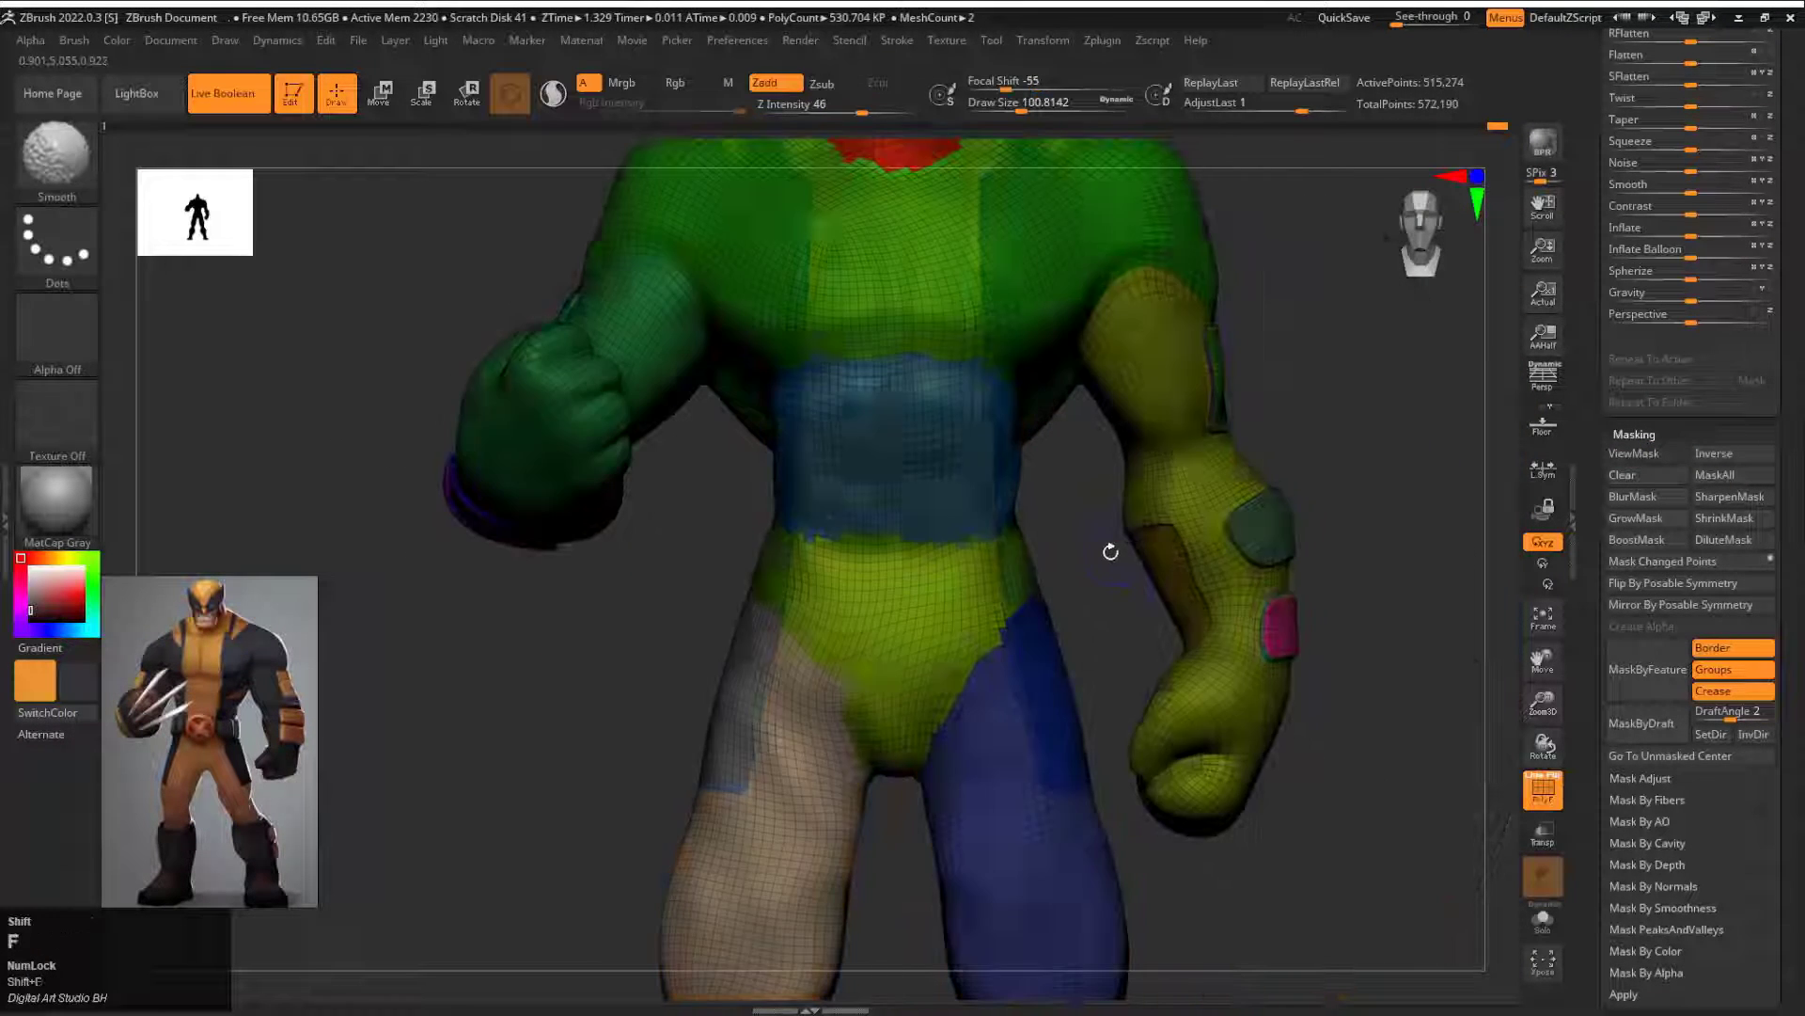
pyautogui.hotkey('shift', 'd')
pyautogui.hotkey('shift', 'd')
pyautogui.moveTo(1222, 564); pyautogui.dragTo(1110, 604)
pyautogui.keyDown('ctrl'); pyautogui.click(471, 592); pyautogui.keyUp('ctrl')
pyautogui.moveTo(471, 592); pyautogui.dragTo(329, 573)
pyautogui.keyDown('ctrl'); pyautogui.keyDown('shift'); pyautogui.click(668, 444); pyautogui.keyUp('shift'); pyautogui.keyUp('ctrl')
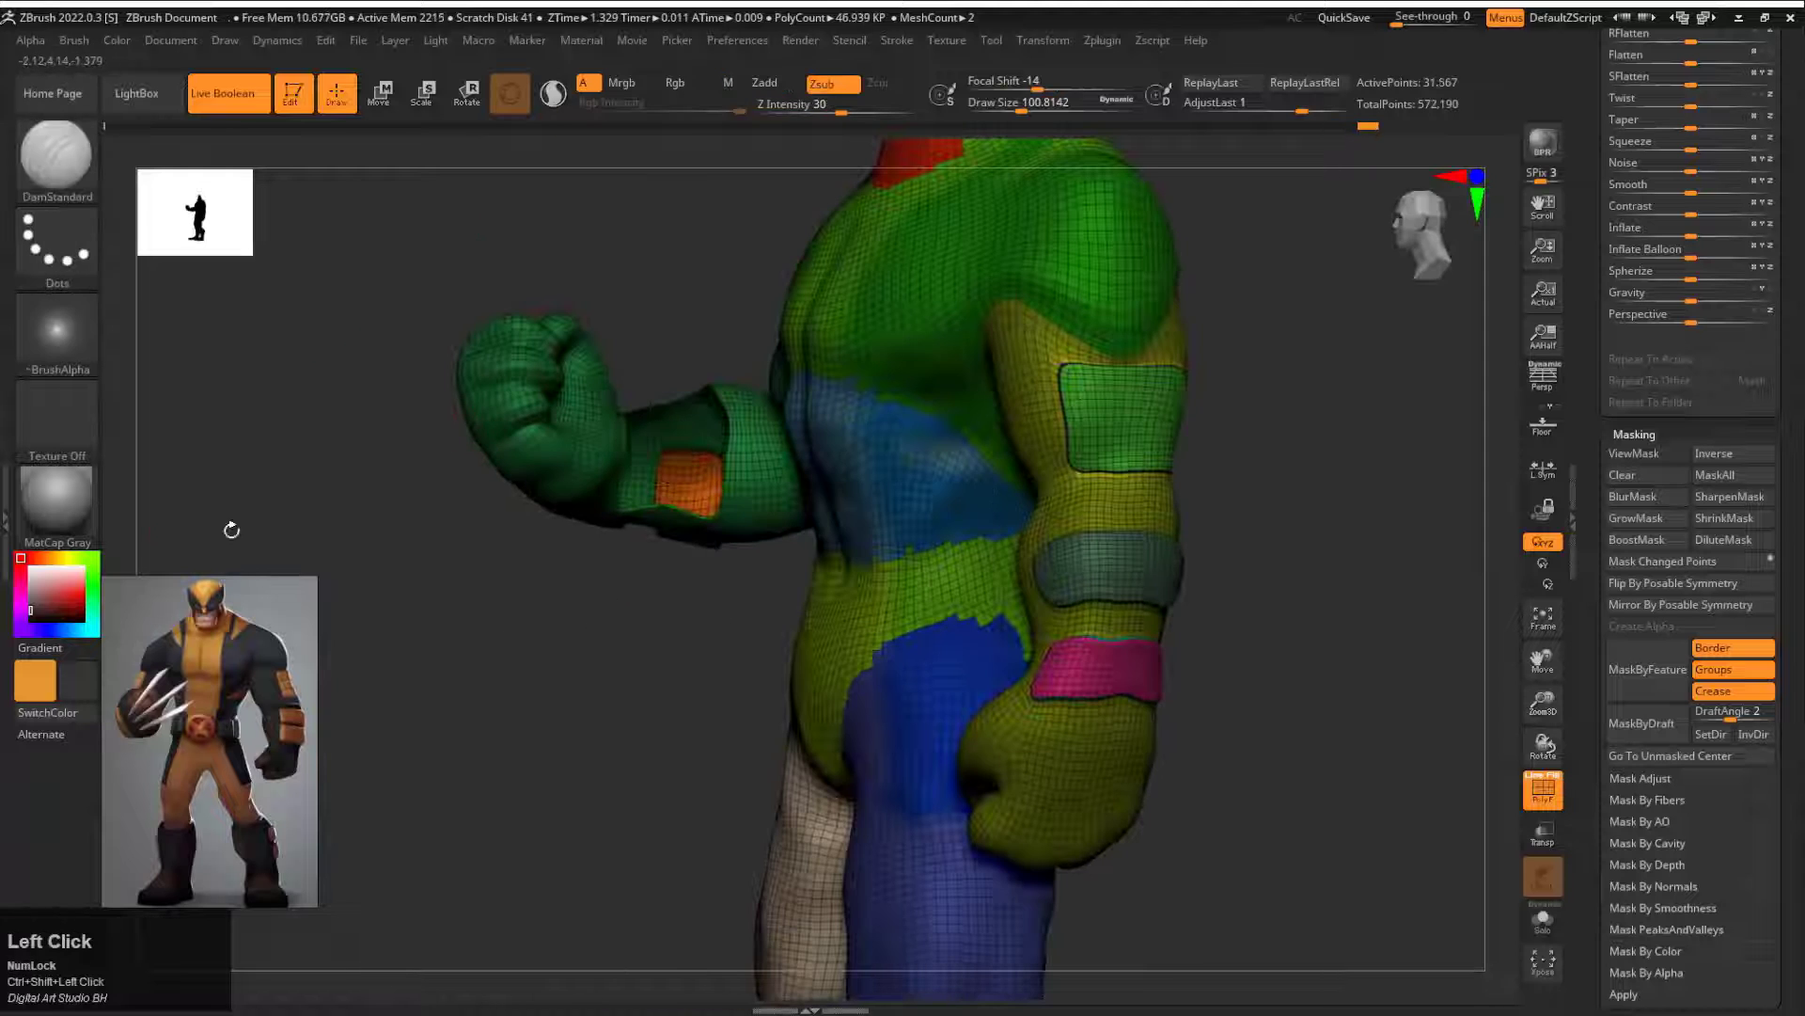
# Step: Pick a reddish brown, mask the rest of the body, fill the inner forearm panels, and return to subdivision level 3
pyautogui.keyDown('ctrl'); pyautogui.keyDown('shift'); pyautogui.click(324, 287); pyautogui.keyUp('shift'); pyautogui.keyUp('ctrl')
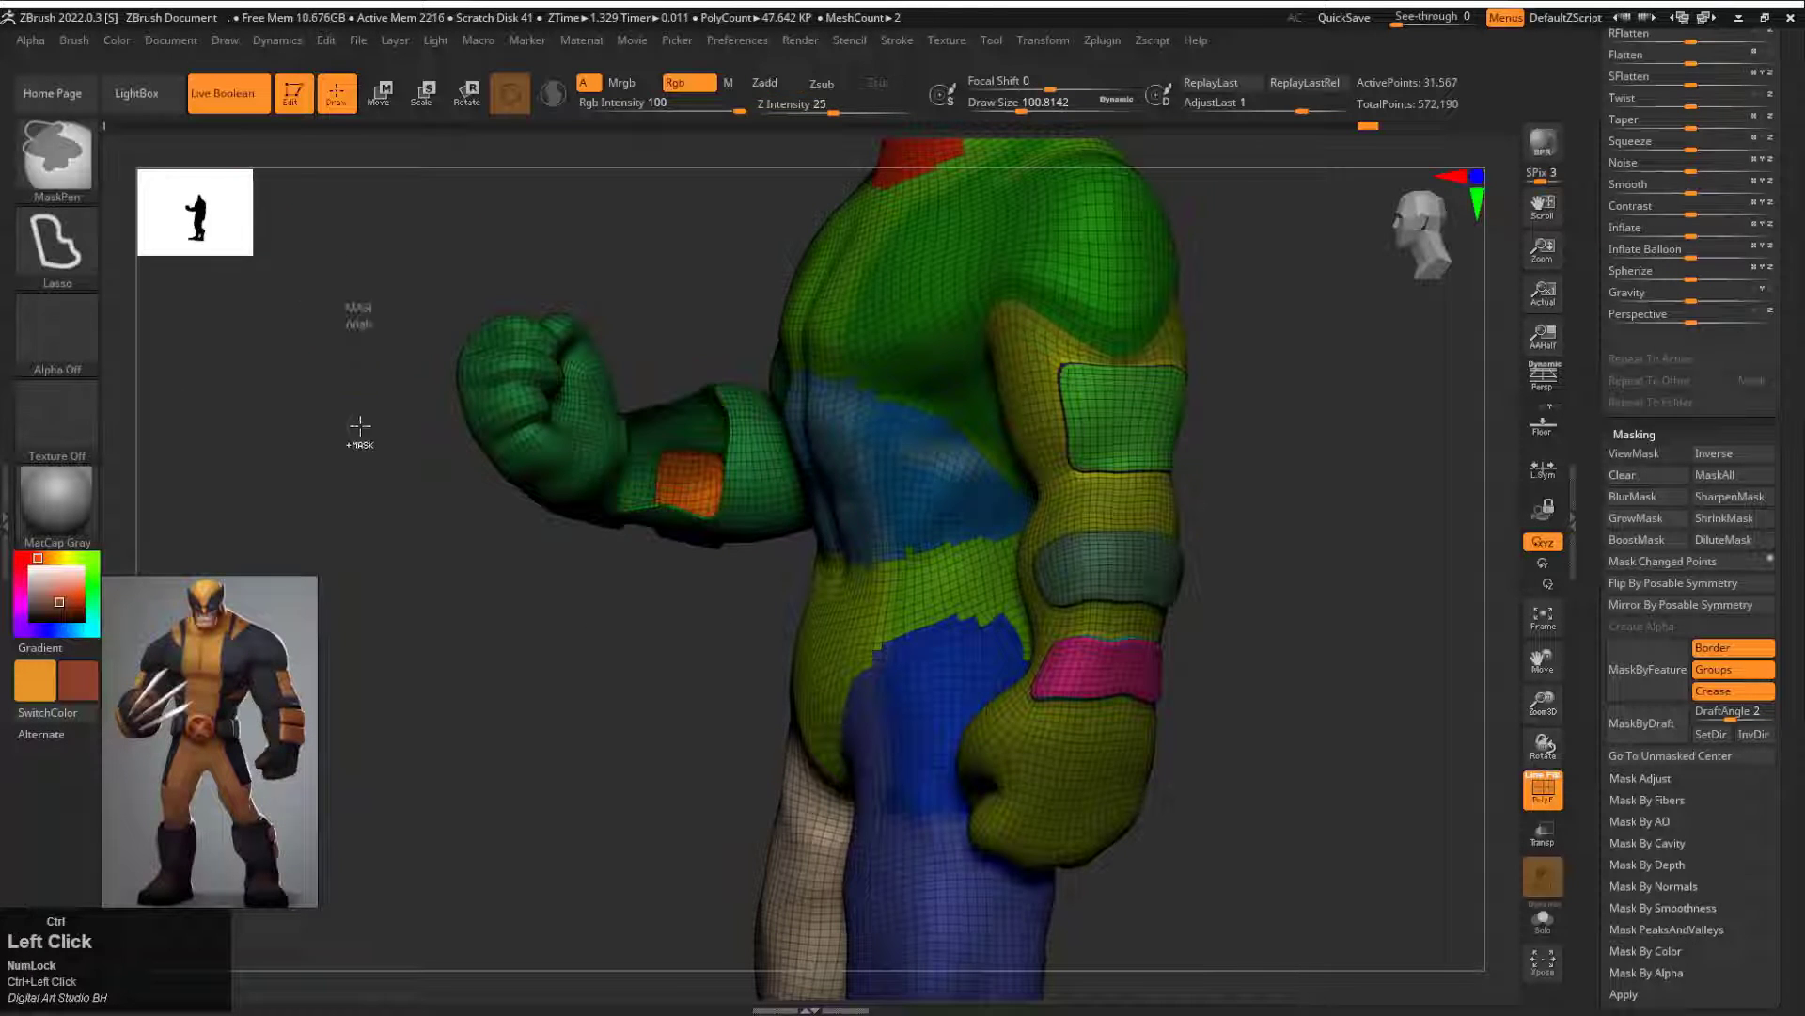
pyautogui.keyDown('ctrl'); pyautogui.keyDown('shift'); pyautogui.moveTo(360, 426); pyautogui.dragTo(363, 470); pyautogui.keyUp('shift'); pyautogui.keyUp('ctrl')
pyautogui.click(116, 40)
pyautogui.click(186, 425)
pyautogui.keyDown('ctrl'); pyautogui.keyDown('shift'); pyautogui.click(550, 591); pyautogui.keyUp('shift'); pyautogui.keyUp('ctrl')
pyautogui.hotkey('shift', 'f')
pyautogui.press('d')
pyautogui.press('d')
pyautogui.press('d')
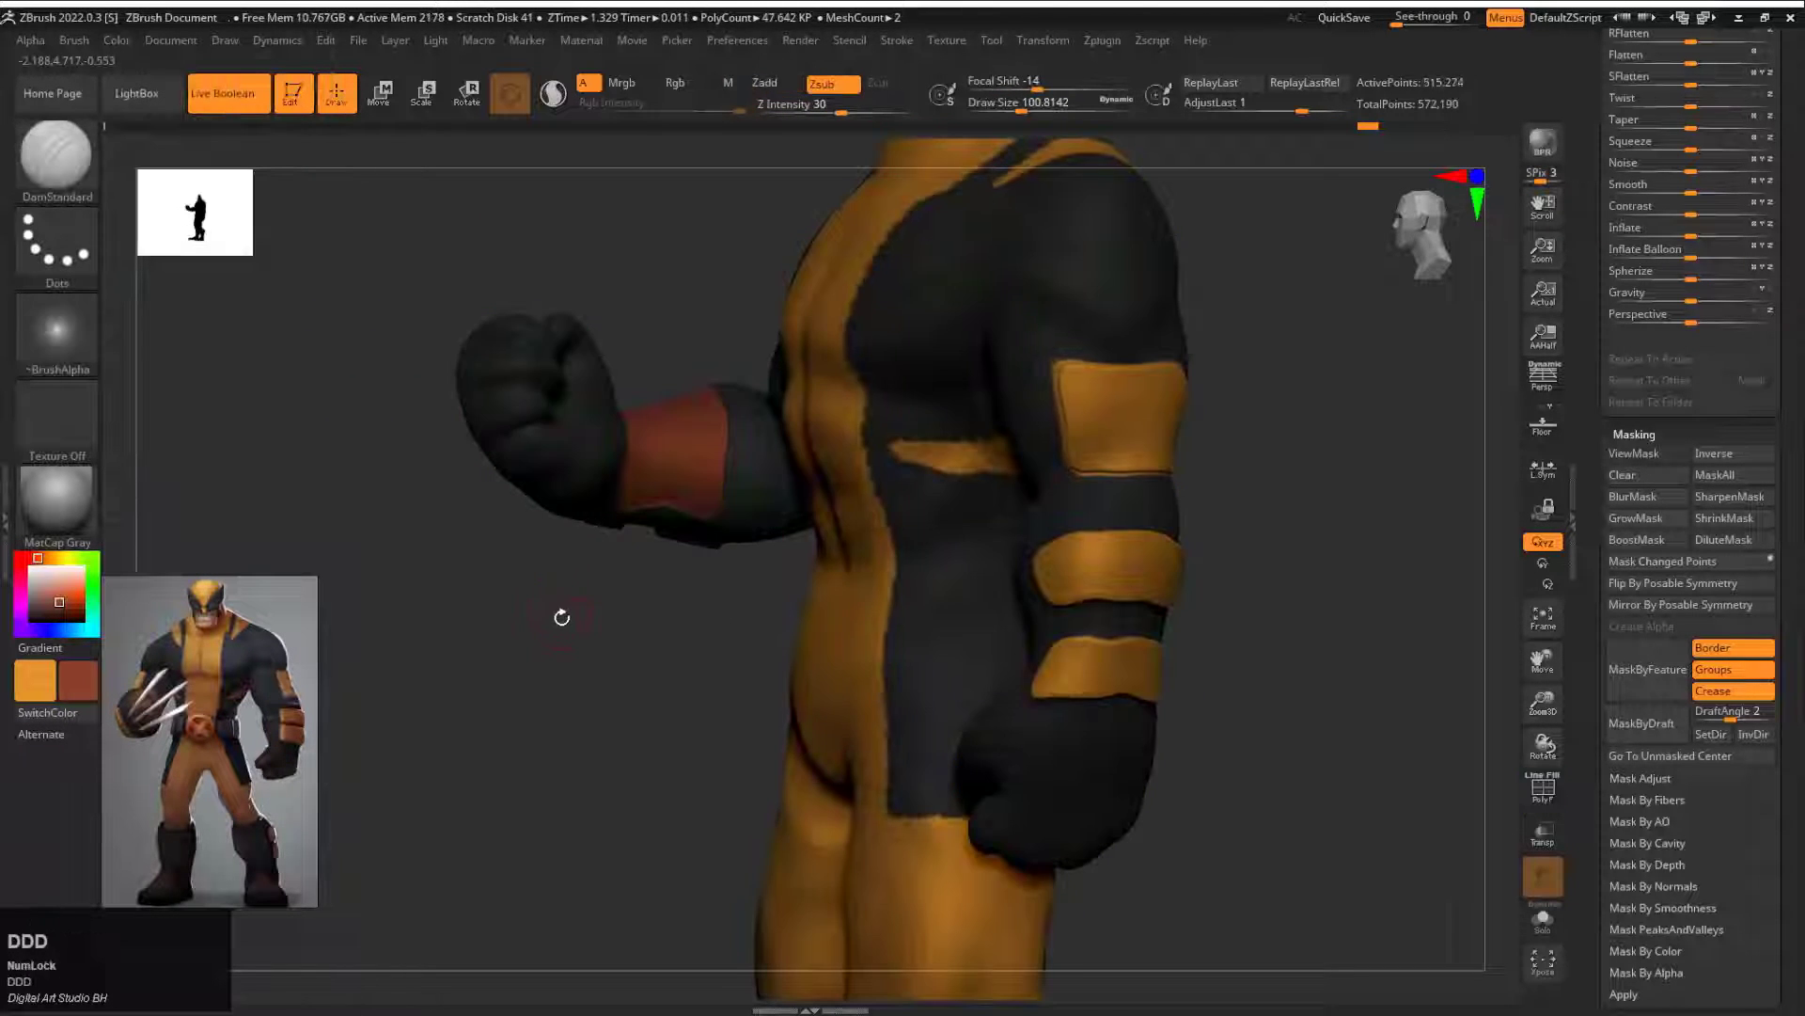
# Step: Bring up the subtool list and mask the bands of the lower legs just above the boots
pyautogui.moveTo(585, 630); pyautogui.dragTo(1316, 602)
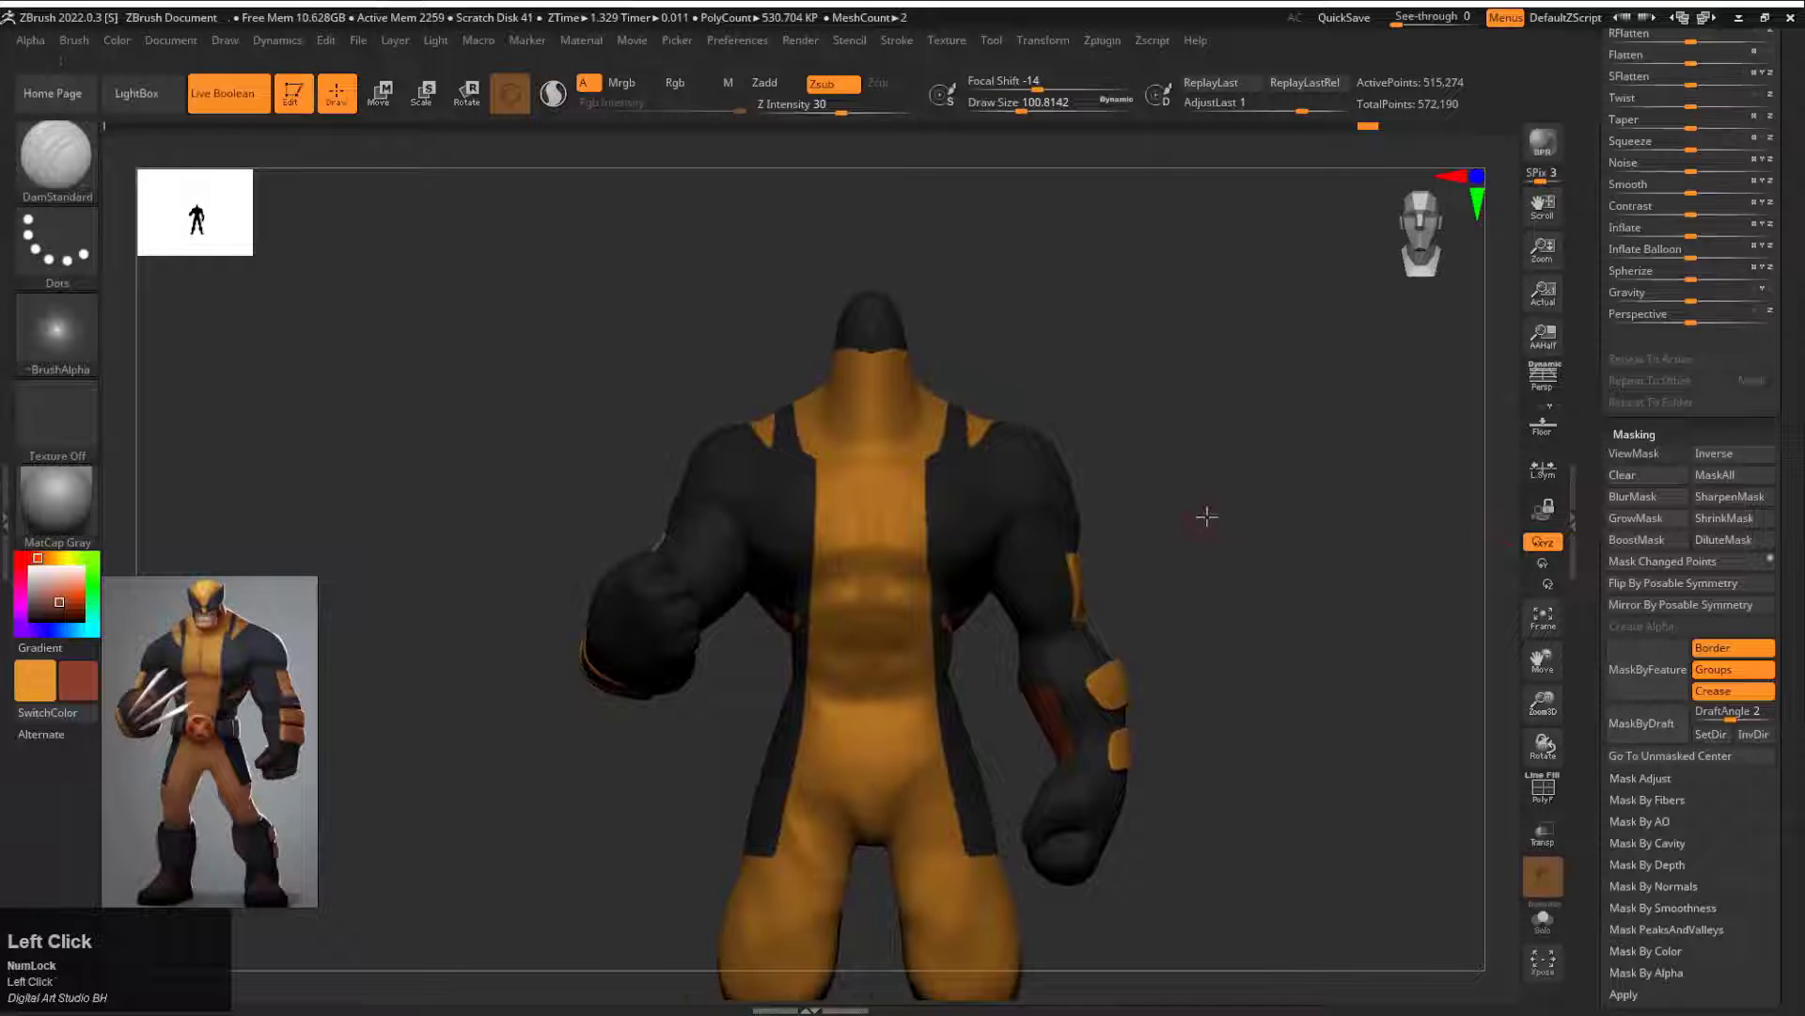
pyautogui.moveTo(1206, 516); pyautogui.dragTo(1265, 513)
pyautogui.moveTo(1599, 188); pyautogui.dragTo(1717, 419)
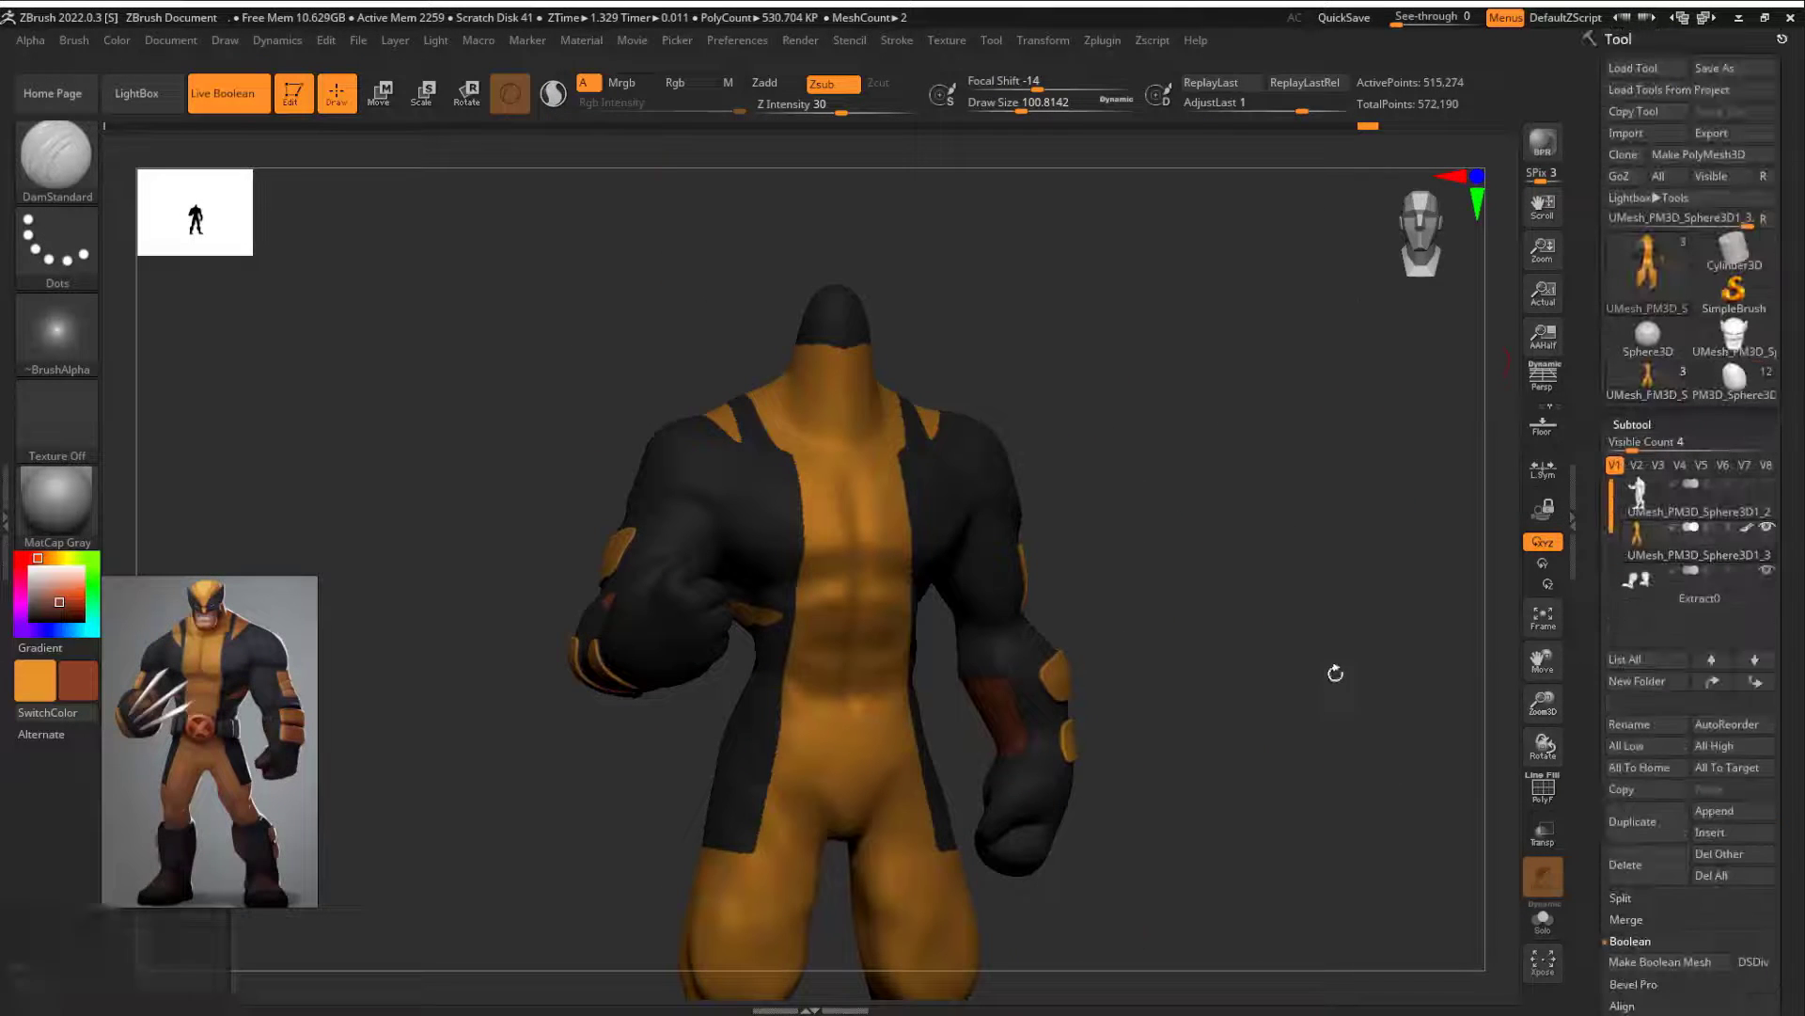
pyautogui.keyDown('alt'); pyautogui.moveTo(1335, 673); pyautogui.dragTo(1415, 160); pyautogui.keyUp('alt')
pyautogui.moveTo(1142, 701); pyautogui.dragTo(1141, 613)
# Step: Fill the lower-leg bands above the boots with orange, undoing a first fill and inverting the mask before refilling
pyautogui.press('v')
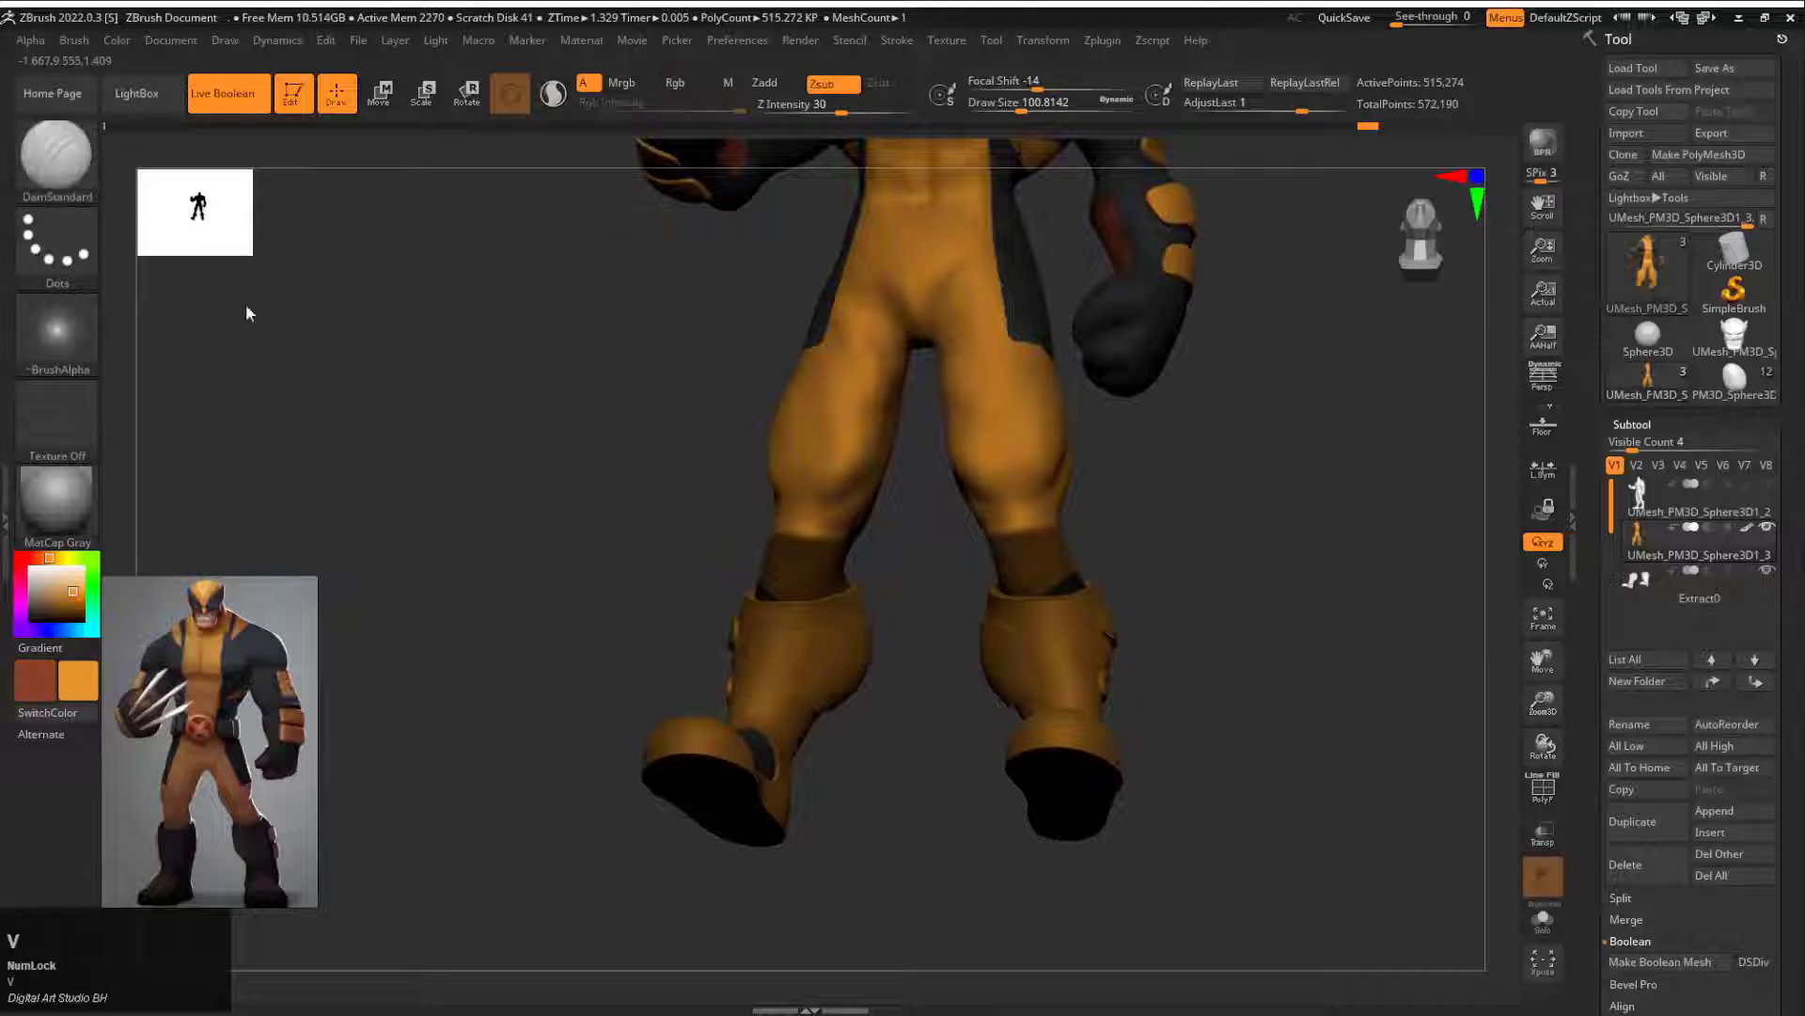
pyautogui.click(90, 42)
pyautogui.moveTo(120, 42)
pyautogui.click(182, 429)
pyautogui.hotkey('ctrl', 'z')
pyautogui.keyDown('ctrl'); pyautogui.click(451, 272); pyautogui.keyUp('ctrl')
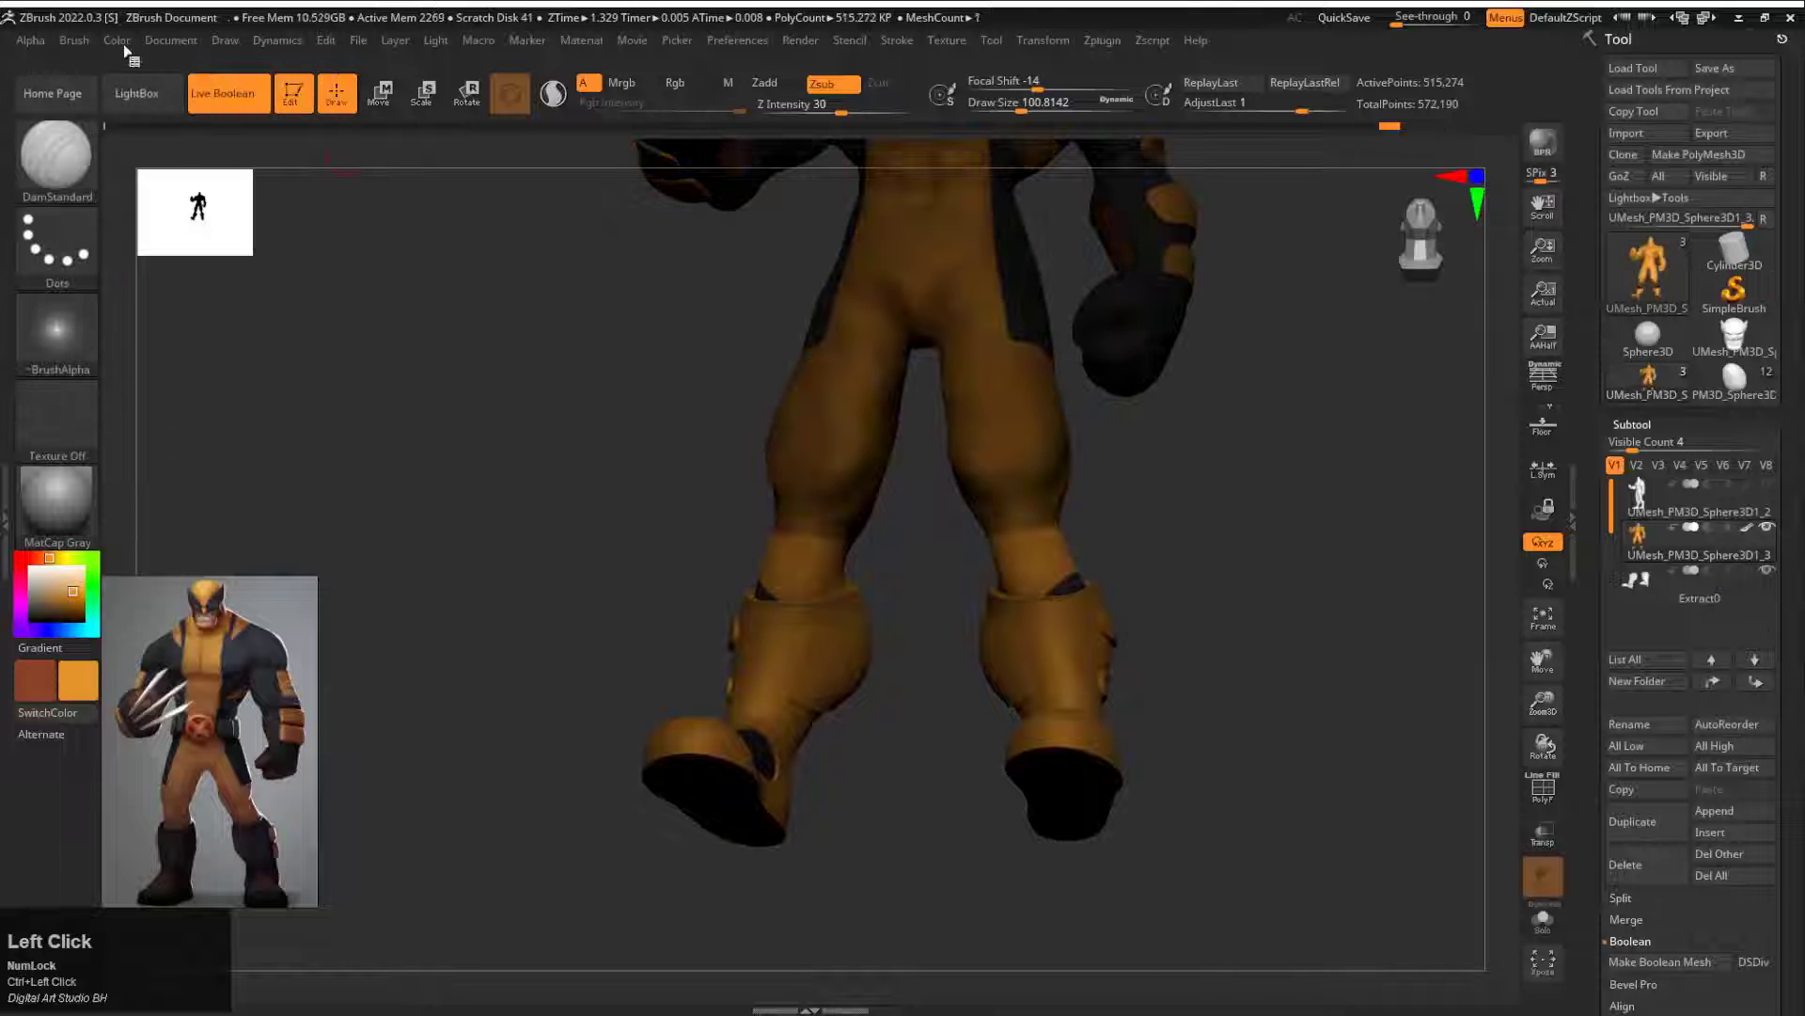
pyautogui.click(122, 44)
pyautogui.click(175, 426)
# Step: Select the Extract0 boots subtool and set its colour to dark grey
pyautogui.keyDown('ctrl'); pyautogui.moveTo(512, 489); pyautogui.dragTo(572, 590); pyautogui.keyUp('ctrl')
pyautogui.moveTo(1187, 442); pyautogui.dragTo(1119, 551)
pyautogui.moveTo(1194, 489)
pyautogui.keyDown('alt'); pyautogui.mouseDown()
pyautogui.moveTo(1266, 548)
pyautogui.moveTo(1223, 504)
pyautogui.mouseUp(); pyautogui.keyUp('alt')
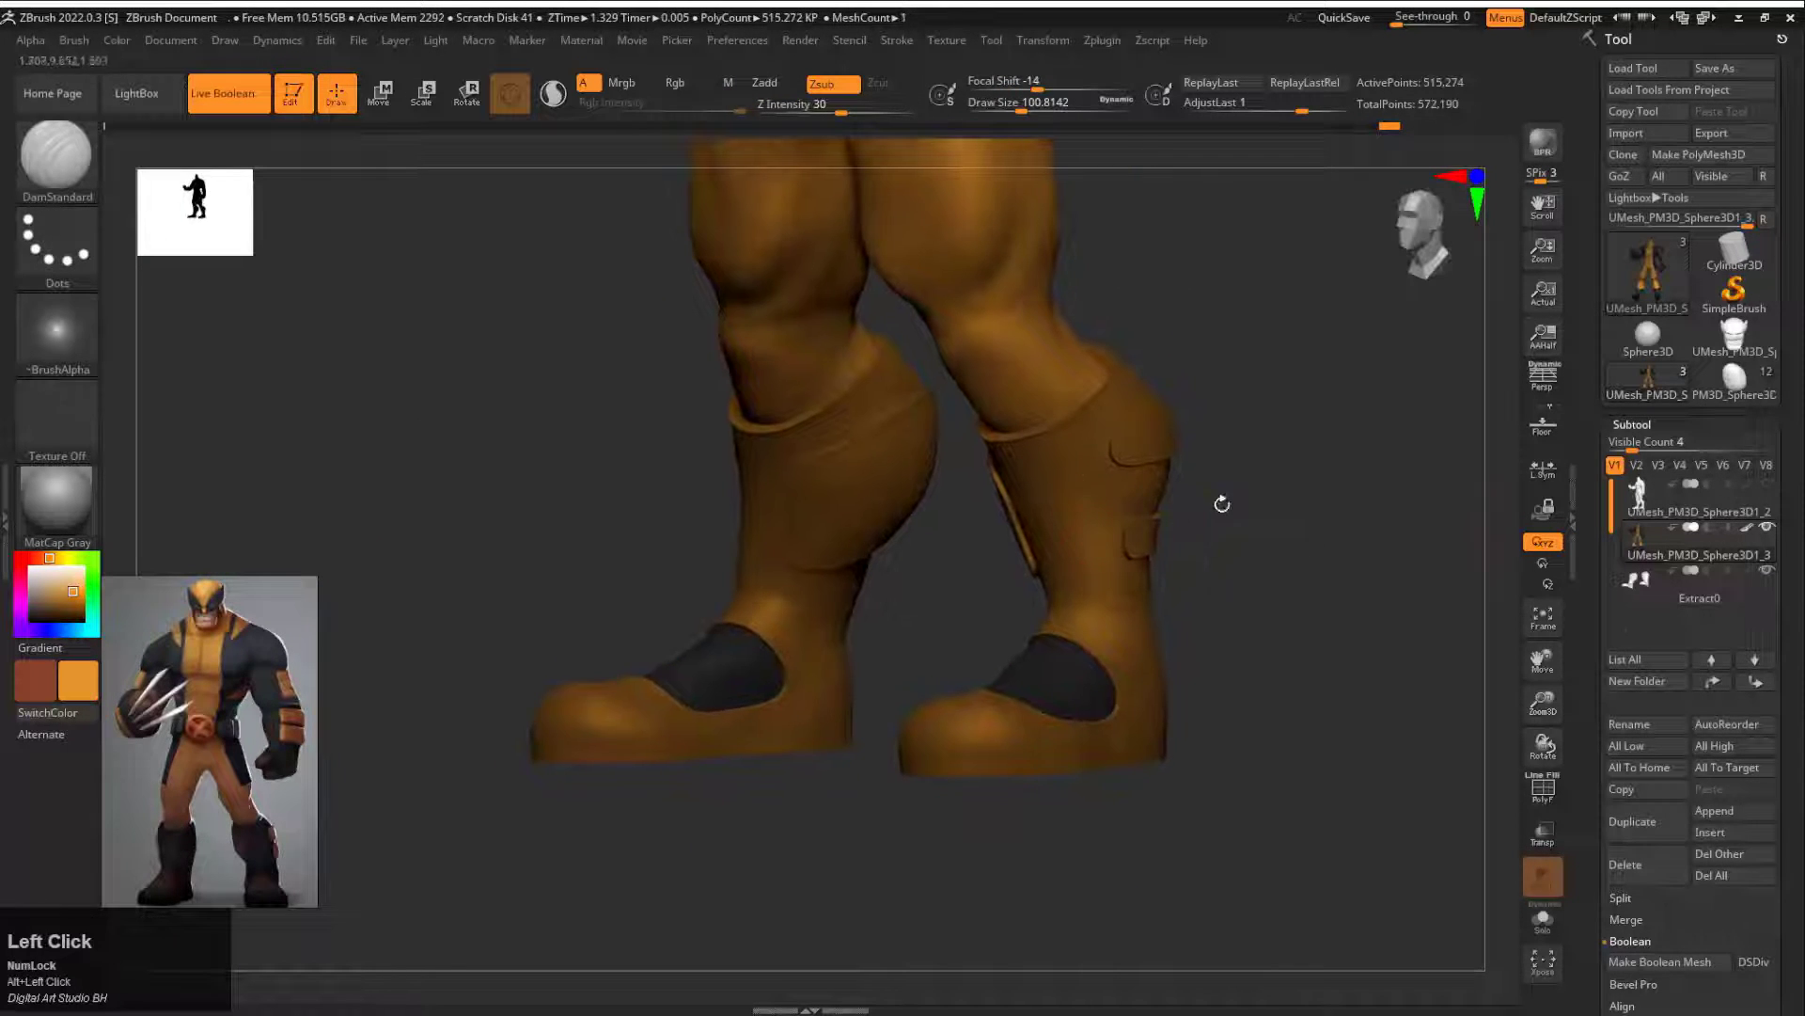
pyautogui.click(1693, 585)
pyautogui.moveTo(143, 574); pyautogui.dragTo(189, 645)
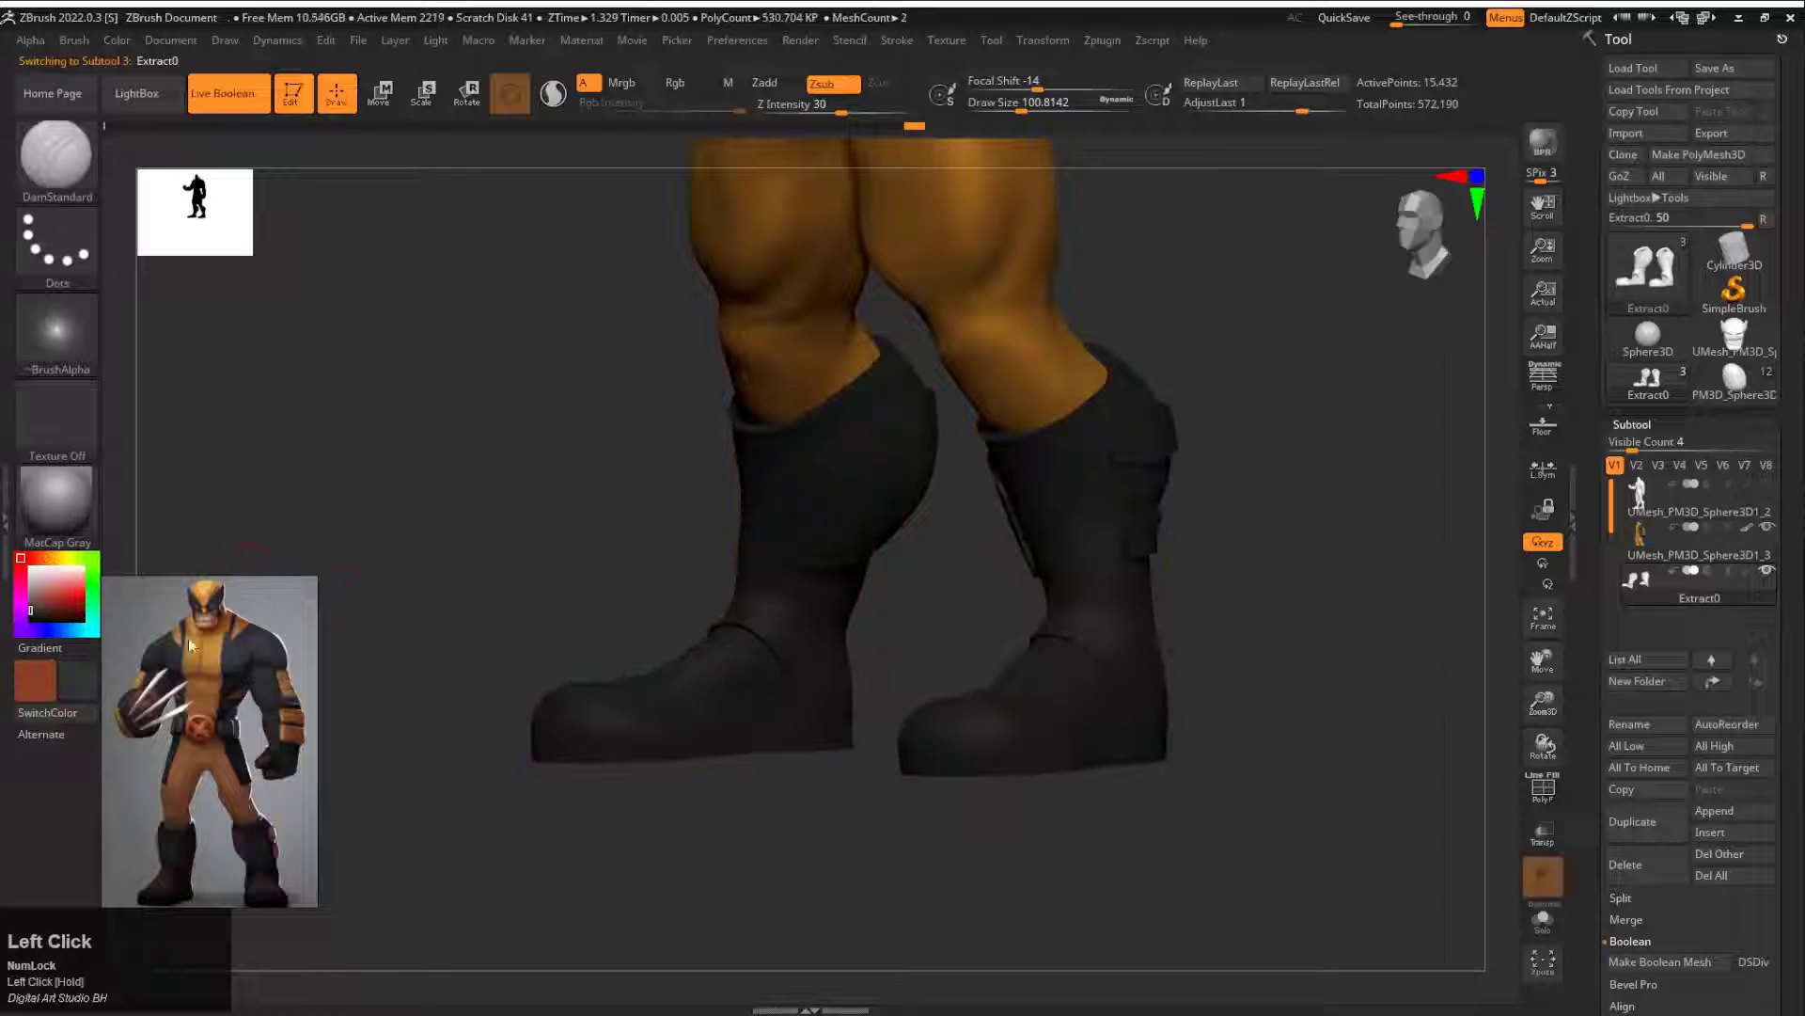
pyautogui.moveTo(86, 709); pyautogui.dragTo(92, 680)
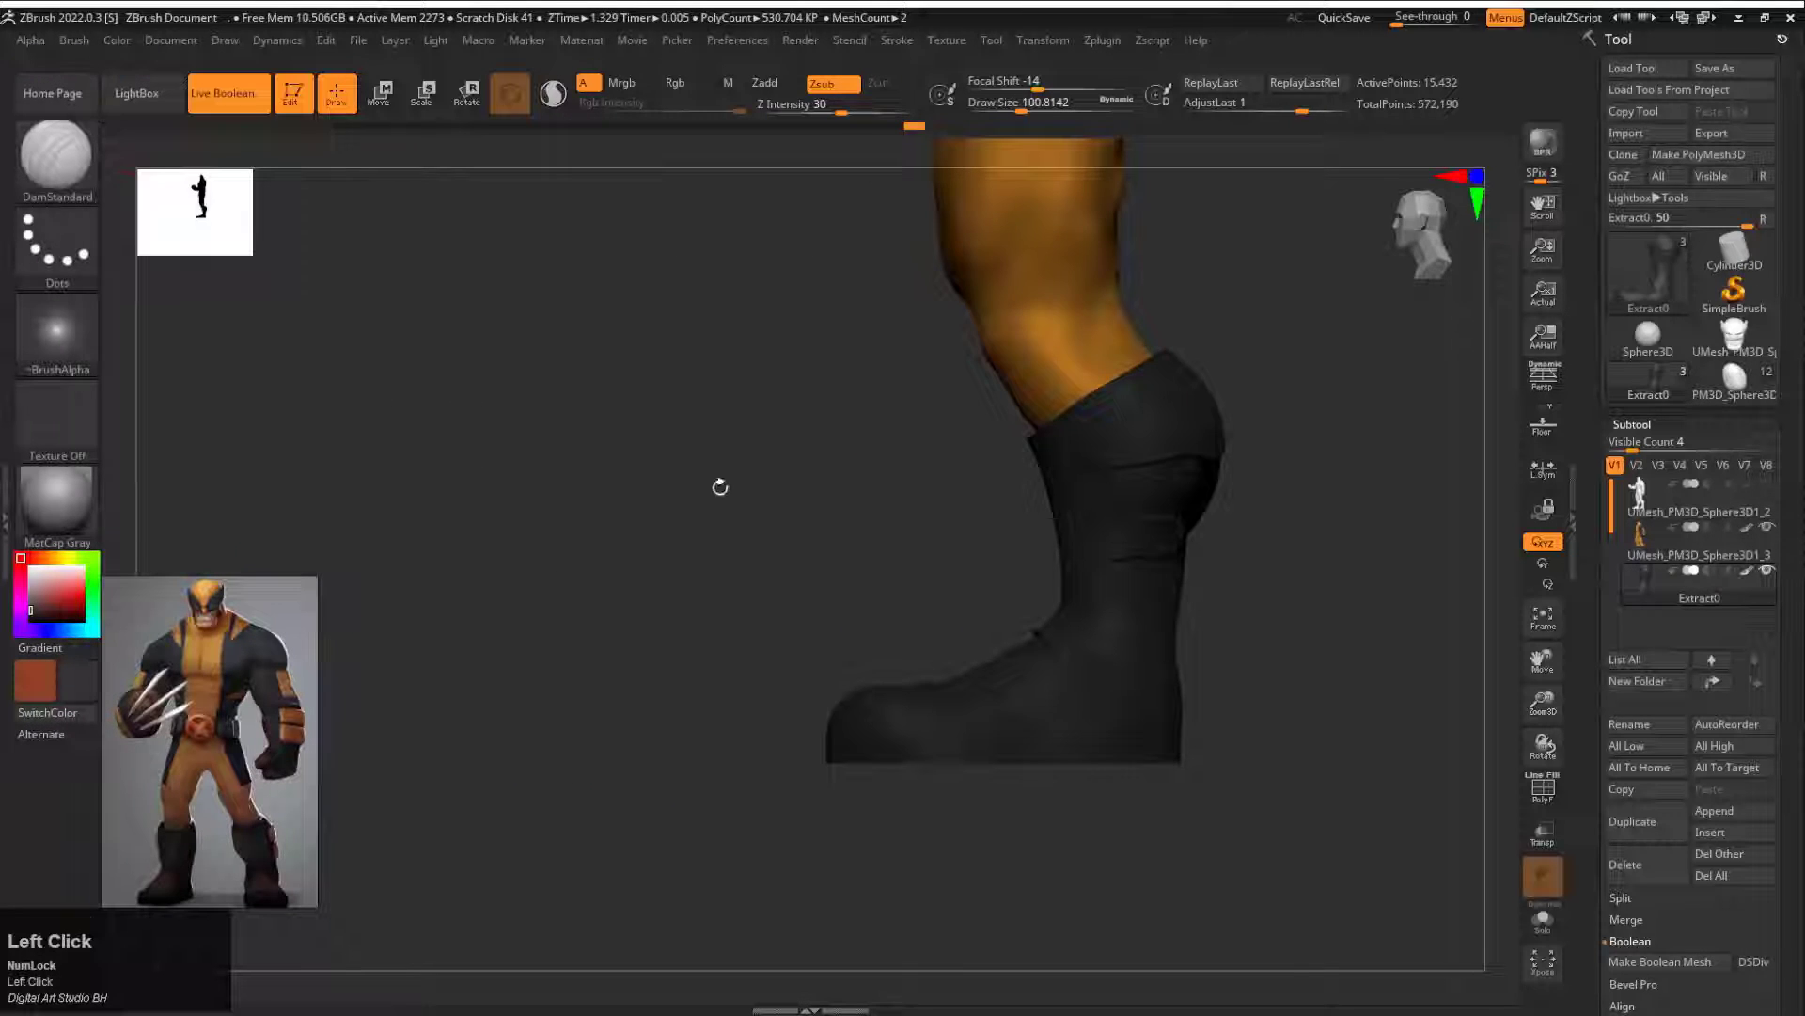
# Step: Isolate the inner calf panels of the boots and fill them with reddish brown
pyautogui.moveTo(718, 487); pyautogui.dragTo(989, 488)
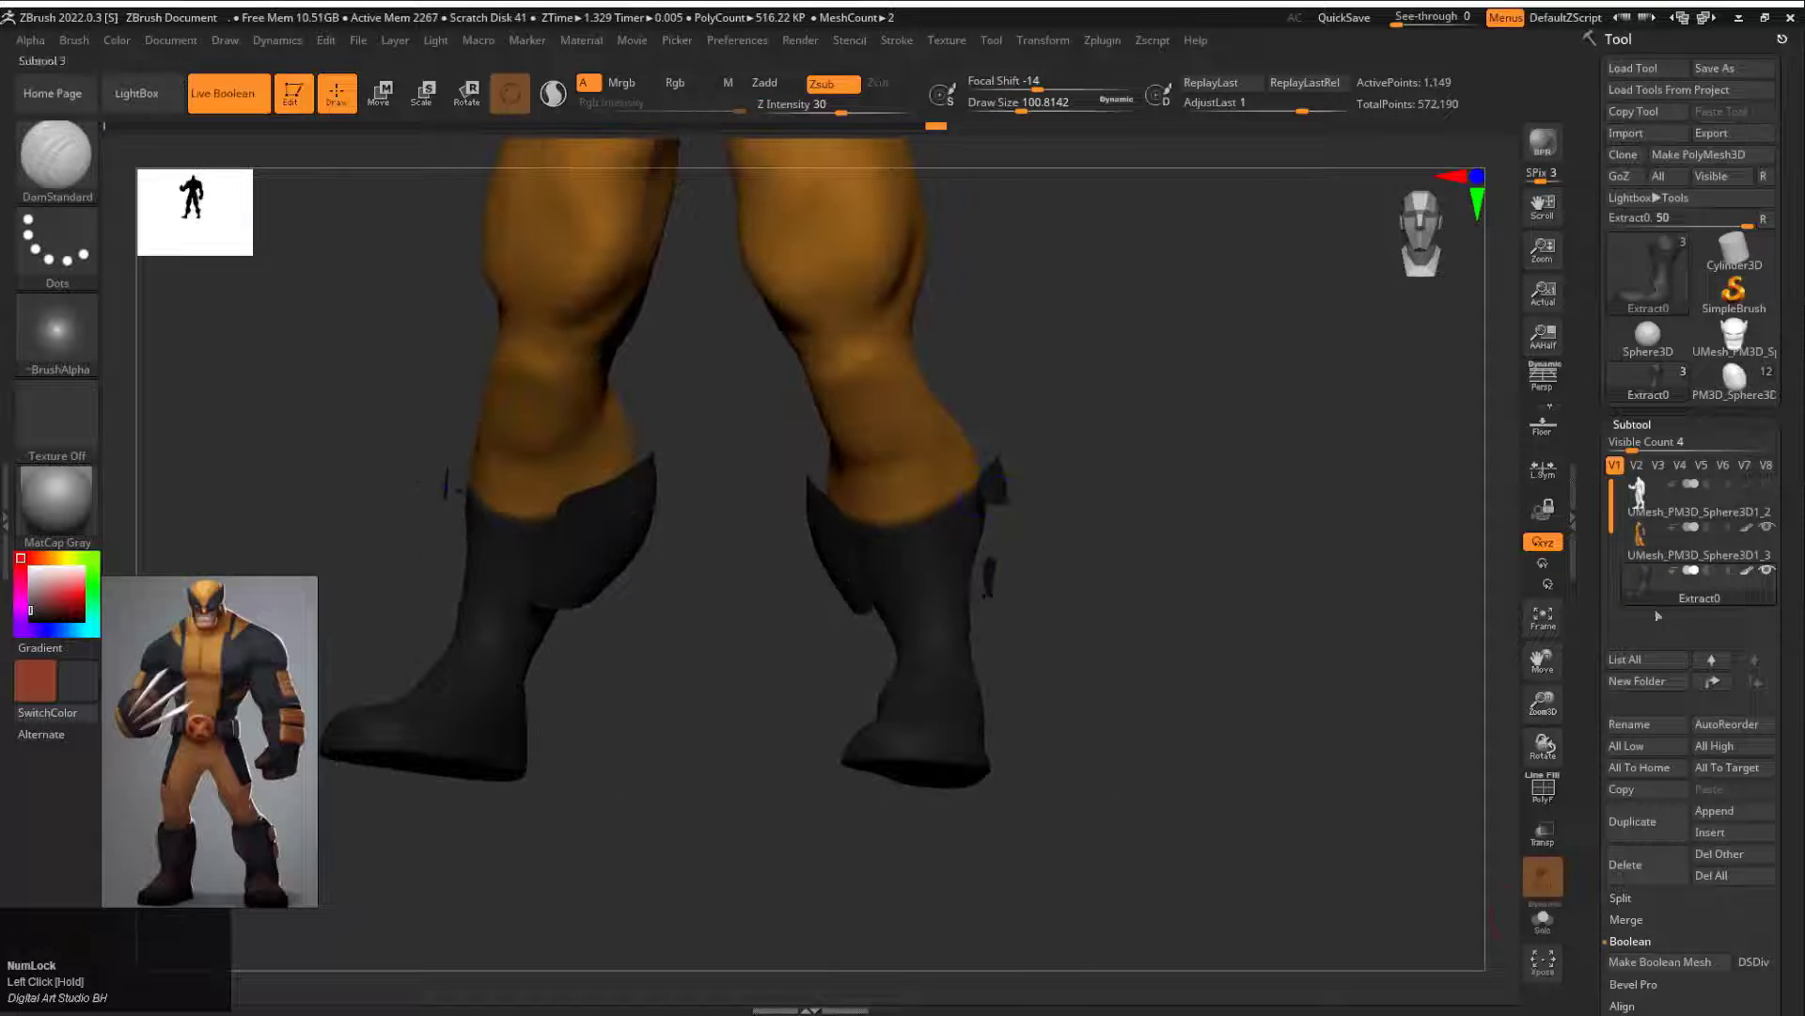
pyautogui.click(1620, 897)
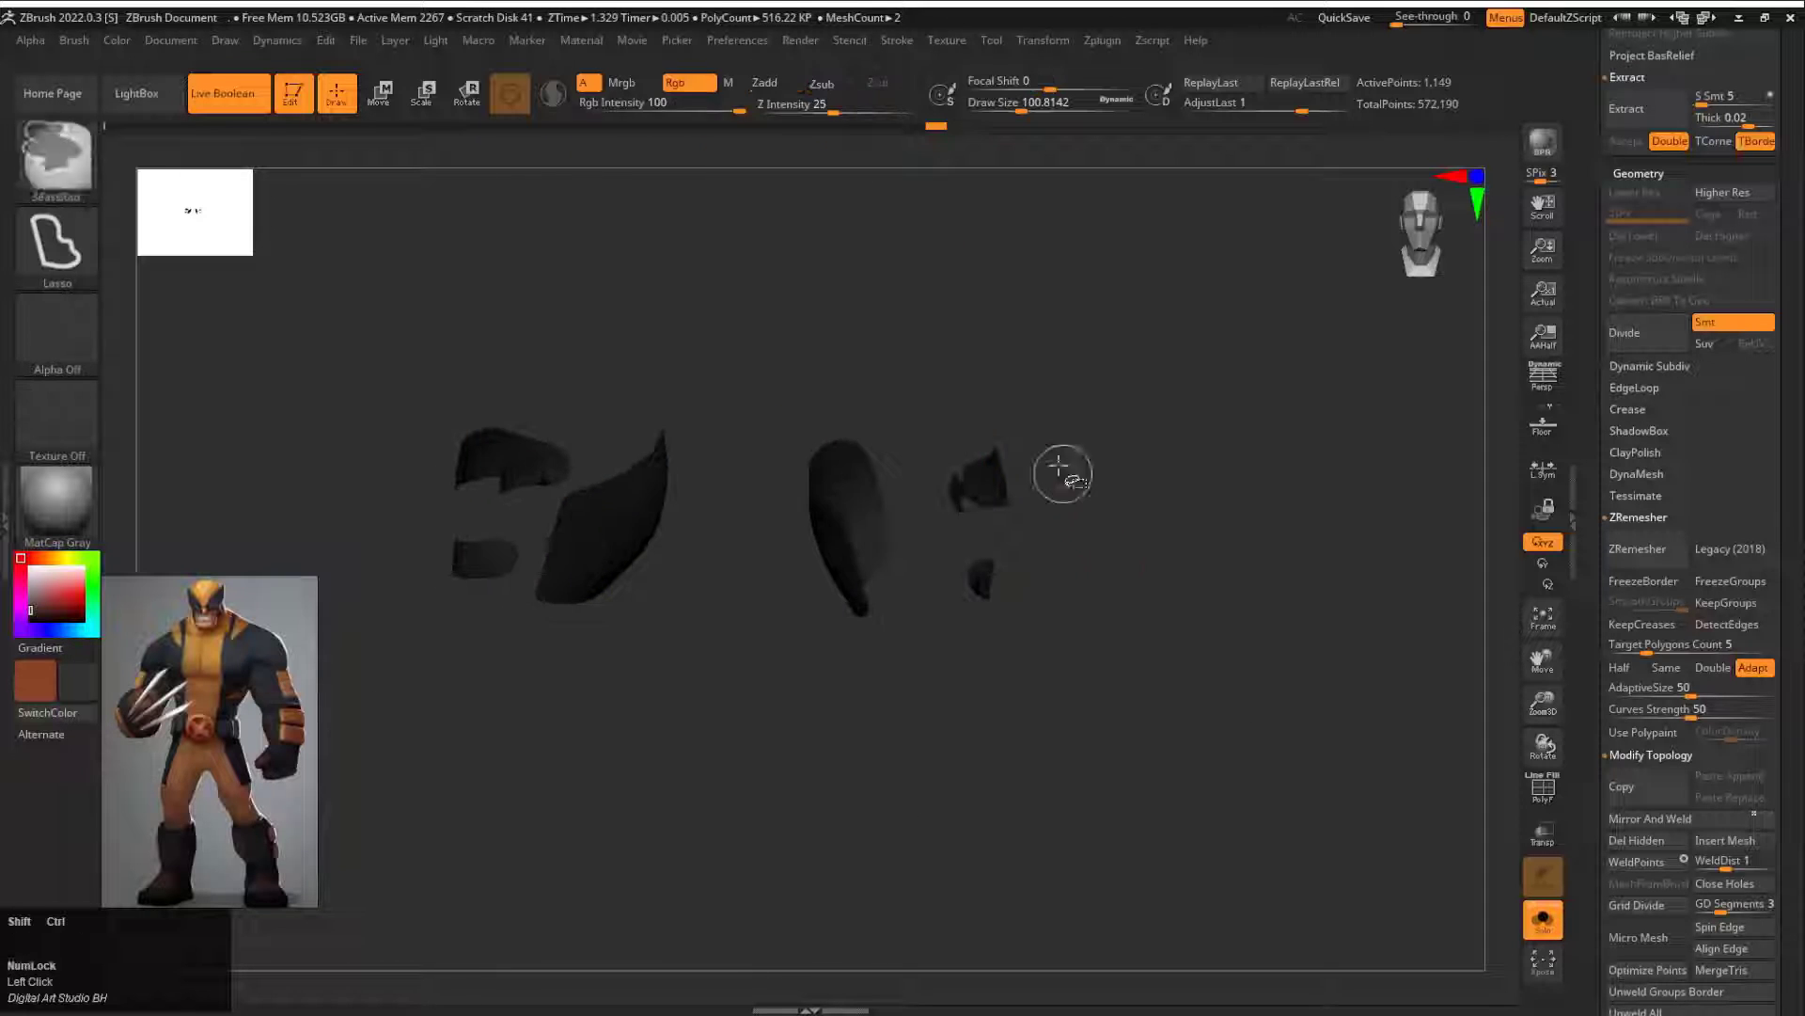
pyautogui.moveTo(1059, 471); pyautogui.dragTo(959, 559)
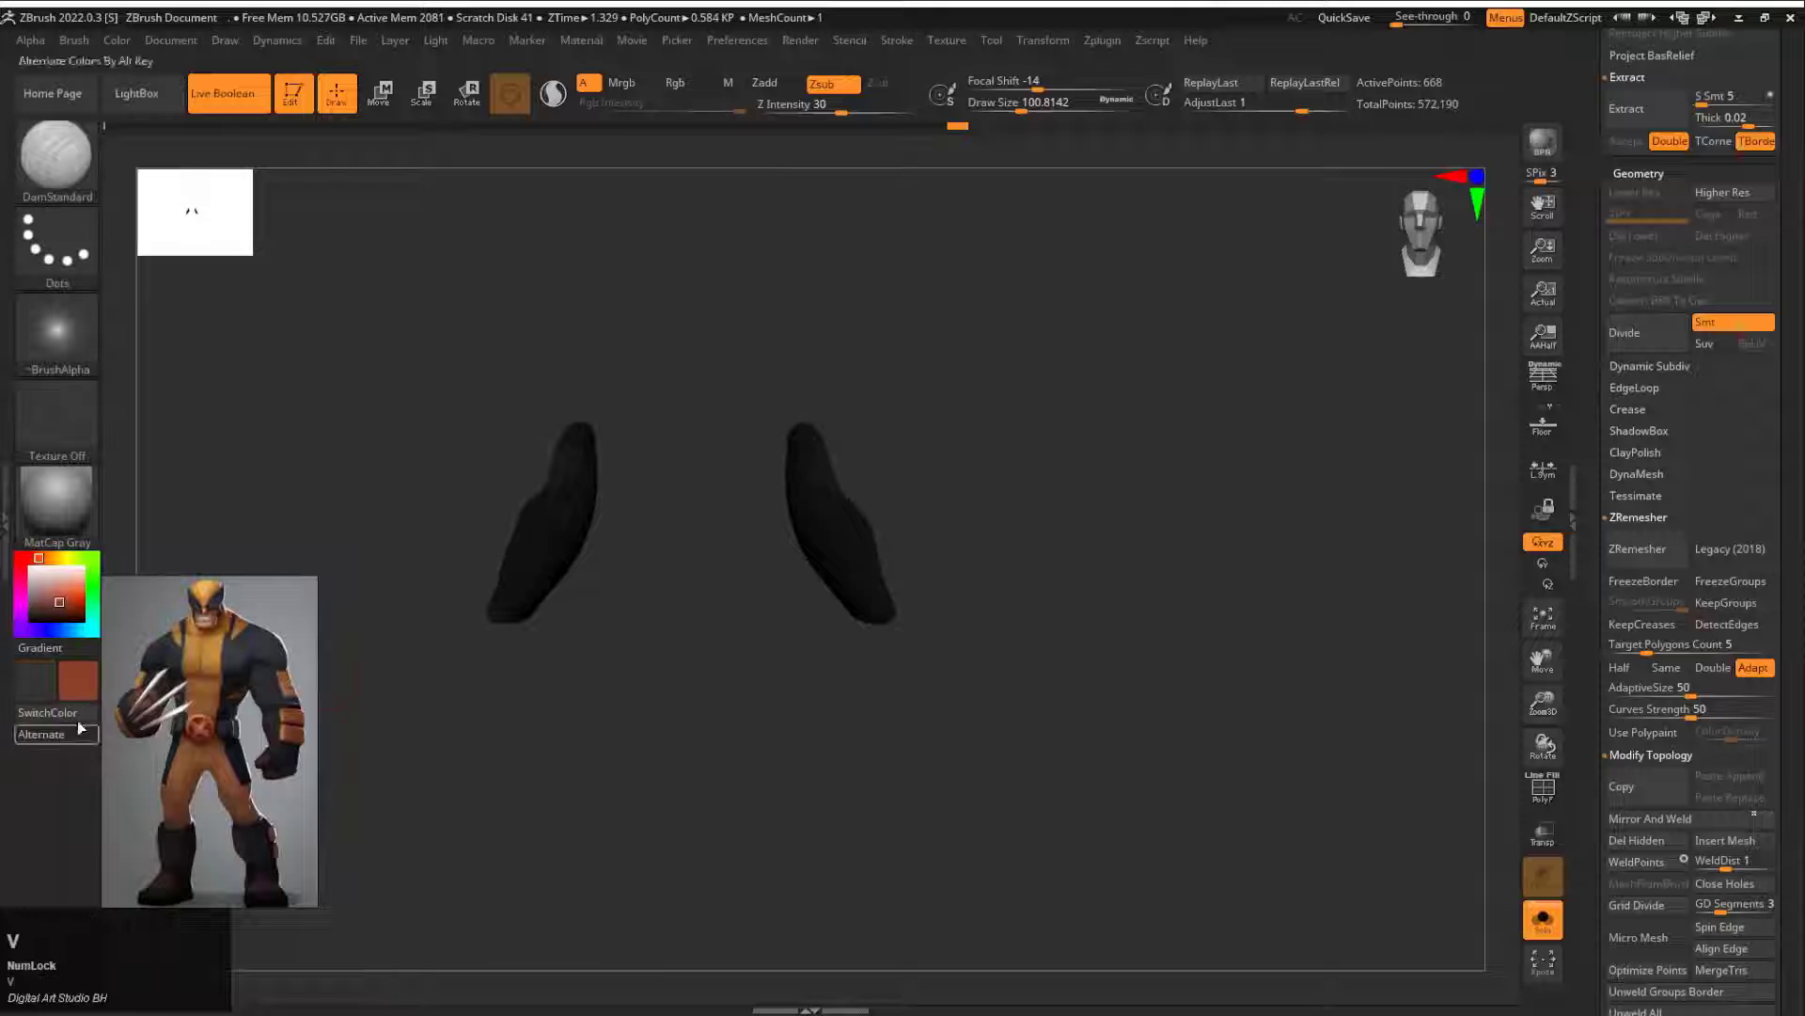
pyautogui.click(117, 43)
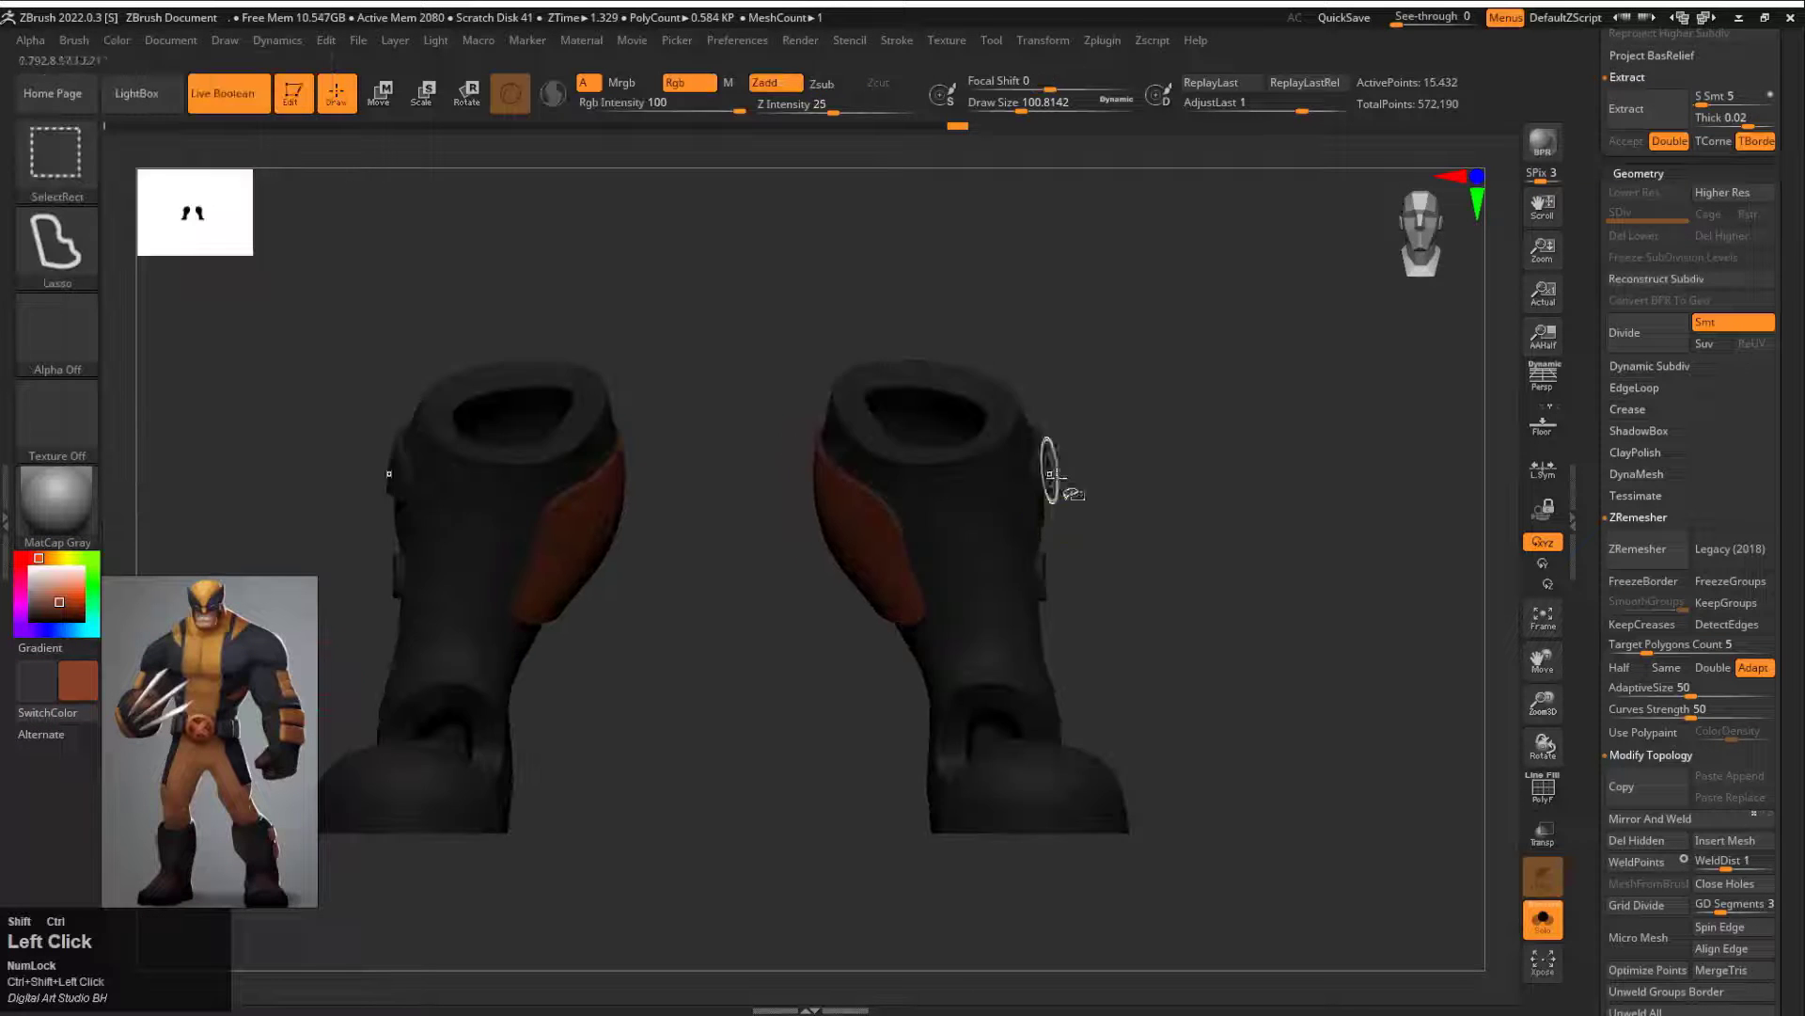
pyautogui.moveTo(1060, 475); pyautogui.dragTo(1085, 544)
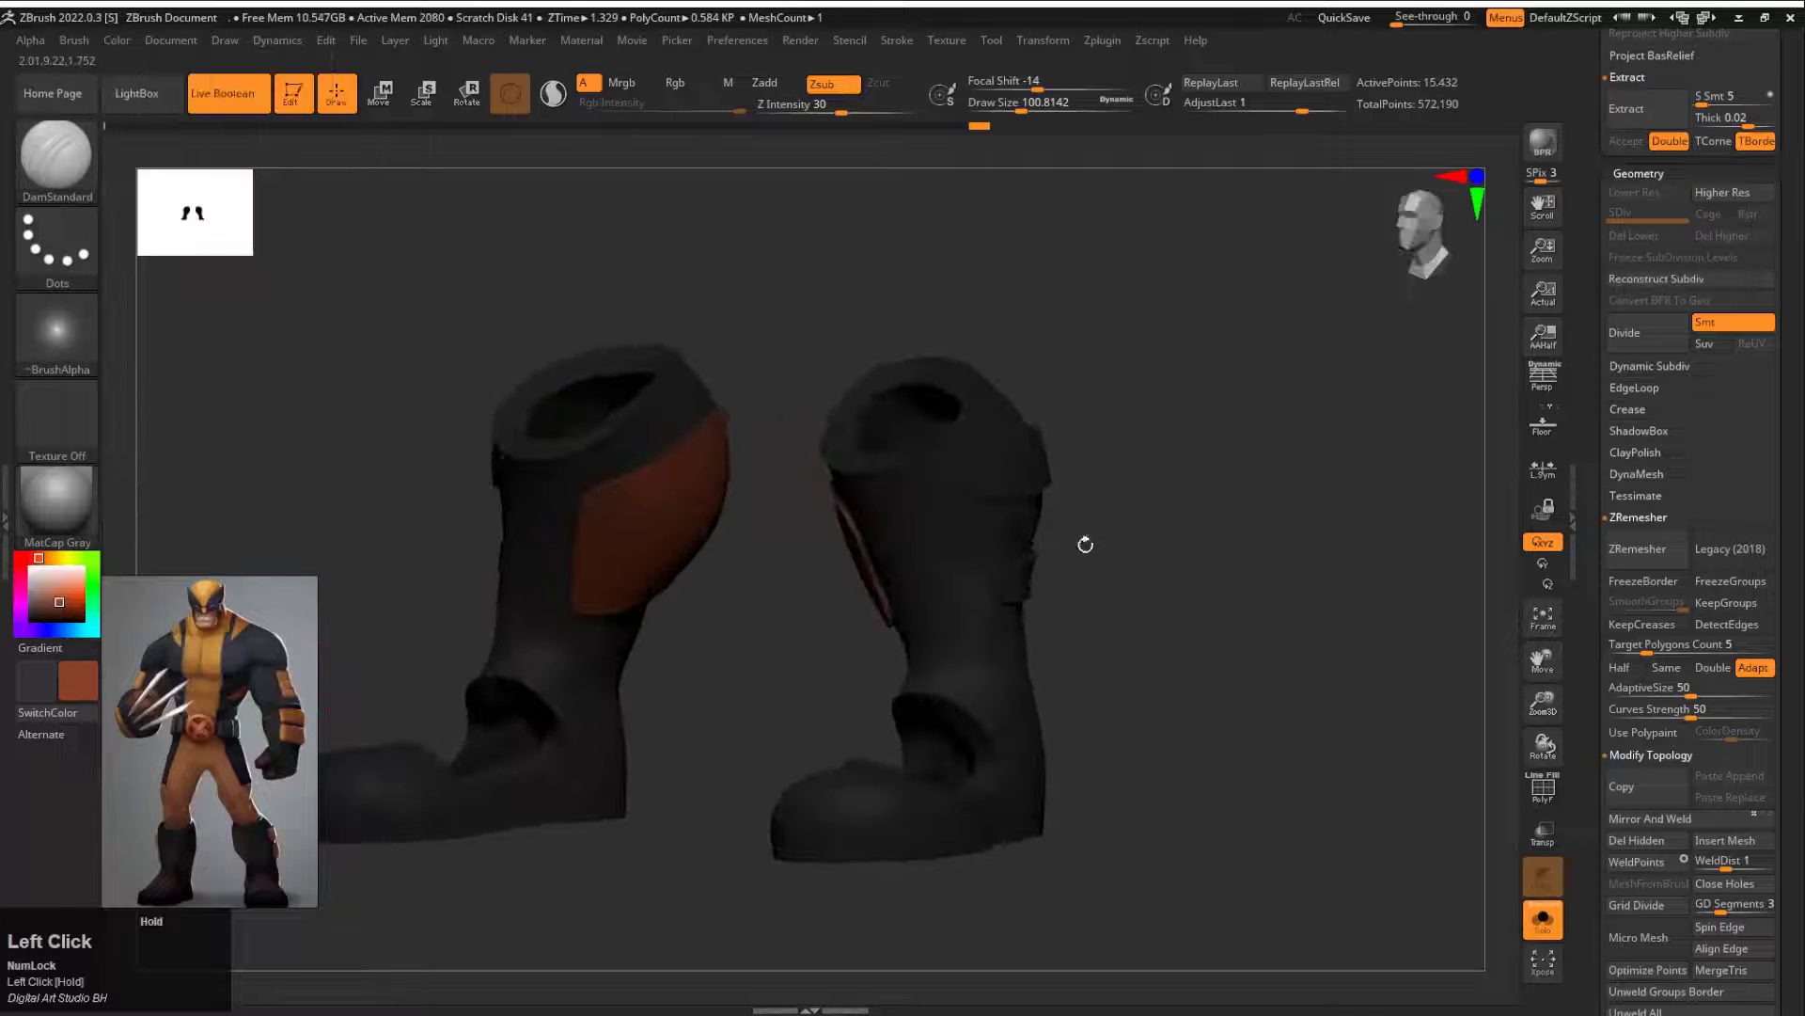
pyautogui.moveTo(1033, 477); pyautogui.dragTo(1131, 467)
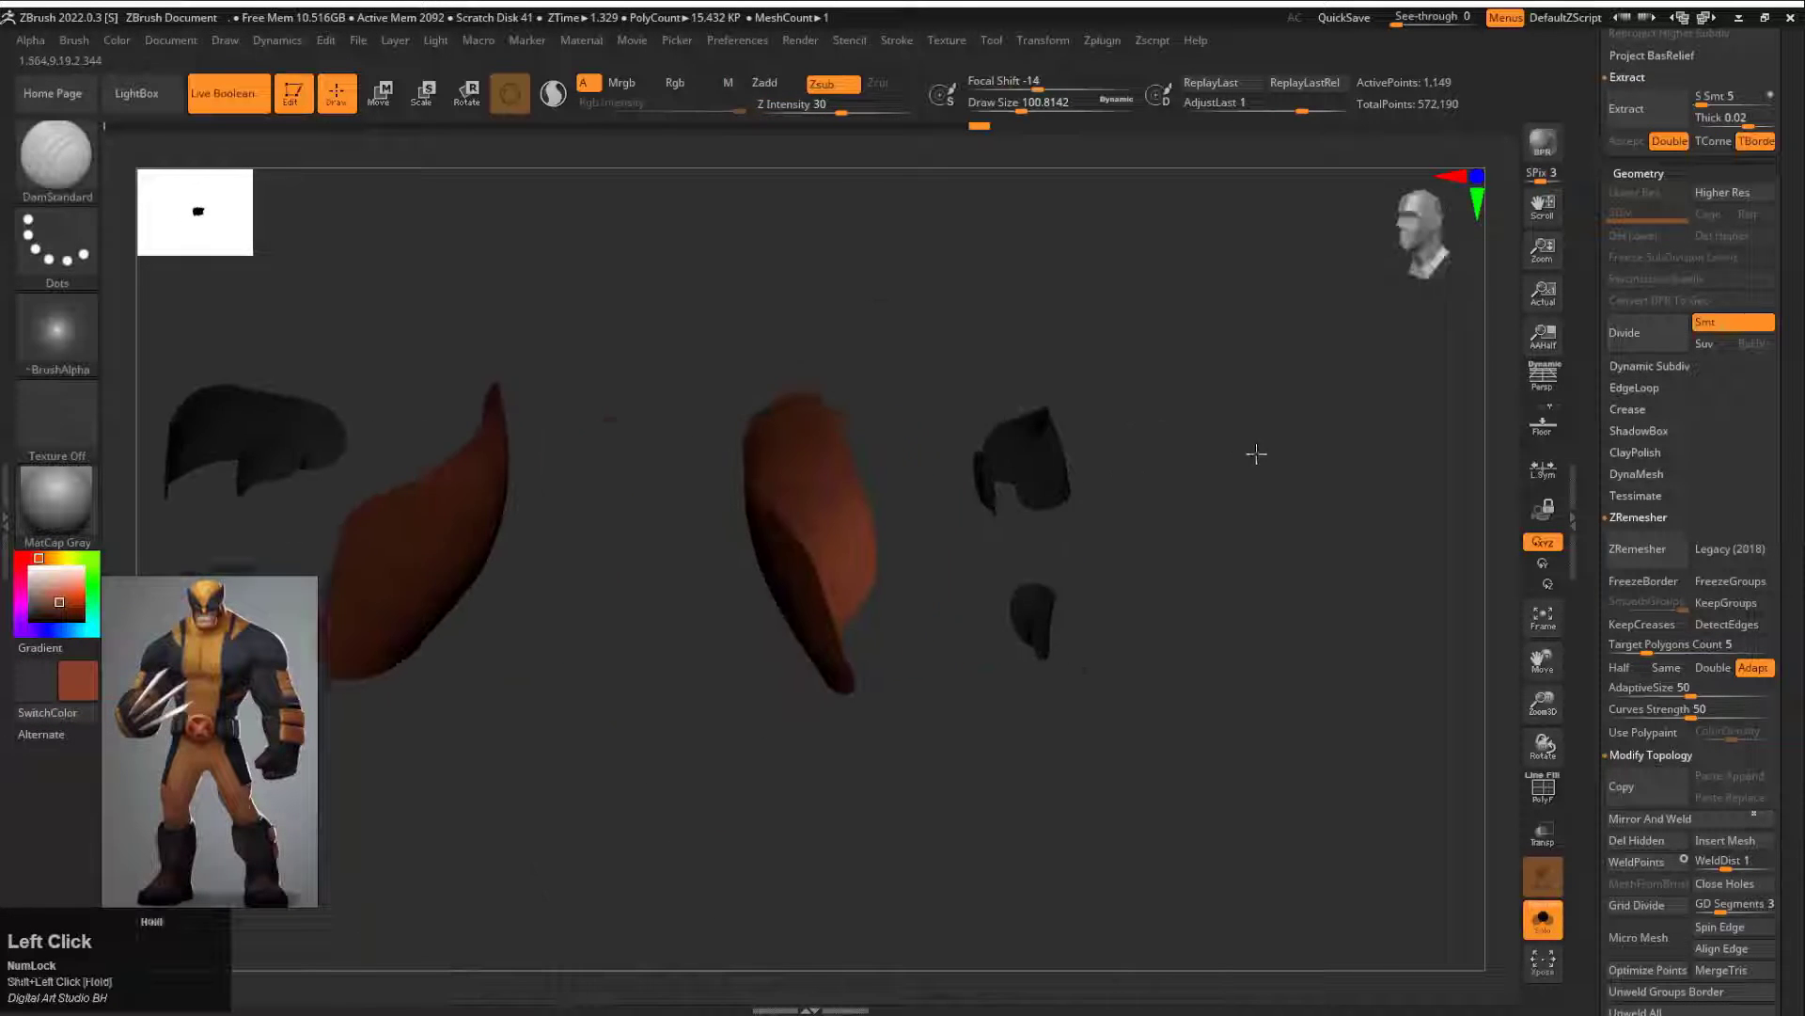
# Step: Switch the active colour to orange and fill the outer straps of both boots
pyautogui.keyDown('ctrl'); pyautogui.keyDown('alt'); pyautogui.keyDown('shift'); pyautogui.moveTo(846, 583); pyautogui.dragTo(872, 821); pyautogui.keyUp('shift'); pyautogui.keyUp('alt'); pyautogui.keyUp('ctrl')
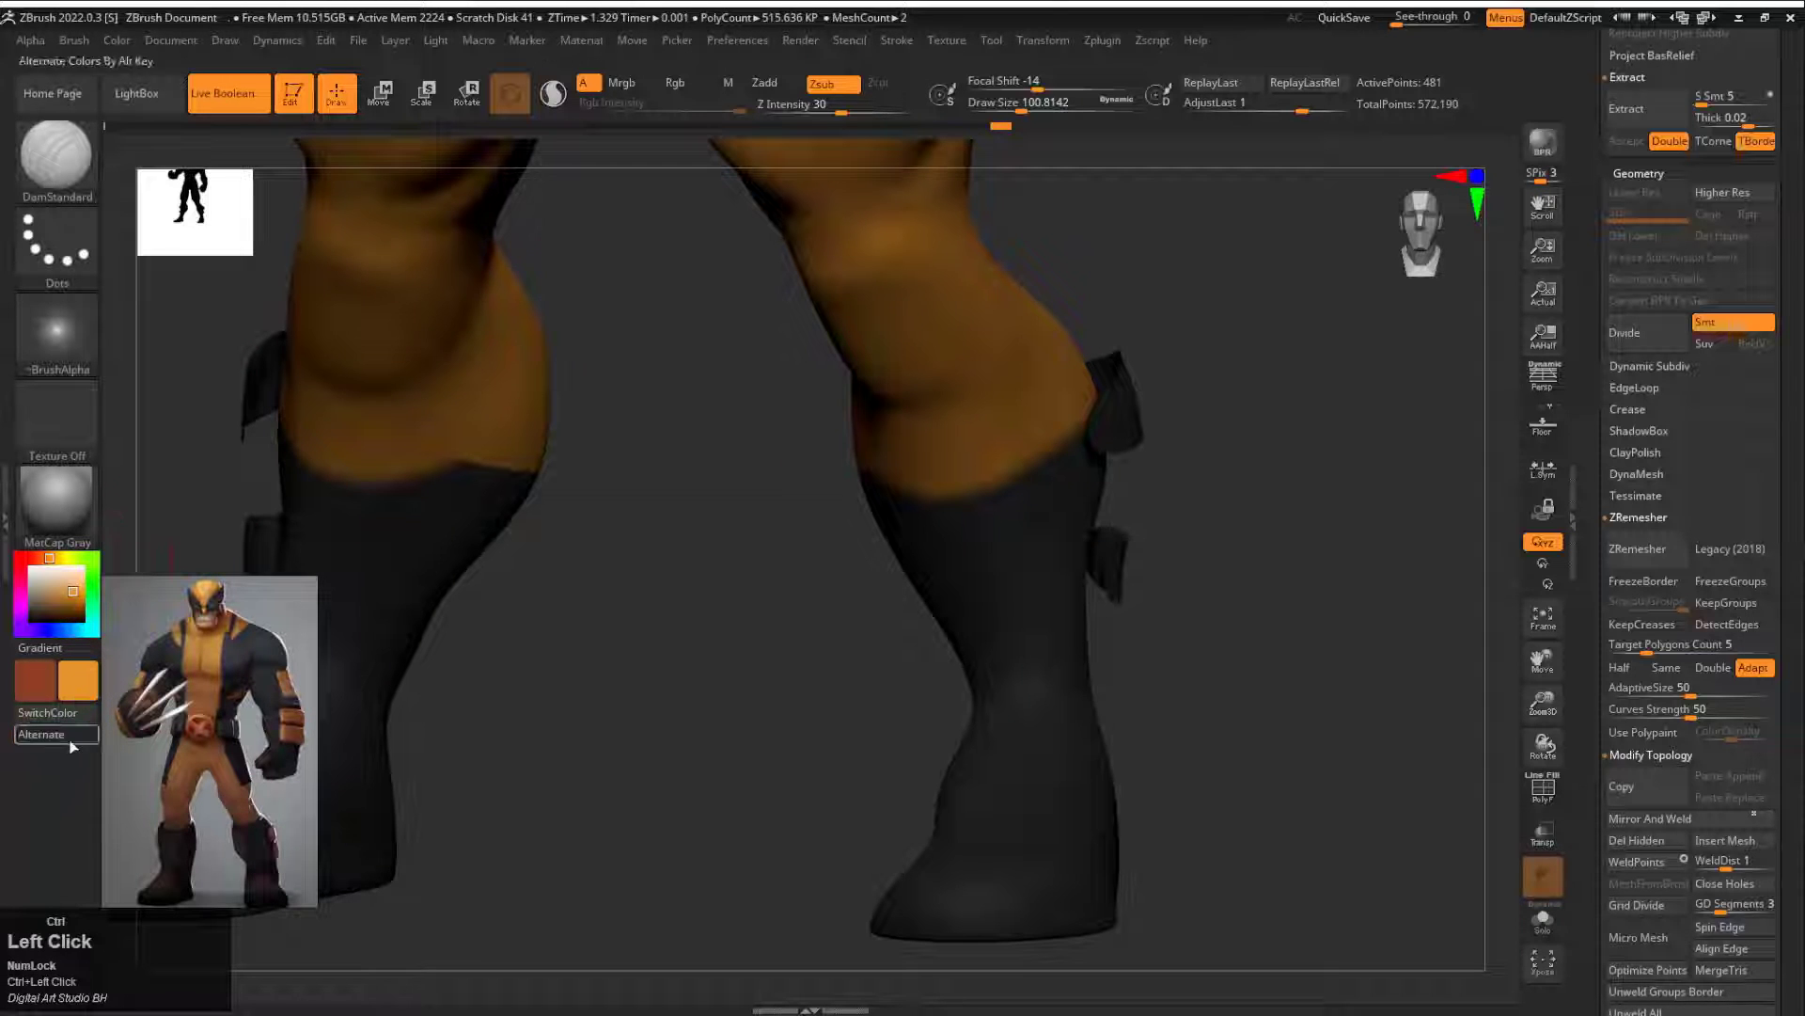
pyautogui.click(117, 40)
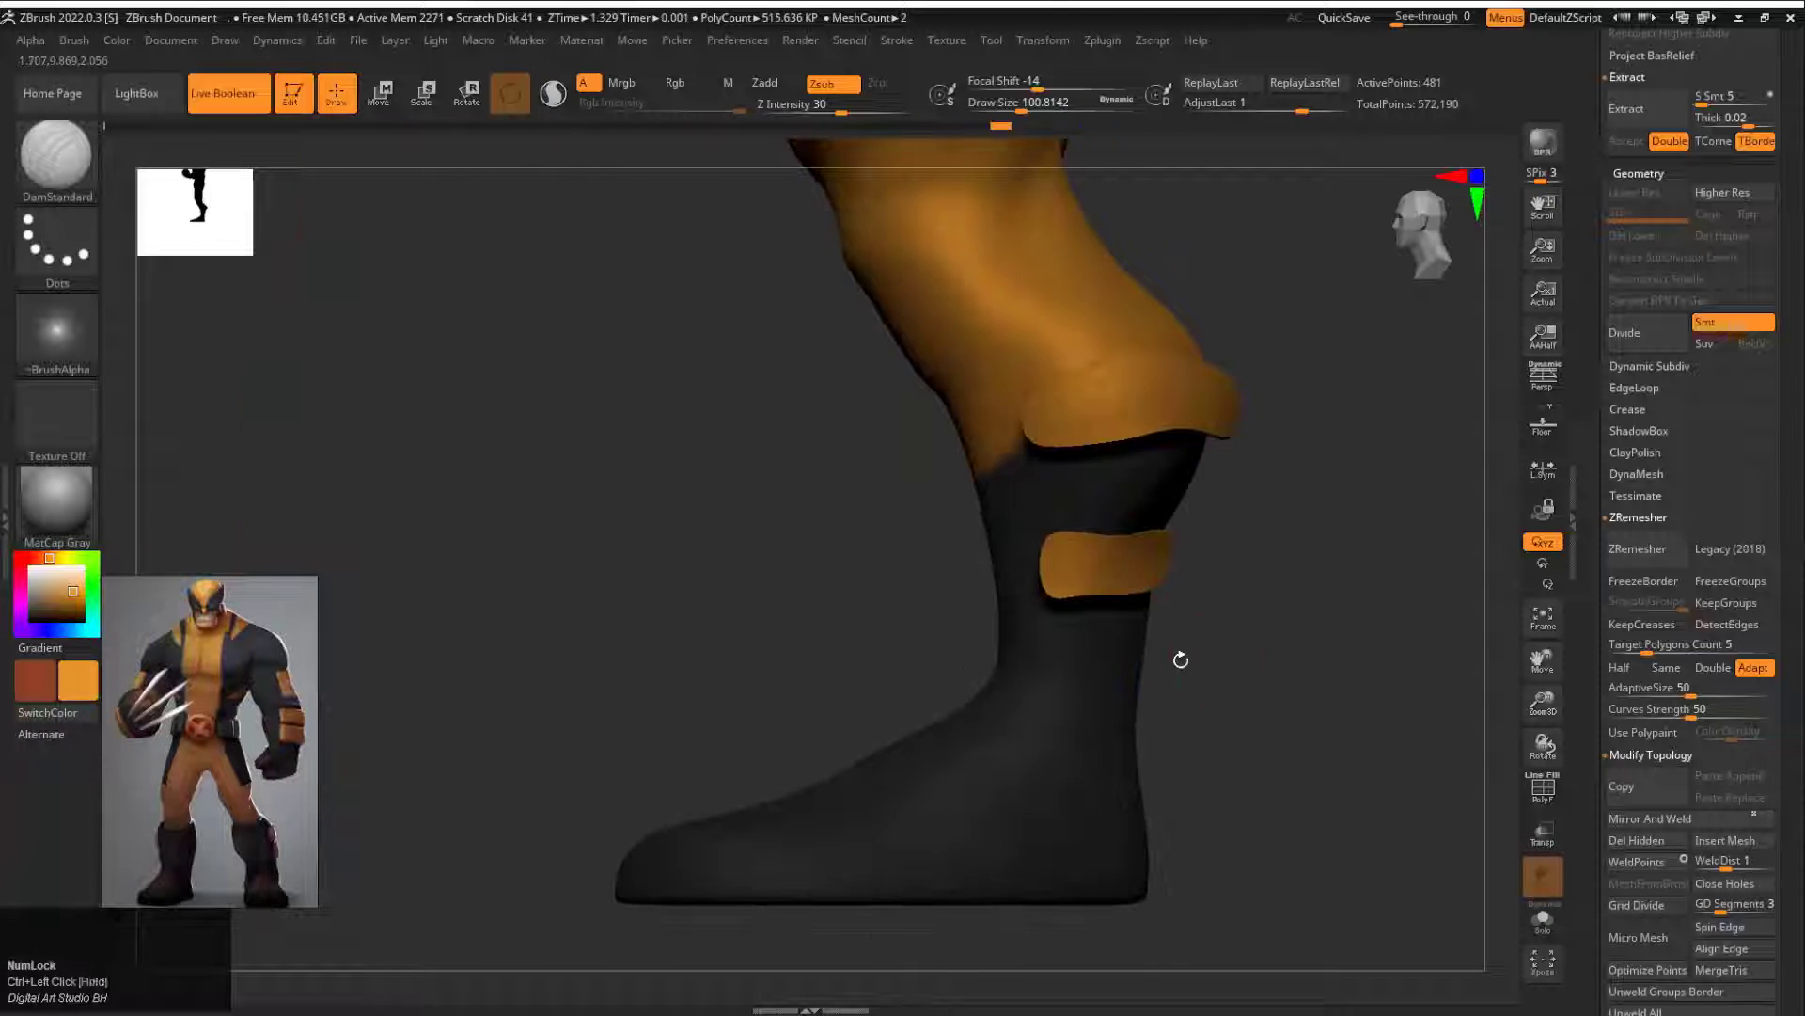
pyautogui.keyDown('alt'); pyautogui.click(1097, 671); pyautogui.keyUp('alt')
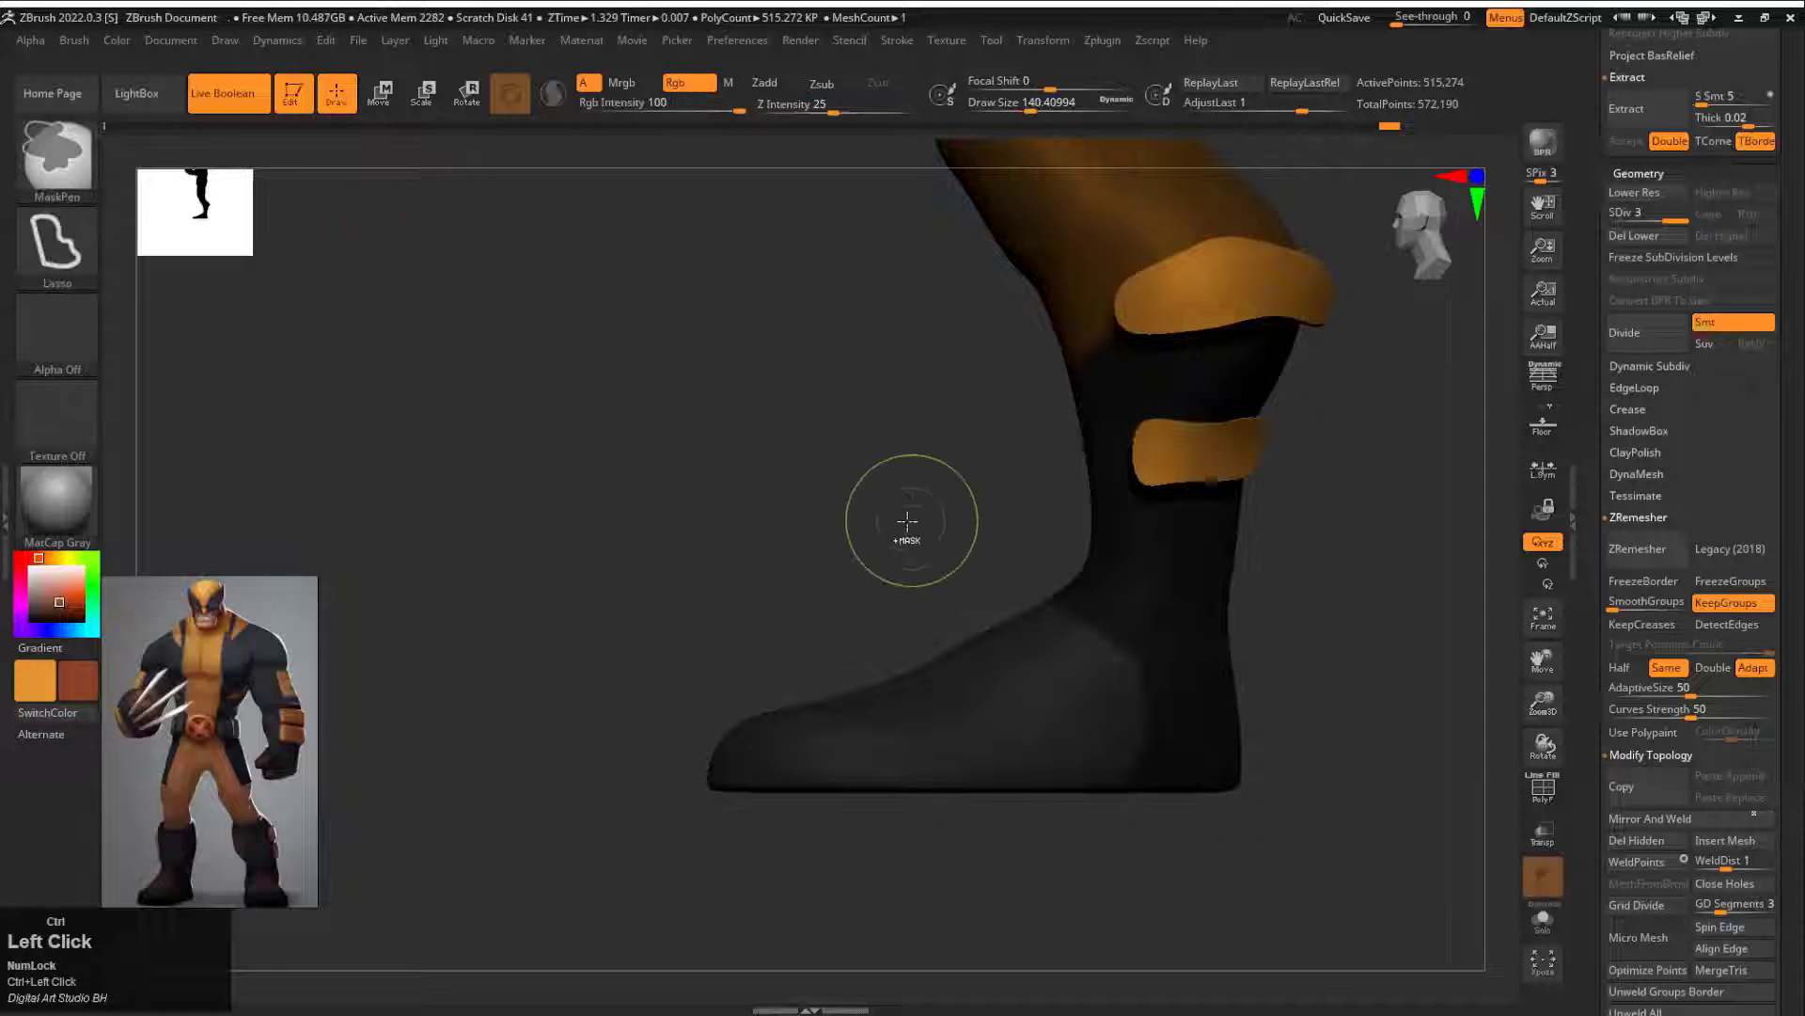
# Step: Fill the unmasked feet of the body subtool with reddish brown and check the result in solo view
pyautogui.click(116, 39)
pyautogui.click(161, 425)
pyautogui.keyDown('ctrl'); pyautogui.moveTo(600, 451); pyautogui.dragTo(658, 508); pyautogui.keyUp('ctrl')
pyautogui.click(1542, 917)
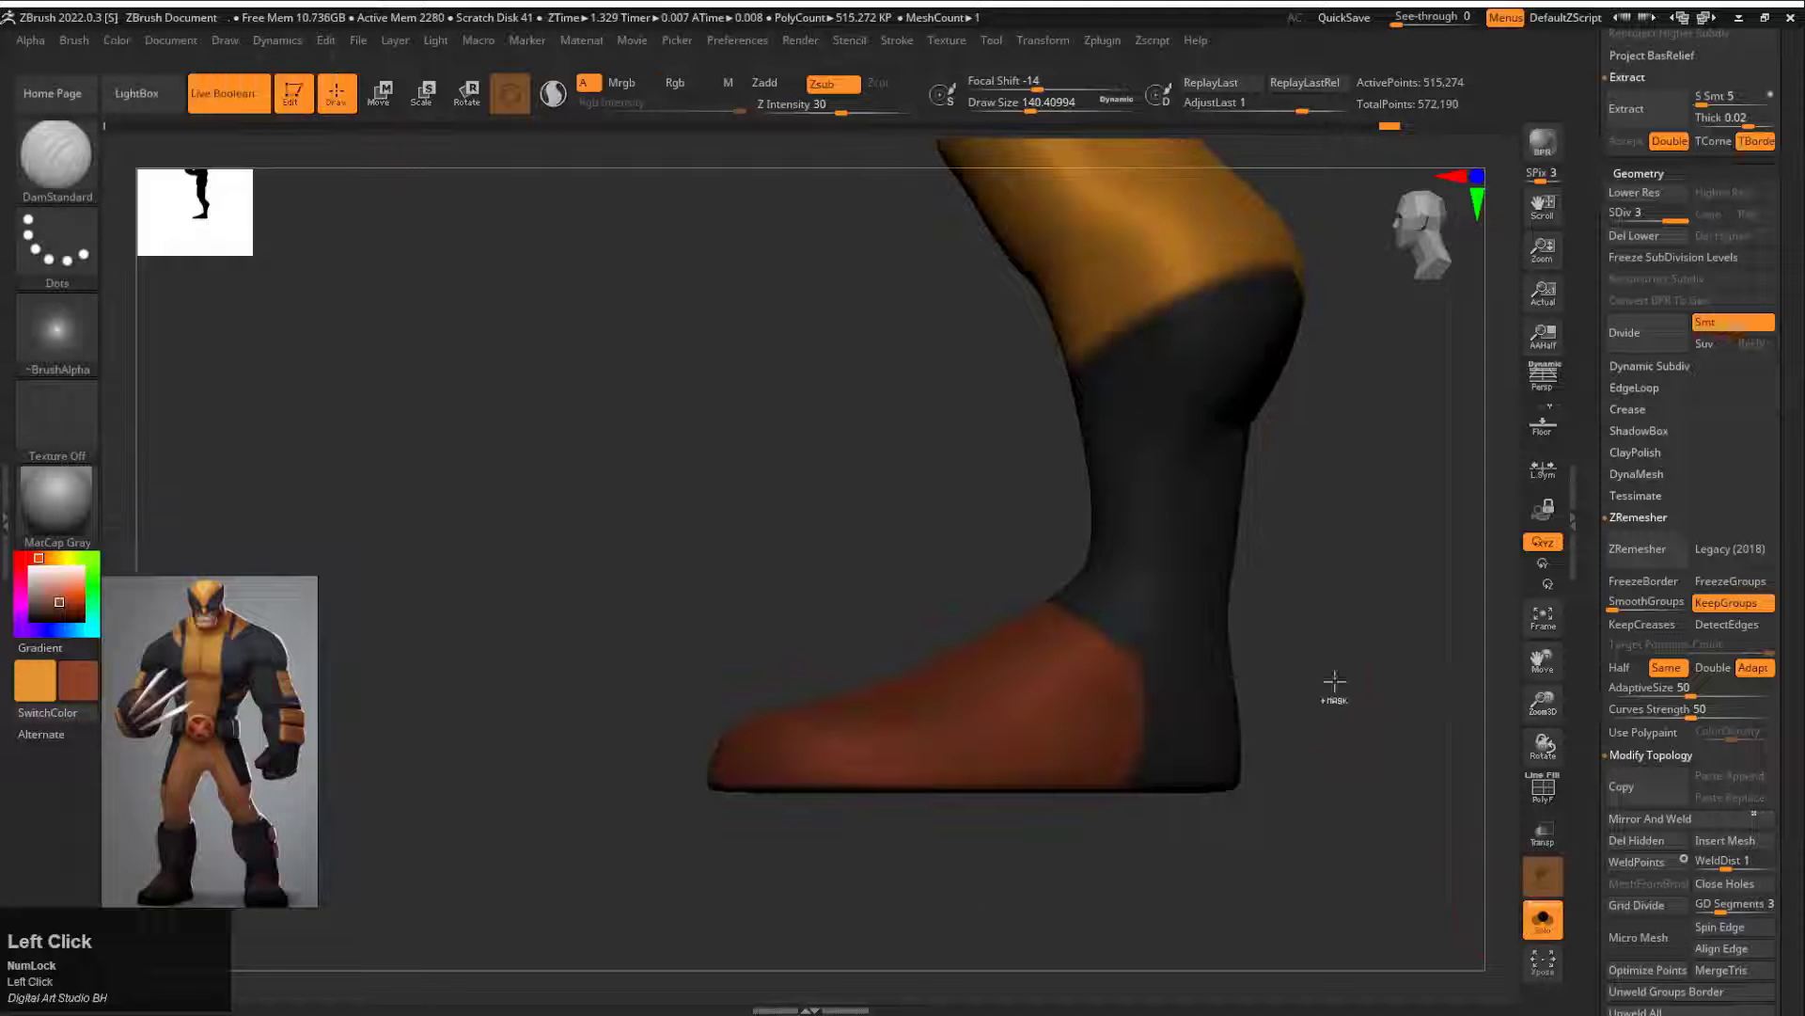
pyautogui.hotkey('ctrl', 'z')
pyautogui.hotkey('ctrl', 'shift', 'z')
pyautogui.click(1542, 917)
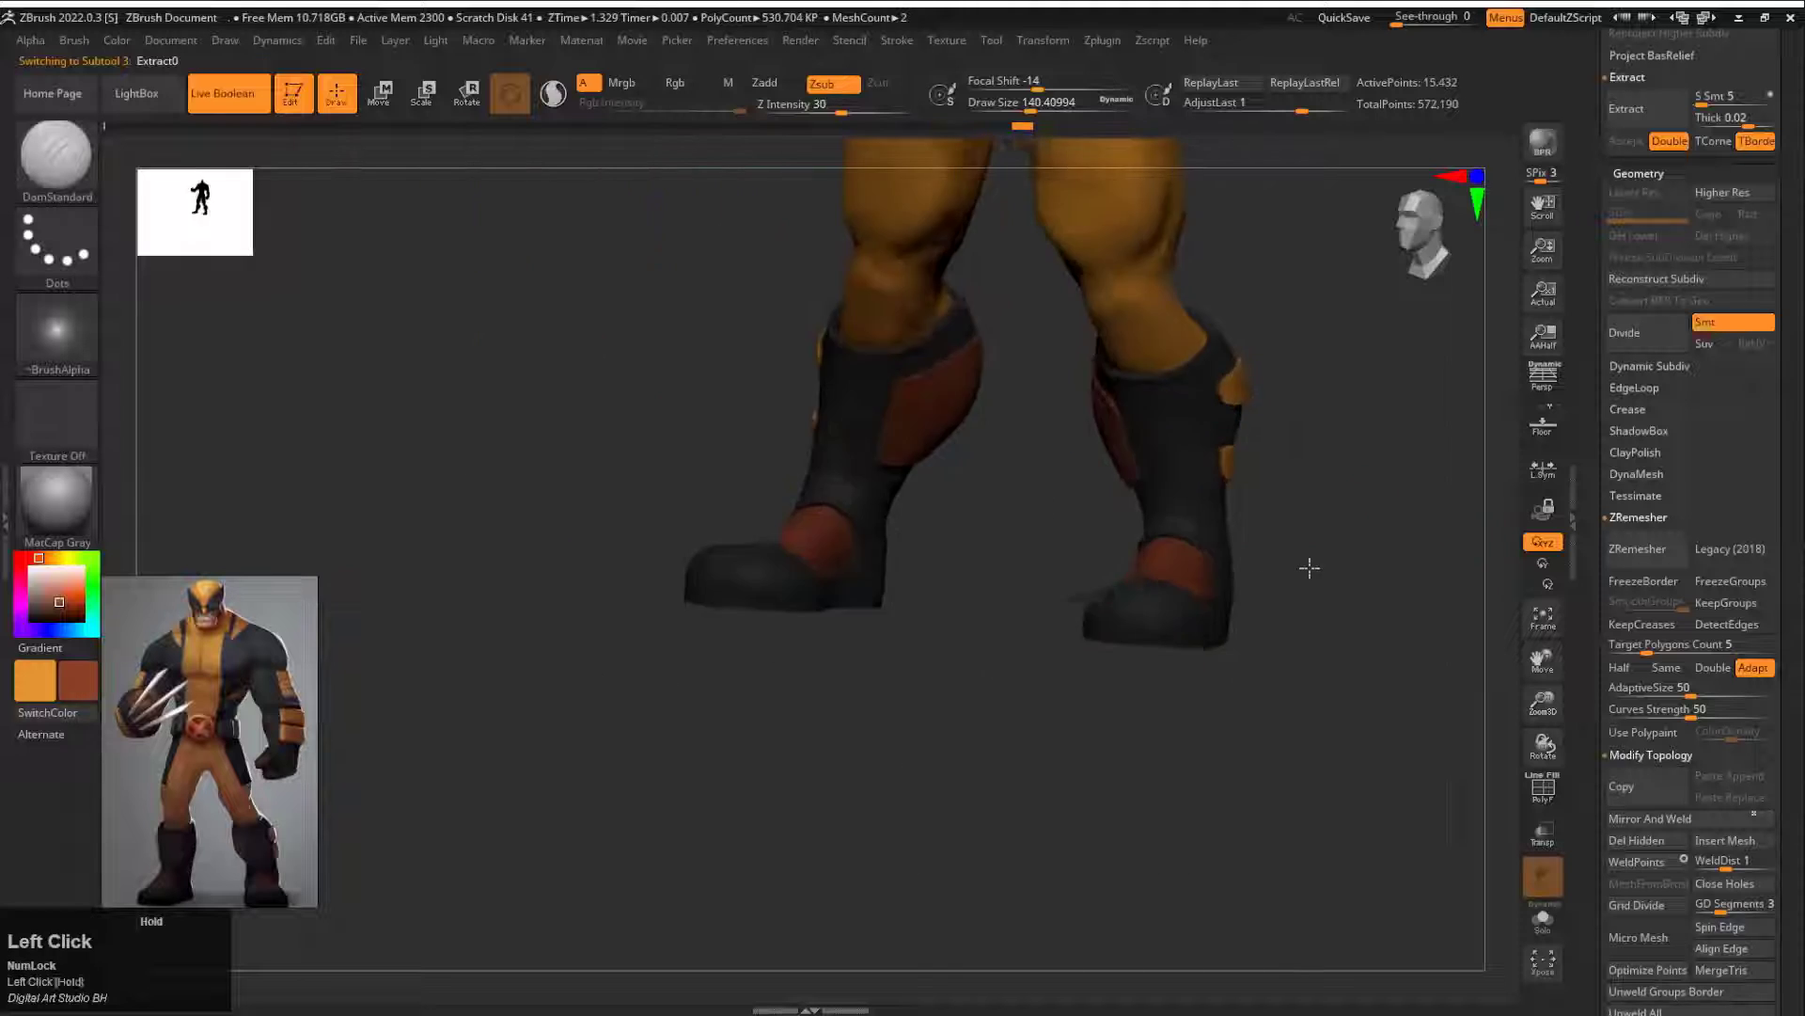
# Step: Switch to the PM3D_Sphere3D tool containing the head and insert the coloured Extract0 boots as a subtool
pyautogui.moveTo(1278, 619); pyautogui.dragTo(1338, 646)
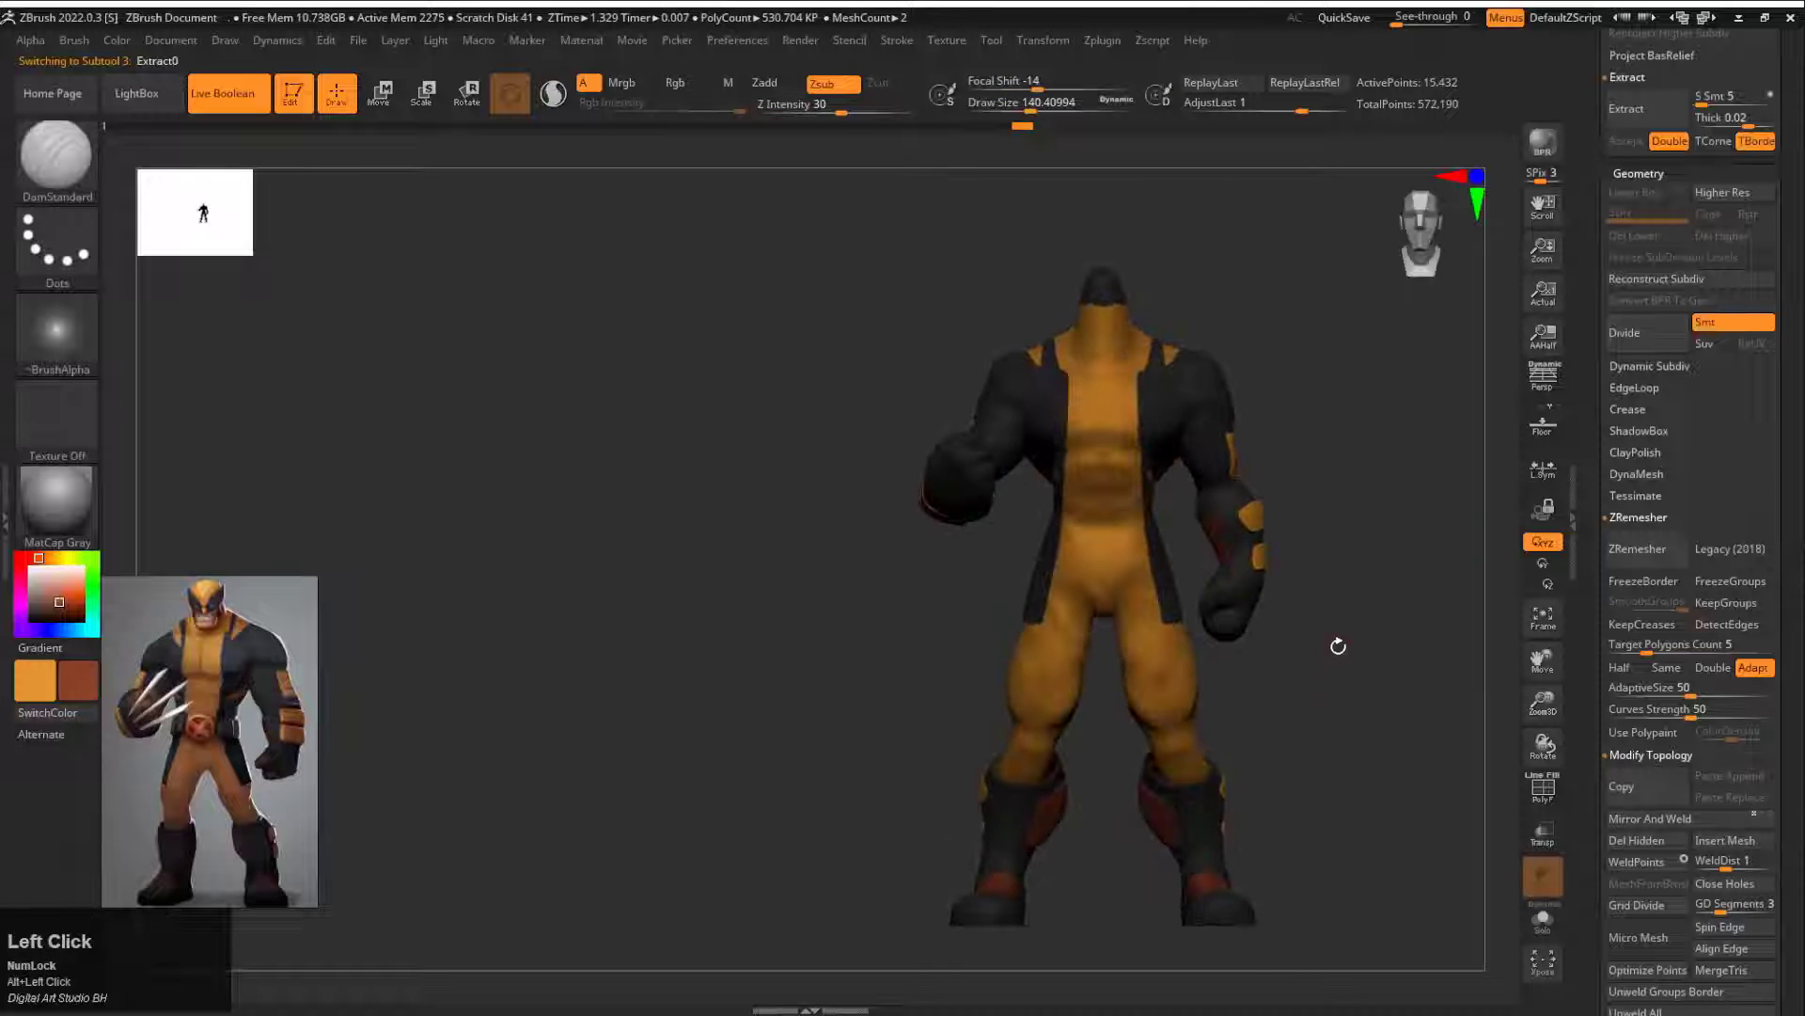
pyautogui.moveTo(1595, 185); pyautogui.dragTo(1589, 743)
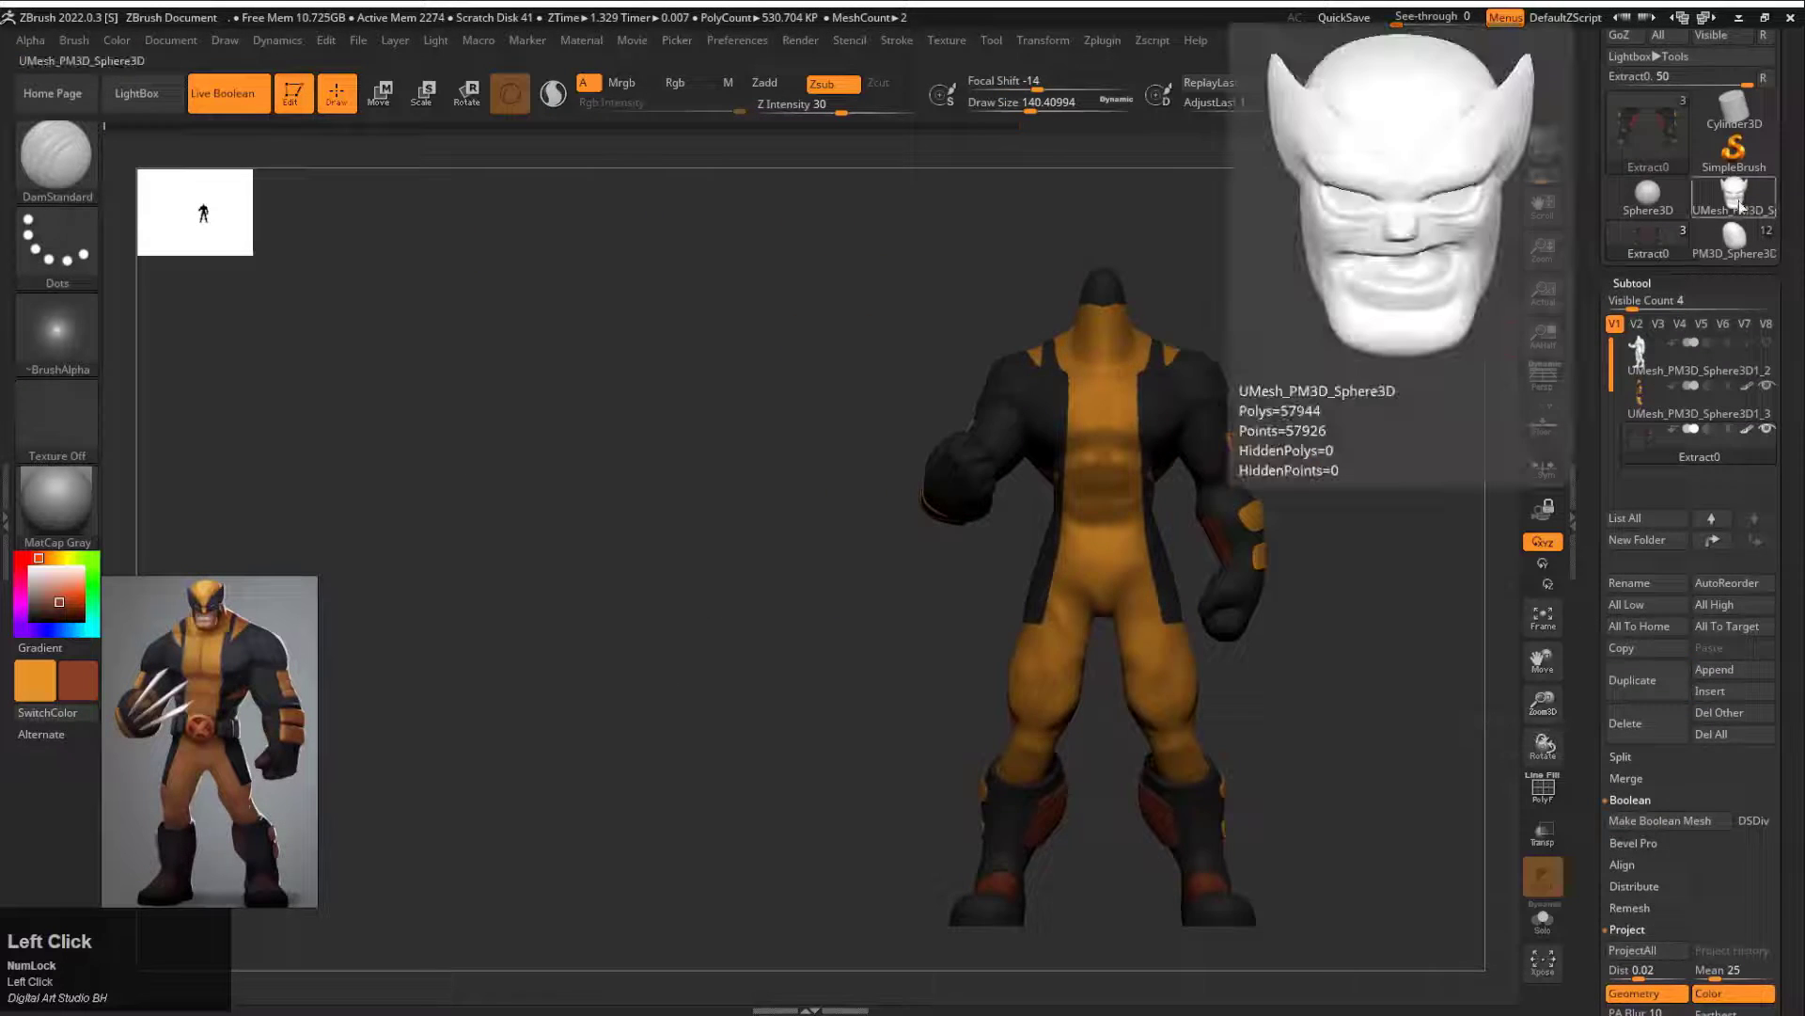
pyautogui.click(1734, 239)
pyautogui.click(1711, 691)
pyautogui.click(1400, 590)
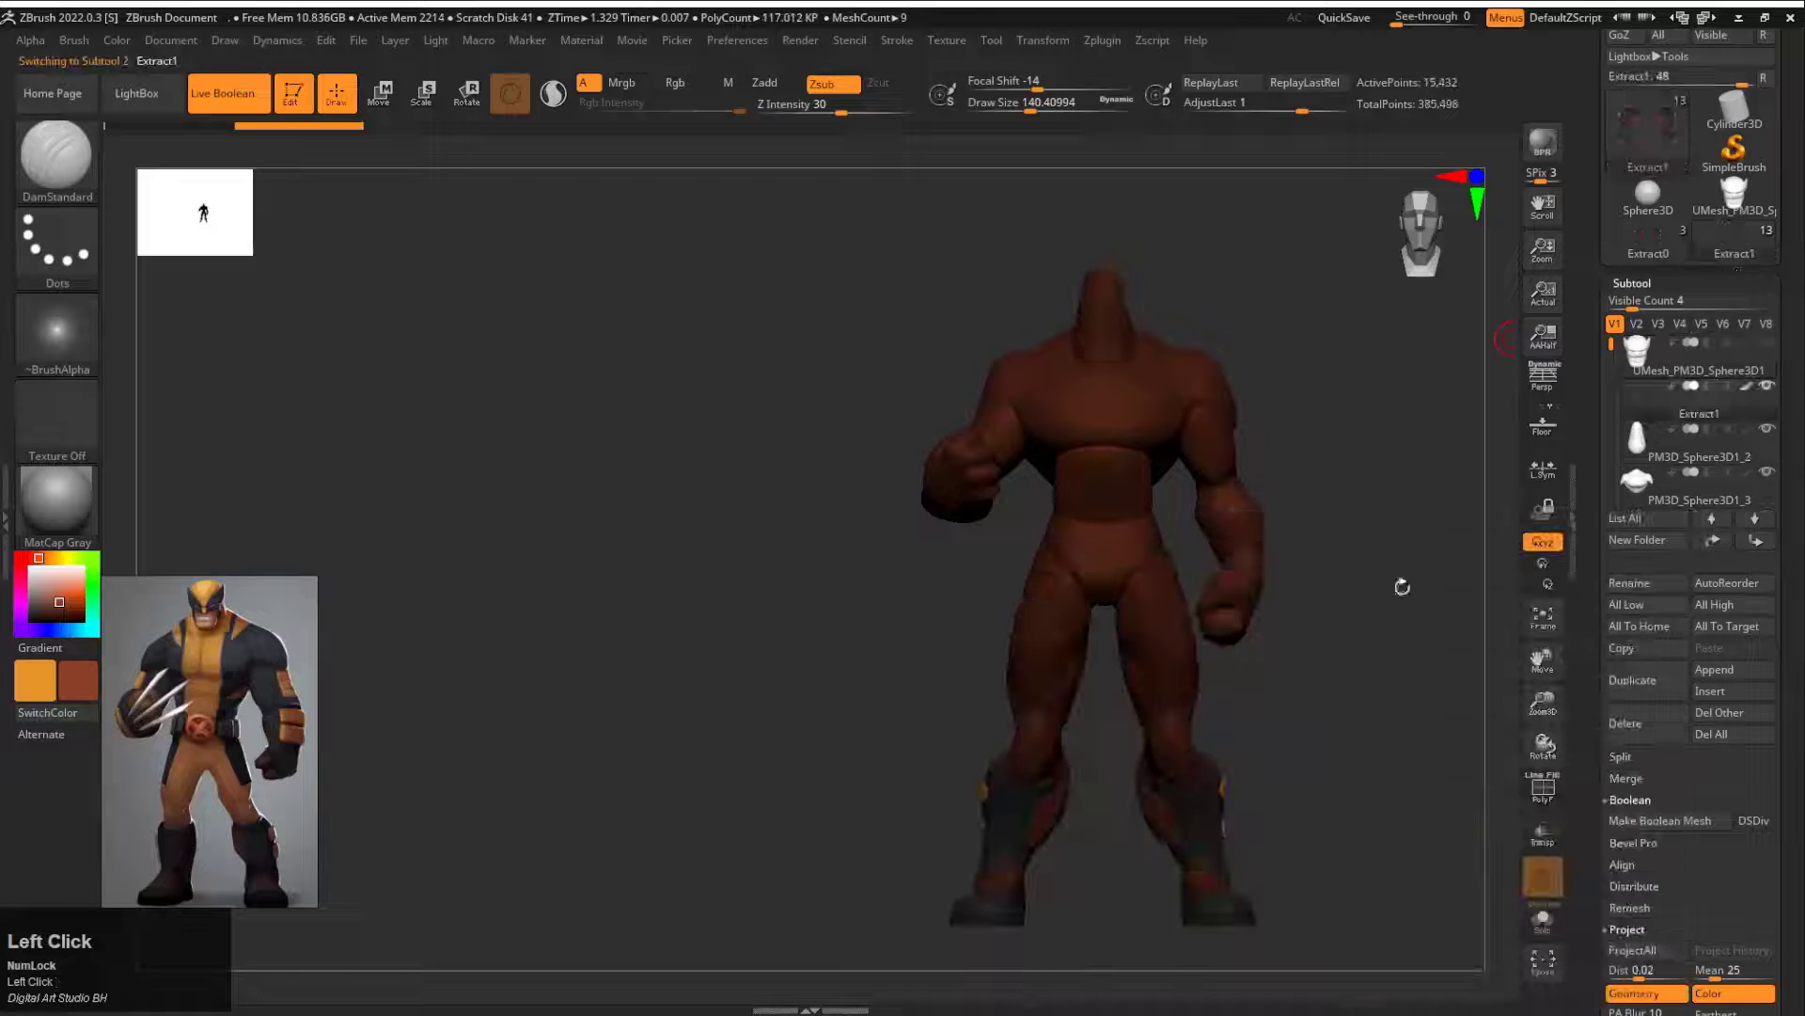
# Step: Insert the coloured body into the head's tool as another subtool and hide the old uncoloured body parts
pyautogui.click(1732, 200)
pyautogui.click(1651, 240)
pyautogui.click(1665, 399)
pyautogui.click(1733, 241)
pyautogui.click(1711, 691)
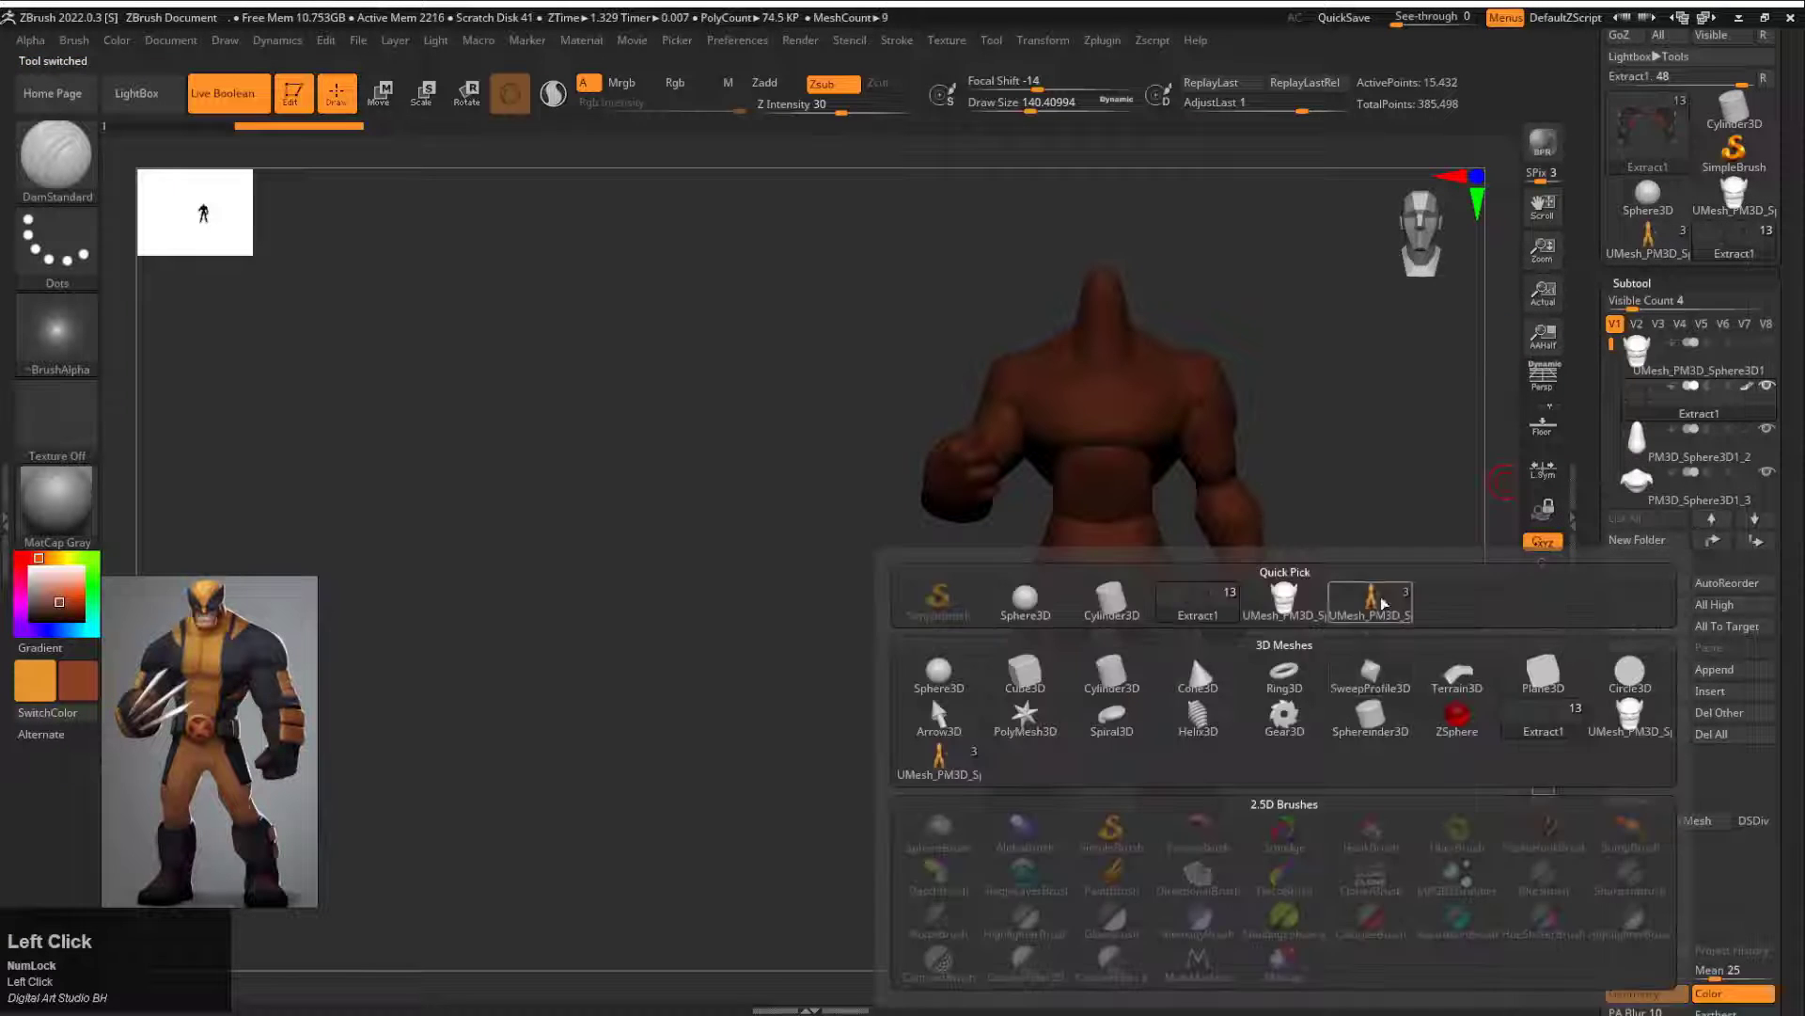
pyautogui.click(1378, 598)
pyautogui.click(1664, 439)
pyautogui.keyDown('shift'); pyautogui.click(1769, 346); pyautogui.keyUp('shift')
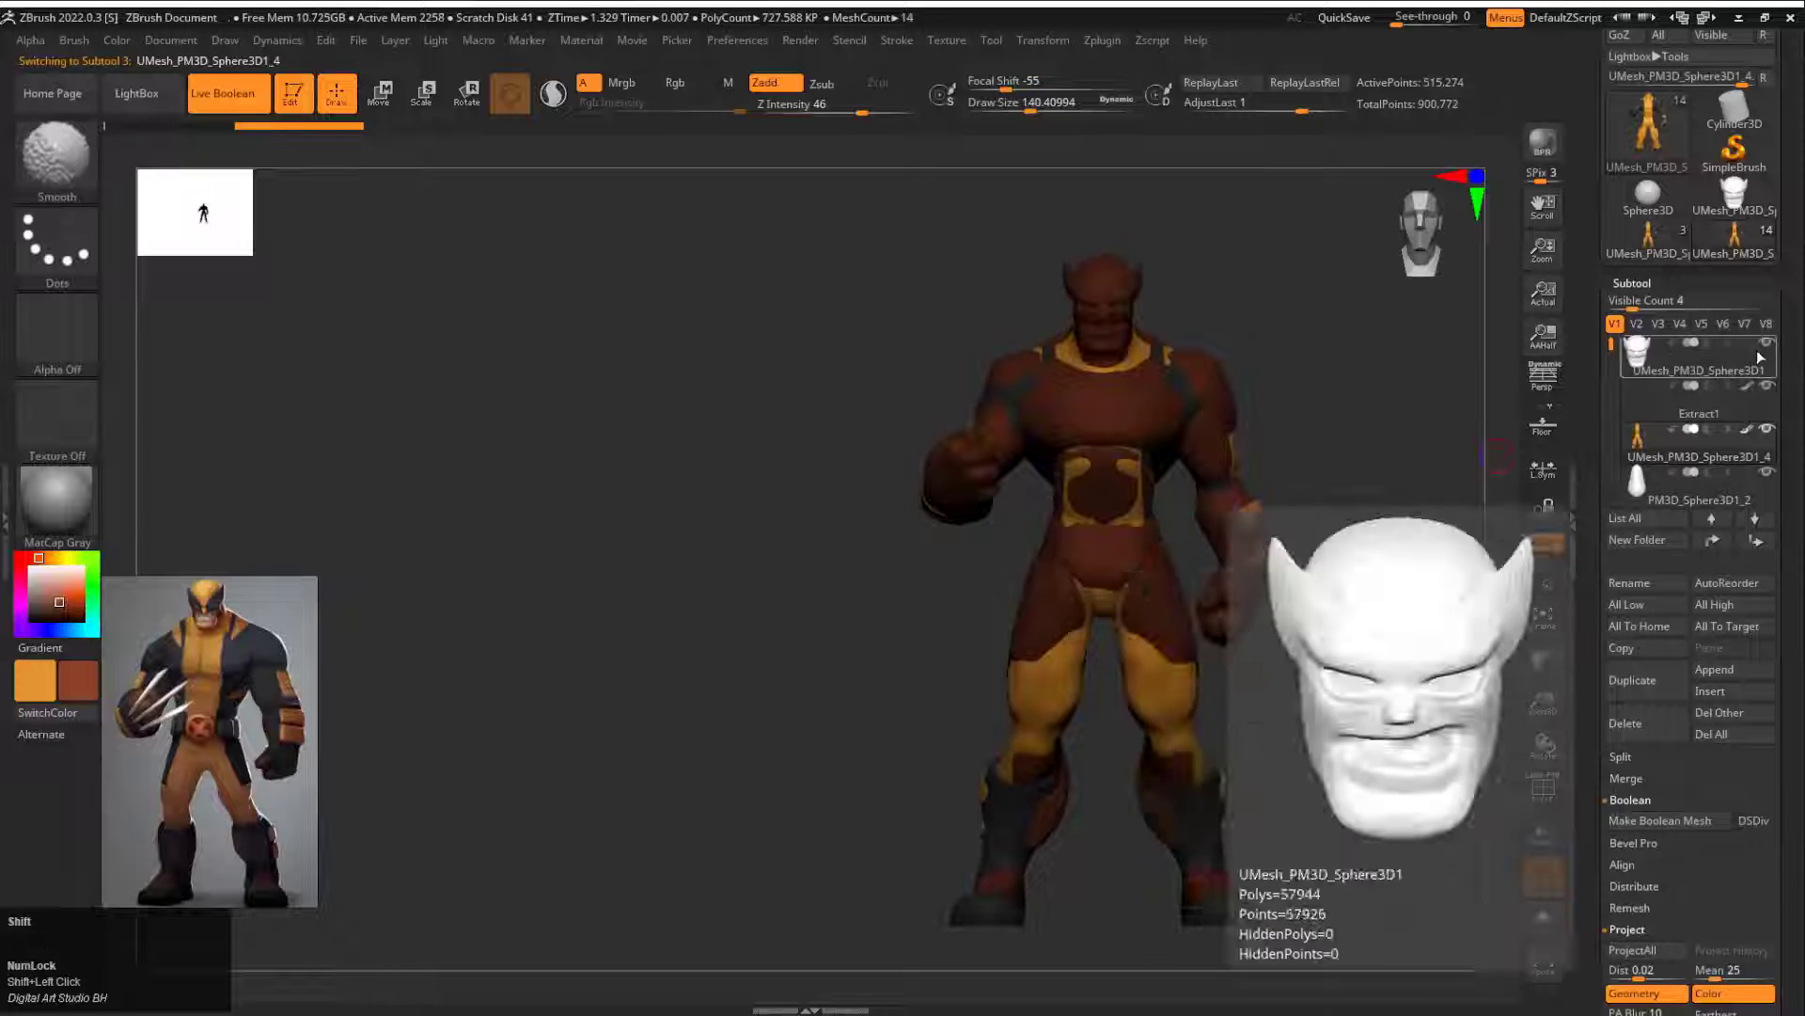
pyautogui.keyDown('shift'); pyautogui.click(1765, 346); pyautogui.keyUp('shift')
pyautogui.click(1768, 386)
# Step: Select the head subtool and fill it with orange (R 231, G 149, B 44)
pyautogui.moveTo(1254, 350)
pyautogui.keyDown('alt'); pyautogui.mouseDown()
pyautogui.moveTo(1245, 609)
pyautogui.moveTo(1279, 519)
pyautogui.moveTo(119, 677)
pyautogui.mouseUp(); pyautogui.keyUp('alt')
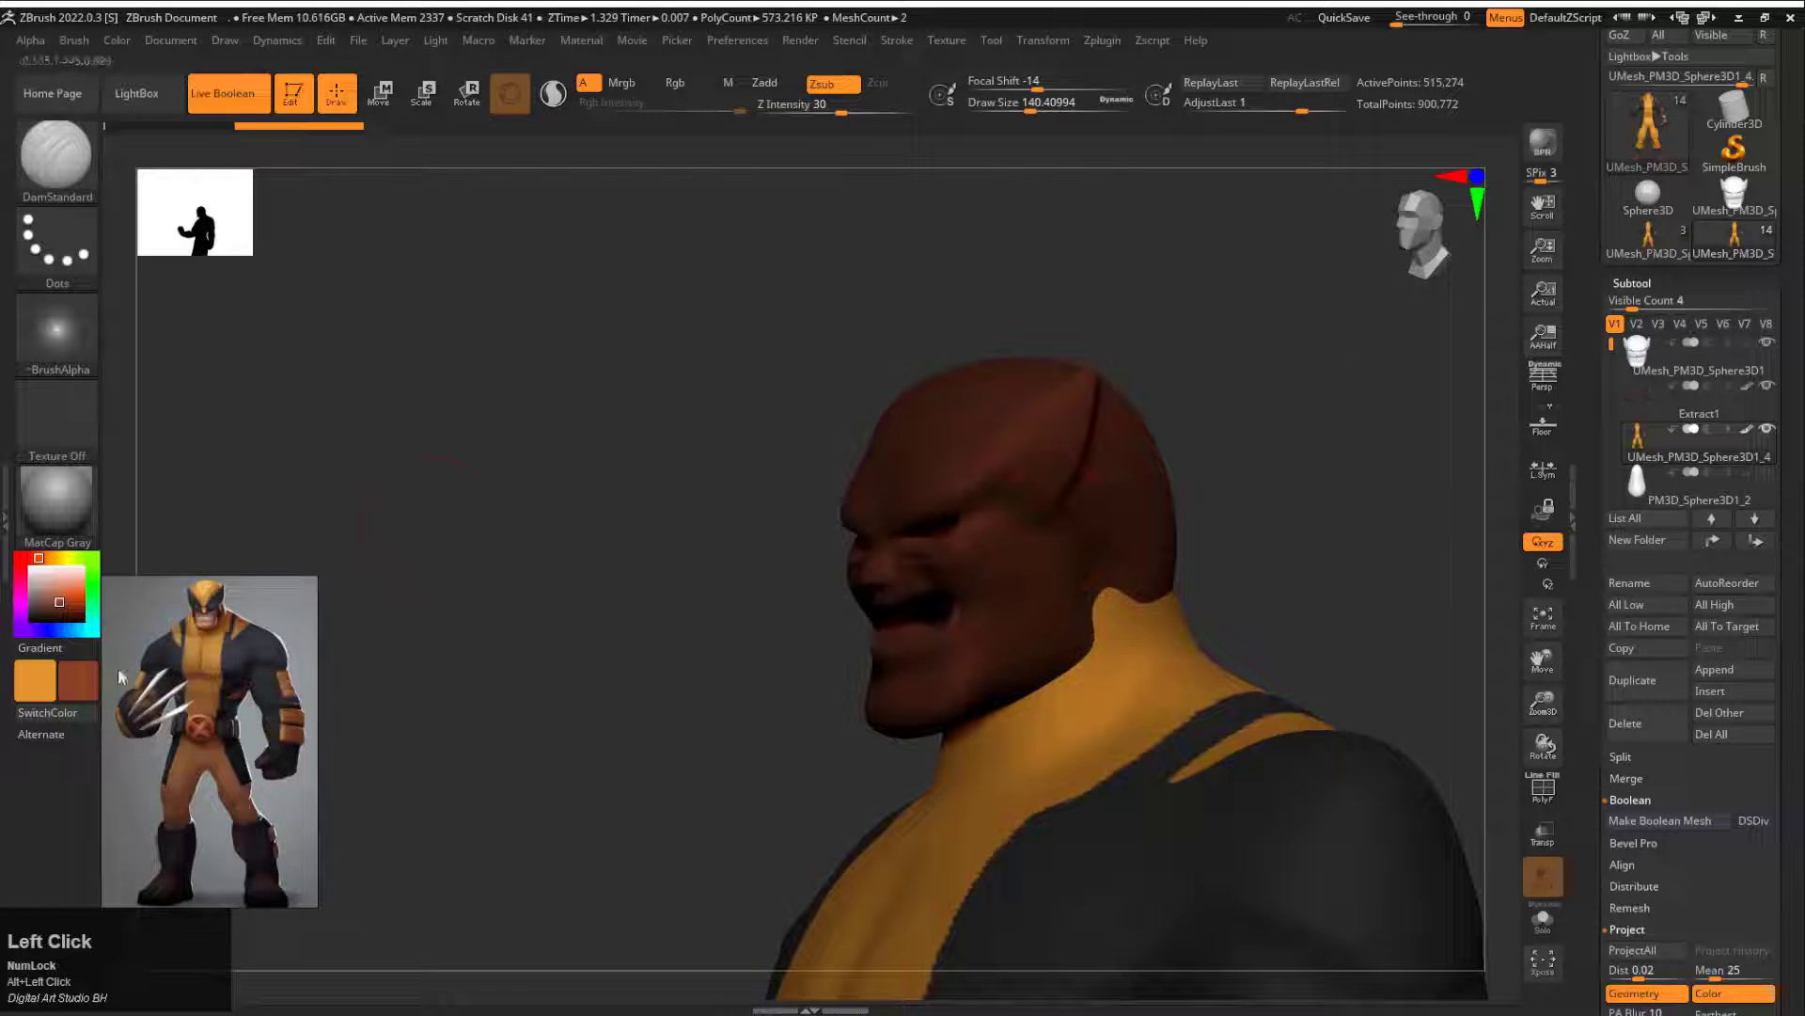
pyautogui.click(59, 715)
pyautogui.keyDown('shift'); pyautogui.moveTo(560, 379); pyautogui.dragTo(545, 471); pyautogui.keyUp('shift')
pyautogui.keyDown('alt'); pyautogui.click(799, 470); pyautogui.keyUp('alt')
pyautogui.click(117, 40)
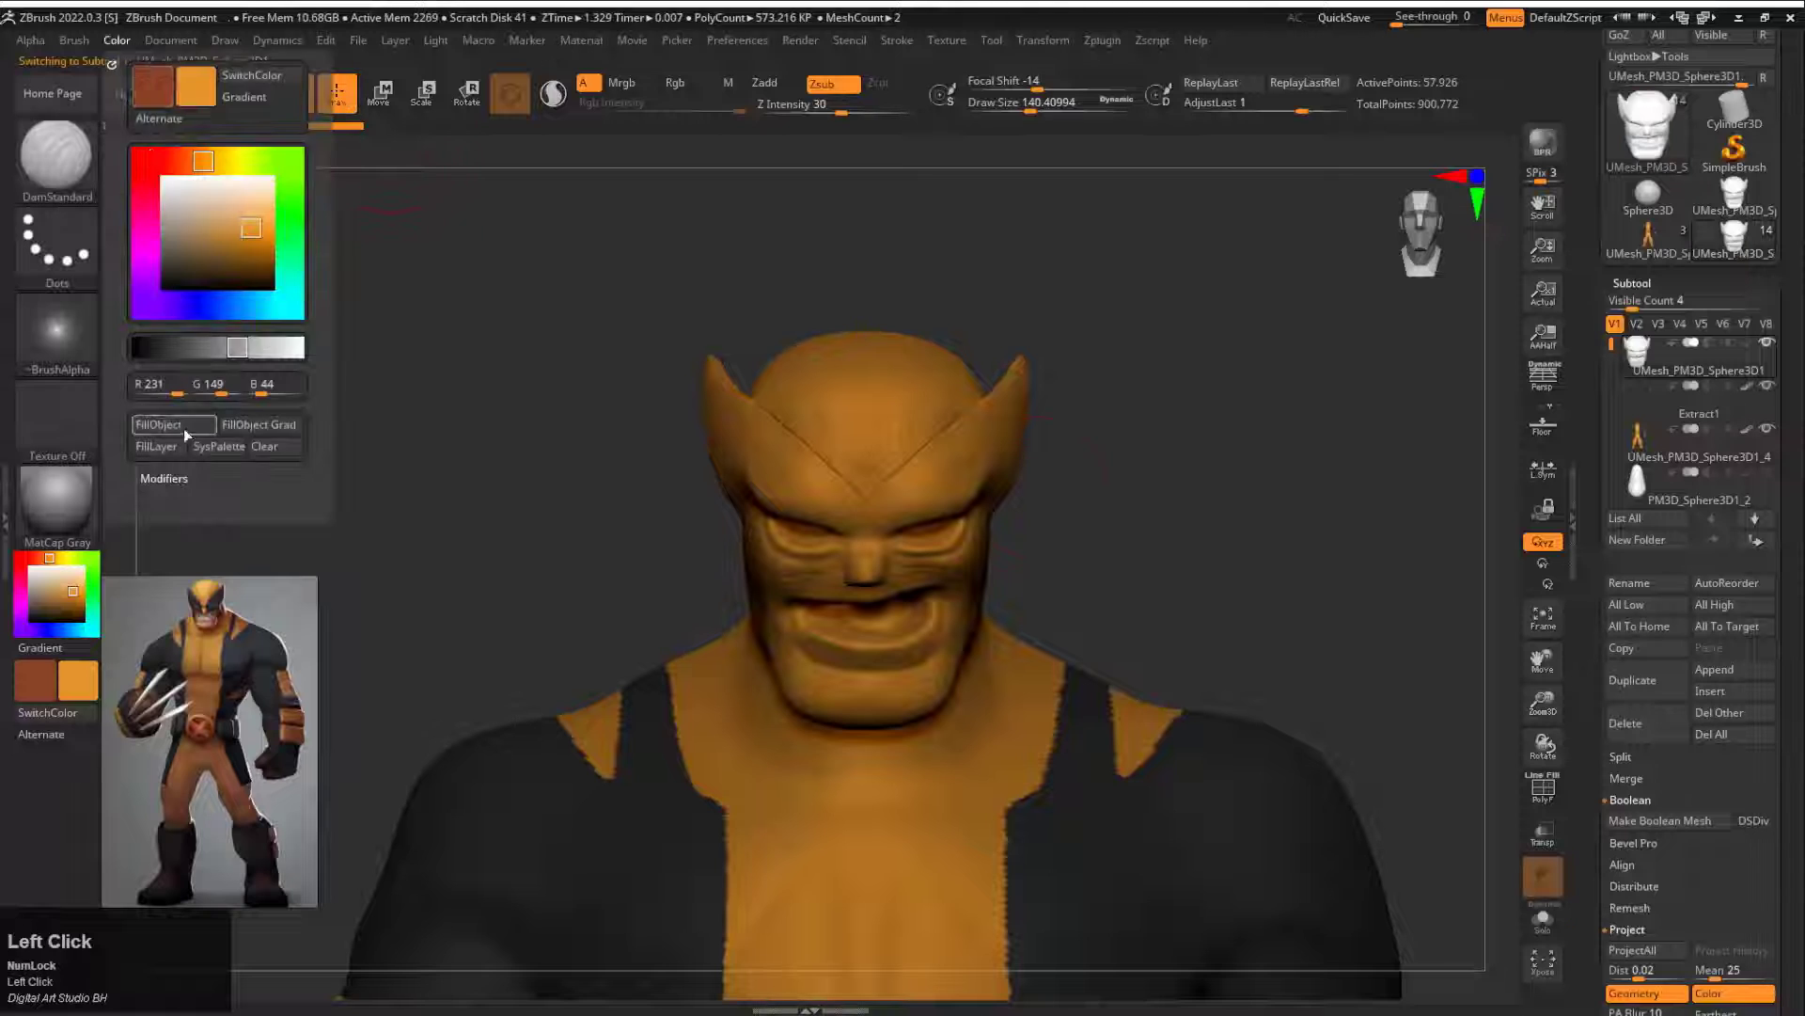
pyautogui.click(184, 428)
pyautogui.keyDown('alt'); pyautogui.moveTo(1156, 376); pyautogui.dragTo(934, 630); pyautogui.keyUp('alt')
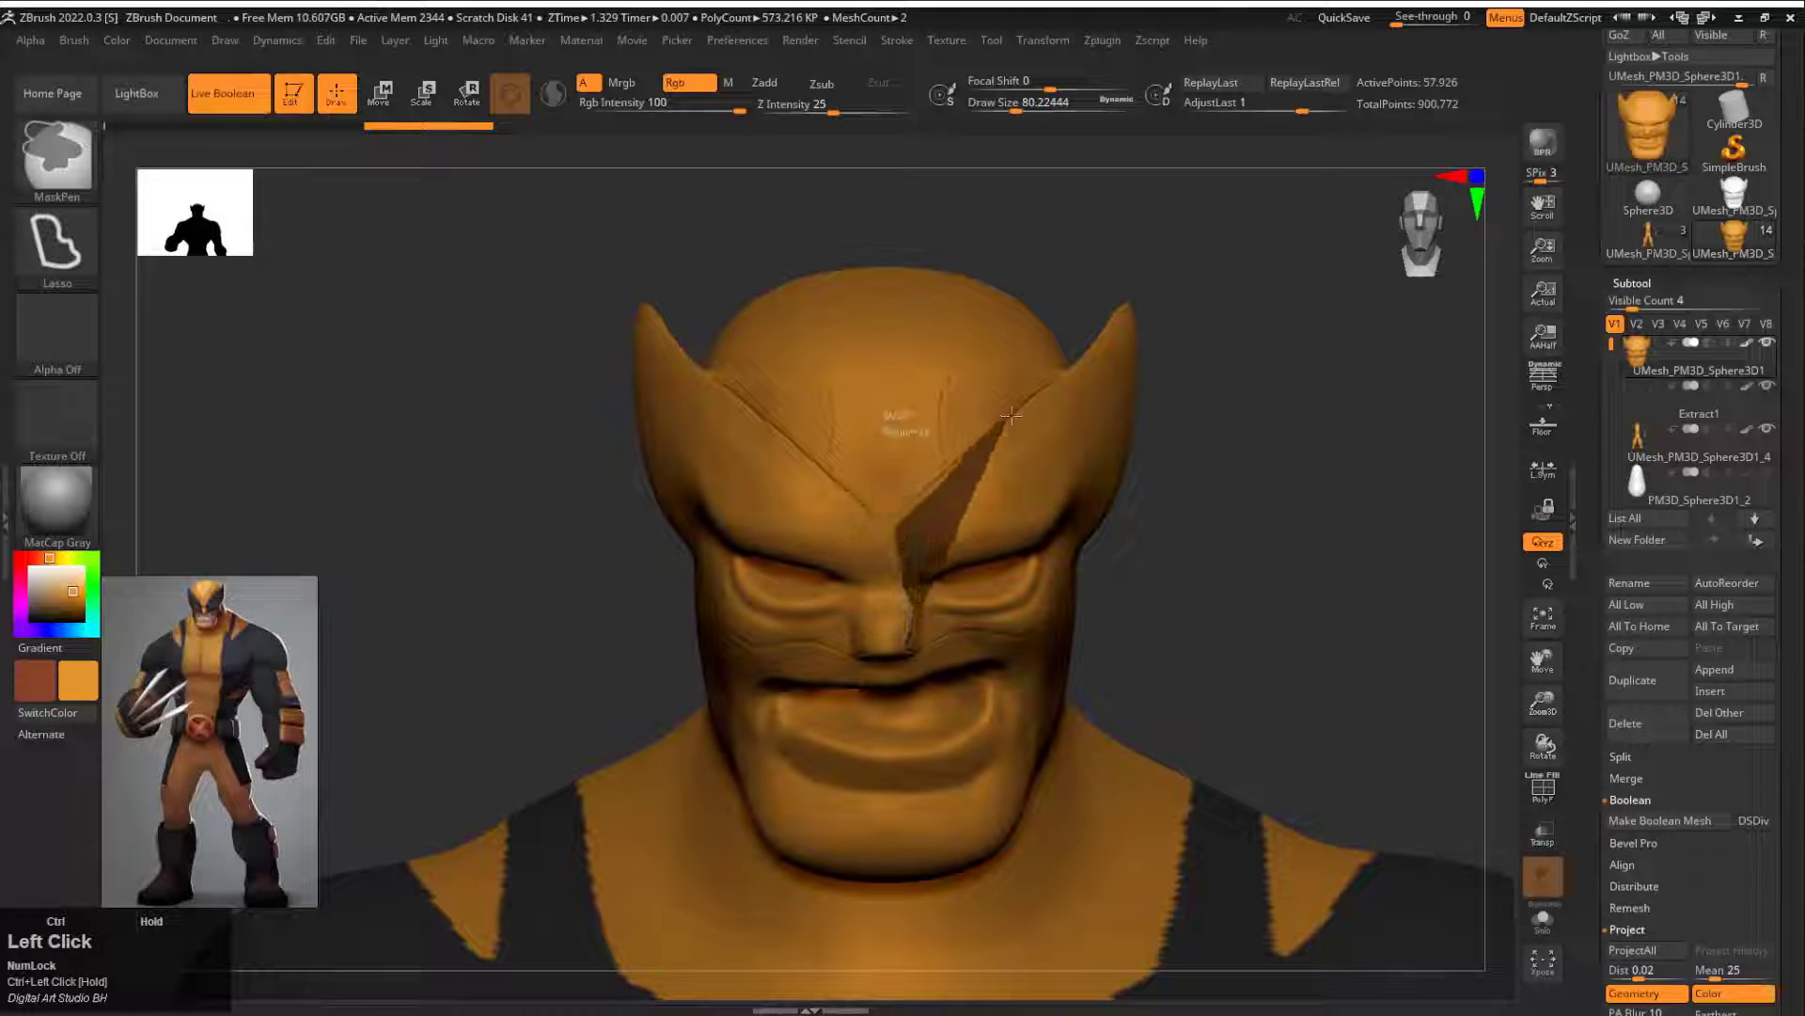
pyautogui.keyDown('ctrl'); pyautogui.moveTo(1011, 415); pyautogui.dragTo(1166, 291); pyautogui.keyUp('ctrl')
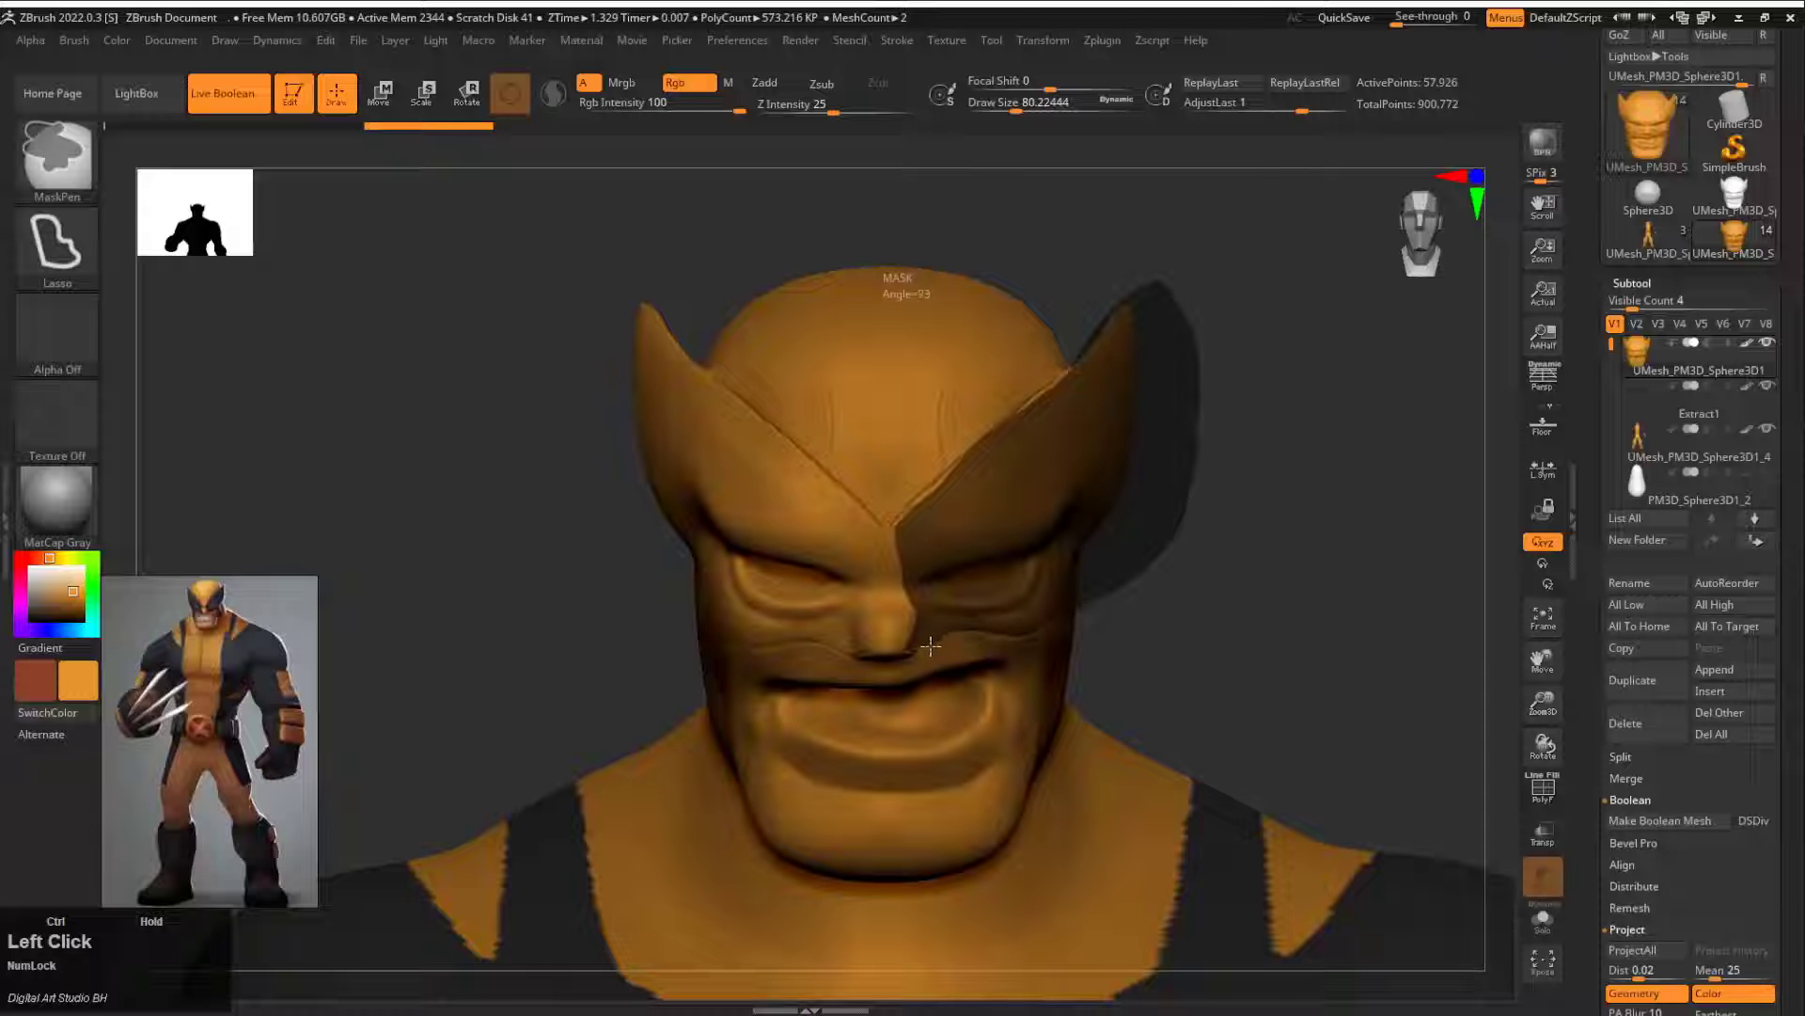
pyautogui.keyDown('ctrl'); pyautogui.click(905, 489); pyautogui.keyUp('ctrl')
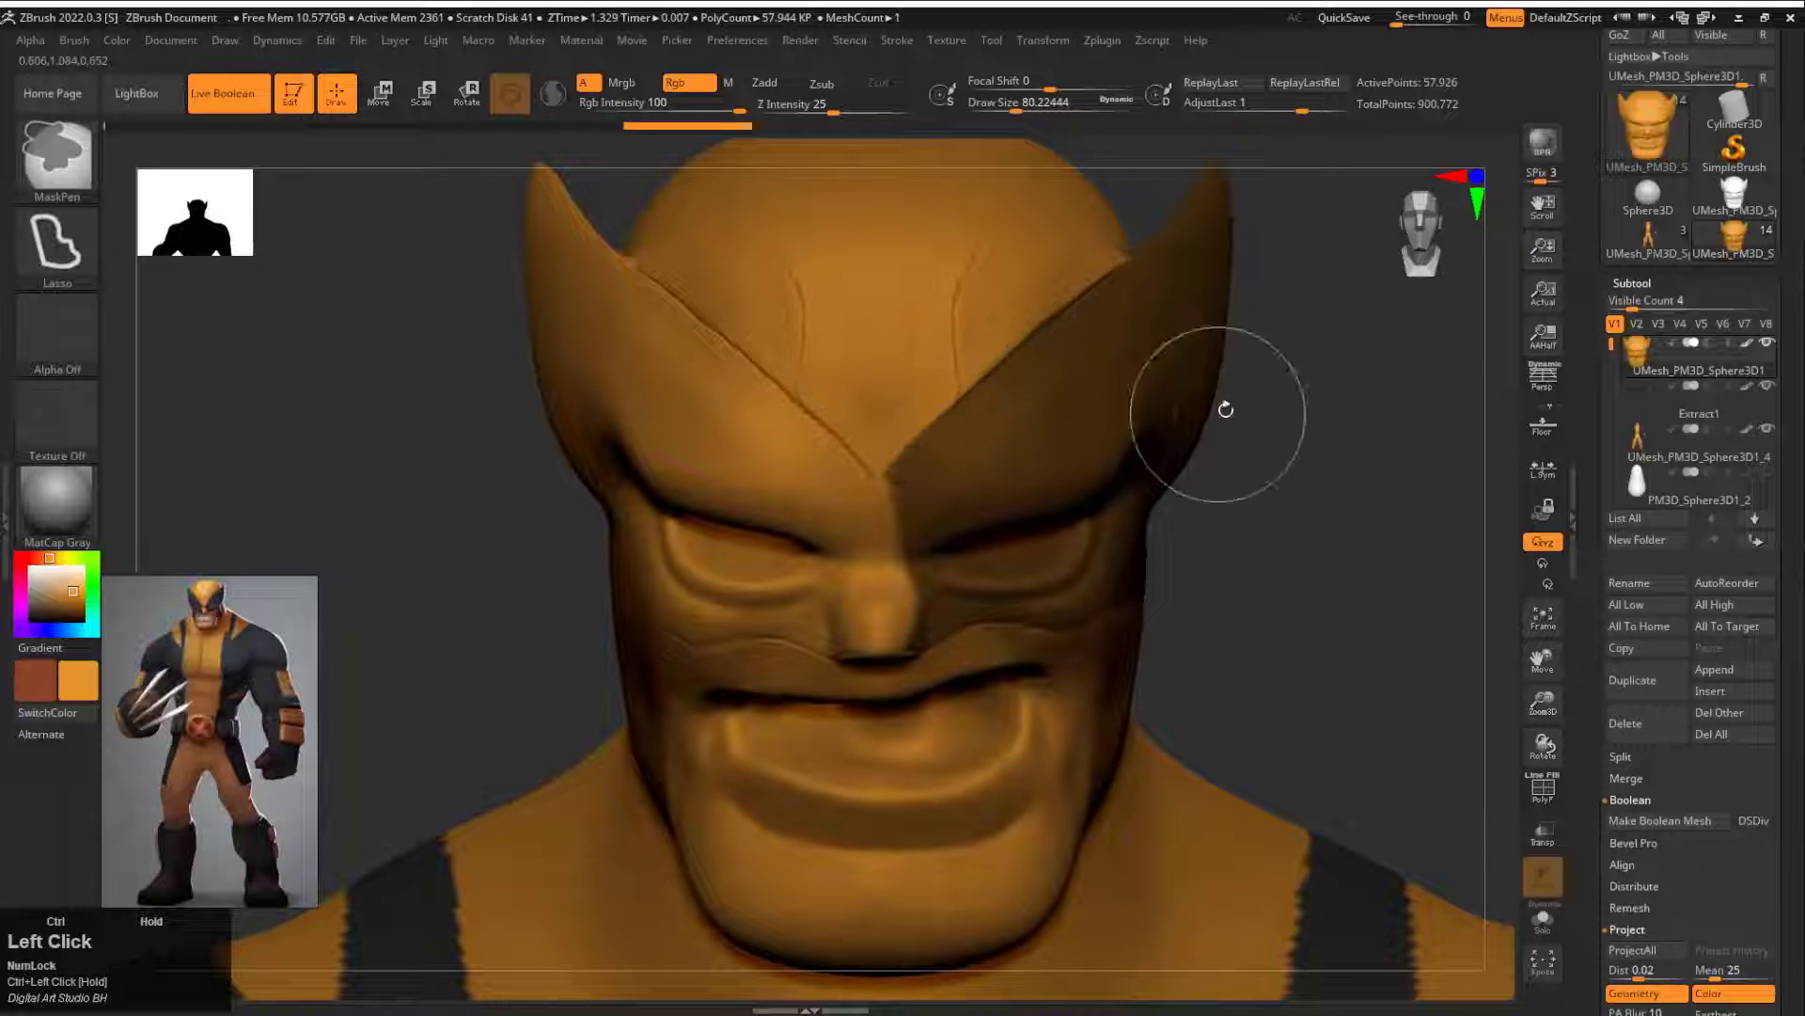
pyautogui.hotkey('ctrl', 'z')
pyautogui.hotkey('ctrl', 'z')
# Step: Lasso-mask the cowl panel from the nose bridge around the eye and ear fin to the side of the head
pyautogui.keyDown('alt'); pyautogui.moveTo(1225, 409); pyautogui.dragTo(1119, 593); pyautogui.keyUp('alt')
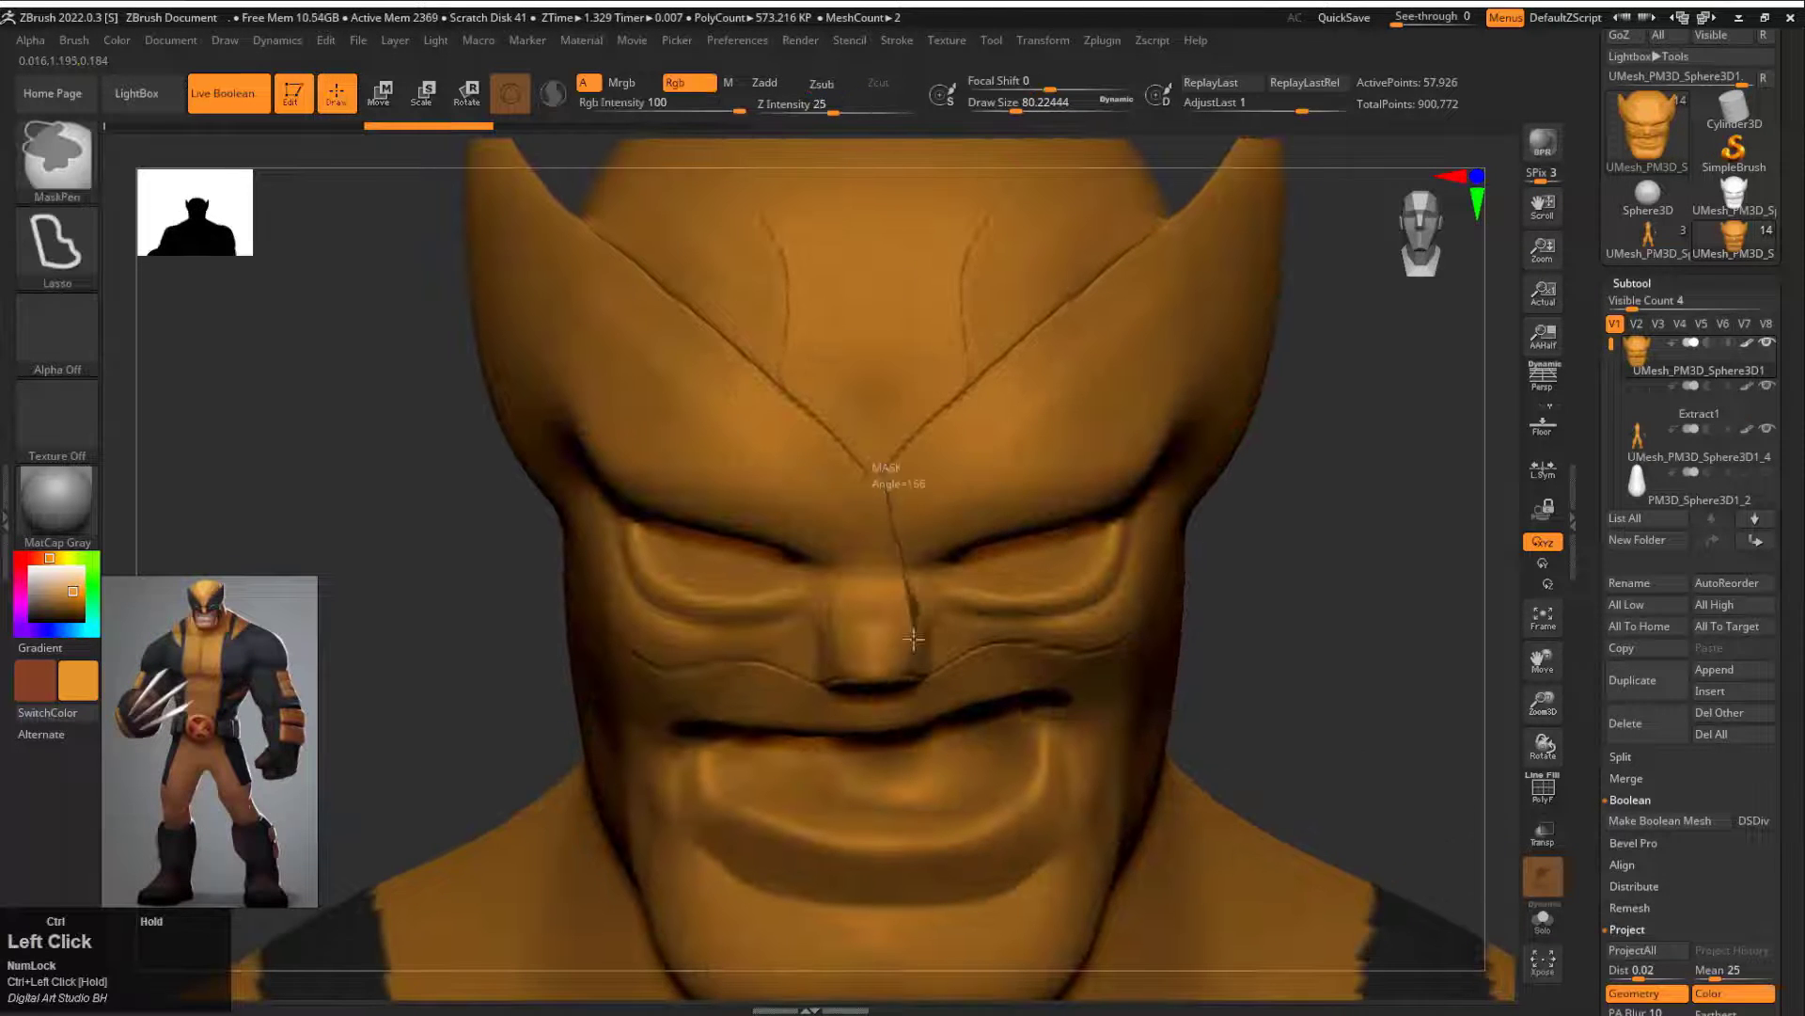
pyautogui.keyDown('ctrl'); pyautogui.moveTo(1070, 648); pyautogui.dragTo(1348, 155); pyautogui.keyUp('ctrl')
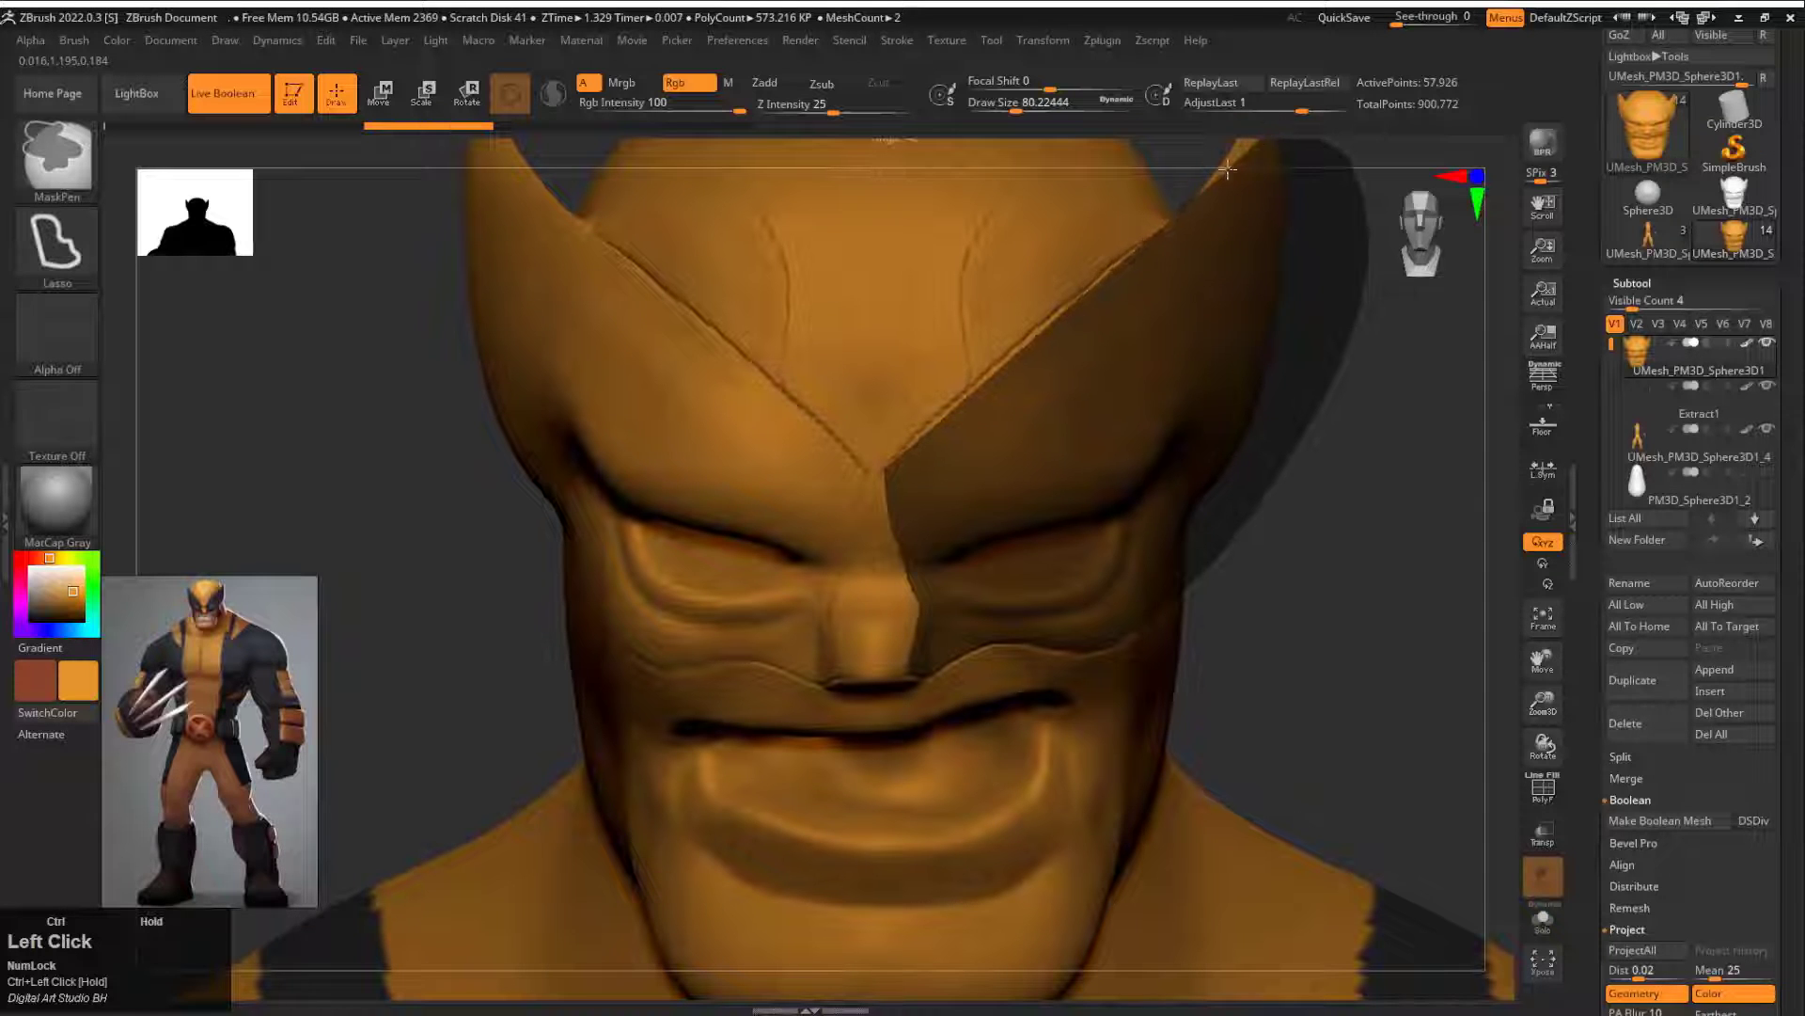
pyautogui.keyDown('ctrl'); pyautogui.moveTo(886, 467); pyautogui.dragTo(886, 462); pyautogui.keyUp('ctrl')
pyautogui.moveTo(1223, 536)
pyautogui.keyDown('alt'); pyautogui.mouseDown()
pyautogui.moveTo(1197, 460)
pyautogui.moveTo(1264, 507)
pyautogui.mouseUp(); pyautogui.keyUp('alt')
pyautogui.keyDown('ctrl'); pyautogui.moveTo(1025, 456); pyautogui.dragTo(947, 329); pyautogui.keyUp('ctrl')
pyautogui.moveTo(1241, 447); pyautogui.dragTo(968, 475)
pyautogui.keyDown('alt'); pyautogui.moveTo(780, 452); pyautogui.dragTo(705, 366); pyautogui.keyUp('alt')
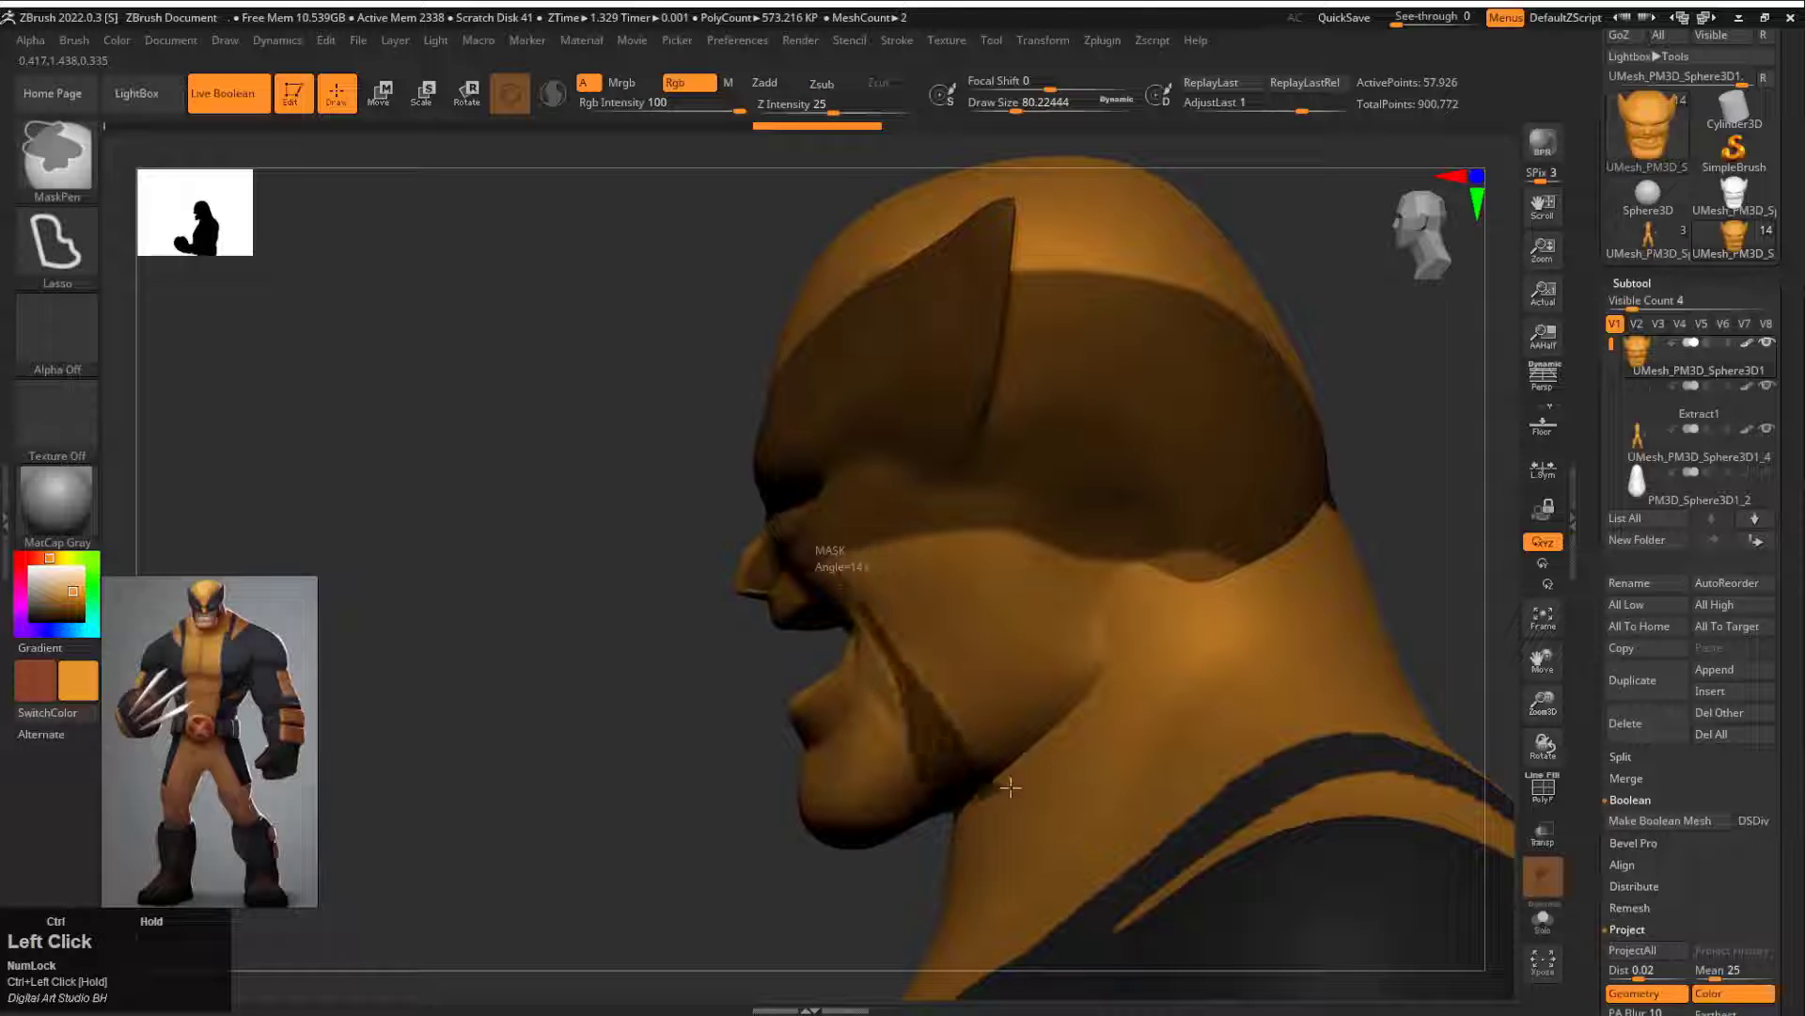
# Step: Extend the cowl mask down the cheek and jaw and trim its edge under the chin and behind the head
pyautogui.keyDown('ctrl'); pyautogui.moveTo(1011, 787); pyautogui.dragTo(1020, 541); pyautogui.keyUp('ctrl')
pyautogui.keyDown('alt'); pyautogui.moveTo(1354, 395); pyautogui.dragTo(1340, 324); pyautogui.keyUp('alt')
pyautogui.keyDown('ctrl'); pyautogui.moveTo(973, 527); pyautogui.dragTo(972, 552); pyautogui.keyUp('ctrl')
pyautogui.moveTo(1300, 366)
pyautogui.keyDown('alt'); pyautogui.mouseDown()
pyautogui.moveTo(1178, 429)
pyautogui.moveTo(1185, 573)
pyautogui.mouseUp(); pyautogui.keyUp('alt')
pyautogui.keyDown('ctrl'); pyautogui.keyDown('alt'); pyautogui.moveTo(933, 817); pyautogui.dragTo(794, 393); pyautogui.keyUp('alt'); pyautogui.keyUp('ctrl')
pyautogui.moveTo(1119, 404)
pyautogui.keyDown('alt'); pyautogui.mouseDown()
pyautogui.moveTo(1116, 483)
pyautogui.moveTo(1010, 475)
pyautogui.moveTo(1184, 464)
pyautogui.moveTo(874, 583)
pyautogui.mouseUp(); pyautogui.keyUp('alt')
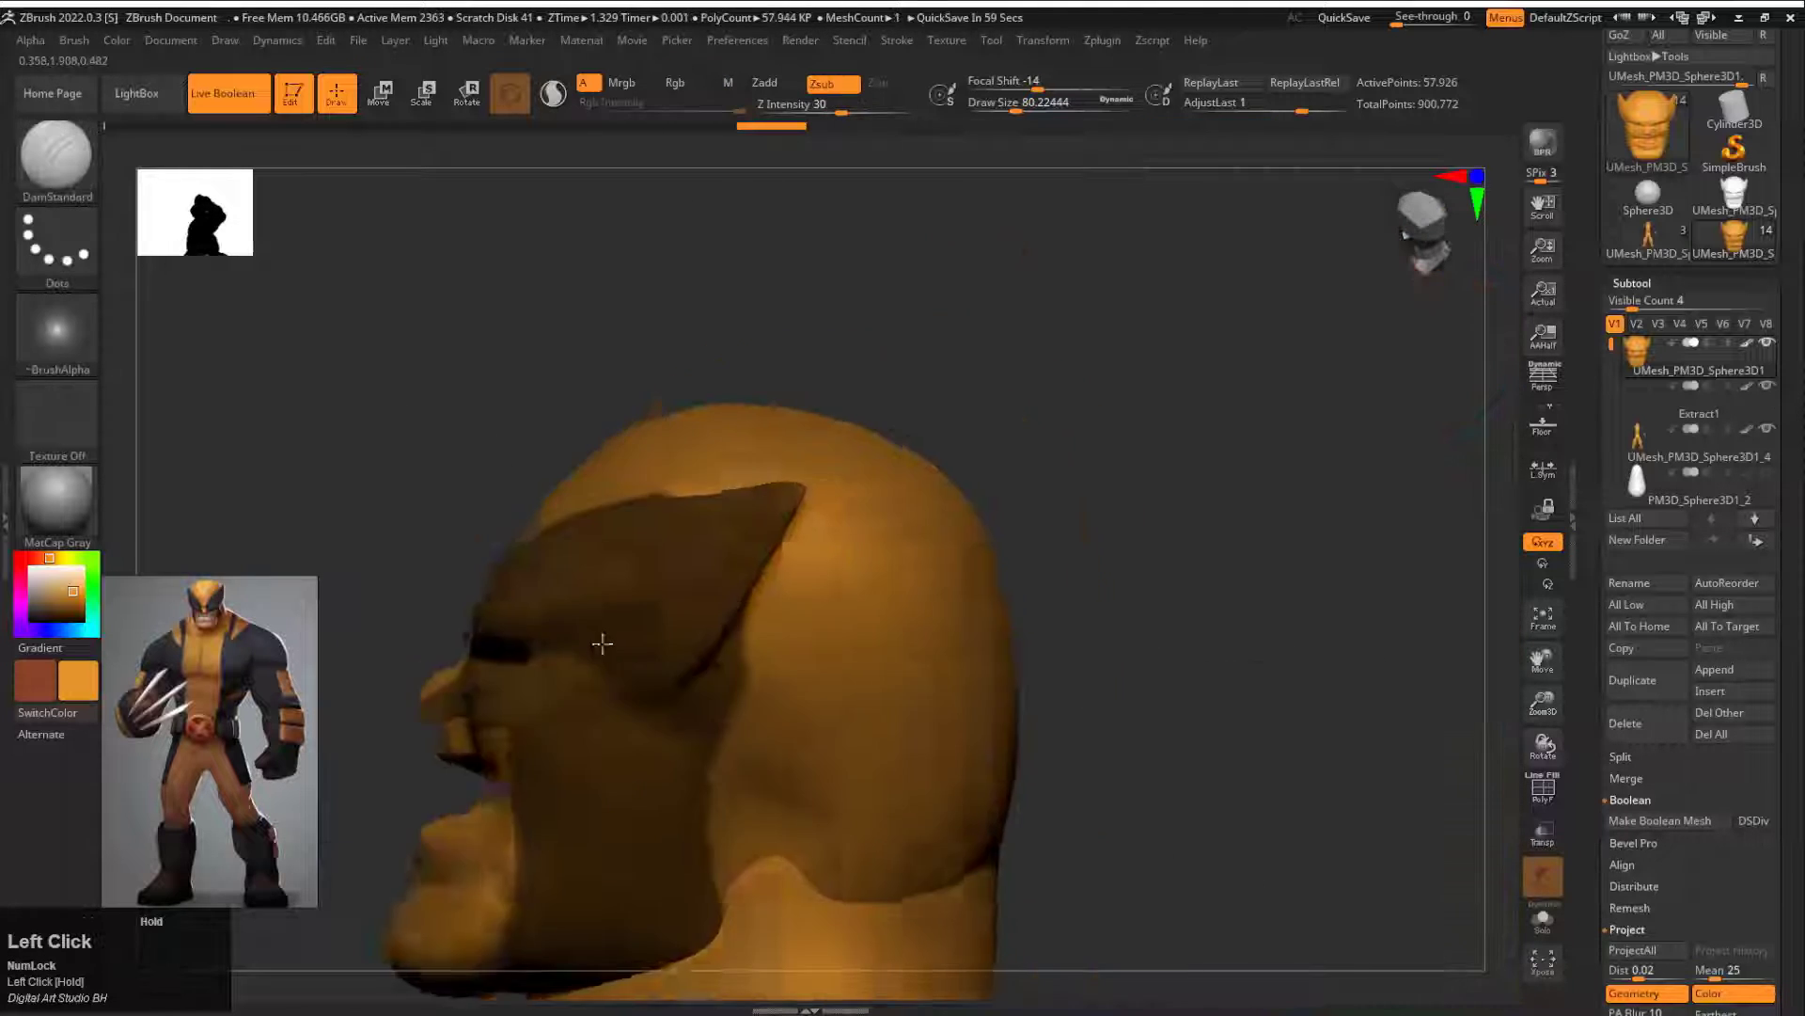
# Step: Fill the cowl panels on both sides of the head with dark grey
pyautogui.moveTo(596, 641)
pyautogui.mouseDown()
pyautogui.moveTo(1140, 335)
pyautogui.moveTo(1146, 396)
pyautogui.mouseUp()
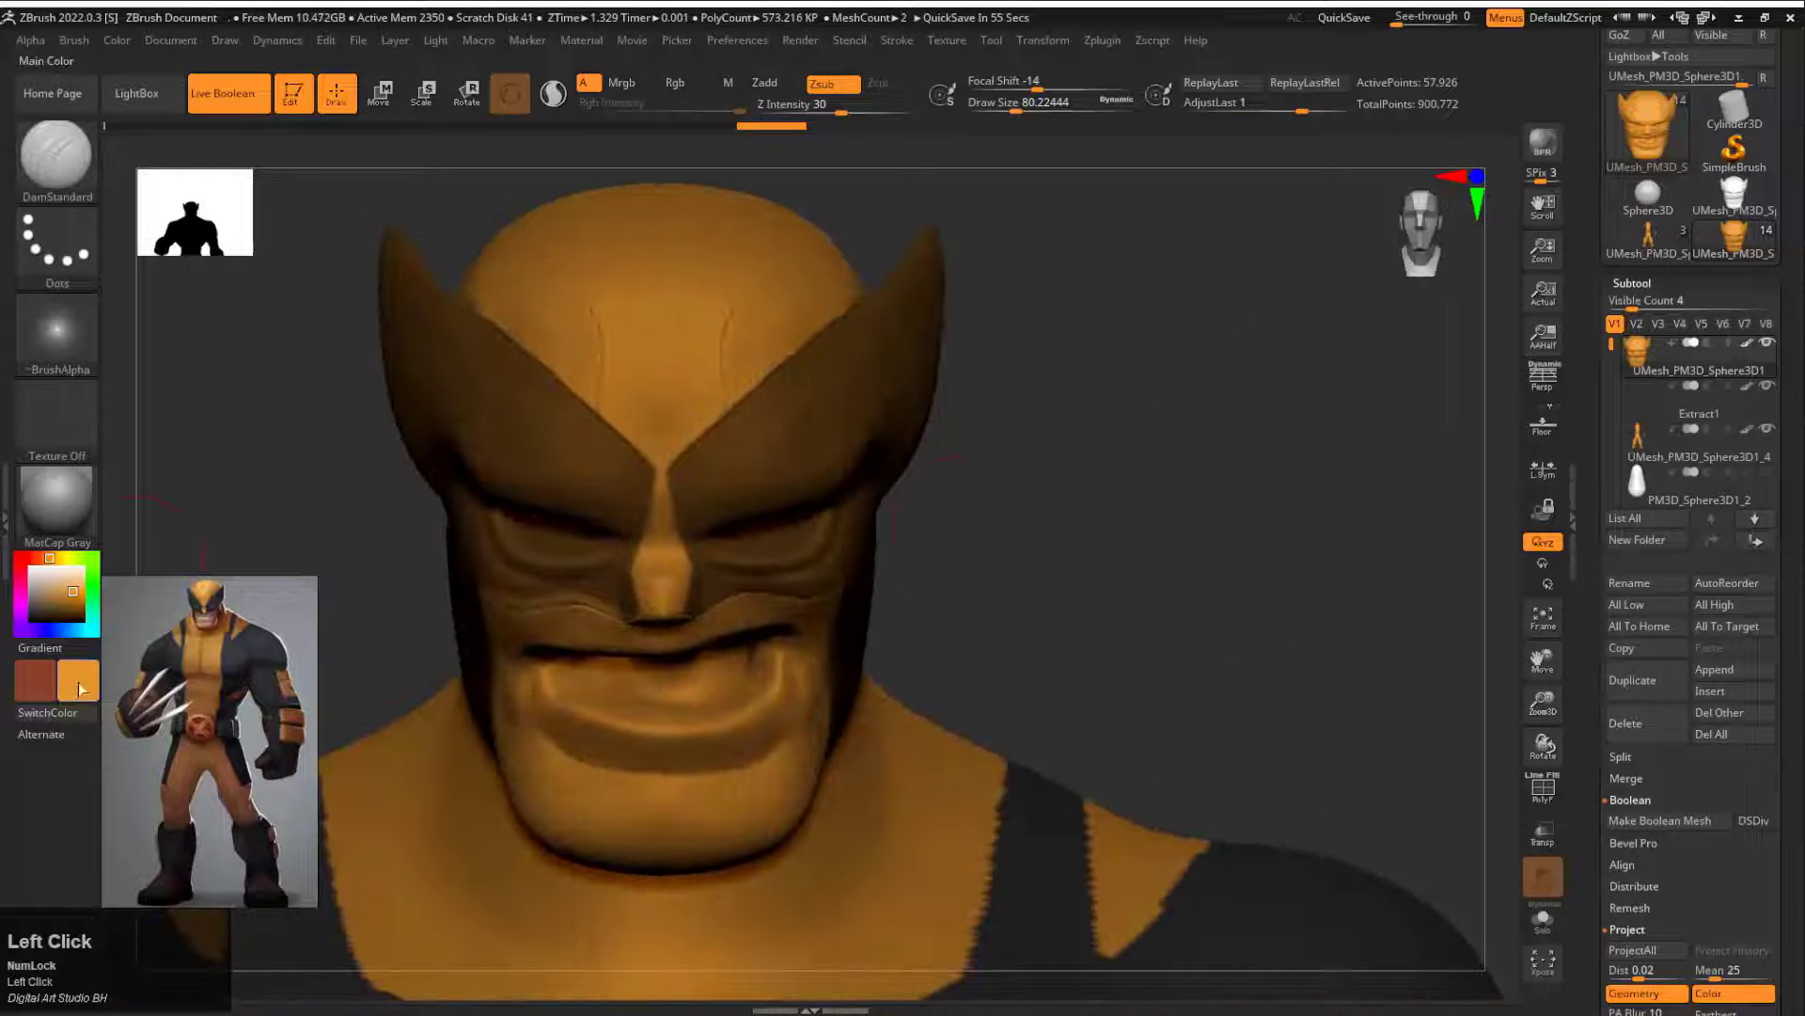
pyautogui.click(116, 40)
pyautogui.click(164, 446)
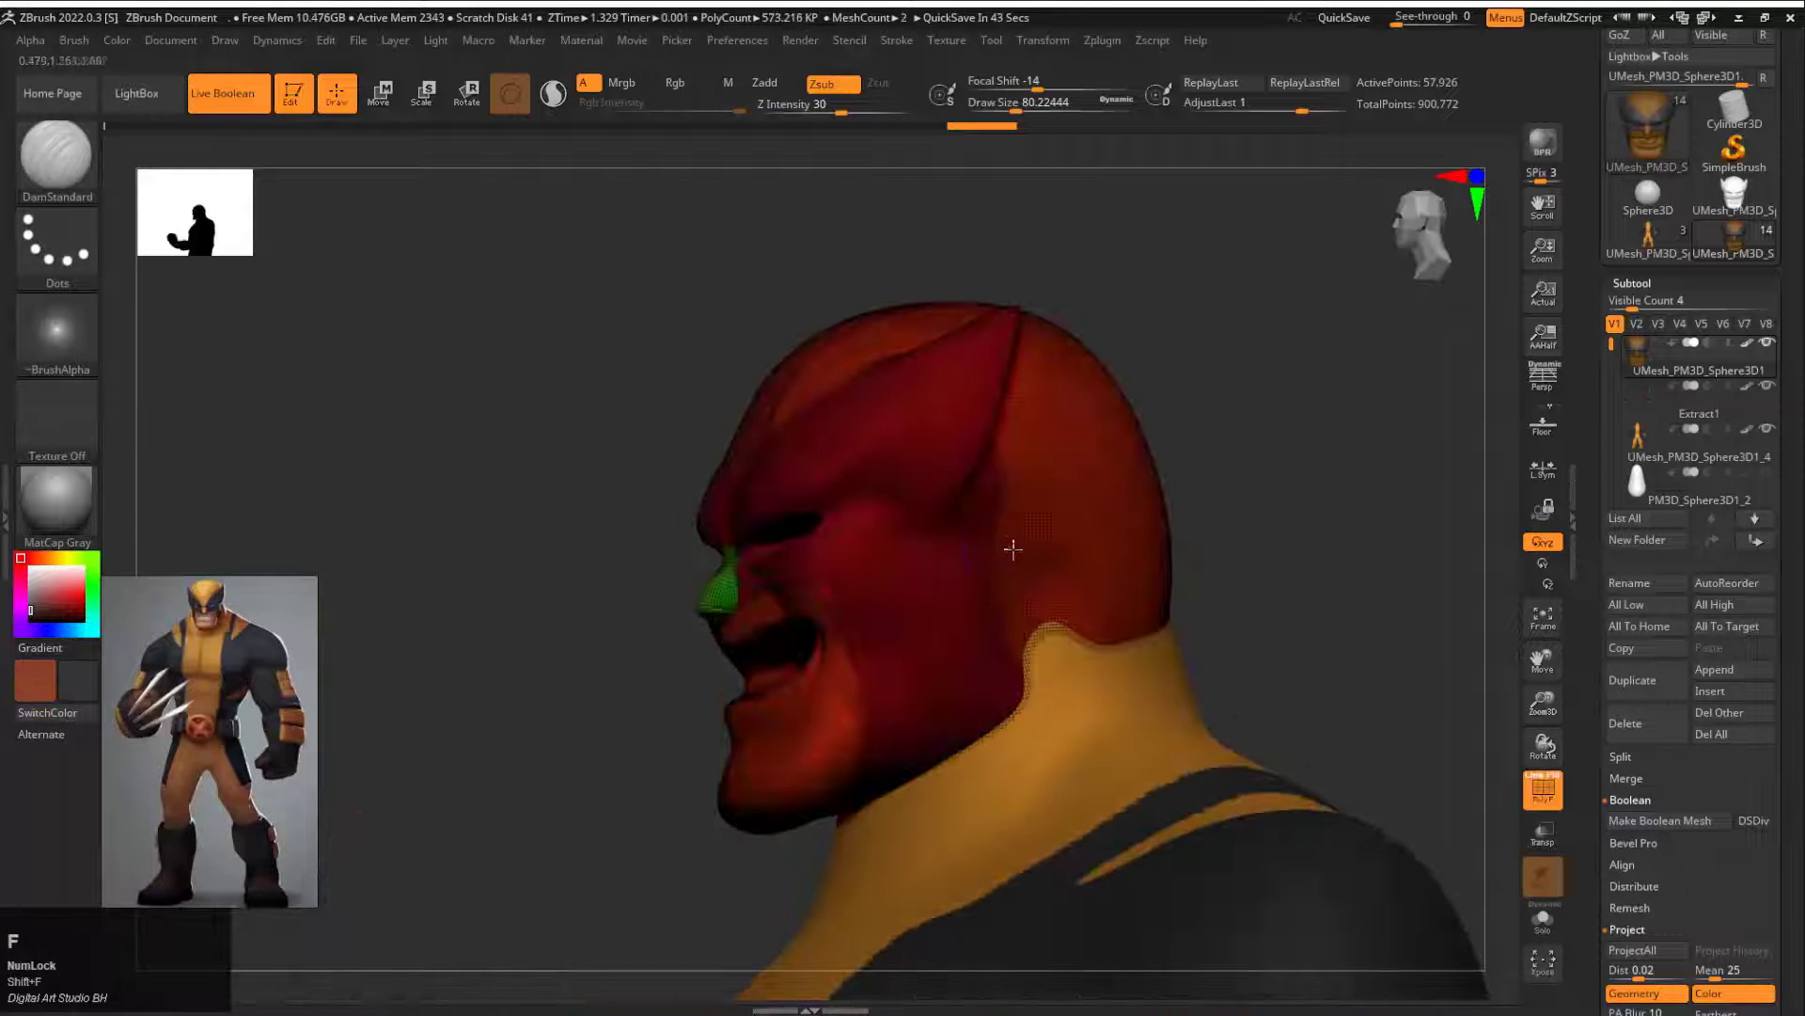
# Step: Show the polygroups and separate the cowl's skull cap from the lower face by hiding parts of the head
pyautogui.moveTo(1007, 545); pyautogui.dragTo(812, 658)
pyautogui.hotkey('ctrl', 'z')
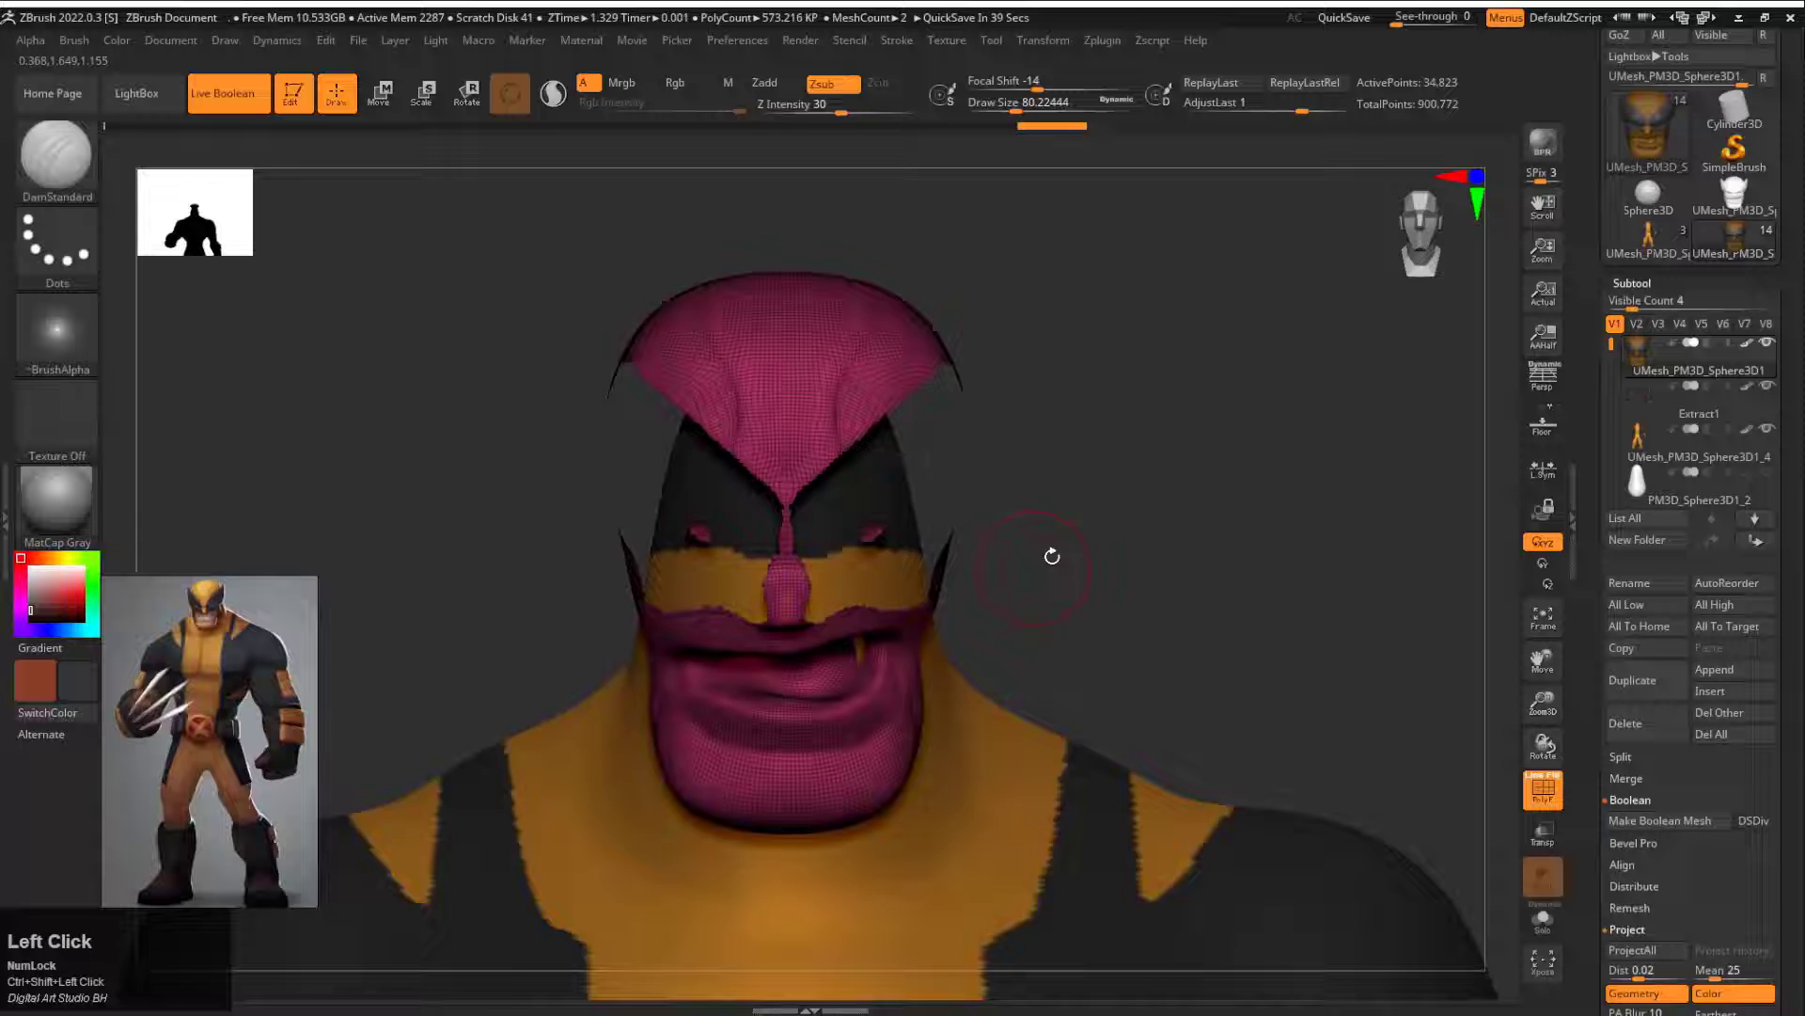
pyautogui.moveTo(1048, 551)
pyautogui.mouseDown()
pyautogui.moveTo(717, 693)
pyautogui.moveTo(644, 650)
pyautogui.moveTo(725, 514)
pyautogui.mouseUp()
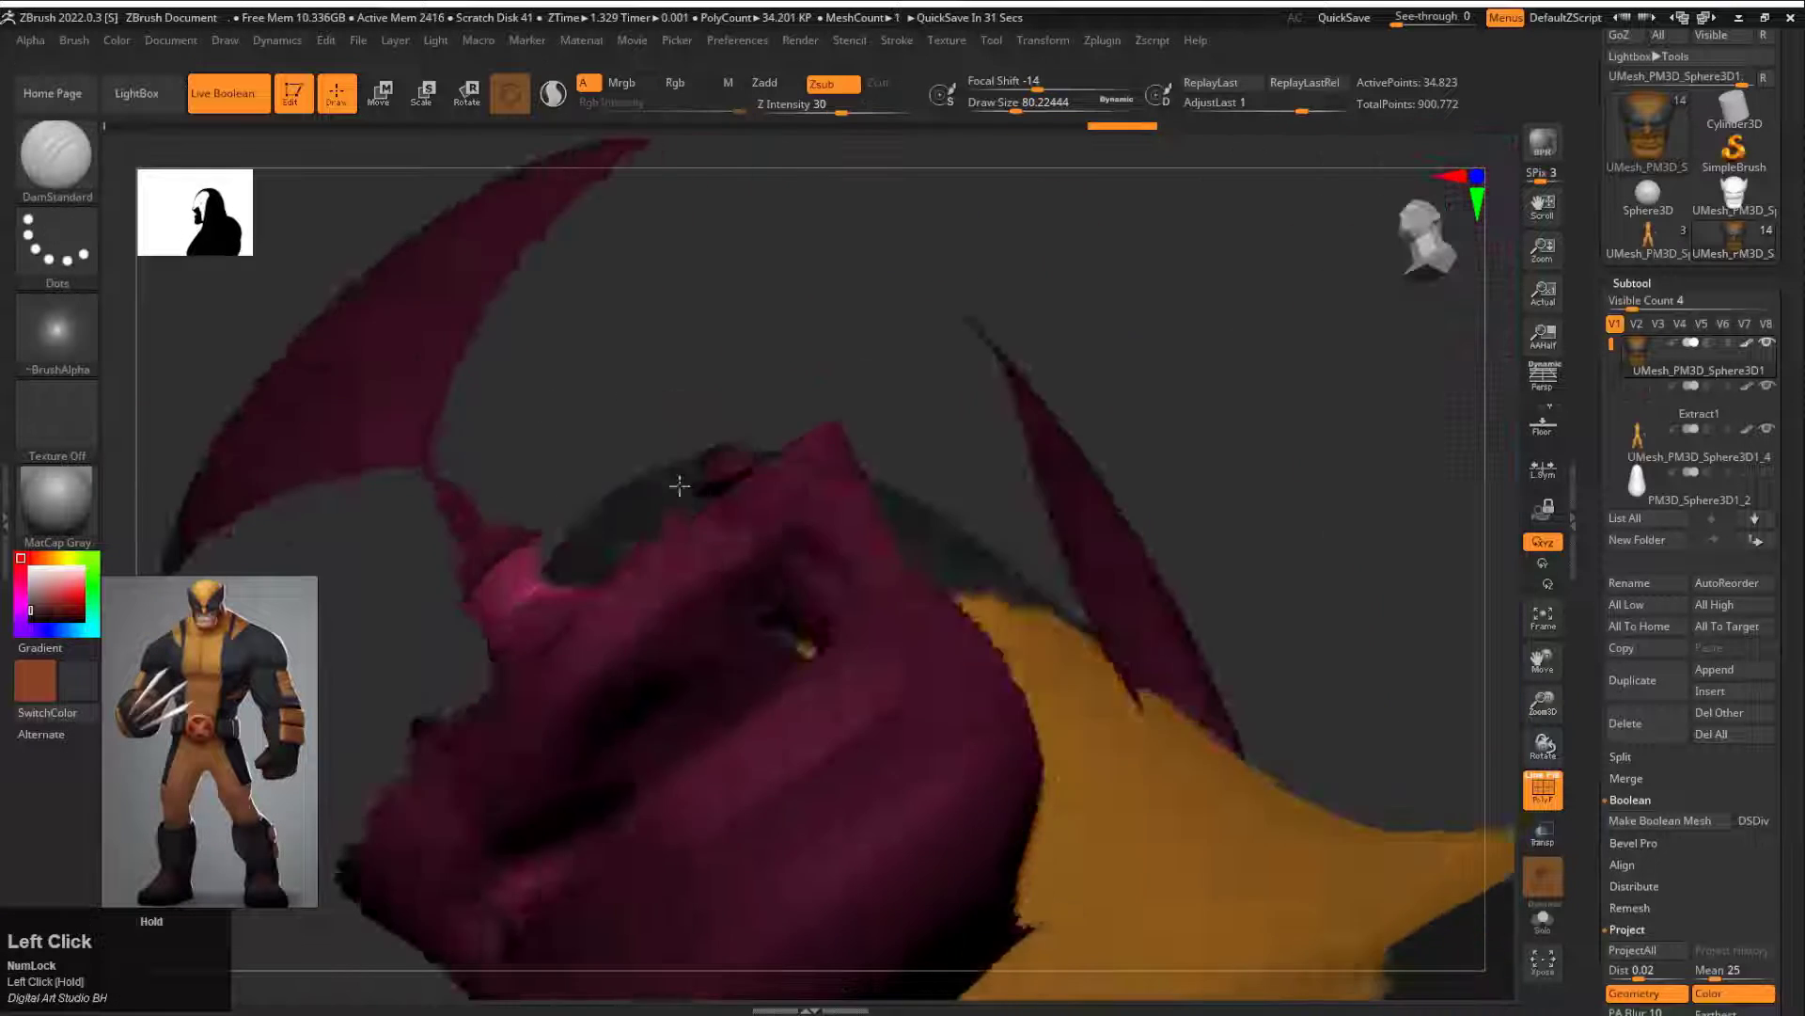
pyautogui.moveTo(635, 484)
pyautogui.mouseDown()
pyautogui.moveTo(737, 348)
pyautogui.moveTo(1096, 448)
pyautogui.moveTo(1221, 375)
pyautogui.mouseUp()
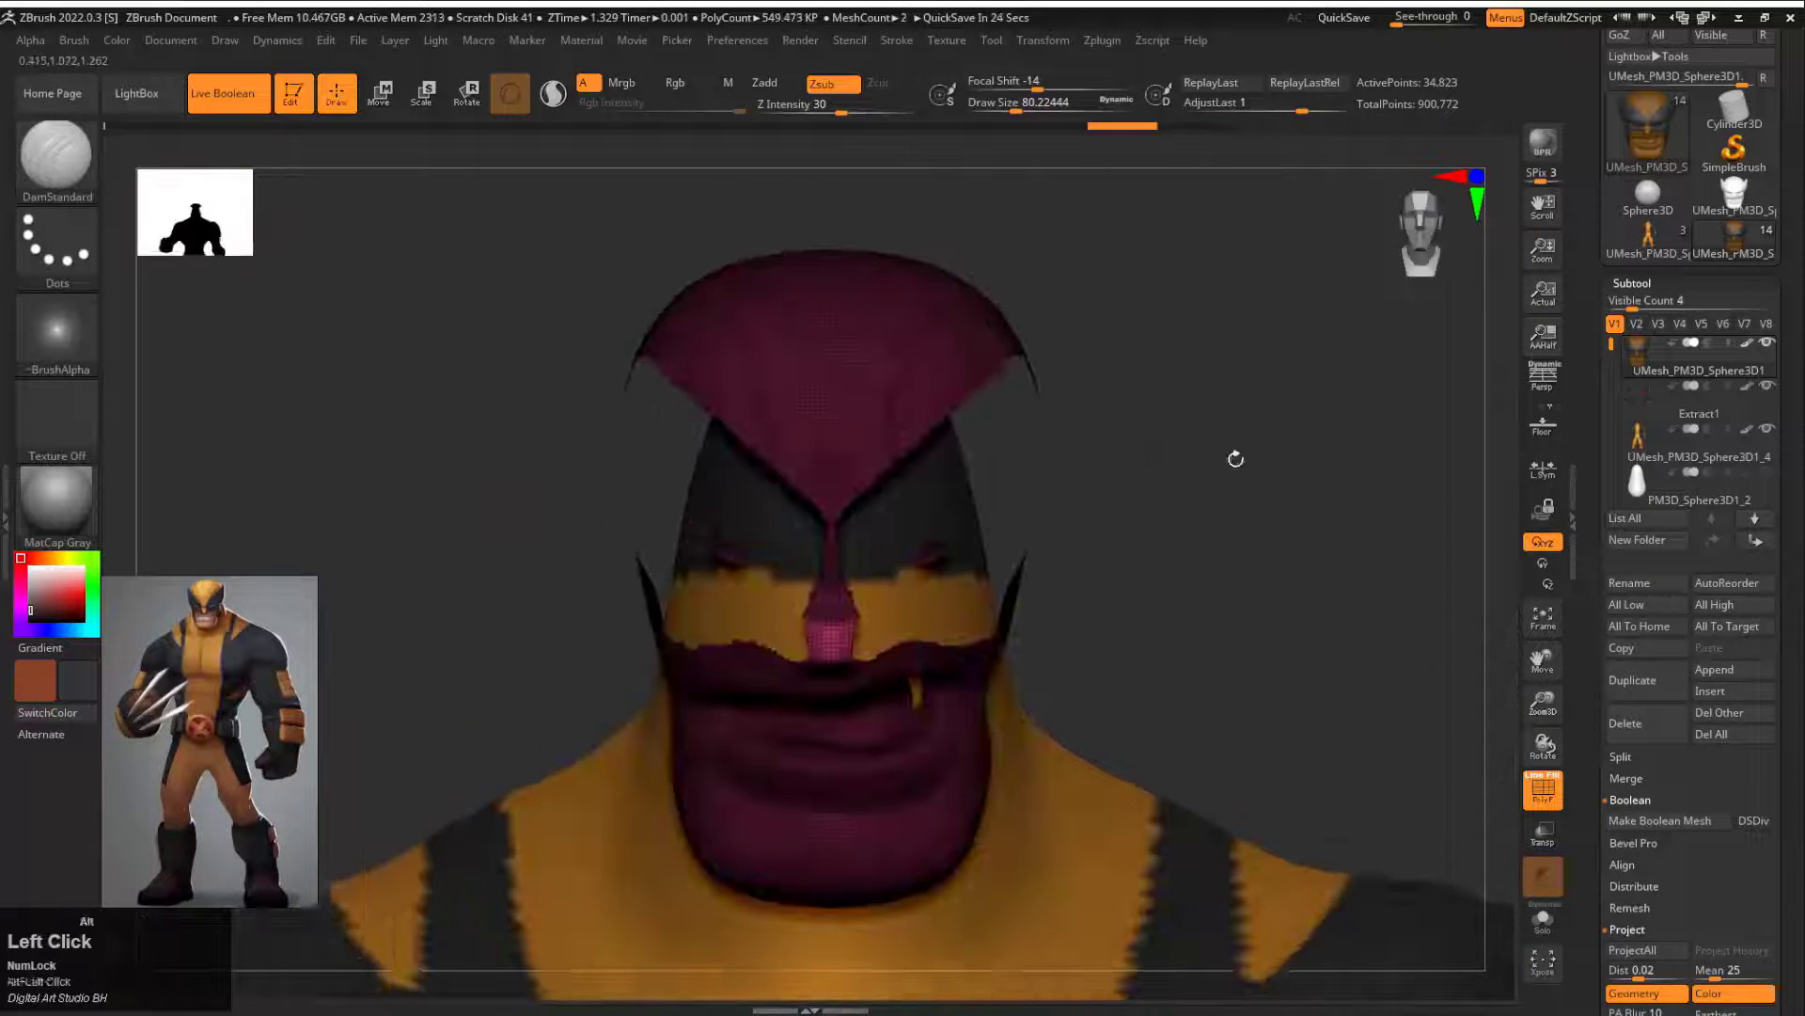
pyautogui.moveTo(827, 609)
pyautogui.keyDown('ctrl'); pyautogui.keyDown('alt'); pyautogui.mouseDown()
pyautogui.moveTo(860, 612)
pyautogui.moveTo(573, 436)
pyautogui.mouseUp(); pyautogui.keyUp('alt'); pyautogui.keyUp('ctrl')
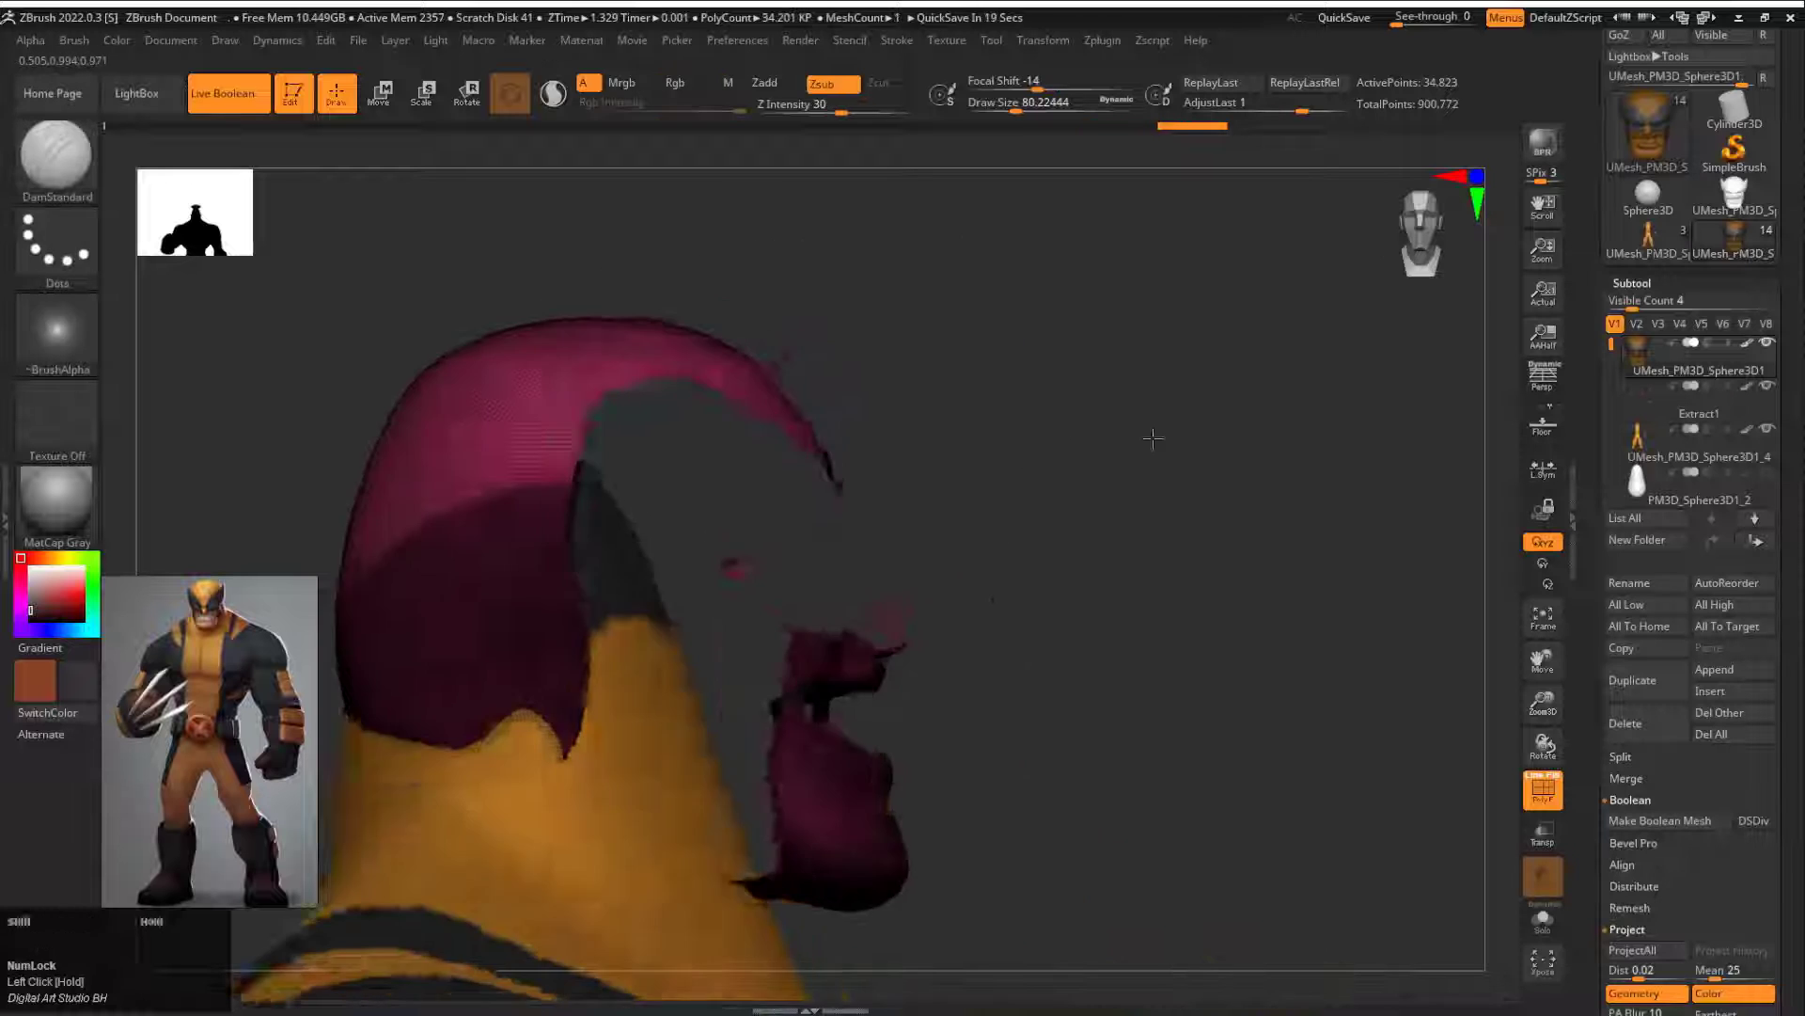
pyautogui.moveTo(1141, 471)
pyautogui.keyDown('shift'); pyautogui.mouseDown()
pyautogui.moveTo(1124, 485)
pyautogui.moveTo(1289, 604)
pyautogui.moveTo(1364, 599)
pyautogui.moveTo(1293, 604)
pyautogui.mouseUp(); pyautogui.keyUp('shift')
pyautogui.keyDown('ctrl'); pyautogui.keyDown('shift'); pyautogui.click(1111, 729); pyautogui.keyUp('shift'); pyautogui.keyUp('ctrl')
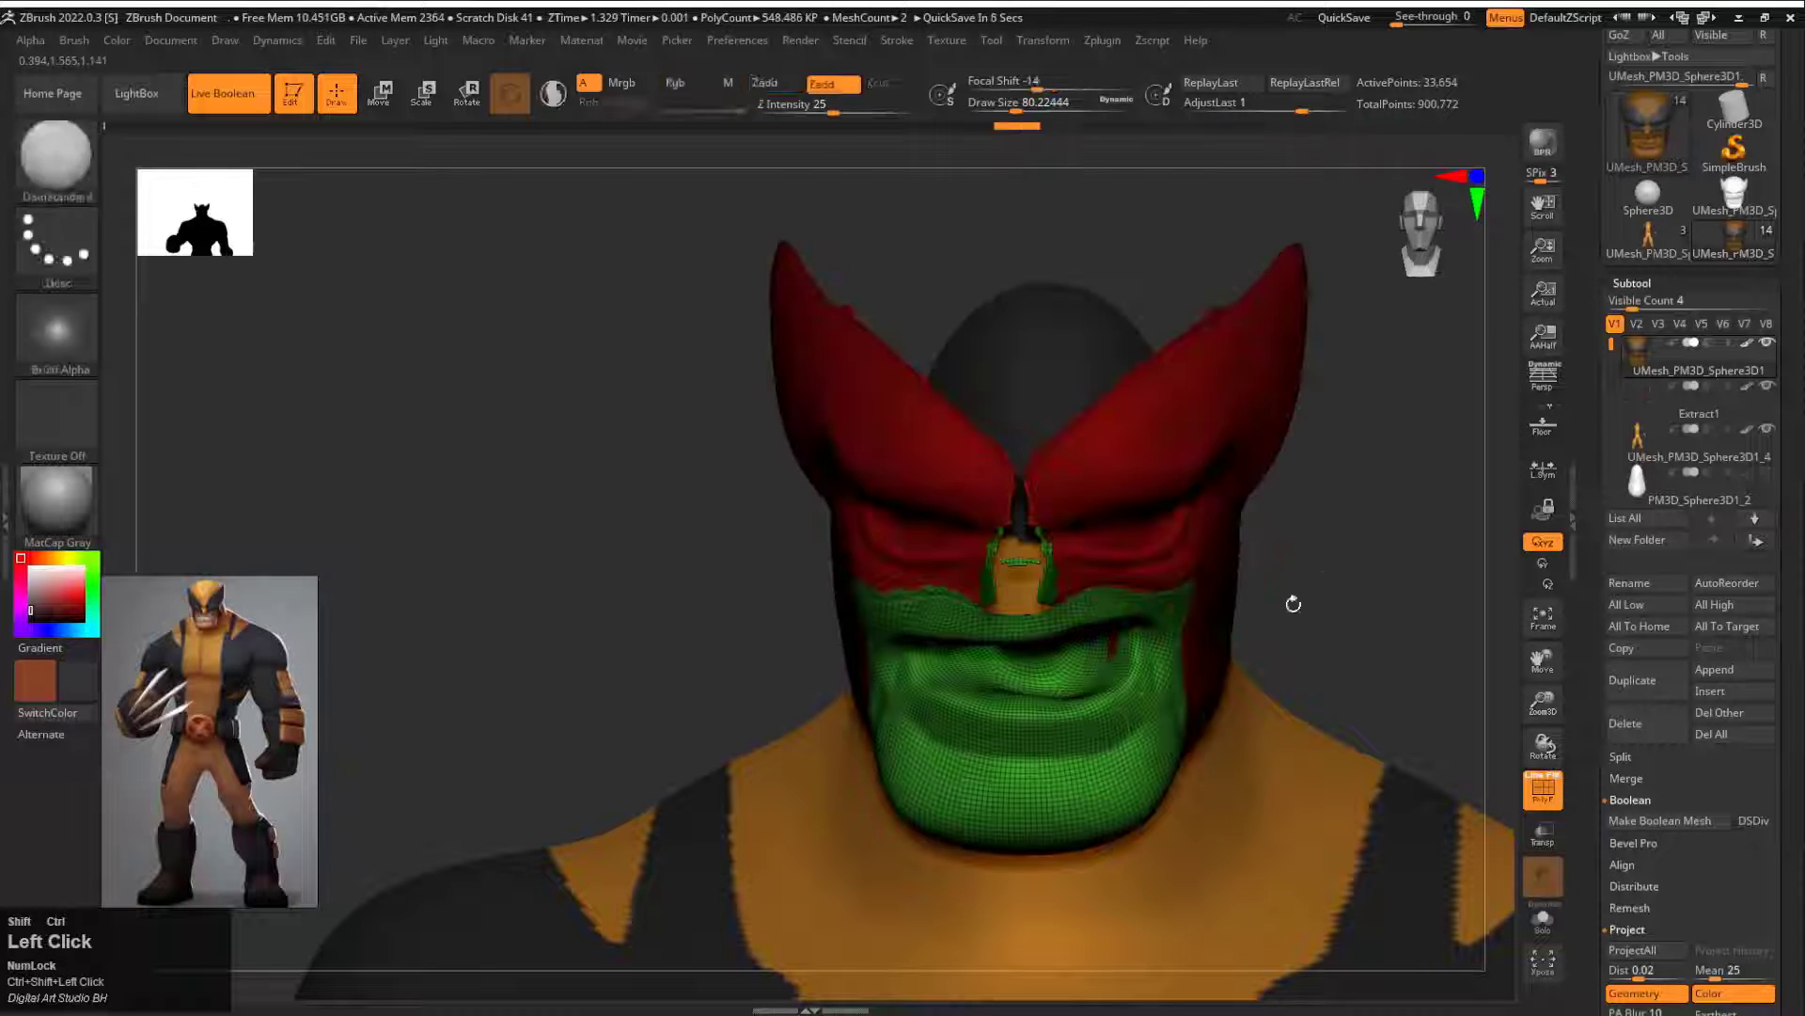
# Step: Isolate the mouth and chin in solo view, try growing the visible region, and undo the last visibility changes
pyautogui.keyDown('ctrl'); pyautogui.keyDown('shift'); pyautogui.click(1125, 478); pyautogui.keyUp('shift'); pyautogui.keyUp('ctrl')
pyautogui.moveTo(1333, 423)
pyautogui.keyDown('alt'); pyautogui.mouseDown()
pyautogui.moveTo(1347, 536)
pyautogui.moveTo(1119, 385)
pyautogui.mouseUp(); pyautogui.keyUp('alt')
pyautogui.click(1543, 920)
pyautogui.keyDown('ctrl'); pyautogui.keyDown('alt'); pyautogui.keyDown('shift'); pyautogui.moveTo(1008, 321); pyautogui.dragTo(1087, 478); pyautogui.keyUp('shift'); pyautogui.keyUp('alt'); pyautogui.keyUp('ctrl')
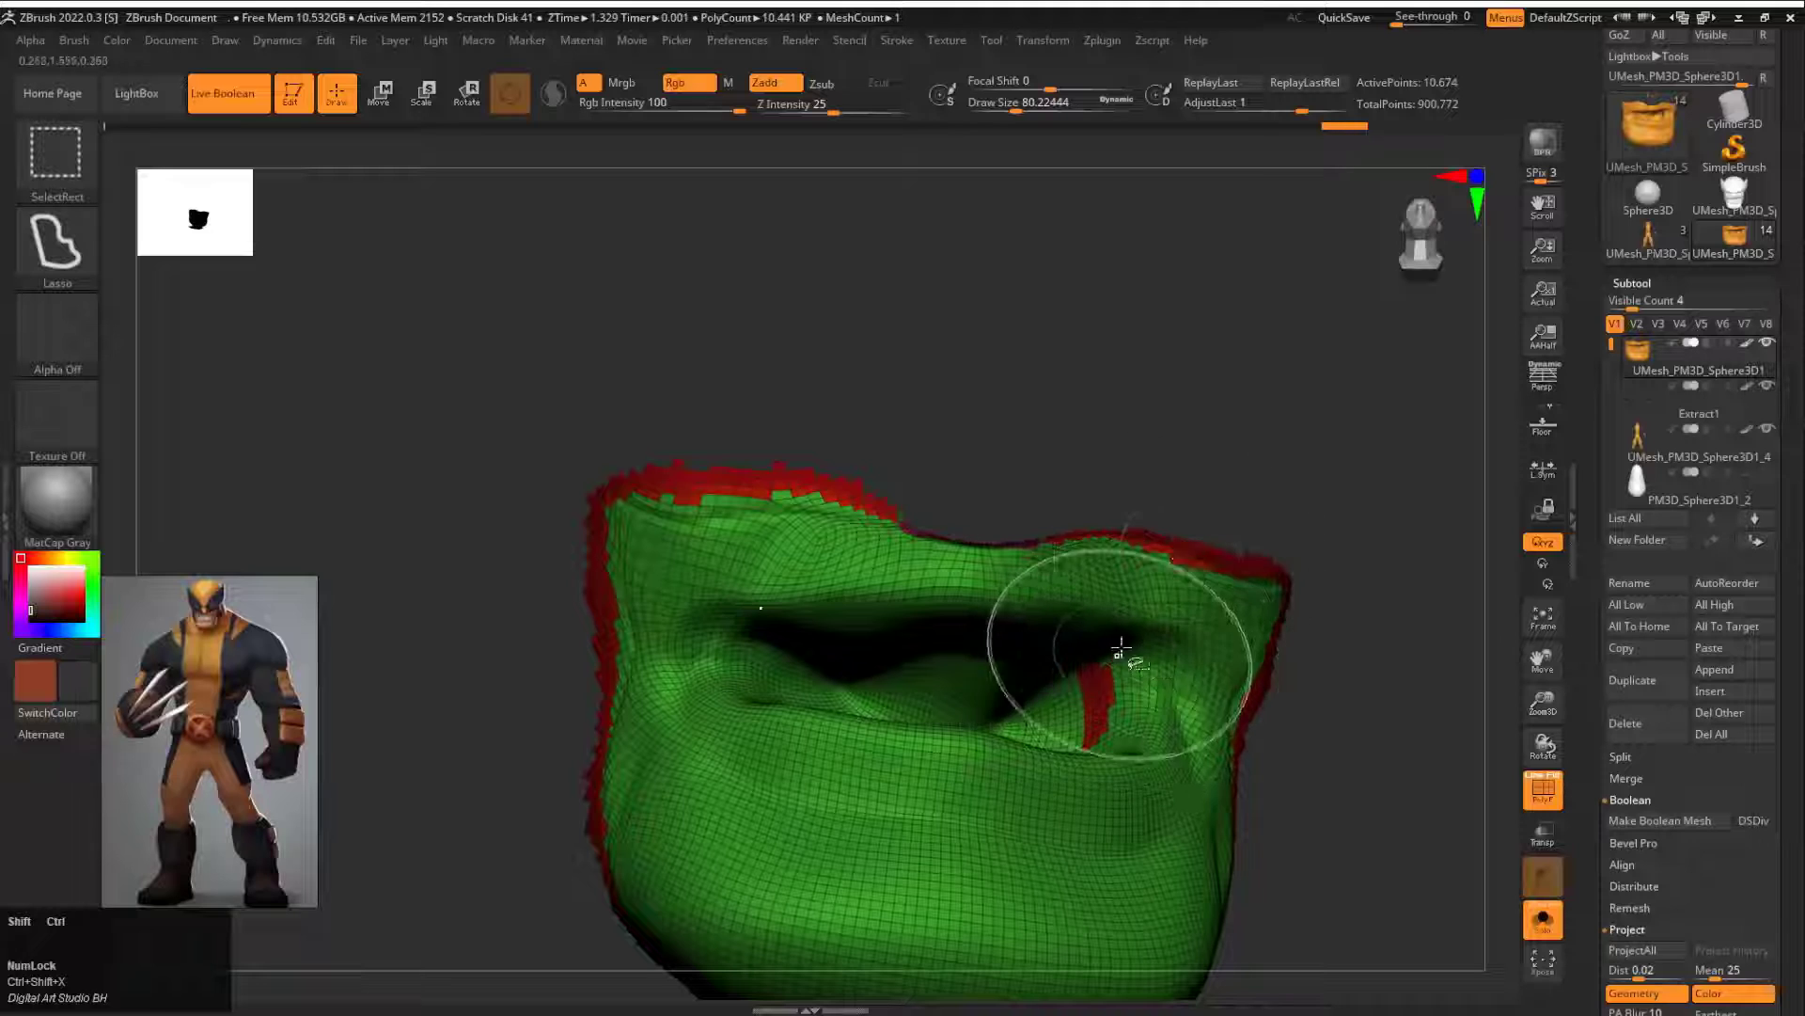
pyautogui.hotkey('ctrl', 'z')
pyautogui.hotkey('ctrl', 'z')
pyautogui.hotkey('ctrl', 'z')
# Step: Lasso away the stray patch beside the lip, invert the visibility, and group the mouth and chin as one polygroup
pyautogui.moveTo(1239, 481); pyautogui.dragTo(1328, 513)
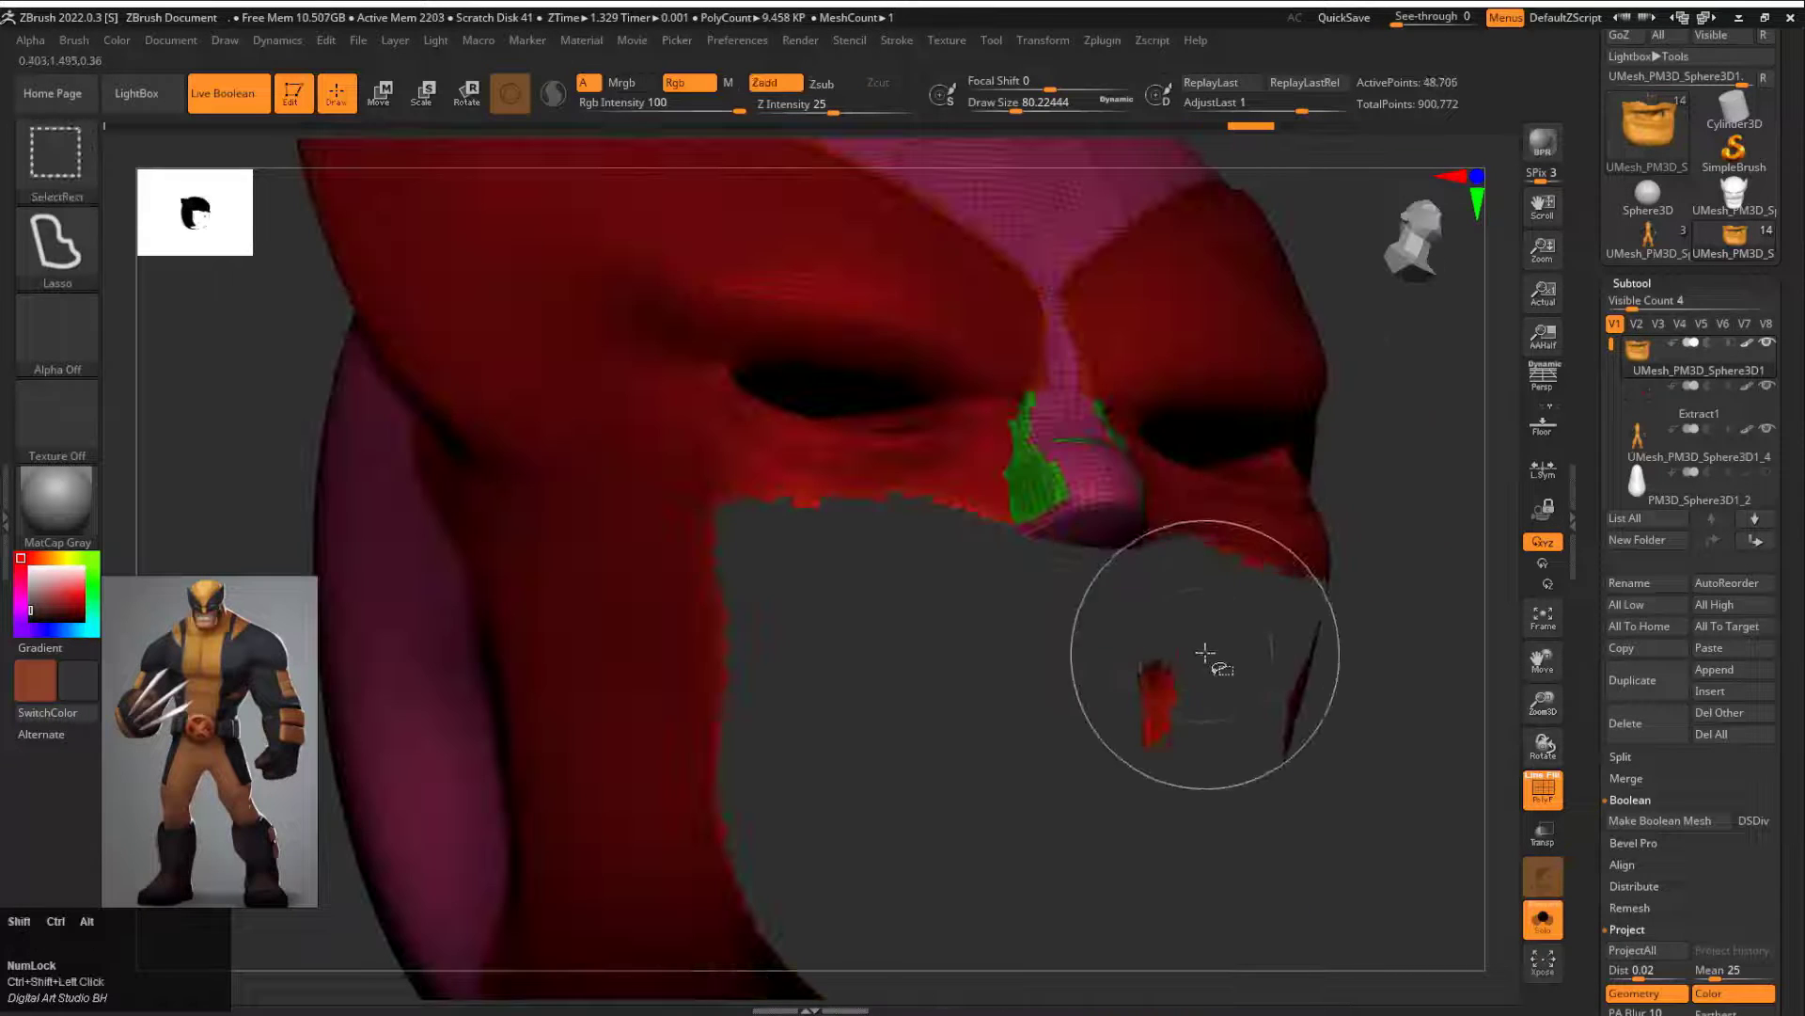
pyautogui.moveTo(1206, 654)
pyautogui.keyDown('ctrl'); pyautogui.keyDown('alt'); pyautogui.keyDown('shift'); pyautogui.mouseDown()
pyautogui.moveTo(1217, 742)
pyautogui.moveTo(1245, 686)
pyautogui.mouseUp(); pyautogui.keyUp('shift'); pyautogui.keyUp('alt'); pyautogui.keyUp('ctrl')
pyautogui.keyDown('ctrl'); pyautogui.keyDown('alt'); pyautogui.keyDown('shift'); pyautogui.moveTo(552, 527); pyautogui.dragTo(565, 733); pyautogui.keyUp('shift'); pyautogui.keyUp('alt'); pyautogui.keyUp('ctrl')
pyautogui.hotkey('ctrl', 'w')
pyautogui.keyDown('ctrl'); pyautogui.keyDown('shift'); pyautogui.click(1401, 508); pyautogui.keyUp('shift'); pyautogui.keyUp('ctrl')
pyautogui.moveTo(1420, 489); pyautogui.dragTo(1354, 522)
pyautogui.keyDown('alt'); pyautogui.moveTo(1354, 523); pyautogui.dragTo(1302, 647); pyautogui.keyUp('alt')
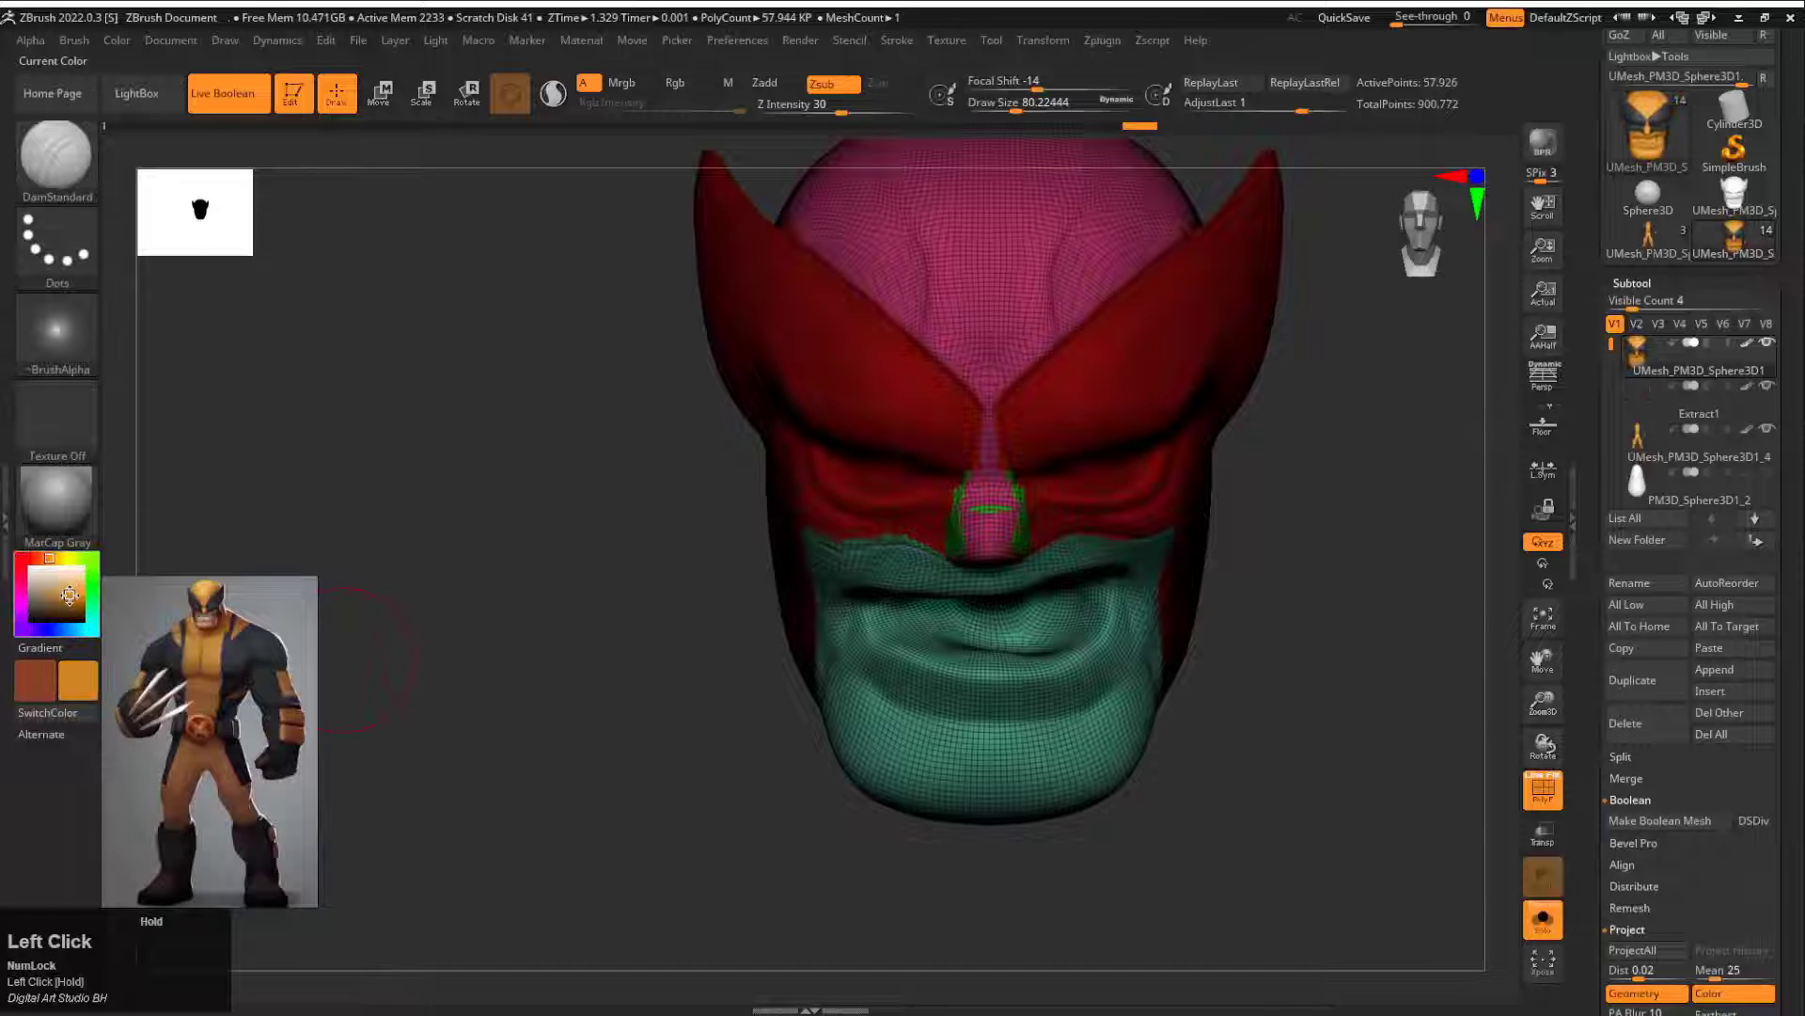
# Step: Isolate the mouth and chin, fill them with a skin tone (R 212, G 140, B 88), and show the whole head
pyautogui.keyDown('ctrl'); pyautogui.keyDown('shift'); pyautogui.click(1101, 765); pyautogui.keyUp('shift'); pyautogui.keyUp('ctrl')
pyautogui.moveTo(527, 460); pyautogui.dragTo(419, 476)
pyautogui.click(116, 40)
pyautogui.click(171, 445)
pyautogui.hotkey('shift', 'f')
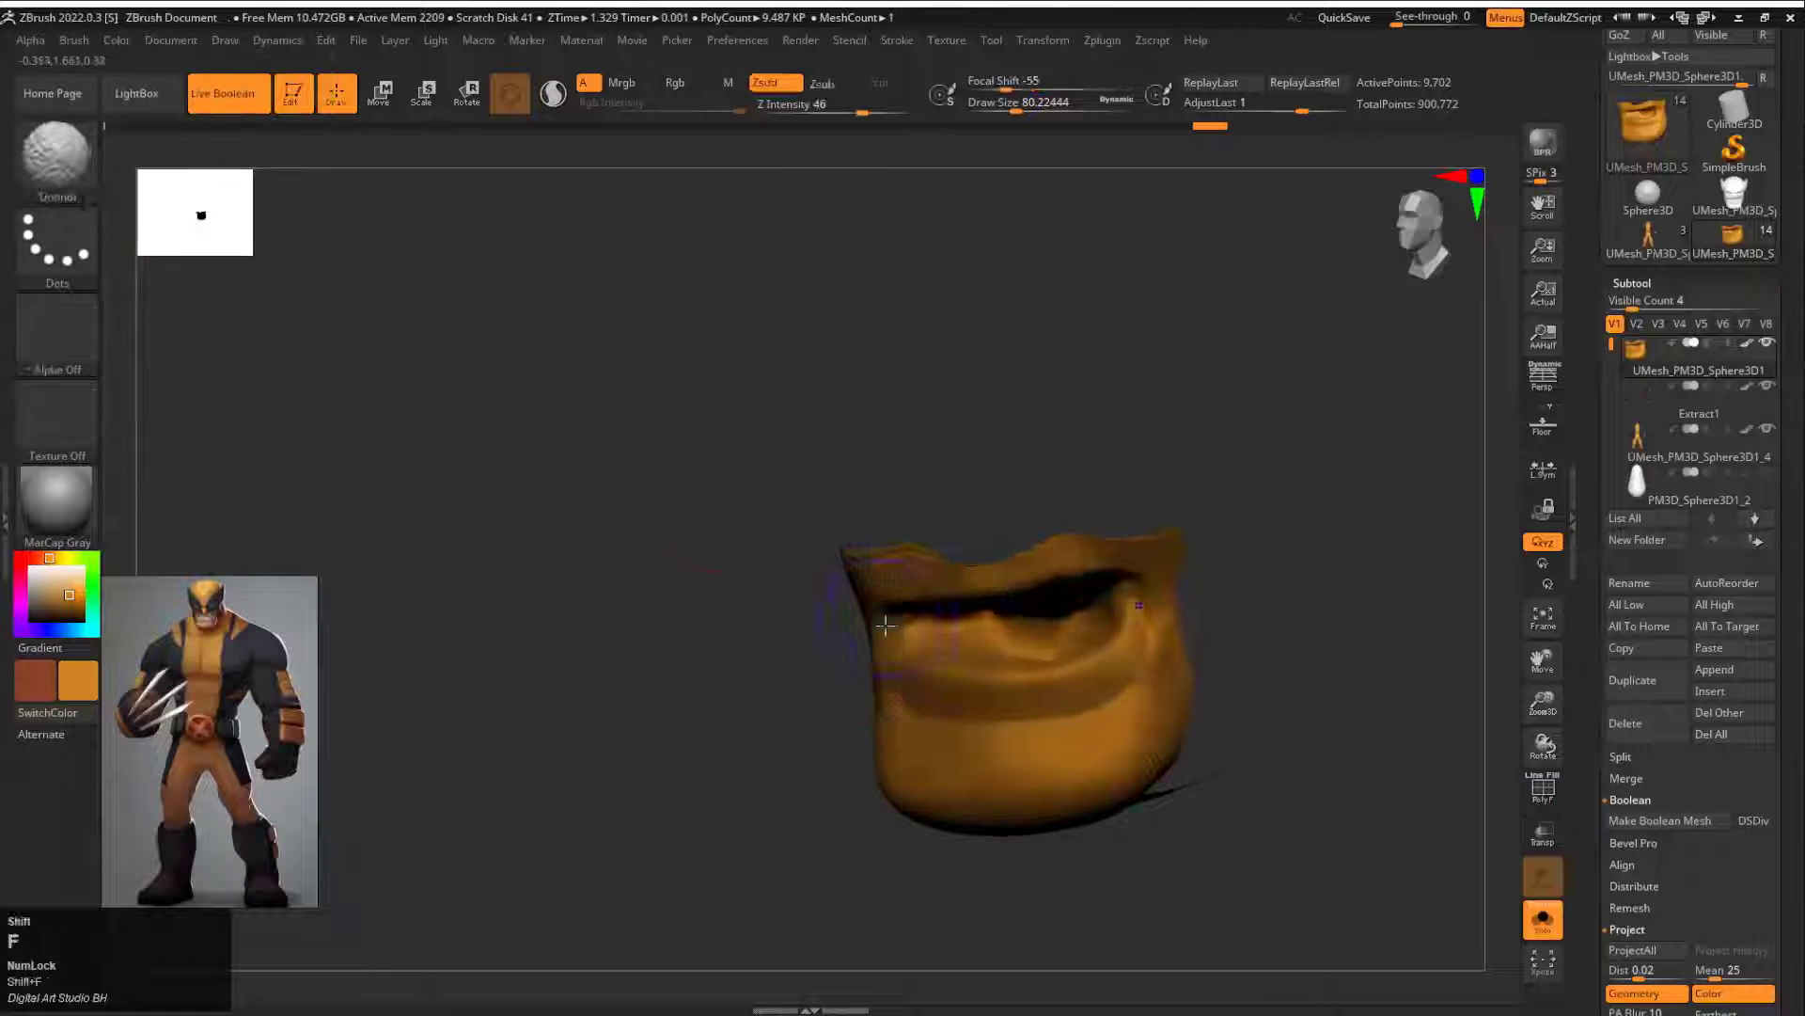
pyautogui.moveTo(701, 642); pyautogui.dragTo(754, 627)
pyautogui.click(117, 40)
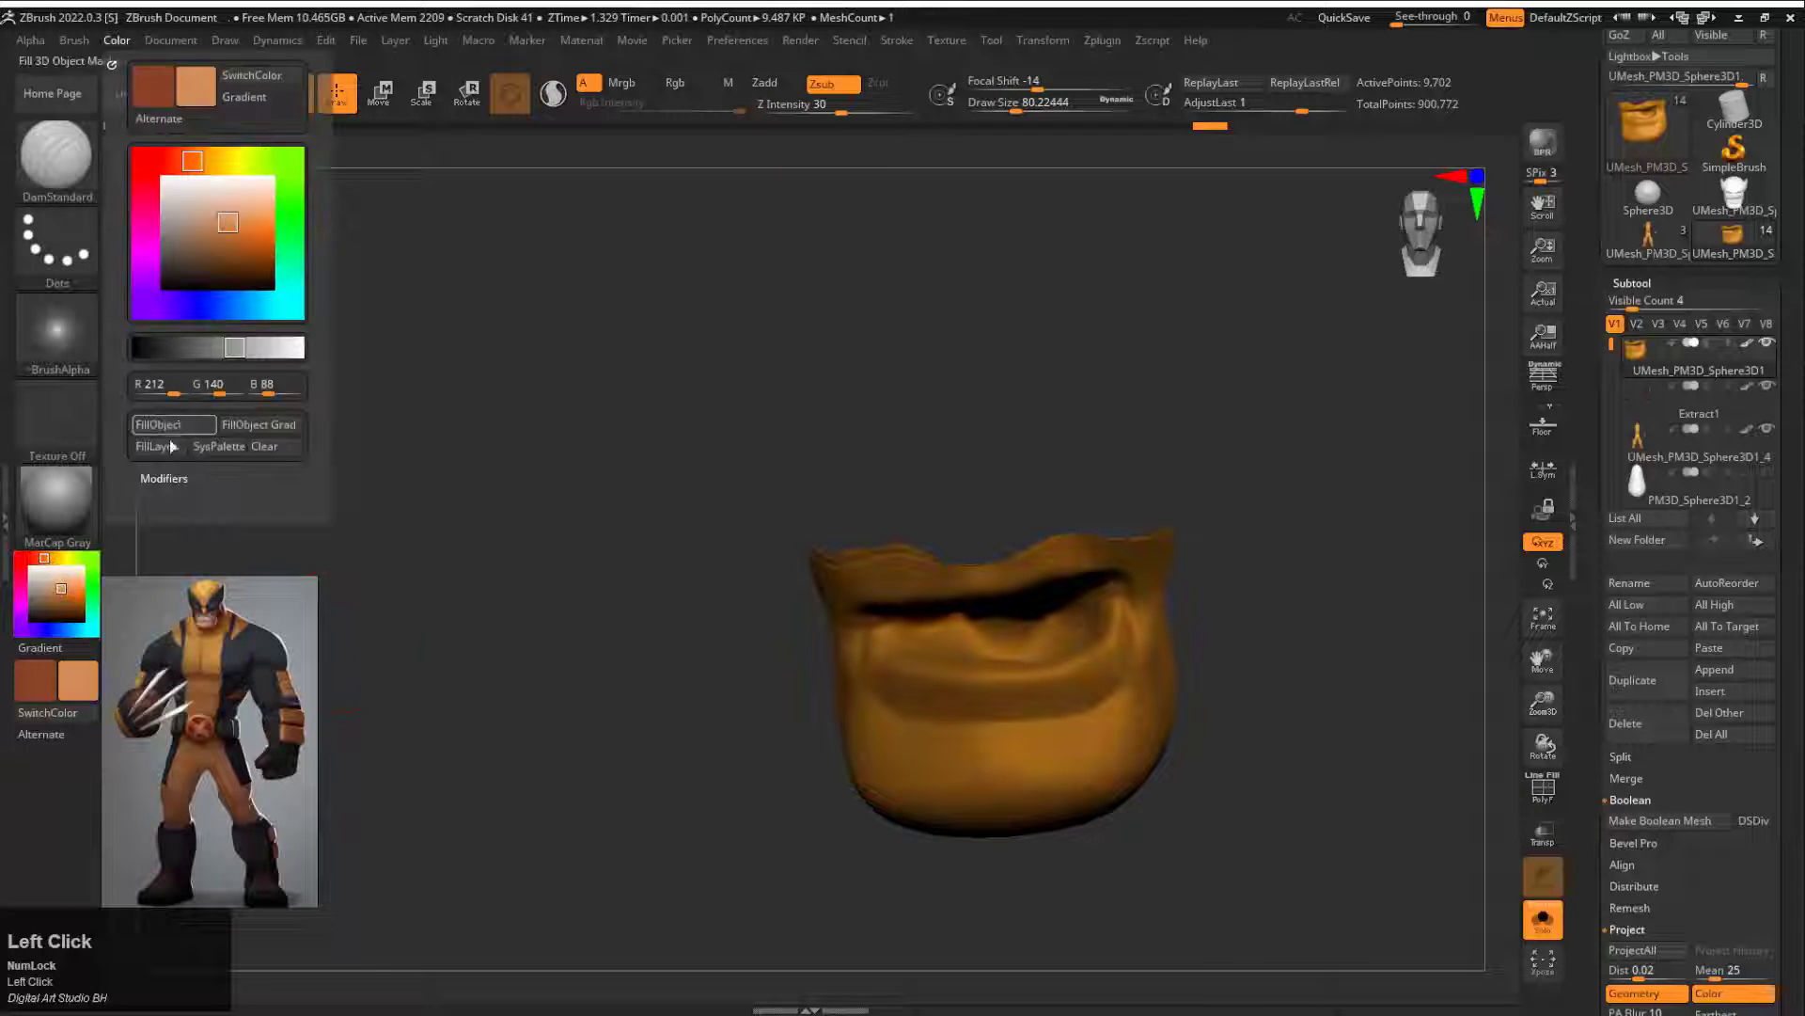
pyautogui.click(171, 425)
pyautogui.keyDown('ctrl'); pyautogui.keyDown('shift'); pyautogui.click(701, 568); pyautogui.keyUp('shift'); pyautogui.keyUp('ctrl')
pyautogui.moveTo(702, 568)
pyautogui.keyDown('alt'); pyautogui.mouseDown()
pyautogui.moveTo(1164, 612)
pyautogui.moveTo(1236, 559)
pyautogui.moveTo(1342, 617)
pyautogui.moveTo(1317, 536)
pyautogui.mouseUp(); pyautogui.keyUp('alt')
# Step: Reduce the brush draw size to about 25 and subdivide the head to level 2
pyautogui.press('s')
pyautogui.click(753, 560)
pyautogui.moveTo(1603, 875); pyautogui.dragTo(1610, 601)
pyautogui.moveTo(1663, 496); pyautogui.dragTo(1683, 496)
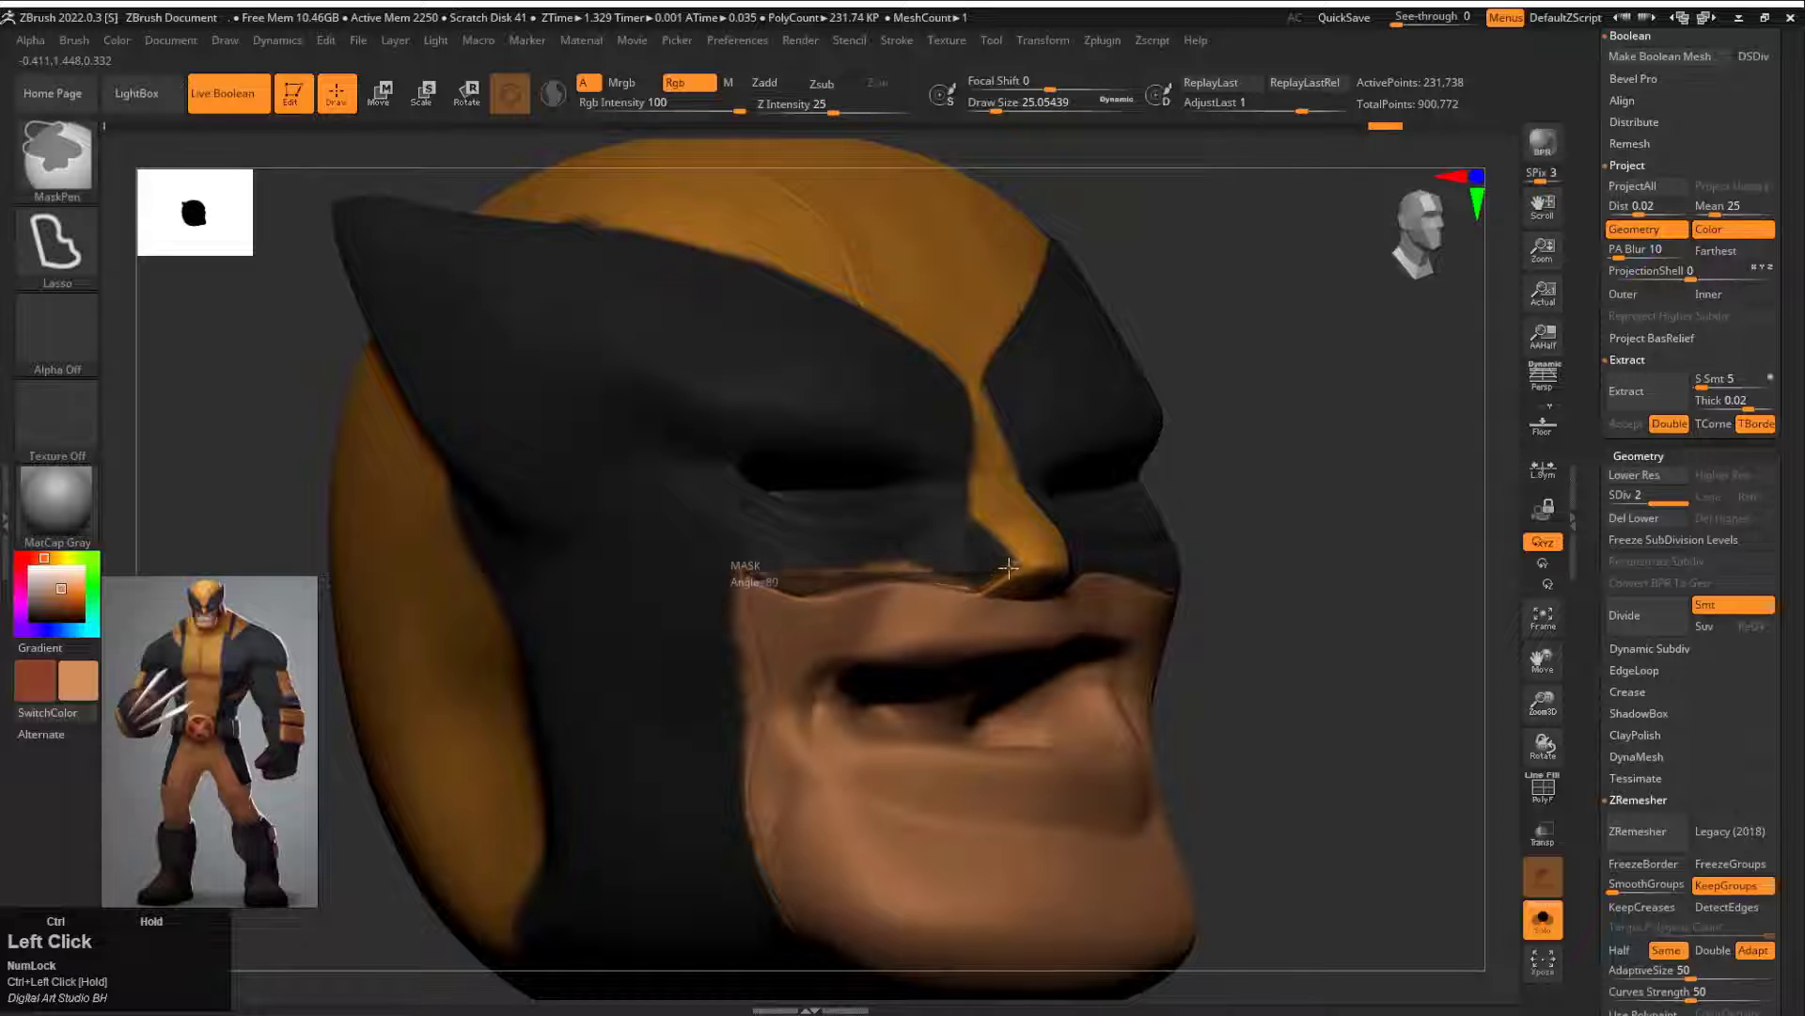
# Step: Lasso a mask along the cowl's lower edge beside the cheek and nose and fill the exposed area with black
pyautogui.keyDown('ctrl'); pyautogui.moveTo(727, 426); pyautogui.dragTo(750, 572); pyautogui.keyUp('ctrl')
pyautogui.keyDown('ctrl'); pyautogui.moveTo(762, 661); pyautogui.dragTo(752, 771); pyautogui.keyUp('ctrl')
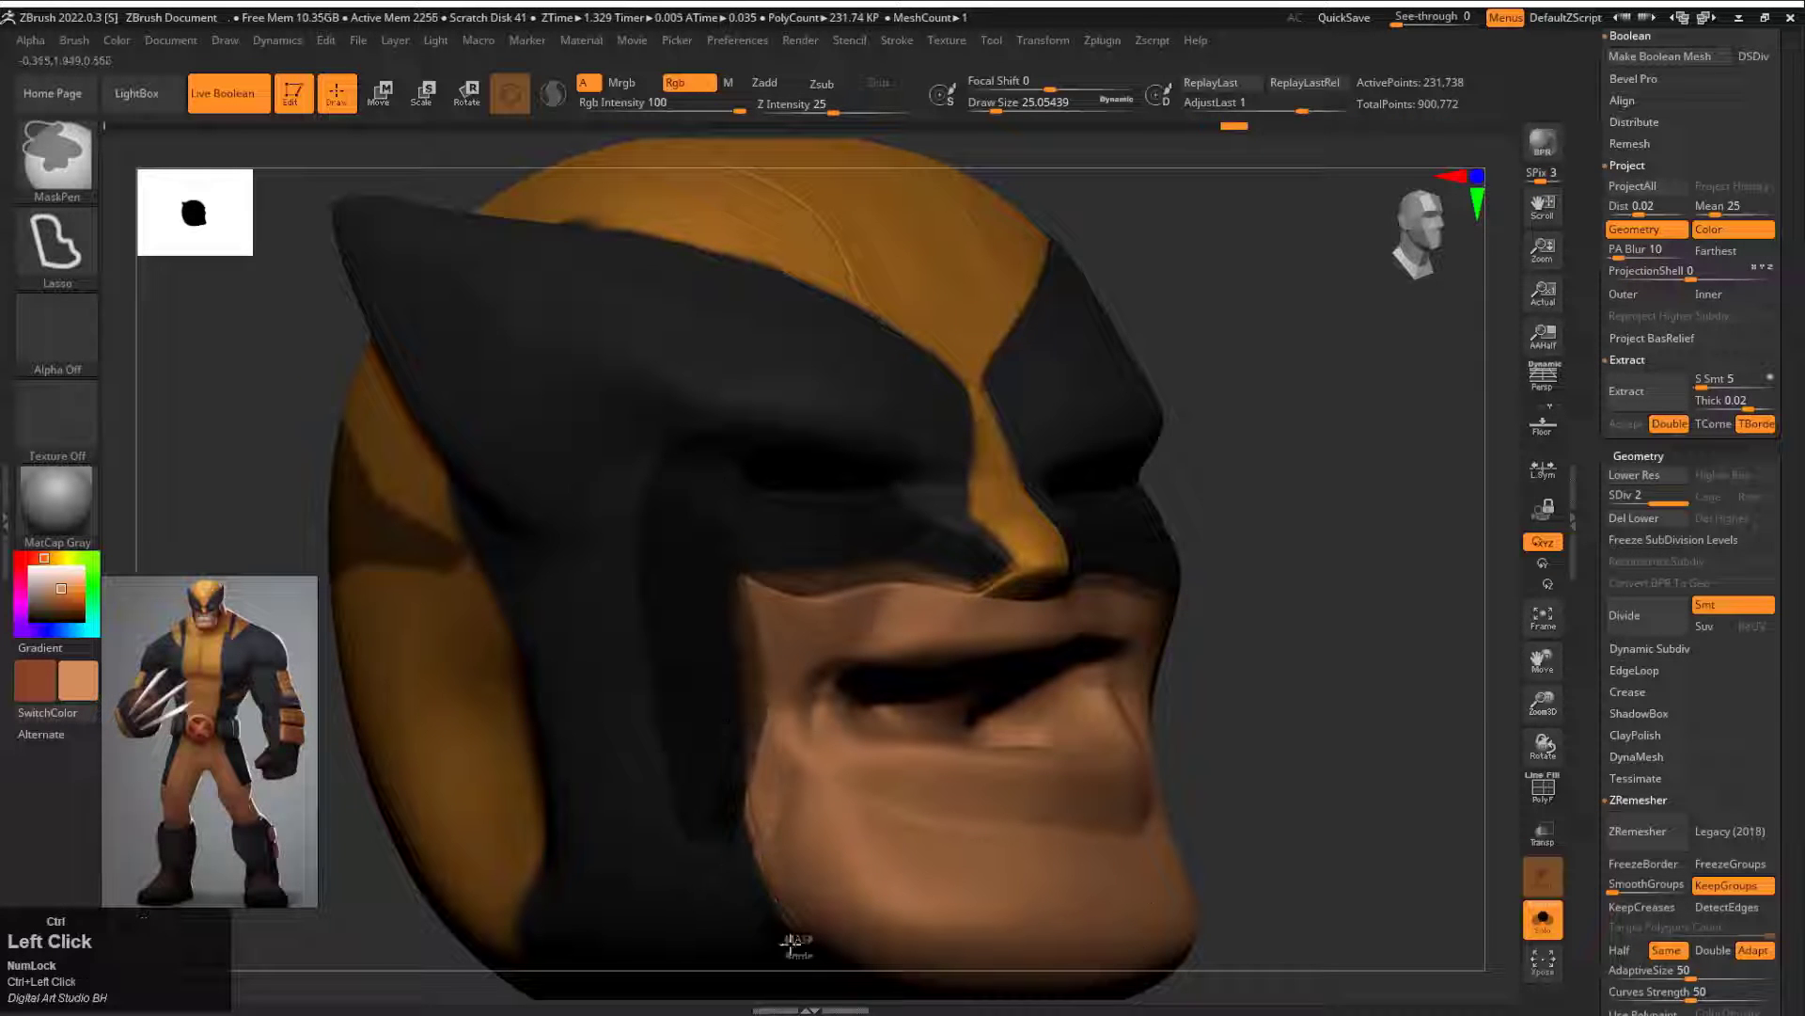
pyautogui.moveTo(1307, 602)
pyautogui.keyDown('alt'); pyautogui.mouseDown()
pyautogui.moveTo(1097, 584)
pyautogui.moveTo(1194, 593)
pyautogui.mouseUp(); pyautogui.keyUp('alt')
pyautogui.keyDown('ctrl'); pyautogui.keyDown('alt'); pyautogui.moveTo(564, 633); pyautogui.dragTo(851, 628); pyautogui.keyUp('alt'); pyautogui.keyUp('ctrl')
pyautogui.moveTo(639, 681); pyautogui.dragTo(436, 691)
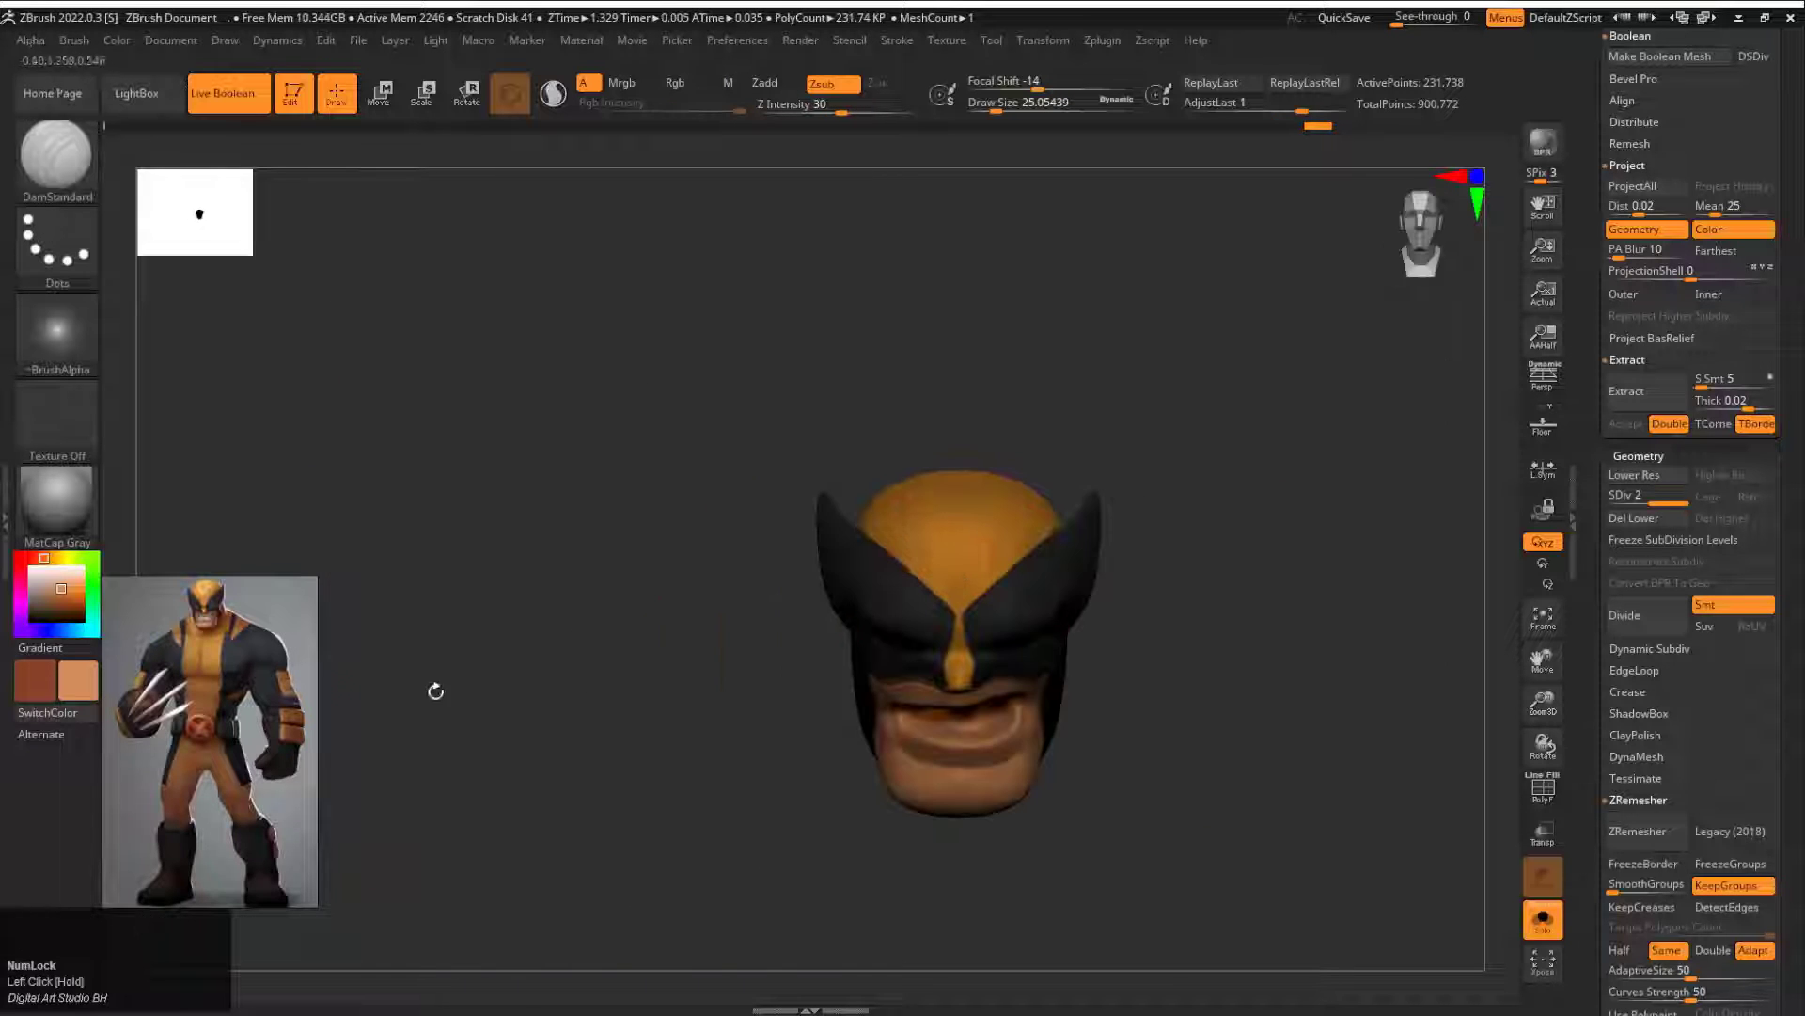
pyautogui.click(120, 49)
pyautogui.click(246, 388)
pyautogui.hotkey('ctrl', 'z')
pyautogui.click(120, 53)
pyautogui.click(247, 387)
# Step: Set the Standard brush to colour only at a draw size of about 9.4 and paint skin tone along the cowl's lower edge
pyautogui.keyDown('ctrl'); pyautogui.moveTo(1185, 593); pyautogui.dragTo(1232, 640); pyautogui.keyUp('ctrl')
pyautogui.moveTo(1316, 602); pyautogui.dragTo(1185, 602)
pyautogui.keyDown('alt'); pyautogui.moveTo(1269, 527); pyautogui.dragTo(1039, 484); pyautogui.keyUp('alt')
pyautogui.press('b')
pyautogui.press('s')
pyautogui.press('t')
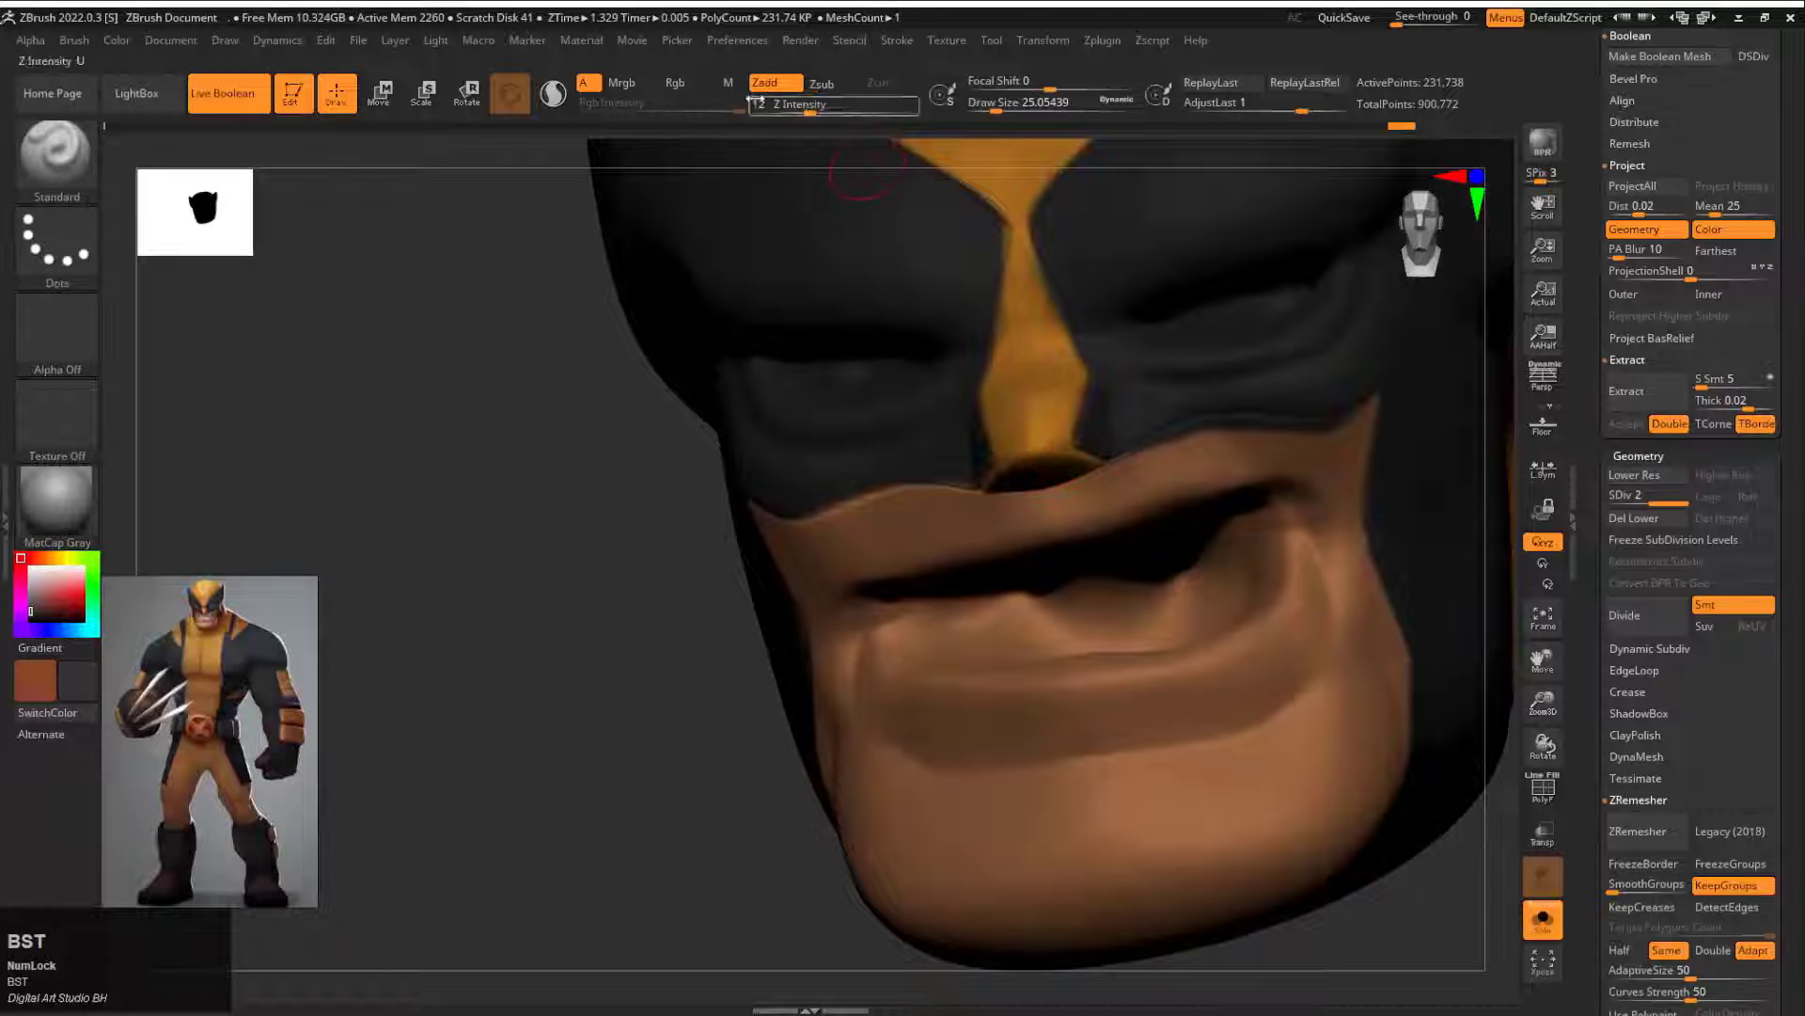
pyautogui.press('space')
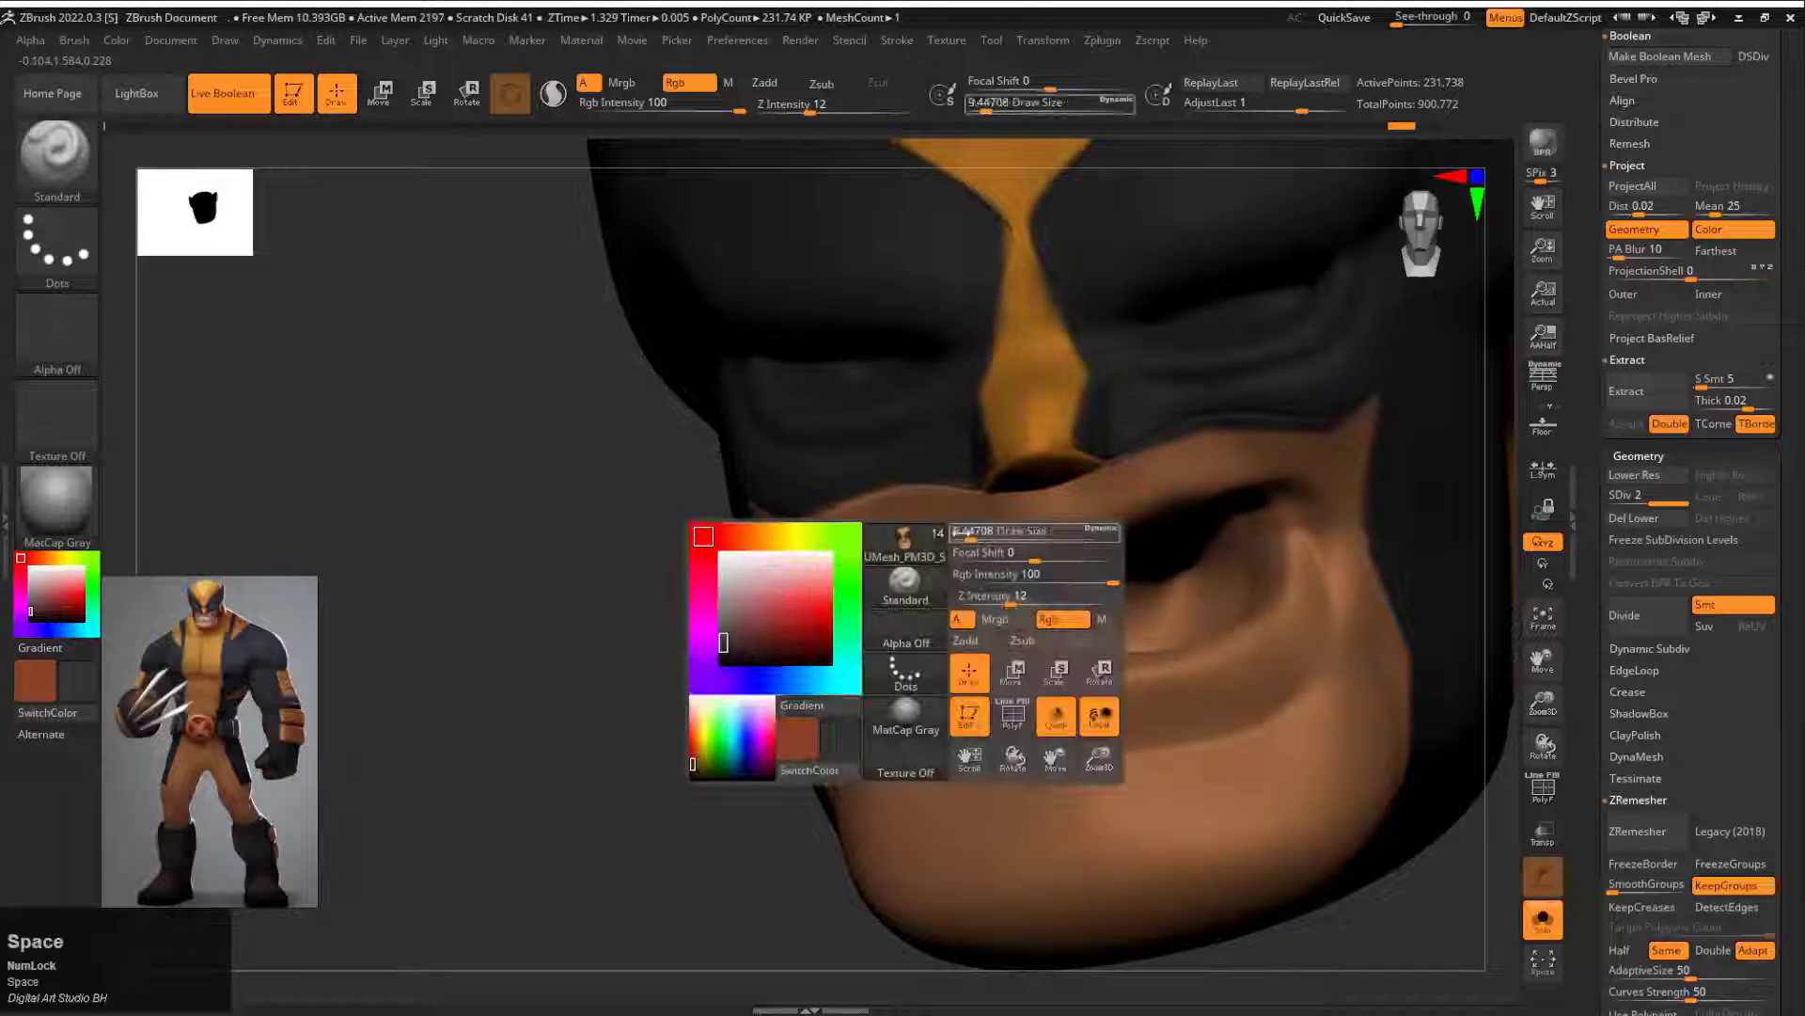
pyautogui.moveTo(781, 612); pyautogui.dragTo(1103, 478)
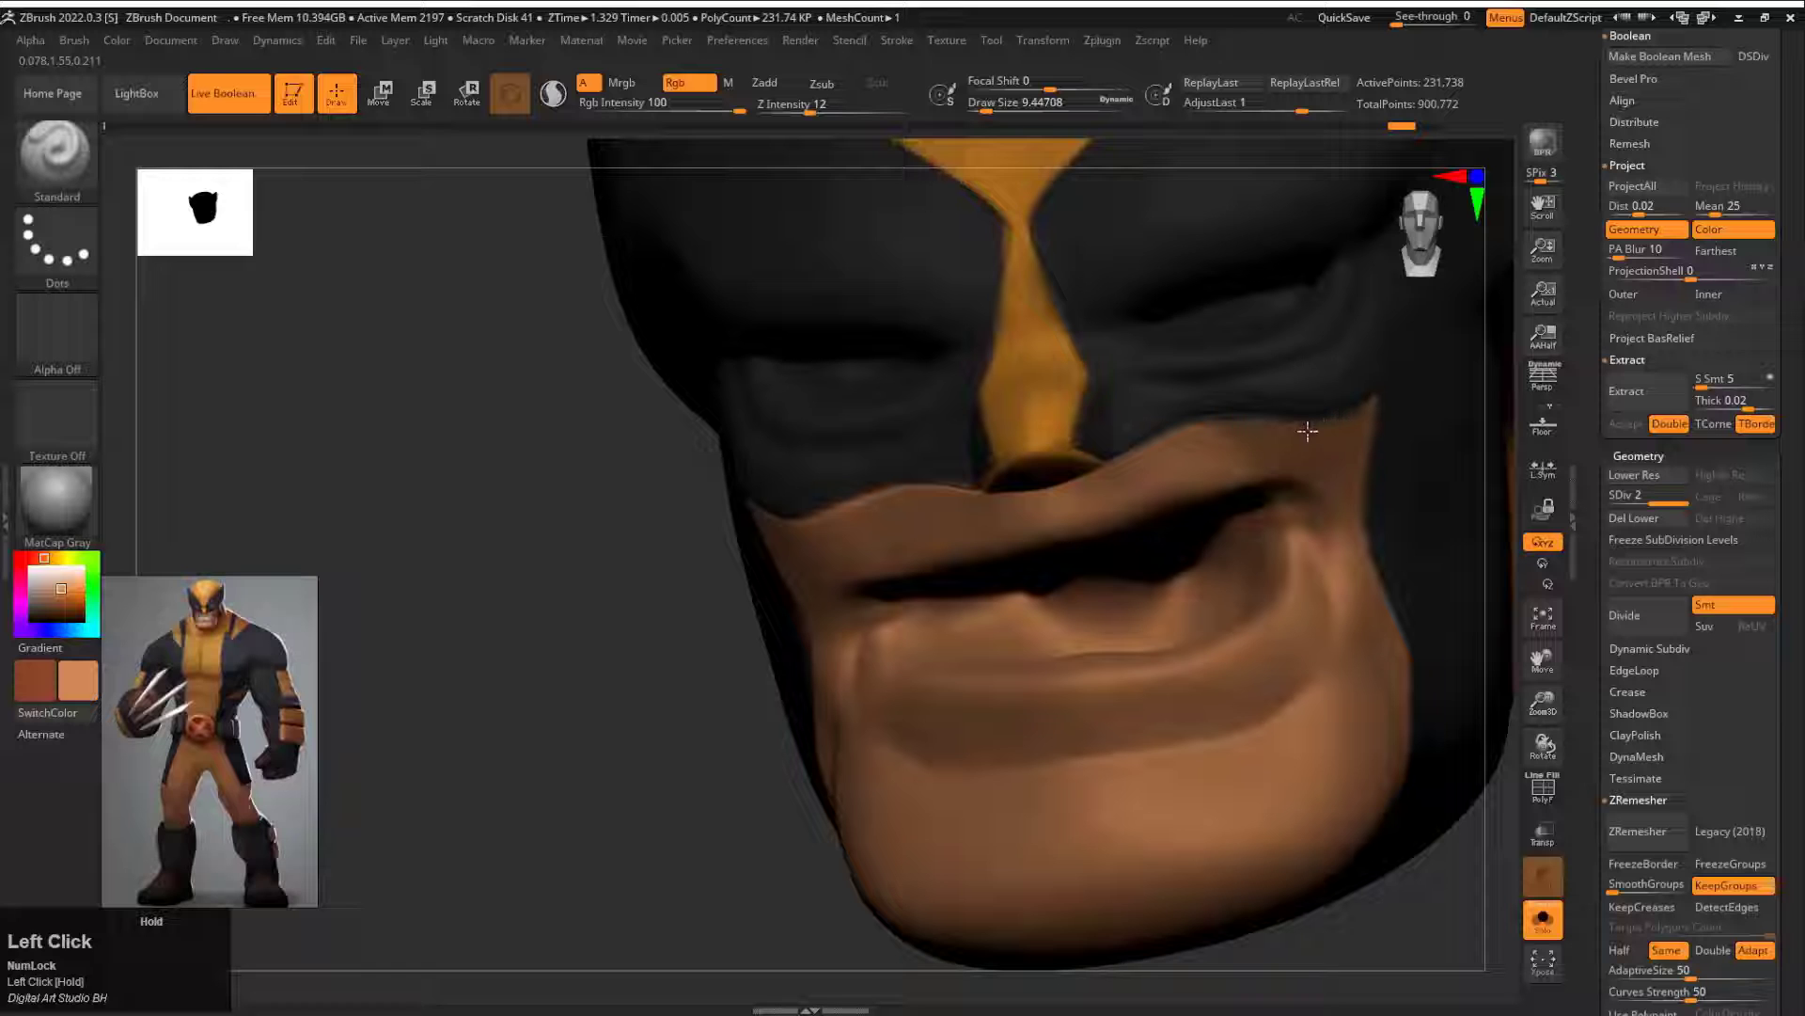
pyautogui.keyDown('alt'); pyautogui.moveTo(543, 622); pyautogui.dragTo(707, 820); pyautogui.keyUp('alt')
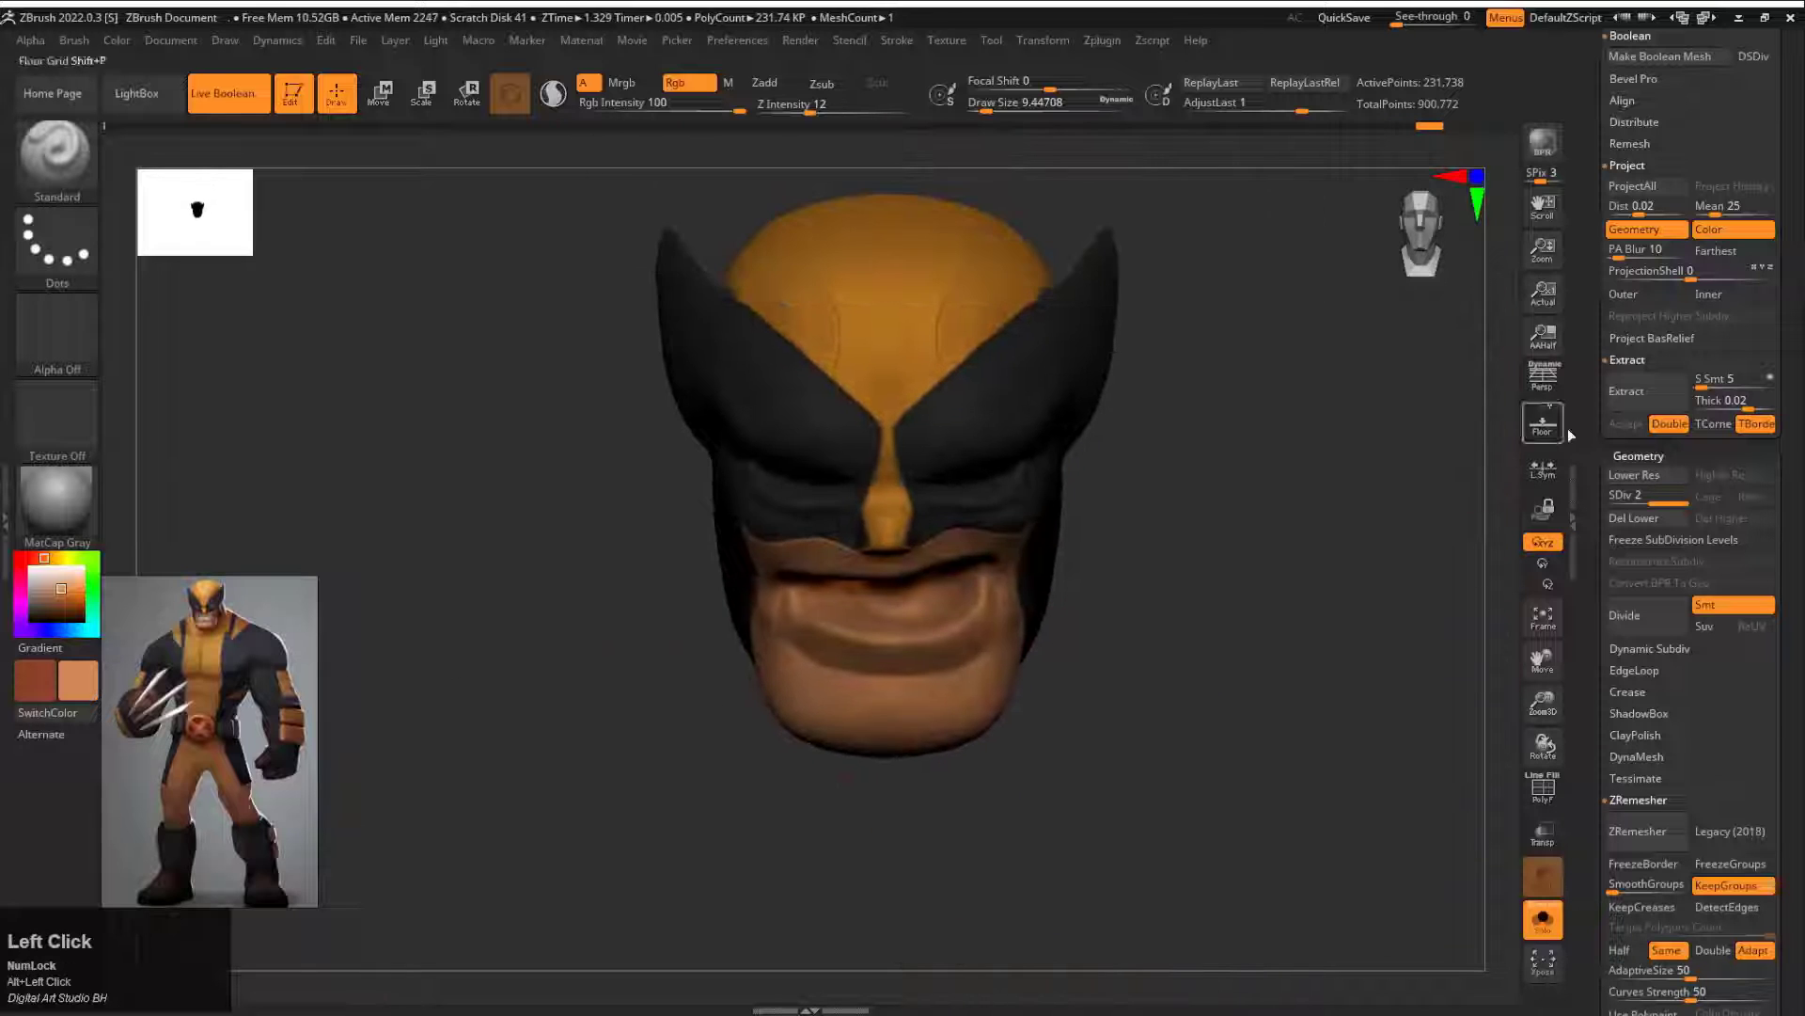
# Step: Append a cylinder subtool for the teeth and leave solo view so the whole character shows
pyautogui.moveTo(1585, 442); pyautogui.dragTo(1591, 568)
pyautogui.click(1730, 604)
pyautogui.click(1051, 679)
pyautogui.keyDown('alt'); pyautogui.moveTo(761, 517); pyautogui.dragTo(696, 592); pyautogui.keyUp('alt')
pyautogui.press('e')
pyautogui.press('w')
pyautogui.click(1543, 929)
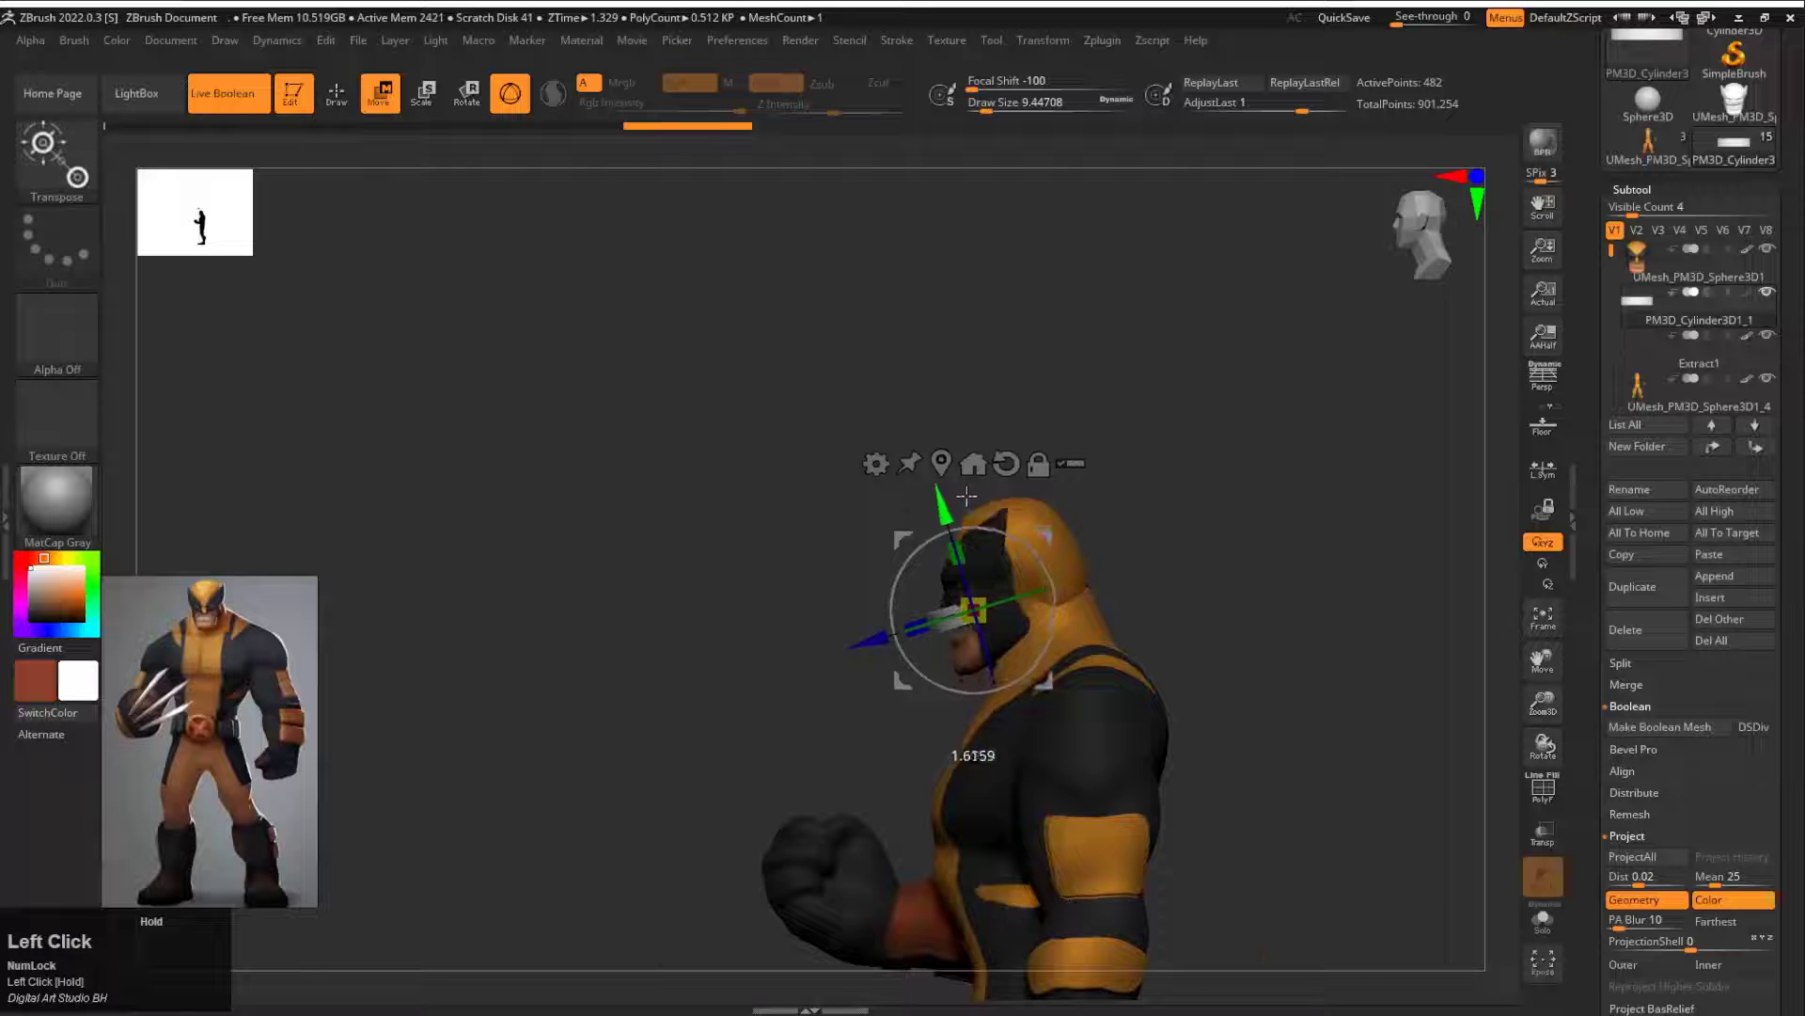
# Step: Scale, rotate and move the cylinder into the open mouth as a curved upper row of teeth
pyautogui.moveTo(840, 434); pyautogui.dragTo(971, 618)
pyautogui.moveTo(451, 526); pyautogui.dragTo(404, 432)
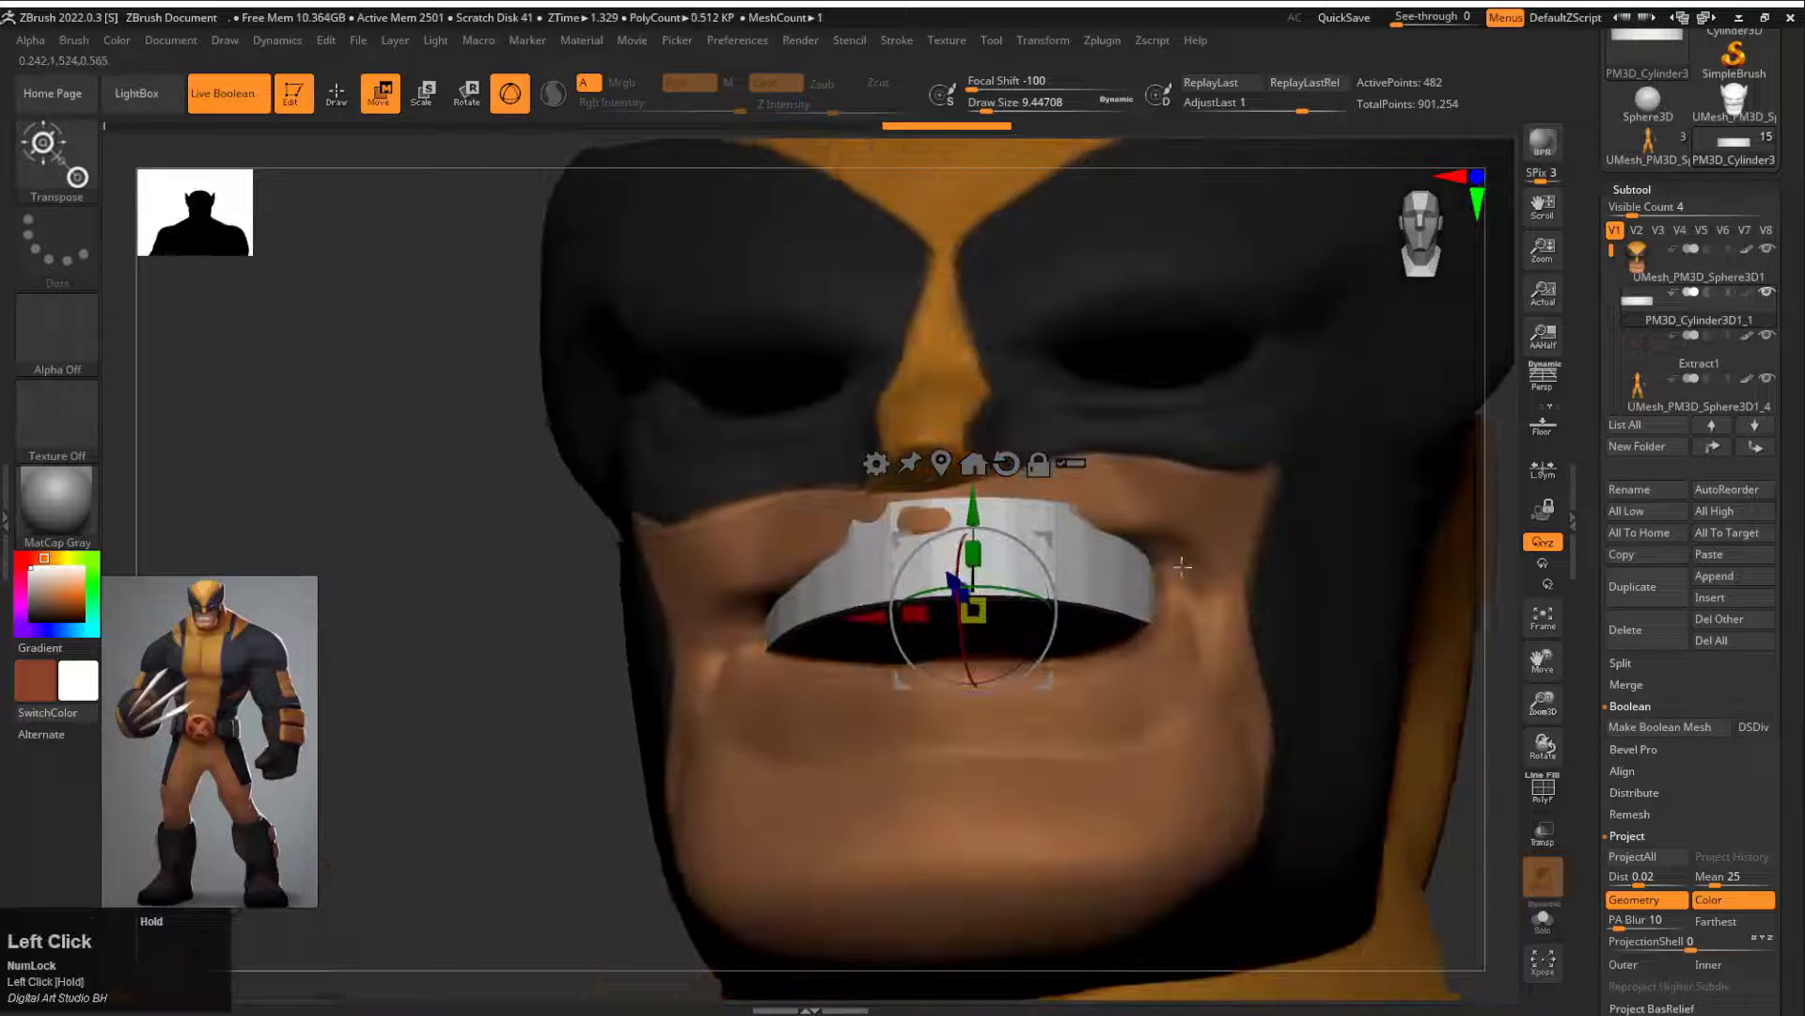
pyautogui.moveTo(944, 579); pyautogui.dragTo(955, 595)
pyautogui.moveTo(1508, 711); pyautogui.dragTo(1471, 555)
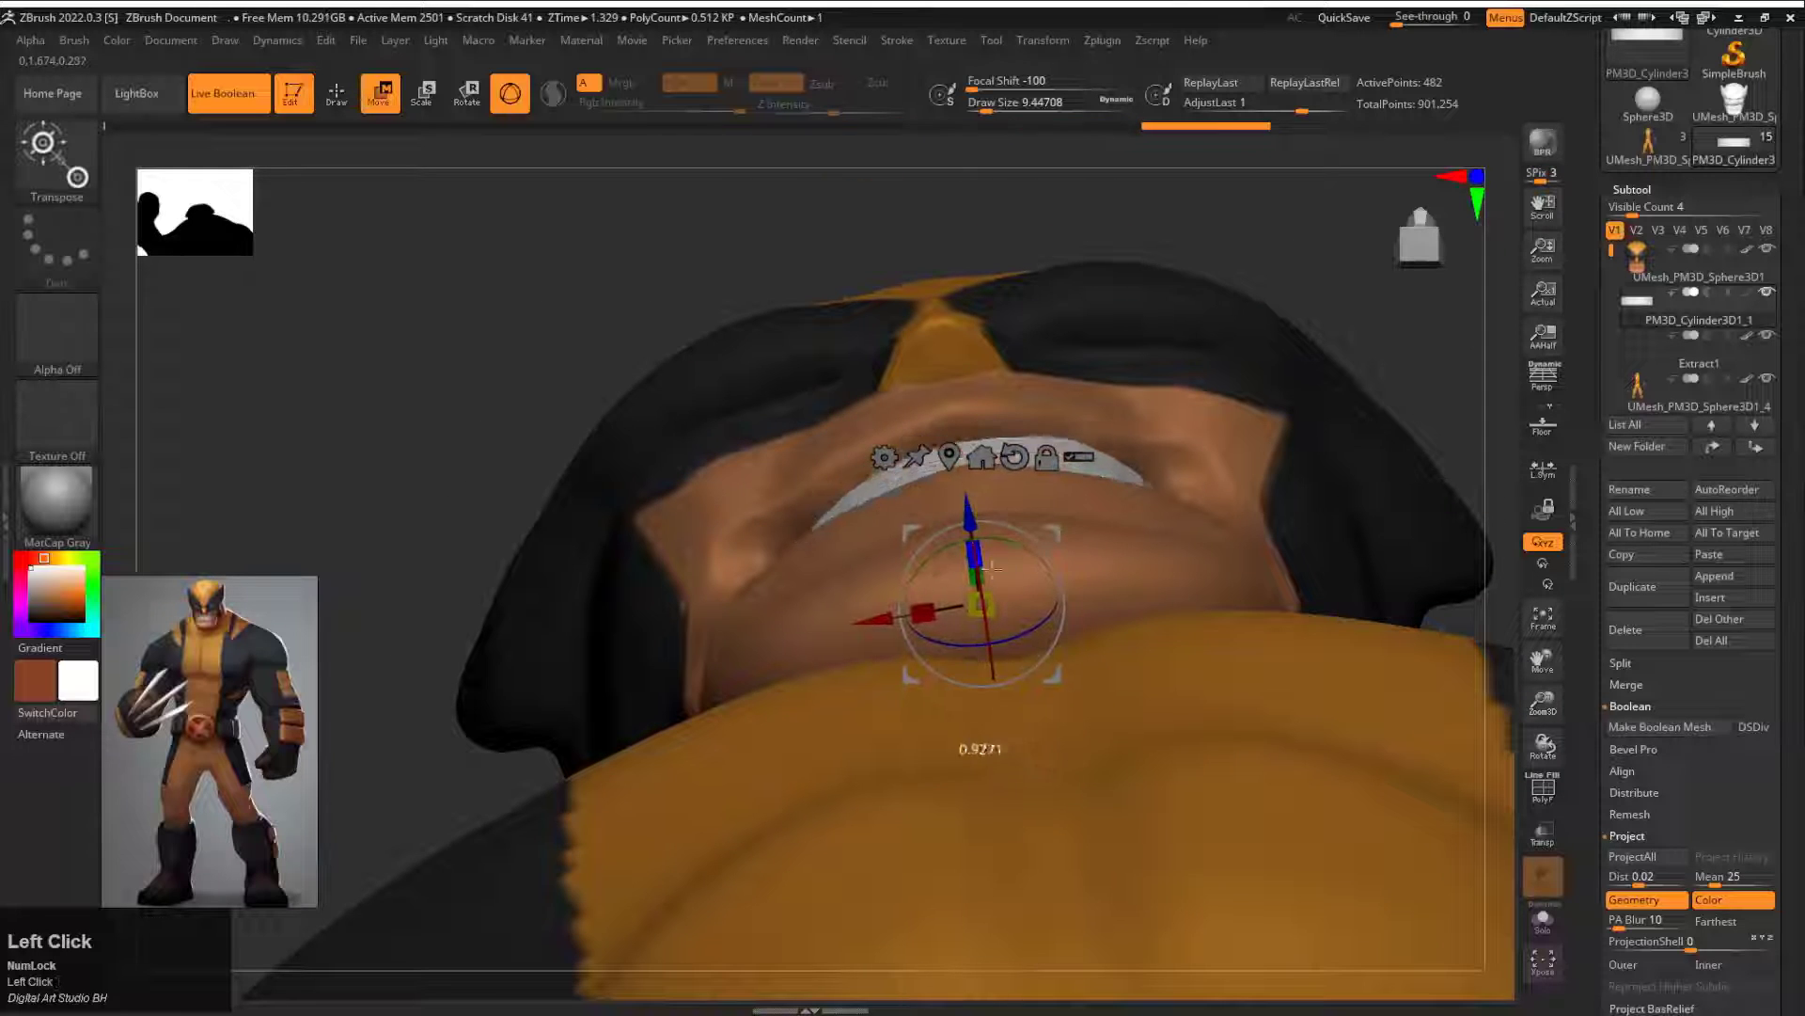
pyautogui.moveTo(968, 501); pyautogui.dragTo(967, 499)
pyautogui.moveTo(1321, 179); pyautogui.dragTo(1297, 314)
pyautogui.keyDown('alt'); pyautogui.moveTo(1340, 634); pyautogui.dragTo(1323, 588); pyautogui.keyUp('alt')
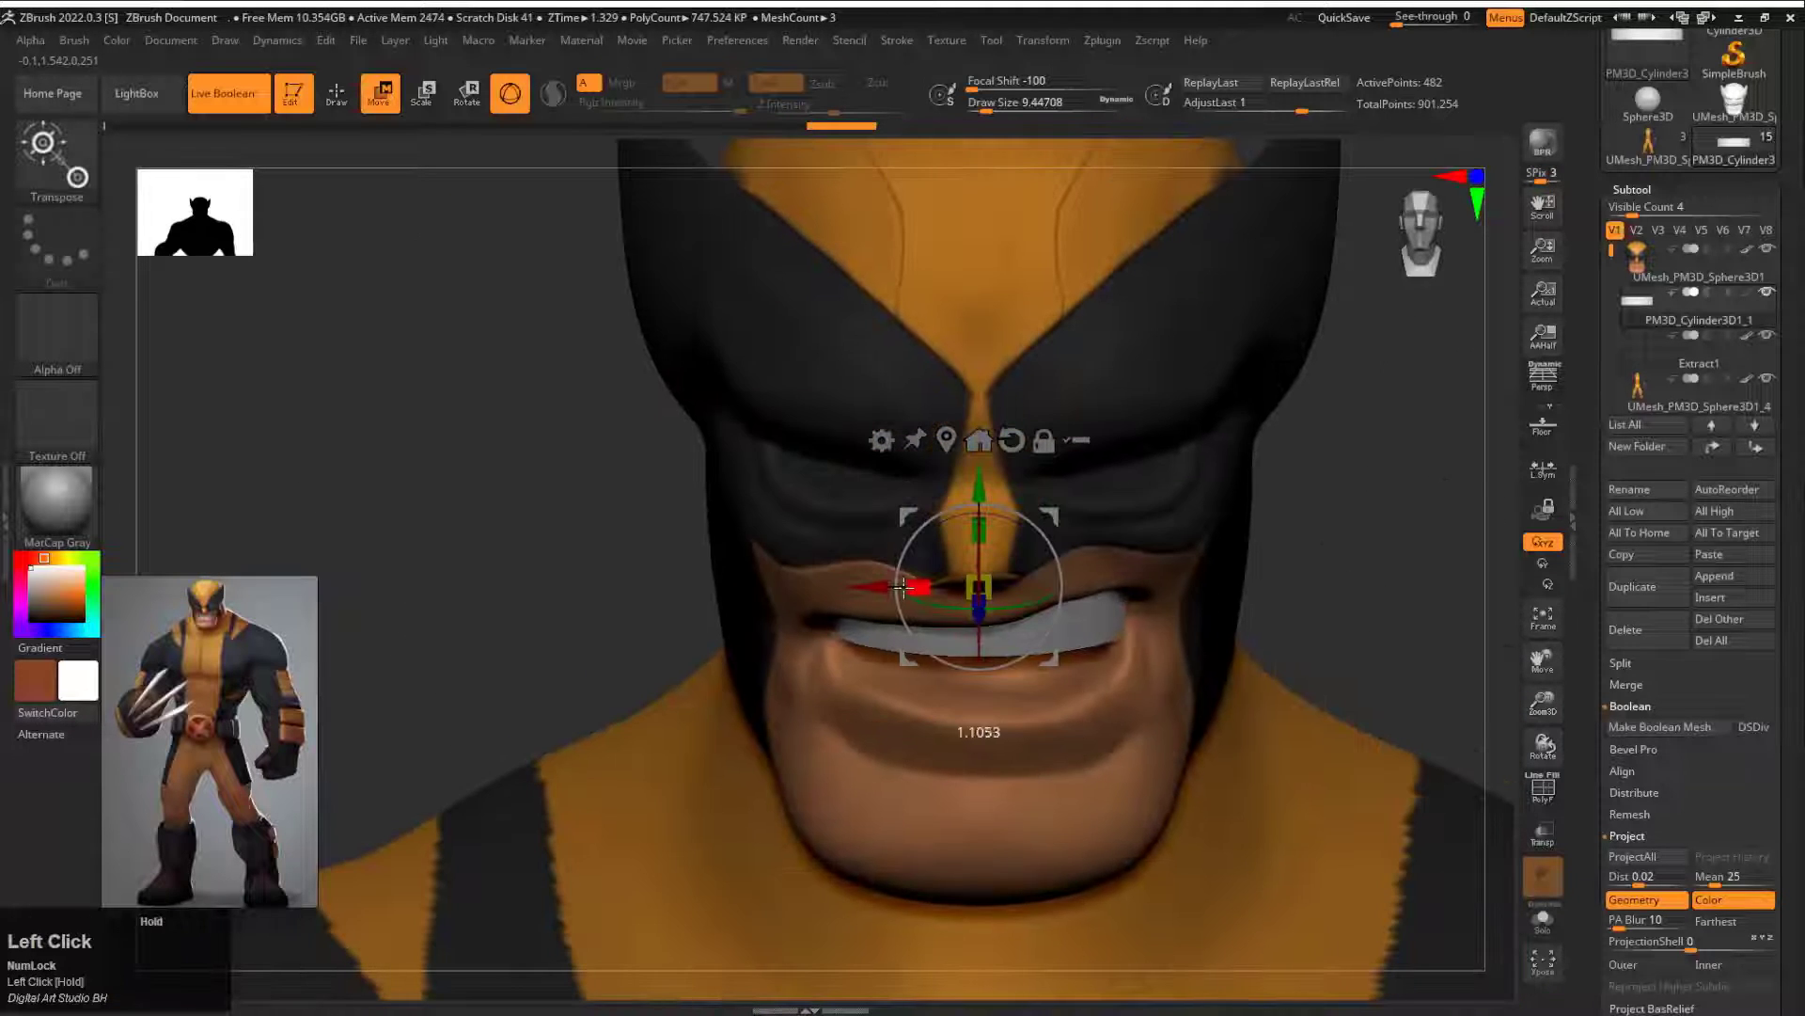
pyautogui.moveTo(1068, 477); pyautogui.dragTo(944, 490)
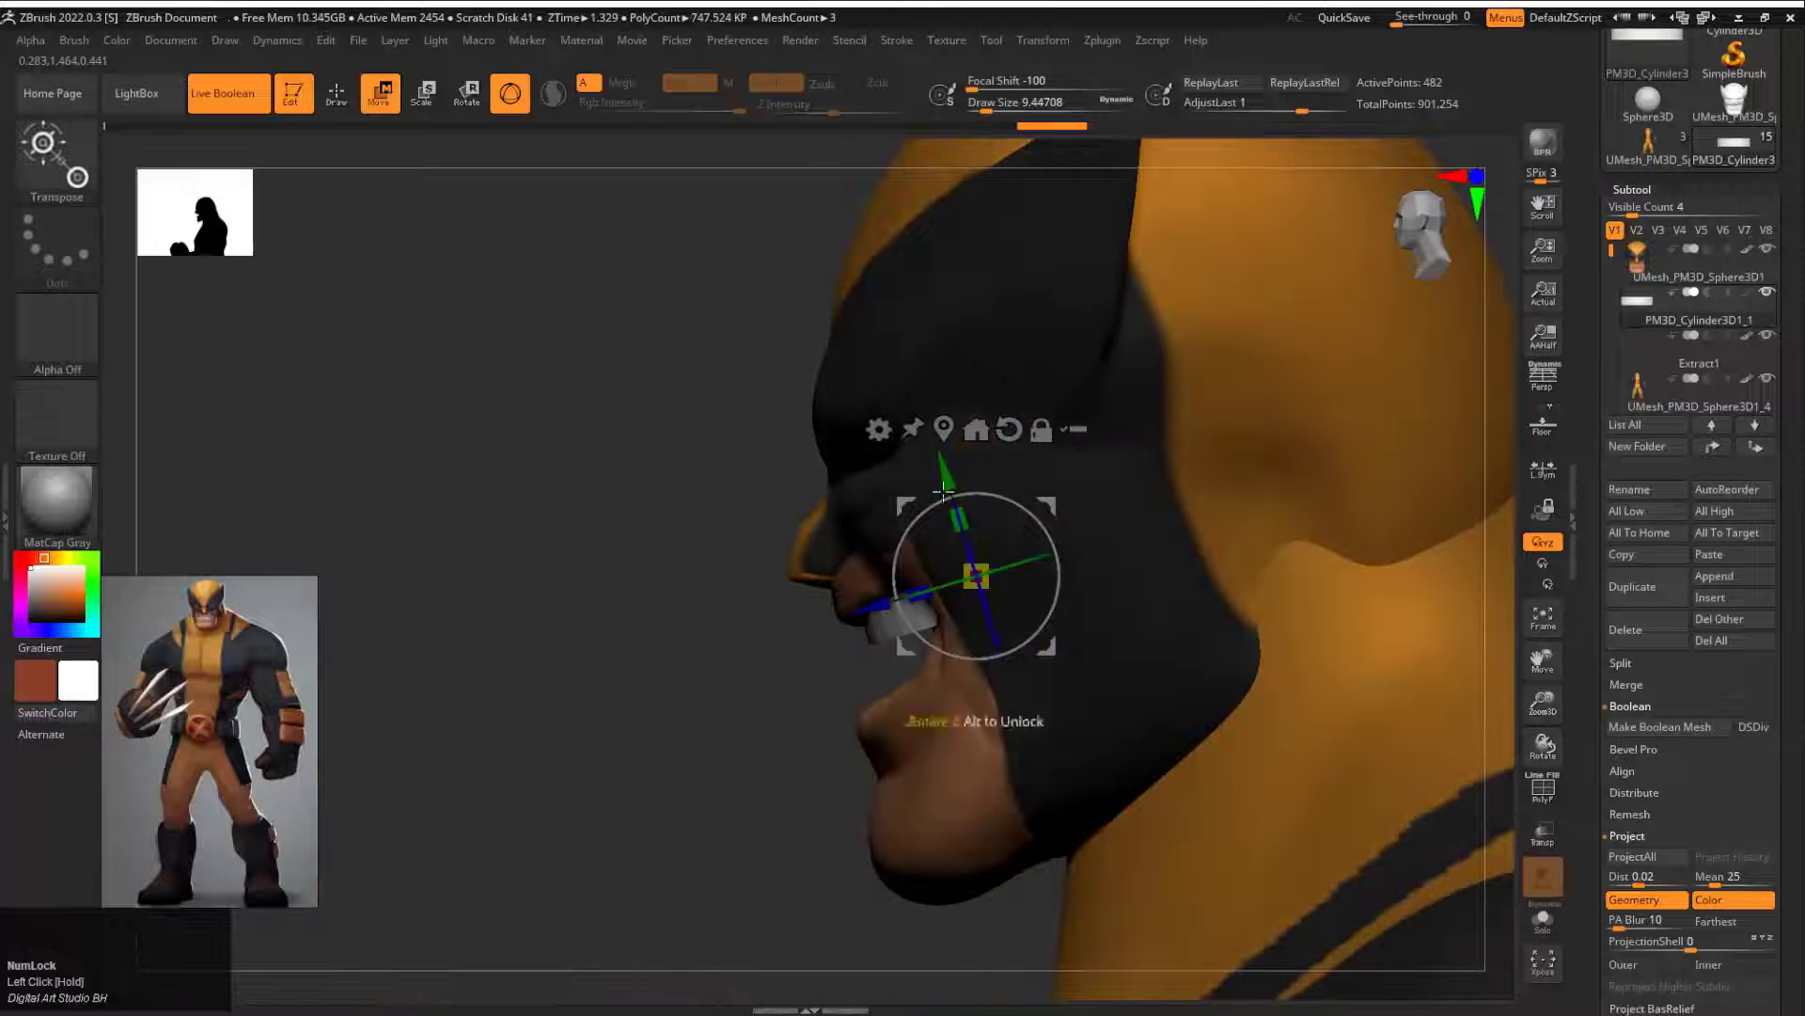
# Step: Duplicate the teeth downward as the lower row and make the hidden eyes subtool visible
pyautogui.moveTo(980, 564); pyautogui.dragTo(1026, 599)
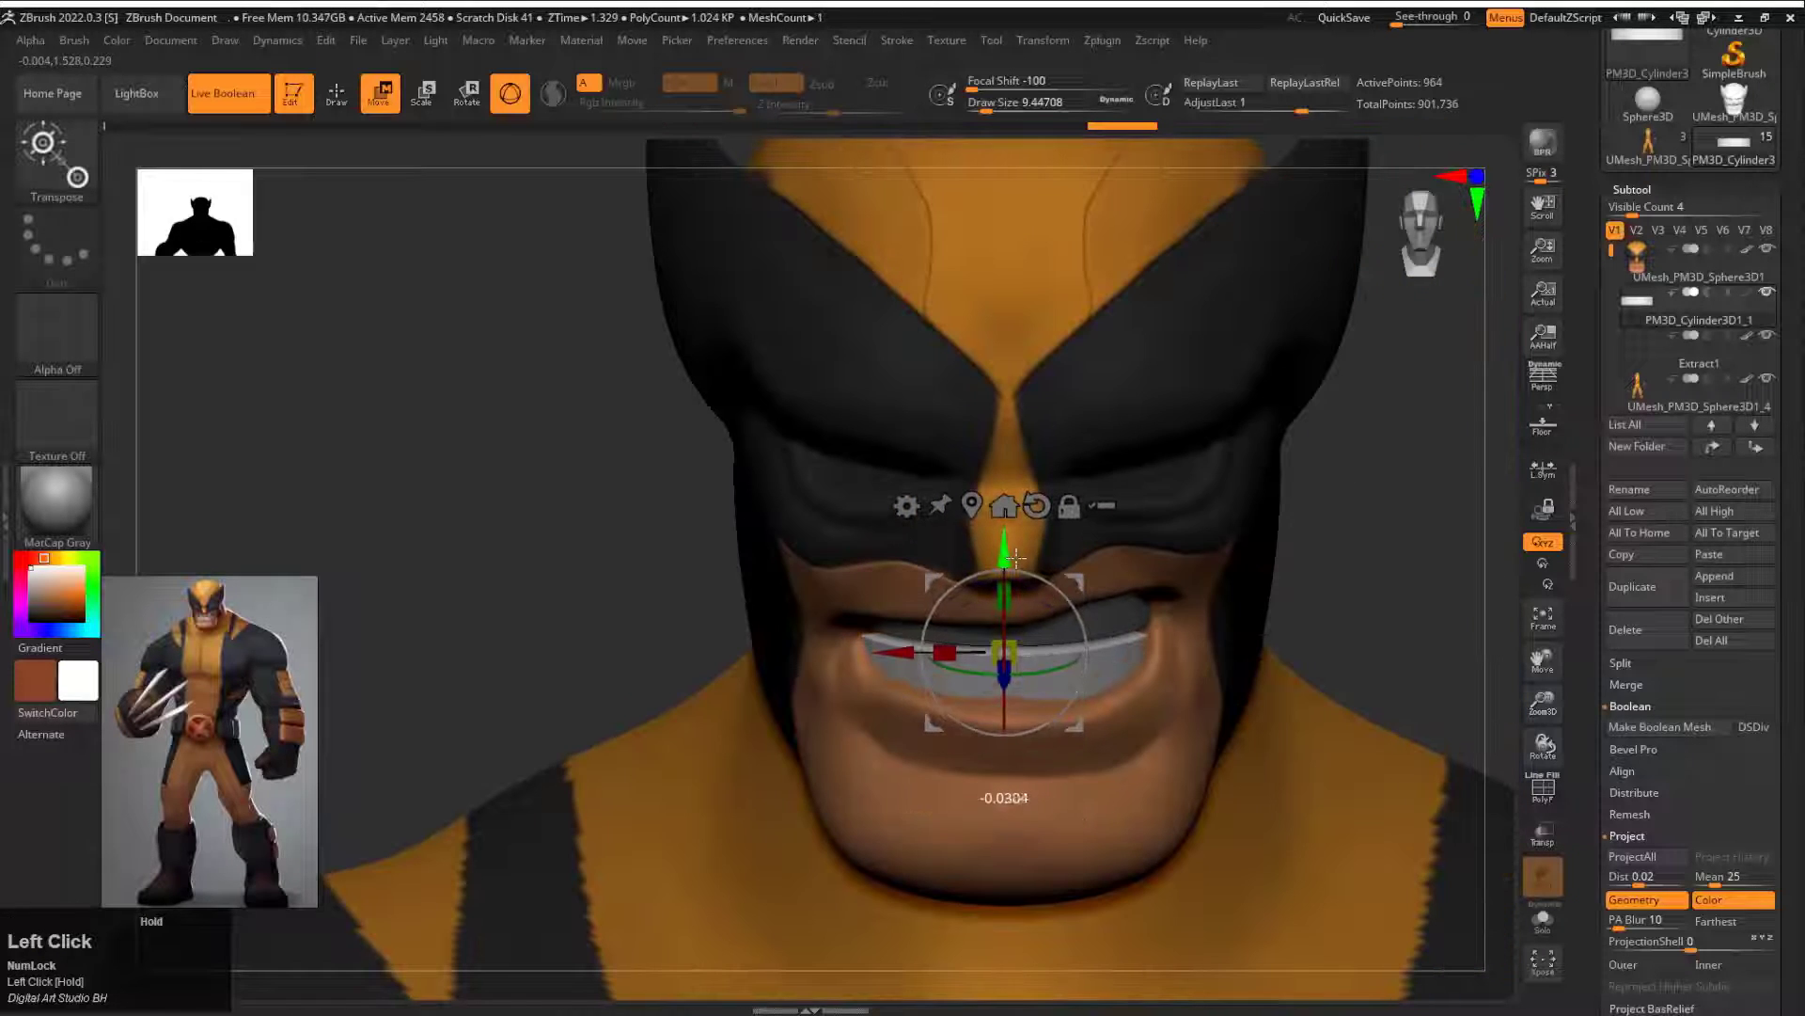
pyautogui.keyDown('alt'); pyautogui.moveTo(1331, 503); pyautogui.dragTo(1602, 258); pyautogui.keyUp('alt')
pyautogui.click(1764, 297)
pyautogui.moveTo(1344, 540)
pyautogui.mouseDown()
pyautogui.moveTo(1201, 560)
pyautogui.moveTo(1335, 564)
pyautogui.mouseUp()
pyautogui.keyDown('alt'); pyautogui.moveTo(1336, 564); pyautogui.dragTo(1256, 394); pyautogui.keyUp('alt')
pyautogui.moveTo(1288, 470); pyautogui.dragTo(1147, 513)
# Step: Mask around the back of the neck on the body mesh and fill the unmasked area with orange
pyautogui.keyDown('alt'); pyautogui.moveTo(1391, 395); pyautogui.dragTo(1410, 487); pyautogui.keyUp('alt')
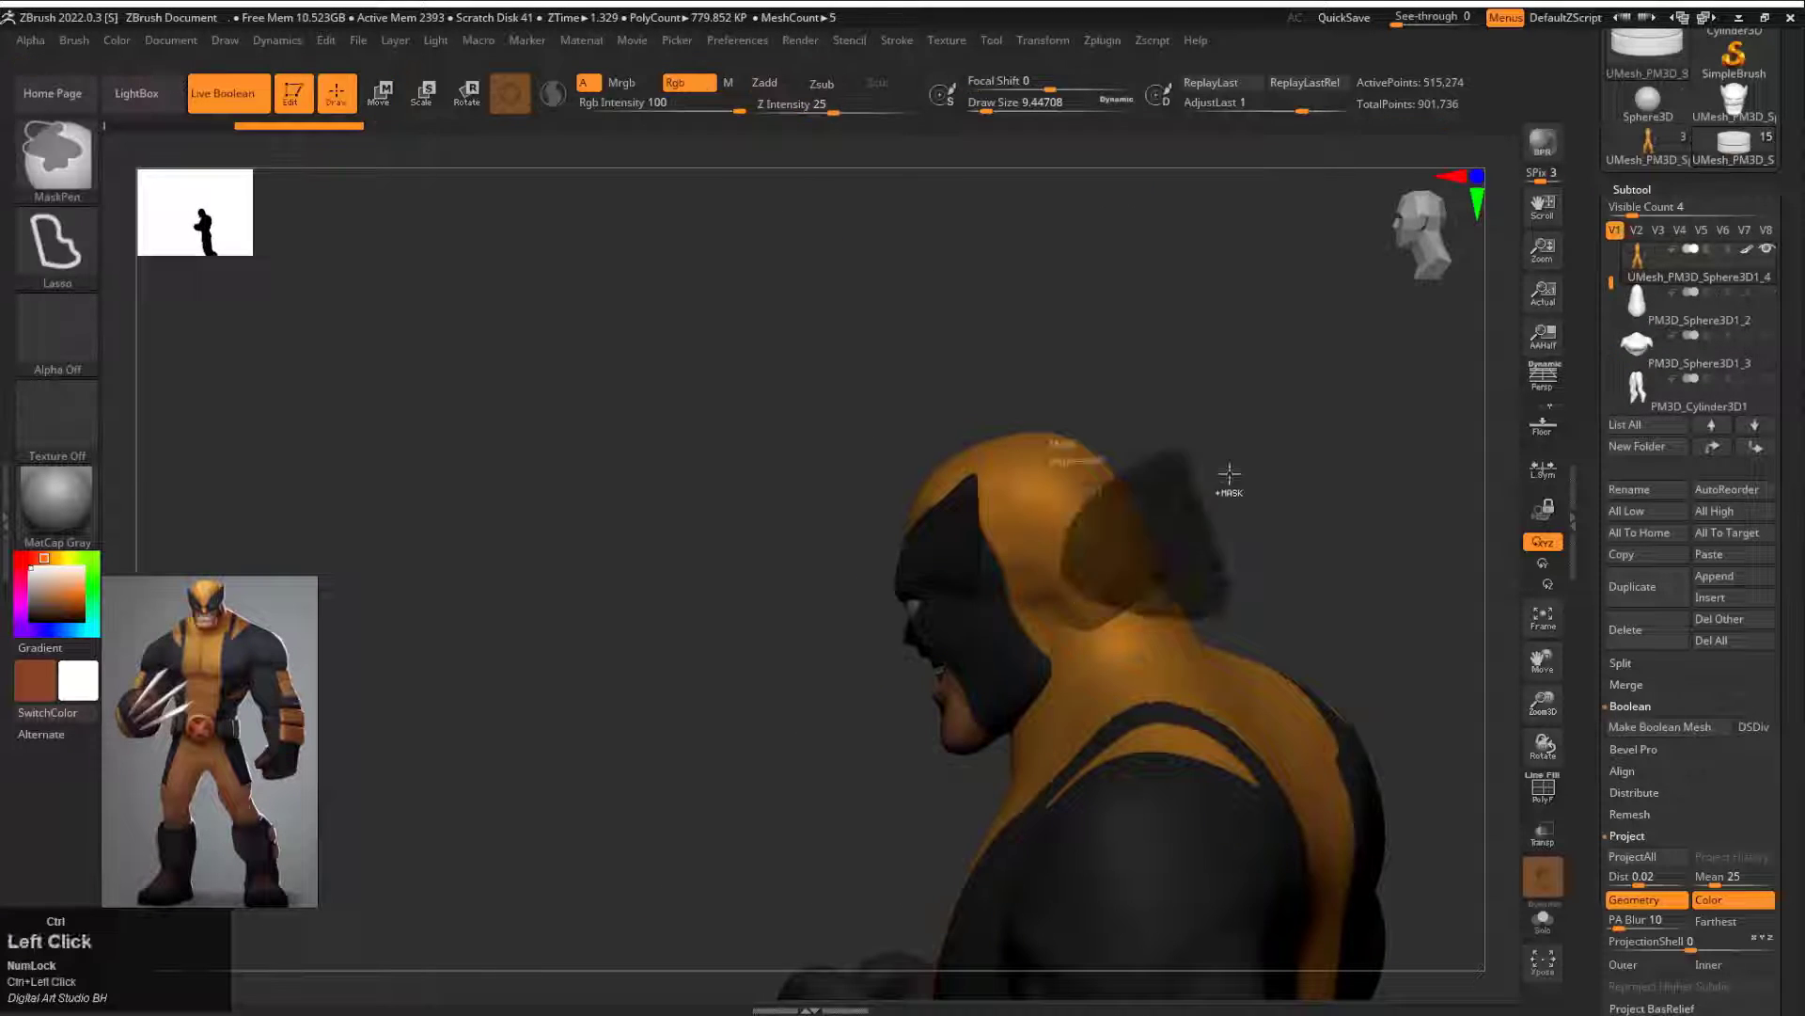
pyautogui.keyDown('ctrl'); pyautogui.click(1231, 605); pyautogui.keyUp('ctrl')
pyautogui.click(119, 41)
pyautogui.click(260, 424)
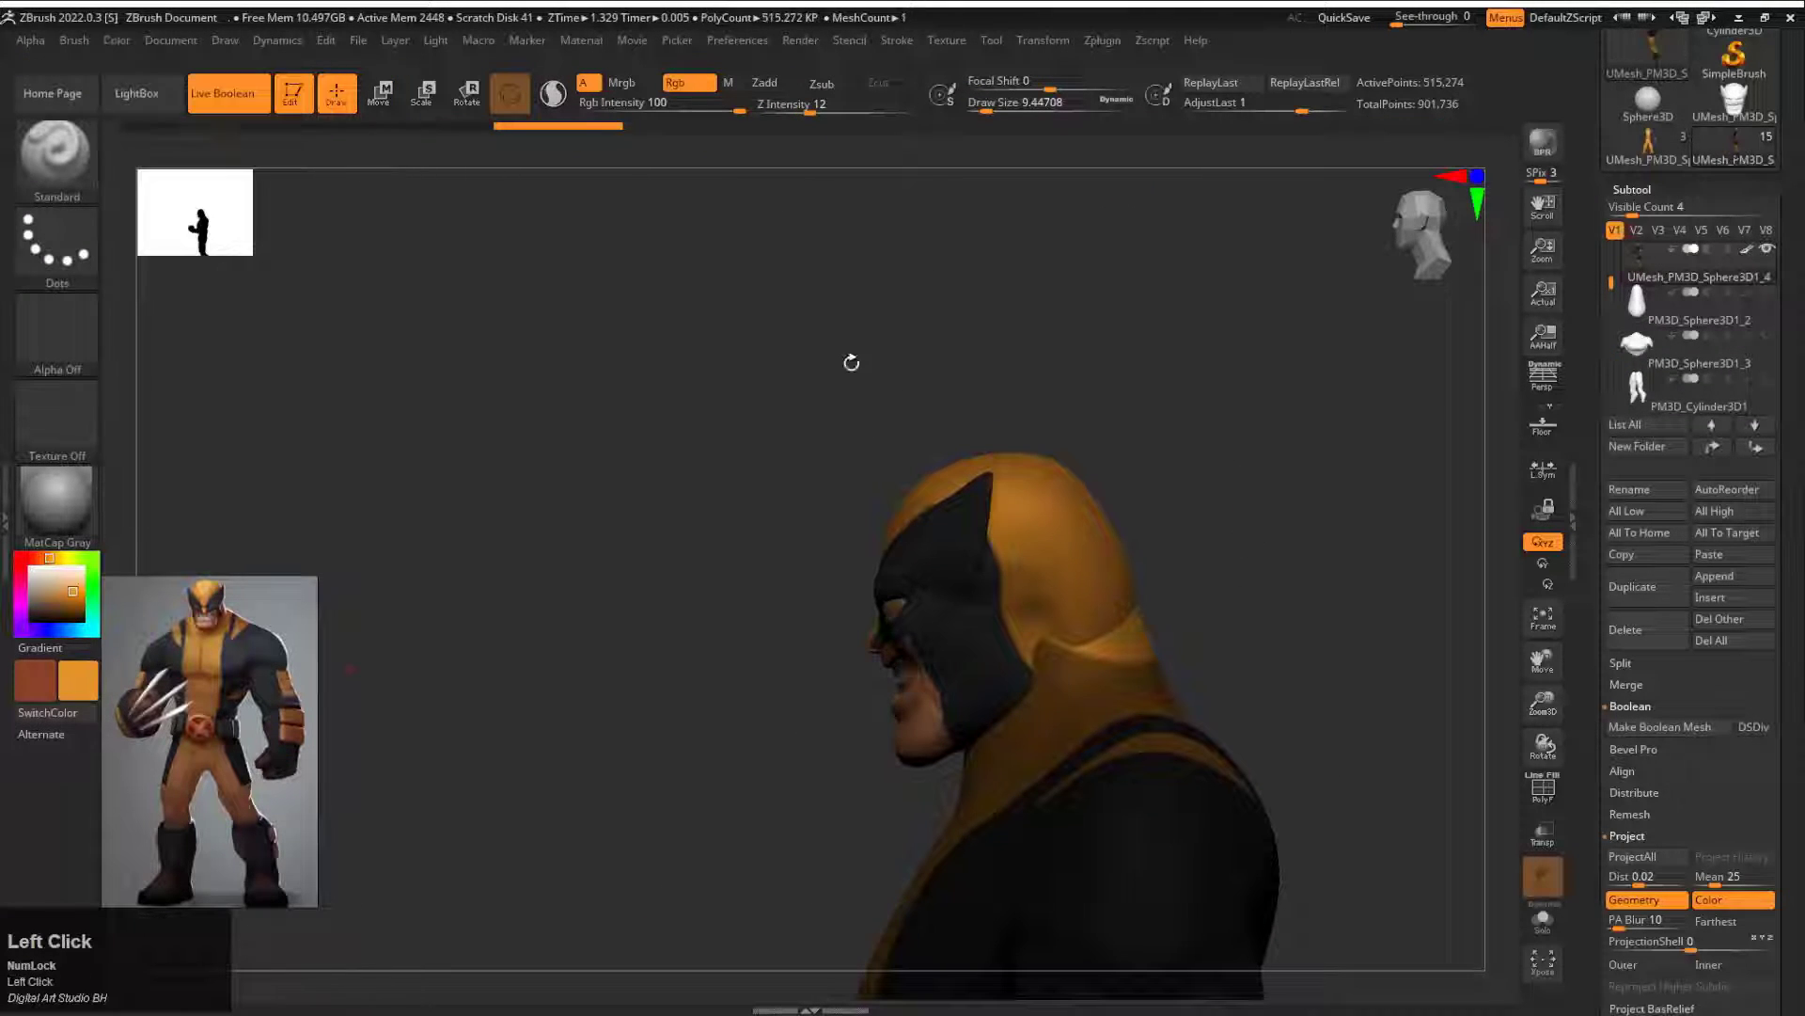
# Step: Reduce the brush draw size to about 5.75 and make the white eyes the active subtool
pyautogui.moveTo(850, 363); pyautogui.dragTo(1025, 367)
pyautogui.moveTo(892, 665); pyautogui.dragTo(1282, 524)
pyautogui.click(73, 41)
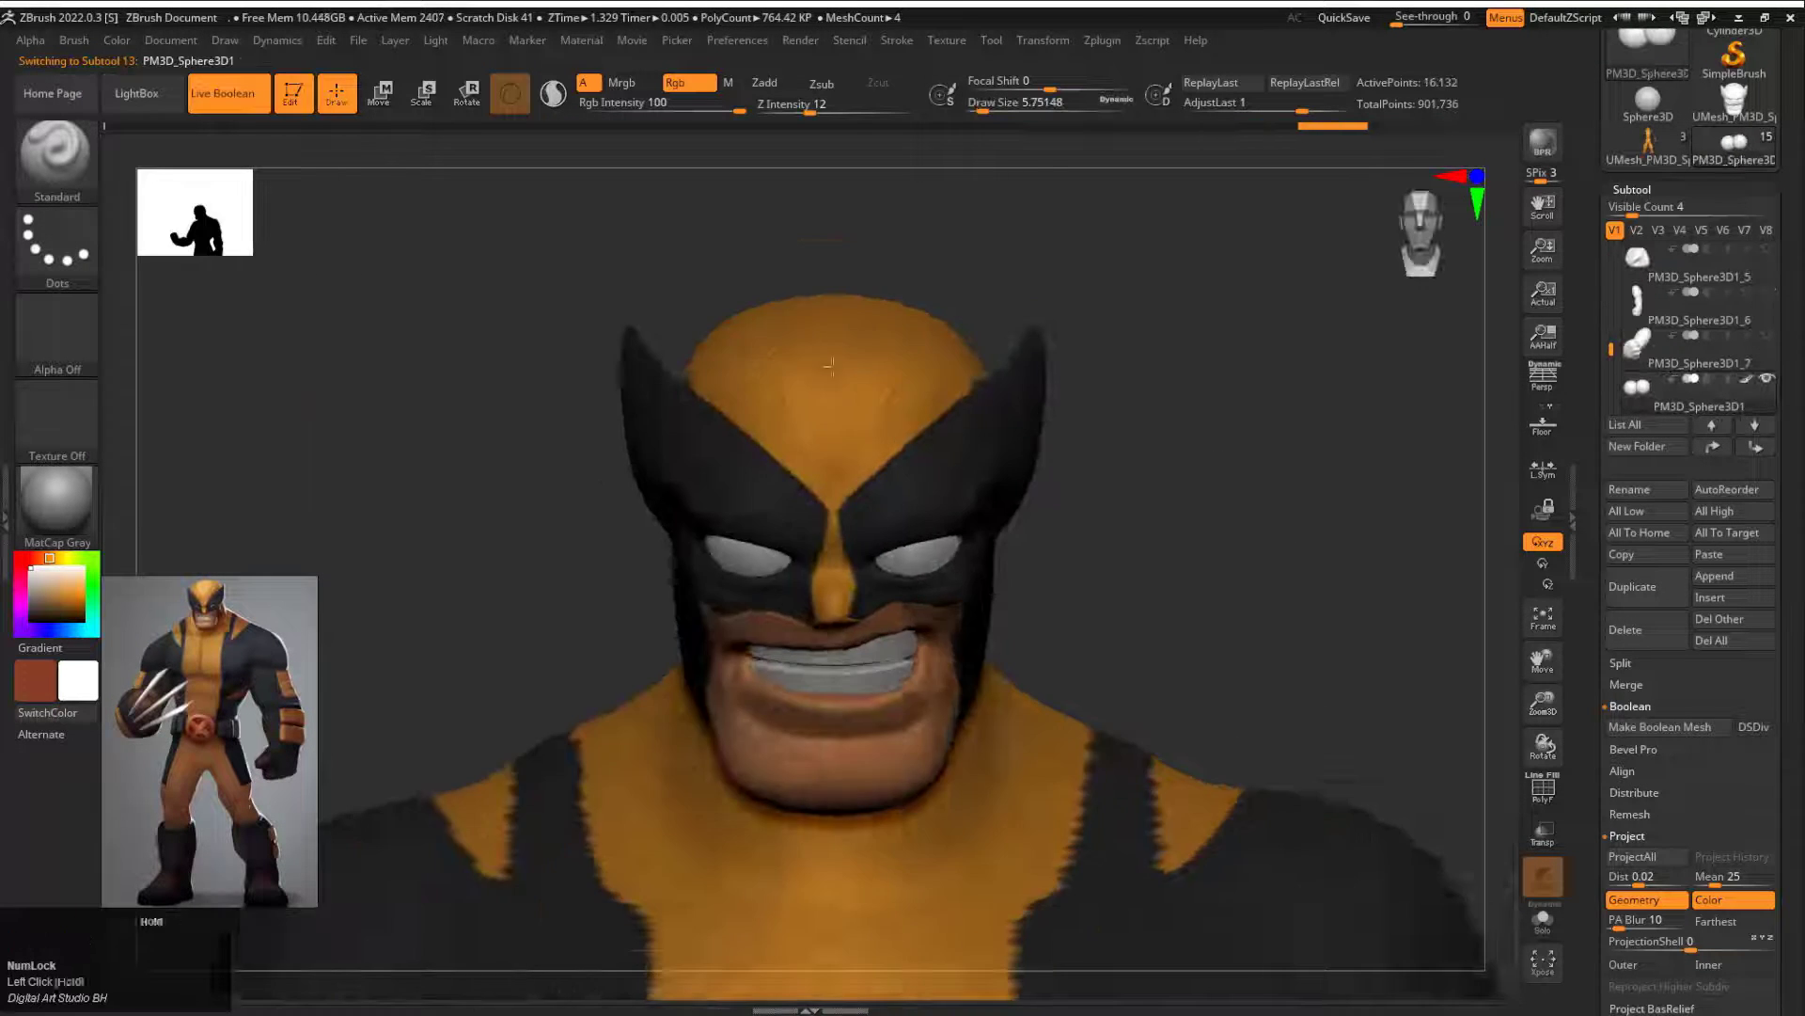
pyautogui.keyDown('alt'); pyautogui.moveTo(1186, 583); pyautogui.dragTo(1213, 644); pyautogui.keyUp('alt')
pyautogui.moveTo(1213, 602); pyautogui.dragTo(1251, 560)
pyautogui.keyDown('alt'); pyautogui.moveTo(1298, 560); pyautogui.dragTo(1317, 485); pyautogui.keyUp('alt')
# Step: Append a cube subtool, initialize it as a resolution 2 QCube, and stretch it into a long bar above the head
pyautogui.click(1721, 603)
pyautogui.click(1025, 673)
pyautogui.keyDown('alt'); pyautogui.moveTo(1254, 420); pyautogui.dragTo(1109, 390); pyautogui.keyUp('alt')
pyautogui.moveTo(1619, 827); pyautogui.dragTo(1631, 414)
pyautogui.keyDown('shift'); pyautogui.click(1642, 429); pyautogui.keyUp('shift')
pyautogui.keyDown('alt'); pyautogui.moveTo(1186, 395); pyautogui.dragTo(1237, 639); pyautogui.keyUp('alt')
pyautogui.press('w')
pyautogui.moveTo(684, 469); pyautogui.dragTo(677, 512)
pyautogui.press('q')
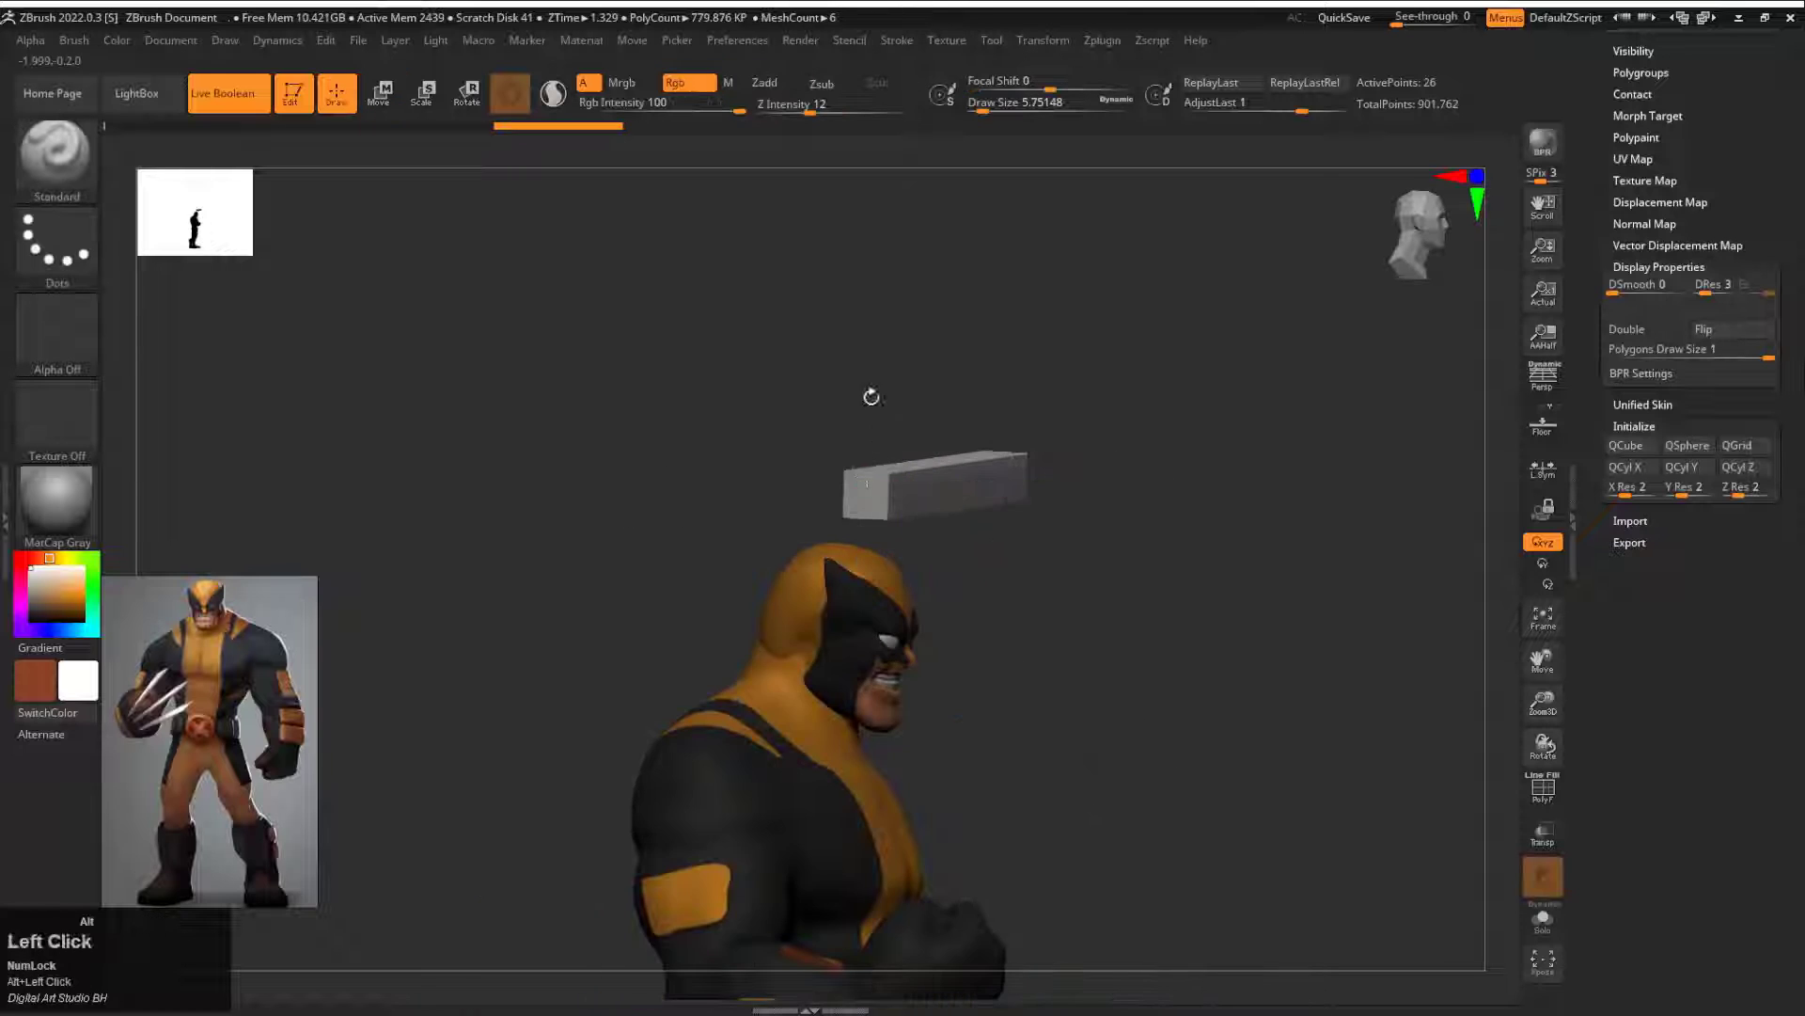
# Step: Display the polyframe and scale the bar's profile into a narrow wedge that tapers along its lower edge
pyautogui.keyDown('alt'); pyautogui.moveTo(871, 395); pyautogui.dragTo(795, 462); pyautogui.keyUp('alt')
pyautogui.keyDown('shift'); pyautogui.moveTo(903, 385); pyautogui.dragTo(1014, 546); pyautogui.keyUp('shift')
pyautogui.moveTo(1014, 545); pyautogui.dragTo(1021, 432)
pyautogui.keyDown('alt'); pyautogui.moveTo(1021, 433); pyautogui.dragTo(953, 555); pyautogui.keyUp('alt')
pyautogui.press('e')
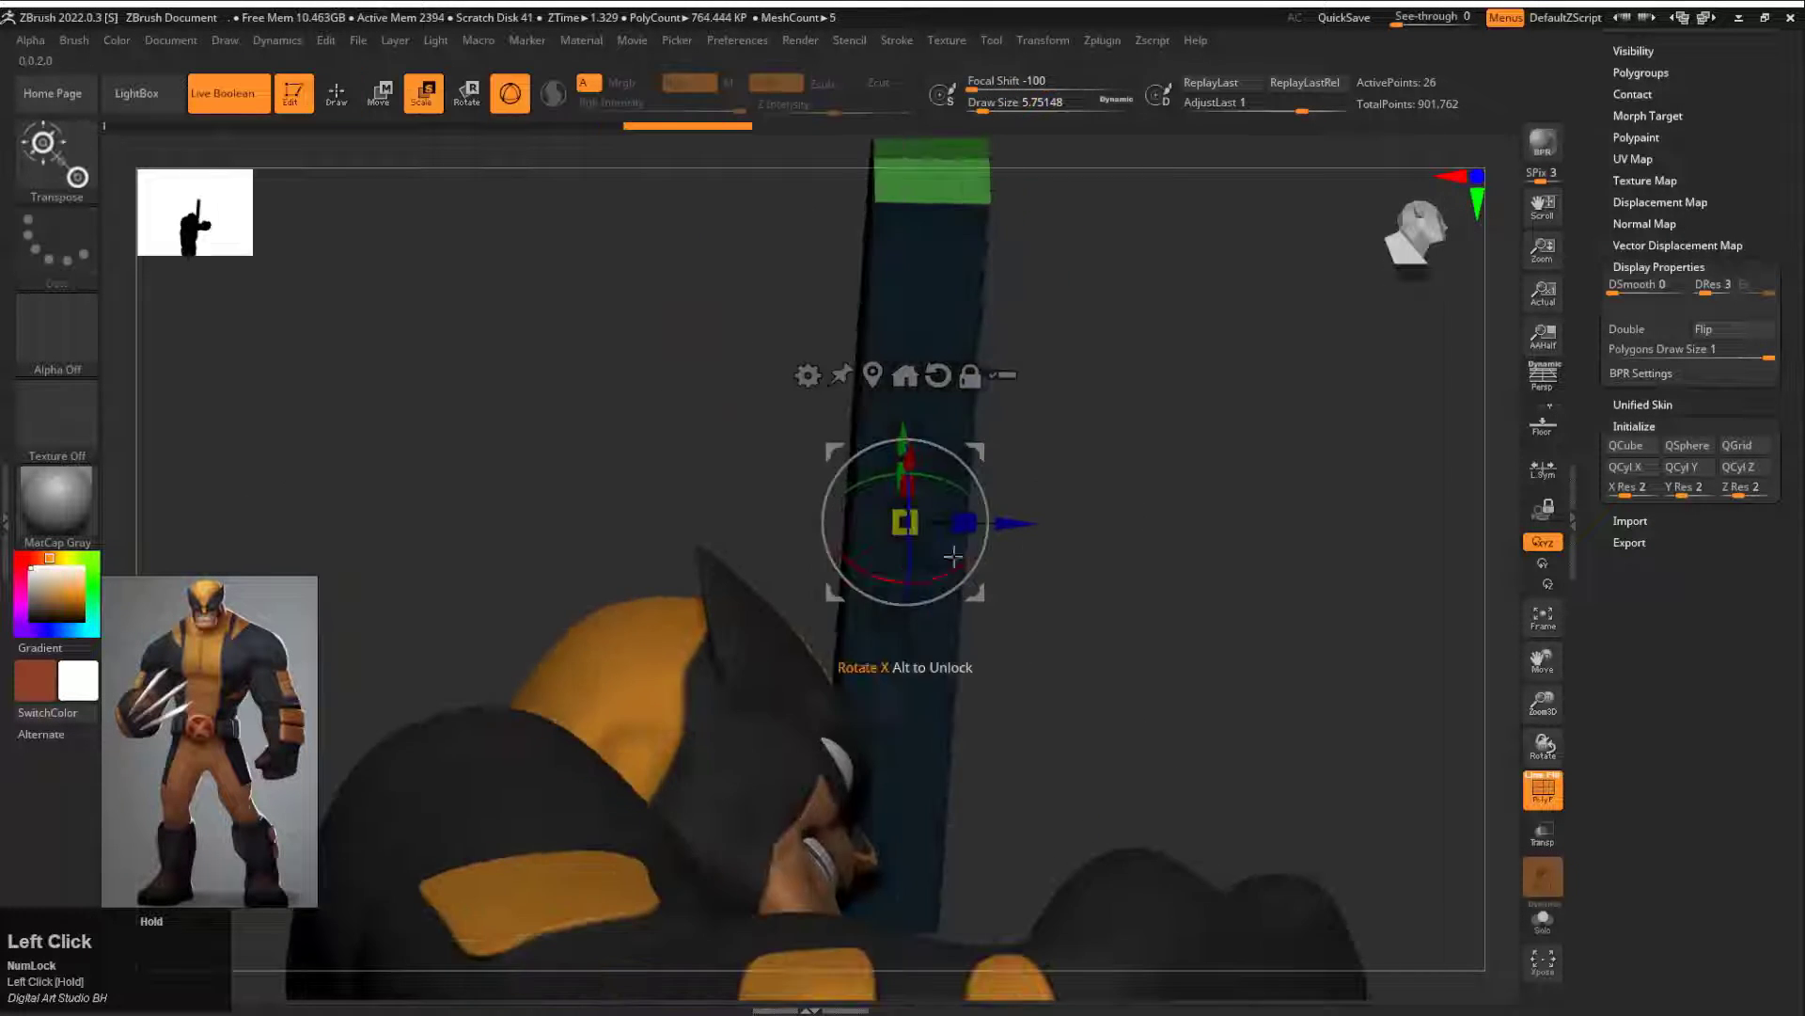
pyautogui.moveTo(1047, 311); pyautogui.dragTo(977, 464)
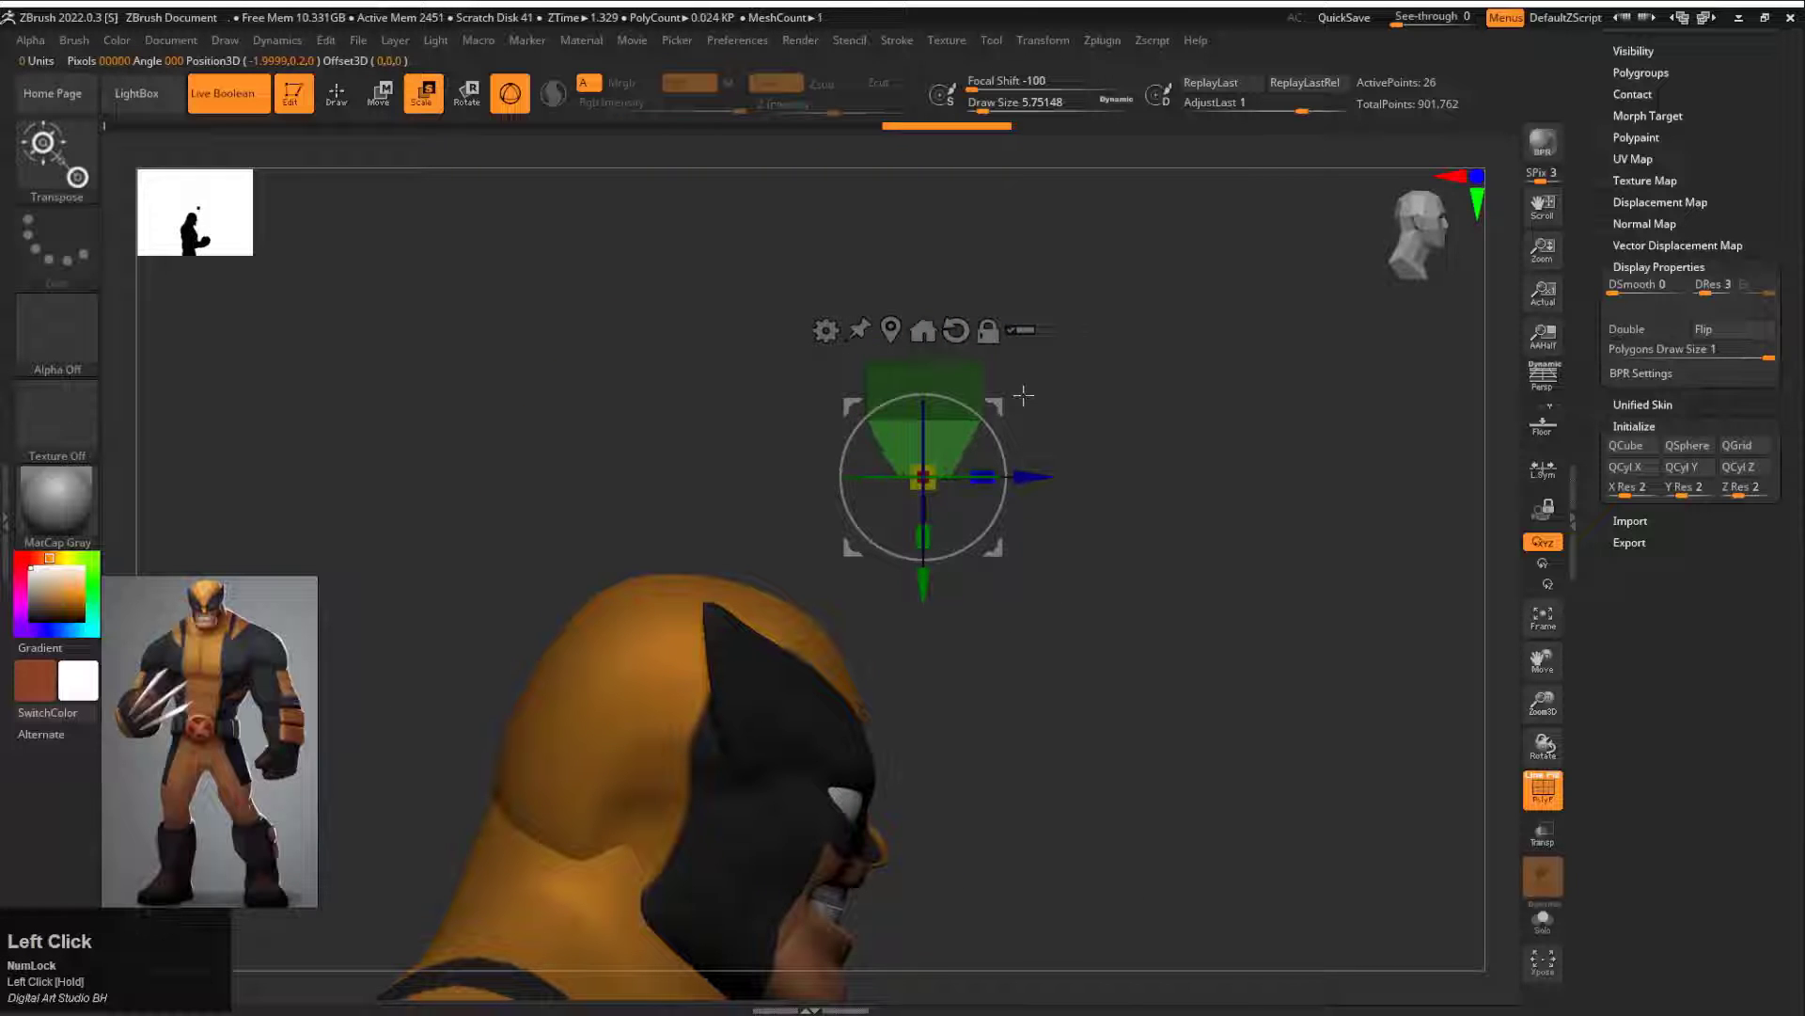
pyautogui.keyDown('ctrl'); pyautogui.moveTo(1053, 523); pyautogui.dragTo(1025, 491); pyautogui.keyUp('ctrl')
pyautogui.moveTo(1081, 517); pyautogui.dragTo(1020, 456)
pyautogui.moveTo(983, 648)
pyautogui.mouseDown()
pyautogui.moveTo(1020, 629)
pyautogui.moveTo(1053, 691)
pyautogui.mouseUp()
pyautogui.keyDown('alt'); pyautogui.moveTo(1082, 724); pyautogui.dragTo(934, 584); pyautogui.keyUp('alt')
pyautogui.moveTo(773, 380); pyautogui.dragTo(834, 427)
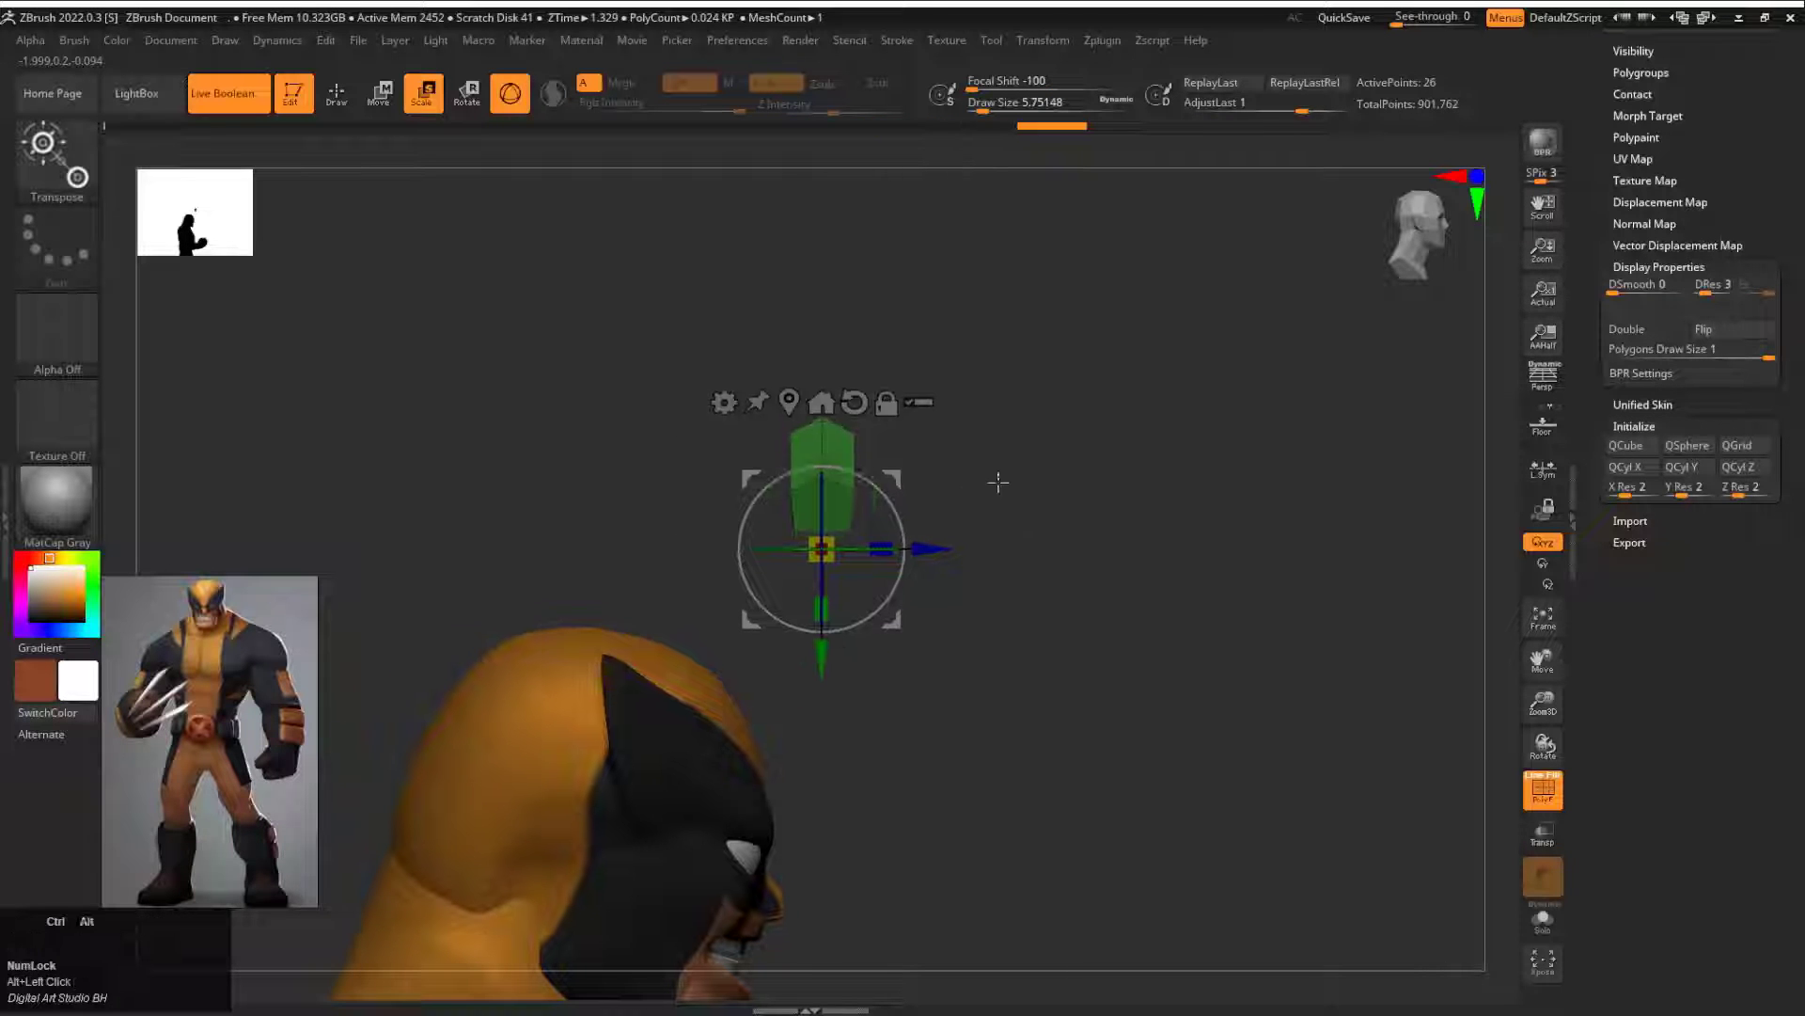
# Step: Mask the upper part of the bar and pull its lower edge down into a sharp blade profile
pyautogui.keyDown('alt'); pyautogui.moveTo(998, 482); pyautogui.dragTo(1006, 555); pyautogui.keyUp('alt')
pyautogui.keyDown('ctrl'); pyautogui.moveTo(1001, 555); pyautogui.dragTo(959, 593); pyautogui.keyUp('ctrl')
pyautogui.press('q')
pyautogui.moveTo(828, 583)
pyautogui.keyDown('ctrl'); pyautogui.mouseDown()
pyautogui.moveTo(797, 571)
pyautogui.moveTo(818, 686)
pyautogui.mouseUp(); pyautogui.keyUp('ctrl')
pyautogui.press('w')
pyautogui.moveTo(818, 686); pyautogui.dragTo(818, 701)
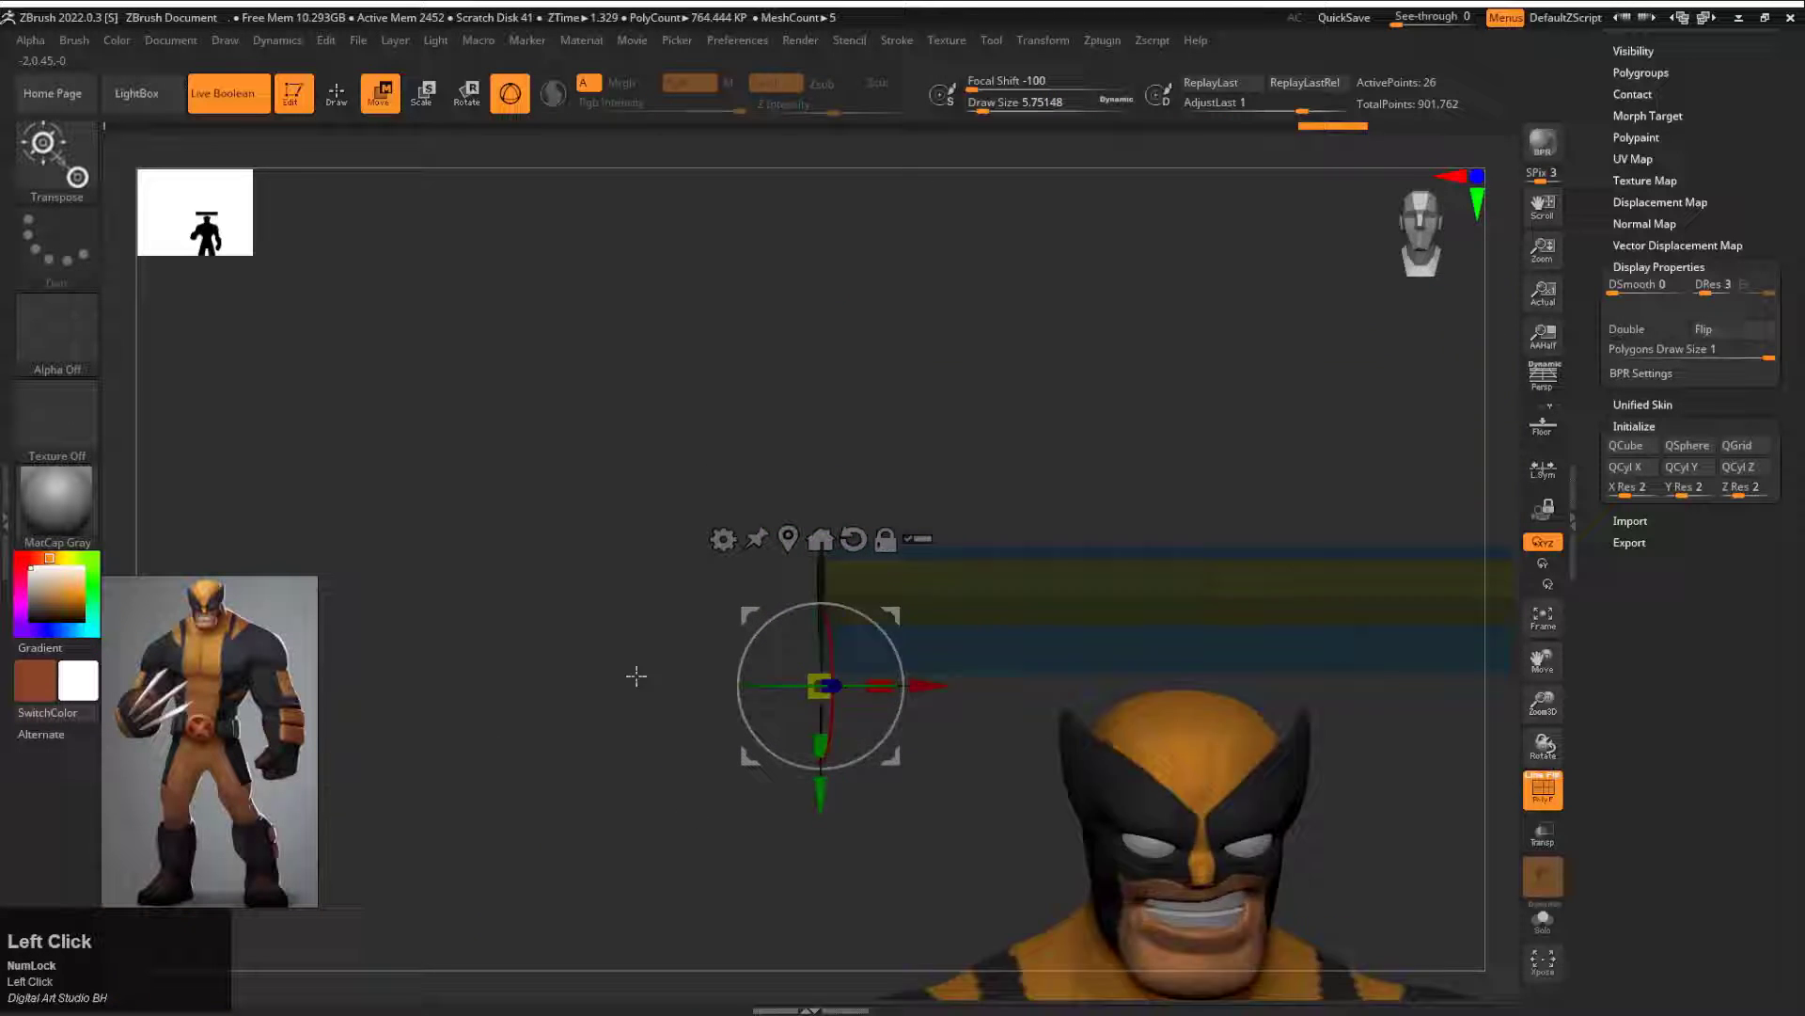
pyautogui.moveTo(637, 676)
pyautogui.mouseDown()
pyautogui.moveTo(785, 596)
pyautogui.moveTo(903, 609)
pyautogui.moveTo(917, 640)
pyautogui.mouseUp()
pyautogui.hotkey('ctrl', 'z')
pyautogui.press('q')
pyautogui.keyDown('ctrl'); pyautogui.moveTo(834, 449); pyautogui.dragTo(845, 470); pyautogui.keyUp('ctrl')
pyautogui.press('w')
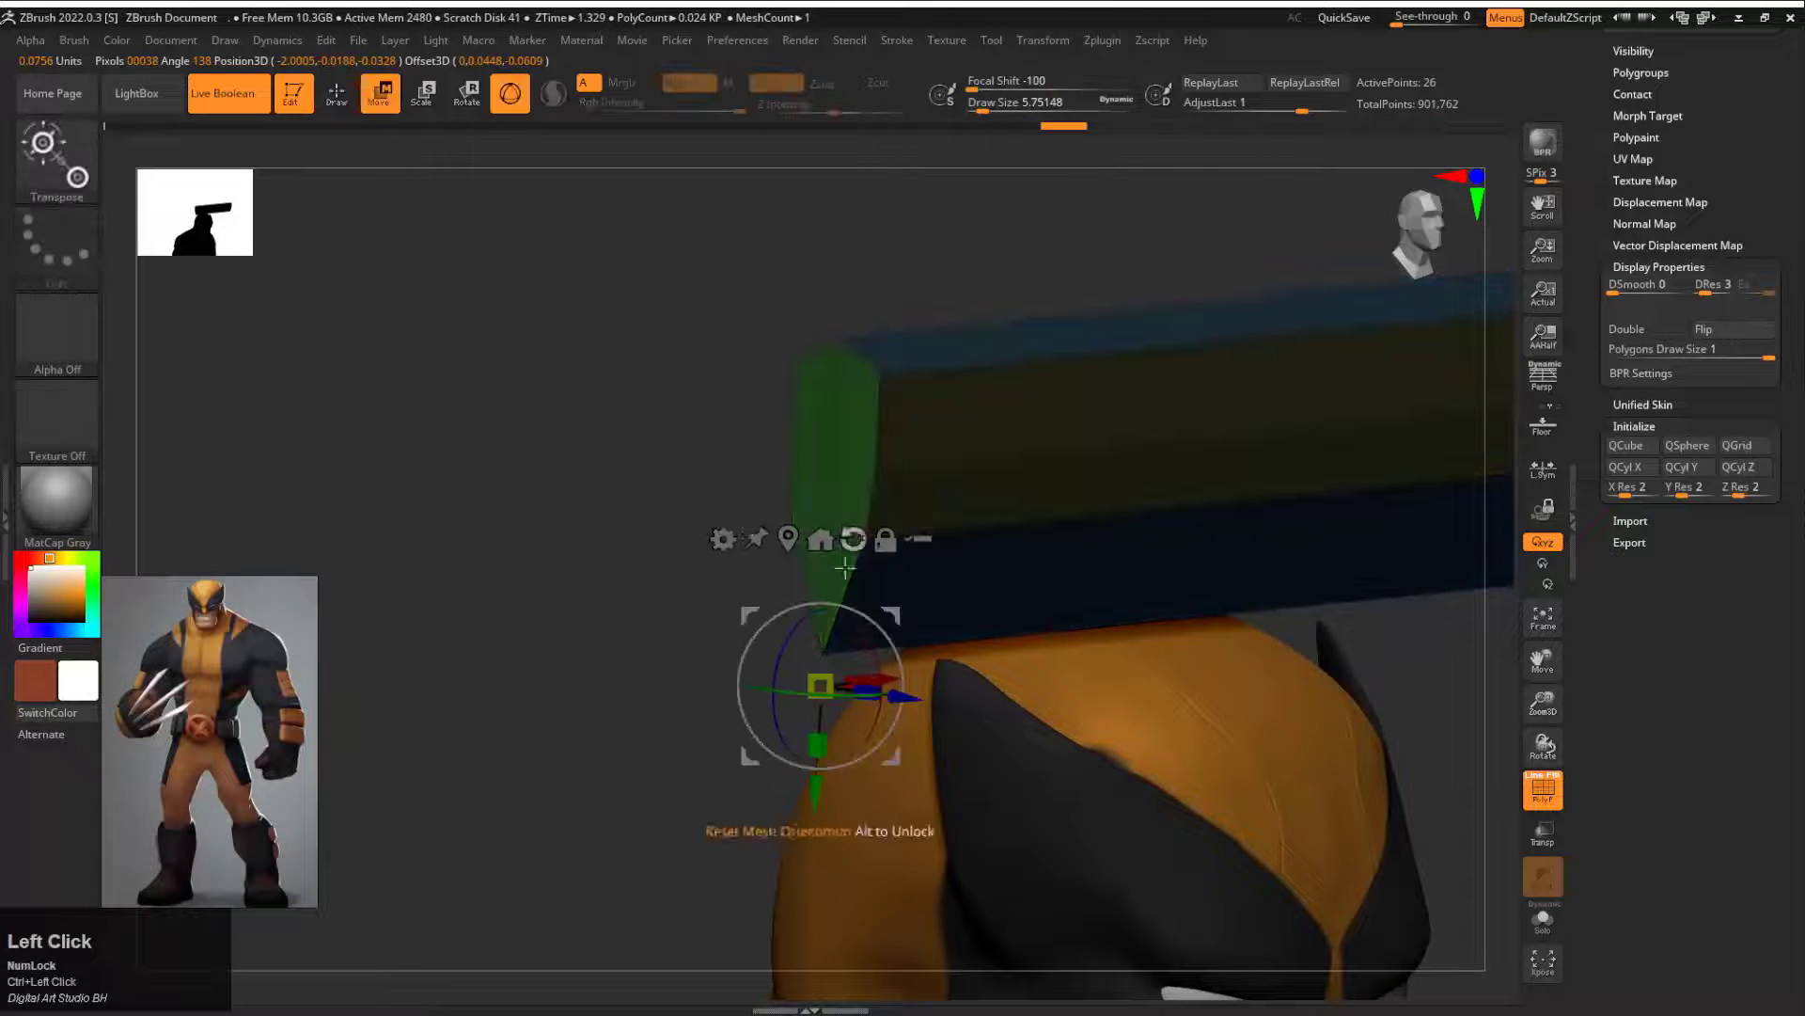
# Step: Pull the end of the bar out into a long pointed tip and flatten the bar into a thin claw
pyautogui.moveTo(1360, 438); pyautogui.dragTo(902, 606)
pyautogui.keyDown('alt'); pyautogui.moveTo(677, 752); pyautogui.dragTo(903, 639); pyautogui.keyUp('alt')
pyautogui.moveTo(990, 376); pyautogui.dragTo(990, 433)
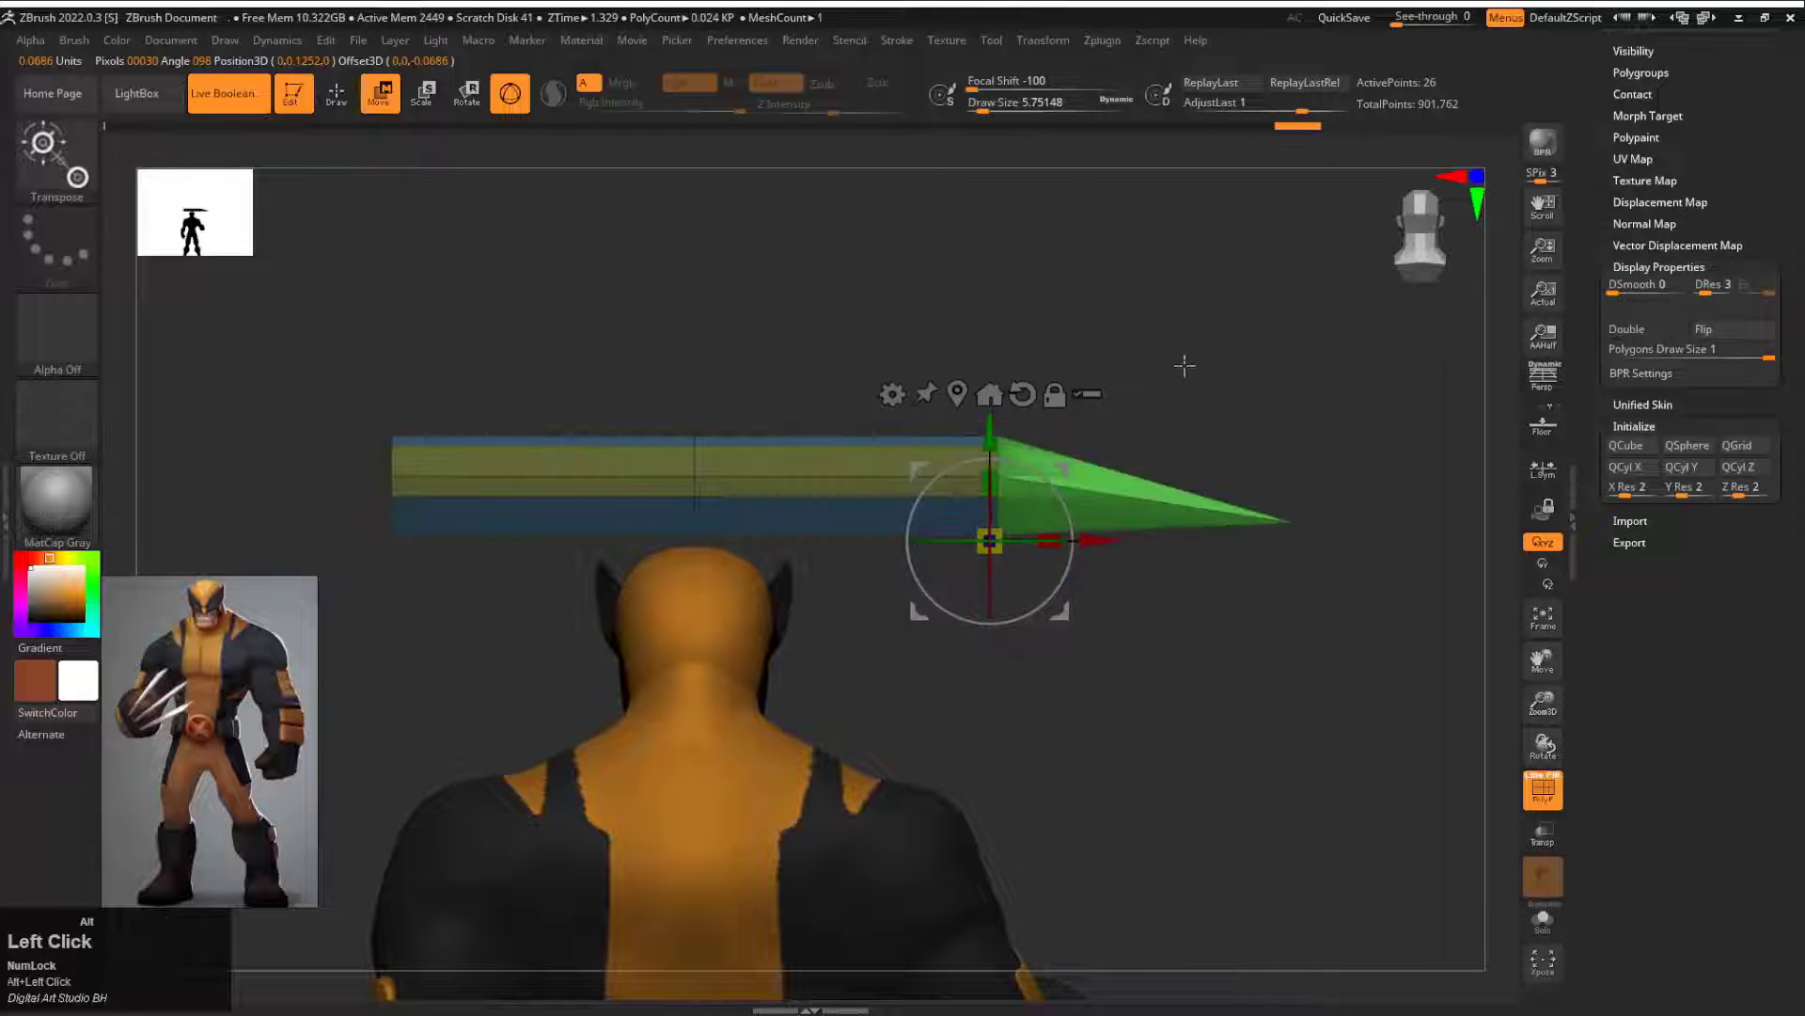
pyautogui.keyDown('alt'); pyautogui.moveTo(1185, 367); pyautogui.dragTo(1119, 432); pyautogui.keyUp('alt')
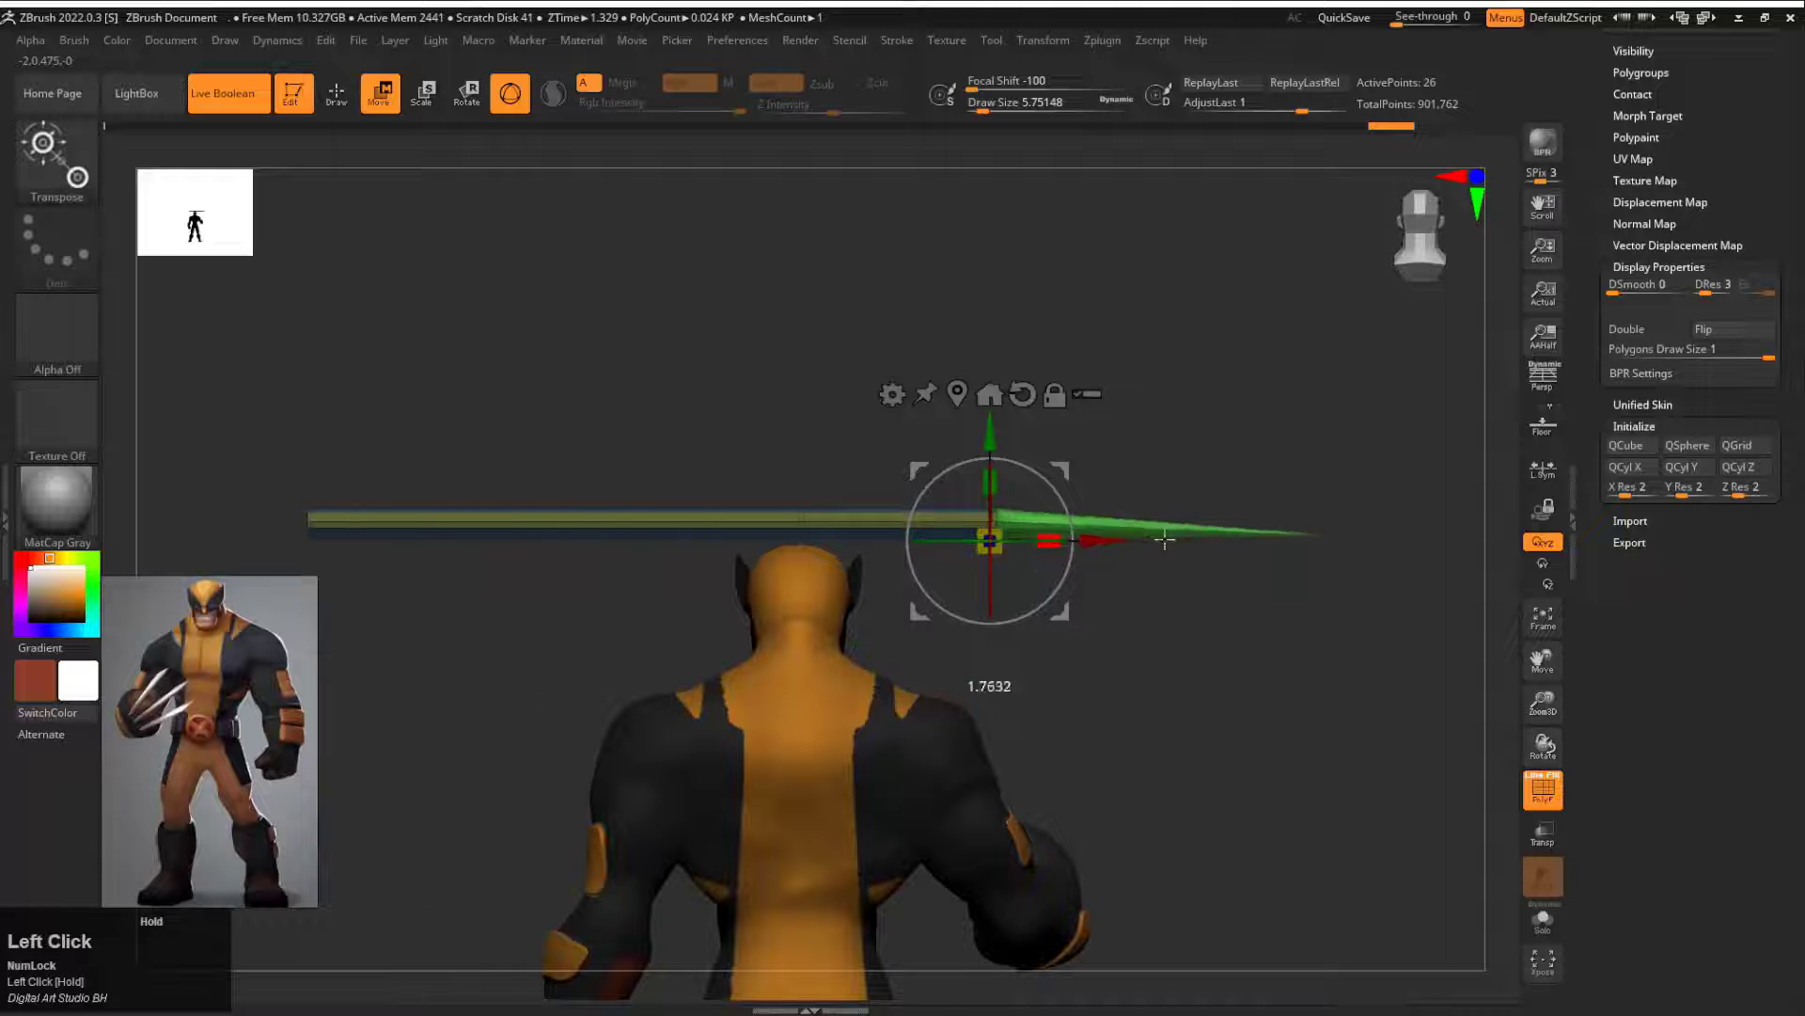
pyautogui.keyDown('alt'); pyautogui.moveTo(975, 542); pyautogui.dragTo(1063, 508); pyautogui.keyUp('alt')
pyautogui.moveTo(1049, 539); pyautogui.dragTo(1125, 532)
pyautogui.moveTo(1143, 517); pyautogui.dragTo(1316, 470)
# Step: Shrink the claw and rotate it to point forward toward the raised fist
pyautogui.keyDown('alt'); pyautogui.moveTo(1289, 463); pyautogui.dragTo(940, 428); pyautogui.keyUp('alt')
pyautogui.keyDown('alt'); pyautogui.moveTo(1175, 565); pyautogui.dragTo(1354, 442); pyautogui.keyUp('alt')
pyautogui.keyDown('alt'); pyautogui.click(1377, 431); pyautogui.keyUp('alt')
pyautogui.moveTo(1124, 576); pyautogui.dragTo(730, 487)
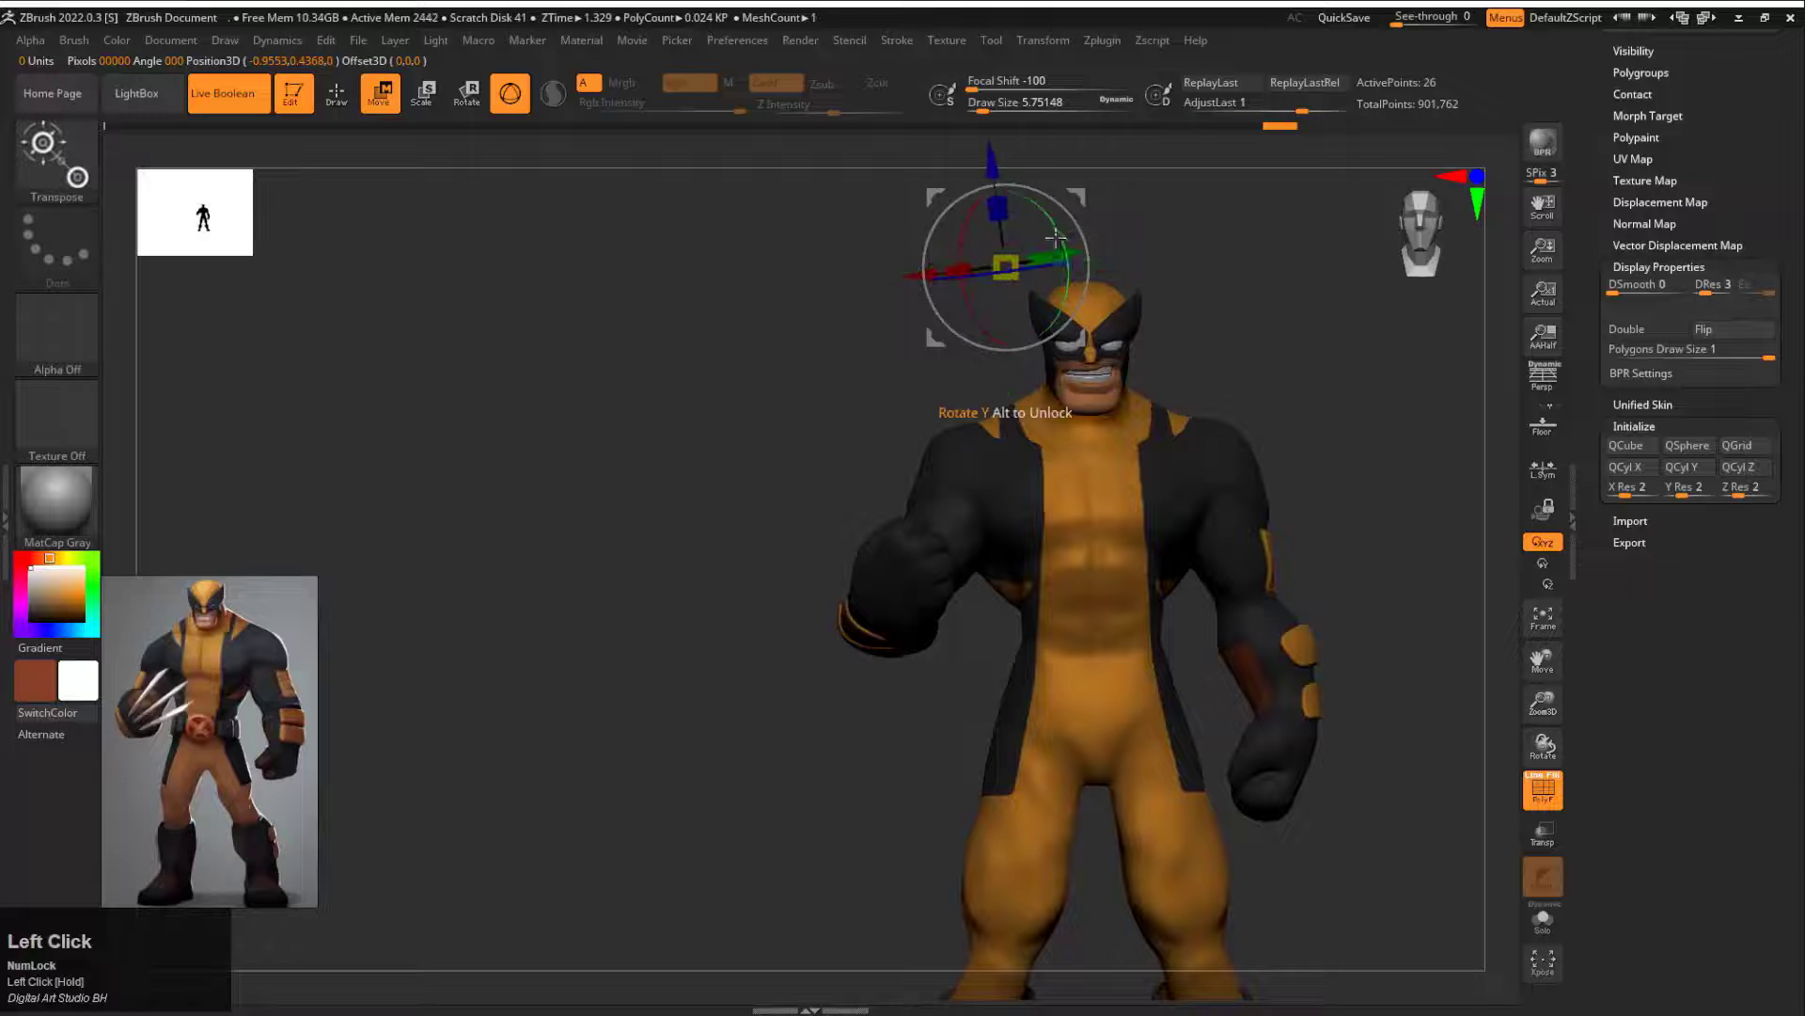
pyautogui.moveTo(1056, 239); pyautogui.dragTo(997, 327)
pyautogui.moveTo(1161, 562); pyautogui.dragTo(1134, 585)
pyautogui.moveTo(1231, 593); pyautogui.dragTo(1053, 578)
# Step: Move the claw onto the raised fist and angle it to emerge from between the knuckles
pyautogui.moveTo(1119, 582); pyautogui.dragTo(1069, 582)
pyautogui.keyDown('alt'); pyautogui.moveTo(1151, 593); pyautogui.dragTo(1097, 683); pyautogui.keyUp('alt')
pyautogui.moveTo(908, 470); pyautogui.dragTo(764, 420)
pyautogui.keyDown('alt'); pyautogui.moveTo(764, 420); pyautogui.dragTo(864, 233); pyautogui.keyUp('alt')
pyautogui.moveTo(707, 658); pyautogui.dragTo(750, 612)
pyautogui.moveTo(938, 595); pyautogui.dragTo(945, 468)
# Step: Duplicate the claw onto the neighbouring knuckle and tilt the copy outward
pyautogui.moveTo(882, 535); pyautogui.dragTo(870, 526)
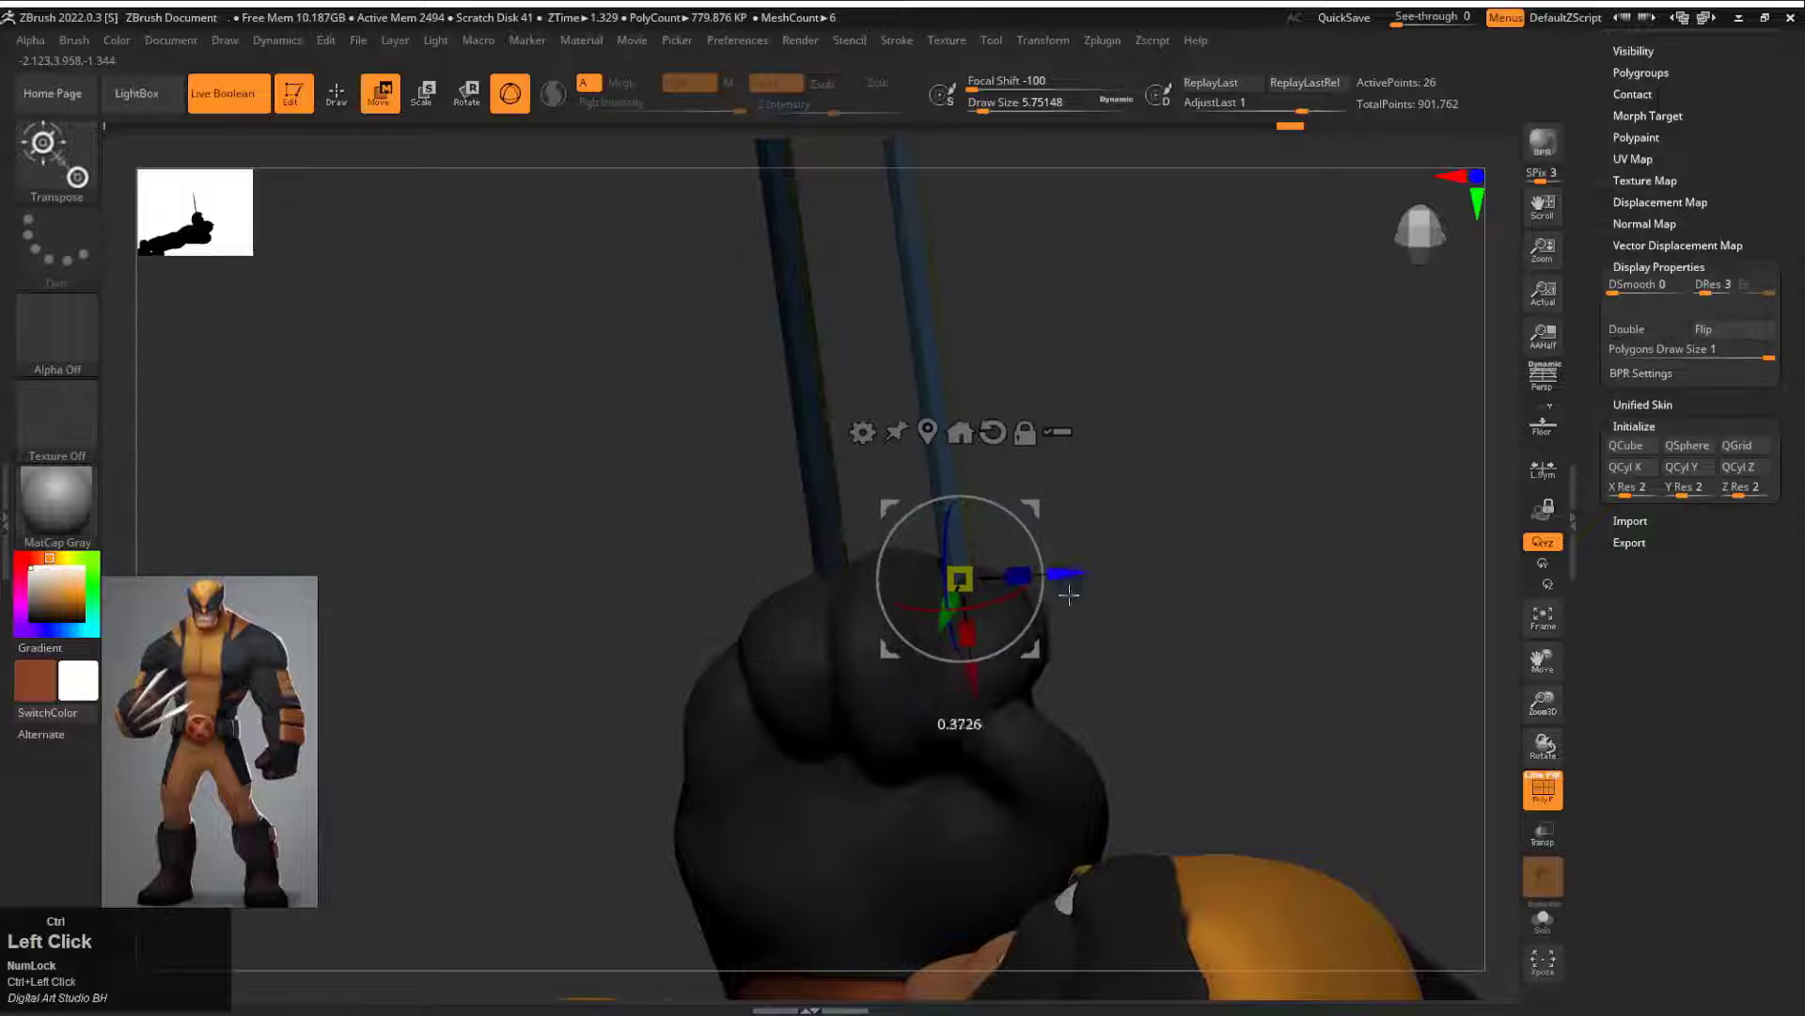
pyautogui.moveTo(1025, 532)
pyautogui.keyDown('ctrl'); pyautogui.mouseDown()
pyautogui.moveTo(821, 618)
pyautogui.moveTo(822, 649)
pyautogui.mouseUp(); pyautogui.keyUp('ctrl')
pyautogui.keyDown('alt'); pyautogui.moveTo(947, 391); pyautogui.dragTo(926, 310); pyautogui.keyUp('alt')
pyautogui.moveTo(926, 423); pyautogui.dragTo(830, 655)
pyautogui.moveTo(1058, 470); pyautogui.dragTo(975, 544)
# Step: Duplicate a third claw onto the fist, spread the claws apart, and clear the mask
pyautogui.moveTo(828, 721); pyautogui.dragTo(863, 753)
pyautogui.moveTo(1044, 564)
pyautogui.mouseDown()
pyautogui.moveTo(967, 620)
pyautogui.moveTo(887, 533)
pyautogui.moveTo(917, 527)
pyautogui.mouseUp()
pyautogui.keyDown('ctrl'); pyautogui.keyDown('alt'); pyautogui.moveTo(928, 363); pyautogui.dragTo(854, 414); pyautogui.keyUp('alt'); pyautogui.keyUp('ctrl')
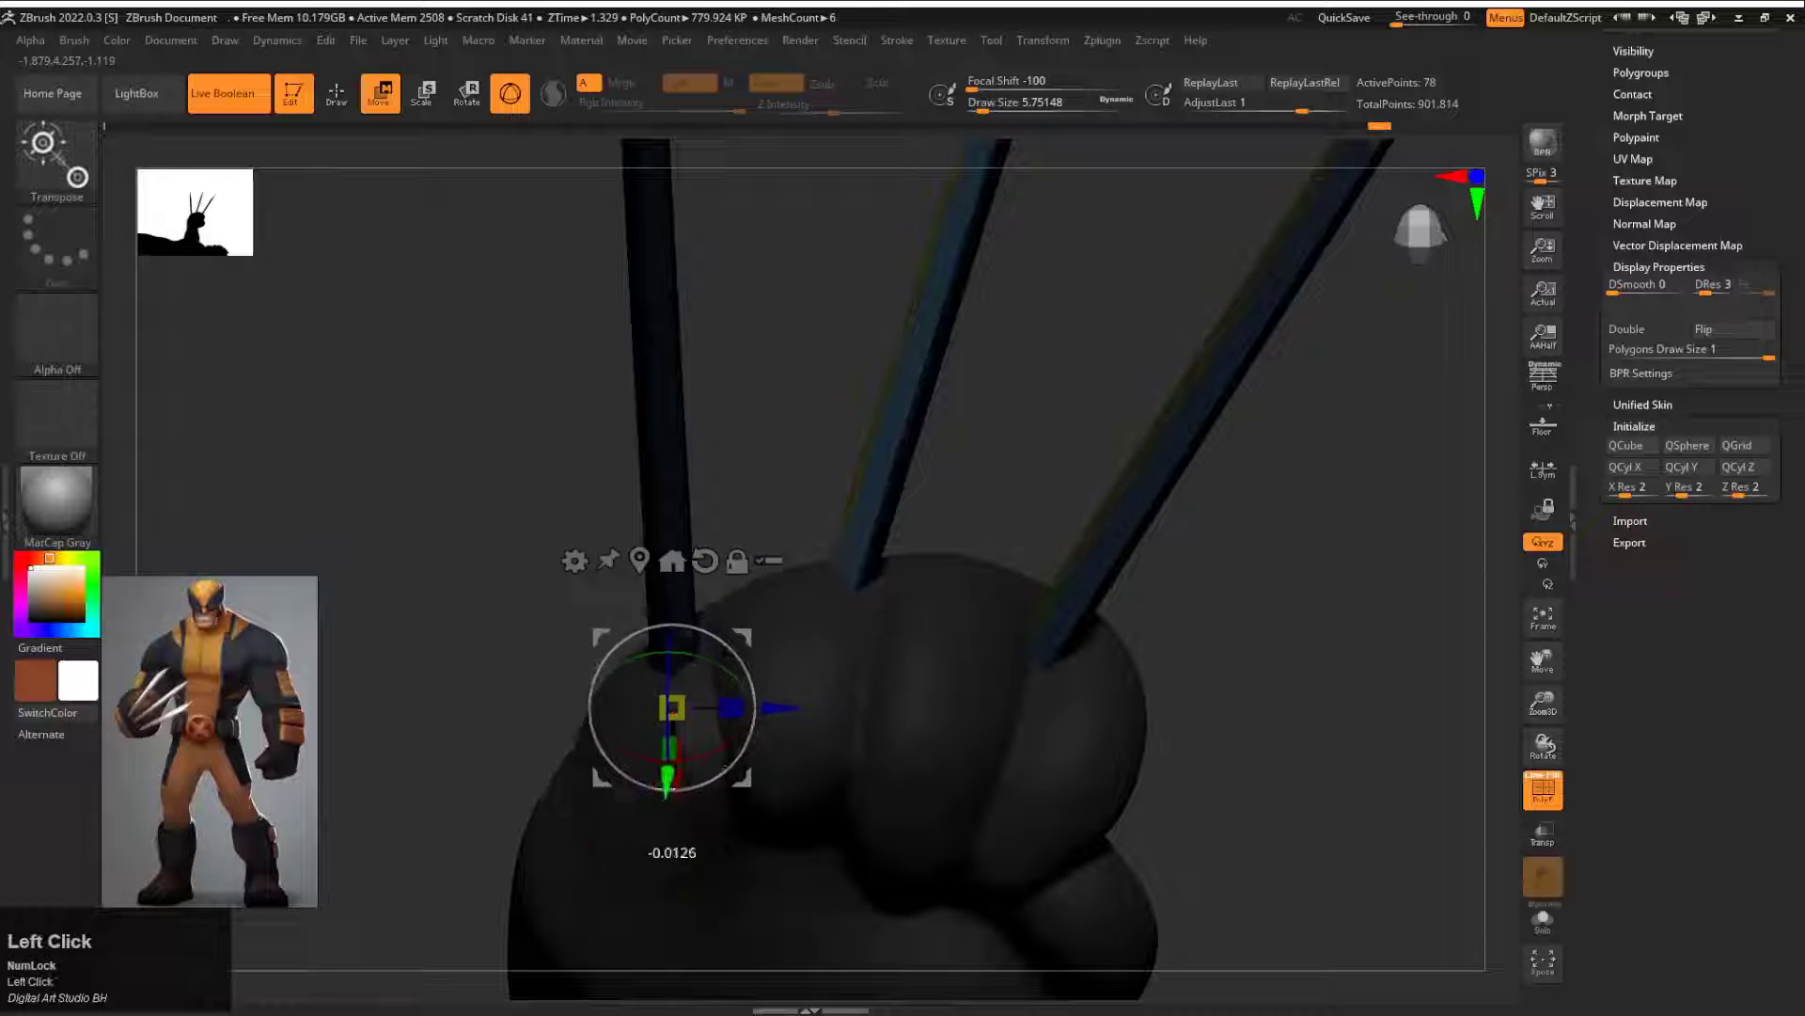
pyautogui.moveTo(667, 785); pyautogui.dragTo(693, 814)
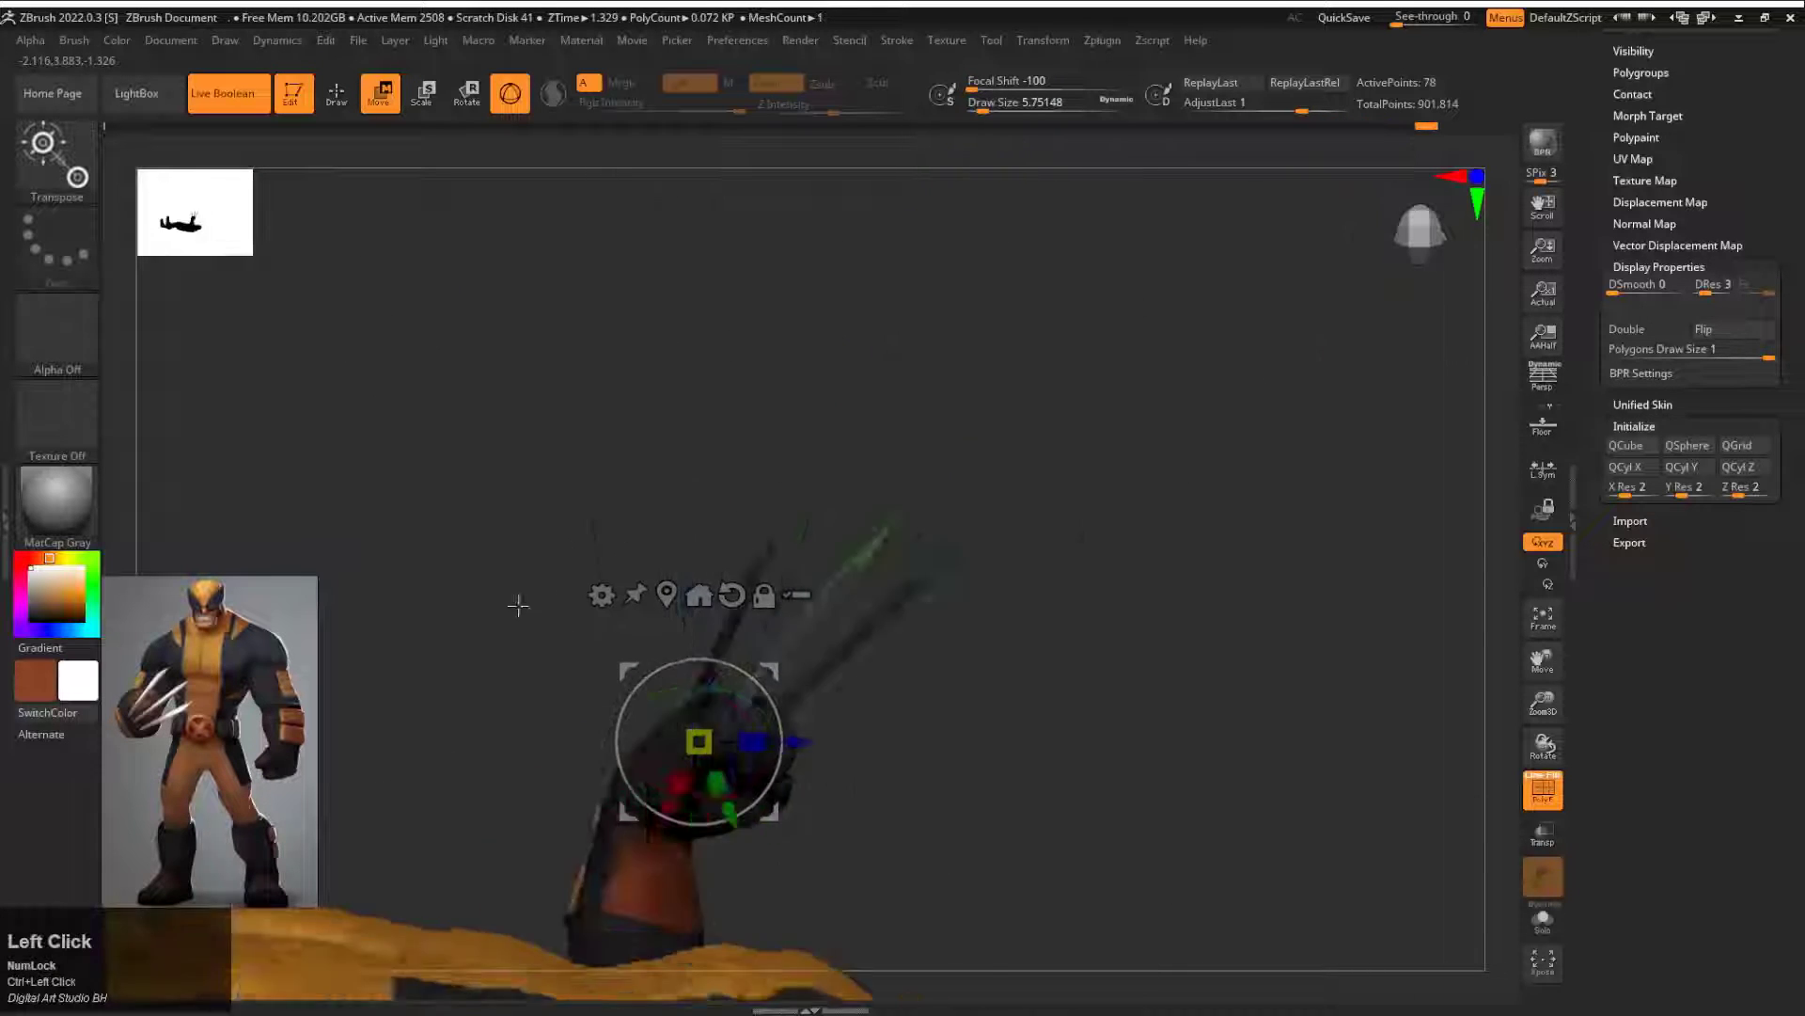
pyautogui.moveTo(516, 604); pyautogui.dragTo(1040, 770)
# Step: Turn off the polyframe, return to draw mode, and check the three claws against the full figure
pyautogui.press('f')
pyautogui.keyDown('alt'); pyautogui.moveTo(1091, 564); pyautogui.dragTo(393, 562); pyautogui.keyUp('alt')
pyautogui.hotkey('shift', 'f')
pyautogui.moveTo(629, 575)
pyautogui.mouseDown()
pyautogui.moveTo(542, 564)
pyautogui.moveTo(620, 587)
pyautogui.mouseUp()
pyautogui.keyDown('alt'); pyautogui.moveTo(768, 624); pyautogui.dragTo(637, 637); pyautogui.keyUp('alt')
pyautogui.press('q')
pyautogui.keyDown('alt'); pyautogui.moveTo(1044, 518); pyautogui.dragTo(1139, 467); pyautogui.keyUp('alt')
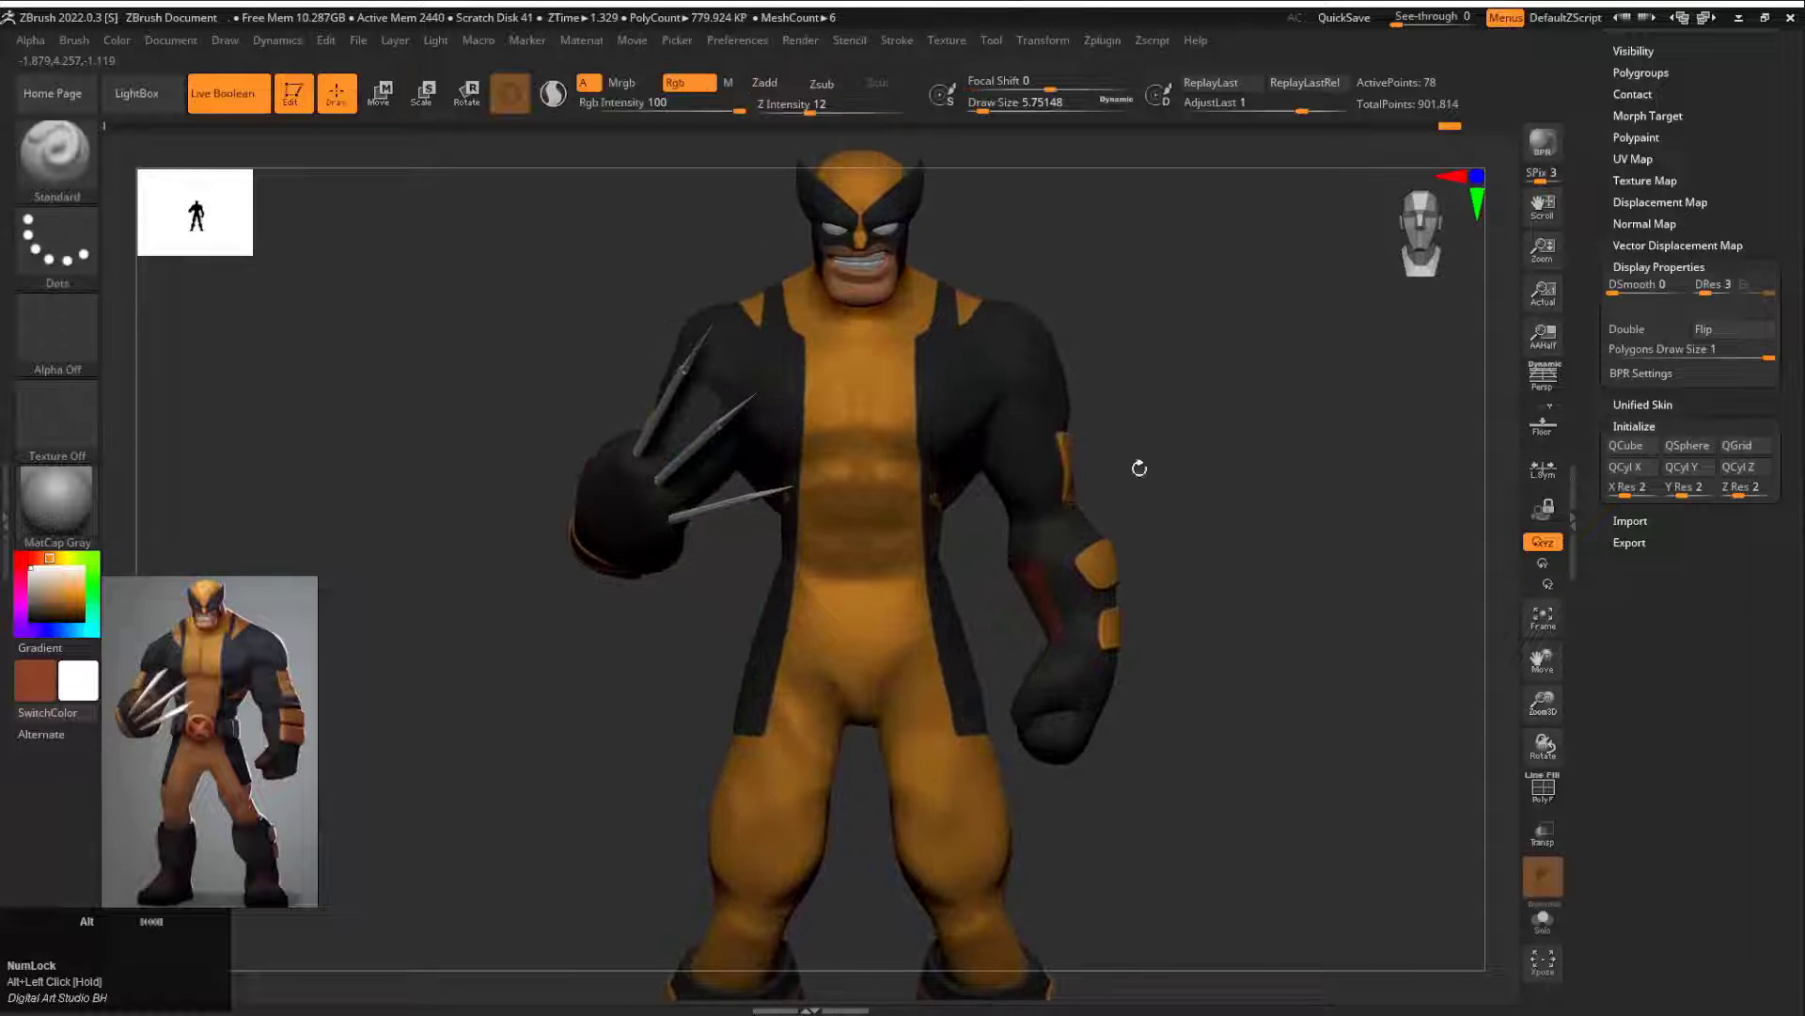
# Step: Append another cube subtool, try subdividing it, and undo the last change
pyautogui.moveTo(1592, 362); pyautogui.dragTo(1635, 667)
pyautogui.click(1711, 517)
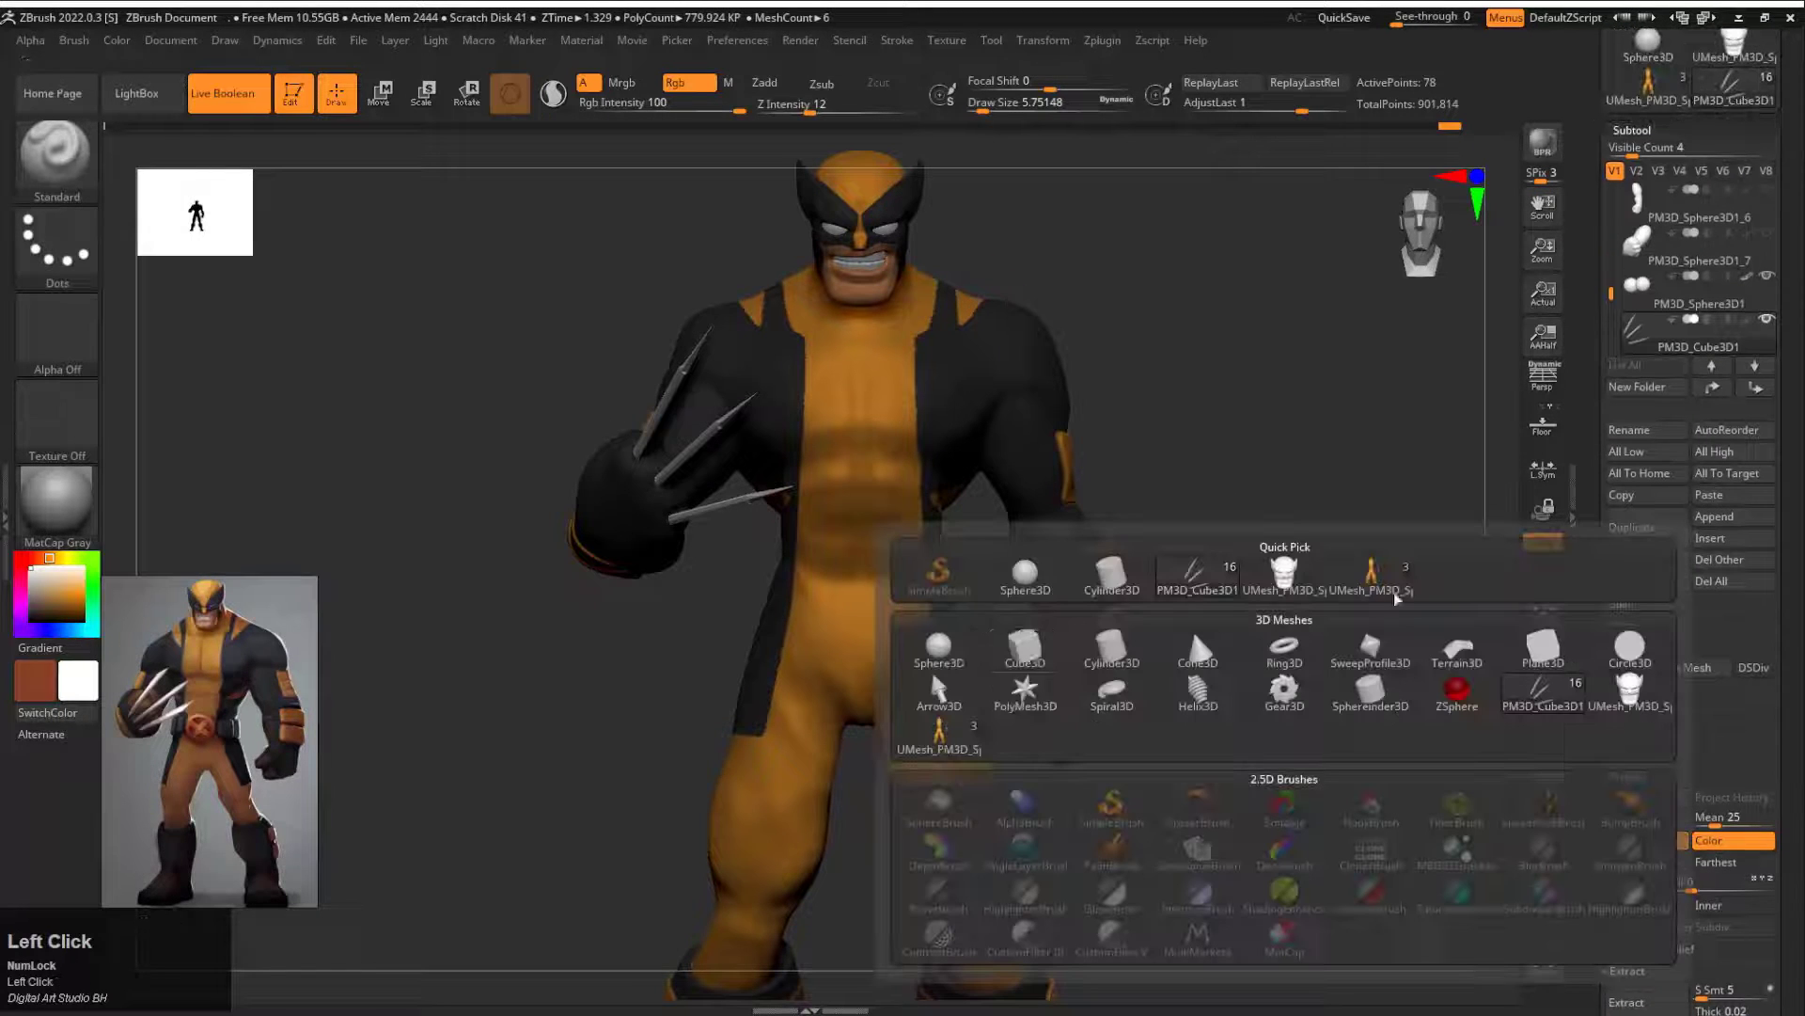
pyautogui.click(1024, 653)
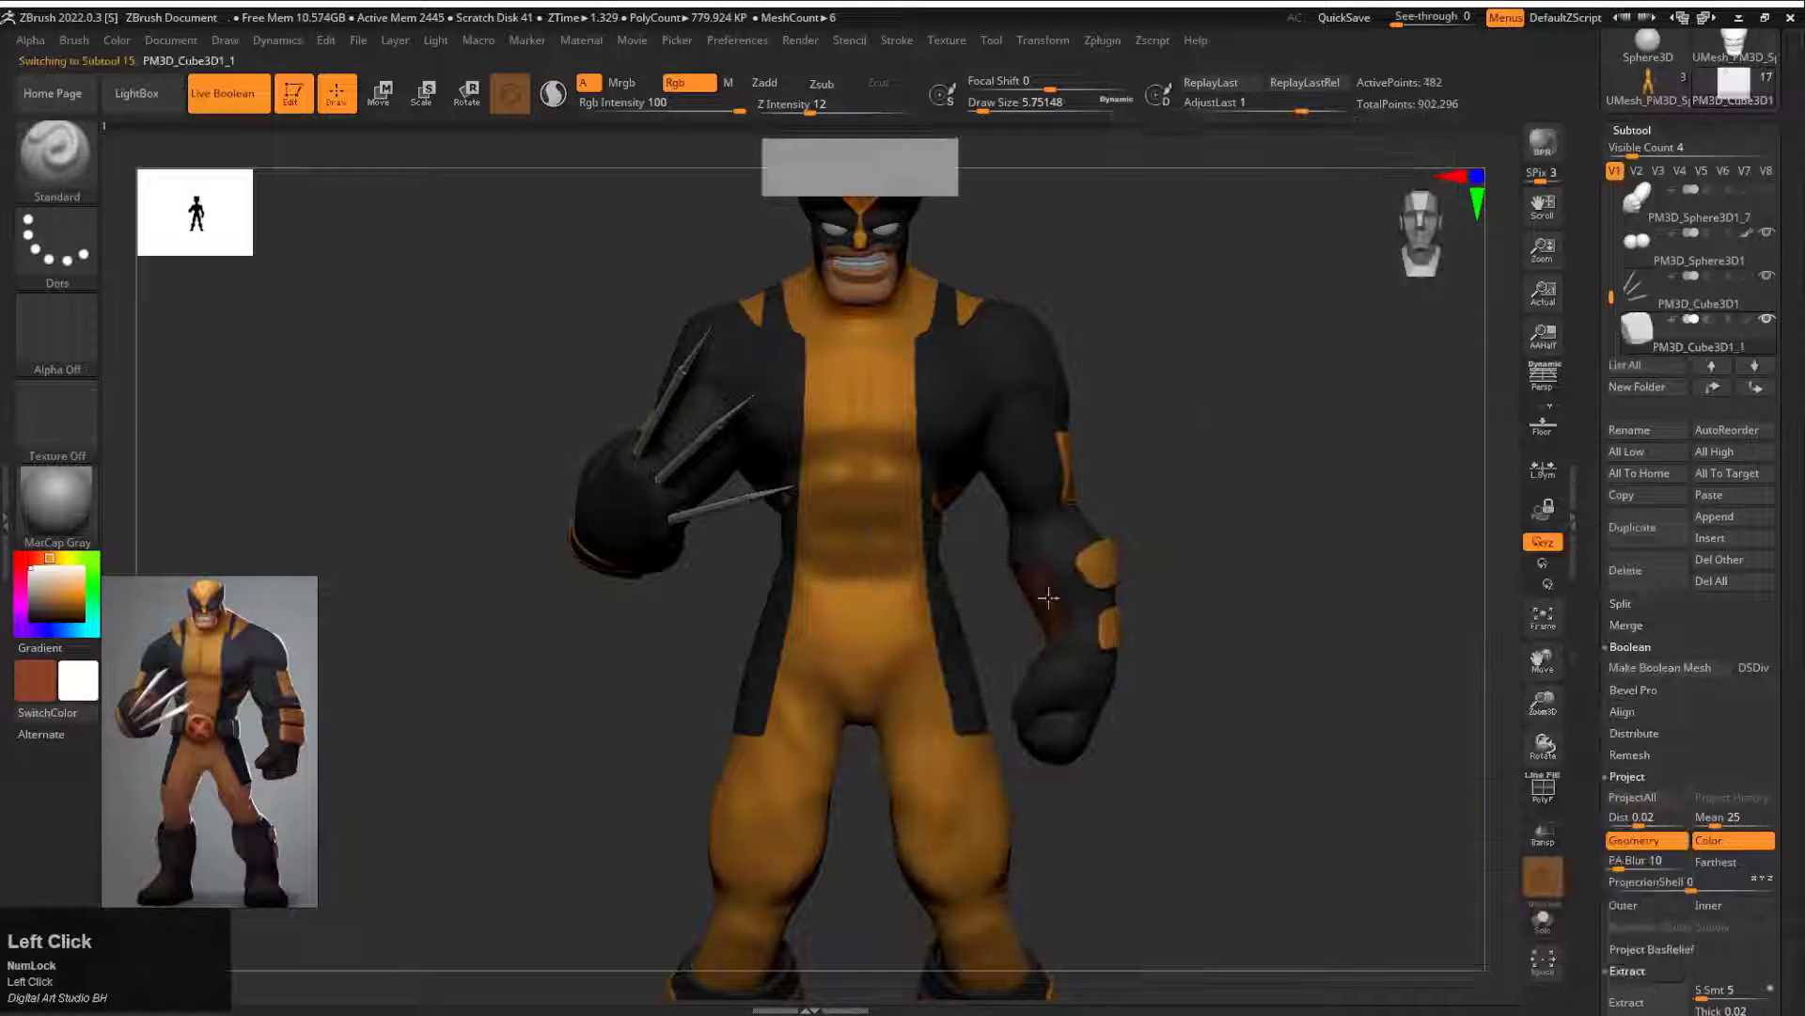
pyautogui.keyDown('alt'); pyautogui.moveTo(1040, 596); pyautogui.dragTo(1148, 520); pyautogui.keyUp('alt')
pyautogui.hotkey('ctrl', 'd')
pyautogui.click(939, 337)
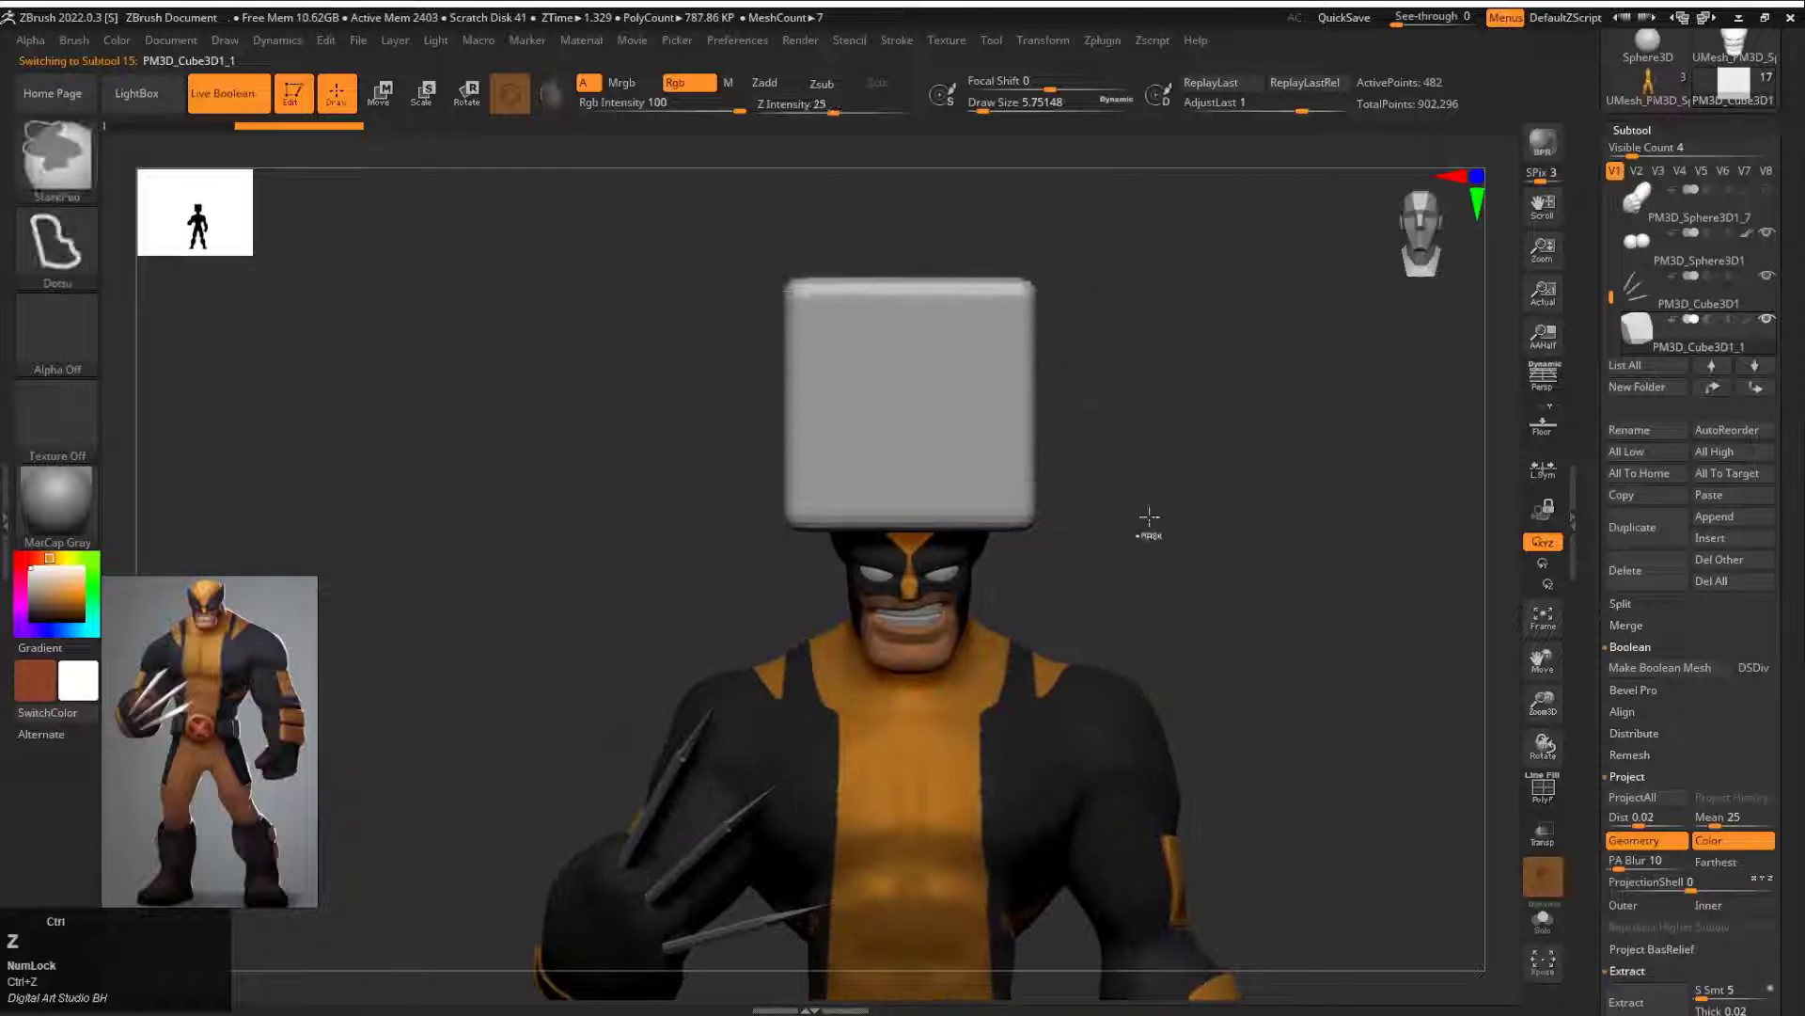
pyautogui.hotkey('ctrl', 'z')
# Step: Reinitialize the appended cube as a low-resolution primitive with X, Y and Z Res 2, and try it with smoothing
pyautogui.moveTo(1657, 554); pyautogui.dragTo(1644, 298)
pyautogui.click(1686, 730)
pyautogui.moveTo(1080, 347); pyautogui.dragTo(974, 461)
pyautogui.hotkey('ctrl', 'z')
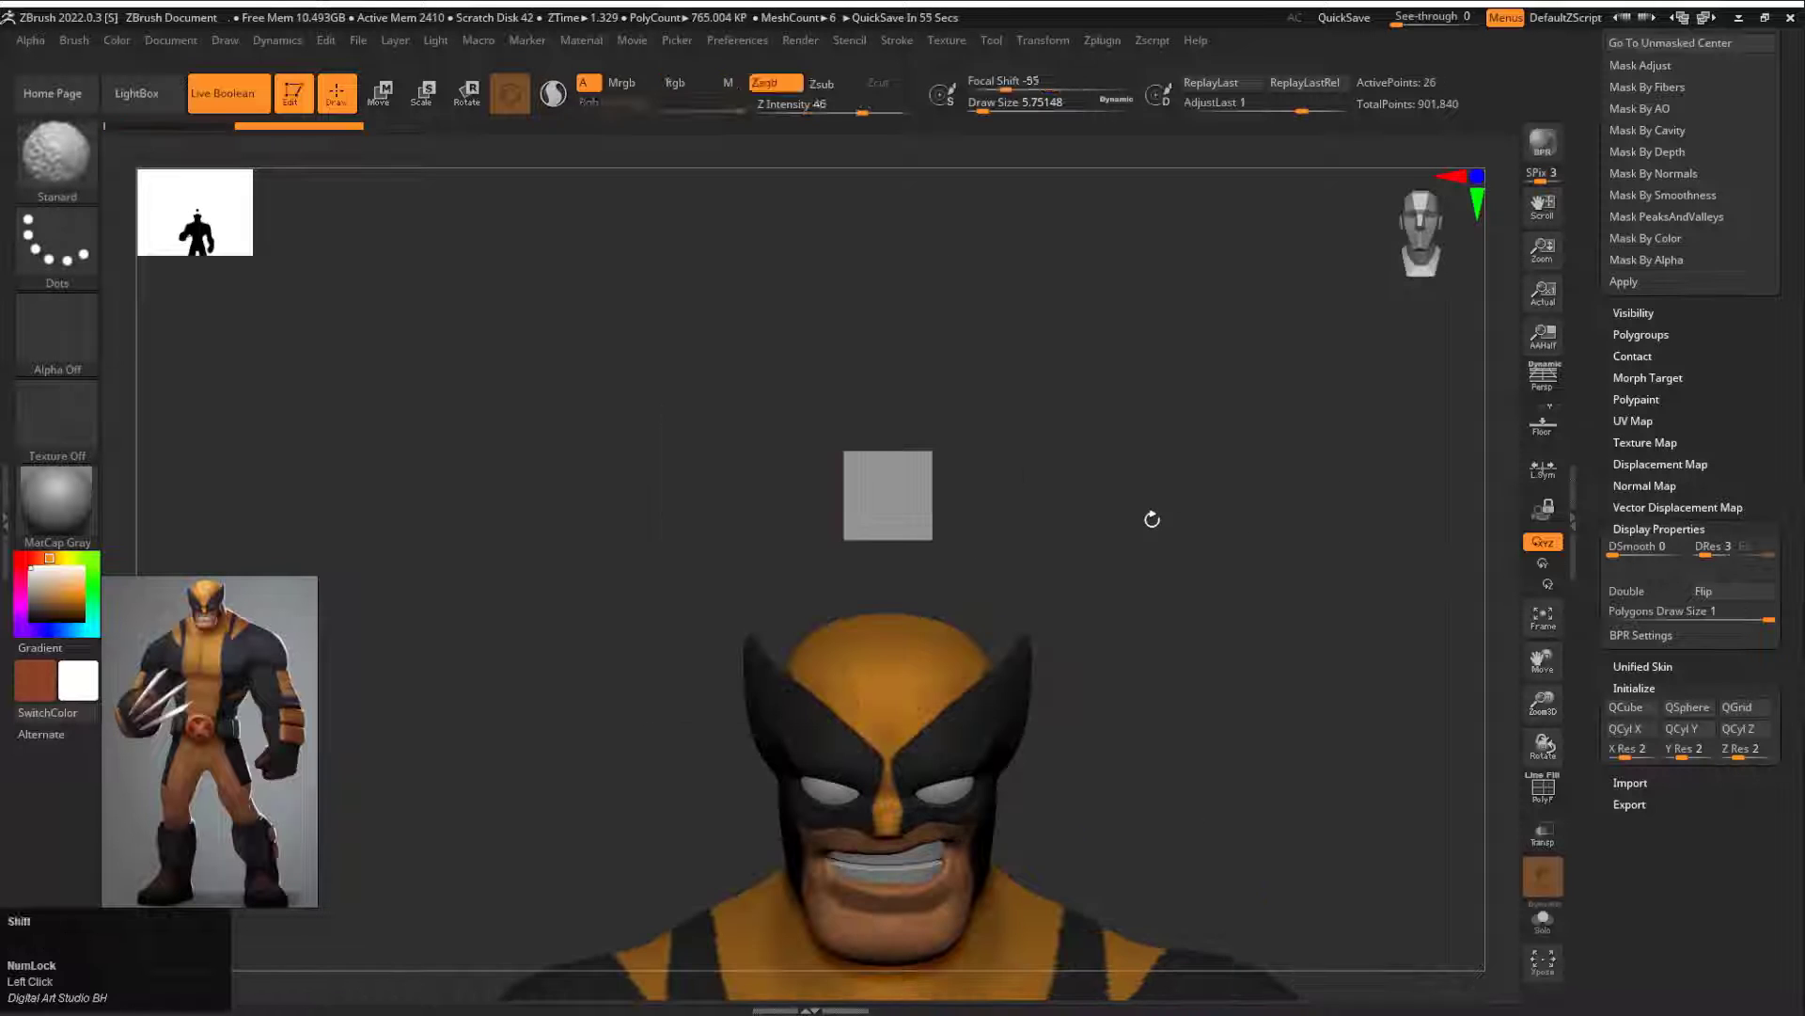
pyautogui.press('d')
pyautogui.moveTo(1147, 526); pyautogui.dragTo(1134, 393)
pyautogui.press('Tab')
pyautogui.press('Tab')
pyautogui.press('f')
pyautogui.press('f')
pyautogui.press('f')
pyautogui.keyDown('alt'); pyautogui.moveTo(1141, 479); pyautogui.dragTo(1163, 540); pyautogui.keyUp('alt')
# Step: Append a cylinder subtool and reinitialize it as a vertical QCyl with X Res 5, Y Res 2 and Z Res 5
pyautogui.moveTo(1608, 282); pyautogui.dragTo(1610, 752)
pyautogui.click(1721, 723)
pyautogui.click(1109, 681)
pyautogui.keyDown('shift'); pyautogui.moveTo(1194, 462); pyautogui.dragTo(1035, 385); pyautogui.keyUp('shift')
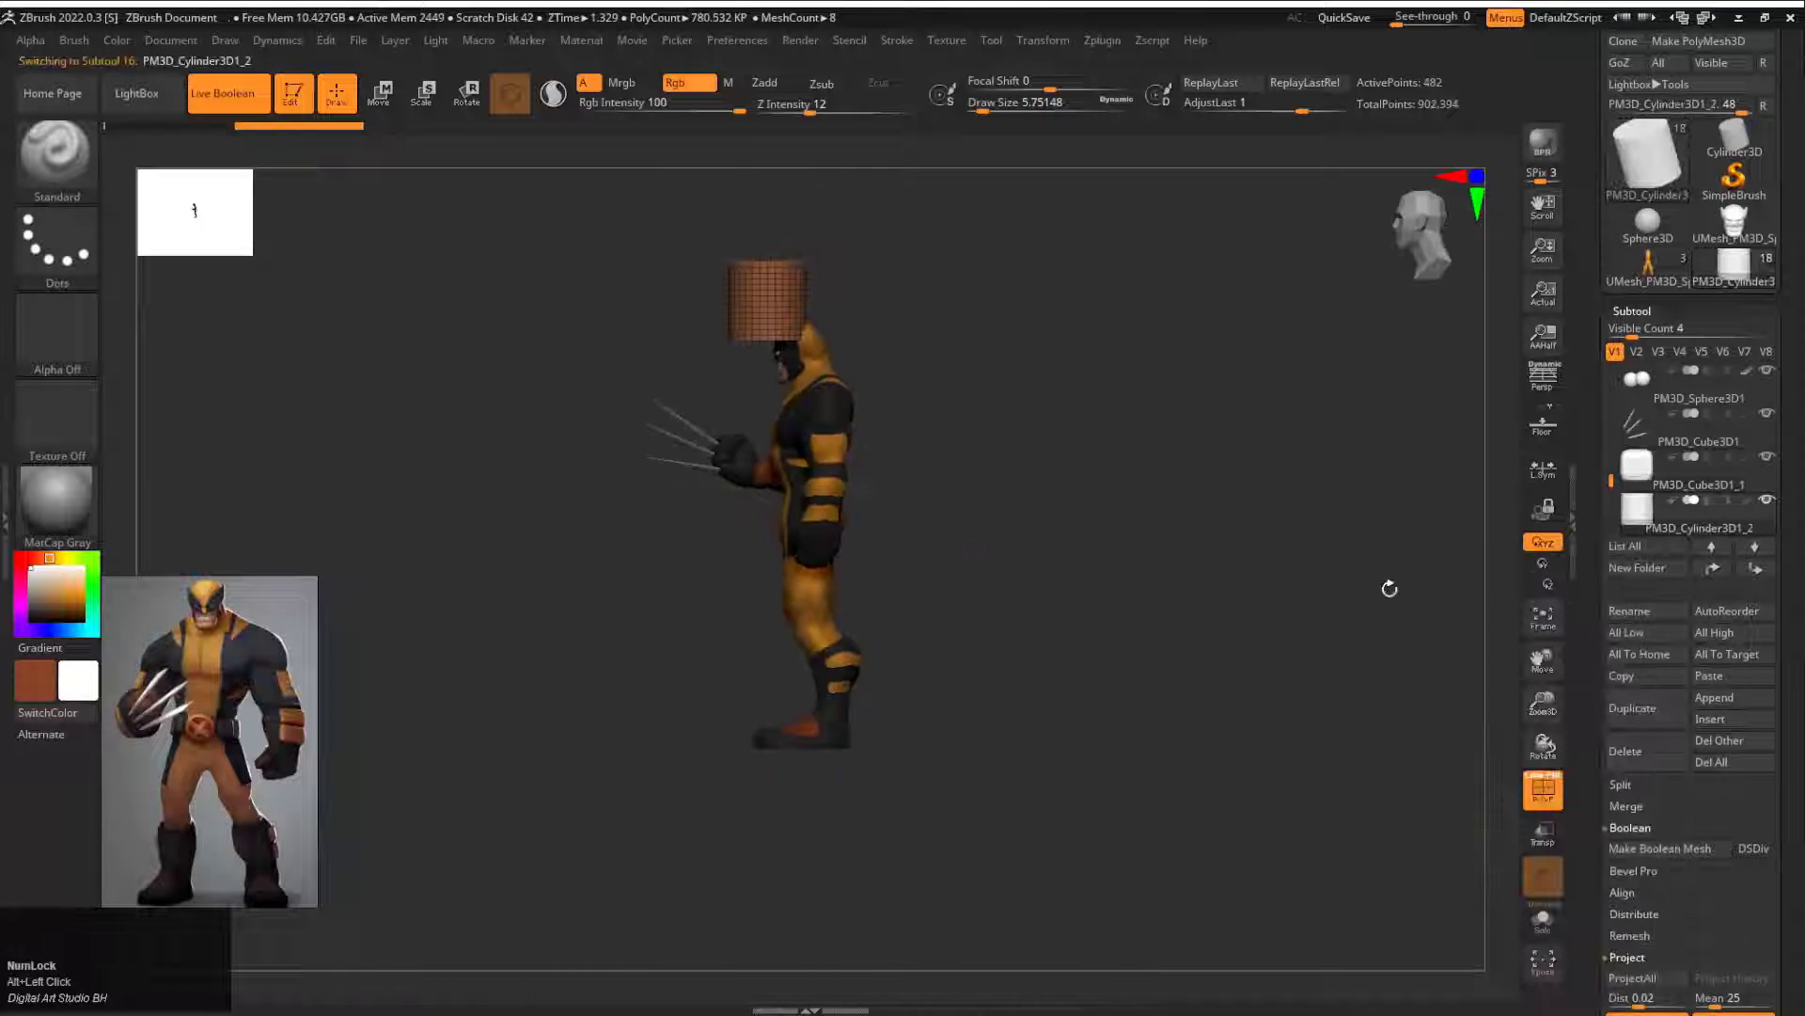
pyautogui.moveTo(1606, 607); pyautogui.dragTo(1660, 507)
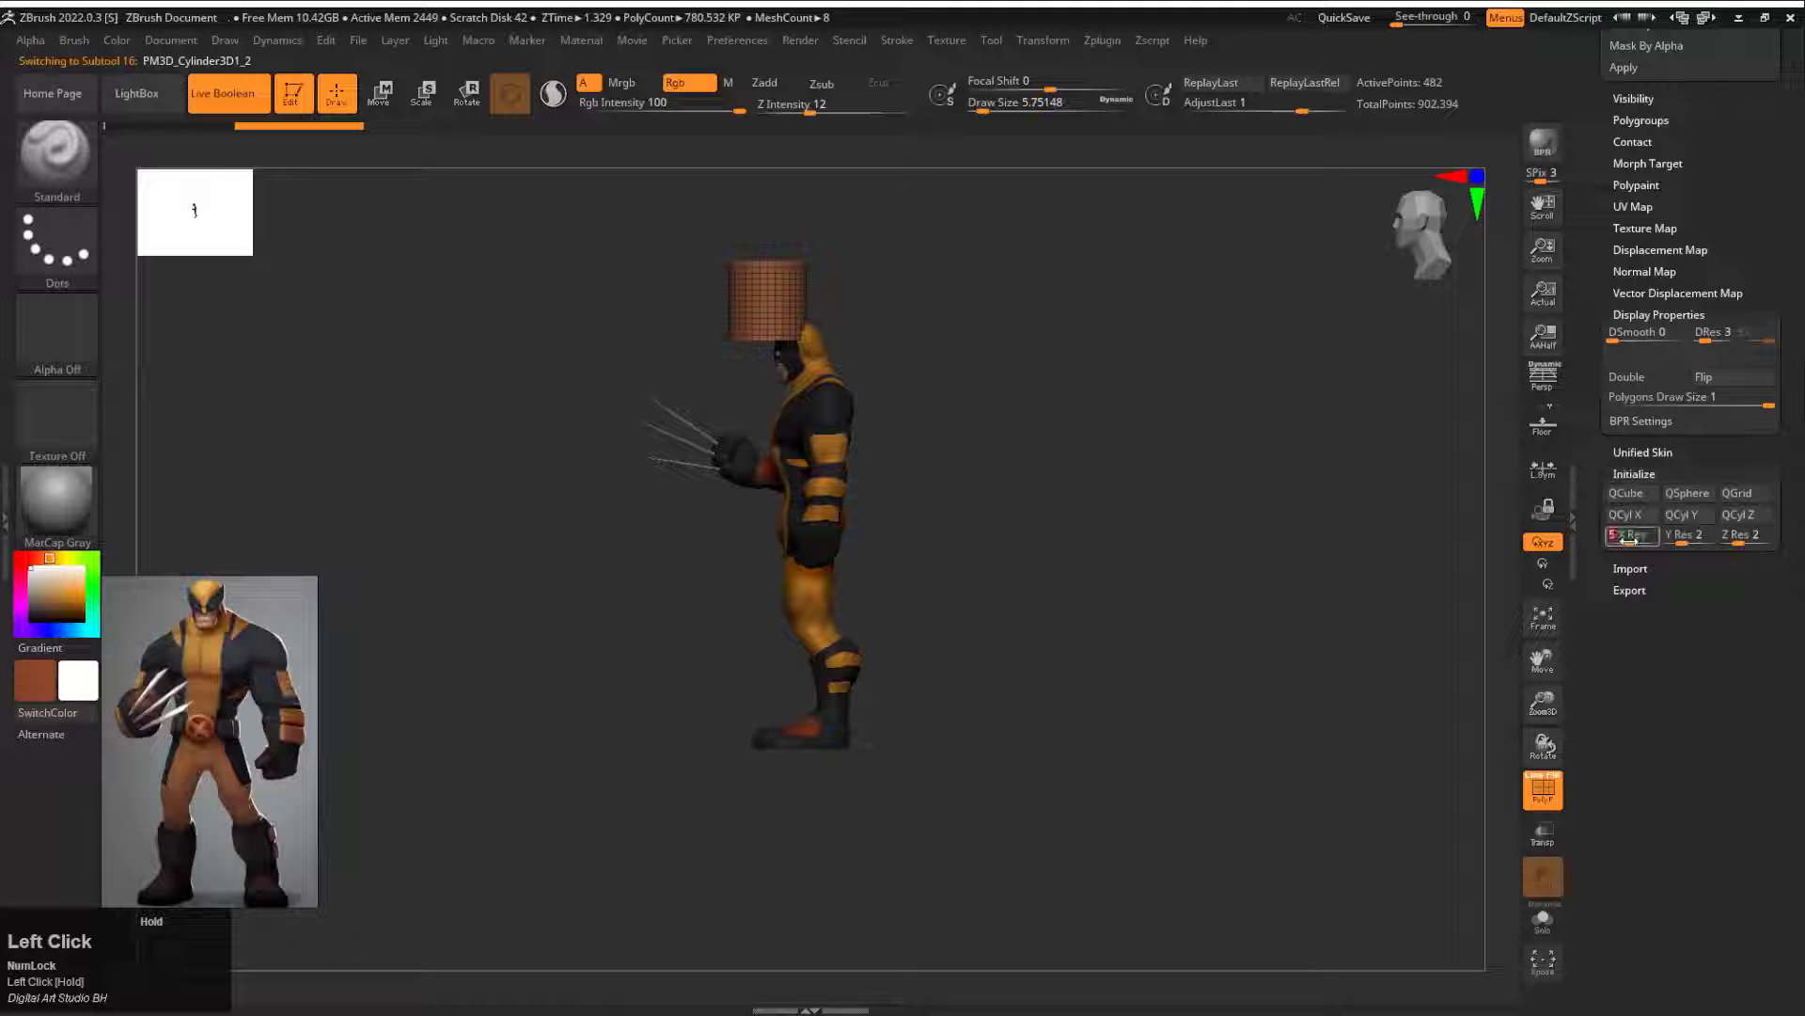
# Step: Move, flatten and scale the cylinder around the waist as a belt and shape it to the body with the Move brush
pyautogui.press('w')
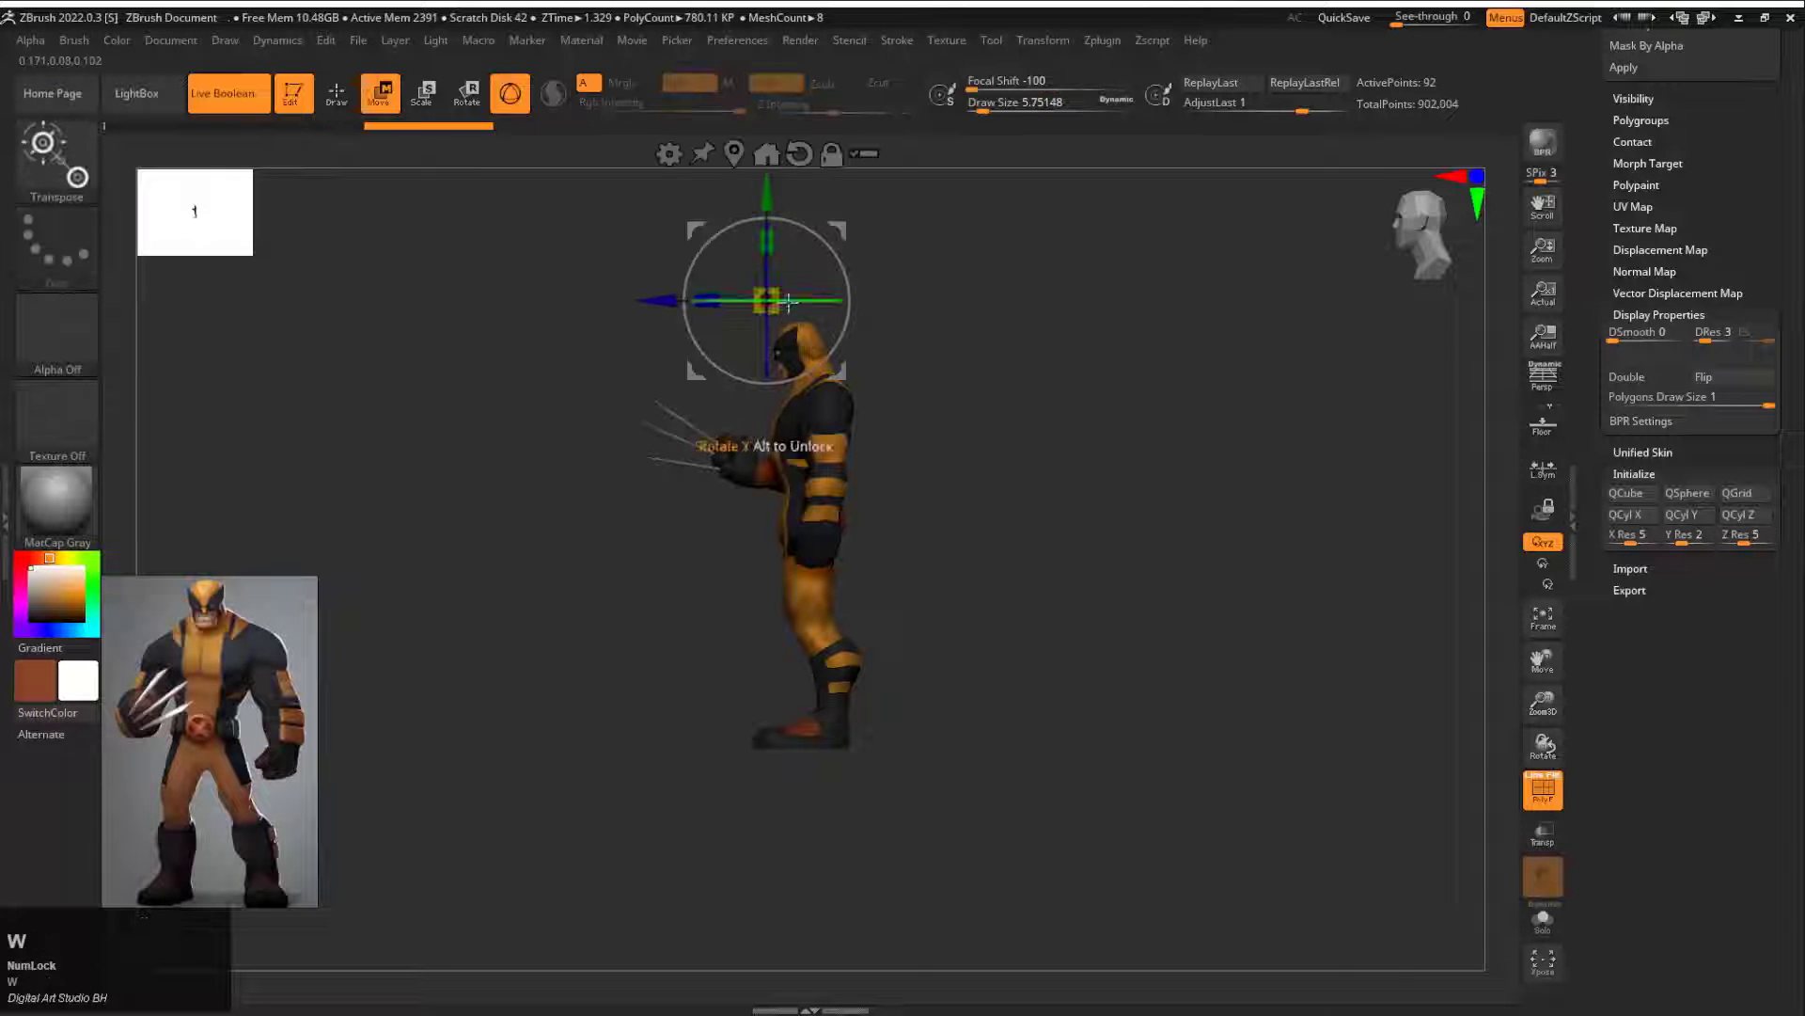
pyautogui.moveTo(842, 252); pyautogui.dragTo(885, 477)
pyautogui.keyDown('alt'); pyautogui.moveTo(950, 409); pyautogui.dragTo(959, 517); pyautogui.keyUp('alt')
pyautogui.moveTo(814, 493); pyautogui.dragTo(776, 522)
pyautogui.moveTo(700, 492); pyautogui.dragTo(673, 493)
pyautogui.moveTo(746, 422); pyautogui.dragTo(739, 427)
pyautogui.moveTo(1128, 527); pyautogui.dragTo(1039, 516)
pyautogui.moveTo(847, 517); pyautogui.dragTo(850, 526)
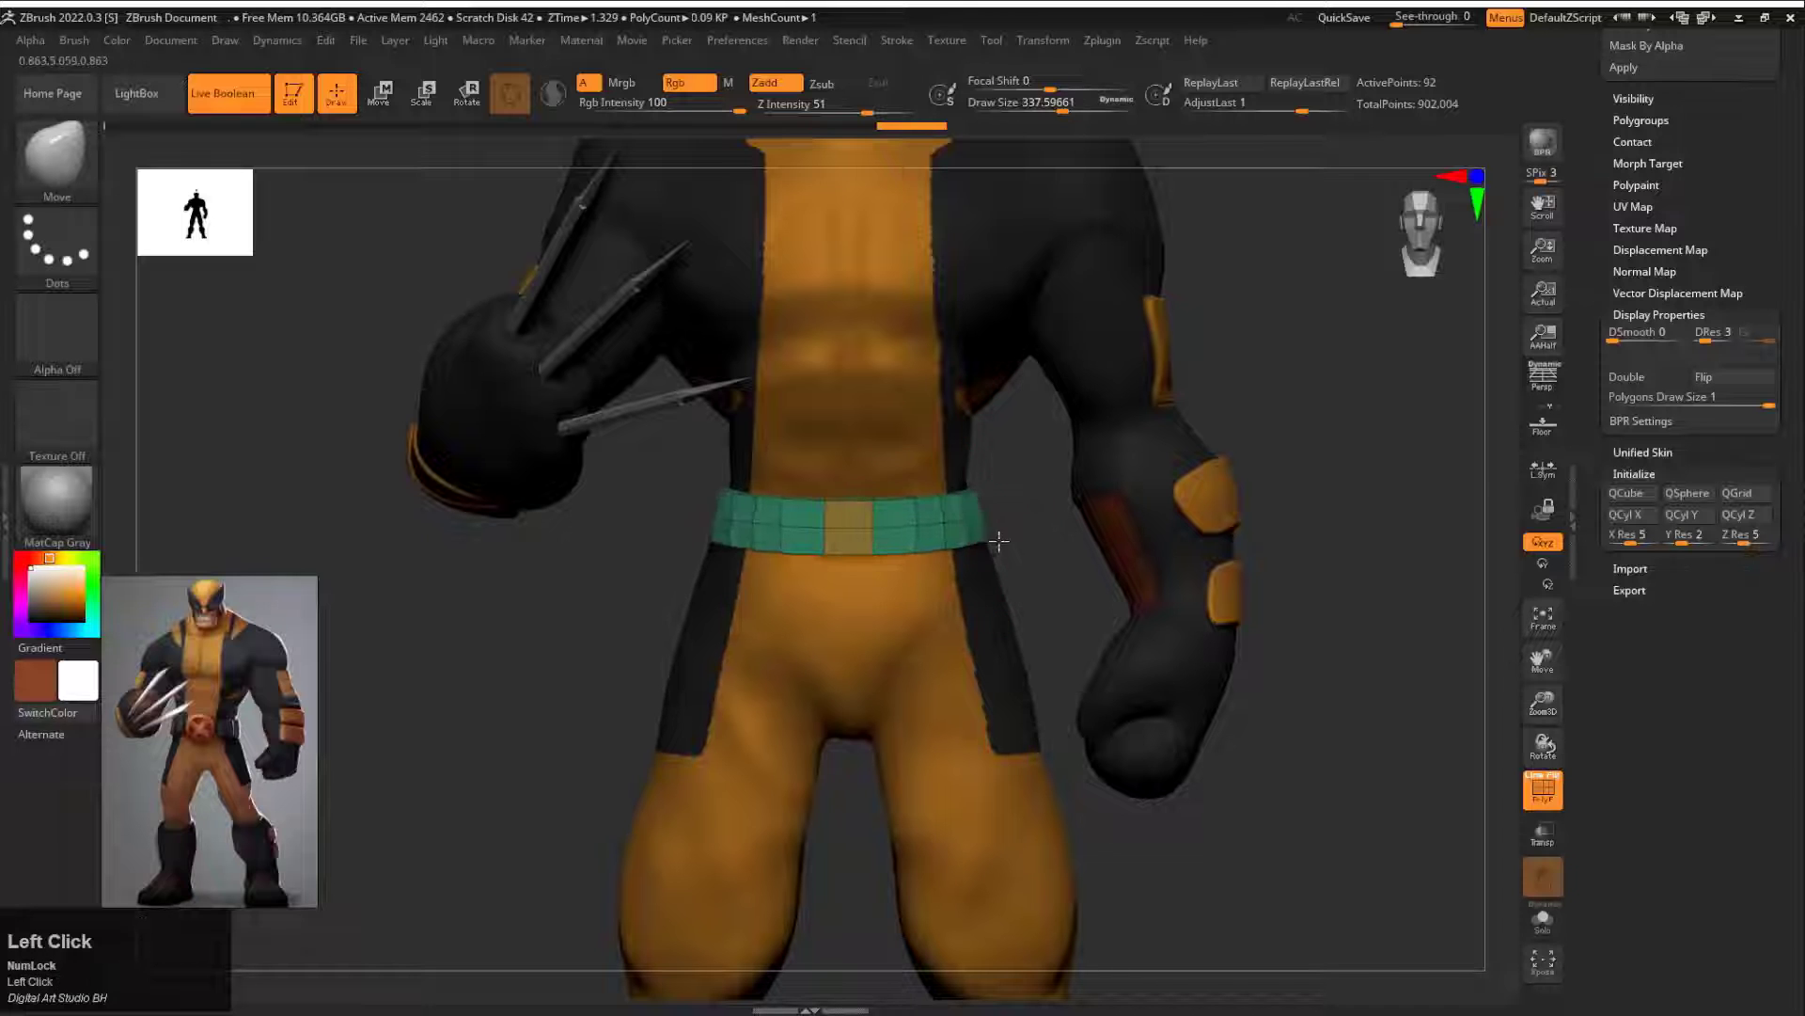
# Step: Fit the back and sides of the belt cylinder around the waist with the Move brush, adjusting the brush size
pyautogui.moveTo(999, 541); pyautogui.dragTo(830, 538)
pyautogui.keyDown('alt'); pyautogui.moveTo(1166, 519); pyautogui.dragTo(850, 534); pyautogui.keyUp('alt')
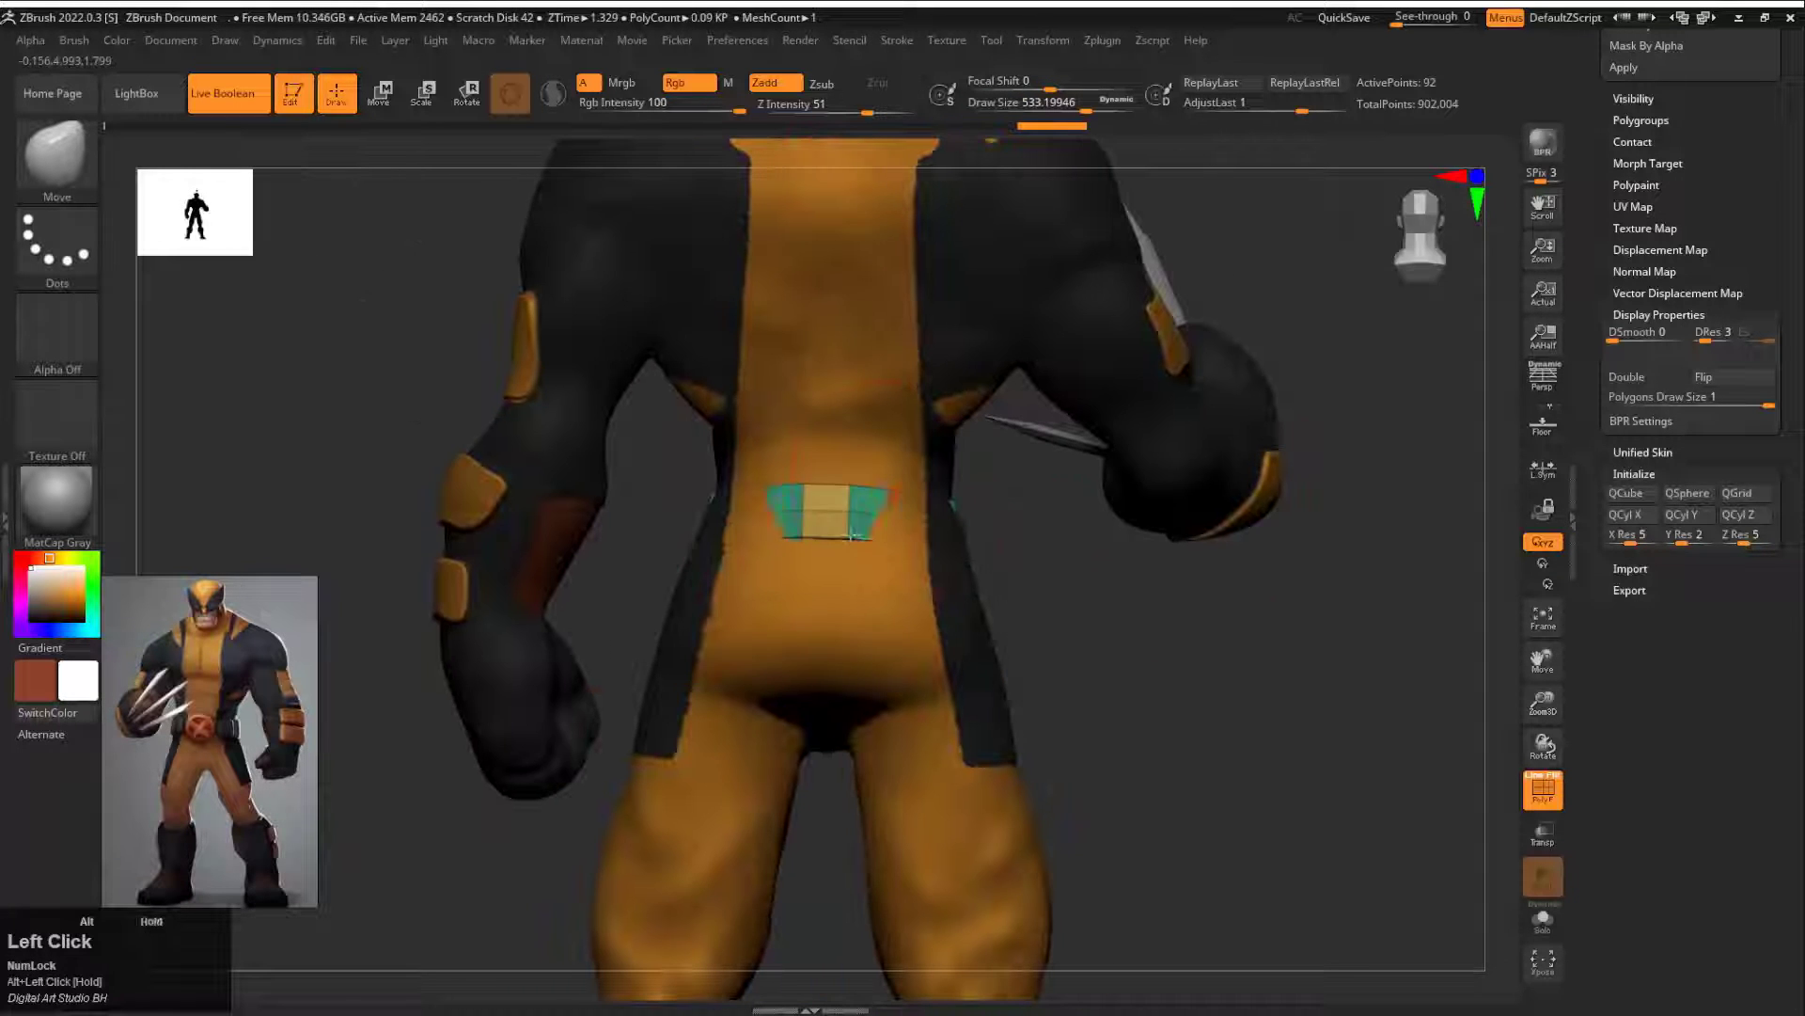
pyautogui.moveTo(959, 527)
pyautogui.mouseDown()
pyautogui.moveTo(934, 498)
pyautogui.moveTo(972, 528)
pyautogui.mouseUp()
pyautogui.moveTo(1166, 602); pyautogui.dragTo(1025, 554)
pyautogui.moveTo(997, 559); pyautogui.dragTo(1006, 571)
pyautogui.moveTo(1119, 565); pyautogui.dragTo(1020, 654)
pyautogui.press('s')
pyautogui.moveTo(1093, 781)
pyautogui.mouseDown()
pyautogui.moveTo(1215, 666)
pyautogui.moveTo(1238, 711)
pyautogui.mouseUp()
pyautogui.press('s')
pyautogui.click(1224, 704)
pyautogui.moveTo(1213, 649)
pyautogui.mouseDown()
pyautogui.moveTo(1282, 636)
pyautogui.moveTo(1229, 410)
pyautogui.moveTo(1072, 363)
pyautogui.moveTo(1030, 370)
pyautogui.mouseUp()
# Step: Move, scale and flatten the rounded cube against the belt beside the front of the waist as a pouch
pyautogui.keyDown('alt'); pyautogui.click(1066, 360); pyautogui.keyUp('alt')
pyautogui.press('w')
pyautogui.moveTo(1223, 359); pyautogui.dragTo(1354, 352)
pyautogui.moveTo(1136, 292); pyautogui.dragTo(1186, 649)
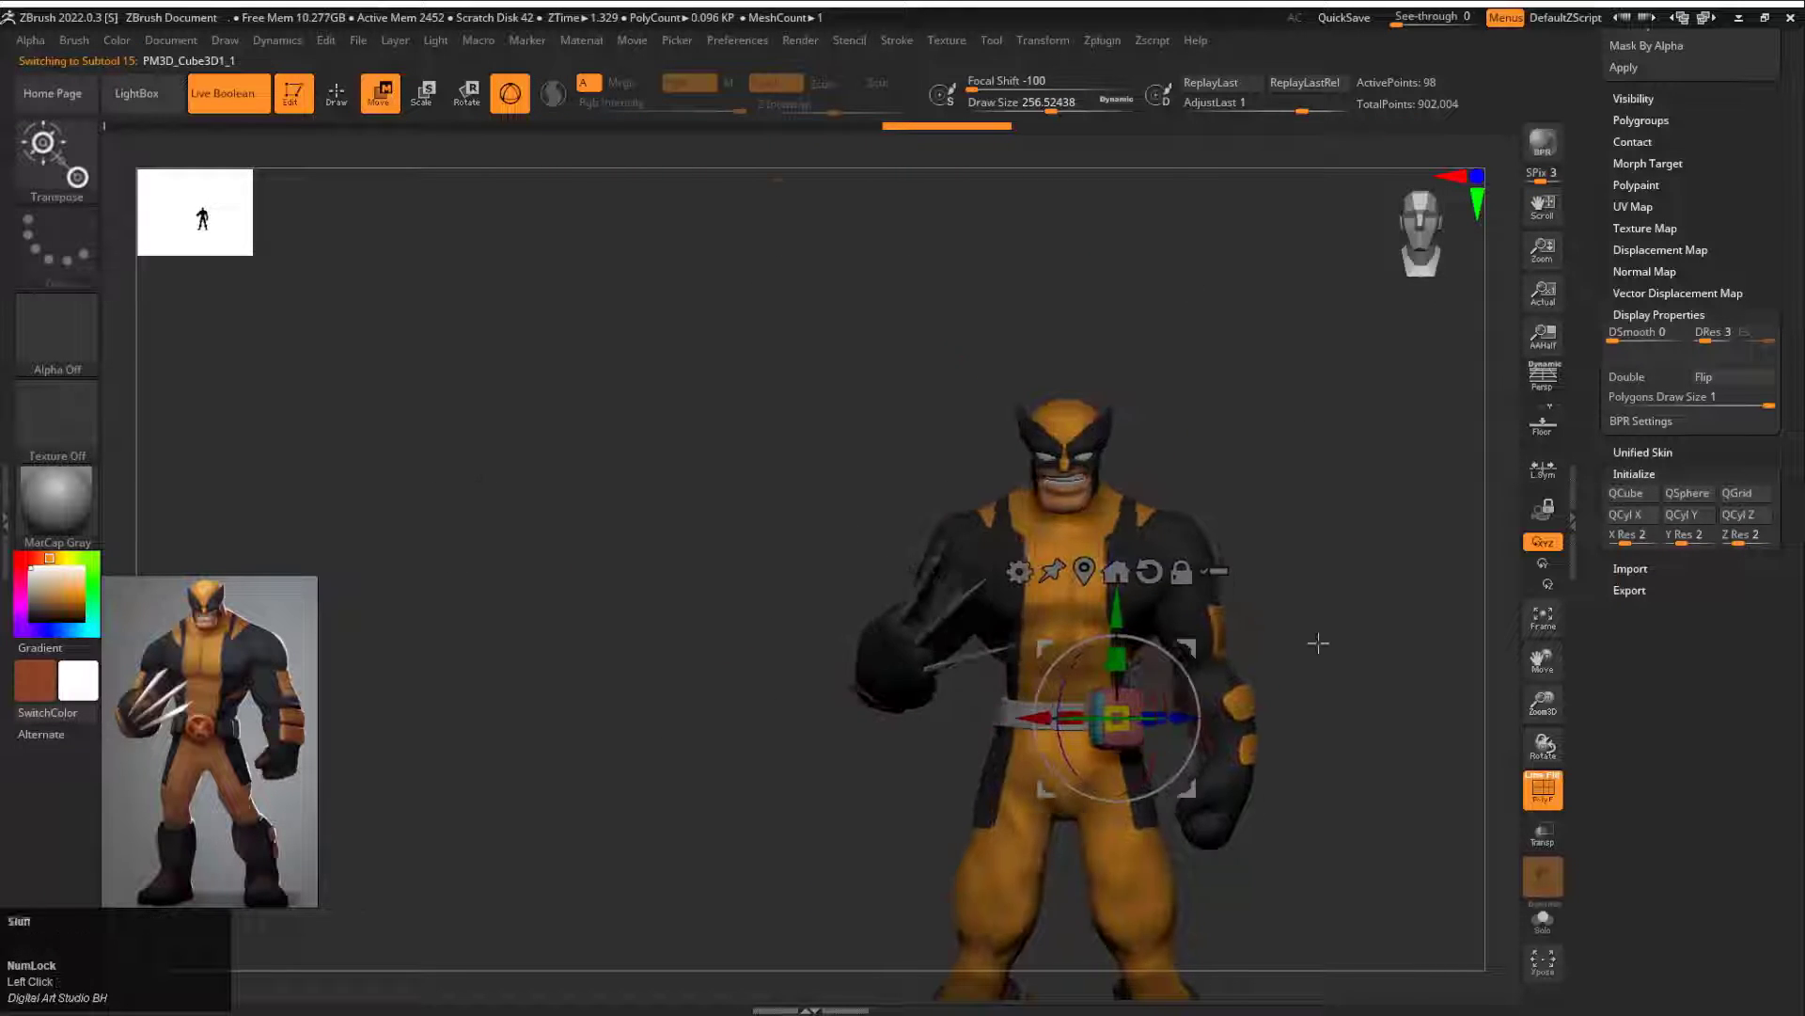
pyautogui.keyDown('alt'); pyautogui.moveTo(1317, 640); pyautogui.dragTo(1307, 799); pyautogui.keyUp('alt')
pyautogui.moveTo(1037, 723); pyautogui.dragTo(998, 722)
pyautogui.moveTo(1219, 667); pyautogui.dragTo(1230, 846)
pyautogui.moveTo(990, 773); pyautogui.dragTo(1019, 745)
pyautogui.moveTo(1290, 658); pyautogui.dragTo(1105, 607)
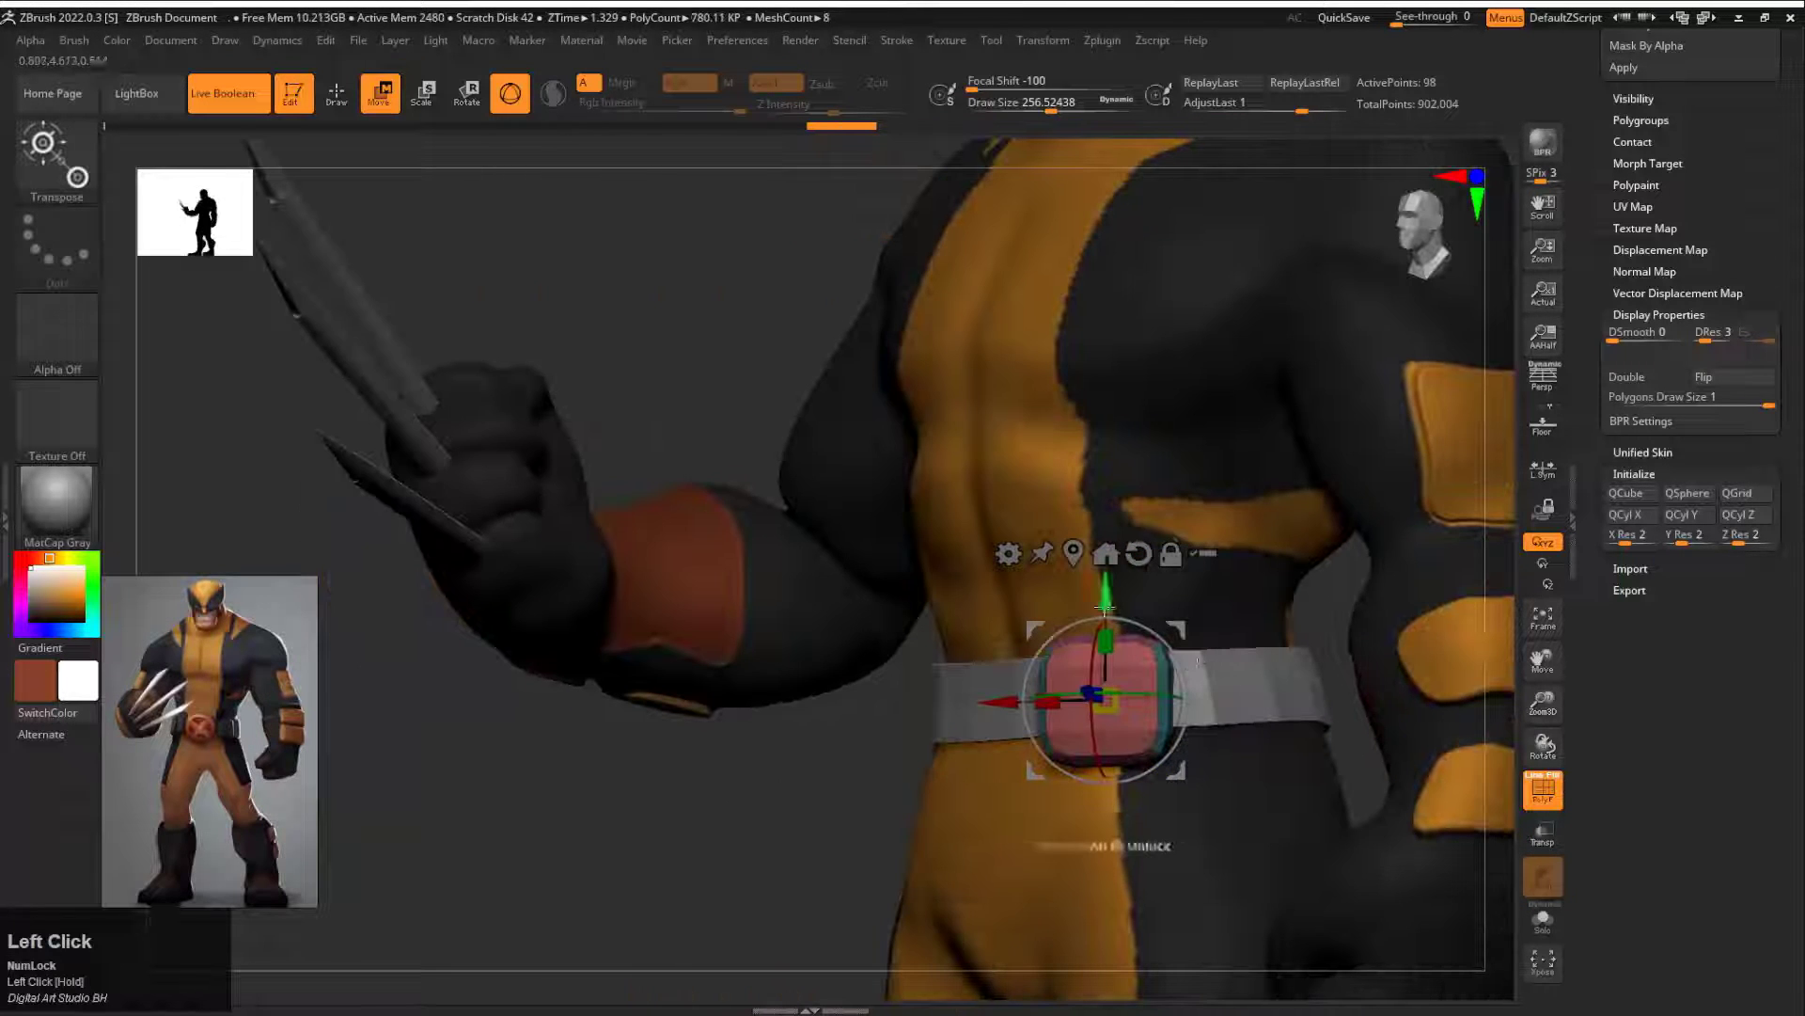
pyautogui.moveTo(1324, 623); pyautogui.dragTo(1284, 494)
pyautogui.keyDown('ctrl'); pyautogui.moveTo(1021, 716); pyautogui.dragTo(1030, 714); pyautogui.keyUp('ctrl')
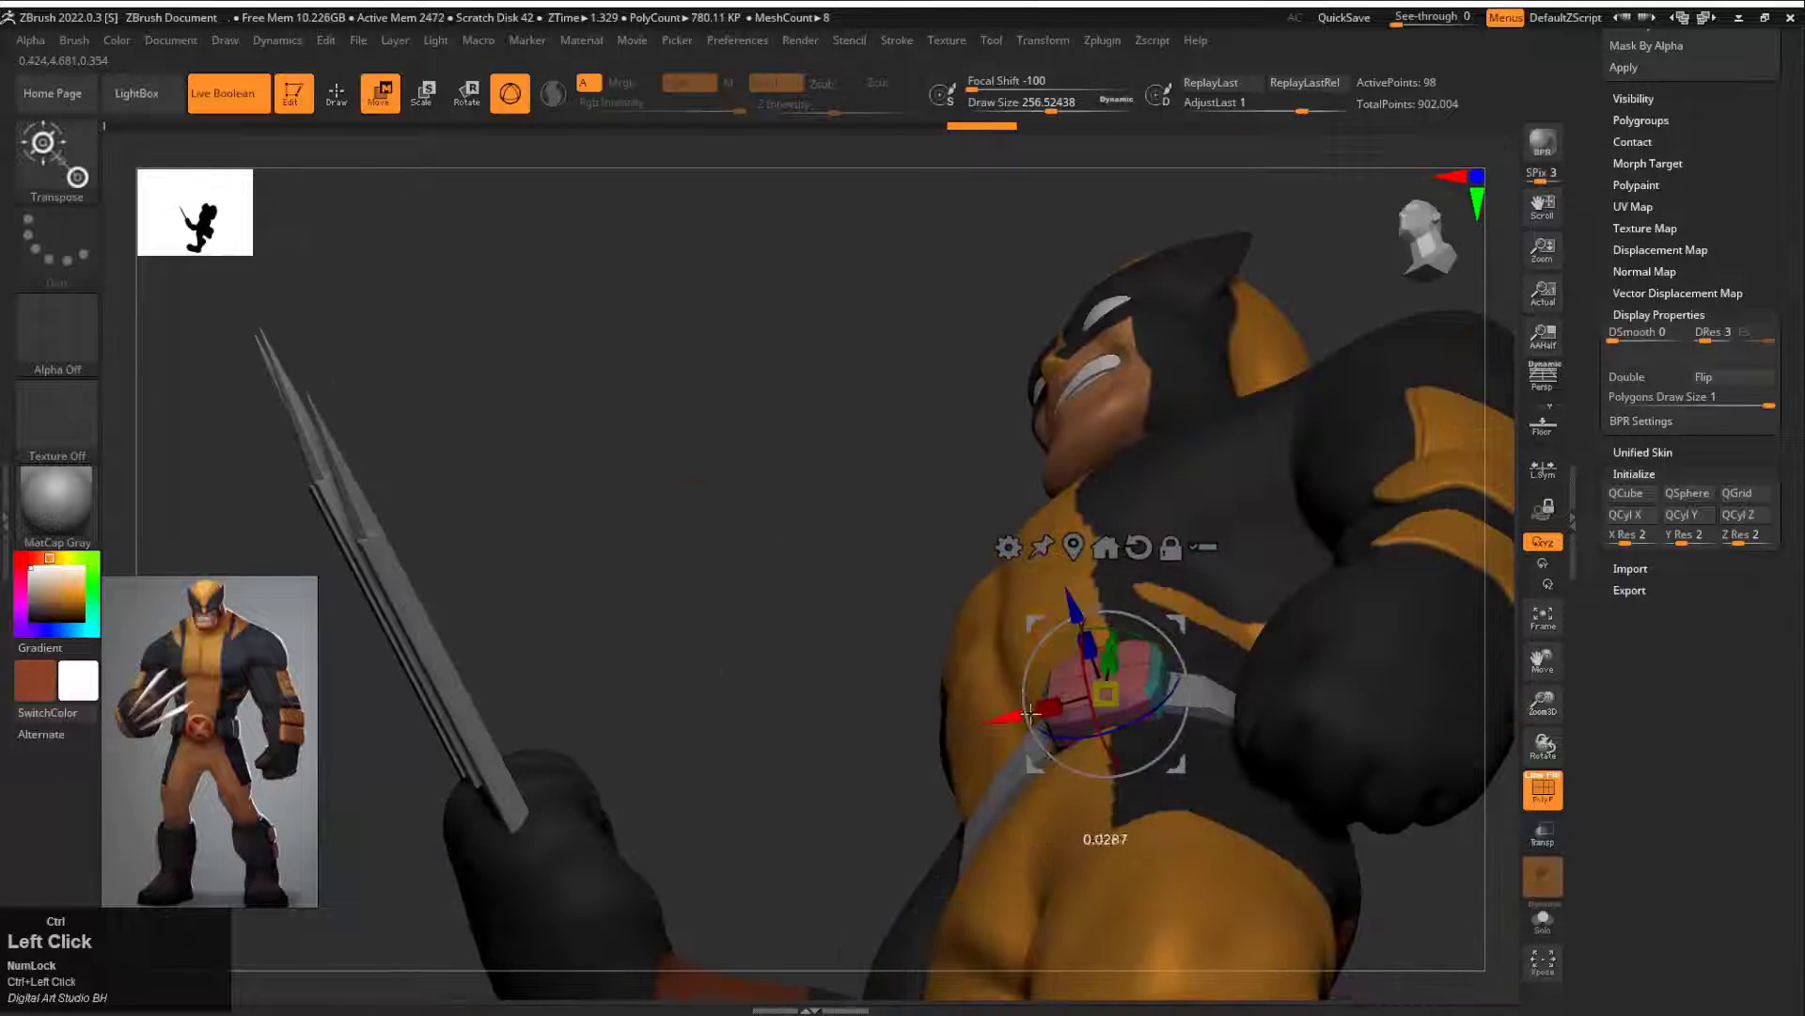
# Step: Delete the pouch's lower subdivision levels, isolate it and make a rotated copy of it within the same subtool
pyautogui.hotkey('shift', 'd')
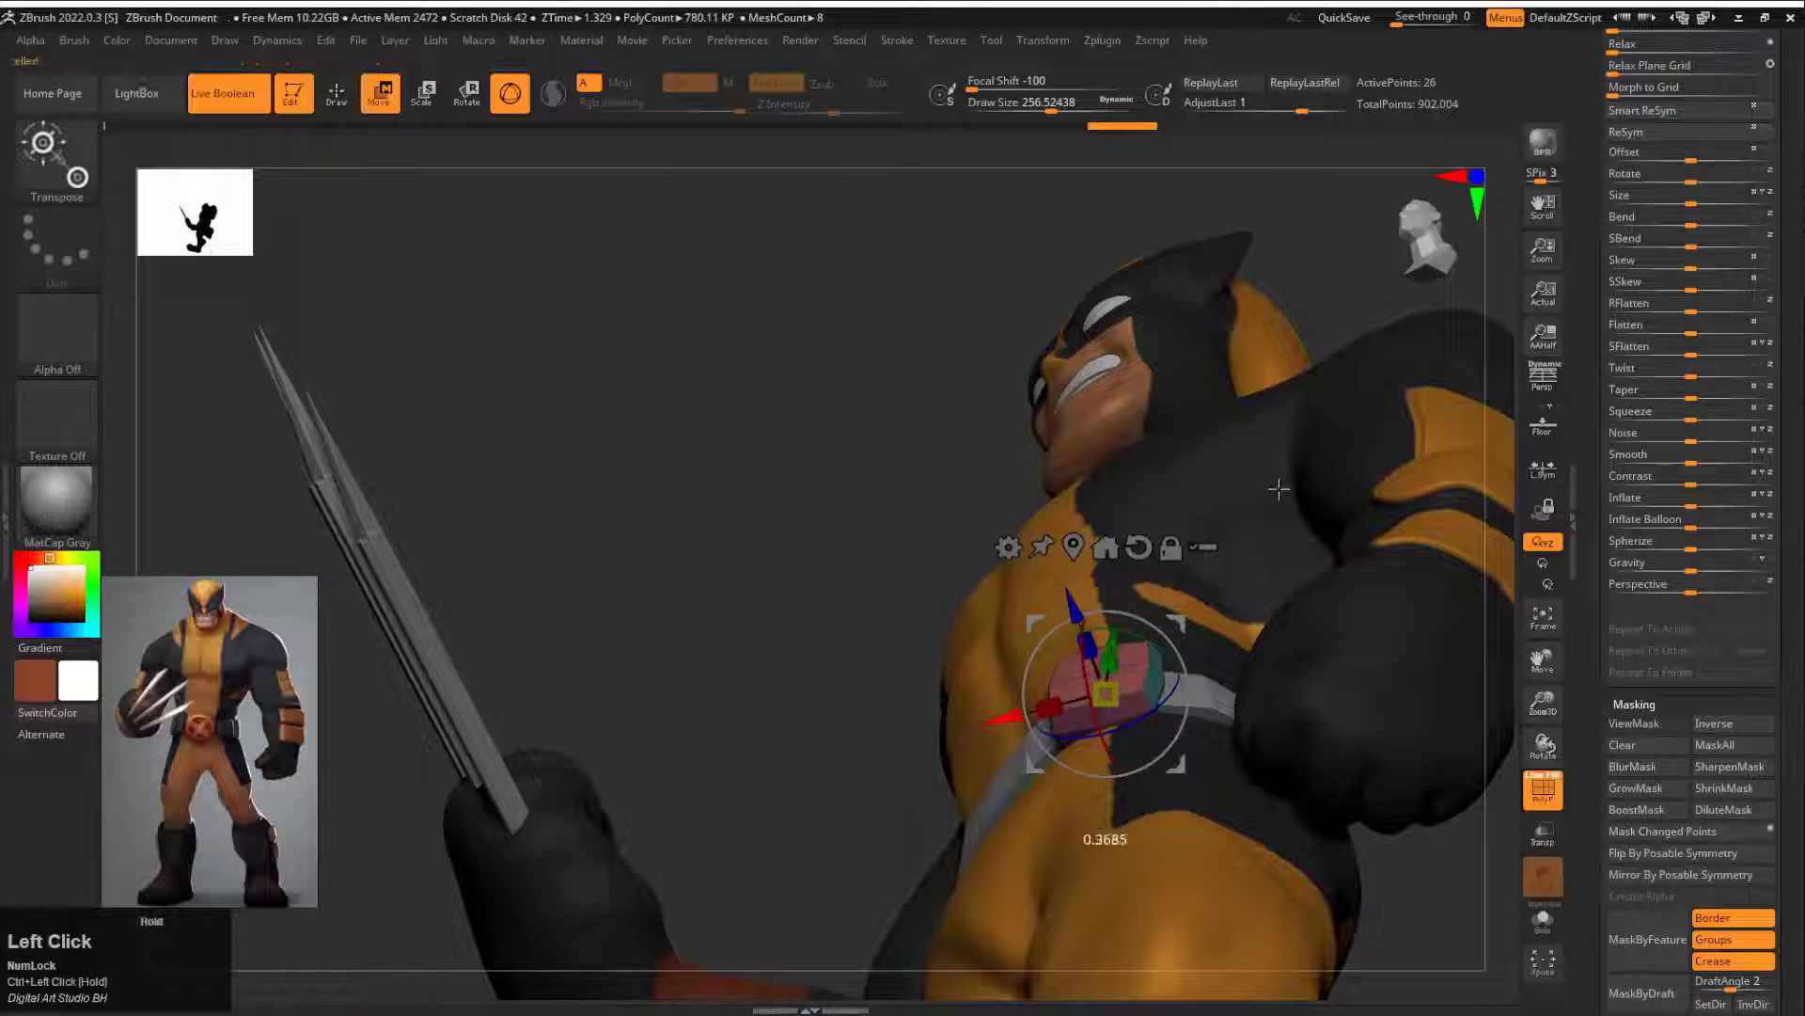
pyautogui.moveTo(1612, 912); pyautogui.dragTo(1666, 472)
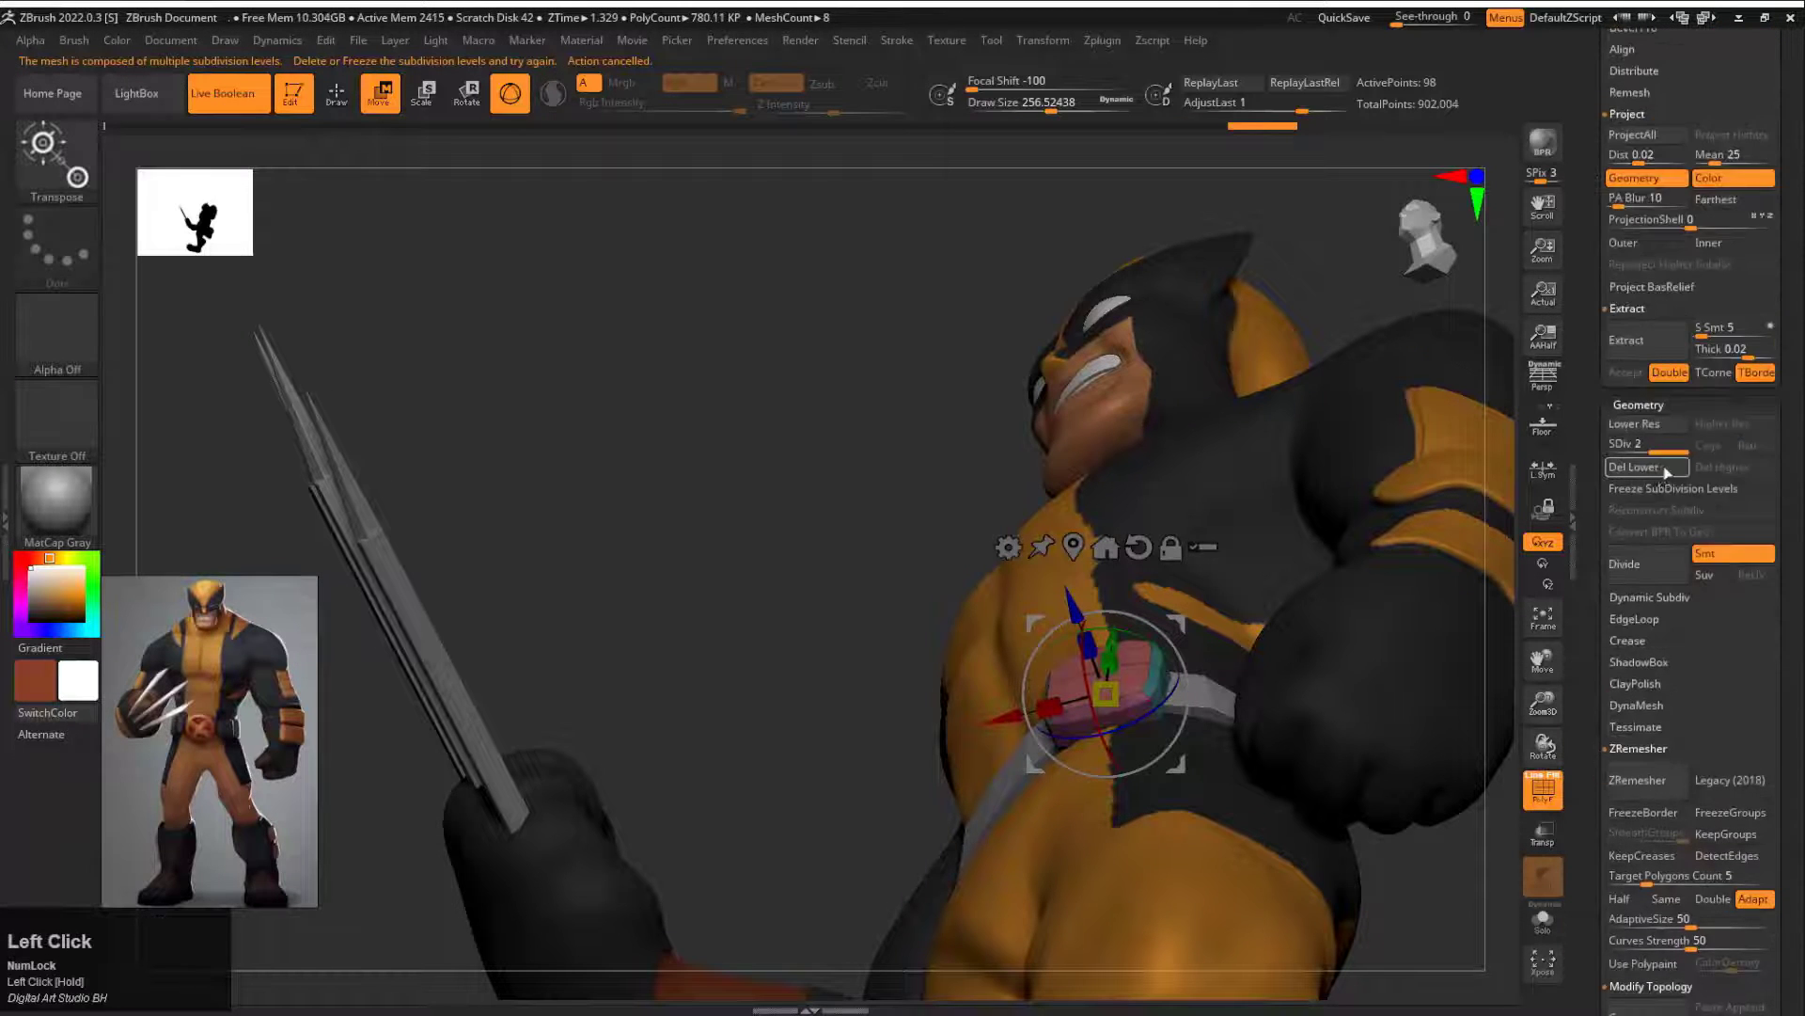
pyautogui.keyDown('ctrl'); pyautogui.moveTo(1139, 731); pyautogui.dragTo(1157, 726); pyautogui.keyUp('ctrl')
pyautogui.click(1543, 920)
pyautogui.moveTo(1454, 834); pyautogui.dragTo(1451, 658)
pyautogui.moveTo(1305, 641); pyautogui.dragTo(1283, 726)
pyautogui.moveTo(1125, 637); pyautogui.dragTo(1190, 654)
pyautogui.moveTo(1322, 568); pyautogui.dragTo(1313, 604)
# Step: Show only the belt with the pouches and place a third pouch copy rotated to follow the belt's curve
pyautogui.moveTo(1595, 376); pyautogui.dragTo(1588, 871)
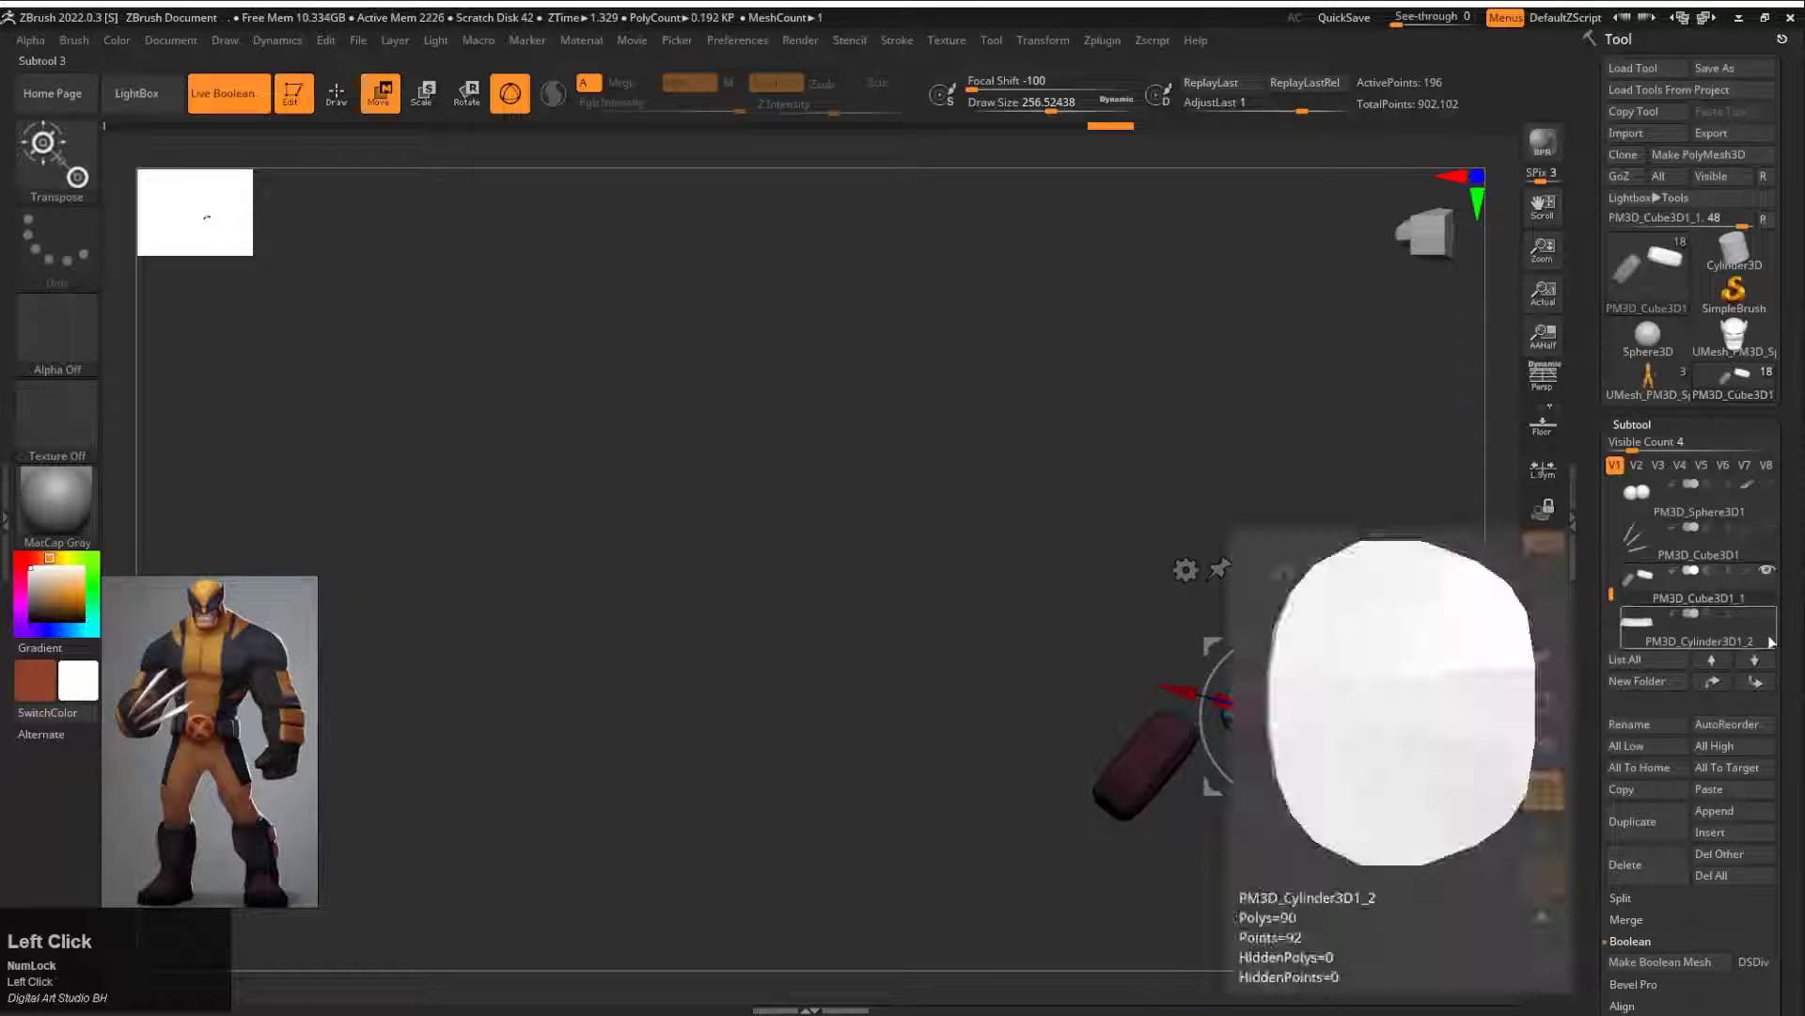
pyautogui.click(1768, 615)
pyautogui.keyDown('alt'); pyautogui.moveTo(1443, 649); pyautogui.dragTo(1208, 649); pyautogui.keyUp('alt')
pyautogui.moveTo(1081, 641); pyautogui.dragTo(1061, 628)
pyautogui.moveTo(1043, 596); pyautogui.dragTo(1045, 569)
pyautogui.moveTo(1076, 576)
pyautogui.keyDown('alt'); pyautogui.mouseDown()
pyautogui.moveTo(866, 404)
pyautogui.moveTo(1127, 495)
pyautogui.moveTo(1113, 534)
pyautogui.moveTo(1091, 352)
pyautogui.mouseUp(); pyautogui.keyUp('alt')
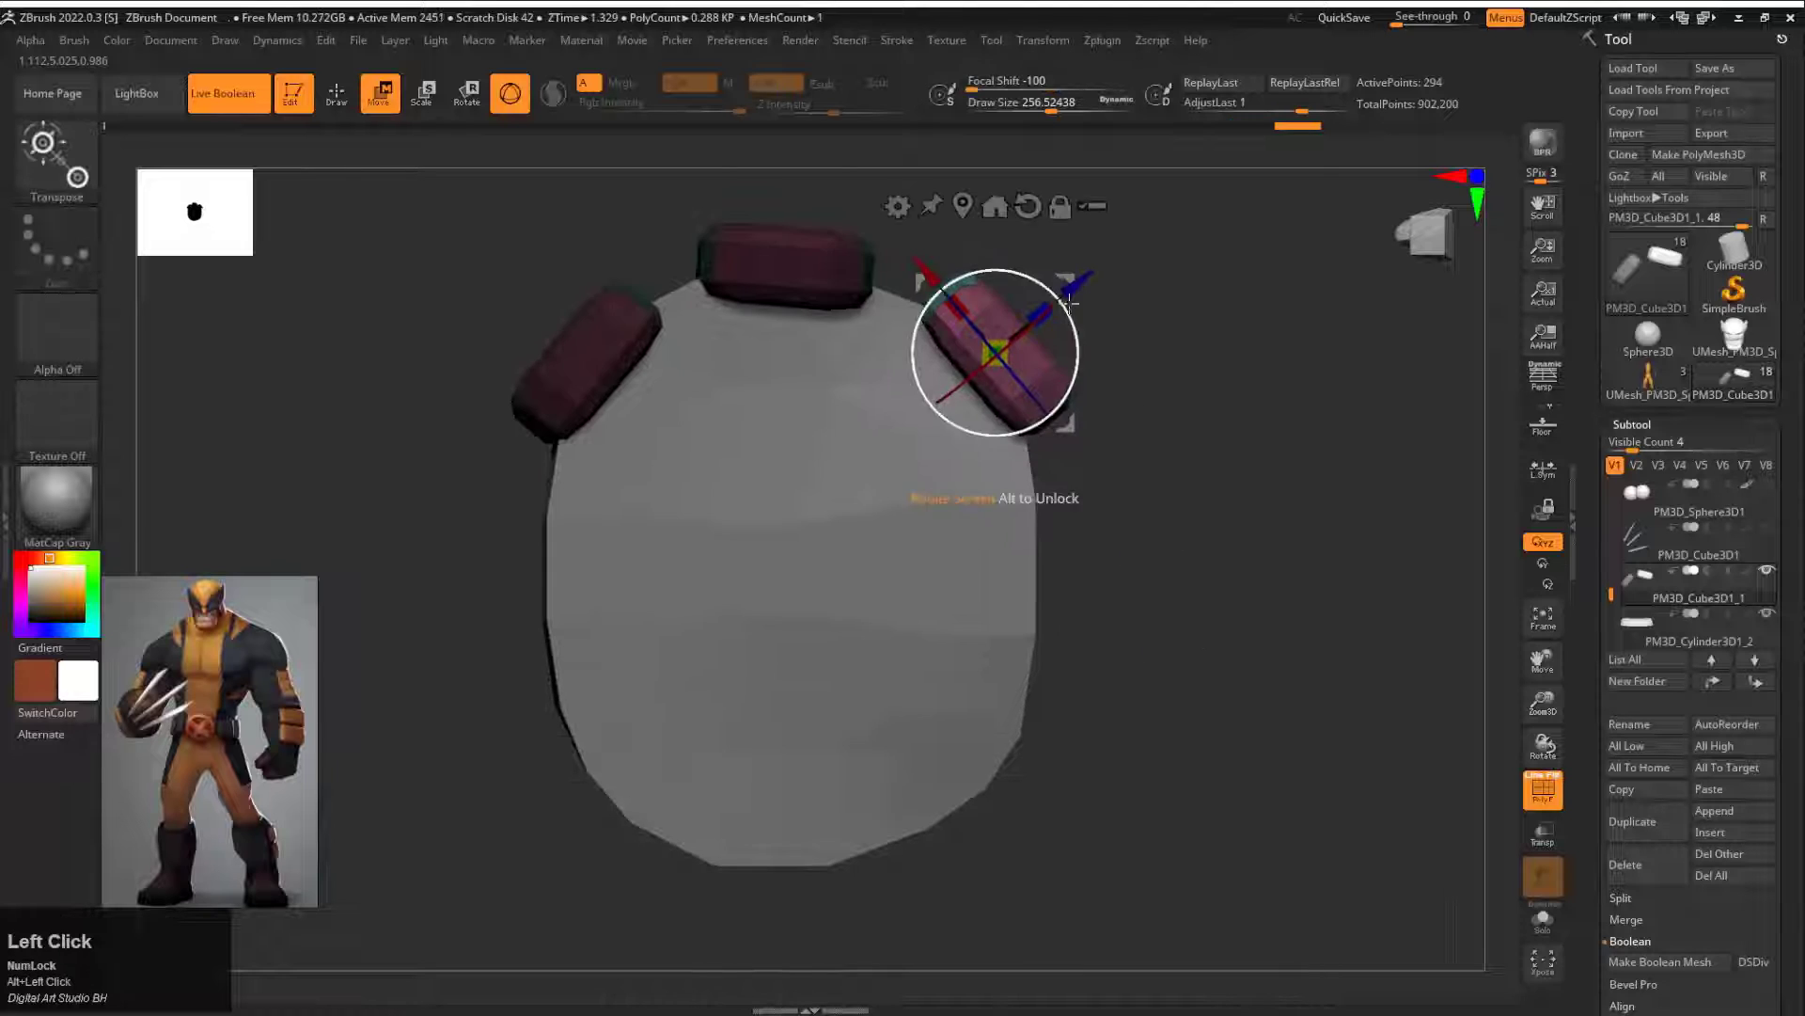
pyautogui.keyDown('ctrl'); pyautogui.moveTo(1076, 427); pyautogui.dragTo(1112, 658); pyautogui.keyUp('ctrl')
pyautogui.moveTo(1119, 582); pyautogui.dragTo(1128, 644)
pyautogui.moveTo(1175, 550); pyautogui.dragTo(884, 601)
pyautogui.moveTo(1093, 530)
pyautogui.mouseDown()
pyautogui.moveTo(1011, 621)
pyautogui.moveTo(969, 628)
pyautogui.moveTo(941, 602)
pyautogui.mouseUp()
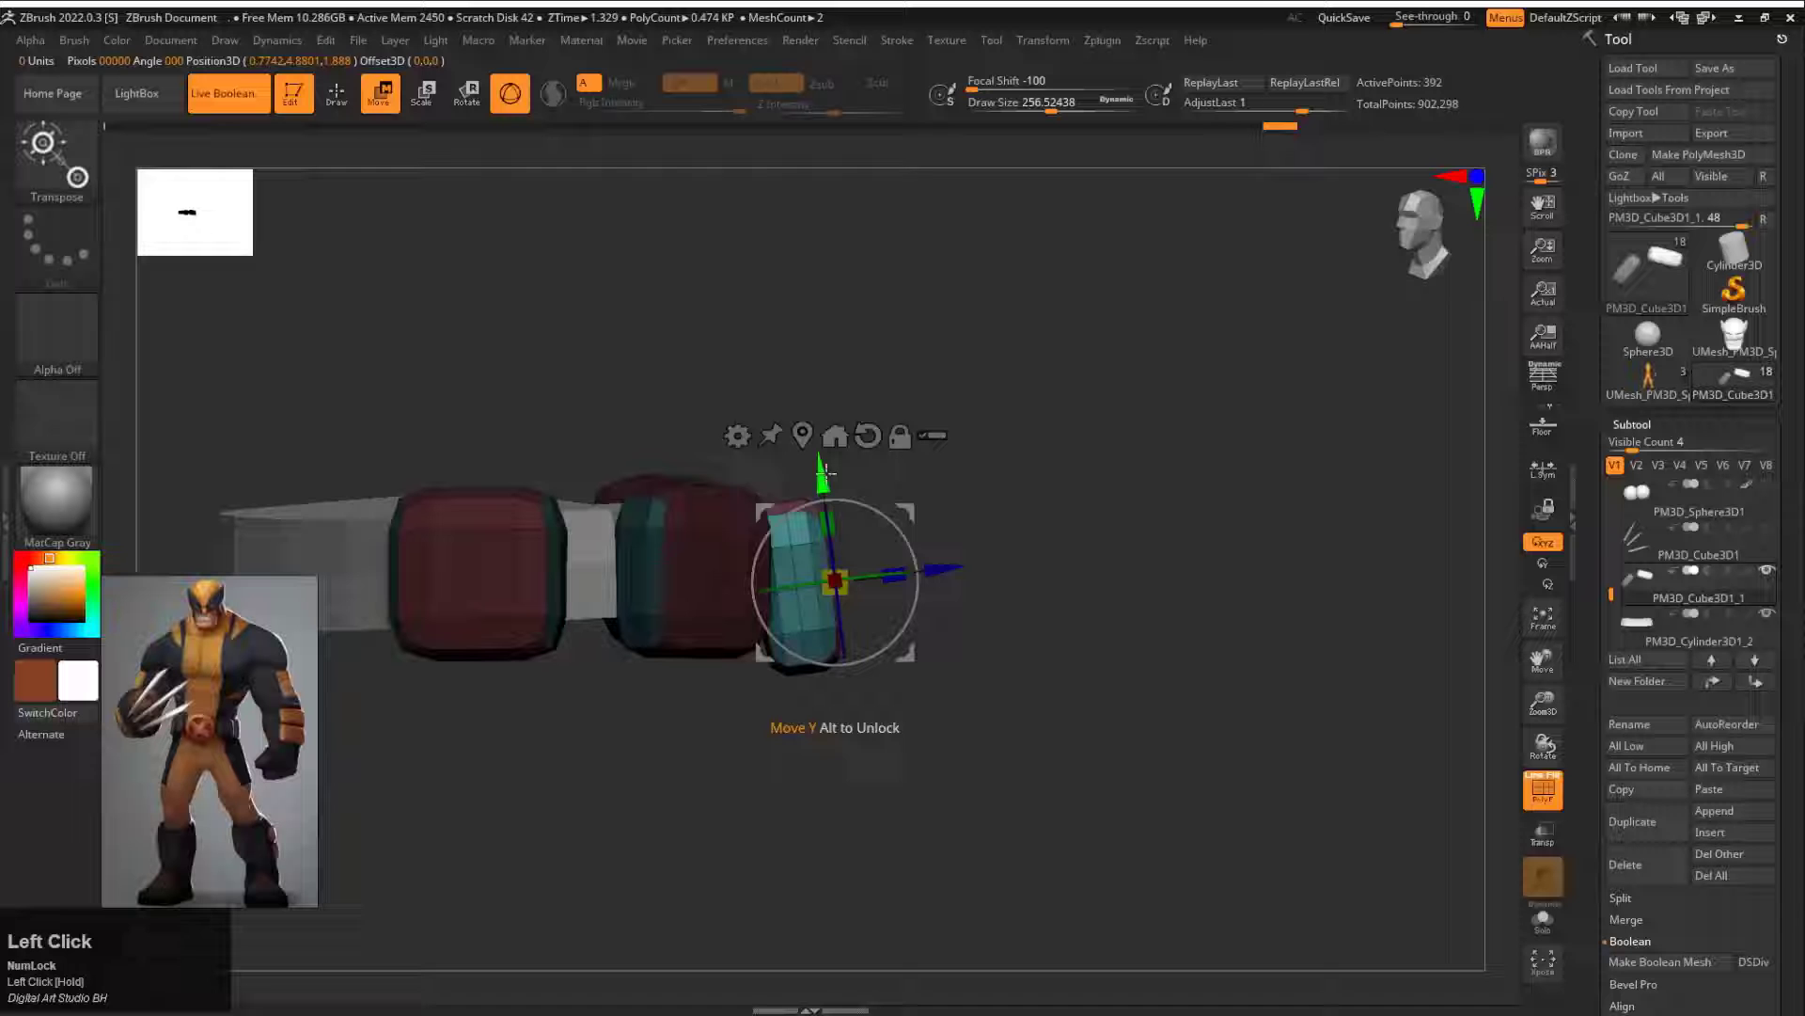
# Step: Add a fourth pouch copy and adjust the position and angle of the pouches along the belt
pyautogui.moveTo(817, 465); pyautogui.dragTo(815, 452)
pyautogui.moveTo(959, 508); pyautogui.dragTo(962, 628)
pyautogui.moveTo(928, 555); pyautogui.dragTo(917, 527)
pyautogui.keyDown('ctrl'); pyautogui.moveTo(715, 742); pyautogui.dragTo(686, 757); pyautogui.keyUp('ctrl')
pyautogui.moveTo(662, 720)
pyautogui.keyDown('ctrl'); pyautogui.mouseDown()
pyautogui.moveTo(682, 533)
pyautogui.moveTo(573, 777)
pyautogui.mouseUp(); pyautogui.keyUp('ctrl')
pyautogui.moveTo(724, 757)
pyautogui.mouseDown()
pyautogui.moveTo(838, 701)
pyautogui.moveTo(873, 636)
pyautogui.mouseUp()
pyautogui.moveTo(684, 537); pyautogui.dragTo(683, 539)
pyautogui.moveTo(931, 602); pyautogui.dragTo(814, 601)
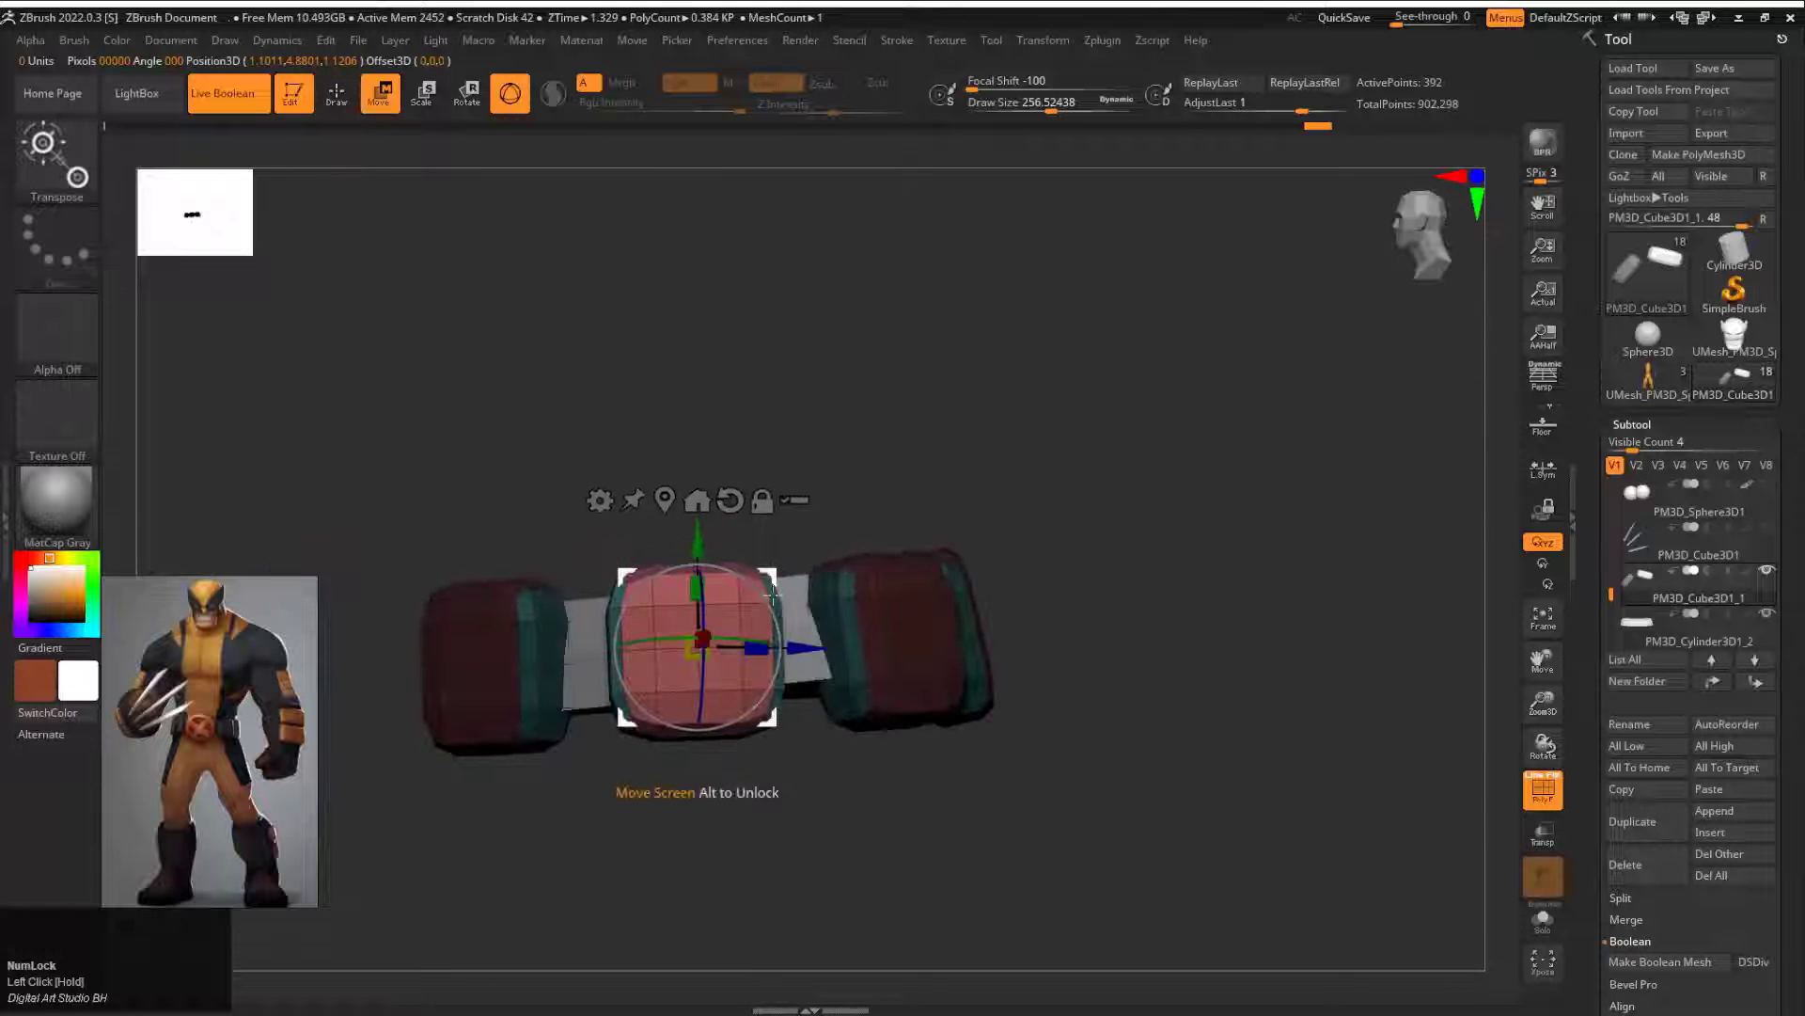
pyautogui.moveTo(751, 526)
pyautogui.mouseDown()
pyautogui.moveTo(918, 475)
pyautogui.moveTo(943, 436)
pyautogui.moveTo(1080, 488)
pyautogui.mouseUp()
pyautogui.keyDown('ctrl'); pyautogui.click(1081, 488); pyautogui.keyUp('ctrl')
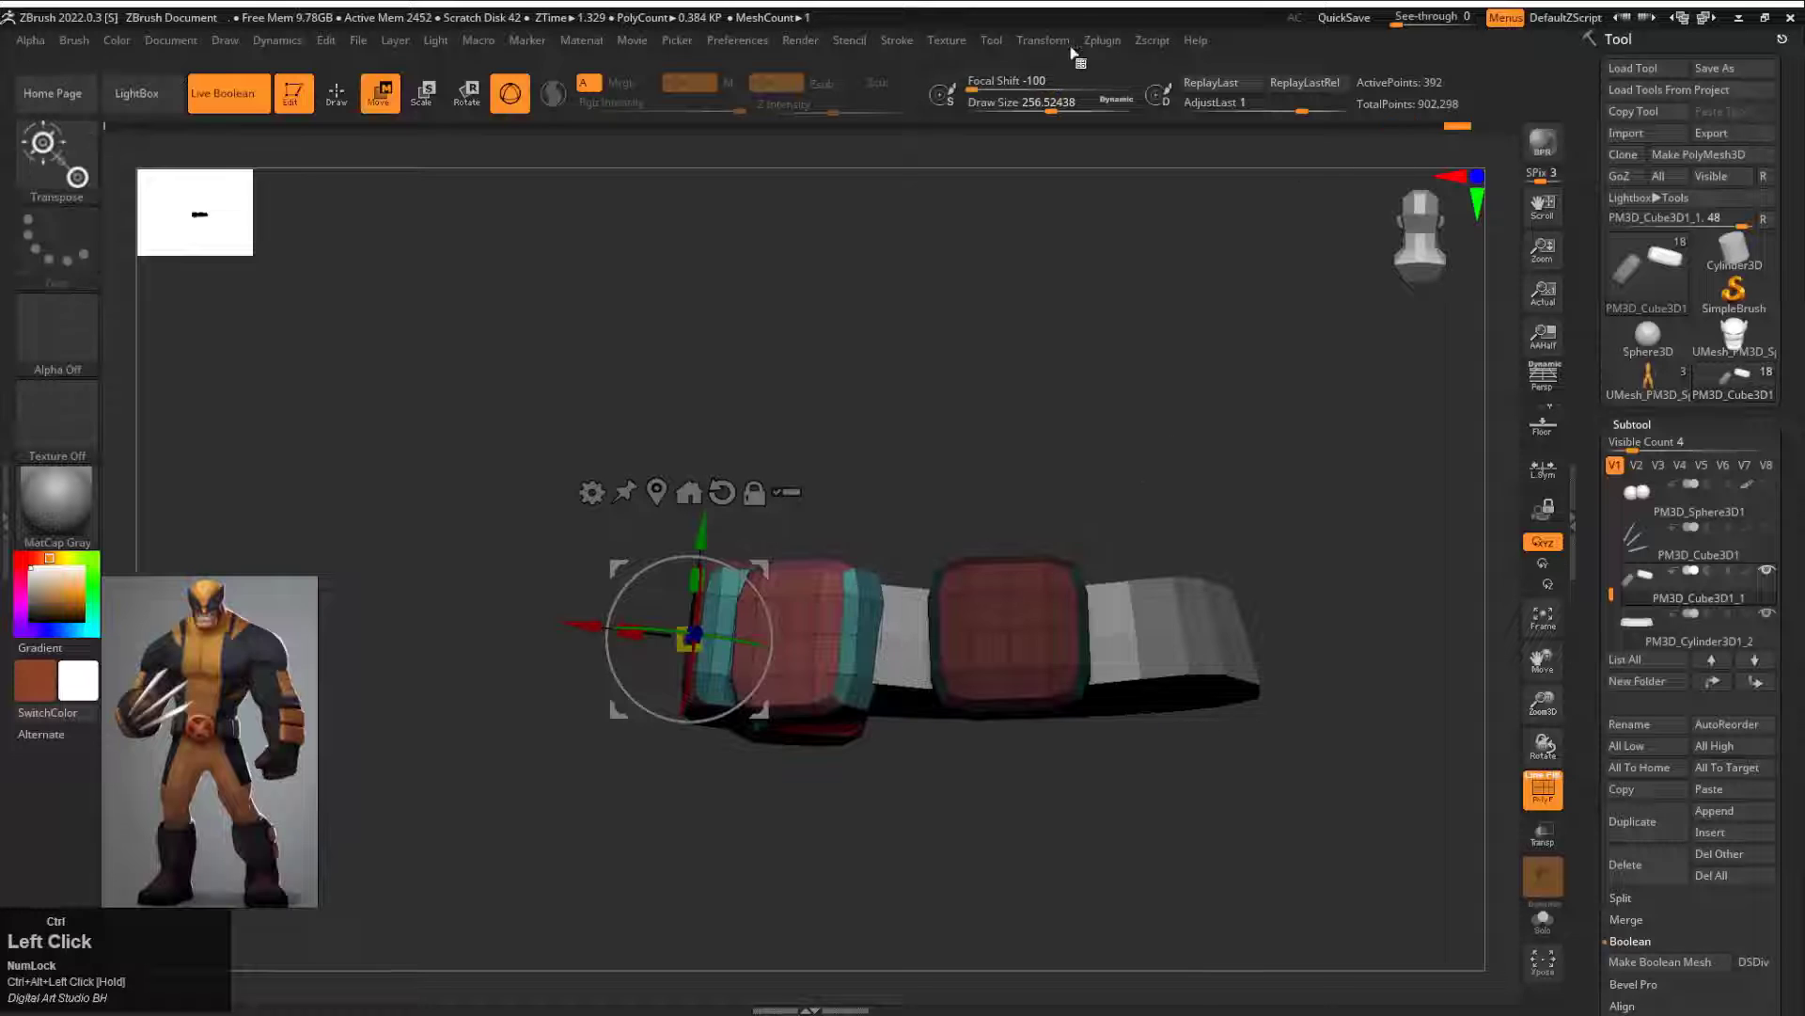
# Step: Mirror the pouches to the opposite side of the belt with the plugin and turn off the polyframe display
pyautogui.click(1102, 40)
pyautogui.click(1218, 459)
pyautogui.click(835, 476)
pyautogui.moveTo(983, 451); pyautogui.dragTo(1237, 484)
pyautogui.hotkey('shift', 'f')
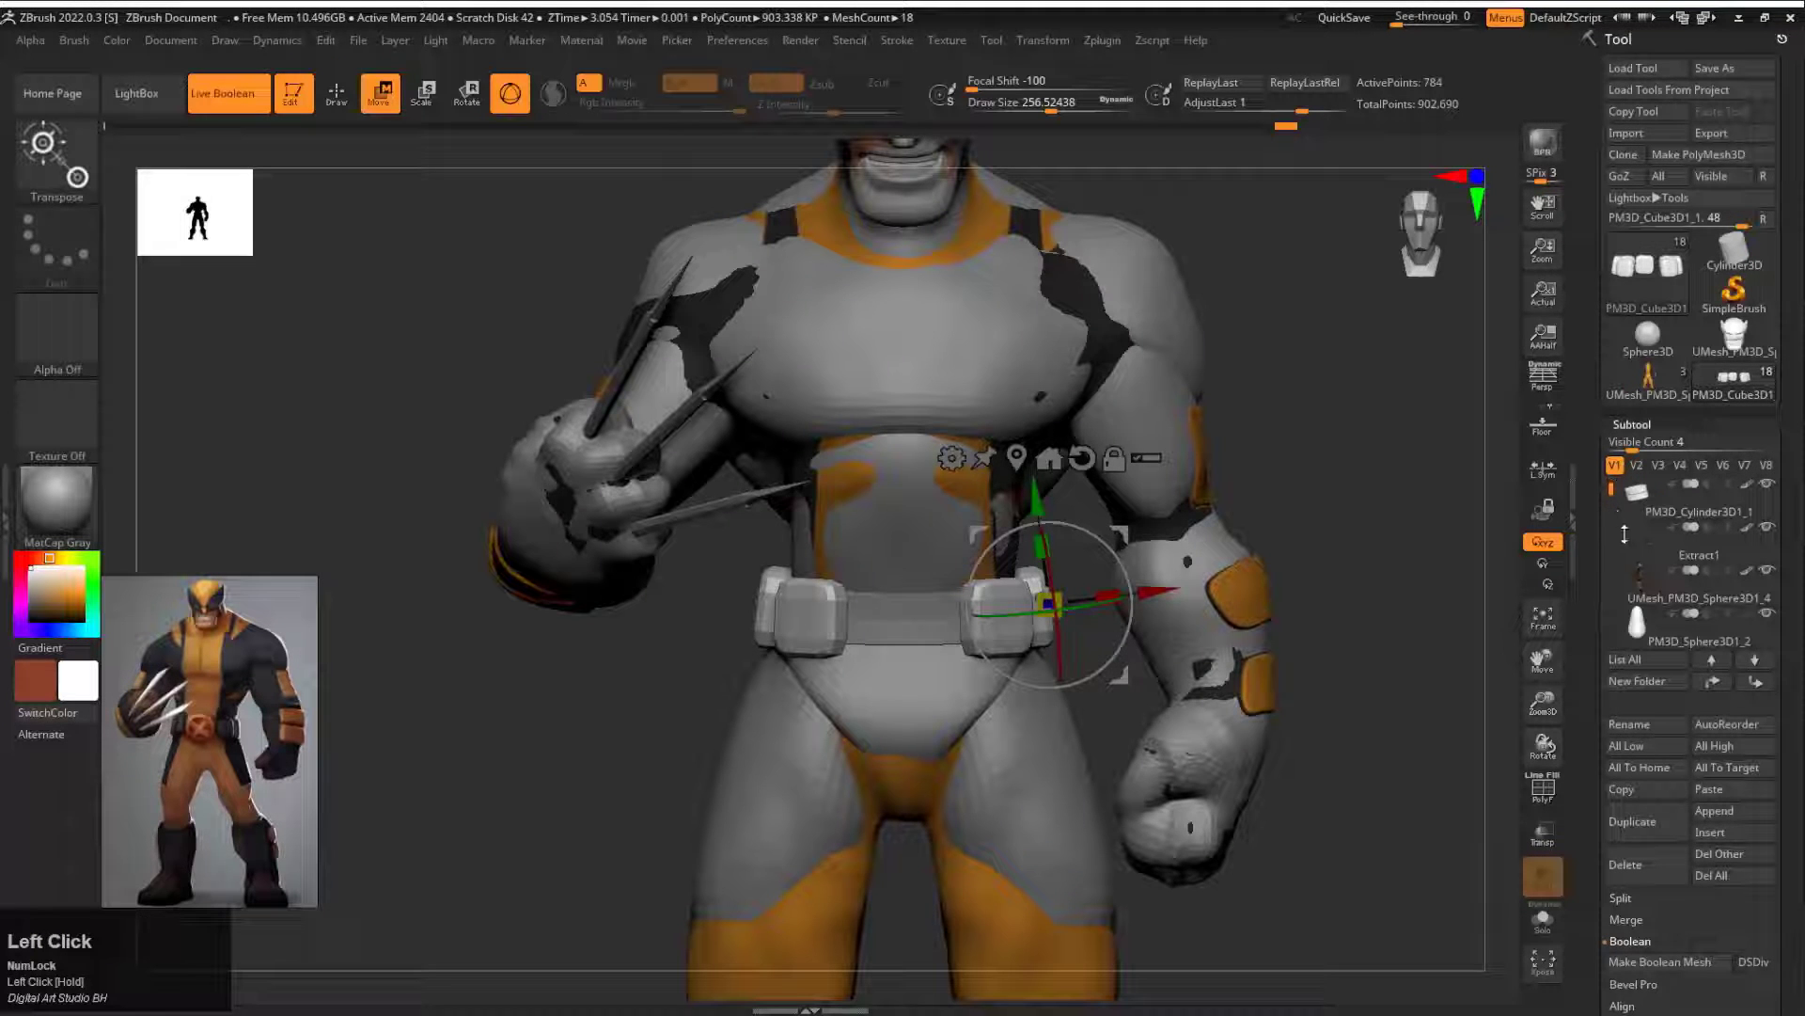
# Step: Hide the overlapping extra subtools so that the coloured body parts are displayed
pyautogui.click(1756, 492)
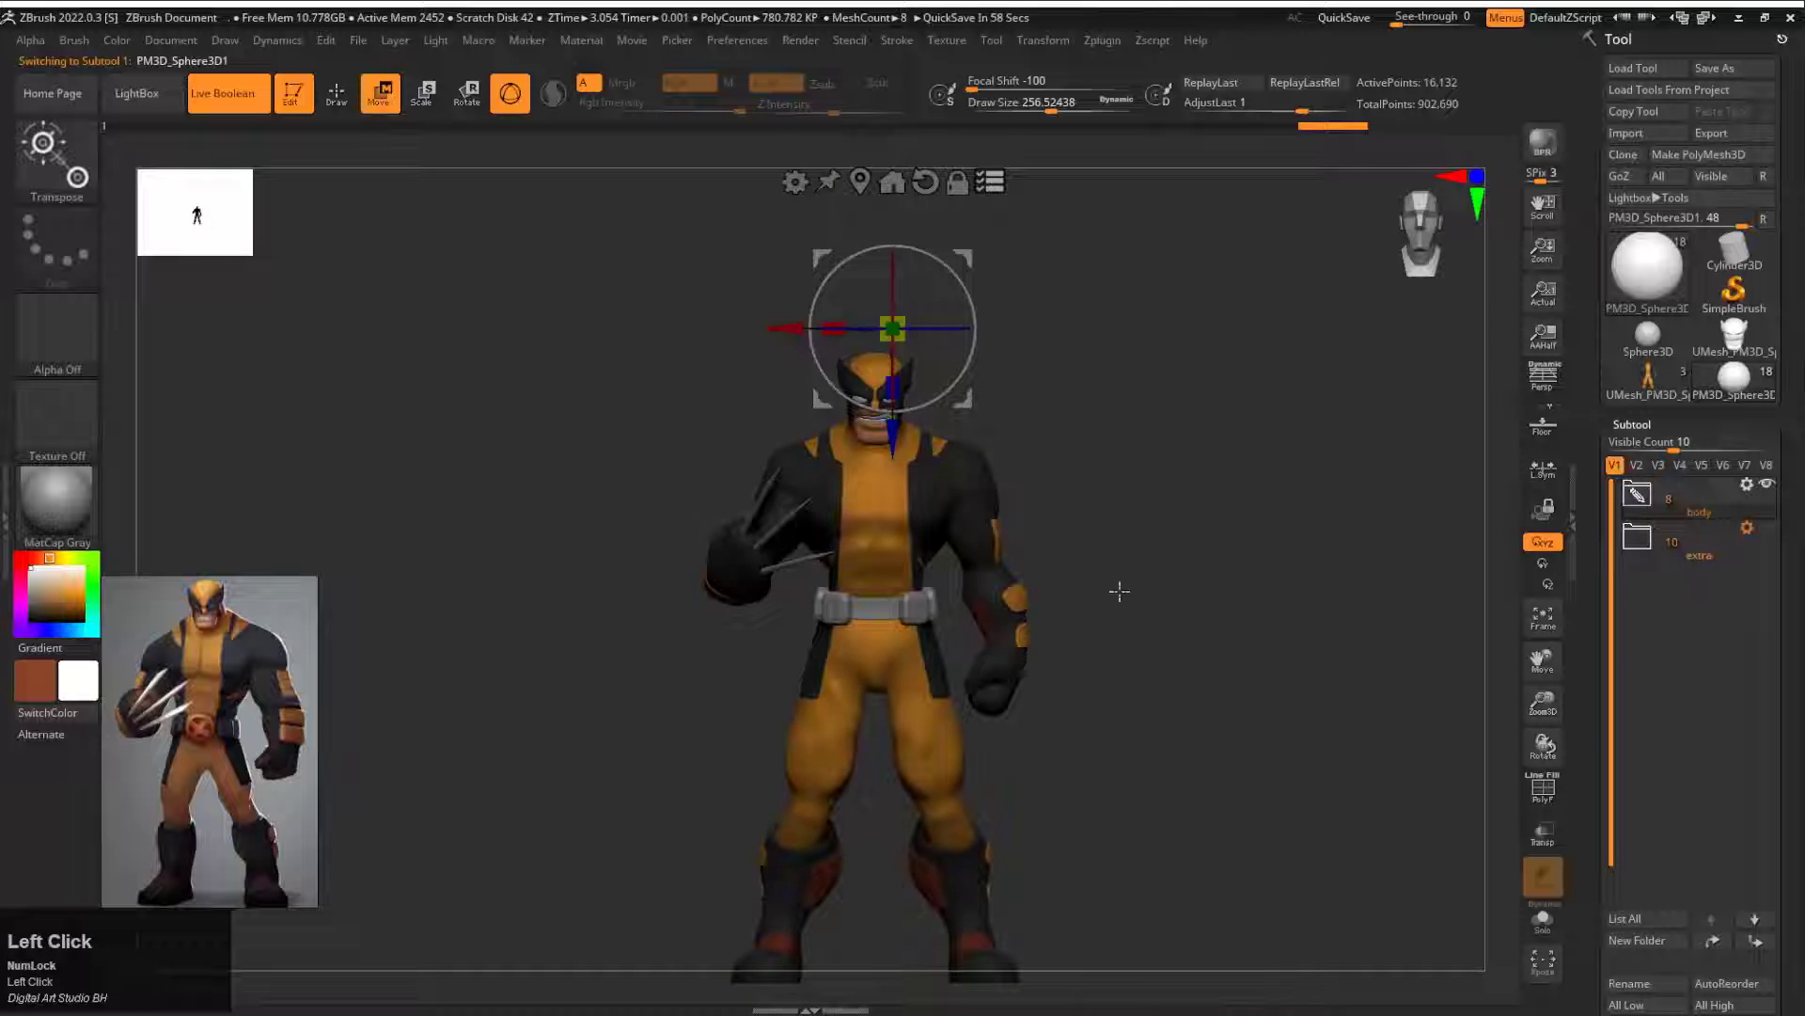
pyautogui.moveTo(1119, 591); pyautogui.dragTo(1162, 591)
pyautogui.keyDown('alt'); pyautogui.moveTo(1162, 591); pyautogui.dragTo(1418, 284); pyautogui.keyUp('alt')
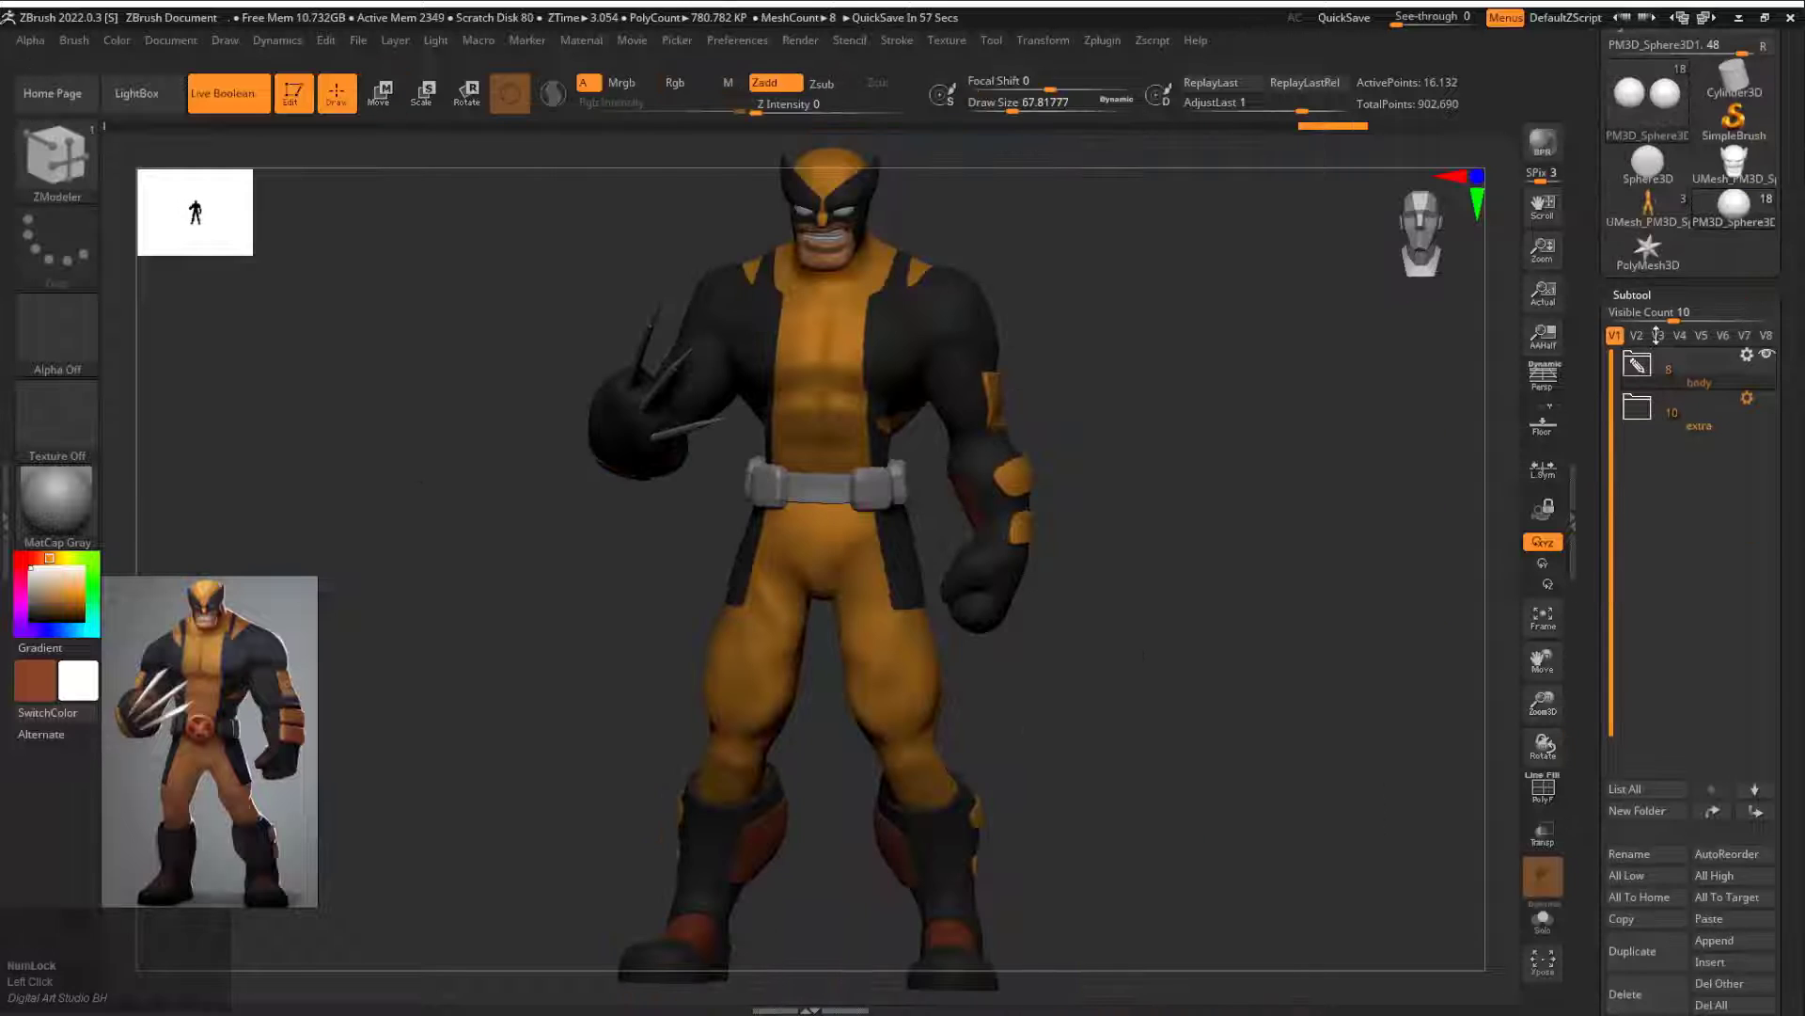
# Step: Make a separate polymesh from the Sphere3D primitive and flatten it into a buckle disc with a recessed centre
pyautogui.click(1671, 169)
pyautogui.moveTo(1592, 119); pyautogui.dragTo(1591, 275)
pyautogui.click(1698, 155)
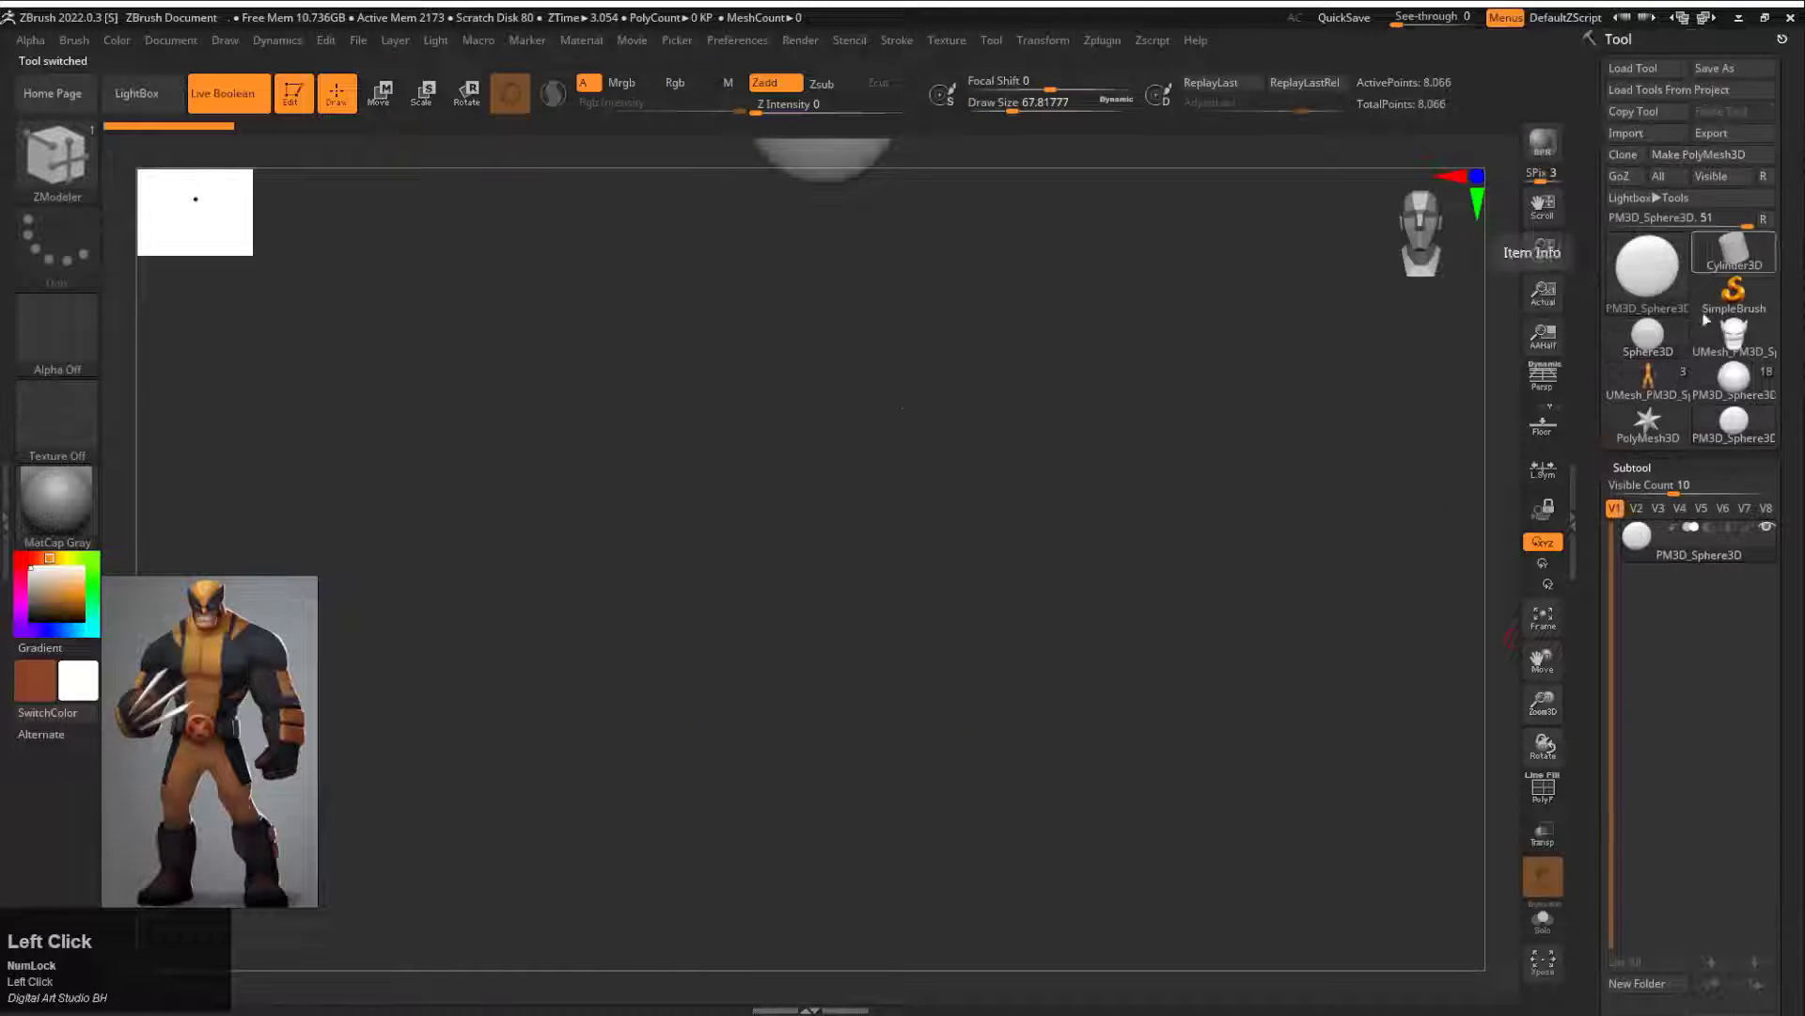
pyautogui.press('f')
pyautogui.keyDown('alt'); pyautogui.moveTo(1323, 333); pyautogui.dragTo(1143, 413); pyautogui.keyUp('alt')
pyautogui.hotkey('shift', 'f')
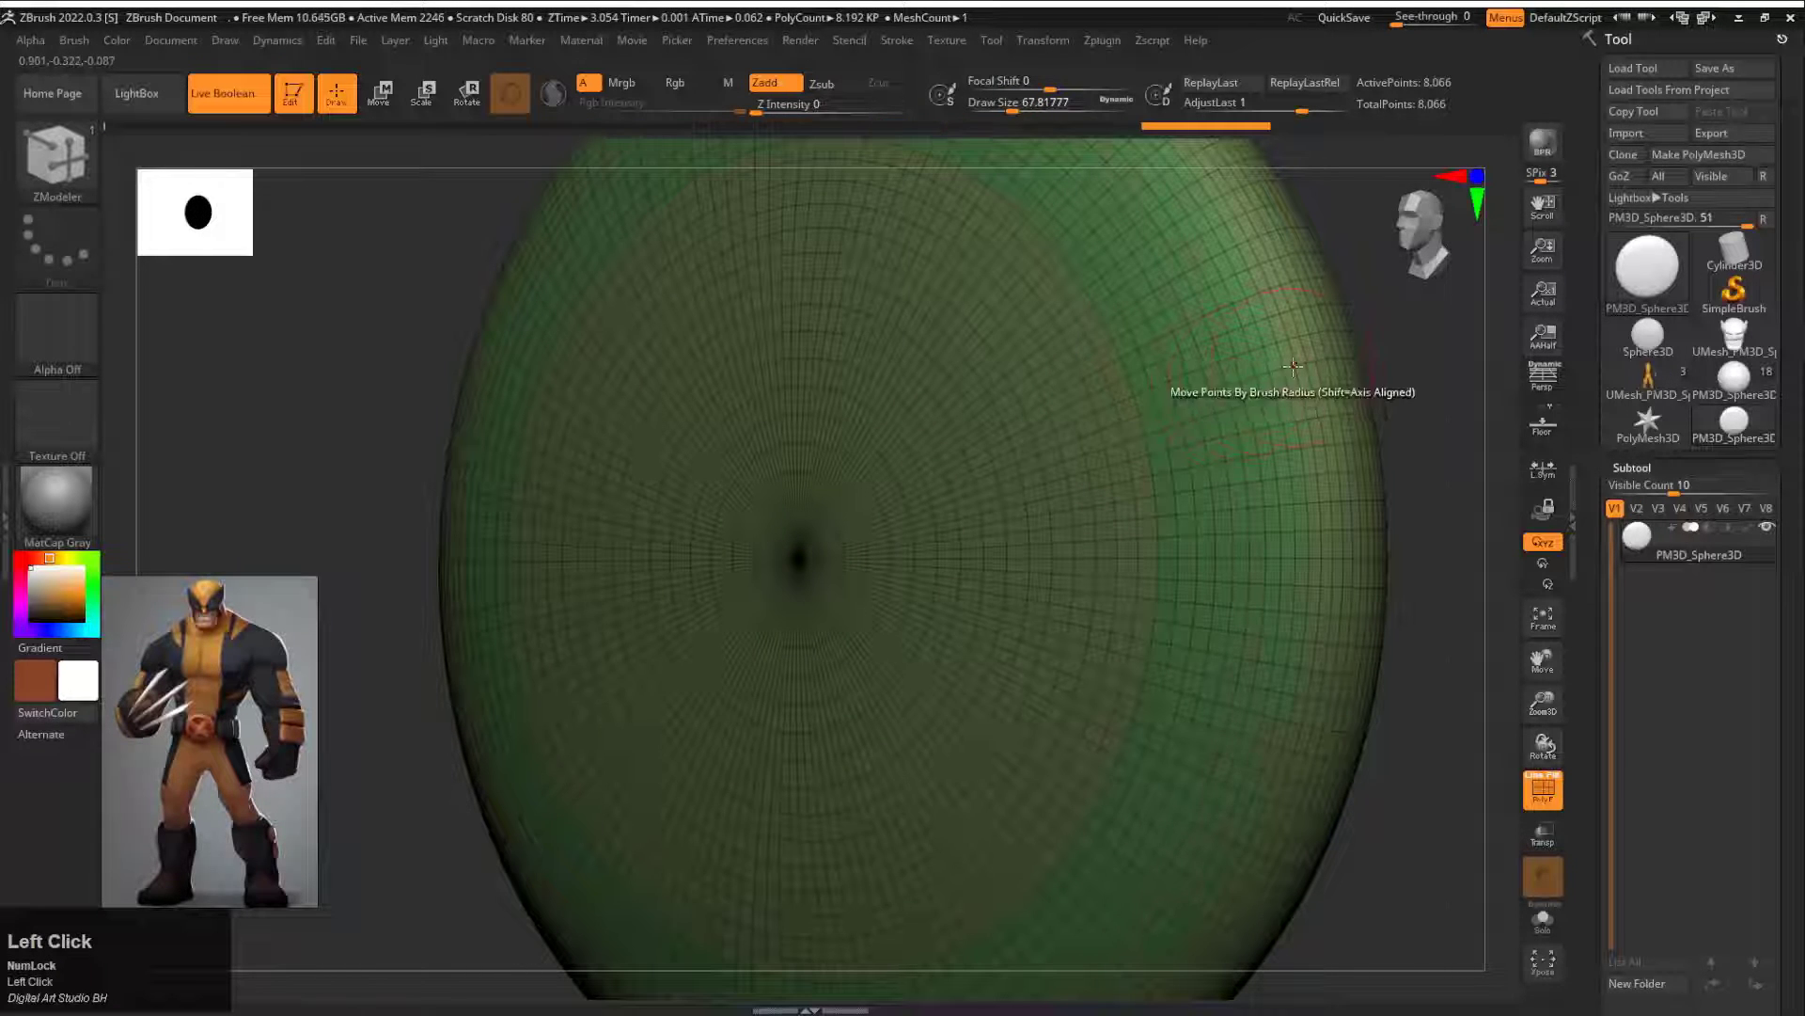
pyautogui.click(1330, 358)
# Step: Append a cylinder to the buckle disc and scale it down into a flat bar across the centre
pyautogui.moveTo(1437, 360)
pyautogui.mouseDown()
pyautogui.moveTo(1344, 358)
pyautogui.moveTo(1467, 268)
pyautogui.mouseUp()
pyautogui.moveTo(1628, 935); pyautogui.dragTo(1684, 440)
pyautogui.click(1737, 639)
pyautogui.click(1188, 652)
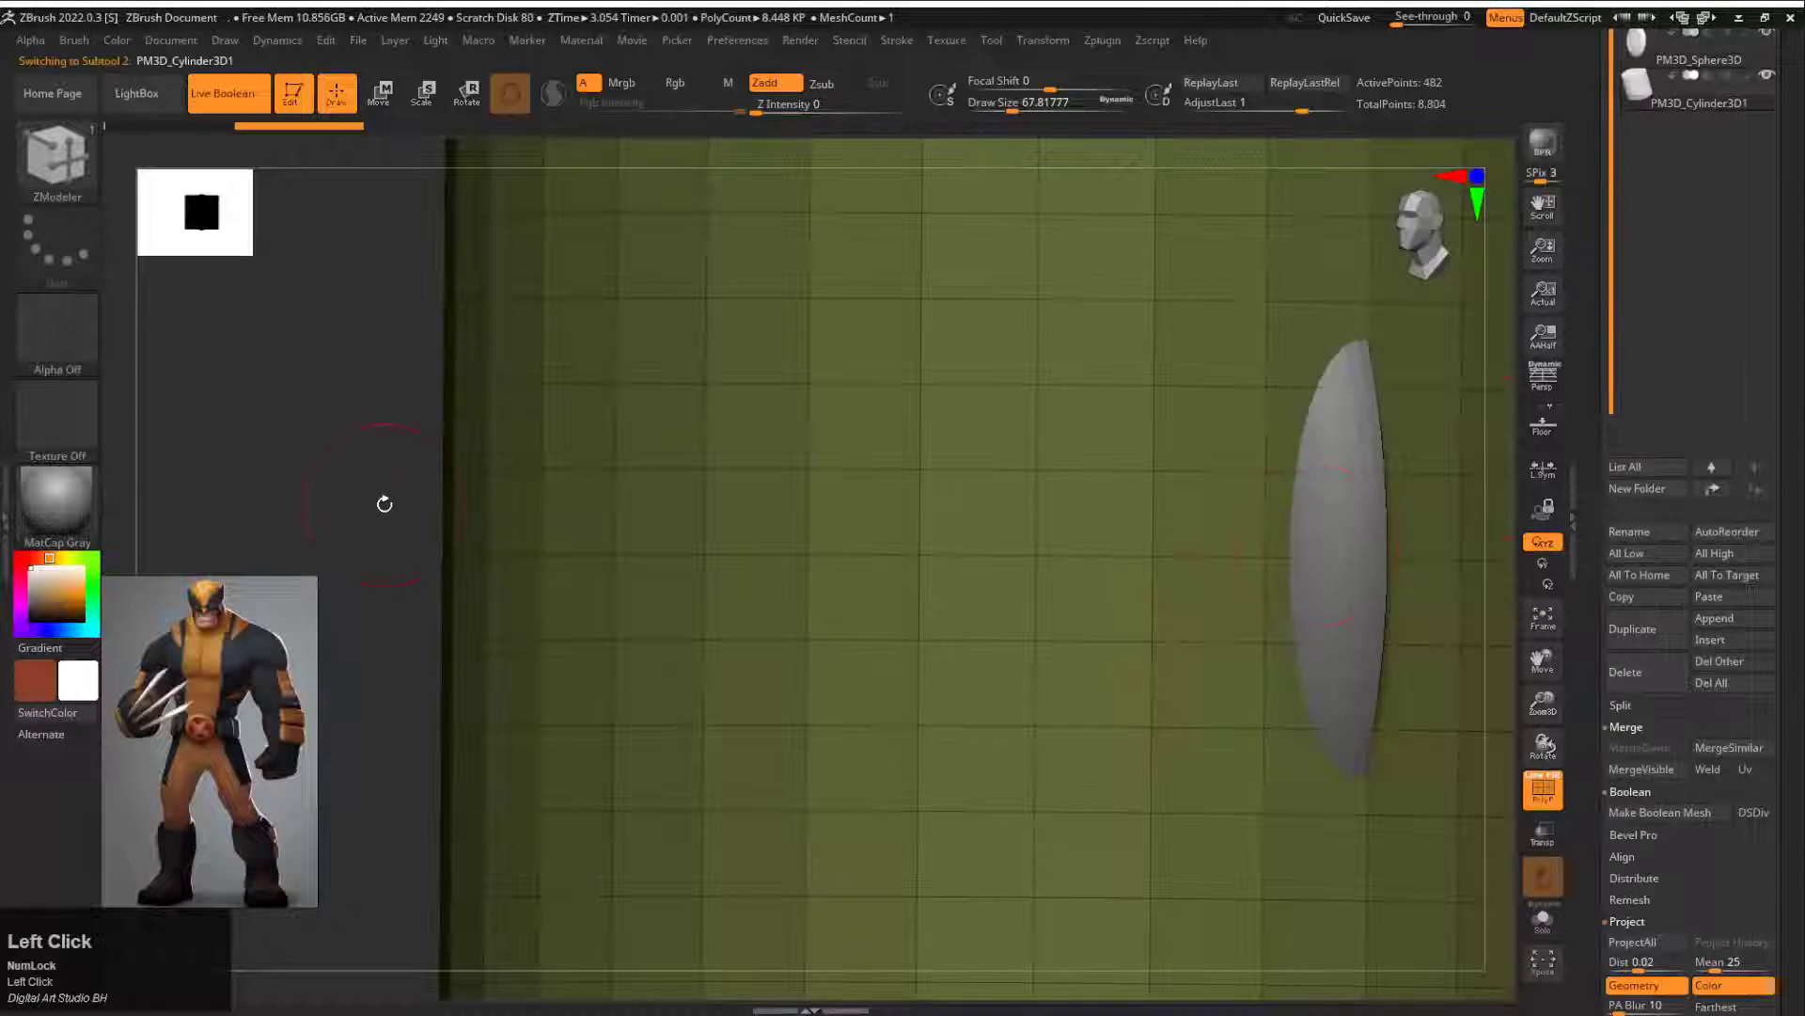
pyautogui.moveTo(383, 504); pyautogui.dragTo(1318, 483)
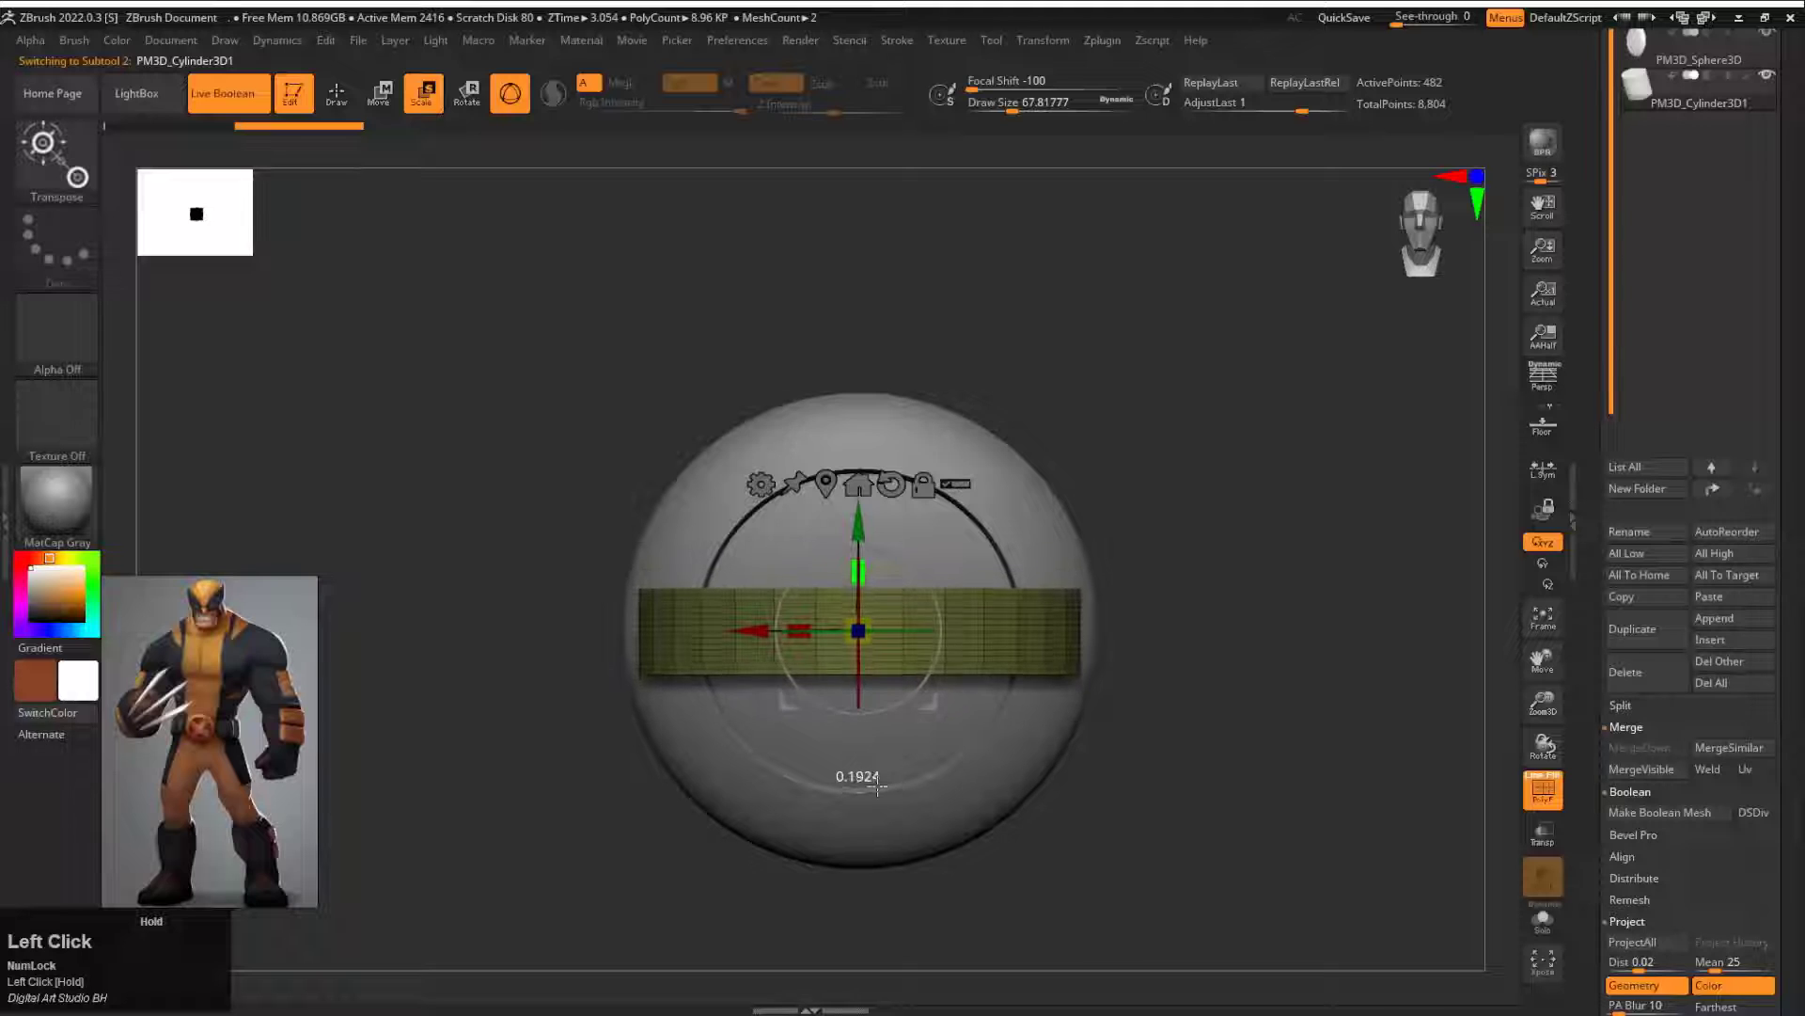
pyautogui.moveTo(930, 583); pyautogui.dragTo(1205, 638)
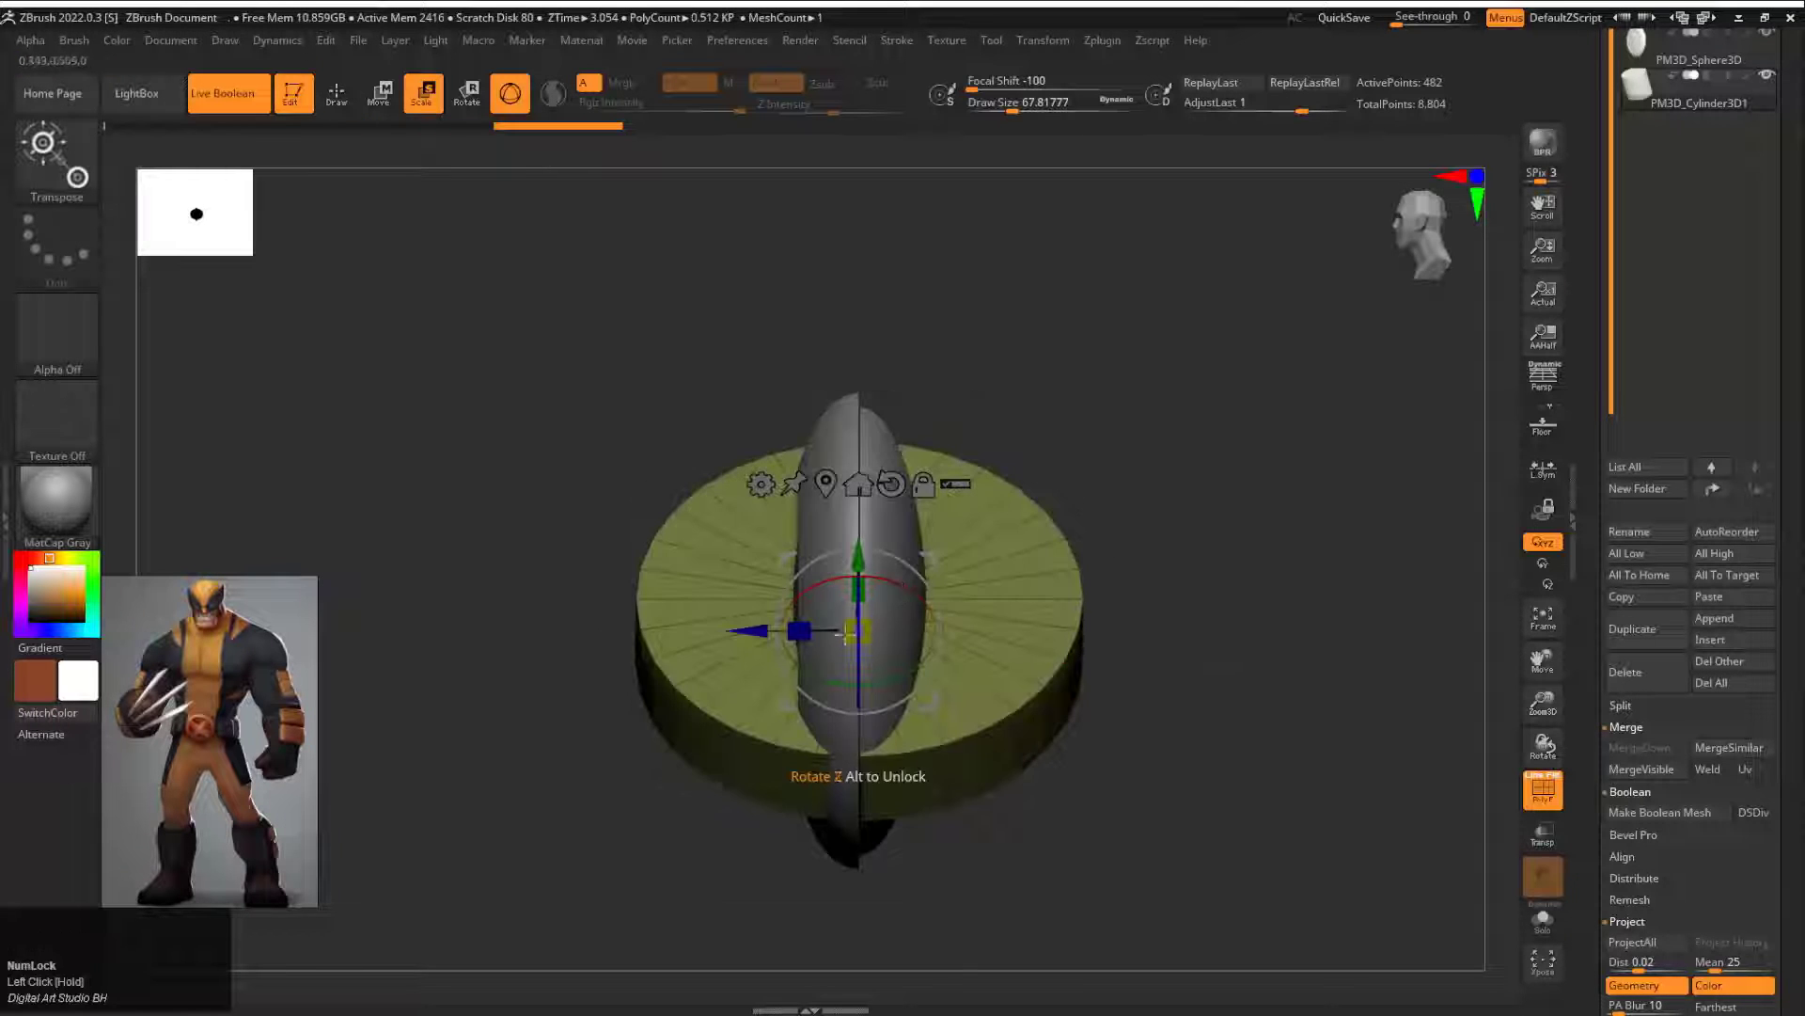
# Step: Rotate the bar diagonally inside the buckle, then duplicate and rotate the copy to form an X
pyautogui.moveTo(799, 606); pyautogui.dragTo(796, 603)
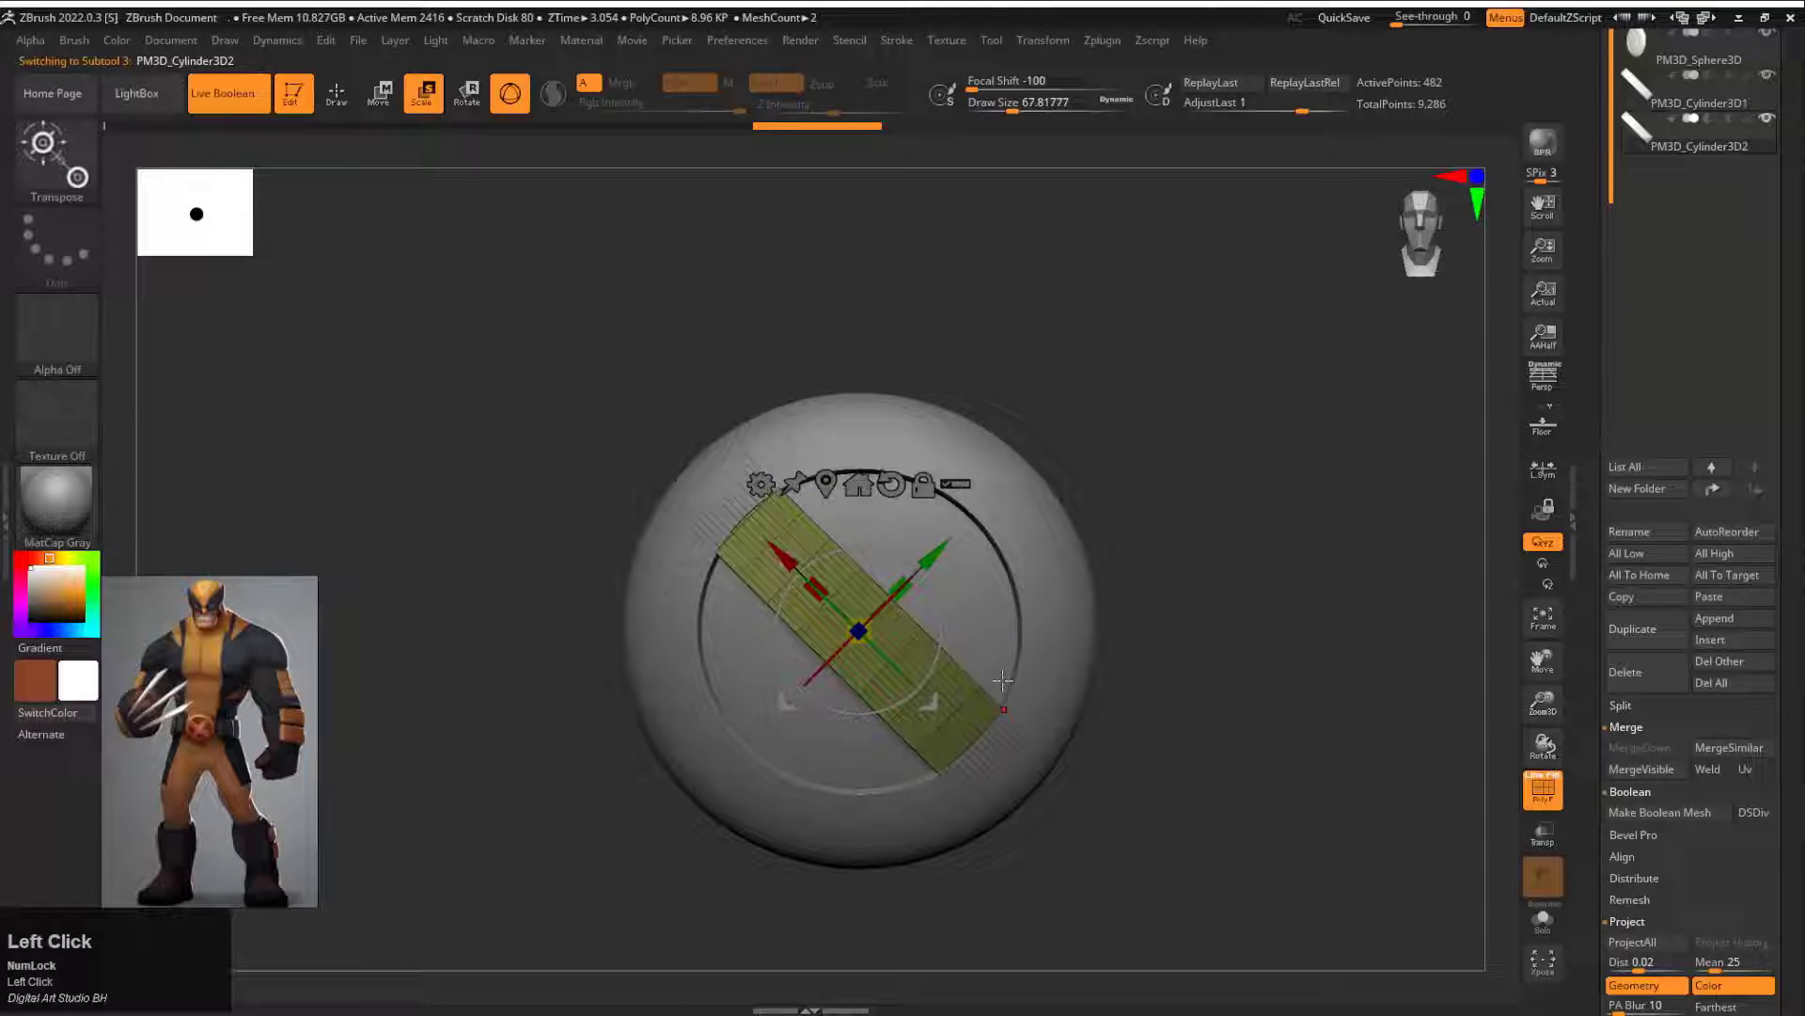
pyautogui.keyDown('shift'); pyautogui.moveTo(1003, 679); pyautogui.dragTo(913, 694); pyautogui.keyUp('shift')
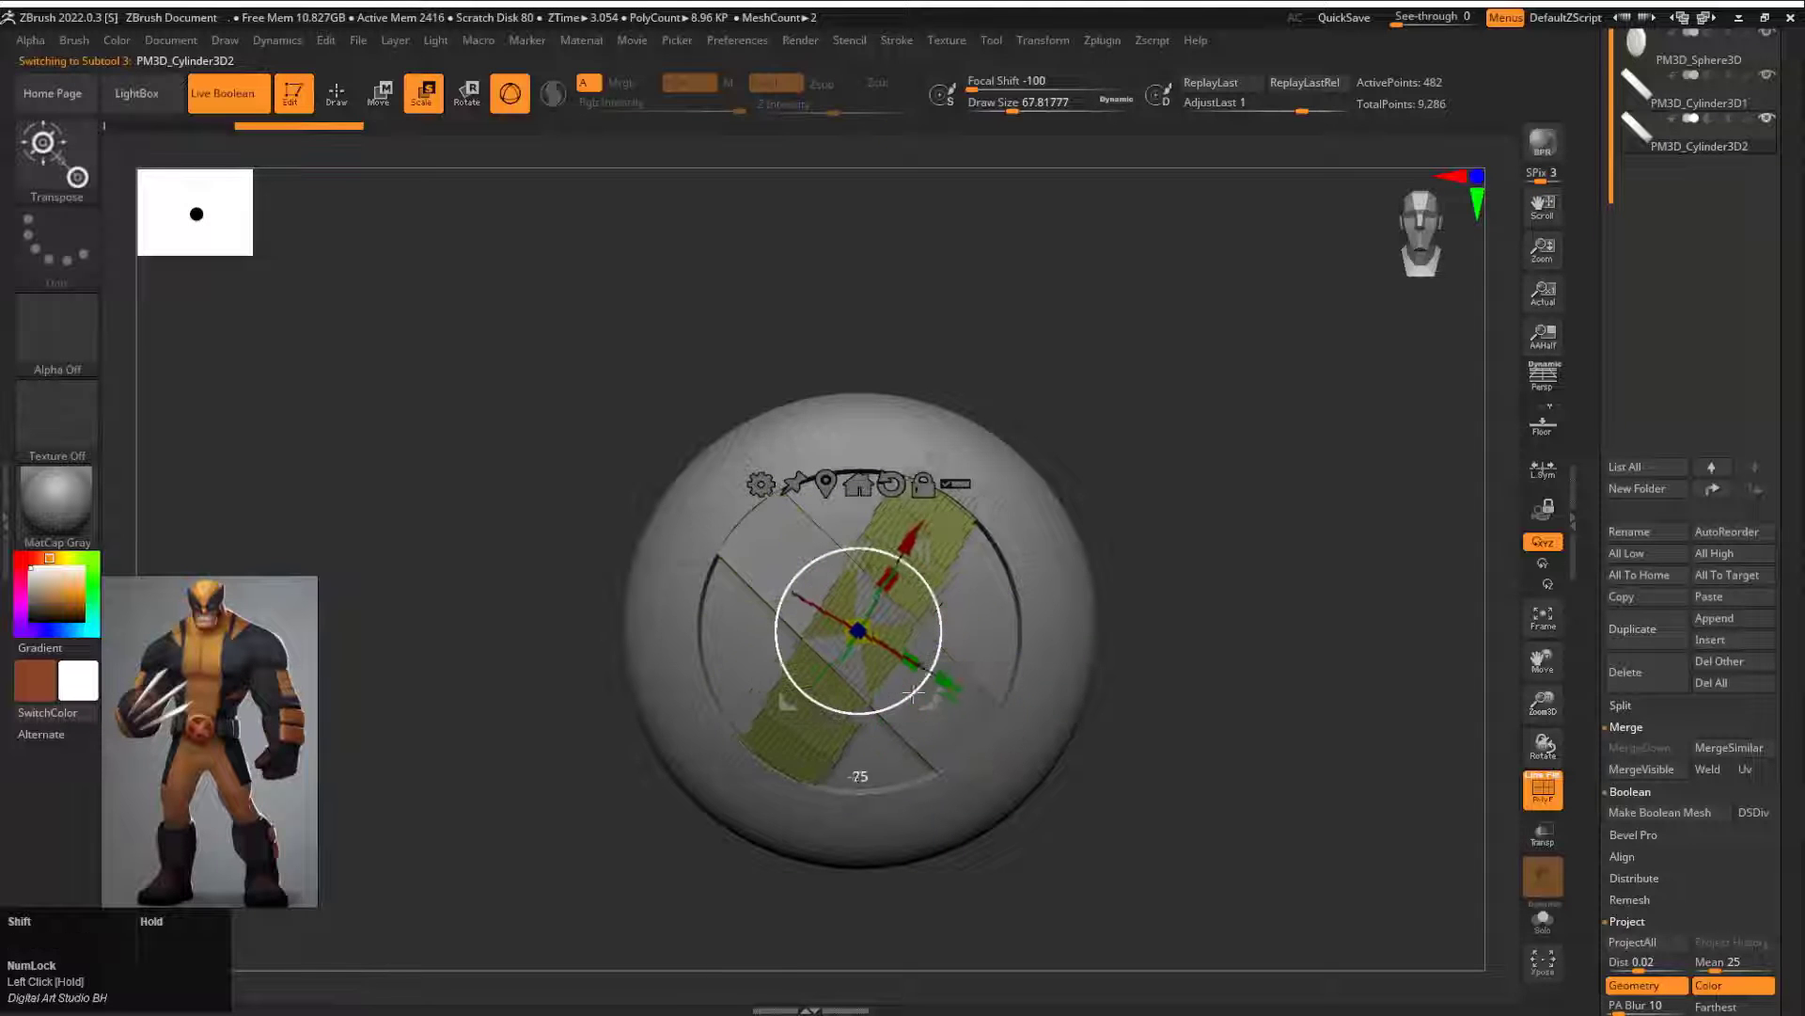
pyautogui.hotkey('shift', 'f')
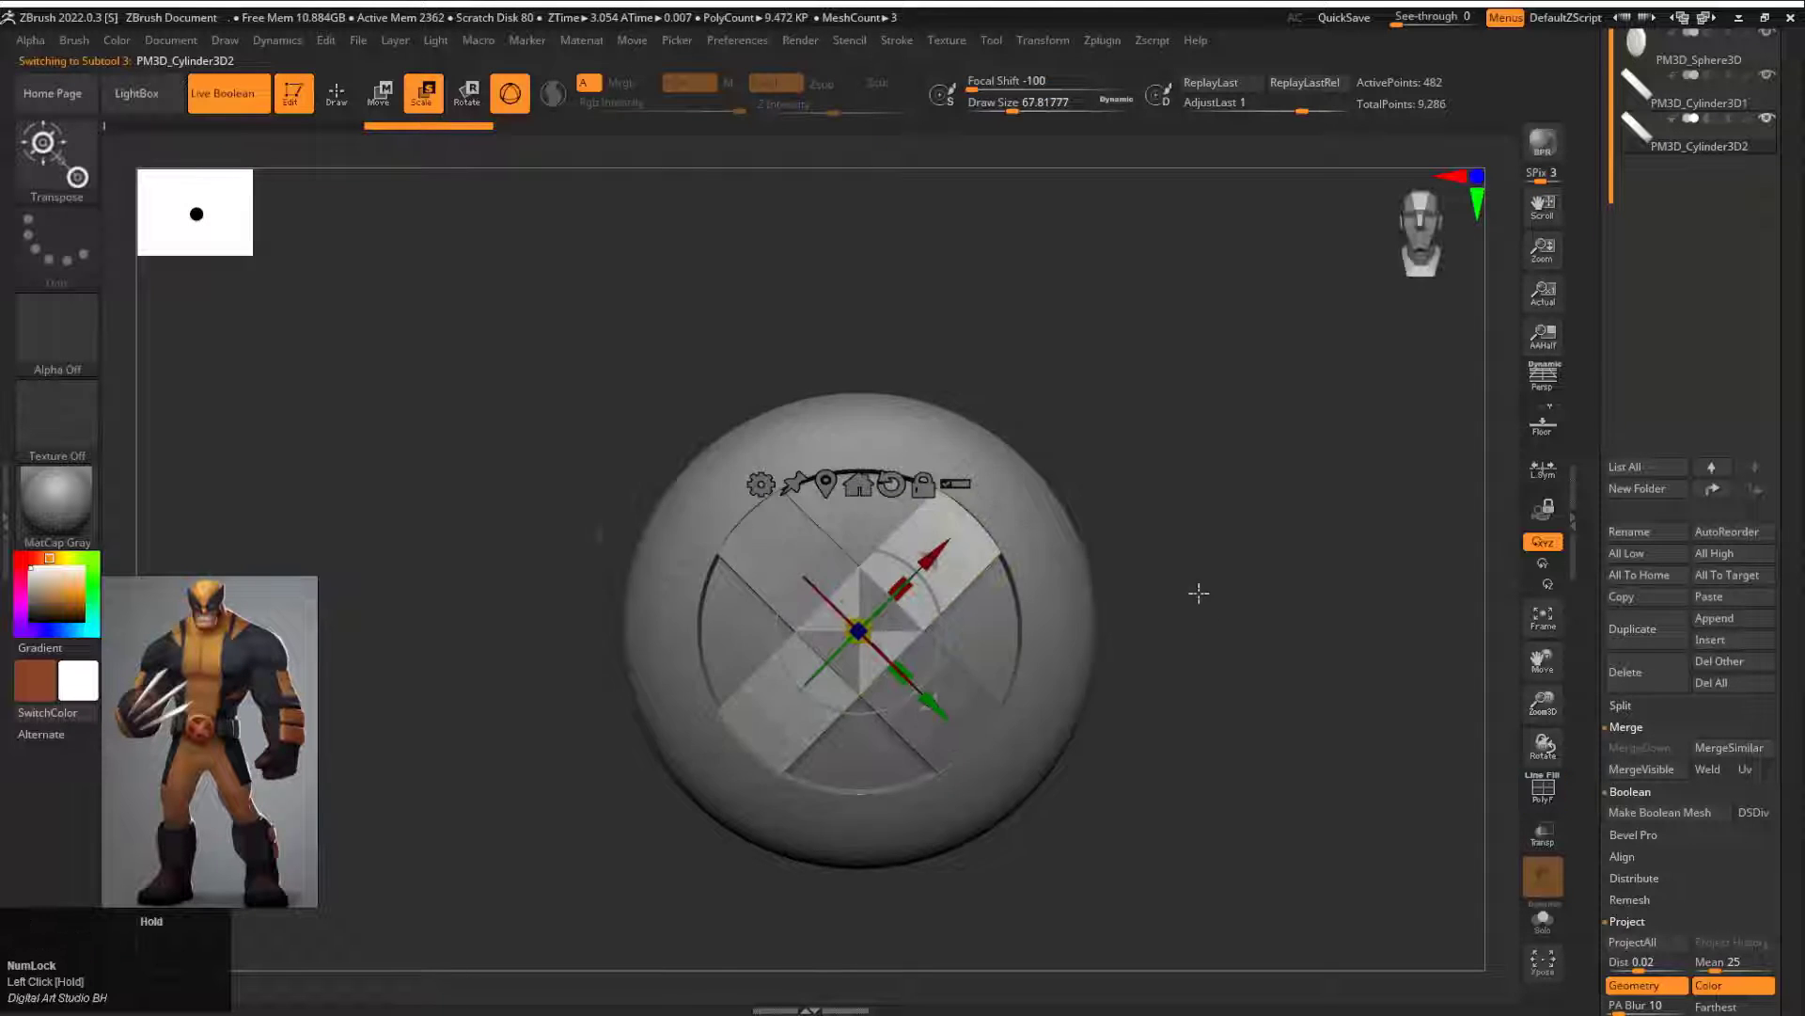
# Step: Select the buckle disc and colour its recessed centre red, keeping the rim masked
pyautogui.click(1650, 56)
pyautogui.keyDown('alt'); pyautogui.moveTo(1313, 584); pyautogui.dragTo(1232, 545); pyautogui.keyUp('alt')
pyautogui.hotkey('shift', 'f')
pyautogui.hotkey('ctrl', 'z')
pyautogui.keyDown('ctrl'); pyautogui.click(1088, 568); pyautogui.keyUp('ctrl')
pyautogui.click(21, 558)
pyautogui.click(83, 594)
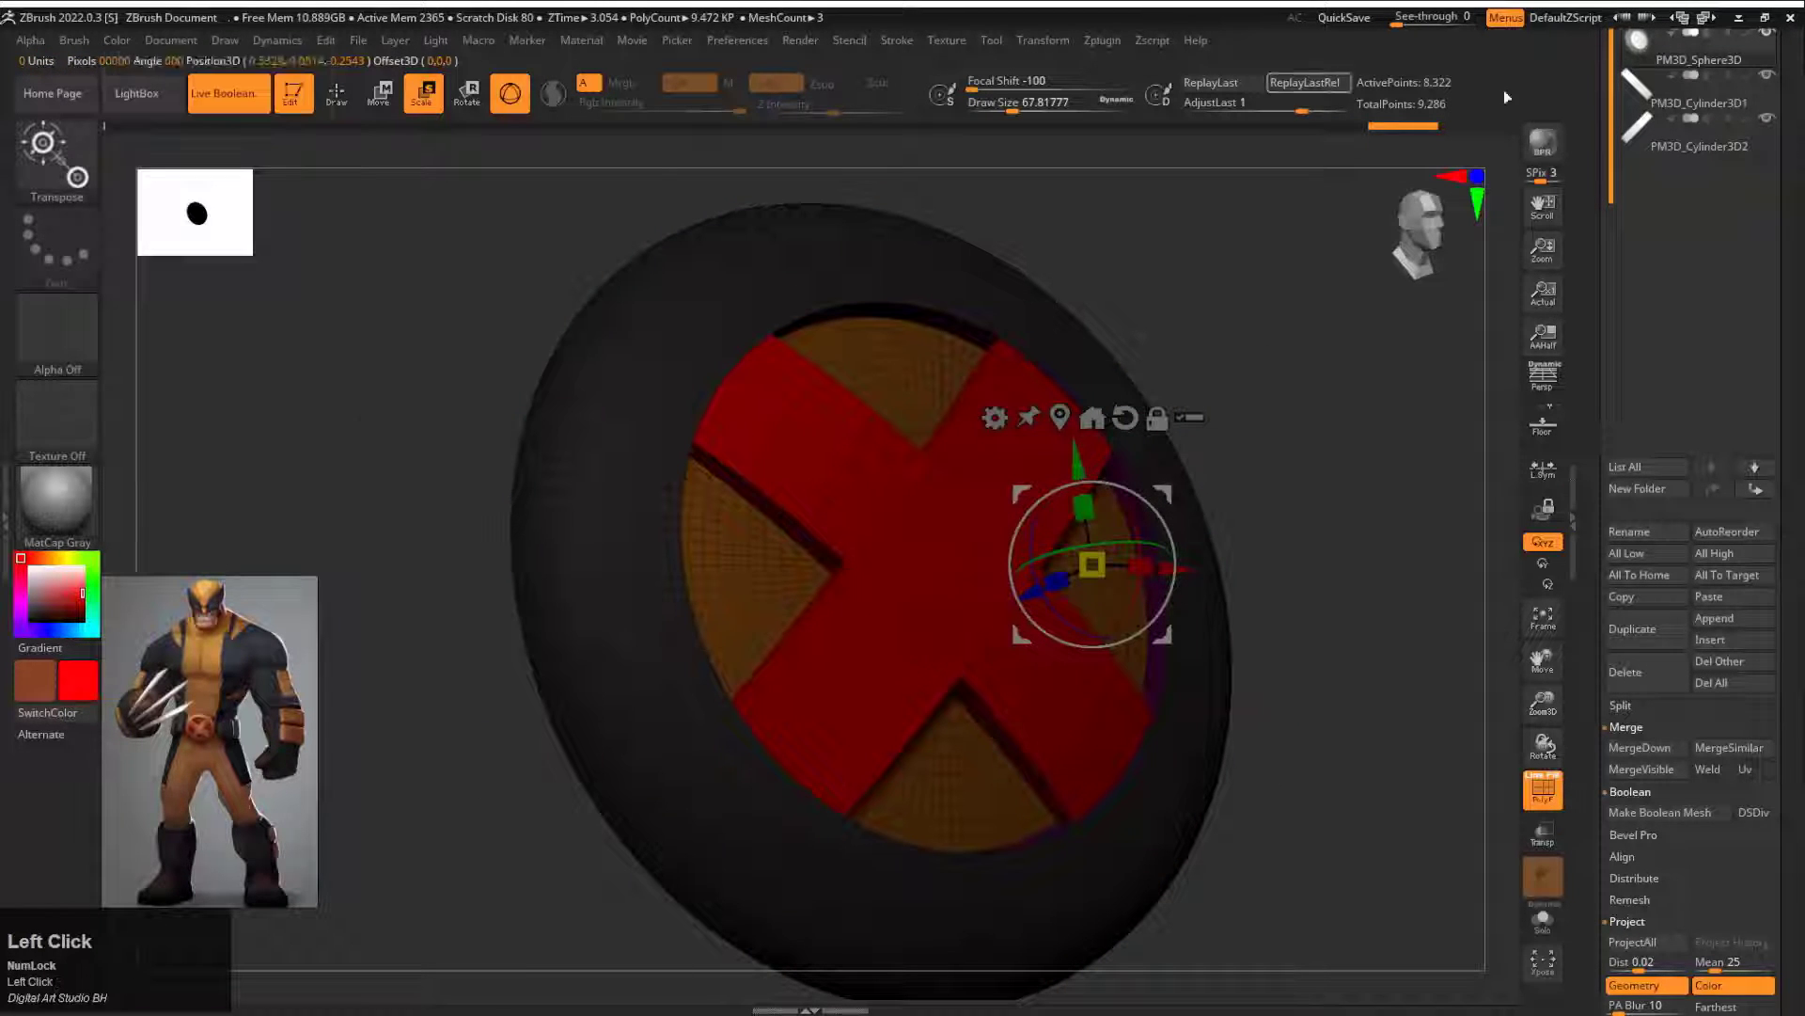
# Step: Invert the disc's mask, fill the rim and the X bars with orange, and merge the buckle parts
pyautogui.keyDown('ctrl'); pyautogui.click(1235, 362); pyautogui.keyUp('ctrl')
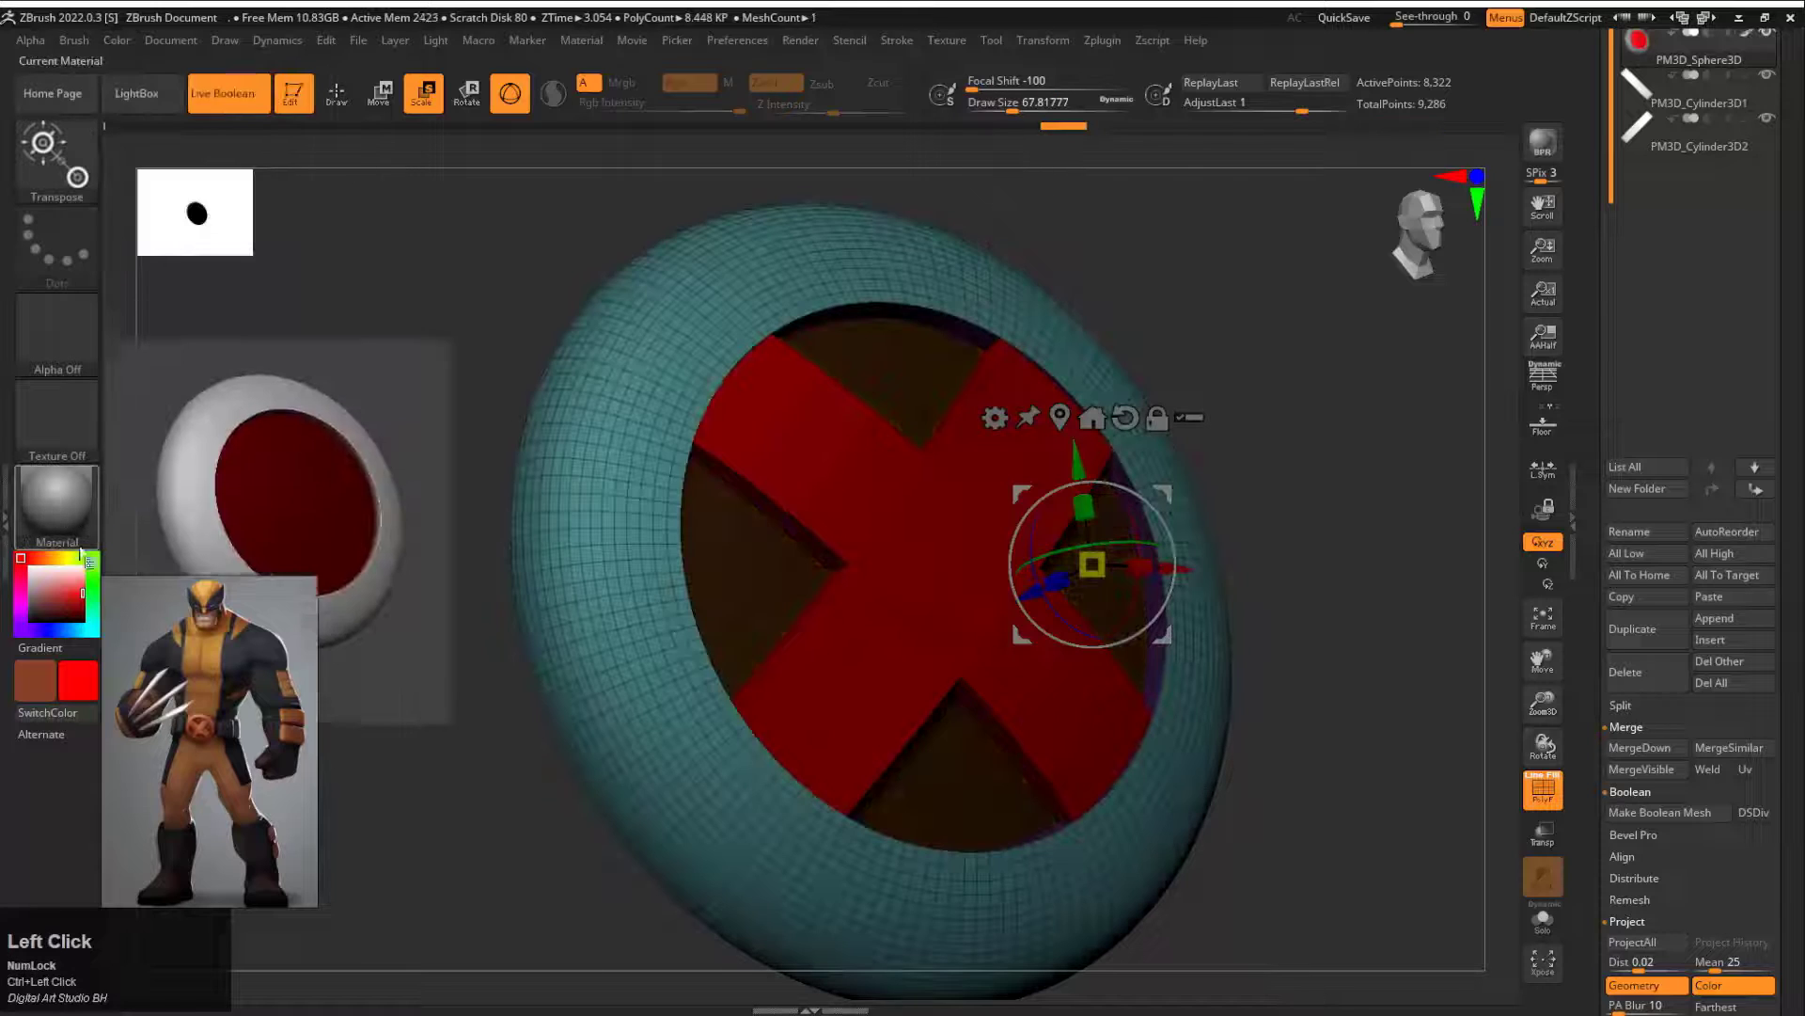
pyautogui.click(49, 558)
pyautogui.click(68, 599)
pyautogui.click(122, 47)
pyautogui.click(174, 425)
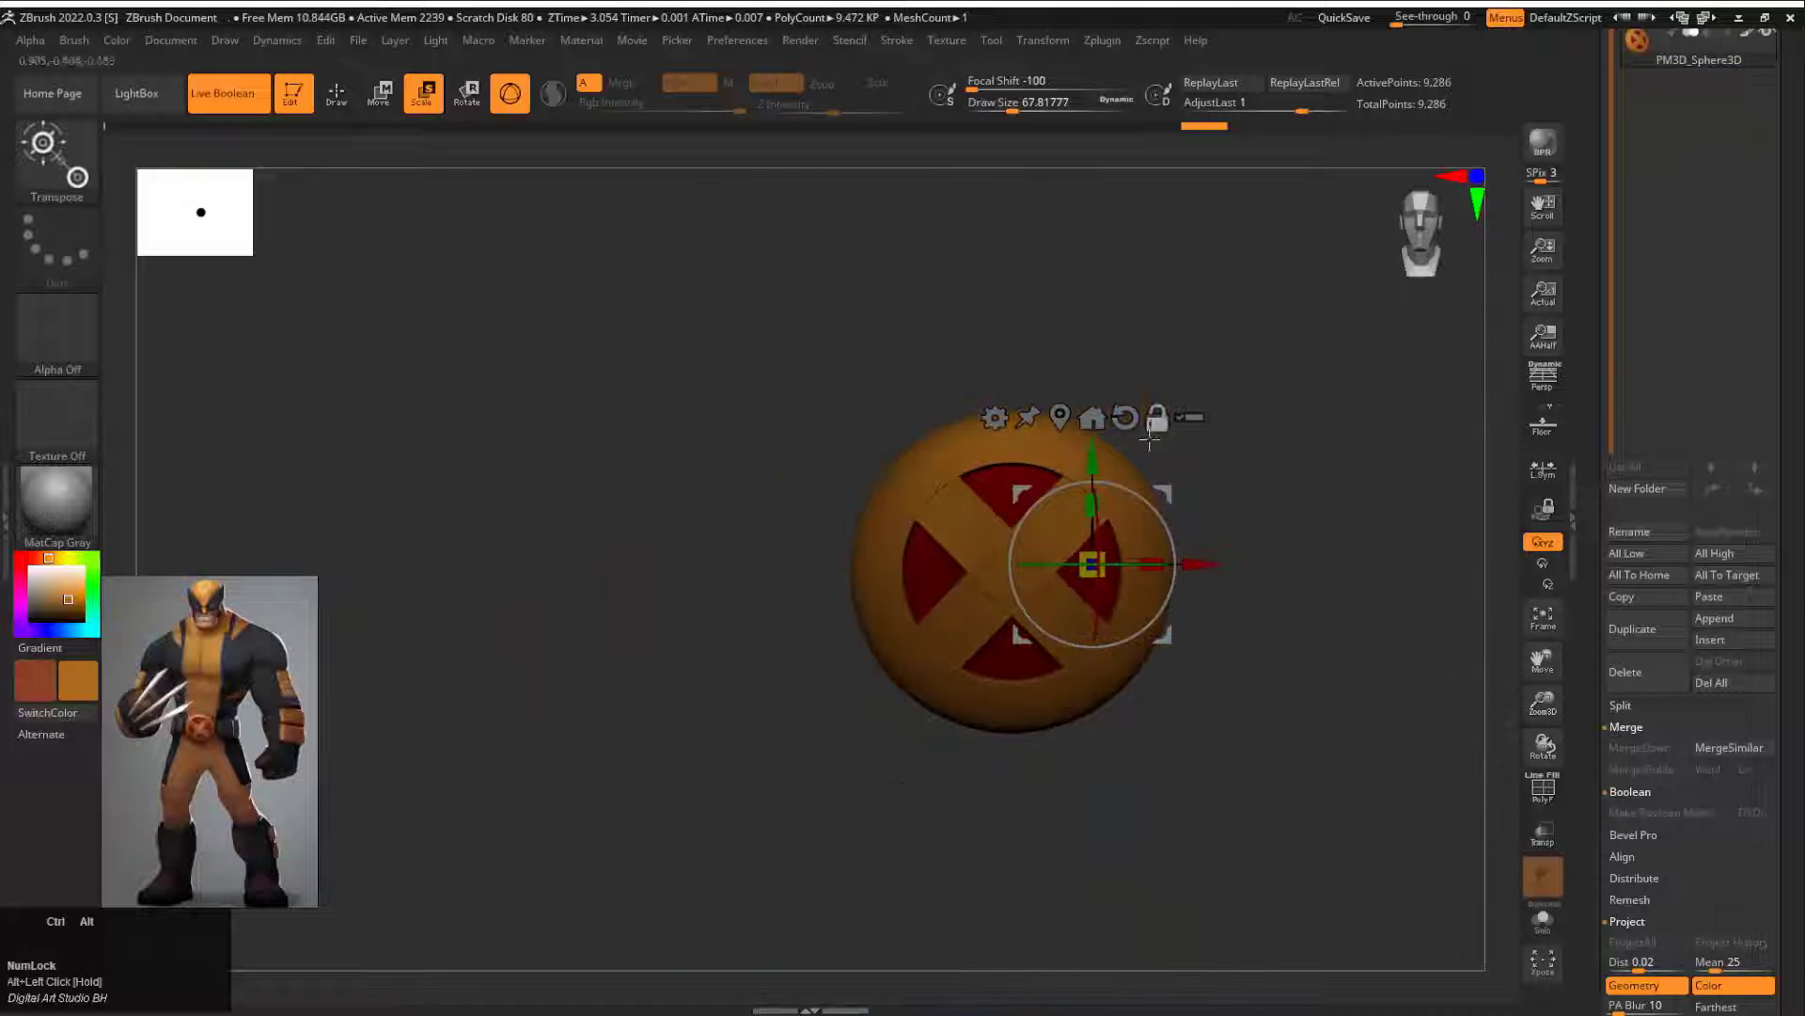
# Step: Return to the Wolverine tool, open its body folder and insert the finished X buckle as a subtool
pyautogui.click(1647, 280)
pyautogui.click(1639, 459)
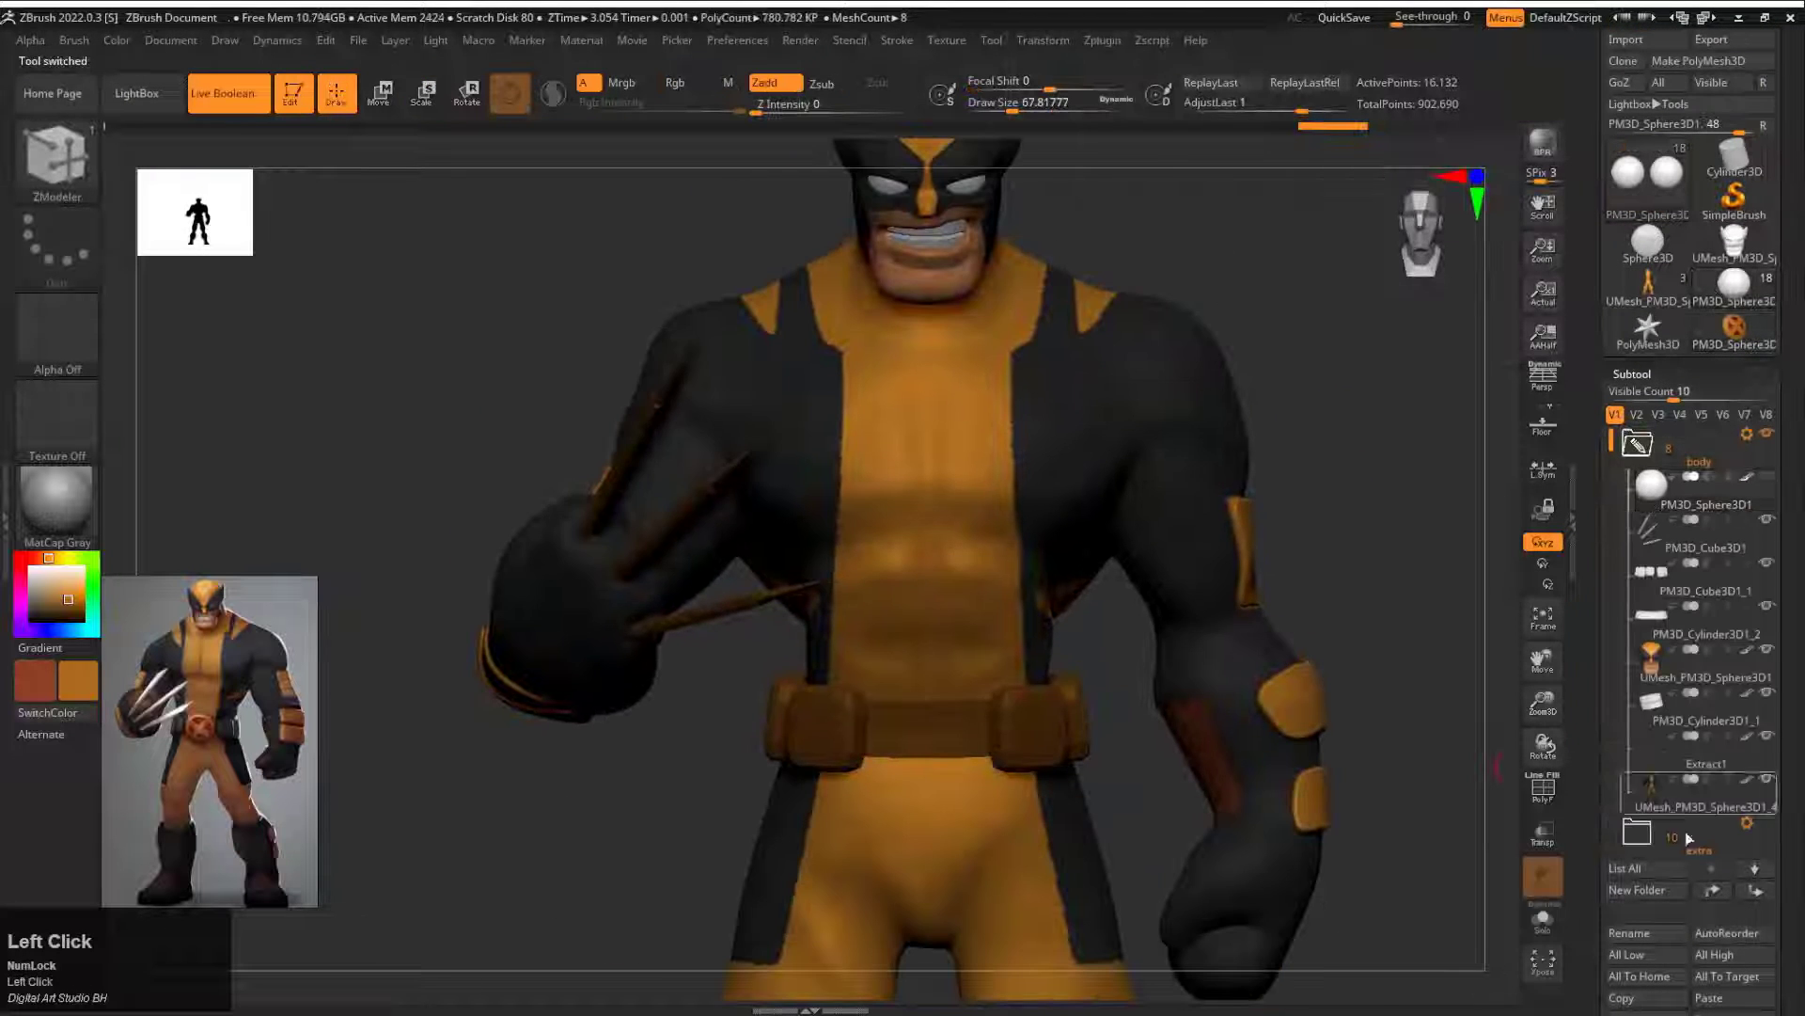
pyautogui.moveTo(1596, 828); pyautogui.dragTo(1595, 487)
pyautogui.click(1709, 698)
pyautogui.click(1028, 596)
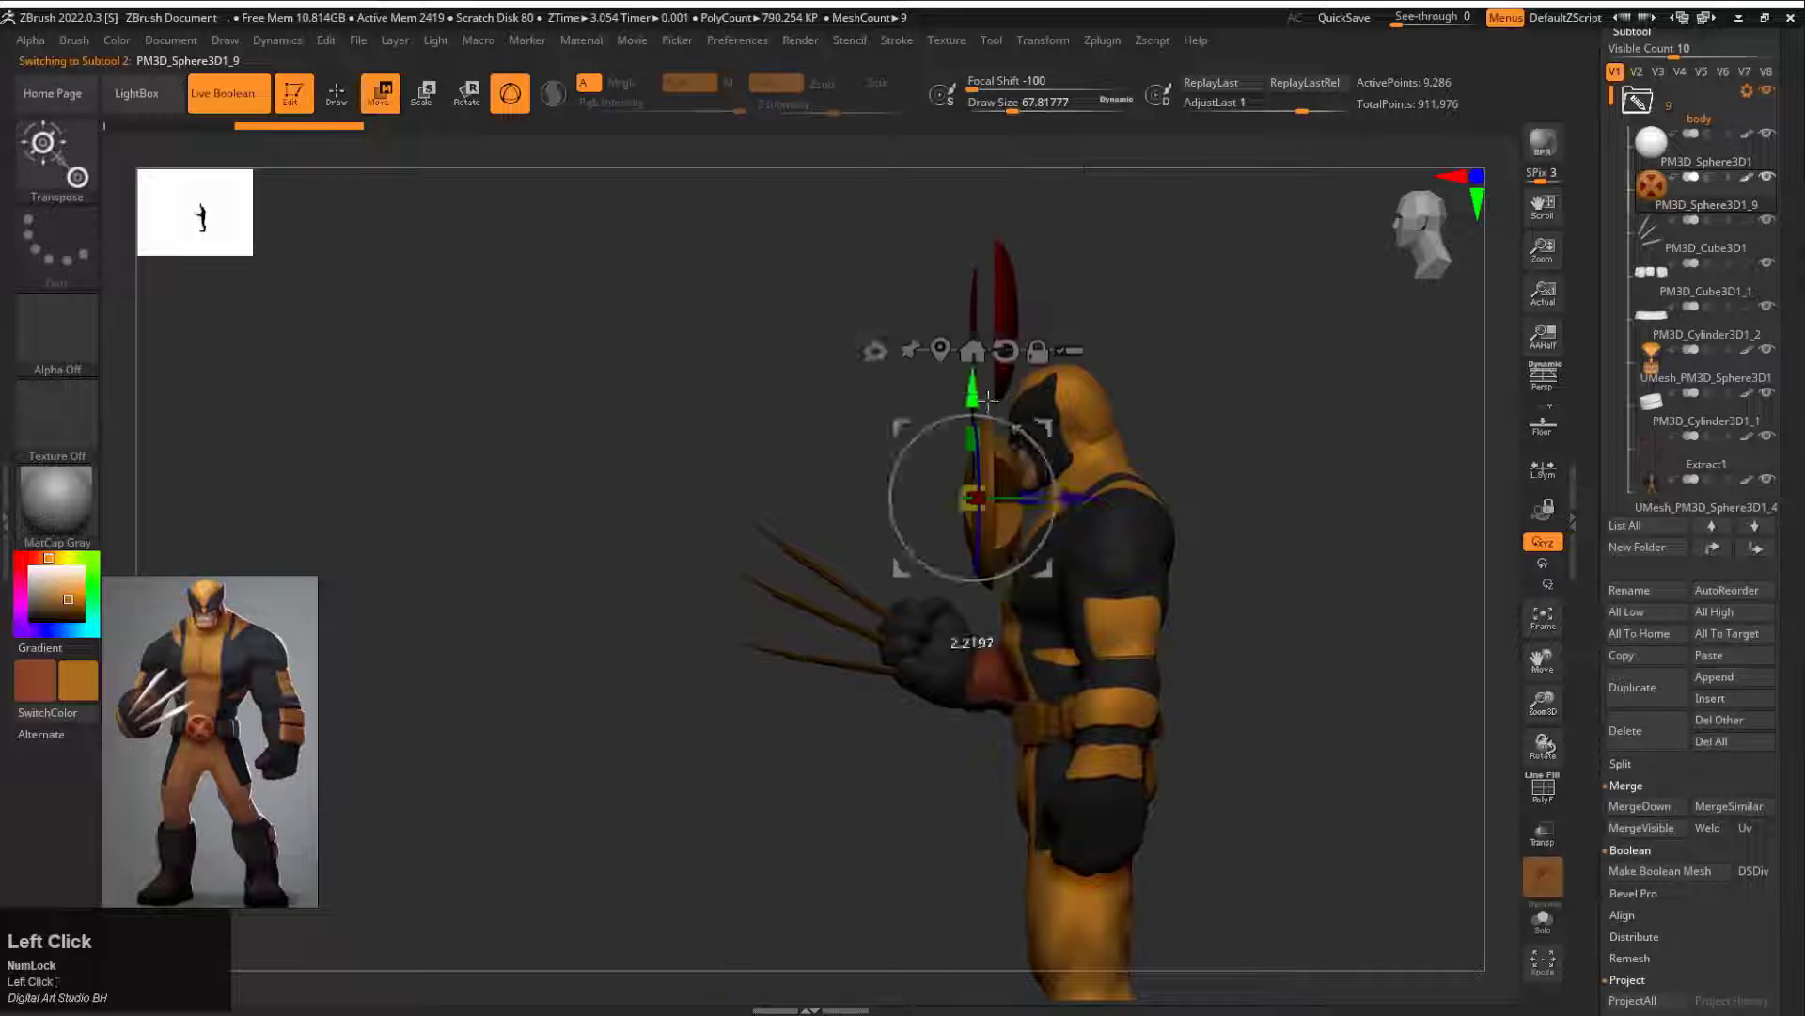
# Step: Scale down, flatten and move the X buckle onto the front centre of the belt
pyautogui.moveTo(987, 401); pyautogui.dragTo(985, 632)
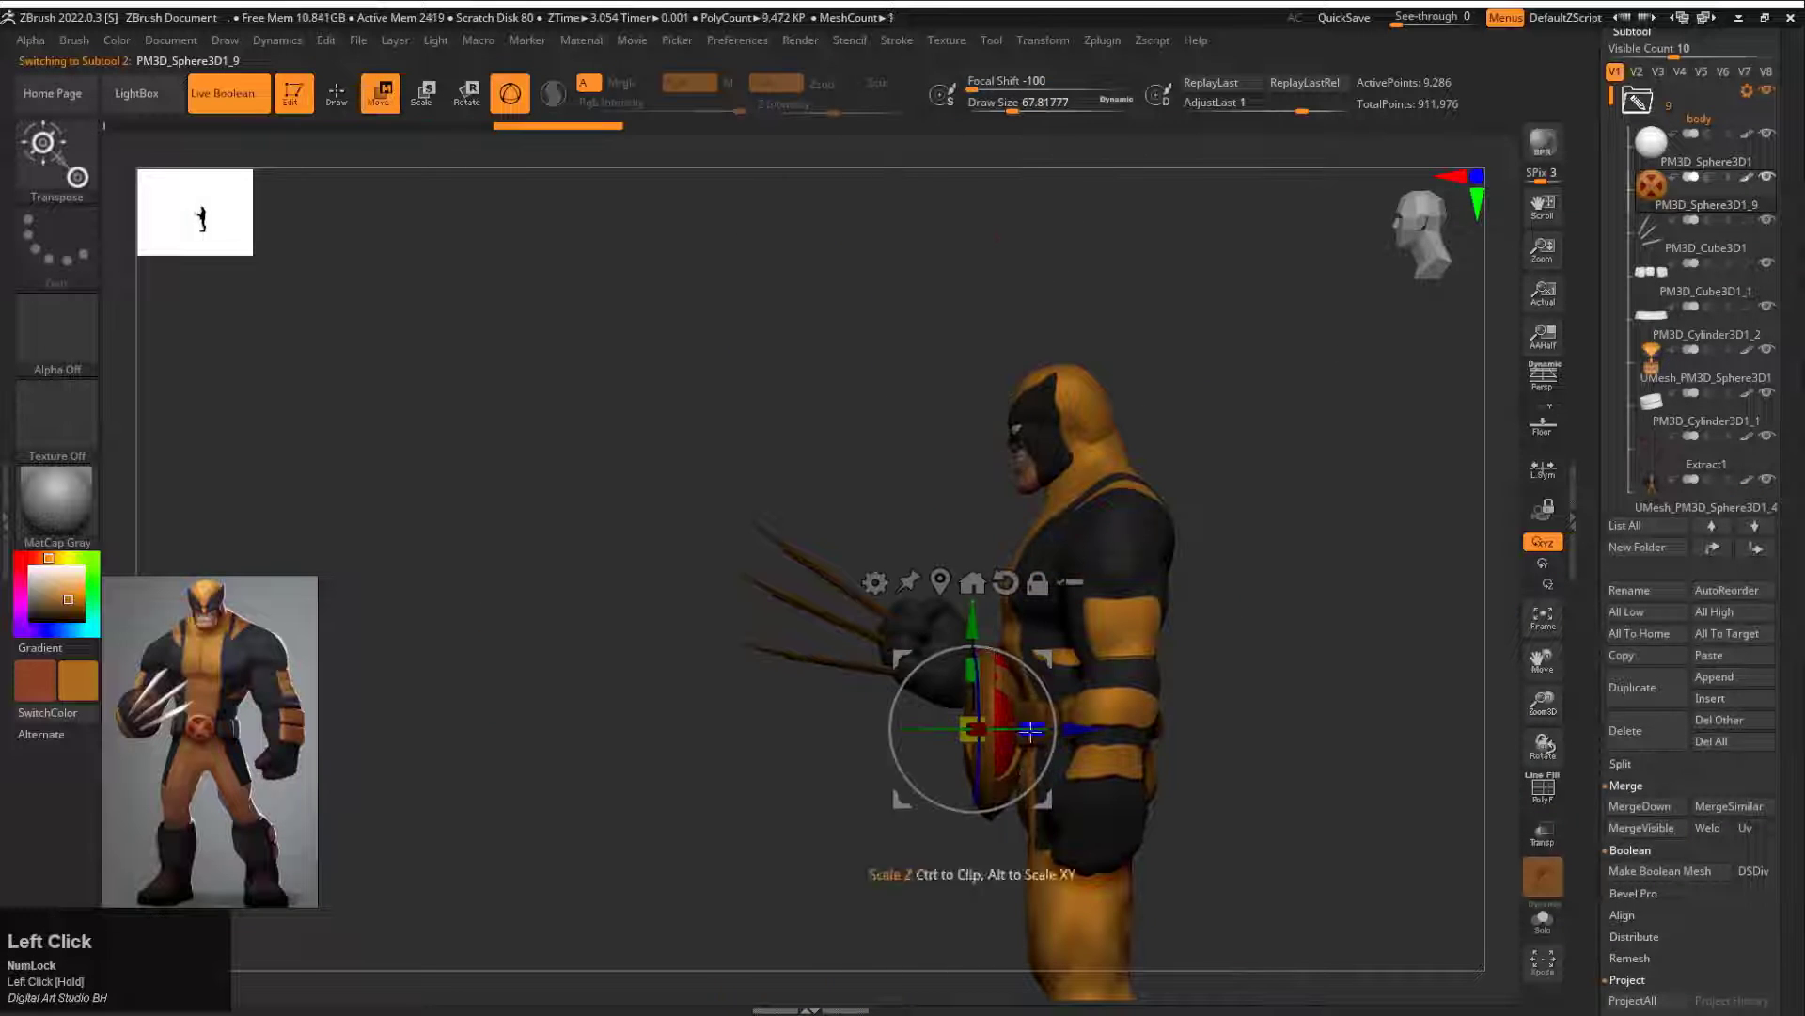
pyautogui.keyDown('shift'); pyautogui.moveTo(1219, 691); pyautogui.dragTo(1309, 688); pyautogui.keyUp('shift')
pyautogui.keyDown('alt'); pyautogui.click(944, 583); pyautogui.keyUp('alt')
pyautogui.moveTo(929, 734); pyautogui.dragTo(927, 776)
pyautogui.keyDown('alt'); pyautogui.moveTo(1187, 668); pyautogui.dragTo(1141, 800); pyautogui.keyUp('alt')
pyautogui.moveTo(954, 647); pyautogui.dragTo(954, 621)
pyautogui.moveTo(1232, 809); pyautogui.dragTo(1123, 819)
pyautogui.moveTo(849, 757); pyautogui.dragTo(917, 740)
pyautogui.keyDown('shift'); pyautogui.moveTo(908, 840); pyautogui.dragTo(1025, 839); pyautogui.keyUp('shift')
# Step: Select the hand claws and fill them with light grey, RGB 195, 194, 193
pyautogui.keyDown('alt'); pyautogui.moveTo(1220, 926); pyautogui.dragTo(1153, 753); pyautogui.keyUp('alt')
pyautogui.click(1662, 249)
pyautogui.moveTo(51, 585); pyautogui.dragTo(31, 578)
pyautogui.click(116, 40)
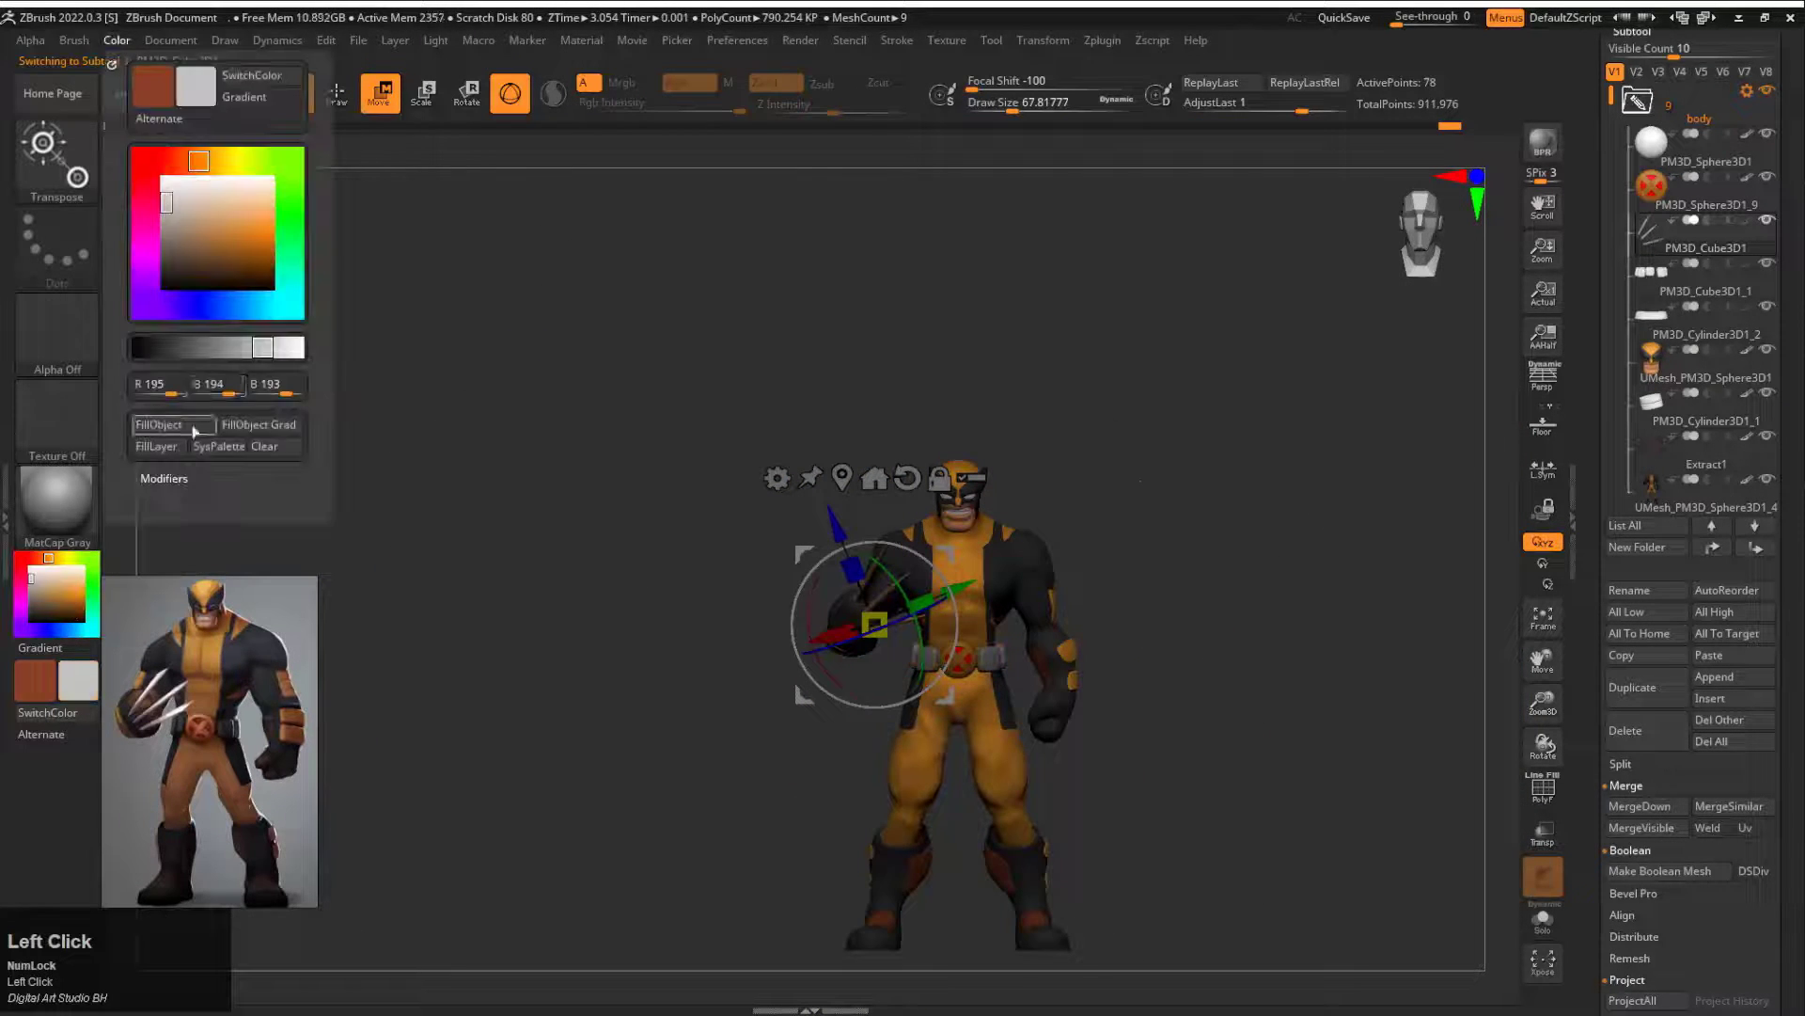
pyautogui.click(193, 429)
pyautogui.moveTo(1241, 508)
pyautogui.keyDown('alt'); pyautogui.mouseDown()
pyautogui.moveTo(1121, 456)
pyautogui.moveTo(1142, 425)
pyautogui.moveTo(1195, 449)
pyautogui.mouseUp(); pyautogui.keyUp('alt')
pyautogui.press('q')
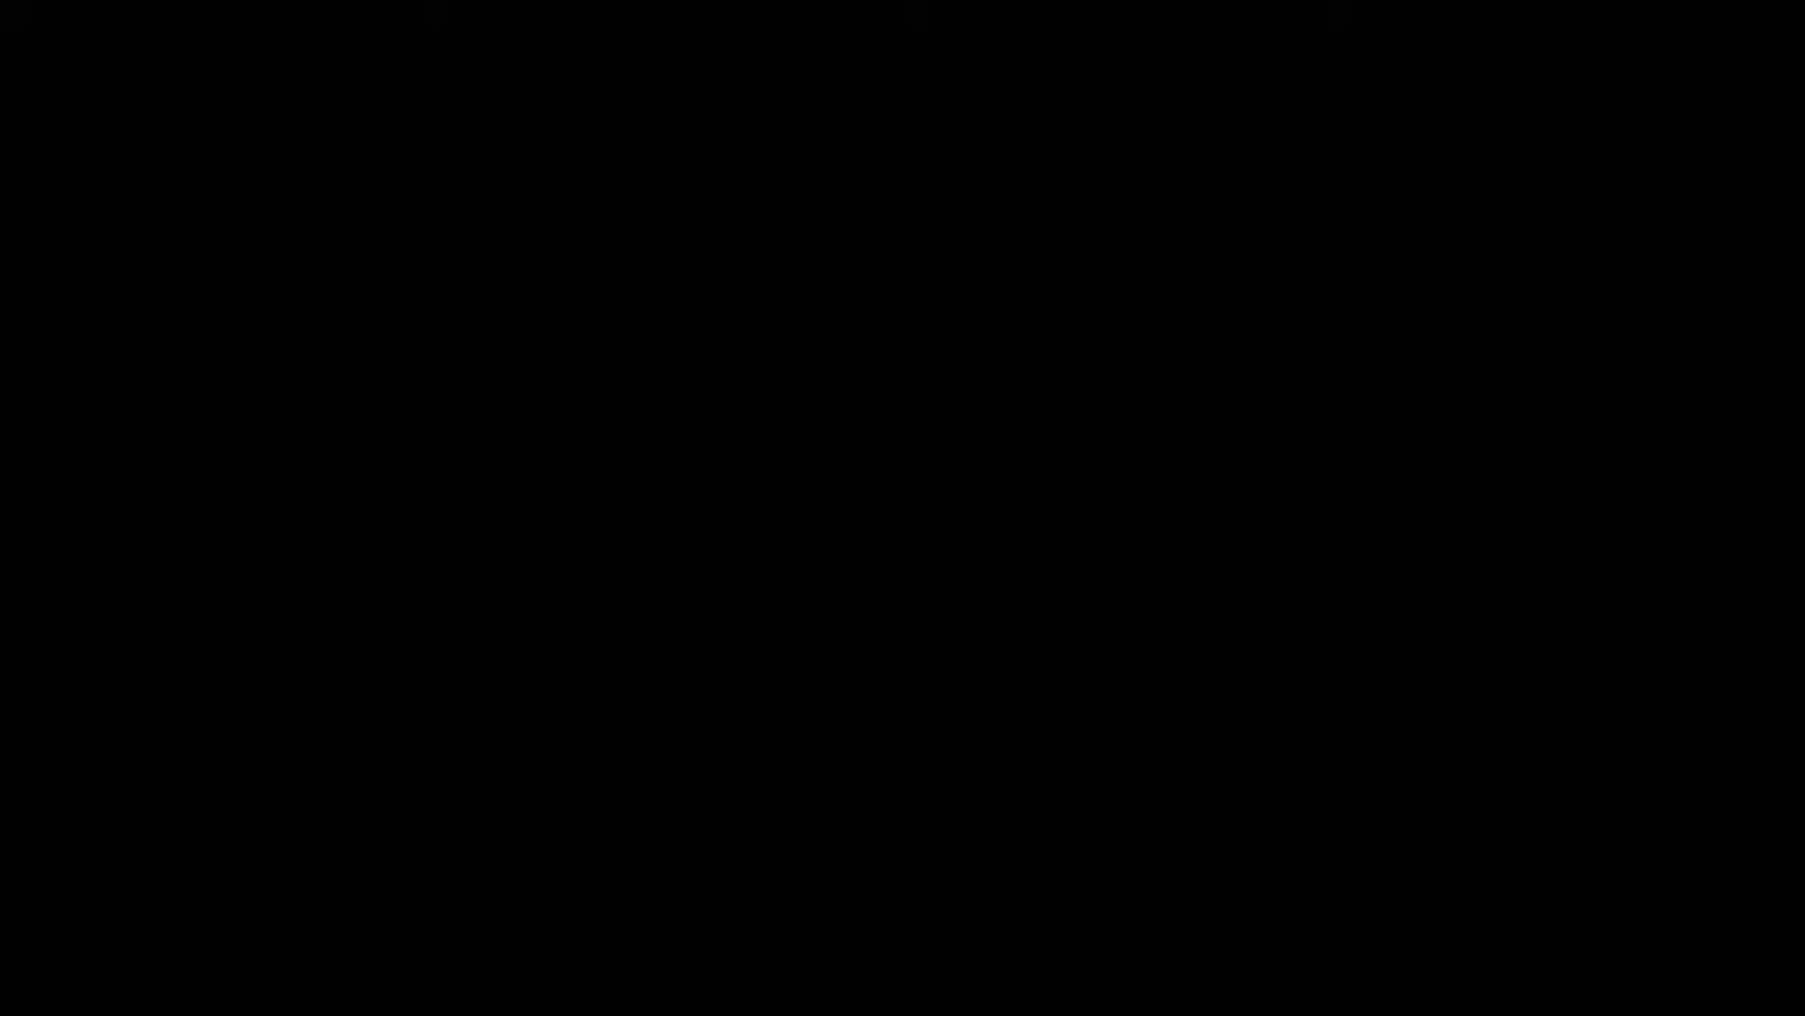